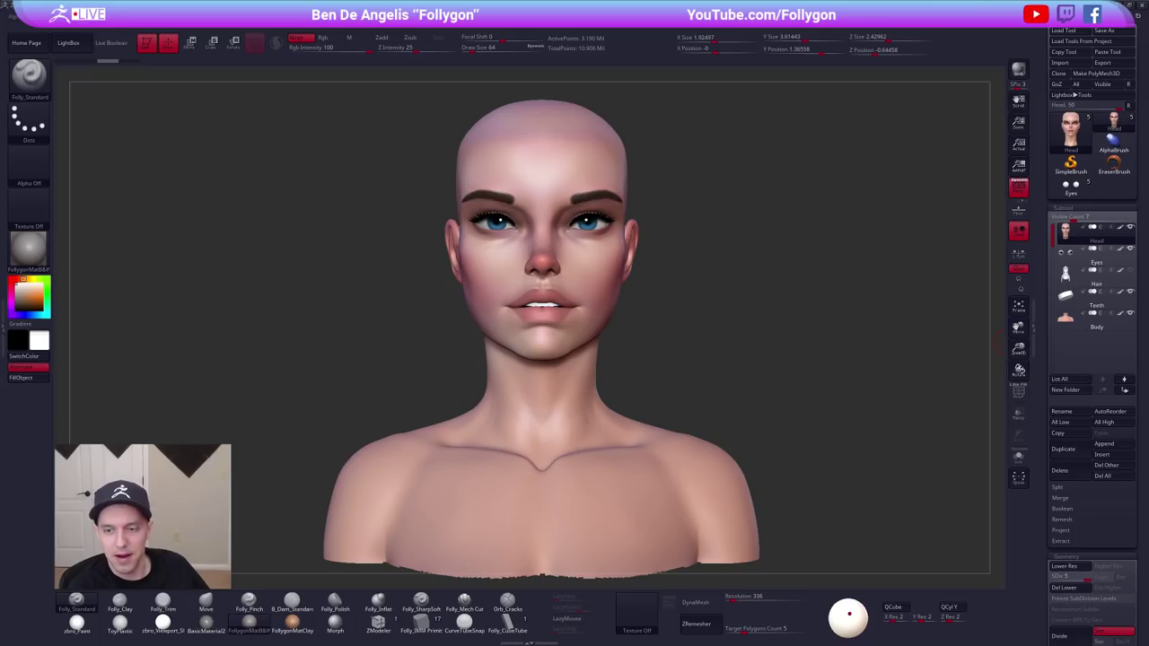
Compare the unpainted grey bust with the painted one, viewing the grey version from the front and side.
drag(891, 315, 884, 316)
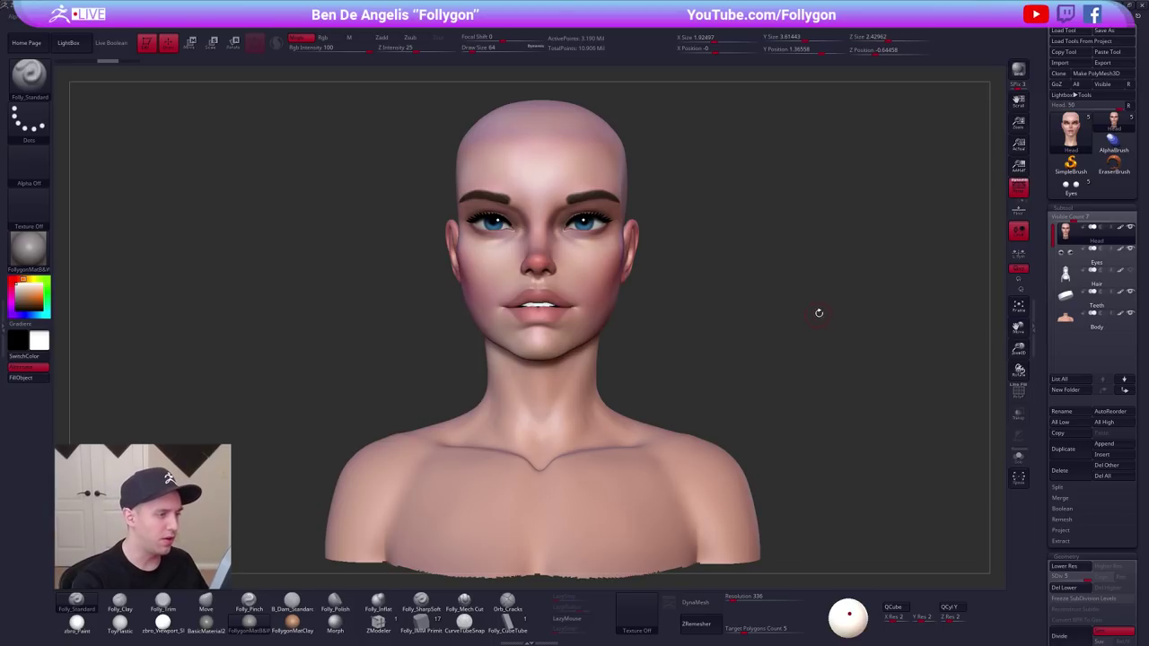
key(ctrl+shift+g)
mouse_move(803, 303)
alt+mouse_down()
mouse_move(810, 286)
mouse_move(795, 312)
alt+mouse_up()
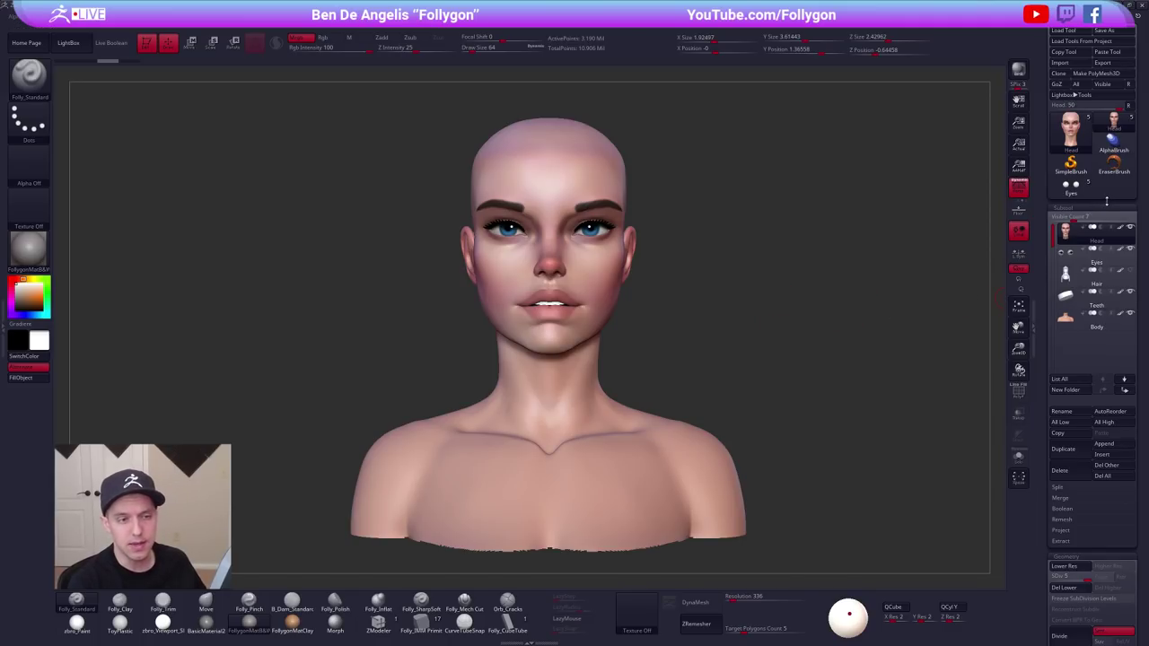
click(1083, 192)
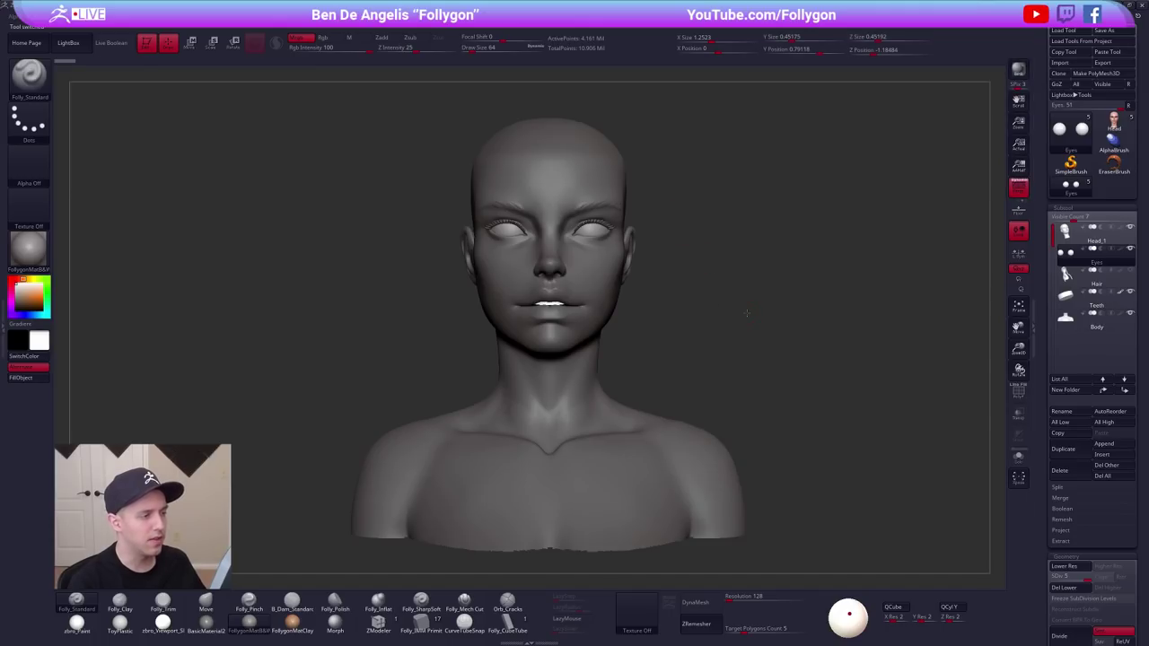
drag(746, 312, 676, 328)
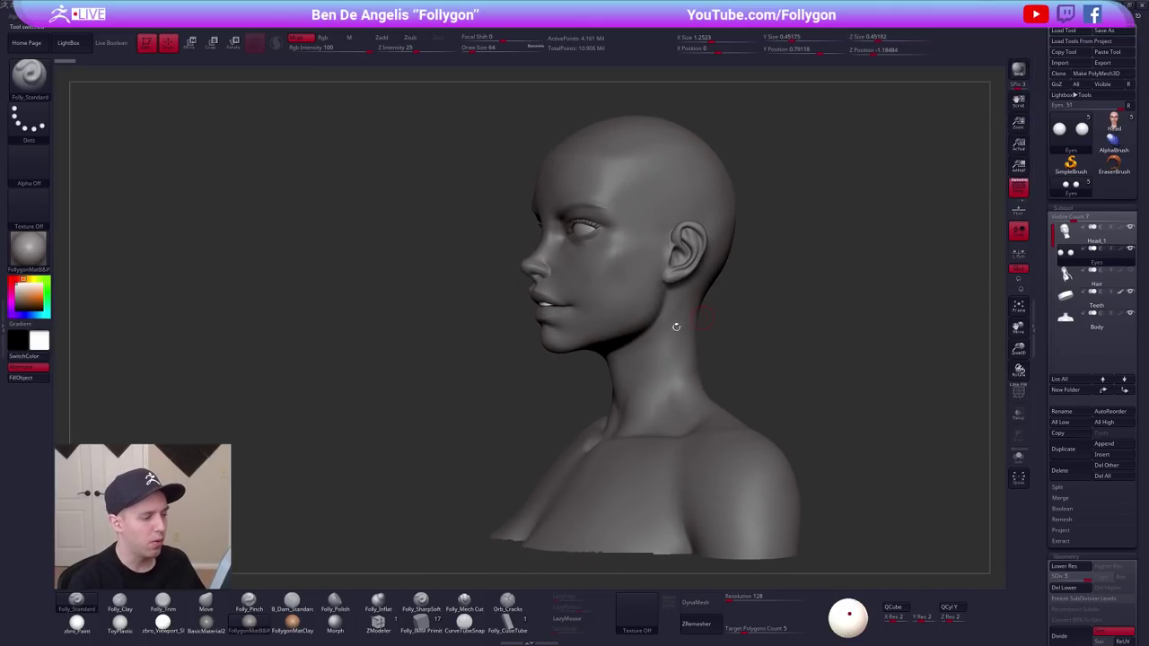
drag(550, 370, 603, 377)
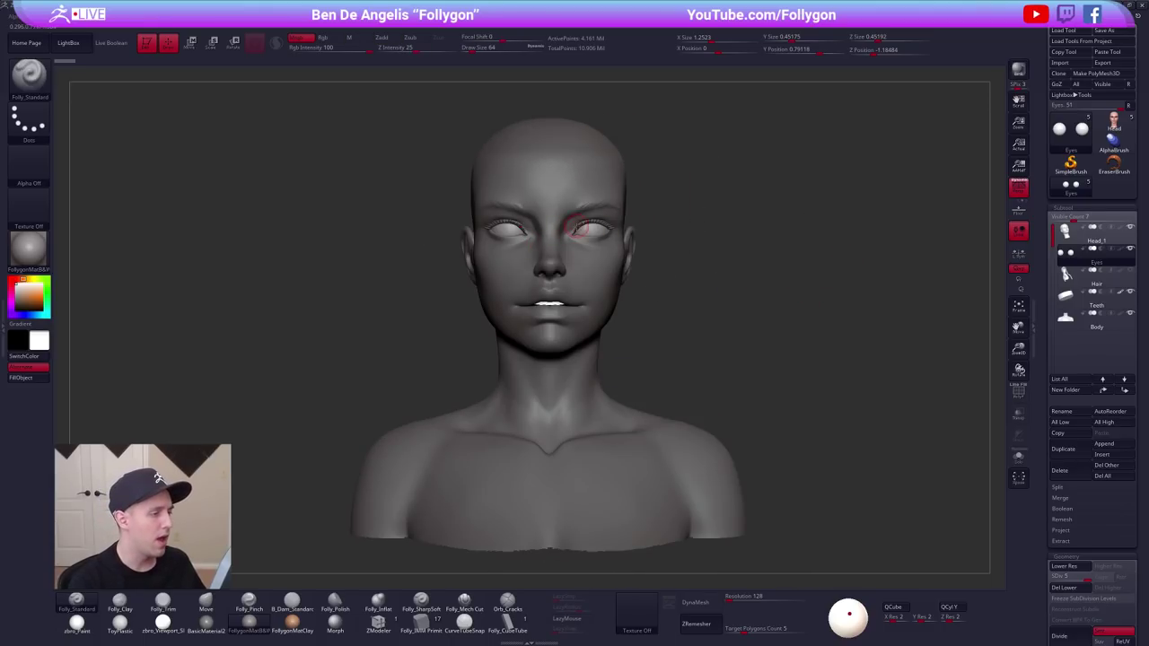
click(1113, 130)
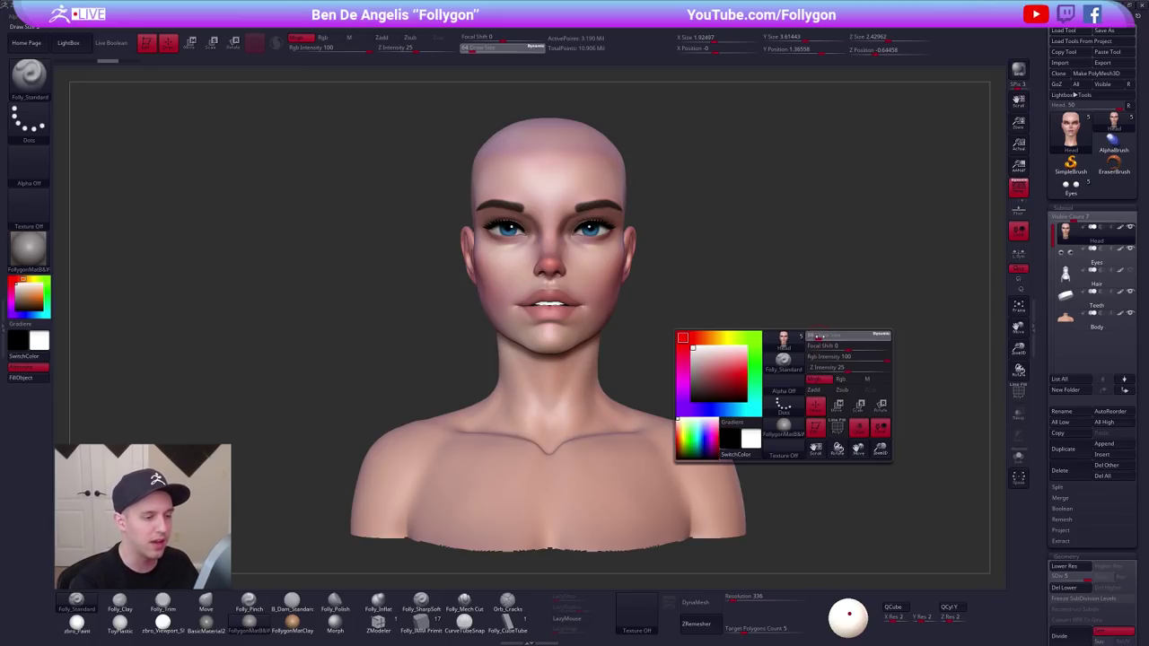
Set the brush draw size to 227.
key(space)
drag(824, 340, 826, 338)
key(ctrl+space)
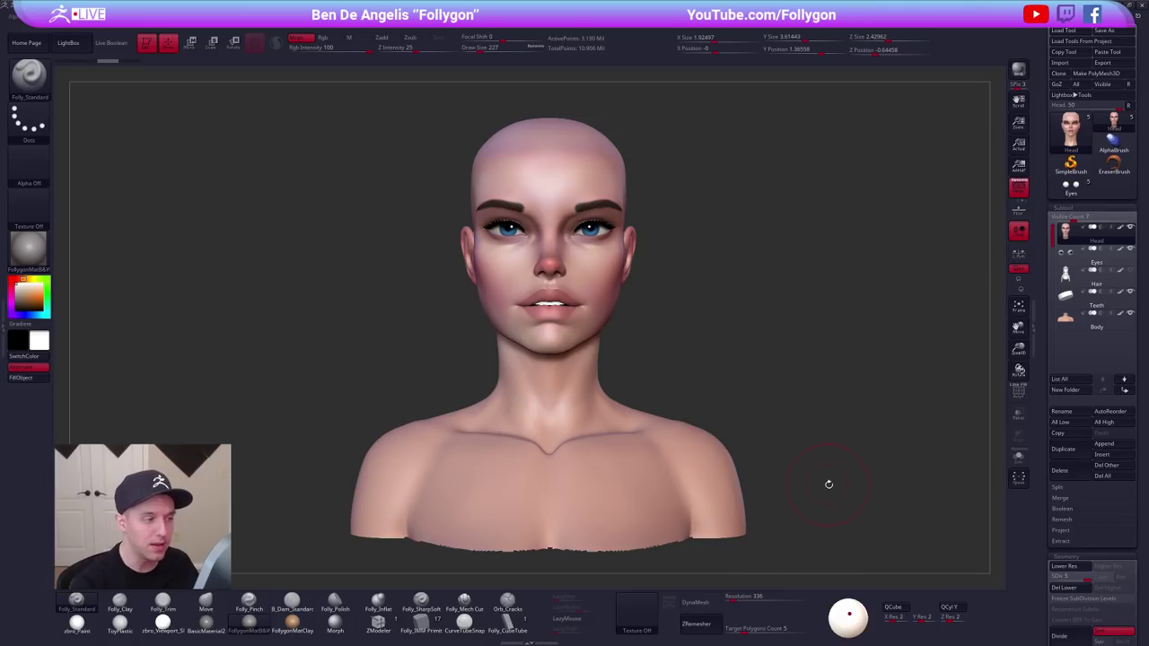
mouse_move(847, 464)
mouse_down()
mouse_move(819, 466)
mouse_move(877, 467)
mouse_move(841, 467)
mouse_up()
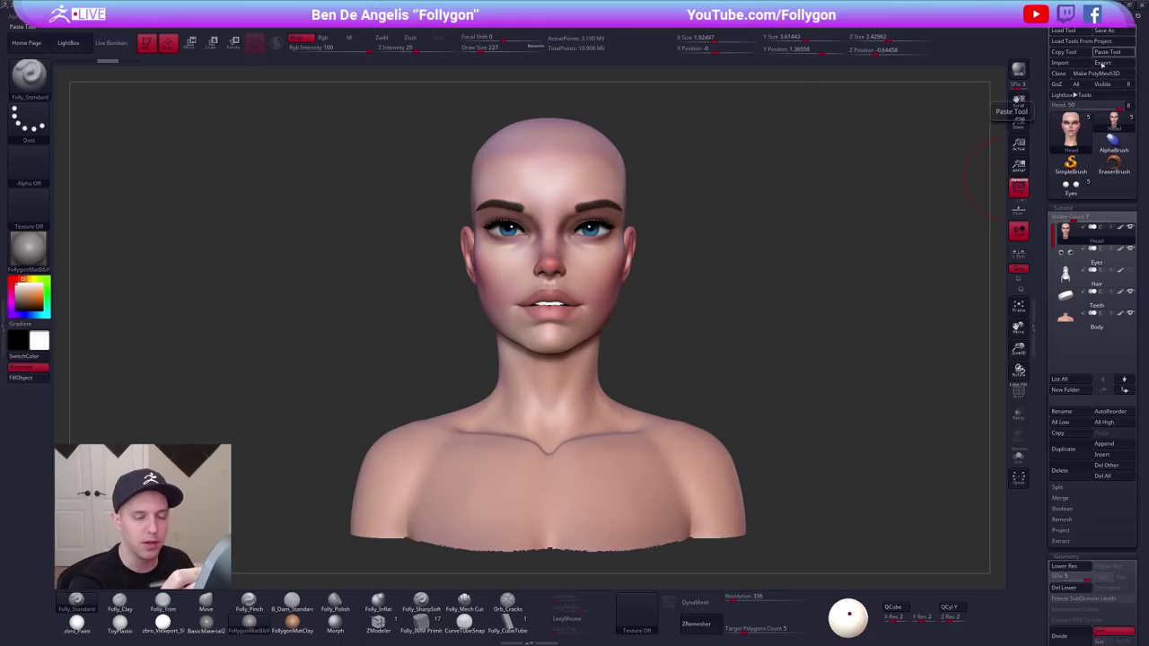
Switch to the unpainted bust tool and show it from the front beside the painted portrait reference image.
click(1071, 186)
mouse_move(764, 394)
mouse_down()
mouse_move(798, 464)
mouse_move(811, 455)
mouse_up()
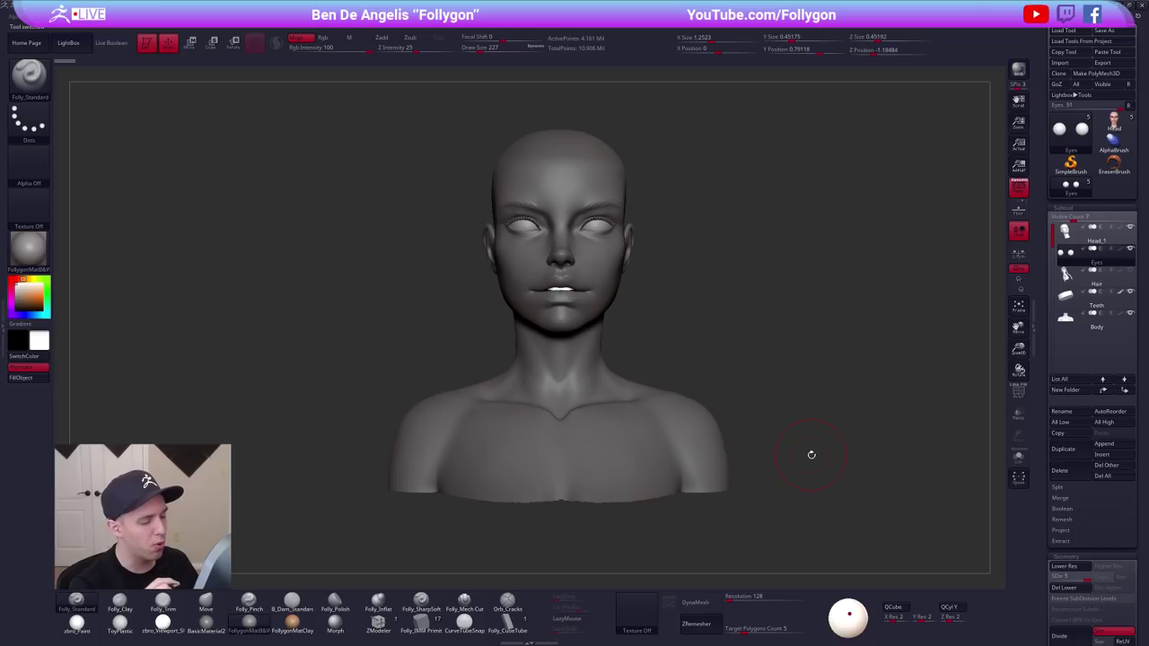
key(shift)
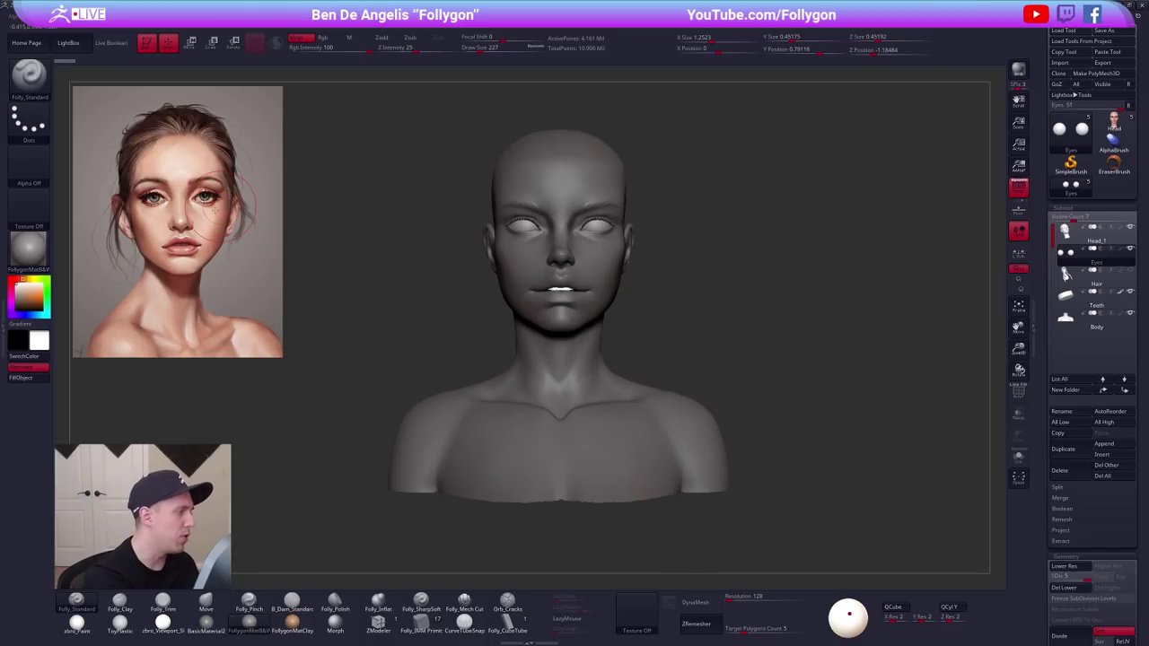
drag(360, 361, 342, 357)
drag(651, 436, 702, 420)
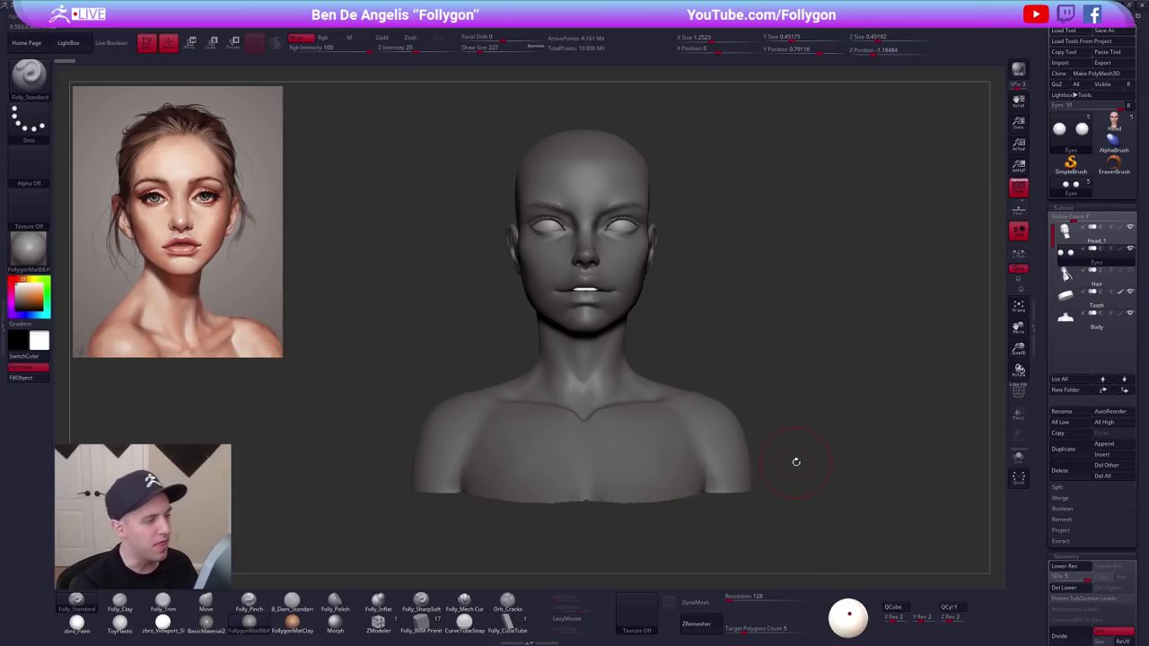
drag(813, 463, 815, 463)
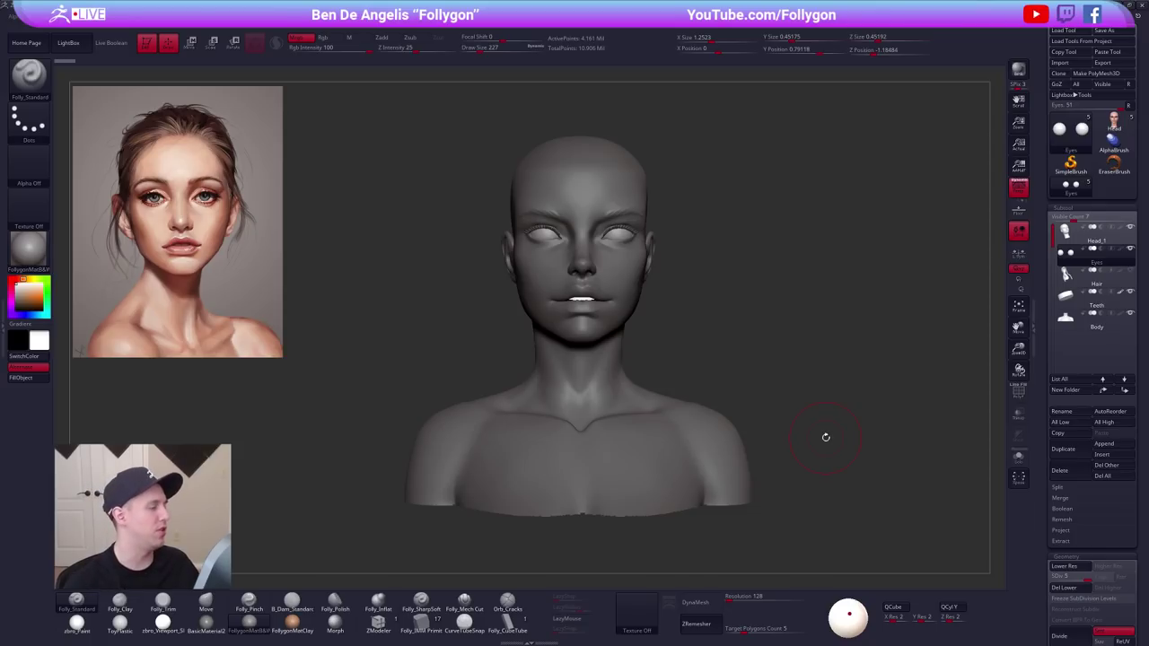
key(XF86AudioLowerVolume)
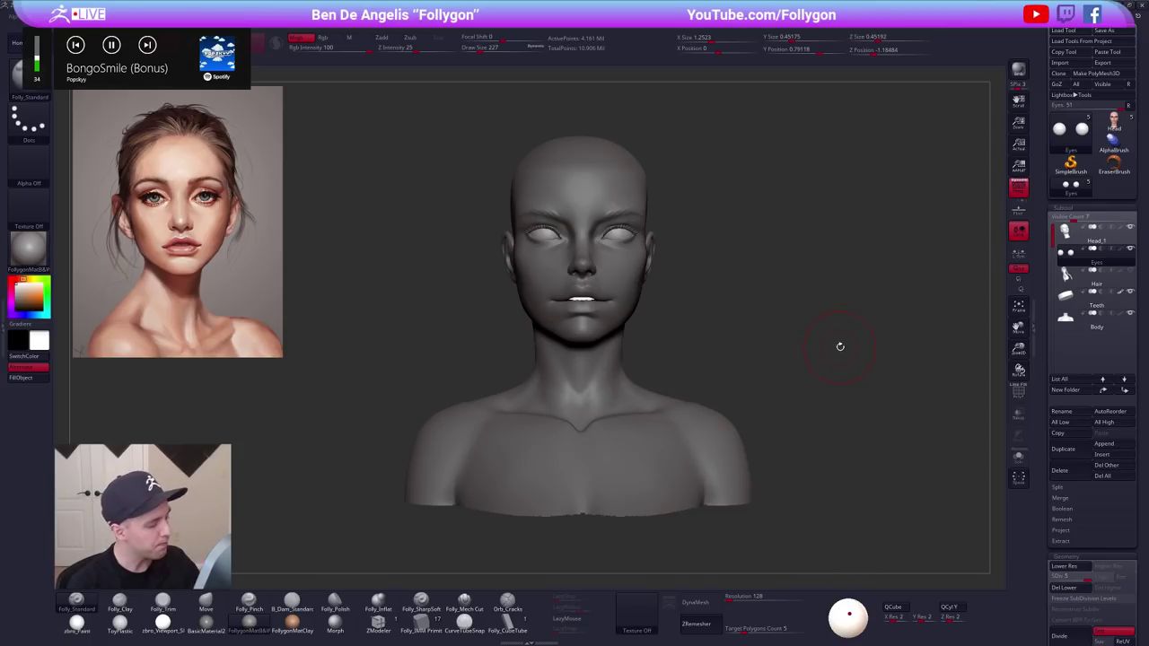
Try the SkinMaterial standard material on the unpainted bust.
click(40, 256)
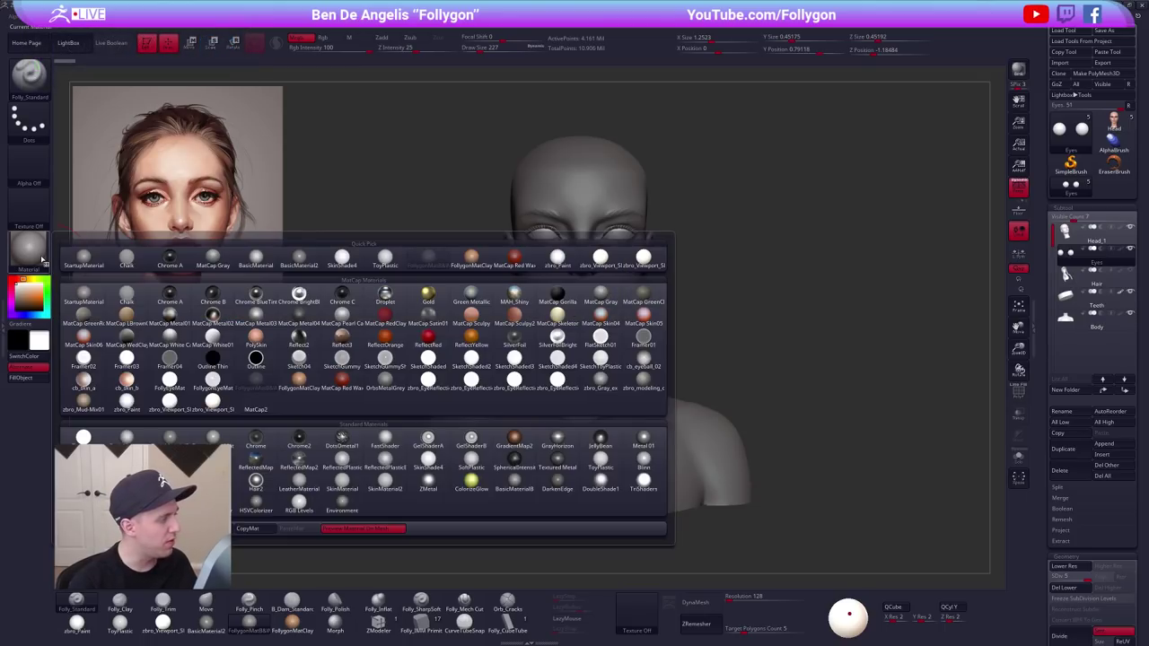
mouse_move(160, 262)
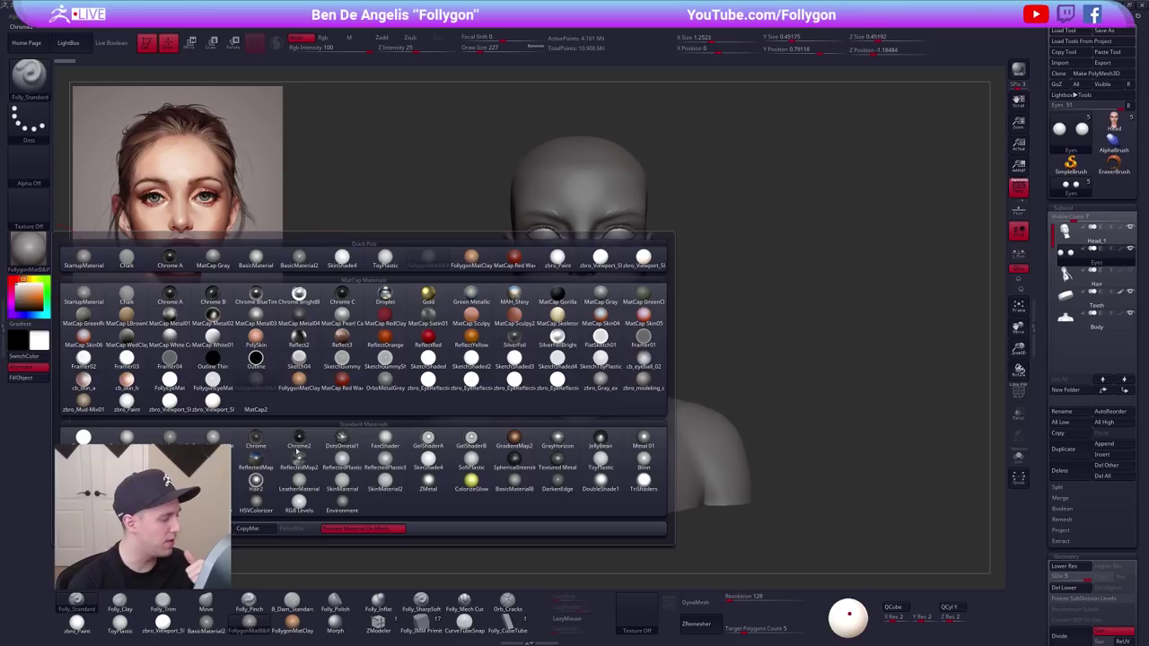
mouse_move(342, 485)
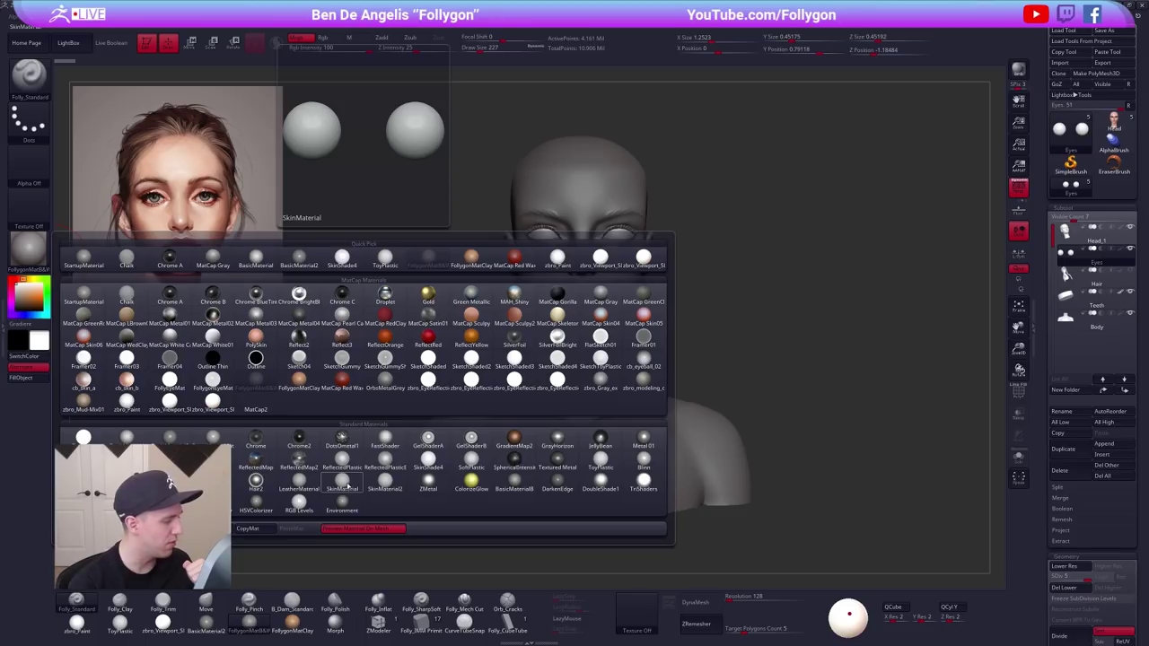
click(343, 485)
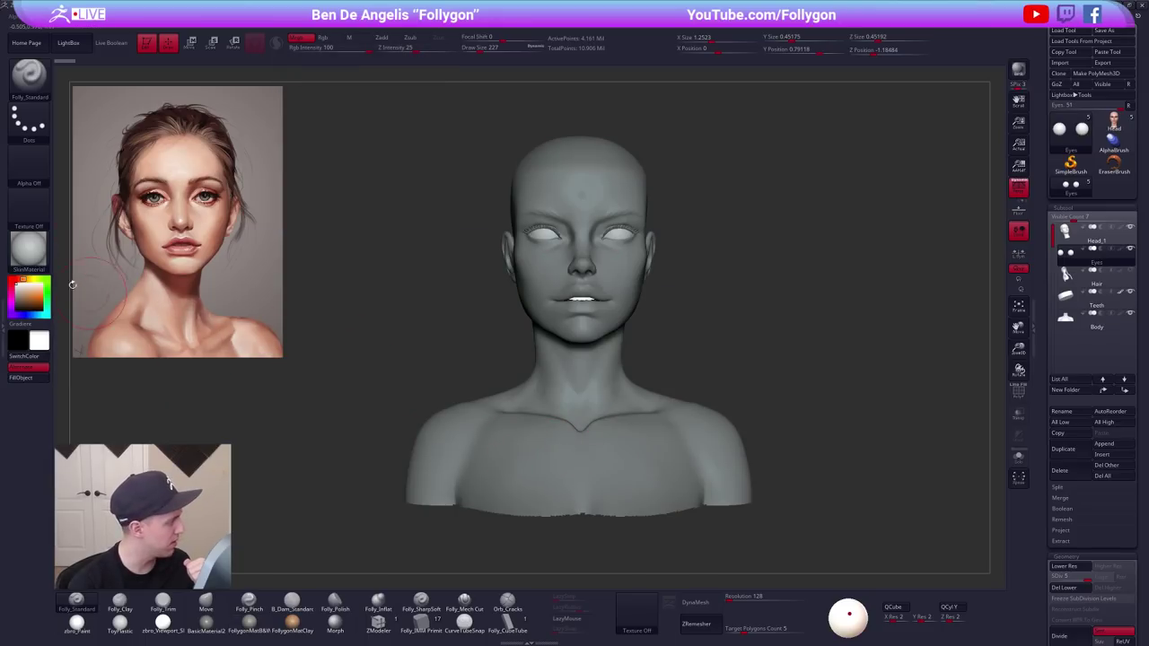
Browse the standard materials and try SkinShade4 on the bust.
click(47, 265)
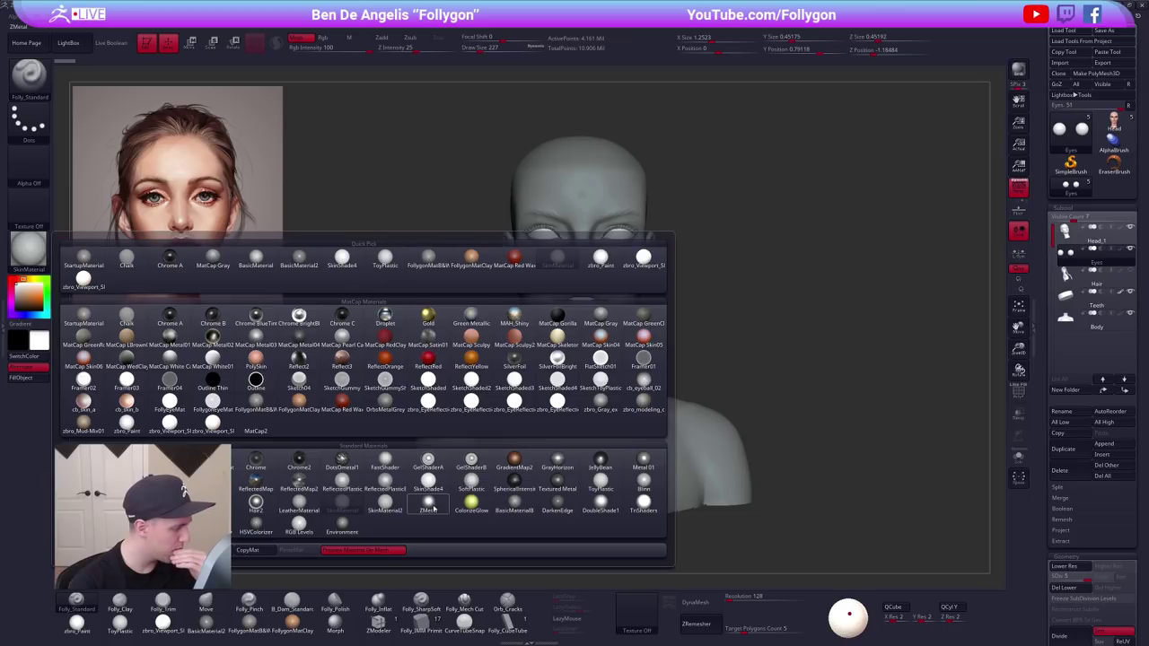
mouse_move(408, 509)
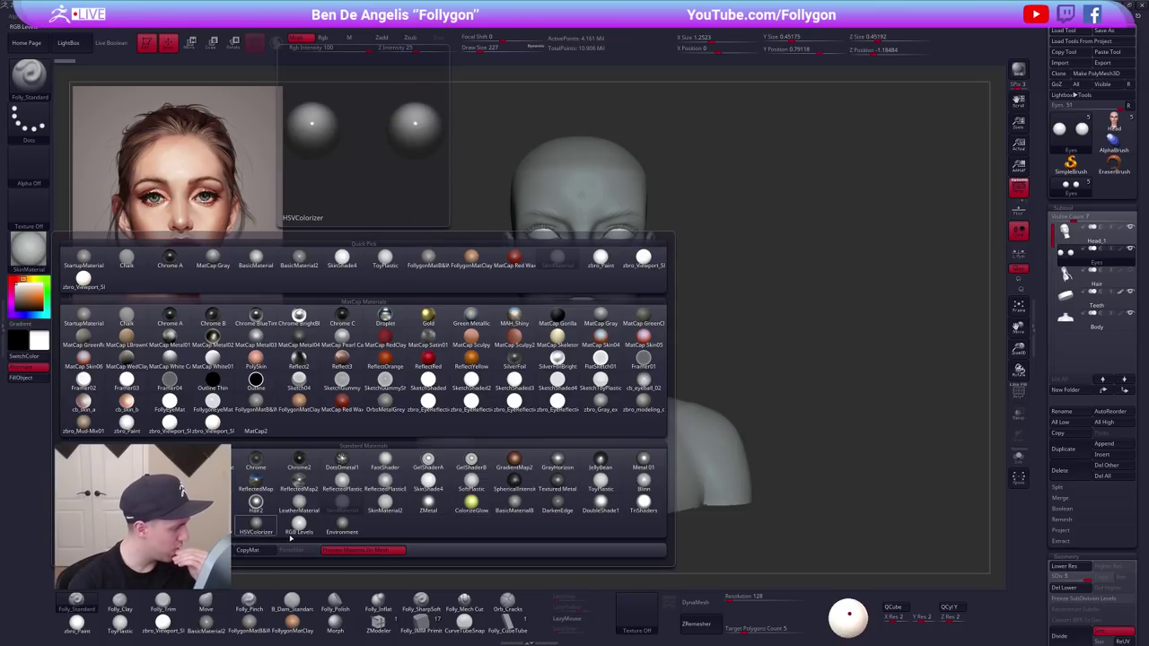
mouse_move(349, 533)
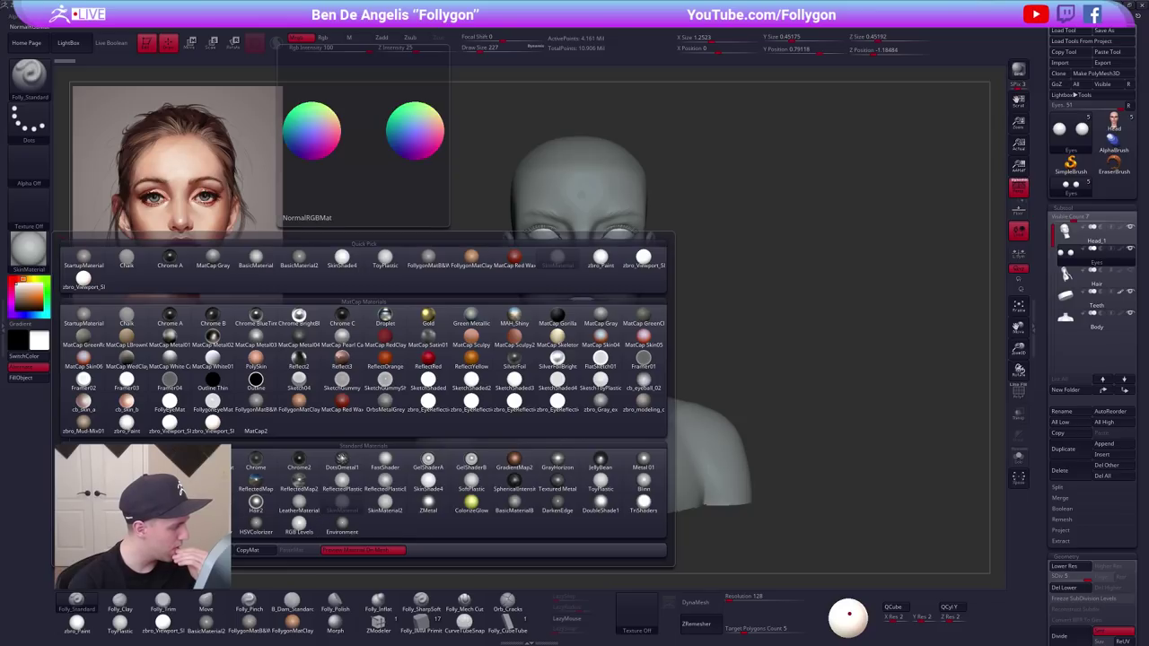
mouse_move(356, 491)
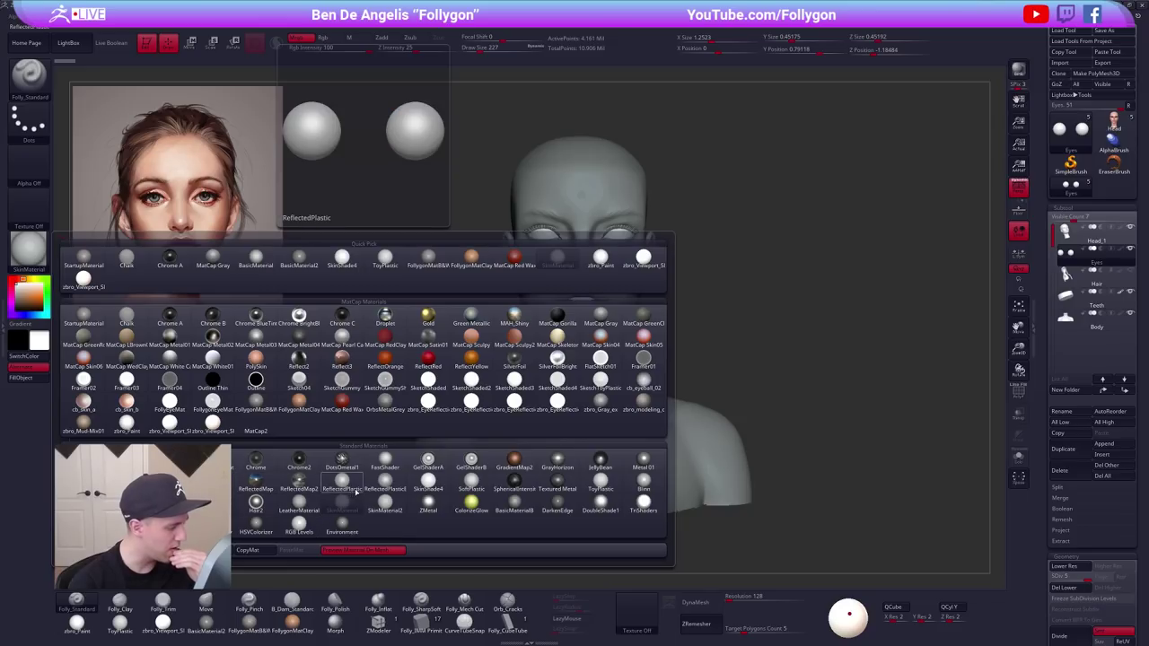
click(428, 482)
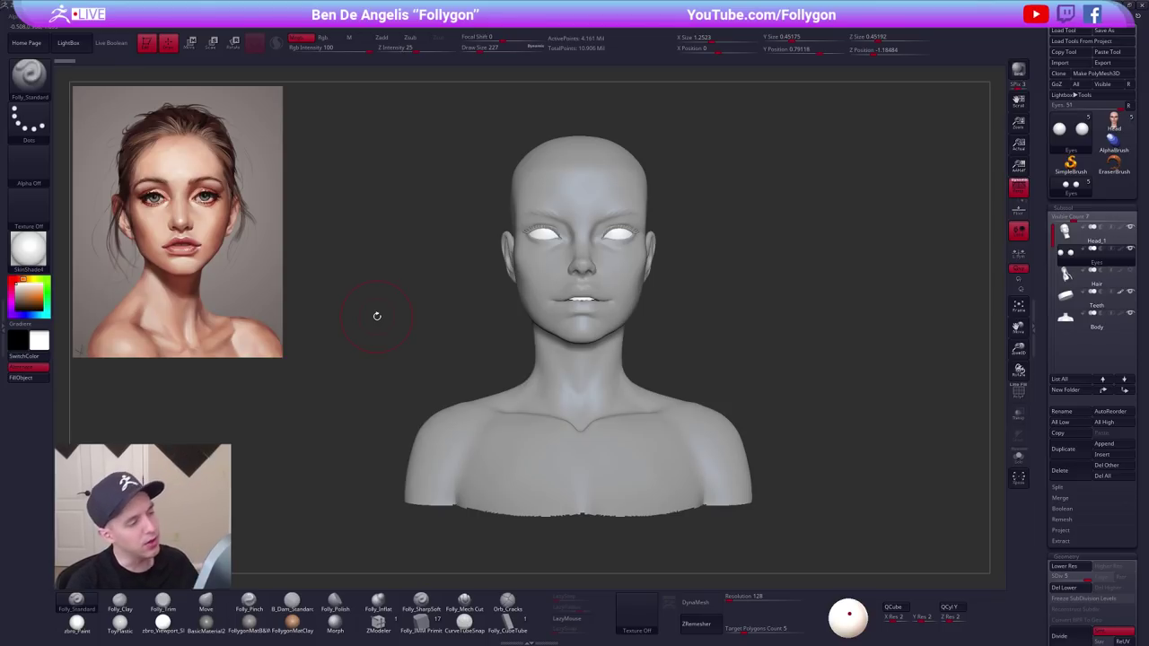
Make the unpainted head the active subtool and reposition the bust beside the reference image.
alt+click(553, 276)
mouse_move(709, 343)
alt+mouse_down()
mouse_move(696, 367)
mouse_move(701, 330)
alt+mouse_up()
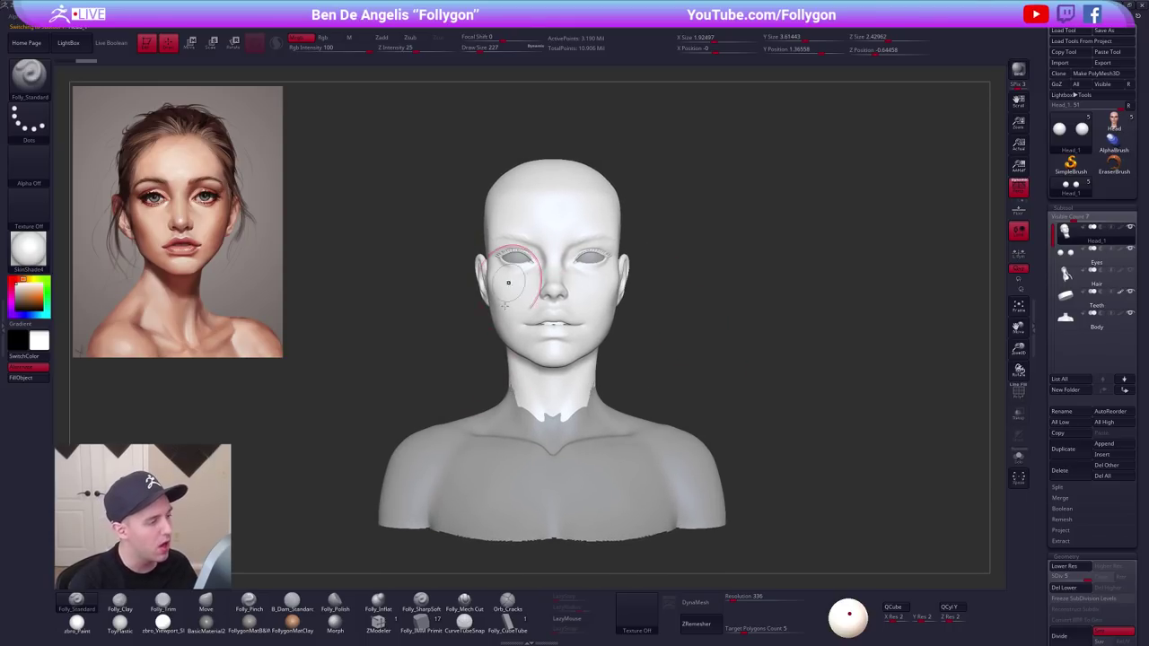
alt+drag(683, 313, 690, 306)
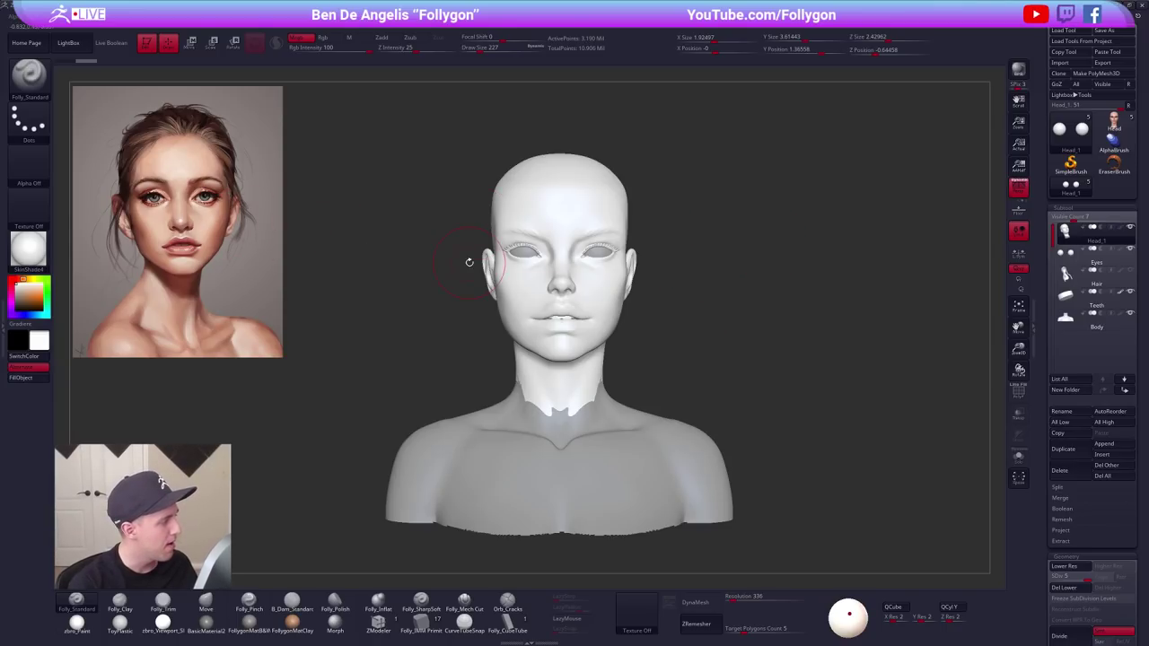
Keep the SkinShade4 material and preview the bust in an orange-brown colour.
mouse_move(41, 258)
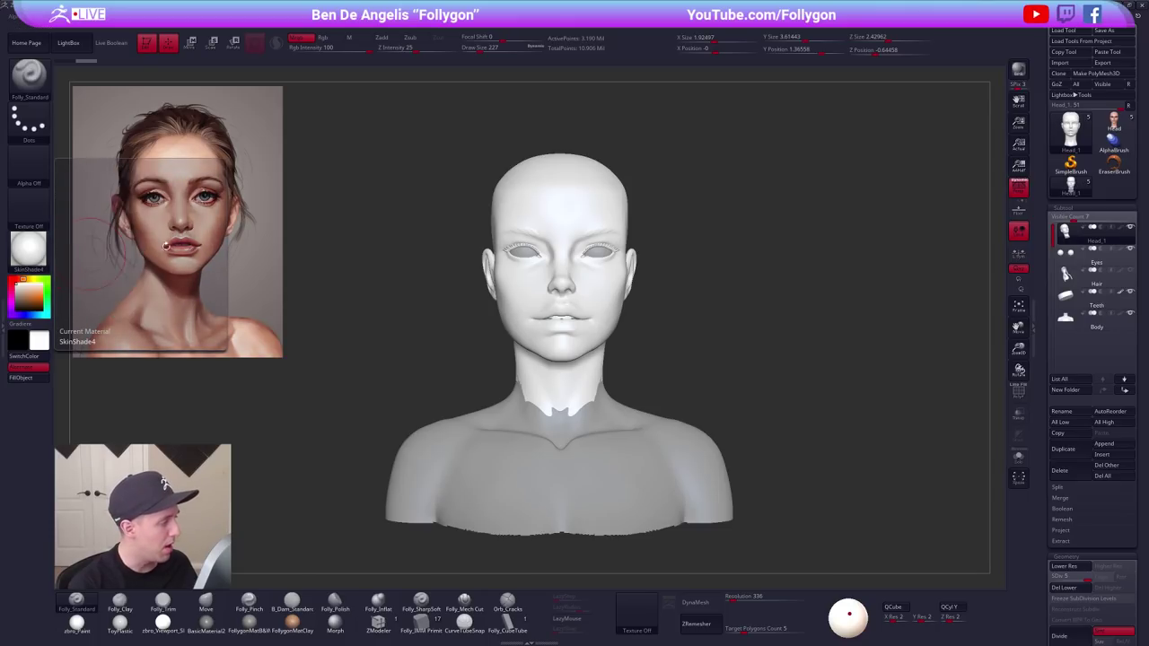
click(39, 259)
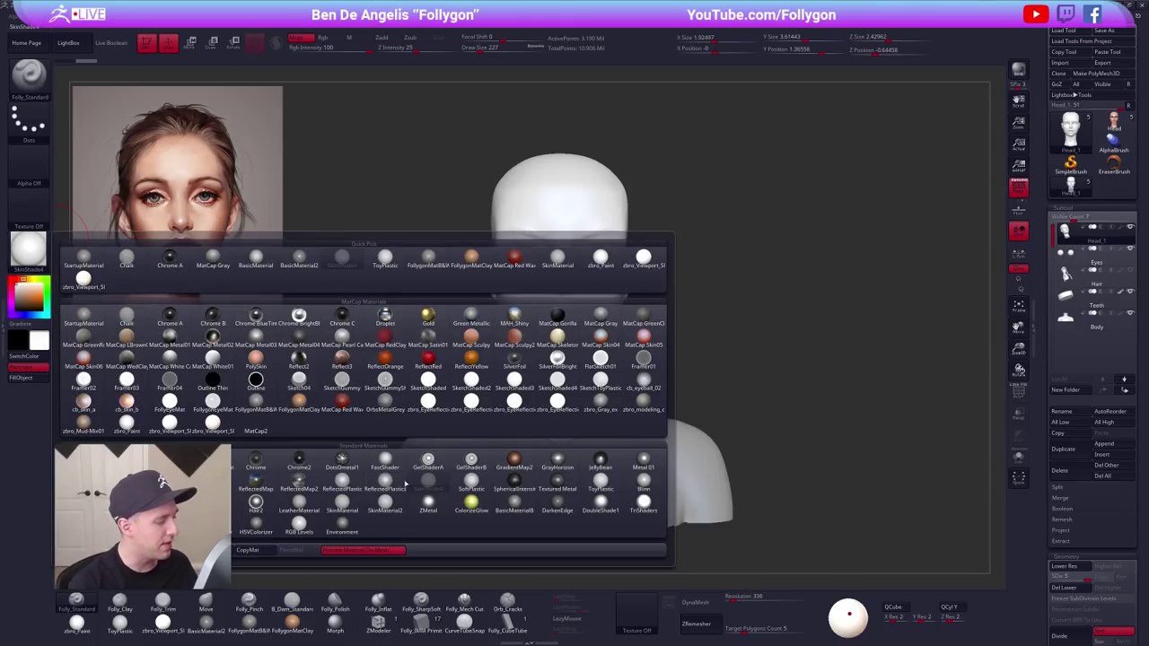
mouse_move(428, 479)
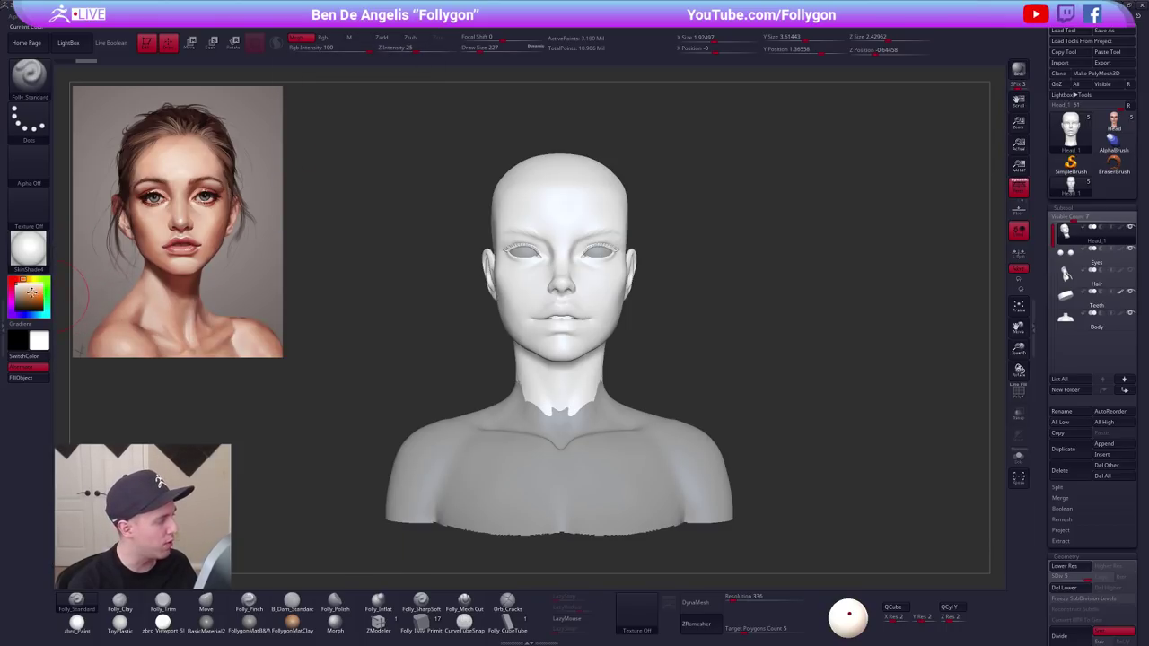
click(32, 296)
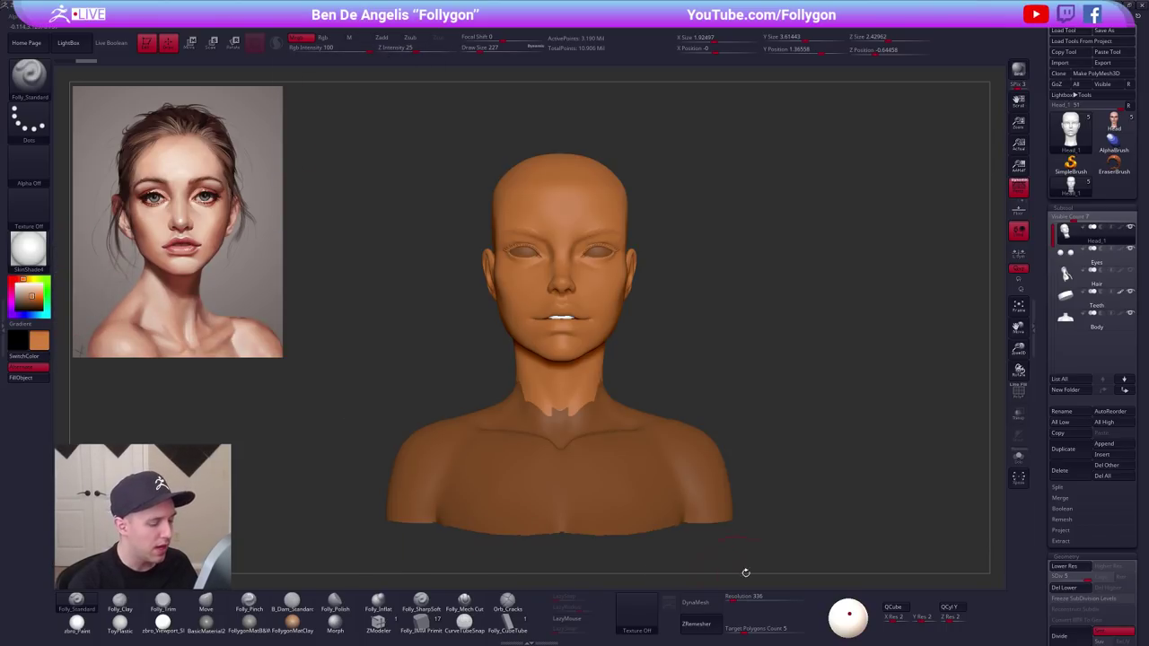
Try lighting the bust from its upper left side, then return the light to the front.
drag(847, 613, 835, 614)
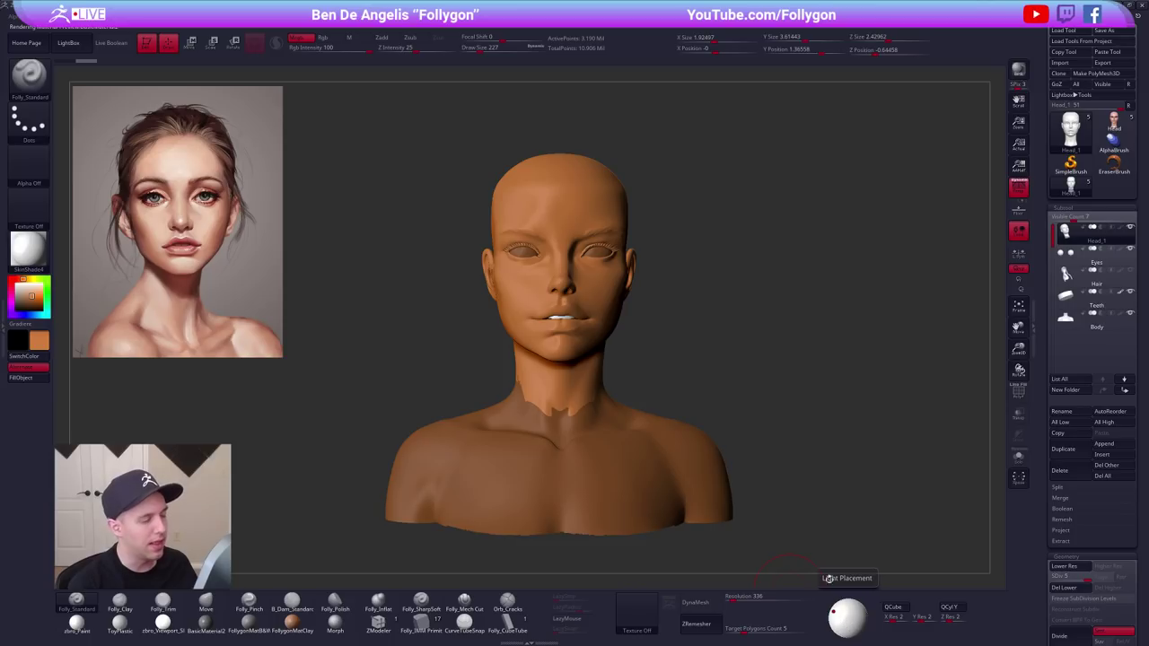
click(214, 18)
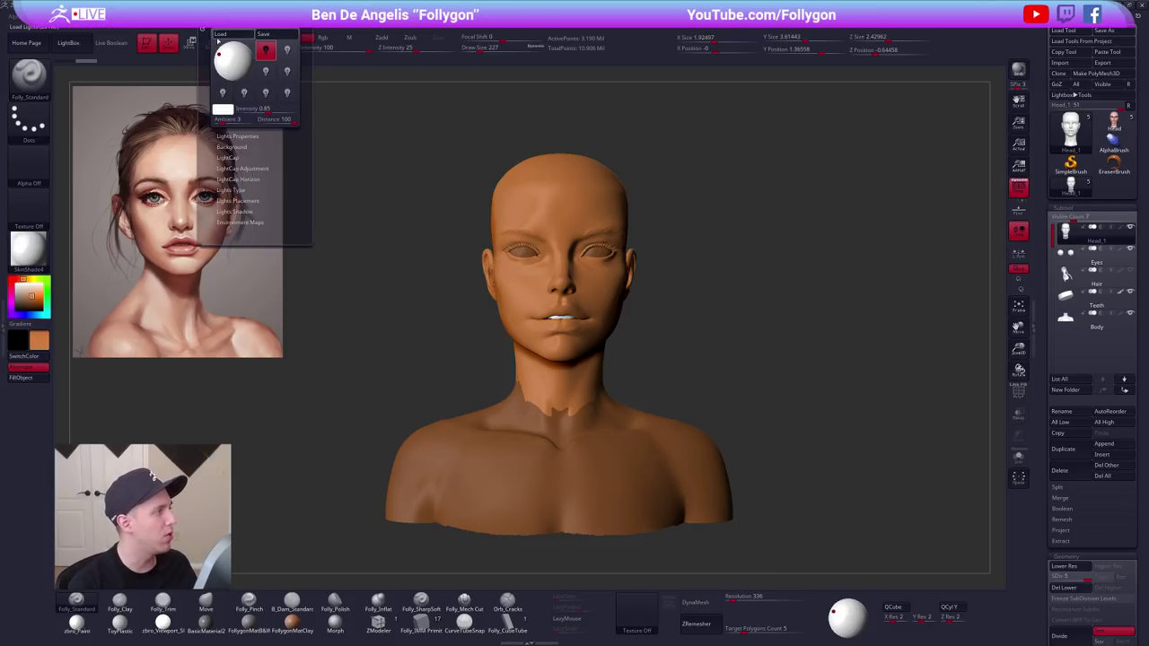
mouse_move(234, 56)
mouse_down()
mouse_move(252, 60)
mouse_move(233, 57)
mouse_move(233, 74)
mouse_move(233, 56)
mouse_up()
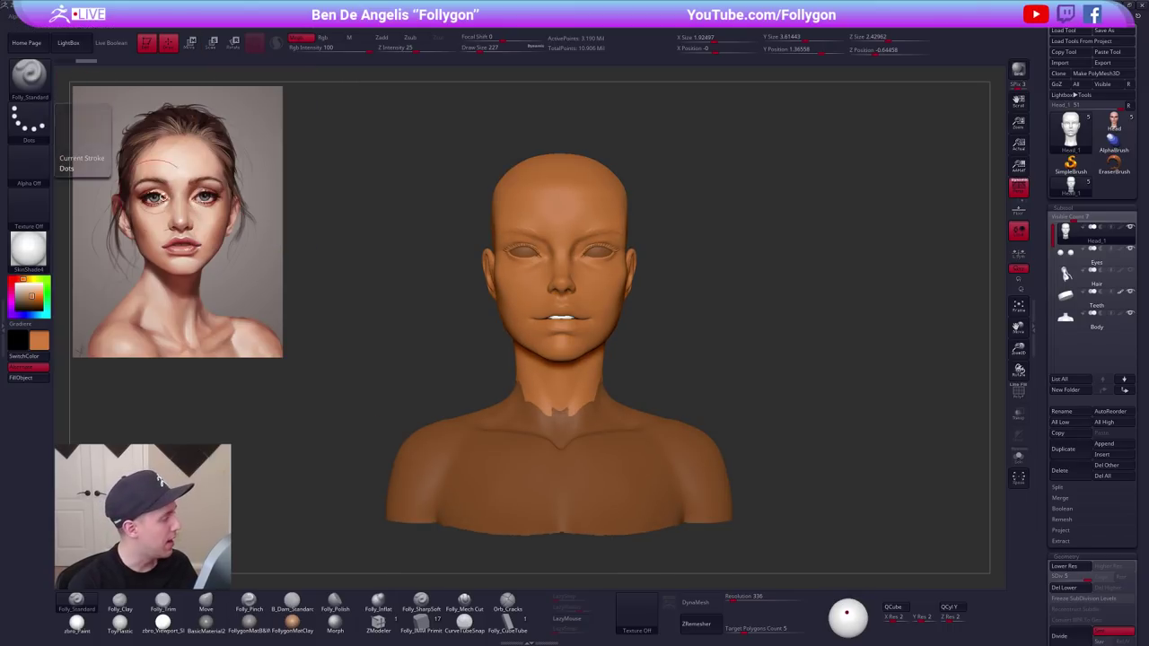
Apply the zbro_Viewport_Skin3 material to the bust and set the current colour to white.
click(38, 253)
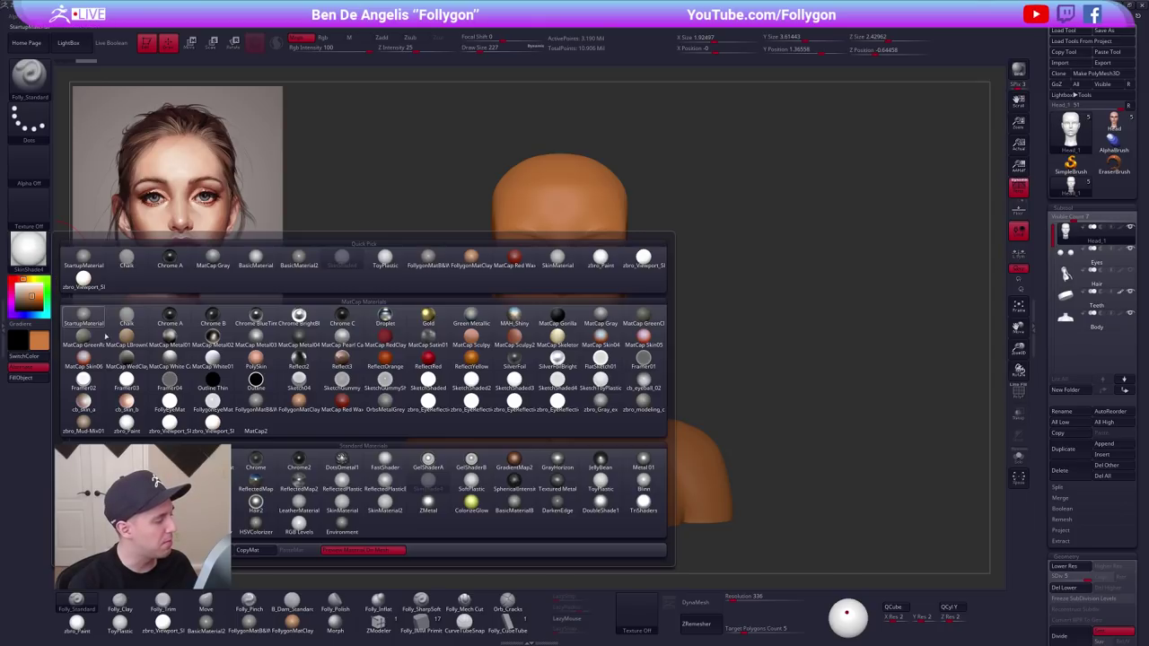
mouse_move(166, 436)
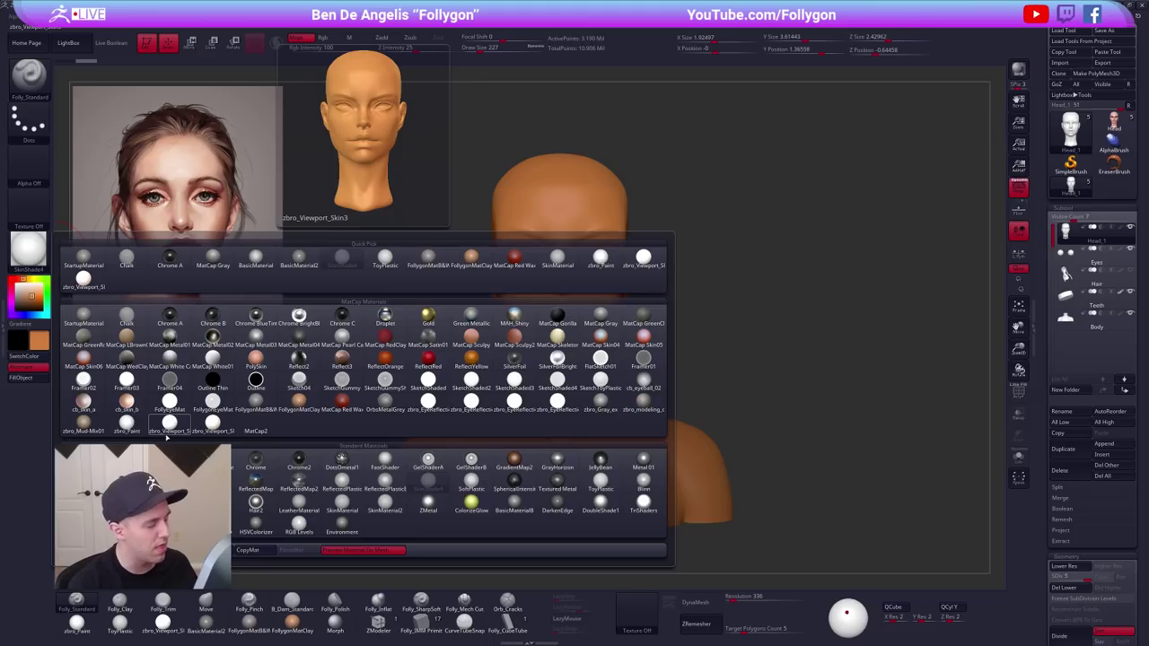
click(166, 434)
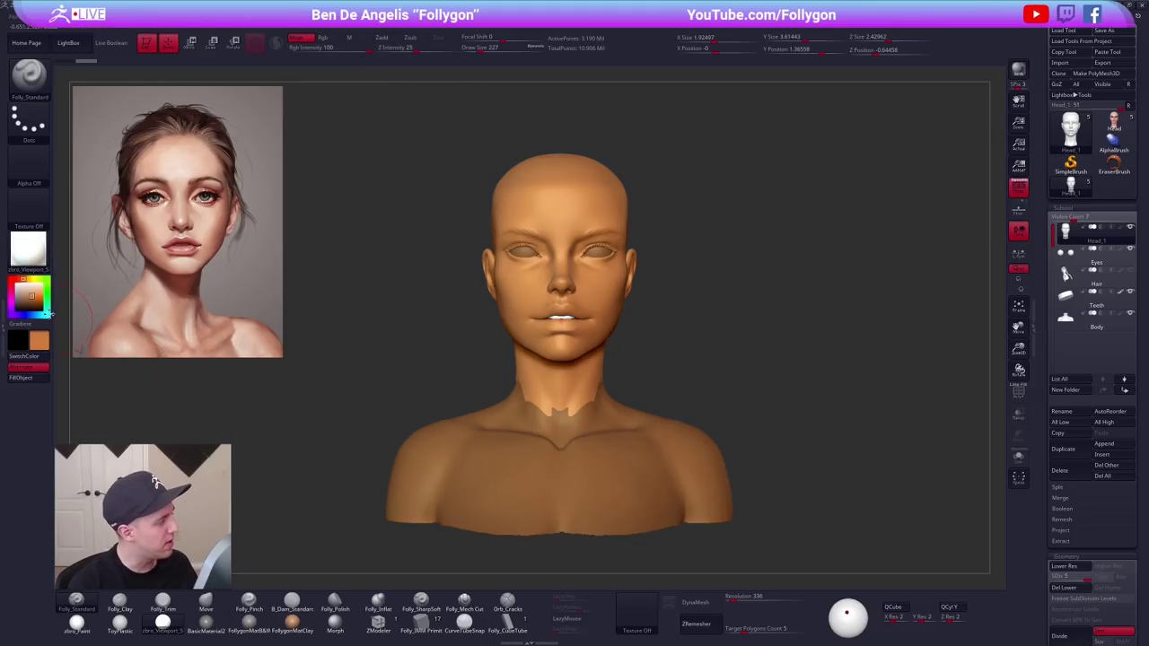
click(16, 273)
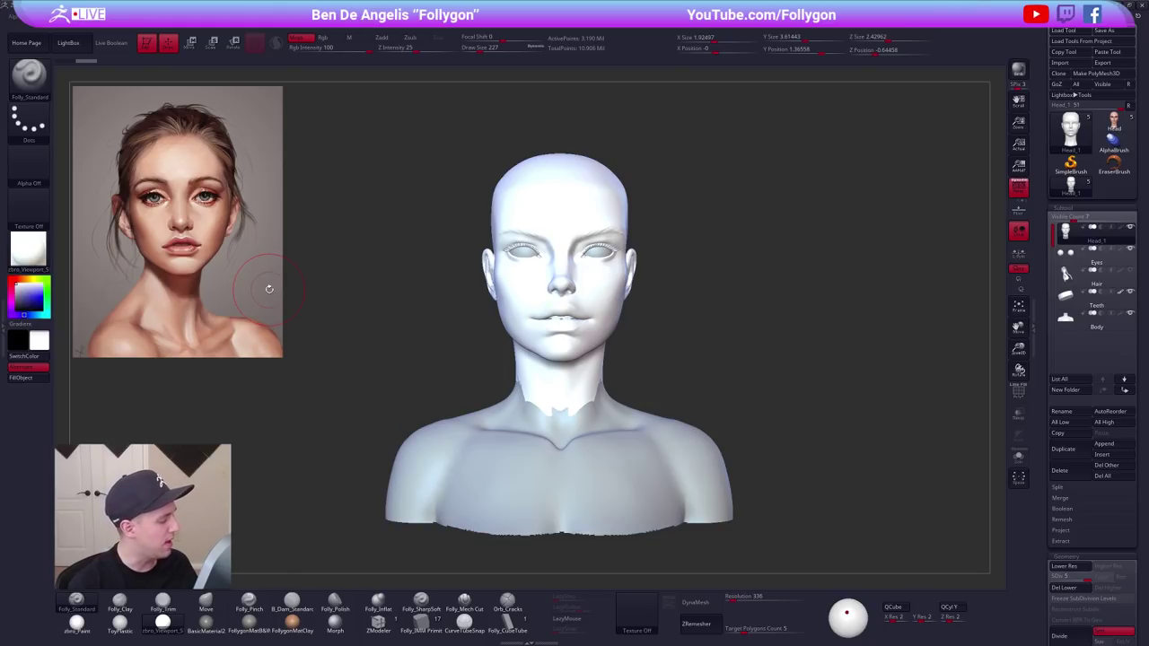
Compare the zbro_Paint and SkinShade4 materials on the bust.
click(76, 621)
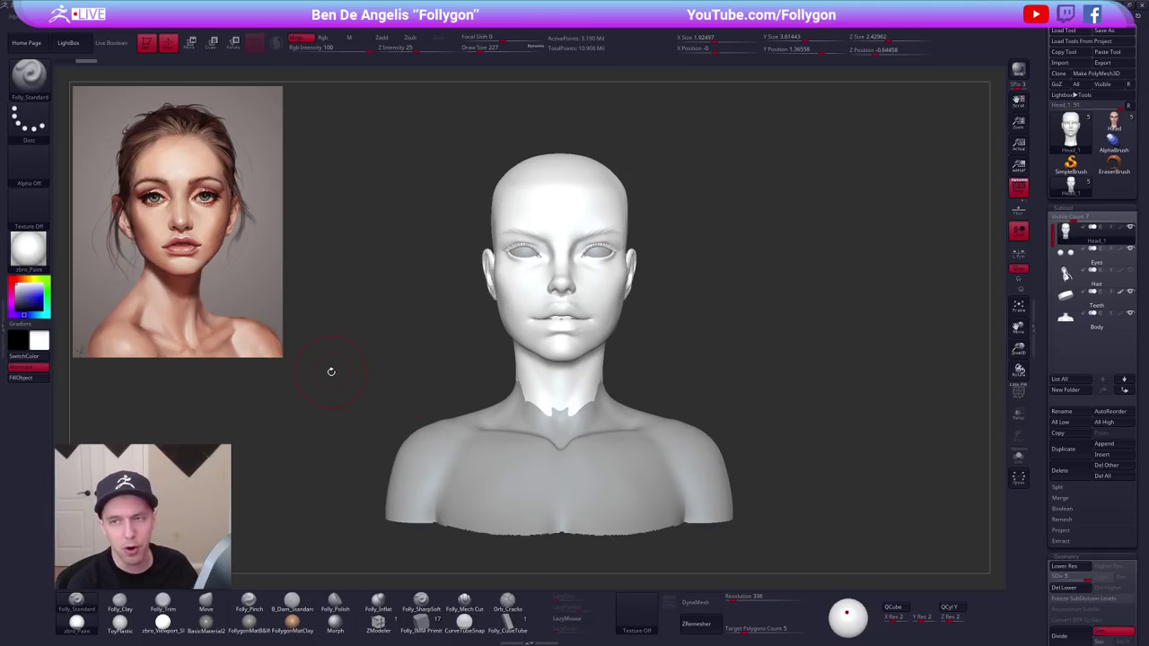
click(27, 250)
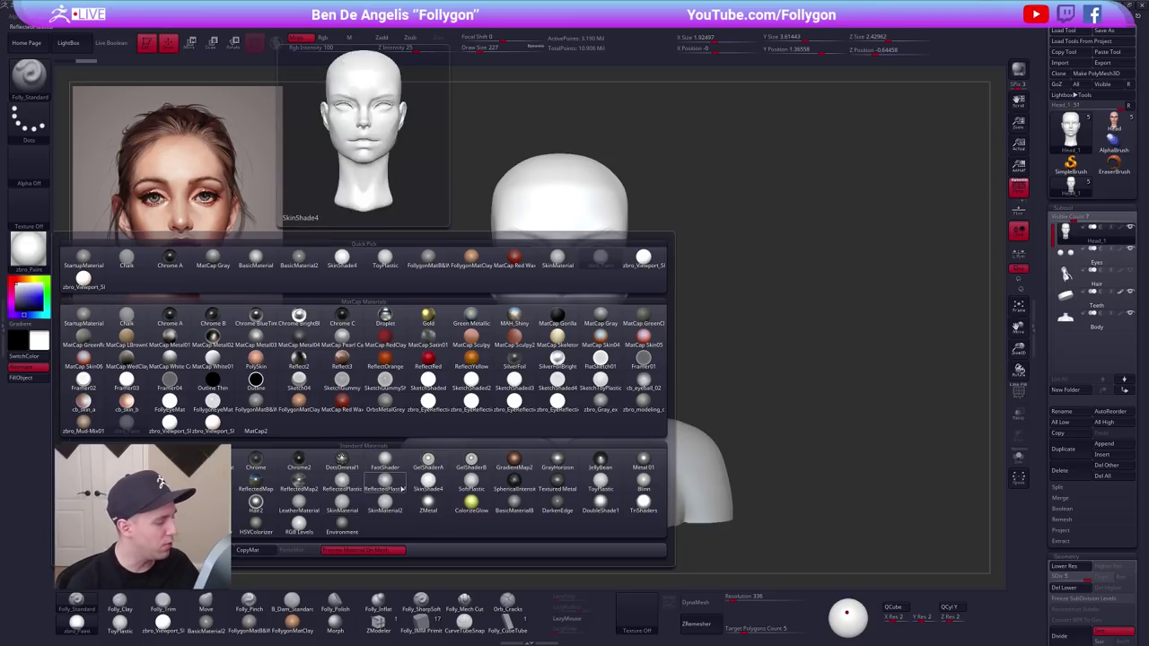
click(429, 485)
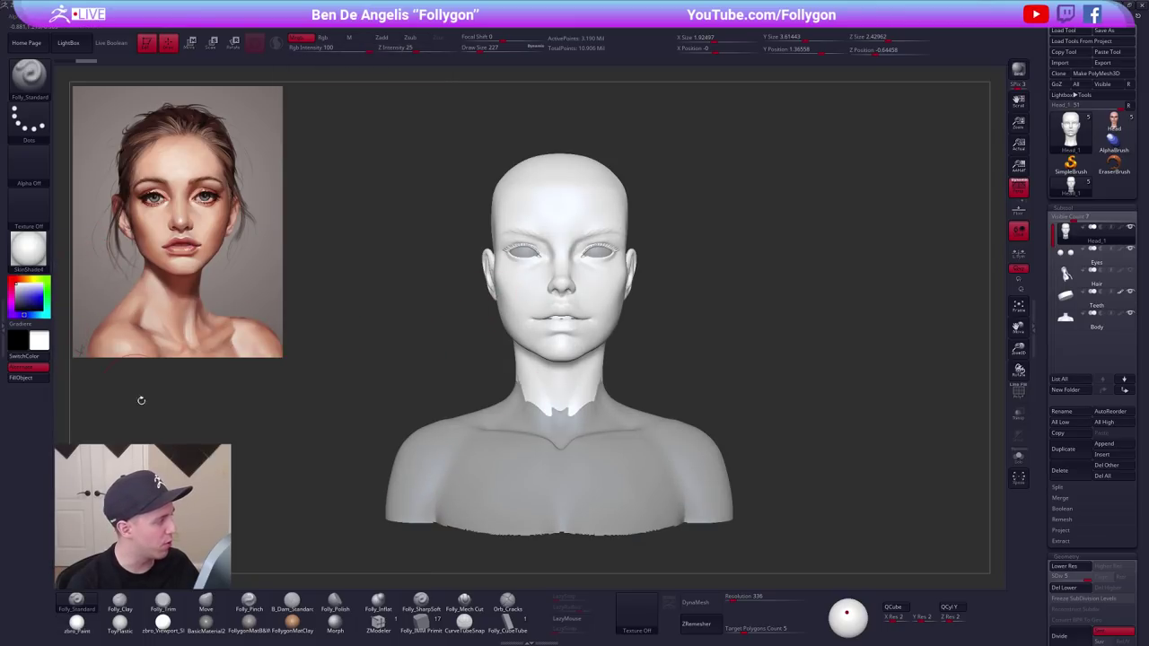
click(86, 623)
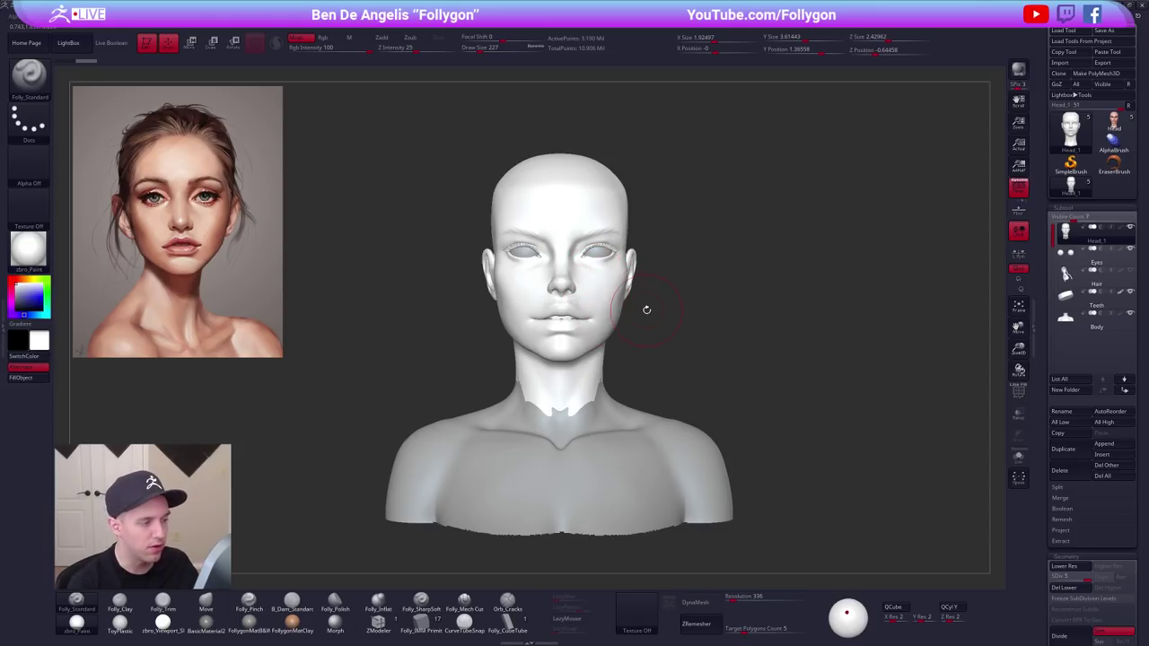
Compare the two zbro viewport skin materials on the bust and keep the cooler, bluish one.
click(41, 262)
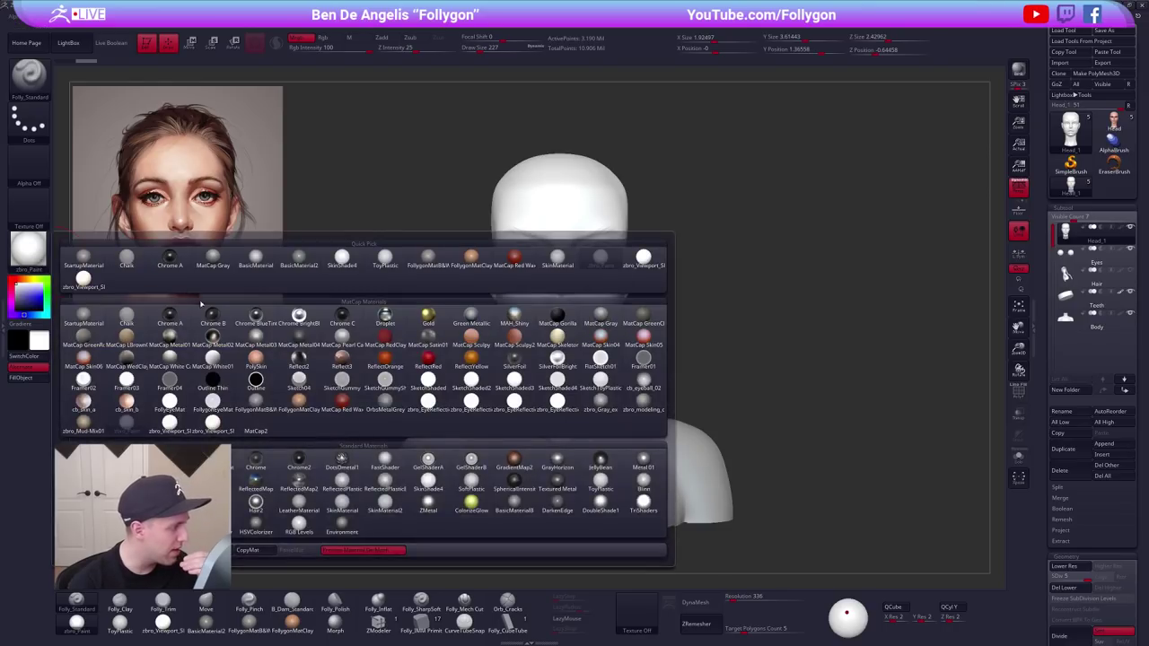
click(184, 426)
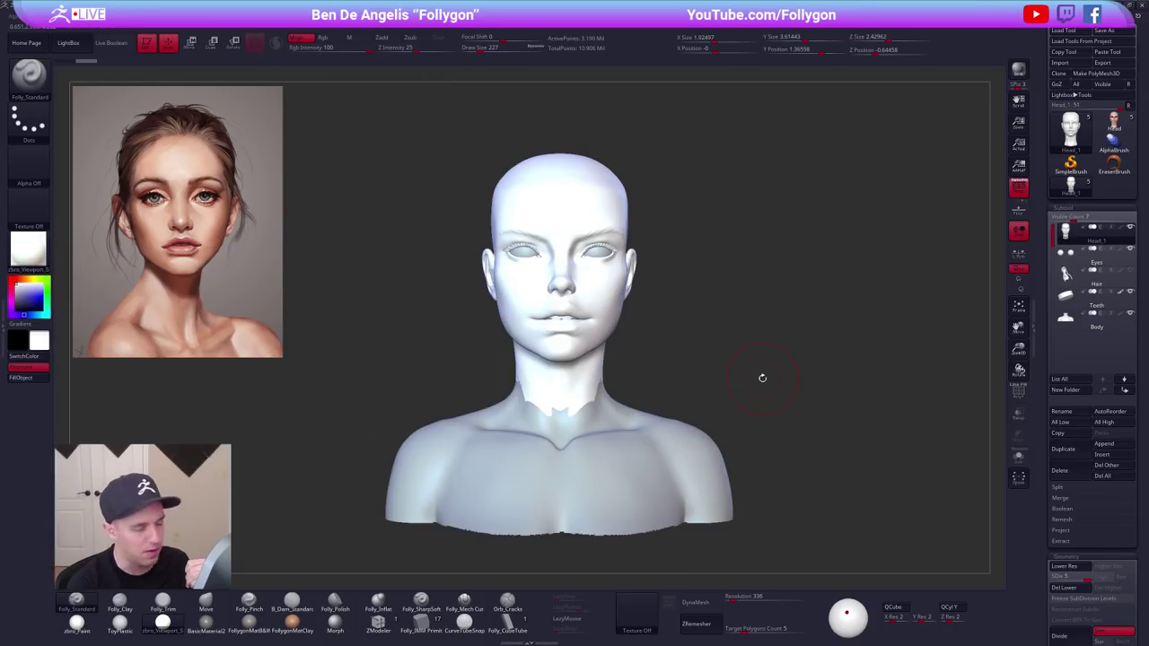
click(43, 260)
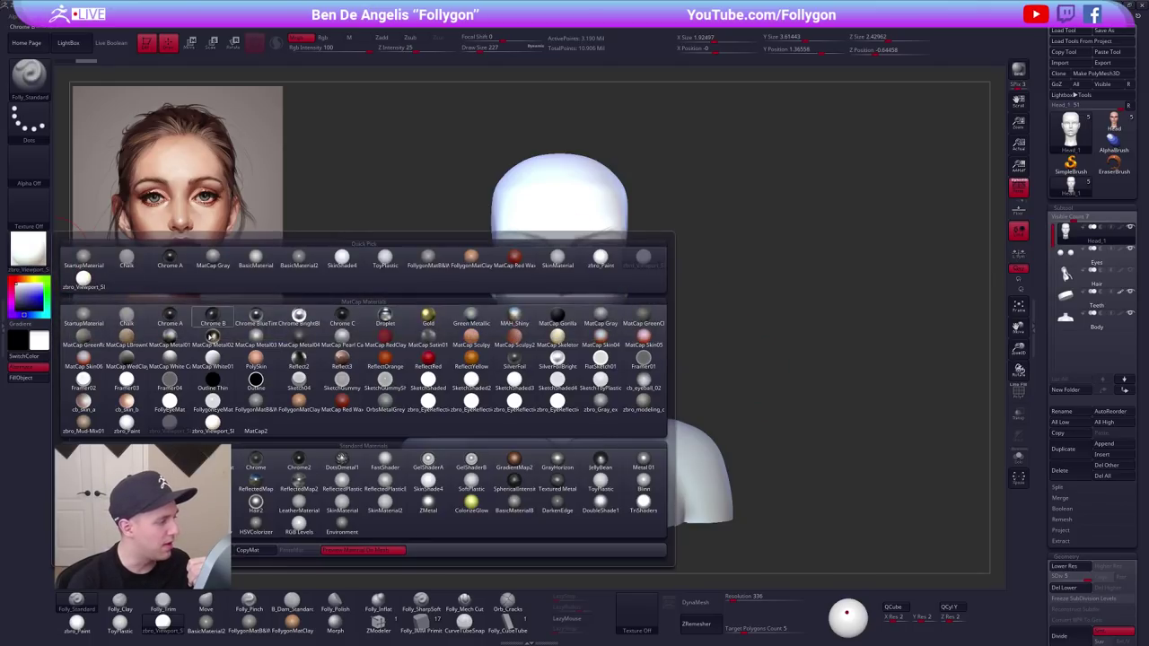
click(212, 419)
click(29, 251)
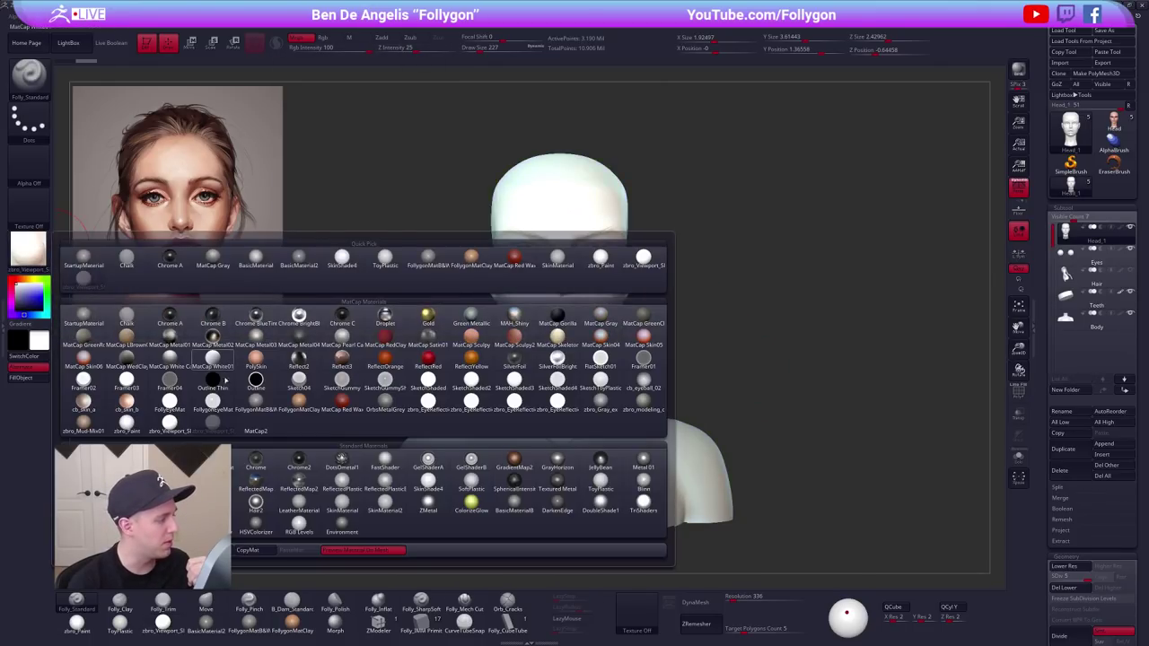
click(184, 429)
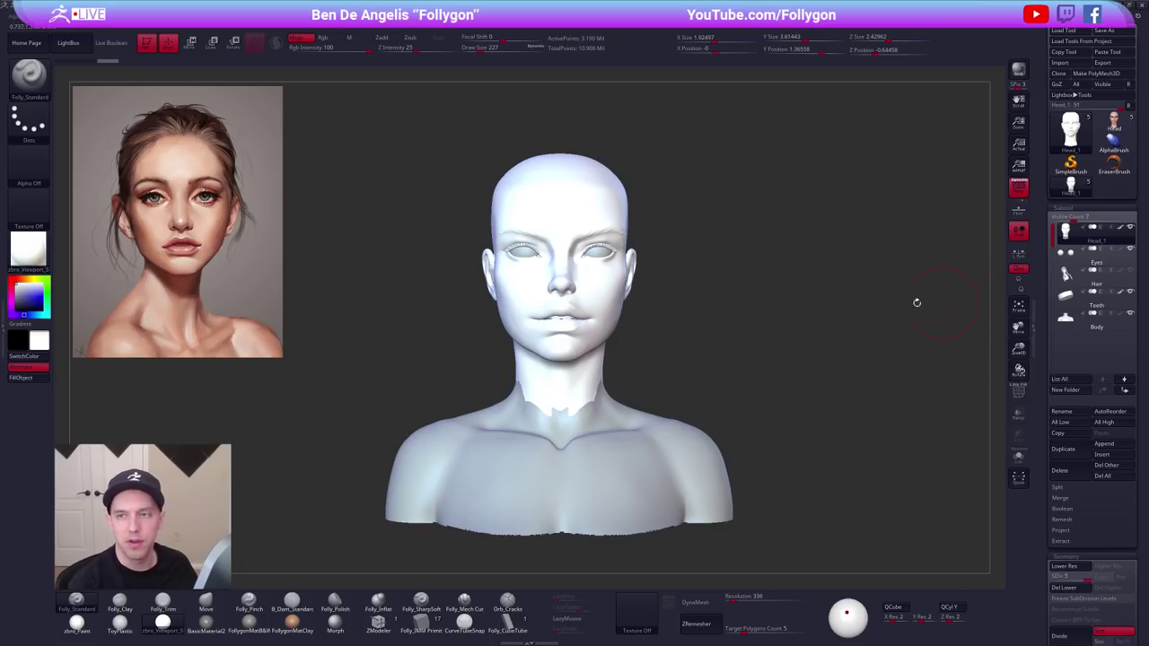
Compare the painted Head tool with the unpainted Head_1 bust under the current material.
click(1113, 125)
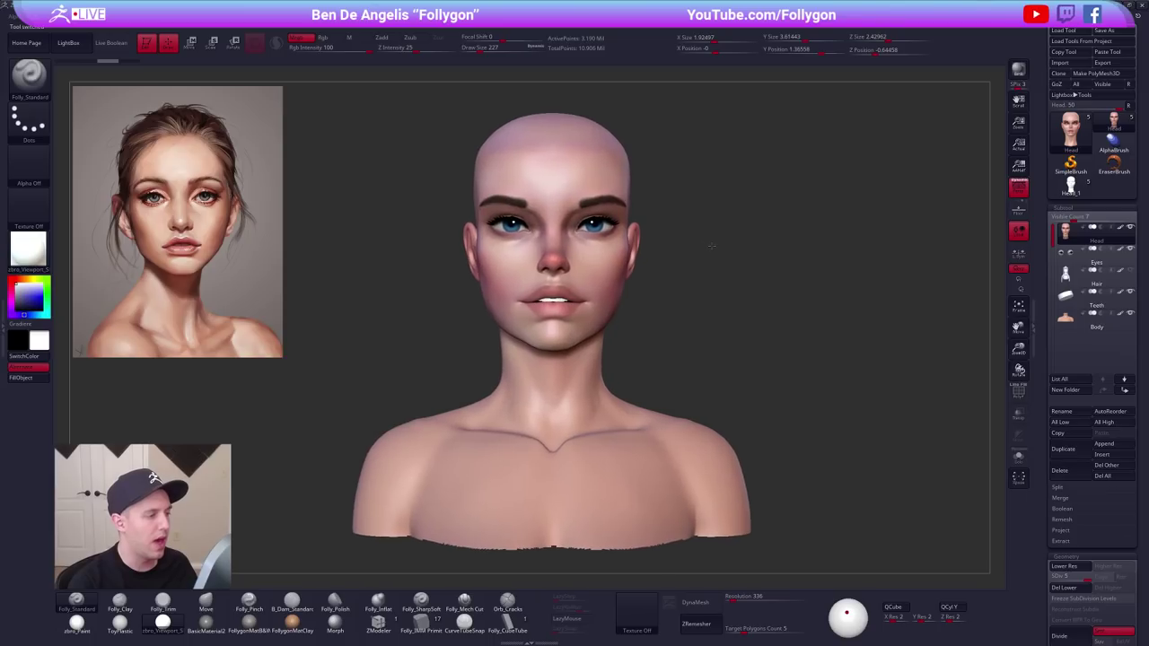
mouse_move(772, 325)
mouse_down()
mouse_move(740, 328)
mouse_move(785, 328)
mouse_move(768, 334)
mouse_move(745, 270)
mouse_up()
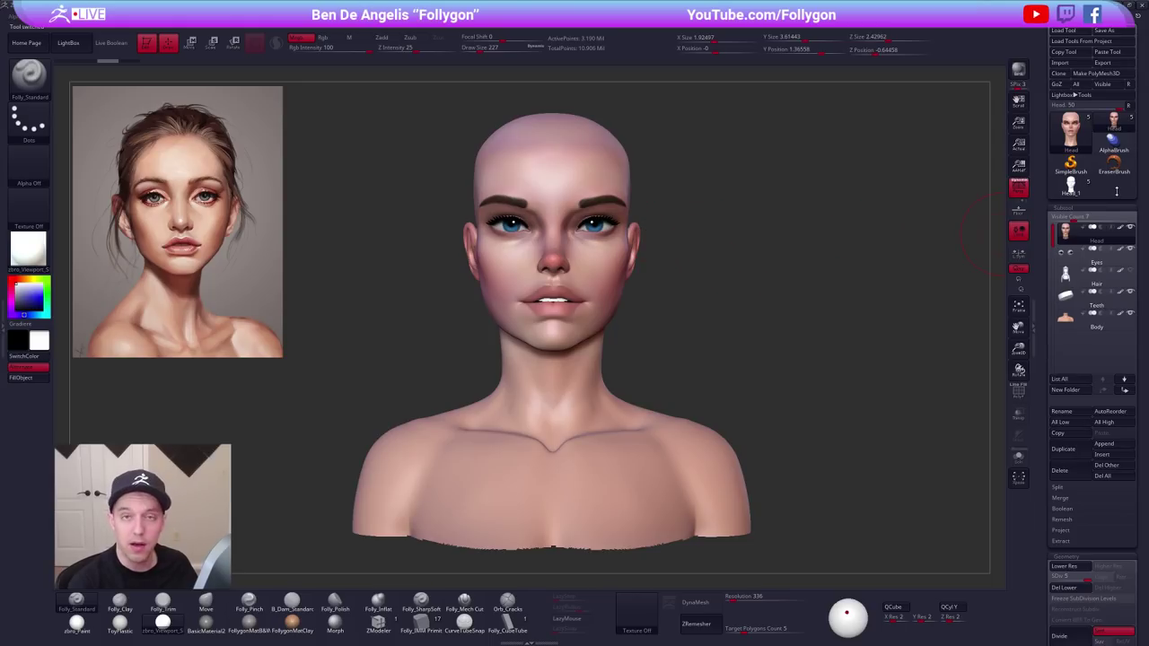
click(1071, 185)
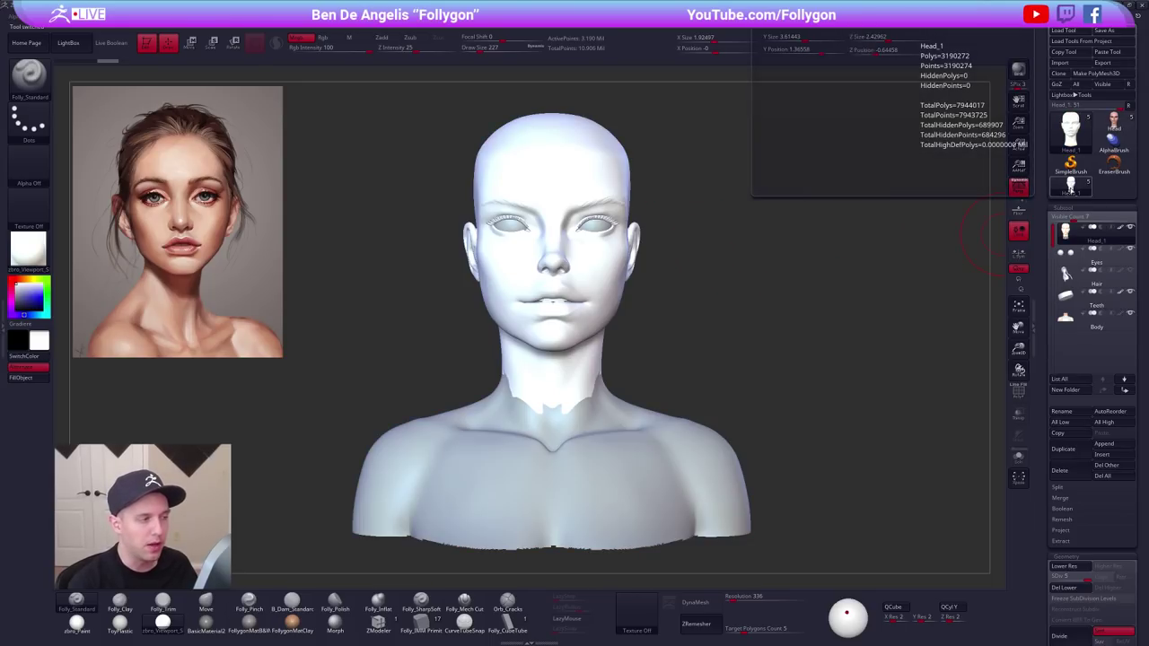
drag(717, 287, 685, 258)
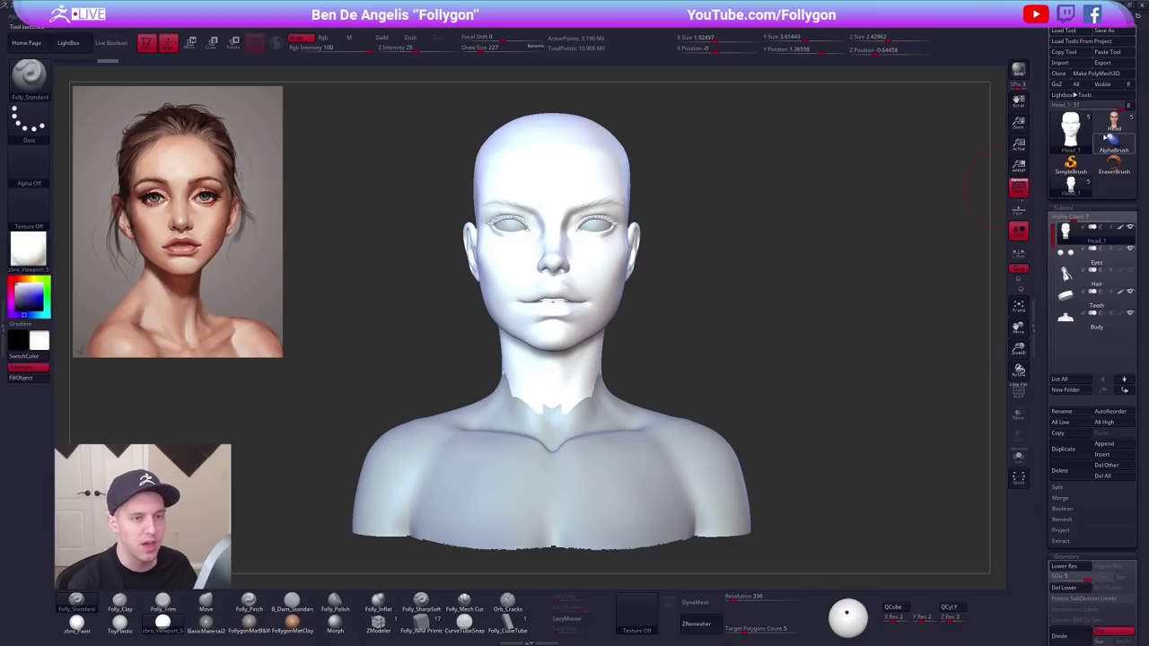
mouse_move(1107, 127)
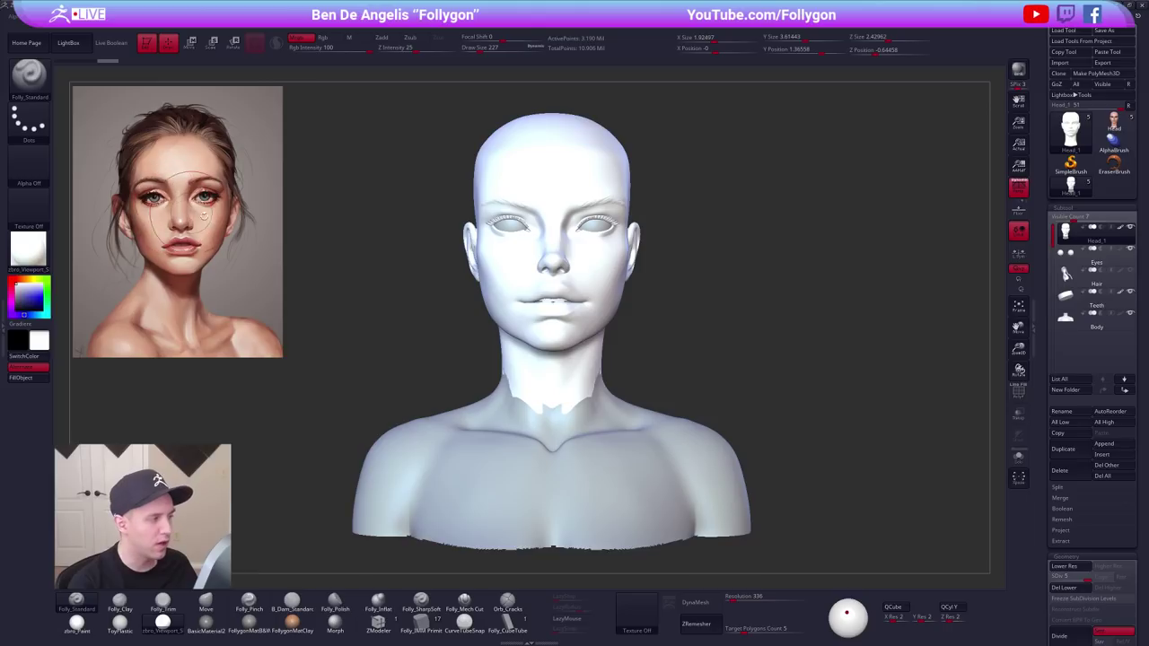
Sample a light skin tone from the reference portrait's face and fill the head with it.
alt+drag(706, 285, 738, 284)
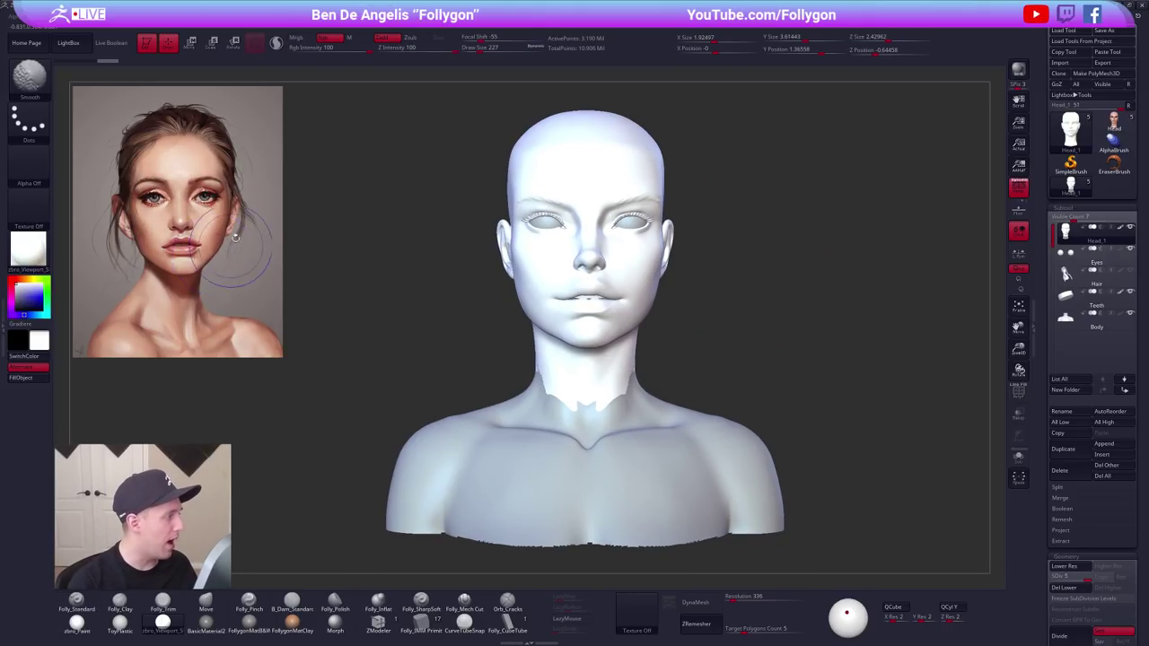
key(shift+z)
key(shift+z)
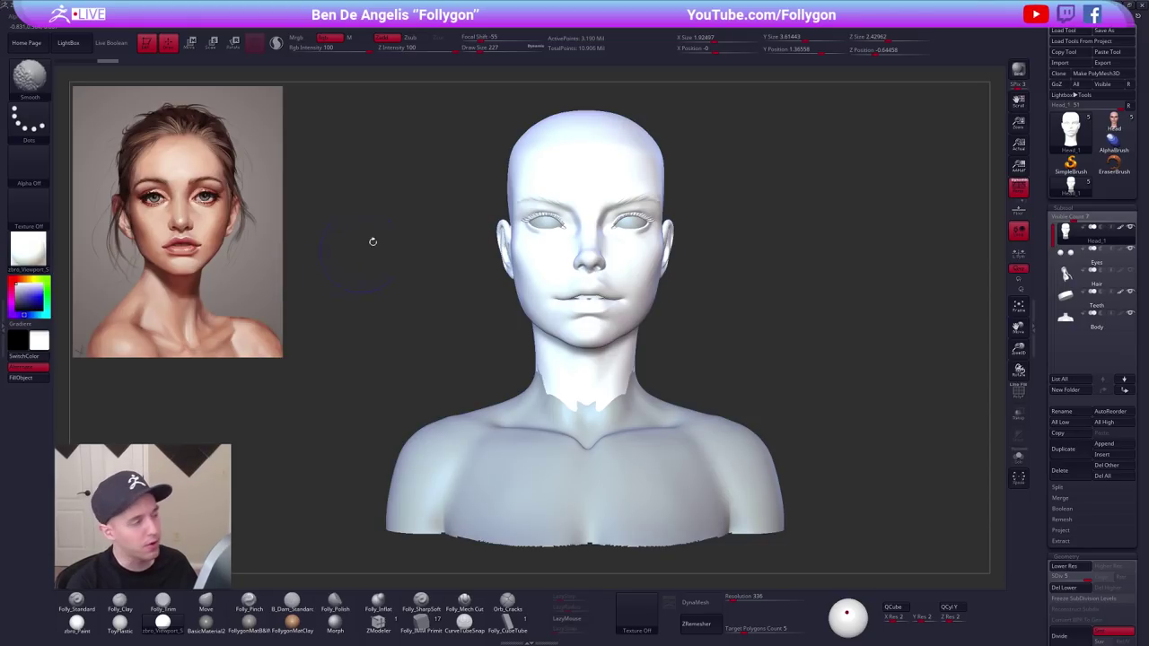
click(463, 17)
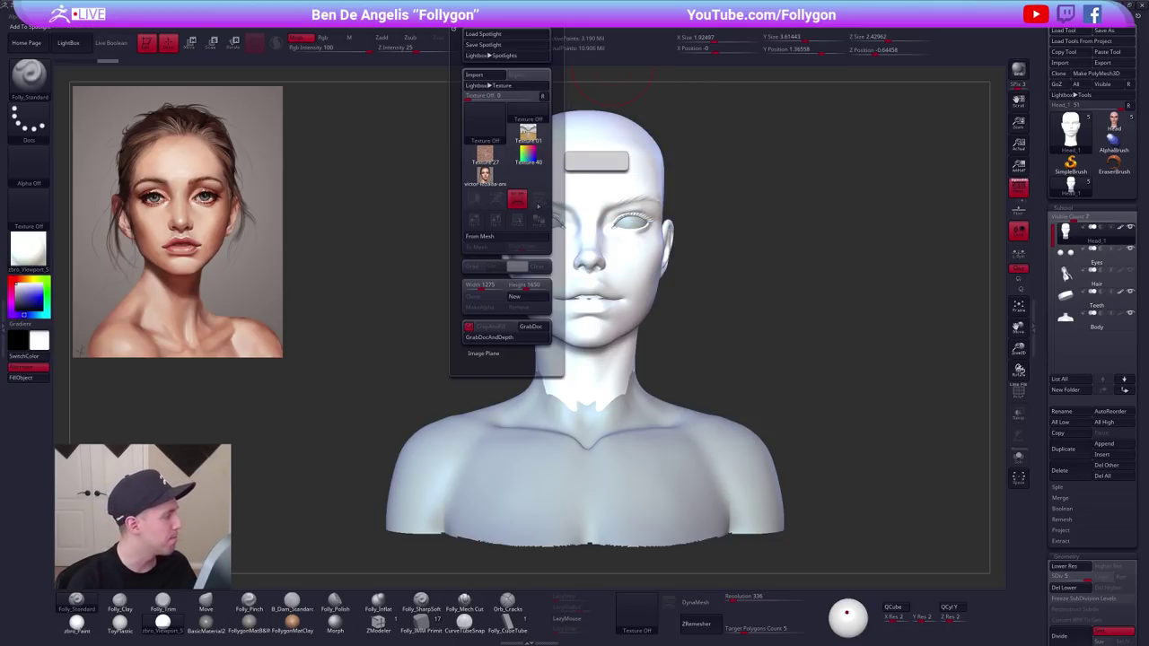
key(z)
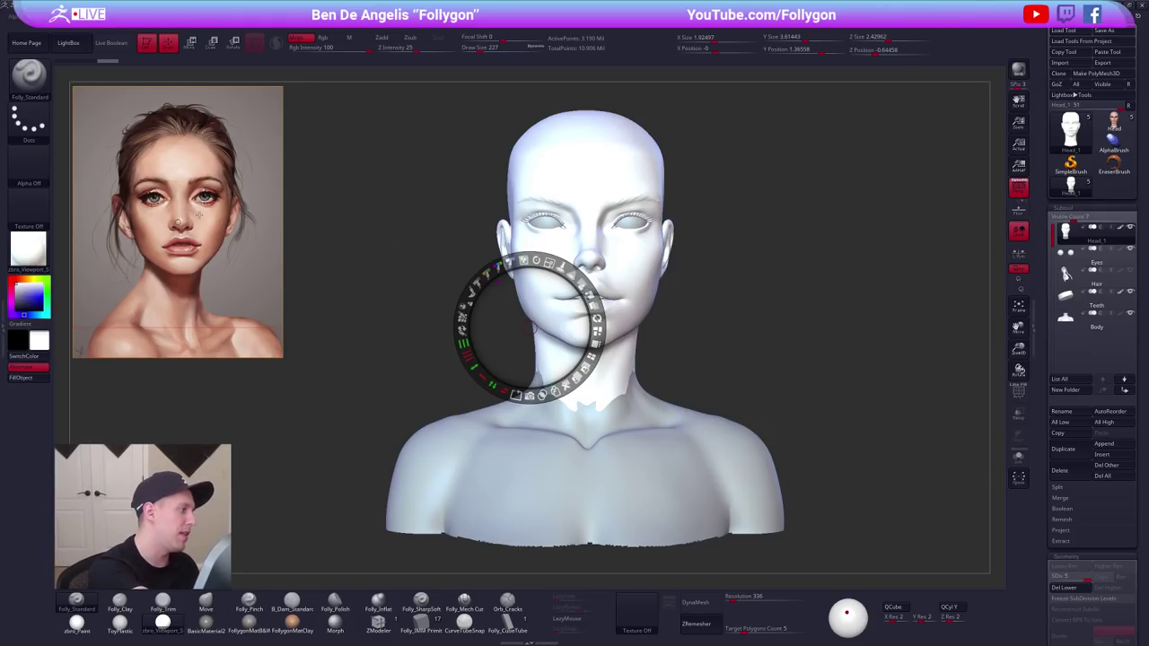
key(c)
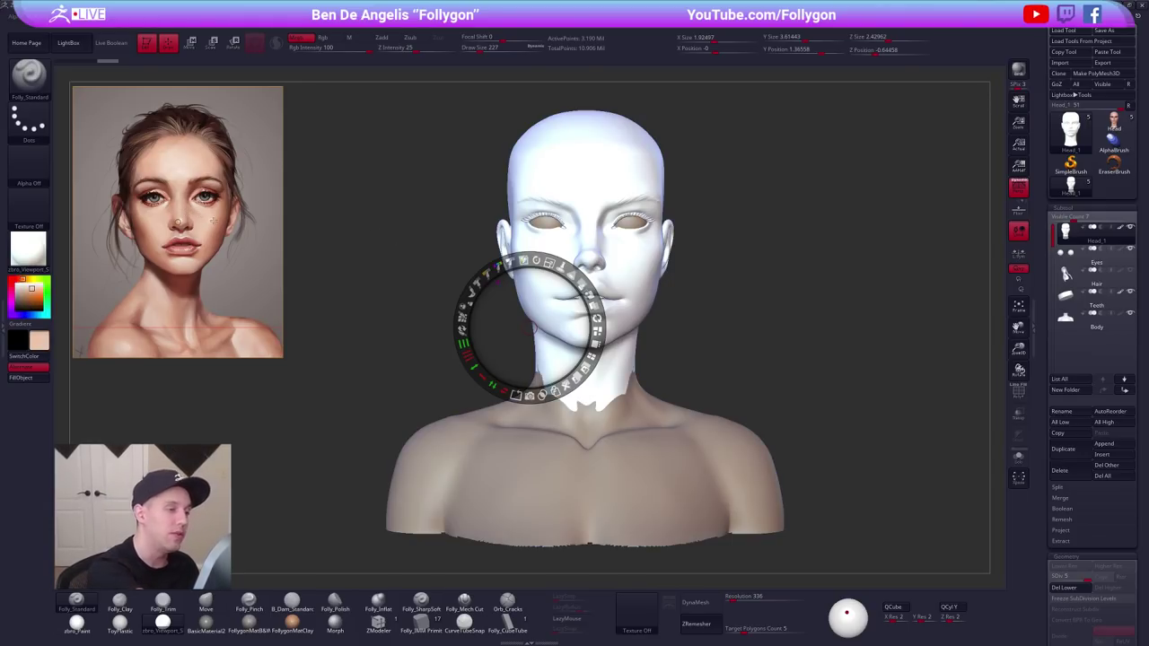
key(z)
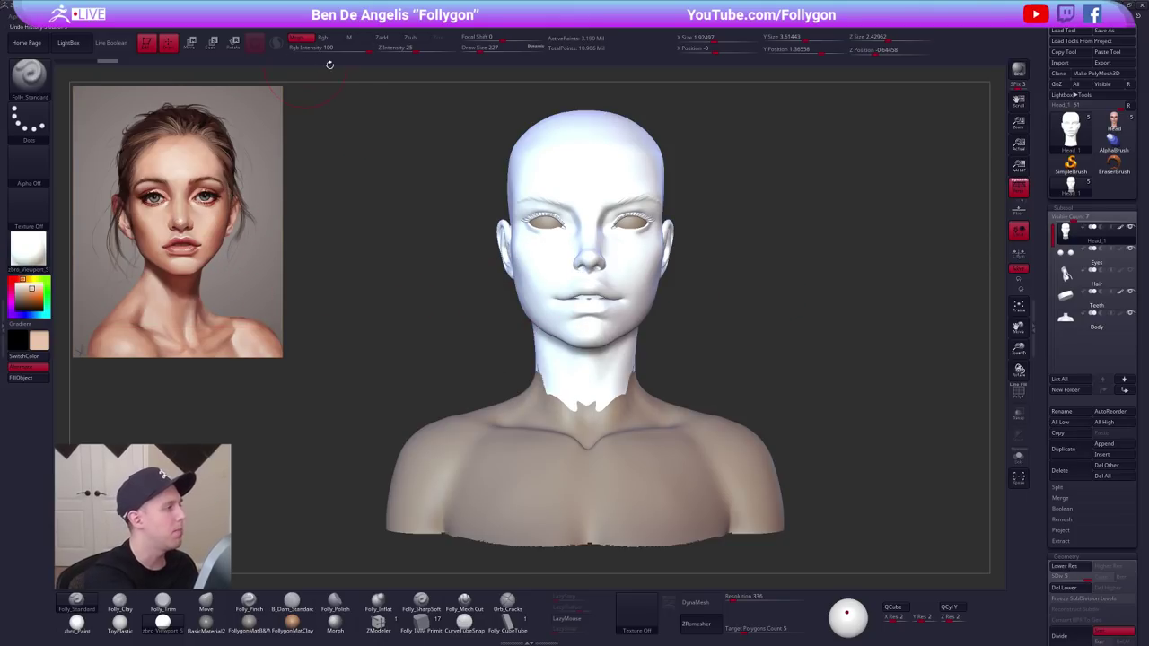
click(45, 378)
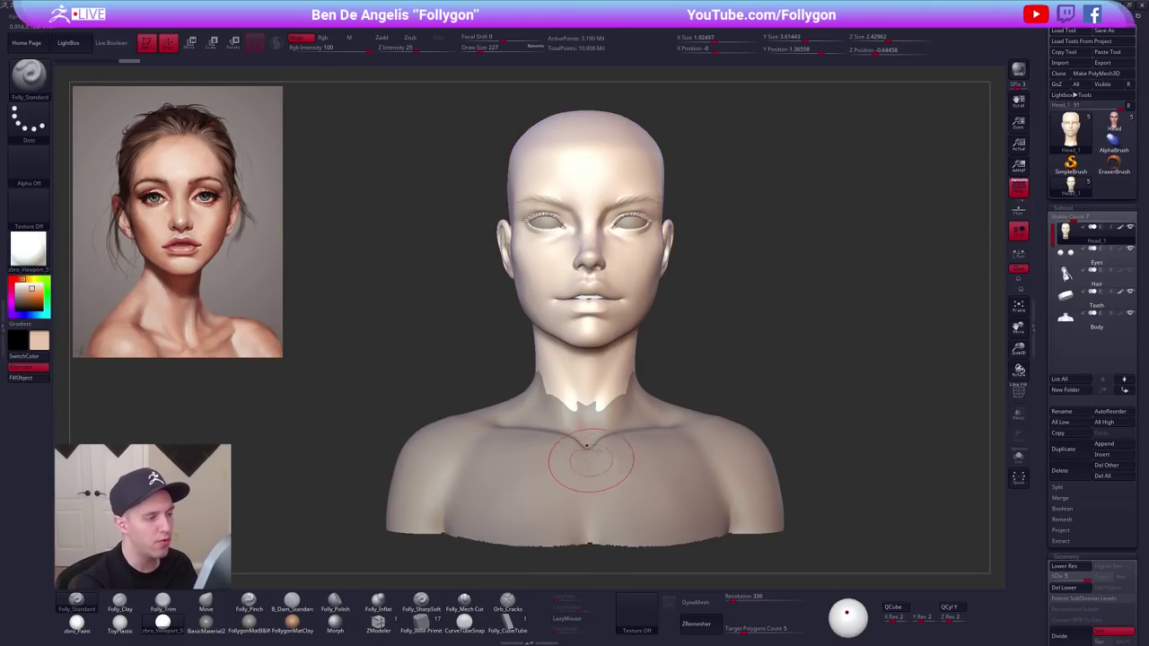
Fill the Body subtool with the same light skin tone and make Head_1 active again.
click(1090, 321)
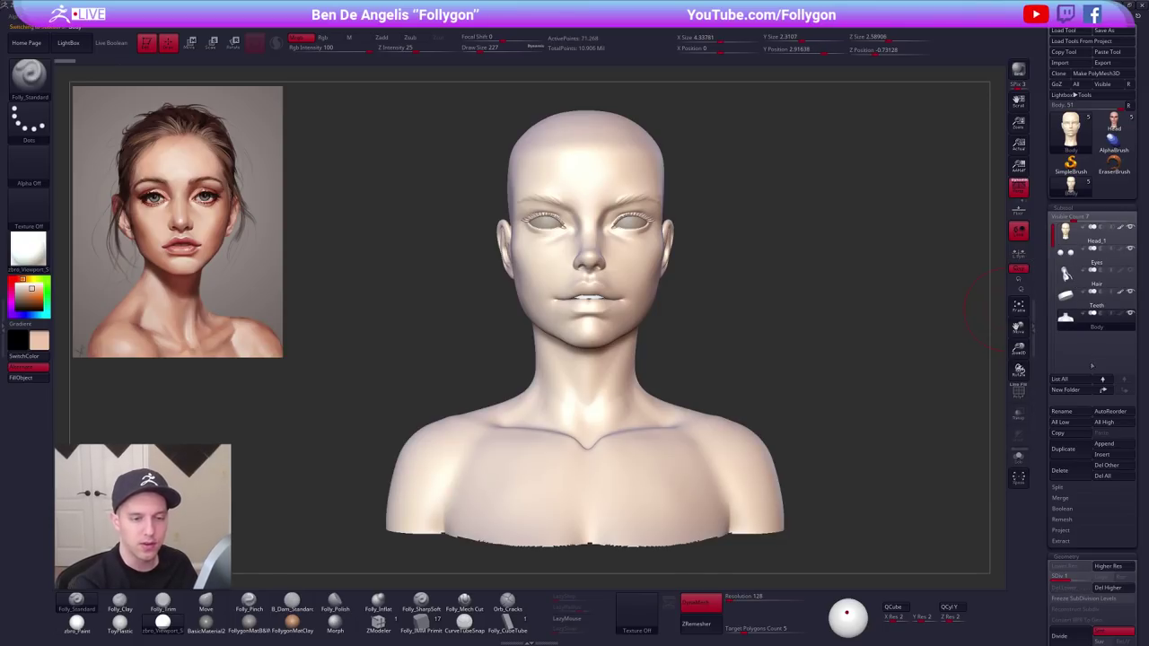
click(30, 378)
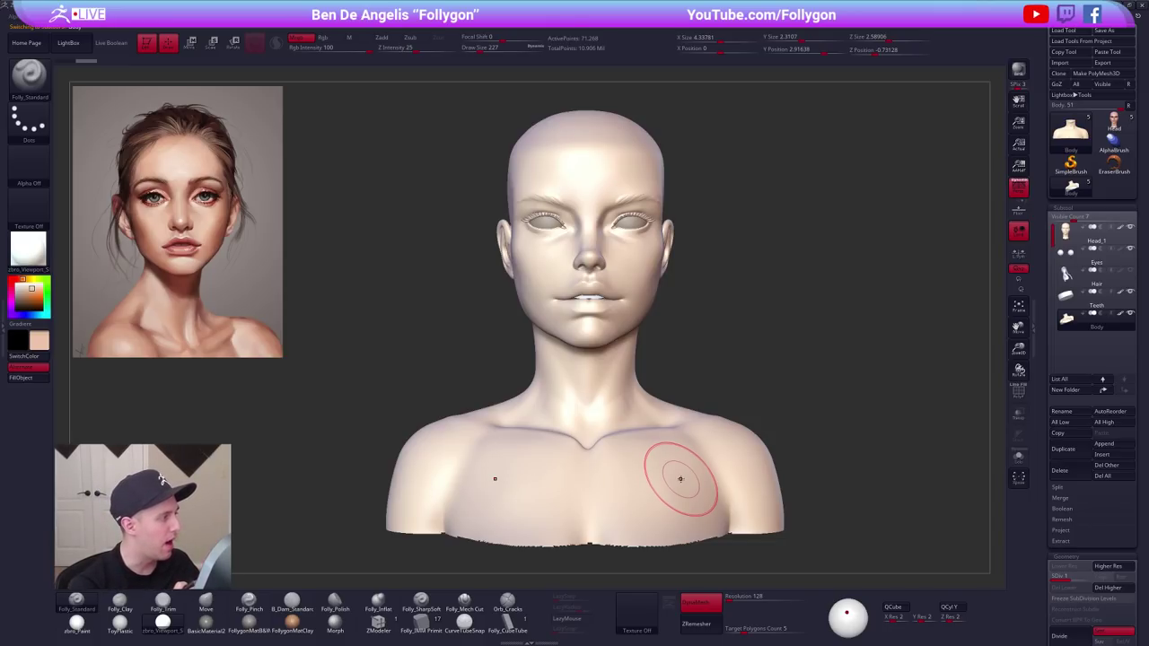
alt+click(724, 440)
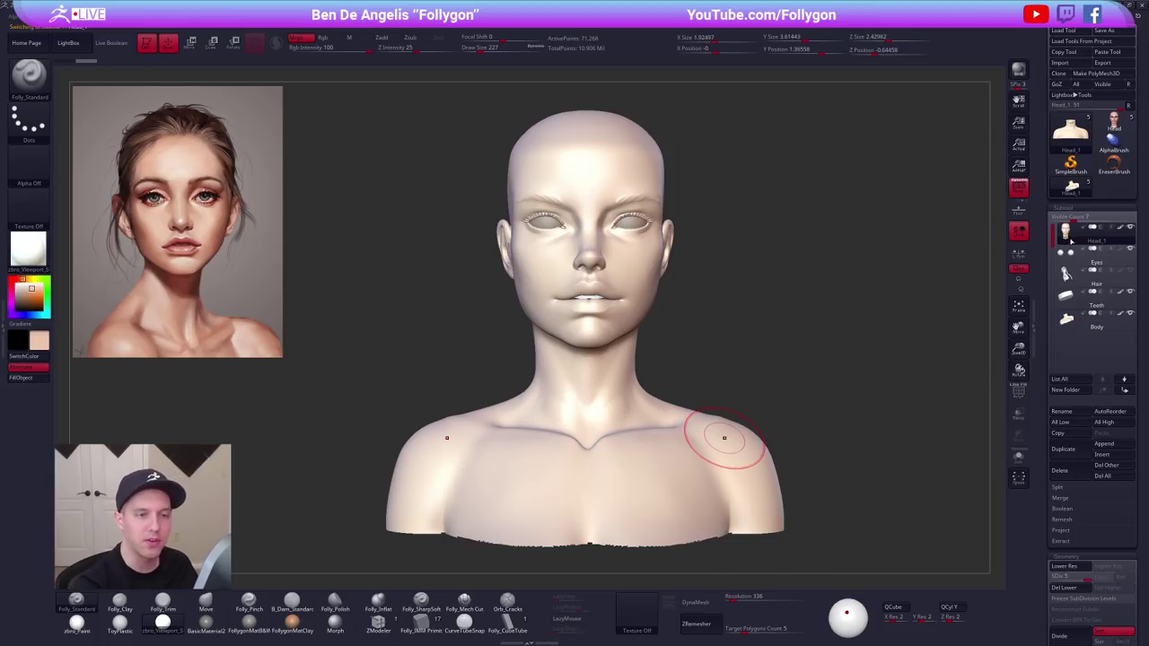
Set the brush to size 350, Rgb only and Rgb intensity 11, with a reddish brown sampled from the portrait's shaded cheek.
mouse_move(759, 365)
mouse_down()
mouse_move(718, 350)
mouse_move(749, 323)
mouse_move(738, 295)
mouse_move(763, 299)
mouse_up()
key(space)
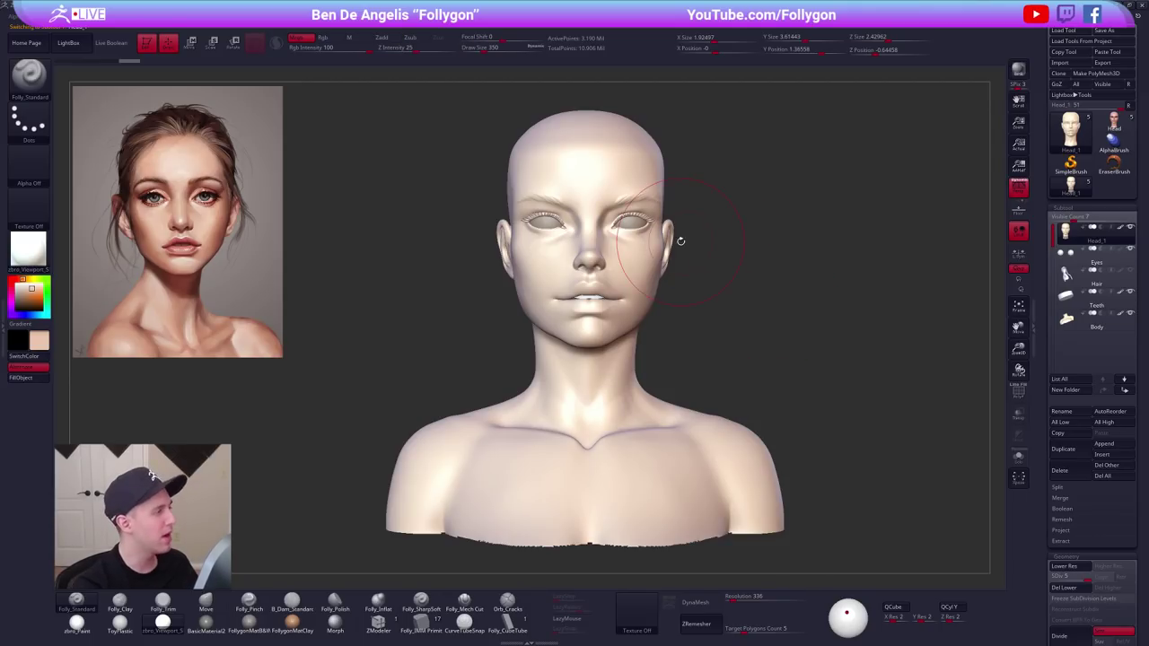
click(327, 38)
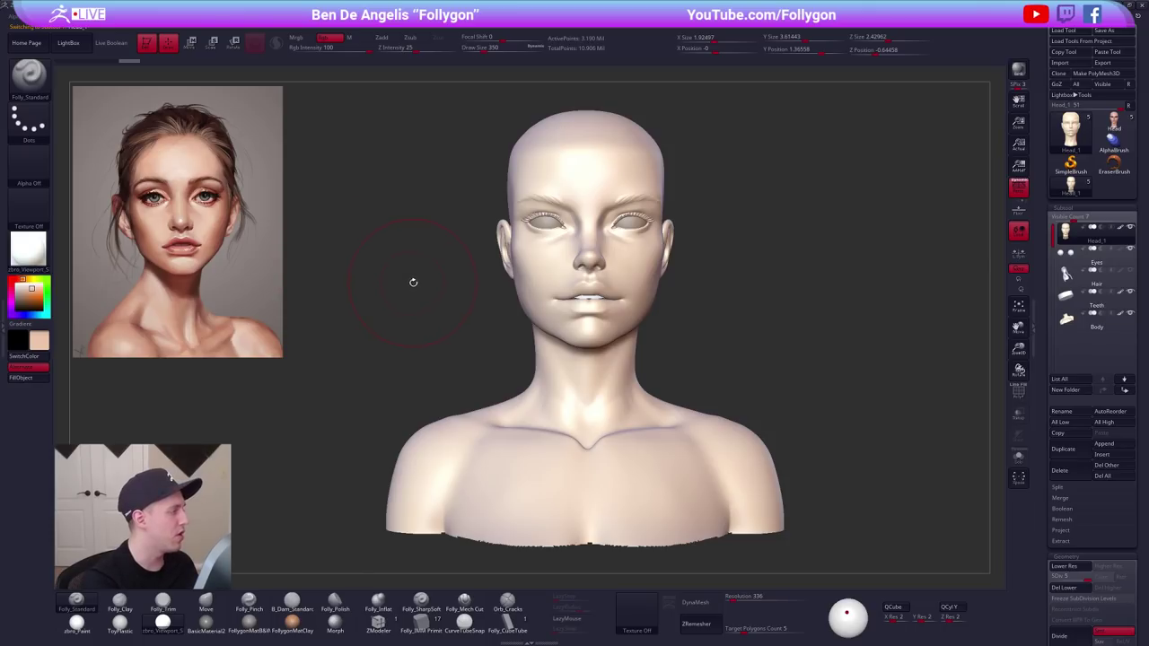
key(z)
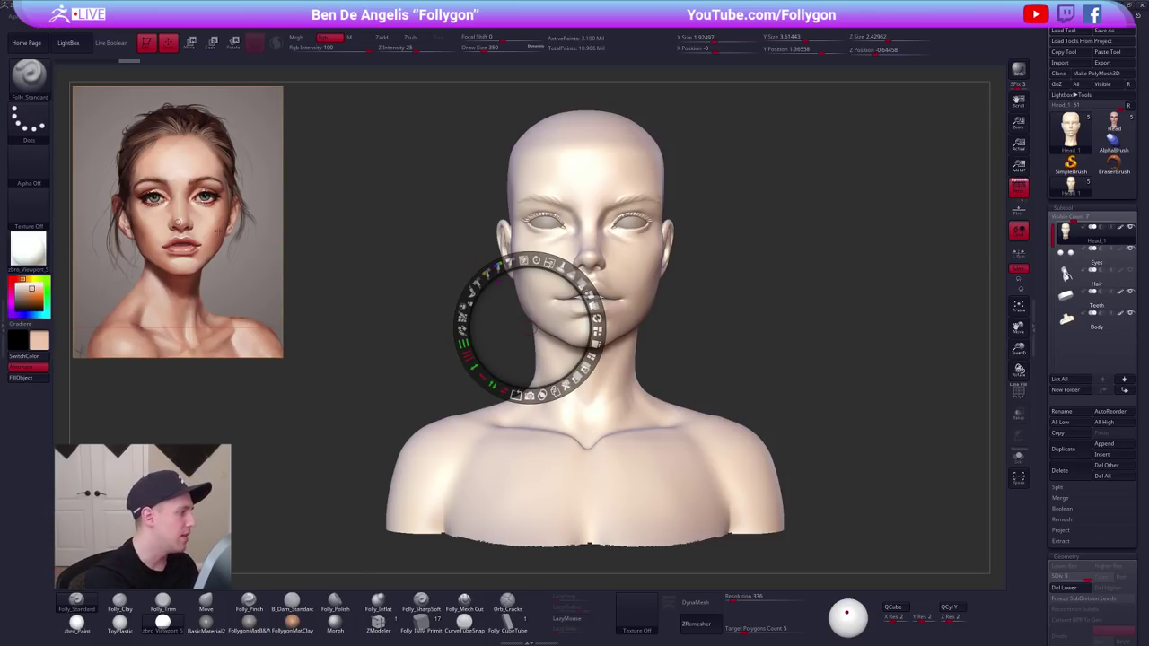
click(218, 231)
key(z)
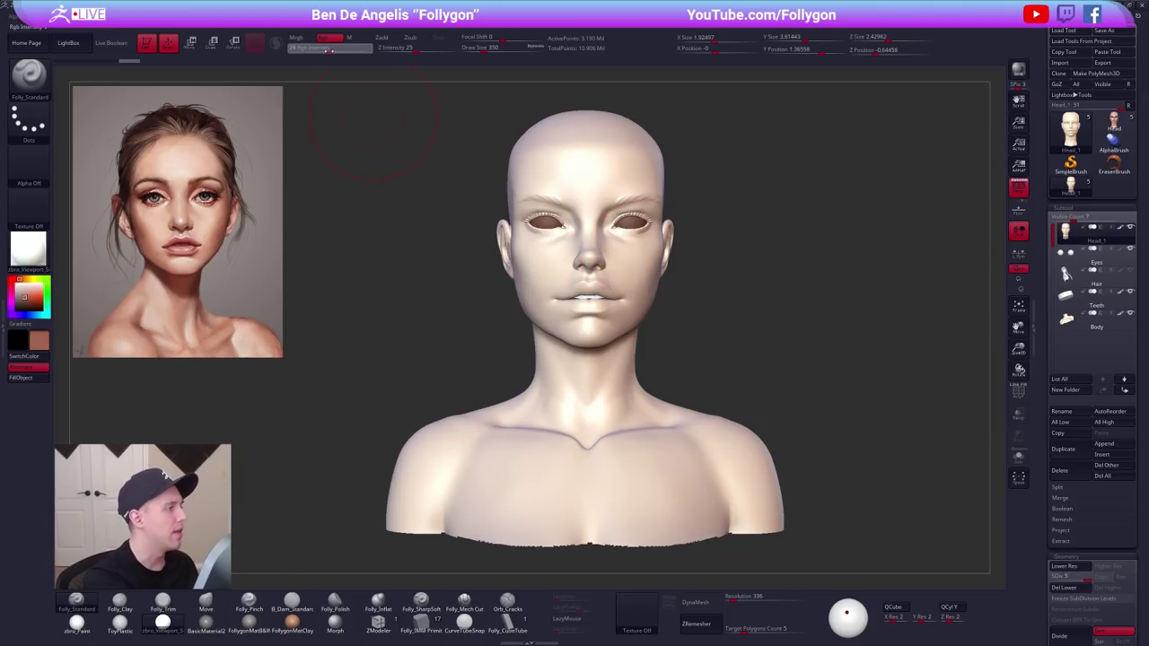
drag(316, 50, 318, 49)
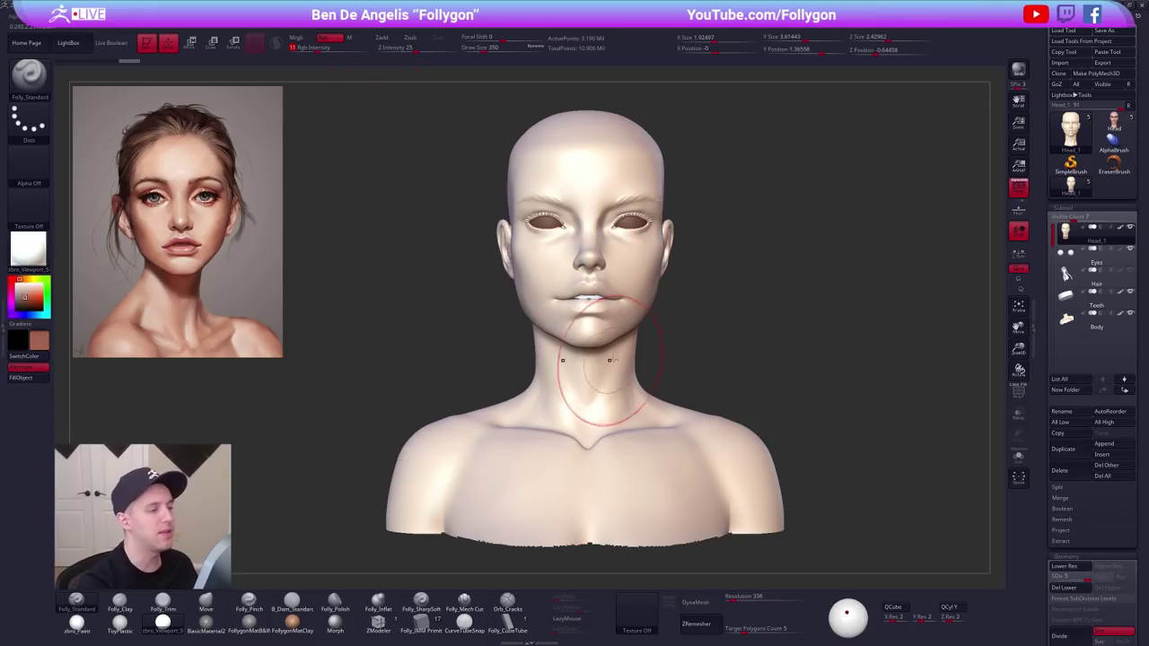
Shade the cheeks below the cheekbones with soft reddish-brown strokes, starting at brush size 335 and reducing it to 130.
drag(705, 346, 648, 324)
key(space)
drag(637, 279, 634, 279)
mouse_move(636, 276)
alt+right_down()
mouse_move(590, 300)
mouse_move(591, 253)
alt+right_up()
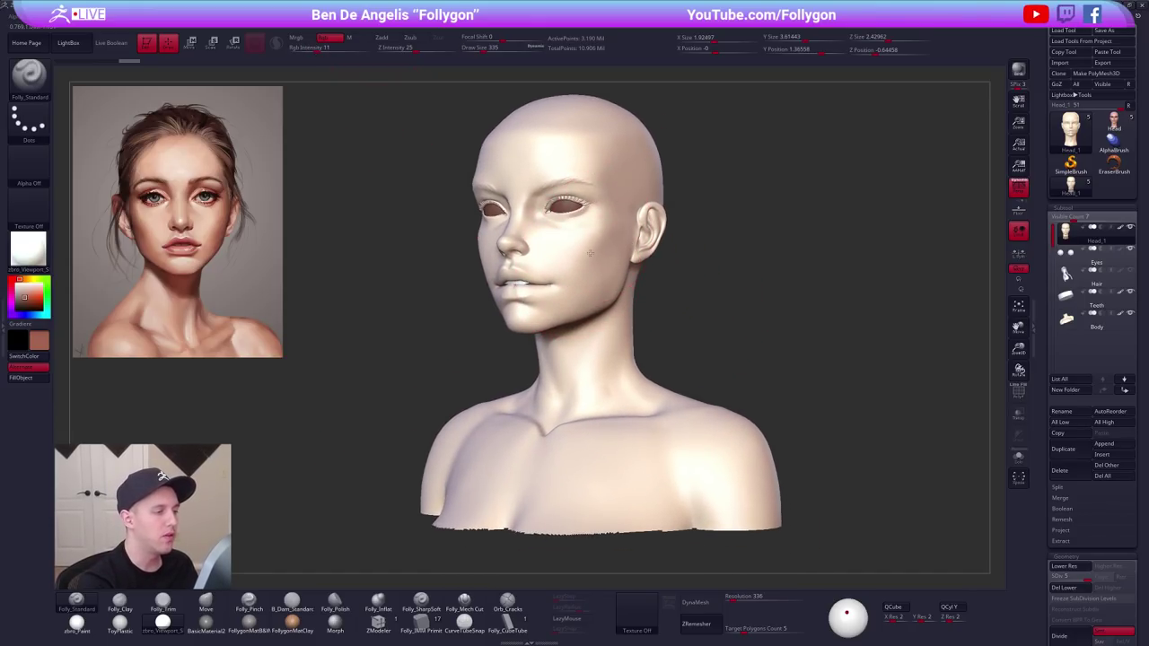
drag(604, 233, 600, 251)
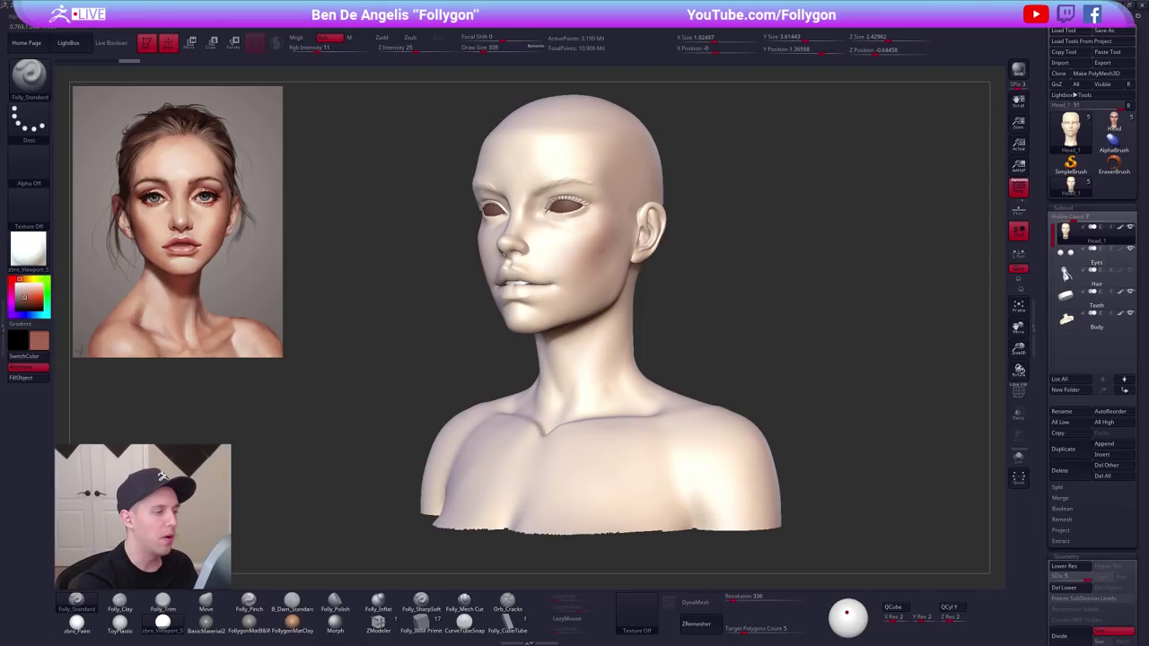
mouse_move(600, 250)
mouse_down()
mouse_move(591, 295)
mouse_move(605, 267)
mouse_move(549, 287)
mouse_up()
key(space)
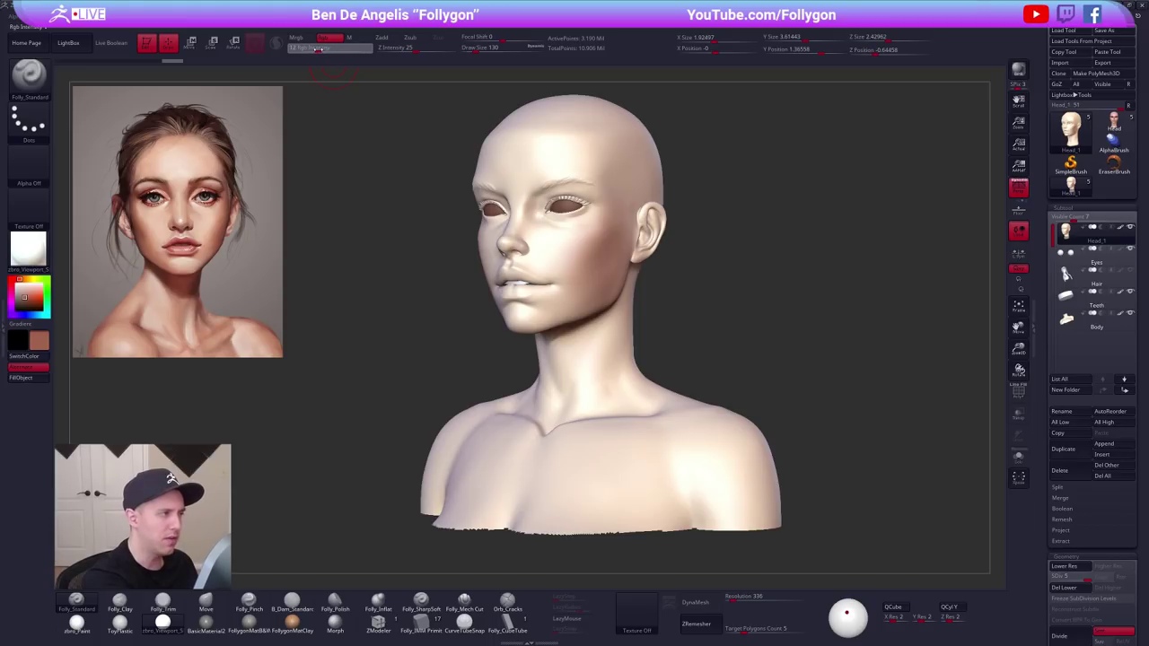
click(316, 48)
alt+right_drag(730, 409, 749, 451)
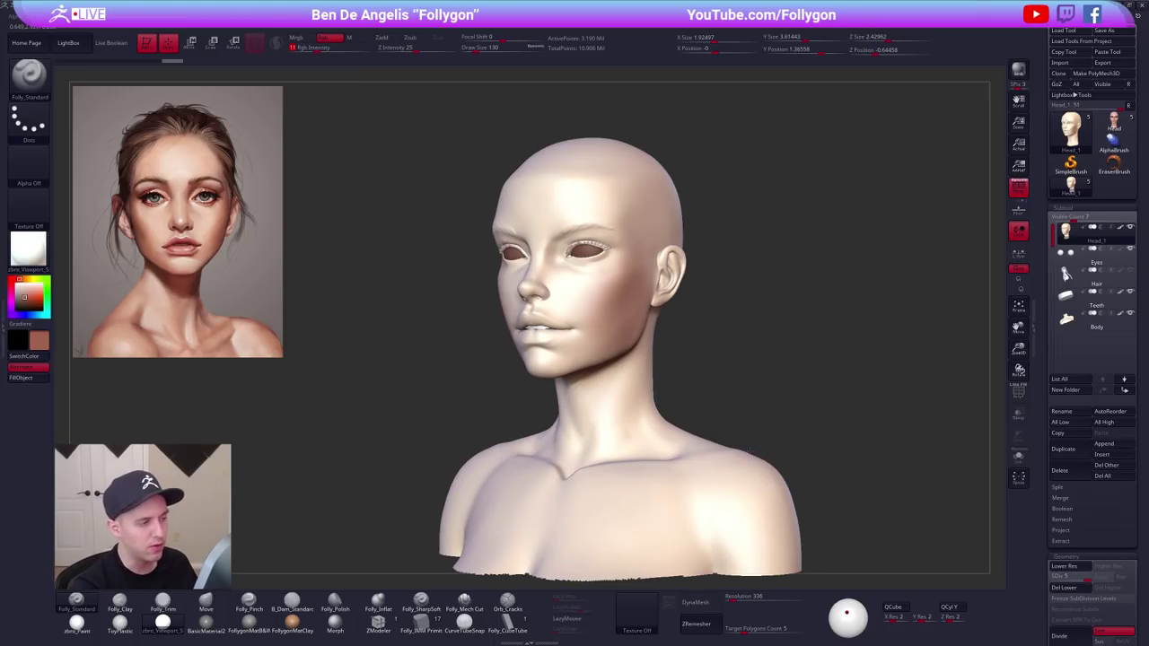
shift+drag(633, 359, 709, 392)
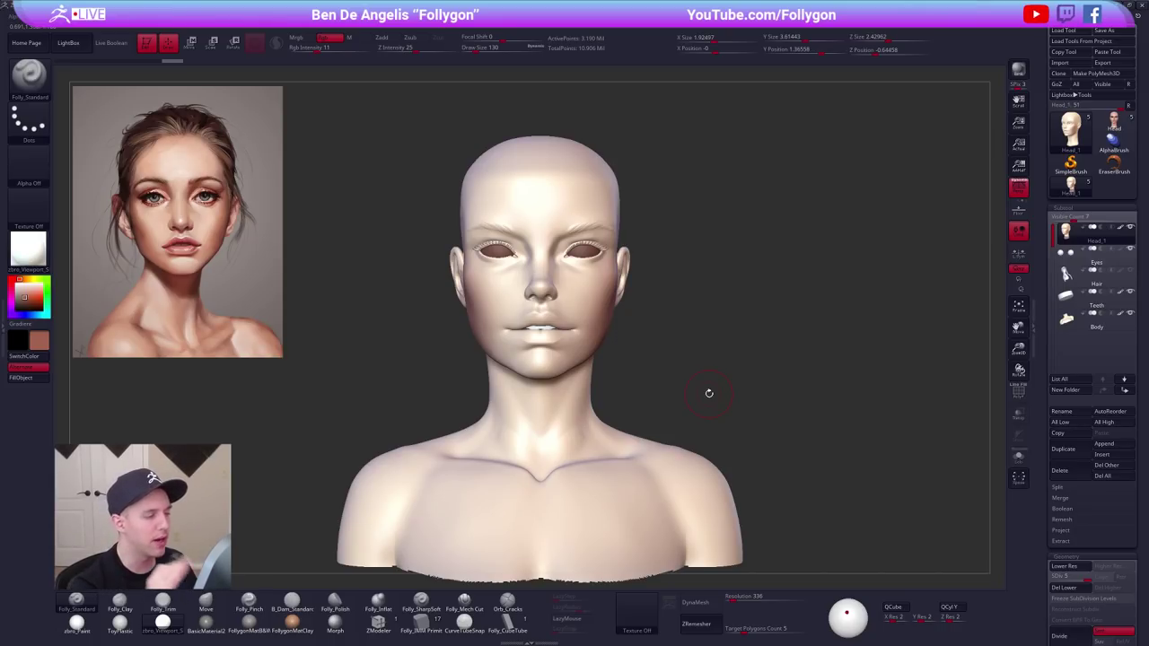
Isolate the head from the other subtools and reduce the brush size to 54.
alt+drag(709, 393, 740, 486)
click(1018, 456)
drag(736, 359, 612, 251)
key(space)
click(609, 252)
right_drag(623, 274, 617, 264)
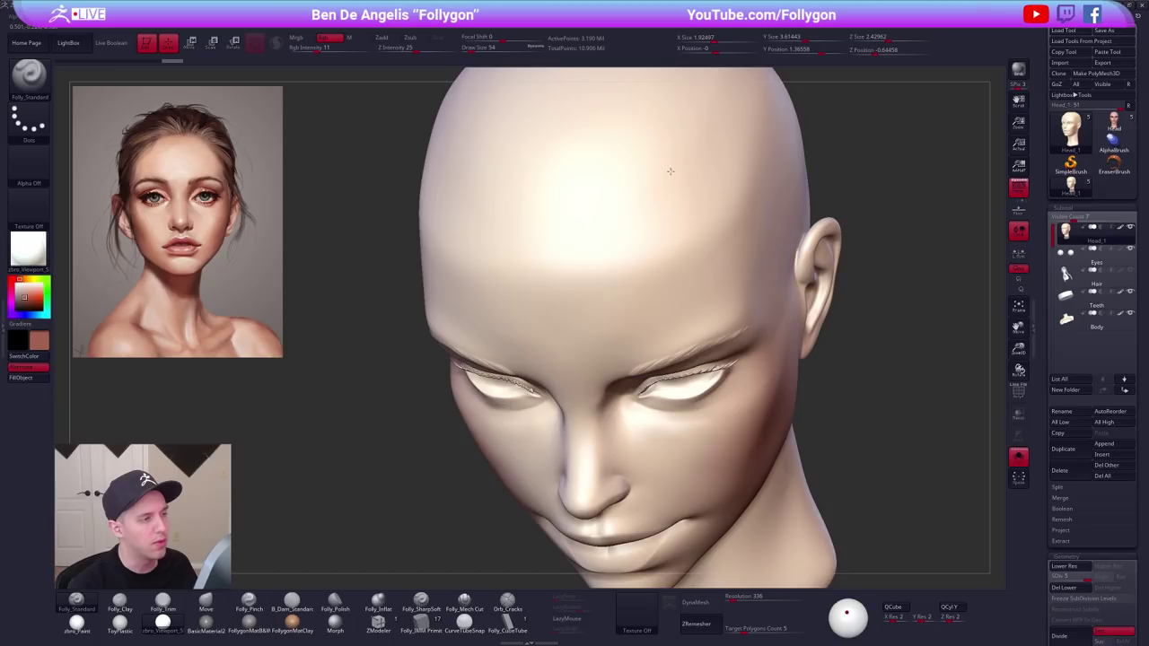
Try vertical reddish-brown test strokes on the forehead at Rgb intensity 11, undoing each one.
drag(647, 333, 648, 141)
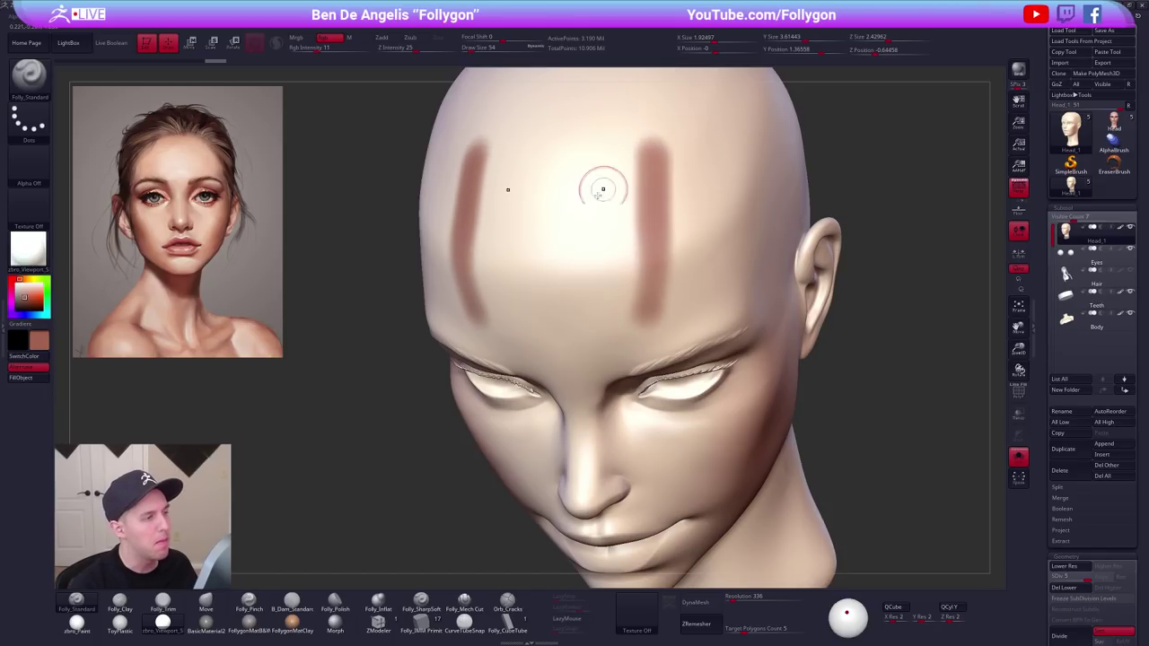
key(ctrl+z)
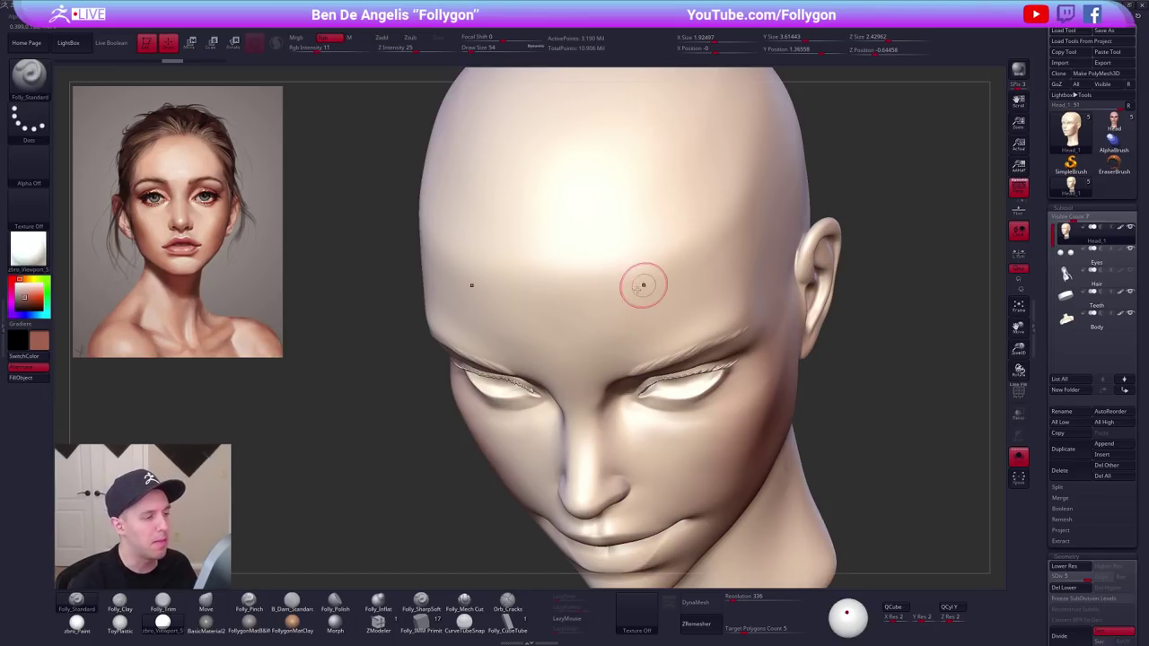
mouse_move(643, 329)
mouse_down()
mouse_move(644, 180)
mouse_move(634, 332)
mouse_up()
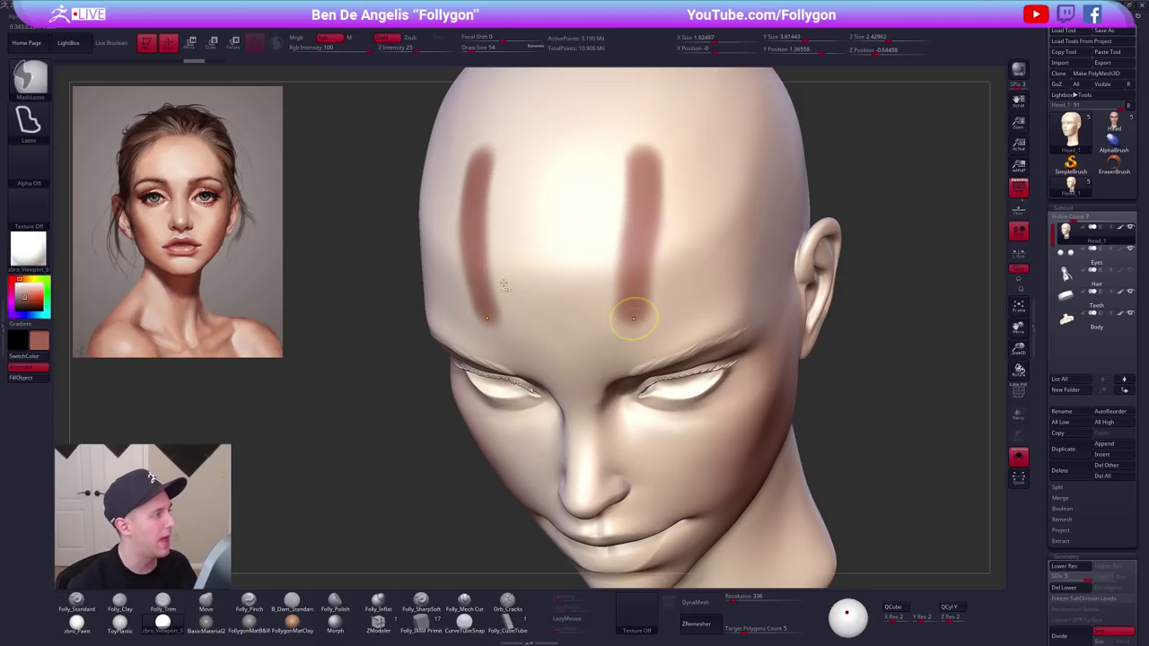
key(ctrl+z)
Compare forehead test strokes at Rgb intensity 100 and 5, and undo them and the intensity changes.
click(315, 48)
text(100)
key(Return)
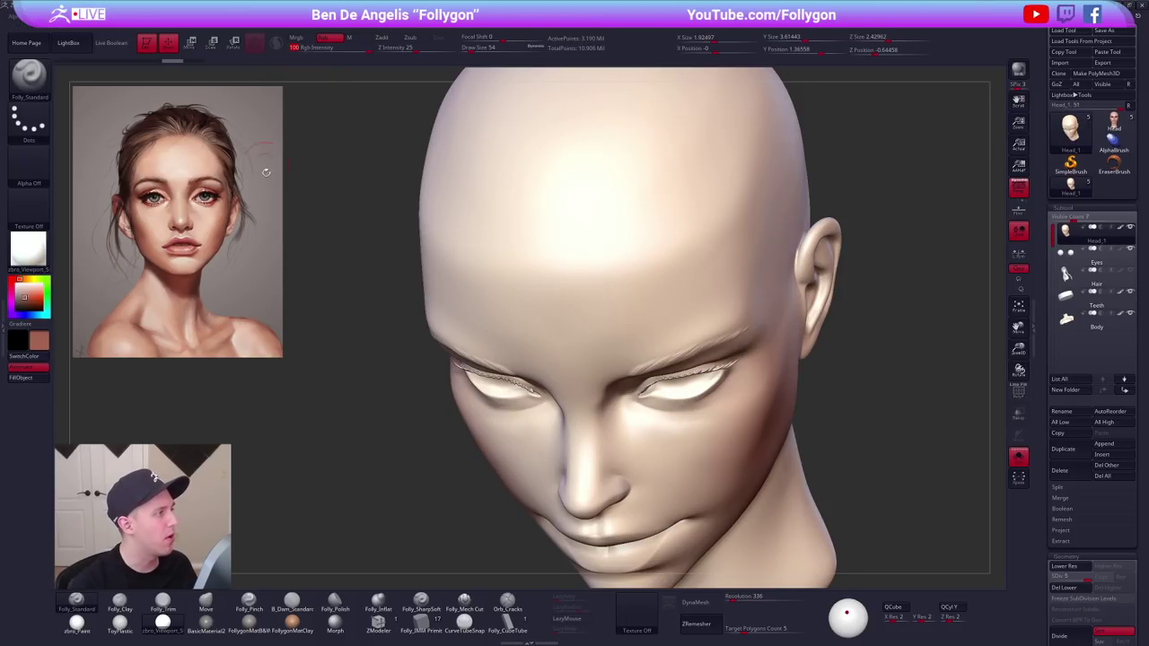
drag(652, 136, 618, 310)
click(335, 50)
text(5)
key(Tab)
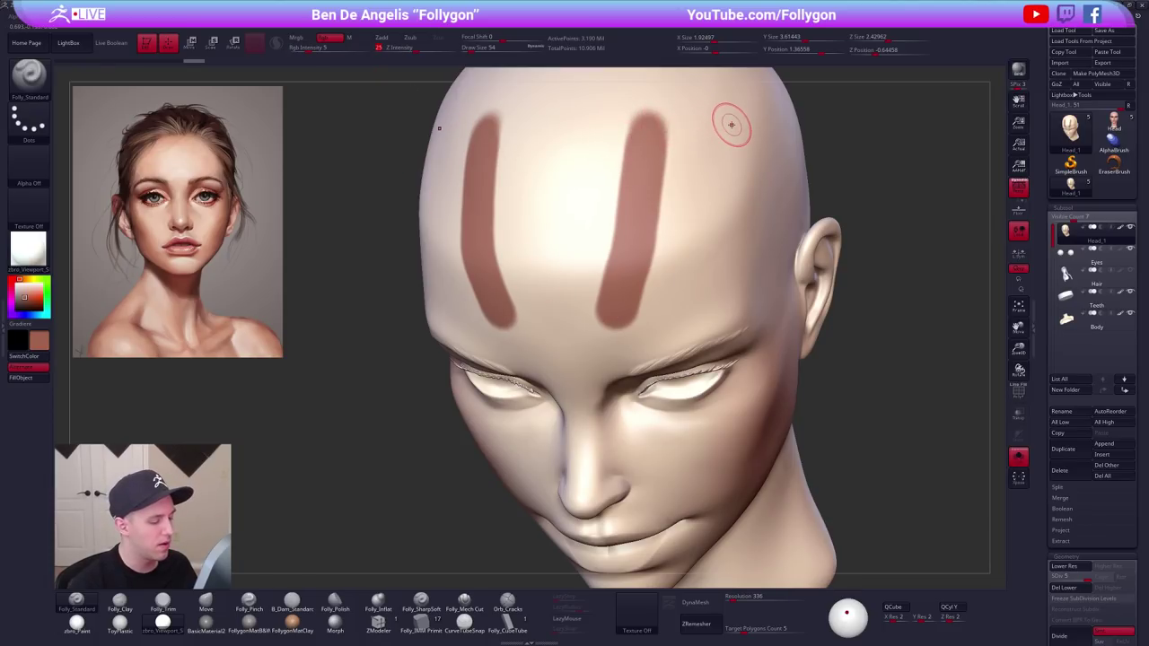
mouse_move(759, 110)
mouse_down()
mouse_move(735, 145)
mouse_move(696, 316)
mouse_up()
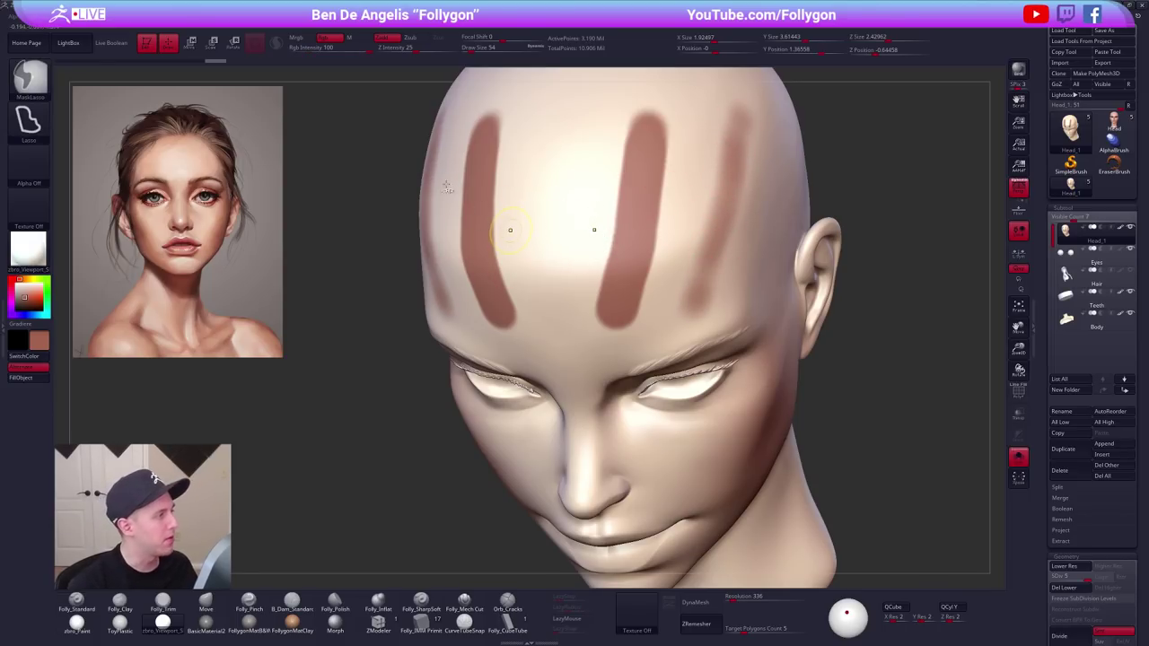
key(ctrl+z)
key(ctrl+z)
key(ctrl+z)
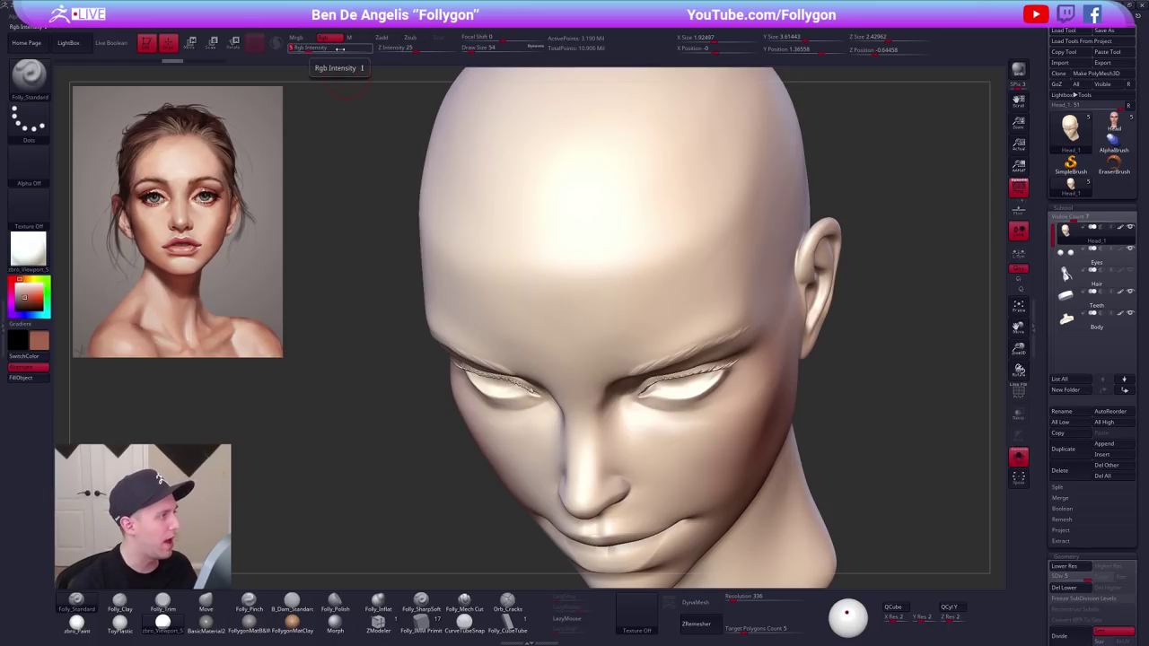
Enlarge the brush to size 170 for soft facial shading.
mouse_move(476, 241)
right_down()
mouse_move(501, 199)
mouse_move(512, 237)
mouse_move(541, 185)
right_up()
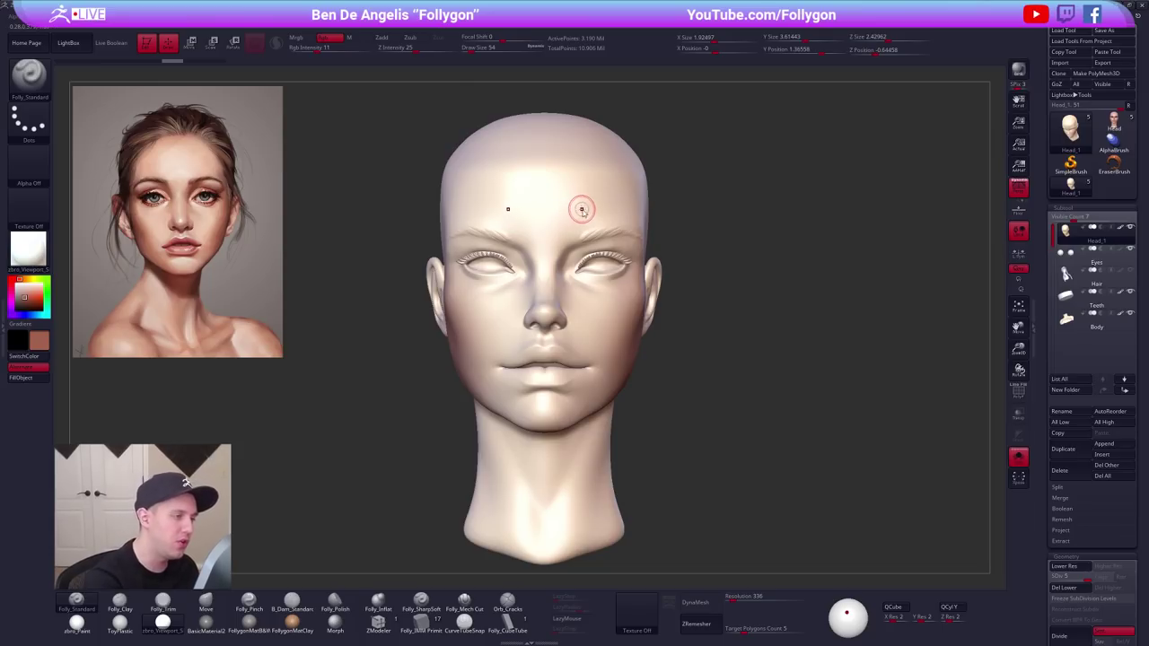
key(space)
drag(582, 210, 587, 211)
mouse_move(577, 238)
right_down()
mouse_move(603, 268)
mouse_move(549, 251)
right_up()
key(space)
drag(598, 244, 601, 242)
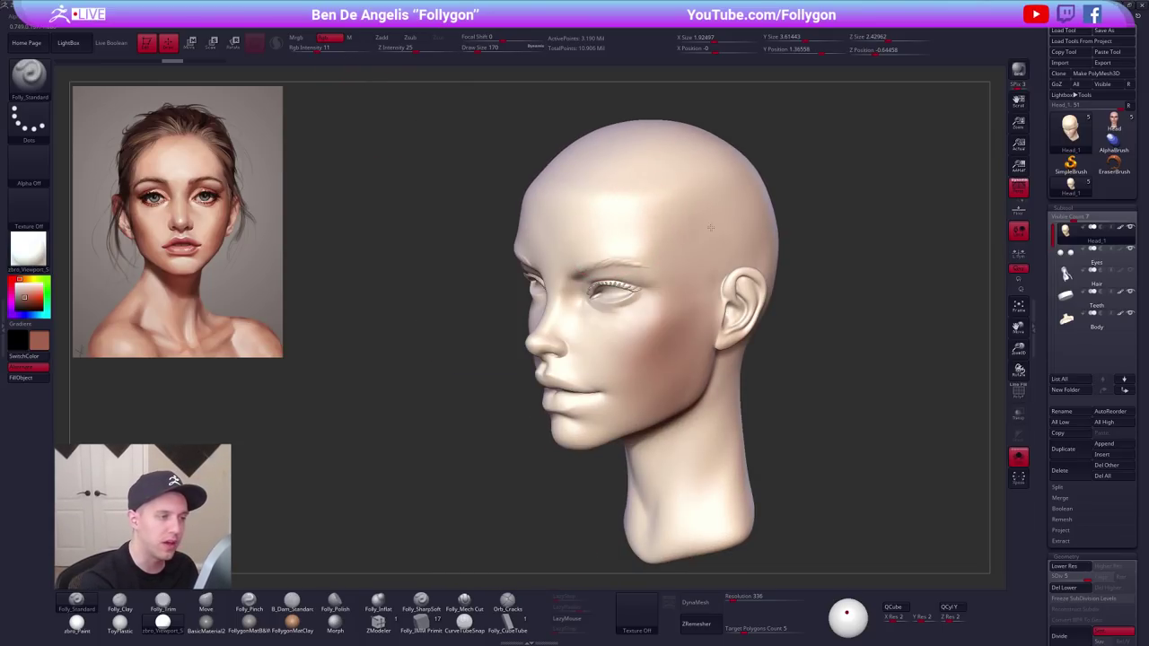
mouse_move(671, 265)
right_down()
mouse_move(696, 275)
mouse_move(705, 347)
right_up()
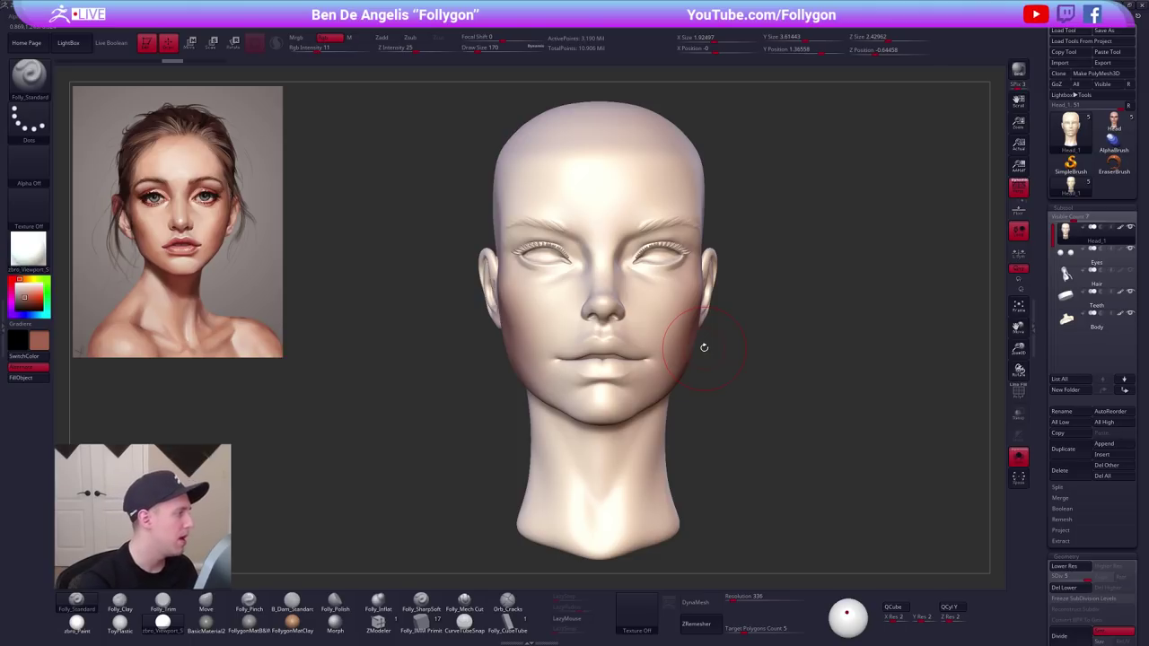
Sample a more saturated red-brown from the portrait's cheek and softly tint the eyelids with it.
key(z)
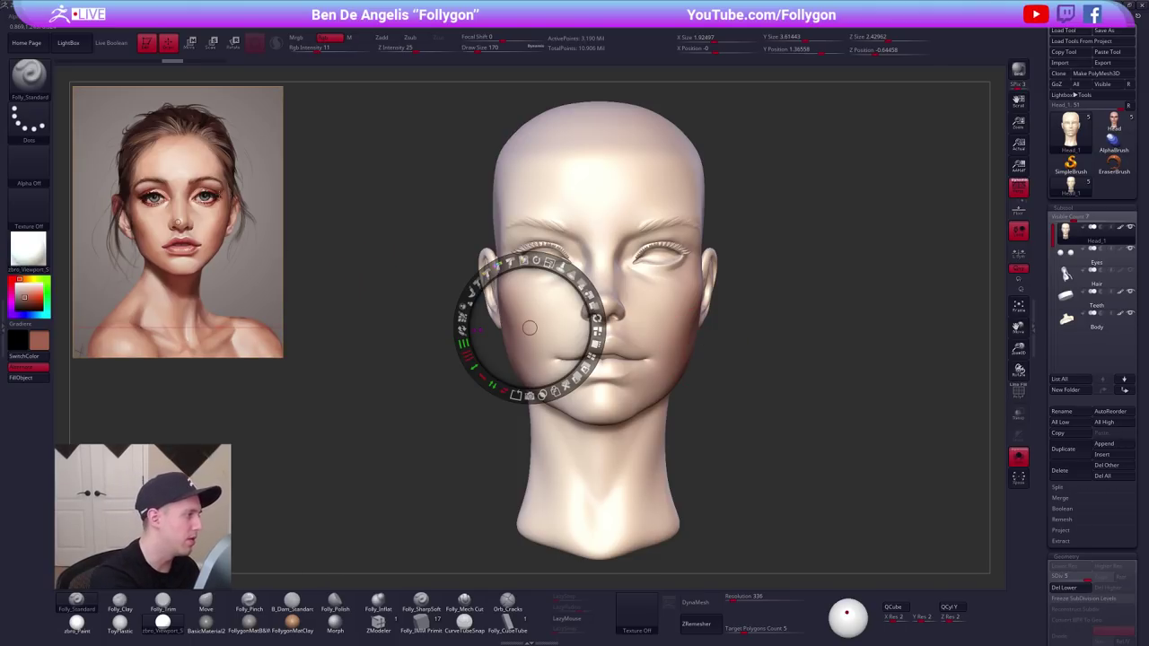
key(c)
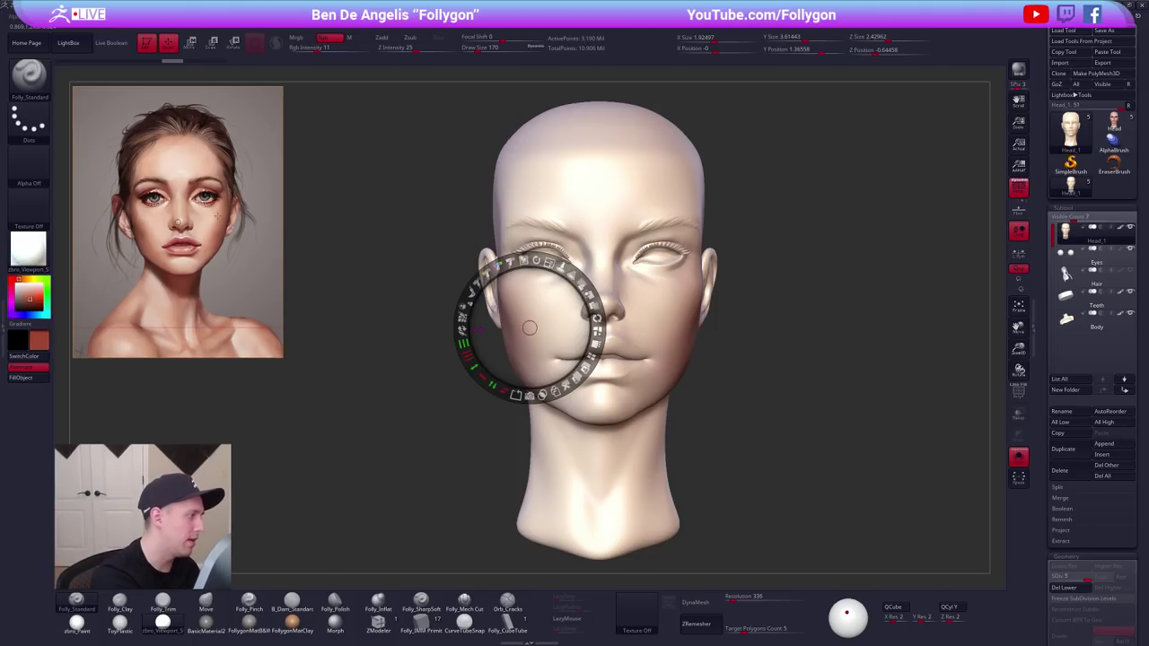
key(z)
right_drag(673, 262, 647, 276)
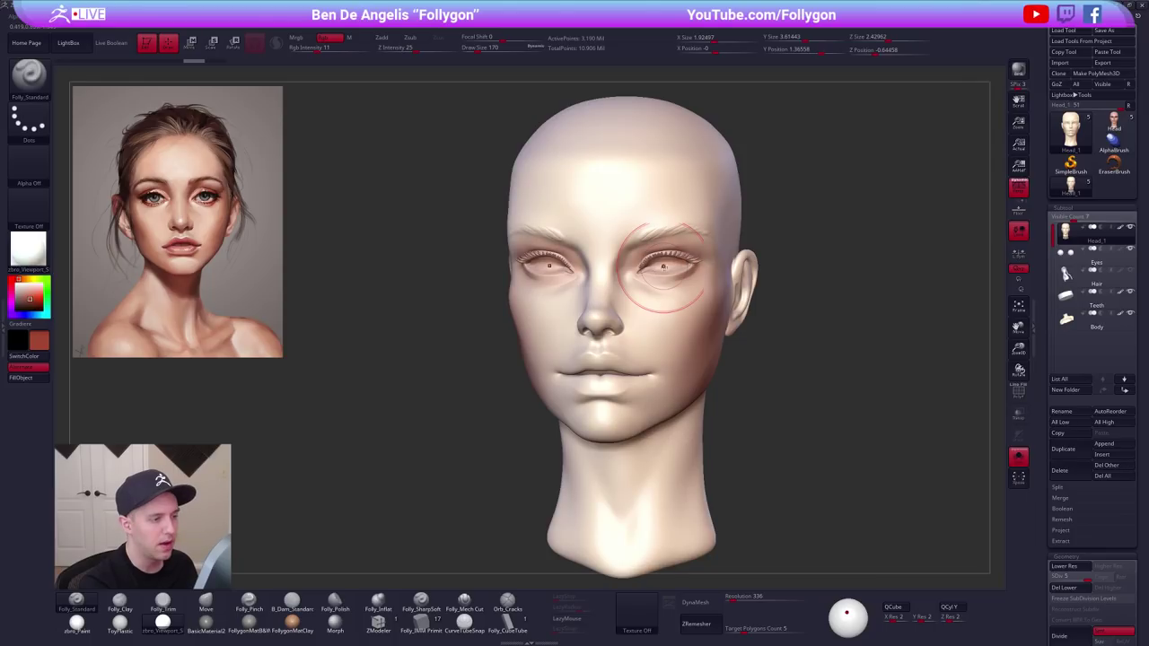
right_drag(663, 266, 683, 255)
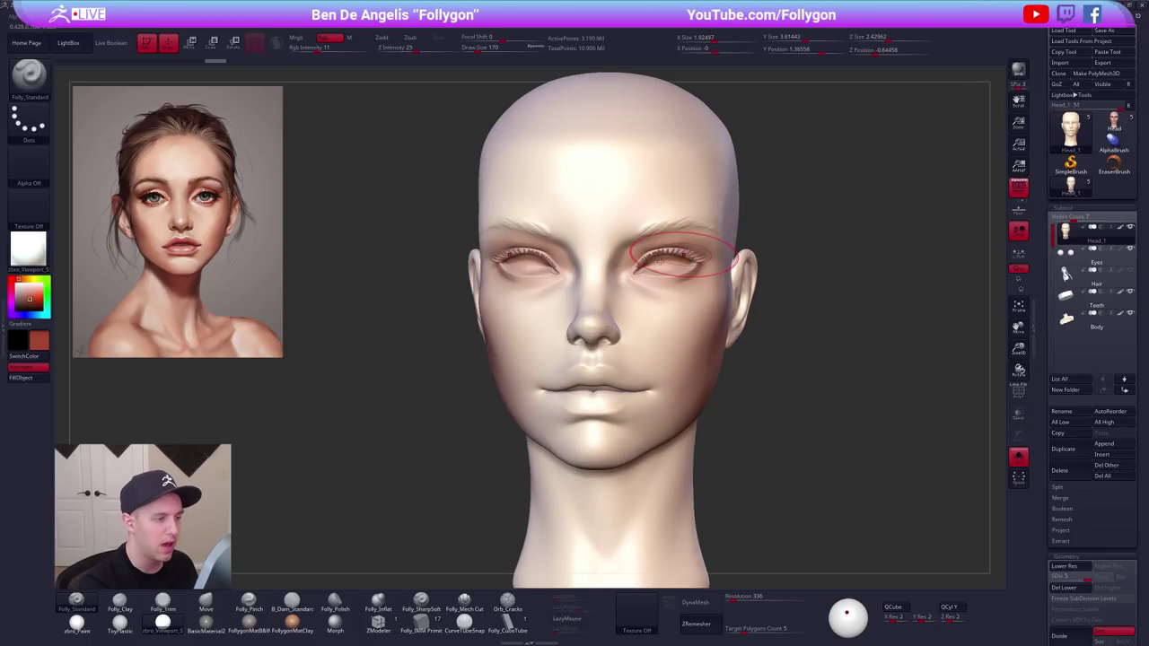
Sample a darker brown from the portrait and shade the eye sockets below the brows with soft strokes.
key(z)
key(c)
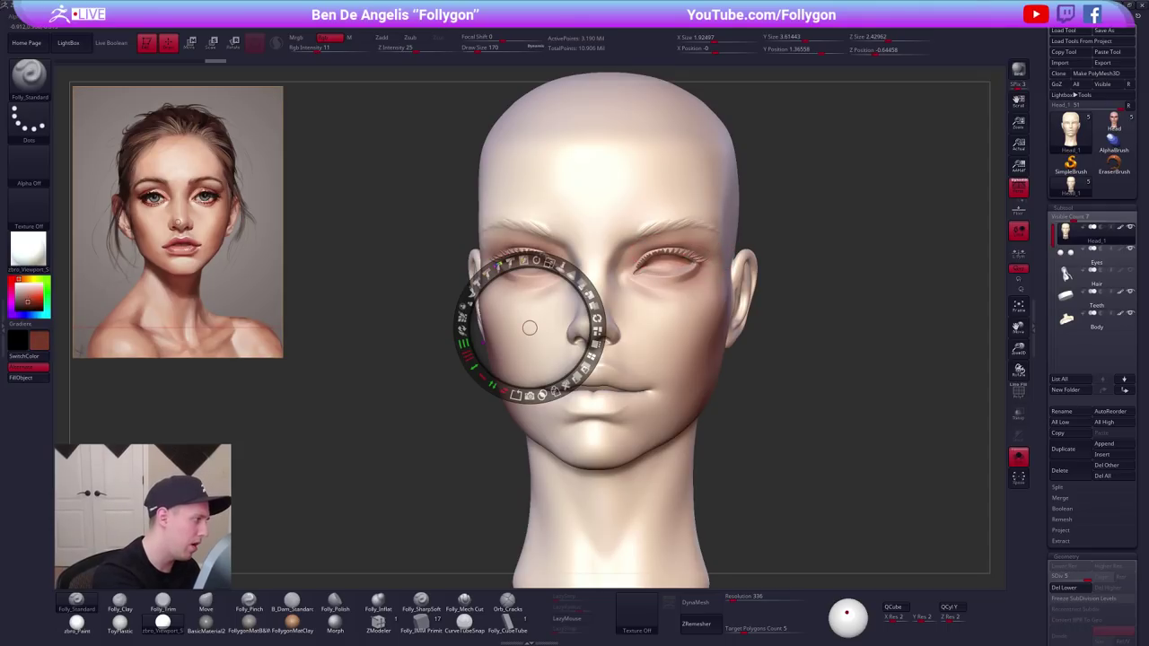
key(z)
drag(689, 248, 703, 246)
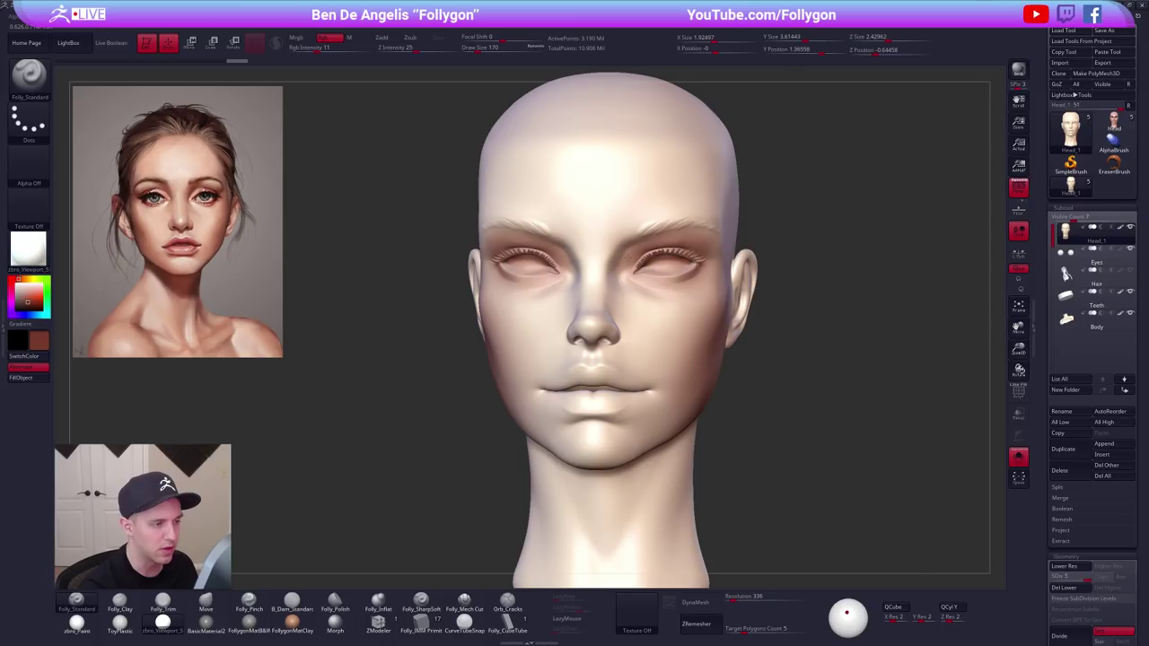
drag(628, 257, 684, 242)
Show the other subtools again and sample a pinkish red from the portrait.
mouse_move(713, 297)
shift+right_down()
mouse_move(767, 330)
mouse_move(767, 286)
mouse_move(722, 284)
shift+right_up()
key(alt+s)
key(z)
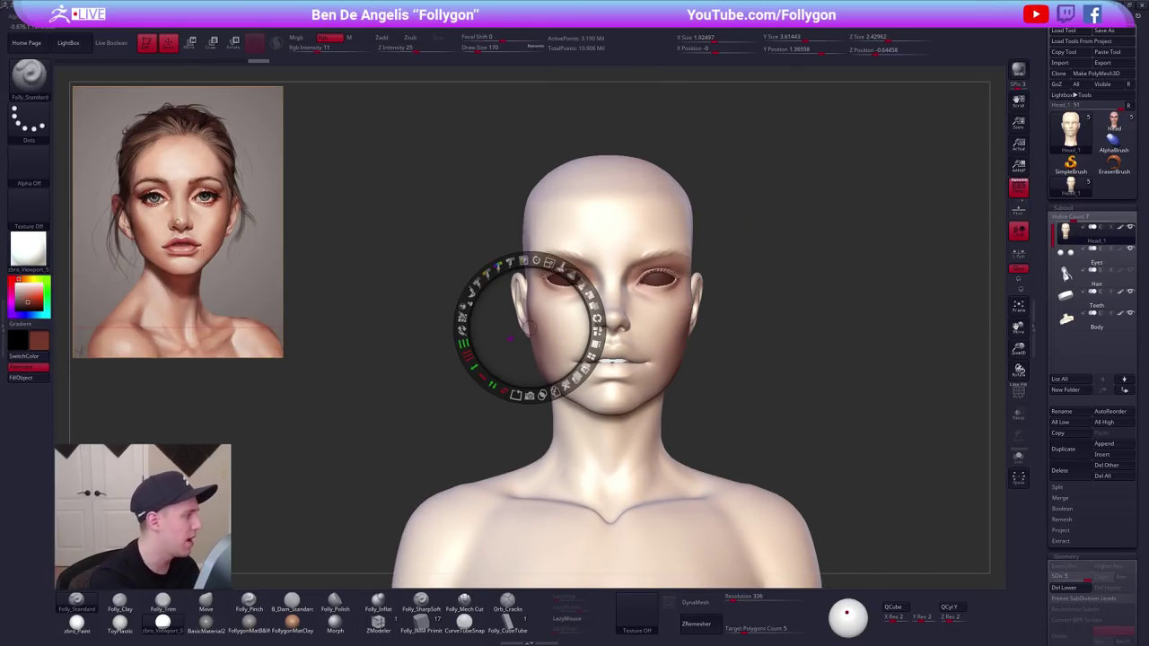
key(c)
key(z)
Tint the upper and lower lips with soft pinkish-red strokes at brush size 170.
mouse_move(448, 395)
right_down()
mouse_move(451, 336)
mouse_move(456, 382)
right_up()
mouse_move(574, 375)
mouse_down()
mouse_move(614, 353)
mouse_move(569, 383)
mouse_up()
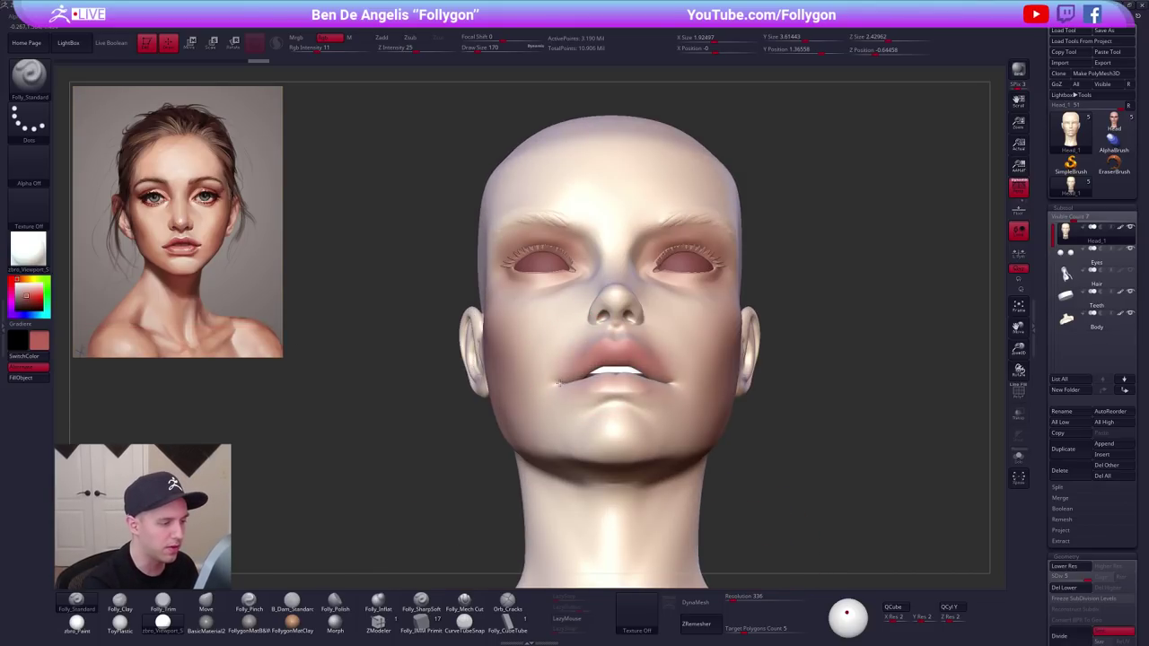
right_drag(567, 314, 643, 333)
drag(608, 385, 589, 400)
right_drag(682, 395, 614, 381)
drag(621, 382, 640, 389)
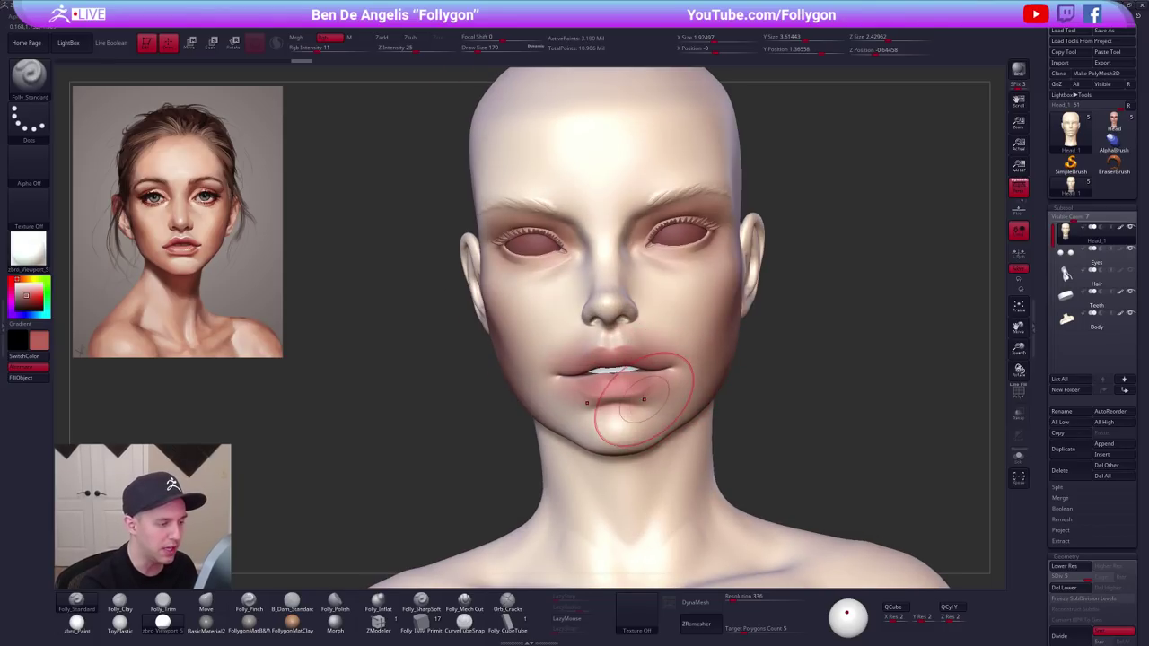
right_drag(727, 377, 608, 378)
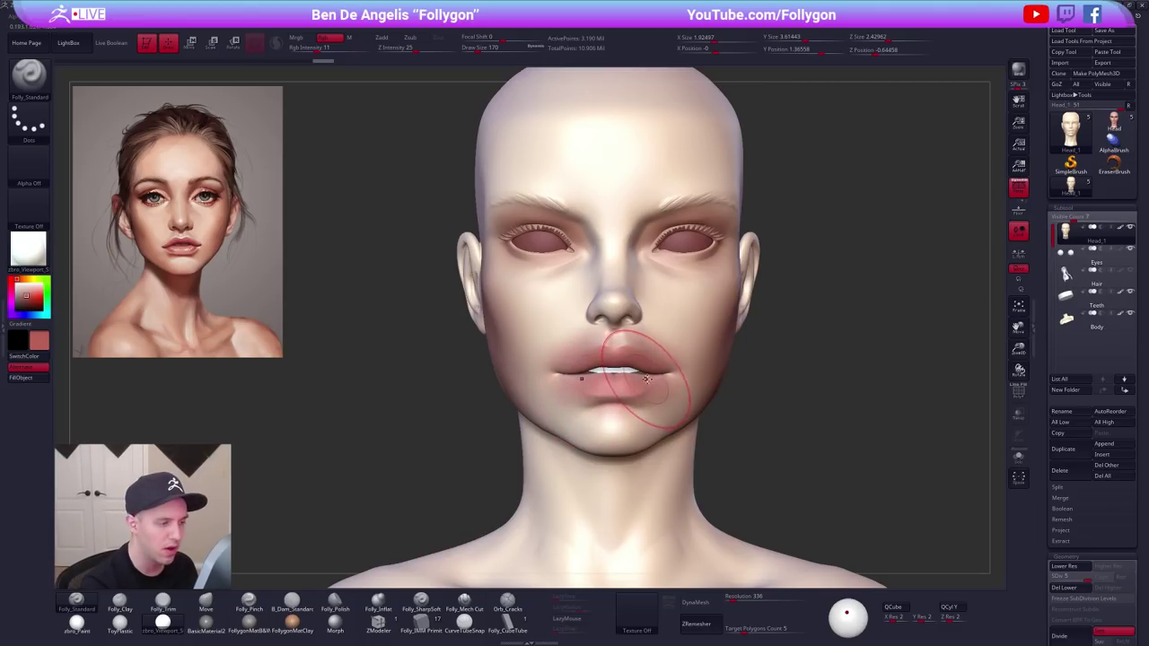
Redden the ears with soft pinkish-red strokes, using brush sizes from 130 up to 215.
right_drag(665, 385, 664, 343)
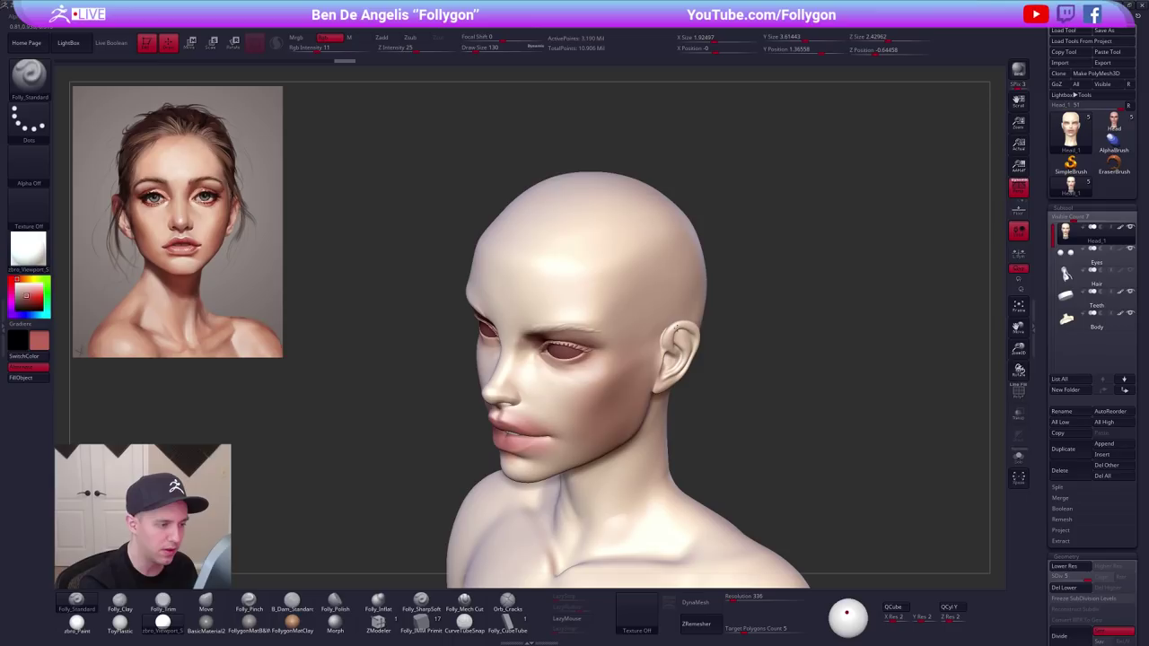
key(space)
drag(698, 337, 709, 338)
mouse_move(706, 350)
right_down()
mouse_move(704, 333)
mouse_move(671, 382)
right_up()
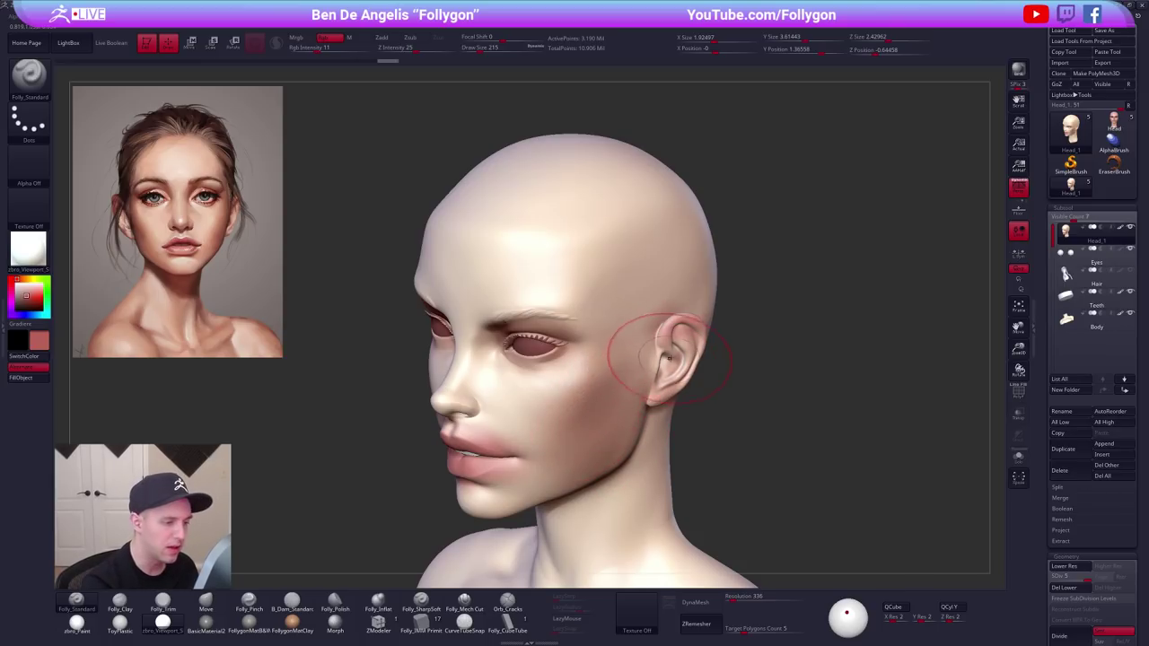
key(space)
mouse_move(702, 359)
mouse_down()
mouse_move(671, 359)
mouse_move(675, 348)
mouse_move(669, 359)
mouse_move(674, 340)
mouse_up()
Redden the tip and wings of the nose with the pinkish red, using brush sizes 160 and 203.
key(space)
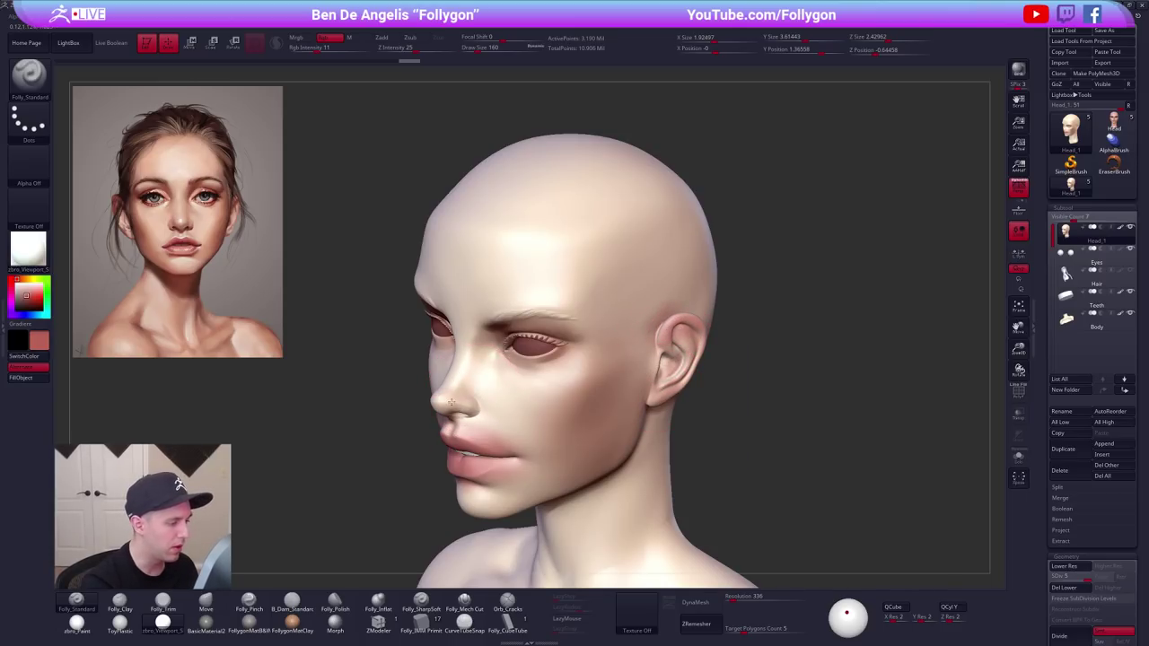
drag(451, 402, 445, 398)
mouse_move(494, 422)
right_down()
mouse_move(543, 381)
mouse_move(586, 311)
right_up()
key(space)
drag(566, 324, 571, 324)
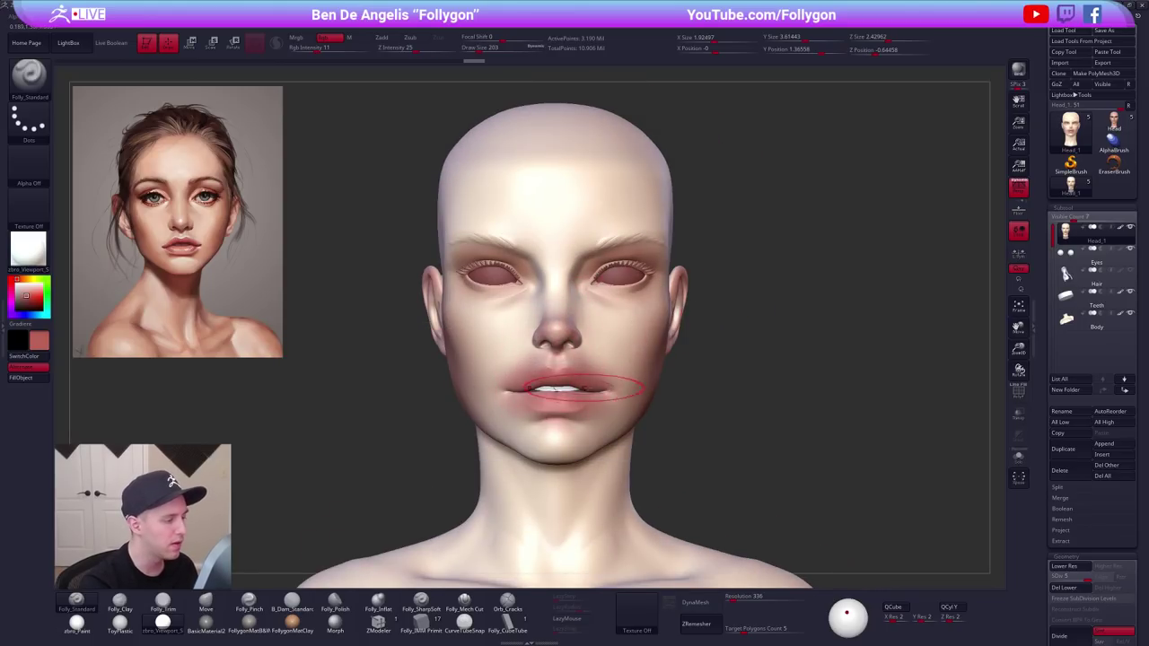
Sample a light peach skin tone from the portrait's forehead.
mouse_move(583, 388)
right_down()
mouse_move(634, 379)
mouse_move(628, 360)
right_up()
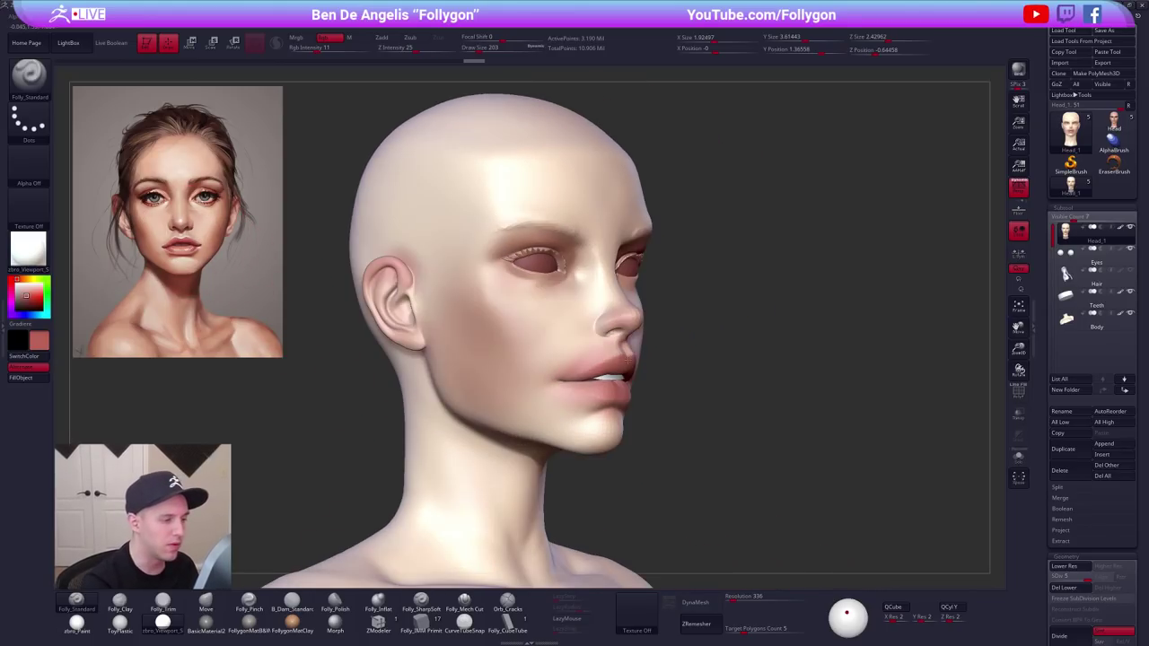
key(space)
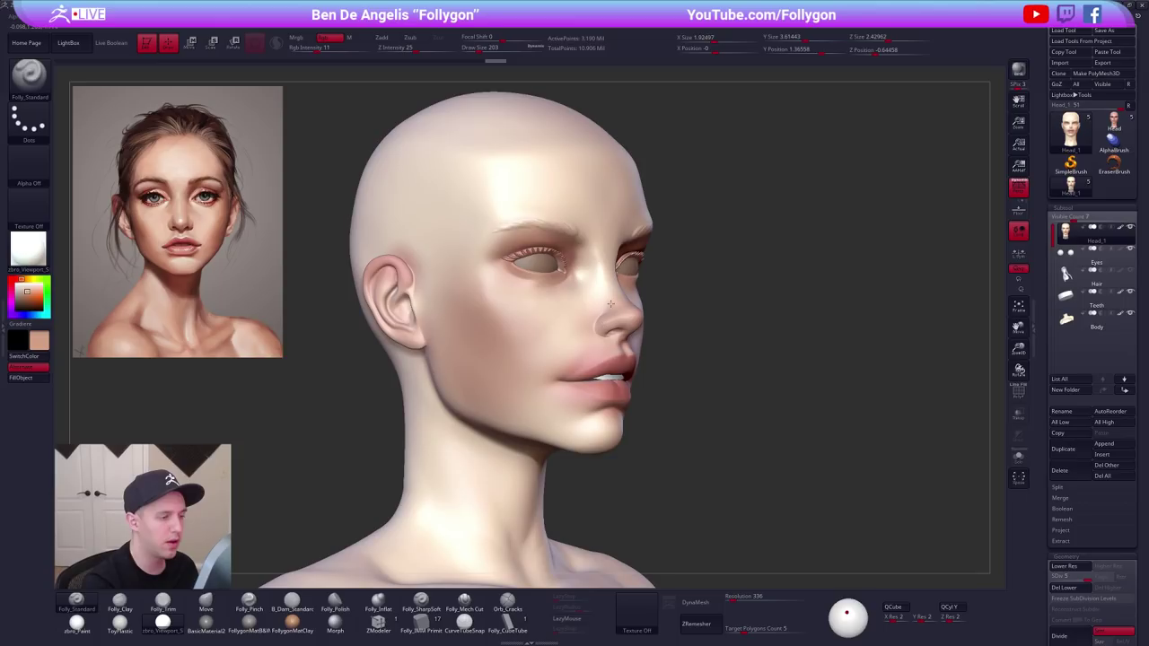
key(space)
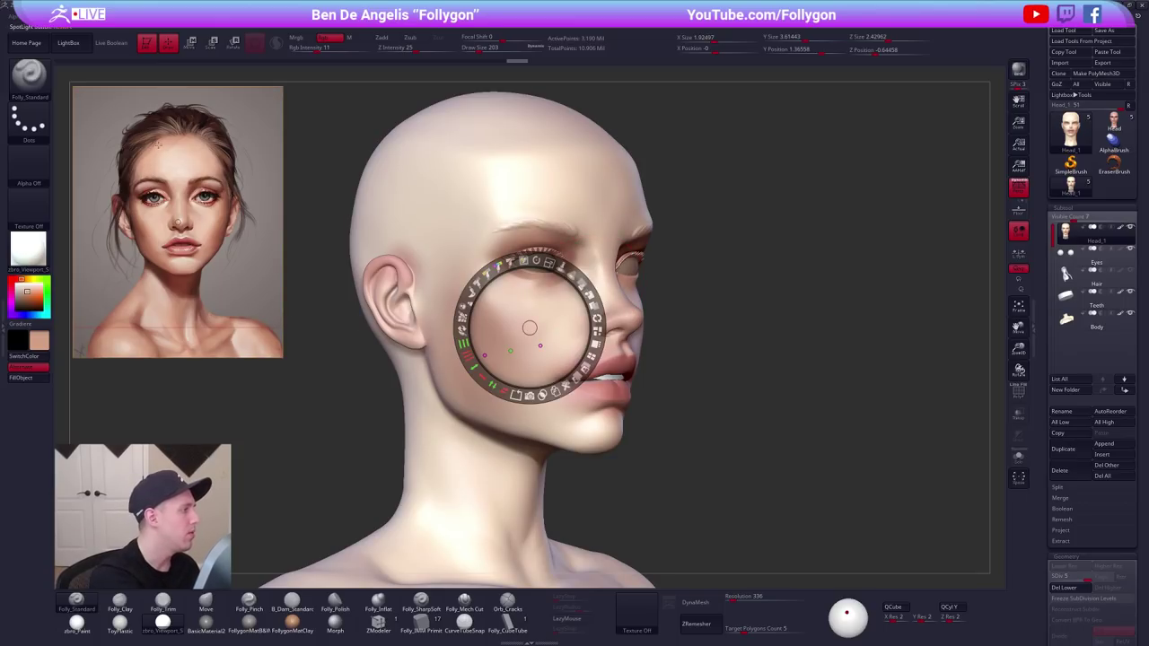
key(z)
Warm the forehead and the sides of the scalp with broad peach strokes at brush sizes 279 and 321.
mouse_move(610, 302)
right_down()
mouse_move(593, 307)
mouse_move(584, 218)
right_up()
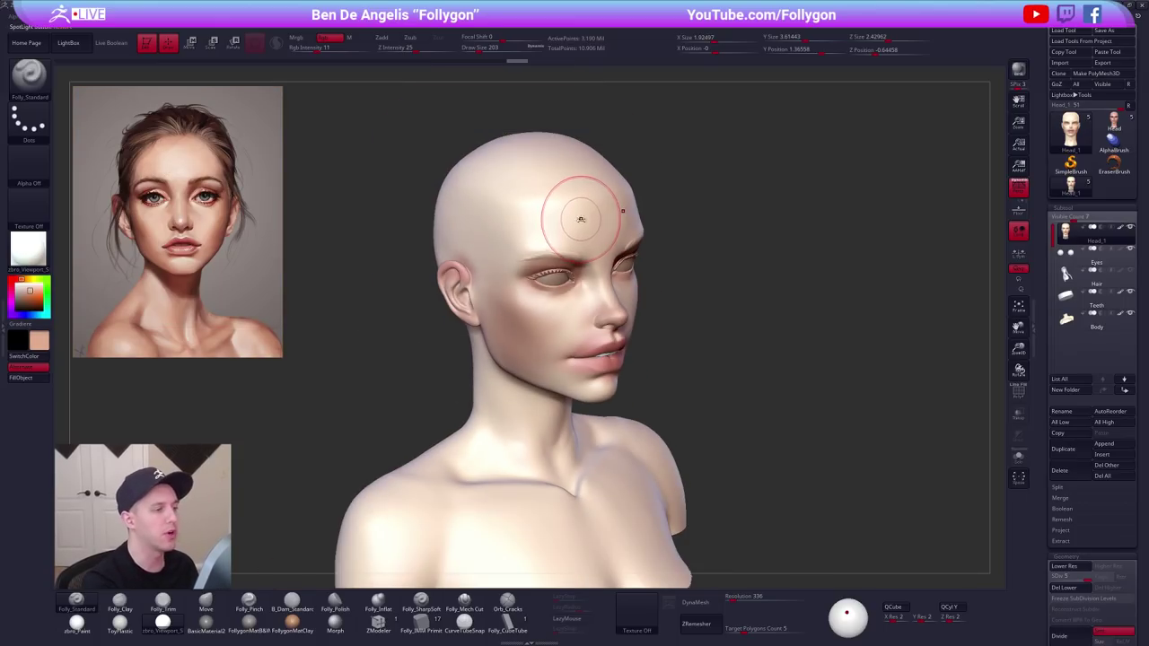
key(space)
drag(584, 218, 613, 210)
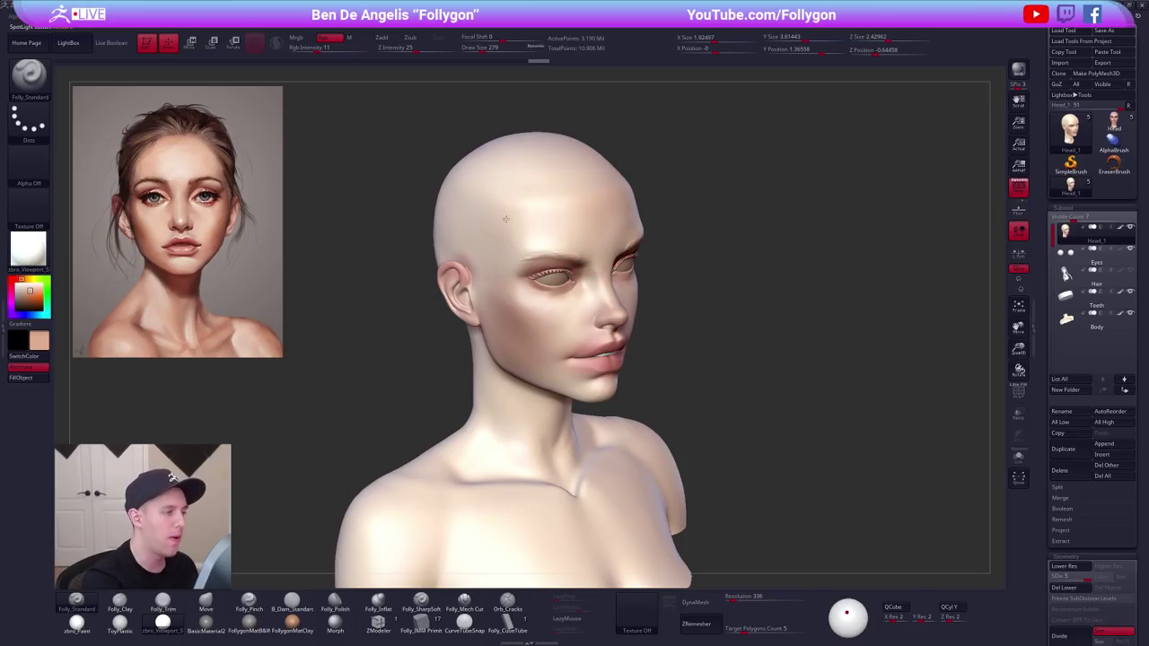
mouse_move(538, 206)
right_down()
mouse_move(674, 237)
mouse_move(678, 209)
right_up()
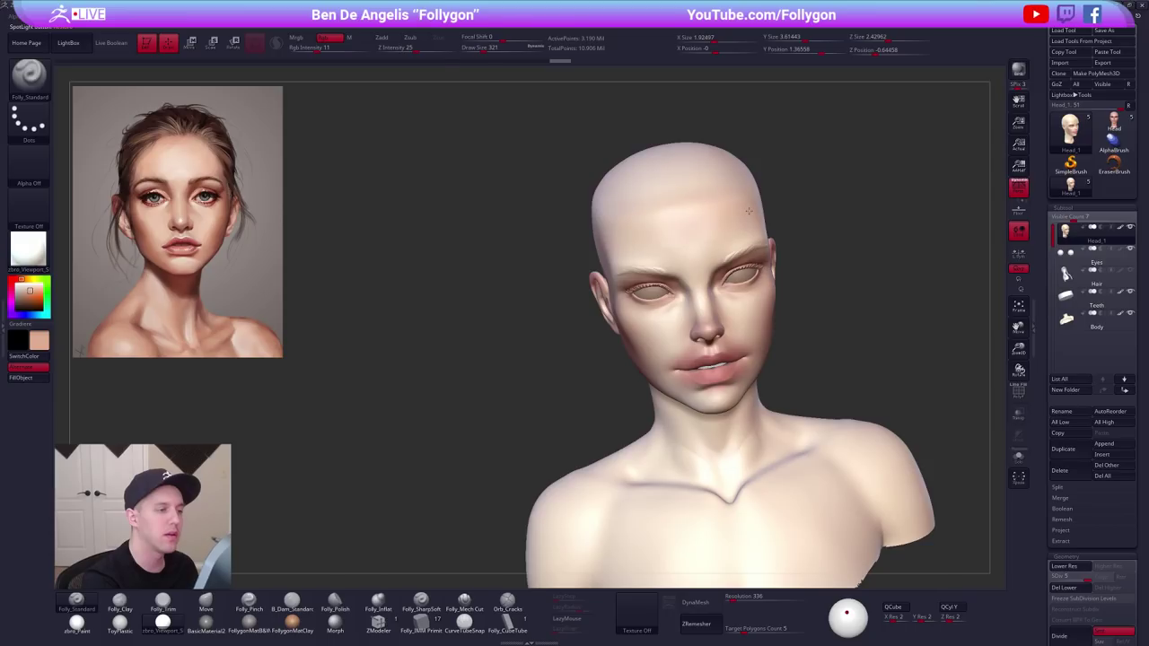
right_drag(748, 210, 708, 218)
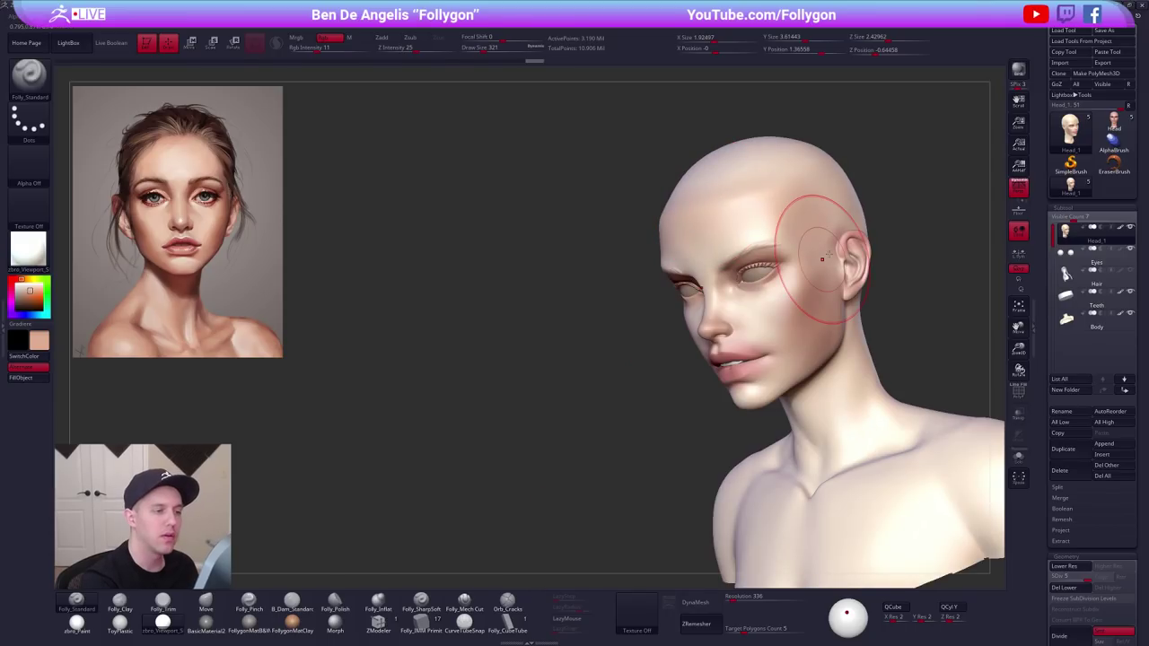
Check the head from the front and at an angle, and sample a tan brown from the portrait.
shift+right_drag(829, 255, 765, 363)
alt+right_drag(786, 499, 745, 484)
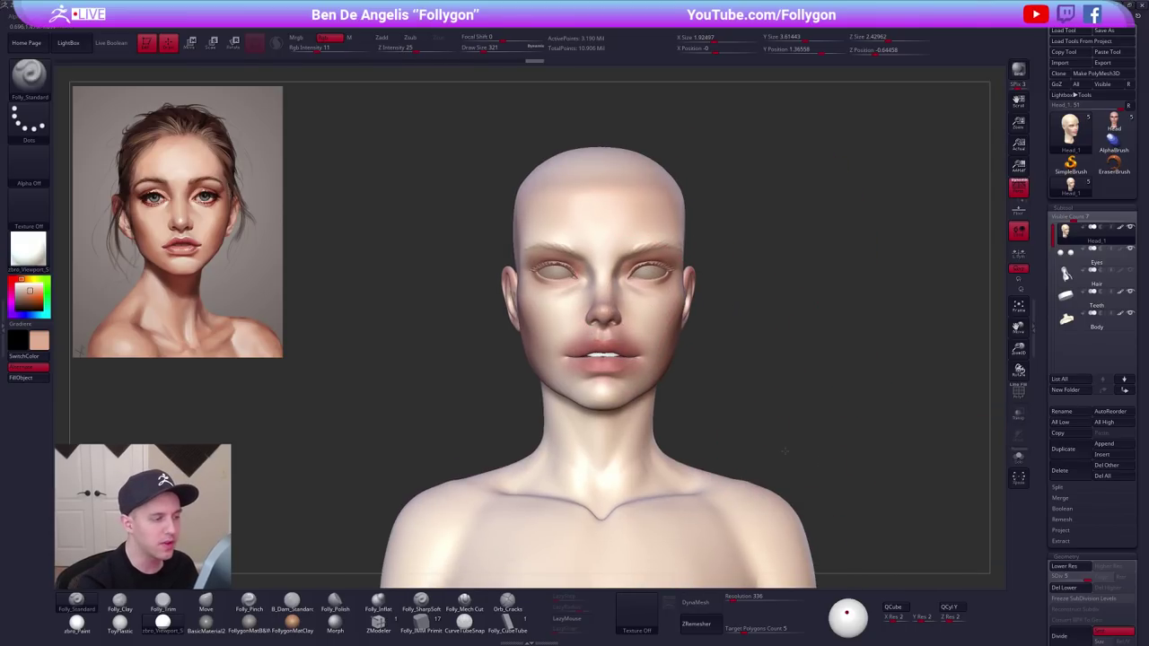
mouse_move(817, 449)
mouse_down()
mouse_move(799, 444)
mouse_move(816, 454)
mouse_up()
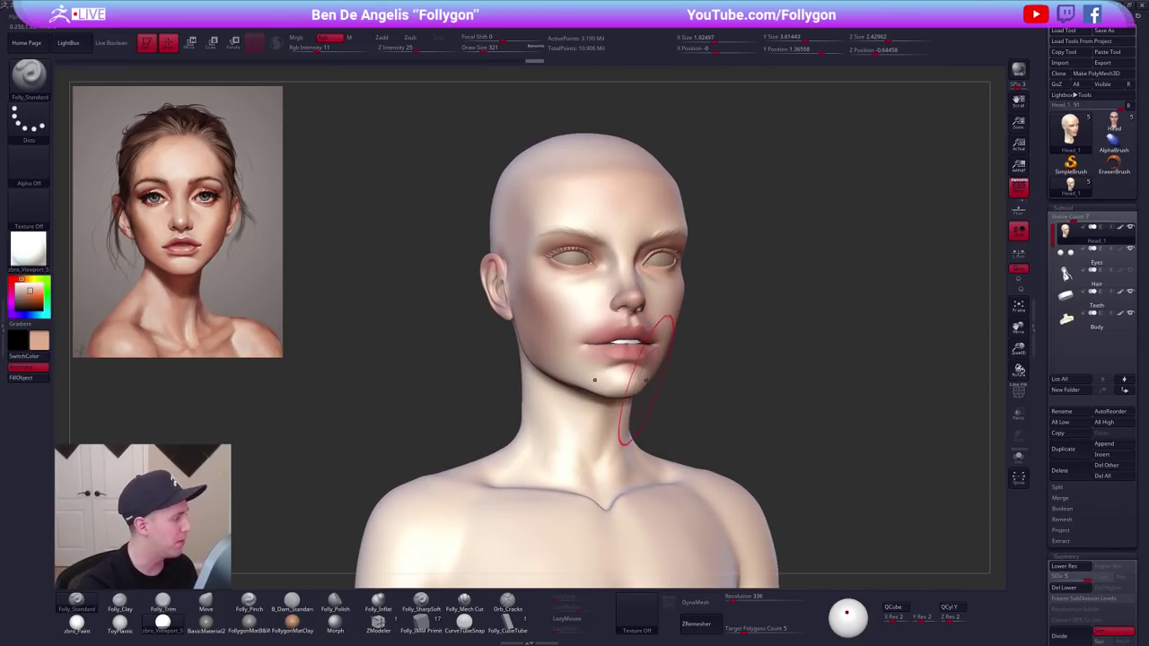
key(shift+z)
key(c)
key(z)
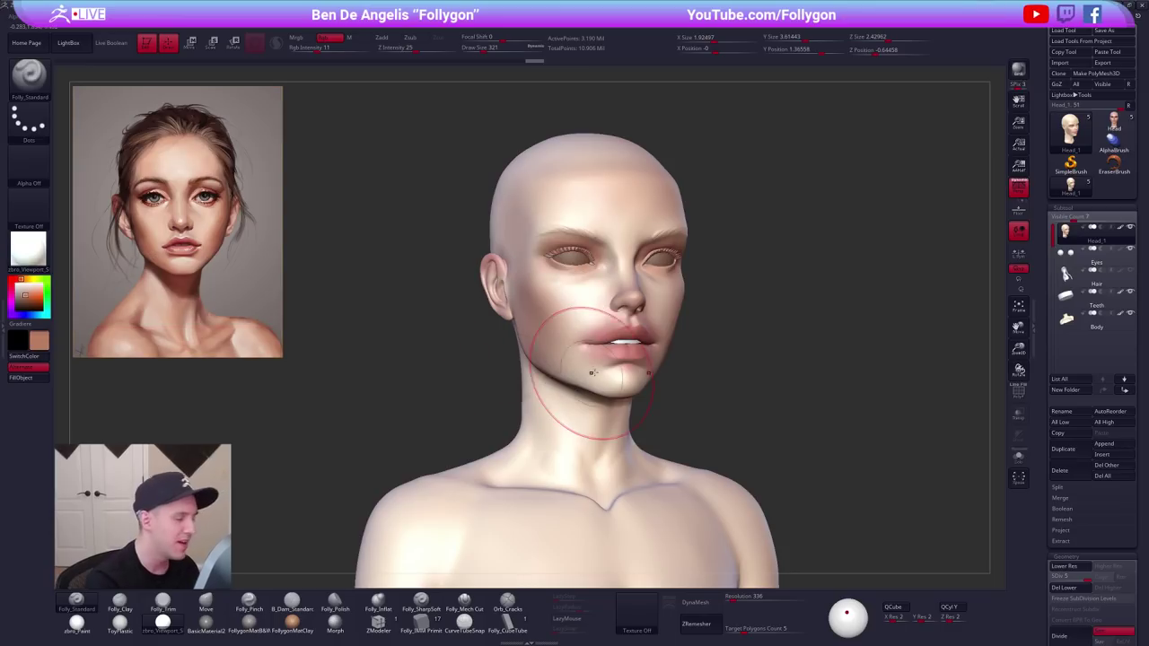
Shade the cheeks, temples and jaw with soft tan brown strokes at brush size 321.
right_drag(593, 371, 659, 369)
drag(555, 375, 617, 394)
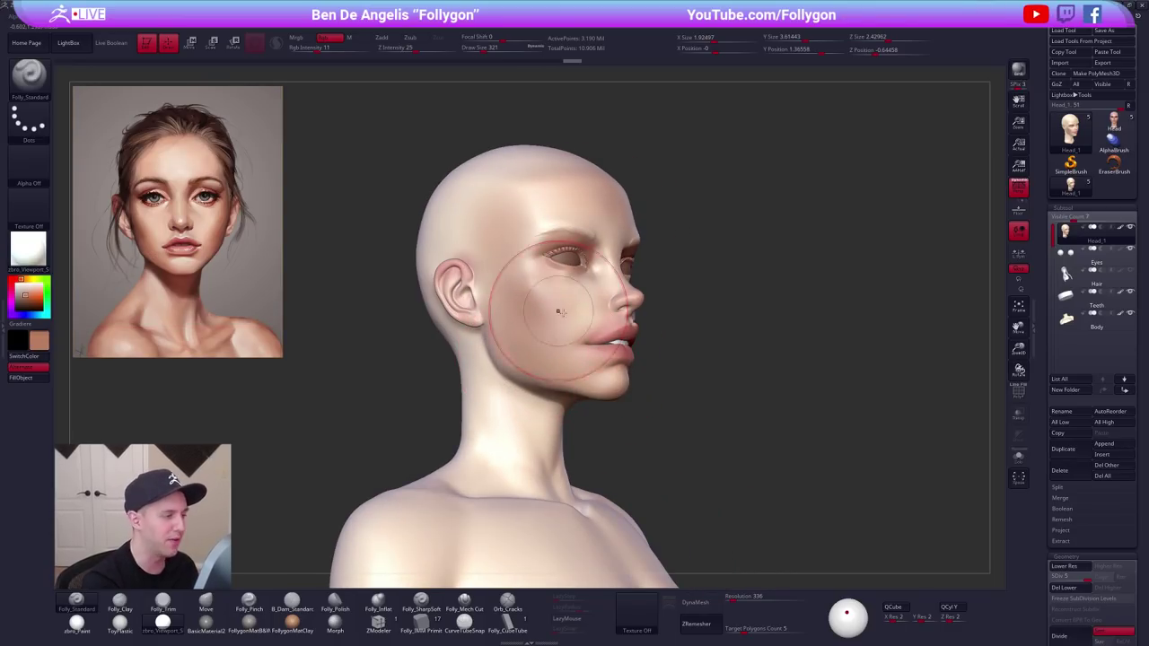
right_drag(579, 303, 507, 303)
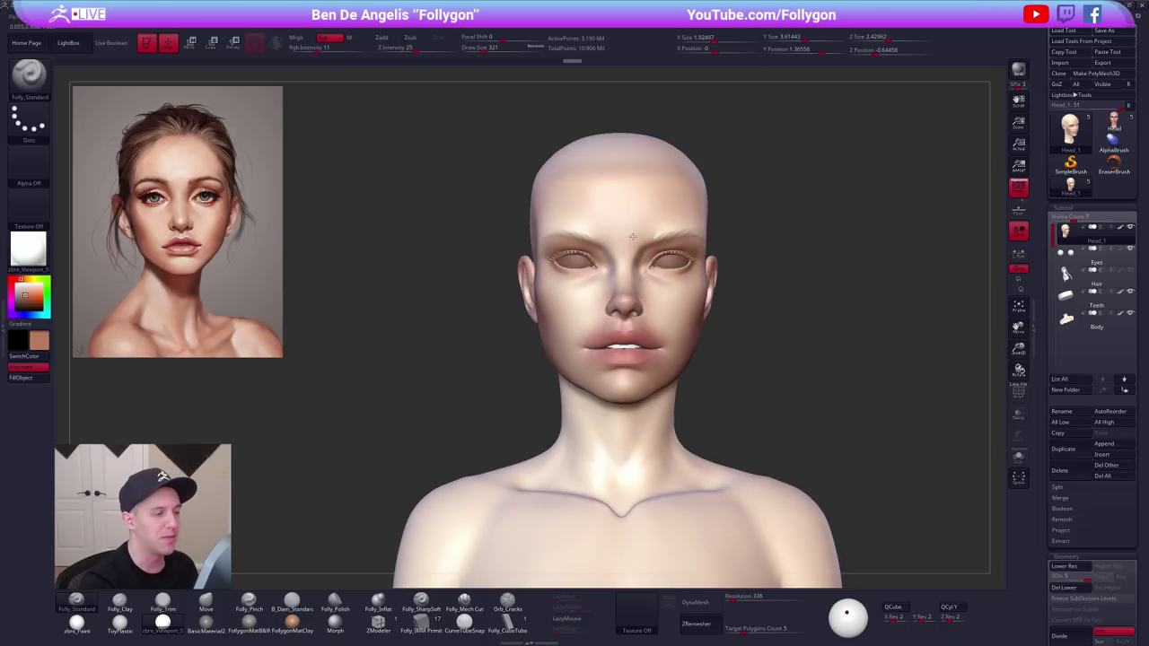
mouse_move(633, 236)
mouse_down()
mouse_move(680, 241)
mouse_move(653, 226)
mouse_up()
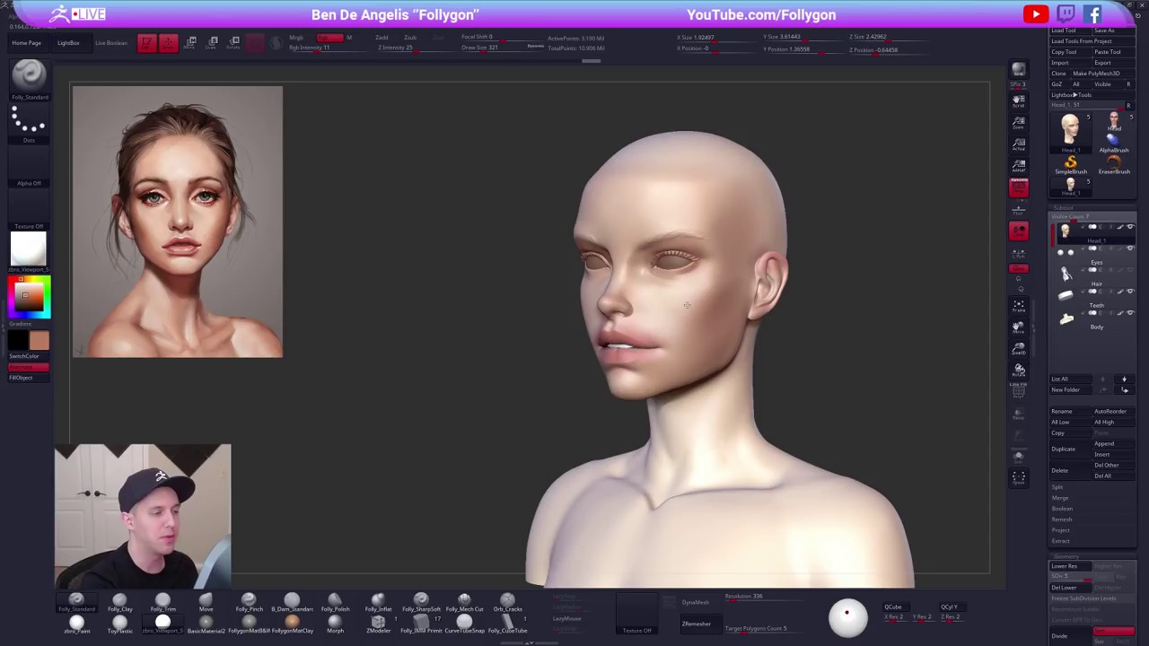
mouse_move(686, 305)
shift+mouse_down()
mouse_move(743, 348)
mouse_move(789, 422)
mouse_move(744, 404)
shift+mouse_up()
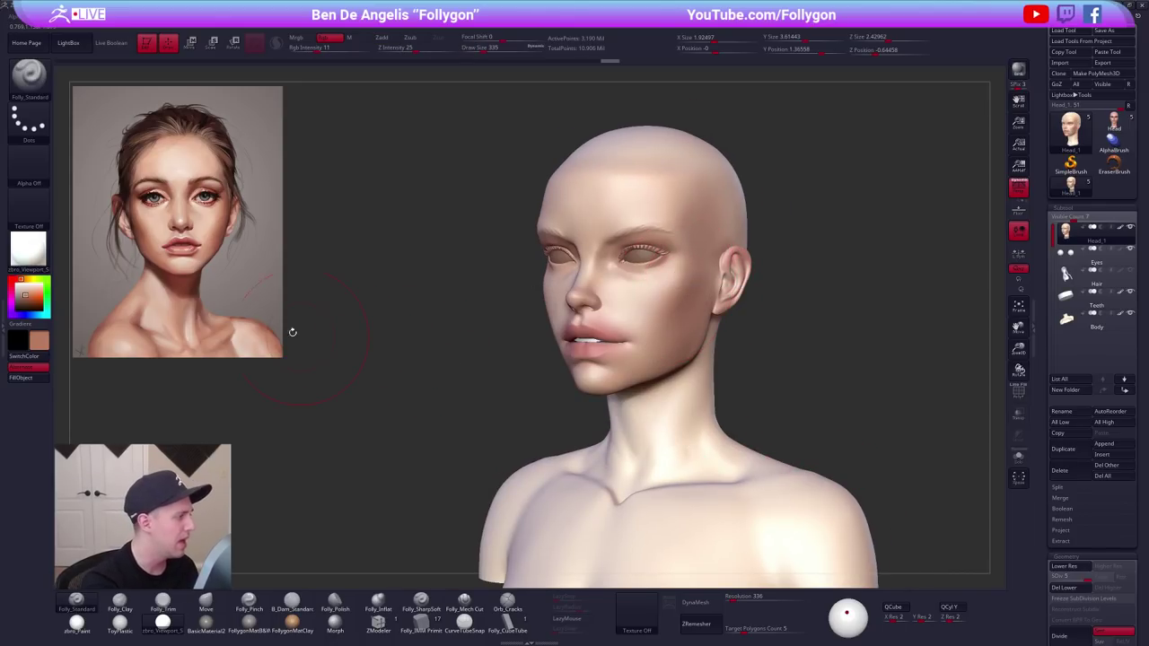
Sample a reddish brown skin tone from the portrait as the paint colour.
key(z)
key(c)
key(z)
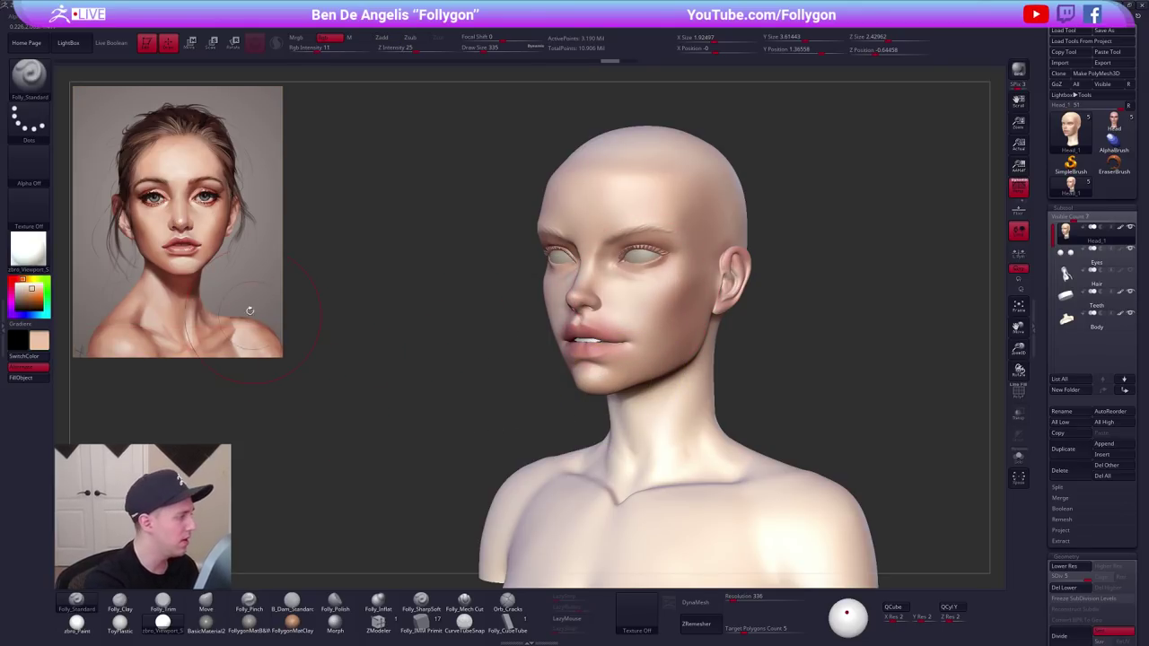
middle_click(529, 328)
click(479, 339)
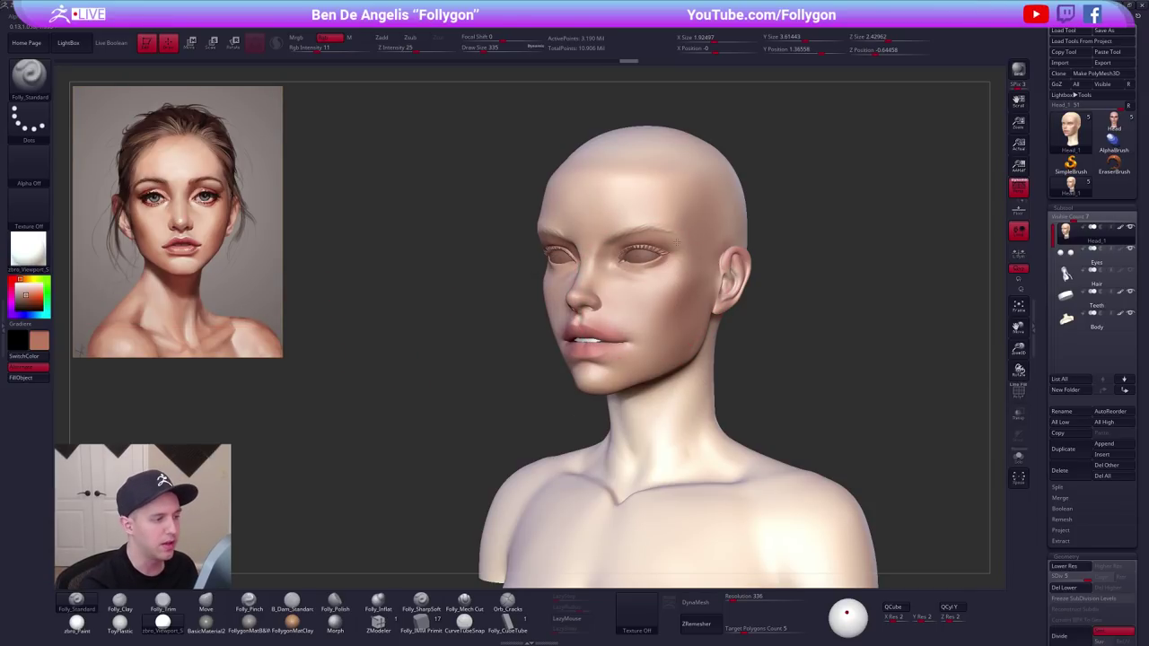
Tint the crown and sides of the scalp with the reddish brown, using brush size 447.
mouse_move(669, 290)
right_down()
mouse_move(620, 286)
mouse_move(722, 220)
right_up()
key(space)
drag(721, 220, 741, 212)
mouse_move(742, 212)
right_down()
mouse_move(825, 220)
mouse_move(715, 218)
mouse_move(731, 269)
right_up()
right_drag(639, 199, 628, 220)
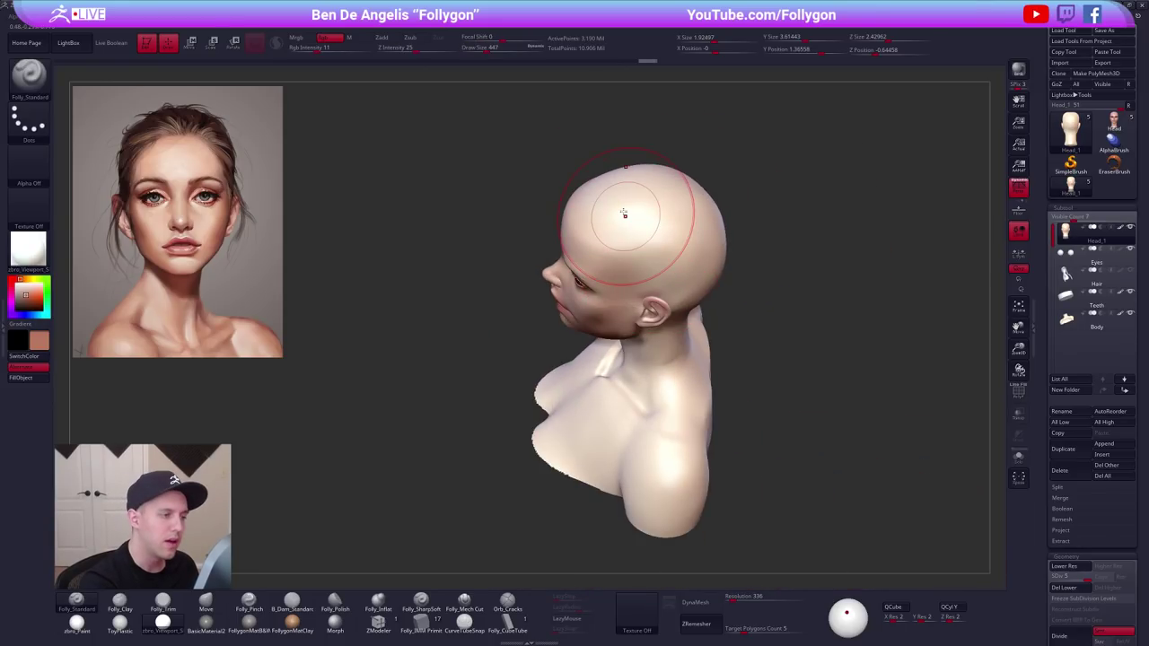
drag(623, 214, 655, 251)
right_drag(672, 260, 672, 222)
drag(672, 222, 707, 318)
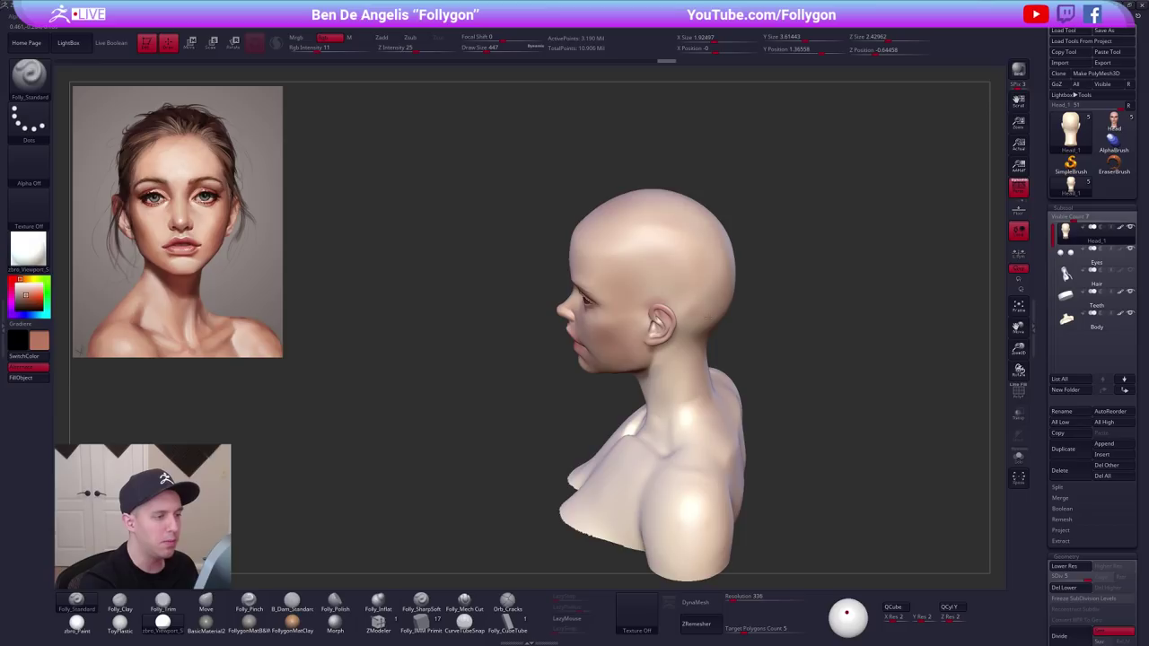
Carry the reddish brown down the back of the head onto the neck, using brush sizes 447 and 203.
right_drag(672, 226, 731, 290)
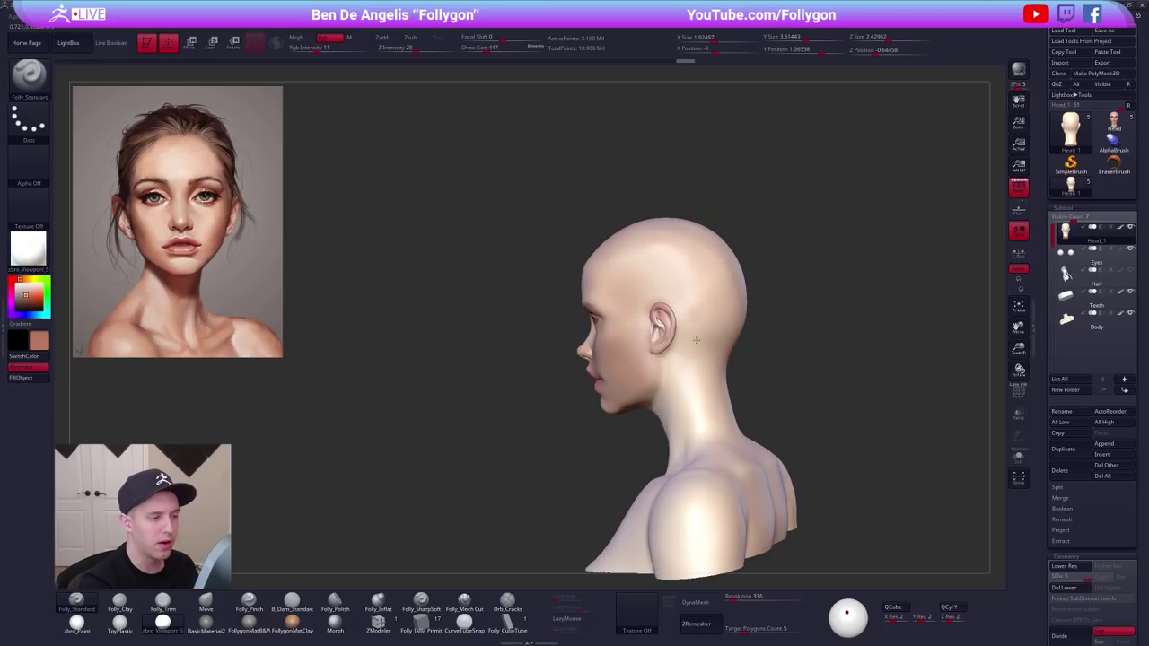
mouse_move(709, 371)
shift+right_down()
mouse_move(637, 373)
mouse_move(603, 336)
mouse_move(543, 198)
mouse_move(544, 324)
mouse_move(582, 351)
mouse_move(595, 344)
shift+right_up()
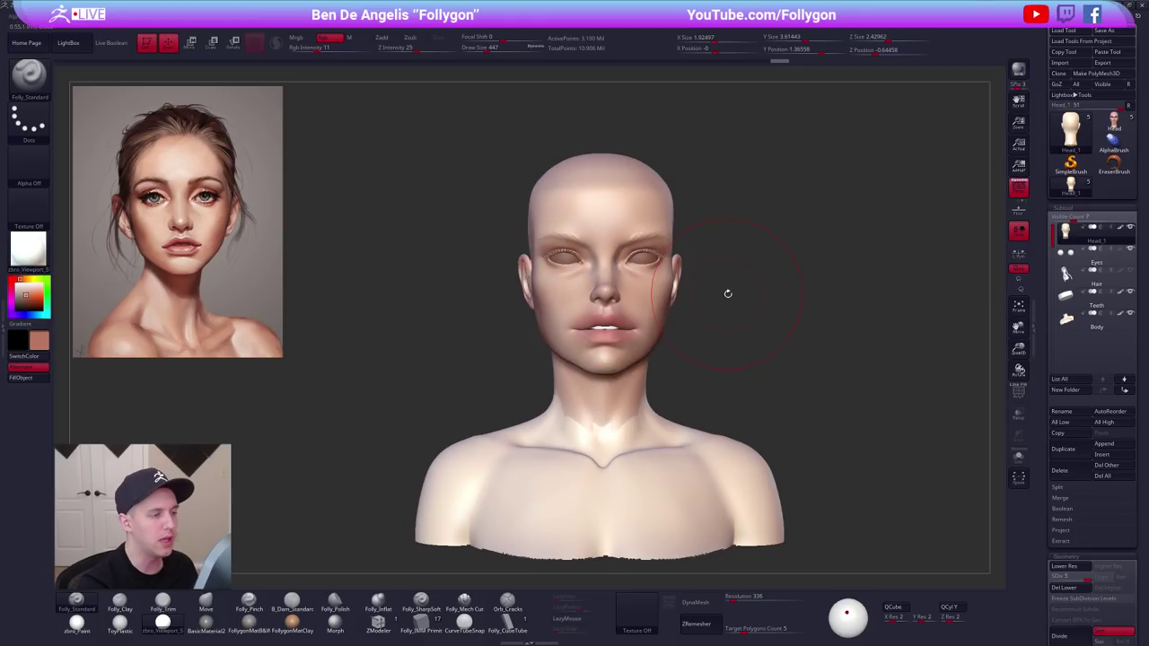
right_drag(736, 293, 666, 318)
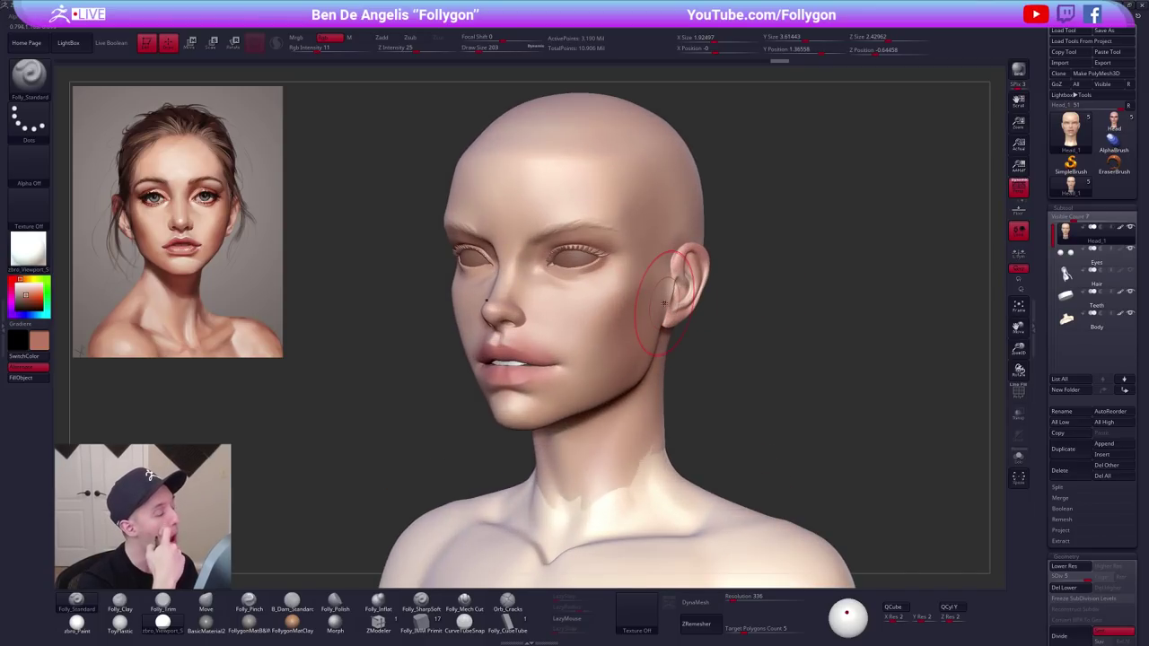
right_drag(719, 374, 753, 401)
Select the body and fill it with a light tan skin tone at RGB intensity 100.
key(alt+Down)
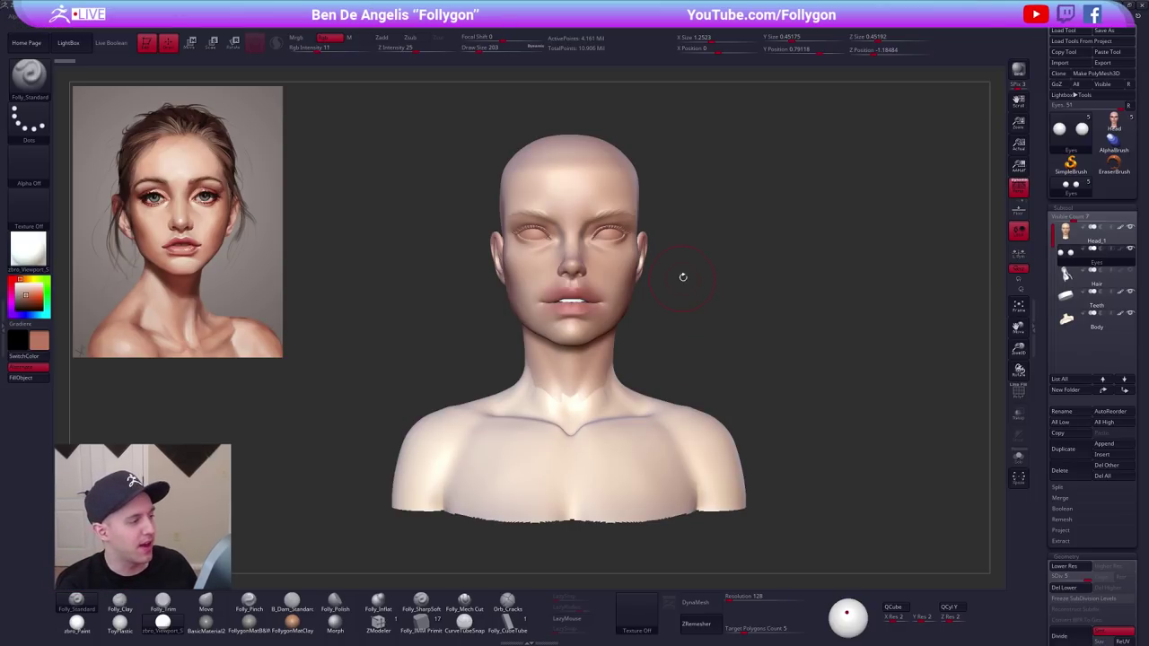
mouse_move(703, 255)
alt+mouse_down()
mouse_move(726, 280)
mouse_move(708, 279)
mouse_move(849, 249)
alt+mouse_up()
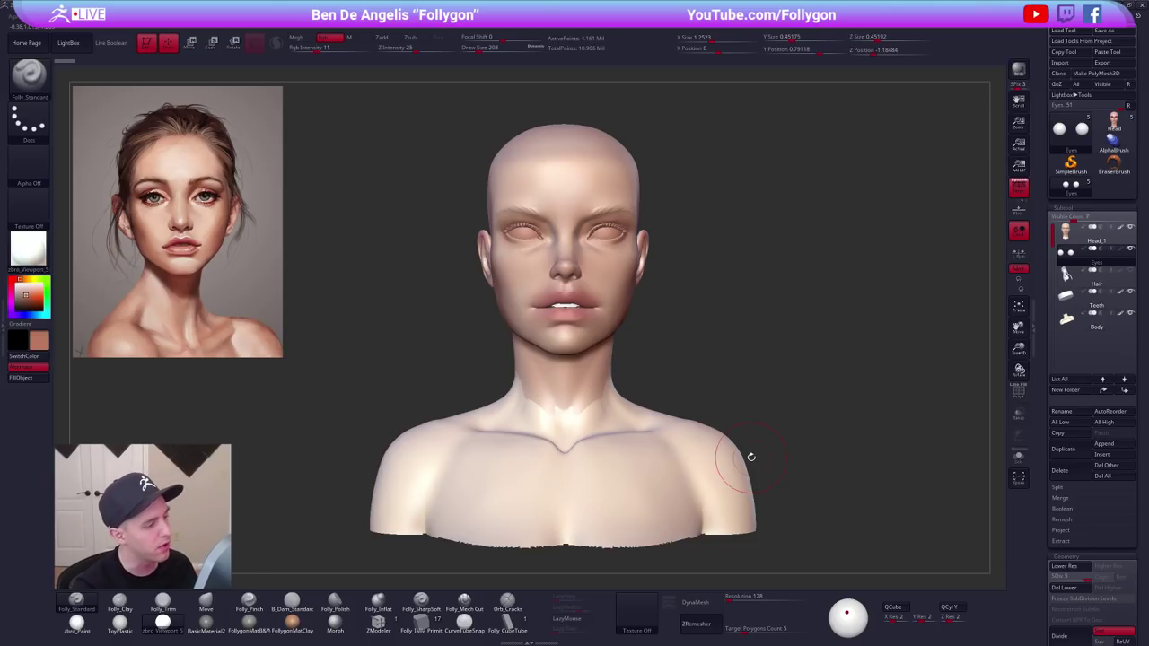
mouse_move(764, 467)
mouse_down()
mouse_move(785, 463)
mouse_move(756, 465)
mouse_up()
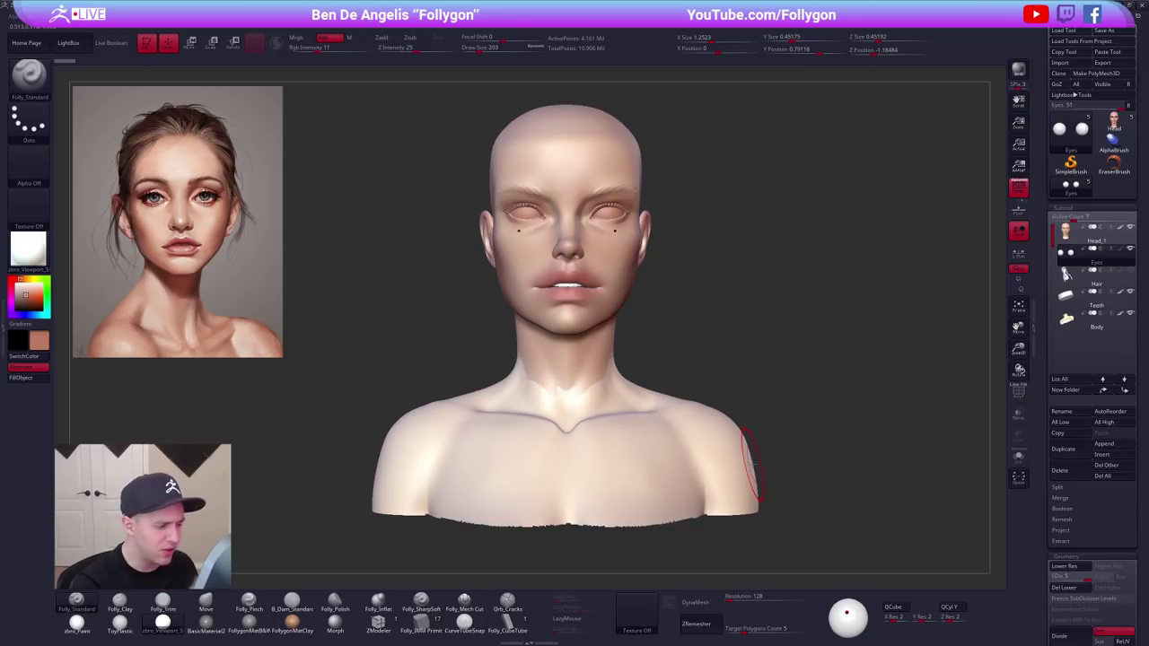
alt+click(620, 396)
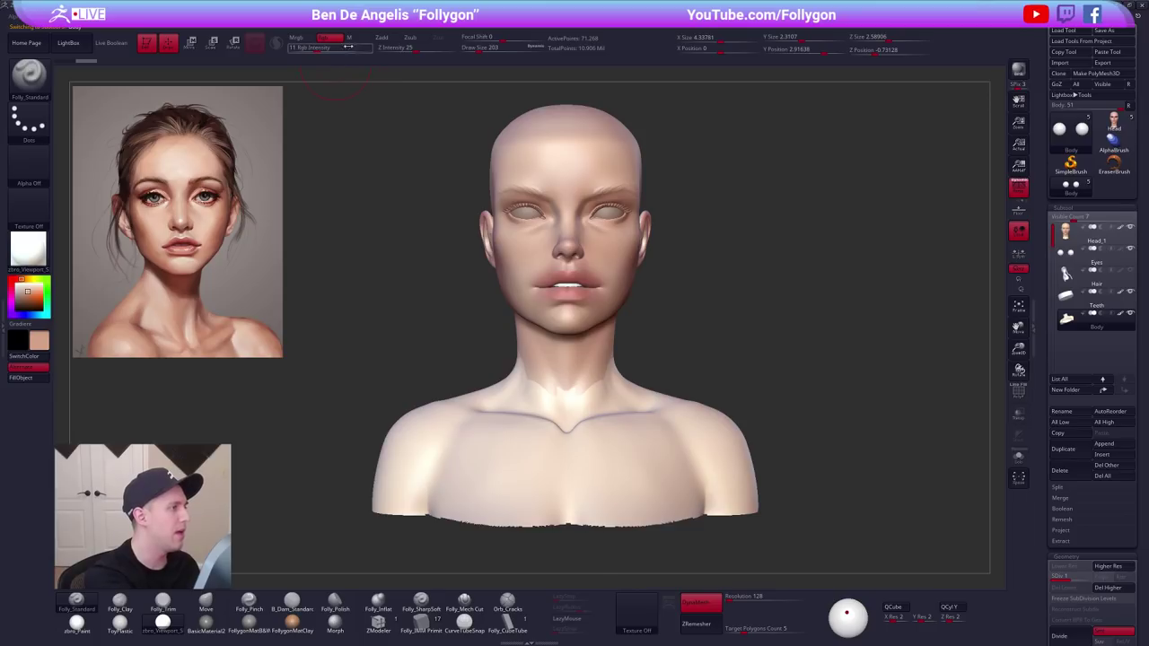
drag(349, 46, 453, 48)
click(35, 378)
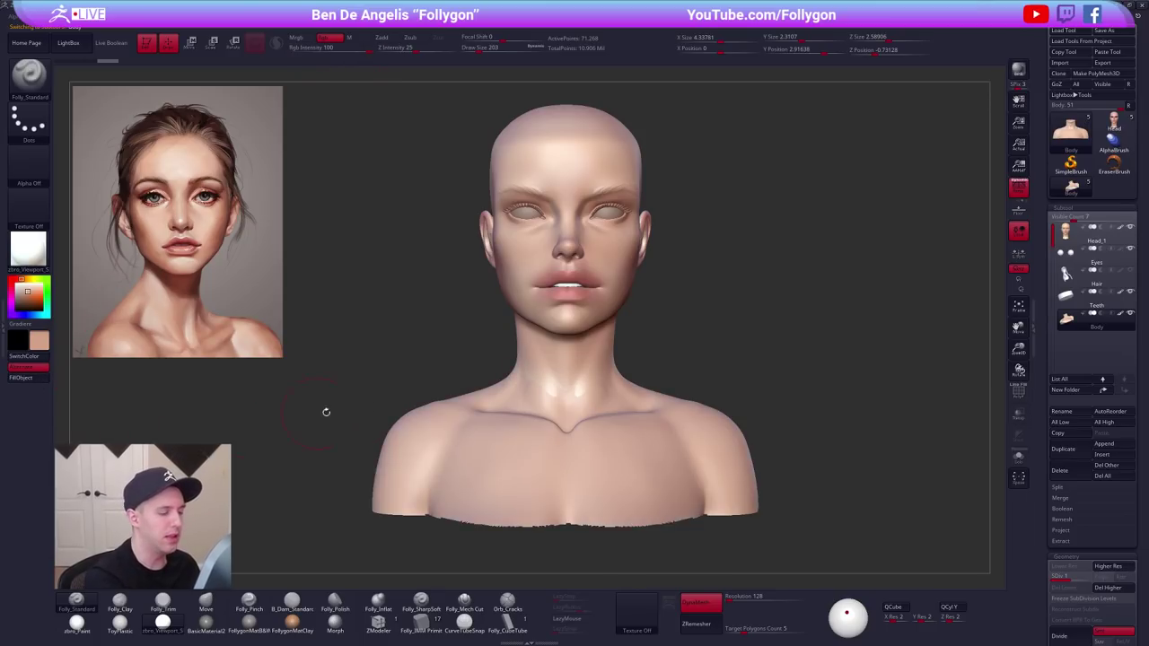
alt+drag(783, 486, 792, 509)
ctrl+shift+click(793, 445)
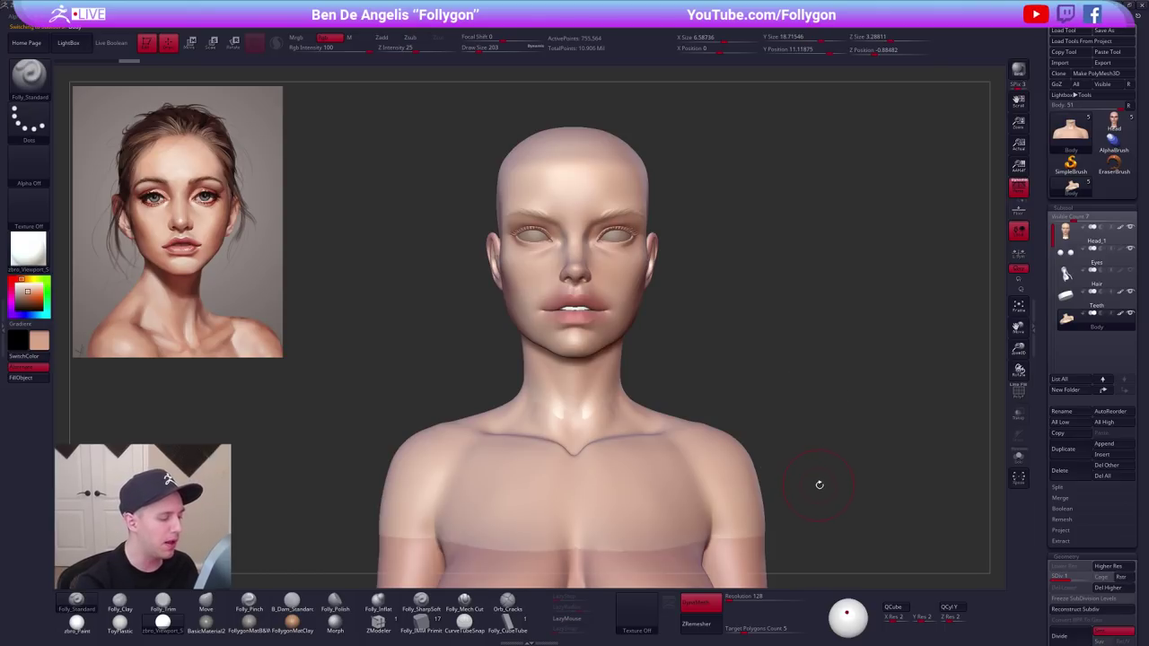
key(ctrl+z)
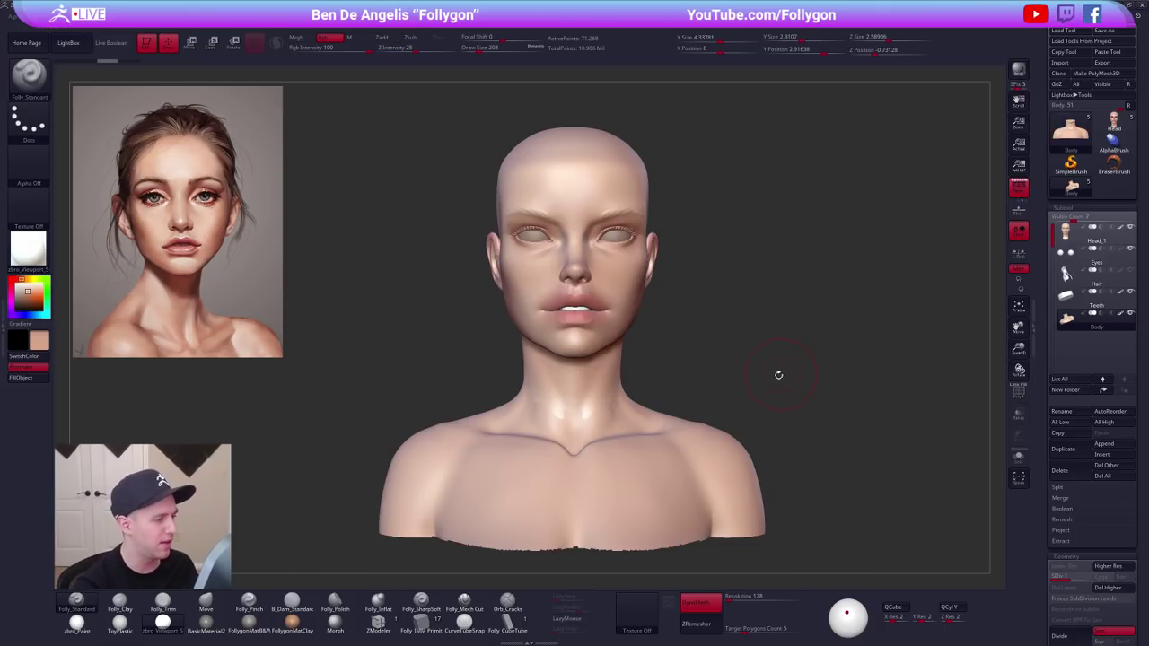
Reselect the head and sample a dark reddish brown from the portrait.
alt+drag(778, 375, 774, 349)
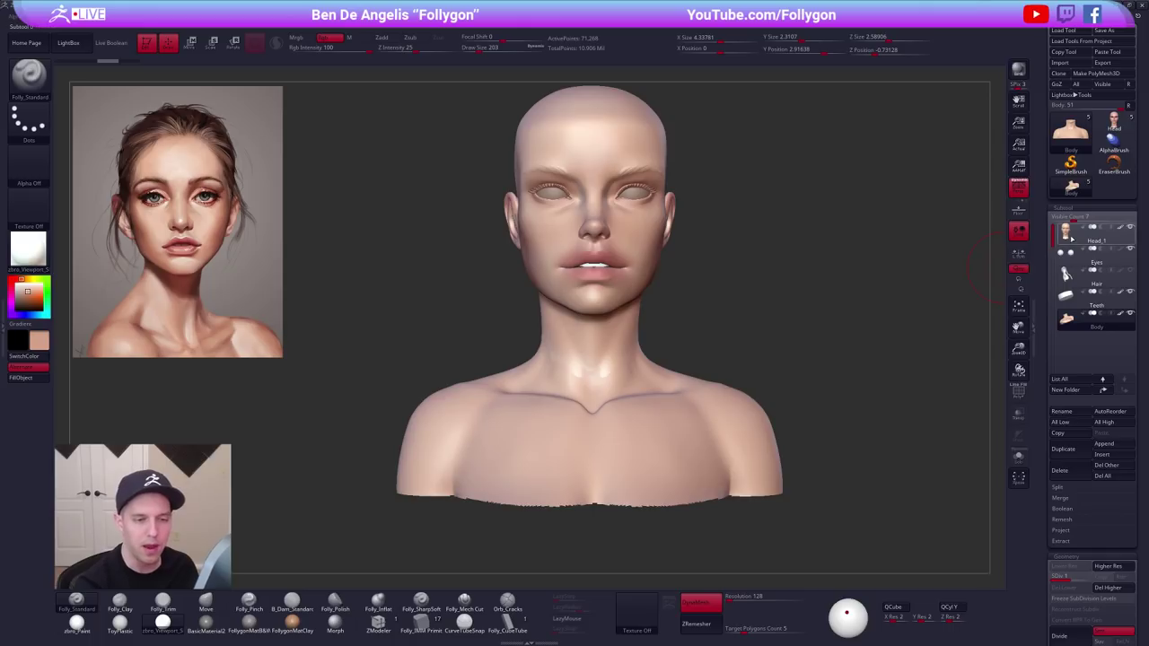
click(1070, 235)
drag(805, 449, 801, 419)
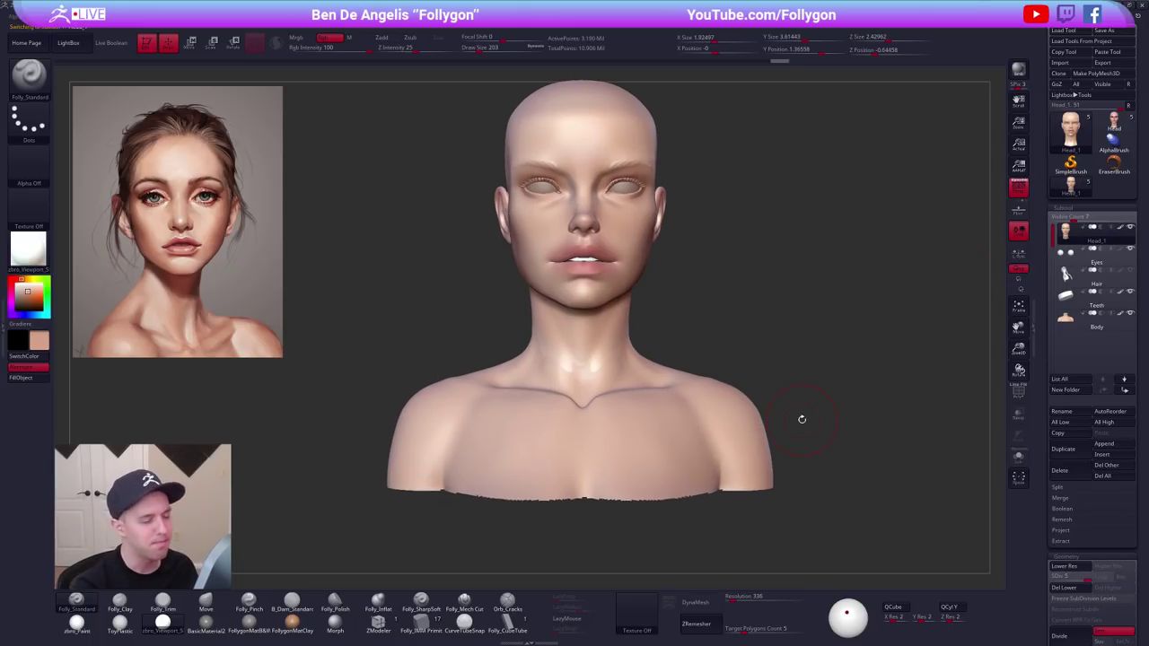
mouse_move(718, 226)
mouse_down()
mouse_move(674, 352)
mouse_move(679, 379)
mouse_up()
mouse_move(798, 454)
mouse_down()
mouse_move(777, 453)
mouse_move(754, 423)
mouse_up()
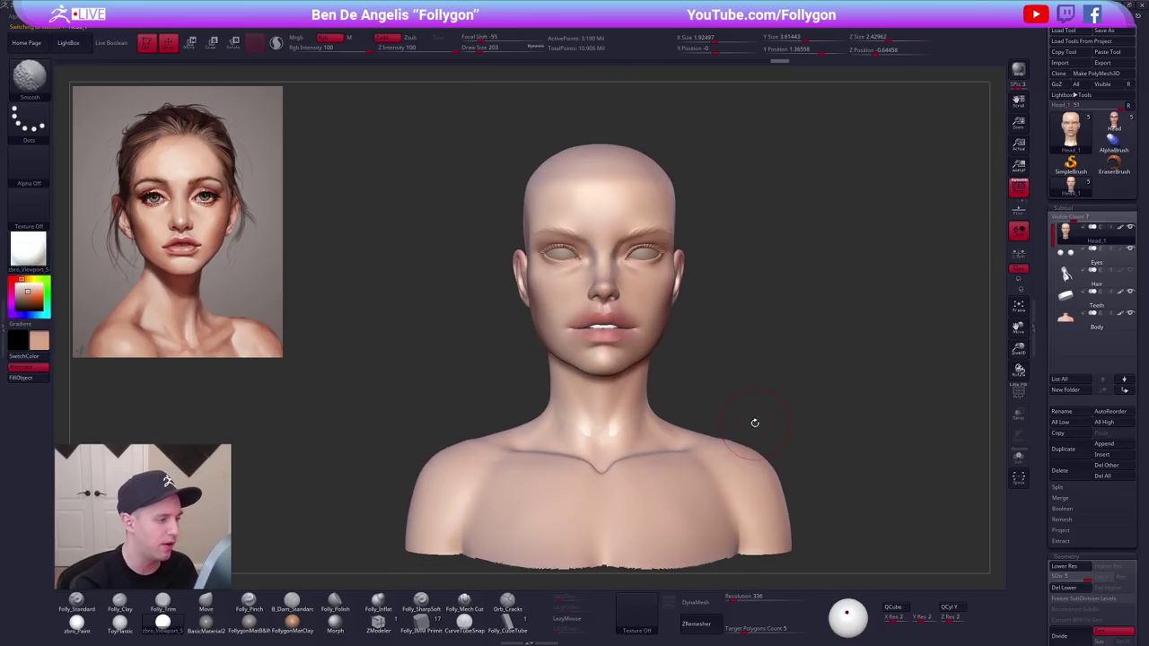
drag(681, 300, 660, 301)
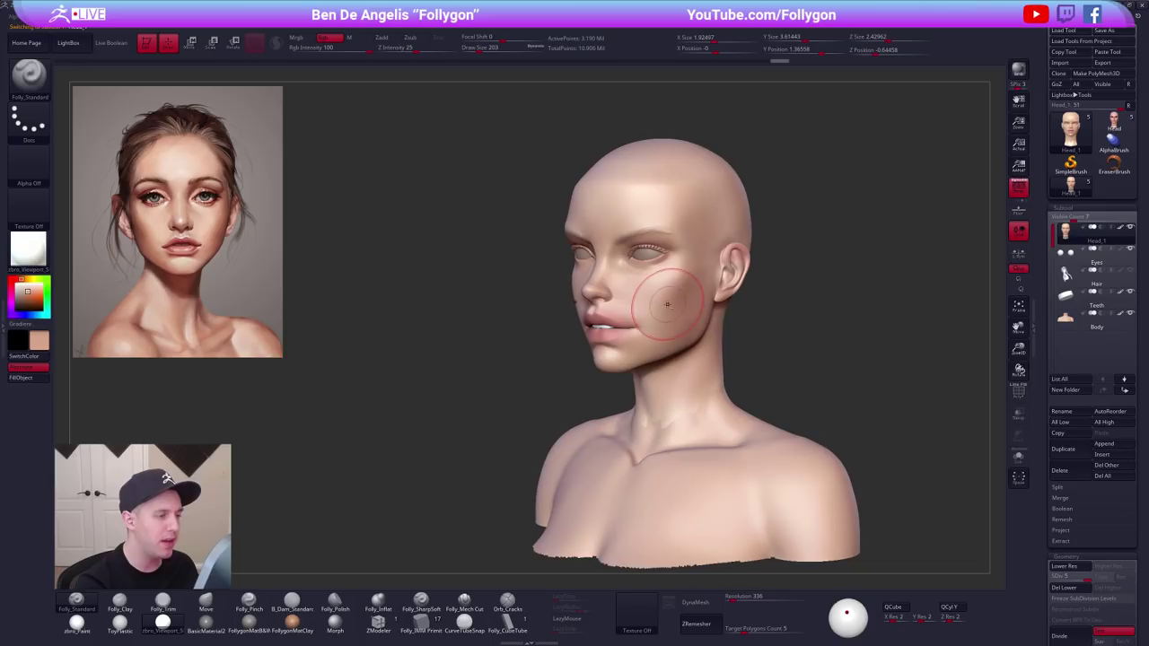
key(z)
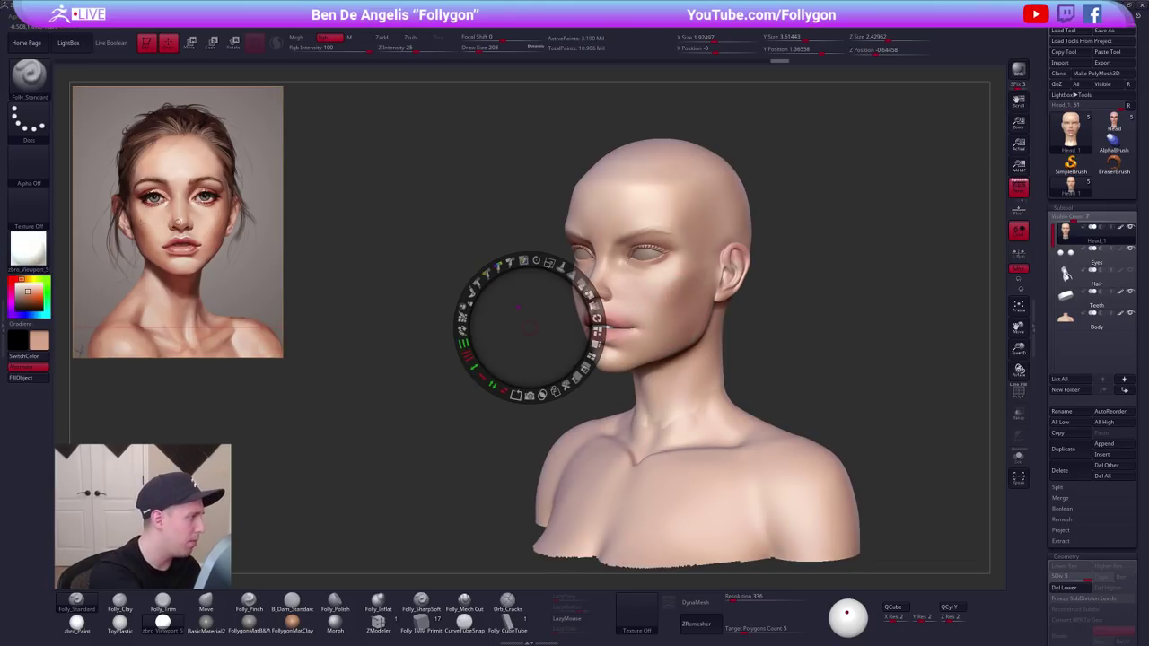
key(c)
key(z)
drag(512, 304, 504, 300)
key(space)
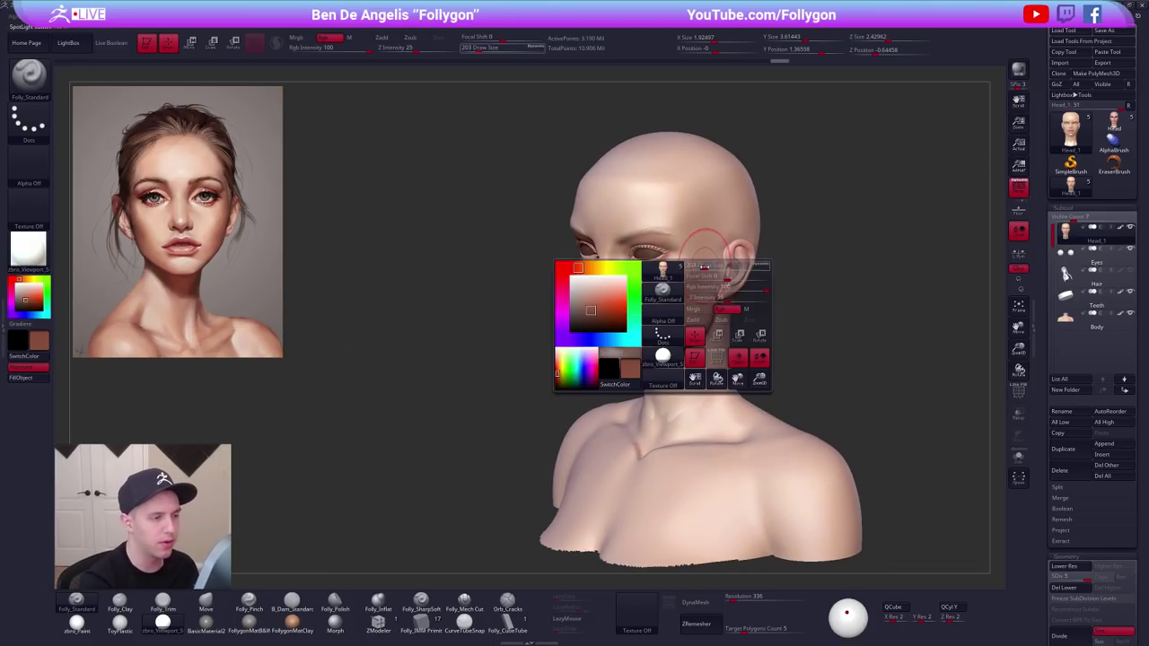
drag(696, 266, 711, 264)
drag(698, 220, 701, 244)
key(ctrl+z)
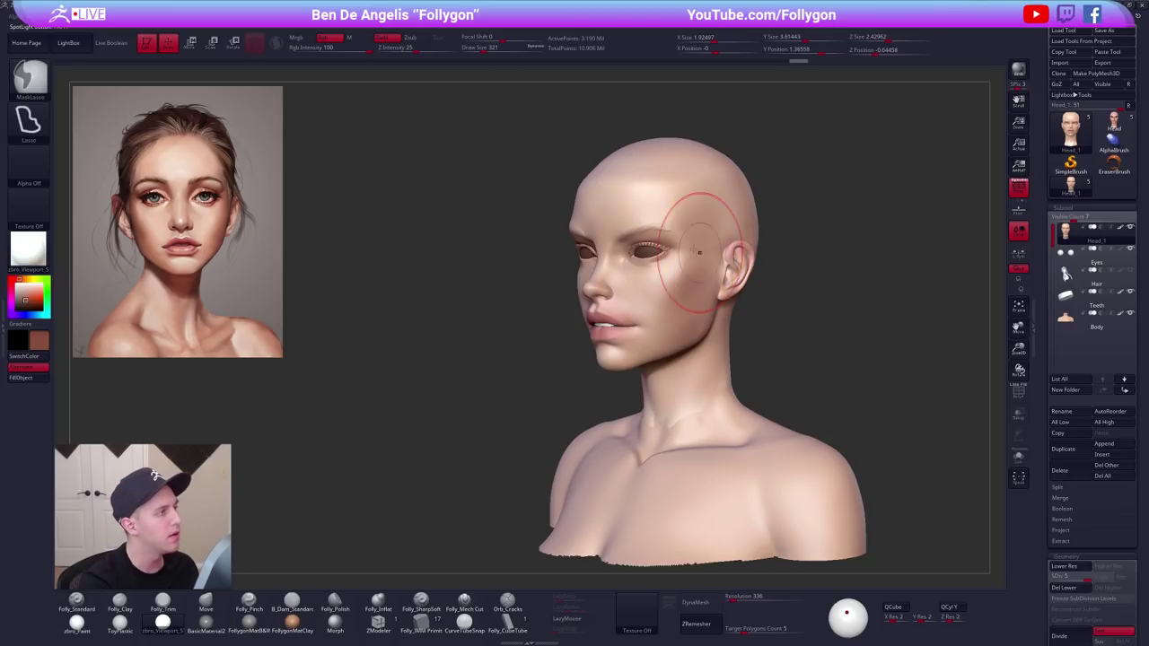
Set the RGB intensity to 10 and darken the temples and sides of the scalp with brush size 430.
click(325, 50)
text(10)
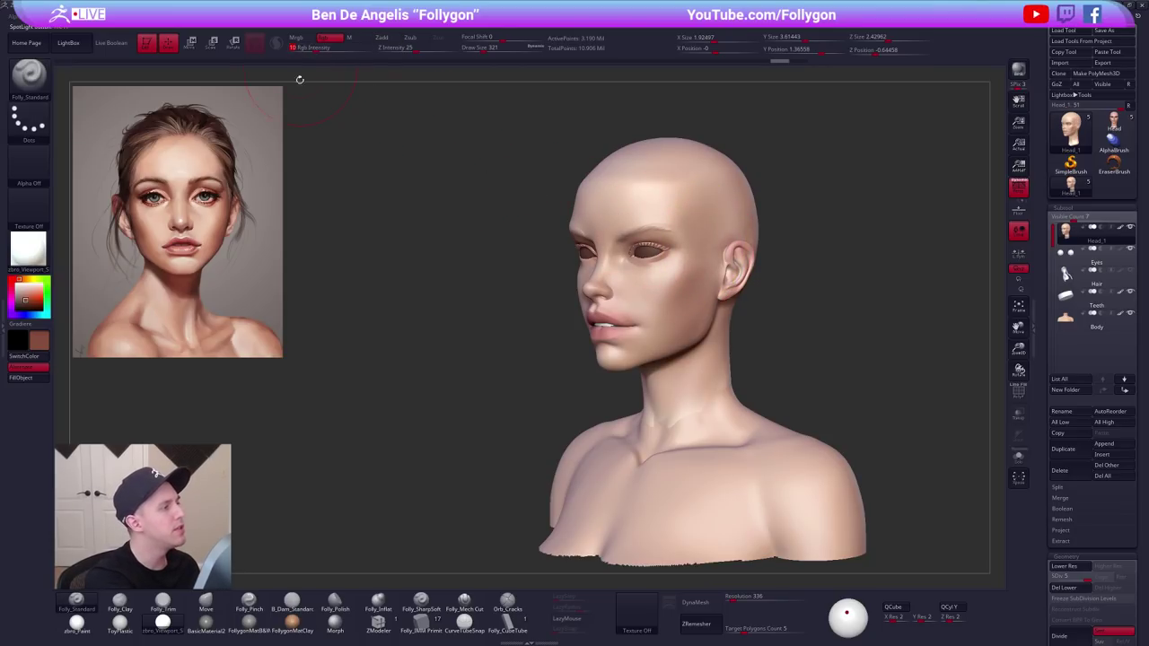
key(Return)
key(space)
drag(680, 245, 694, 243)
mouse_move(807, 243)
mouse_down()
mouse_move(695, 243)
mouse_move(678, 303)
mouse_up()
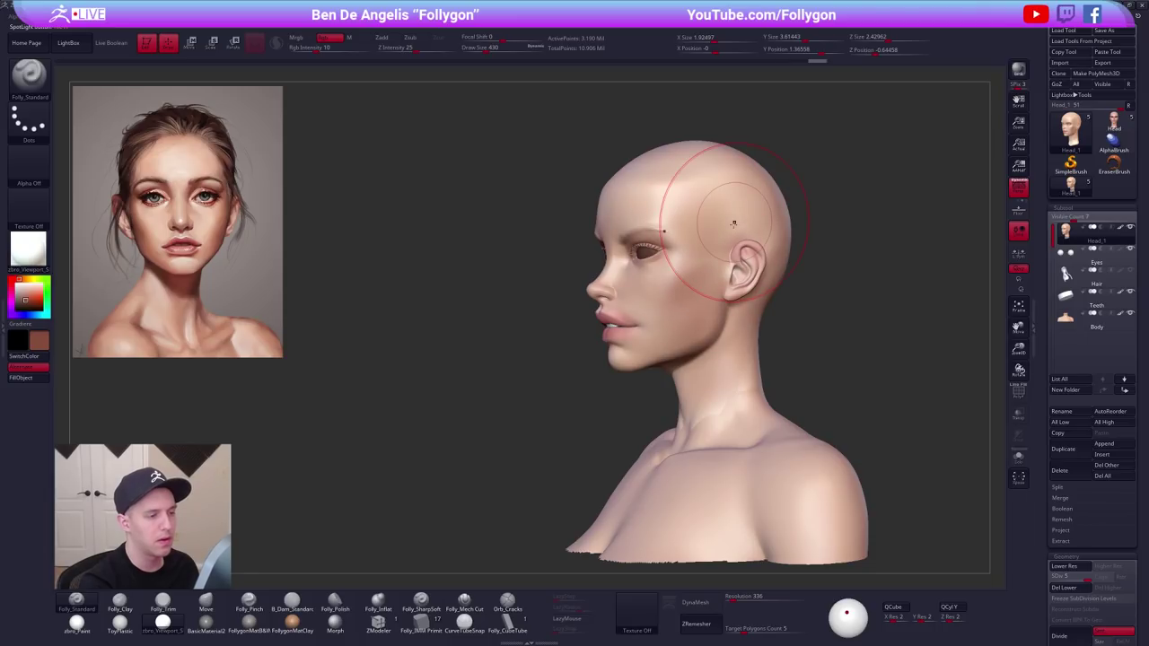
right_drag(669, 333, 701, 303)
mouse_move(699, 303)
mouse_down()
mouse_move(576, 292)
mouse_move(567, 199)
mouse_move(557, 212)
mouse_move(581, 303)
mouse_up()
mouse_move(675, 364)
right_down()
mouse_move(632, 270)
mouse_move(630, 357)
right_up()
Shade the jawline and lower cheeks with the dark reddish brown at brush size 292.
key(space)
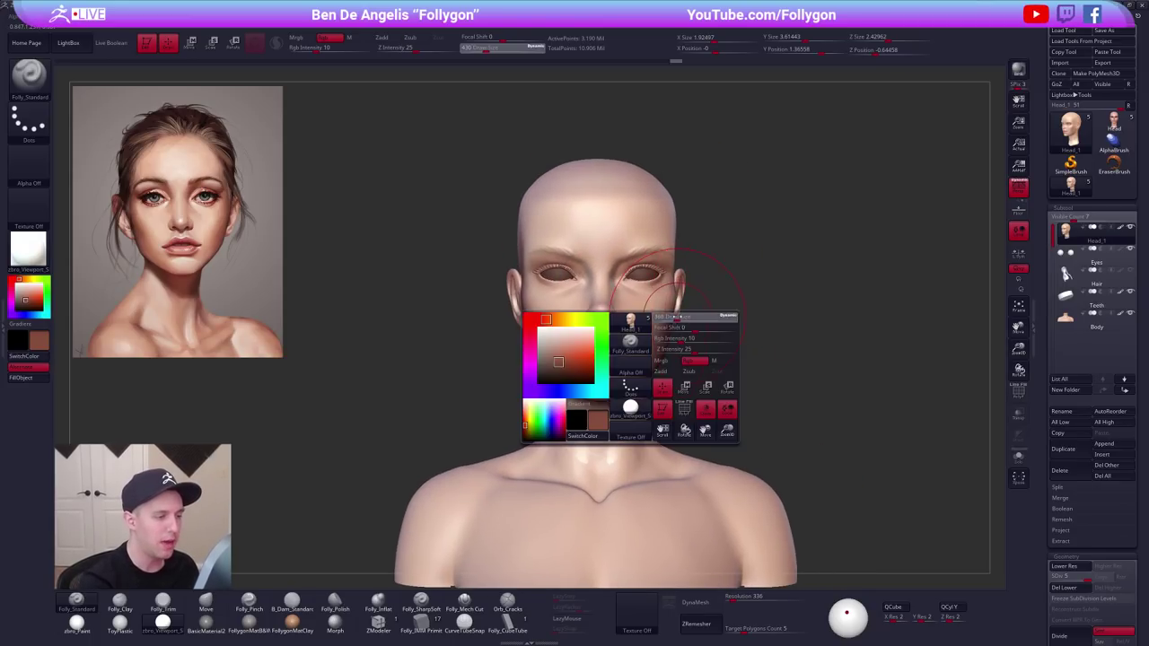
drag(691, 359, 685, 359)
mouse_move(624, 374)
right_down()
mouse_move(583, 377)
mouse_move(596, 399)
right_up()
key(space)
drag(644, 377, 650, 381)
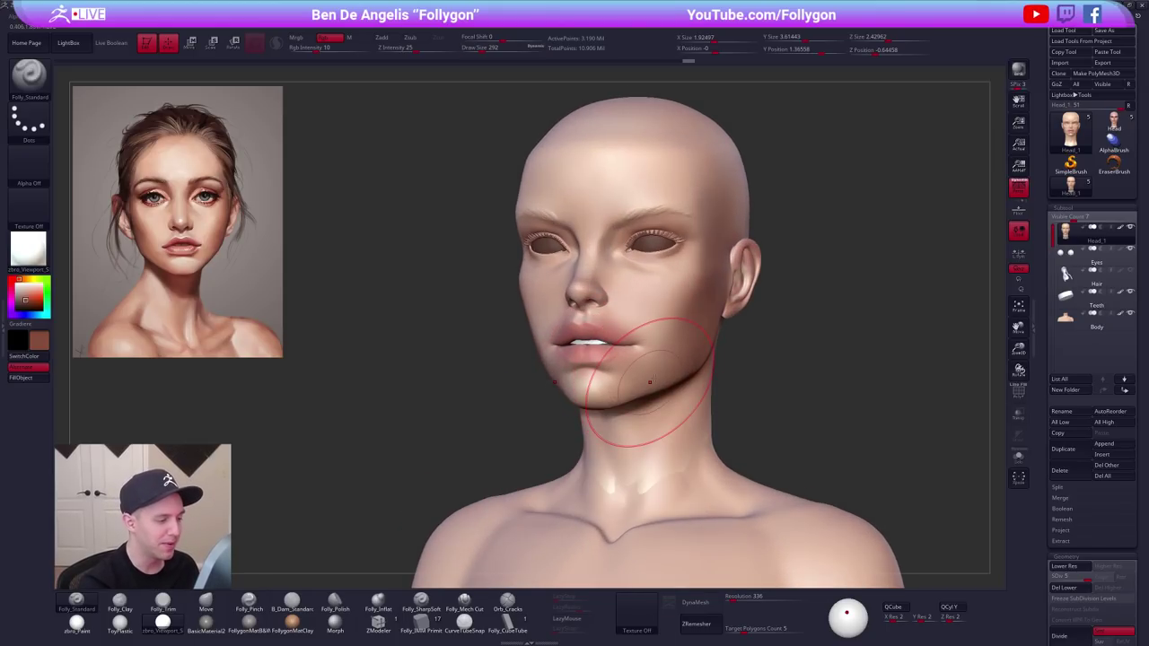
right_drag(669, 372, 628, 332)
mouse_move(628, 300)
mouse_down()
mouse_move(597, 236)
mouse_move(620, 324)
mouse_move(648, 314)
mouse_up()
right_drag(574, 314, 619, 340)
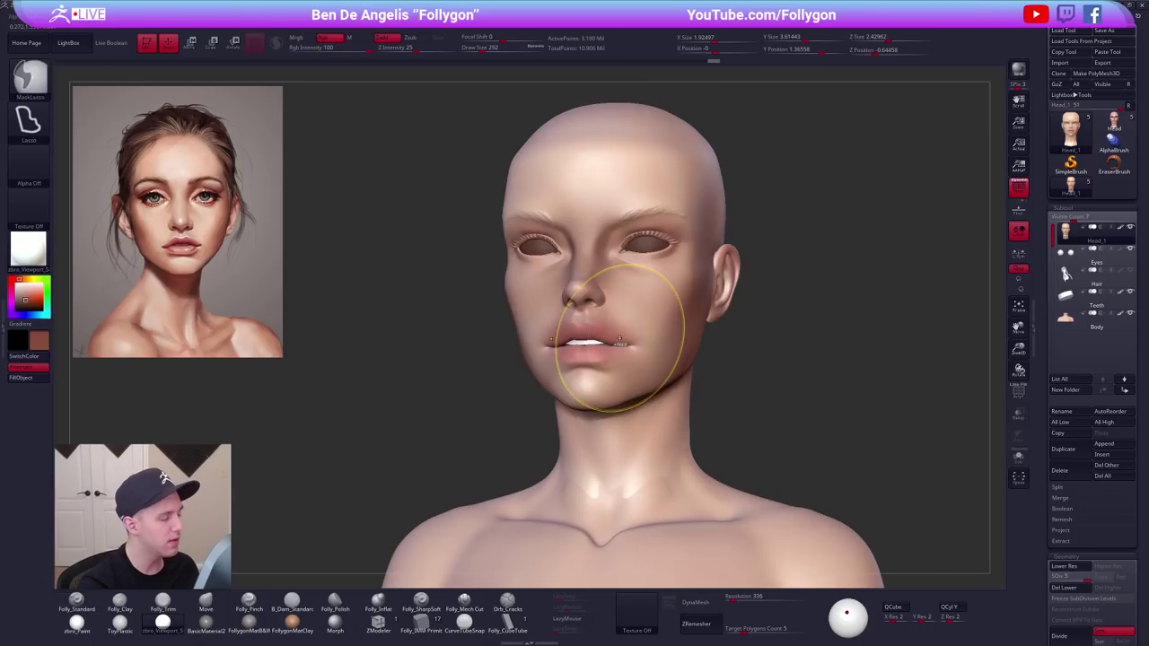
Deepen the shading below the cheekbones and at the temples, using brush size 308.
key(space)
drag(599, 316, 580, 316)
mouse_move(623, 357)
right_down()
mouse_move(565, 357)
mouse_move(611, 374)
right_up()
key(space)
drag(644, 232, 657, 231)
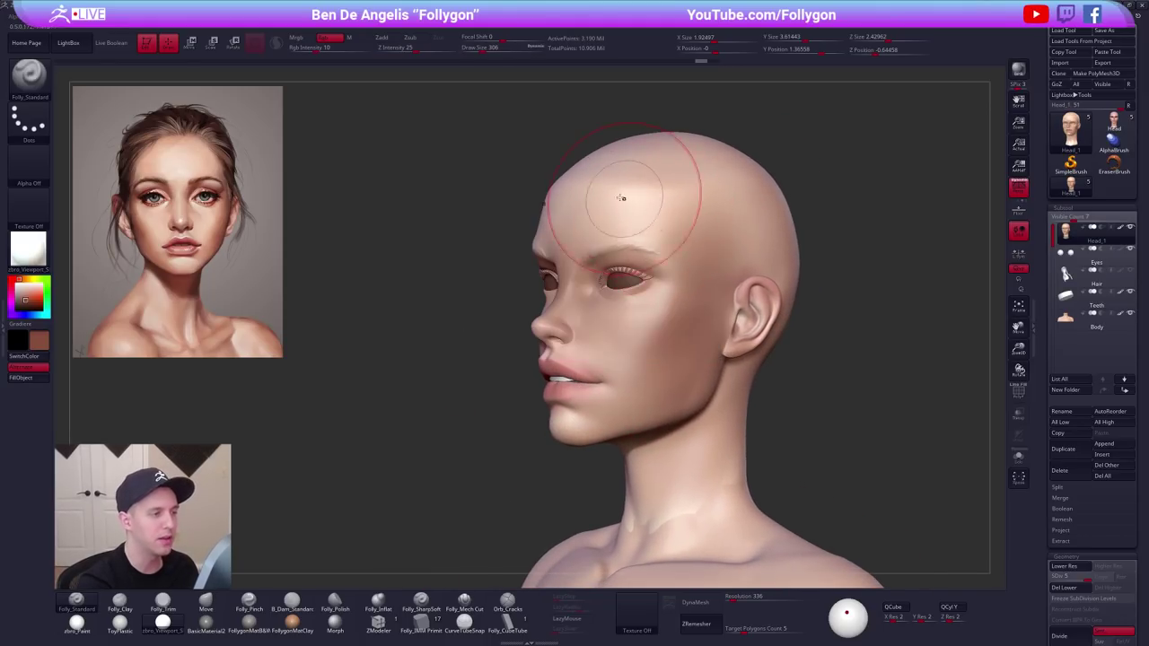
Tone the upper forehead and top of the scalp with broad brown strokes at brush size 397.
key(space)
drag(600, 193, 607, 191)
right_drag(641, 165, 608, 183)
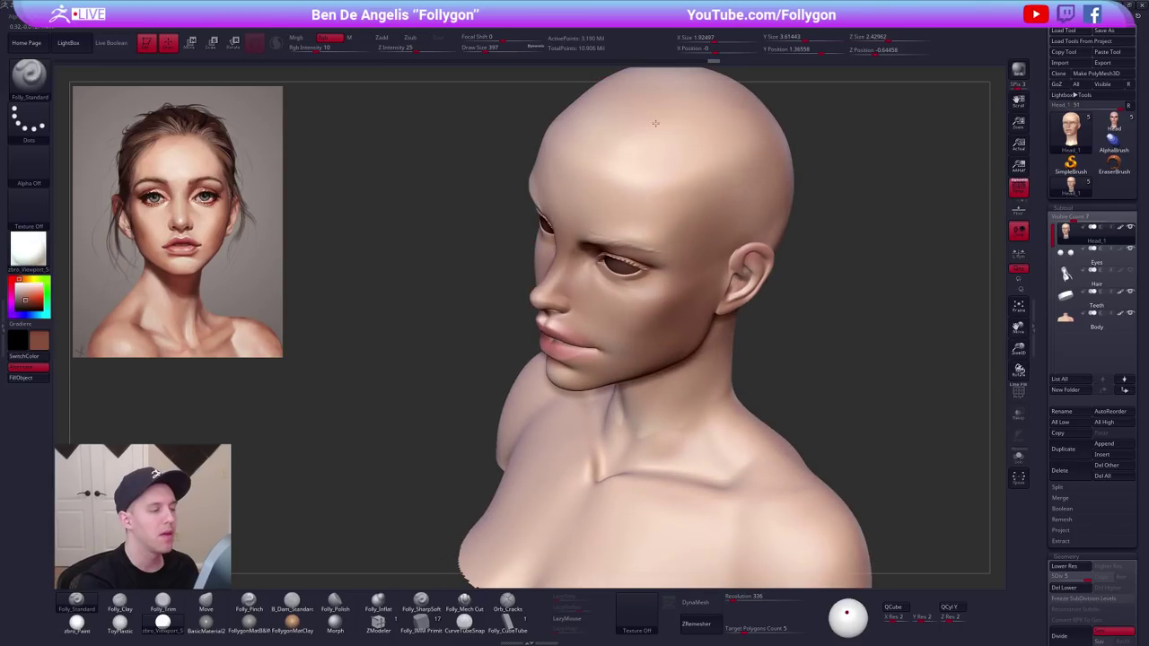
drag(651, 121, 585, 153)
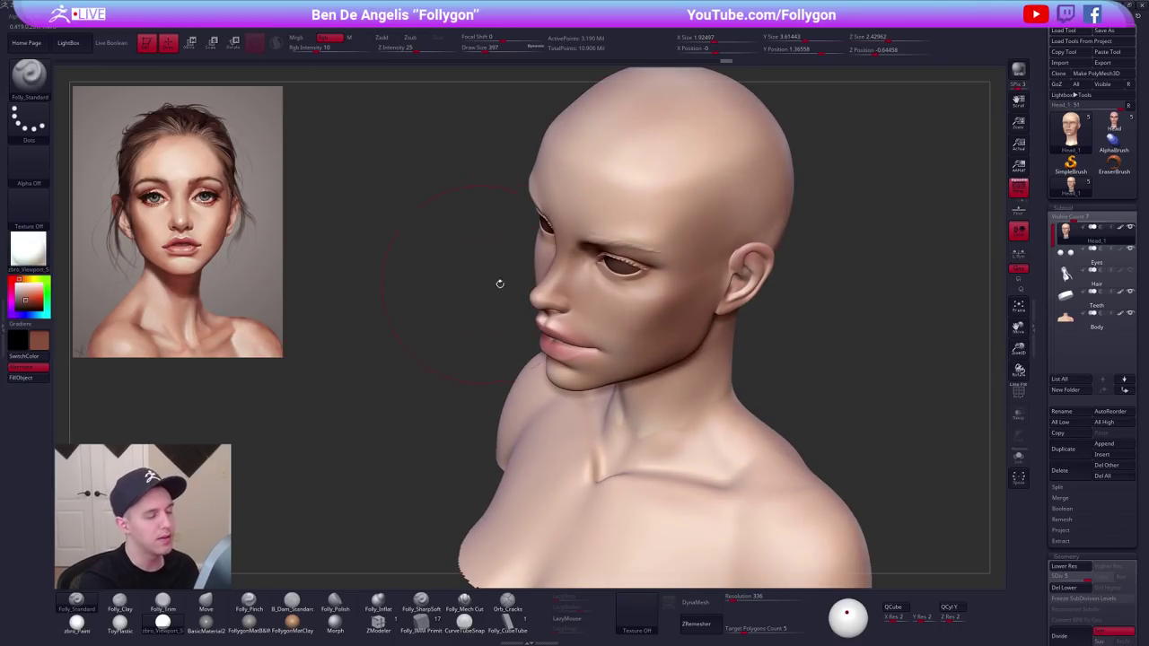
drag(499, 281, 676, 247)
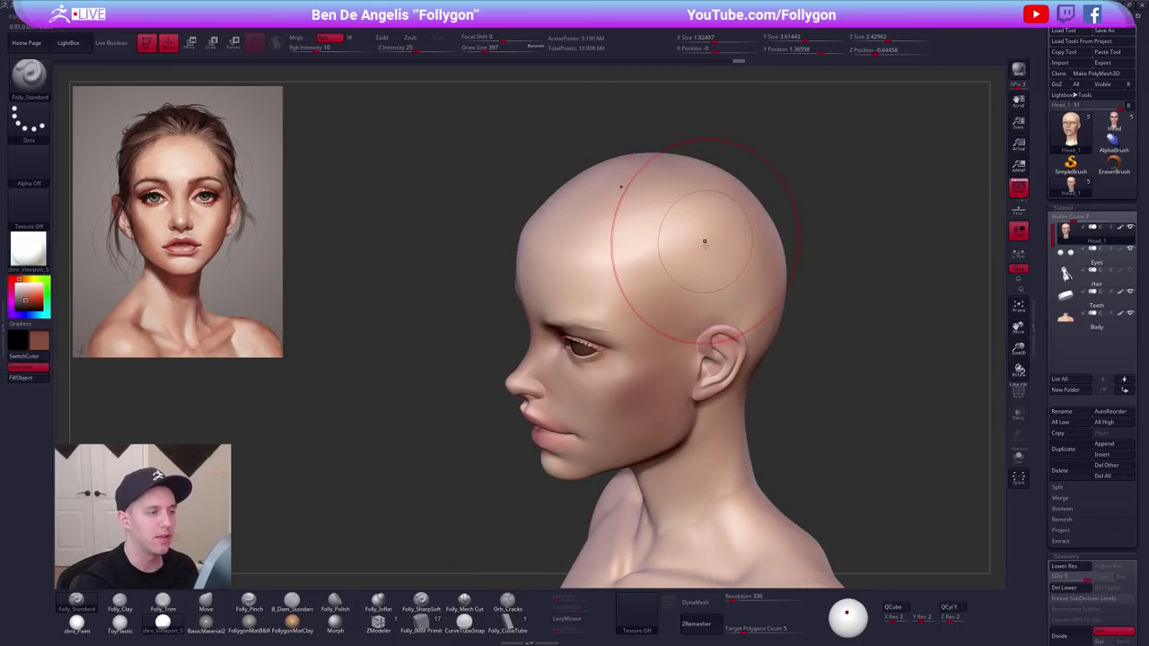
Check the head from the side and front, and set the brush size to 203.
right_drag(700, 239, 673, 179)
mouse_move(757, 211)
right_down()
mouse_move(736, 233)
mouse_move(747, 323)
mouse_move(738, 298)
right_up()
key(space)
drag(784, 328, 769, 328)
alt+right_drag(771, 379, 741, 380)
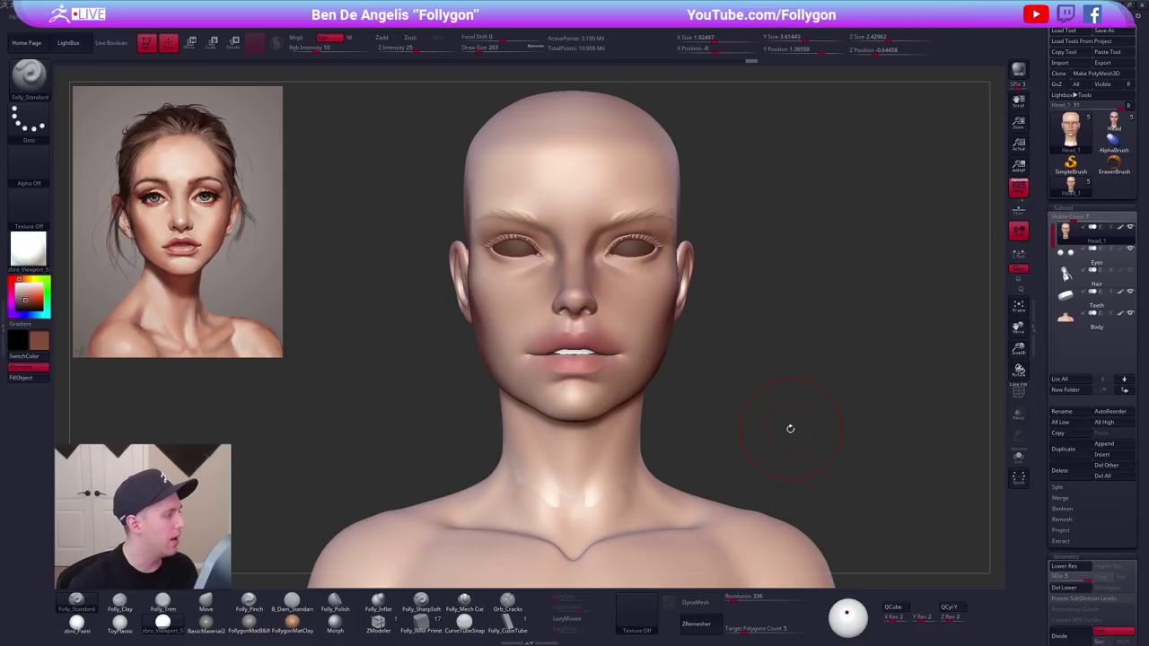
Sample a light peach tone from the portrait's cheek, and isolate the head briefly before showing all parts again.
key(shift+z)
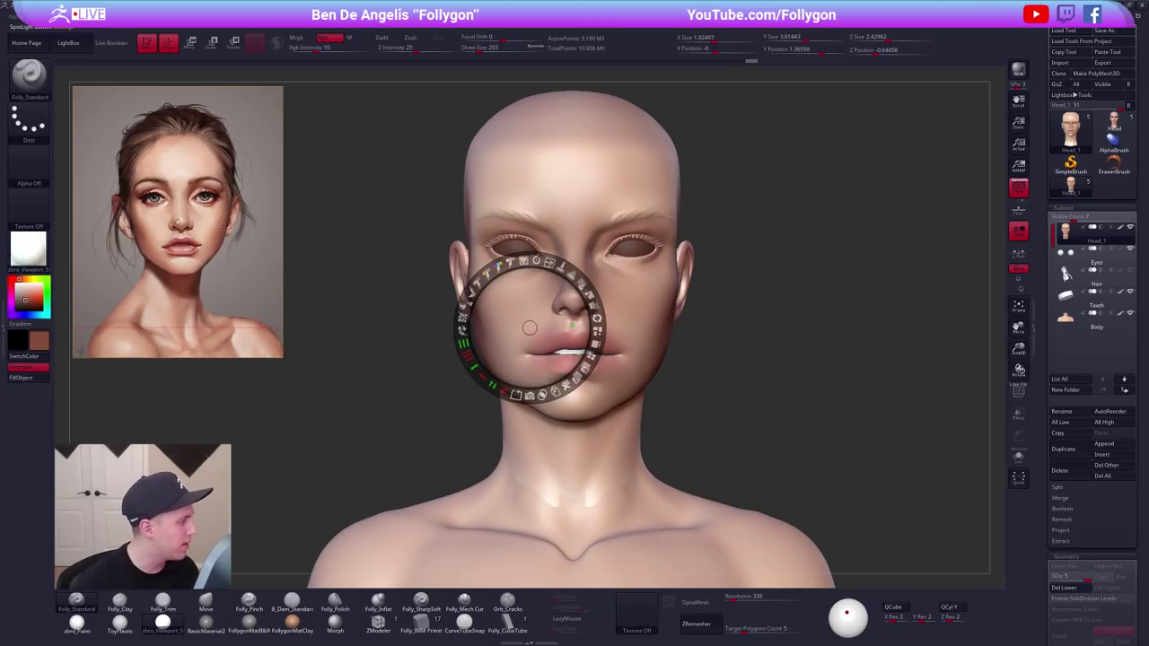
key(c)
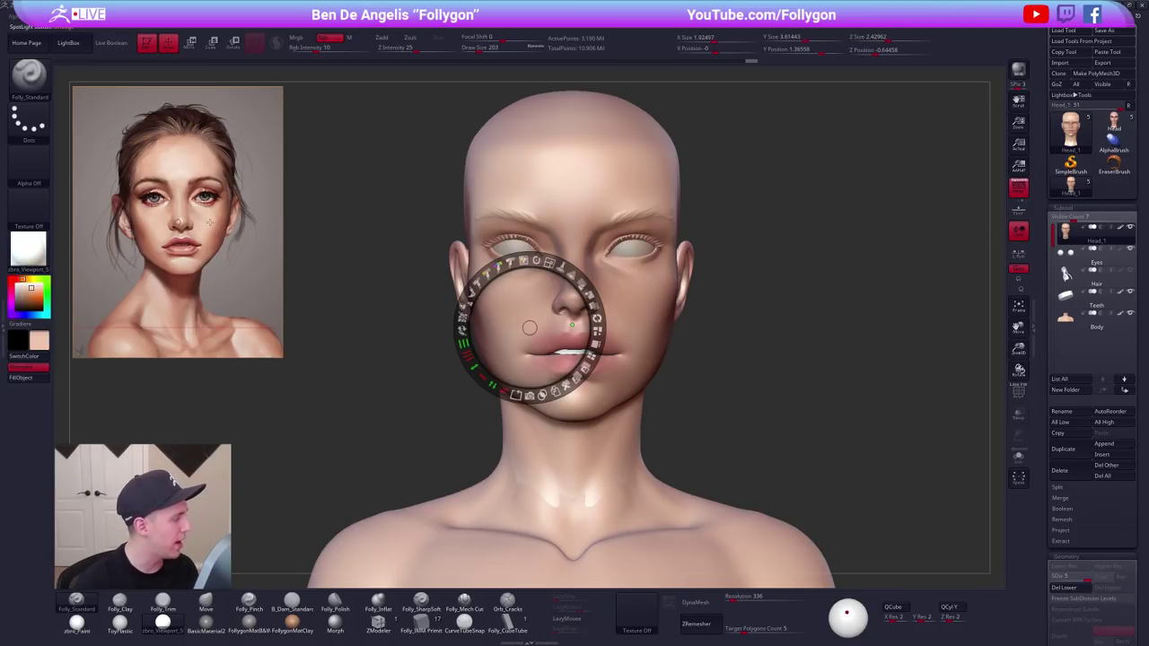
key(shift+z)
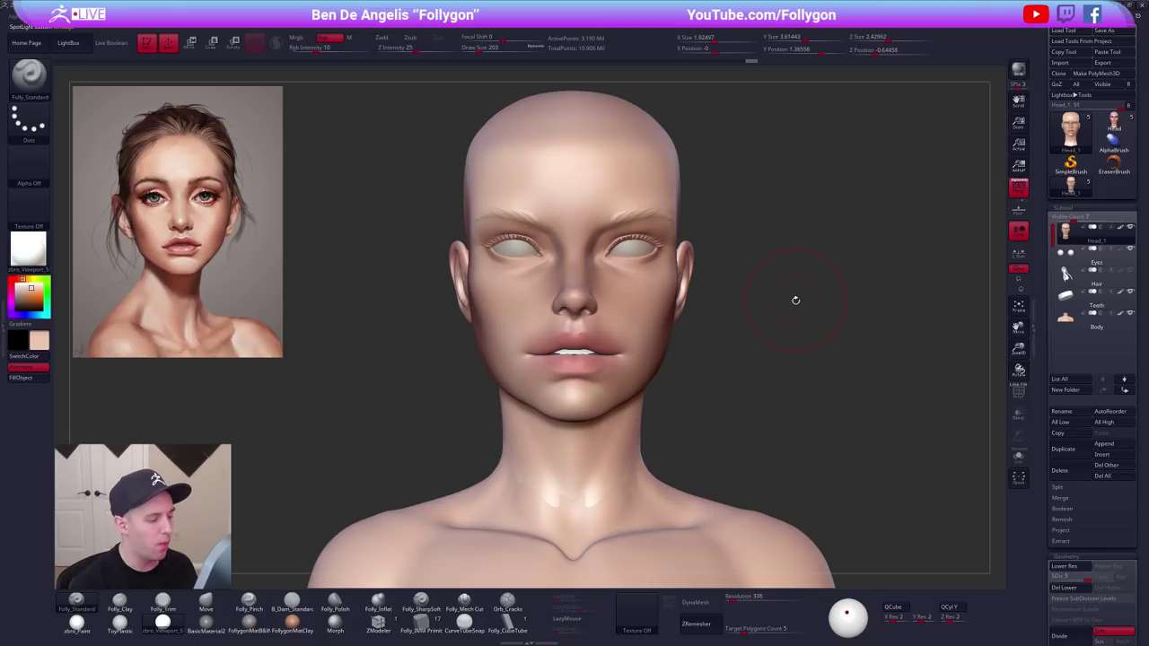
alt+drag(787, 300, 749, 296)
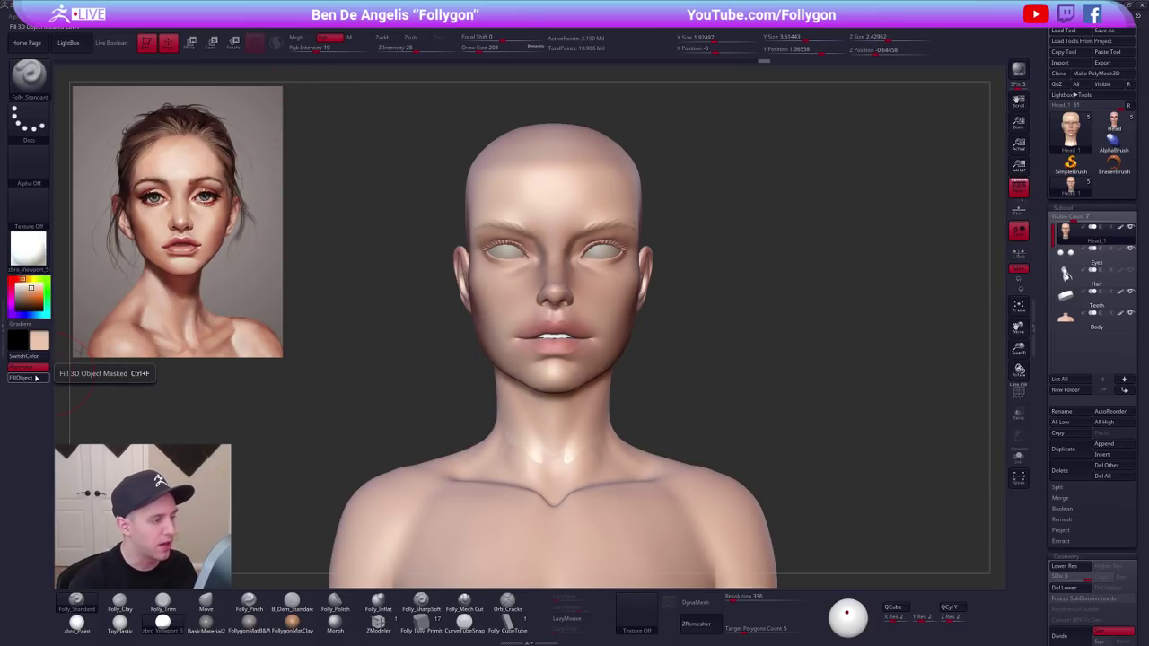
key(alt+s)
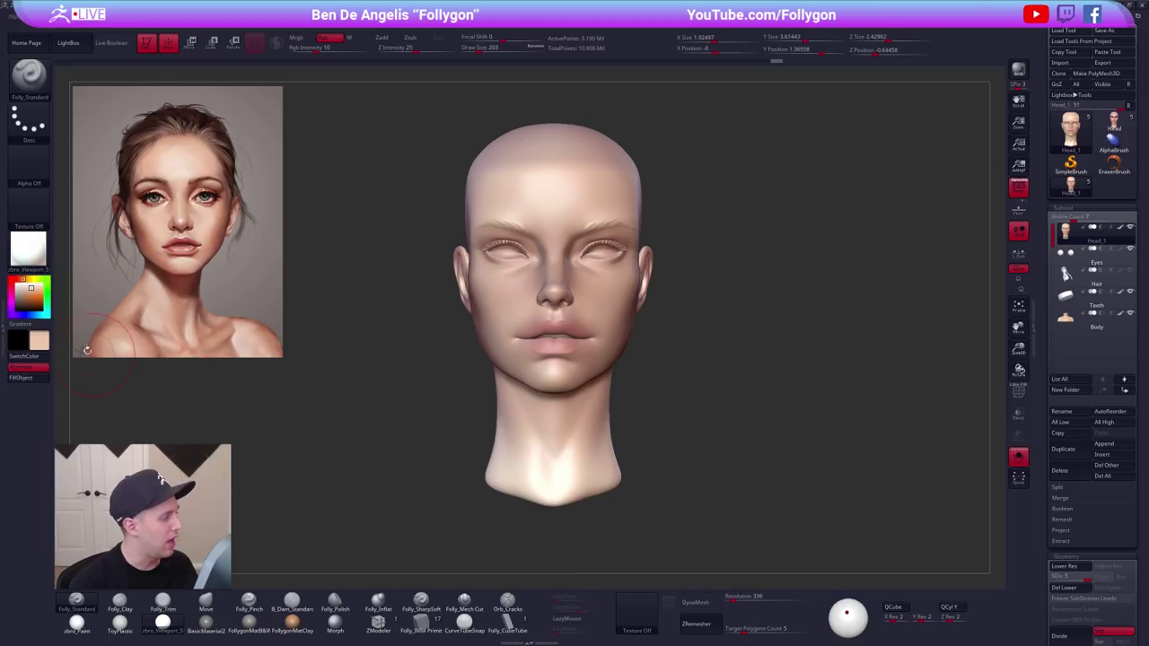
key(ctrl+shift+s)
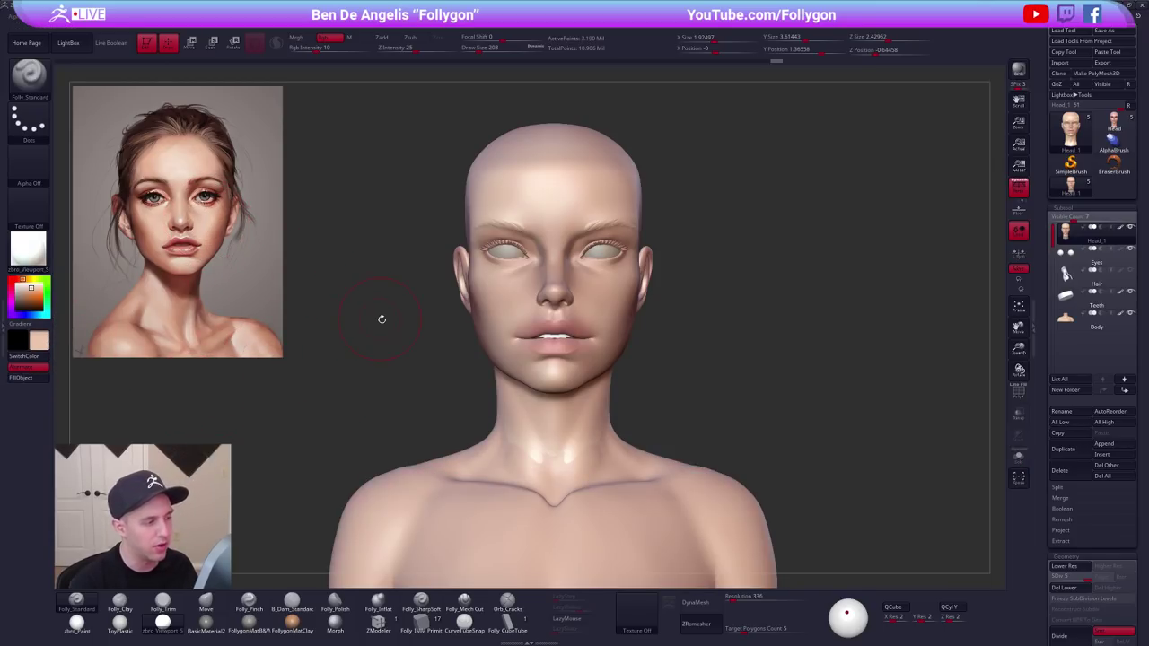
Brush the light peach lightly over the side of the cheek at brush size 203.
mouse_move(457, 351)
mouse_down()
mouse_move(391, 351)
mouse_move(458, 351)
mouse_up()
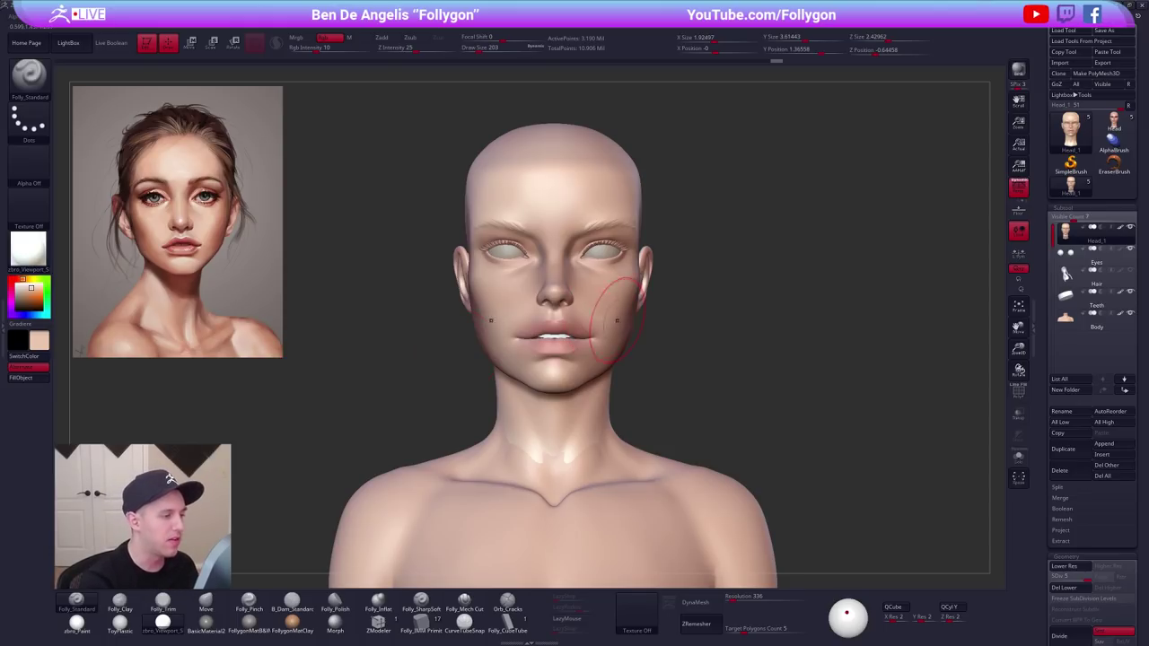
mouse_move(619, 323)
mouse_down()
mouse_move(686, 341)
mouse_move(730, 423)
mouse_up()
key(ctrl)
drag(769, 472, 738, 425)
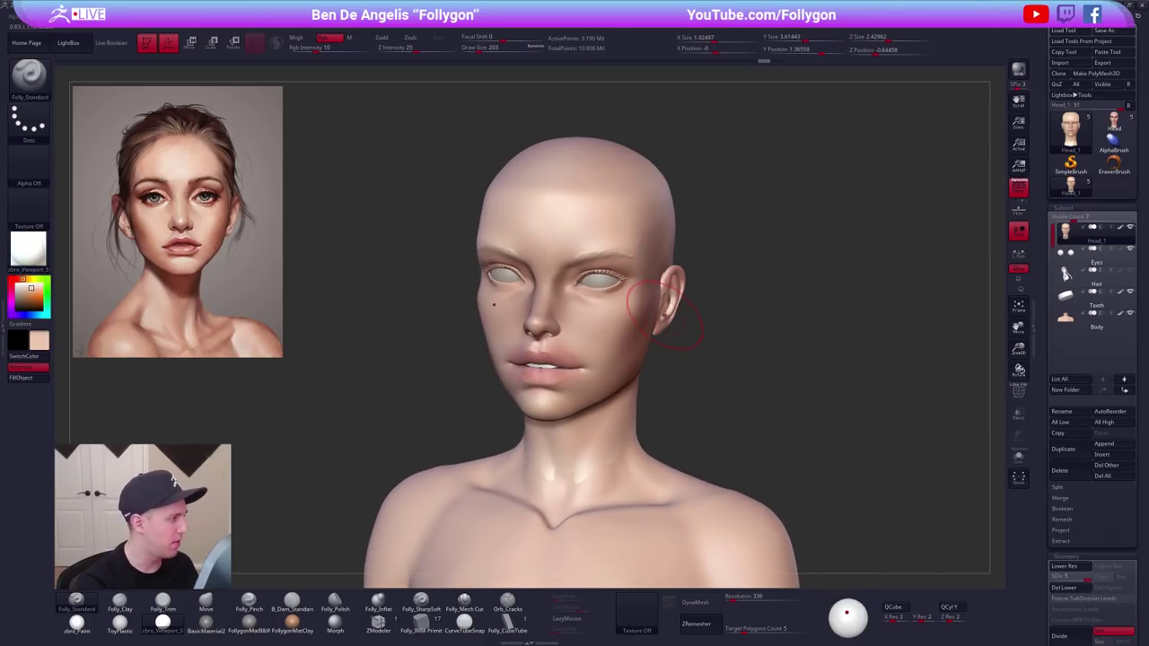
Sample a dark reddish brown from the portrait and tint the ears with it at RGB intensity 5 and brush size 121.
key(shift+z)
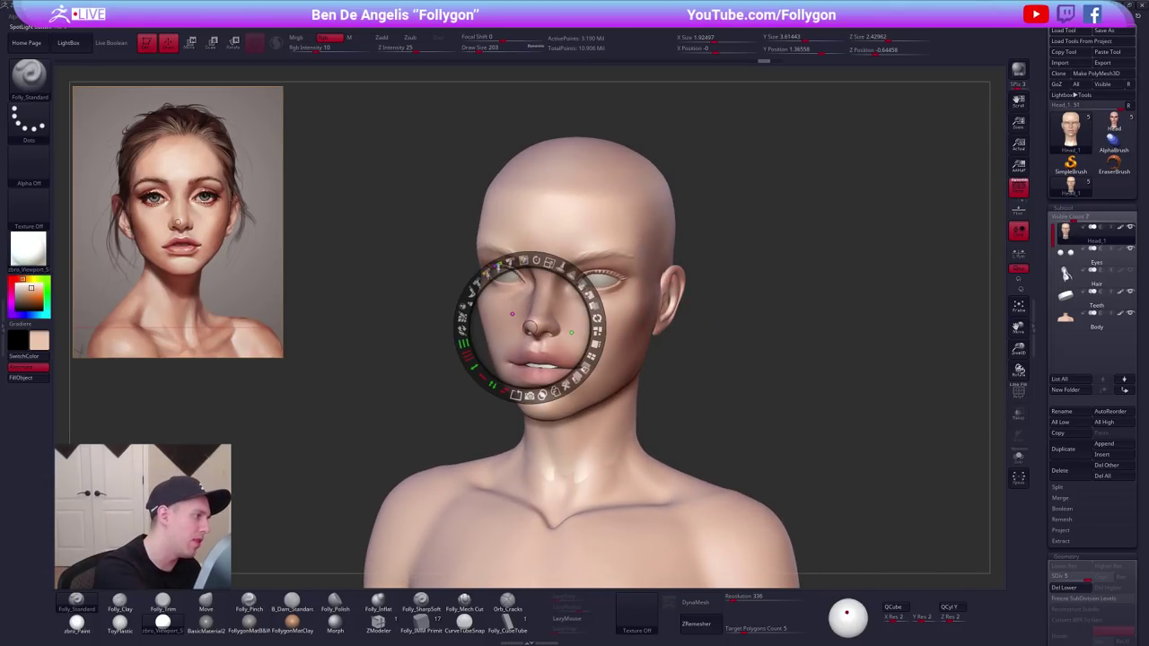
key(c)
key(z)
key(space)
click(682, 277)
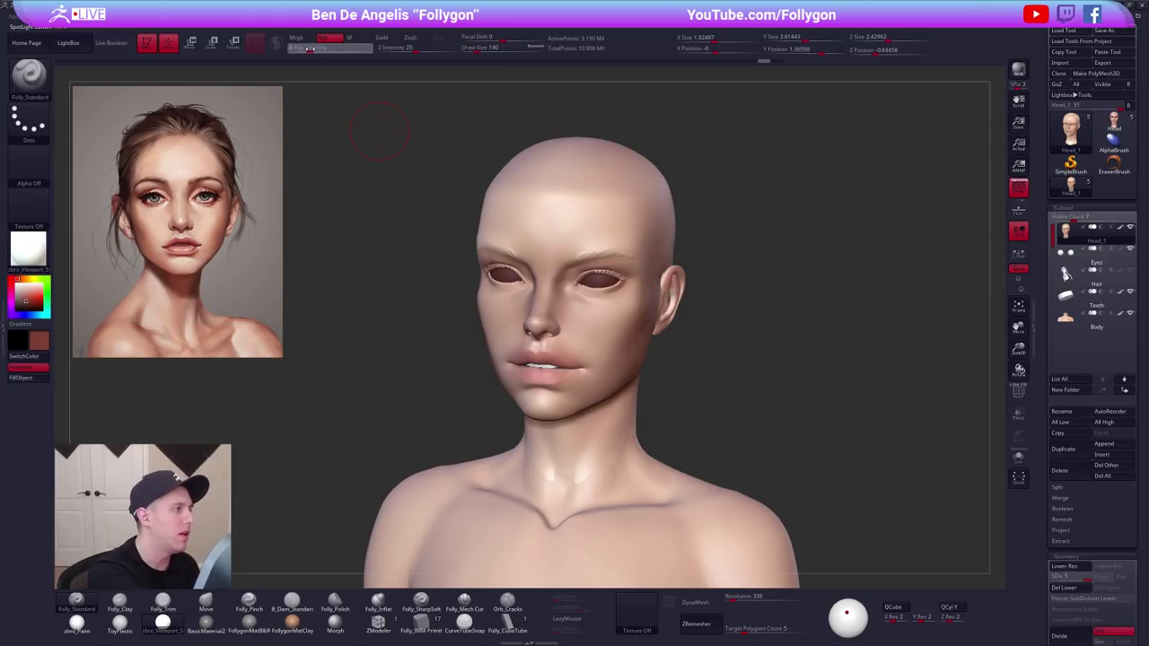
mouse_move(654, 222)
right_down()
mouse_move(641, 283)
mouse_move(653, 247)
mouse_move(661, 275)
right_up()
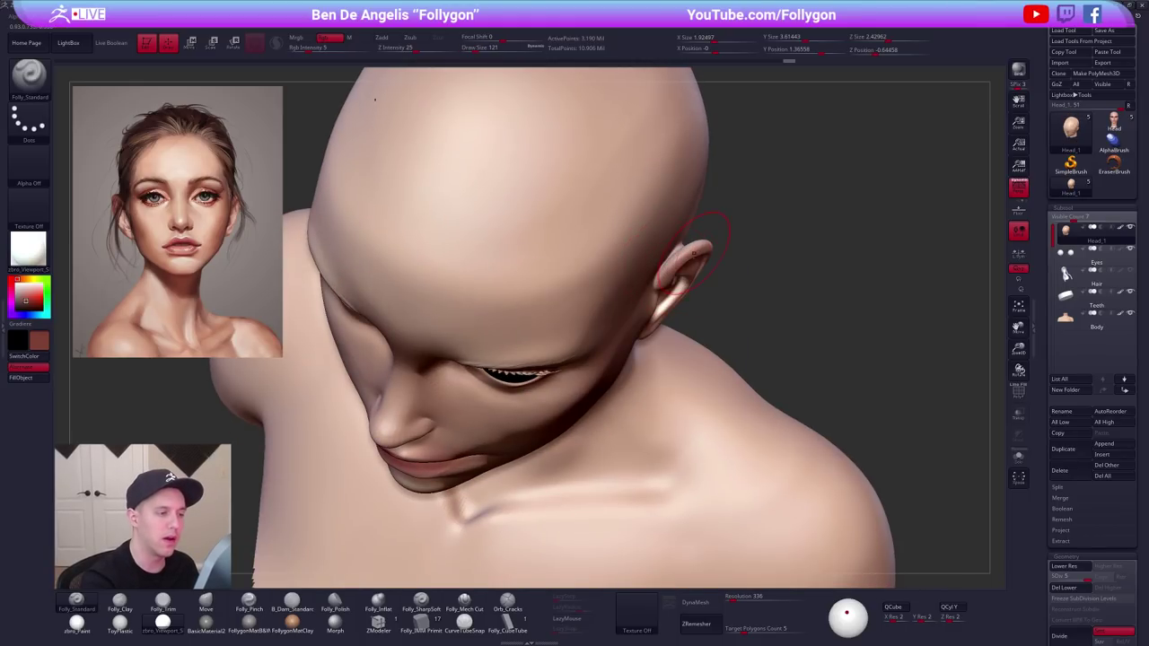
mouse_move(694, 254)
right_down()
mouse_move(749, 189)
mouse_move(715, 179)
right_up()
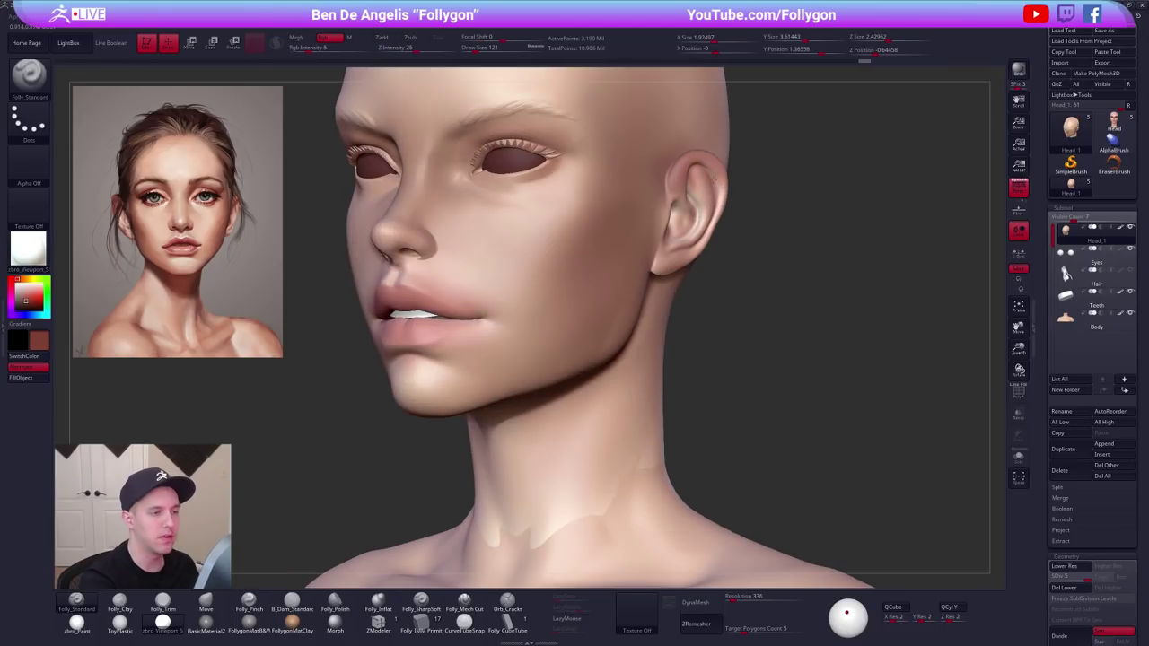
mouse_move(682, 235)
right_down()
mouse_move(626, 259)
mouse_move(638, 181)
mouse_move(644, 229)
mouse_move(679, 245)
mouse_move(477, 251)
mouse_move(510, 292)
right_up()
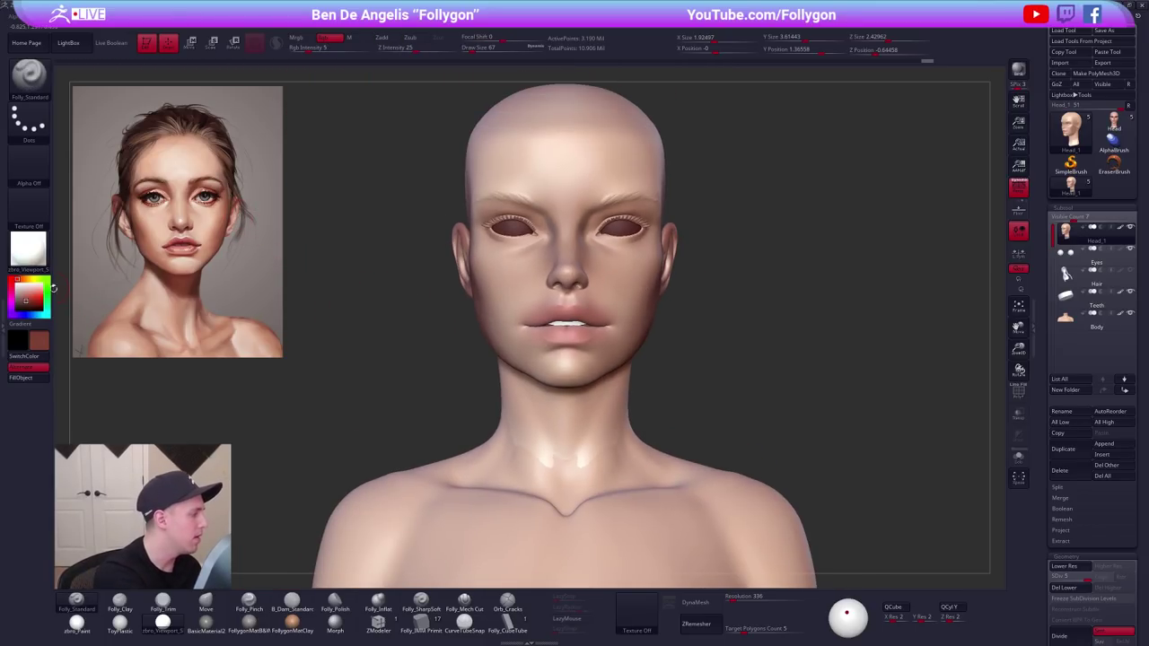
Pick a brighter red and redden the ears from the front and side at brush size 150.
click(34, 295)
key(space)
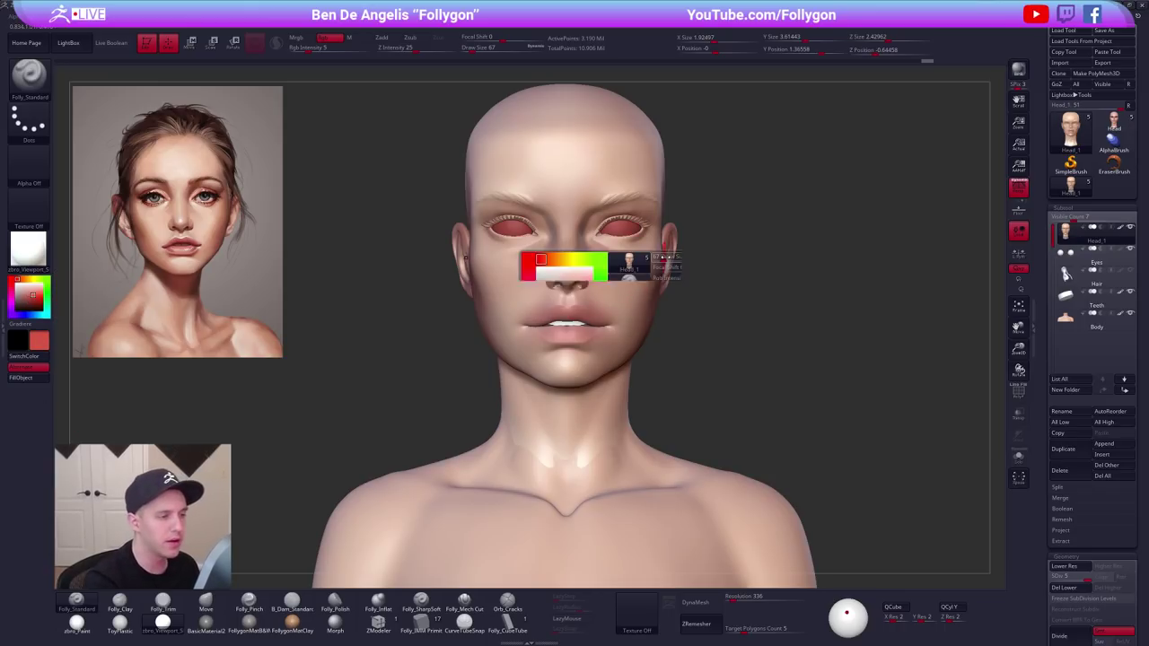
drag(666, 274, 687, 274)
right_drag(709, 264, 653, 249)
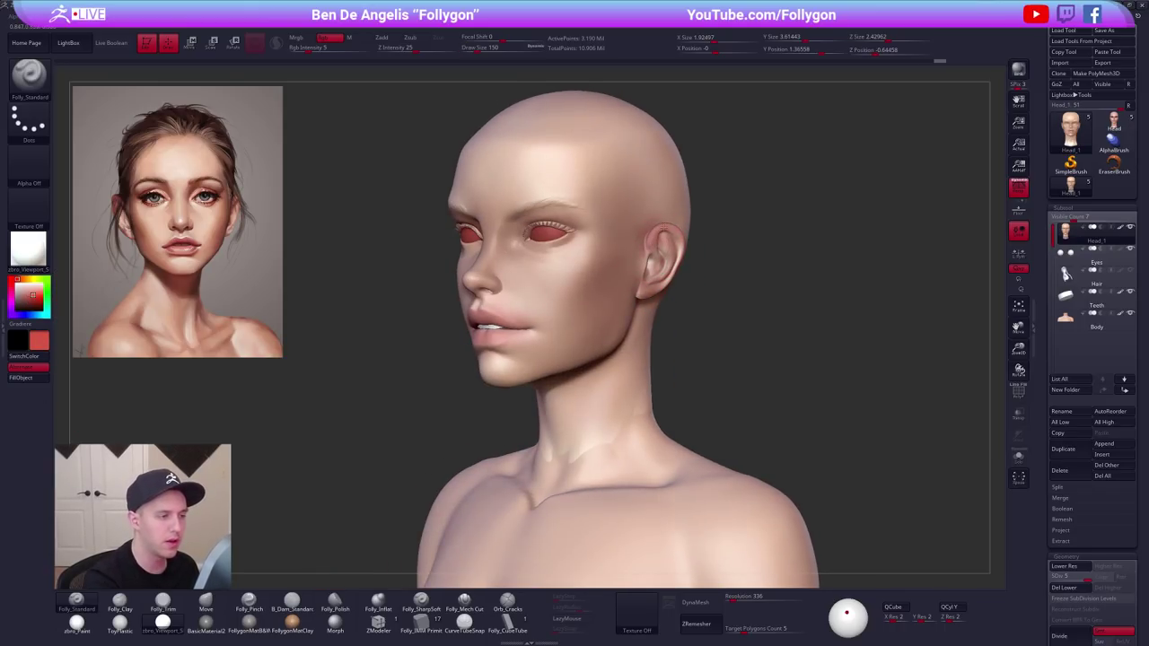
drag(643, 295, 662, 256)
right_drag(668, 261, 587, 252)
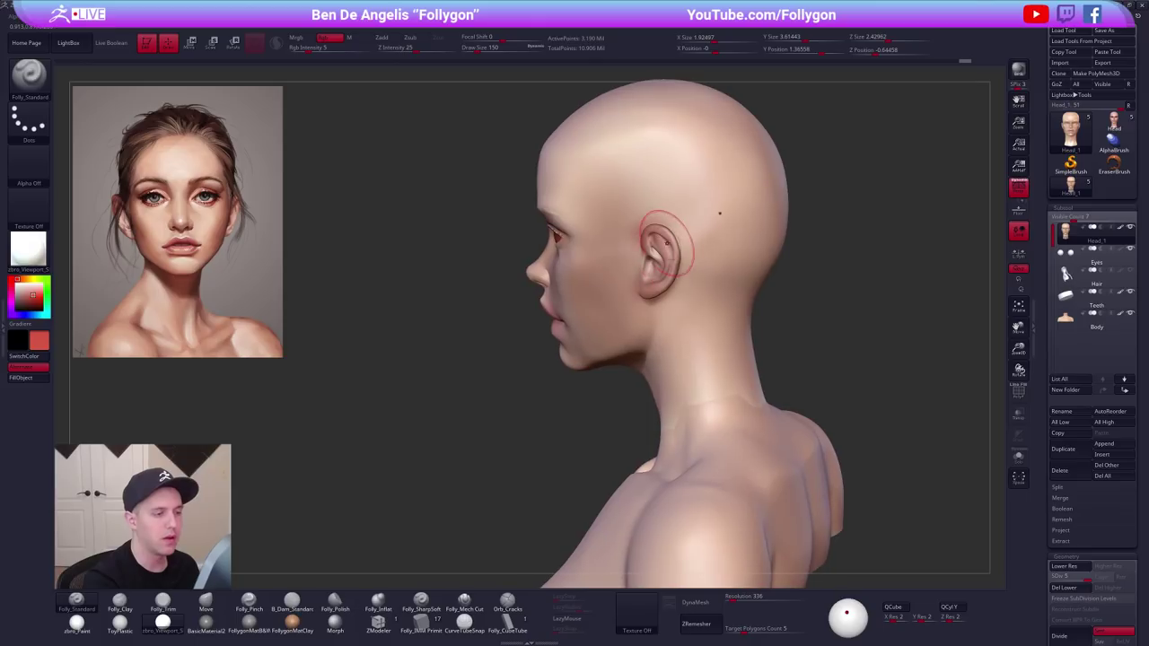
drag(667, 244, 670, 275)
mouse_move(671, 275)
right_down()
mouse_move(705, 272)
mouse_move(644, 261)
right_up()
Blush the cheeks softly with the bright red, using brush sizes from 130 to 203.
key(space)
drag(646, 259, 650, 259)
alt+right_drag(655, 315, 642, 349)
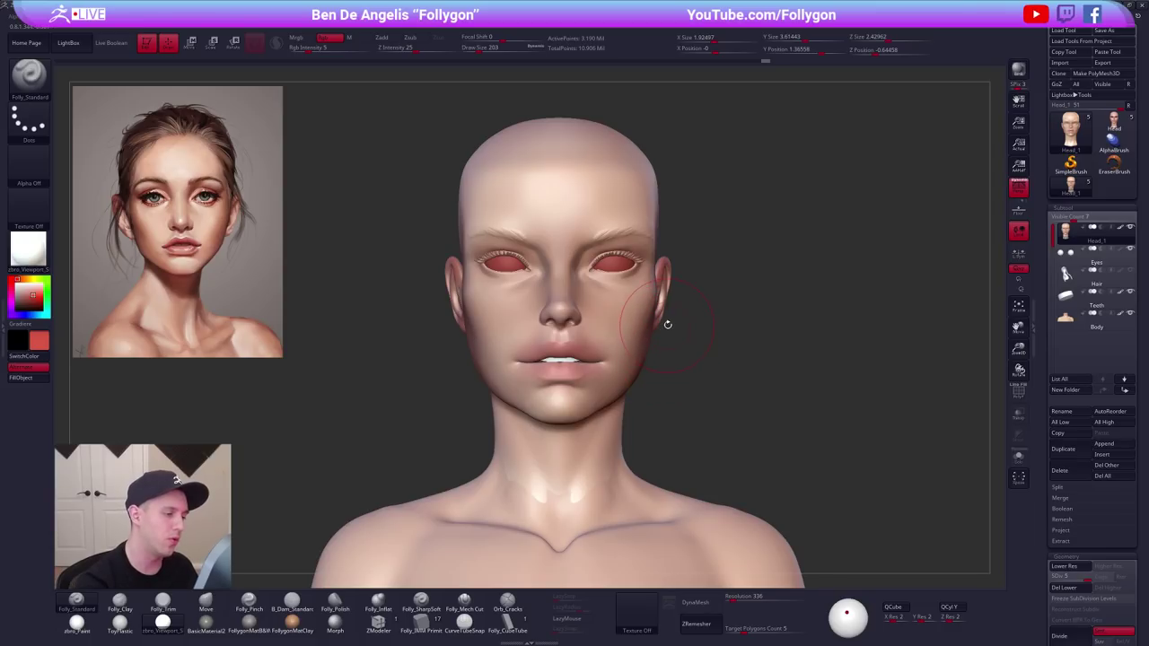
key(space)
drag(674, 325, 669, 325)
mouse_move(664, 286)
mouse_down()
mouse_move(667, 316)
mouse_move(743, 327)
mouse_up()
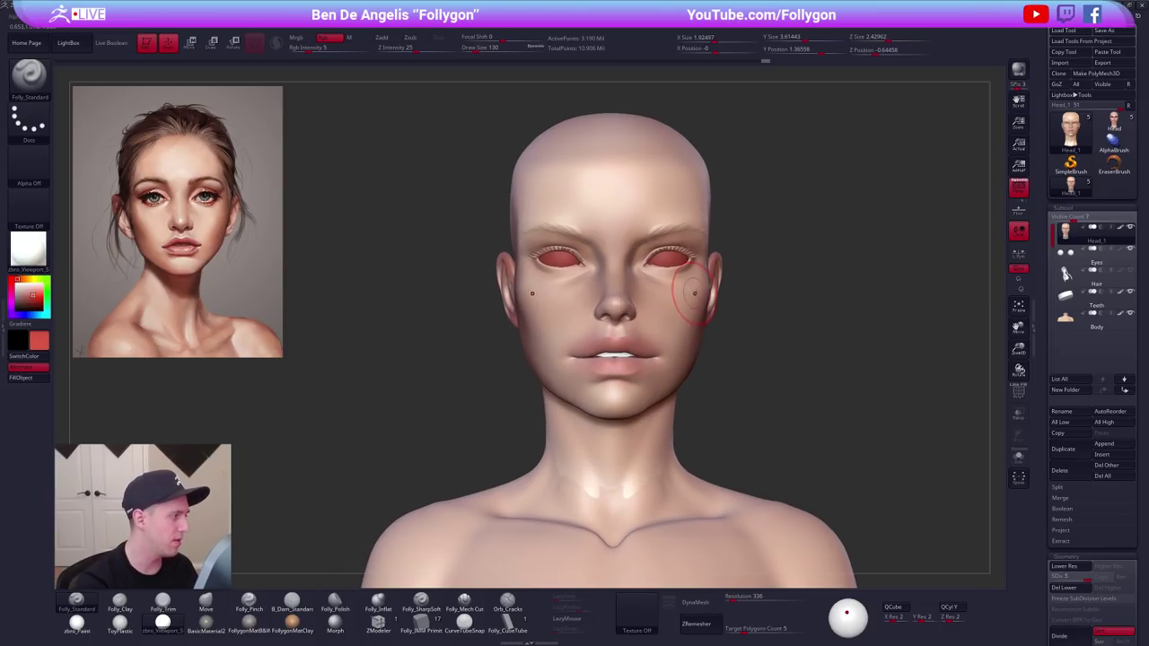
key(space)
drag(702, 294, 706, 293)
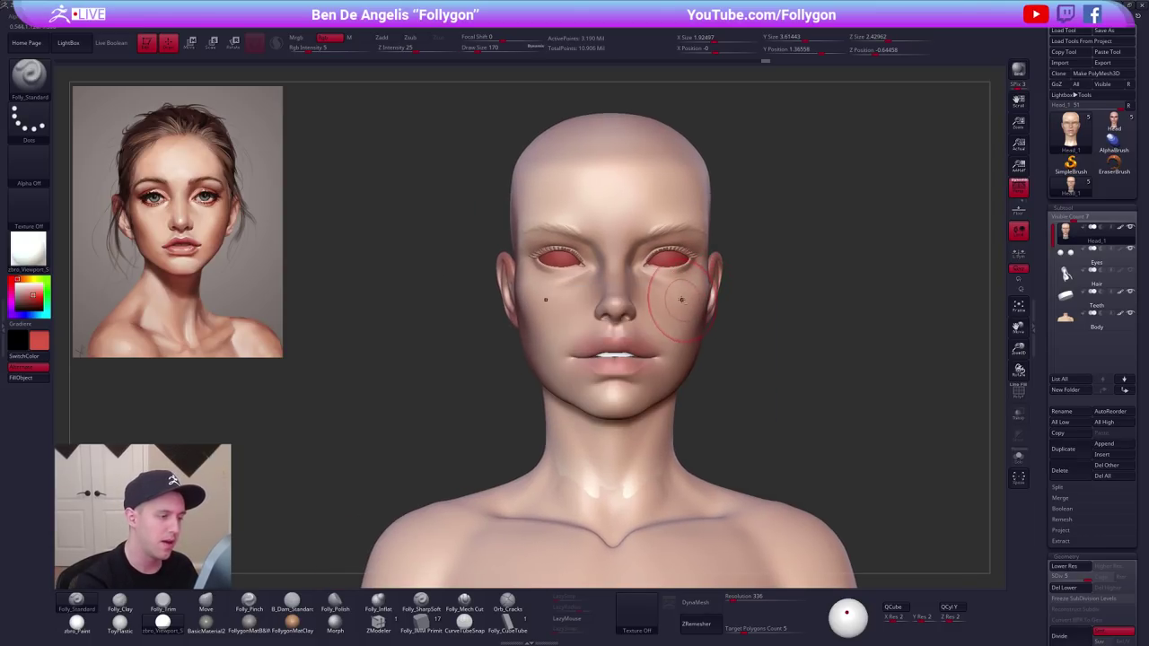
ctrl+right_drag(691, 296, 707, 332)
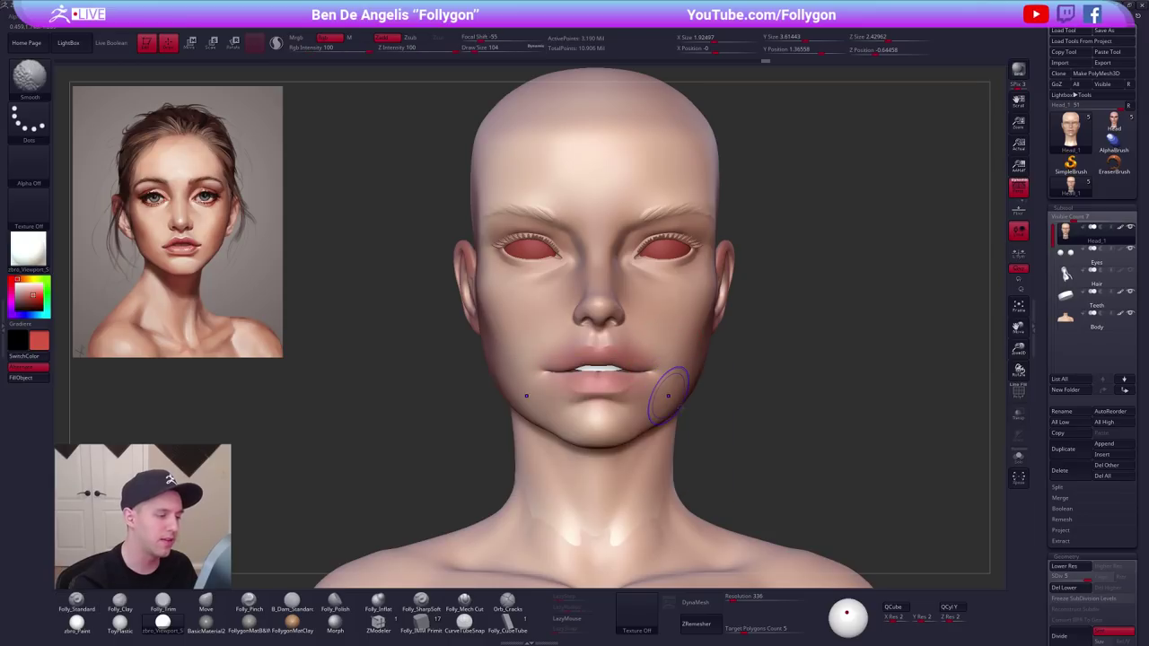
Work the red in around the mouth corners and lower cheeks at brush size 104.
key(shift+f)
key(shift+f)
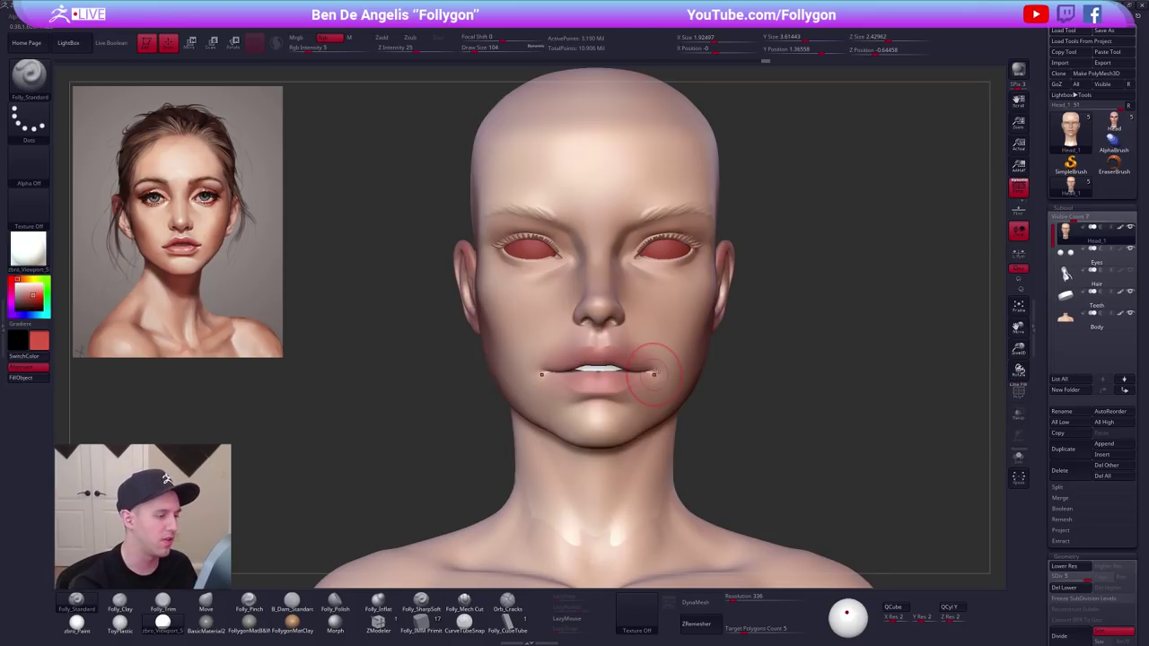
mouse_move(654, 370)
right_down()
mouse_move(691, 358)
mouse_move(681, 380)
right_up()
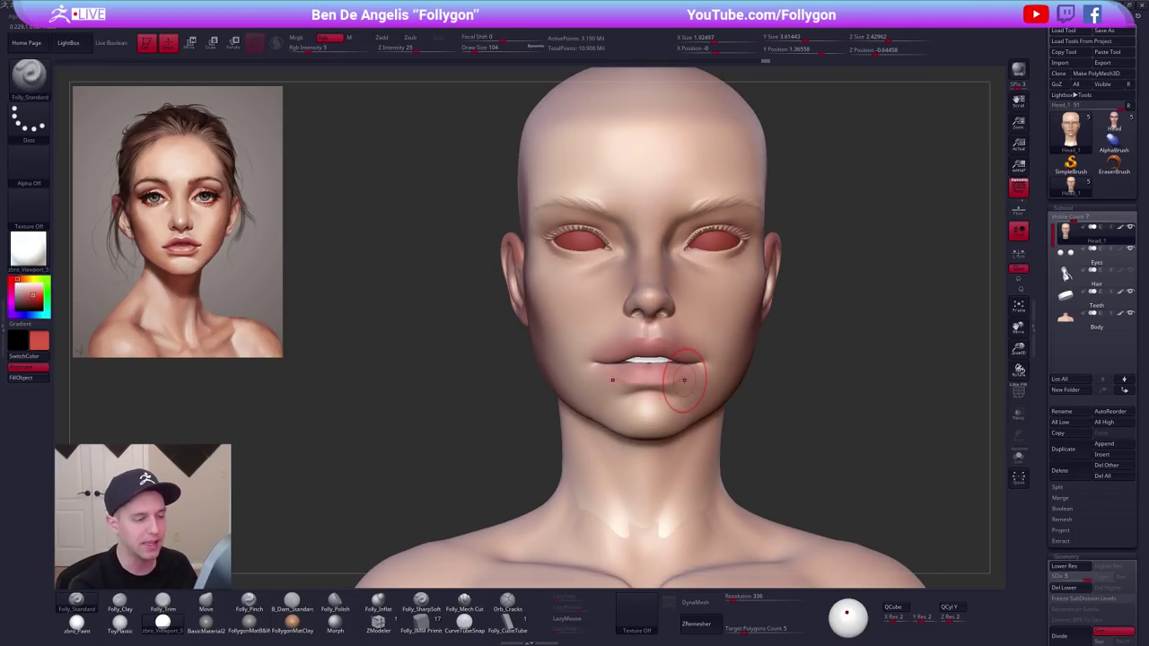
alt+right_drag(702, 379, 678, 409)
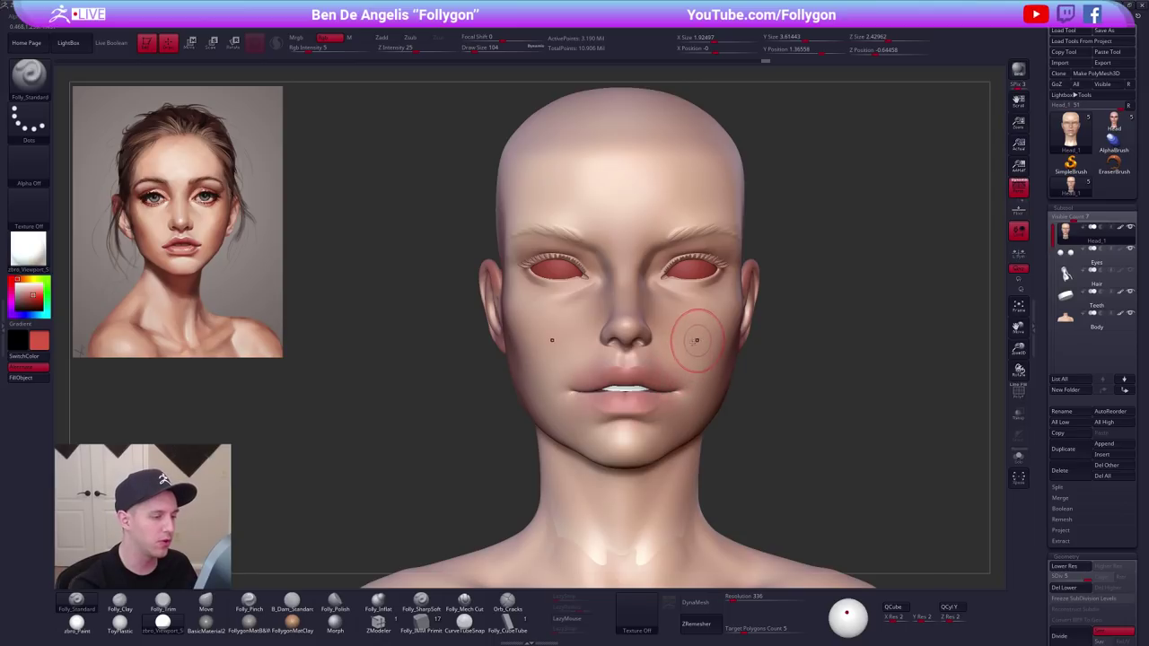
right_drag(695, 339, 660, 276)
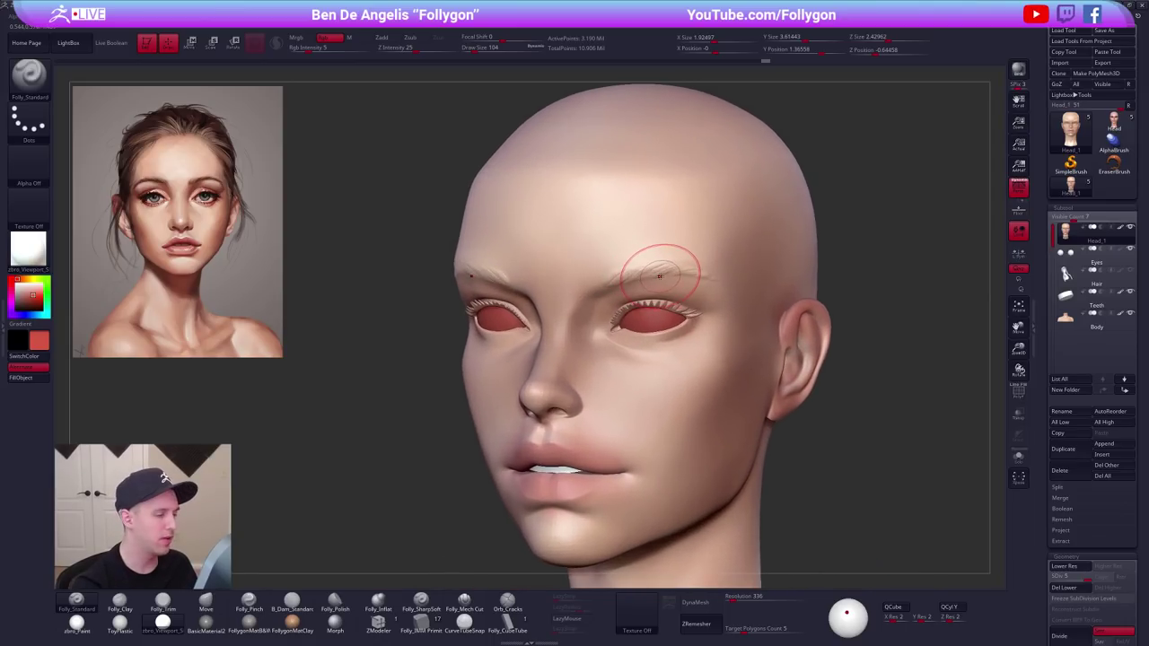
Reduce the brush size to 49 for finer red strokes around the eyes.
key(space)
drag(662, 277, 659, 279)
mouse_move(584, 320)
right_down()
mouse_move(606, 318)
mouse_move(606, 332)
right_up()
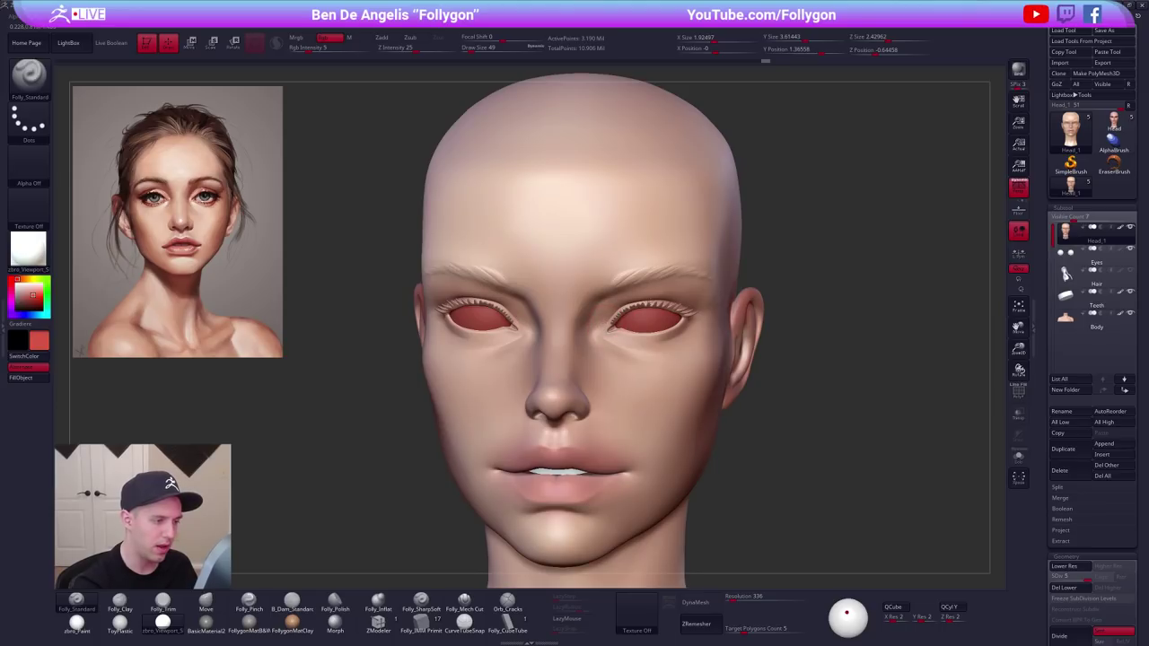
Try small red strokes around the eyes, and undo the last two.
right_drag(697, 320, 605, 327)
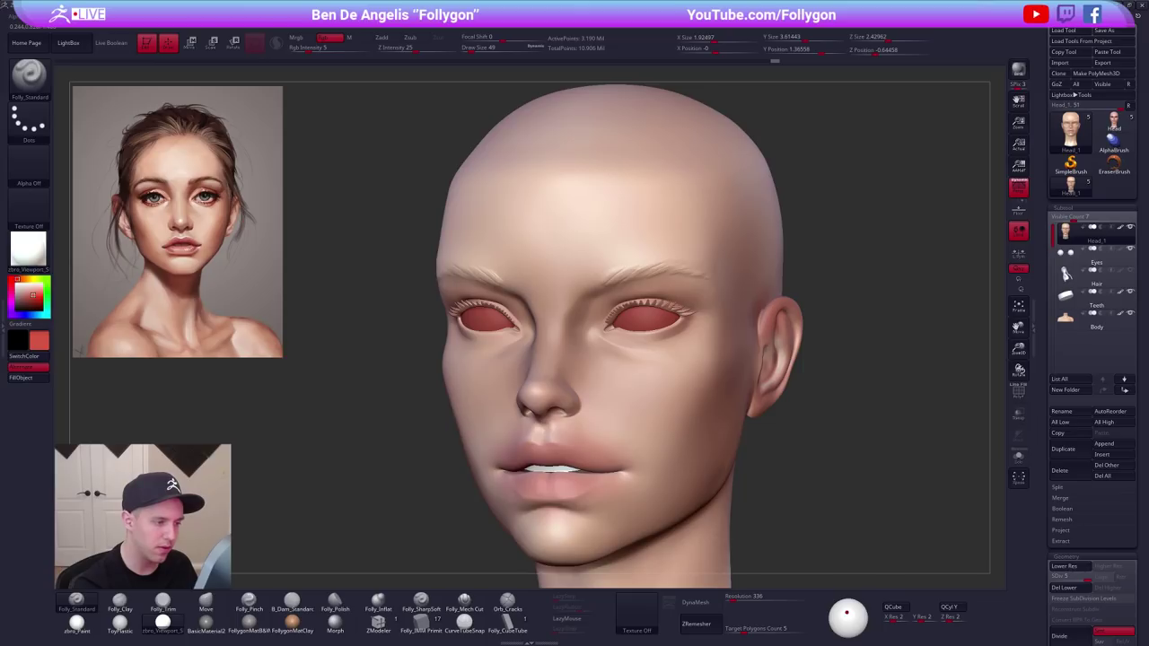
right_drag(539, 281, 713, 399)
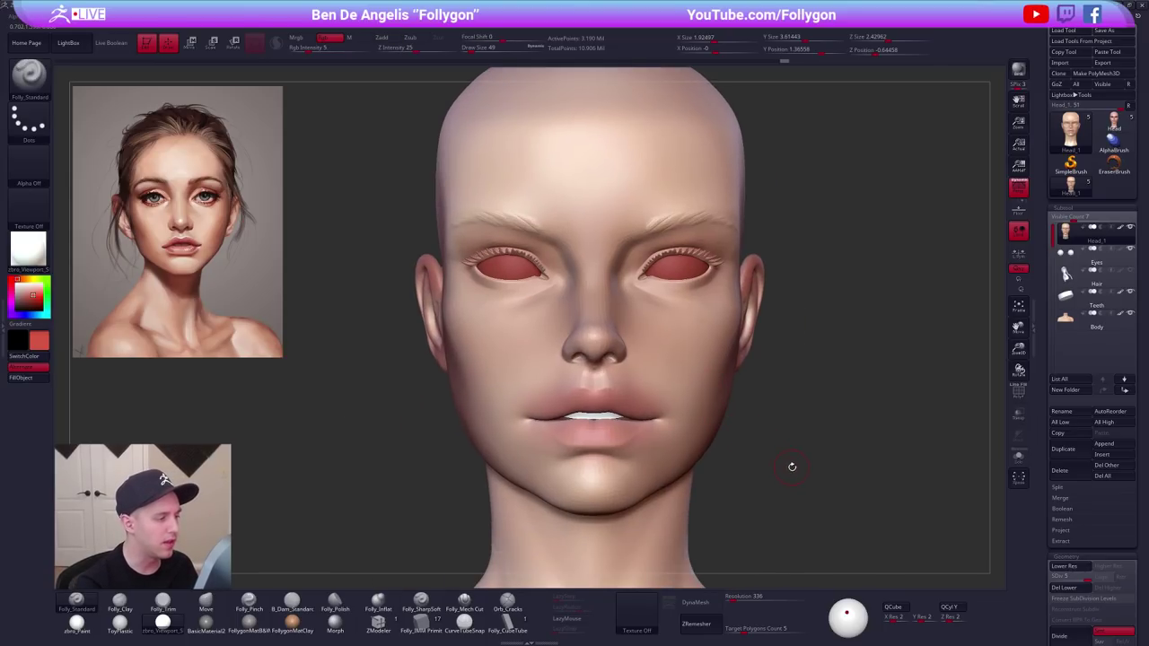
key(ctrl+z)
key(ctrl+z)
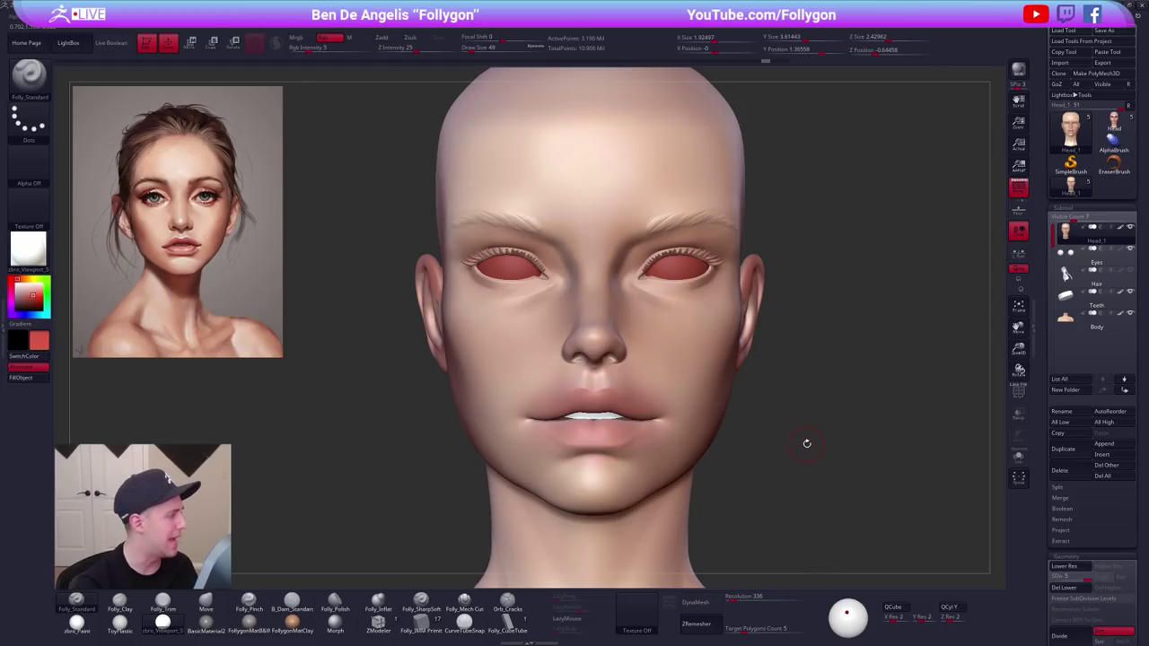
Sample the muted red of the portrait's lips, and isolate the head with the lower lip and chin polygroup hidden.
key(shift+z)
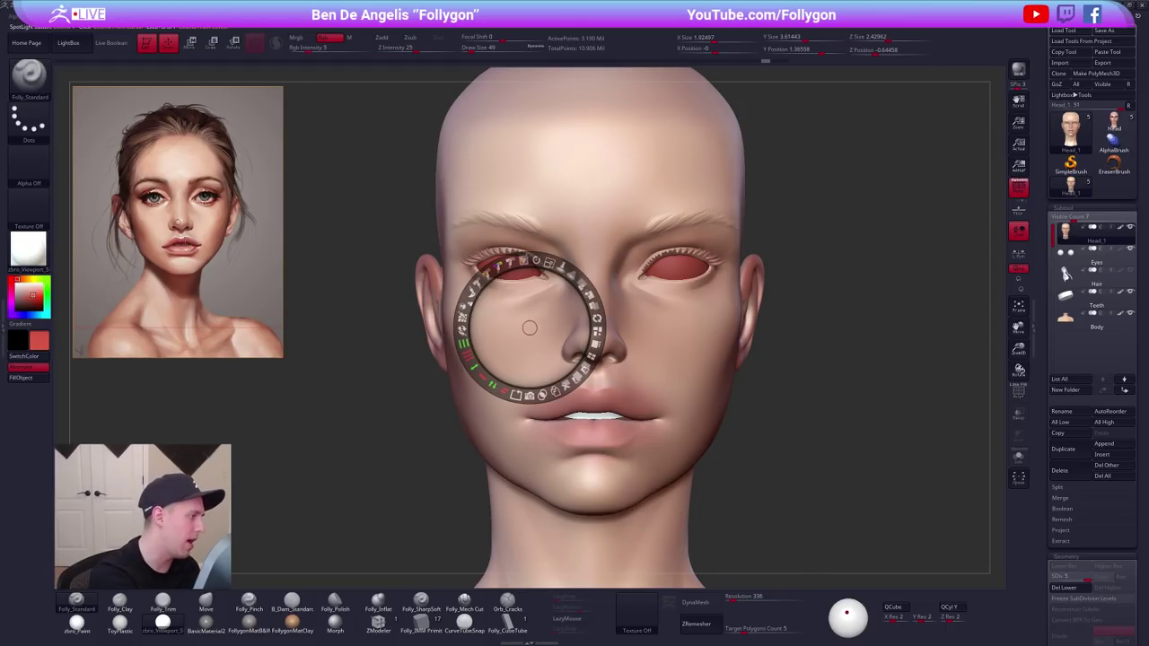
key(z)
mouse_move(593, 402)
right_down()
mouse_move(637, 370)
mouse_move(666, 478)
right_up()
key(shift+f)
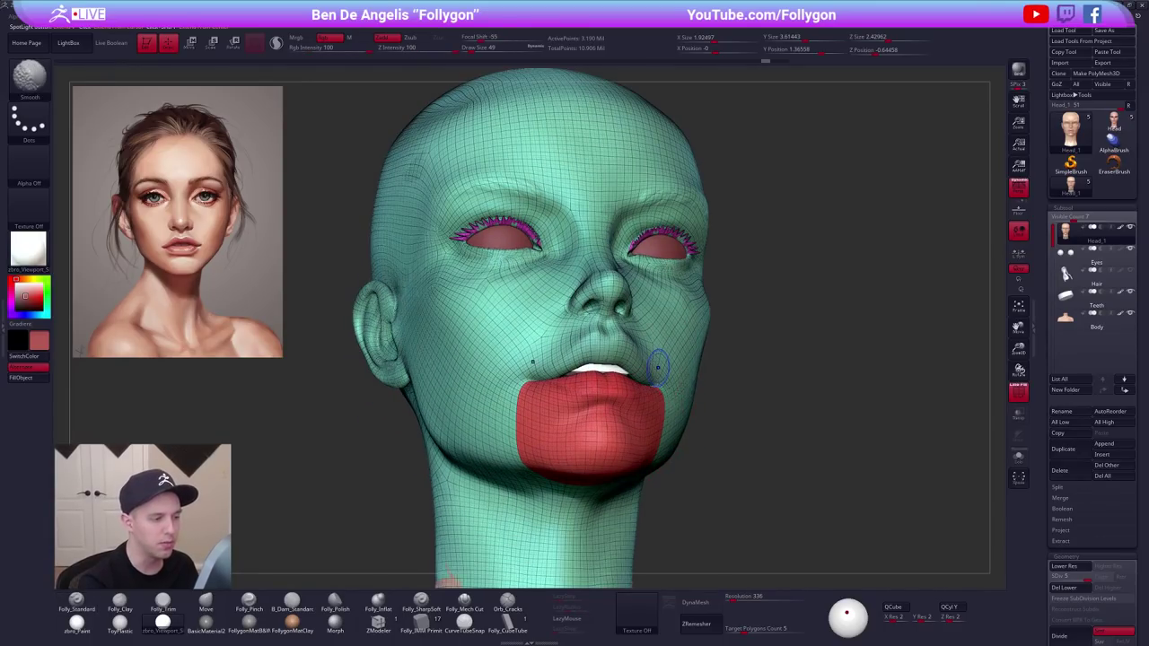
key(shift+f)
ctrl+shift+click(662, 373)
key(alt+s)
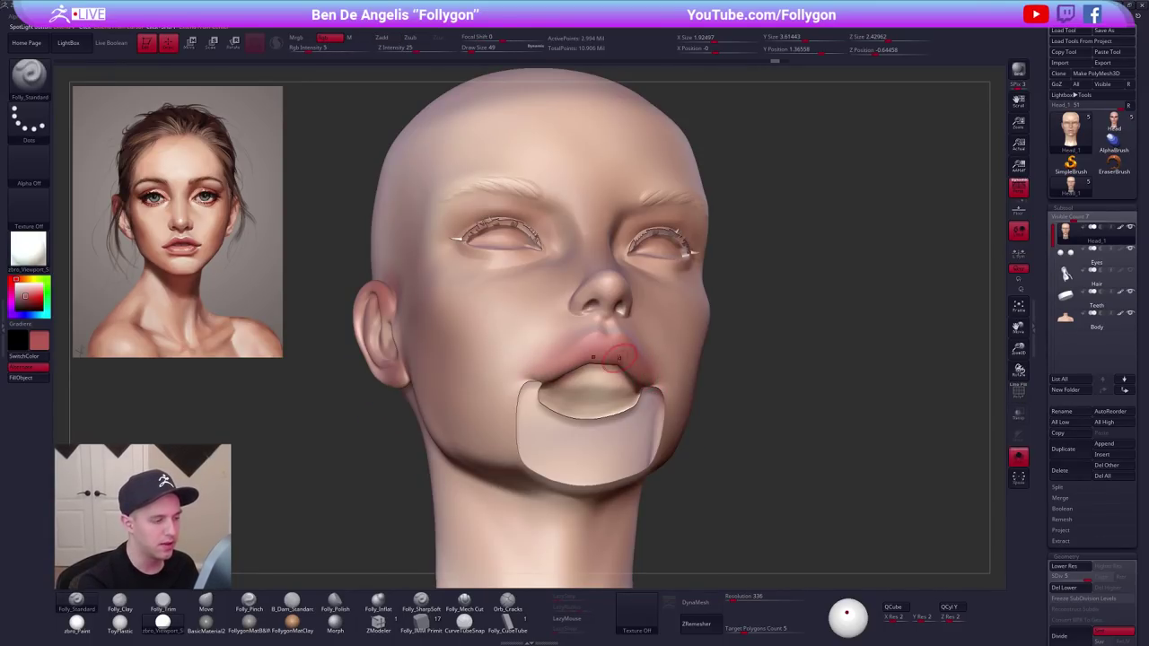
Paint the upper lip with the muted red at brush size 49, and unhide the lower lip and chin.
right_drag(614, 359, 575, 278)
mouse_move(571, 362)
right_down()
mouse_move(578, 386)
mouse_move(563, 368)
right_up()
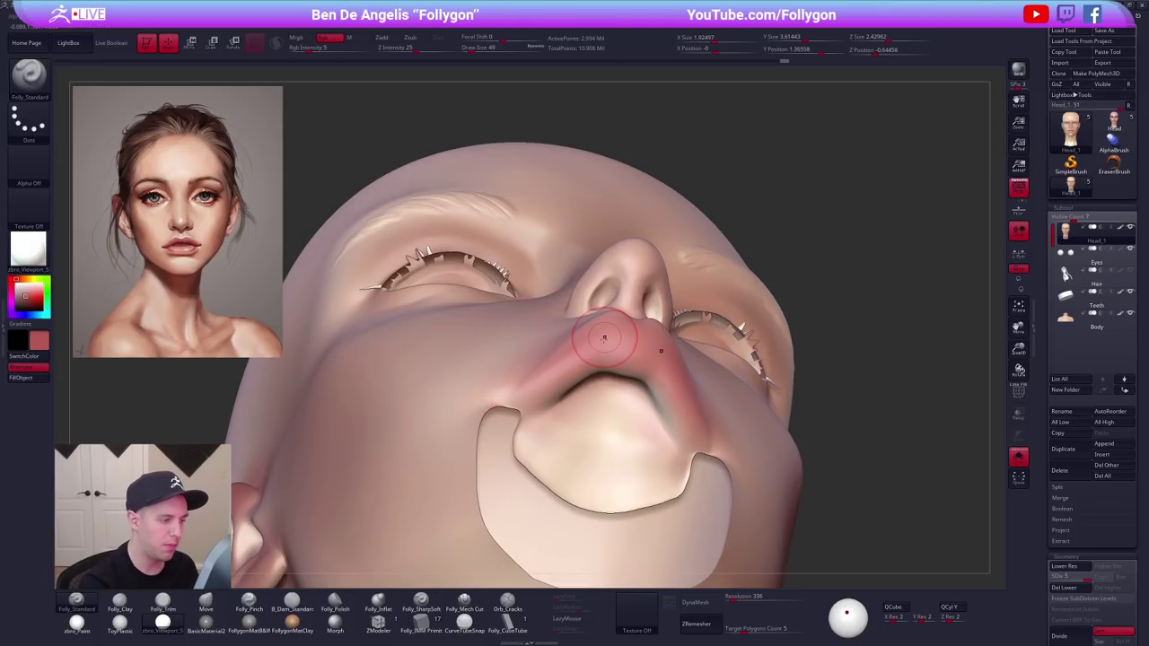
right_drag(598, 333, 615, 320)
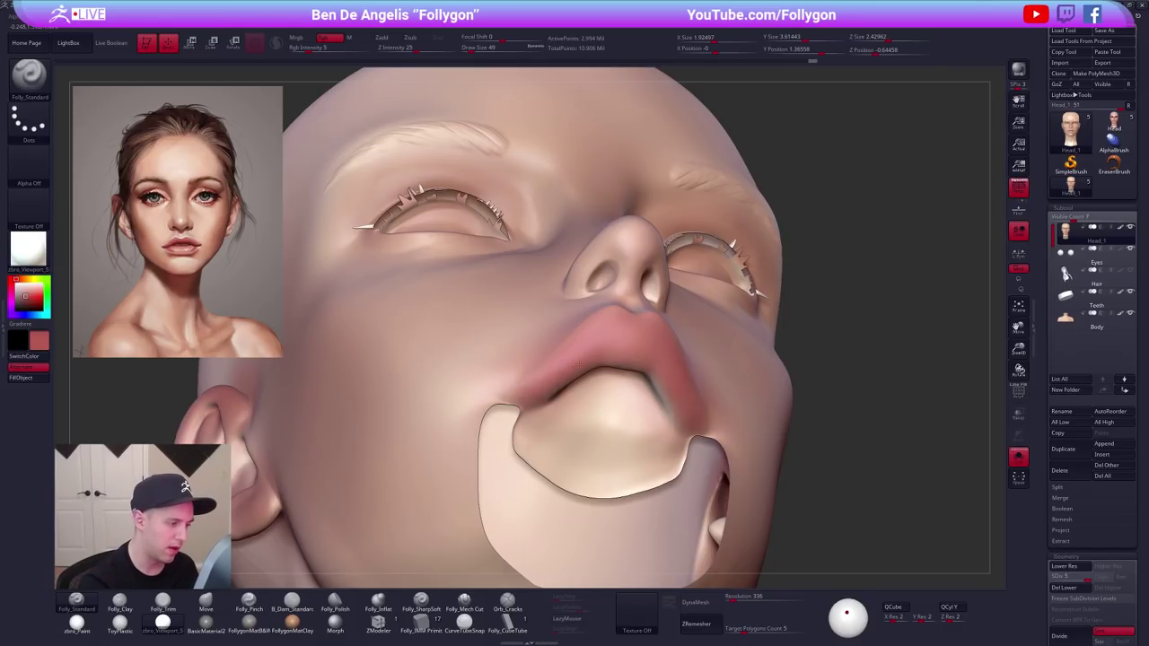
right_drag(579, 359, 600, 346)
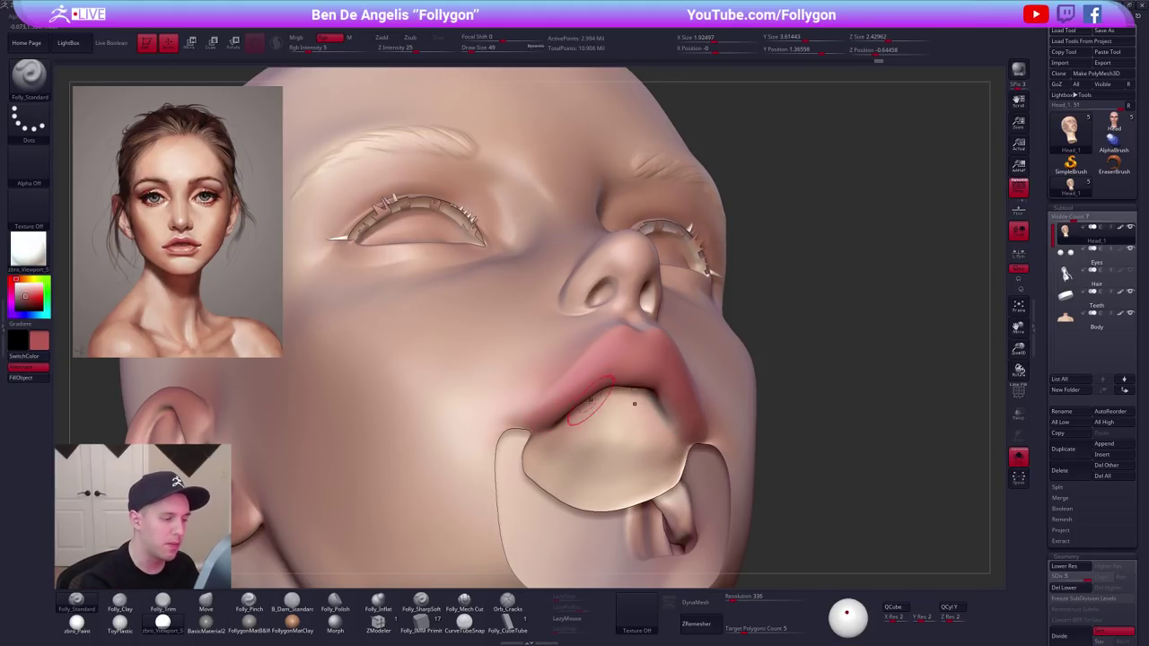
right_drag(616, 405, 620, 406)
key(ctrl+shift)
ctrl+shift+click(898, 392)
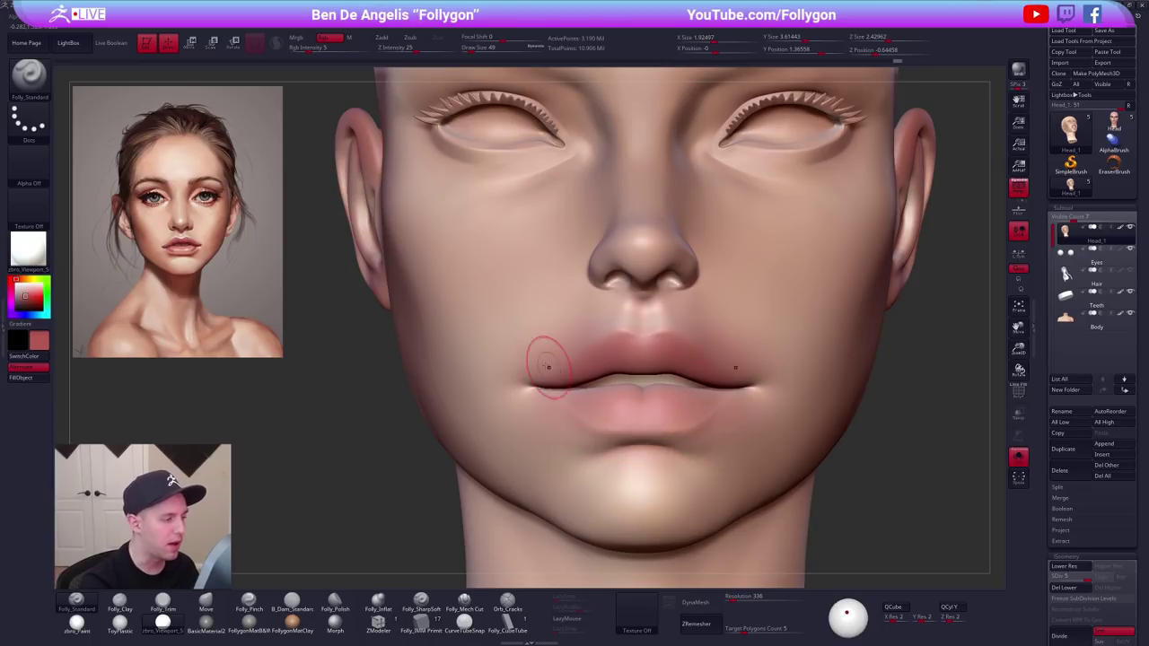
Clean up the skin around the edges of the upper lip with a peach tone sampled from the face.
right_drag(579, 353, 493, 347)
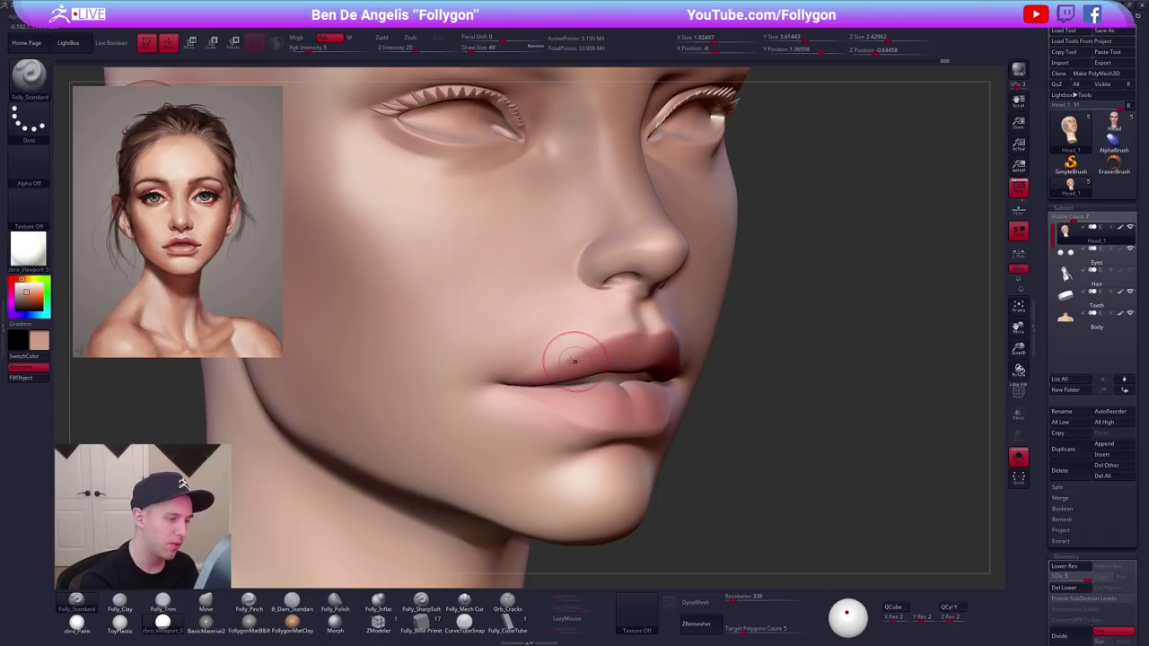
right_drag(574, 361, 489, 361)
right_drag(772, 345, 687, 323)
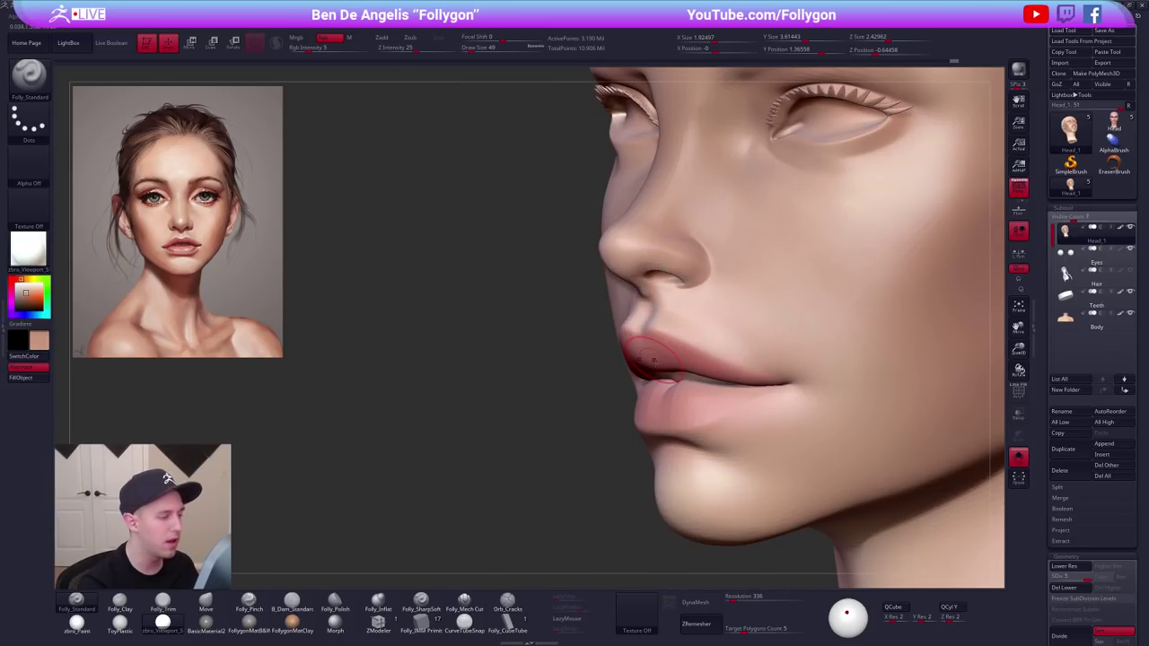
Sample the muted red of the lips and isolate the lower lip and chin polygroup.
key(c)
mouse_move(648, 346)
right_down()
mouse_move(729, 377)
mouse_move(691, 395)
mouse_move(668, 449)
mouse_move(660, 395)
mouse_move(575, 467)
right_up()
ctrl+shift+click(718, 392)
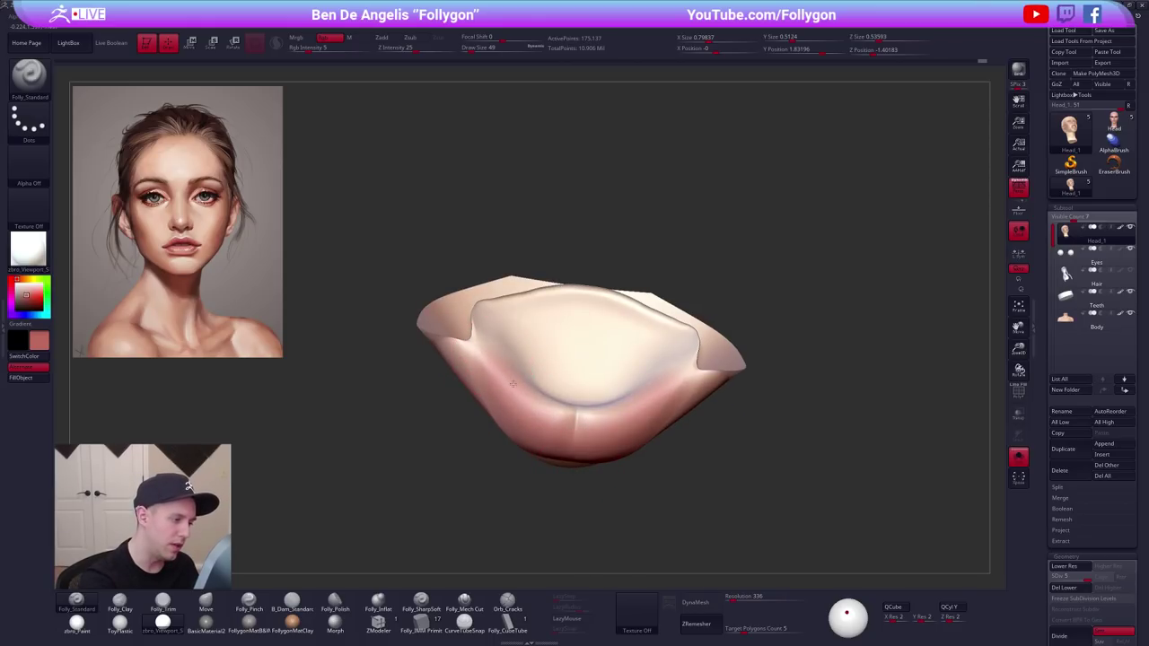
Paint the isolated lower lip with the muted red, and unhide the rest of the head.
right_drag(564, 402, 524, 361)
mouse_move(524, 362)
mouse_down()
mouse_move(579, 393)
mouse_move(518, 361)
mouse_move(514, 371)
mouse_up()
right_drag(513, 371, 525, 351)
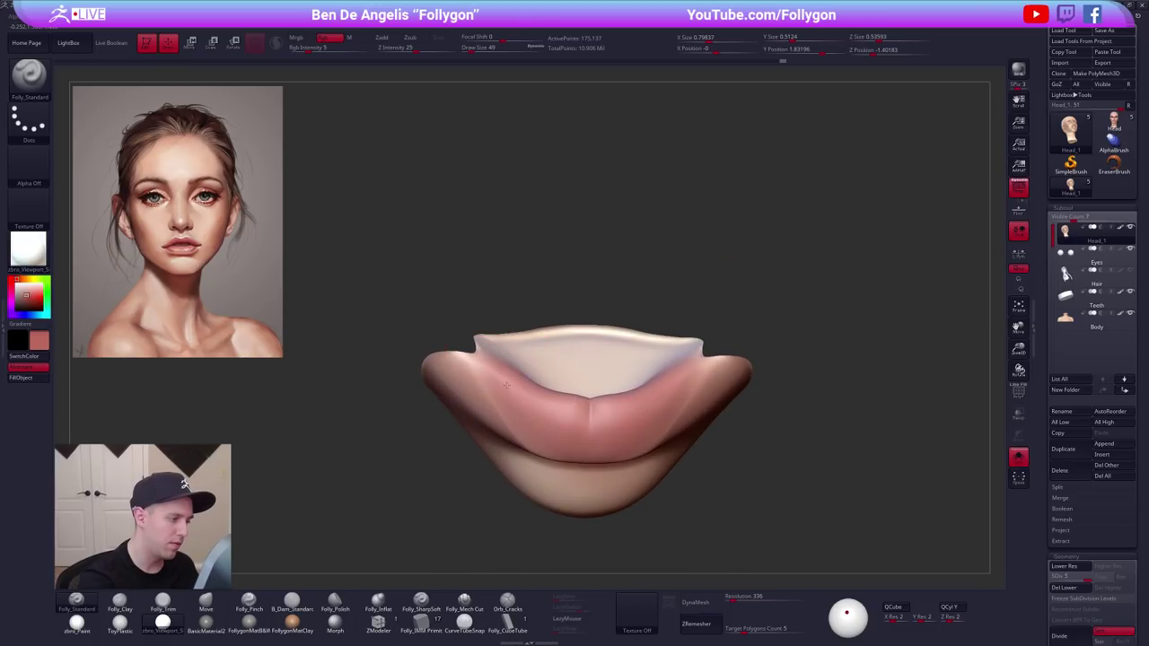
right_drag(538, 414, 521, 413)
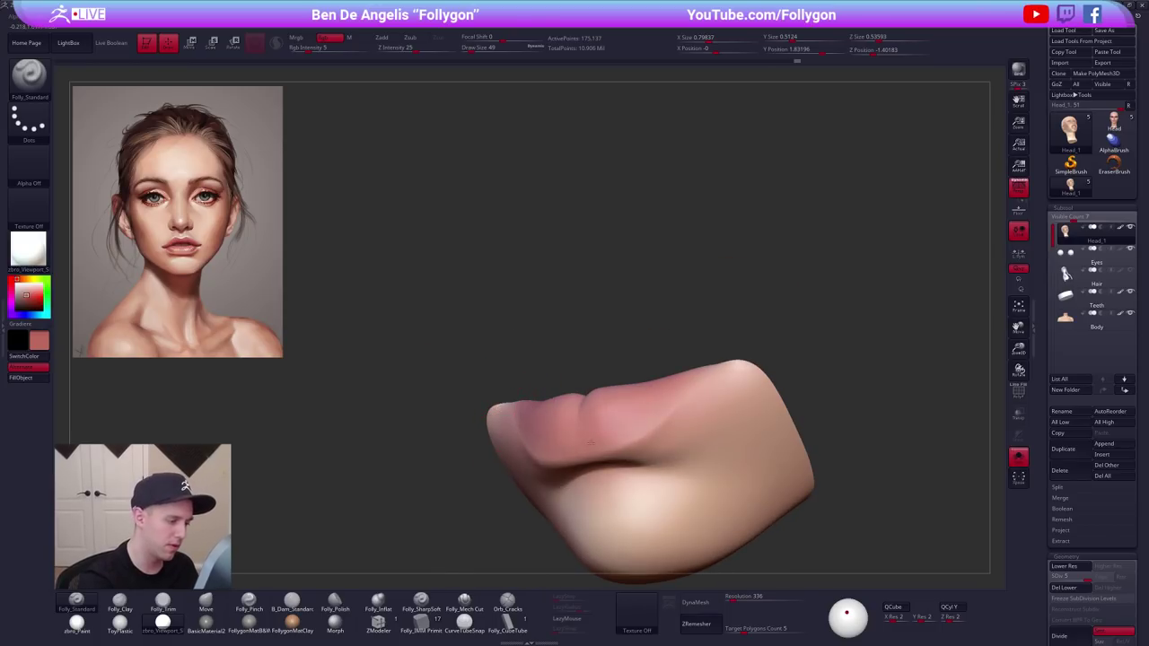
shift+right_drag(595, 399, 584, 438)
right_drag(705, 395, 730, 364)
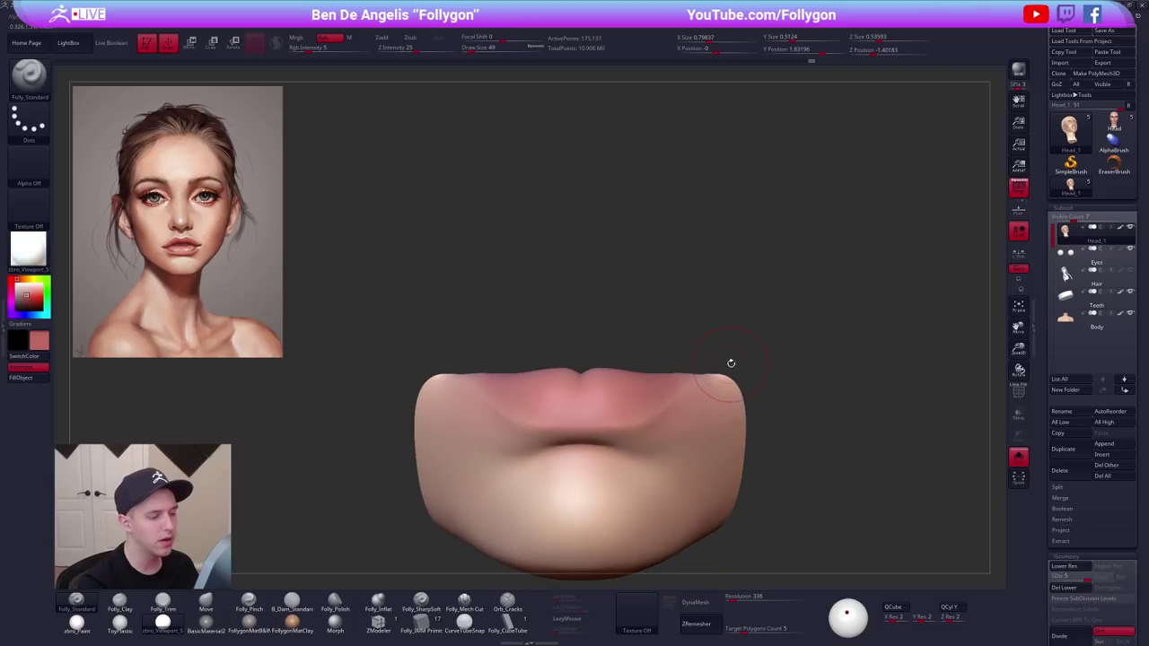
ctrl+shift+click(738, 363)
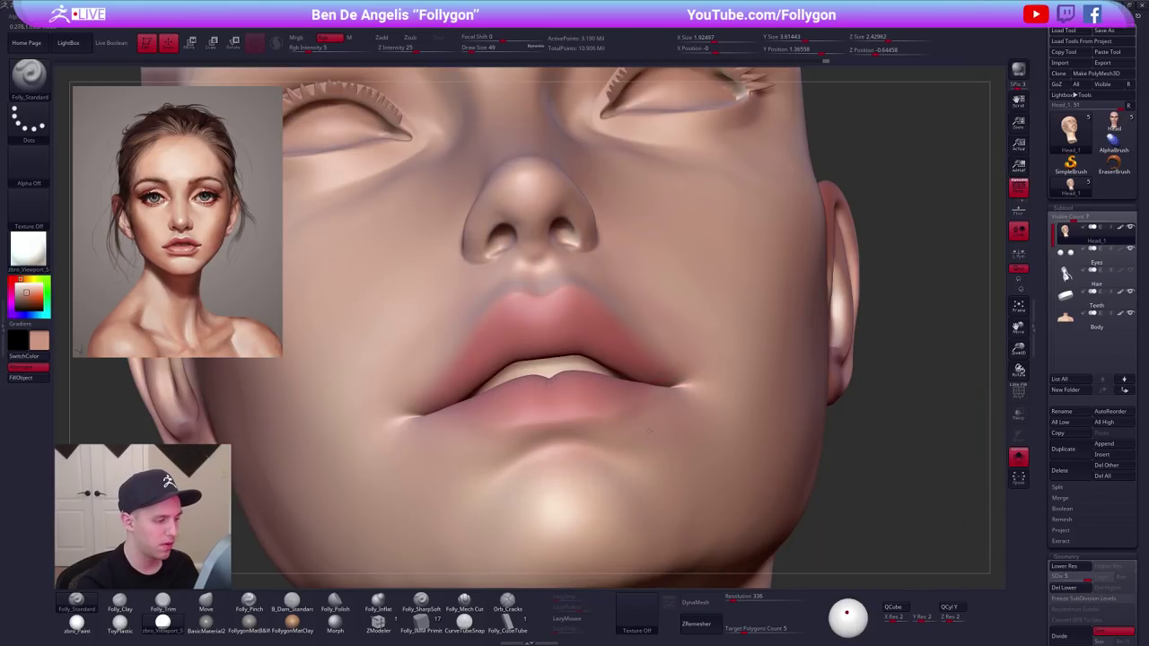
Touch up the skin beneath the lower lip with a sampled peach tone, and set the brush size to 74.
drag(539, 446, 544, 445)
mouse_move(884, 502)
alt+mouse_down()
mouse_move(799, 426)
mouse_move(744, 470)
mouse_move(732, 461)
alt+mouse_up()
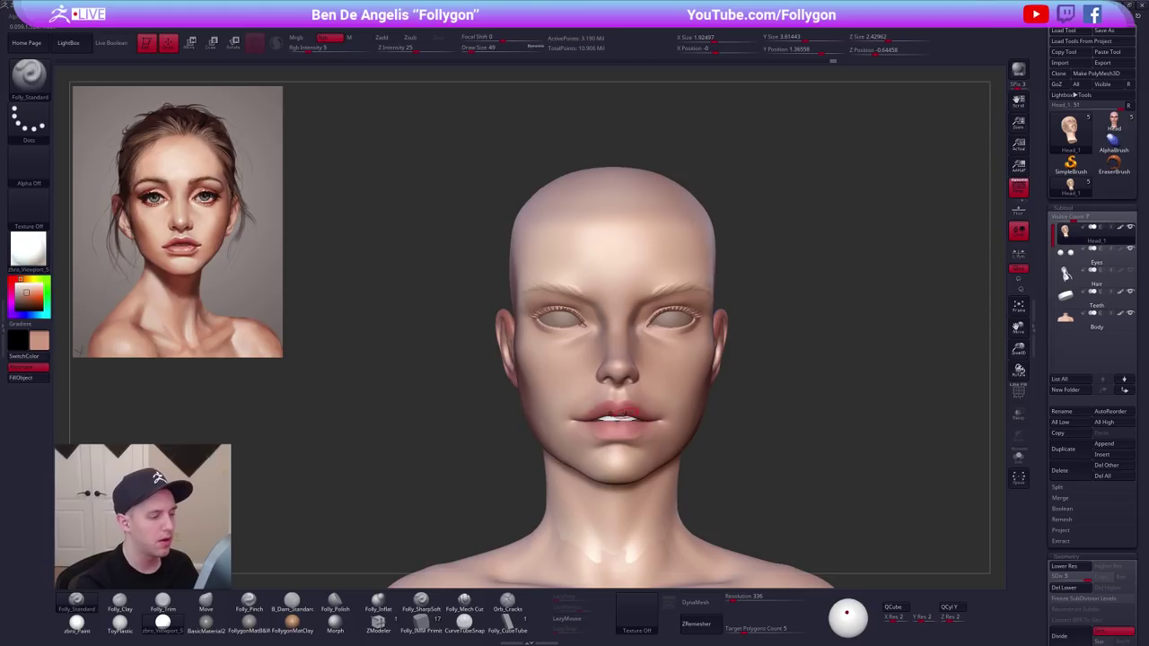
scroll(706, 460, up, 5)
alt+drag(695, 454, 727, 470)
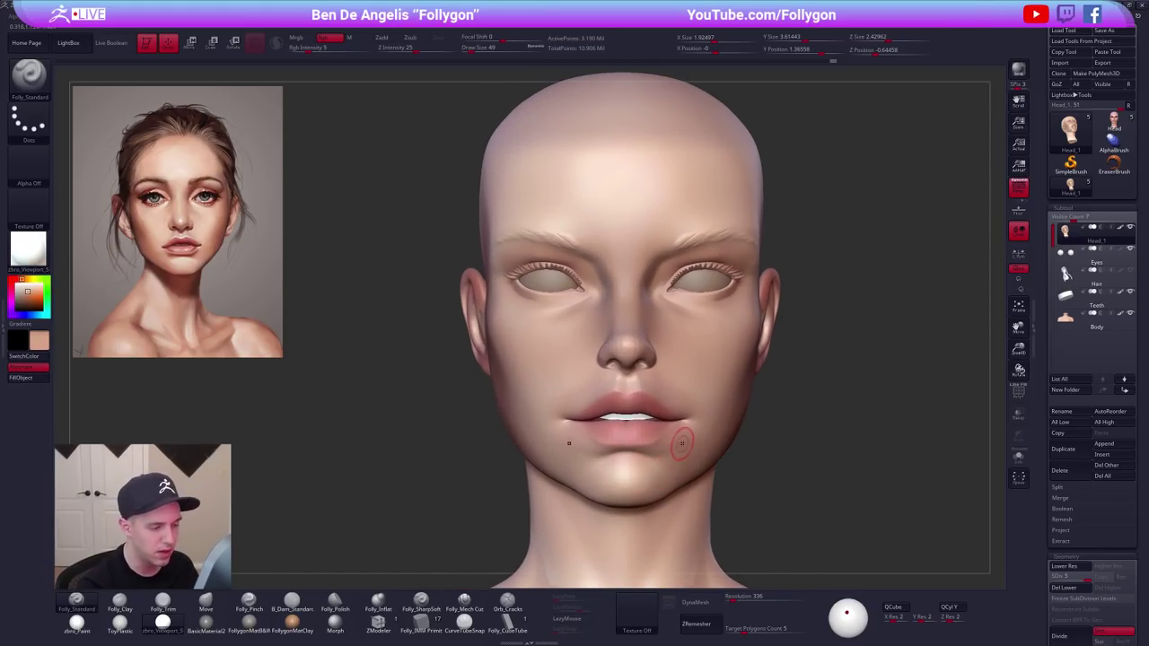
key(space)
mouse_move(706, 436)
right_down()
mouse_move(684, 433)
mouse_move(730, 406)
mouse_move(723, 417)
right_up()
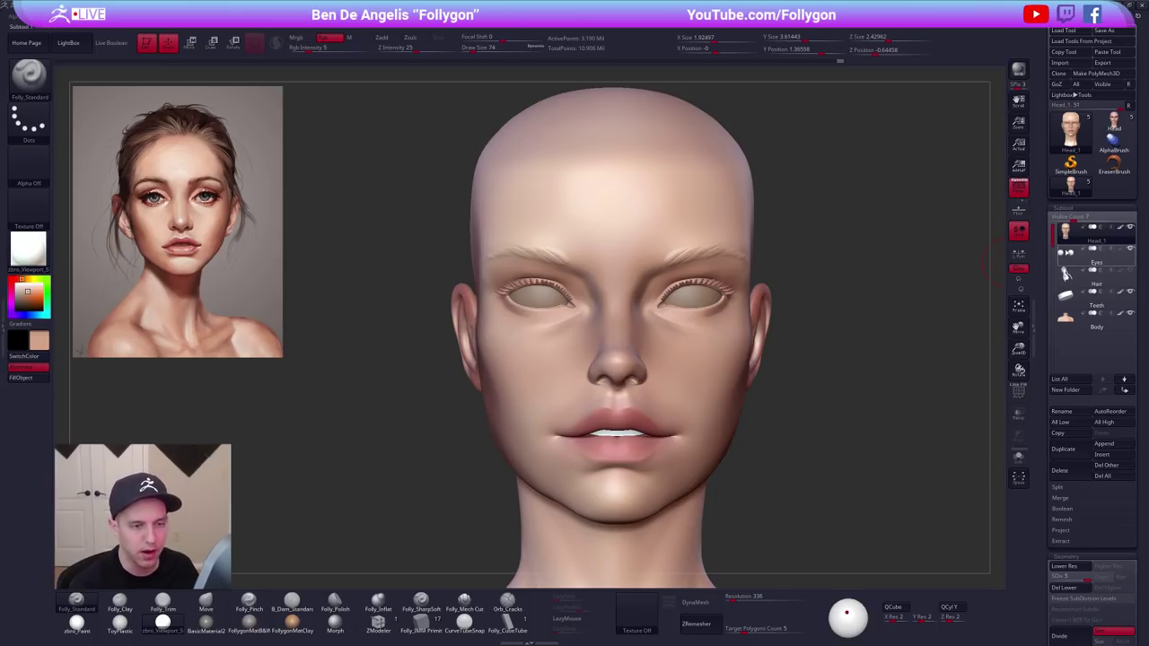
Make the Eyes subtool active, and set the brush to Mrgb at an RGB intensity of 100.
click(1081, 262)
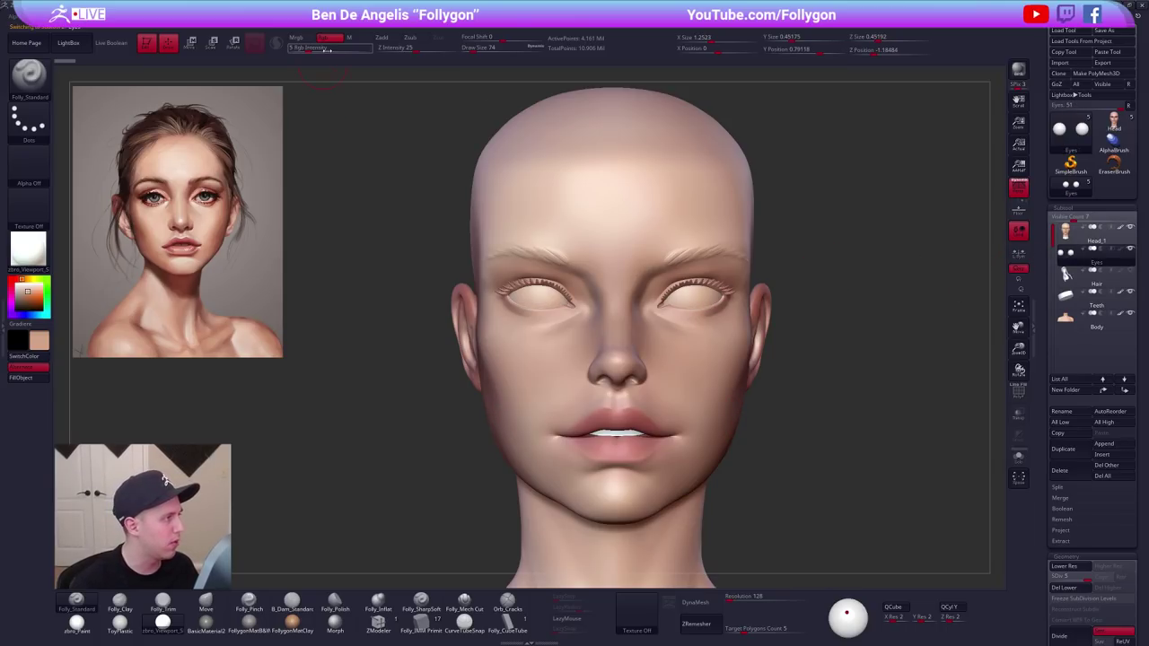
drag(350, 48, 375, 50)
click(304, 40)
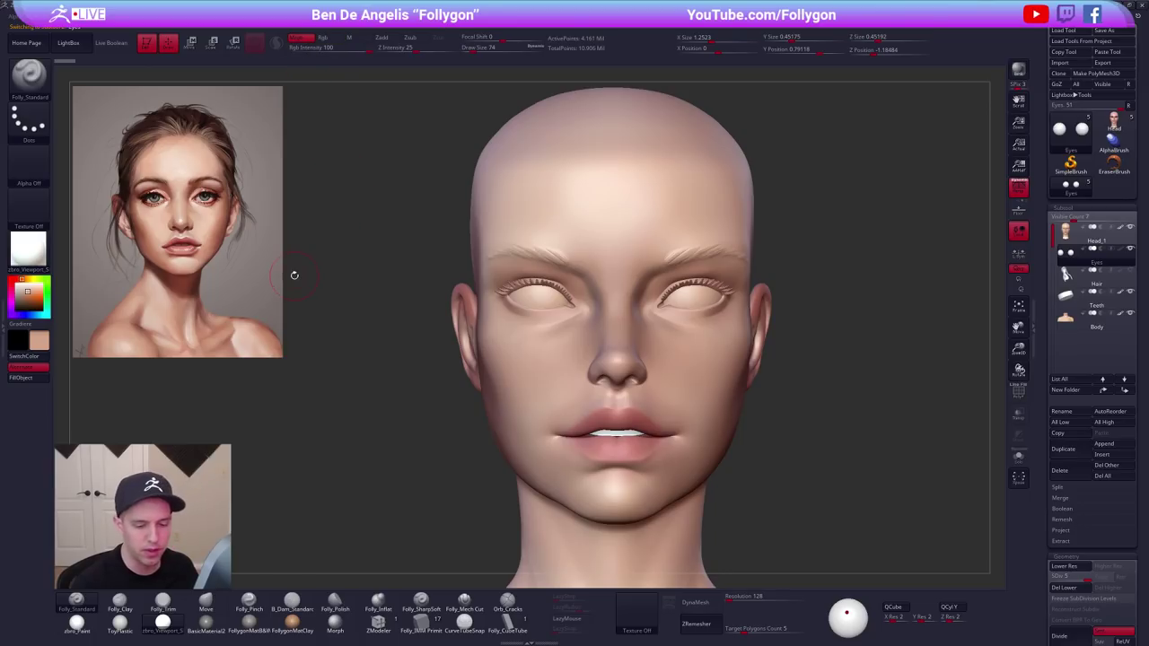
click(1119, 250)
click(1119, 249)
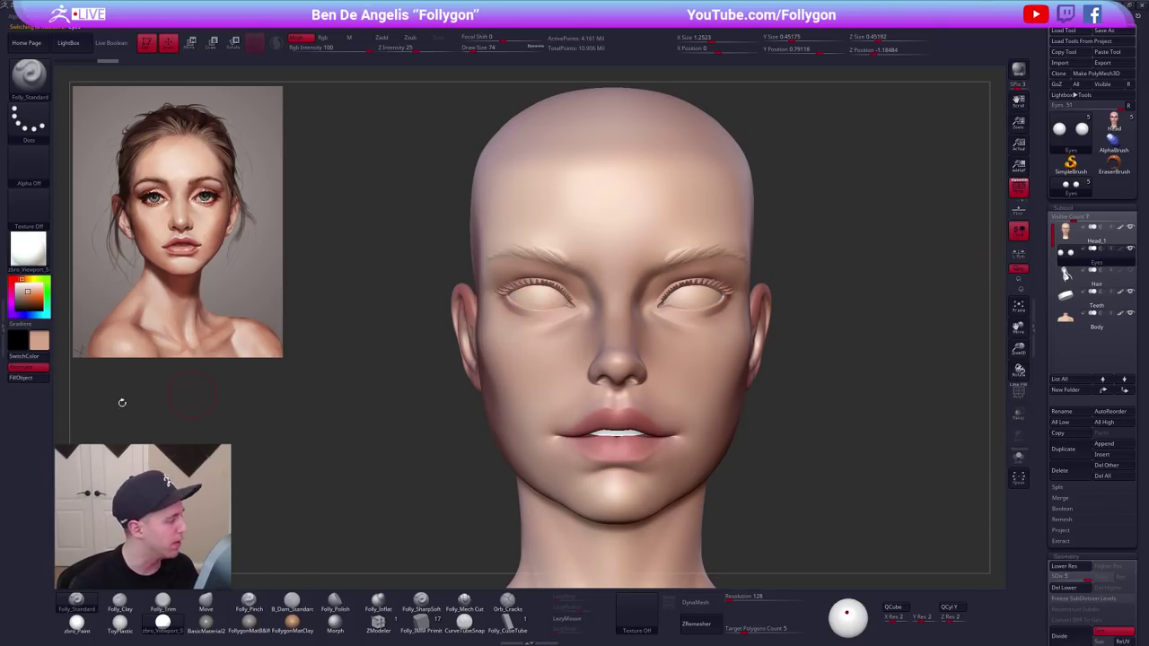
Fill the isolated eyes with white and the ToyPlastic material, and bring the other subtools back into view.
drag(25, 294, 13, 280)
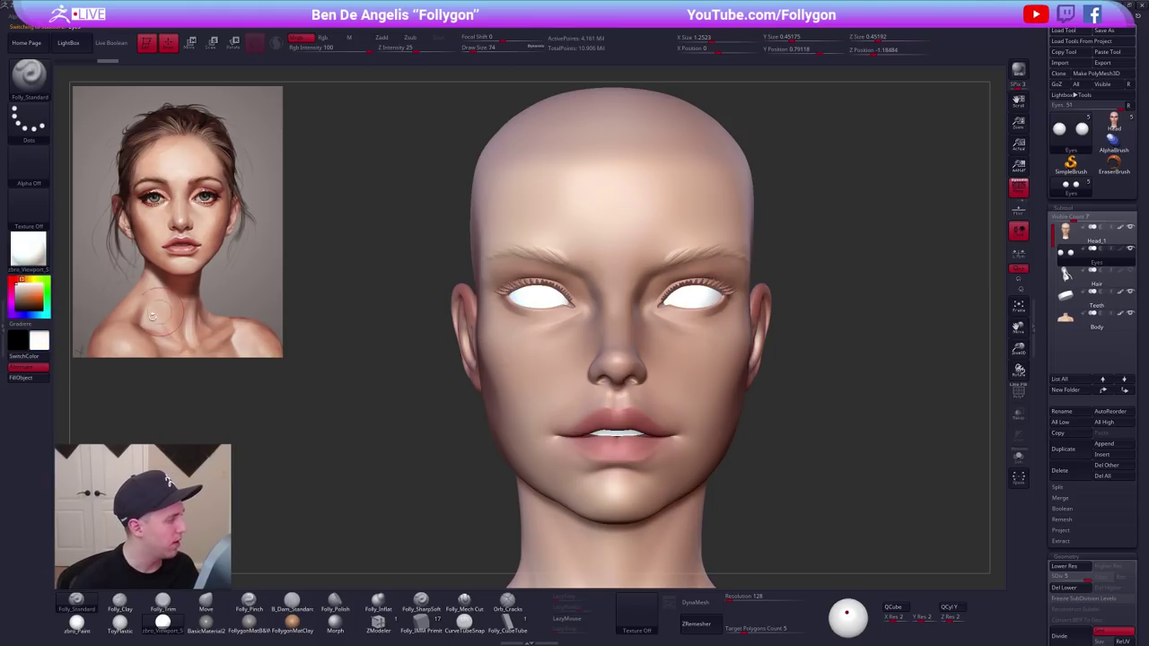
click(119, 621)
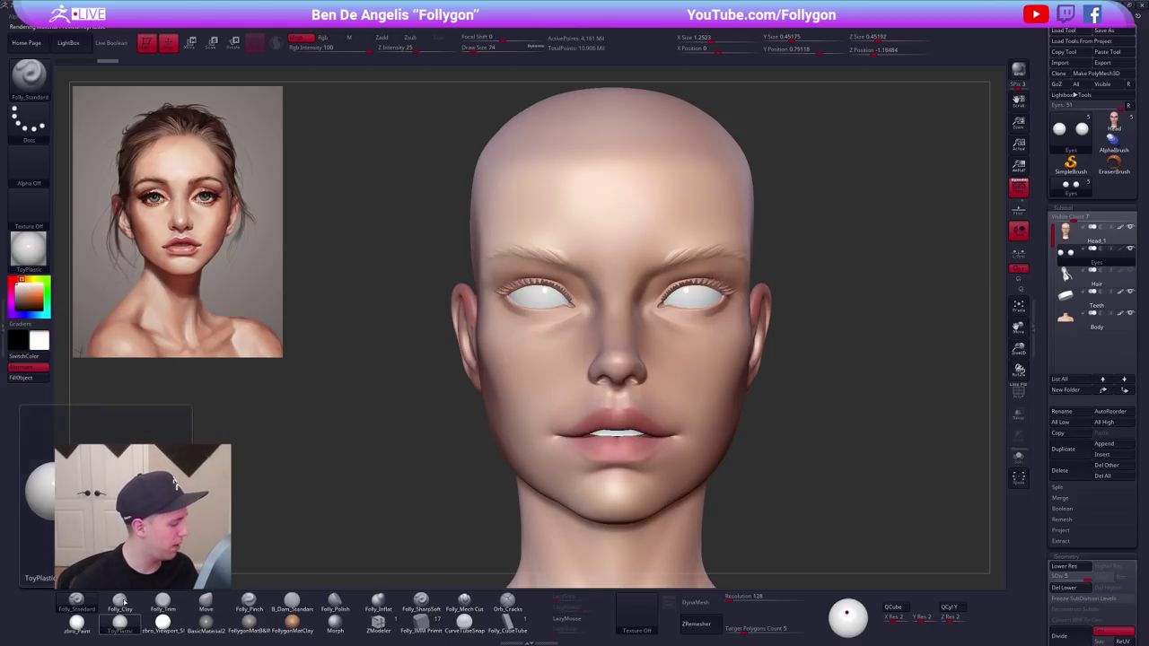
key(alt+s)
click(32, 382)
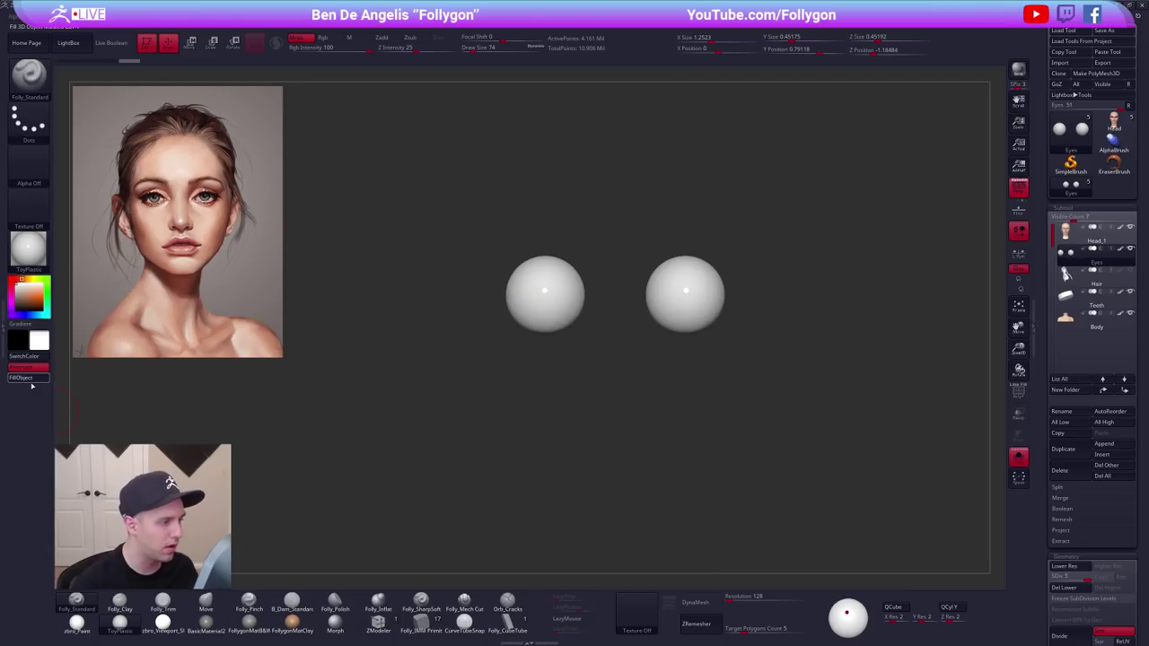
key(shift+s)
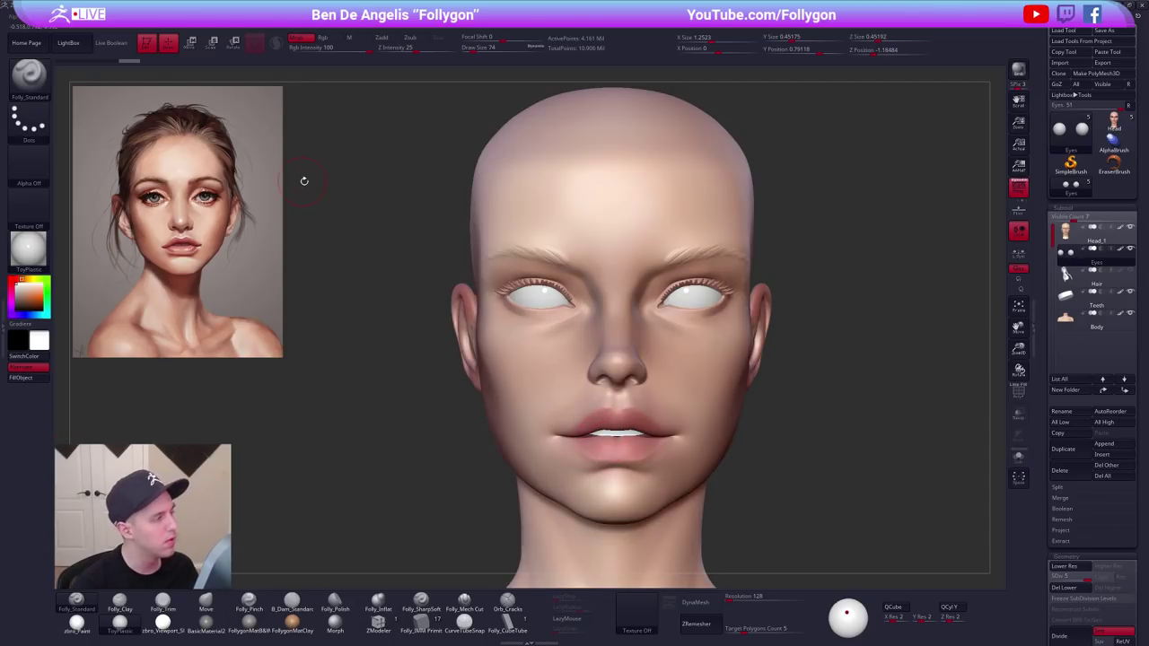
Make the Head_1 subtool active again, and set the RGB intensity to 10.
drag(854, 348, 810, 387)
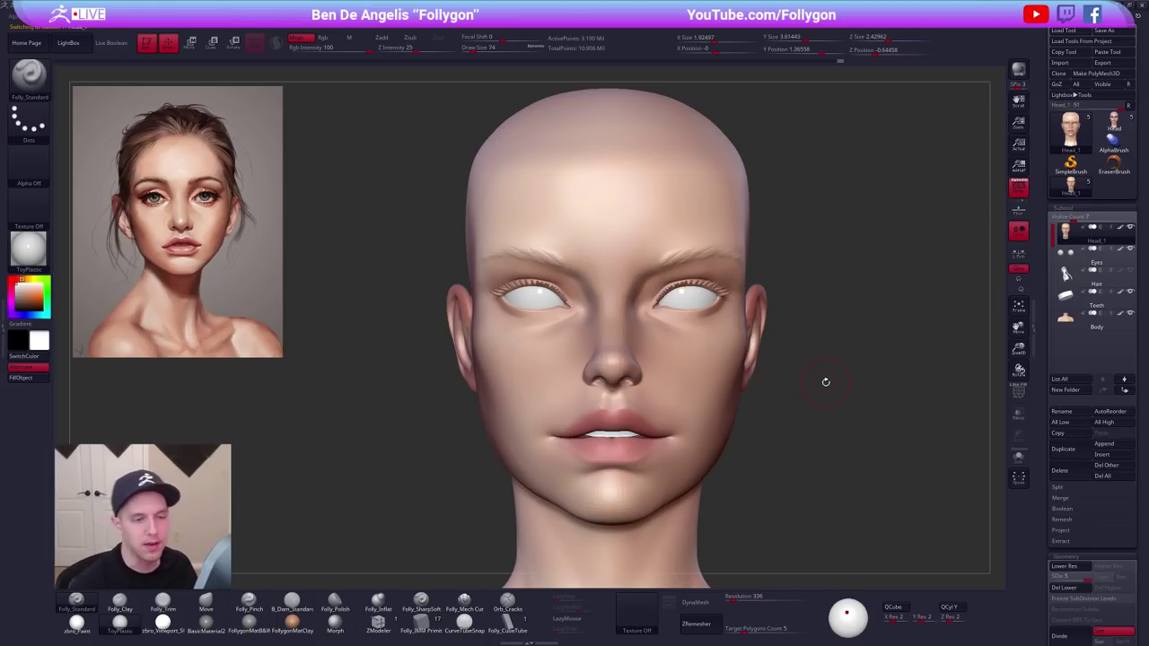
key(shift+f)
key(shift+f)
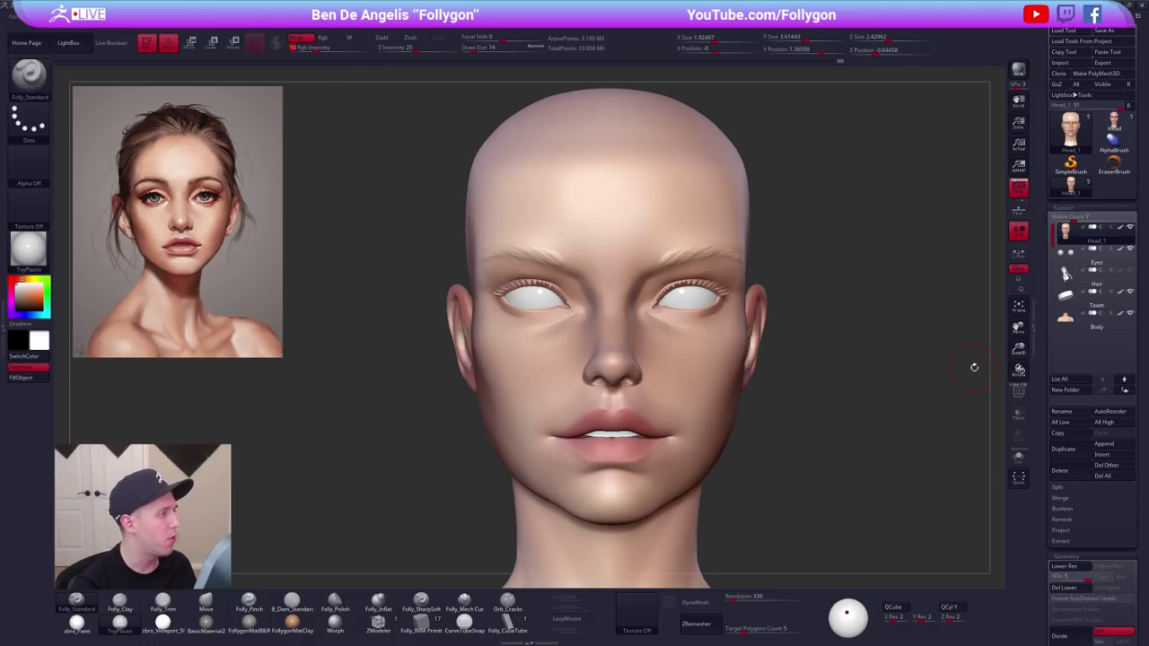
mouse_move(794, 461)
mouse_down()
mouse_move(691, 462)
mouse_move(797, 464)
mouse_up()
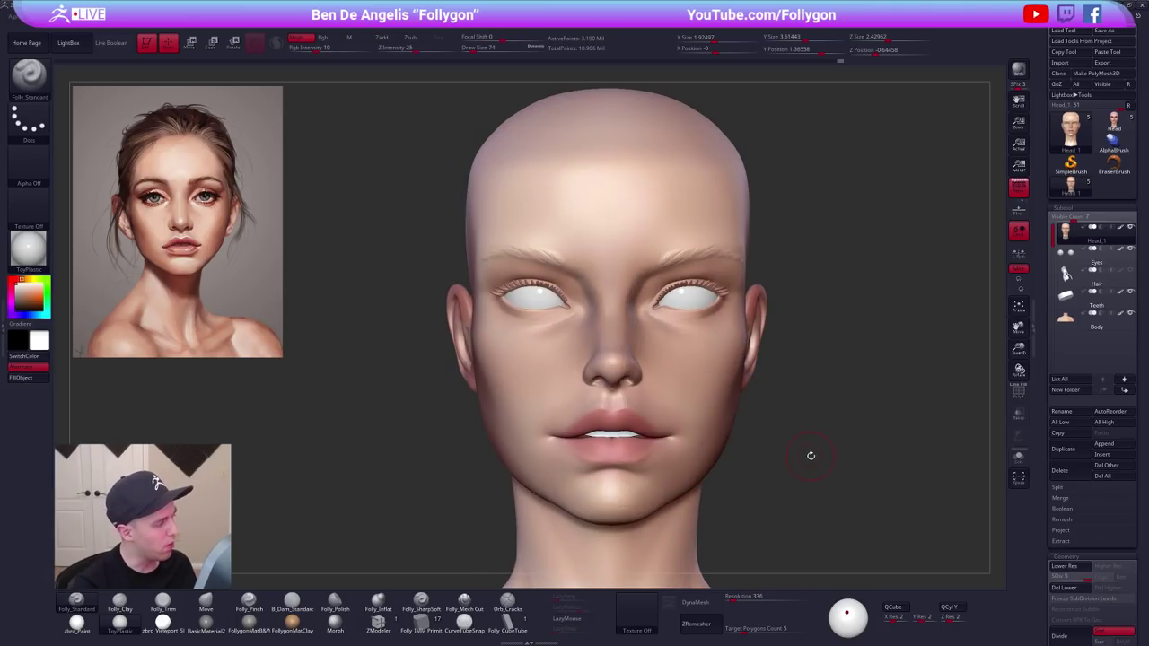
Sample a reddish brown from the portrait, and paint it around the eyes at brush size 81.
key(shift+z)
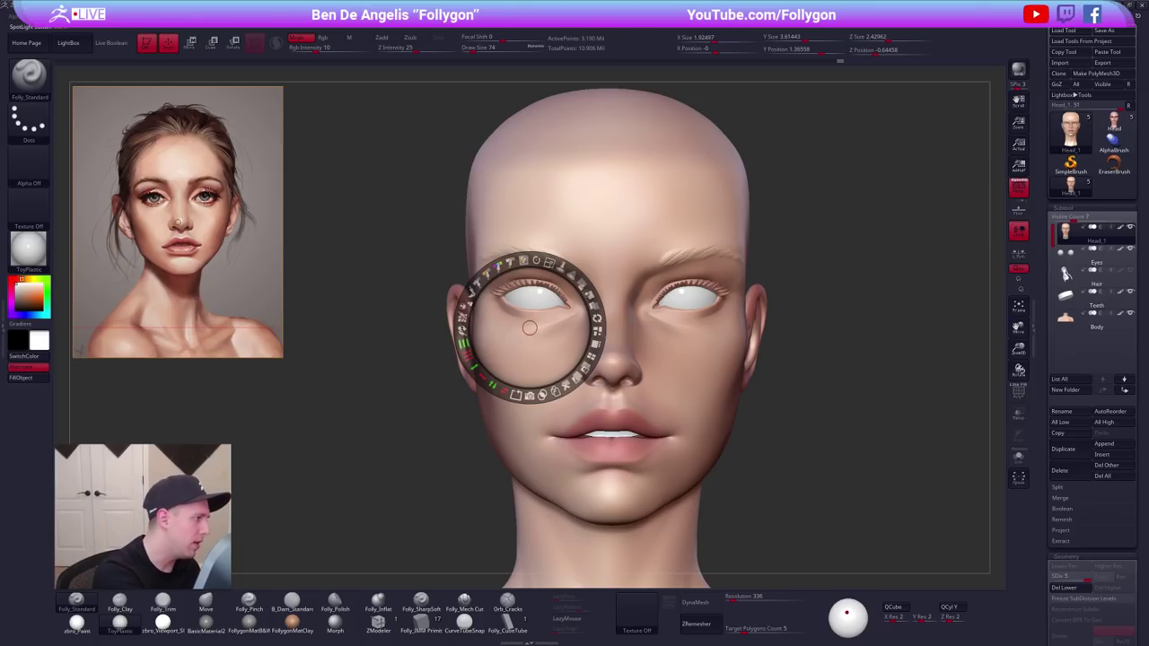
key(c)
key(z)
alt+right_drag(712, 322, 668, 358)
key(s)
drag(641, 349, 644, 348)
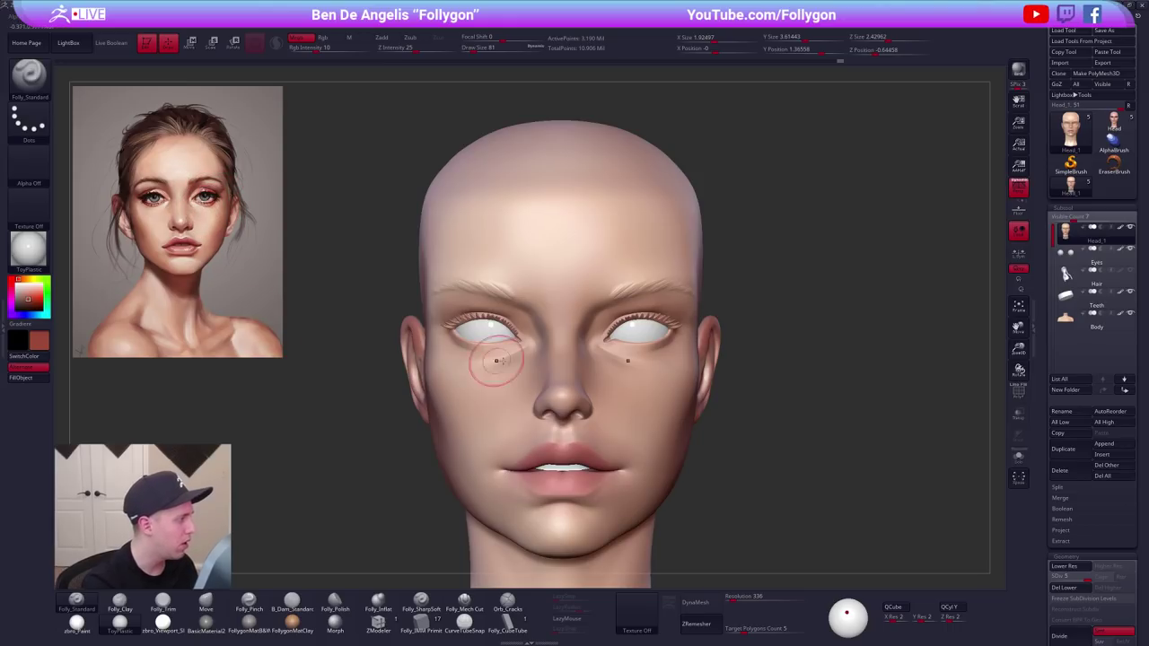
right_drag(616, 369, 558, 373)
key(space)
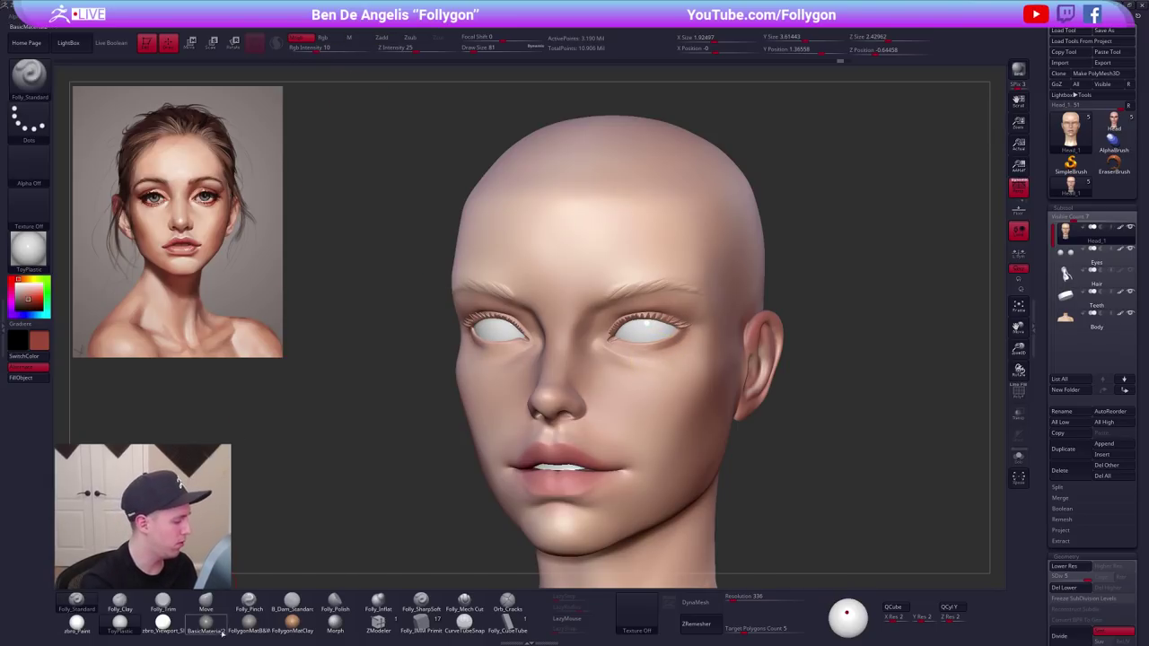
Switch to the zbro_Viewport_S material and a brighter orange-red, and paint eyeshadow above and below the eyes.
click(162, 622)
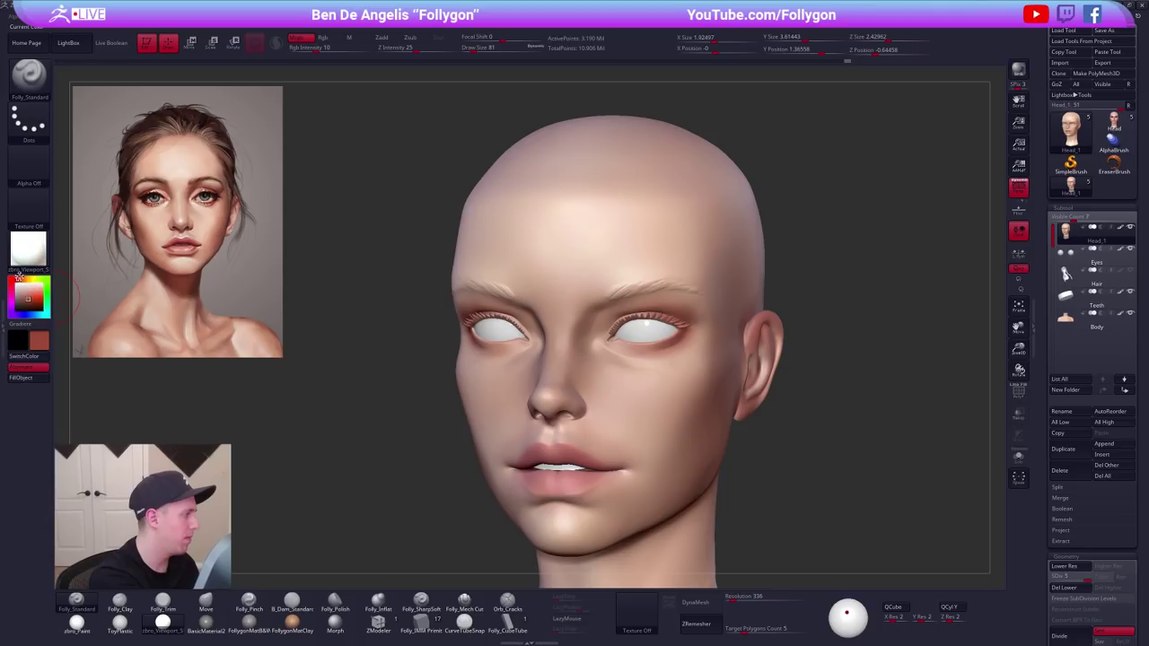
drag(19, 277, 34, 295)
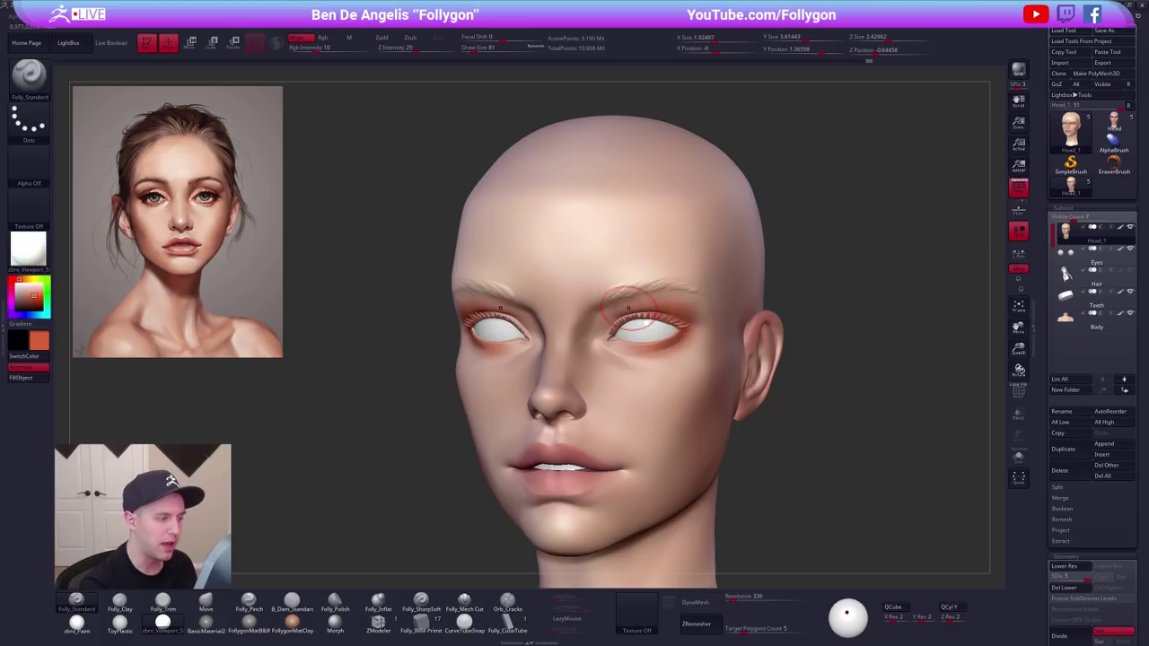
shift+right_drag(641, 350, 662, 348)
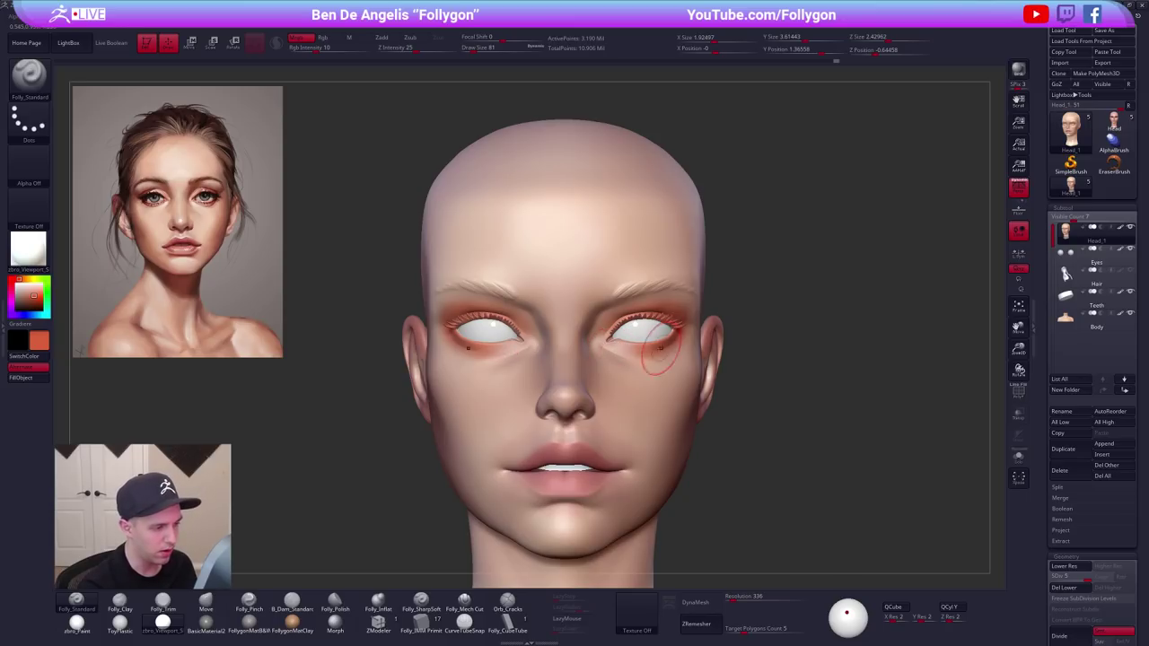
Switch to black, darken the upper eyelids and lashes, and check the polygroups around the eyes.
key(v)
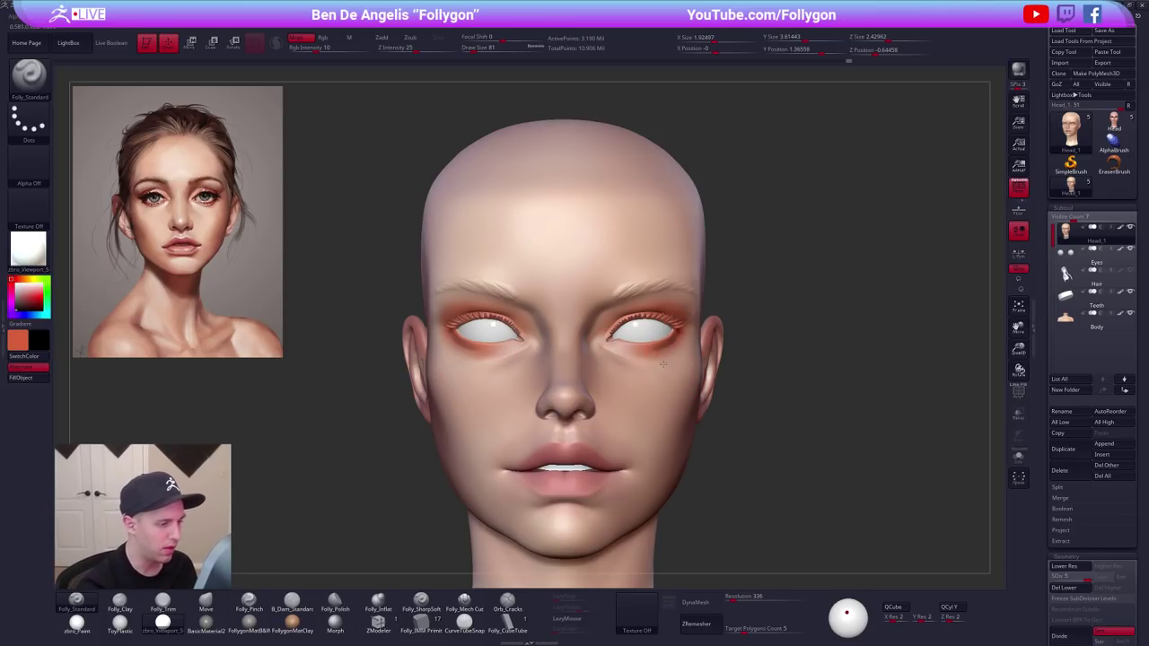
mouse_move(665, 368)
right_down()
mouse_move(641, 358)
mouse_move(631, 332)
right_up()
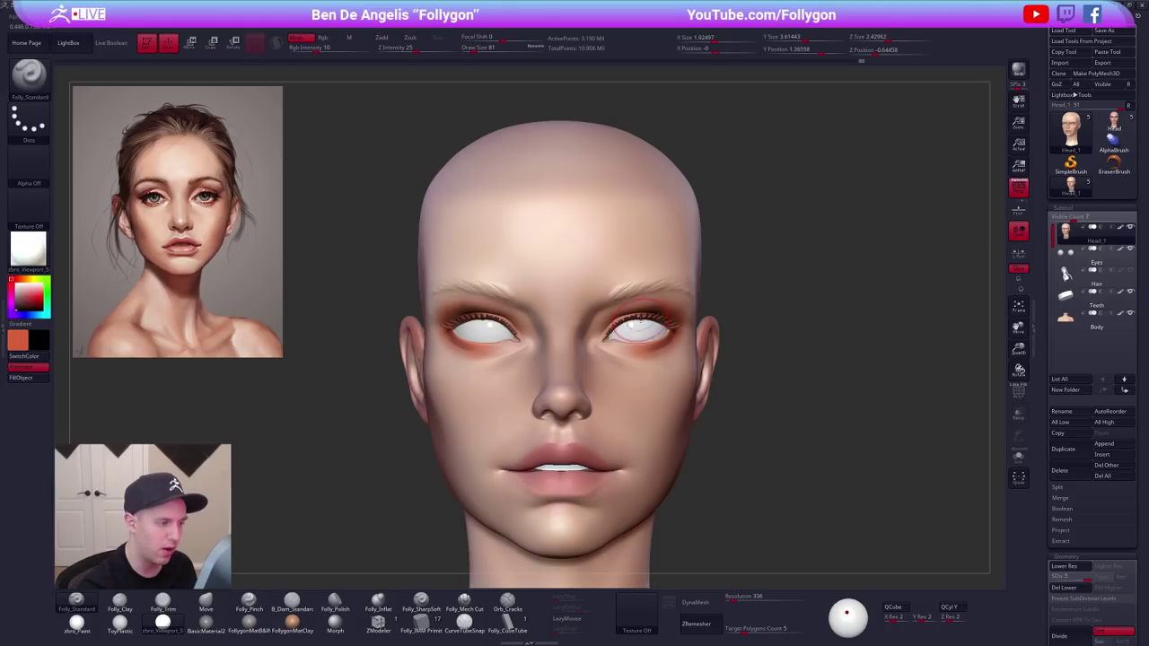
ctrl+right_drag(664, 333, 666, 375)
key(shift+f)
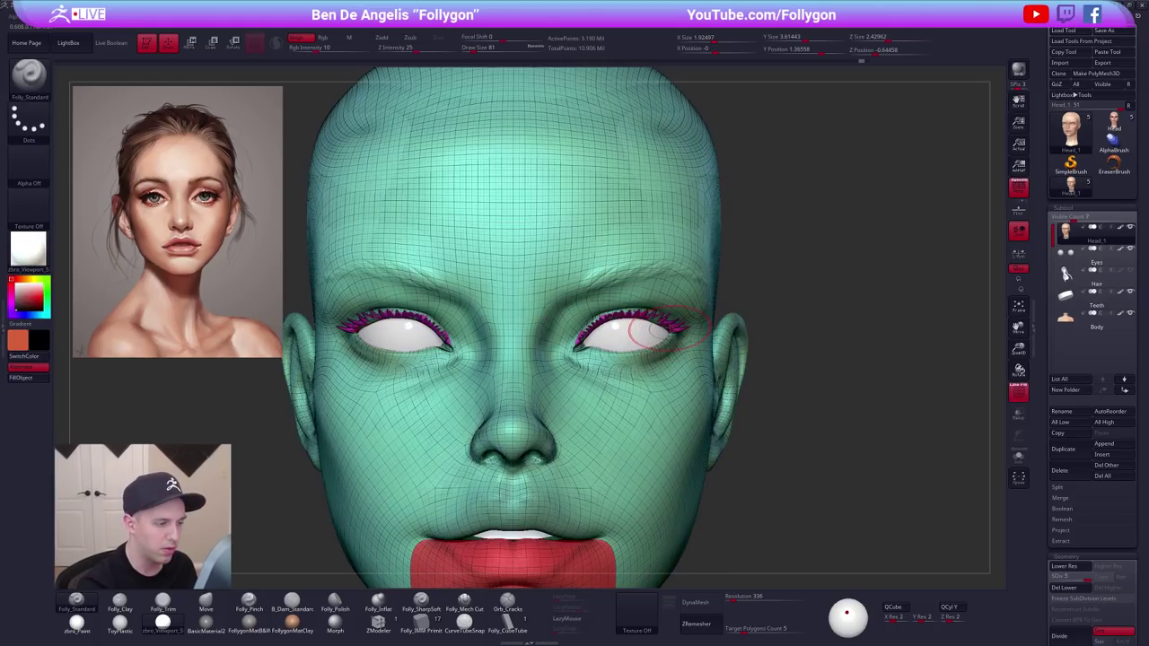
mouse_move(669, 342)
ctrl+shift+mouse_down()
mouse_move(695, 310)
mouse_move(671, 339)
ctrl+shift+mouse_up()
key(shift+f)
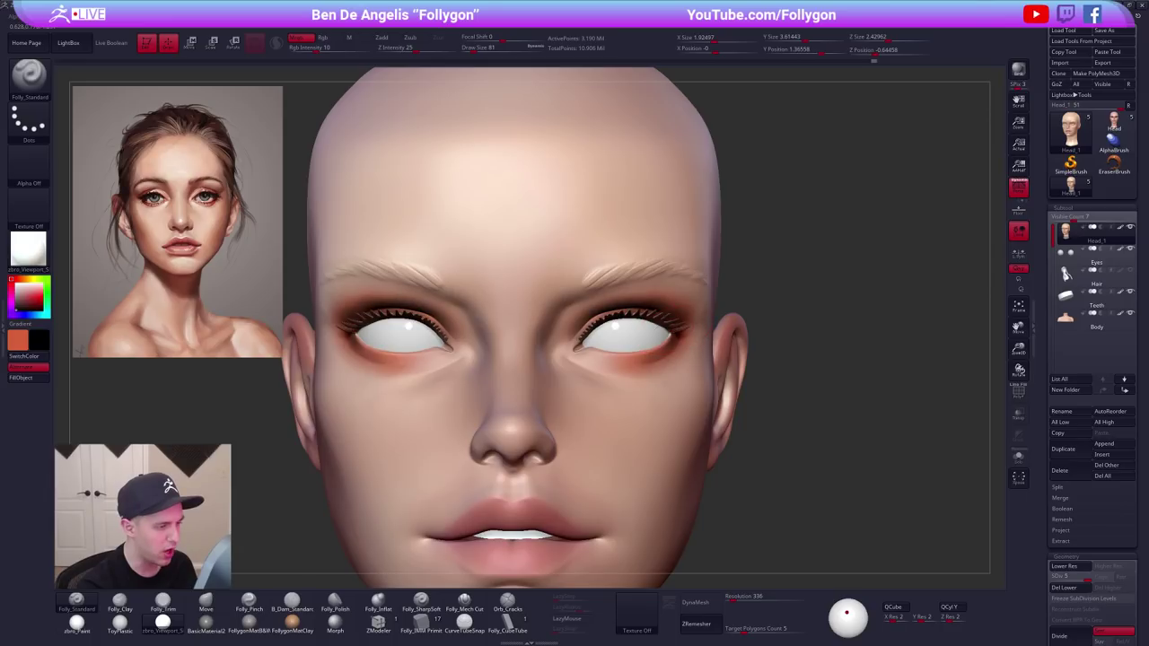
Paint black along the upper lash line and outer corner of the eye in side view.
drag(861, 341, 648, 337)
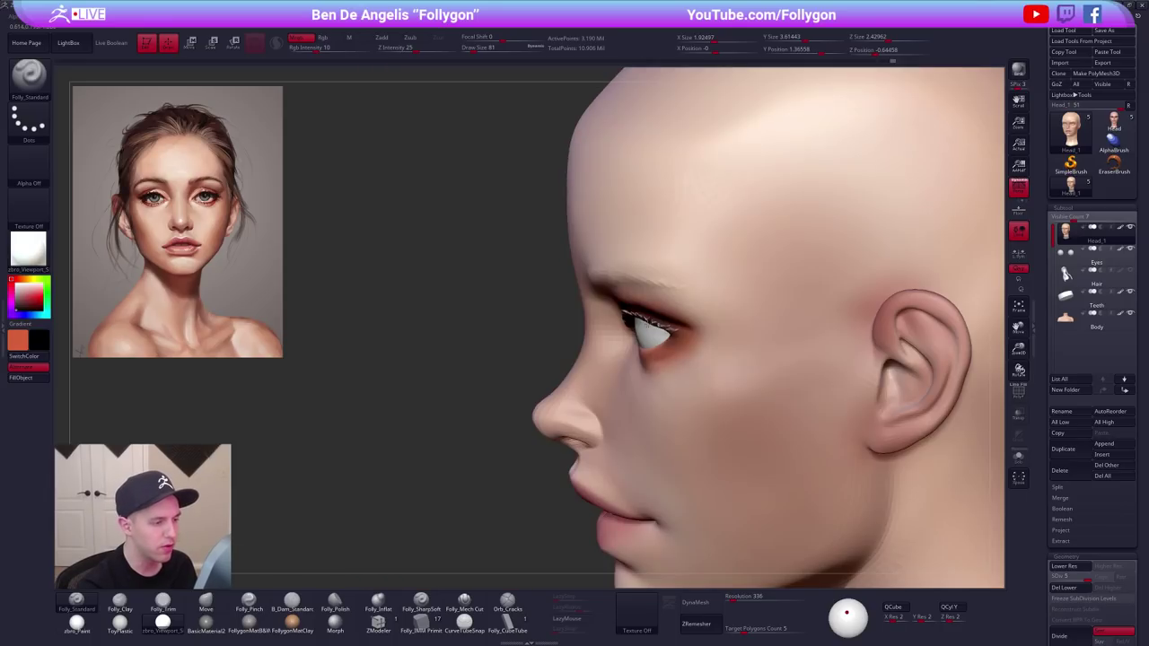
right_drag(648, 323, 666, 377)
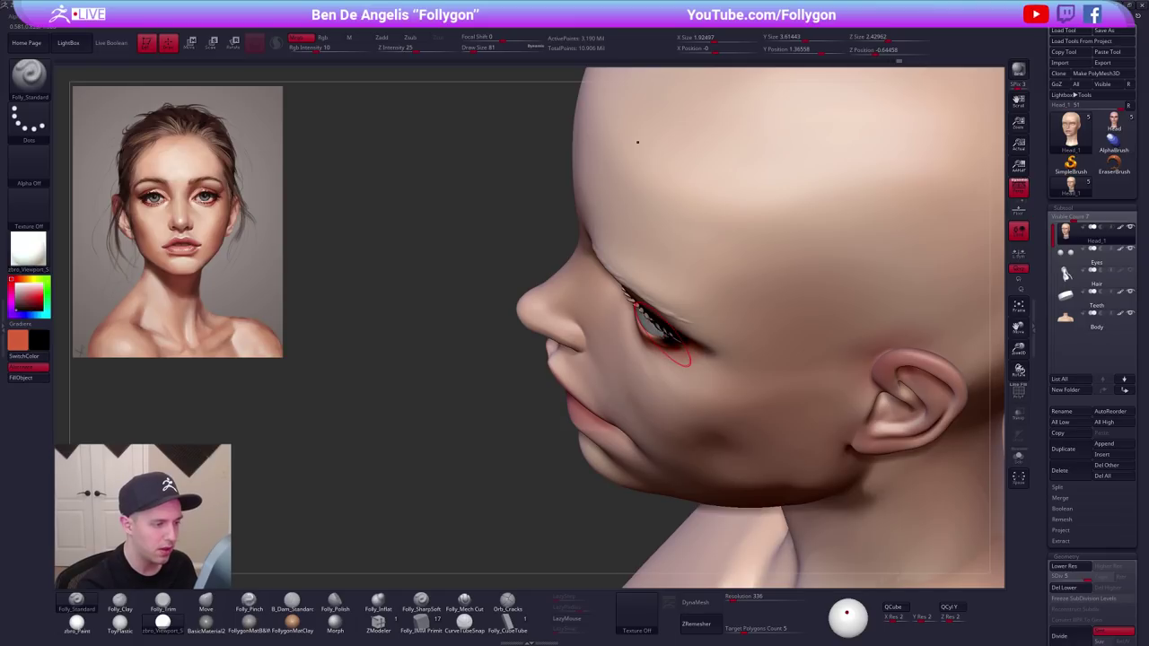
right_drag(675, 353, 642, 292)
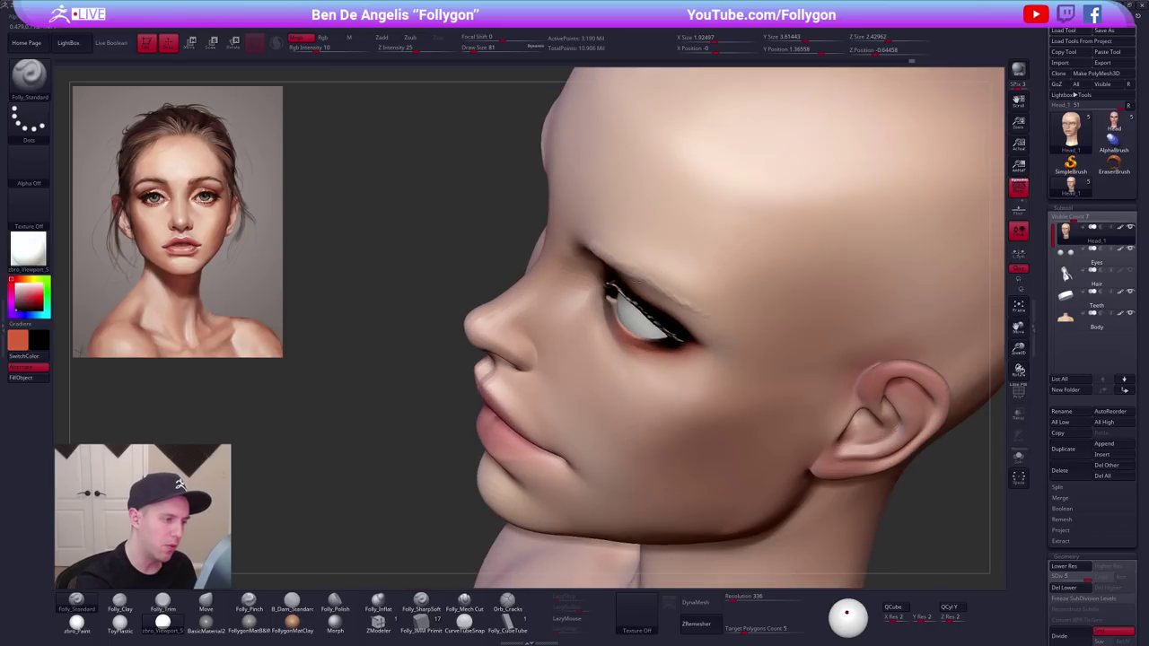
Switch to SelectRect, hide the polygroup containing the eyelashes and jaw, and invert the visibility to inspect it.
key(shift+f)
key(shift+f)
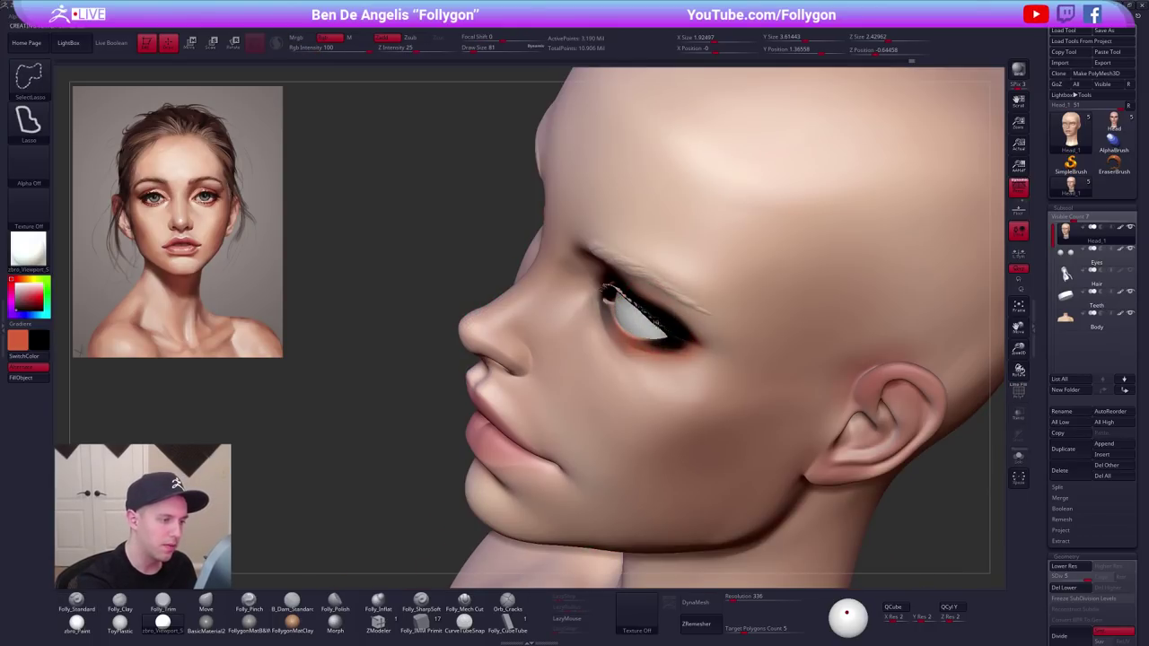
key(space)
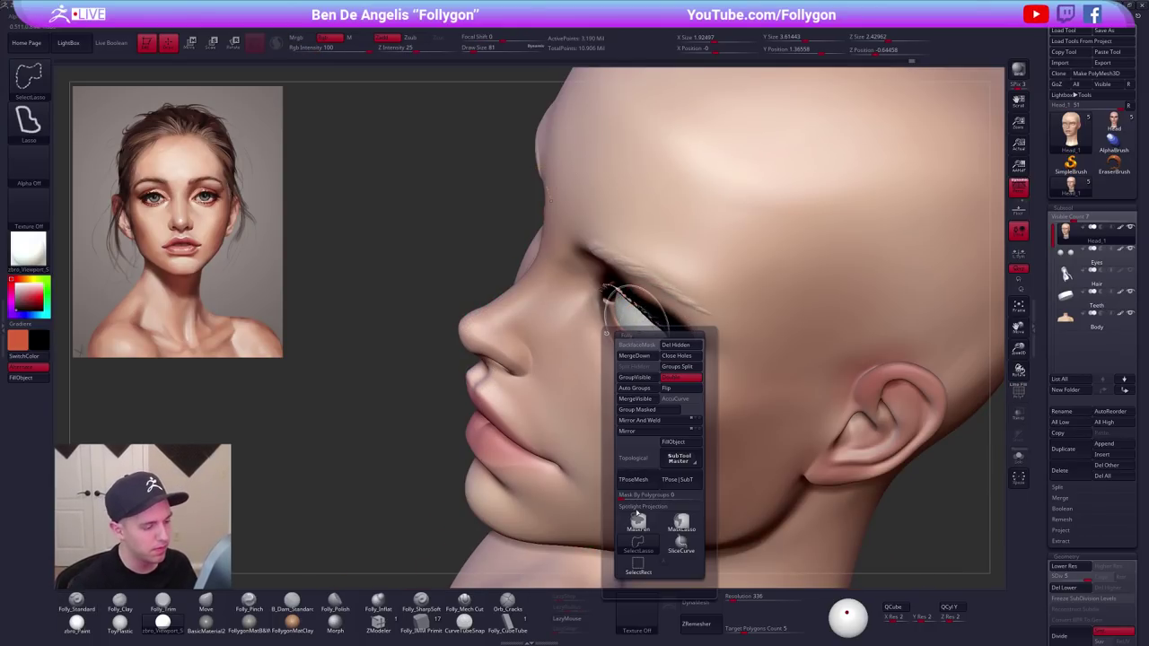
ctrl+shift+click(636, 565)
right_drag(597, 422, 633, 323)
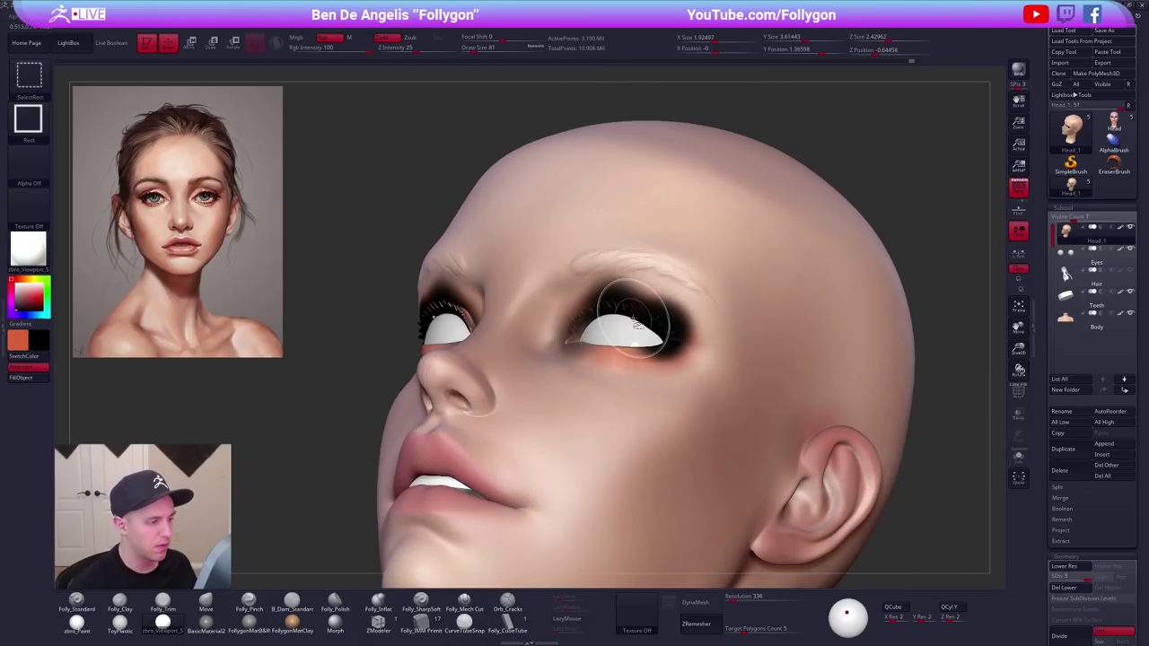
ctrl+shift+click(635, 321)
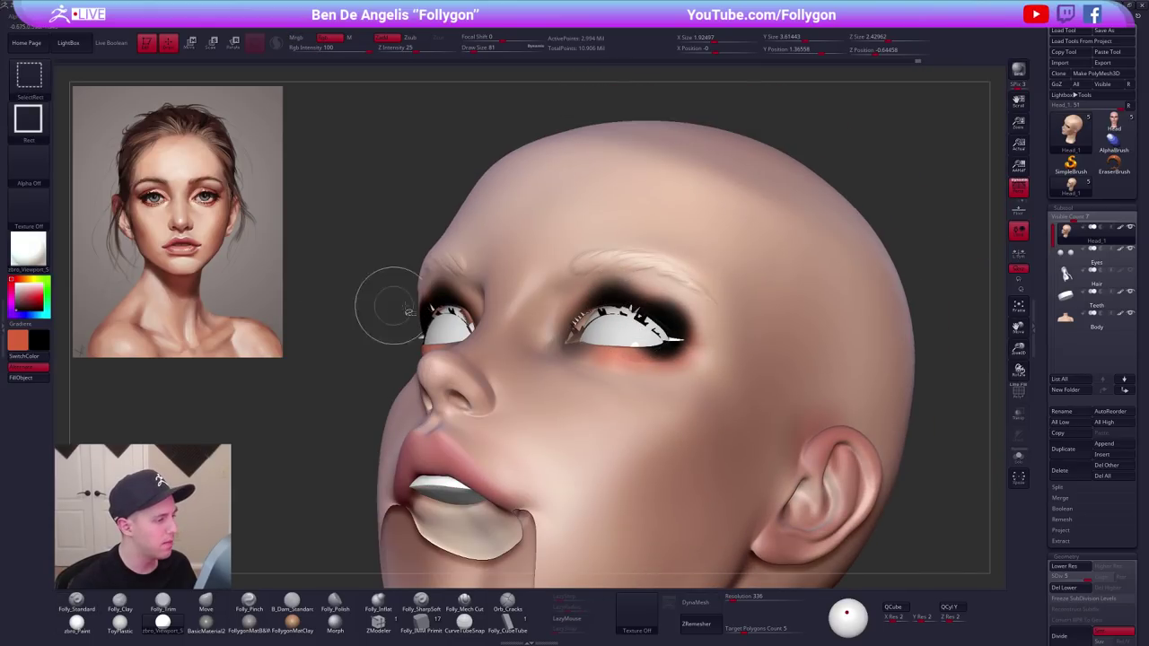
ctrl+shift+click(338, 305)
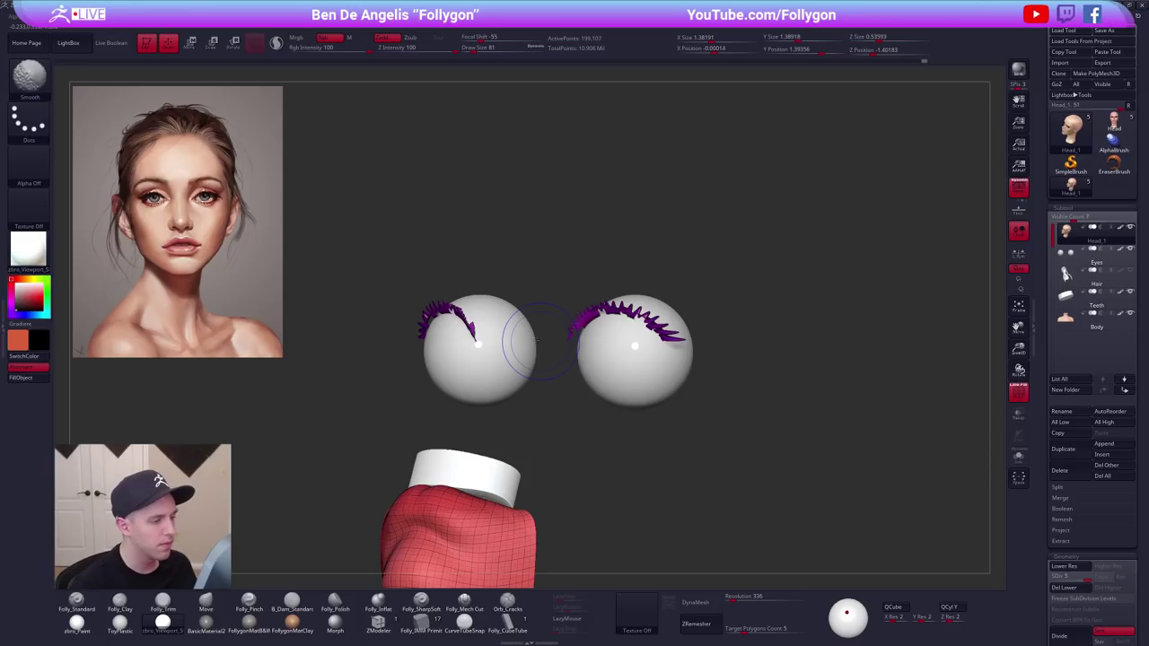
ctrl+shift+drag(567, 236, 587, 258)
Switch to SelectLasso, try to isolate the area around the eyes, and undo the selection.
right_drag(639, 308, 665, 320)
key(space)
ctrl+shift+click(646, 526)
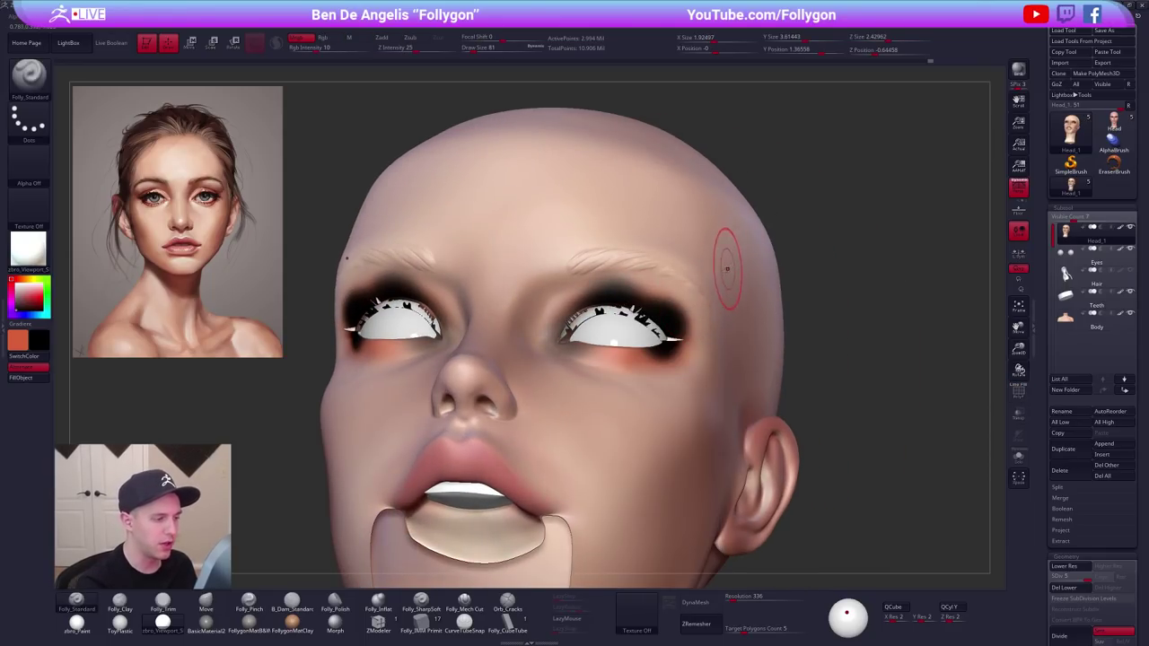
mouse_move(726, 268)
right_down()
mouse_move(647, 344)
mouse_move(669, 356)
right_up()
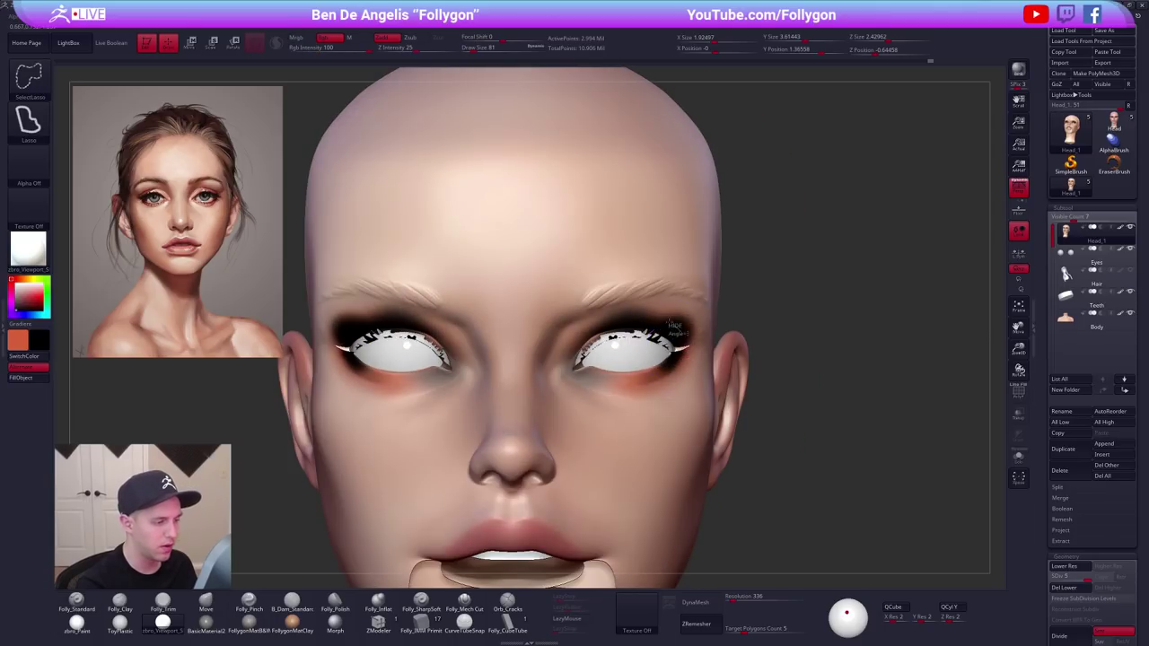
mouse_move(684, 337)
ctrl+shift+mouse_down()
mouse_move(582, 338)
mouse_move(582, 374)
mouse_move(665, 358)
ctrl+shift+mouse_up()
mouse_move(692, 336)
right_down()
mouse_move(574, 348)
mouse_move(702, 345)
right_up()
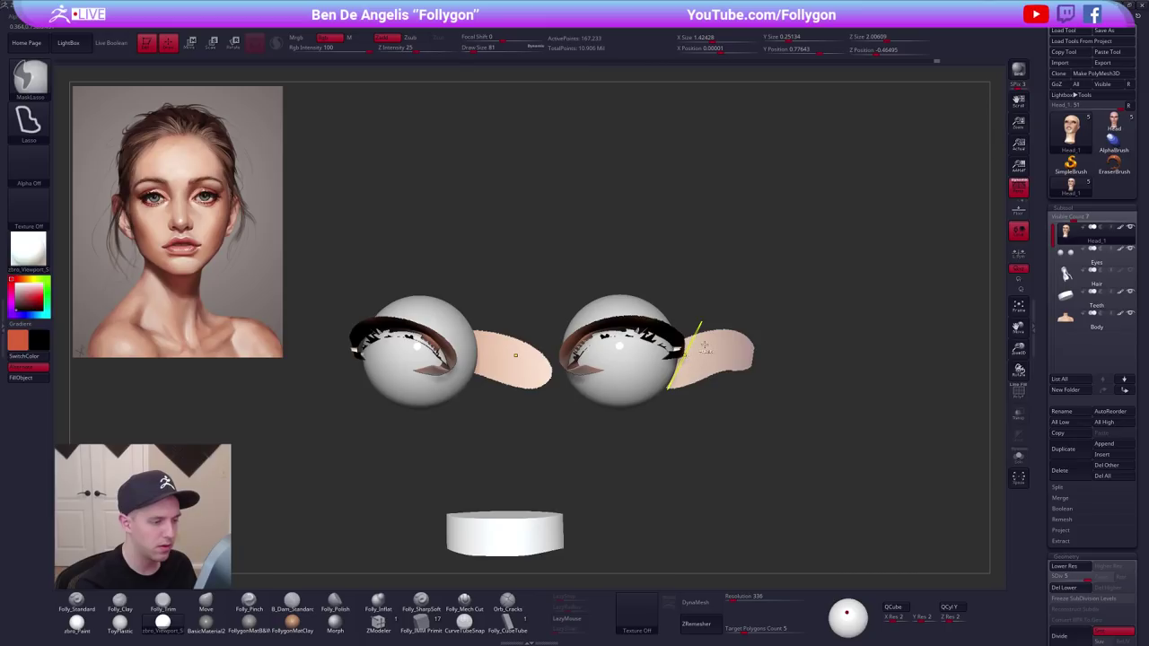
key(ctrl+z)
Isolate the eyelids and lashes with a lasso around the eye, using solo mode and showing the polygroups.
mouse_move(686, 359)
ctrl+shift+mouse_down()
mouse_move(707, 331)
mouse_move(559, 343)
mouse_move(575, 368)
ctrl+shift+mouse_up()
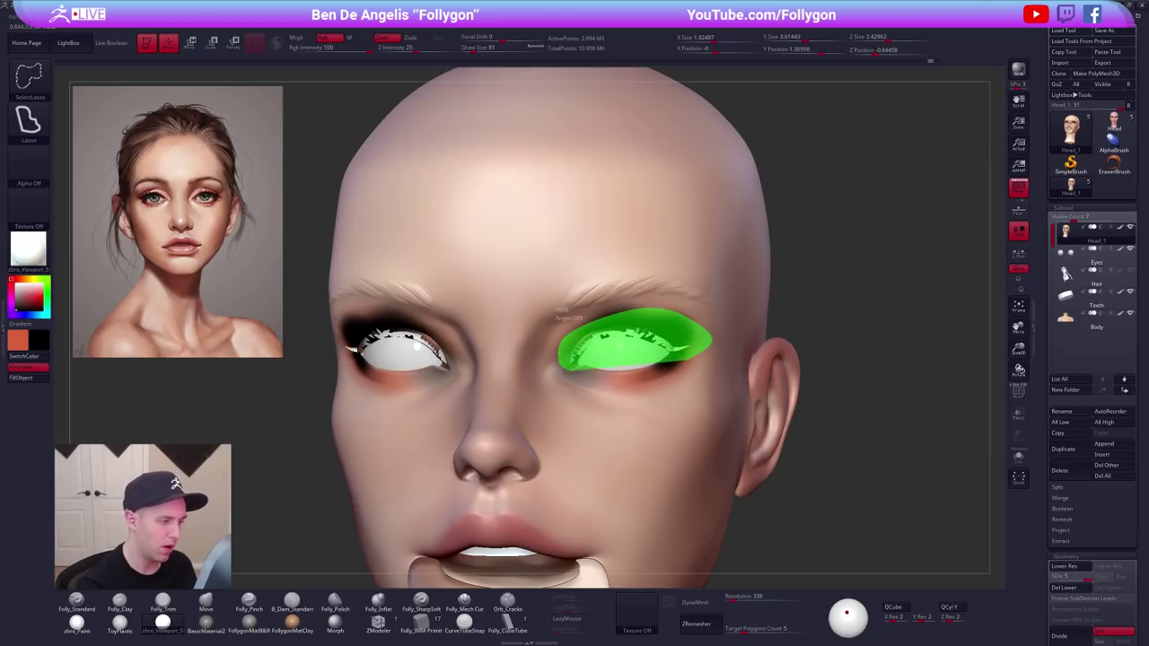
ctrl+shift+drag(666, 359, 668, 359)
mouse_move(666, 358)
right_down()
mouse_move(689, 355)
mouse_move(680, 299)
mouse_move(691, 341)
right_up()
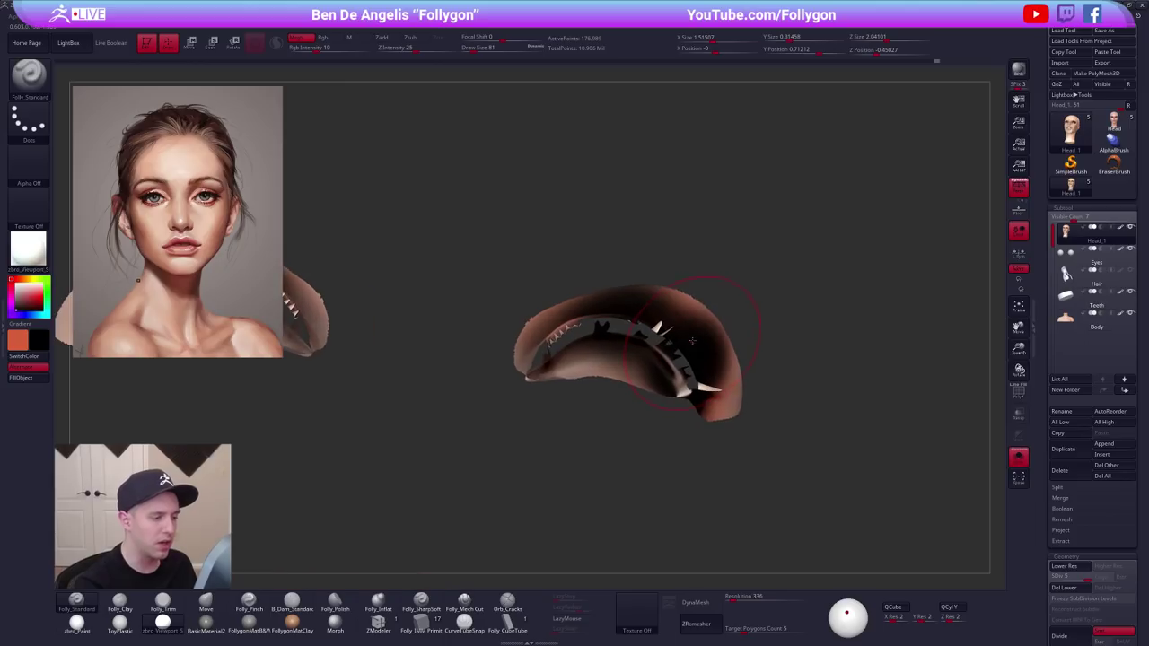
ctrl+shift+click(764, 328)
mouse_move(735, 388)
ctrl+shift+mouse_down()
mouse_move(679, 305)
mouse_move(513, 359)
mouse_move(628, 400)
mouse_move(724, 409)
ctrl+shift+mouse_up()
mouse_move(716, 379)
right_down()
mouse_move(697, 429)
mouse_move(749, 384)
mouse_move(725, 389)
mouse_move(737, 369)
right_up()
key(shift+f)
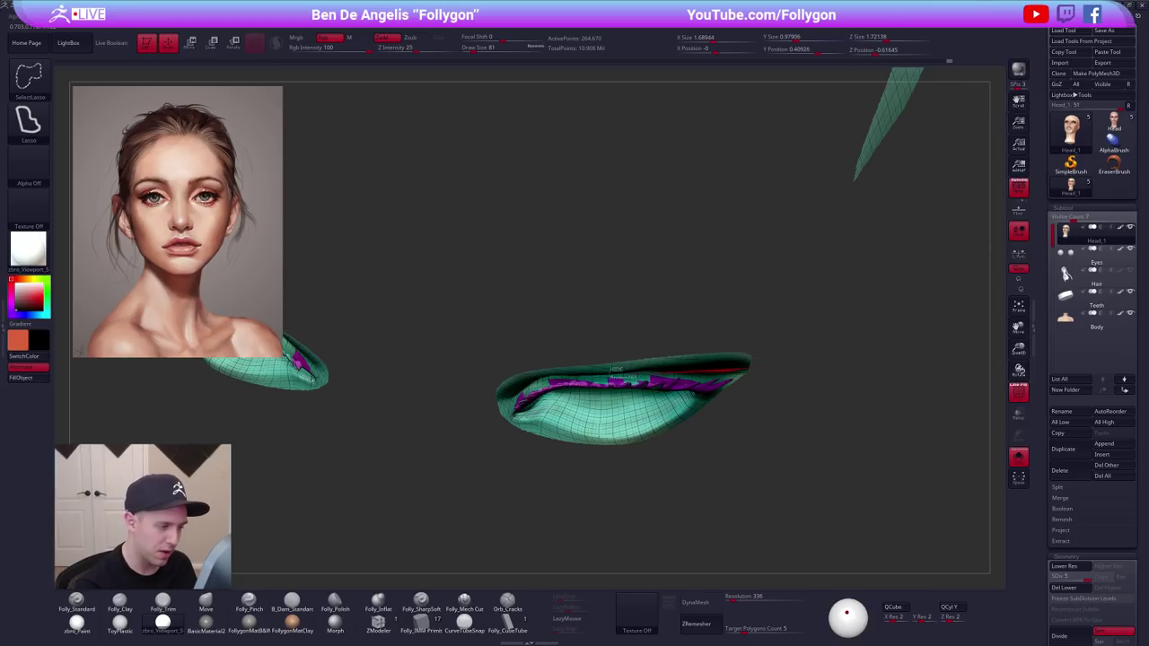
Hide the strips of skin above the upper lashes with lasso selections.
mouse_move(749, 366)
ctrl+shift+mouse_down()
mouse_move(748, 326)
mouse_move(554, 324)
ctrl+shift+mouse_up()
right_drag(553, 325, 616, 371)
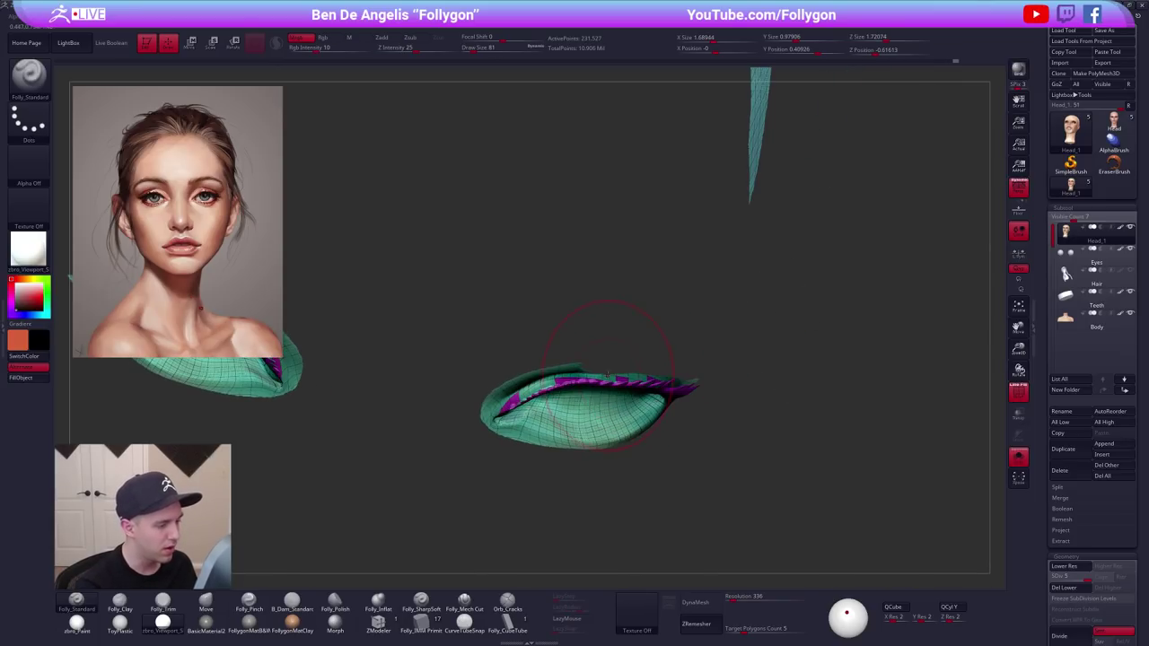
mouse_move(577, 376)
ctrl+shift+mouse_down()
mouse_move(516, 393)
mouse_move(531, 333)
mouse_move(687, 322)
mouse_move(689, 332)
ctrl+shift+mouse_up()
mouse_move(690, 332)
right_down()
mouse_move(704, 335)
mouse_move(704, 307)
right_up()
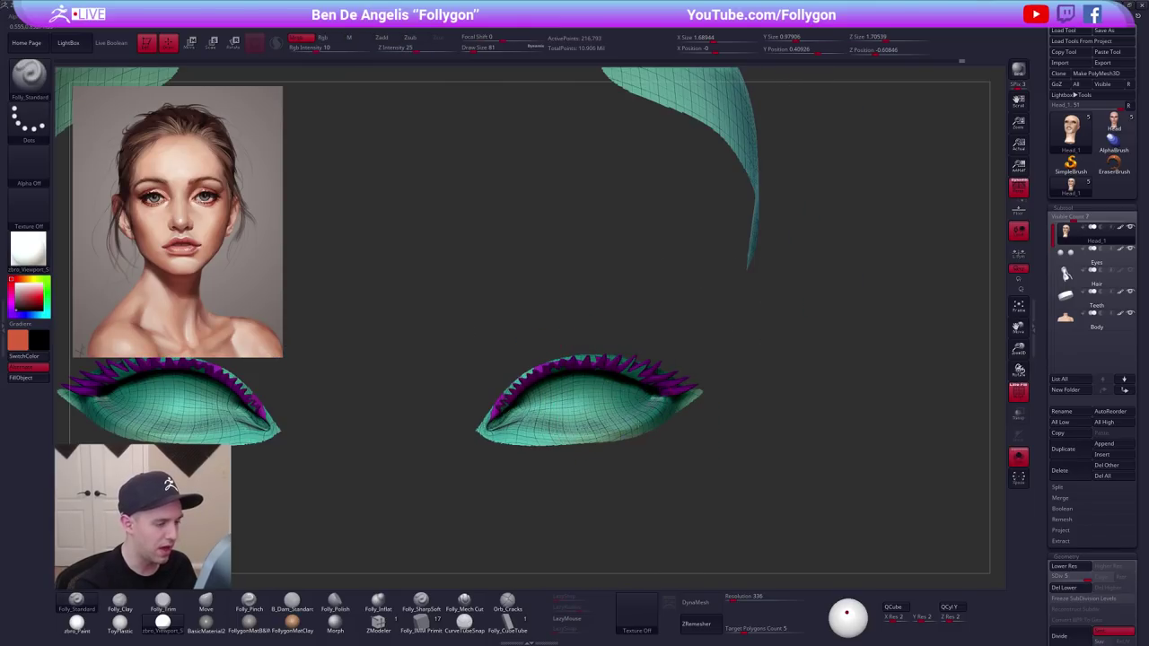
Set the brush size to 38 and hide the upper-lid skin behind the lashes and around the outer eye corner.
alt+right_drag(669, 402, 697, 377)
key(s)
drag(697, 377, 669, 377)
mouse_move(713, 374)
right_down()
mouse_move(642, 388)
mouse_move(692, 436)
right_up()
key(shift+f)
right_drag(671, 338, 659, 310)
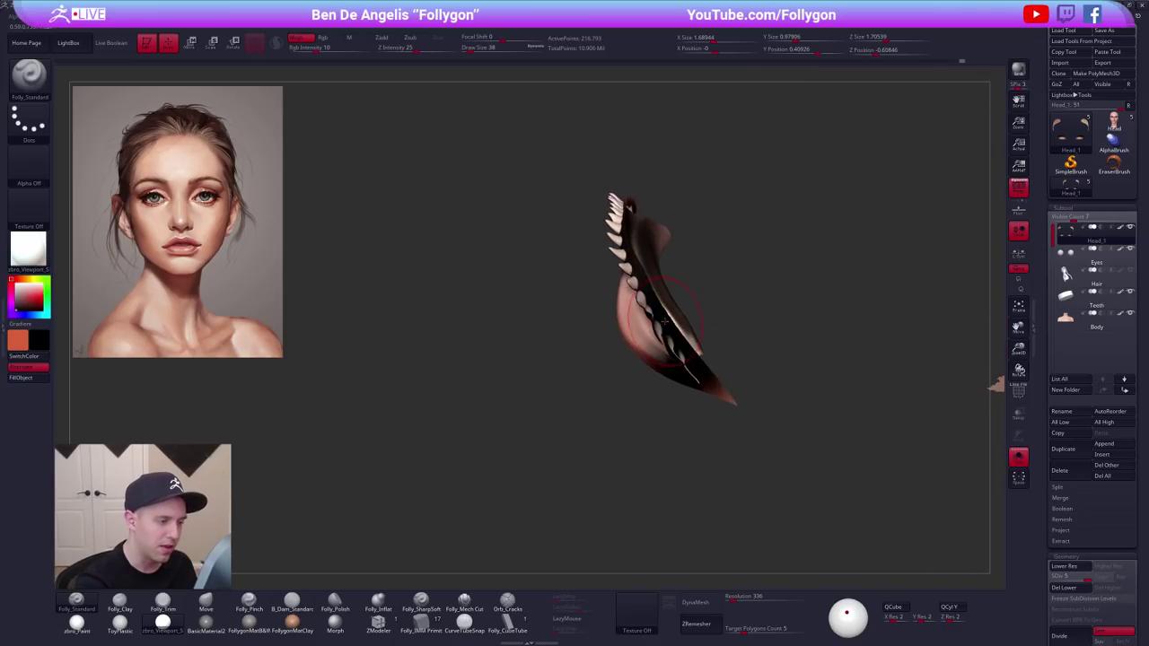
key(shift+f)
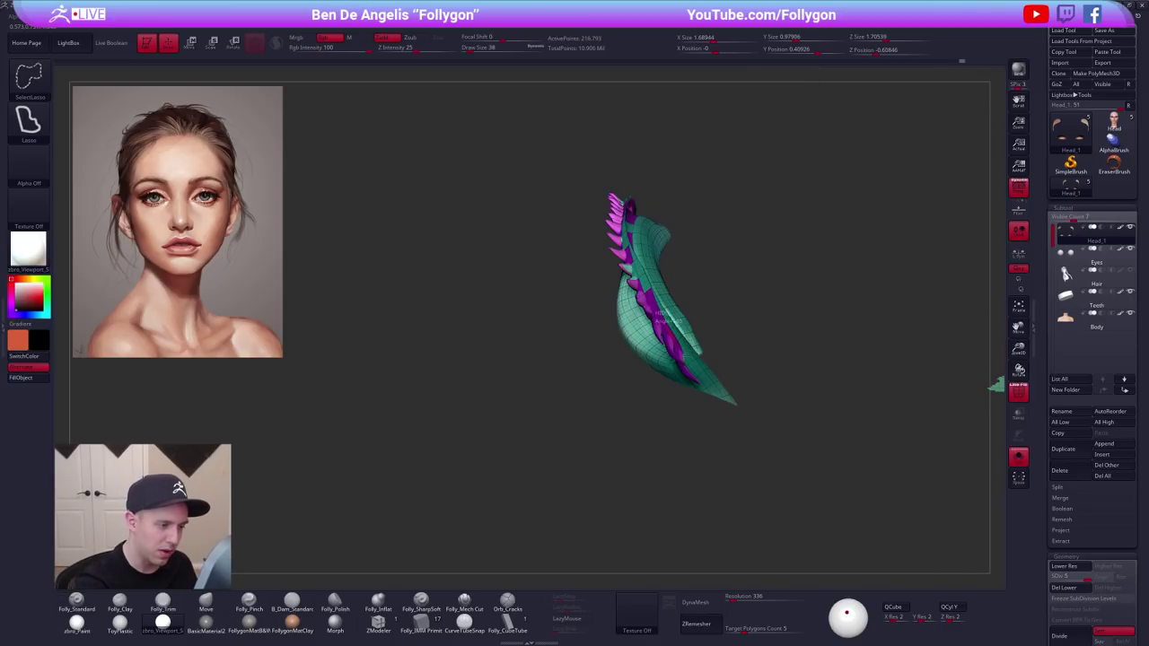
mouse_move(659, 311)
ctrl+alt+shift+mouse_down()
mouse_move(687, 399)
mouse_move(685, 388)
ctrl+alt+shift+mouse_up()
right_drag(686, 388, 707, 386)
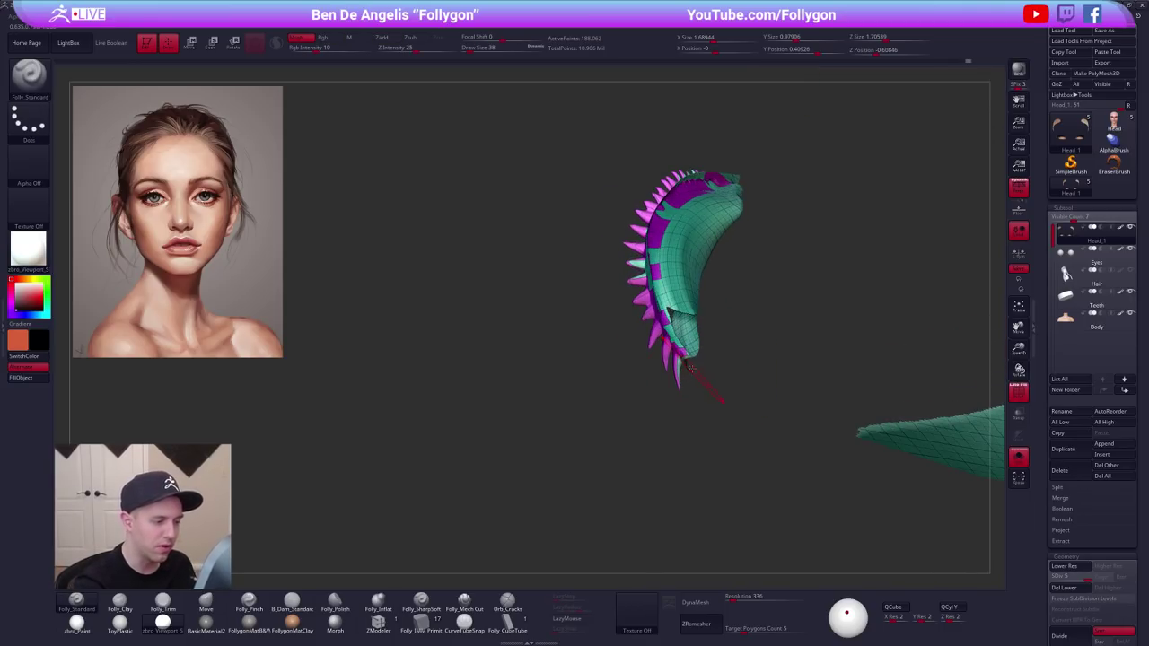
ctrl+alt+shift+drag(686, 358, 723, 396)
mouse_move(728, 400)
right_down()
mouse_move(689, 314)
mouse_move(693, 379)
mouse_move(707, 384)
mouse_move(697, 346)
mouse_move(708, 385)
right_up()
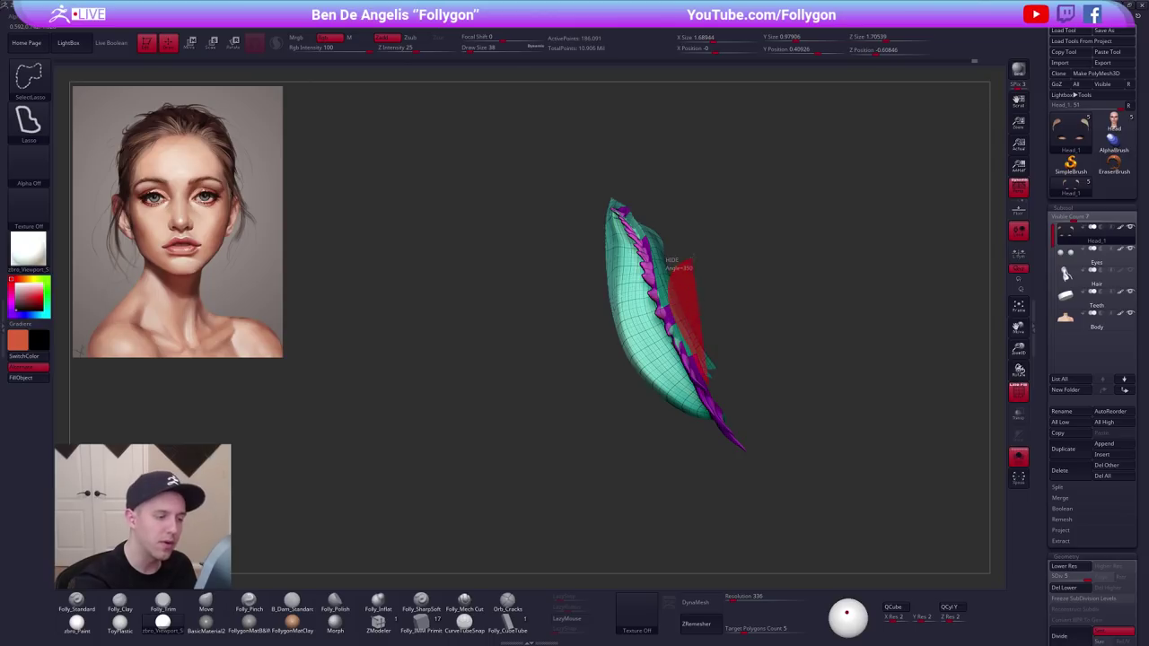
Hide more eyelid skin beside the lash roots and around the inner eye corner with lasso selections.
ctrl+alt+shift+drag(684, 259, 759, 292)
mouse_move(725, 334)
alt+right_down()
mouse_move(736, 399)
mouse_move(692, 373)
alt+right_up()
key(shift+f)
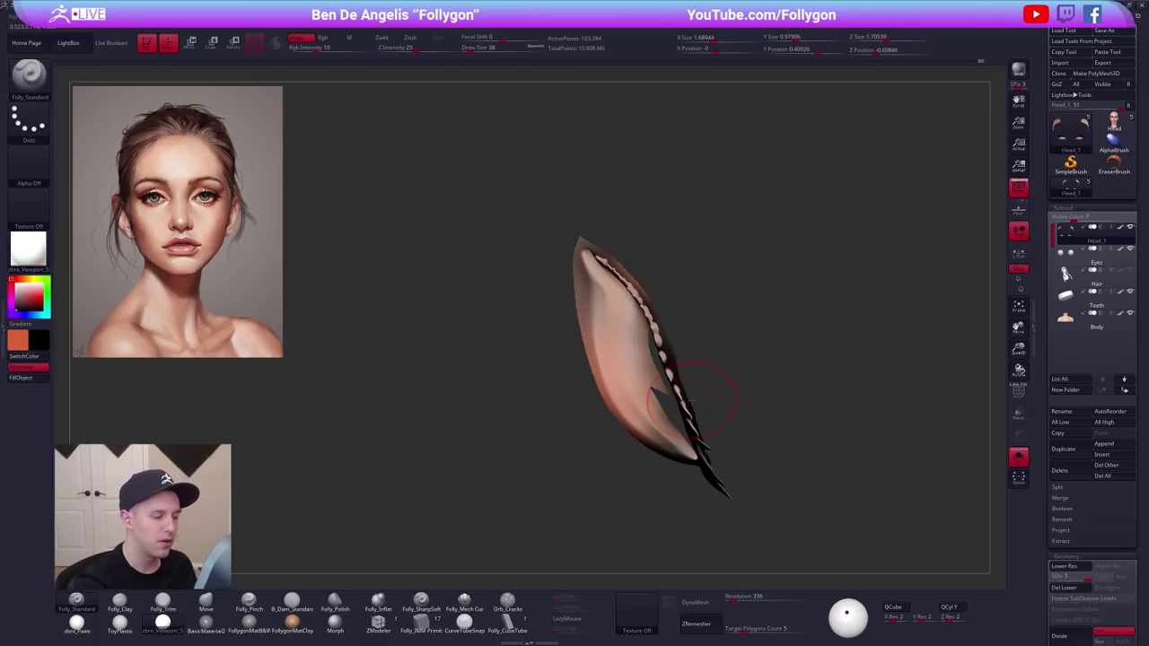
key(shift+f)
key(ctrl+shift)
mouse_move(668, 311)
ctrl+alt+shift+mouse_down()
mouse_move(643, 236)
mouse_move(646, 336)
mouse_move(619, 296)
mouse_move(587, 295)
ctrl+alt+shift+mouse_up()
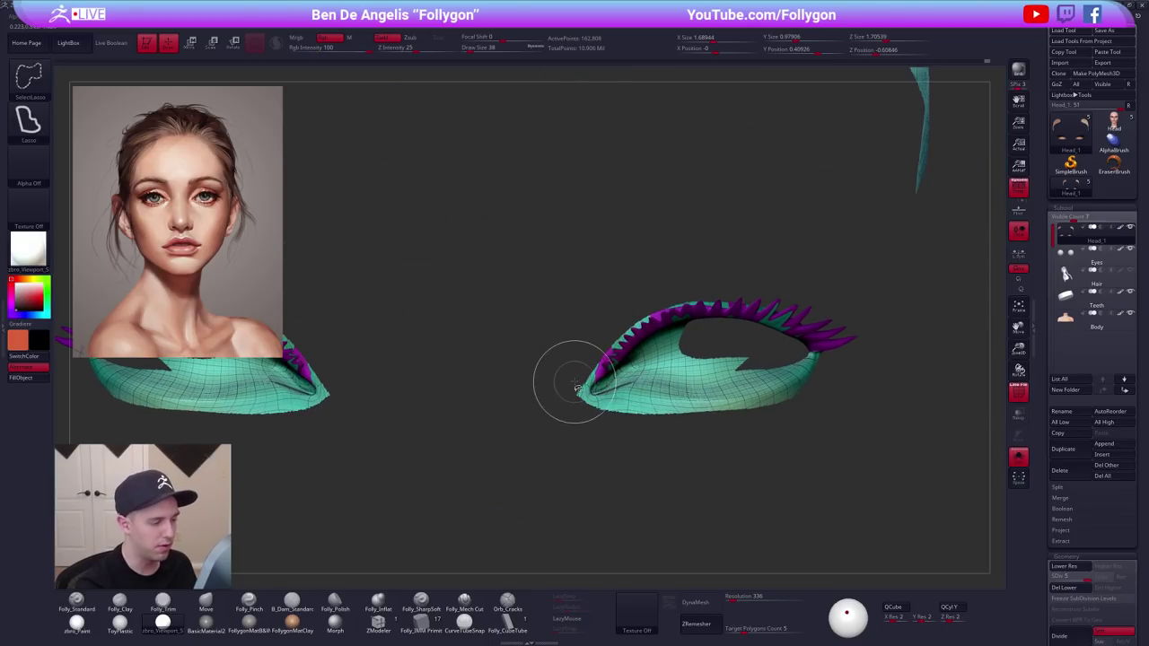
mouse_move(574, 383)
ctrl+alt+shift+mouse_down()
mouse_move(601, 380)
mouse_move(592, 454)
mouse_move(565, 387)
ctrl+alt+shift+mouse_up()
right_drag(665, 354, 686, 322)
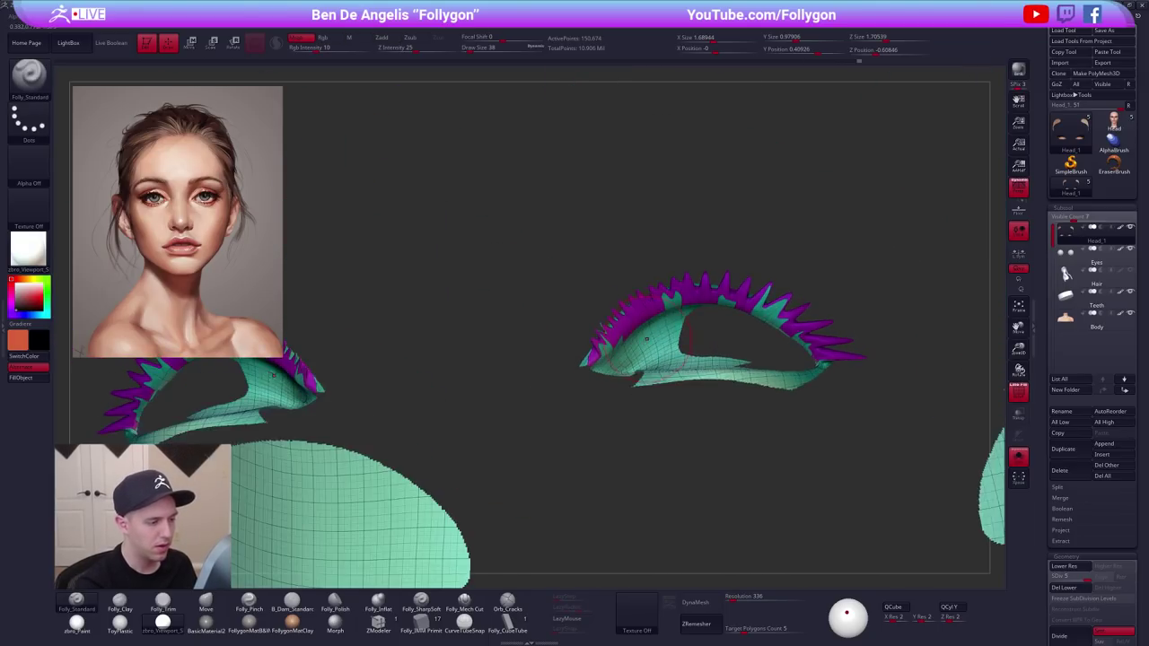
Hide the remaining eyelid and surrounding skin so that only the eyelashes stay isolated.
mouse_move(701, 313)
ctrl+alt+shift+mouse_down()
mouse_move(629, 334)
mouse_move(603, 386)
mouse_move(736, 408)
mouse_move(821, 382)
mouse_move(812, 364)
ctrl+alt+shift+mouse_up()
mouse_move(772, 346)
right_down()
mouse_move(765, 392)
mouse_move(772, 339)
right_up()
key(shift+f)
mouse_move(714, 296)
ctrl+alt+shift+mouse_down()
mouse_move(728, 304)
mouse_move(634, 151)
mouse_move(621, 155)
ctrl+alt+shift+mouse_up()
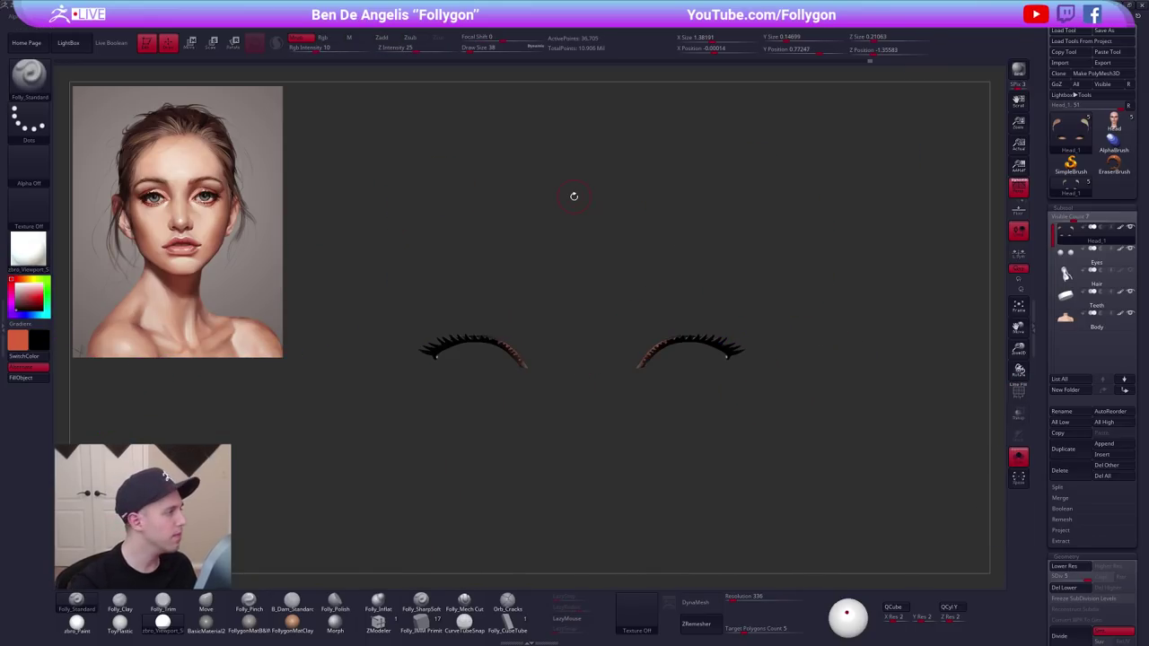
Fill the isolated lashes with black at RGB intensity 100, and restore the full head and the other subtools.
drag(336, 47, 367, 47)
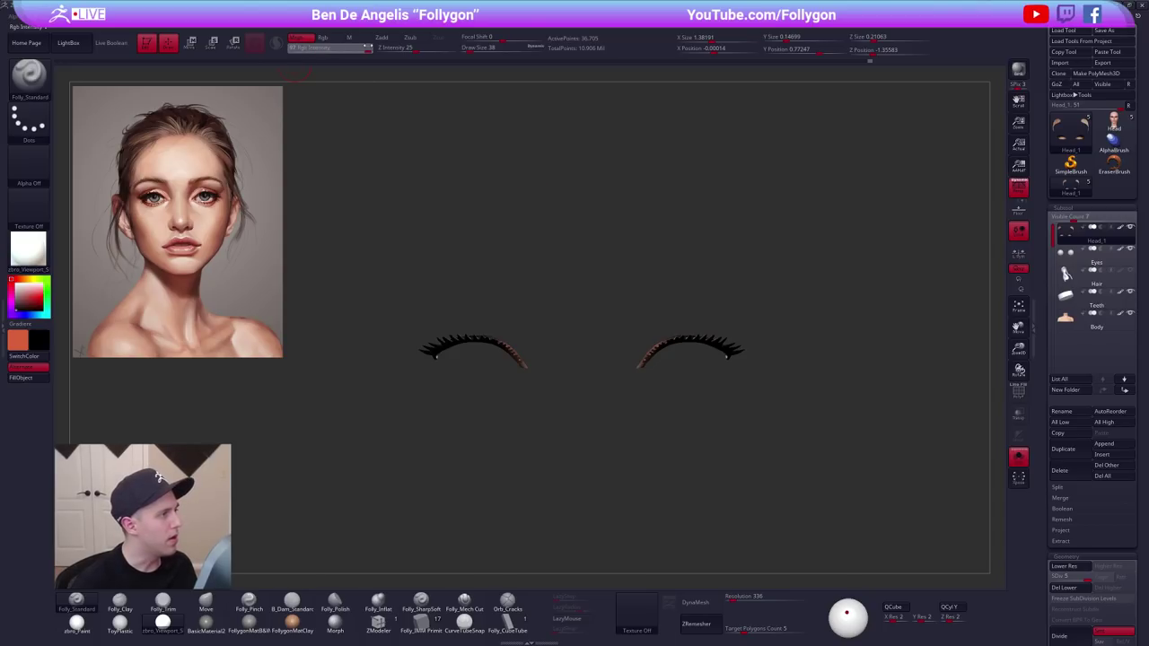
click(20, 377)
ctrl+shift+click(589, 410)
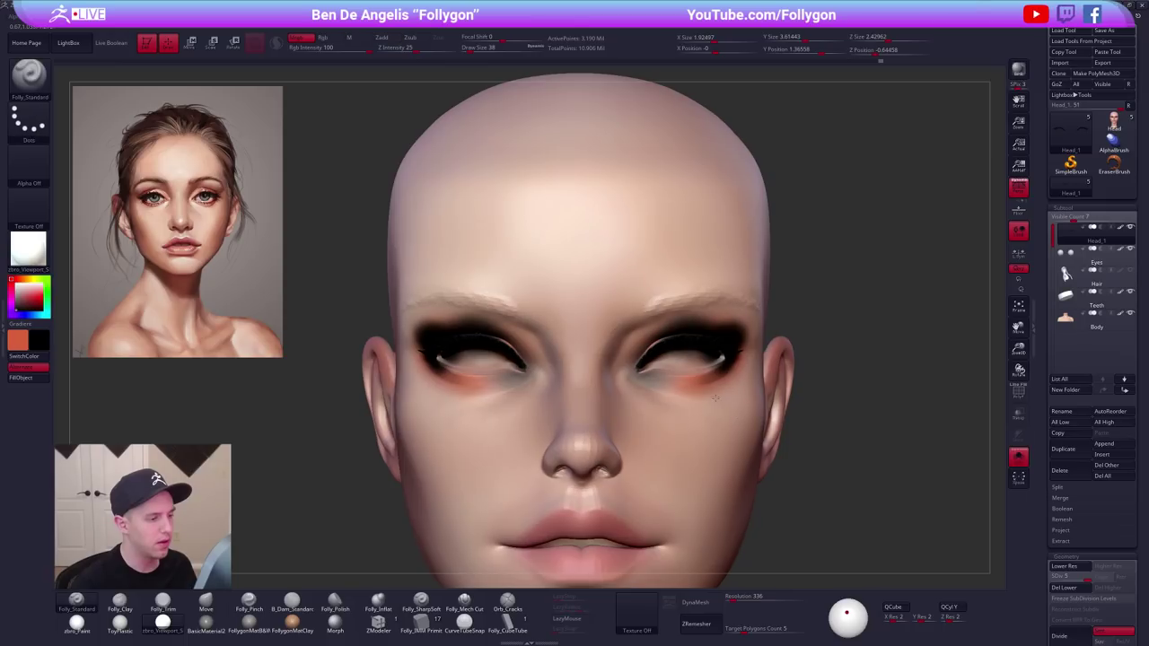
key(alt+s)
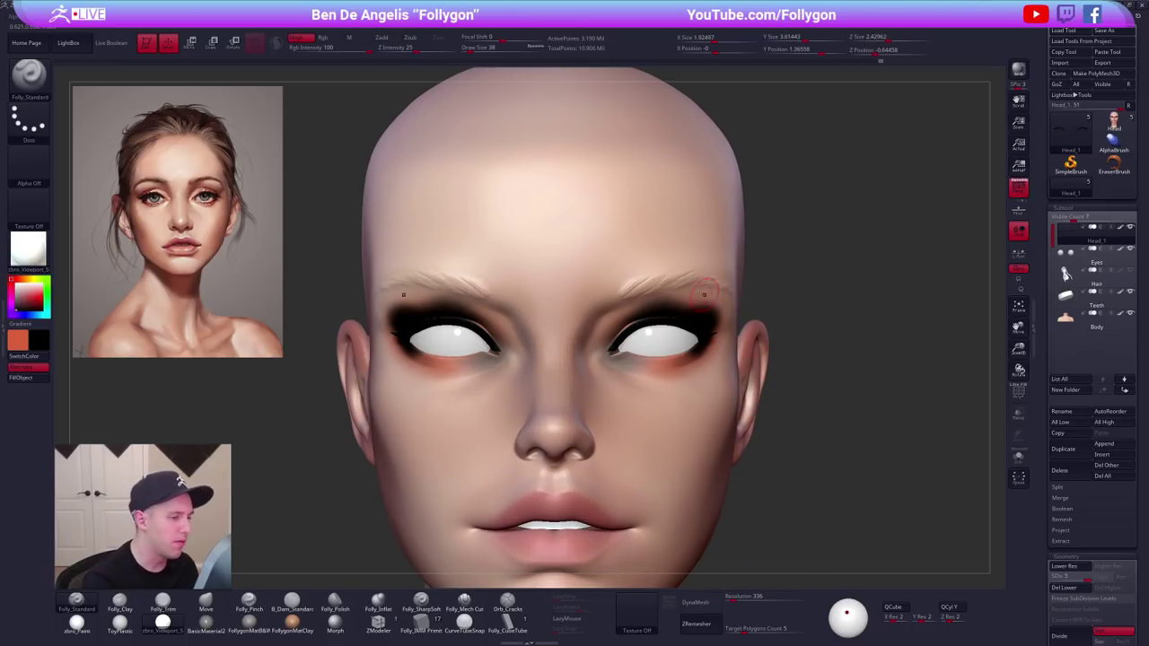
Sample a tan skin tone from the cheek and enlarge the brush to 81.
key(c)
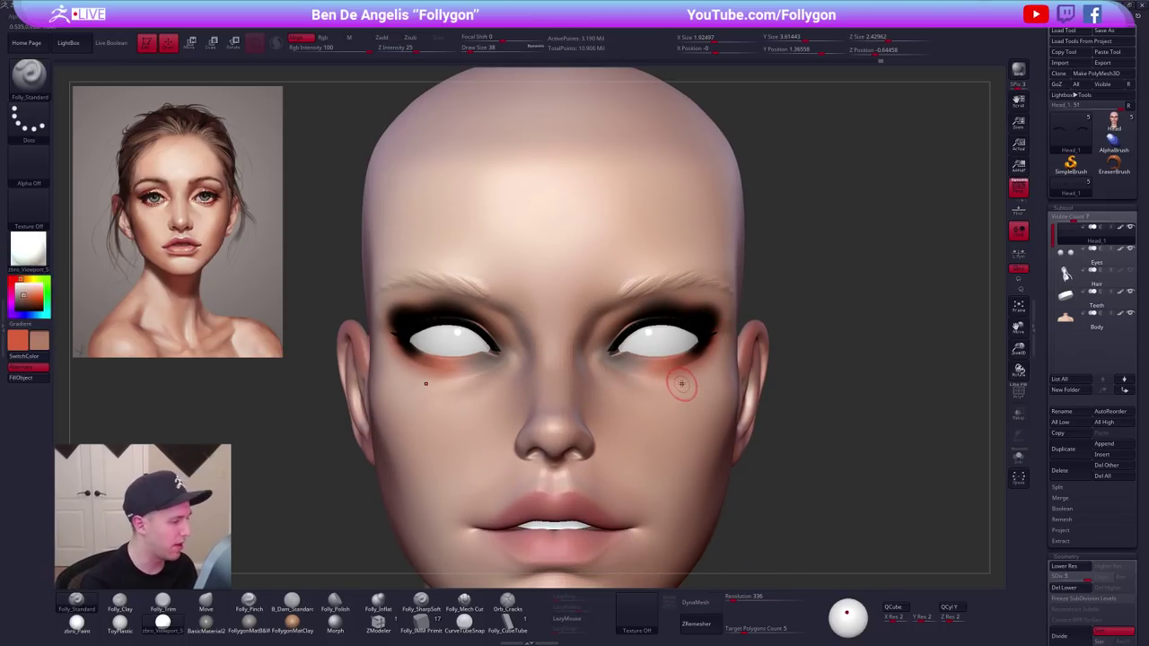
key(space)
drag(703, 338, 706, 335)
scroll(705, 332, up, 2)
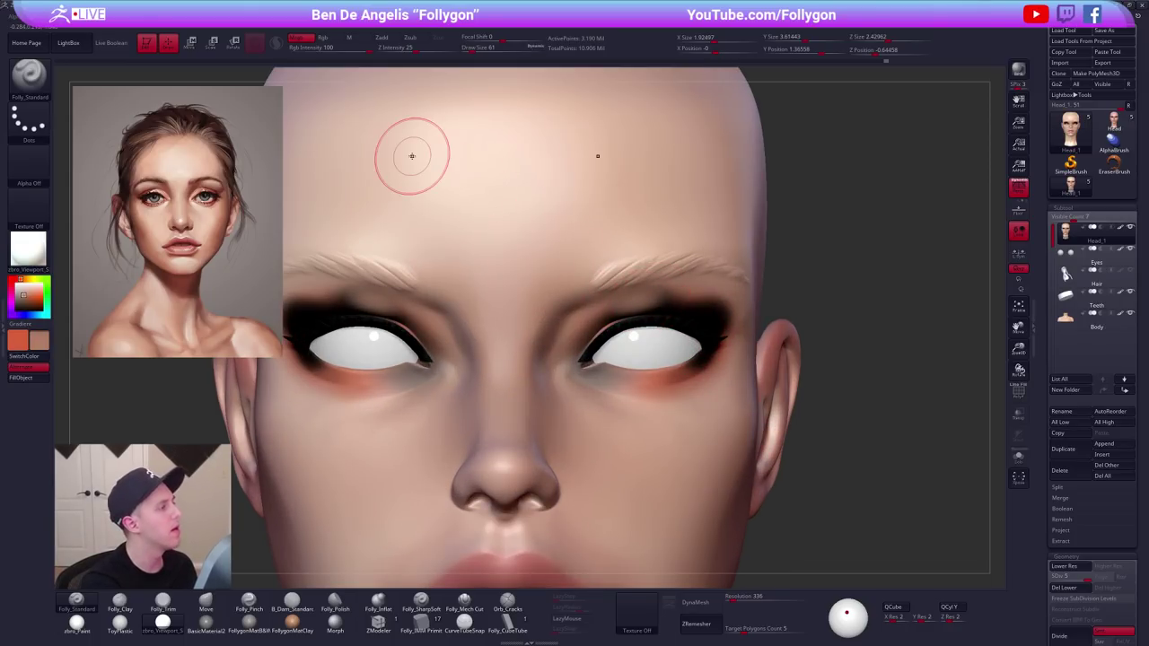
Lower the RGB intensity of the paint brush and frame the whole bust.
click(353, 48)
key(ctrl+z)
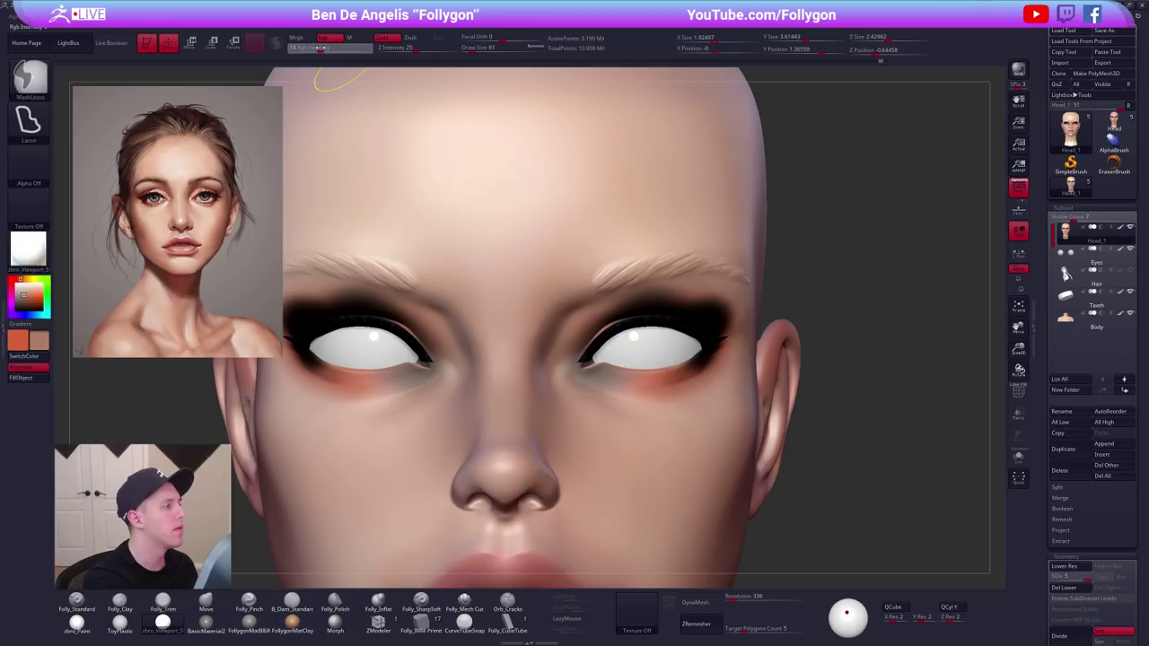
ctrl+drag(364, 70, 364, 70)
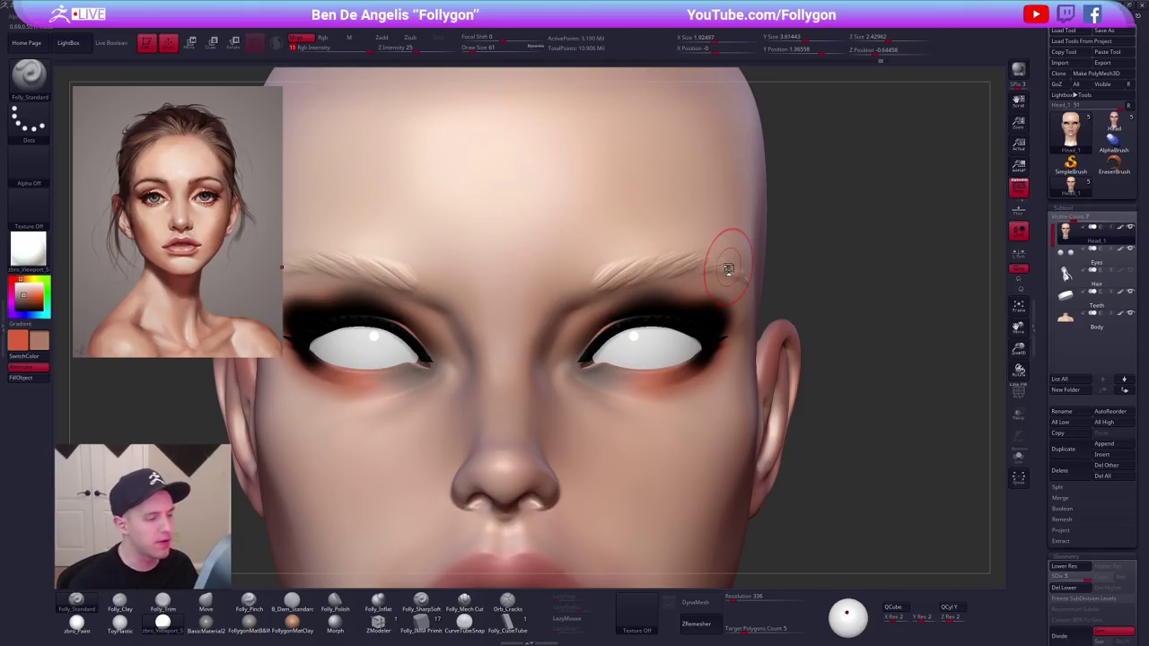
alt+drag(809, 305, 688, 265)
Show the Add To Spotlight texture option, enter Spotlight editing, and reposition its dial beside the portrait reference.
key(space)
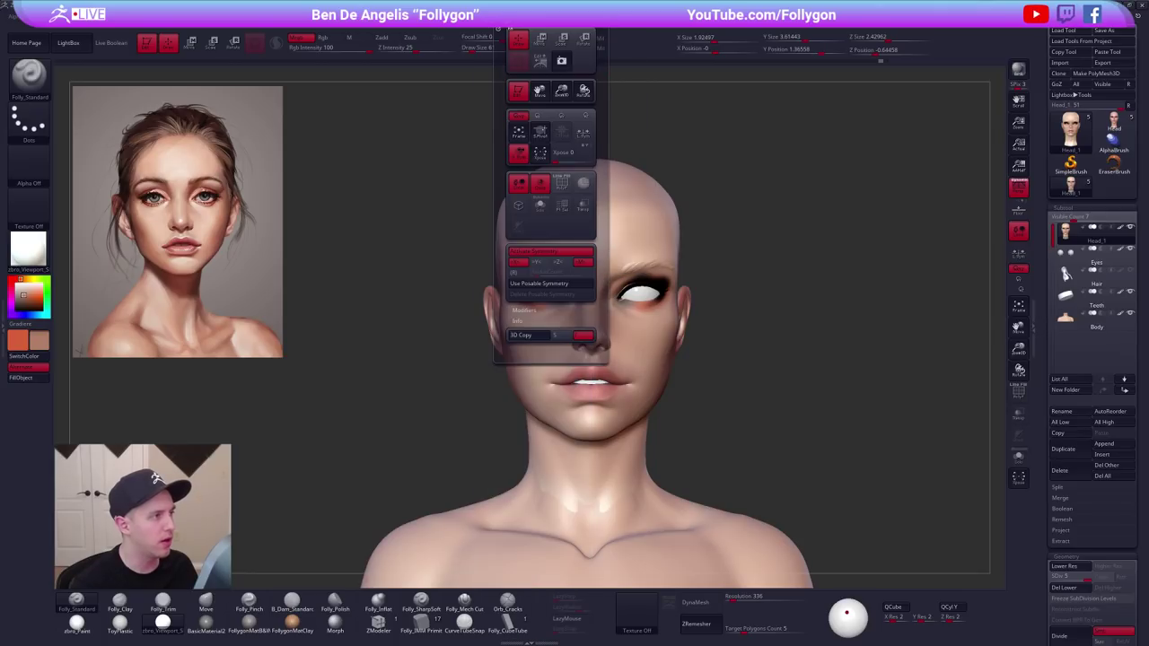
mouse_move(461, 17)
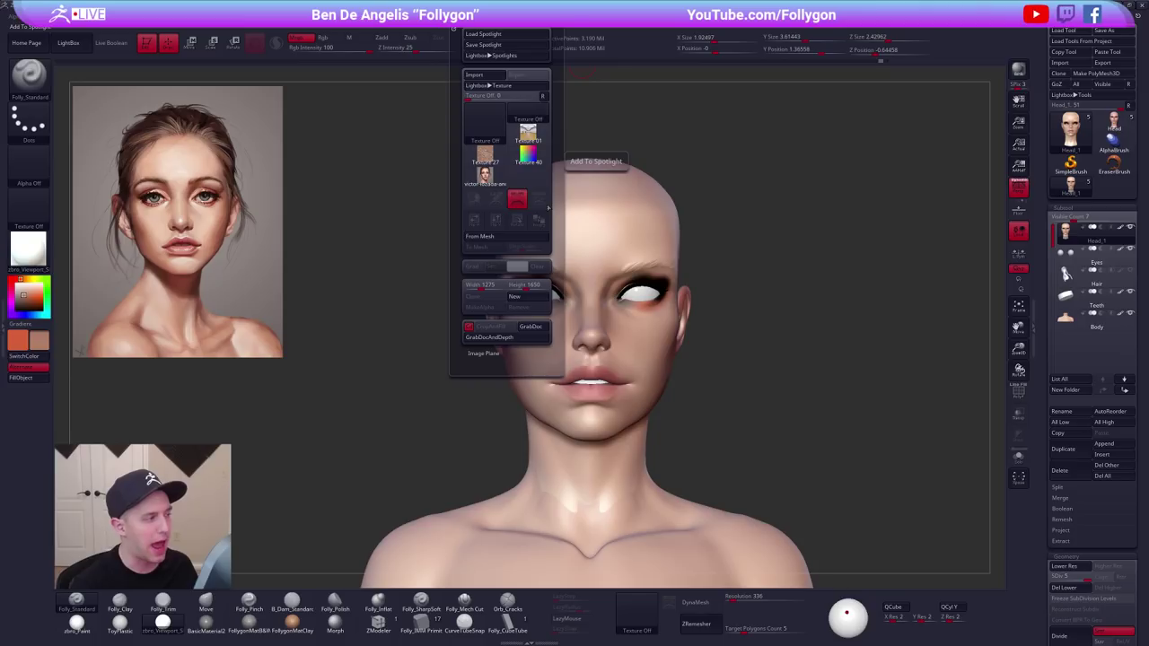
key(z)
mouse_move(239, 212)
mouse_down()
mouse_move(577, 245)
mouse_move(607, 264)
mouse_move(239, 210)
mouse_up()
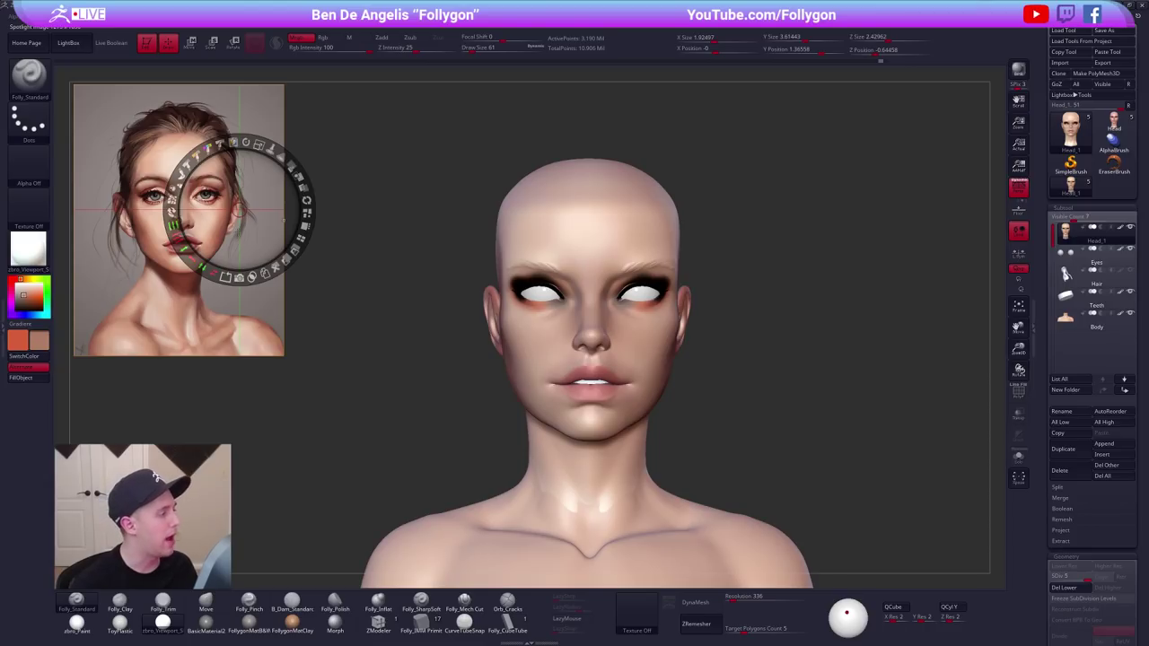
click(258, 332)
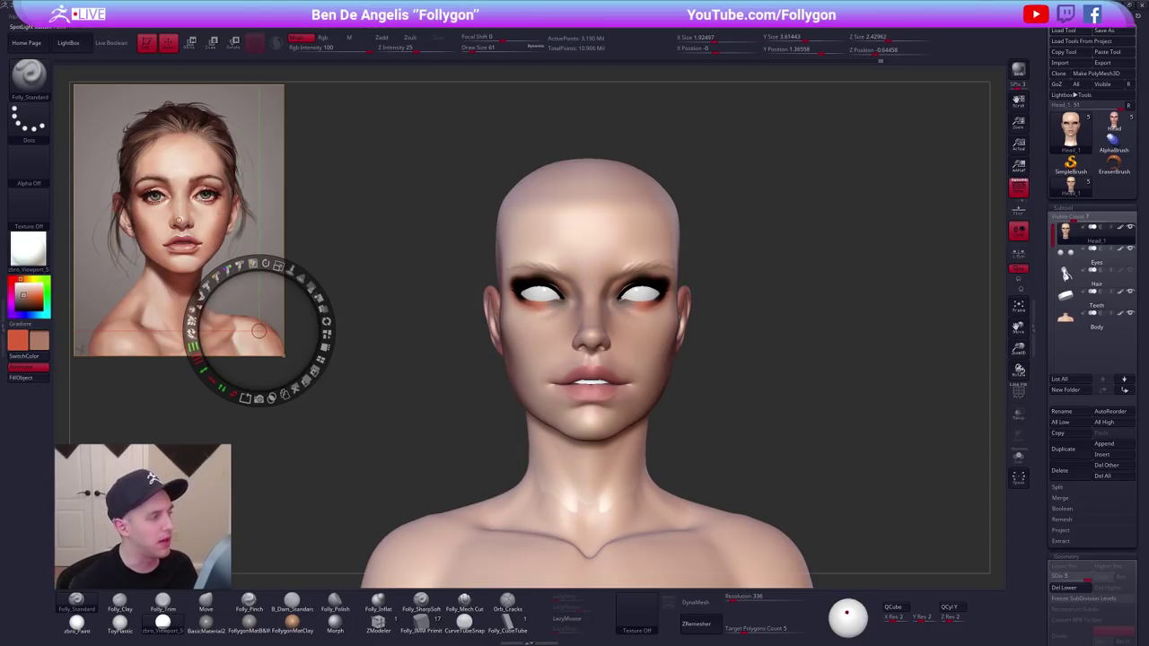
click(306, 201)
click(297, 307)
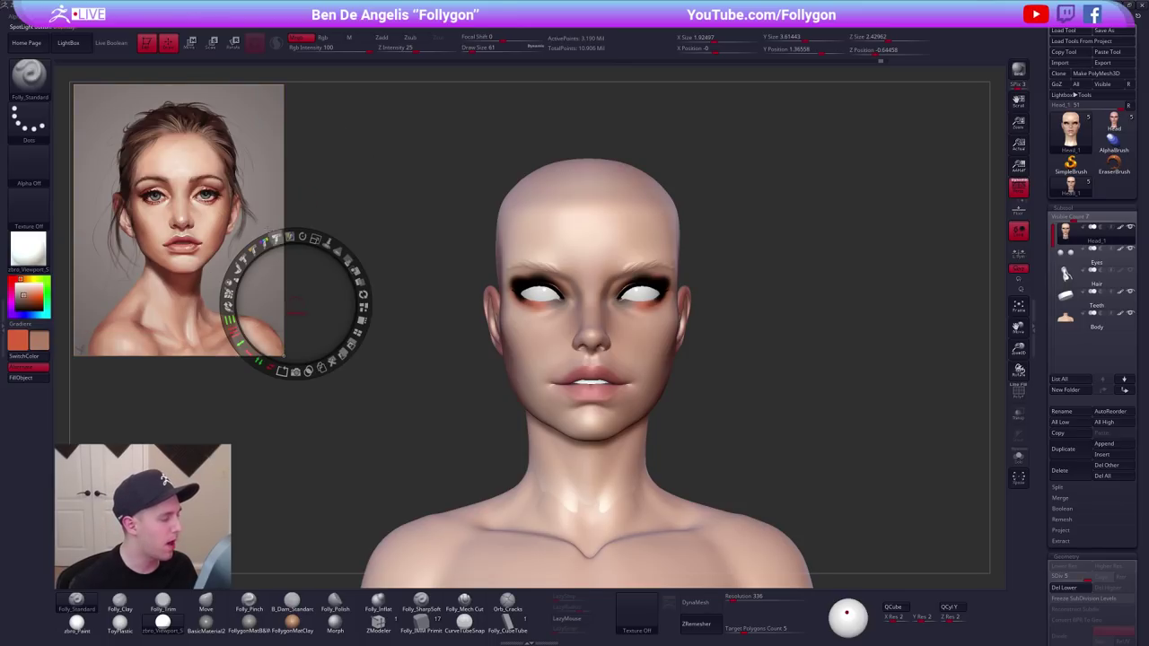
Hide the Spotlight portrait reference, show it again, and return to Spotlight editing.
key(z)
key(shift+z)
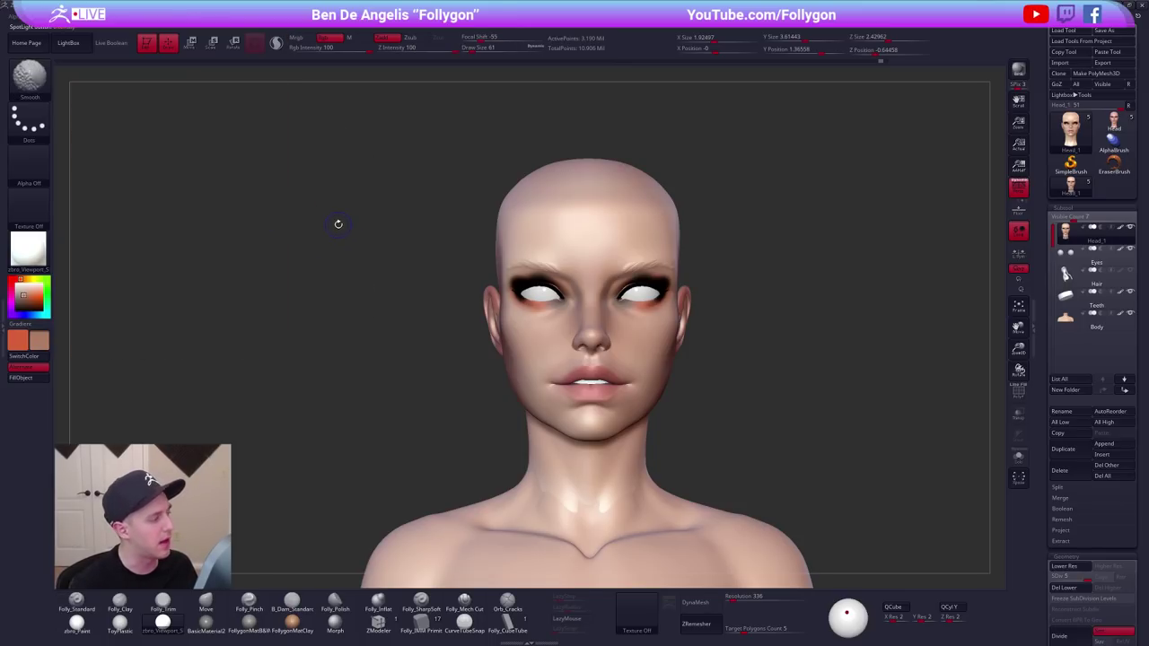
key(shift+z)
key(z)
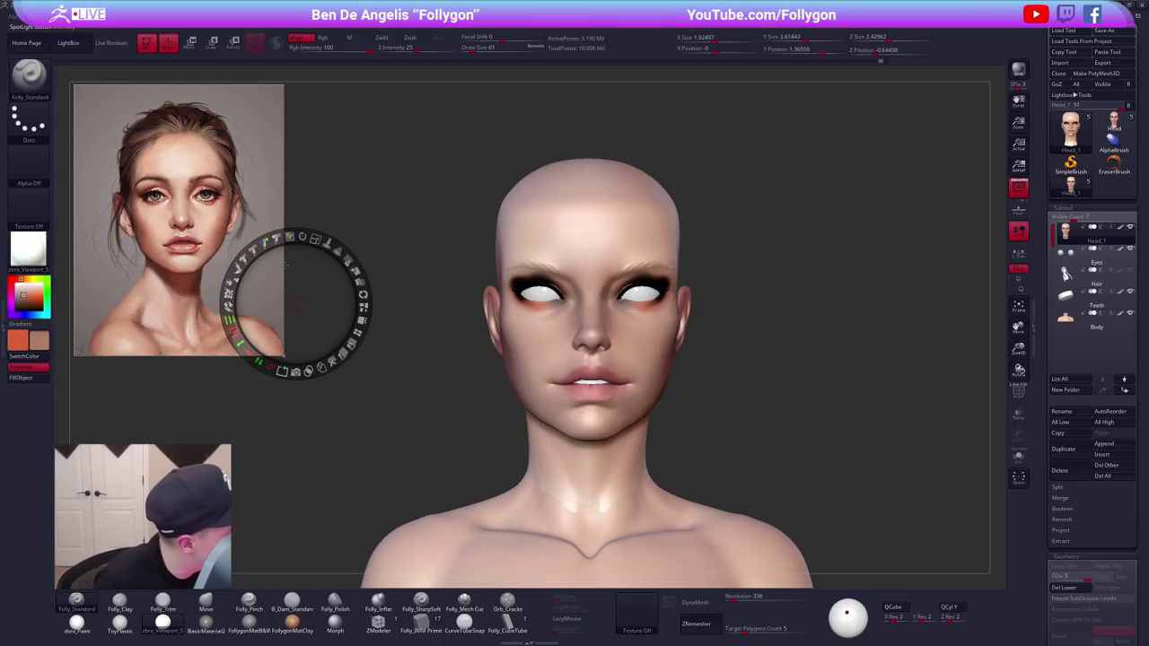
Leave and re-enter Spotlight editing, and move the dial to the empty canvas beside the portrait.
key(z)
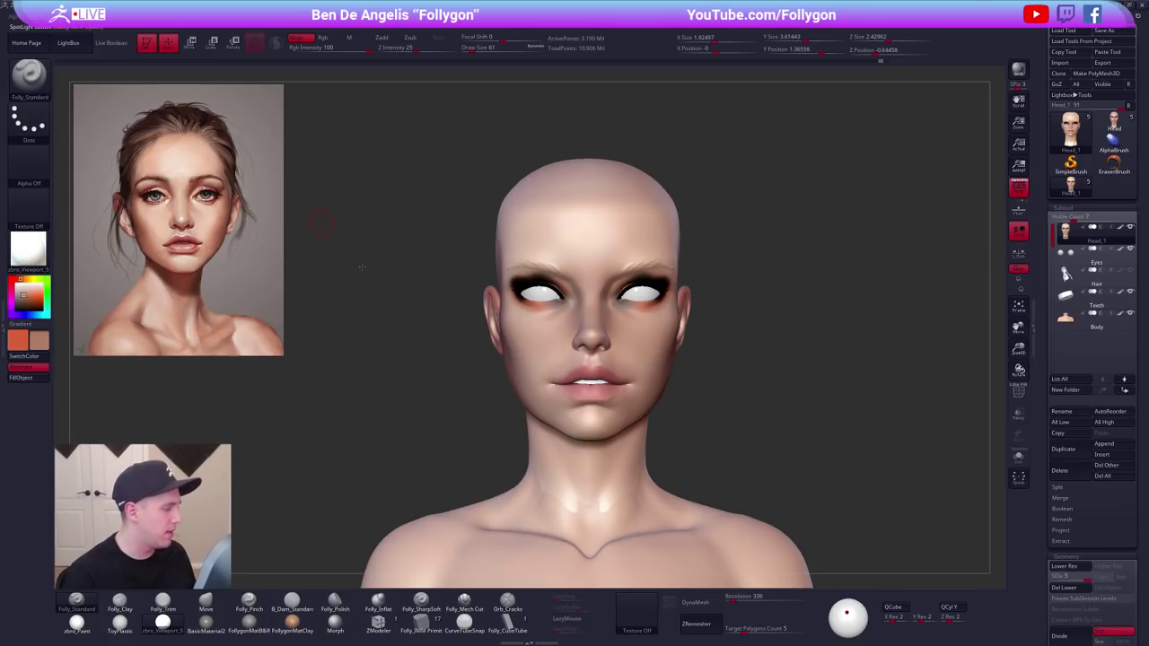
key(z)
click(394, 194)
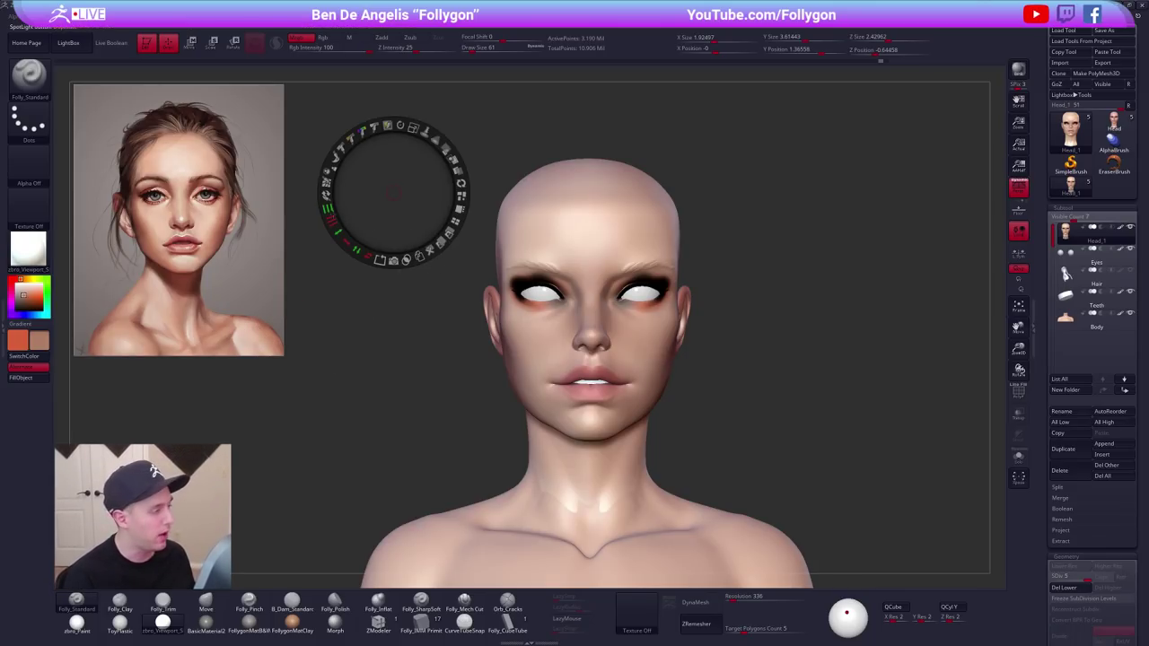
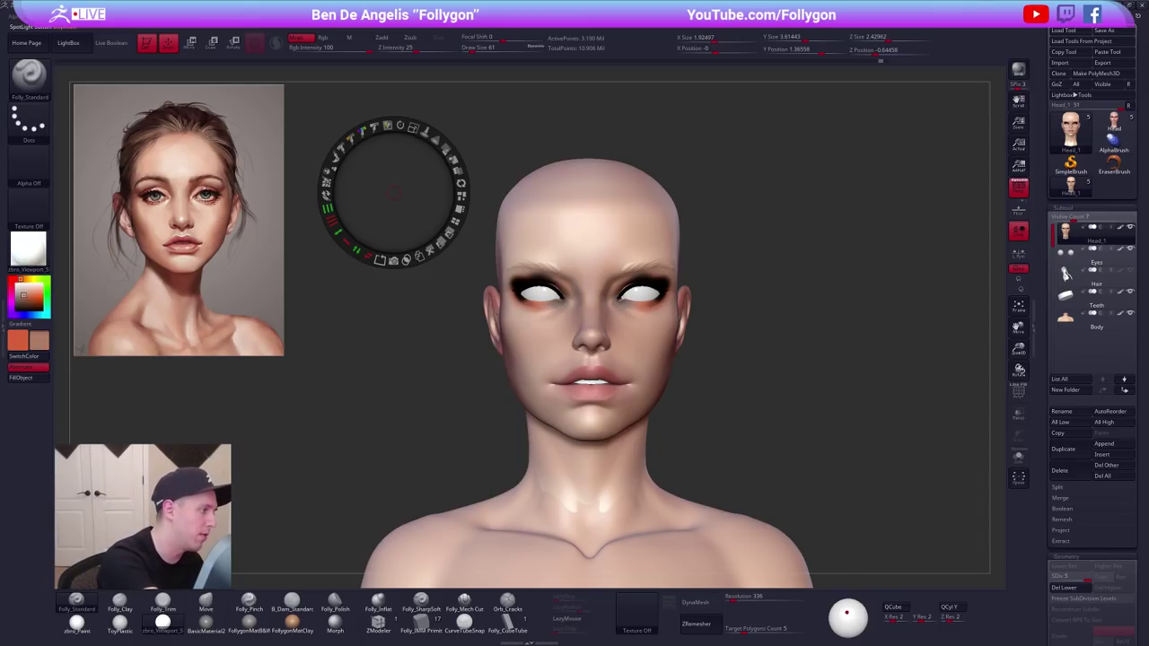
Reduce the brush size to 54 and undo the heavy dark red stroke below the outer eye corner.
key(f)
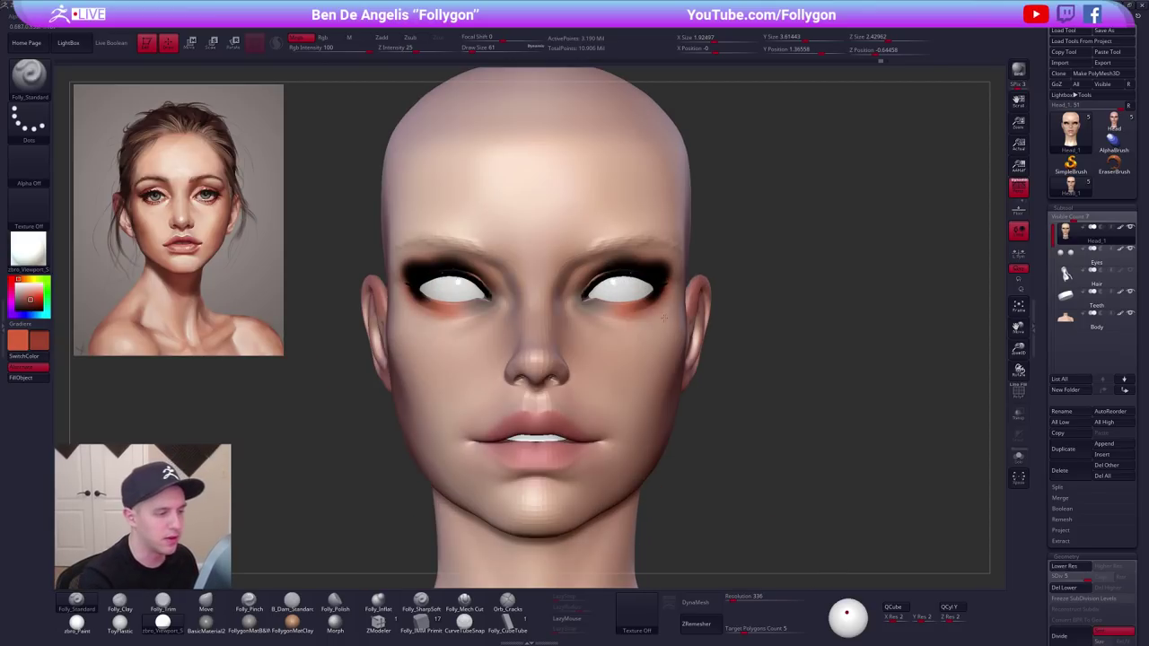
mouse_move(664, 318)
right_down()
mouse_move(621, 295)
mouse_move(638, 285)
right_up()
key(space)
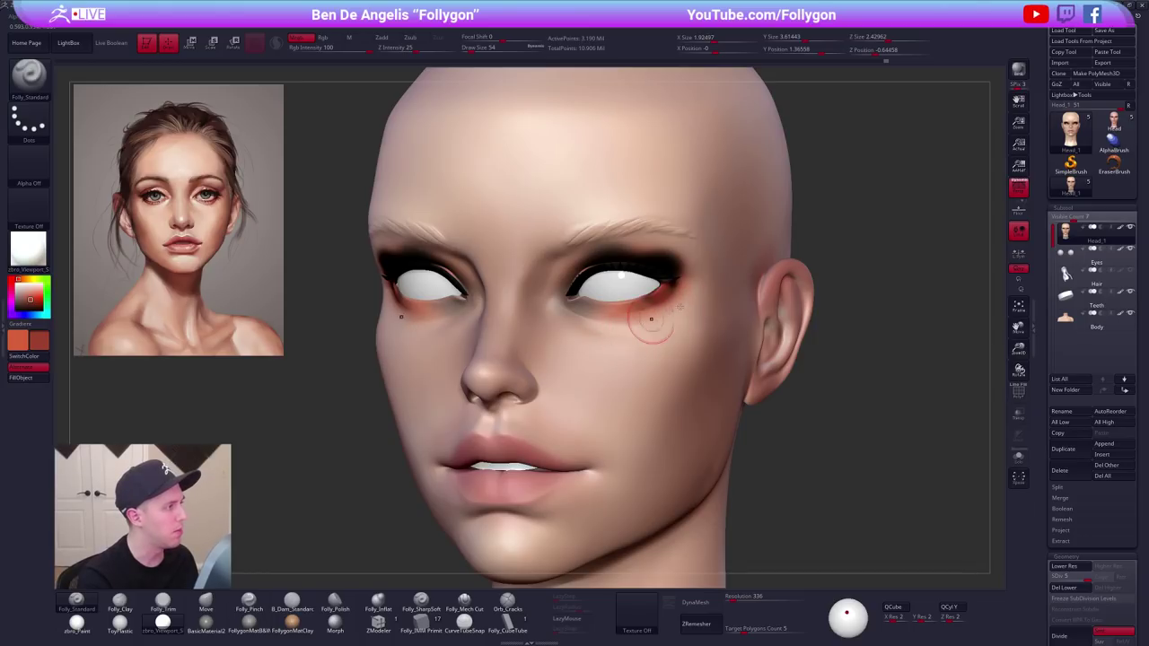
key(ctrl+z)
Set the RGB intensity to 10 and soften the edges of the black eyeshadow with dark red and sampled skin tone.
click(326, 48)
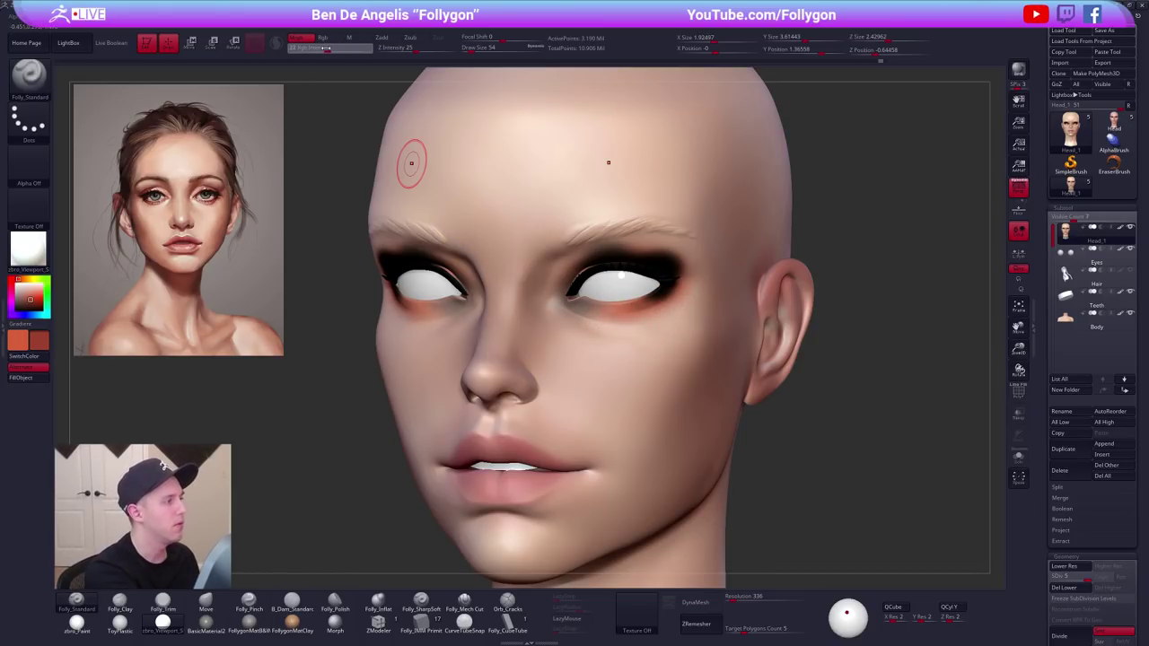
drag(316, 48, 314, 48)
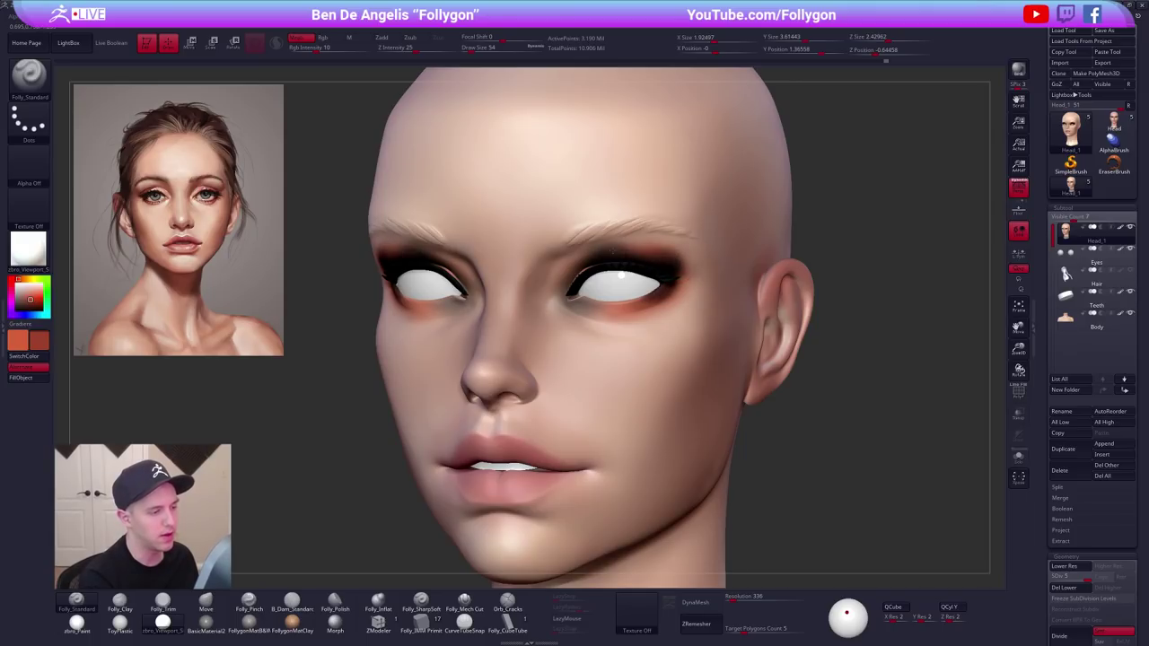
drag(611, 252, 592, 256)
key(c)
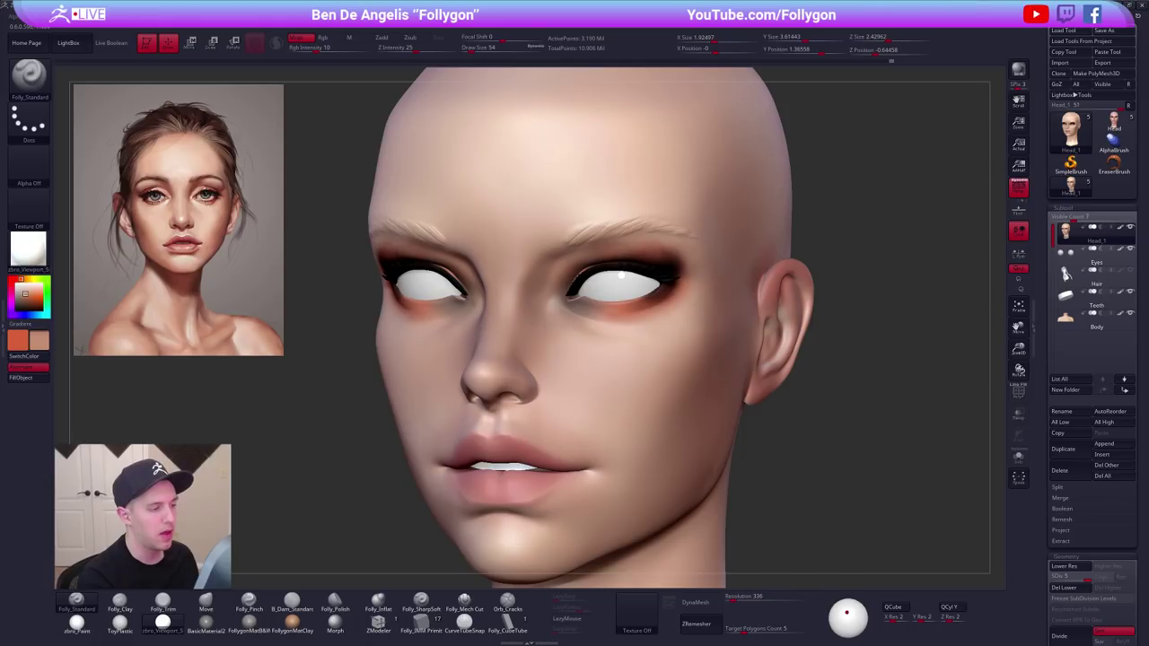
shift+right_drag(707, 281, 680, 290)
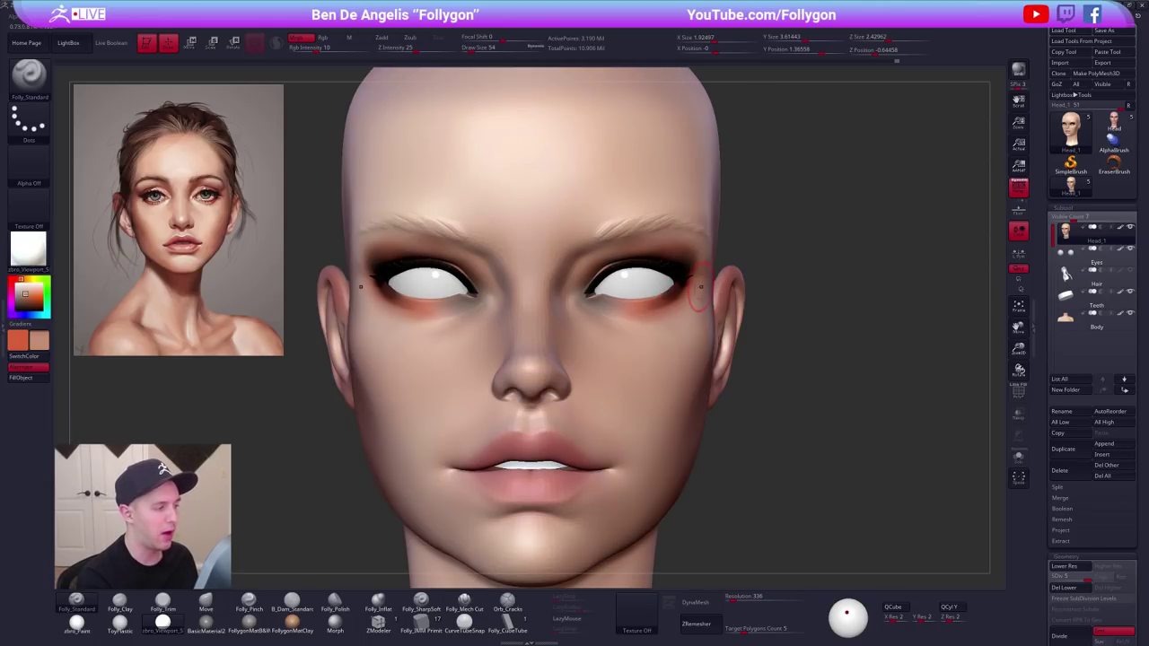
drag(691, 279, 645, 262)
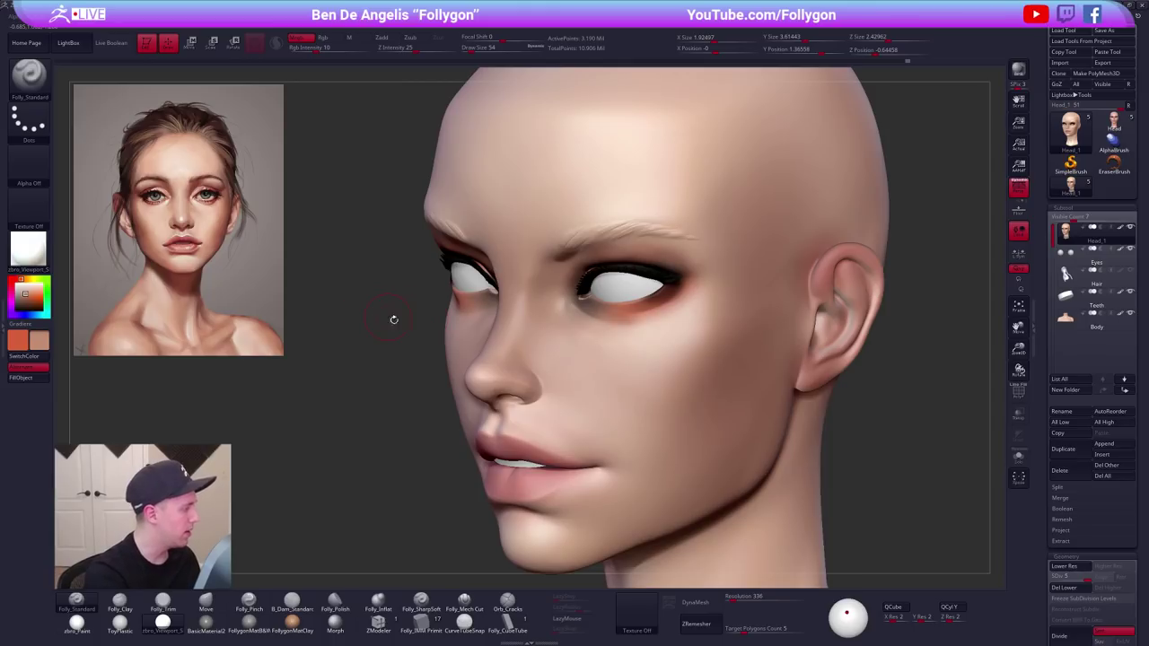
Switch to the orange-red colour and blend it over the upper eyelids and around the outer eye corners.
key(v)
right_drag(636, 278, 620, 275)
drag(618, 275, 620, 267)
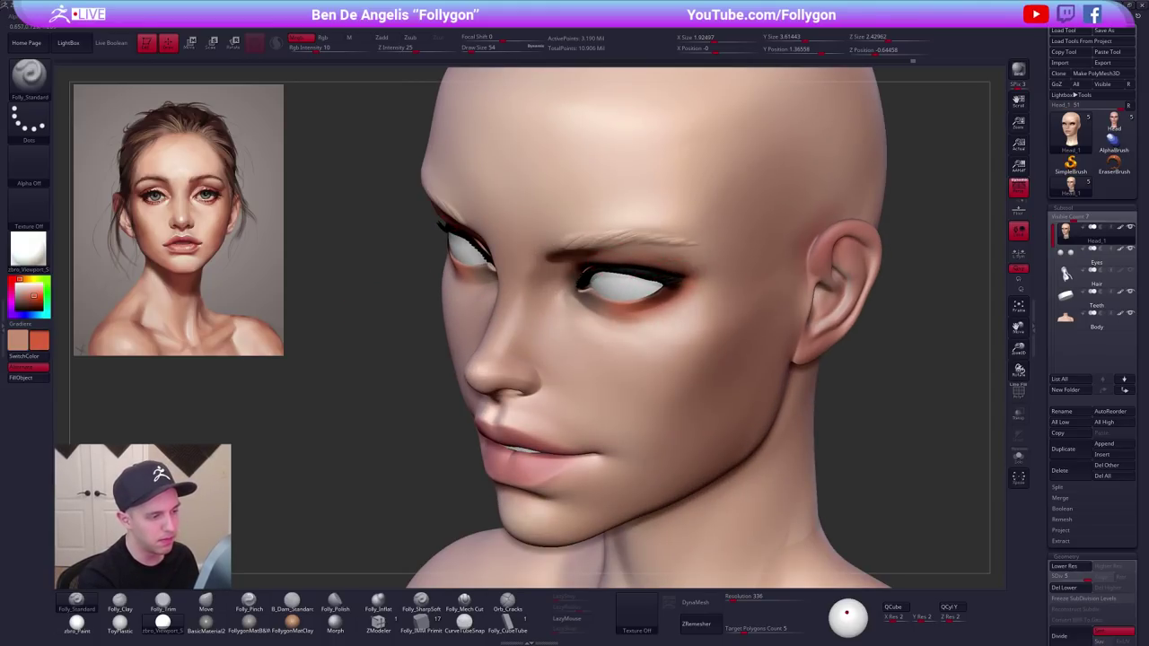
drag(634, 260, 666, 266)
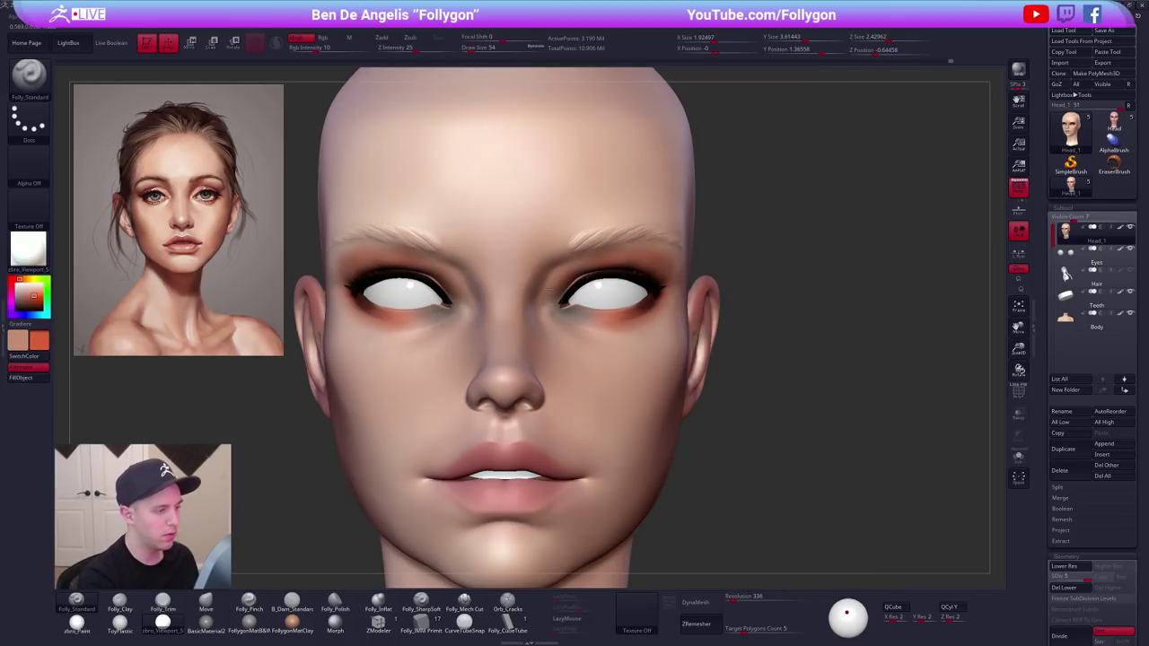
right_drag(668, 330, 640, 316)
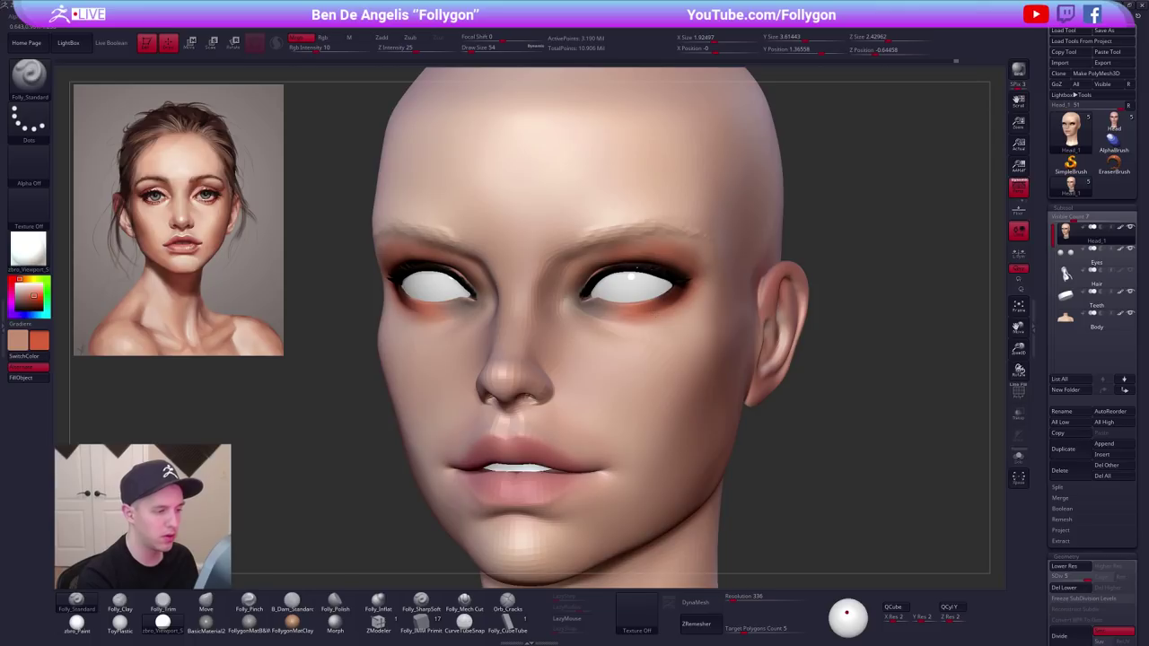
right_drag(637, 267, 610, 305)
right_click(614, 366)
mouse_move(594, 346)
right_down()
mouse_move(621, 341)
mouse_move(629, 323)
right_up()
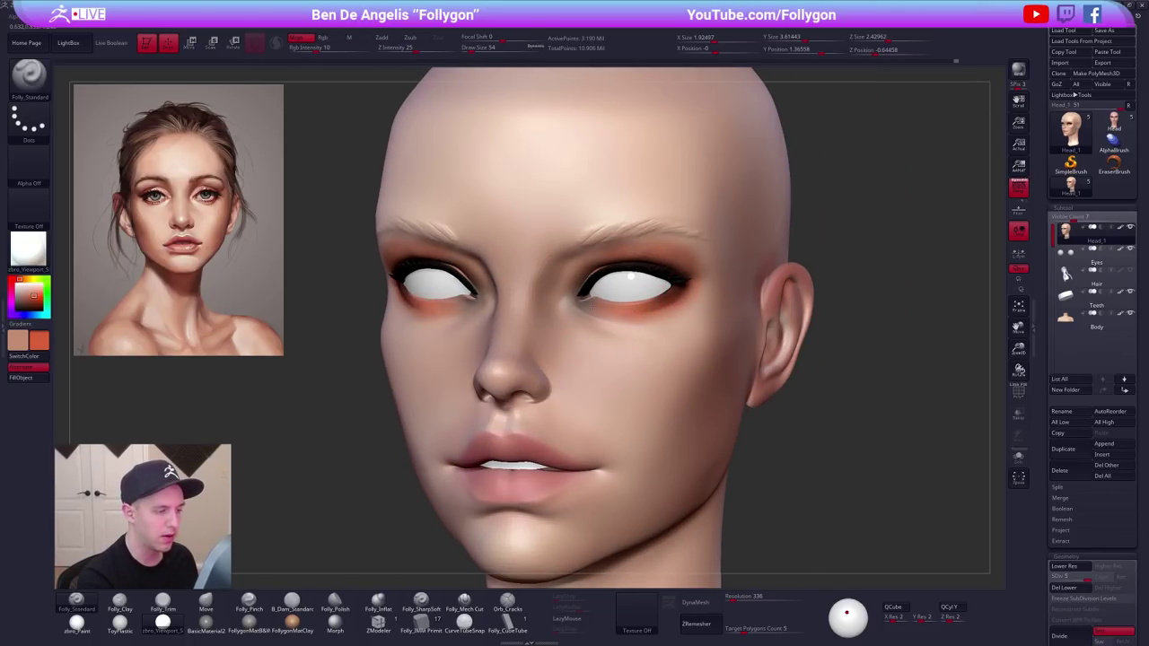
Sample black from the lashes and lightly shade the skin along the lower eyelids.
key(c)
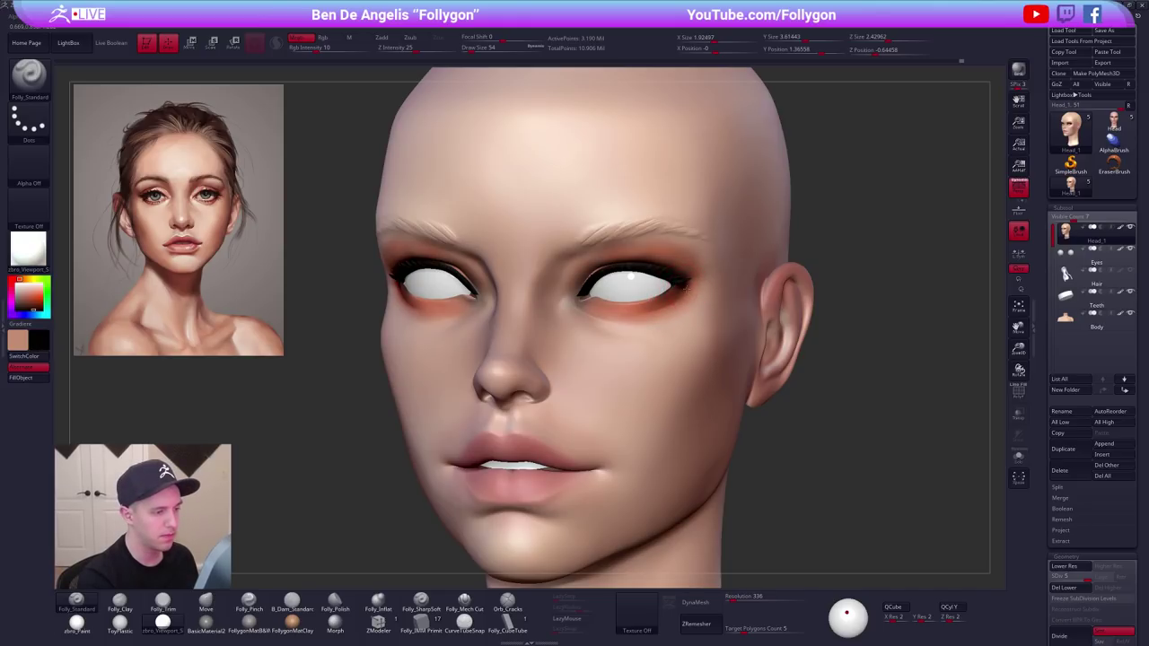
drag(658, 309, 579, 306)
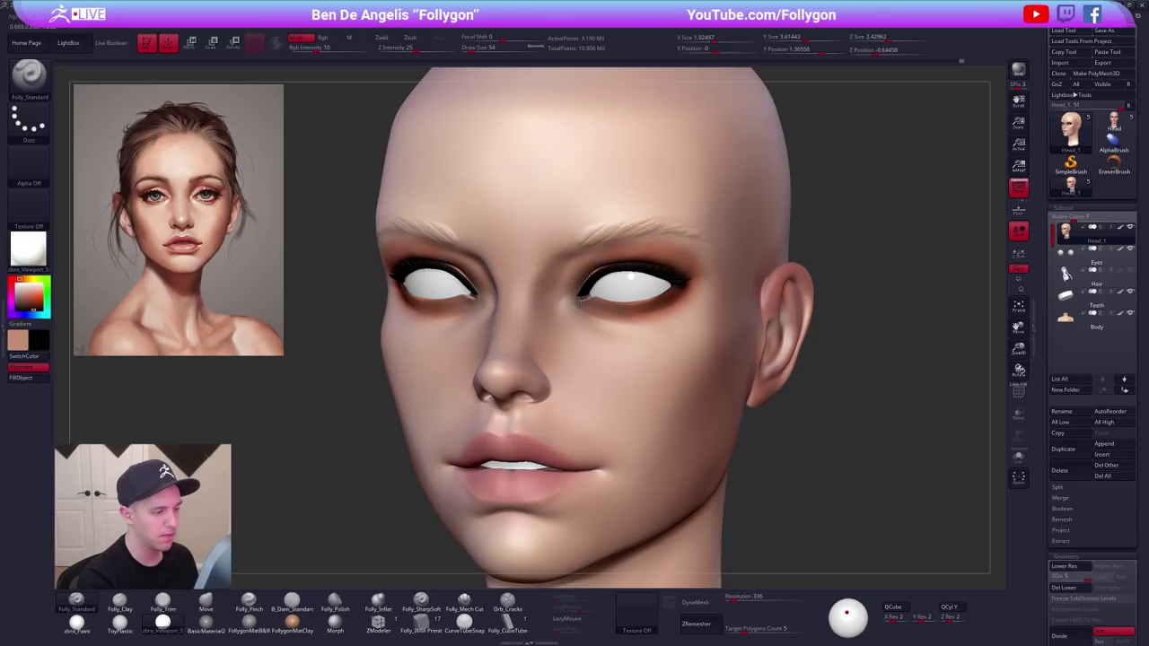
right_drag(660, 309, 705, 314)
Set the brush size to 67 and, with the head temporarily isolated, shade the lower eyelids with a sampled dark brown.
key(space)
drag(656, 333, 664, 332)
mouse_move(665, 328)
ctrl+right_down()
mouse_move(736, 403)
mouse_move(665, 334)
mouse_move(664, 317)
mouse_move(671, 348)
ctrl+right_up()
key(c)
click(1018, 456)
mouse_move(642, 315)
mouse_down()
mouse_move(605, 318)
mouse_move(659, 306)
mouse_move(596, 315)
mouse_up()
shift+right_drag(687, 394, 692, 413)
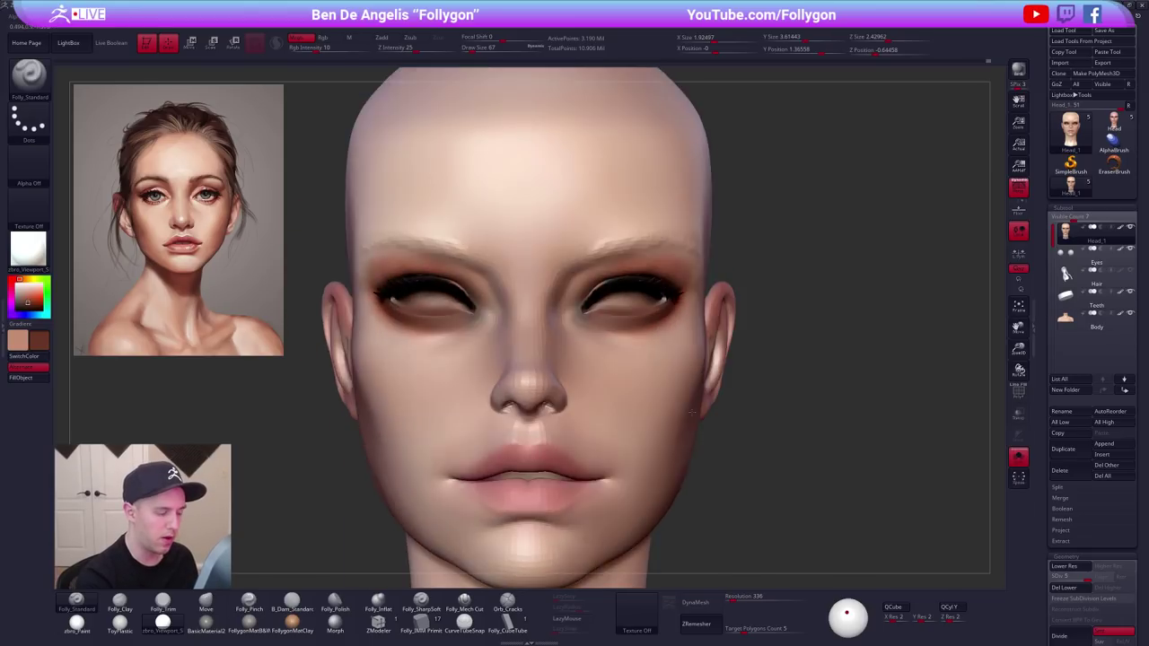
key(alt+s)
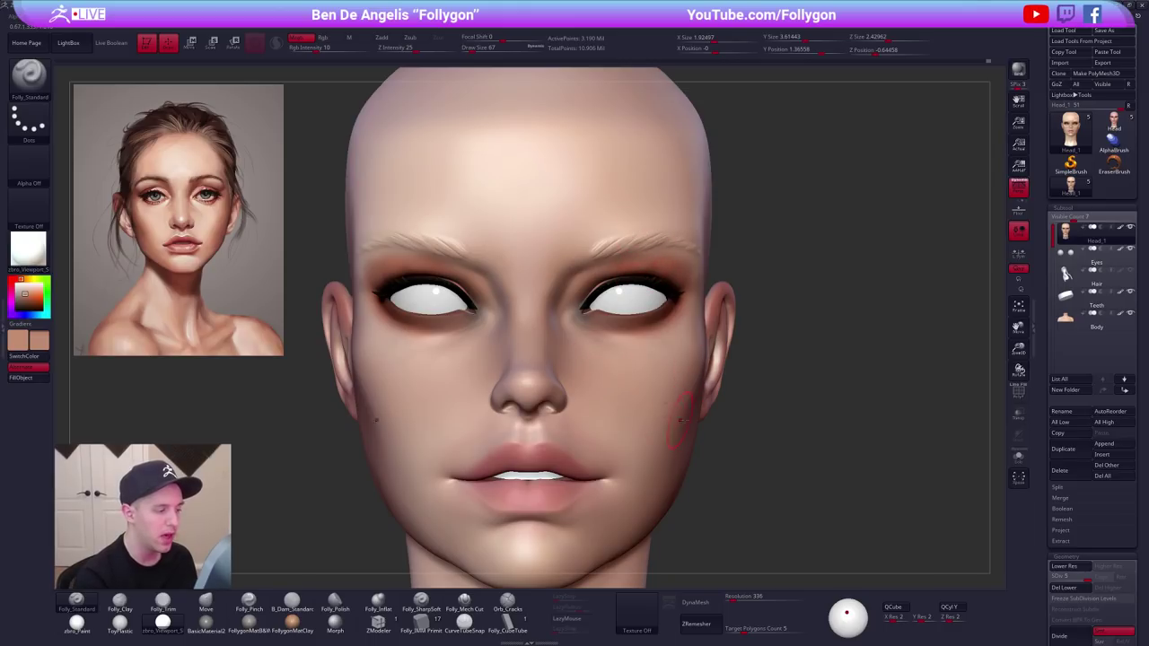
Set the brush size to 113 and tint the skin beneath the eyes with a red sampled from the lips.
alt+drag(721, 401, 741, 401)
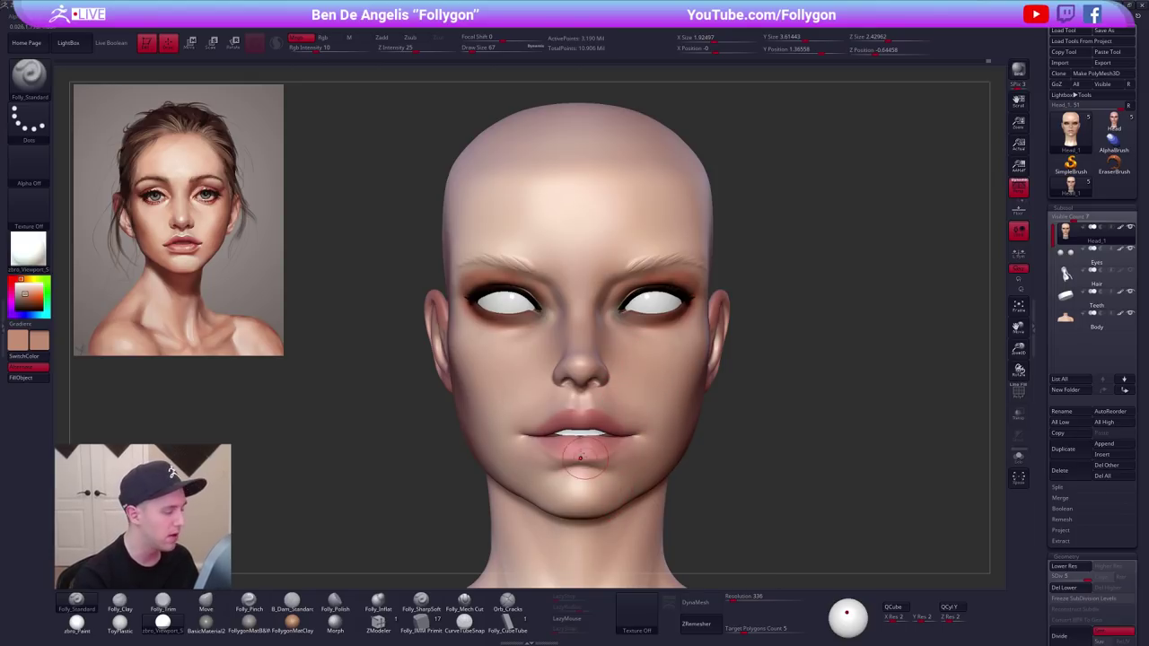
key(space)
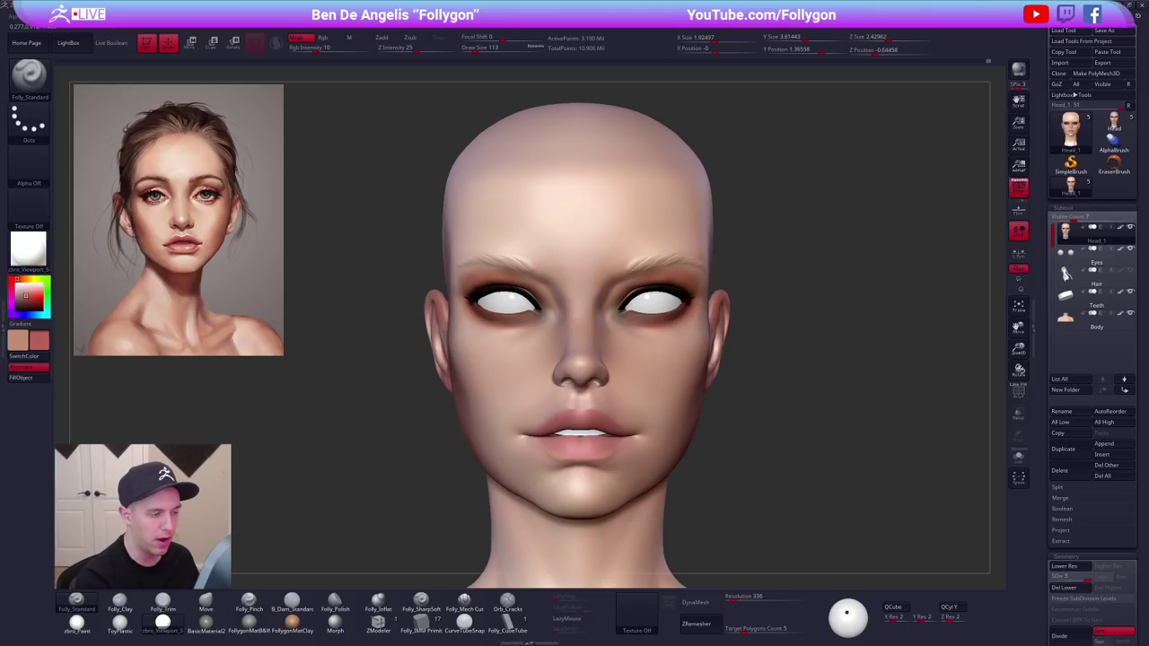
drag(661, 321, 625, 323)
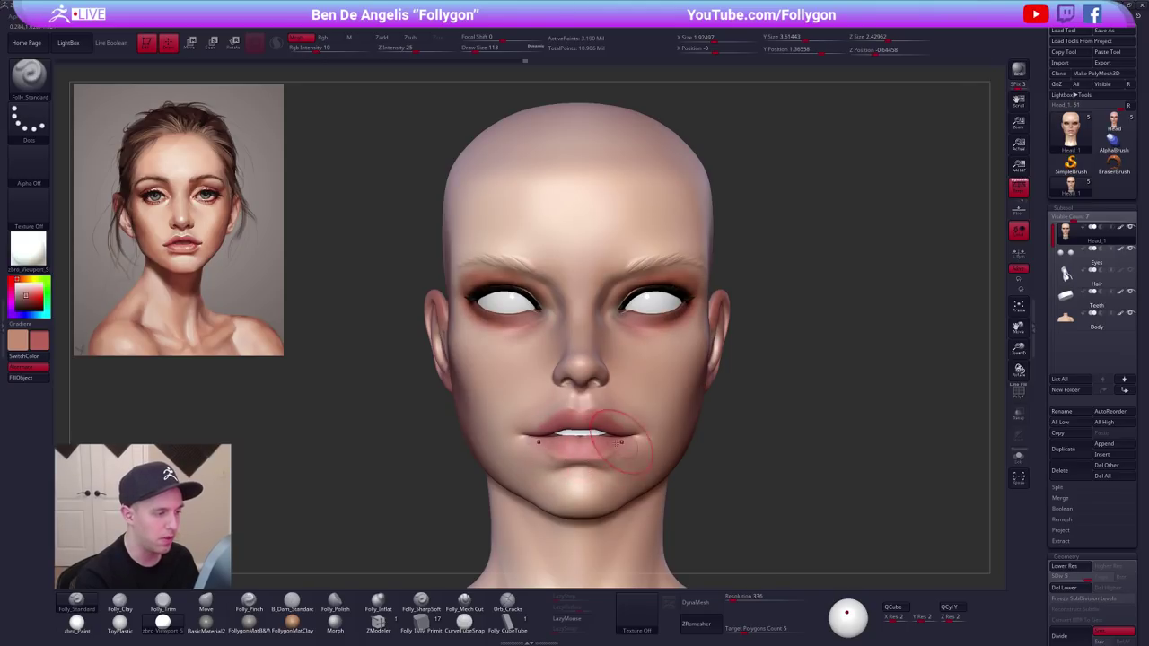
Sample a skin tone from the face and soften the eye makeup beneath and around the eyes.
mouse_move(633, 447)
right_down()
mouse_move(609, 454)
mouse_move(640, 351)
right_up()
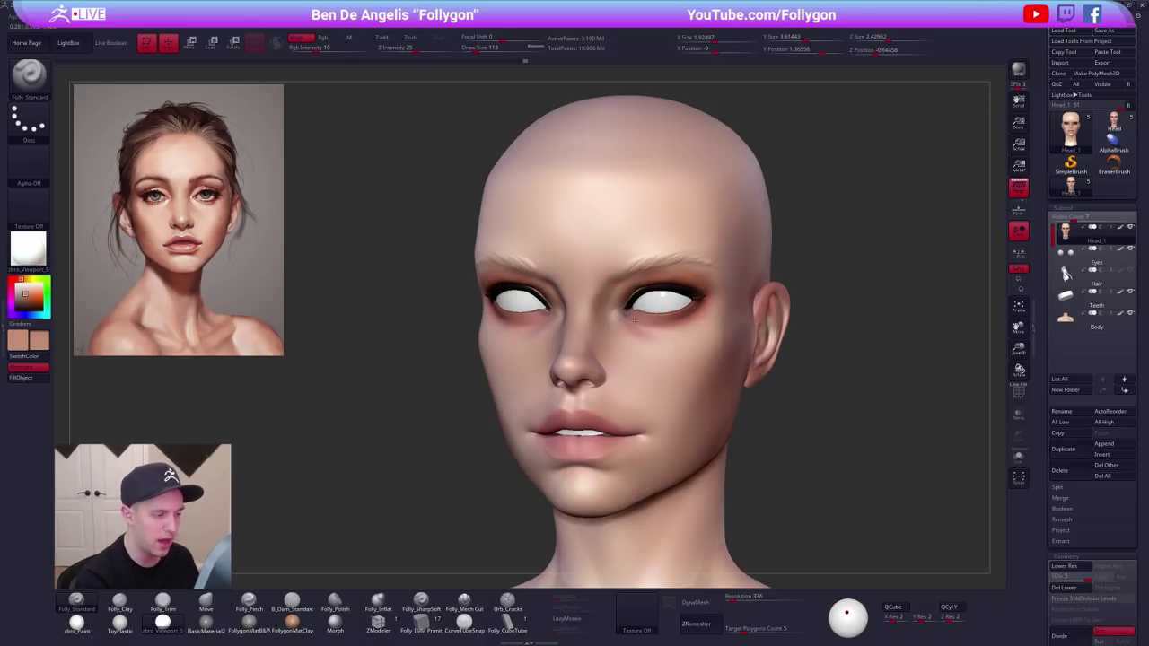
drag(634, 320, 648, 321)
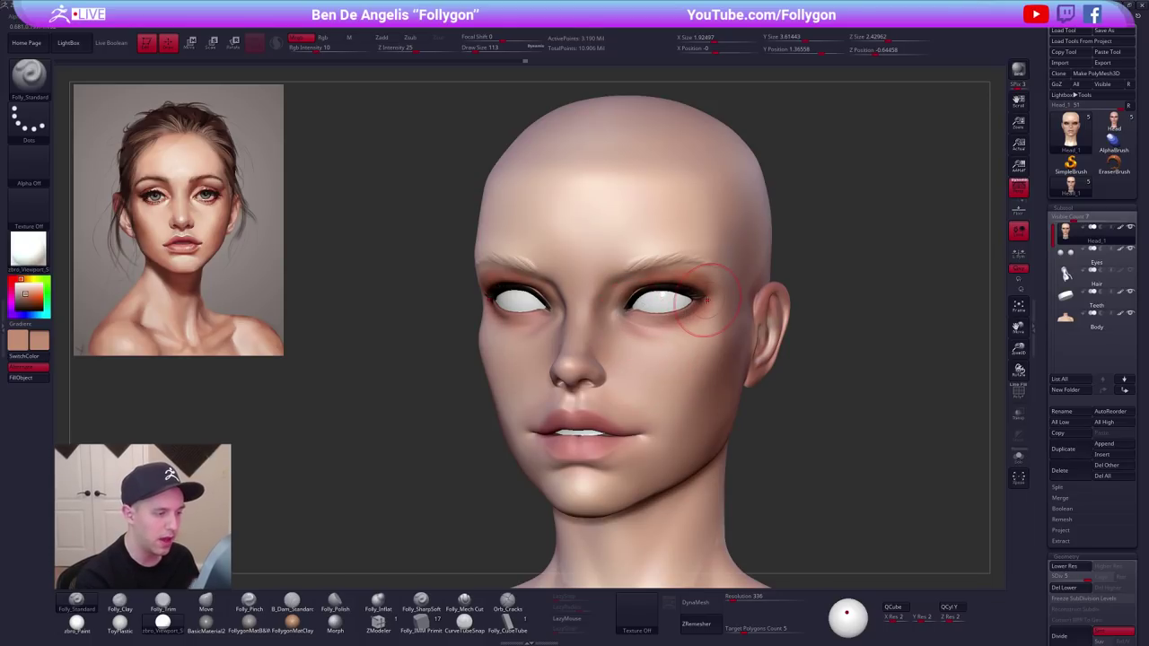
right_drag(686, 312, 654, 385)
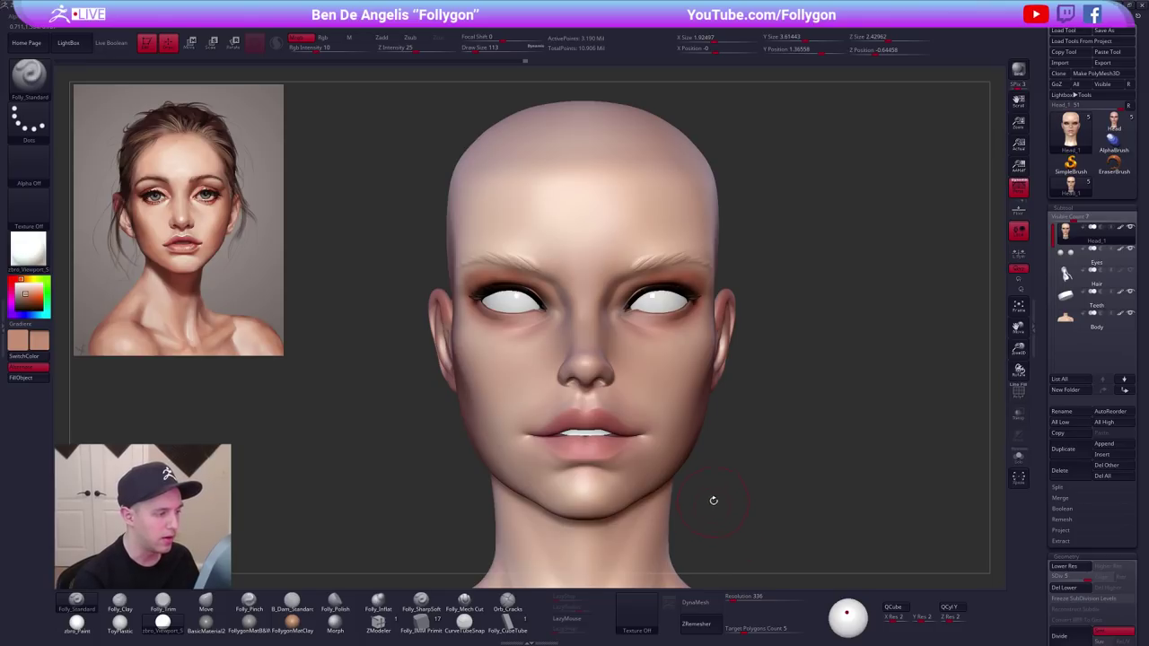
right_drag(719, 477, 686, 503)
mouse_move(641, 374)
right_down()
mouse_move(627, 375)
mouse_move(679, 305)
right_up()
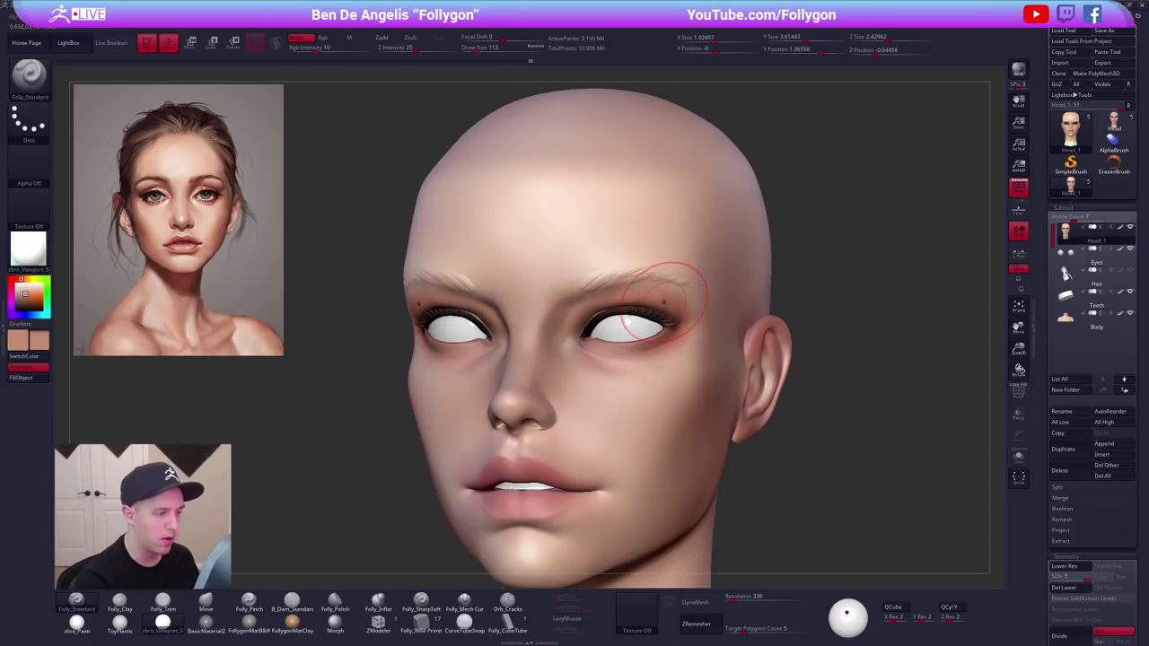
Try fading the upper eyeshadow with a skin tone at brush size 121, and undo the strokes.
key(space)
drag(666, 302, 674, 304)
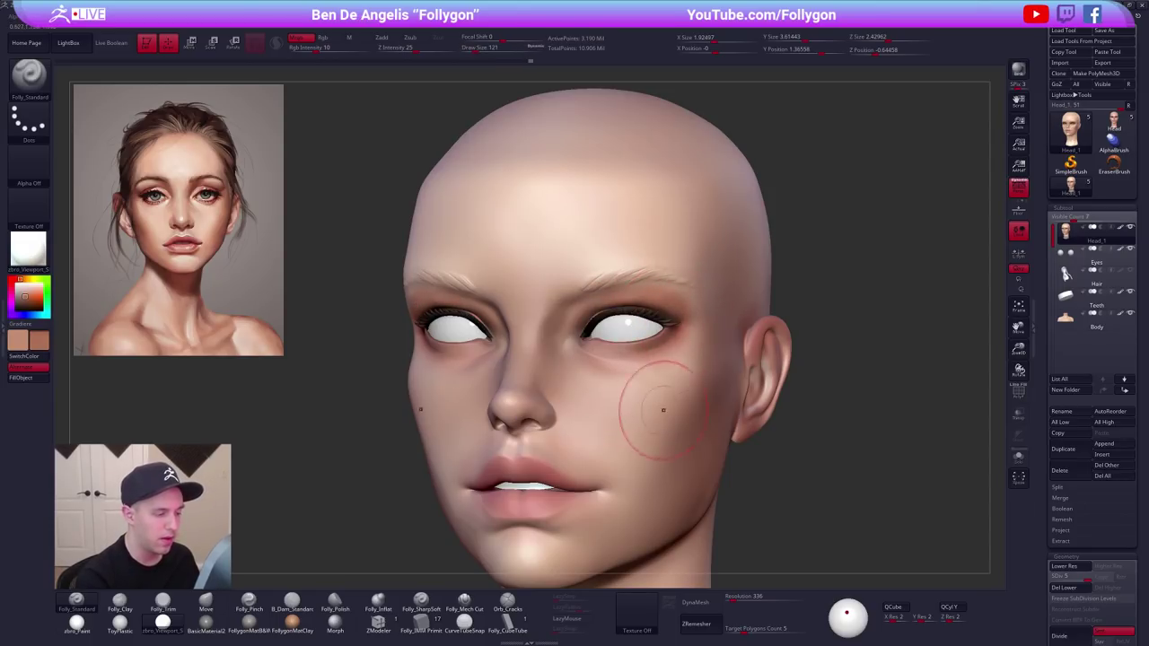
key(ctrl+z)
key(ctrl)
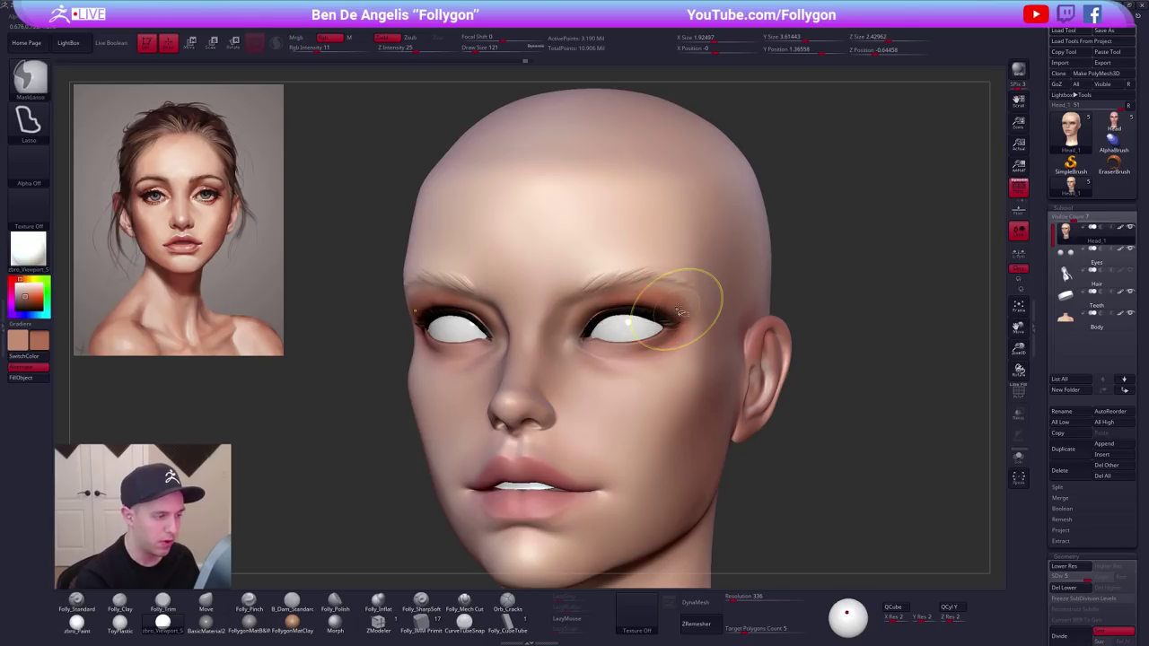
key(ctrl)
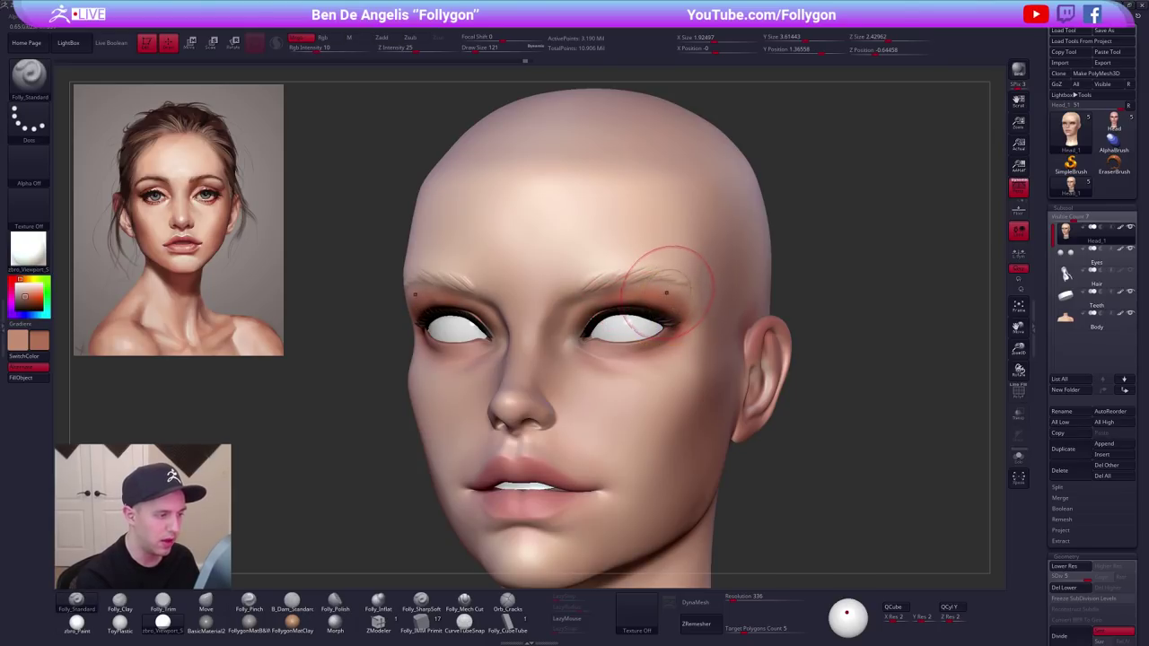
Set the brush size to 67 and blend a sampled skin tone into the eyeshadow above the outer eyelids.
key(space)
drag(658, 302, 655, 302)
key(c)
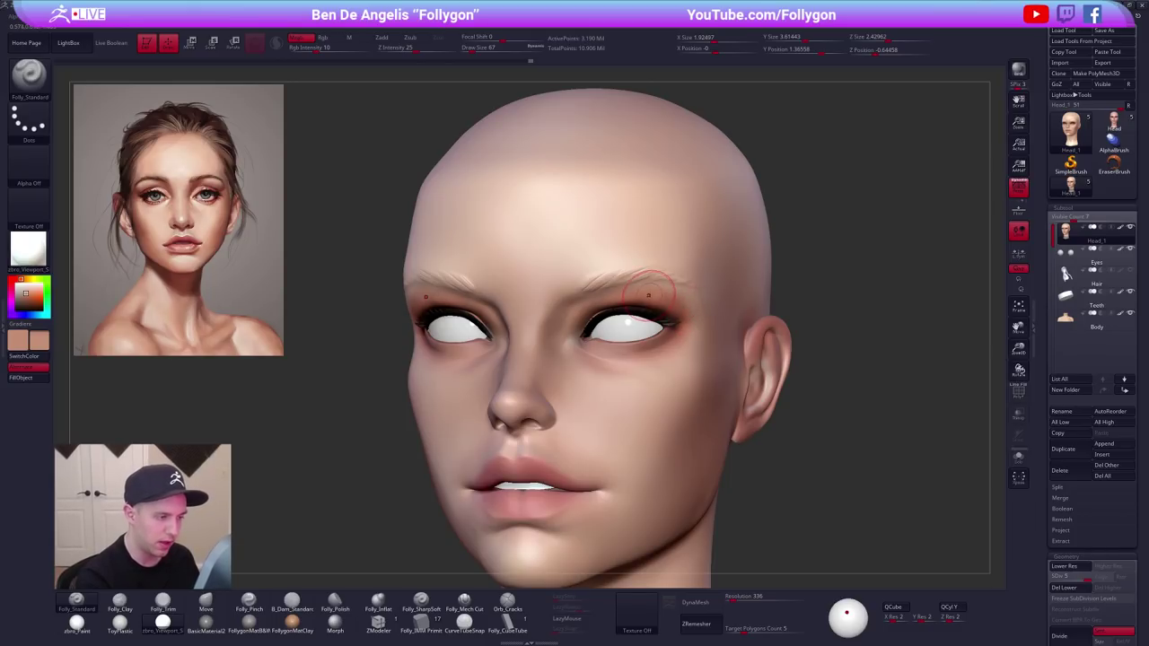
drag(646, 294, 671, 306)
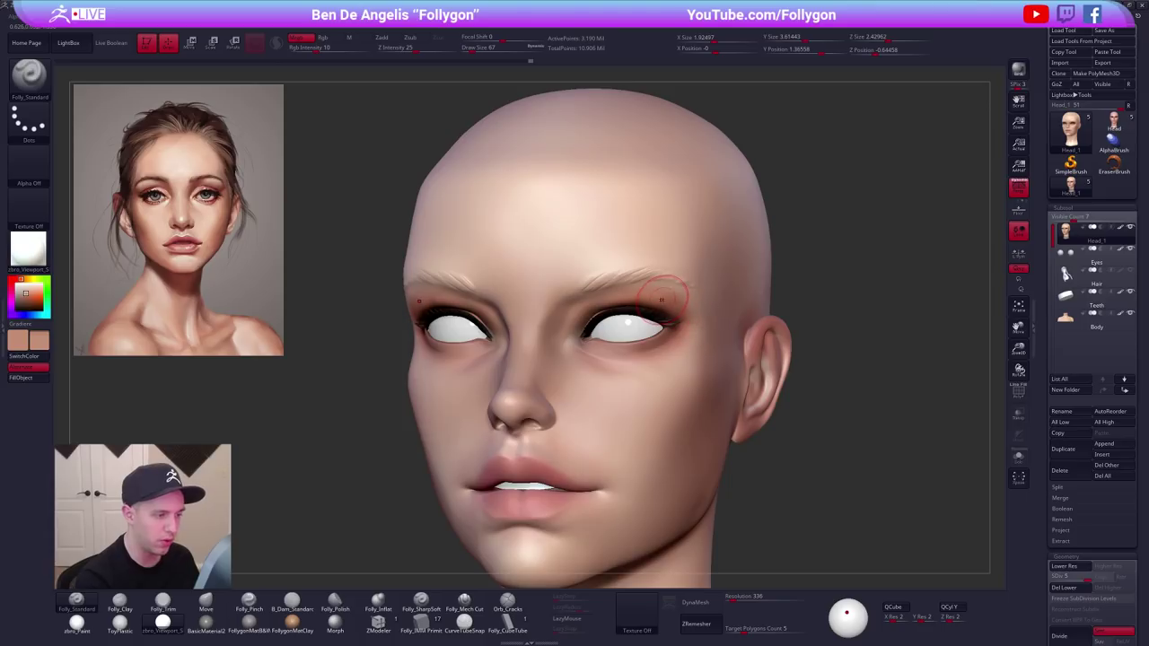
Sample a warmer skin tone, set the brush size to 81, and blend it across the upper eyelids toward the nose.
key(c)
key(space)
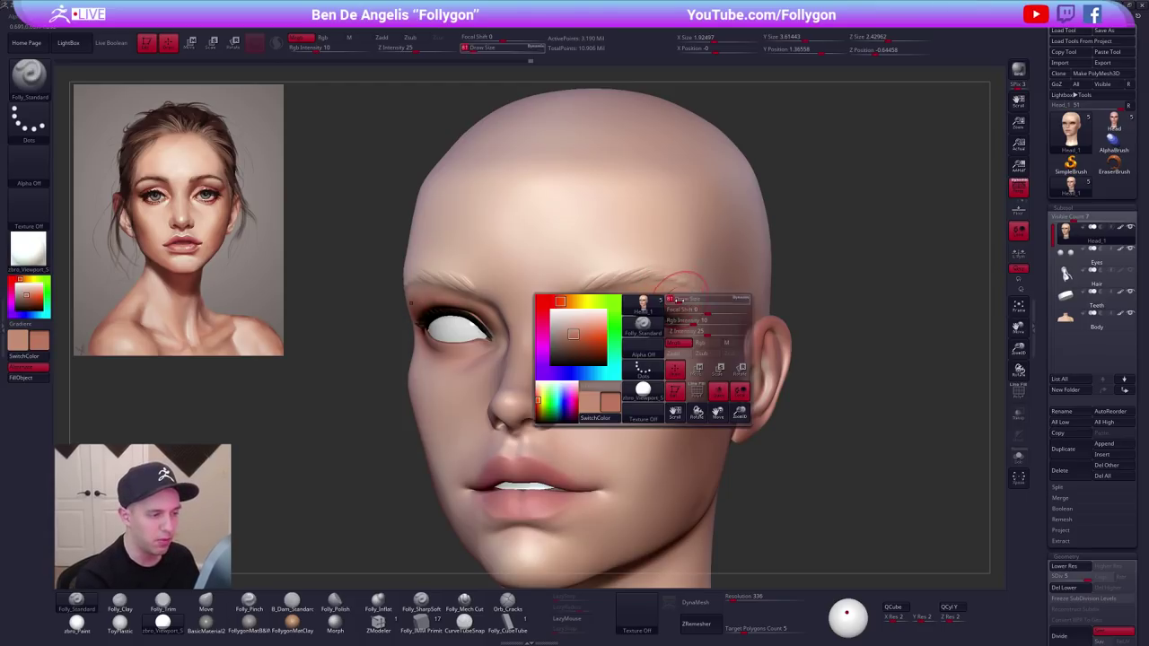
drag(684, 301, 594, 285)
shift+right_drag(538, 289, 585, 284)
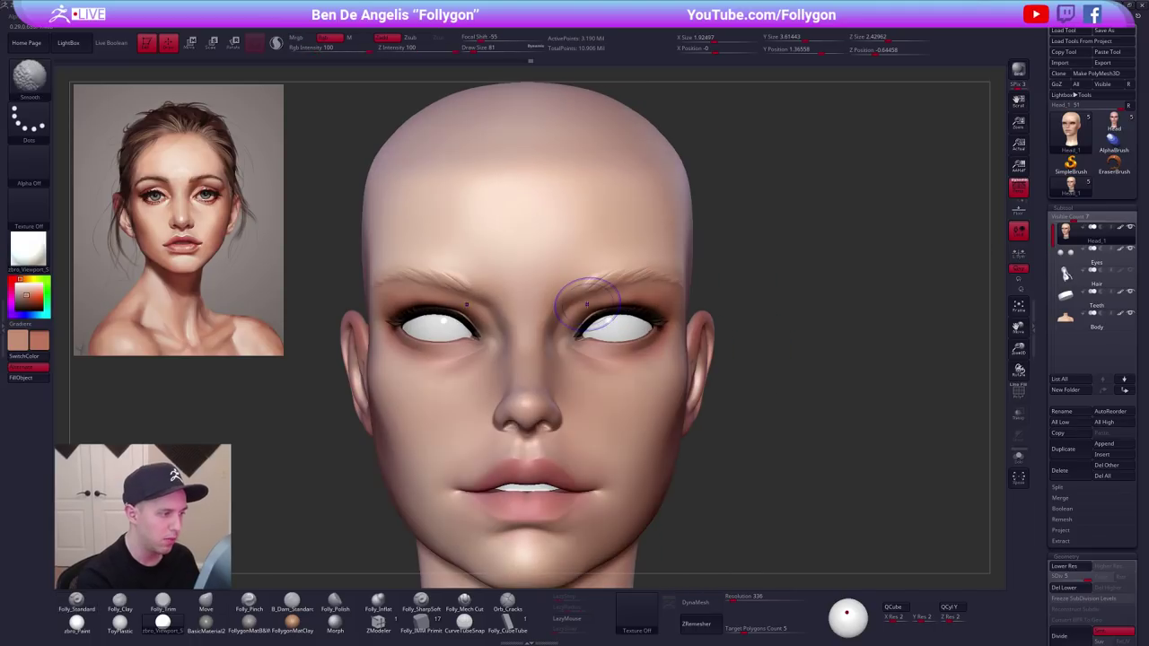
Enlarge the paint brush in stages to size 203 for broad work on the face.
key(space)
drag(577, 289, 584, 289)
mouse_move(584, 289)
right_down()
mouse_move(567, 284)
mouse_move(561, 216)
mouse_move(540, 217)
right_up()
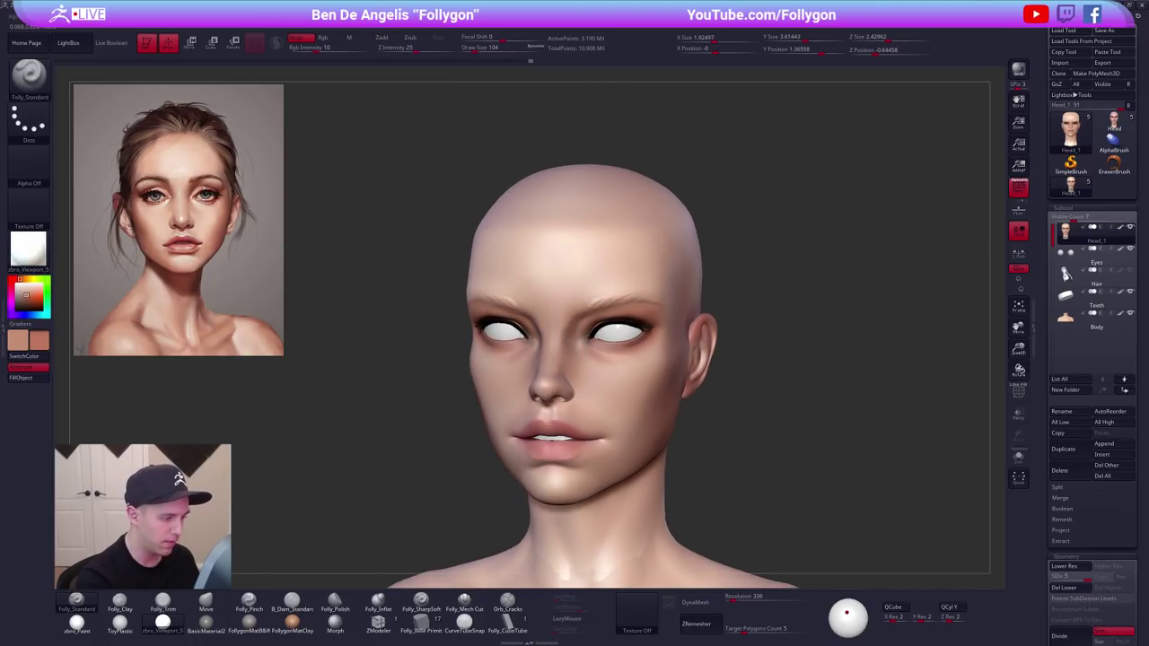
key(space)
drag(575, 397, 585, 396)
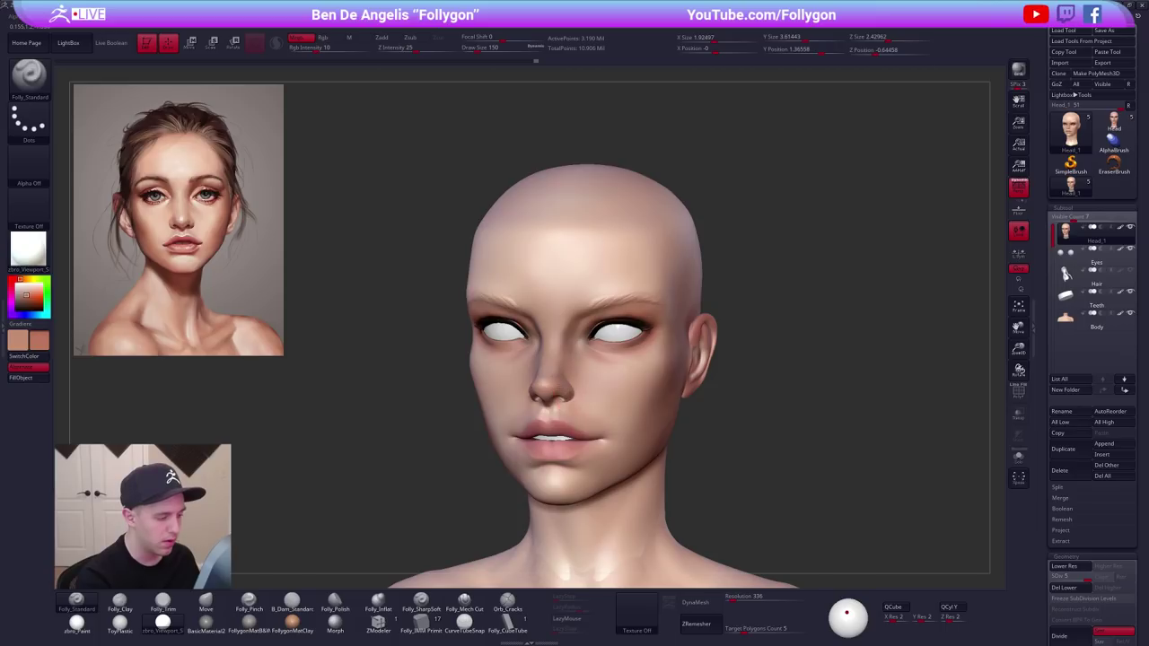
right_drag(564, 397, 590, 387)
key(space)
drag(589, 386, 600, 377)
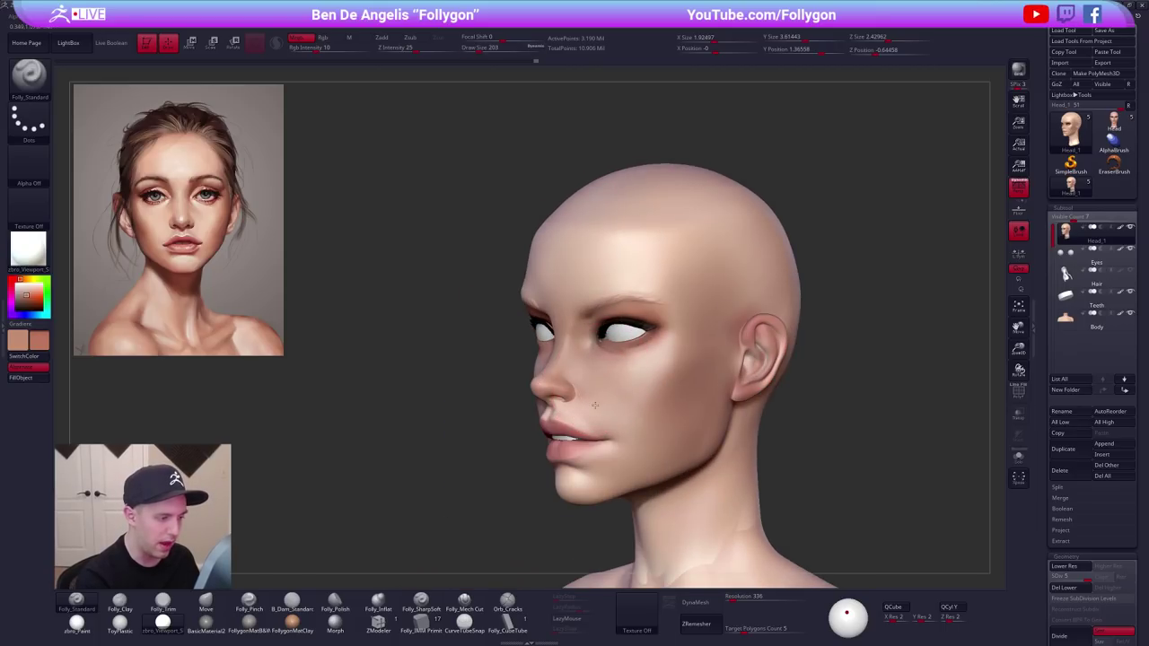
Sample a darker reddish-brown tone from the portrait and blend it softly across the cheek and temple.
key(z)
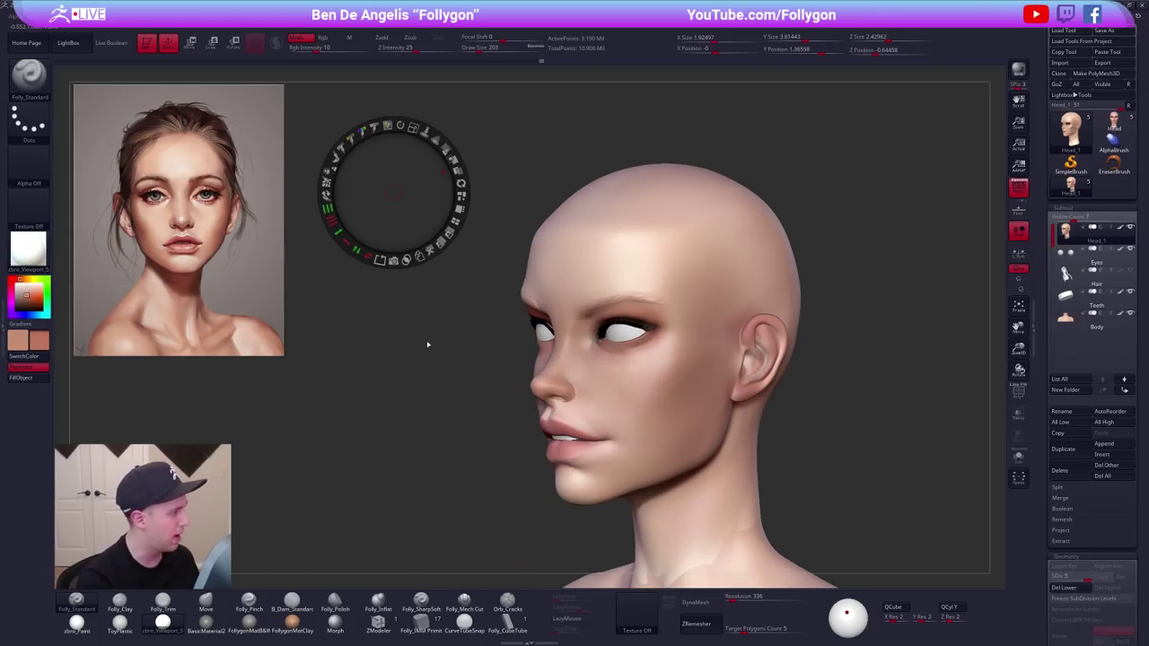
key(c)
key(z)
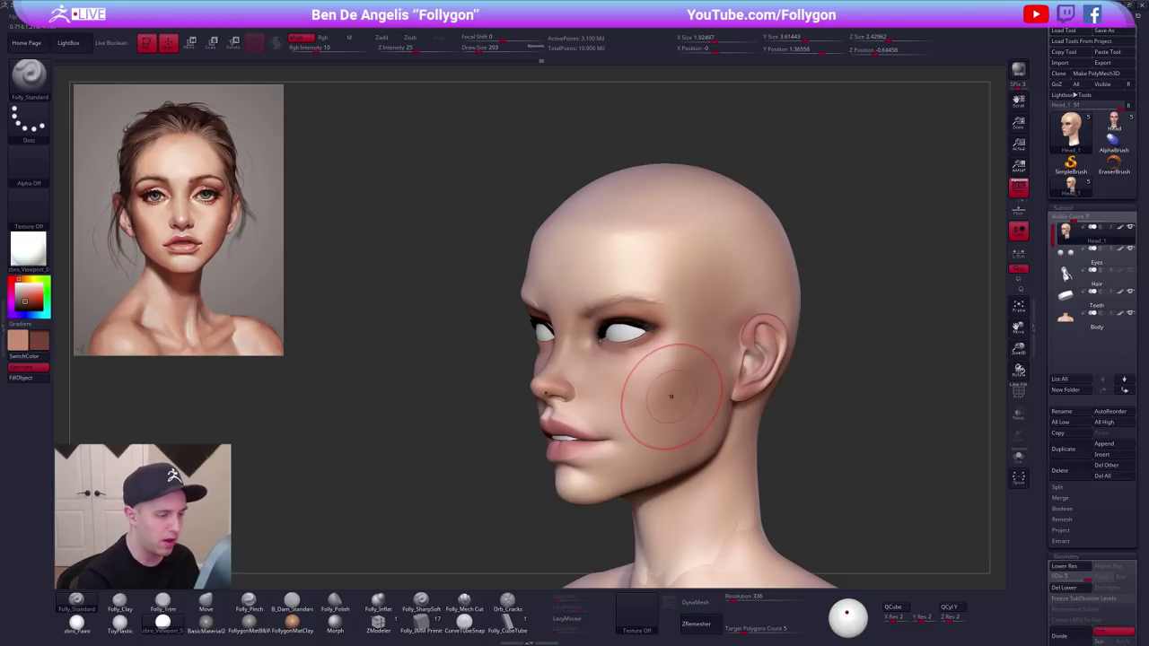
key(space)
drag(664, 400, 706, 318)
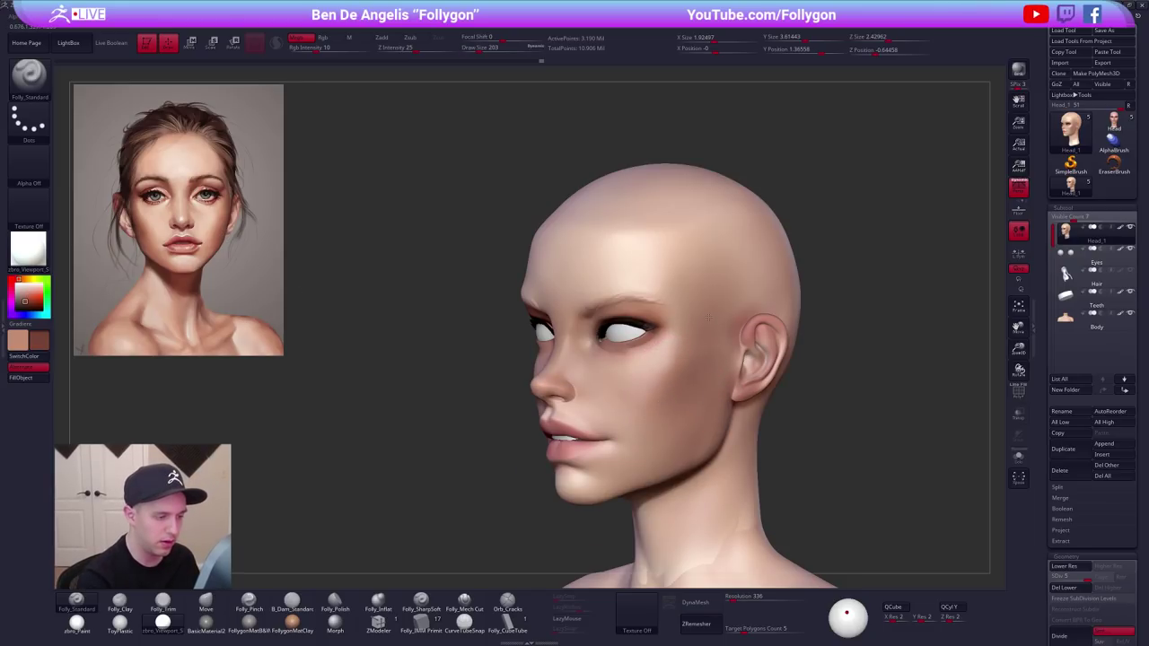
mouse_move(702, 411)
right_down()
mouse_move(706, 478)
mouse_move(724, 439)
mouse_move(691, 455)
right_up()
shift+drag(691, 455, 698, 403)
Set the brush size to 21, sample black from the eye makeup, and extend the liner along the inner upper eyelid to the eye corner.
mouse_move(606, 435)
right_down()
mouse_move(745, 427)
mouse_move(665, 407)
right_up()
alt+right_drag(626, 368, 699, 375)
right_drag(657, 336, 704, 339)
ctrl+right_drag(628, 310, 611, 357)
key(space)
drag(649, 298, 629, 298)
key(c)
key(space)
right_drag(630, 300, 622, 327)
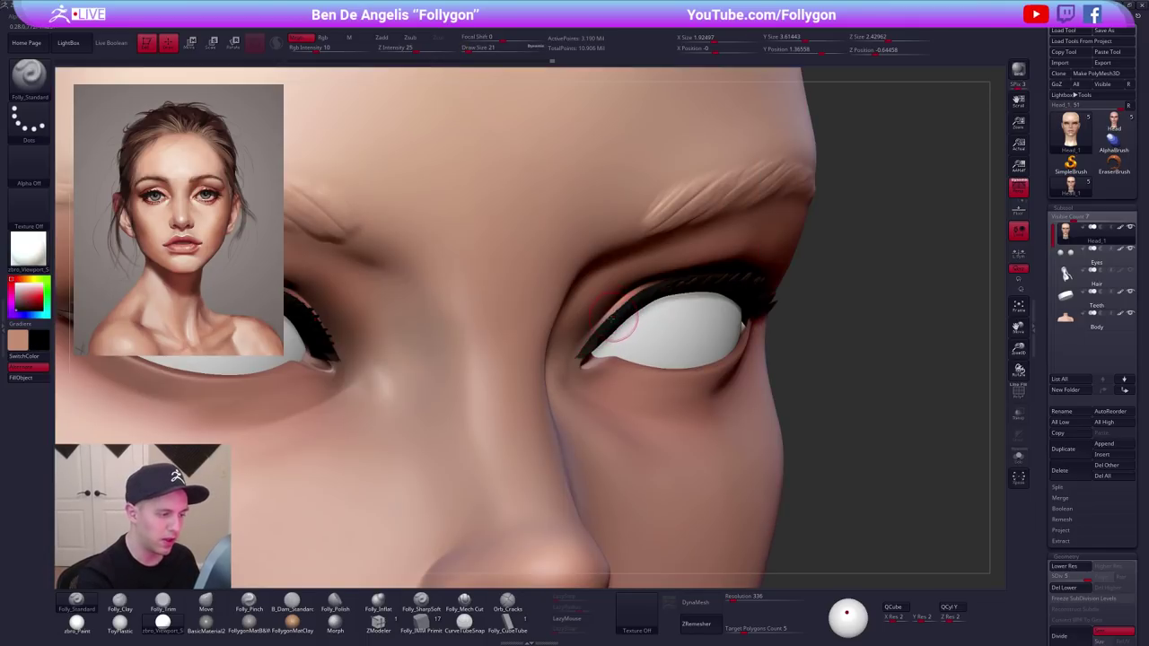
mouse_move(582, 353)
mouse_down()
mouse_move(664, 281)
mouse_move(590, 342)
mouse_up()
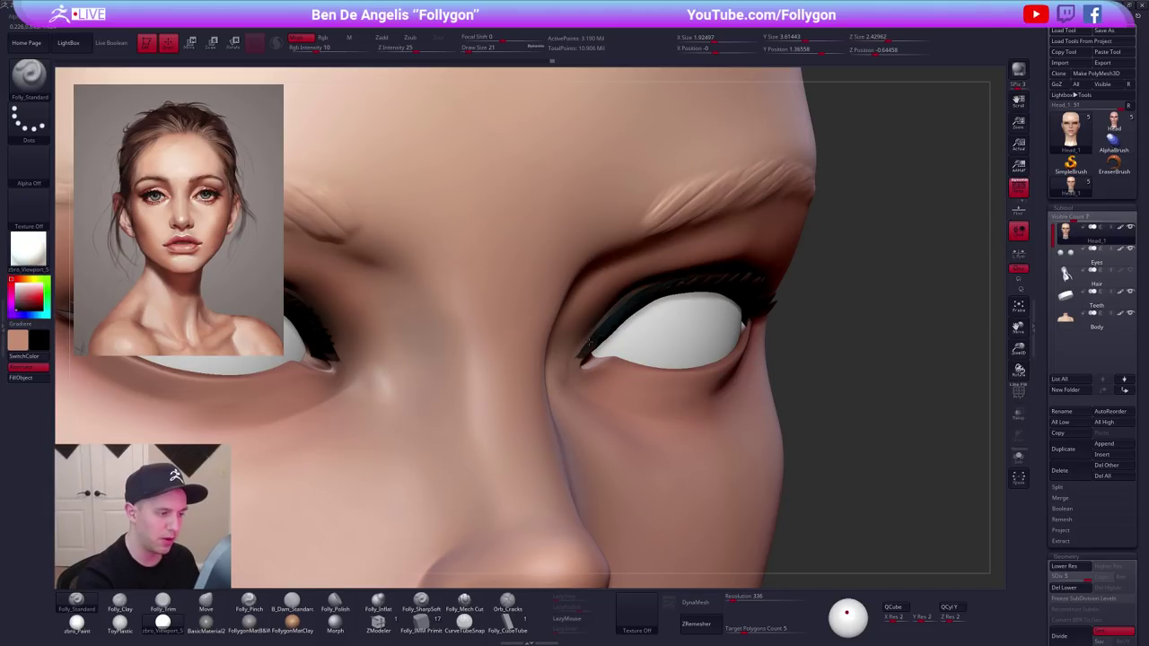
drag(626, 307, 584, 355)
right_drag(582, 378, 550, 370)
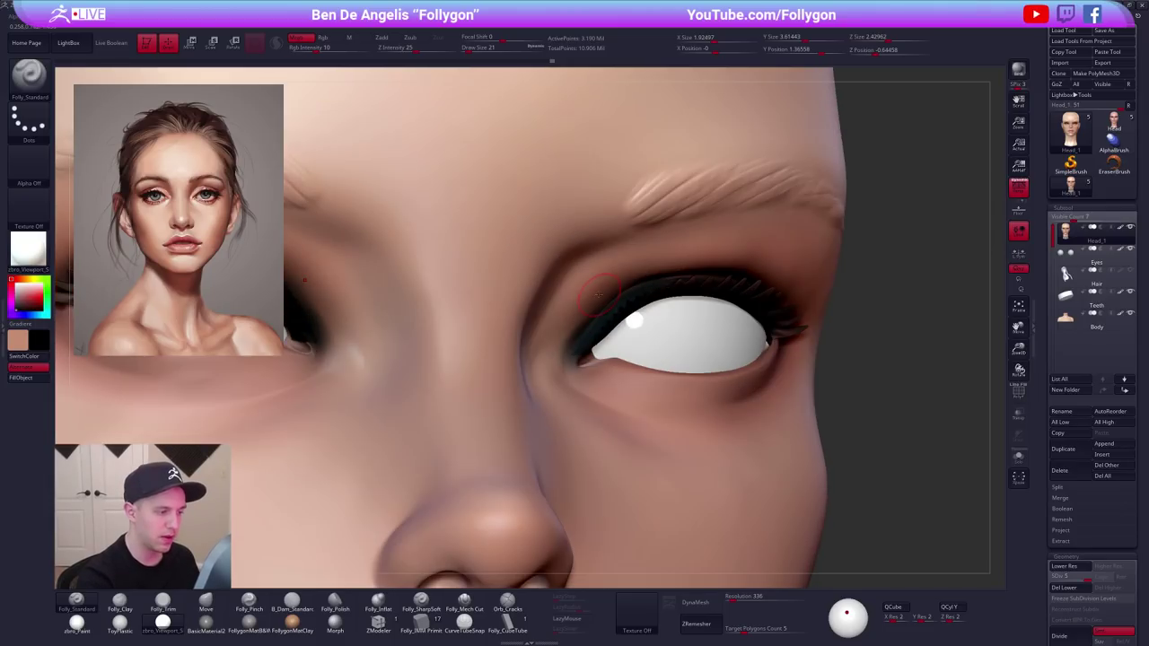
Sample a brown skin tone beside the eye and trim the black liner's edge at the inner eye corner, then resample black.
key(c)
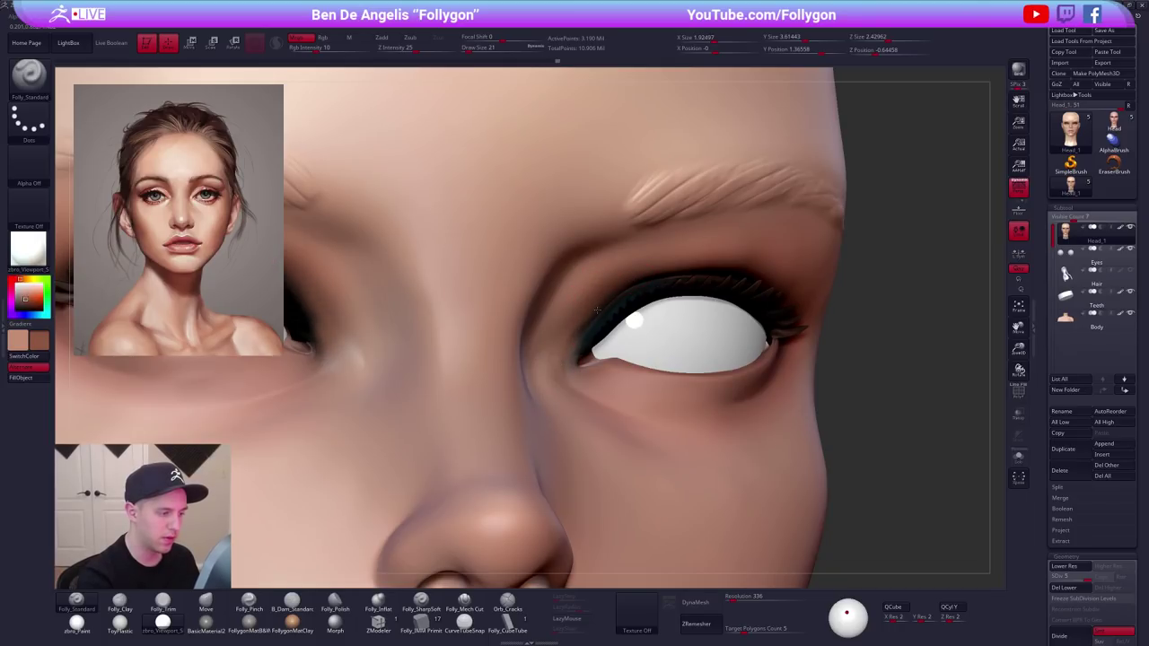
drag(593, 316, 569, 362)
drag(589, 316, 577, 356)
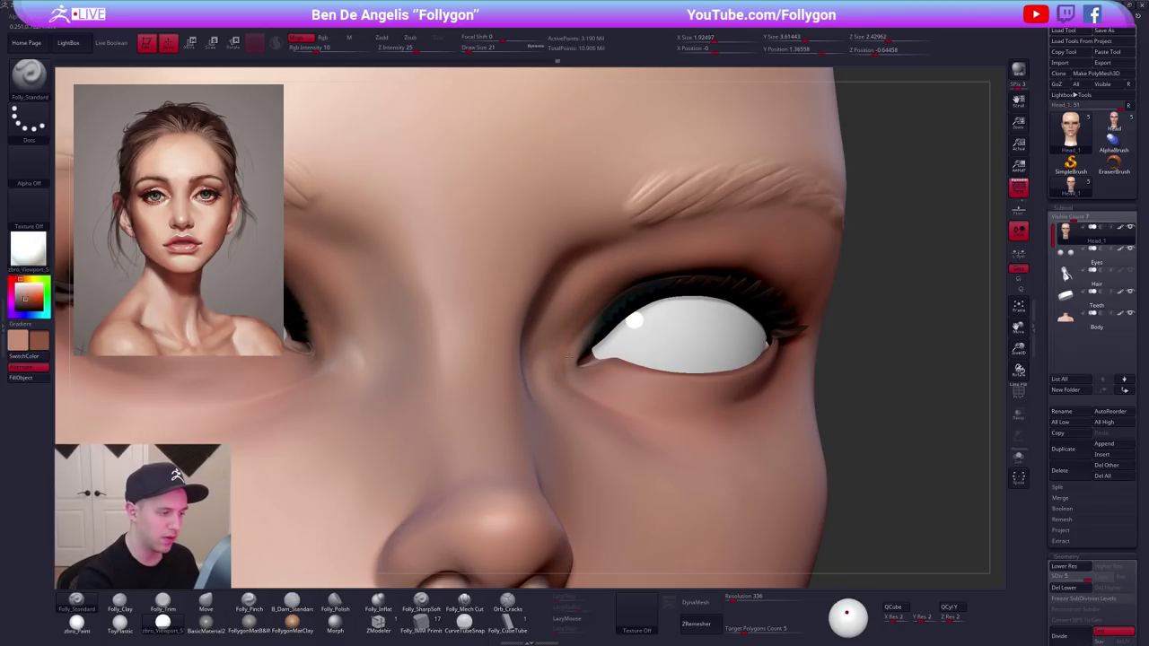
shift+right_drag(570, 357, 623, 362)
key(c)
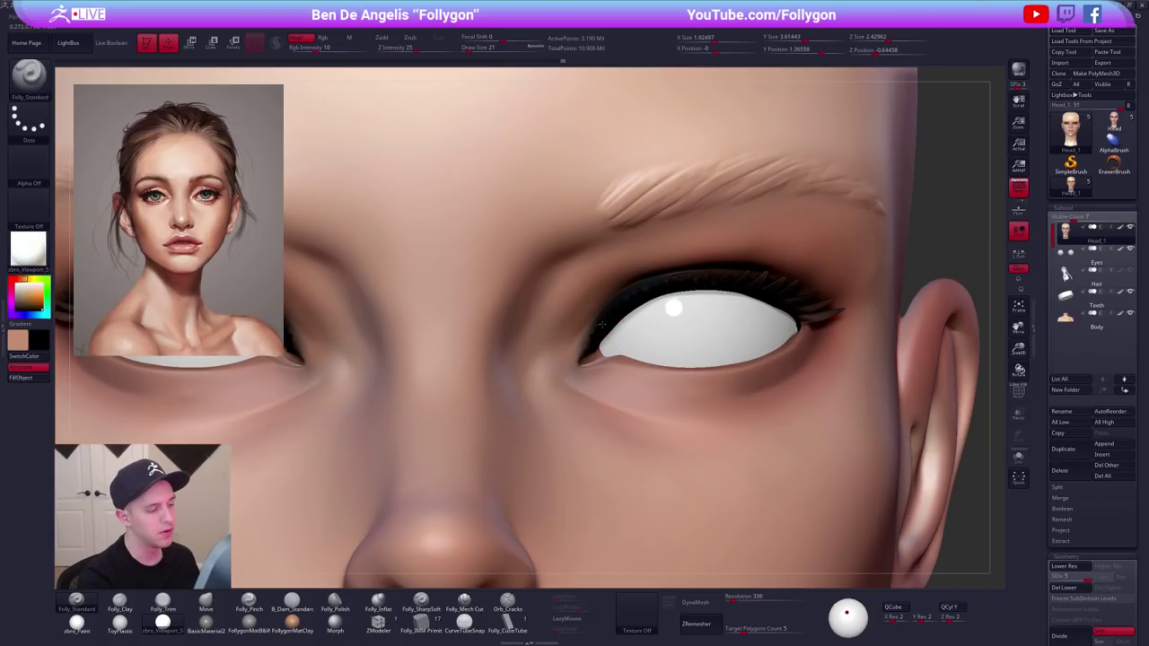
Examine the eye makeup and overall face paint from the front and in profile.
ctrl+right_drag(589, 346, 648, 377)
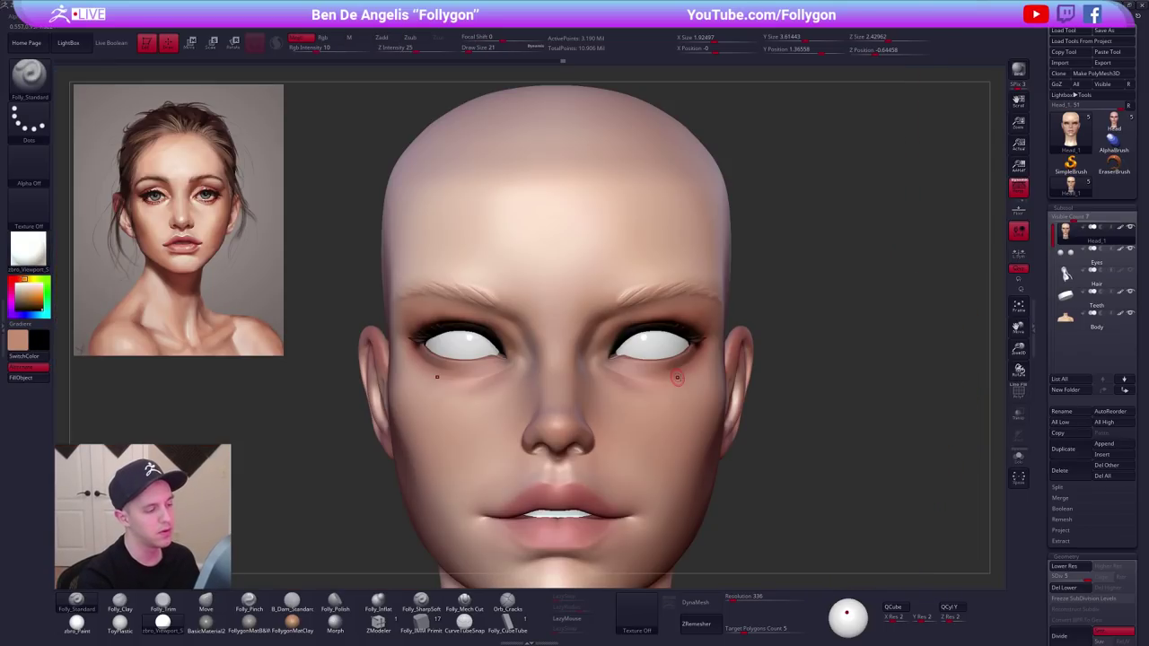
right_drag(738, 462, 777, 449)
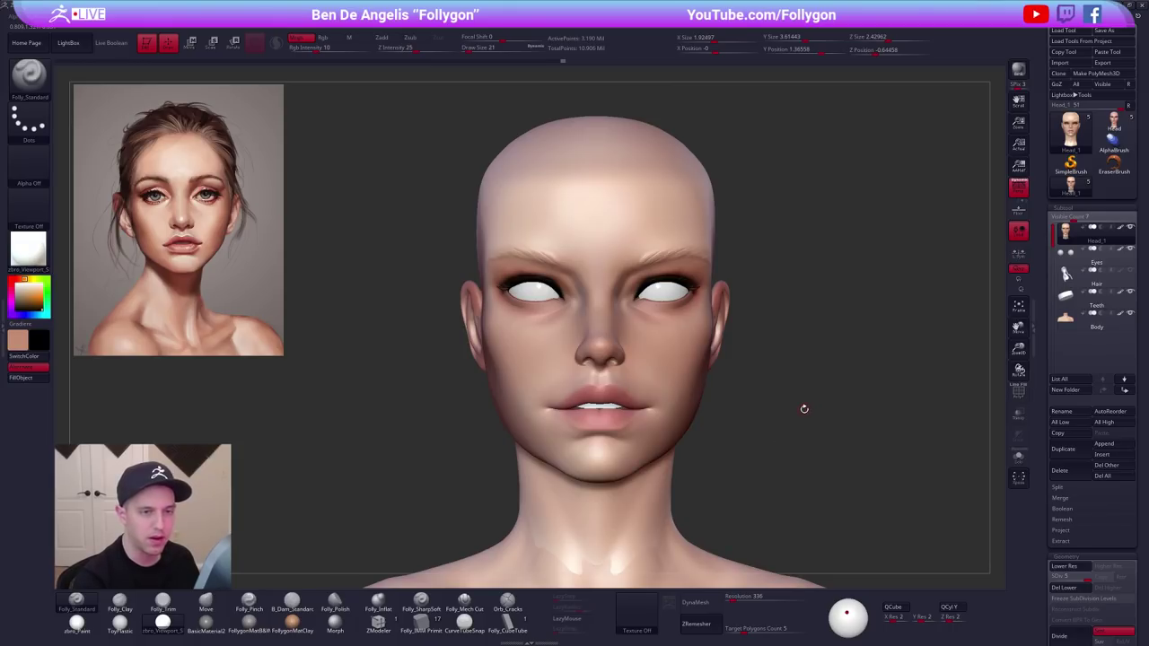
alt+right_drag(816, 446, 764, 472)
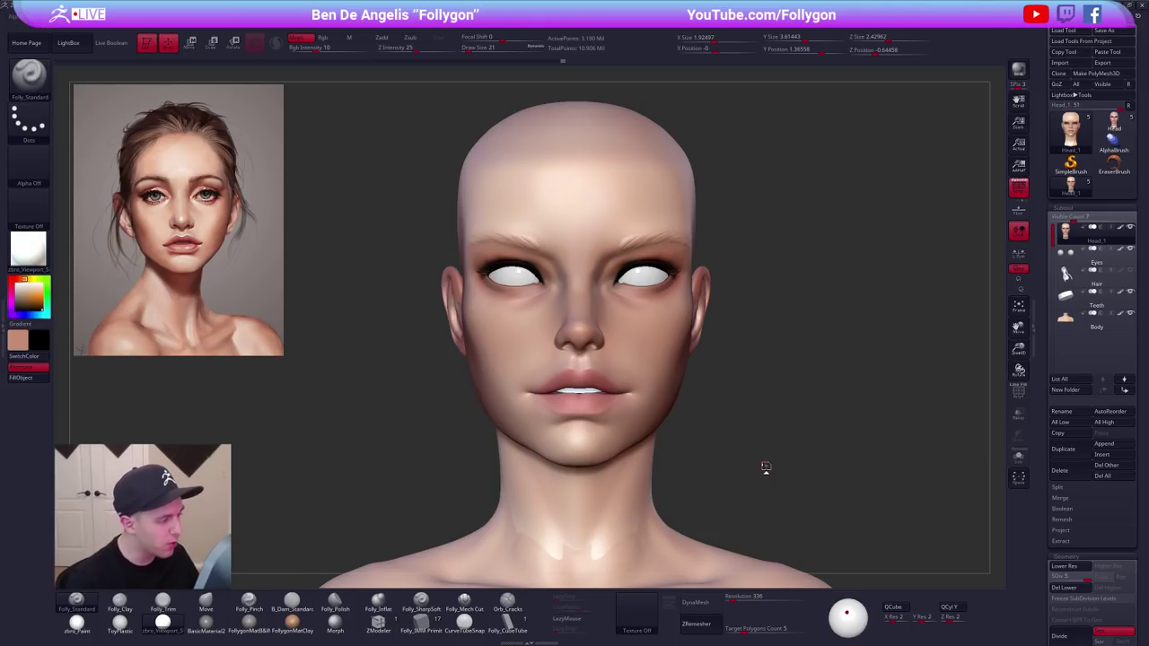
ctrl+right_drag(758, 314, 748, 385)
key(shift+f)
key(shift+f)
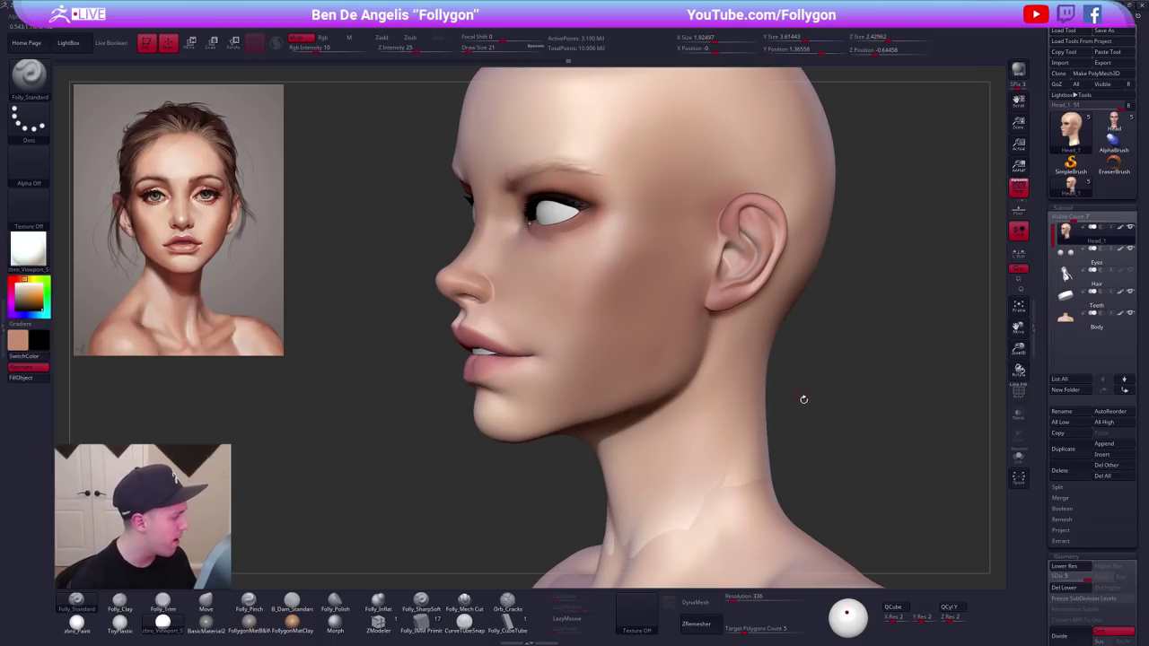
ctrl+right_drag(862, 432, 841, 443)
drag(840, 444, 846, 430)
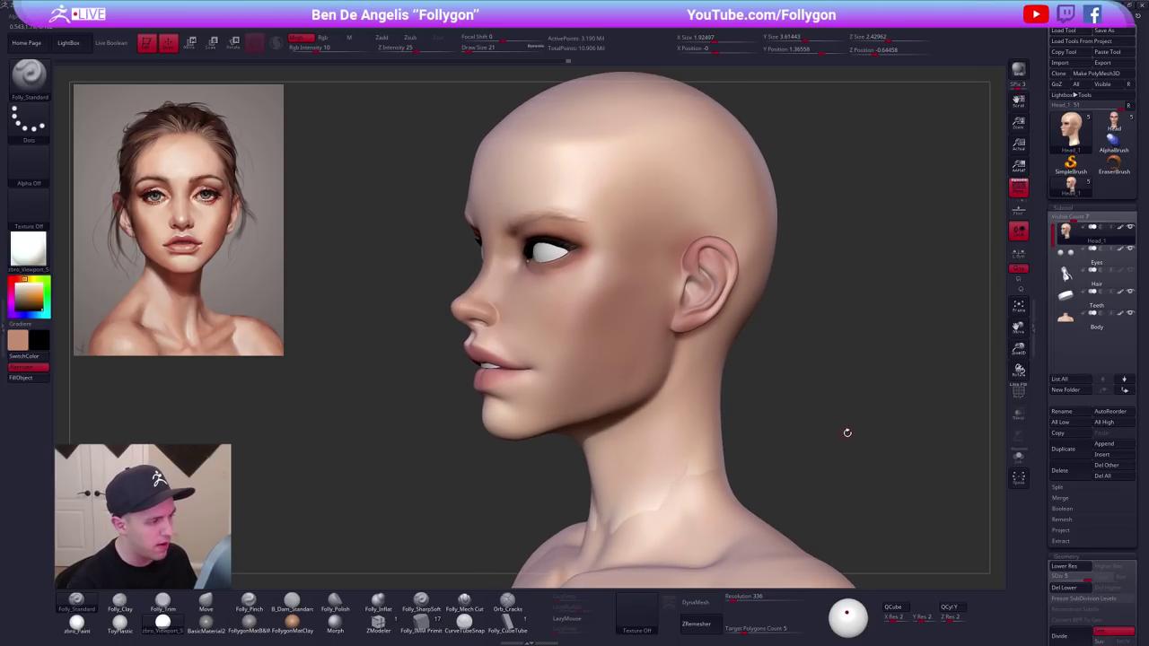
Swap the active colours, set the brush size to 104, and sample a warm skin tone from the face.
key(v)
key(space)
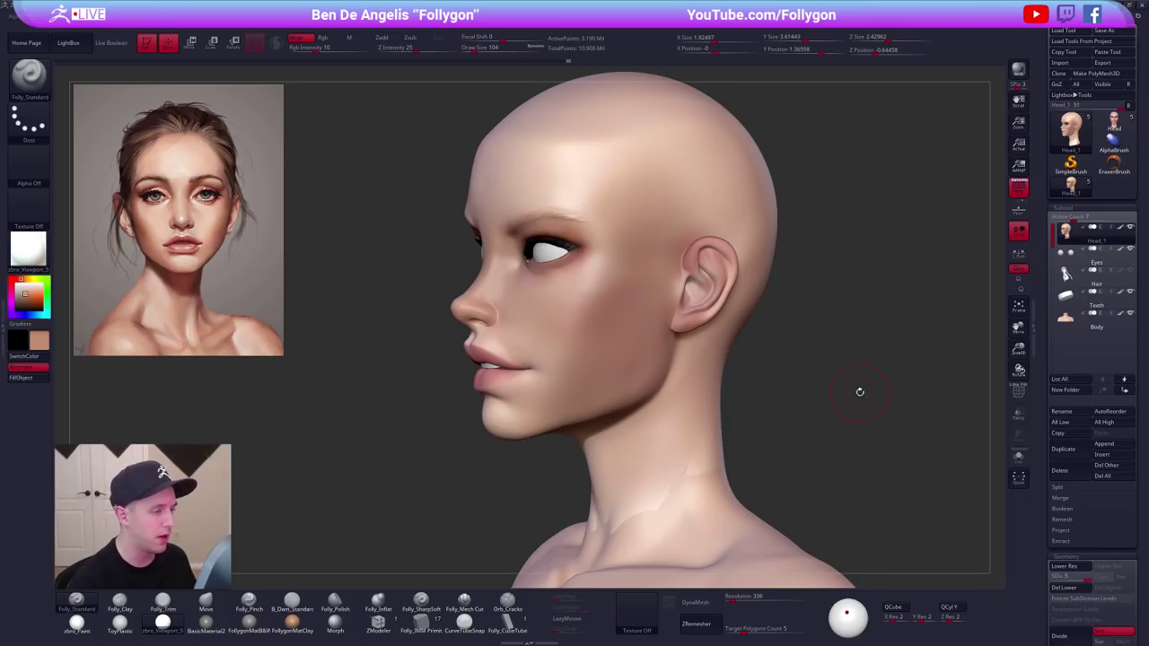
key(c)
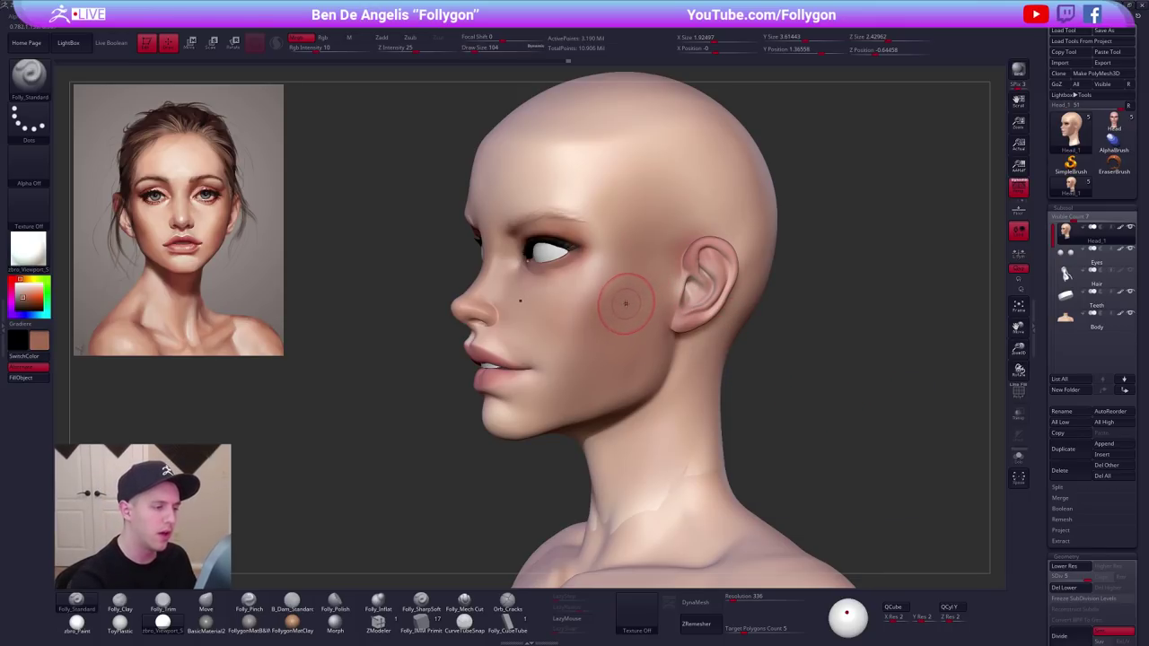
right_drag(674, 275, 687, 279)
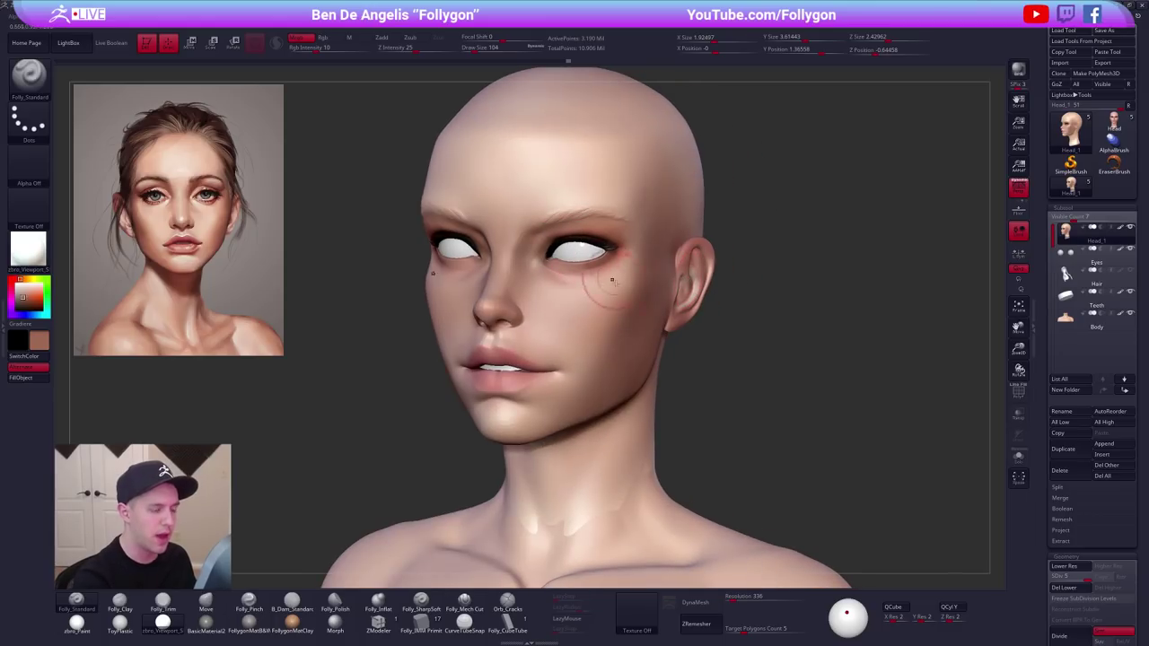
right_drag(605, 287, 542, 280)
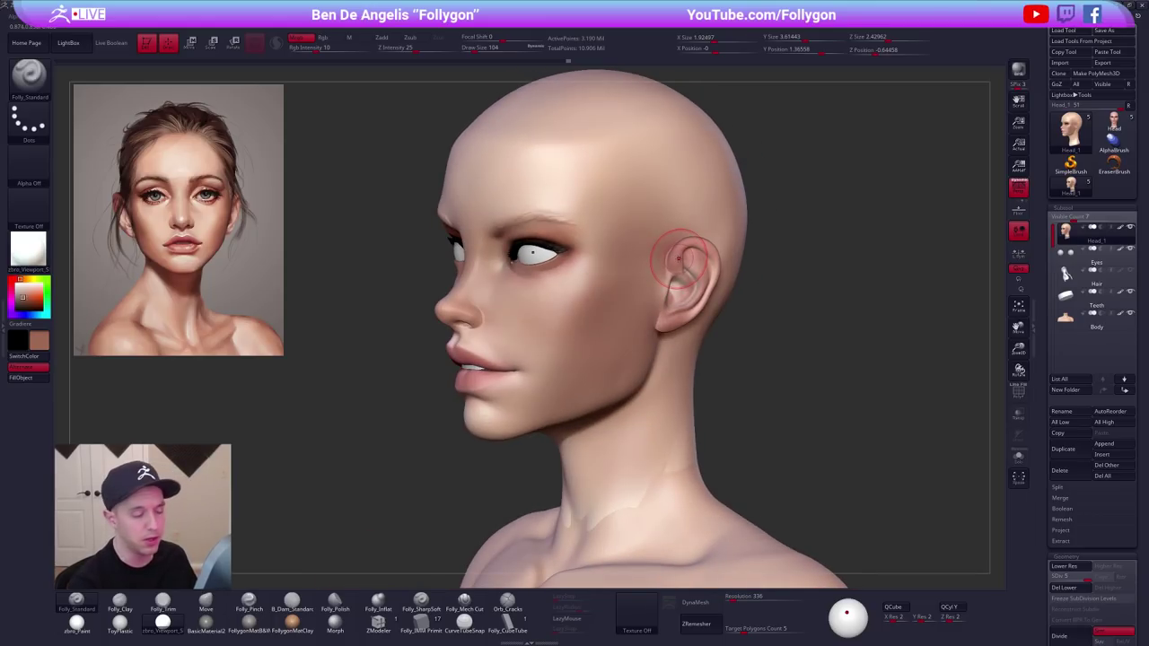
ctrl+right_drag(676, 257, 654, 246)
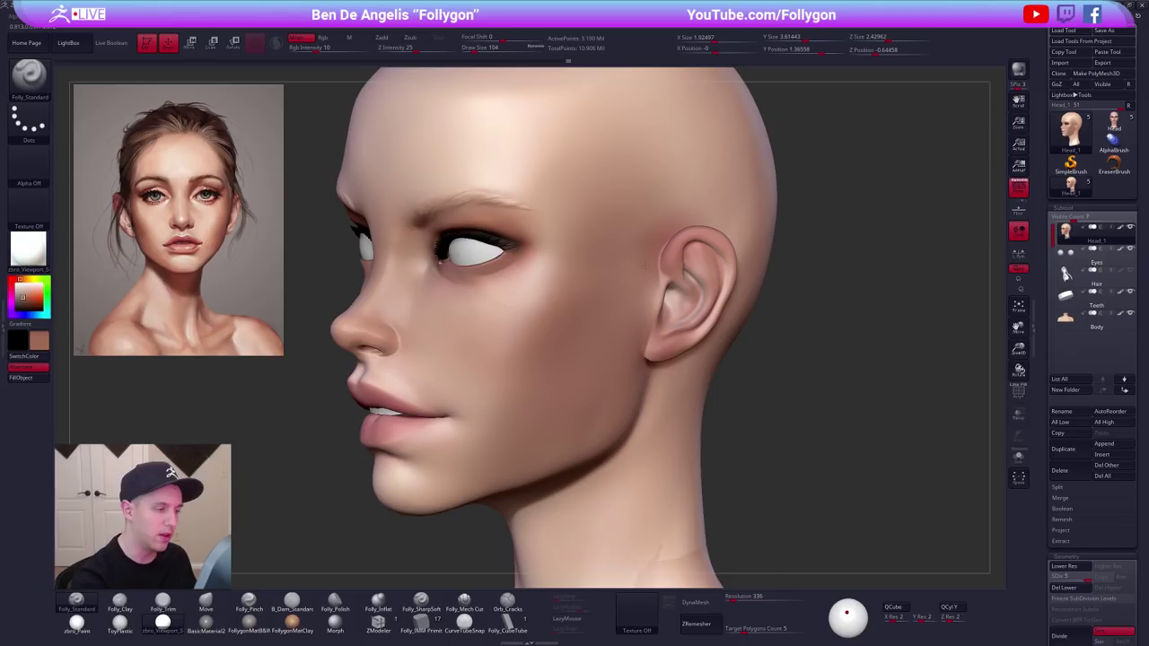
ctrl+right_drag(731, 393, 680, 369)
alt+right_drag(756, 464, 736, 445)
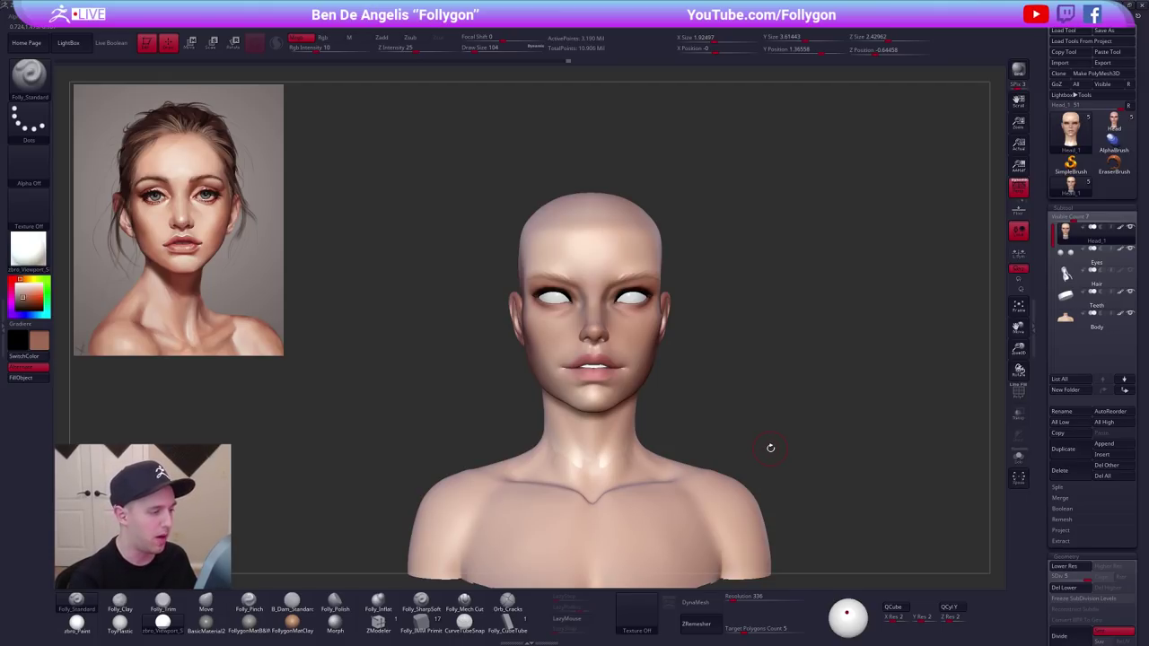
Set the brush size to 43 and blend the sampled skin tone into the inner eye corners beside the nose bridge.
ctrl+right_drag(608, 287, 652, 383)
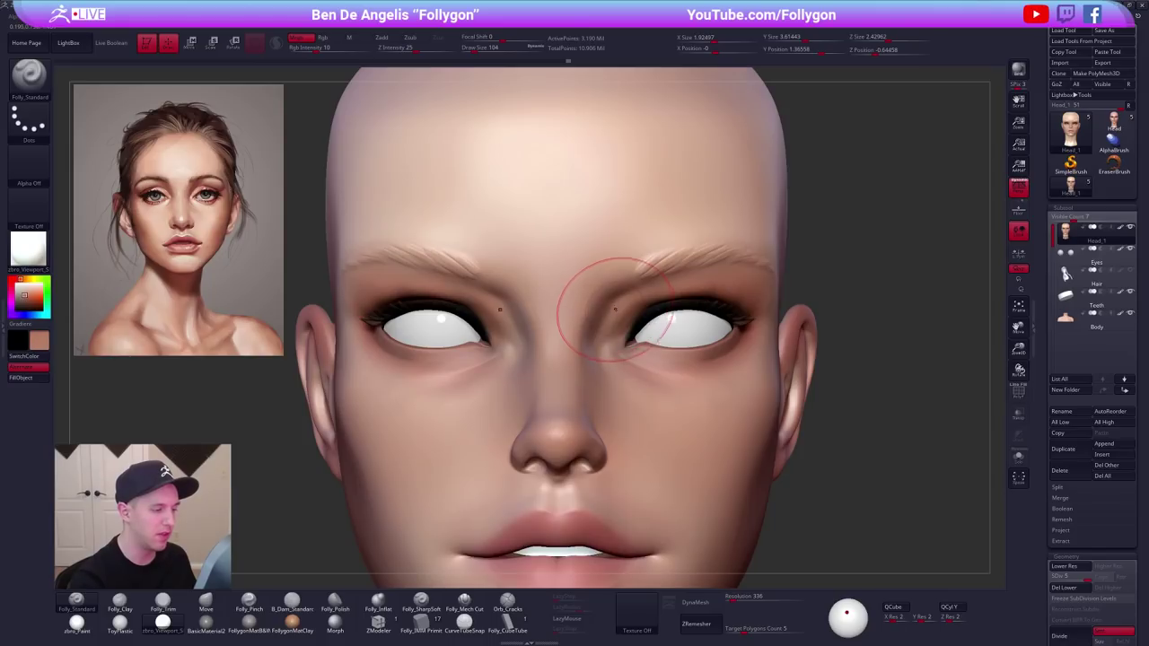
key(space)
mouse_move(616, 310)
mouse_down()
mouse_move(605, 310)
mouse_move(611, 335)
mouse_up()
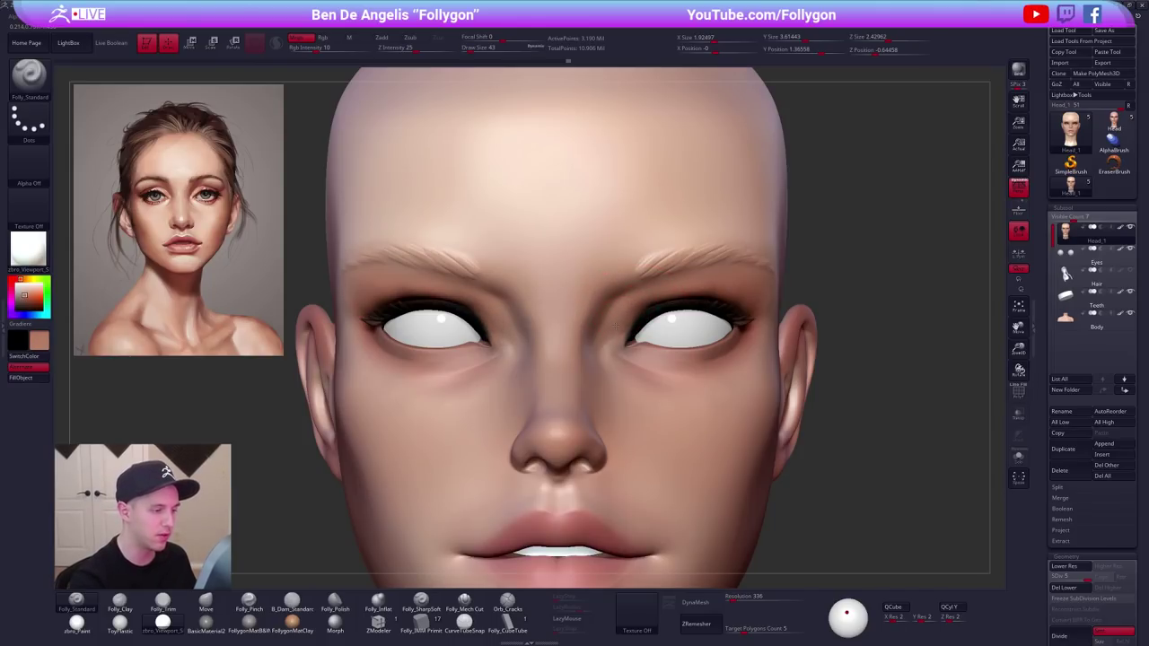
ctrl+right_drag(679, 416, 687, 221)
alt+right_drag(680, 398, 639, 348)
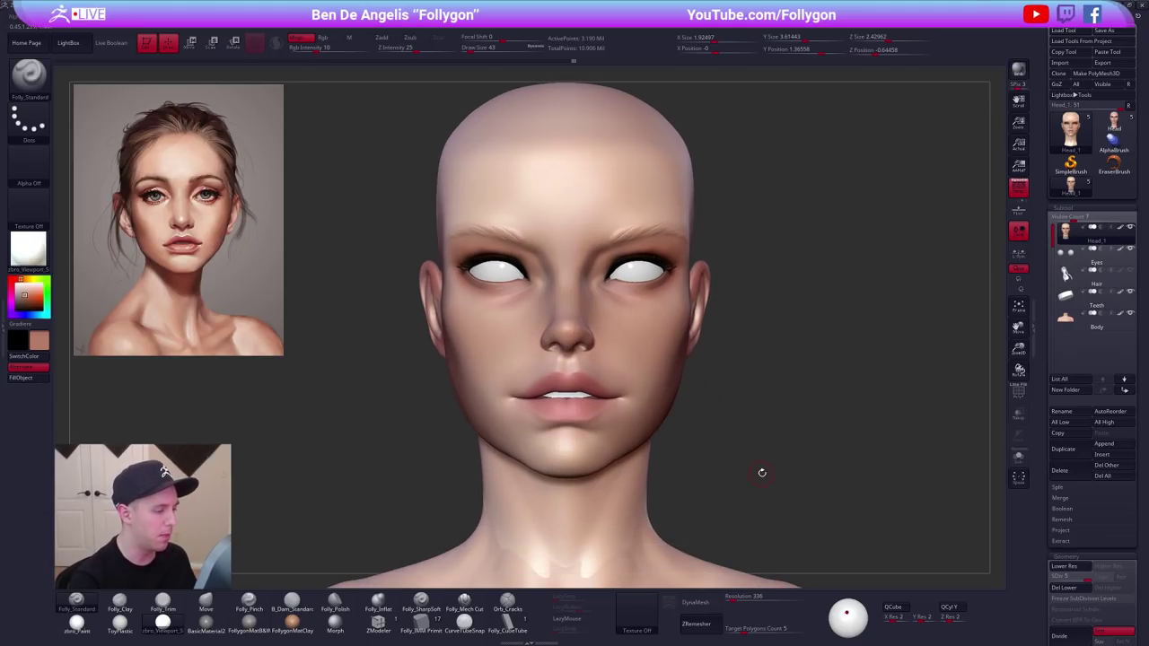
Smooth the paint beneath the lower eyelids and check it from the front.
right_drag(780, 469, 759, 464)
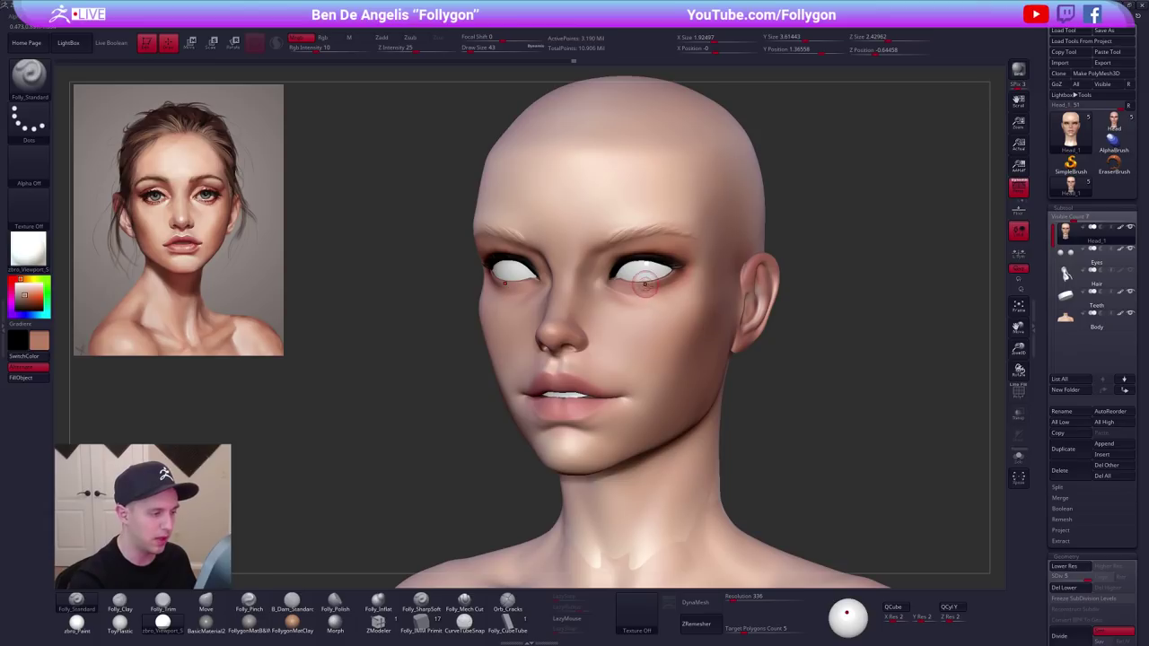
alt+right_drag(645, 283, 651, 314)
shift+drag(641, 296, 644, 304)
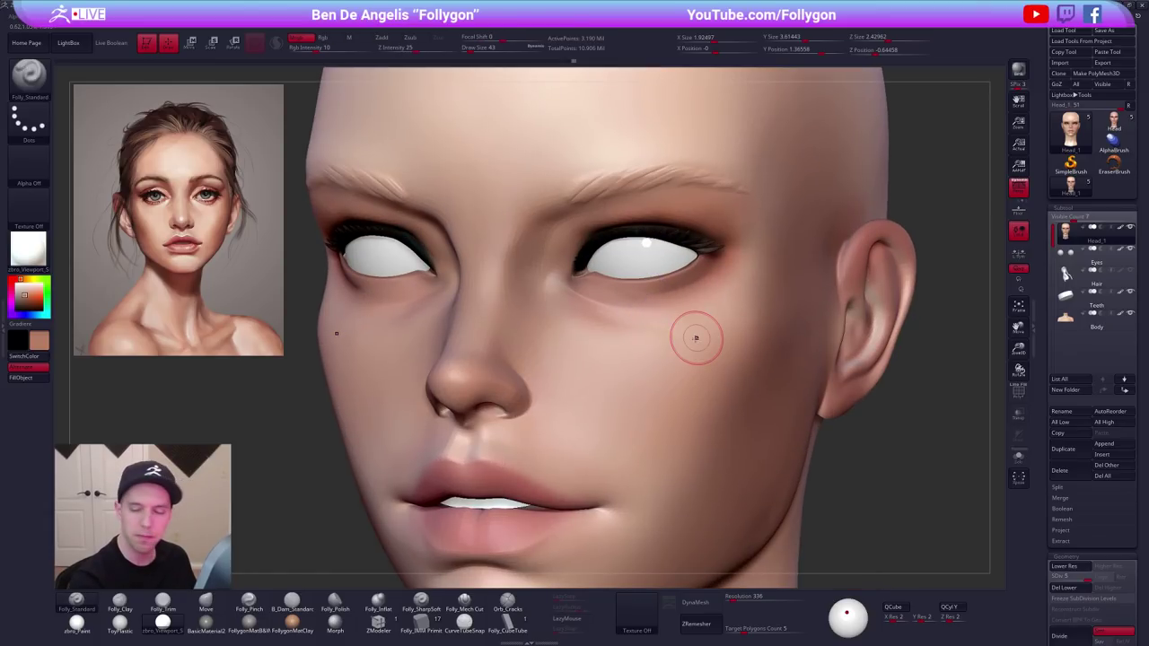
alt+right_drag(715, 360, 712, 350)
shift+right_drag(711, 350, 753, 367)
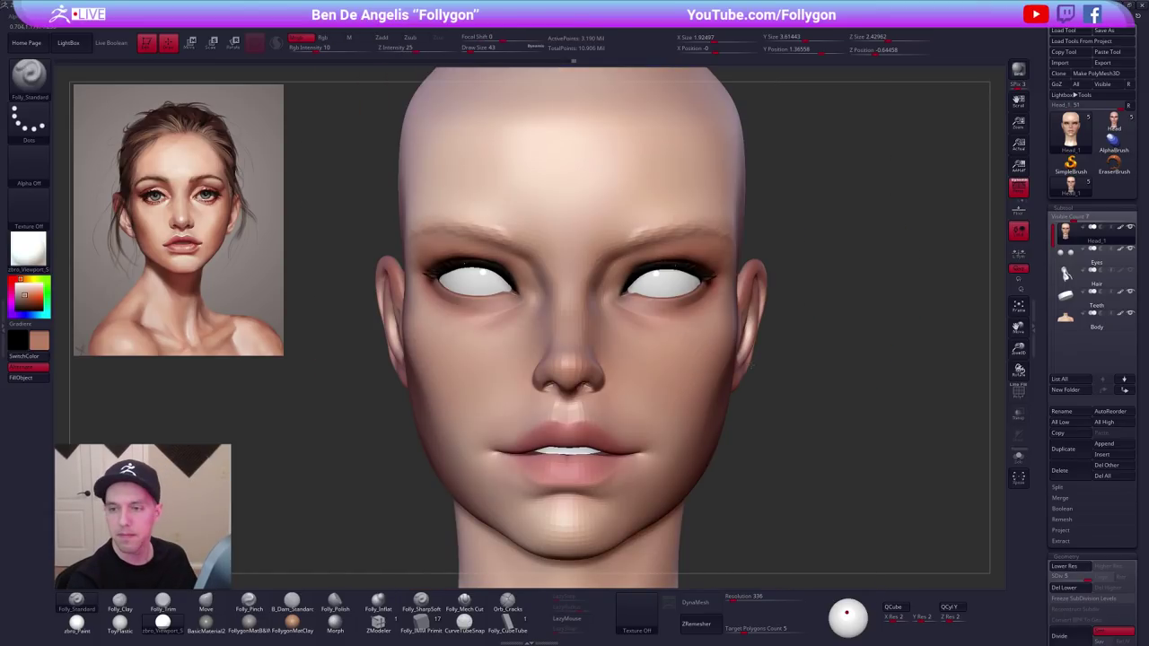
Save the project with the whole head in view.
scroll(718, 367, down, 2)
key(ctrl+s)
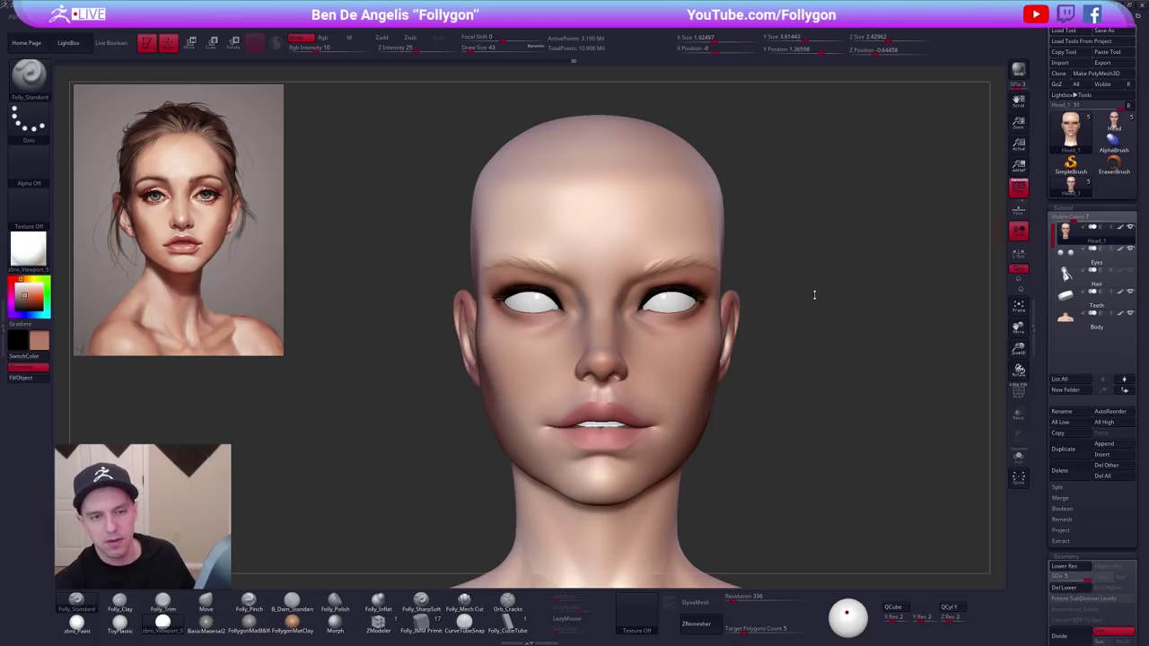
mouse_move(798, 297)
mouse_down()
mouse_move(884, 301)
mouse_move(815, 306)
mouse_move(906, 298)
mouse_move(736, 292)
mouse_move(793, 291)
mouse_move(777, 260)
mouse_up()
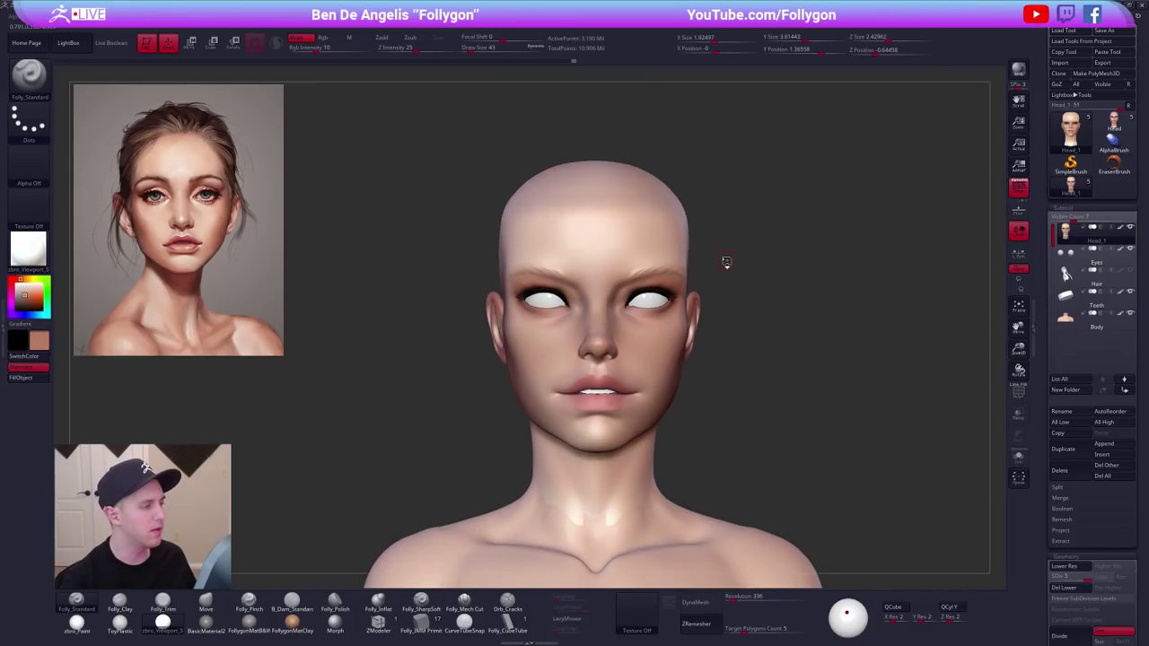
Switch to the Folly_Clay brush at size 74 for a stroke above the outer brow, and return to Folly_Standard.
key(2)
key(space)
drag(643, 192, 651, 195)
right_drag(662, 199, 628, 235)
drag(638, 250, 700, 197)
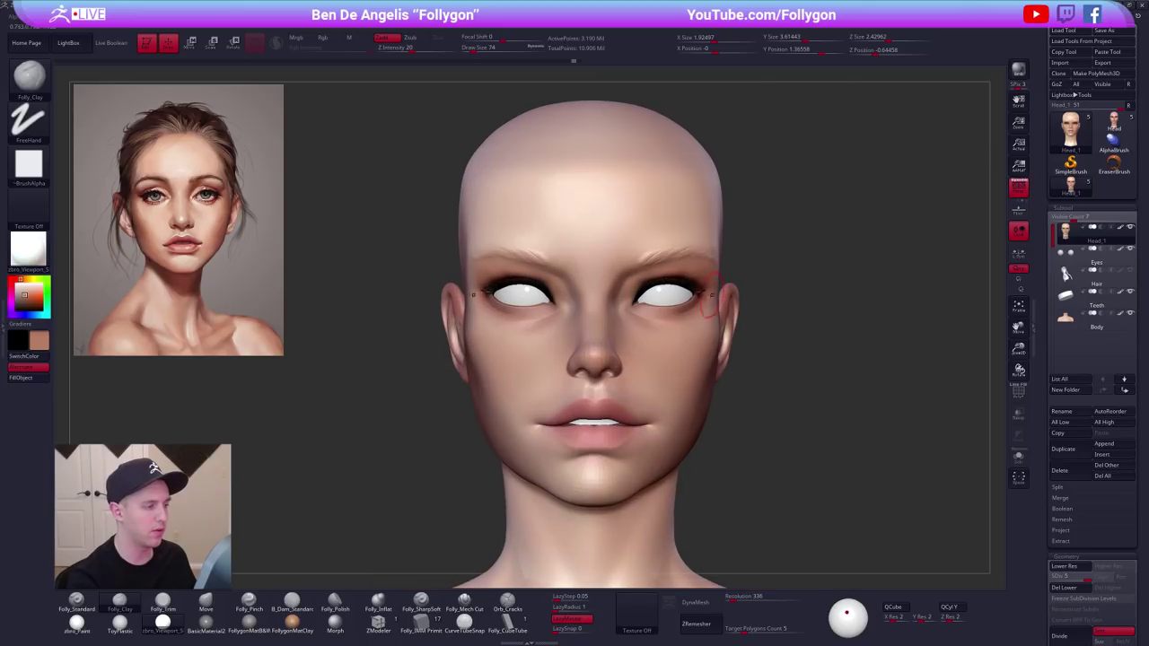
key(1)
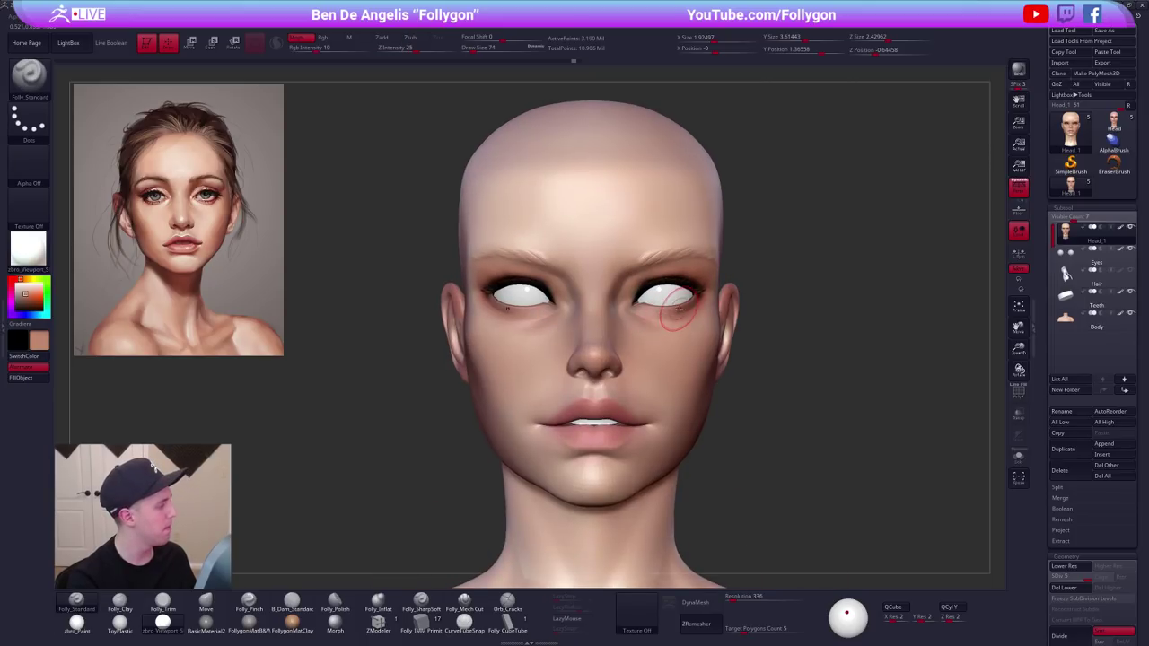
Set painting to material only at RGB intensity 100 and fill the head with the Flat Color material.
right_drag(682, 303, 596, 304)
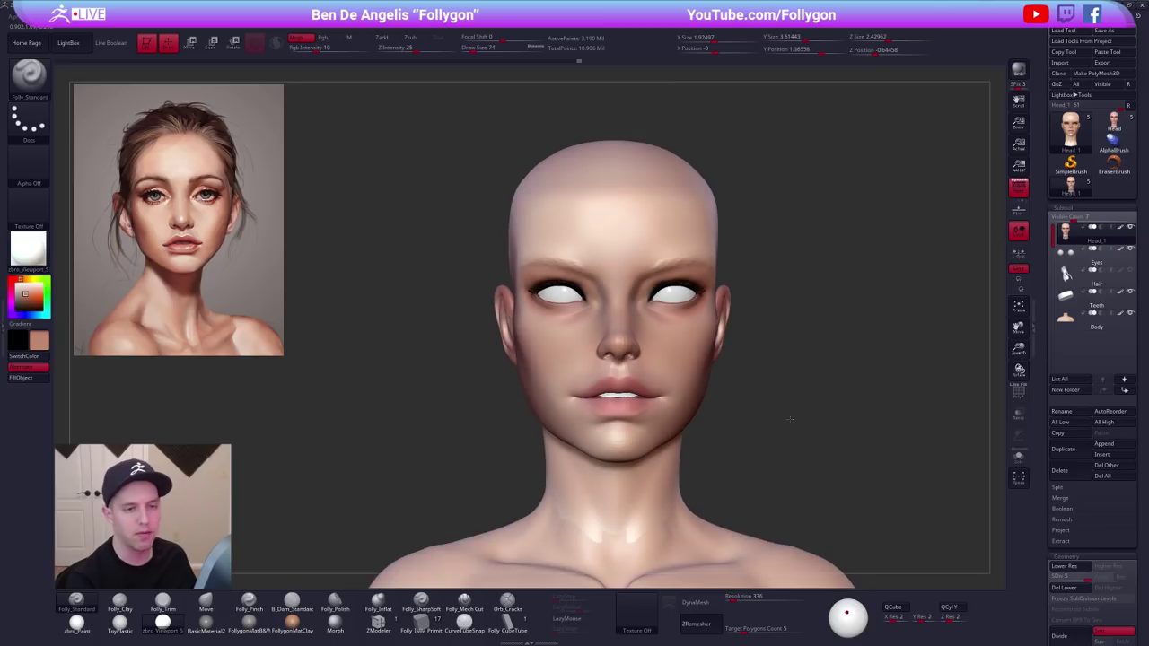
drag(790, 419, 724, 358)
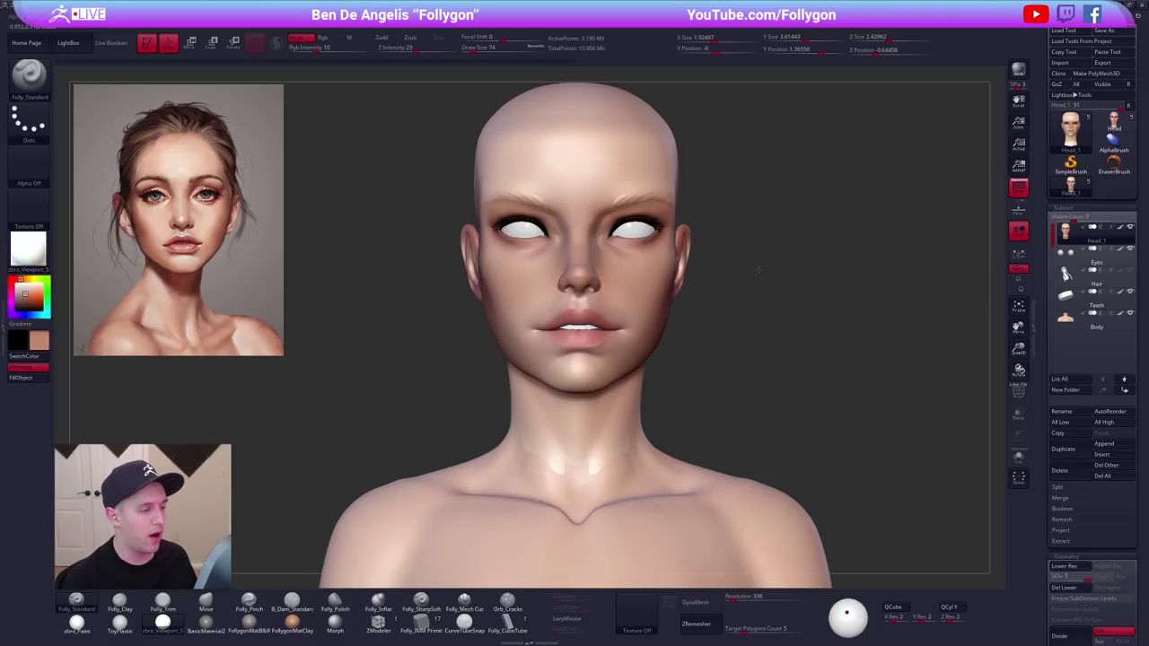
alt+drag(756, 268, 760, 280)
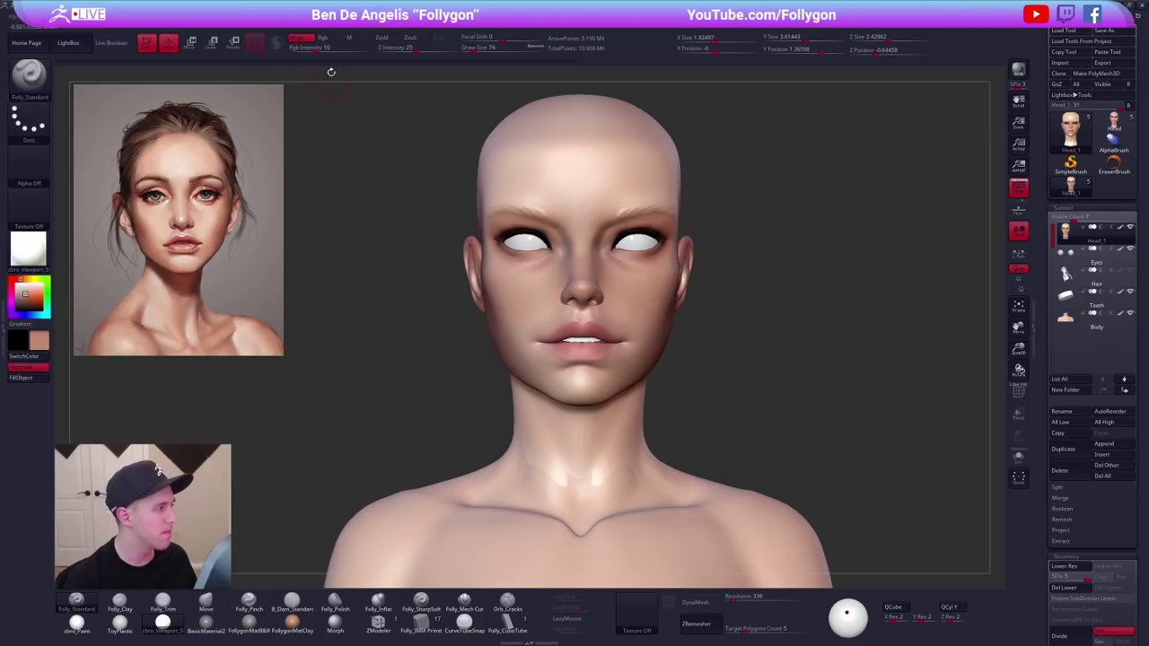
drag(325, 51, 372, 51)
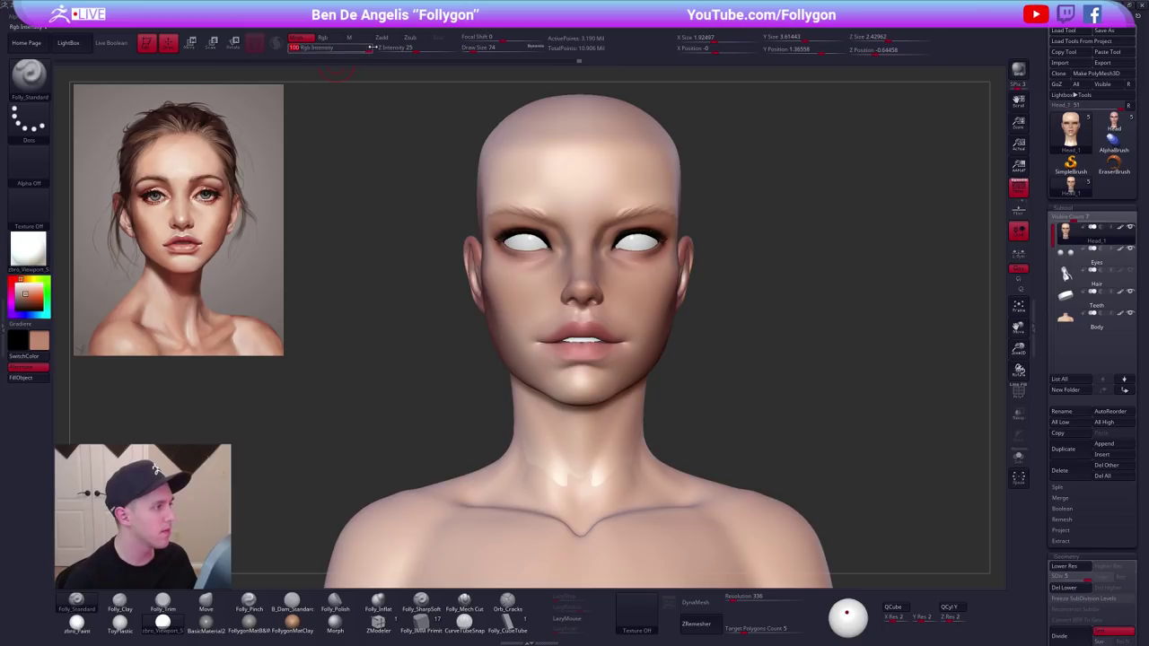
click(354, 39)
click(27, 247)
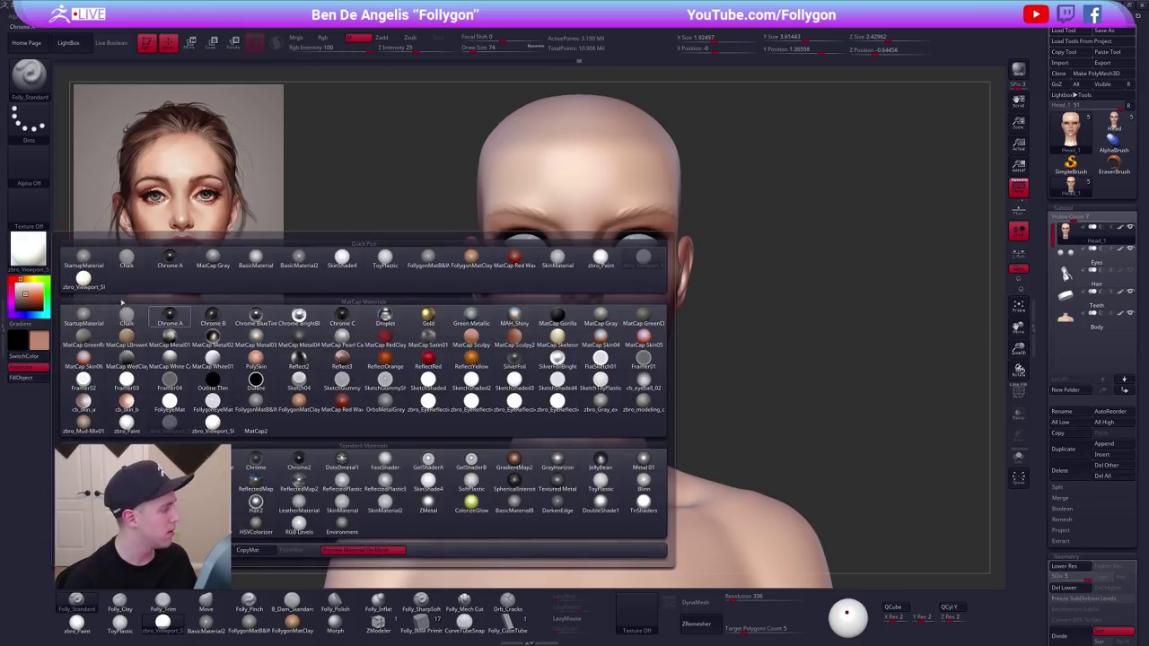
click(81, 361)
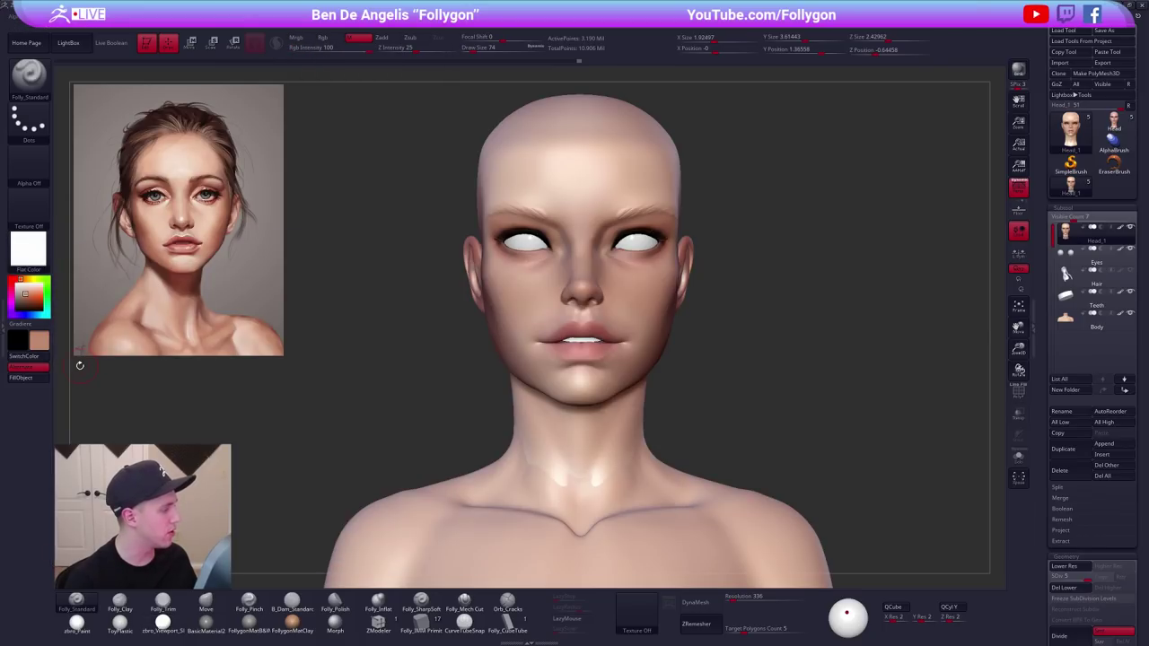
click(42, 380)
Isolate the head and examine its unshaded paint from the front.
right_drag(536, 342, 715, 456)
key(alt+s)
right_drag(623, 341, 708, 386)
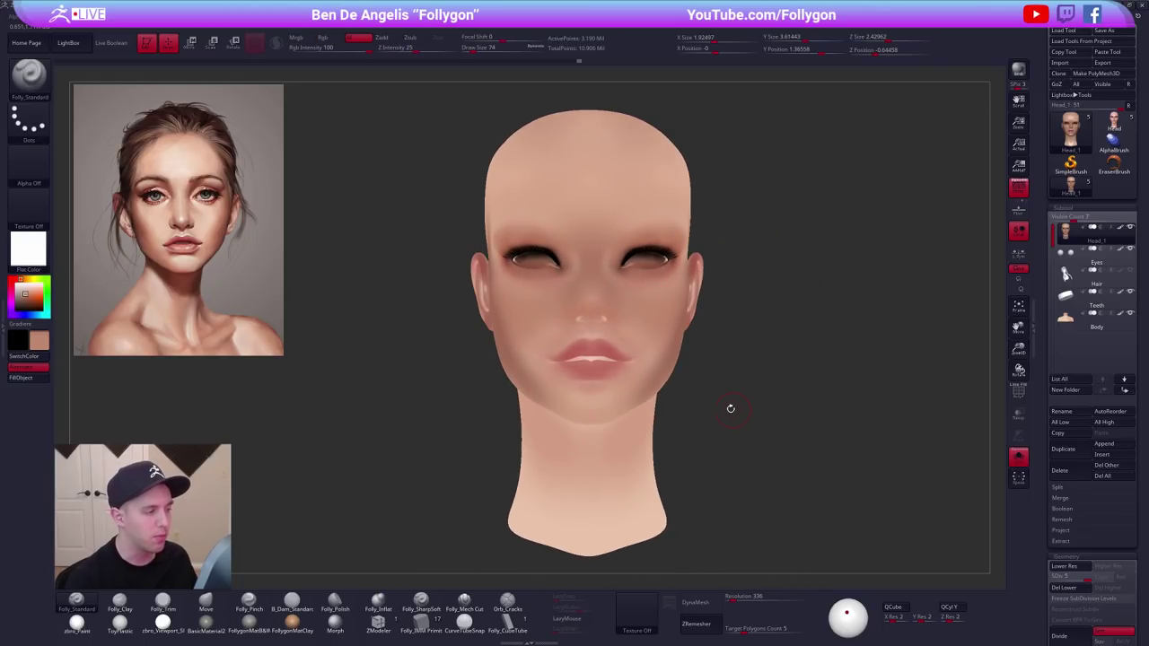
drag(730, 408, 694, 376)
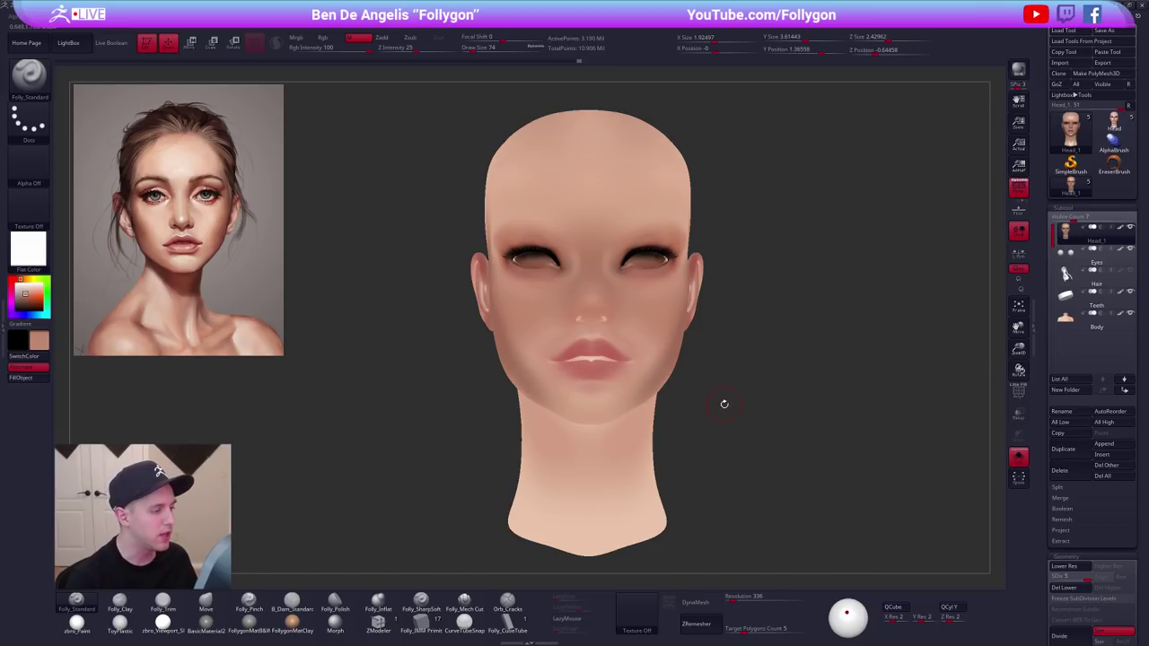
Undo the Flat Color material fill on the head and show the other subtools again.
key(ctrl)
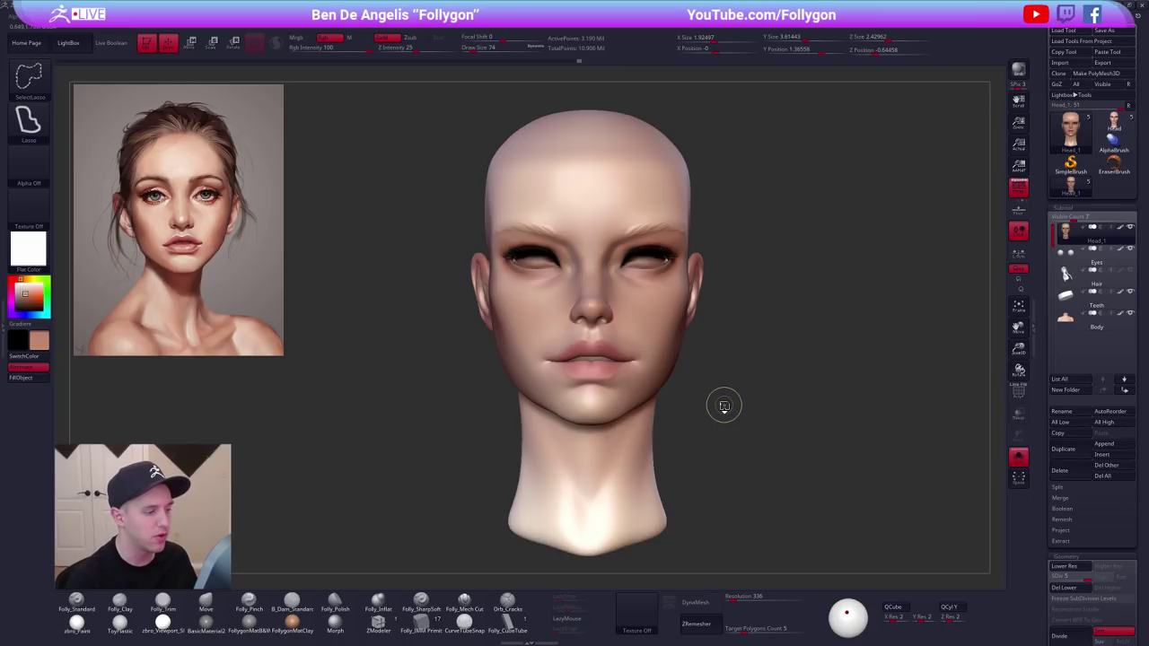
key(ctrl+shift+z)
key(ctrl+z)
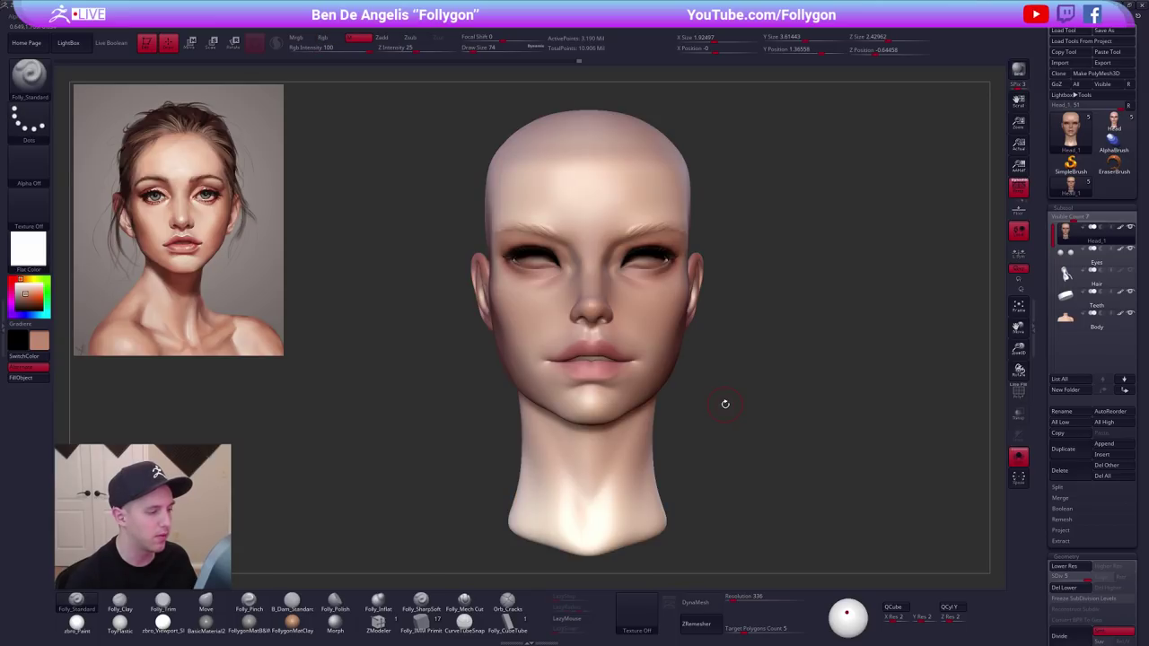
key(alt+s)
Reselect the shaded zbro_Viewport material and set up color-only painting at RGB intensity 11 with draw size 121.
click(163, 623)
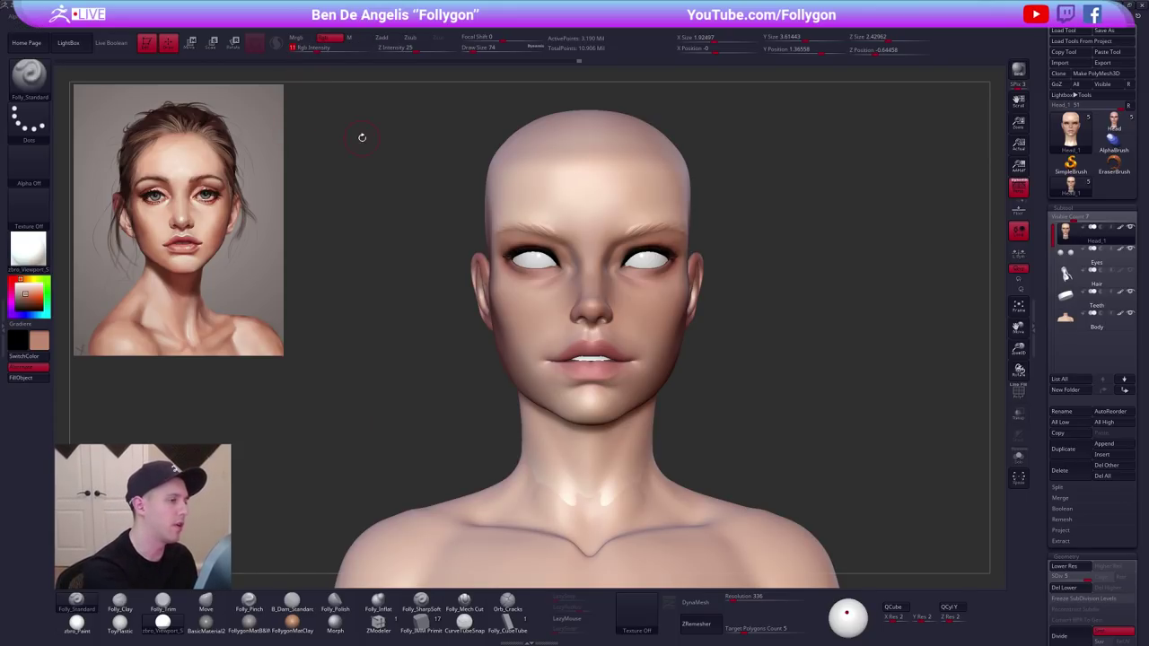
drag(362, 138, 305, 143)
drag(759, 296, 664, 289)
key(space)
click(679, 291)
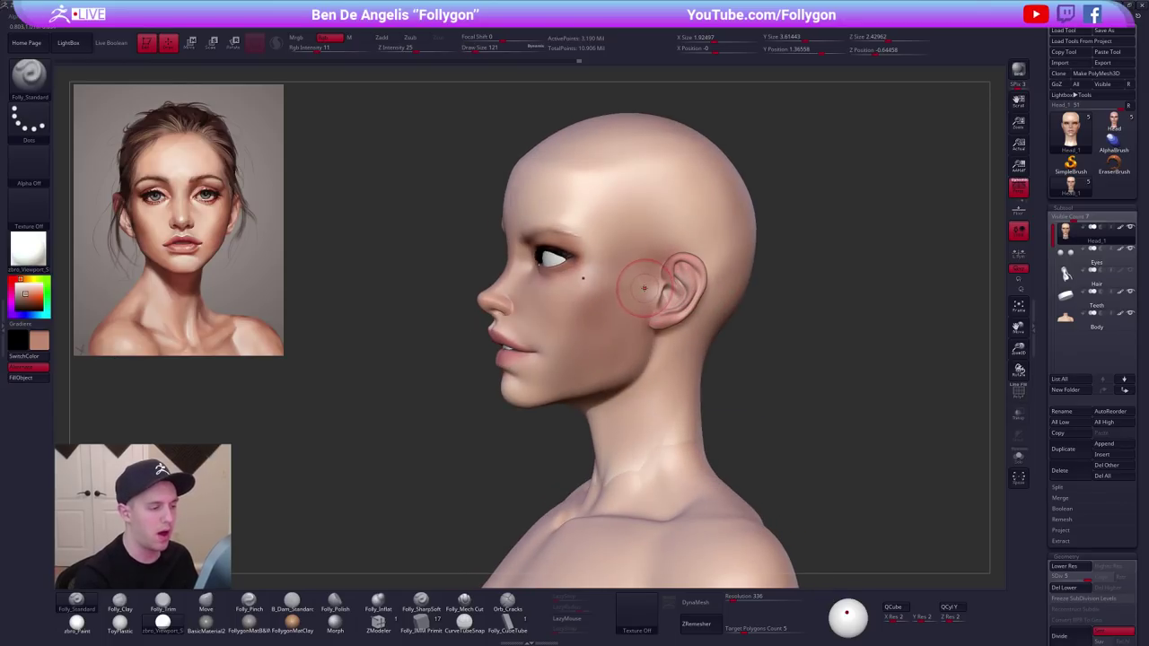
Sample the darker cheek tone and paint it into the inner ear with a smaller brush.
key(c)
alt+right_drag(621, 299, 652, 353)
key(space)
click(685, 296)
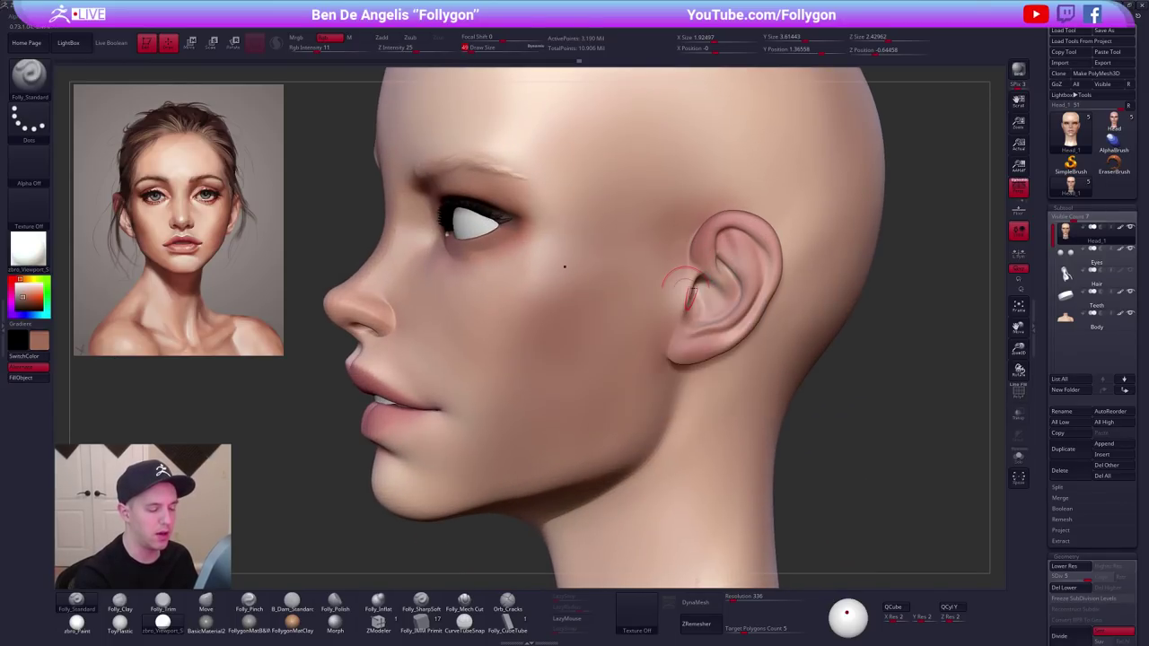
right_drag(717, 336, 694, 305)
drag(693, 305, 702, 290)
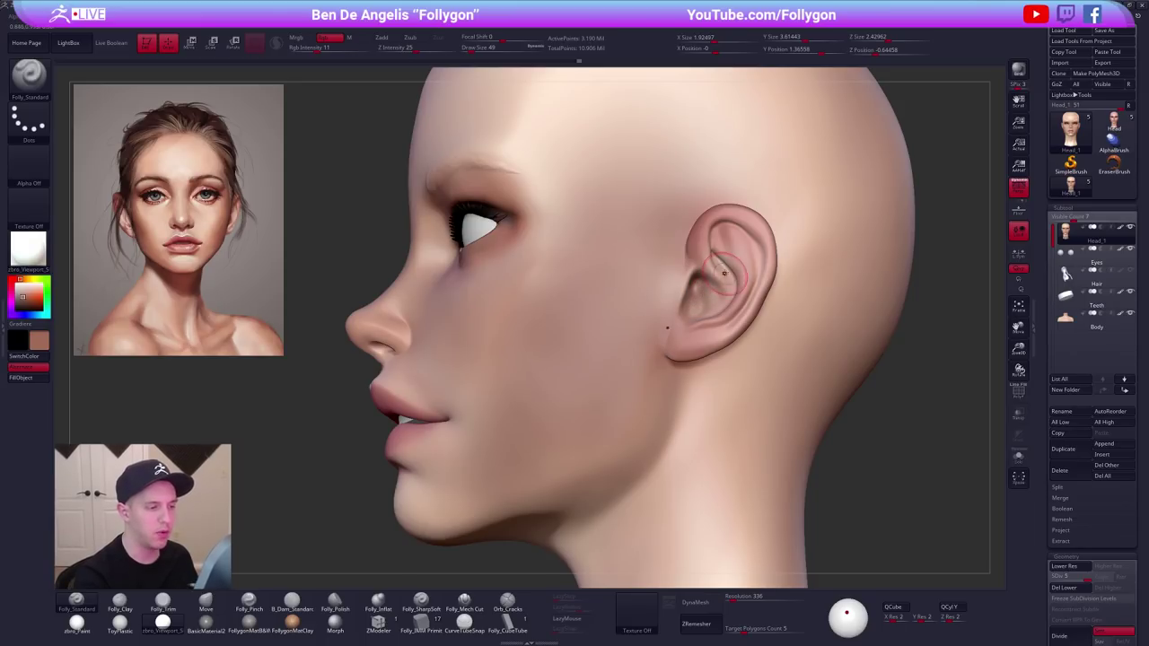
Set the draw size to 38 and shade the ear folds and earlobe with the sampled tone.
key(space)
click(721, 274)
mouse_move(731, 262)
right_down()
mouse_move(717, 255)
mouse_move(754, 280)
mouse_move(733, 275)
mouse_move(725, 306)
right_up()
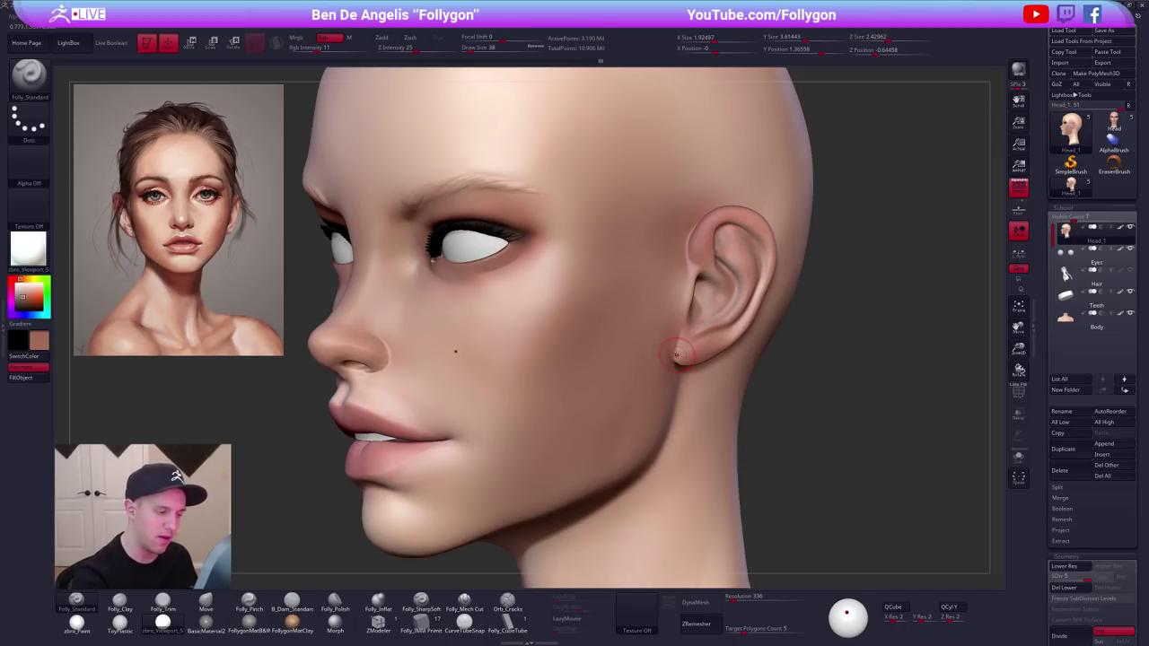
right_drag(677, 355, 717, 241)
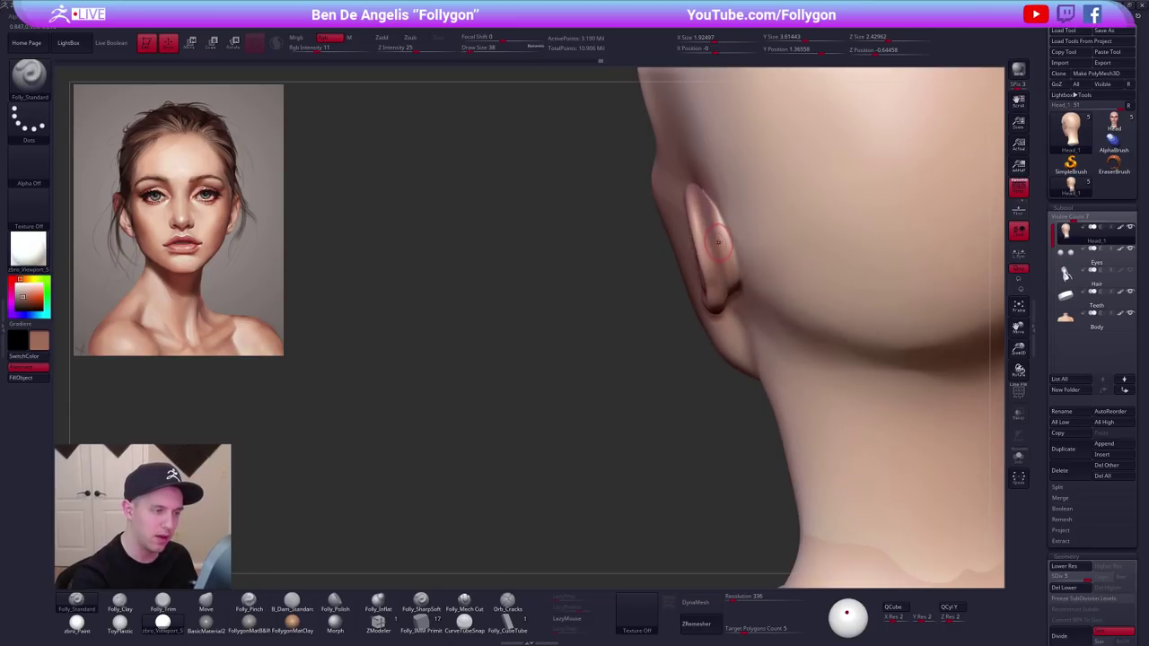
Paint the sampled tone onto the back of the ear, adjusting the draw size to fit its rim.
key(space)
drag(718, 241, 726, 237)
key(space)
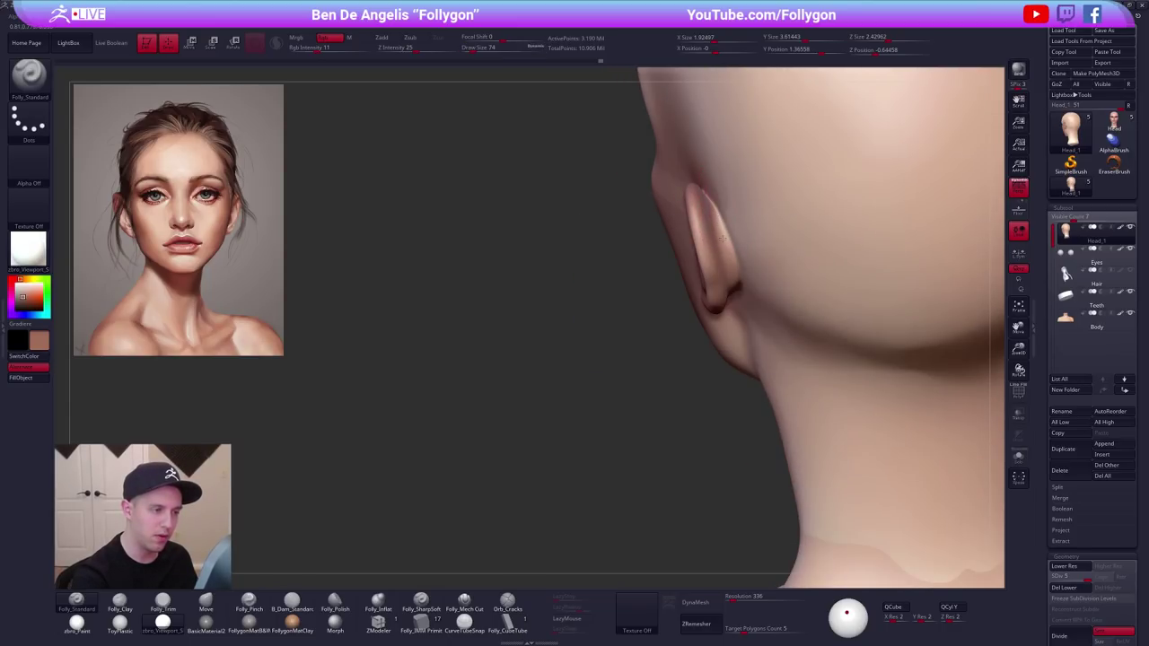
right_drag(726, 260, 719, 231)
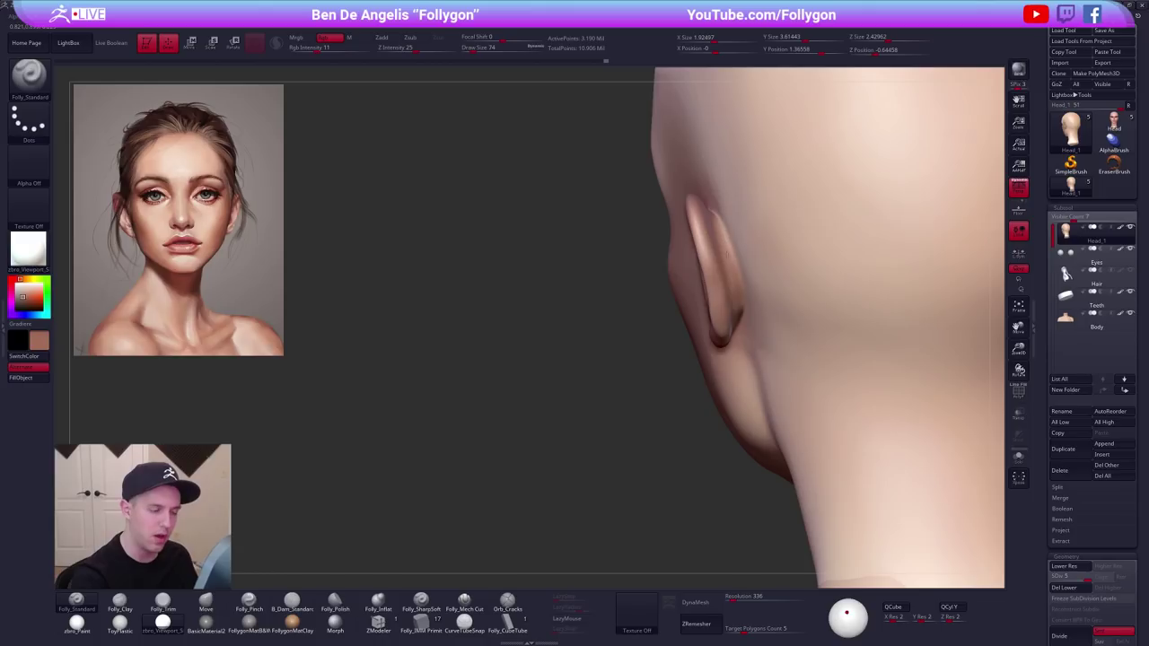
right_drag(728, 297, 720, 245)
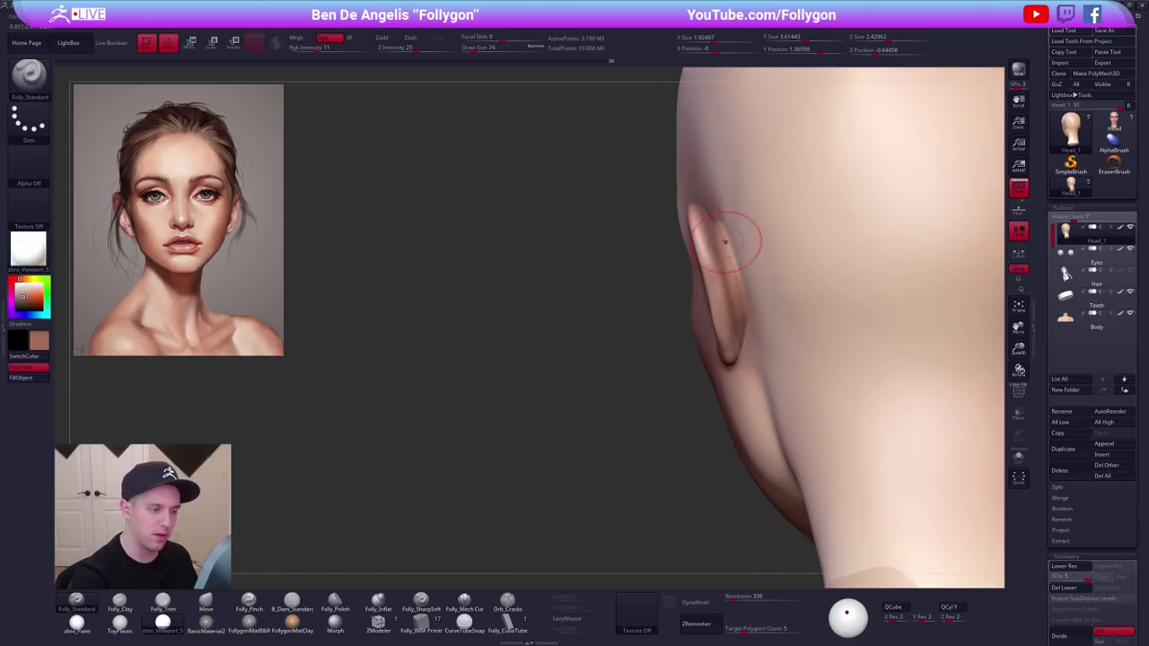
mouse_move(668, 283)
right_down()
mouse_move(756, 290)
mouse_move(780, 274)
mouse_move(705, 274)
right_up()
key(space)
drag(705, 272, 693, 272)
Sample a reddish tone from the face and tint the ear with it at draw size 54.
mouse_move(692, 256)
alt+right_down()
mouse_move(686, 298)
mouse_move(641, 292)
alt+right_up()
key(c)
key(space)
drag(679, 264, 685, 265)
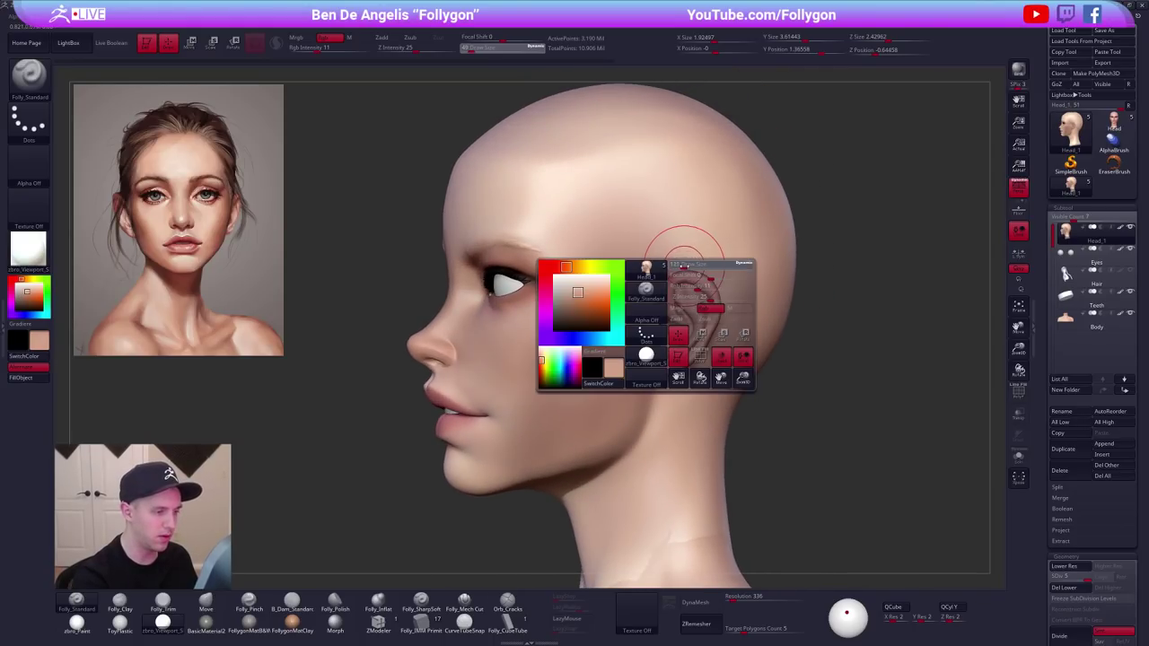
right_drag(684, 281, 680, 313)
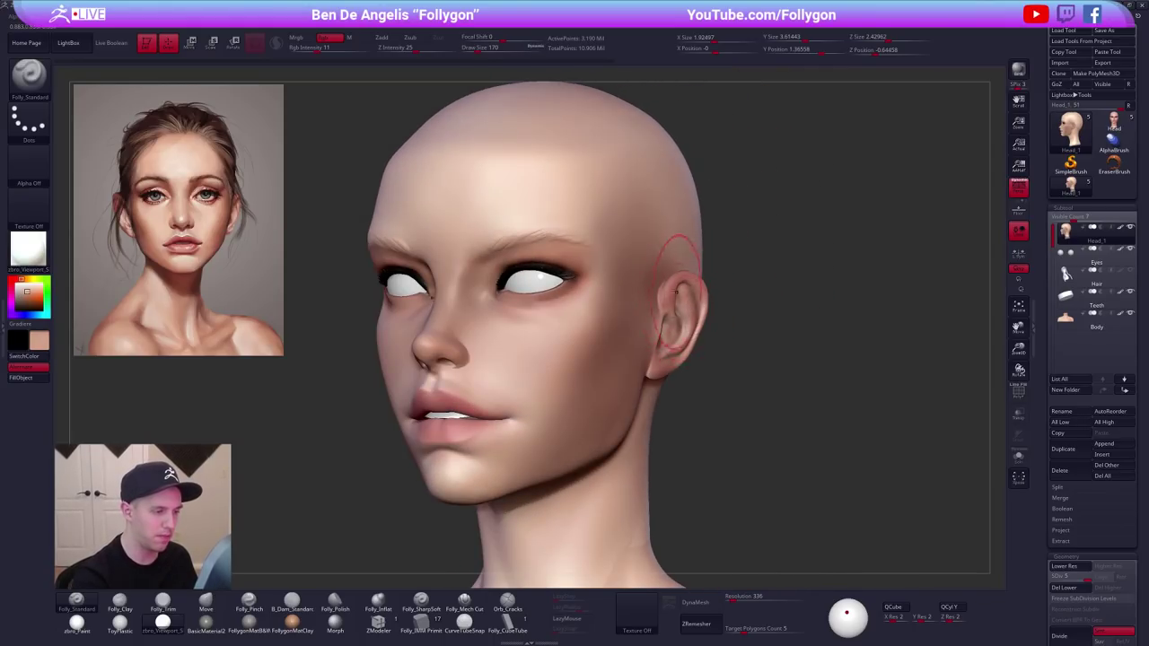
key(c)
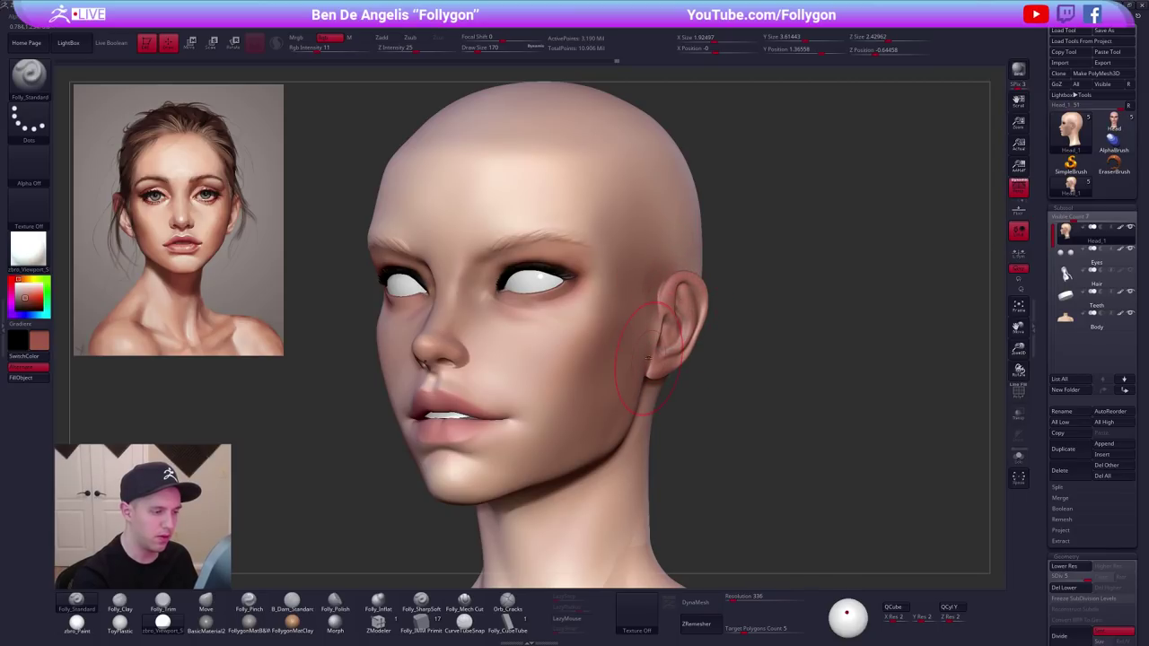
key(c)
key(space)
mouse_move(667, 265)
mouse_down()
mouse_move(686, 342)
mouse_move(775, 497)
mouse_move(583, 480)
mouse_up()
key(space)
mouse_move(679, 321)
mouse_down()
mouse_move(667, 321)
mouse_move(693, 302)
mouse_move(593, 253)
mouse_move(526, 376)
mouse_up()
drag(469, 421, 633, 359)
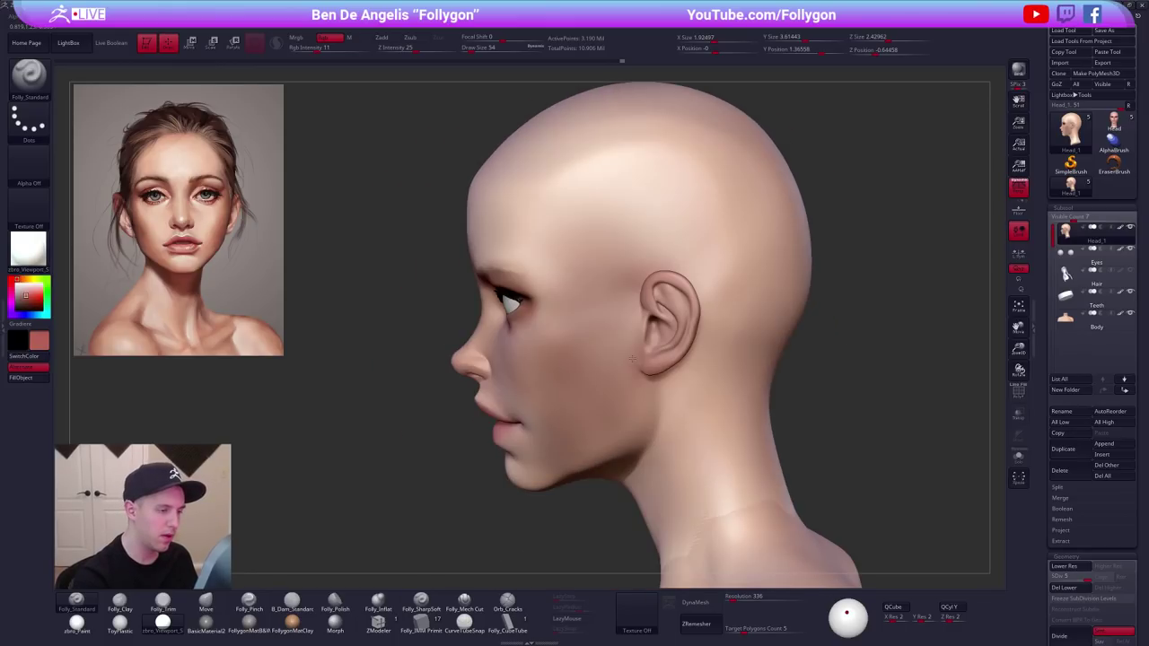
Set the draw size to 67 and redden the upper part of the ear.
right_drag(632, 358, 660, 274)
key(space)
drag(655, 284, 662, 284)
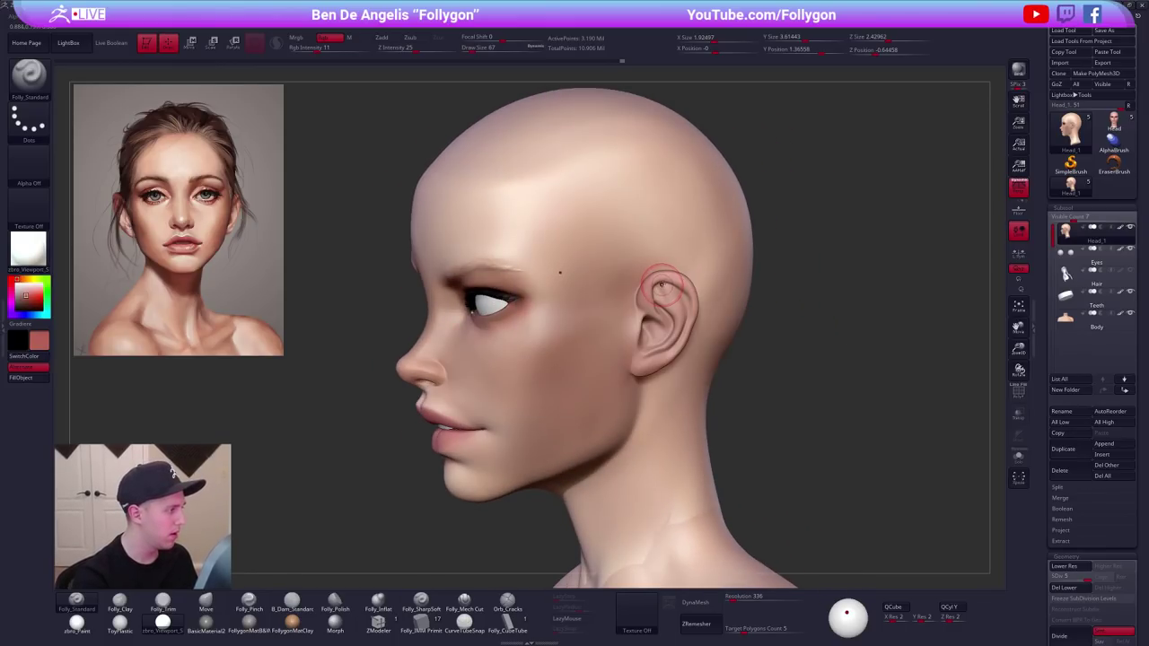
mouse_move(660, 286)
right_down()
mouse_move(653, 302)
mouse_move(644, 288)
right_up()
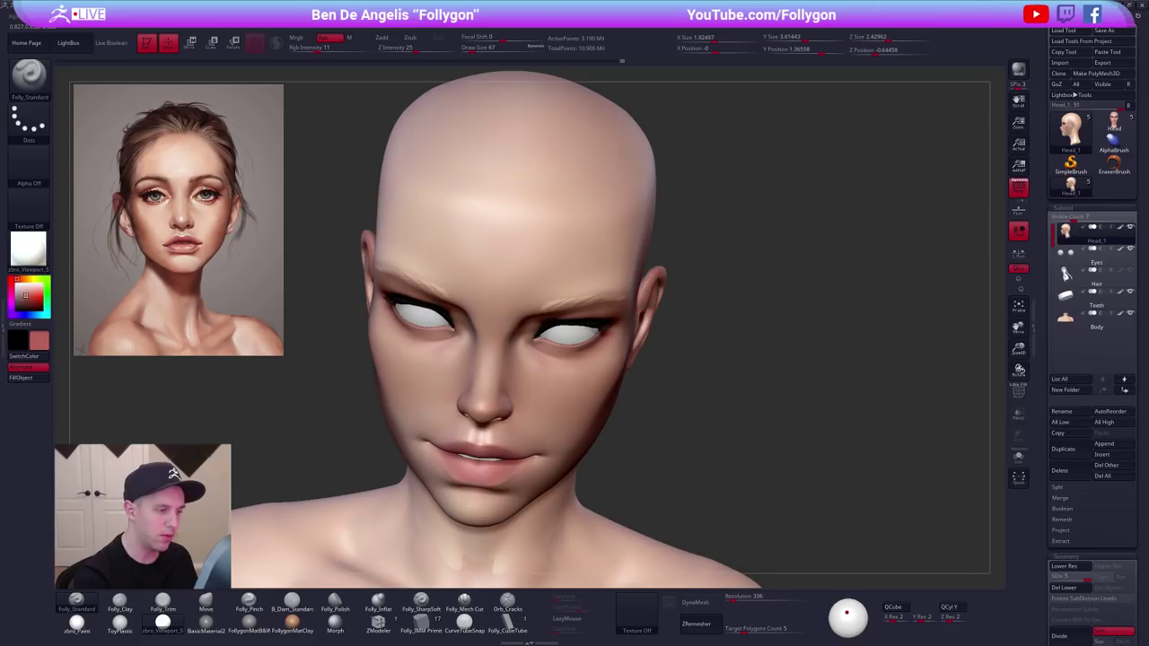
drag(644, 289, 705, 305)
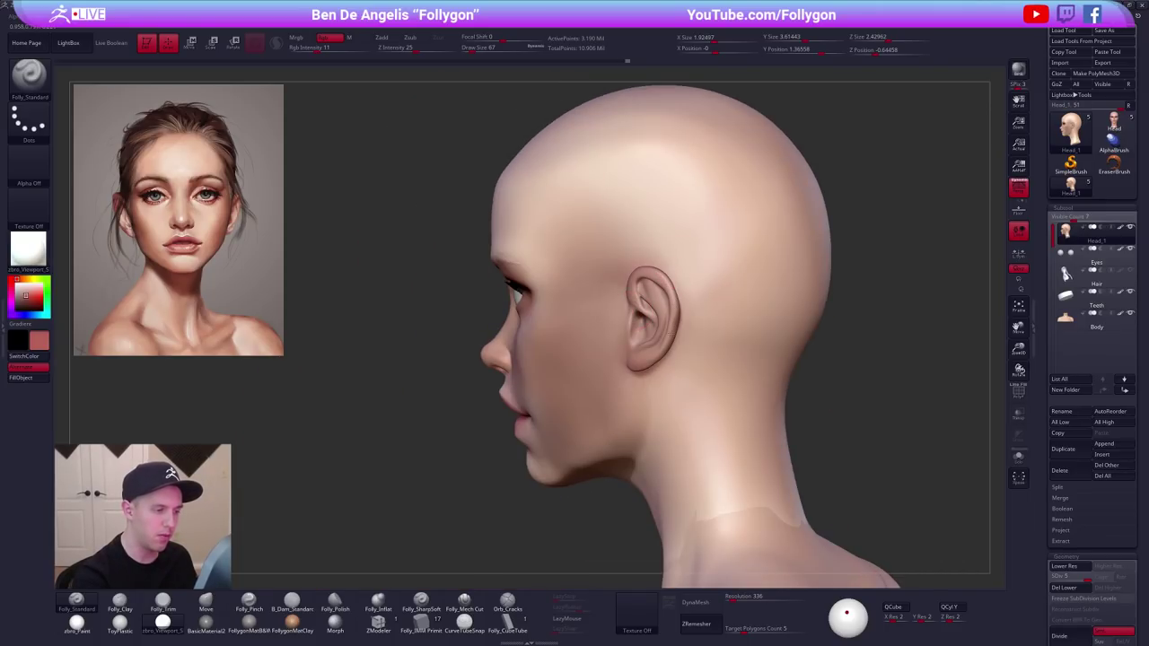
Set the draw size to 88 and carry the red tint around the back of the ear.
right_drag(671, 334, 689, 345)
key(space)
mouse_move(659, 348)
mouse_down()
mouse_move(639, 364)
mouse_move(661, 375)
mouse_up()
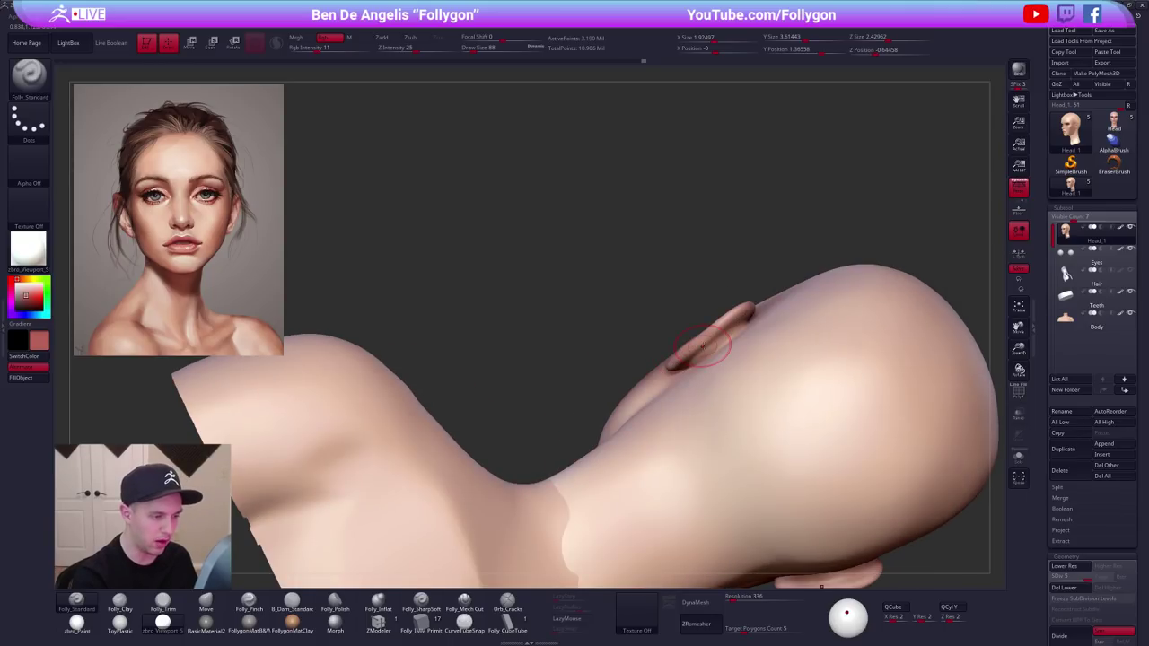
mouse_move(718, 321)
mouse_down()
mouse_move(692, 367)
mouse_move(748, 335)
mouse_move(700, 359)
mouse_up()
Blend the red tint around the ears with broader brushes at draw sizes 121 and 227.
key(space)
drag(679, 330, 686, 330)
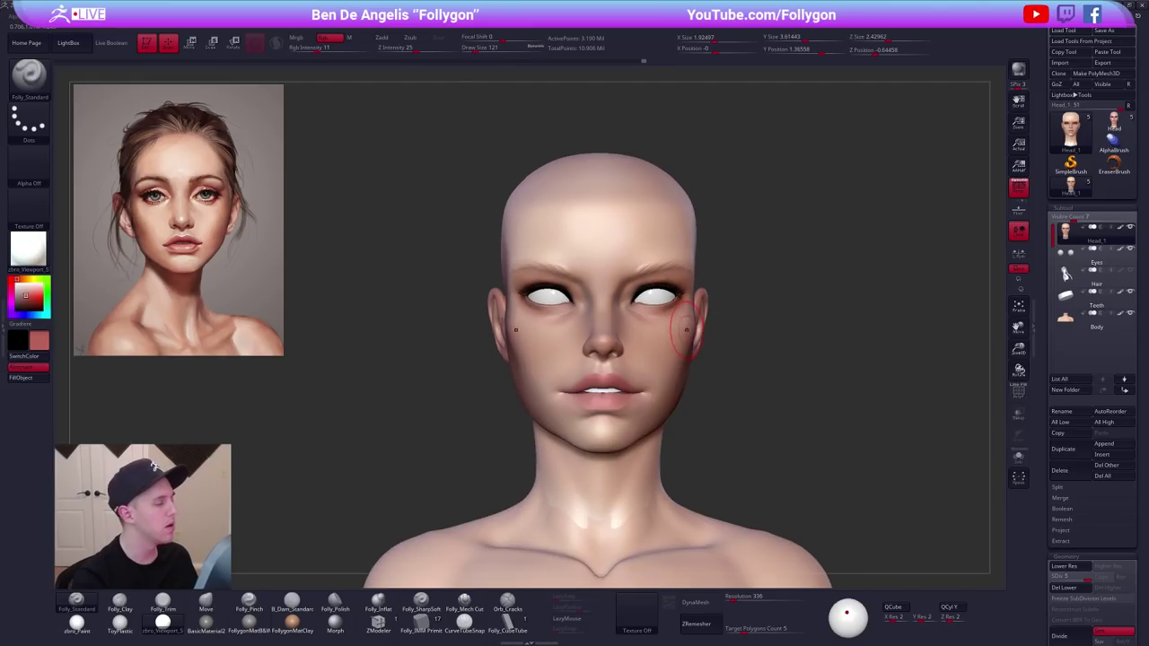
right_drag(686, 330, 672, 328)
key(space)
drag(672, 329, 692, 329)
right_drag(709, 330, 687, 331)
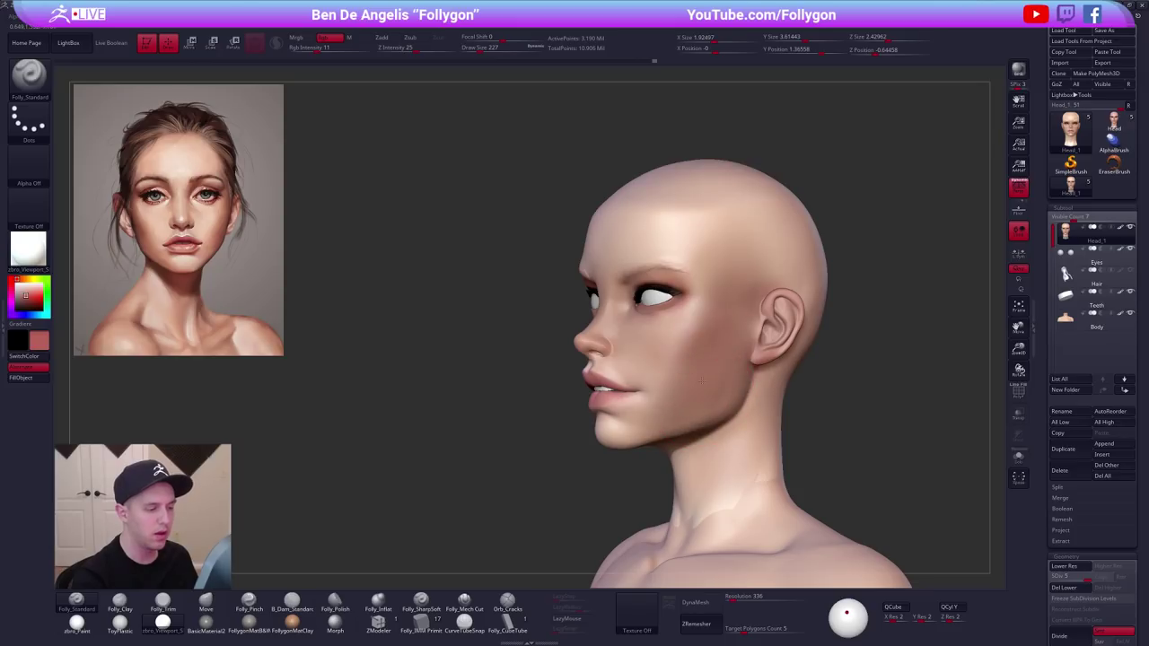
Sample a skin color from the portrait and shift it to a muted yellow with red 205, green 192, blue 119.
mouse_move(661, 410)
right_down()
mouse_move(688, 389)
mouse_move(660, 394)
mouse_move(672, 365)
mouse_move(681, 369)
right_up()
key(ctrl)
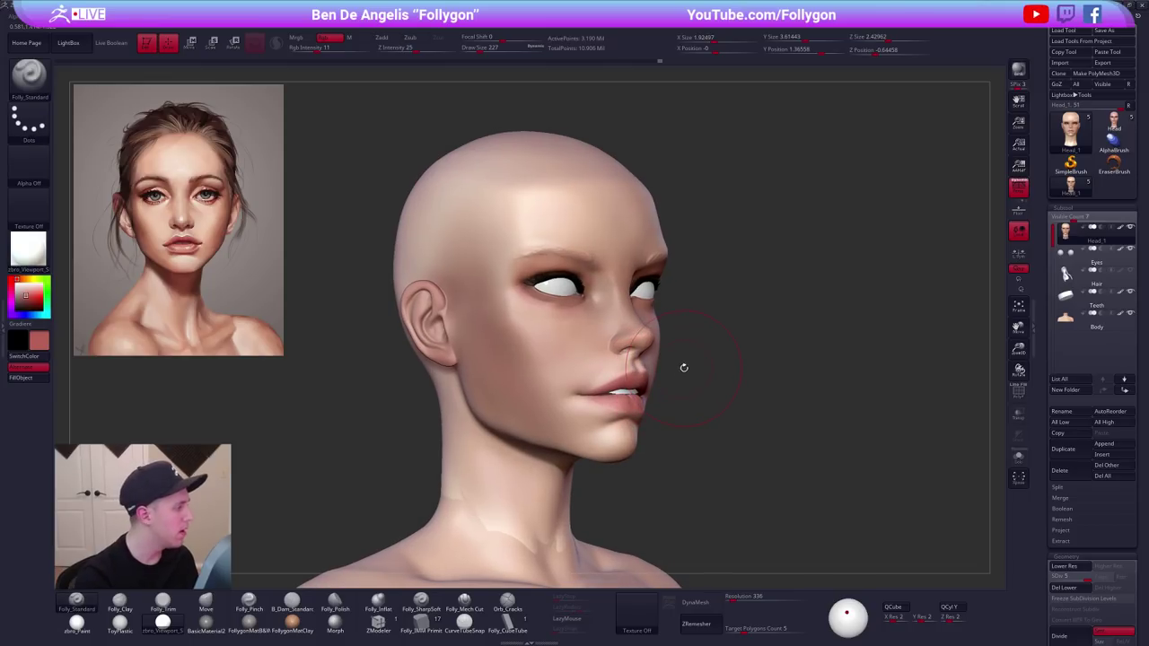
key(z)
click(182, 260)
key(z)
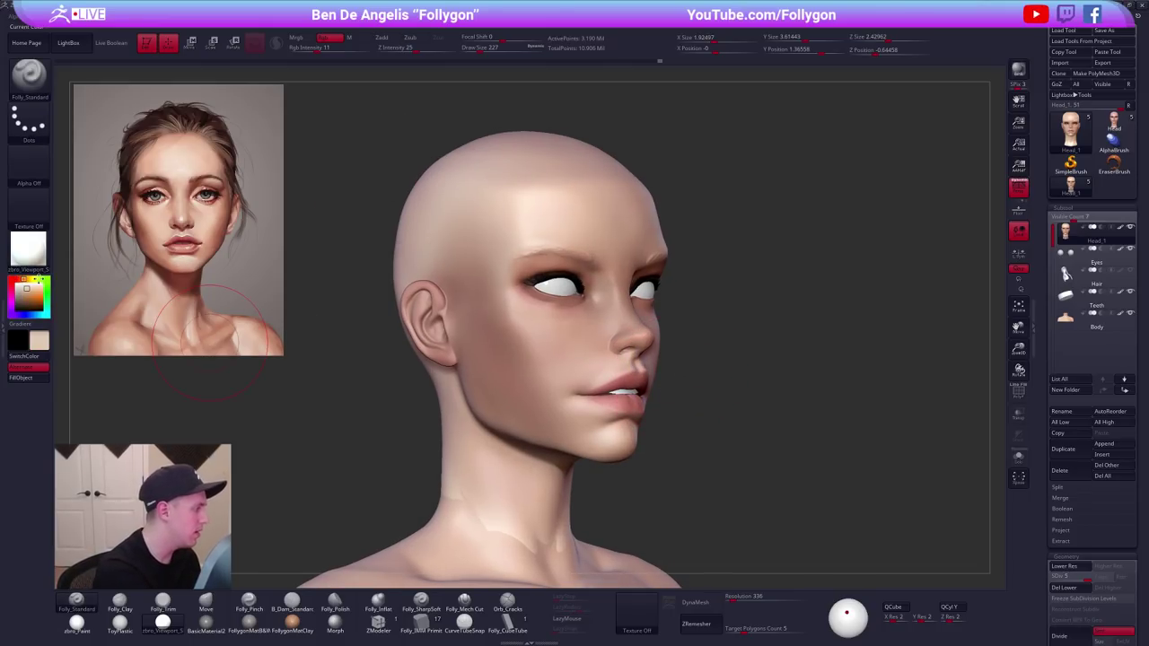
click(31, 279)
click(32, 293)
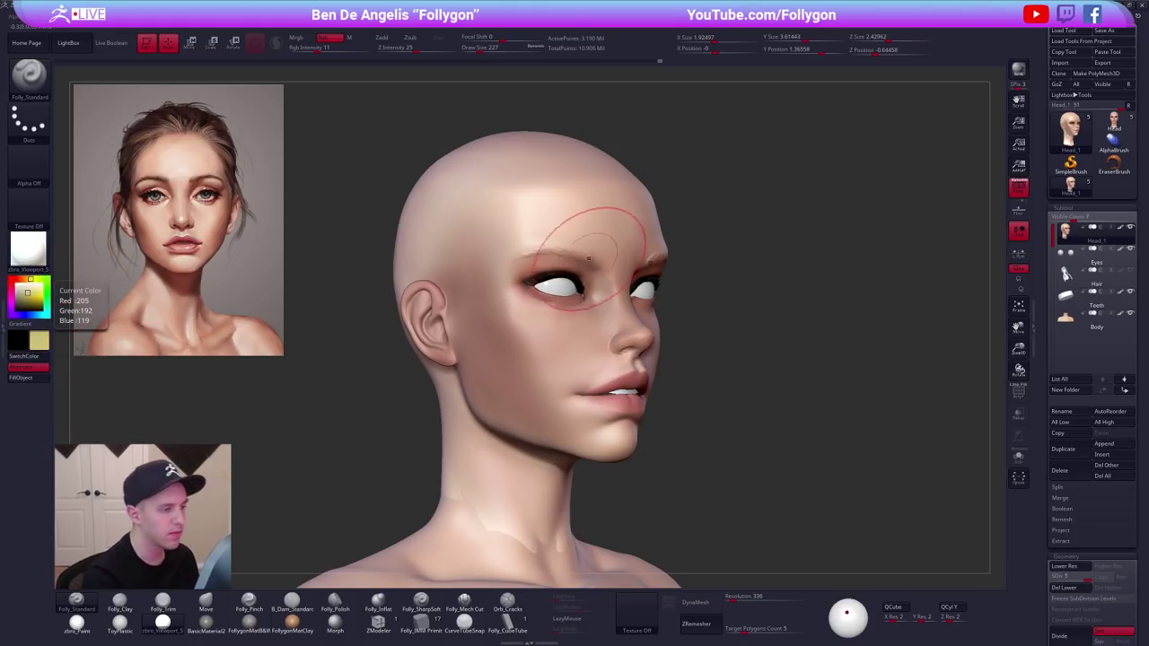
Paint the yellow tone over the forehead and chin with large brushes, using draw sizes 265 and 306.
ctrl+right_drag(592, 261, 604, 251)
key(space)
drag(607, 270, 614, 272)
right_drag(614, 274, 587, 241)
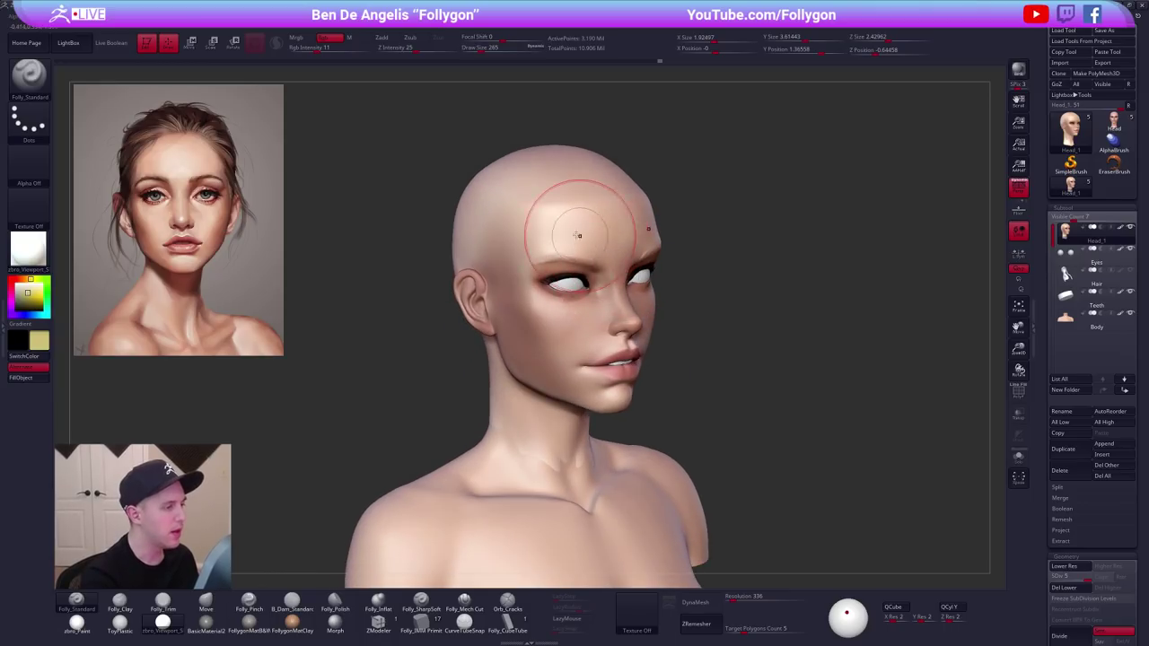
key(space)
drag(576, 217, 583, 217)
right_drag(584, 218, 589, 209)
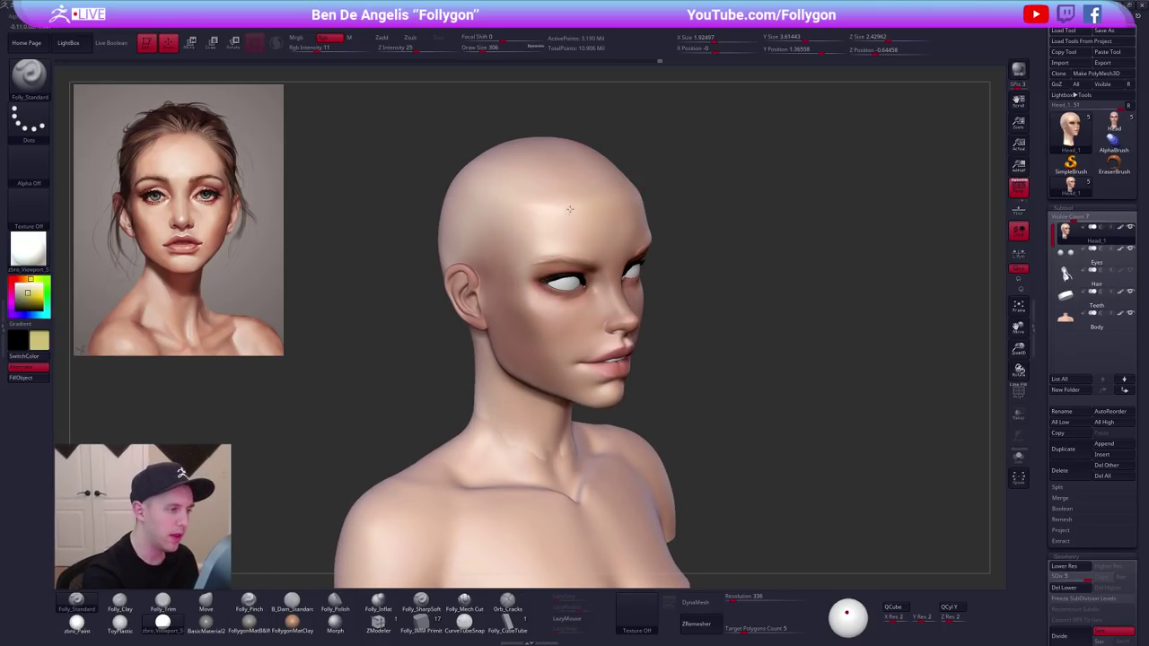
mouse_move(575, 332)
right_down()
mouse_move(617, 401)
mouse_move(638, 394)
mouse_move(595, 346)
mouse_move(491, 396)
right_up()
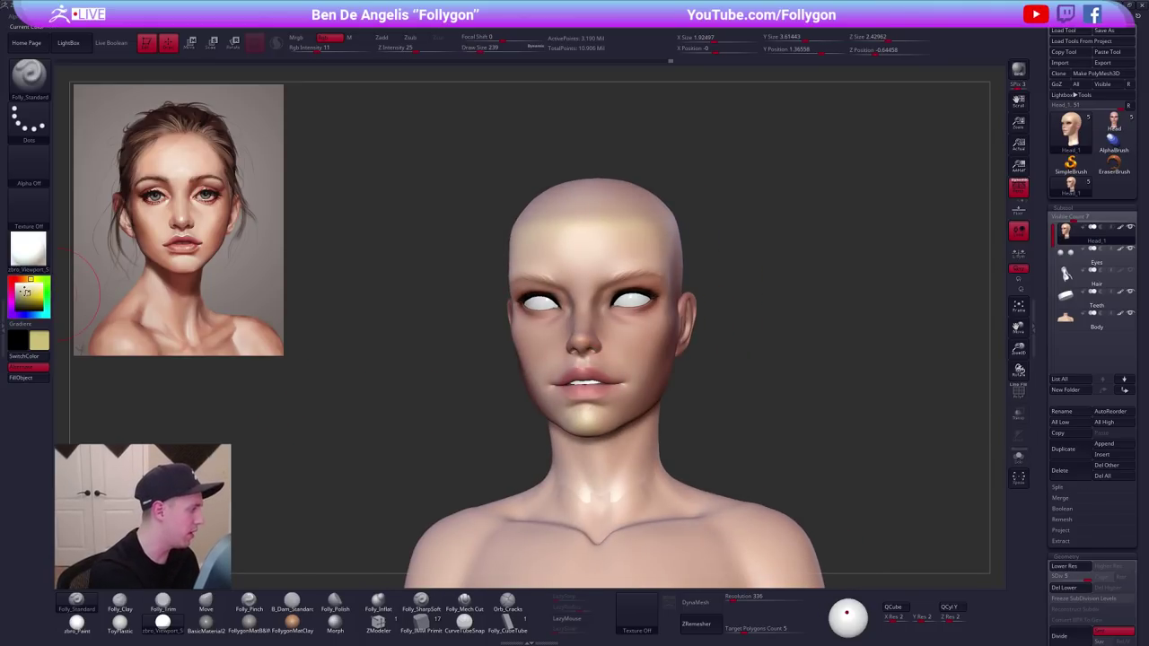
Blend the muted yellow across the forehead and chin from several angles, using draw sizes 215 and 265.
right_drag(509, 400, 694, 398)
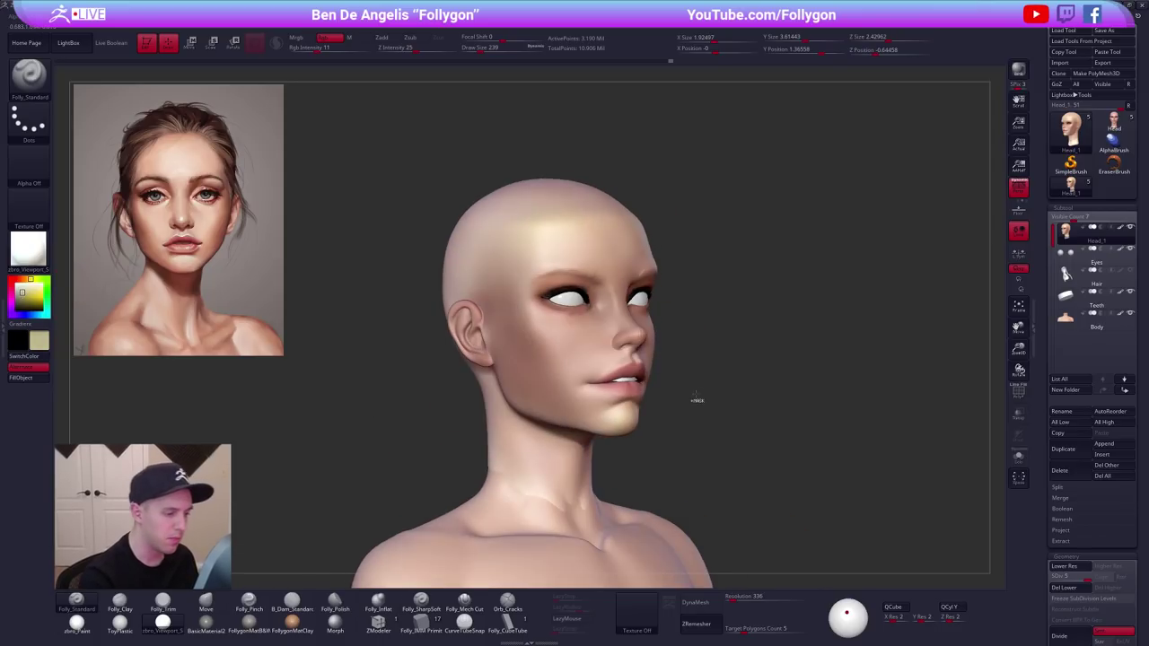
right_drag(674, 358, 587, 391)
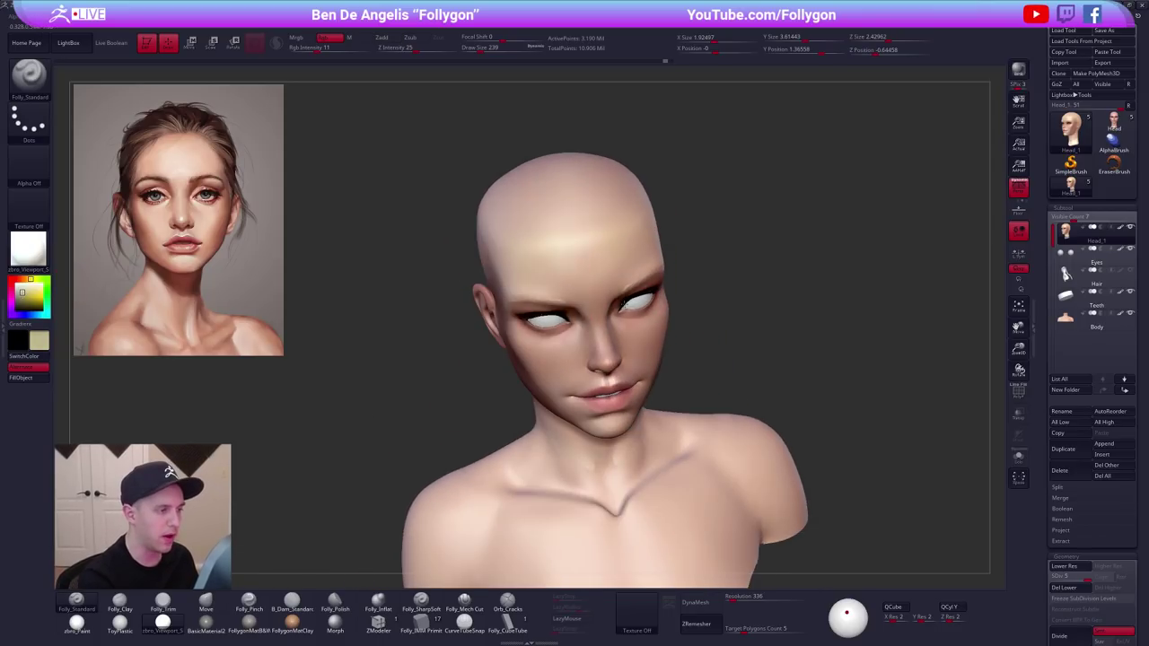
right_drag(628, 277, 556, 269)
key(space)
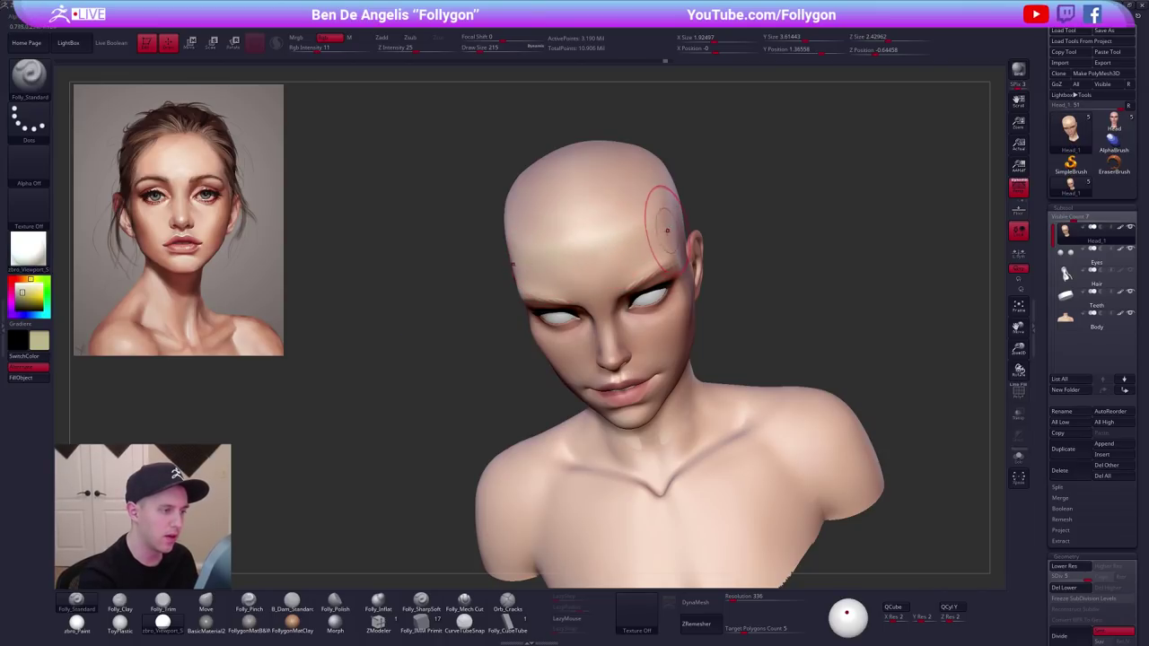
mouse_move(597, 307)
right_down()
mouse_move(621, 273)
mouse_move(637, 332)
mouse_move(637, 417)
mouse_move(620, 431)
mouse_move(601, 413)
mouse_move(651, 428)
mouse_move(662, 451)
mouse_move(679, 371)
mouse_move(660, 286)
mouse_move(659, 311)
right_up()
right_drag(663, 370, 626, 302)
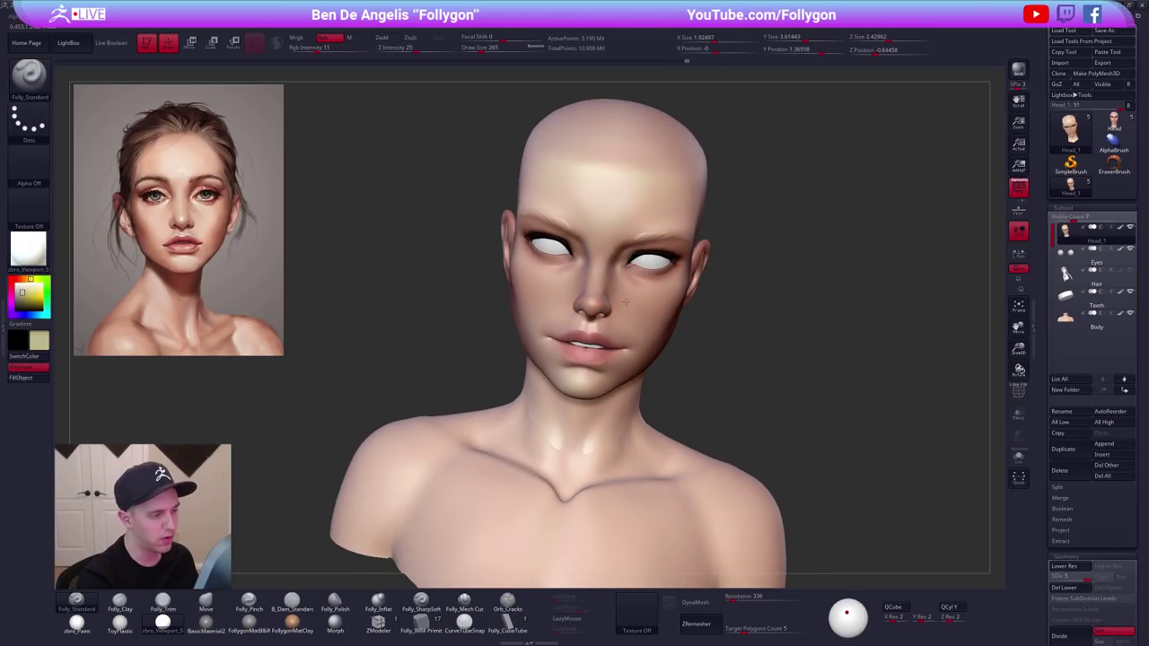
right_drag(654, 359, 659, 386)
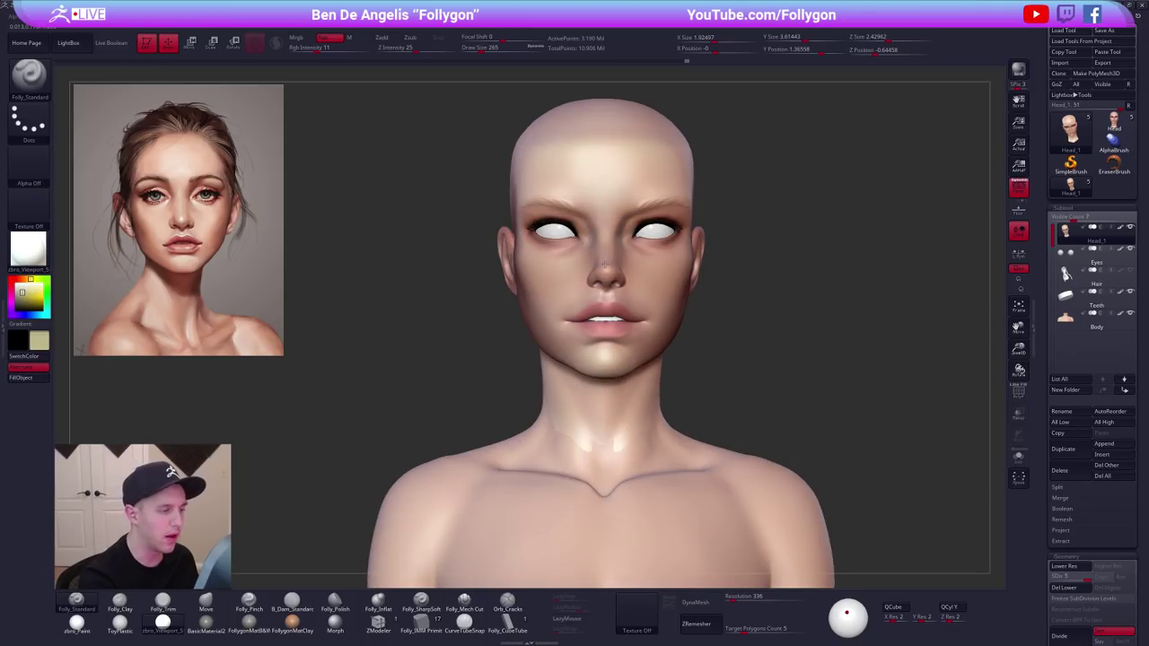
Sample a peach skin tone and soften the yellow on the forehead with draw size 181.
right_drag(607, 234, 511, 214)
key(c)
right_drag(485, 251, 574, 235)
key(space)
drag(581, 227, 536, 193)
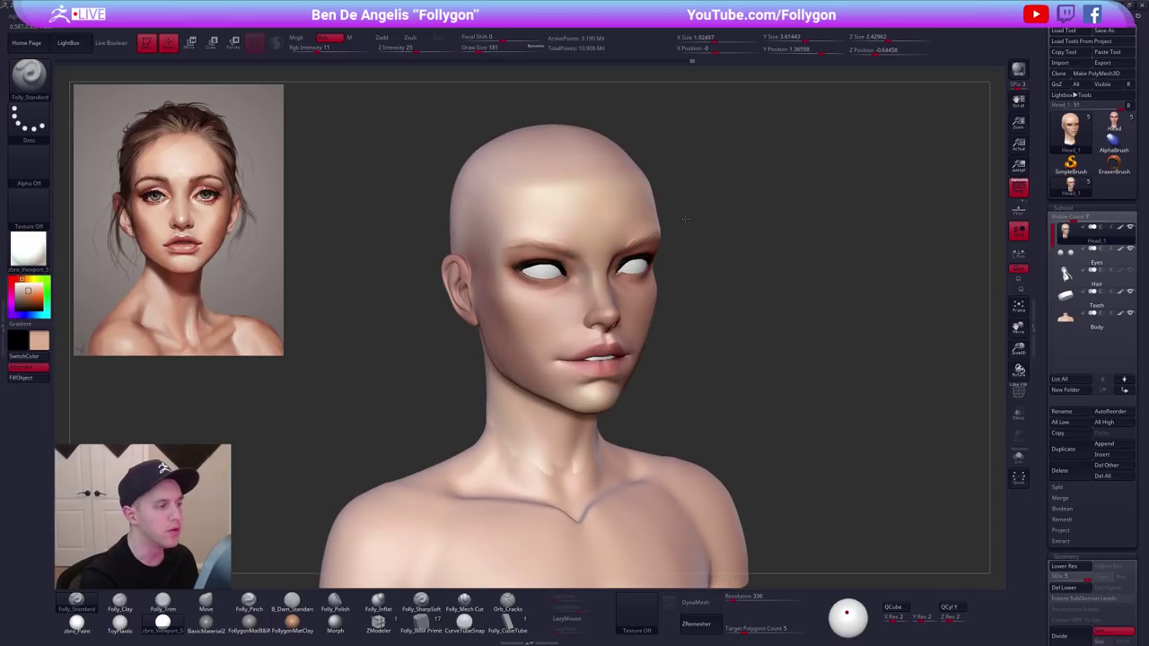
Blend the peach tone broadly over the forehead and chin at draw size 335.
alt+right_drag(684, 218, 736, 206)
key(space)
drag(670, 192, 686, 183)
right_drag(653, 215, 574, 202)
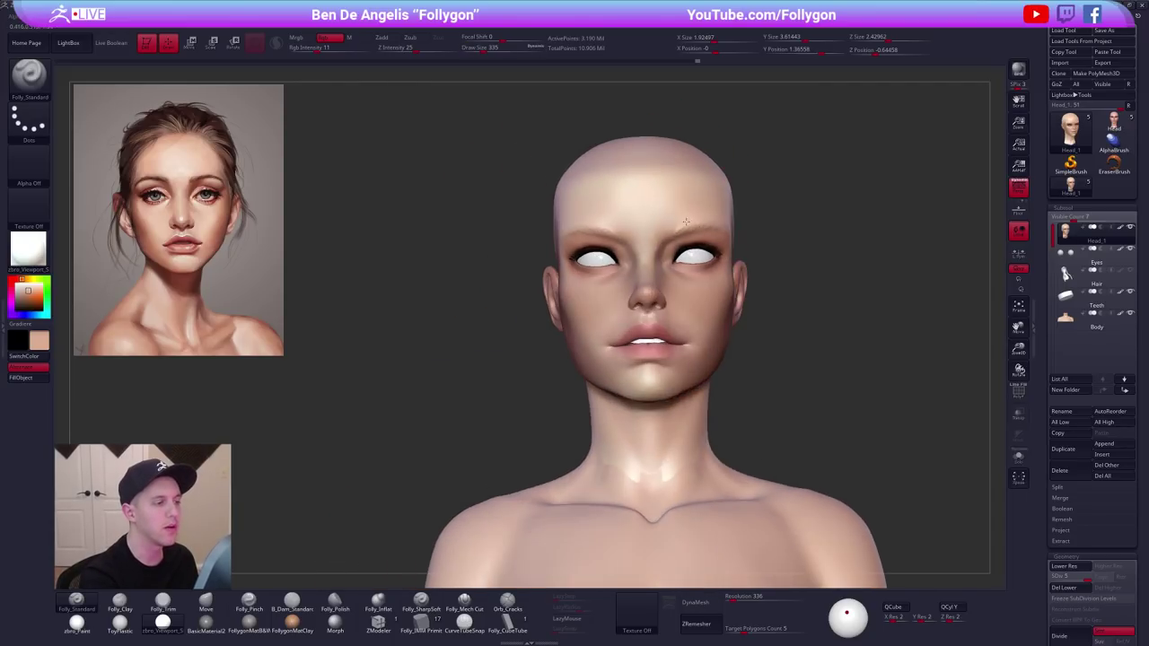
mouse_move(648, 377)
alt+right_down()
mouse_move(633, 360)
mouse_move(662, 393)
alt+right_up()
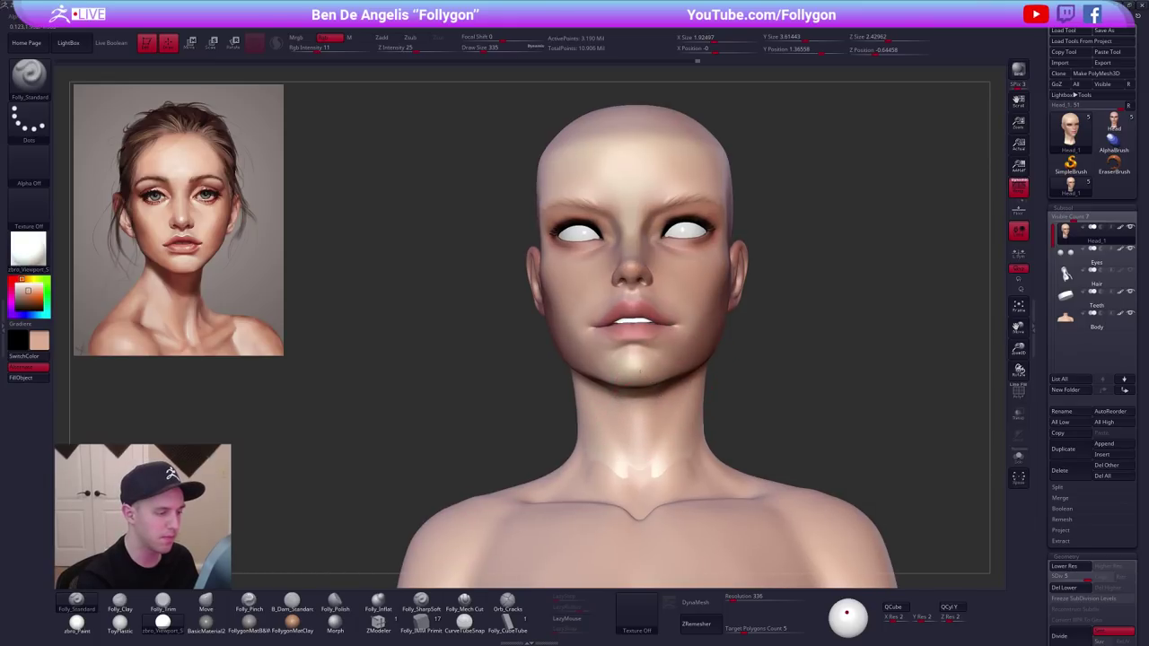
right_drag(668, 328, 684, 269)
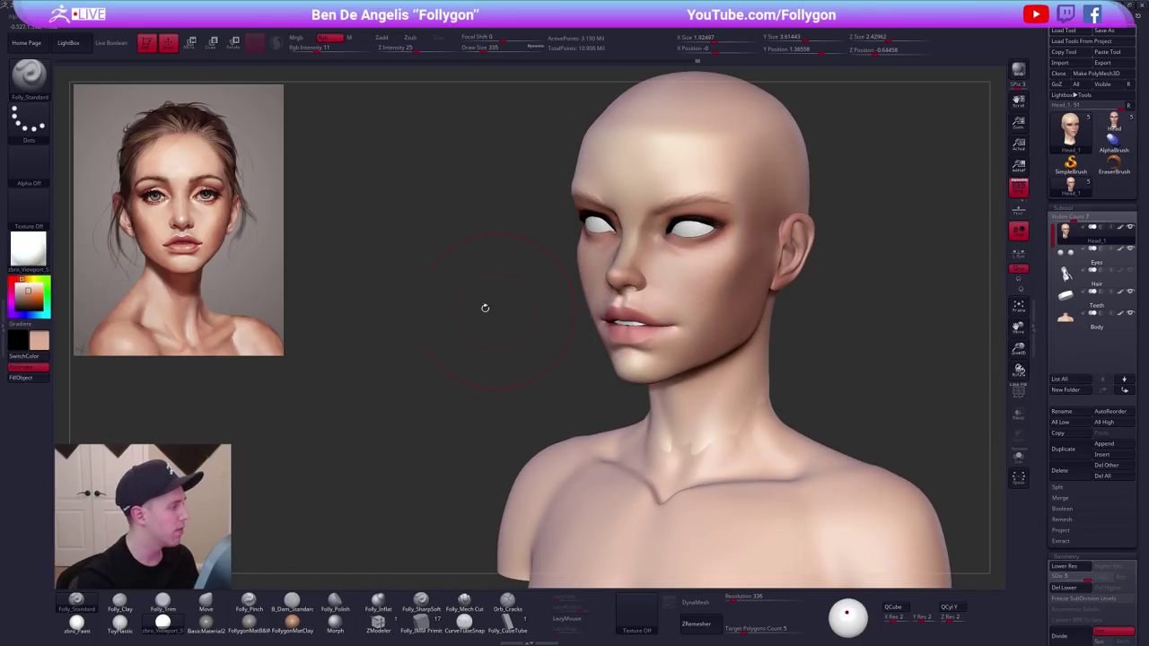
Sample a lighter peach from the portrait and paint it over the cheeks and chin with a slightly smaller brush.
key(z)
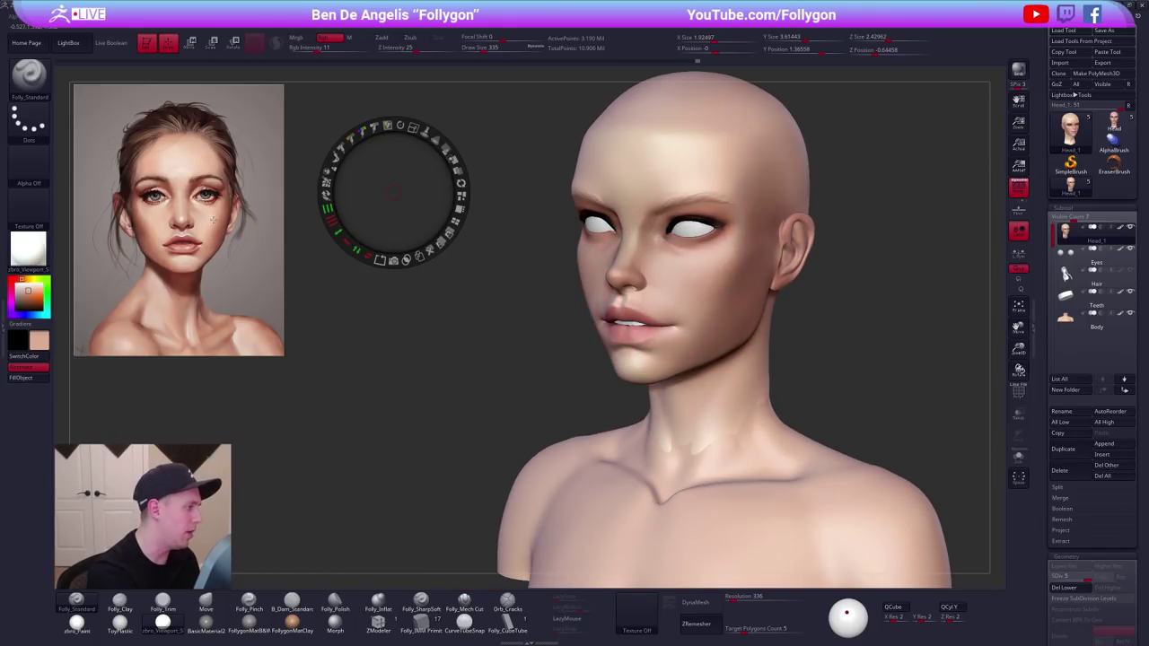
key(z)
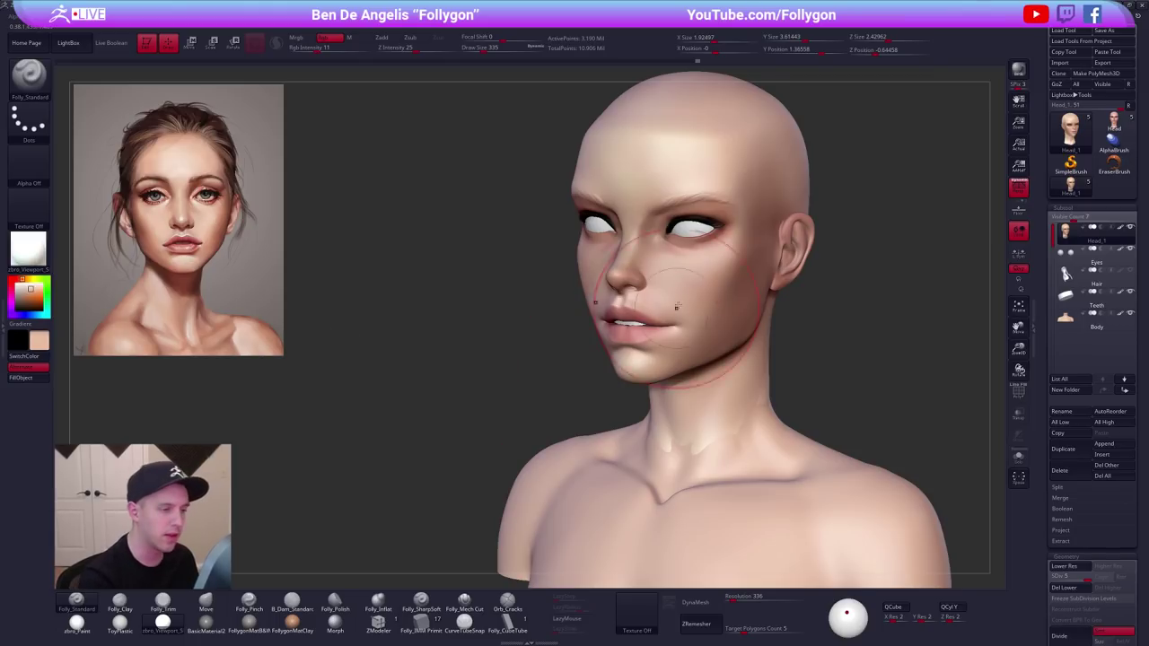
key(s)
drag(671, 314, 664, 314)
drag(673, 272, 697, 318)
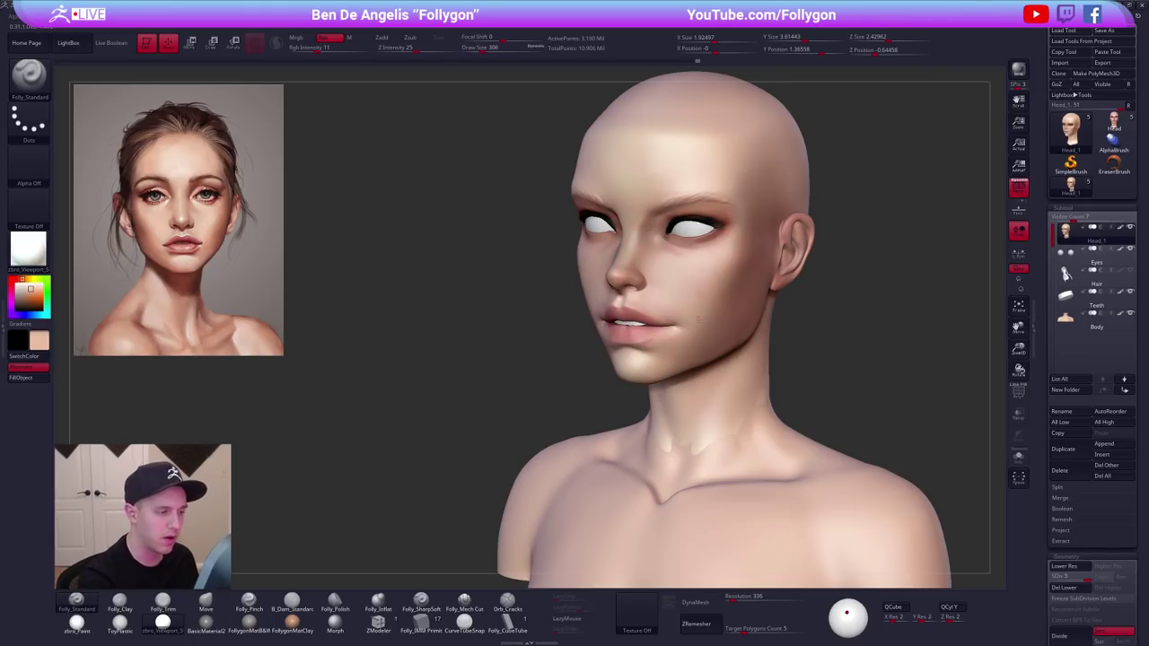
right_drag(706, 301, 723, 272)
drag(673, 346, 673, 361)
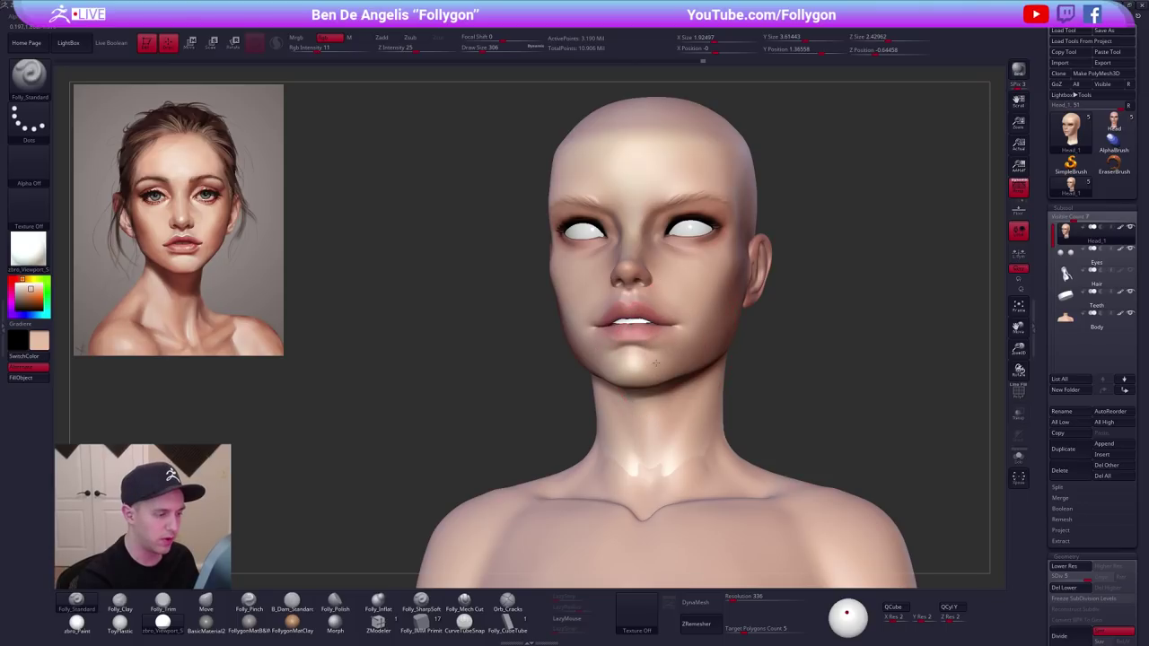
Sample a brownish skin tone and shade the jaw and the area beneath the chin.
right_drag(673, 362, 674, 310)
right_drag(588, 366, 615, 364)
right_drag(480, 376, 514, 371)
key(c)
drag(514, 371, 529, 419)
drag(617, 392, 574, 429)
mouse_move(556, 449)
right_down()
mouse_move(577, 447)
mouse_move(538, 470)
right_up()
Sample a dark brown from the portrait, deepen the shading along the jaw and upper neck, and reduce the draw size to 192.
key(z)
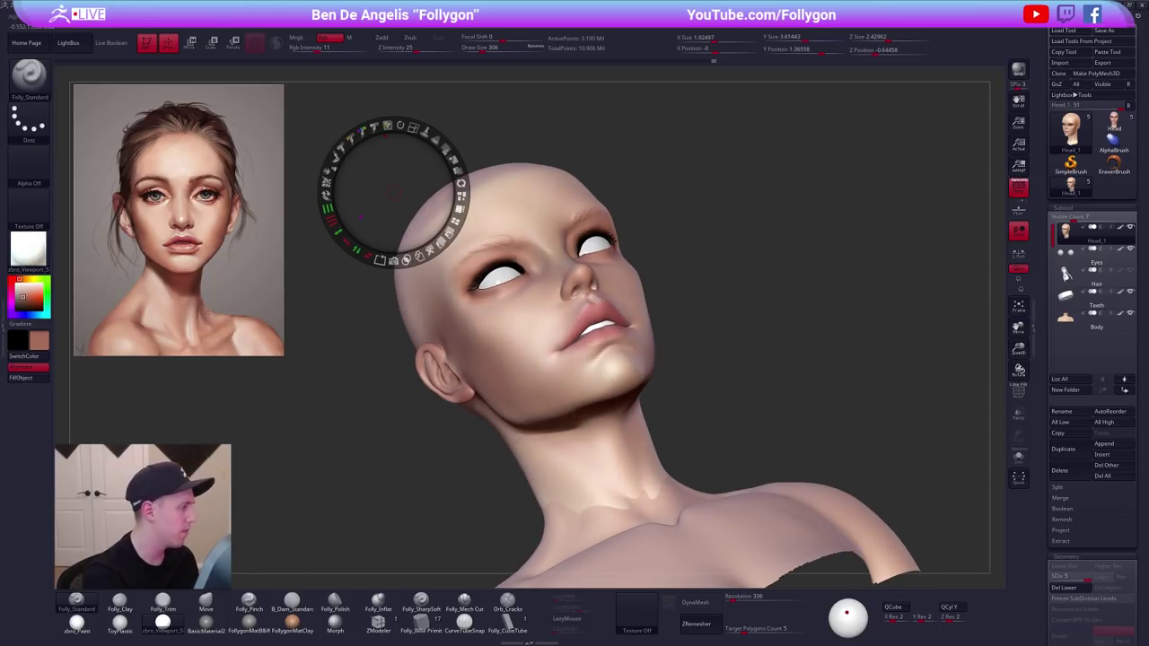
key(z)
right_drag(718, 386, 520, 330)
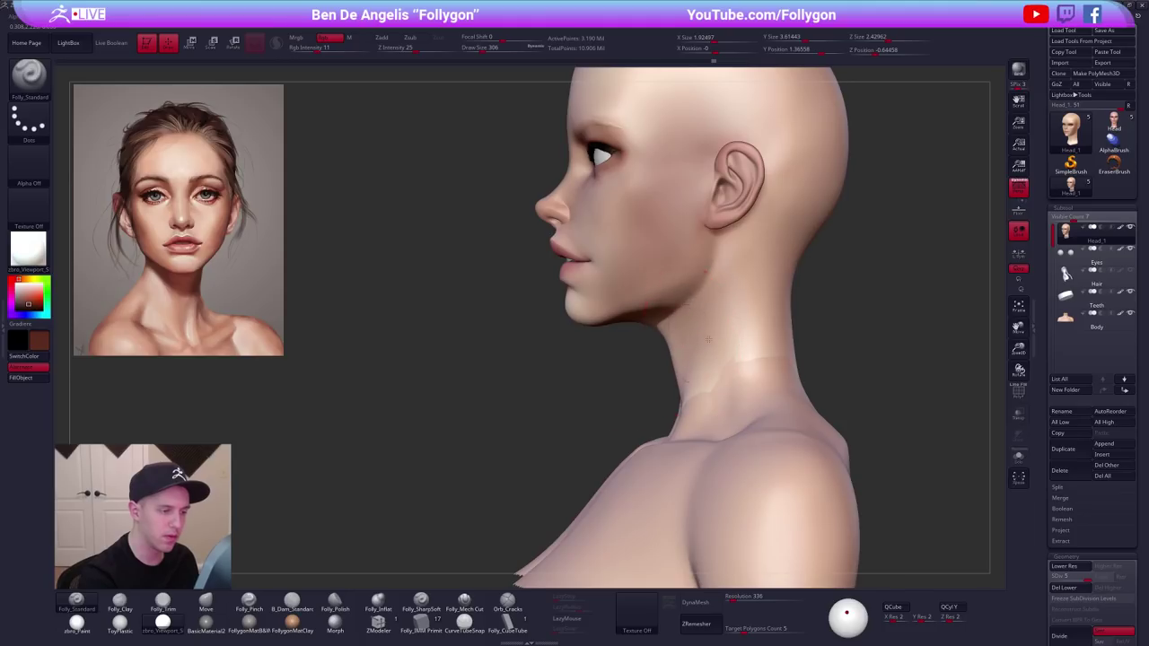
right_drag(709, 339, 660, 333)
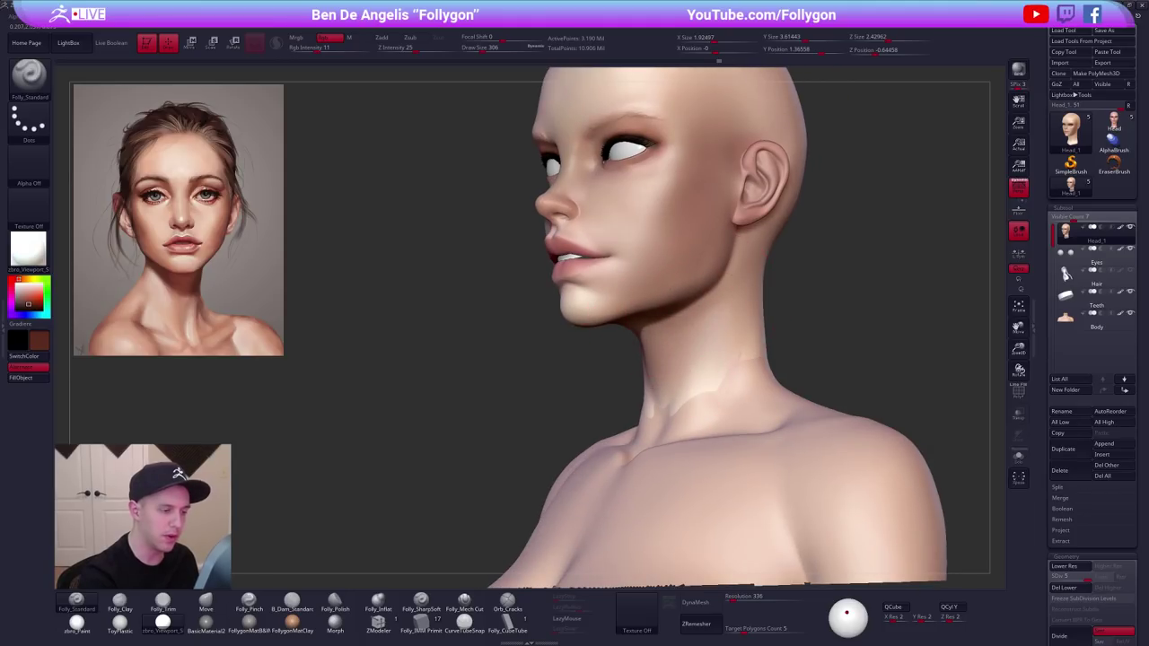
mouse_move(722, 355)
right_down()
mouse_move(701, 345)
mouse_move(725, 336)
mouse_move(664, 314)
mouse_move(684, 314)
right_up()
key(space)
drag(684, 314, 678, 313)
mouse_move(678, 314)
alt+right_down()
mouse_move(645, 339)
mouse_move(667, 332)
mouse_move(615, 296)
alt+right_up()
key(space)
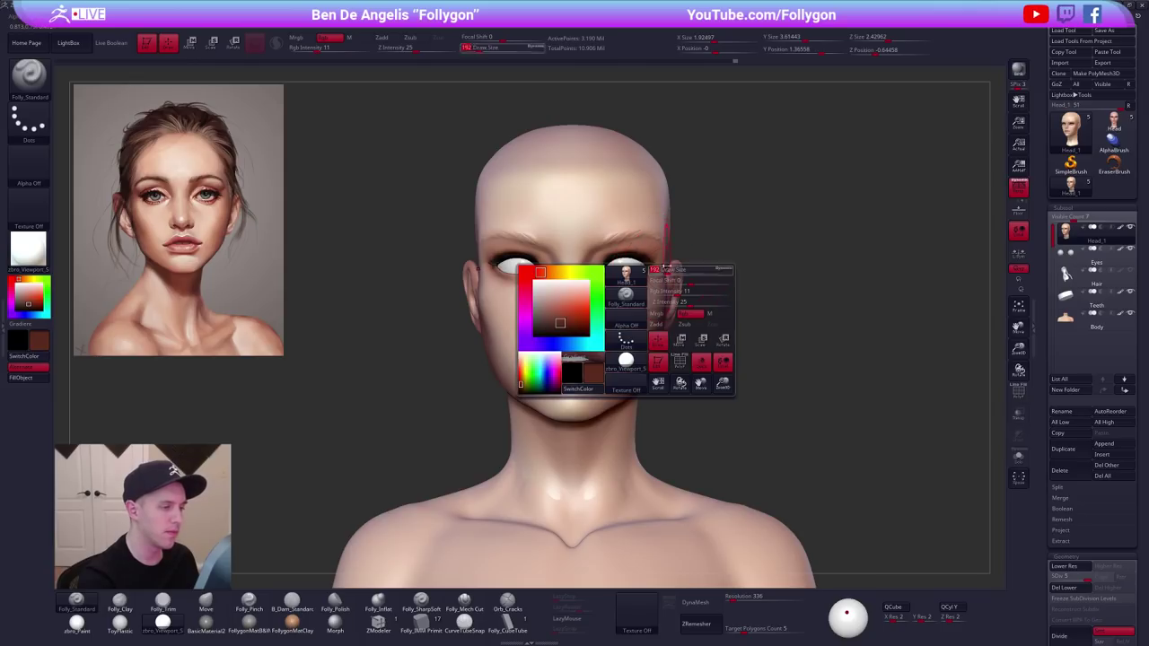
Glaze a muted red over the forehead, neck and back of the head with draw size 430 and RGB intensity 3.
key(space)
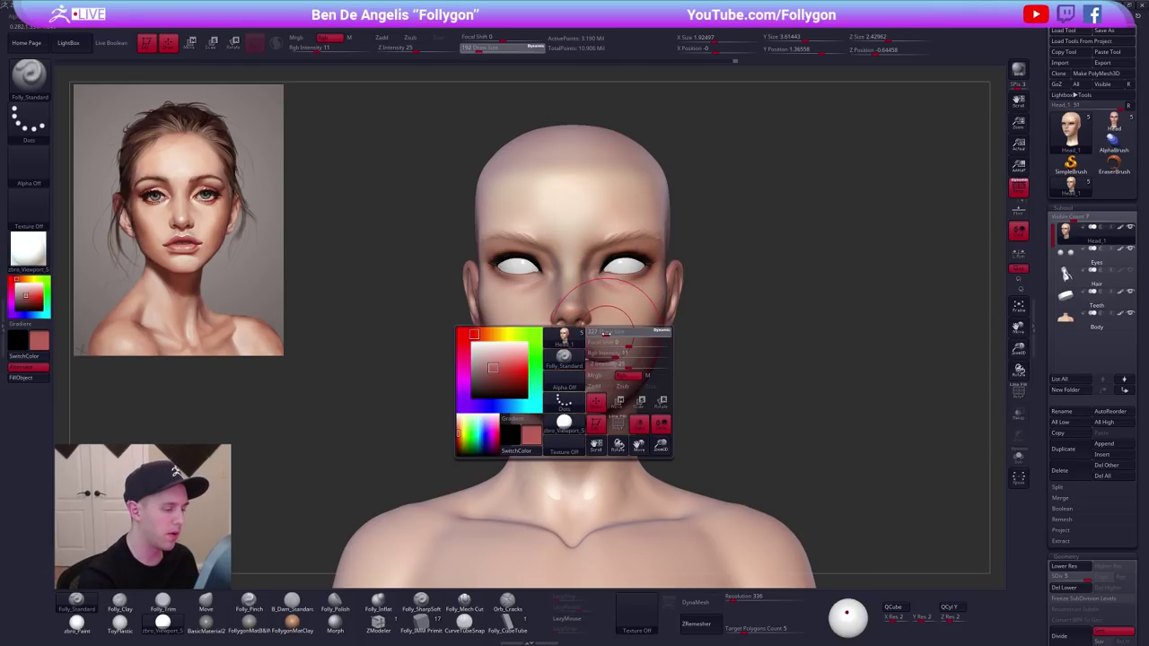
drag(610, 333, 614, 333)
ctrl+right_drag(628, 325, 574, 260)
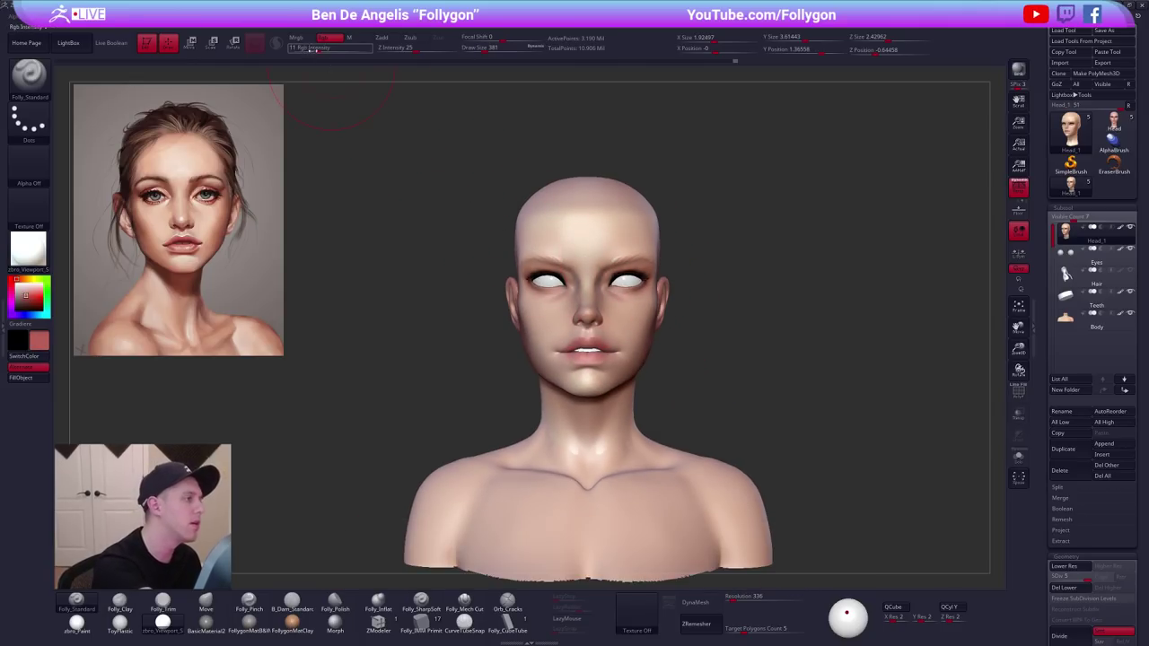
drag(330, 49, 305, 47)
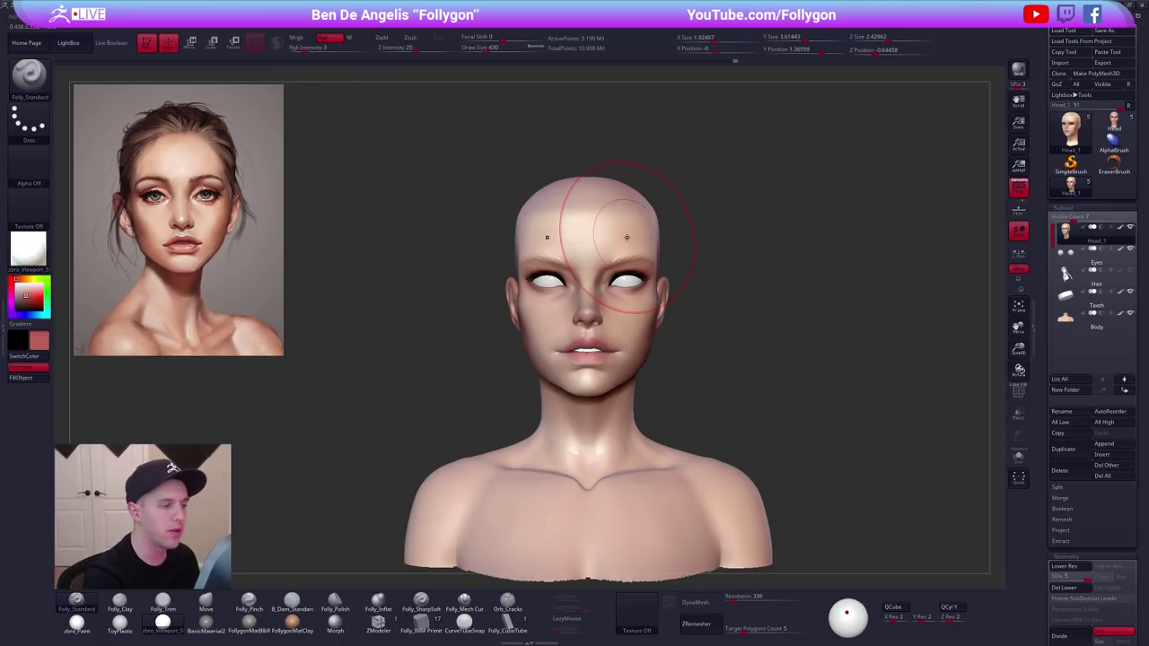
right_drag(584, 235, 598, 212)
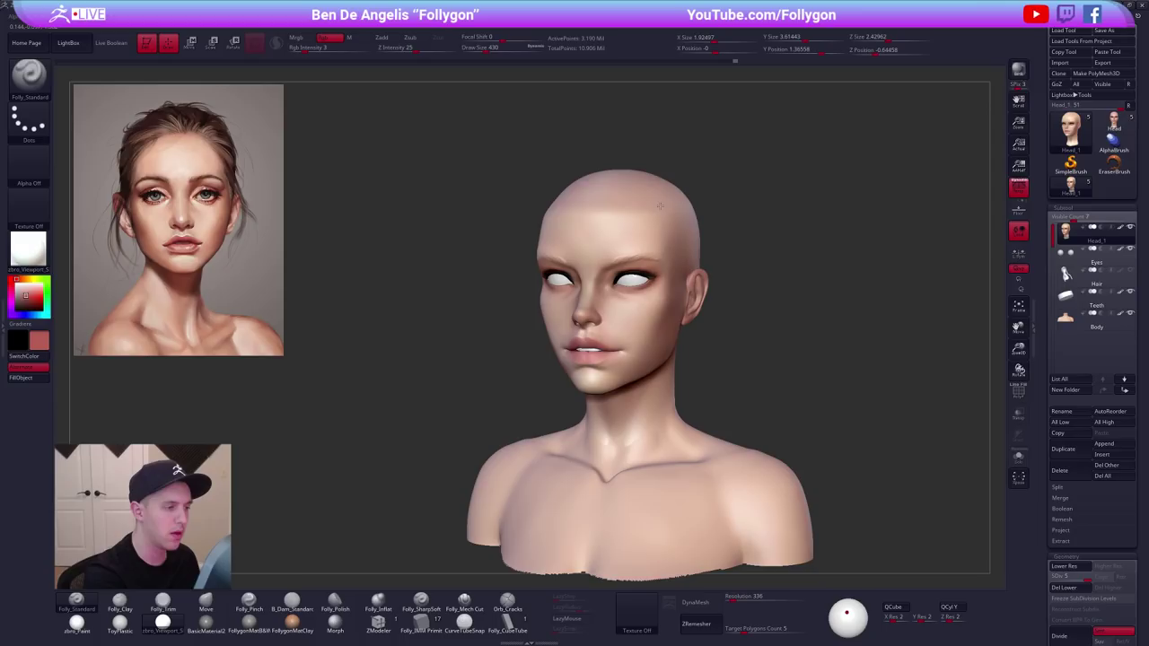
mouse_move(619, 314)
shift+right_down()
mouse_move(658, 323)
mouse_move(645, 362)
mouse_move(658, 359)
shift+right_up()
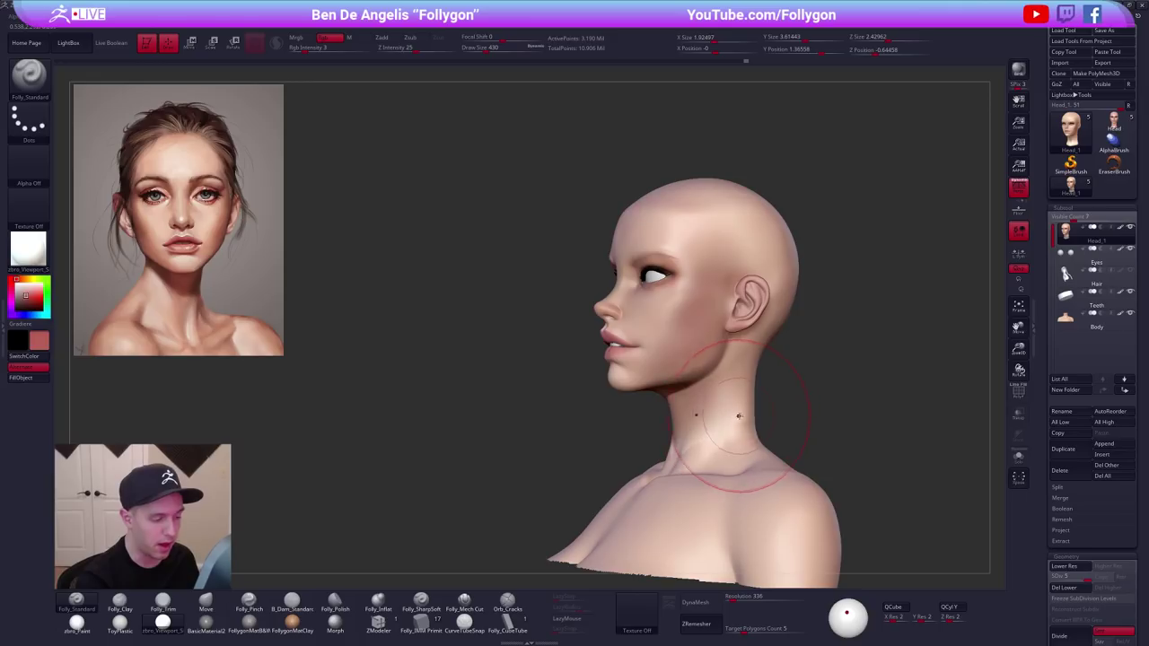
right_drag(722, 415, 732, 412)
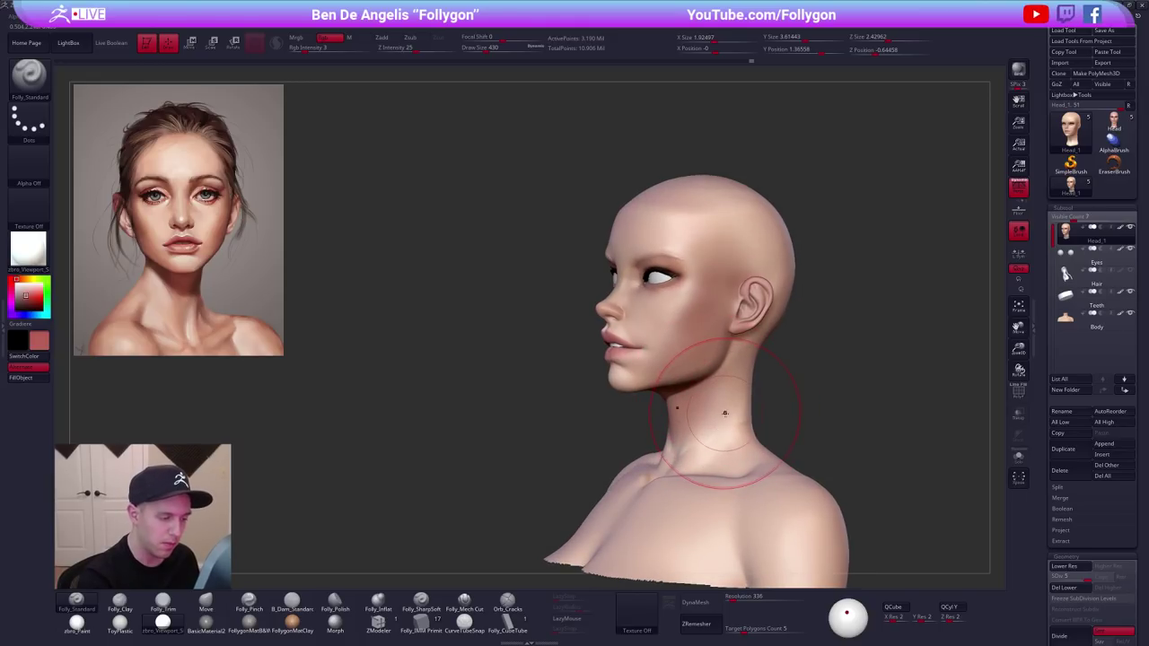
right_drag(724, 415, 771, 389)
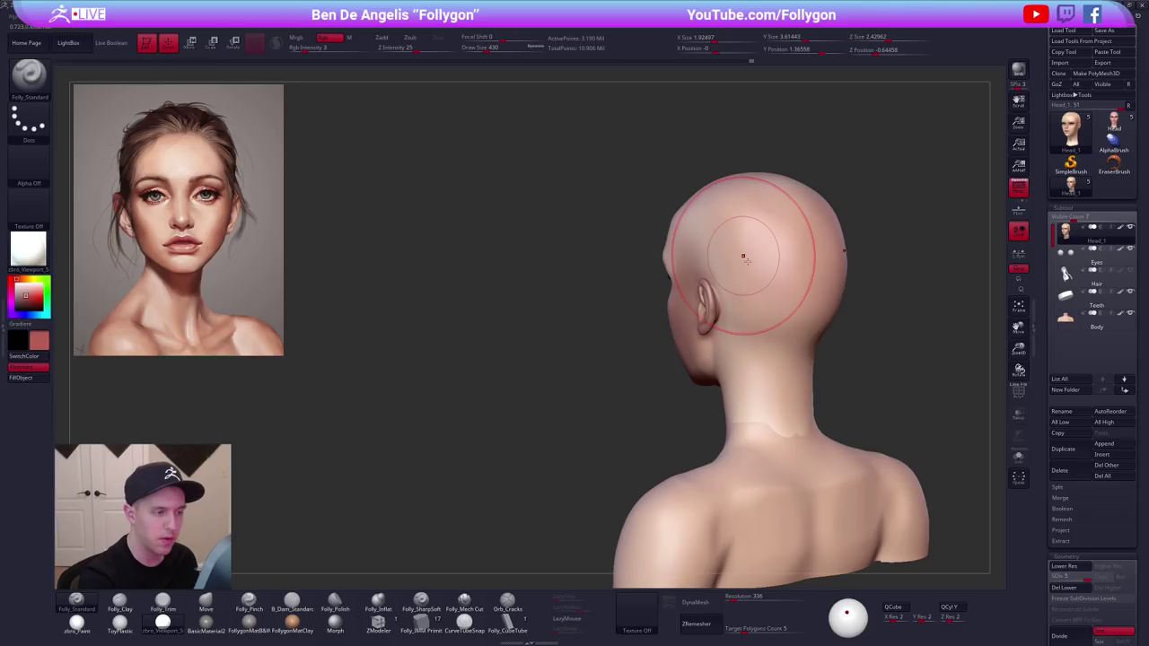
right_drag(743, 257, 616, 163)
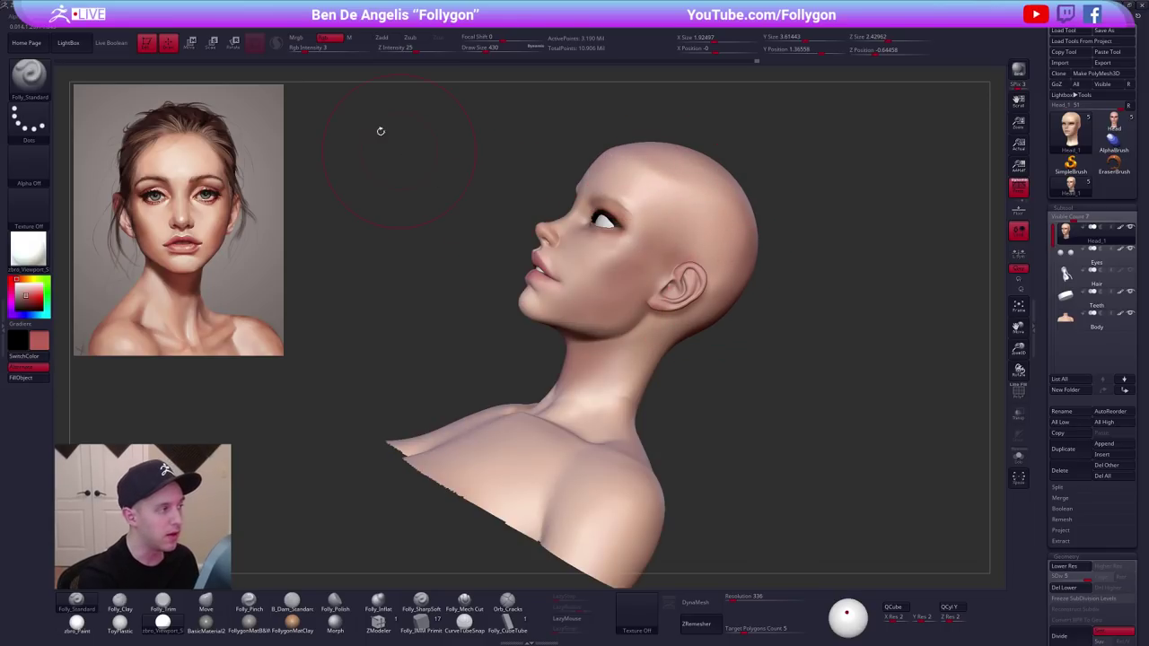
Isolate the head, extend the faint red tint down the neck, and restore the full bust.
right_drag(720, 380, 702, 360)
key(alt+s)
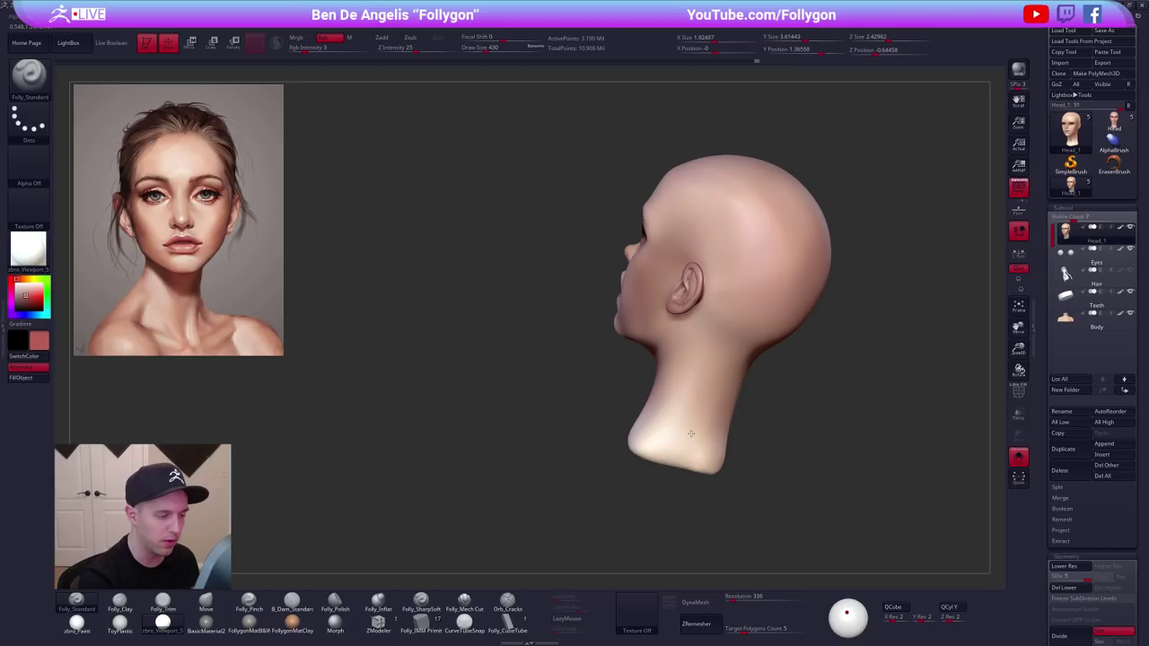
mouse_move(710, 440)
right_down()
mouse_move(748, 470)
mouse_move(715, 454)
right_up()
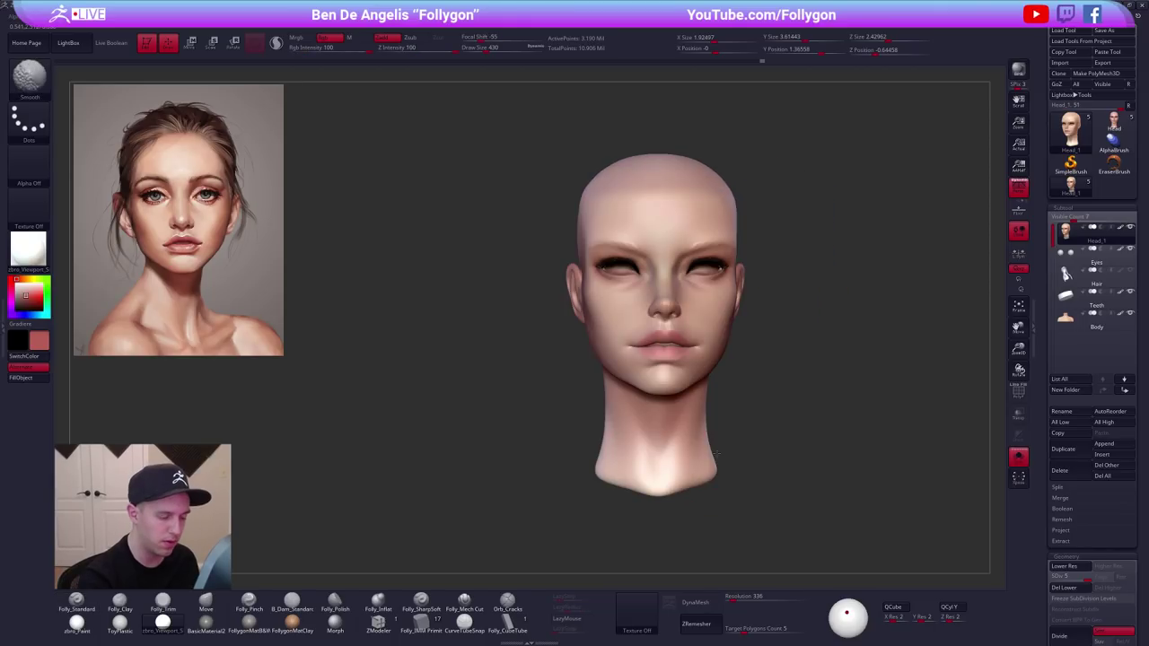
key(ctrl+shift+s)
right_drag(642, 377, 595, 195)
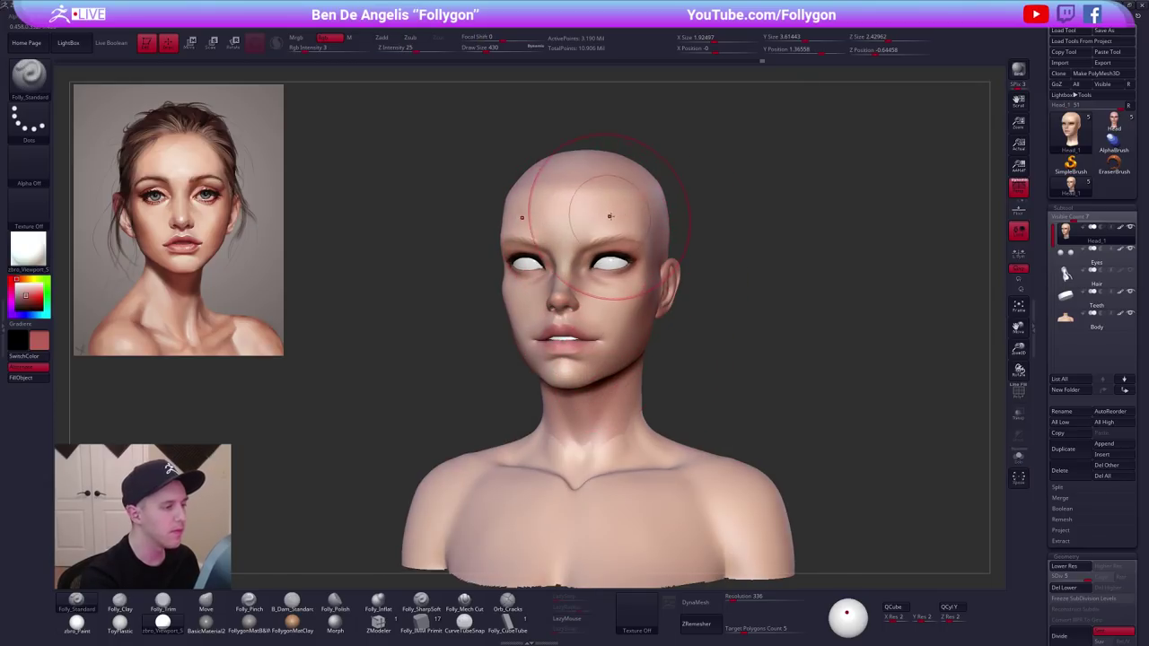
Sample a peach skin tone and blend it lightly over the head and neck at draw size 430.
key(c)
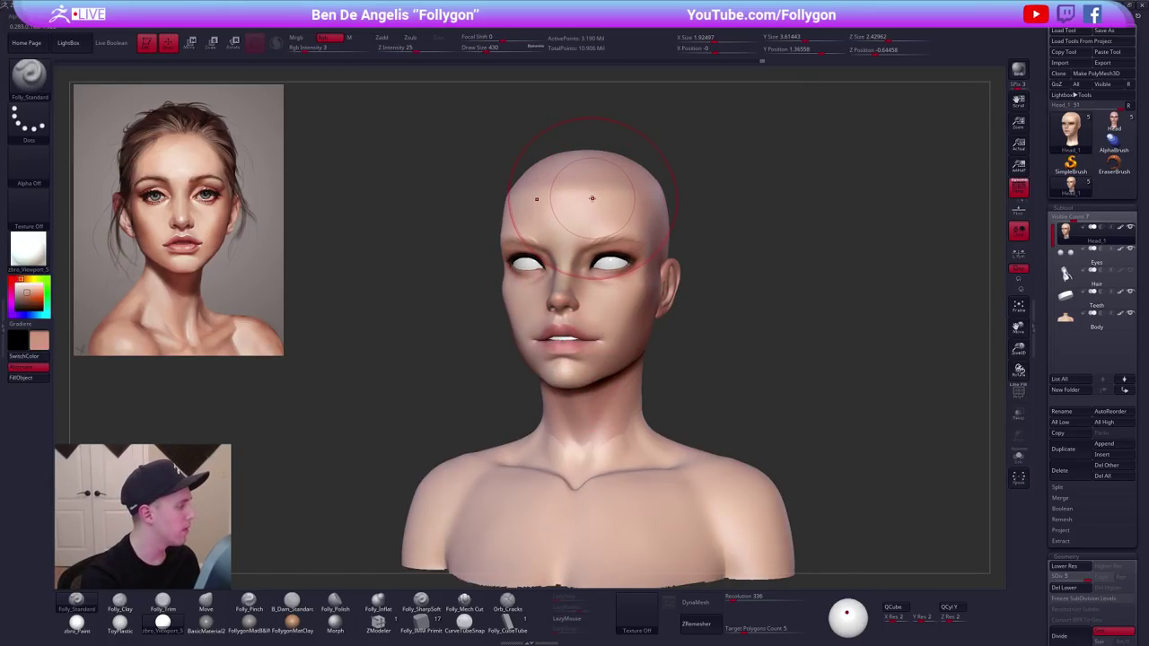
alt+right_drag(614, 391, 599, 411)
key(c)
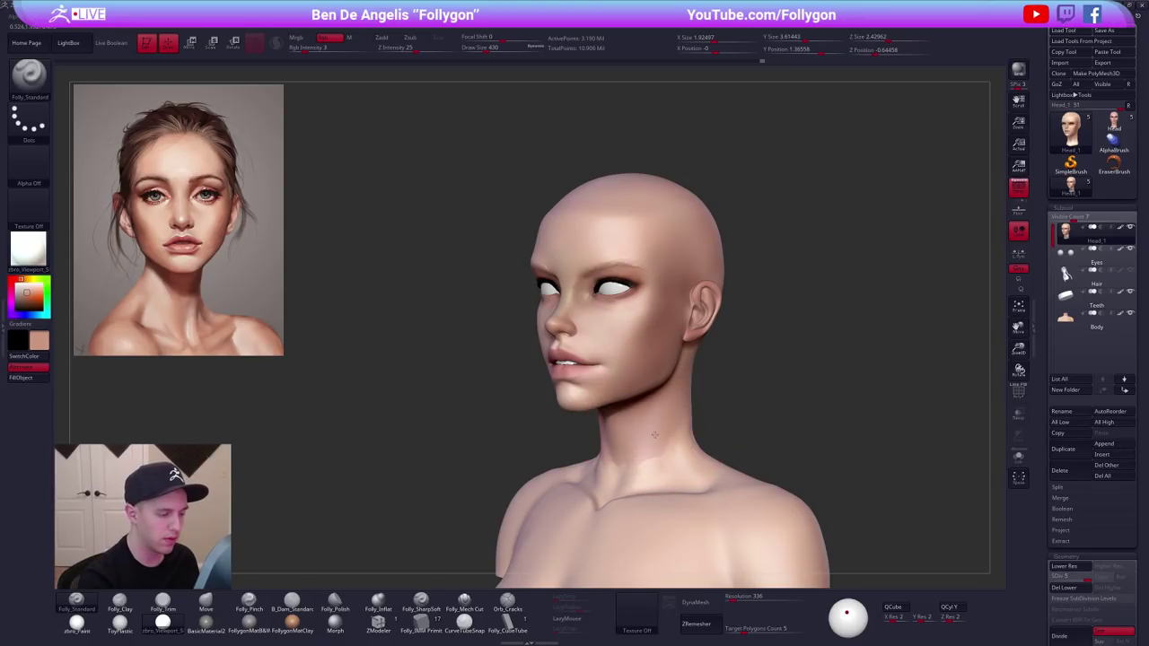
right_drag(654, 434, 296, 341)
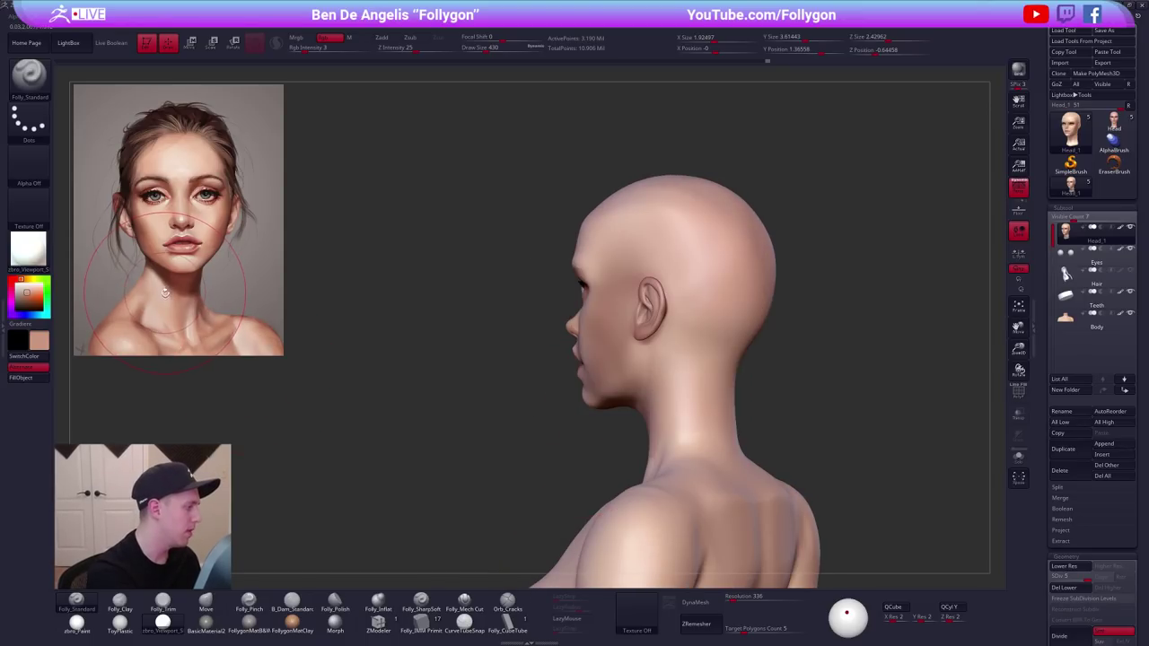
Sample a pale skin tone from the portrait and paint the neck with a smaller brush, isolating the head temporarily.
key(z)
key(c)
key(z)
right_drag(648, 467, 776, 448)
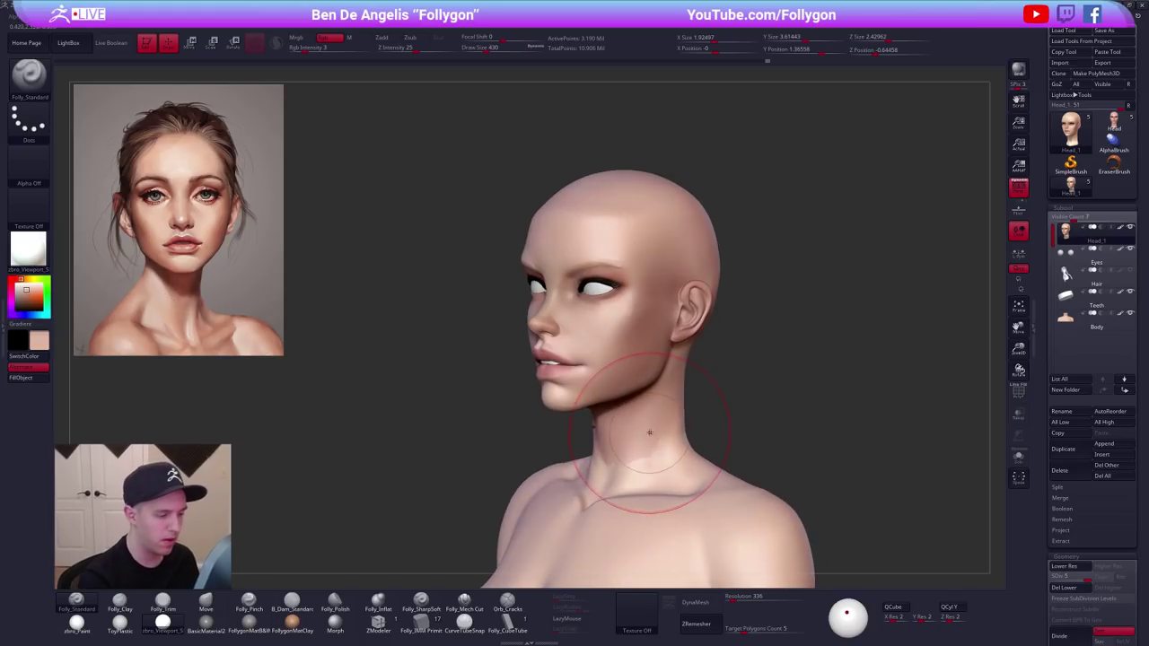
key(s)
drag(649, 432, 627, 432)
key(alt+s)
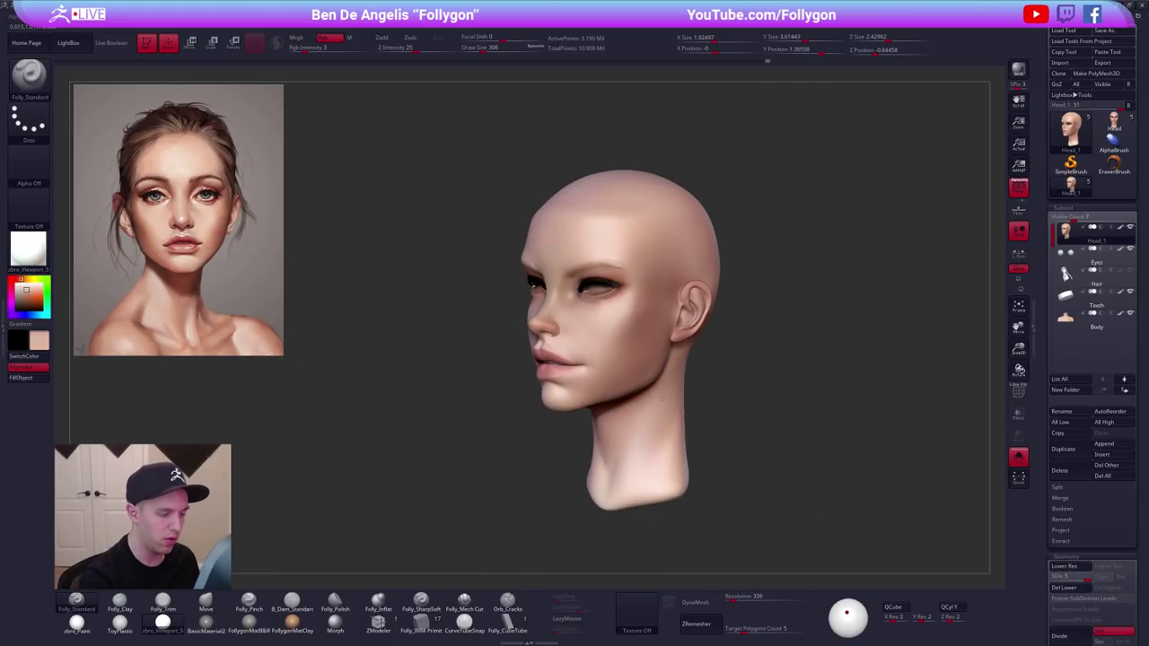
right_drag(671, 378, 723, 384)
key(alt+s)
Sample a reddish brown from the portrait and shade the side of the cheek and jaw at draw size 227 with the full bust shown.
right_drag(628, 445, 643, 414)
mouse_move(632, 357)
right_down()
mouse_move(620, 343)
mouse_move(640, 361)
mouse_move(625, 345)
mouse_move(627, 354)
right_up()
key(space)
drag(633, 337, 611, 338)
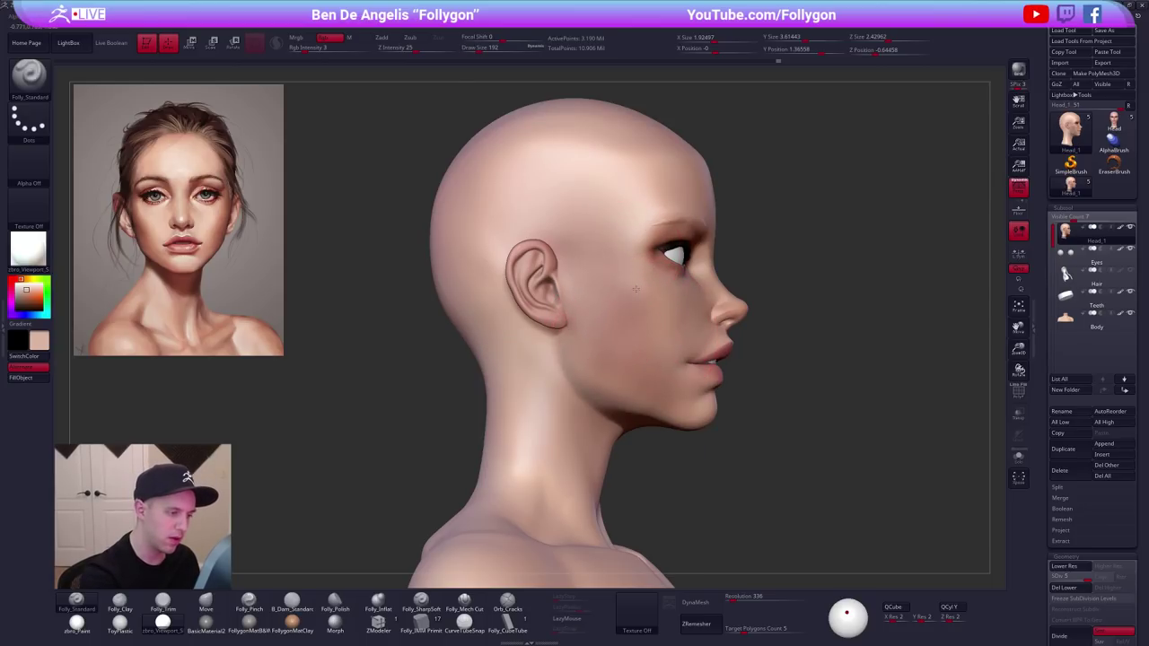
key(z)
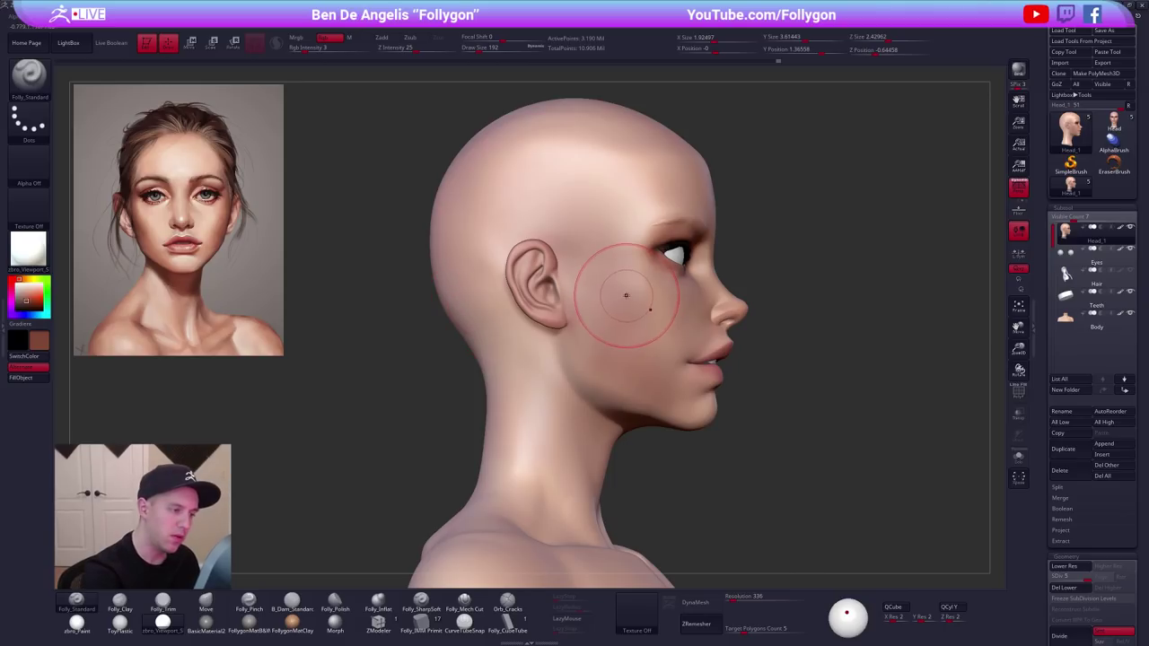
right_drag(616, 303, 623, 293)
key(space)
drag(644, 352, 651, 353)
drag(666, 393, 643, 354)
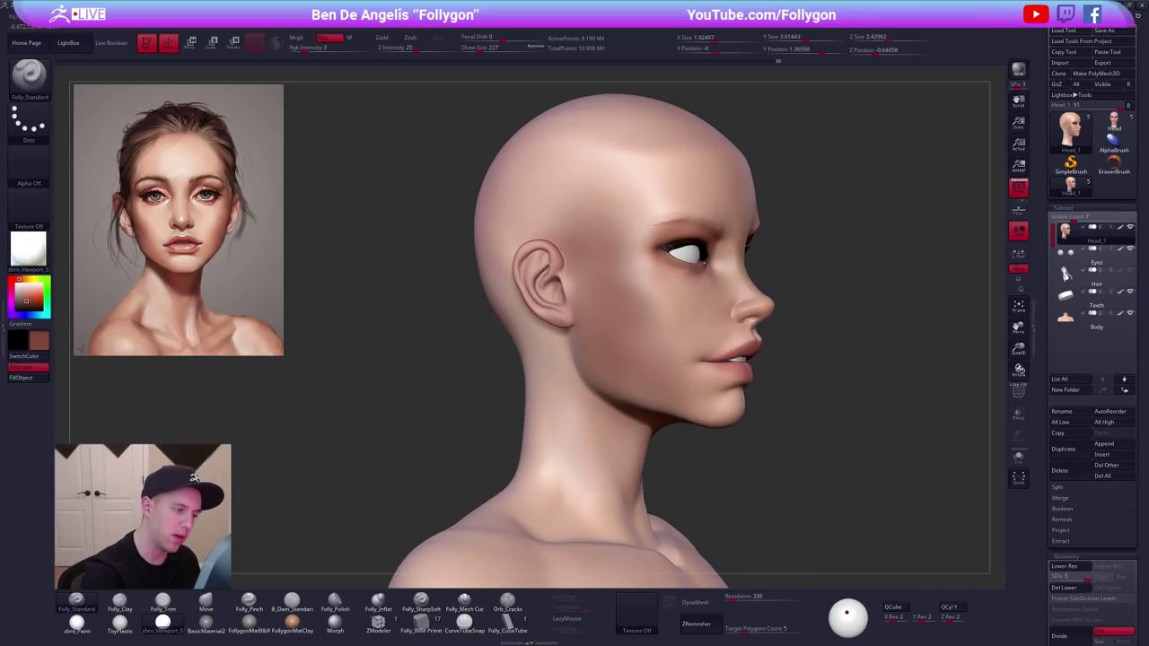
Sample a pale skin tone from the portrait and lighten the cheek and lower face, setting the draw size to 252.
mouse_move(641, 347)
shift+right_down()
mouse_move(857, 440)
mouse_move(830, 443)
mouse_move(841, 455)
mouse_move(844, 443)
mouse_move(828, 442)
shift+right_up()
key(ctrl)
key(z)
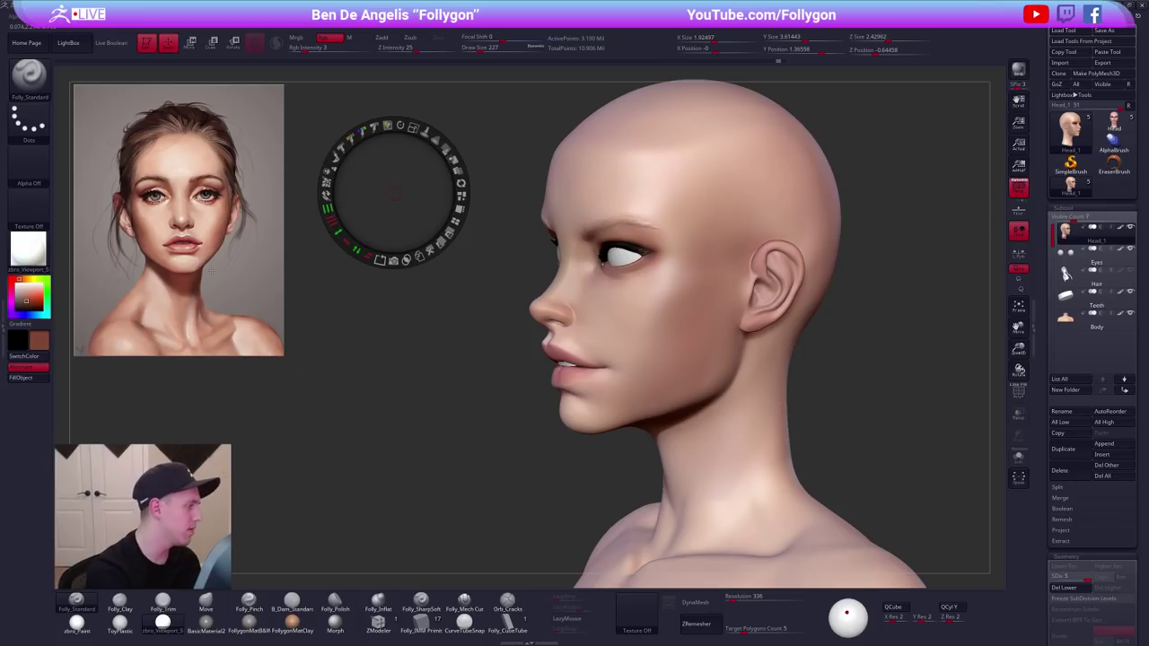
key(c)
key(z)
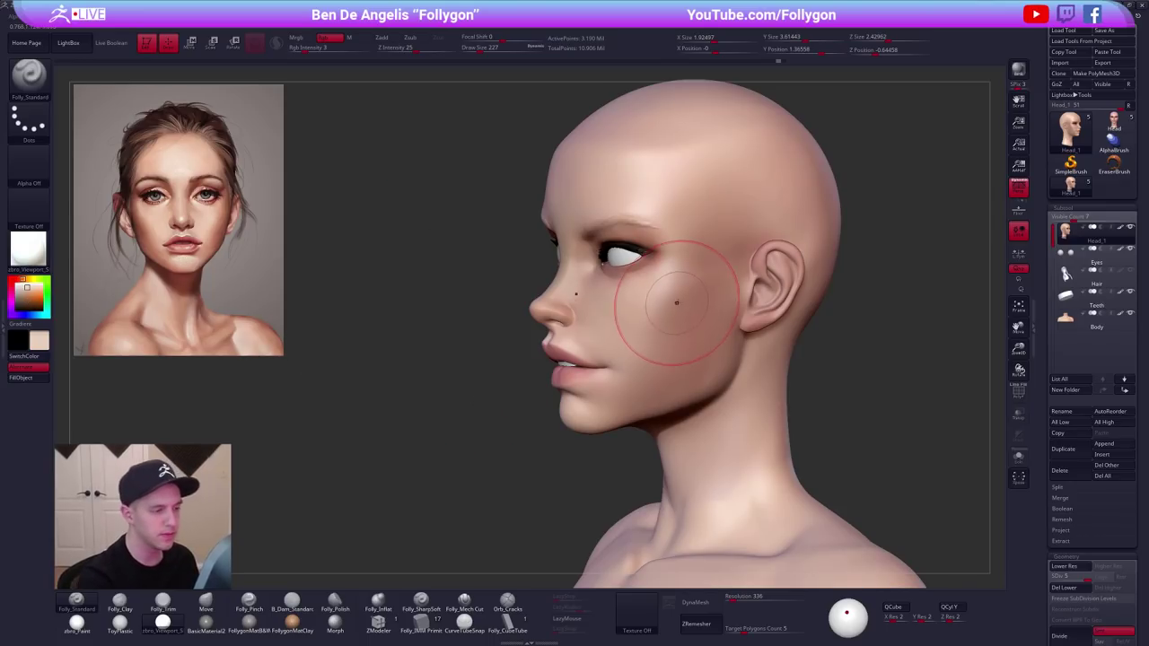
key(space)
drag(648, 337, 659, 337)
right_drag(532, 395, 579, 392)
key(space)
drag(580, 392, 571, 393)
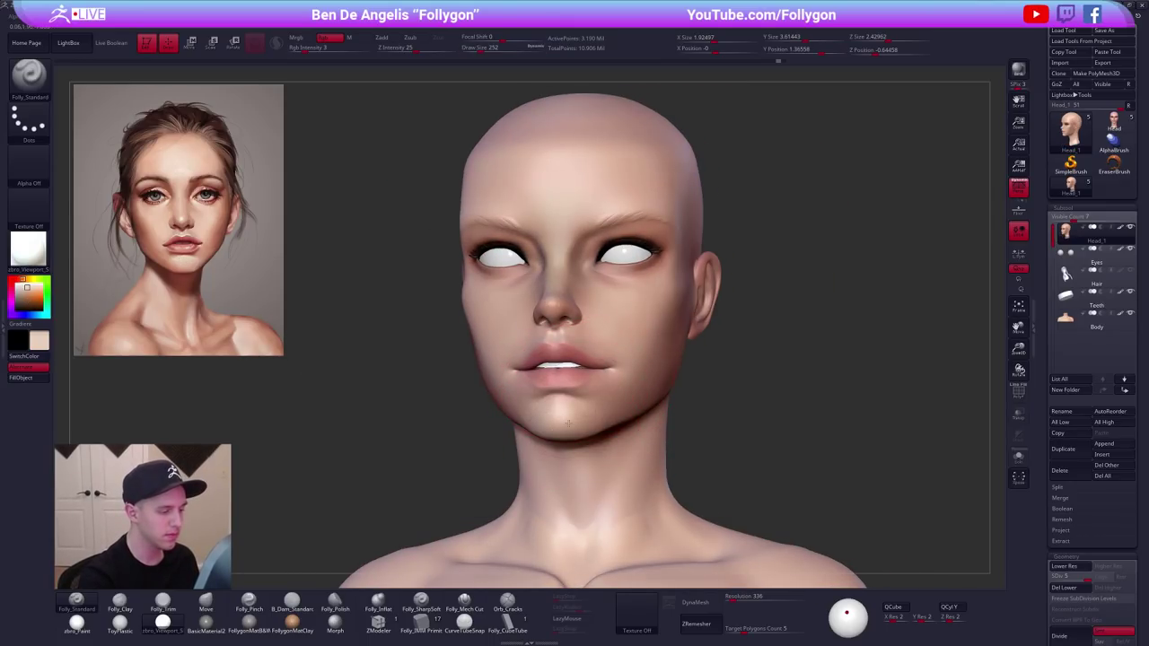
Paint pale highlights over the temple, cheek and down the bridge of the nose.
right_drag(701, 334, 655, 332)
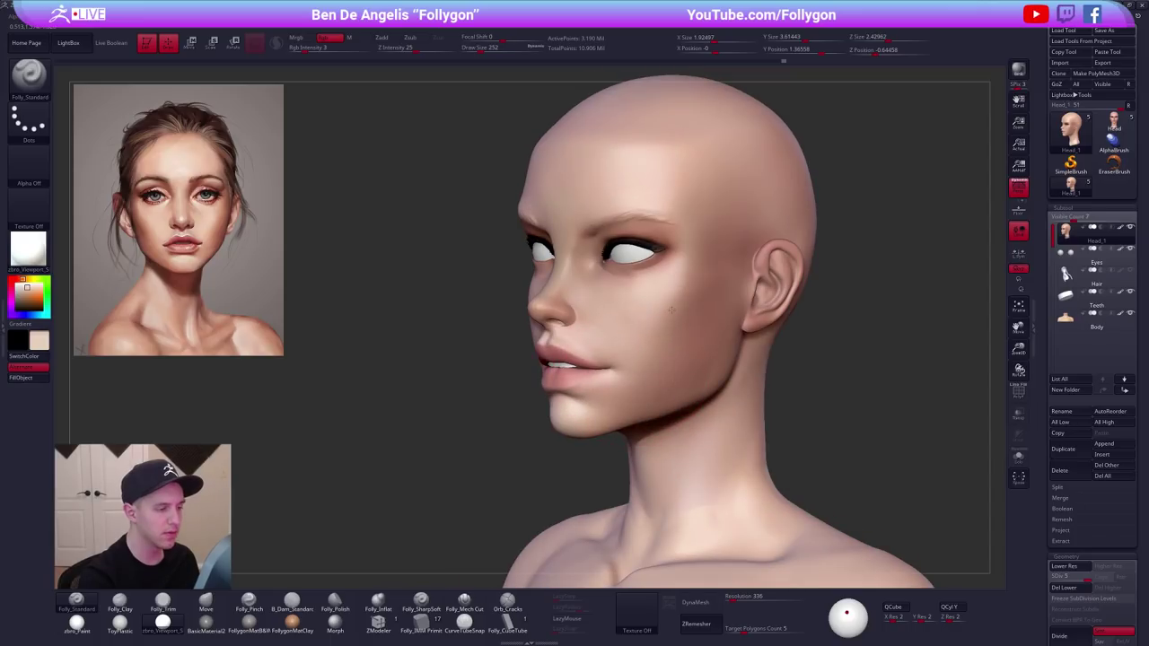
mouse_move(716, 240)
mouse_down()
mouse_move(714, 374)
mouse_move(650, 371)
mouse_up()
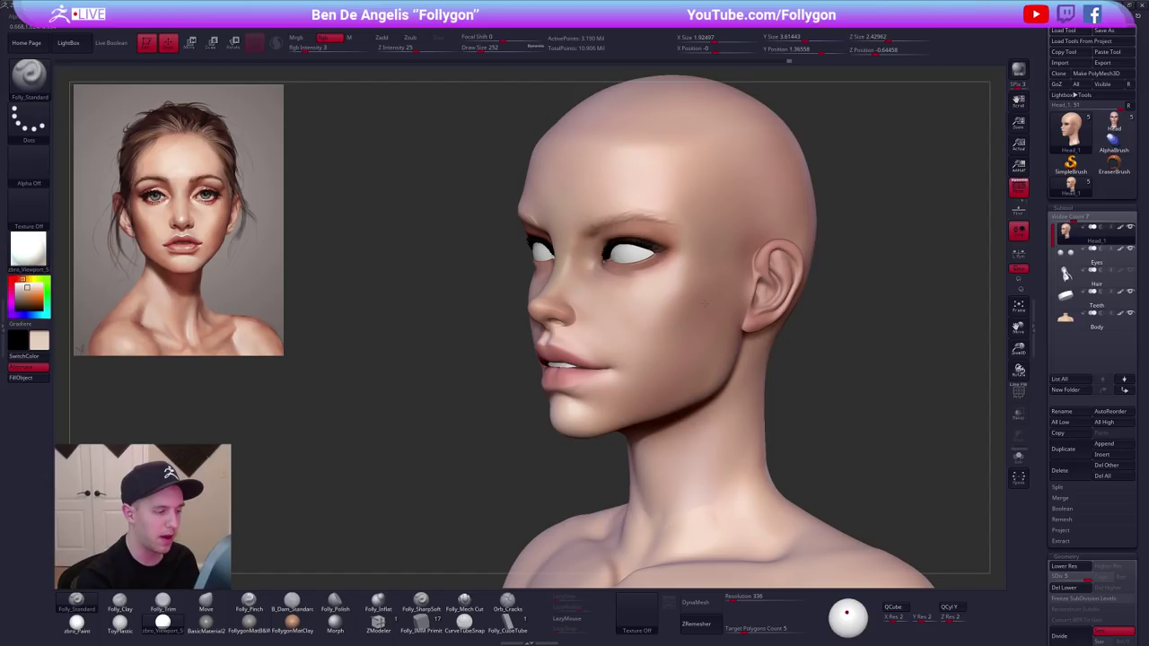
shift+right_drag(704, 303, 646, 307)
drag(600, 208, 601, 292)
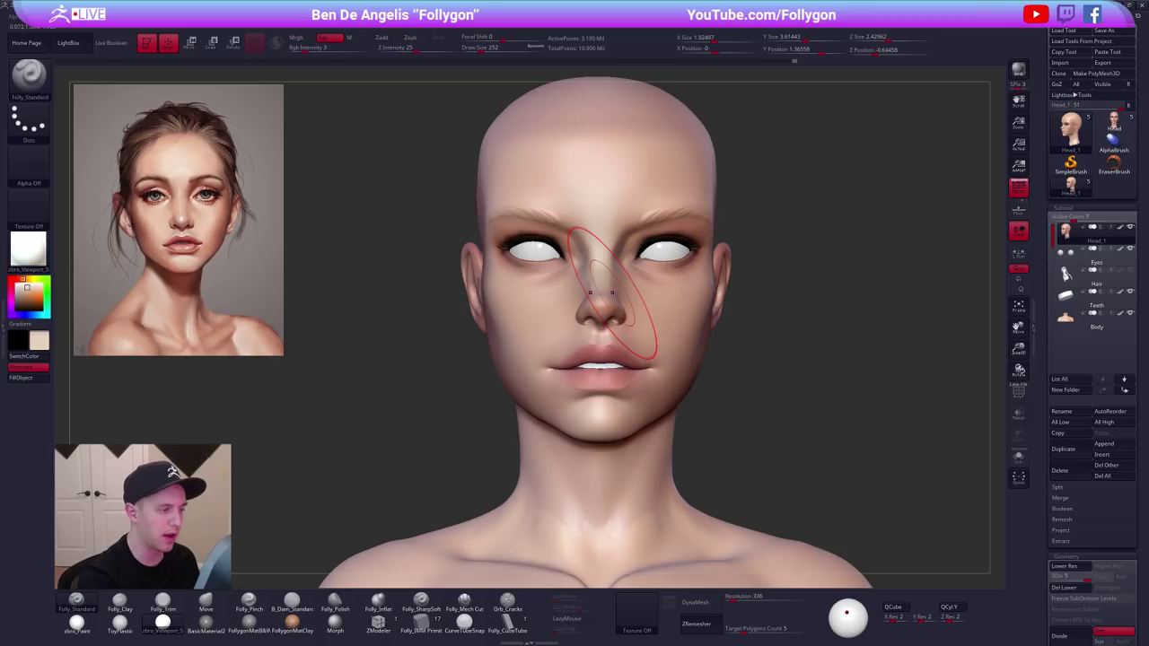
Sample a peach skin tone and blend it along the nose bridge, reducing the draw size to 140.
key(c)
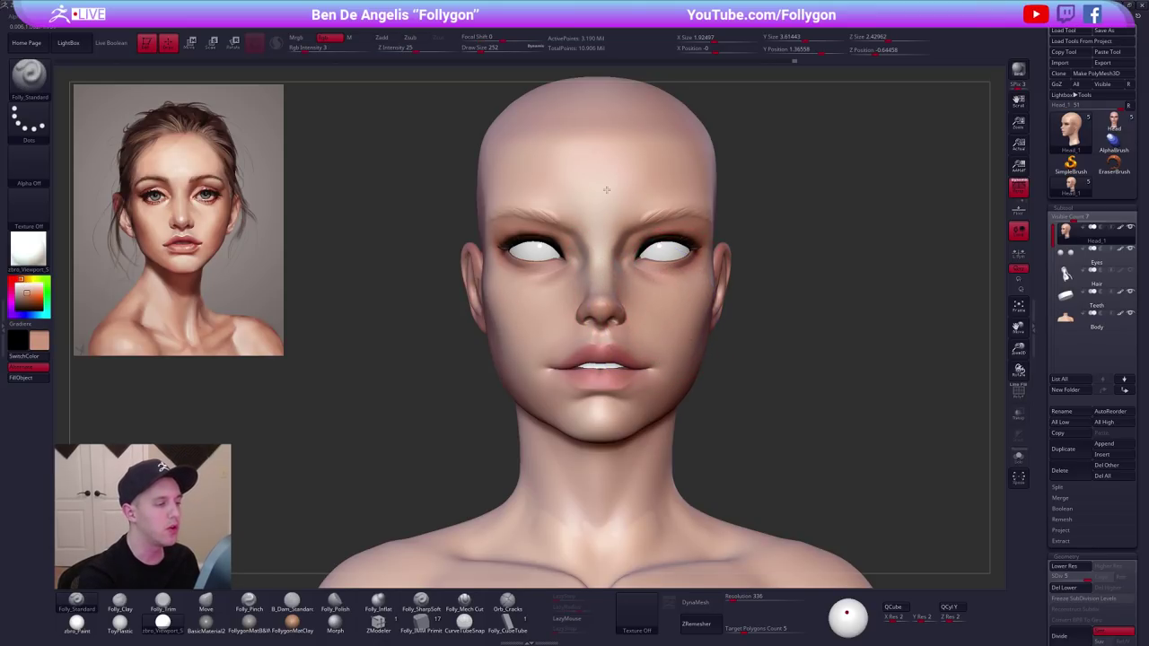
drag(601, 278, 602, 292)
right_drag(549, 274, 620, 277)
drag(620, 278, 621, 199)
key(space)
right_drag(623, 200, 714, 346)
Blend the peach tone over the temple and upper cheek at draw size 192 and check the face from the front.
right_drag(791, 447, 697, 328)
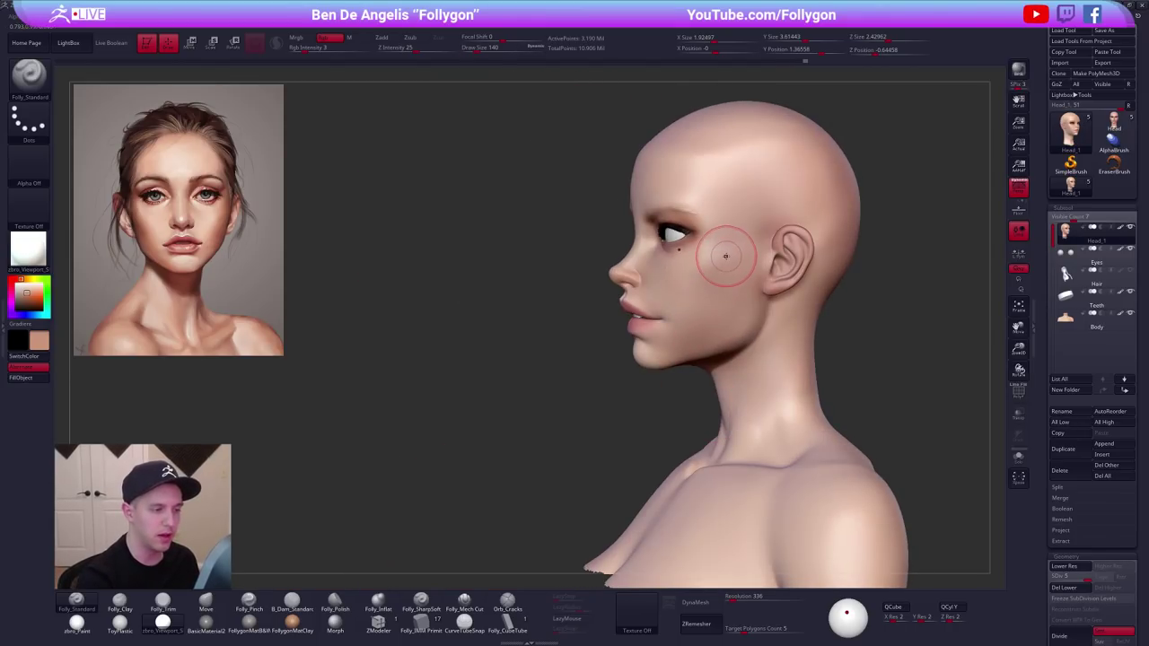
key(space)
drag(740, 259, 759, 231)
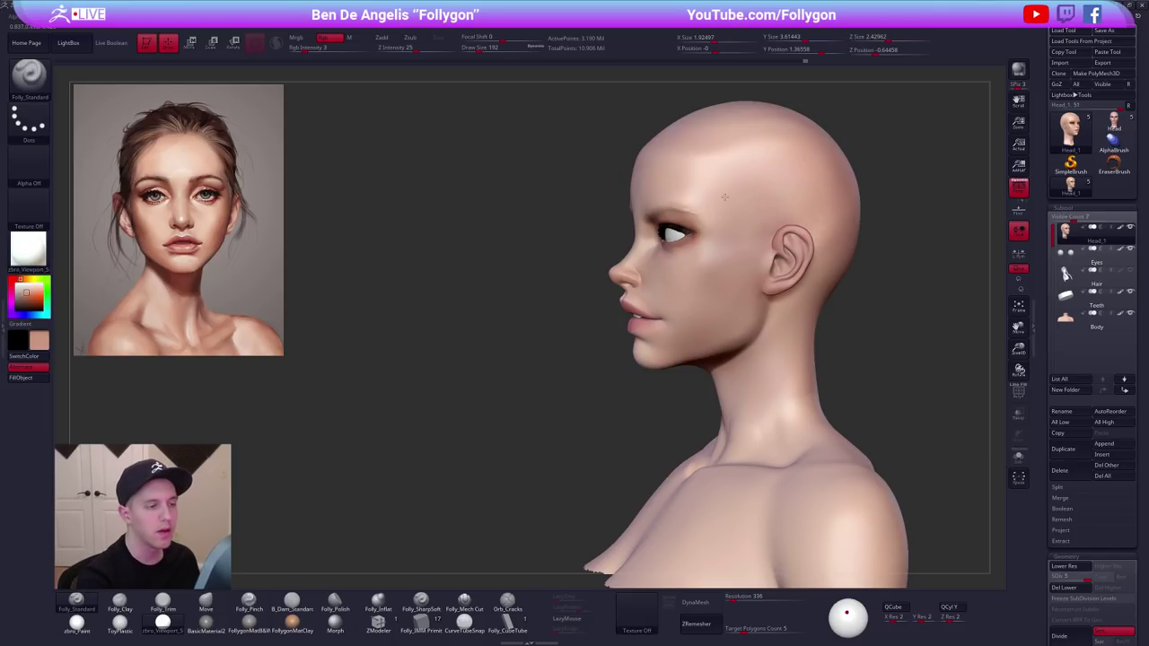
right_drag(754, 219, 789, 414)
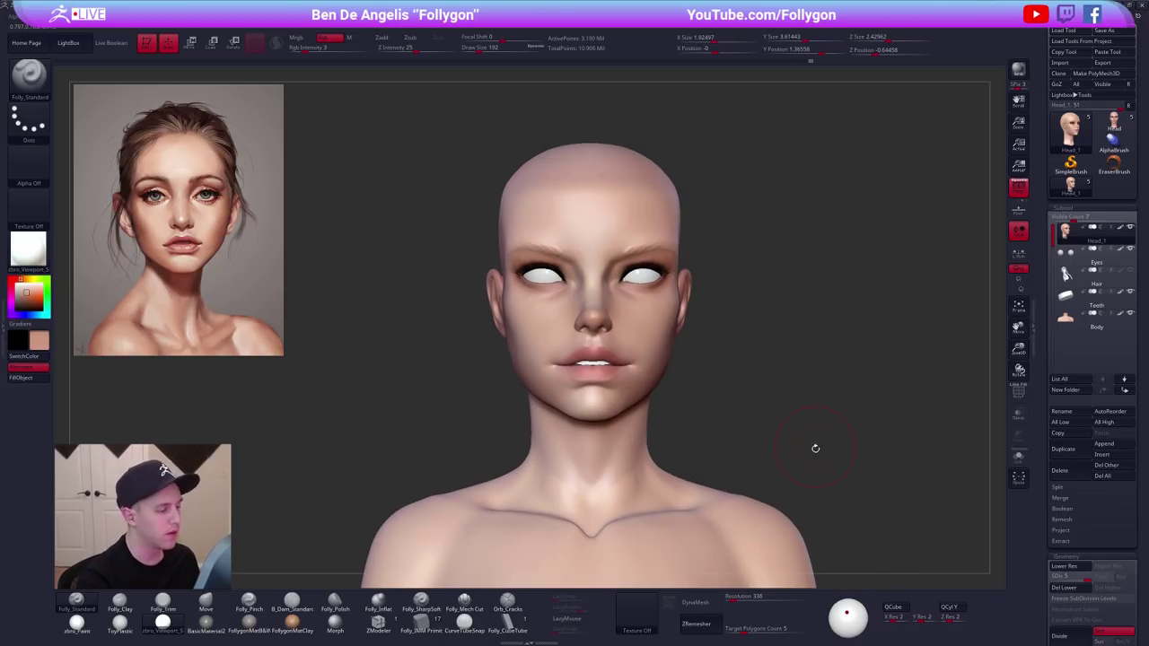
right_drag(814, 460, 824, 477)
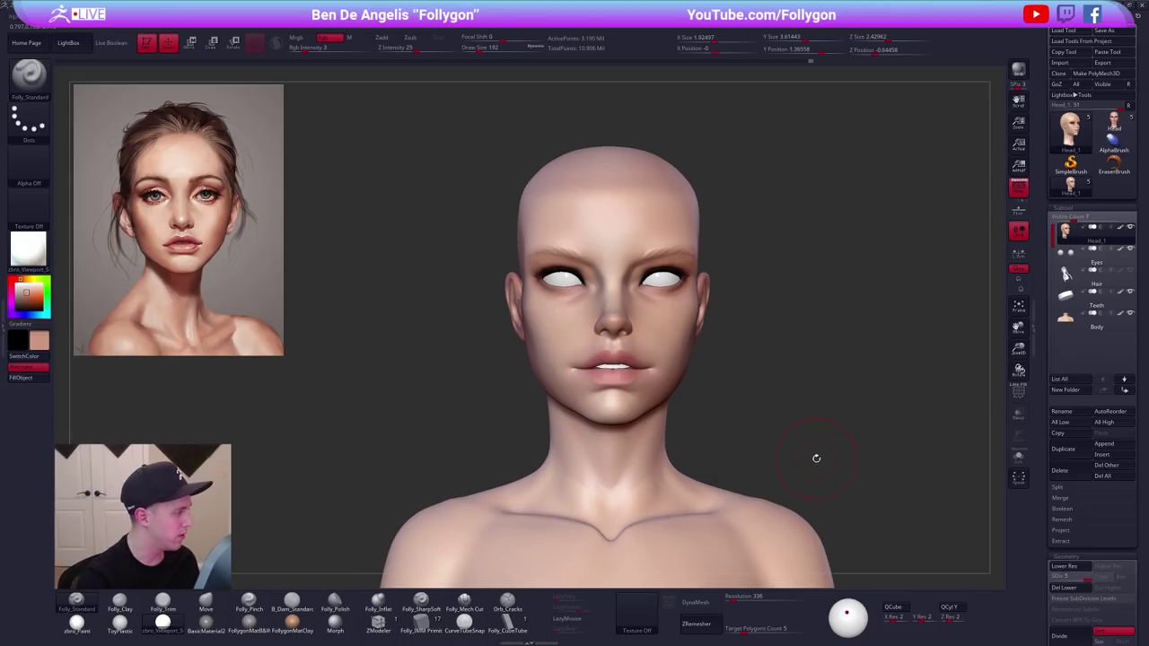
Sample the black of the eyelashes, isolate the head and set the draw size to 25 for close work at the eye.
mouse_move(659, 323)
ctrl+right_down()
mouse_move(656, 403)
mouse_move(709, 407)
ctrl+right_up()
key(space)
click(703, 354)
ctrl+right_drag(820, 471, 759, 438)
ctrl+right_drag(663, 311, 666, 386)
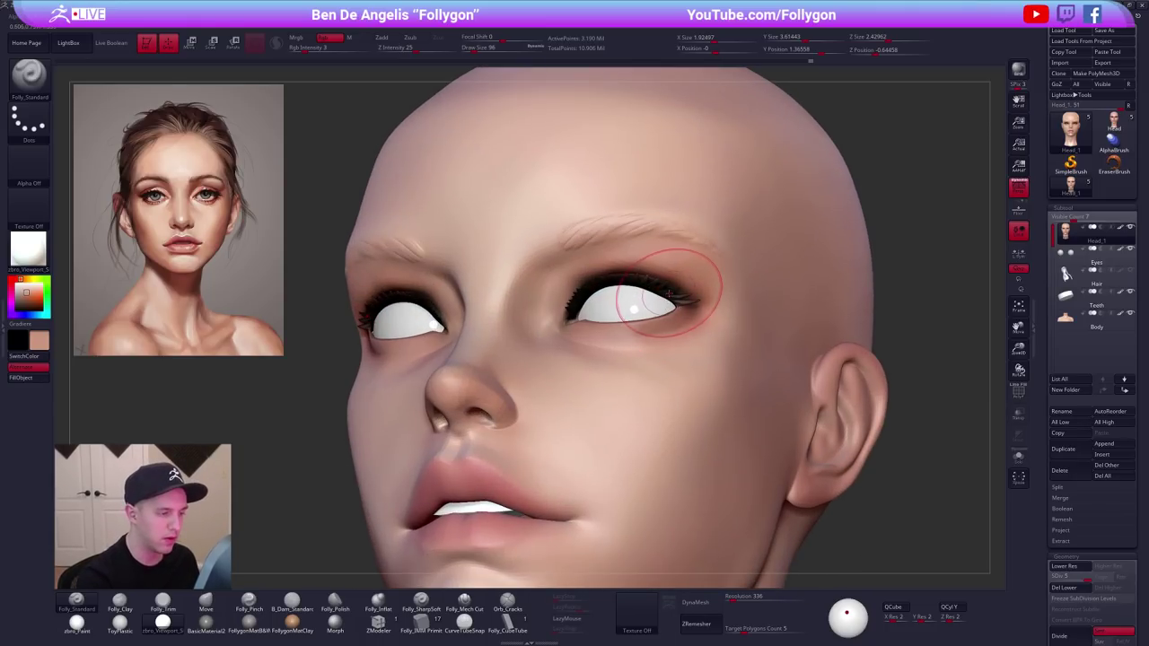
key(c)
key(space)
click(685, 294)
mouse_move(648, 296)
right_down()
mouse_move(638, 279)
mouse_move(677, 310)
mouse_move(655, 364)
right_up()
key(alt+s)
key(space)
click(693, 304)
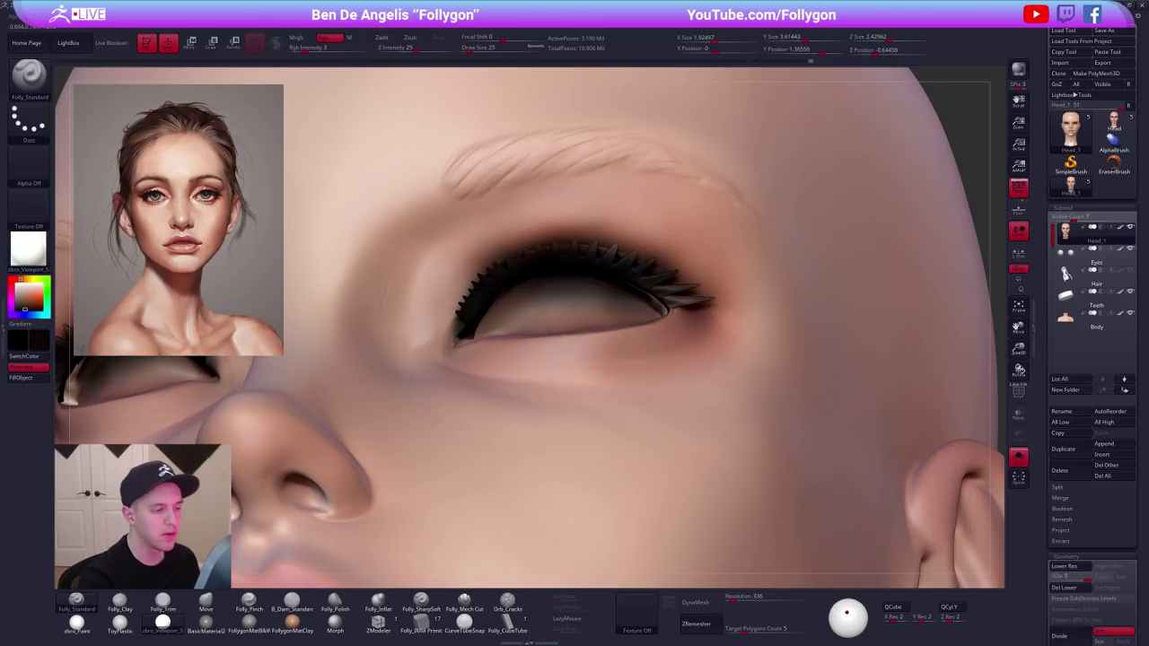
Paint the outer and upper eyelashes black and bring back the full bust in front view.
drag(670, 311, 701, 300)
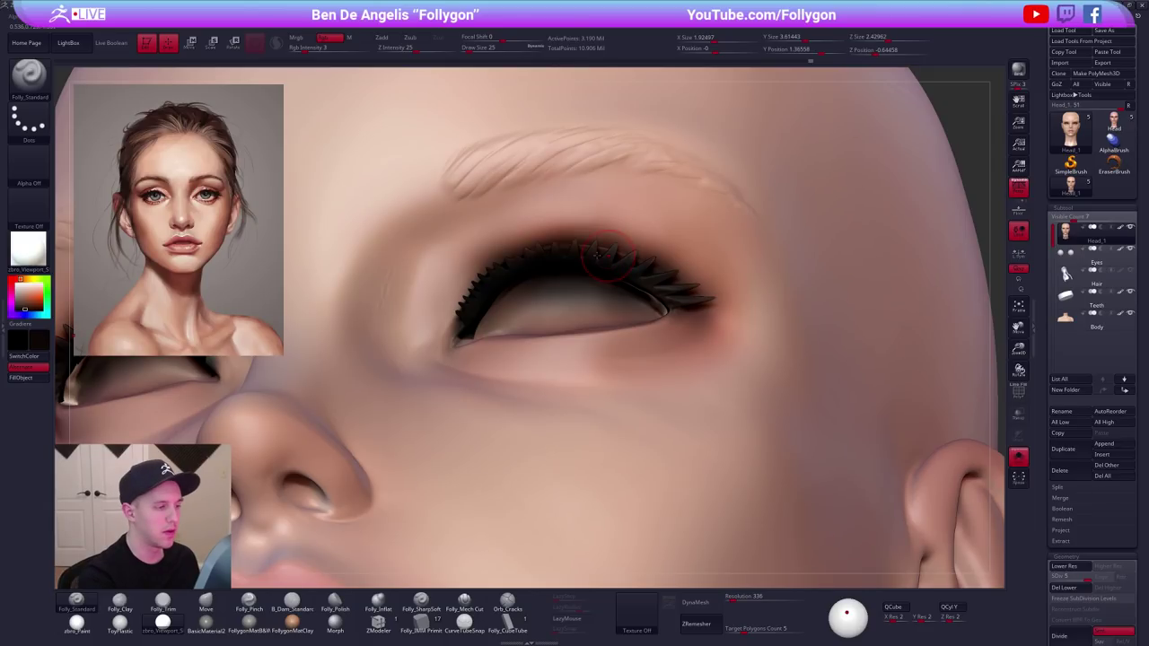
drag(605, 254, 582, 273)
key(f)
shift+right_drag(581, 274, 635, 337)
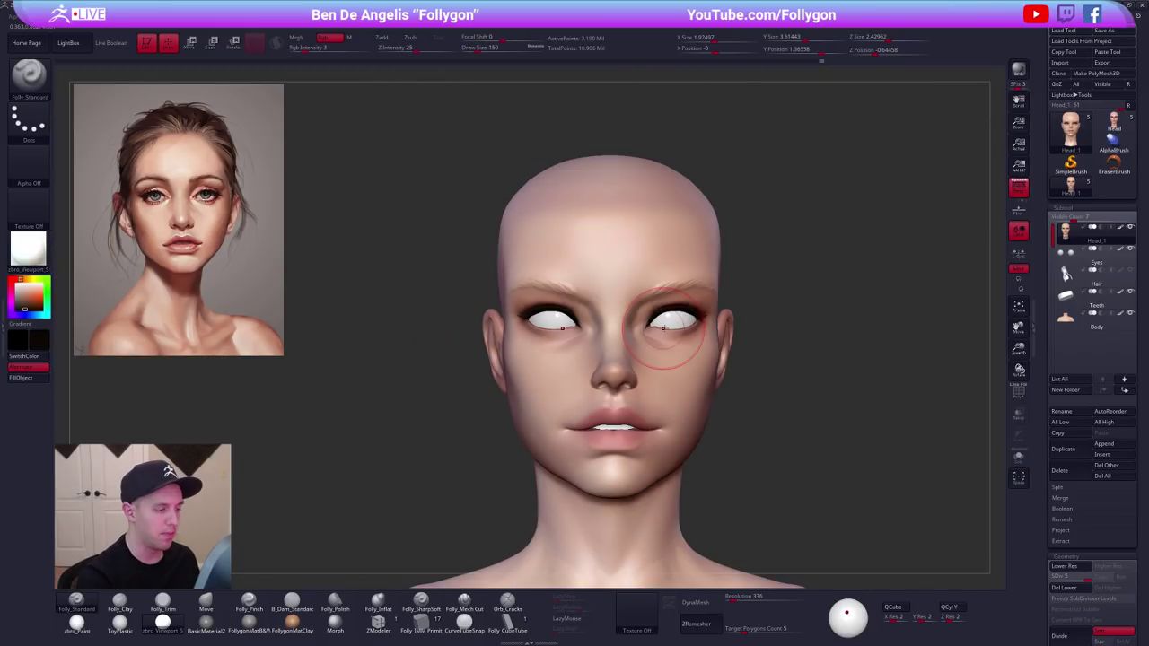
Try to darken the area around the eyes and brows with black at draw size 215.
key(space)
mouse_move(648, 314)
mouse_down()
mouse_move(687, 291)
mouse_move(703, 303)
mouse_move(660, 311)
mouse_up()
alt+drag(801, 516, 774, 482)
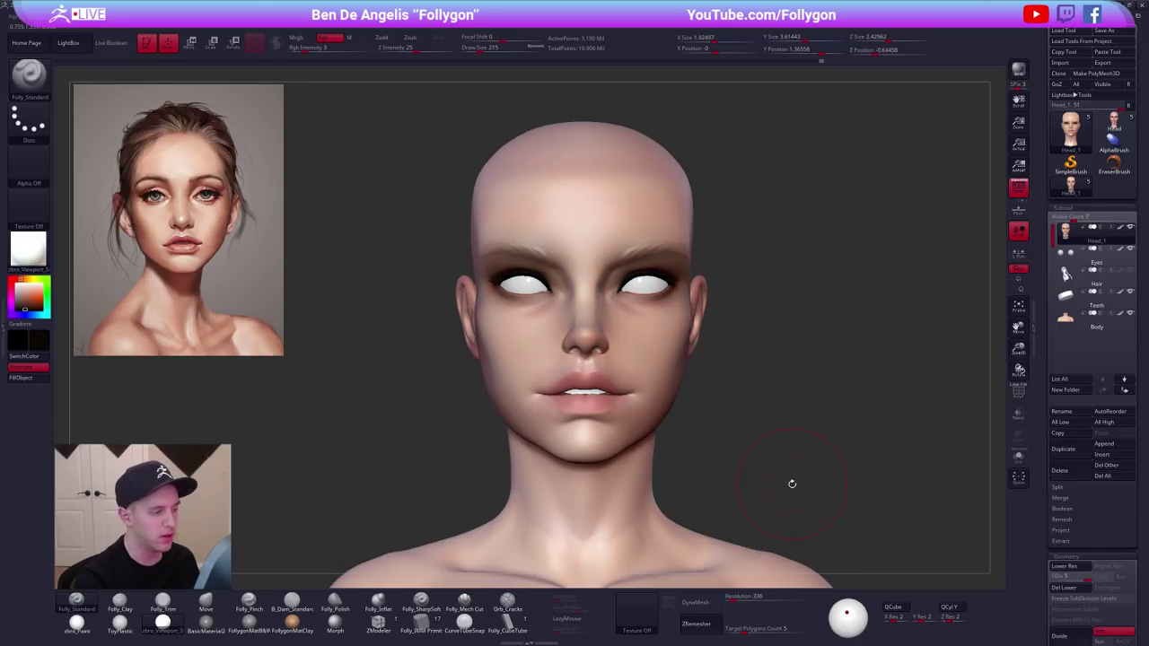
key(ctrl+z)
Sample a dark reddish brown from the portrait, set the draw size to 29 and choose the Folly_Clay brush for the eyebrows.
key(z)
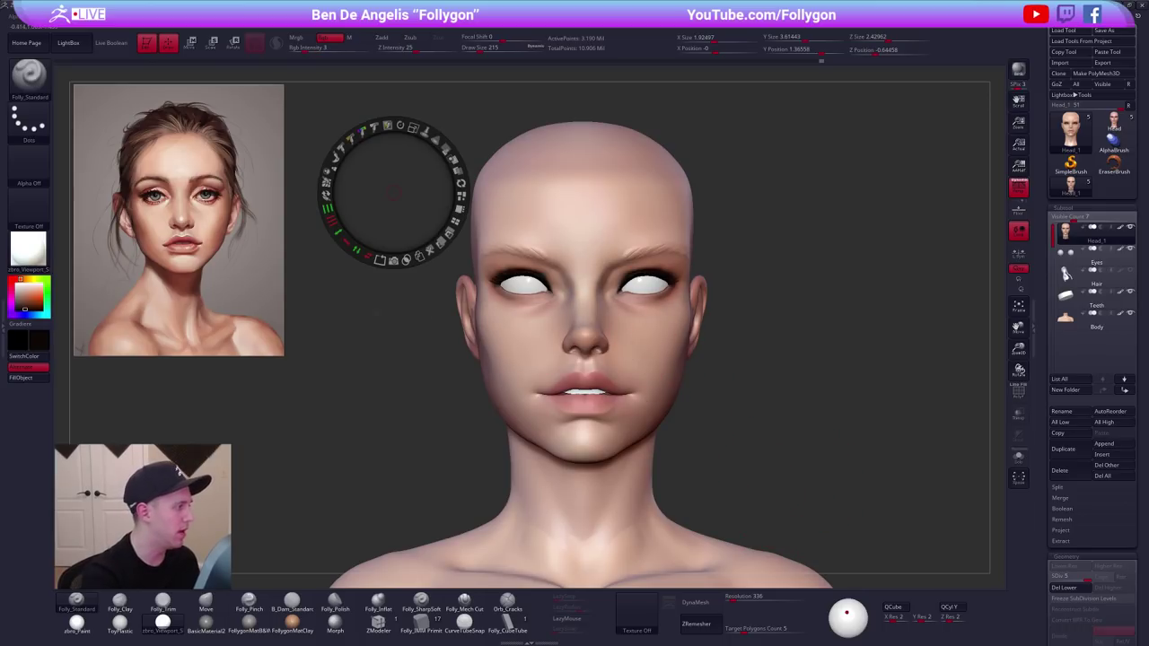
key(c)
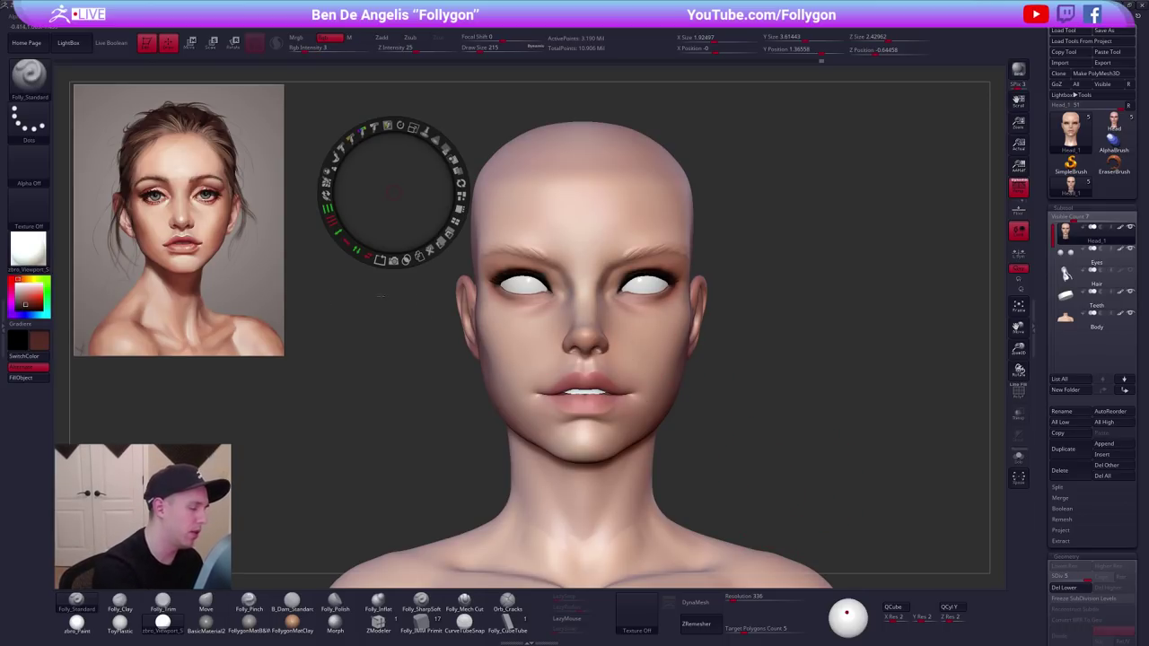
key(z)
key(space)
drag(639, 253, 618, 253)
drag(789, 359, 691, 355)
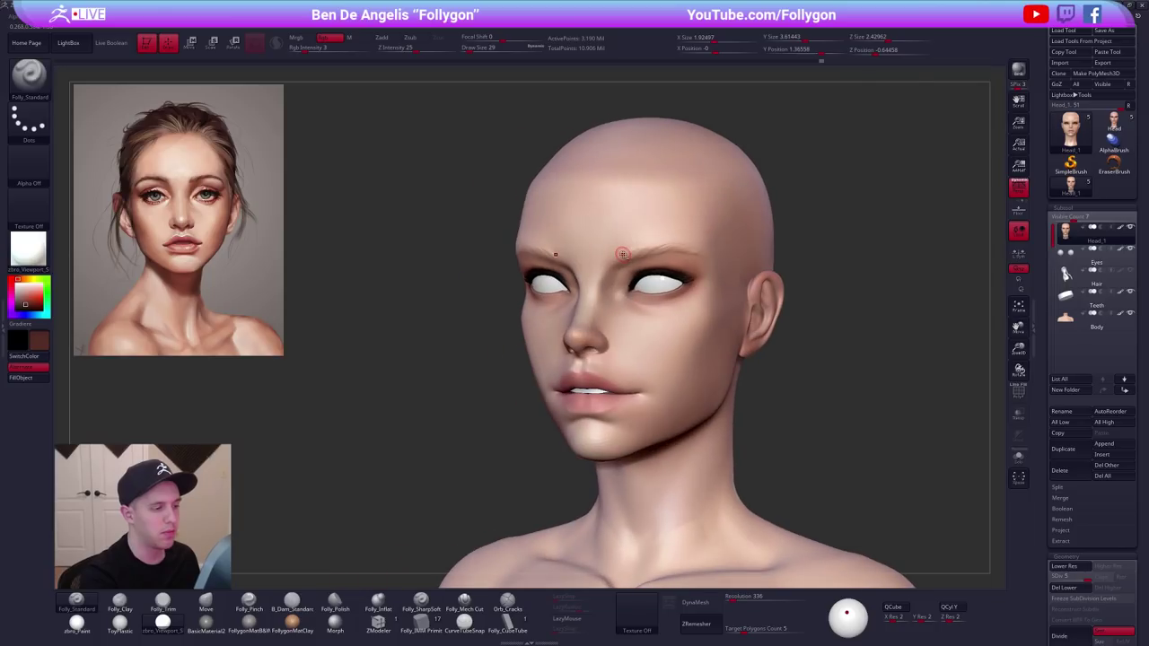
ctrl+right_drag(622, 254, 642, 247)
key(2)
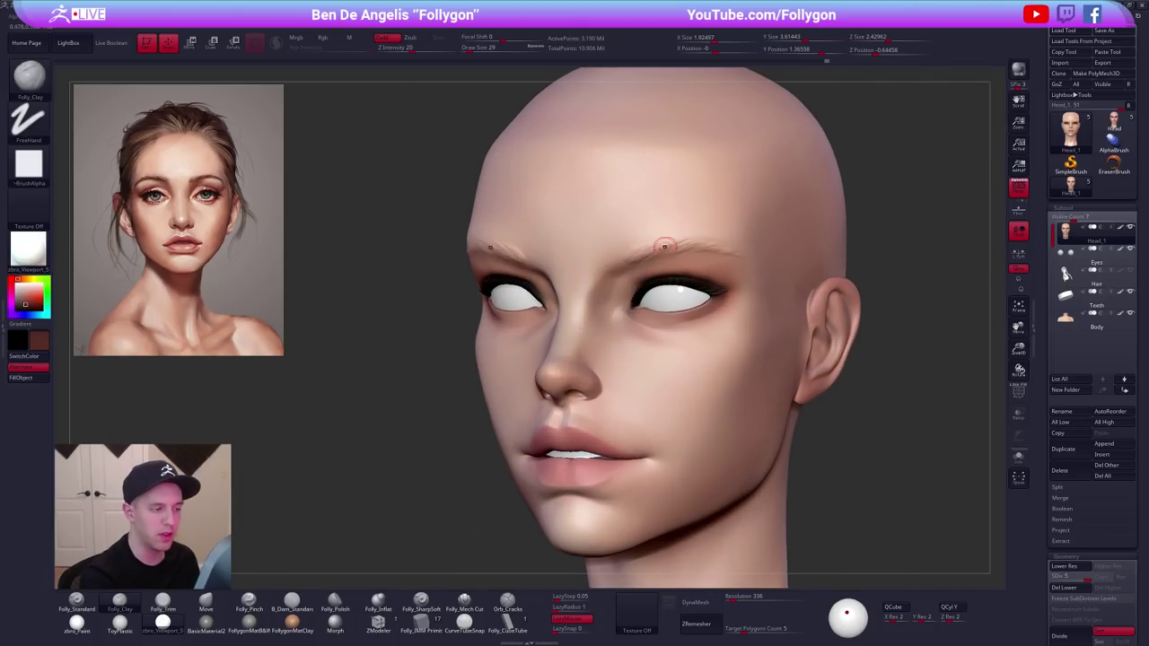
Paint dark brown colour along the full length of both eyebrows on the head with the Folly_Standard brush.
key(ctrl)
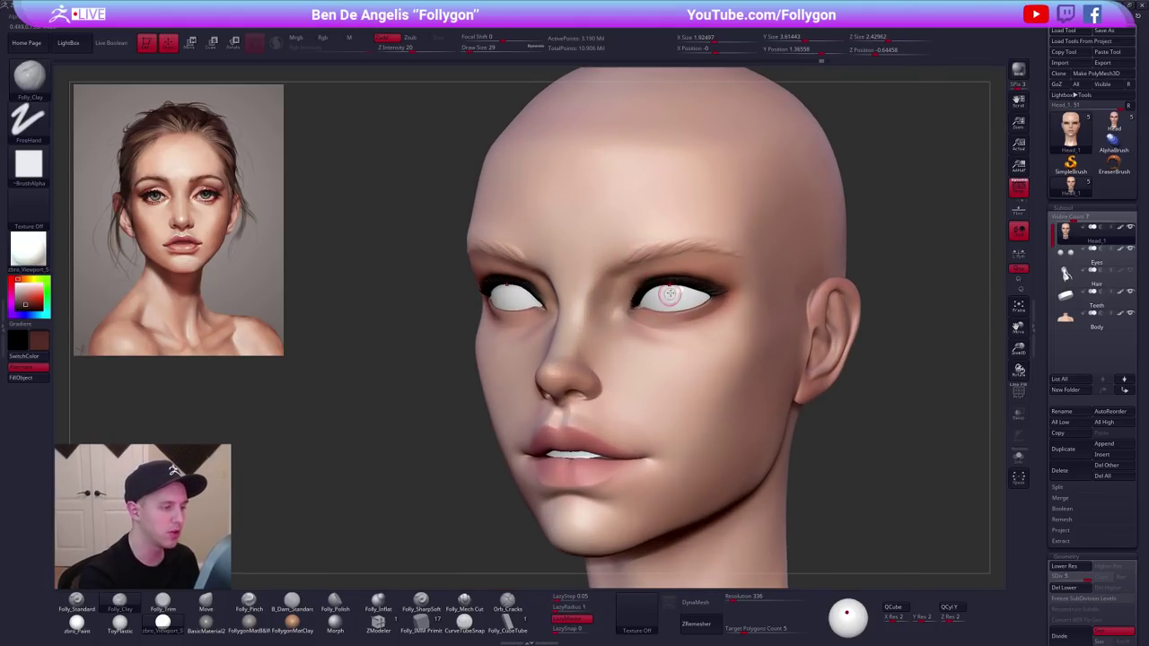
key(1)
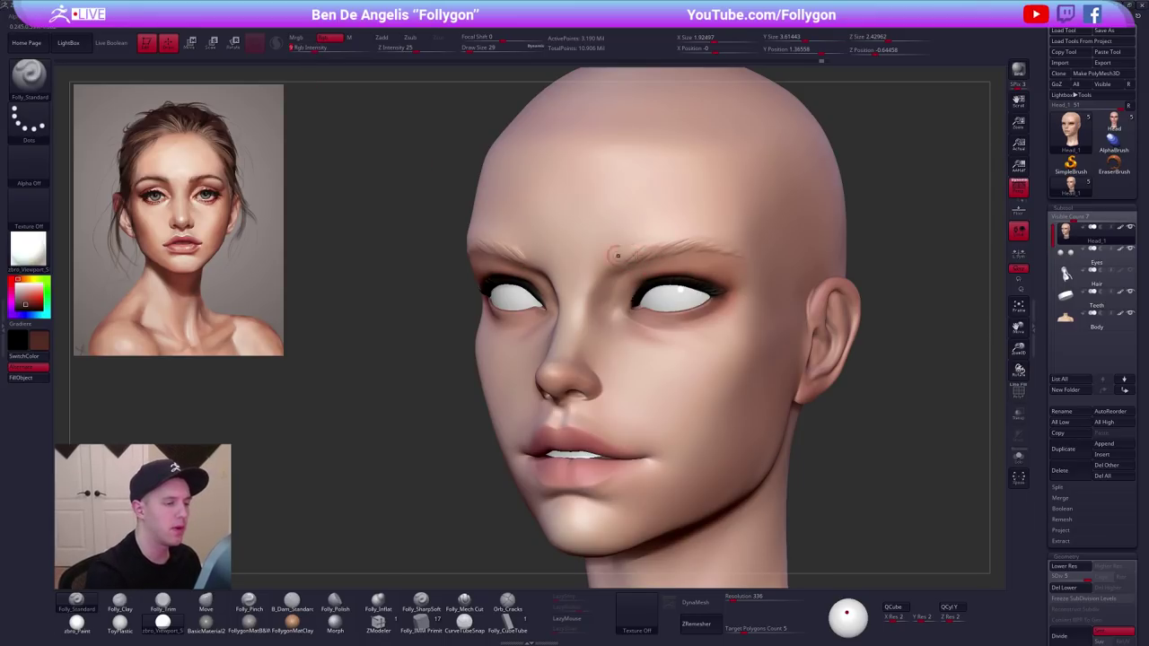
mouse_move(617, 255)
right_down()
mouse_move(638, 262)
mouse_move(608, 314)
right_up()
key(space)
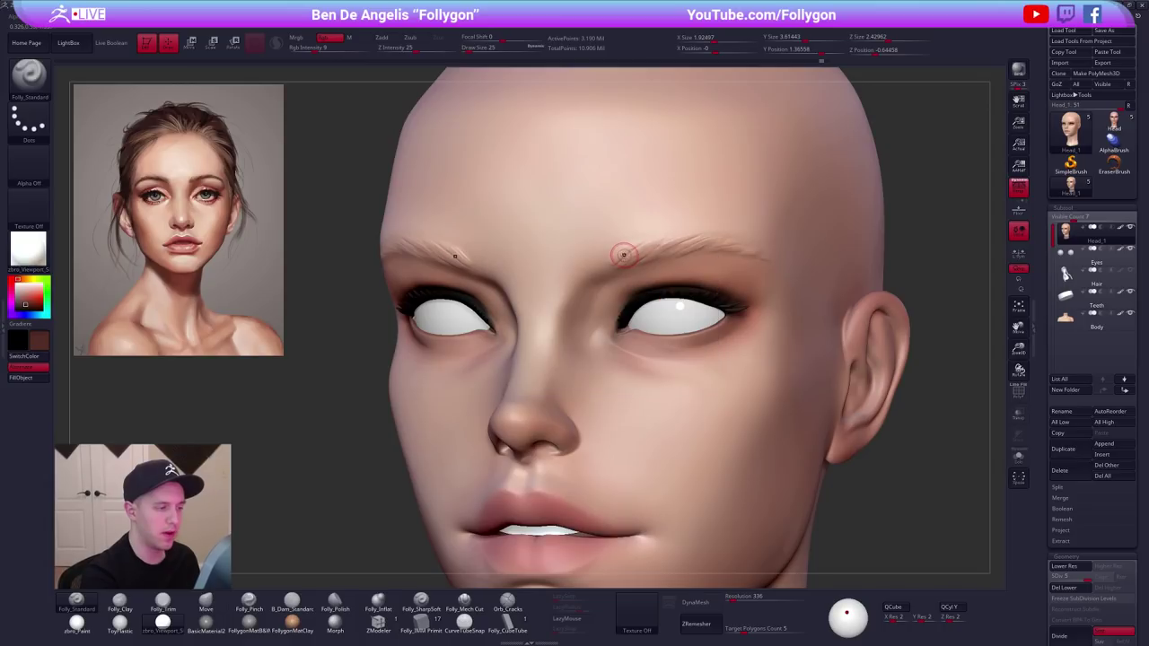
mouse_move(620, 258)
mouse_down()
mouse_move(711, 242)
mouse_move(758, 260)
mouse_up()
right_click(764, 259)
right_drag(839, 258, 762, 254)
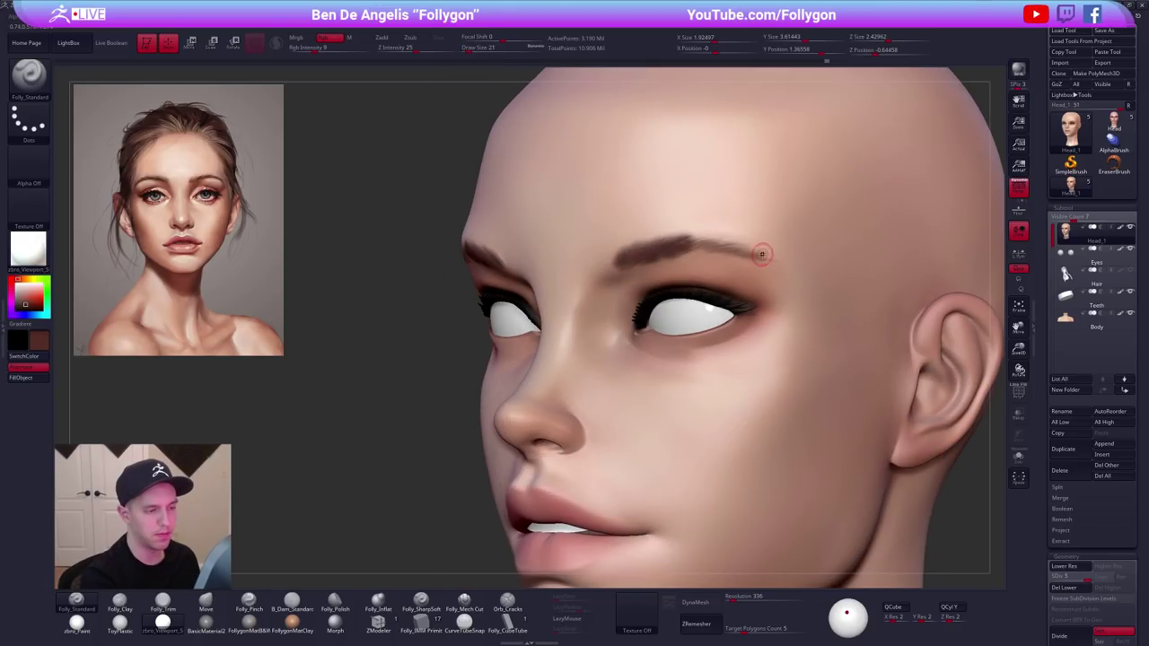
key(space)
mouse_move(762, 251)
mouse_down()
mouse_move(705, 238)
mouse_move(768, 259)
mouse_move(691, 238)
mouse_up()
Refine the painted eyebrows' shape and edges with a smaller brush at draw size 14.
right_drag(524, 238, 702, 230)
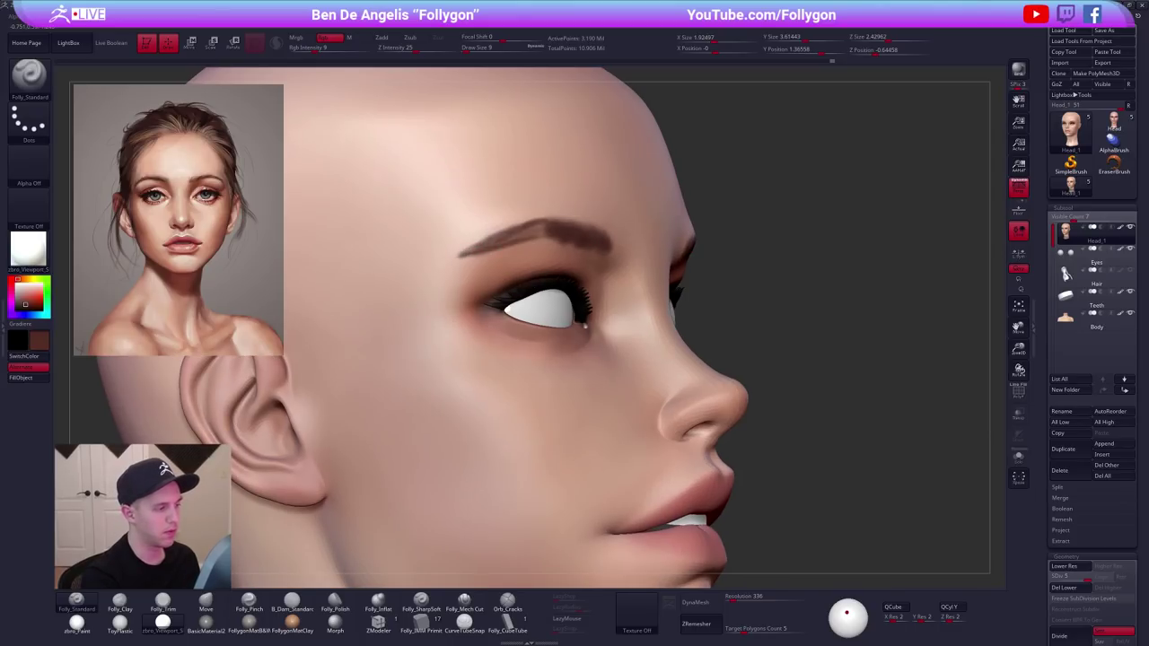
mouse_move(543, 231)
mouse_down()
mouse_move(518, 236)
mouse_move(549, 258)
mouse_up()
key(space)
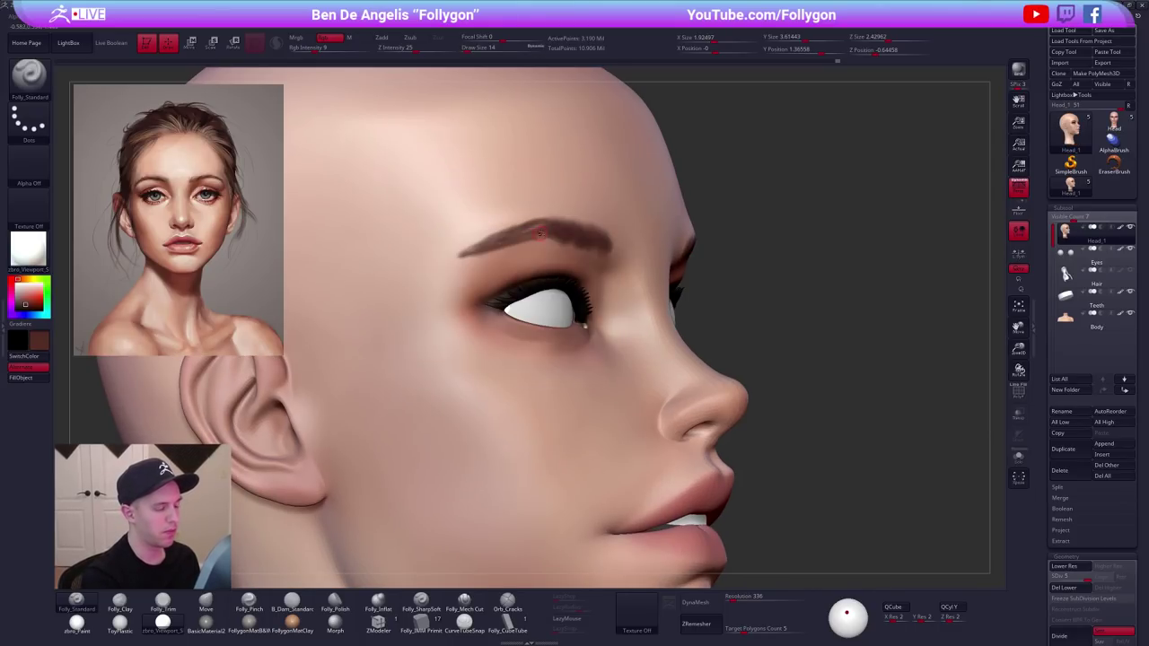
alt+right_drag(486, 237, 573, 273)
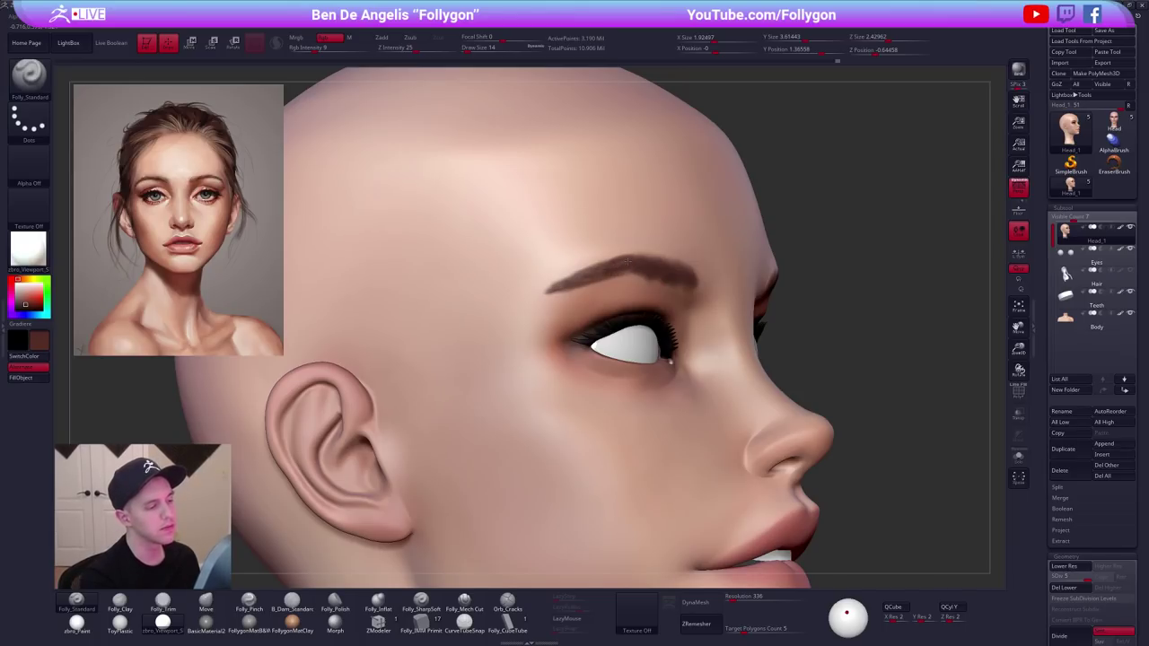
right_drag(585, 288, 489, 278)
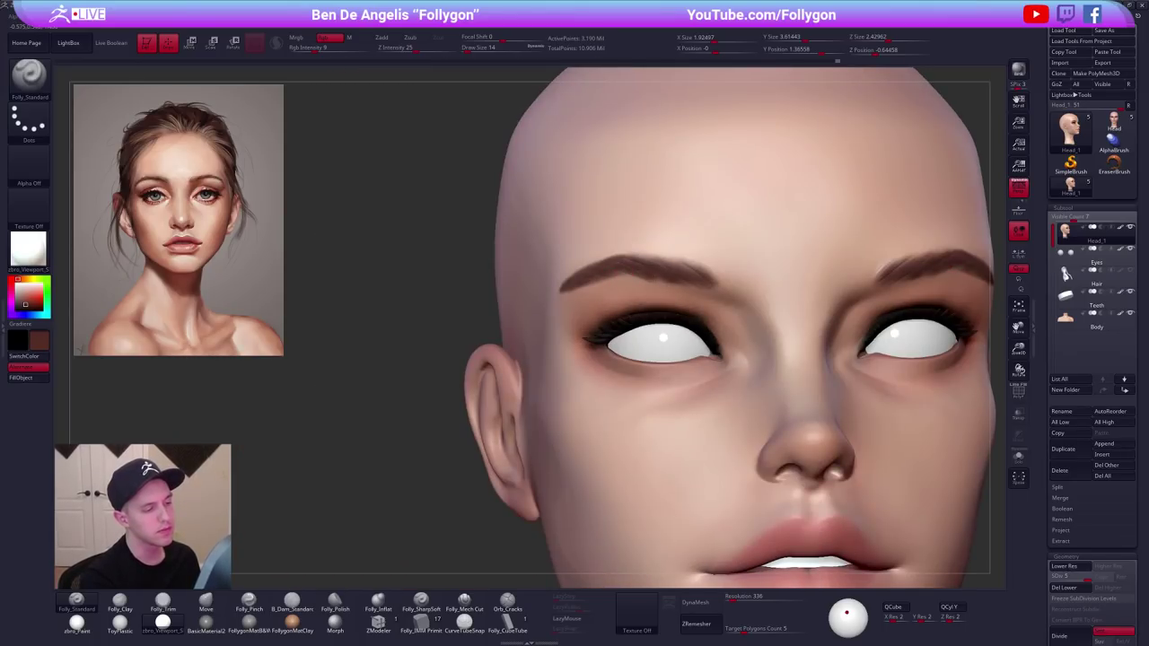
drag(702, 269, 628, 258)
Examine the painted eyebrows on the whole bust and close up, from front and three-quarter views.
key(f)
right_drag(807, 347, 749, 364)
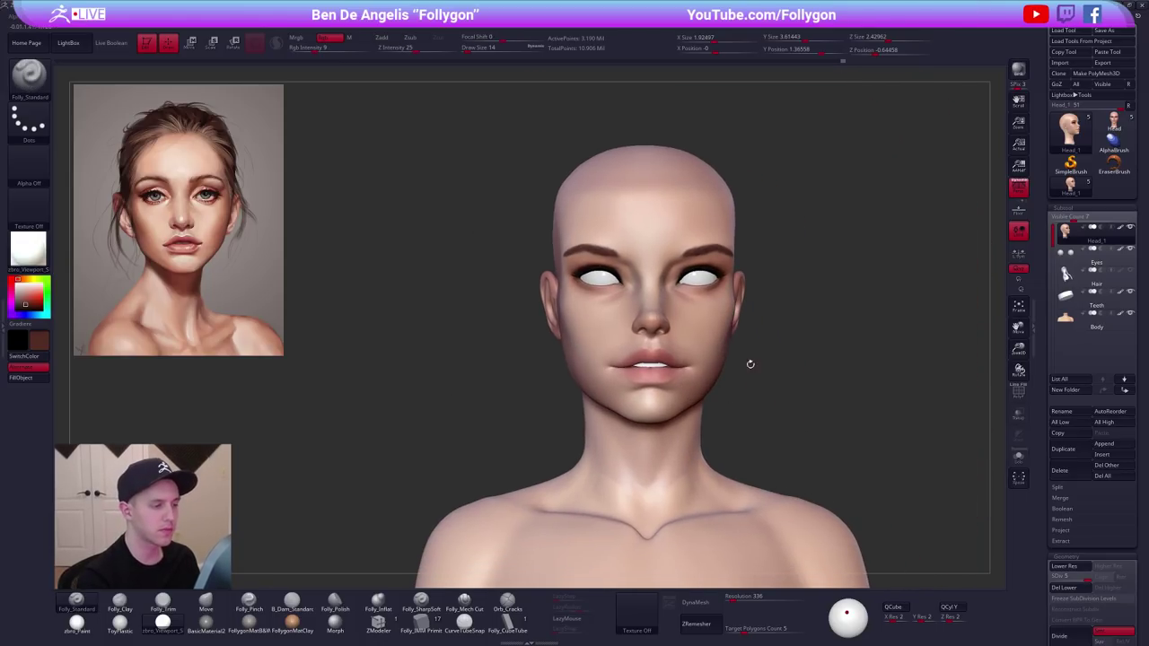
mouse_move(687, 275)
ctrl+right_down()
mouse_move(698, 262)
mouse_move(686, 236)
ctrl+right_up()
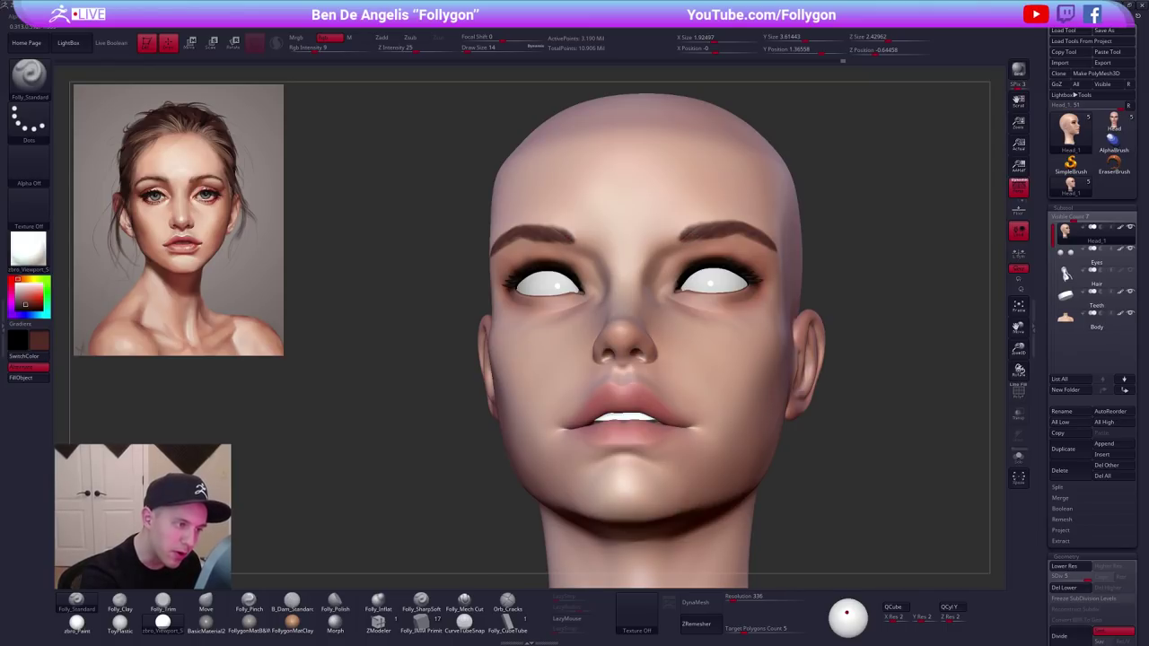
right_drag(705, 238, 696, 237)
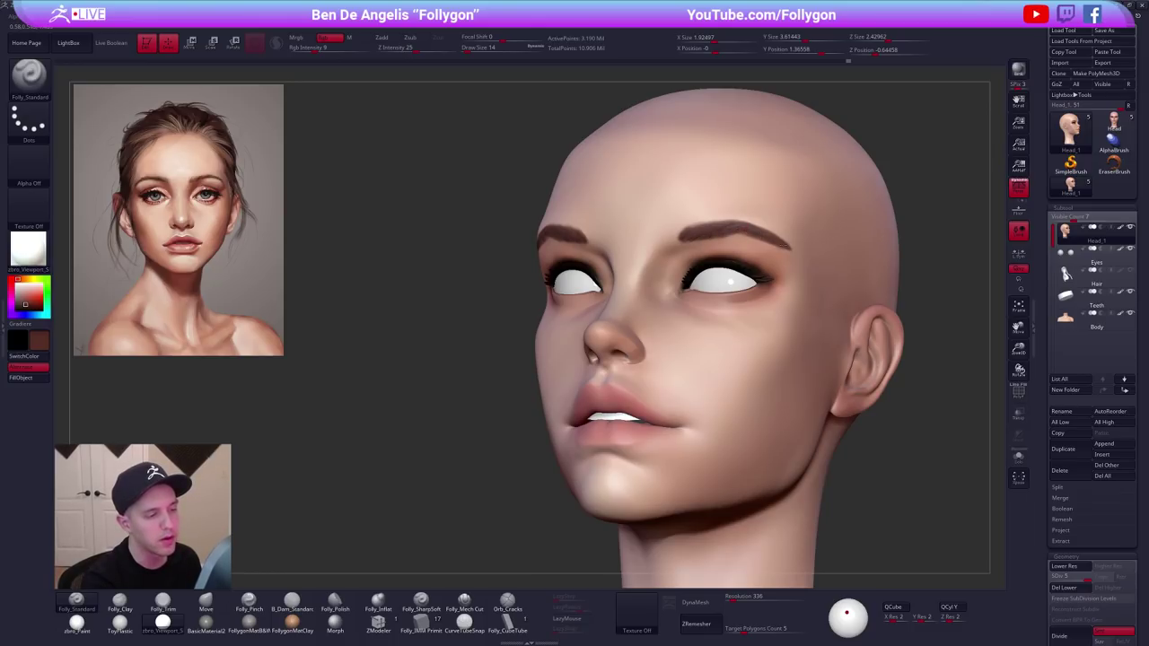
right_drag(726, 226, 725, 231)
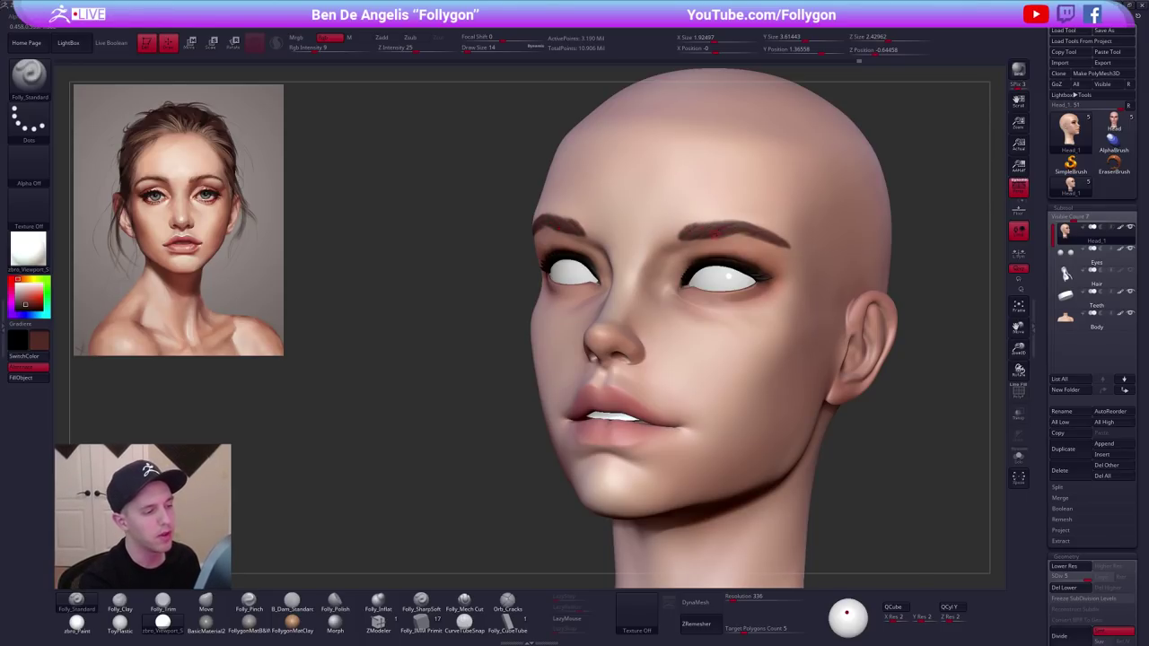
right_drag(728, 276, 815, 379)
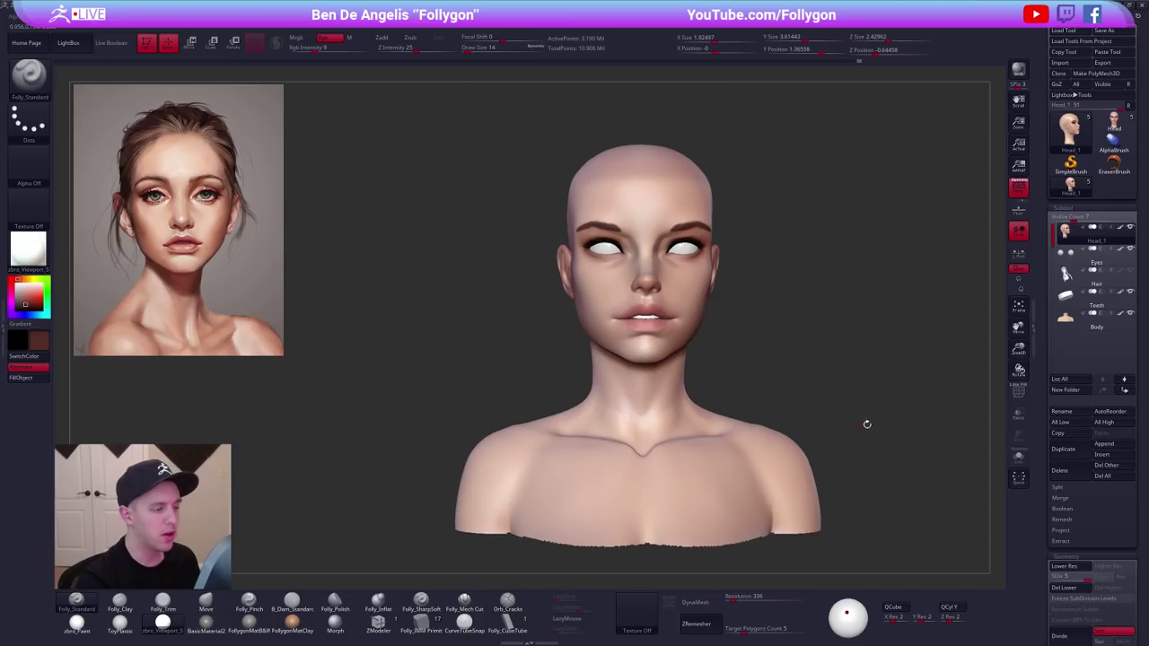
key(alt+s)
key(alt+s)
alt+right_drag(819, 463, 702, 331)
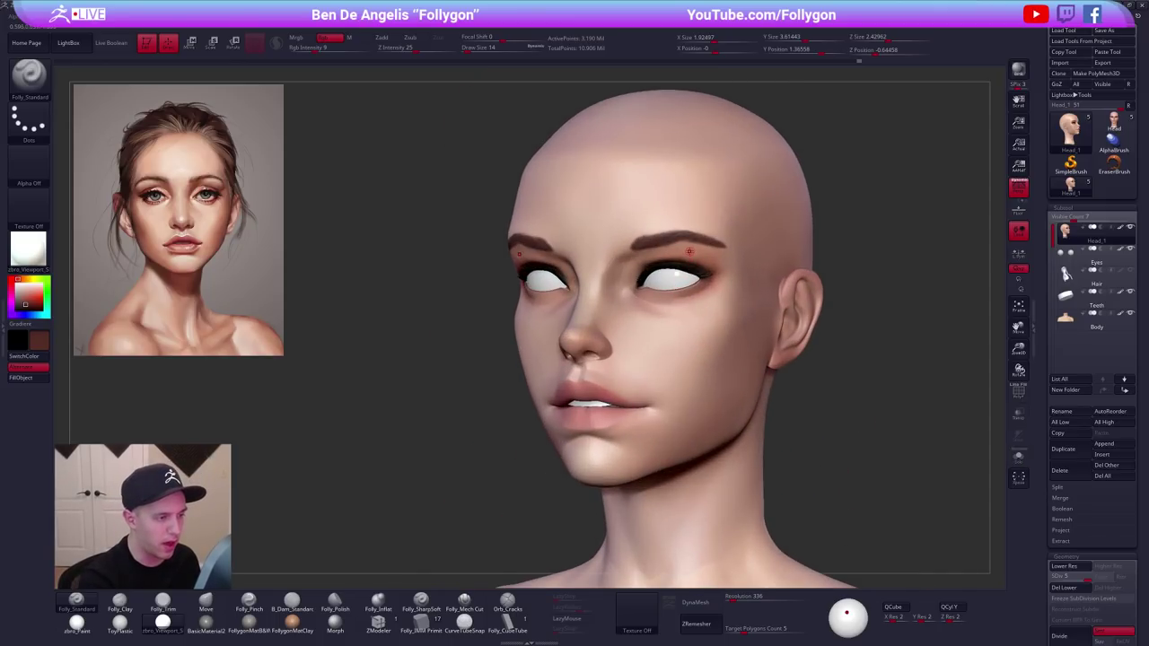
Sample the skin colour below the eyebrow as the active paint colour.
key(c)
ctrl+right_drag(689, 285, 686, 247)
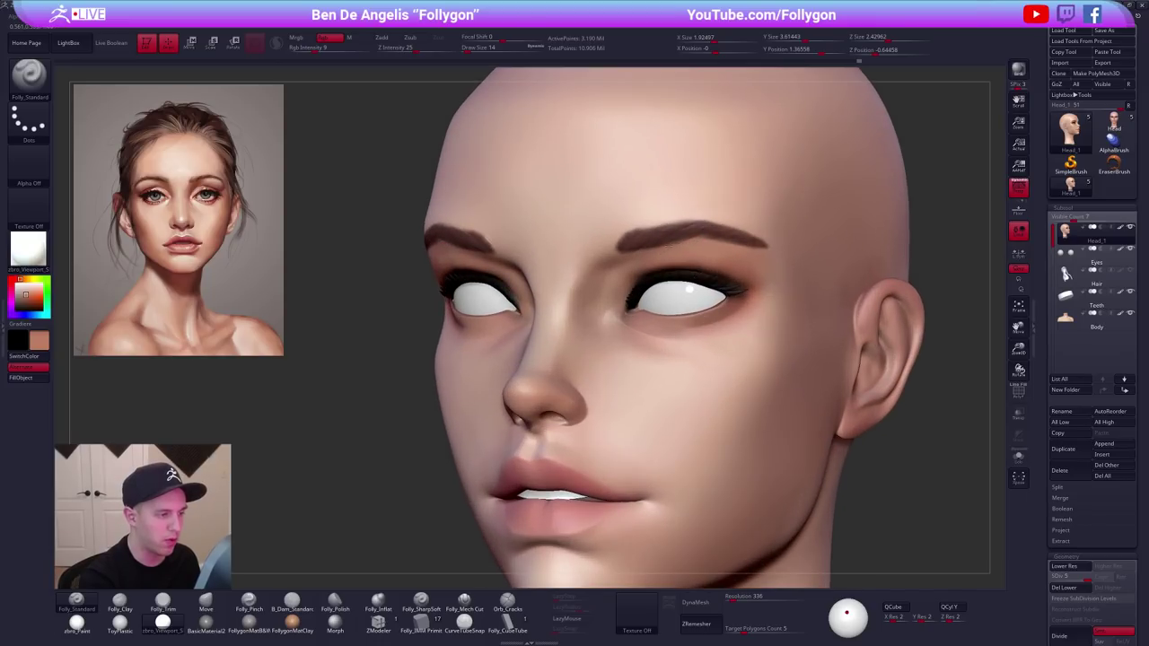
shift+right_drag(691, 254, 686, 279)
alt+click(687, 278)
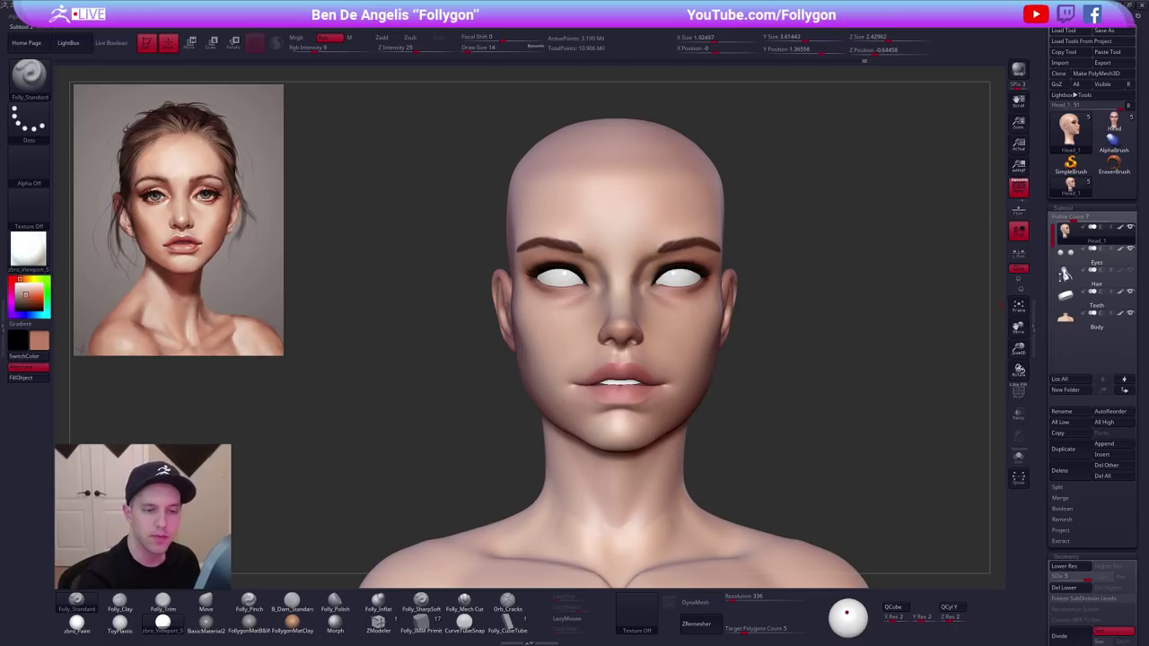
right_drag(941, 336, 839, 349)
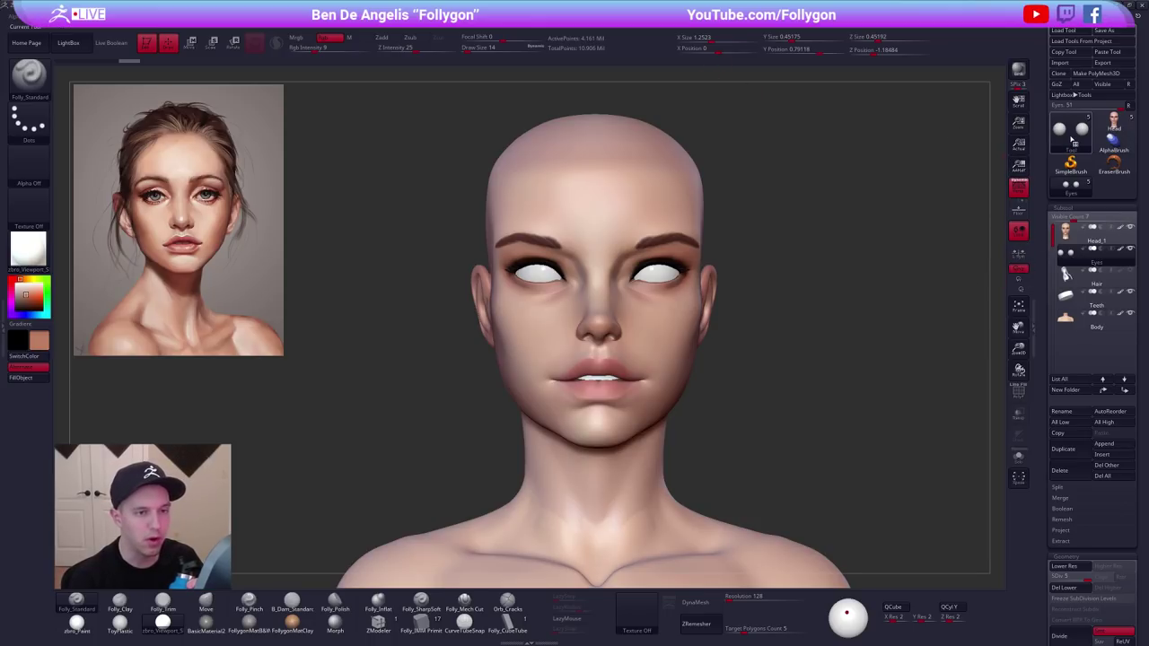
Switch through the Teeth and Head_1 subtools, make Eyes the active subtool and check the face from the front.
mouse_move(1064, 243)
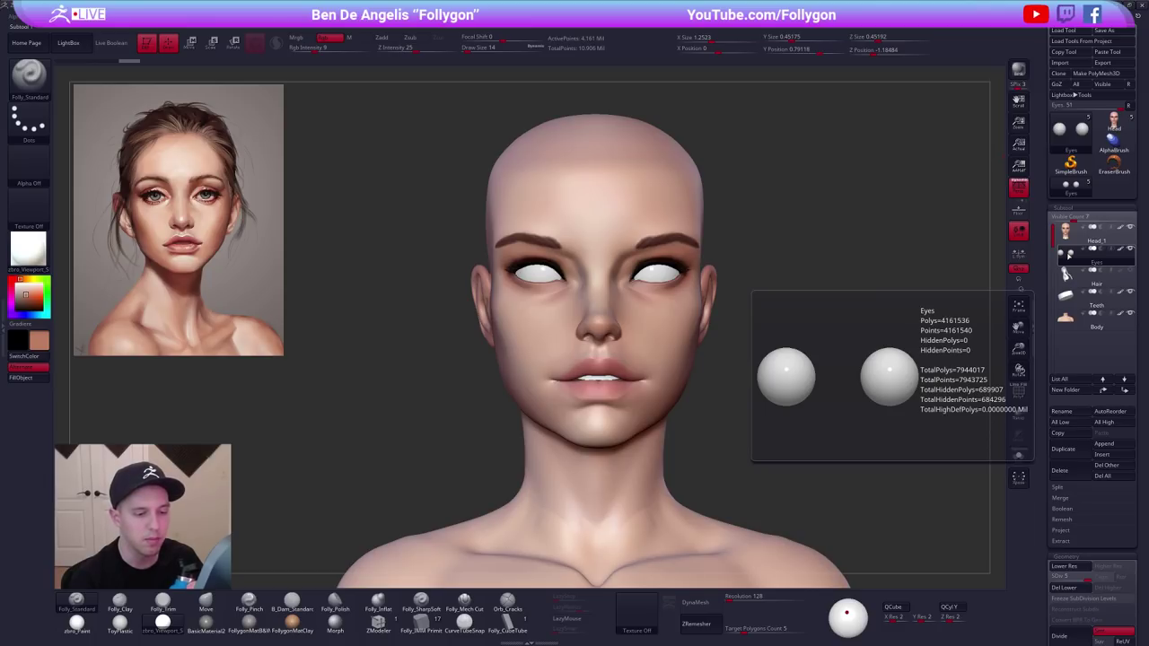
mouse_move(1070, 277)
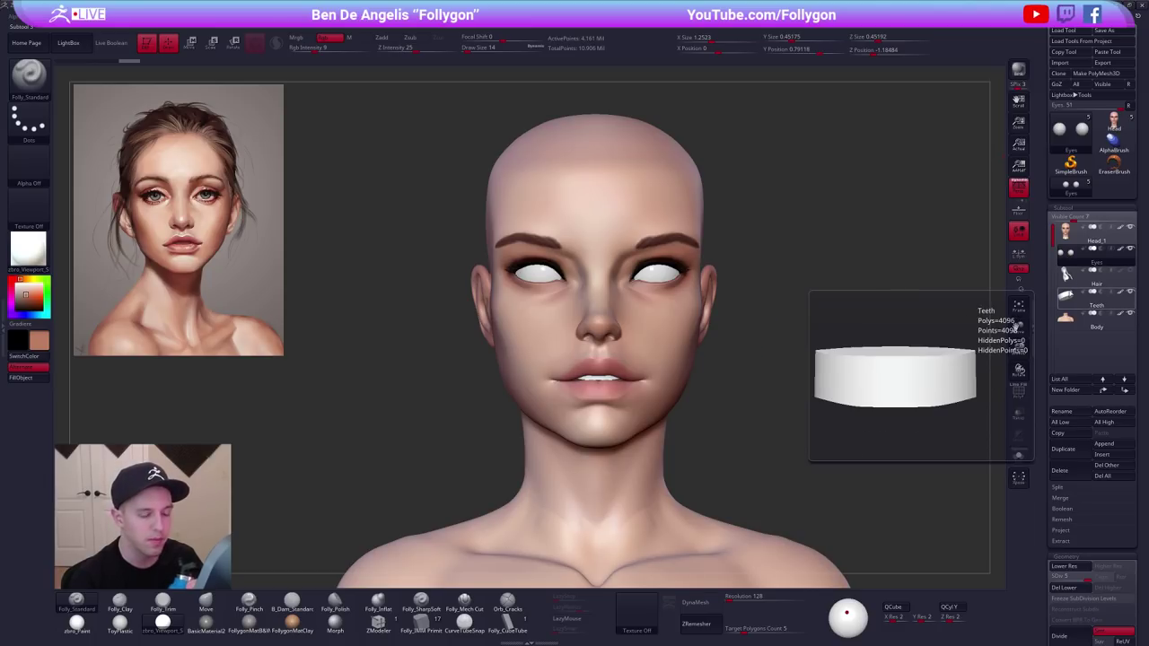
click(1065, 296)
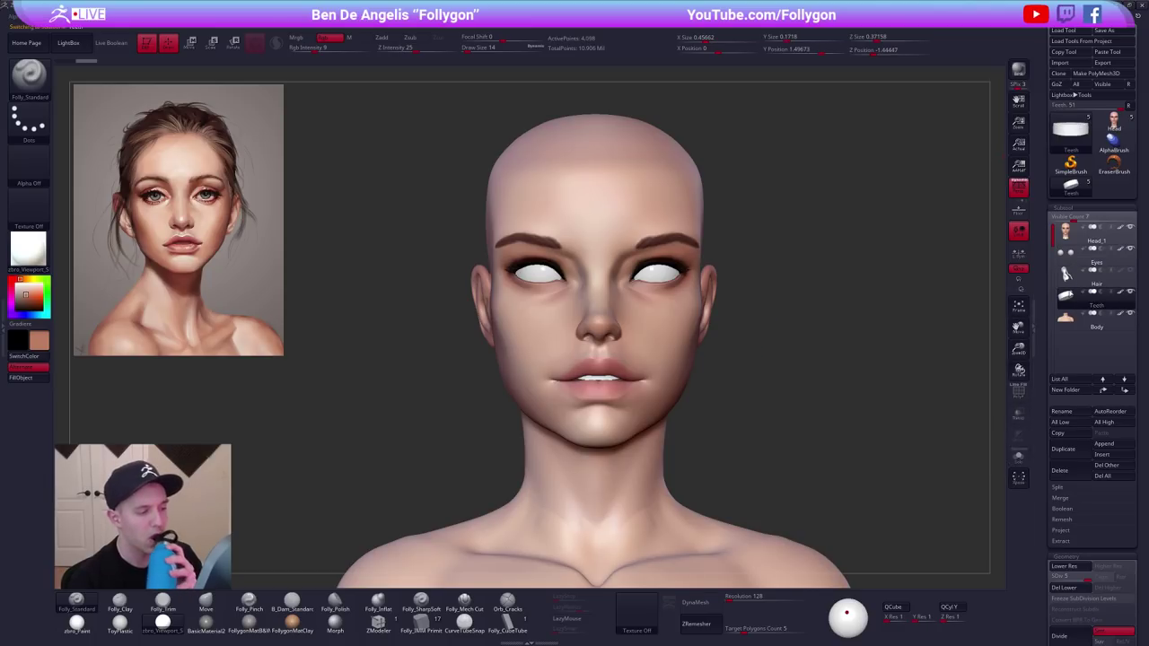
click(1064, 230)
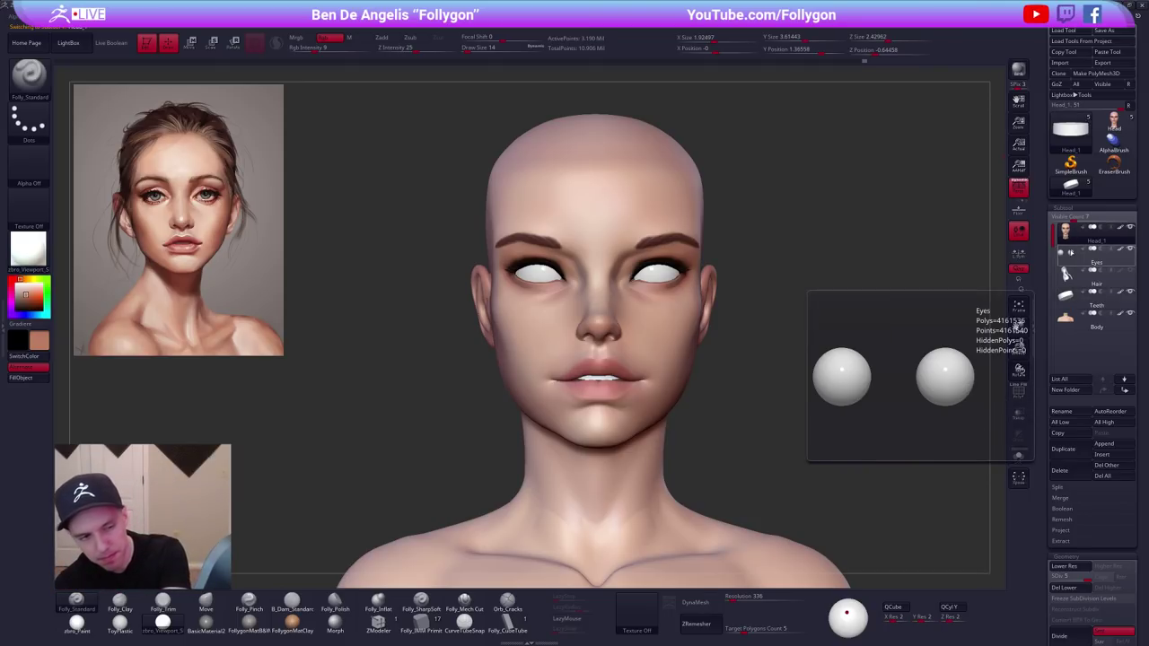
click(1065, 253)
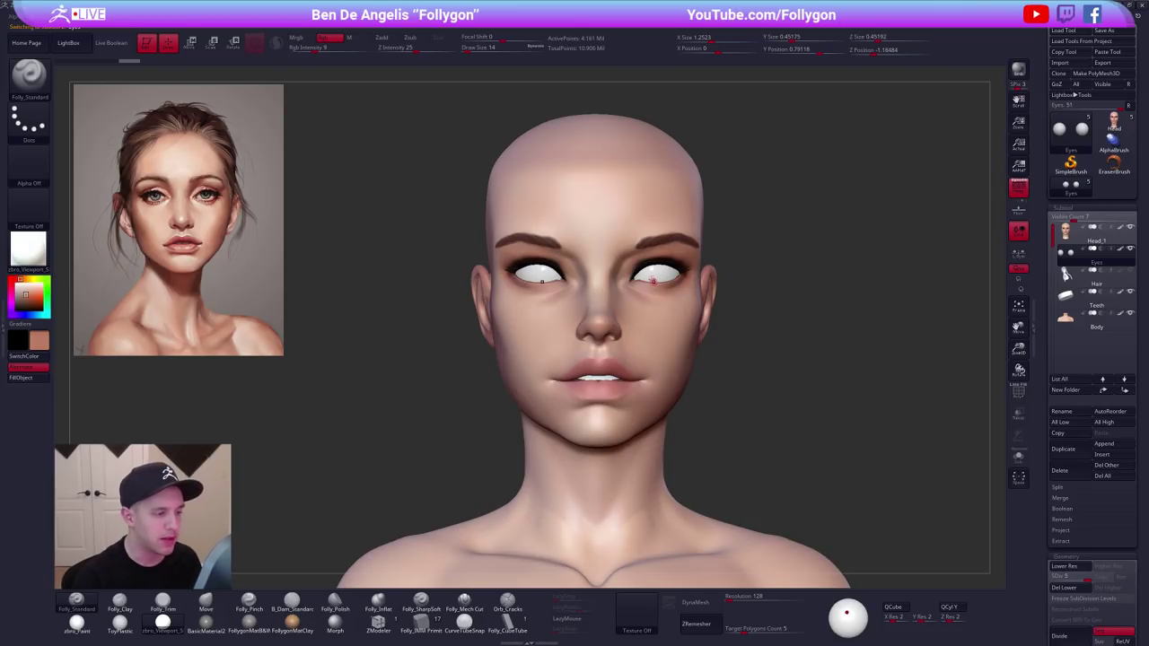
scroll(655, 277, up, 3)
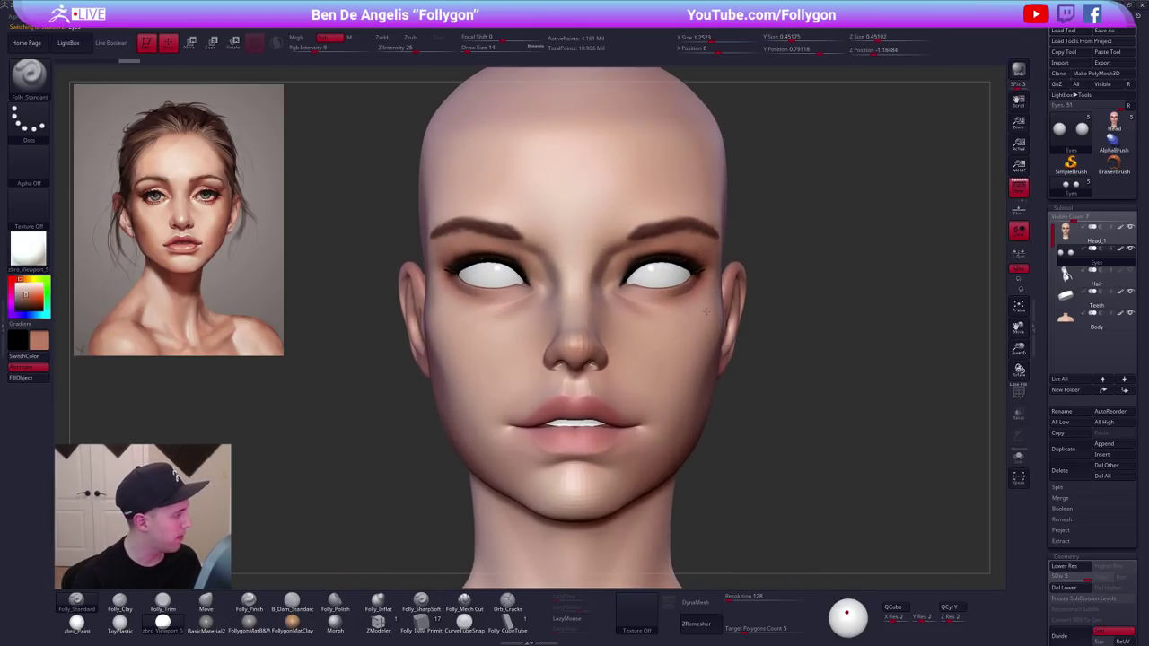
alt+drag(760, 297, 769, 310)
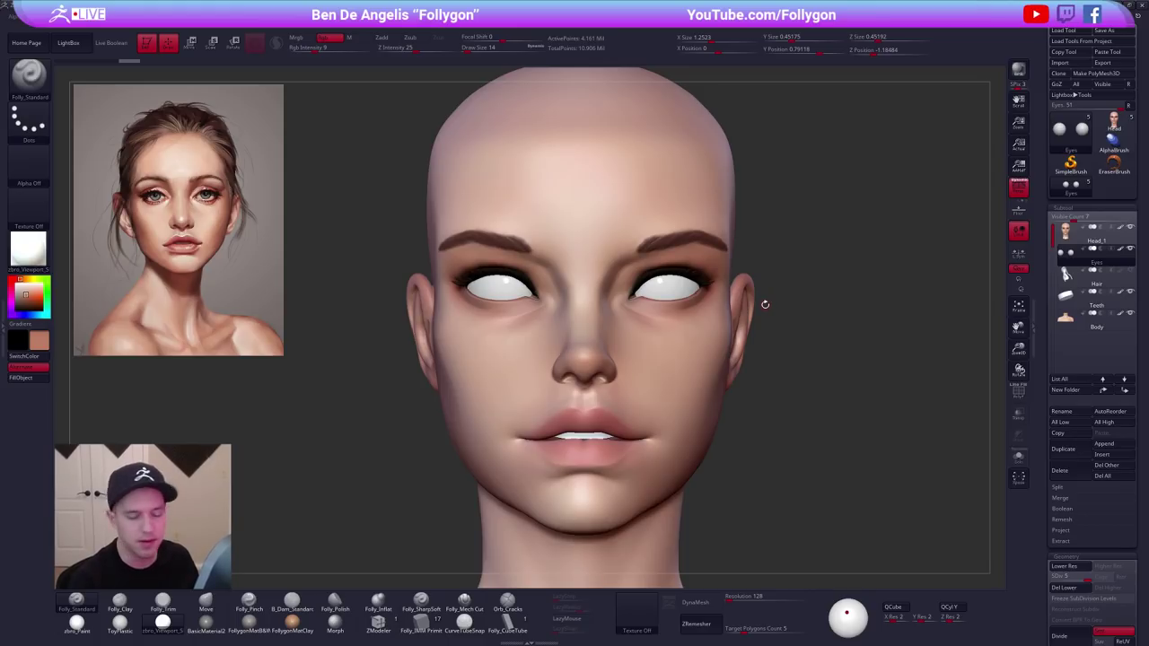
scroll(769, 323, down, 5)
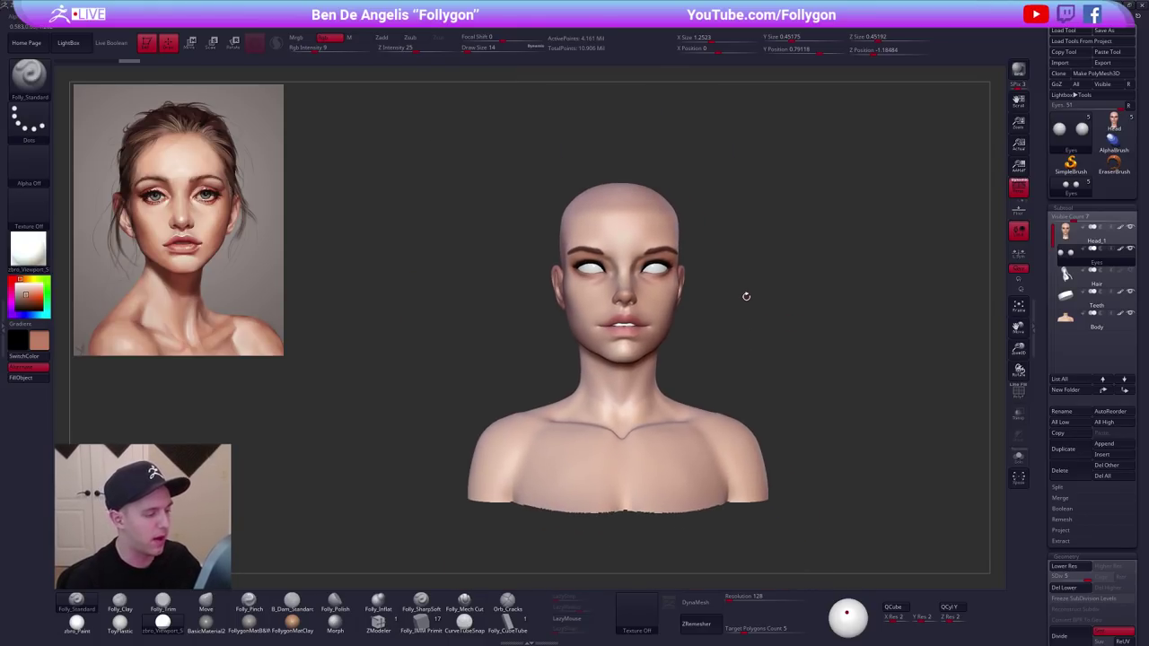
Make the Body subtool active, return to Head_1 and check the bust from the front.
alt+click(658, 415)
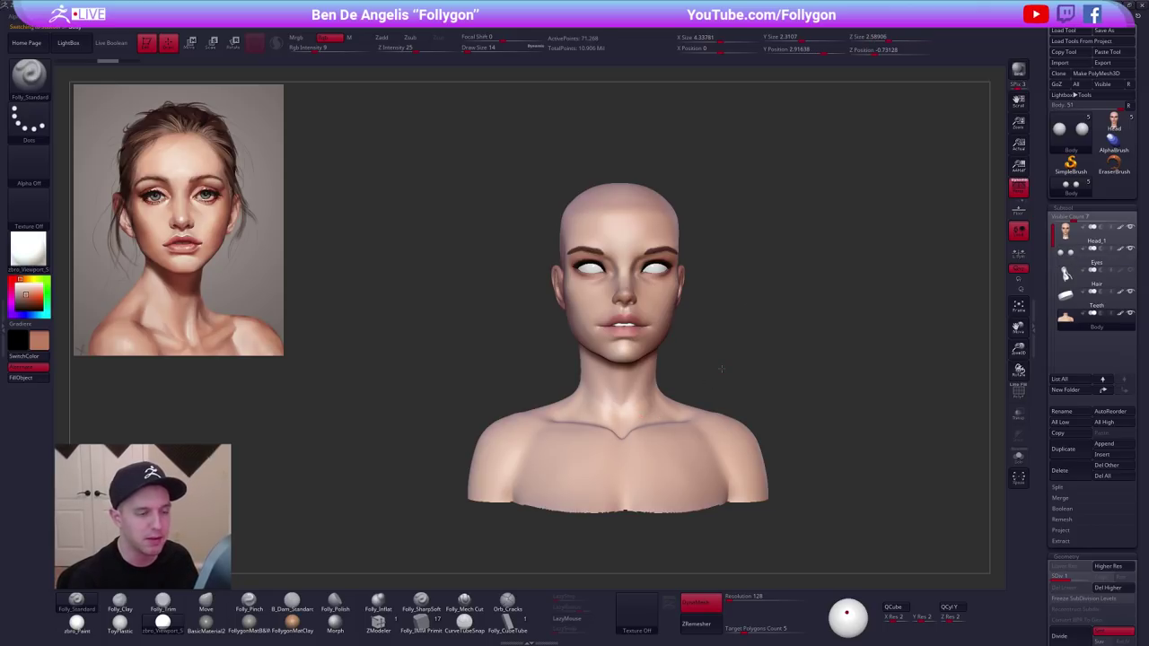
alt+drag(722, 368, 729, 375)
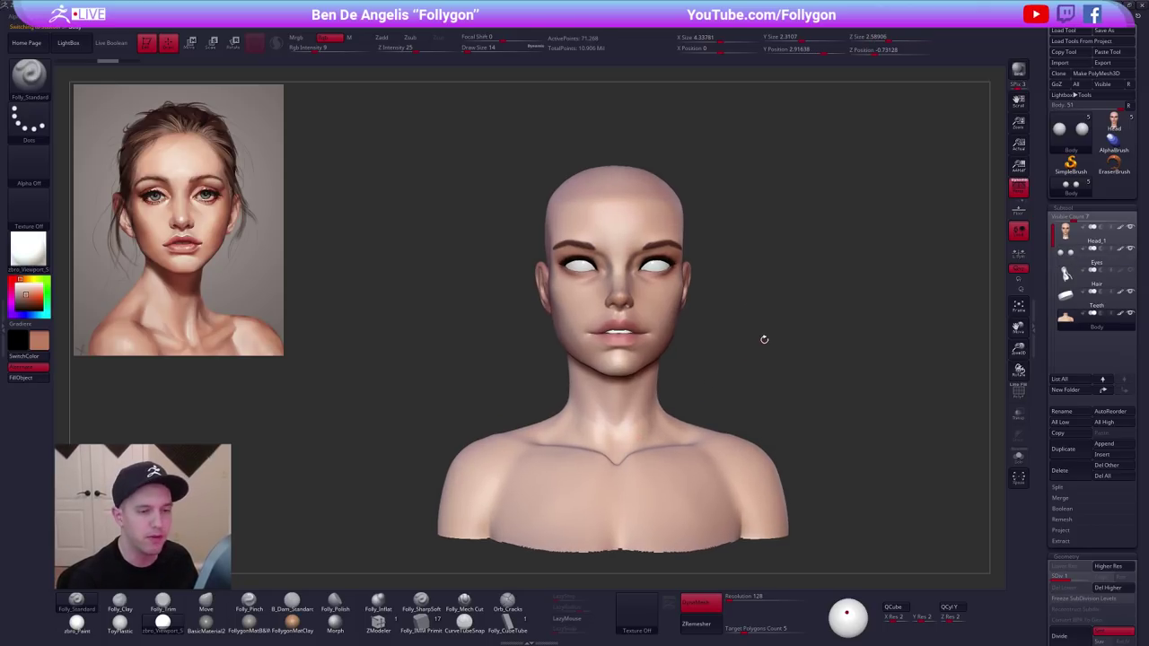
click(1113, 129)
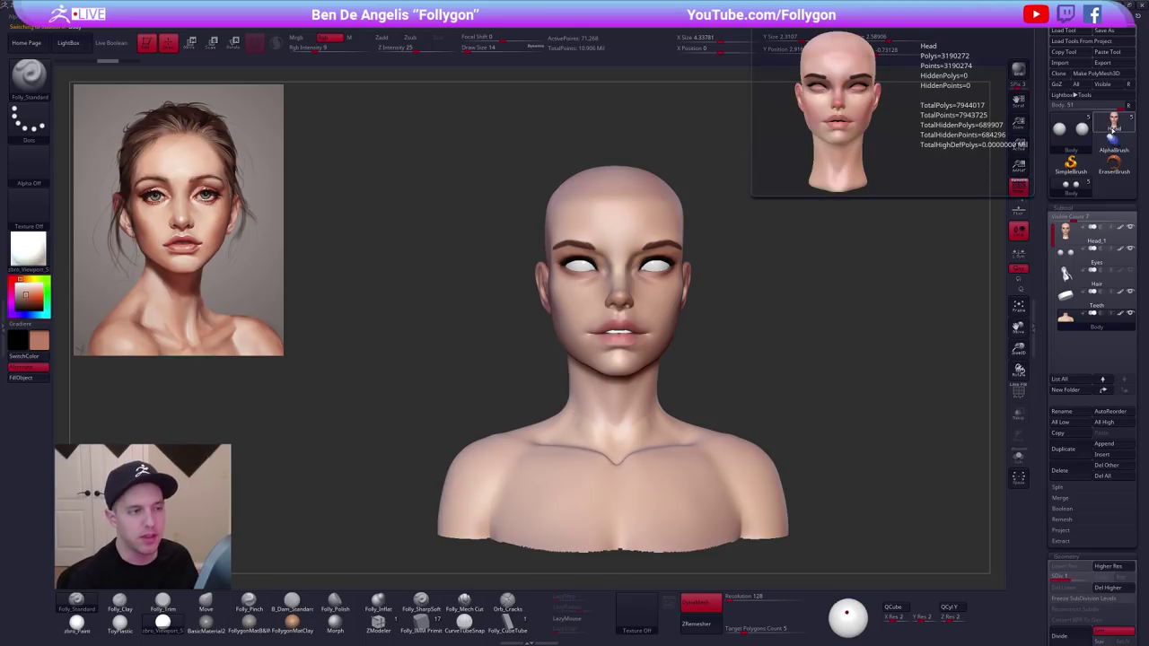
right_drag(649, 325, 818, 335)
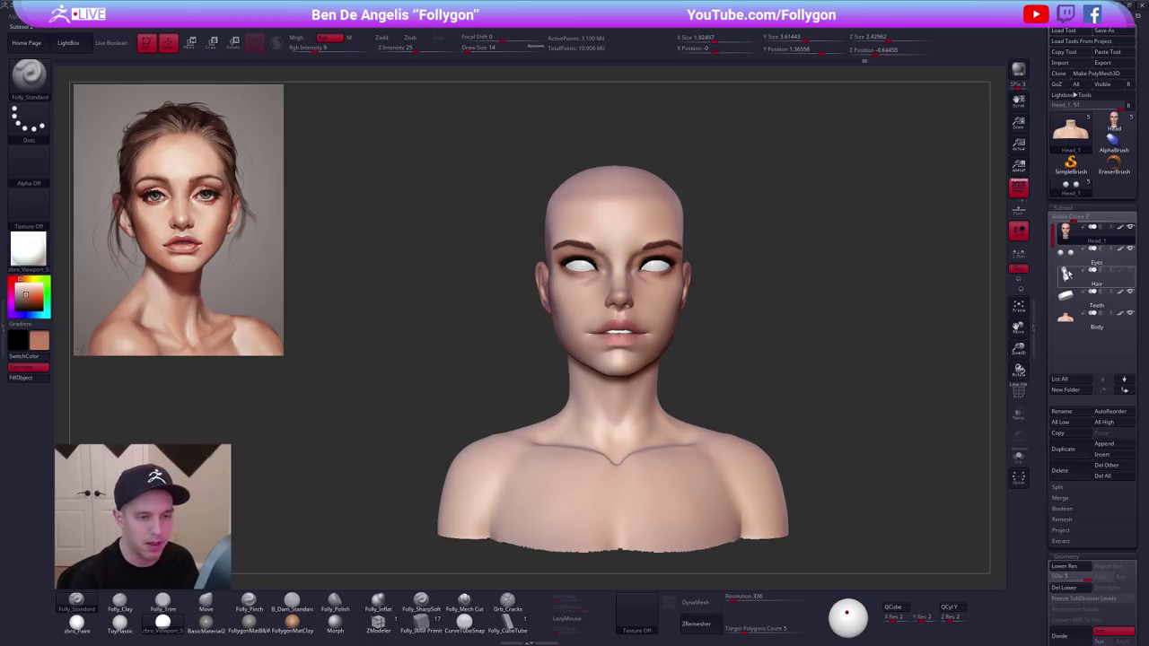
key(shift+f)
key(shift+f)
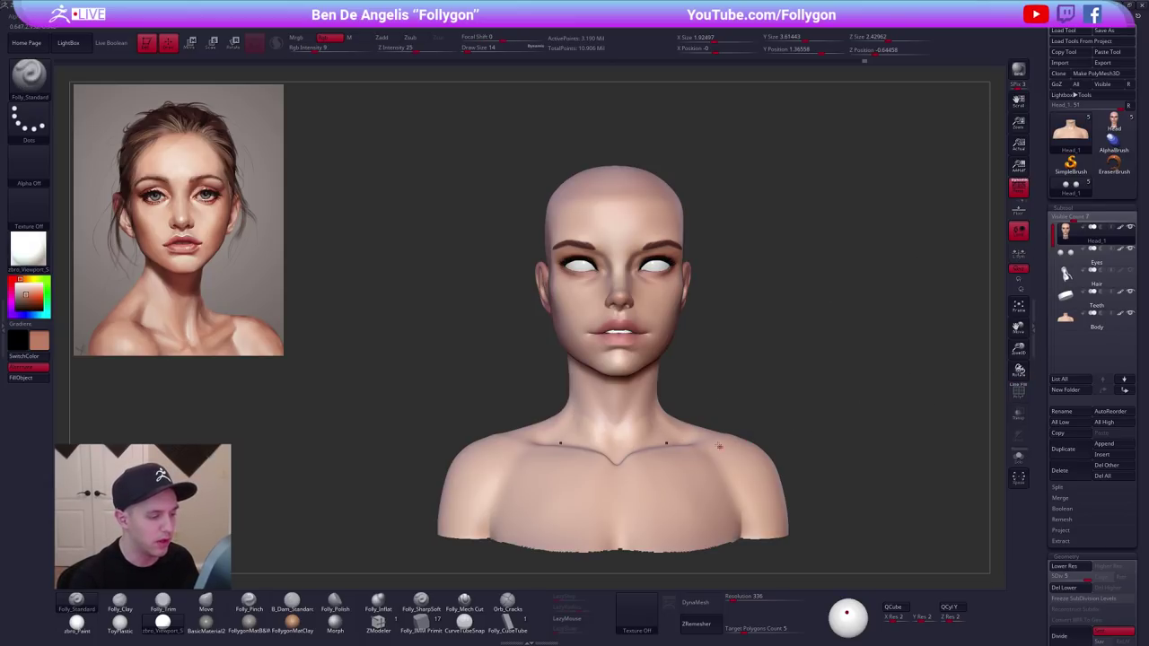
ctrl+right_drag(715, 304, 759, 309)
key(alt+shift+s)
key(alt+s)
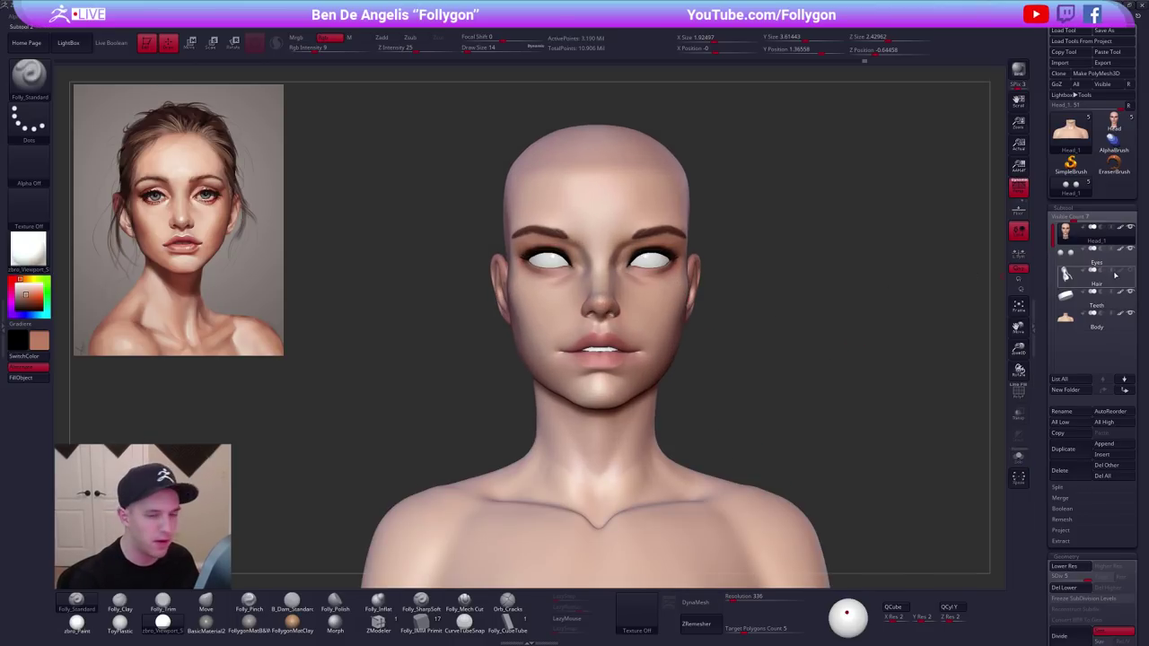
Make the Eyes subtool active and compare the face with perspective distortion off and on.
key(alt+Down)
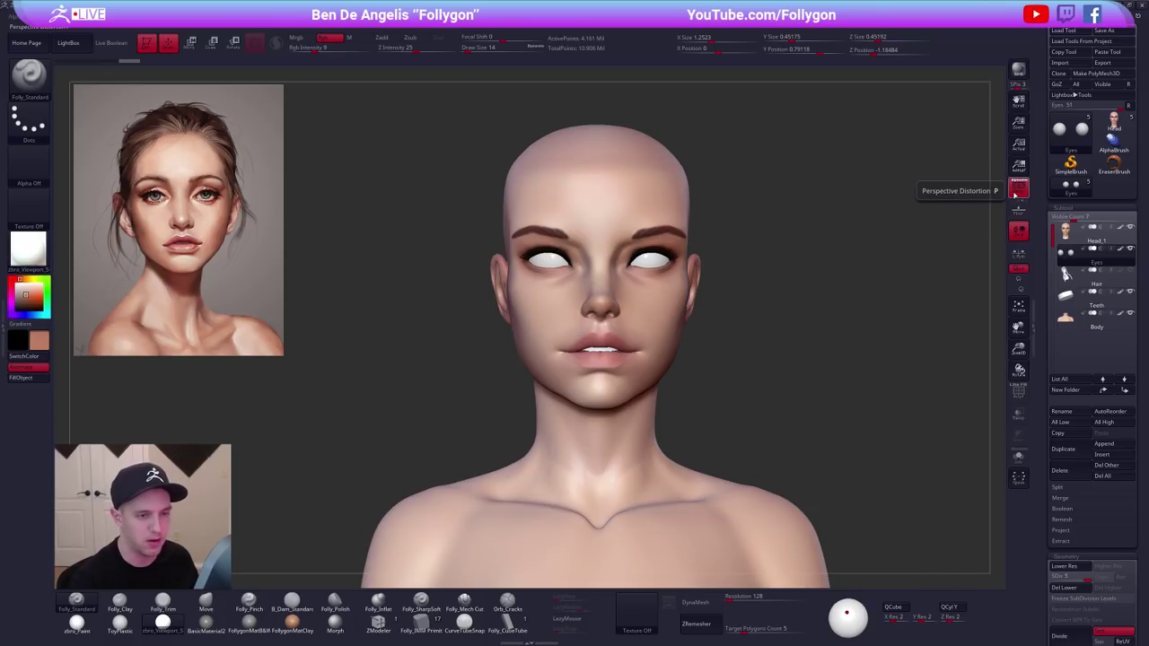
click(1018, 187)
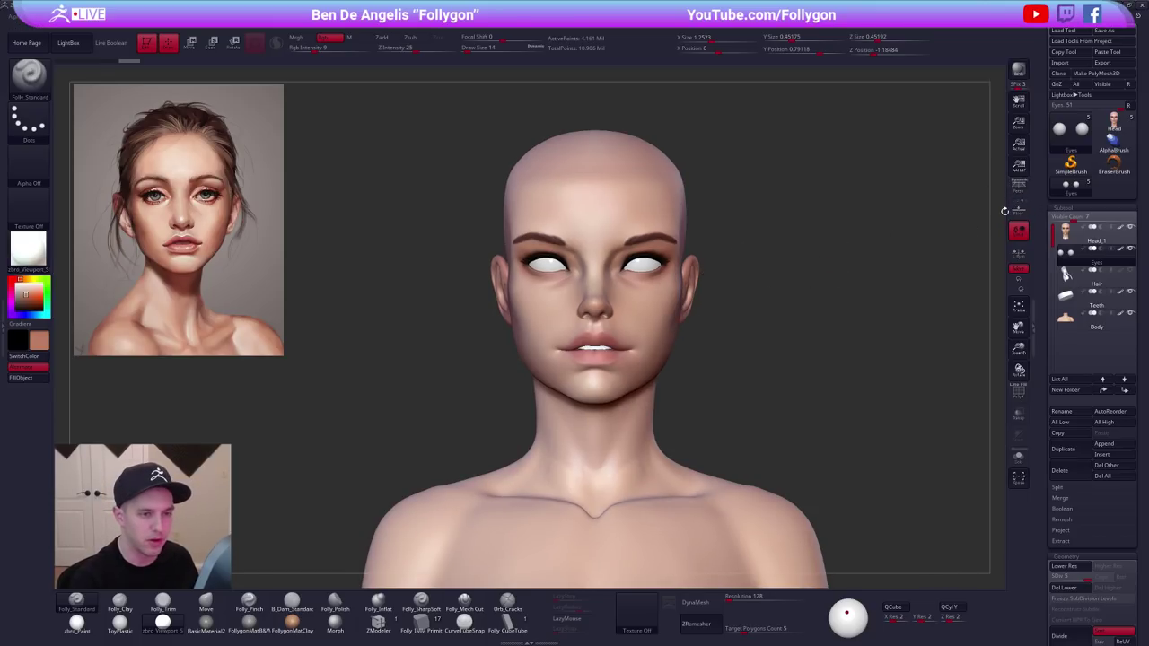
click(1018, 186)
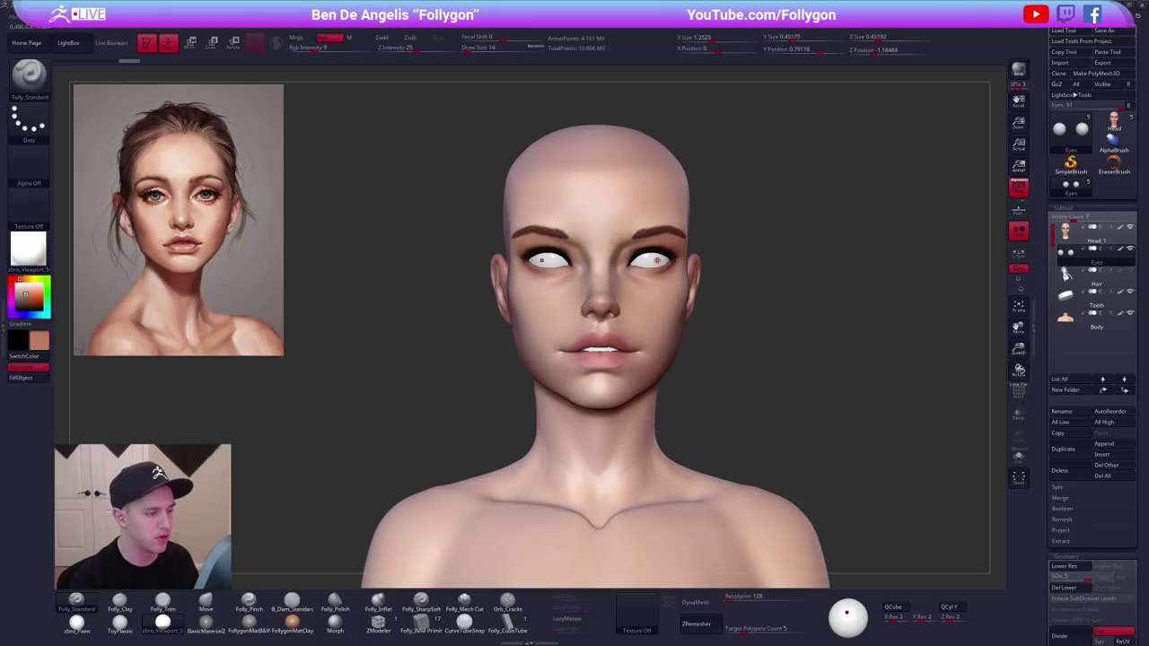
ctrl+right_drag(656, 262, 676, 304)
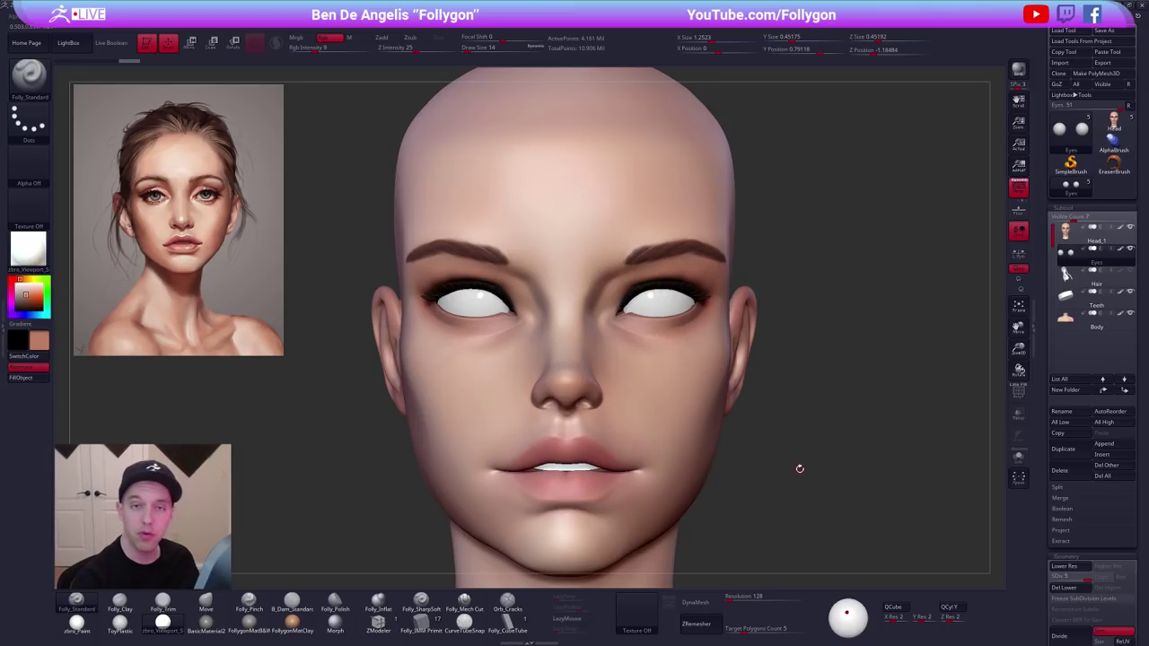
key(ctrl+z)
key(ctrl+shift+z)
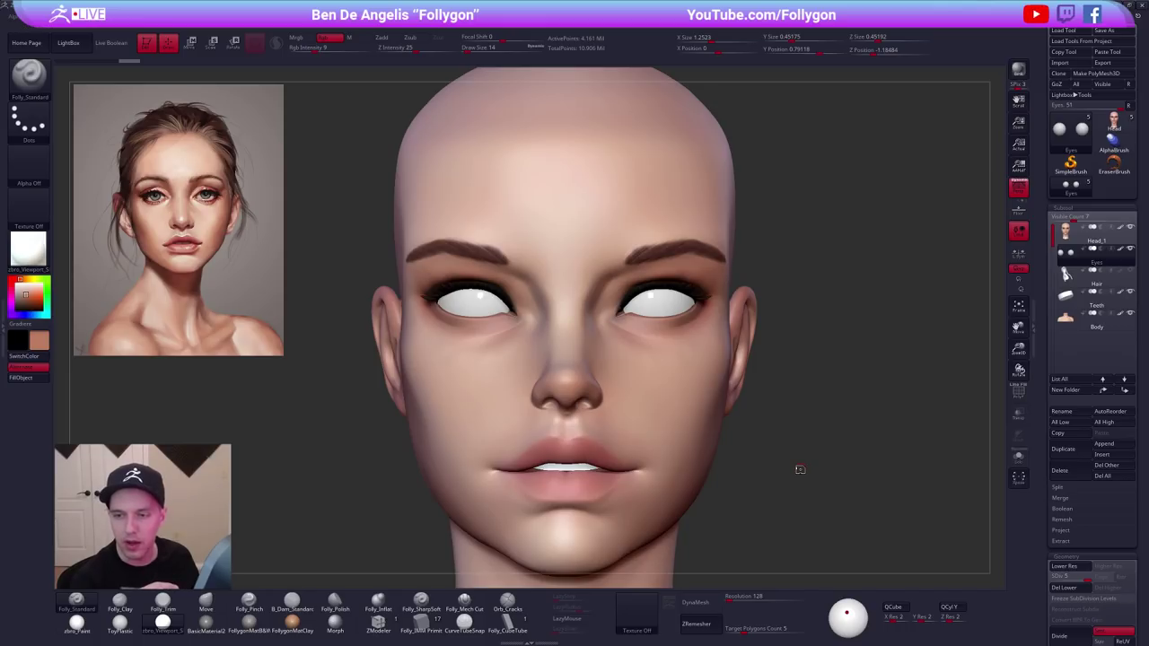
alt+drag(800, 468, 817, 468)
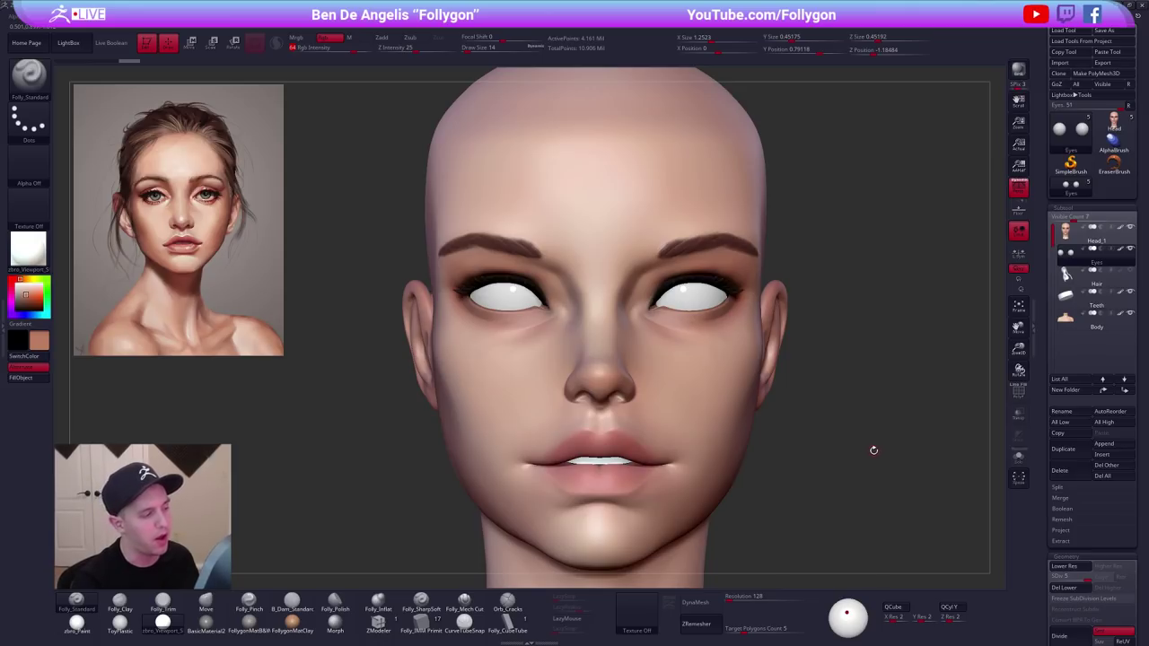
alt+drag(870, 462, 827, 450)
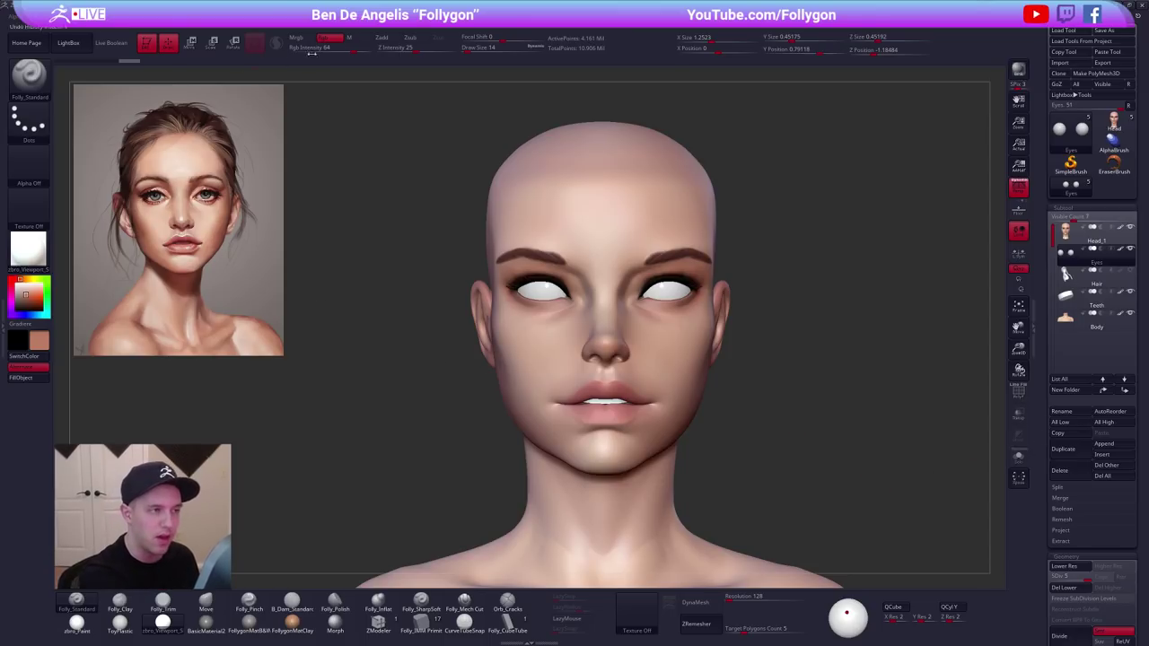
key(f)
drag(801, 431, 819, 479)
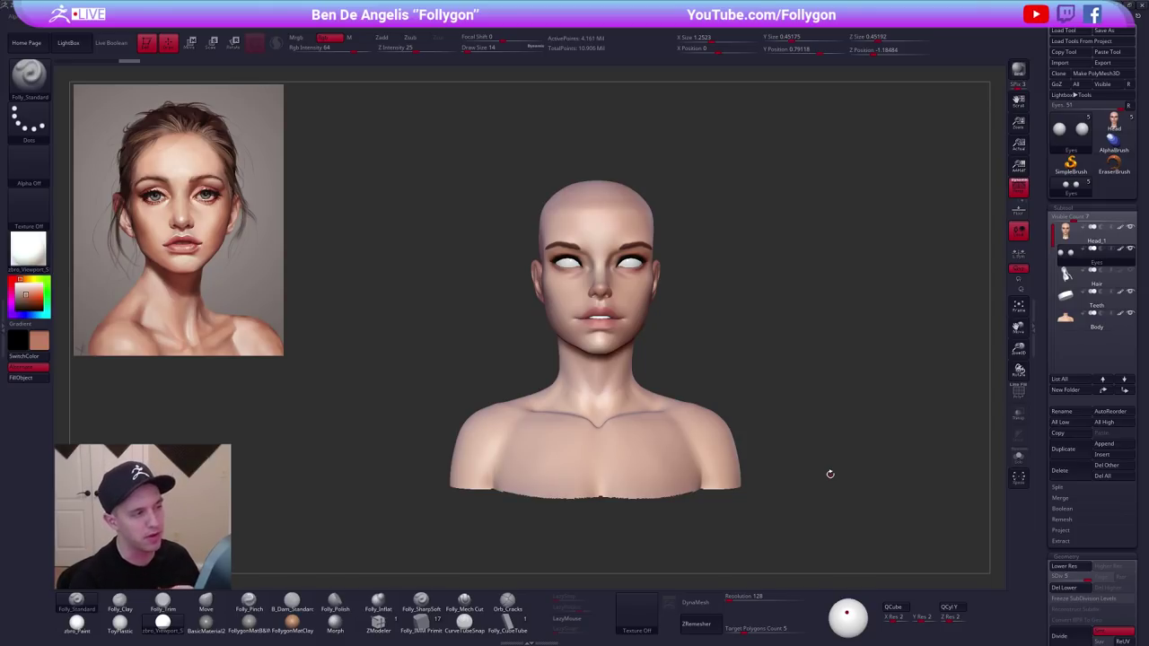
Make Head_1 the active subtool, isolate it from the other subtools and save the project.
click(1076, 235)
key(alt+s)
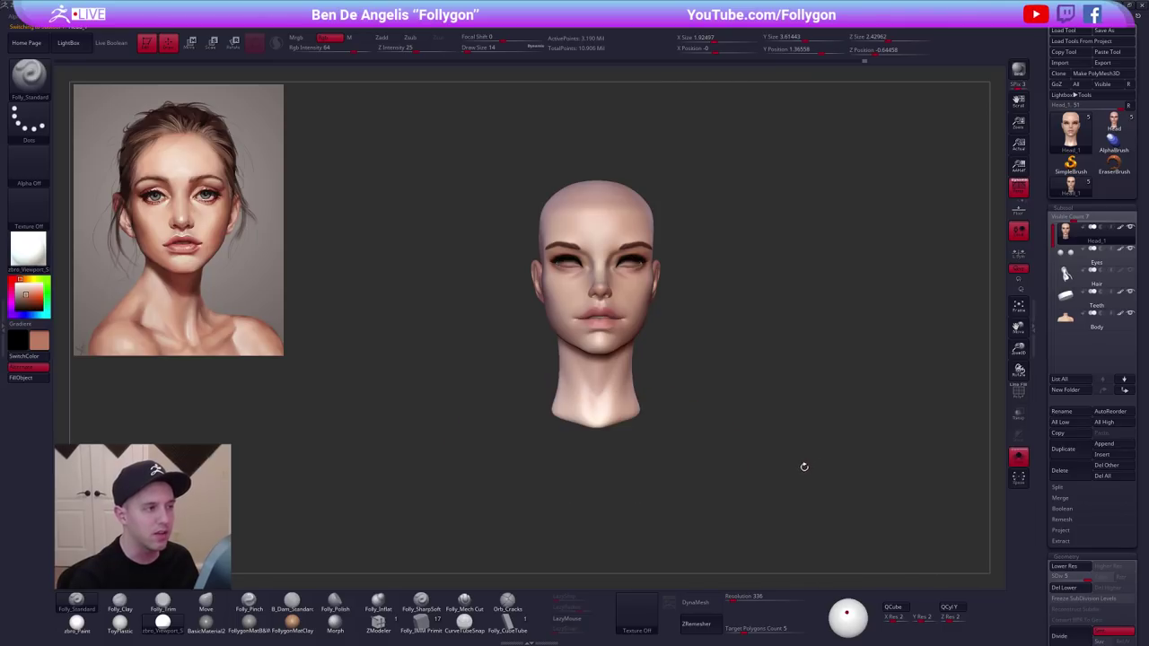
alt+drag(795, 451, 798, 456)
key(f)
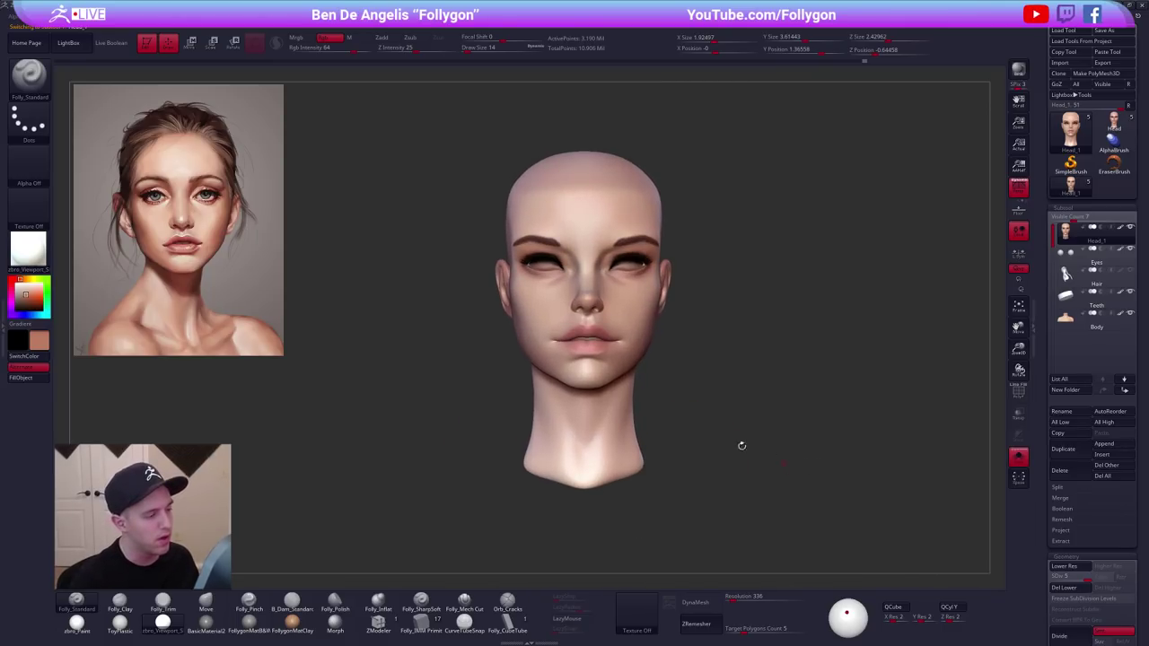
key(ctrl+s)
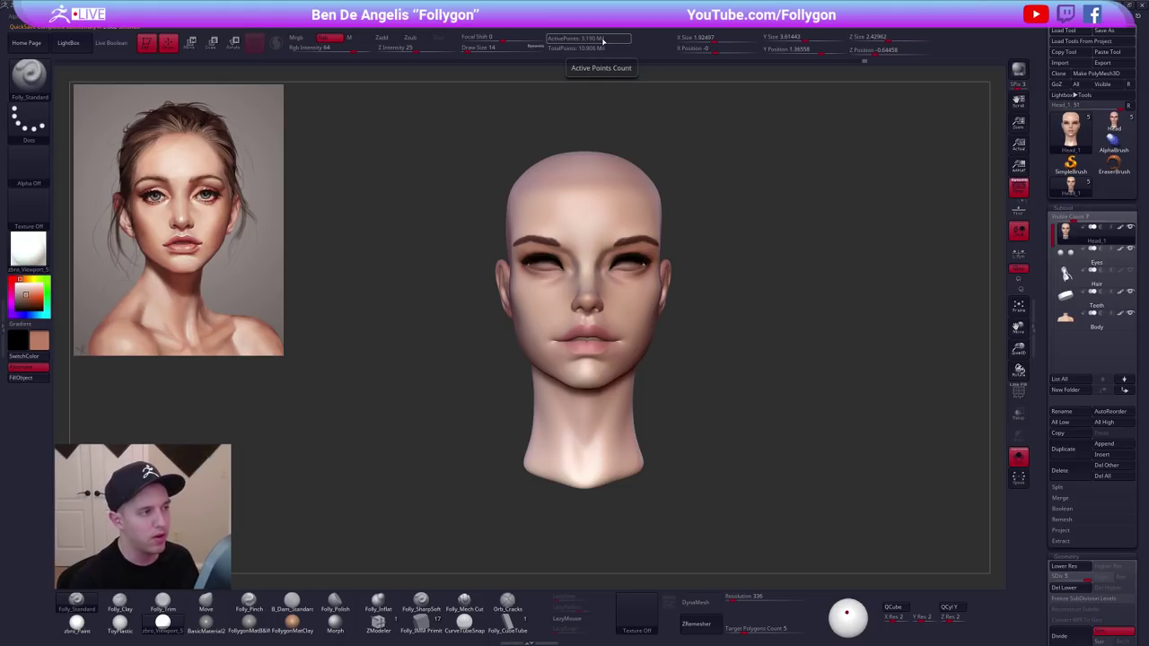
Try subdividing the isolated head twice, up to subdivision level 7.
key(ctrl)
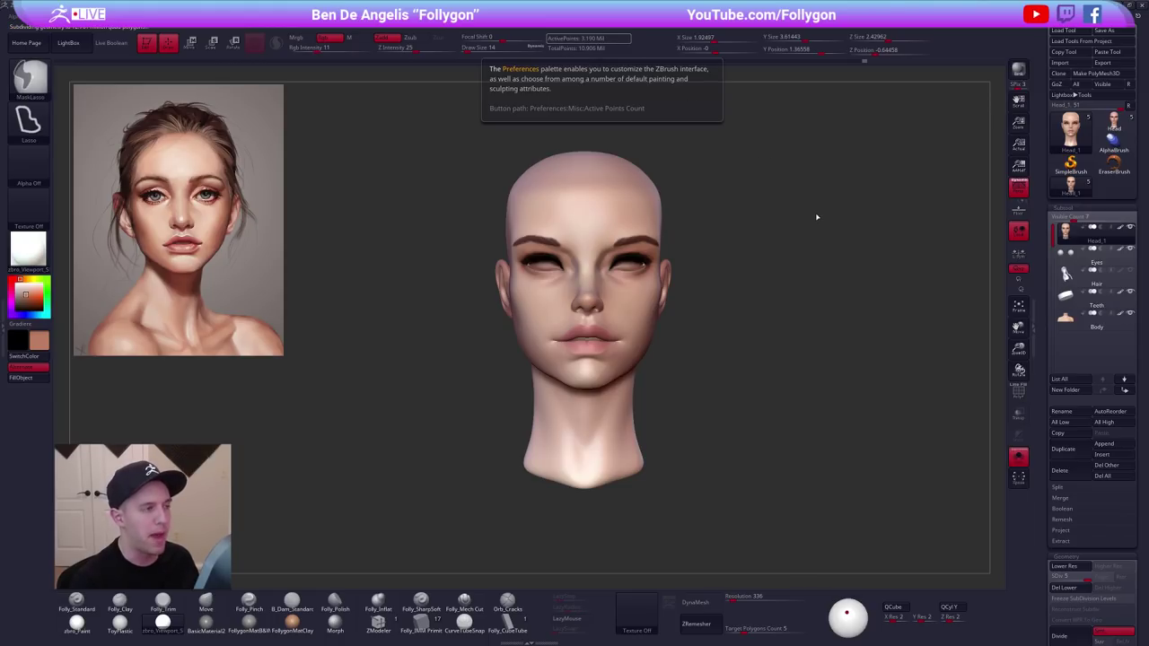
key(ctrl+d)
key(ctrl)
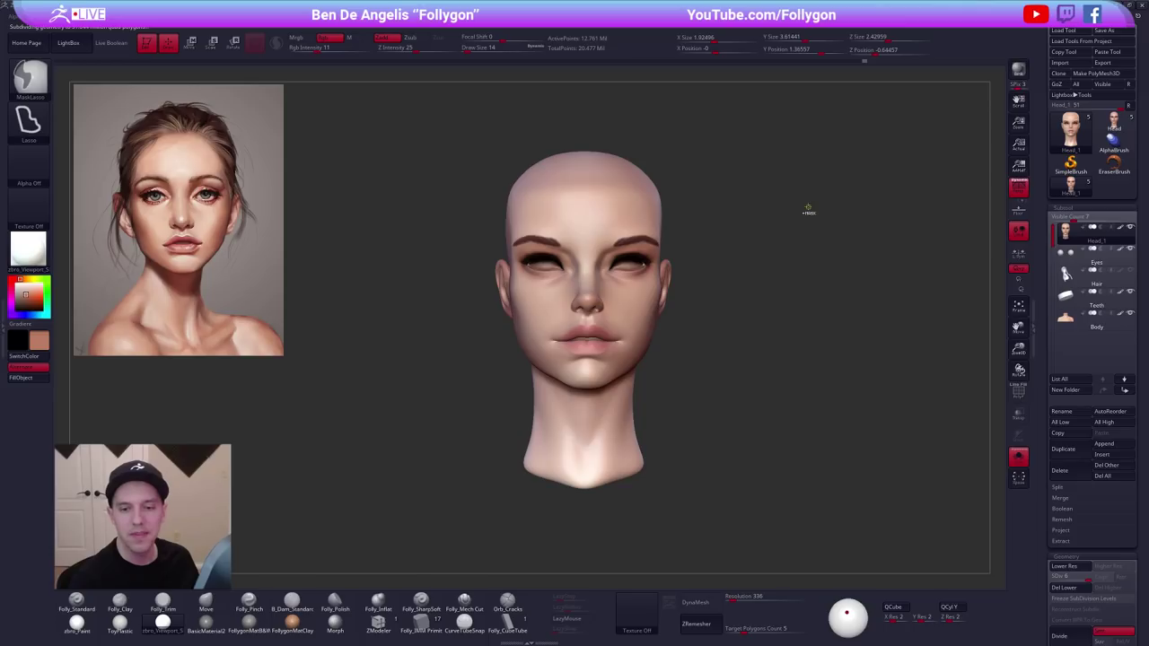
key(ctrl+d)
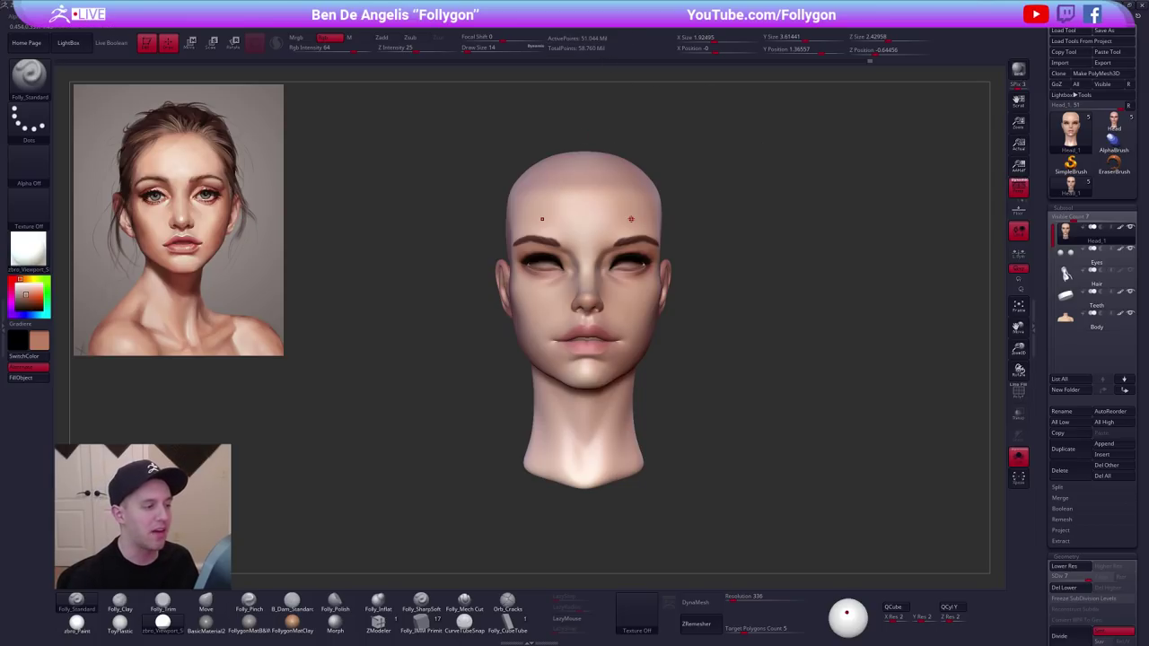
key(alt+s)
key(alt+s)
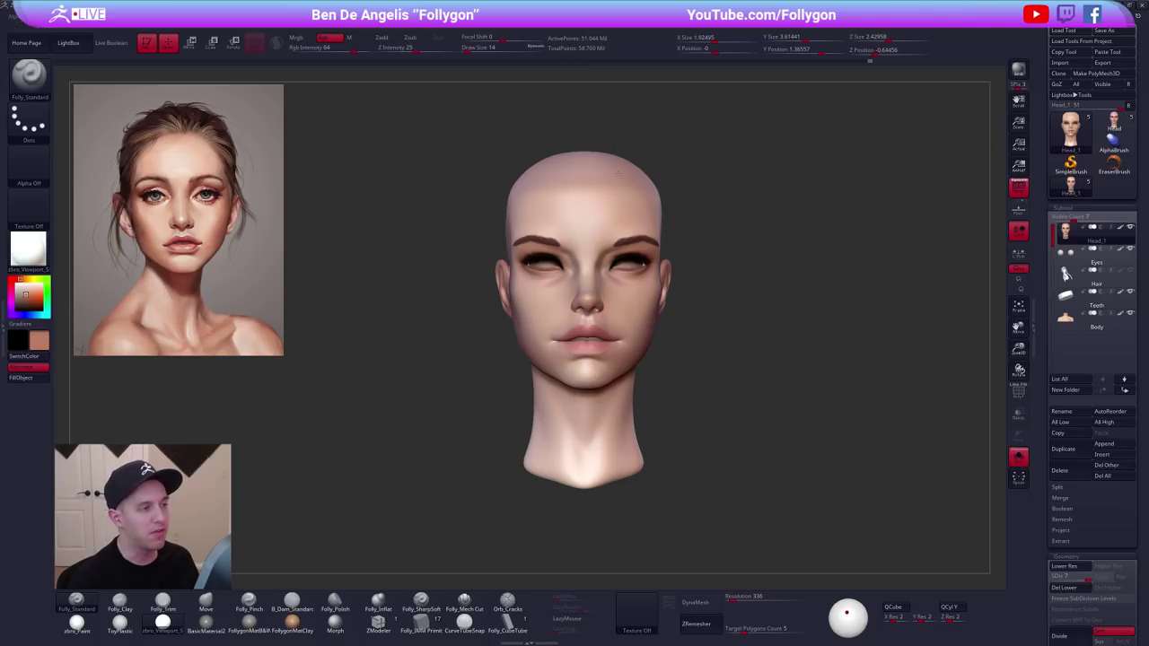
Take the head back down to subdivision level 5.
key(ctrl)
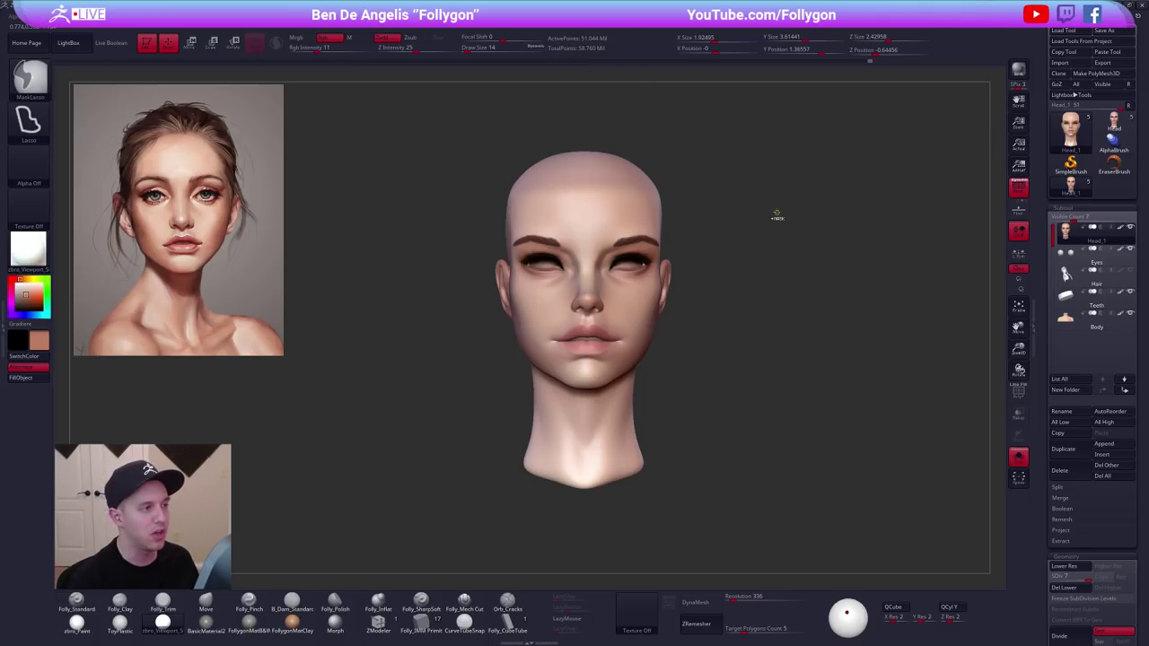
key(shift+d)
key(shift+d)
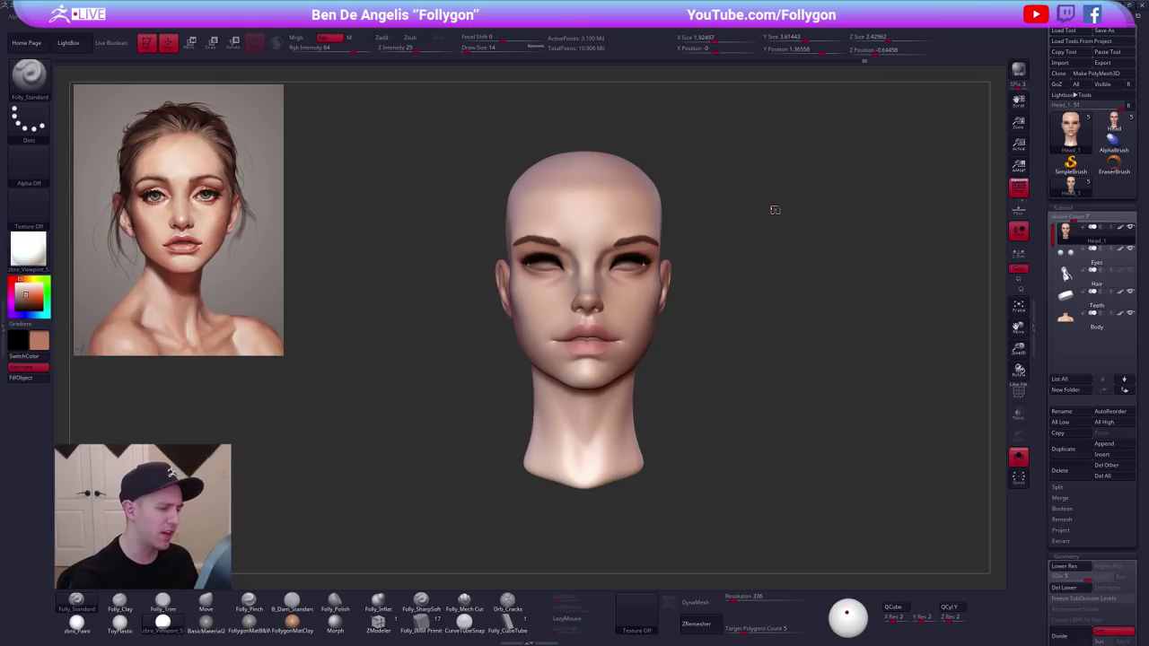
Show the whole bust again and turn on the polyframe to check the head's wireframe.
alt+drag(713, 287, 747, 313)
alt+drag(746, 514, 735, 514)
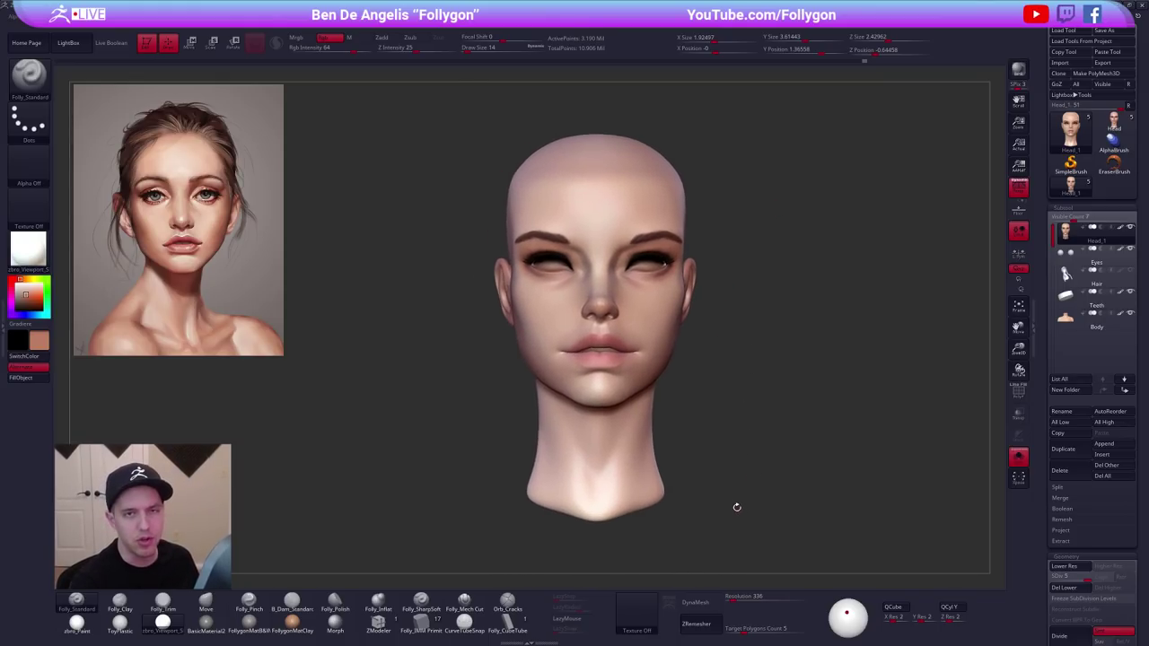
key(alt+s)
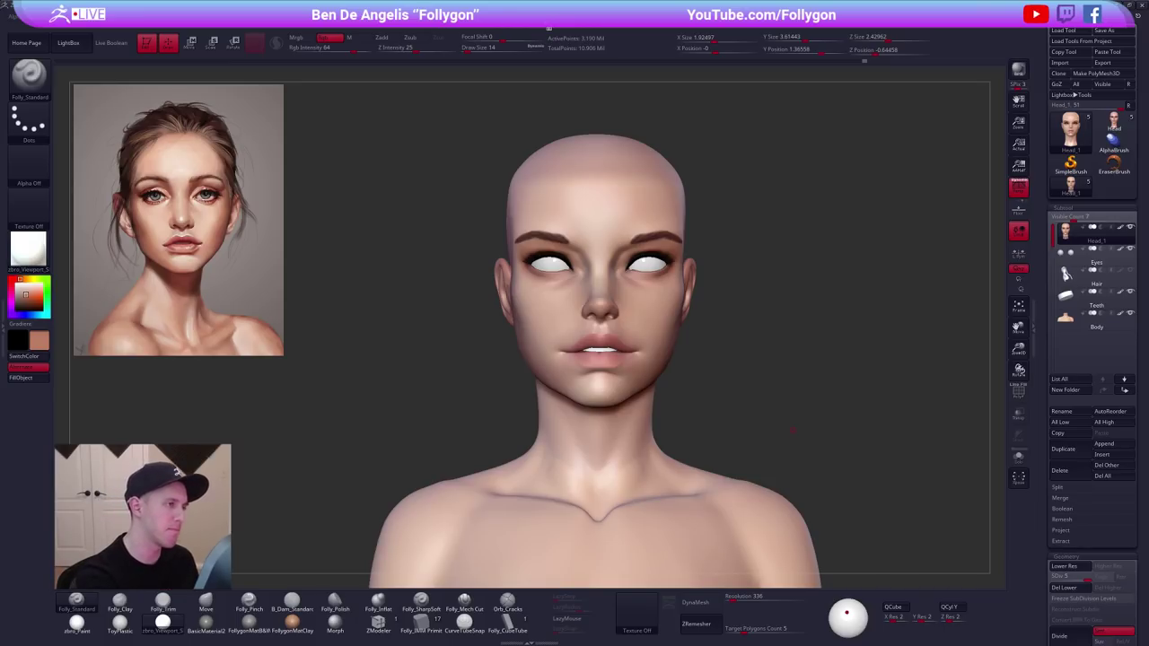
click(530, 29)
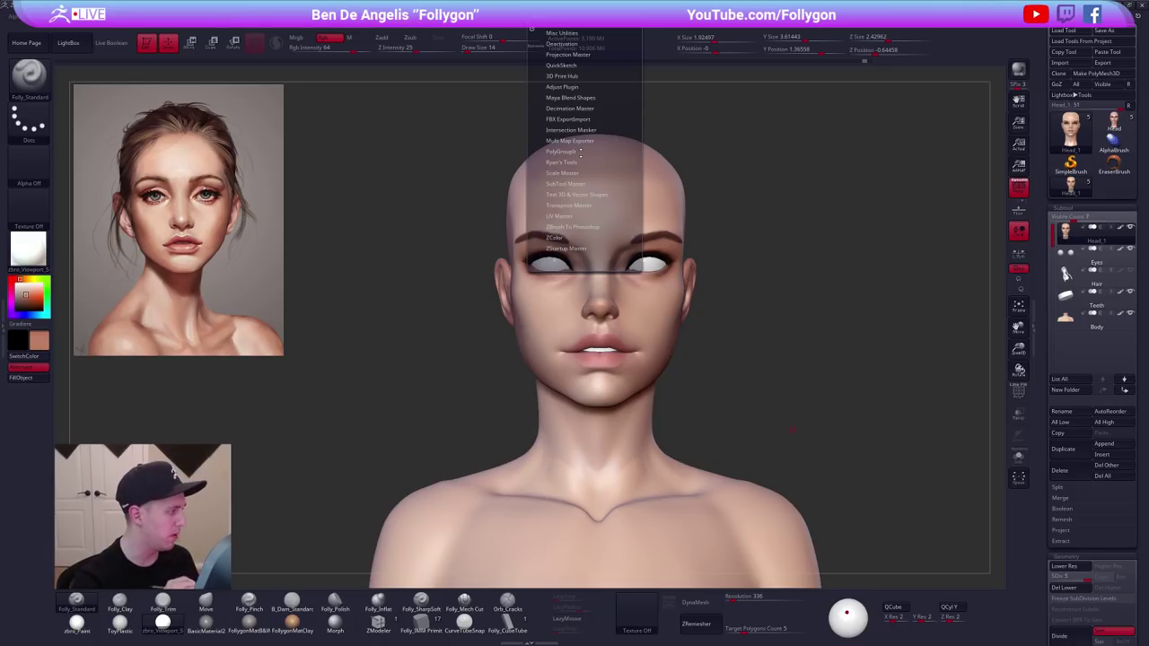
alt+drag(740, 361, 769, 422)
key(shift+f)
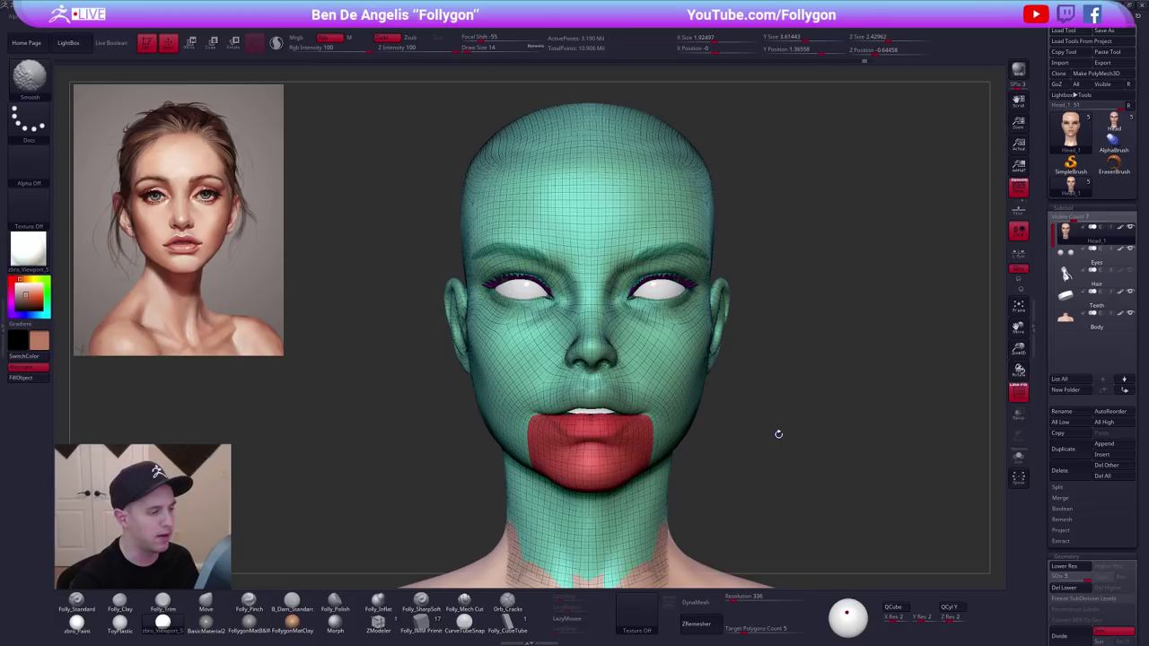
Make Eyes the active subtool and isolate the eyeballs to inspect their wireframe.
click(1090, 256)
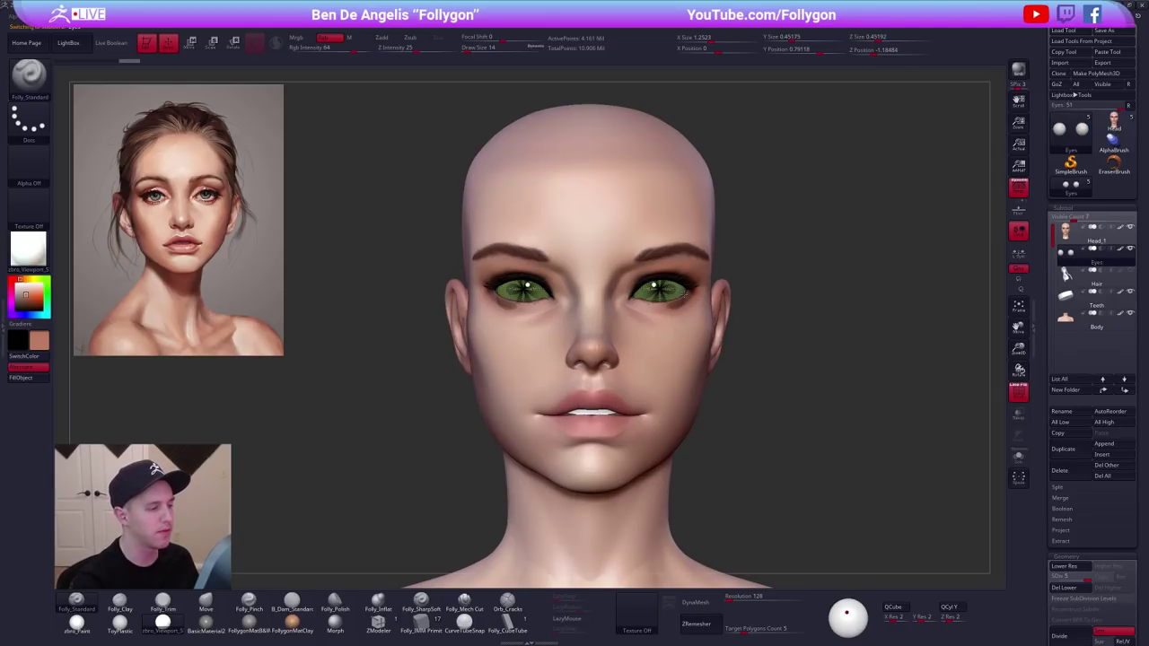
mouse_move(672, 284)
ctrl+right_down()
mouse_move(701, 308)
mouse_move(673, 302)
ctrl+right_up()
key(shift+f)
drag(857, 400, 842, 414)
click(838, 418)
key(shift+f)
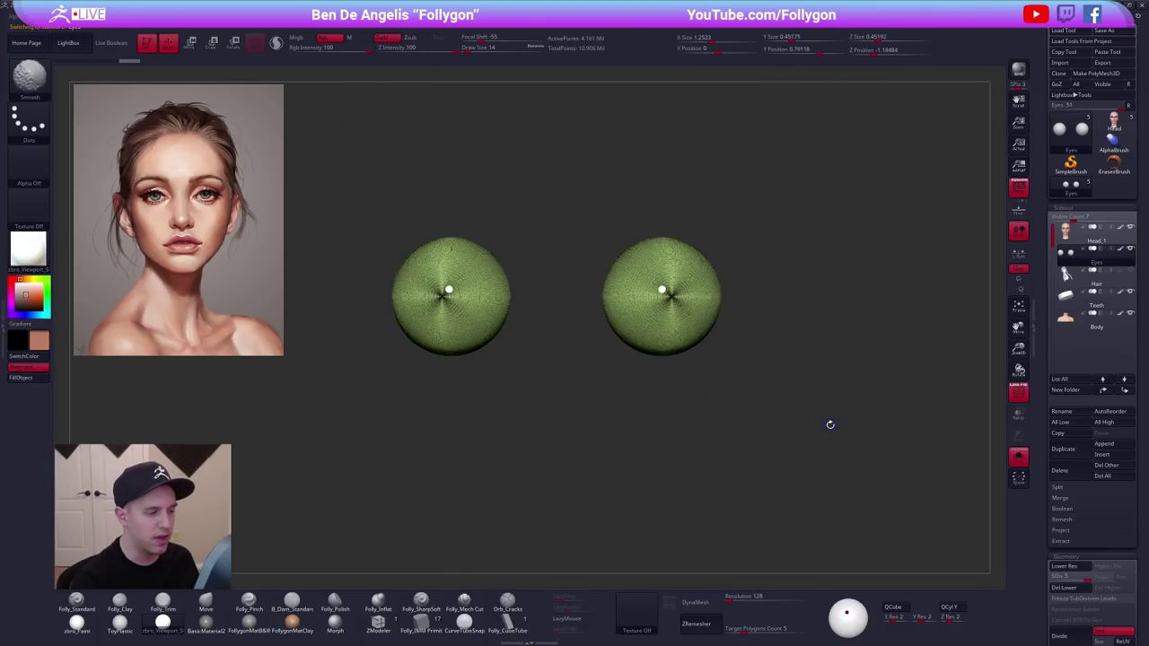
Lower the eyeballs to subdivision level 1 and examine the polygon rings around their centres.
key(shift+d)
key(shift+d)
key(shift+d)
key(shift+d)
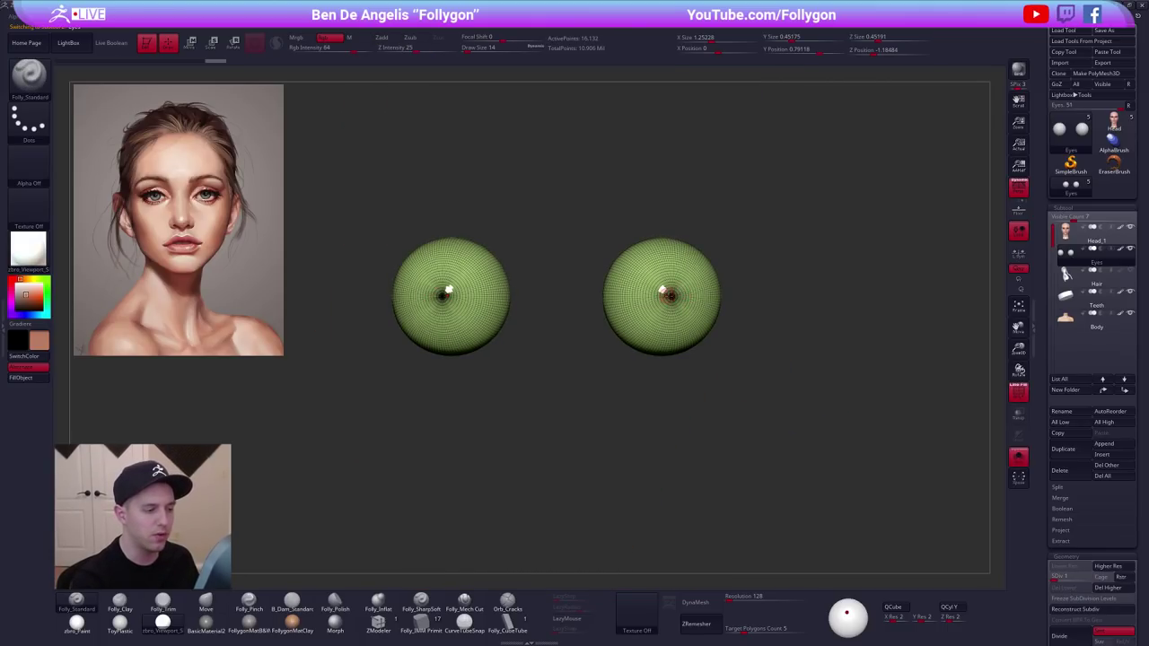
right_drag(681, 304, 668, 362)
drag(667, 363, 701, 322)
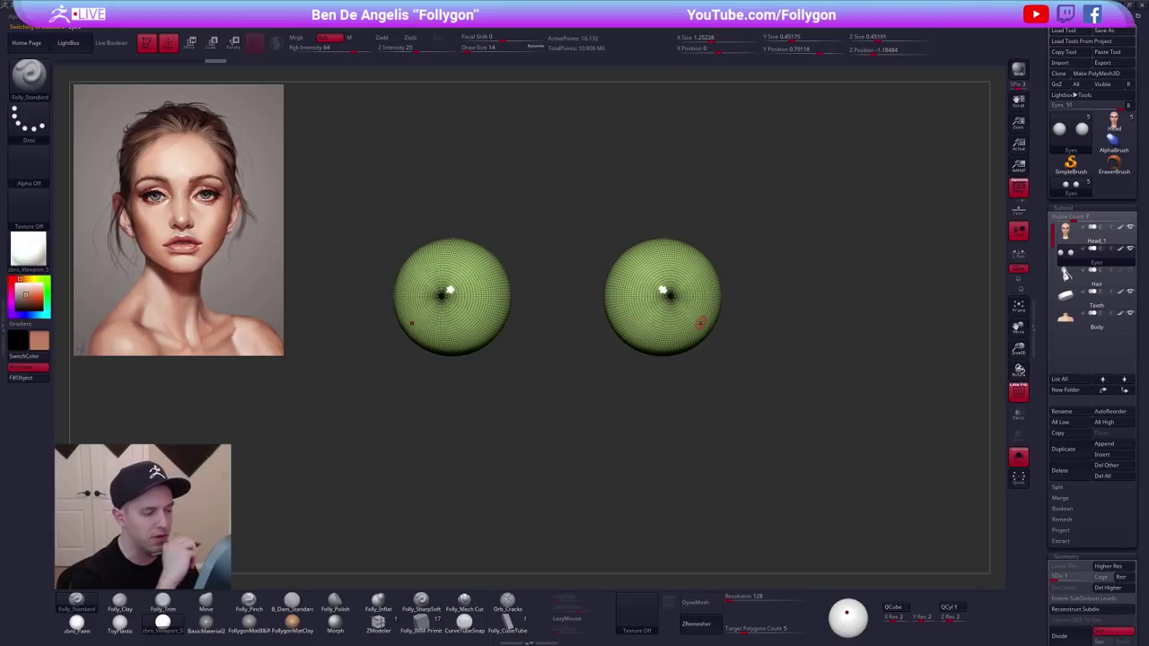
right_drag(681, 295, 574, 359)
drag(662, 336, 681, 350)
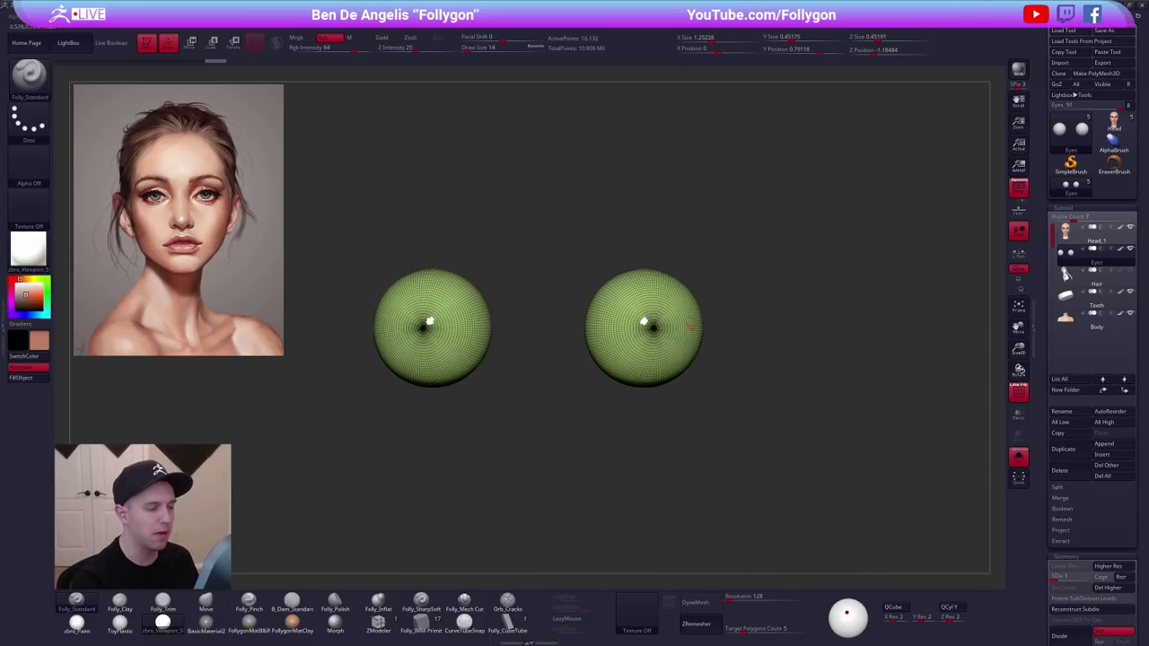
Return the eyes to subdivision level 5 and bring back the full bust without the polyframe.
key(d)
key(d)
key(d)
key(shift+f)
alt+drag(744, 447, 763, 451)
key(alt+s)
key(shift+f)
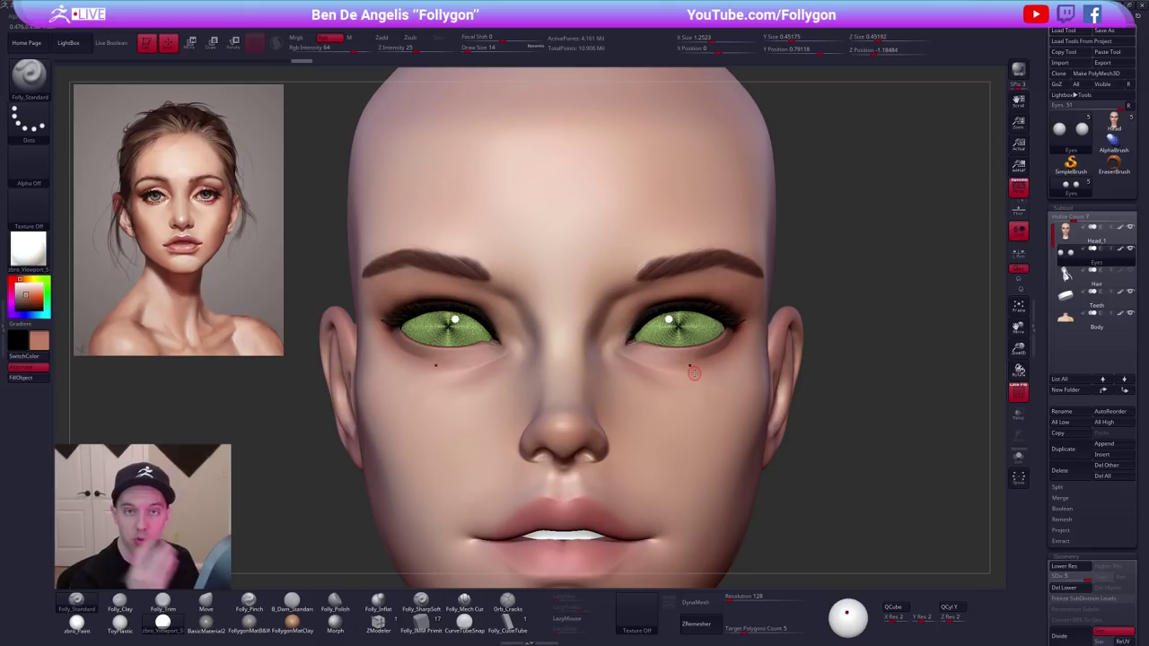
key(shift+f)
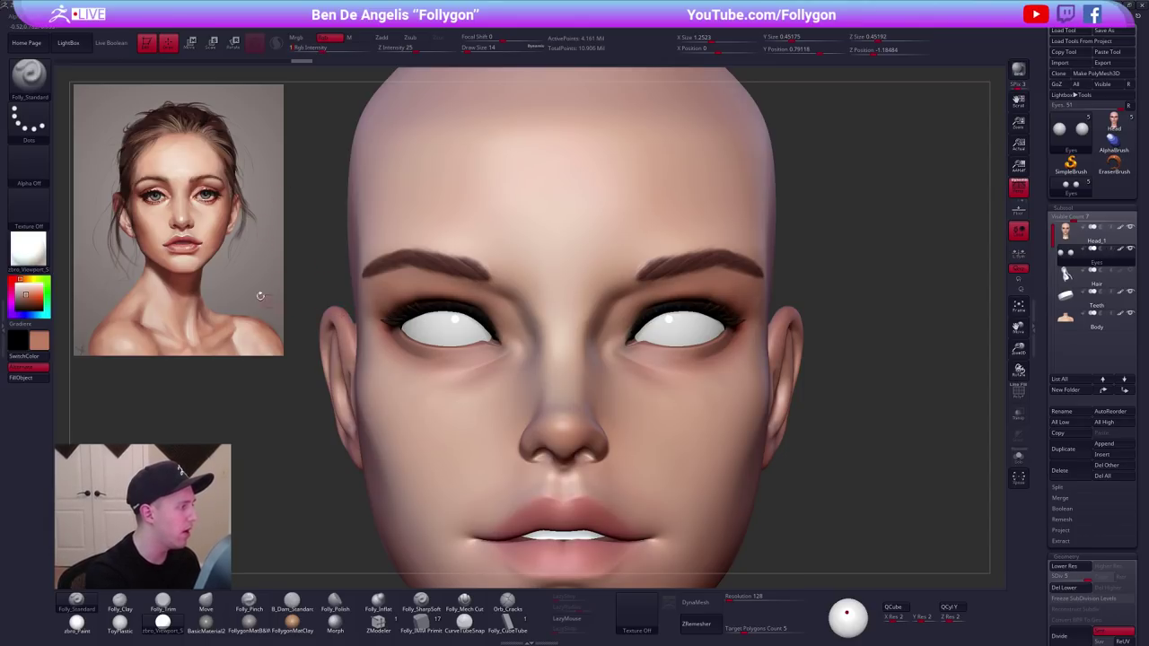
Try a dark olive green paint colour, starting from a grey sampled off the reference portrait.
key(z)
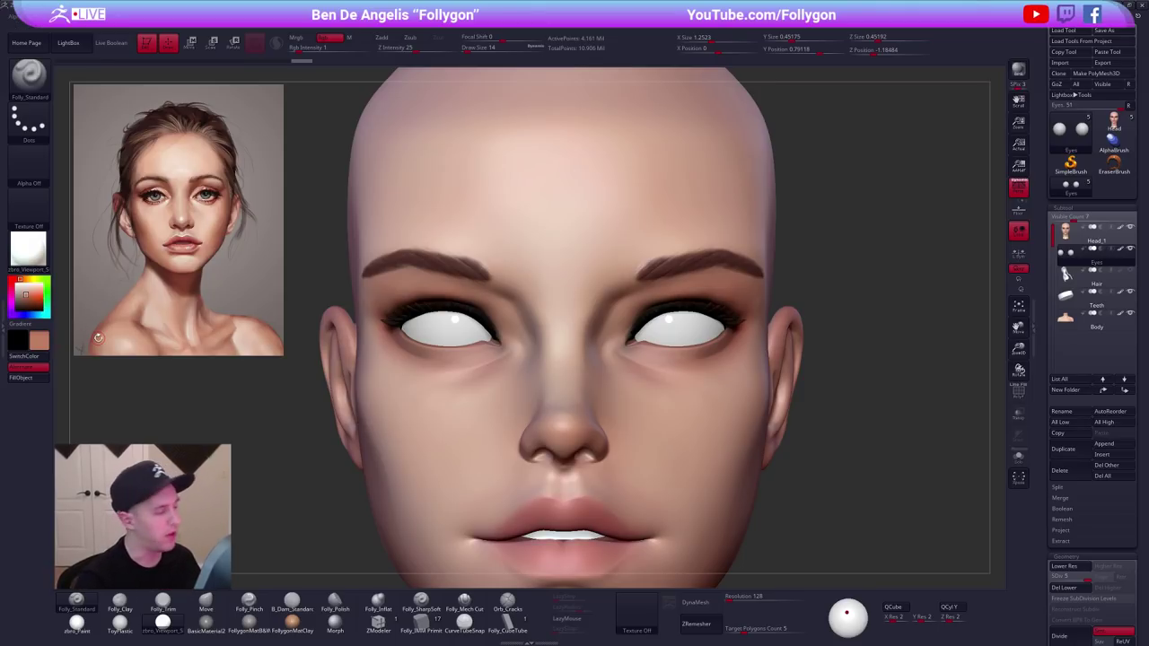
key(space)
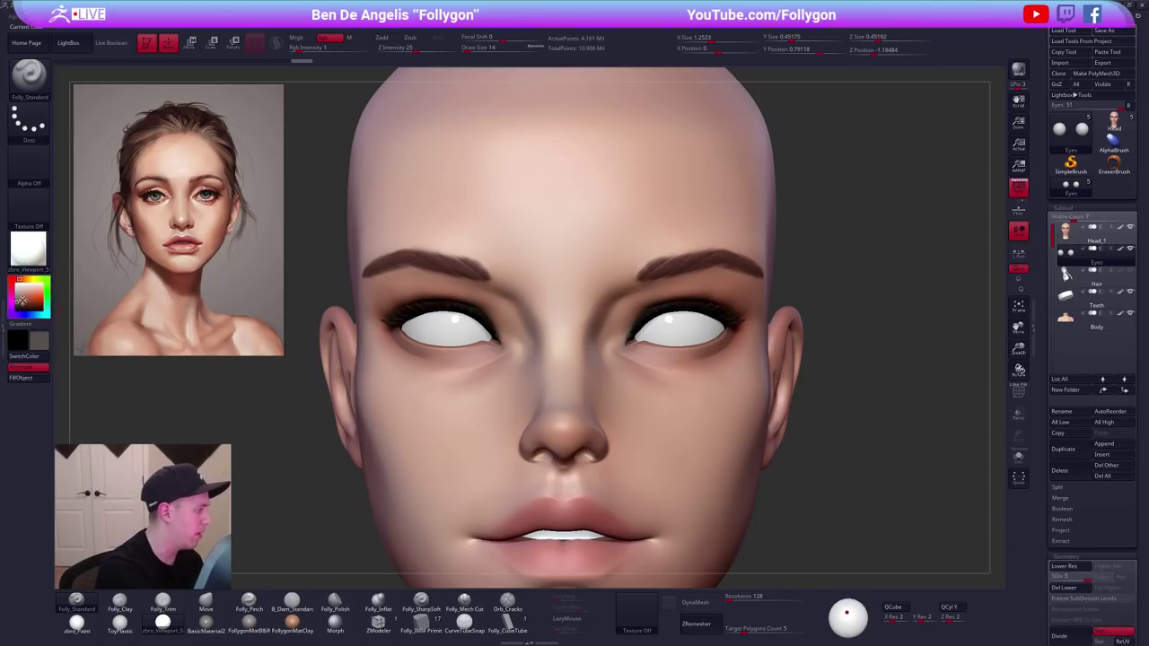
click(19, 305)
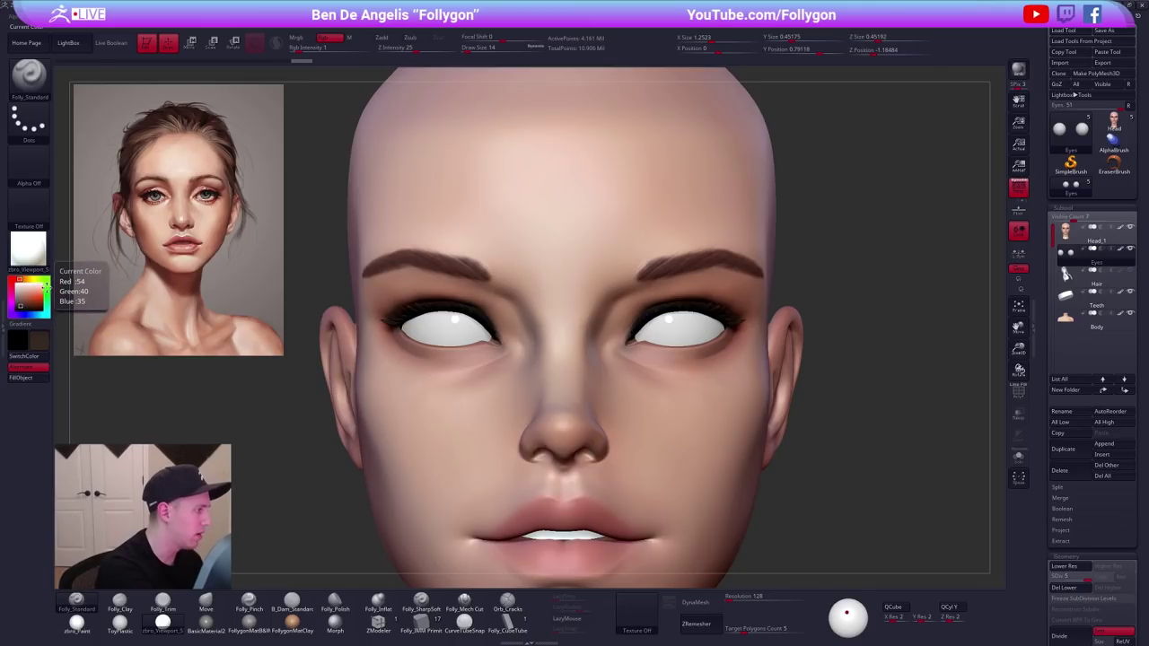
click(35, 280)
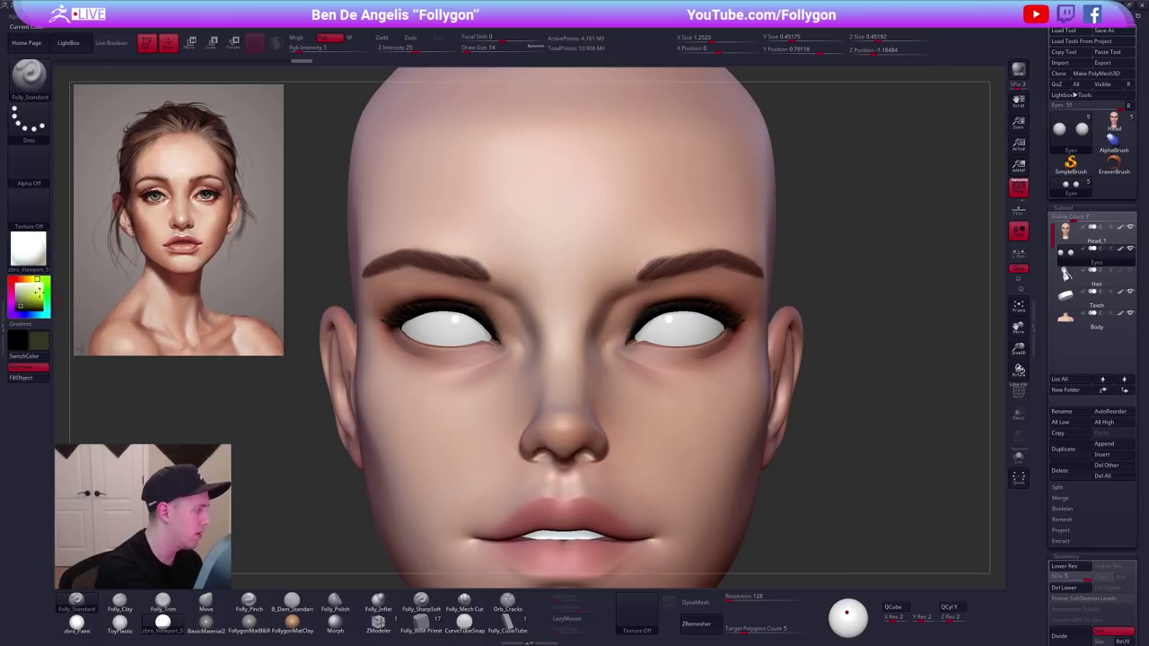
Sample the grey iris colour from the reference portrait's eye as the active paint colour.
key(shift+z)
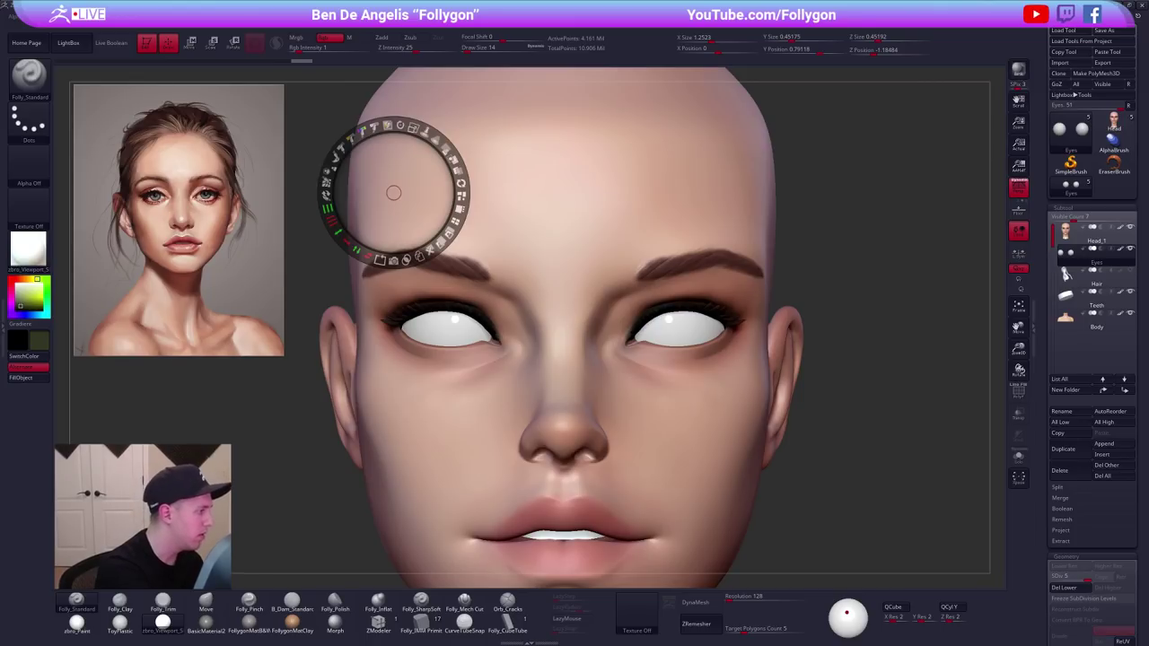
key(c)
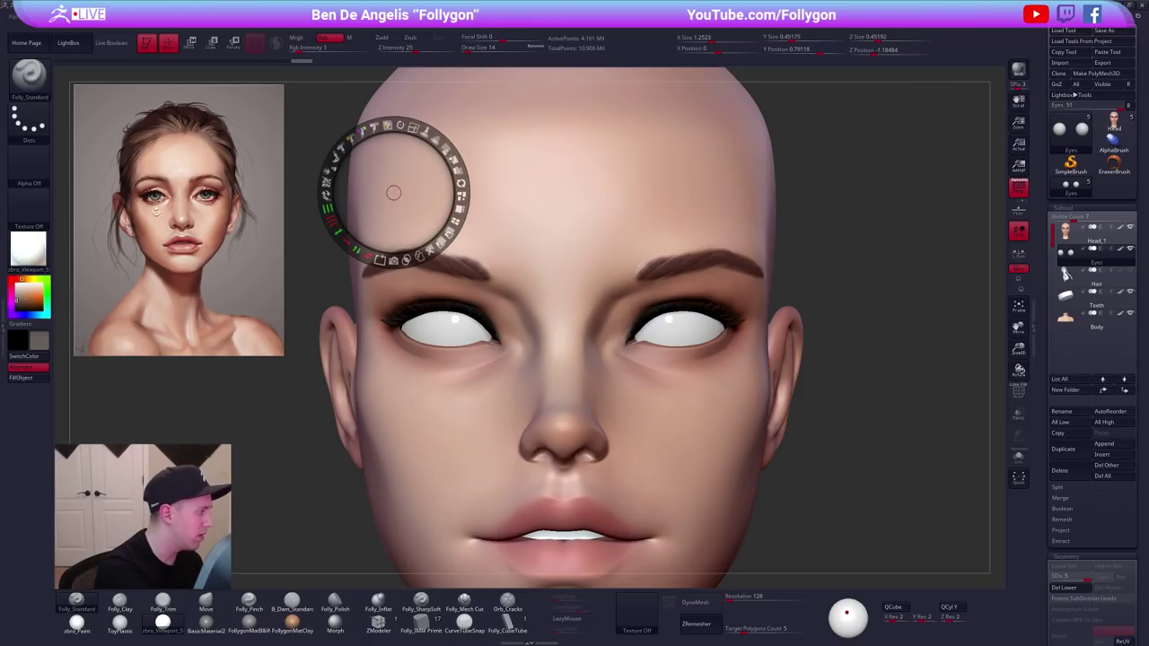
key(z)
Locate the eyeball centres with the eyes isolated in polyframe, set the draw size to 43 and show the full bust again.
key(alt+s)
mouse_move(684, 318)
ctrl+right_down()
mouse_move(694, 359)
mouse_move(671, 314)
ctrl+right_up()
key(shift+f)
key(space)
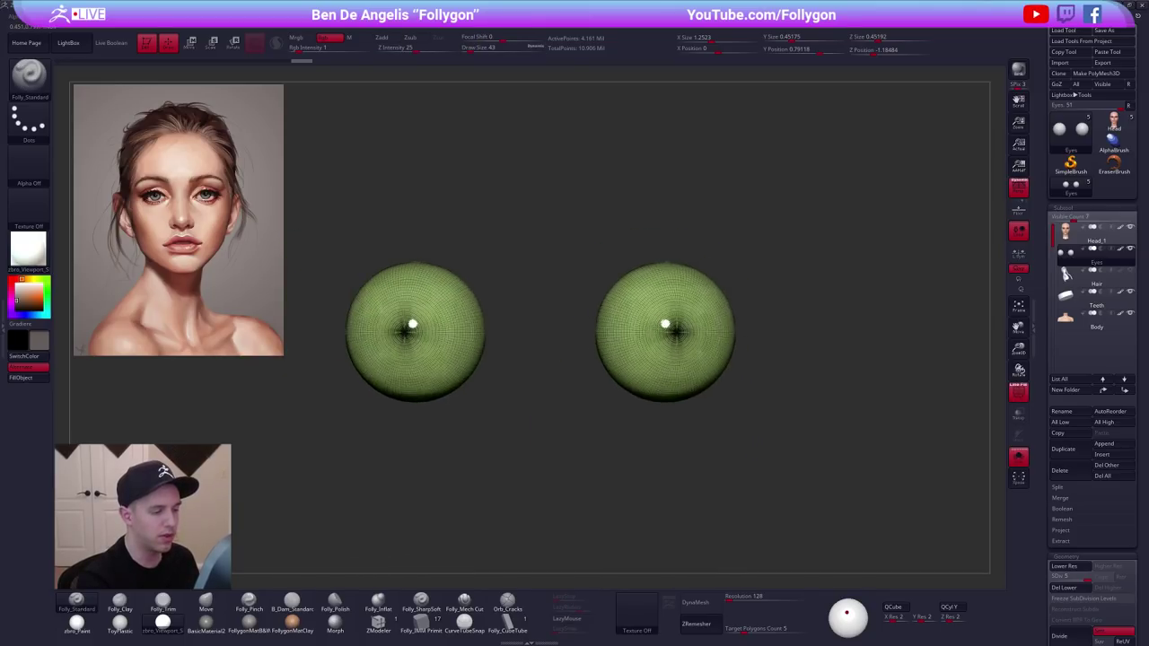
key(shift+f)
key(alt+s)
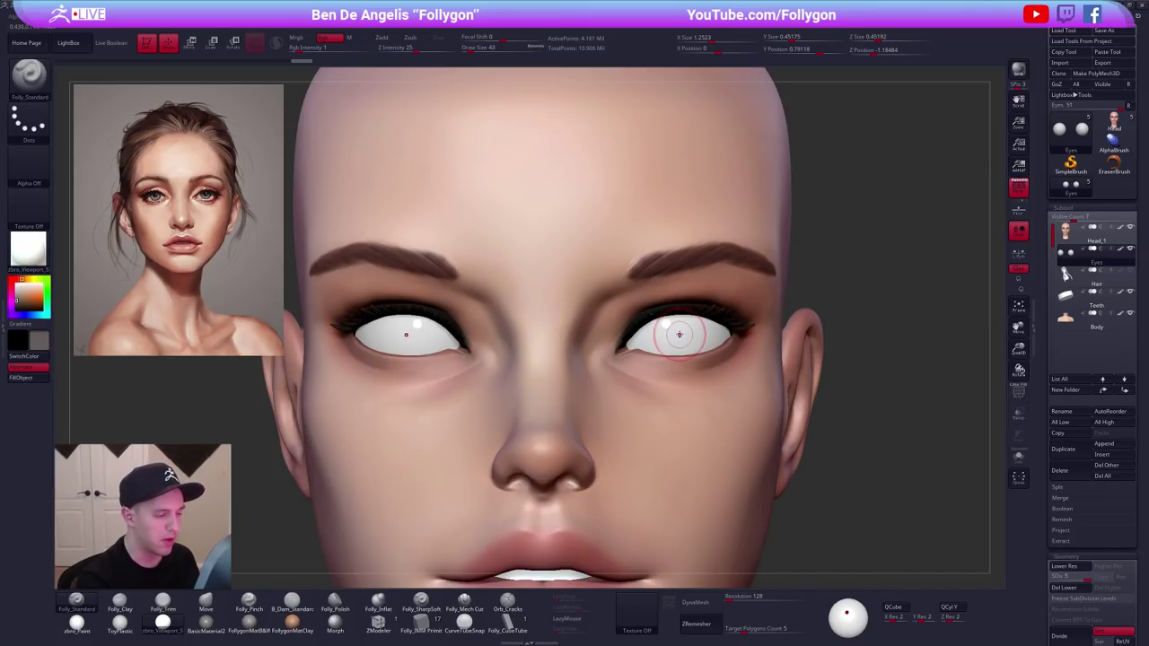
Dab the grey iris colour onto the centres of both eyes, raising the Rgb intensity to 16.
key(shift+f)
key(shift+f)
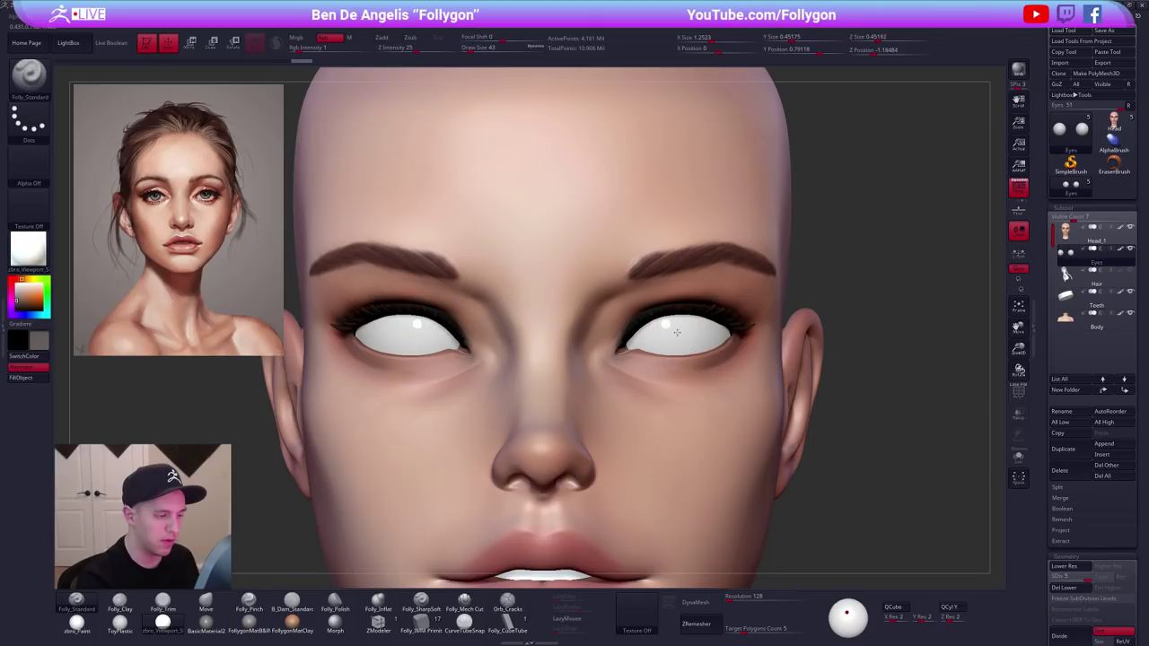
click(676, 334)
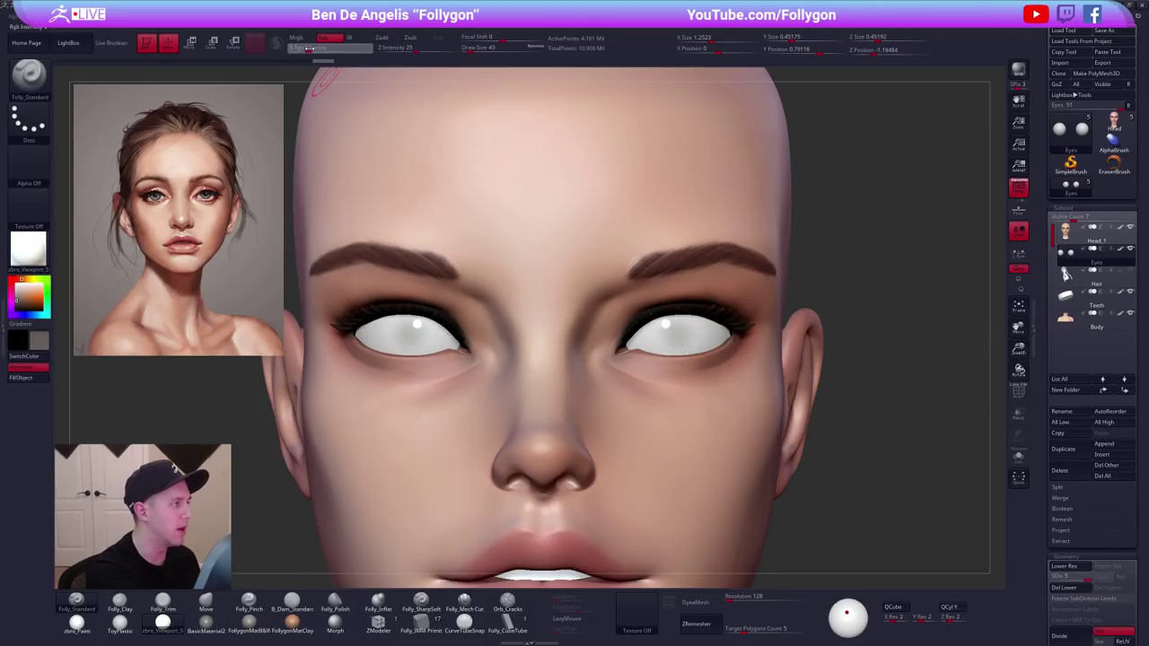
key(shift+f)
key(shift+f)
click(678, 333)
click(678, 333)
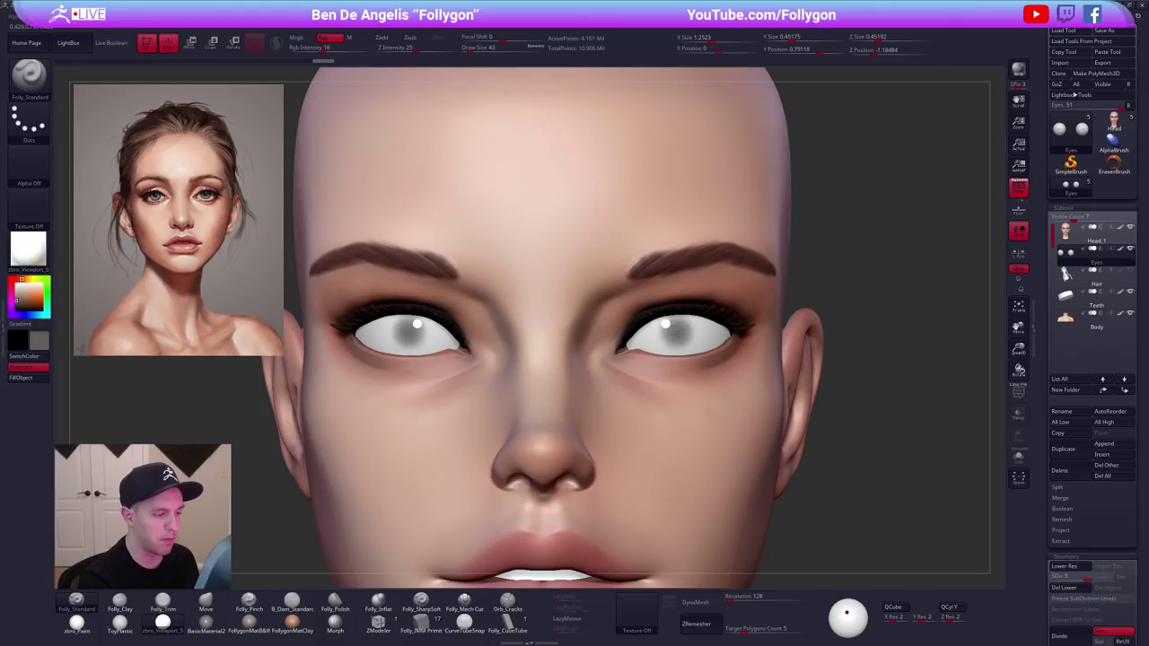
Fill both irises evenly with the sampled grey paint out to a clean round edge.
drag(678, 333, 671, 335)
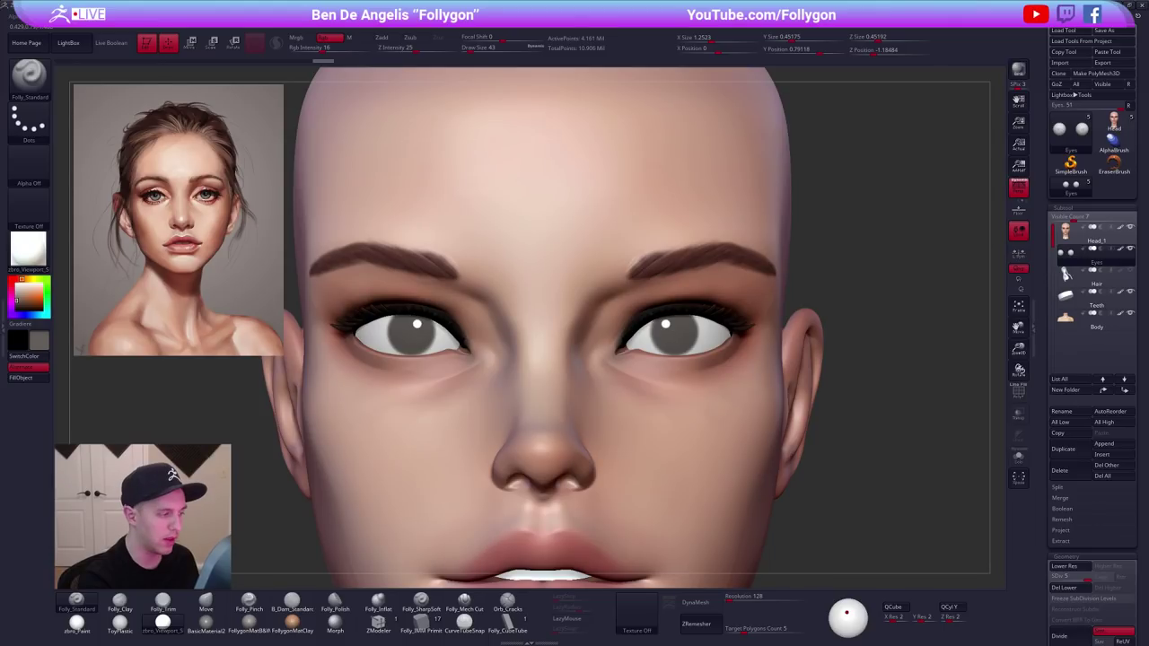
ctrl+right_drag(713, 363, 704, 314)
alt+drag(811, 508, 777, 473)
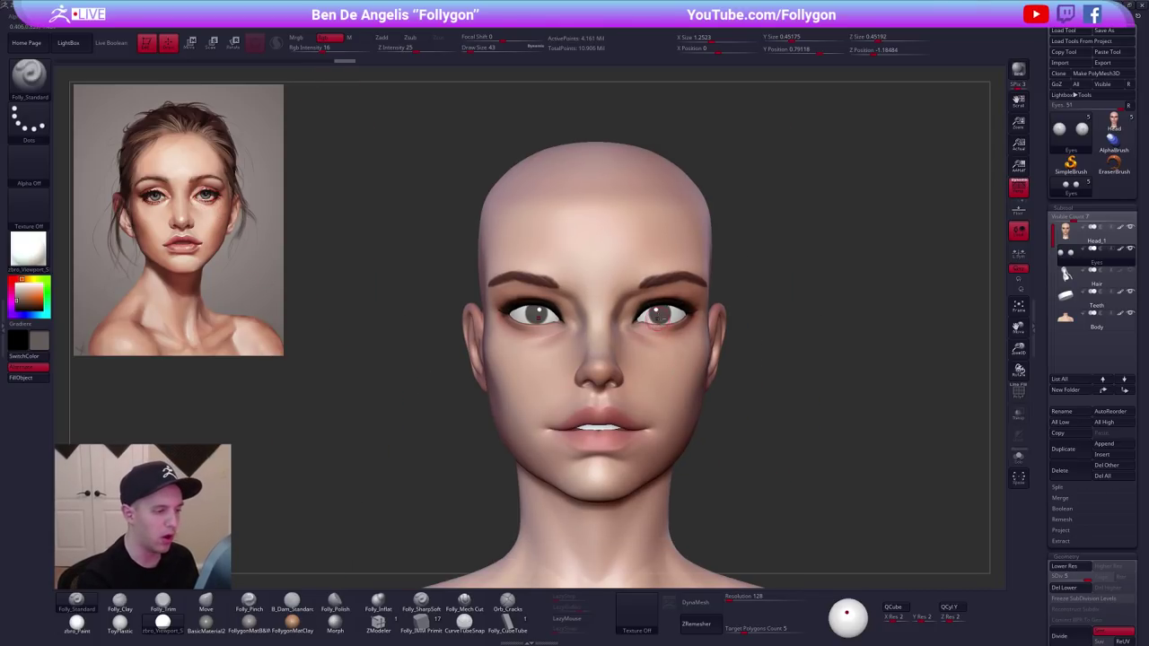
Refine the grey irises with the Smooth brush, compare the last stroke by undoing and redoing it, and set the draw size to 49.
scroll(648, 323, up, 5)
key(space)
drag(659, 318, 662, 318)
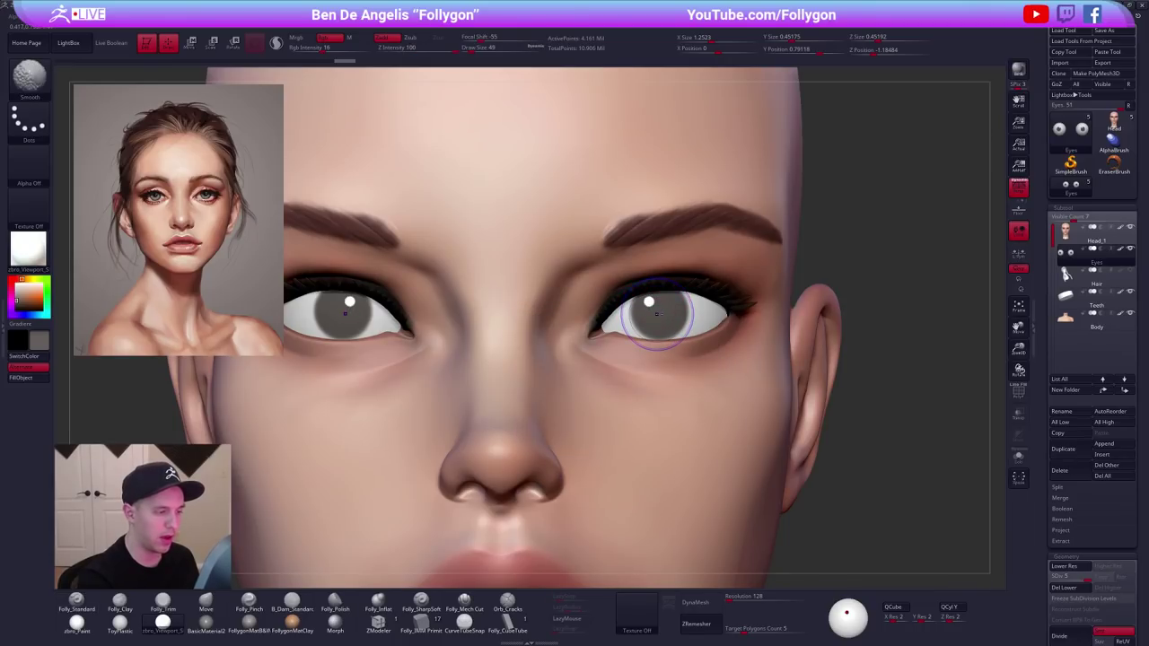
key(ctrl+z)
key(ctrl+shift+z)
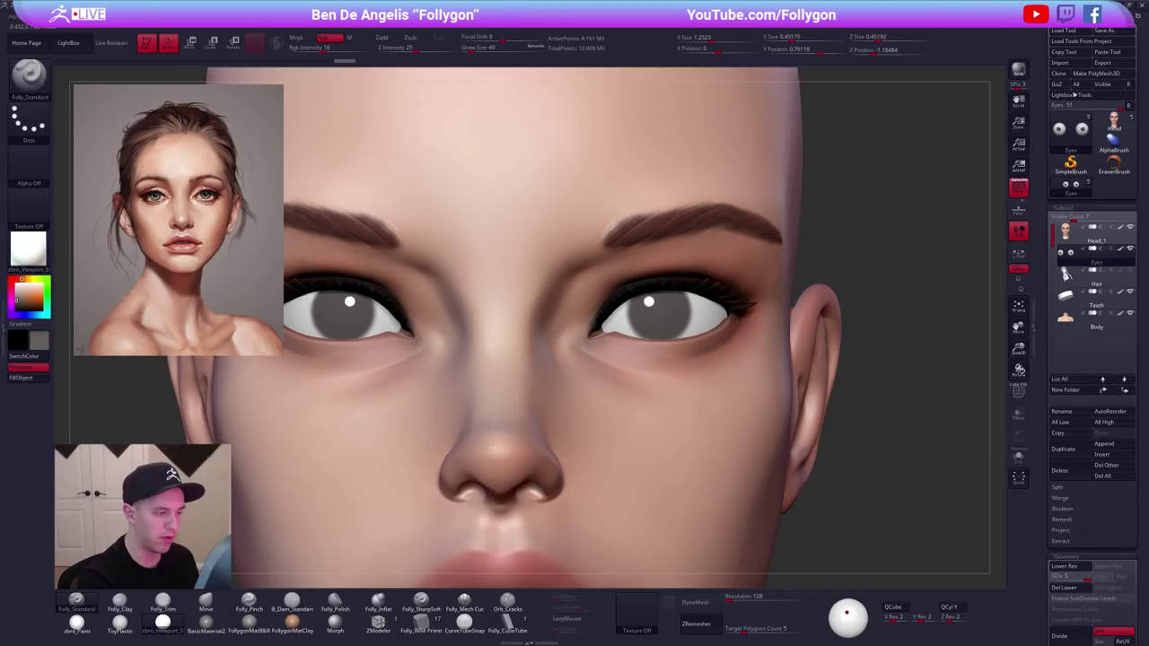
alt+drag(772, 521, 811, 462)
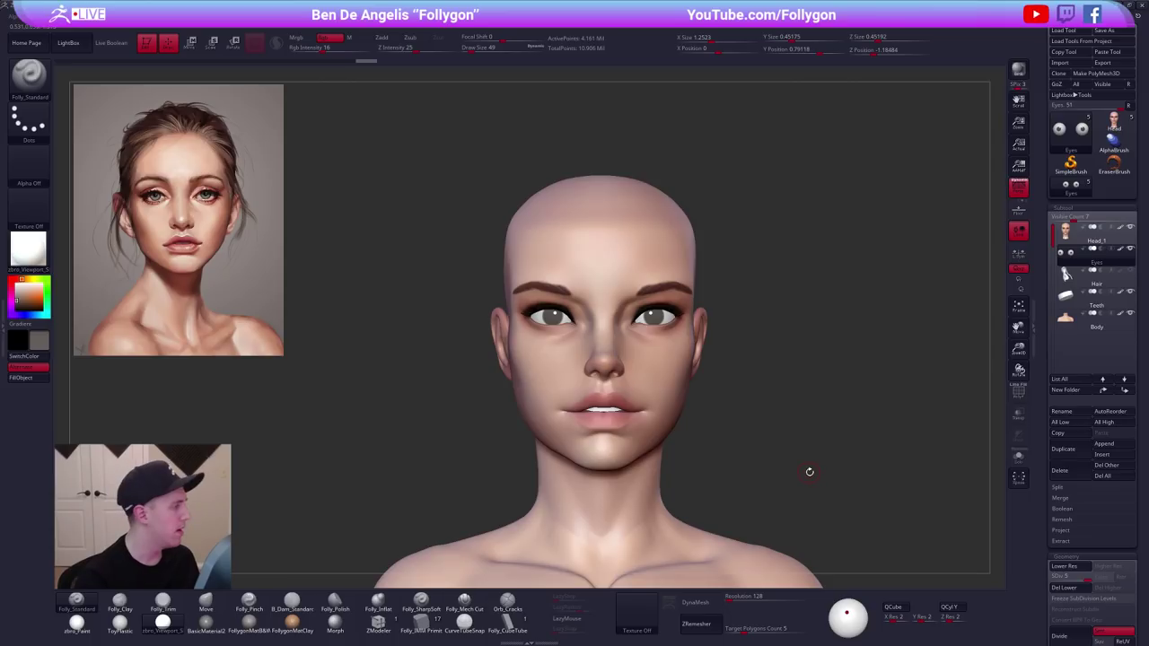
alt+right_drag(693, 357, 666, 350)
Choose a dark reddish brown as the active paint colour for the irises.
key(space)
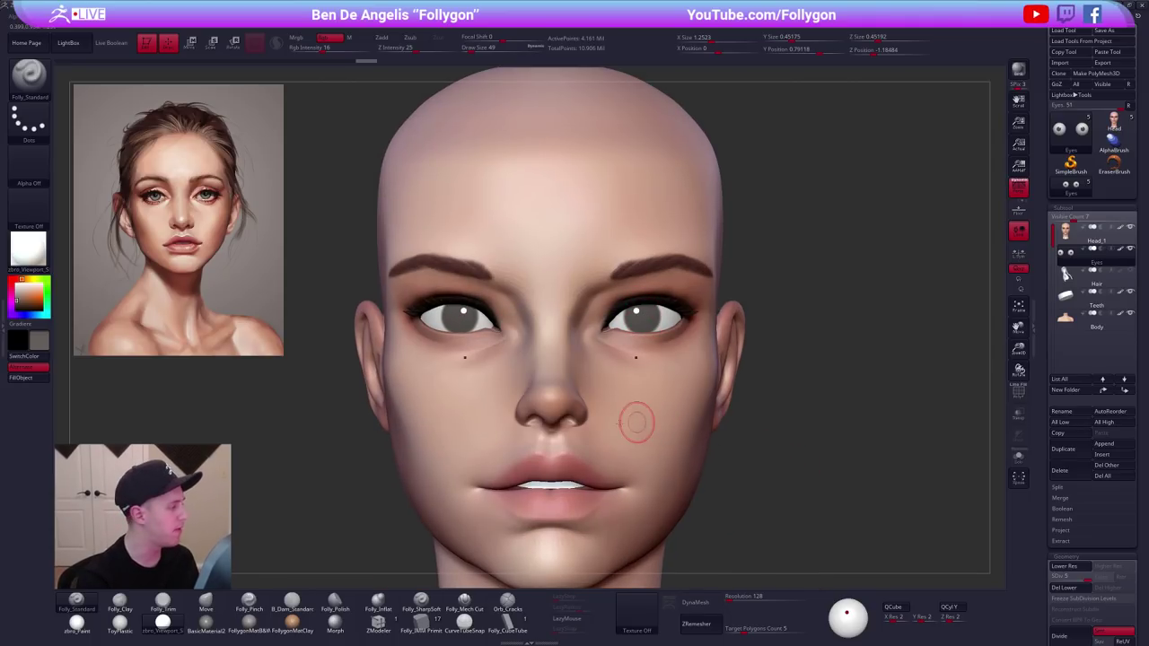
click(19, 304)
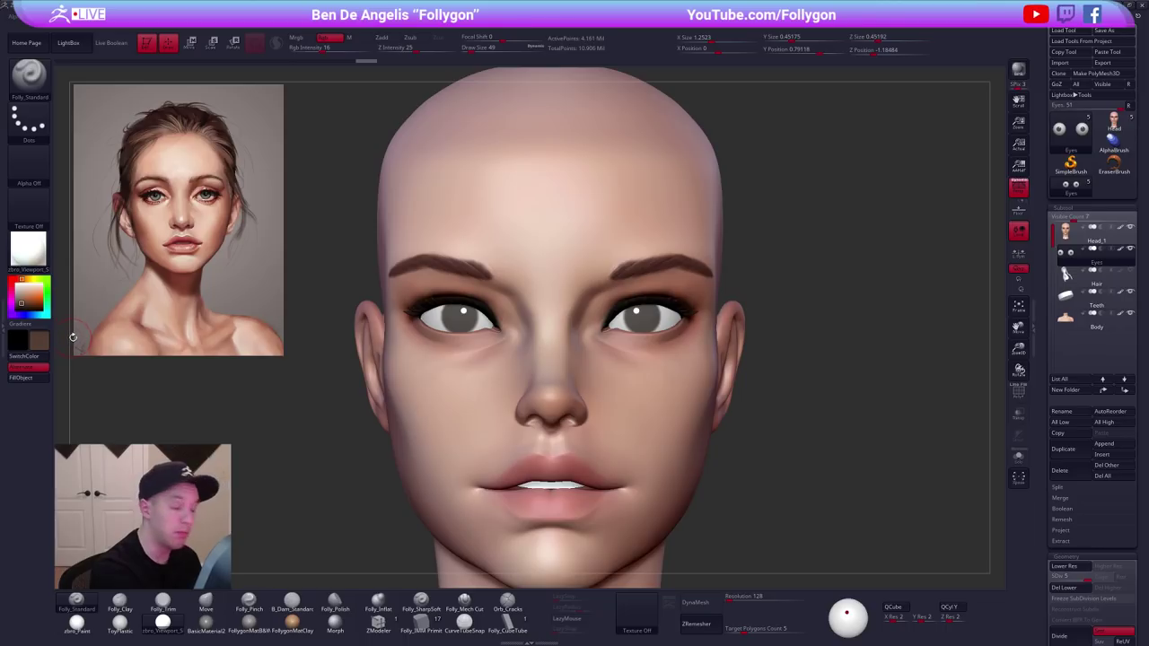
drag(20, 278, 19, 278)
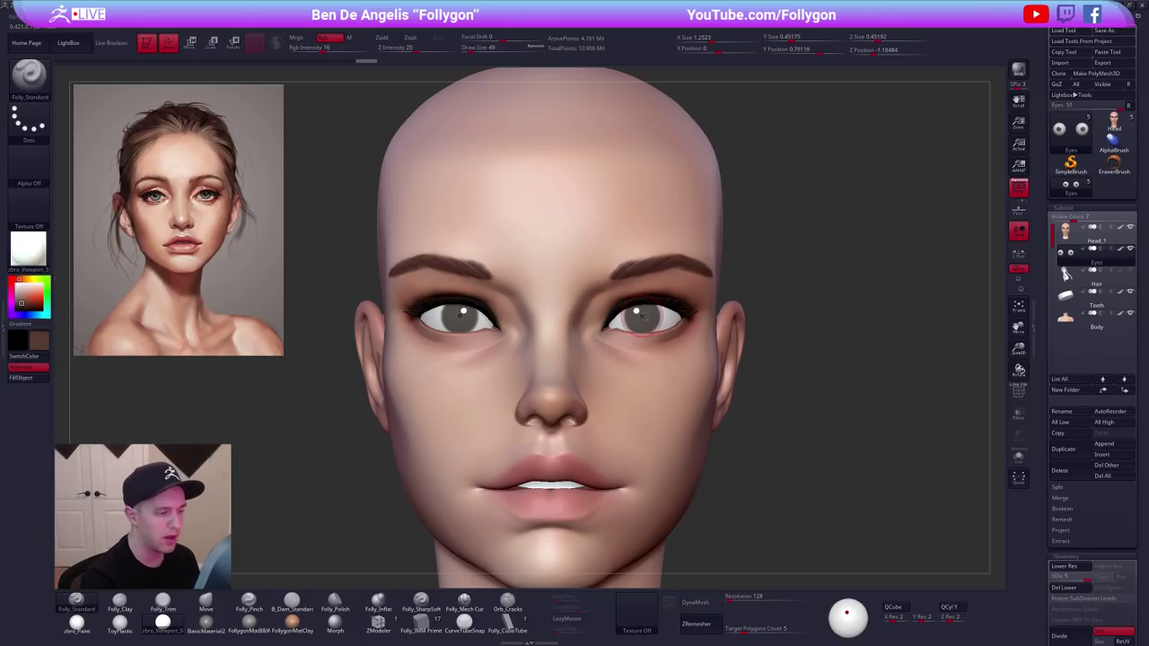
ctrl+right_drag(638, 314, 634, 321)
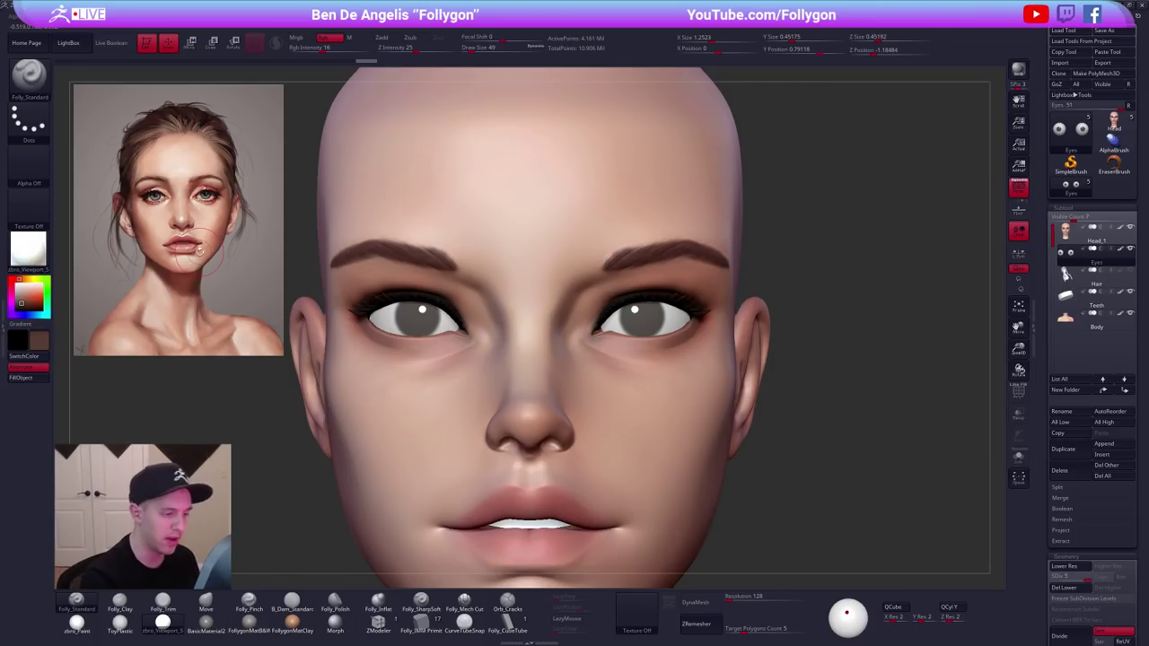
Sample the grey of the iris into the second colour swatch, make dark brown active again and set the draw size to 49.
key(space)
drag(636, 318, 640, 316)
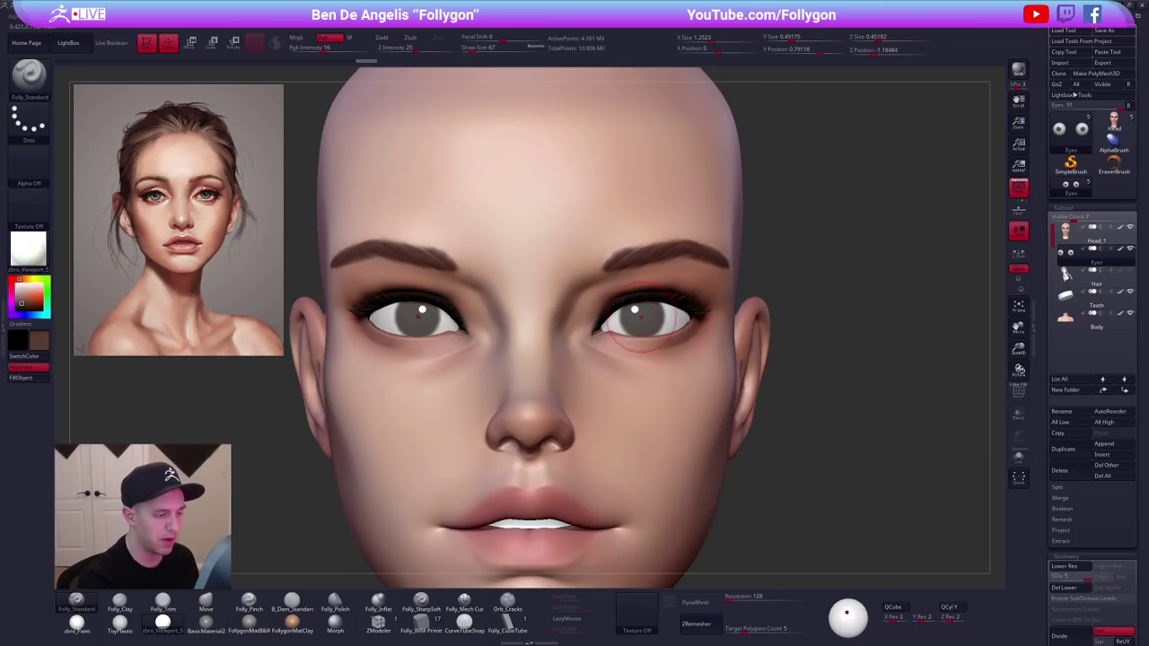
key(c)
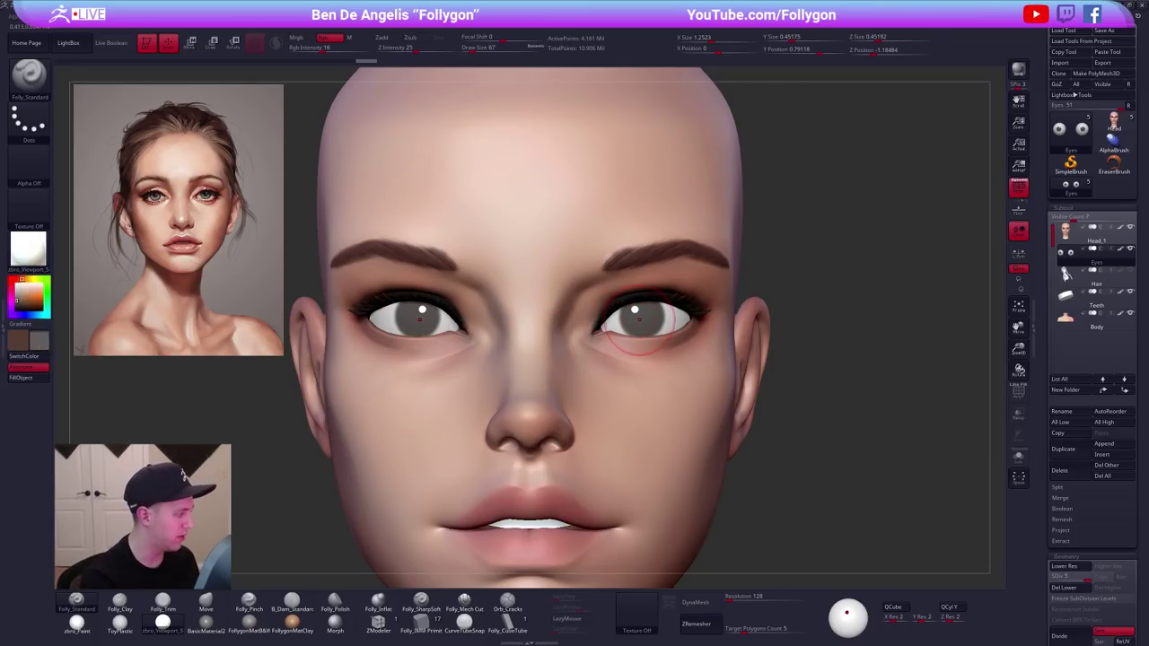
key(v)
key(space)
drag(647, 317, 643, 316)
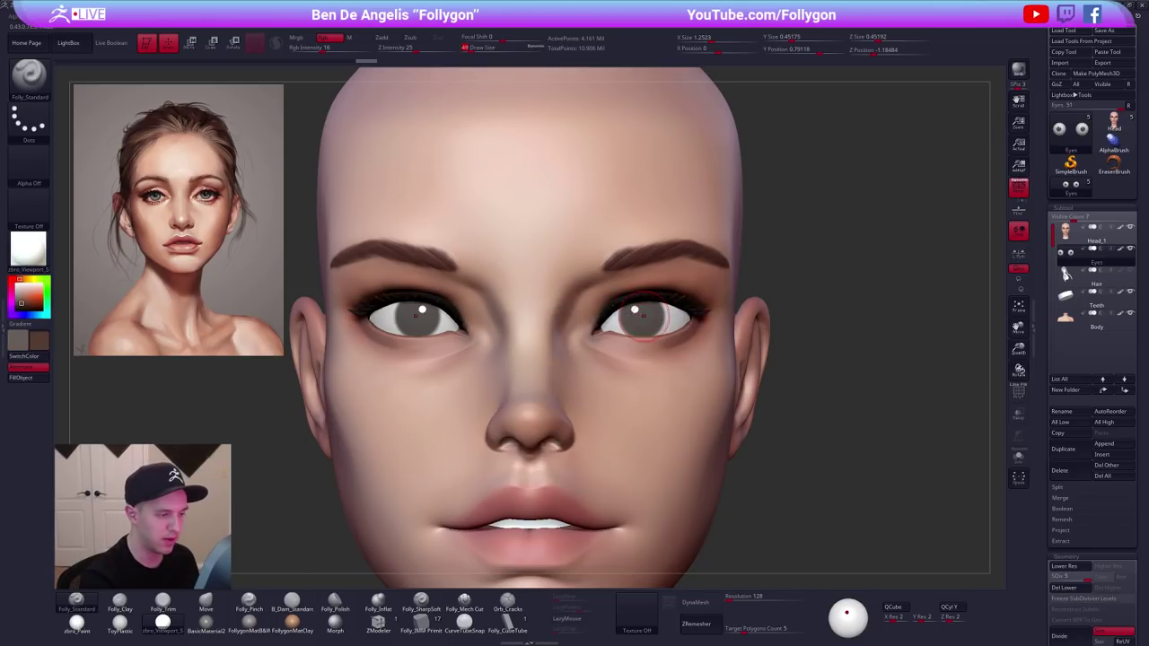
Raise the draw size to 74 and darken the active brown to a near-black brown.
key(space)
key(c)
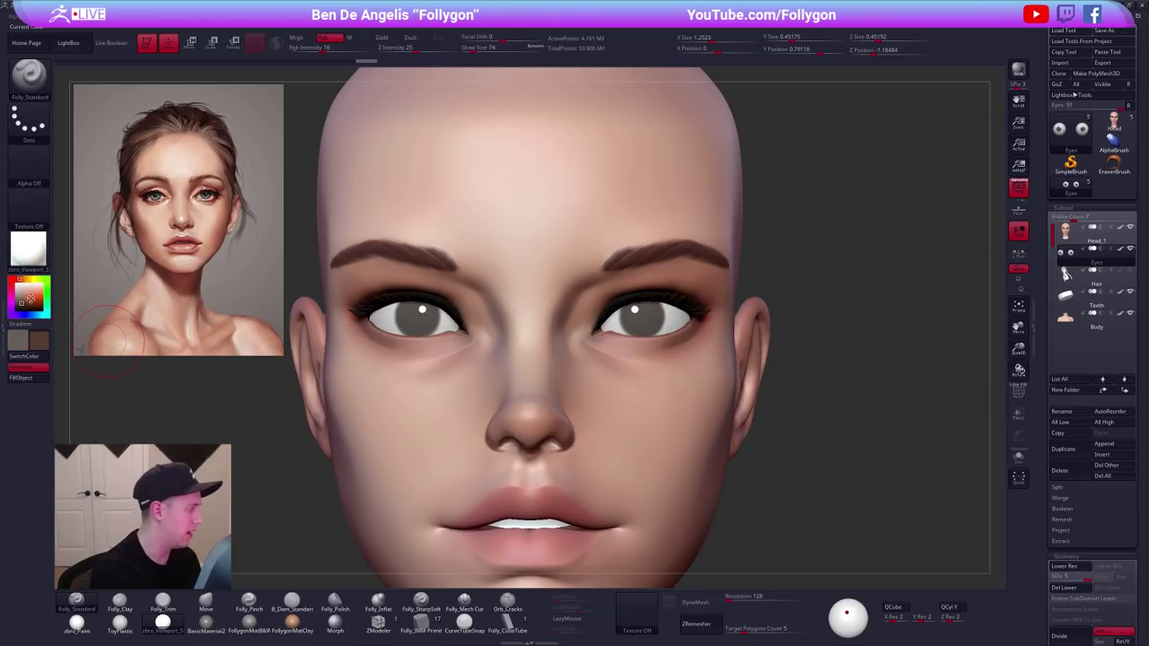
click(20, 305)
click(19, 308)
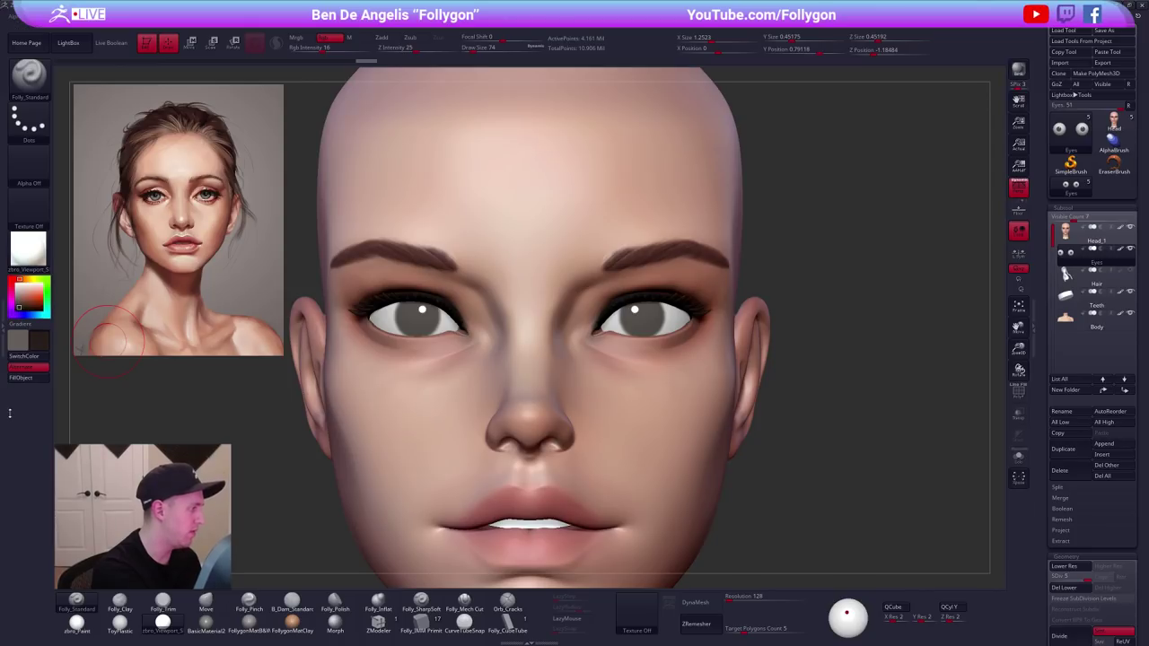
Paint both irises dark brown at draw size 54, checking their shape with the eyes isolated.
key(space)
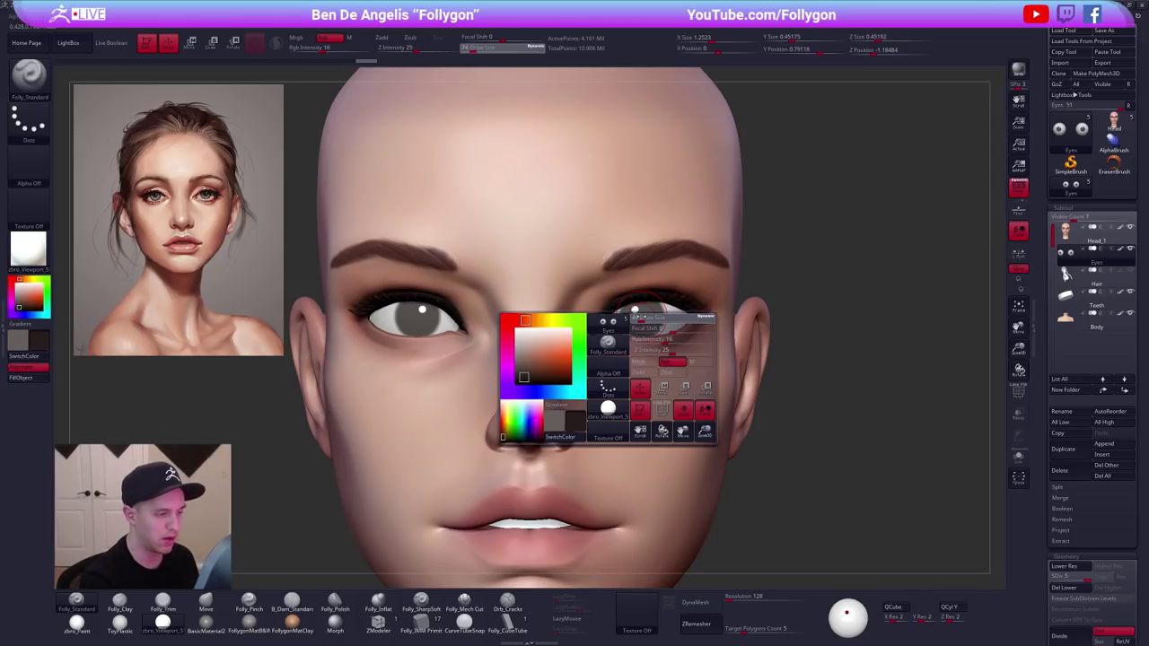
drag(640, 317, 638, 317)
key(alt+s)
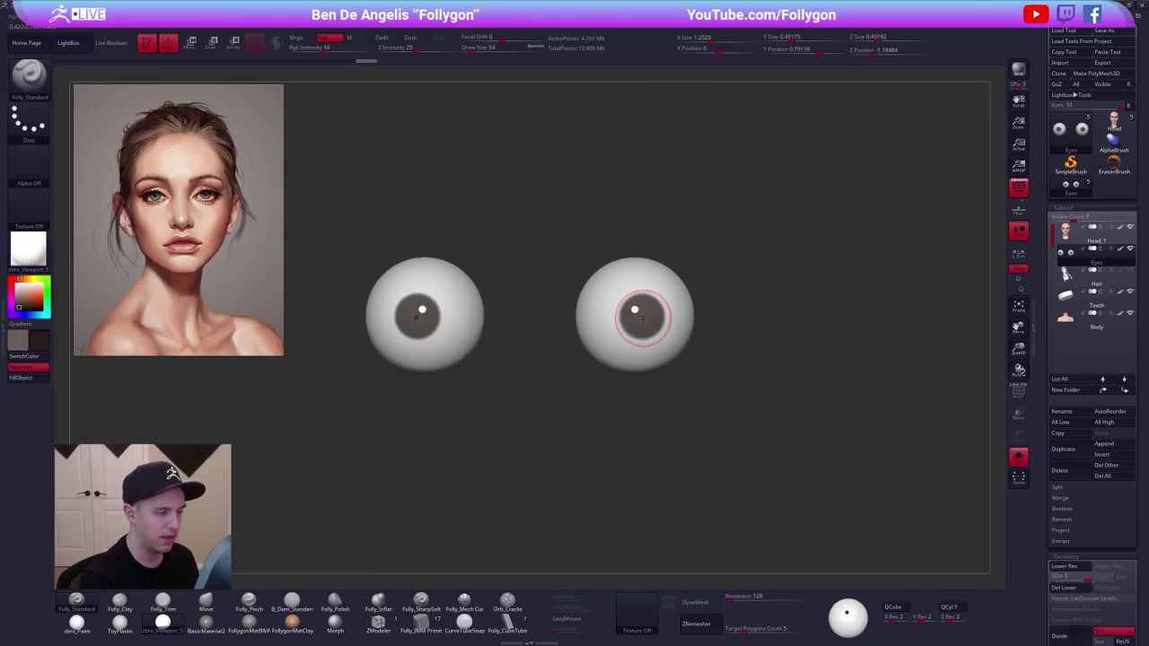
key(shift+s)
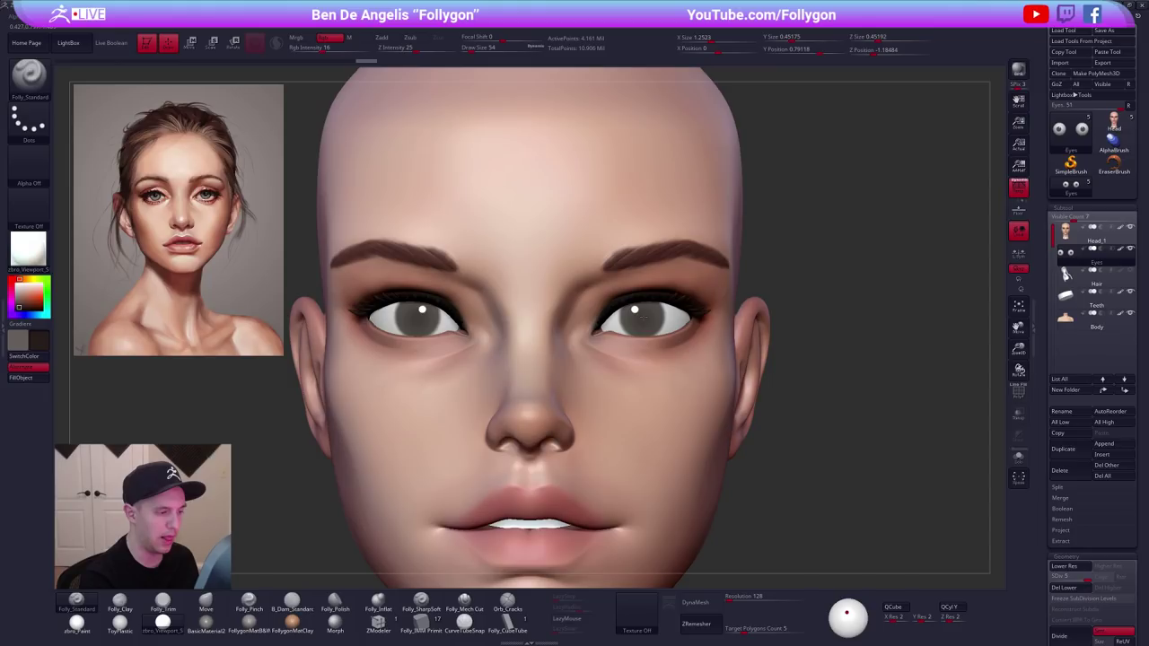
key(ctrl+z)
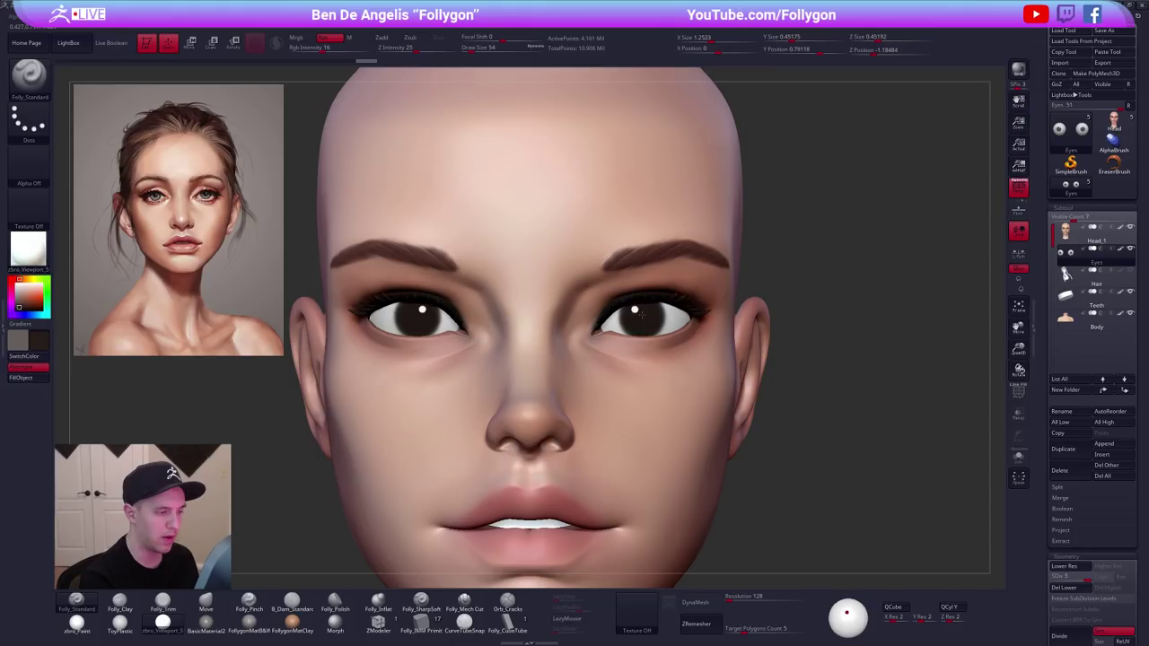
Switch to the grey swatch and dab it onto the iris centres with draw size 43 and Rgb intensity 10.
key(v)
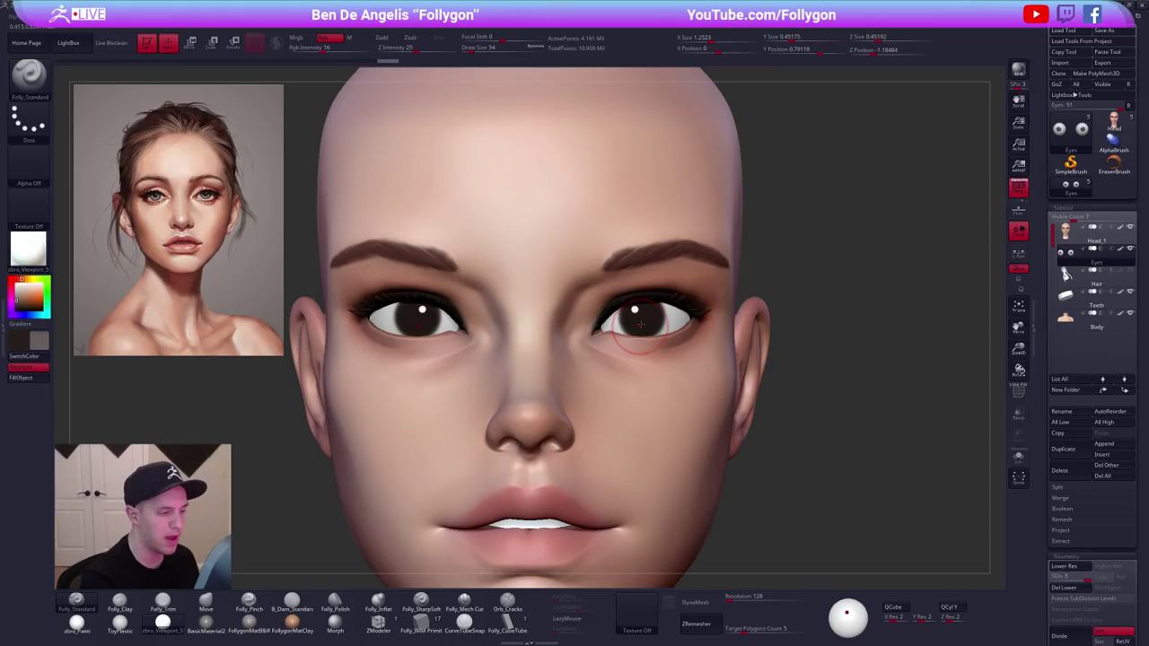
key(space)
drag(649, 320, 642, 319)
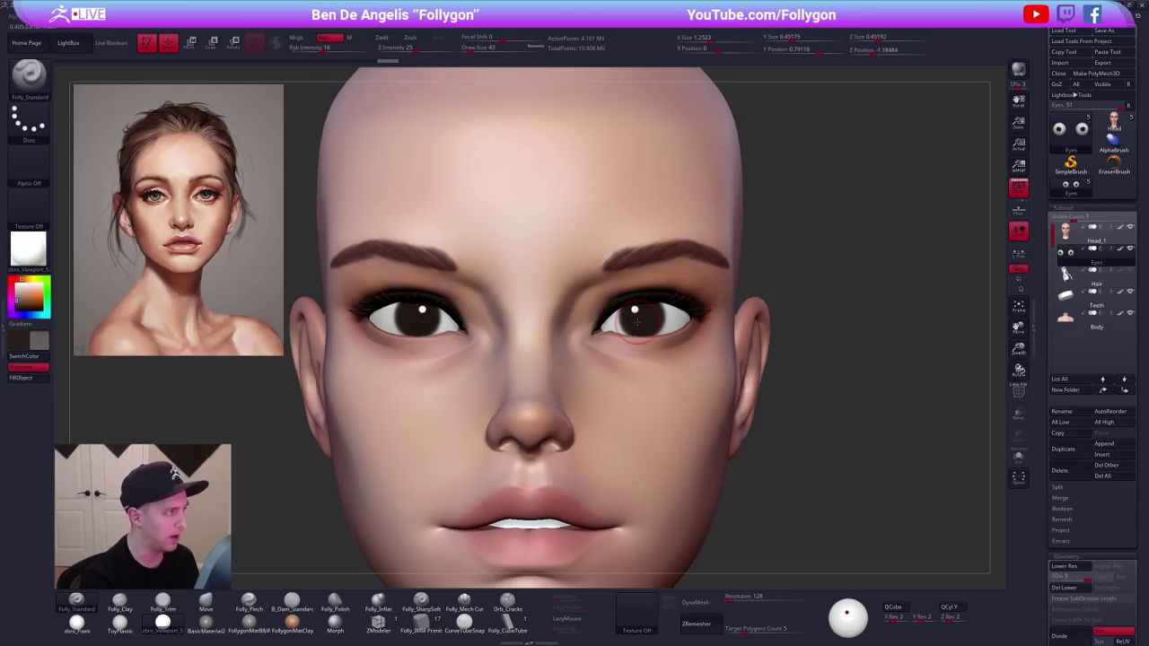
click(315, 48)
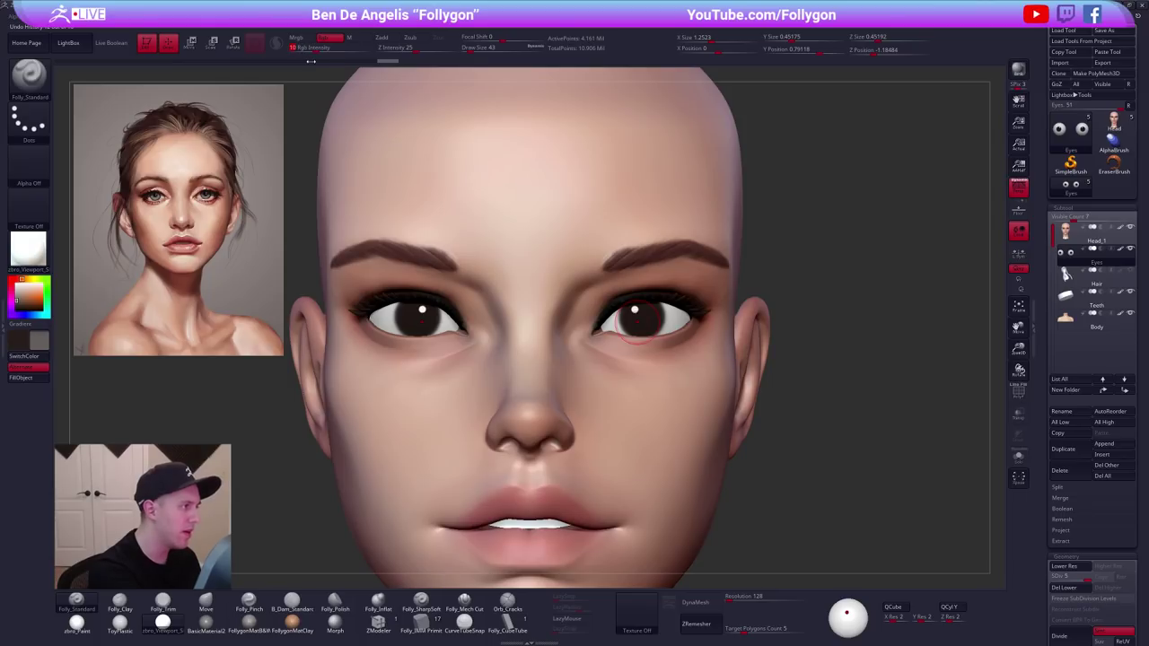
mouse_move(660, 296)
right_down()
mouse_move(668, 307)
mouse_move(690, 288)
right_up()
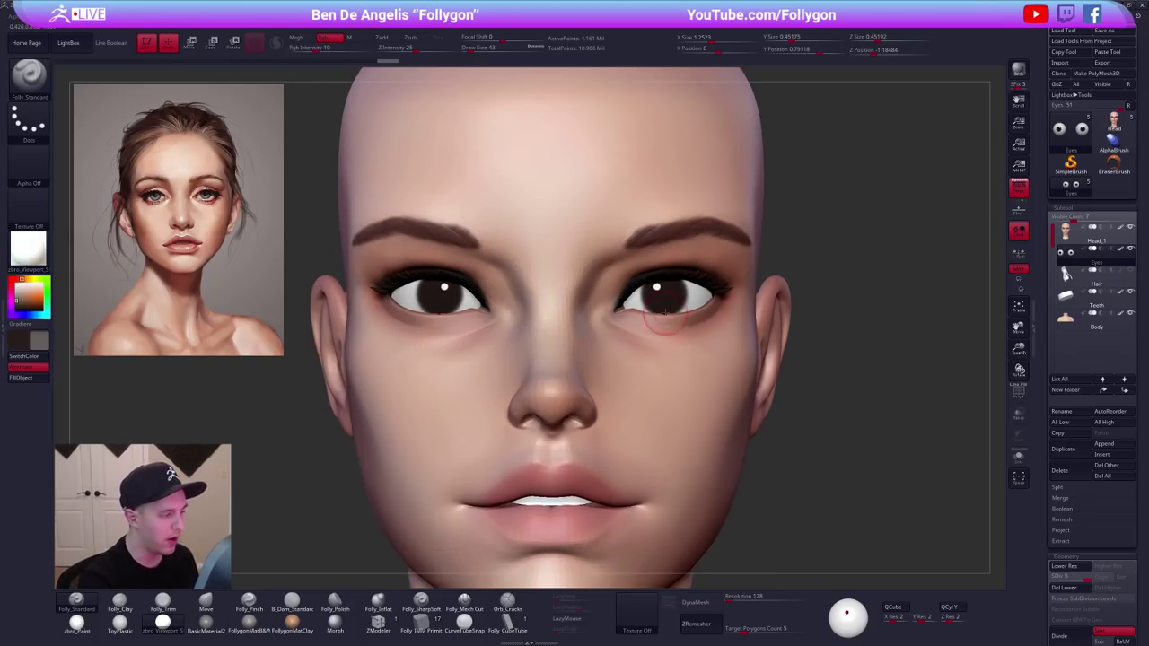
drag(665, 298, 660, 294)
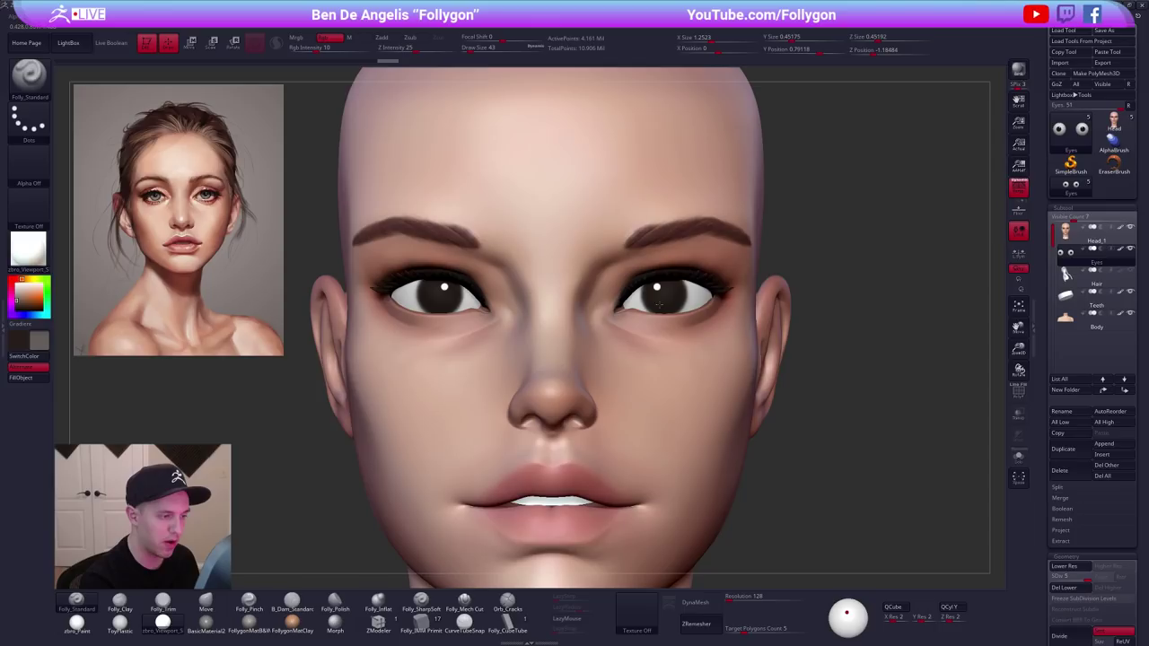
Try lightening the centres of the isolated dark irises with grey at draw size 49.
key(alt+s)
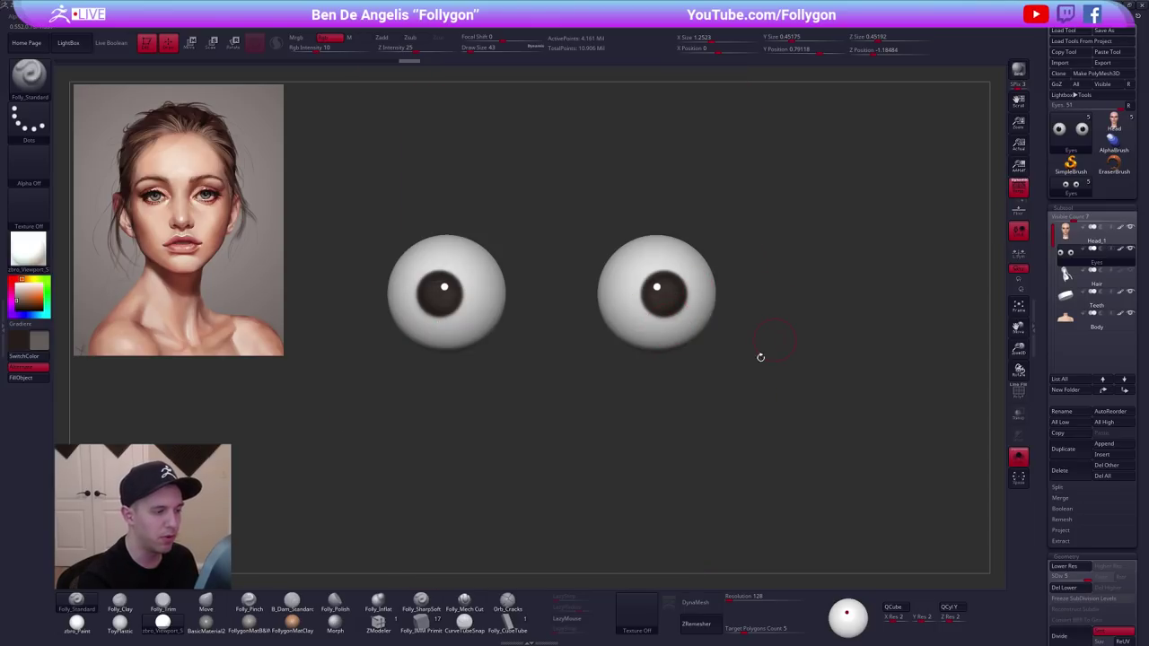
key(ctrl+z)
ctrl+right_drag(664, 290, 662, 361)
key(space)
drag(662, 350, 670, 350)
drag(659, 312, 658, 316)
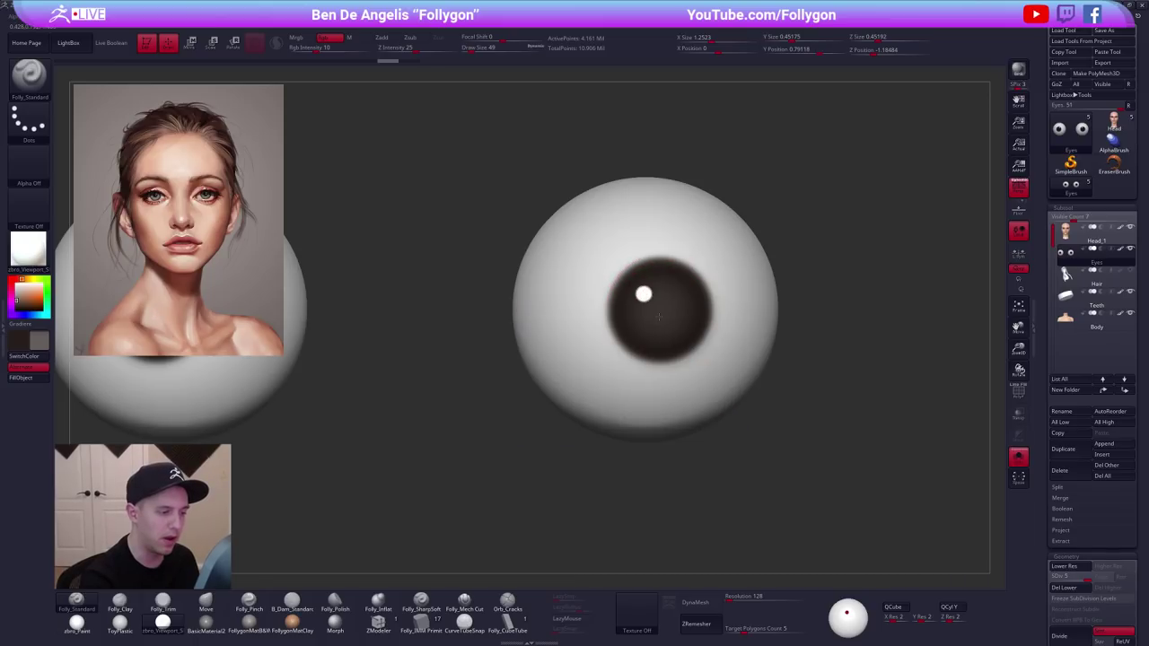
key(f)
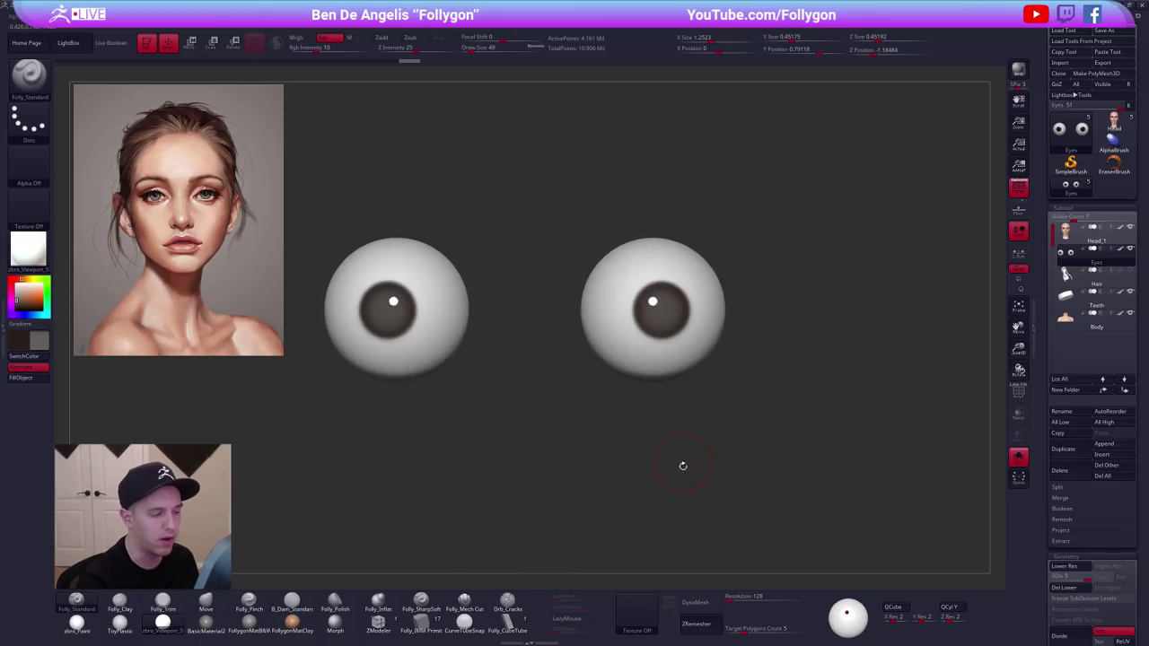
key(ctrl+z)
Lighten the dark iris centres with grey at draw size 43 on the full bust, keeping a darker outer rim.
key(space)
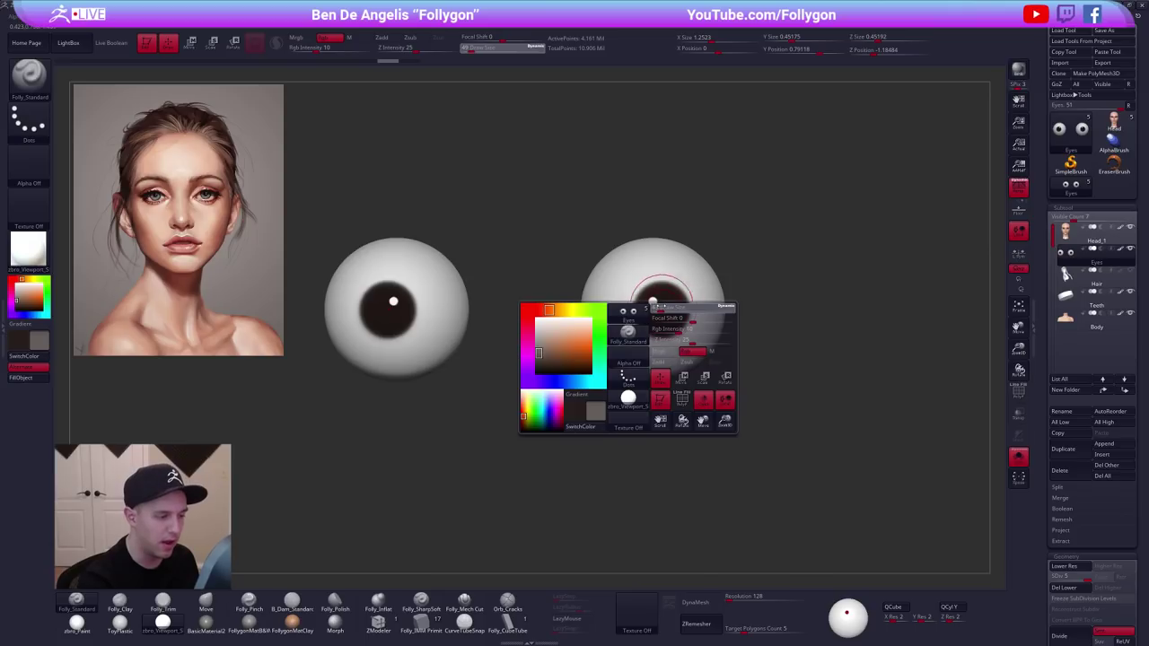
drag(670, 350, 662, 350)
key(alt+shift+s)
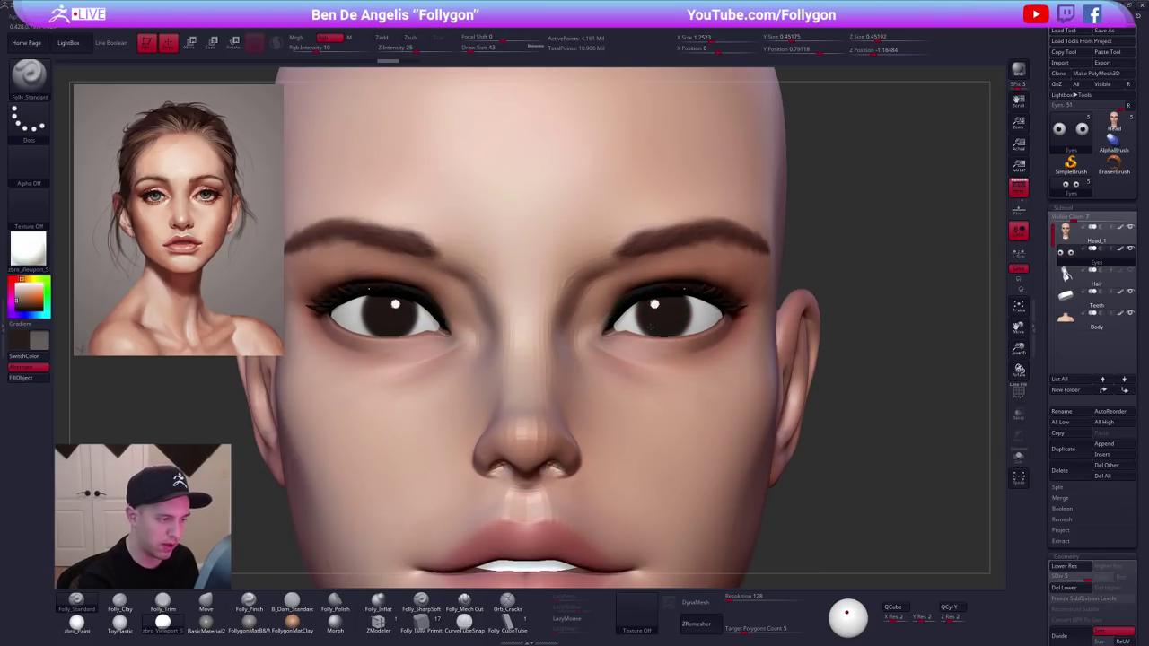
ctrl+right_drag(657, 308, 664, 311)
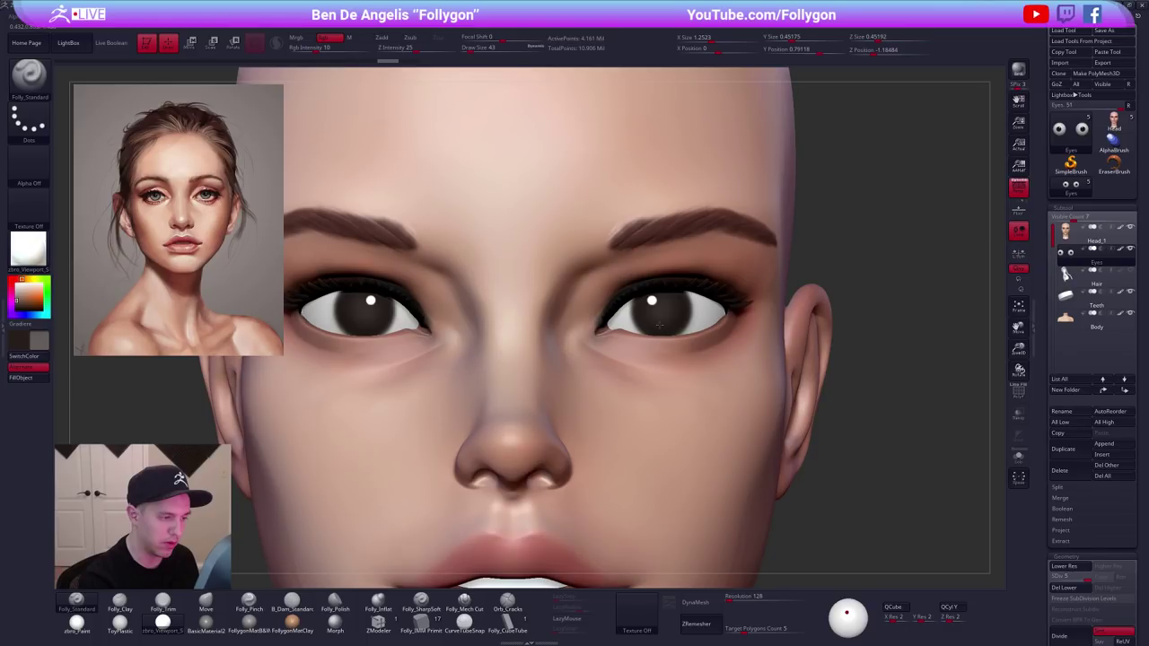
key(alt+s)
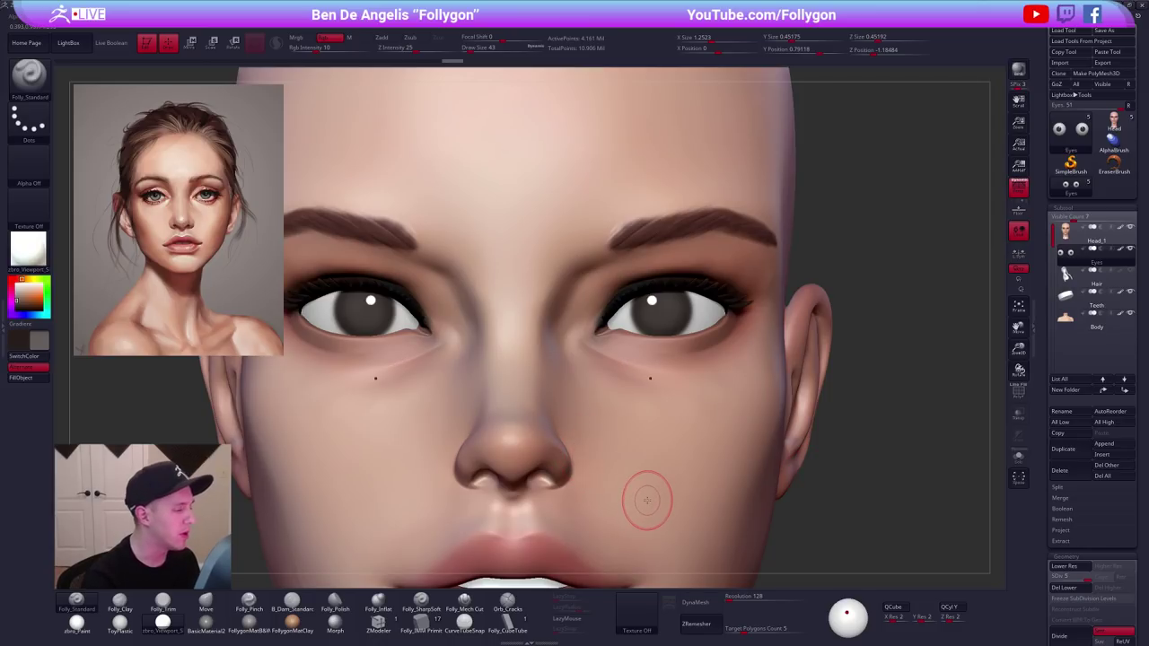
mouse_move(738, 470)
ctrl+right_down()
mouse_move(774, 469)
mouse_move(730, 451)
ctrl+right_up()
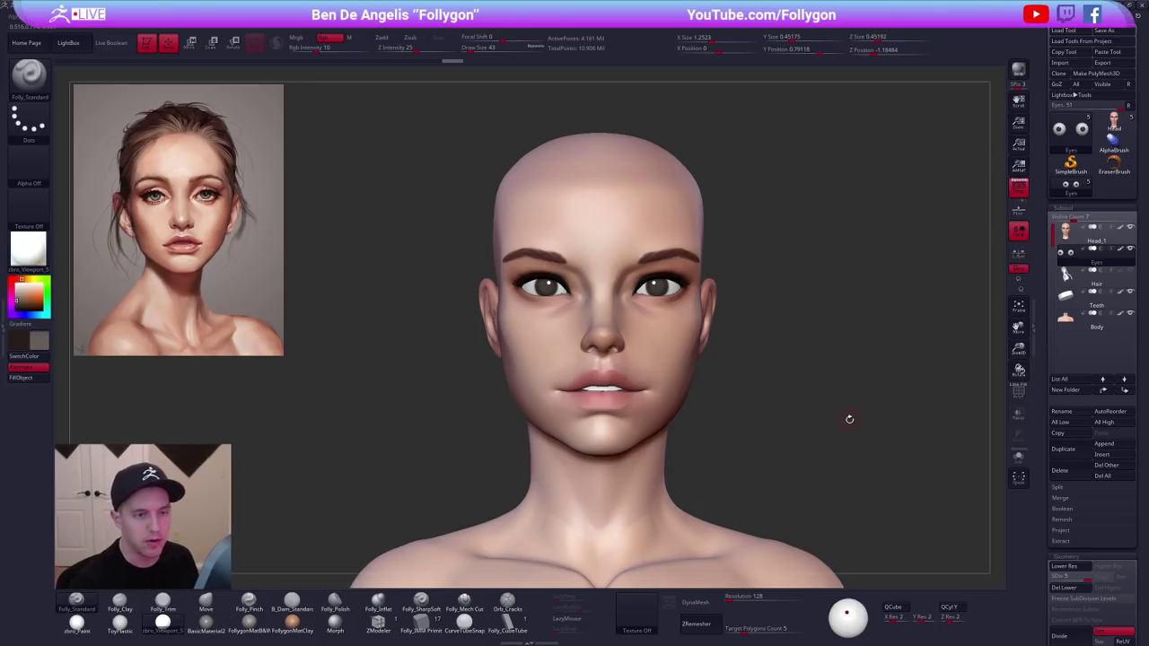
key(alt+s)
key(alt+s)
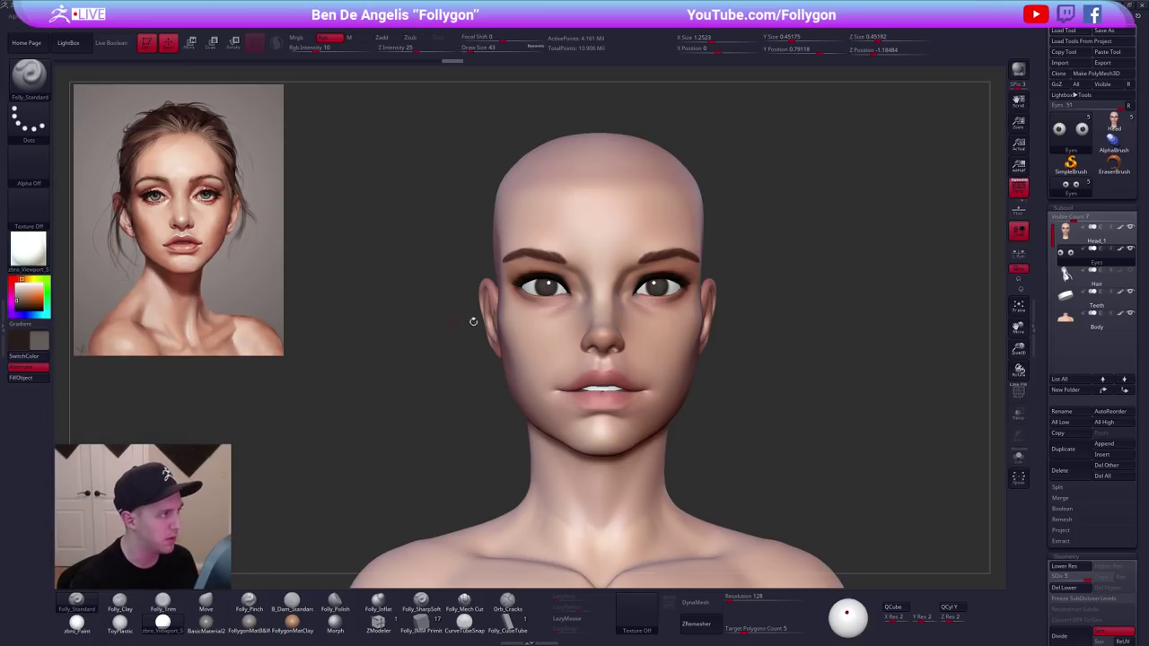
ctrl+right_drag(641, 295, 677, 326)
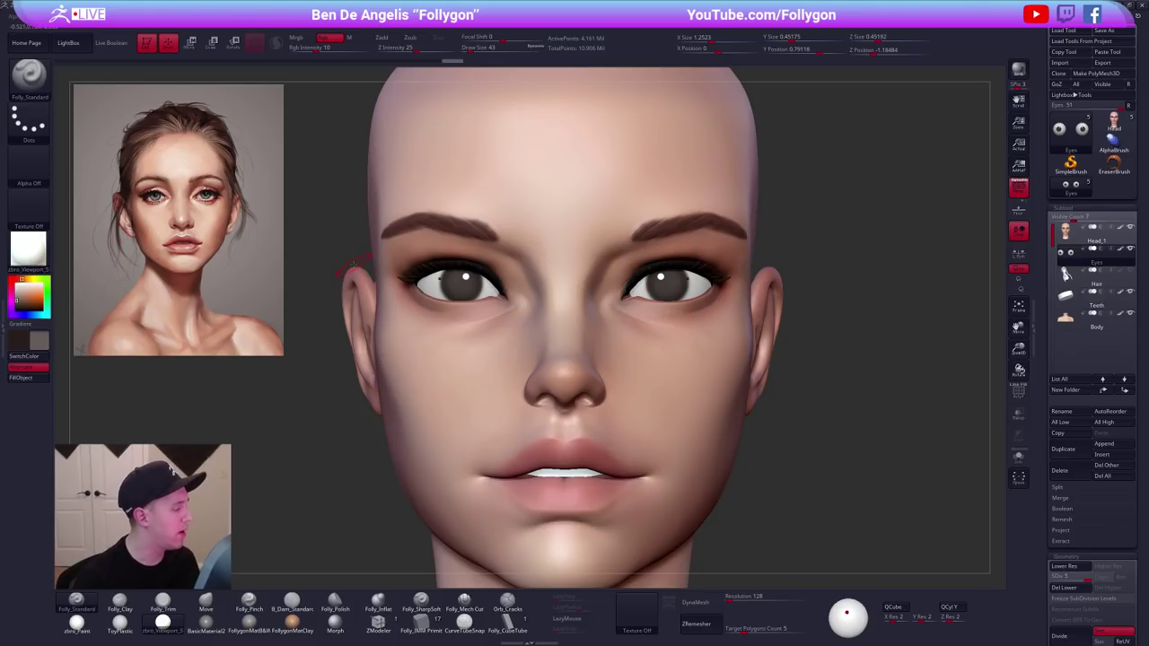
Sample a near-black brown from the reference portrait in Spotlight as the active paint colour.
key(z)
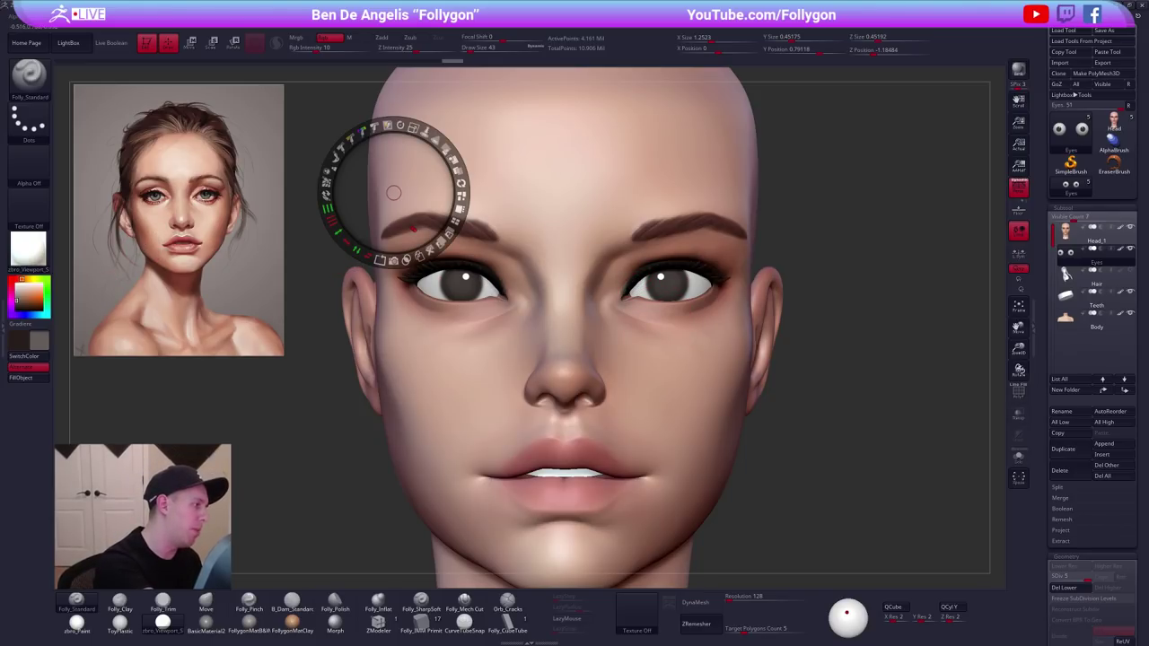
key(c)
key(z)
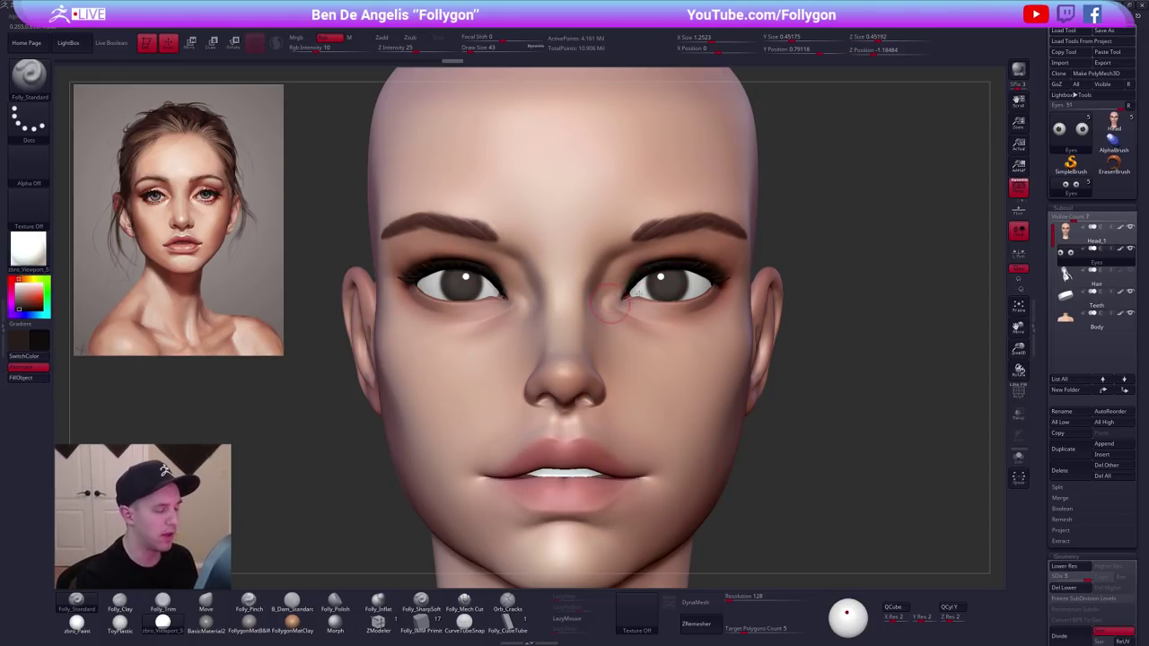
Paint near-black pupils in the centres of the irises with draw size 18.
scroll(662, 293, up, 2)
ctrl+right_drag(667, 297, 666, 305)
key(space)
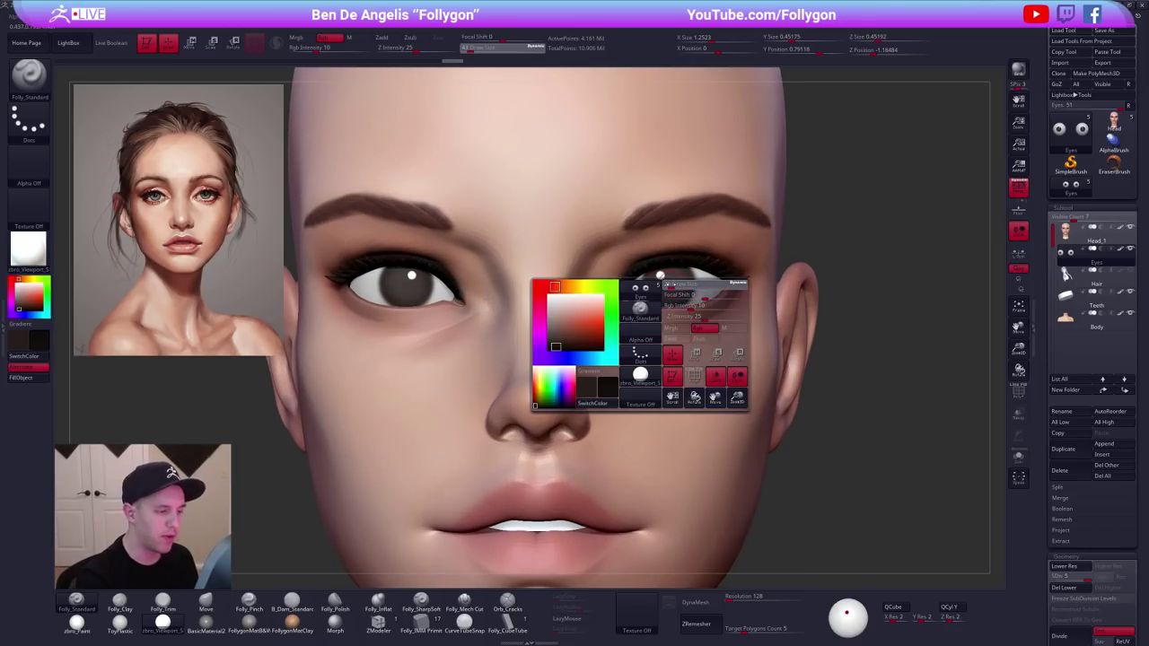
drag(689, 291, 678, 291)
scroll(662, 279, up, 1)
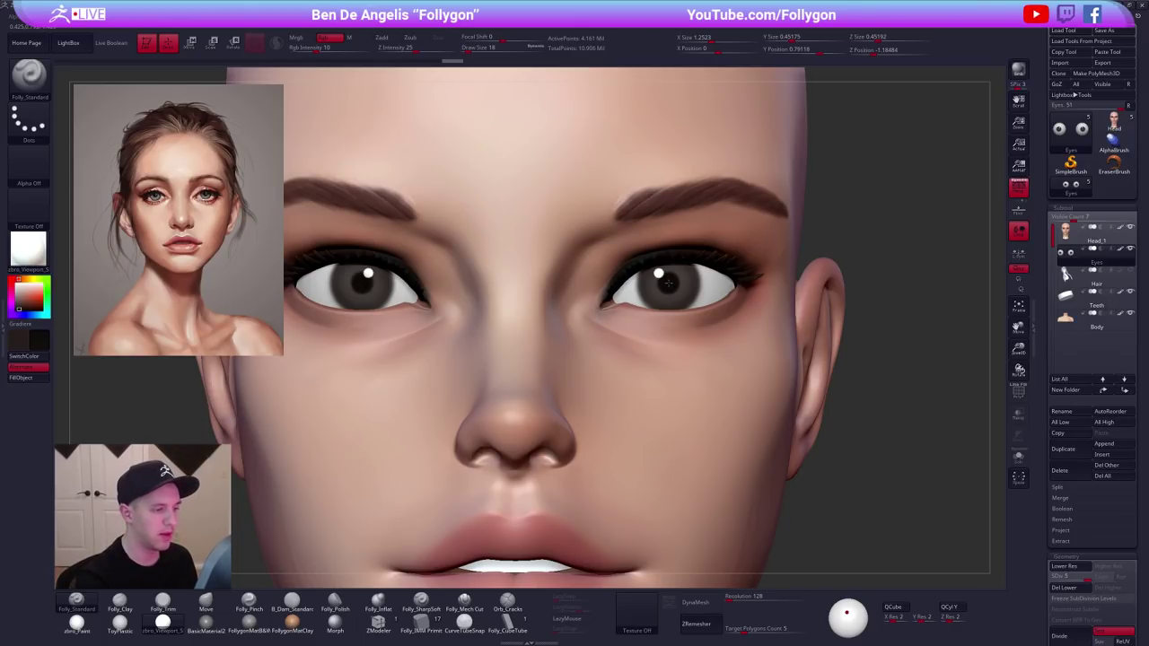
click(668, 283)
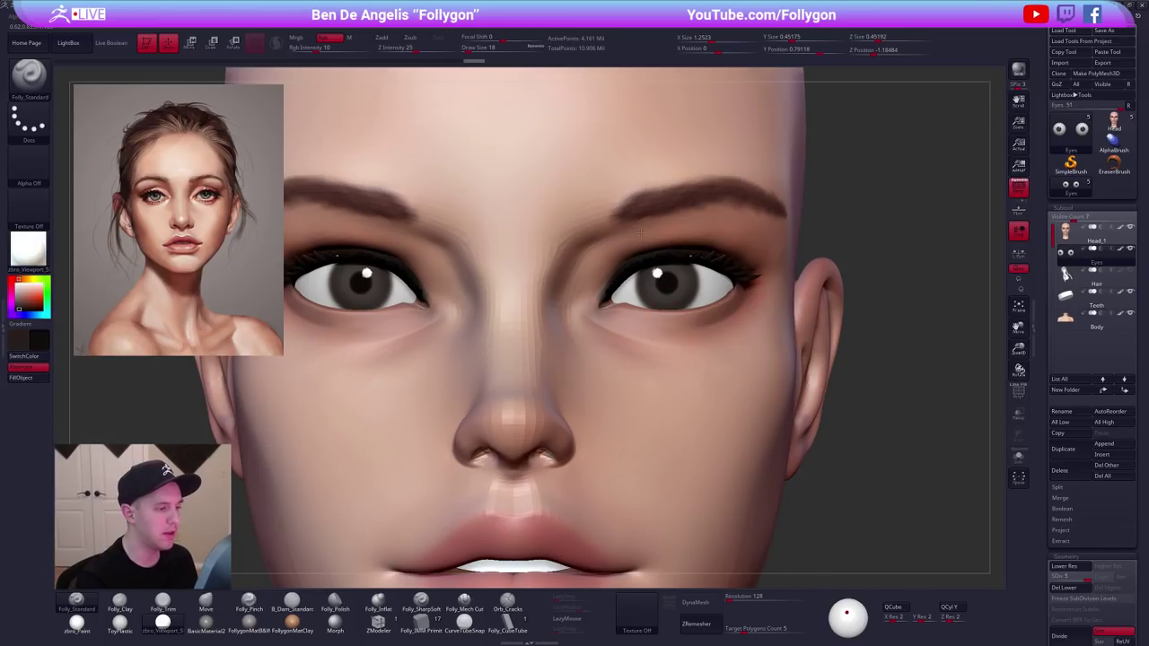
Examine the darkened pupils on the full bust and face against the portrait reference.
ctrl+right_drag(768, 307, 747, 317)
alt+right_drag(843, 449, 766, 456)
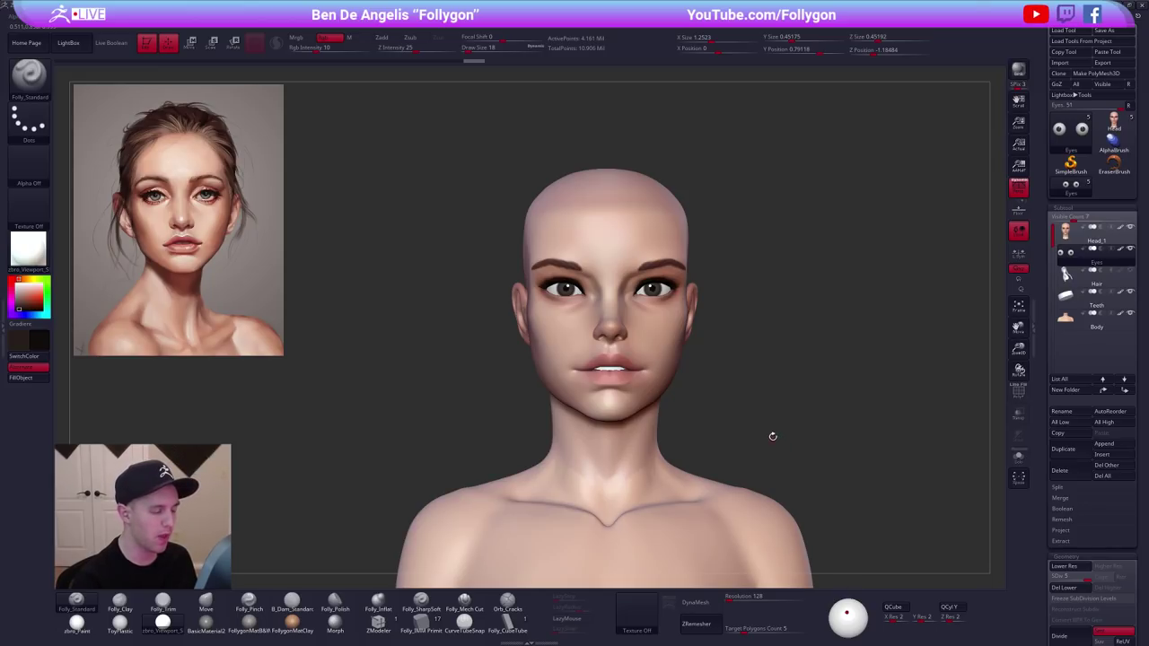
mouse_move(675, 284)
right_down()
mouse_move(664, 282)
mouse_move(681, 294)
right_up()
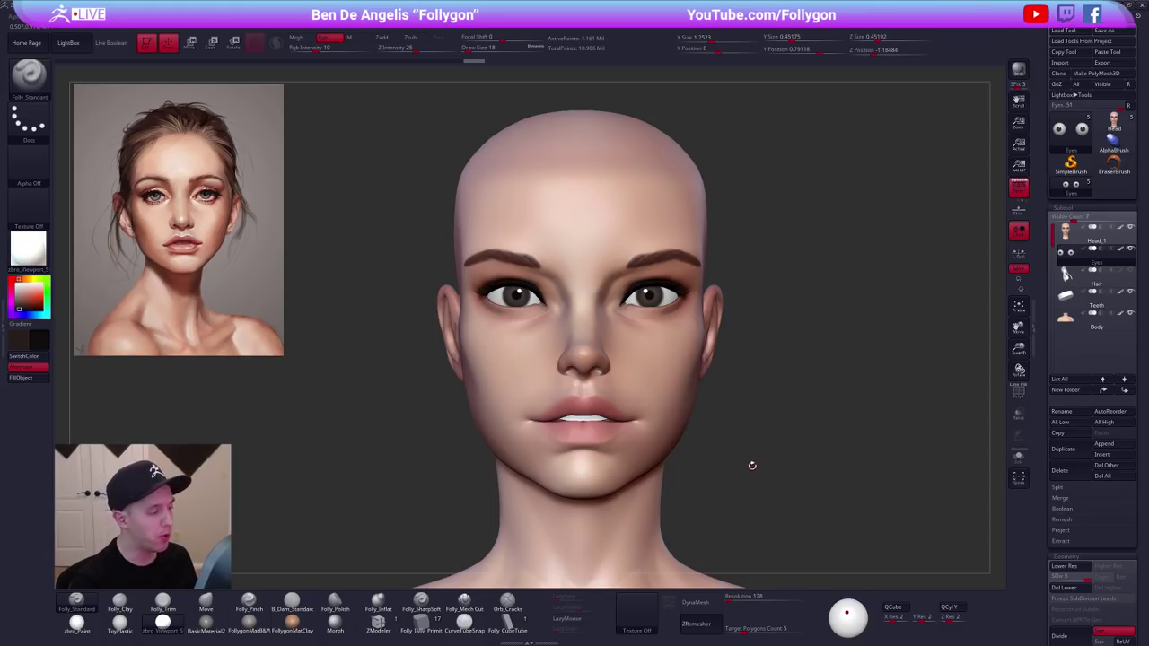
click(655, 323)
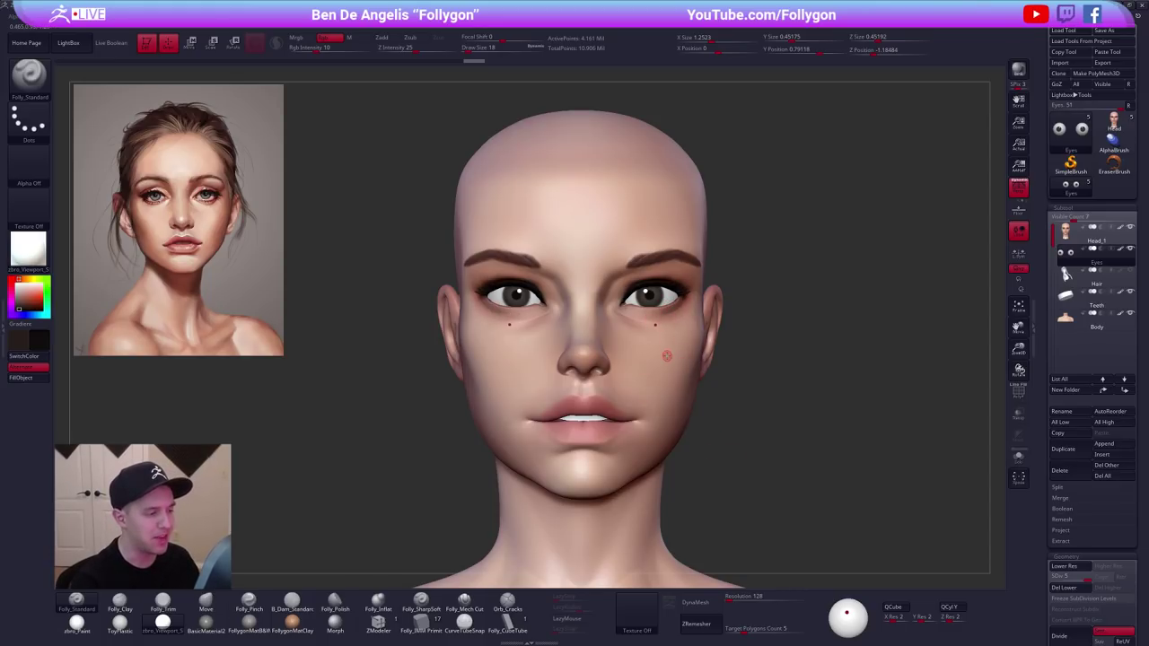
key(ctrl+z)
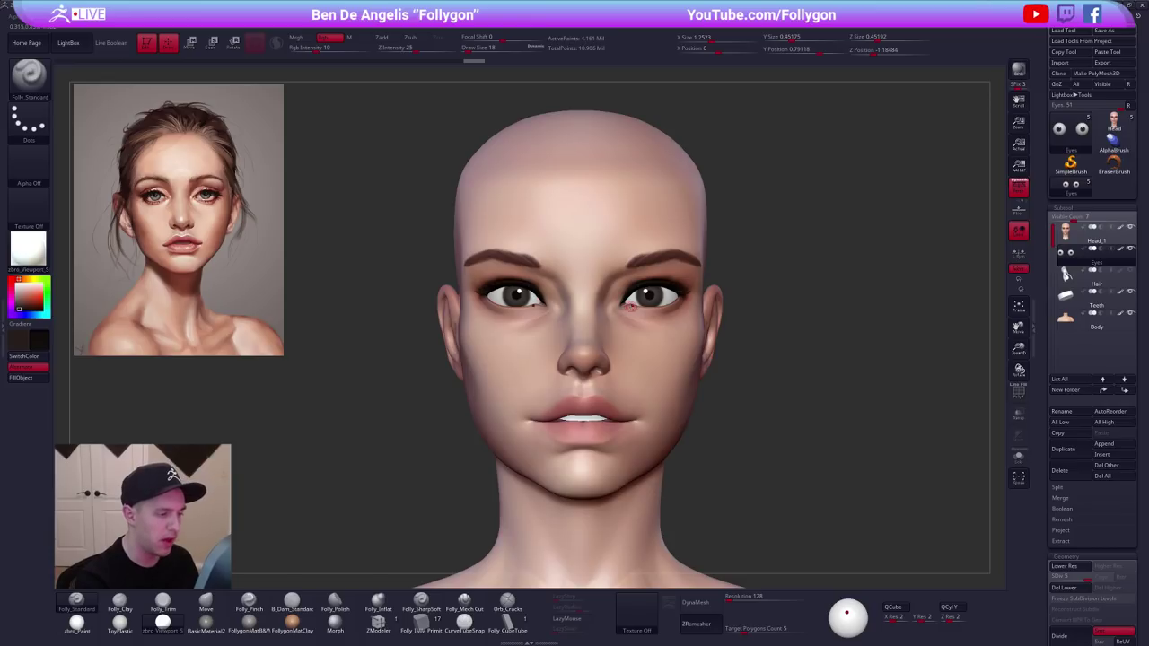
click(632, 319)
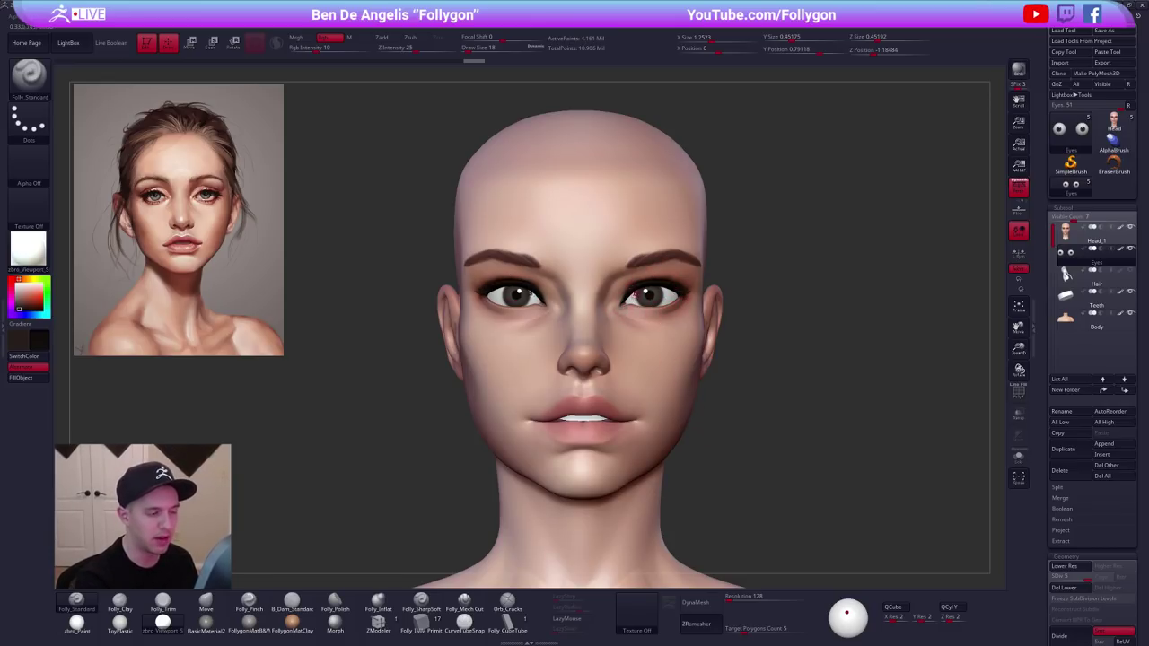
click(664, 323)
ctrl+right_drag(653, 289, 676, 350)
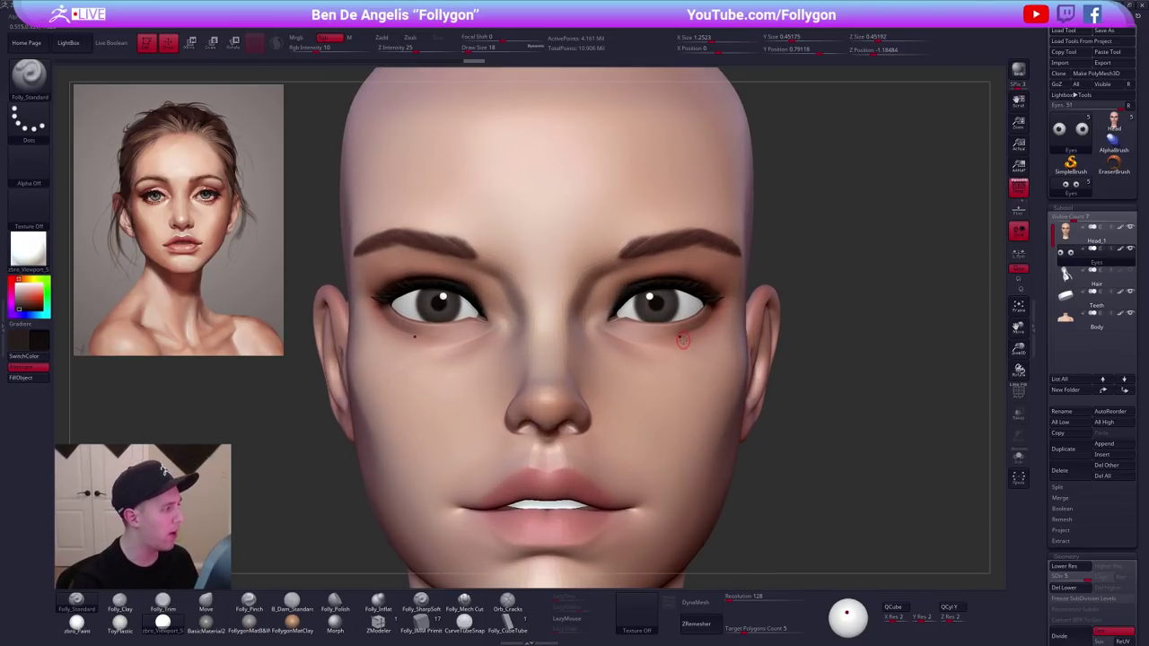
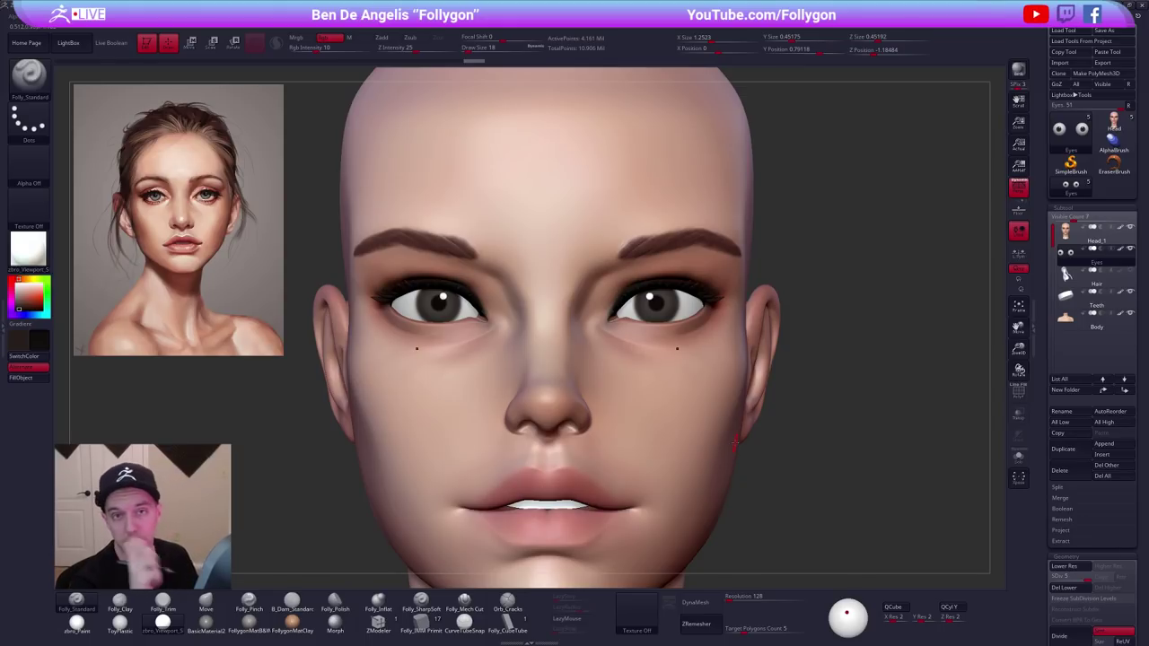
Isolate the eyes and try a near-black shading stroke with draw size 61 and Rgb intensity 6.
key(alt+s)
key(space)
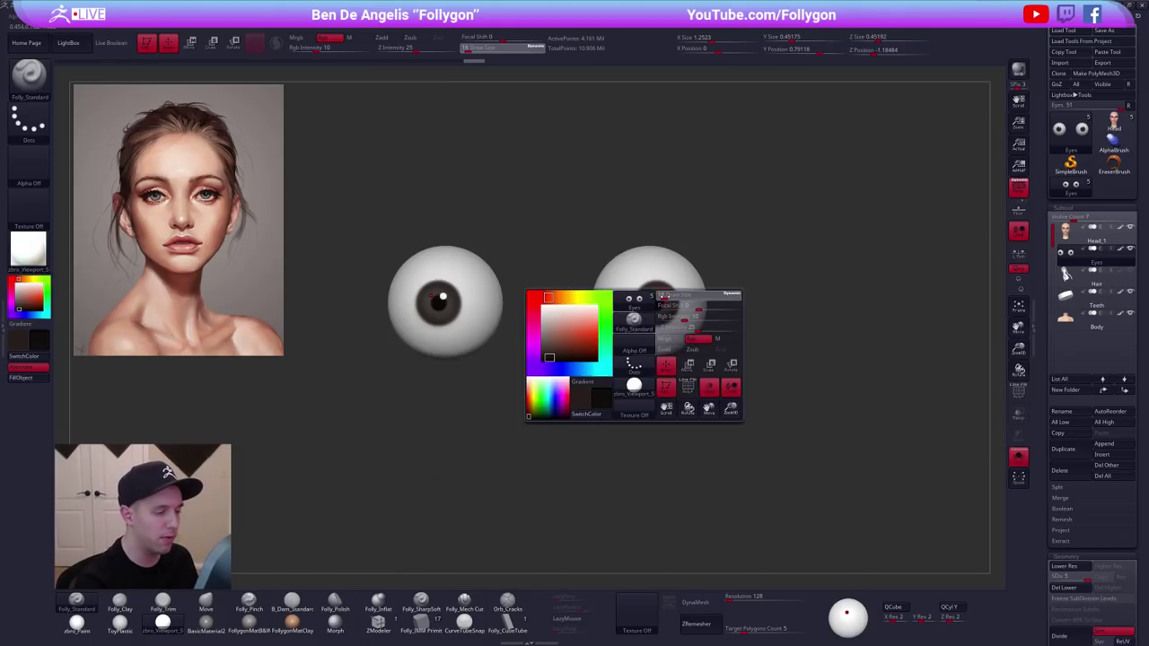
drag(663, 297, 669, 298)
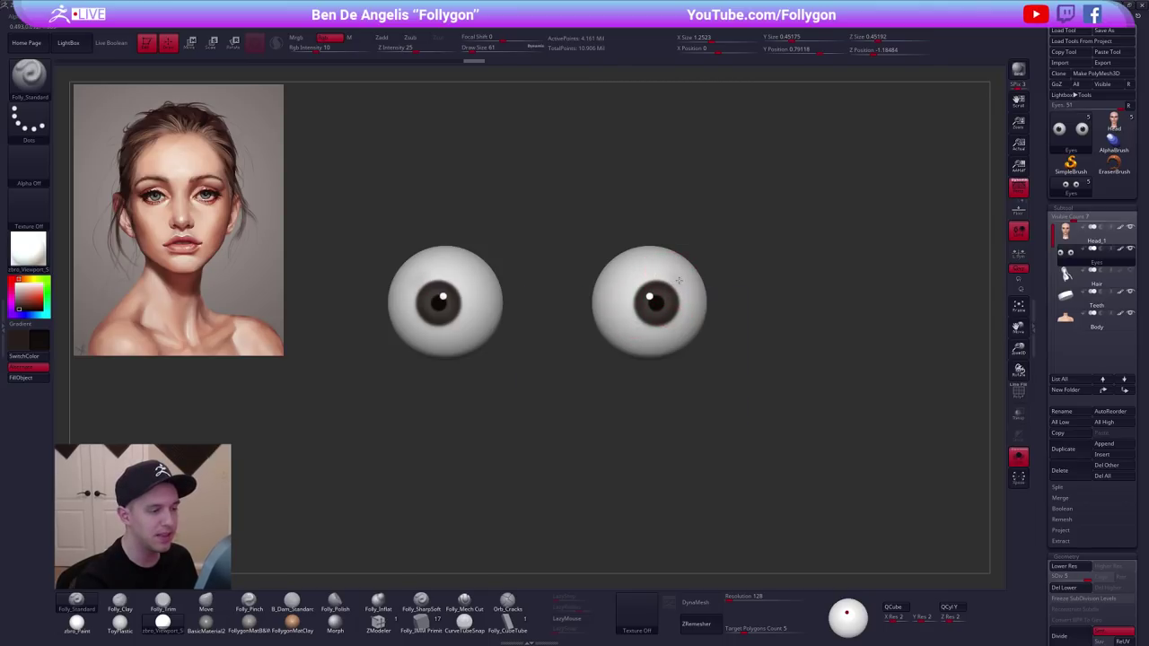
ctrl+right_drag(667, 338, 692, 365)
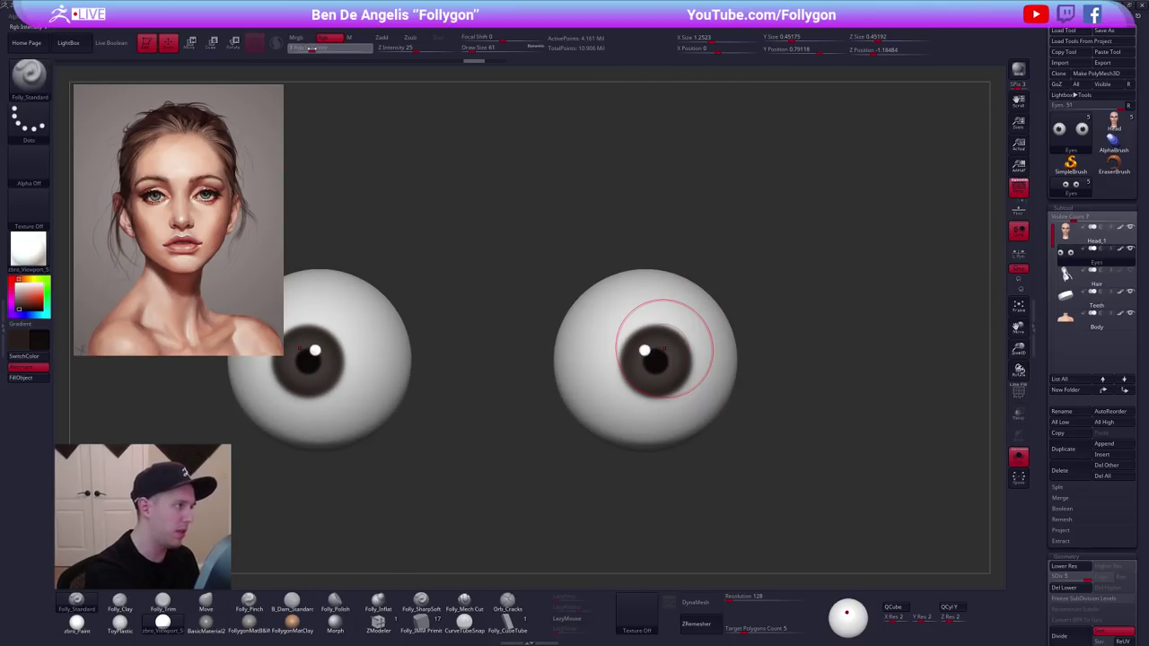
drag(610, 336, 599, 346)
key(ctrl+z)
key(s)
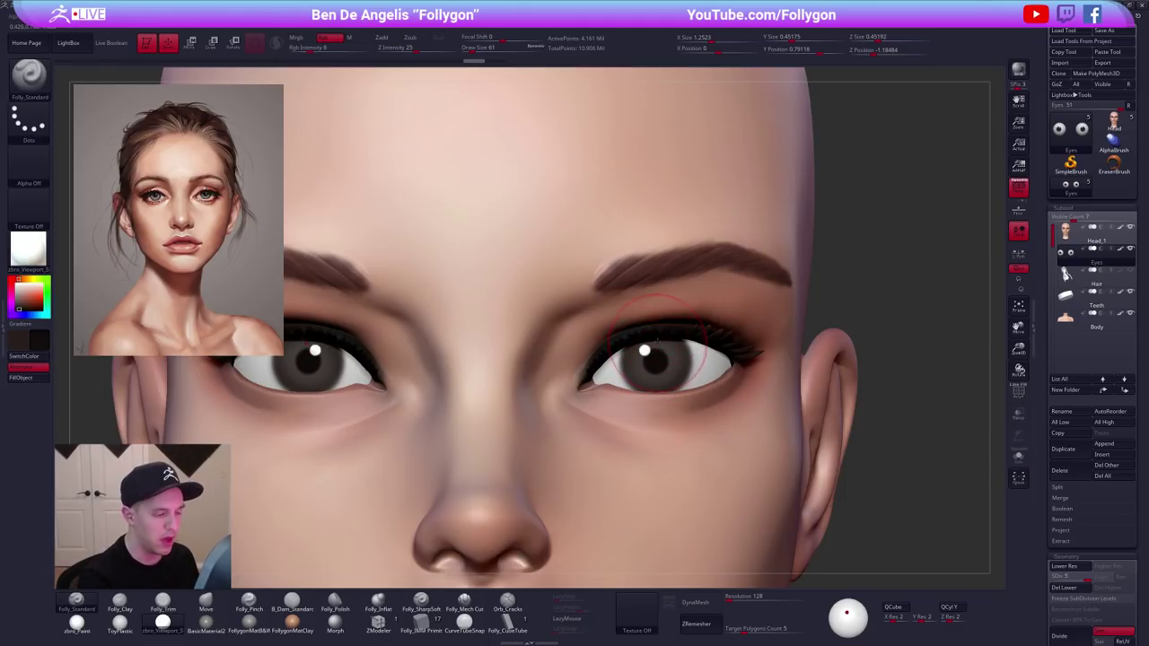
Shade the upper irises and the whites just above them near-black at draw size 49 on the isolated eyes.
key(s)
alt+right_drag(661, 357, 655, 338)
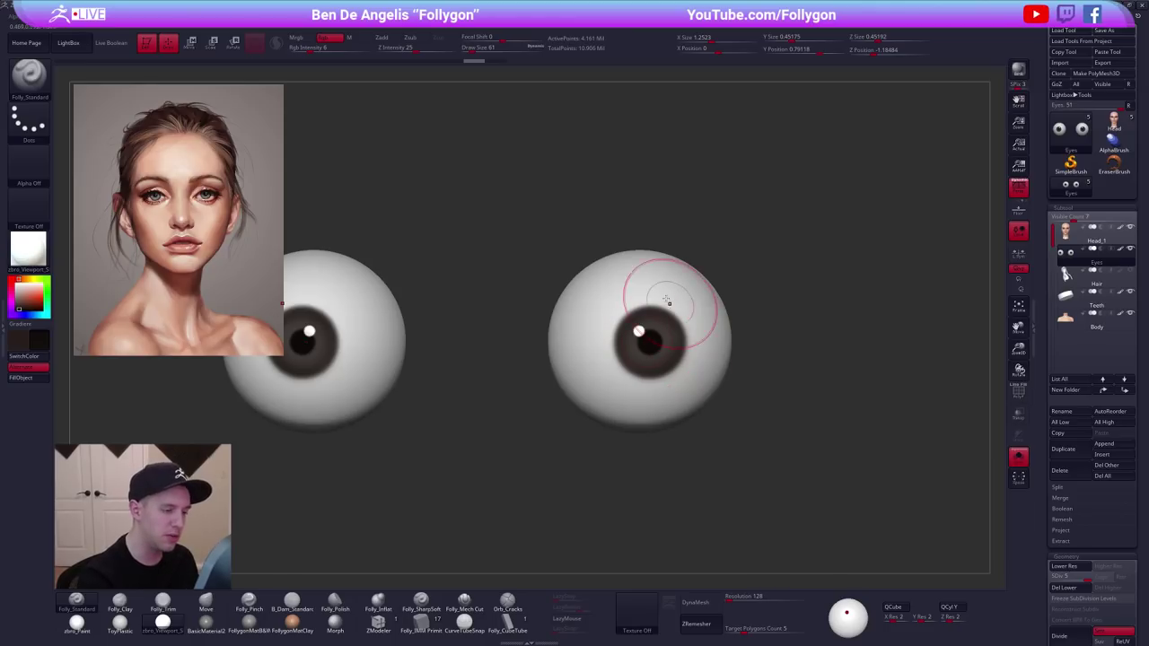
key(space)
key(shift+s)
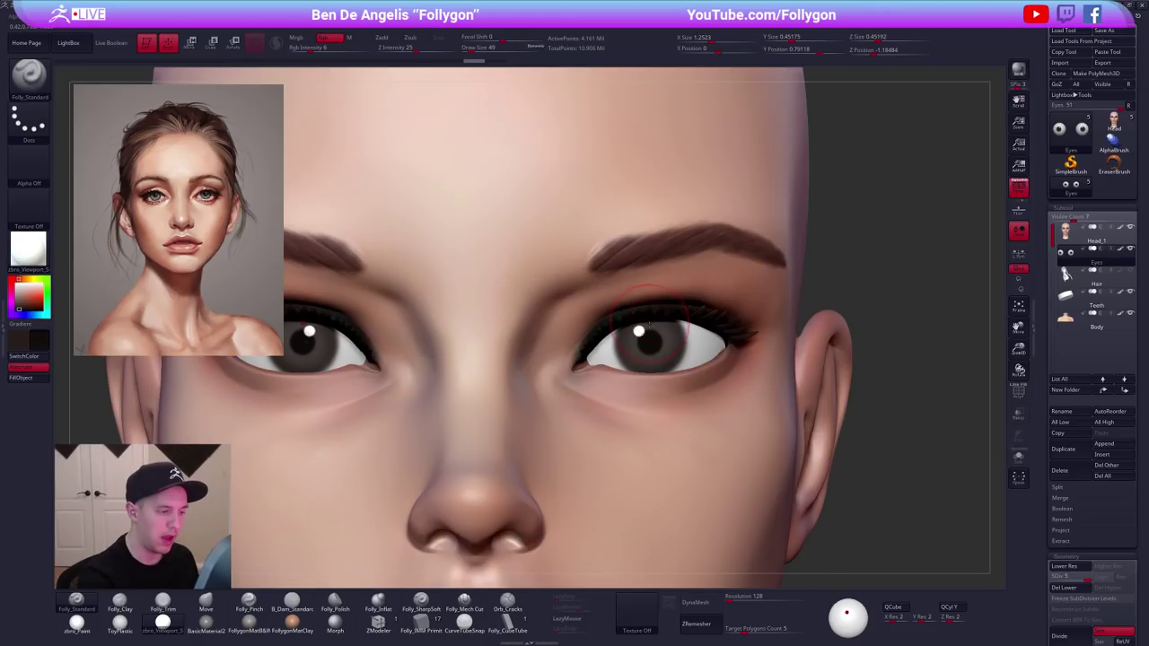
key(shift+s)
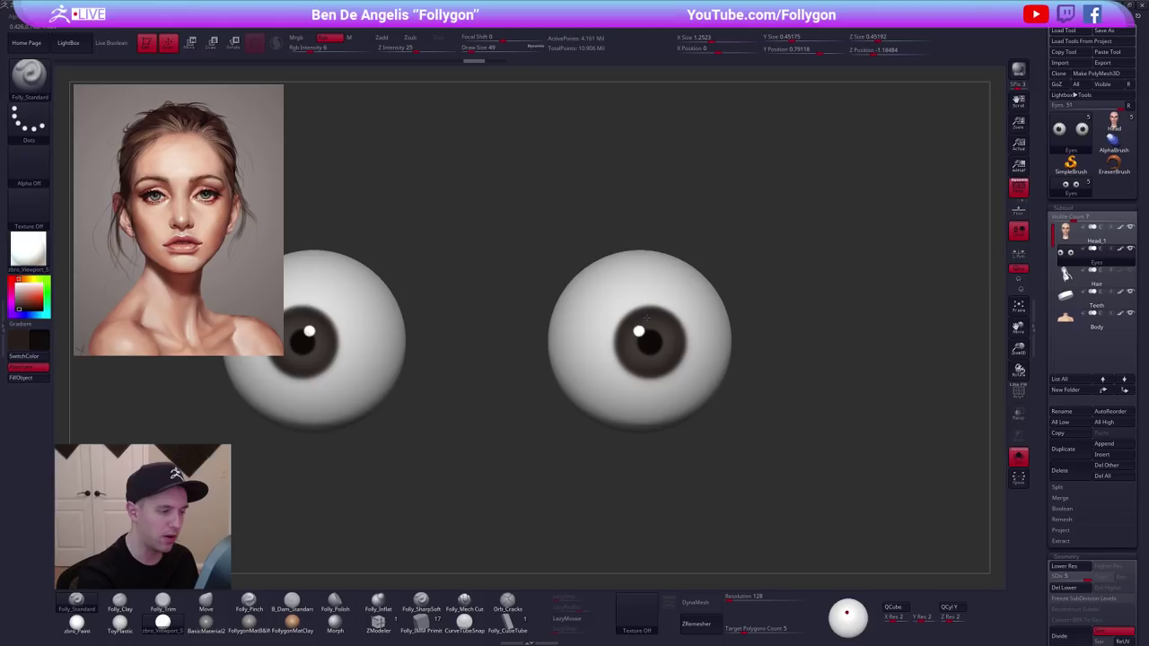
drag(646, 314, 652, 323)
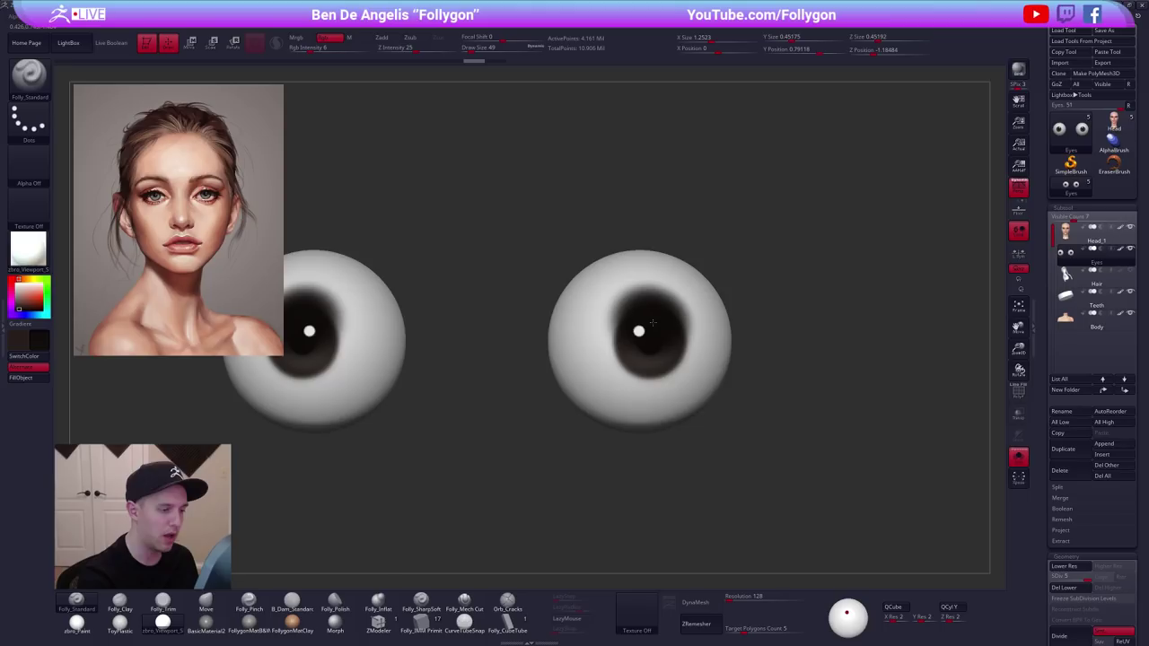
click(1019, 457)
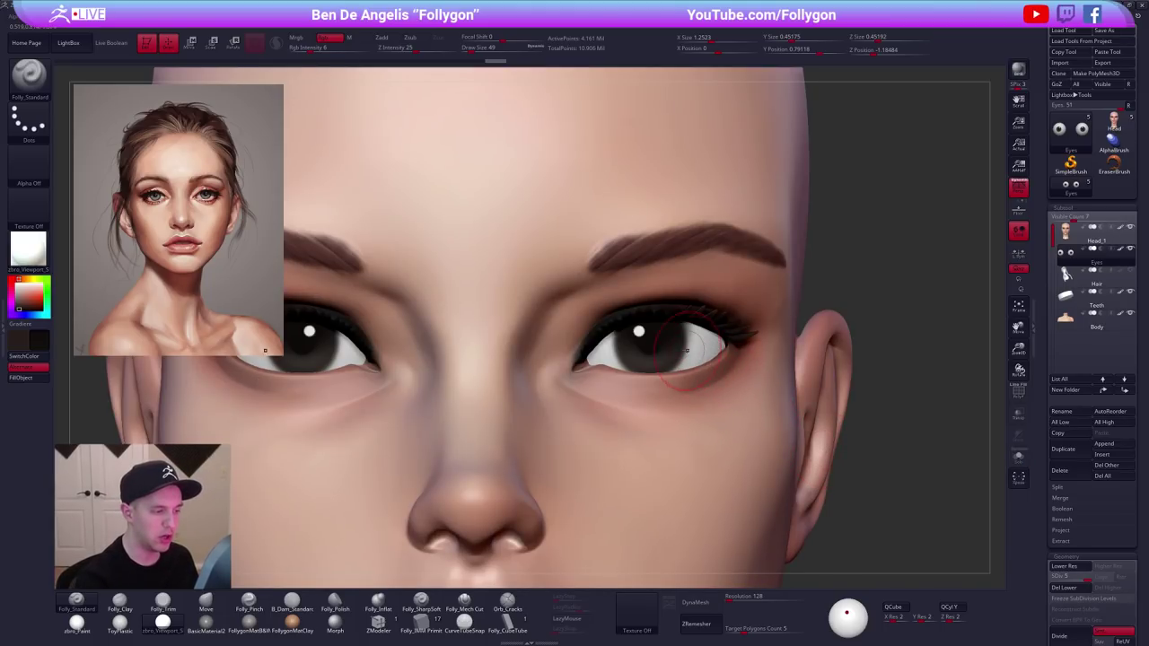
Brush soft dark lid-shadow streaks across the whites beside the irises with draw size 21.
key(space)
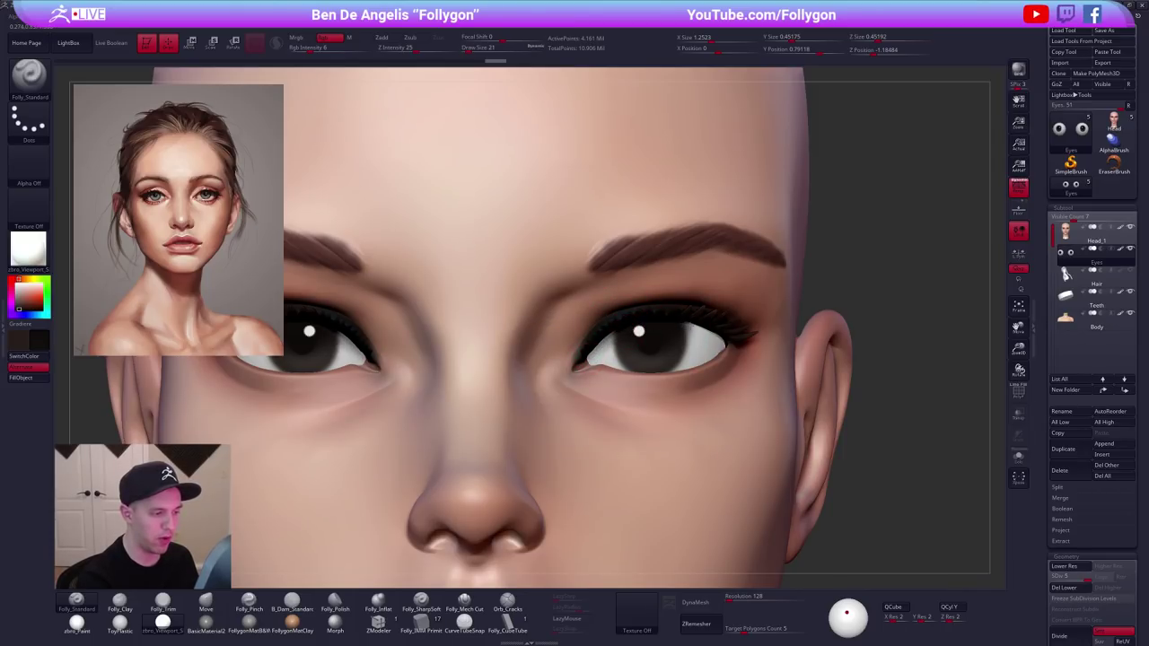
drag(727, 346, 715, 341)
key(ctrl+shift+s)
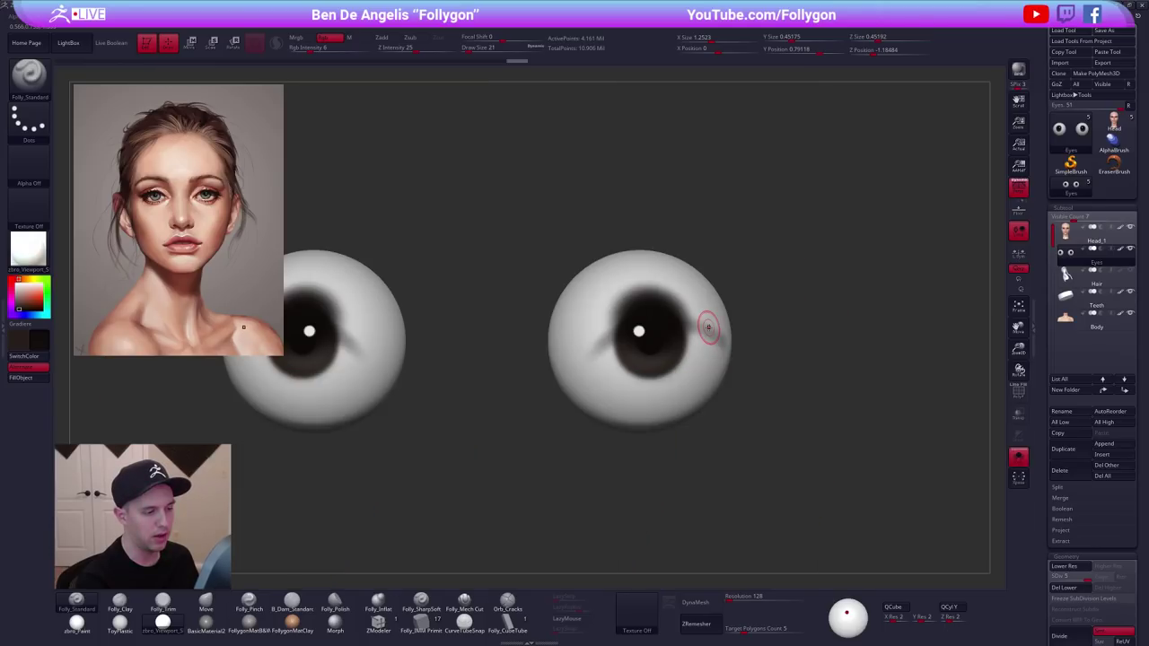
Strengthen the shadow streaks on the nose side of the eyeballs with draw size 33.
right_drag(707, 329, 752, 332)
key(space)
click(639, 338)
mouse_move(642, 314)
mouse_down()
mouse_move(579, 363)
mouse_move(625, 320)
mouse_up()
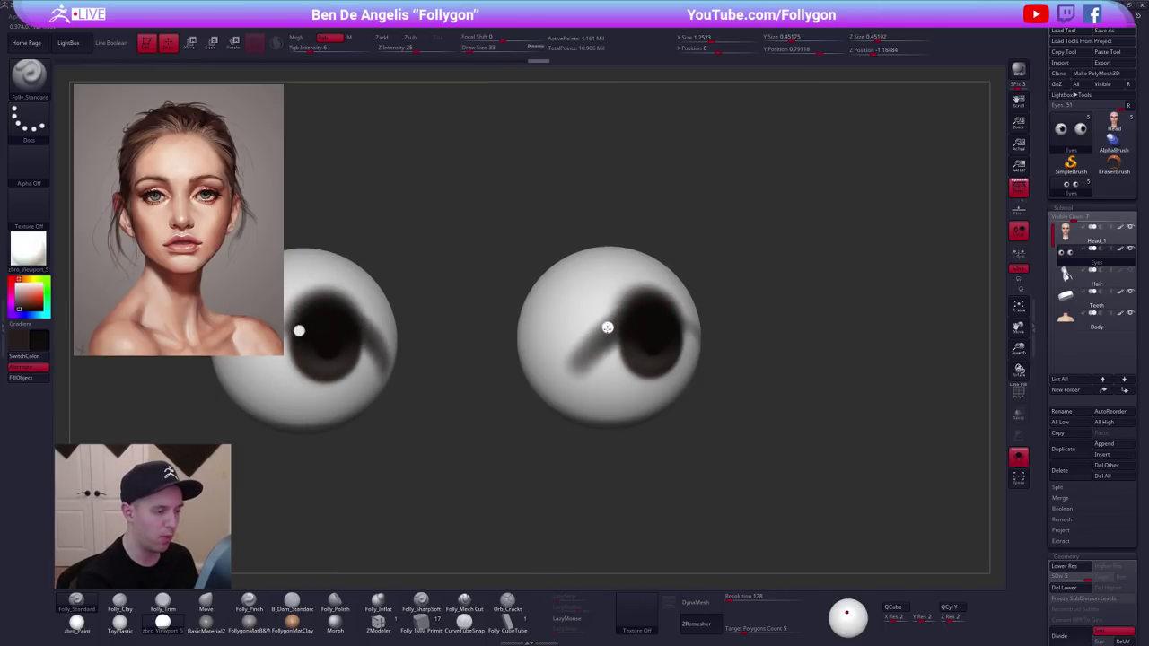
key(ctrl+z)
key(shift+ctrl+s)
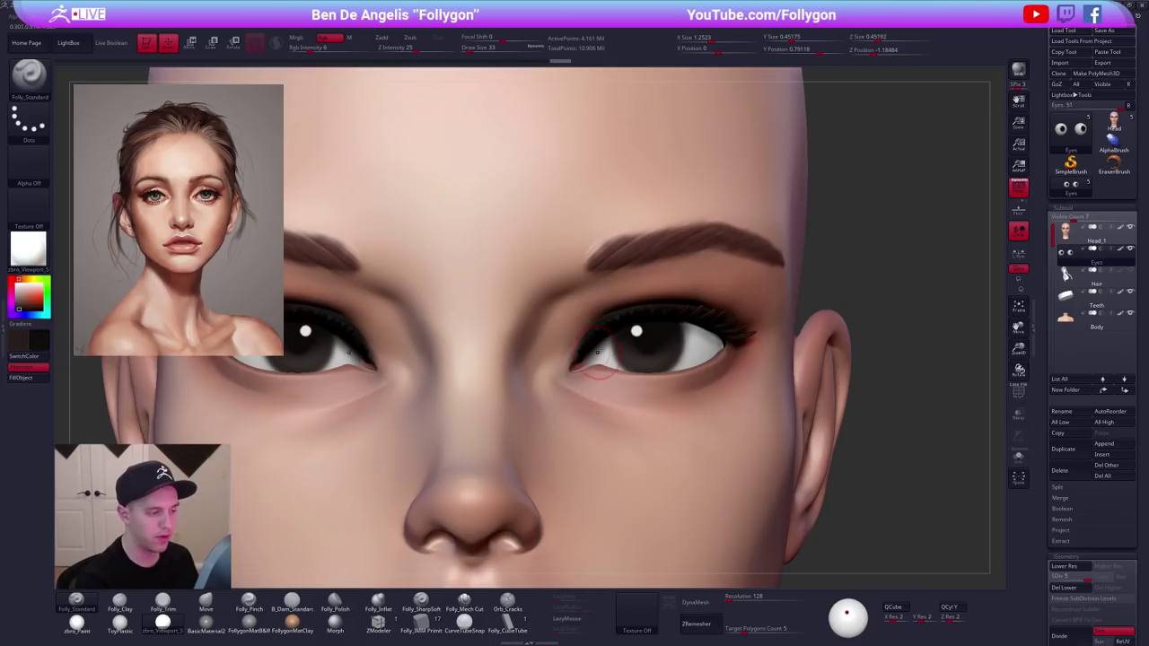
Darken the shadow streaks across the outer whites of the isolated eyes at draw size 33 and show the bust again.
key(shift+ctrl+s)
right_drag(602, 386, 626, 348)
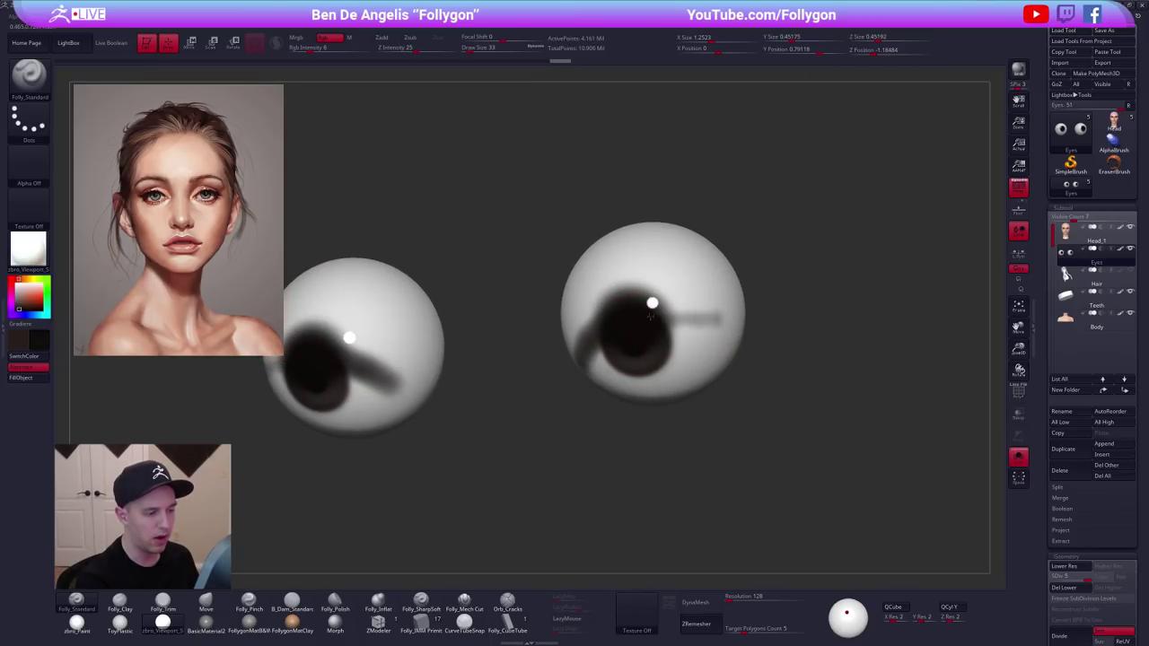
drag(650, 314, 722, 316)
right_drag(725, 316, 669, 314)
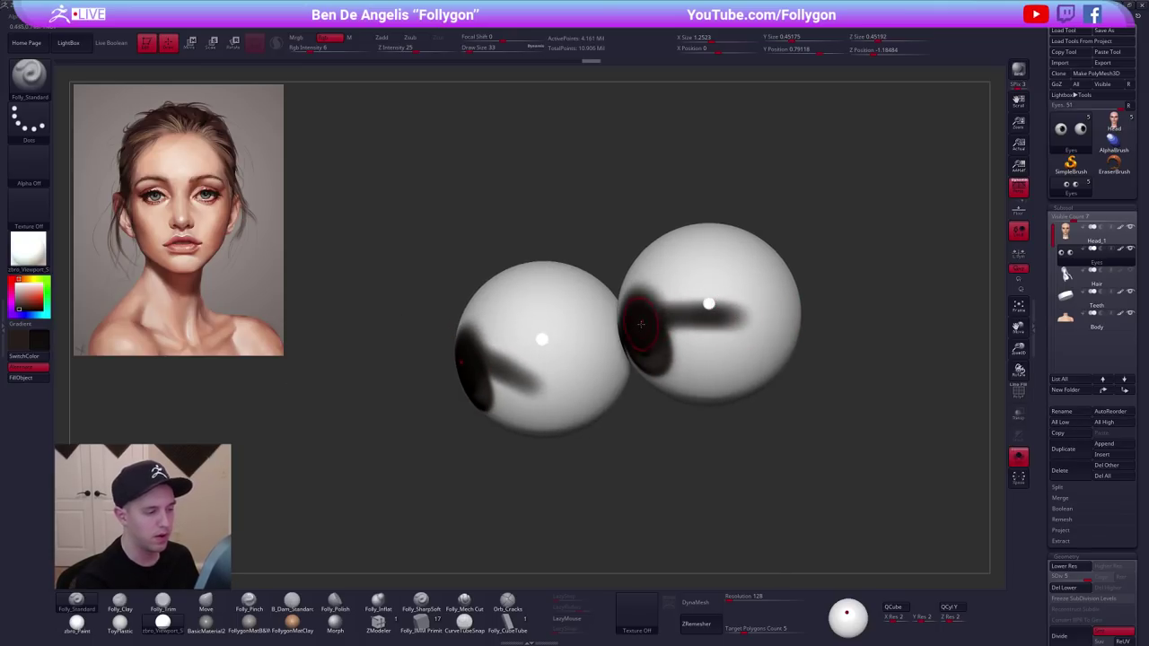
right_drag(670, 315, 673, 381)
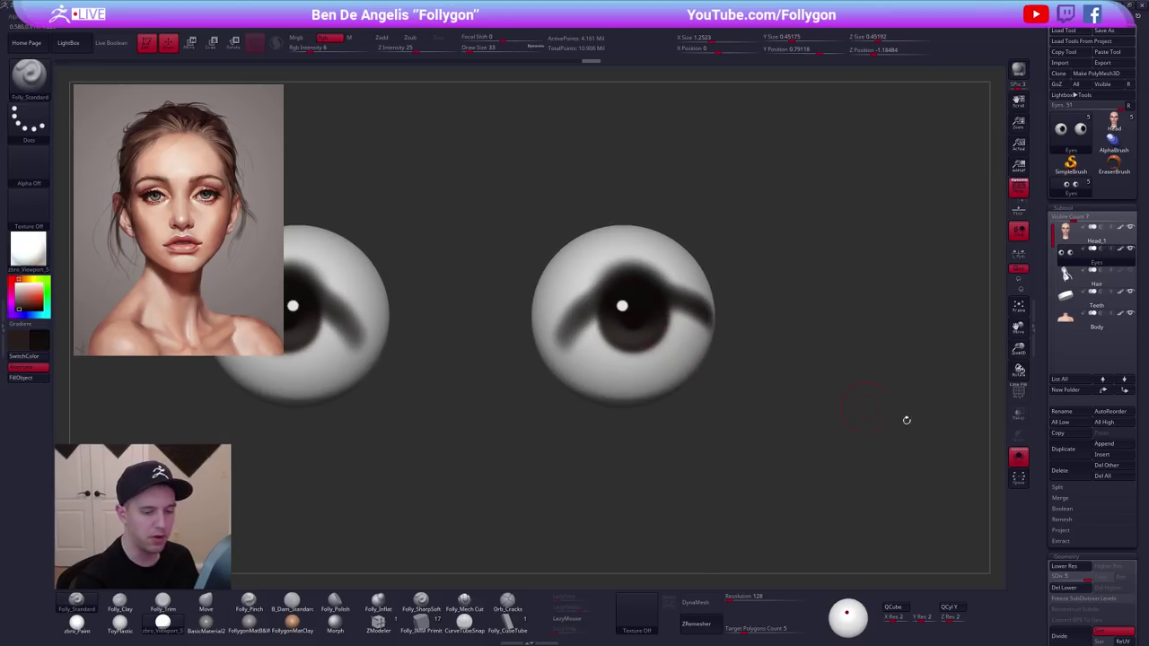
click(1018, 458)
click(1018, 458)
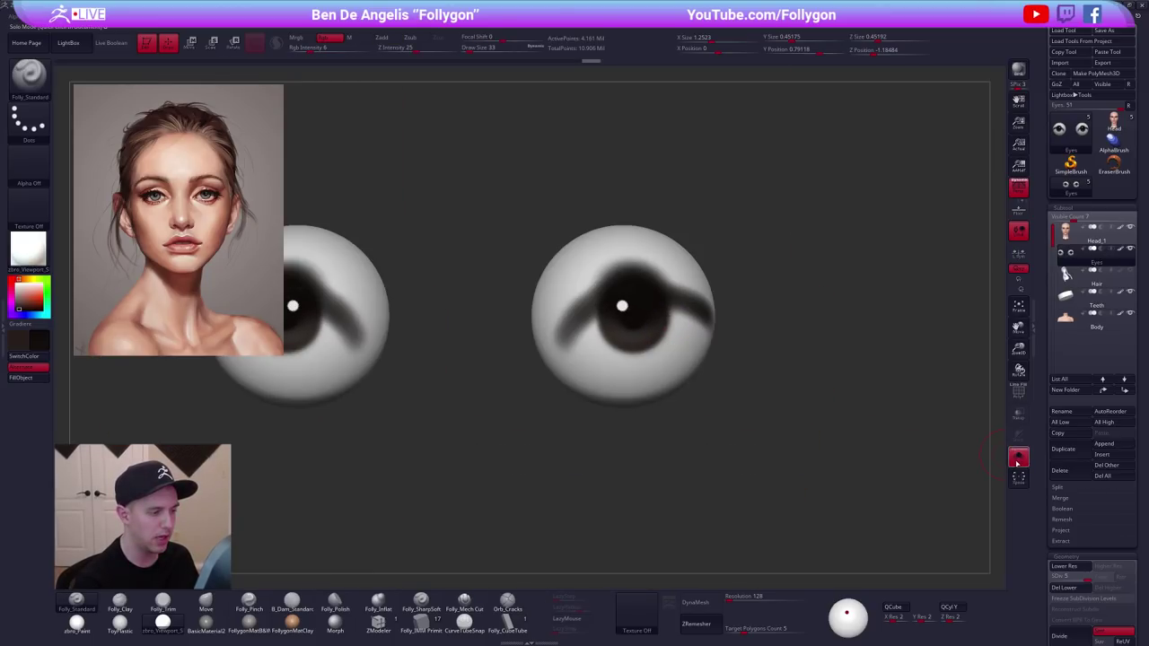
click(1019, 458)
Sample a lighter warm grey from the reference portrait in Spotlight as the active paint colour.
key(f)
ctrl+right_drag(785, 370, 785, 355)
alt+right_drag(720, 406, 702, 421)
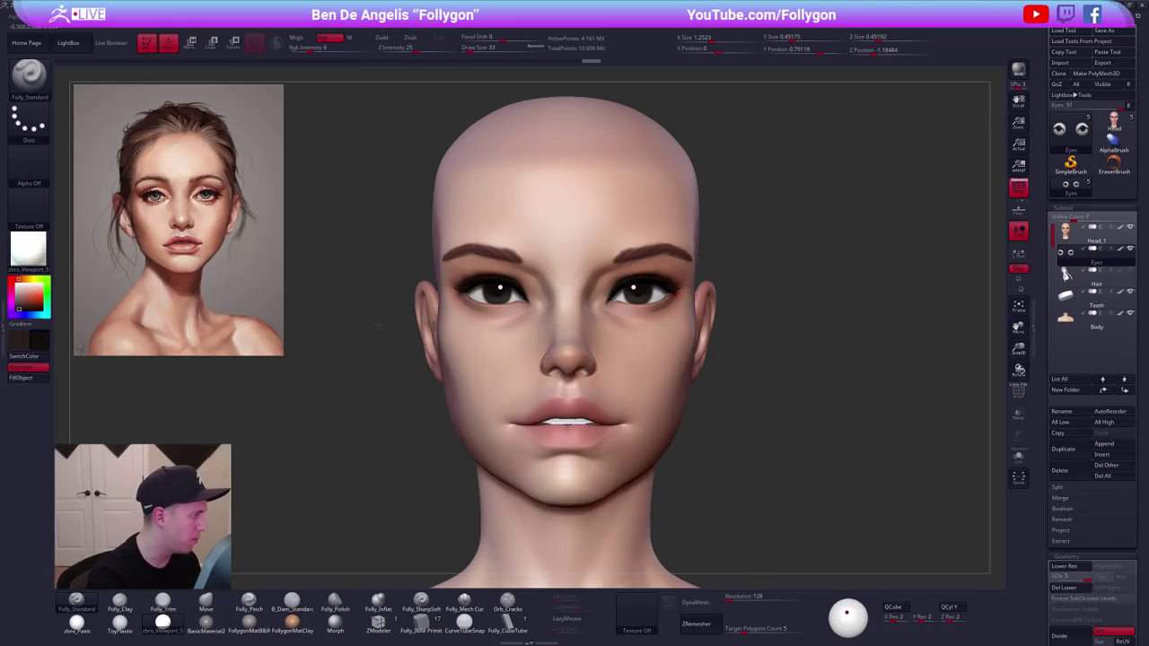
key(z)
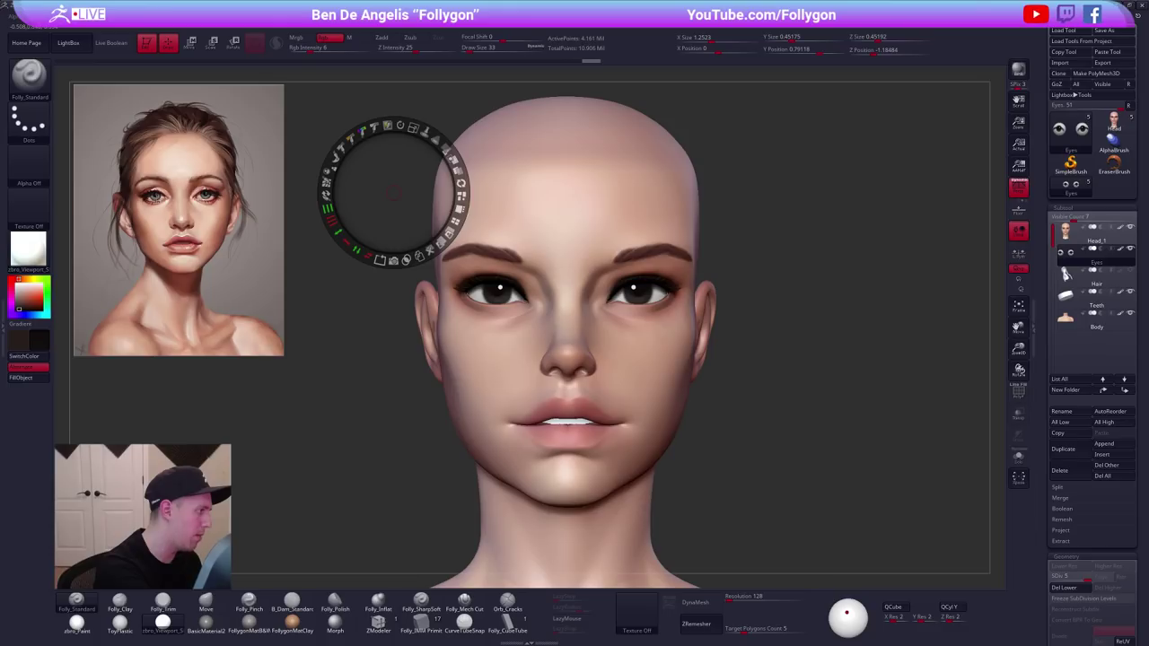
key(c)
key(z)
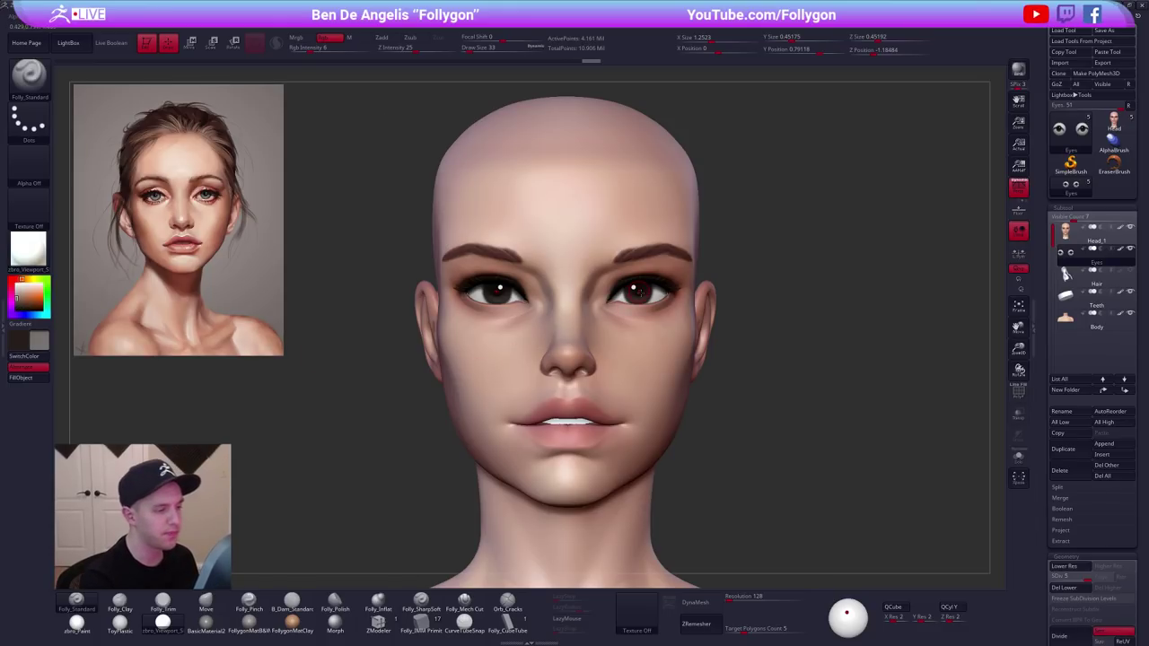
Lighten the lower part of the irises below the pupils with the sampled grey at draw size 21.
mouse_move(643, 300)
ctrl+right_down()
mouse_move(642, 345)
mouse_move(628, 328)
ctrl+right_up()
key(space)
drag(637, 306, 628, 306)
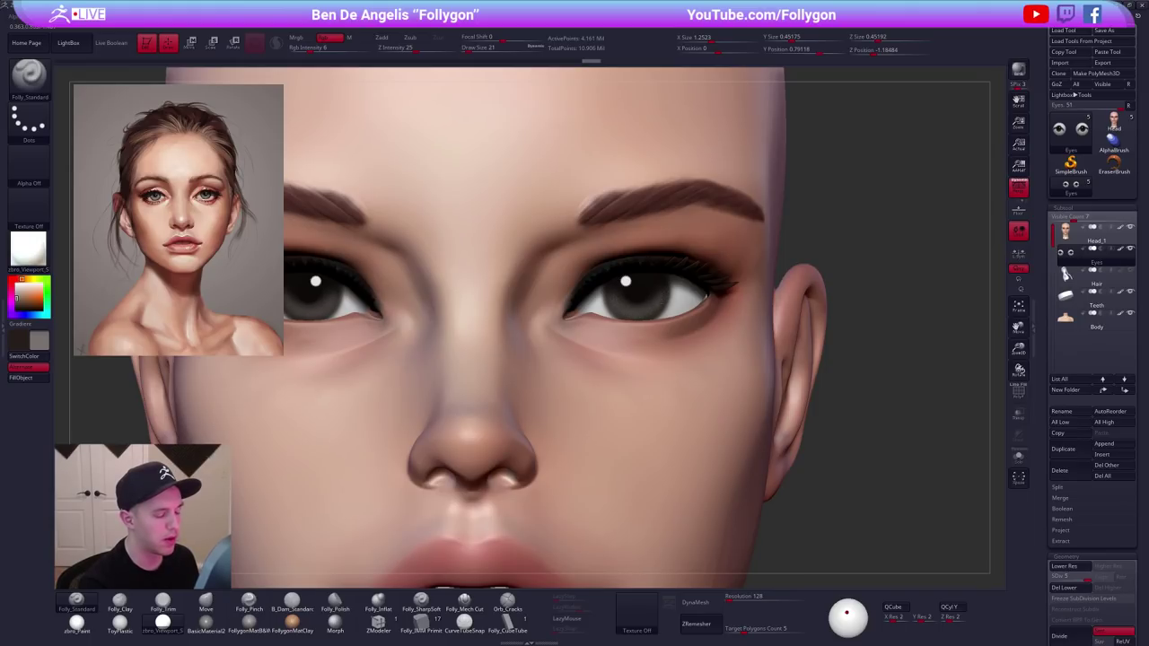
right_drag(702, 339, 773, 403)
alt+right_drag(811, 467, 822, 418)
shift+drag(822, 417, 825, 406)
key(ctrl+shift)
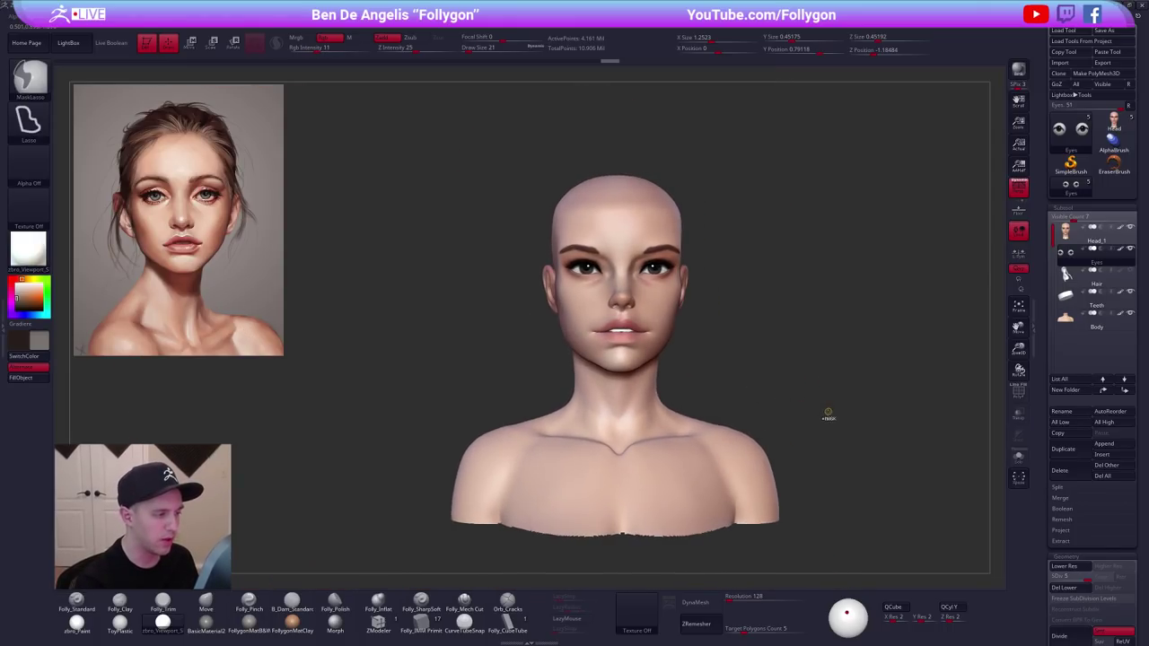
Isolate the eyes and darken the upper irises with a sampled dark tone at draw size 54.
mouse_move(686, 487)
alt+right_down()
mouse_move(661, 514)
mouse_move(650, 389)
alt+right_up()
drag(650, 389, 621, 334)
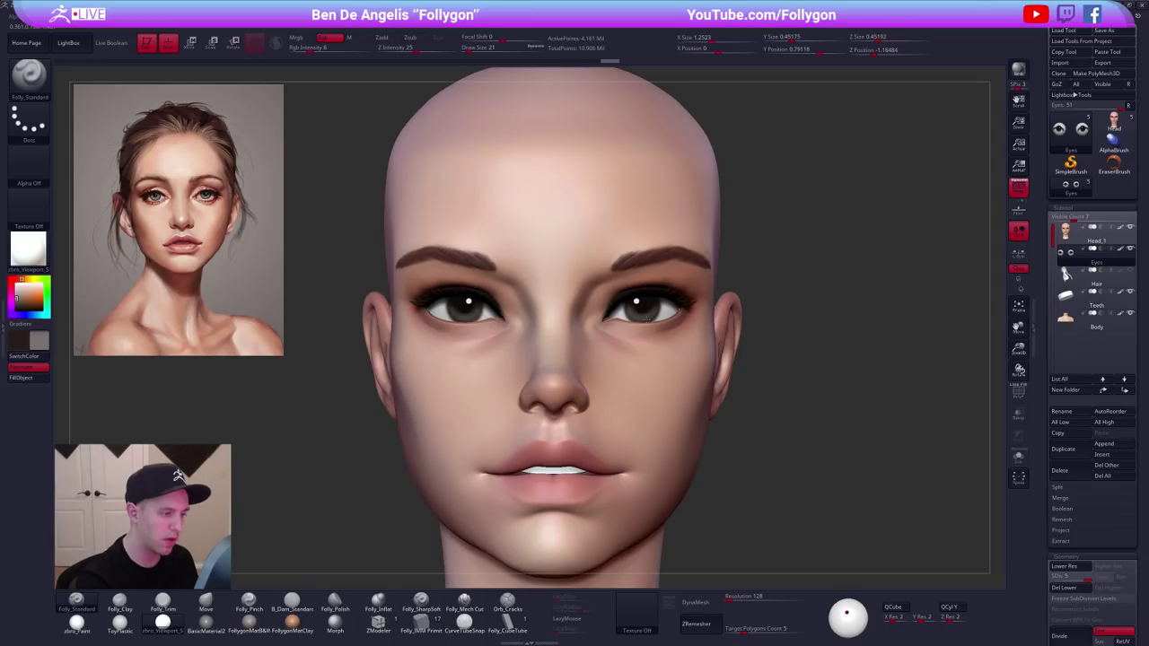
mouse_move(646, 319)
mouse_down()
mouse_move(662, 314)
mouse_move(636, 326)
mouse_up()
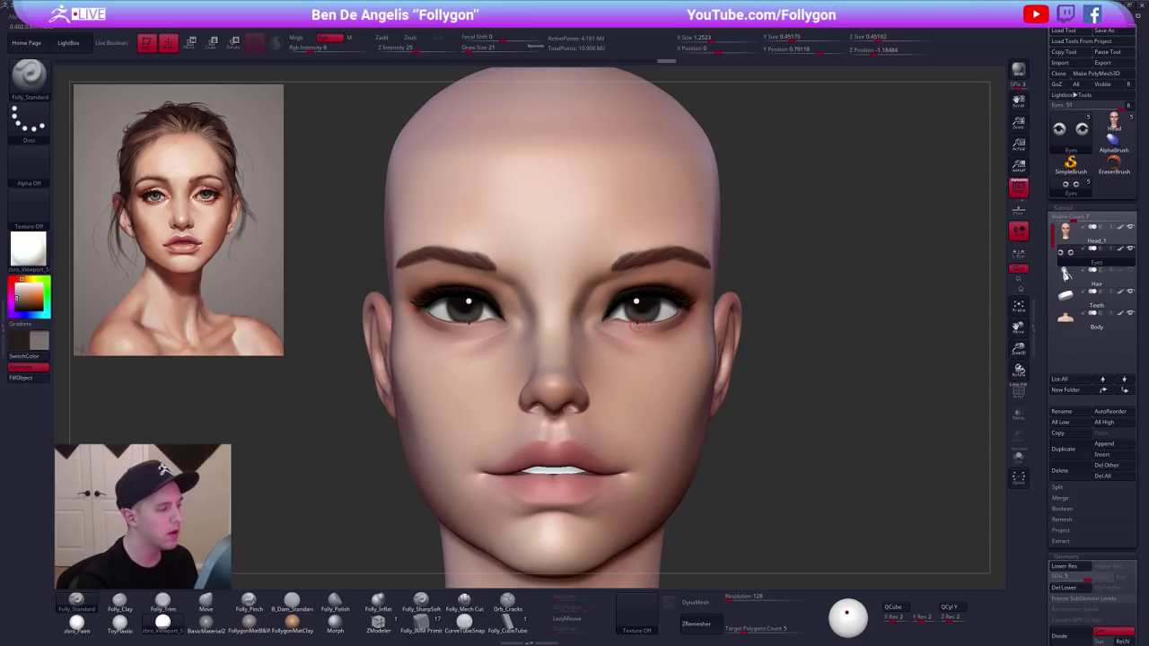
alt+right_drag(645, 325, 640, 303)
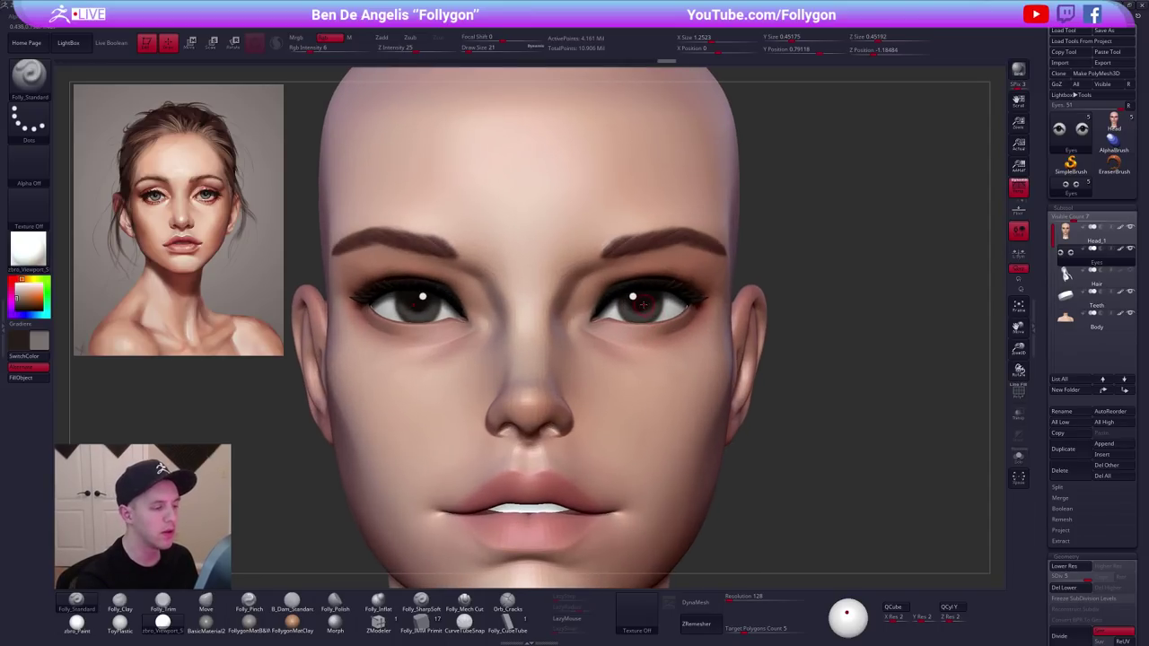
key(c)
key(space)
drag(633, 284, 650, 285)
key(alt+s)
key(space)
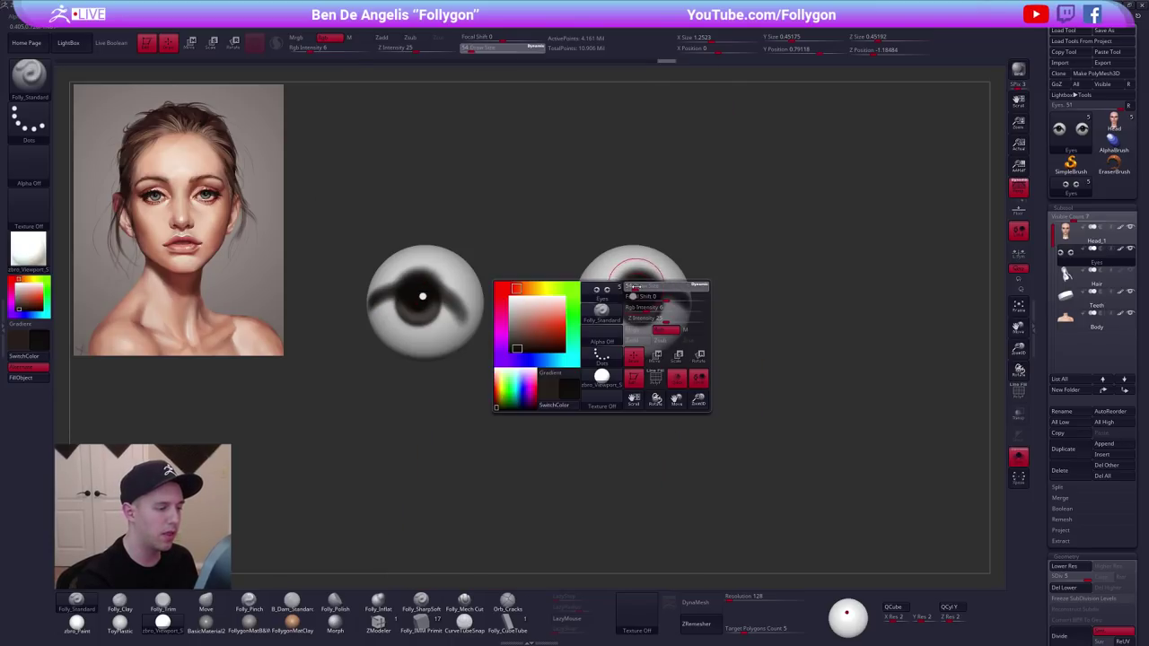
Refine the irises around the pupils with a sampled dark iris grey at draw size 9 on the full head.
drag(635, 285, 640, 294)
key(space)
ctrl+right_drag(642, 293, 593, 324)
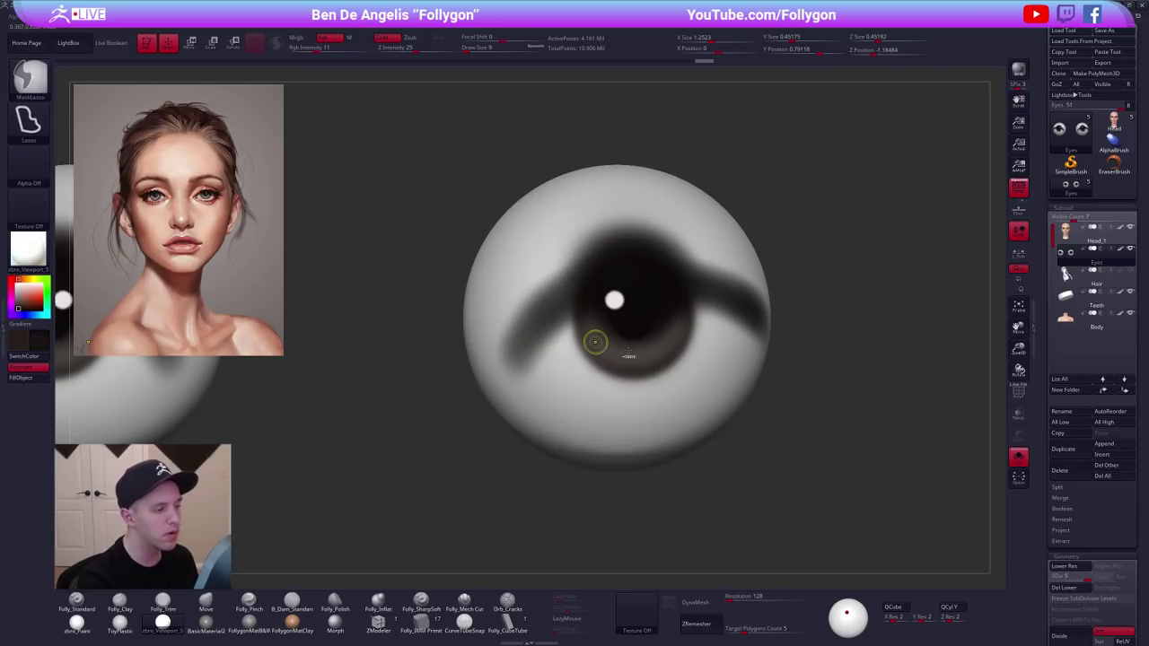
key(alt+s)
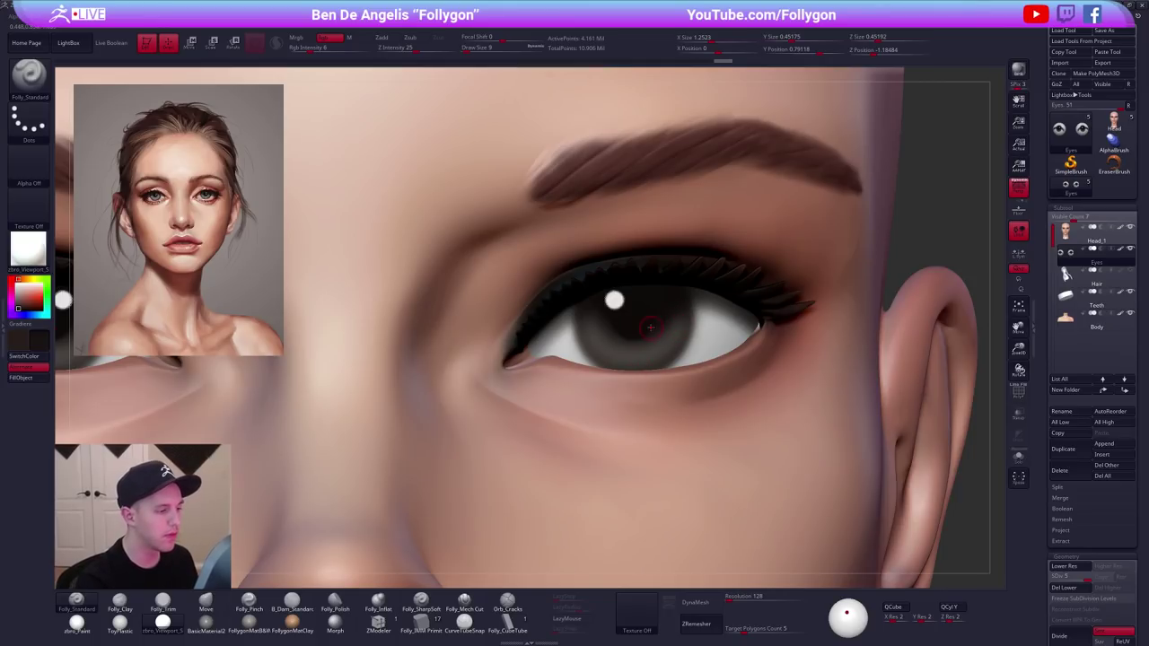
key(c)
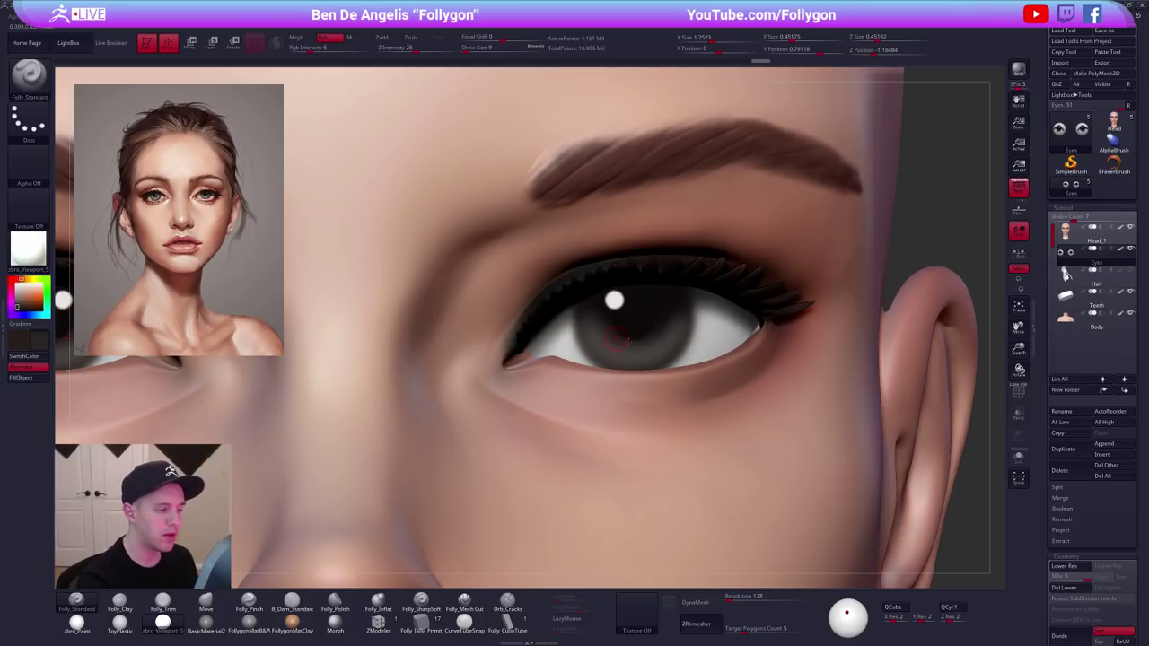
alt+right_drag(681, 373, 654, 369)
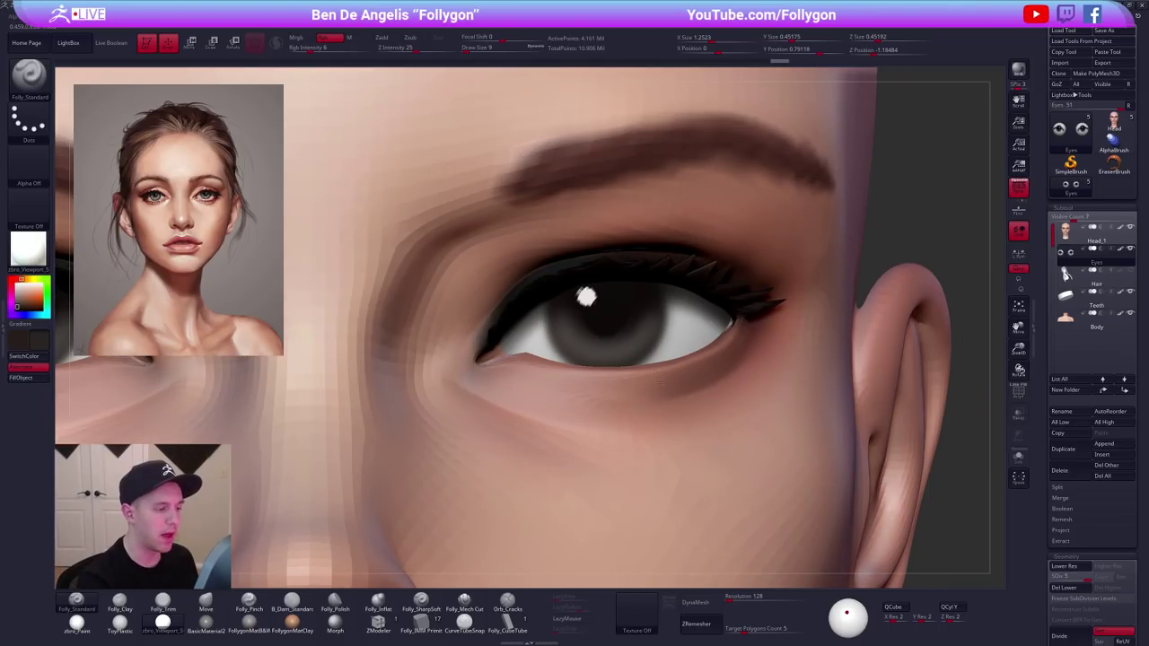
mouse_move(685, 407)
ctrl+right_down()
mouse_move(641, 334)
mouse_move(631, 270)
ctrl+right_up()
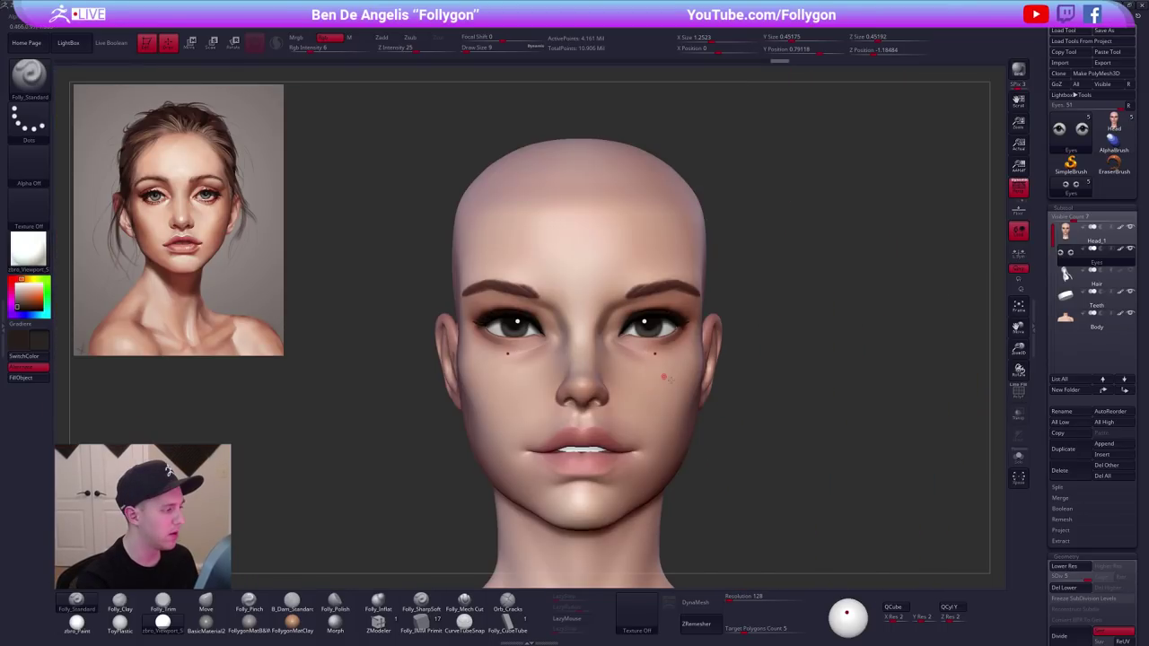
Brighten the lower whites of the isolated eyes with a sampled white at draw size 25 and show the full head again.
ctrl+right_drag(660, 377, 639, 305)
alt+right_drag(736, 407, 699, 355)
ctrl+right_drag(652, 309, 650, 378)
key(alt+s)
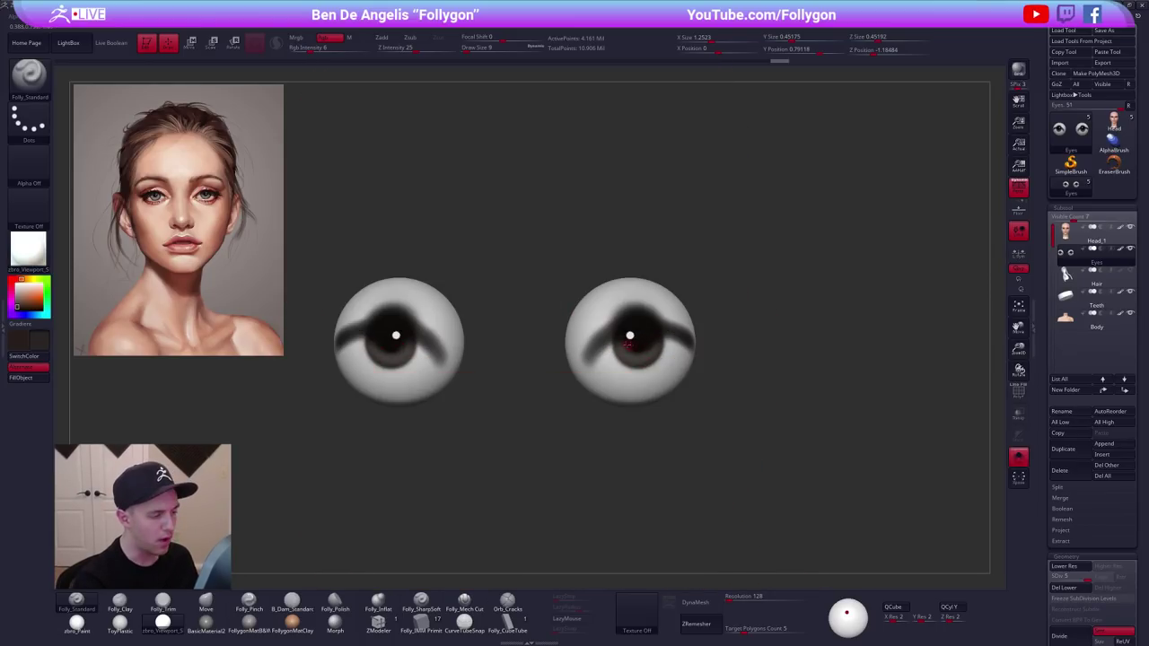
key(space)
drag(639, 343, 659, 342)
ctrl+right_drag(616, 355, 611, 378)
key(c)
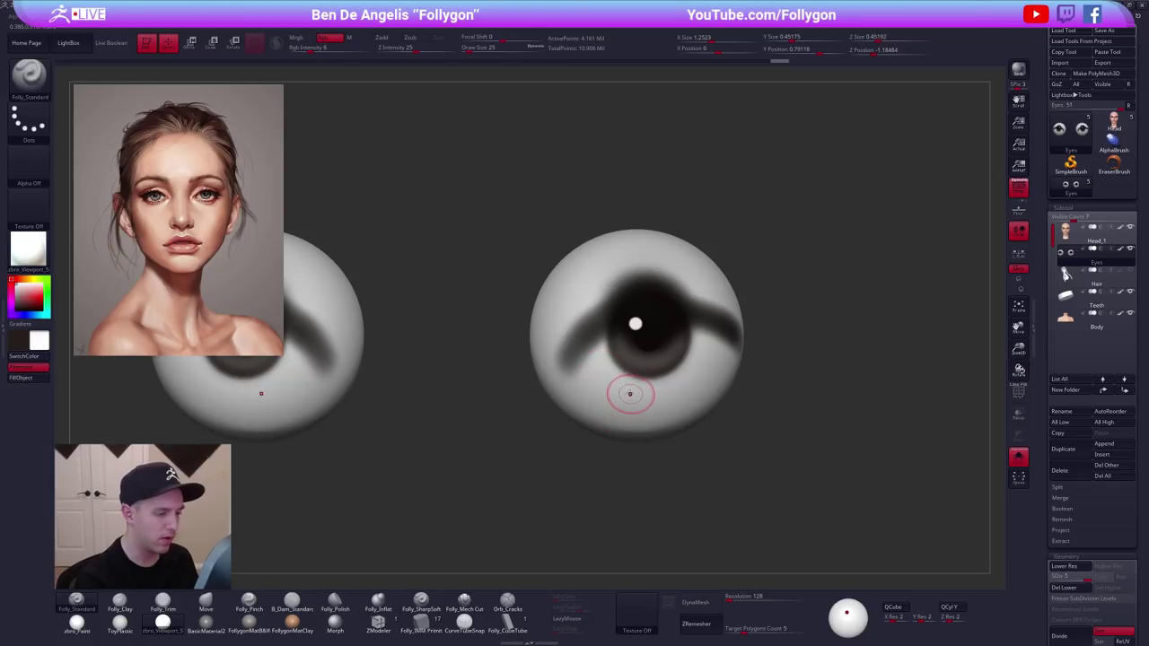
key(shift+alt+s)
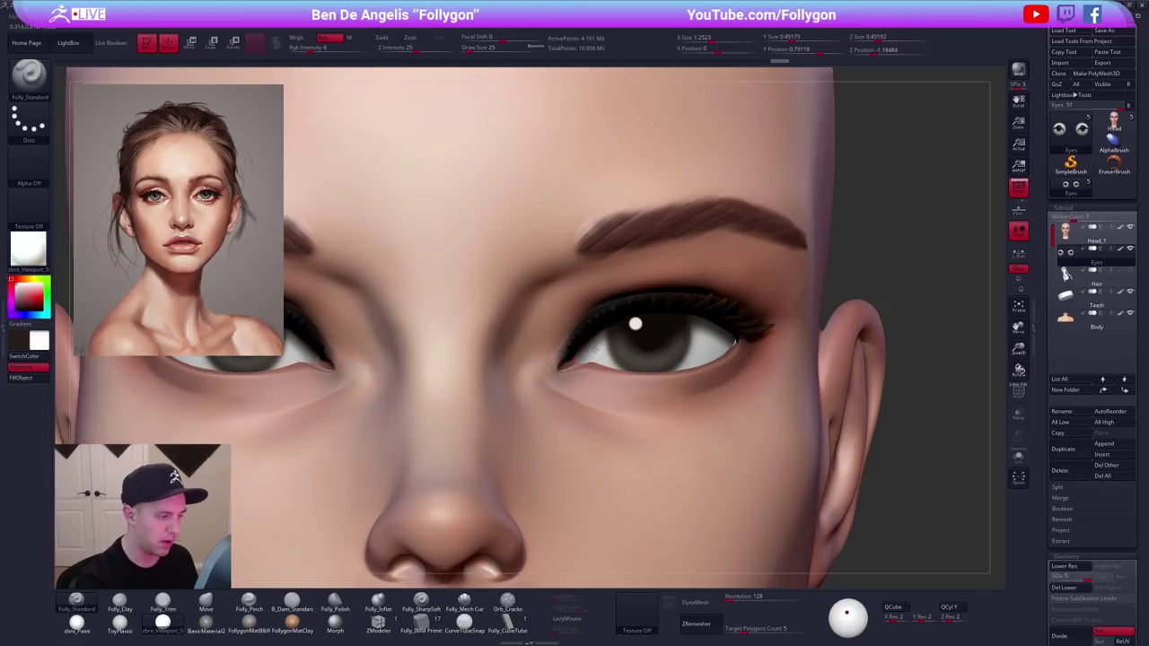
key(shift+alt+s)
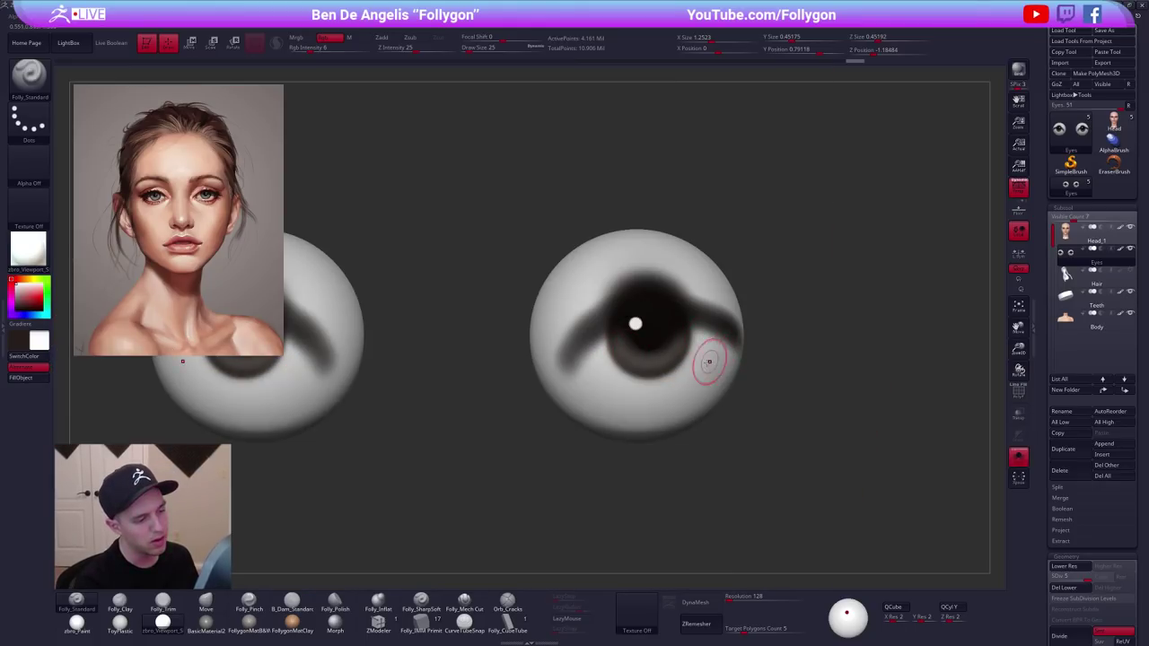
right_drag(708, 361, 692, 335)
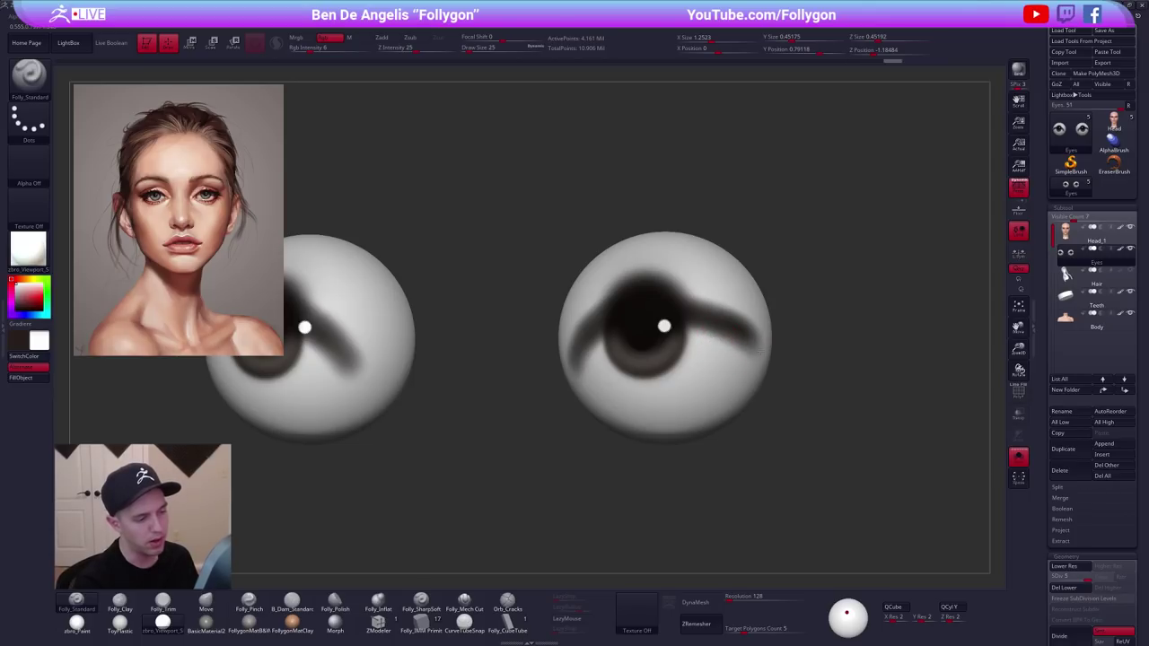
key(shift+alt+s)
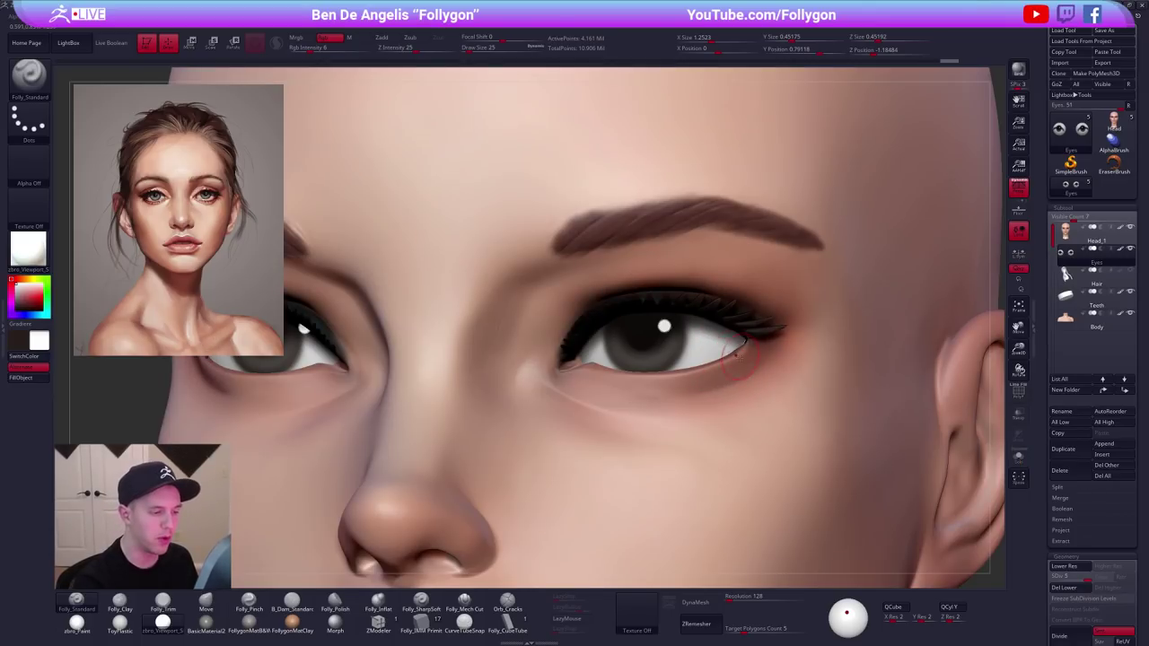
Tint the light outer eye corners on the head mesh with a sampled skin brown at draw size 18.
alt+click(733, 362)
key(shift+alt+s)
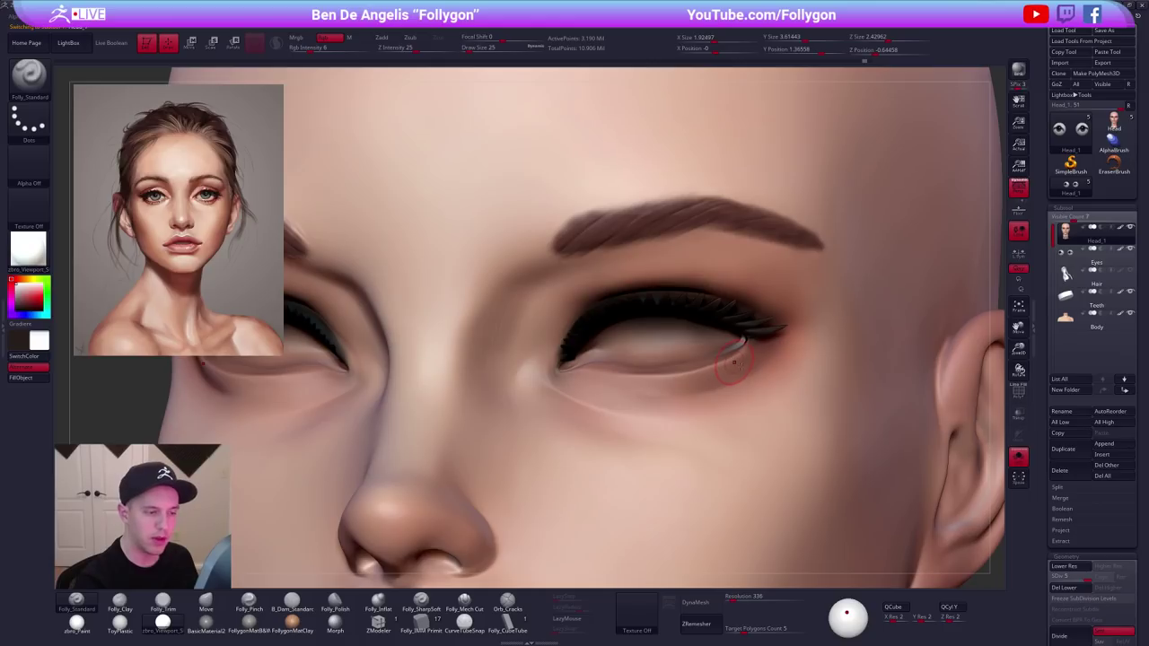
right_drag(734, 363, 770, 355)
key(c)
key(s)
drag(732, 343, 729, 343)
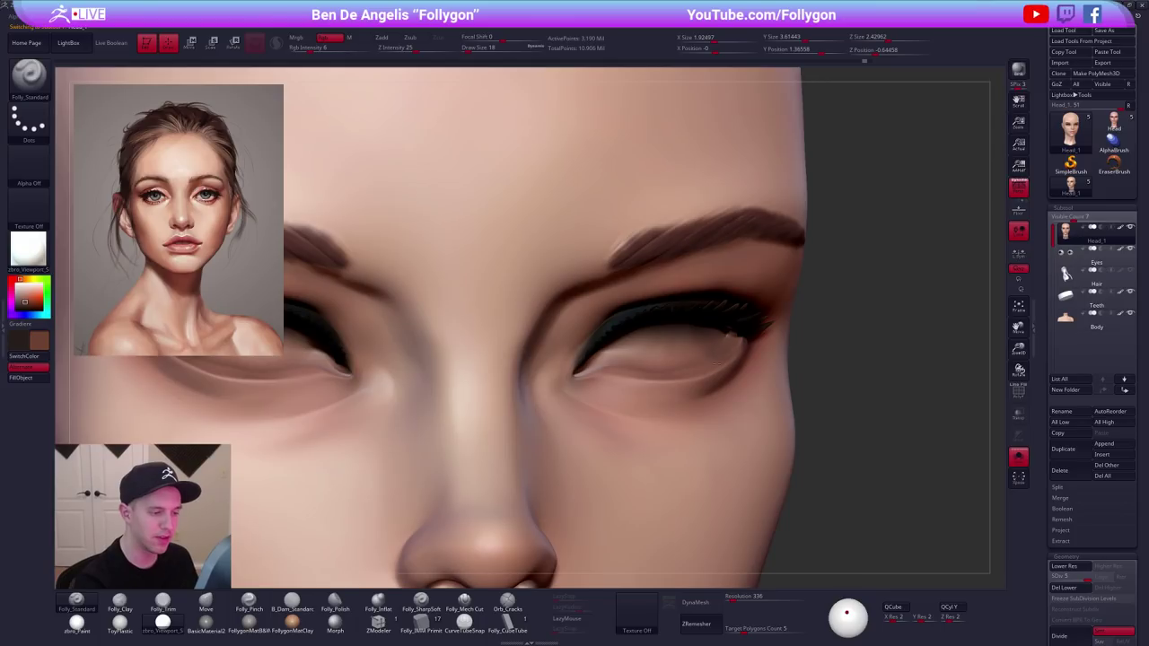
shift+right_drag(732, 336, 726, 395)
key(shift+alt+s)
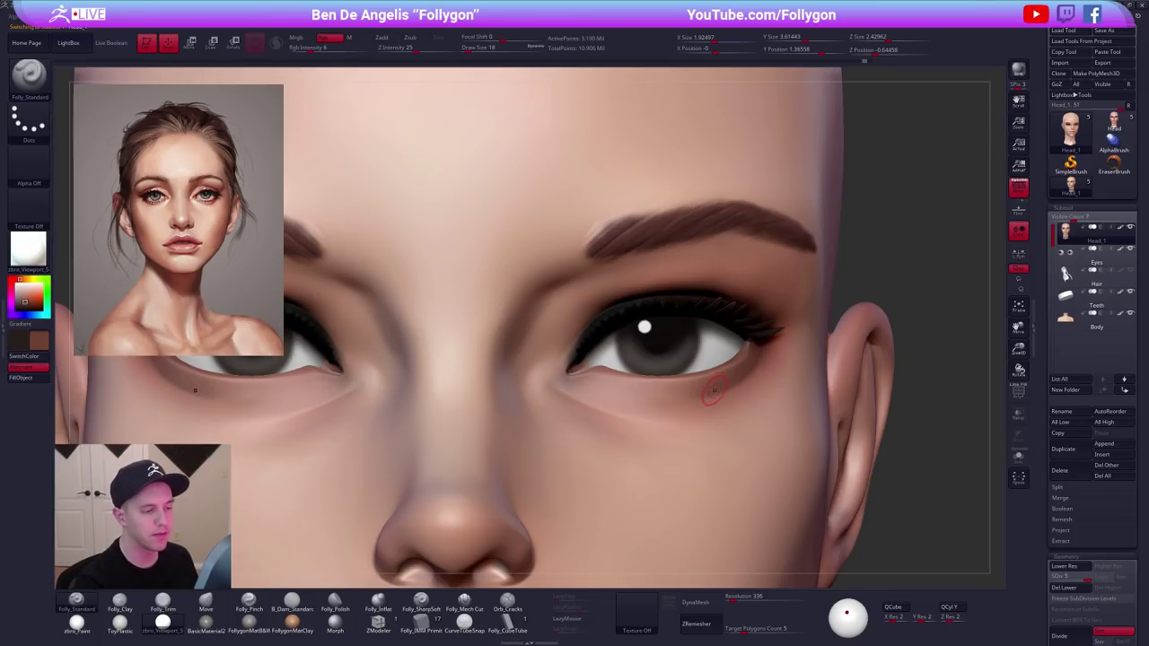
Reselect the eyes, isolate them and sample a grey-brown from the irises as the paint colour.
click(1096, 262)
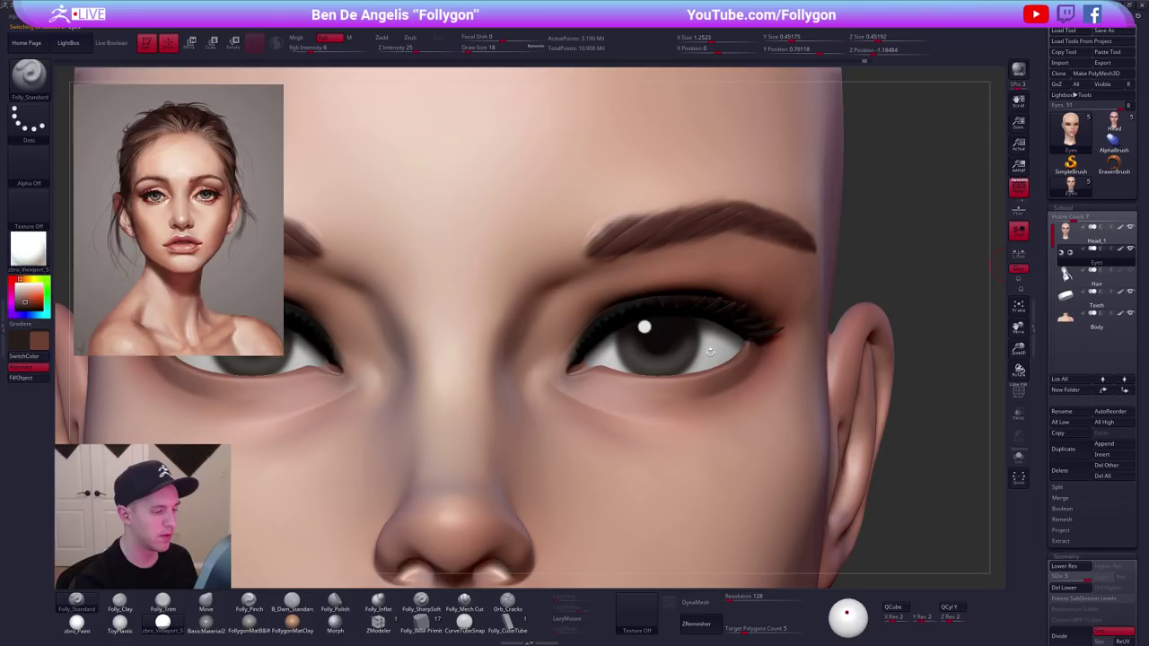
key(f)
alt+right_drag(770, 482, 721, 442)
alt+right_drag(786, 520, 738, 397)
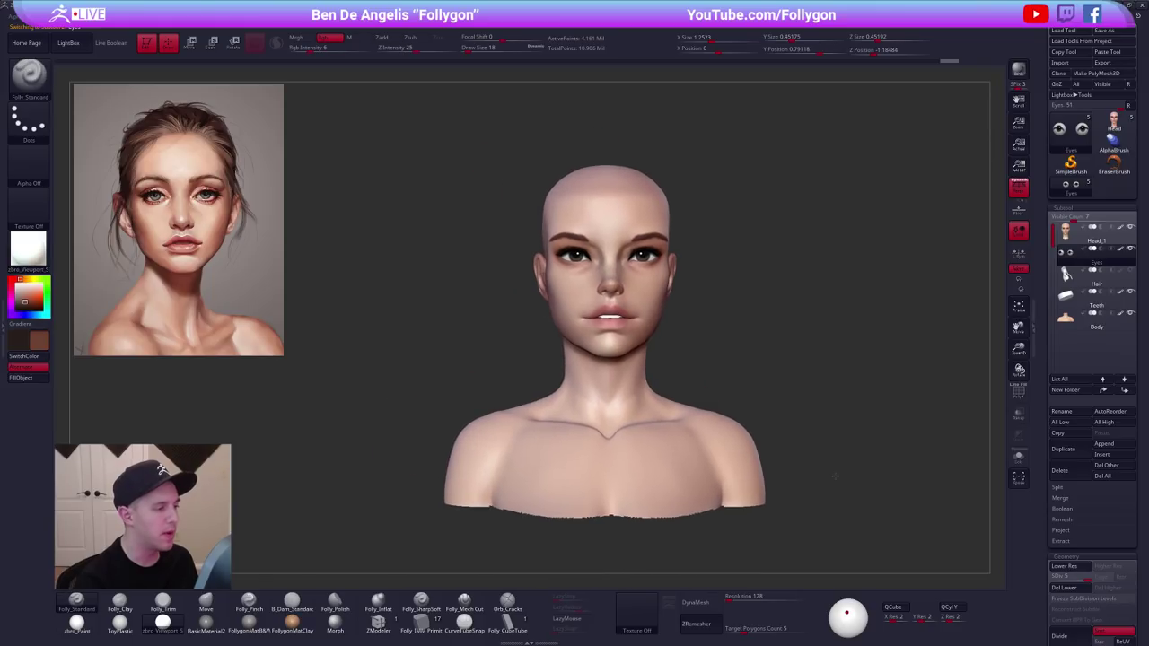
mouse_move(627, 220)
right_down()
mouse_move(666, 300)
mouse_move(654, 351)
mouse_move(677, 303)
right_up()
key(alt+s)
key(c)
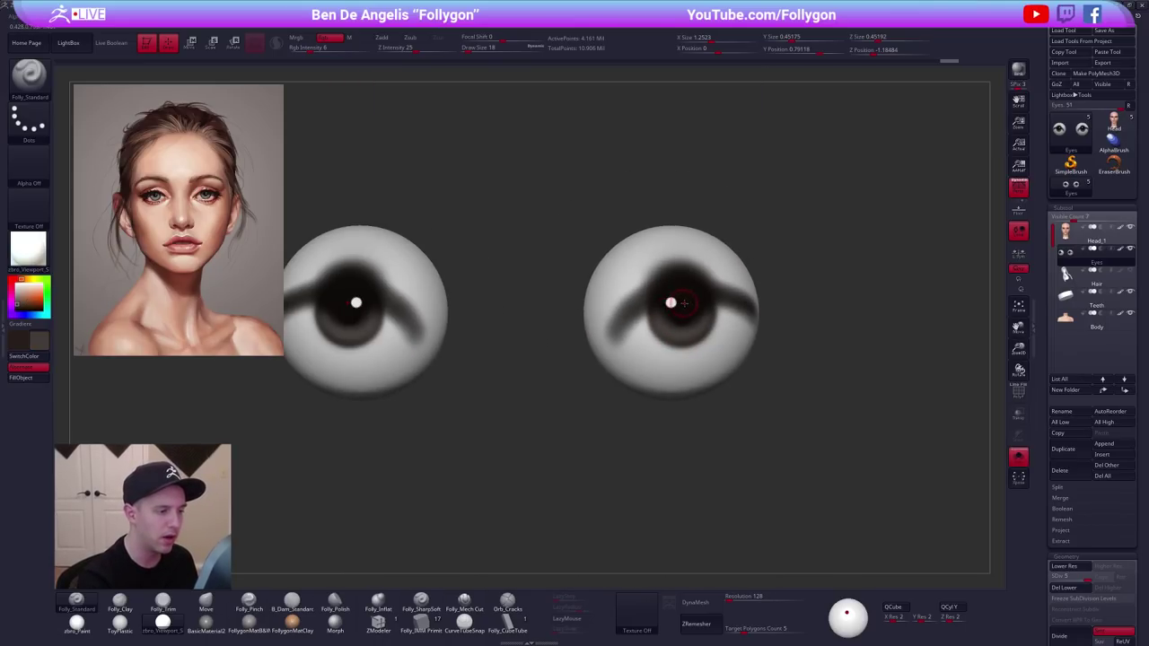
Cover the irises and old pupils with an even dark grey-brown at draw size 49.
key(space)
drag(678, 303, 683, 315)
key(space)
key(space)
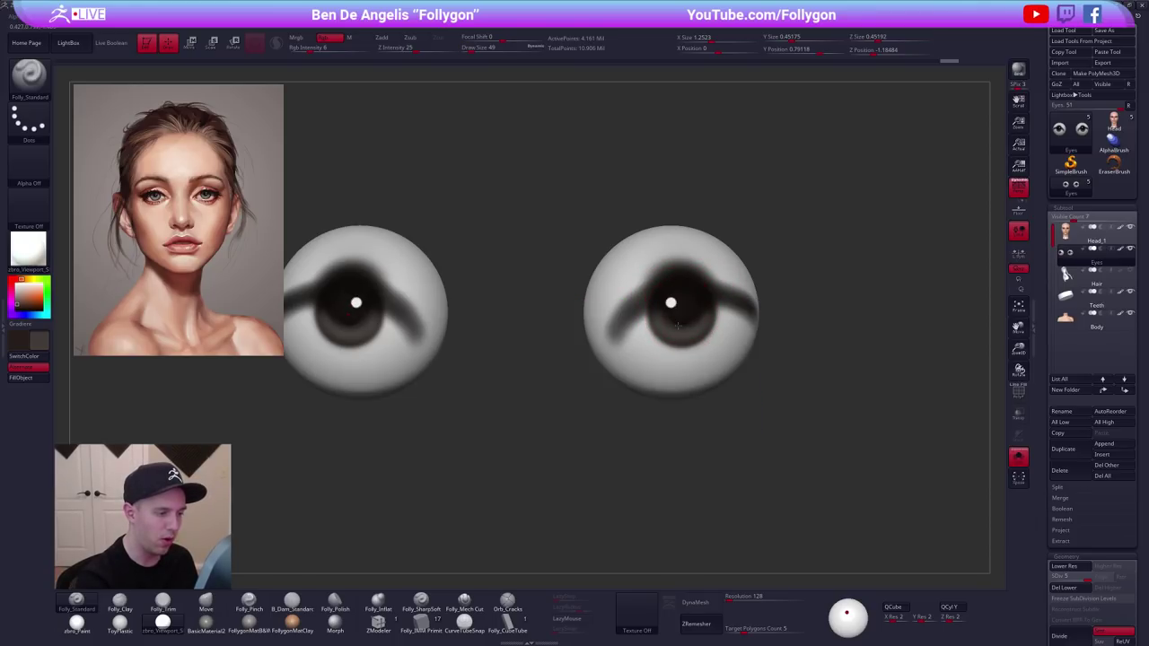
drag(677, 325, 691, 319)
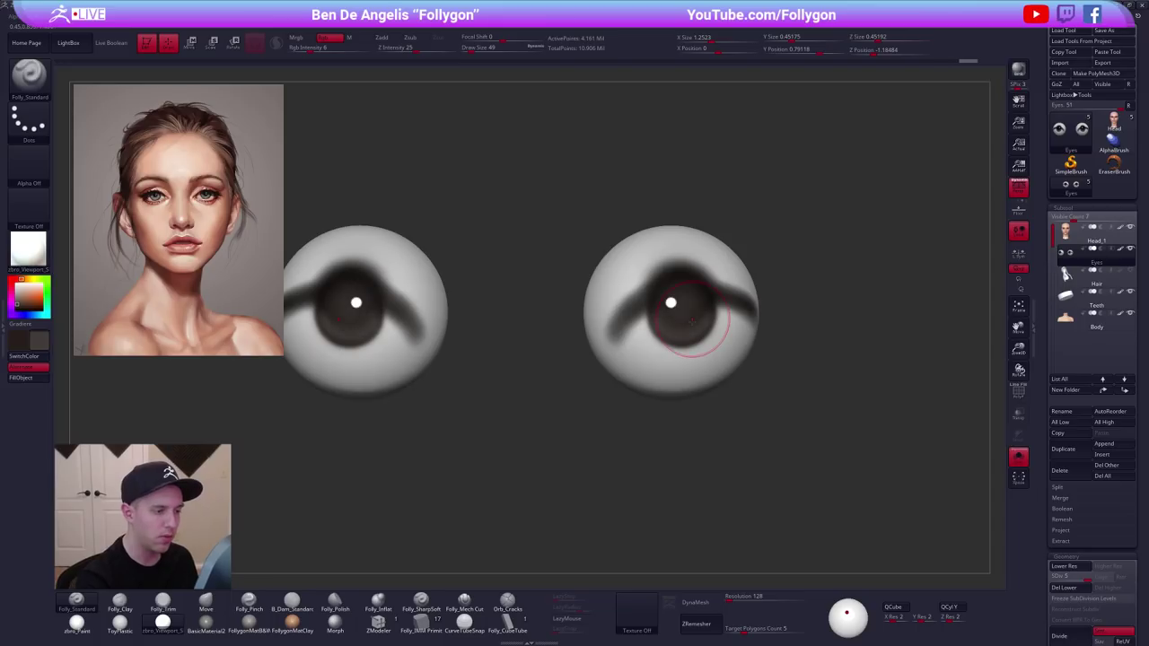
key(ctrl+z)
key(v)
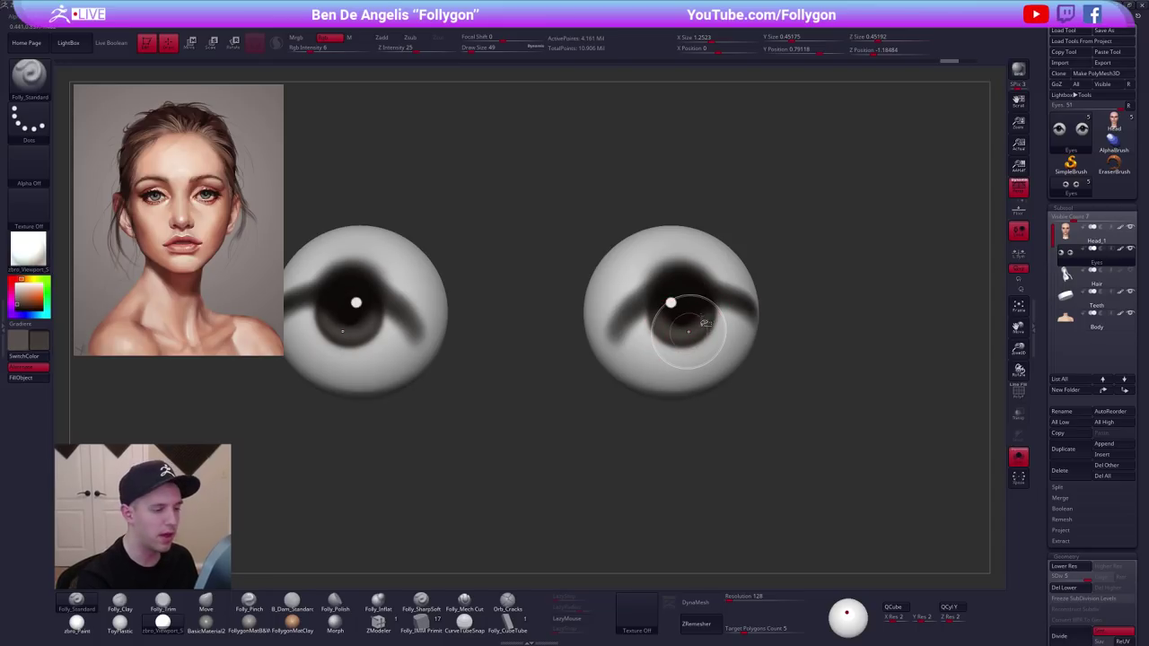
key(ctrl+shift+z)
mouse_move(698, 319)
mouse_down()
mouse_move(673, 323)
mouse_move(684, 327)
mouse_up()
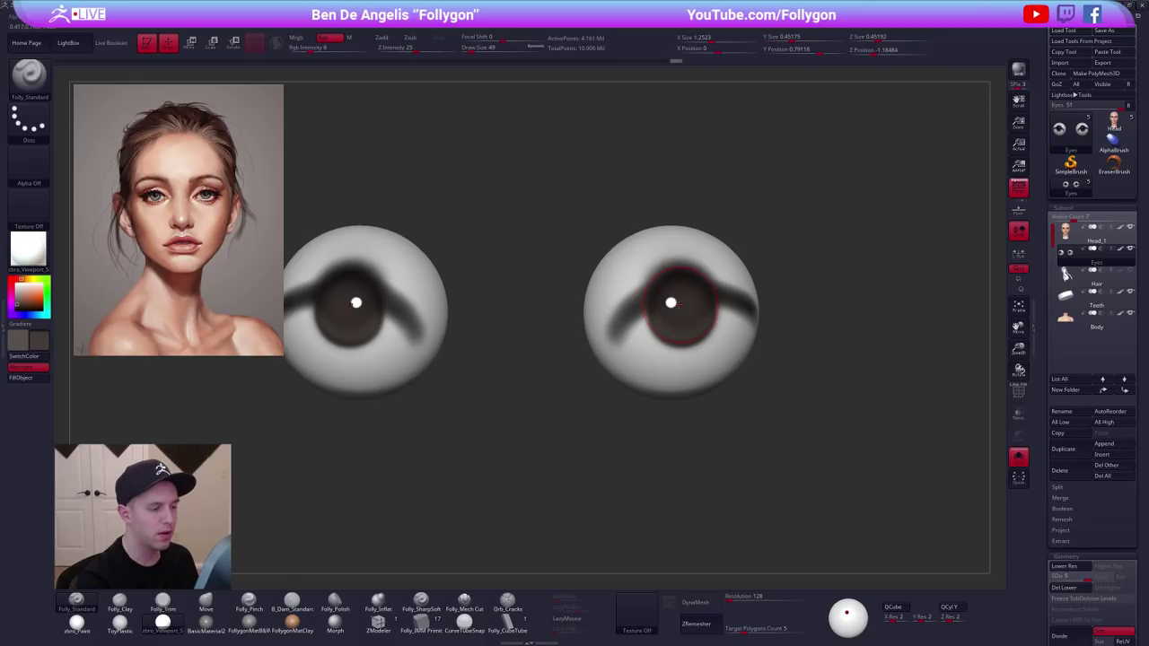
Pick black and repaint small pupils at the centre of the irises with draw size 21.
key(c)
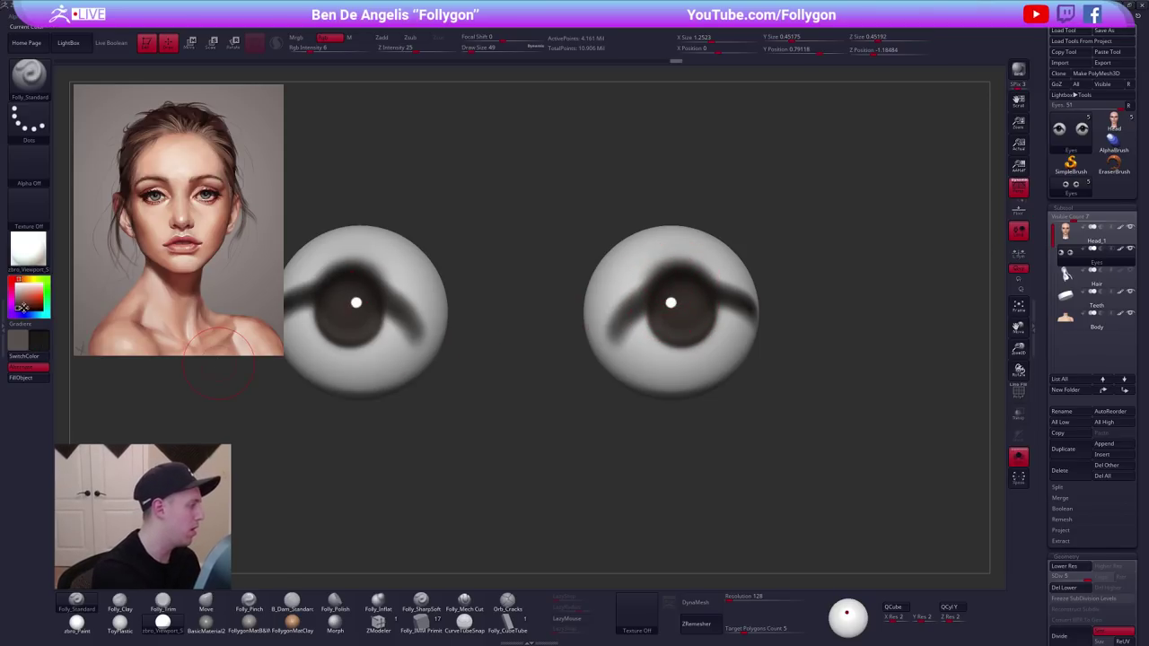
click(16, 311)
ctrl+right_drag(670, 302, 681, 316)
key(alt+s)
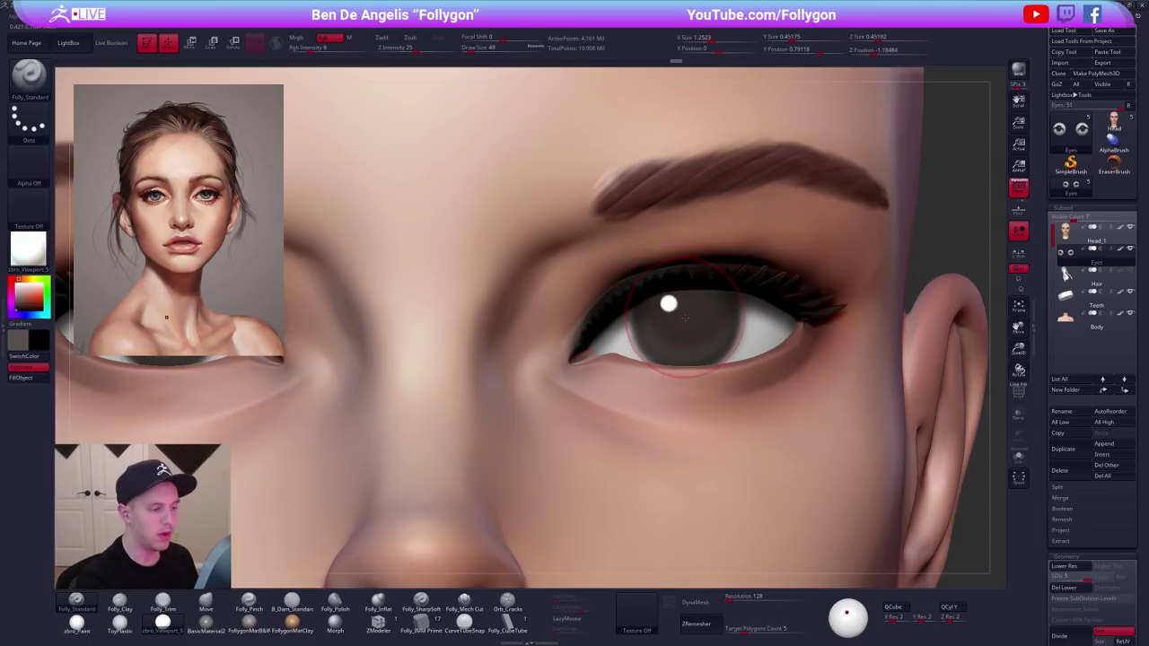
key(s)
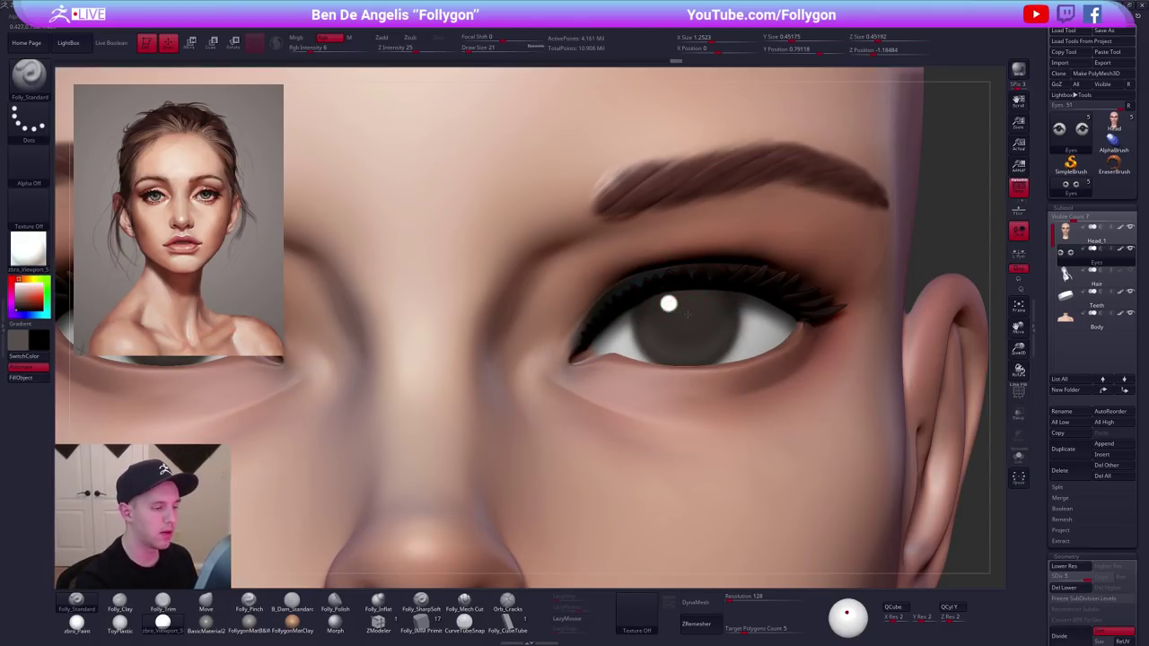
drag(687, 317, 687, 318)
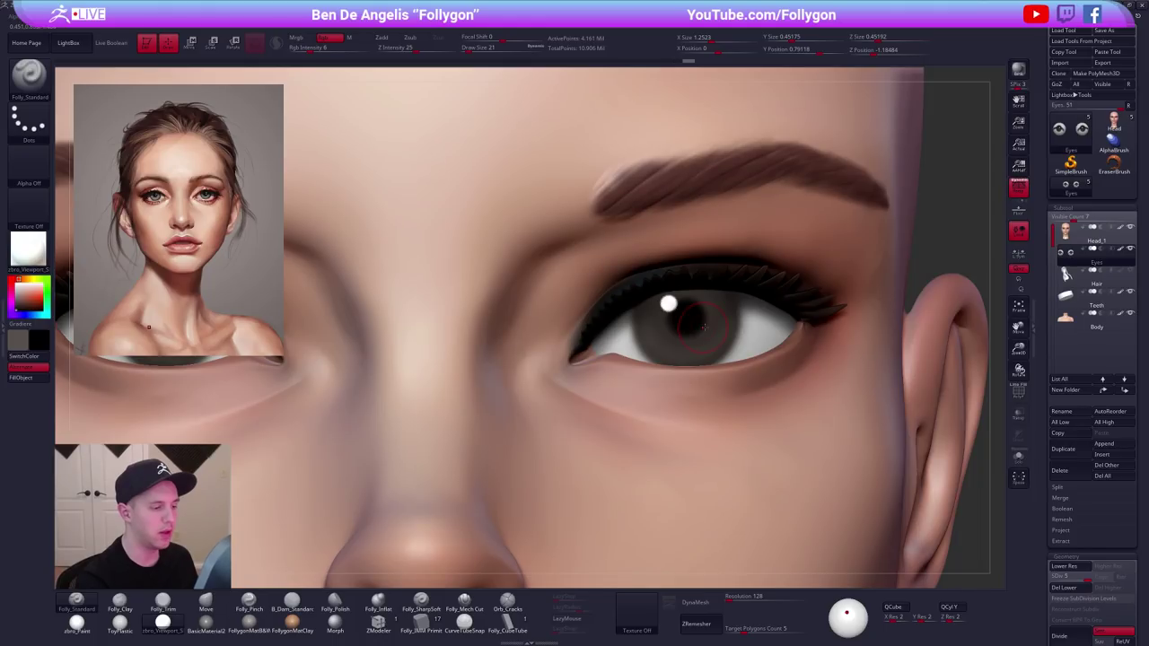
Shade the upper irises of the isolated eyes with black at draw size 54 and show the full head again.
key(f)
key(v)
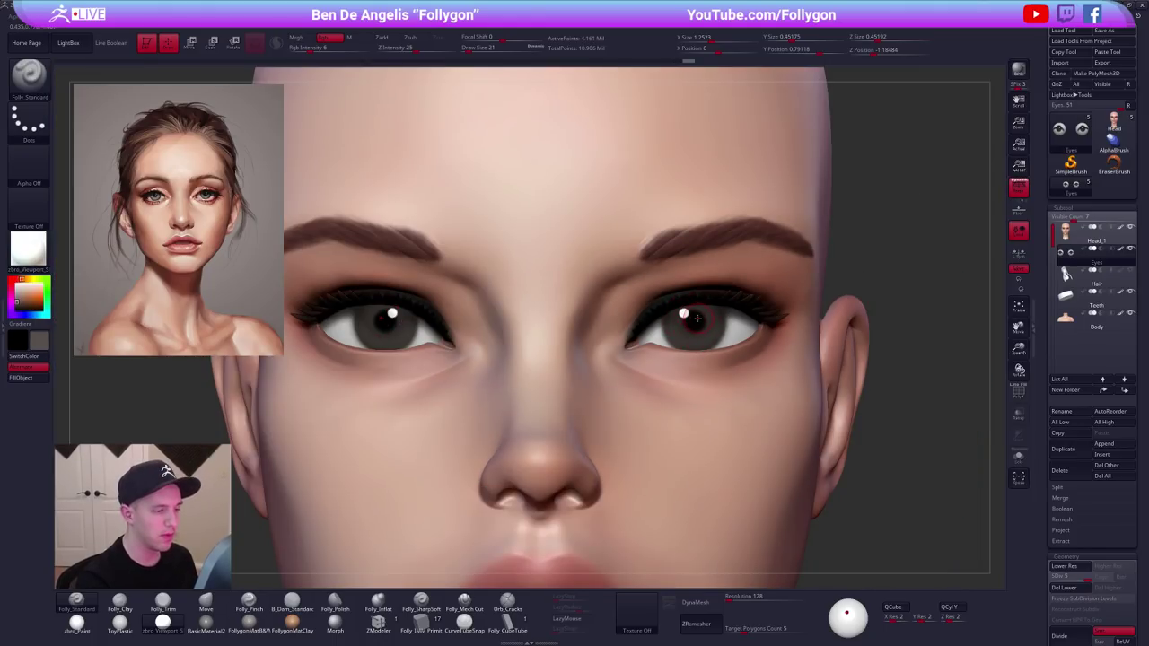
key(v)
key(alt+s)
key(space)
drag(696, 319, 693, 303)
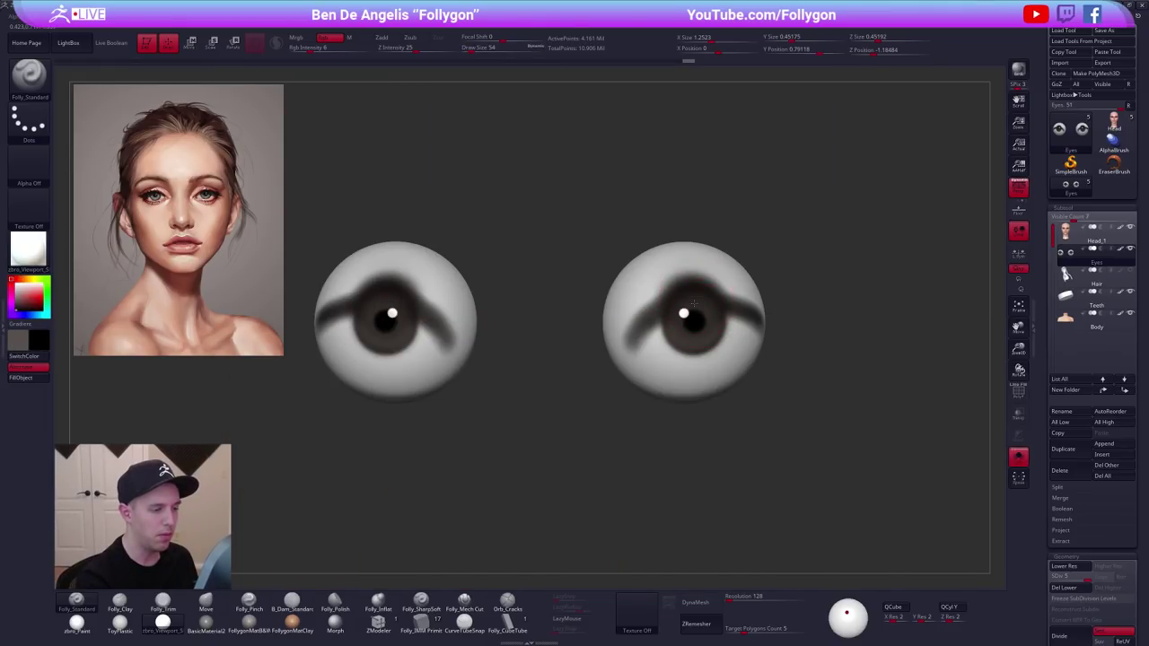
key(ctrl+shift+s)
alt+drag(877, 431, 826, 466)
key(ctrl+shift+s)
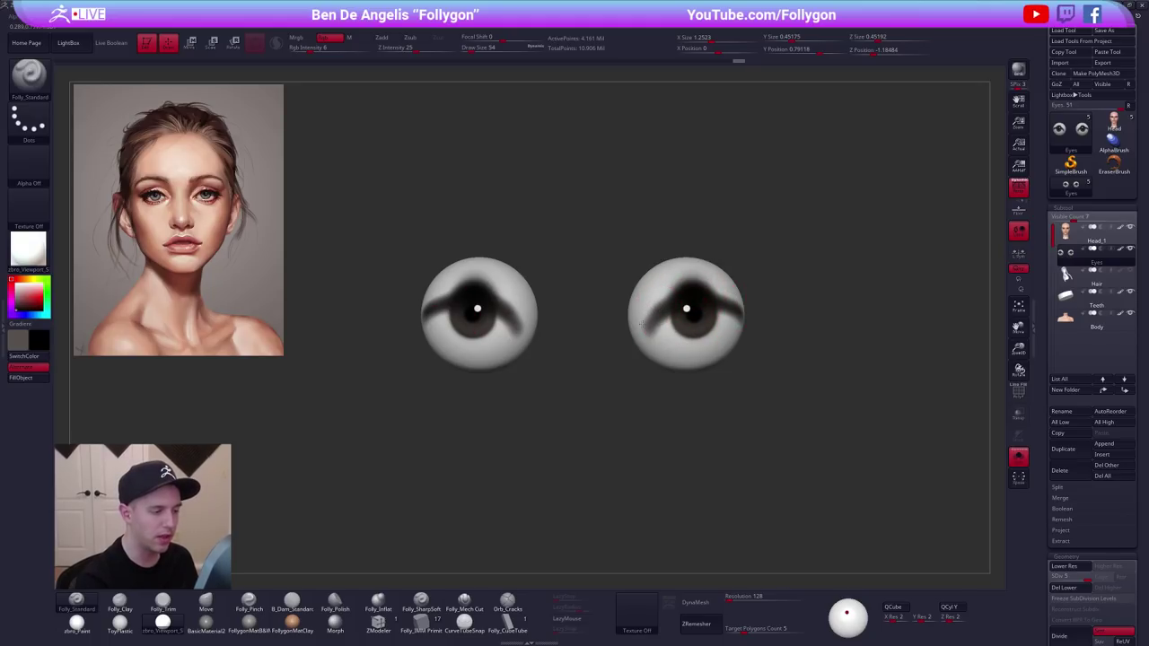
key(ctrl+shift+s)
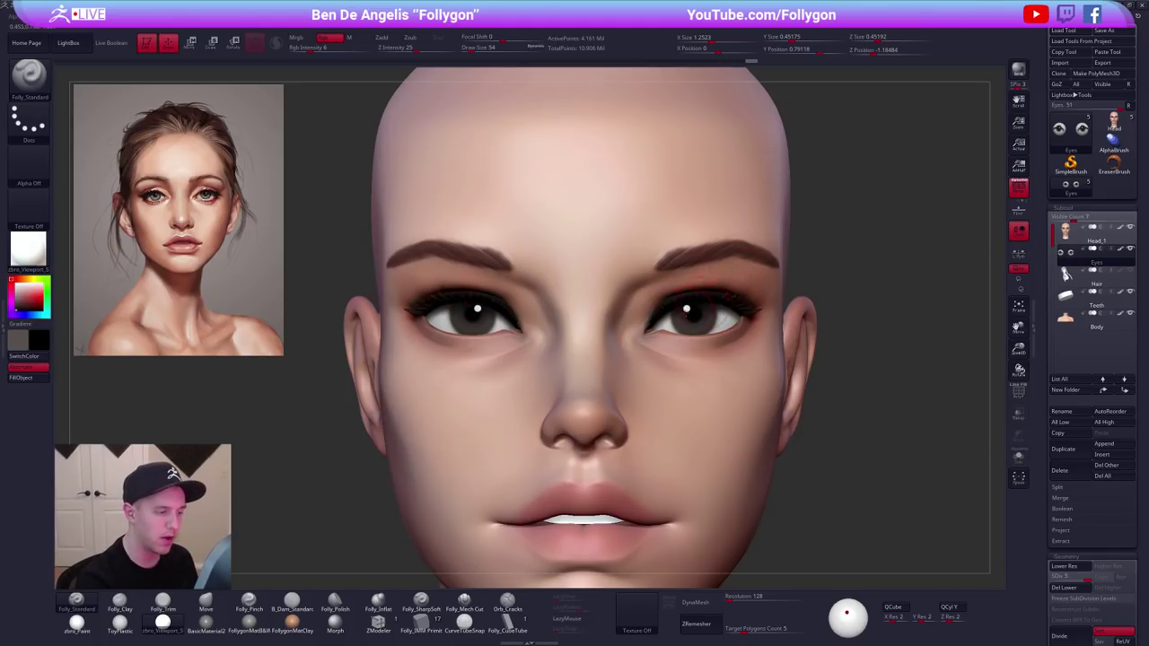
Sample black from the eyes and repaint the pupils at the centre of the irises with draw size 25.
key(c)
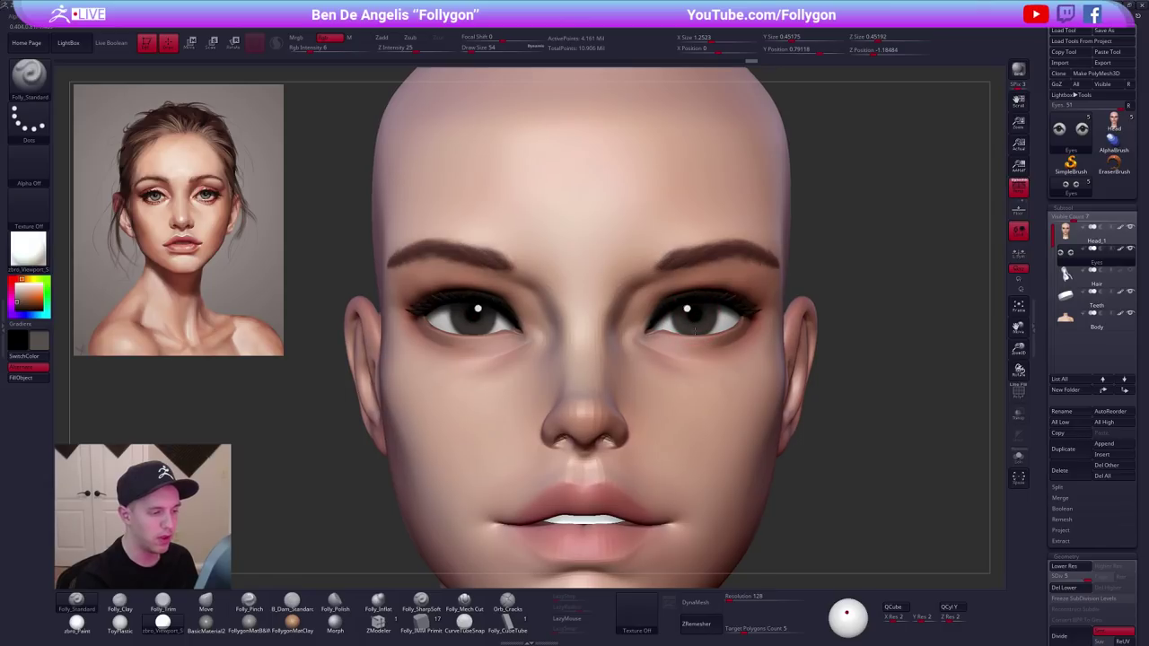
ctrl+right_drag(695, 332, 658, 385)
key(space)
drag(707, 326, 689, 326)
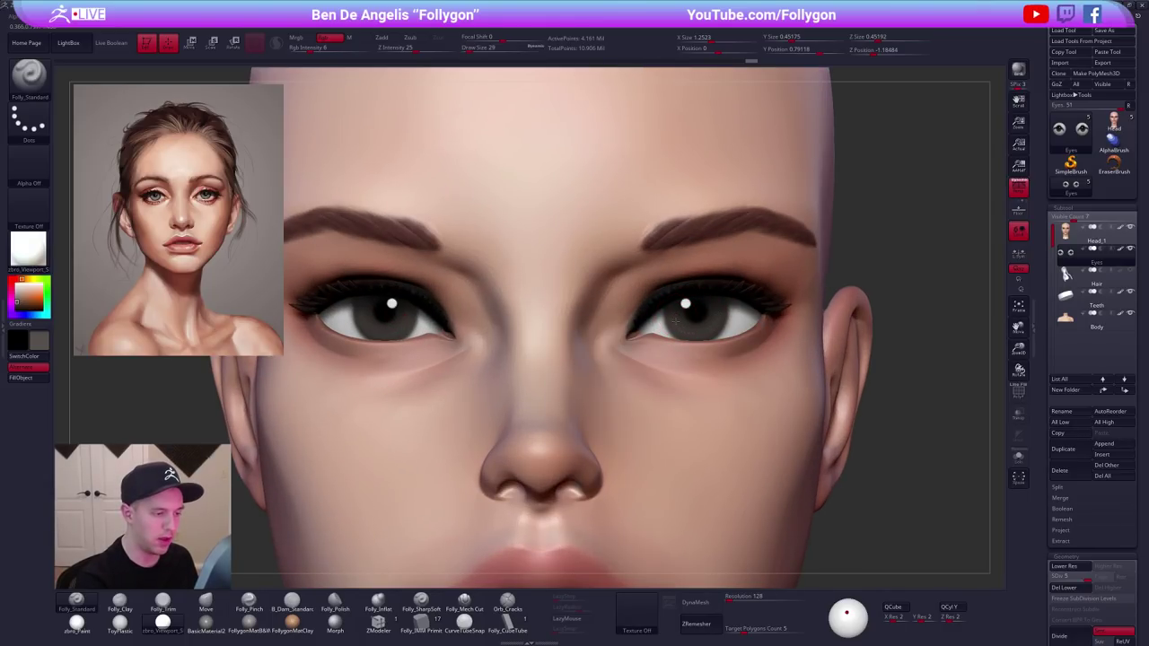
key(space)
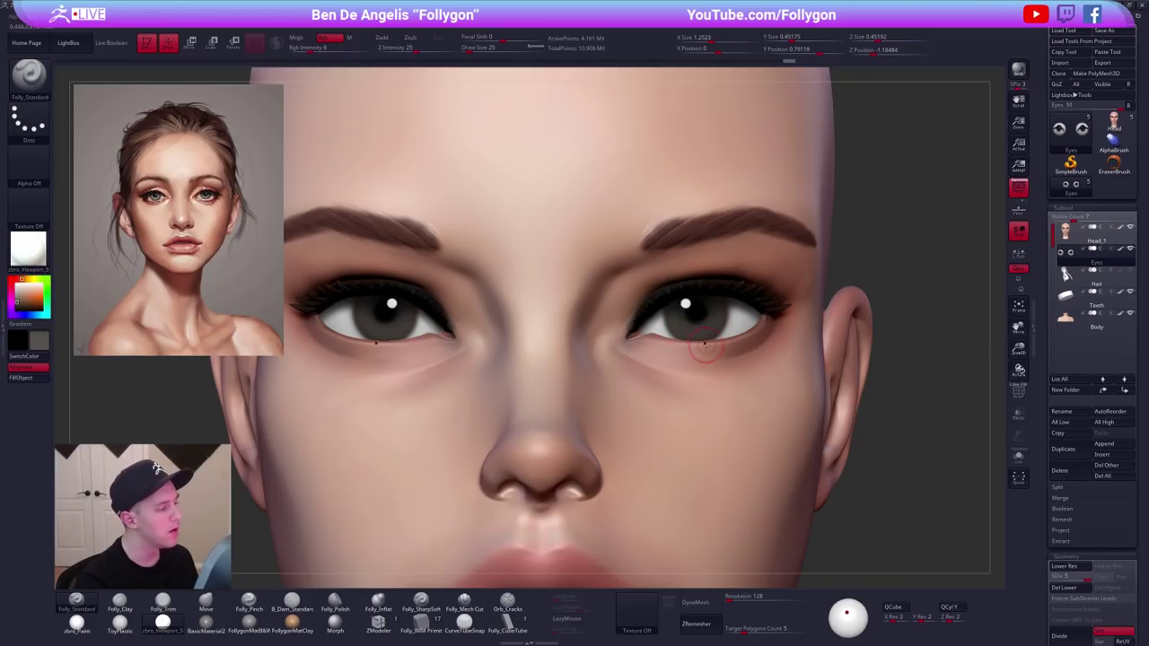
key(f)
alt+drag(743, 338, 689, 291)
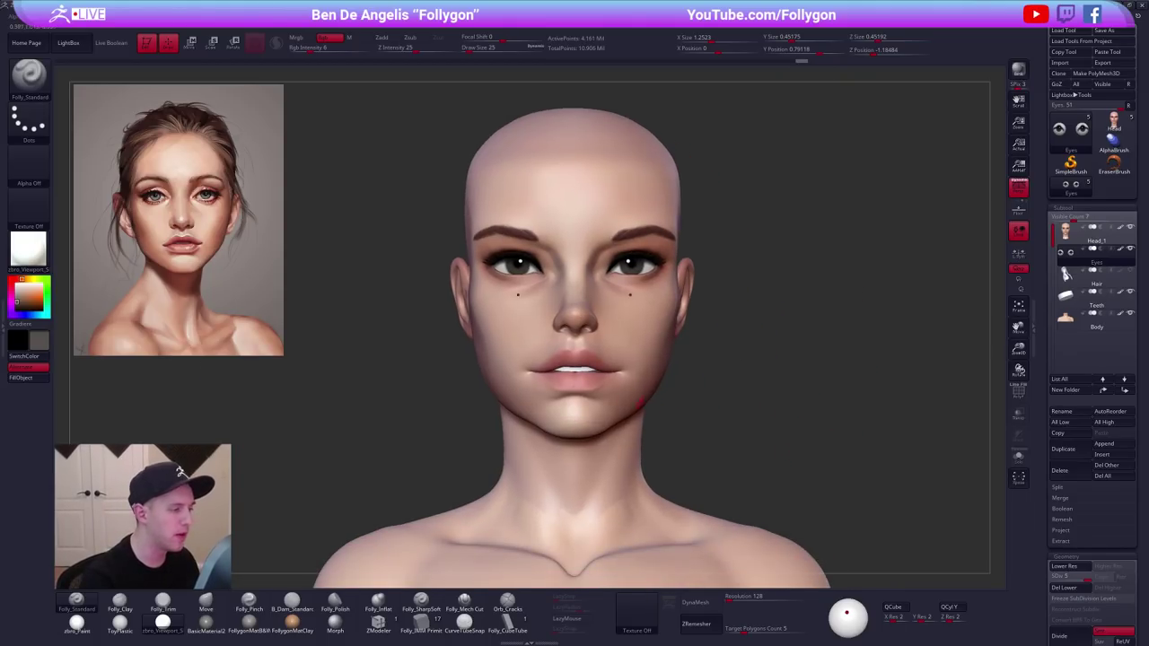
Sample a pale pinkish skin tone from the reference portrait and isolate the eyes.
key(z)
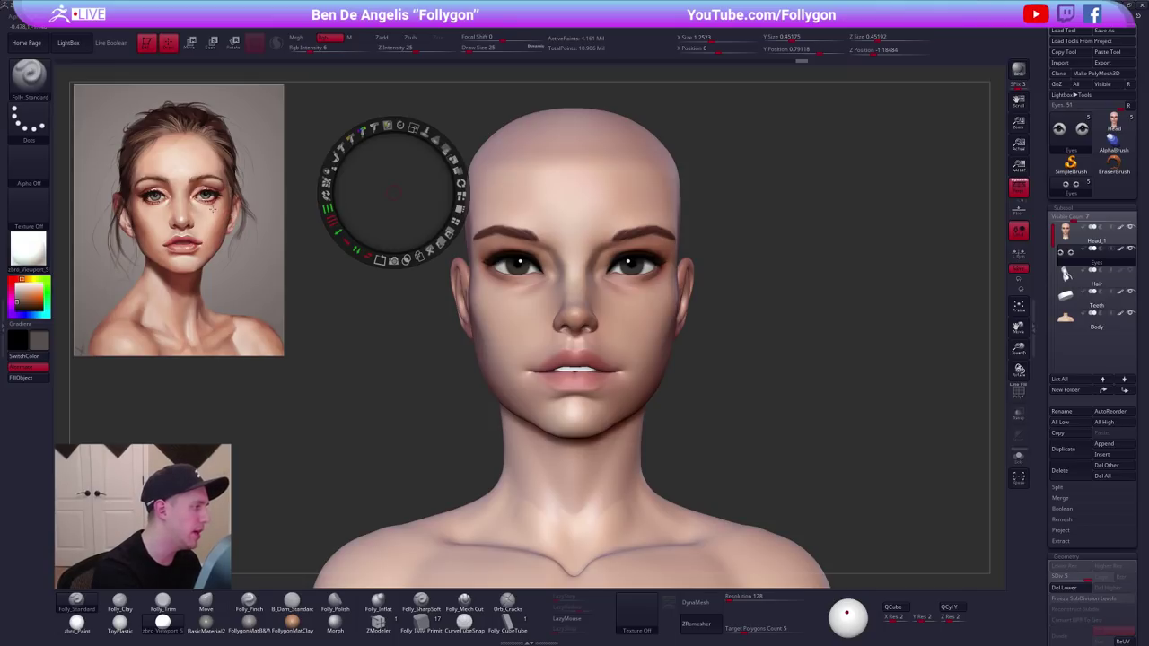
key(c)
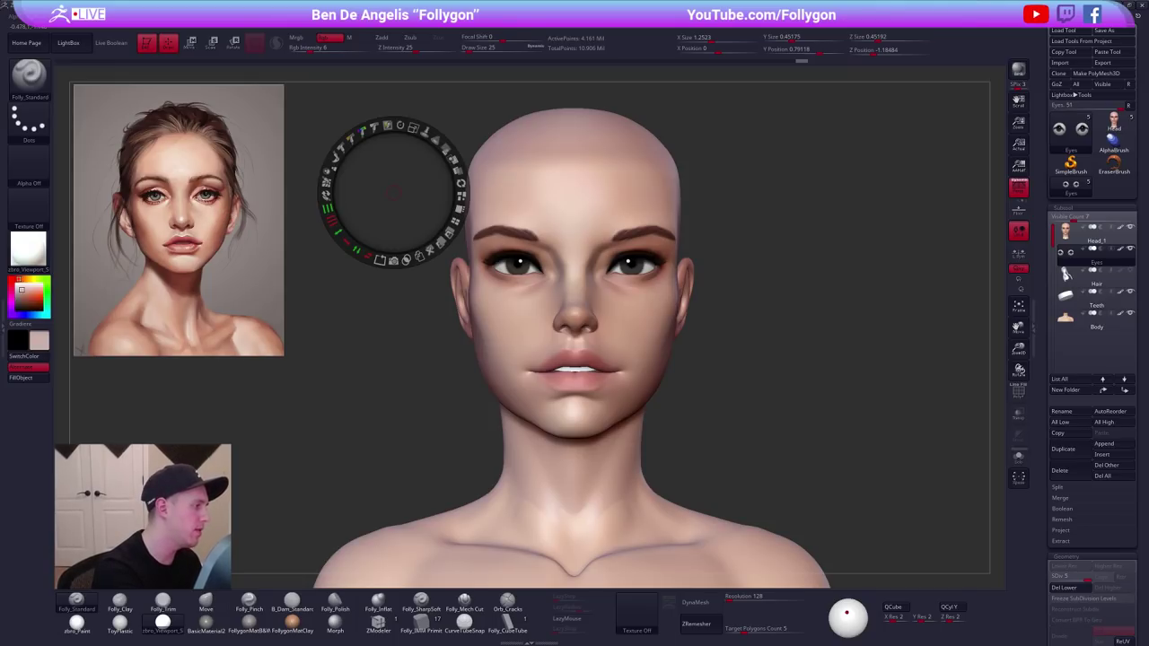
key(z)
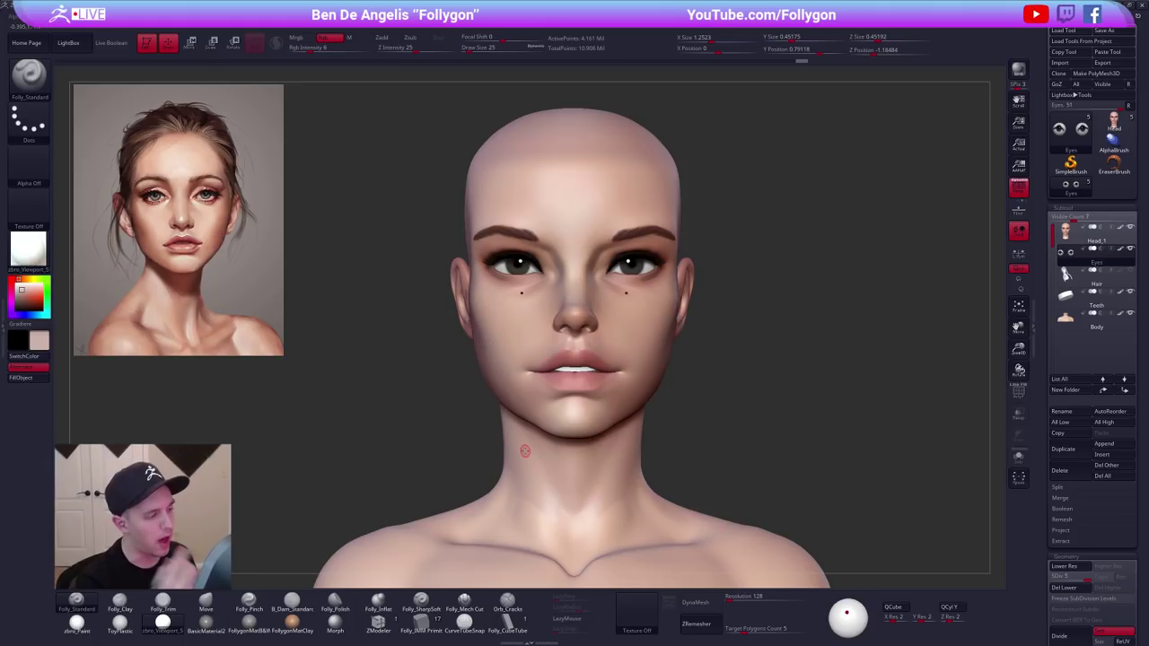
key(alt+s)
ctrl+right_drag(628, 276, 649, 361)
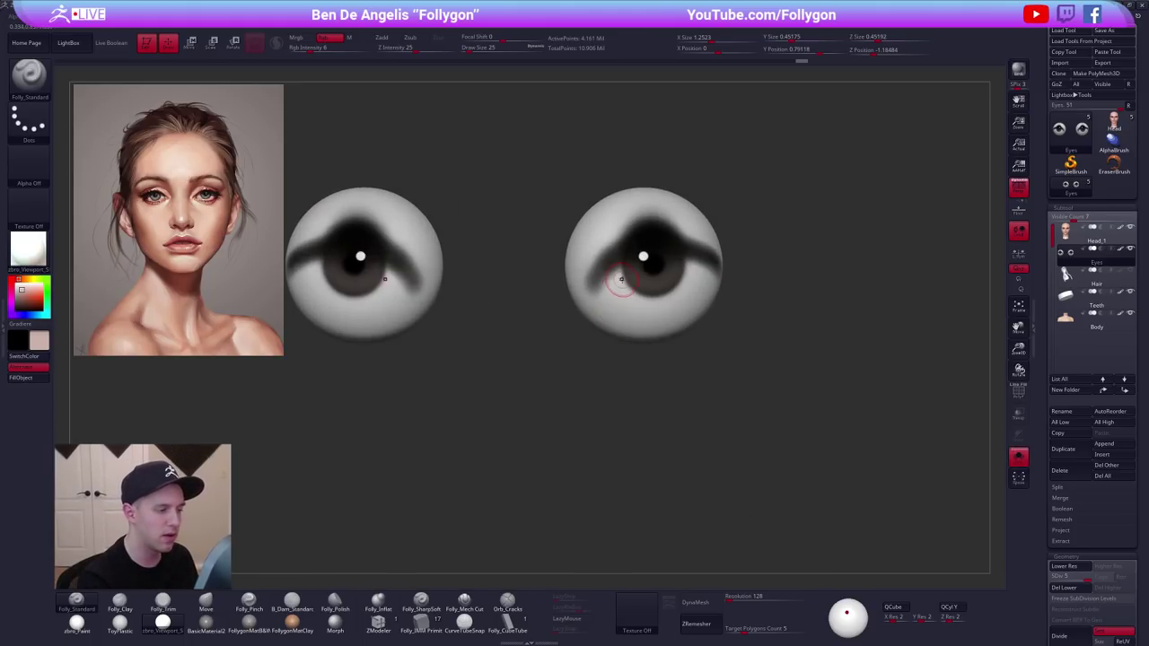
Tint the whites below and beside the irises with the pale pink at draw size 33 and show the full head again.
key(space)
drag(621, 279, 625, 279)
ctrl+right_drag(626, 279, 636, 318)
key(alt+s)
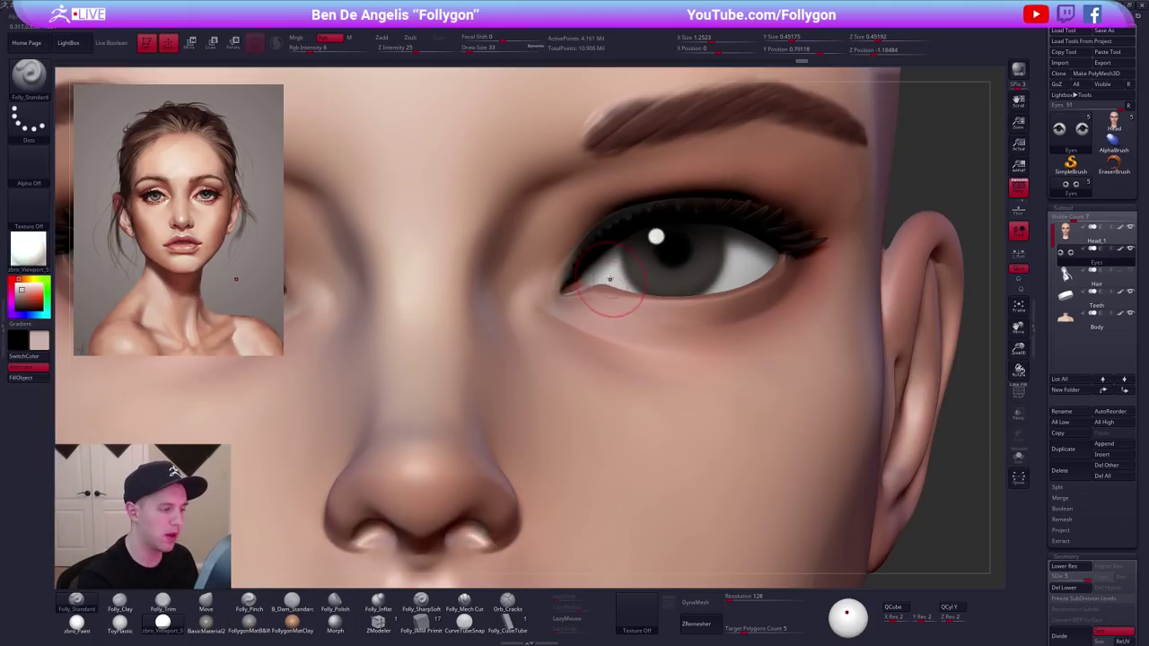
key(shift+s)
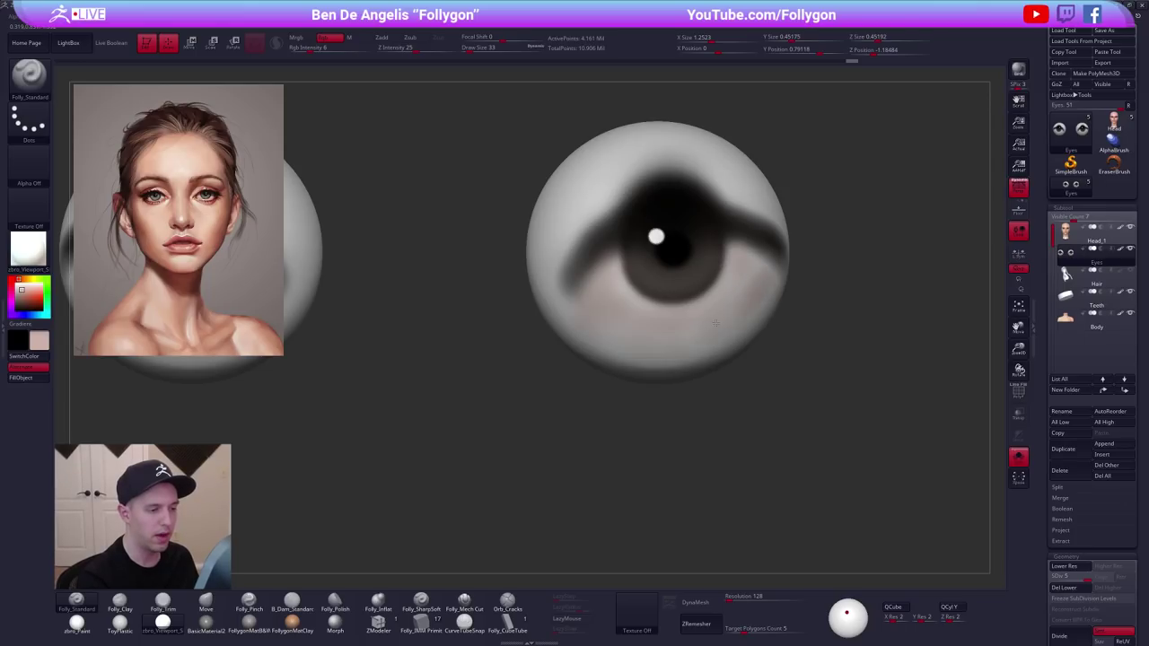
drag(687, 335, 618, 296)
ctrl+right_drag(680, 300, 617, 289)
key(alt+s)
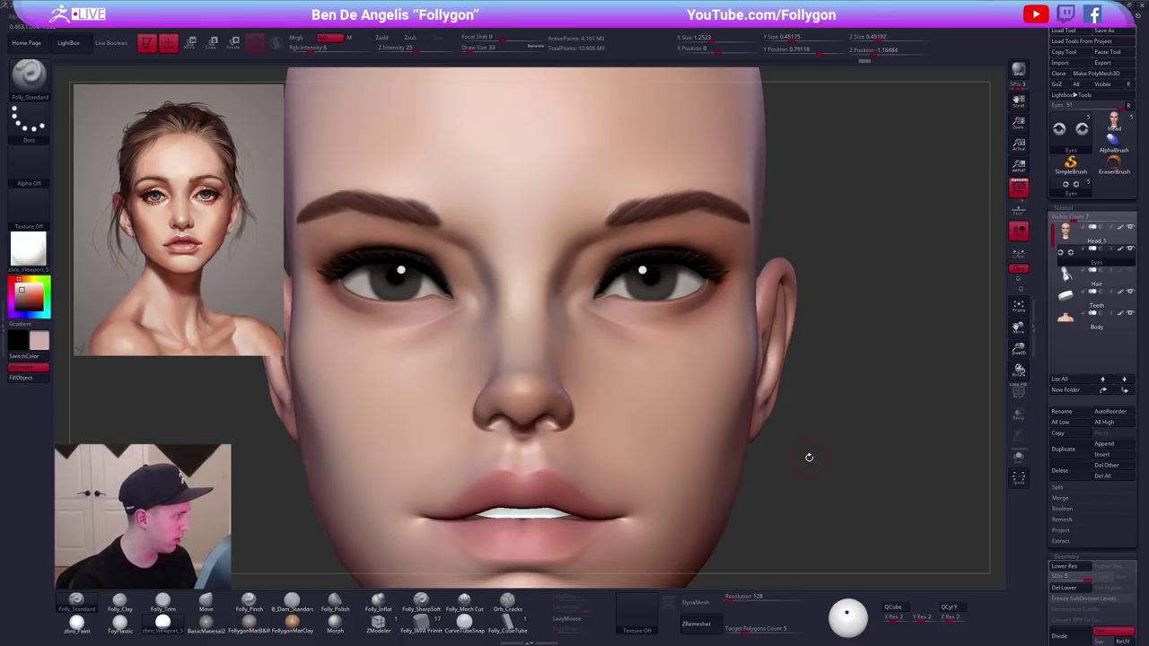
Isolate the eyes again, spread the pink tint further over the lower whites at draw size 38, and return to the full head.
key(alt+s)
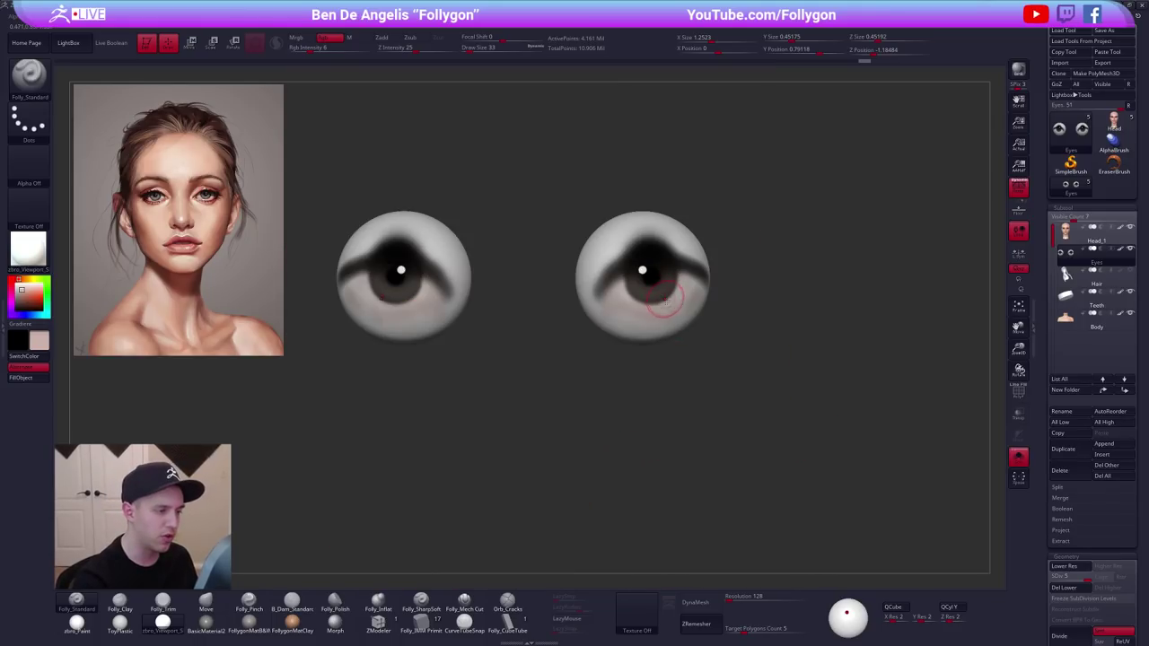
key(space)
mouse_move(625, 280)
mouse_down()
mouse_move(595, 288)
mouse_move(617, 299)
mouse_move(580, 302)
mouse_up()
key(space)
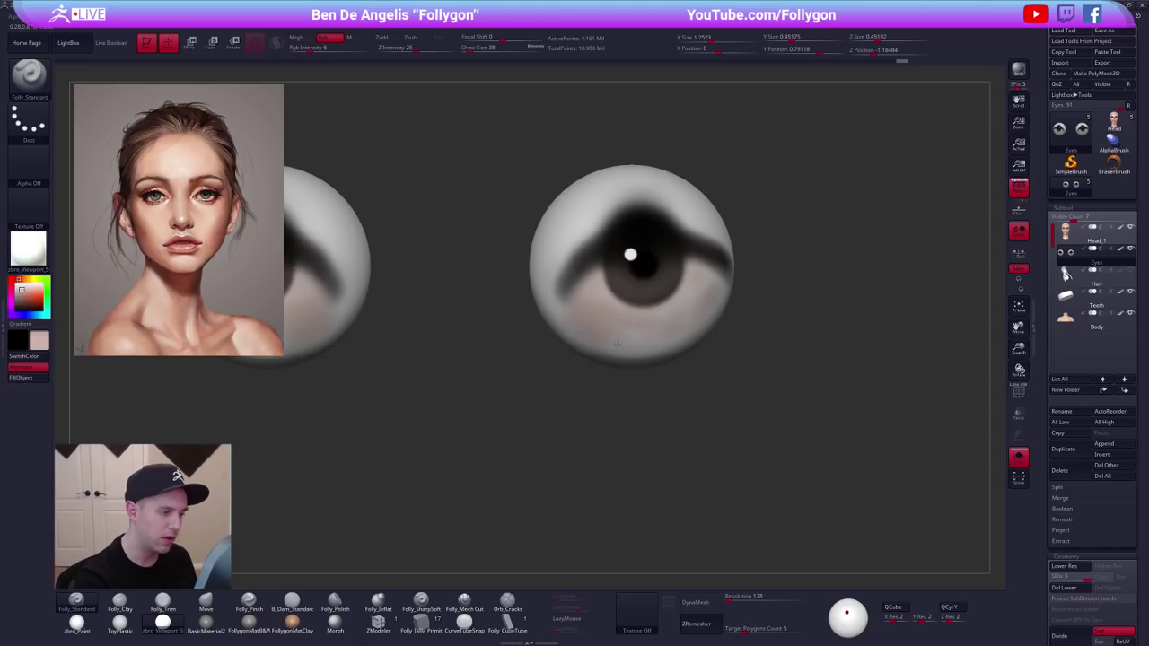
right_drag(661, 341, 628, 323)
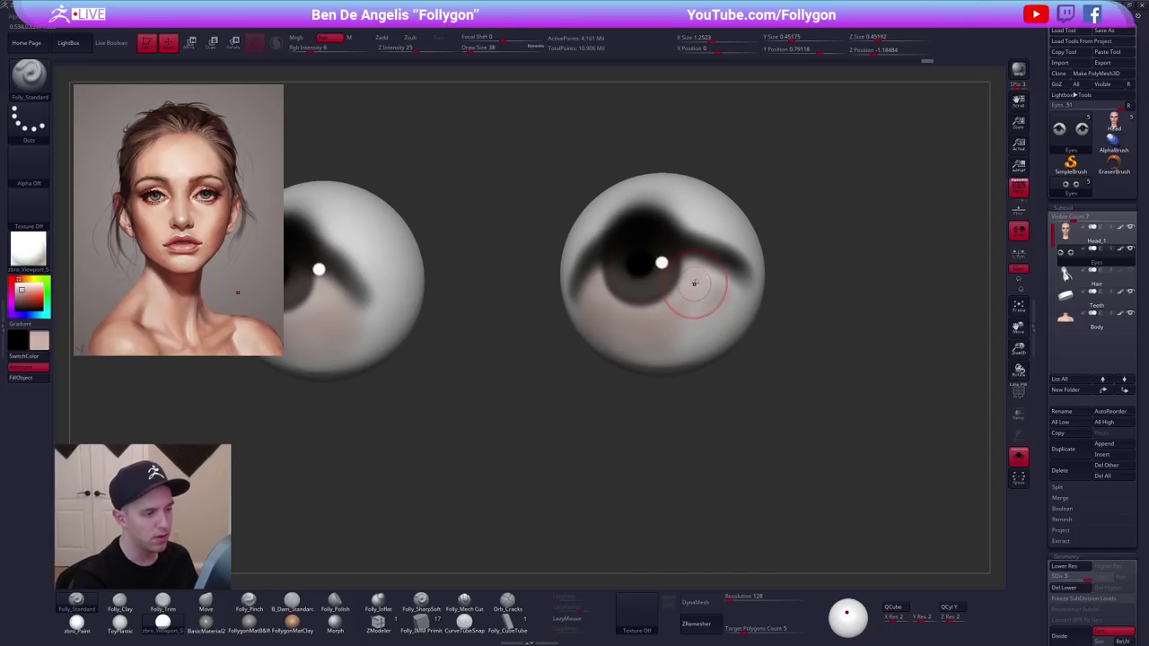
mouse_move(703, 302)
mouse_down()
mouse_move(699, 329)
mouse_move(723, 326)
mouse_up()
shift+right_drag(722, 341, 762, 359)
ctrl+right_drag(763, 359, 781, 305)
click(1018, 457)
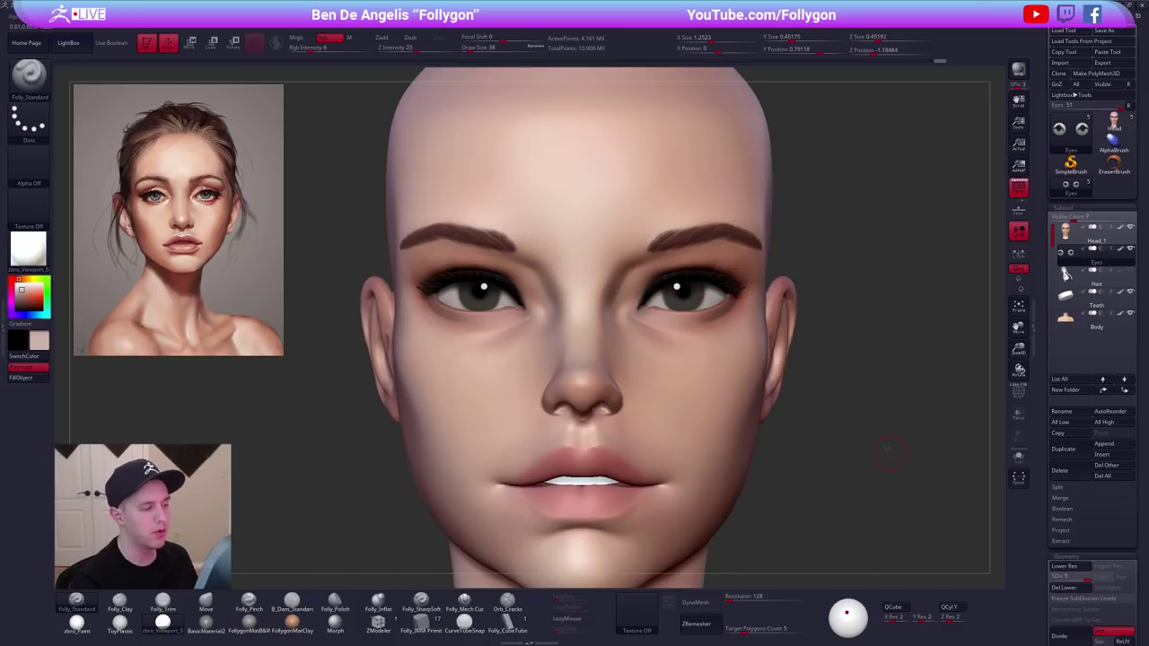
Desaturate the sampled pale pink to a neutral light grey as the paint colour.
key(f)
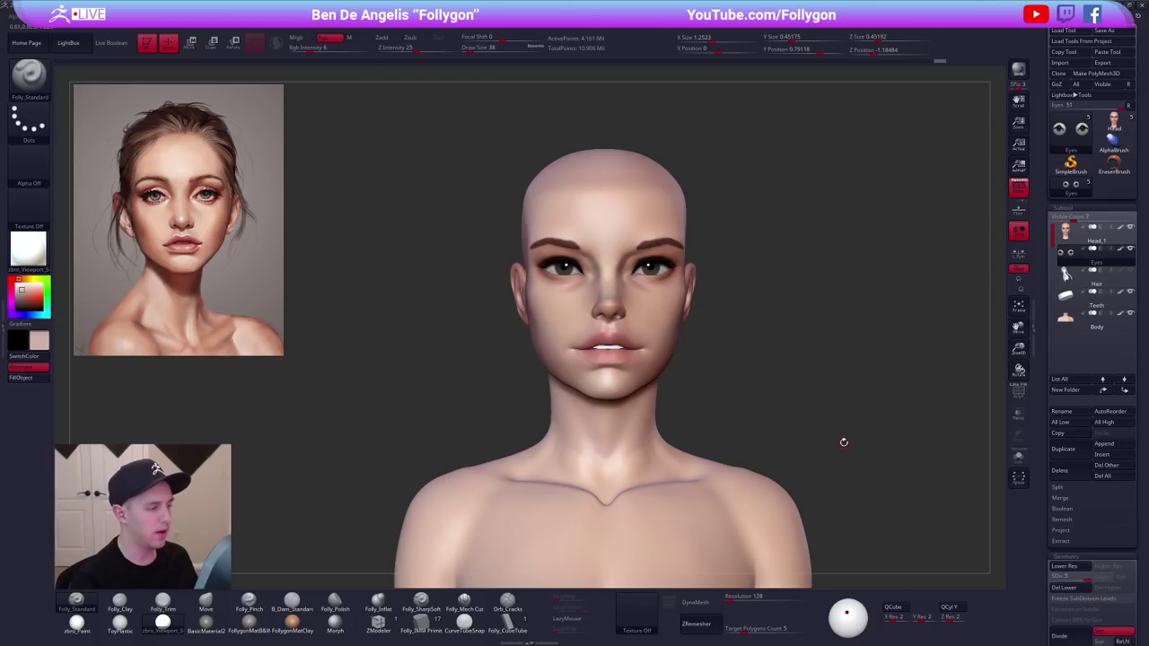
drag(843, 442, 833, 454)
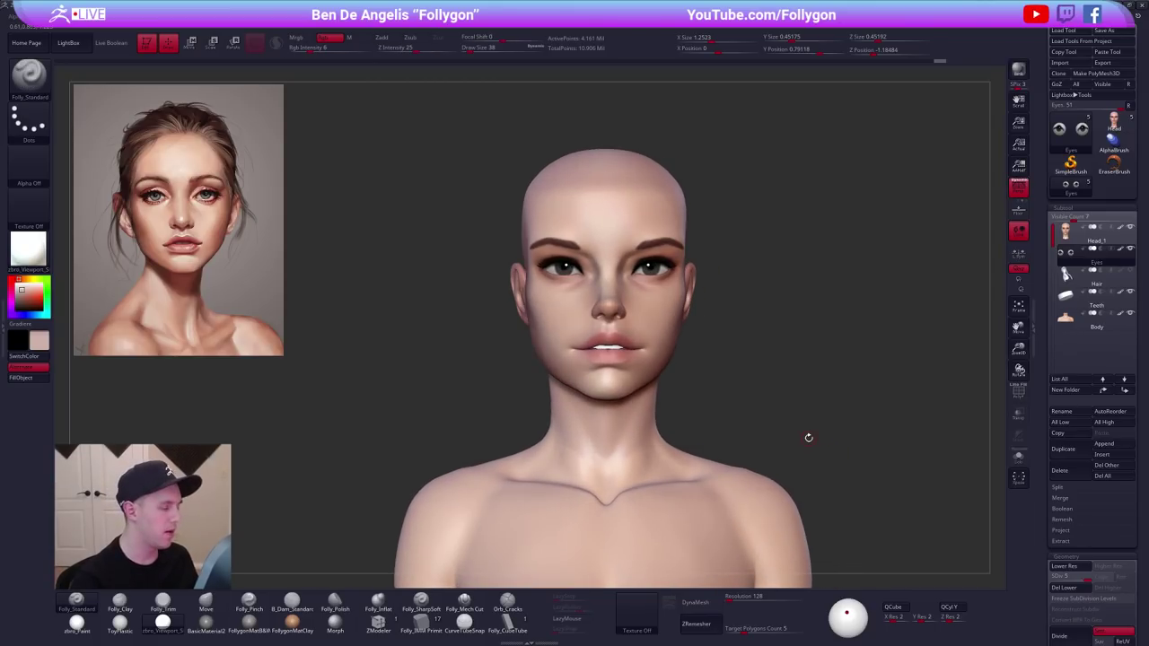
ctrl+right_drag(721, 333, 718, 386)
key(c)
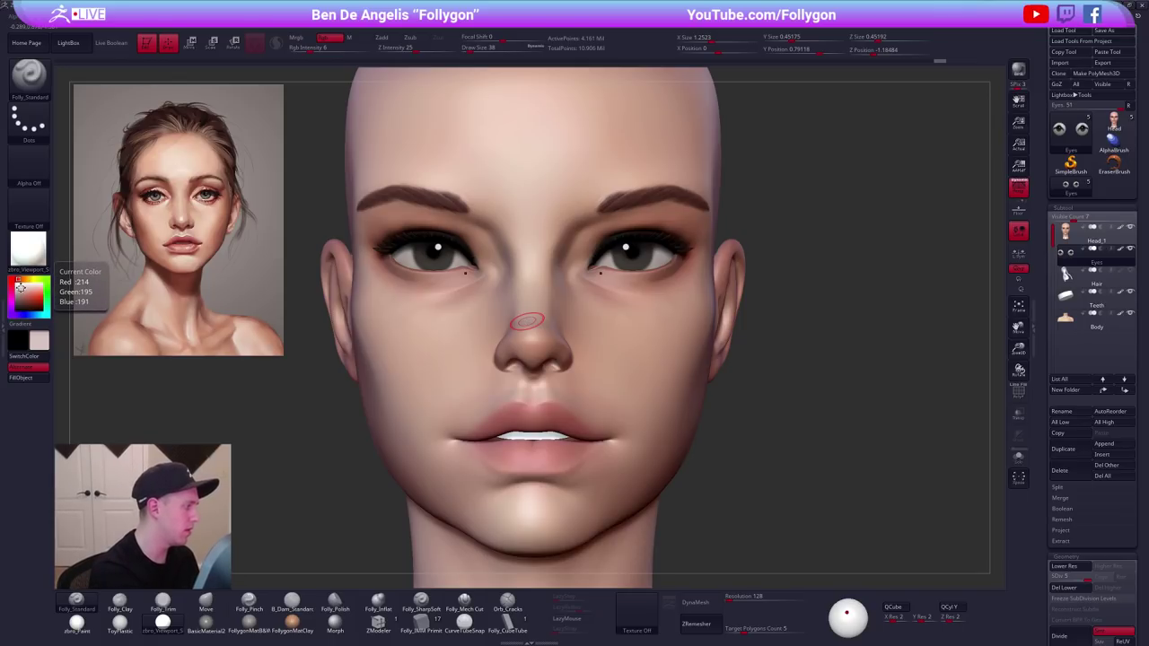
click(19, 287)
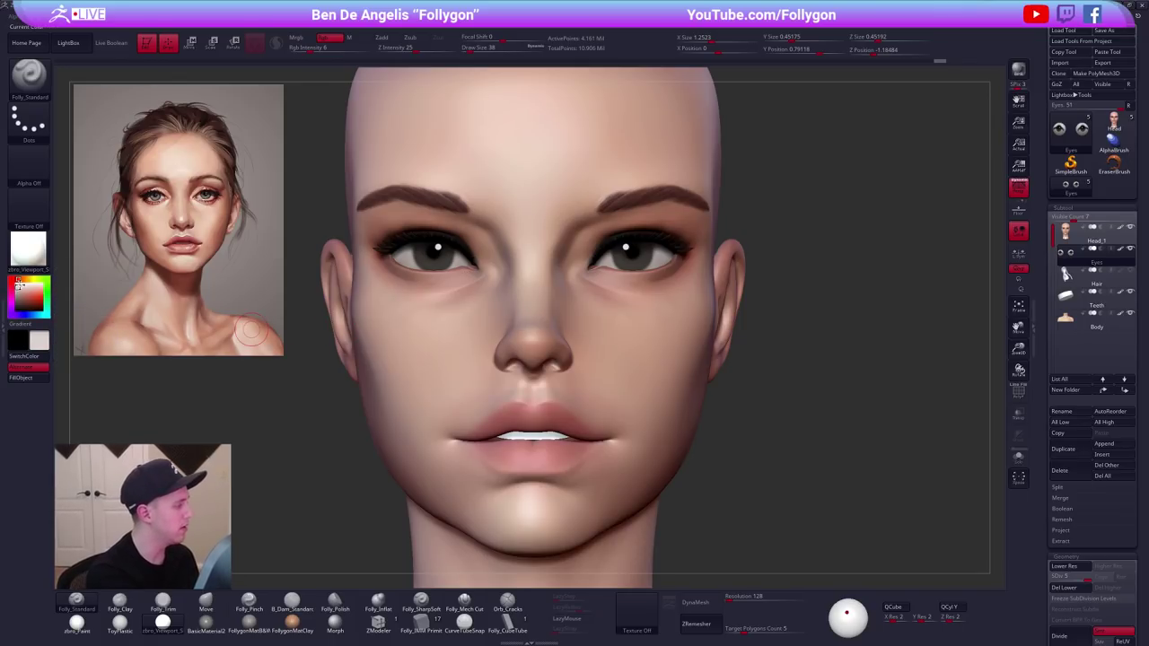
click(16, 288)
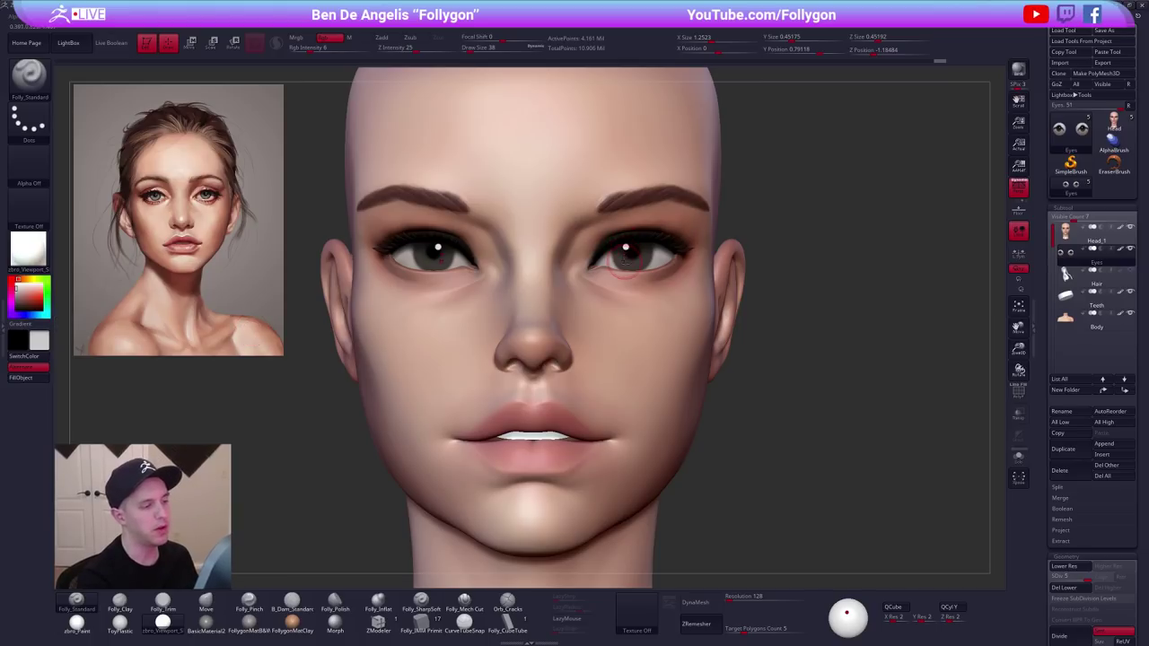
Soften the pink tint on the whites of the isolated eyes with the light grey and show the full head again.
key(alt+s)
scroll(626, 248, up, 3)
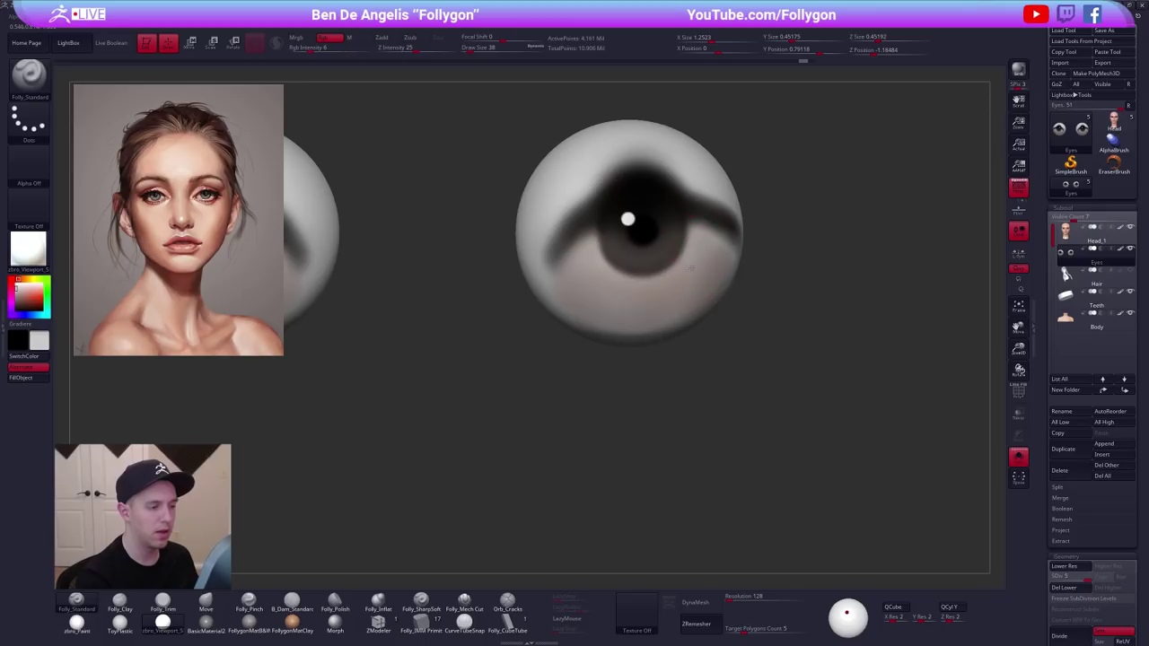
ctrl+right_drag(705, 290, 693, 330)
key(alt+shift+s)
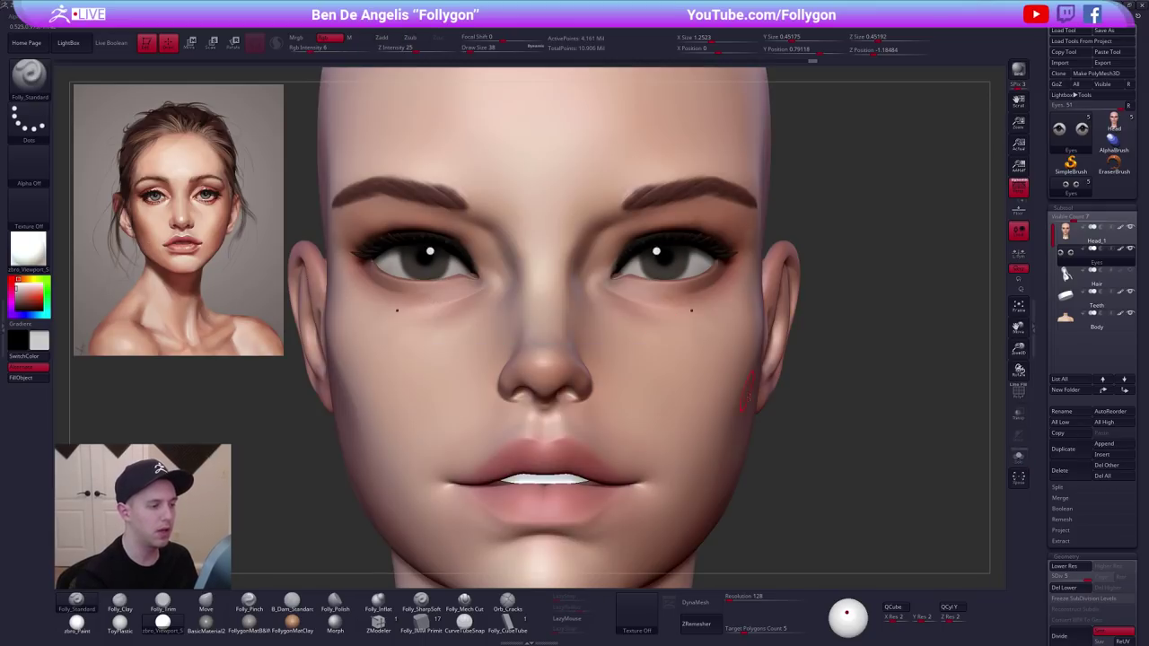
Sample black from the pupils, darken the outer rims of the isolated irises at draw size 5, and show the full head again.
key(c)
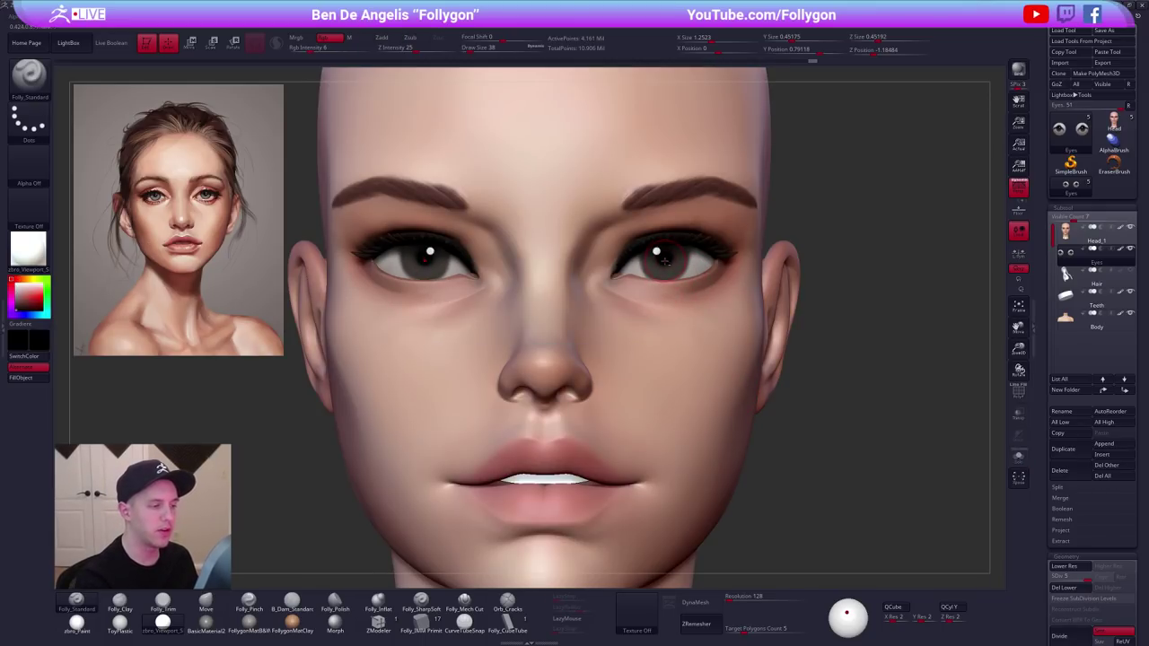
ctrl+right_drag(665, 264, 713, 320)
key(alt+shift+s)
key(space)
drag(644, 265, 636, 266)
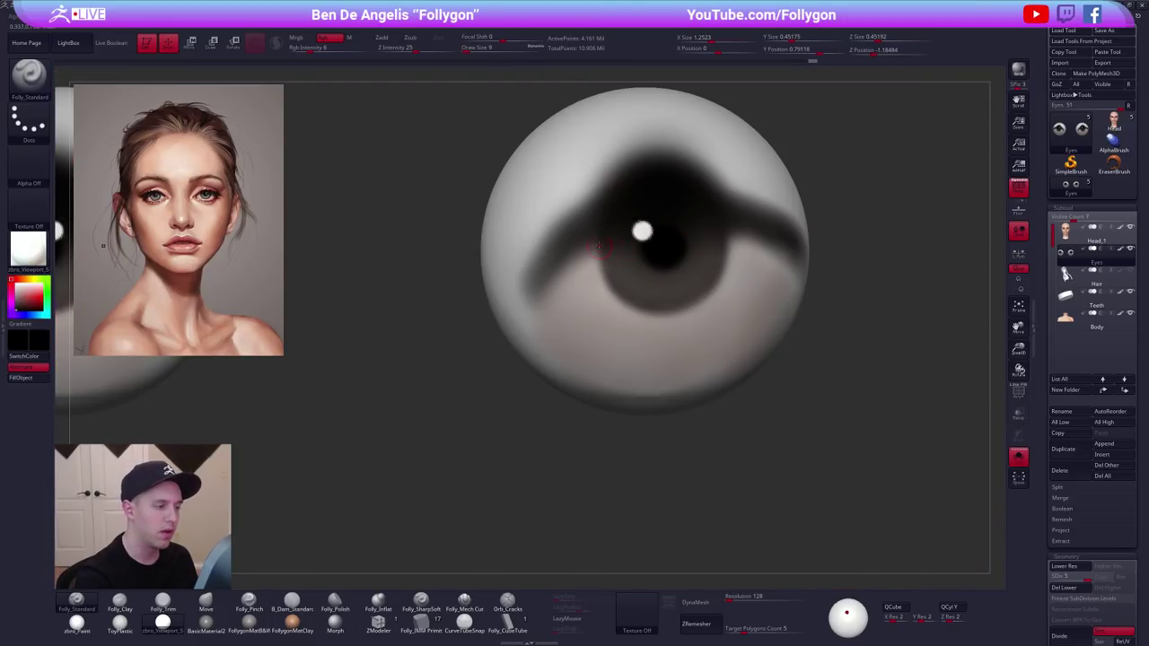
key(space)
key(space)
click(598, 244)
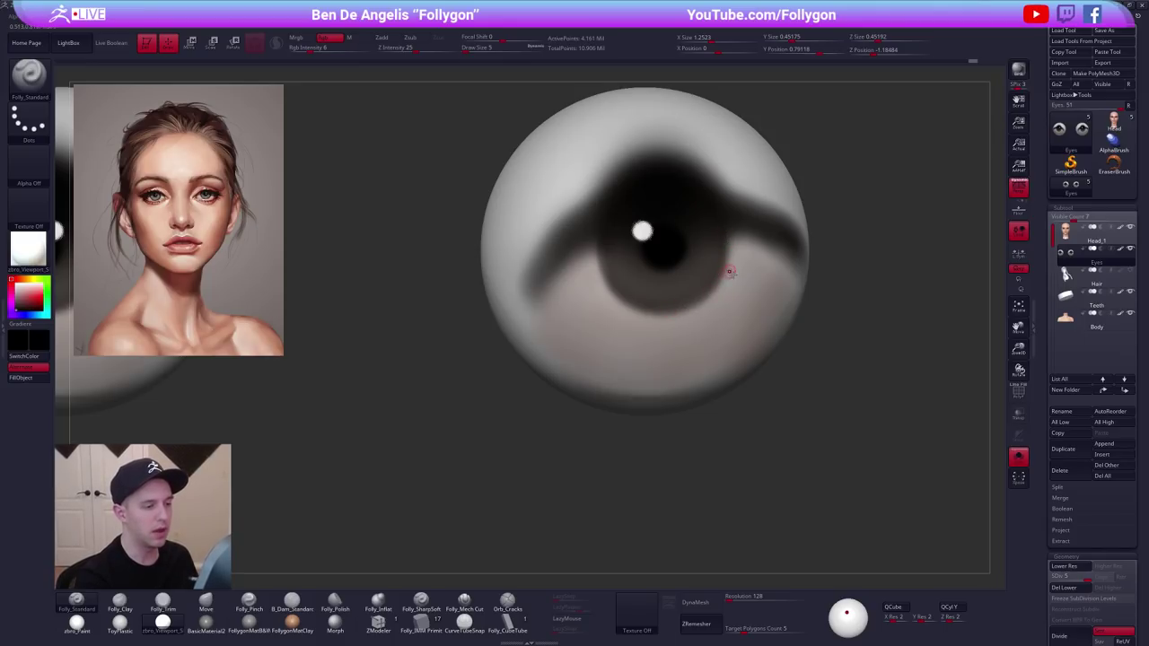
key(ctrl)
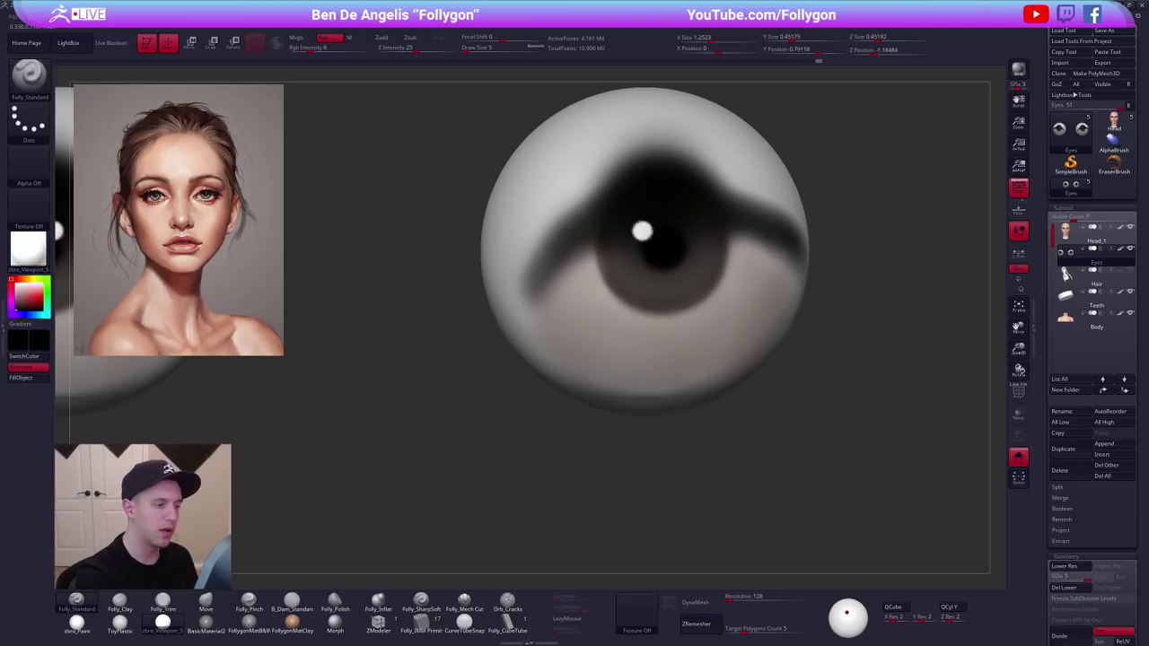
alt+drag(475, 467, 489, 366)
key(shift+alt+s)
Set the paint colour to white and hide the portrait reference to check the whole bust.
alt+drag(799, 485, 751, 425)
drag(862, 426, 839, 426)
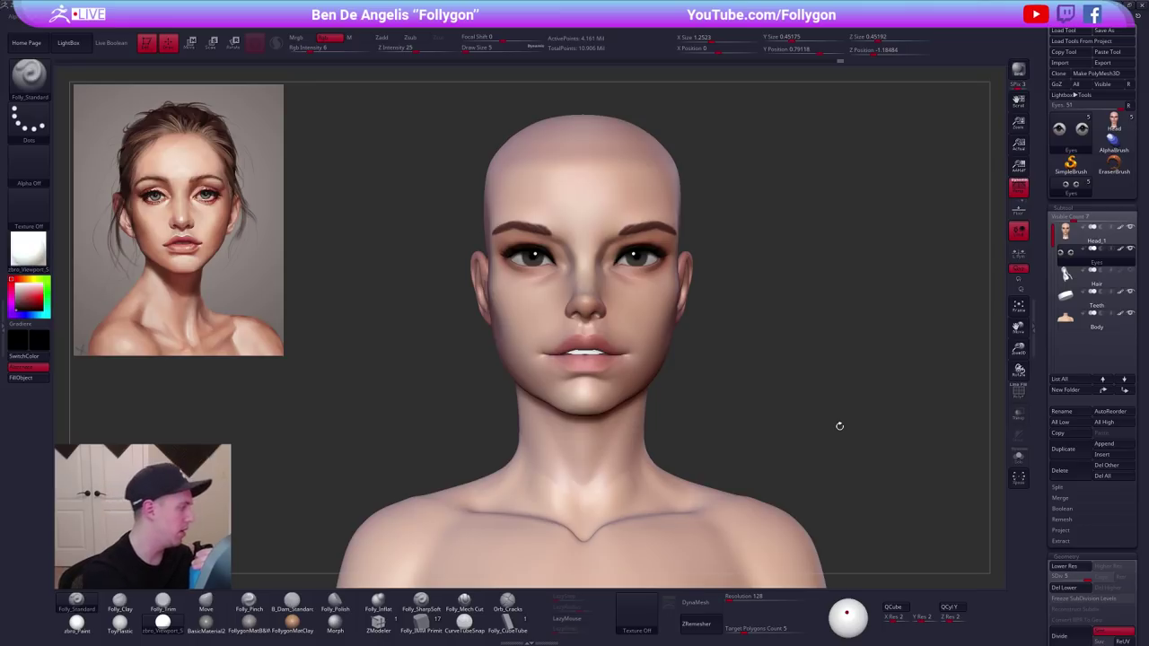
drag(28, 291, 15, 283)
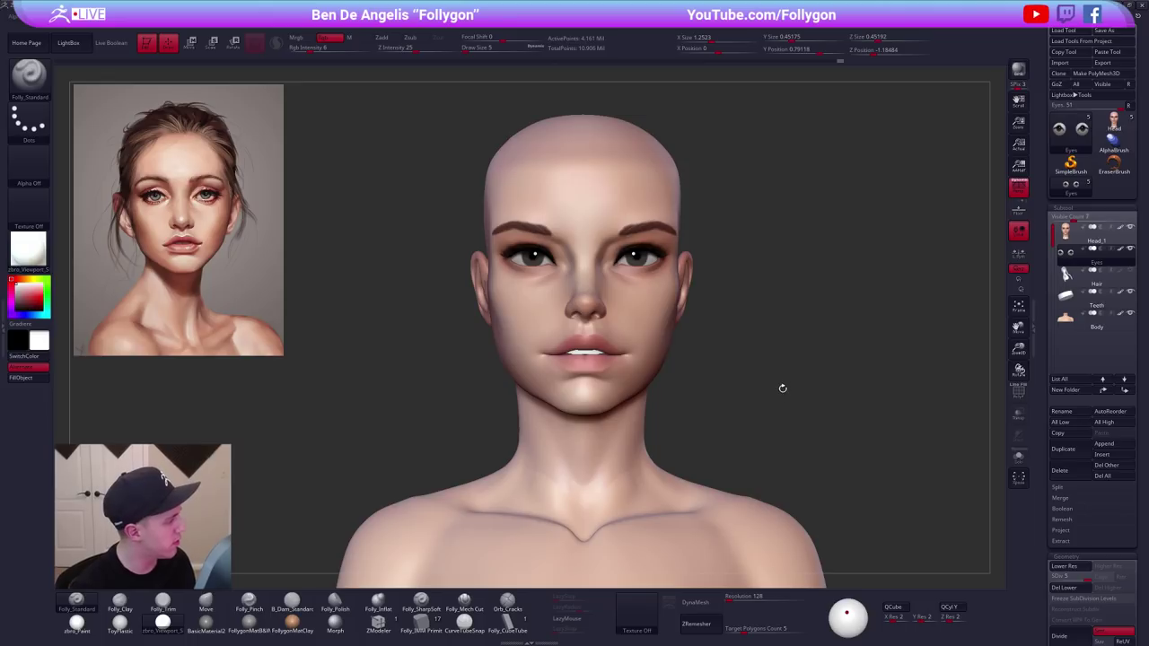
mouse_move(782, 389)
mouse_down()
mouse_move(846, 431)
mouse_move(812, 407)
mouse_up()
key(shift+z)
key(shift+z)
key(shift+z)
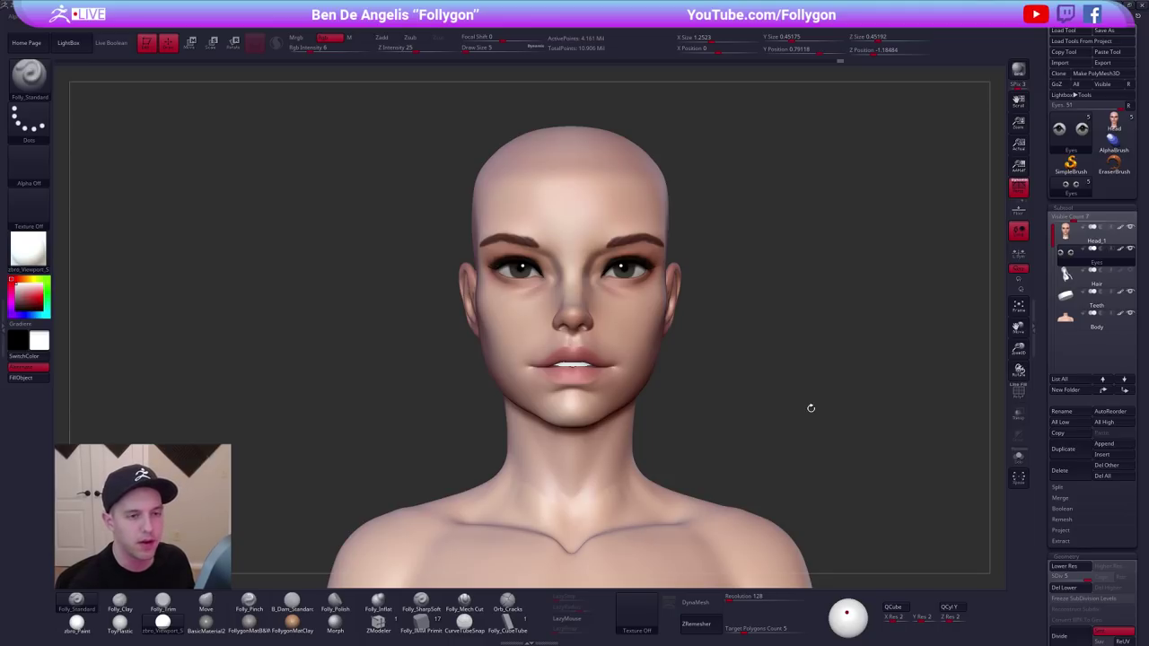
drag(810, 408, 903, 350)
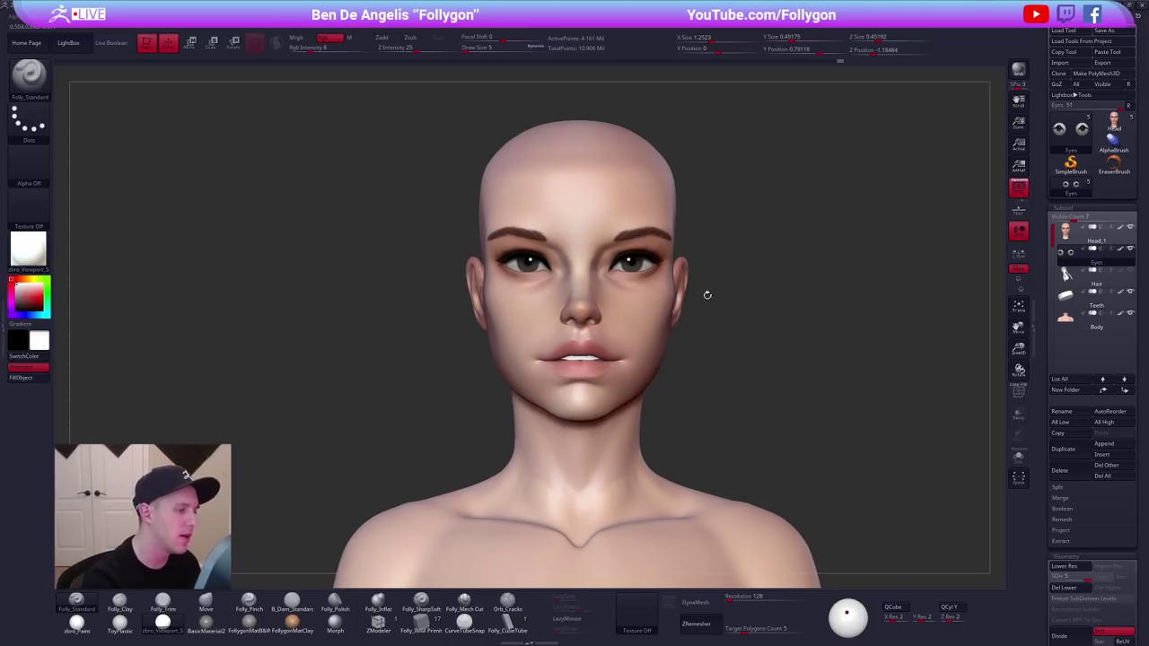
Select the head, switch to material-only painting at draw size 150, and fill it with the Flat Color material.
key(space)
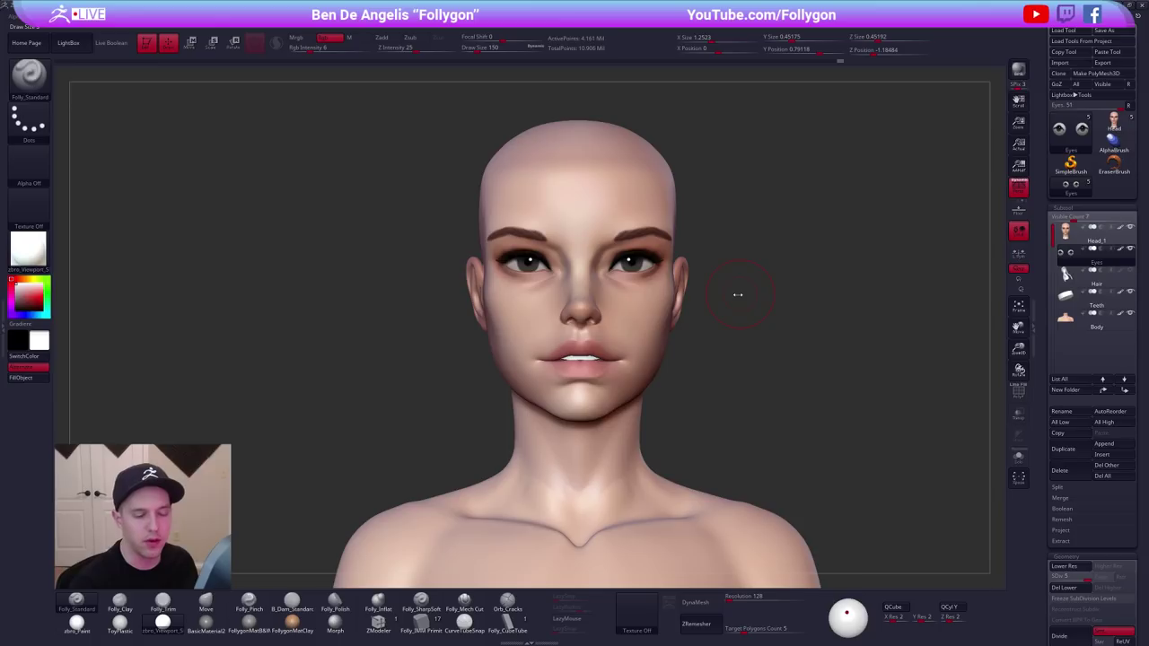
click(1065, 235)
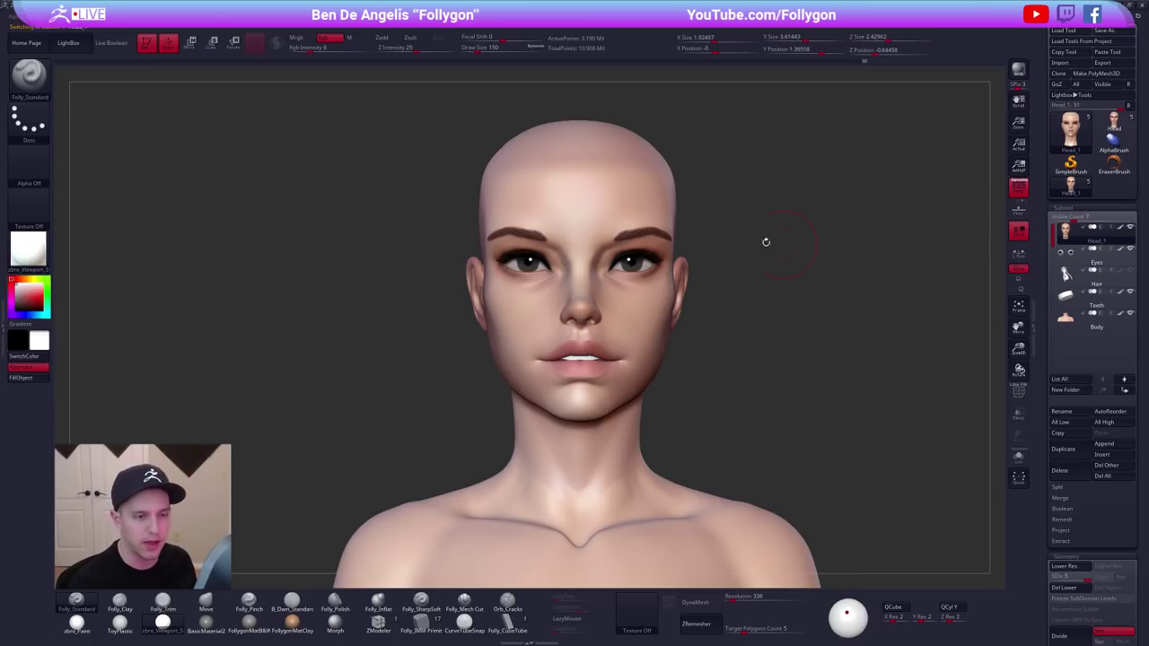
alt+drag(733, 236, 735, 238)
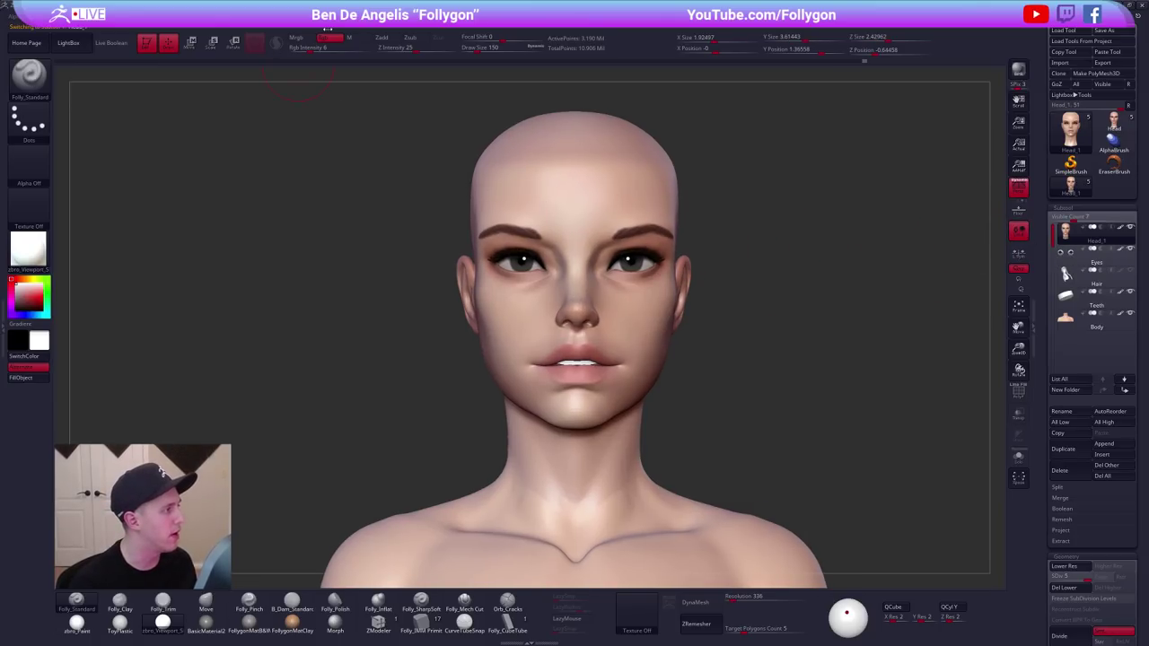
click(358, 37)
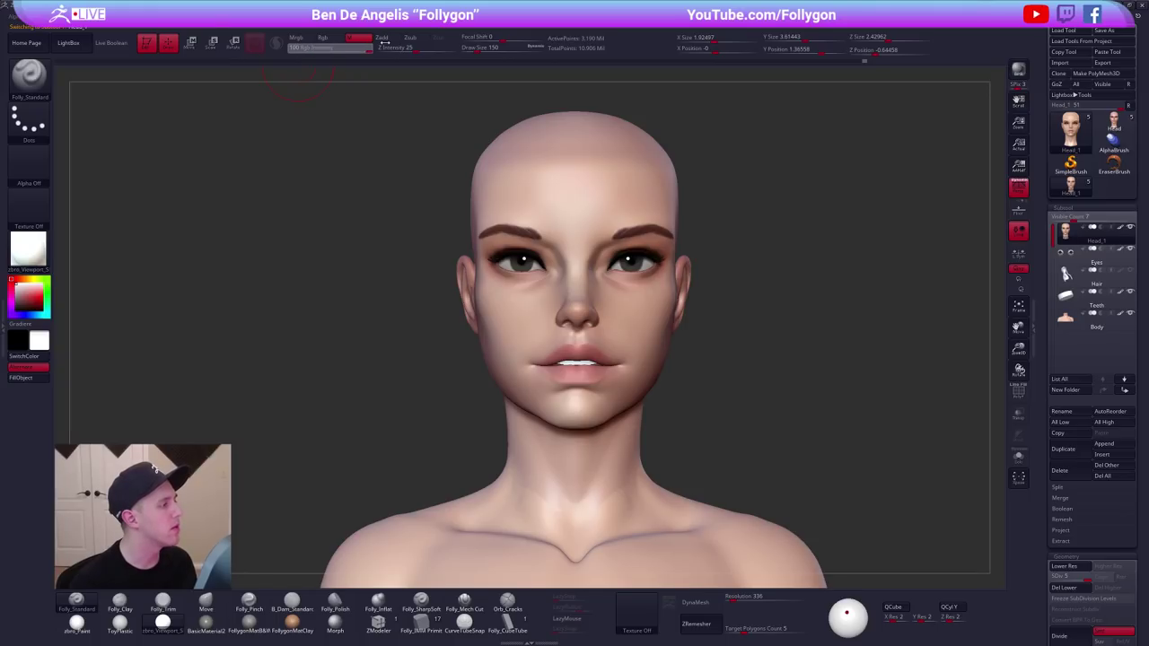
click(28, 251)
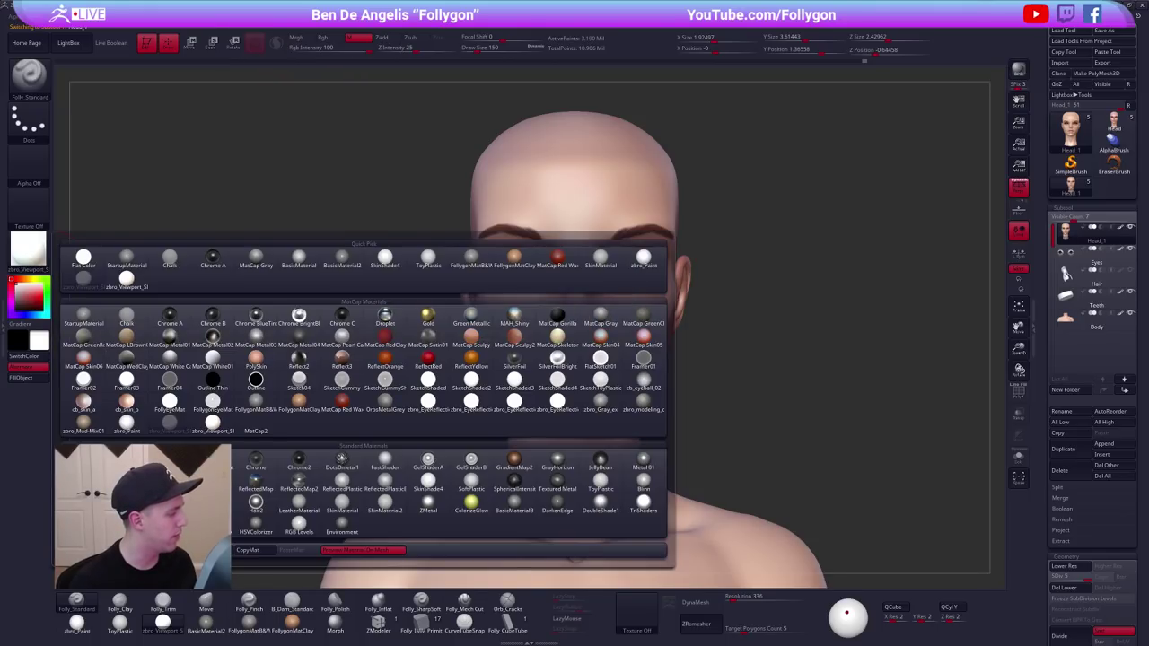
click(82, 258)
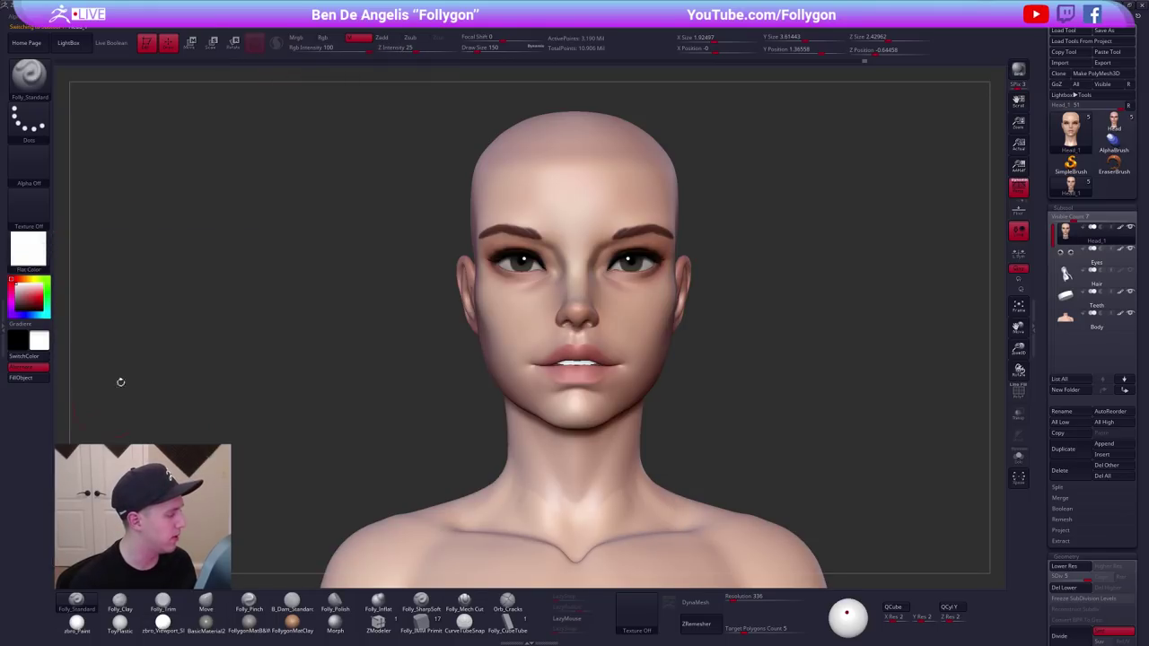
click(40, 381)
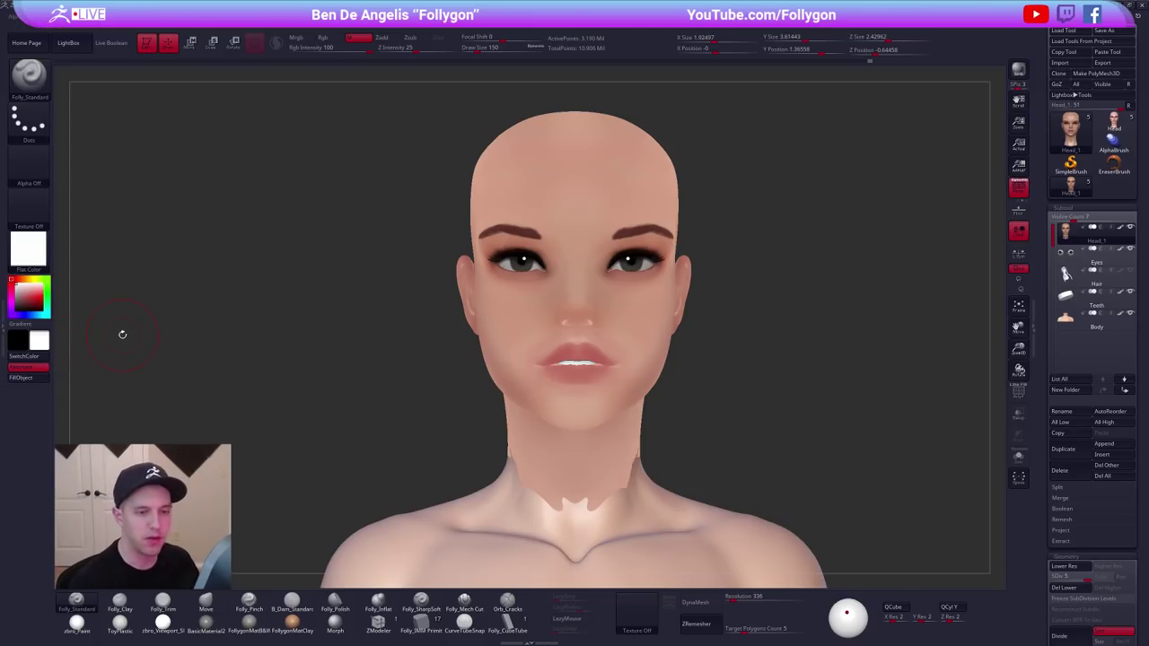
Fill the eyes with the Flat Color material, check the flat look from several angles, and undo the eye fill.
key(Down)
click(30, 379)
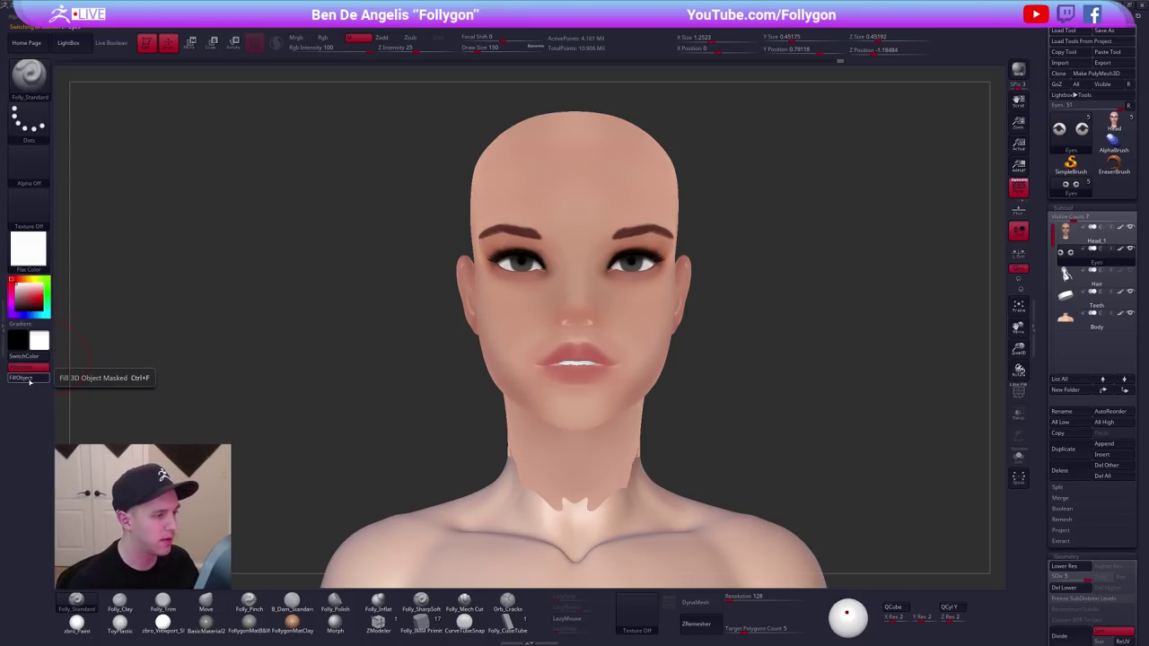
alt+drag(754, 319, 713, 350)
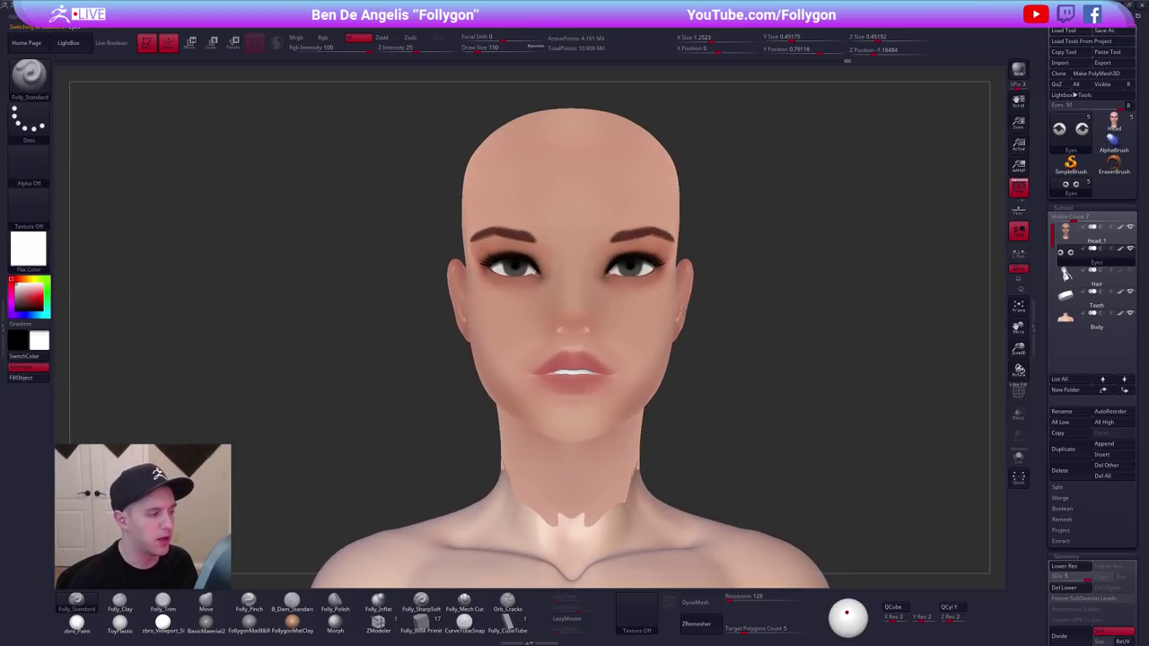
drag(583, 315, 704, 314)
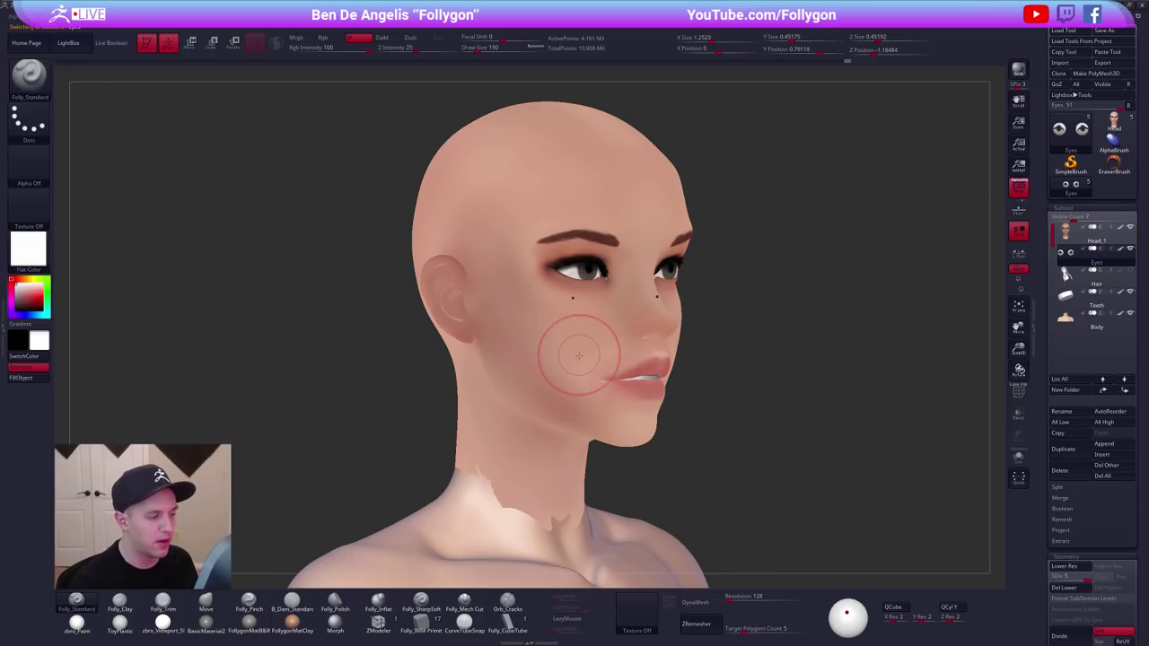
right_drag(584, 354, 551, 351)
alt+right_drag(634, 316, 577, 334)
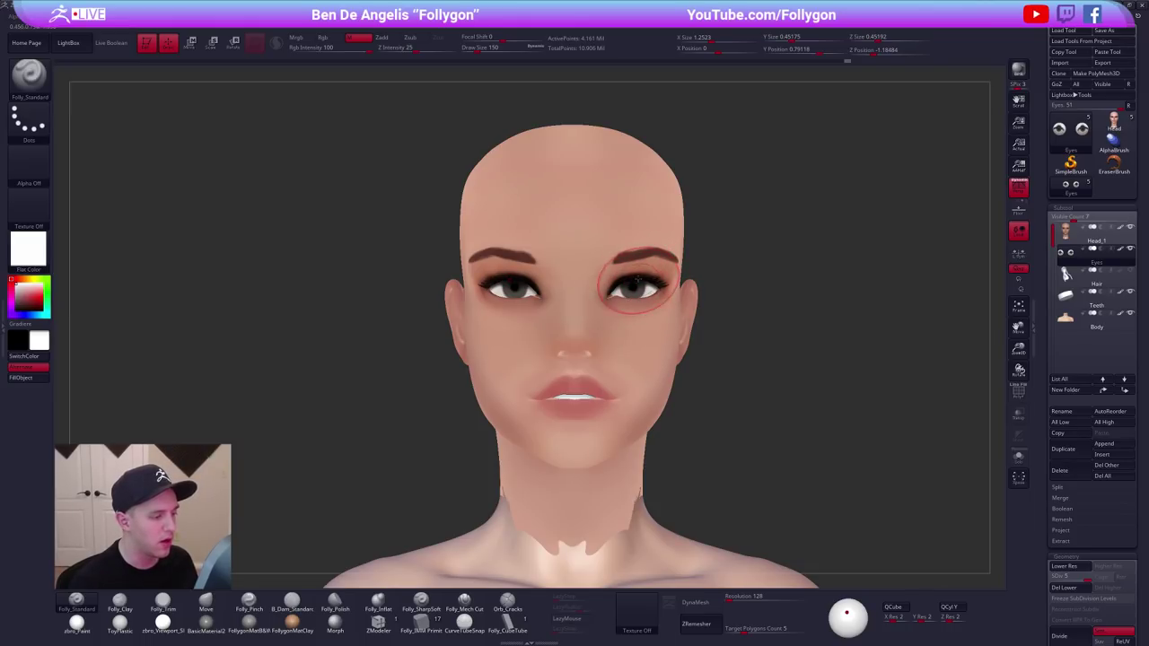
right_drag(771, 288, 884, 300)
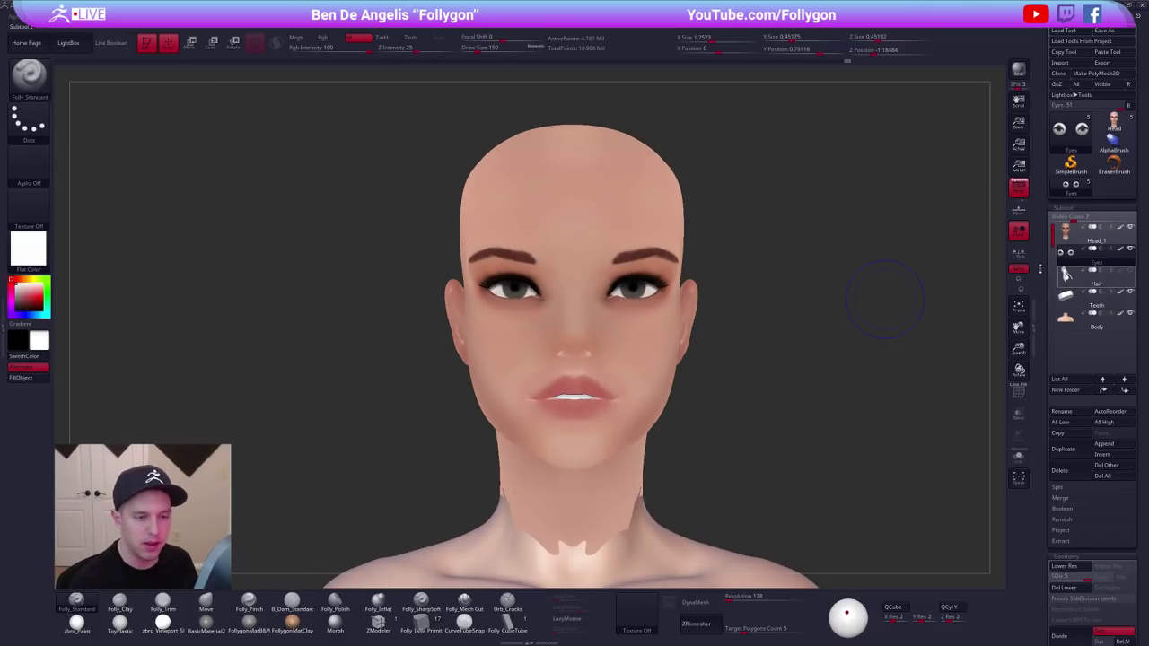
drag(885, 299, 906, 279)
key(ctrl+z)
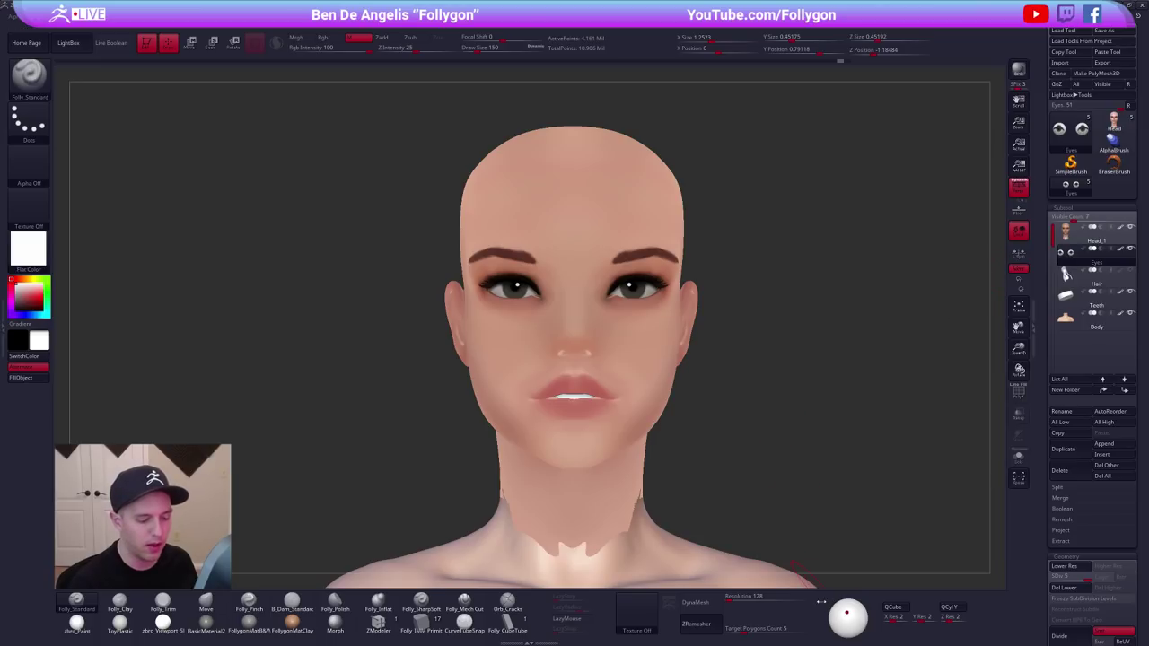
Centre the scene light so it shines straight at the bust, and undo the head's Flat Color fill.
click(847, 613)
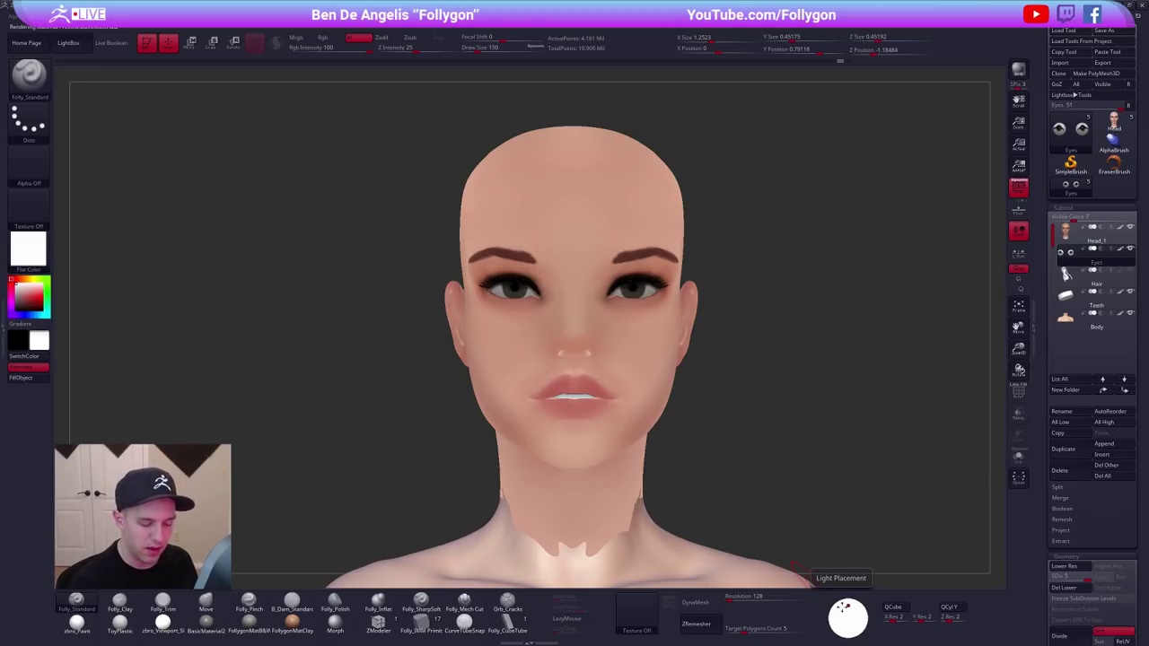
click(846, 617)
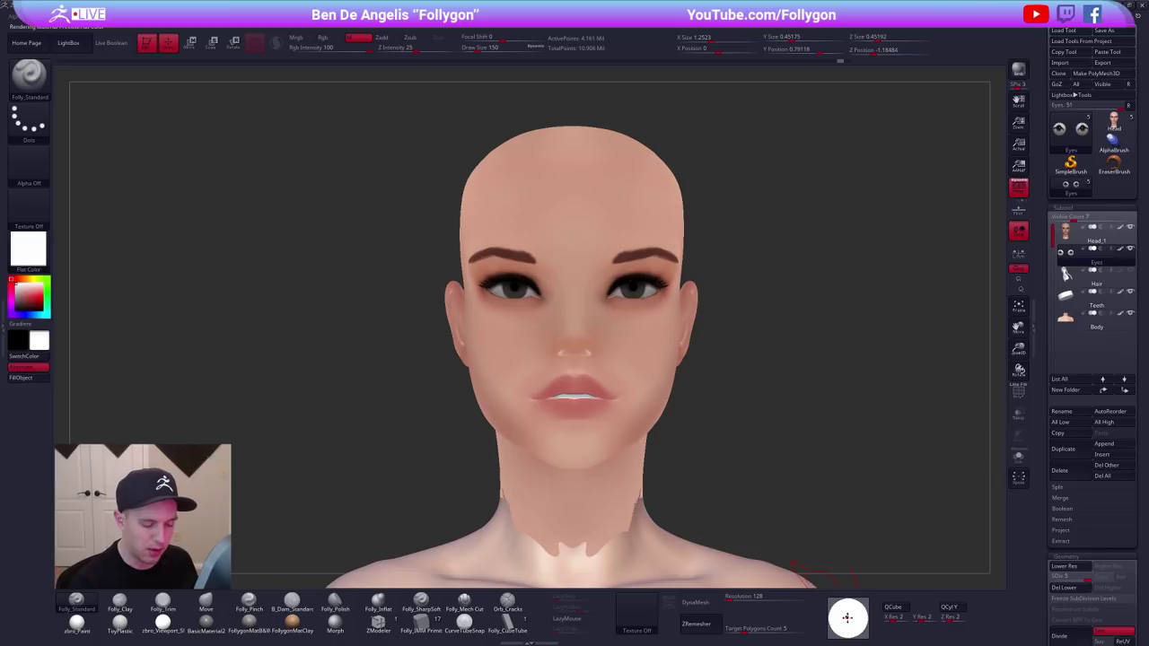
click(1074, 234)
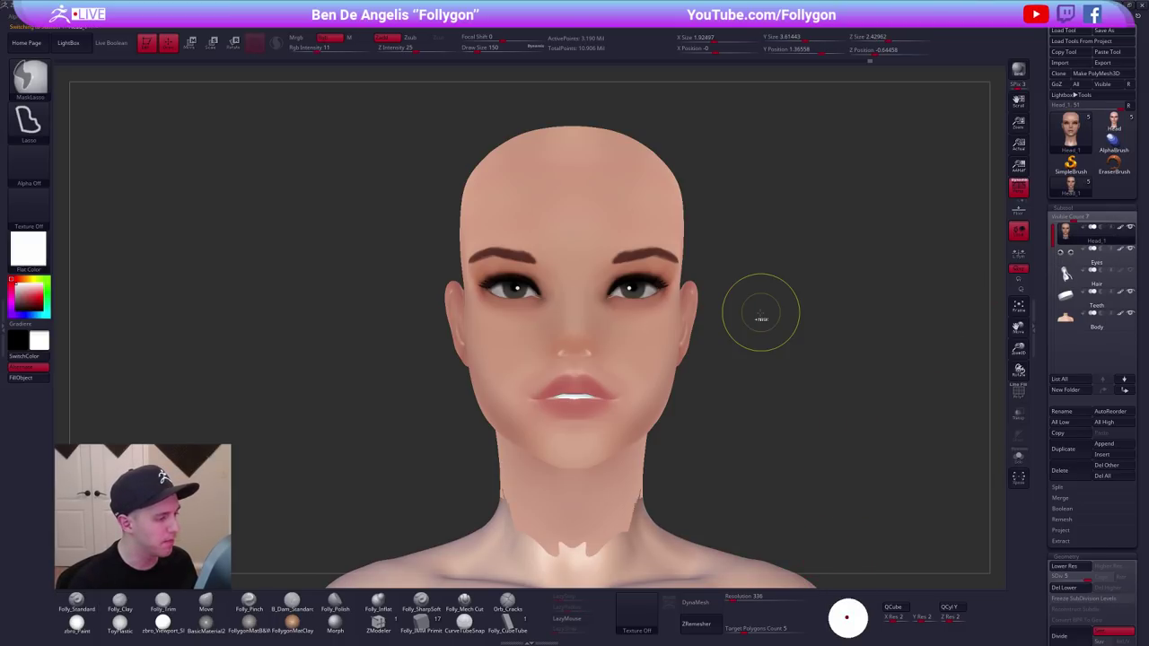
drag(264, 256, 263, 357)
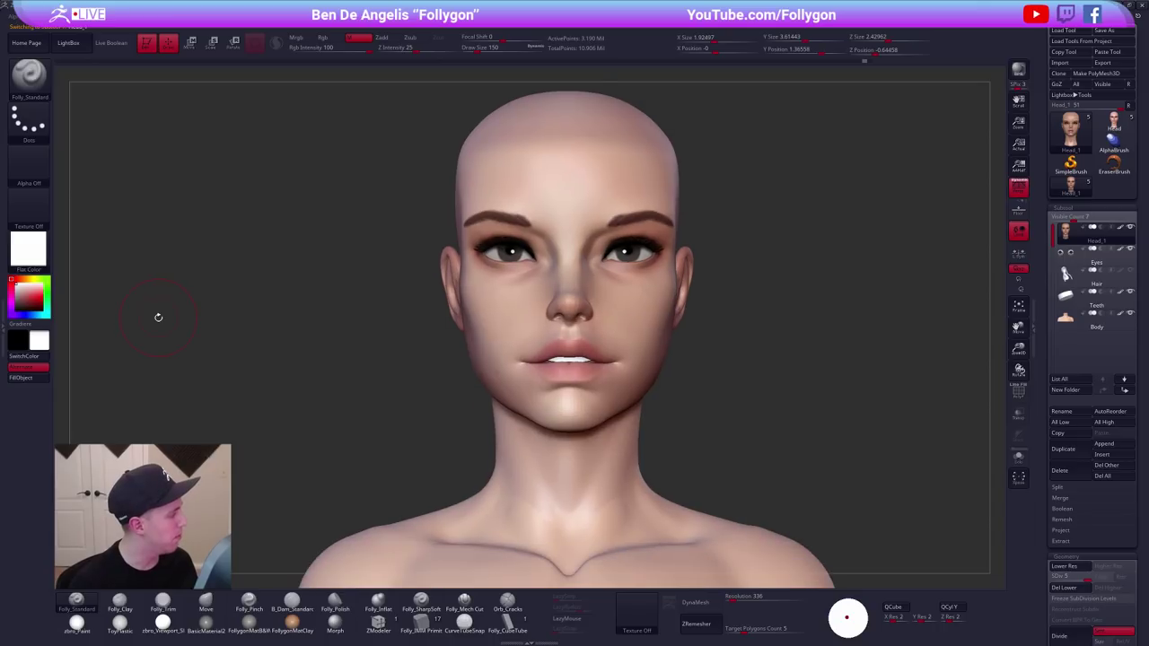
Try the warmer zbro_Viewport_S material as a fill on the head, compare it from different angles, and undo it.
click(35, 234)
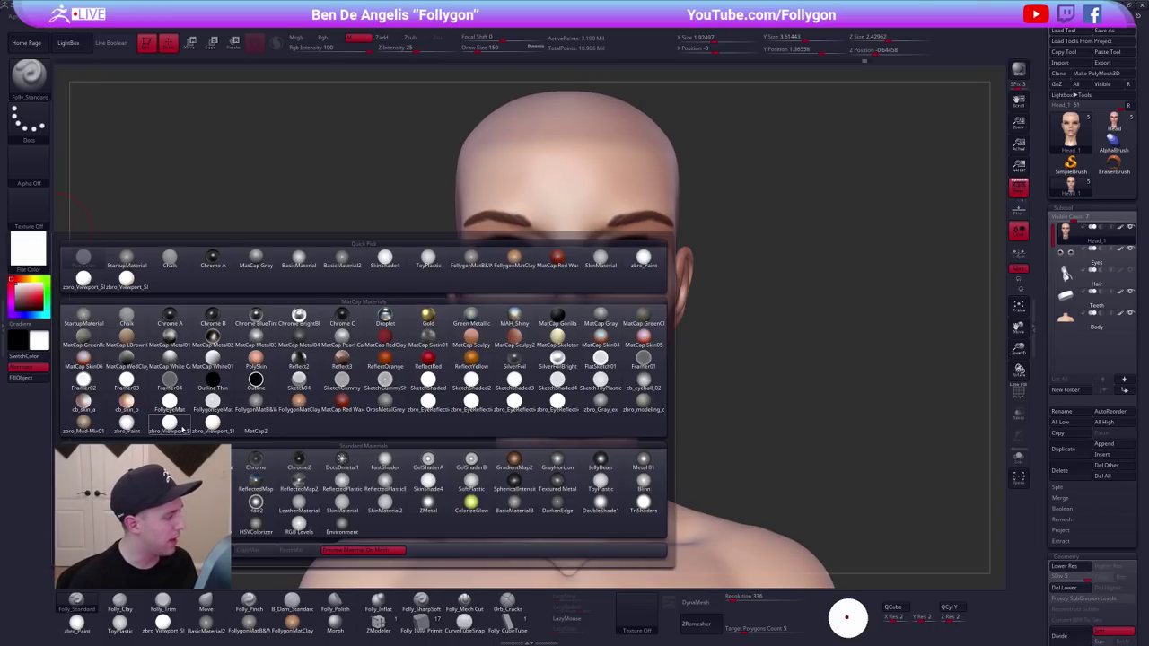
click(225, 428)
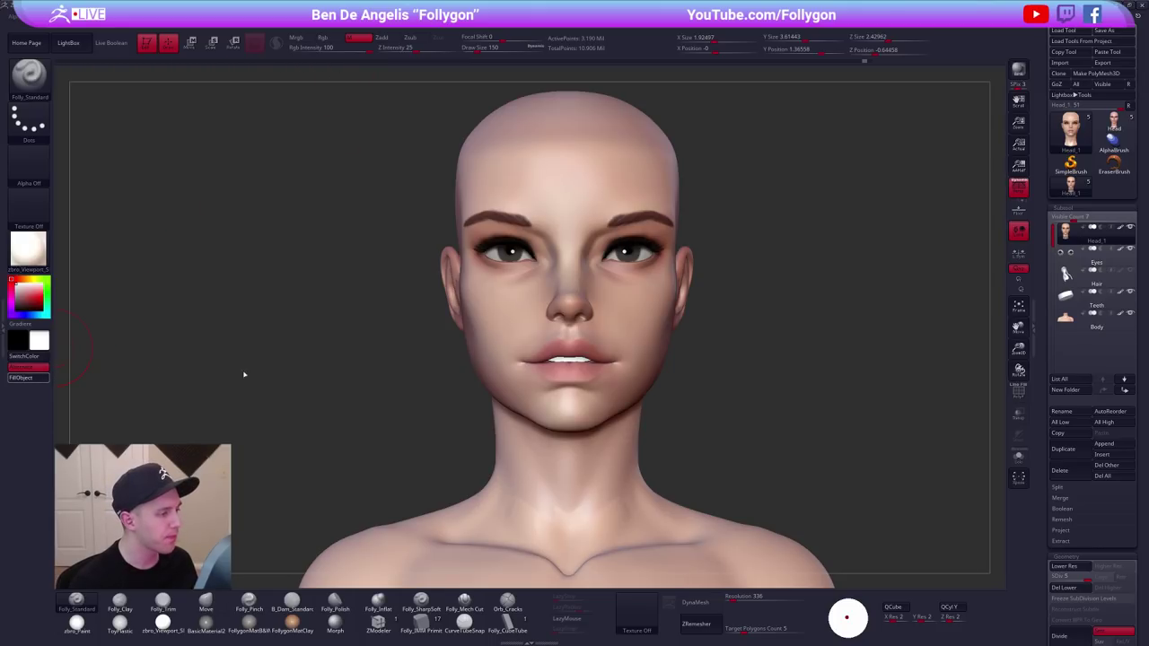
alt+drag(403, 351, 372, 312)
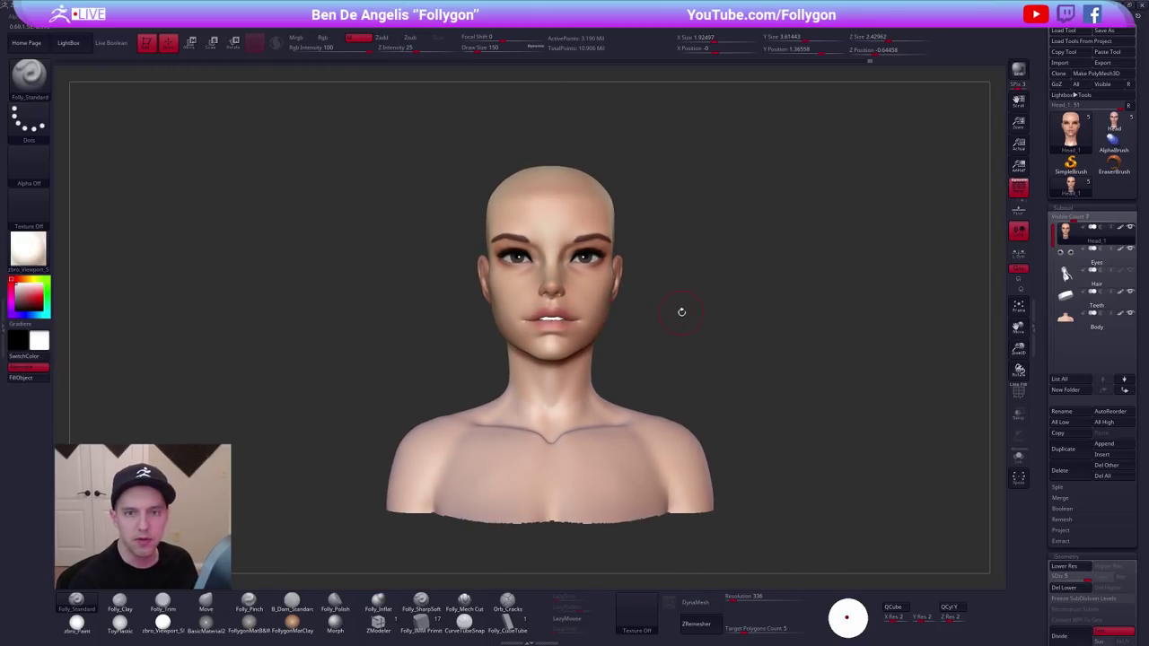
drag(682, 313, 667, 309)
alt+drag(673, 269, 680, 298)
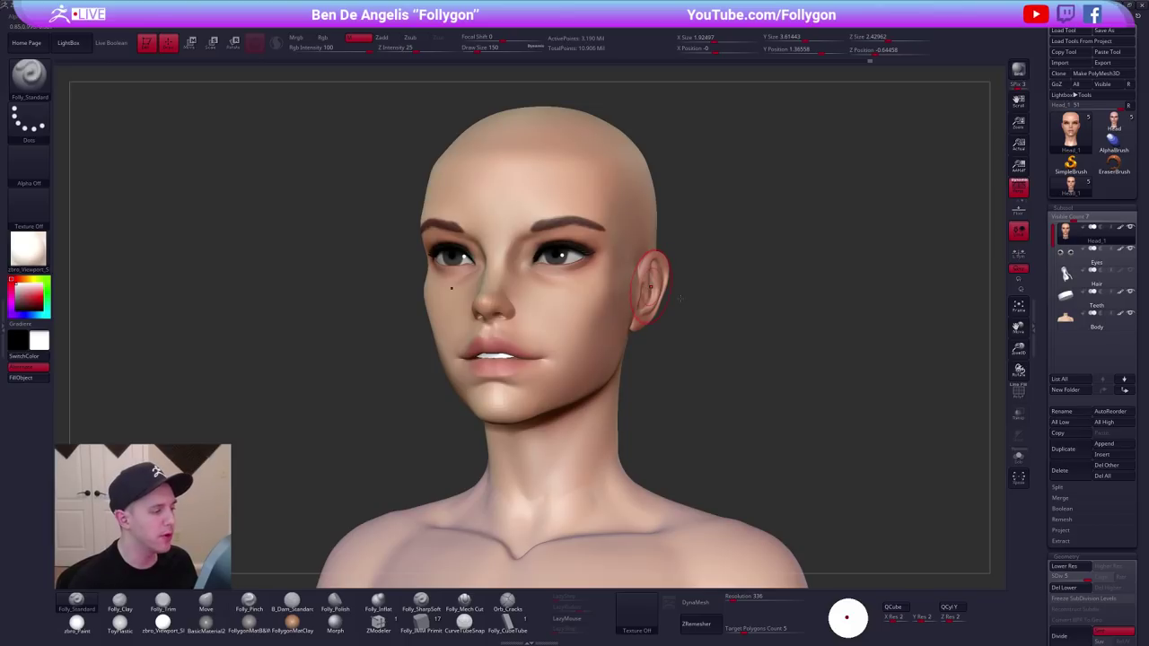
alt+right_drag(680, 298, 756, 321)
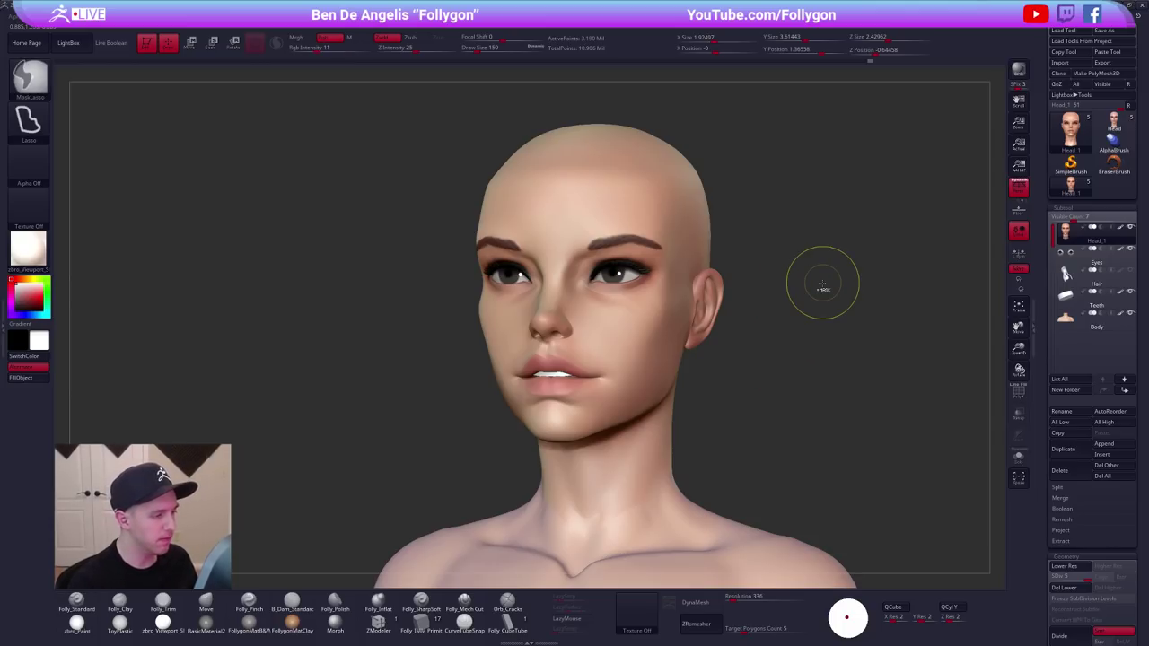
key(ctrl+z)
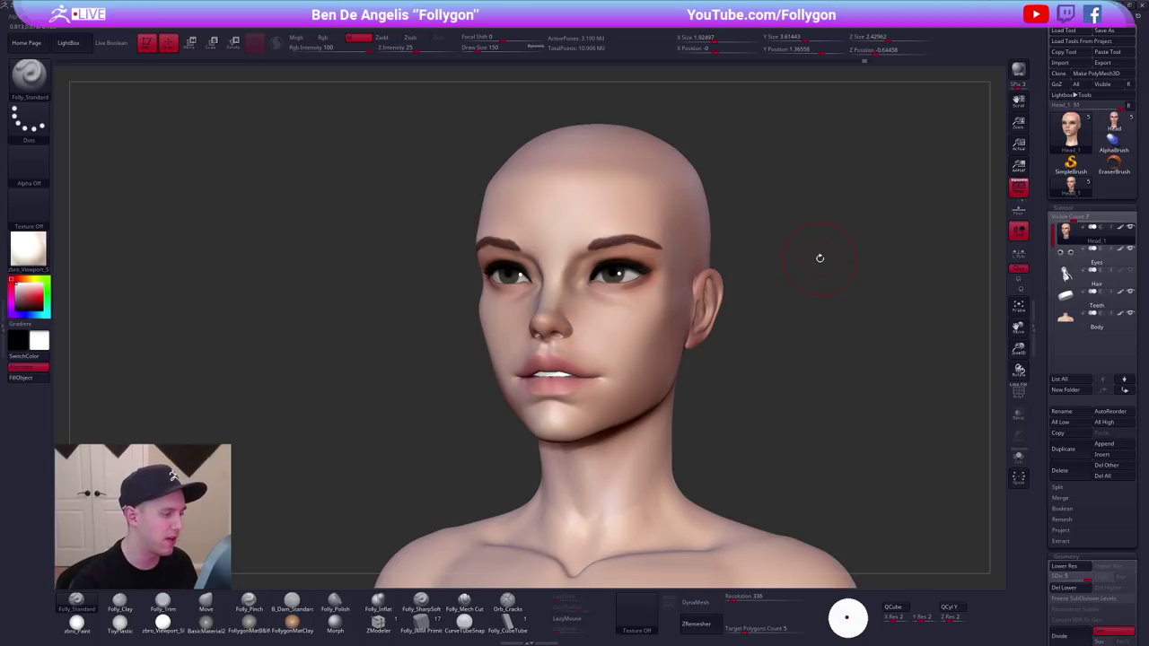
Sample the near-black colour around the eyes, switch to colour-only painting at a low Rgb Intensity, and undo a test stroke on the face.
mouse_move(744, 379)
shift+mouse_down()
mouse_move(760, 368)
mouse_move(790, 408)
mouse_move(776, 438)
shift+mouse_up()
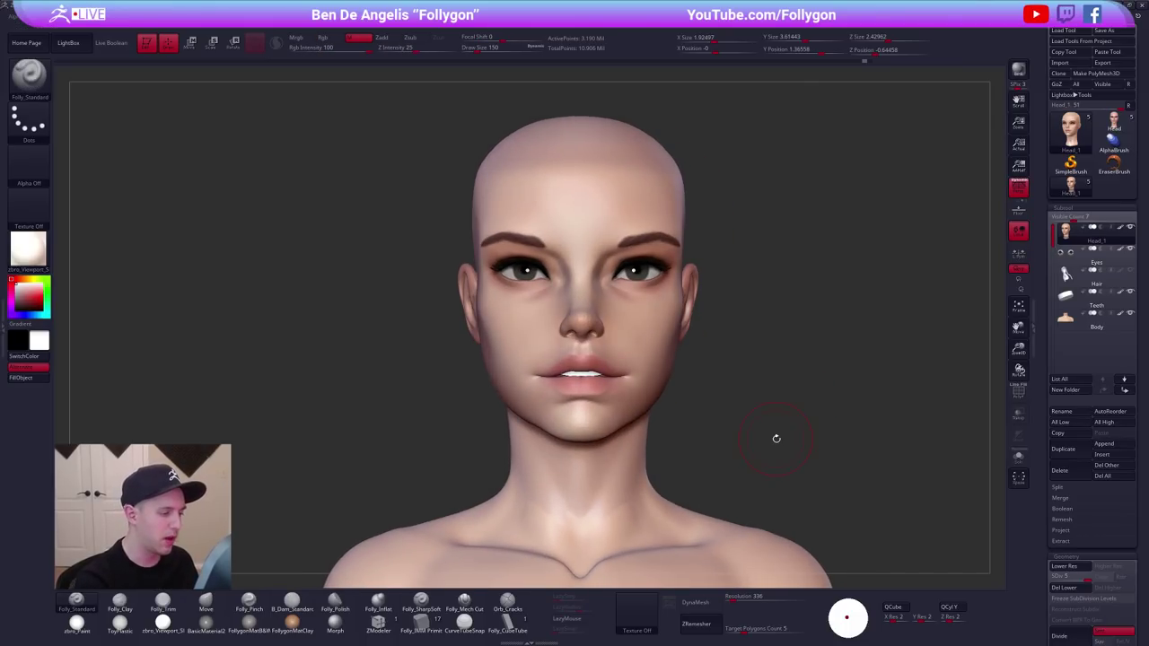
key(space)
drag(652, 327, 656, 327)
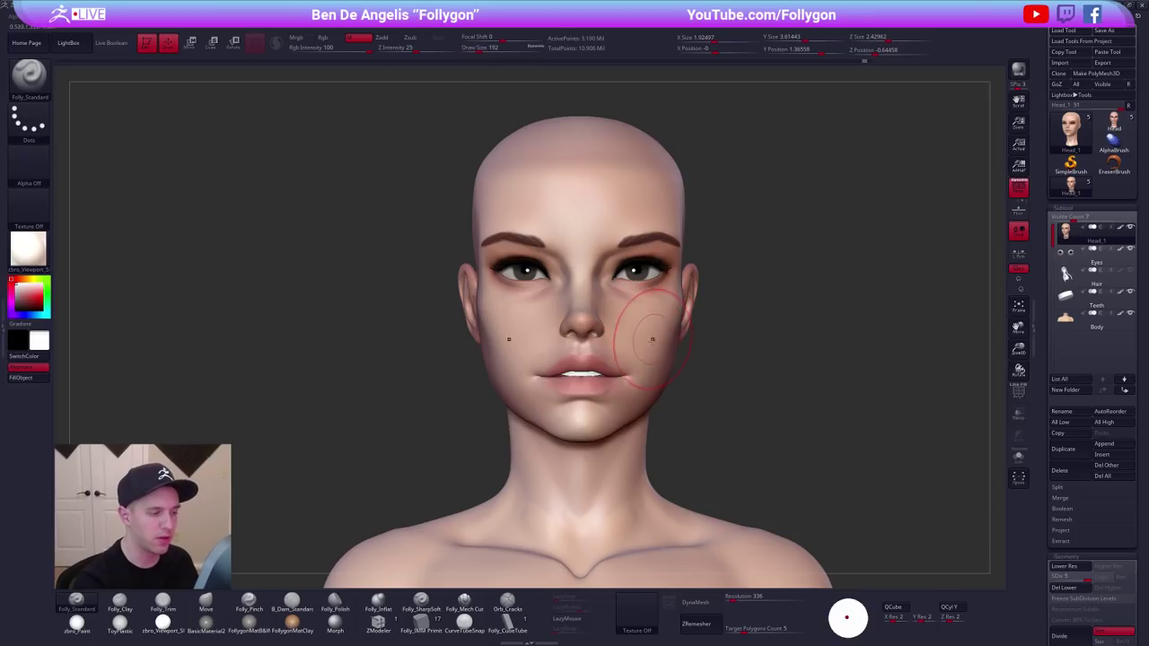
key(c)
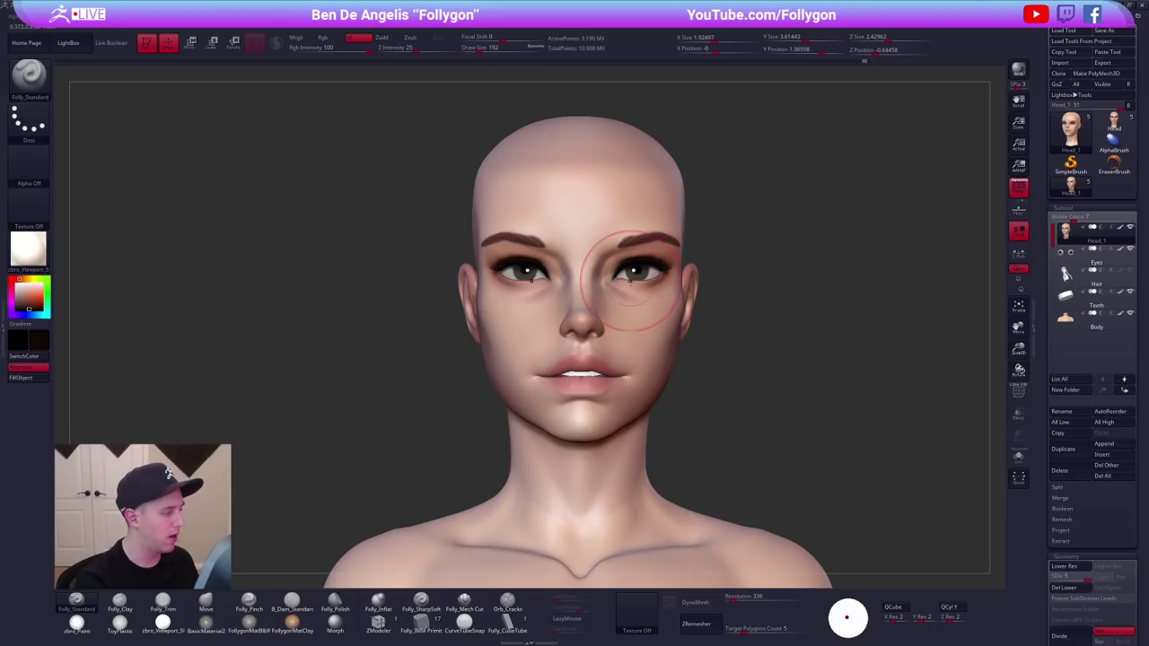
ctrl+right_drag(635, 294, 656, 313)
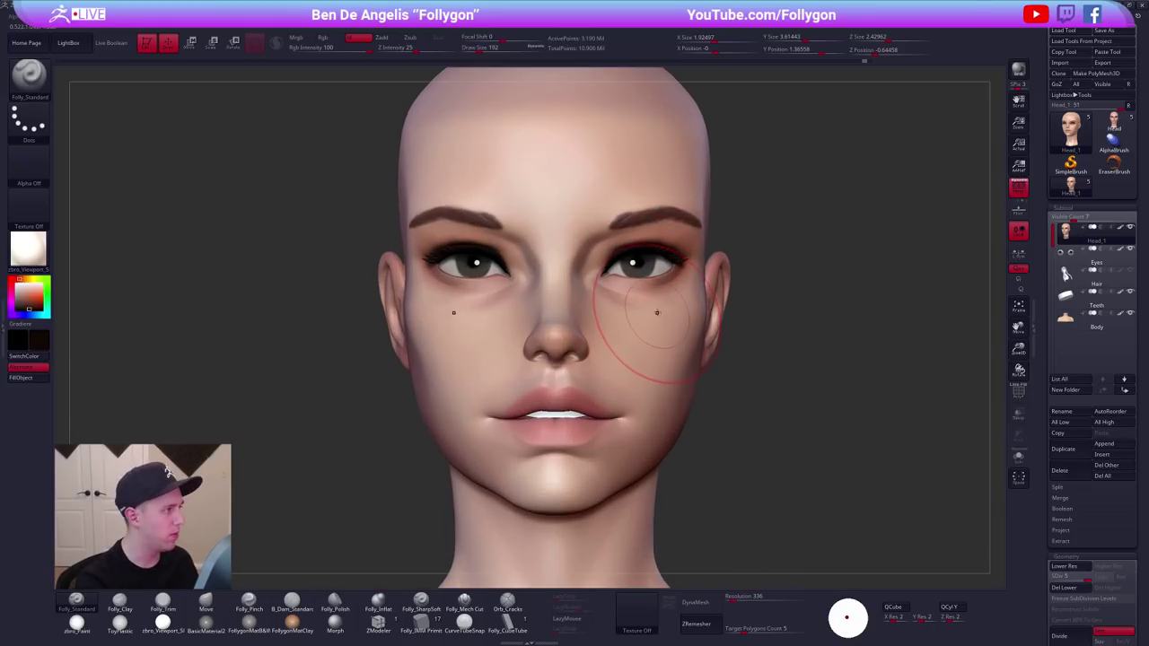
click(330, 39)
drag(348, 56, 313, 53)
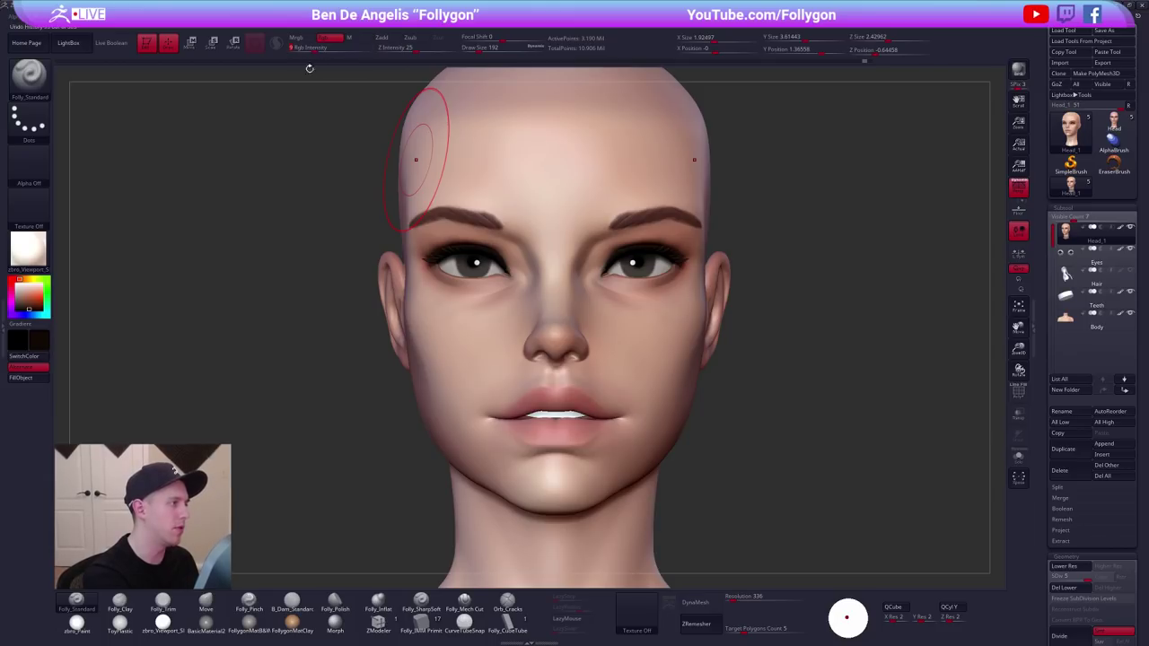
drag(630, 343, 680, 364)
key(ctrl+z)
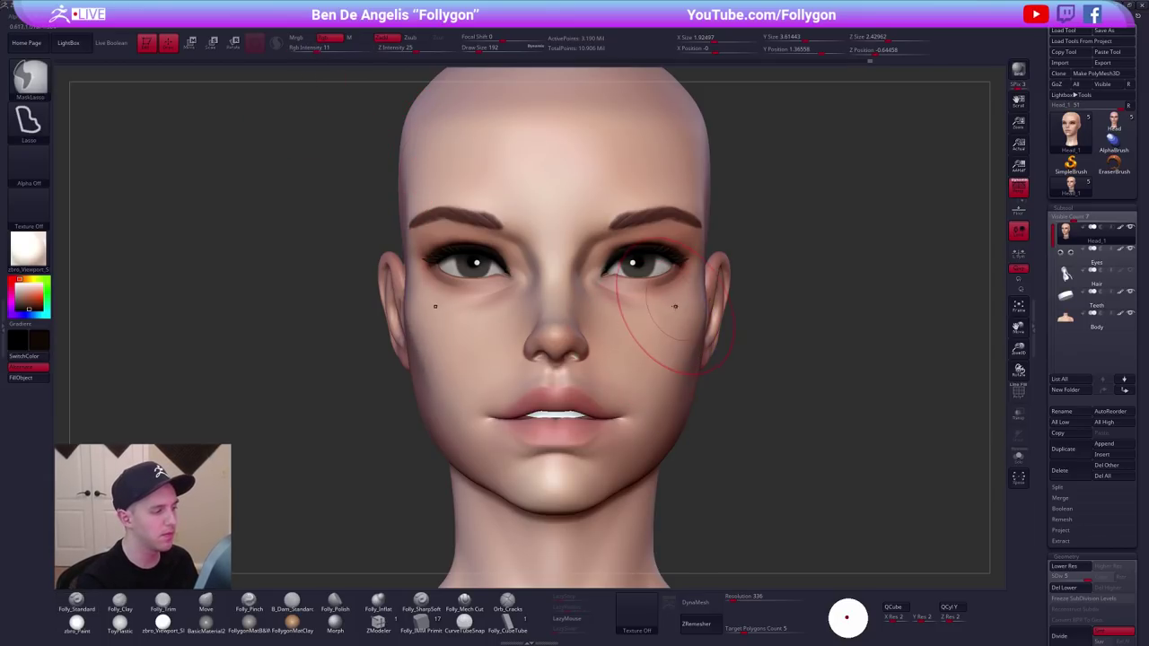
Paint soft dark eyeshadow over the inner eye corners and upper lids at draw size 121.
mouse_move(619, 306)
alt+right_down()
mouse_move(601, 315)
mouse_move(600, 334)
alt+right_up()
key(space)
drag(640, 287, 633, 287)
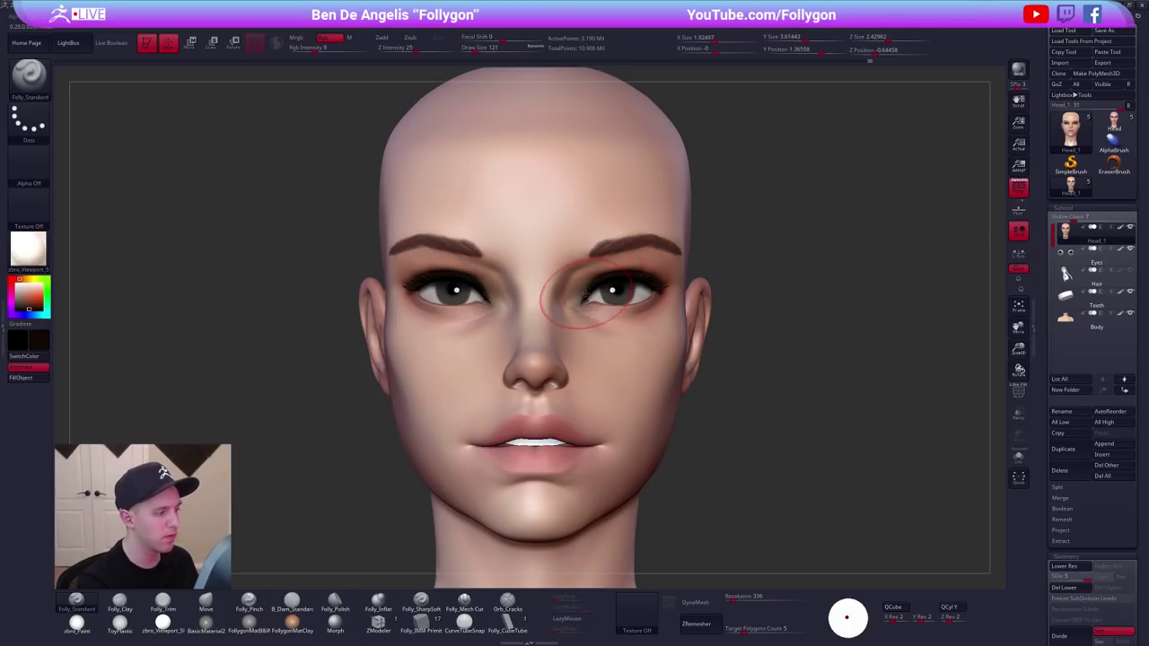
drag(582, 288, 600, 276)
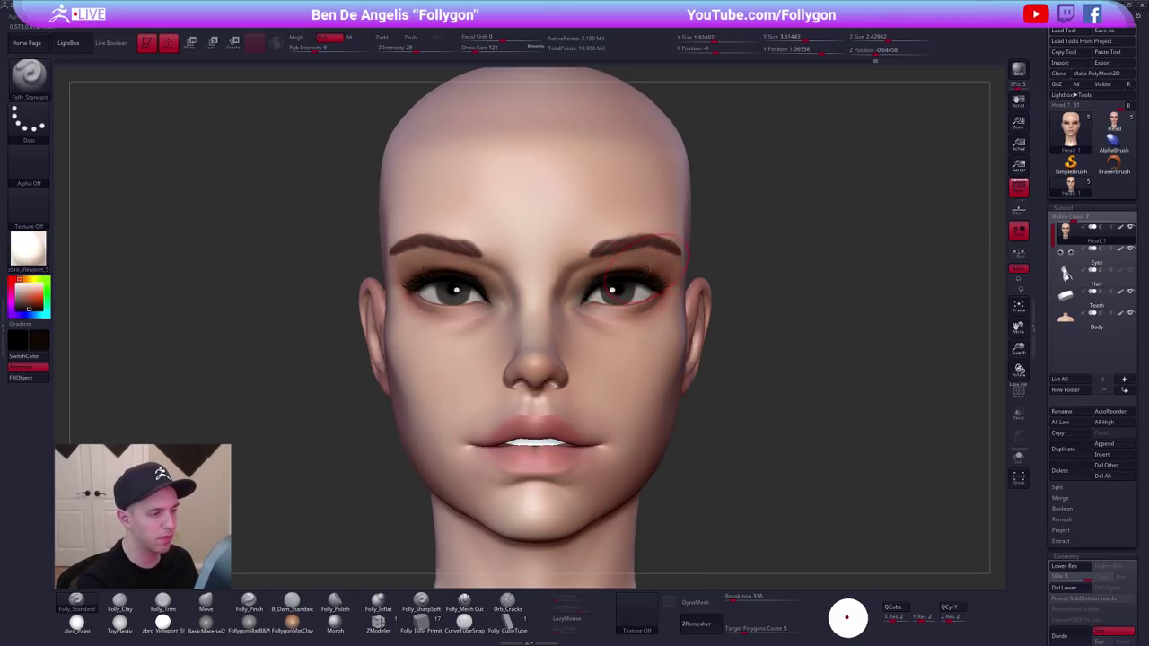
Smooth the eyeshadow at the inner corners, deepen it towards the outer corners at draw size 104, and check the bust from front and below.
right_drag(639, 275, 573, 284)
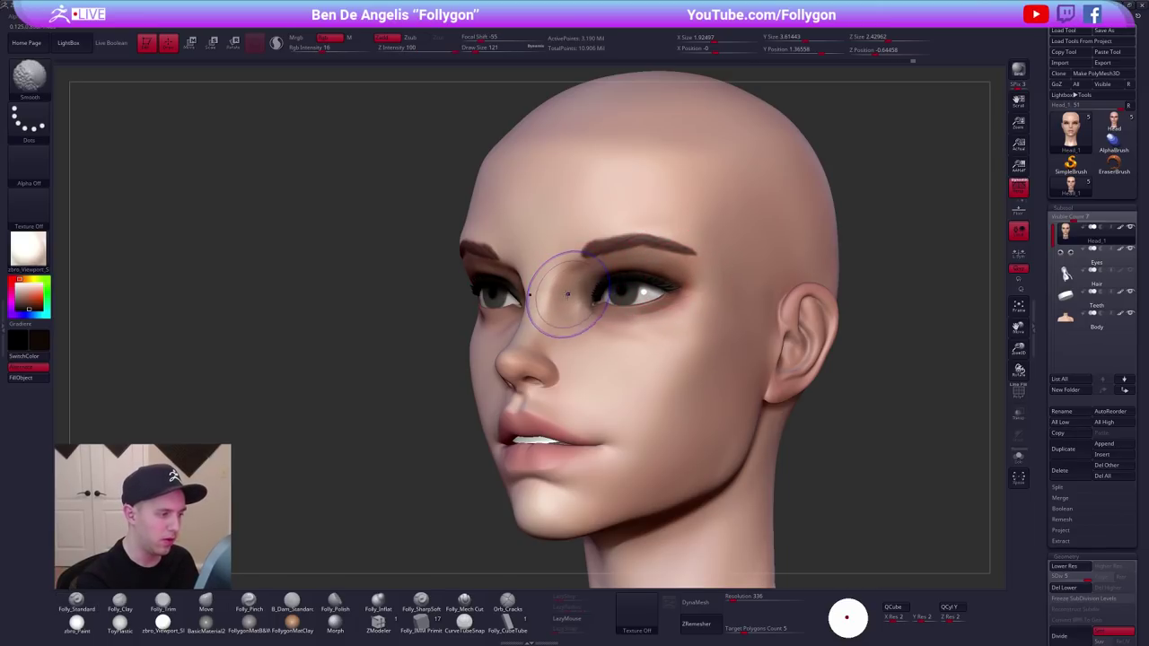
key(bracketleft)
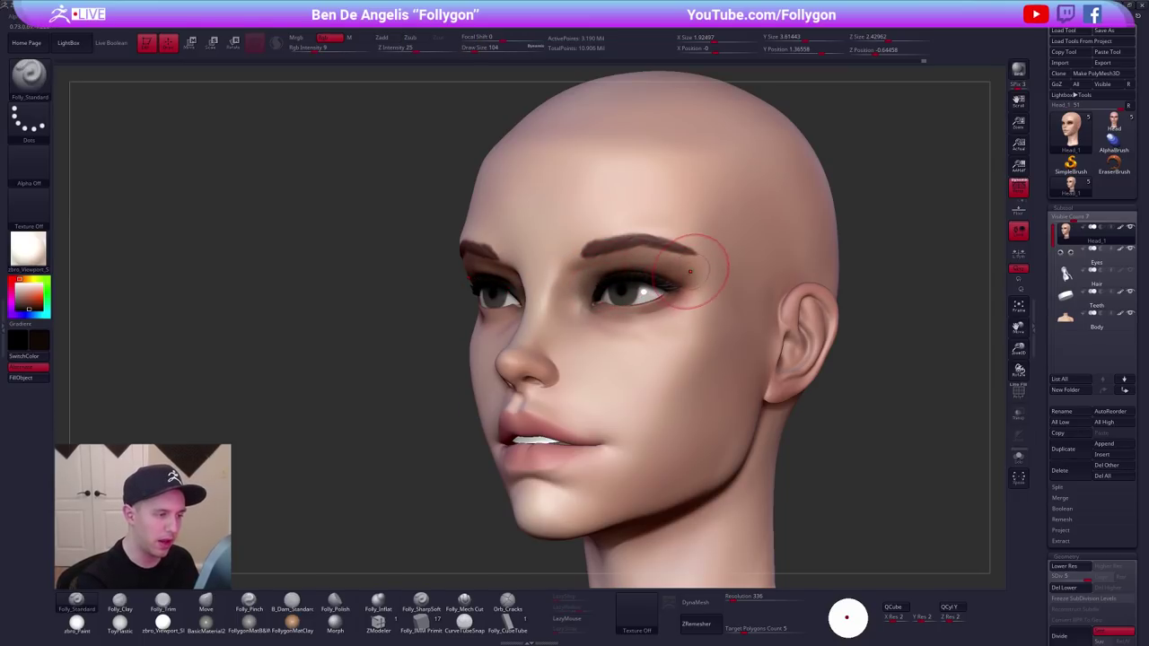
right_drag(623, 361, 717, 395)
ctrl+right_drag(718, 395, 683, 380)
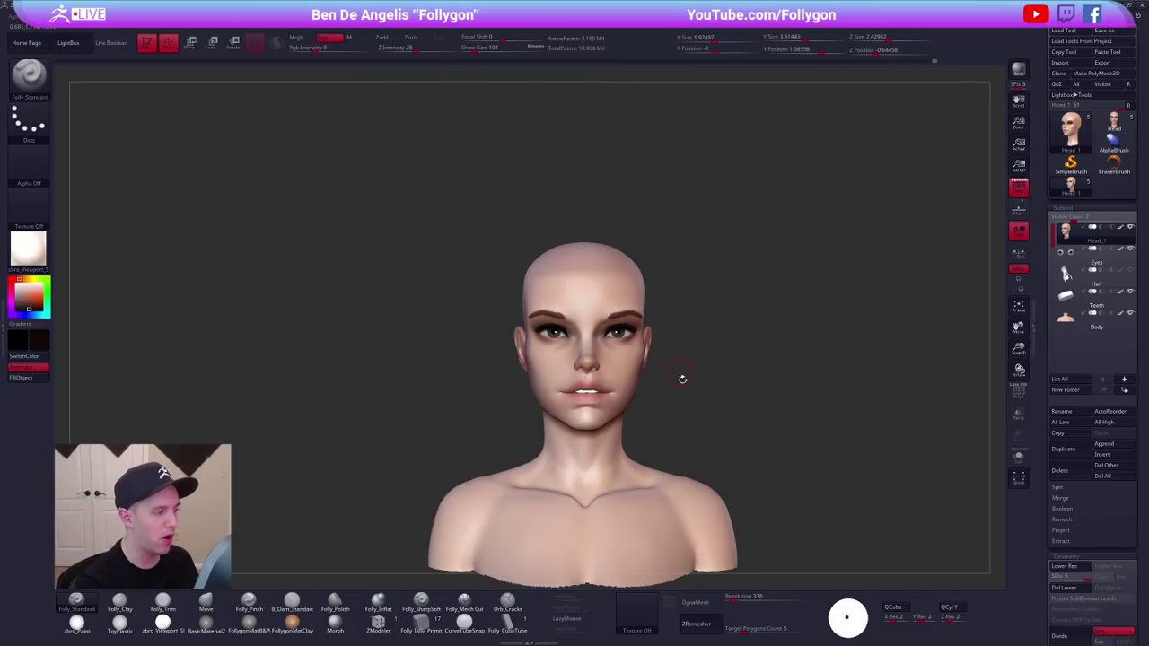
alt+right_drag(738, 475, 763, 530)
mouse_move(556, 344)
right_down()
mouse_move(564, 318)
mouse_move(565, 335)
right_up()
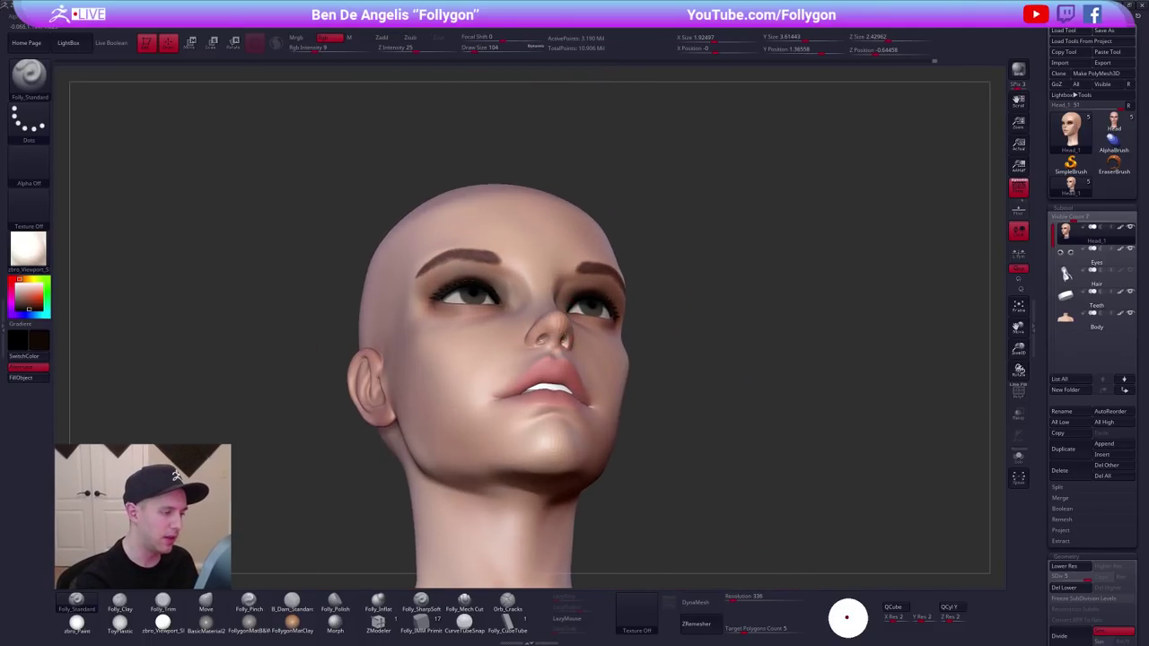
Switch the visibility selection to SelectRect and hide the head's lower lip and chin polygroup to expose the upper mouth cavity.
scroll(428, 327, up, 3)
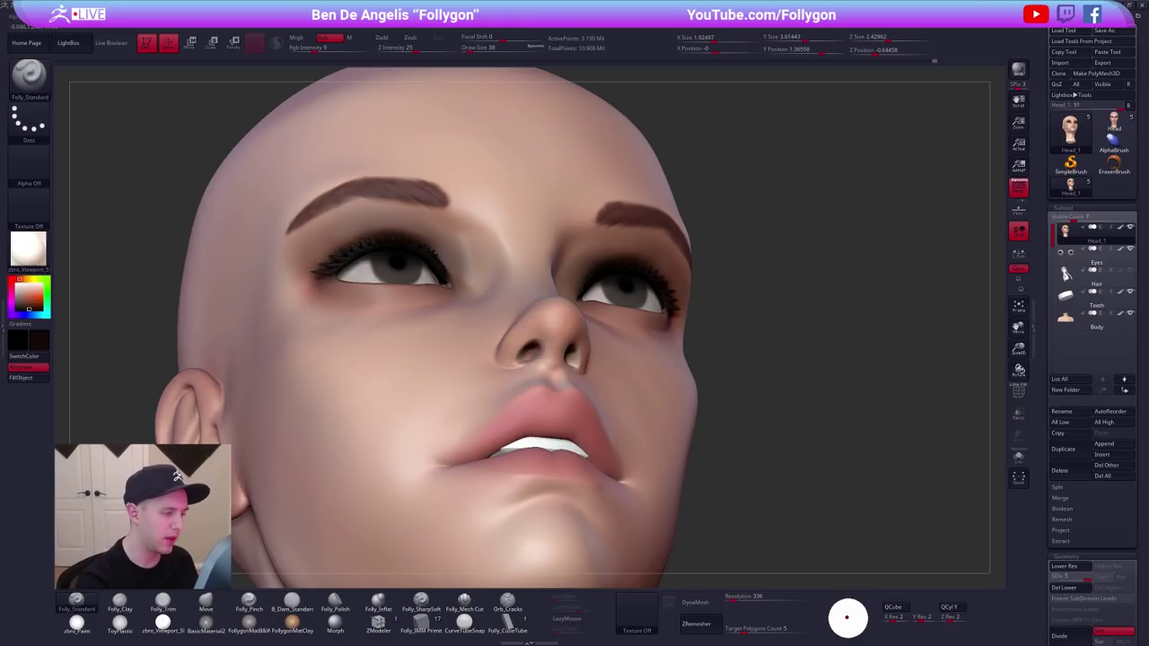
right_drag(532, 357, 532, 406)
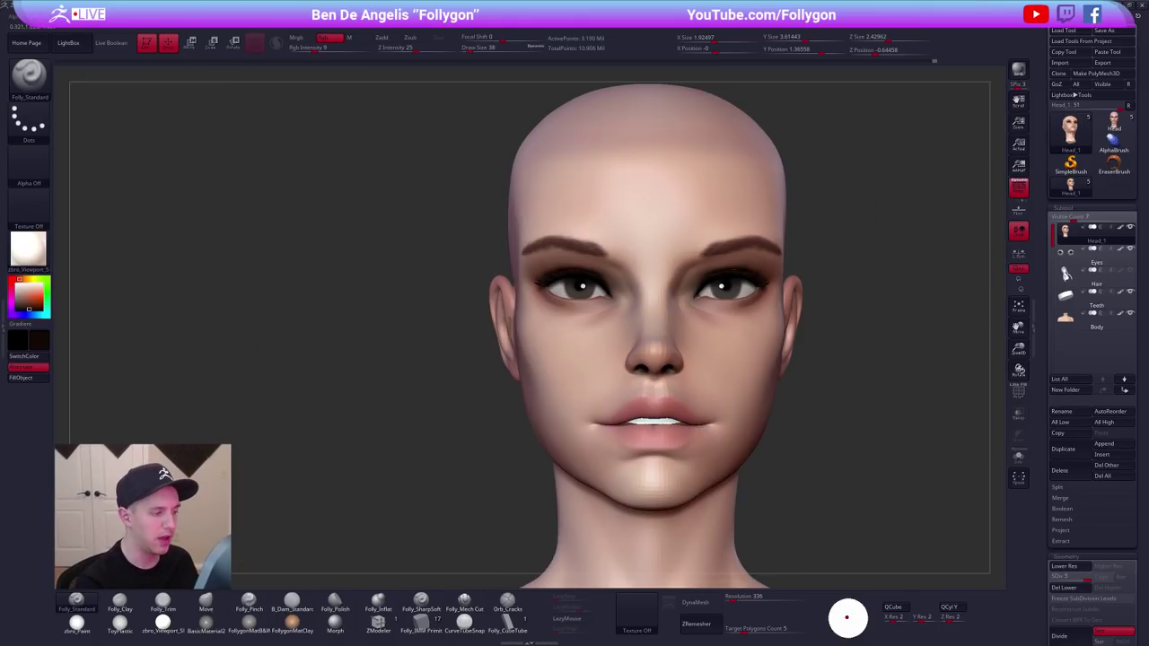
right_drag(713, 449, 682, 461)
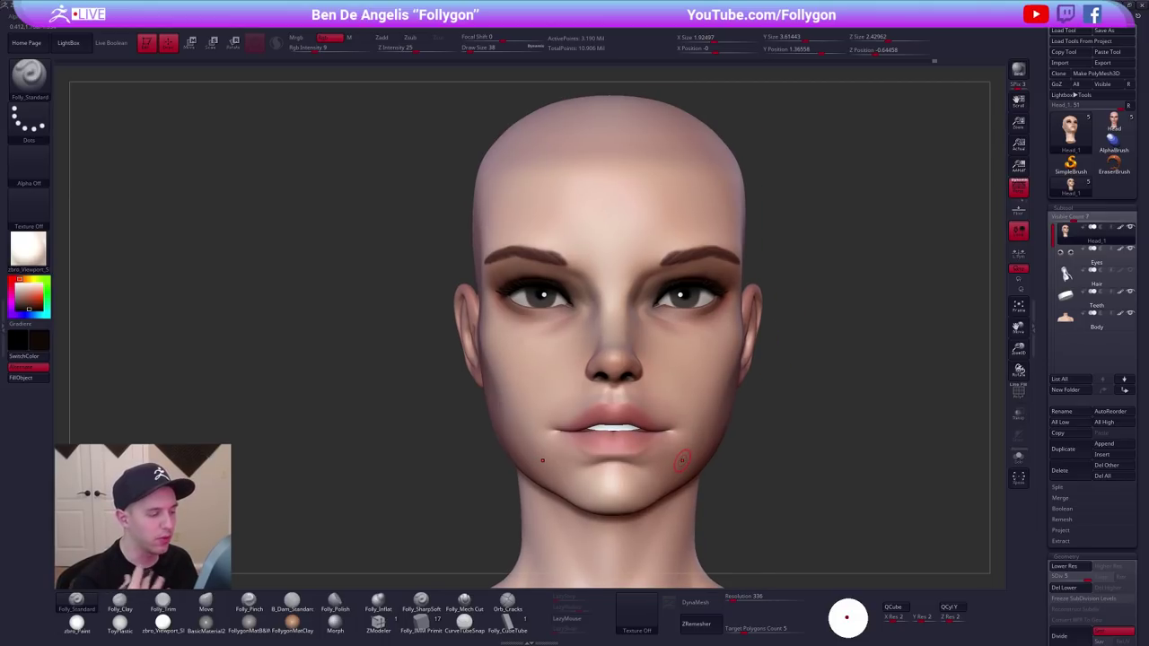
mouse_move(600, 379)
right_down()
mouse_move(612, 332)
mouse_move(639, 395)
right_up()
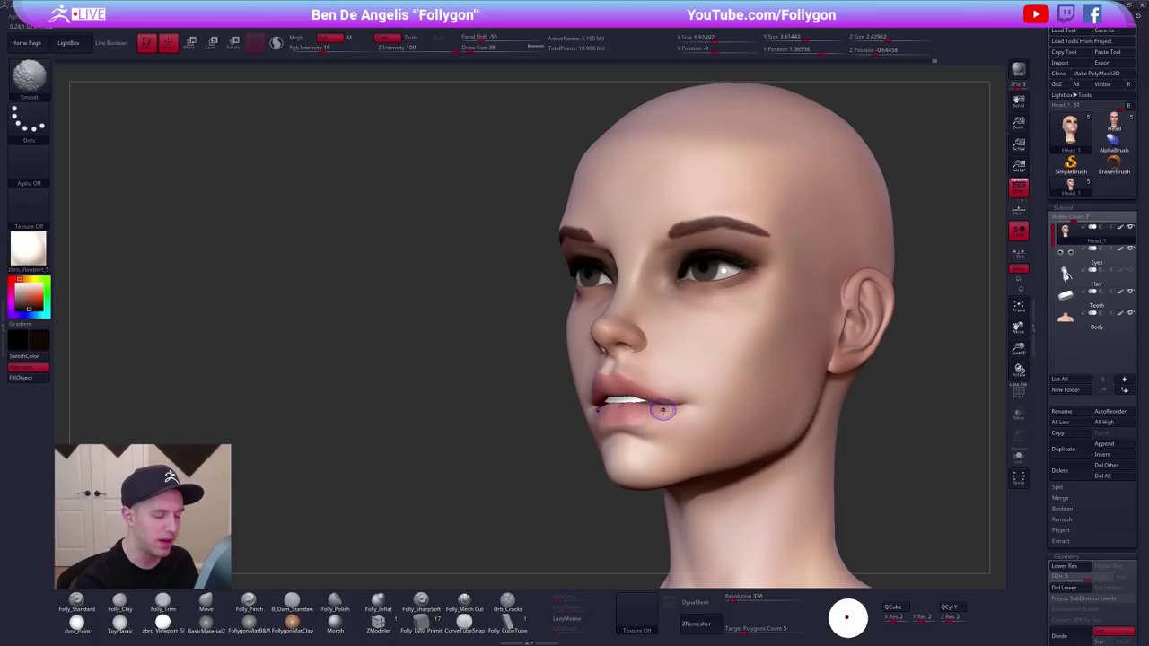
key(shift+f)
key(shift+f)
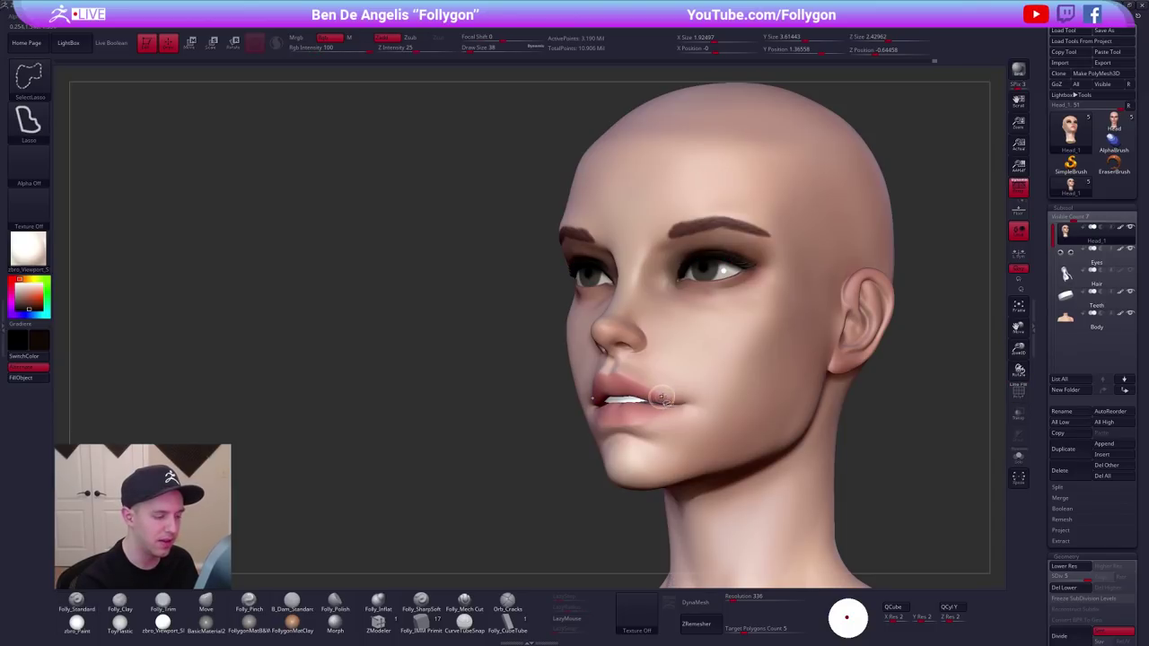
key(ctrl+shift+space)
ctrl+shift+click(644, 618)
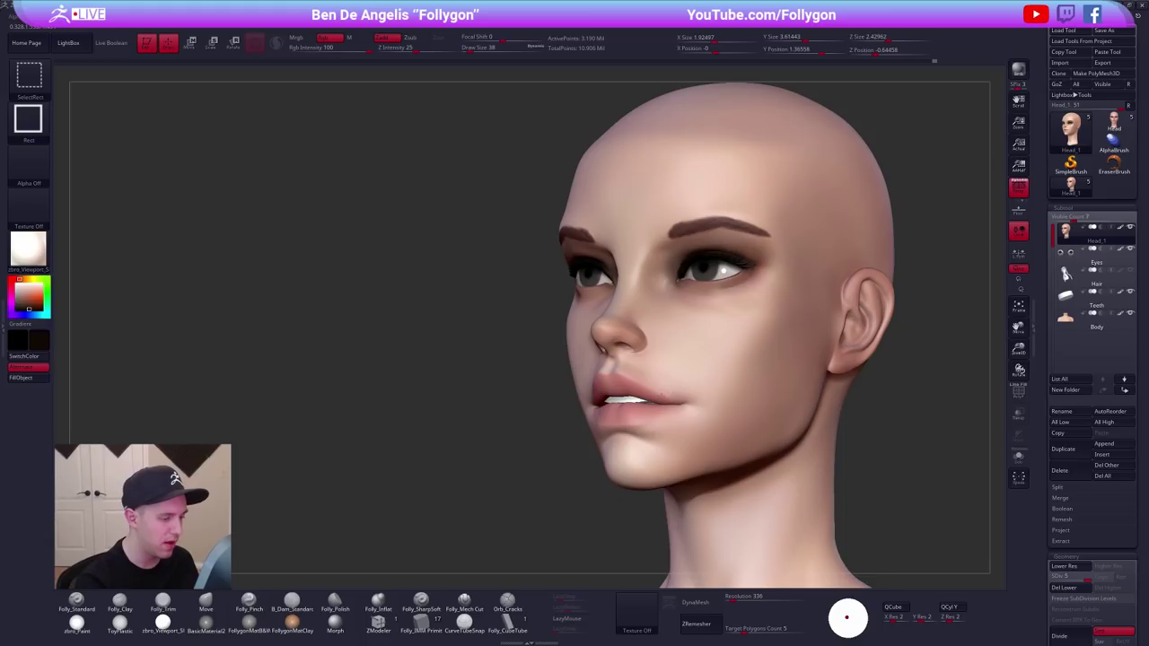
ctrl+shift+click(684, 393)
right_drag(684, 393, 695, 260)
key(shift+s)
Paint the inside of the upper mouth behind the lip near-black at draw size 43.
right_drag(626, 428, 602, 369)
key(space)
drag(602, 370, 606, 370)
right_drag(607, 370, 622, 341)
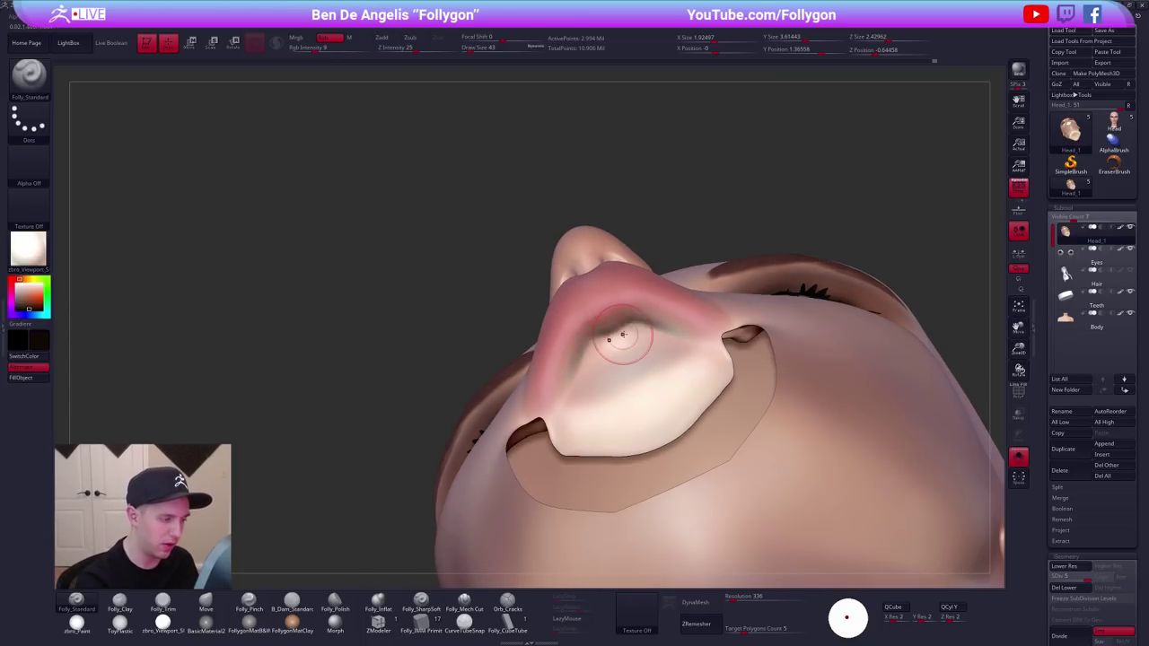
mouse_move(623, 341)
mouse_down()
mouse_move(600, 347)
mouse_move(569, 424)
mouse_move(598, 336)
mouse_move(607, 357)
mouse_move(574, 443)
mouse_move(588, 409)
mouse_move(633, 447)
mouse_move(654, 414)
mouse_move(628, 361)
mouse_move(612, 388)
mouse_move(644, 412)
mouse_up()
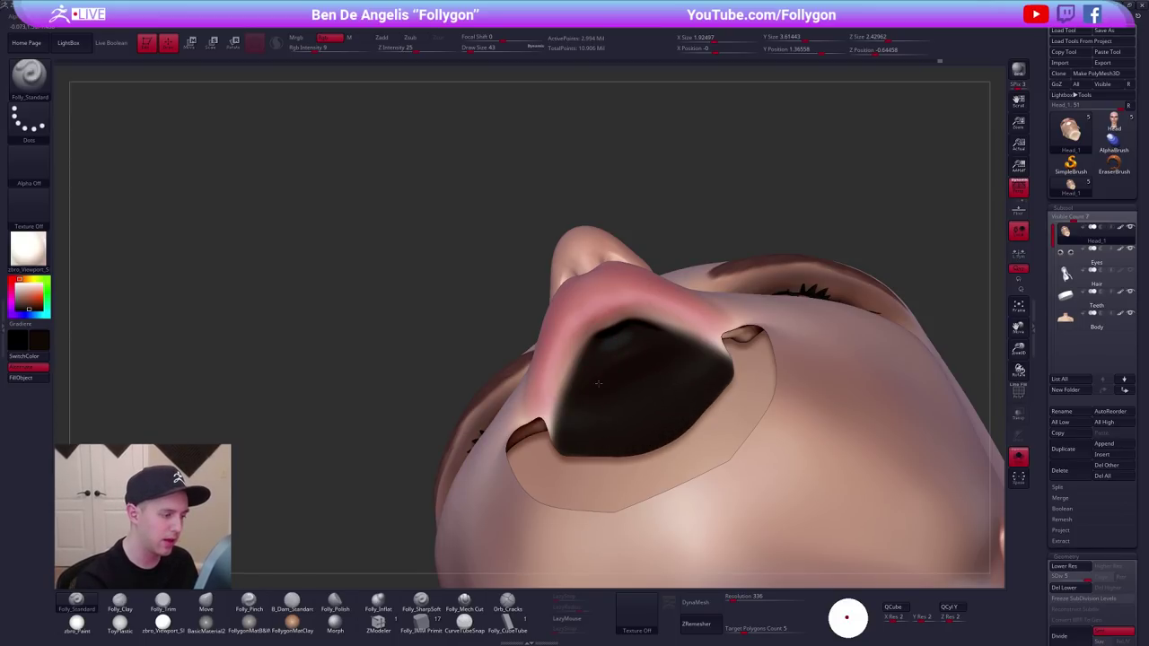
right_drag(598, 383, 582, 414)
drag(581, 414, 579, 400)
drag(591, 375, 624, 347)
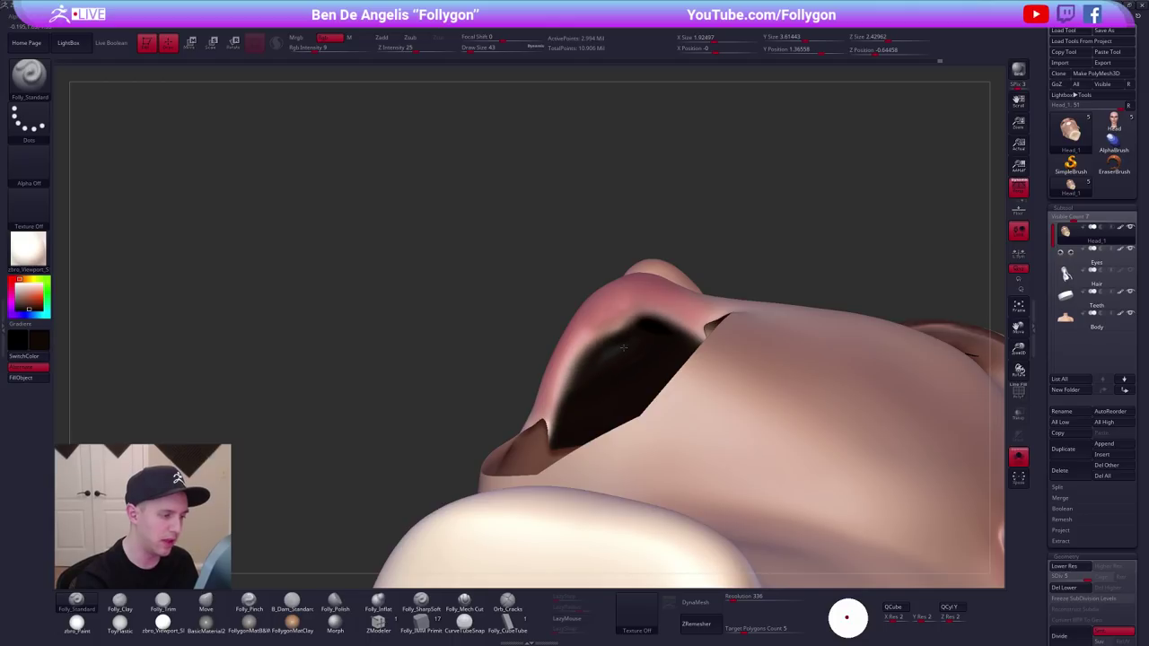
Invert the head's visibility to show the lower jaw part and hide the eyelashes that appear with it.
right_drag(629, 344, 511, 516)
ctrl+shift+drag(406, 509, 417, 531)
right_drag(633, 418, 603, 503)
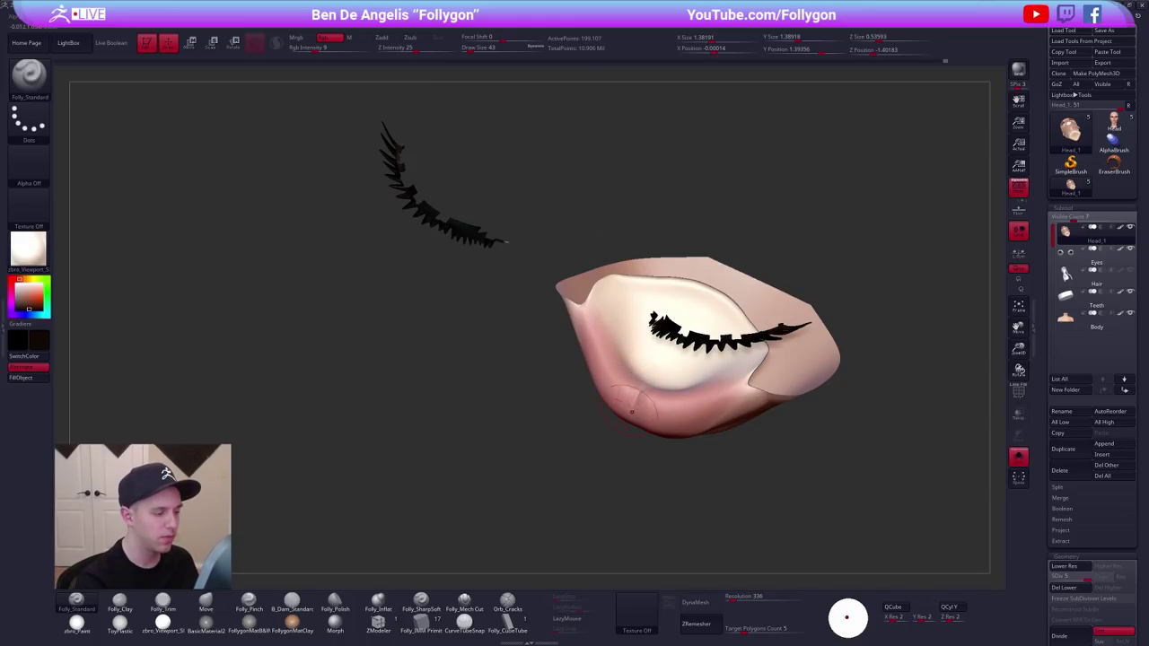
key(ctrl+shift)
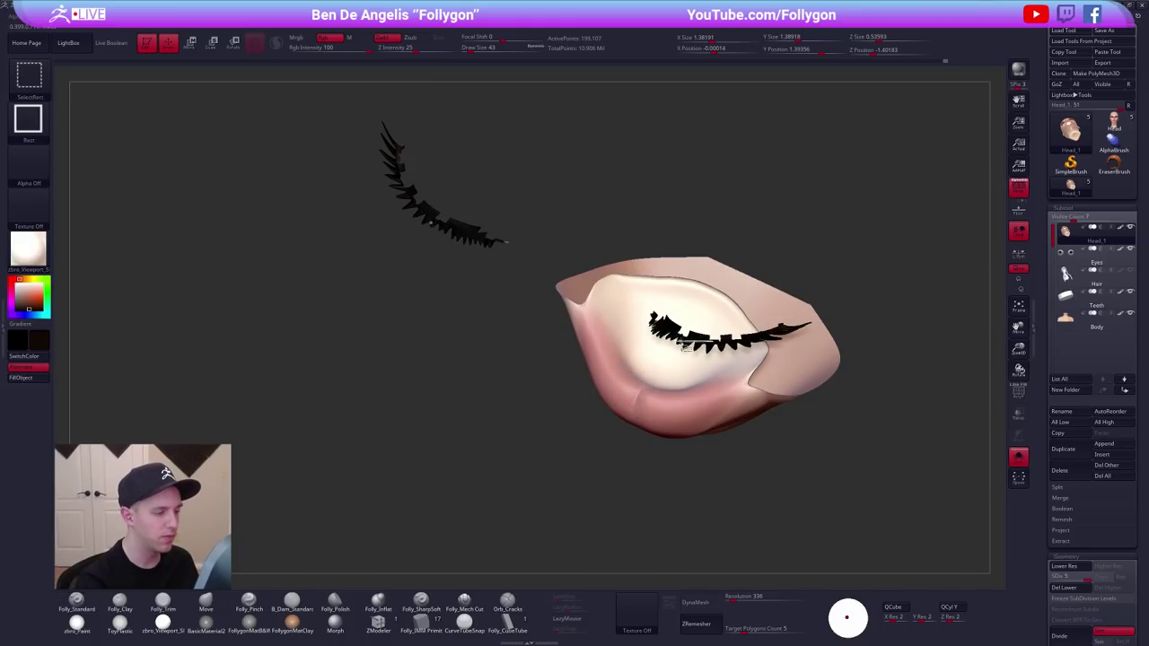
ctrl+shift+click(674, 339)
Paint the inside of the lower mouth behind the lower lip near-black.
right_drag(666, 358, 593, 439)
mouse_move(607, 373)
right_down()
mouse_move(595, 383)
mouse_move(599, 400)
right_up()
mouse_move(600, 402)
mouse_down()
mouse_move(582, 333)
mouse_move(611, 409)
mouse_move(637, 420)
mouse_move(678, 387)
mouse_move(719, 395)
mouse_move(650, 390)
mouse_move(672, 339)
mouse_move(653, 359)
mouse_move(630, 350)
mouse_up()
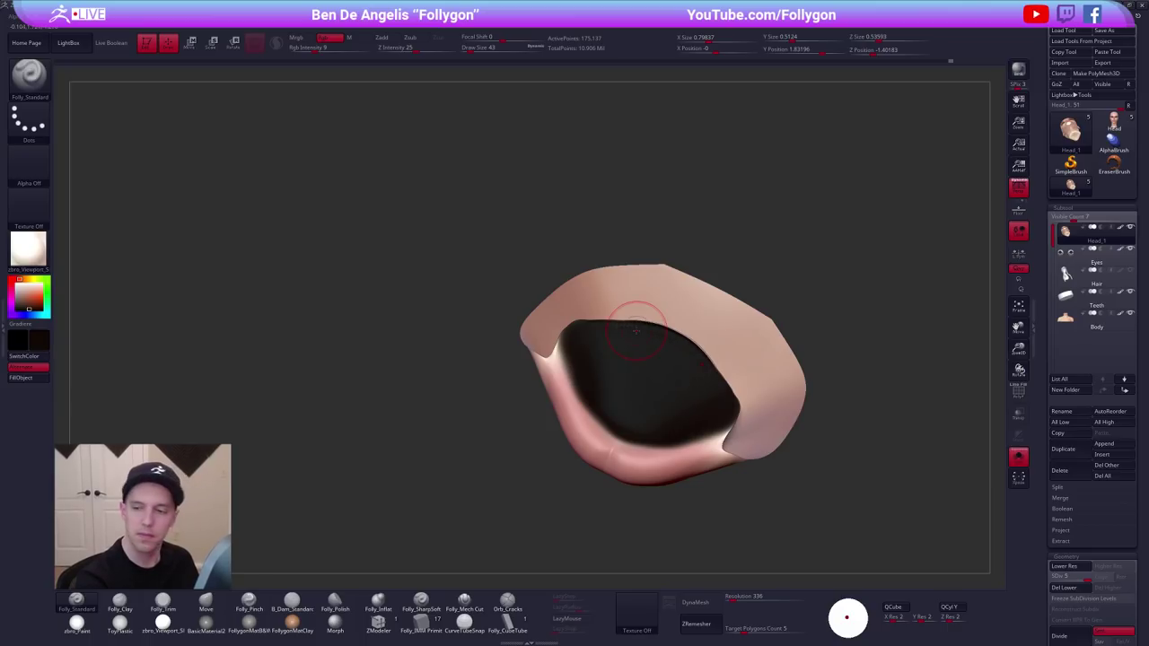
right_drag(635, 331, 659, 344)
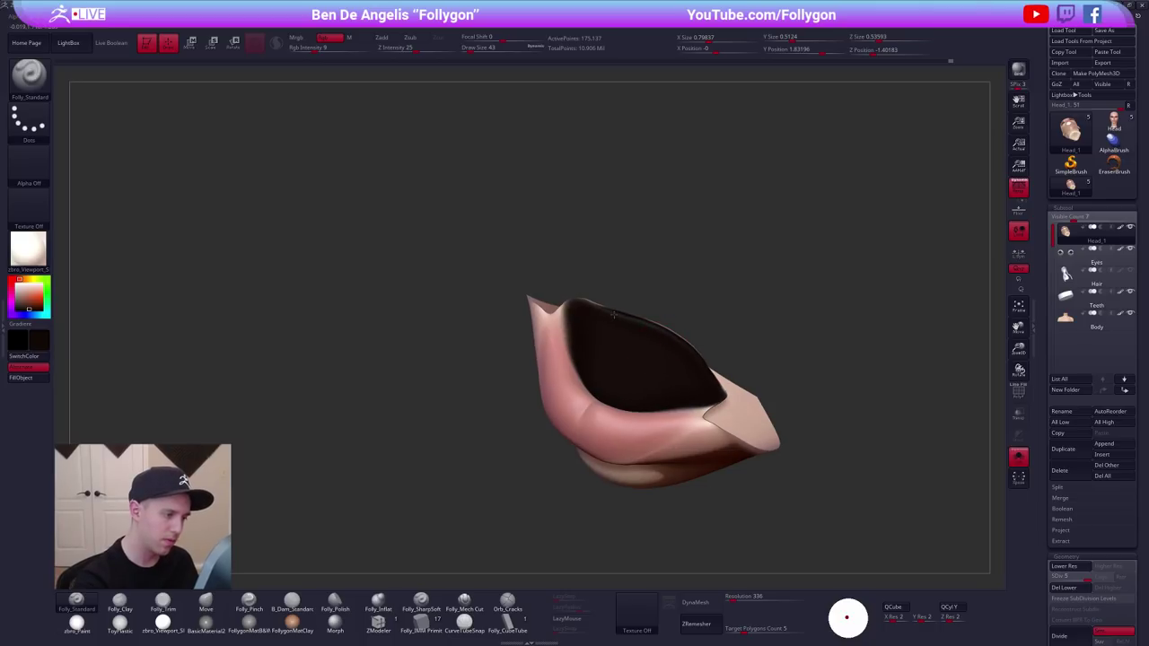
right_drag(596, 305, 721, 311)
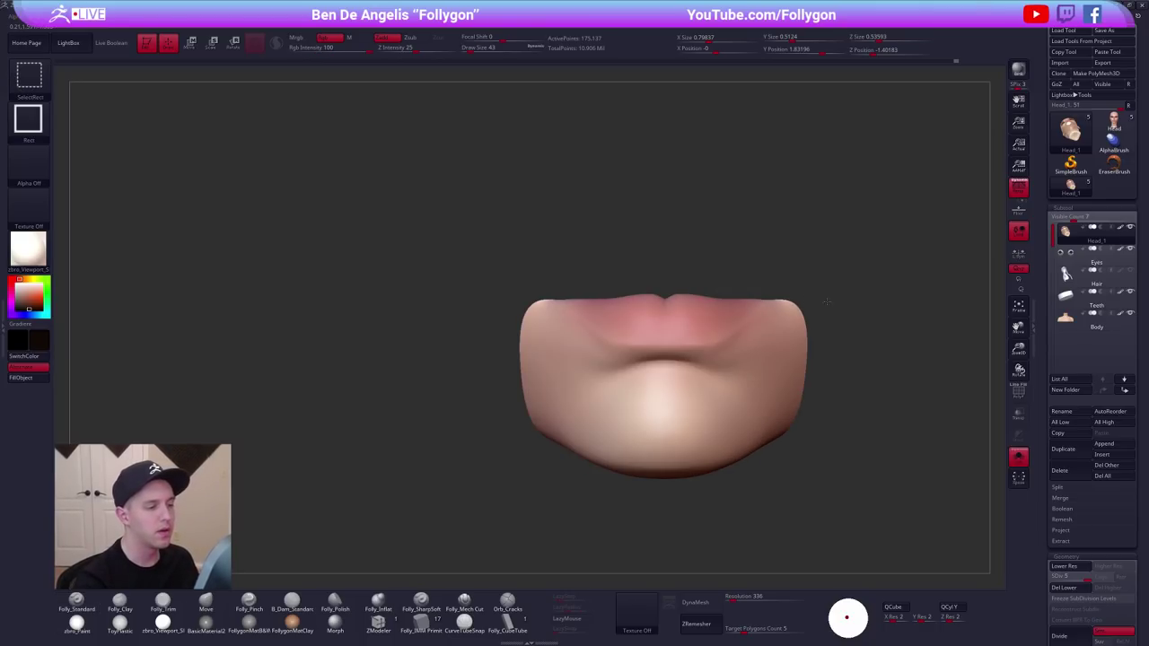
Unhide all parts of the head and make the Teeth subtool active.
ctrl+shift+drag(825, 301, 897, 355)
alt+right_drag(910, 377, 815, 469)
ctrl+shift+click(854, 413)
key(alt+s)
click(1069, 302)
key(shift+f)
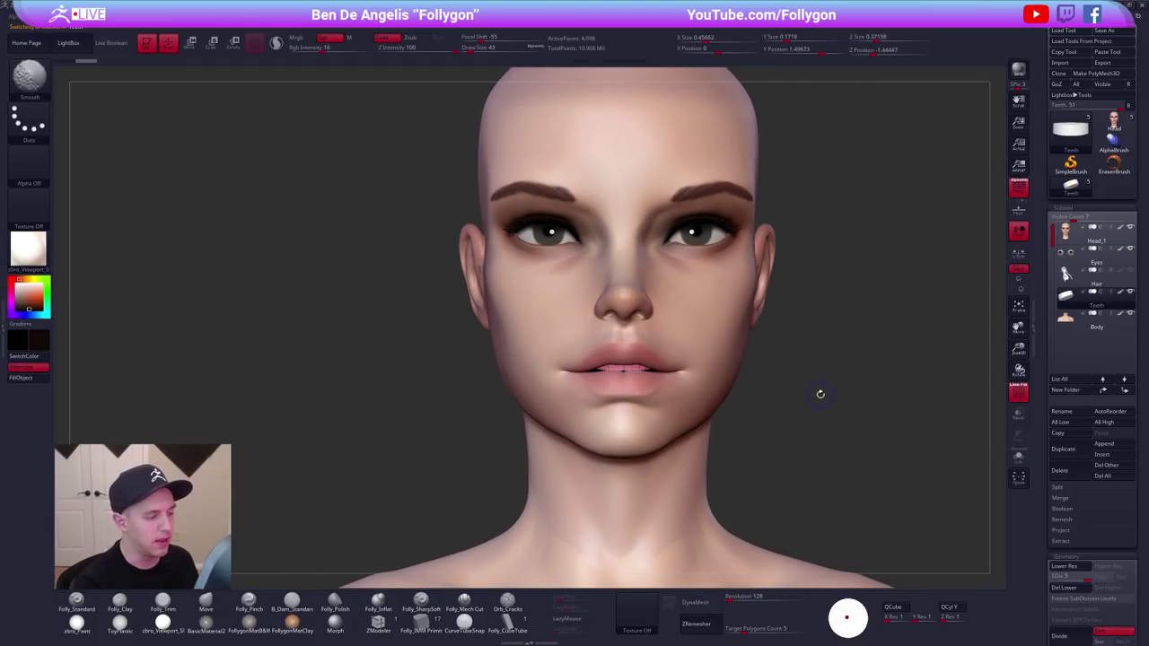
Check the teeth against the darkened mouth on the full bust, with the polyframe display off.
key(alt+s)
right_drag(802, 403, 818, 425)
drag(813, 425, 810, 428)
key(alt+s)
alt+right_drag(813, 397, 849, 379)
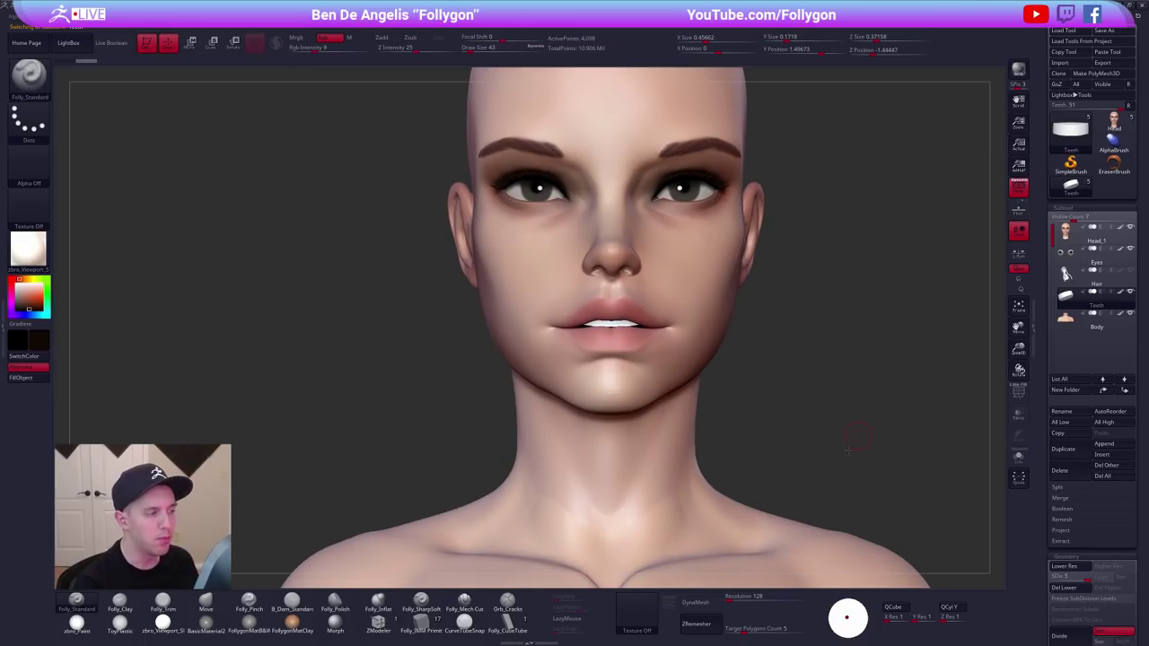
drag(847, 450, 850, 432)
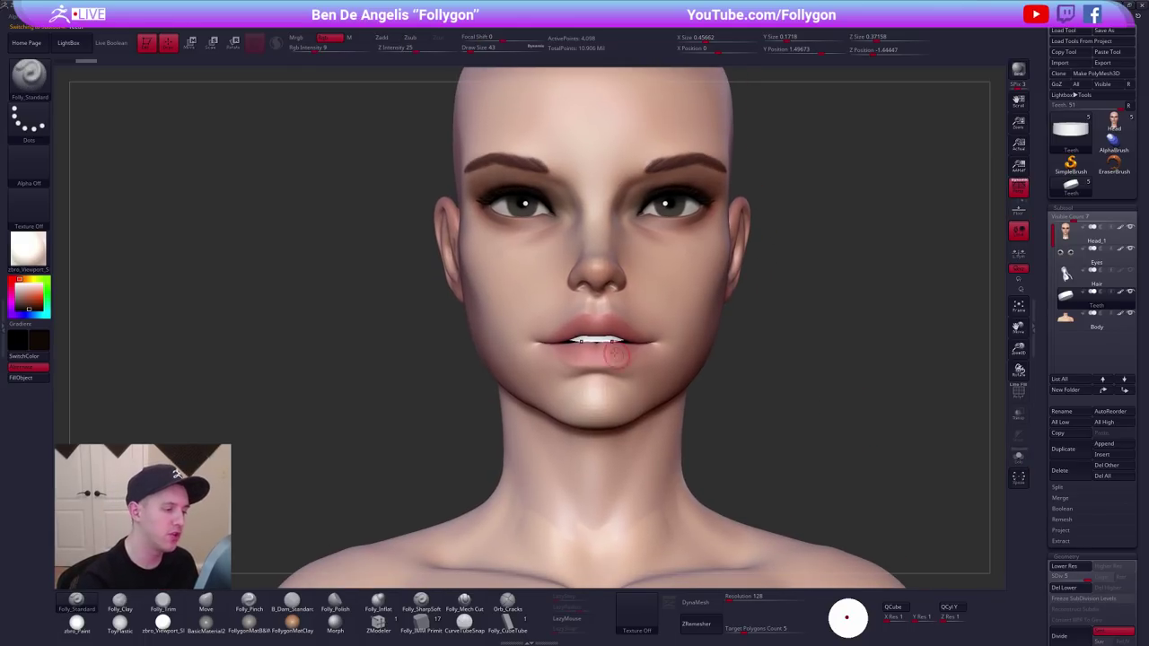
alt+drag(749, 430, 780, 458)
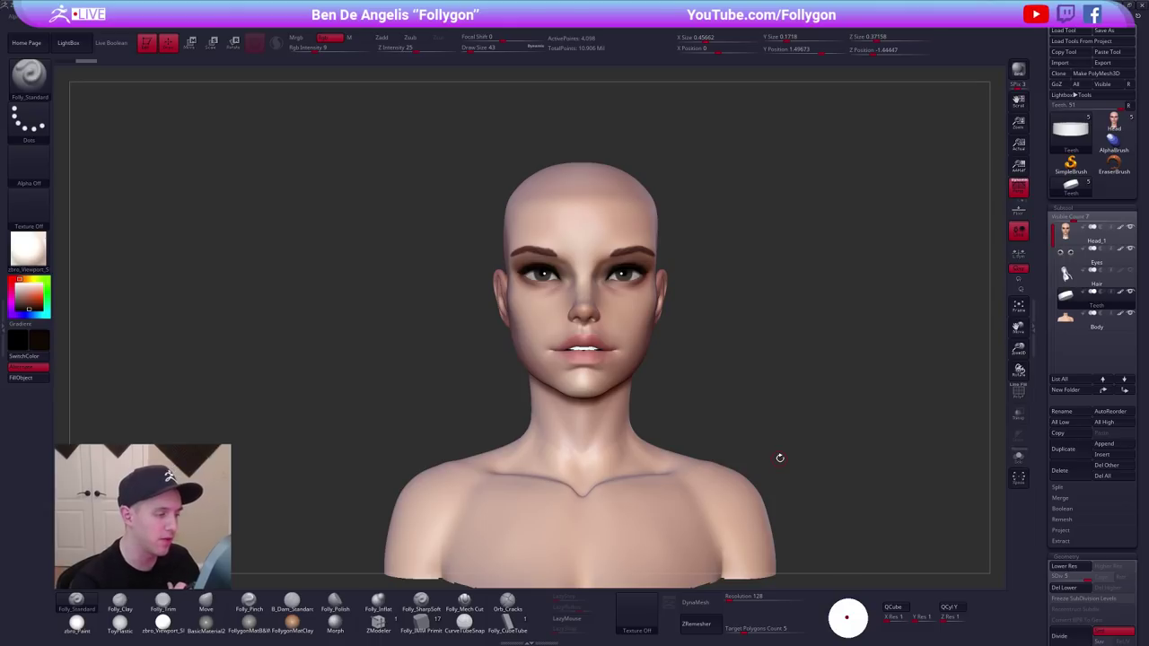
Make the Head_1 subtool active, sample a skin tone from the face, and set the draw size to 61.
alt+click(628, 322)
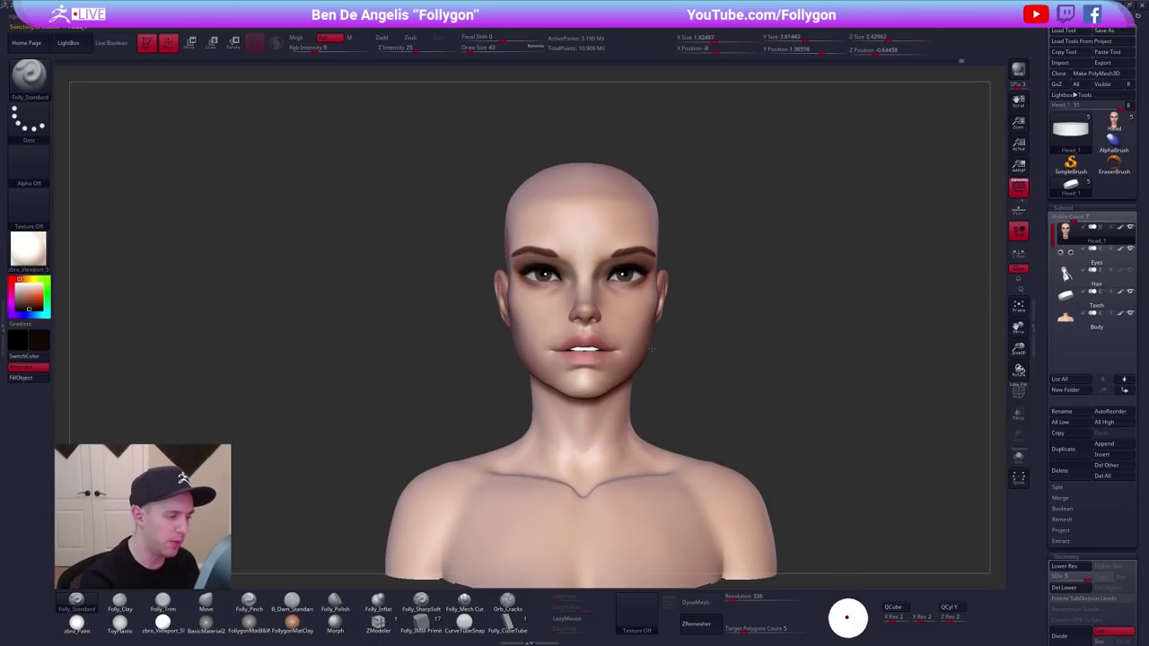
alt+drag(675, 346, 705, 405)
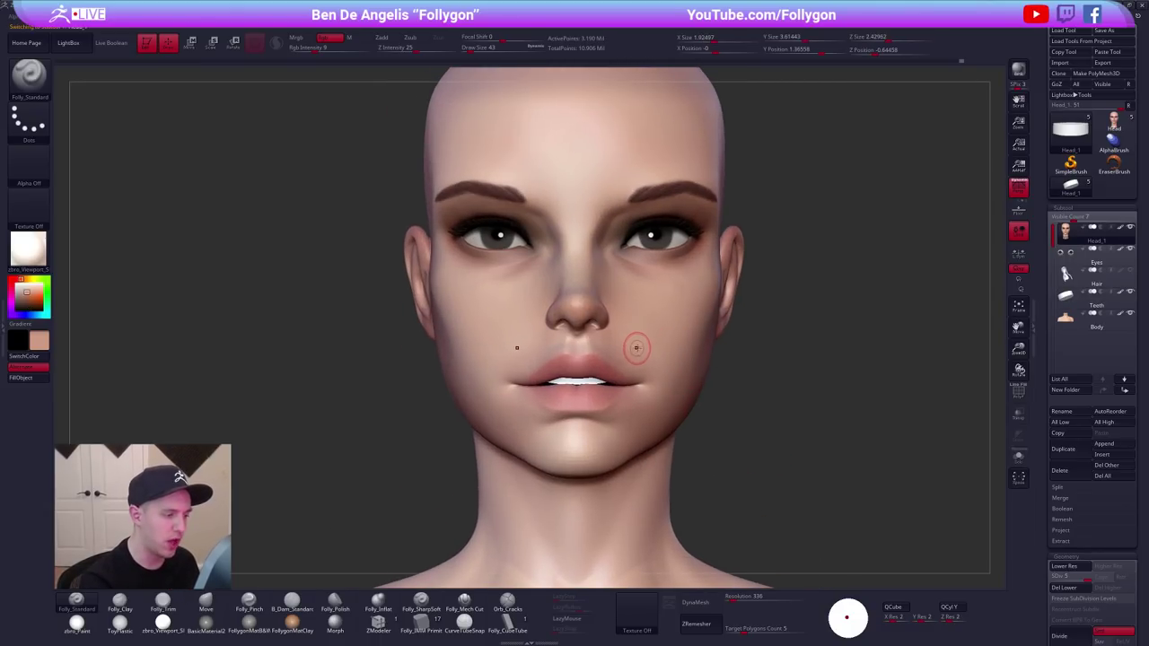
right_drag(636, 347, 660, 352)
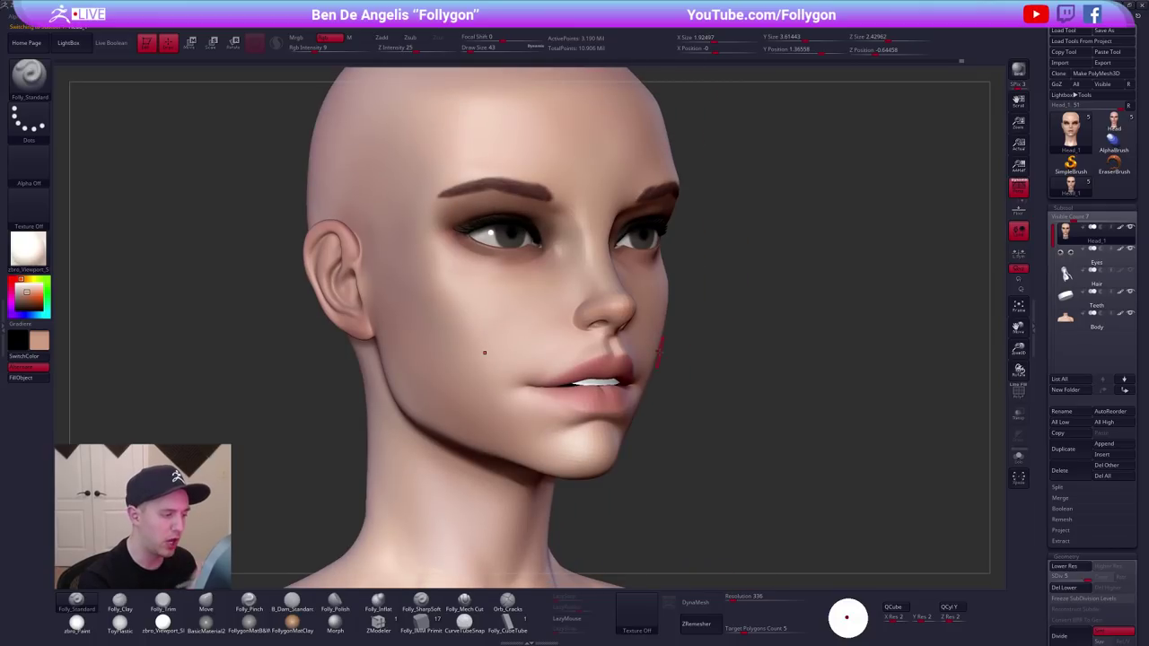
right_drag(577, 353, 594, 363)
key(space)
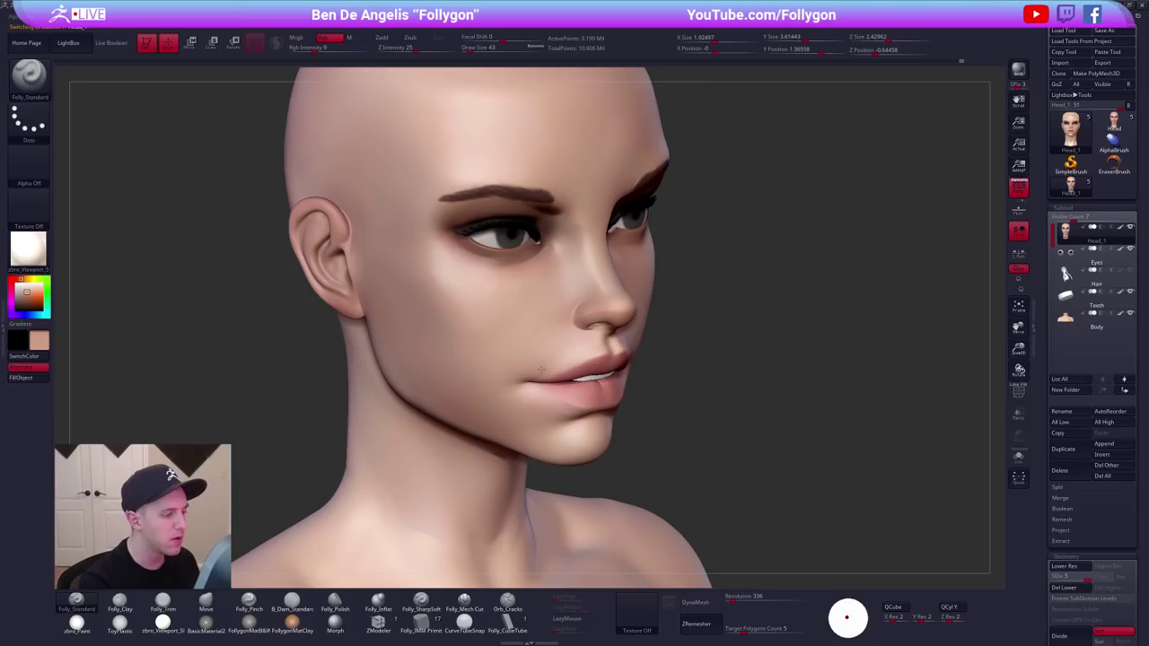
right_drag(574, 360, 544, 348)
key(space)
drag(628, 336, 635, 336)
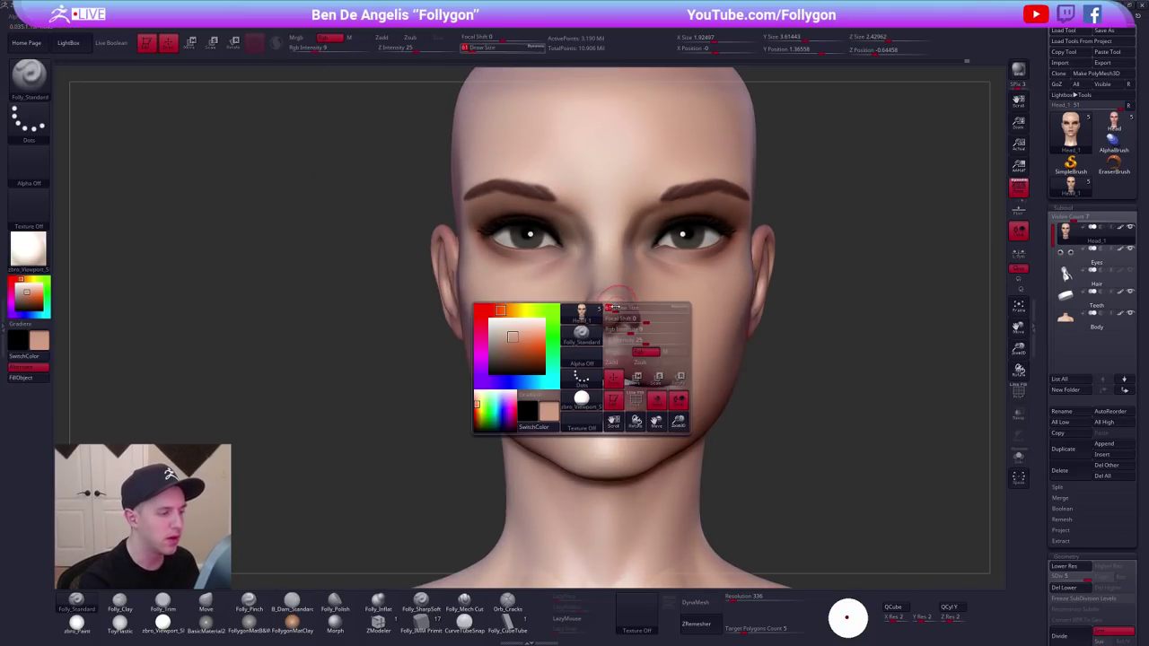
Pick a reddish pink as the paint colour and tint the tip of the nose at draw size 88.
right_drag(611, 312, 662, 311)
key(c)
mouse_move(588, 337)
alt+right_down()
mouse_move(680, 375)
mouse_move(666, 395)
alt+right_up()
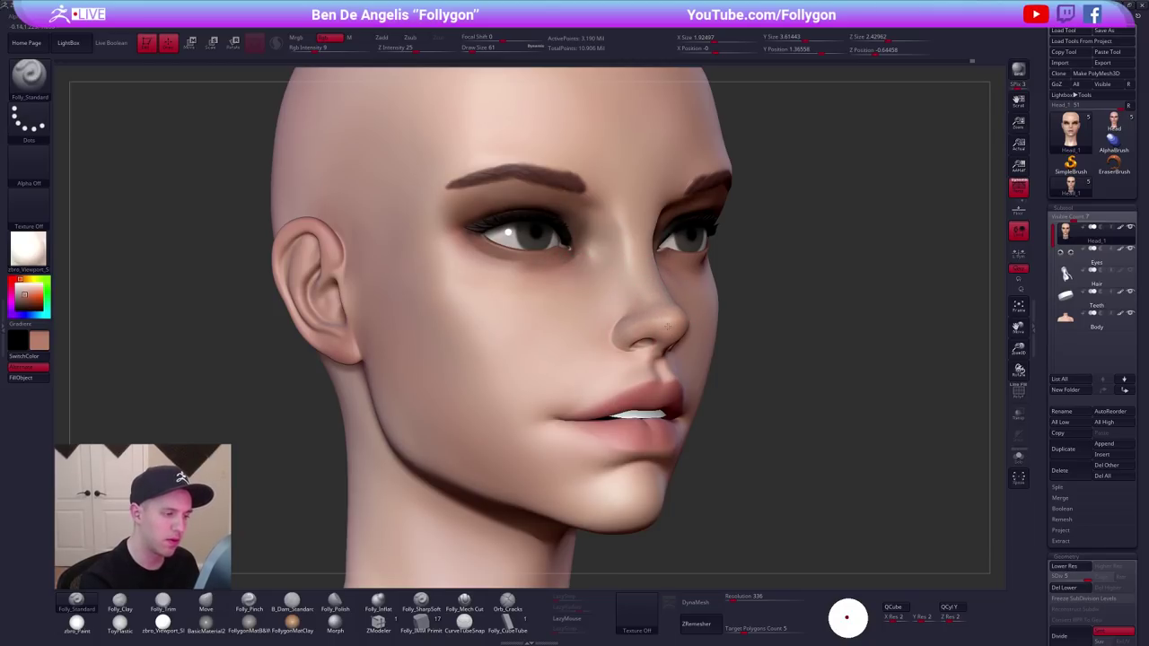
key(c)
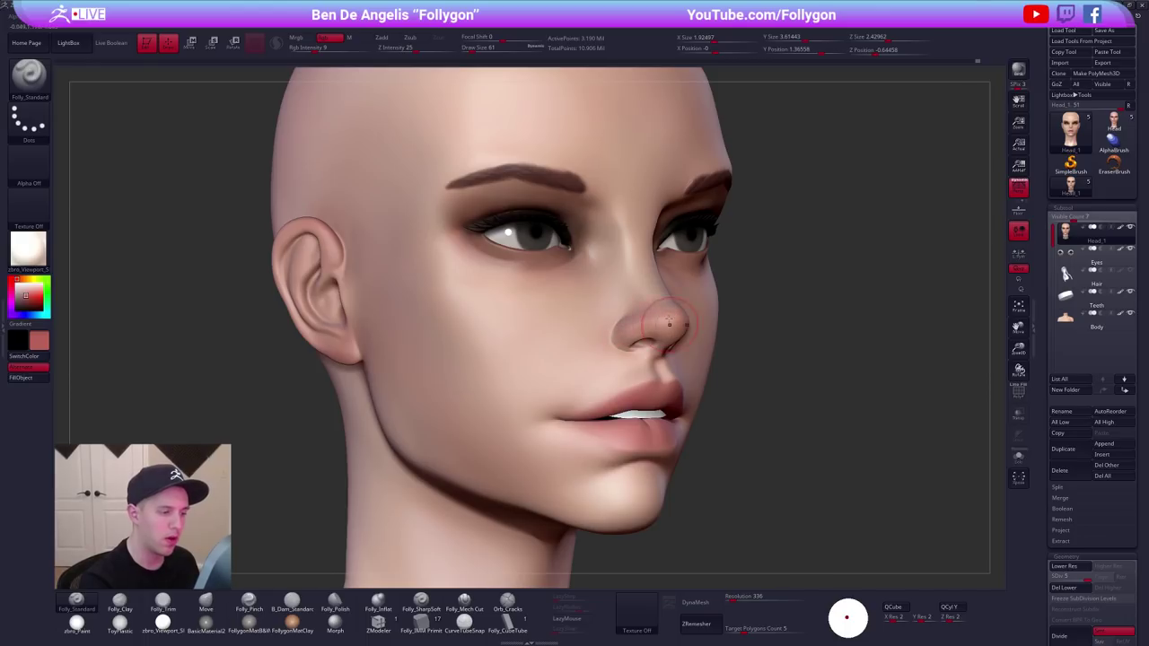
key(])
drag(663, 316, 673, 323)
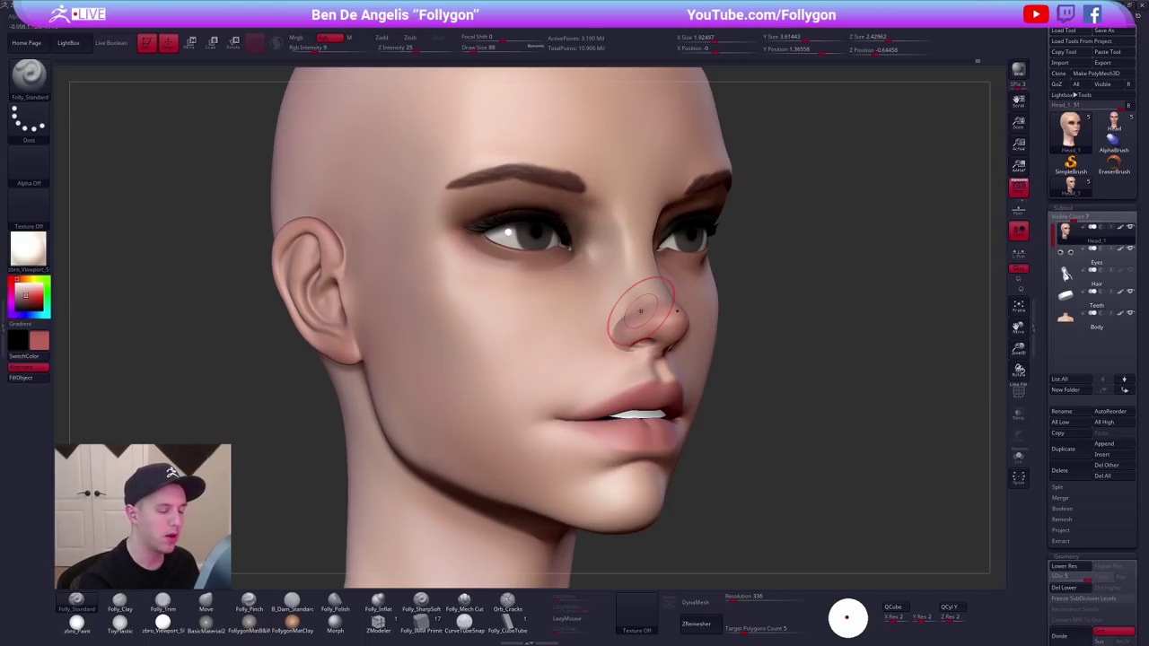
Enlarge the brush through 121 and 150 to draw size 170 and blend the reddish tint softly over the nose and mid-face.
mouse_move(777, 334)
mouse_down()
mouse_move(757, 356)
mouse_move(718, 354)
mouse_up()
key(])
key(])
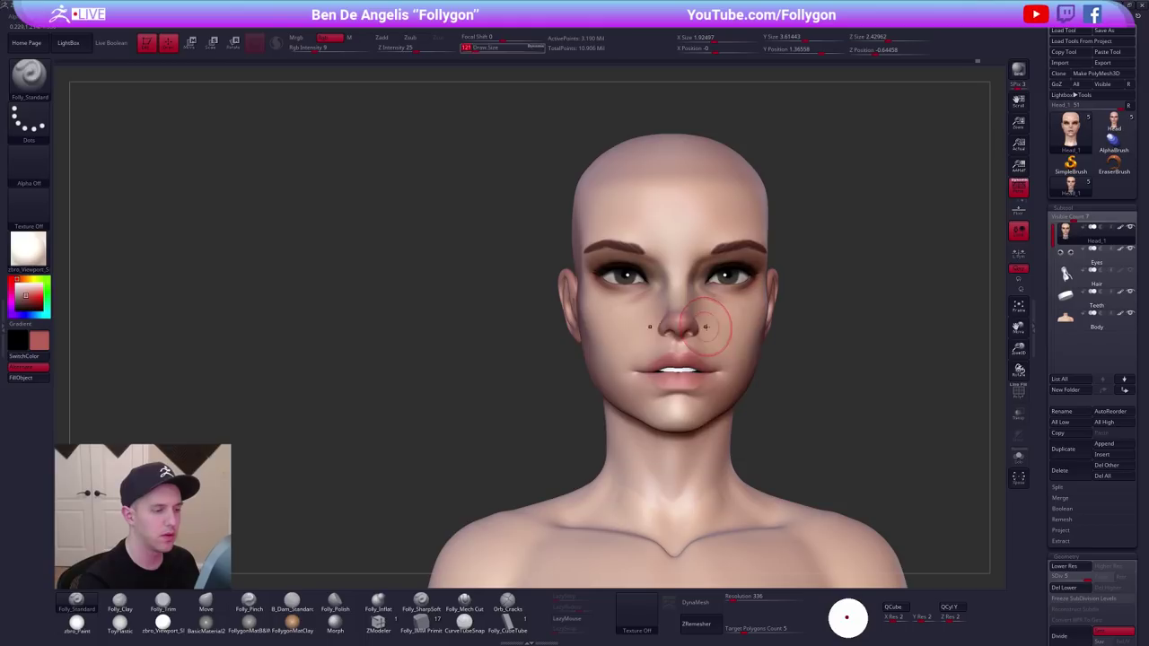
alt+right_drag(725, 334, 640, 382)
right_drag(657, 342, 600, 301)
key(space)
drag(603, 302, 614, 305)
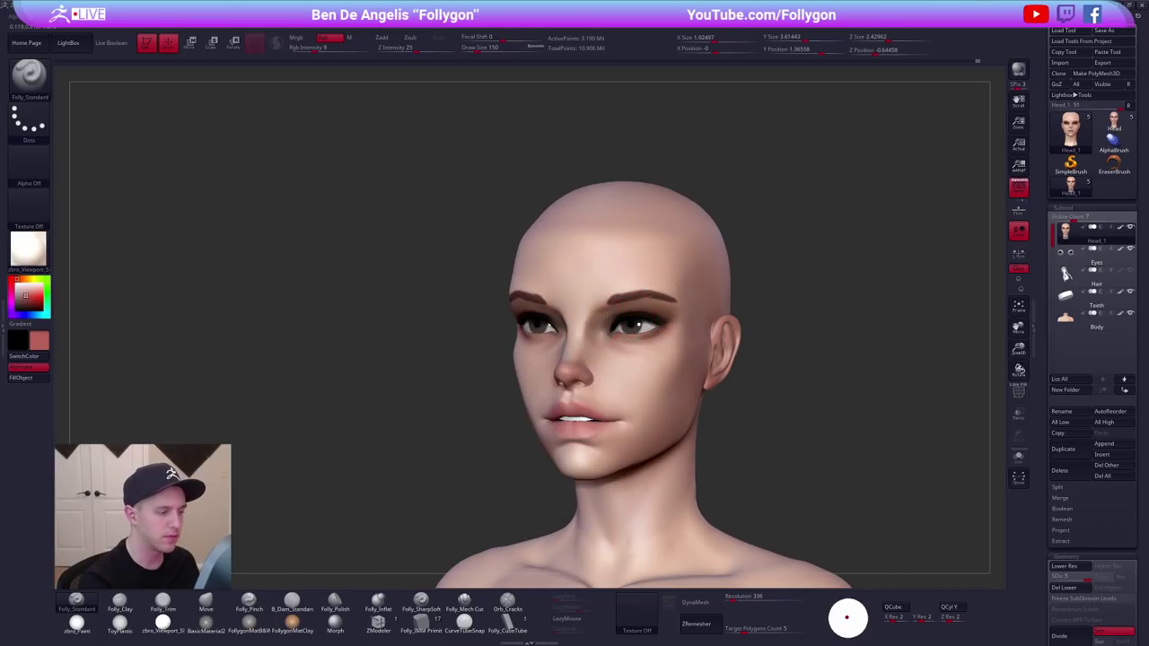
right_drag(588, 330, 598, 321)
key(space)
drag(599, 320, 615, 377)
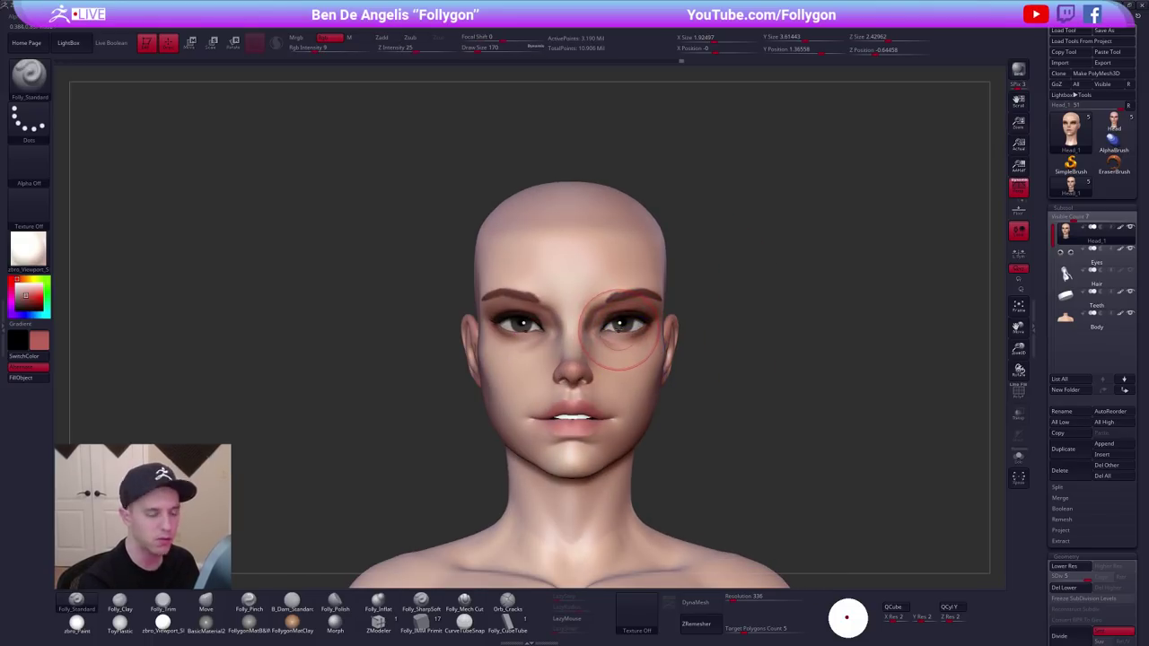
Try filling the head with the reddish pink at Rgb Intensity 15.
key(space)
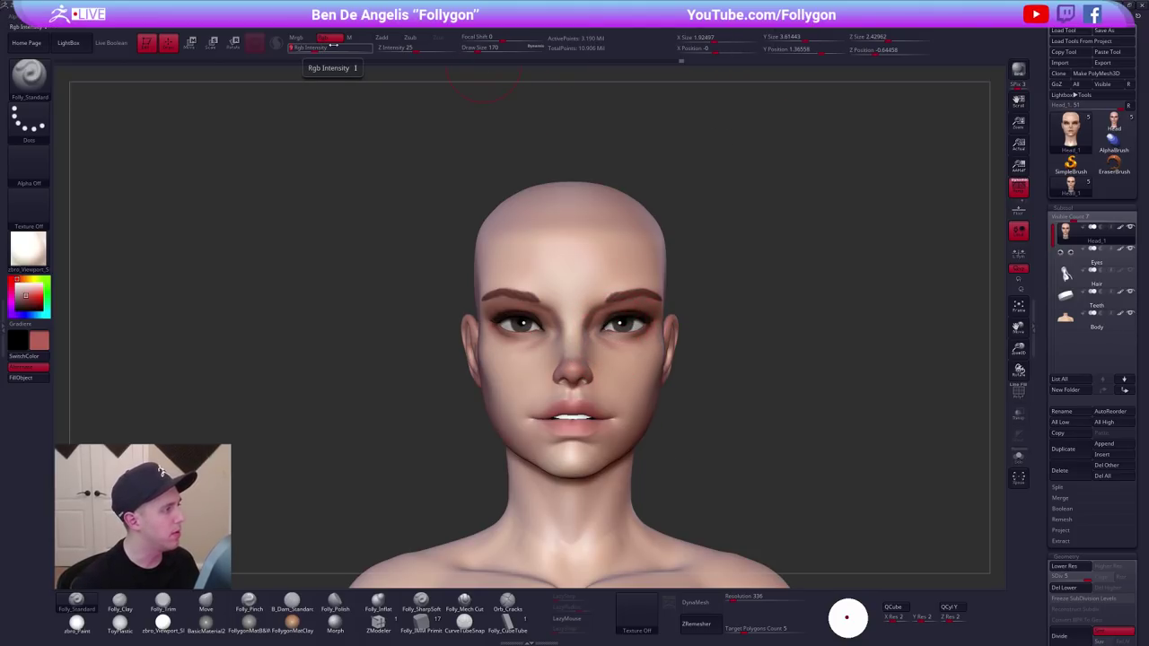
text(15)
key(Tab)
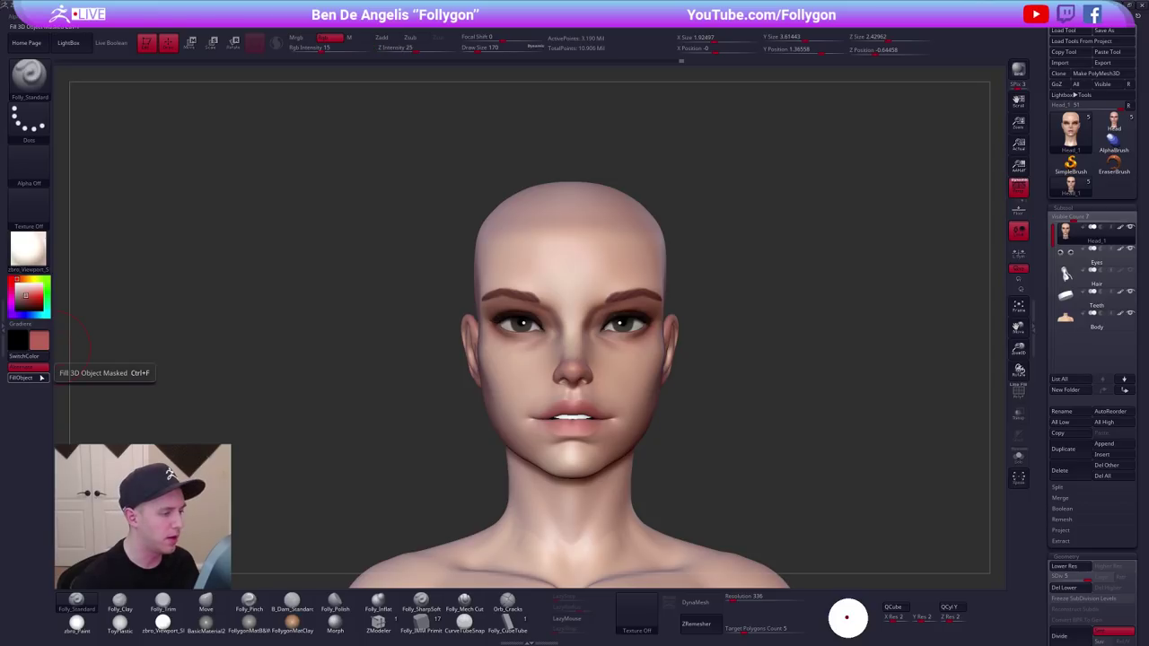
click(41, 378)
alt+right_drag(469, 369, 465, 331)
alt+drag(711, 337, 732, 301)
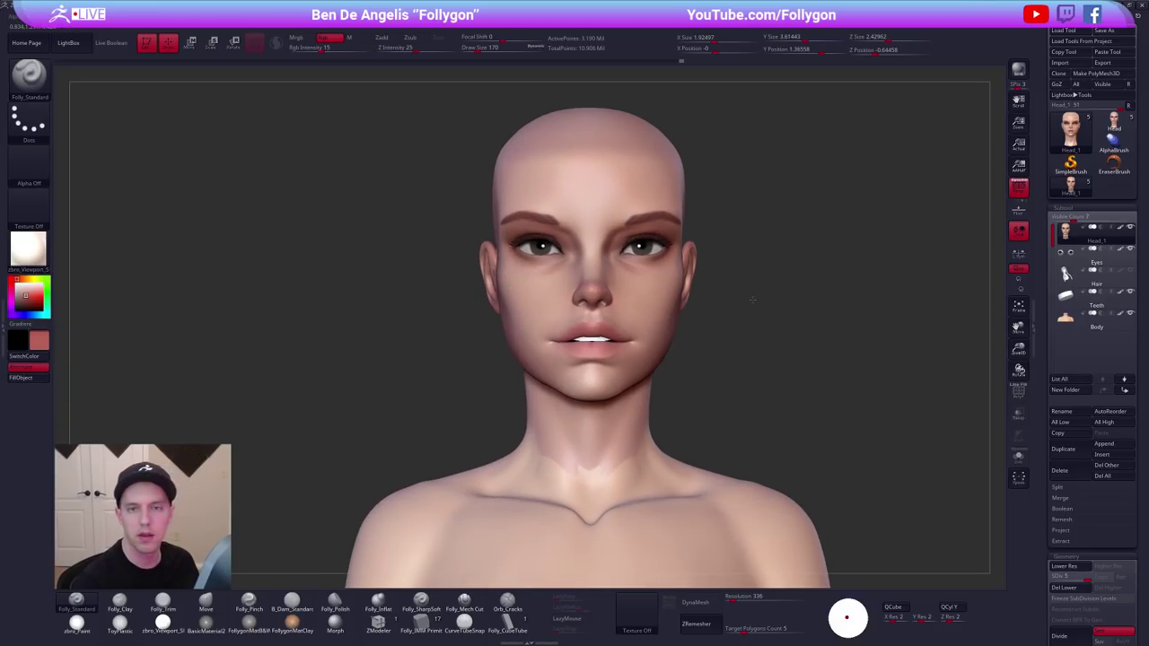
Set the draw size to 113, undo the reddish pink fill, and lower the Rgb Intensity to 10.
key(ctrl+shift)
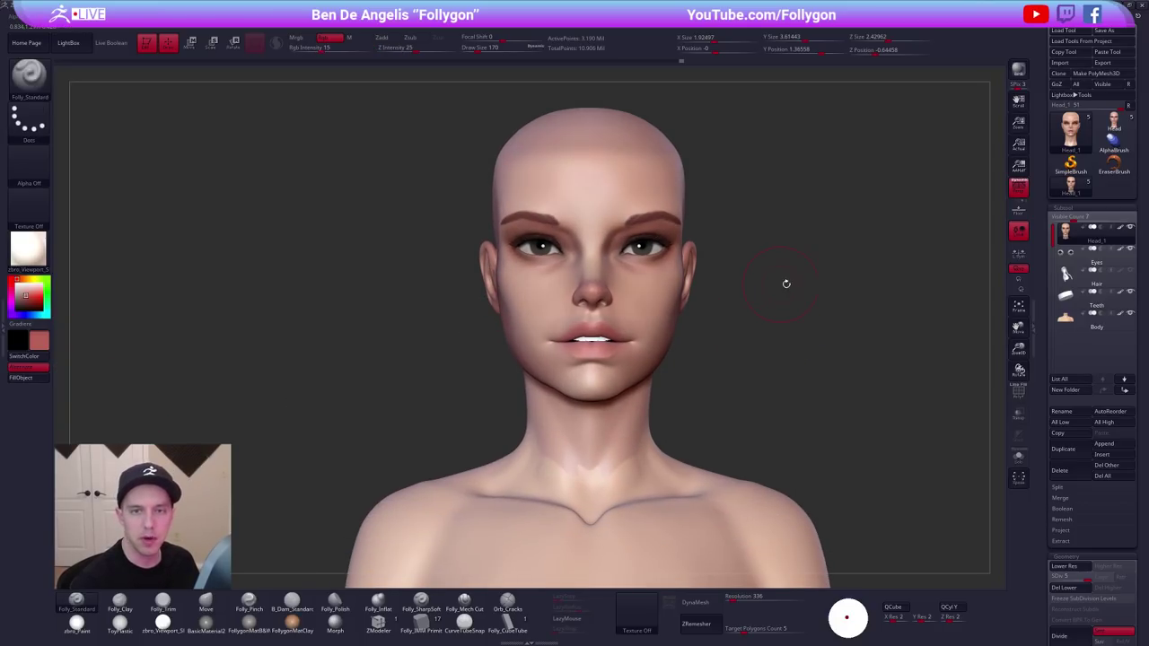
key(space)
drag(847, 324, 840, 326)
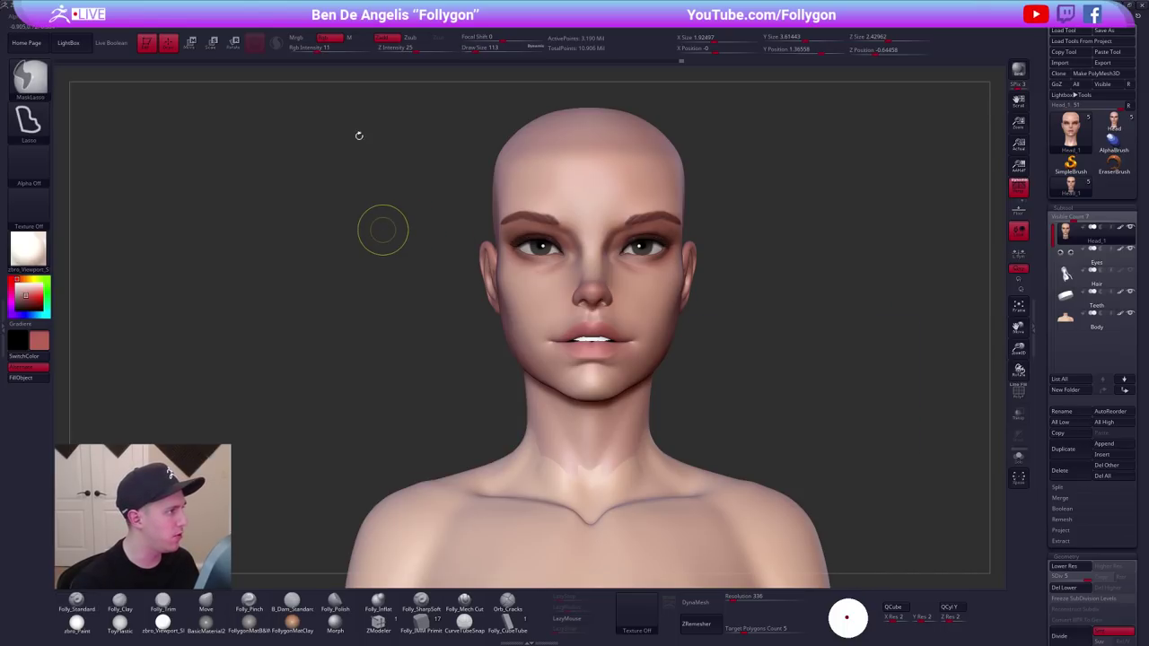
key(ctrl+z)
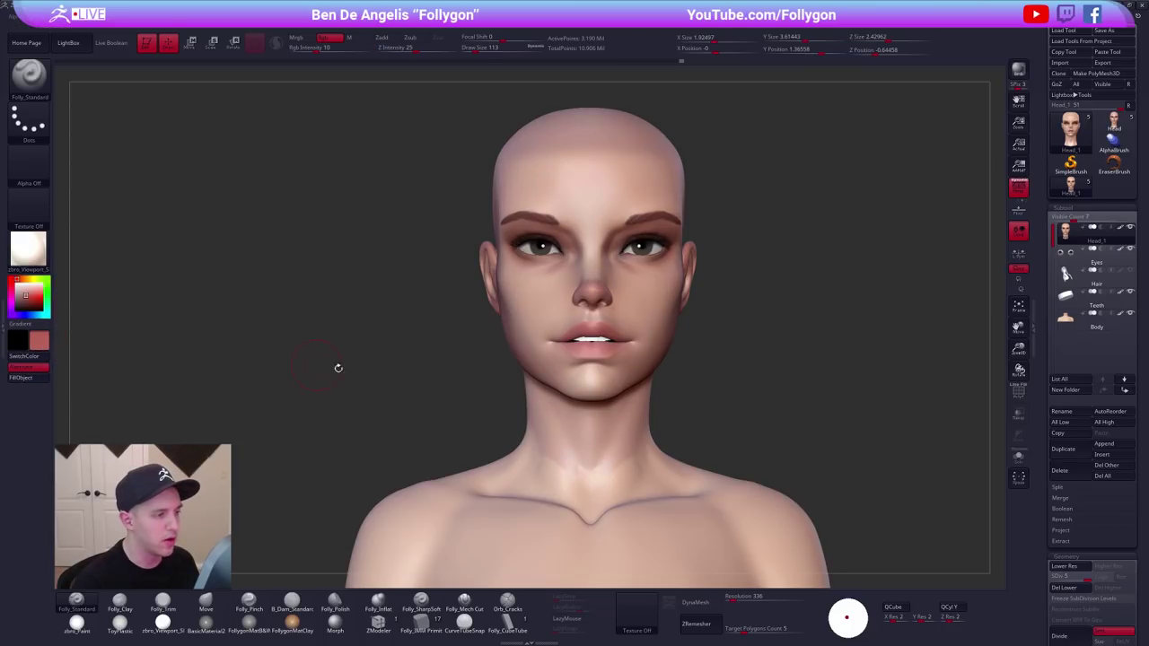
Enlarge the brush through 381 to draw size 482 and tint the forehead softly with the reddish pink.
drag(335, 366, 546, 389)
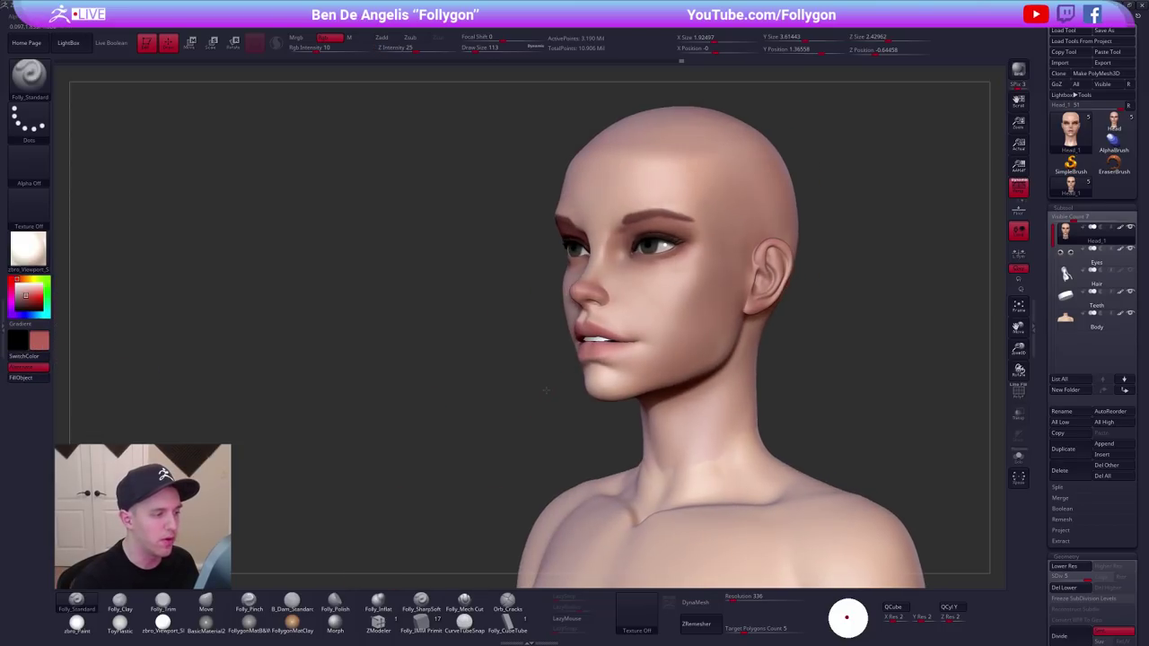
key(ctrl)
key(ctrl+shift)
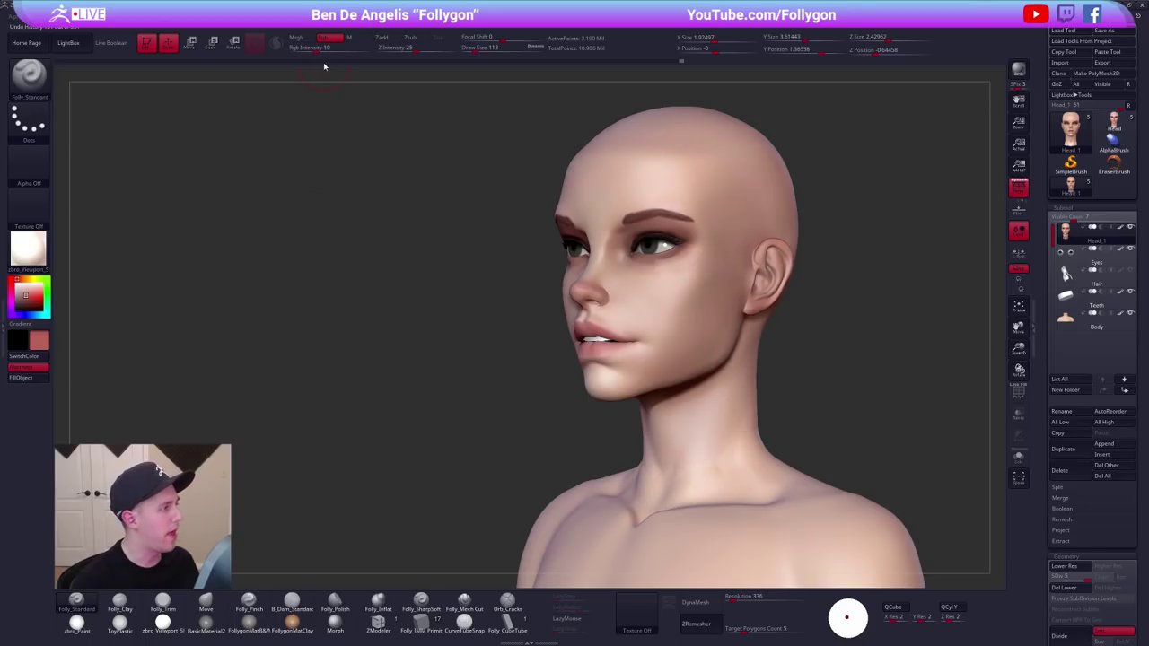
drag(371, 200, 411, 208)
key(space)
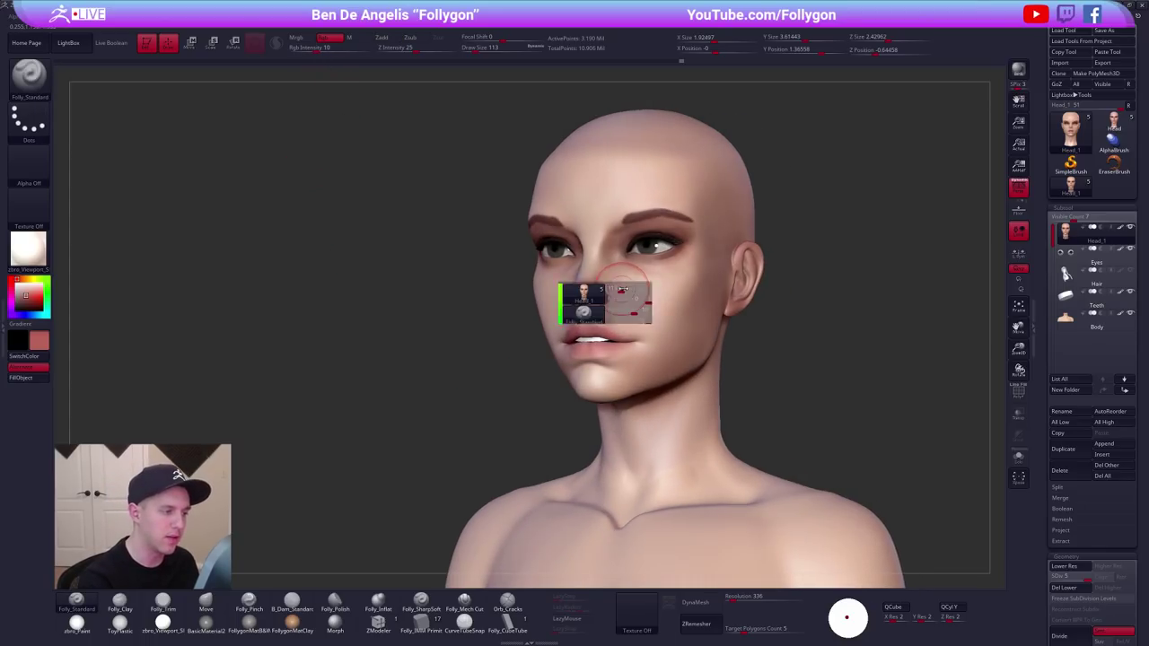
drag(587, 339, 600, 340)
alt+right_drag(621, 298, 591, 367)
key(space)
drag(590, 339, 602, 339)
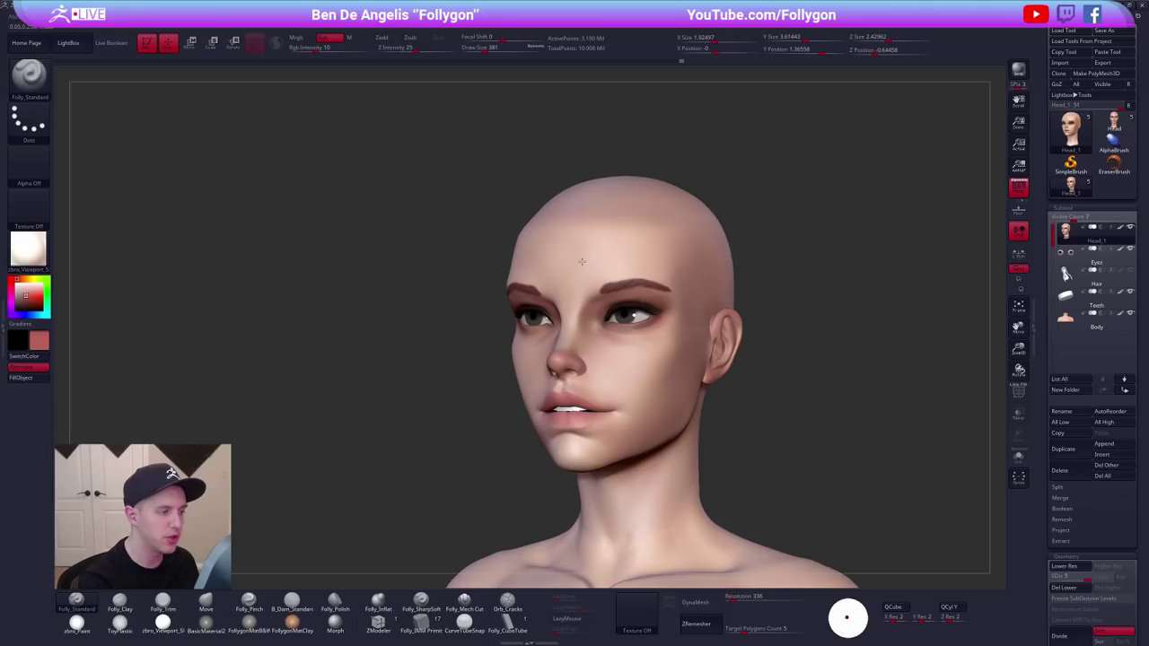
key(space)
drag(610, 309, 617, 309)
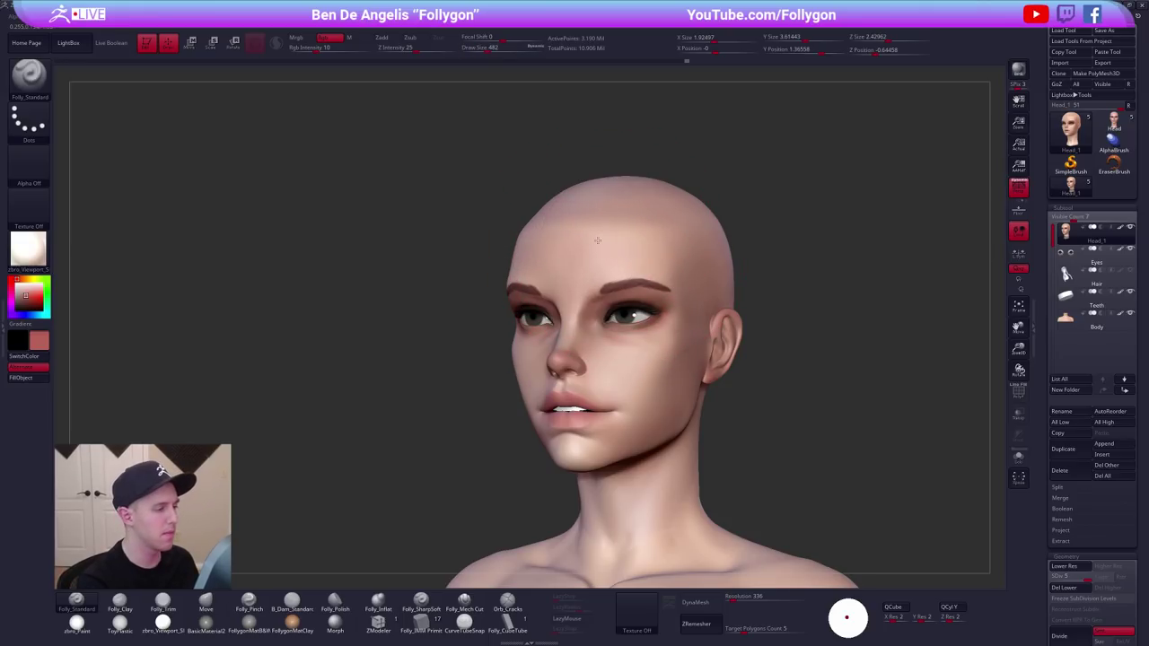
Reduce the draw size to 321 and tint the lower face and chin with the reddish pink.
right_drag(750, 314, 830, 314)
alt+right_drag(830, 314, 798, 240)
key(space)
right_drag(659, 298, 607, 378)
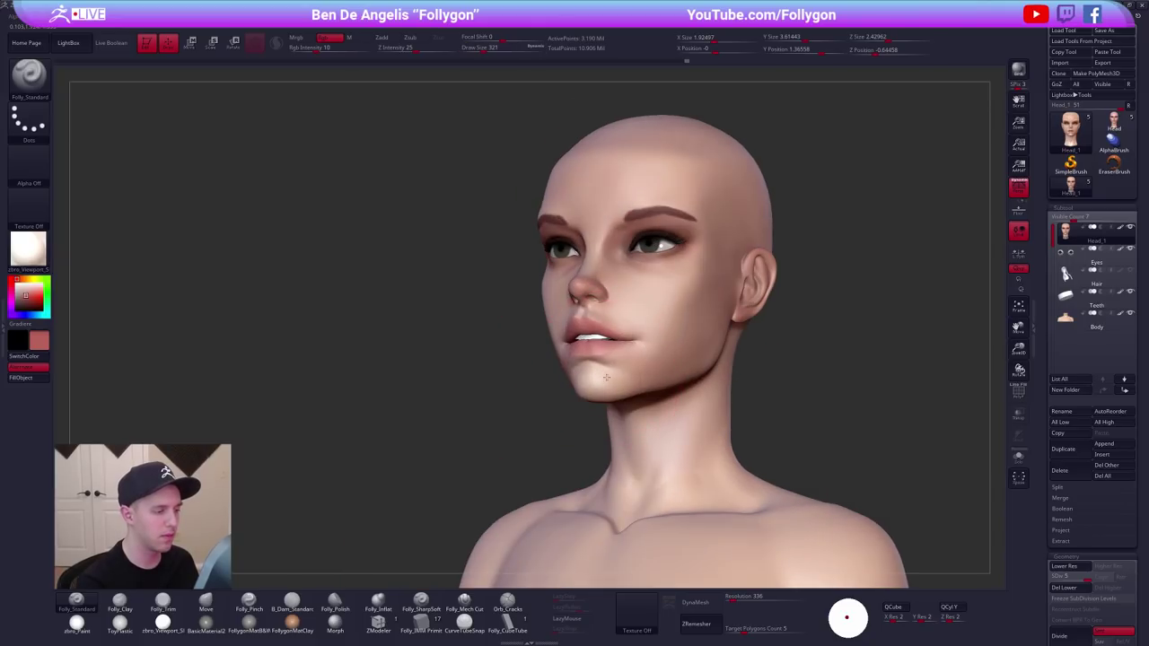
right_drag(589, 331, 635, 408)
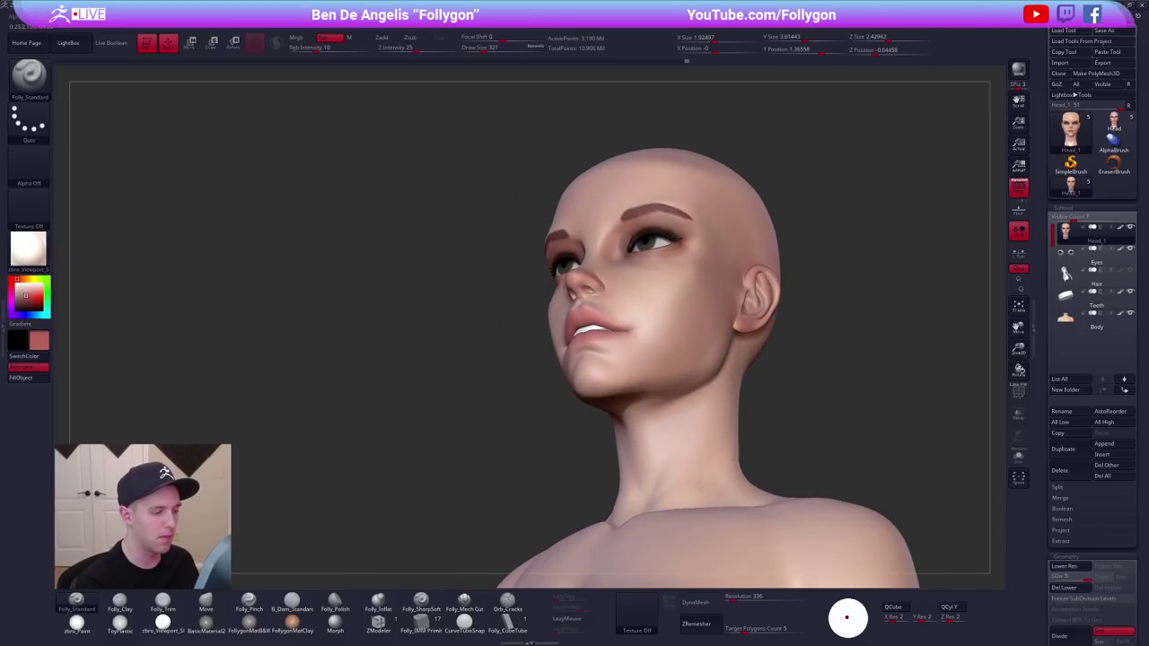
shift+right_drag(710, 419, 720, 489)
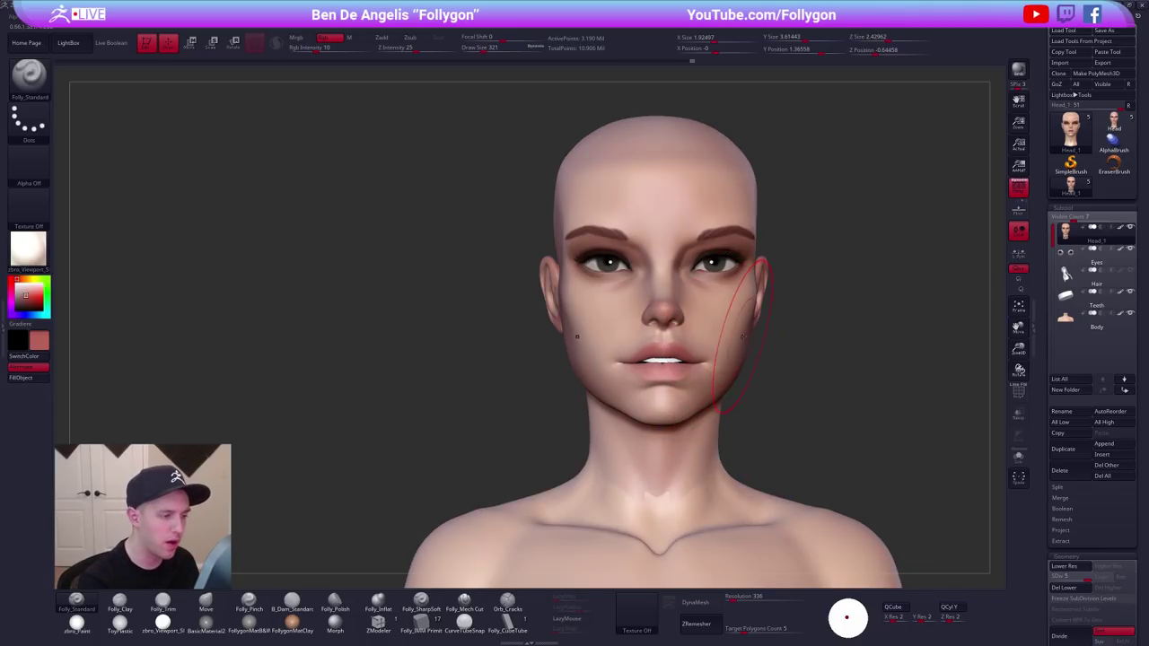
Reduce the brush through 252 to draw size 215 and blend the reddish tint over the cheek and the jaw below the ear.
key(space)
drag(760, 342, 750, 342)
mouse_move(726, 334)
alt+right_down()
mouse_move(677, 344)
mouse_move(561, 323)
alt+right_up()
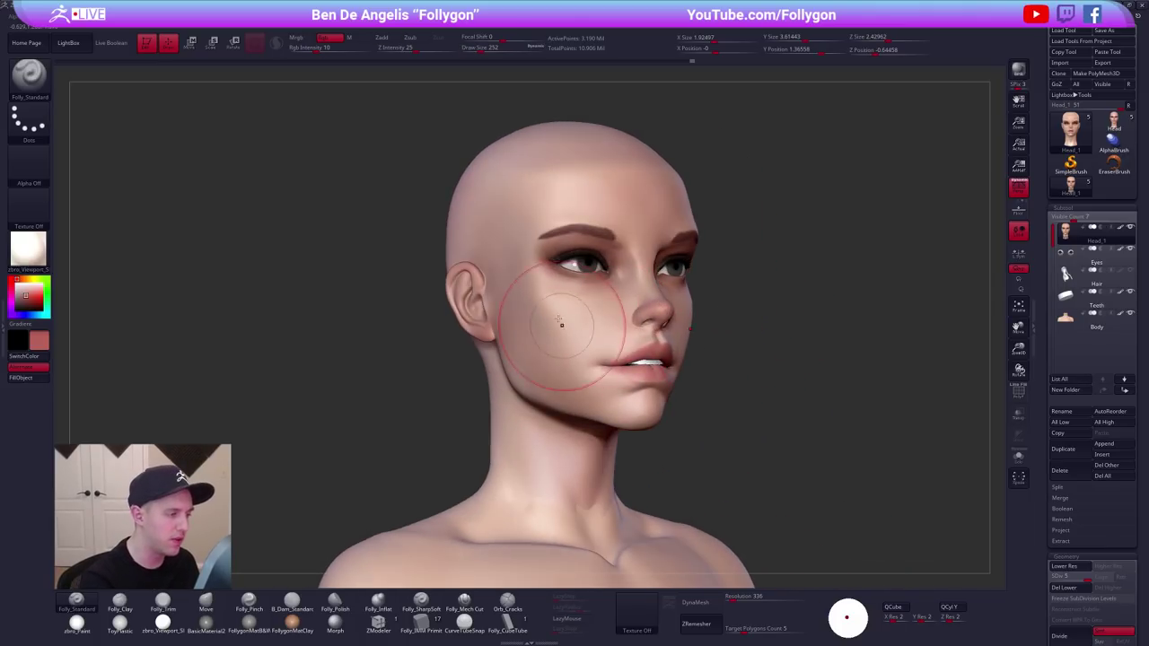
key(space)
key(space)
drag(507, 287, 529, 373)
right_drag(519, 383, 477, 381)
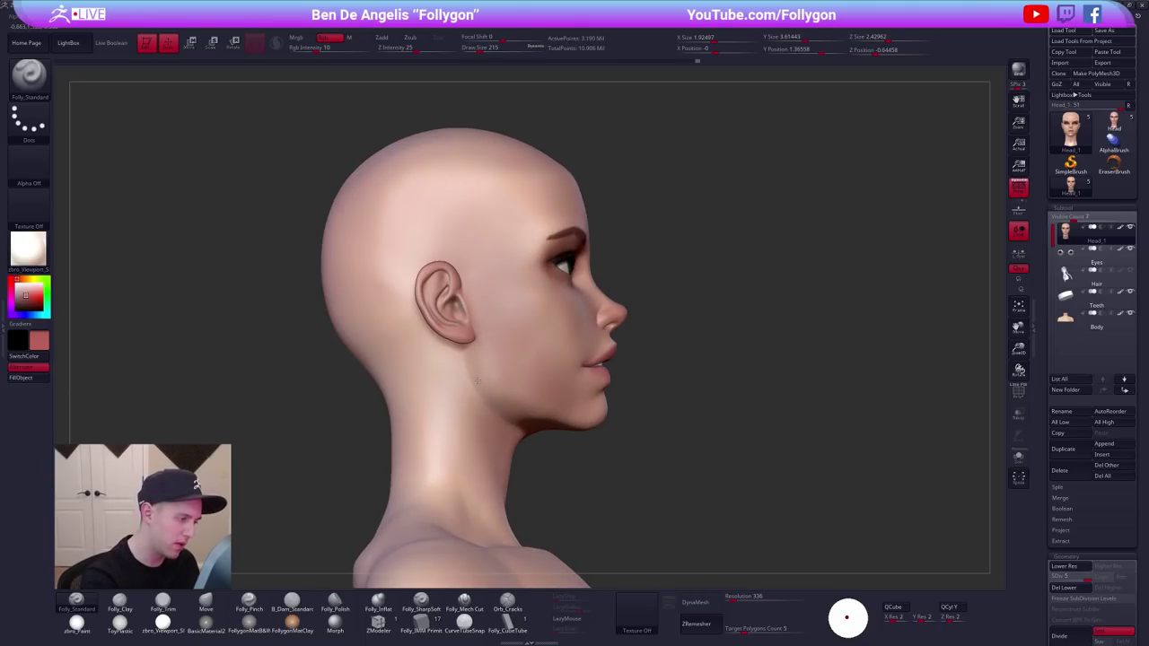
Increase the draw size to 265 and blend the skin tint over the side and back of the neck.
mouse_move(753, 476)
mouse_down()
mouse_move(606, 471)
mouse_move(606, 413)
mouse_up()
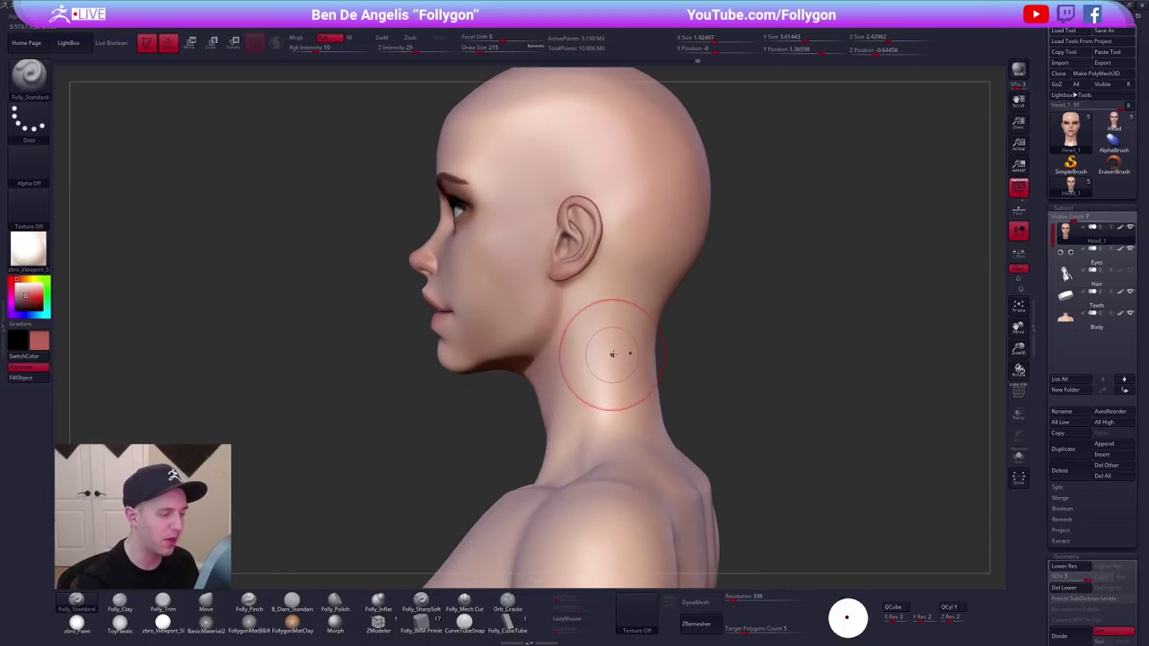
key(bracketright)
drag(595, 334, 599, 296)
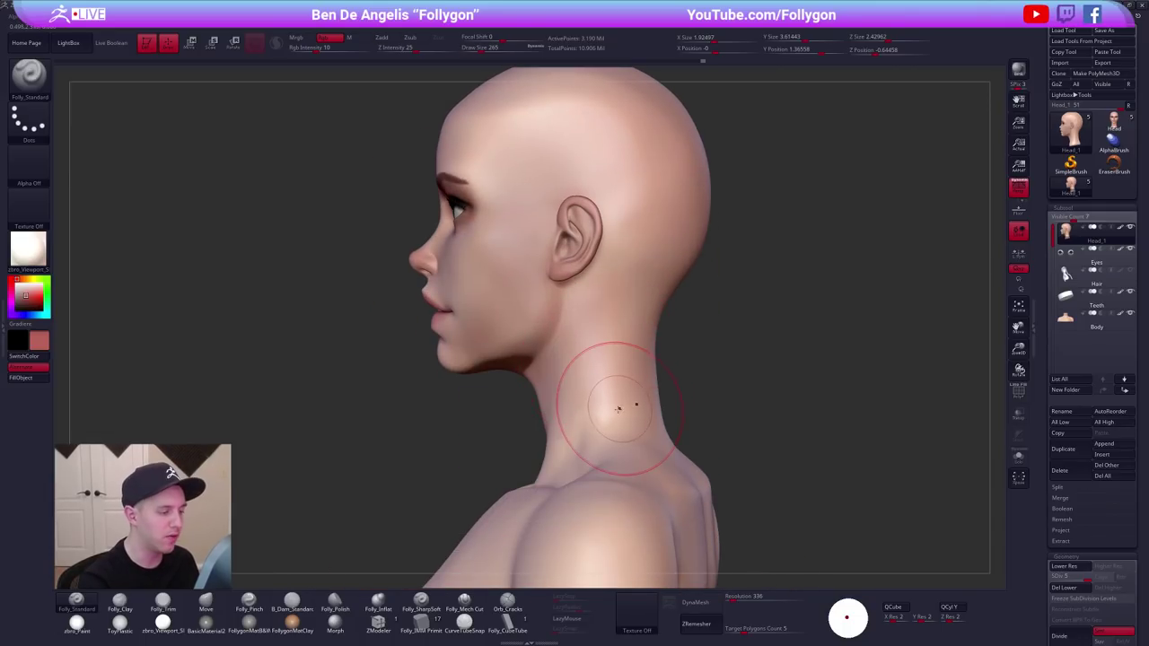
mouse_move(629, 402)
right_down()
mouse_move(638, 395)
mouse_move(624, 378)
right_up()
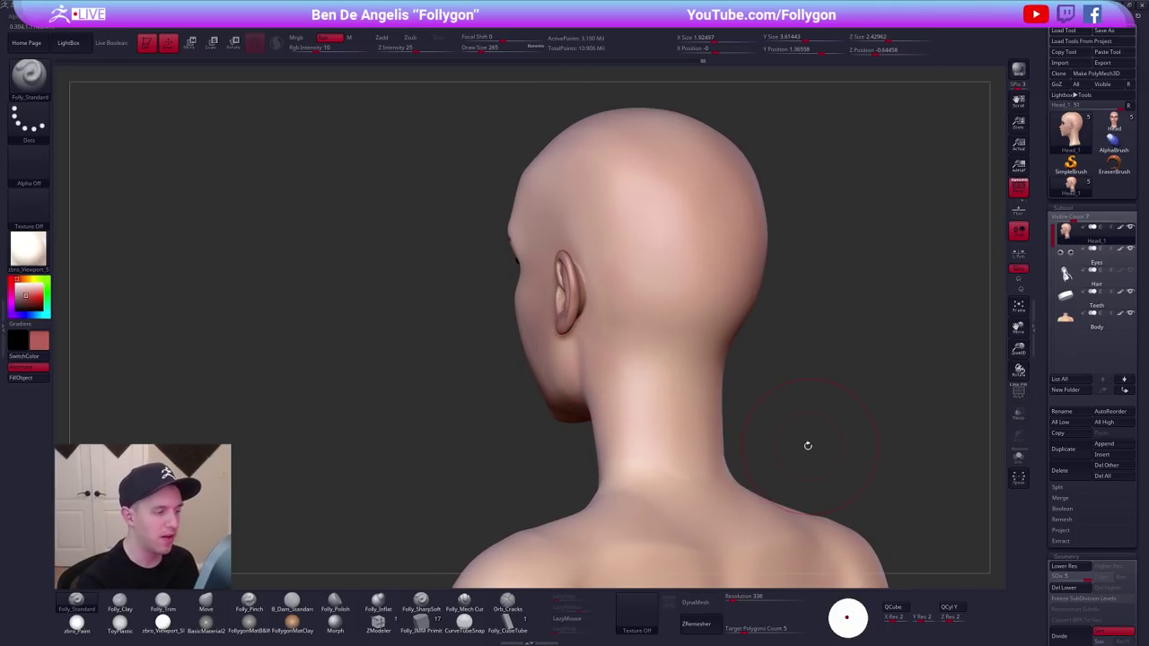
right_drag(807, 446, 689, 472)
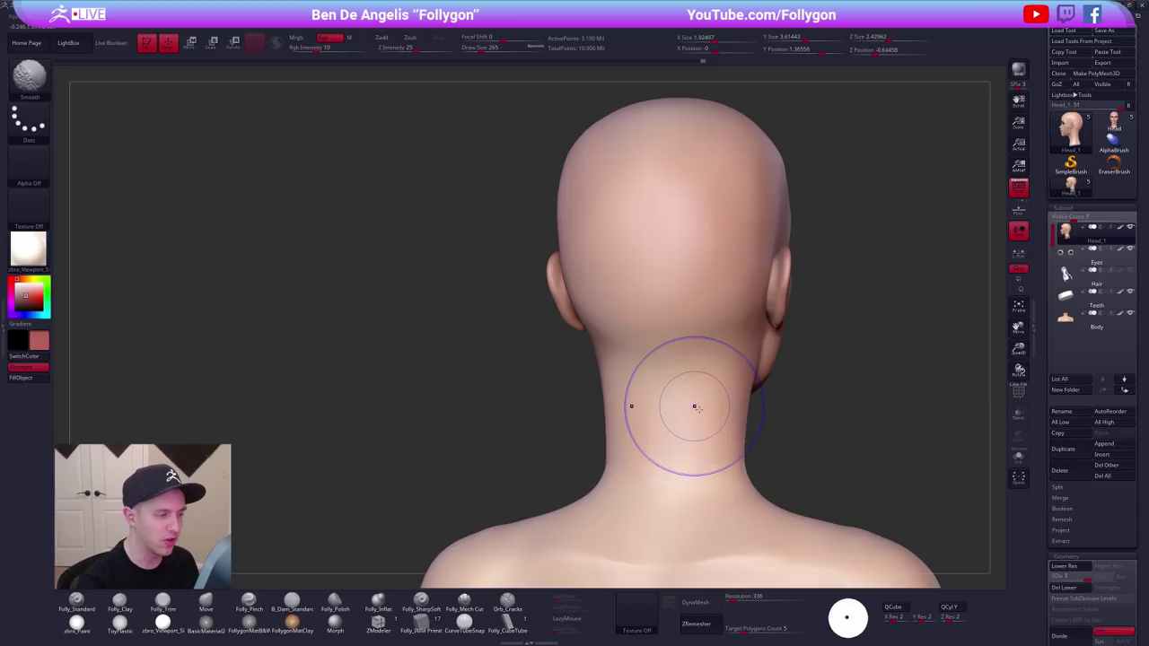
right_drag(692, 403, 777, 425)
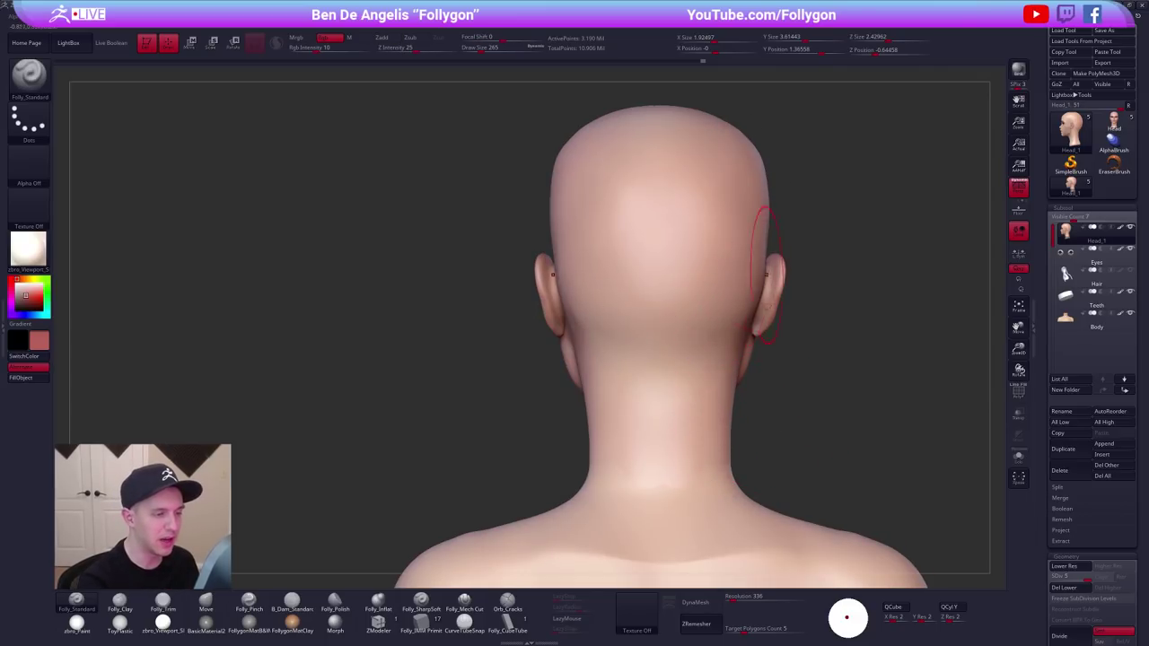
Drop the head to subdivision level 1, smooth the area behind the ear at draw size 170, and step up to level 2.
key(space)
key(shift)
key(shift+d)
key(shift+d)
key(shift+d)
key(shift+d)
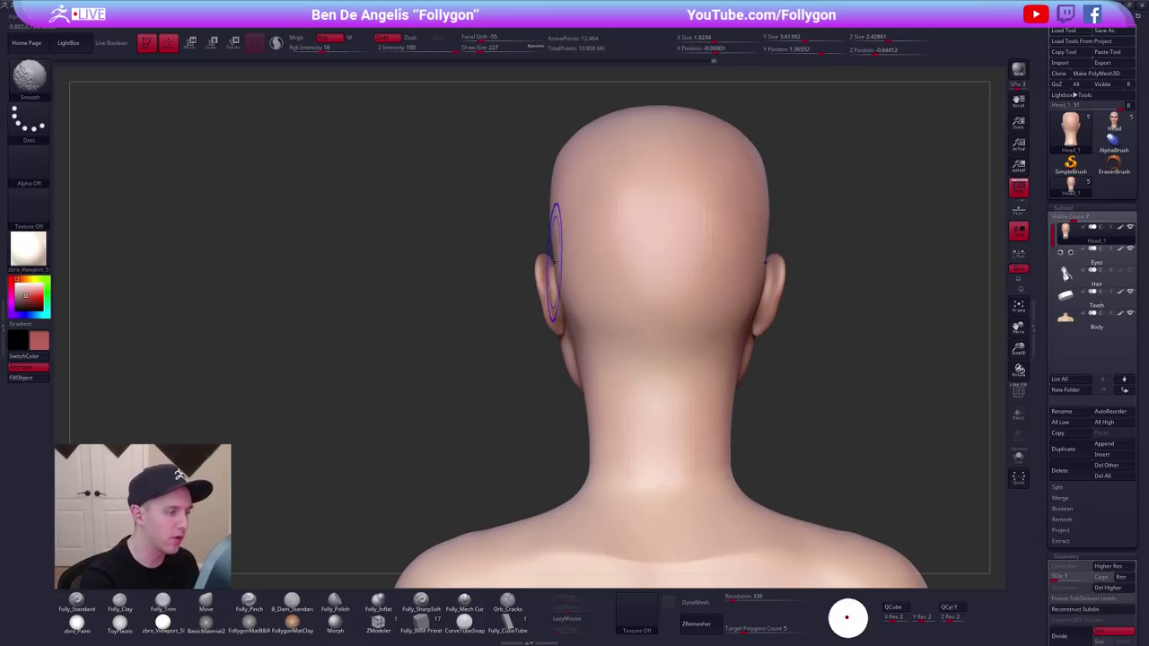
key(shift+f)
mouse_move(554, 265)
alt+right_down()
mouse_move(603, 282)
mouse_move(610, 269)
alt+right_up()
key(shift+f)
key(bracketleft)
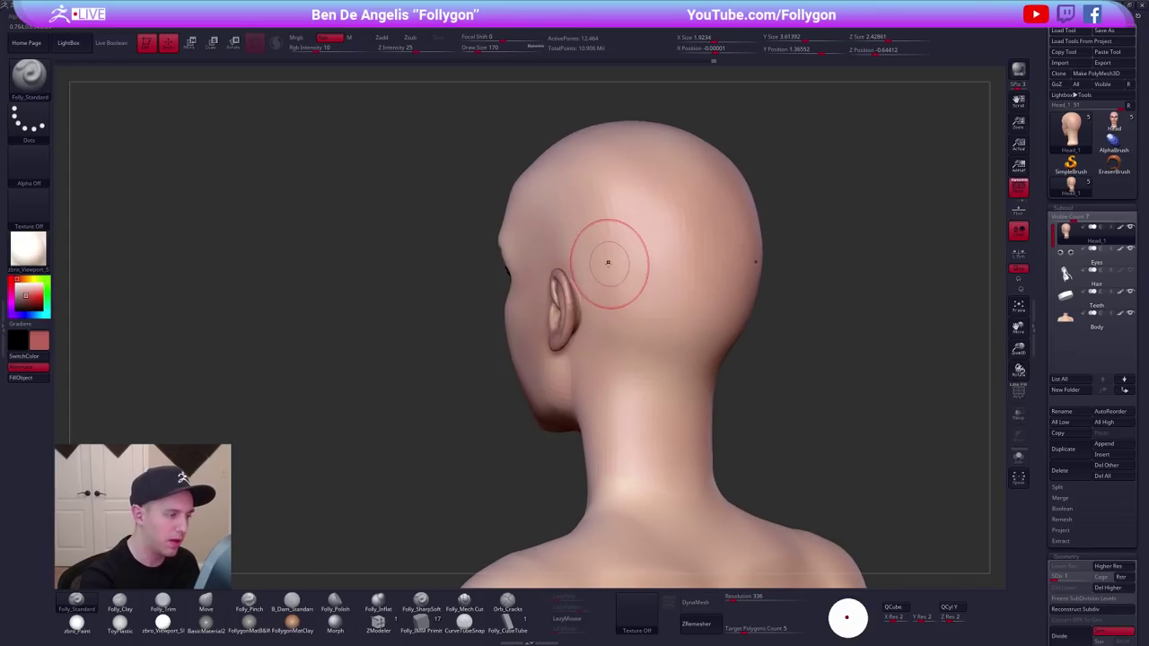
shift+drag(594, 269, 593, 254)
key(d)
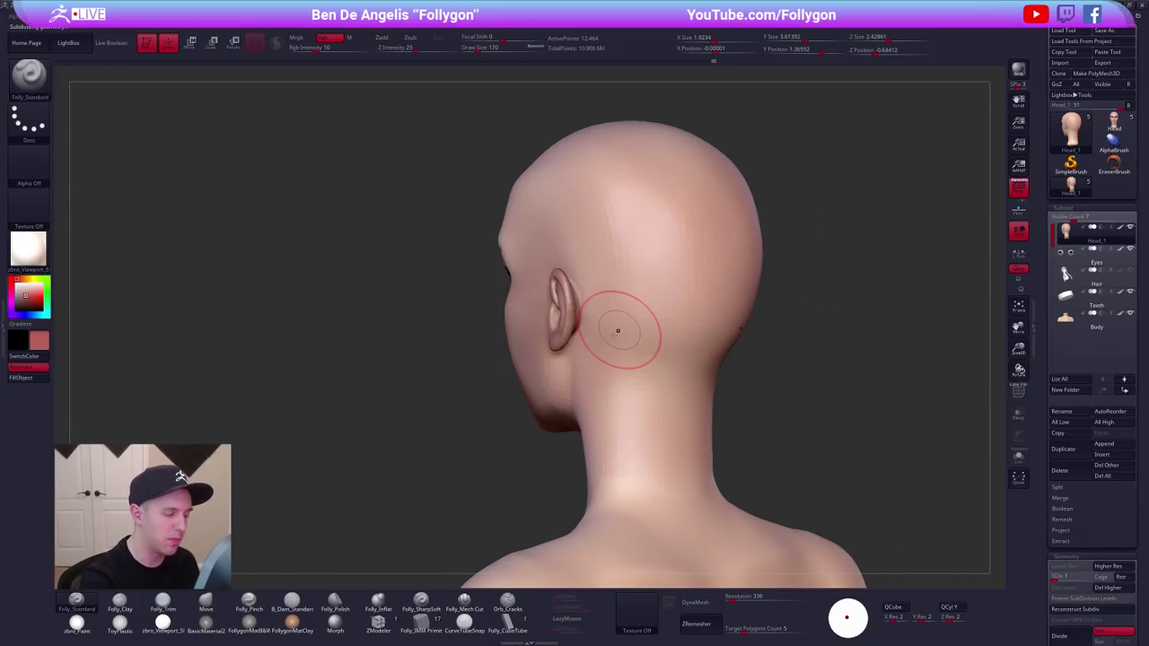
Reduce the brush through 121 to draw size 81 and smooth the crease behind the ear at subdivision level 1.
right_drag(608, 305, 587, 293)
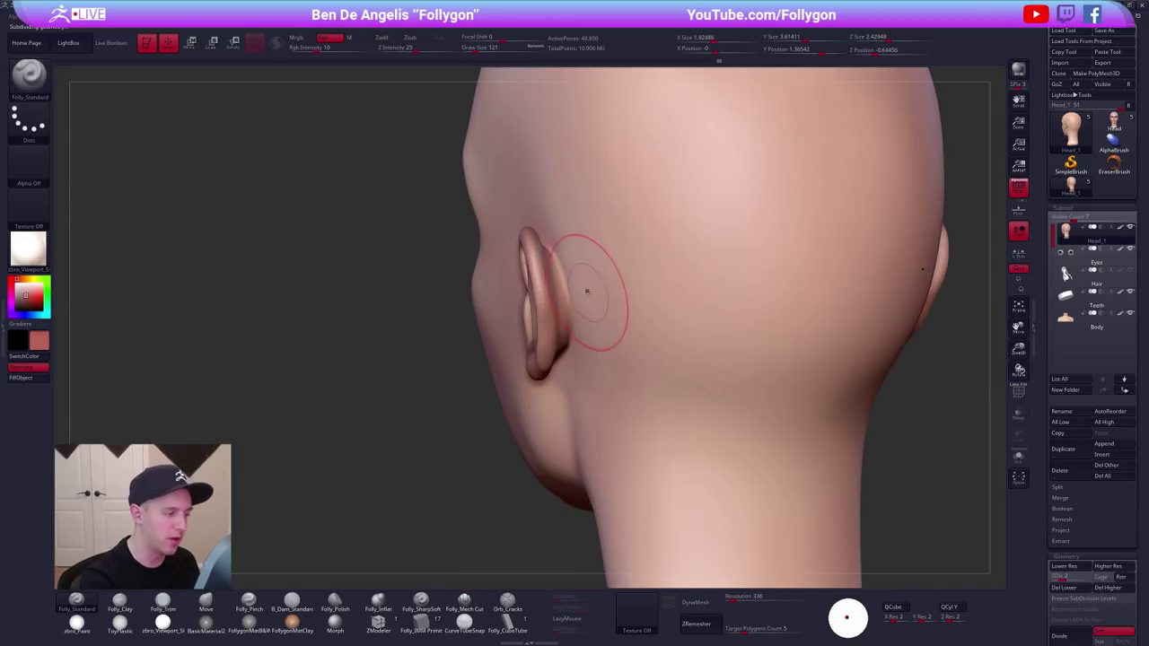
key(bracketleft)
key(shift+d)
key(3)
mouse_move(574, 248)
right_down()
mouse_move(568, 267)
mouse_move(560, 254)
right_up()
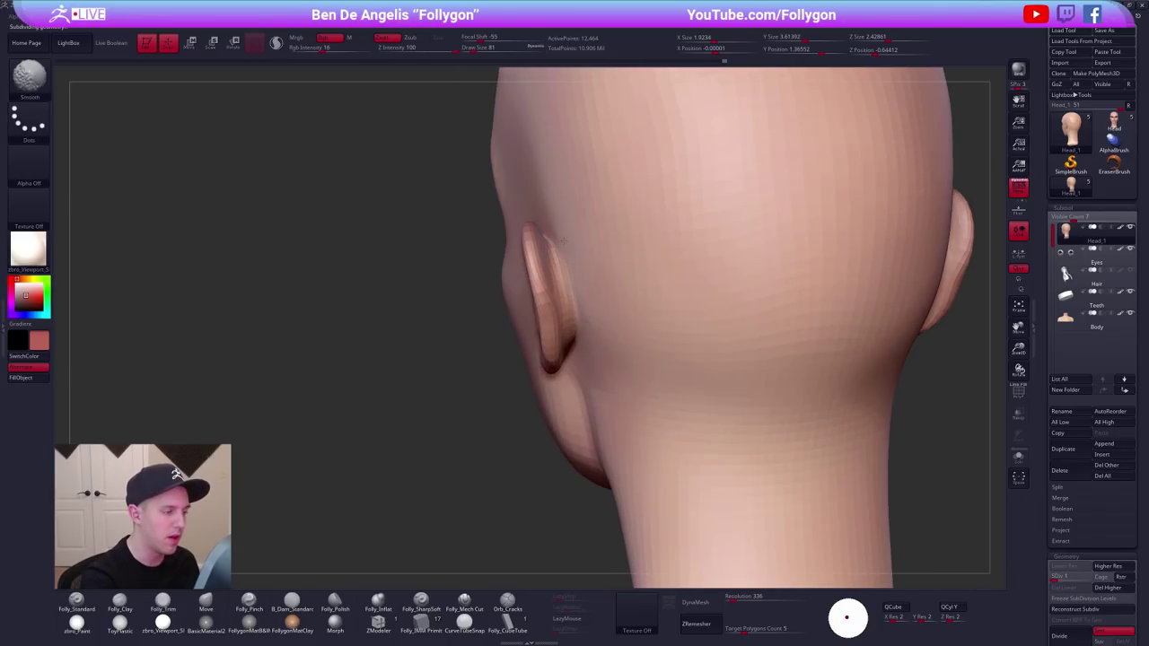
Flatten the area behind the ear with the Folly_Trim brush at subdivision level 2 and return the head to level 5.
key(ctrl+d)
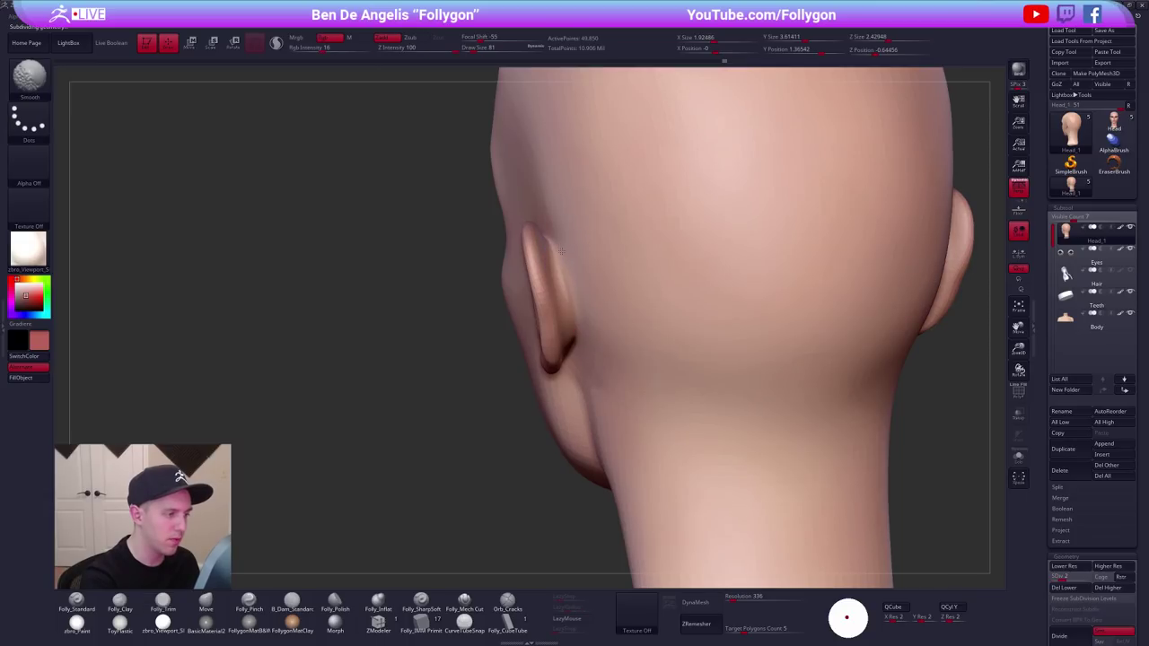
right_drag(561, 301, 577, 311)
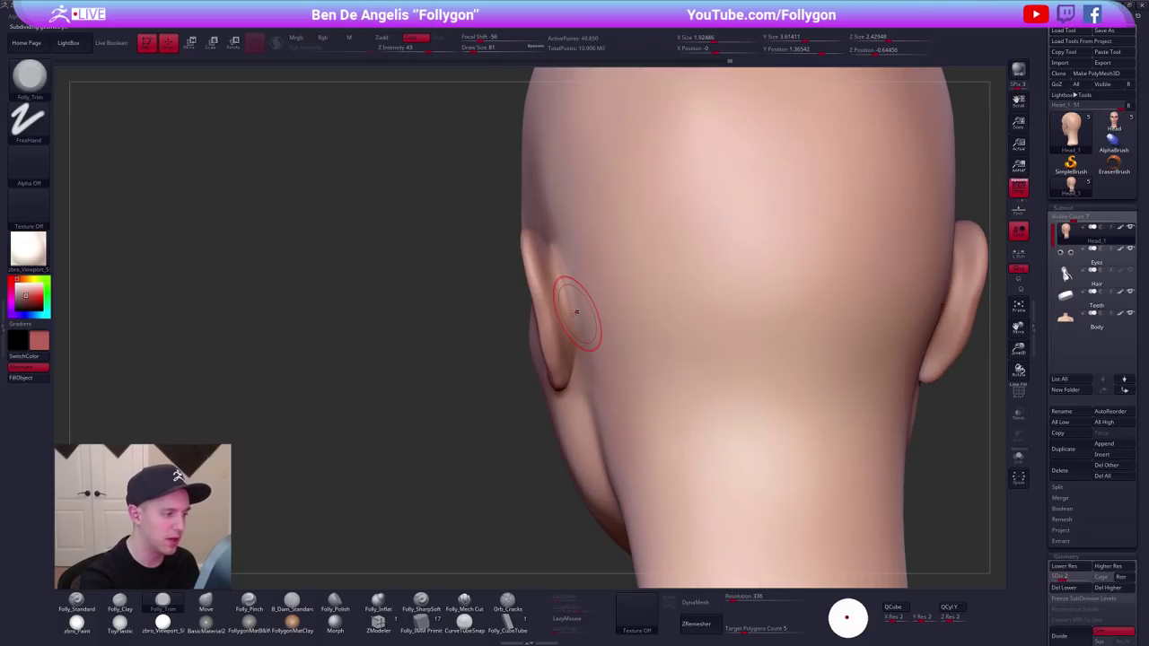
key(ctrl+d)
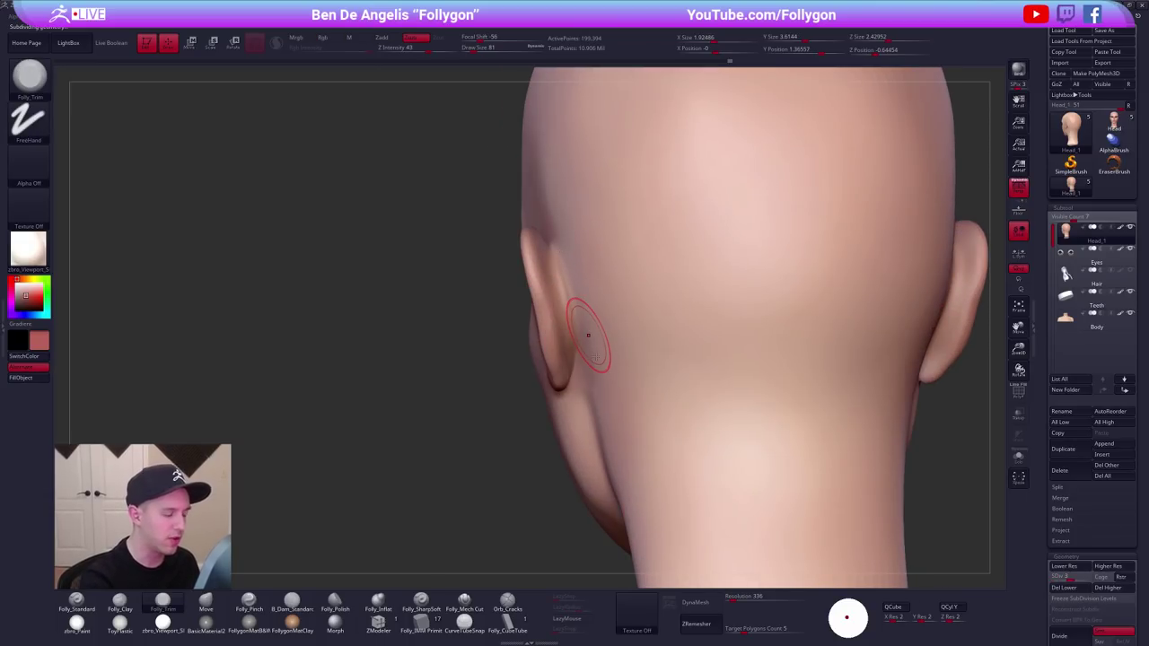
key(d)
key(d)
Sample a peach skin tone and paint behind the ear with the Folly_Standard brush at draw size 130.
mouse_move(595, 393)
right_down()
mouse_move(588, 299)
mouse_move(598, 290)
mouse_move(584, 274)
right_up()
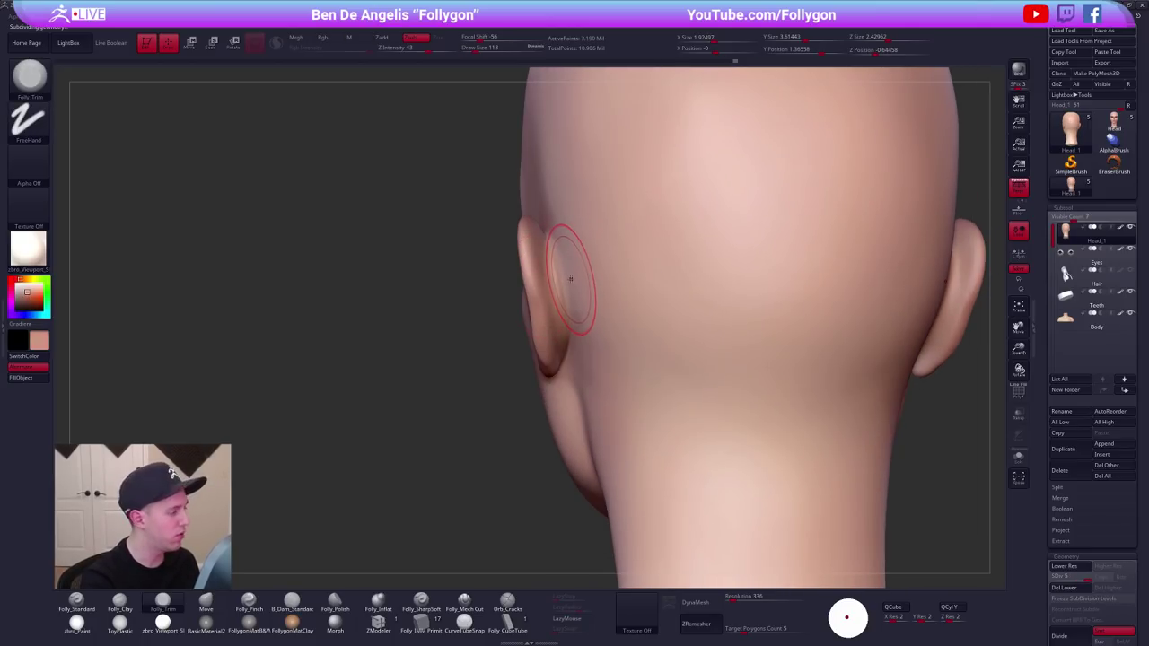
key(1)
key(s)
drag(569, 279, 555, 254)
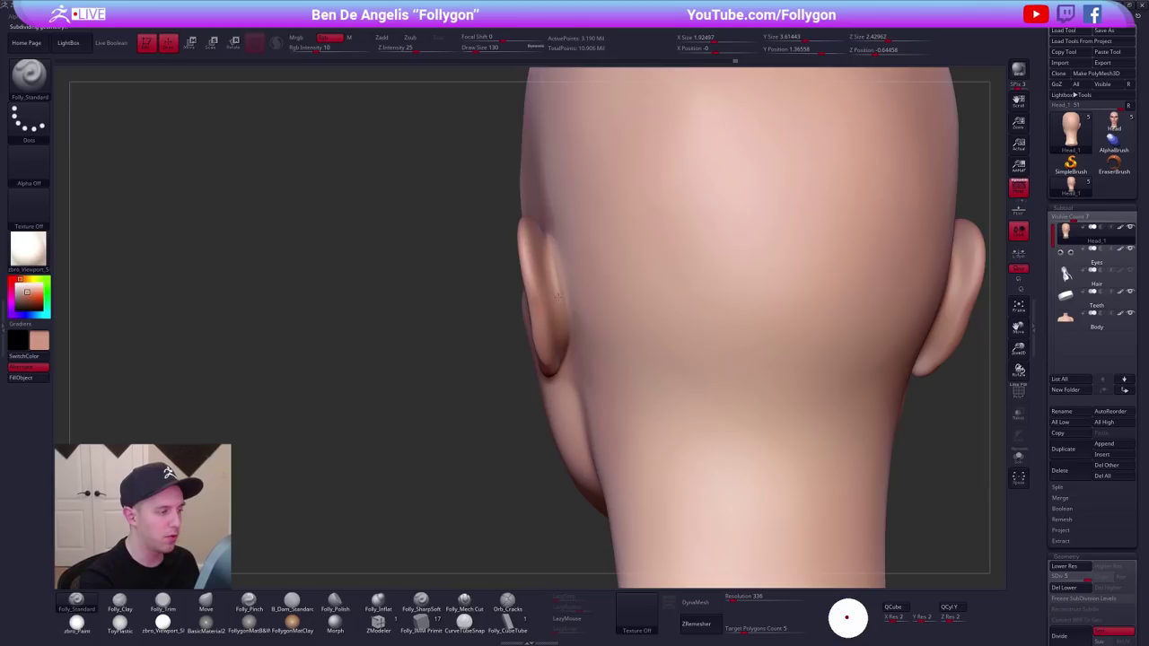
right_drag(559, 284, 544, 264)
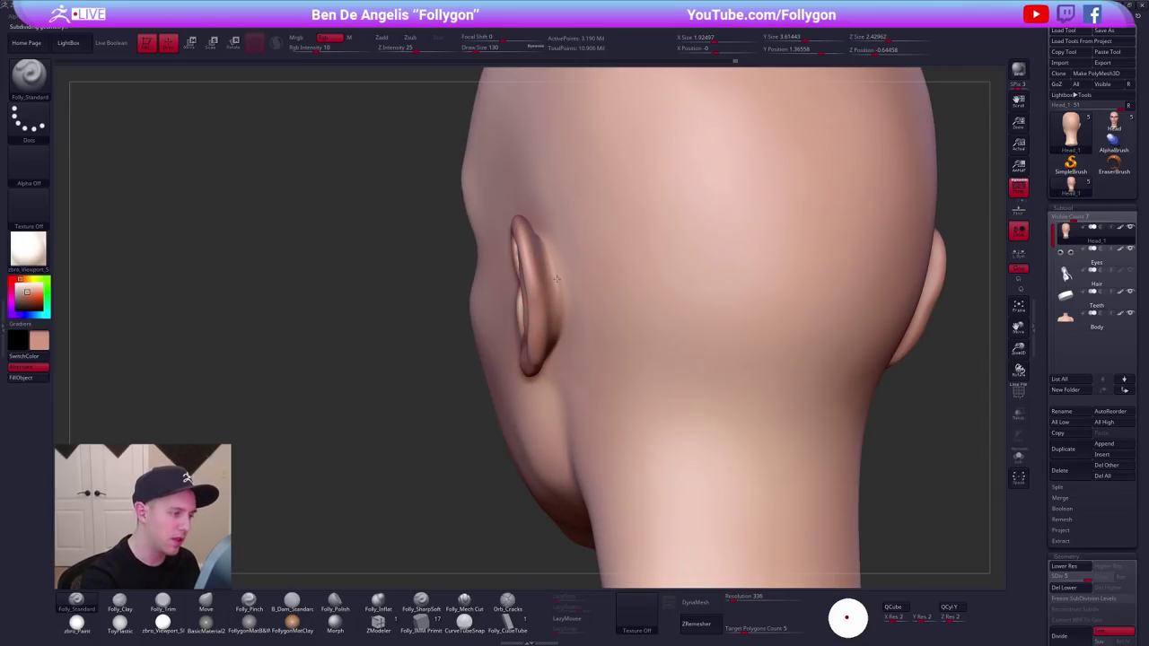
drag(556, 279, 553, 329)
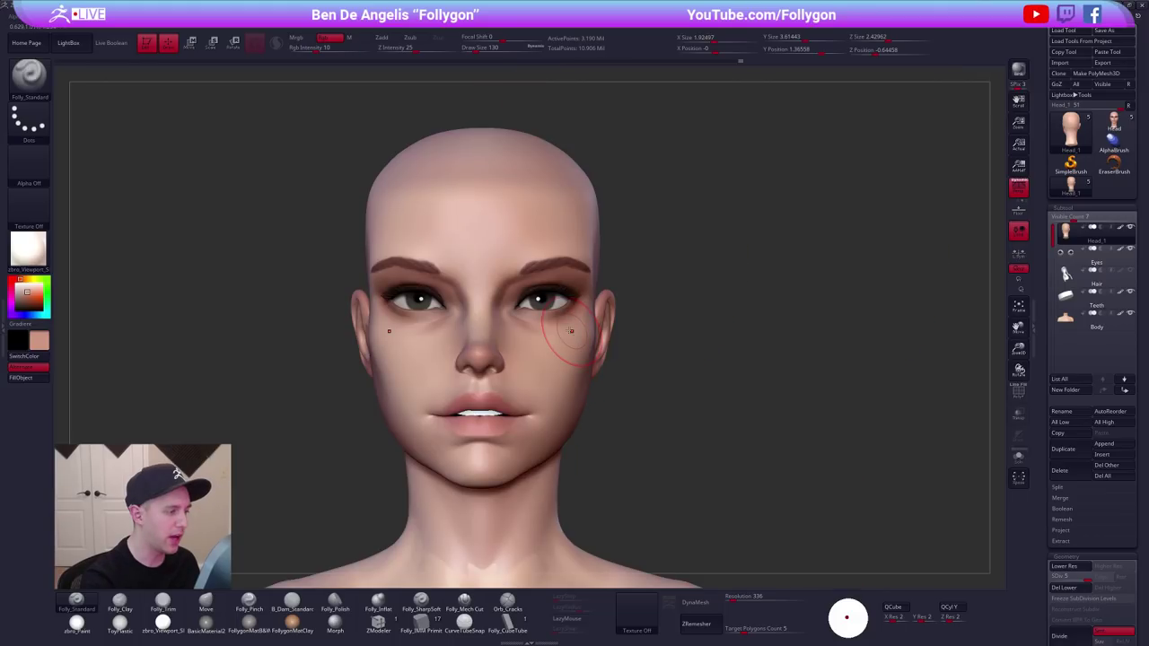
Set the Smooth brush to Rgb Intensity 100 with Zadd off and soften the painted eyebrow.
right_drag(570, 330, 613, 325)
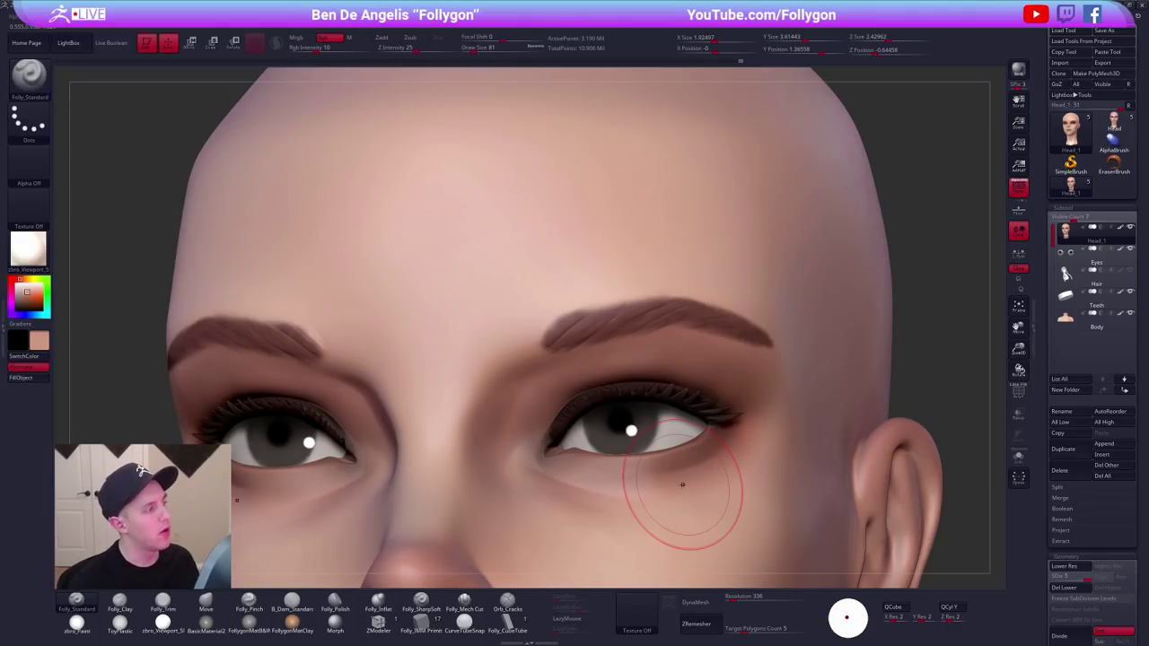
ctrl+right_drag(523, 464, 556, 299)
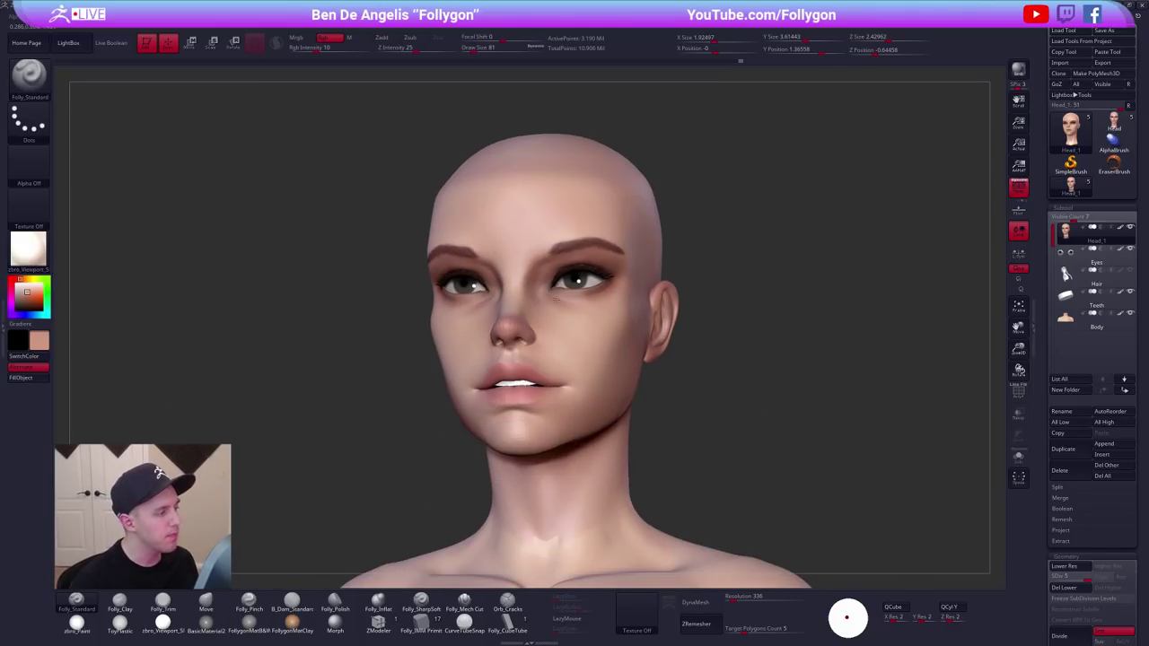
key(shift)
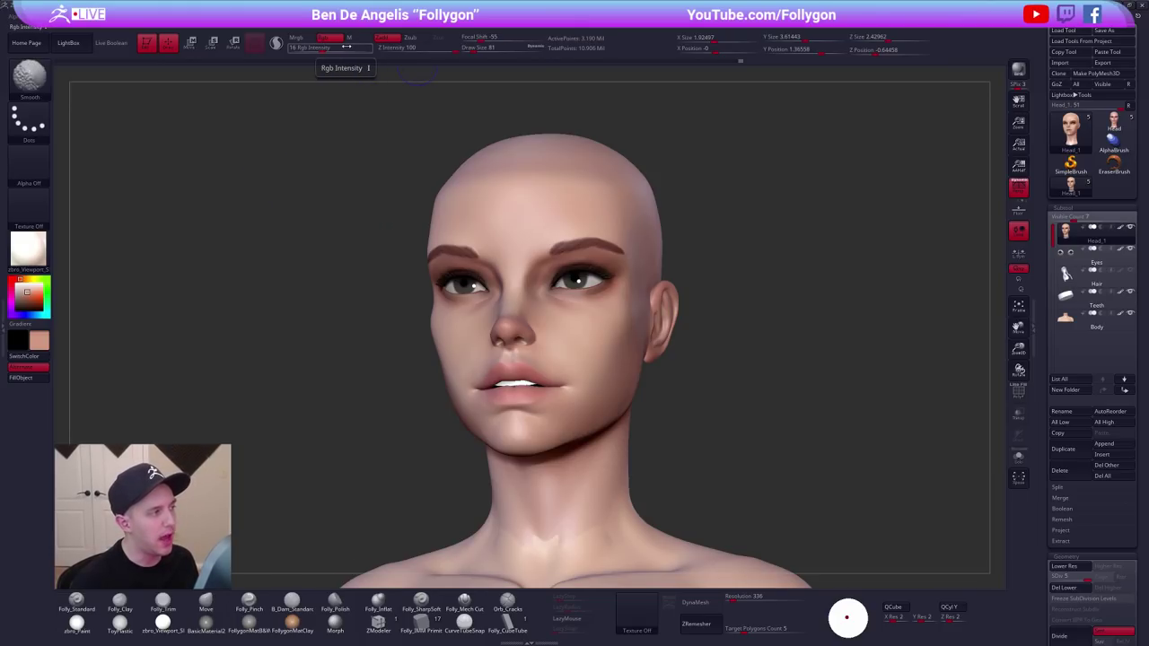
drag(348, 48, 372, 49)
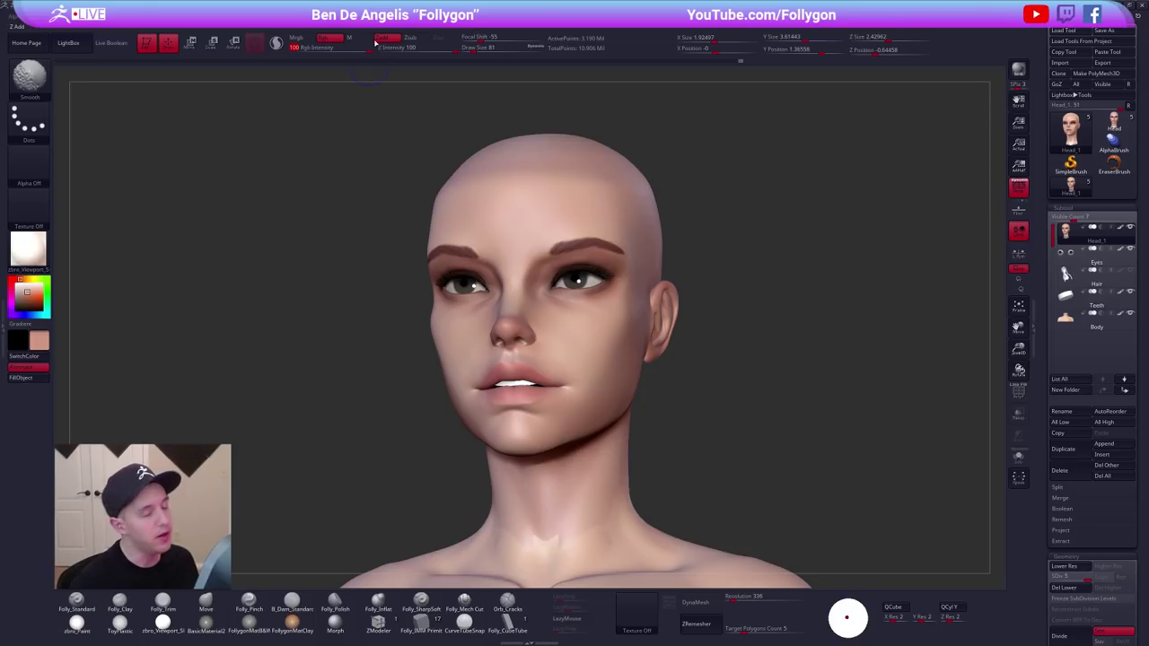
click(381, 40)
ctrl+right_drag(569, 226, 591, 282)
key(shift)
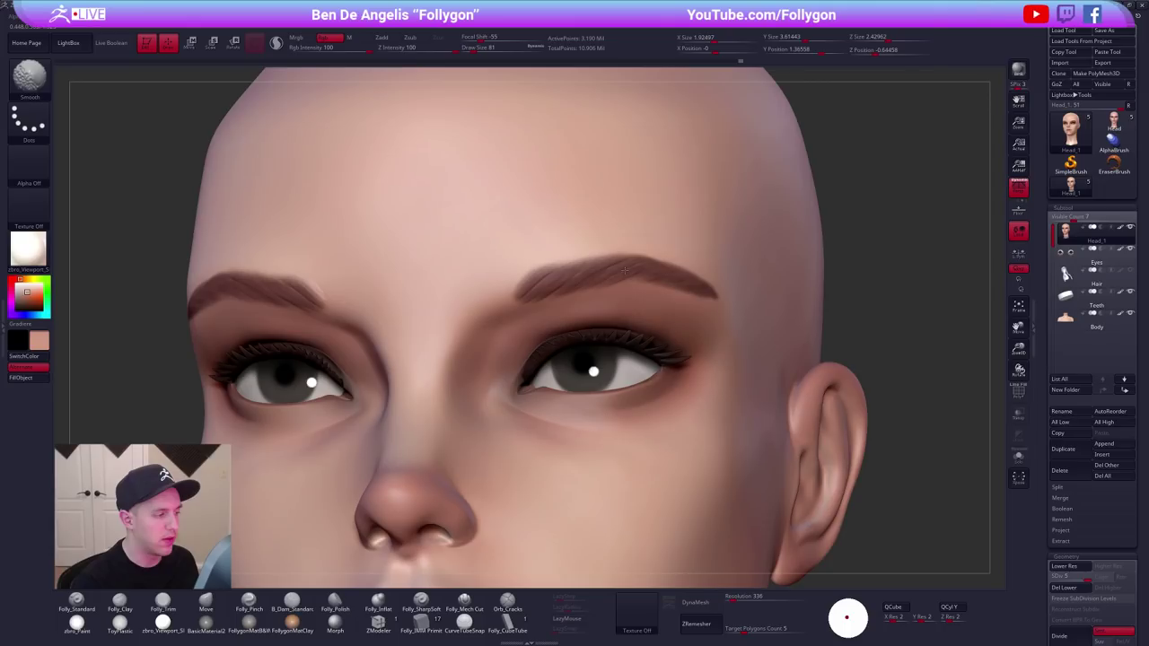
Fill the head with the Flat Color material in M mode to check the paint without shading.
key(ctrl)
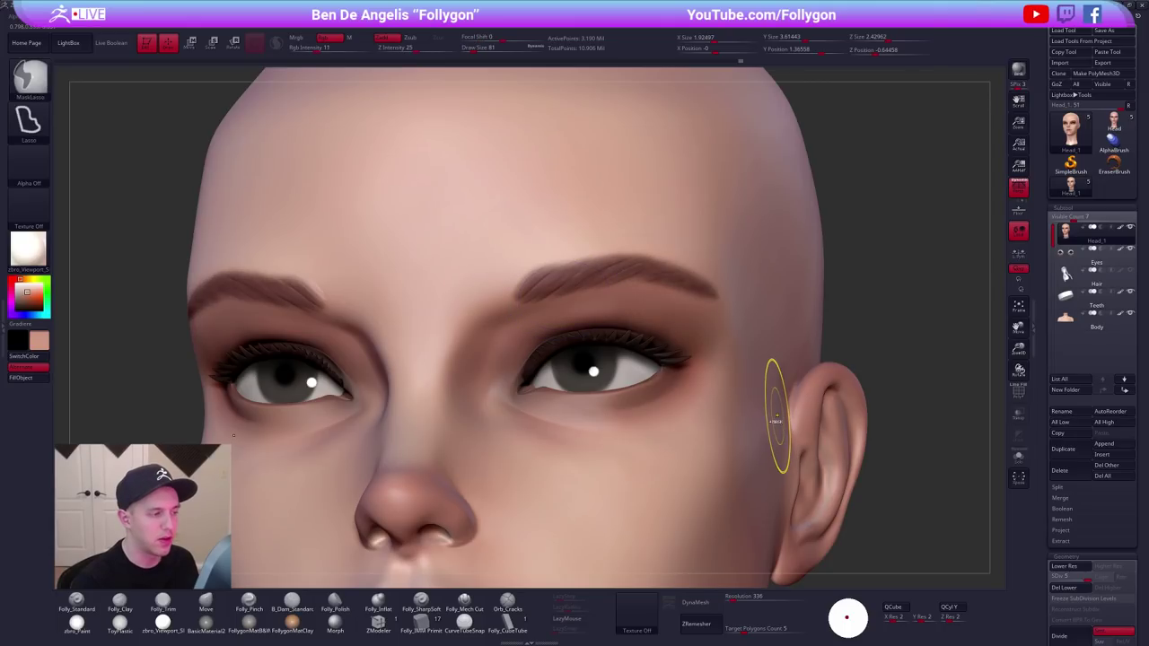
key(ctrl+shift)
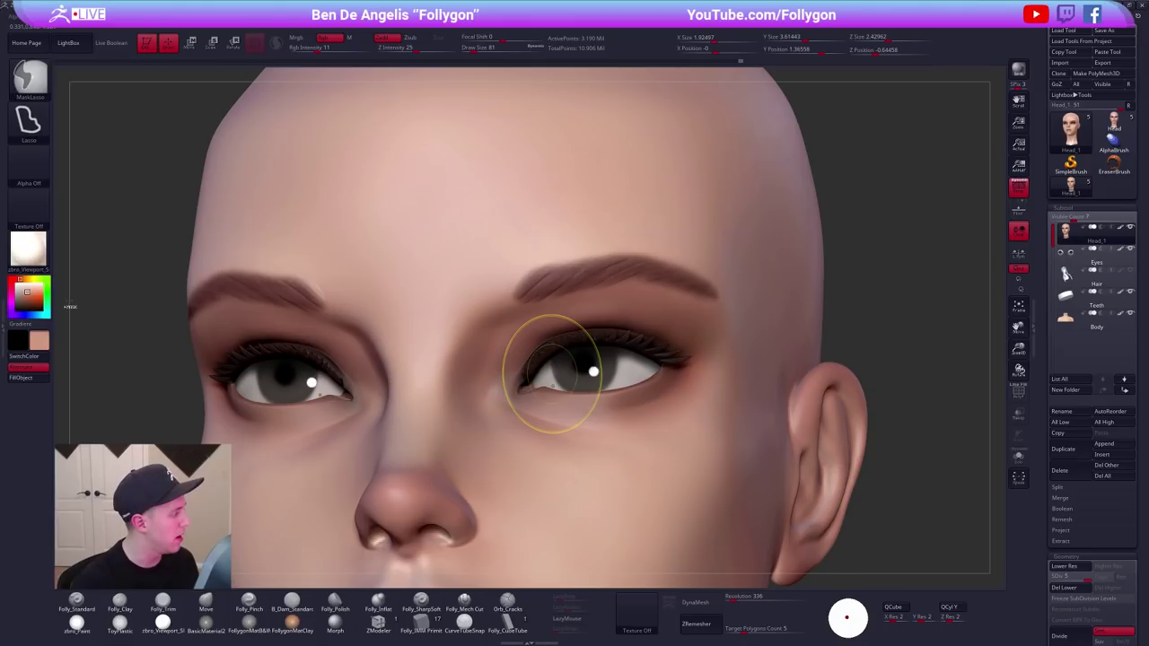
click(28, 250)
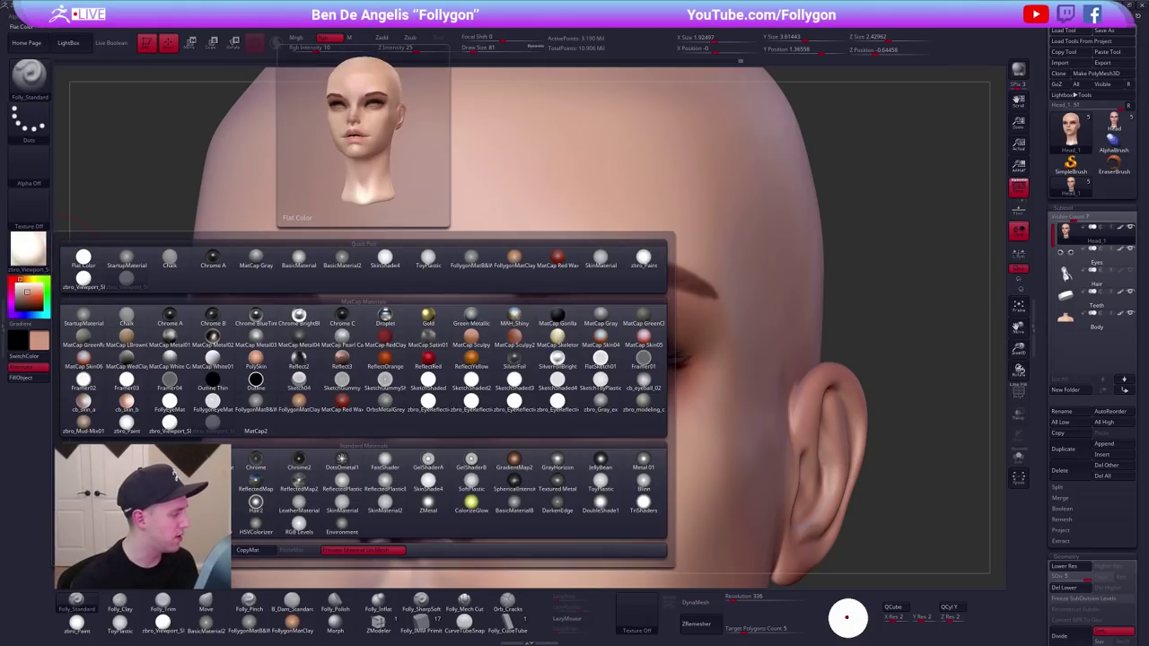
click(84, 258)
click(356, 40)
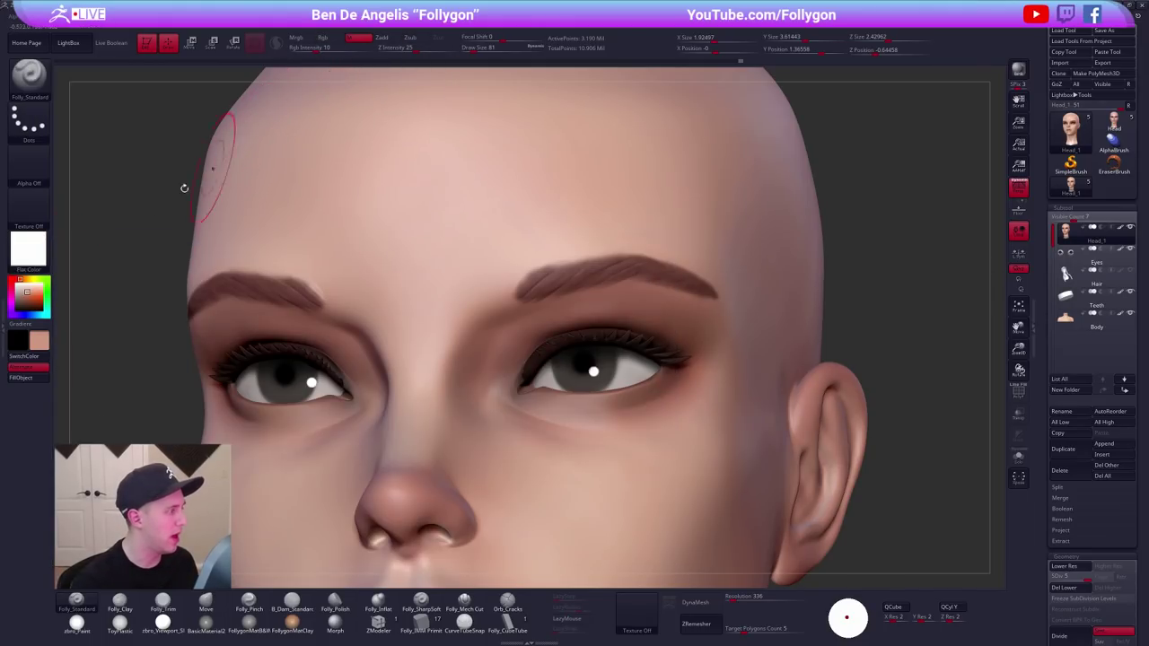
click(36, 378)
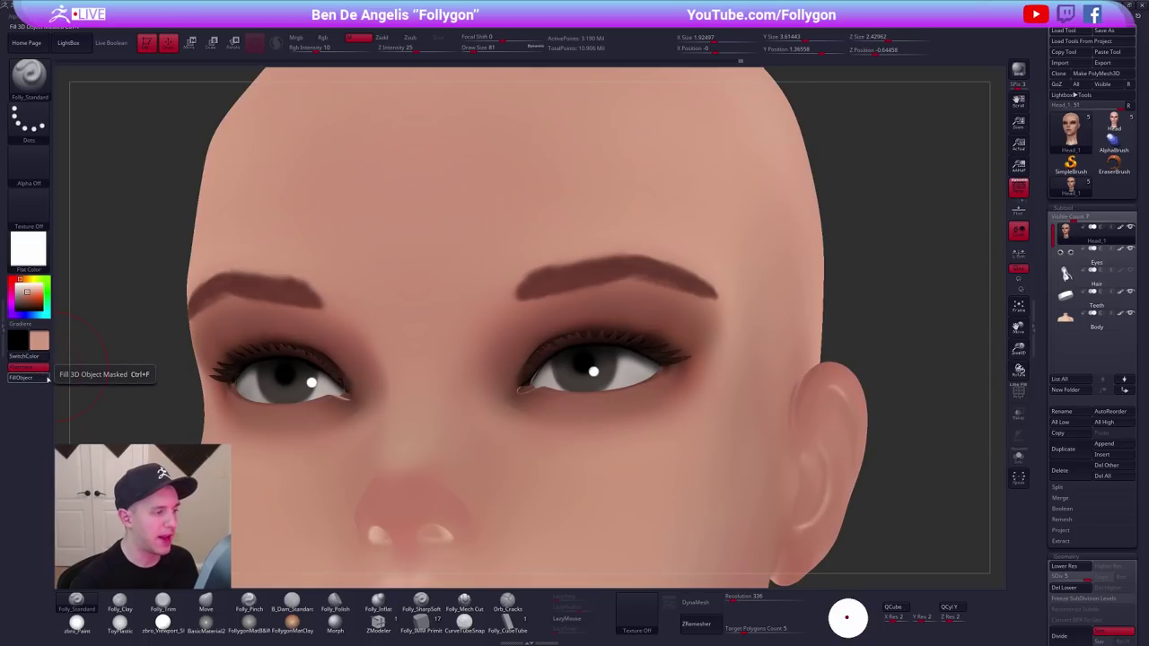
Inspect the unshaded face paint, revert the Flat Color fill and set the Folly_Standard brush back to Rgb.
alt+right_drag(601, 298, 596, 219)
key(shift)
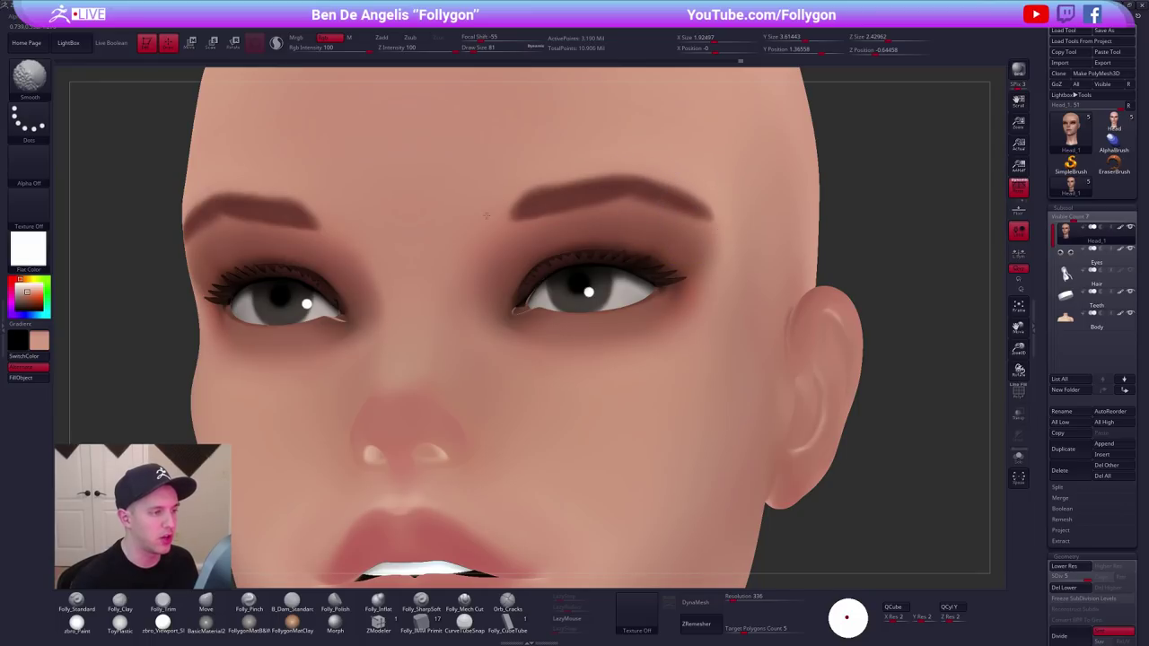
key(ctrl+shift)
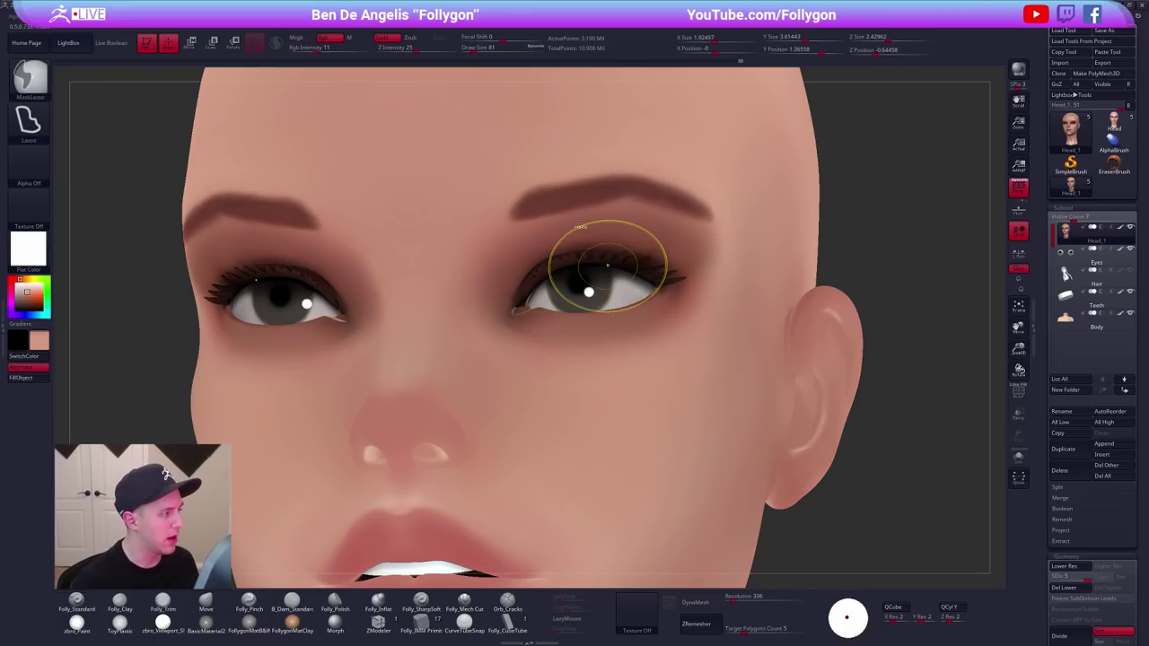
click(329, 39)
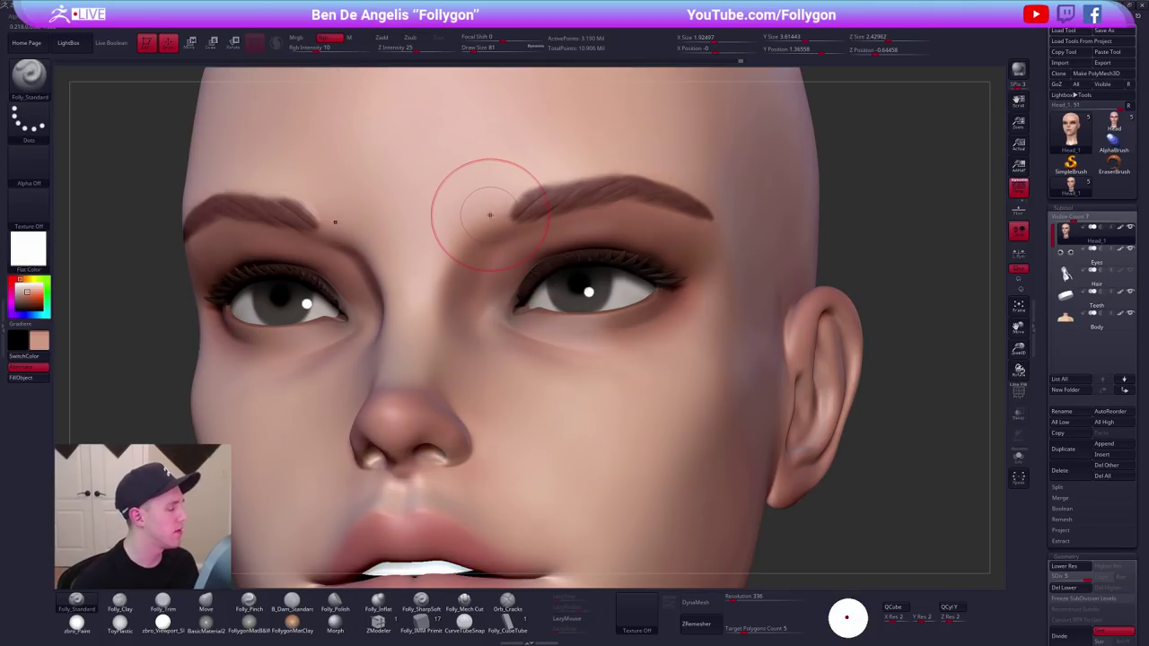
Sample a reddish skin tone and tint the nose with the Folly_Standard brush at draw size 96.
ctrl+right_drag(687, 341, 664, 339)
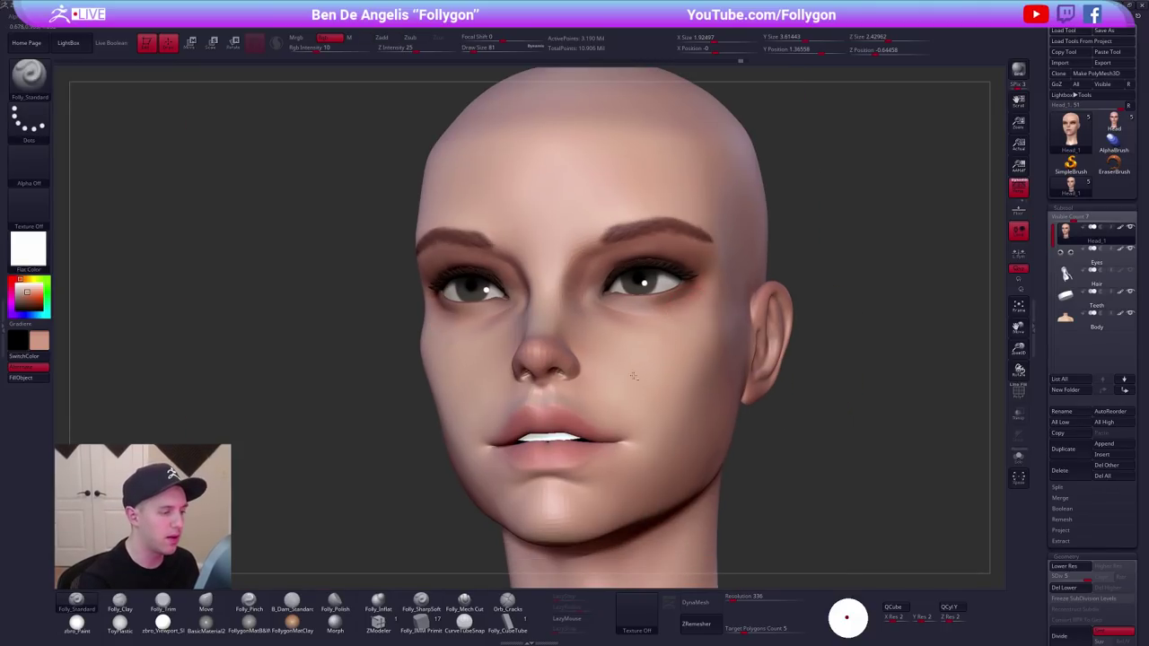
mouse_move(630, 374)
alt+right_down()
mouse_move(645, 346)
mouse_move(611, 293)
mouse_move(592, 287)
alt+right_up()
key(space)
drag(592, 287, 595, 286)
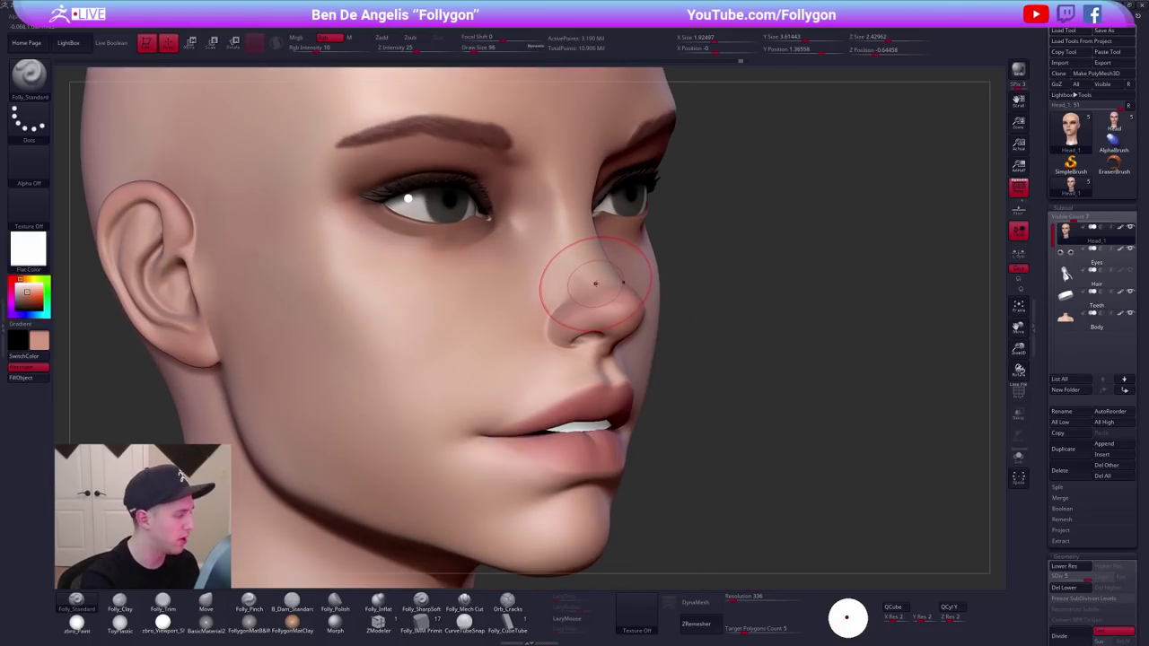
key(c)
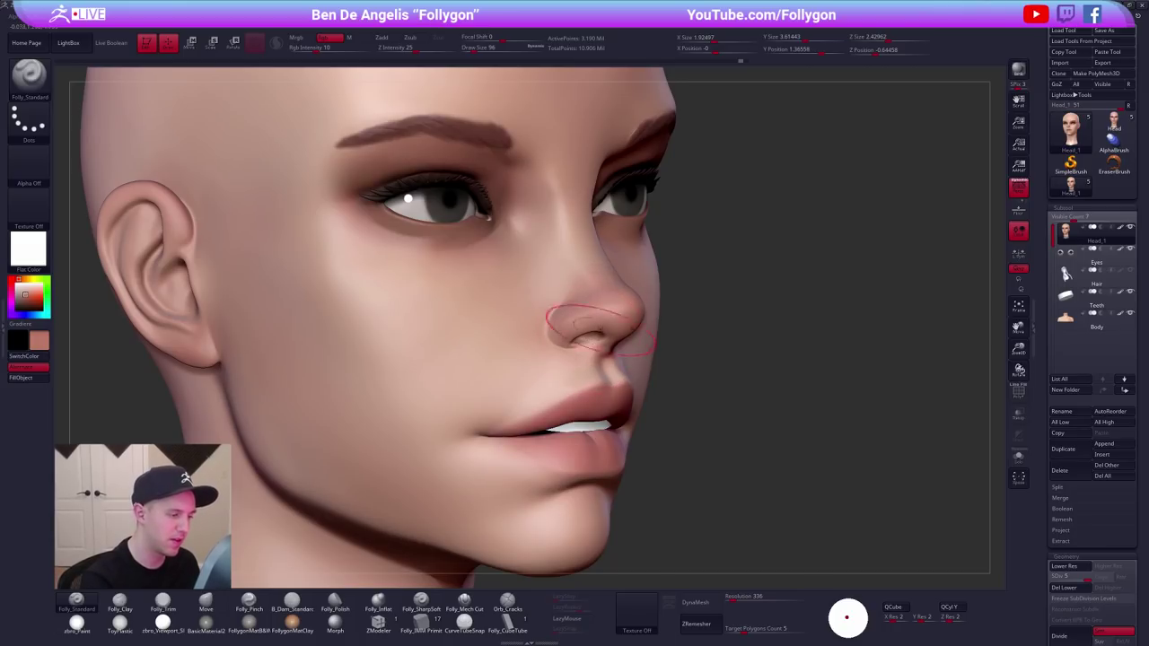
right_drag(592, 330, 564, 321)
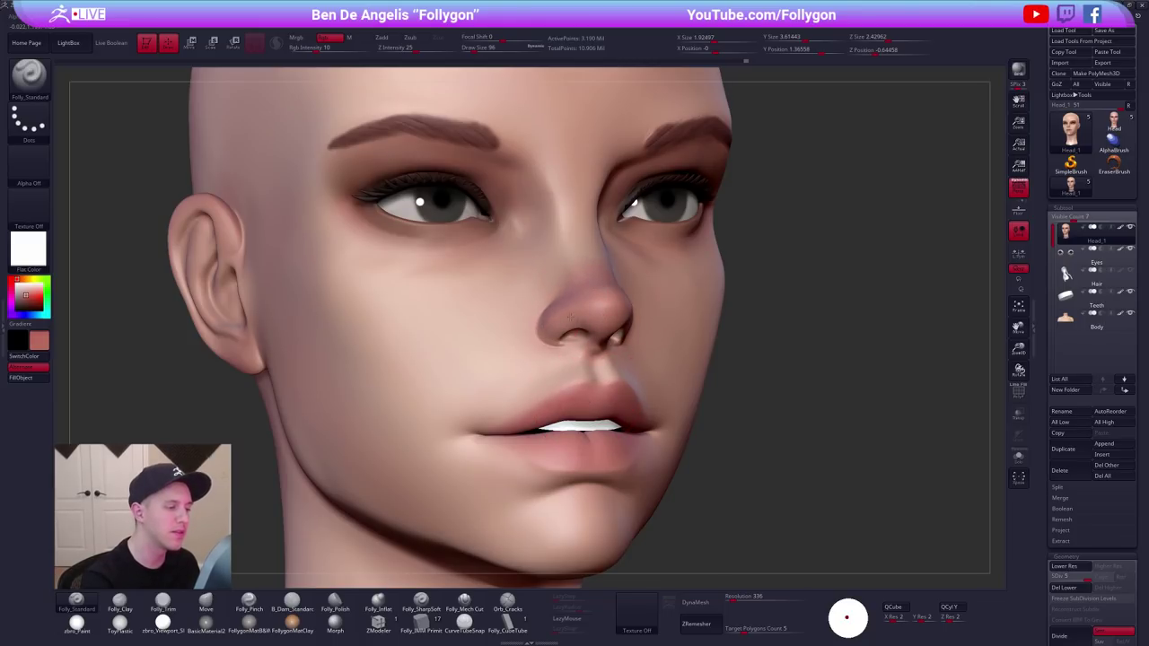
mouse_move(570, 316)
right_down()
mouse_move(685, 328)
mouse_move(654, 328)
right_up()
Enlarge the brush to draw size 203 and blend sampled peach and reddish skin tones around the nose.
key(space)
drag(689, 326, 705, 327)
right_drag(705, 328, 586, 304)
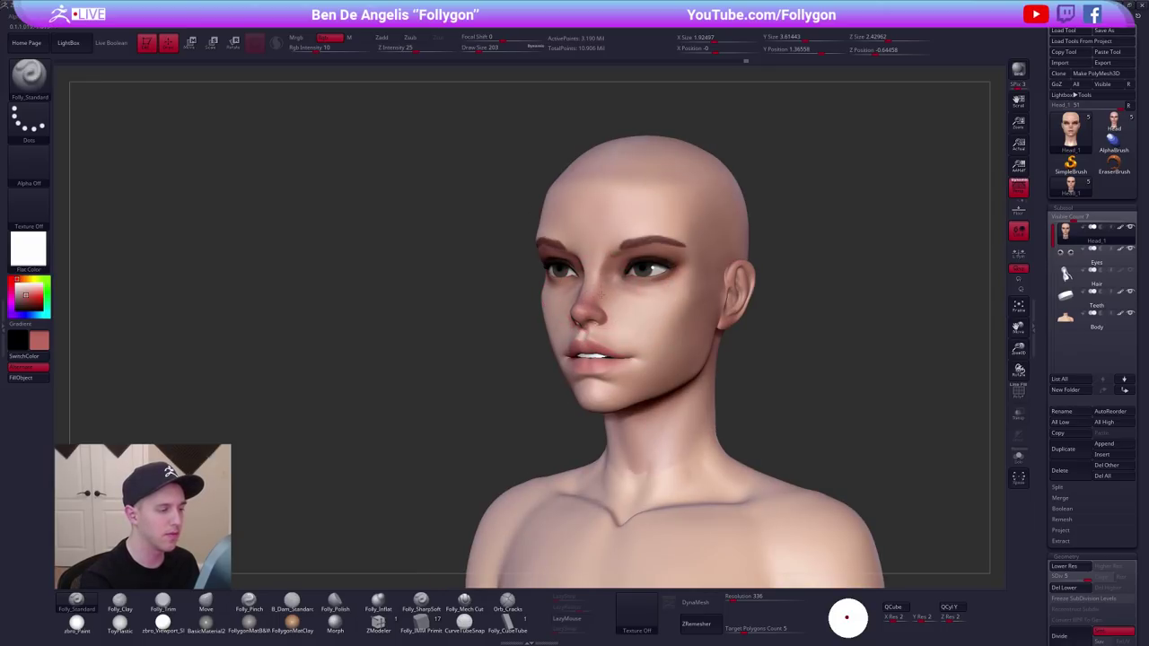
key(c)
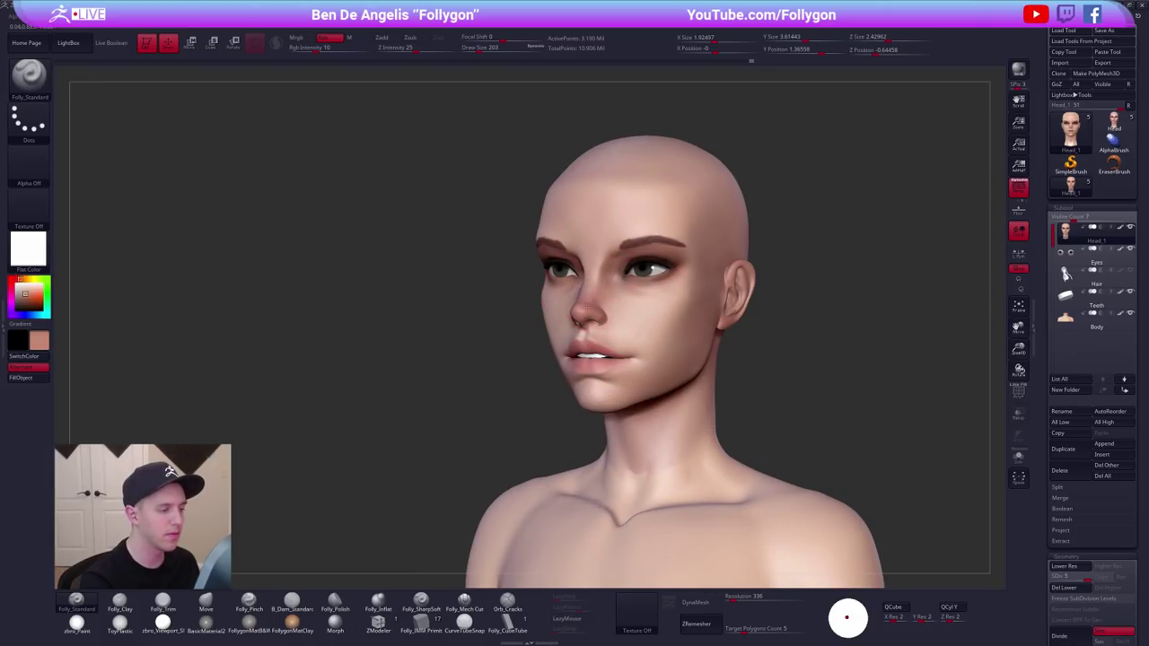
right_drag(584, 300, 763, 308)
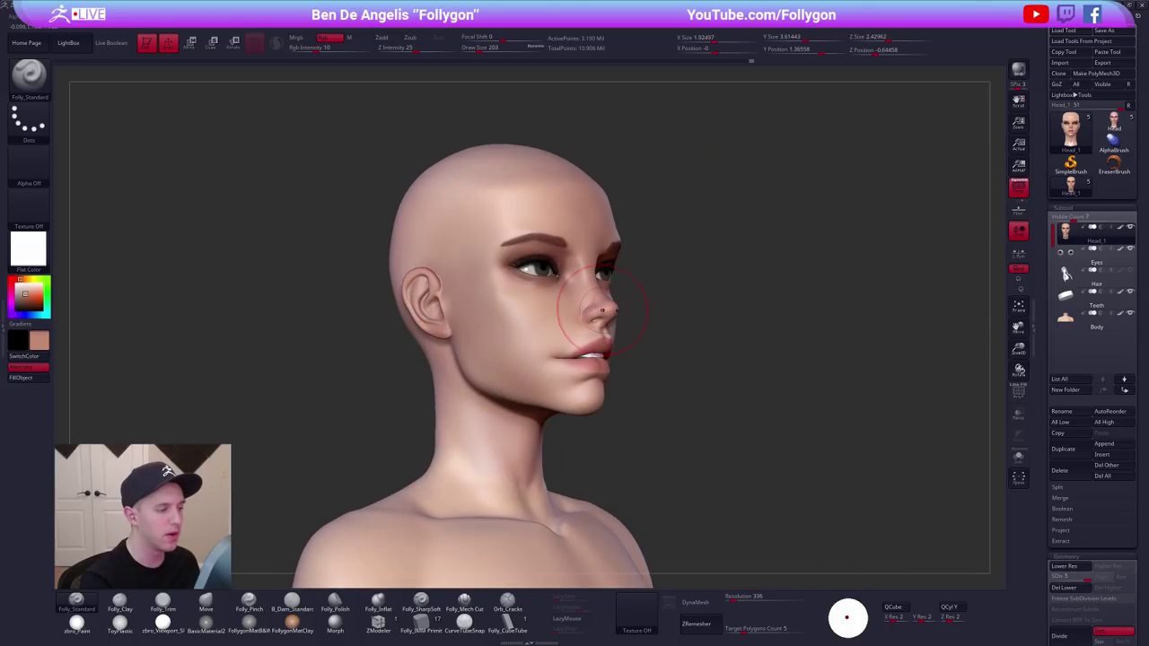
right_drag(554, 329, 521, 334)
key(c)
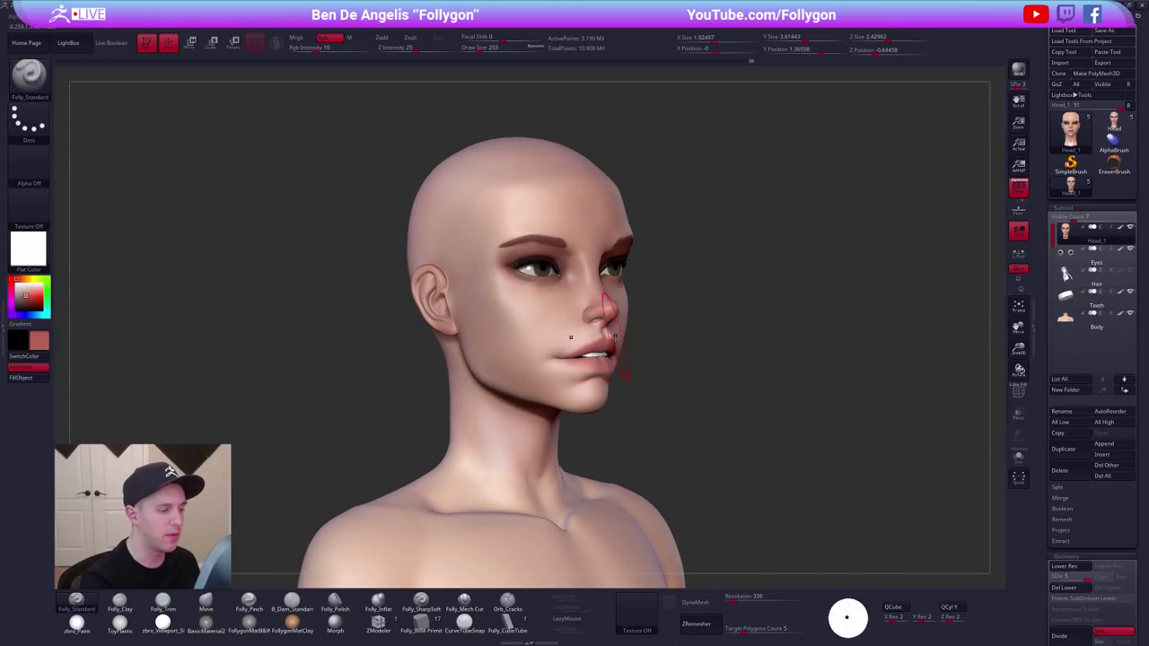
mouse_move(606, 305)
right_down()
mouse_move(625, 361)
mouse_move(605, 359)
mouse_move(667, 404)
mouse_move(667, 382)
right_up()
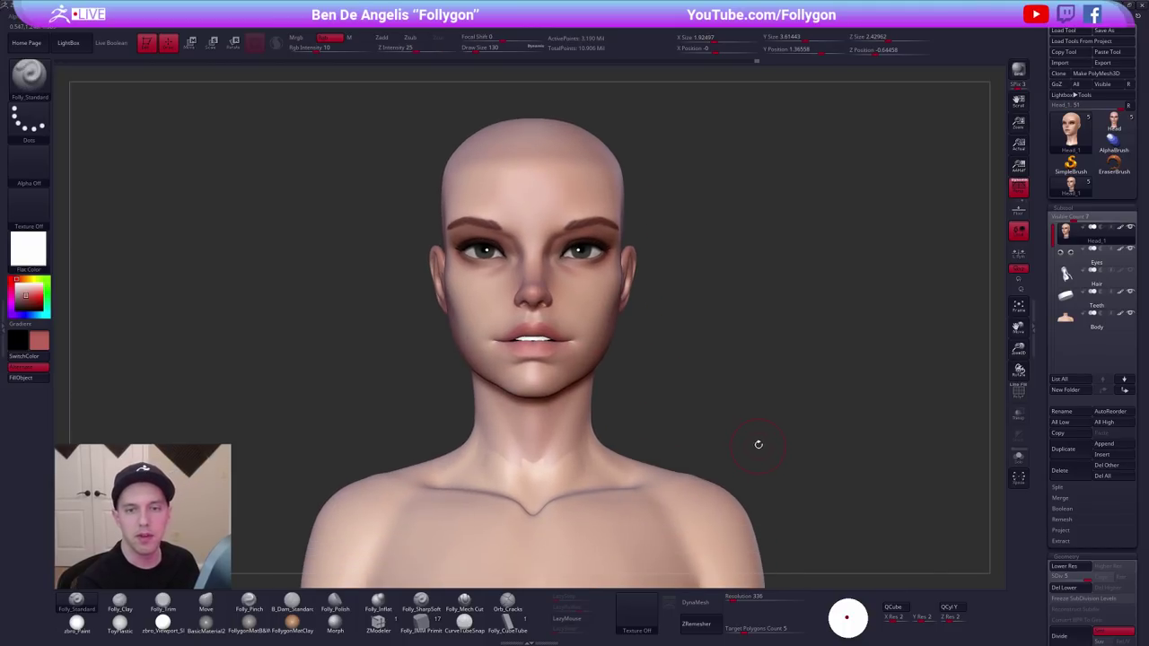
Sample a skin tone from the model and fill the Body subtool with it at Rgb Intensity 100.
alt+right_drag(754, 453, 772, 401)
key(c)
ctrl+right_drag(625, 408, 629, 380)
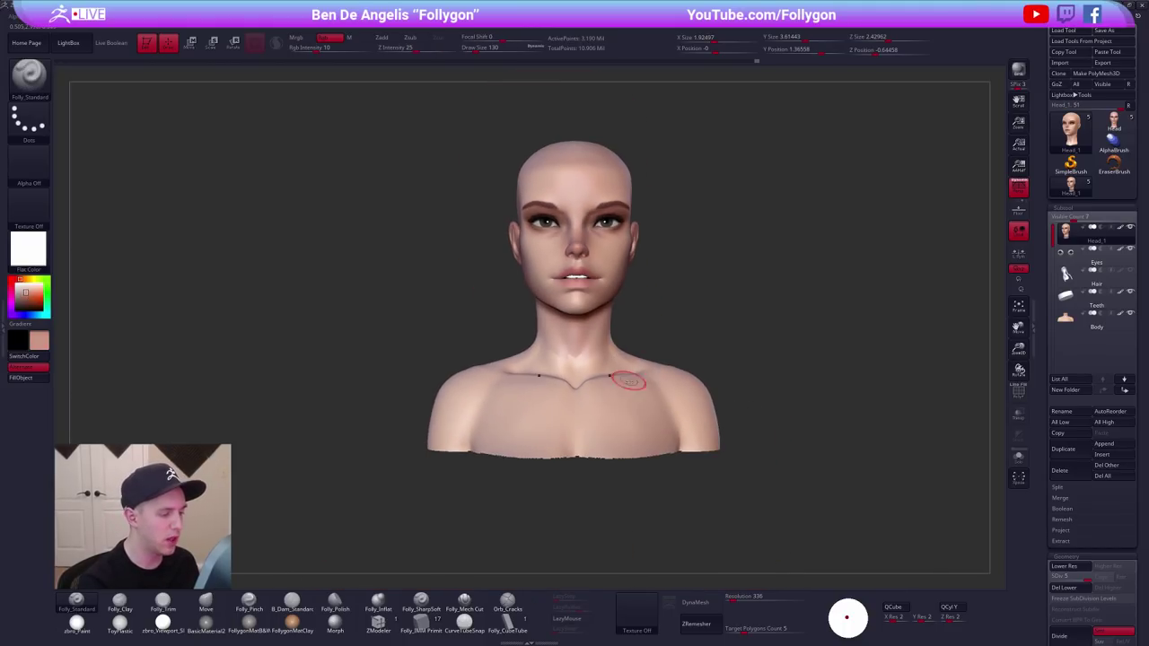
alt+click(629, 380)
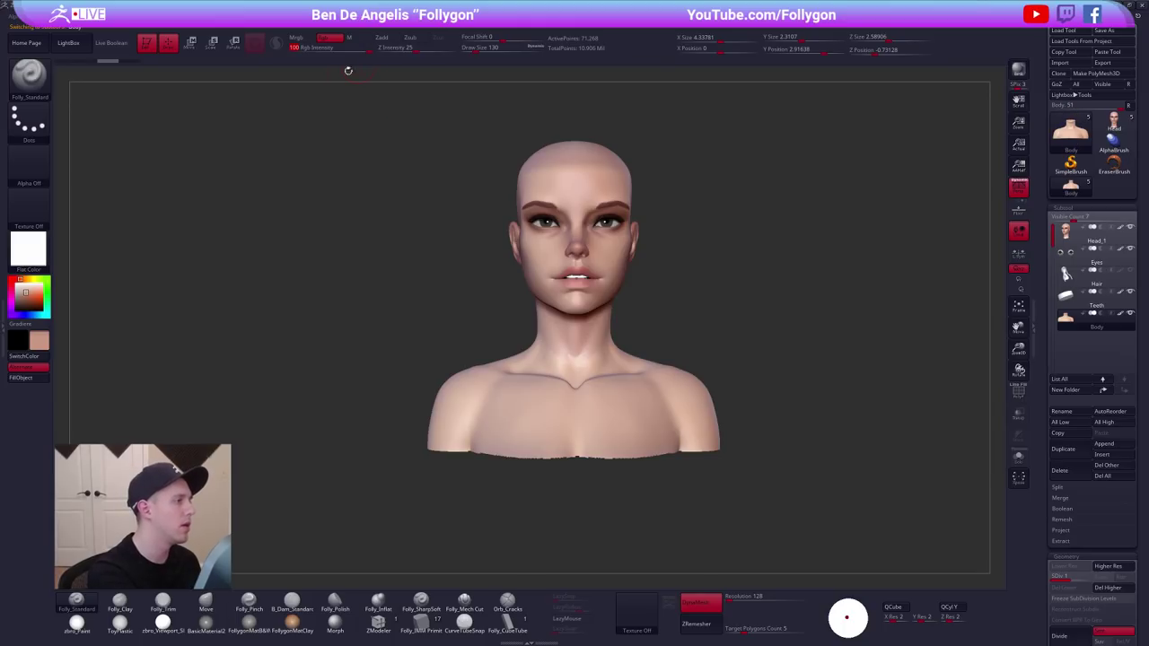
click(36, 378)
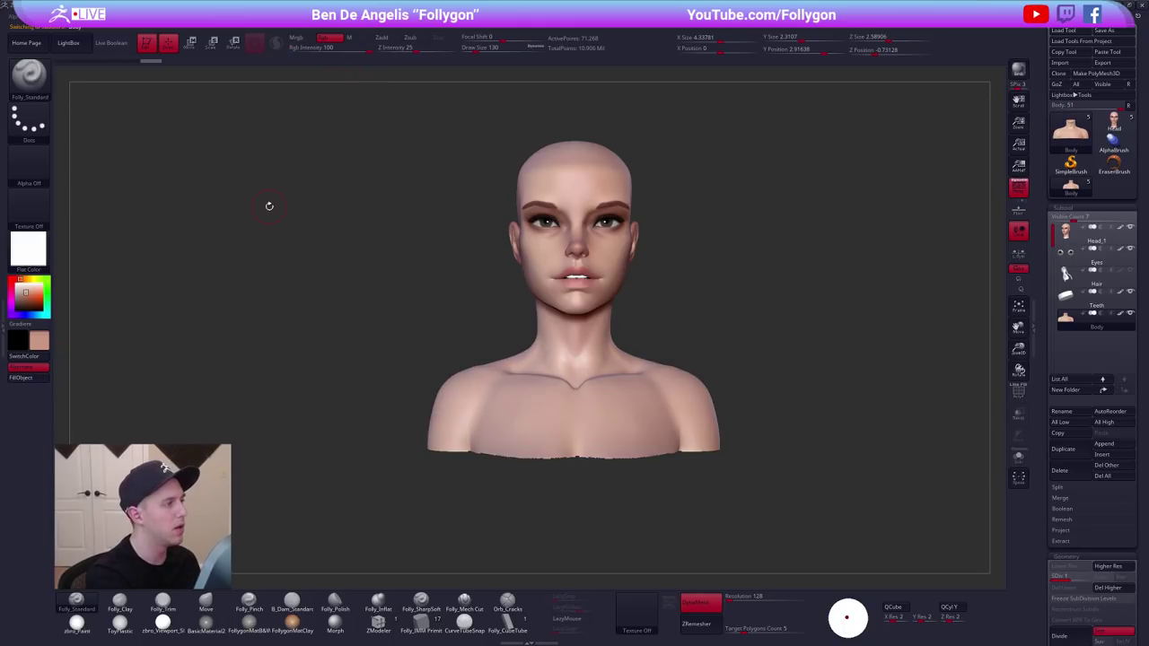
Lower the Rgb Intensity to 11 and make the Head_1 subtool active again.
drag(368, 47, 292, 49)
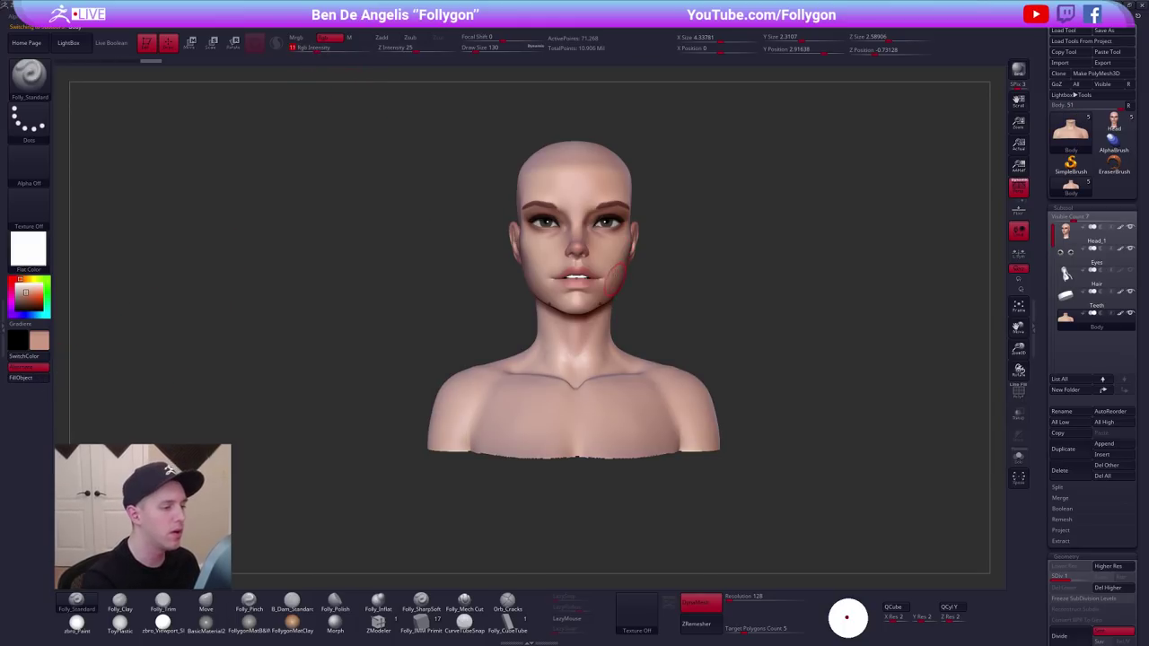
alt+click(620, 263)
alt+drag(715, 292, 717, 377)
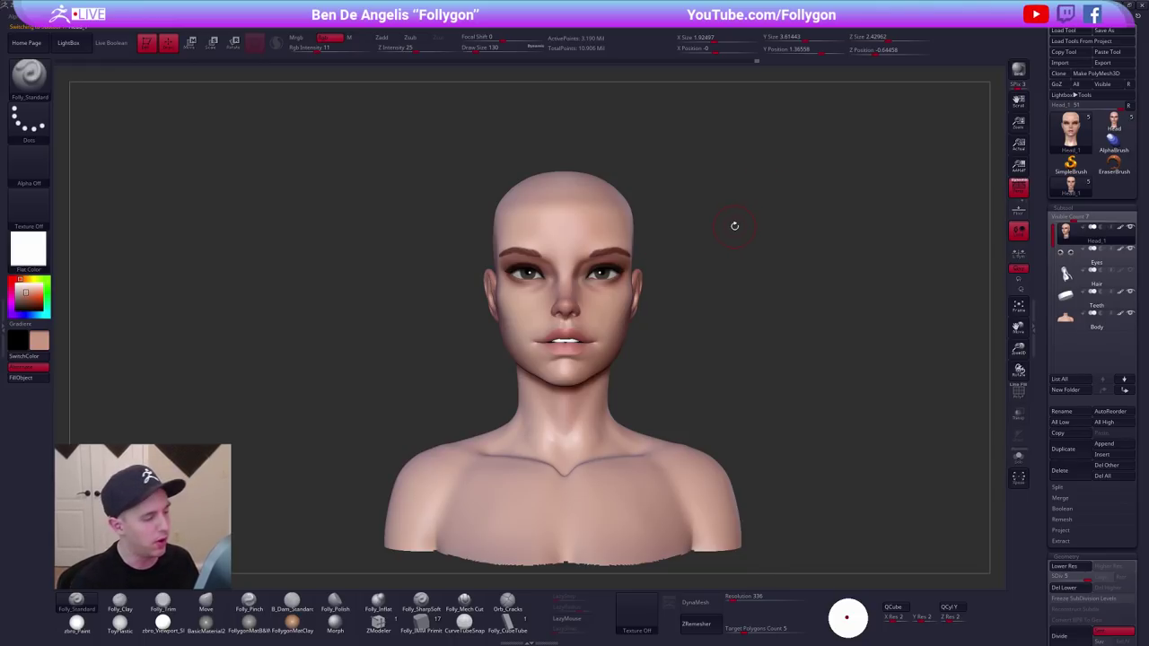
alt+drag(670, 289, 675, 307)
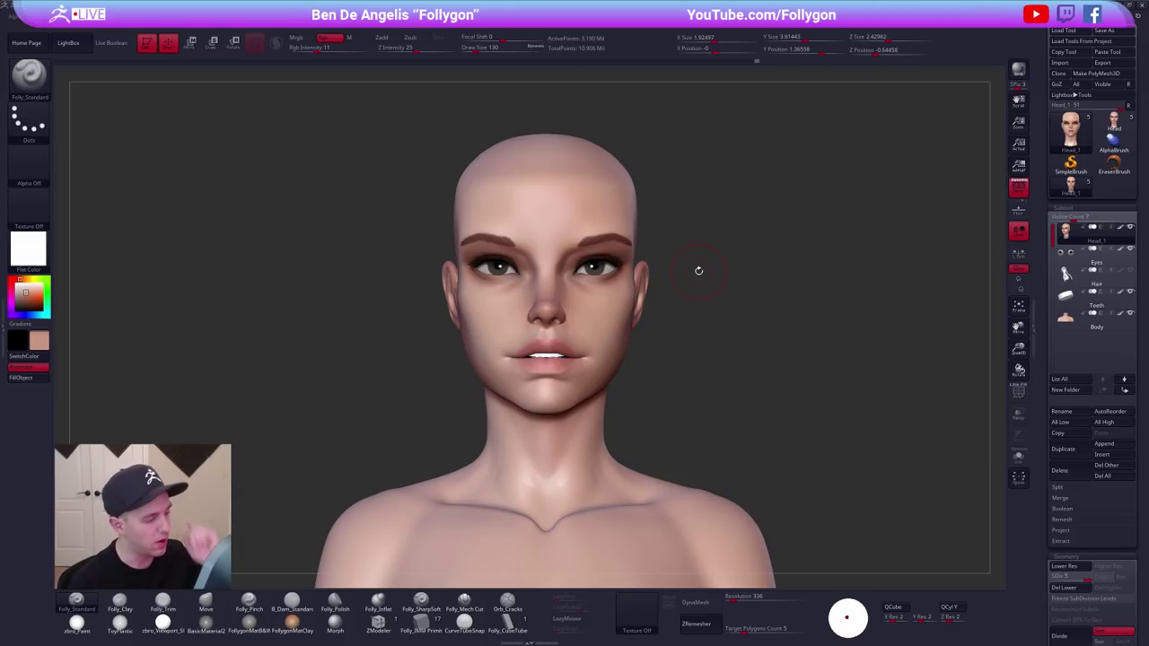
Show the portrait reference, compare its colouring with the head from several angles, and hide it again.
key(shift+z)
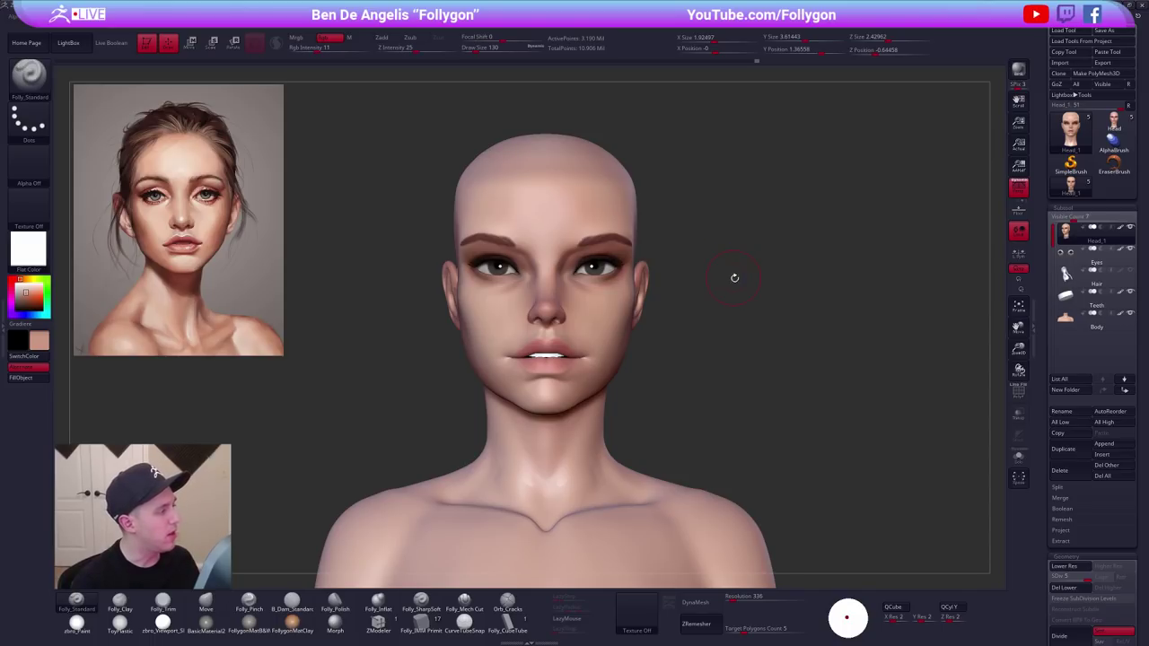
mouse_move(734, 277)
alt+mouse_down()
mouse_move(713, 272)
mouse_move(746, 271)
alt+mouse_up()
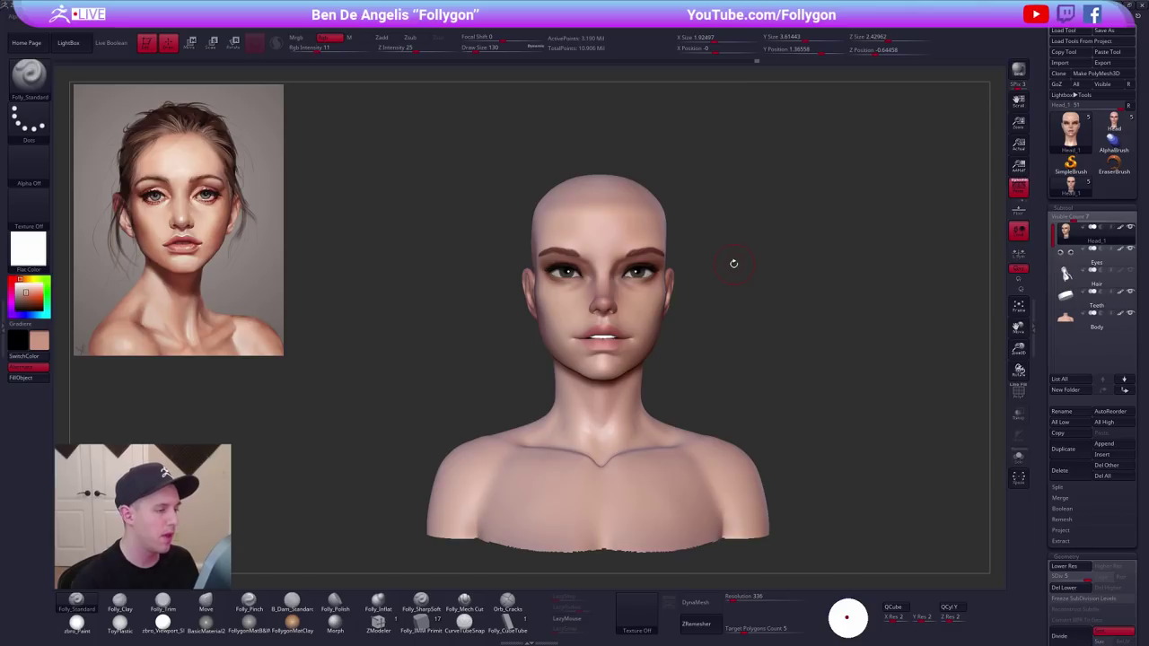
right_drag(618, 246, 558, 257)
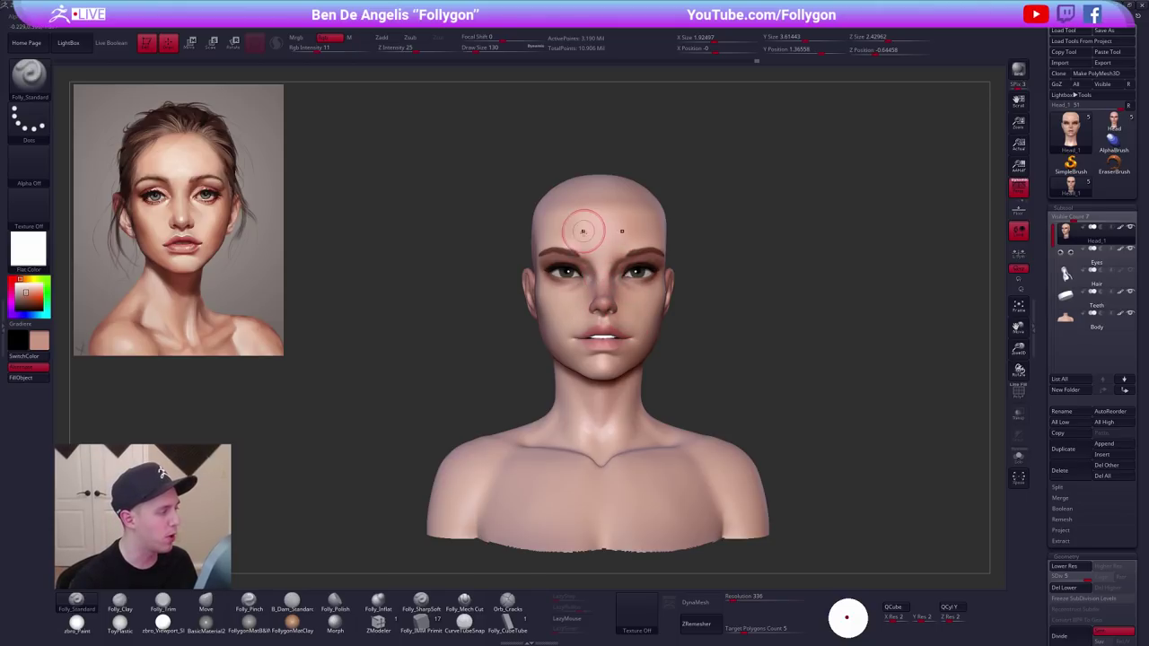
mouse_move(634, 314)
alt+right_down()
mouse_move(572, 347)
mouse_move(454, 314)
alt+right_up()
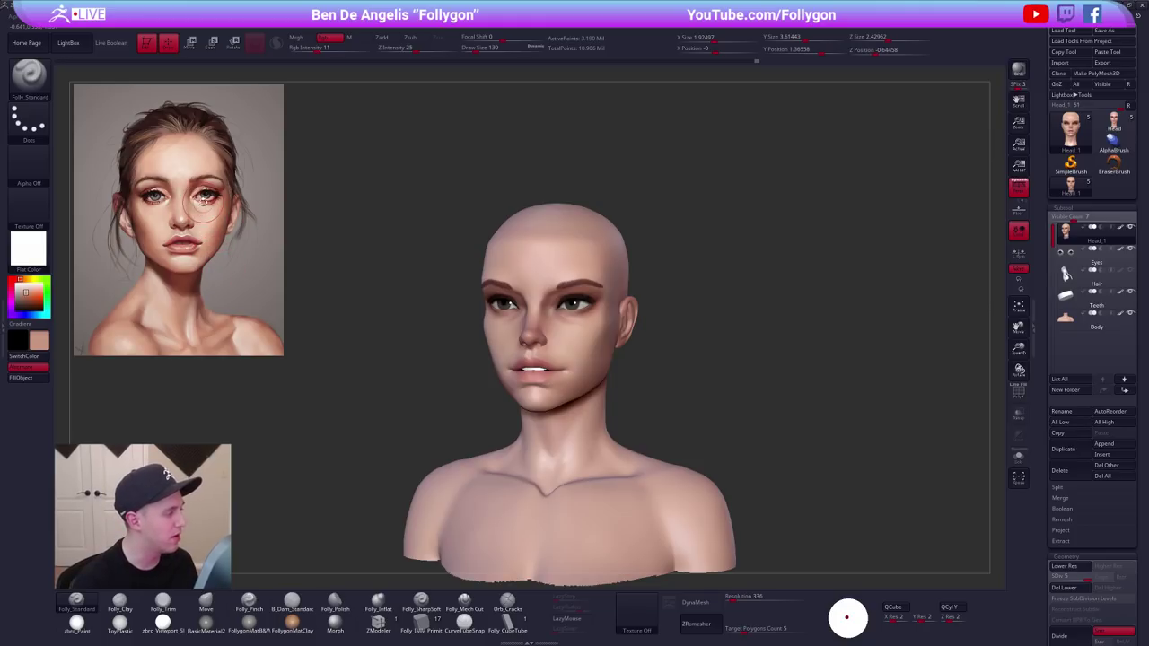
drag(423, 311, 623, 284)
ctrl+right_drag(628, 229, 639, 245)
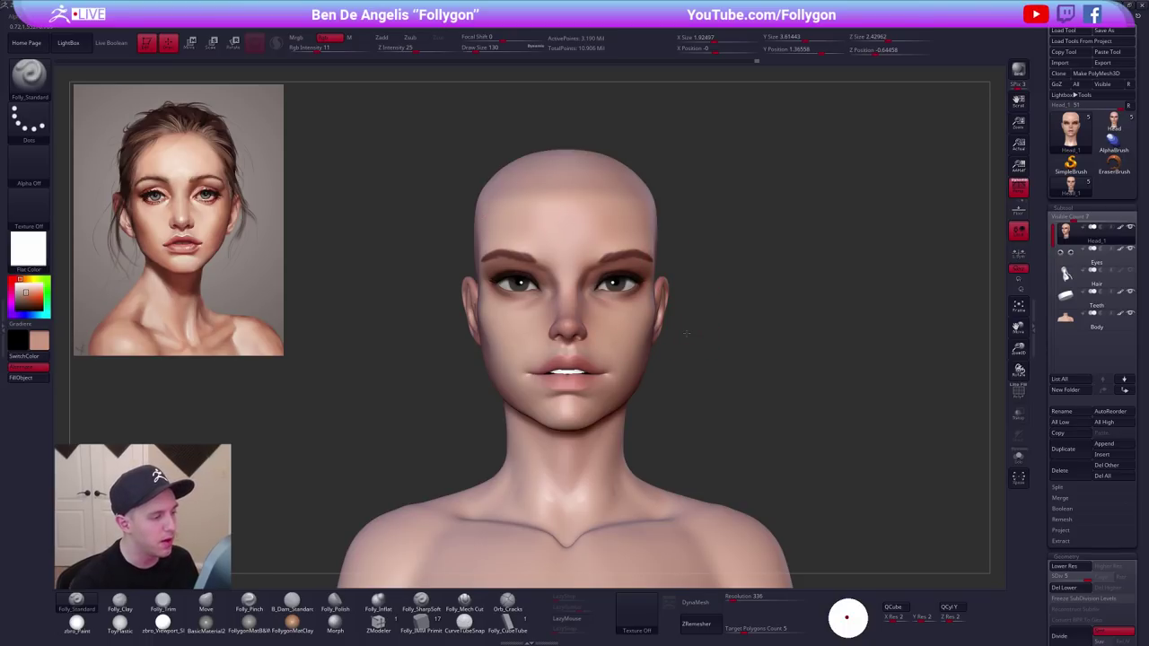
ctrl+right_drag(687, 334, 692, 331)
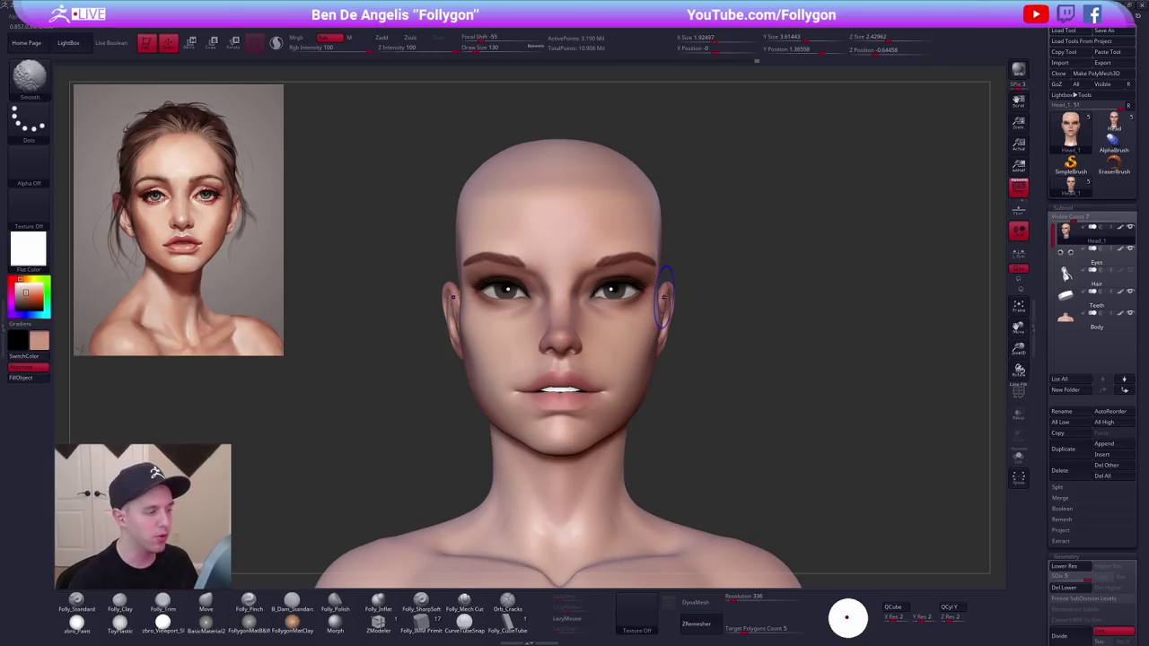
key(shift+z)
Set the brush draw size to 192 and briefly check the head's polyframe.
key(space)
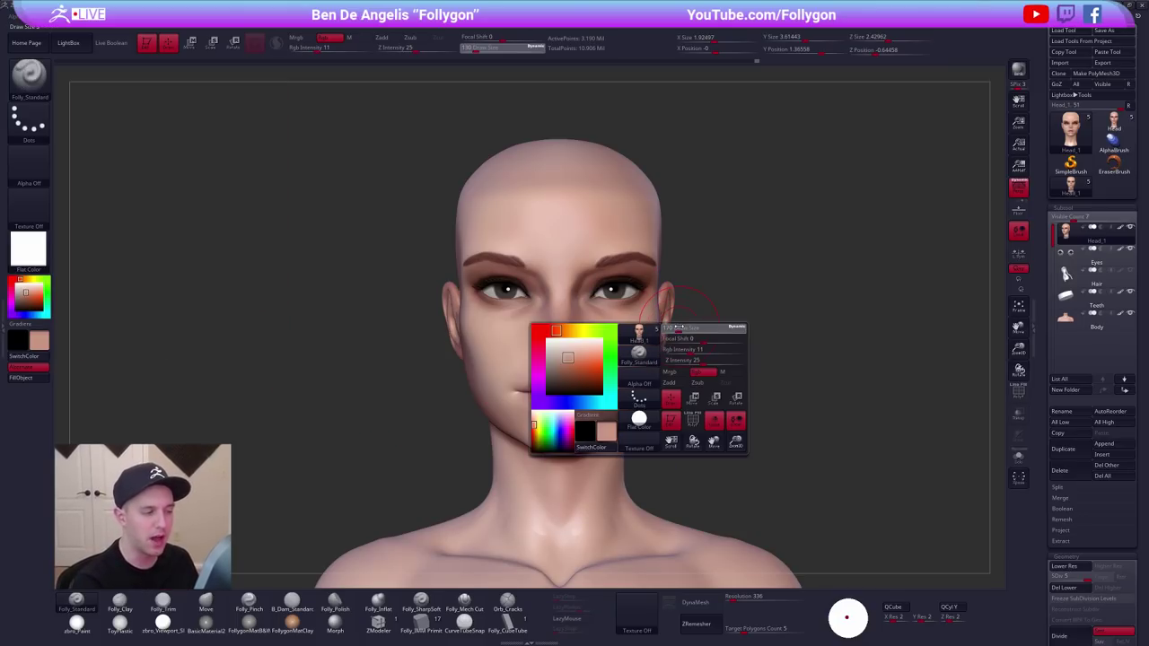
drag(682, 329, 689, 329)
key(shift+f)
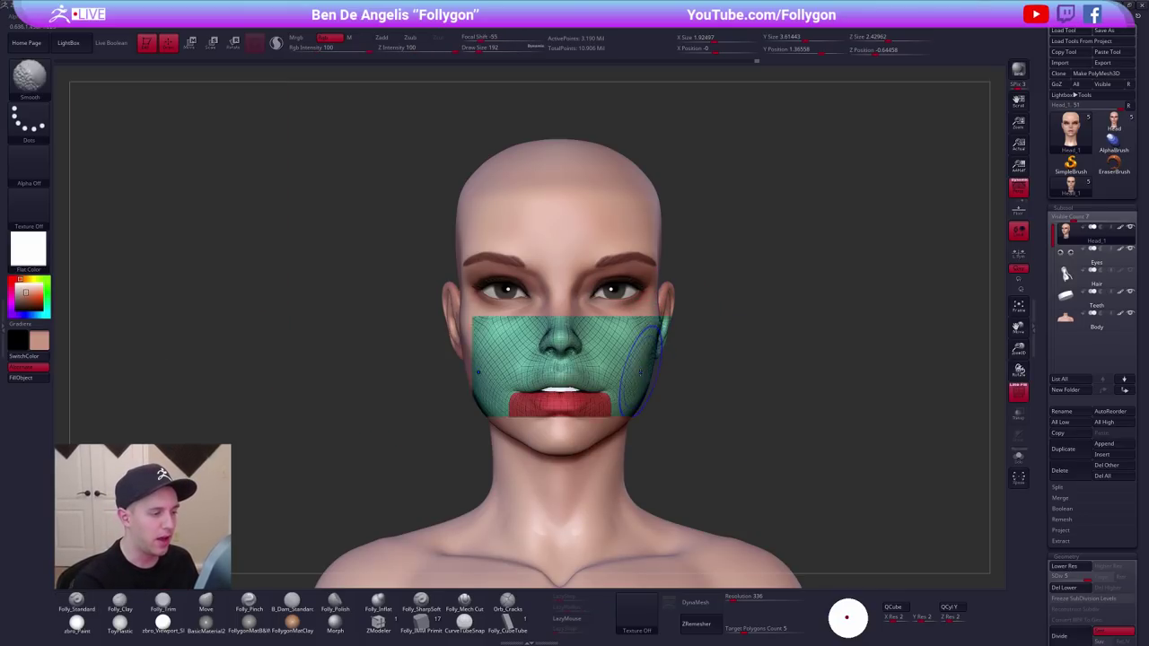
key(shift+f)
Sample skin tones and blend them over the nose and cheek area, reducing the brush to draw size 150.
right_drag(693, 364, 620, 371)
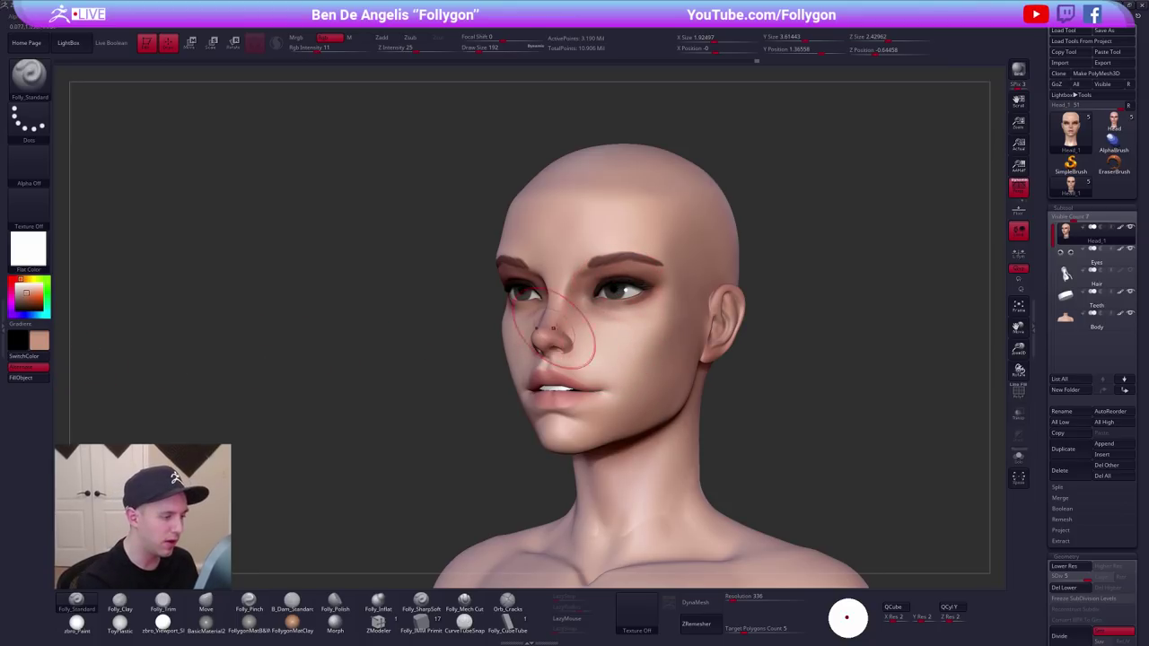
key(c)
key(space)
click(595, 321)
key(c)
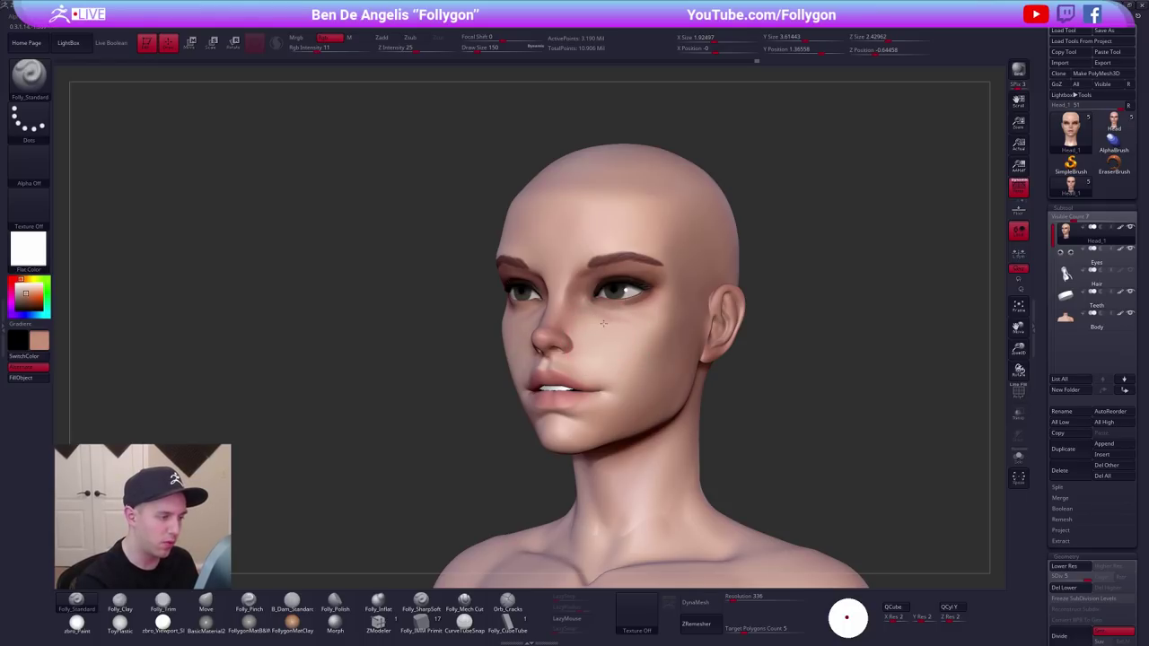
right_drag(628, 329, 700, 338)
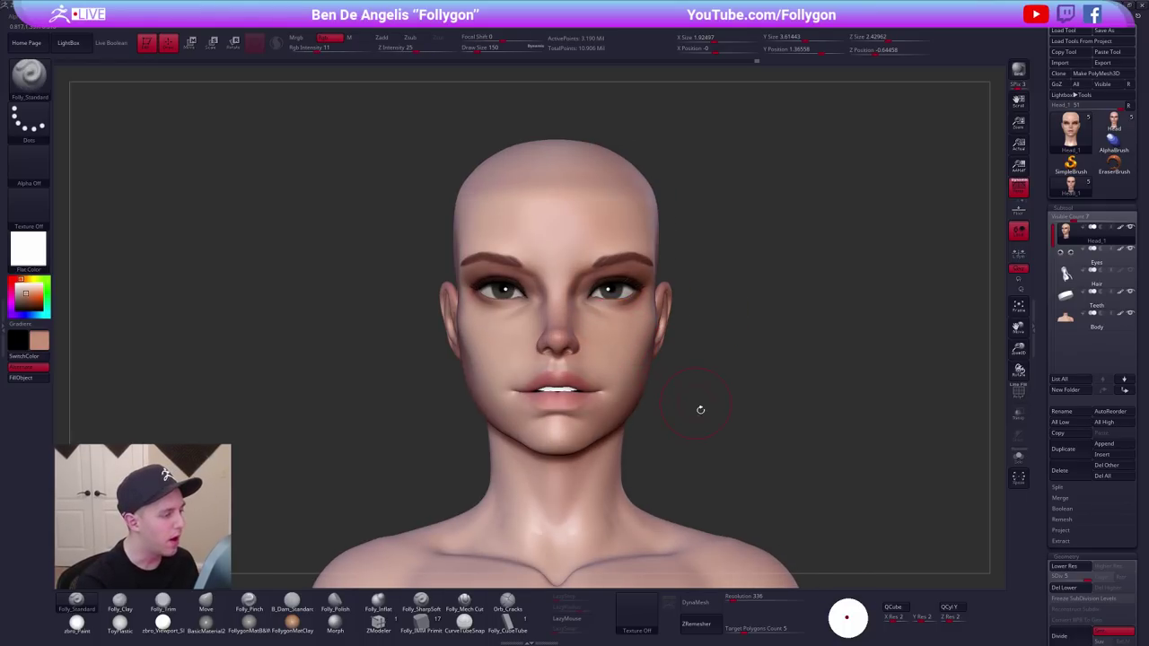
Display the portrait reference beside the full bust for comparison.
key(shift+z)
alt+right_drag(769, 439, 799, 392)
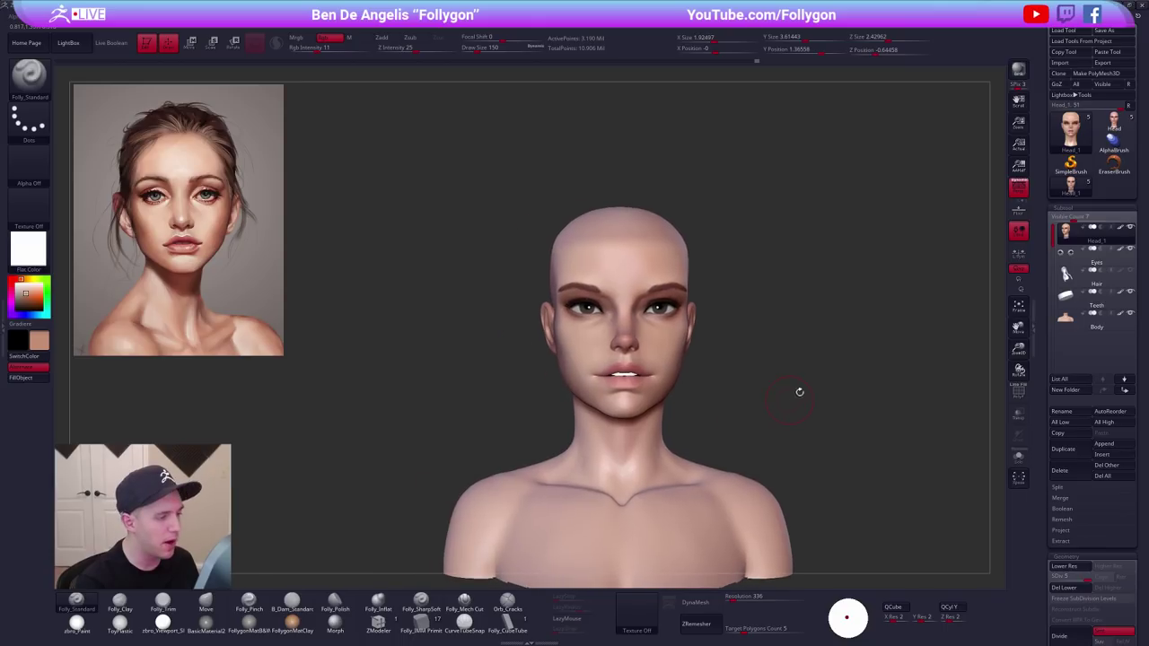
Duplicate the head subtool, view it without perspective, and delete the copy's lower subdivision levels.
alt+drag(905, 359, 884, 344)
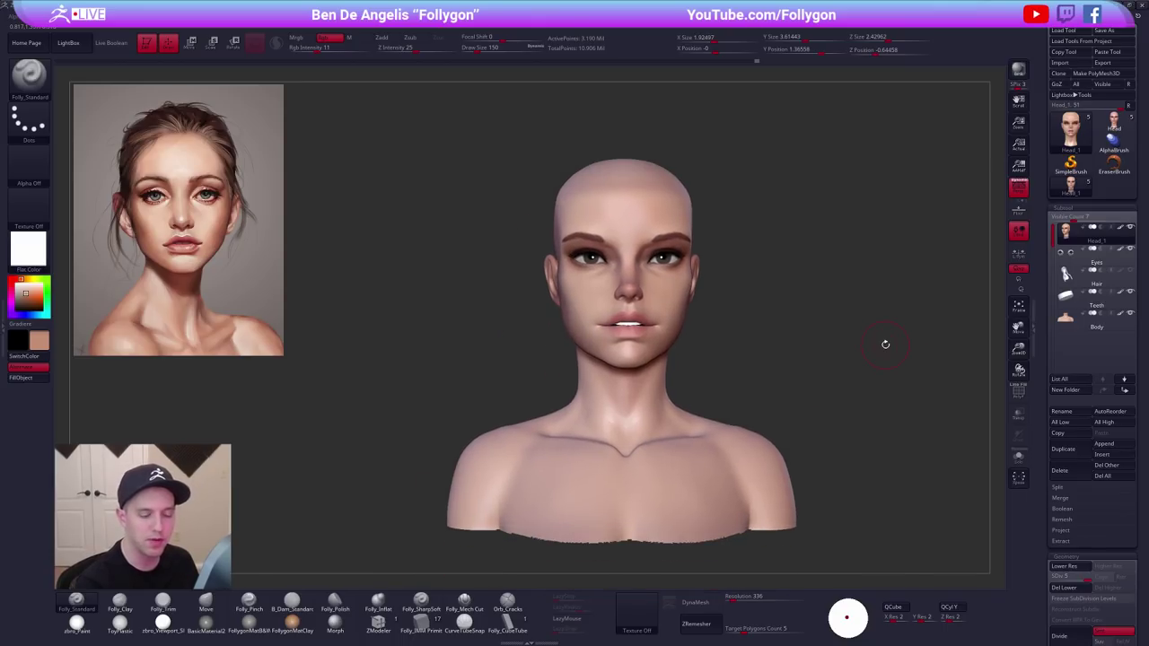
click(1071, 568)
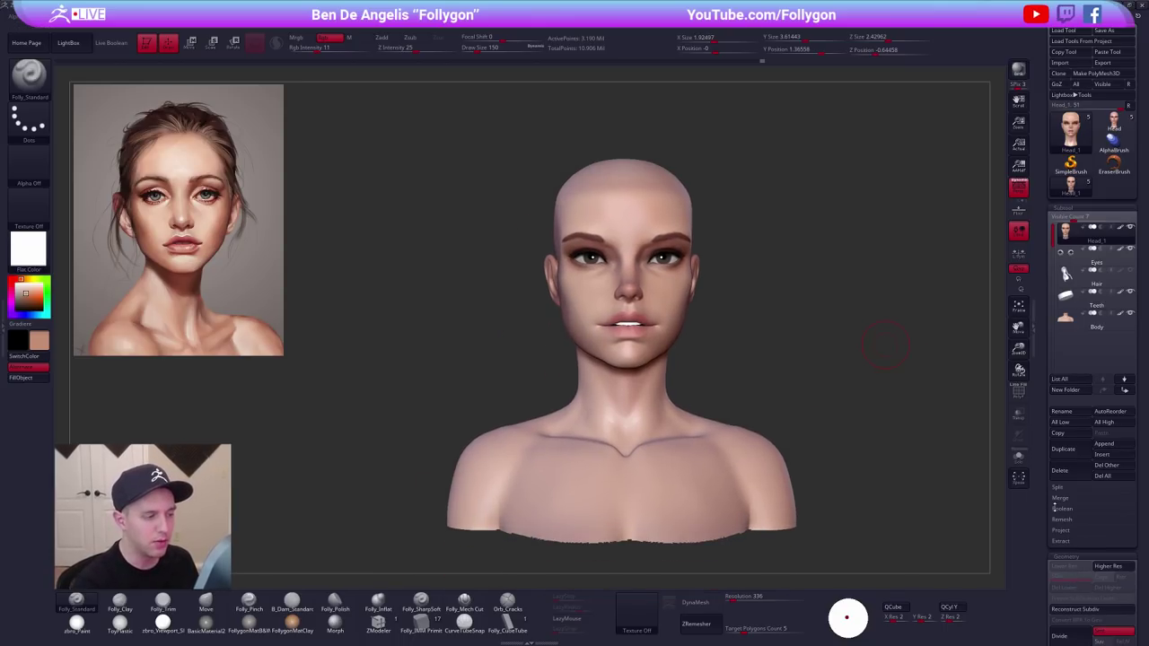
key(d)
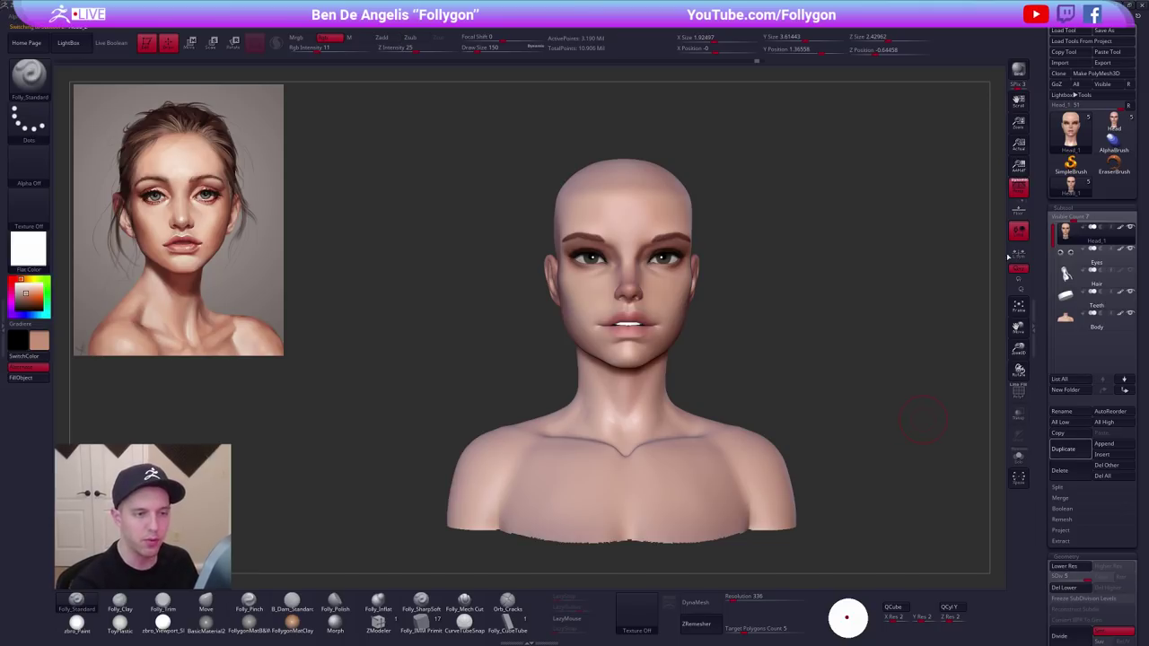
click(1018, 186)
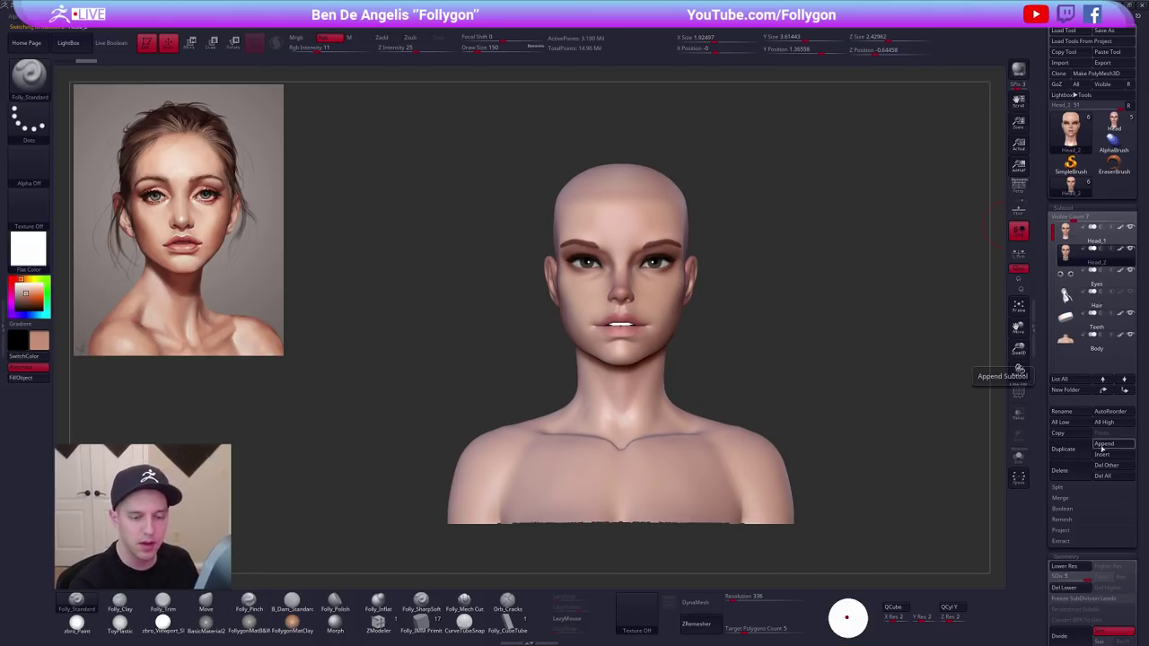
click(1066, 588)
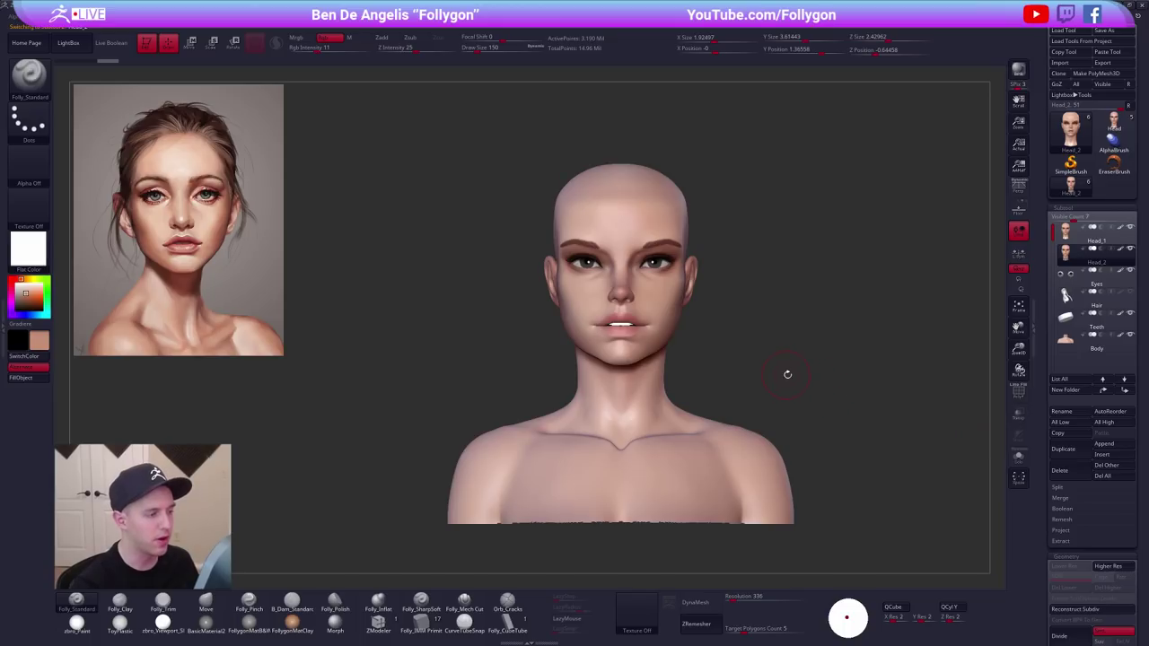
Quick-save the project and choose a lasso brush for marking out the hair area in profile.
mouse_move(787, 375)
mouse_down()
mouse_move(664, 226)
mouse_move(635, 241)
mouse_move(661, 249)
mouse_up()
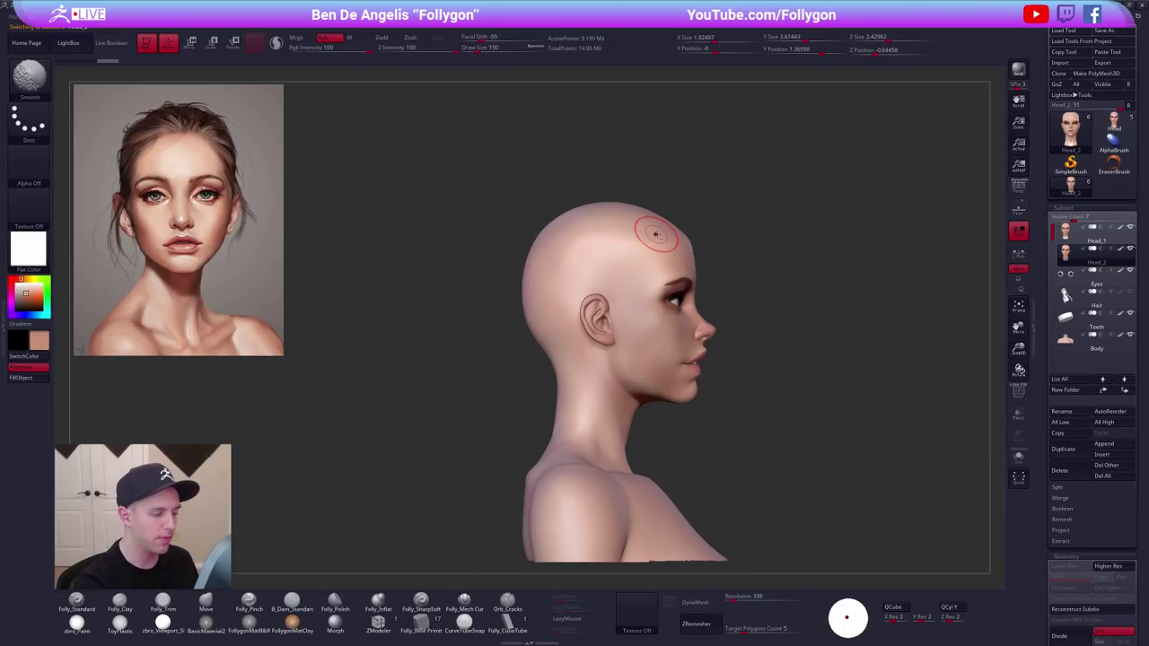
alt+right_drag(656, 235, 674, 277)
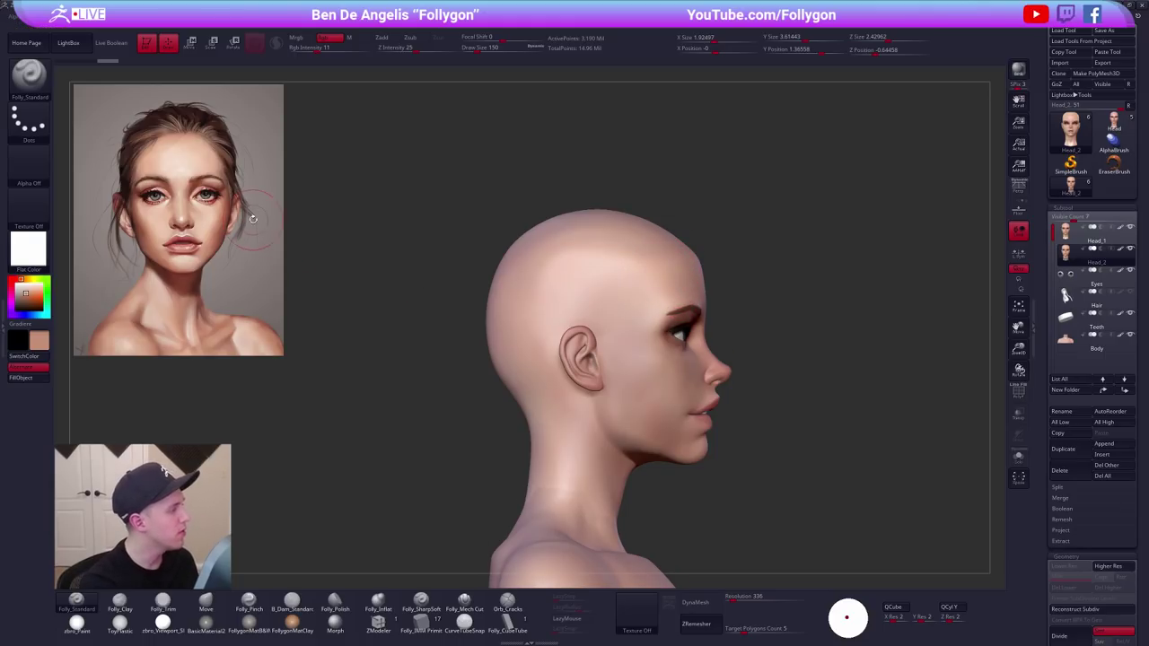
key(ctrl+s)
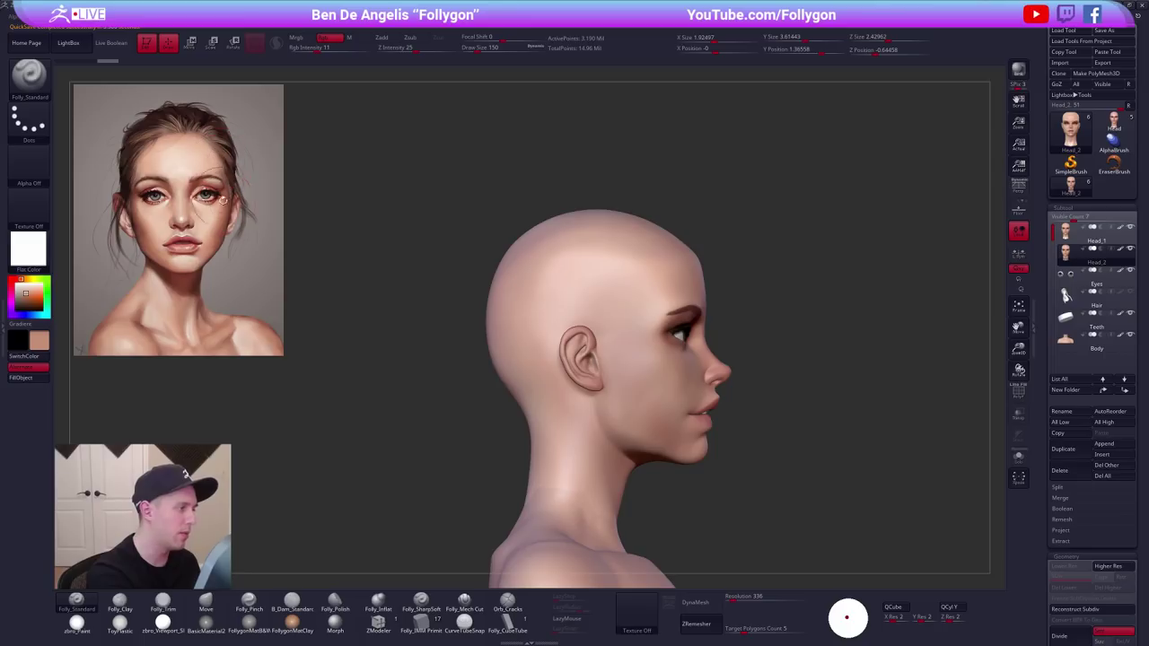
key(ctrl+shift+space)
ctrl+shift+click(621, 548)
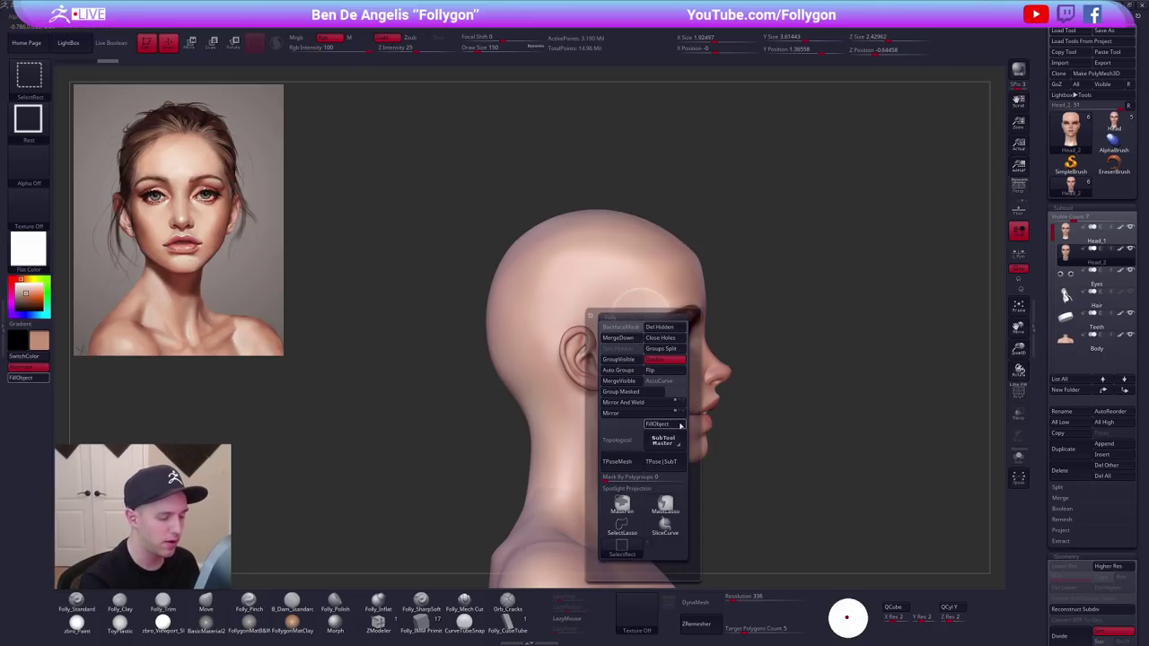
ctrl+shift+click(622, 526)
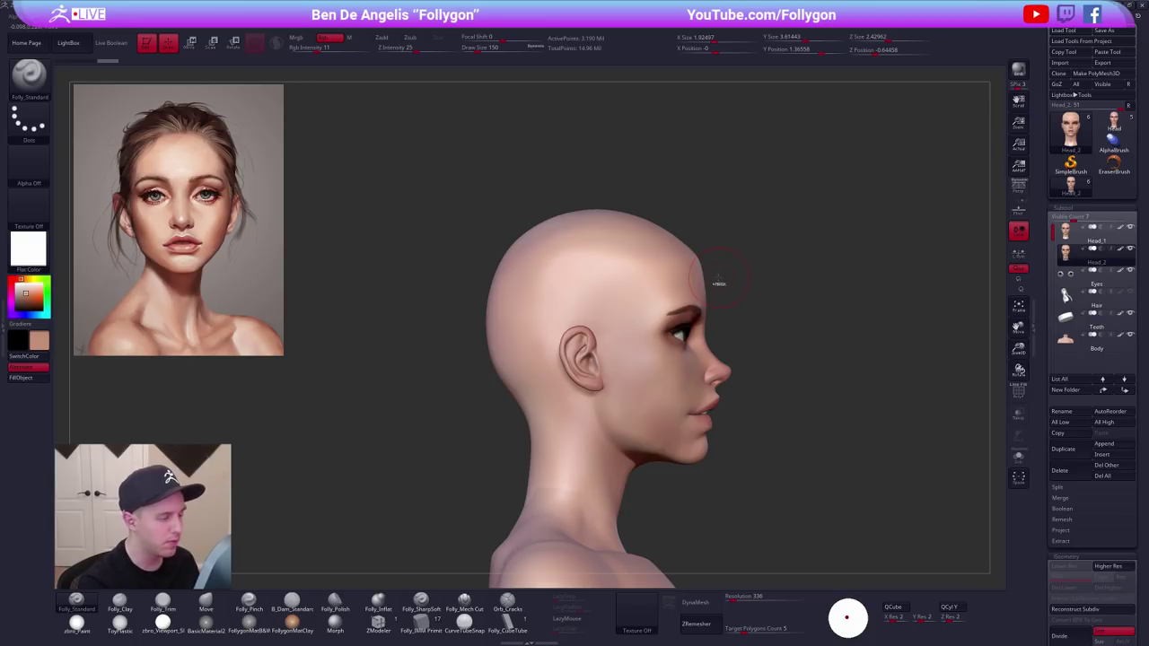
Try a lasso mask over the scalp in profile and isolate the duplicated head in Solo mode.
key(ctrl)
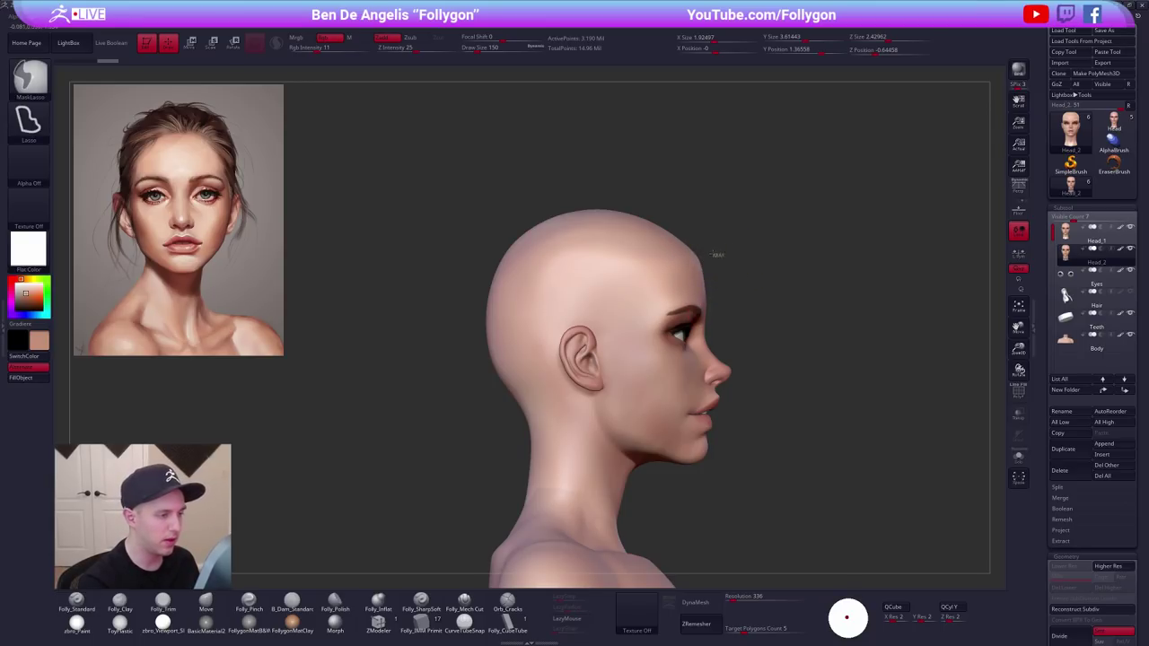
mouse_move(666, 267)
ctrl+mouse_down()
mouse_move(557, 351)
mouse_move(558, 390)
mouse_move(431, 270)
mouse_move(718, 211)
ctrl+mouse_up()
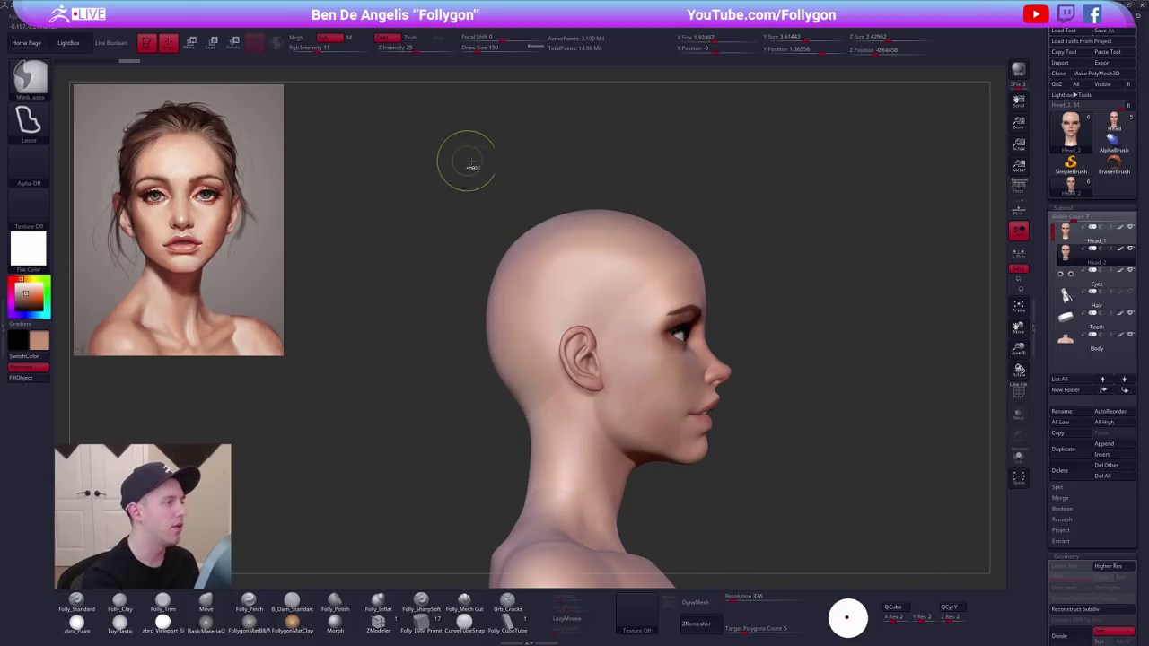
key(alt+s)
drag(767, 368, 665, 393)
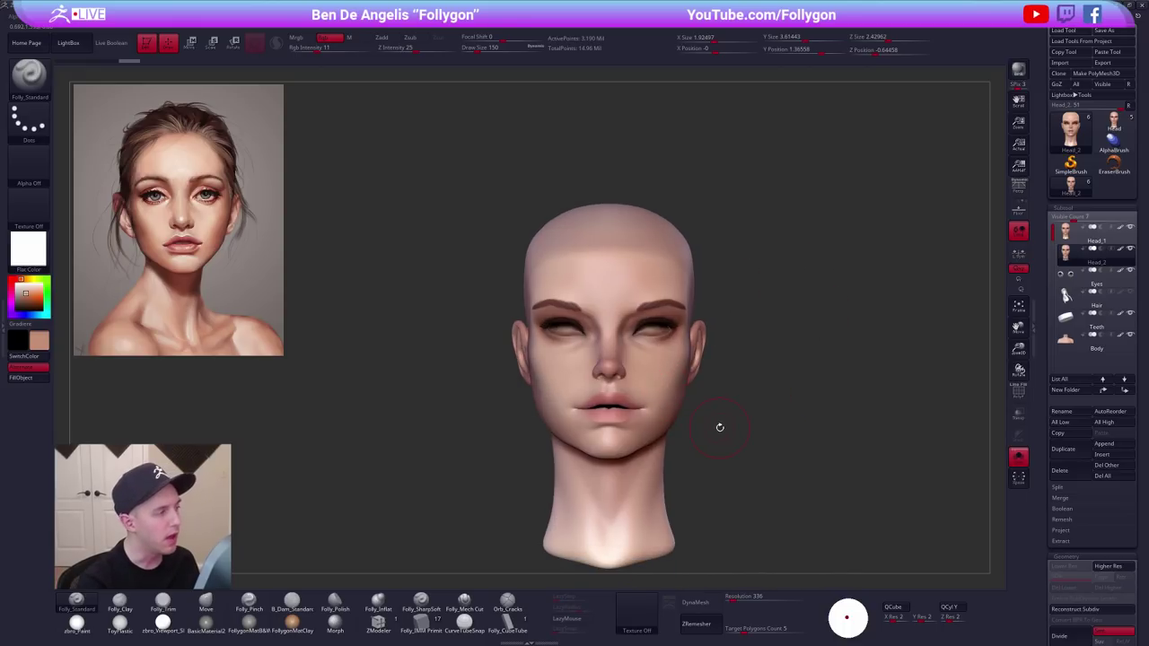
Try further lasso masks across the forehead and temple of the isolated head at the low RGB intensity.
drag(783, 439, 806, 414)
ctrl+drag(739, 267, 672, 272)
ctrl+drag(711, 299, 718, 300)
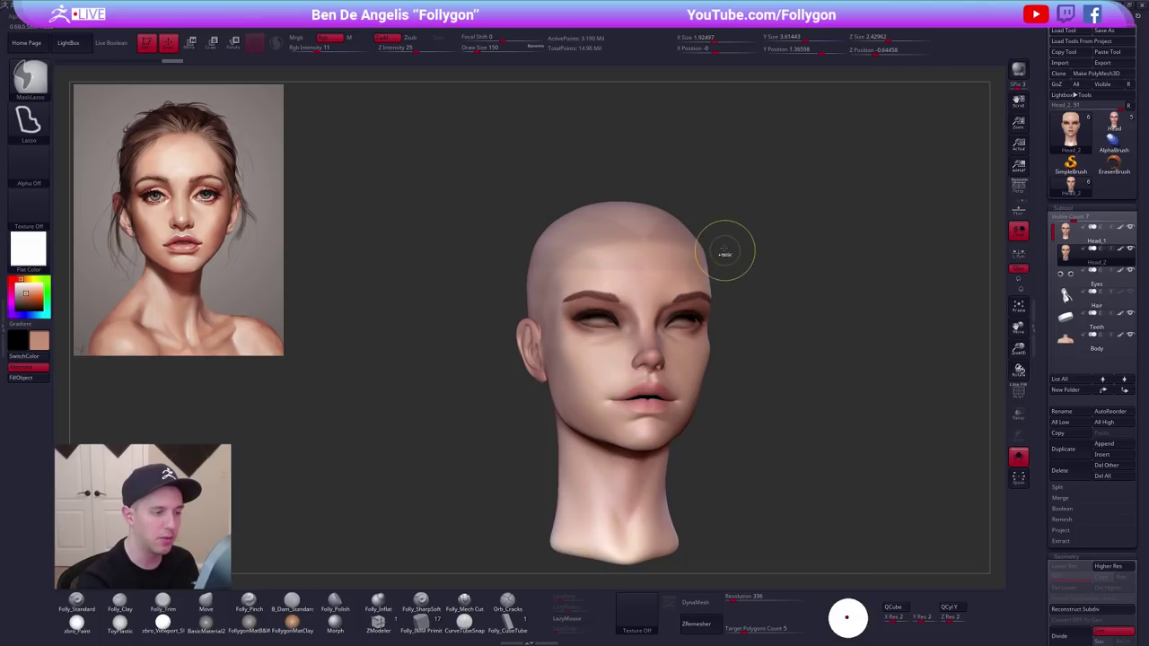
mouse_move(724, 252)
ctrl+mouse_down()
mouse_move(698, 241)
mouse_move(722, 255)
ctrl+mouse_up()
key(ctrl)
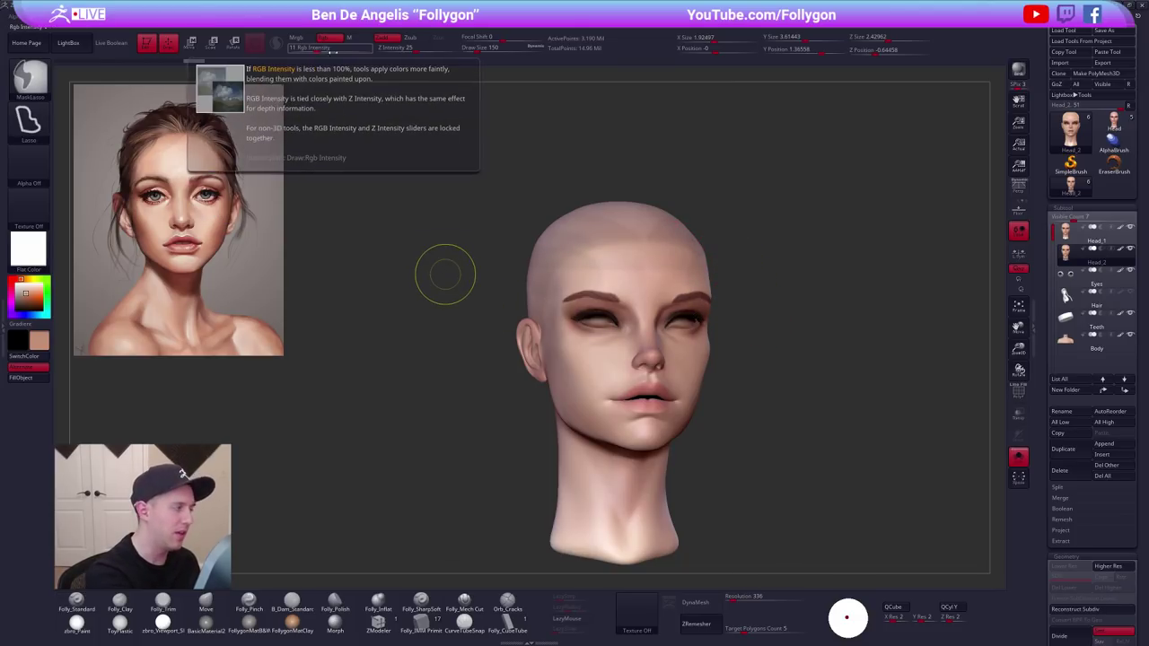
Set the mask brush's RGB intensity to 100, clear the faint masks, and lasso-mask a test patch on the scalp.
click(330, 47)
drag(330, 48, 380, 48)
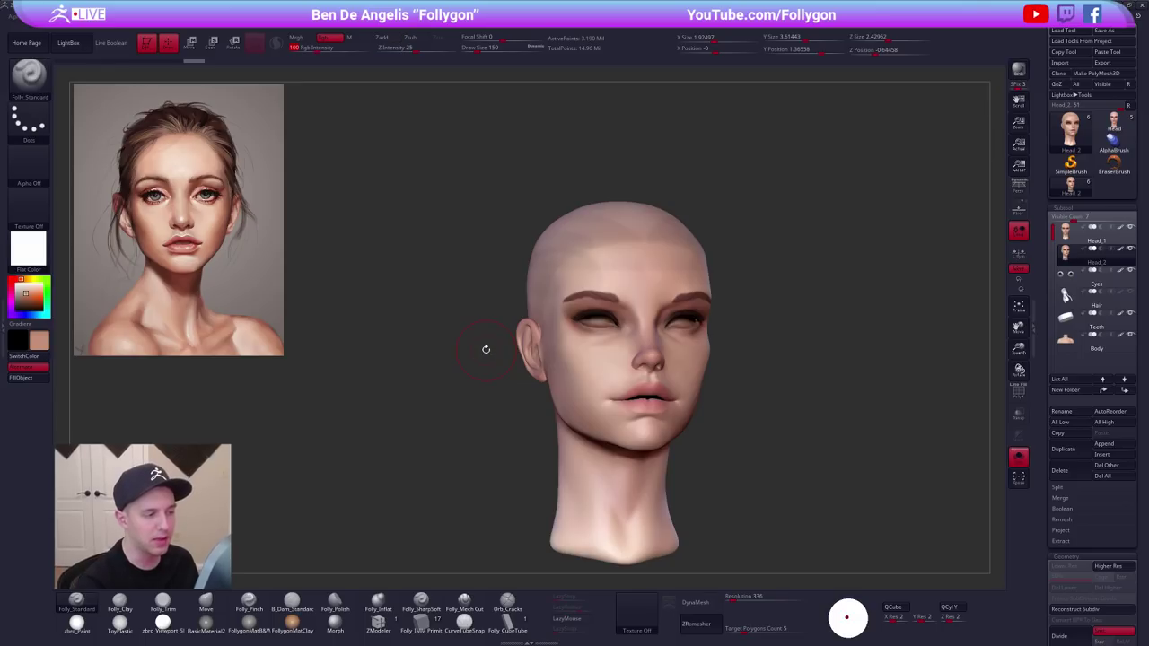
ctrl+drag(789, 448, 814, 415)
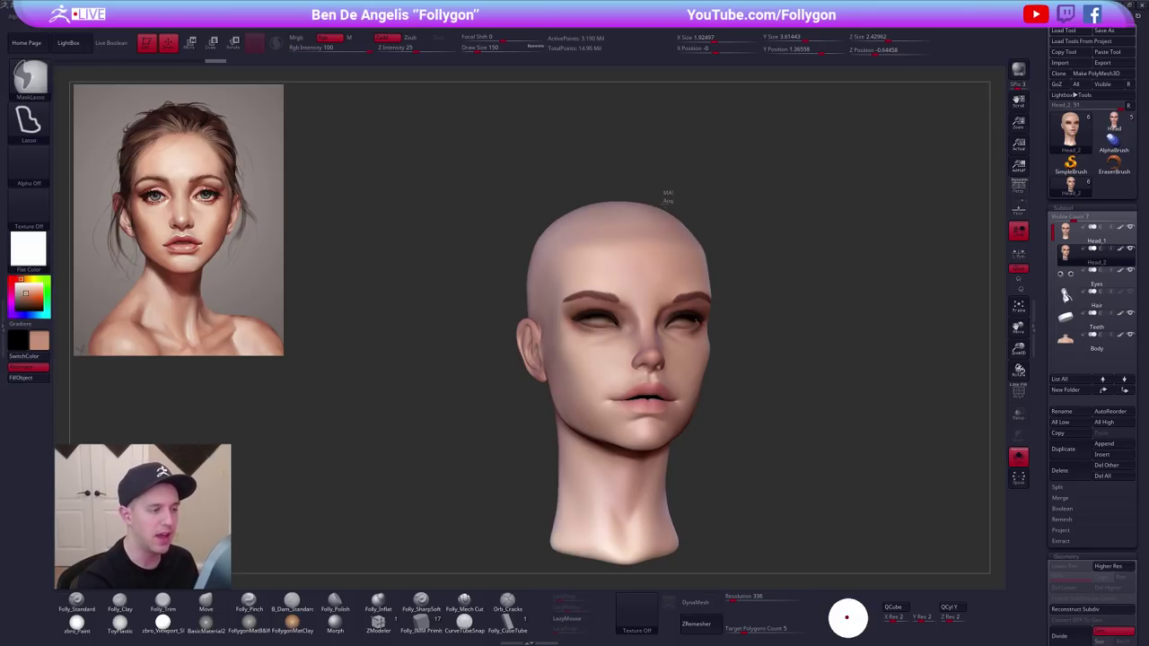
drag(661, 192, 709, 256)
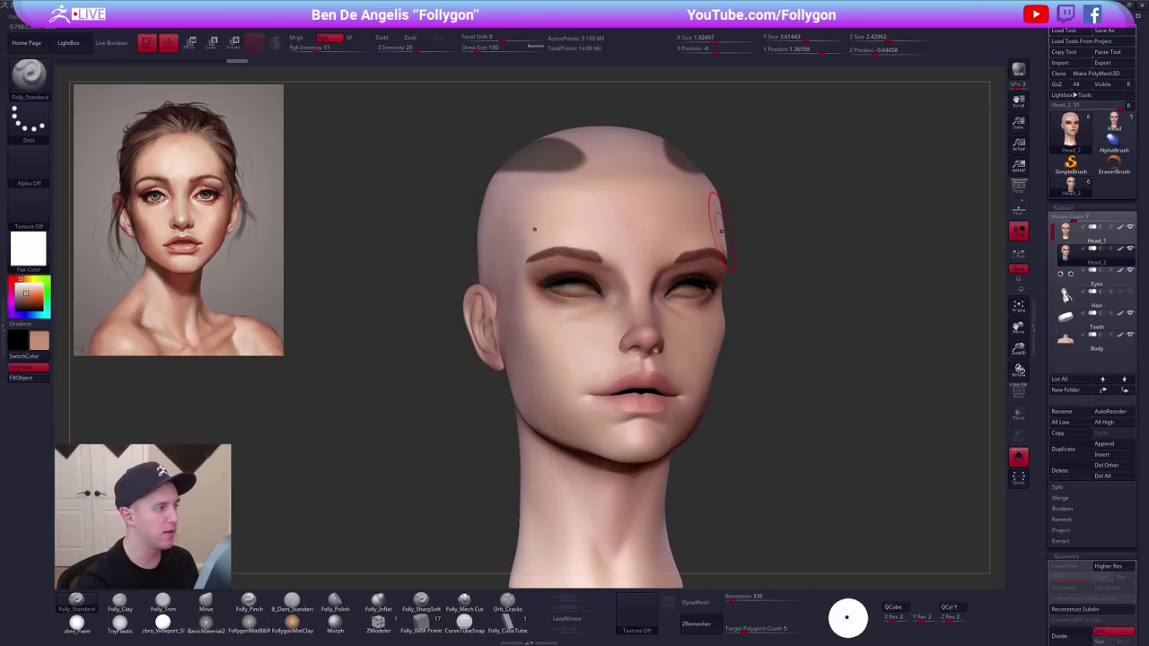
Lower the mask brush's RGB intensity to 14 and lasso-mask a faint band across the forehead.
key(ctrl)
drag(361, 49, 311, 54)
key(ctrl)
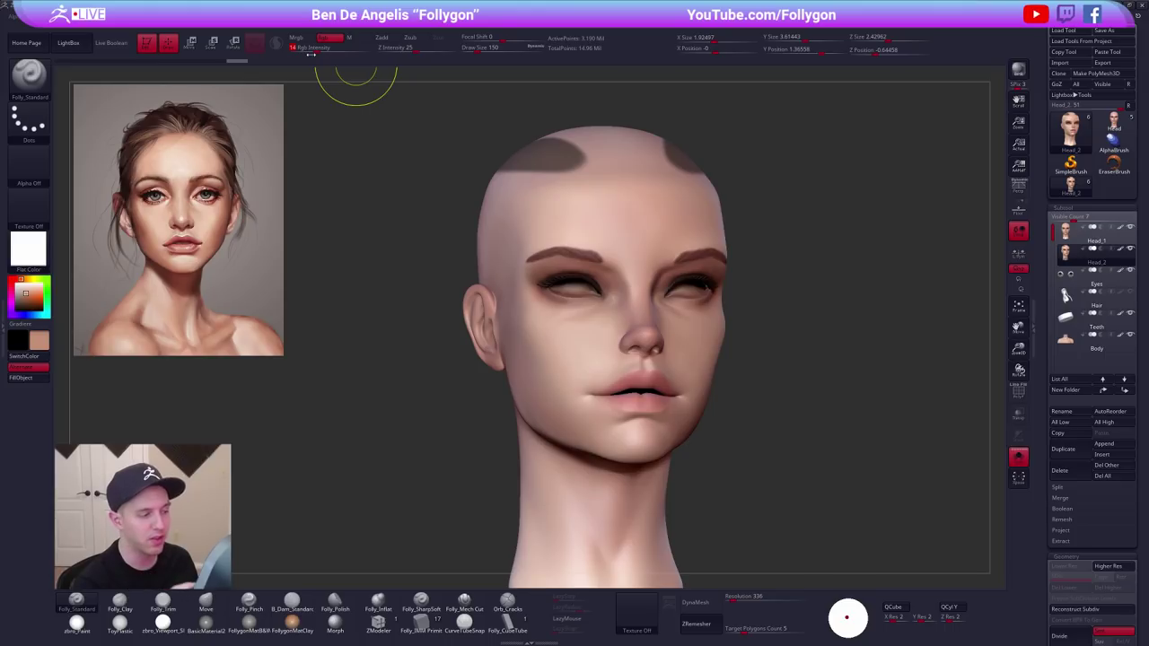
mouse_move(736, 200)
ctrl+mouse_down()
mouse_move(614, 200)
mouse_move(738, 238)
mouse_move(741, 266)
ctrl+mouse_up()
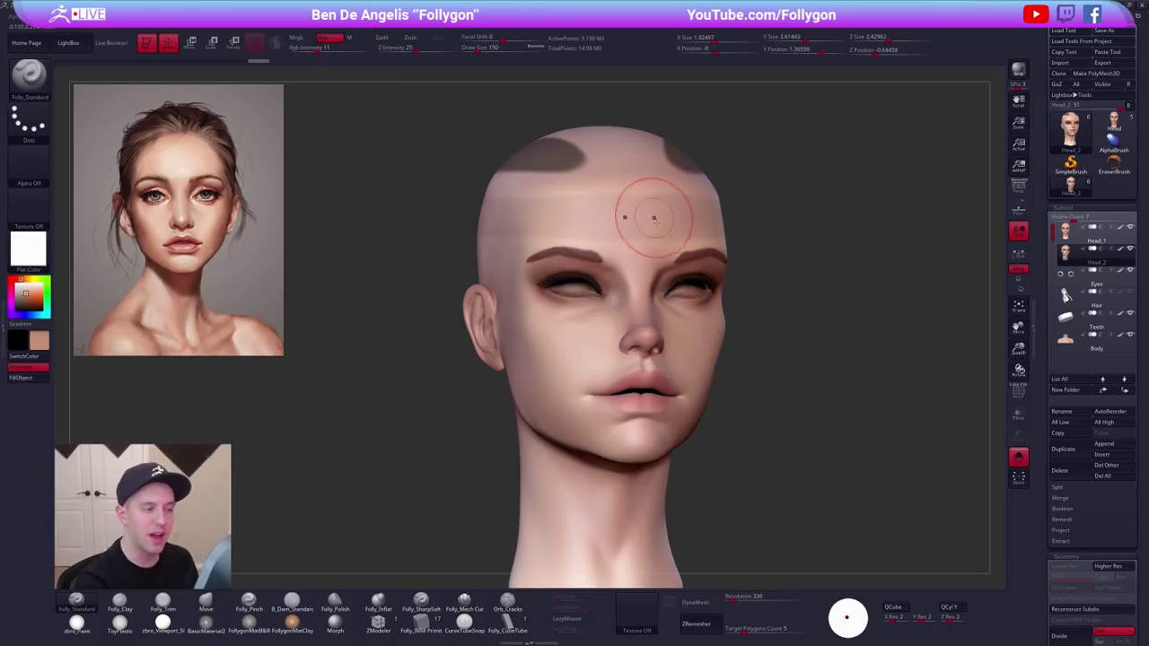
Try the Move brush at draw size 215 on the partially masked forehead, and undo the deformation.
key(b)
key(m)
key(v)
key(space)
drag(645, 197, 646, 159)
right_drag(650, 188, 718, 251)
key(ctrl+z)
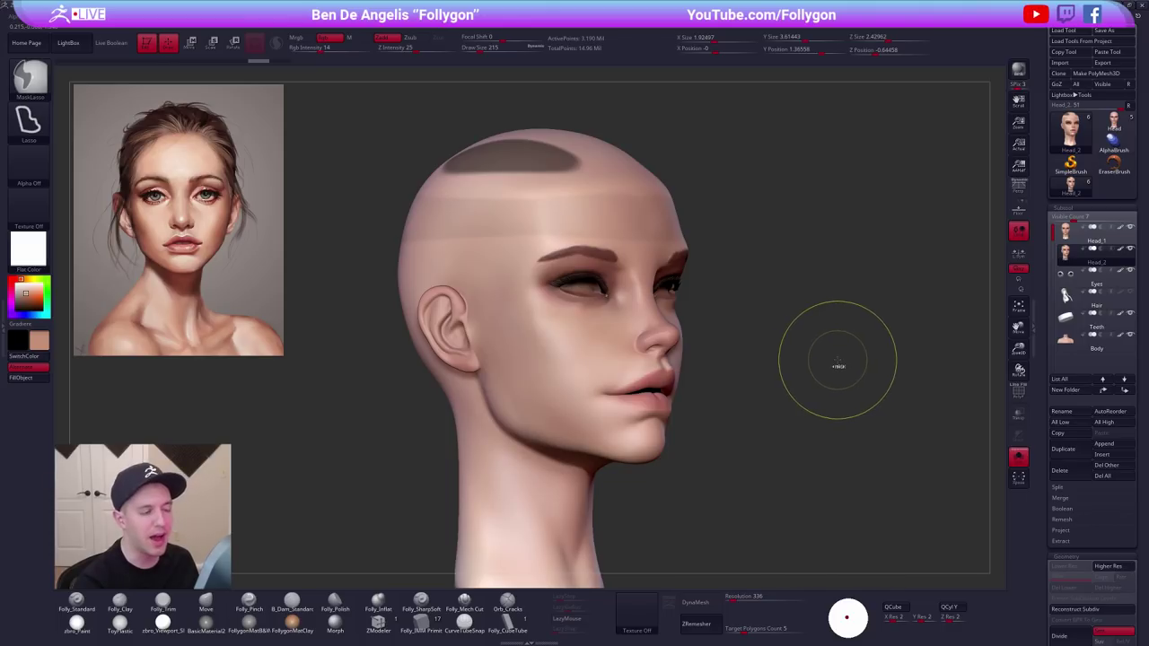
Remove the test masks from the head and restore the RGB intensity to 100.
key(ctrl+z)
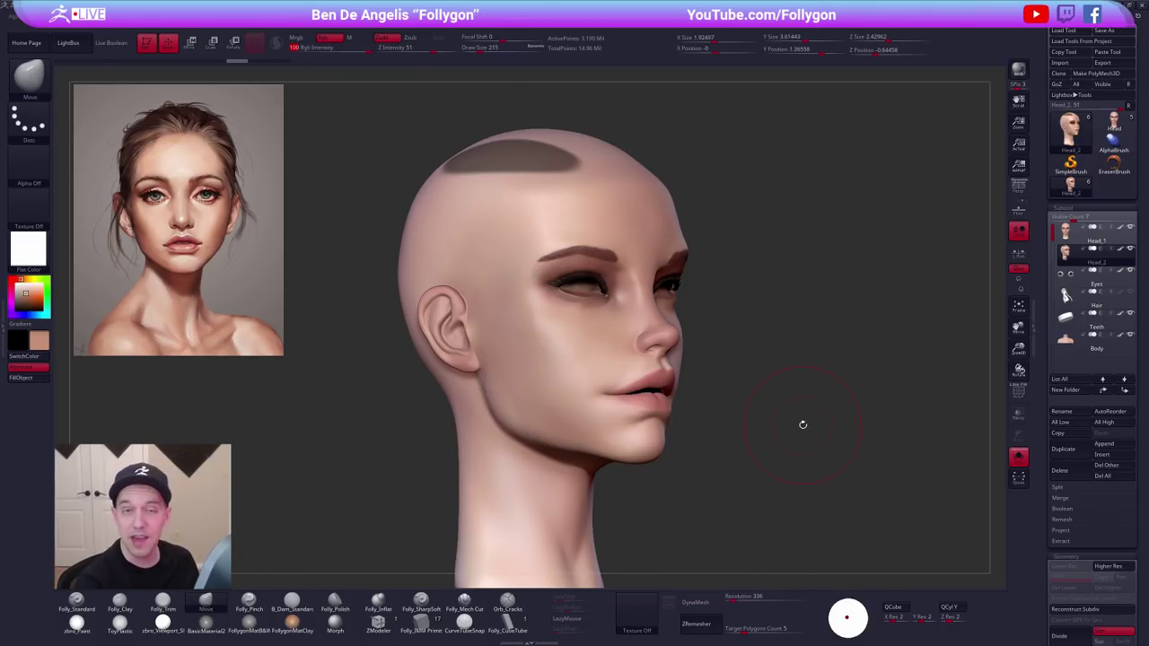
drag(779, 450, 403, 230)
key(ctrl)
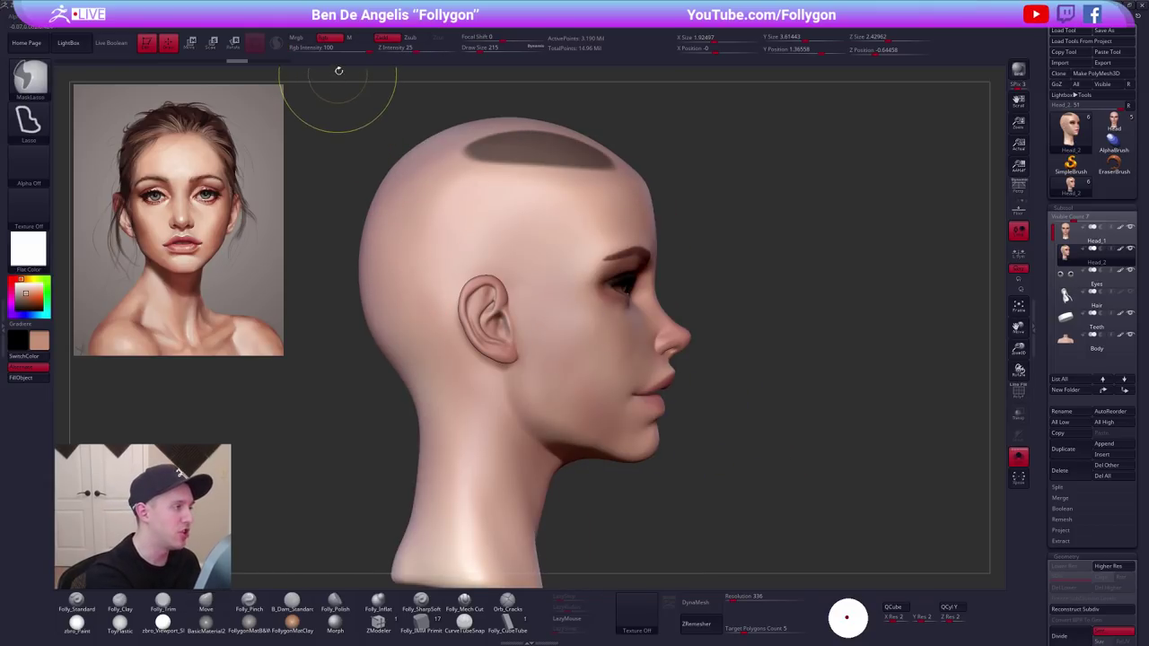
mouse_move(720, 371)
alt+mouse_down()
mouse_move(715, 359)
mouse_move(774, 385)
mouse_move(780, 316)
mouse_move(846, 287)
alt+mouse_up()
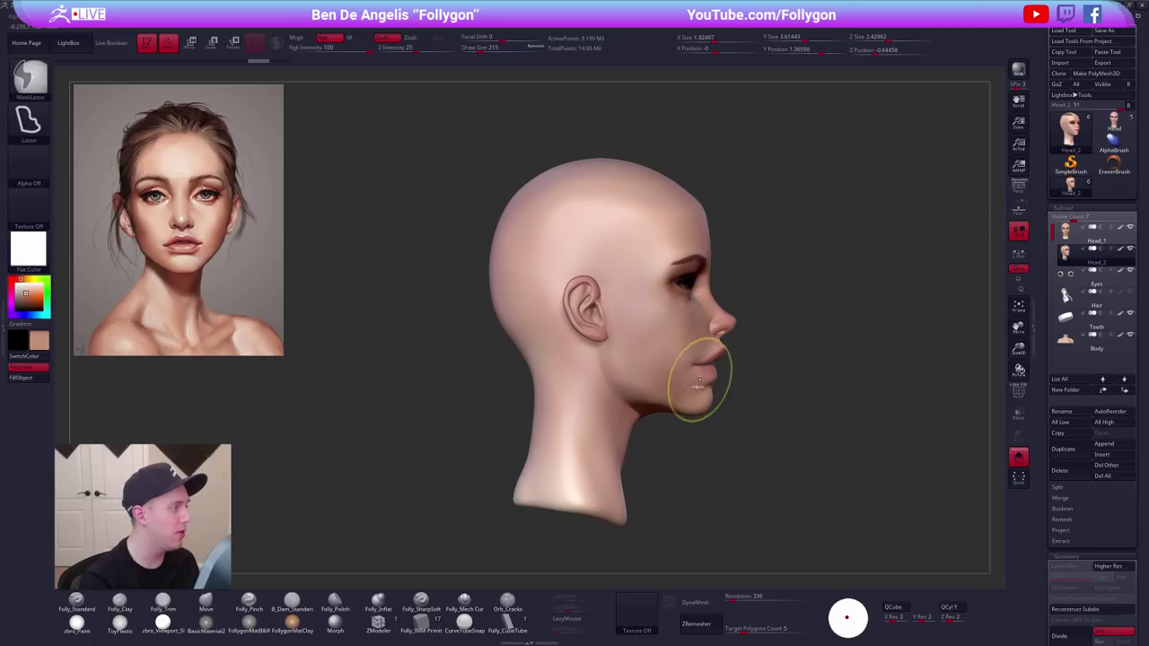
Lasso-mask the scalp along the hairline in side profile and extend the mask down to the nape.
ctrl+right_drag(661, 235, 677, 243)
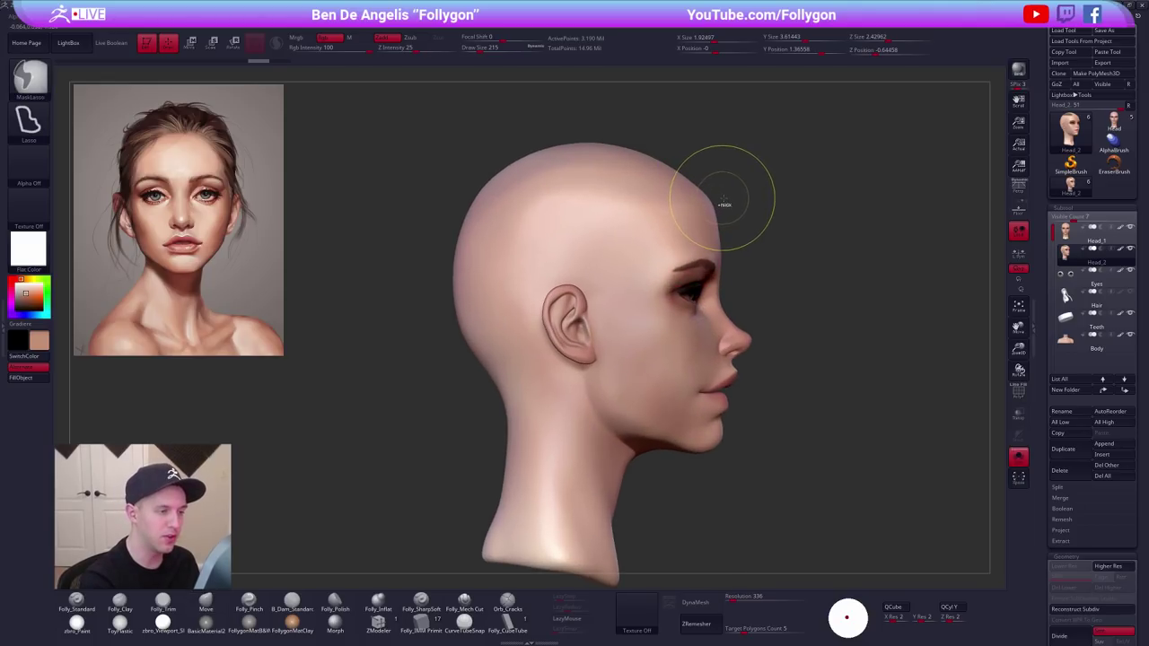
mouse_move(709, 201)
ctrl+mouse_down()
mouse_move(642, 232)
mouse_move(587, 295)
mouse_move(507, 300)
mouse_move(421, 215)
mouse_move(746, 182)
mouse_move(718, 201)
ctrl+mouse_up()
alt+right_drag(535, 358, 597, 333)
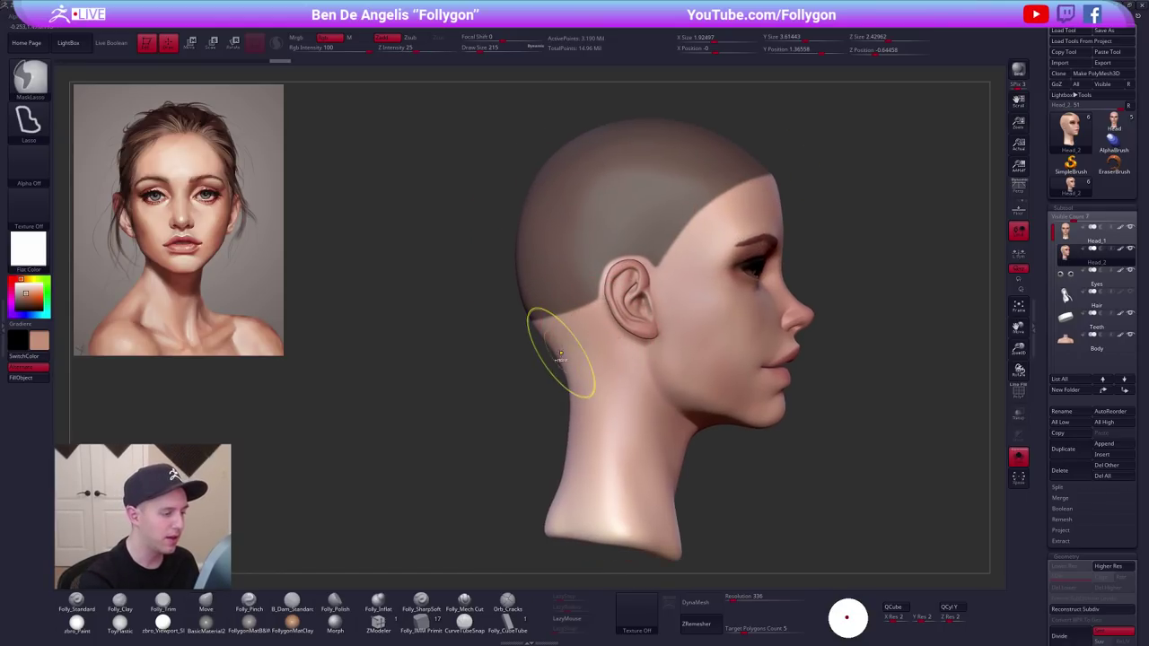
mouse_move(552, 377)
ctrl+mouse_down()
mouse_move(558, 305)
mouse_move(458, 275)
mouse_move(625, 343)
ctrl+mouse_up()
right_drag(625, 343, 725, 348)
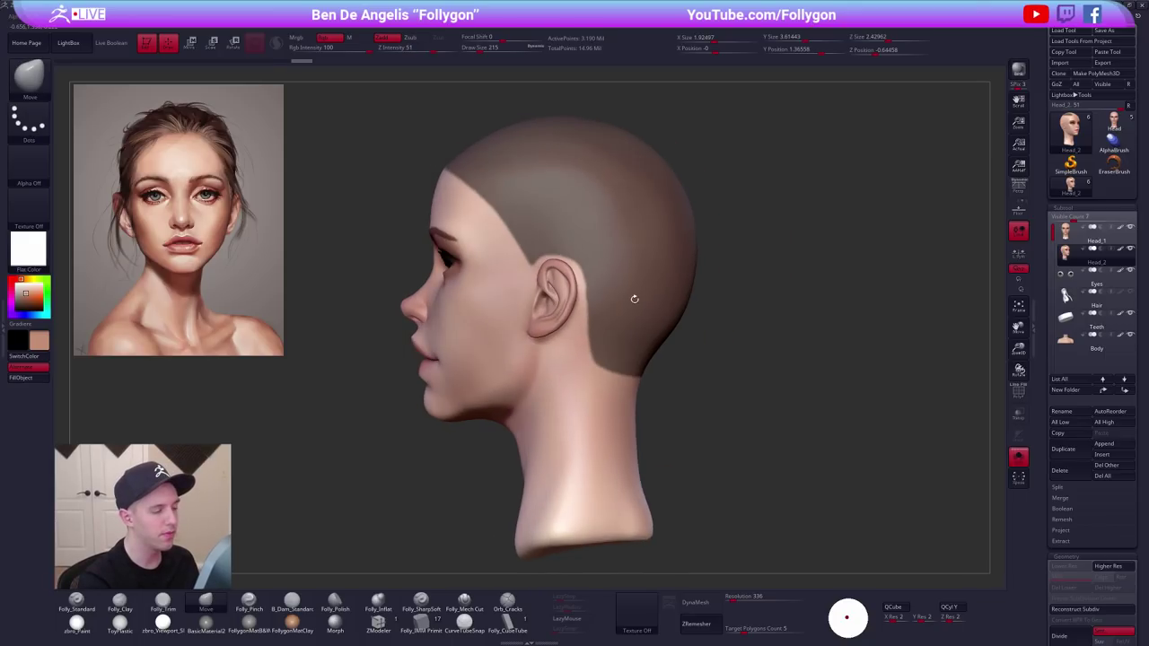
Extend the scalp mask with a squared sideburn in front of the ear.
alt+right_drag(633, 297, 662, 344)
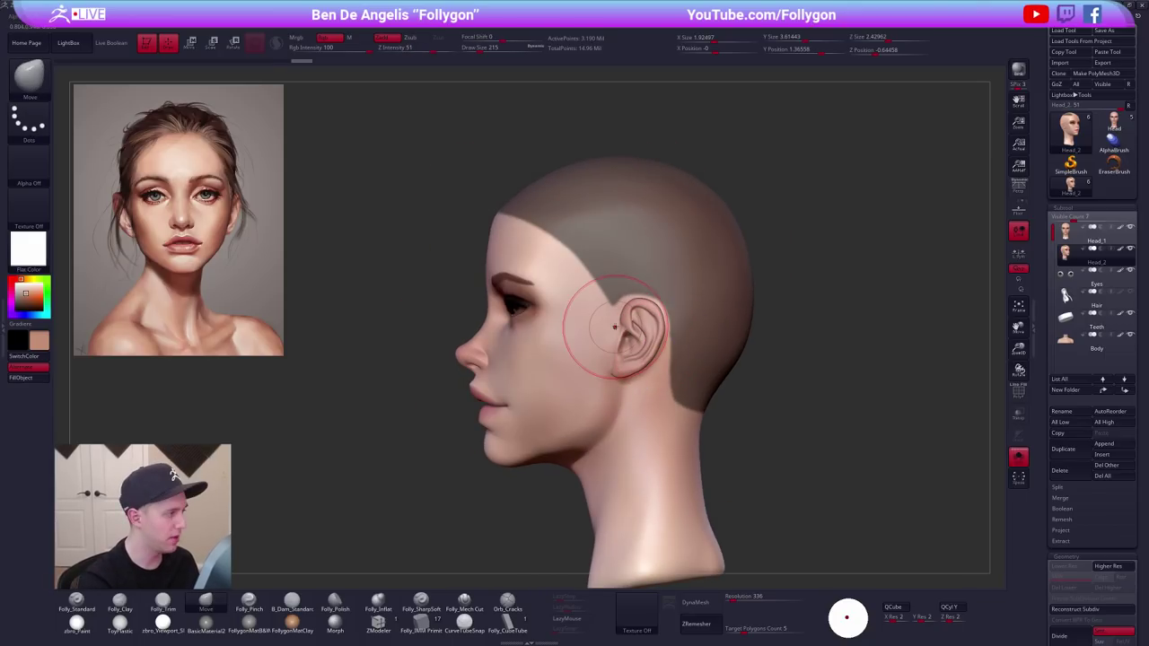
key(ctrl)
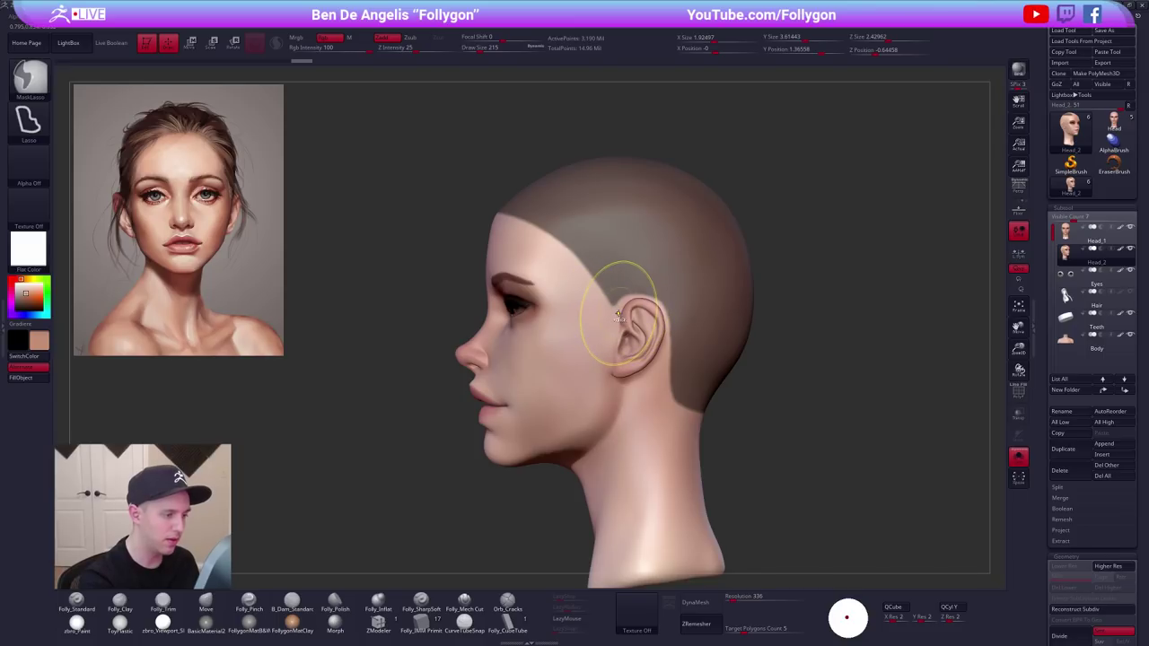
mouse_move(616, 314)
ctrl+mouse_down()
mouse_move(589, 310)
mouse_move(592, 264)
mouse_move(632, 237)
ctrl+mouse_up()
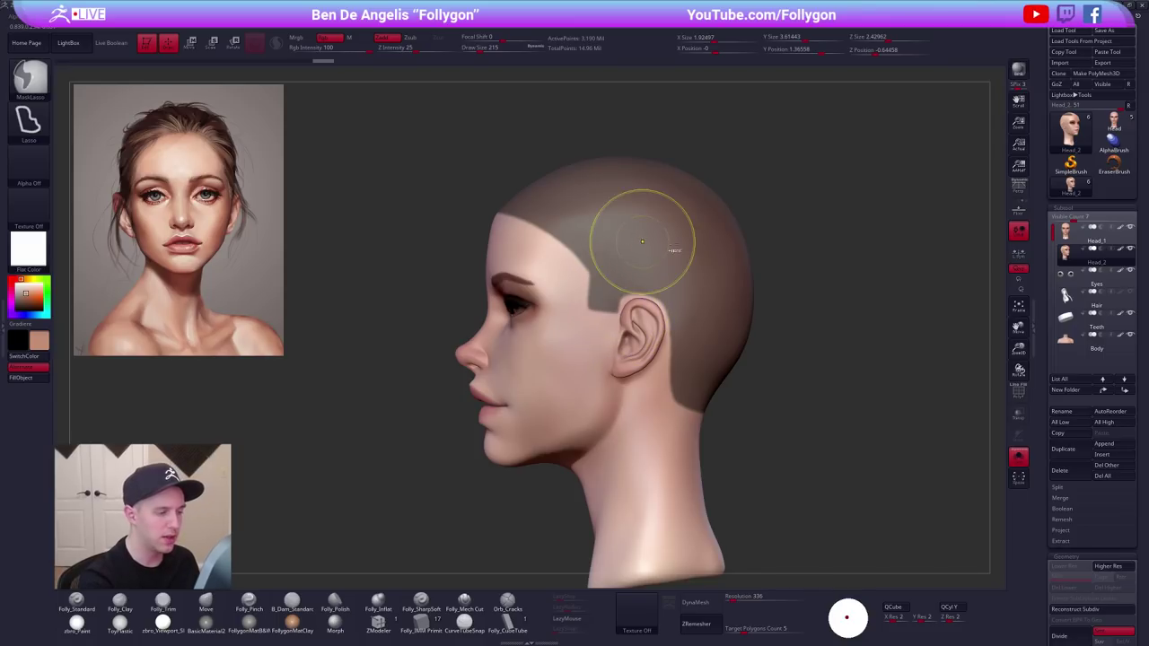
mouse_move(686, 381)
shift+right_down()
mouse_move(776, 413)
mouse_move(800, 443)
mouse_move(833, 444)
mouse_move(812, 446)
mouse_move(799, 424)
shift+right_up()
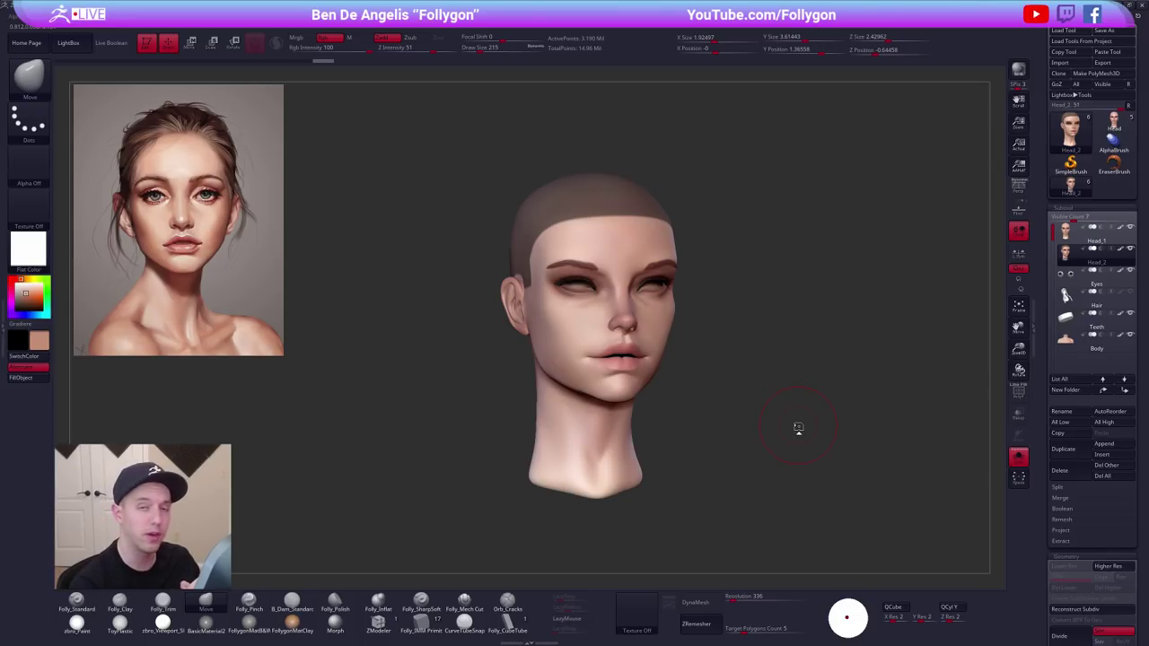
Open the Extract options for the masked scalp on the duplicated head.
click(1061, 541)
click(1068, 541)
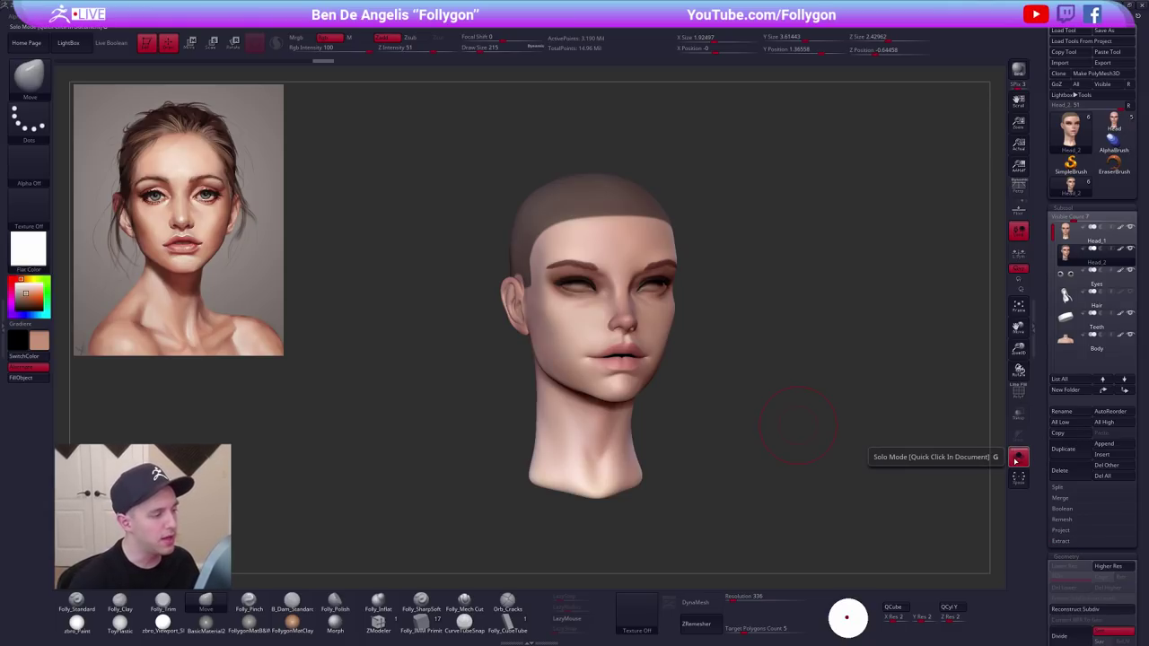
key(shift+f)
key(shift+f)
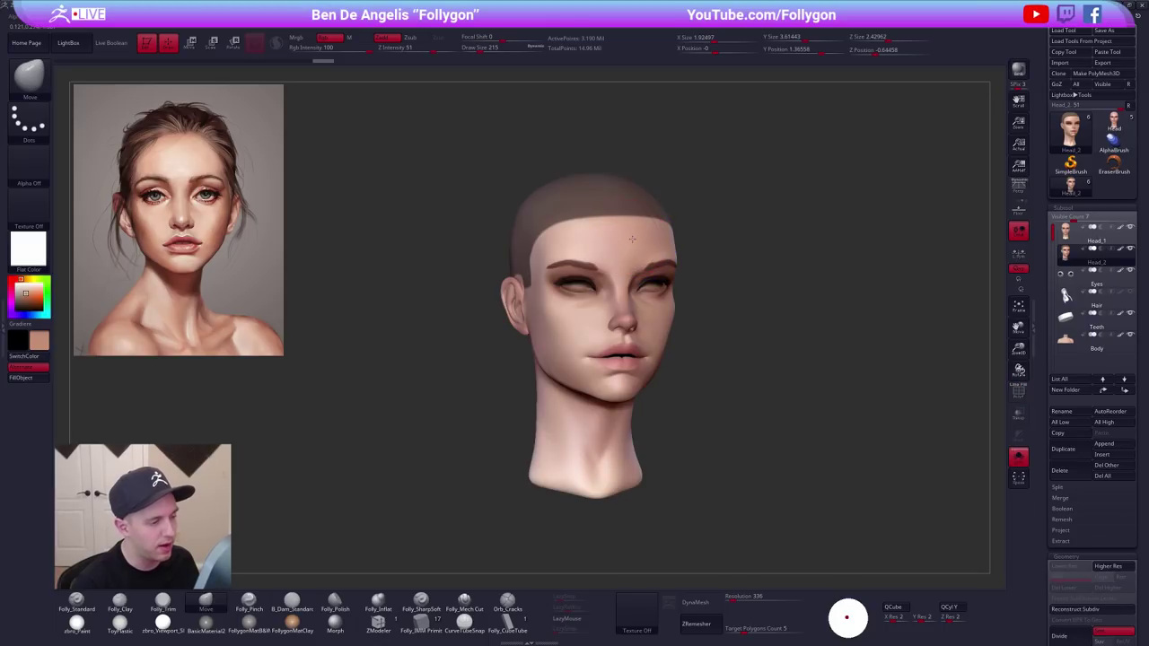
ctrl+right_drag(632, 239, 638, 271)
click(1065, 542)
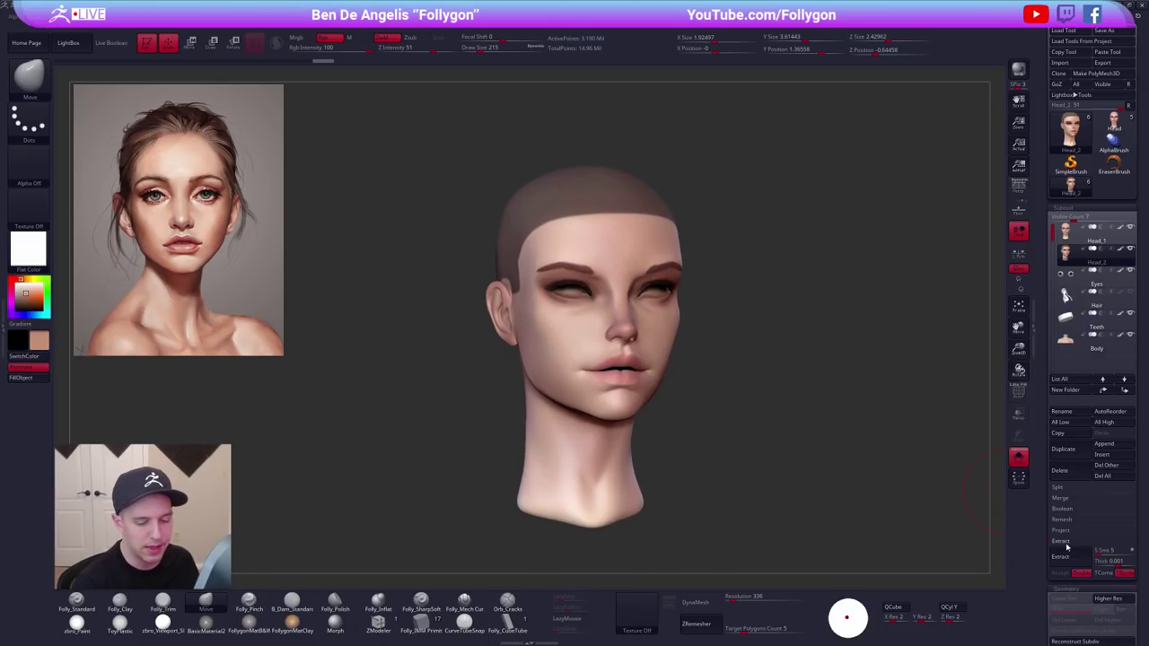
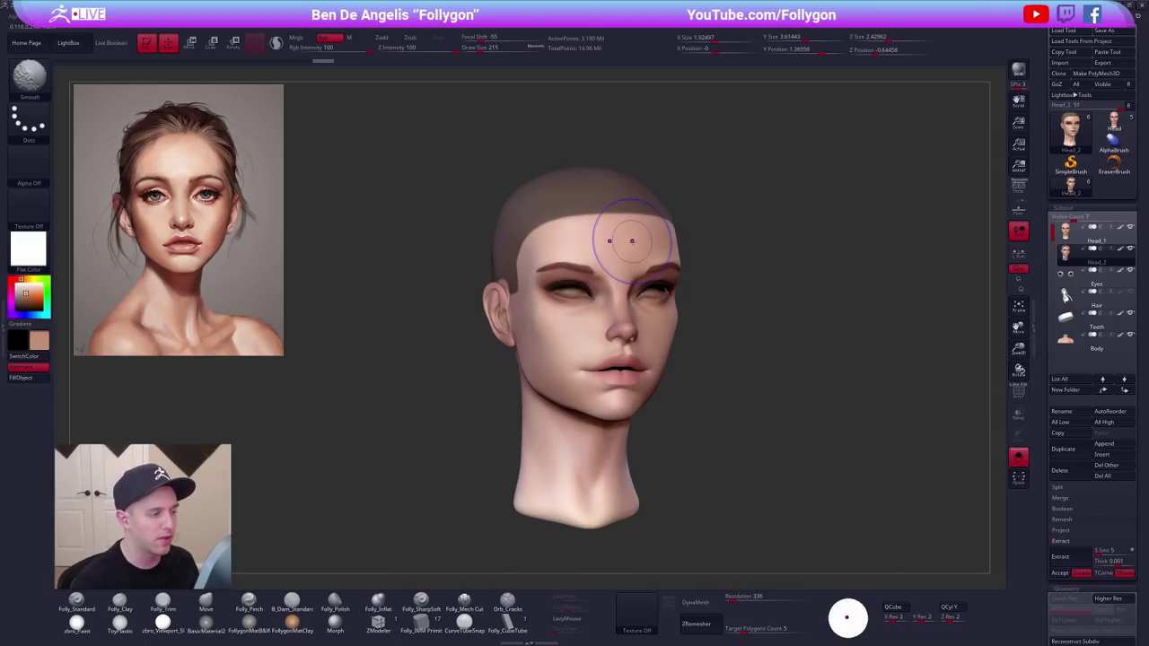
Isolate the scalp as its own polygroup using SelectRect, and delete the hidden rest of the duplicated head.
key(shift+f)
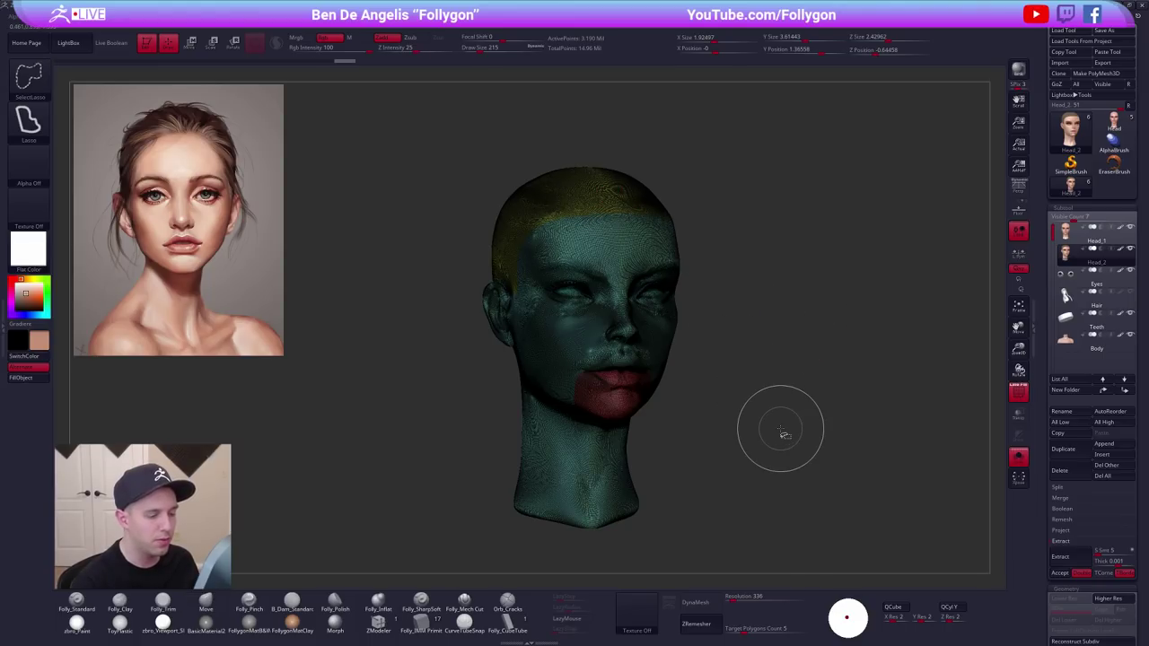
key(space)
click(783, 538)
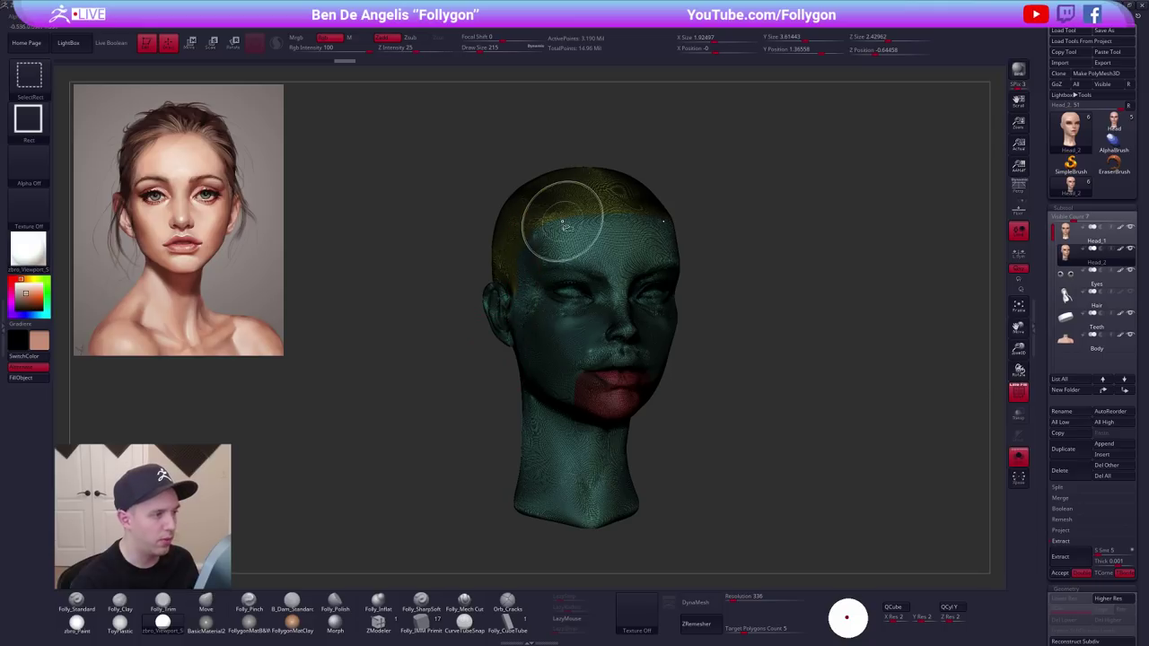
ctrl+shift+click(619, 214)
key(space)
click(686, 231)
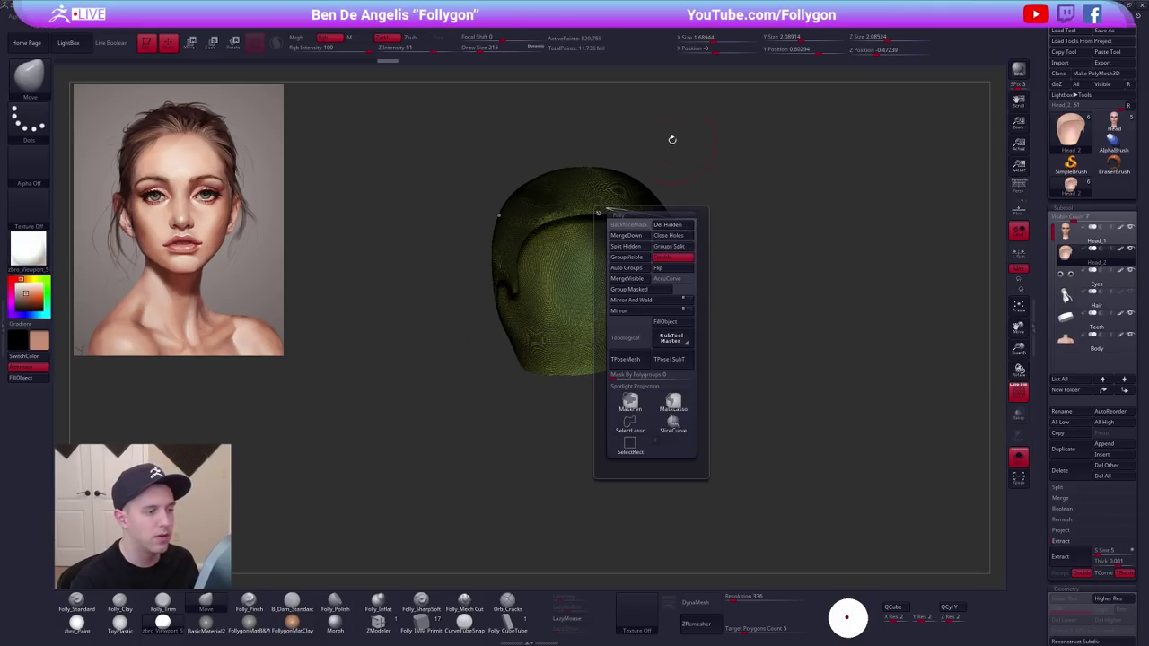
Fill the scalp piece with white and the grey FollygonMat material in Mrgb mode, and show it together with the bust.
key(shift+f)
key(alt+s)
drag(744, 266, 725, 251)
key(alt+s)
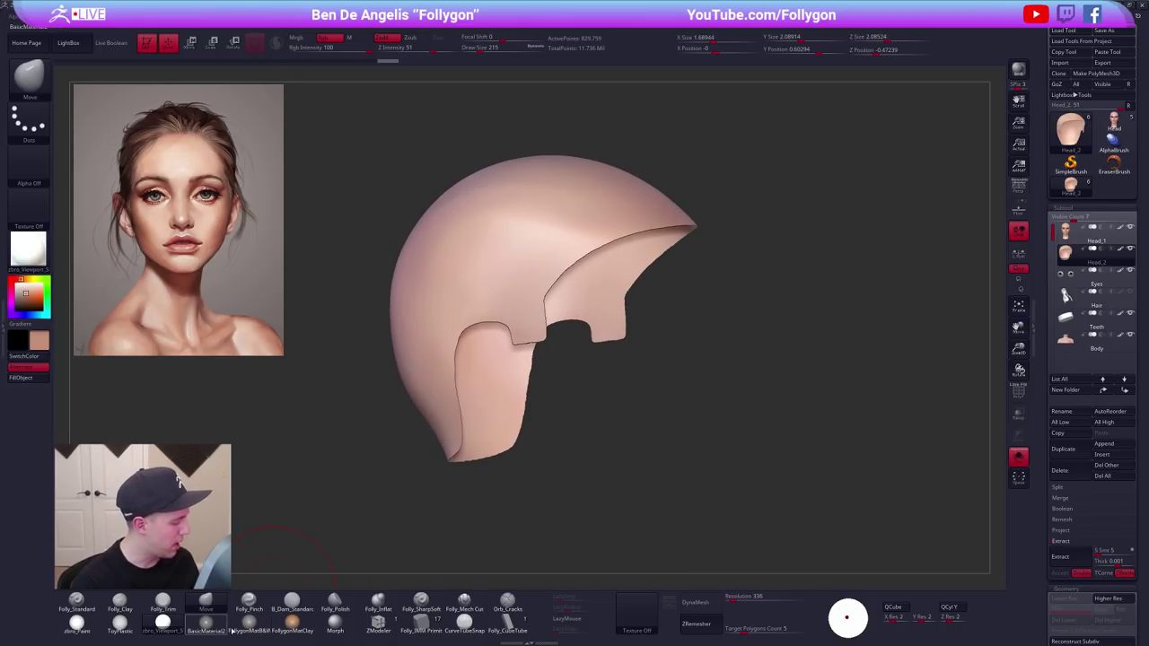
click(240, 627)
key(1)
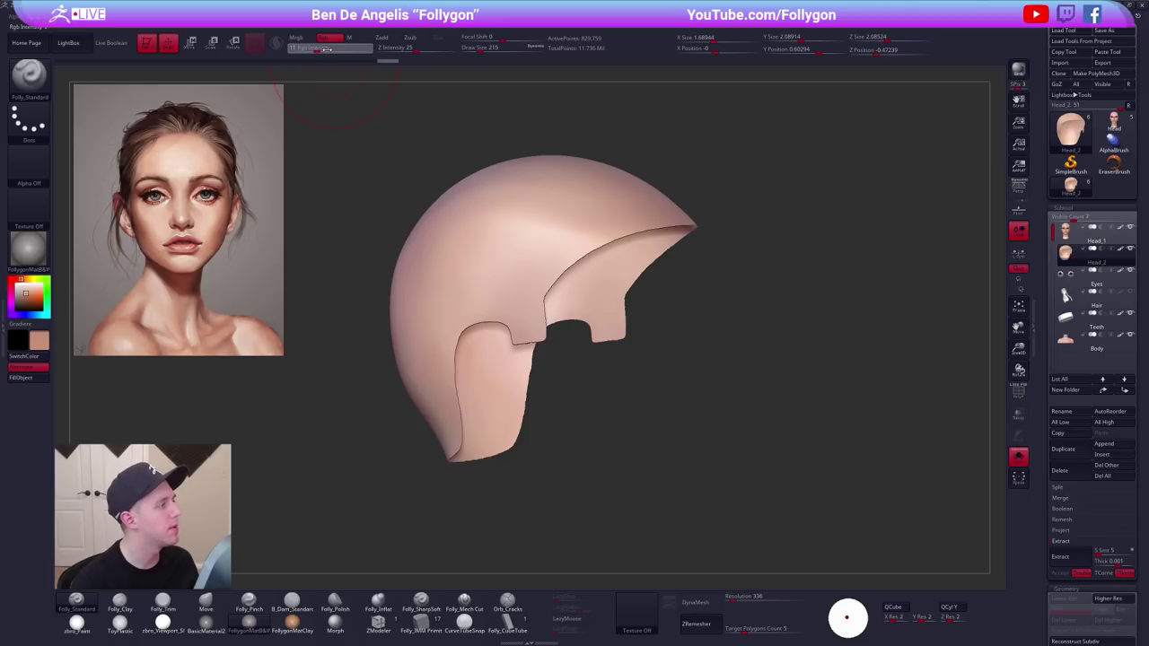
click(298, 38)
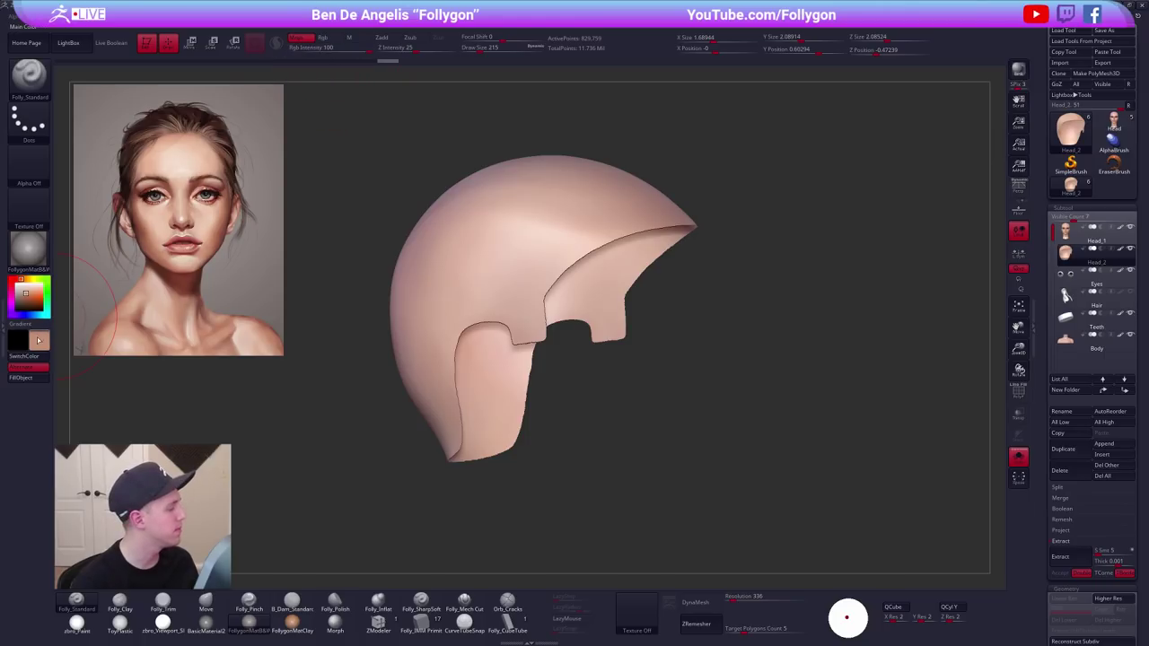
click(28, 378)
drag(32, 298, 18, 284)
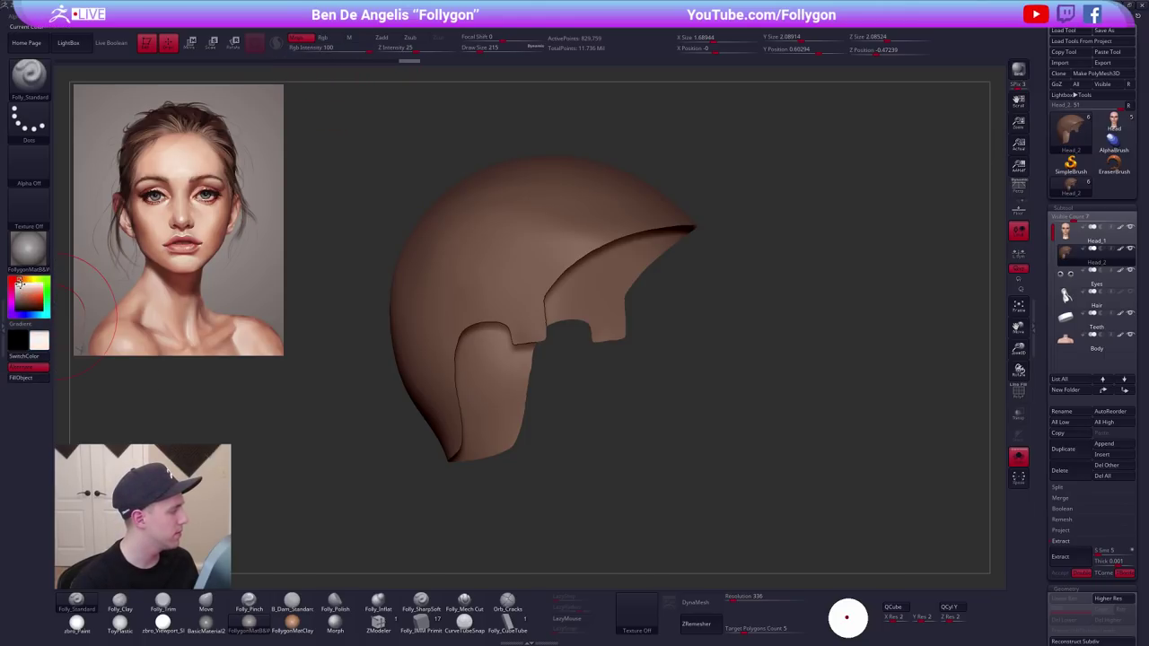
click(27, 378)
ctrl+right_drag(619, 395, 636, 325)
key(alt+s)
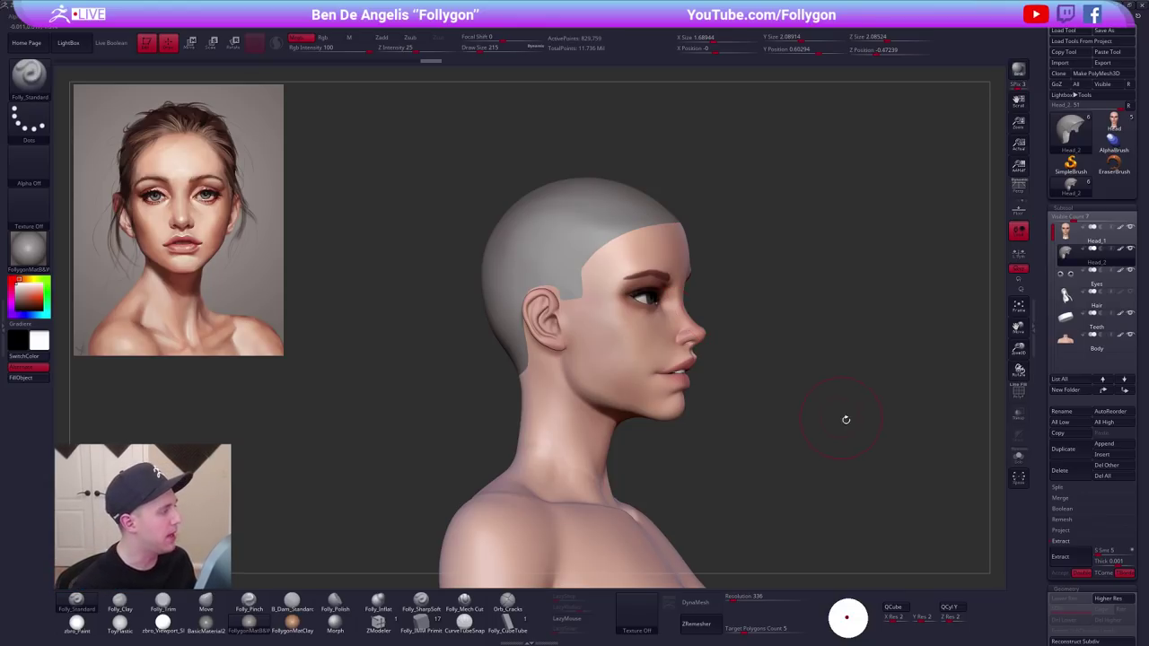
Raise the scalp cap's front hairline into a rounded arc with the Move brush at draw size 430.
drag(845, 419, 772, 395)
key(b)
key(m)
key(v)
key(space)
drag(674, 271, 681, 271)
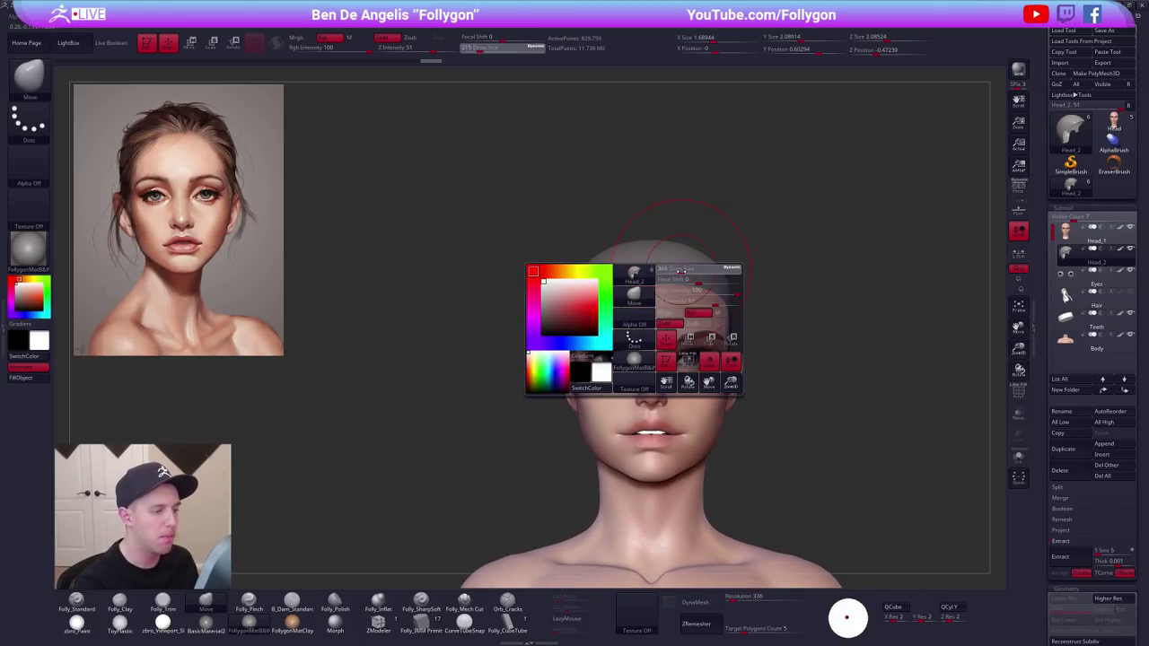
right_drag(664, 238, 670, 296)
drag(669, 296, 671, 292)
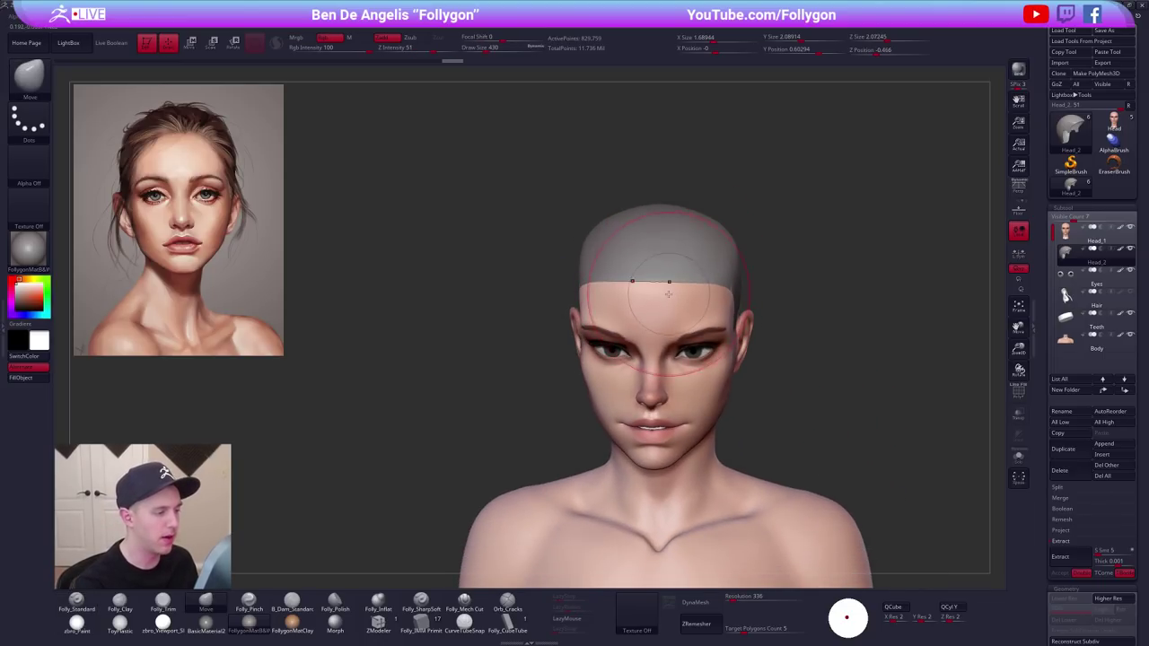
right_drag(669, 299, 665, 290)
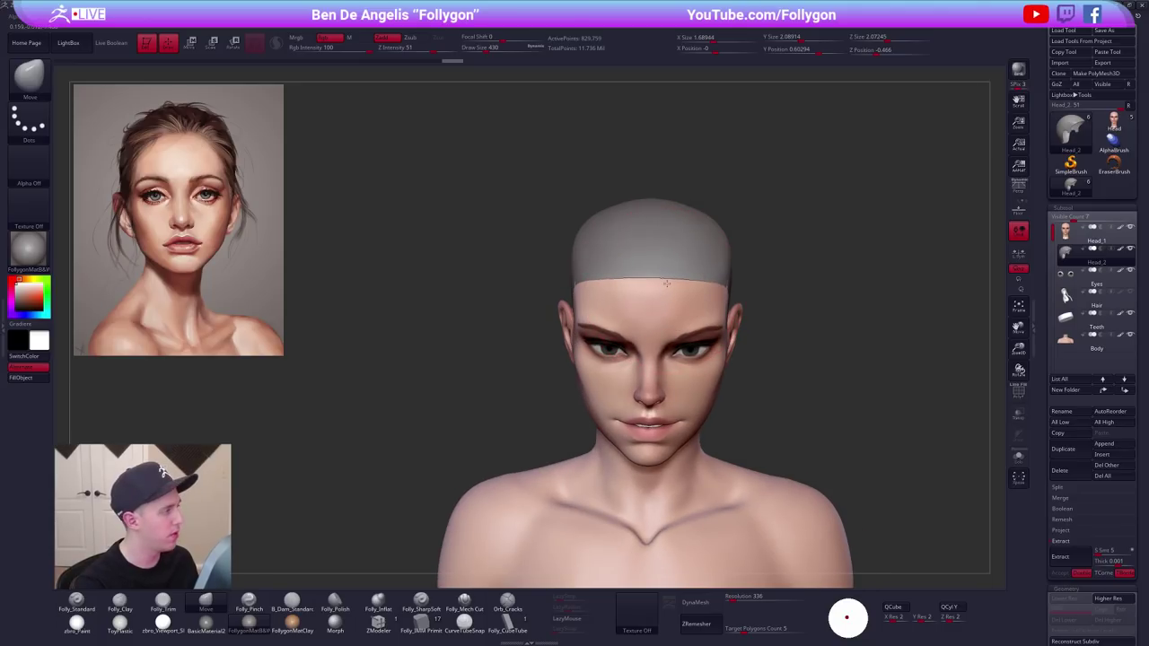
drag(667, 283, 665, 276)
right_drag(665, 276, 665, 296)
drag(665, 282, 665, 277)
right_drag(665, 291, 672, 271)
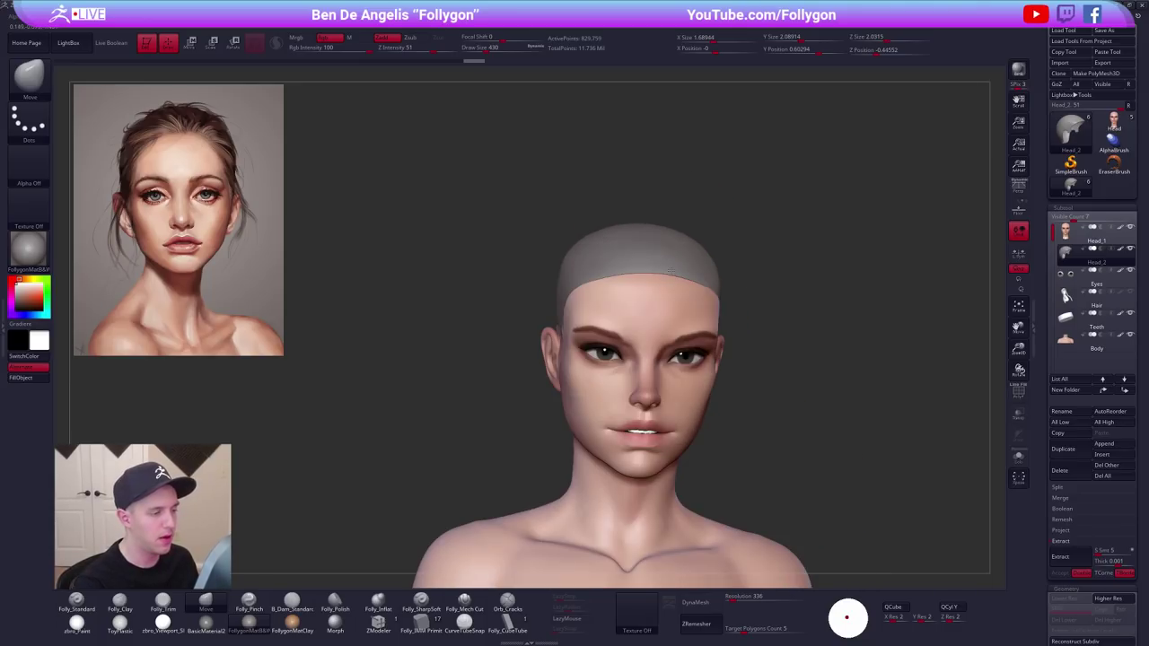
key(ctrl+z)
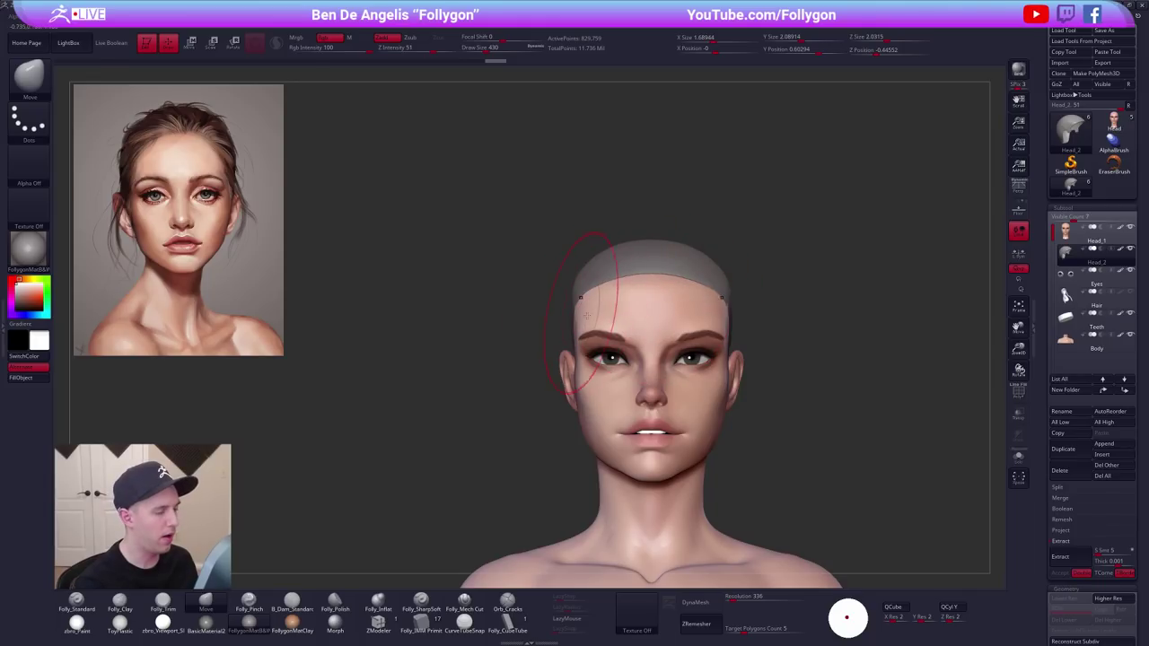
Reshape the scalp cap's hairline around the temples and upper forehead with the Move brush at draw size 350.
right_drag(586, 315, 691, 320)
right_drag(529, 348, 550, 352)
key(space)
mouse_move(605, 303)
mouse_down()
mouse_move(544, 276)
mouse_move(541, 289)
mouse_up()
key(space)
mouse_move(544, 302)
right_down()
mouse_move(540, 360)
mouse_move(596, 235)
right_up()
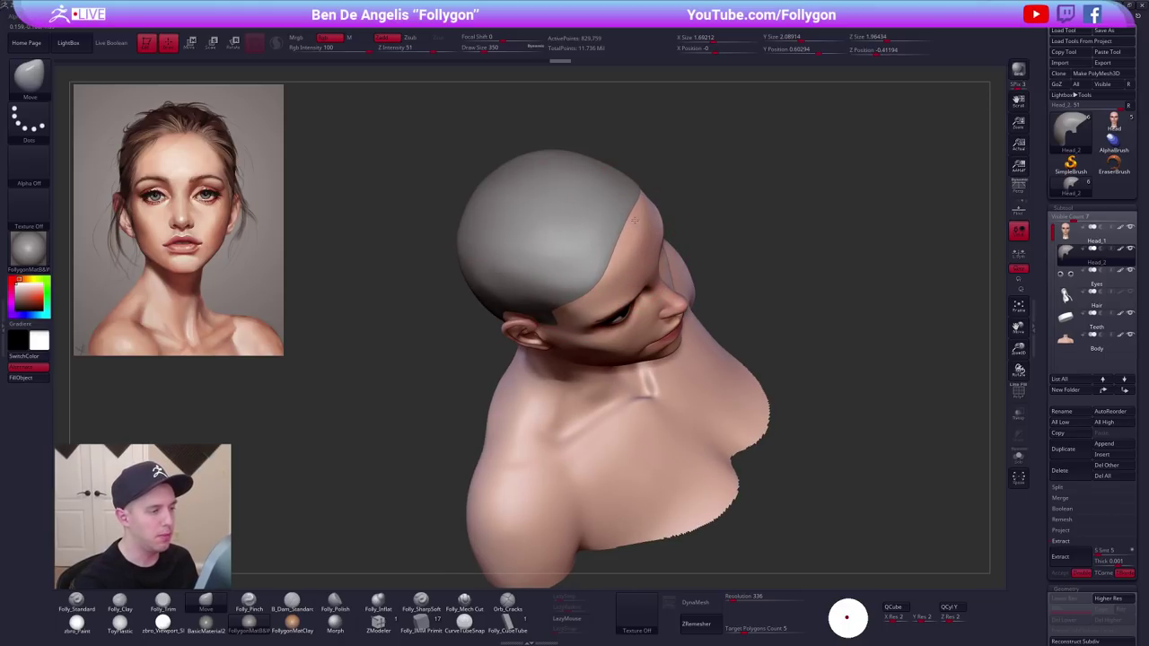
shift+right_drag(620, 256, 627, 215)
Adjust the scalp cap's edge at the sideburn, behind the ear and along the nape with the Move brush at draw size 366.
key(space)
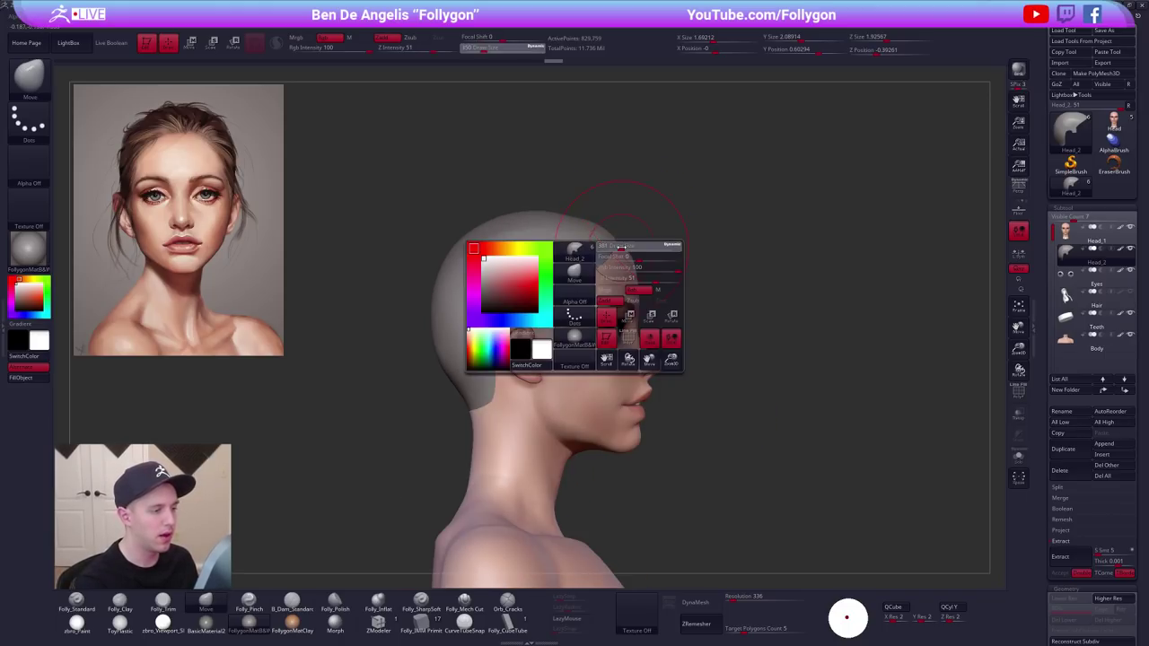
drag(618, 258, 620, 256)
drag(549, 346, 551, 345)
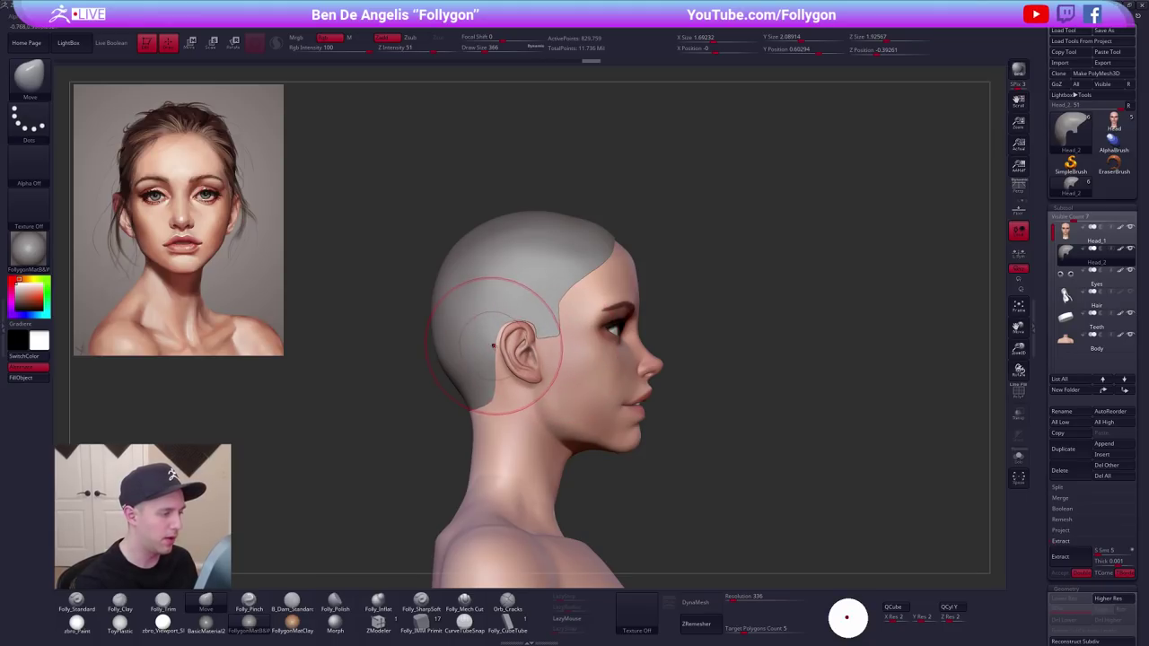
mouse_move(495, 344)
mouse_down()
mouse_move(506, 339)
mouse_move(486, 357)
mouse_up()
drag(476, 398, 470, 405)
right_drag(469, 405, 548, 408)
drag(470, 421, 472, 426)
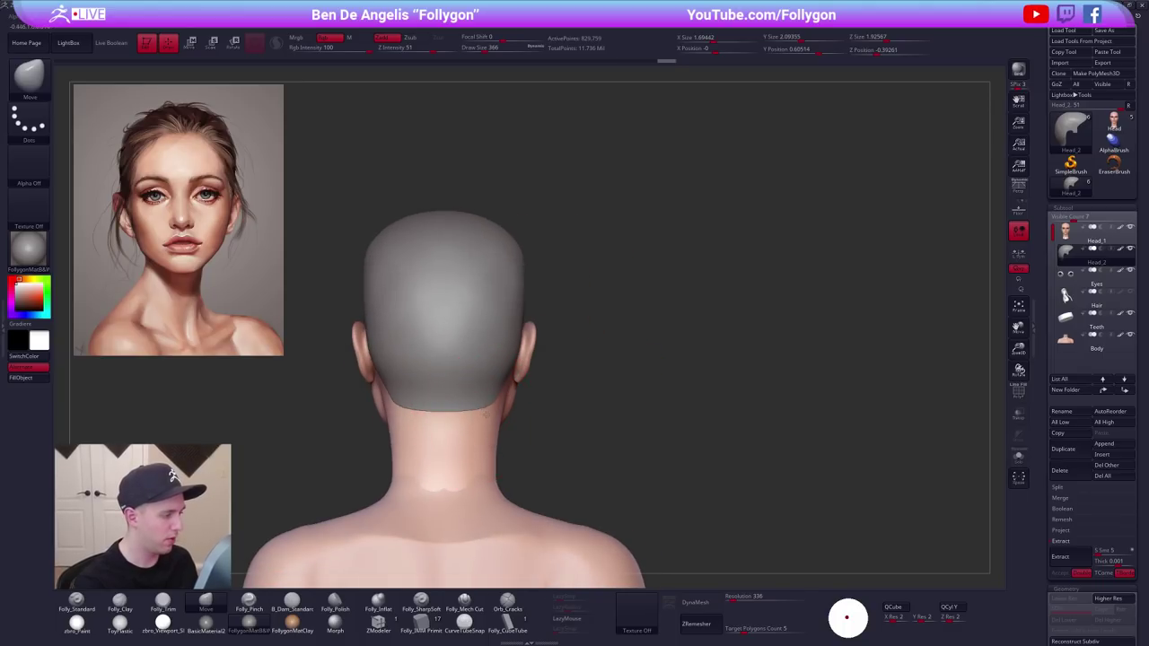
Pull the sideburn edge in front of the ear slightly lower with the Move brush at draw size 252.
shift+right_drag(471, 425, 716, 390)
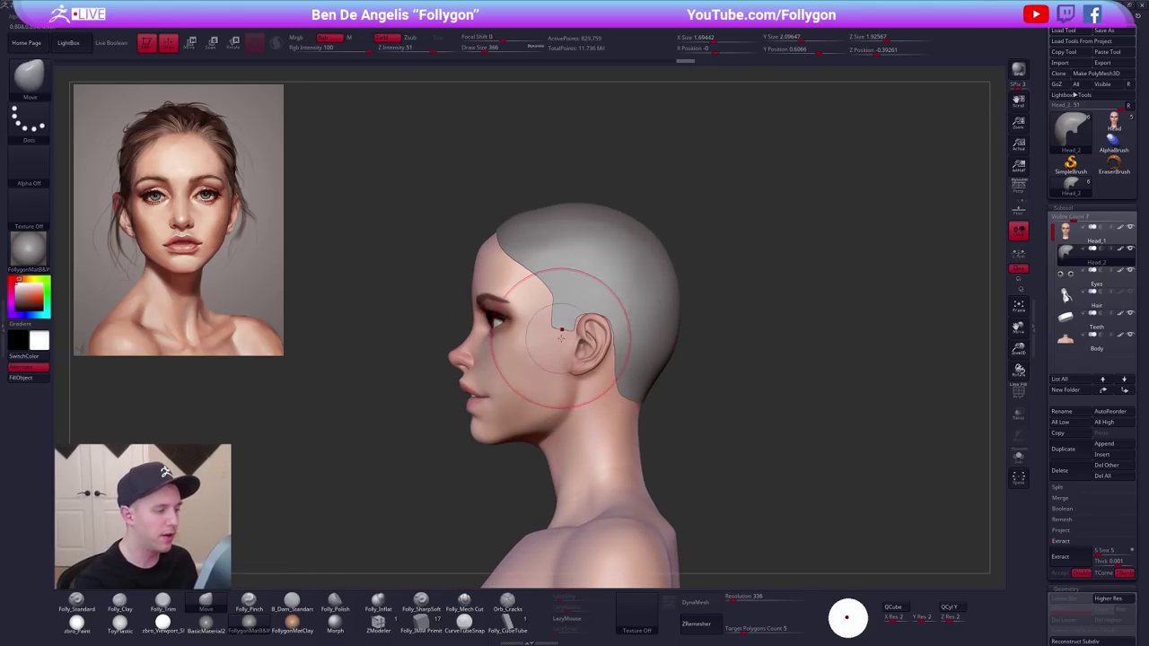
key(space)
drag(562, 329, 557, 331)
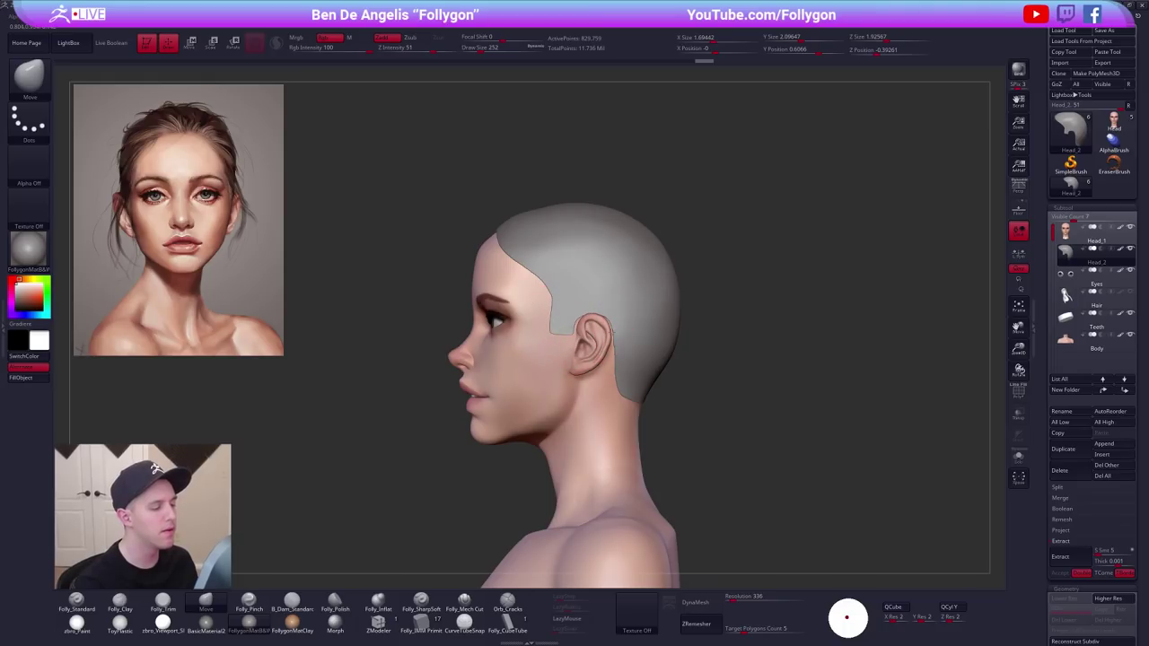
shift+right_drag(827, 434, 852, 422)
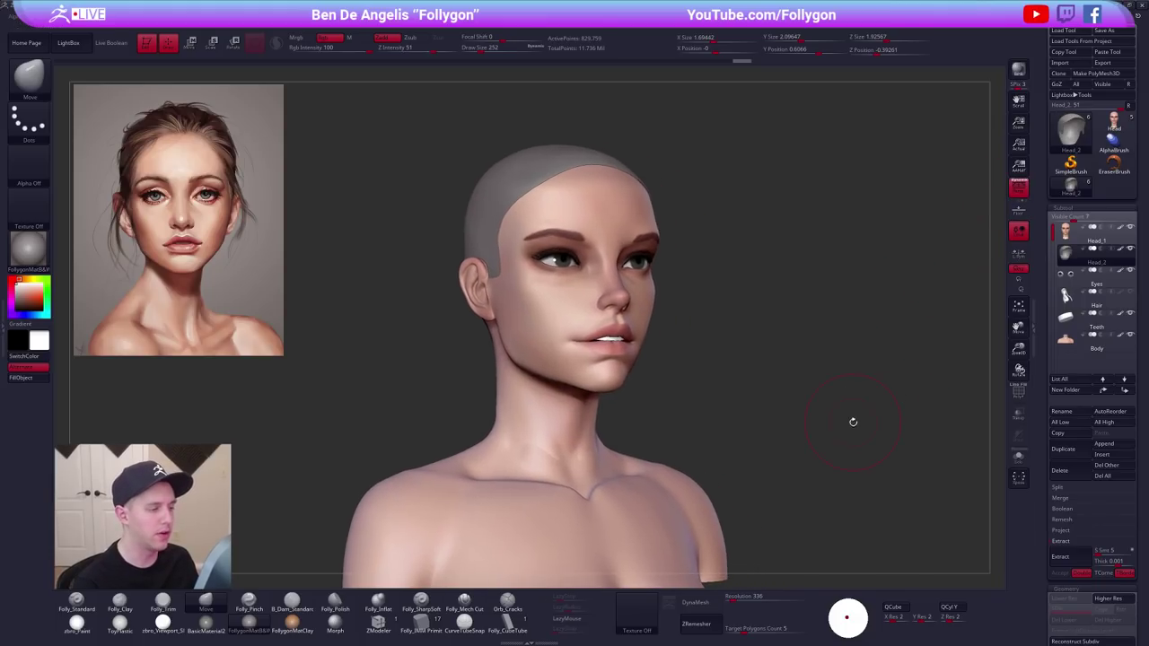
Apply GroupsLoops to the scalp cap with 4 loops and GPolish 50 to clean up its border.
click(1065, 540)
scroll(1040, 449, down, 5)
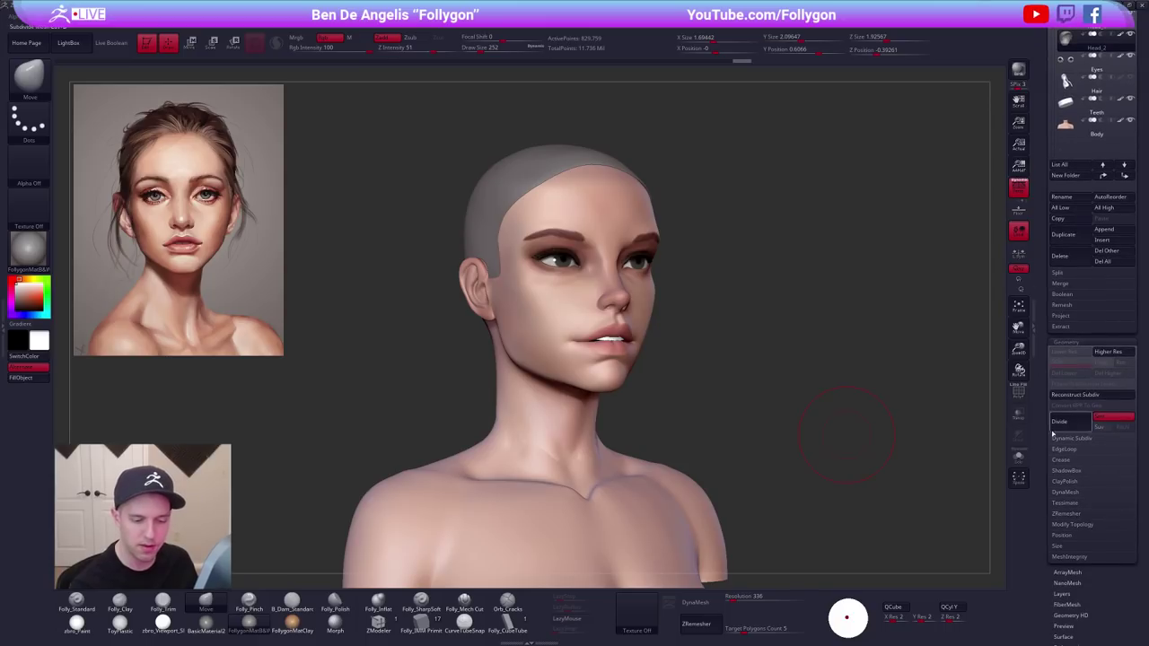
click(1069, 448)
scroll(1077, 386, down, 4)
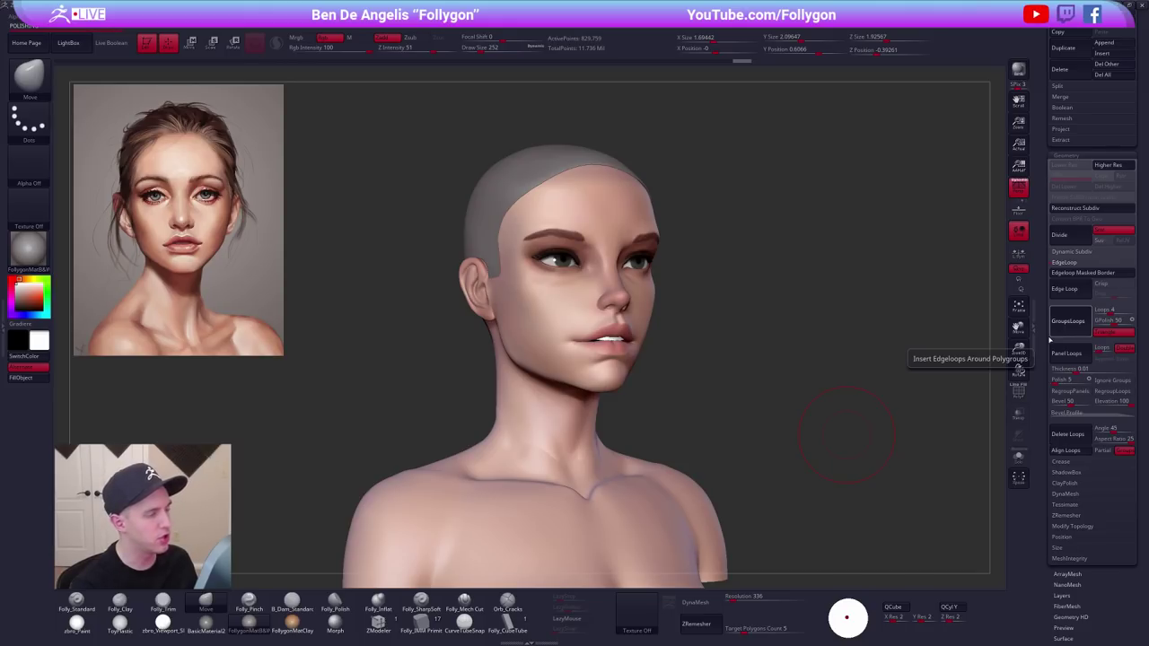
click(1048, 338)
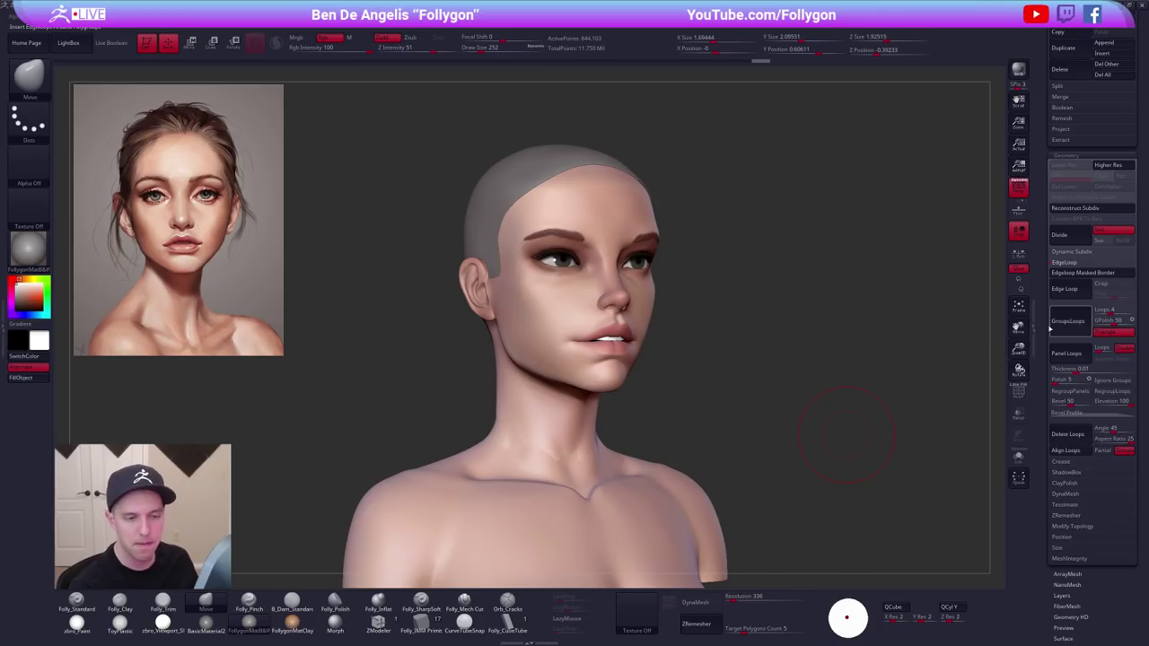
Configure ZRemesher for the scalp cap with KeepGroups turned off and a target polygon count of 0.1.
click(1072, 264)
scroll(1076, 418, down, 5)
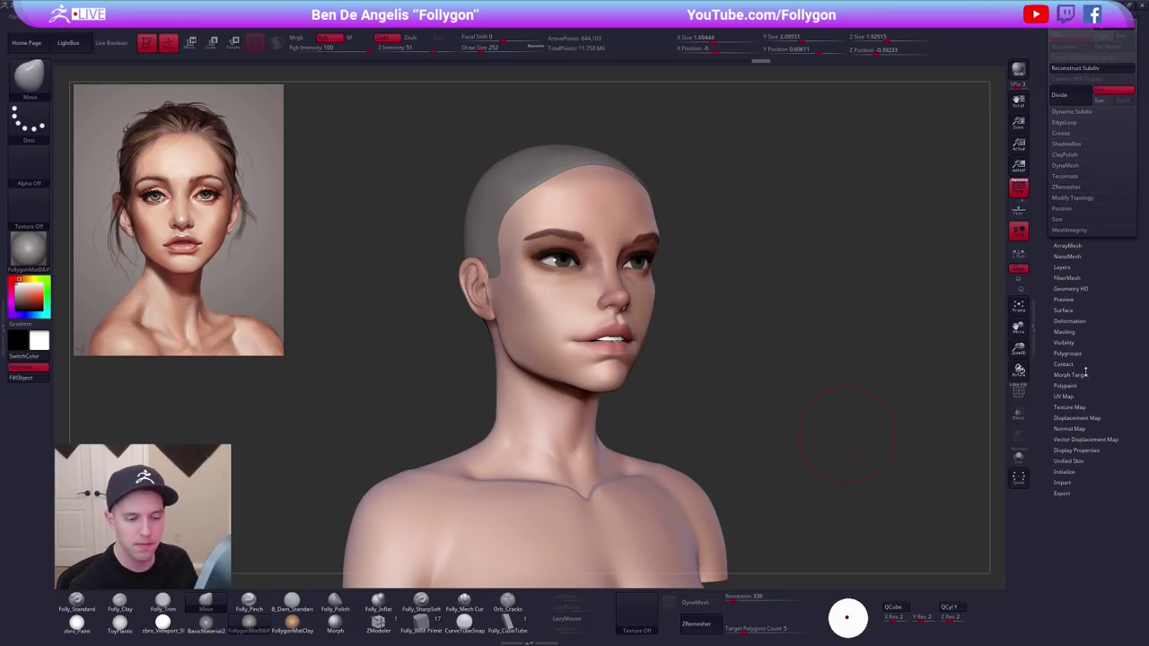
scroll(1077, 364, up, 3)
click(1082, 276)
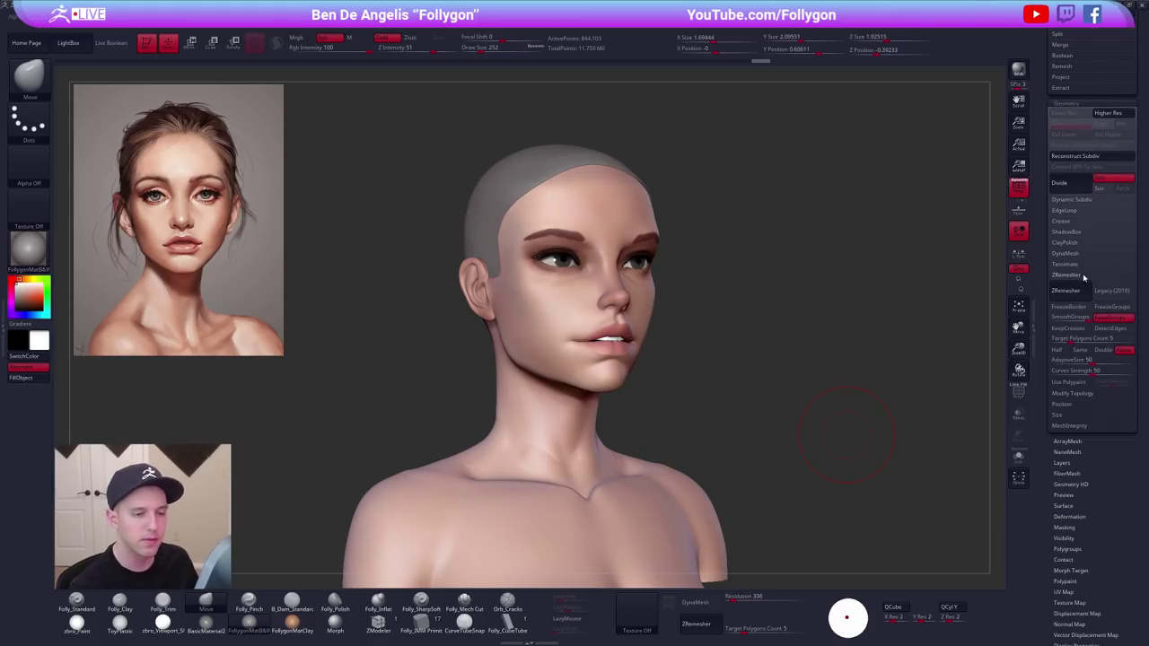
click(1110, 318)
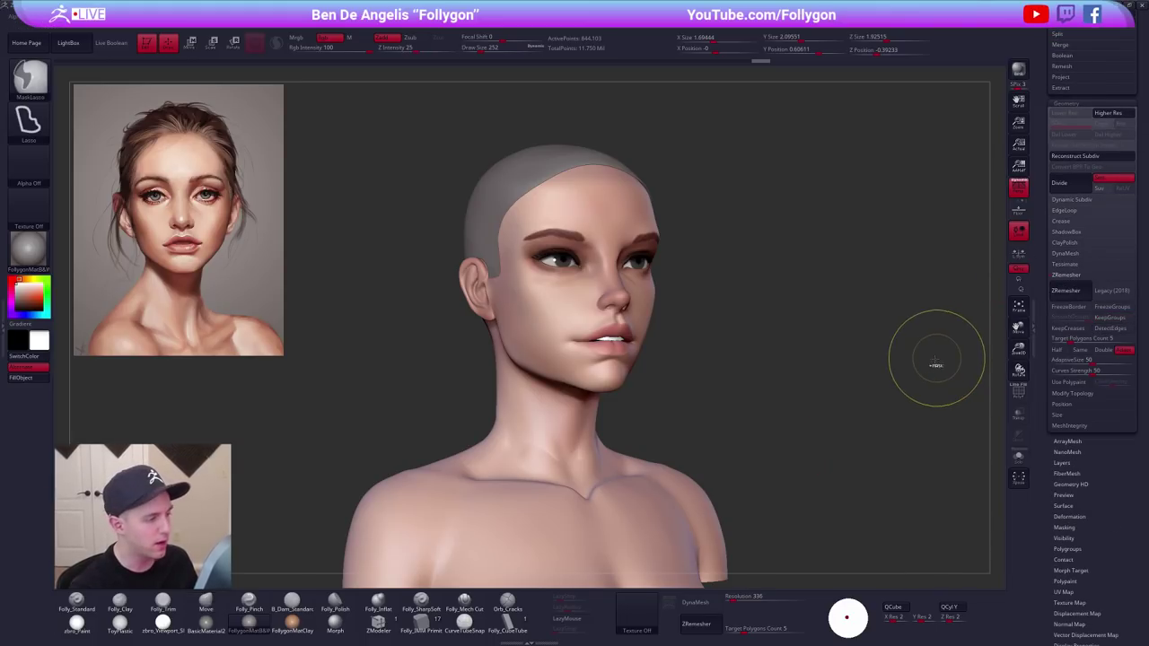
drag(1084, 340, 1046, 346)
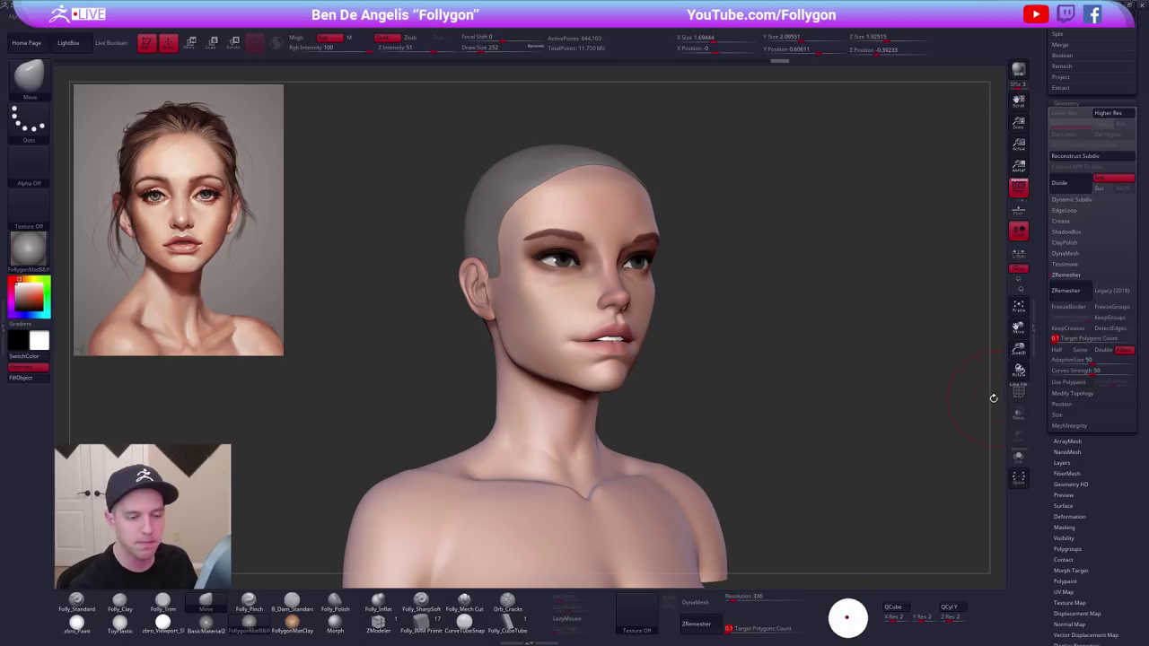
Isolate the scalp cap mesh, show its wireframe, and examine the topology along its hairline edge up close.
alt+drag(767, 354, 807, 420)
key(shift+s)
alt+drag(716, 279, 730, 359)
key(shift+f)
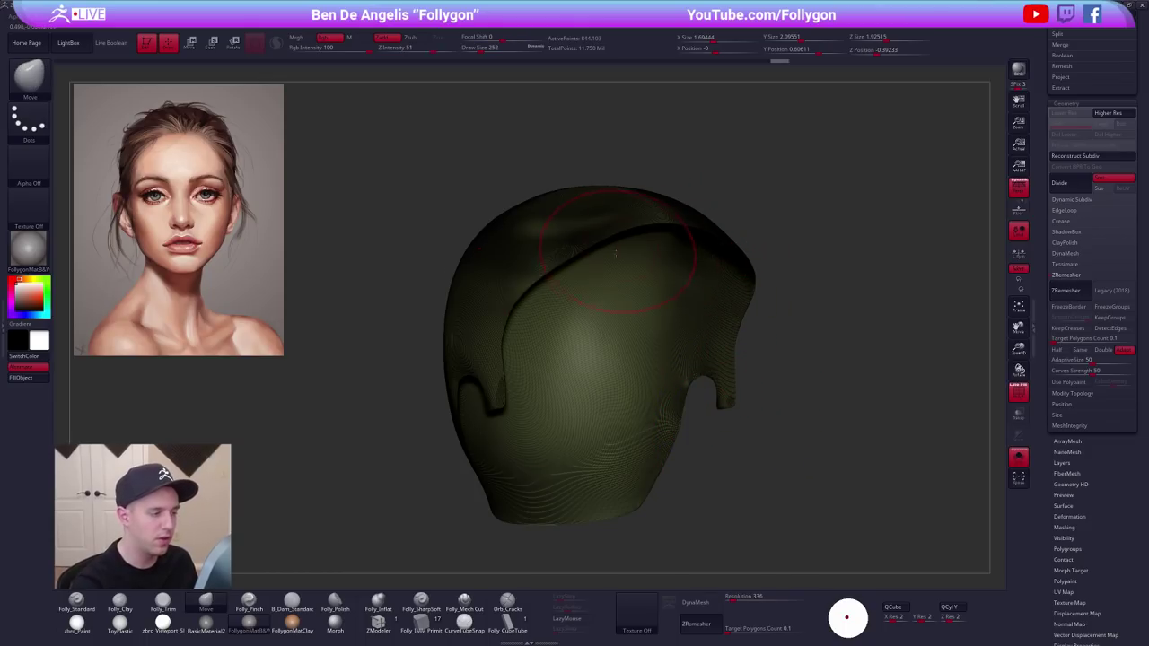
drag(615, 254, 684, 287)
mouse_move(754, 318)
alt+right_down()
mouse_move(672, 333)
mouse_move(744, 341)
mouse_move(887, 449)
alt+right_up()
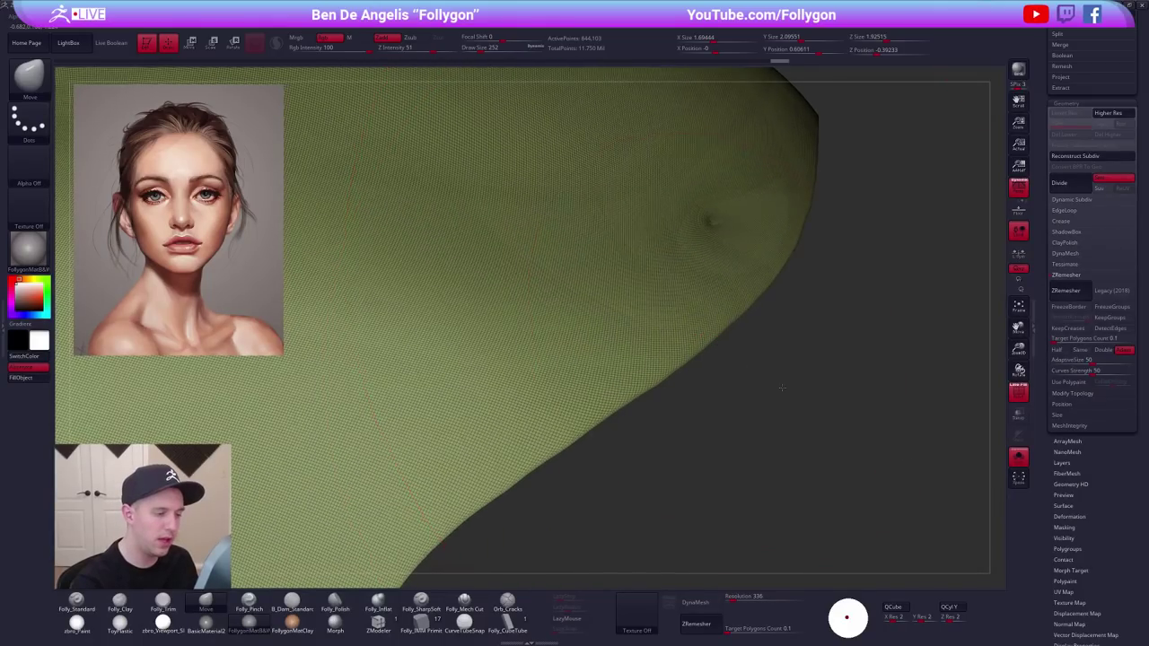
ctrl+right_drag(782, 387, 815, 406)
right_click(823, 405)
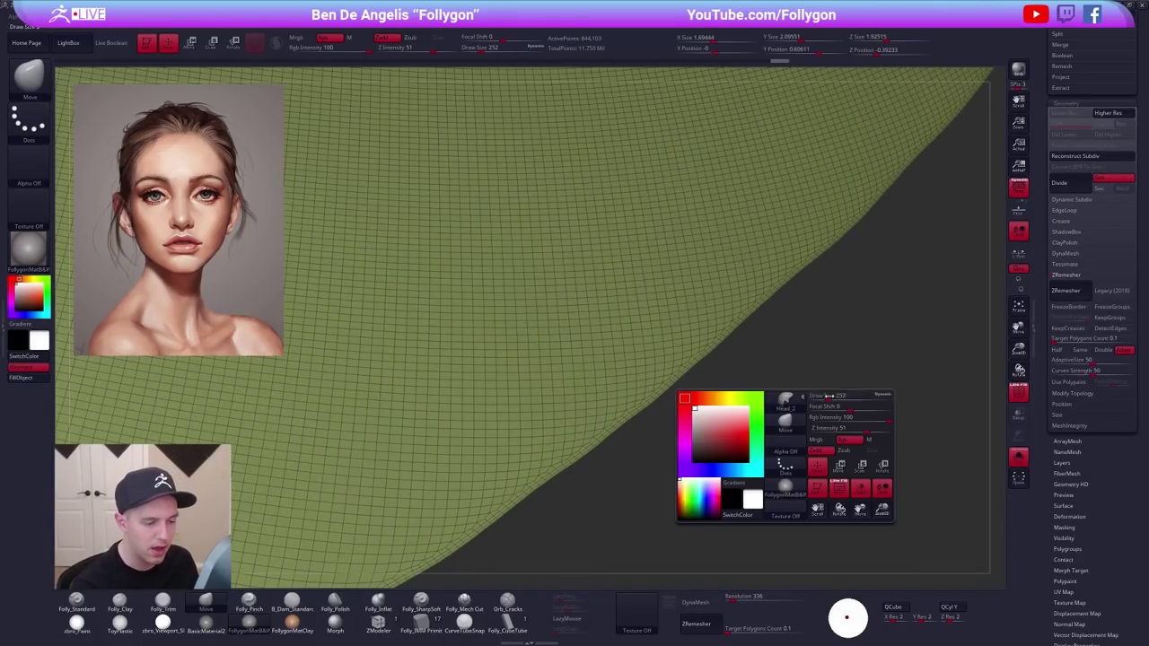
Smooth the cap's stair-stepped border with GroupsLoops at 4 loops and GPolish 50, and regroup the mesh as a single polygroup.
mouse_move(829, 394)
mouse_down()
mouse_move(799, 404)
mouse_move(779, 434)
mouse_up()
key(space)
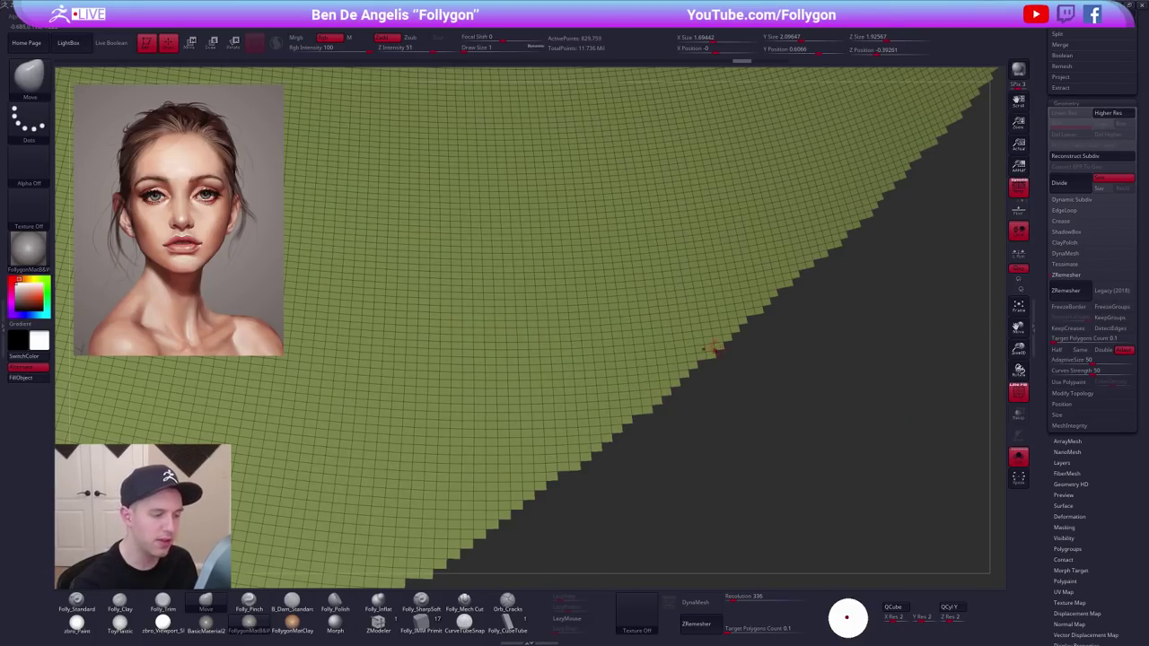
drag(786, 442, 775, 455)
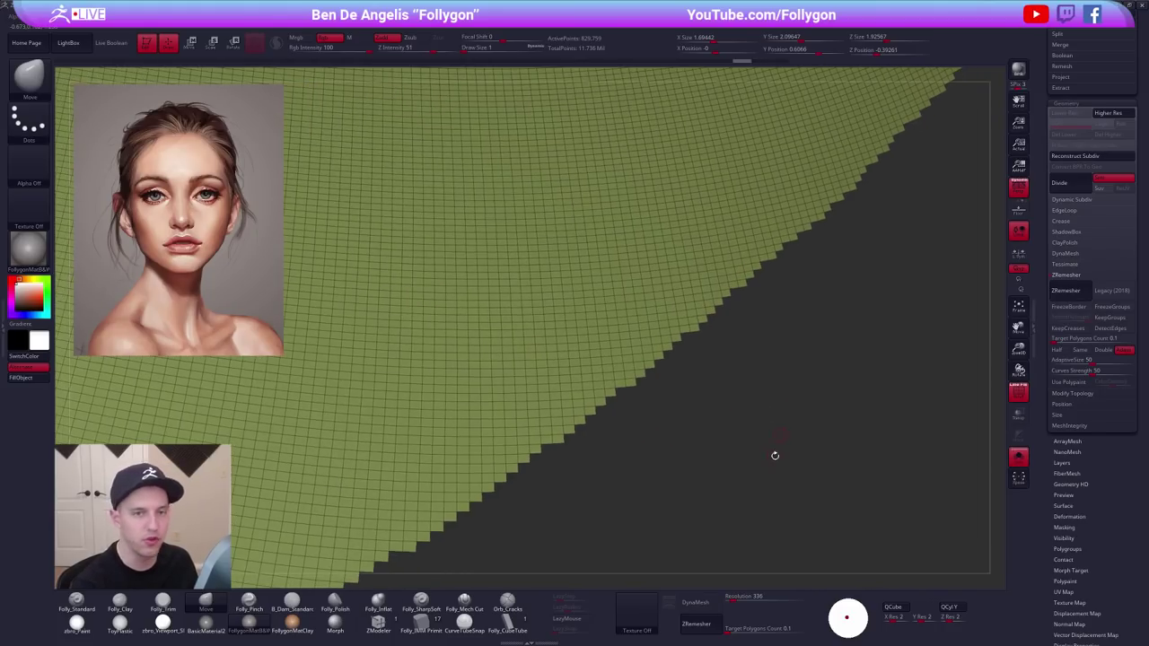
click(1077, 211)
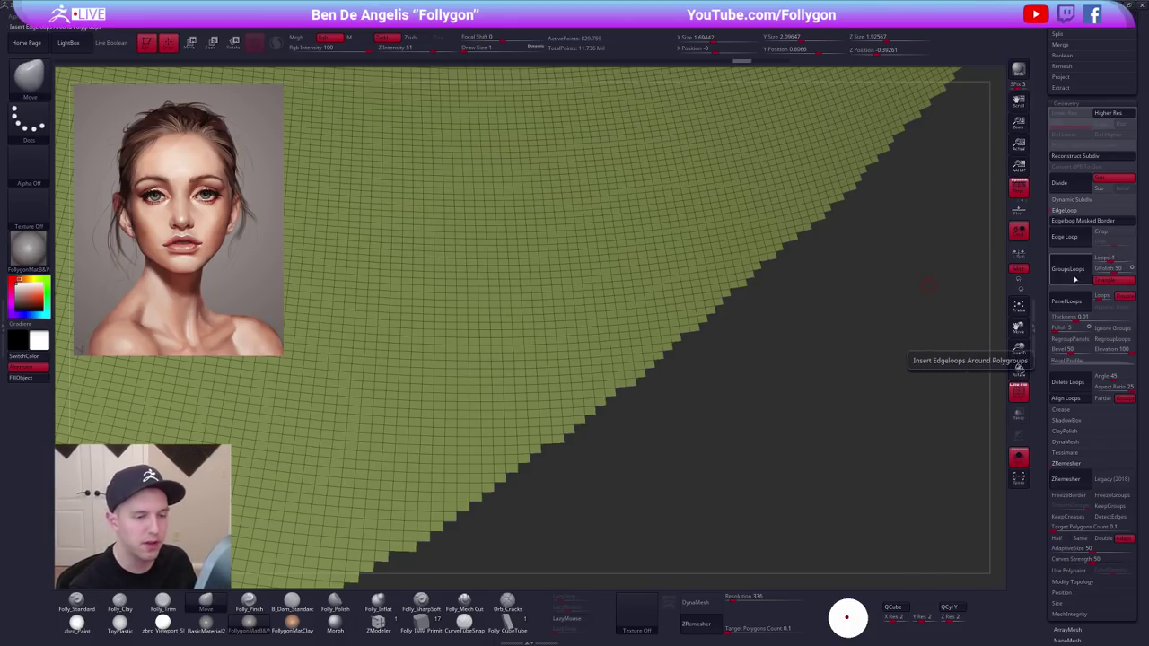
click(1074, 275)
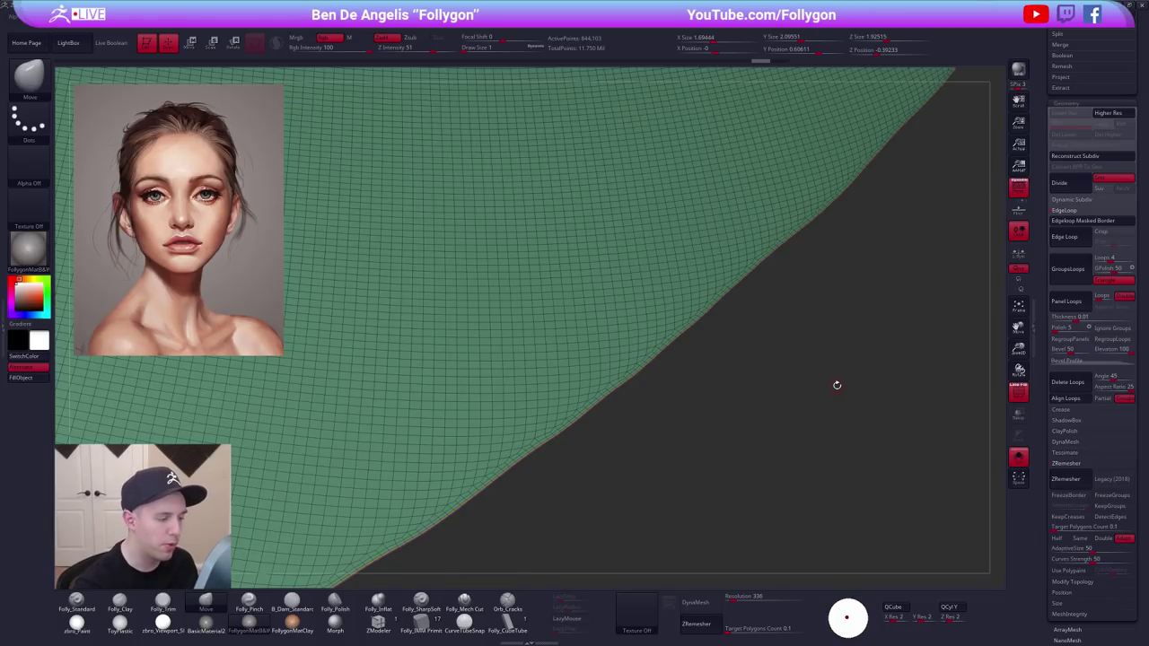
key(ctrl+w)
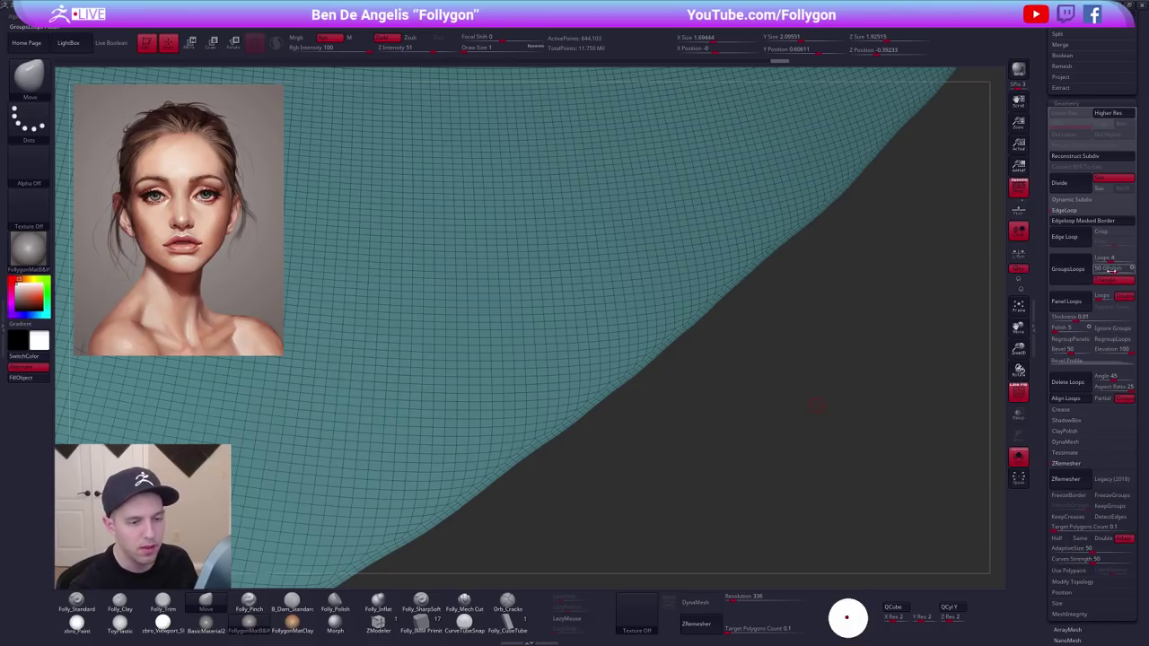
ZRemesh the scalp cap with a target polygons count of 1.
click(1077, 212)
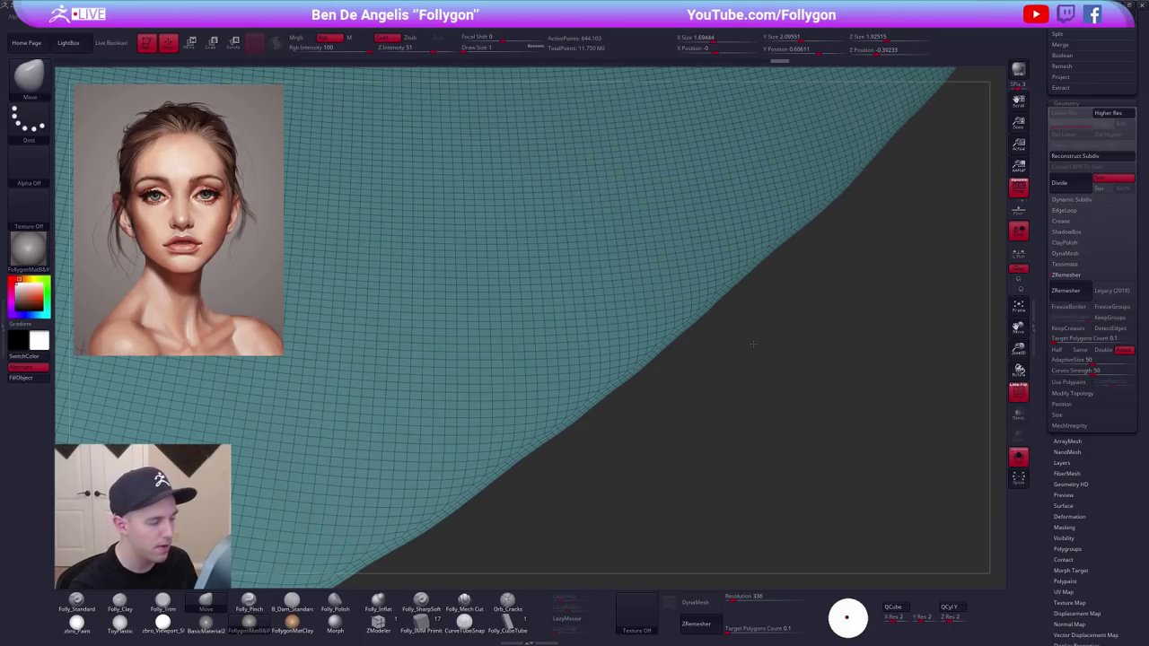
drag(752, 343, 703, 336)
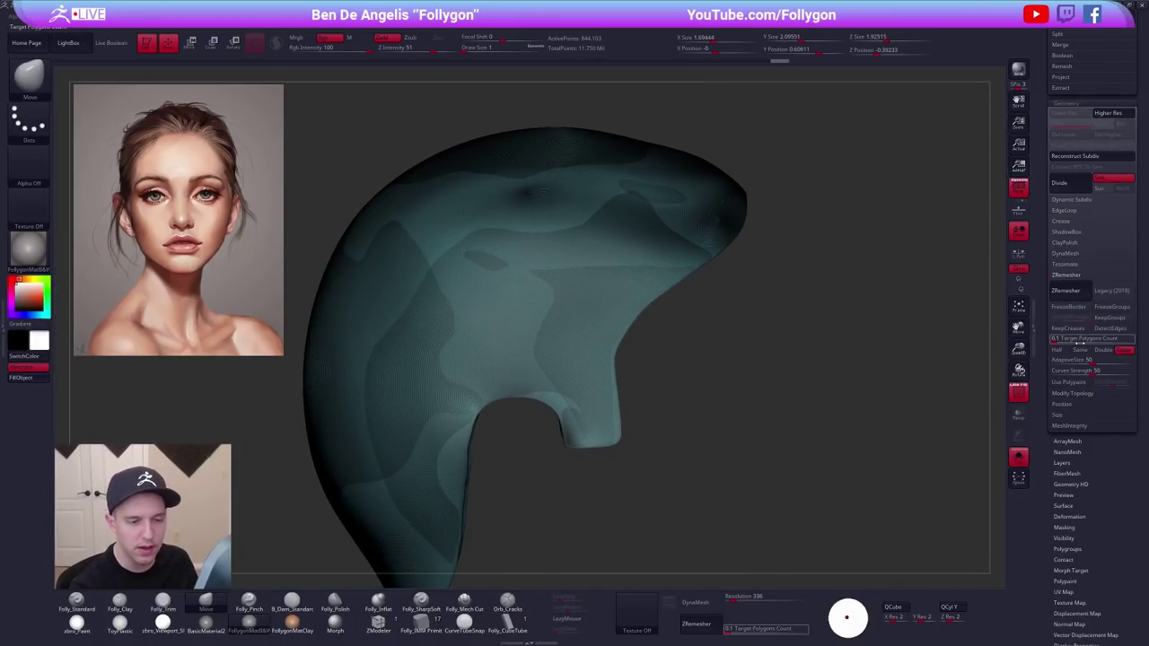
click(1059, 340)
text(1)
key(Return)
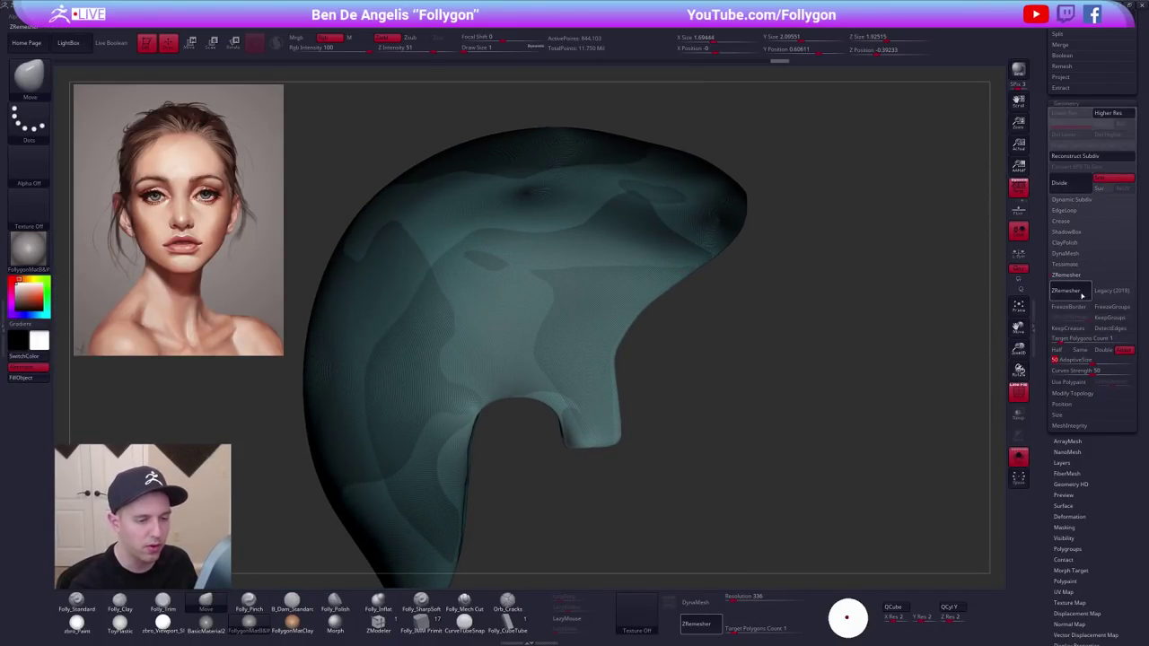
click(1076, 294)
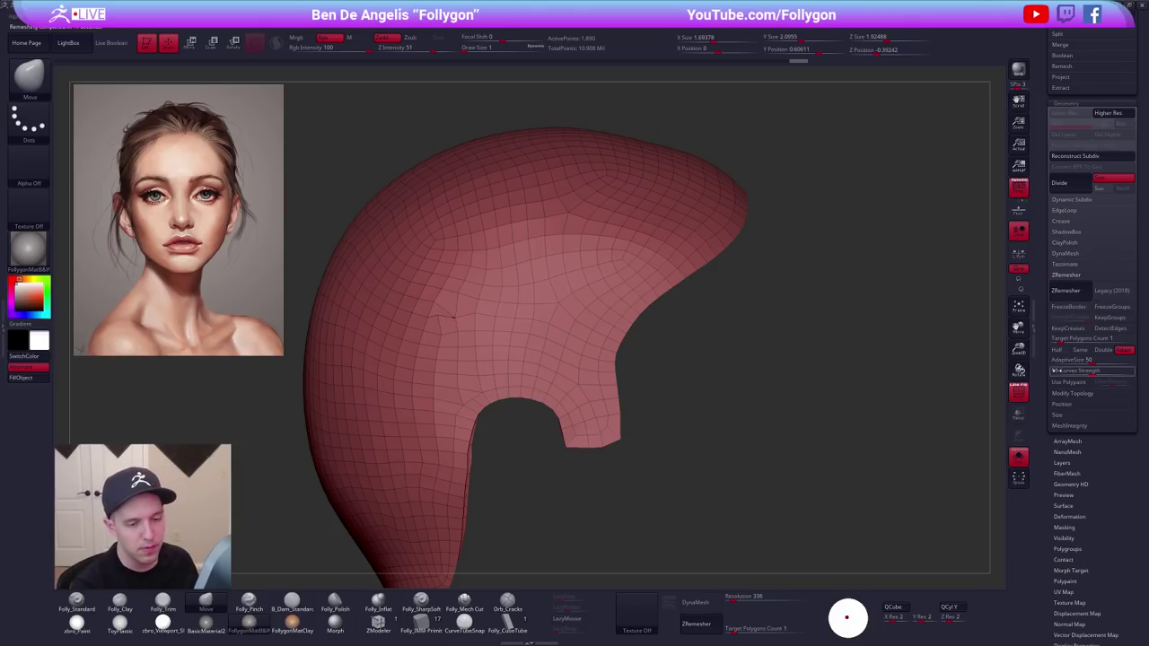
Show the whole bust with the wireframe off and check the remeshed cap against the head from the side.
scroll(1045, 525, up, 5)
drag(936, 388, 872, 403)
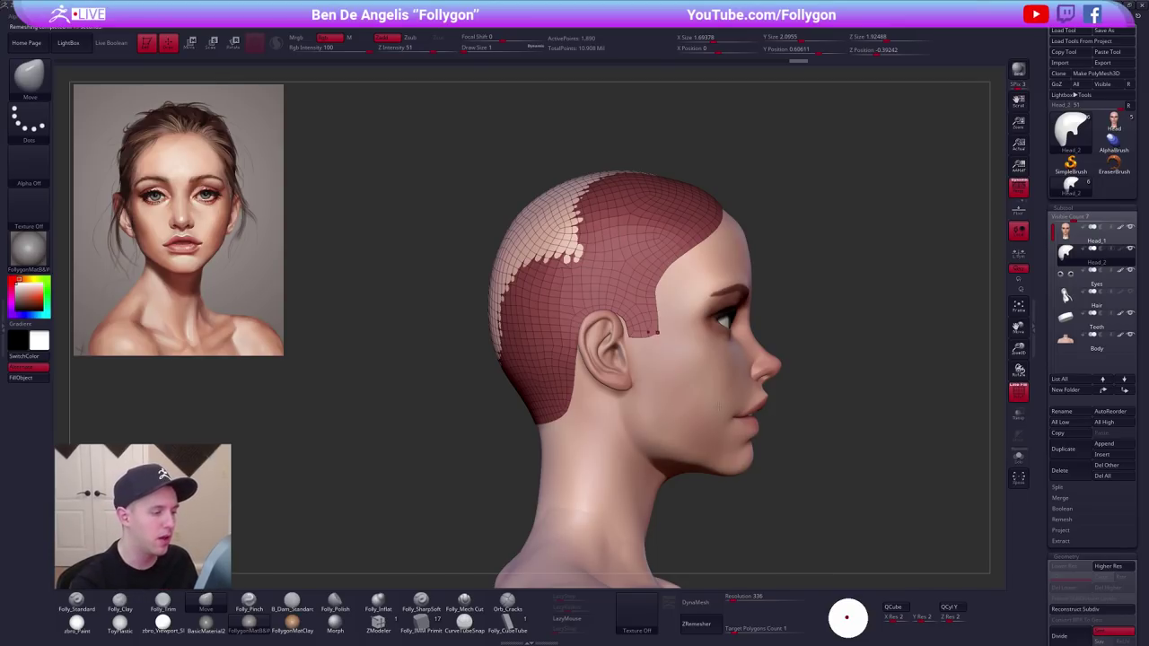
key(space)
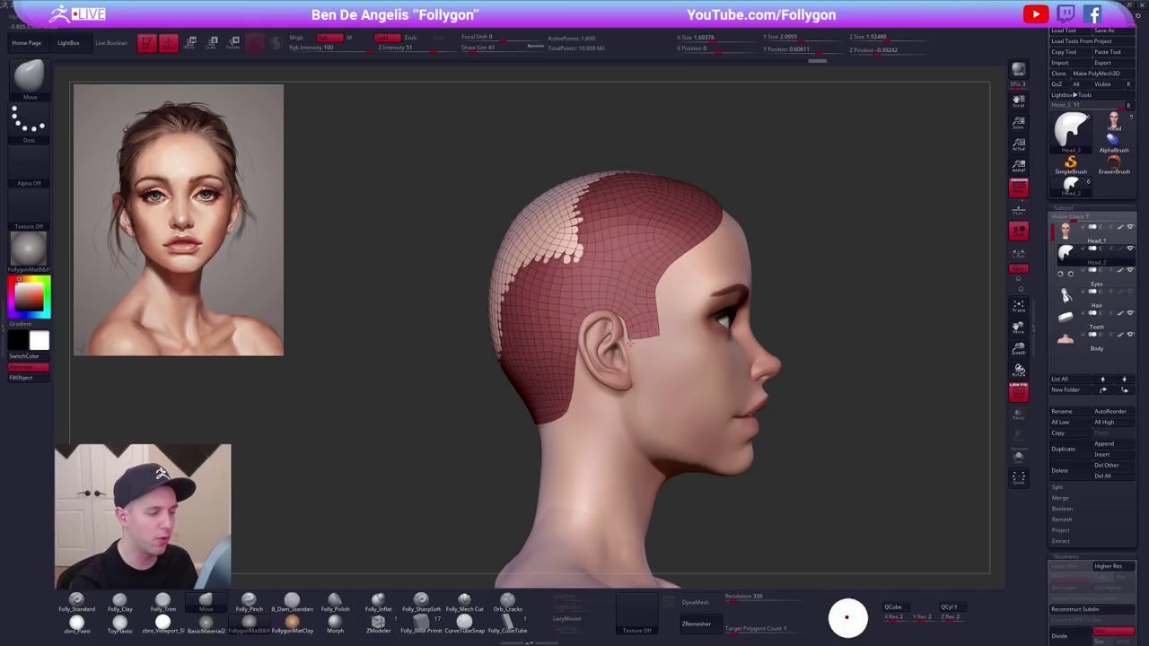
click(1129, 248)
click(1100, 235)
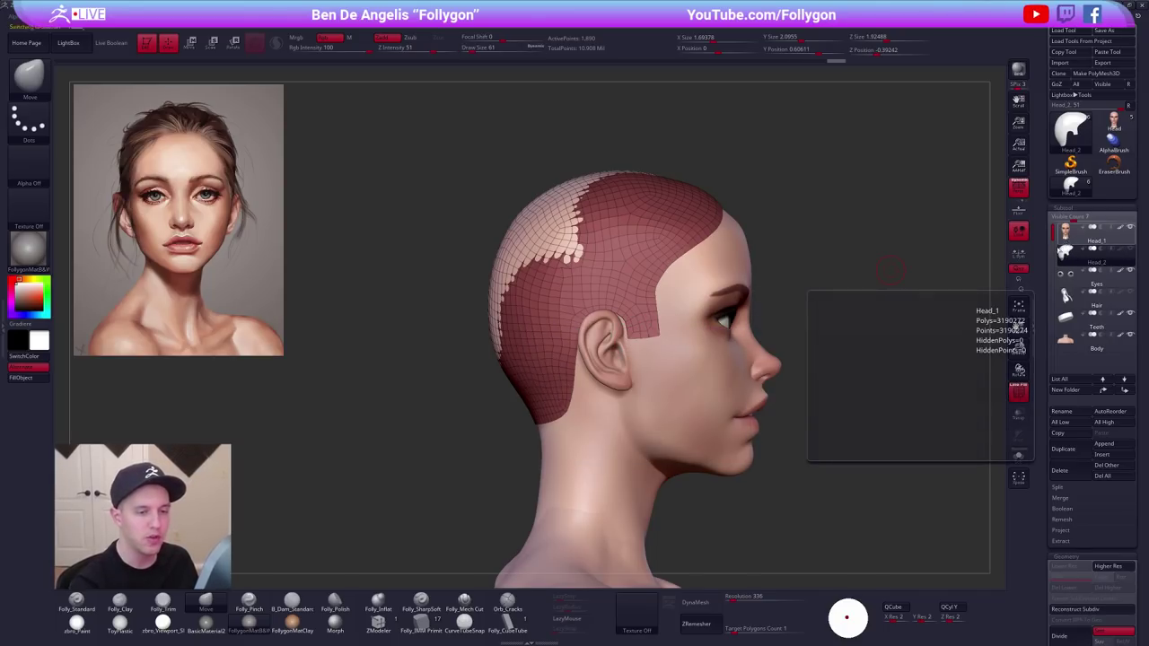
key(shift+f)
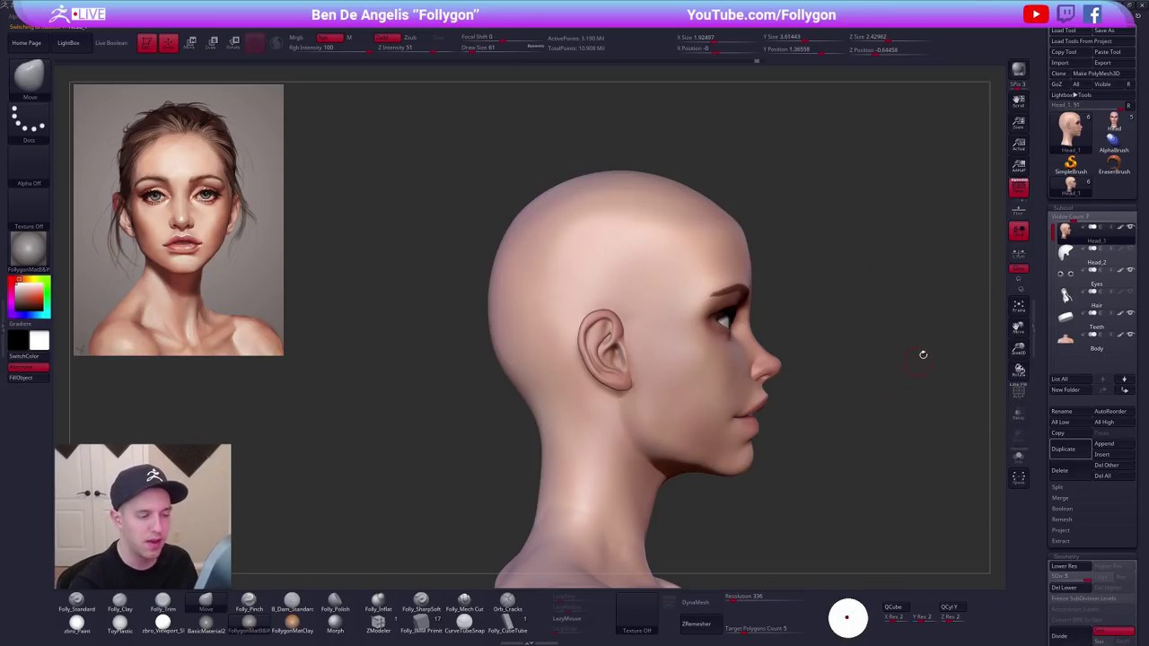
click(1075, 264)
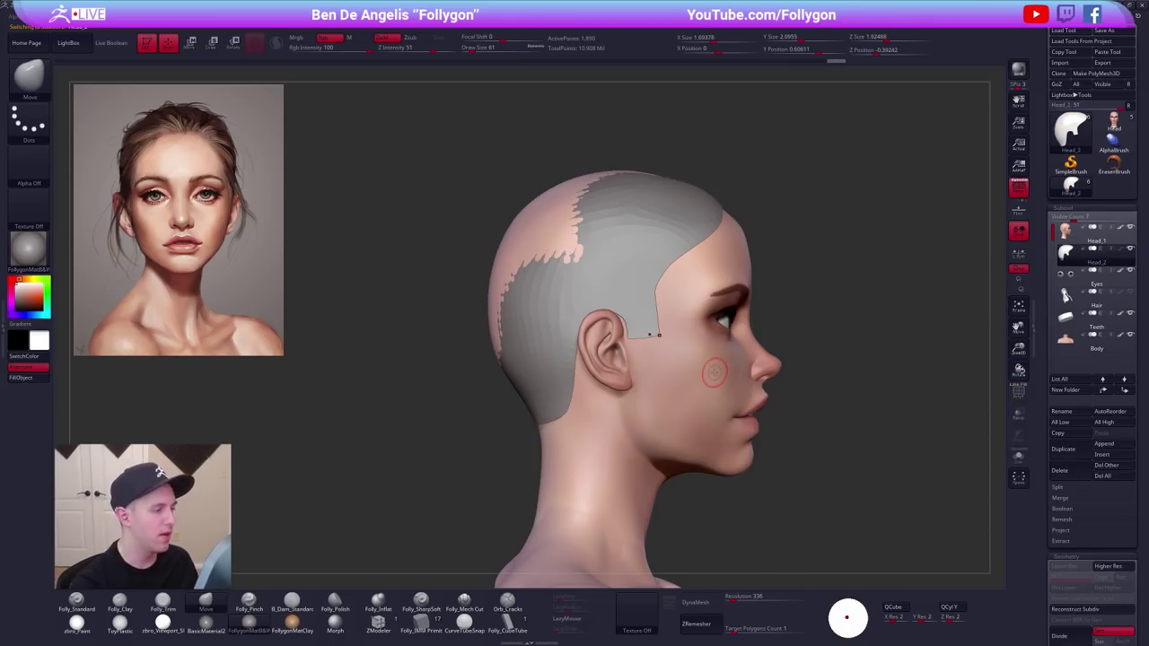
Pull the back and sides of the cap outward with a large Move brush so it covers the skull.
key(space)
drag(547, 246, 553, 252)
drag(385, 292, 569, 303)
right_drag(571, 303, 576, 354)
alt+drag(568, 207, 571, 199)
right_drag(632, 337, 656, 197)
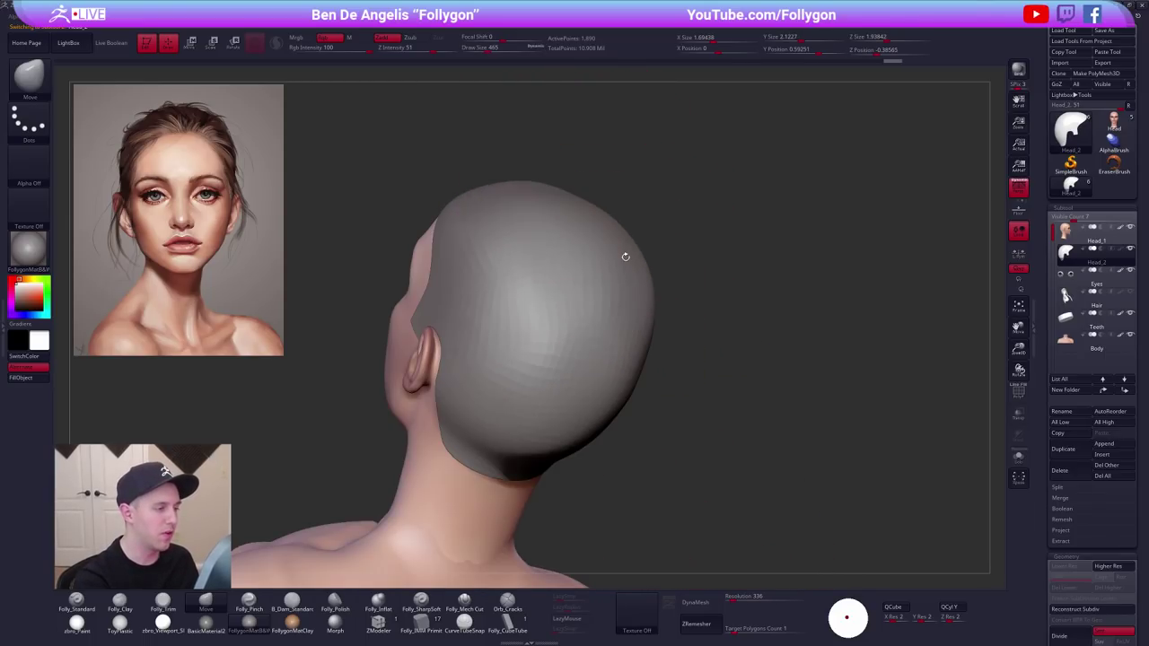
right_drag(625, 256, 803, 273)
key(space)
drag(641, 294, 634, 303)
alt+click(635, 306)
mouse_move(655, 344)
alt+right_down()
mouse_move(736, 331)
mouse_move(754, 361)
alt+right_up()
key(space)
drag(619, 384, 602, 386)
Examine the head mesh on its own up close, and view the full bust from the front.
key(alt+s)
right_drag(679, 327, 597, 325)
key(space)
drag(686, 330, 654, 338)
key(space)
key(2)
key(space)
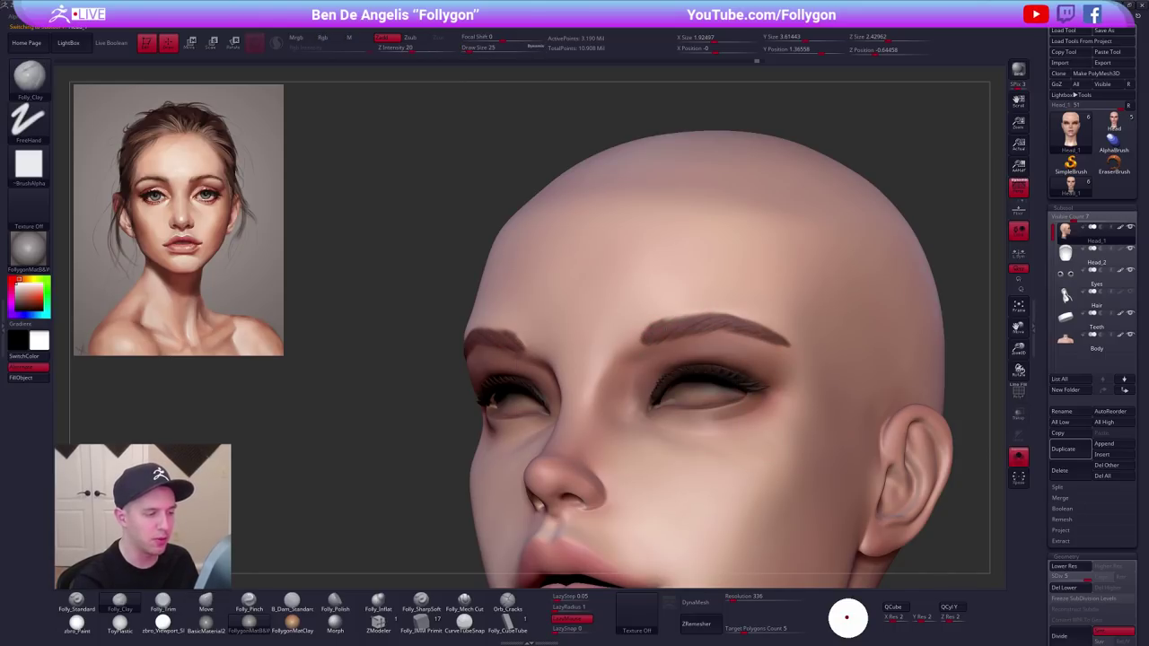
ctrl+right_drag(797, 385, 718, 345)
right_drag(718, 345, 720, 310)
key(alt+s)
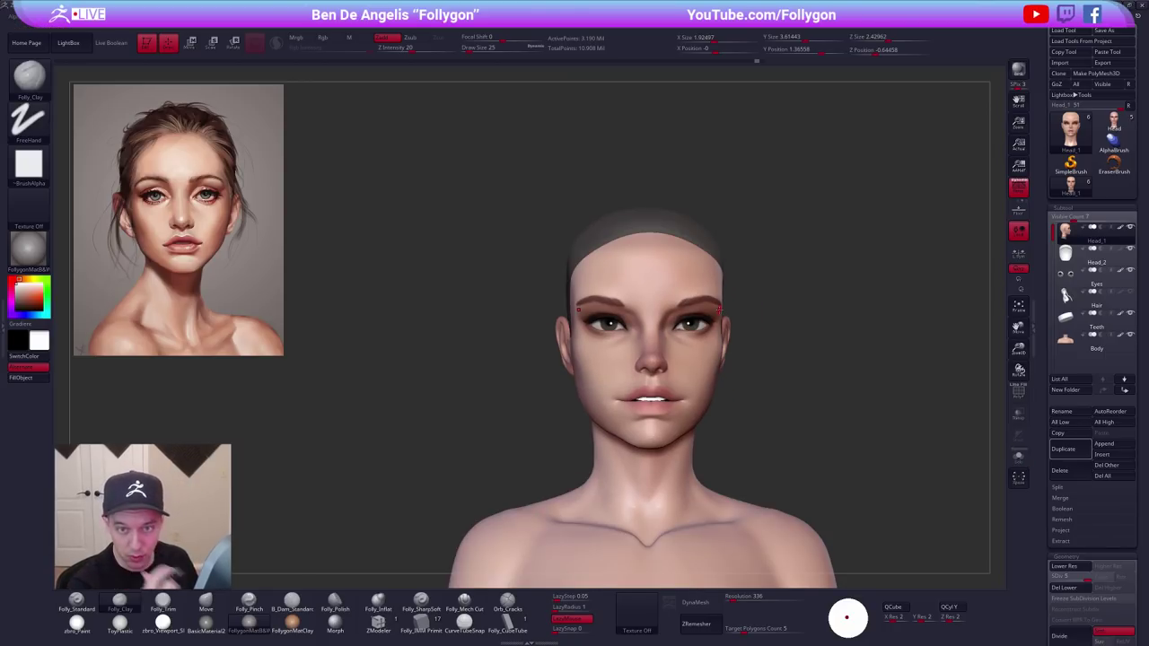
alt+right_drag(820, 481, 794, 428)
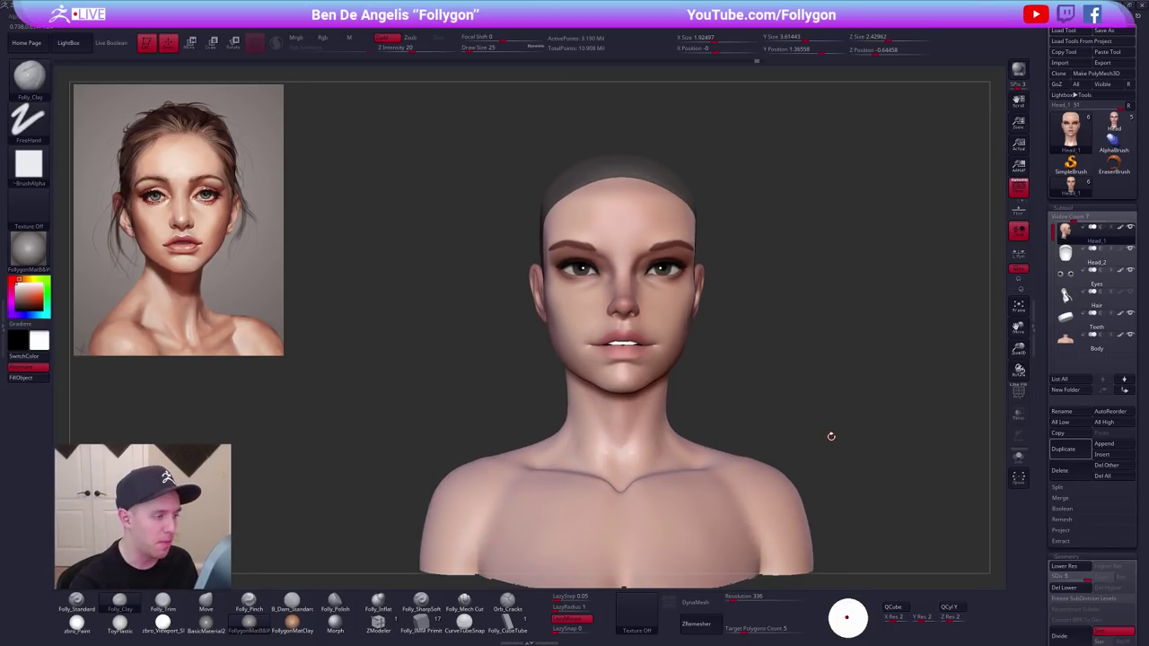
Select the scalp cap and smooth its surface above the hairline, using a draw size of 170.
click(1065, 256)
mouse_move(799, 395)
right_down()
mouse_move(862, 388)
mouse_move(849, 515)
right_up()
ctrl+right_drag(660, 323, 632, 348)
key(space)
drag(667, 290, 668, 290)
right_drag(673, 292, 693, 359)
mouse_move(705, 236)
shift+mouse_down()
mouse_move(685, 262)
mouse_move(700, 229)
mouse_move(548, 268)
shift+mouse_up()
key(space)
key(shift+f)
key(shift+f)
shift+click(386, 38)
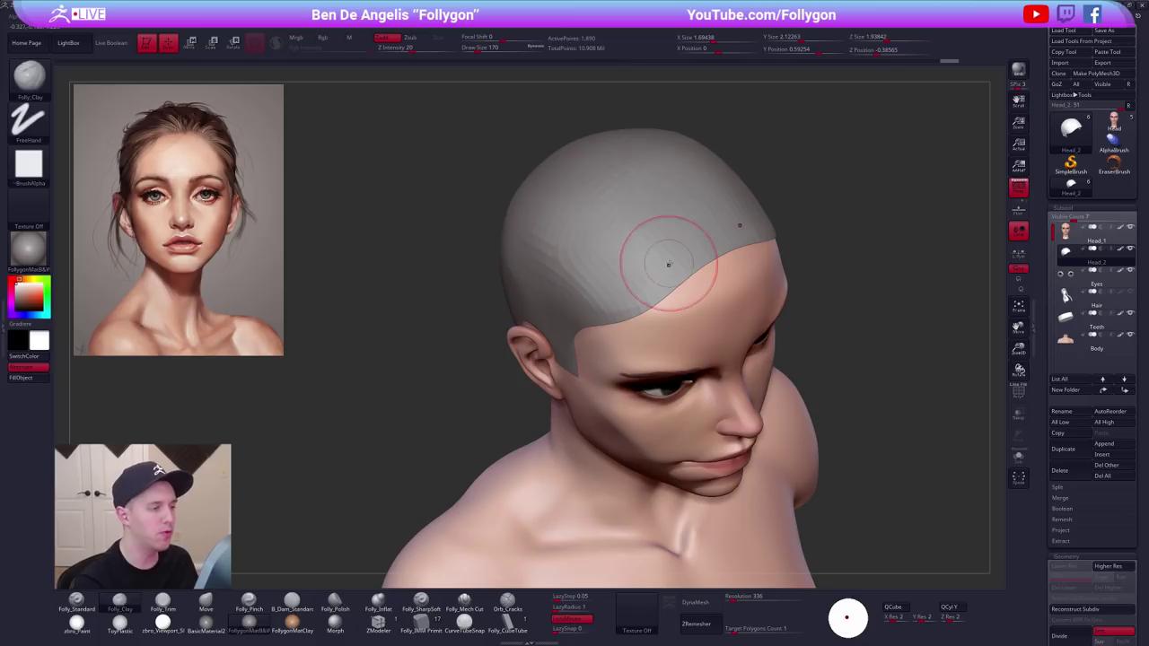
Adjust the cap's front hairline with the Move brush at draw size 279, and smooth its side above the ear.
right_drag(690, 269, 709, 206)
key(space)
key(4)
mouse_move(717, 292)
mouse_down()
mouse_move(728, 291)
mouse_move(712, 268)
mouse_up()
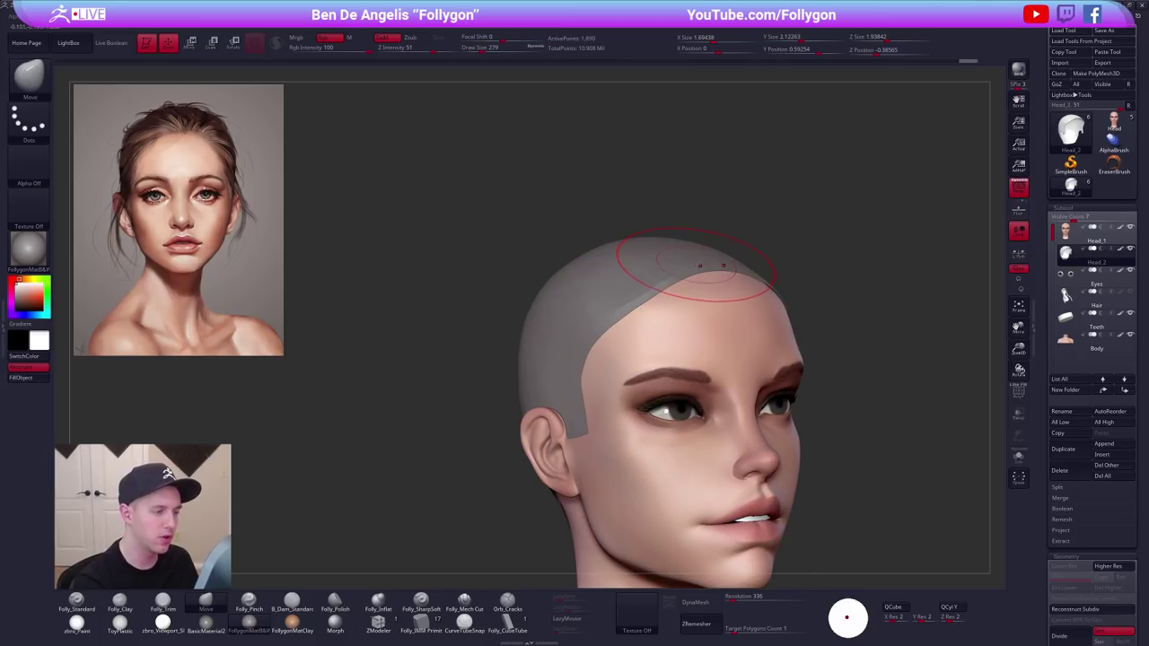
right_drag(712, 268, 643, 274)
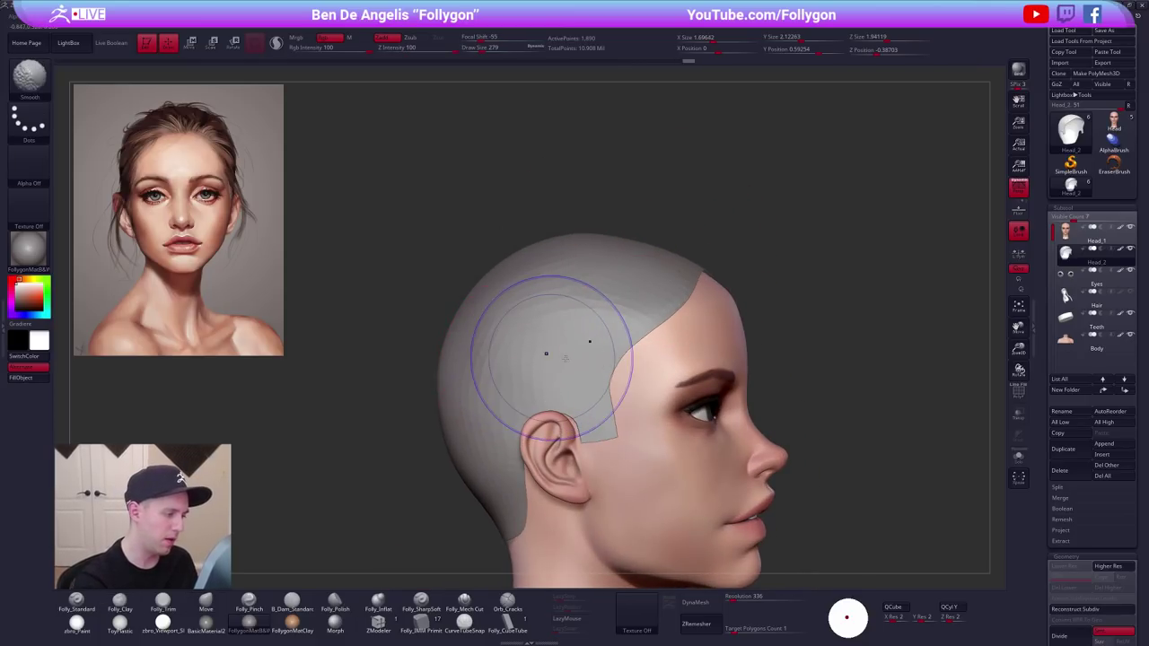
key(shift+f)
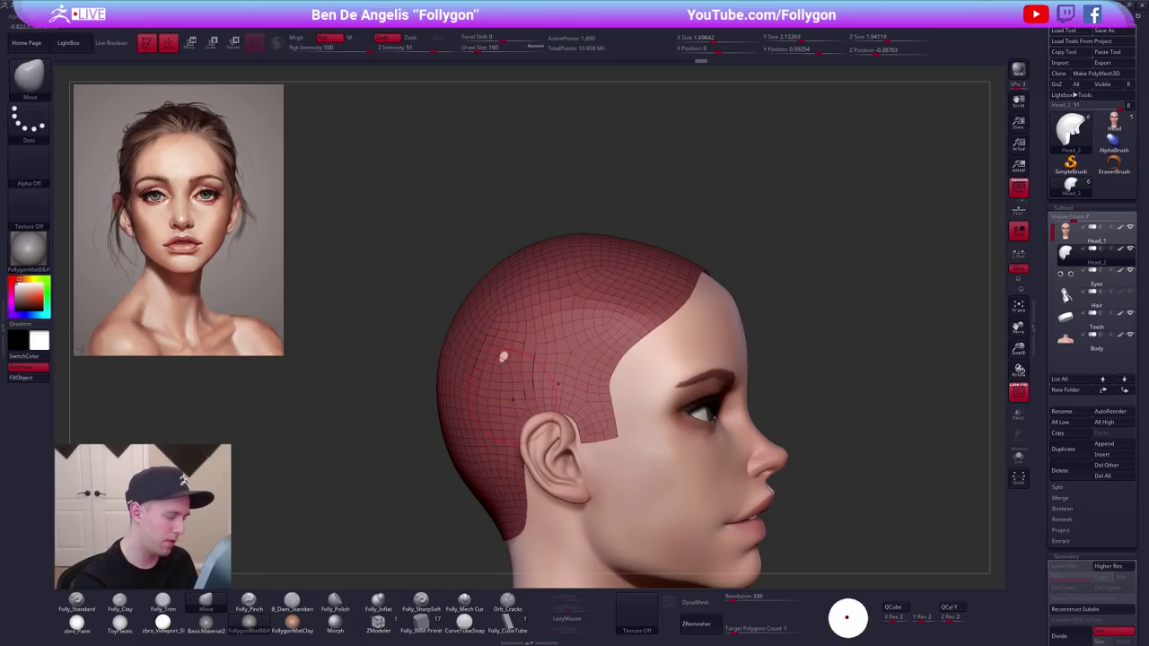
drag(502, 356, 504, 357)
key(shift+f)
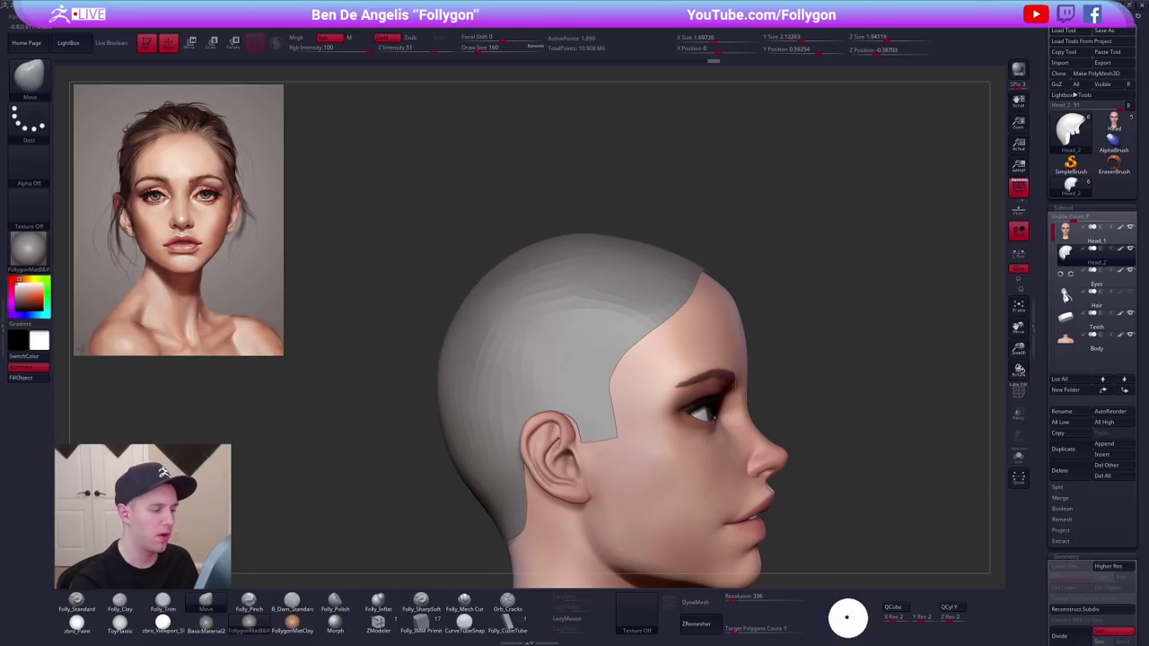
Isolate the cap with its wireframe shown and activate the ZModeler brush.
key(alt+s)
mouse_move(762, 472)
alt+right_down()
mouse_move(778, 384)
mouse_move(695, 391)
alt+right_up()
alt+right_drag(842, 446, 758, 438)
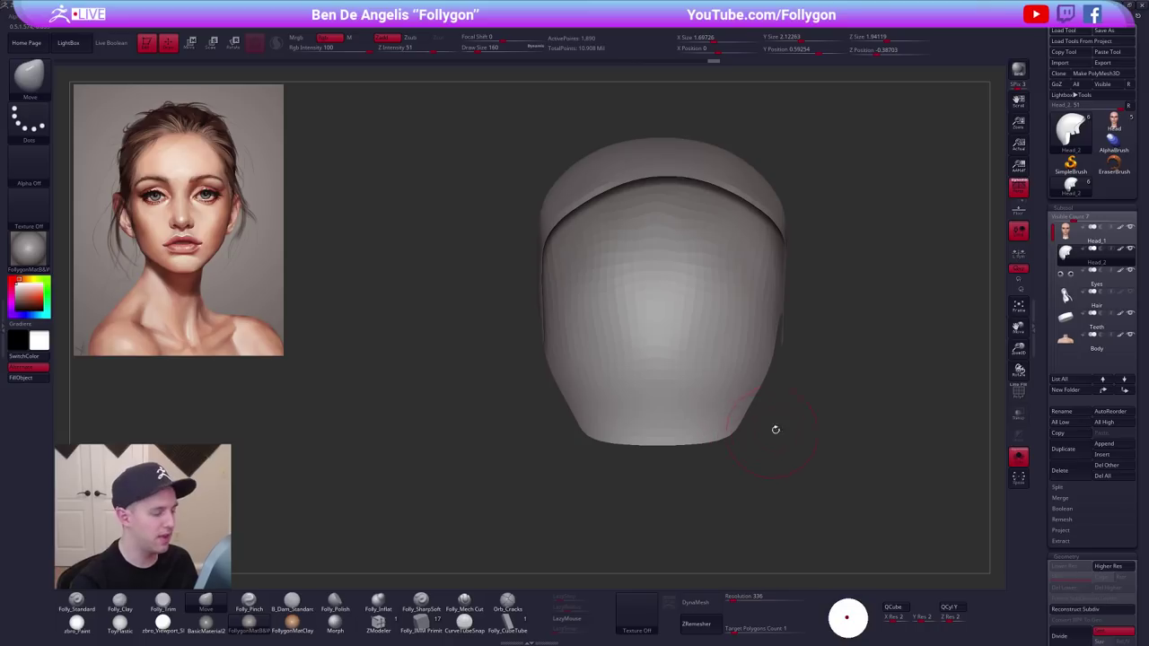
click(378, 623)
mouse_move(464, 493)
alt+right_down()
mouse_move(502, 527)
mouse_move(599, 518)
alt+right_up()
ctrl+right_drag(634, 357, 674, 372)
alt+right_drag(539, 449, 453, 502)
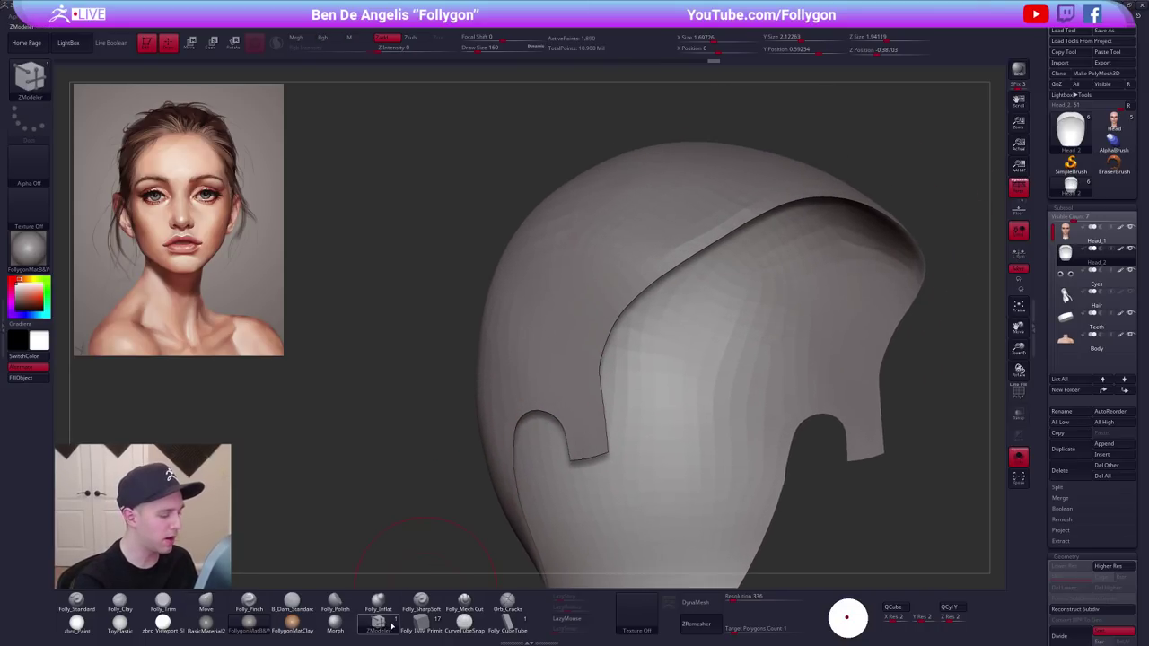
key(shift+f)
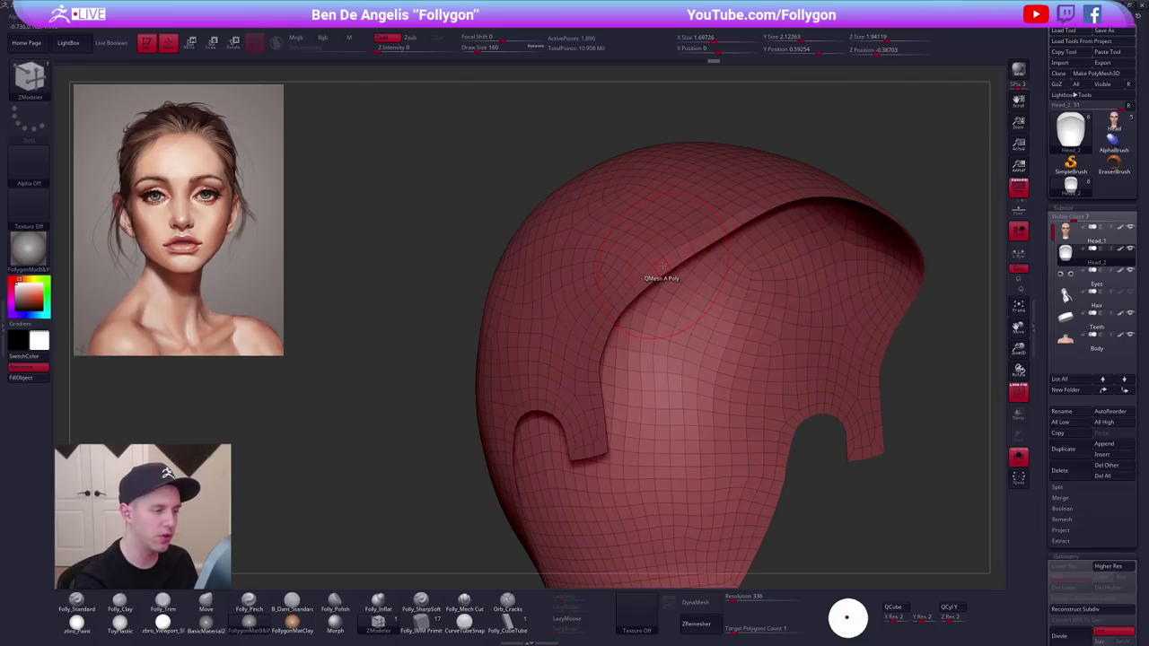
Extrude all polygons of the cap slightly outward to give it thickness, and show the full bust again.
key(space)
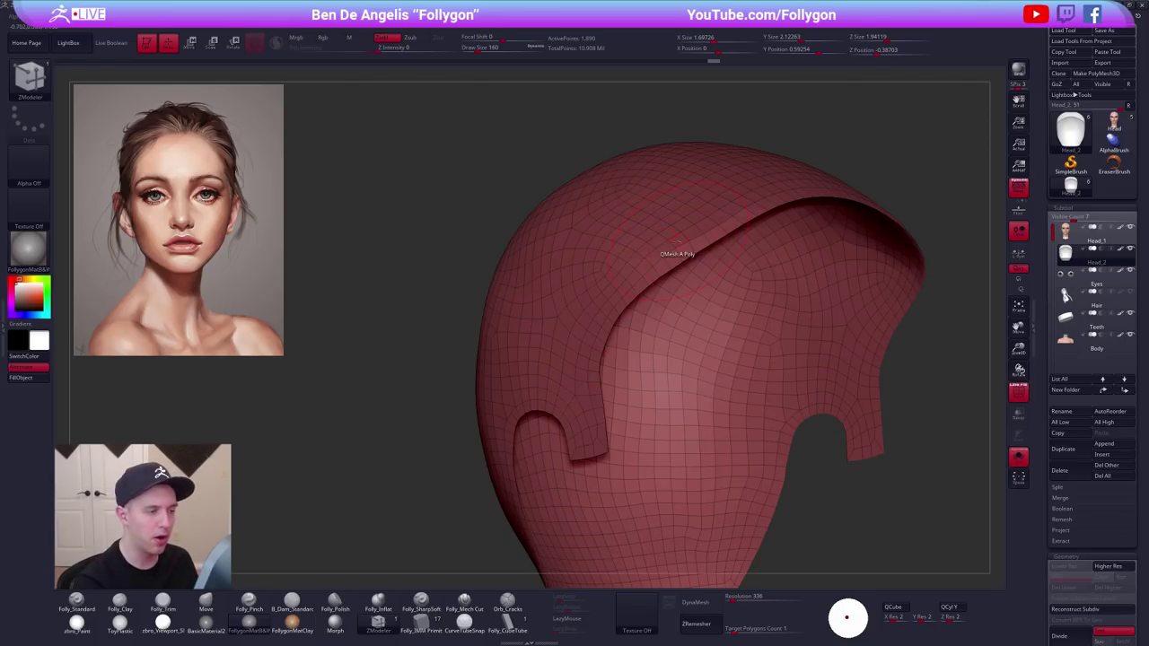
key(space)
click(606, 312)
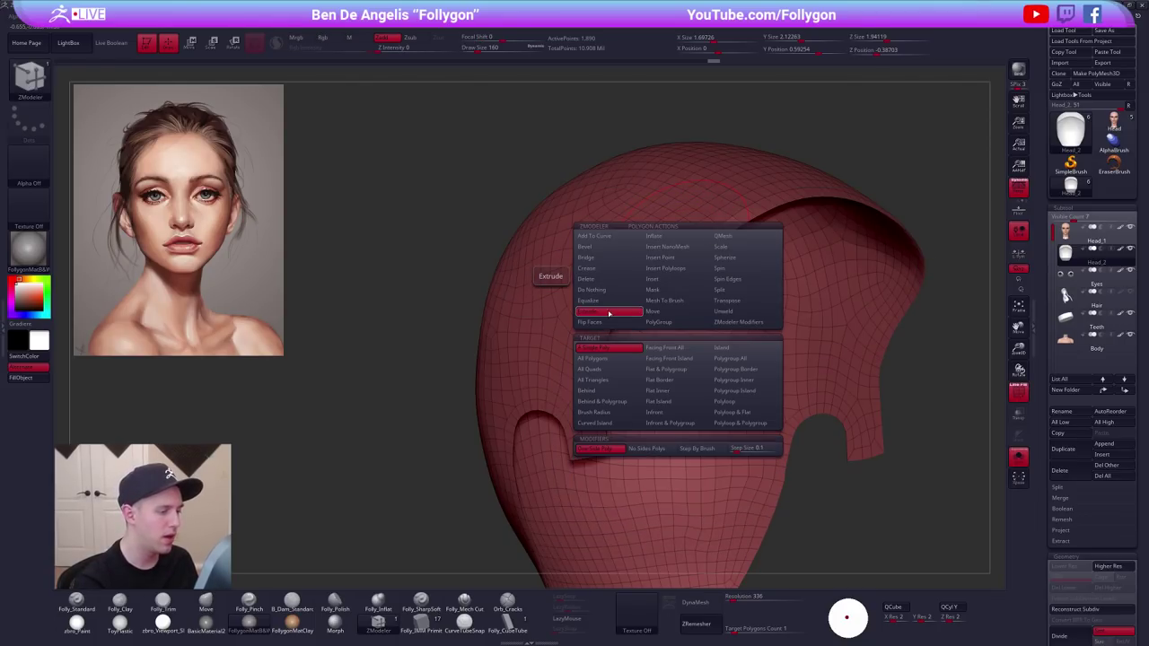
click(618, 359)
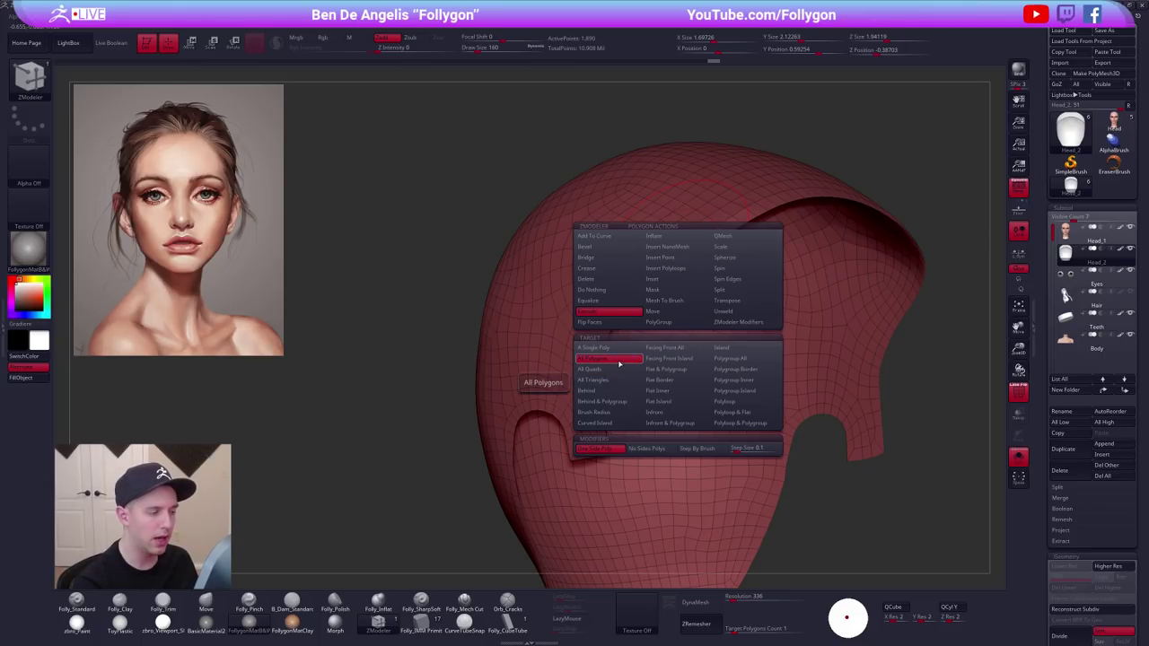
key(space)
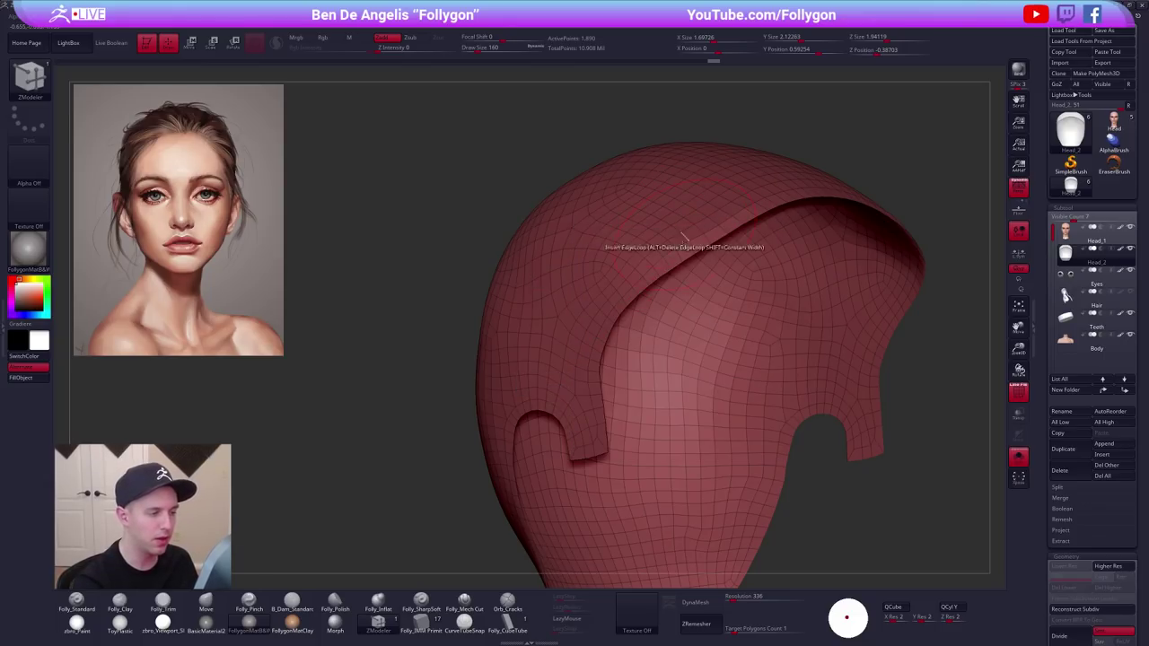
drag(668, 246, 664, 240)
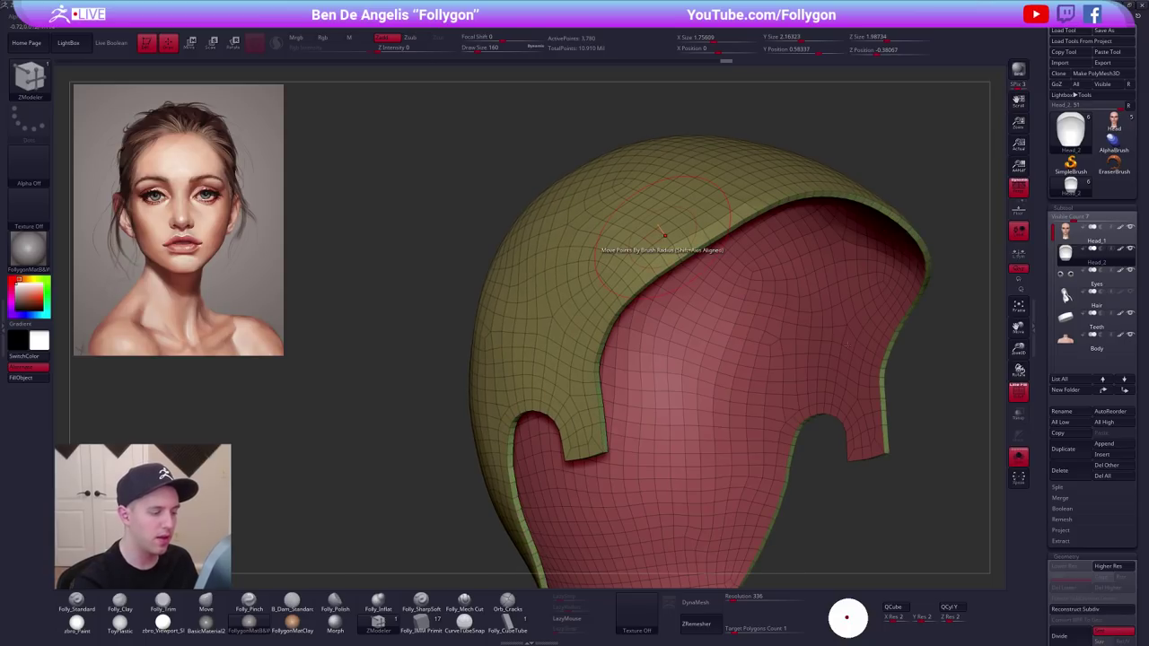
key(alt+s)
ctrl+right_drag(889, 401, 725, 415)
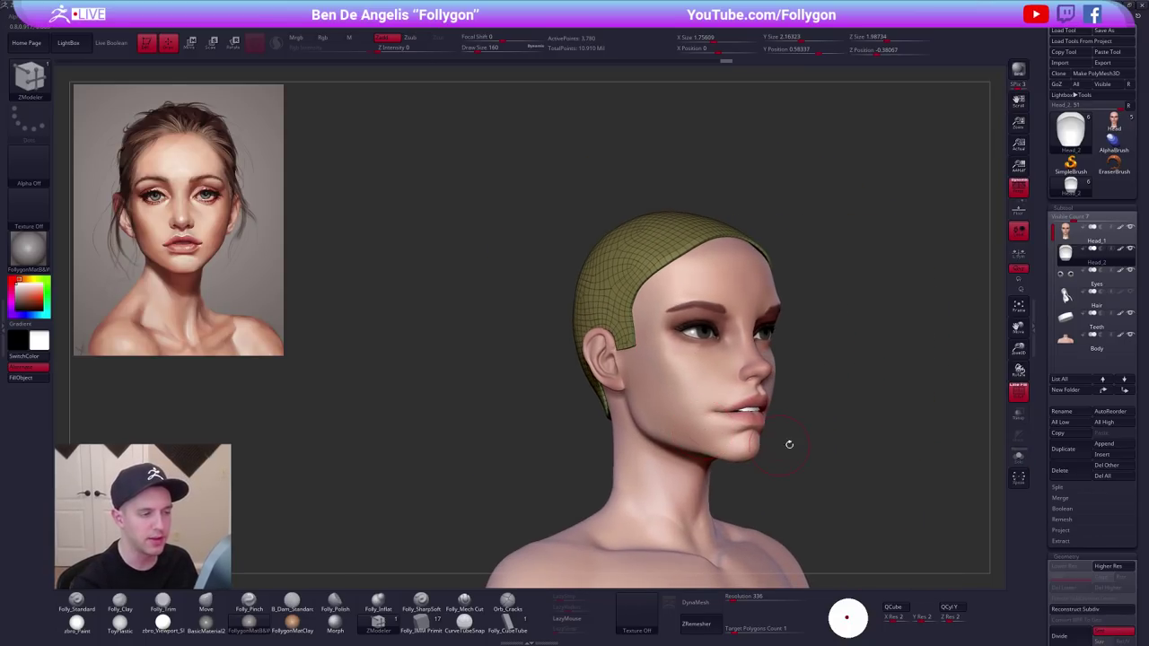
Check the wall thickness of the isolated cap, and undo its extrusion.
right_drag(884, 441, 813, 441)
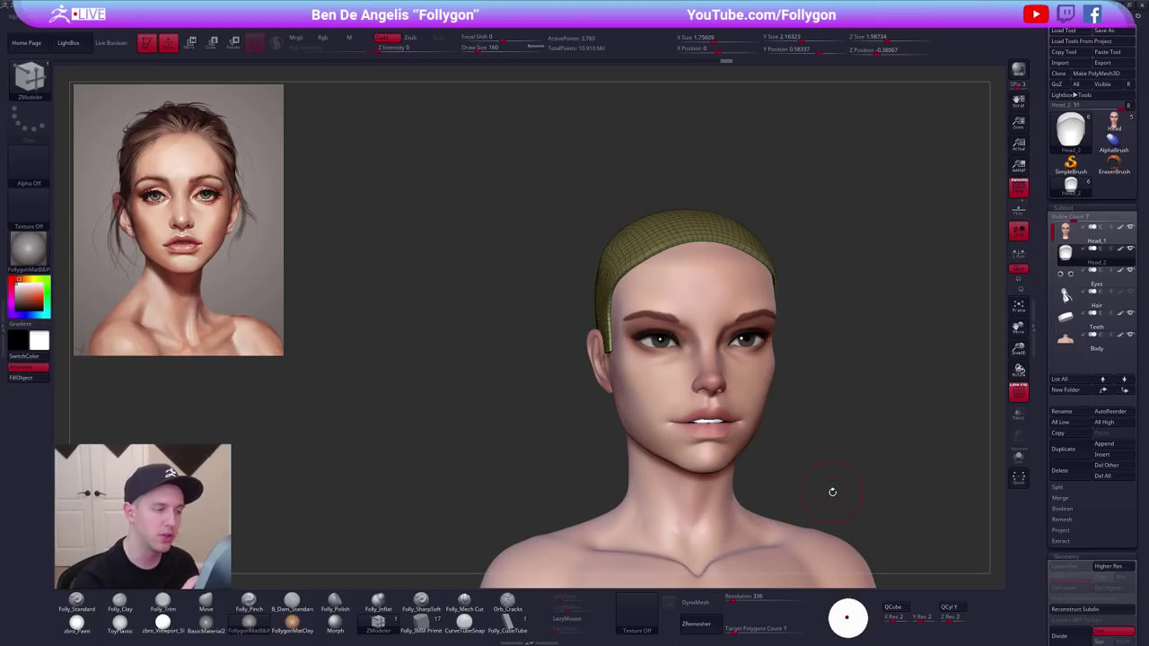
key(alt+s)
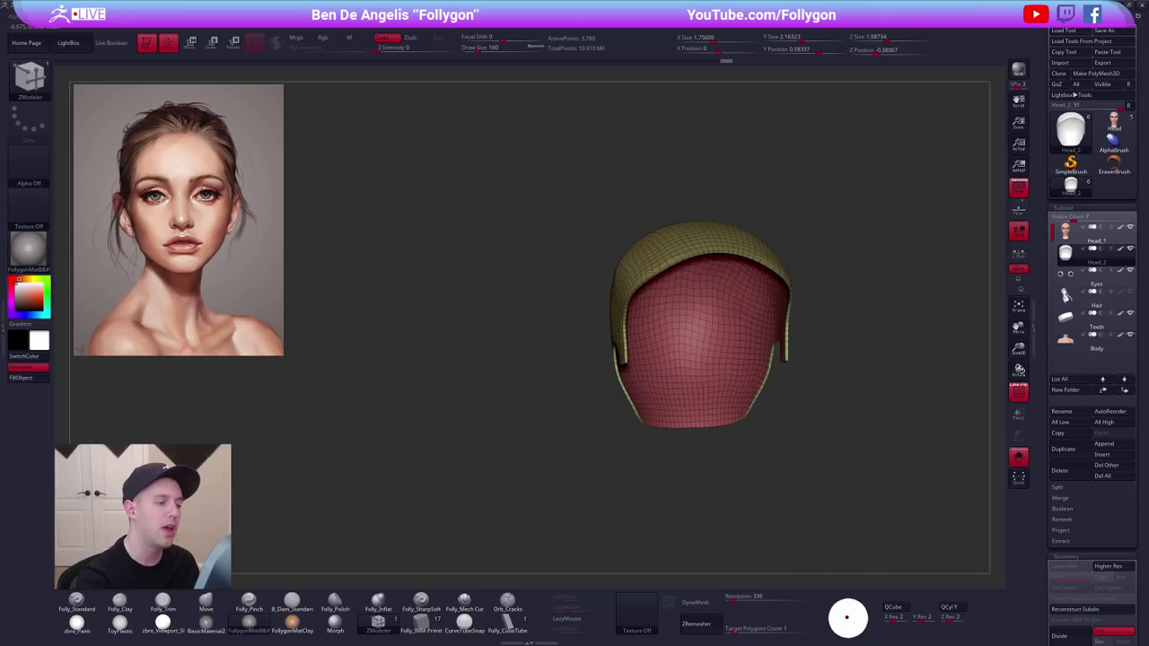
key(f)
ctrl+shift+click(642, 280)
key(shift+s)
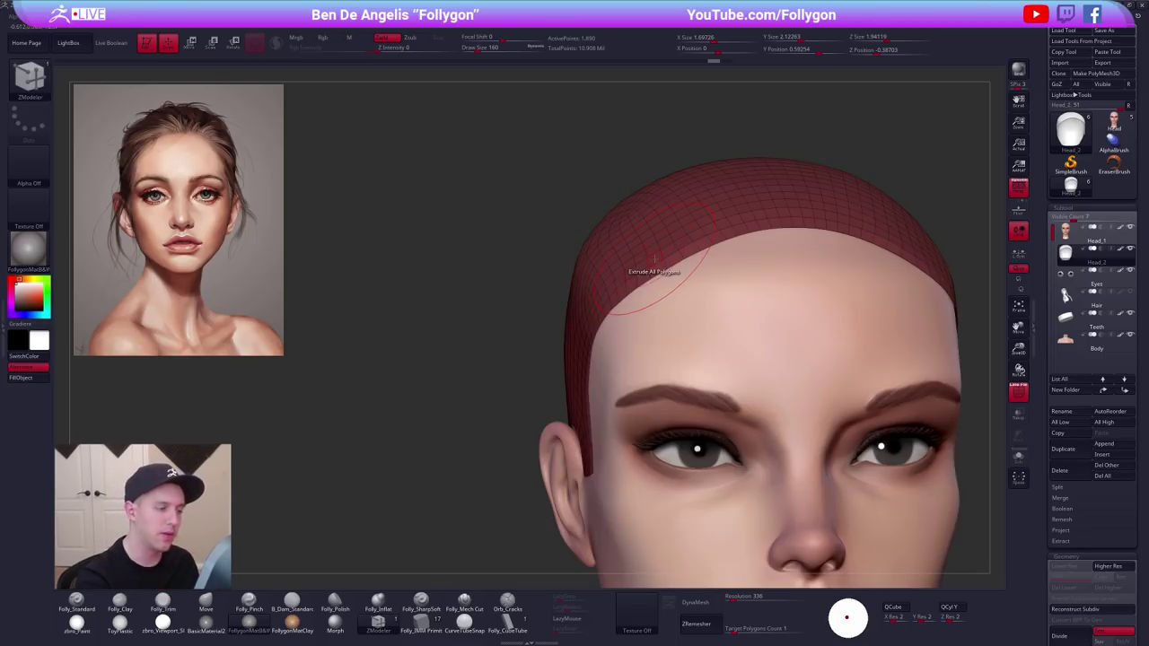
Try extruding all polygons of the cap far outward into a thick helmet shape, and undo it.
mouse_move(631, 235)
mouse_down()
mouse_move(616, 231)
mouse_move(655, 242)
mouse_move(564, 221)
mouse_up()
ctrl+right_drag(744, 326, 699, 231)
alt+drag(972, 333, 794, 351)
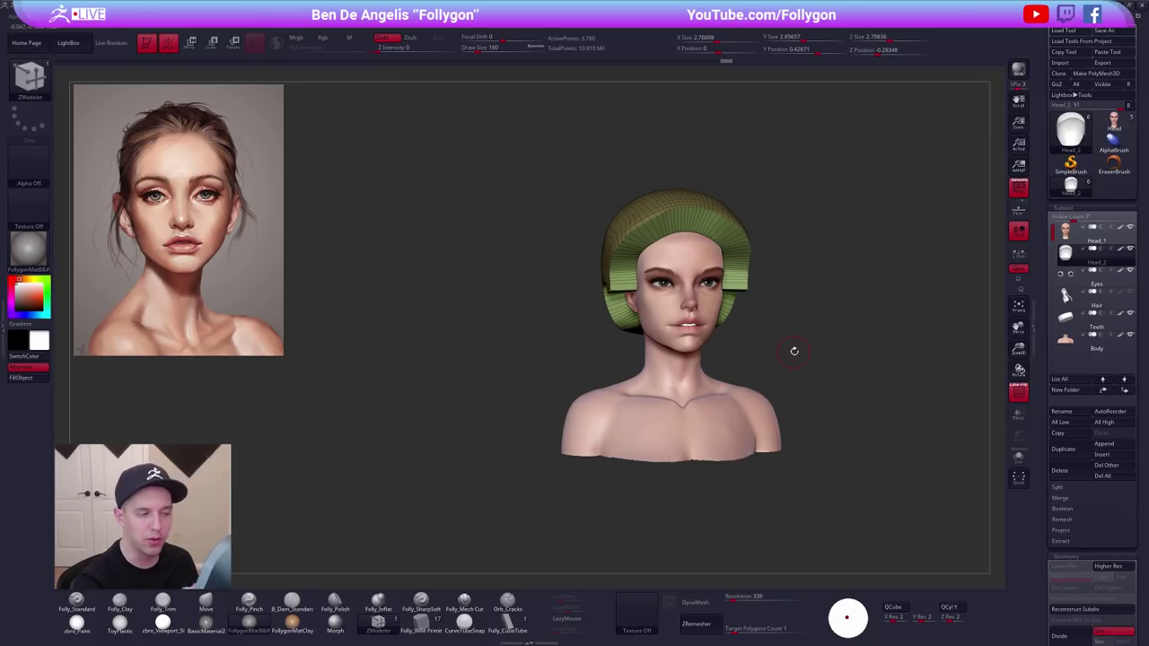
drag(627, 536, 711, 524)
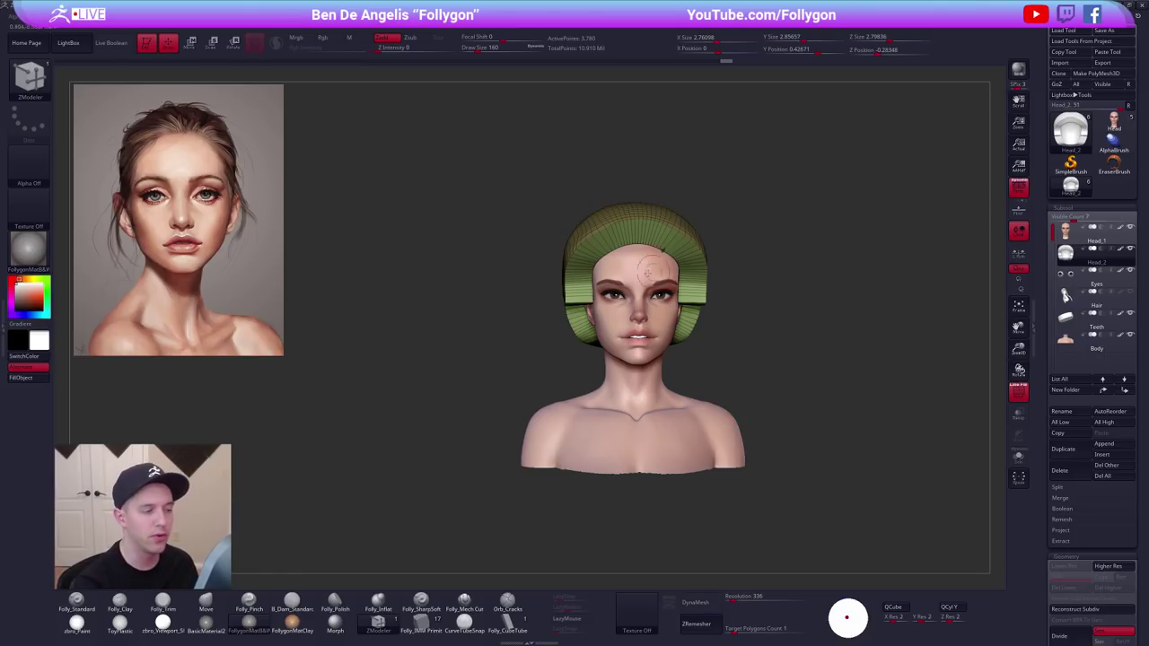
drag(791, 449, 810, 440)
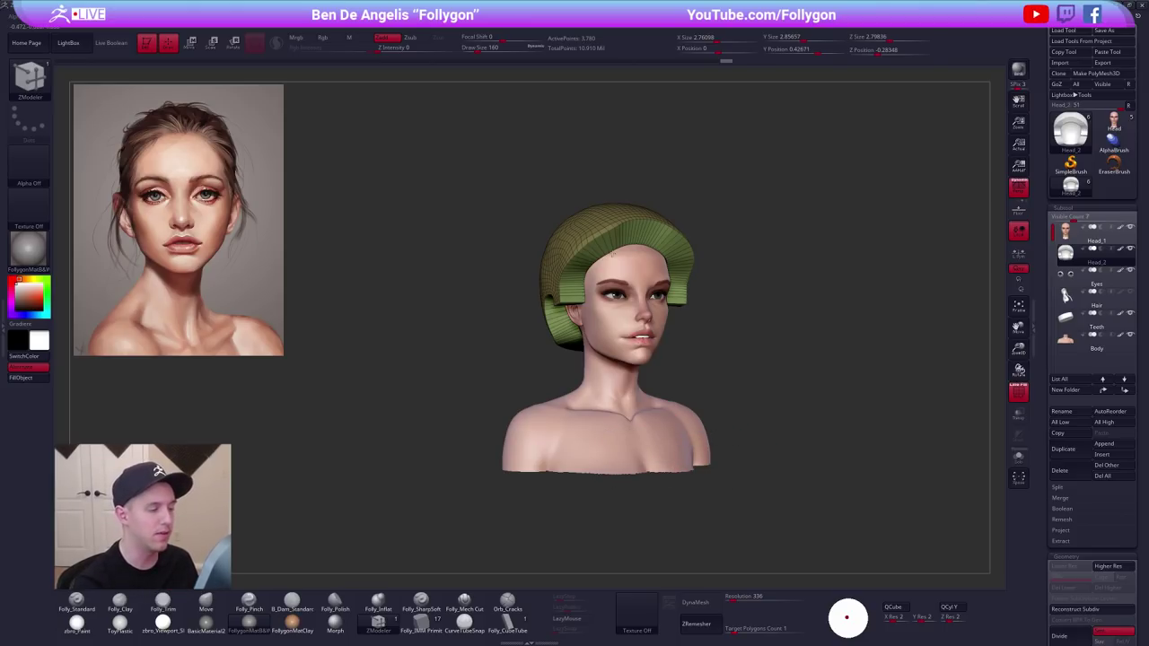
key(ctrl+z)
Extrude all polygons of the cap slightly outward into a thin shell, and isolate the cap to expose its inner surface.
alt+drag(743, 483, 794, 500)
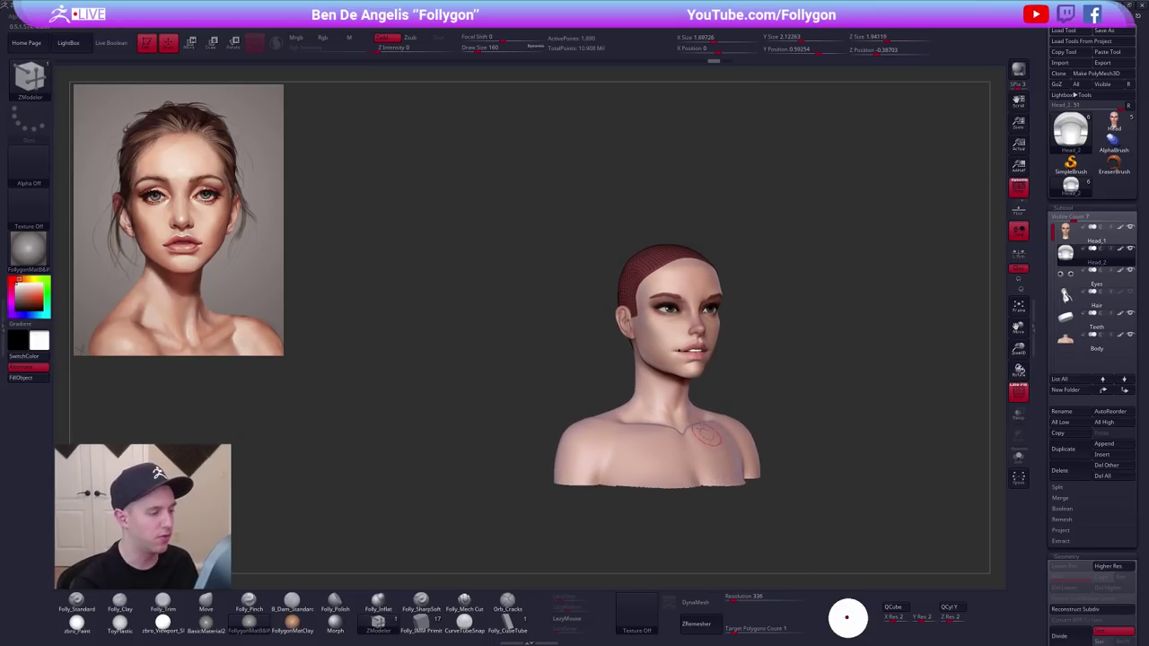
alt+drag(752, 394, 763, 539)
alt+right_drag(642, 223, 619, 327)
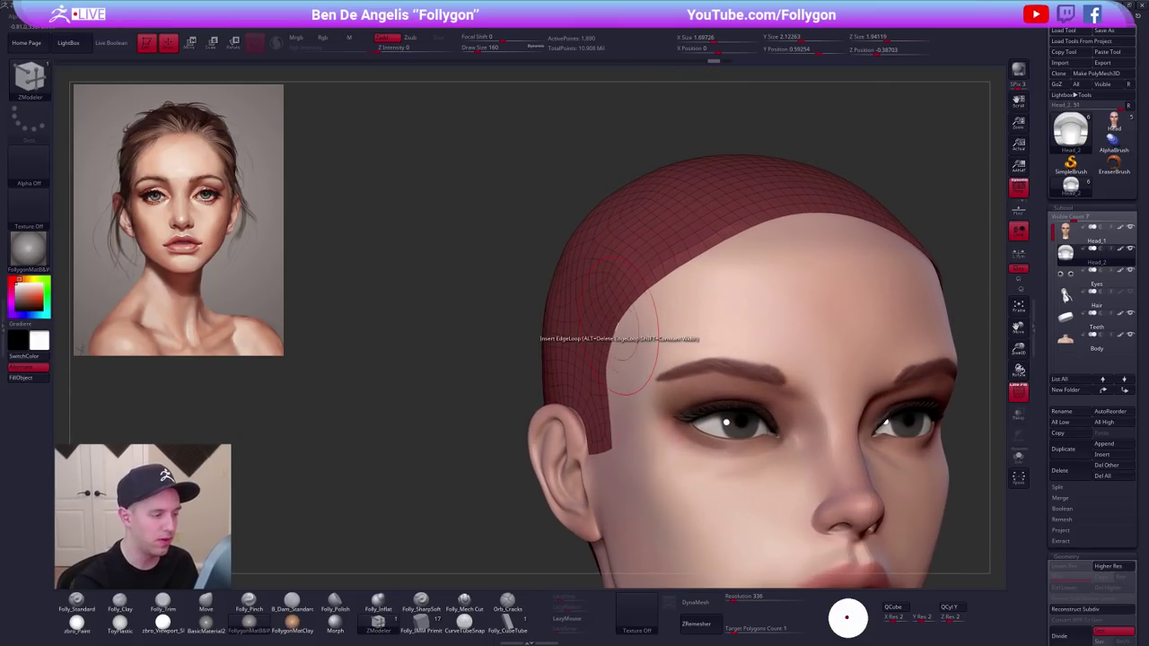
drag(623, 301, 615, 261)
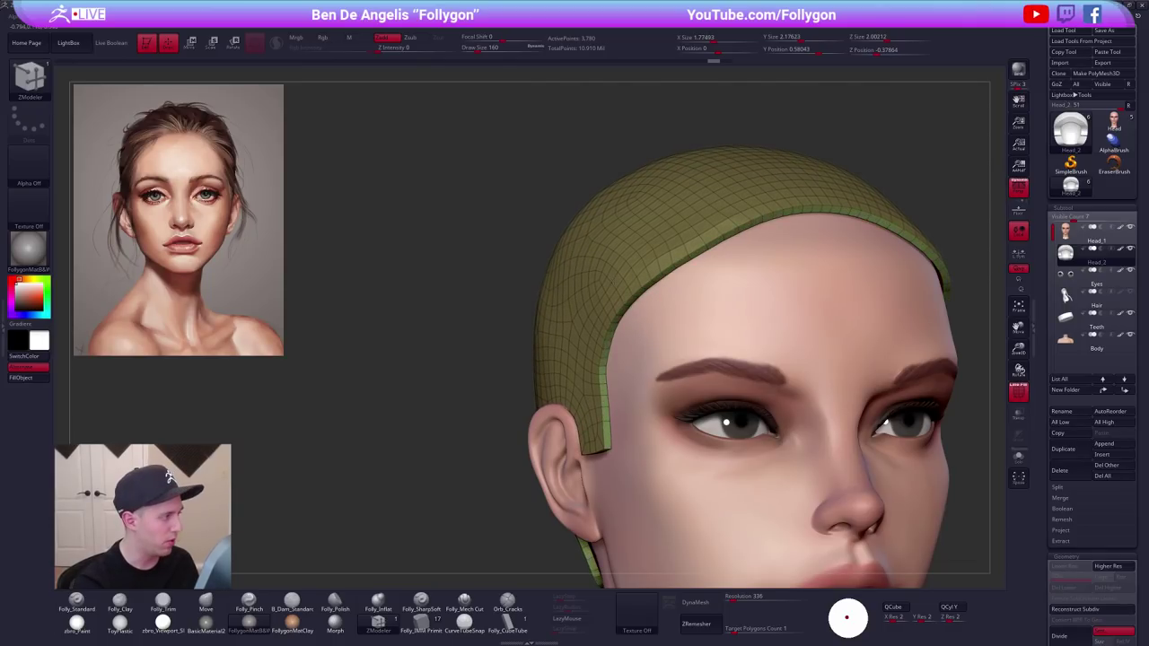
key(alt+s)
right_drag(614, 292, 619, 289)
drag(591, 291, 633, 294)
key(ctrl+z)
key(b)
key(z)
key(m)
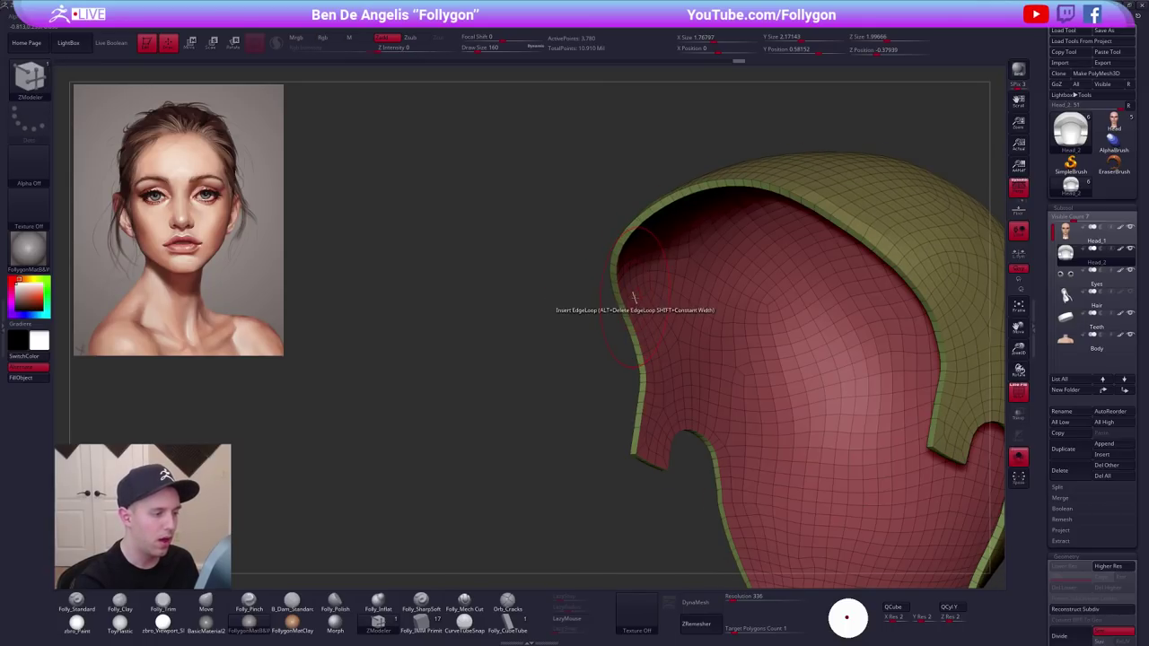
Set the ZModeler Extrude target to Polygroup Island, extrude the cap's inner surface inward to thicken the wall, and show the full bust.
key(space)
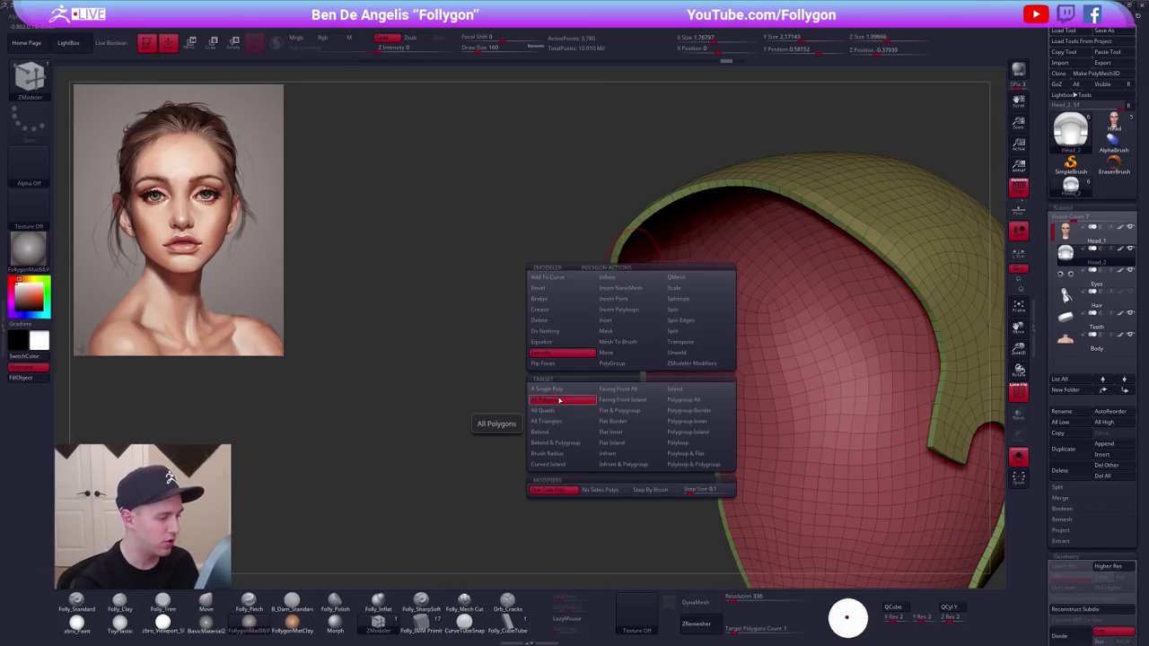
click(705, 433)
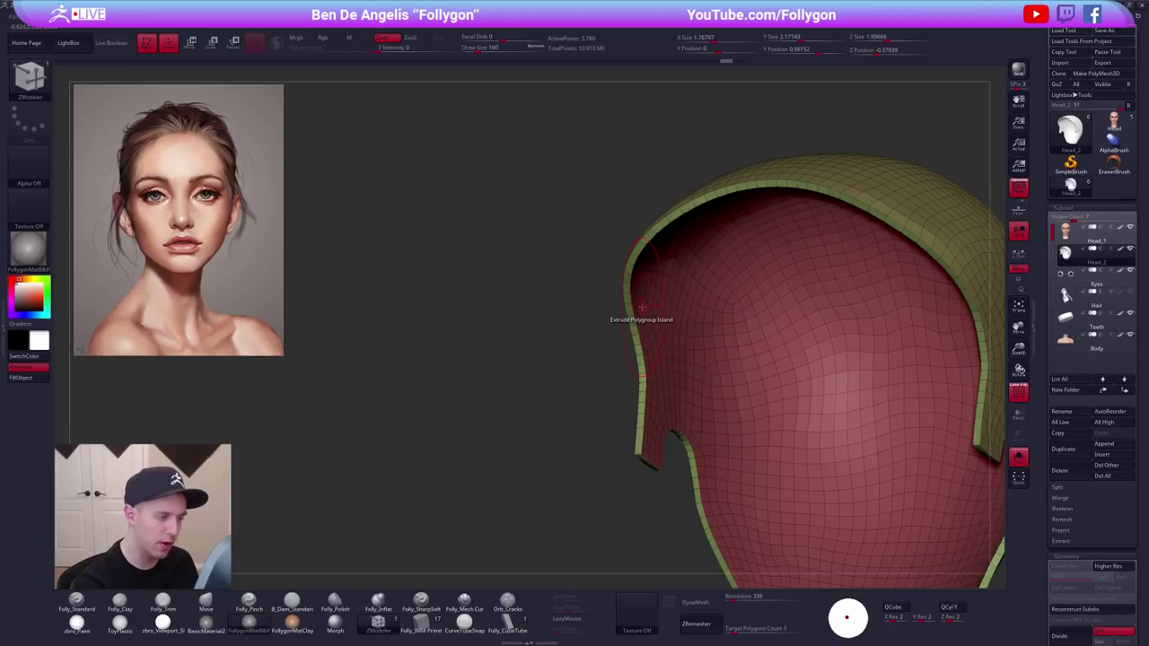
drag(639, 316, 660, 316)
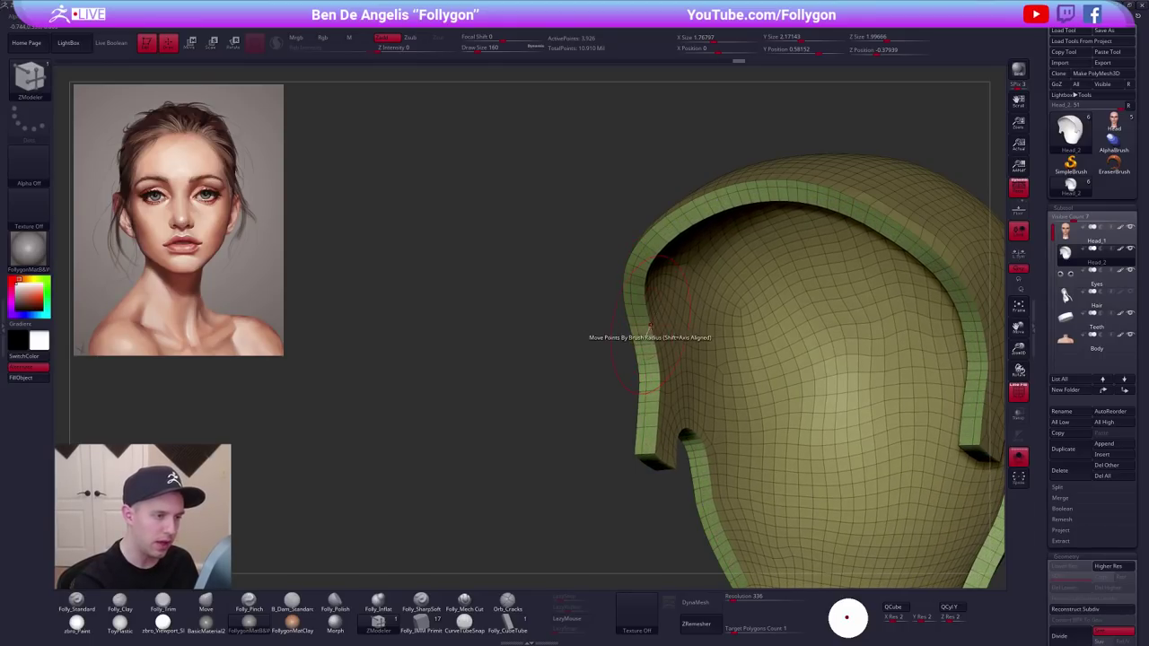
right_drag(649, 327, 699, 368)
alt+right_drag(763, 413, 715, 395)
key(alt+s)
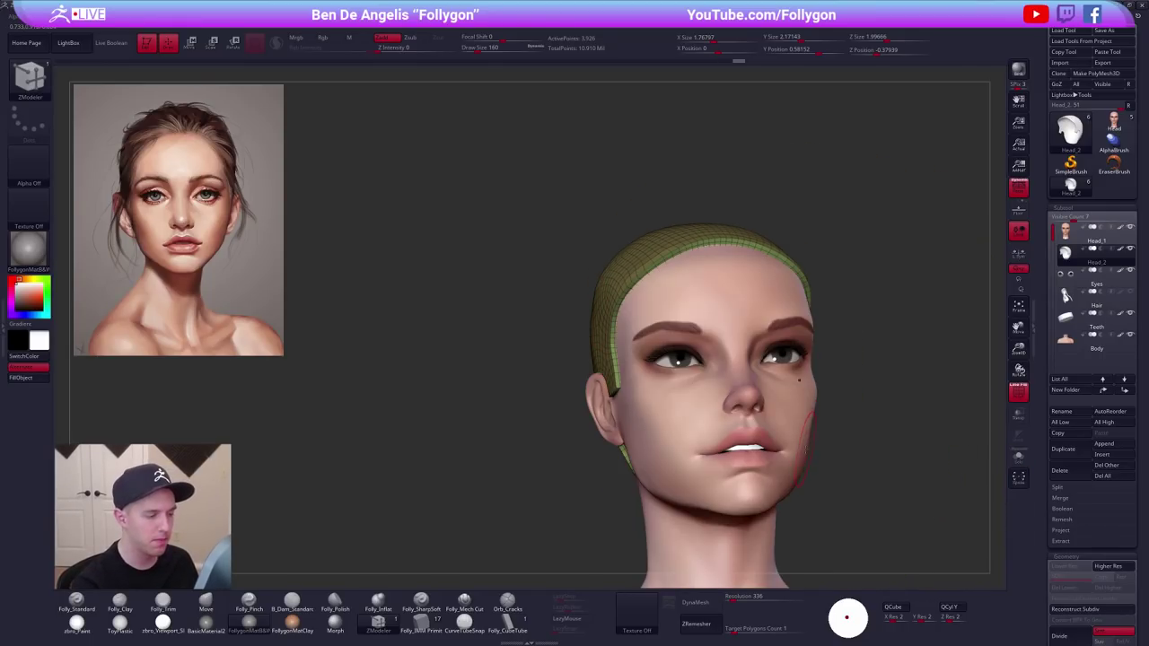
Preview the cap smoothed with Dynamic Subdiv, always allowing its auto-activation, and view it on the full bust without wireframe.
key(ctrl+shift+s)
key(d)
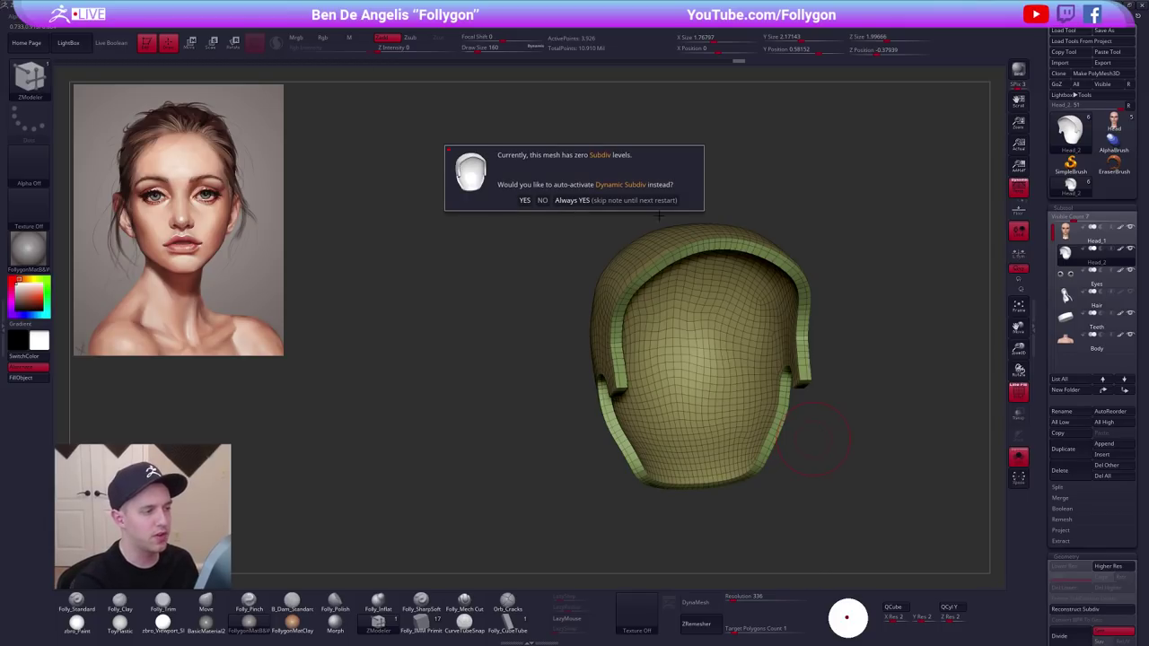
click(657, 201)
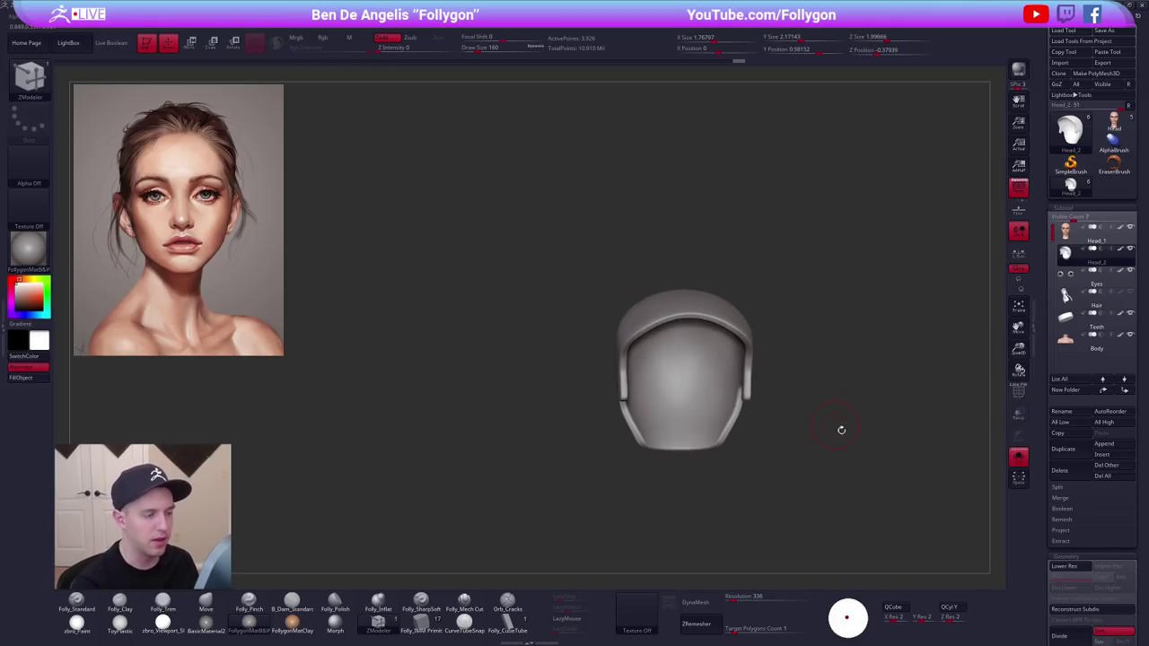
key(ctrl+shift+s)
drag(841, 430, 822, 459)
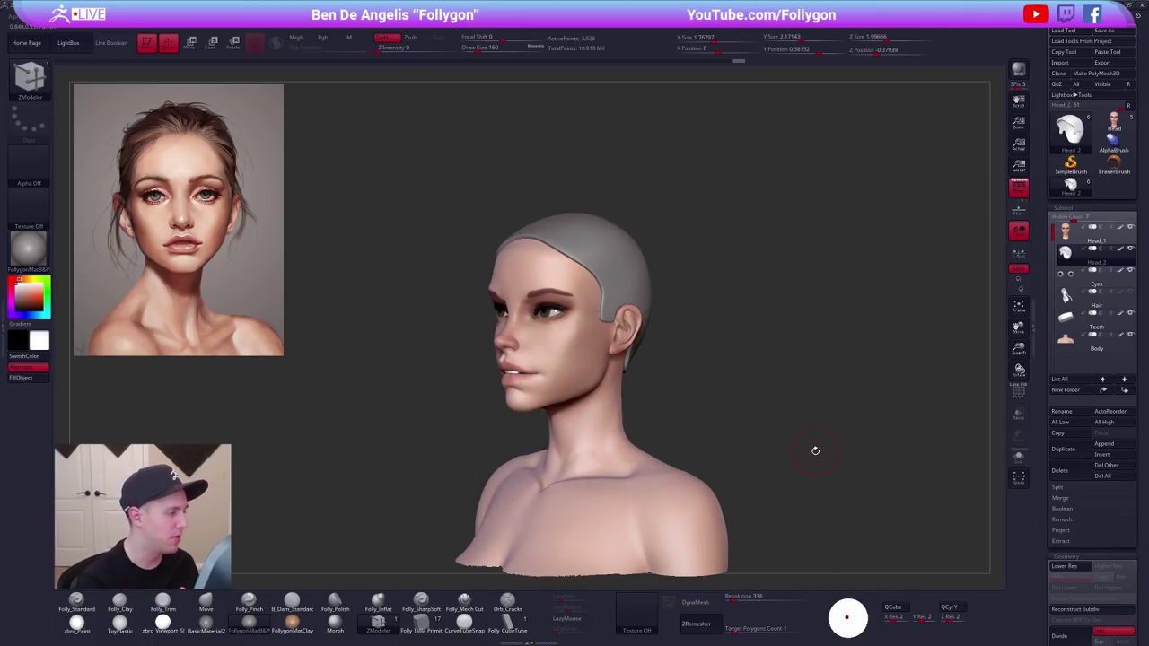
shift+drag(722, 428, 707, 422)
Subdivide the cap to level 5 and sculpt test hair strokes over its top with the Folly_Clay brush.
key(2)
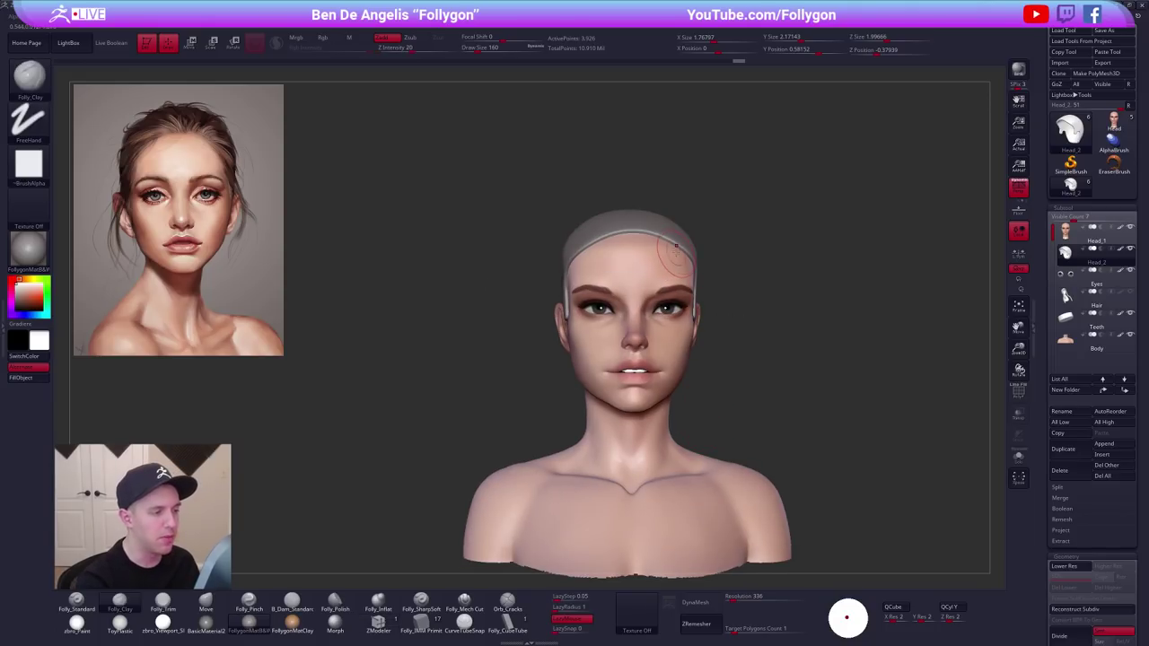
right_drag(680, 254, 620, 321)
key(ctrl+d)
key(shift+d)
key(d)
key(ctrl+d)
drag(620, 320, 657, 242)
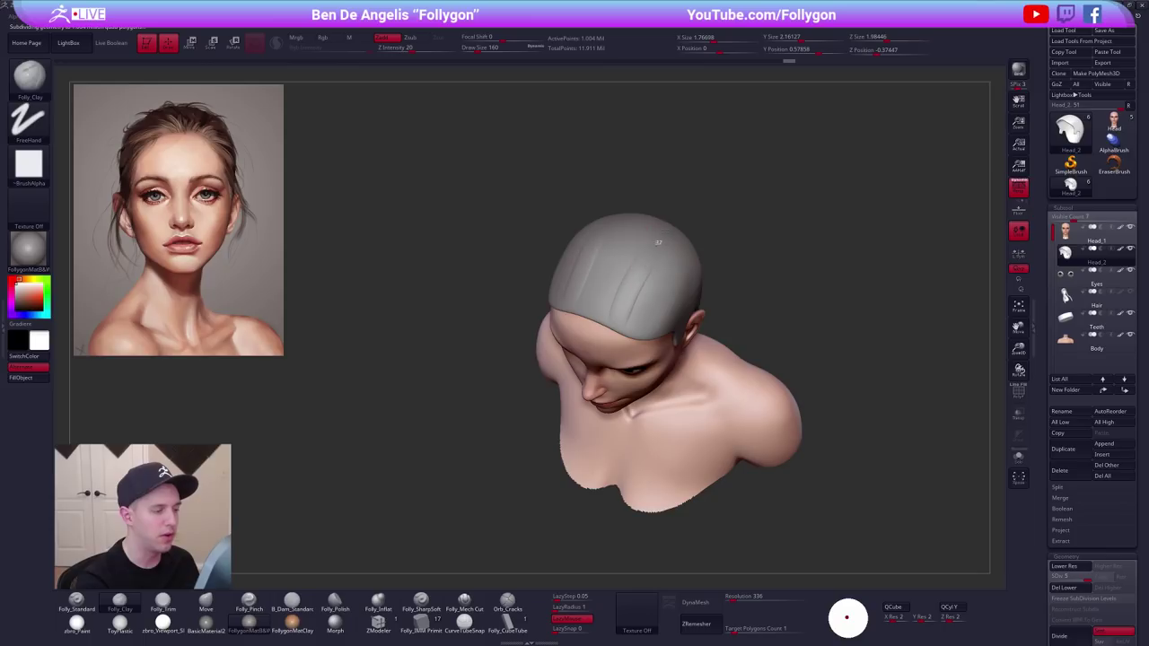
Undo the test hair strokes and the subdivisions of the cap.
right_drag(754, 397, 766, 306)
shift+right_drag(779, 454, 771, 510)
key(ctrl+z)
key(ctrl+z)
key(ctrl+z)
key(ctrl+z)
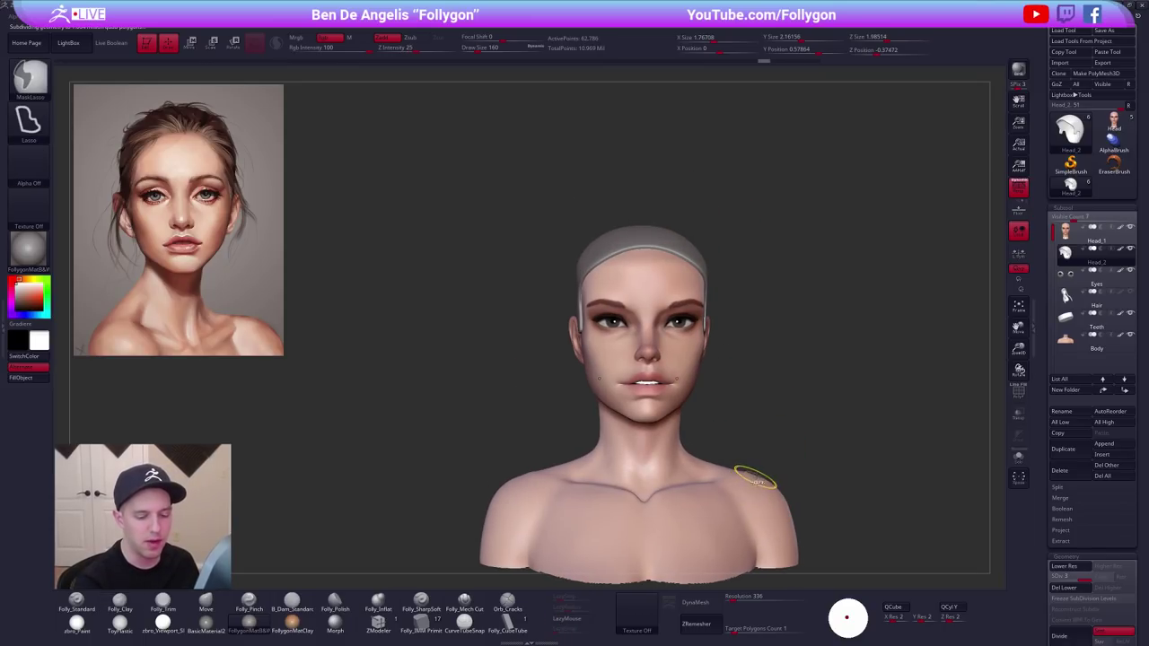
Delete the extra edge loop around the cap's rim using the ZModeler edge action Delete with the complete edge loop target.
mouse_move(682, 299)
alt+right_down()
mouse_move(642, 260)
mouse_move(474, 449)
alt+right_up()
key(shift+f)
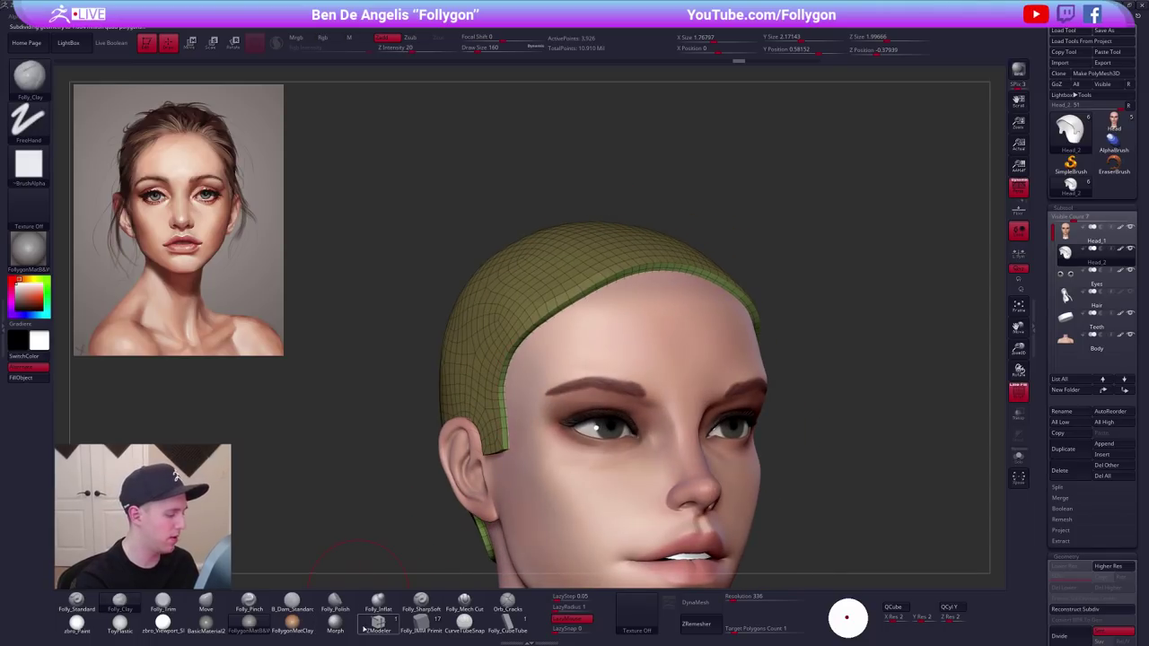
click(364, 630)
key(alt+s)
alt+right_drag(653, 350, 609, 307)
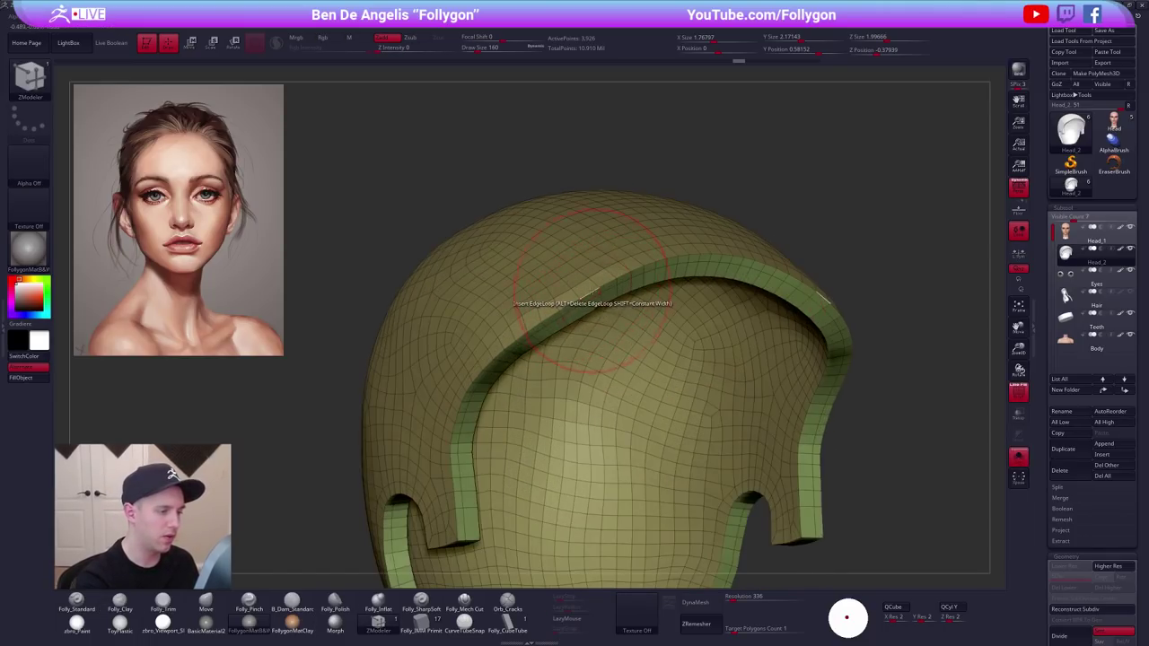
key(space)
click(531, 365)
click(574, 402)
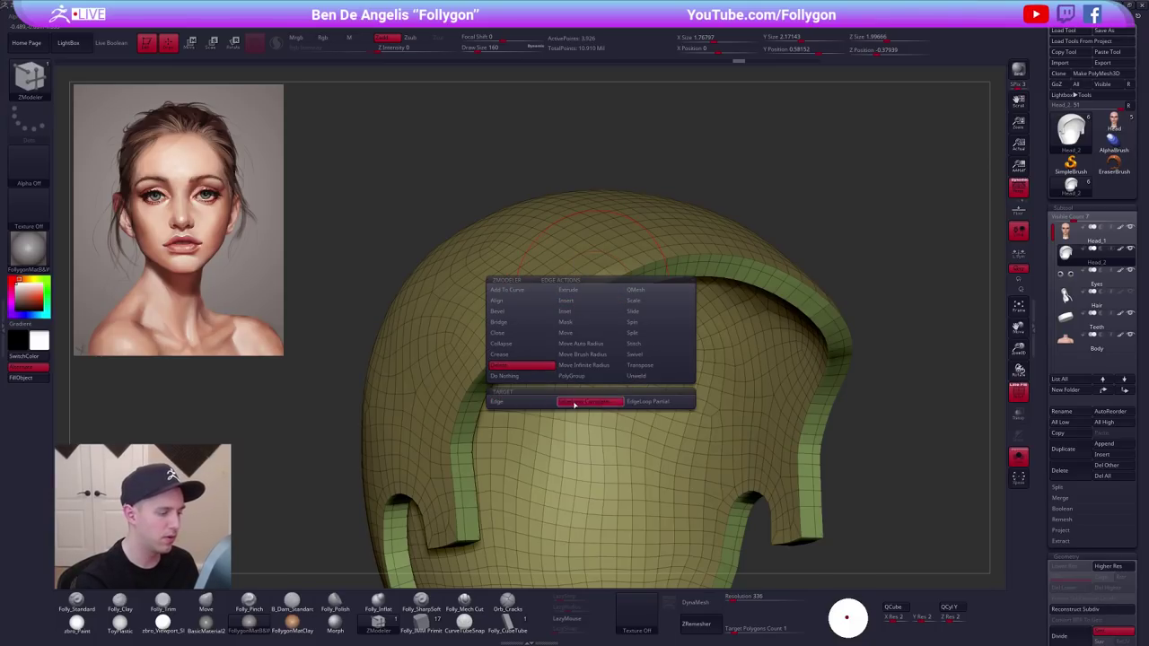
key(ctrl+shift+s)
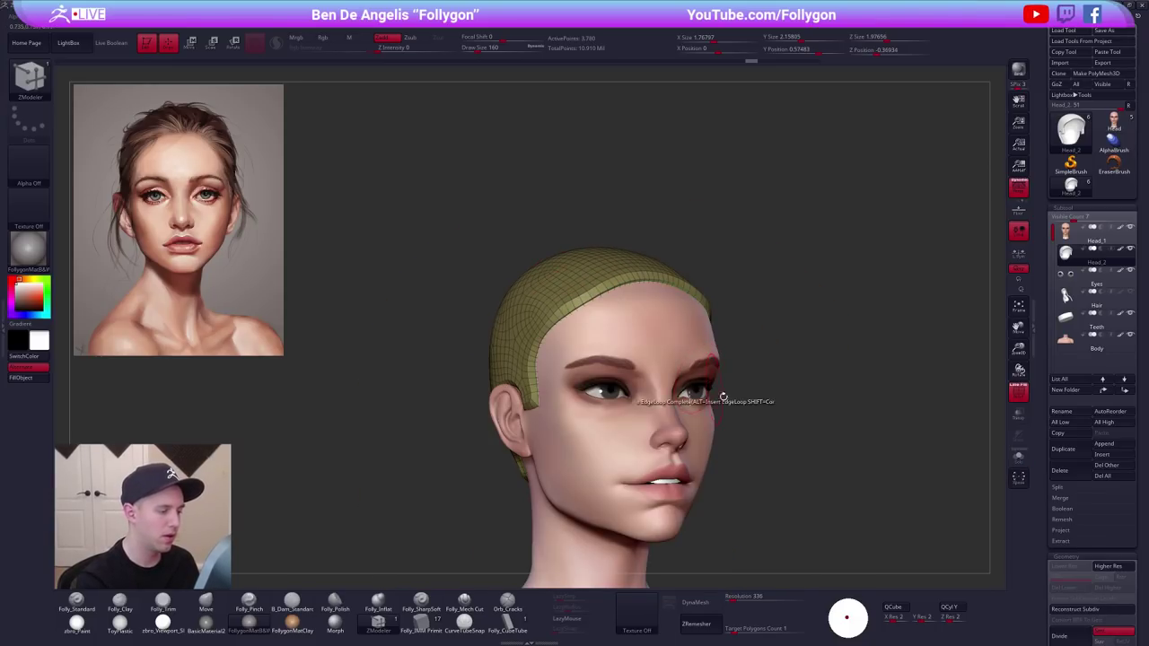
Show the cap smoothed with Dynamic Subdiv and without wireframe, and ready the Move brush at draw size 292.
key(d)
key(shift+f)
drag(768, 459, 771, 478)
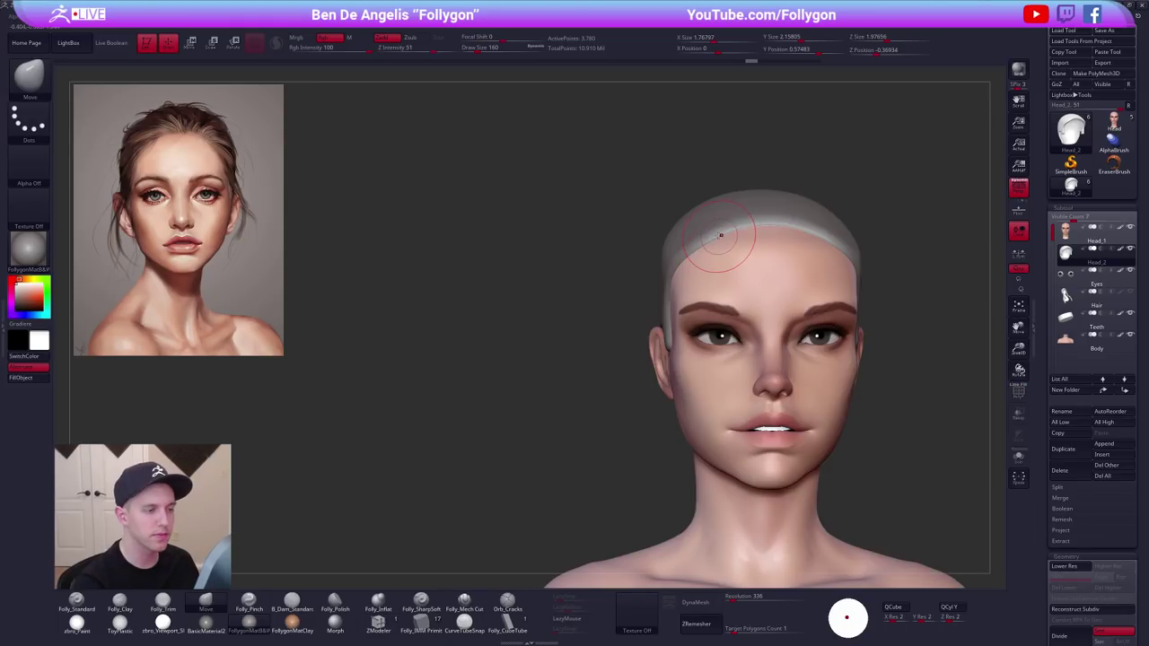
key(space)
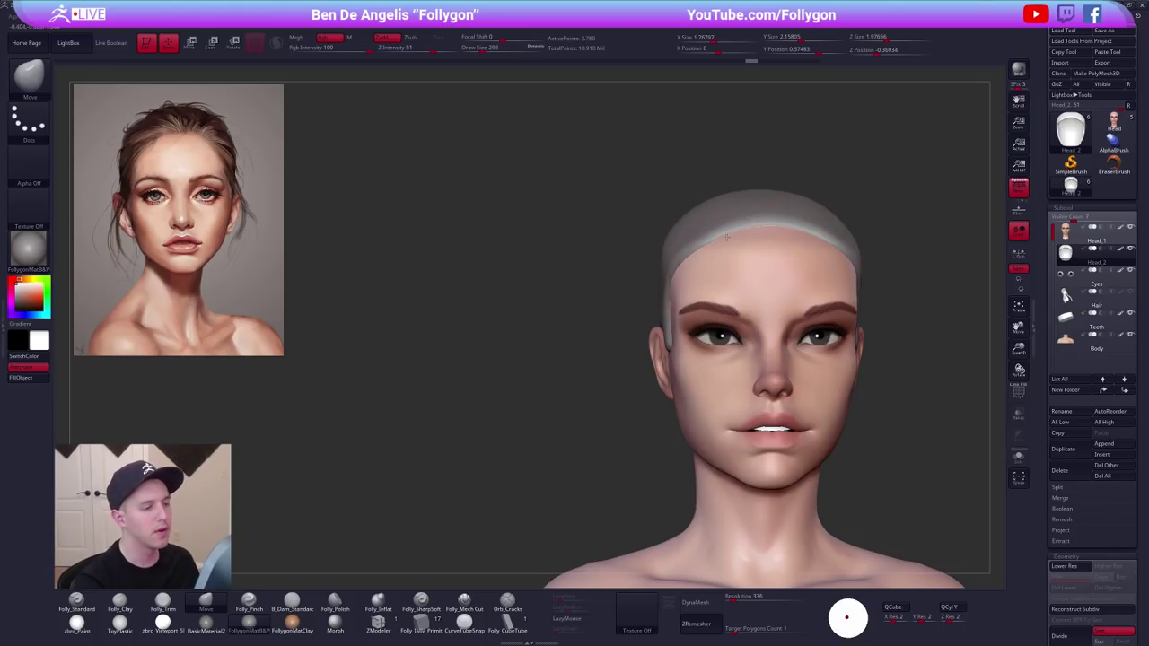
alt+drag(702, 275, 624, 364)
alt+drag(803, 454, 773, 430)
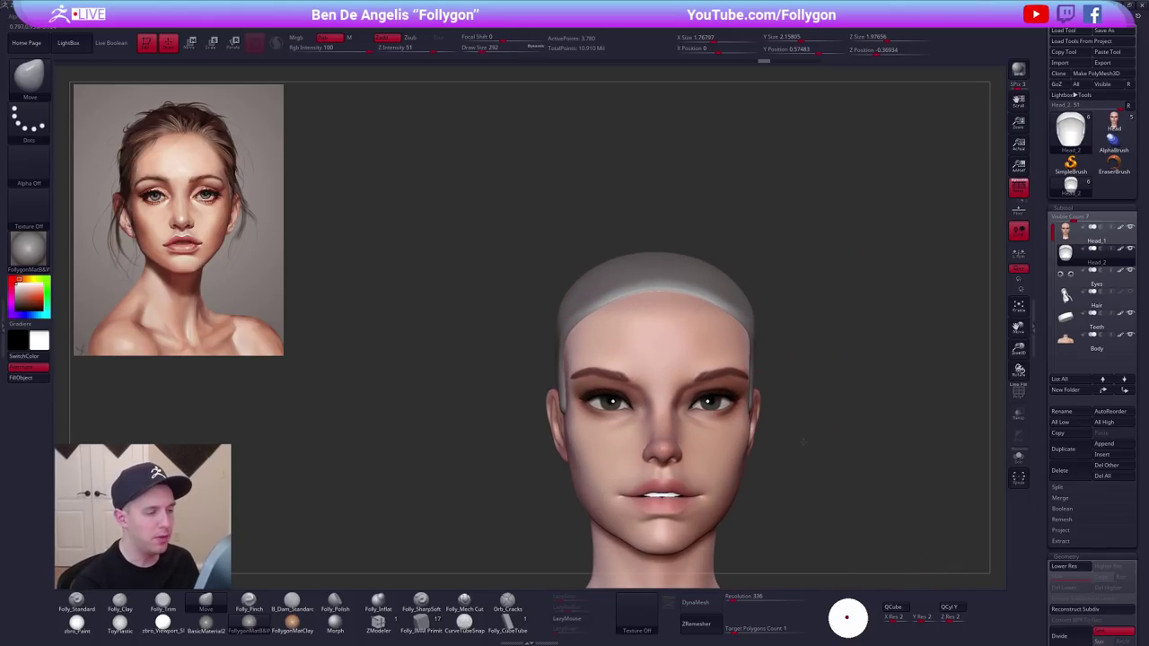
alt+drag(800, 482, 777, 453)
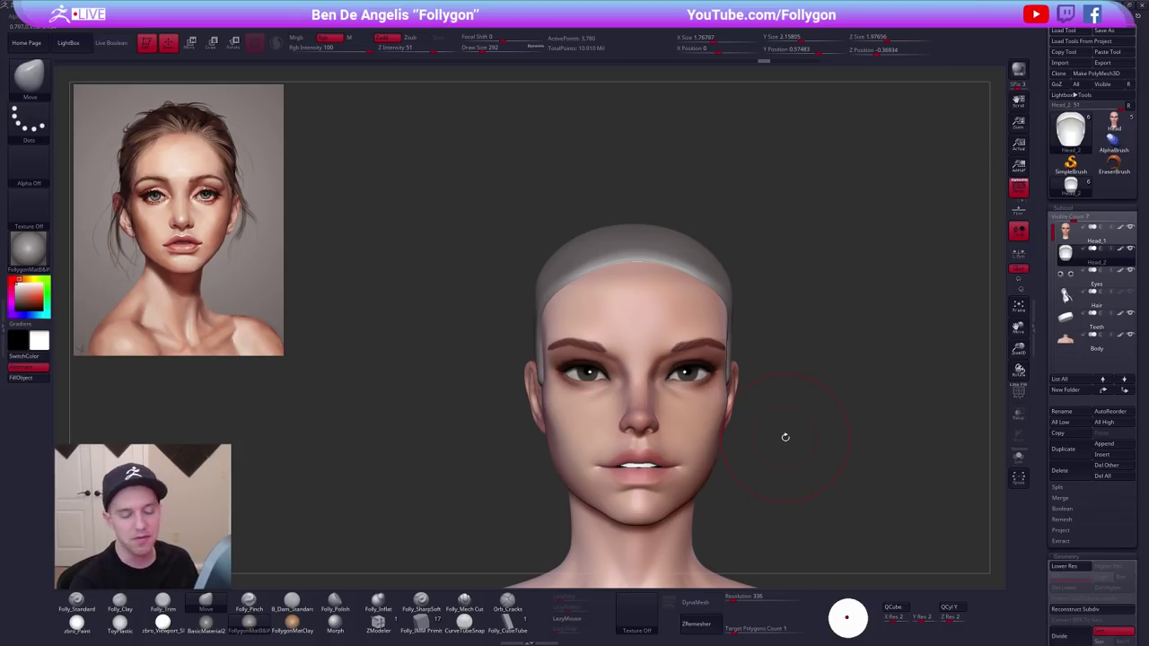
Adjust the front hairline of the cap with the Move brush, increasing the draw size to 350.
drag(806, 314, 779, 449)
drag(643, 263, 640, 273)
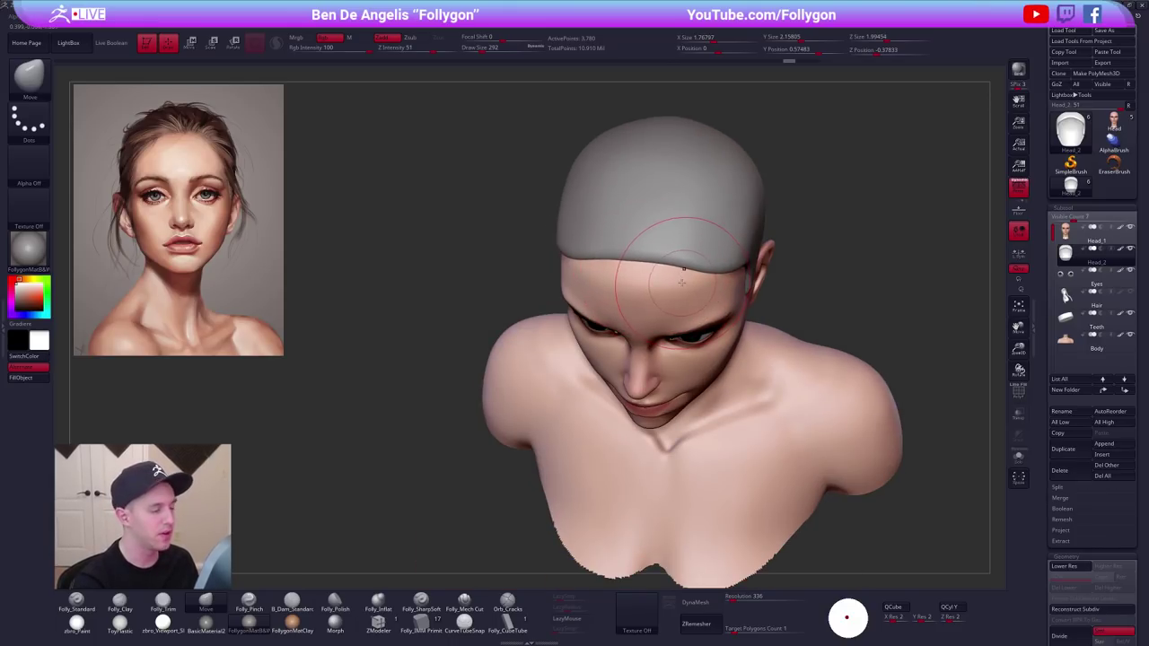
drag(666, 274, 666, 262)
right_drag(679, 248, 668, 171)
key(space)
drag(661, 261, 675, 258)
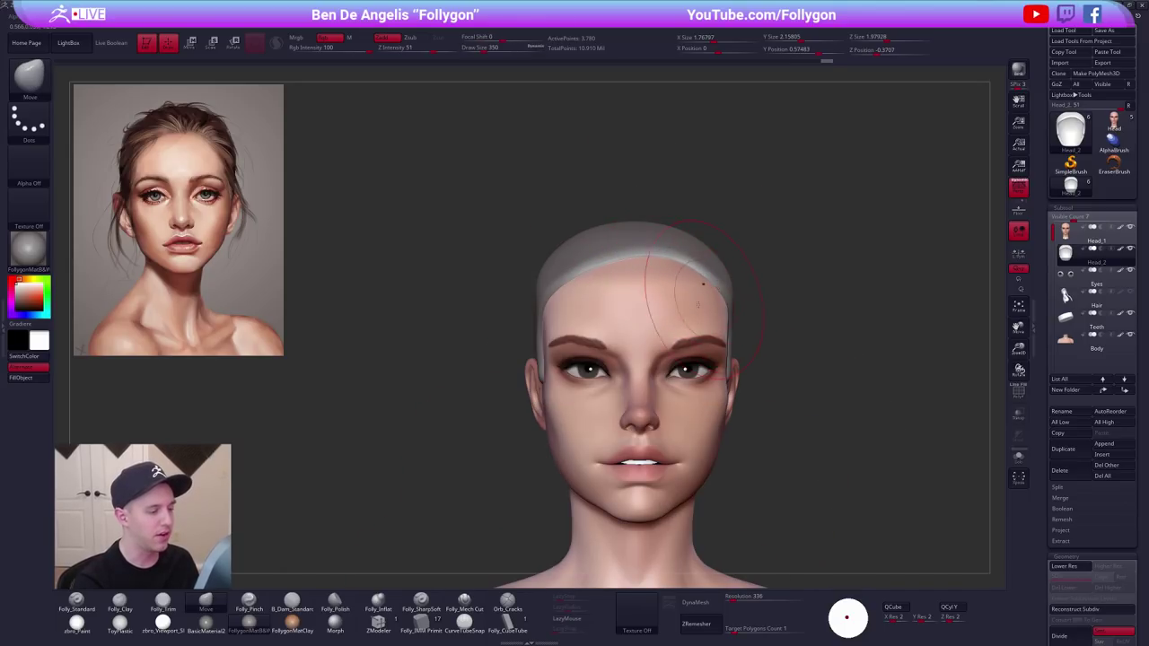
alt+right_drag(757, 312, 733, 273)
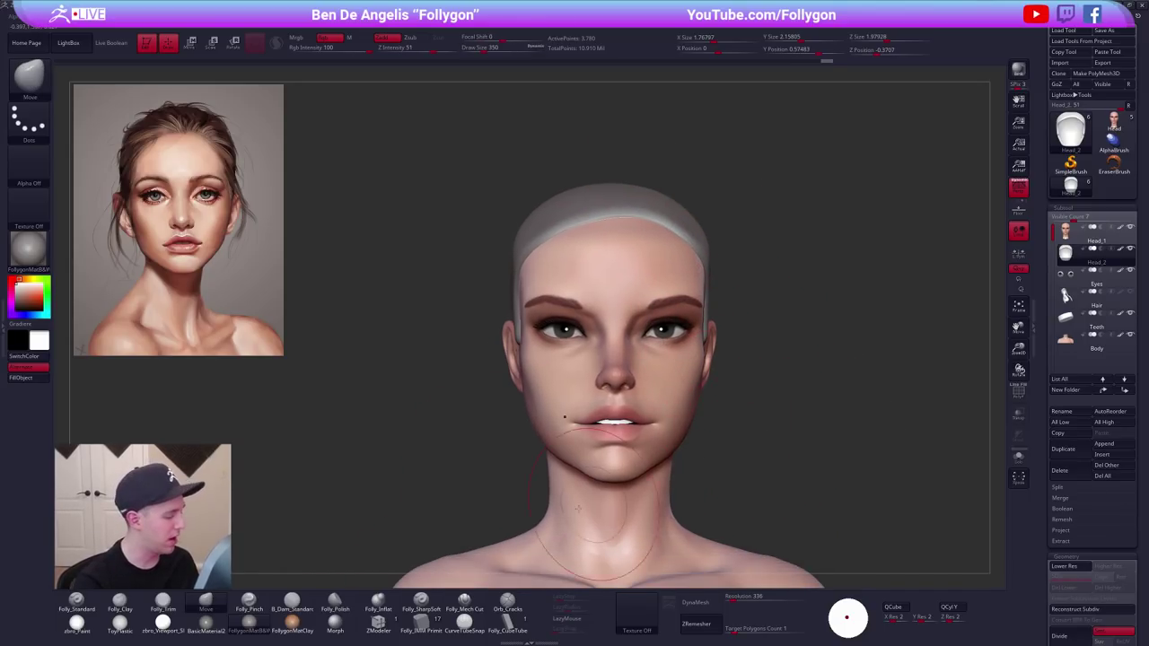
Give the hair cap the zbro_Paint material and fill it with a dark brown sampled from the reference portrait's hair.
click(88, 627)
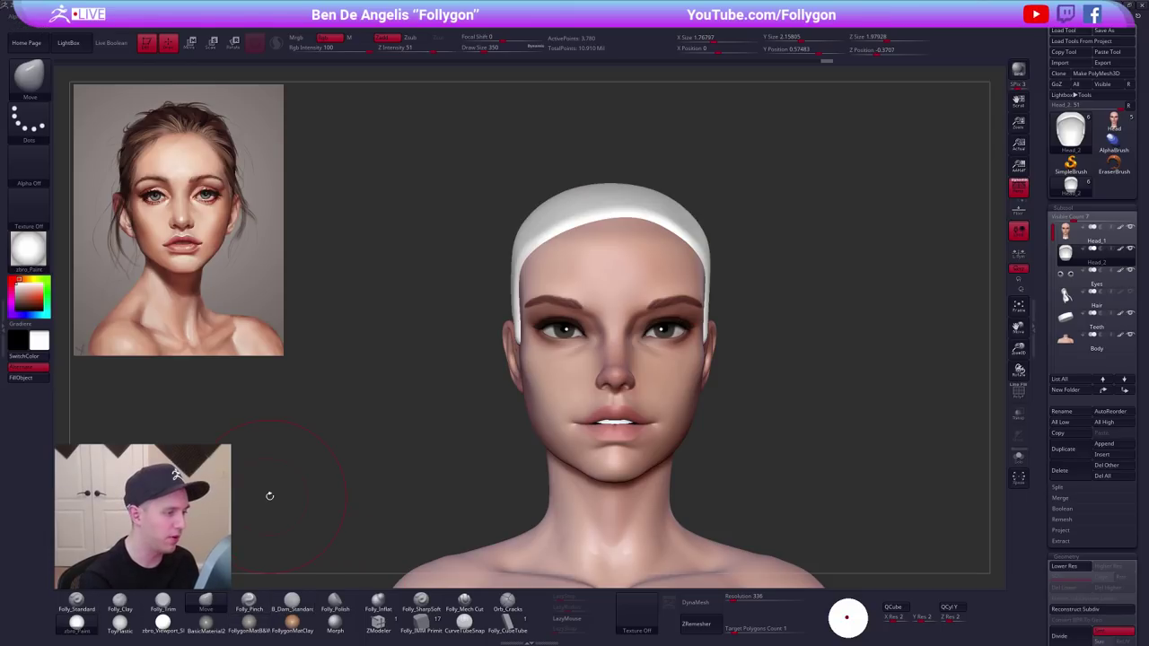
key(z)
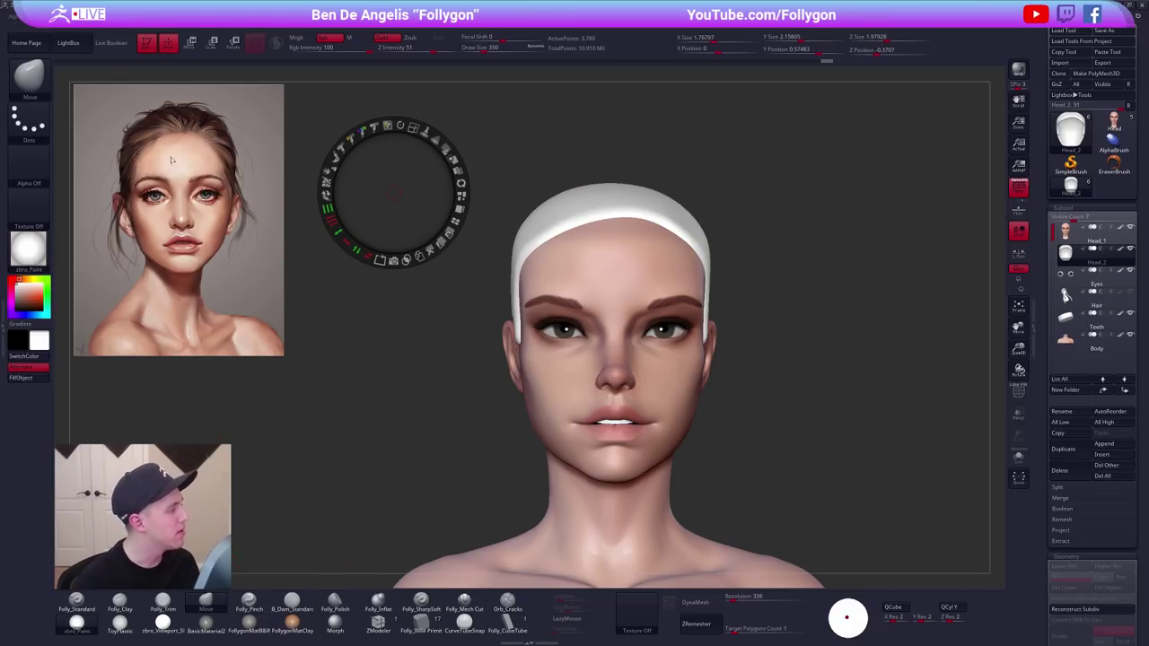
key(c)
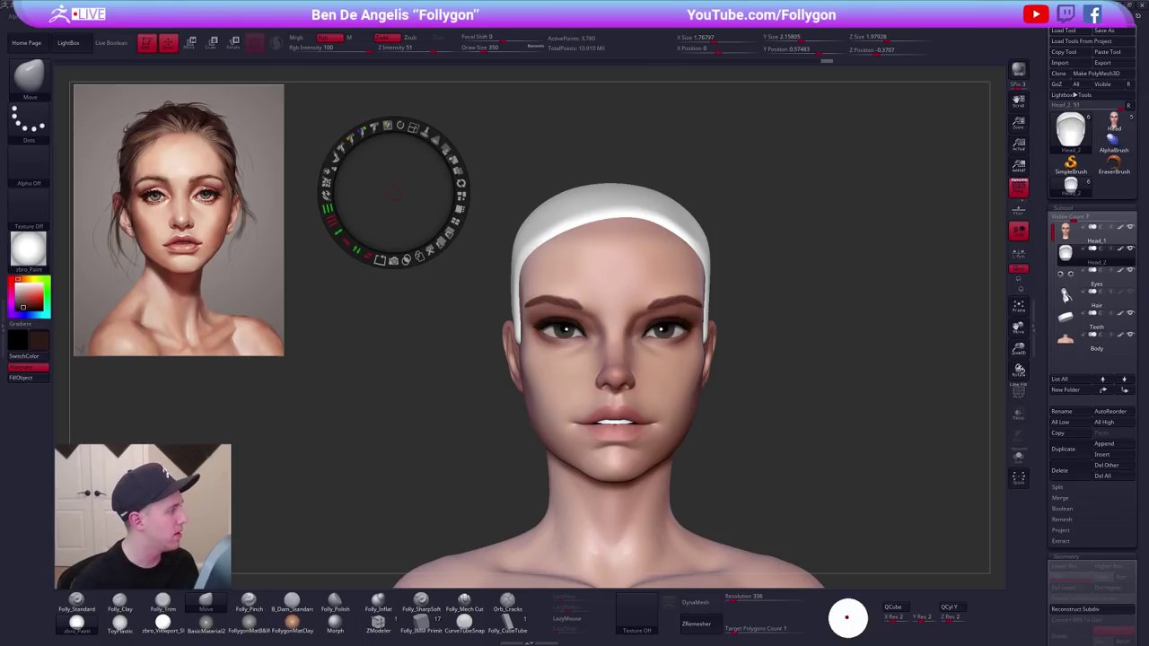
key(z)
key(1)
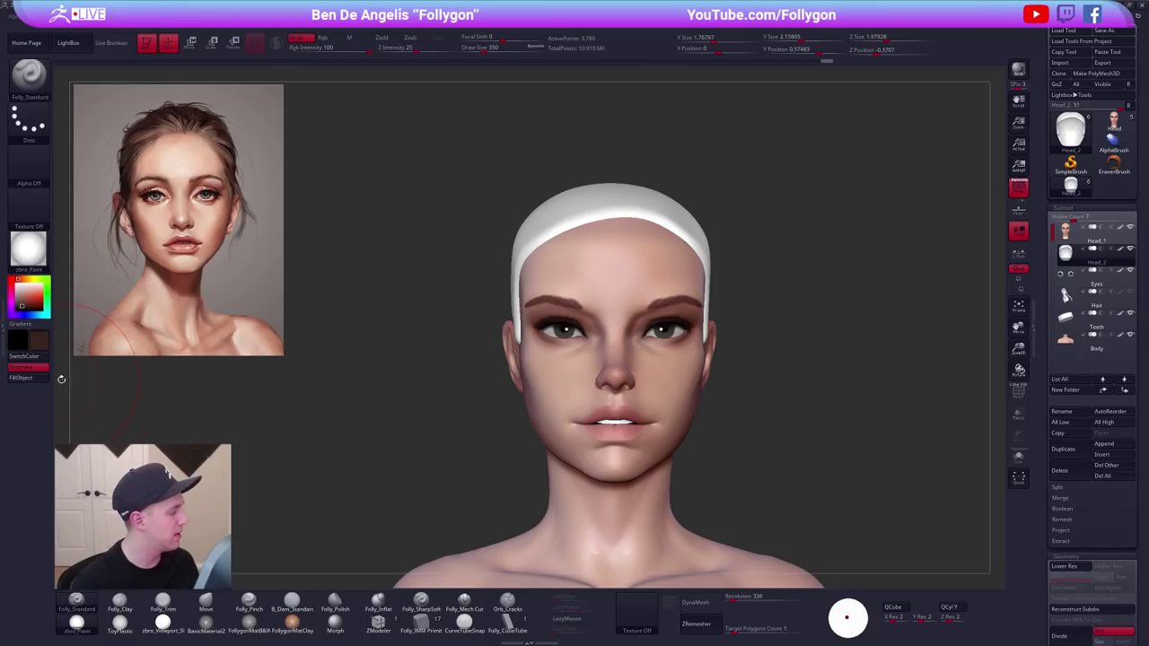
click(27, 378)
Blend a lighter brown from the reference into the cap by filling it at RGB intensity 13, and restore the intensity to 100.
key(z)
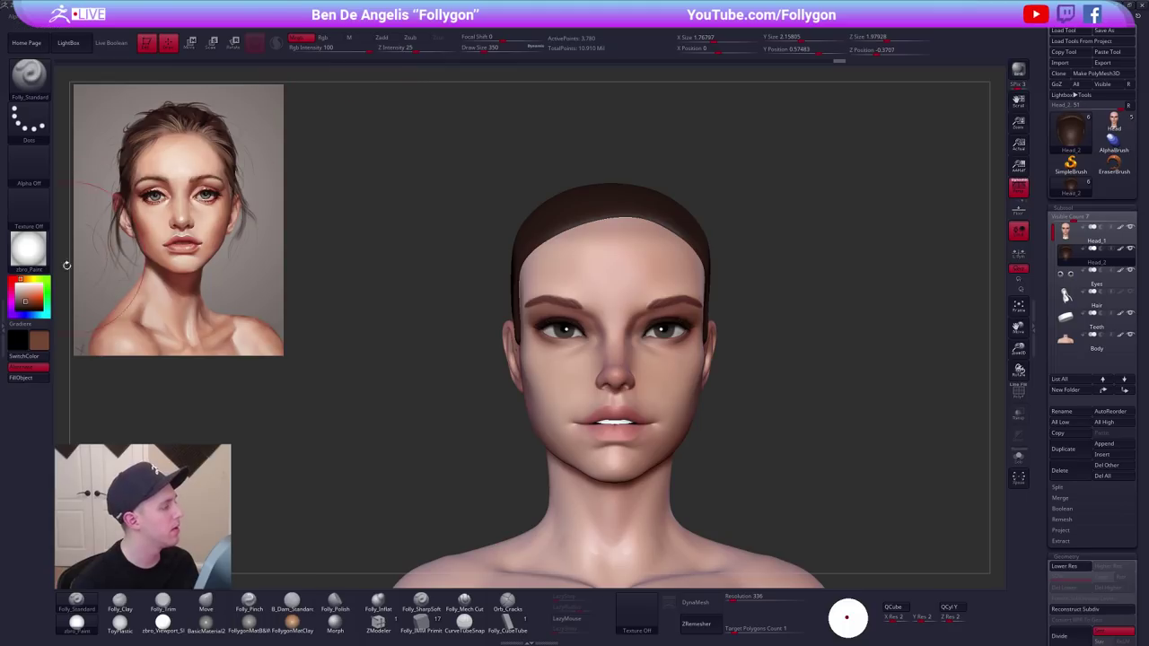
click(47, 378)
alt+drag(366, 324, 497, 301)
key(ctrl+z)
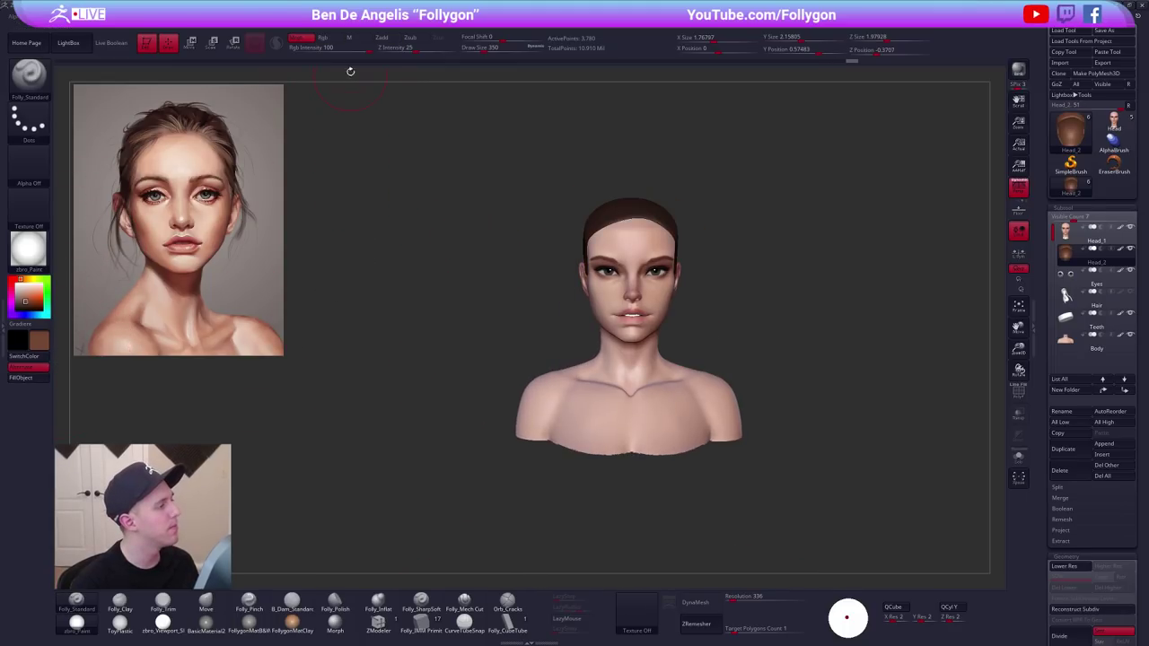
click(323, 50)
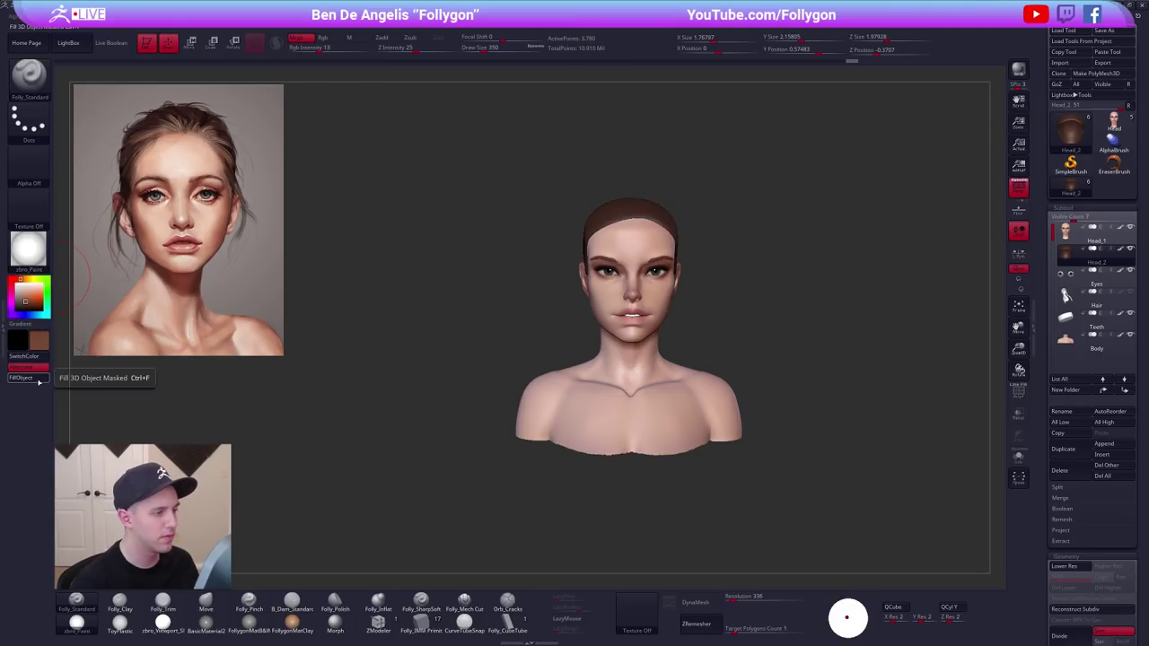
drag(336, 49, 375, 51)
Adjust the cap's side hairline around the temples with the Move brush, using draw sizes from 181 to 239.
mouse_move(452, 193)
mouse_down()
mouse_move(465, 217)
mouse_move(449, 215)
mouse_move(504, 226)
mouse_move(530, 269)
mouse_move(562, 268)
mouse_up()
key(b)
key(m)
key(v)
mouse_move(539, 274)
mouse_down()
mouse_move(584, 273)
mouse_move(551, 271)
mouse_move(482, 334)
mouse_up()
key(s)
key(space)
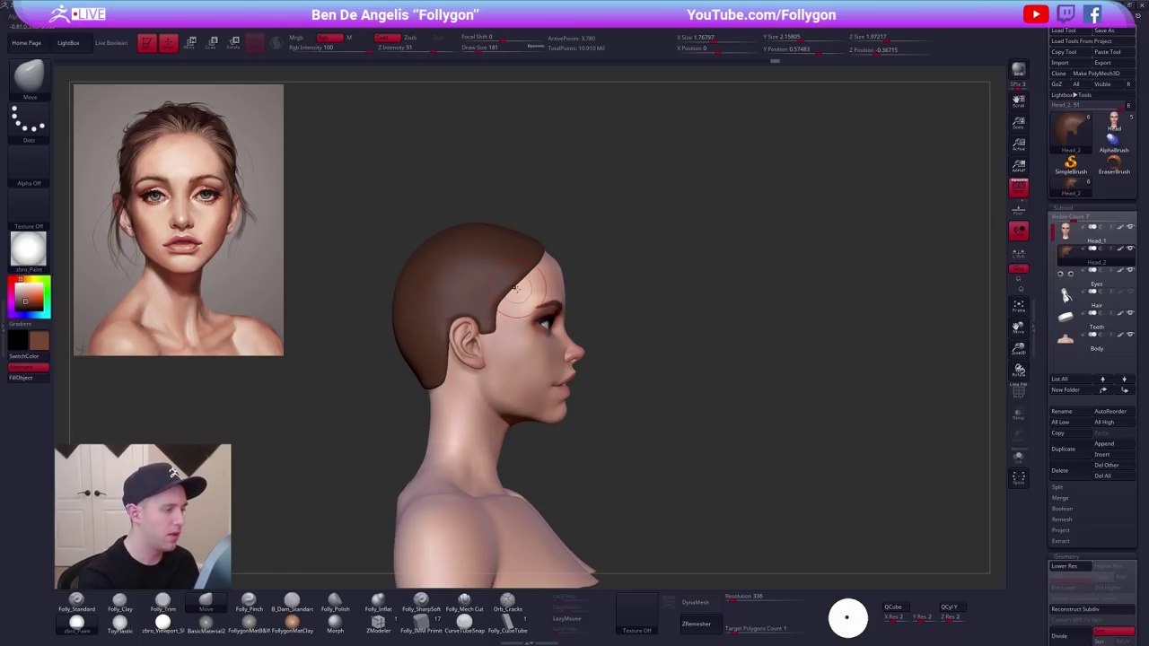
mouse_move(517, 288)
right_down()
mouse_move(457, 323)
mouse_move(408, 316)
right_up()
key(space)
drag(483, 335, 489, 335)
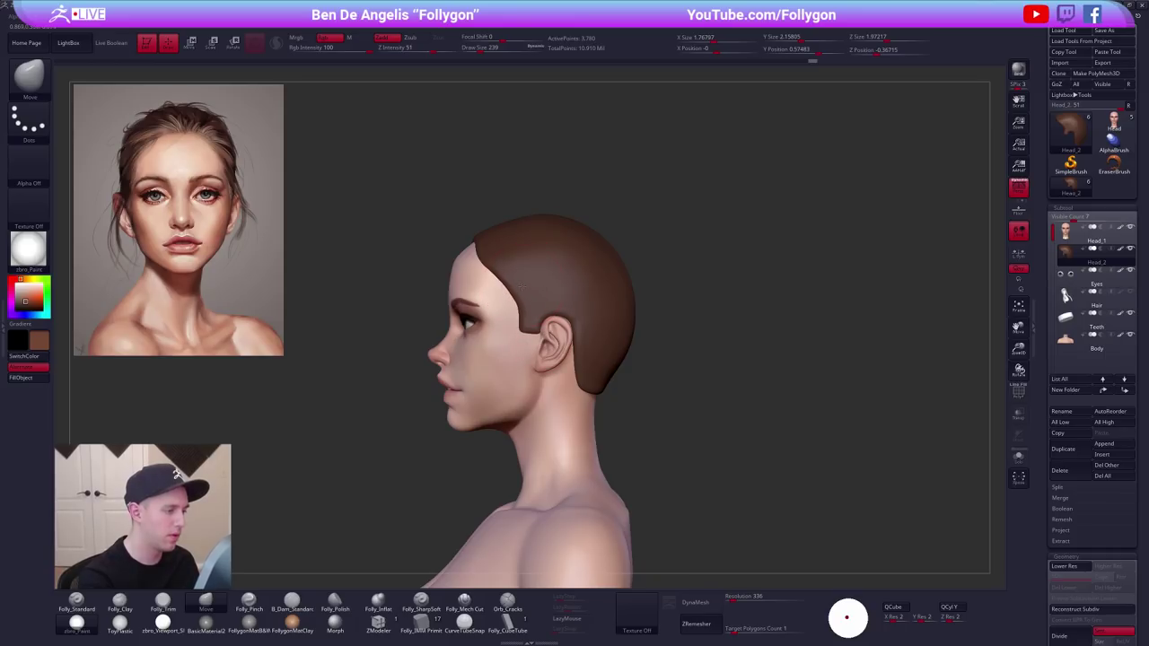
key(space)
drag(522, 289, 497, 296)
key(space)
Reshape the front hairline above the forehead with the Move brush at draw size 292.
right_drag(489, 293, 649, 262)
alt+right_drag(558, 250, 583, 260)
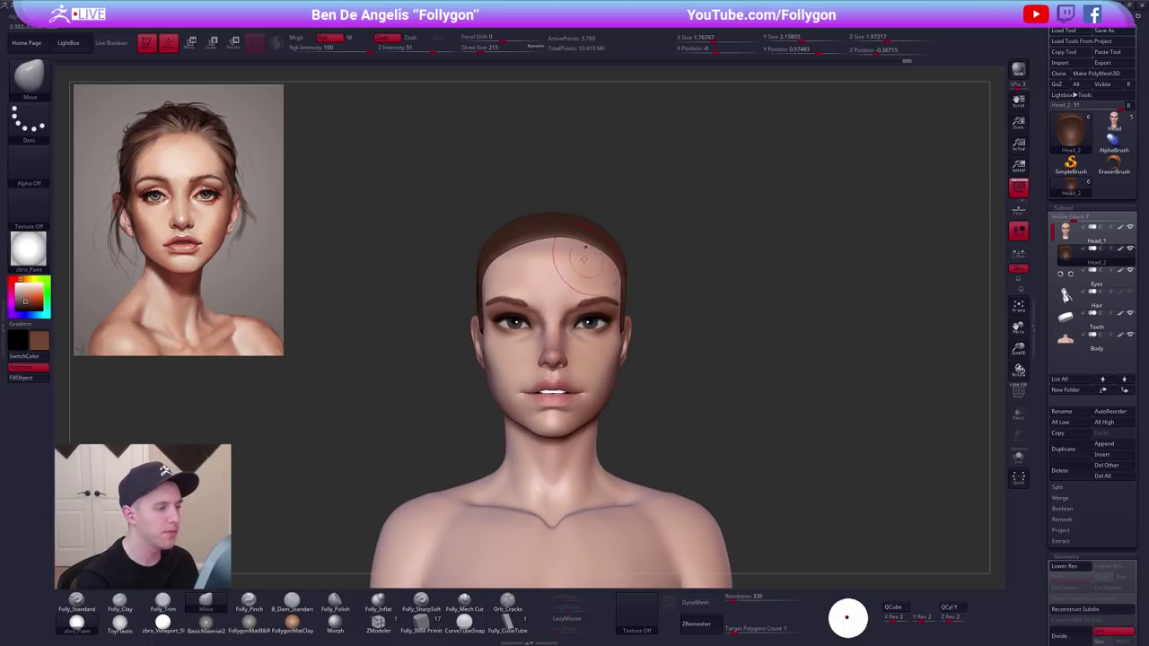
key(space)
drag(553, 247, 517, 257)
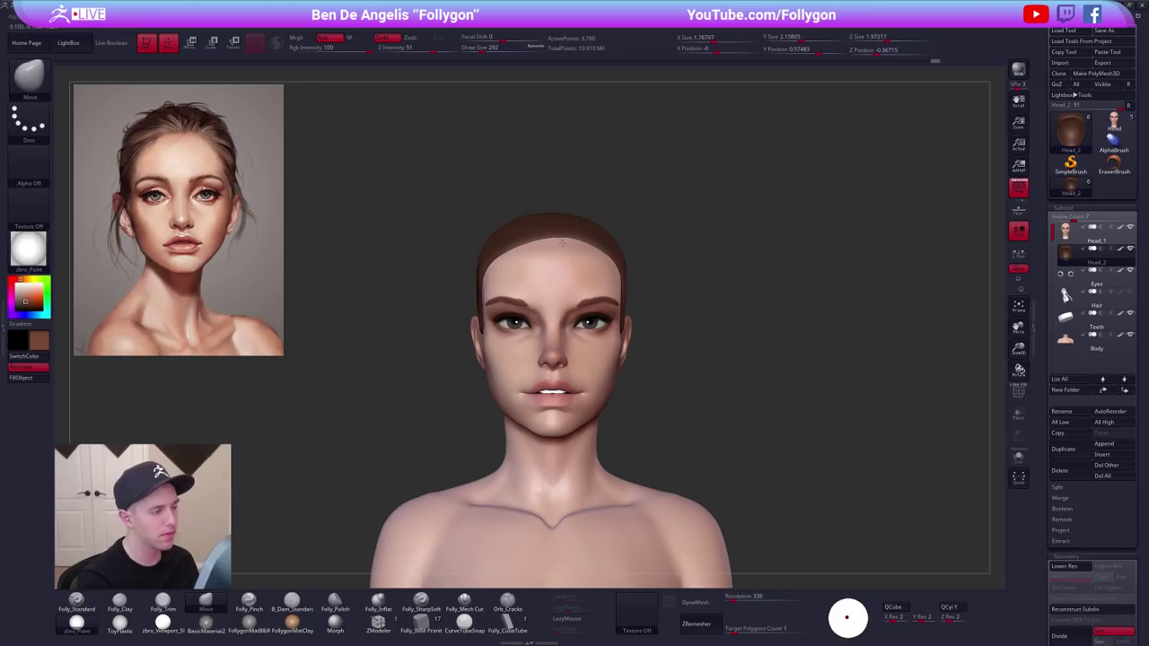
drag(558, 258, 646, 274)
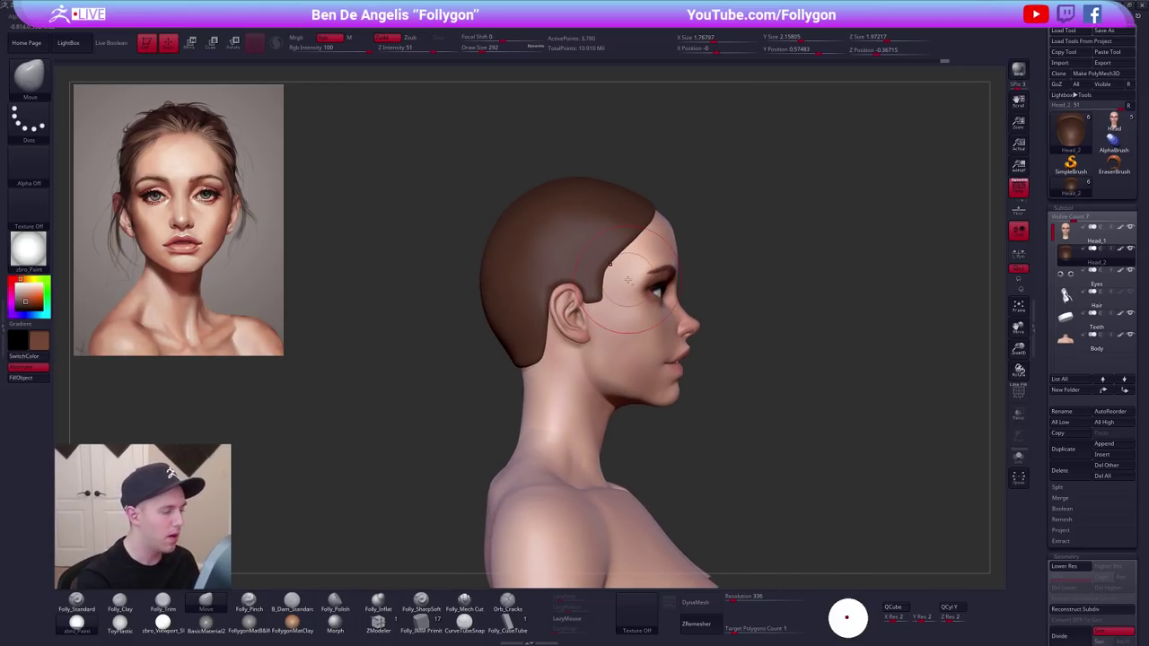
Shape the cap's edge around and behind the ears with the Move brush at draw size 239.
key(space)
drag(556, 324, 554, 324)
mouse_move(558, 385)
right_down()
mouse_move(563, 337)
mouse_move(539, 342)
right_up()
key(space)
mouse_move(554, 336)
mouse_down()
mouse_move(556, 350)
mouse_move(585, 340)
mouse_move(536, 291)
mouse_move(467, 299)
mouse_up()
mouse_move(473, 301)
right_down()
mouse_move(502, 316)
mouse_move(590, 315)
mouse_move(582, 279)
right_up()
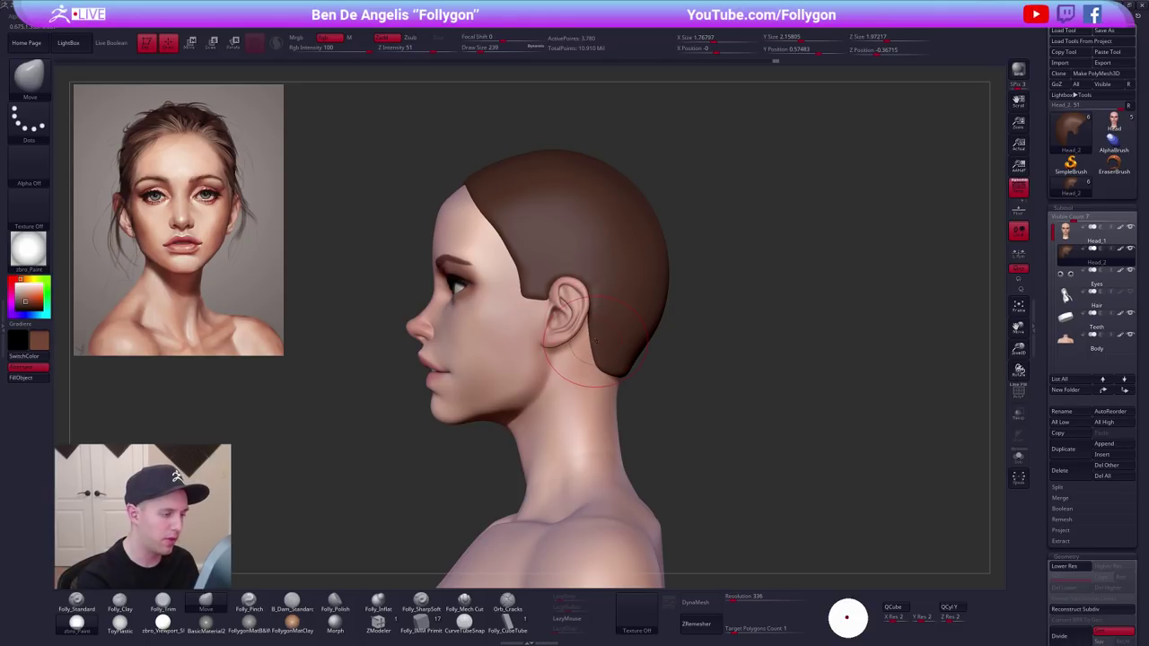
drag(595, 340, 625, 347)
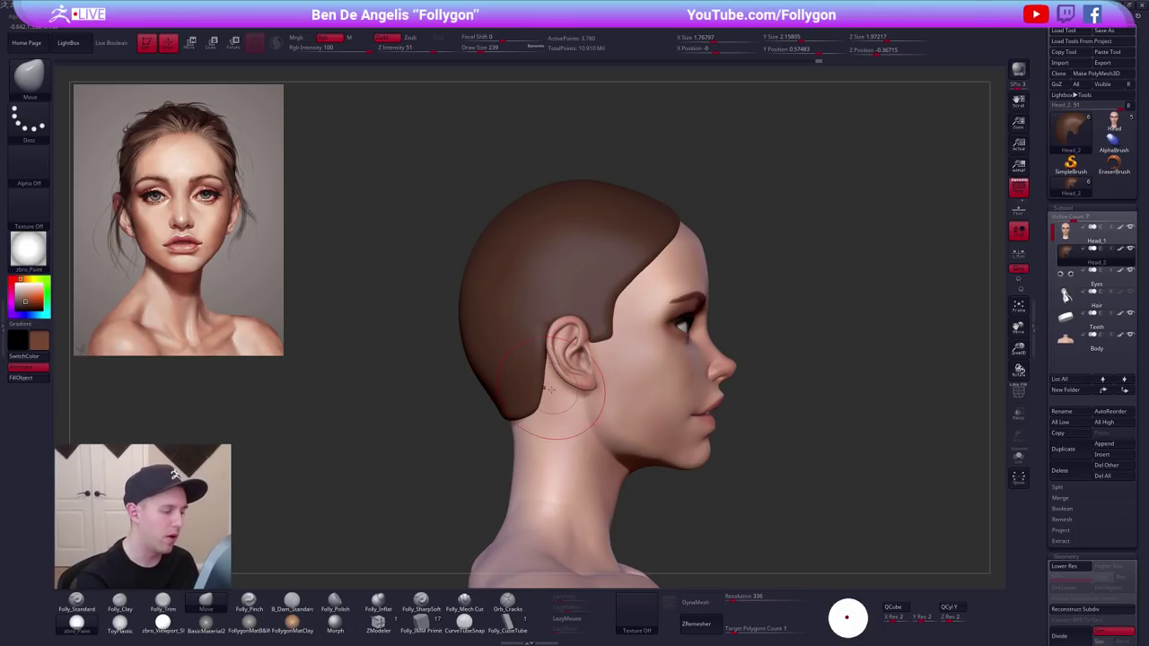
drag(551, 389, 542, 404)
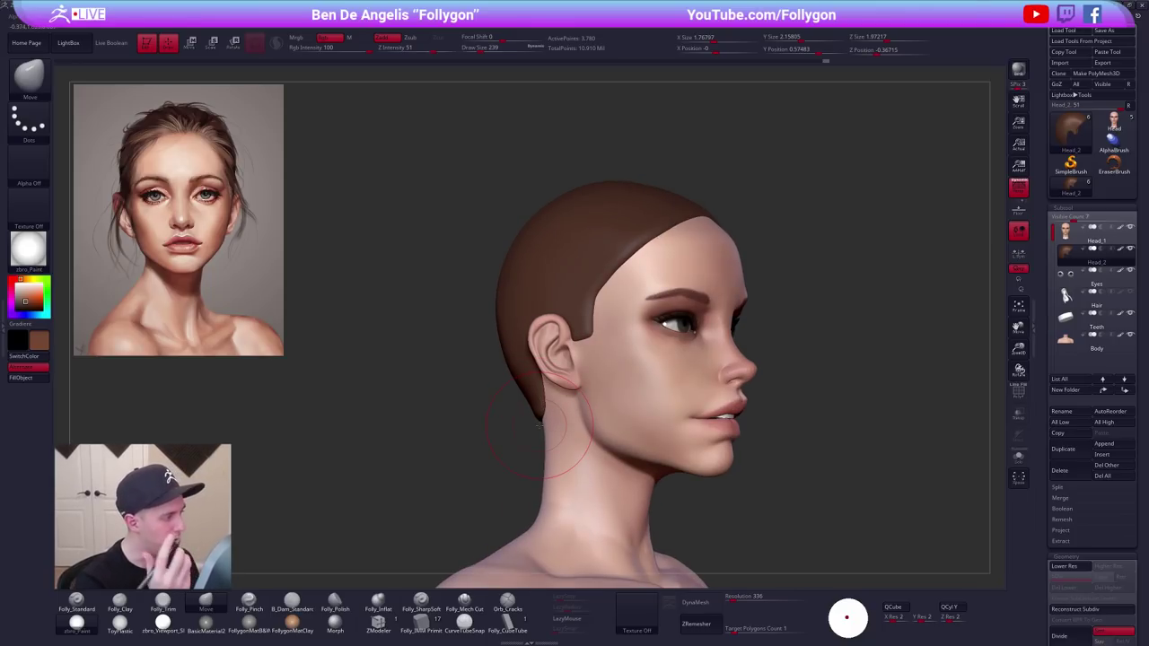
Refine the cap's edge across the forehead and its corners from above with the Move brush at draw size 239.
drag(797, 440, 697, 423)
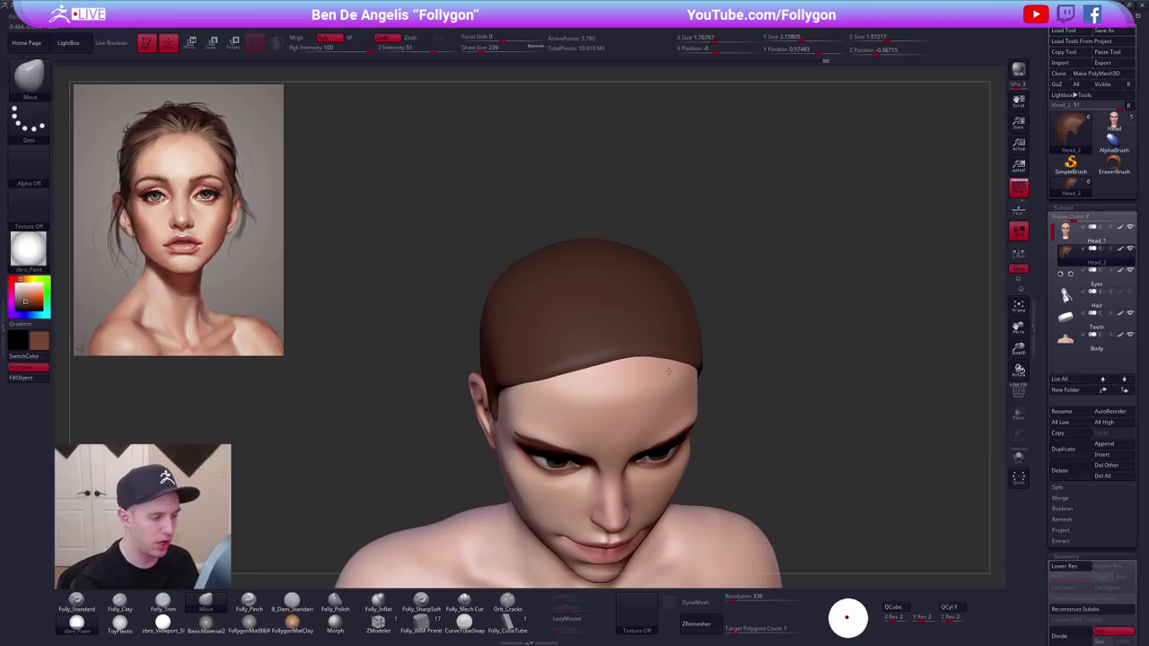
drag(669, 370, 670, 366)
right_drag(674, 367, 629, 388)
drag(673, 380, 672, 373)
right_drag(672, 375, 718, 357)
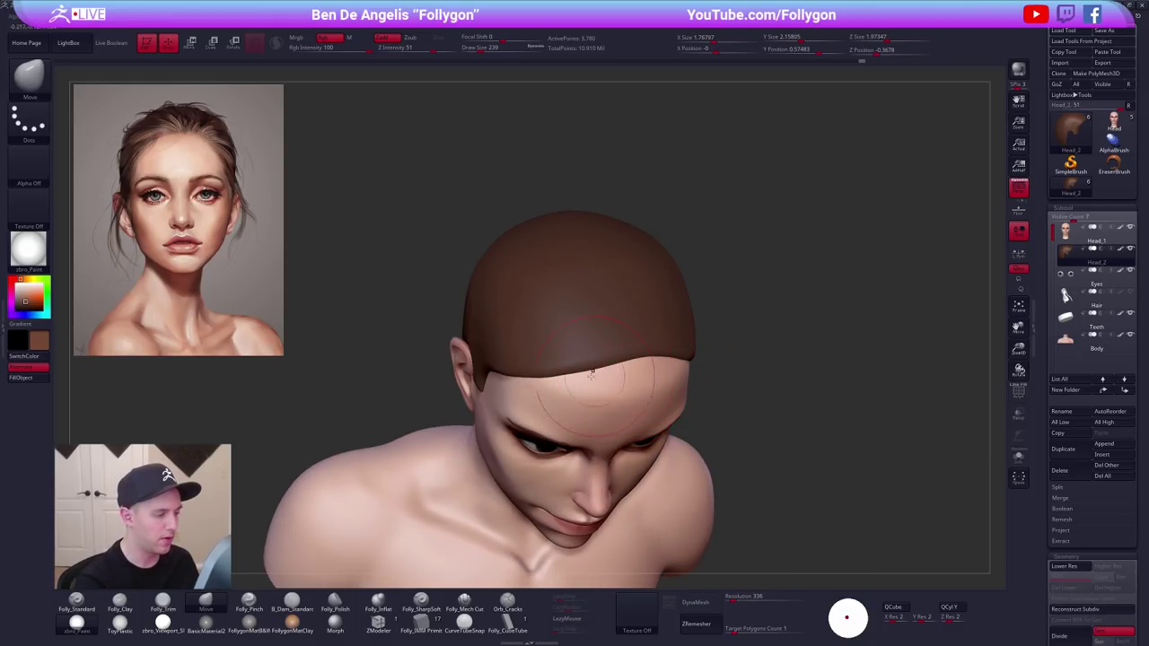
right_drag(591, 375, 623, 374)
drag(560, 386, 556, 376)
right_drag(558, 382, 594, 356)
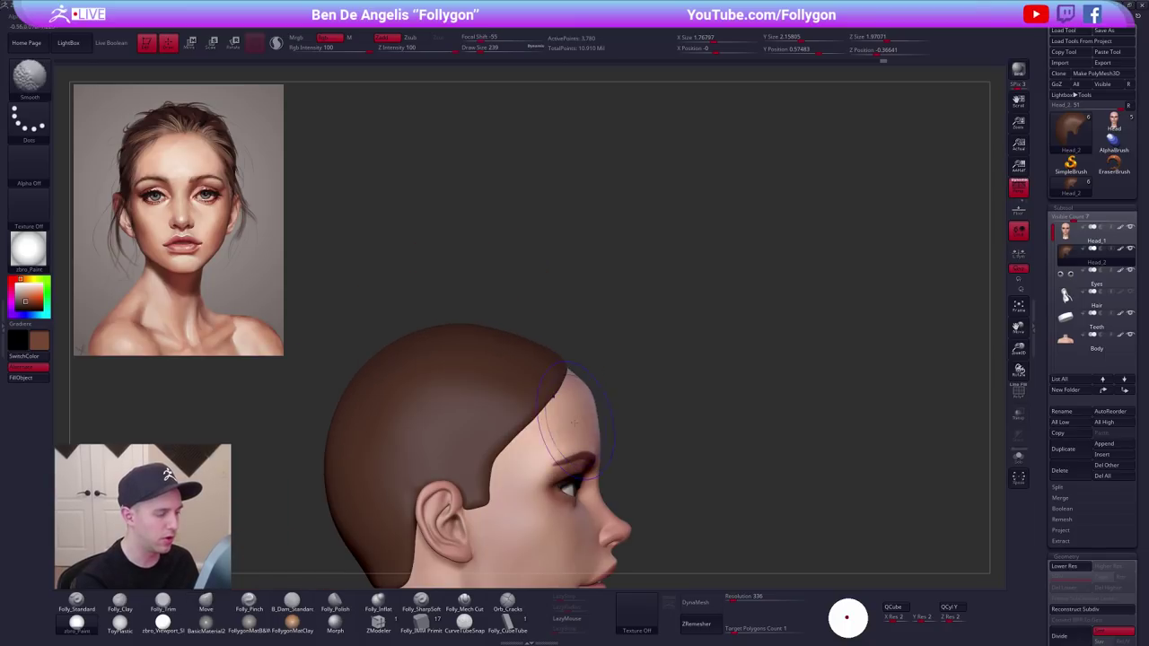
Even out the upper forehead hairline with the Move brush at draw size 279.
alt+right_drag(574, 423, 596, 353)
mouse_move(512, 434)
ctrl+mouse_down()
mouse_move(570, 337)
mouse_move(562, 198)
mouse_move(562, 212)
ctrl+mouse_up()
ctrl+drag(645, 280, 694, 255)
shift+right_drag(674, 323, 640, 339)
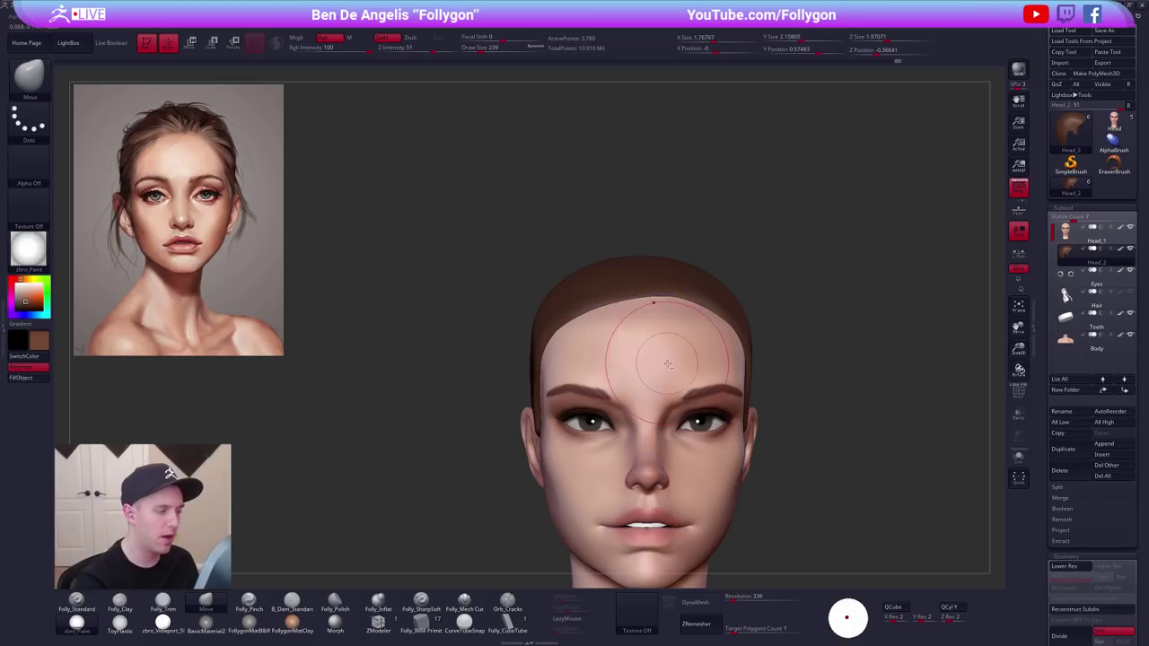
alt+right_drag(761, 402, 672, 314)
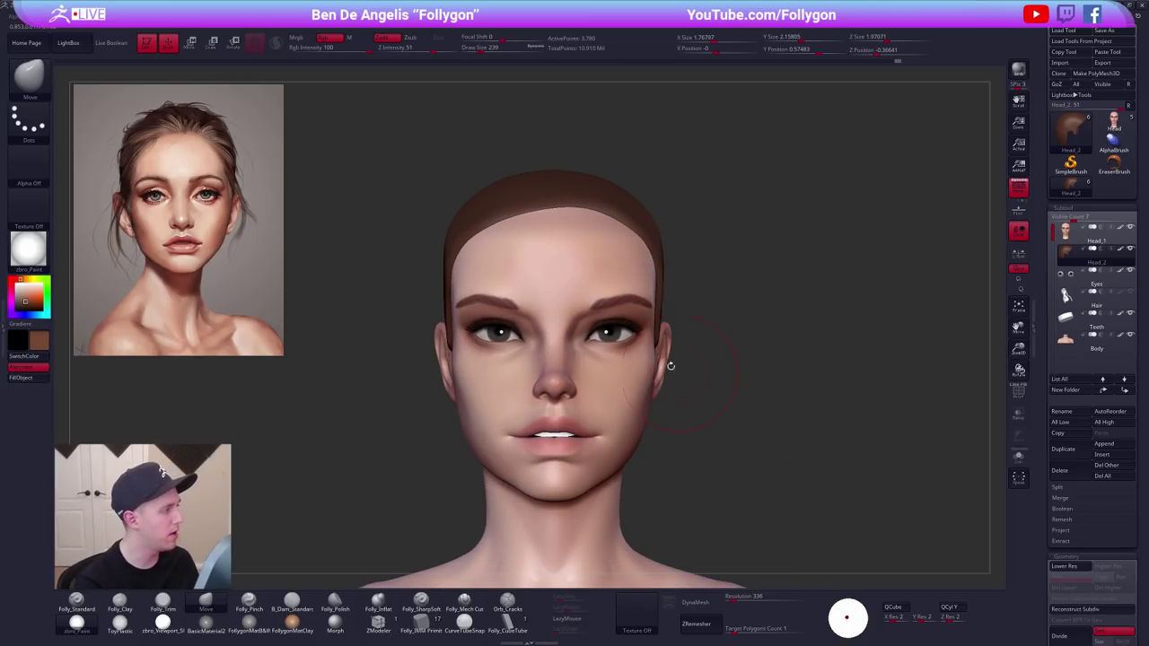
key(space)
drag(603, 270, 612, 270)
right_drag(612, 262, 619, 316)
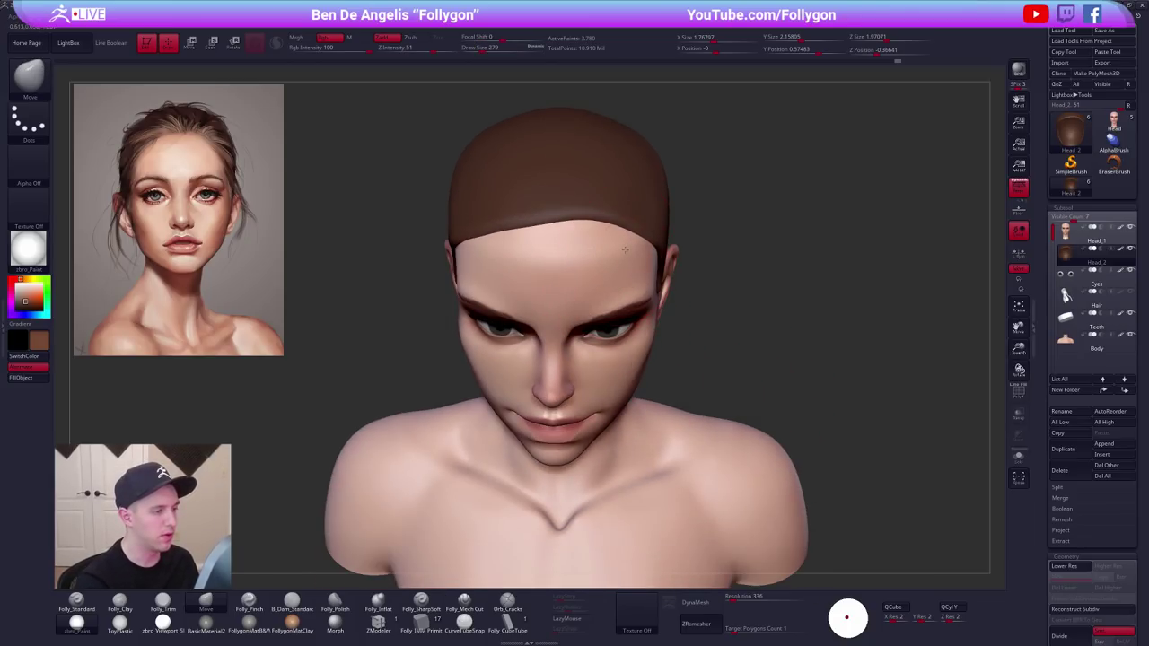
right_drag(625, 249, 502, 243)
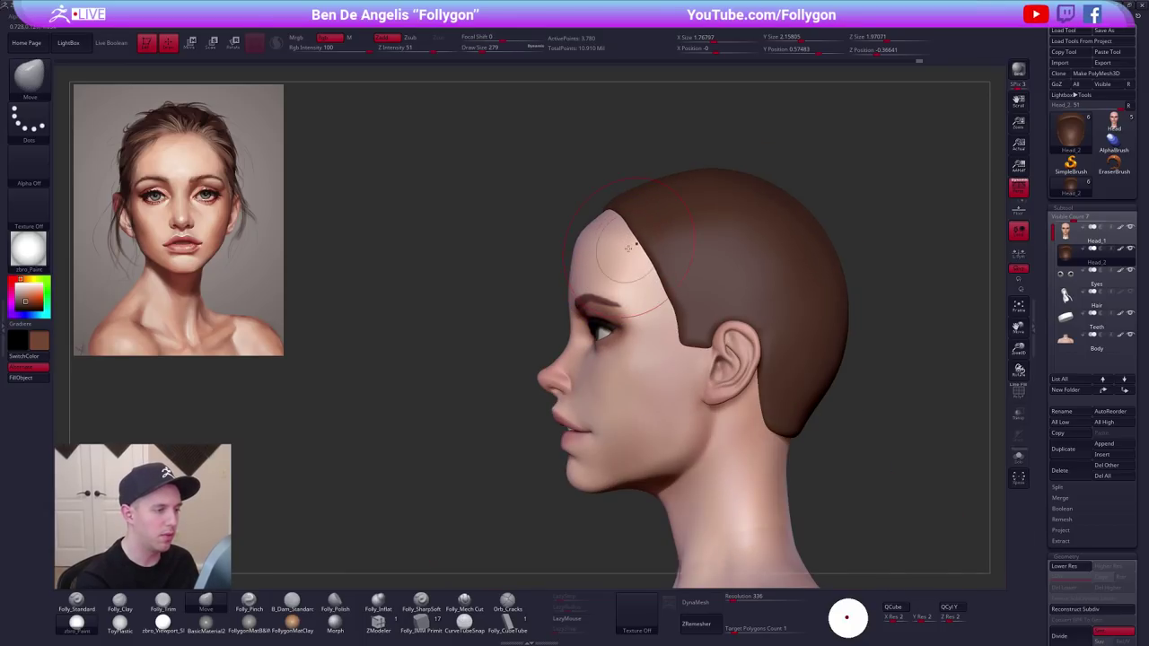
Refine the temple and sideburn edge of the cap with the Move brush at draw sizes 192 and 160.
key(space)
drag(682, 269, 671, 269)
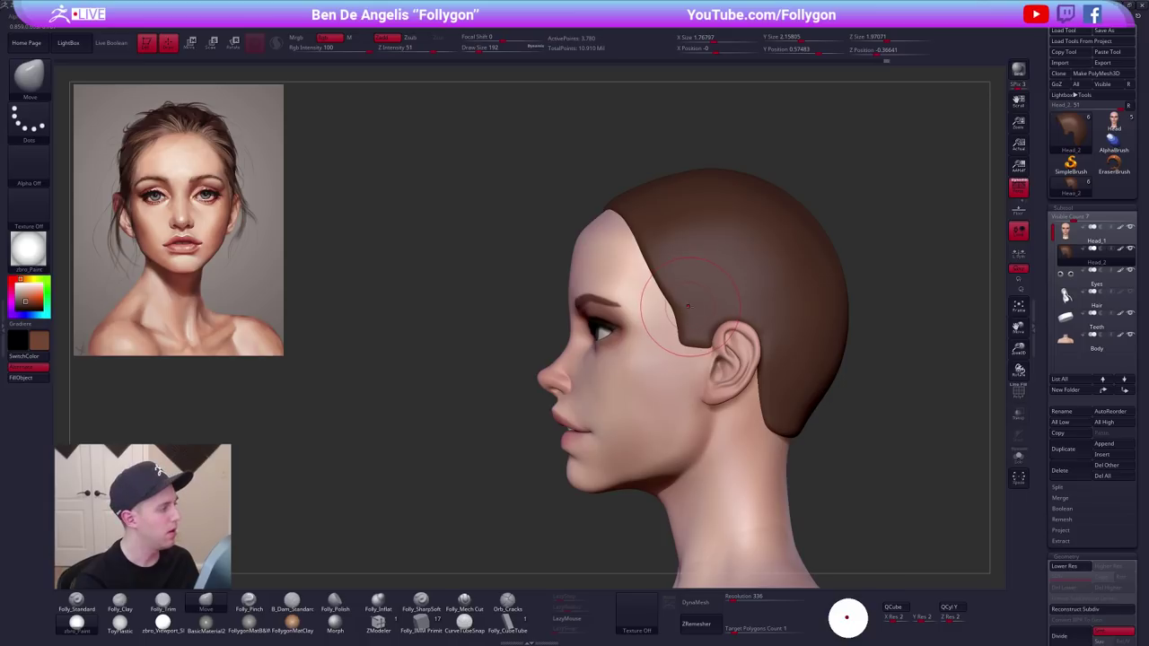
key(space)
drag(657, 364, 651, 363)
mouse_move(651, 334)
right_down()
mouse_move(745, 314)
mouse_move(750, 352)
mouse_move(718, 316)
right_up()
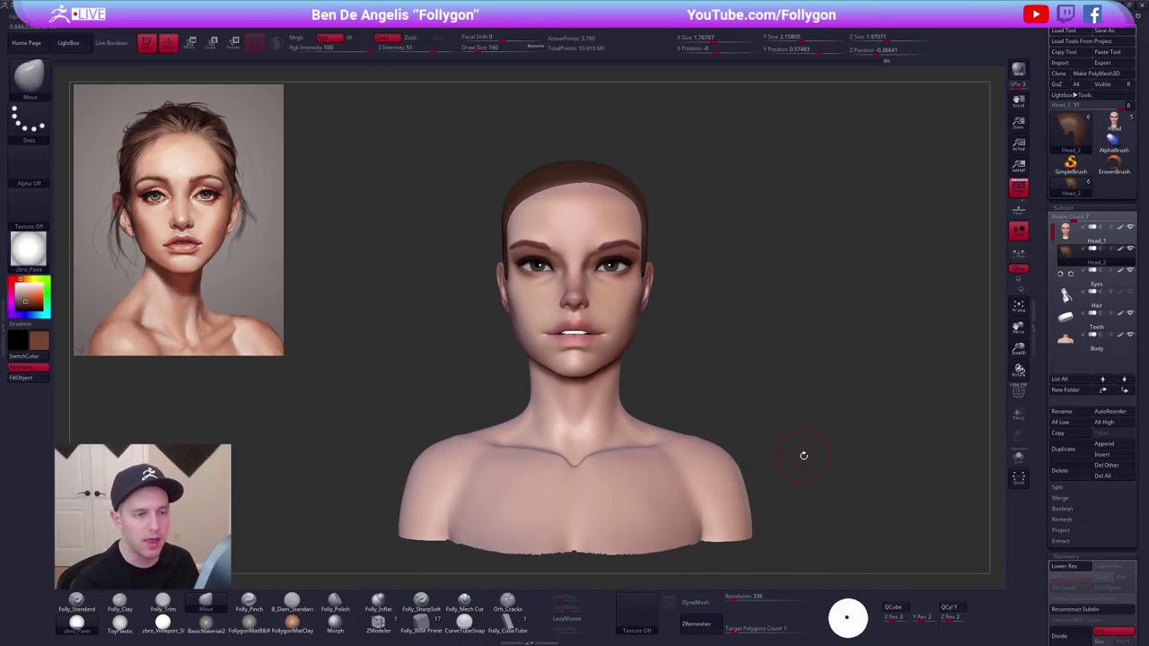
Isolate the hair cap with its wireframe displayed and turn off Dynamic Subdiv.
alt+right_drag(794, 453, 831, 493)
key(shift+f)
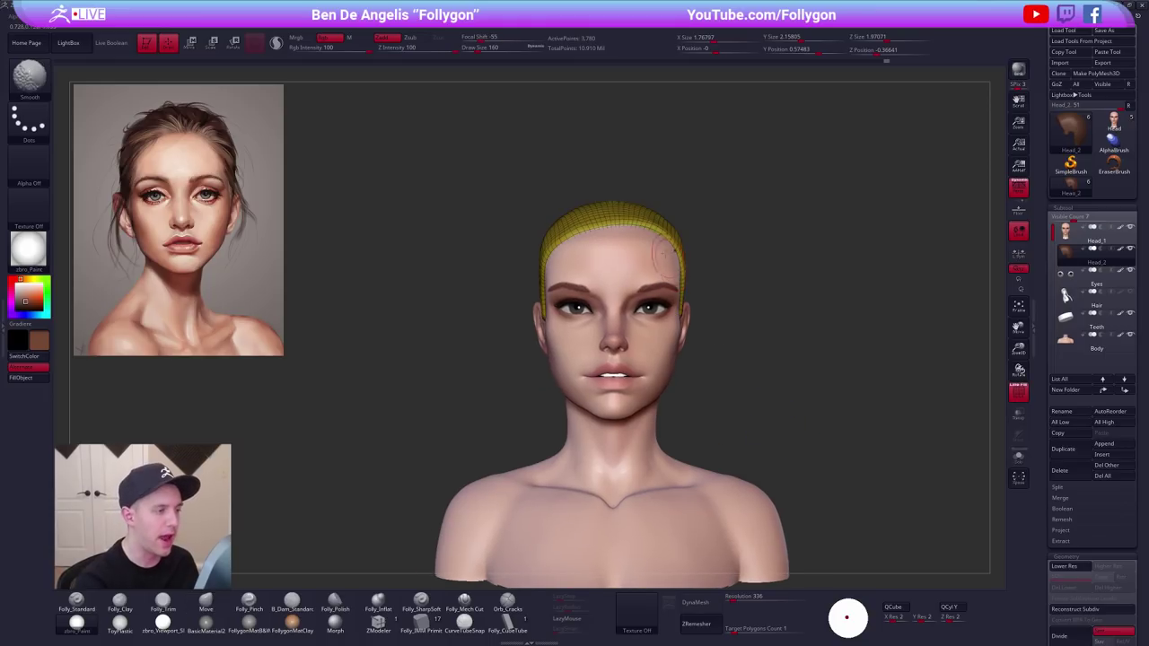
key(alt+s)
right_drag(606, 215, 638, 204)
key(shift+d)
mouse_move(763, 317)
alt+right_down()
mouse_move(738, 380)
mouse_move(741, 330)
mouse_move(752, 329)
alt+right_up()
Split the cap into separate polygroups for its outer surface, rim and inner surface.
ctrl+shift+click(670, 323)
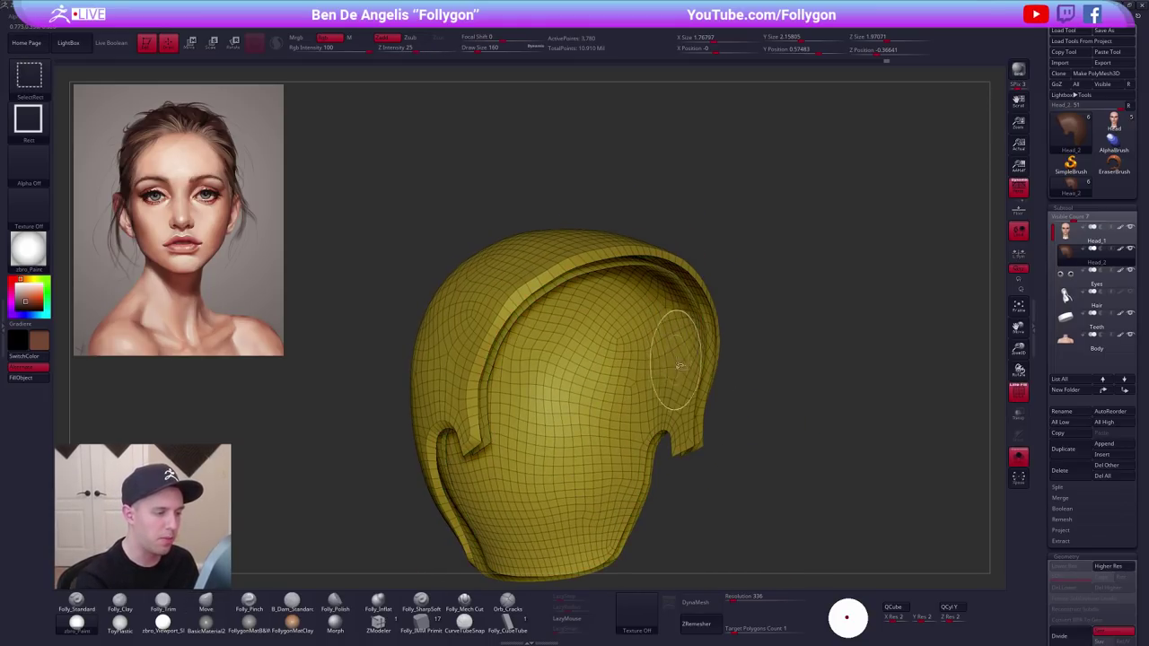
key(ctrl+shift+f)
click(760, 365)
drag(784, 284, 736, 425)
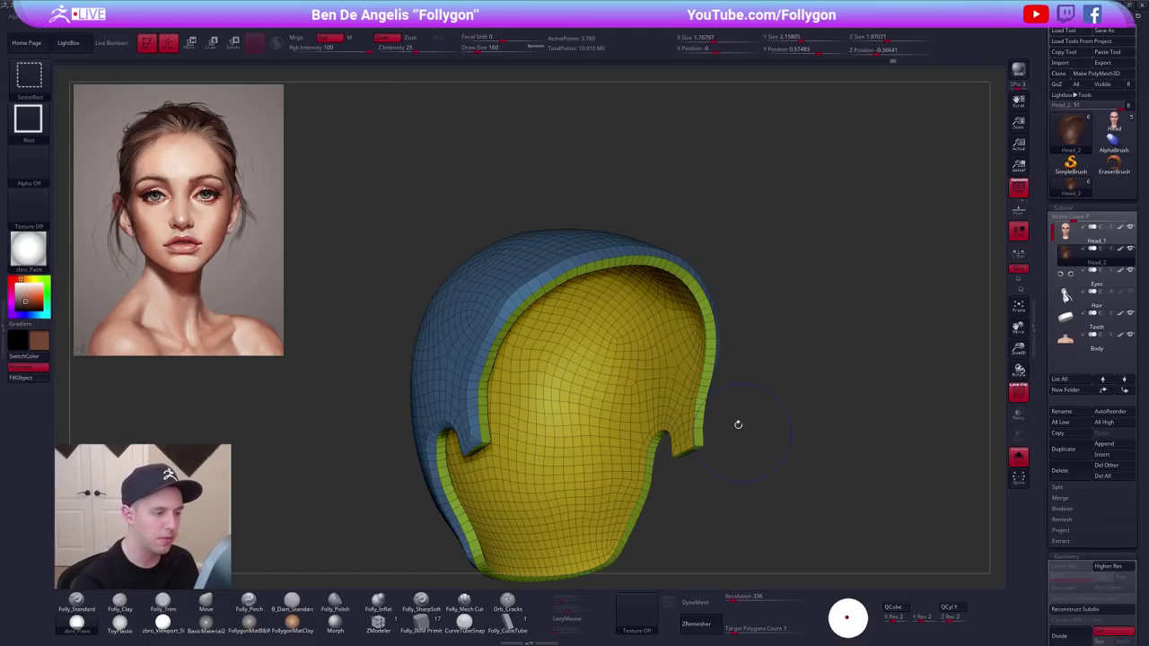
Mask the inner surface of the cap by its polygroup.
key(w)
ctrl+click(577, 256)
key(q)
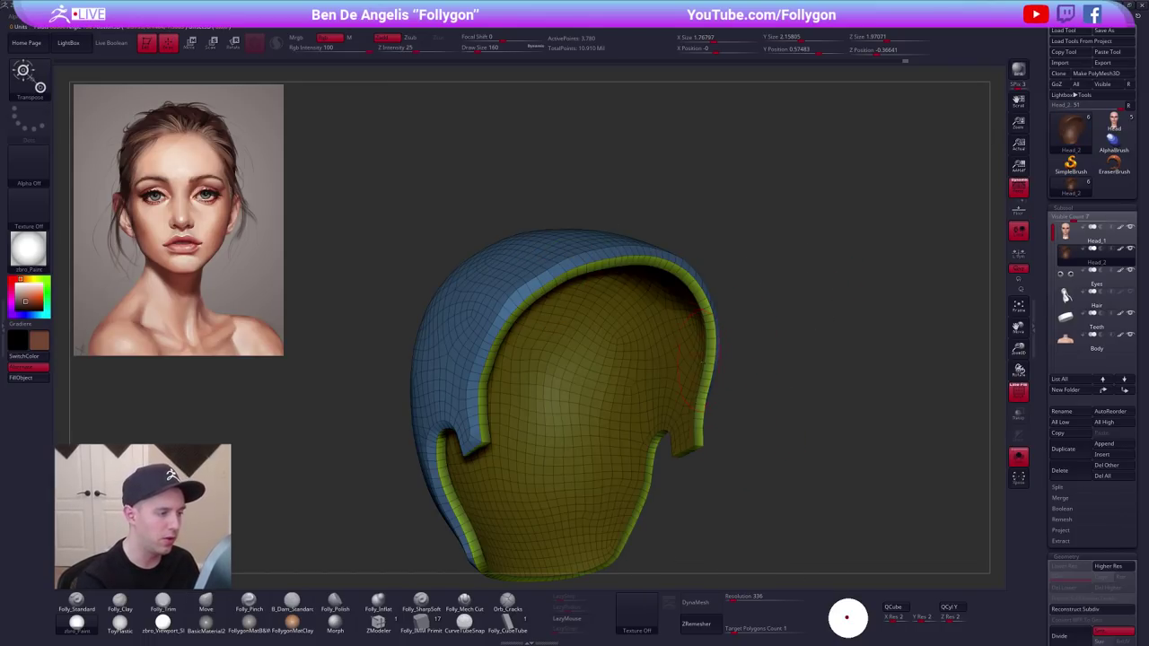
key(w)
click(258, 46)
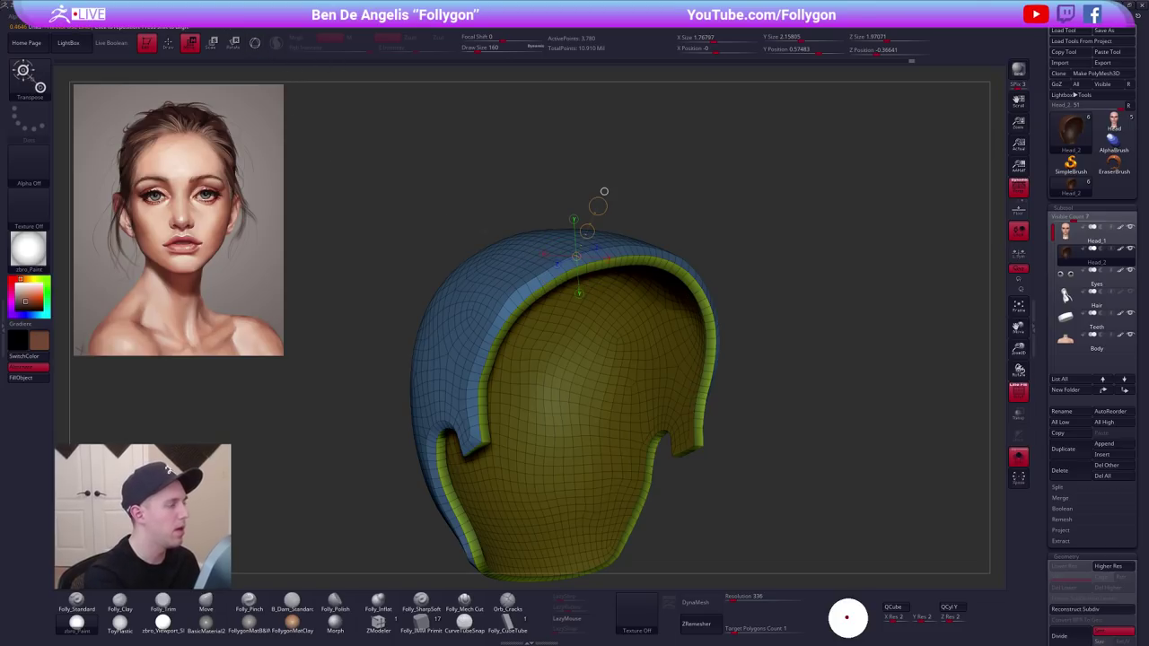
Show the whole bust without wireframe and ready the Move brush with a larger draw size.
key(q)
alt+drag(753, 344, 727, 367)
key(shift+f)
key(b)
key(m)
key(v)
key(shift+s)
key(space)
drag(678, 296, 830, 316)
key(space)
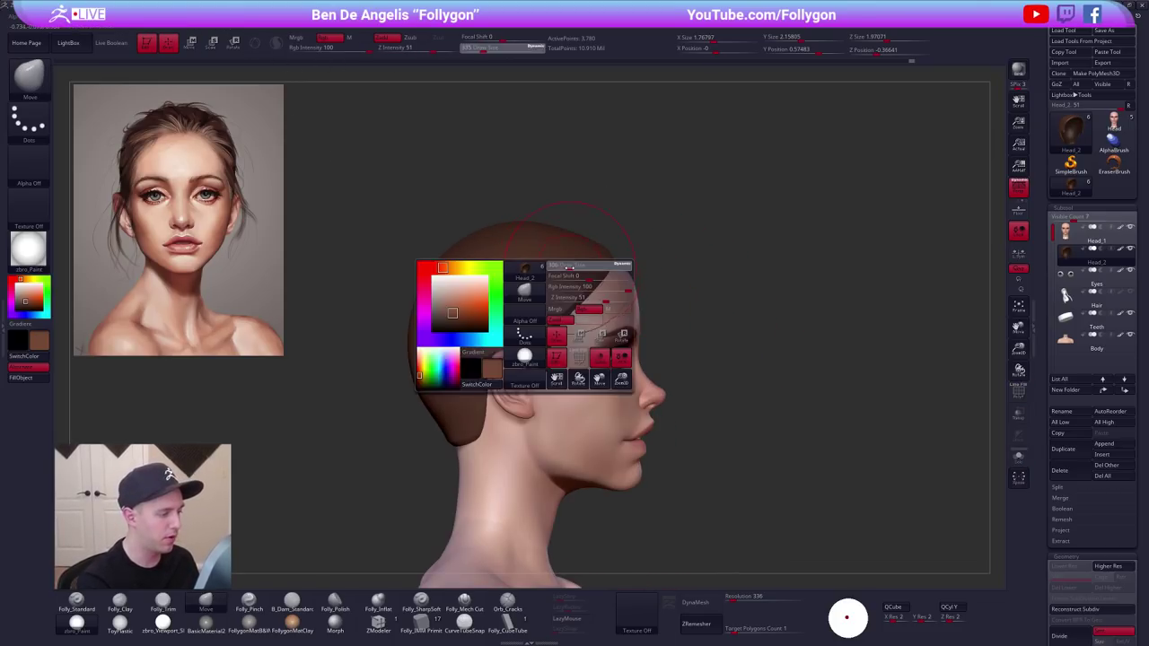
Try to raise the crown of the cap with the Move brush at draw size 500 and Dynamic Subdiv on.
key(d)
shift+right_drag(570, 287, 608, 268)
key(space)
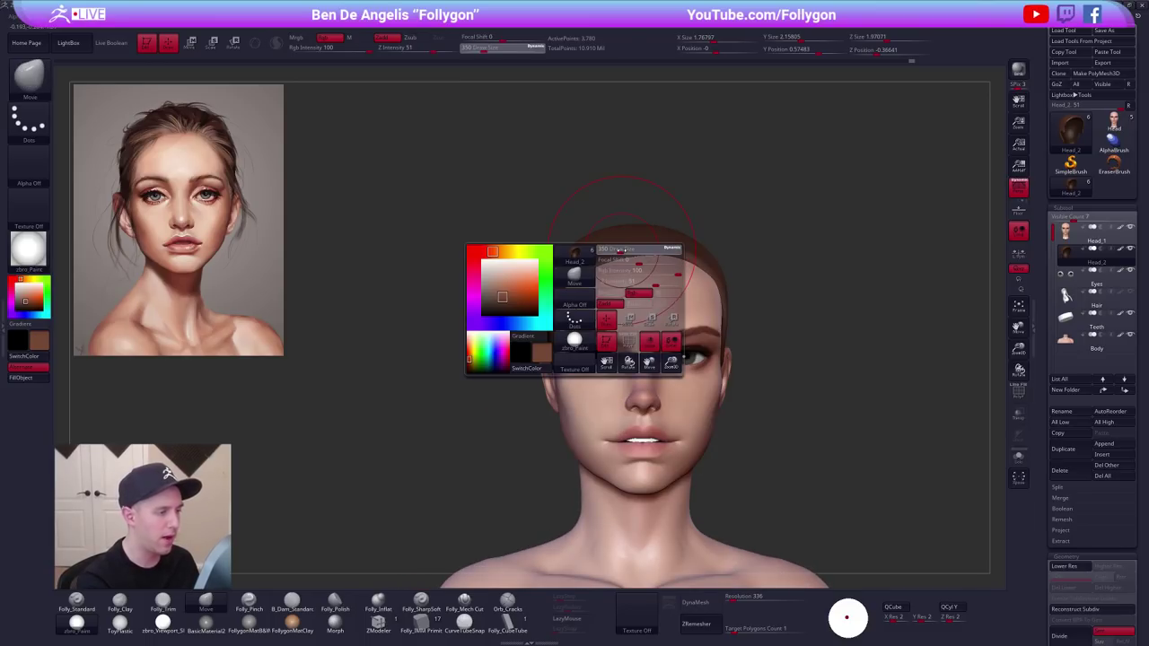
drag(625, 292, 640, 292)
key(space)
drag(628, 231, 641, 207)
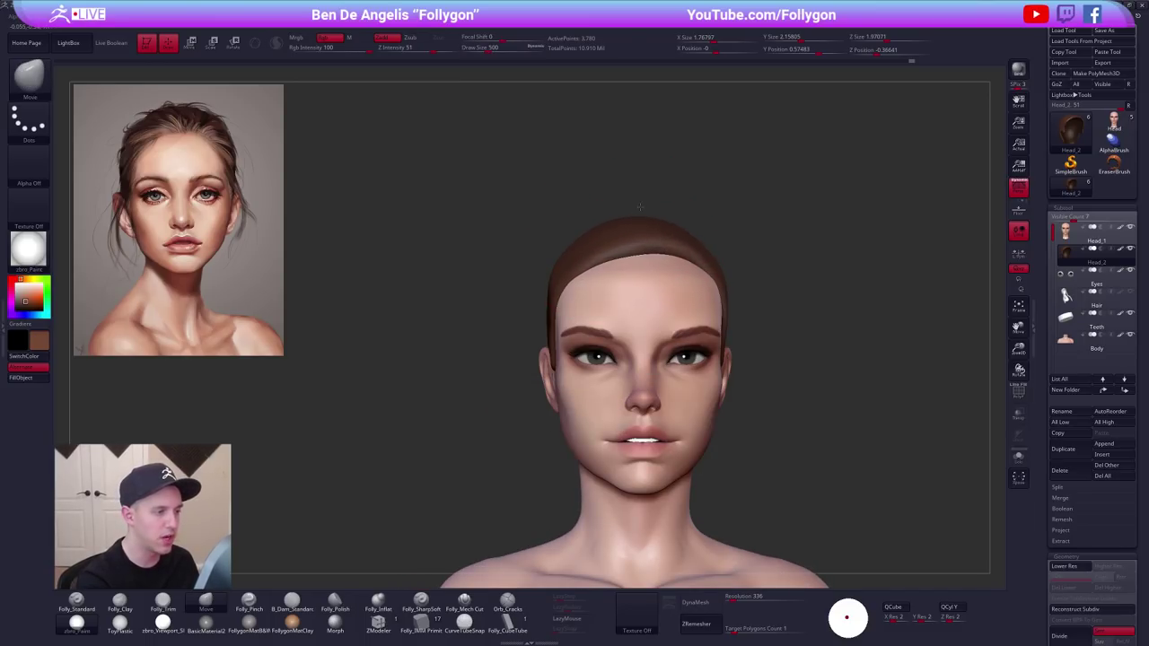
key(ctrl+z)
key(shift+d)
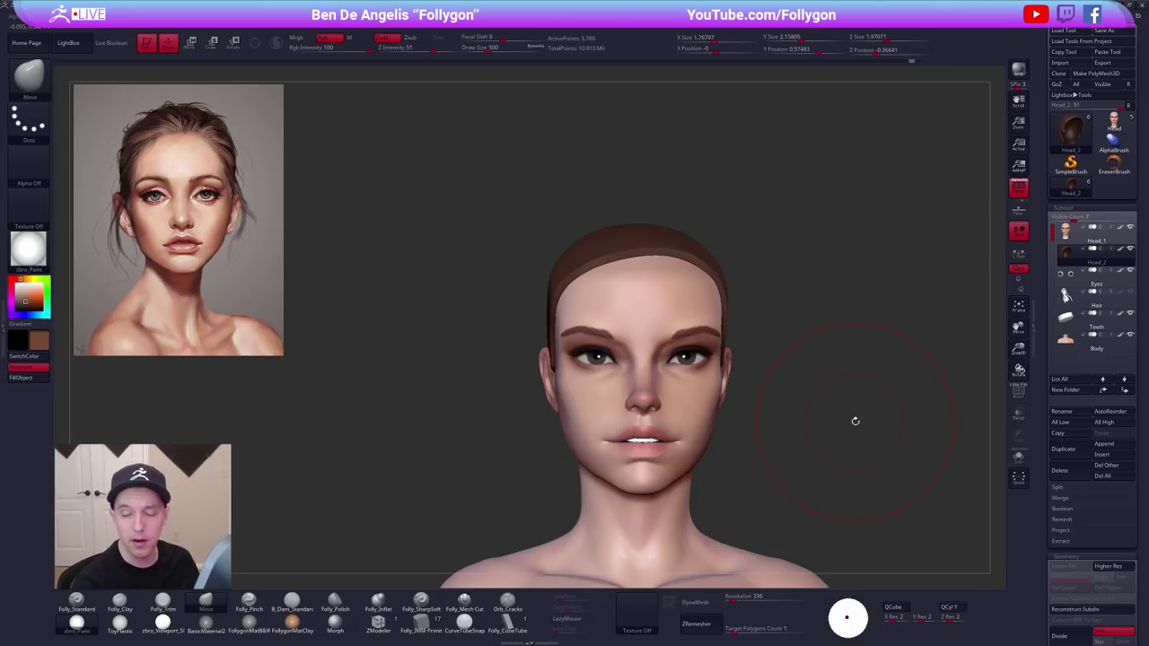
Lift the top and back of the cap in side view with the Move brush at draw size 615.
drag(815, 447, 794, 446)
key(space)
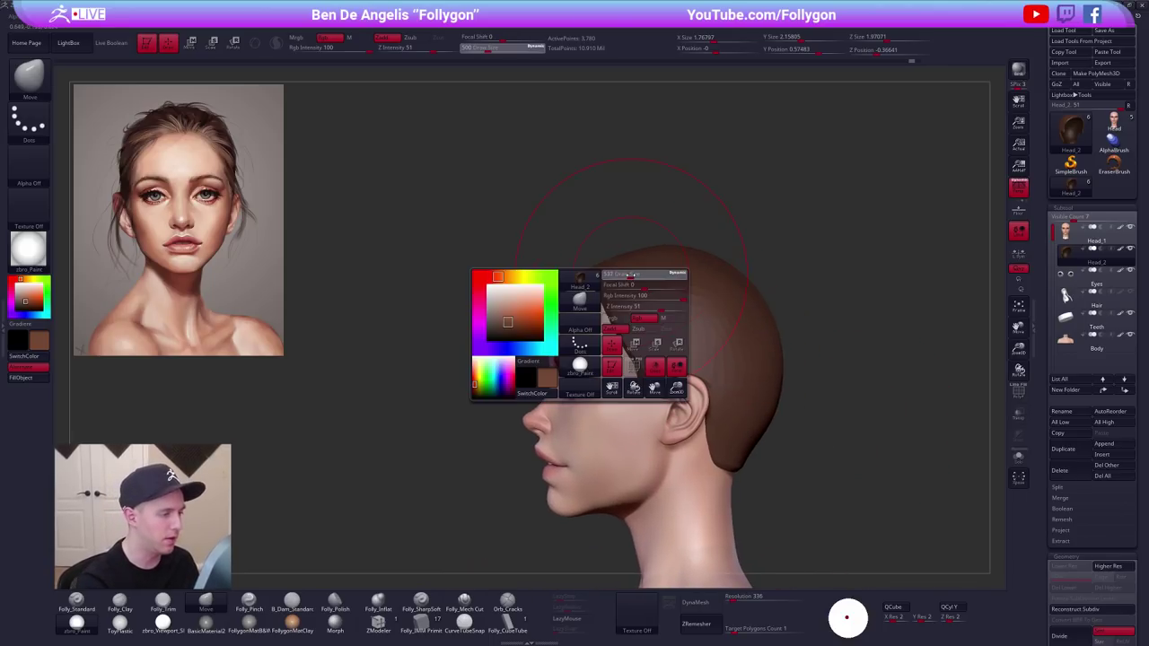
click(644, 276)
key(space)
click(658, 252)
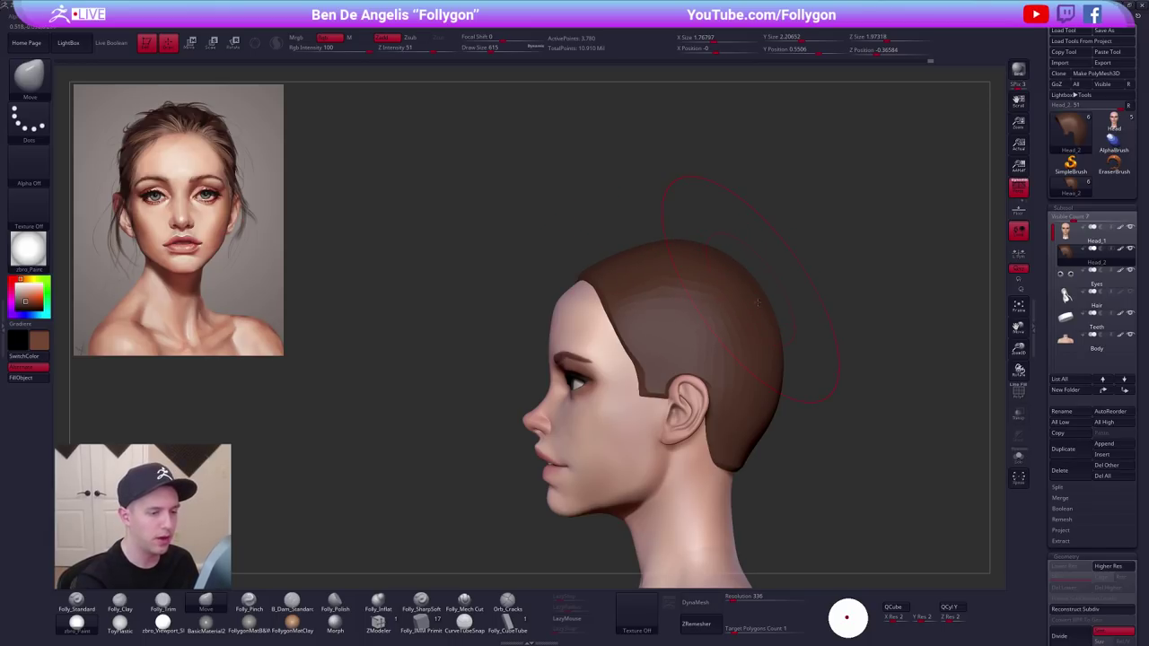
click(1017, 414)
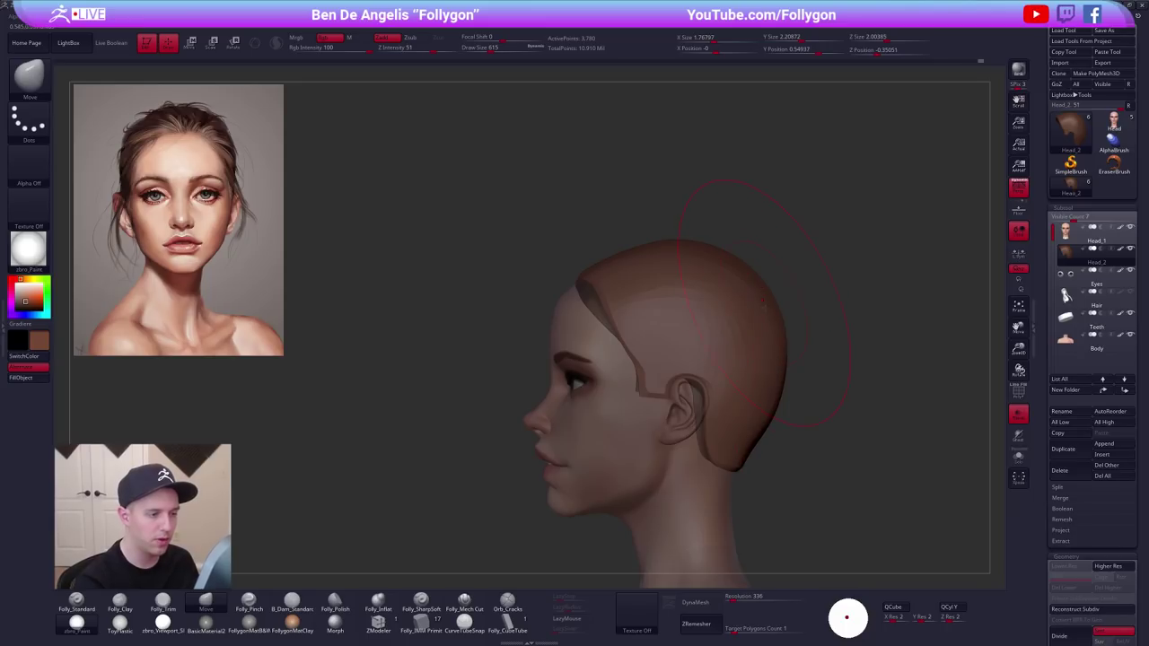
click(1019, 413)
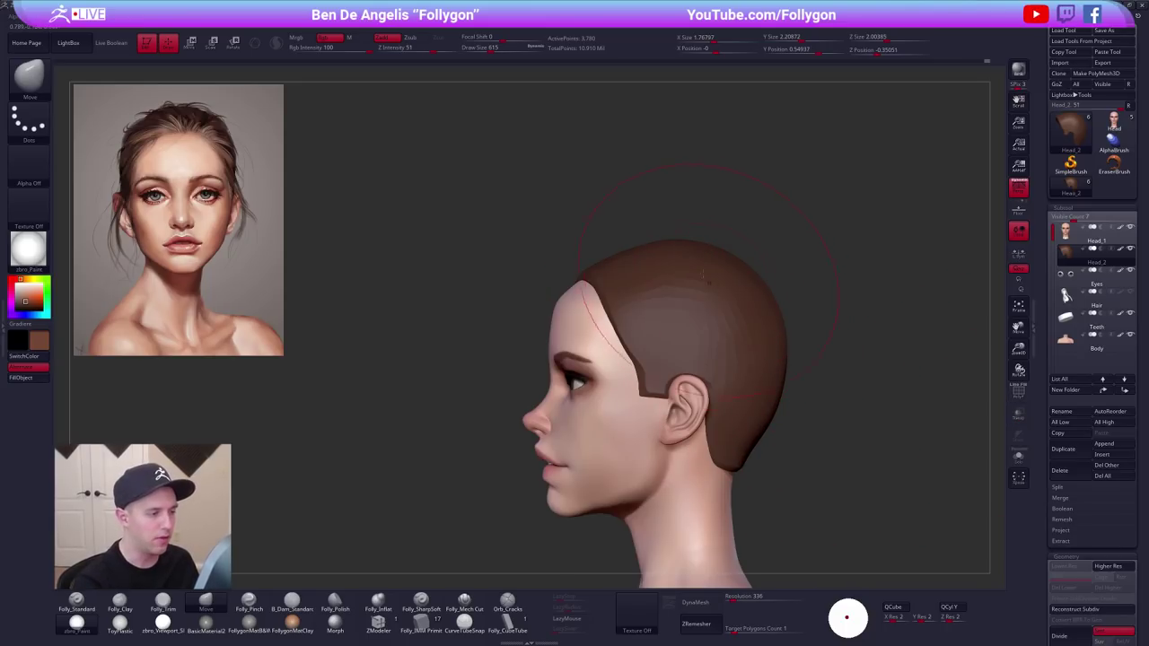
mouse_move(574, 202)
mouse_down()
mouse_move(650, 239)
mouse_move(682, 235)
mouse_up()
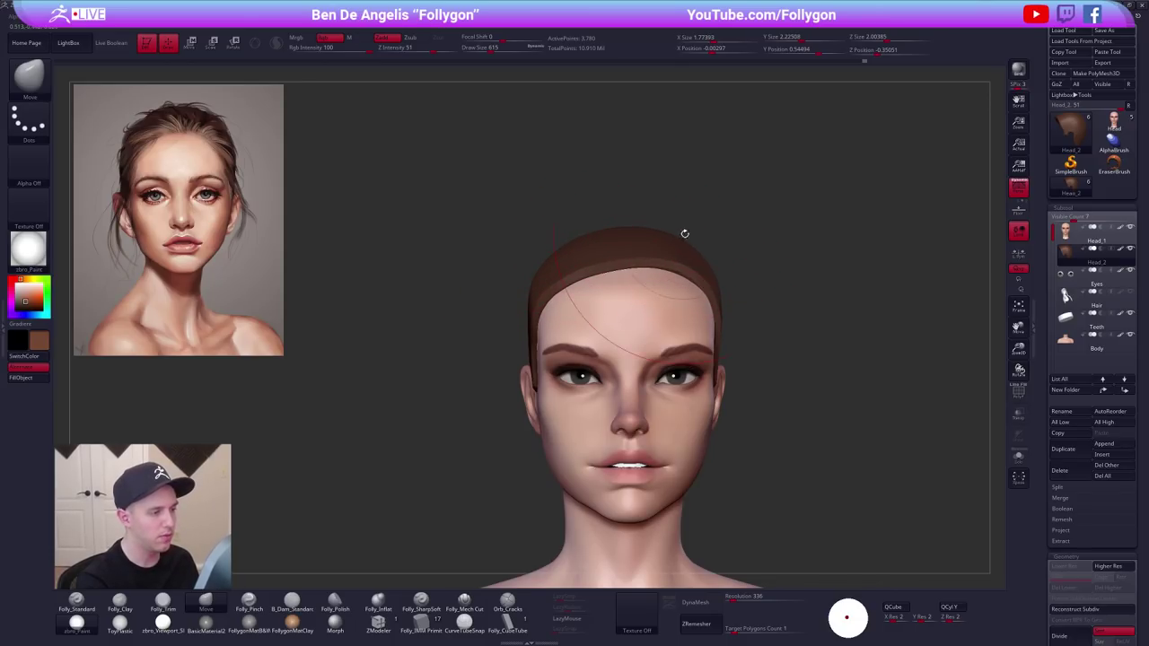
Round out the back and upper corners of the cap with the Move brush at draw sizes 656 and 482.
drag(690, 251, 737, 312)
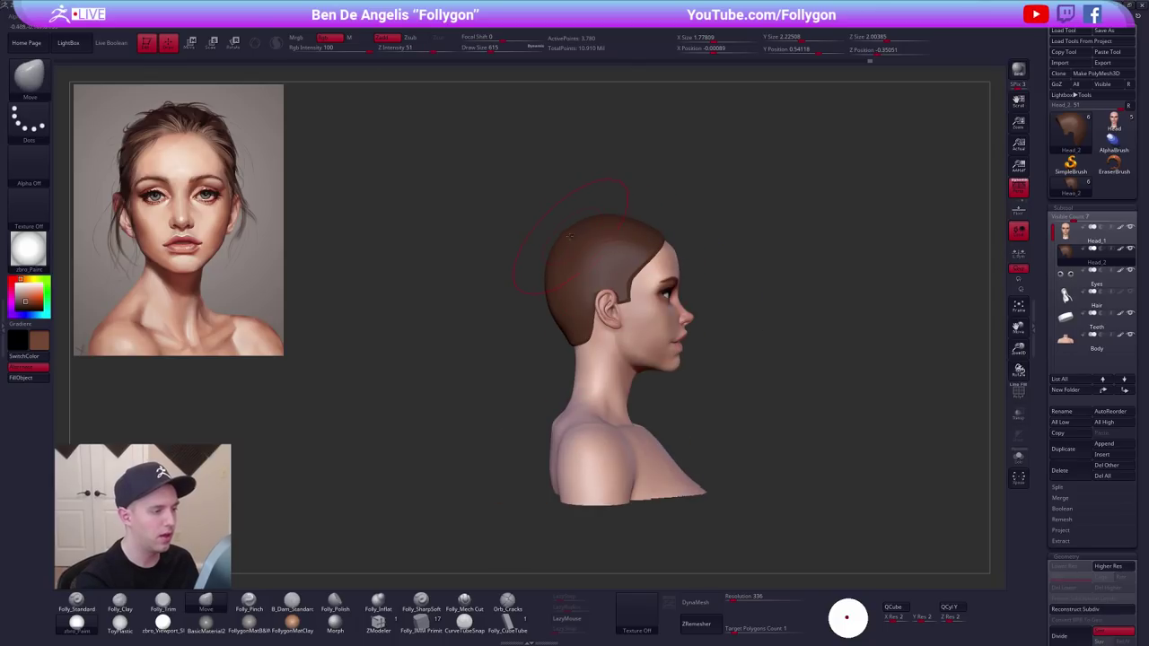
key(space)
drag(608, 241, 598, 241)
shift+drag(691, 229, 739, 240)
key(space)
mouse_move(610, 246)
mouse_down()
mouse_move(619, 247)
mouse_move(584, 238)
mouse_up()
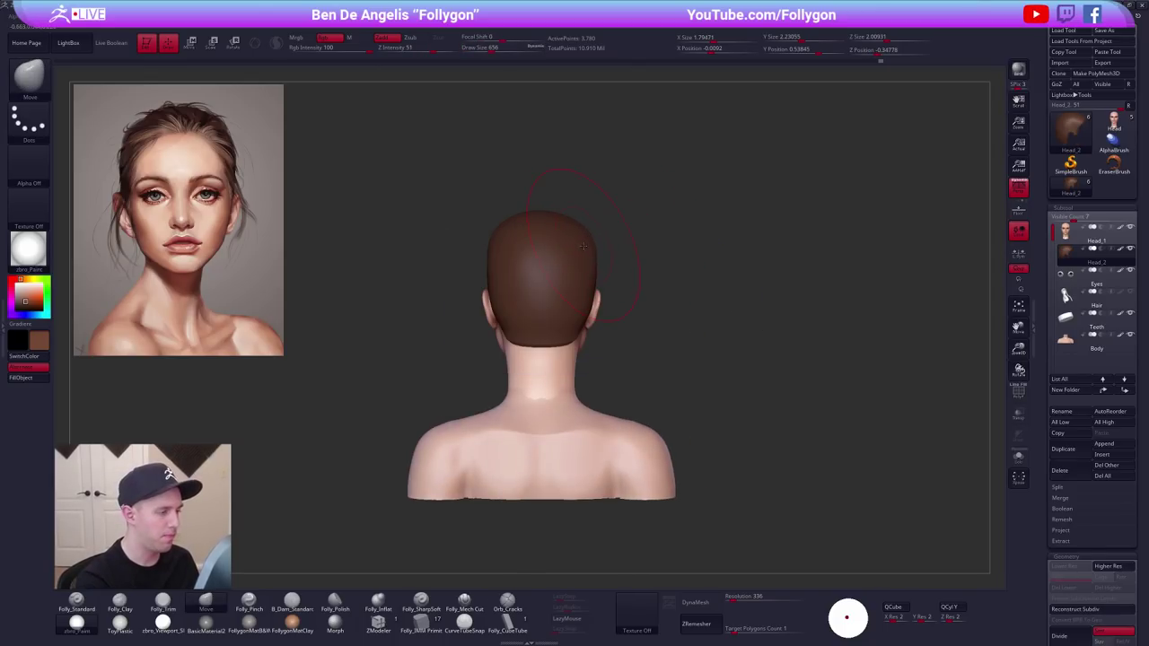
right_drag(584, 246, 567, 263)
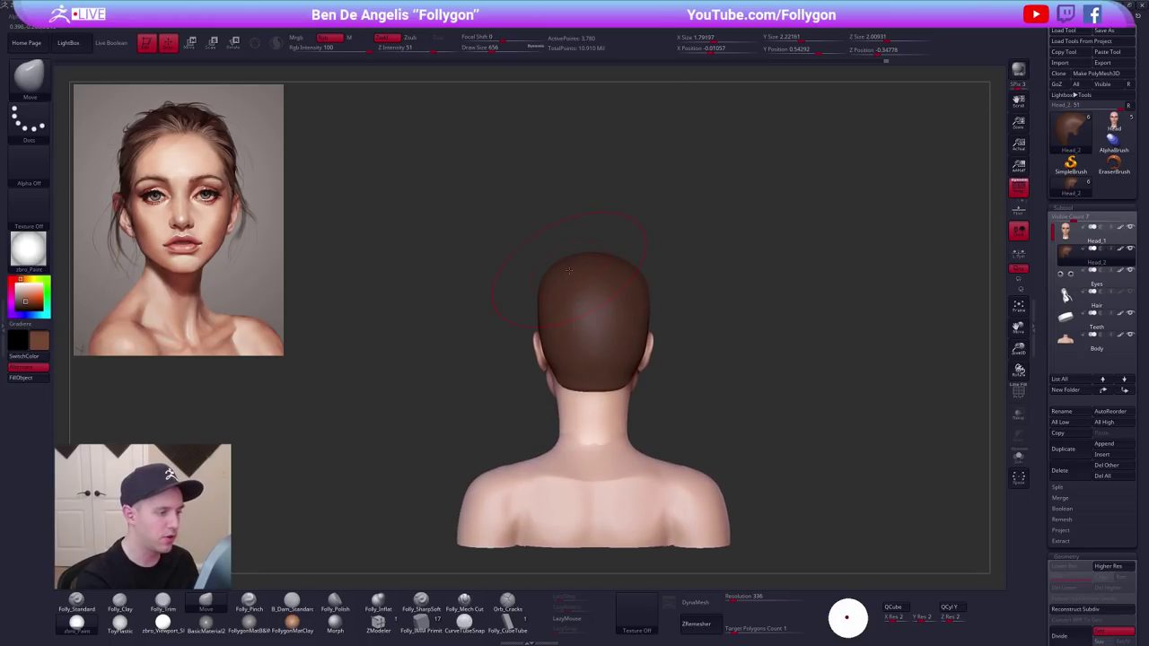
mouse_move(568, 269)
mouse_down()
mouse_move(592, 299)
mouse_move(614, 304)
mouse_up()
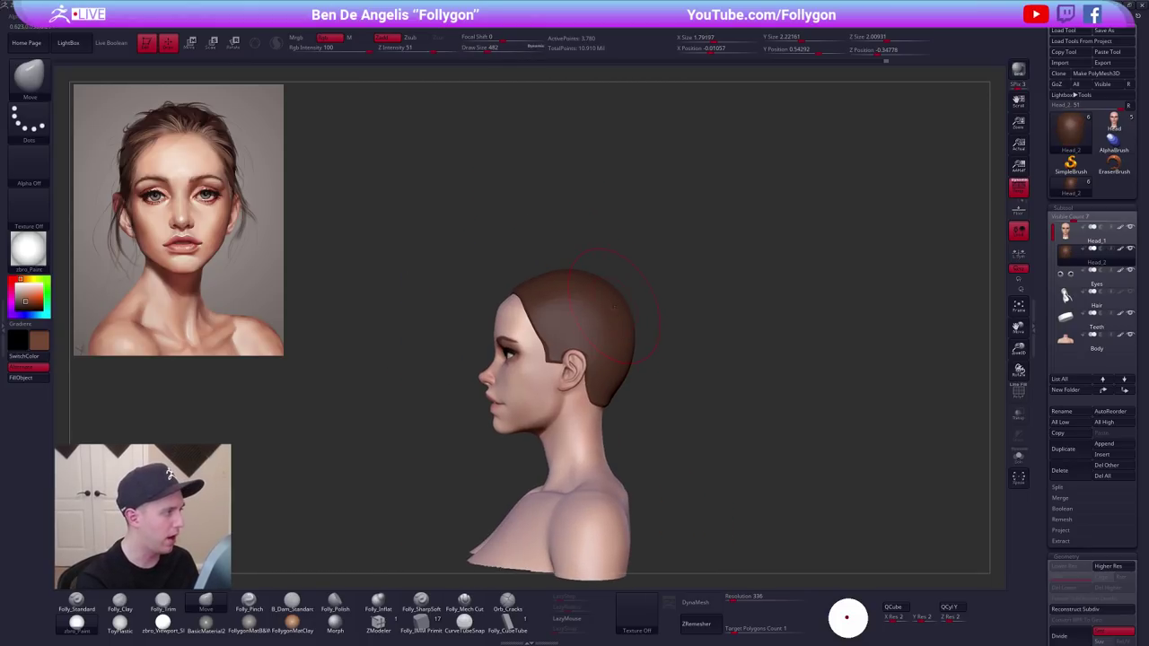
shift+right_drag(615, 305, 657, 308)
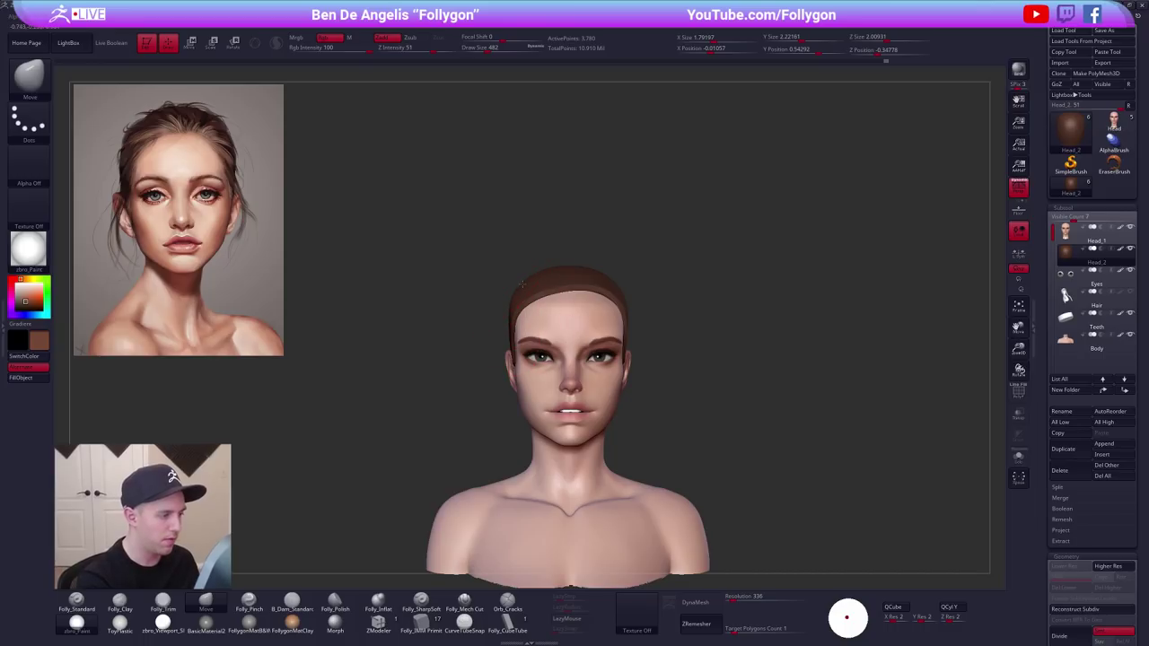
Adjust the sides of the cap in front view with the Move brush at draw size 366.
mouse_move(509, 325)
shift+mouse_down()
mouse_move(529, 320)
mouse_move(538, 337)
shift+mouse_up()
mouse_move(416, 334)
mouse_down()
mouse_move(703, 320)
mouse_move(689, 322)
mouse_up()
key(space)
alt+drag(708, 311, 708, 259)
drag(819, 458, 765, 460)
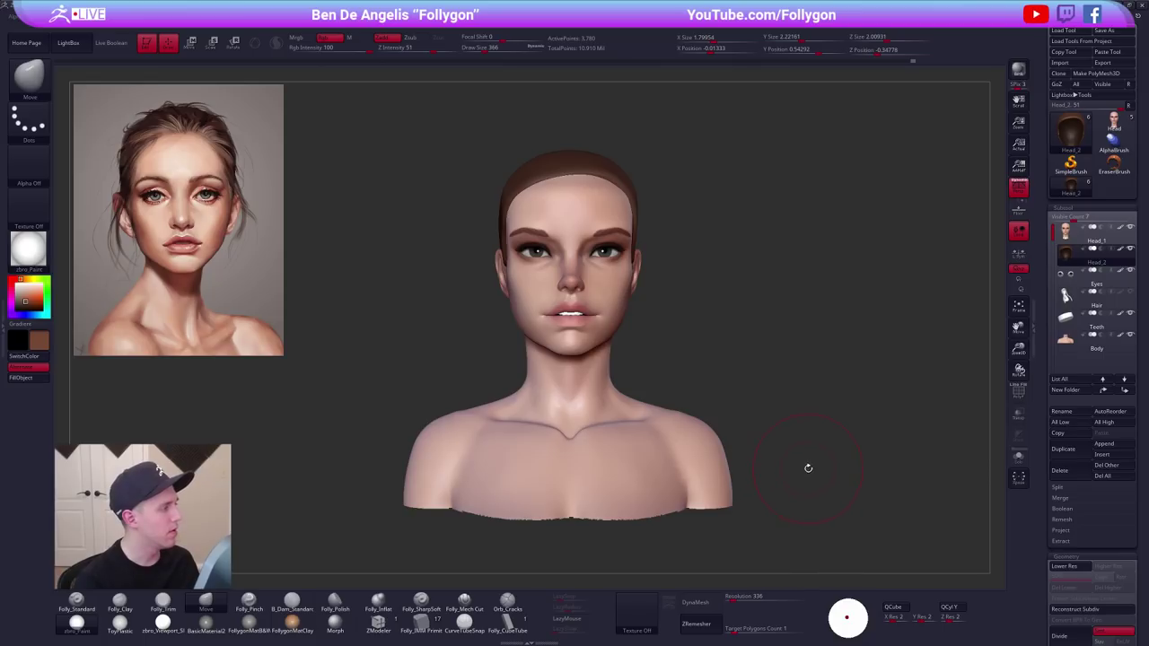
Drop the cap to its lower subdivision level and reshape the rear of the crown with the Move brush at draw size 500.
drag(685, 318, 588, 319)
key(space)
drag(610, 224, 619, 224)
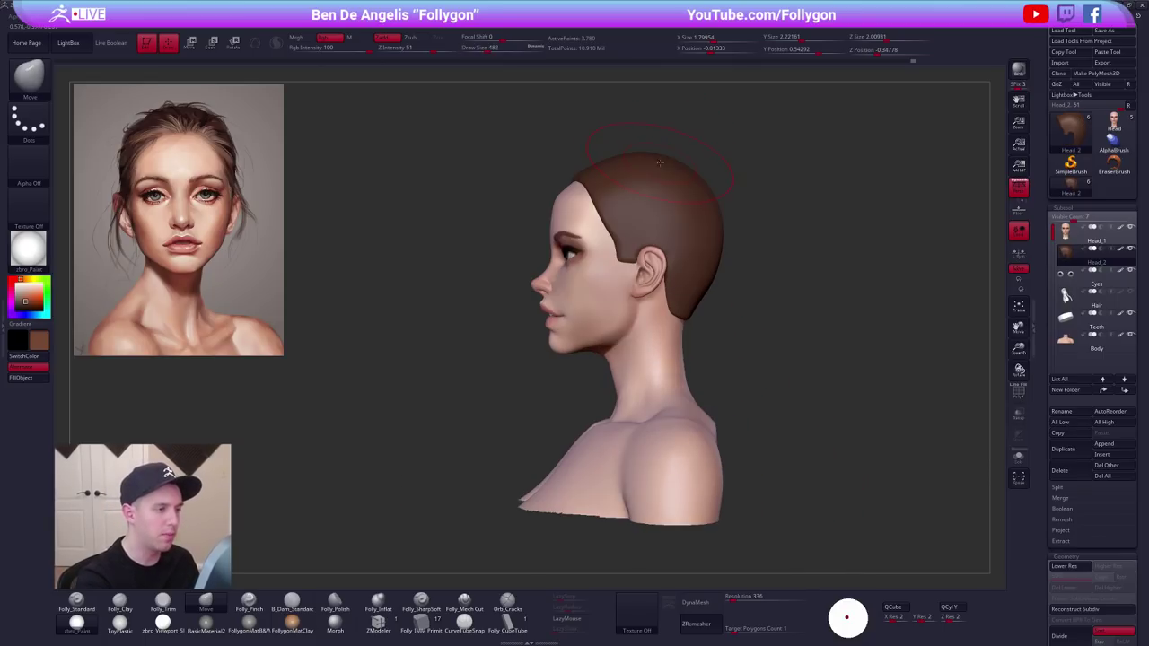
key(shift+d)
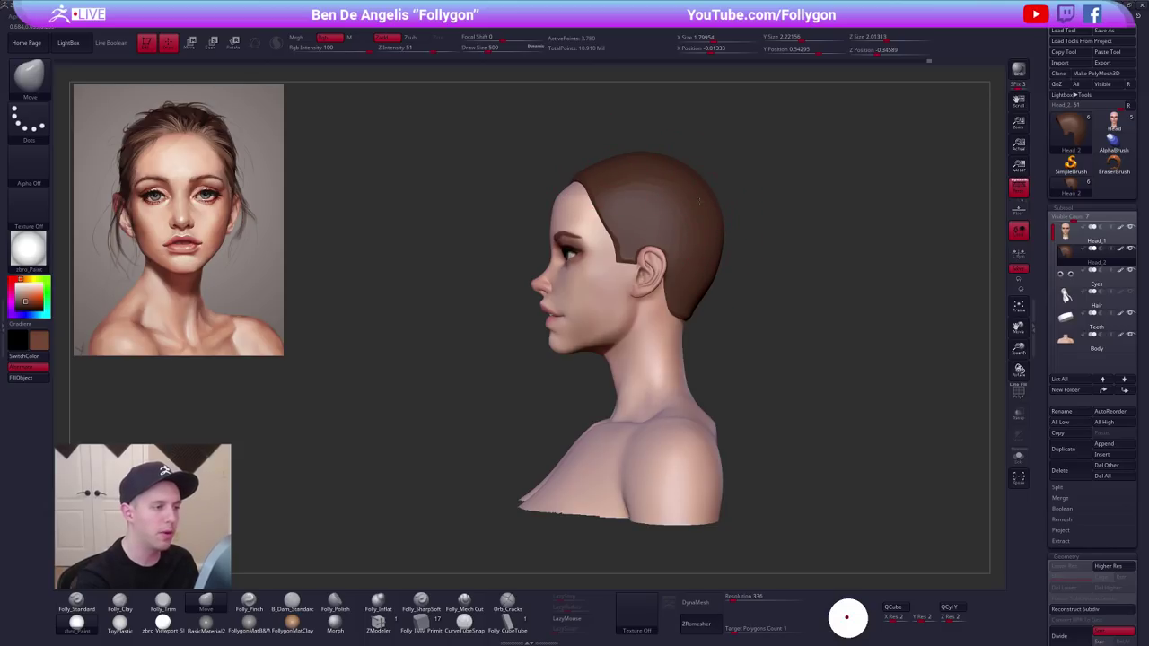
mouse_move(699, 201)
mouse_down()
mouse_move(523, 155)
mouse_move(563, 208)
mouse_move(705, 246)
mouse_move(710, 228)
mouse_up()
Refine the cap's front hairline and the edge before the ear with the Move brush at draw sizes 321 and 192.
key(s)
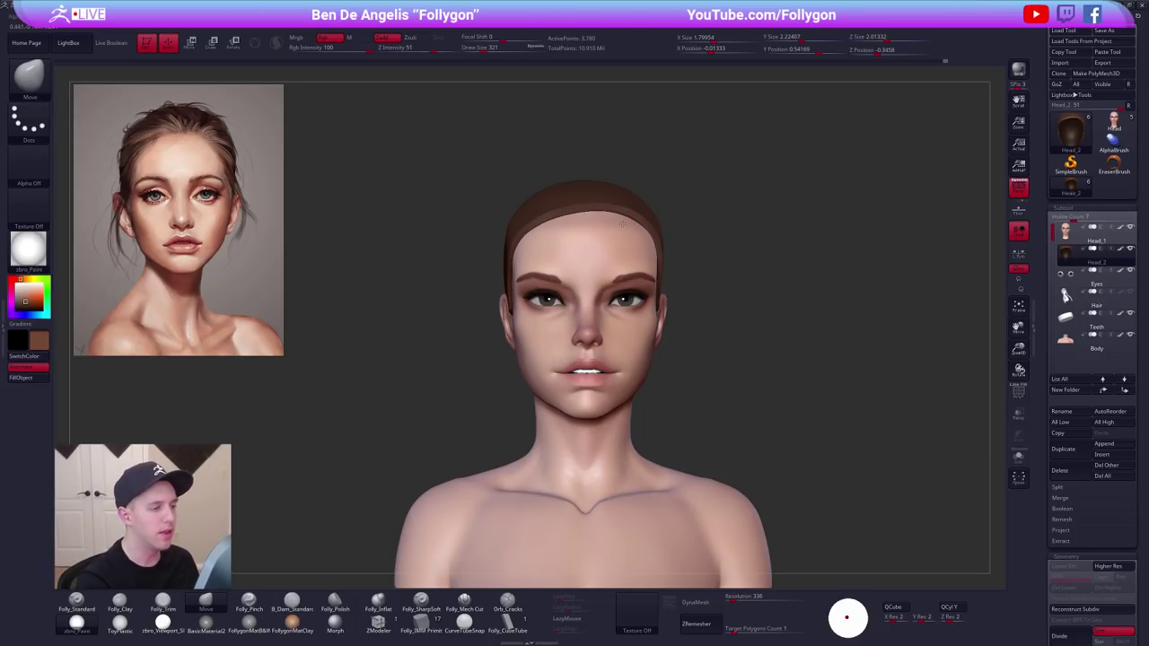
mouse_move(622, 223)
mouse_down()
mouse_move(632, 214)
mouse_move(587, 192)
mouse_up()
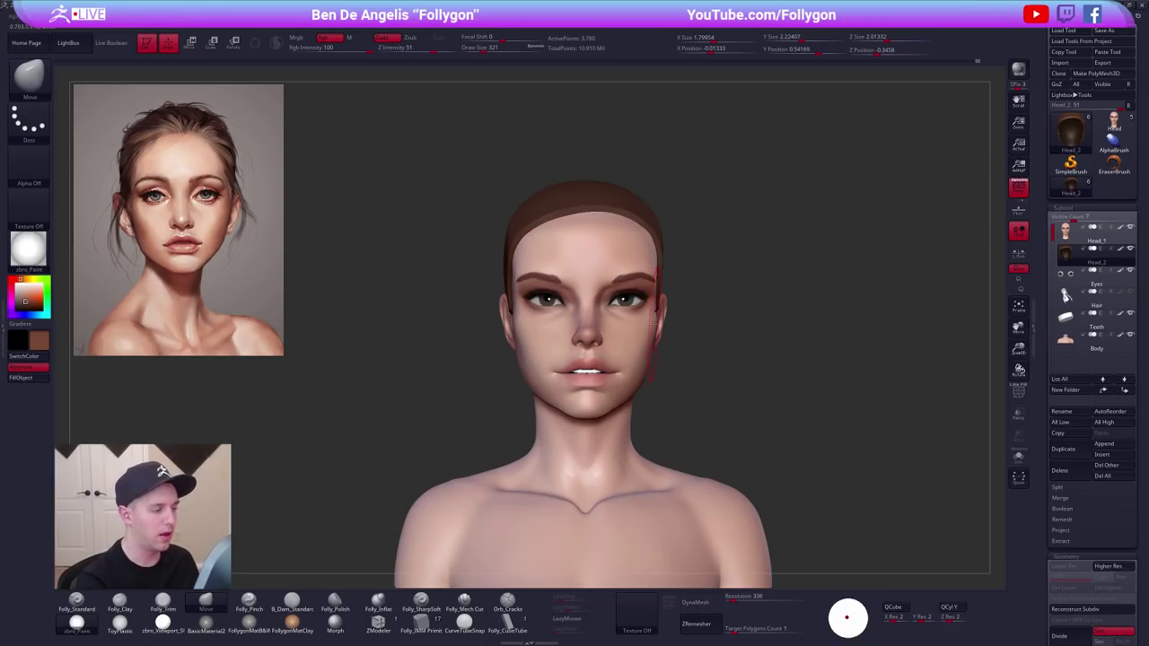
drag(790, 330, 660, 333)
mouse_move(654, 333)
mouse_down()
mouse_move(686, 325)
mouse_move(665, 318)
mouse_up()
key(space)
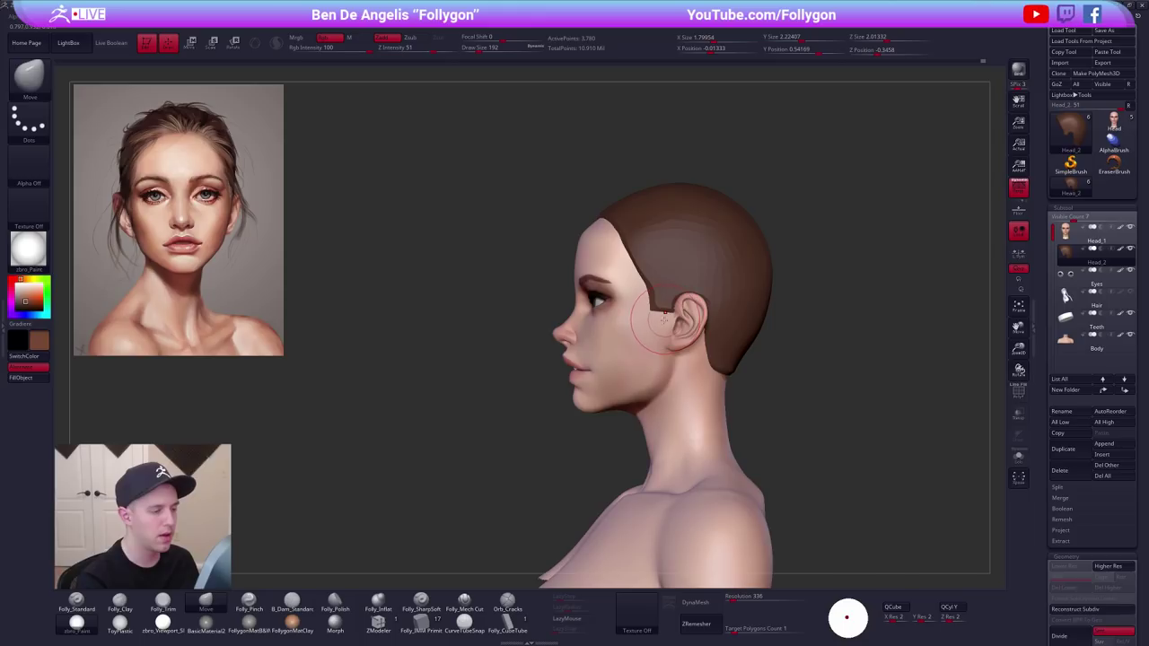
drag(543, 336, 713, 348)
key(d)
alt+drag(828, 511, 808, 470)
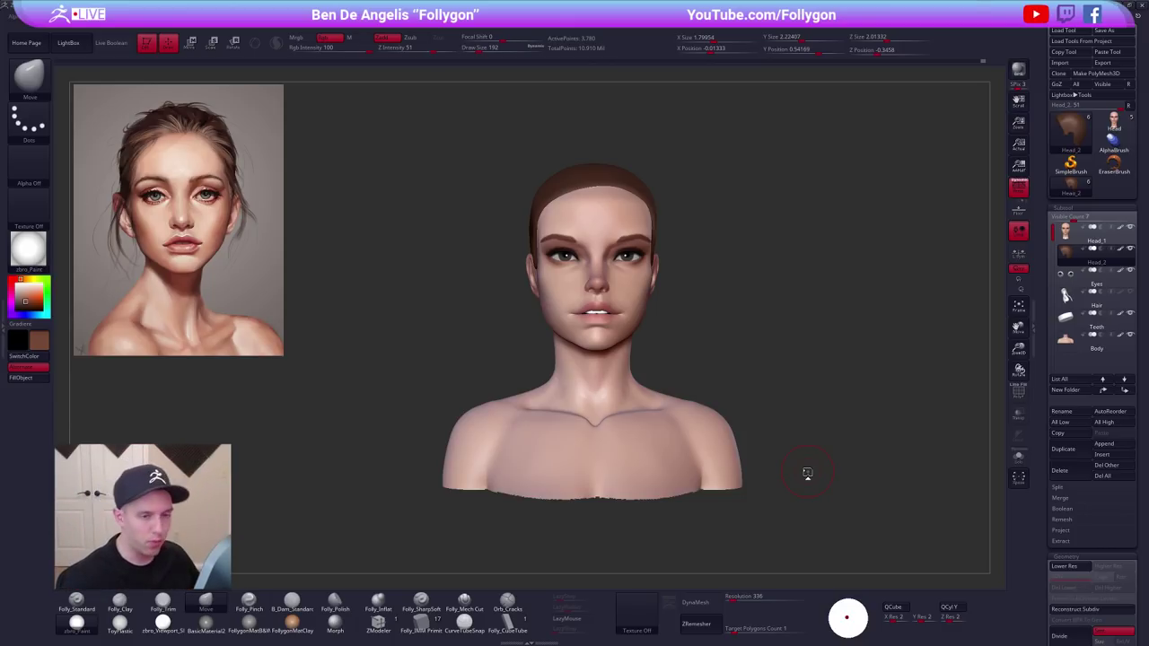
Duplicate the cap subtool and insert a sphere primitive at the back of the duplicate's crown.
click(1073, 452)
drag(965, 473, 823, 500)
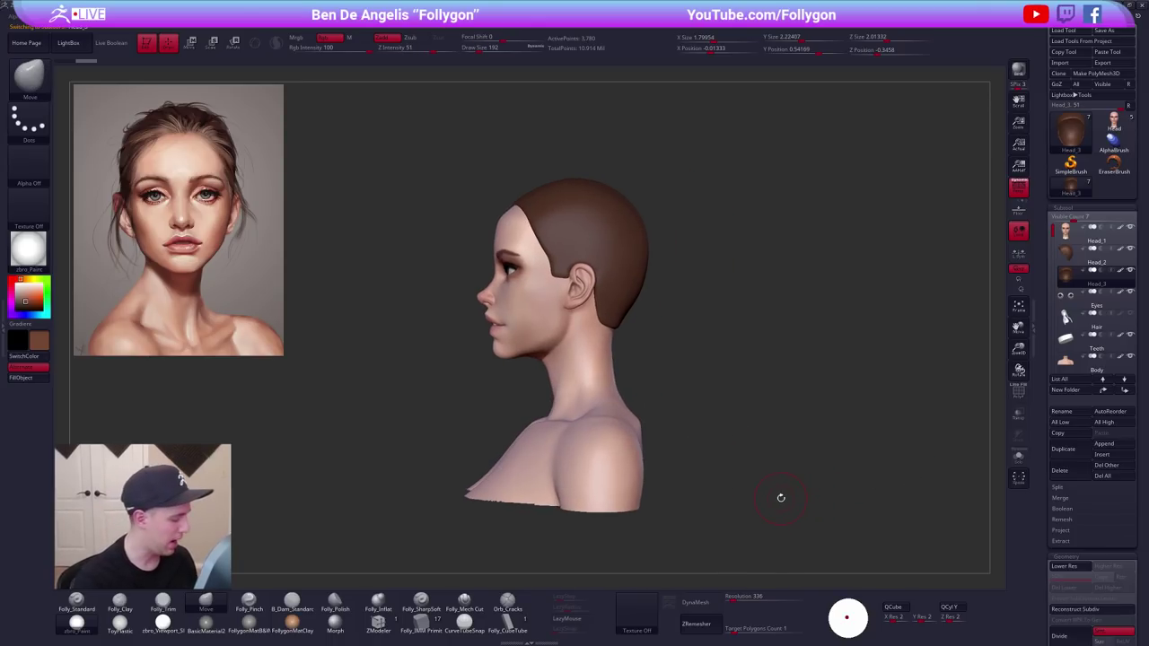
click(420, 621)
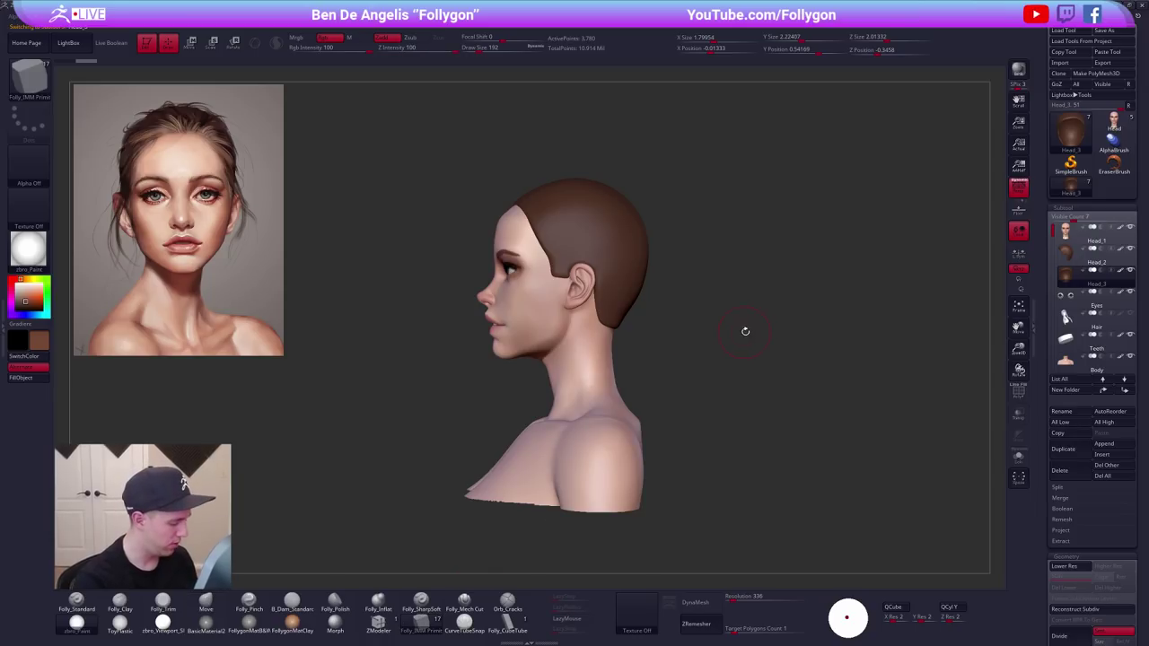
key(m)
drag(786, 320, 690, 315)
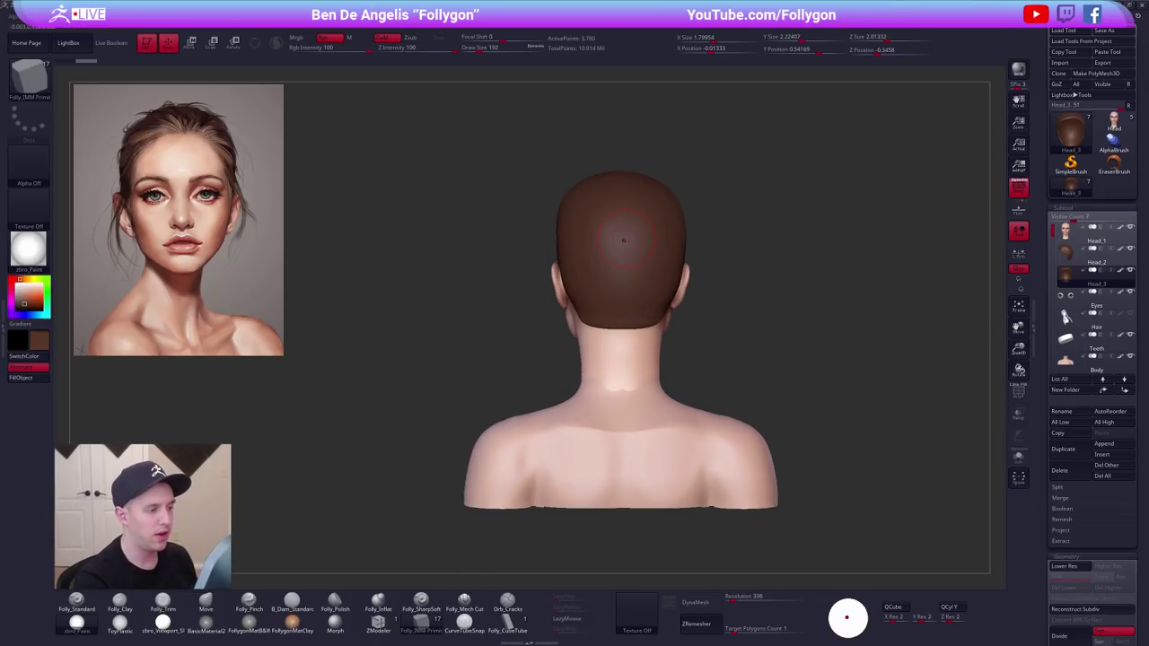
mouse_move(623, 240)
mouse_down()
mouse_move(602, 242)
mouse_move(636, 241)
mouse_up()
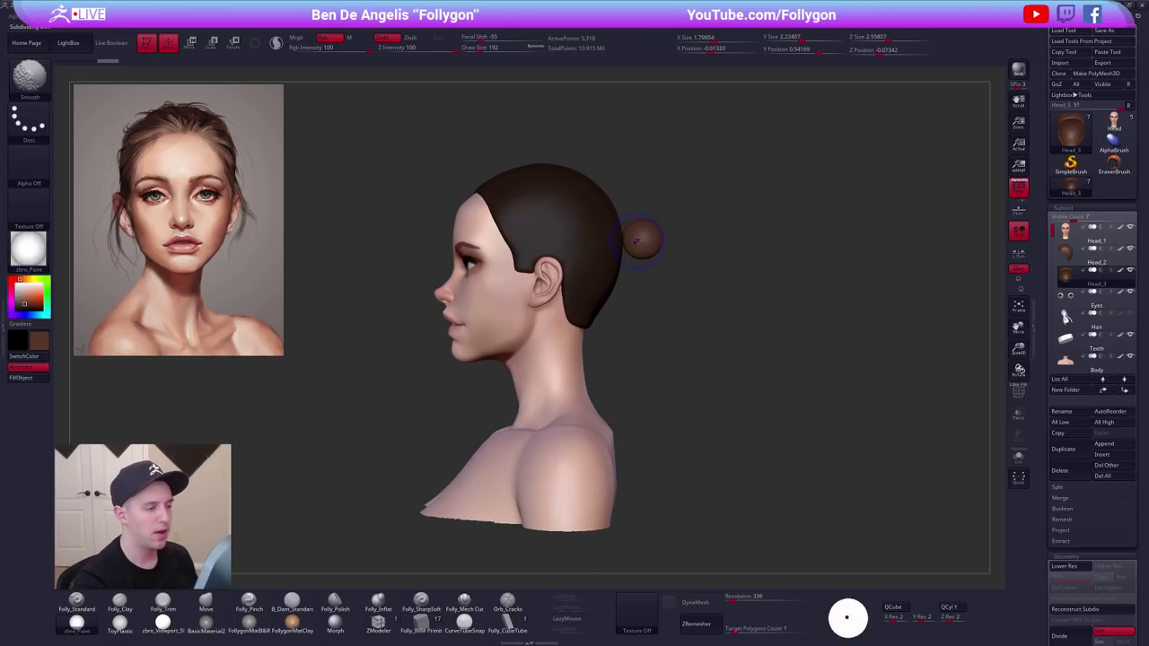
Isolate the inserted sphere and delete the rest of the duplicated cap.
ctrl+shift+click(644, 240)
key(space)
click(694, 255)
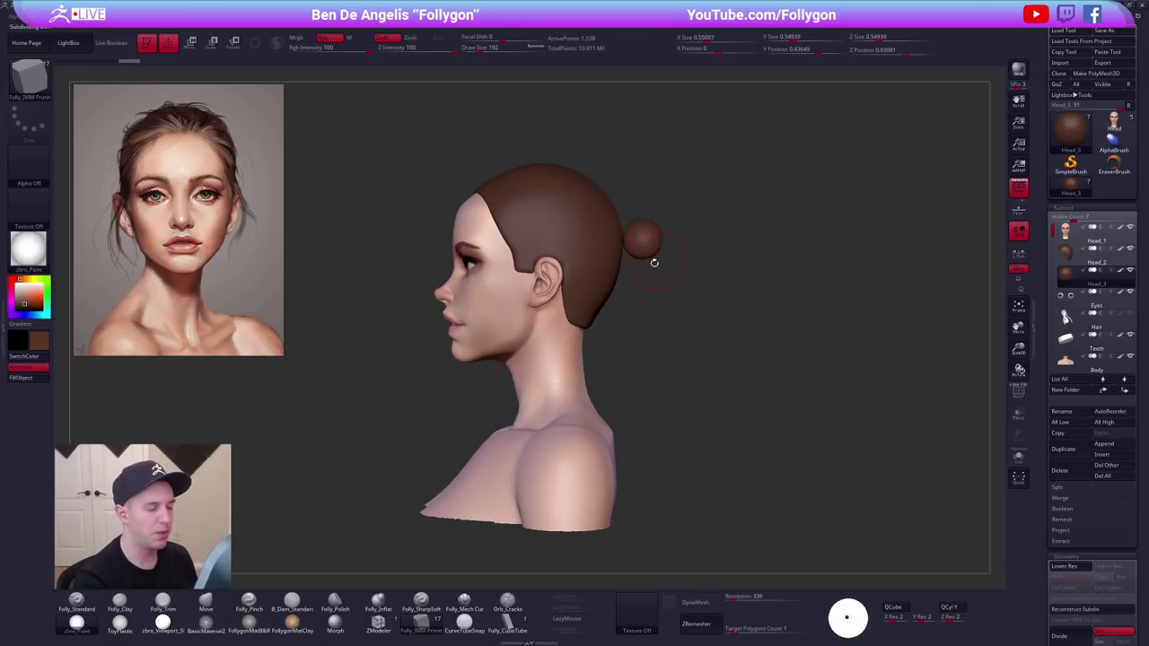
Stretch the sphere downward into a long, thin ponytail with the Move brush, raising the draw size to 447.
key(b)
key(m)
key(v)
mouse_move(662, 237)
mouse_down()
mouse_move(663, 325)
mouse_move(639, 225)
mouse_move(653, 231)
mouse_up()
key(space)
key(space)
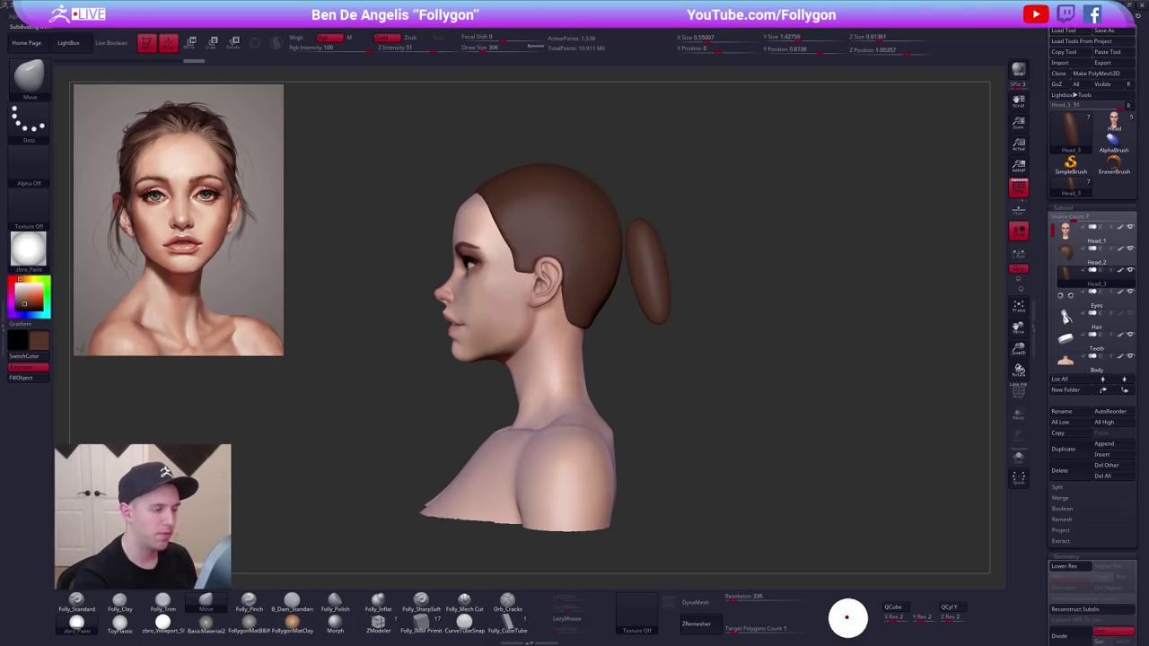
drag(636, 289, 651, 267)
key(space)
drag(652, 311, 658, 373)
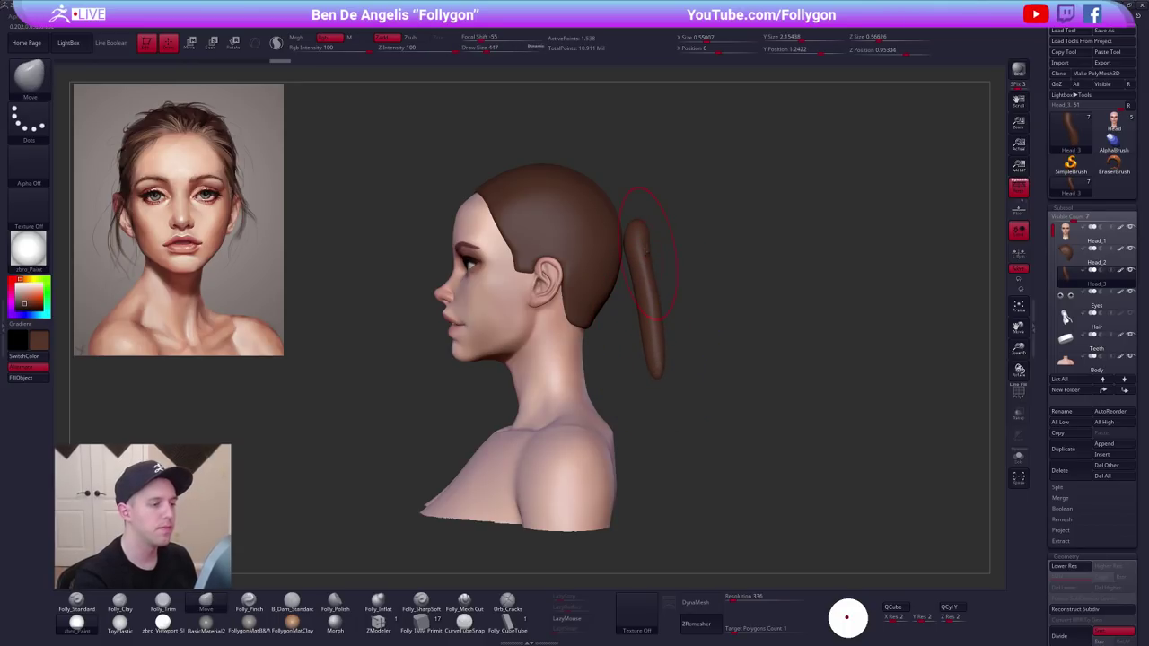
Pull the ponytail's top into the cap and bend its length into an S-curve with the Move brush.
key(space)
mouse_move(659, 228)
mouse_down()
mouse_move(633, 228)
mouse_move(628, 244)
mouse_move(646, 232)
mouse_up()
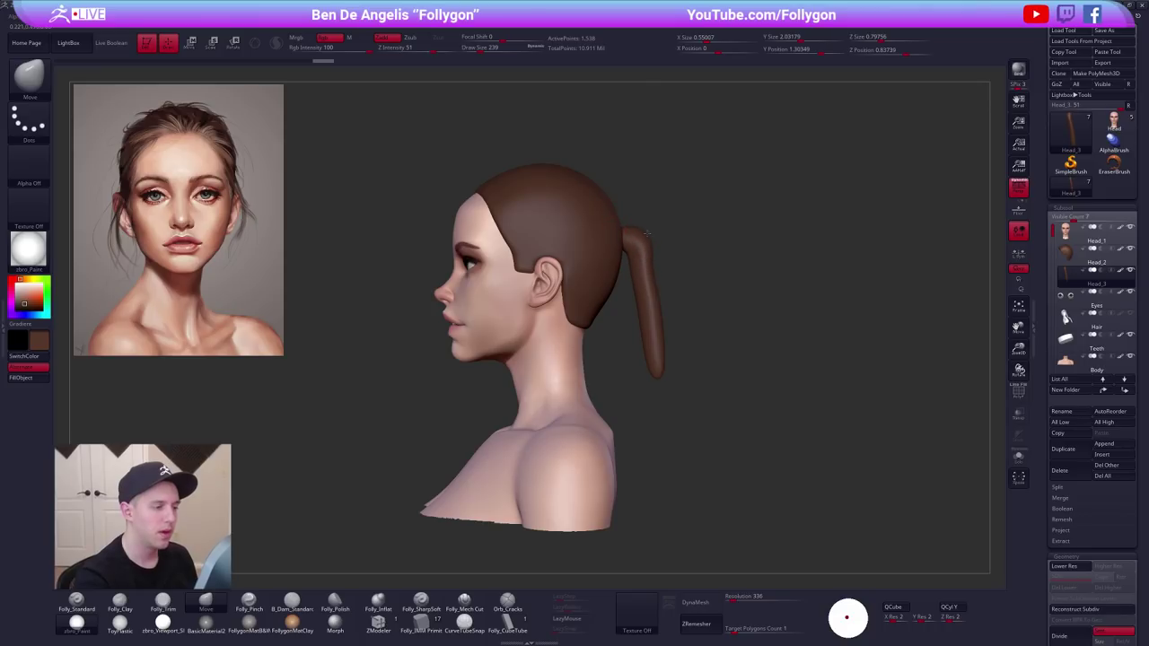
key(space)
mouse_move(635, 280)
mouse_down()
mouse_move(646, 279)
mouse_move(630, 307)
mouse_up()
key(space)
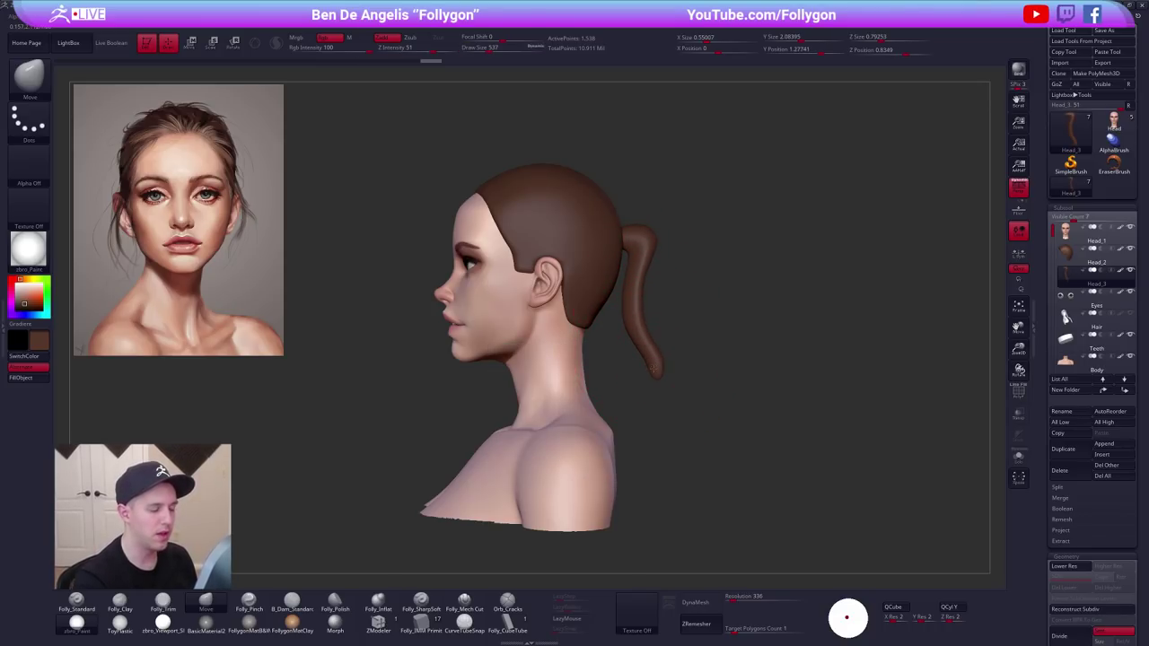
drag(669, 341, 704, 363)
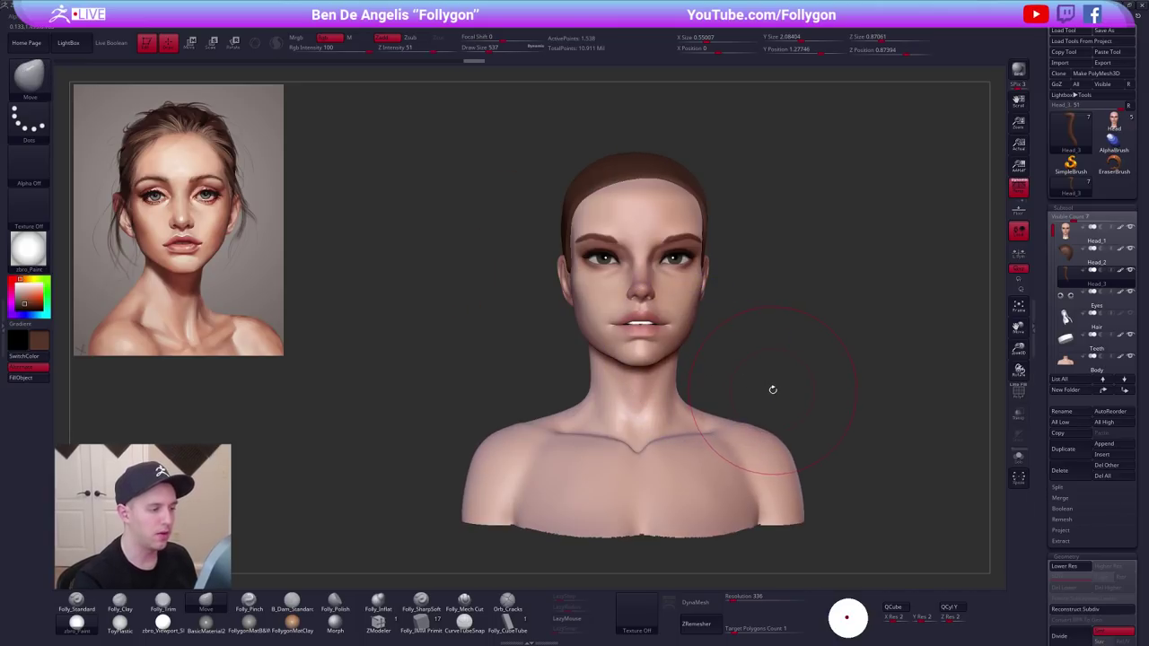
Rotate the ponytail outward from the back of the head and shift it slightly upward with Transpose.
mouse_move(772, 390)
mouse_down()
mouse_move(787, 431)
mouse_move(824, 445)
mouse_up()
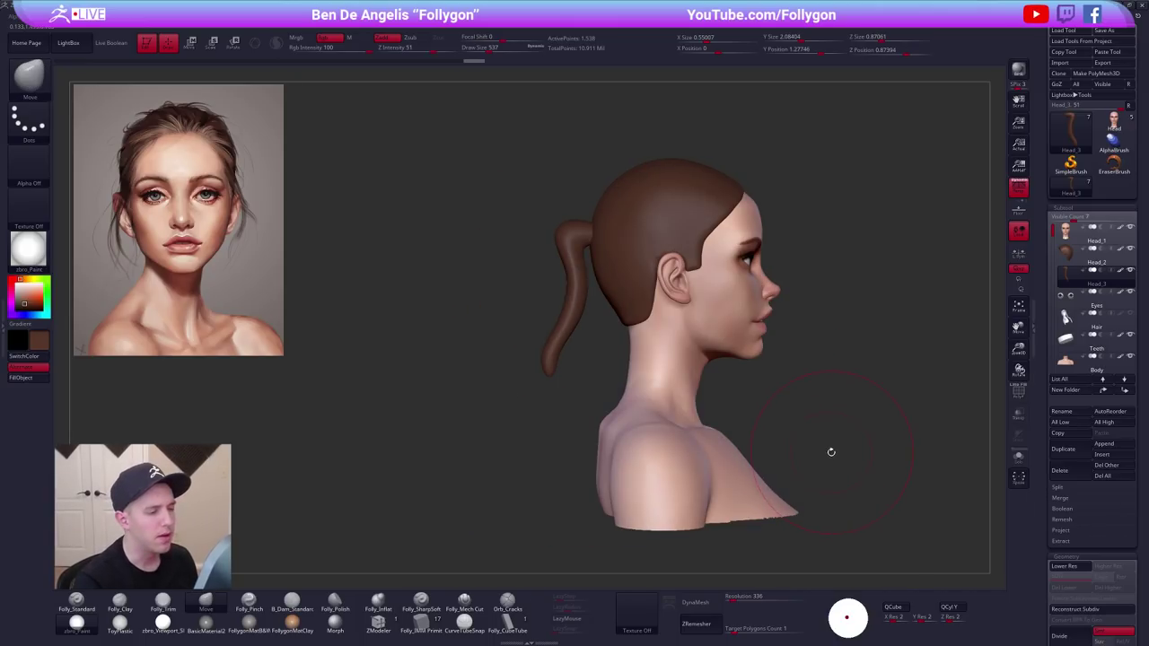
key(r)
mouse_move(653, 231)
mouse_down()
mouse_move(826, 231)
mouse_move(833, 305)
mouse_move(822, 302)
mouse_up()
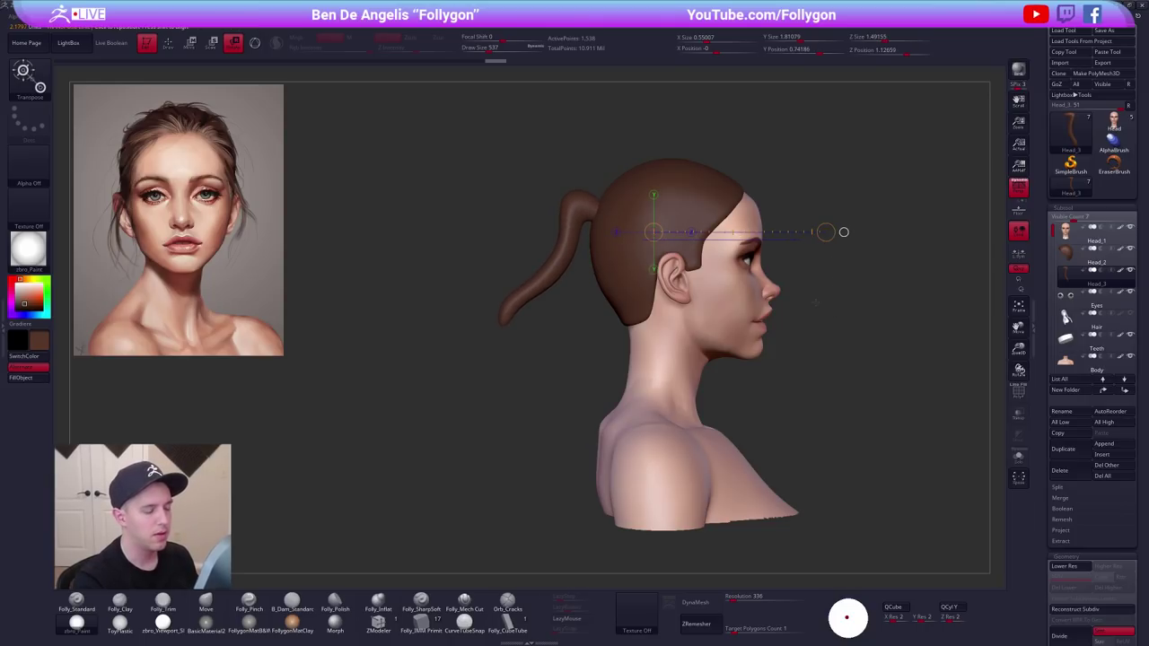
key(q)
key(w)
mouse_move(593, 214)
mouse_down()
mouse_move(592, 280)
mouse_move(592, 247)
mouse_up()
key(q)
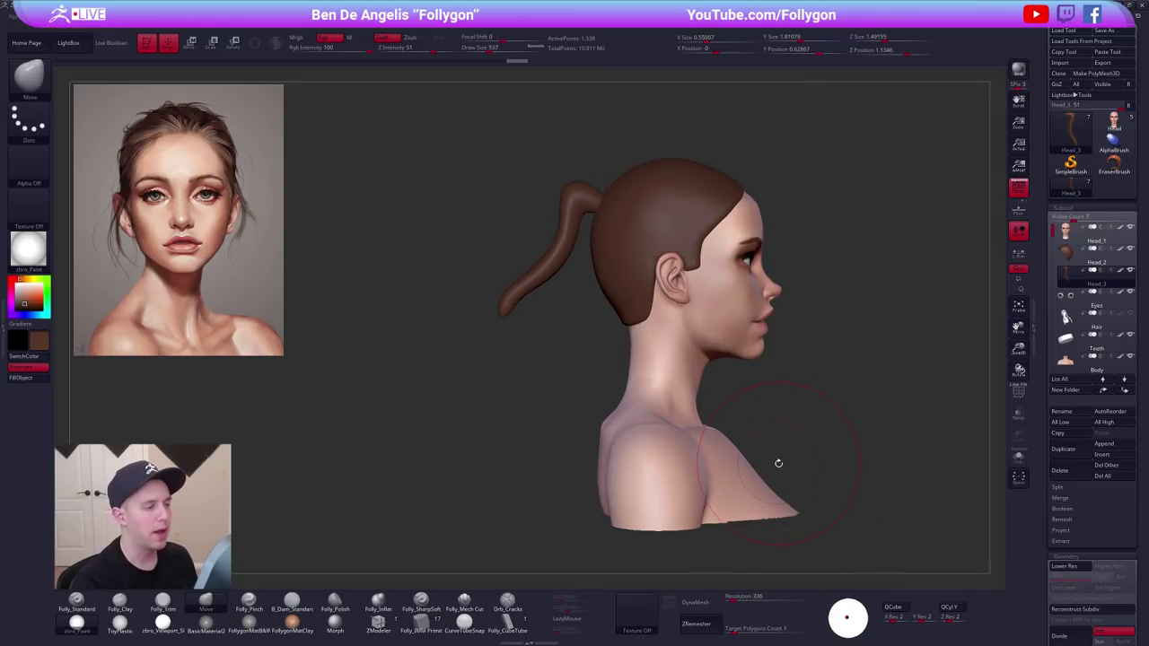
Mask the ponytail's top bend and swing the length below it down closer to the neck.
mouse_move(776, 464)
mouse_down()
mouse_move(750, 471)
mouse_move(815, 475)
mouse_move(795, 461)
mouse_move(814, 474)
mouse_up()
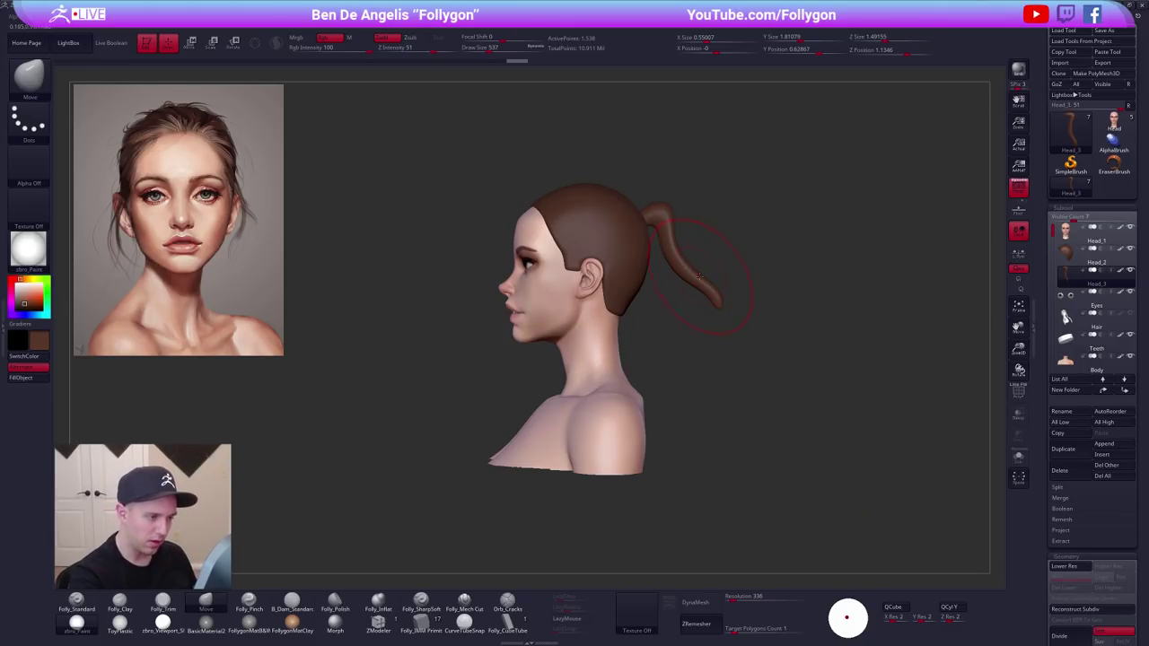
key(space)
drag(699, 275, 732, 276)
mouse_move(684, 222)
ctrl+mouse_down()
mouse_move(709, 353)
mouse_move(756, 312)
ctrl+mouse_up()
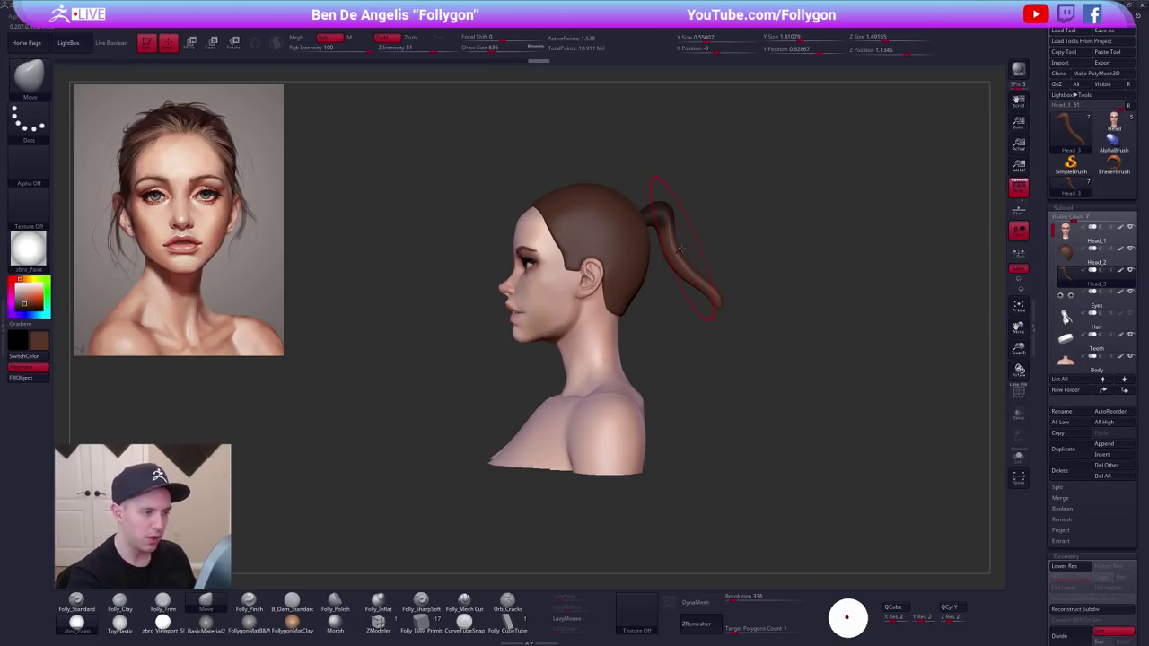
key(w)
mouse_move(664, 215)
mouse_down()
mouse_move(721, 366)
mouse_move(667, 391)
mouse_up()
key(q)
Clear the ponytail's mask and refine its curve with the Move brush at draw sizes 519 and 447.
key(space)
drag(672, 308, 679, 307)
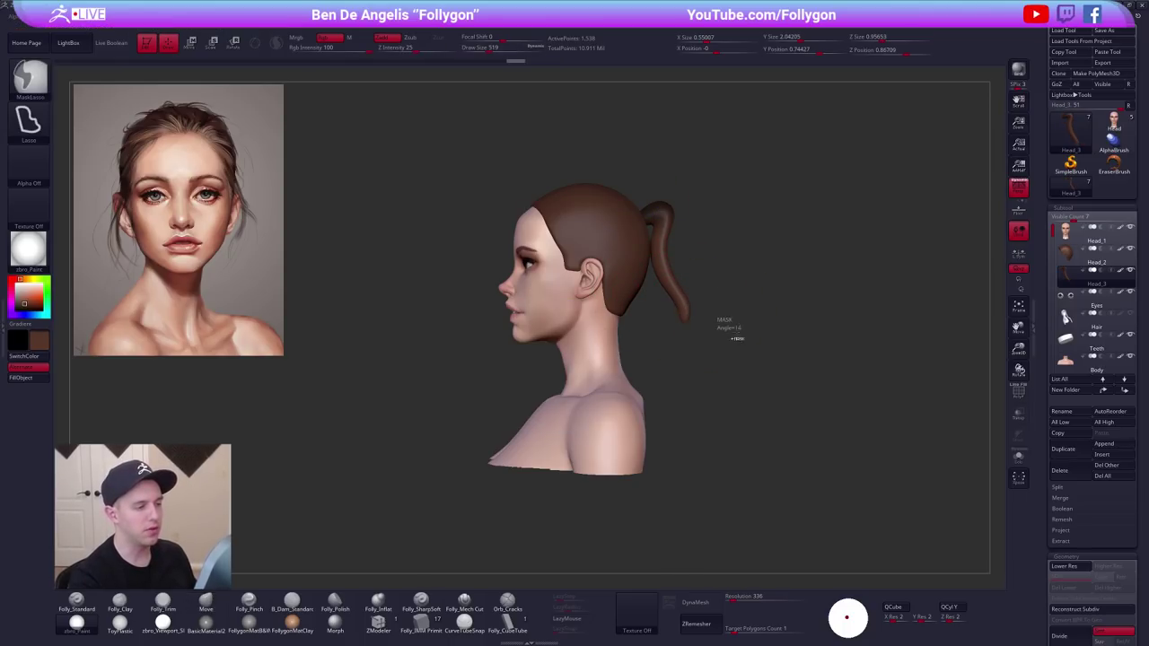
drag(736, 338, 646, 341)
key(space)
drag(677, 280, 672, 280)
alt+drag(805, 383, 735, 413)
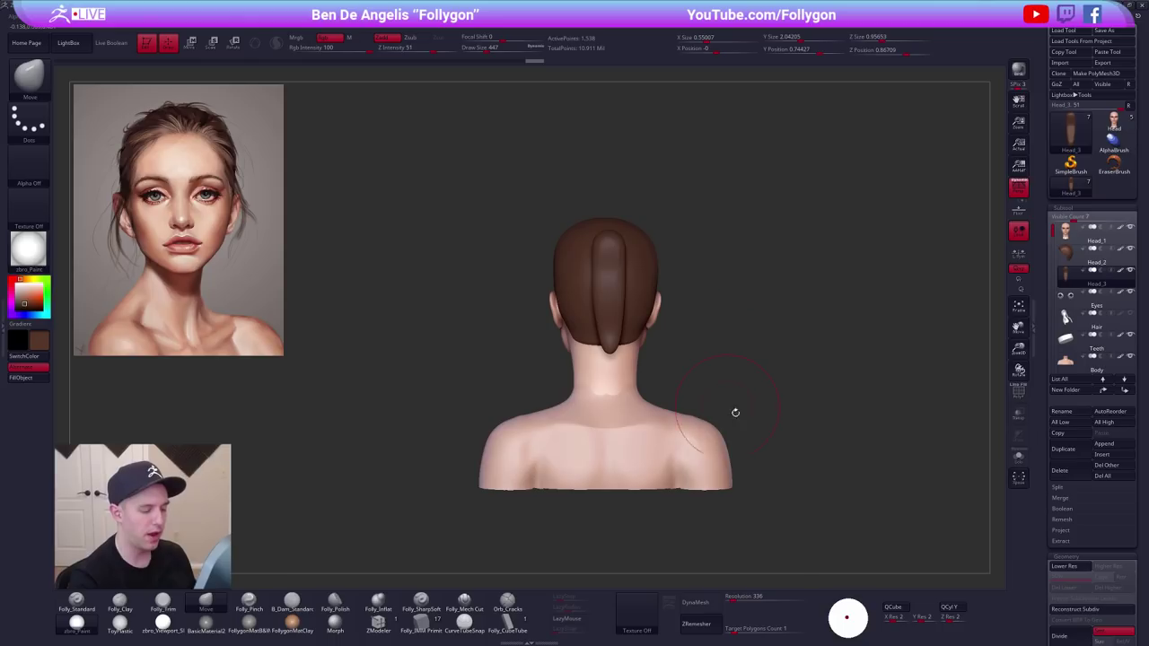
DynaMesh the ponytail at resolution 120, then widen it and pull its tip longer with the Move brush.
drag(734, 597, 729, 598)
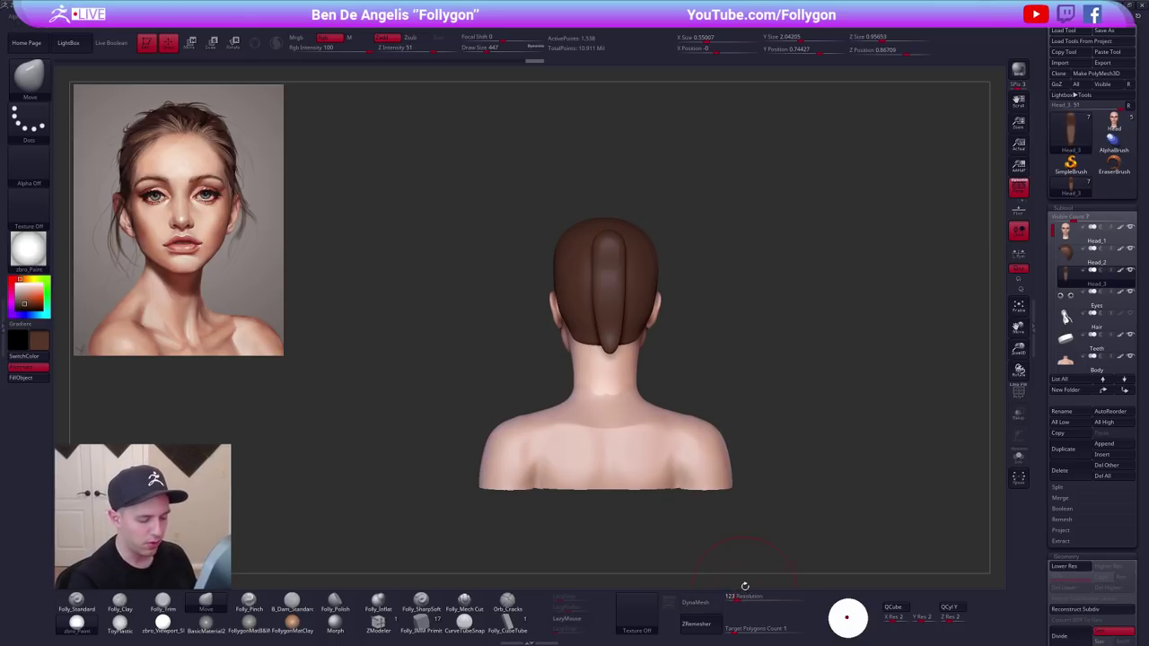
click(701, 601)
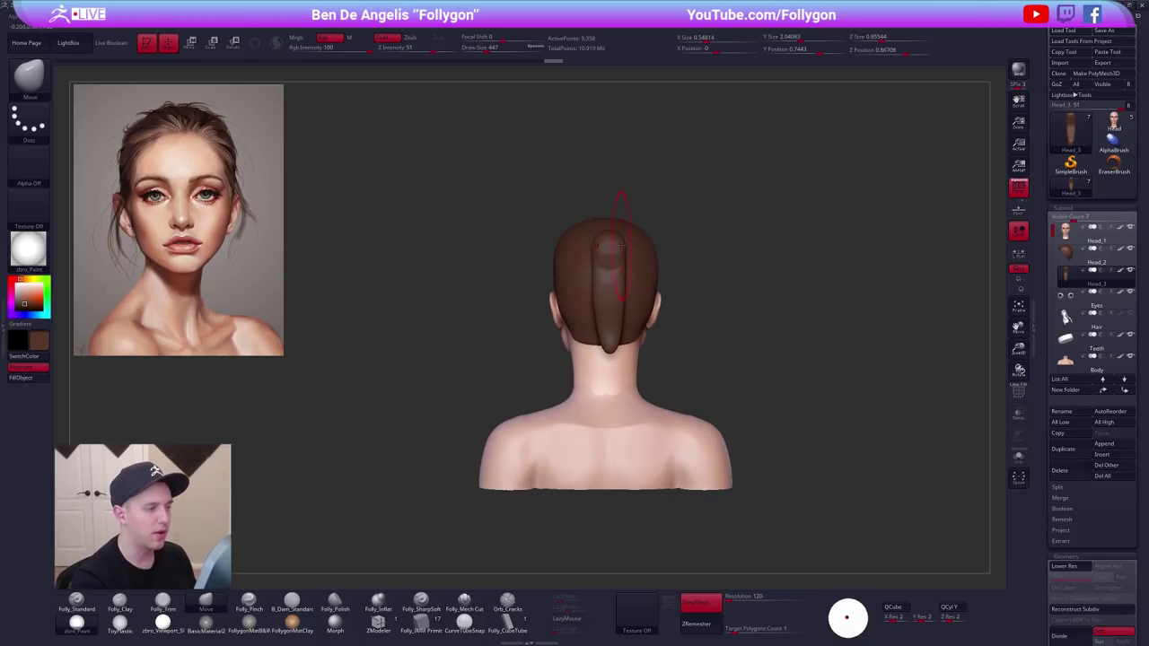
drag(609, 348, 609, 392)
mouse_move(612, 386)
right_down()
mouse_move(646, 343)
mouse_move(668, 345)
right_up()
key(s)
drag(606, 361, 592, 354)
key(space)
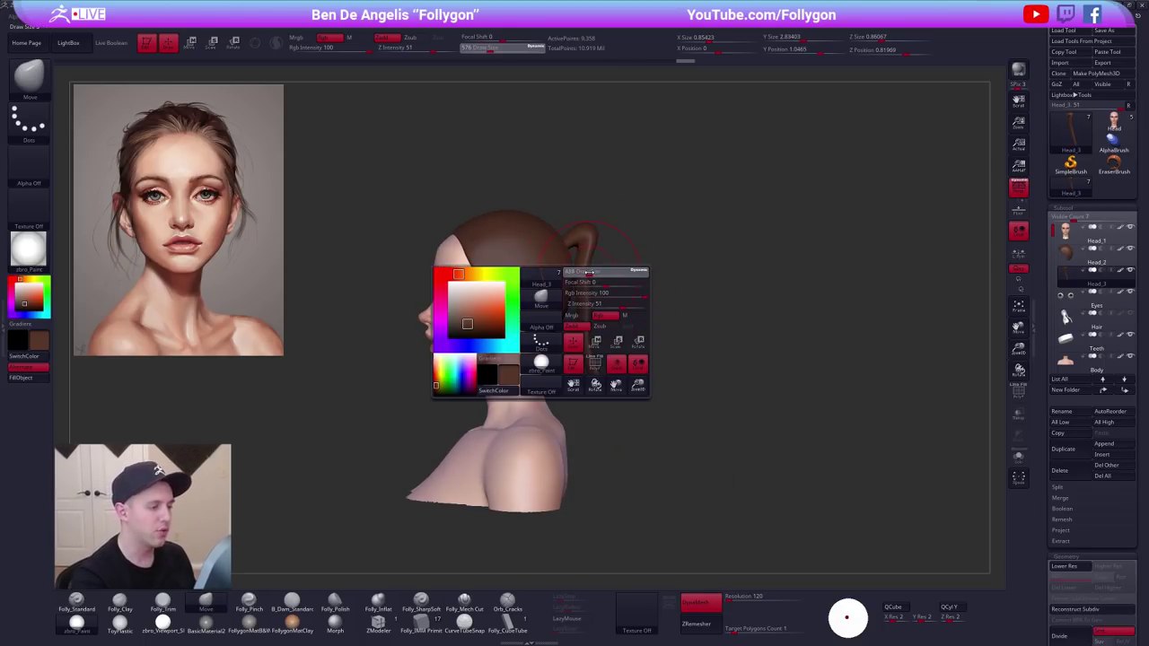
drag(607, 286, 594, 286)
drag(597, 373, 600, 374)
Extend the ponytail further down the neck and refine its curve at draw size 465.
key(space)
mouse_move(576, 280)
mouse_down()
mouse_move(583, 253)
mouse_move(605, 253)
mouse_move(607, 309)
mouse_up()
key(space)
key(space)
key(2)
mouse_move(607, 251)
mouse_down()
mouse_move(606, 307)
mouse_move(619, 308)
mouse_move(587, 301)
mouse_up()
key(space)
key(4)
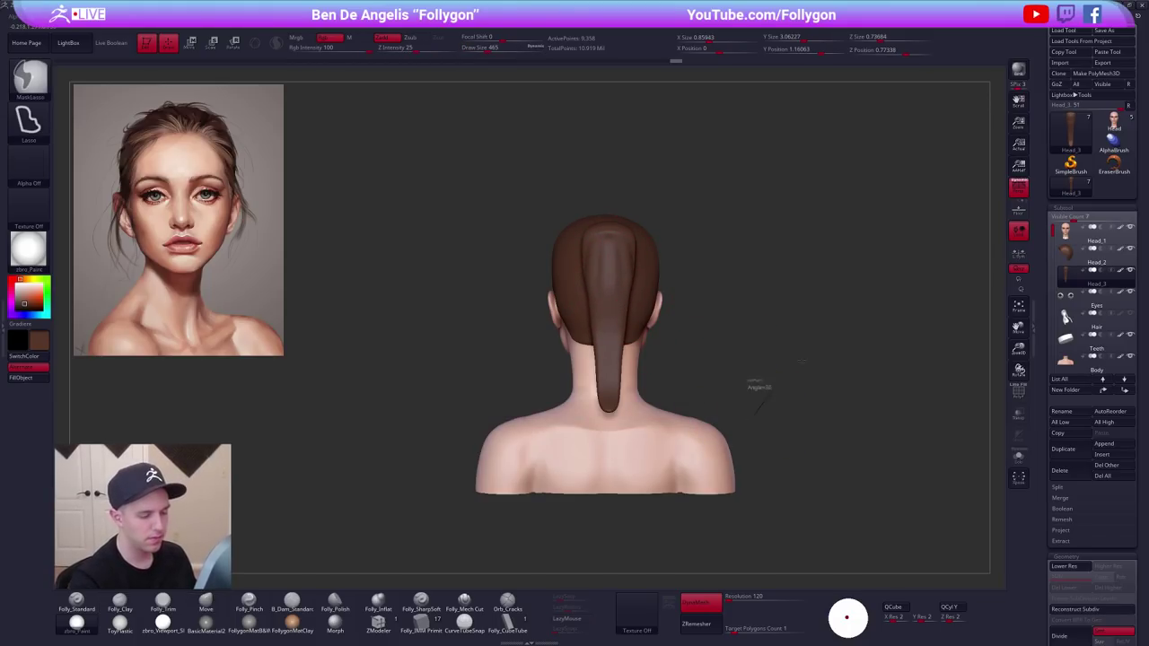
Remesh the stretched ponytail with DynaMesh and check its wireframe.
ctrl+drag(752, 382, 873, 304)
key(shift+f)
key(shift+f)
shift+drag(772, 464, 805, 470)
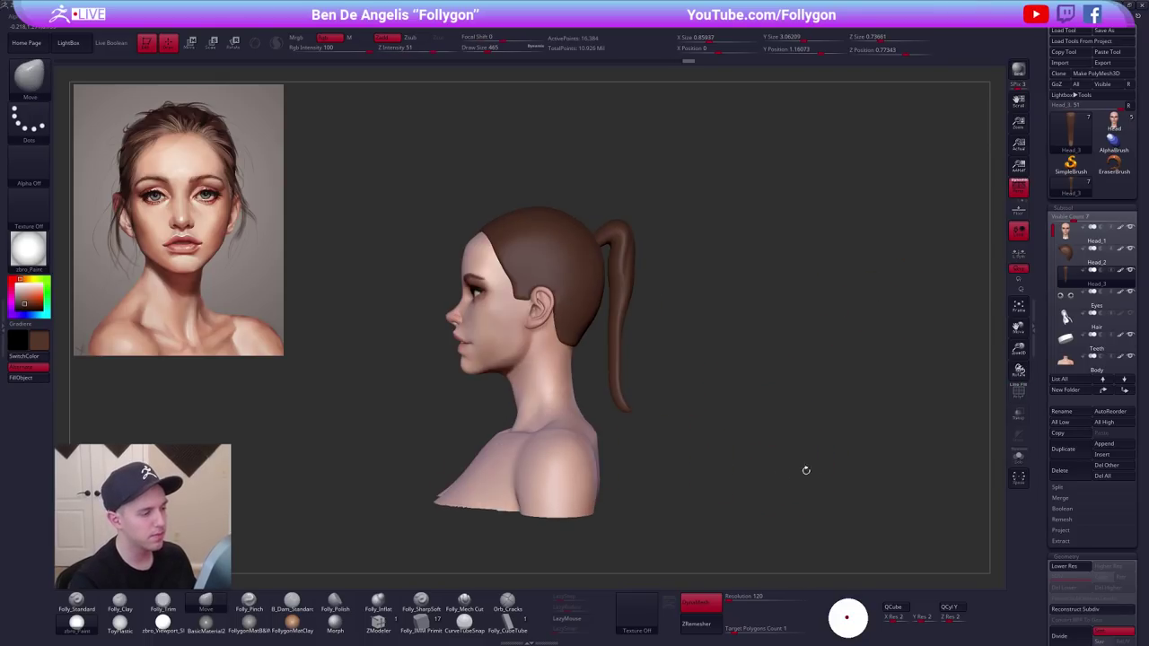
Isolate the ponytail and adjust its top bend at draw size 279.
click(1018, 456)
mouse_move(574, 269)
mouse_down()
mouse_move(651, 262)
mouse_move(586, 249)
mouse_move(609, 260)
mouse_move(646, 187)
mouse_move(590, 269)
mouse_move(542, 284)
mouse_up()
ctrl+click(590, 258)
key(alt+s)
key(space)
mouse_move(654, 277)
mouse_down()
mouse_move(645, 278)
mouse_move(721, 286)
mouse_up()
key(alt+s)
drag(709, 278, 662, 359)
Smooth the ponytail's top bend at draw size 215 and turn off its dynamic subdivision.
key(2)
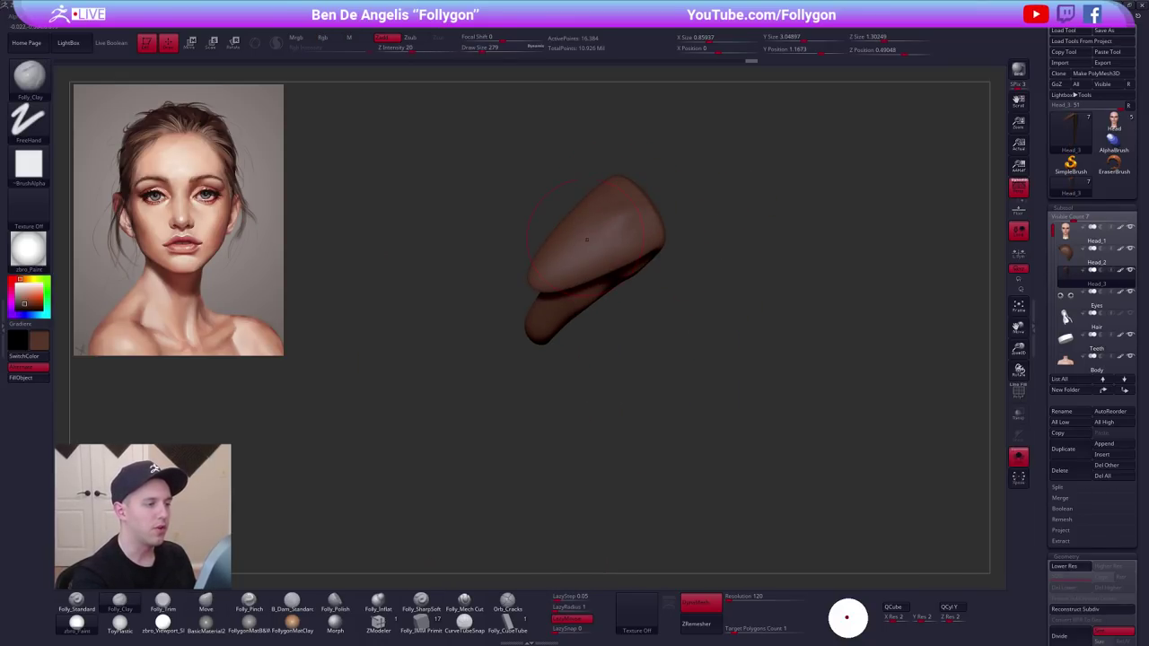
key(space)
drag(590, 278, 582, 277)
mouse_move(681, 288)
alt+mouse_down()
mouse_move(680, 370)
mouse_move(798, 310)
alt+mouse_up()
key(shift+f)
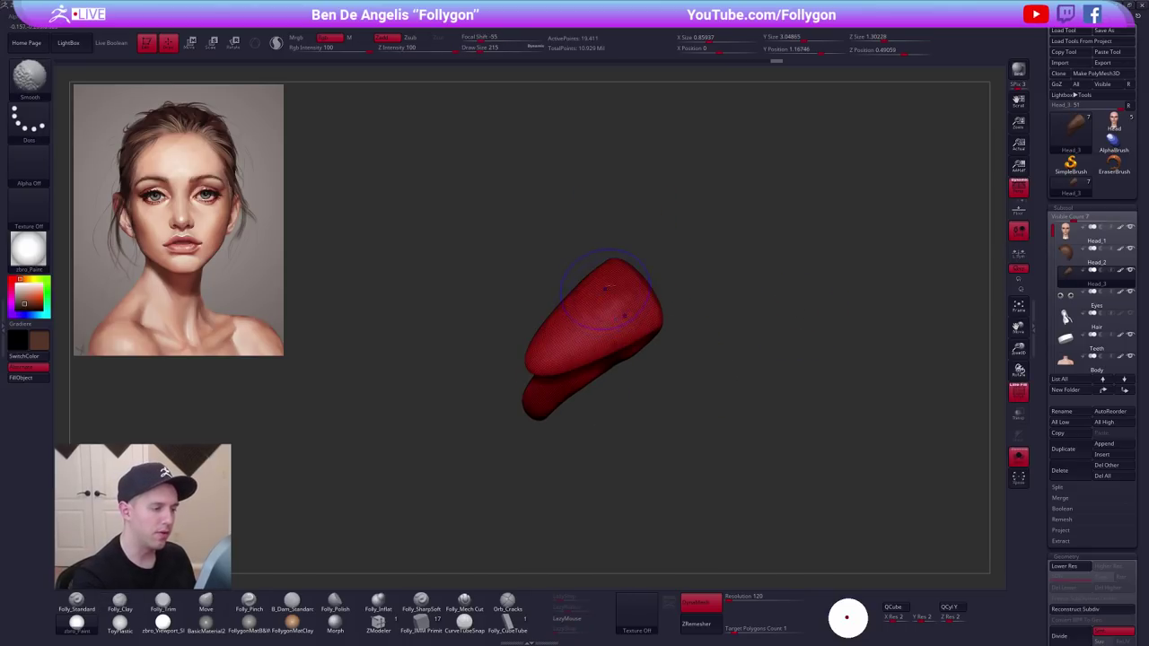
key(shift+d)
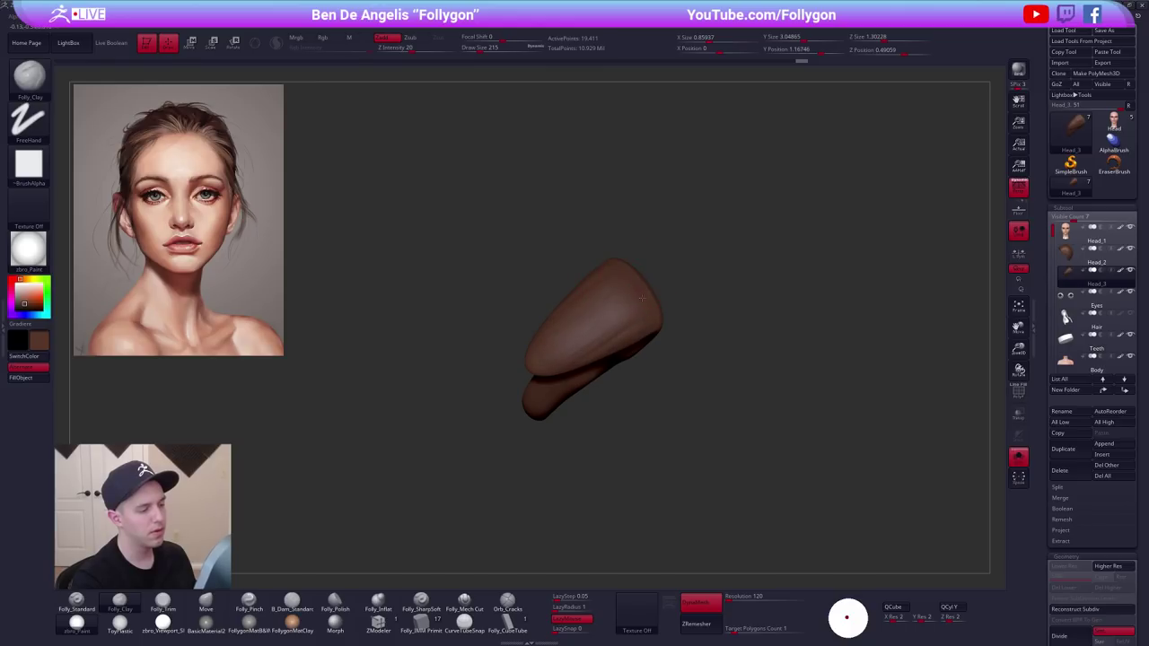
Build up volume along the ponytail's lower length with the Folly_Clay brush.
right_drag(641, 329, 702, 280)
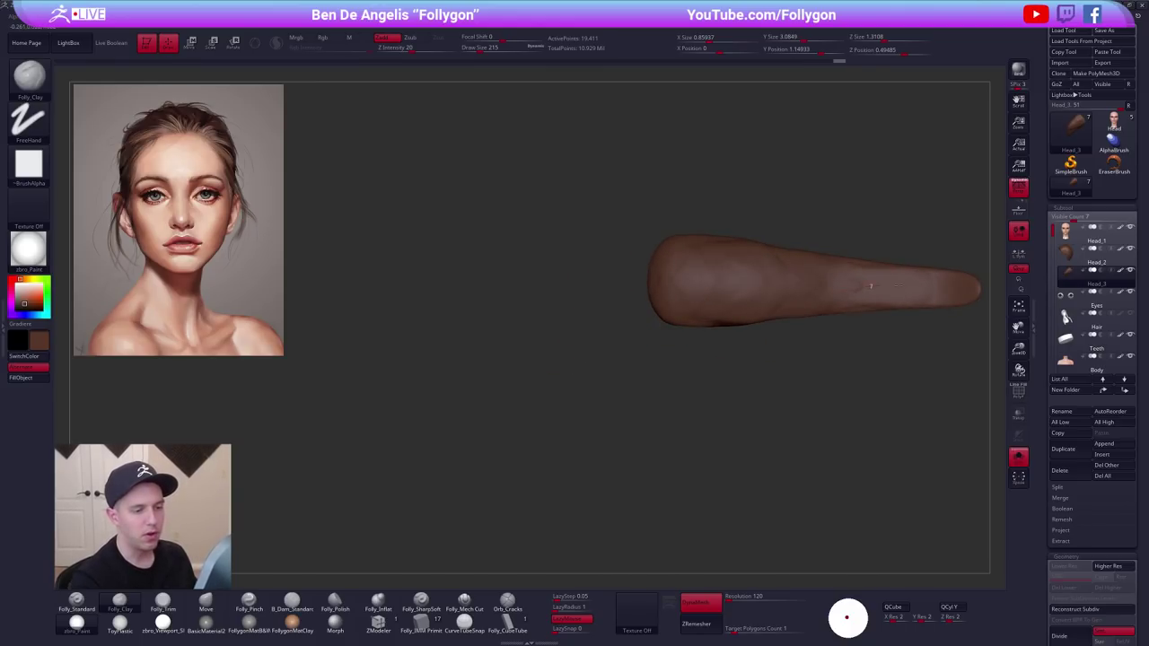
drag(931, 288, 825, 283)
right_drag(825, 283, 973, 319)
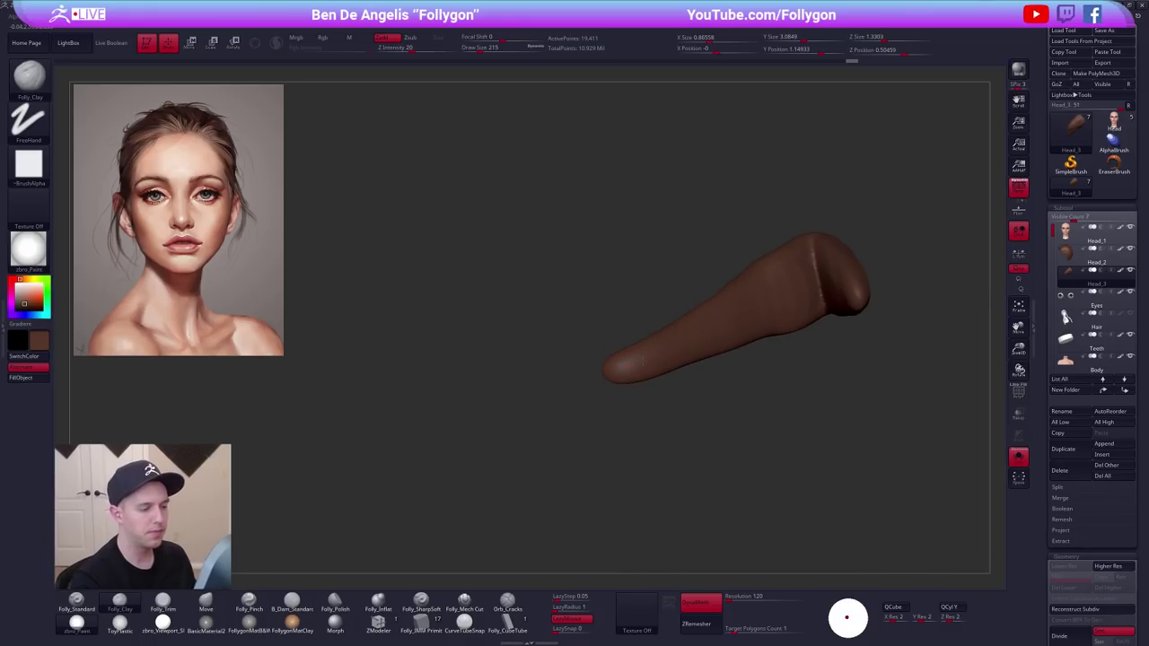
mouse_move(774, 296)
right_down()
mouse_move(730, 377)
mouse_move(667, 422)
right_up()
key(b)
key(m)
key(v)
right_drag(665, 320, 706, 355)
key(2)
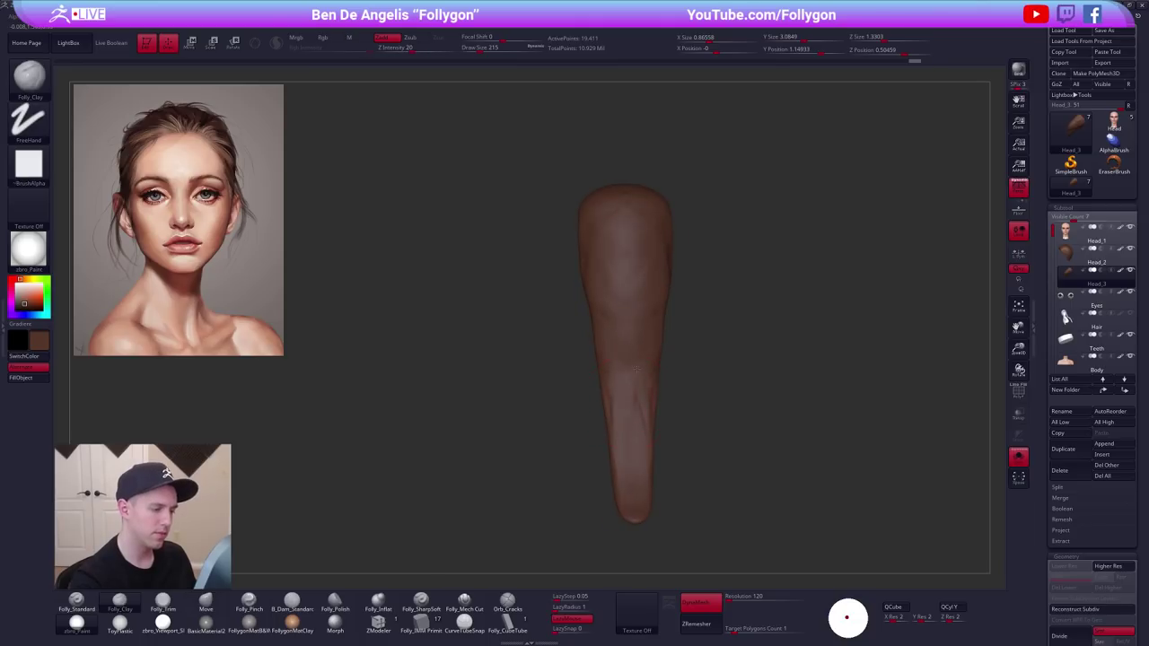
drag(631, 433, 634, 484)
mouse_move(634, 395)
right_down()
mouse_move(679, 343)
mouse_move(660, 314)
mouse_move(709, 309)
right_up()
Show the full bust again, turn off DynaMesh and ZRemesh the ponytail with a target polygon count of 0.1.
key(alt+s)
key(space)
drag(679, 307, 689, 307)
alt+right_drag(740, 319, 716, 275)
click(702, 602)
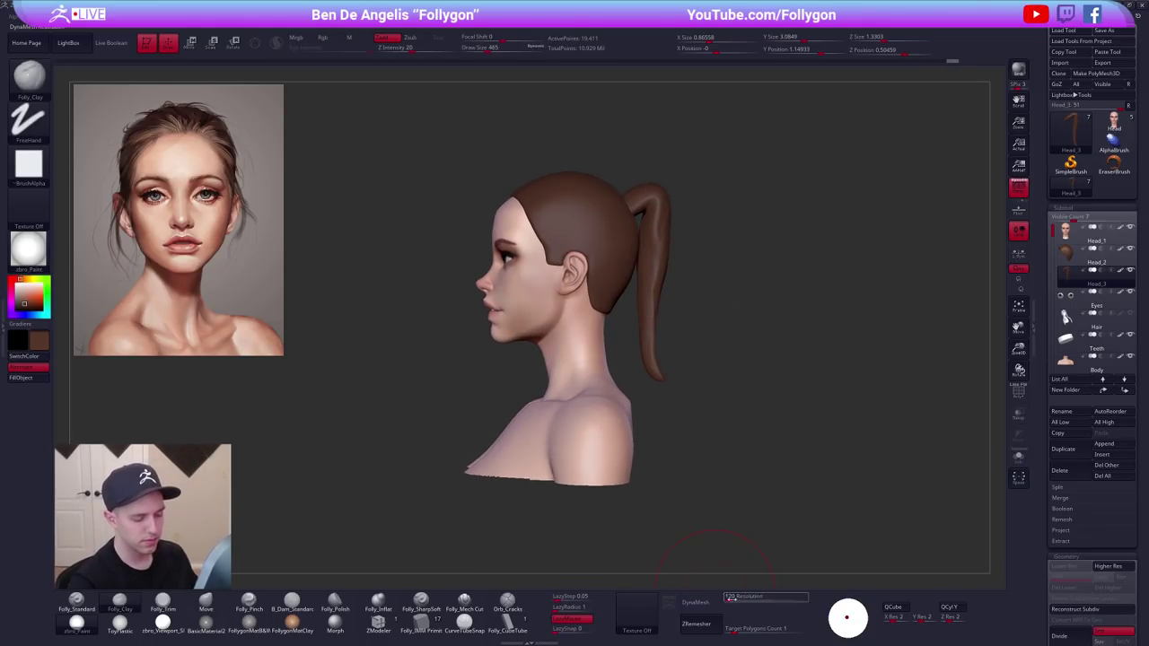
drag(739, 630, 717, 636)
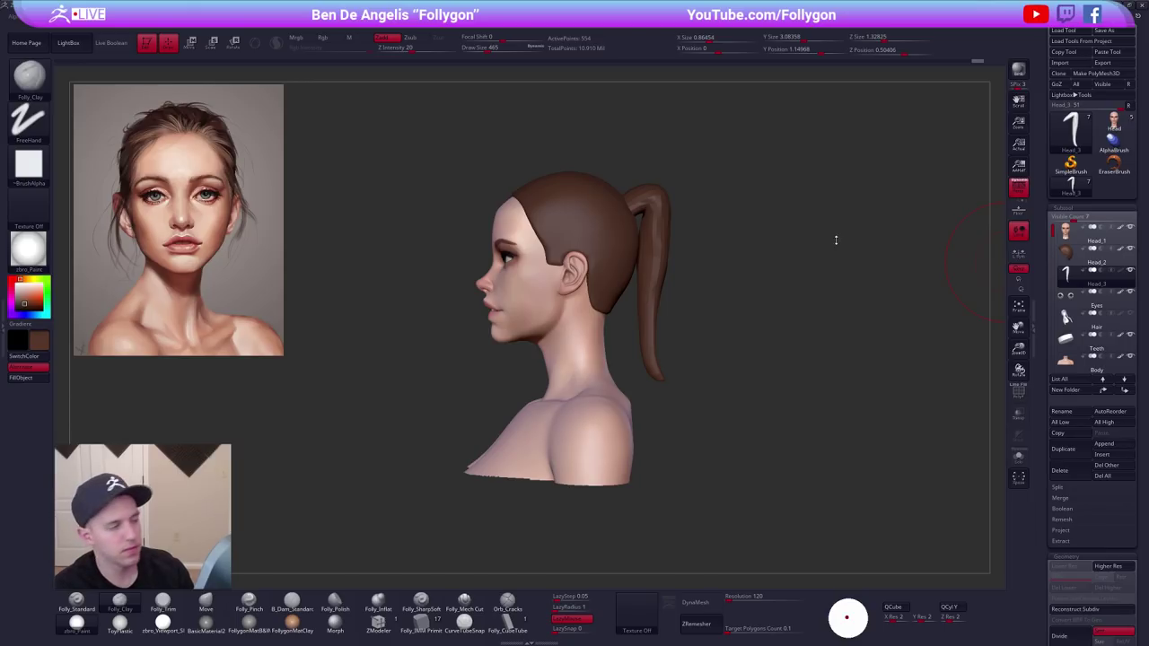
Slim and curve the low-poly ponytail's length with the Move brush at draw sizes 720 and 537.
mouse_move(667, 323)
right_down()
mouse_move(547, 325)
mouse_move(650, 365)
right_up()
mouse_move(652, 378)
shift+mouse_down()
mouse_move(644, 391)
mouse_move(662, 286)
shift+mouse_up()
mouse_move(558, 332)
right_down()
mouse_move(672, 336)
mouse_move(660, 341)
right_up()
key(space)
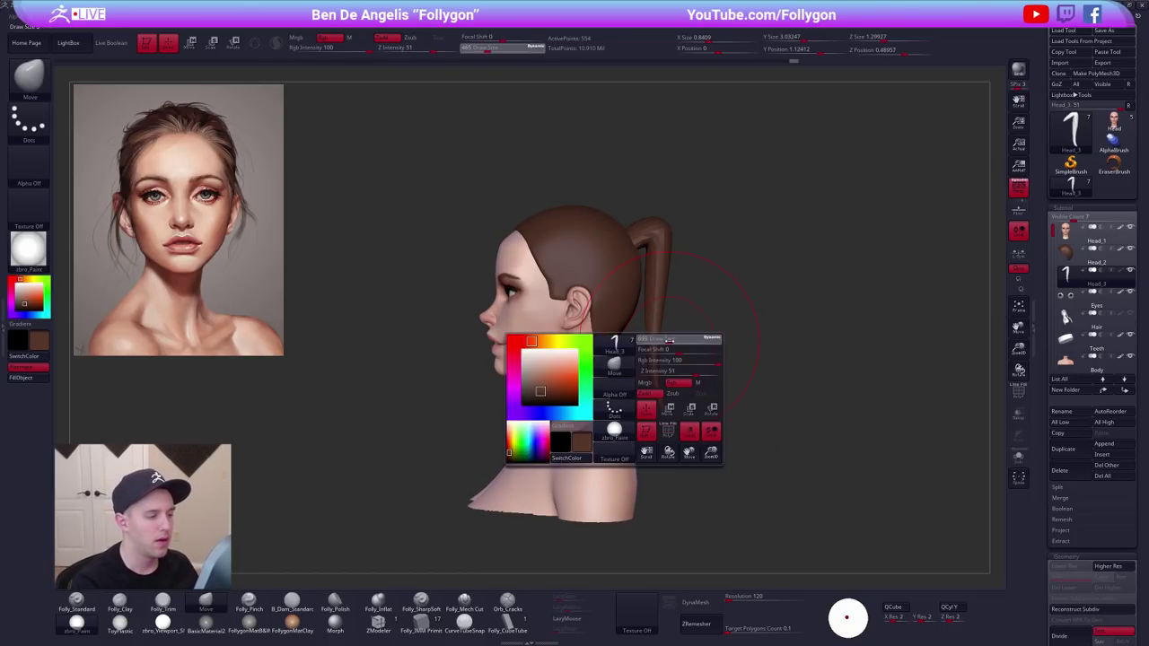
alt+drag(729, 487, 751, 527)
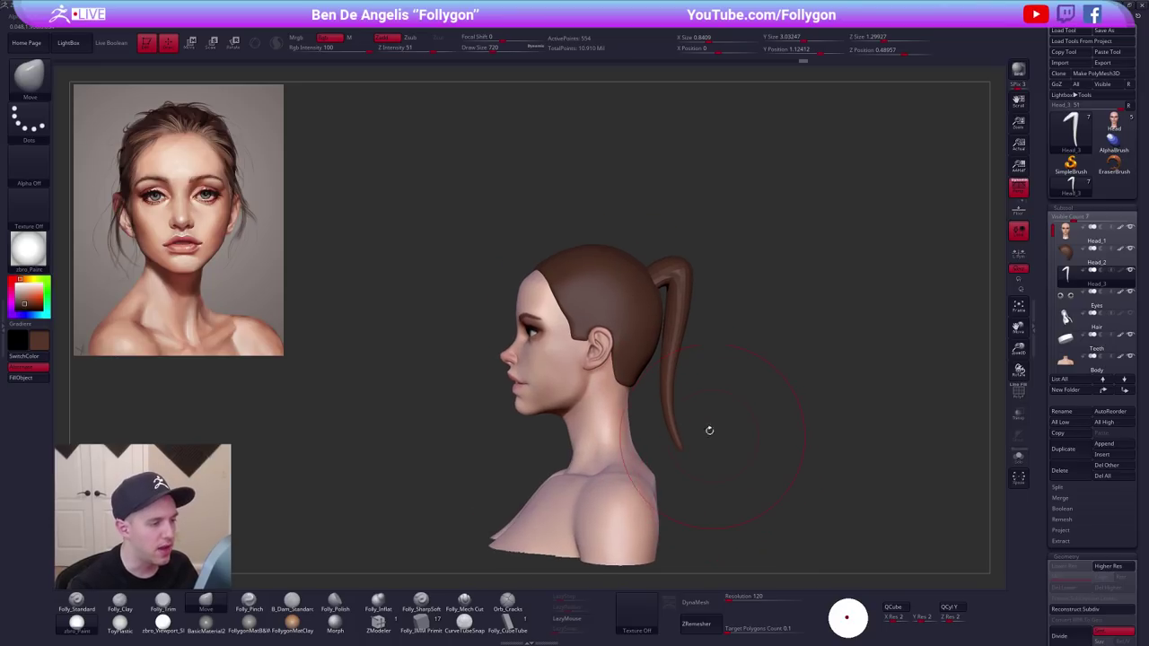
key(space)
drag(709, 306, 702, 306)
mouse_move(676, 262)
shift+mouse_down()
mouse_move(697, 246)
mouse_move(685, 261)
mouse_move(673, 408)
mouse_move(903, 479)
mouse_move(877, 475)
shift+mouse_up()
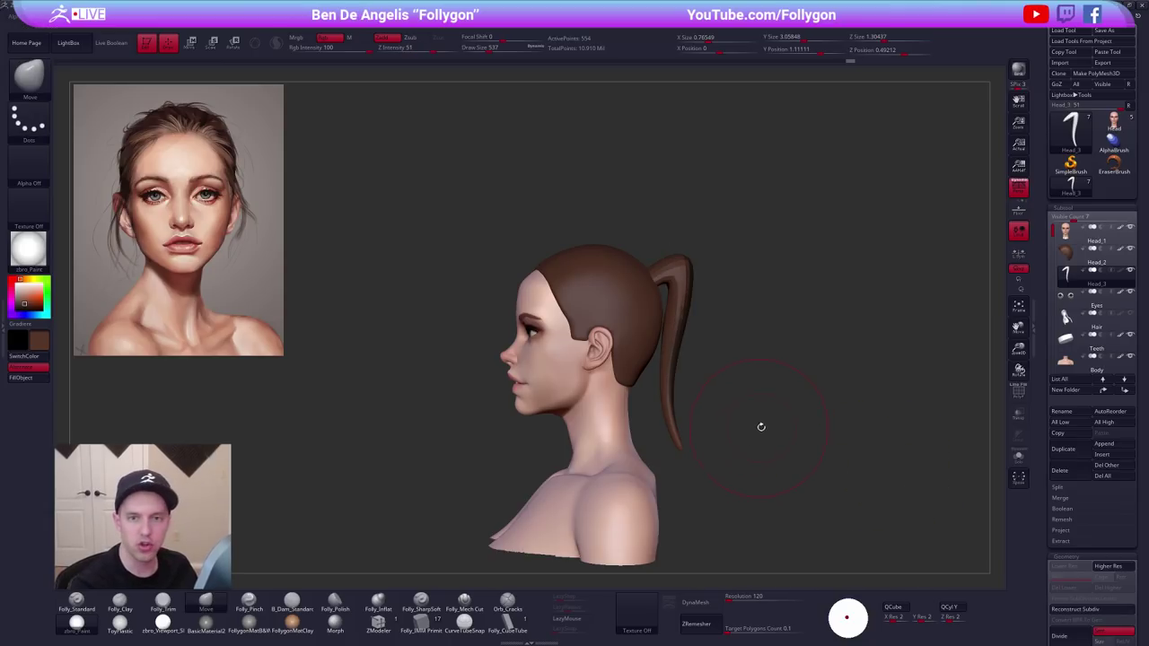
mouse_move(693, 282)
mouse_down()
mouse_move(698, 267)
mouse_move(720, 296)
mouse_move(790, 301)
mouse_move(736, 377)
mouse_move(725, 363)
mouse_up()
Isolate the ponytail at draw size 335 and mask its long hanging length, leaving the root end free.
key(space)
click(666, 336)
key(shift+s)
mouse_move(645, 354)
ctrl+right_down()
mouse_move(655, 361)
mouse_move(699, 336)
ctrl+right_up()
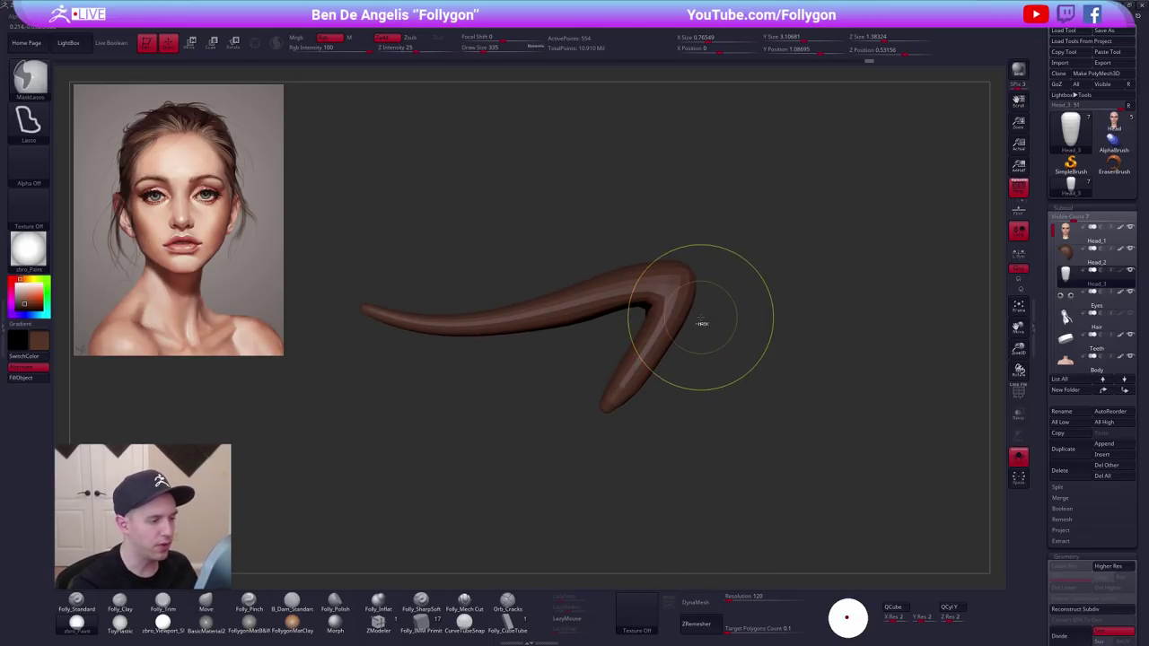
mouse_move(698, 317)
ctrl+mouse_down()
mouse_move(620, 325)
mouse_move(669, 410)
ctrl+mouse_up()
right_drag(669, 410, 633, 397)
ctrl+click(646, 360)
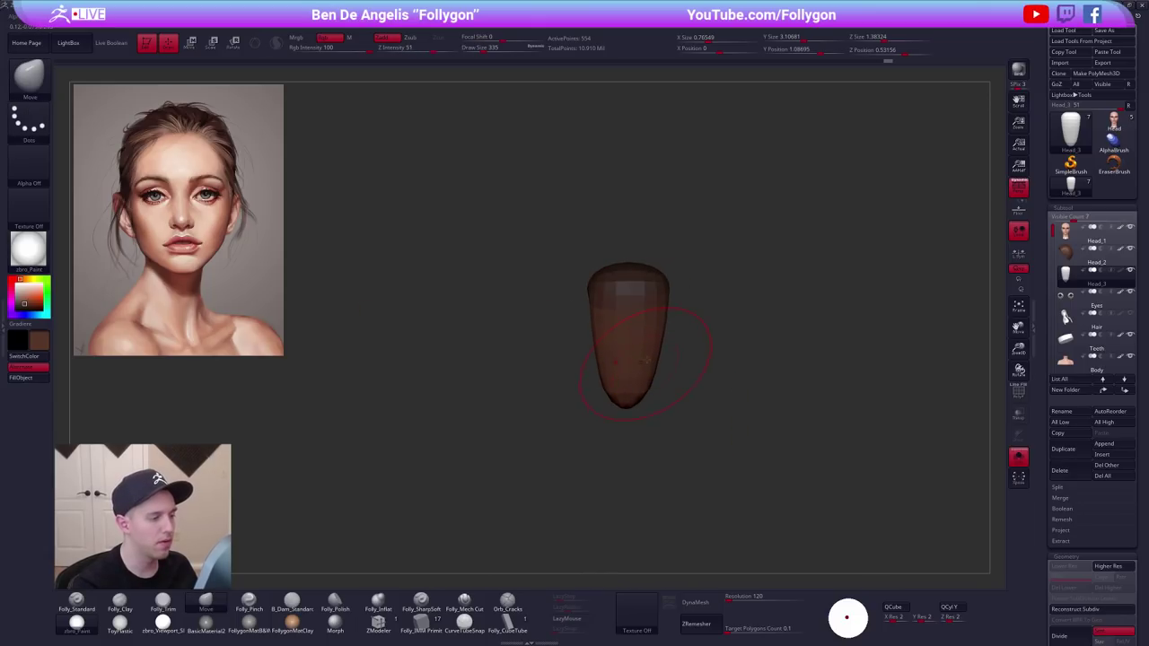
Smooth the ponytail's unmasked root end into a narrow taper and pull its tip outward.
mouse_move(657, 320)
shift+mouse_down()
mouse_move(643, 349)
mouse_move(645, 338)
shift+mouse_up()
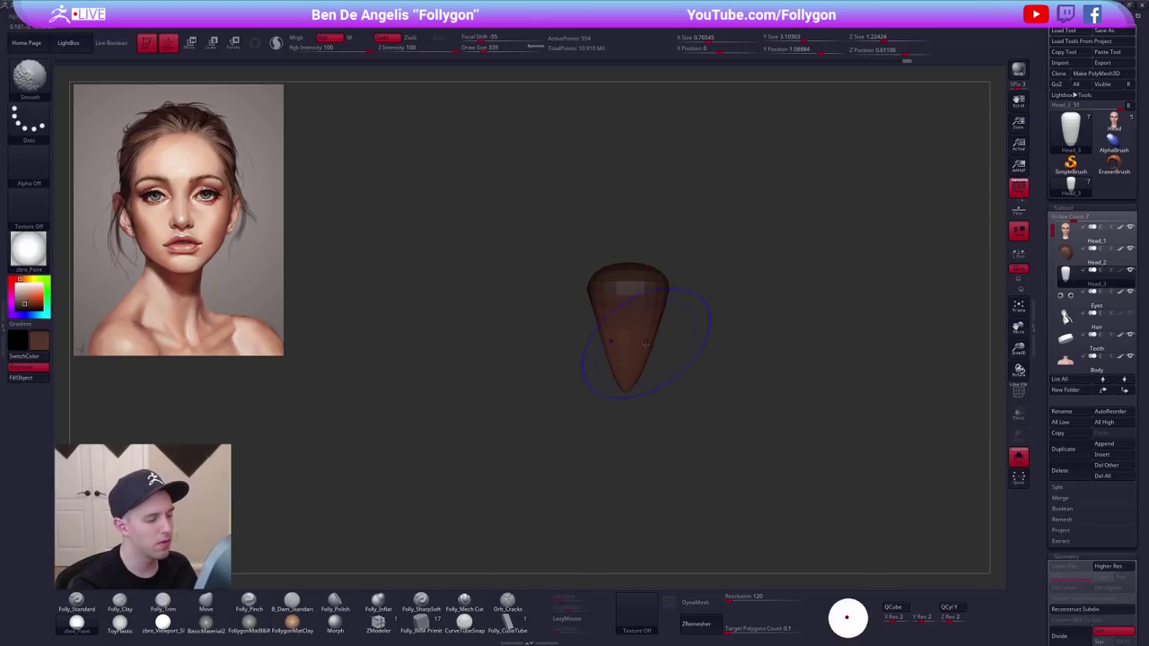
right_drag(645, 337, 629, 321)
drag(627, 388, 634, 406)
right_drag(662, 386, 726, 363)
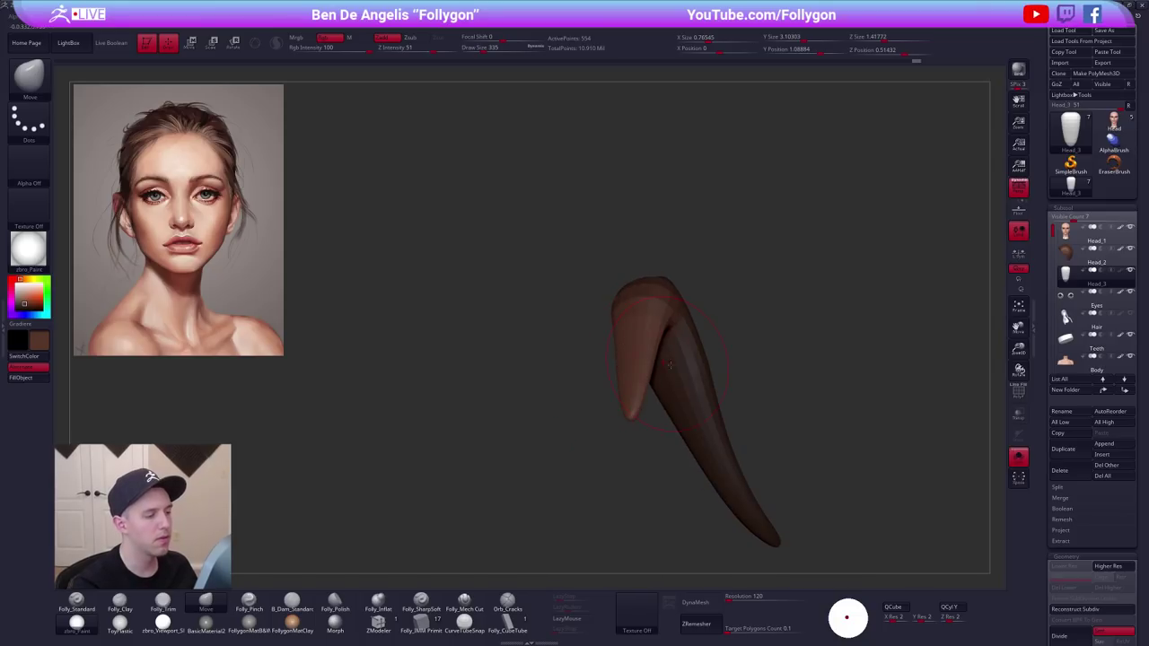
Clear the ponytail's mask, show the full bust and turn on dynamic subdivision.
ctrl+drag(763, 318, 777, 335)
key(alt+s)
ctrl+right_drag(777, 336, 834, 397)
key(d)
alt+right_drag(834, 480, 825, 407)
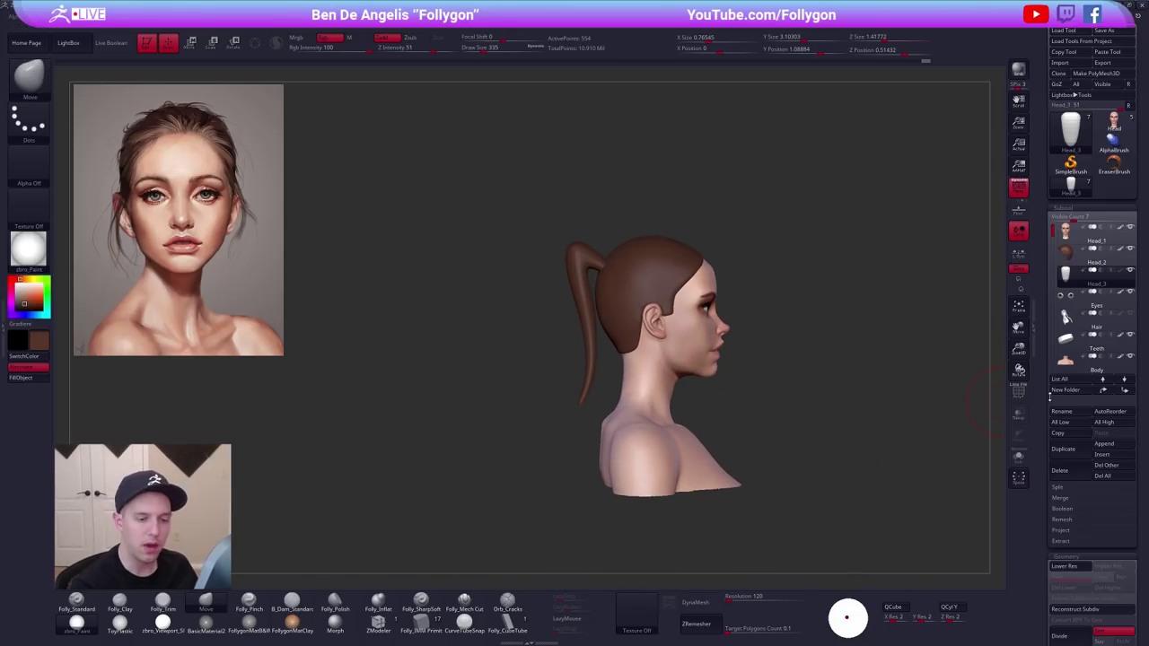
Thicken the whole ponytail slightly with the Inflate deformation.
drag(1049, 396, 1068, 207)
click(1070, 272)
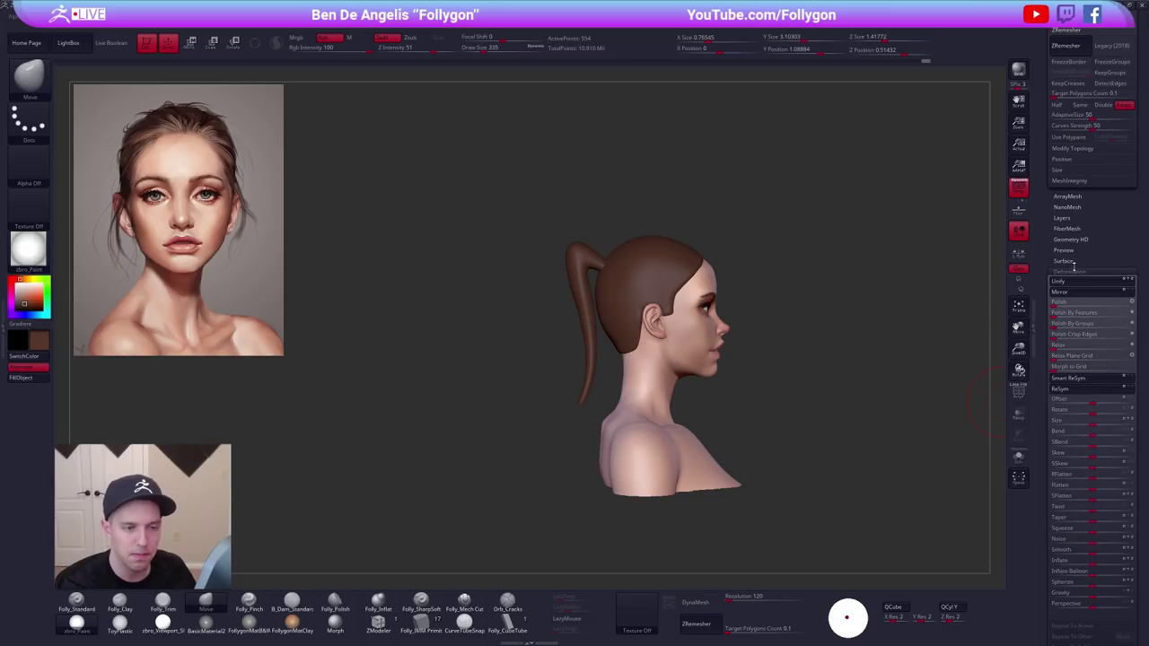
scroll(1068, 277, down, 3)
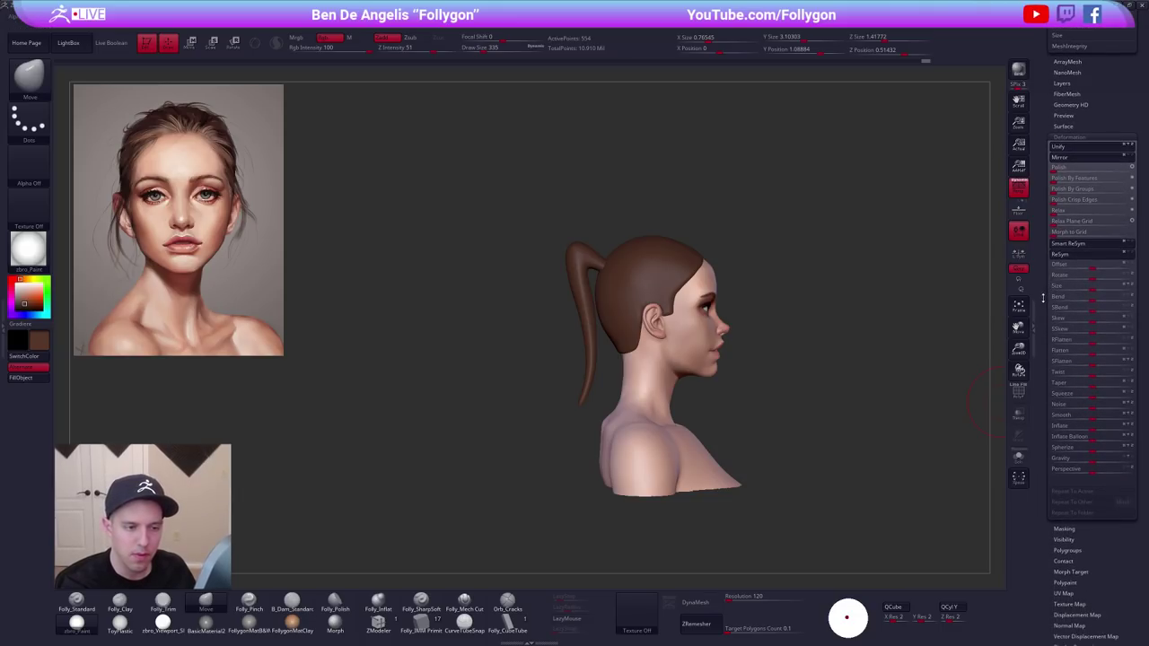
scroll(1072, 287, down, 2)
drag(1092, 356, 1094, 356)
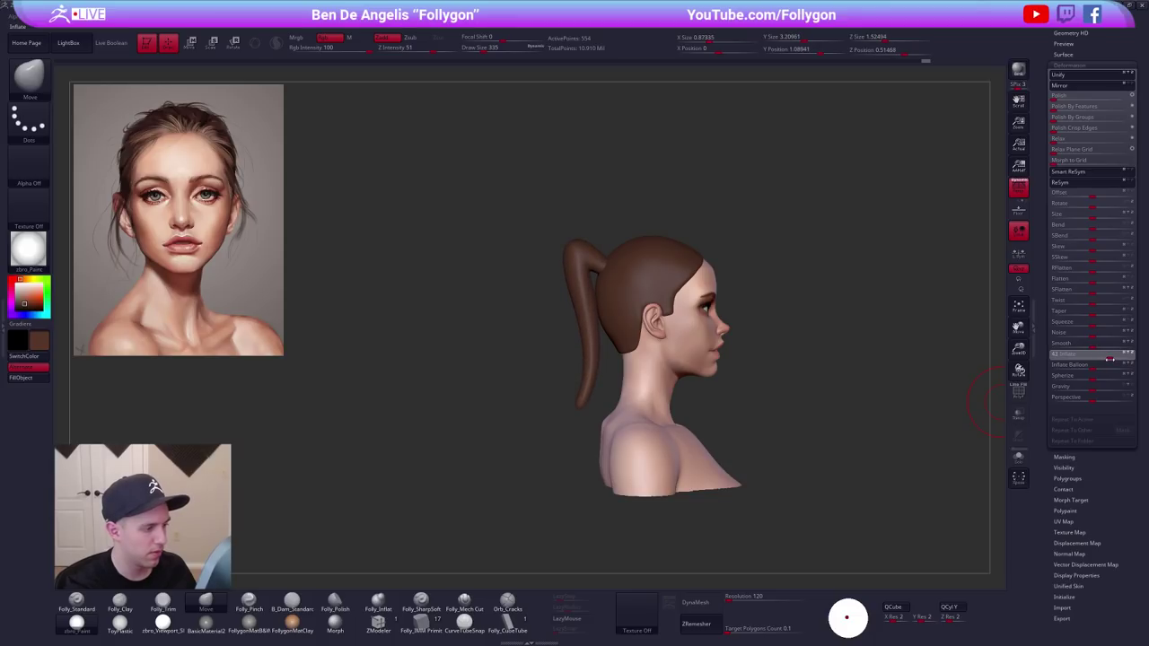
drag(1110, 359, 1105, 358)
mouse_move(821, 385)
mouse_down()
mouse_move(875, 380)
mouse_move(830, 397)
mouse_move(841, 394)
mouse_up()
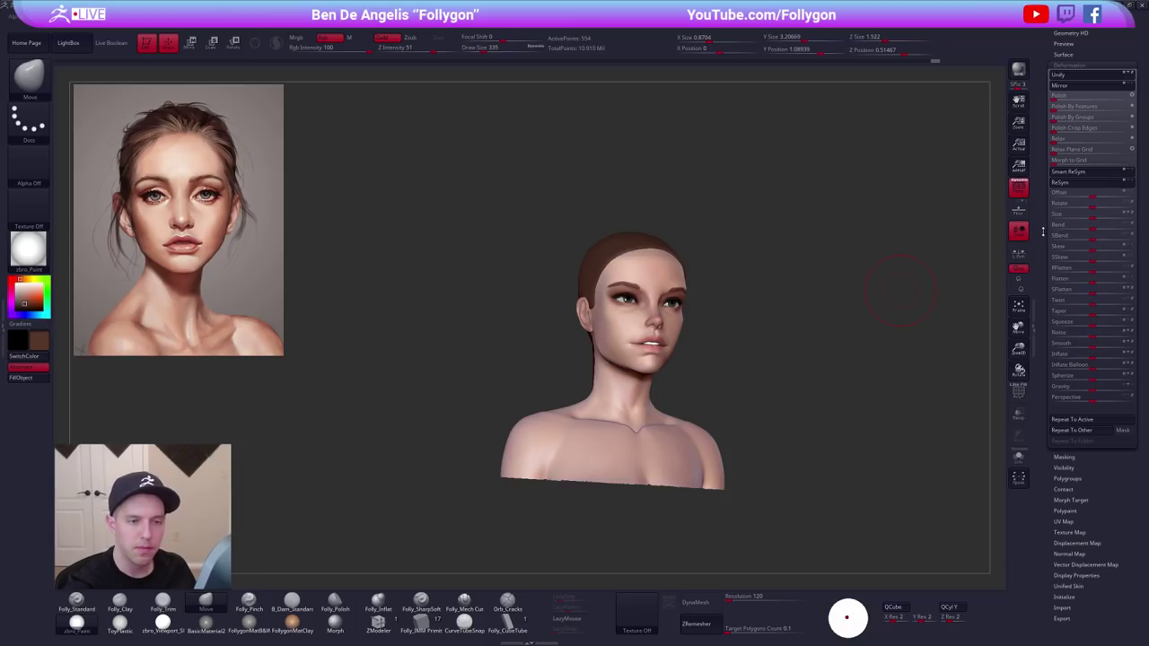
drag(1043, 231, 1046, 406)
Shift the ponytail slightly backward and down from the head with Transpose.
shift+drag(847, 351, 896, 372)
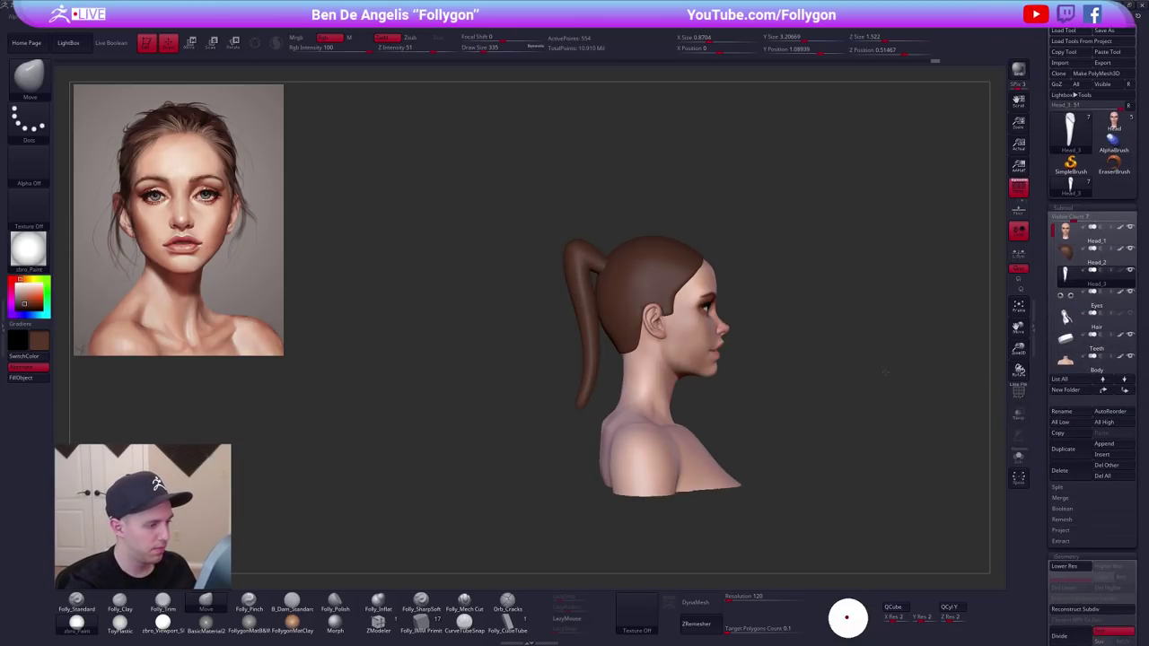
key(space)
drag(621, 324, 652, 310)
key(w)
drag(582, 266, 527, 414)
mouse_move(619, 275)
mouse_down()
mouse_move(666, 292)
mouse_move(639, 285)
mouse_up()
key(q)
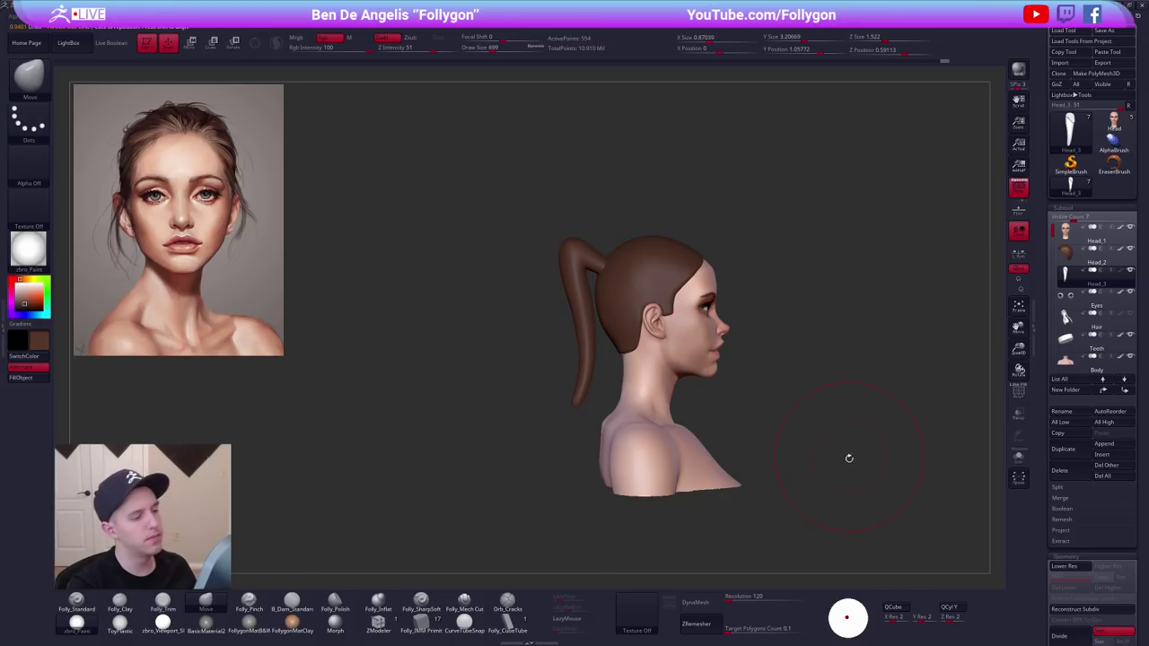
Fill the ponytail with the brown colour and current material using the Folly_Standard brush in Mrgb mode.
shift+drag(849, 459, 787, 434)
key(space)
drag(823, 395, 790, 395)
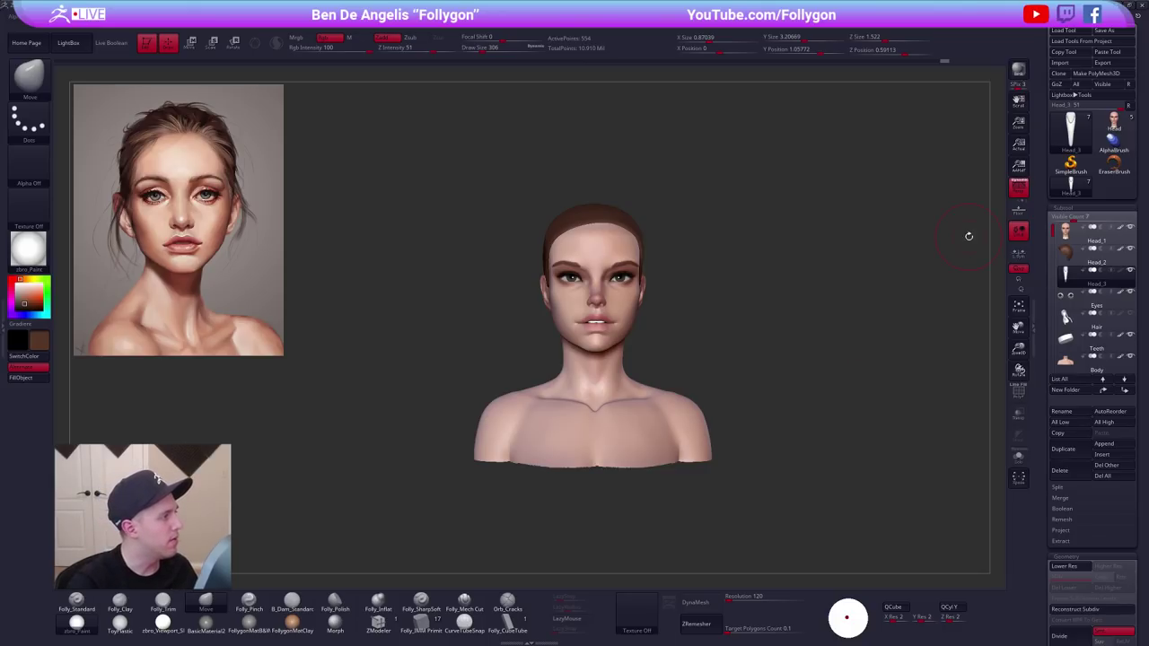
key(1)
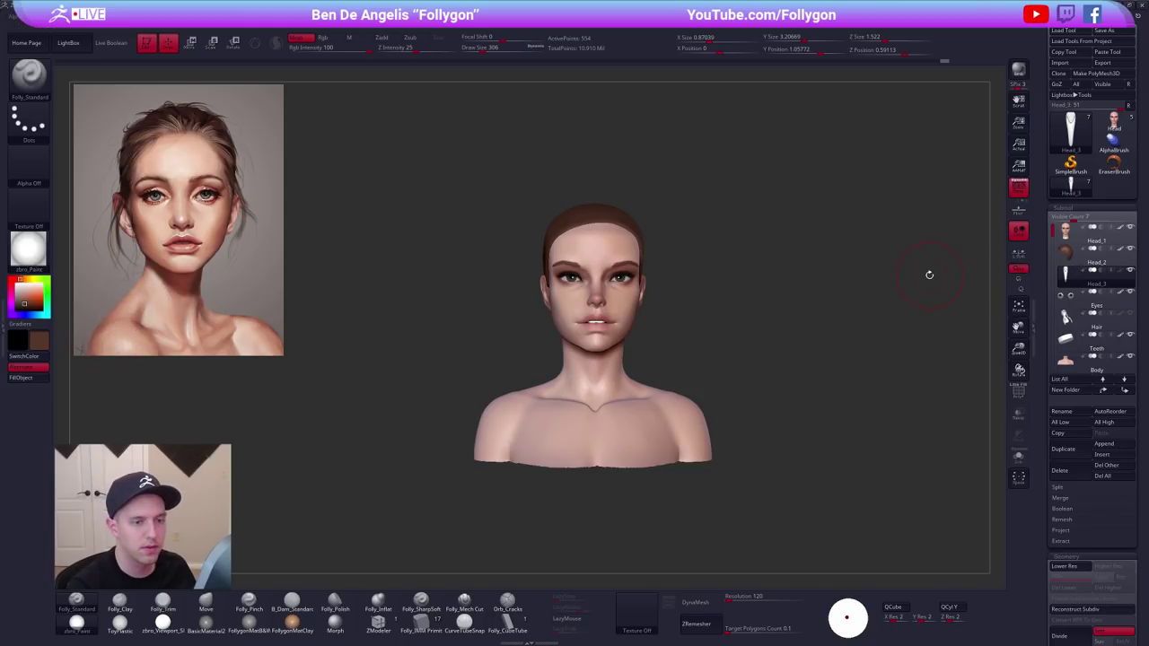
click(20, 378)
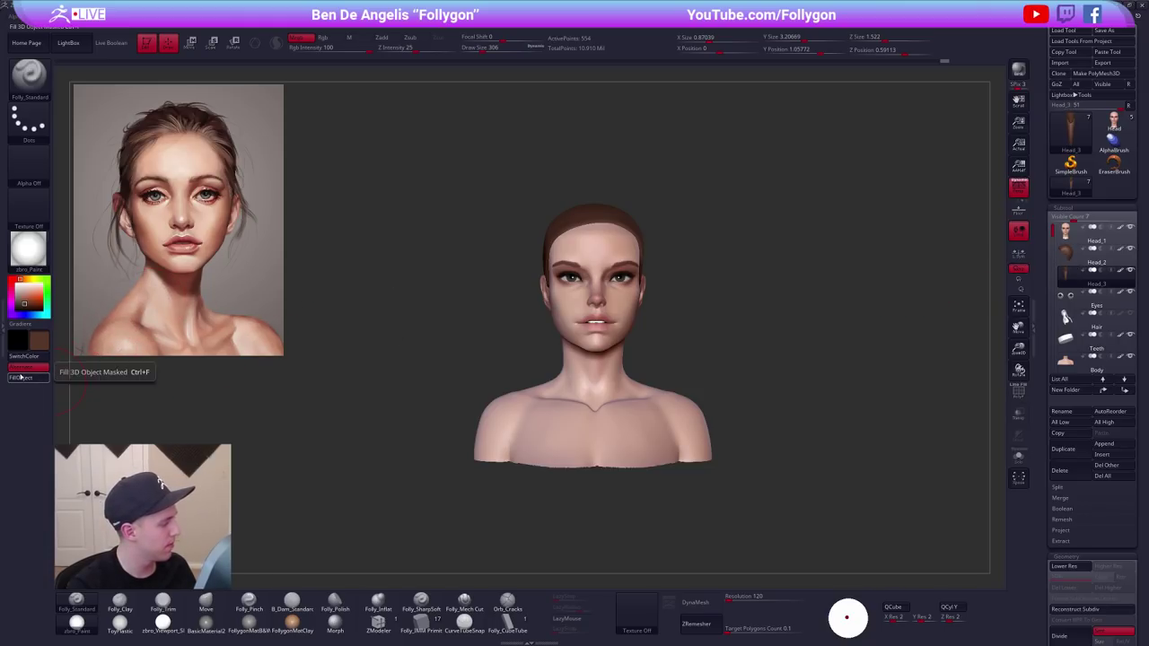
key(alt+s)
key(alt+s)
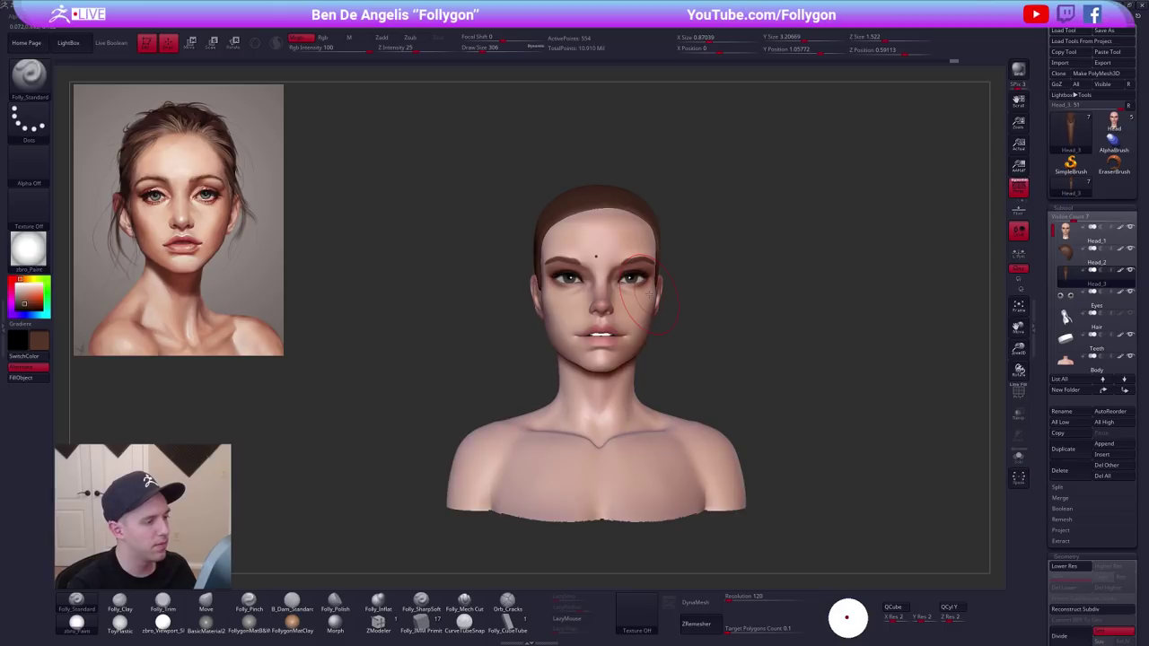
Select the Head_2 hair cap subtool and duplicate it.
key(space)
drag(672, 299, 665, 299)
key(Up)
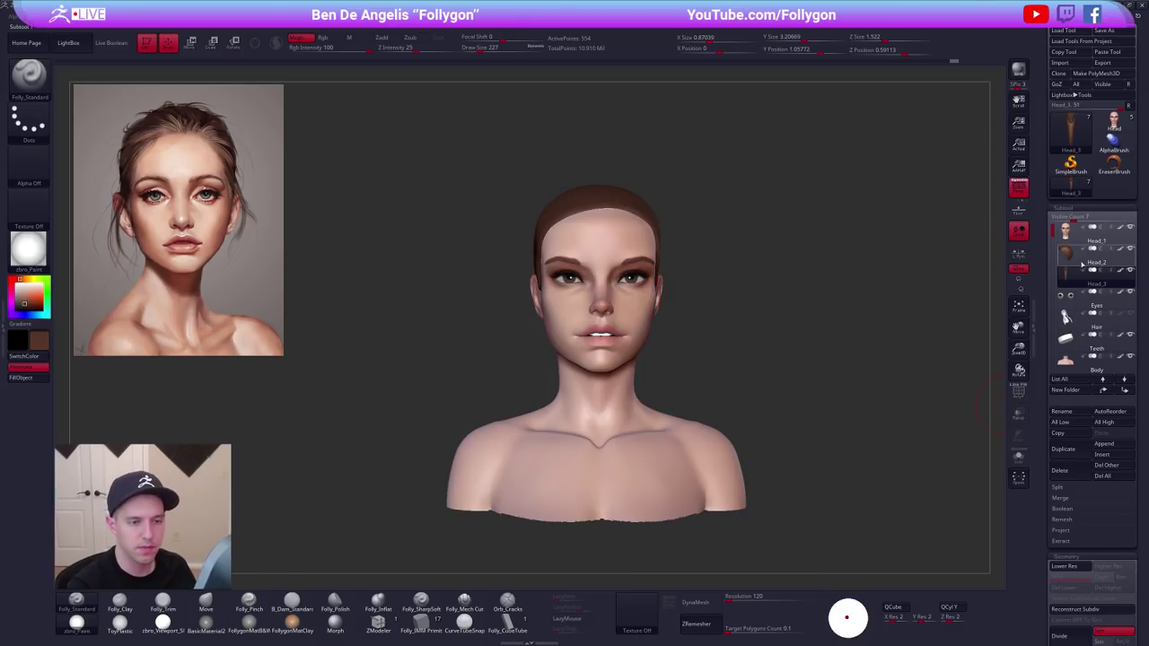
click(1063, 448)
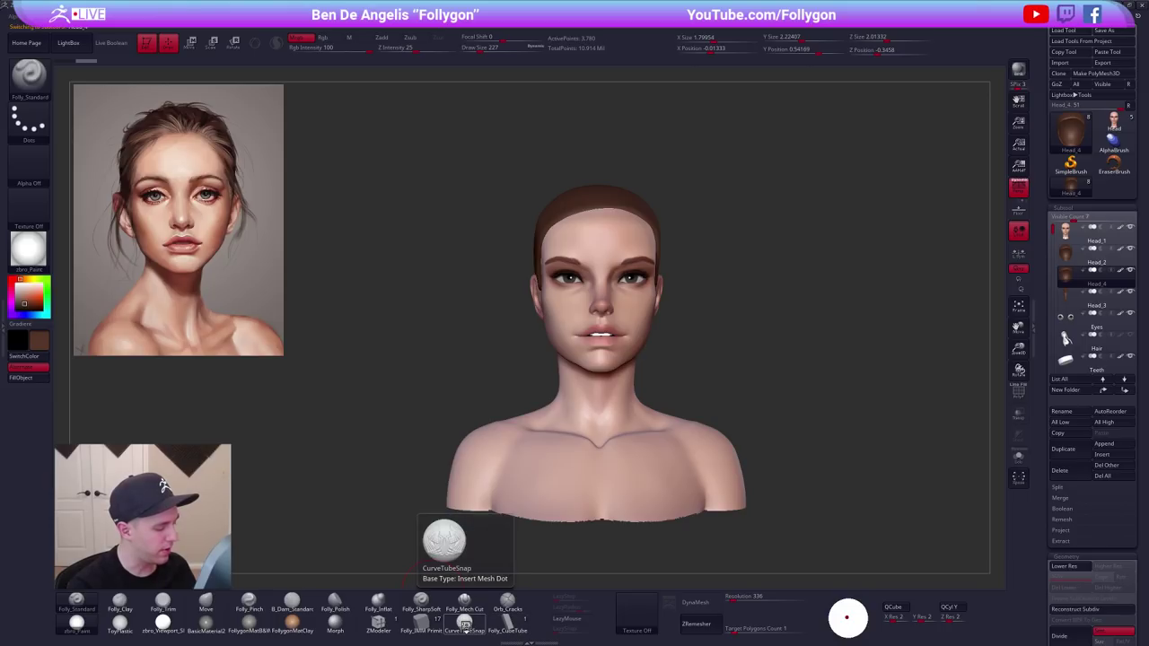
Draw a tube strand from the temple of the cap down past the ear with the CurveTubeSnap brush at draw size 140.
click(464, 624)
alt+drag(444, 417, 484, 502)
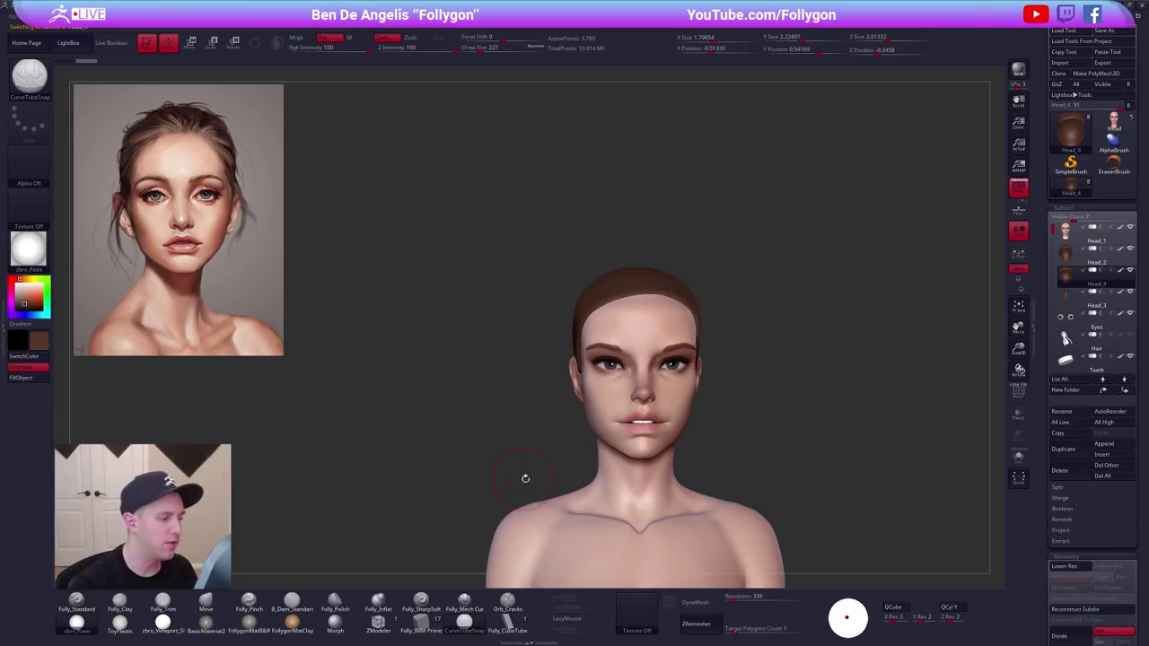
key(space)
drag(598, 350, 590, 350)
mouse_move(449, 429)
alt+mouse_down()
mouse_move(492, 369)
mouse_move(619, 367)
alt+mouse_up()
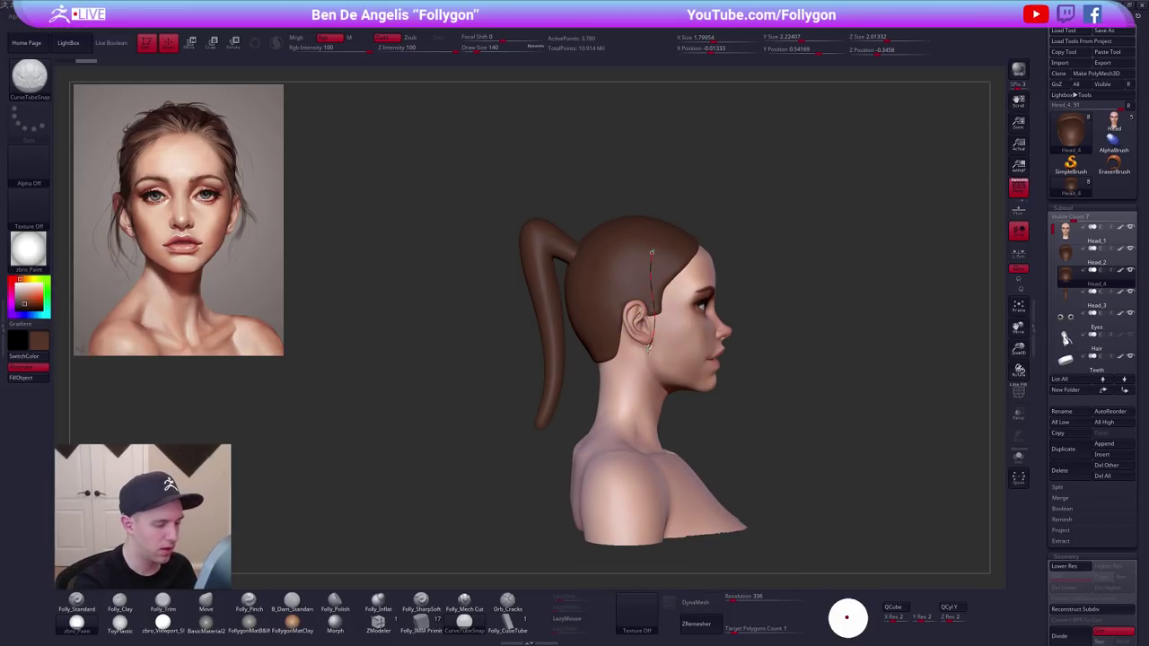
drag(643, 397, 650, 416)
mouse_move(884, 456)
mouse_down()
mouse_move(791, 460)
mouse_move(755, 443)
mouse_up()
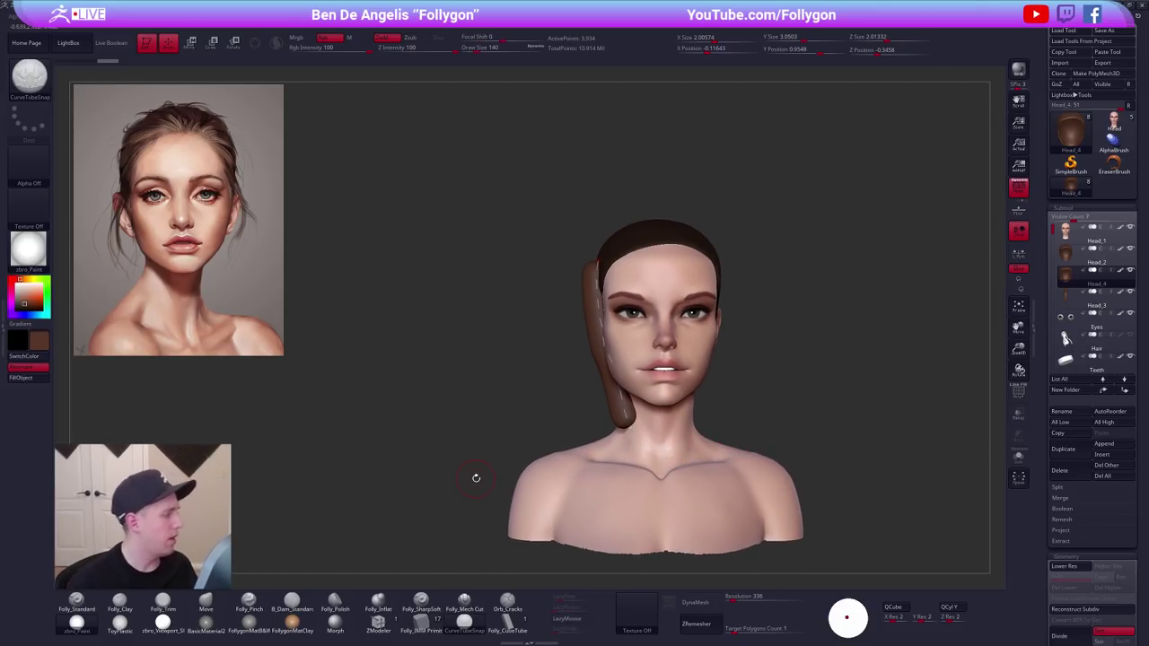
Reverse the curve falloff in the Curve Modifiers and apply it so the strand tapers from thick root to thin tip.
click(3, 324)
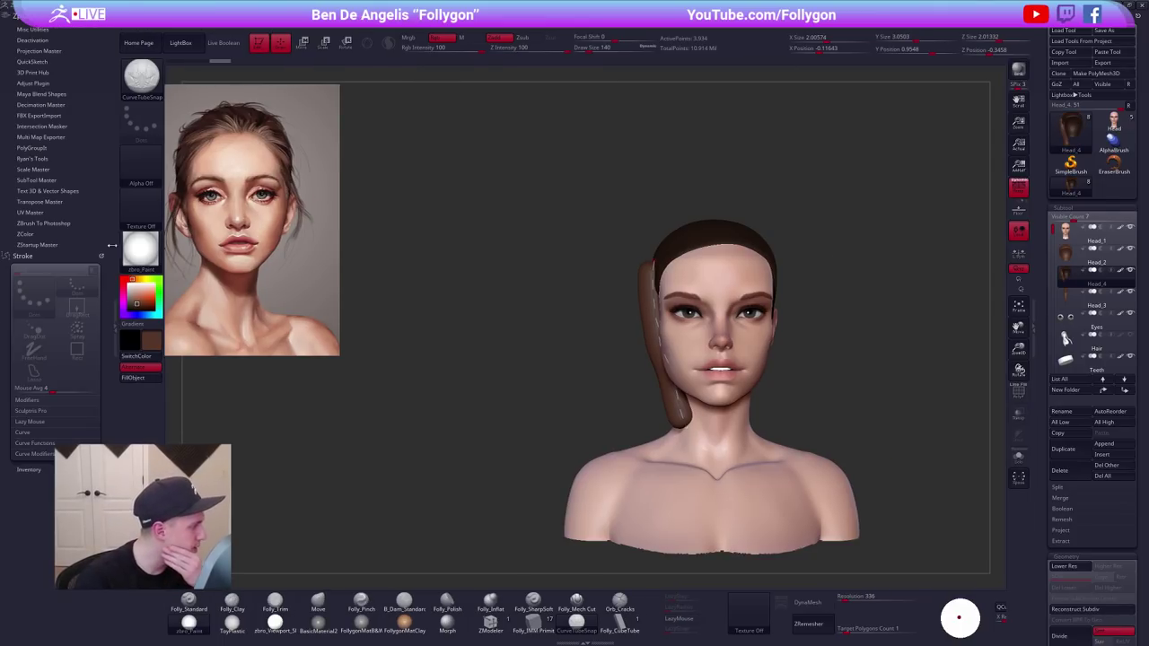
scroll(24, 326, down, 4)
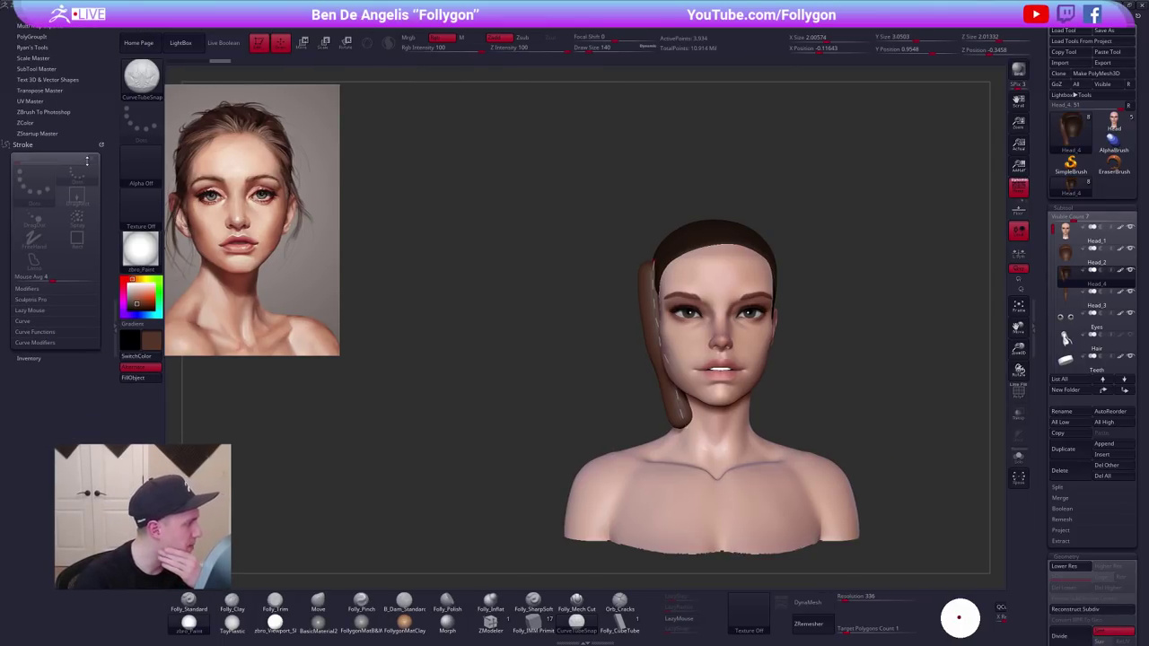
click(33, 342)
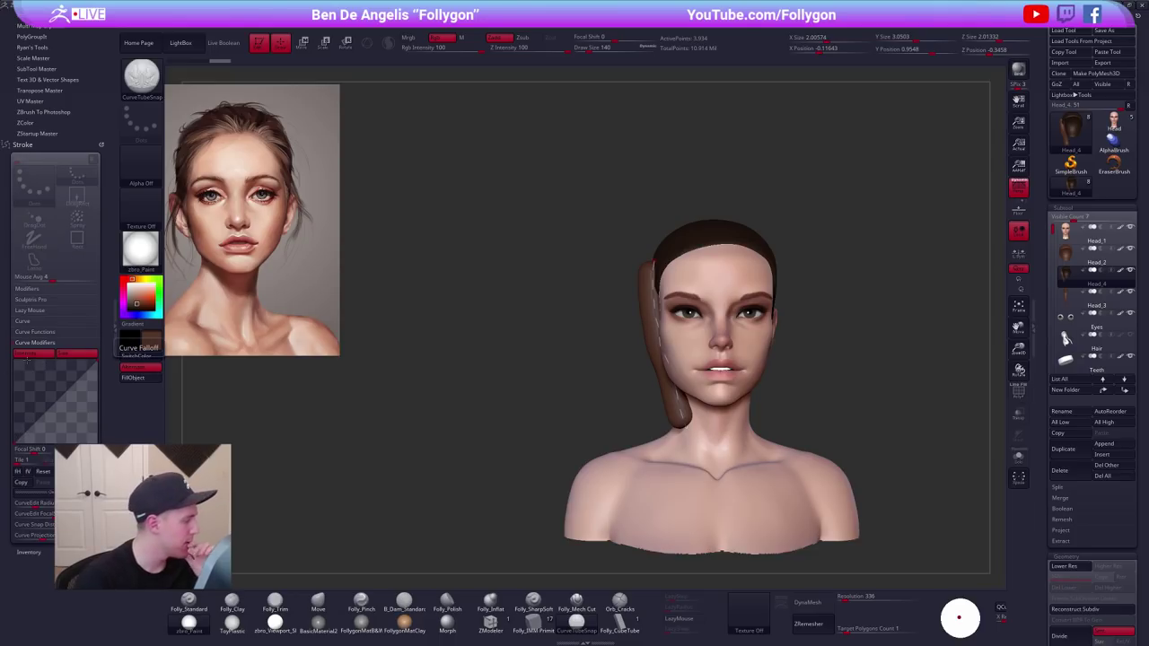
drag(16, 442, 15, 361)
drag(97, 360, 93, 439)
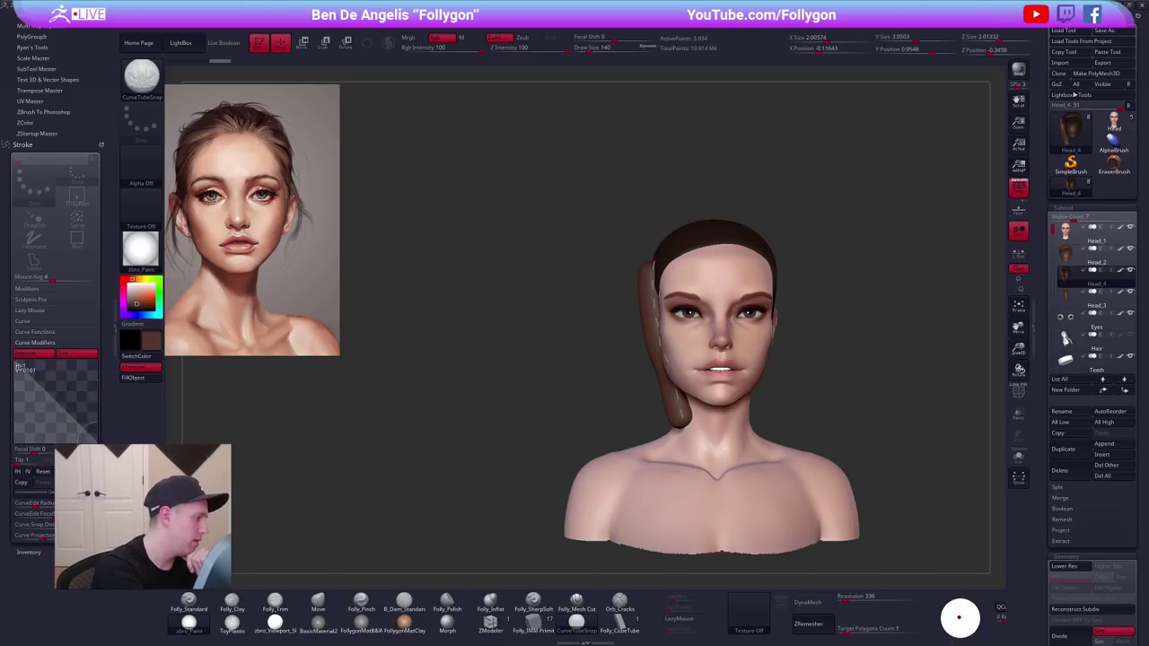
click(659, 337)
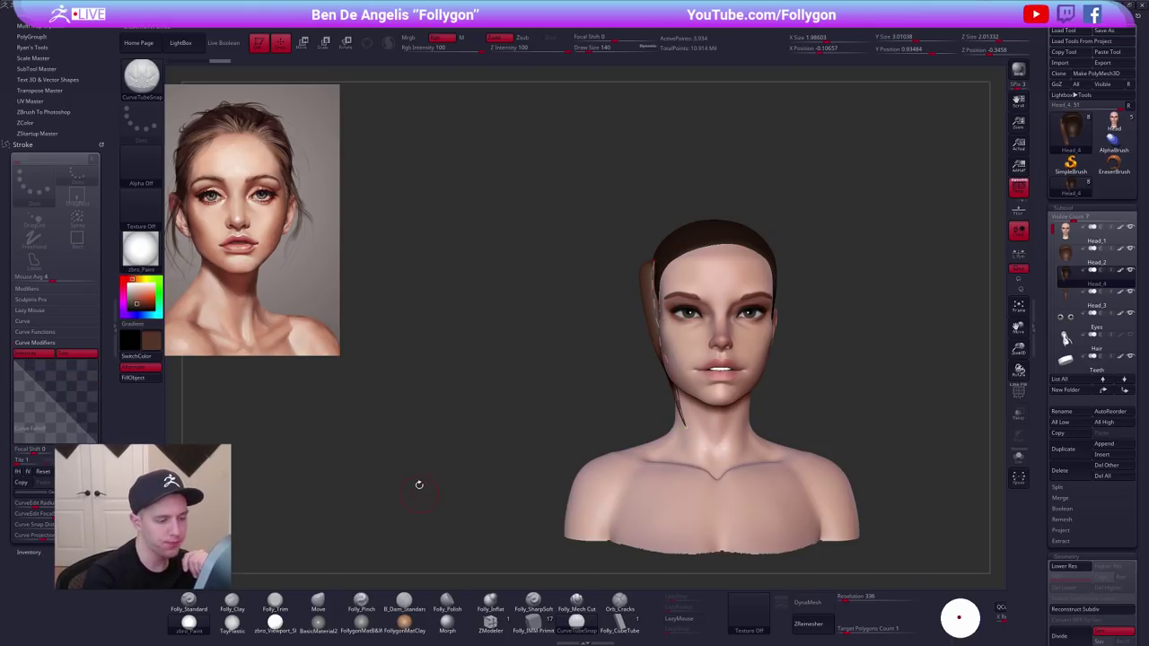
Thicken the tube strand slightly and offset it outward from the face with a large Move brush.
click(115, 324)
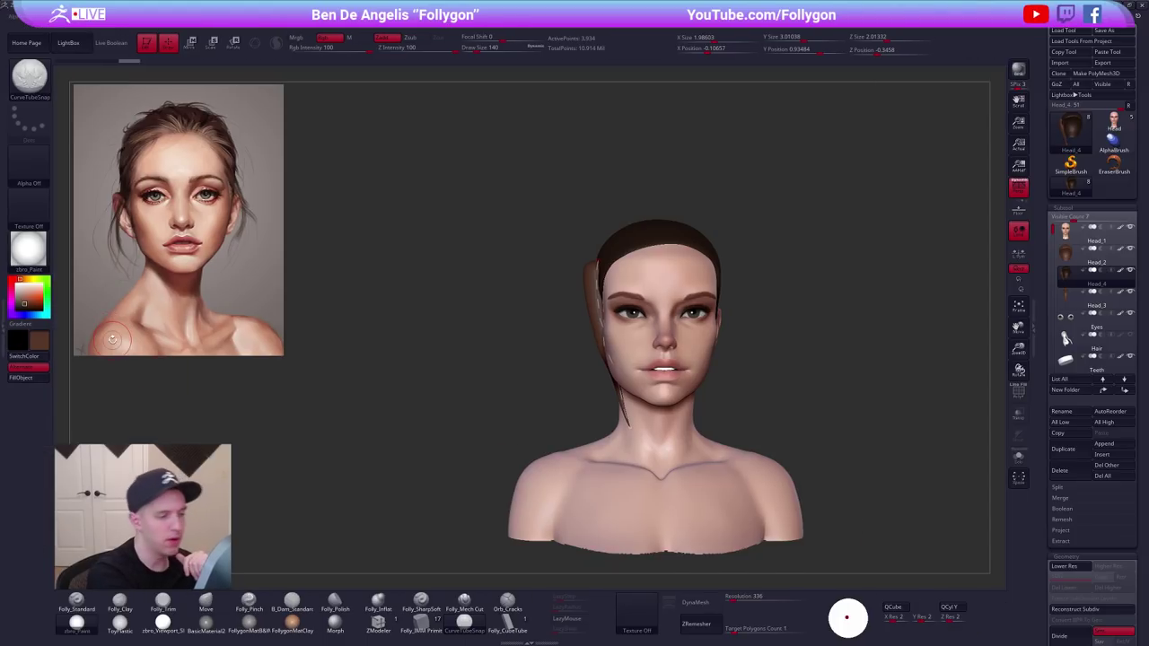
key(space)
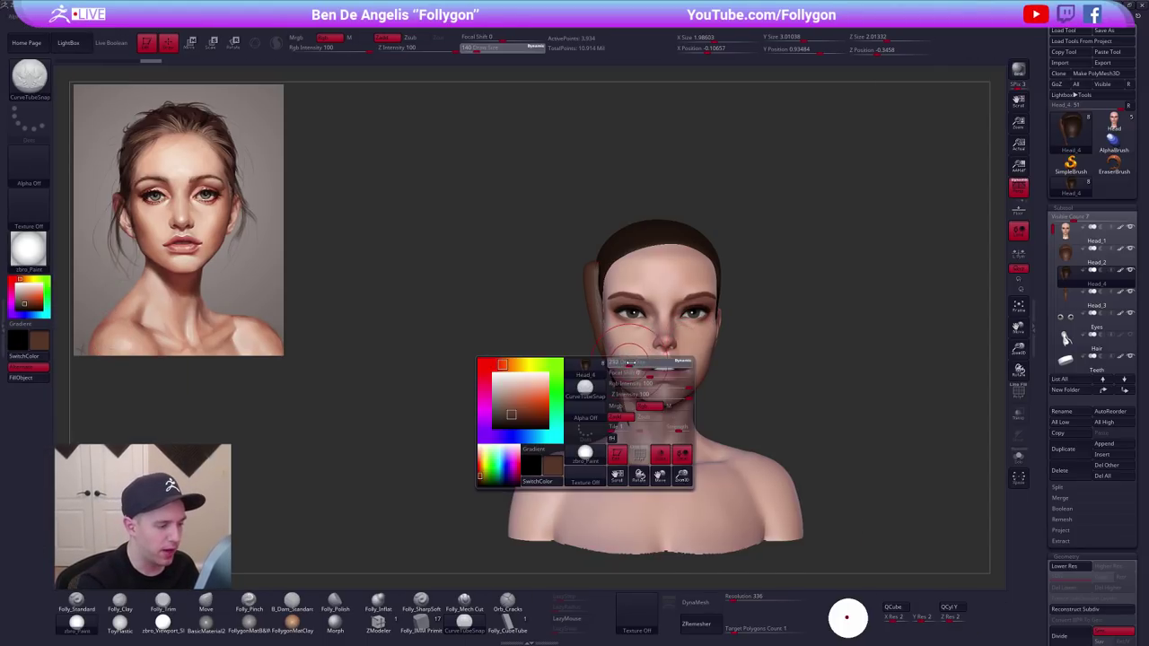
mouse_move(638, 363)
mouse_down()
mouse_move(649, 364)
mouse_move(557, 403)
mouse_up()
key(b)
key(m)
key(v)
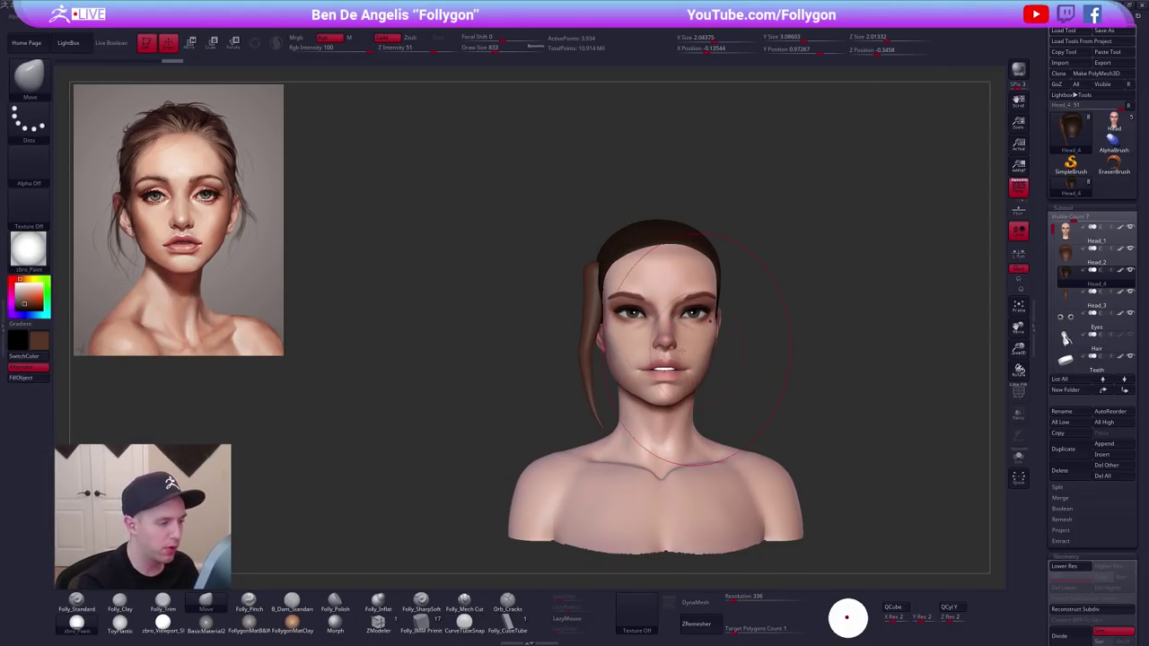
Isolate the tube strand and delete the hidden cap copy from the duplicated subtool.
alt+click(592, 354)
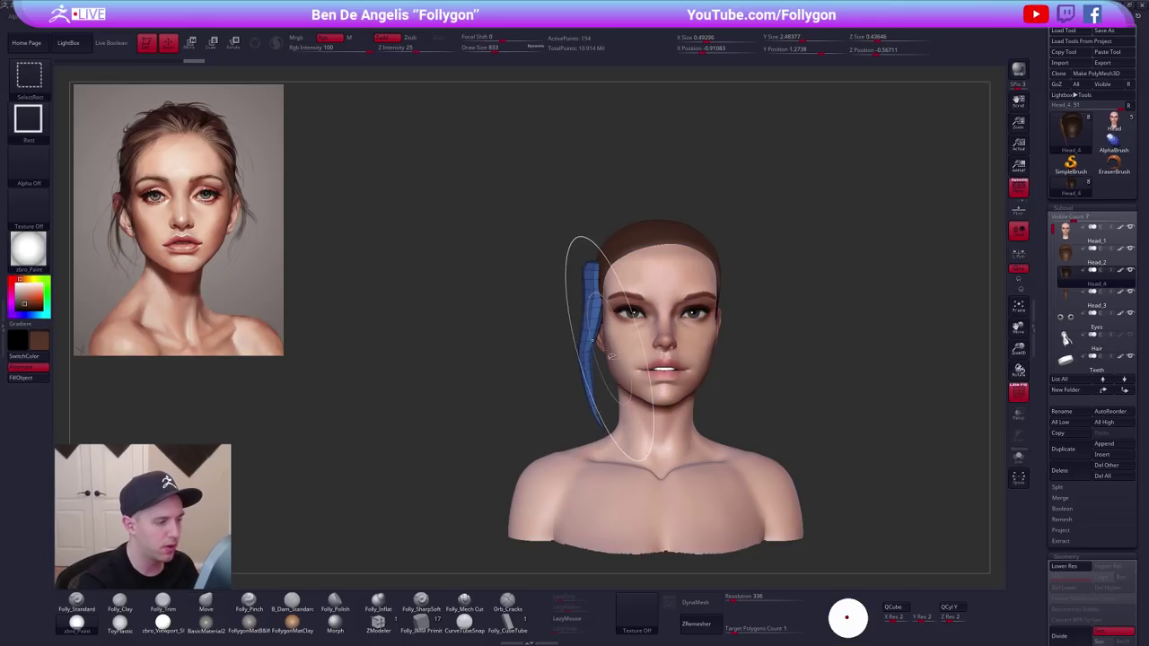
key(space)
alt+drag(732, 350, 672, 337)
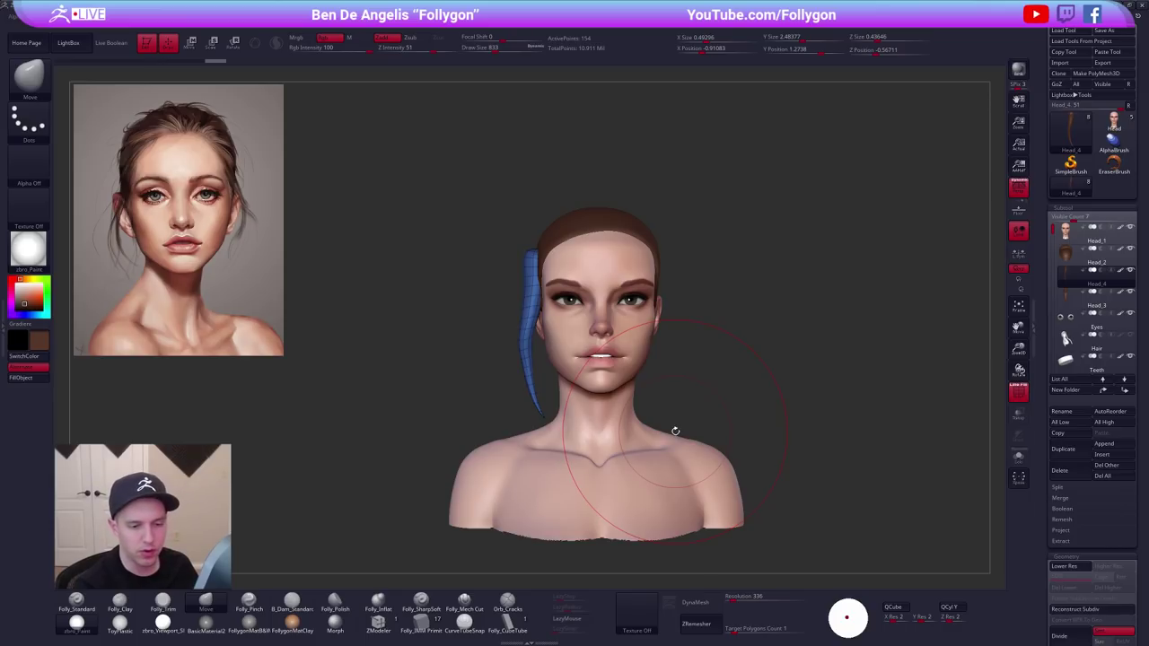
Drop the strand to its lowest subdivision level, set its root against the cap and bow its length outward with the Move brush.
key(shift+d)
key(space)
mouse_move(551, 269)
mouse_down()
mouse_move(533, 269)
mouse_move(551, 255)
mouse_up()
alt+drag(515, 327, 512, 291)
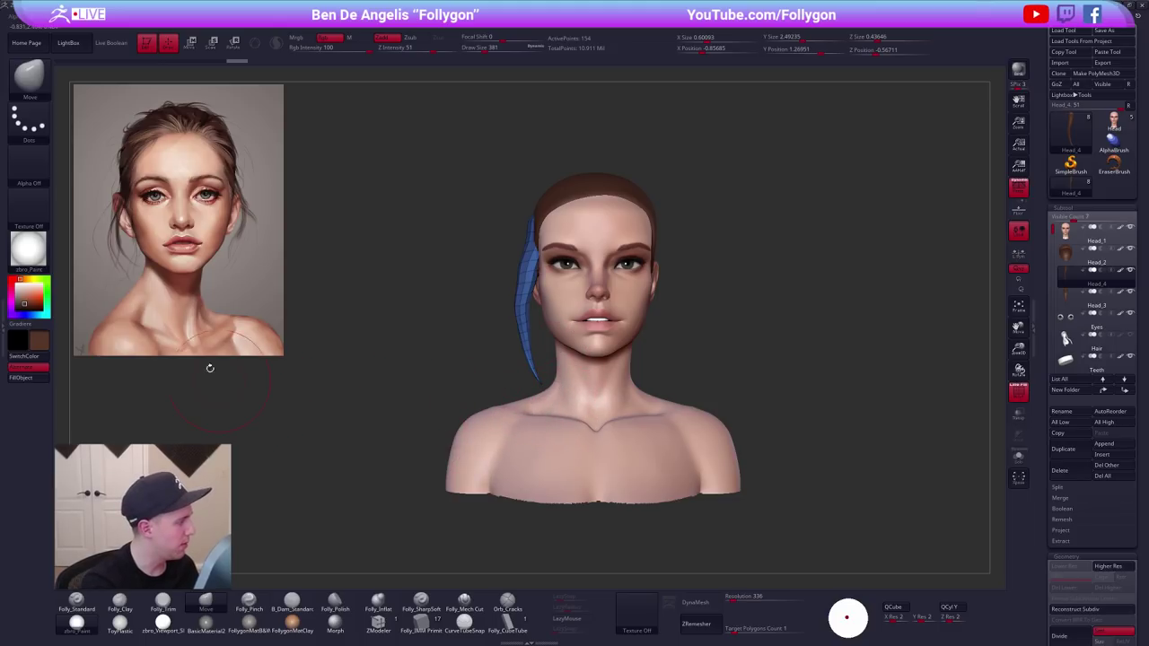
key(space)
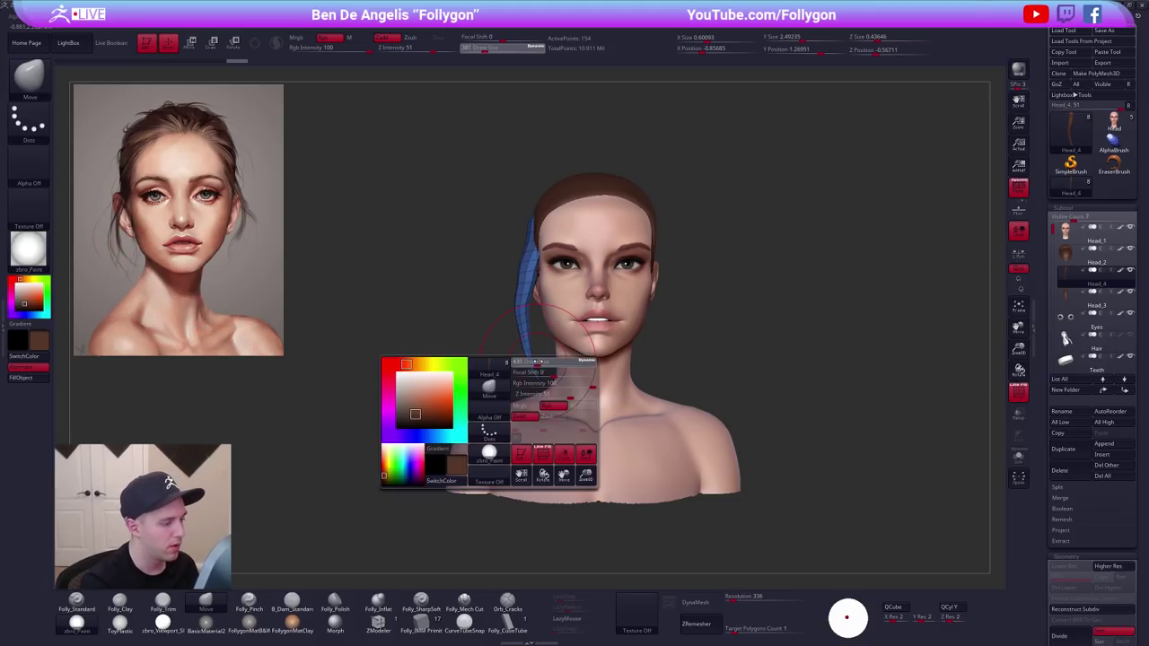
drag(538, 406, 549, 407)
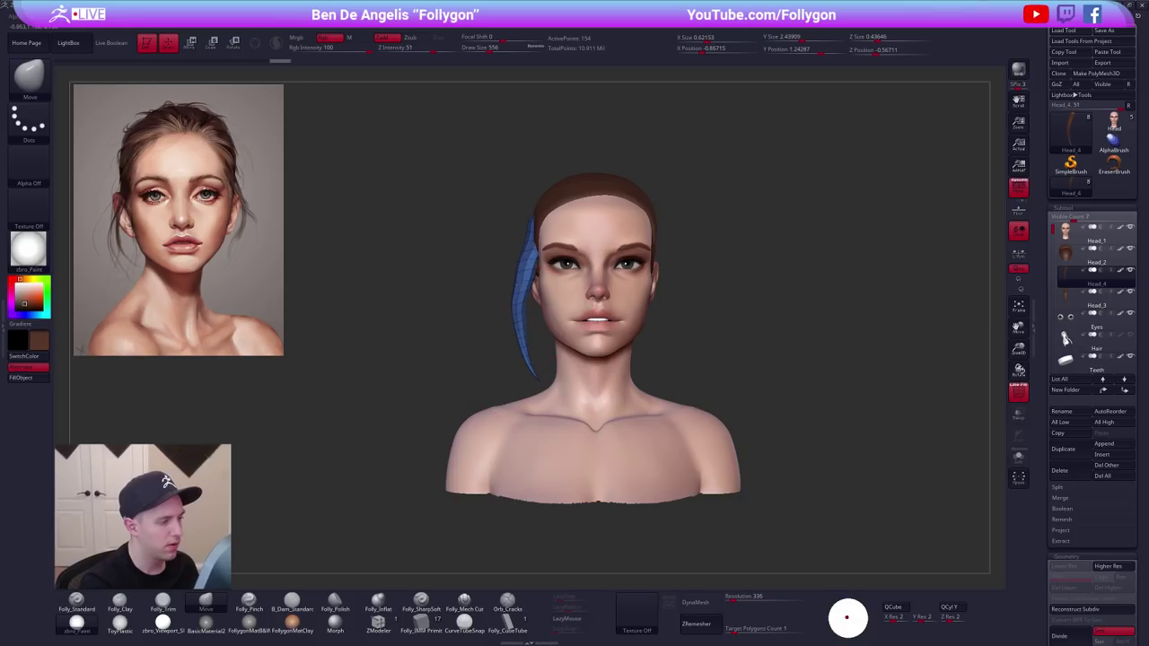
Adjust the strand's position and bend along the side of the head in front of the ear.
key(space)
right_drag(531, 286, 637, 291)
key(space)
drag(522, 293, 528, 292)
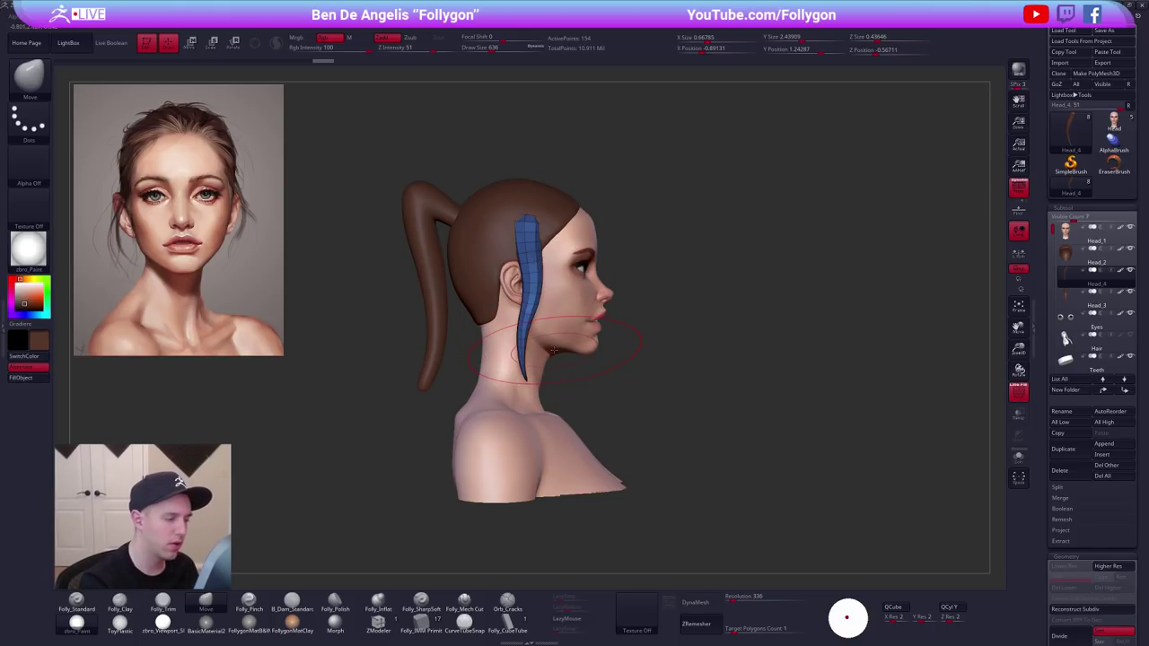
right_drag(521, 346, 495, 346)
Mask part of the strand and curve its lower tip forward along the neck in side view.
mouse_move(530, 337)
ctrl+mouse_down()
mouse_move(508, 347)
mouse_move(593, 397)
ctrl+mouse_up()
ctrl+click(595, 398)
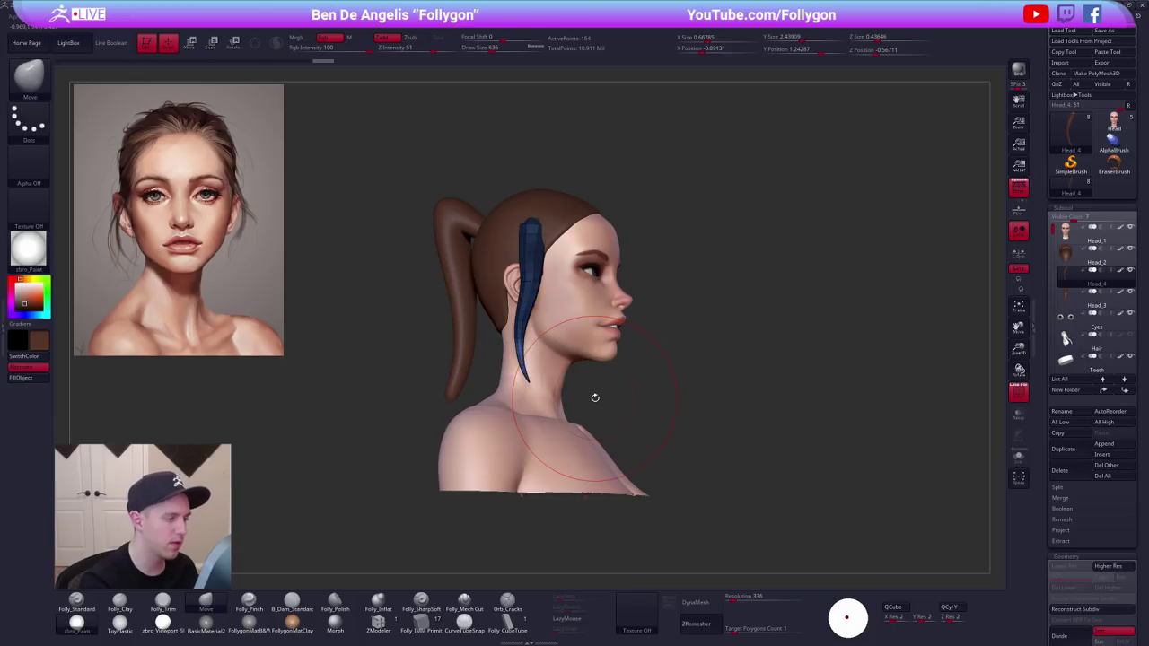
key(alt+s)
key(r)
mouse_move(521, 336)
mouse_down()
mouse_move(542, 430)
mouse_move(535, 416)
mouse_up()
key(q)
drag(531, 368, 527, 371)
key(s)
drag(495, 422, 484, 422)
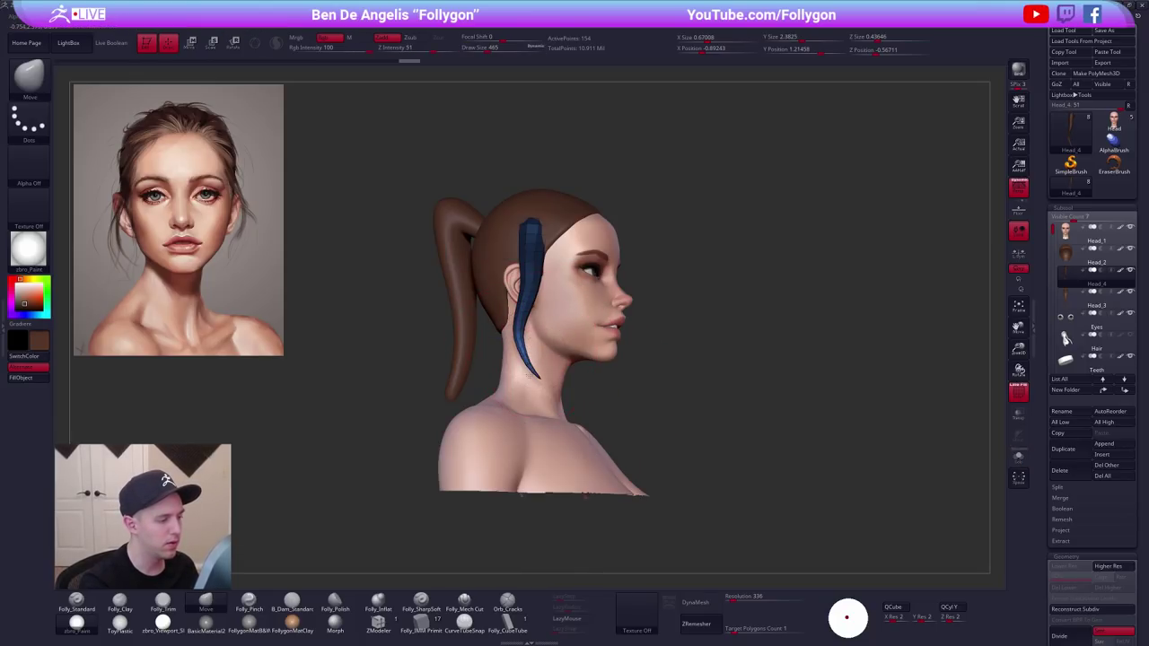
Clear the mask and reshape the strand in front view, shortening it slightly and refining its outward bow.
shift+right_drag(502, 403, 431, 401)
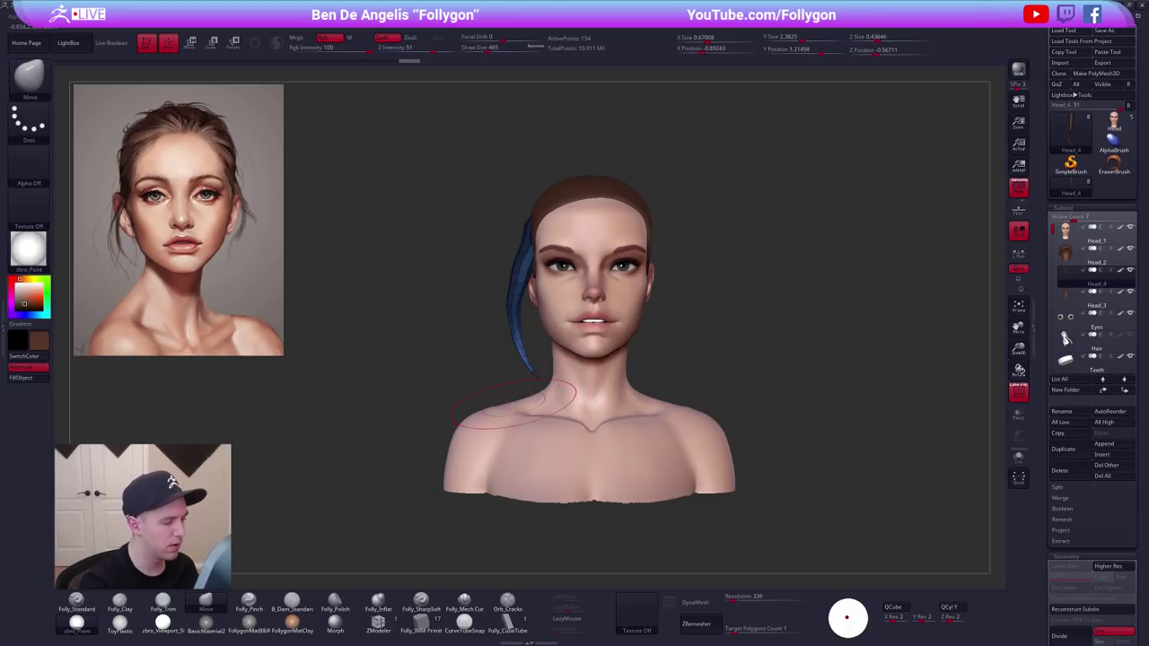
ctrl+drag(490, 377, 482, 408)
key(space)
drag(540, 372, 541, 378)
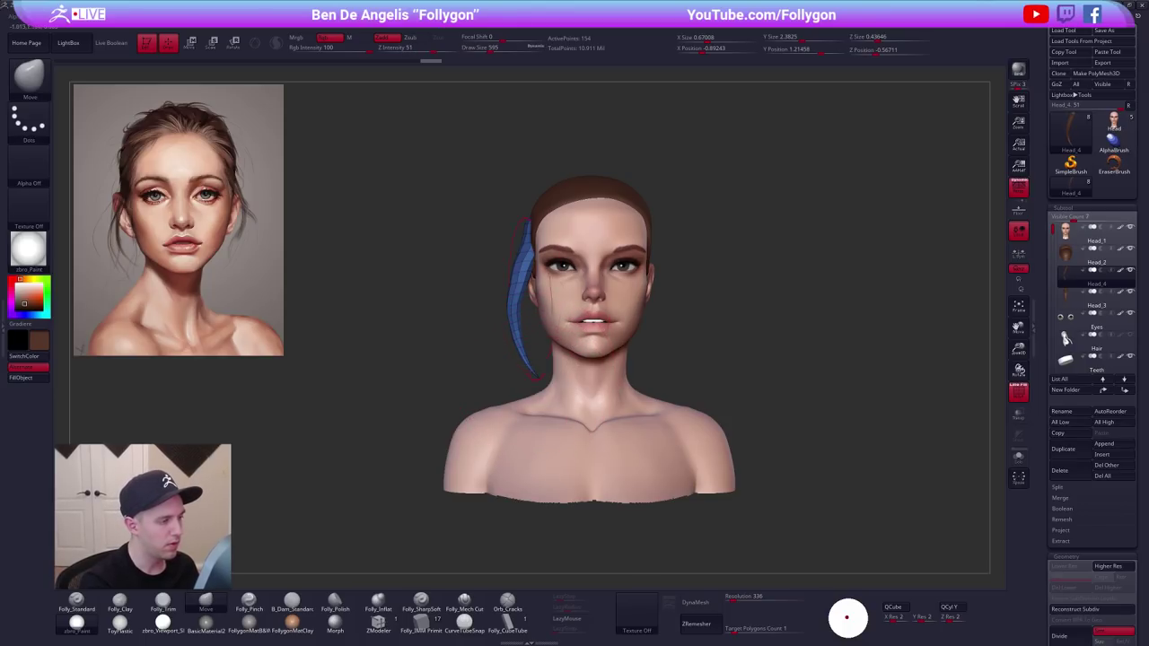
key(w)
mouse_move(529, 269)
mouse_down()
mouse_move(505, 384)
mouse_move(507, 372)
mouse_up()
key(q)
mouse_move(498, 294)
shift+mouse_down()
mouse_move(506, 280)
mouse_move(479, 303)
mouse_move(495, 355)
shift+mouse_up()
key(space)
click(538, 318)
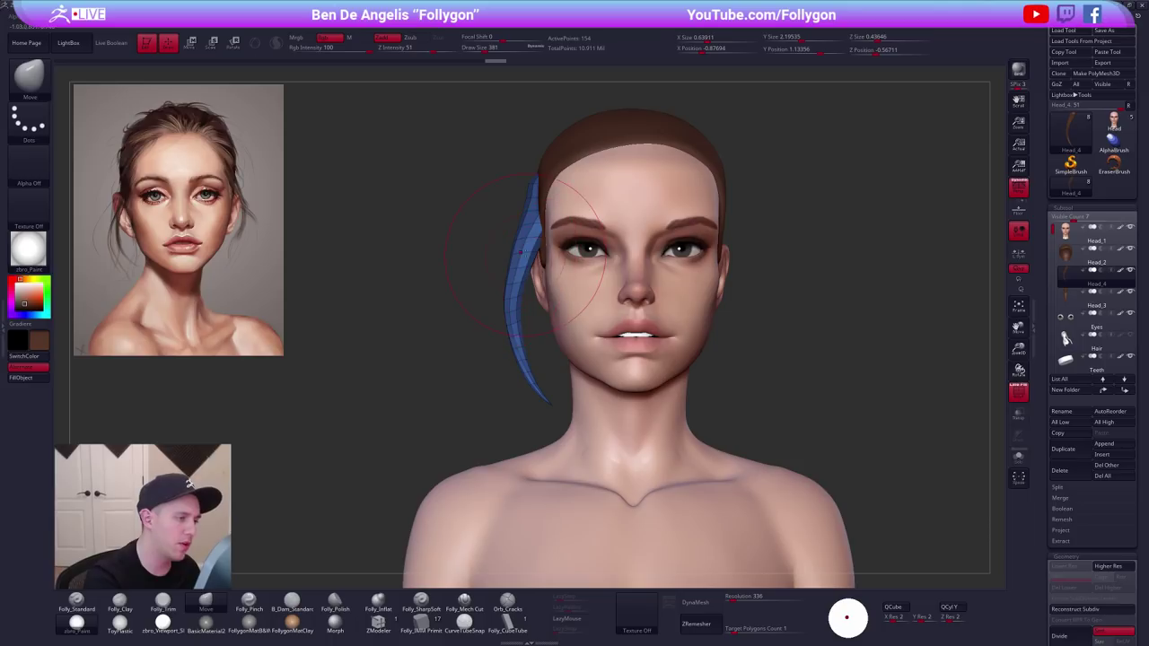
Pull the strand's upper part into the head for an S-curve, raise its subdivision level and turn off PolyFrame.
key(space)
drag(528, 232, 546, 251)
key(d)
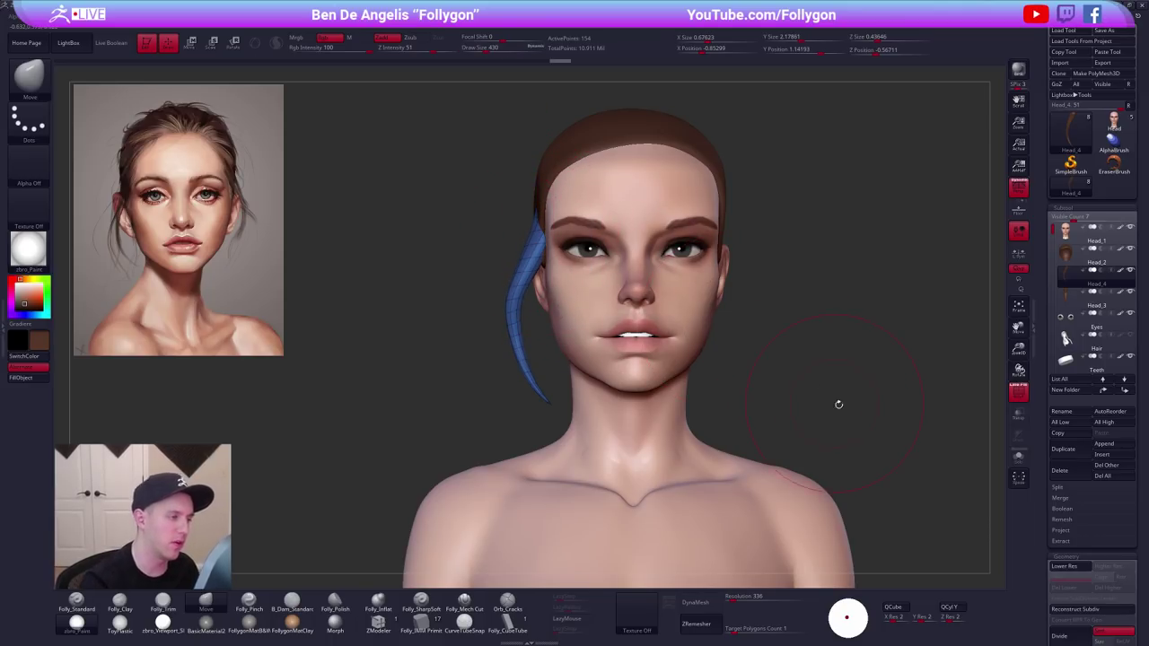
key(shift+f)
mouse_move(876, 431)
alt+mouse_down()
mouse_move(833, 427)
mouse_move(882, 442)
mouse_move(782, 436)
mouse_move(816, 467)
alt+mouse_up()
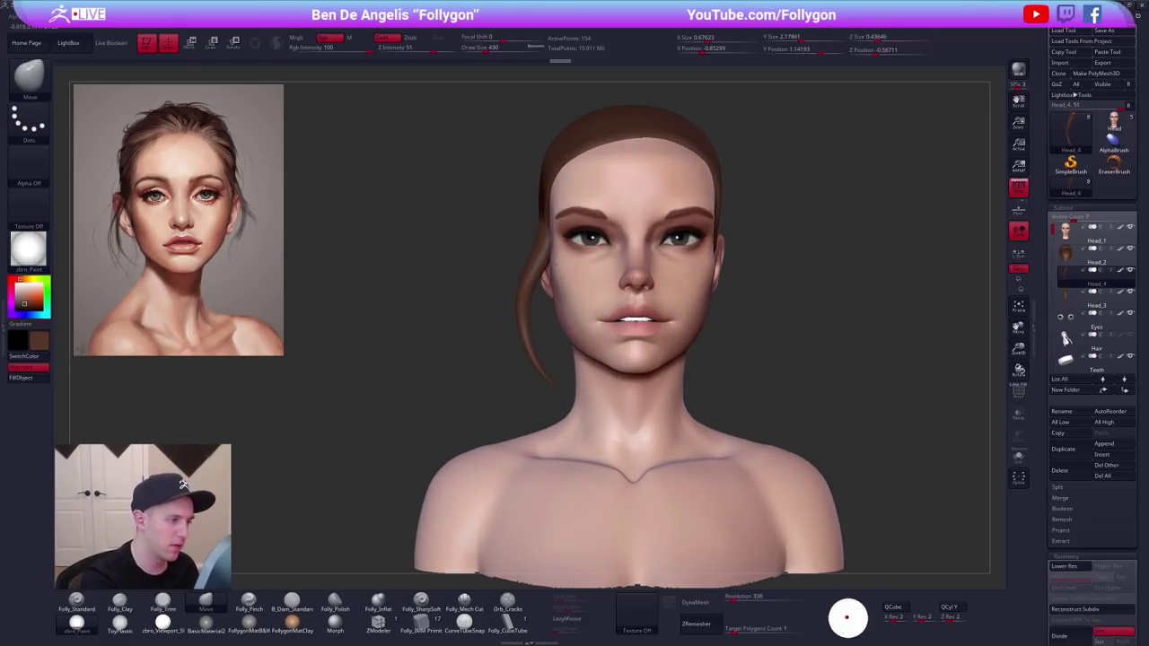
Refine the strand's root and upper bend around the temple and ear from front and side with a smaller Move brush.
key(s)
drag(500, 288, 493, 287)
drag(558, 247, 554, 252)
drag(812, 422, 877, 425)
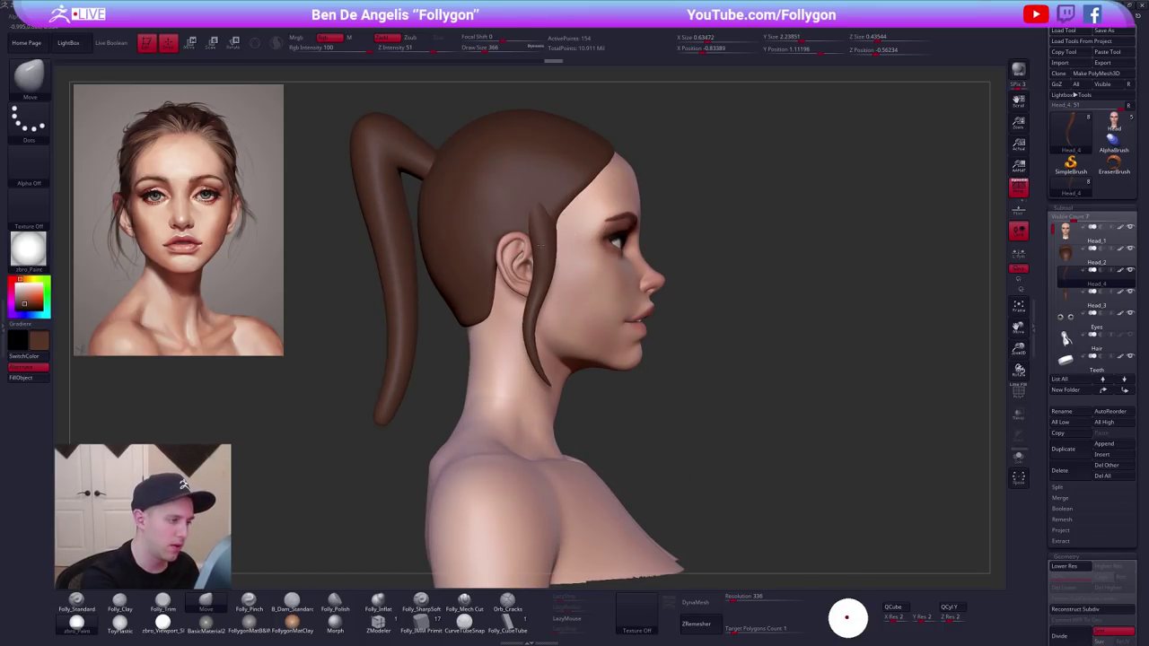
key(space)
drag(510, 269, 503, 269)
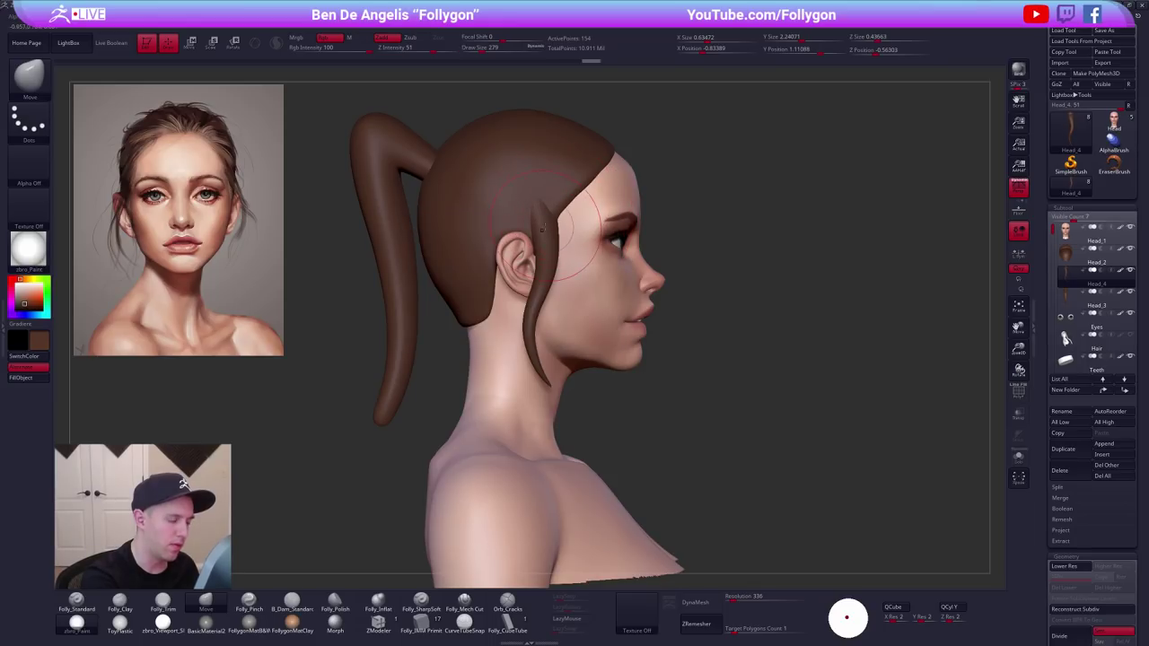
drag(561, 198, 563, 197)
right_drag(577, 237, 664, 237)
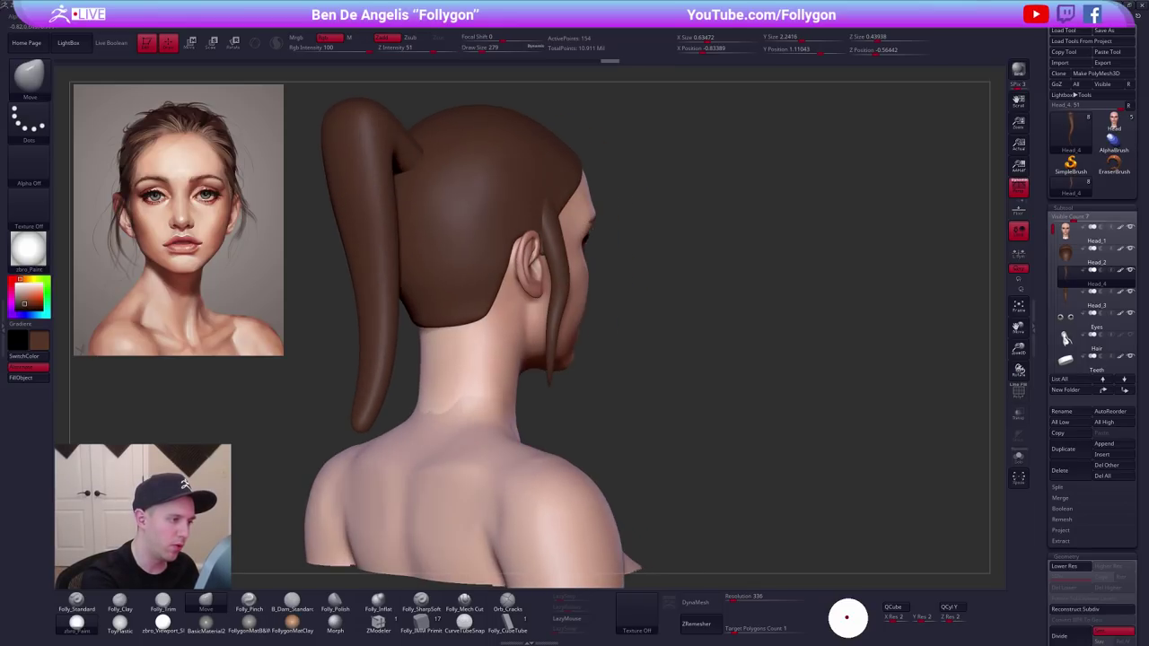
right_drag(527, 245, 558, 247)
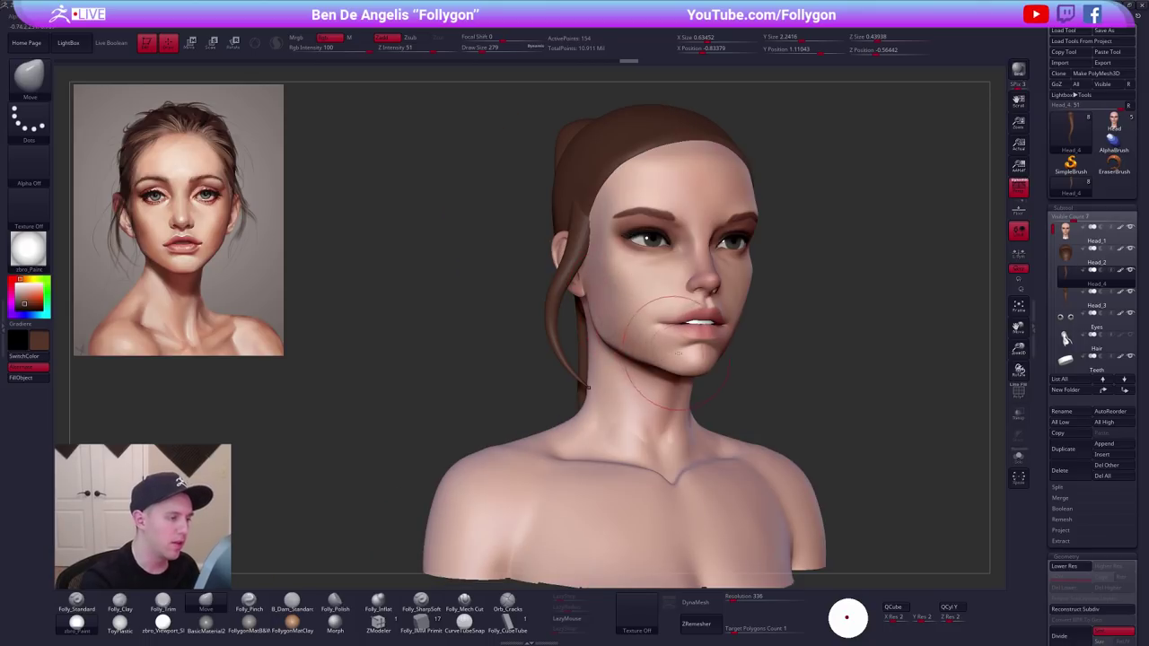
Show only the strand in Solo mode and even out its middle bend with the Move brush.
drag(889, 415, 832, 426)
key(shift+s)
drag(645, 379, 587, 375)
ctrl+right_drag(588, 375, 527, 346)
key(space)
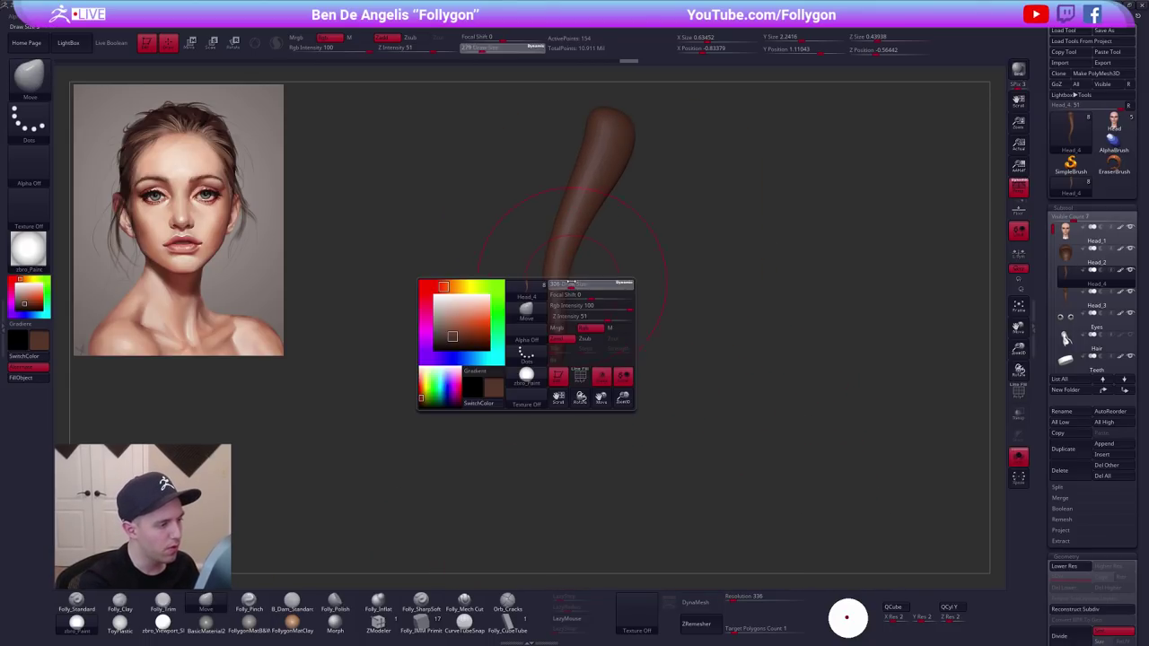
drag(573, 246, 579, 244)
right_drag(579, 244, 589, 244)
drag(583, 248, 574, 249)
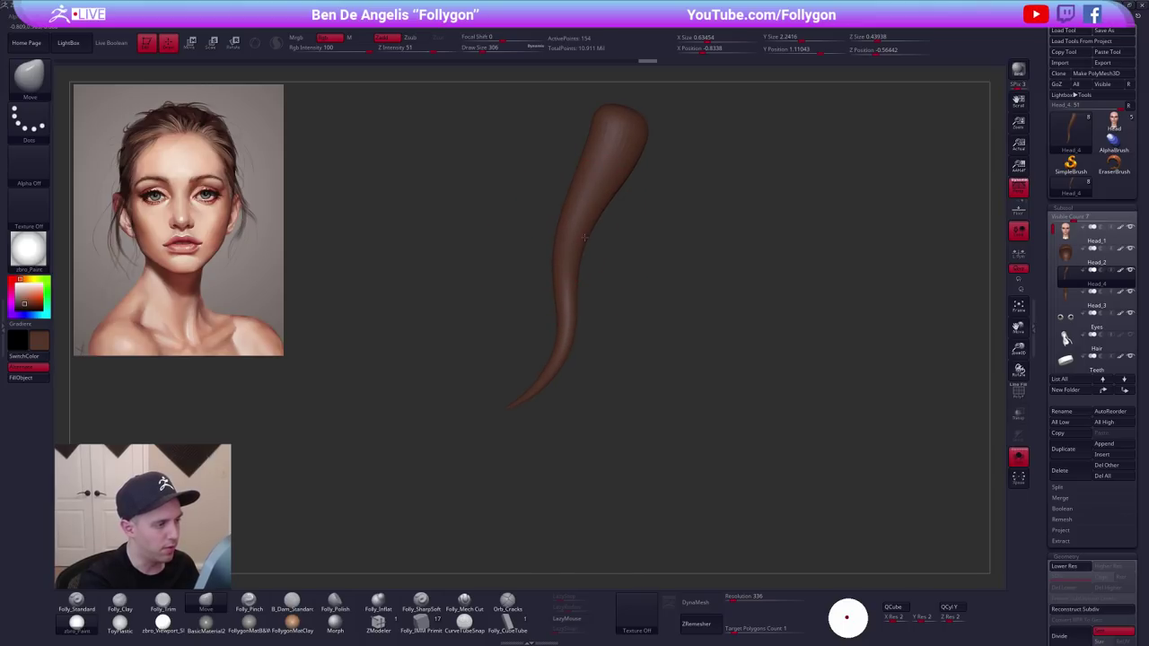
Refine the isolated strand's curve from further angles and bring the full bust back into view.
mouse_move(574, 249)
right_down()
mouse_move(564, 258)
mouse_move(599, 245)
right_up()
drag(588, 246, 585, 246)
right_drag(585, 246, 610, 252)
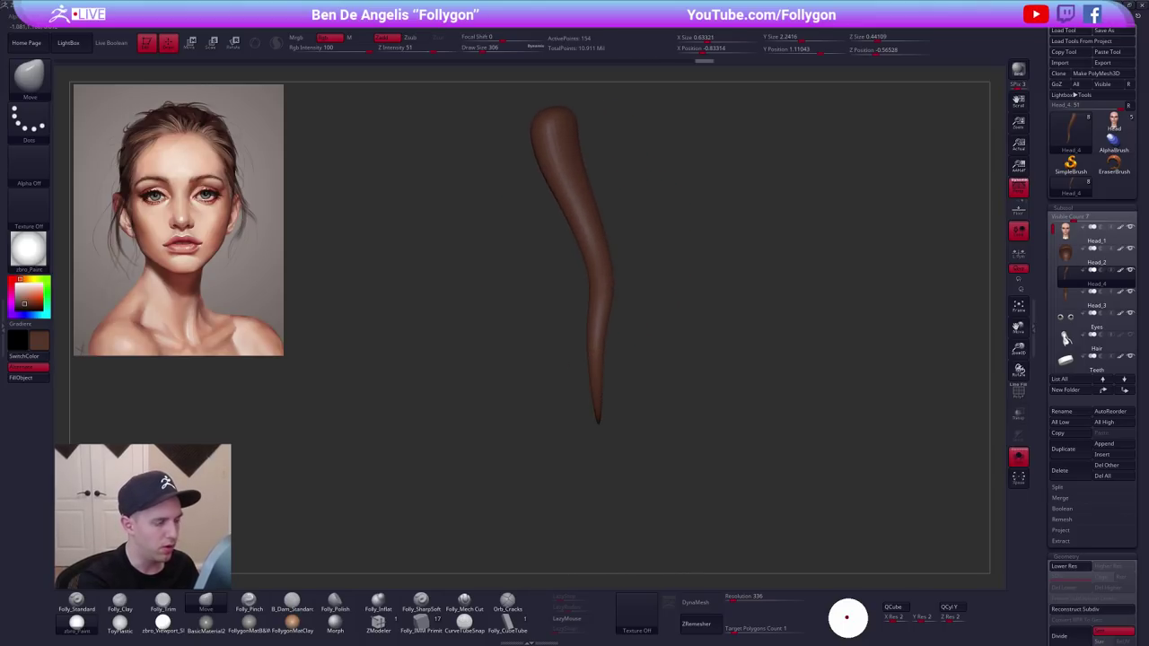
key(space)
drag(634, 314, 626, 315)
mouse_move(625, 317)
right_down()
mouse_move(613, 320)
mouse_move(686, 345)
right_up()
key(shift+s)
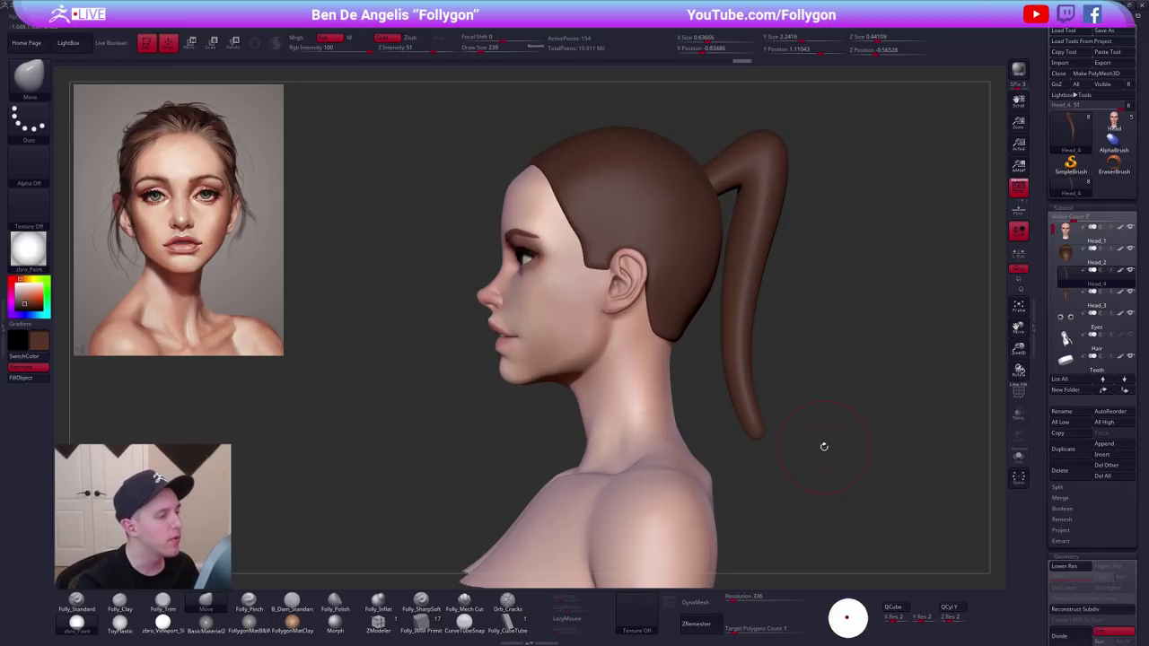
Switch to the Folly_Standard brush at draw size 150 and duplicate the strand subtool.
mouse_move(823, 446)
right_down()
mouse_move(864, 463)
mouse_move(843, 436)
mouse_move(810, 436)
right_up()
key(1)
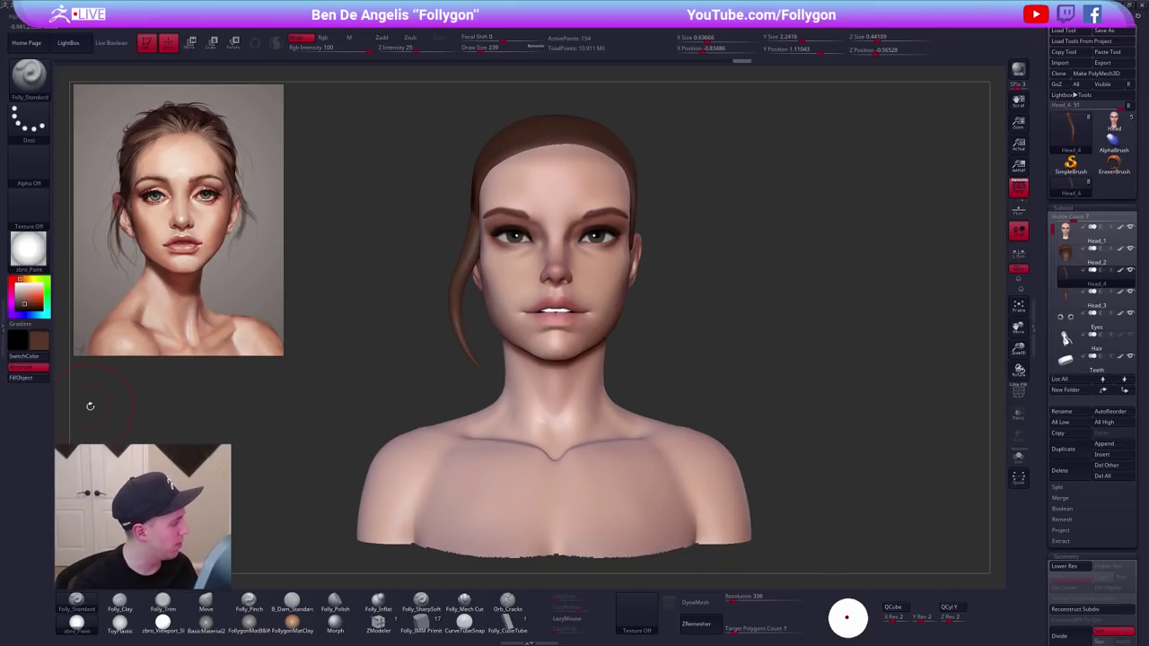
key(space)
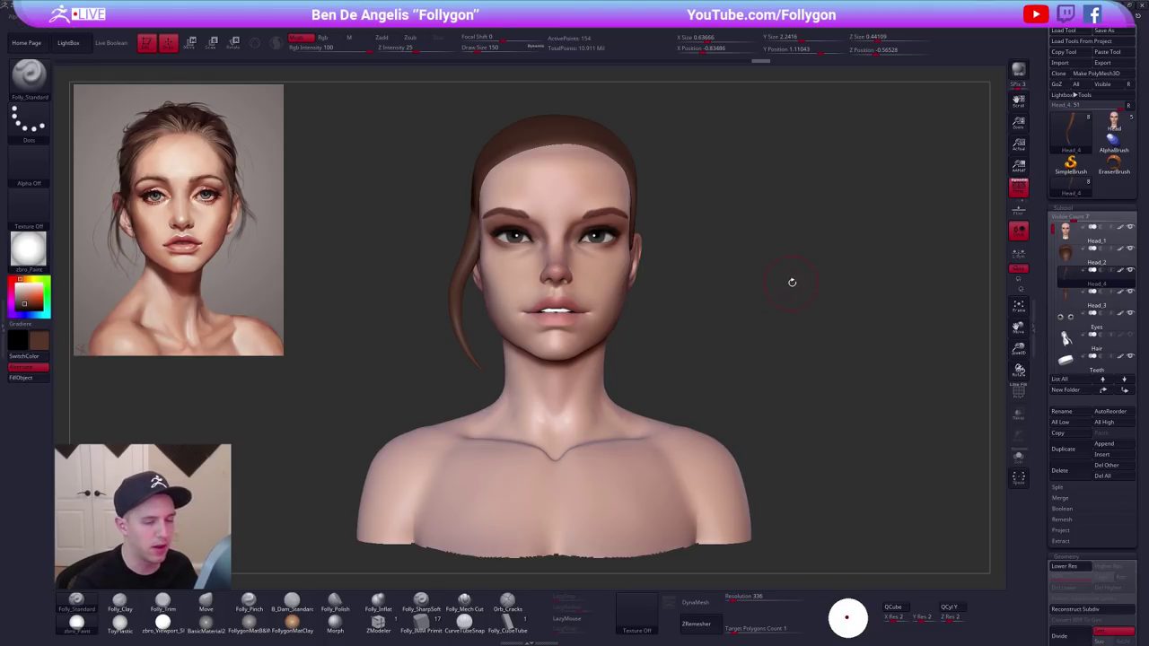
click(1063, 448)
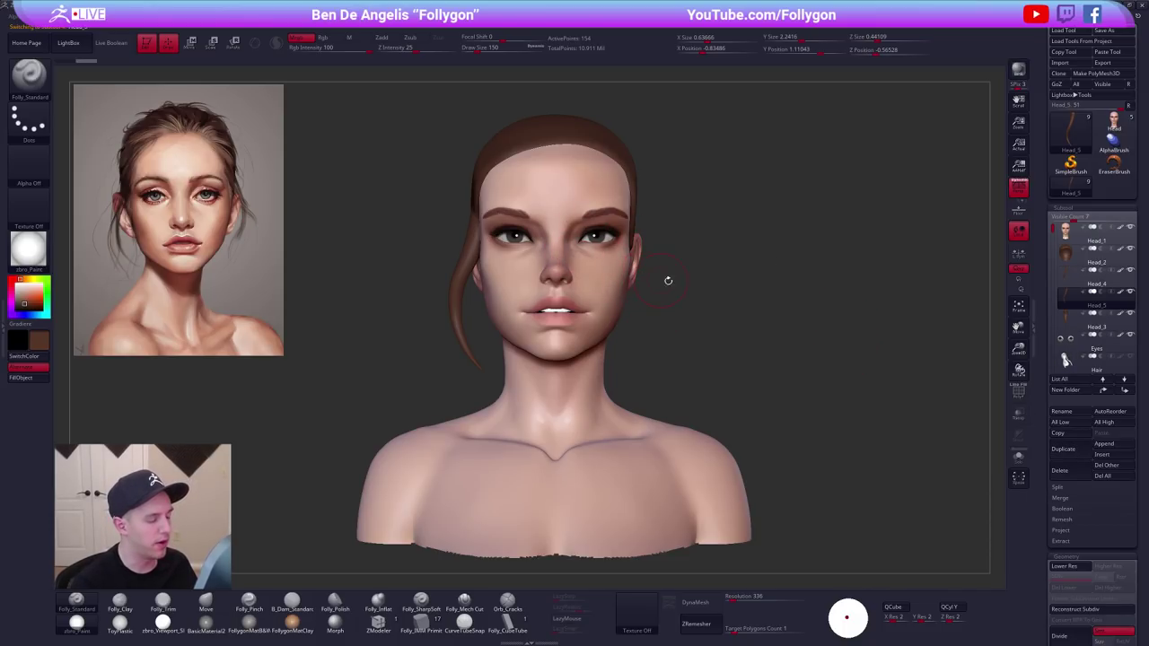
Duplicate the full-detail head subtool and delete the copy's lower subdivision levels.
alt+drag(668, 280, 707, 309)
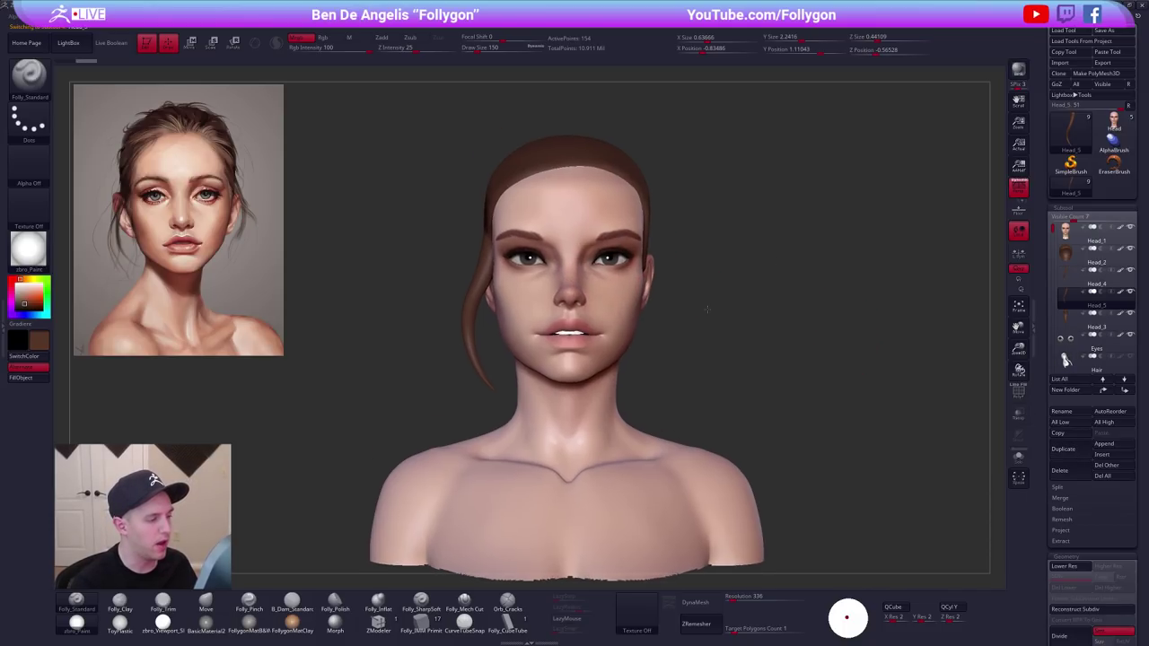
click(1066, 231)
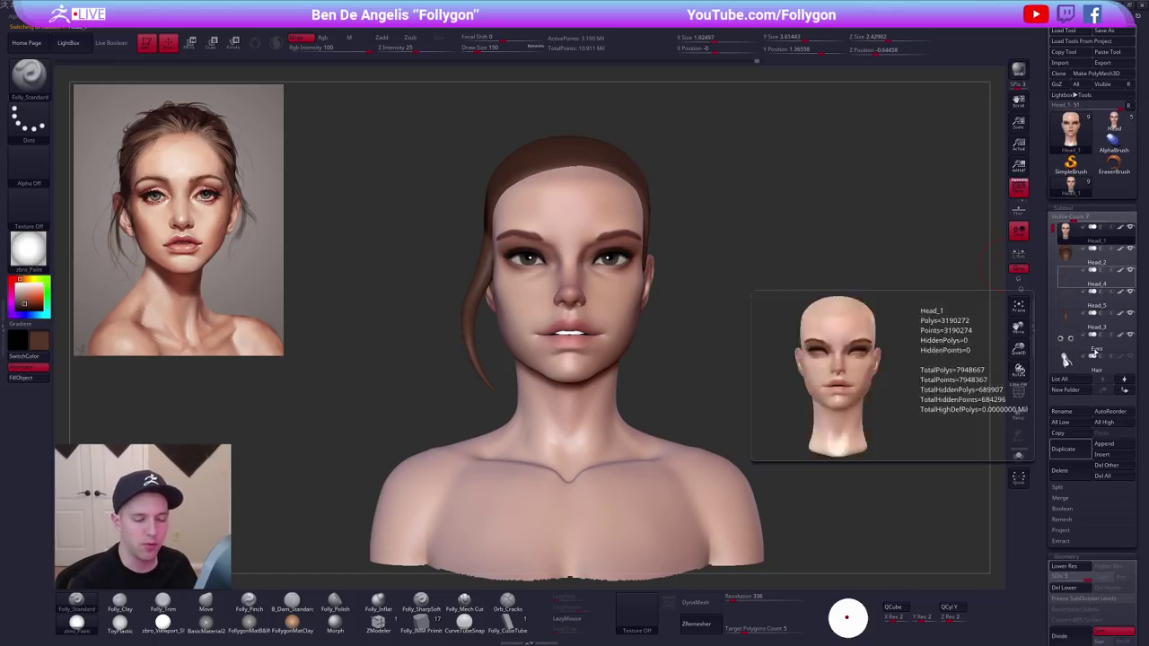
click(1065, 448)
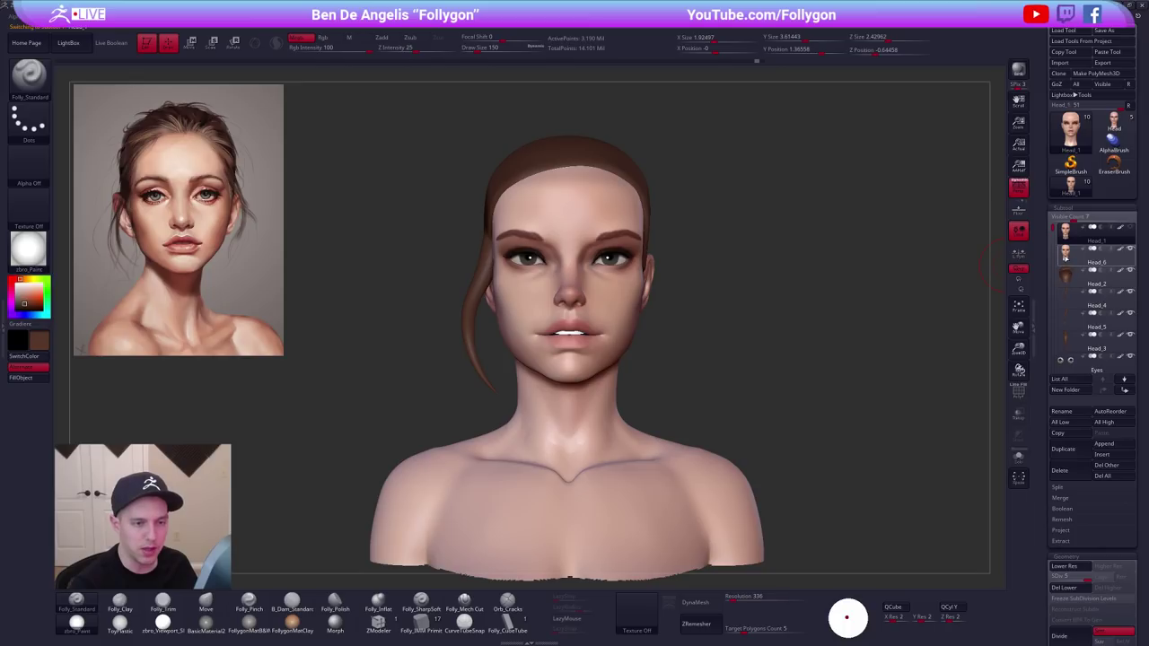
click(1065, 255)
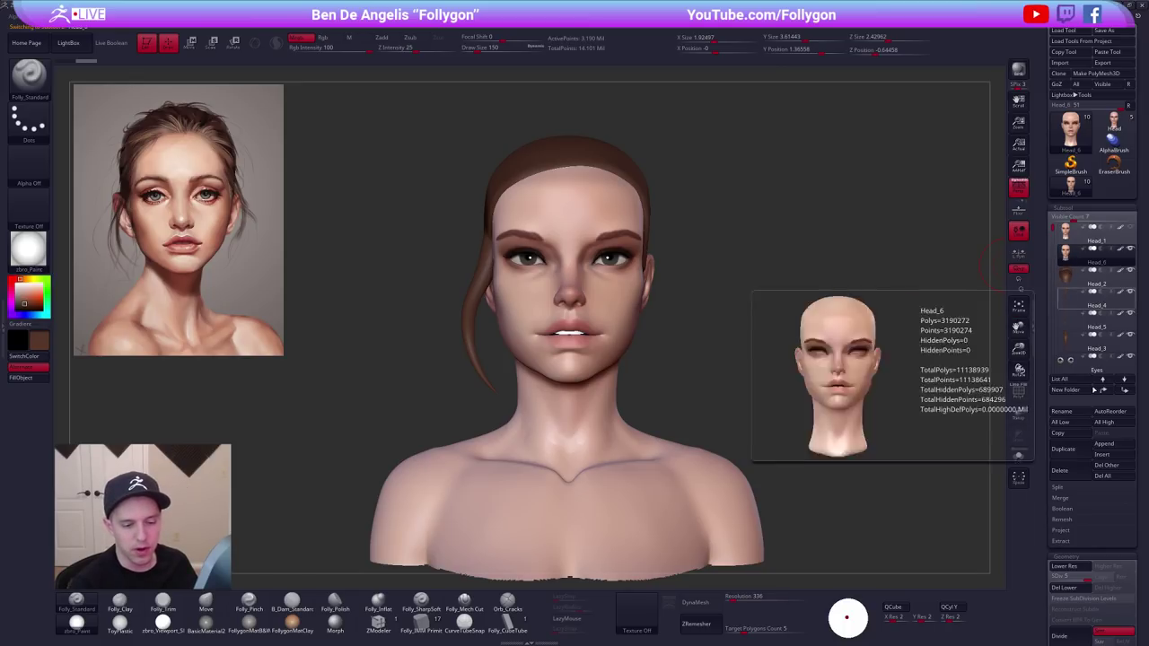
click(1065, 587)
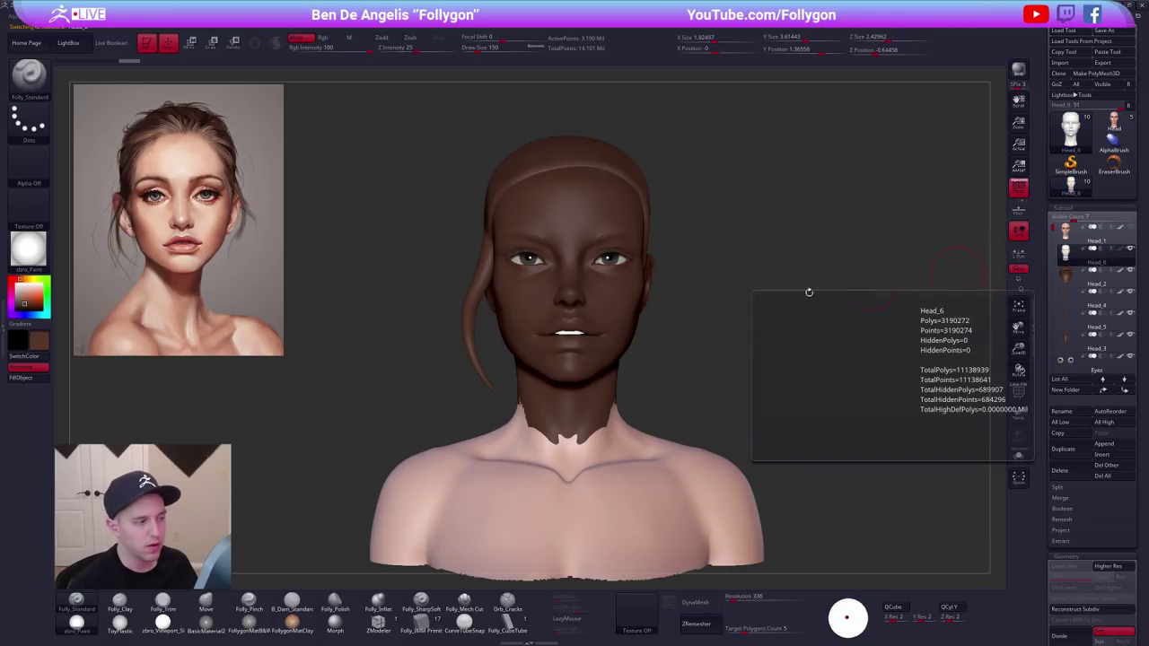
Colour the head copy white, apply a grey Follygon material and isolate it in Solo mode from the side.
drag(28, 290, 15, 279)
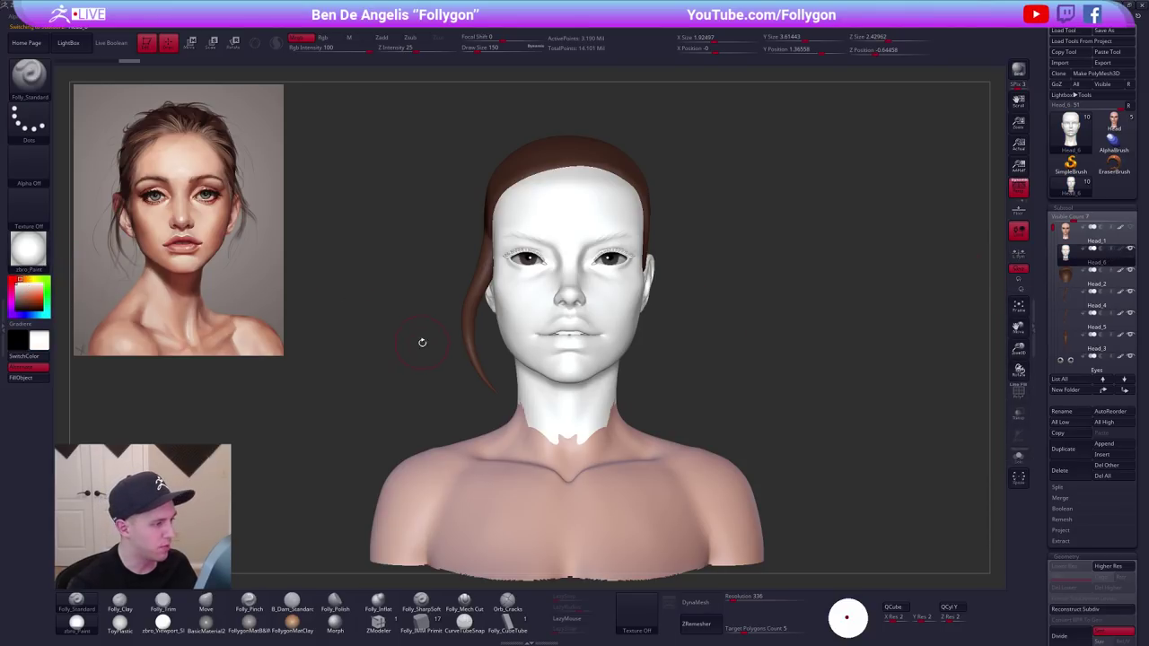
click(248, 622)
key(alt+s)
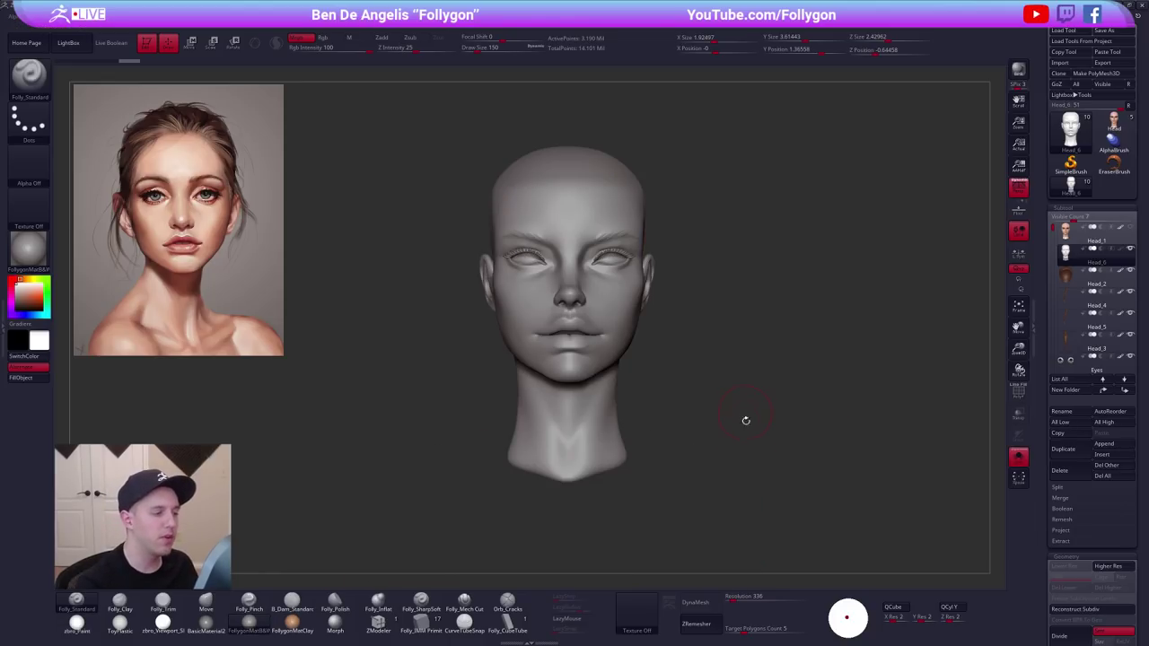
alt+drag(744, 418, 759, 482)
mouse_move(664, 355)
shift+mouse_down()
mouse_move(618, 371)
mouse_move(708, 371)
shift+mouse_up()
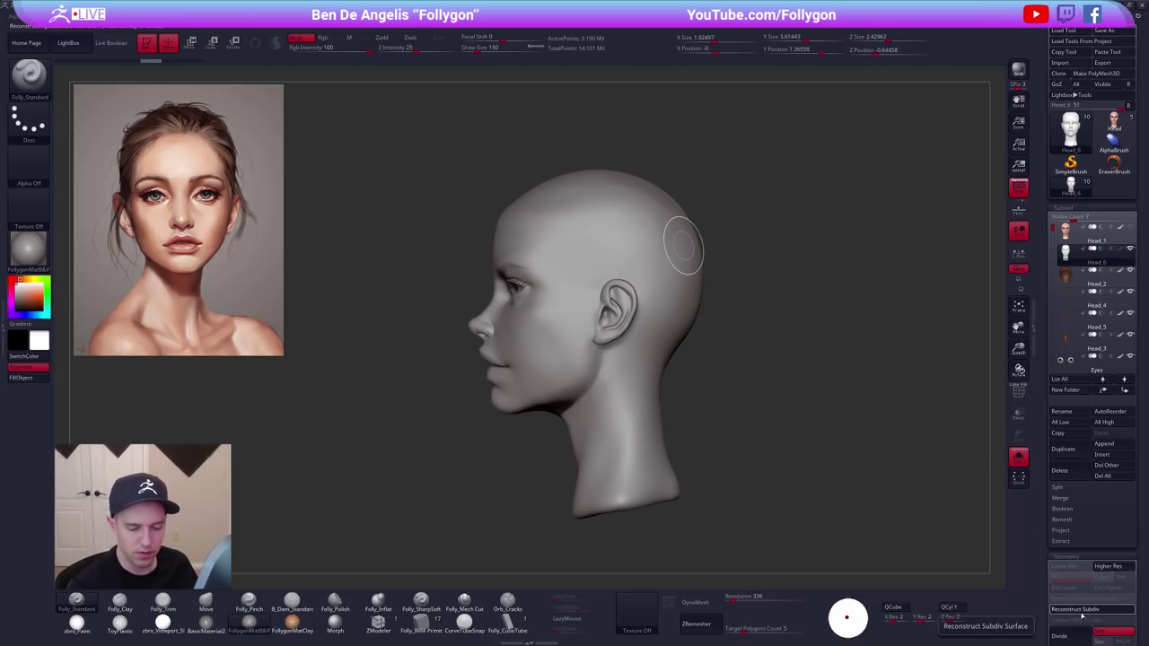
Reconstruct lower subdivision levels of the head copy repeatedly and delete its higher levels.
click(1081, 614)
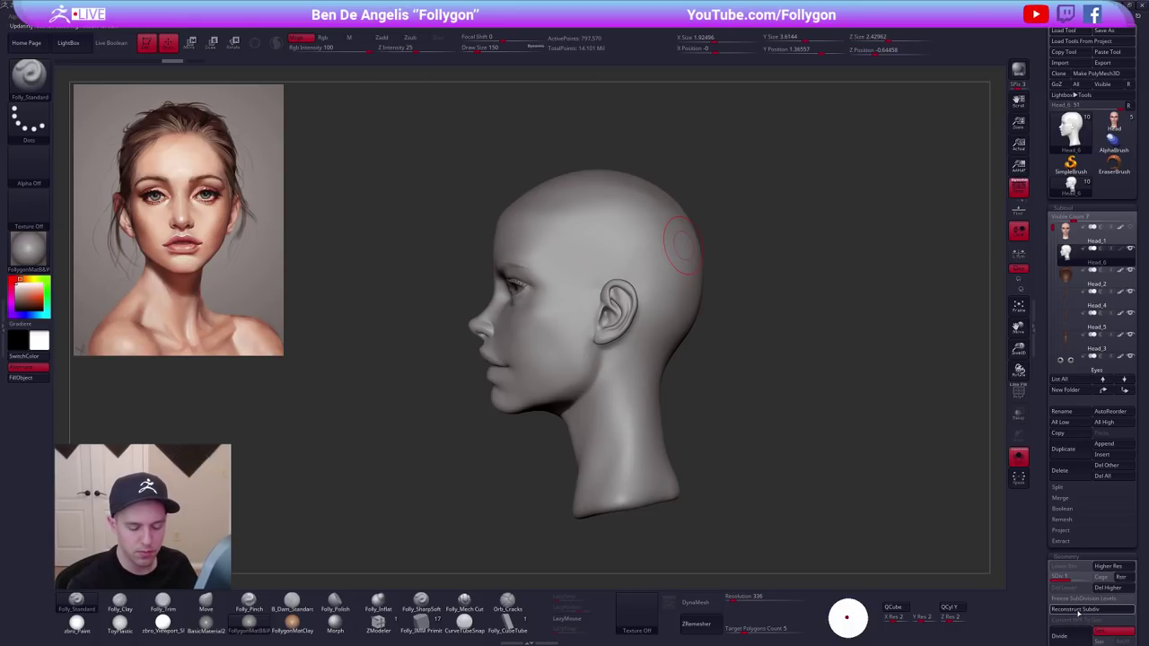
click(1078, 613)
click(1077, 613)
click(1078, 614)
click(1101, 592)
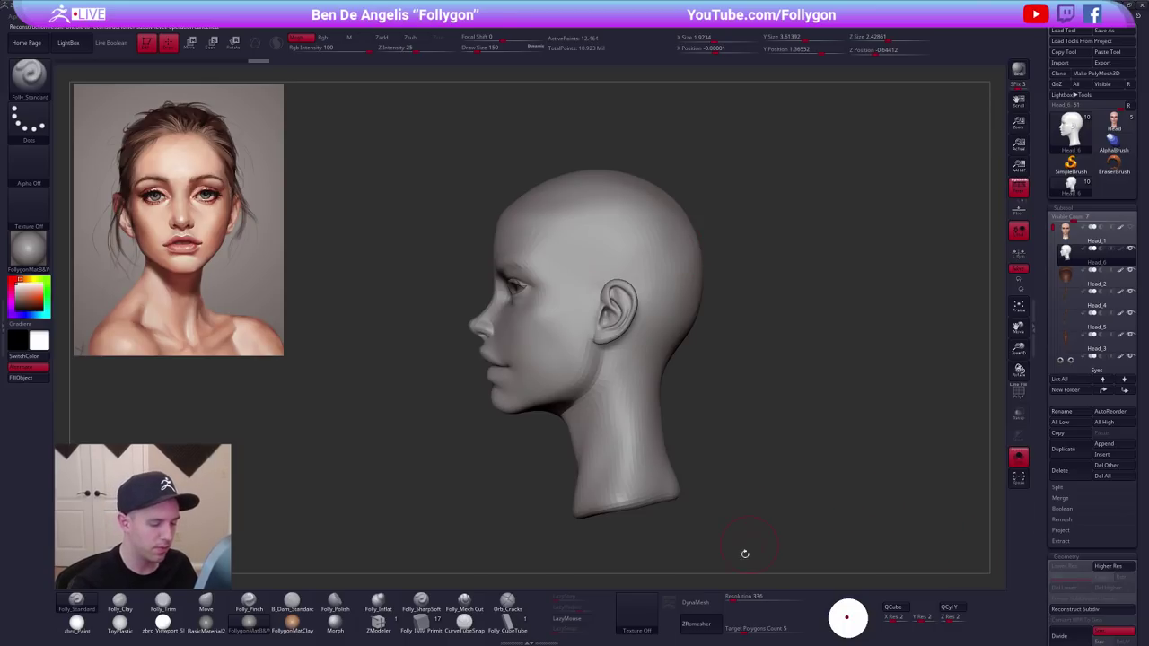
DynaMesh the head copy at resolution 18 into a blocky base and inspect it from the front.
drag(736, 600, 714, 600)
click(700, 612)
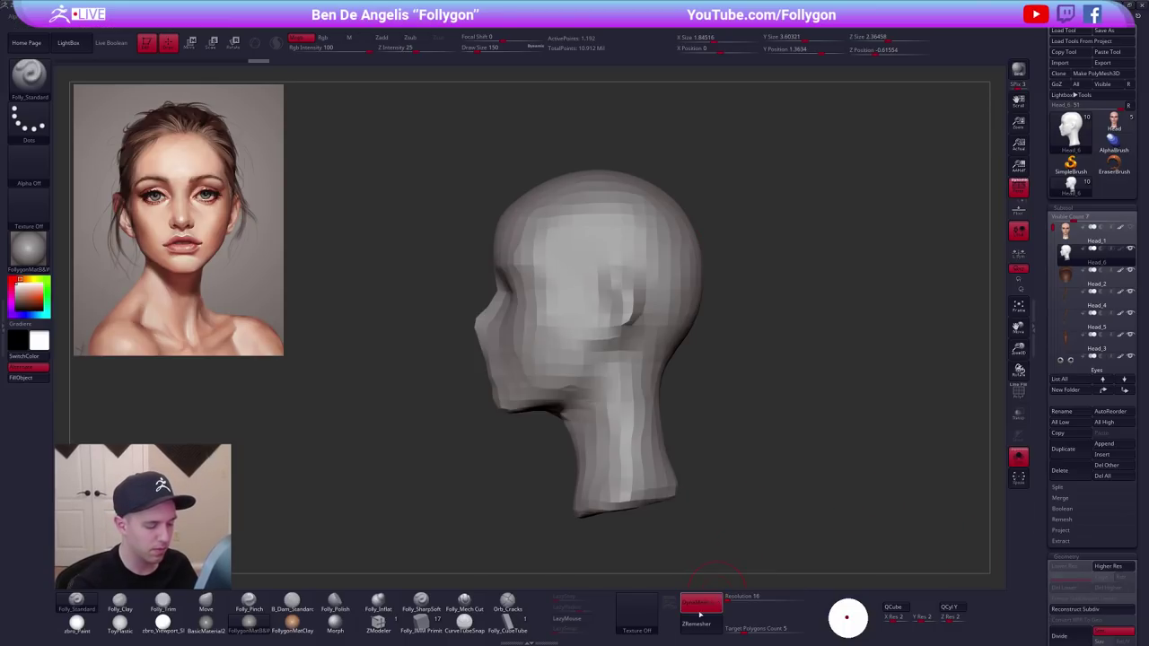
drag(724, 544, 748, 491)
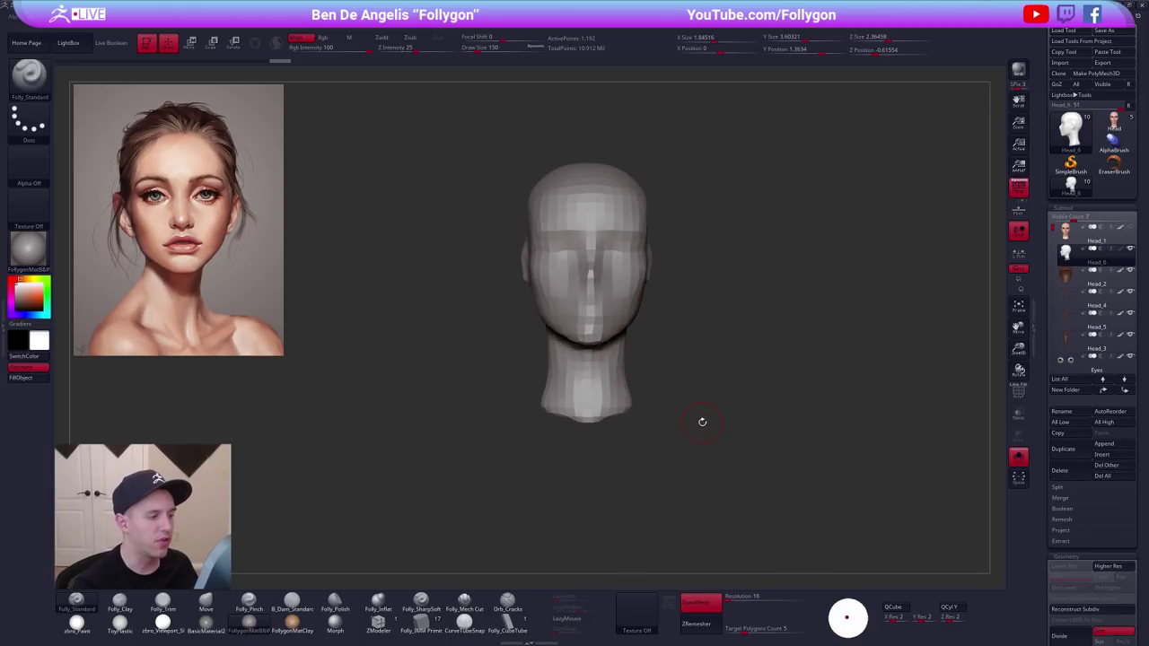
mouse_move(702, 422)
mouse_down()
mouse_move(744, 482)
mouse_move(734, 486)
mouse_move(823, 484)
mouse_move(758, 464)
mouse_up()
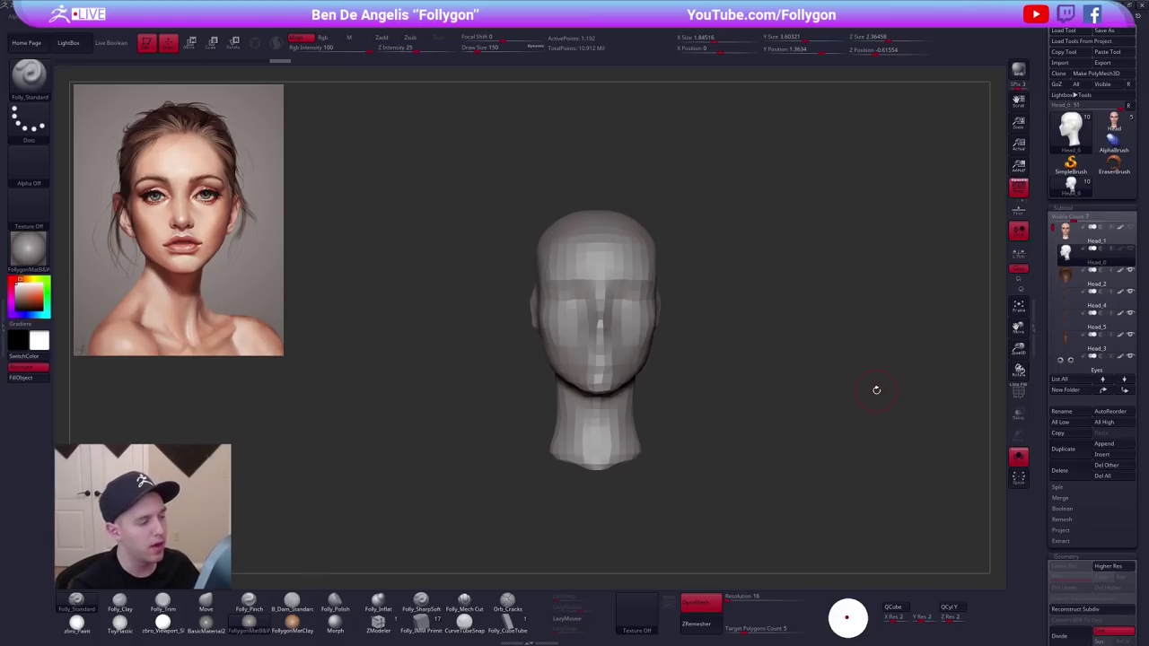
Frame the low-poly head copy within the full bust and compare it with the original head.
key(f)
key(alt+shift+s)
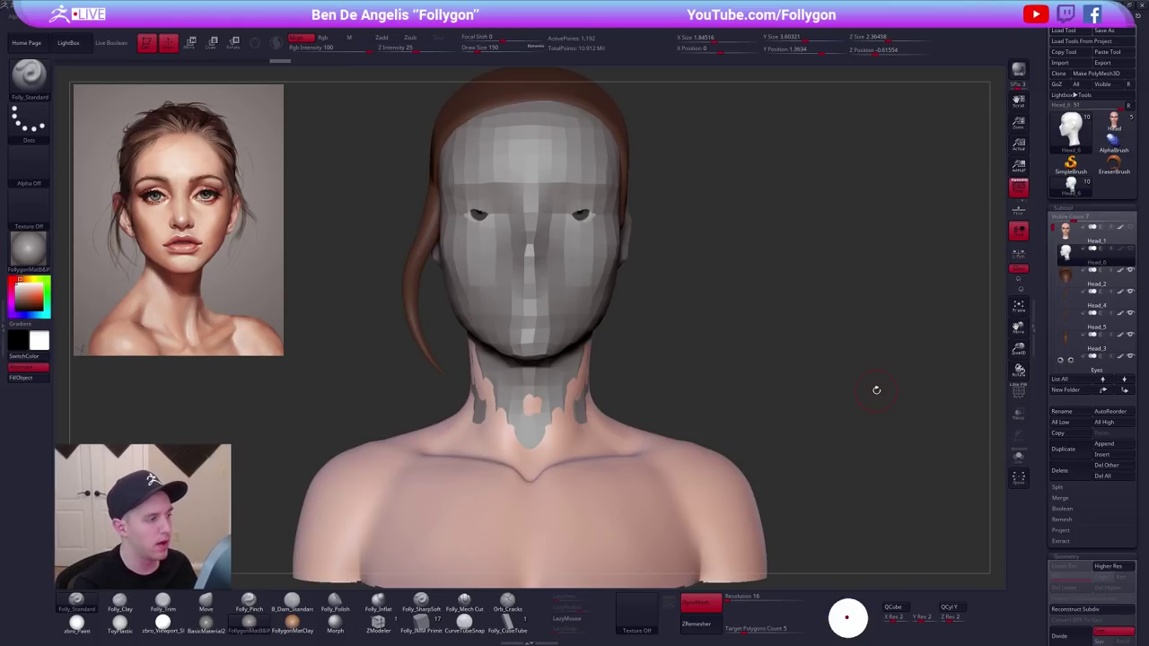
key(Up)
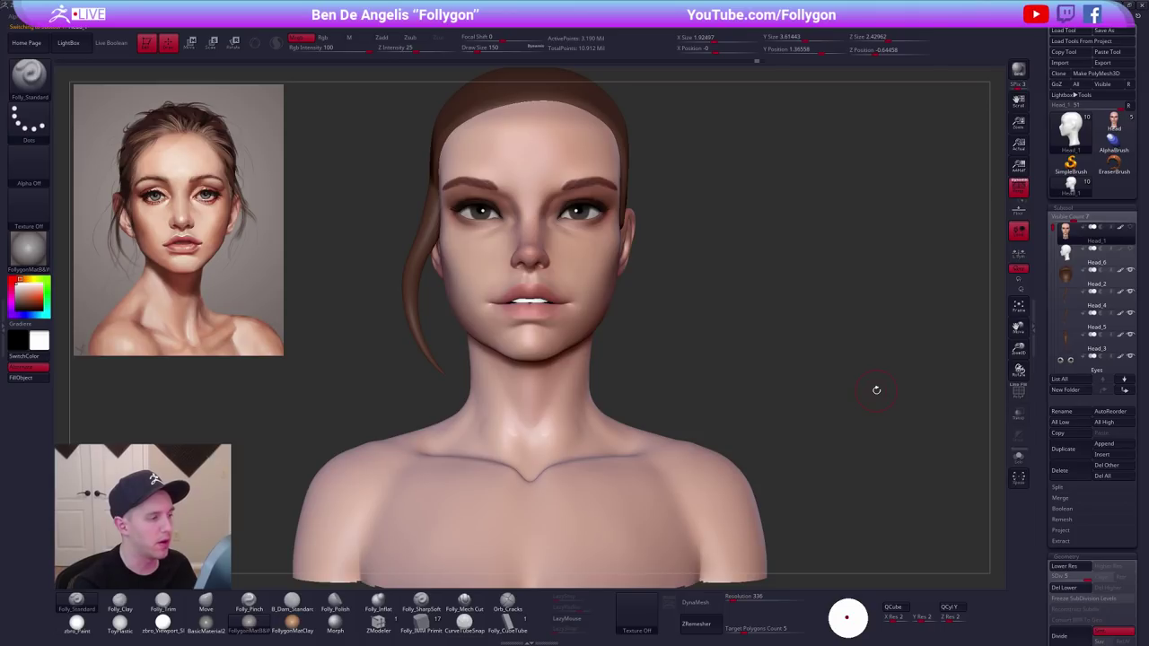
key(Up)
key(shift+s)
Try lasso-masking the hair area of the low-poly head from the side and the top, clearing each mask.
drag(876, 390, 767, 474)
mouse_move(732, 292)
ctrl+mouse_down()
mouse_move(627, 241)
mouse_move(577, 315)
mouse_move(714, 309)
mouse_move(731, 289)
ctrl+mouse_up()
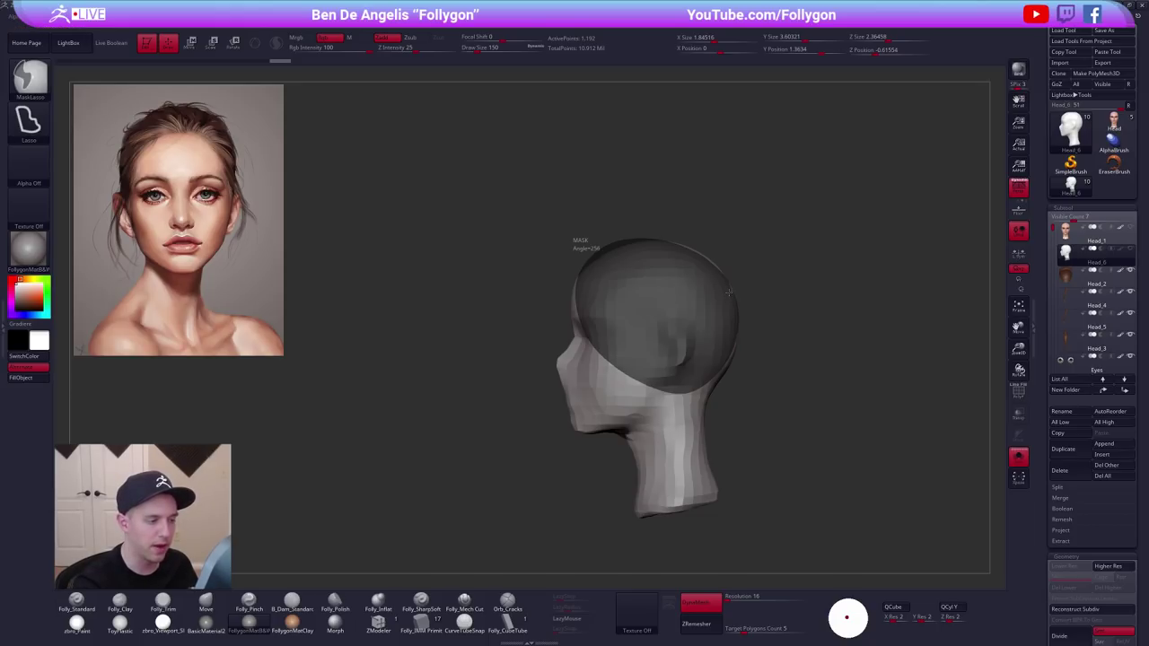
ctrl+drag(728, 291, 725, 297)
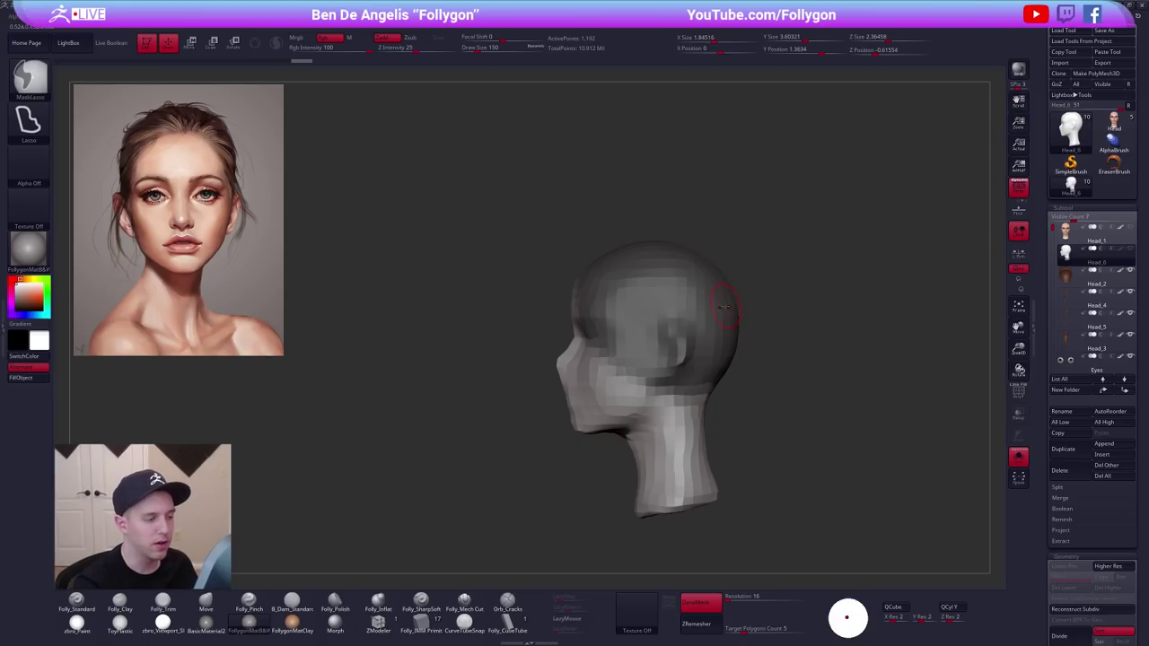
ctrl+drag(777, 437, 757, 406)
mouse_move(666, 316)
right_down()
mouse_move(695, 398)
mouse_move(673, 367)
right_up()
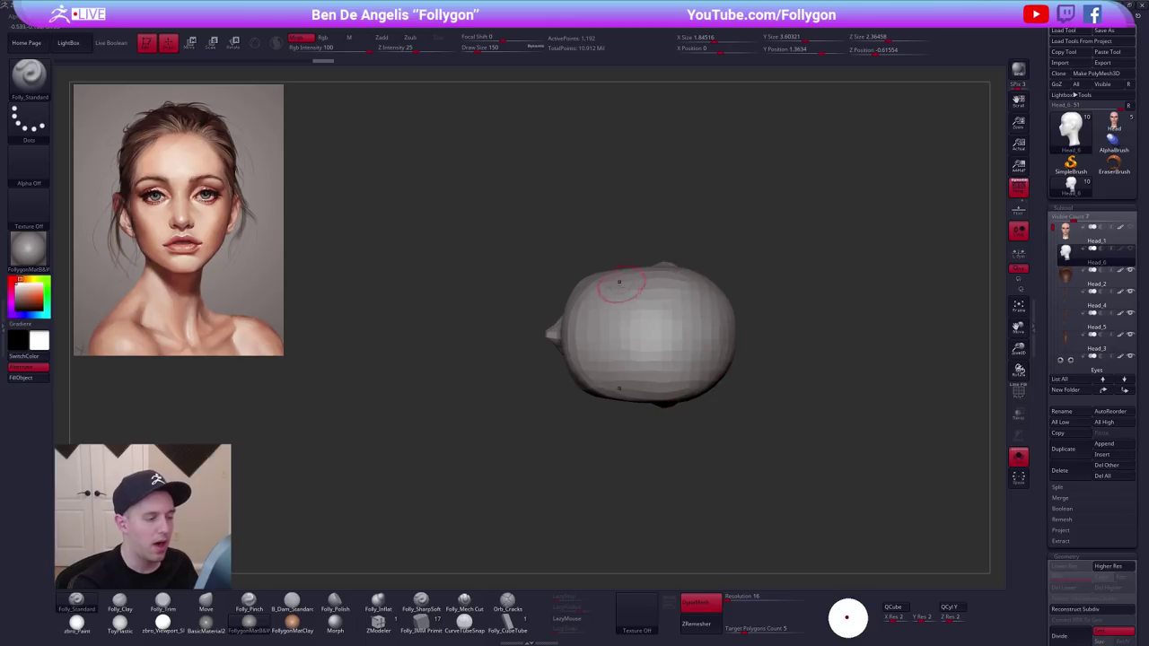
mouse_move(581, 279)
ctrl+mouse_down()
mouse_move(588, 386)
mouse_move(730, 362)
mouse_move(722, 279)
ctrl+mouse_up()
ctrl+drag(773, 373, 757, 351)
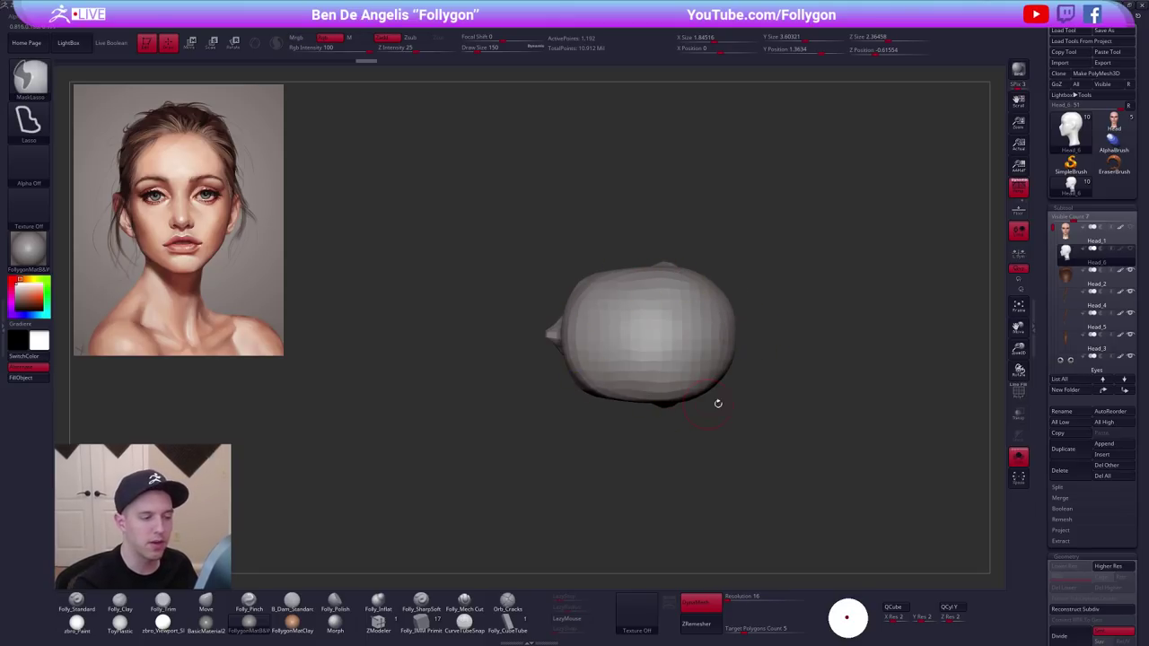
mouse_move(715, 400)
right_down()
mouse_move(777, 464)
mouse_move(784, 448)
mouse_move(795, 465)
mouse_move(746, 472)
right_up()
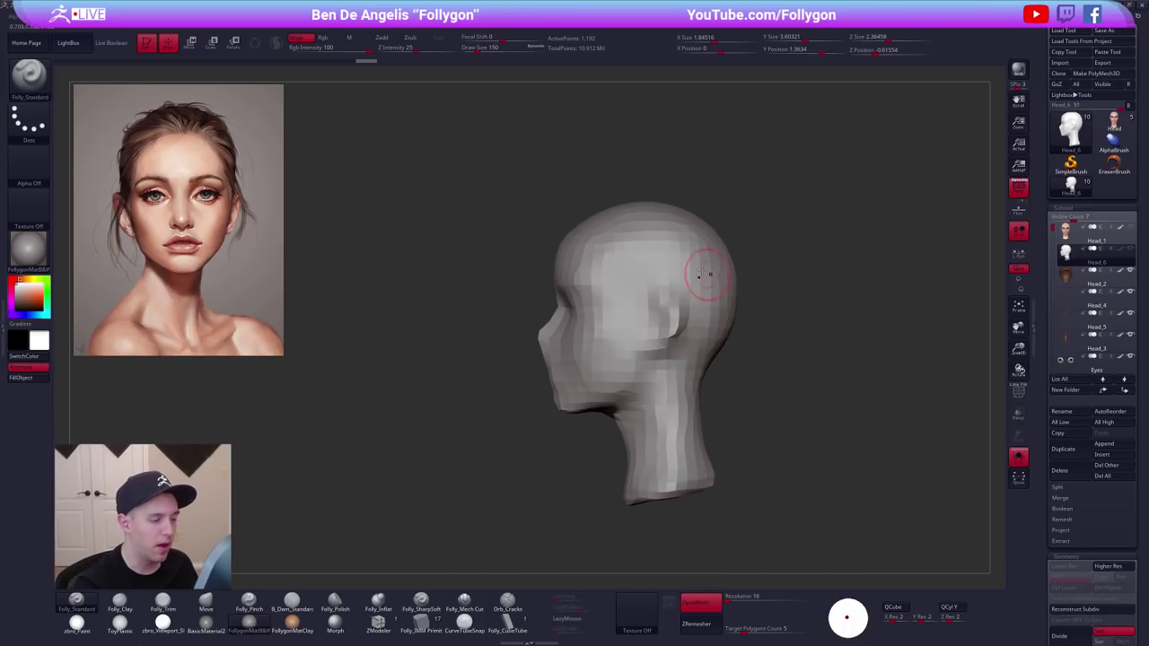
Lasso-mask the skull from the side again, adjust the masked area around the forehead and temple, and clear the mask.
mouse_move(732, 289)
ctrl+mouse_down()
mouse_move(594, 316)
mouse_move(720, 268)
ctrl+mouse_up()
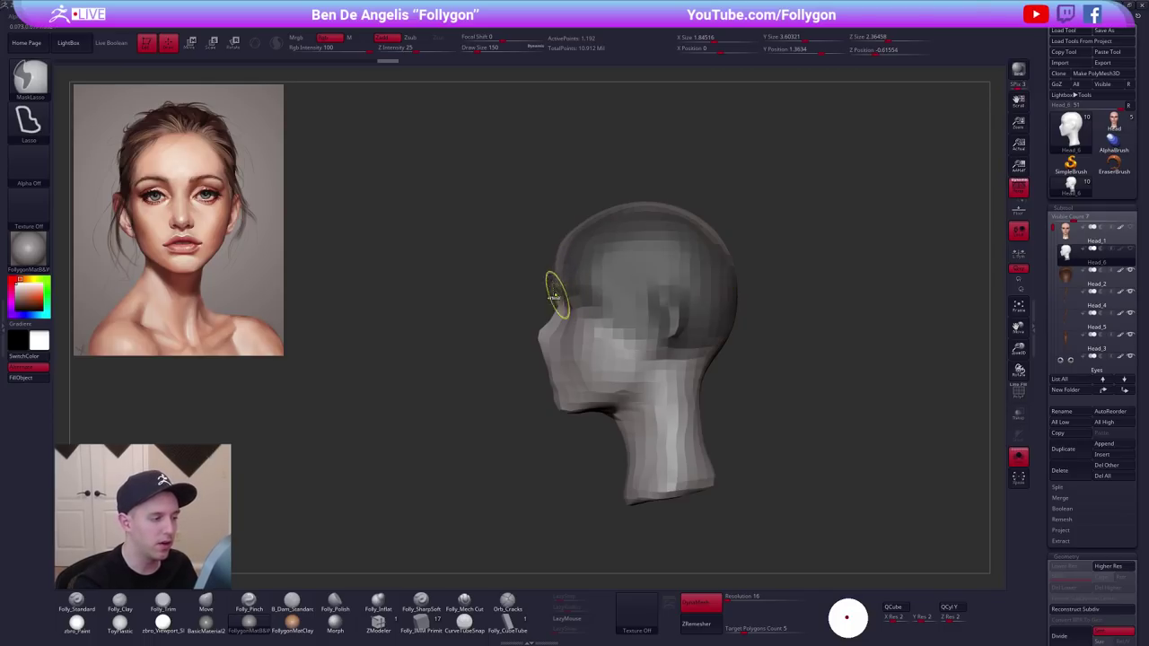
ctrl+drag(518, 287, 525, 293)
mouse_move(561, 243)
ctrl+mouse_down()
mouse_move(540, 315)
mouse_move(563, 414)
mouse_move(632, 384)
mouse_move(633, 342)
ctrl+mouse_up()
ctrl+click(781, 404)
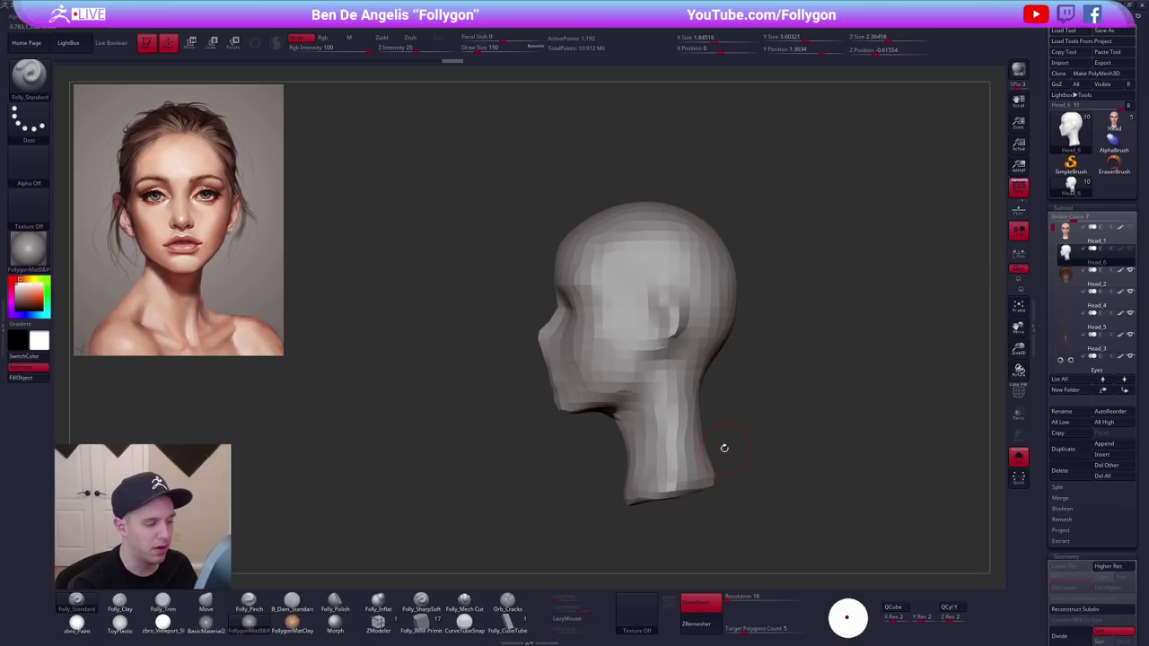
mouse_move(718, 465)
mouse_down()
mouse_move(764, 467)
mouse_move(723, 451)
mouse_up()
alt+drag(782, 480, 746, 472)
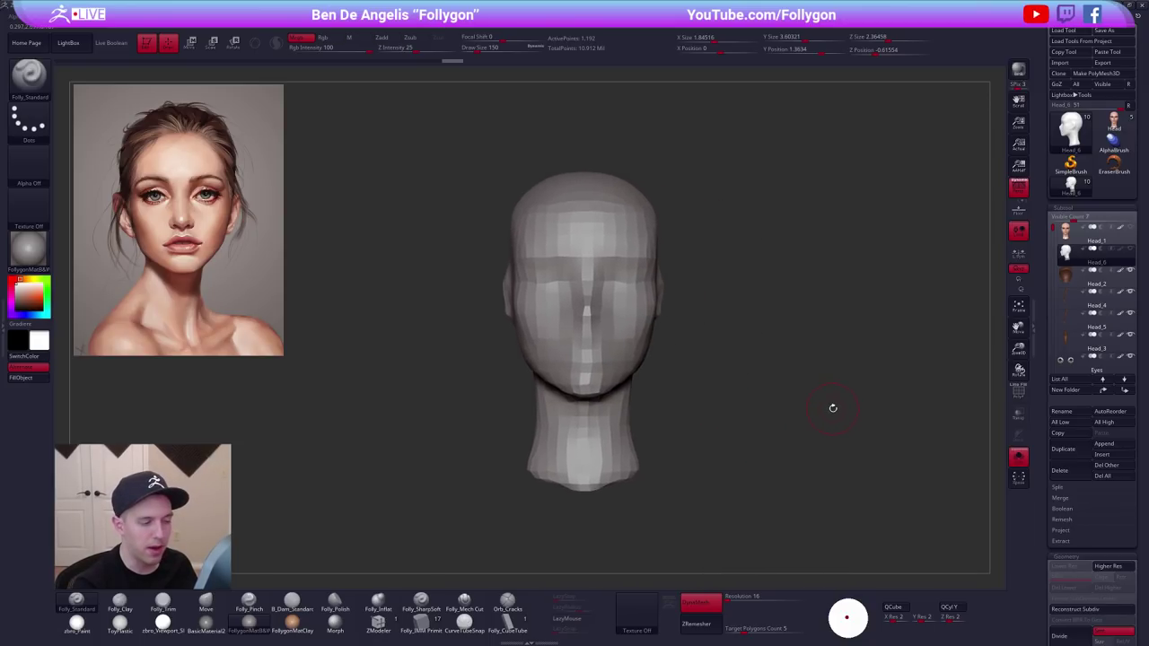
Check the head copy's wireframe, delete that subtool and bring the full bust back into view.
key(shift+f)
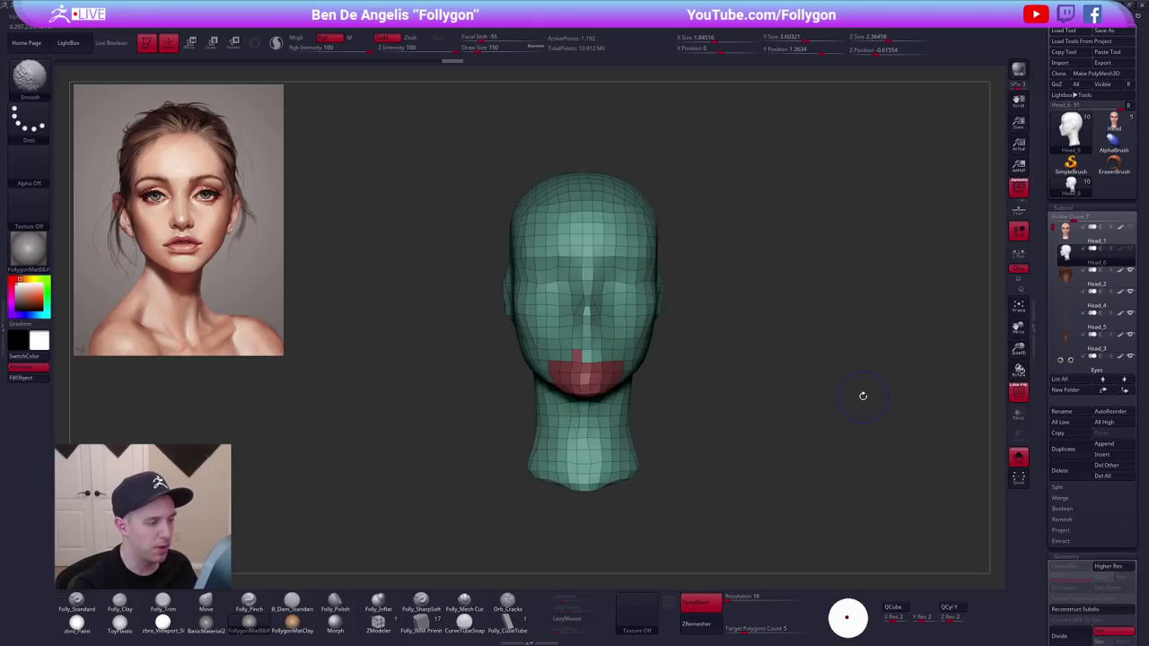
key(shift+f)
click(1059, 471)
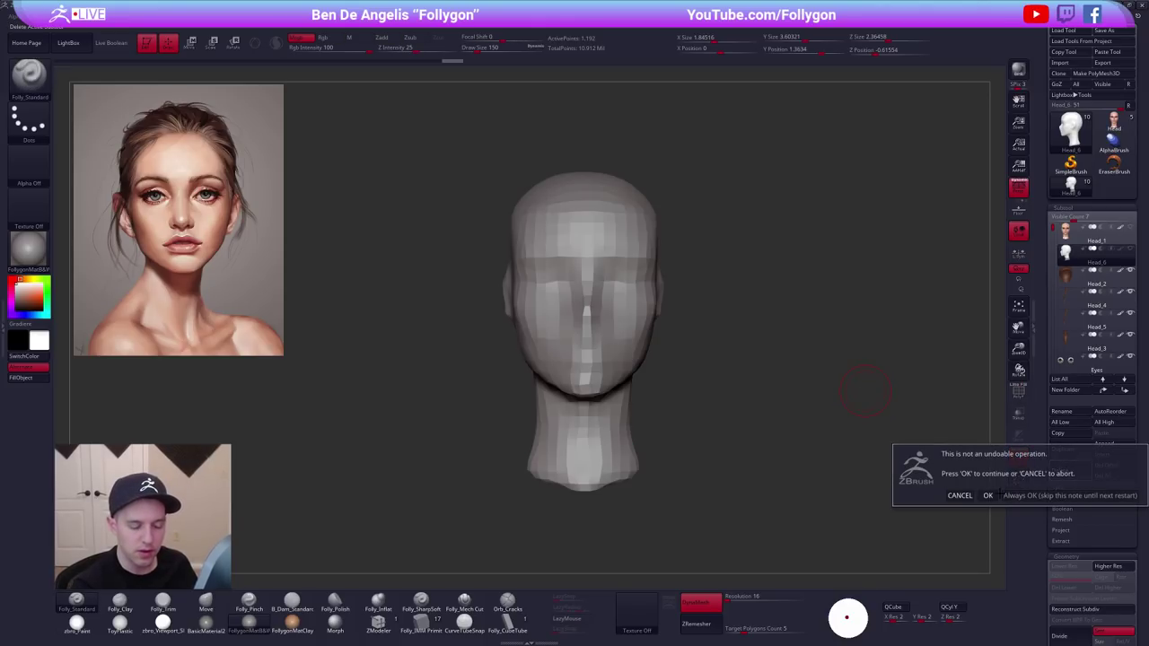
click(987, 495)
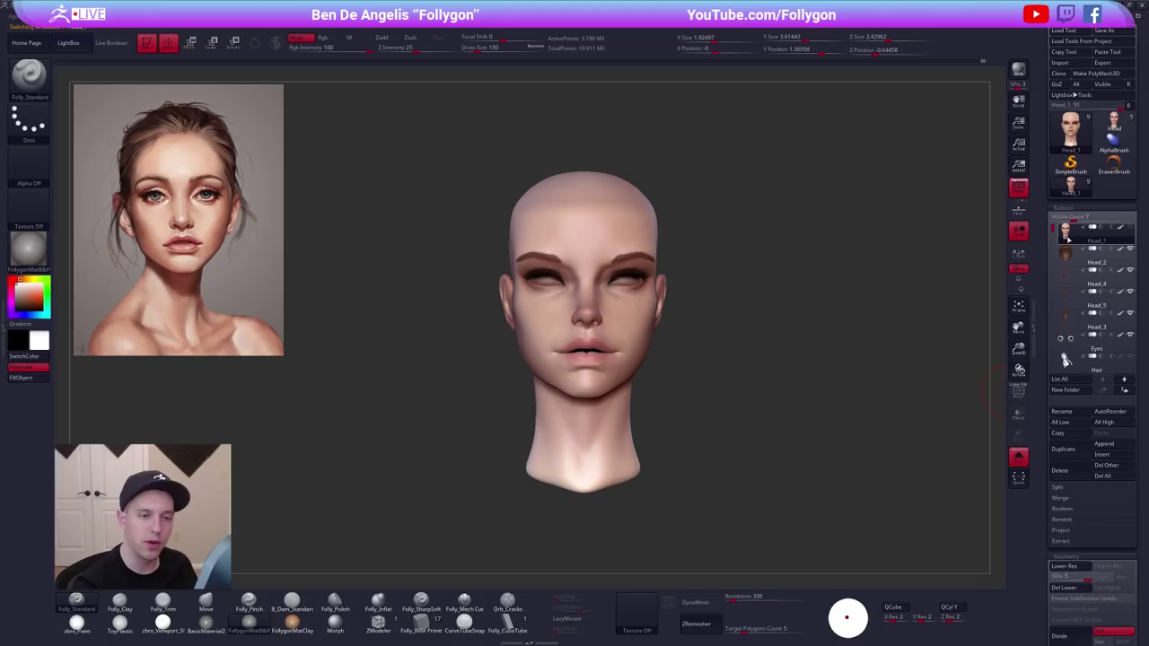
click(1018, 457)
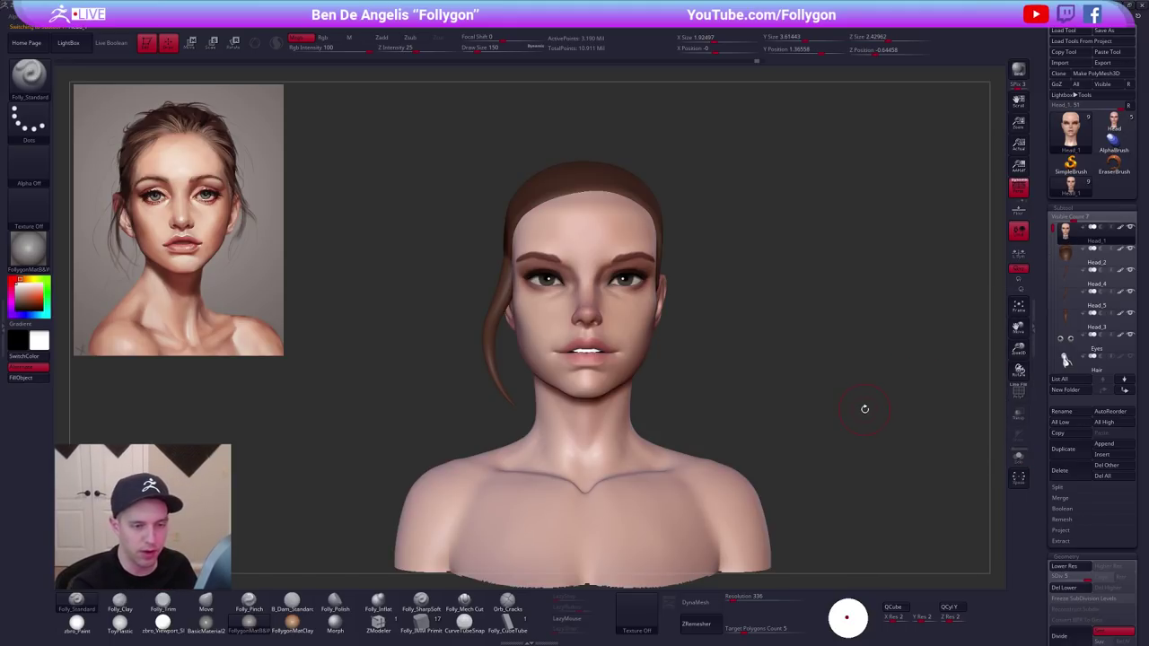
Select the duplicated hair strand, check its wireframe and mirror it to the other side of the face.
click(1069, 305)
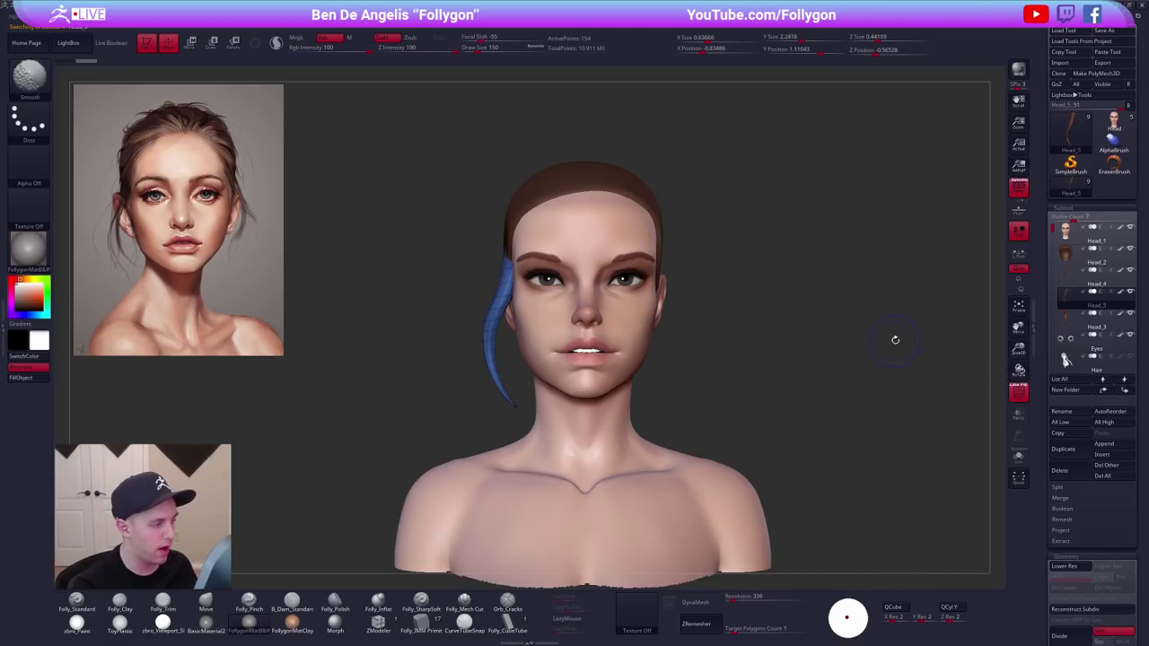
key(shift+f)
key(ctrl+f)
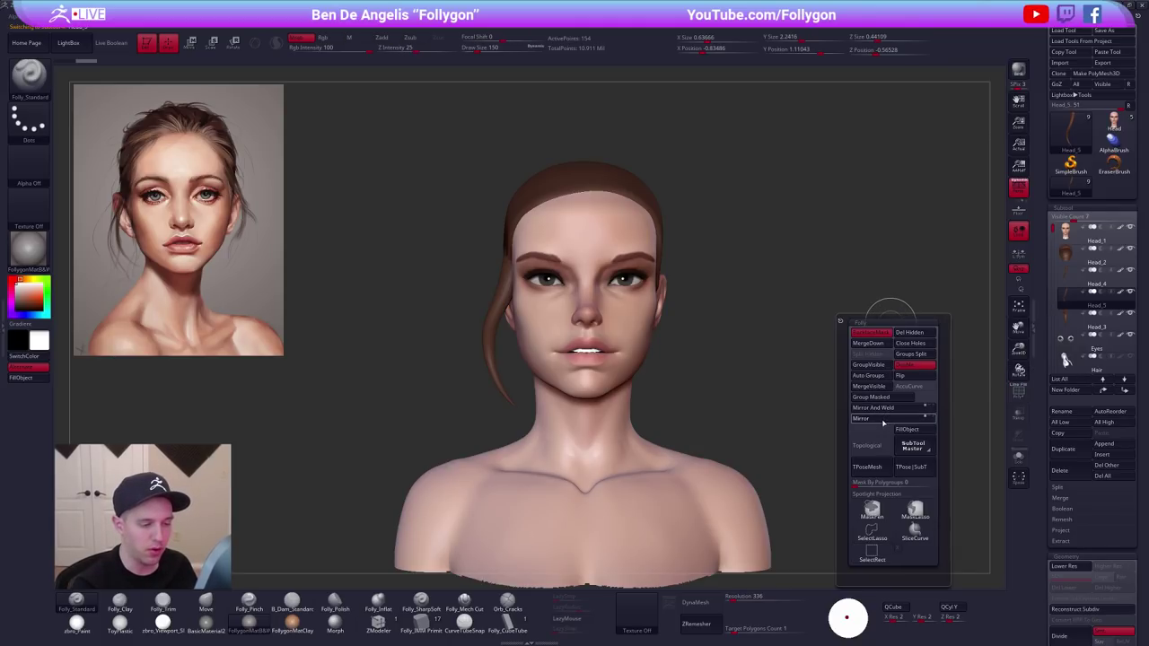
click(883, 419)
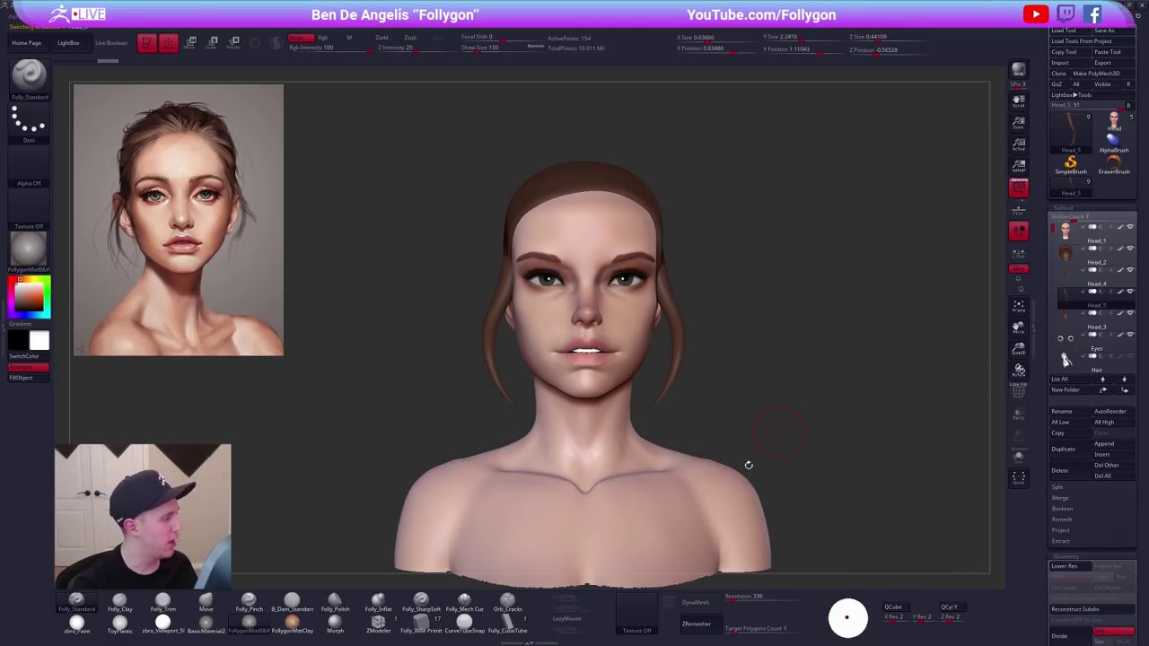
Reshape the mirrored strand around the temple and ear with the Move brush at draw sizes 465 and 397.
shift+drag(676, 387, 638, 371)
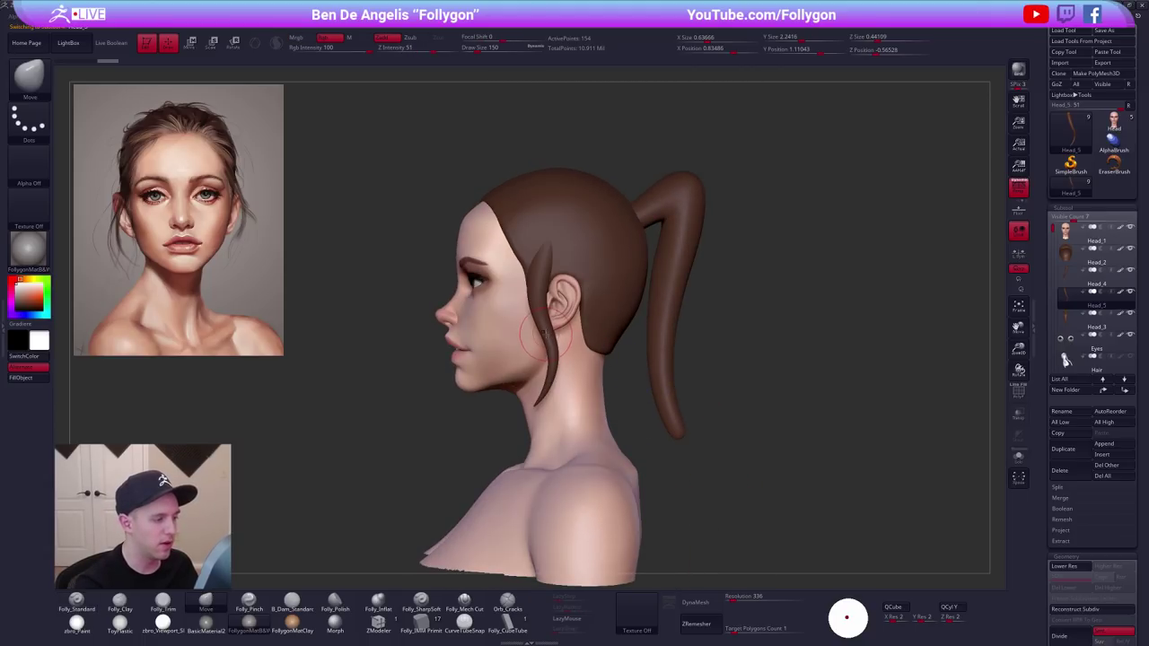
key(b)
key(m)
key(v)
key(space)
drag(537, 343, 549, 343)
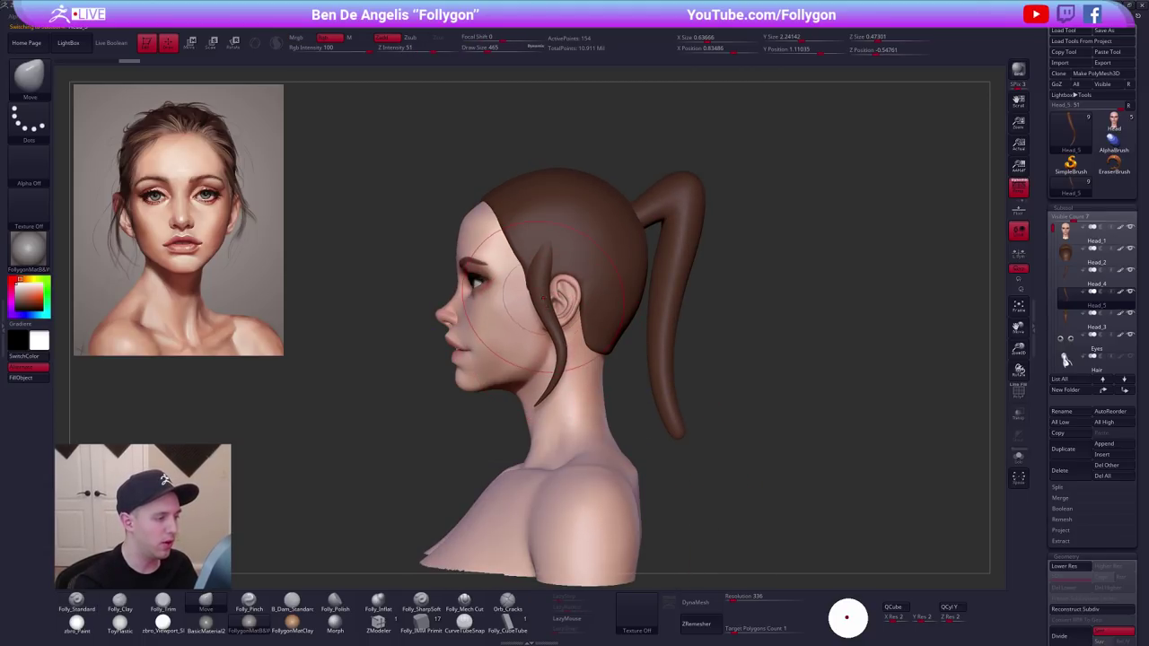
key(space)
drag(560, 280, 564, 280)
mouse_move(597, 283)
alt+right_down()
mouse_move(640, 307)
mouse_move(462, 287)
alt+right_up()
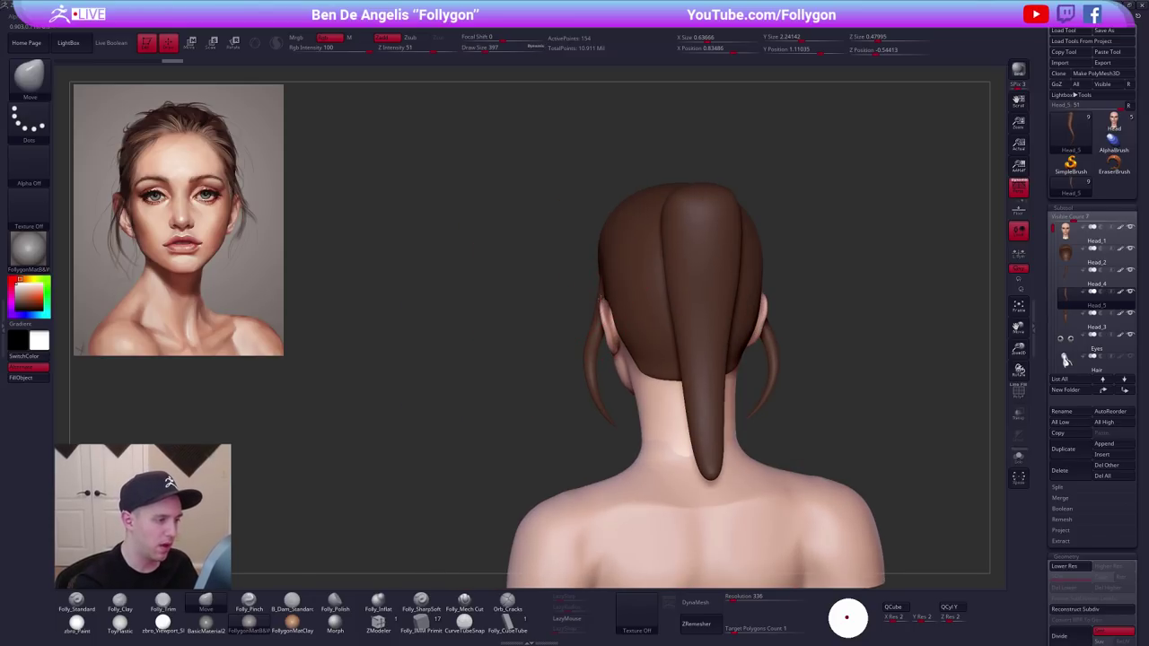
shift+drag(618, 301, 618, 272)
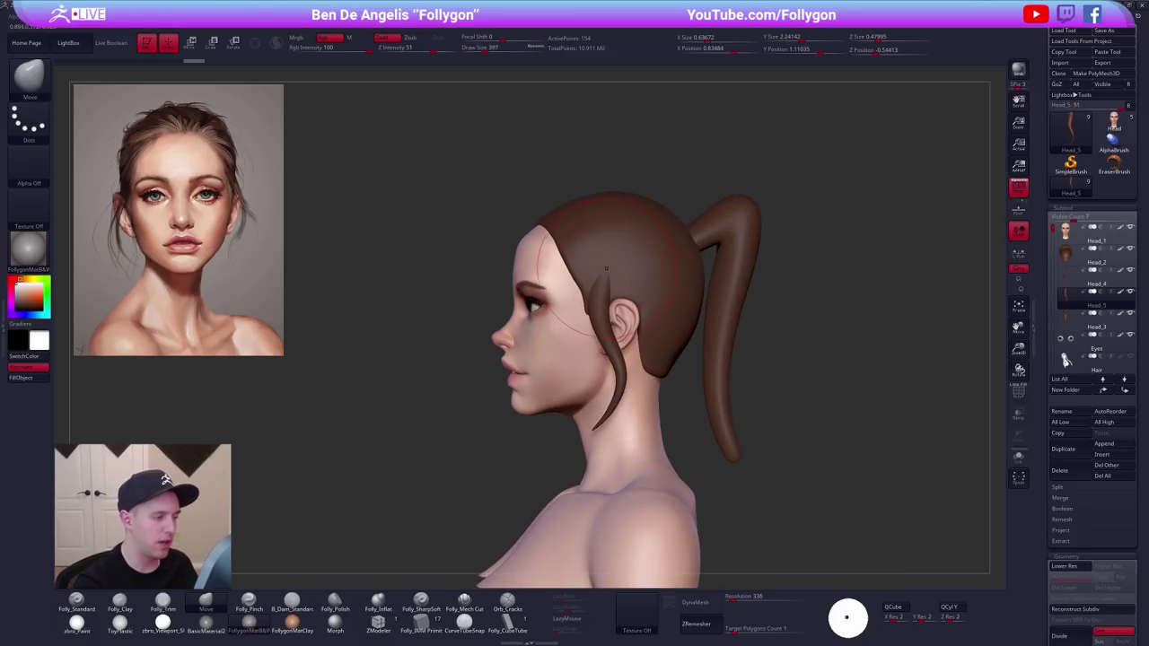
Touch up the hair cap's edge near the temple at draw size 203, and reselect the mirrored strand to check its wireframe.
alt+click(617, 269)
key(space)
click(631, 279)
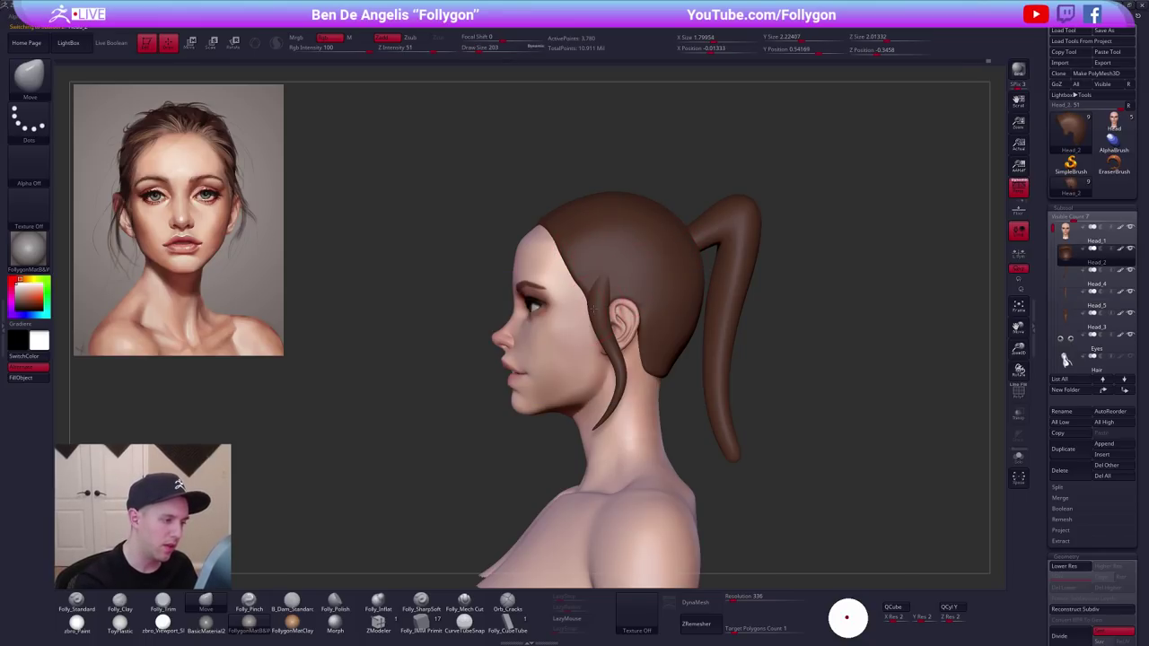
click(1071, 306)
click(1070, 306)
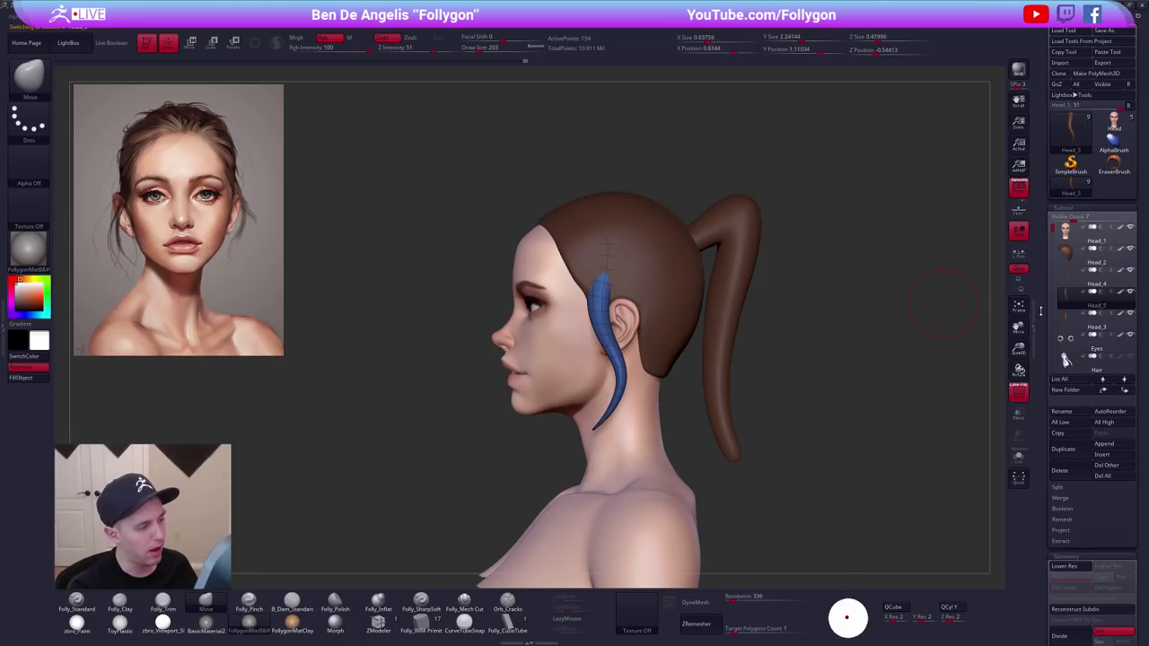
key(shift+f)
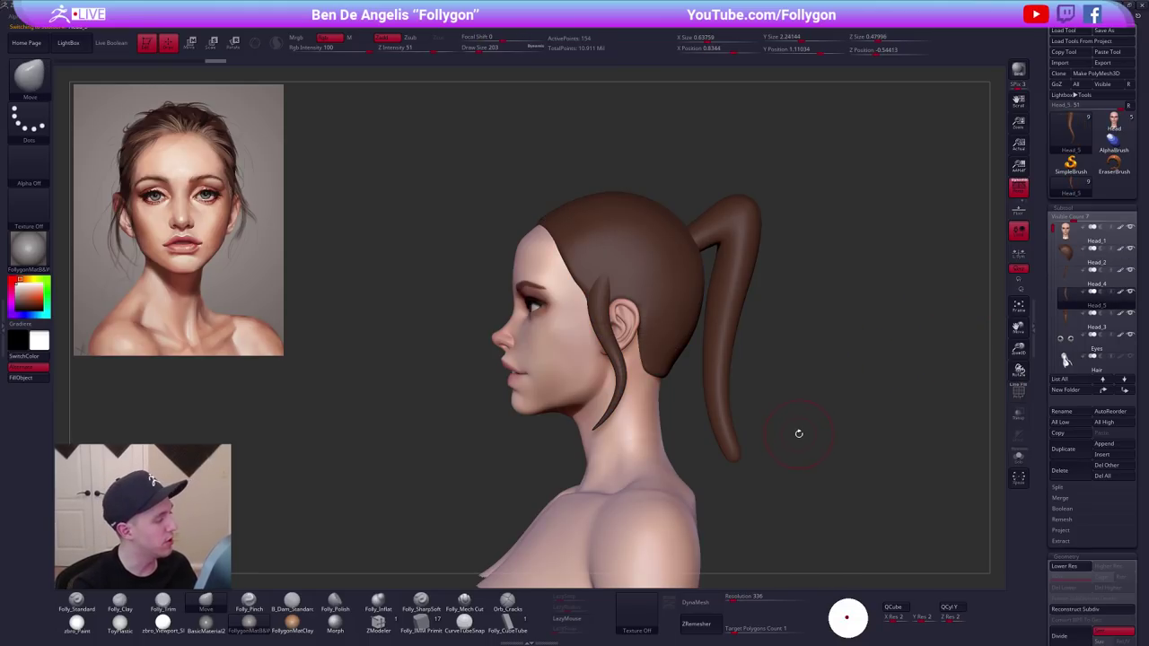
Reshape the mirrored strand along the ear and jaw with the Move brush at draw sizes 381 and 492.
key(space)
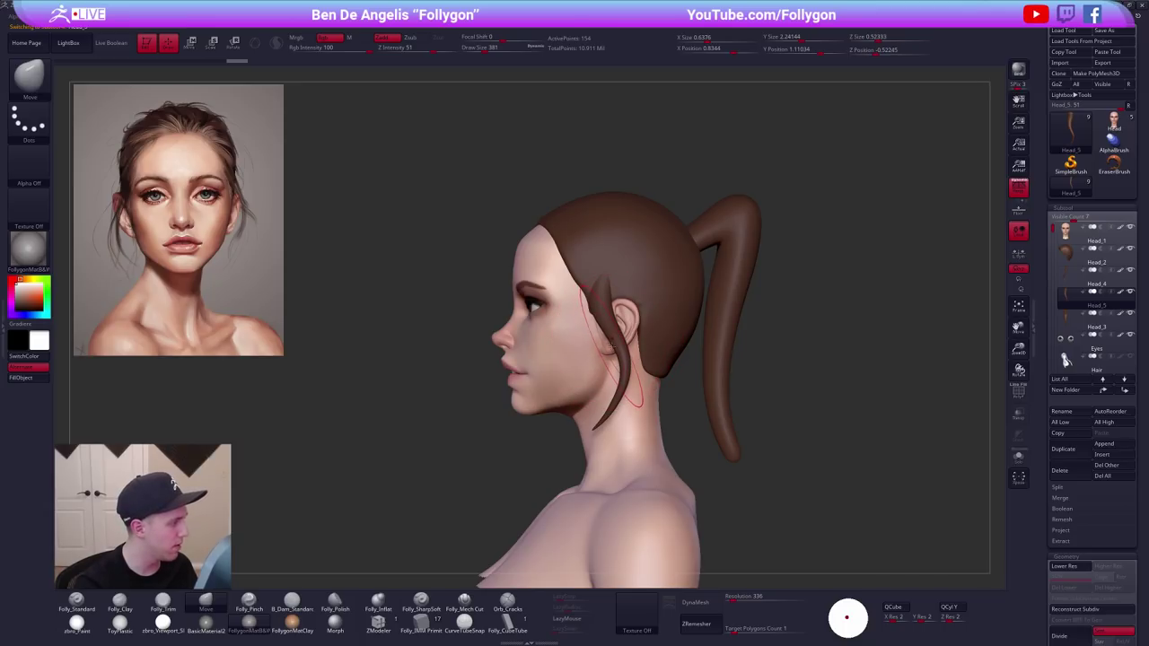
shift+drag(628, 377, 619, 365)
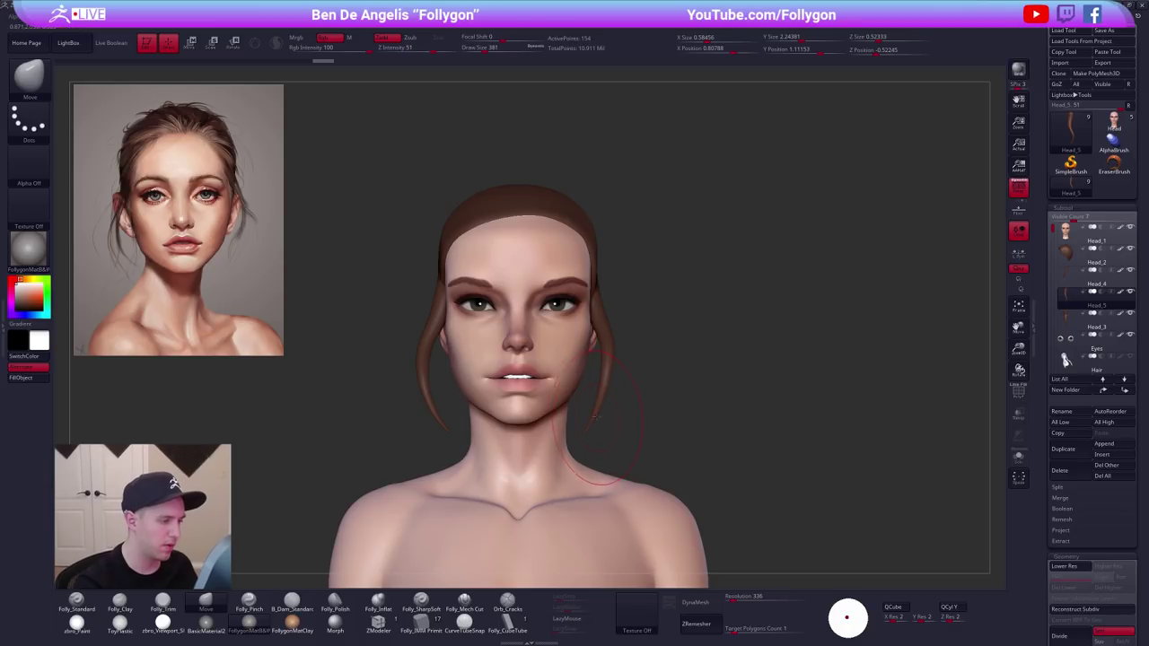
drag(596, 416, 617, 425)
key(space)
mouse_move(633, 348)
mouse_down()
mouse_move(642, 348)
mouse_move(624, 299)
mouse_up()
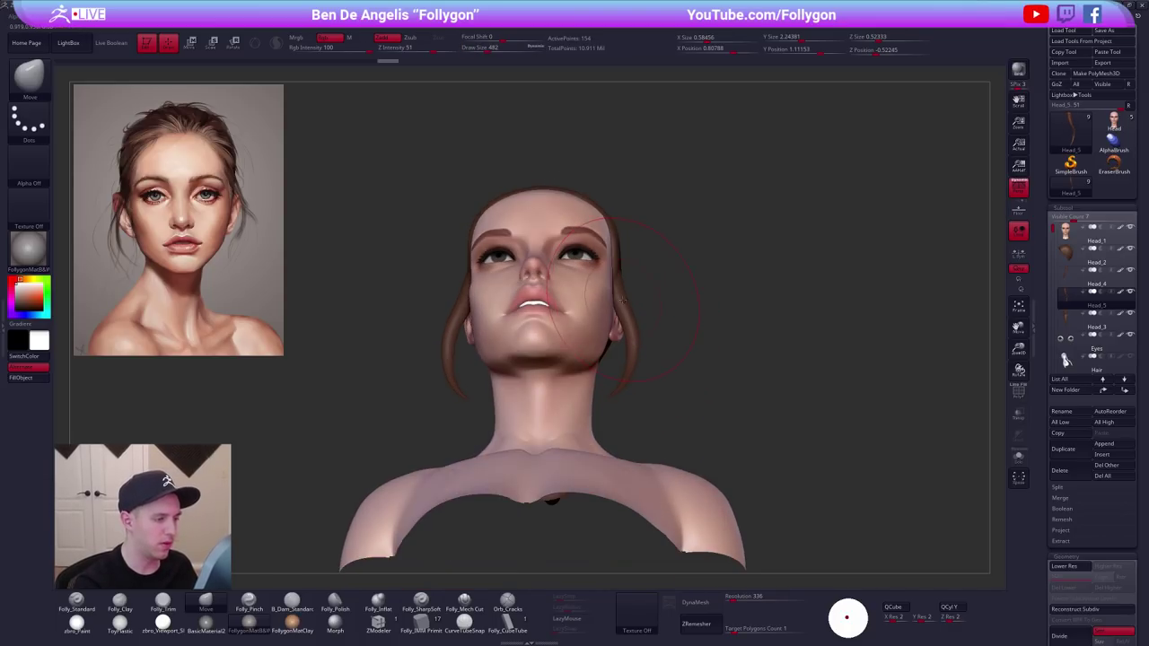
key(space)
mouse_move(617, 305)
right_down()
mouse_move(620, 280)
mouse_move(639, 264)
right_up()
Adjust the hair cap beside the ear at draw size 181 and the strand in front of it at size 252.
alt+click(633, 271)
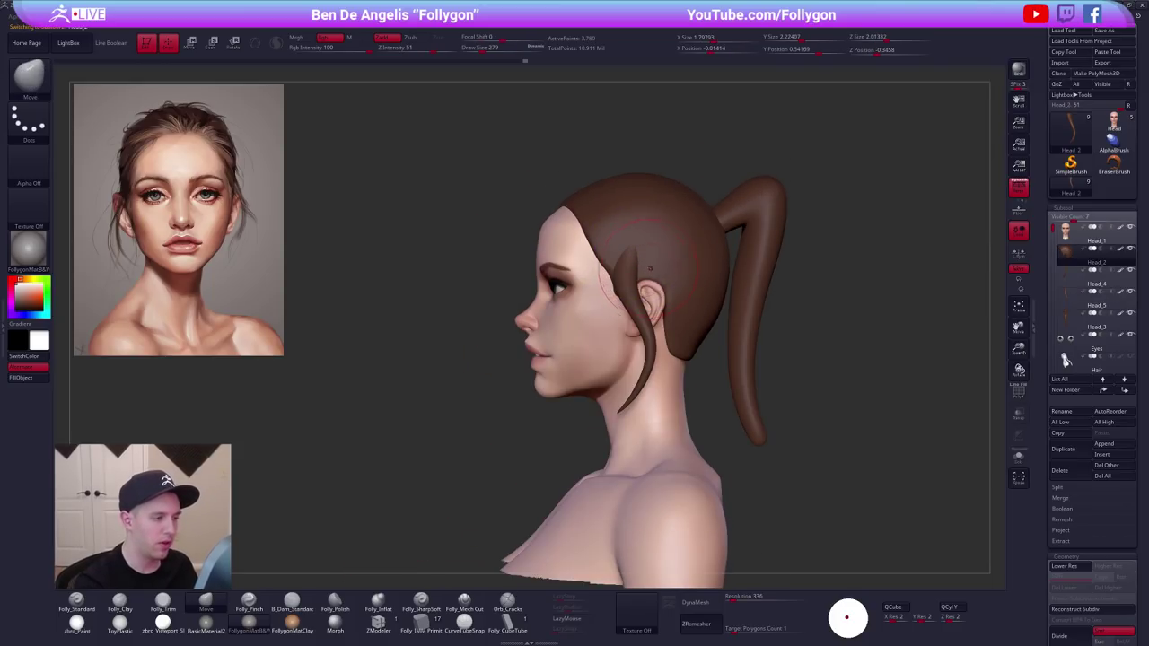
key(space)
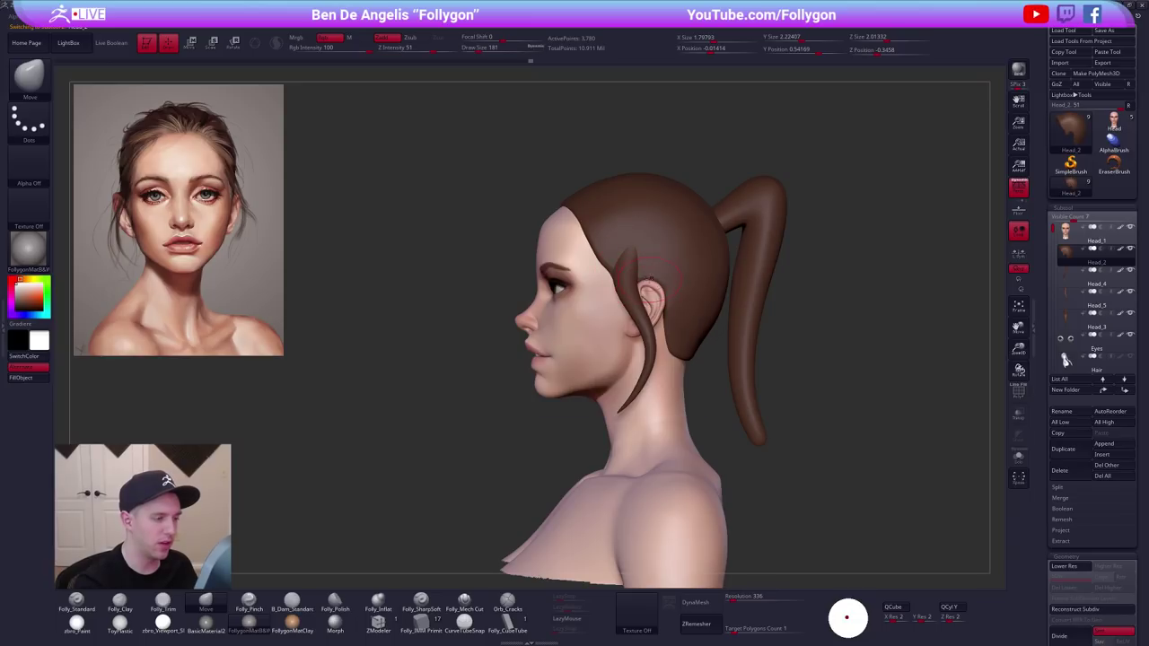
right_drag(645, 294, 657, 296)
alt+click(646, 308)
key(space)
drag(642, 308, 648, 308)
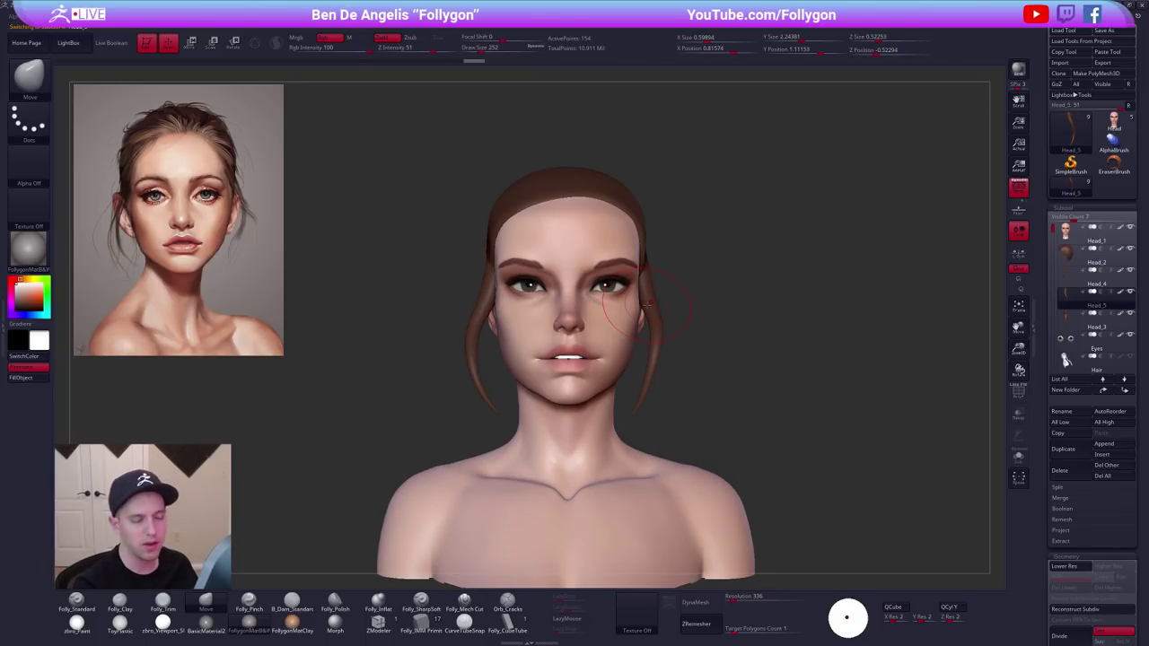
alt+right_drag(793, 465, 779, 465)
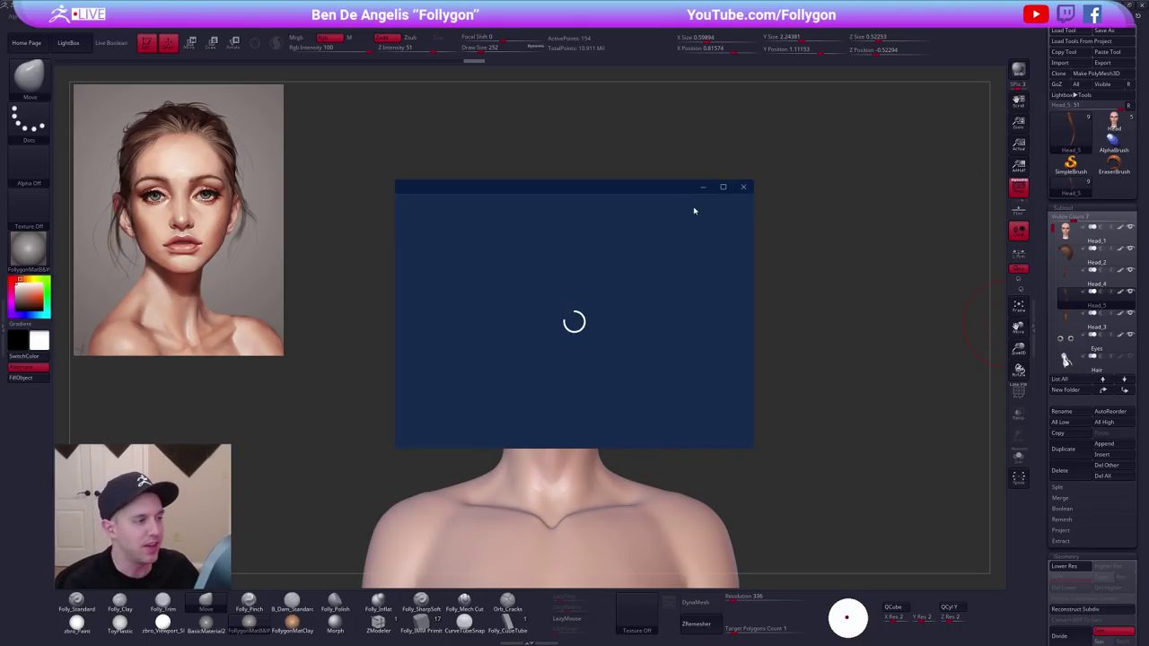
Move the stream chat window off the canvas and close it.
mouse_move(641, 189)
mouse_down()
mouse_move(1030, 179)
mouse_move(967, 174)
mouse_up()
click(1038, 166)
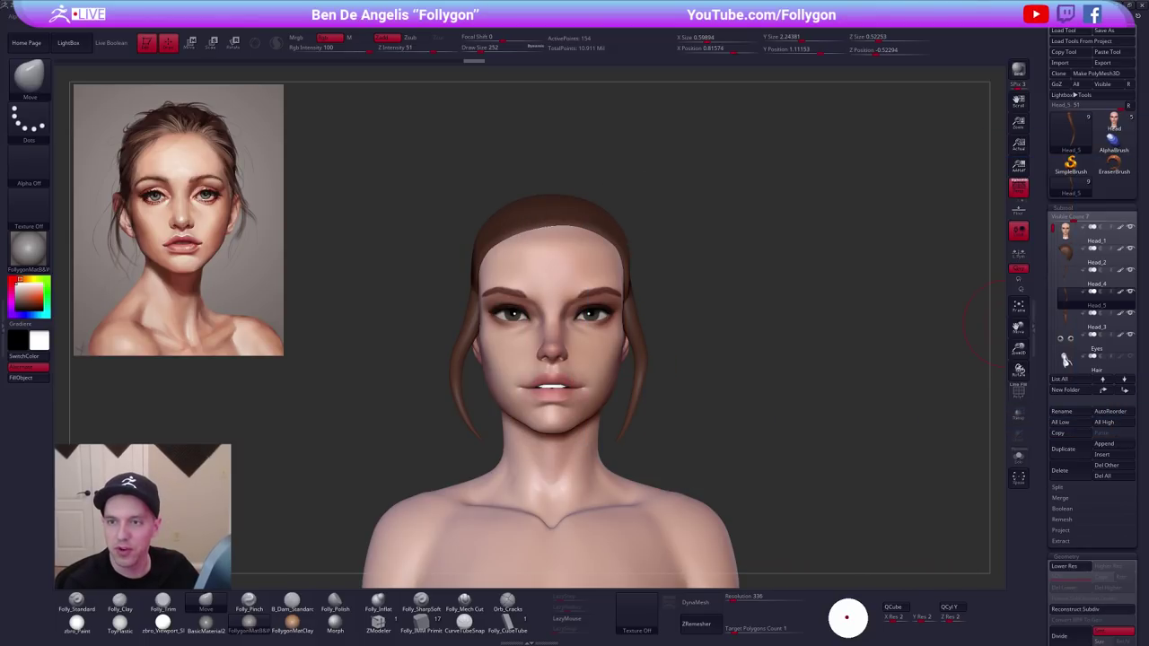
key(ctrl+s)
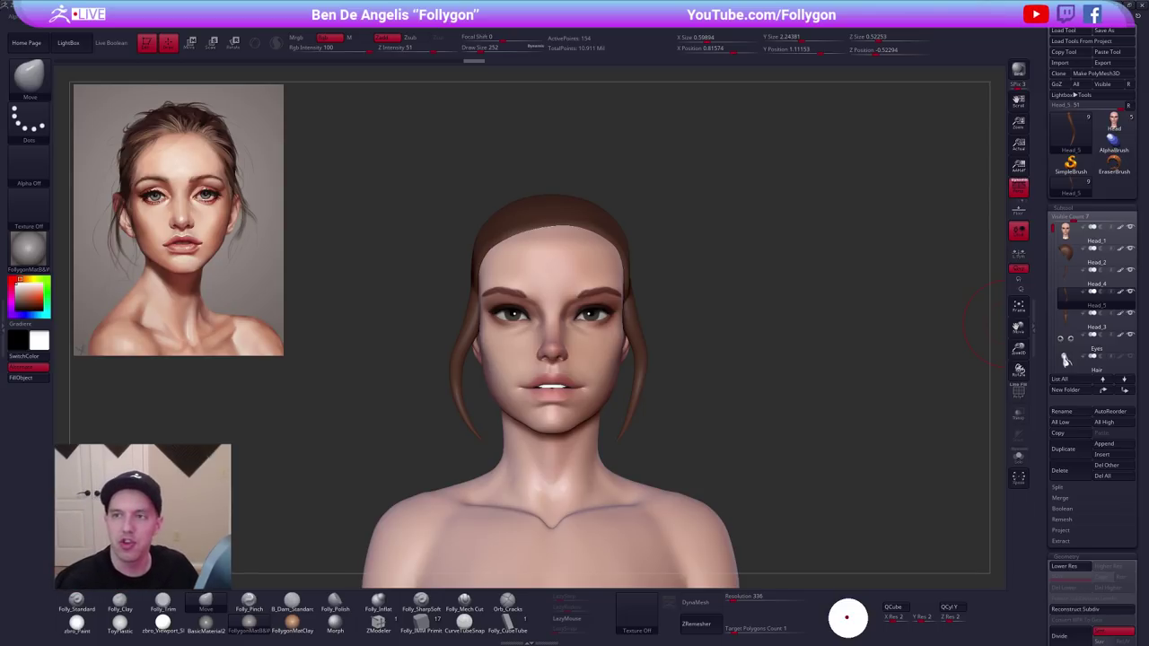
drag(833, 93, 822, 118)
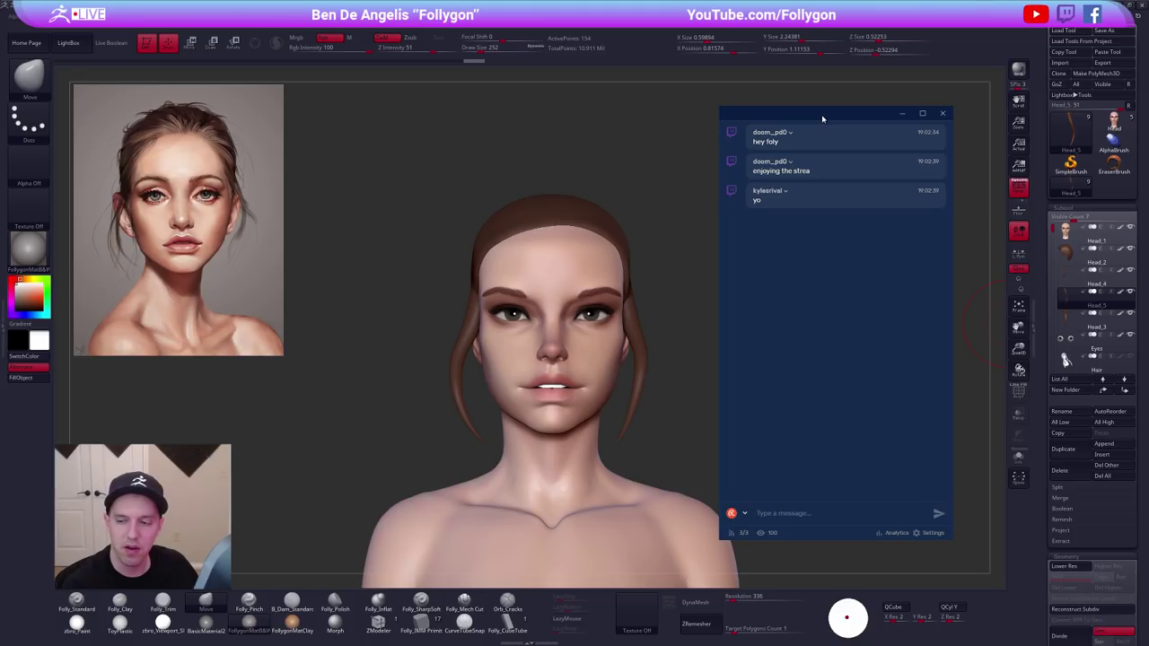
drag(822, 119, 855, 110)
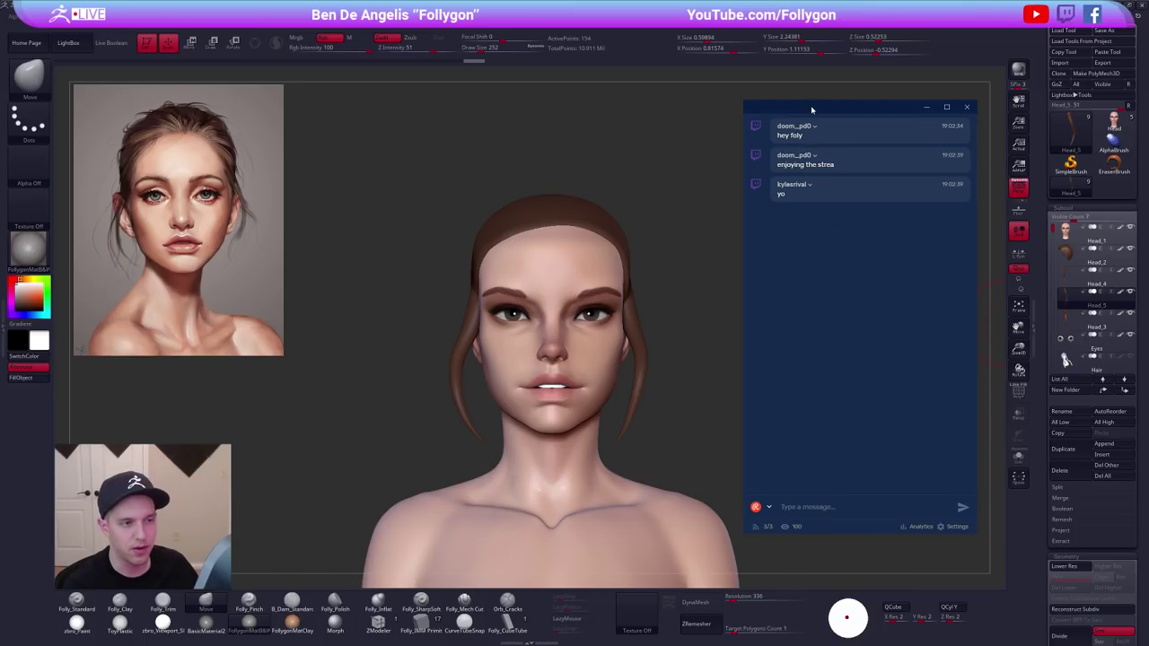
drag(811, 109, 1148, 109)
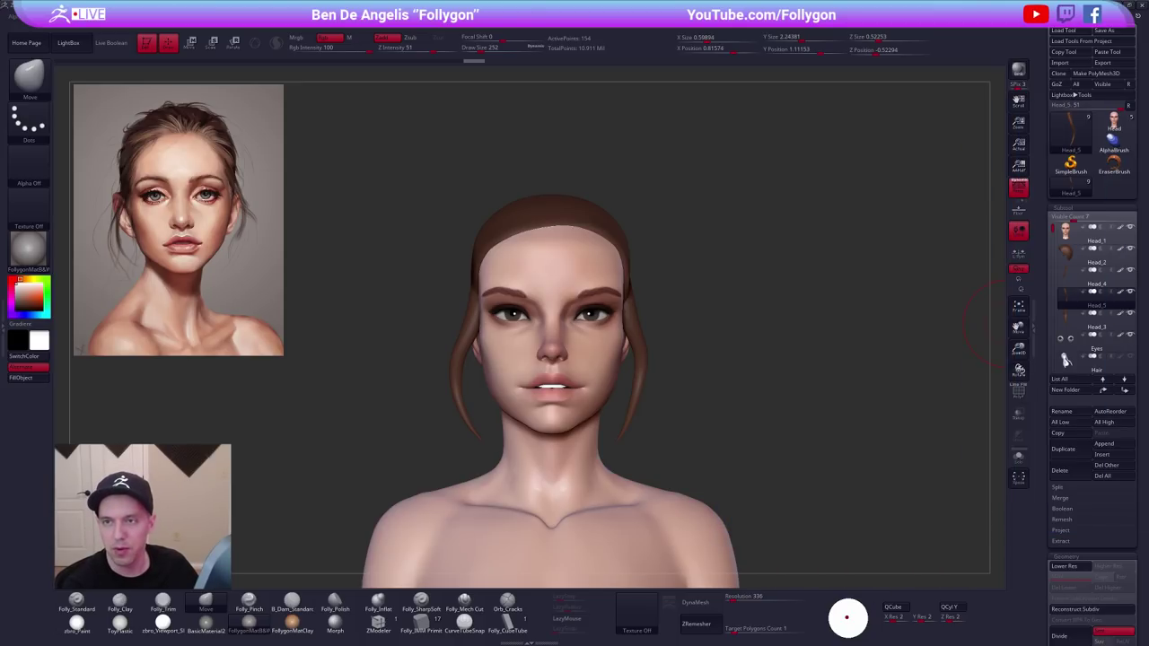
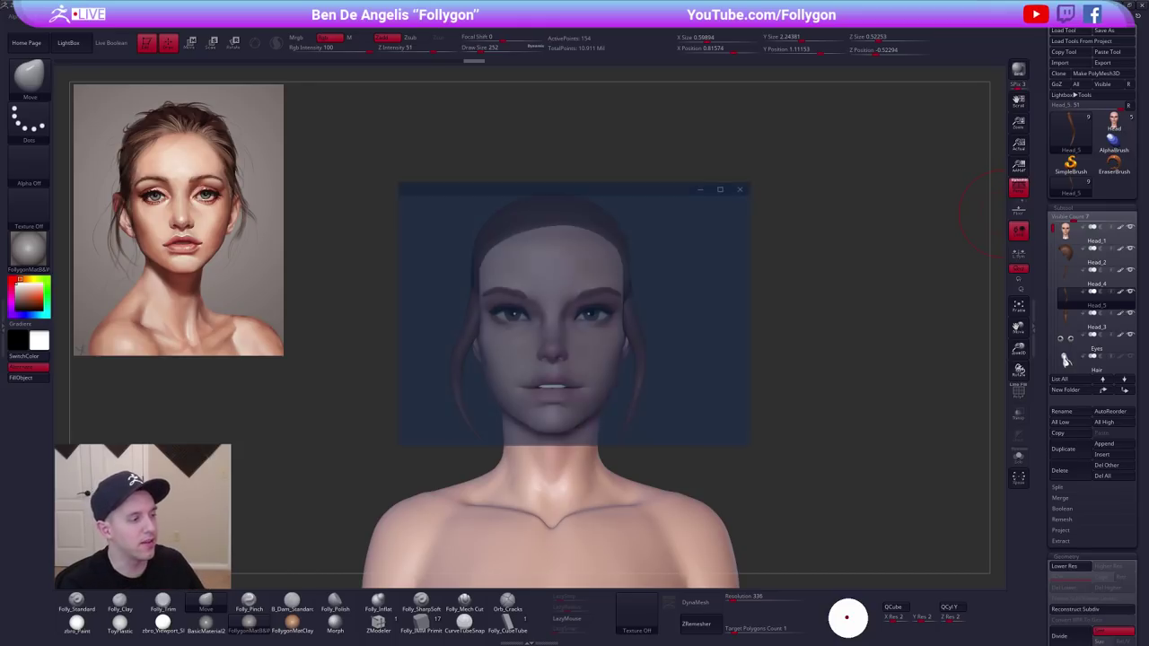
click(743, 186)
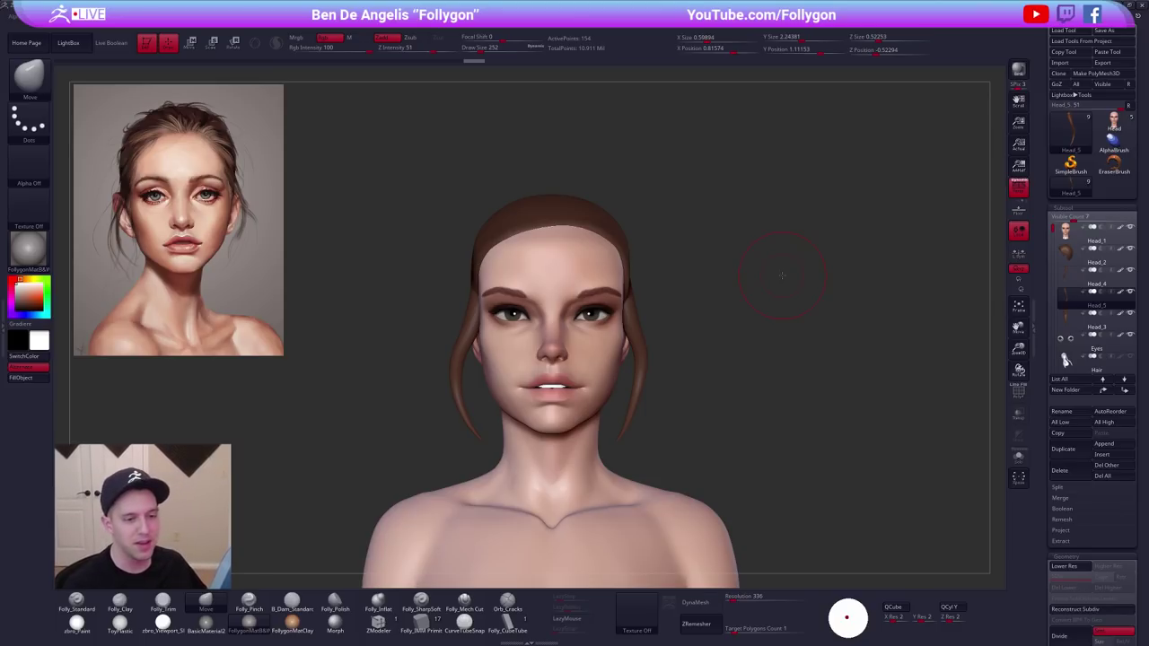
Check the strand's wireframe and refine its curve below the temple with the Move brush at draw sizes 323 and 227.
drag(709, 381, 574, 375)
key(shift+f)
key(shift+f)
key(space)
drag(658, 330, 665, 331)
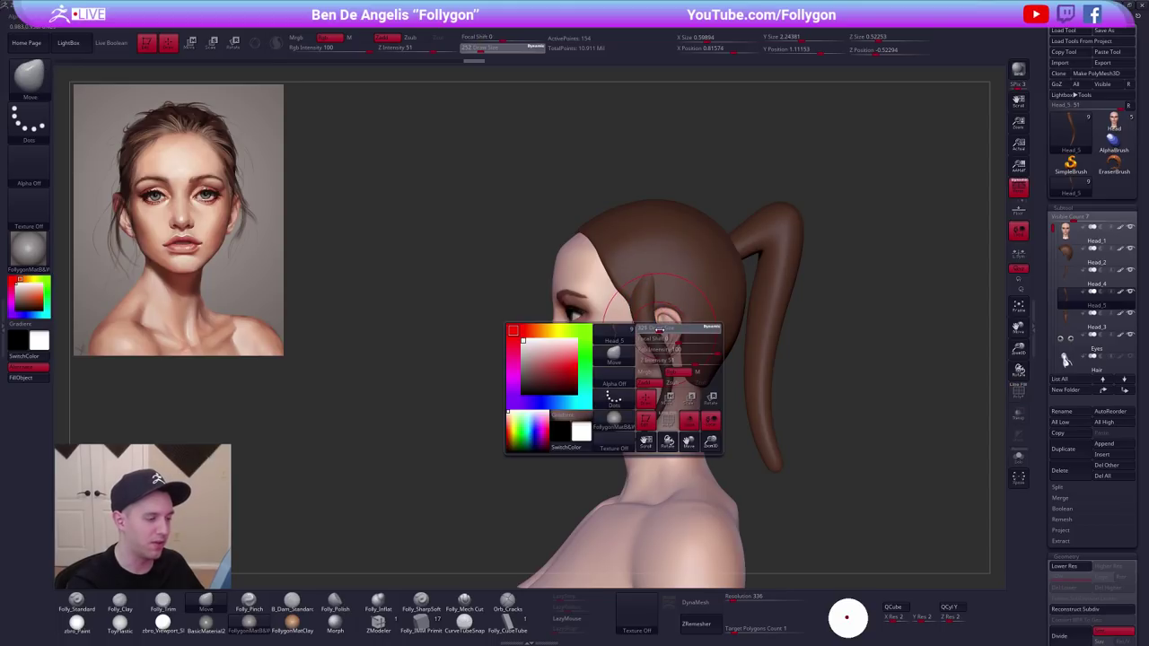
drag(664, 383, 670, 389)
mouse_move(588, 391)
mouse_down()
mouse_move(691, 389)
mouse_move(661, 402)
mouse_up()
key(space)
drag(694, 336, 652, 320)
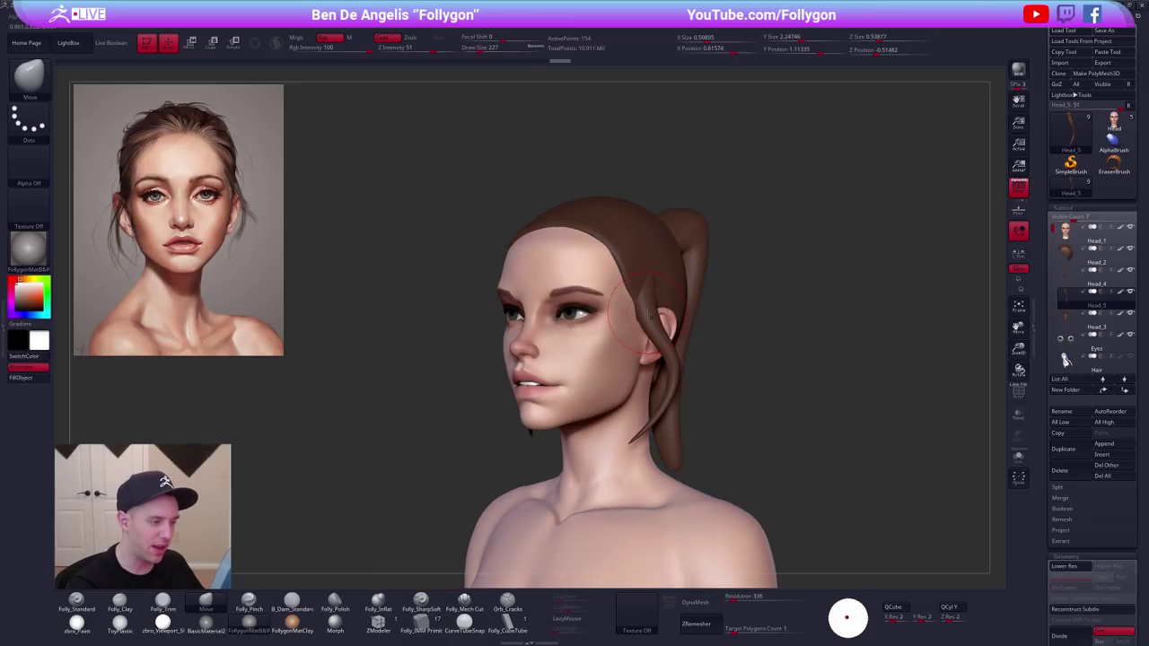
Select the hair cap and move its edge behind the ear and at the nape with the Move brush at draw size 160.
alt+click(663, 268)
right_drag(664, 271, 640, 327)
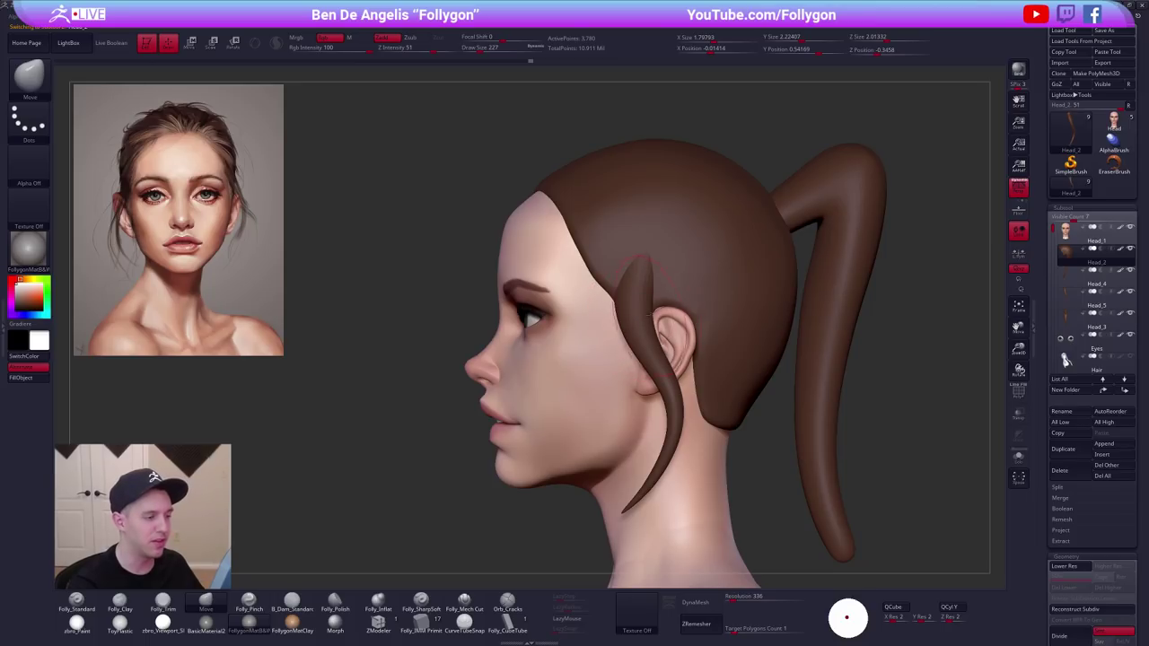
key(space)
key(space)
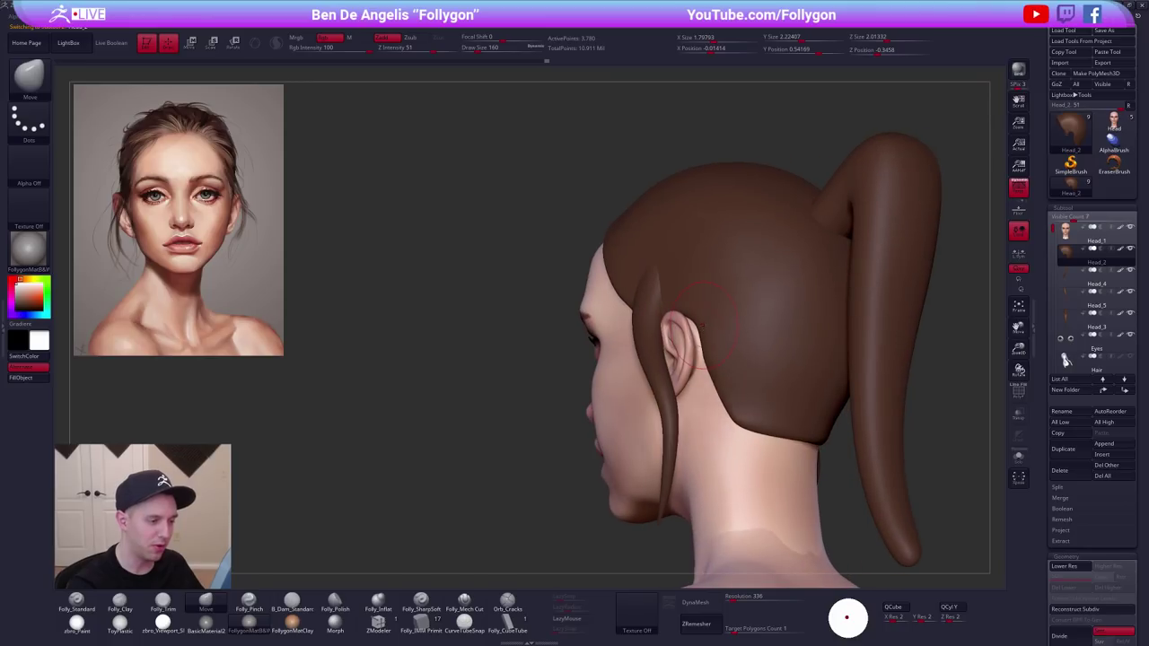
drag(703, 324, 695, 327)
drag(738, 409, 732, 413)
mouse_move(835, 421)
right_down()
mouse_move(624, 448)
mouse_move(700, 403)
mouse_move(758, 337)
mouse_move(712, 345)
mouse_move(774, 391)
right_up()
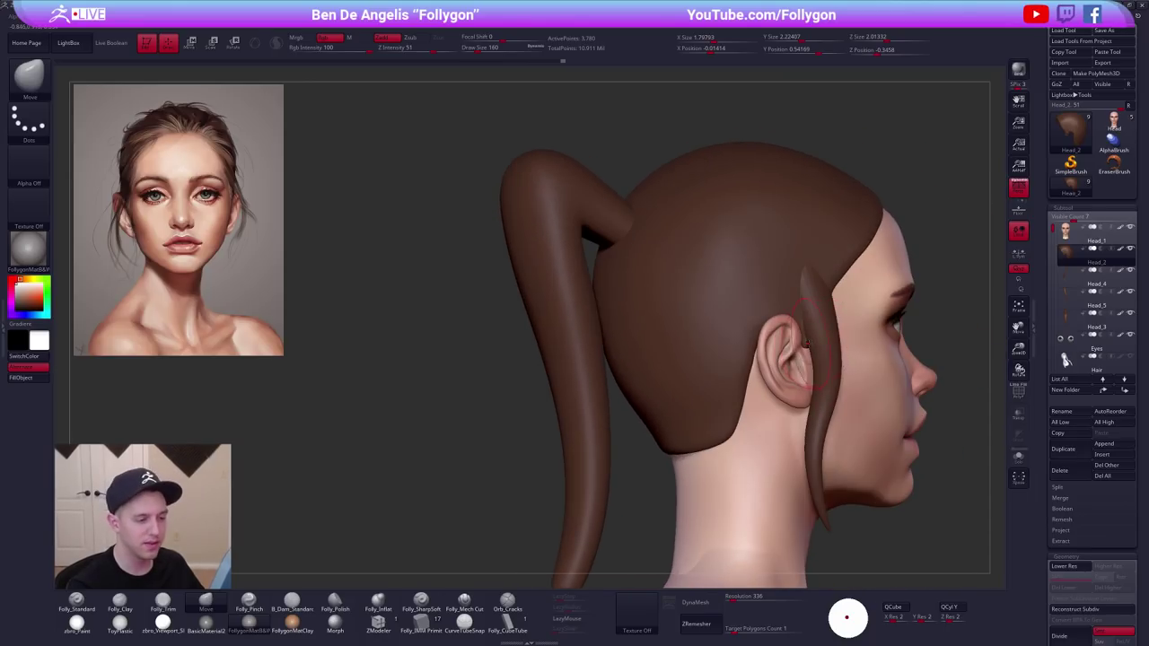
Refine the hair cap's edge between the ear and the strand on the opposite side, using Move brush sizes from 113 to 203.
key(space)
drag(786, 349, 806, 348)
key(space)
drag(815, 396, 796, 395)
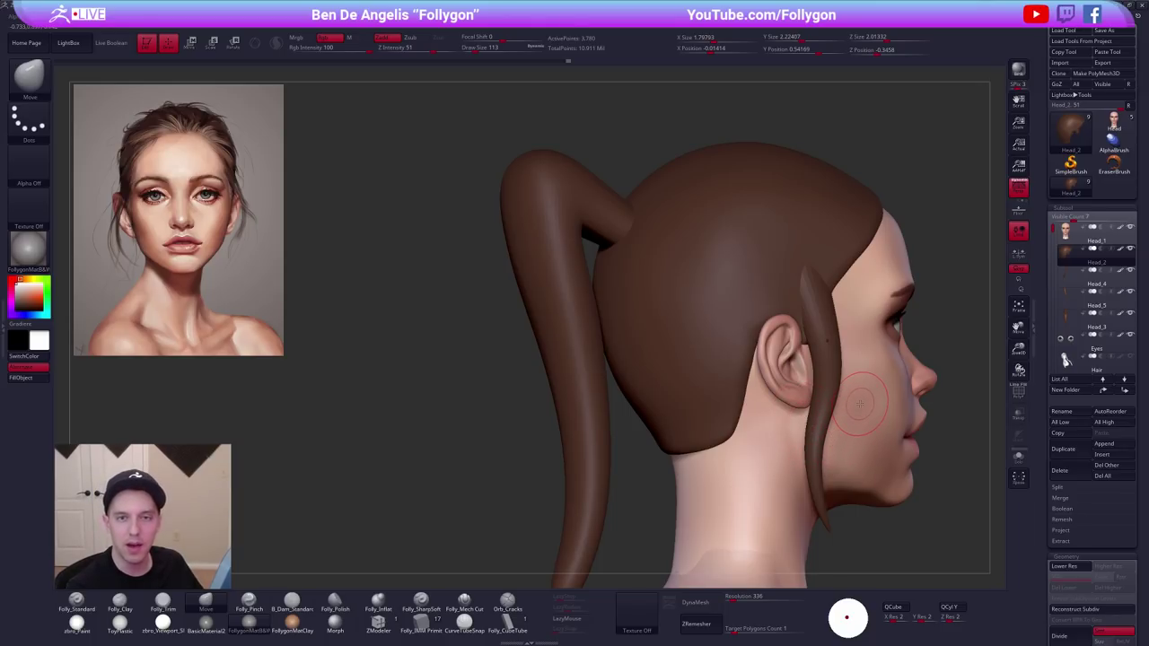
key(space)
drag(809, 344, 814, 344)
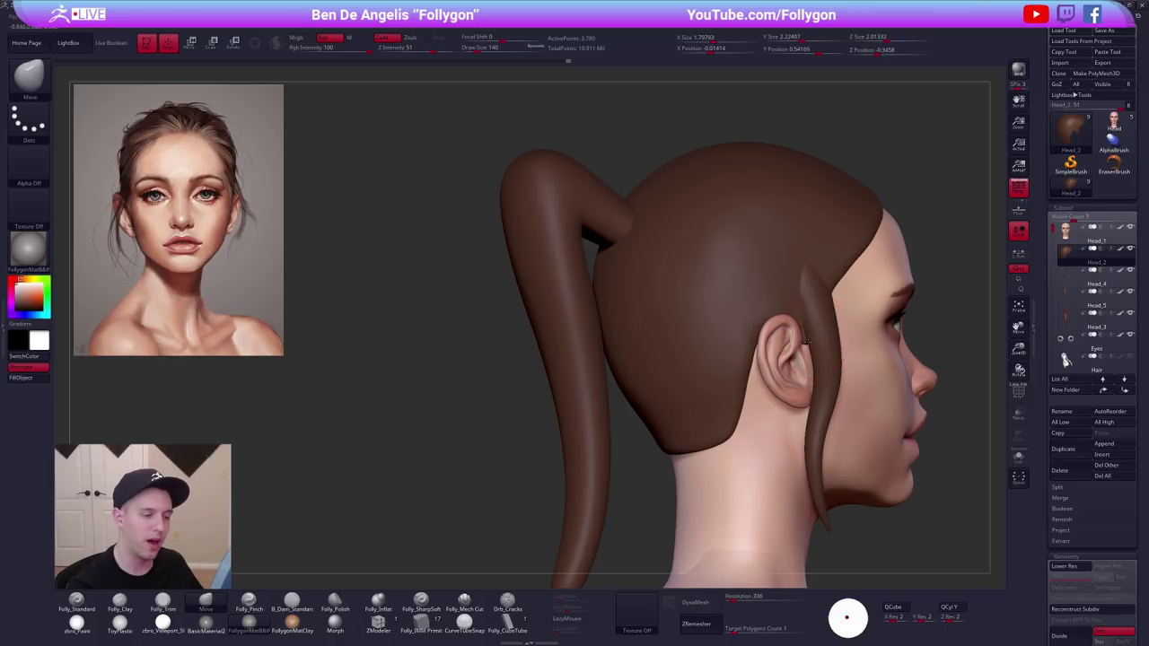
right_drag(817, 341, 758, 359)
right_click(756, 357)
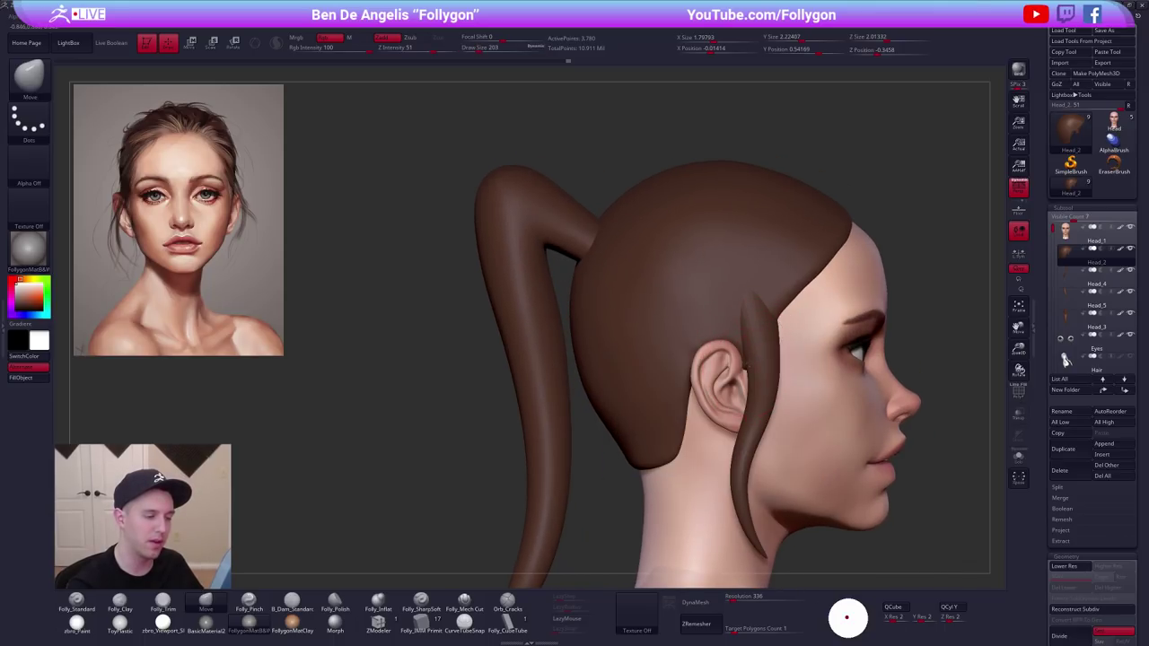
right_click(757, 357)
drag(757, 358, 744, 358)
key(space)
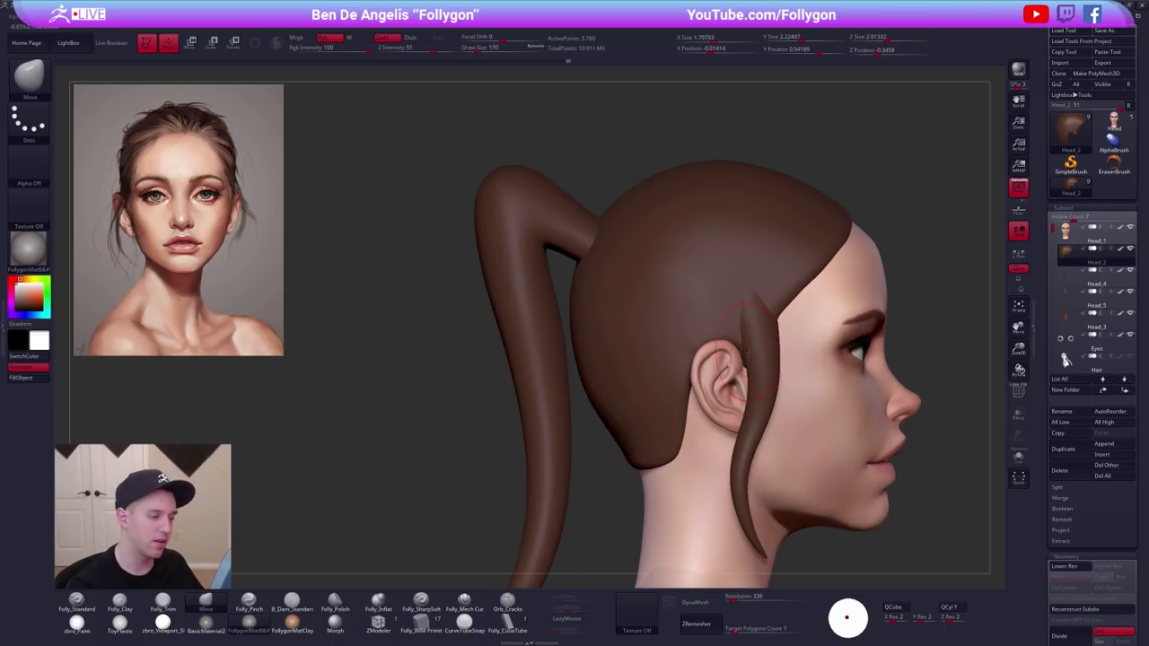
Select the ponytail and compare its shape with dynamic subdivision off and on, from behind and from the side.
ctrl+right_drag(744, 358, 610, 337)
mouse_move(821, 459)
right_down()
mouse_move(788, 453)
mouse_move(812, 448)
right_up()
alt+click(616, 352)
key(space)
drag(623, 350, 633, 350)
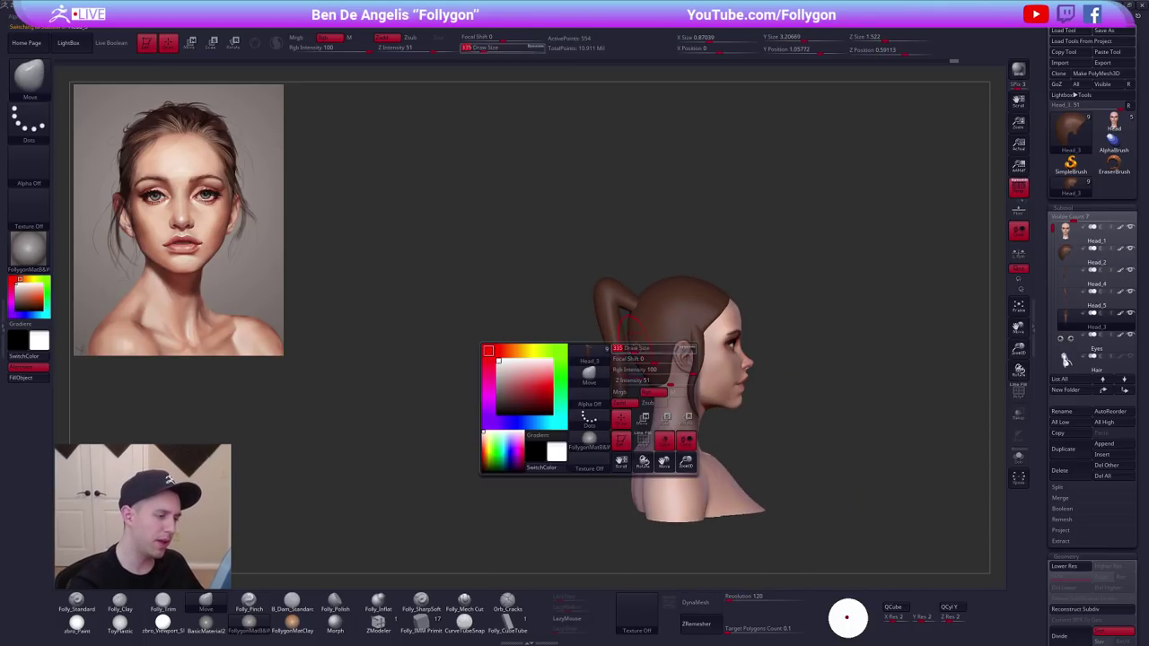
mouse_move(625, 346)
shift+right_down()
mouse_move(663, 333)
mouse_move(673, 356)
shift+right_up()
key(shift+d)
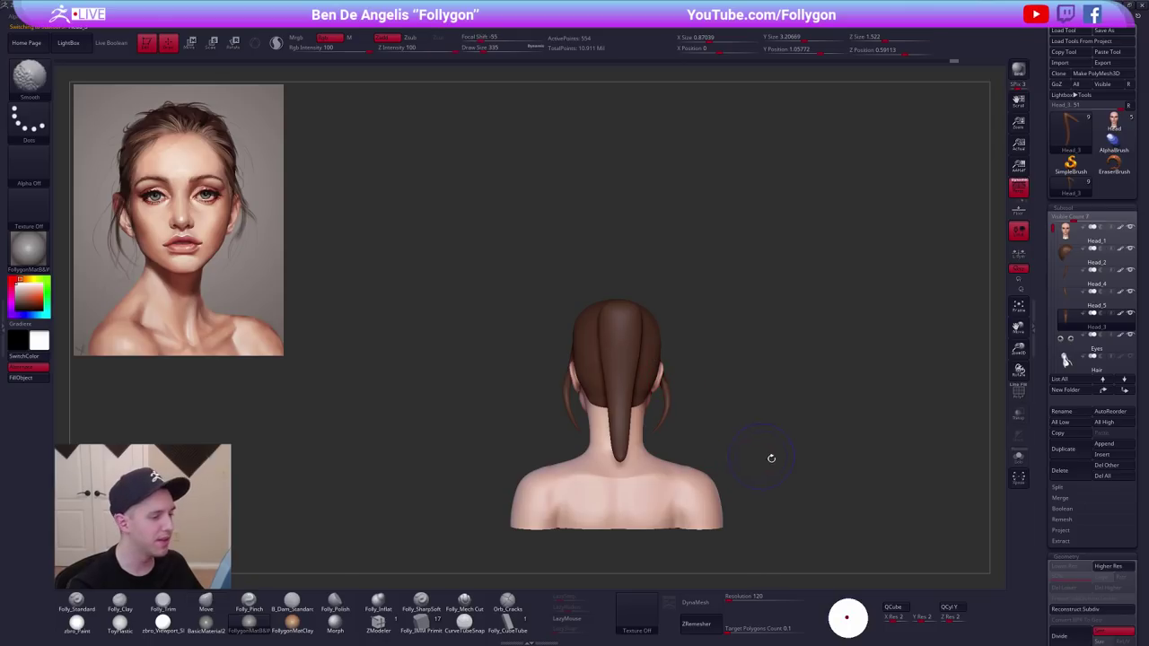
alt+right_drag(771, 468, 776, 470)
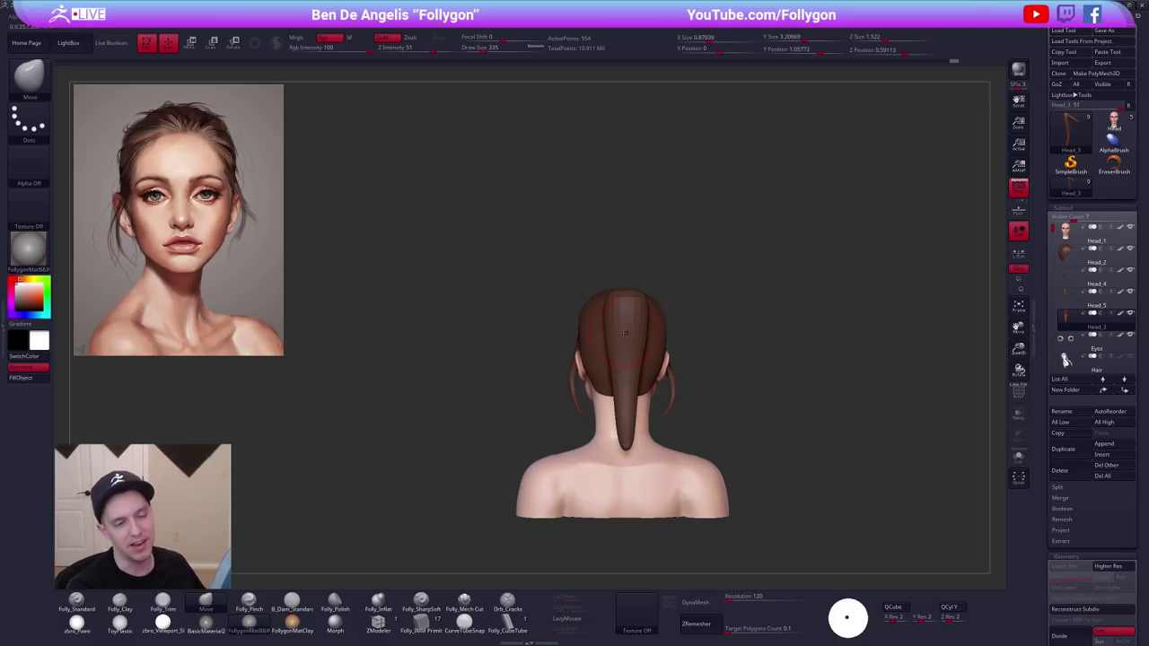
right_drag(776, 471, 686, 353)
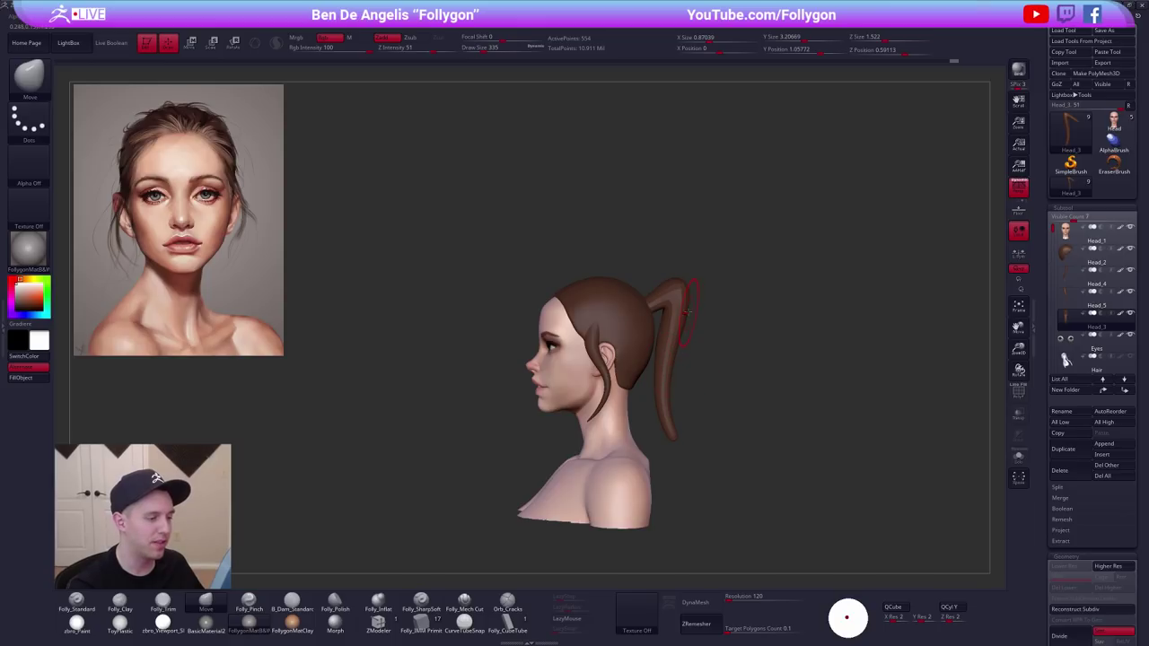
key(d)
ctrl+right_drag(688, 304, 687, 351)
Set the draw size to 215 and give the ponytail real subdivision levels up to level 5.
key(space)
drag(678, 286, 687, 284)
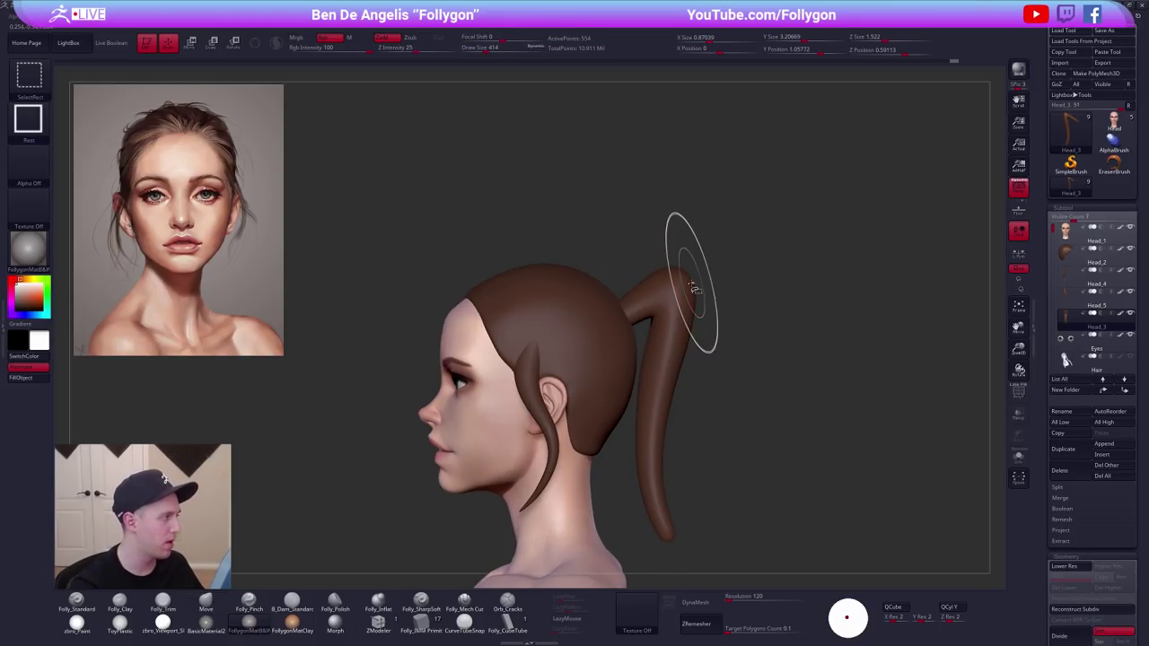
key(ctrl+shift+f)
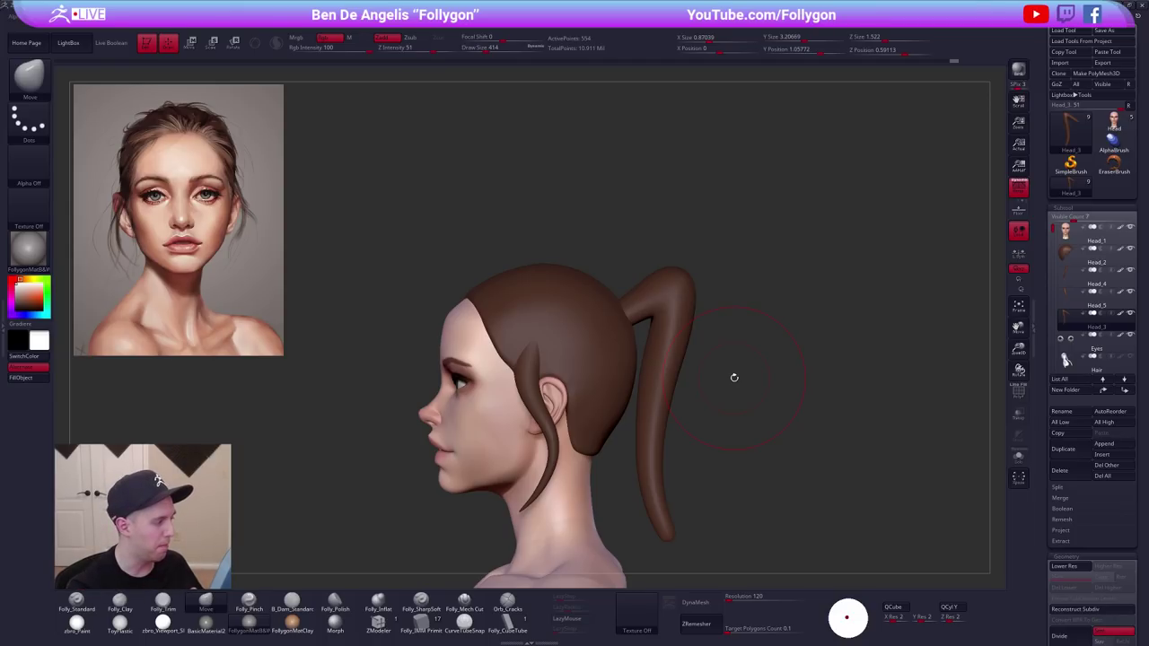
key(space)
drag(708, 320, 697, 321)
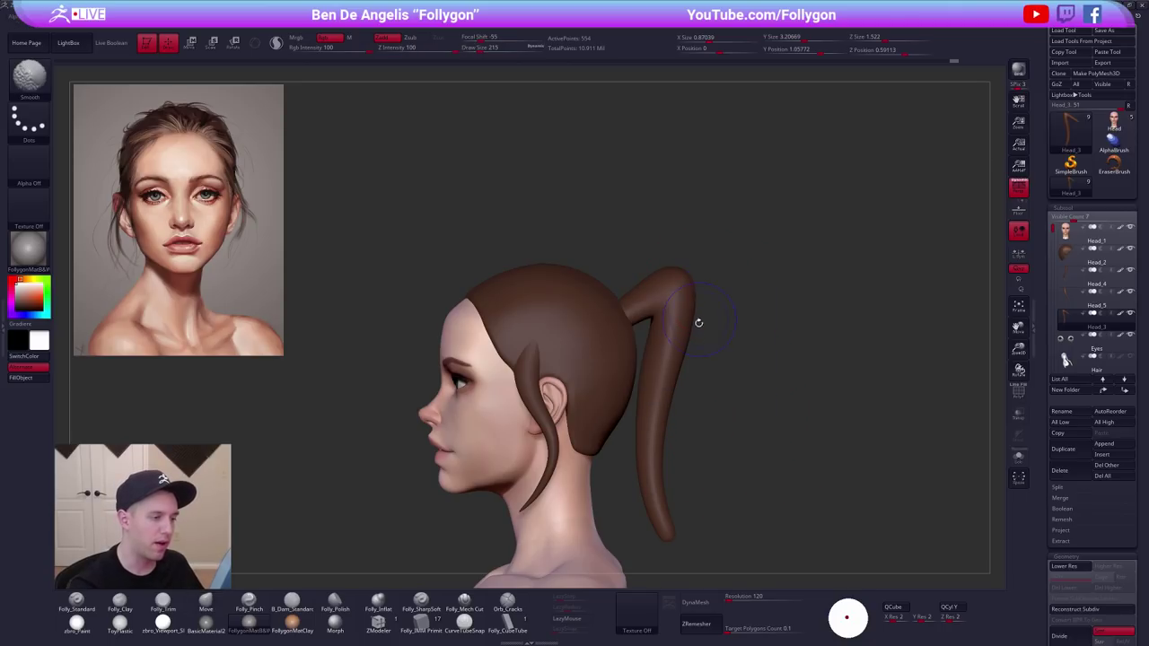
key(shift+d)
key(d)
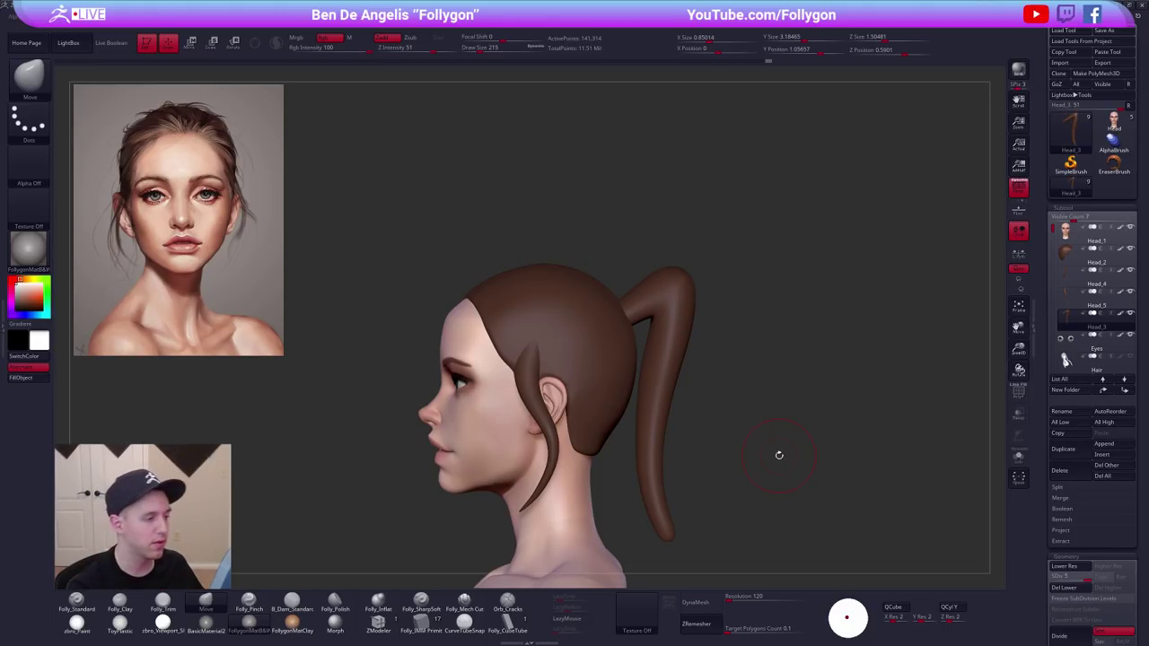
Isolate the ponytail, choose the Folly_Pinch brush, and subdivide the ponytail to level 6.
key(shift+s)
mouse_move(671, 326)
right_down()
mouse_move(696, 359)
mouse_move(706, 429)
mouse_move(687, 449)
right_up()
key(5)
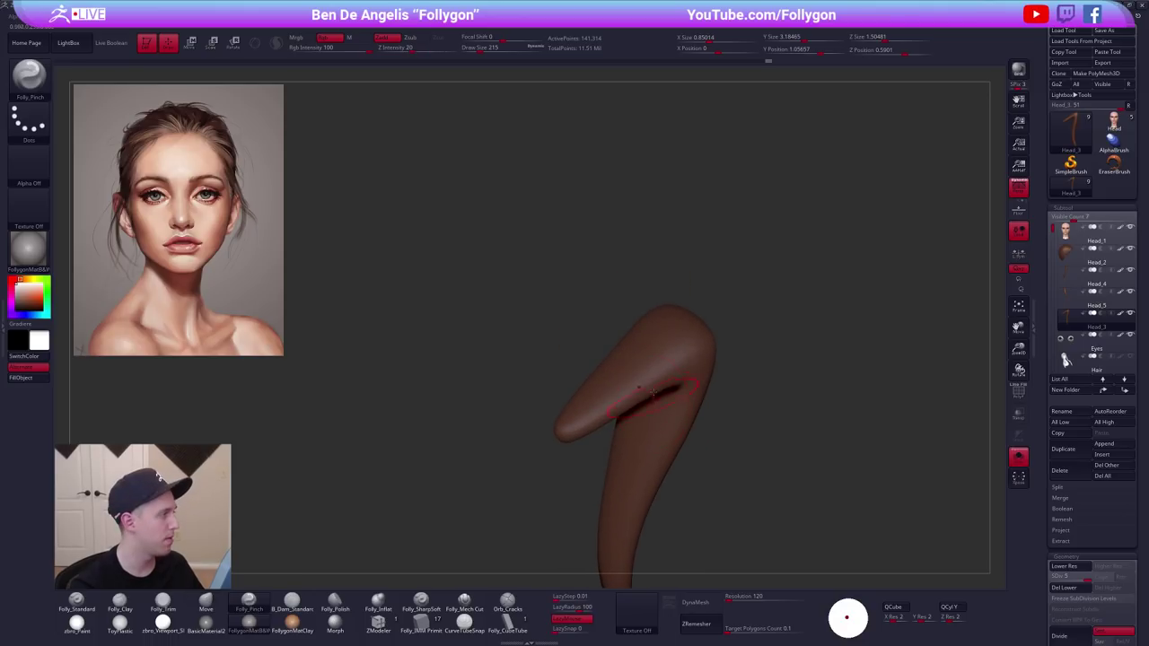
right_drag(643, 361, 638, 392)
key(ctrl+d)
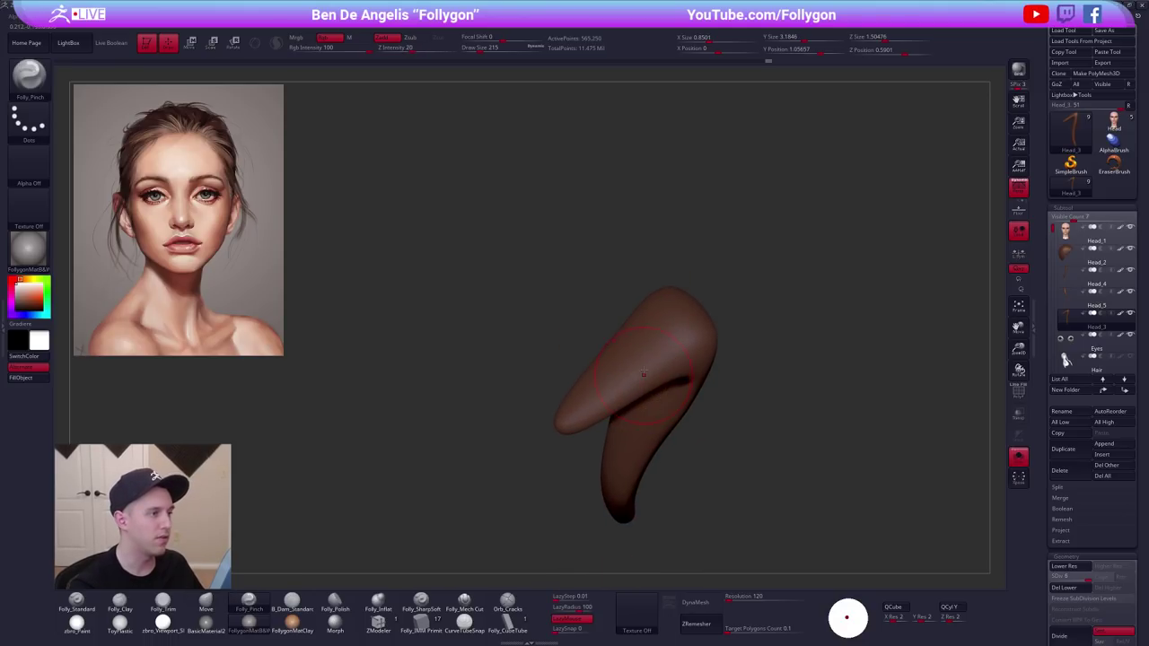
Pinch a ridge along the top of the ponytail's bend with the Folly_Pinch brush at draw size 252, and reduce the size to 192.
key(space)
drag(618, 363, 623, 364)
right_drag(623, 364, 622, 393)
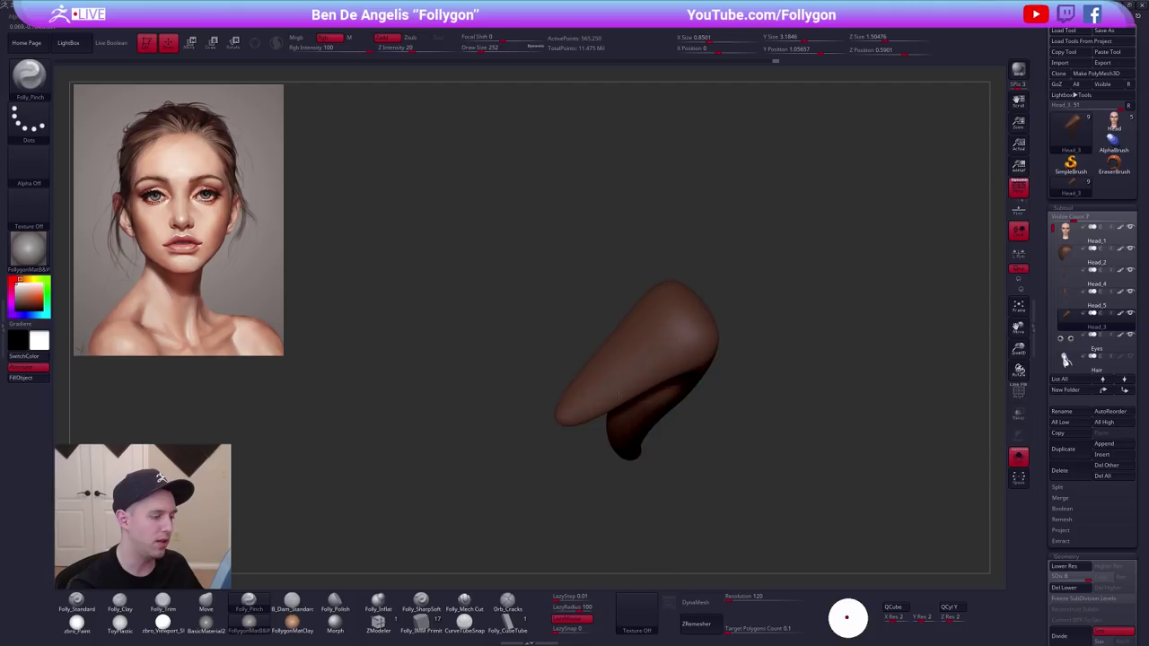
drag(684, 311, 741, 267)
right_drag(741, 278, 616, 384)
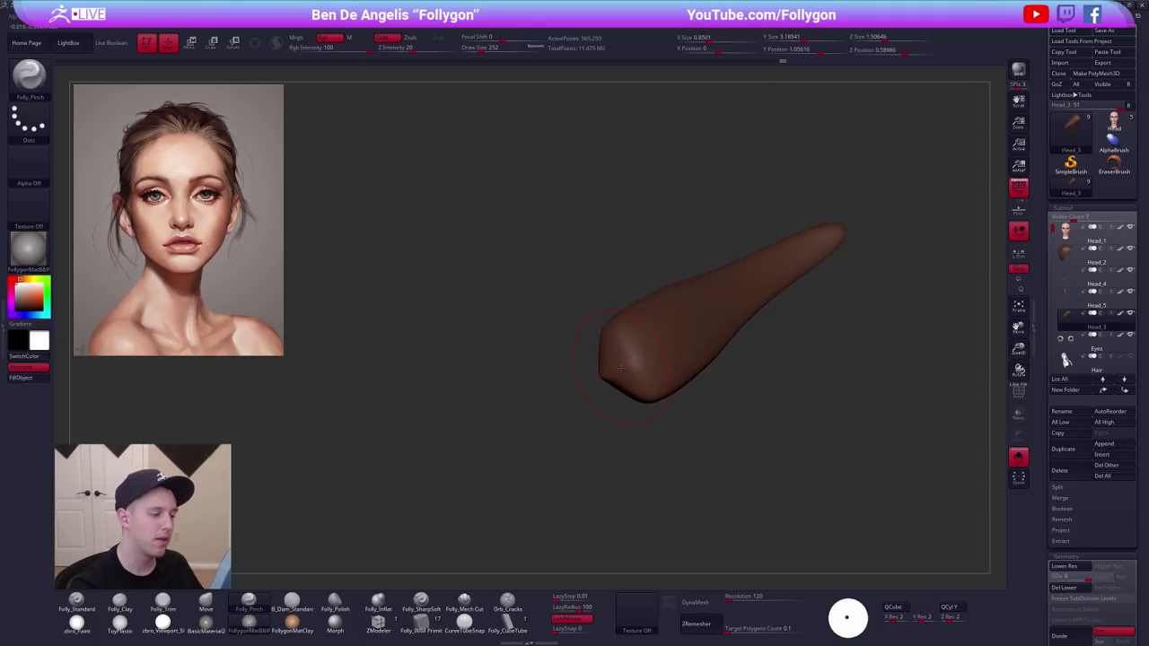
drag(665, 345, 789, 254)
key(s)
drag(747, 303, 741, 302)
alt+right_drag(738, 300, 657, 349)
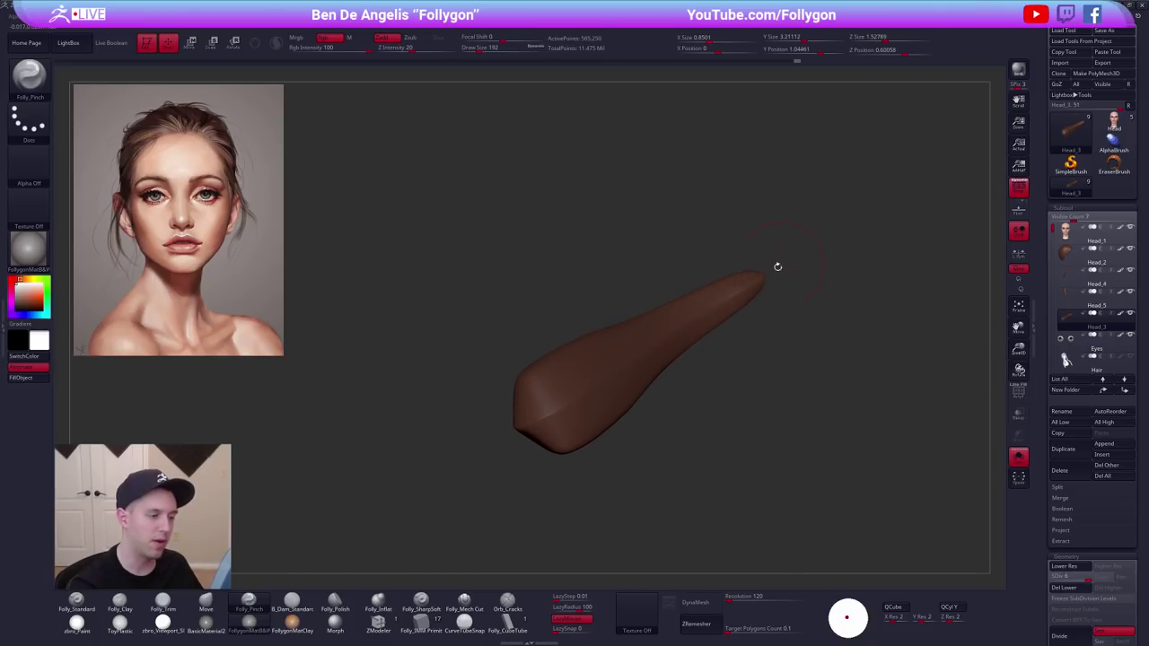
Adjust the ridge at the crown of the ponytail's bend with the Move brush at draw size 265.
mouse_move(777, 263)
right_down()
mouse_move(658, 335)
mouse_move(674, 297)
mouse_move(639, 428)
mouse_move(664, 269)
right_up()
key(b)
key(m)
key(v)
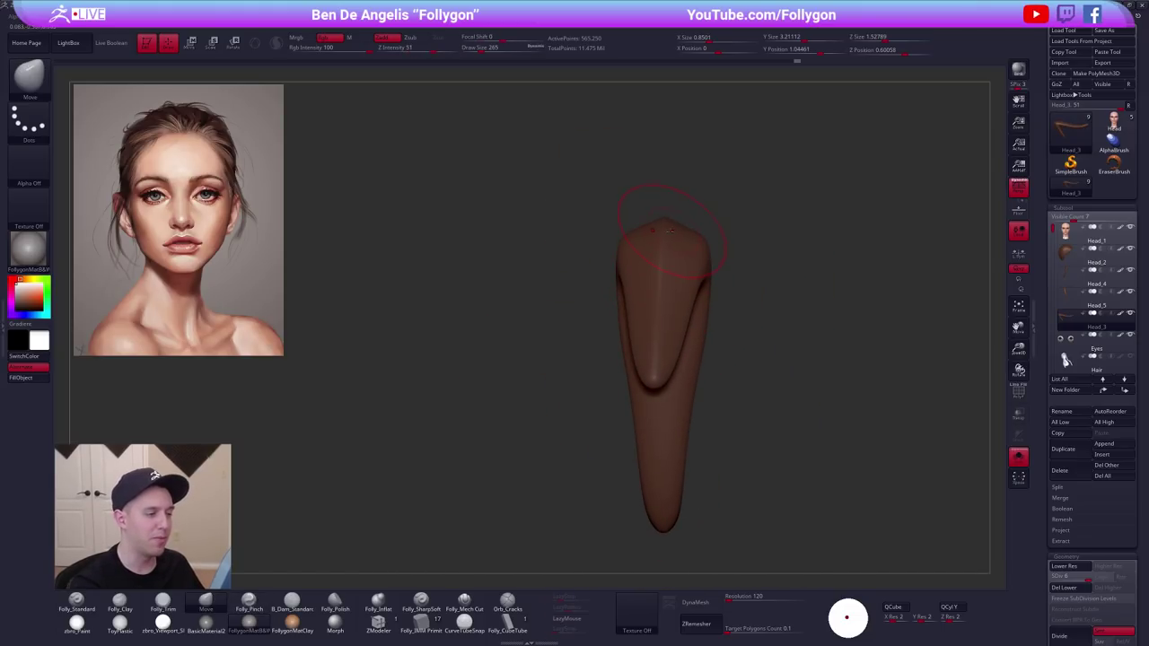
right_drag(669, 217, 660, 260)
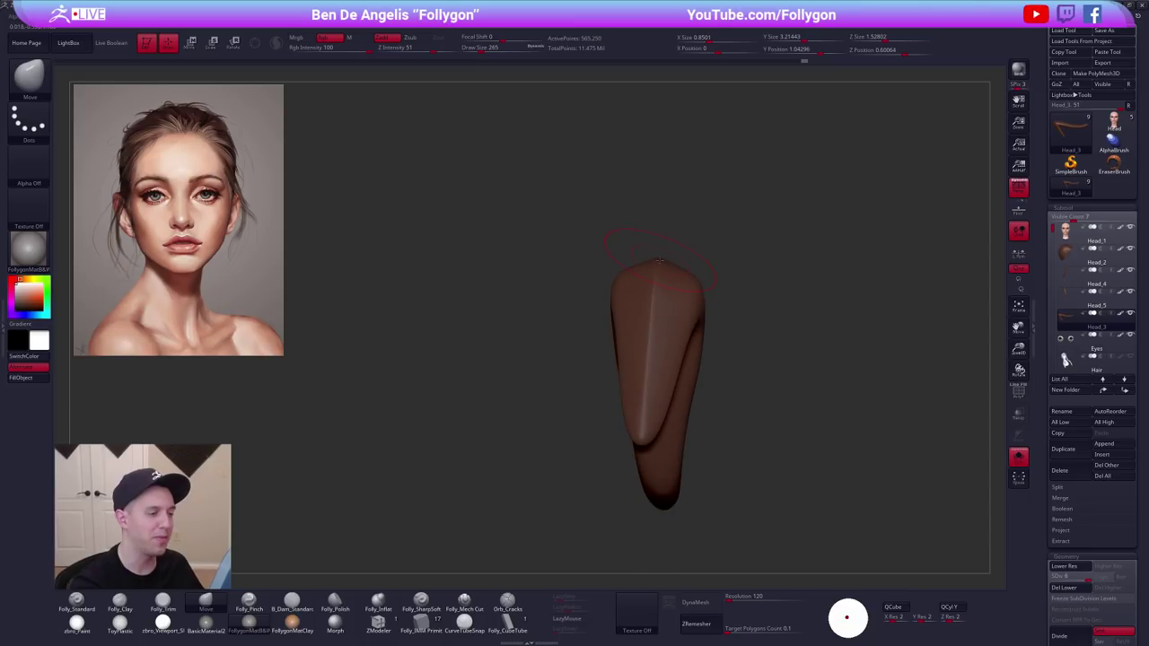
drag(660, 255, 657, 250)
right_drag(659, 260, 588, 224)
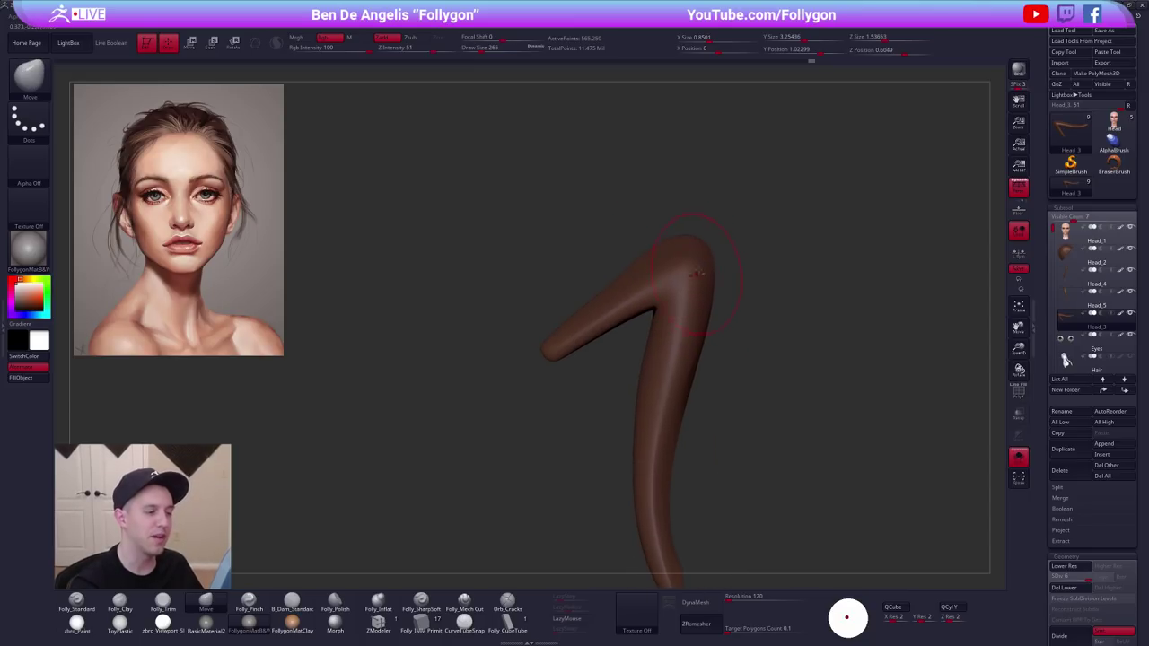
Show the whole bust and pull the ponytail's back edge outward below the bend at draw size 308, reducing the size to 192.
key(alt+s)
key(space)
drag(714, 267, 718, 265)
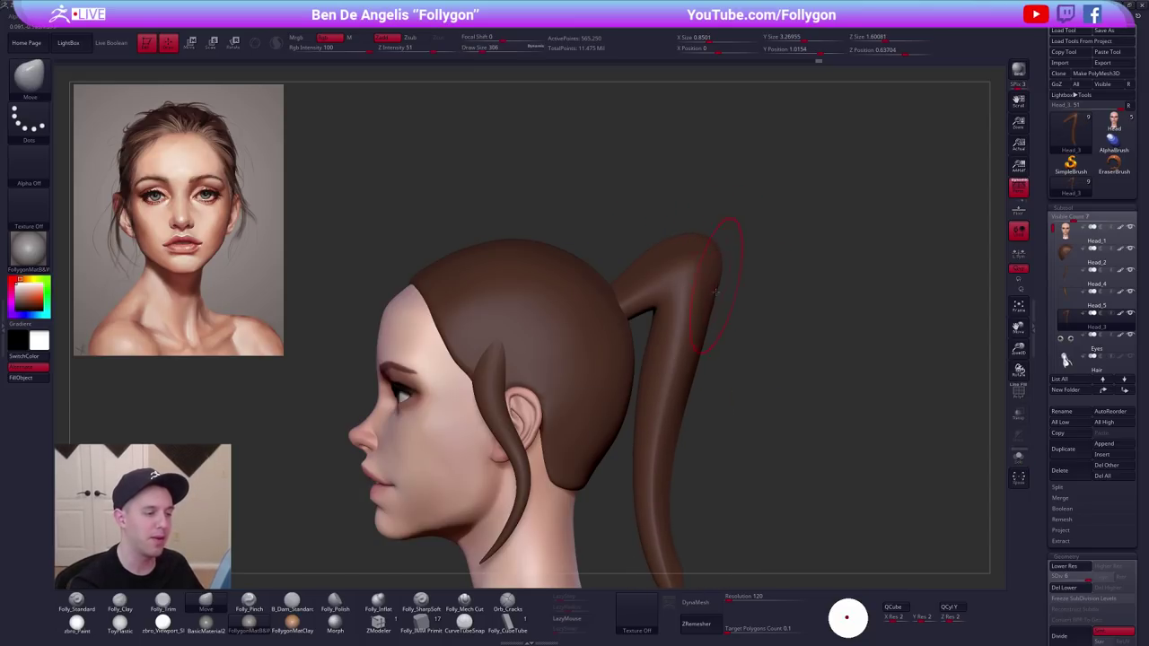
drag(710, 306, 722, 310)
ctrl+right_drag(654, 400, 648, 348)
key(space)
drag(689, 300, 672, 300)
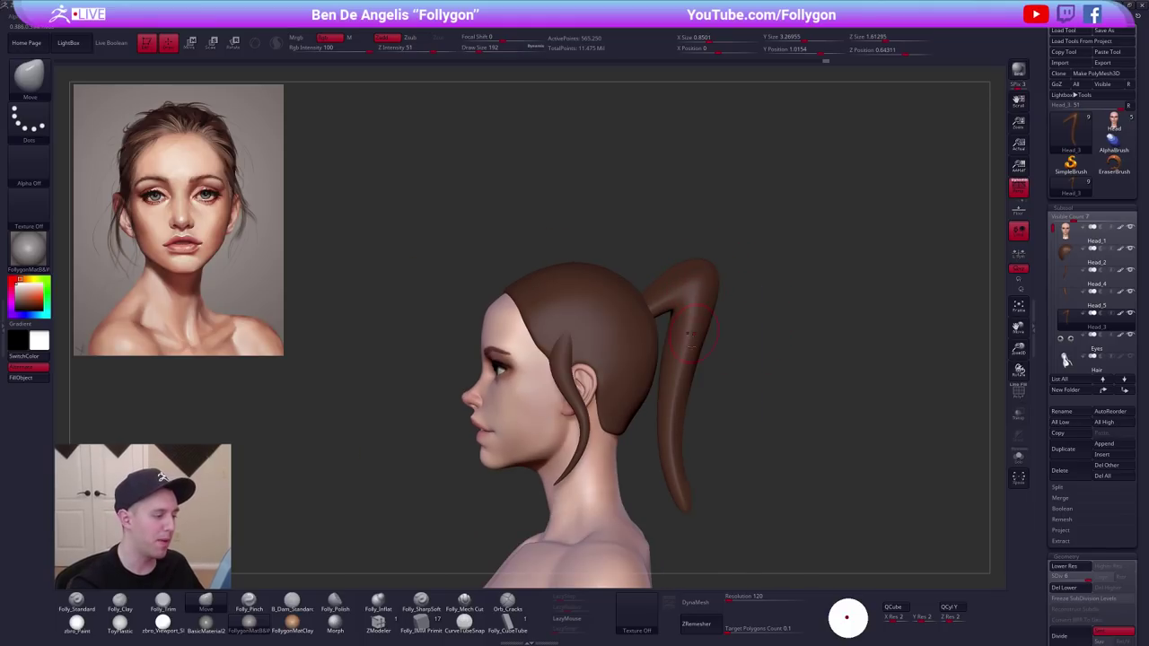
alt+right_drag(682, 414, 686, 346)
Isolate the ponytail to check its underside with the Folly_Pinch brush at draw size 239, and show the whole bust from the front again.
key(alt+s)
right_drag(659, 296, 713, 288)
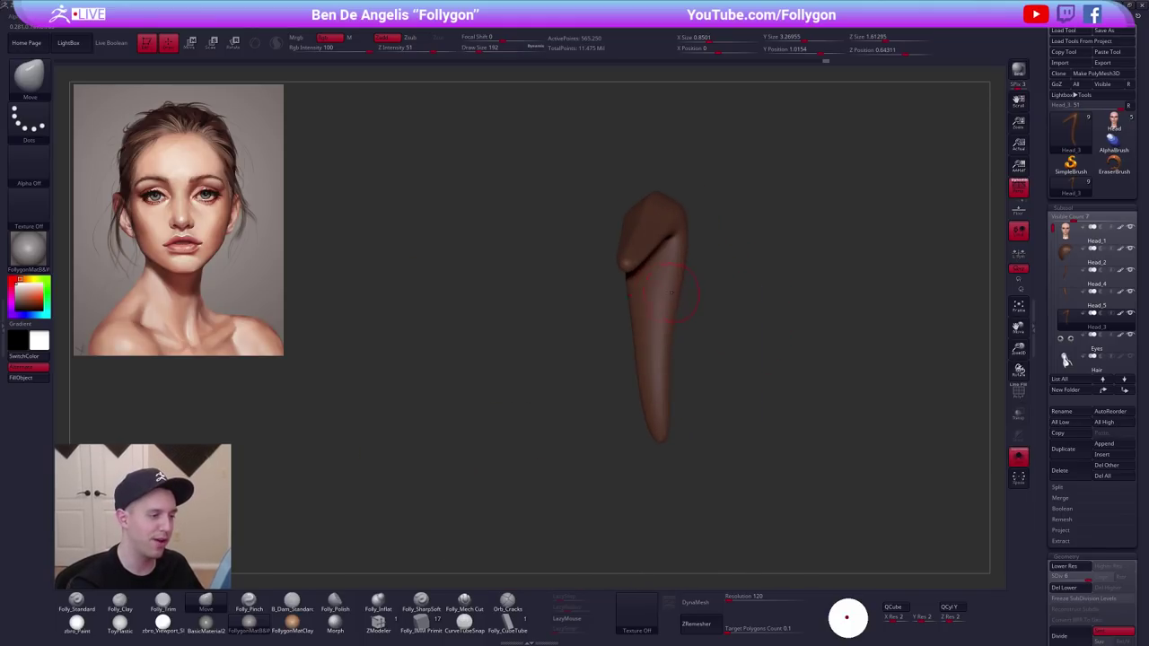
key(5)
key(space)
drag(657, 291, 661, 290)
right_drag(689, 303, 701, 303)
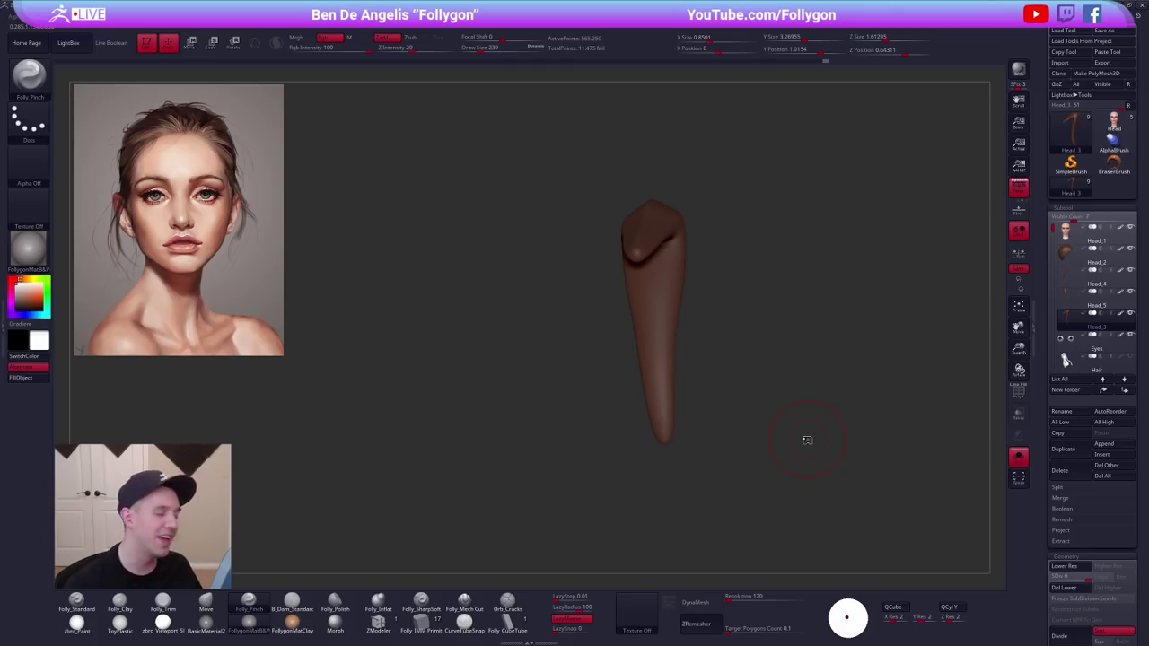
shift+drag(795, 431, 763, 374)
alt+drag(762, 375, 692, 334)
key(shift+s)
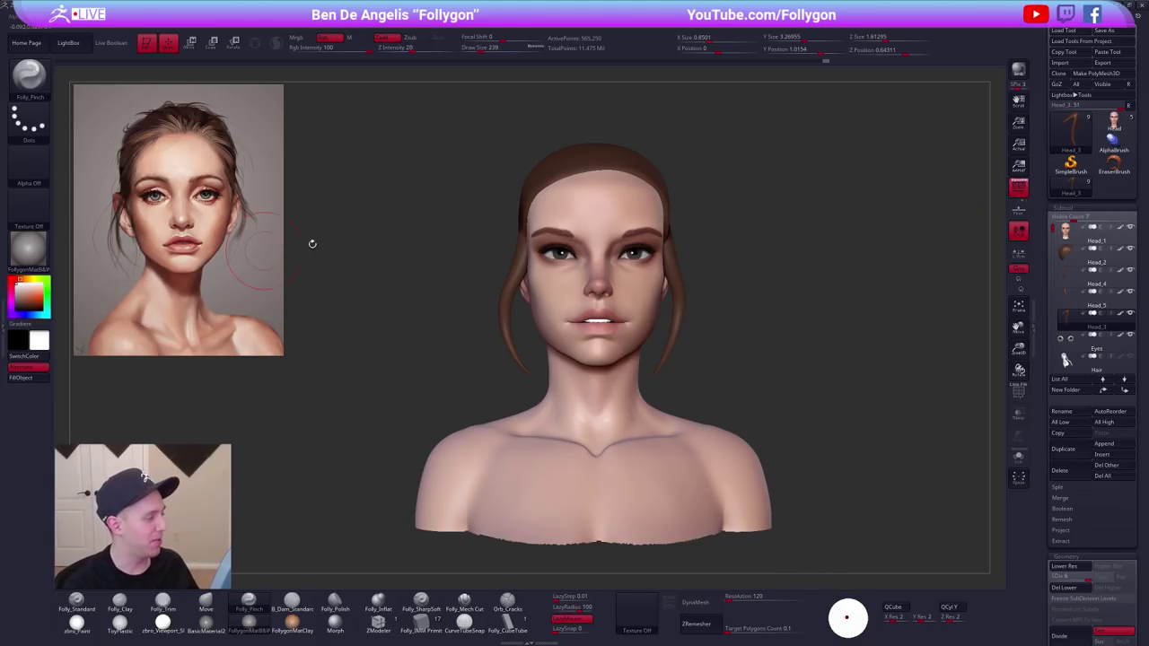
Switch to Google Chrome and open the "ZBrush Character Block Out Live Demonstration" video from the Follygon channel's uploads.
key(alt+Tab)
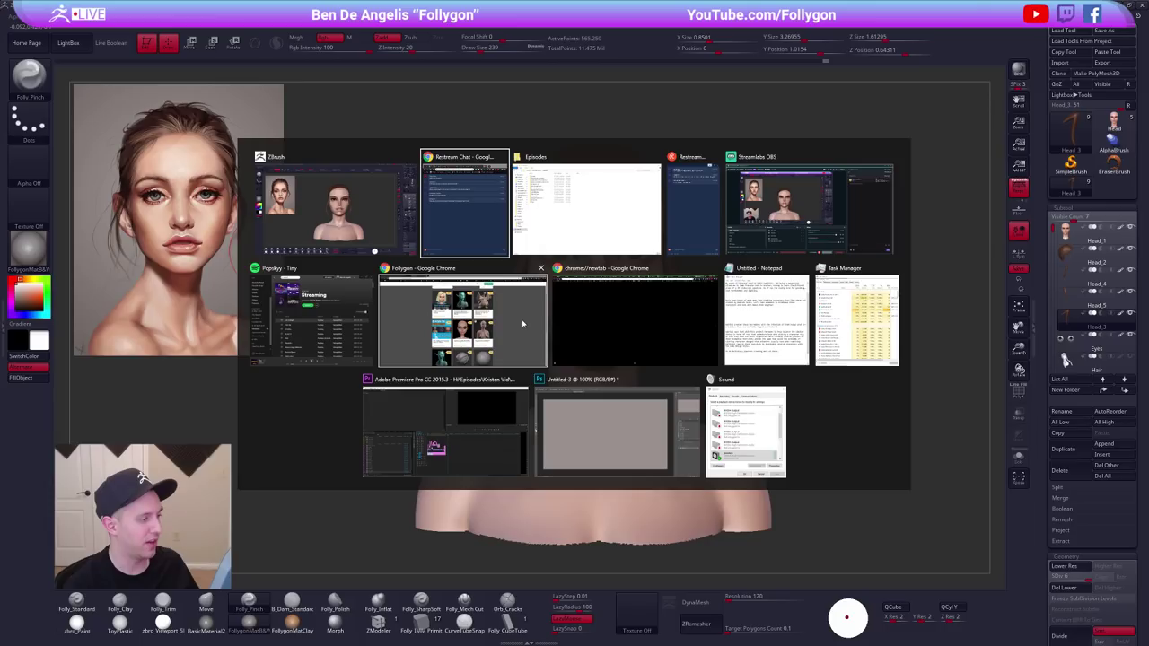
click(527, 324)
click(248, 8)
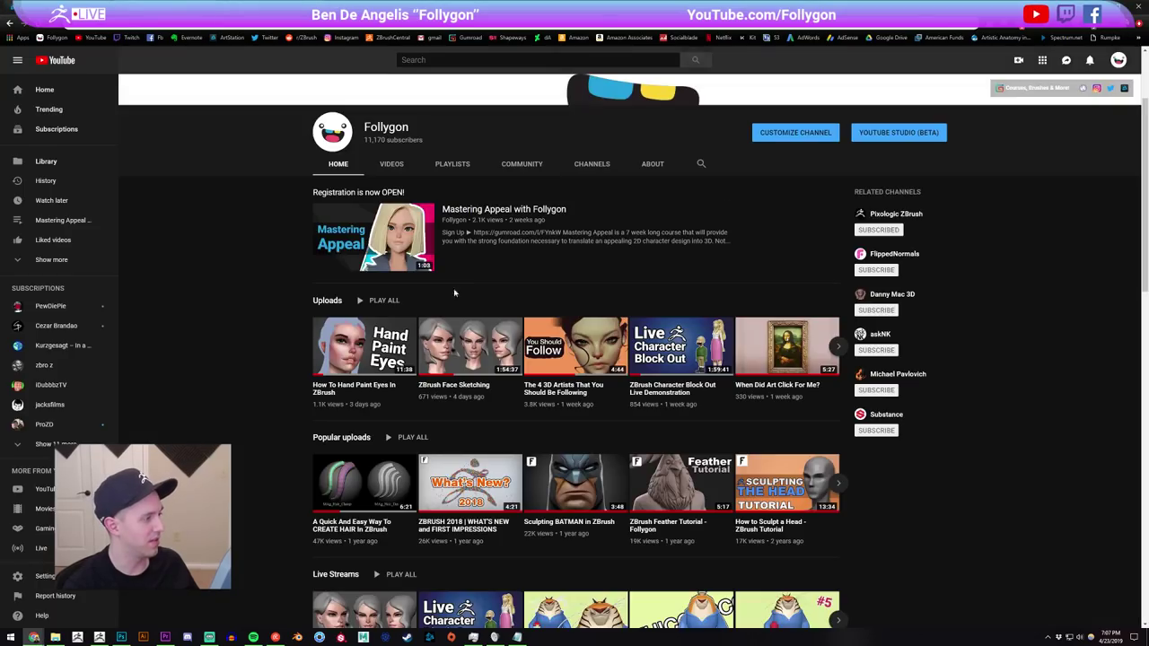
click(392, 165)
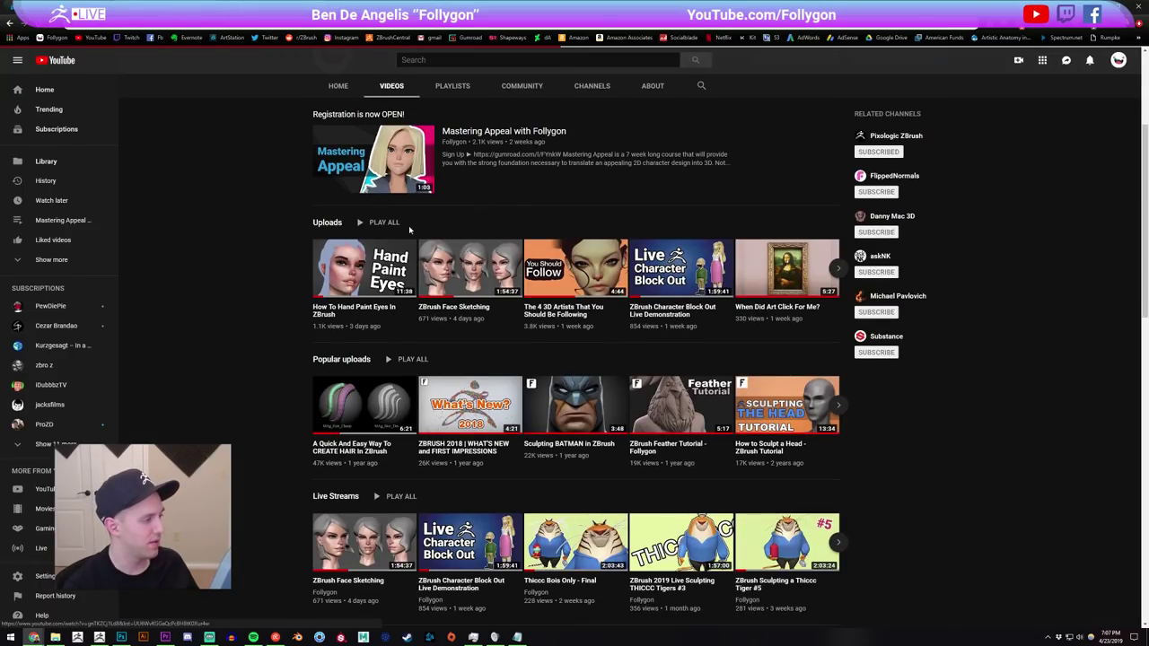
scroll(442, 232, down, 1)
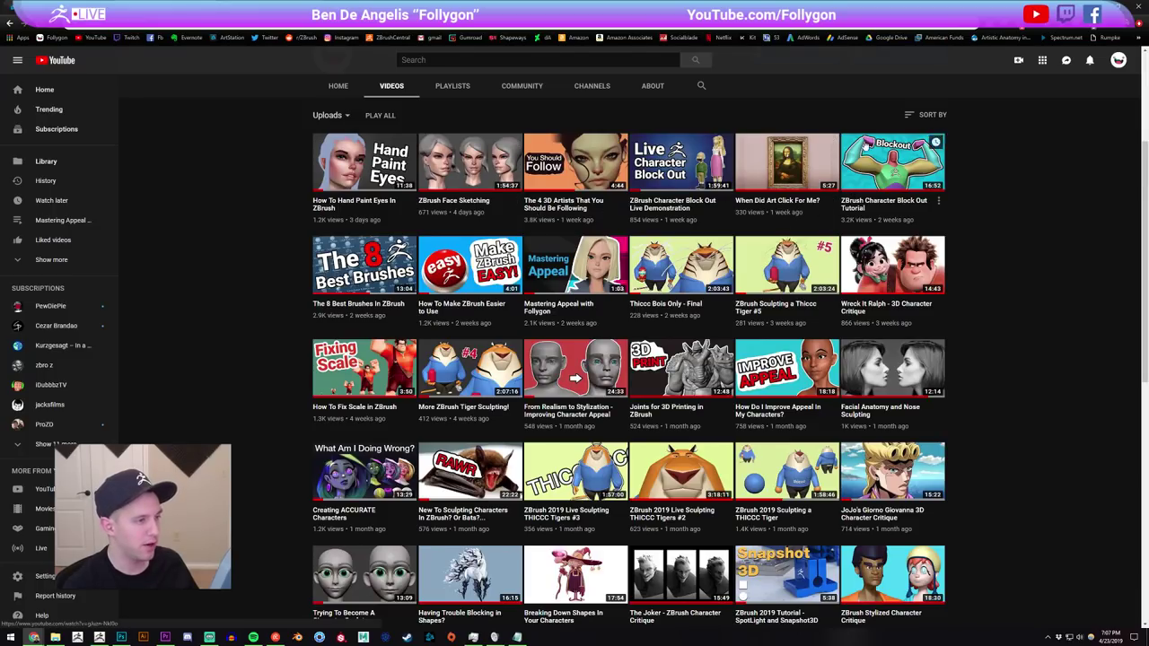
click(646, 173)
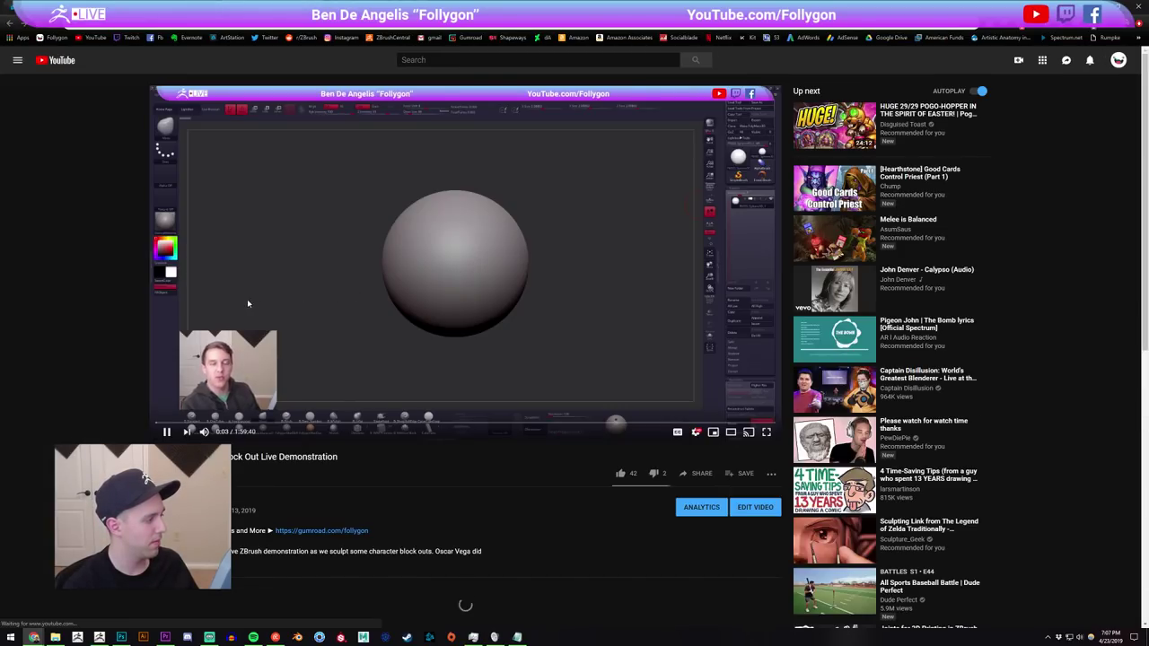
Skip the video to near its end, view it full screen, and pause at about 1:58:26 to examine the two blocked-out characters.
click(188, 415)
drag(192, 418, 765, 422)
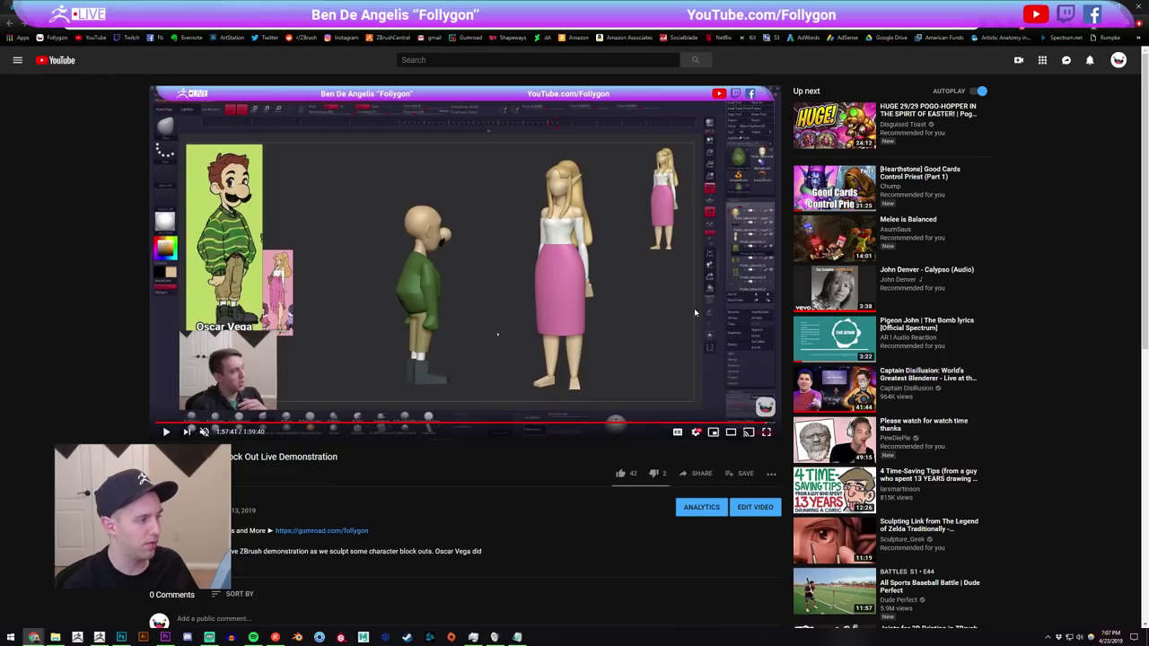
key(F11)
double_click(695, 311)
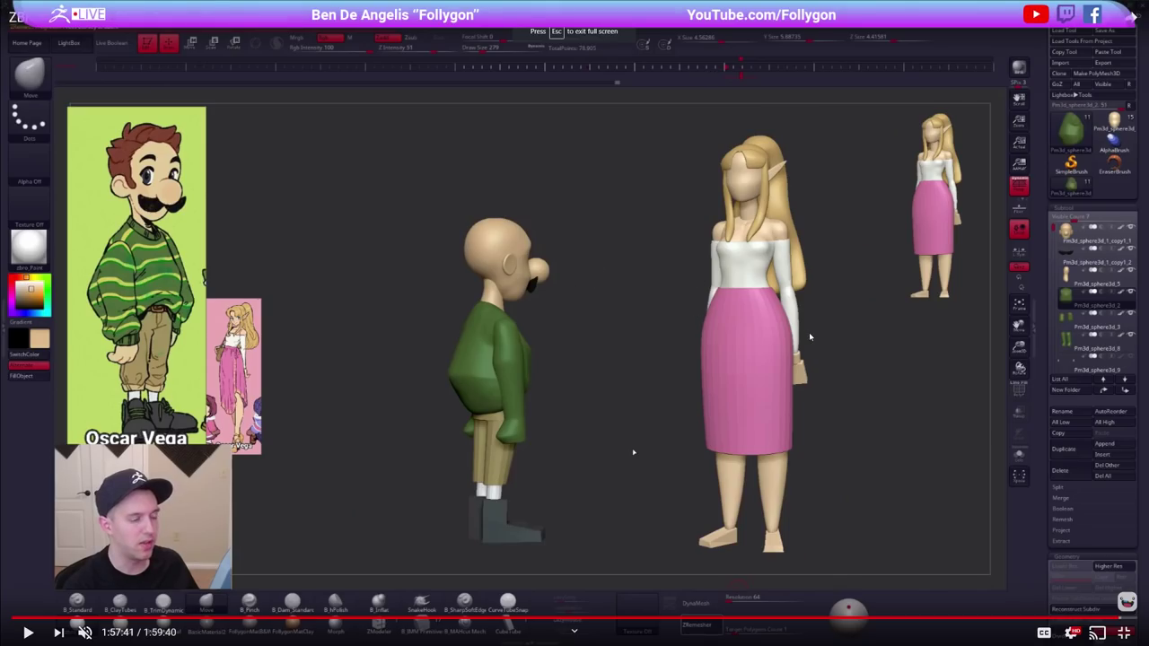
click(633, 454)
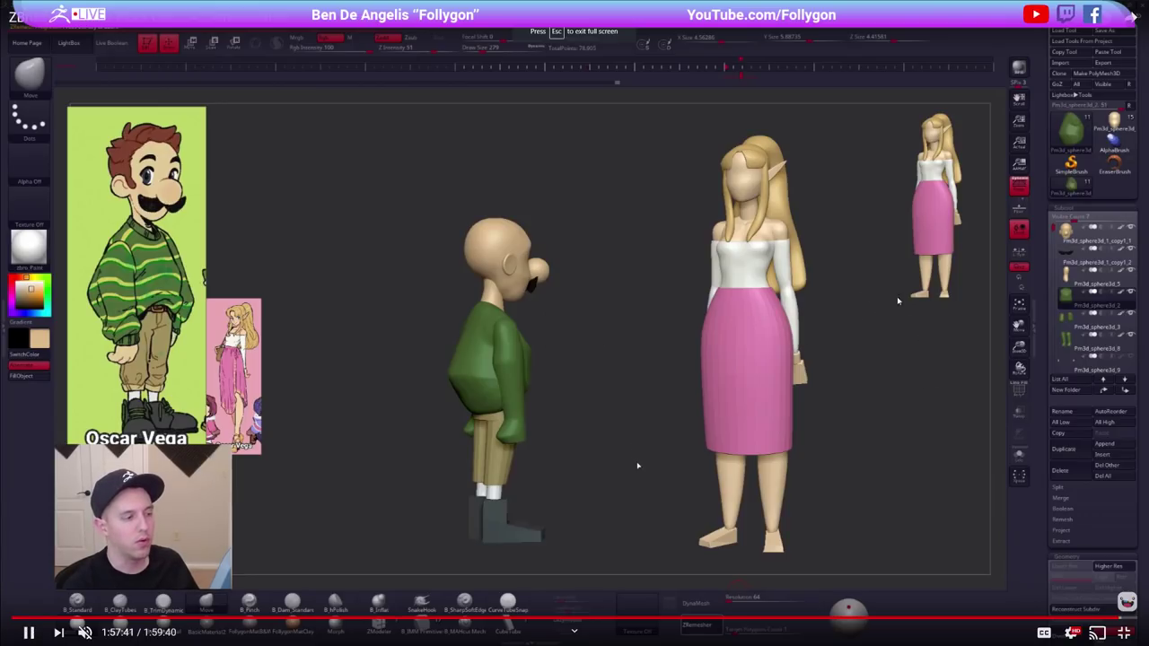
click(1125, 618)
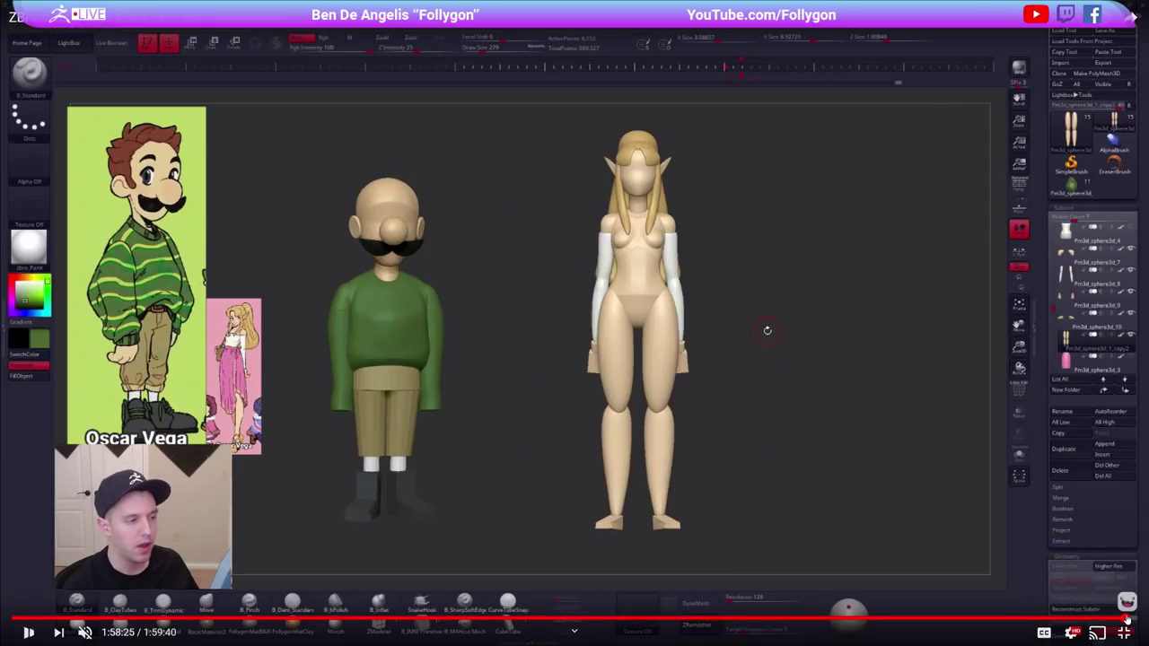
click(460, 309)
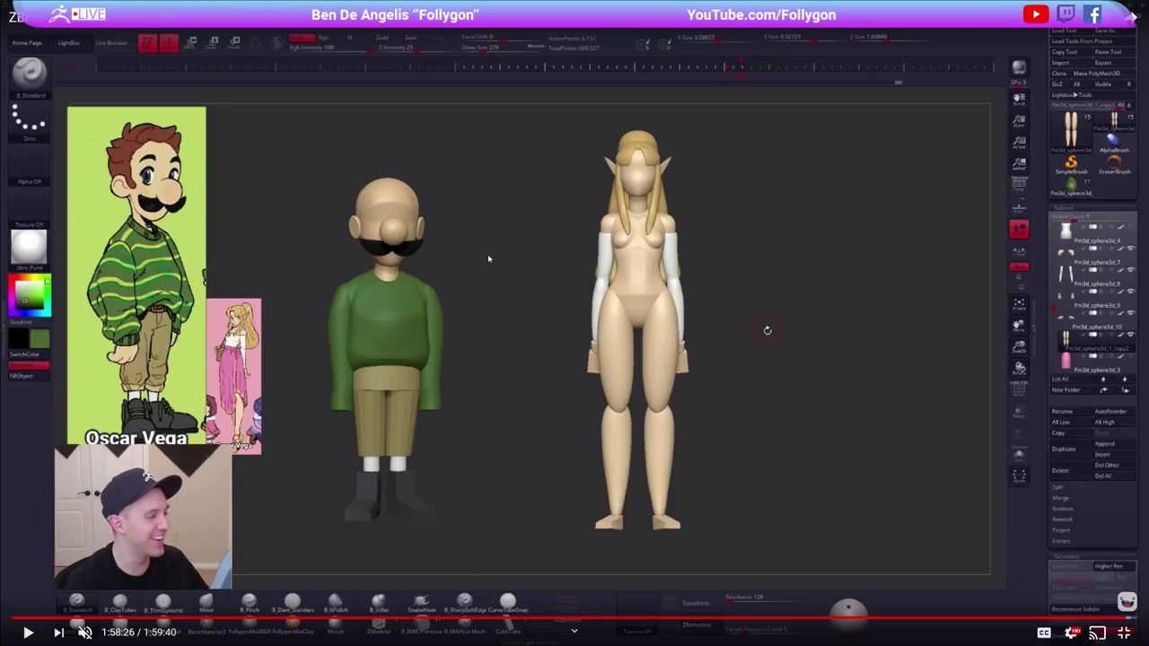
Leave the full-screen video, return to the channel's video list, and switch back to ZBrush.
key(Escape)
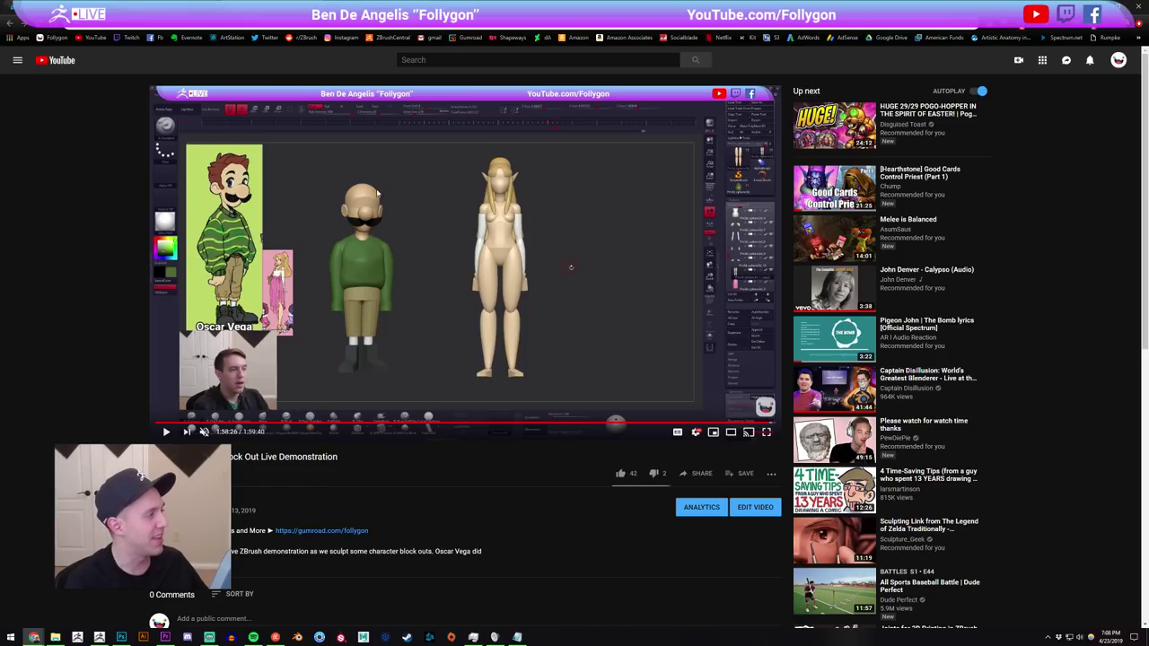
key(alt+Left)
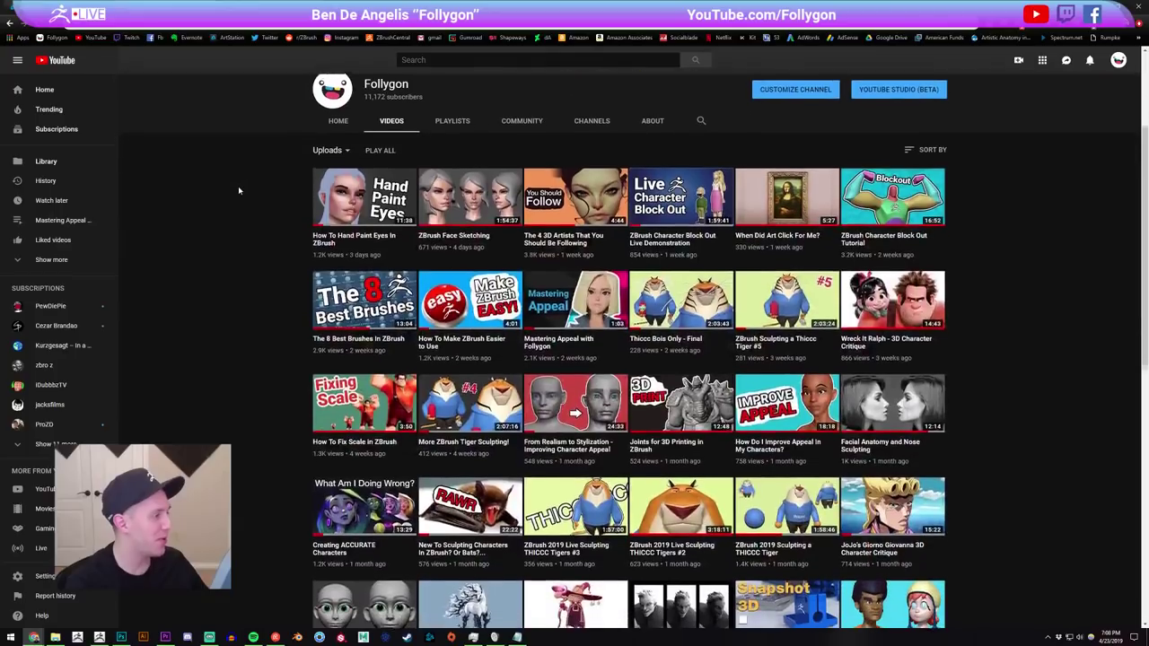
click(106, 636)
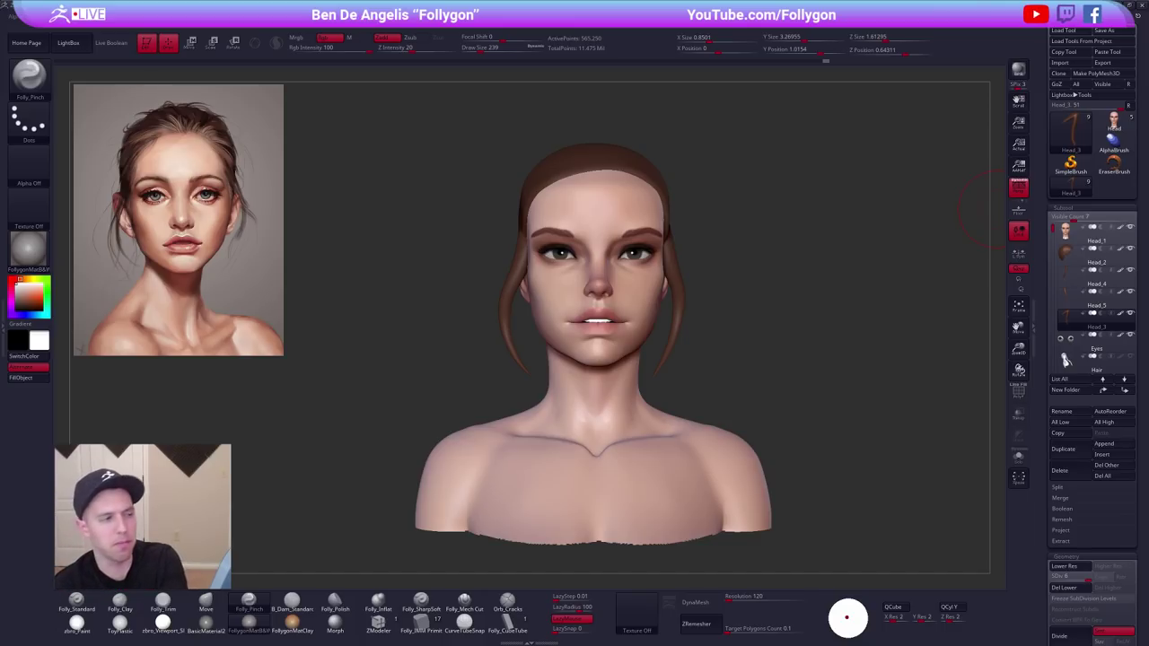
Examine the bust's hair base from the front and side, checking the ponytail's wireframe along the way.
alt+drag(900, 264, 864, 251)
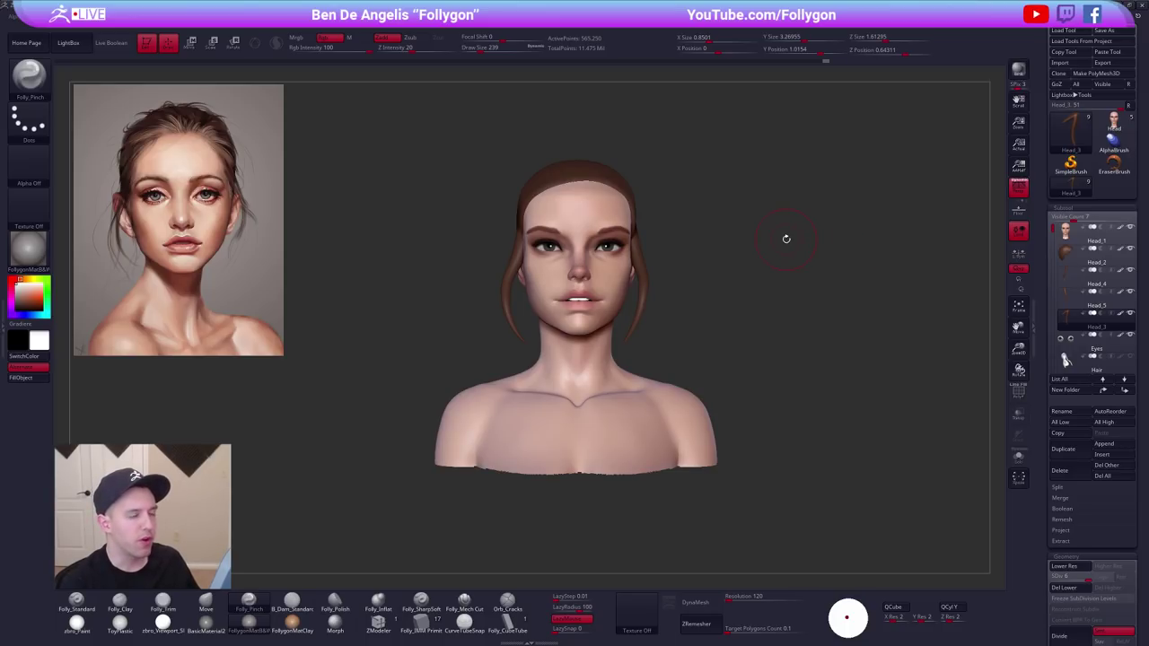
alt+drag(778, 240, 780, 252)
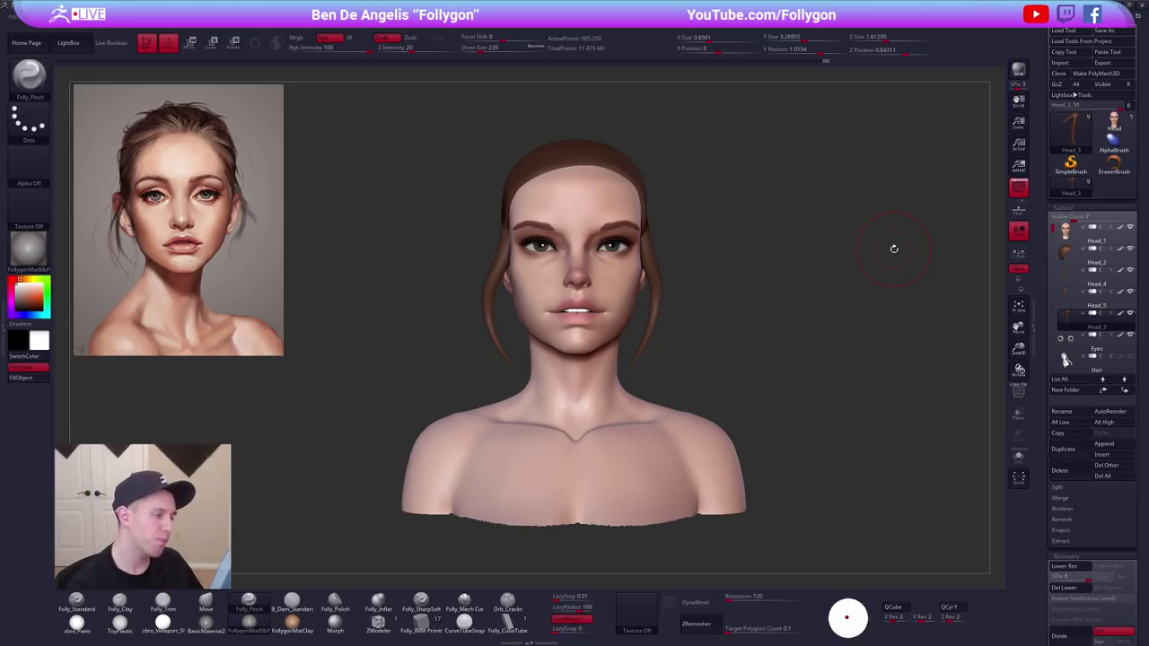
drag(851, 439, 828, 494)
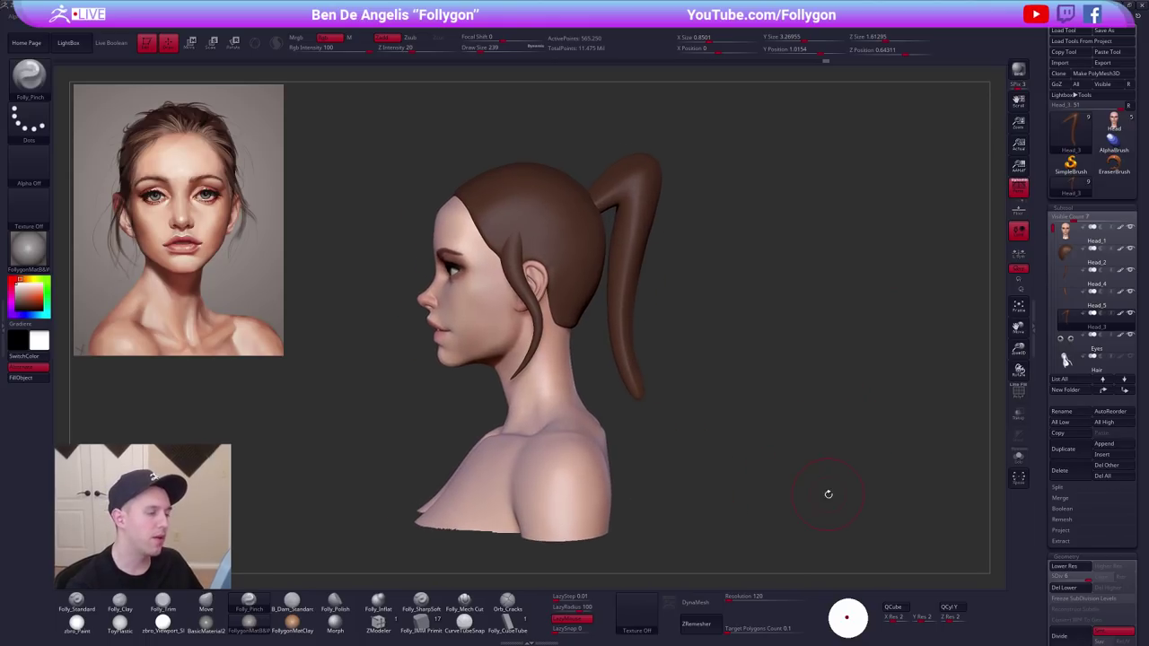
alt+right_drag(625, 190, 637, 244)
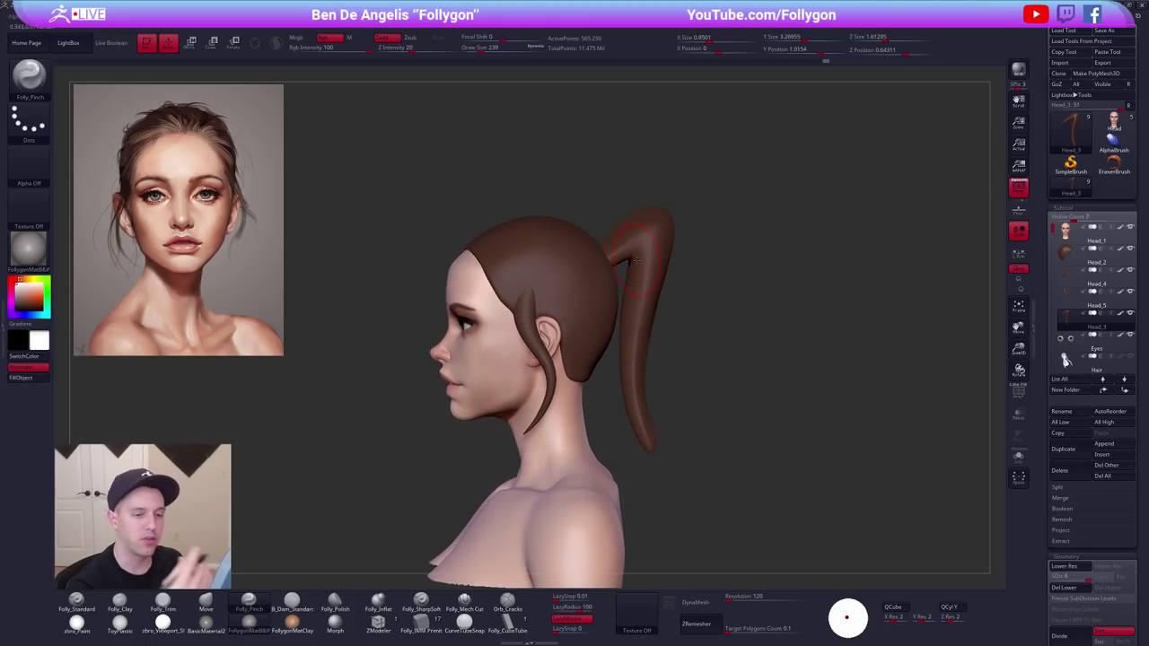
key(shift+f)
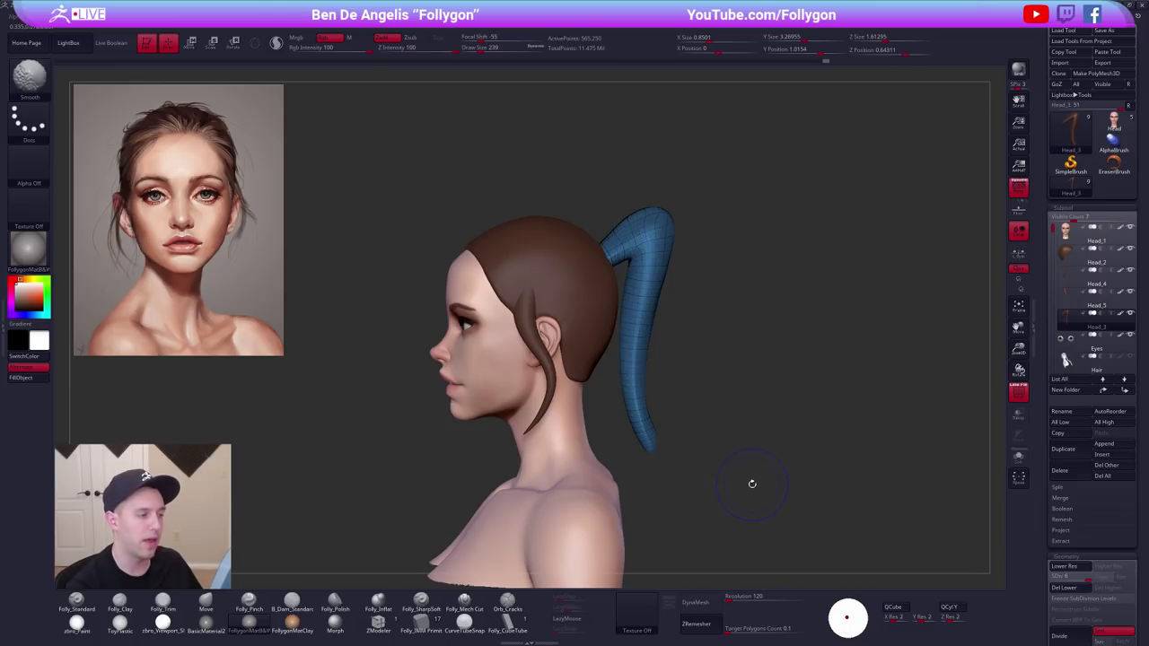
key(shift+f)
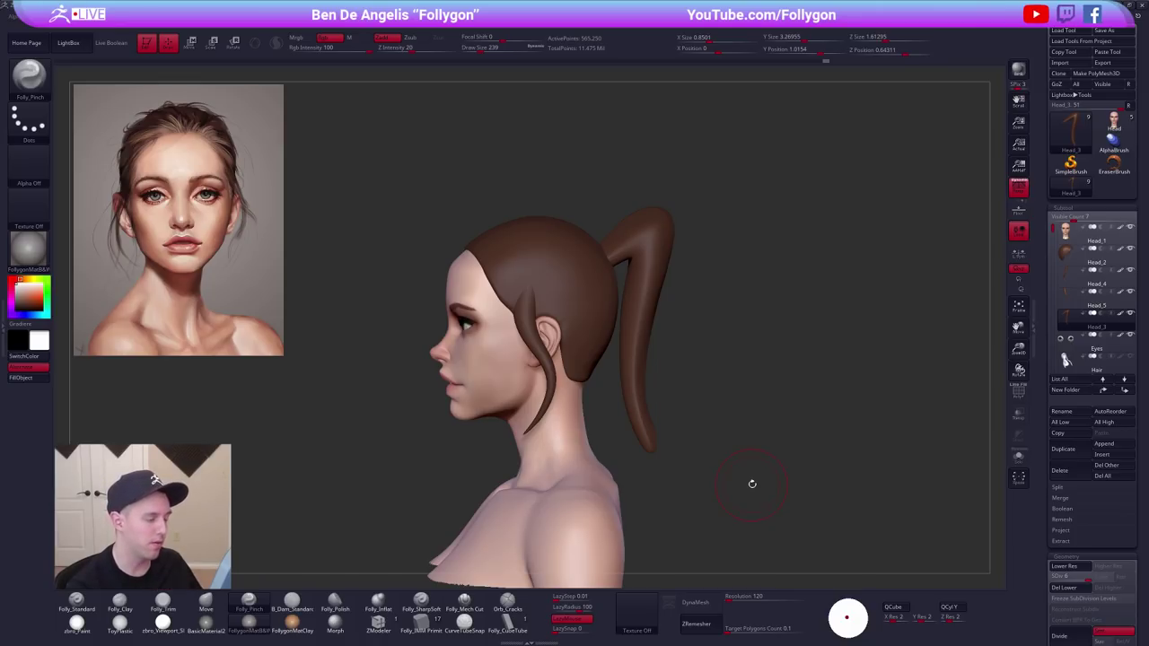
mouse_move(790, 490)
alt+mouse_down()
mouse_move(817, 449)
mouse_move(841, 456)
mouse_move(858, 442)
alt+mouse_up()
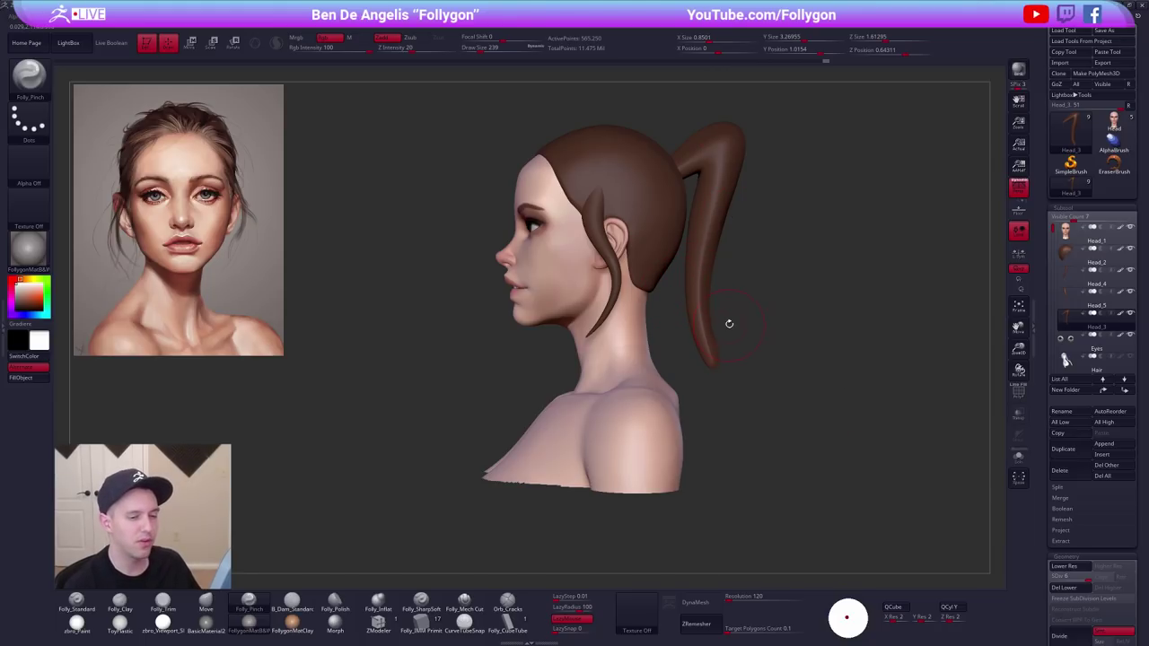
alt+drag(790, 292, 792, 324)
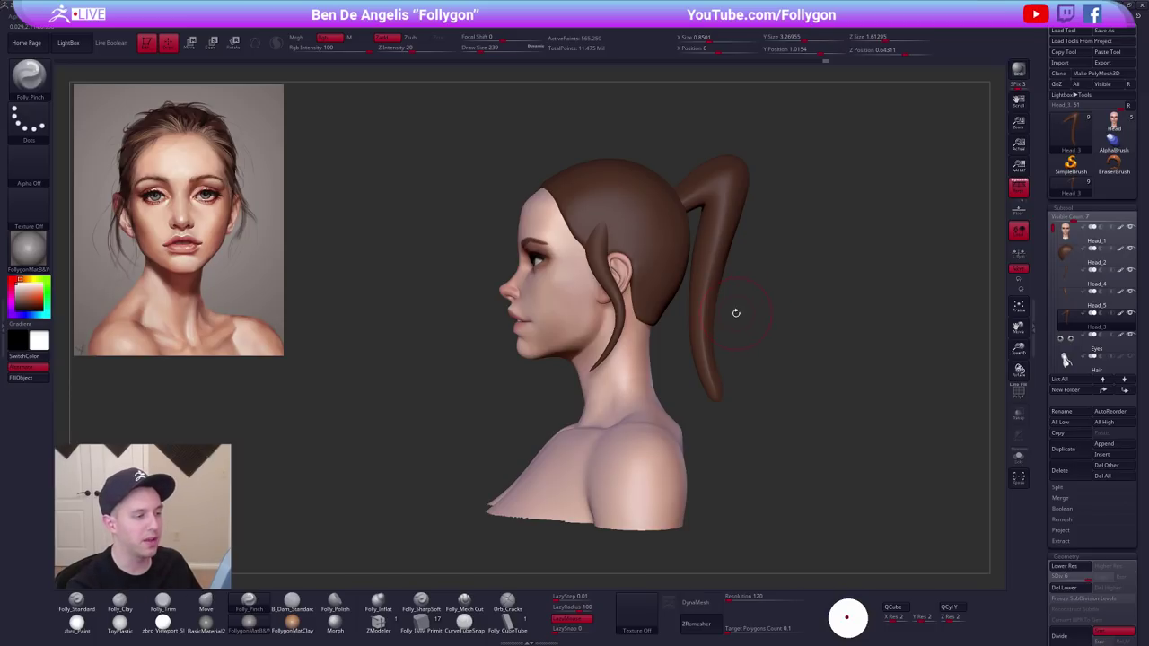
drag(736, 314, 784, 387)
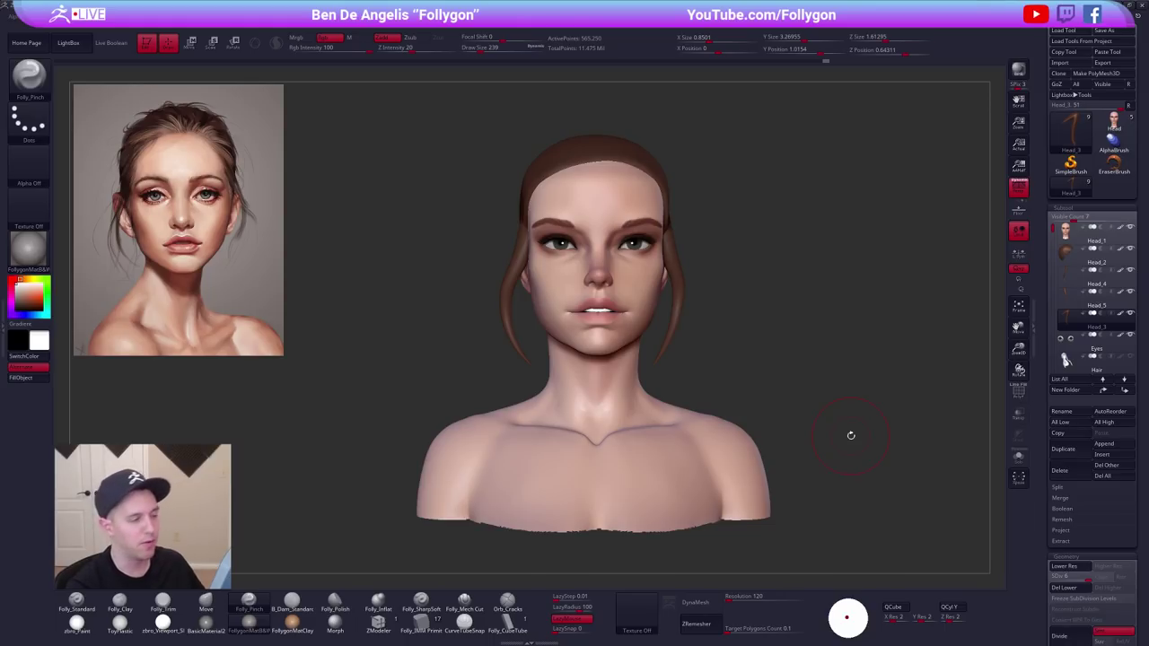
Select the bust's head subtool and prepare the Folly_Standard brush for Mrgb painting at Rgb Intensity 11 with a reddish tone sampled from the face.
alt+click(643, 287)
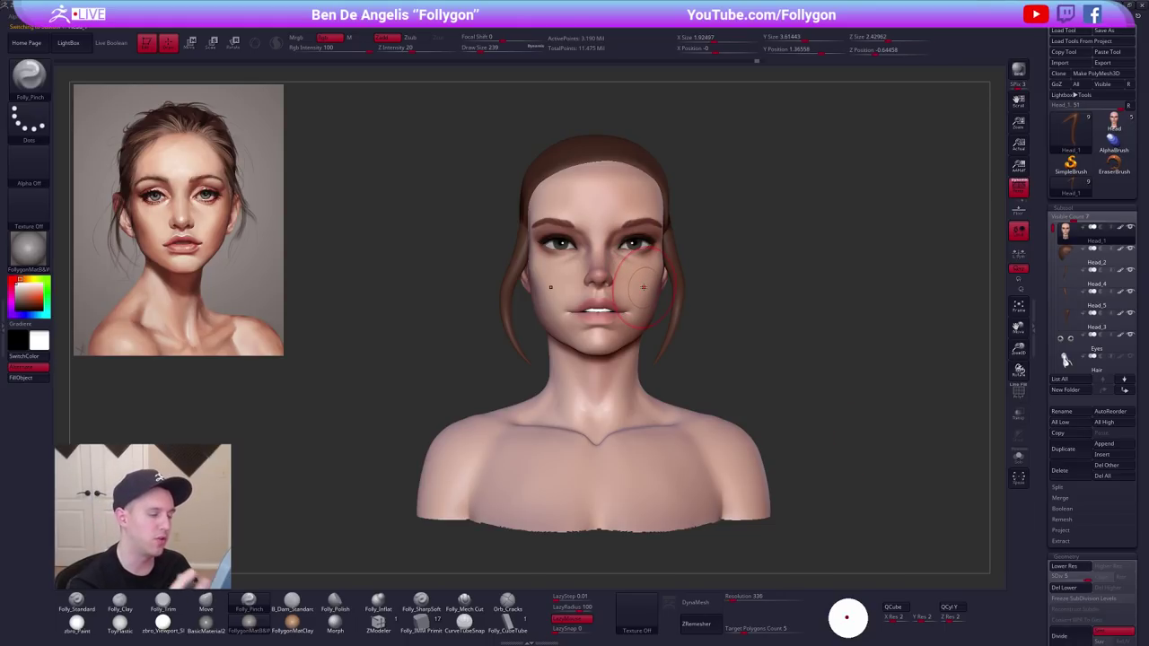
mouse_move(647, 237)
ctrl+right_down()
mouse_move(638, 269)
mouse_move(679, 301)
ctrl+right_up()
key(space)
click(631, 269)
key(1)
key(c)
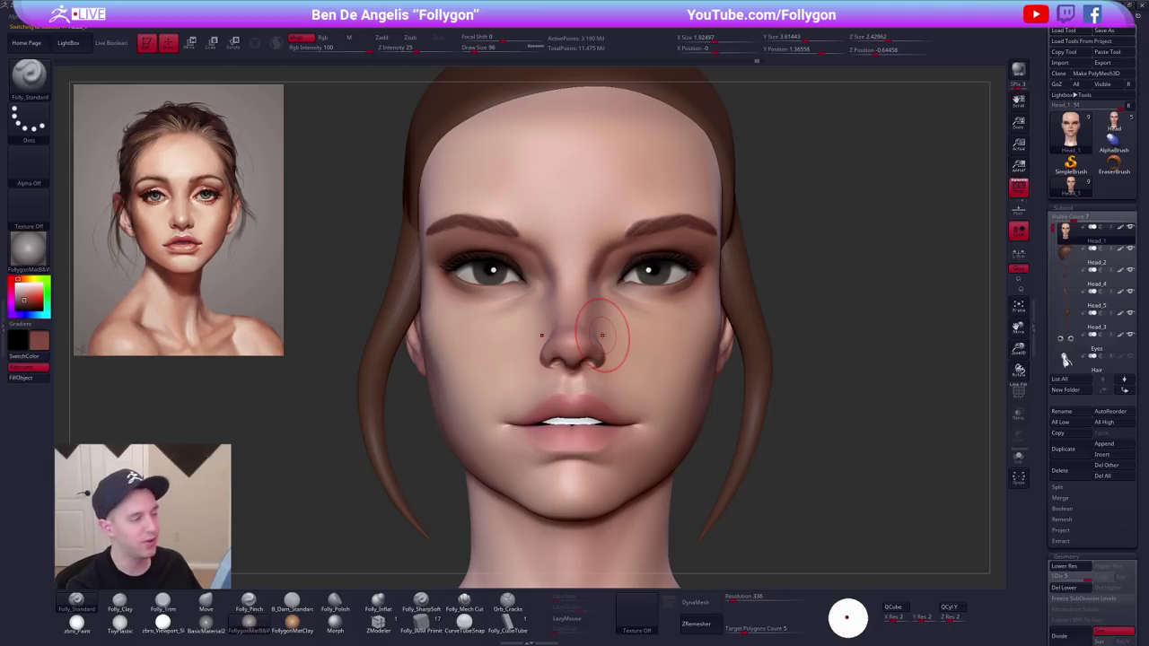
key(space)
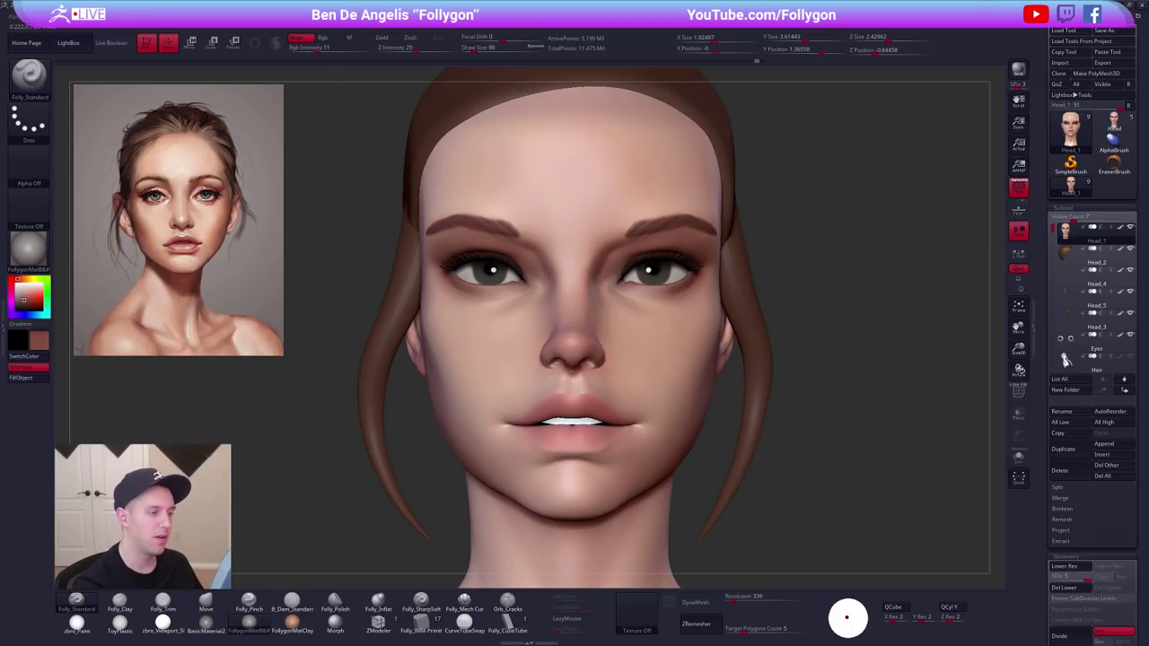
Try a light dab of the sampled reddish colour beside the eye in a three-quarter view.
mouse_move(721, 284)
ctrl+right_down()
mouse_move(716, 295)
mouse_move(668, 271)
mouse_move(730, 226)
ctrl+right_up()
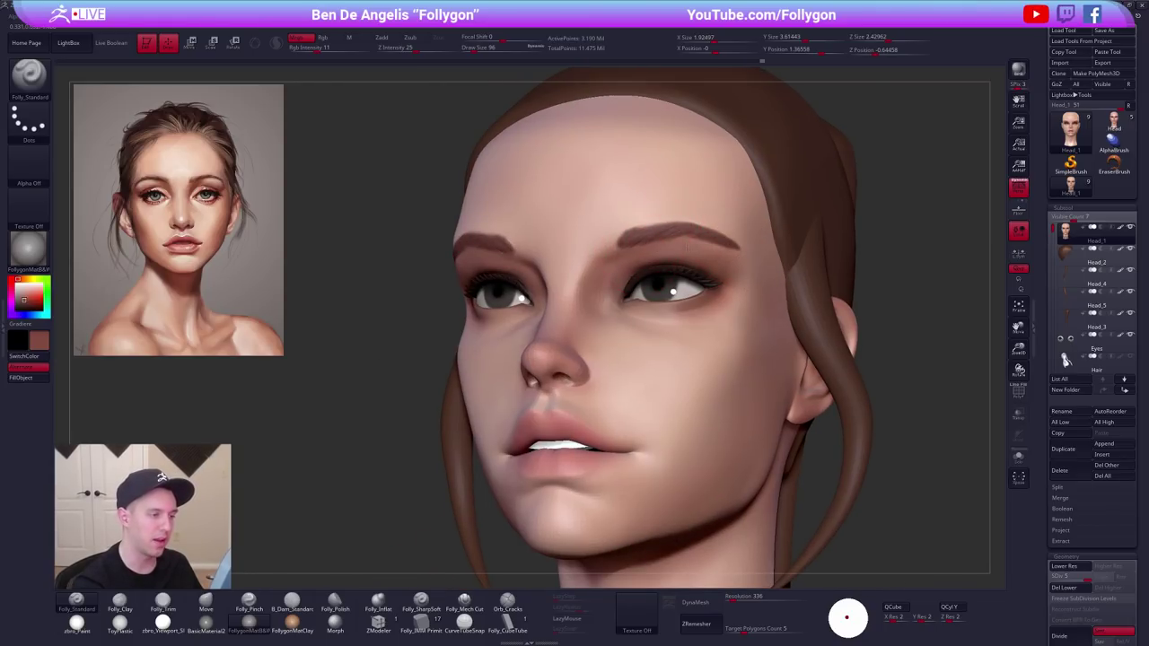
click(733, 269)
key(ctrl+z)
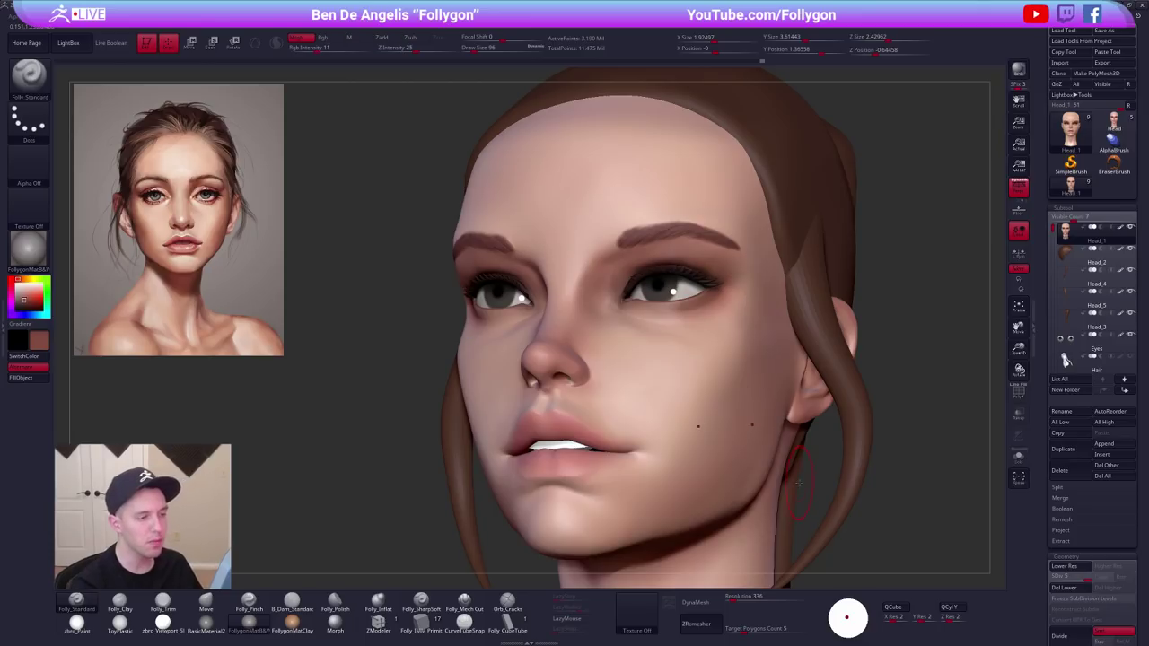
key(shift)
key(shift+f)
key(shift+f)
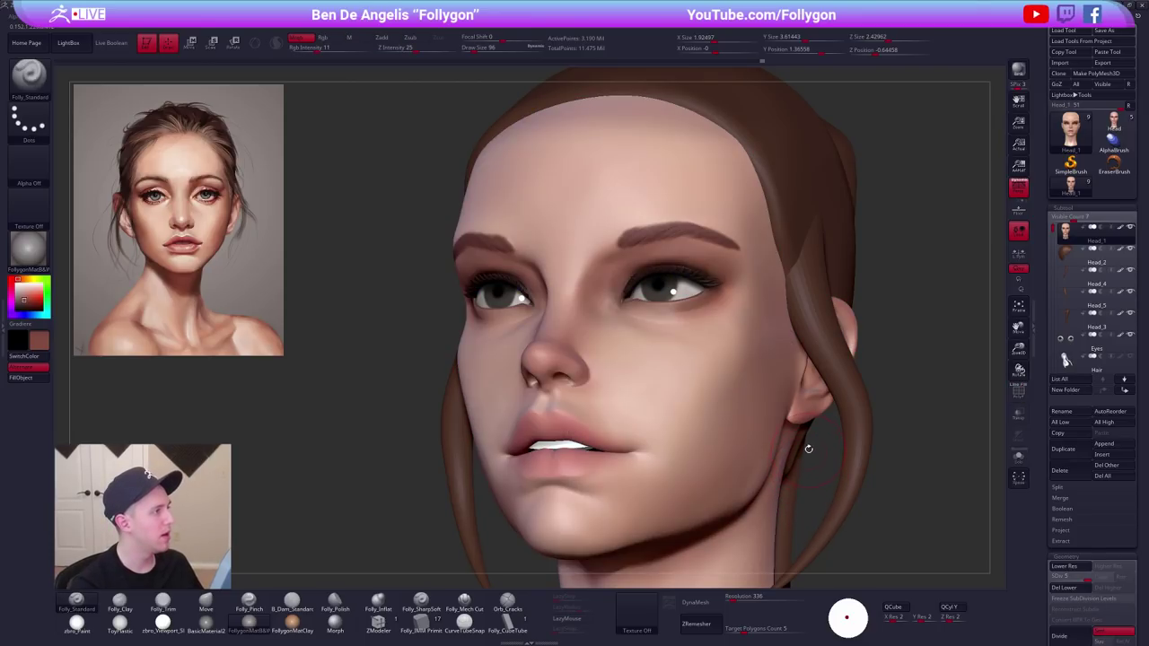
Switch the brush to Rgb-only painting and choose the zbro_Viewport material for displaying the bust.
click(328, 38)
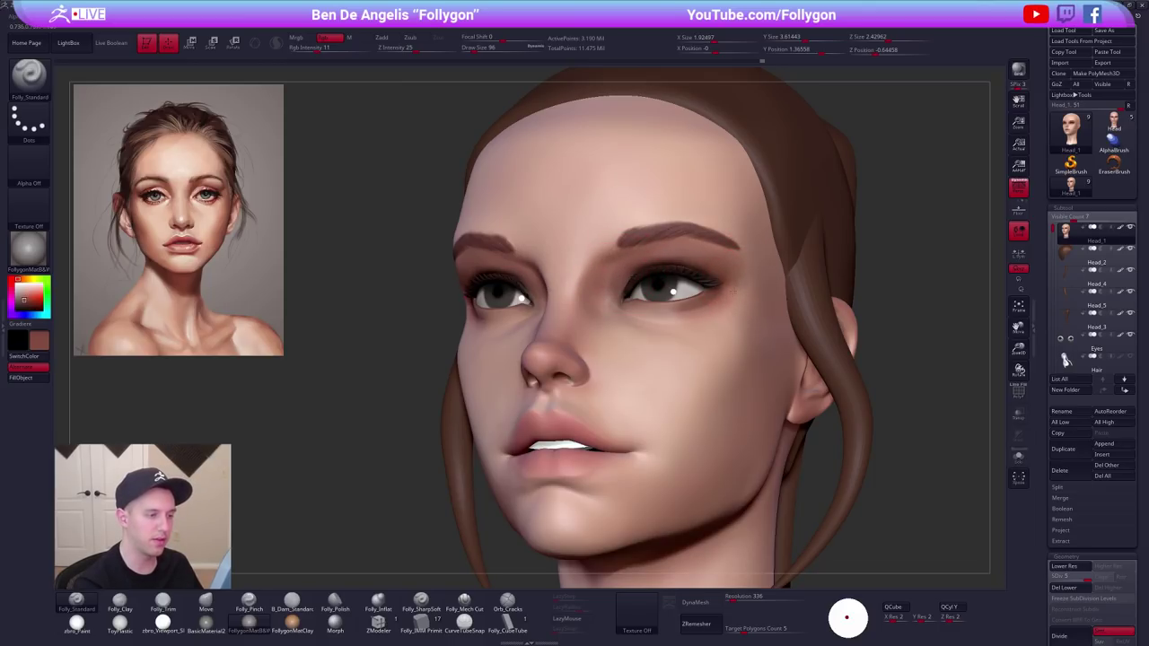
right_drag(725, 317, 802, 329)
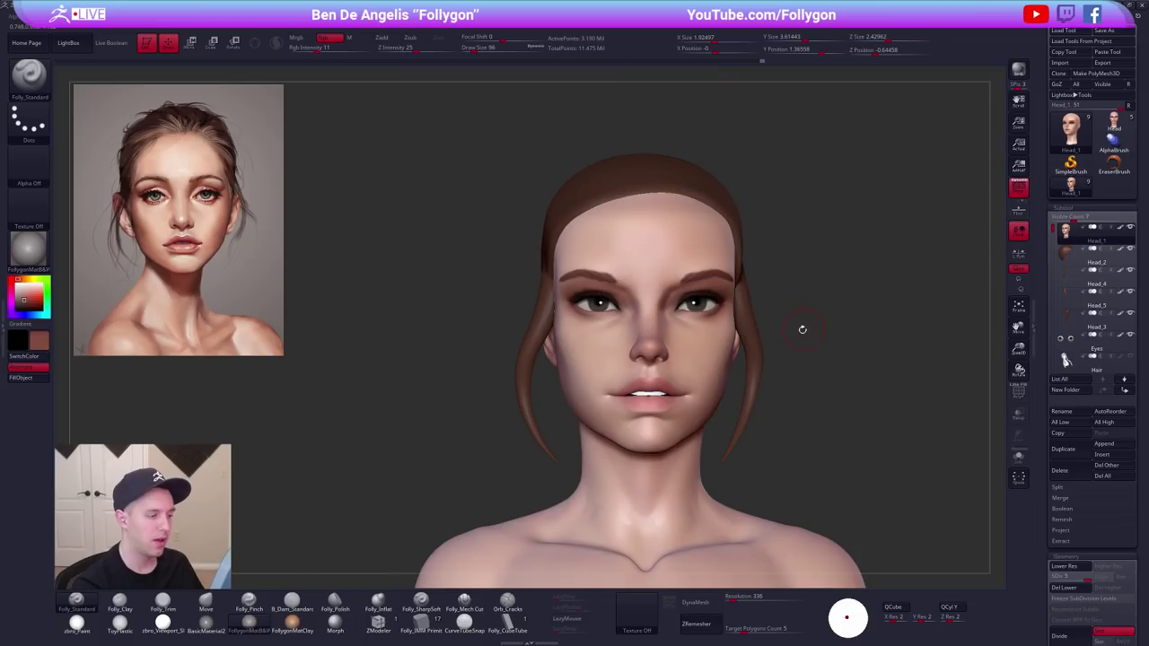
drag(803, 329, 809, 388)
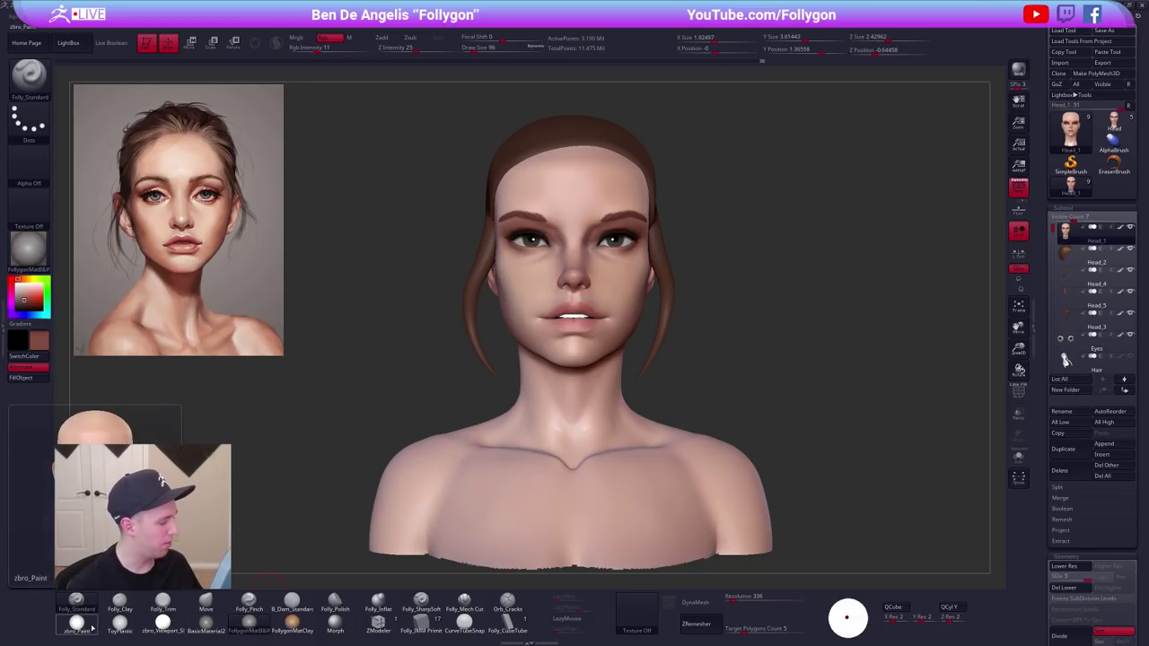
click(161, 621)
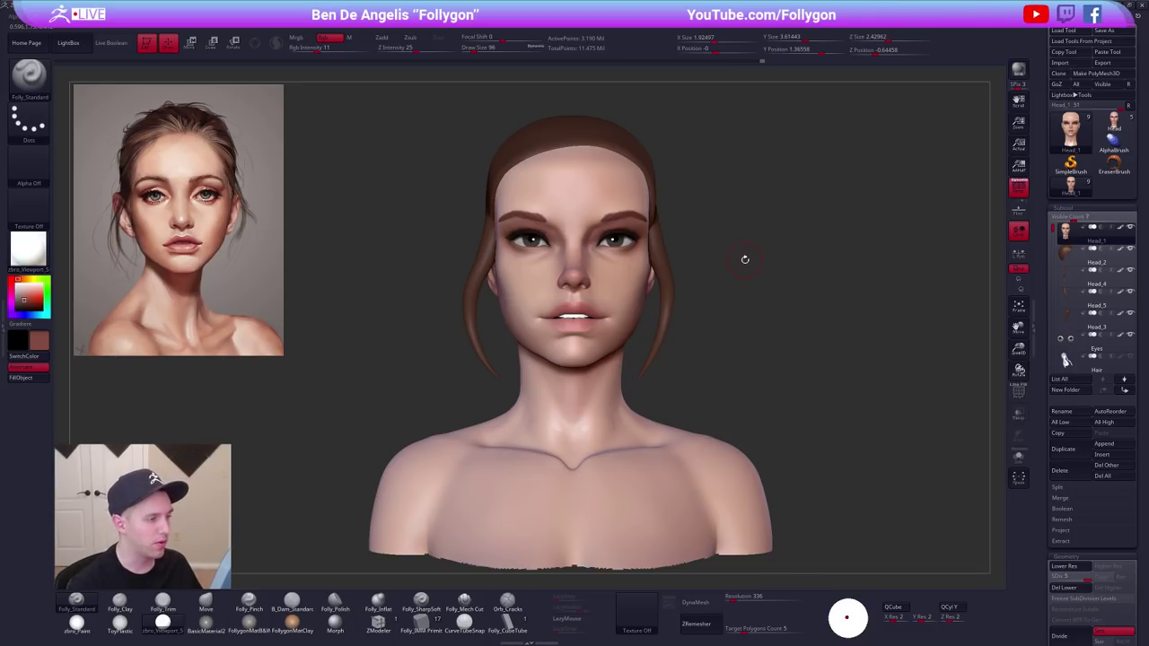
Adjust the hair cap's edge around the temple with the Move brush at draw sizes 192, 252 and 203, smoothing it lightly.
drag(744, 257, 688, 257)
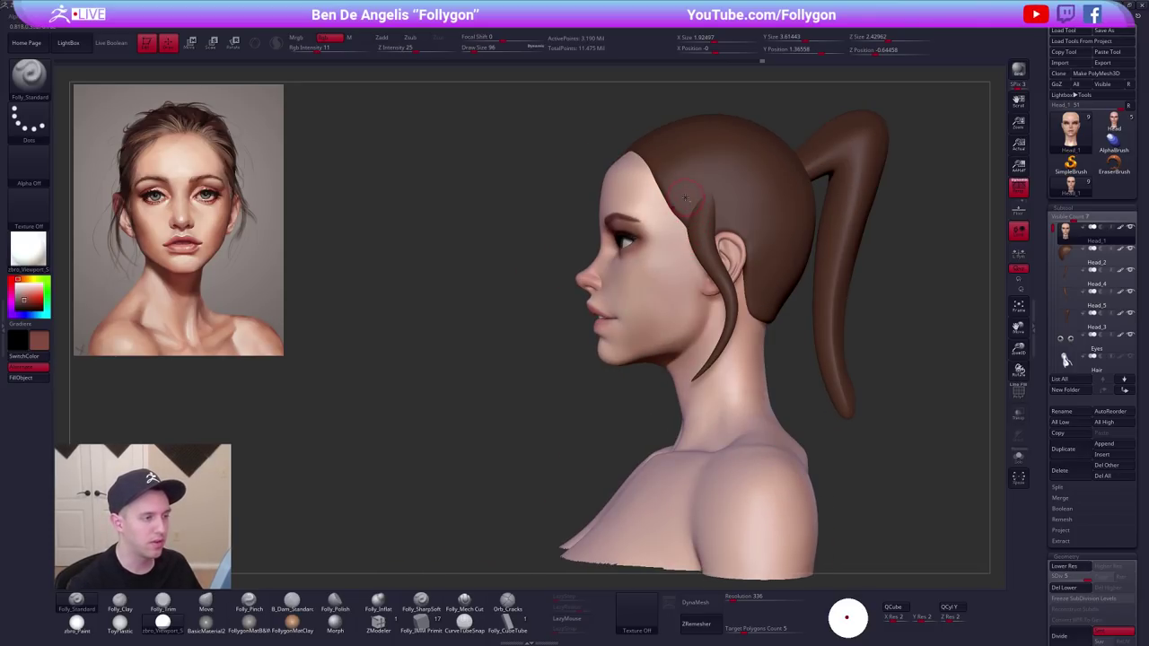
alt+click(683, 228)
ctrl+right_drag(636, 241, 667, 258)
key(b)
key(m)
key(v)
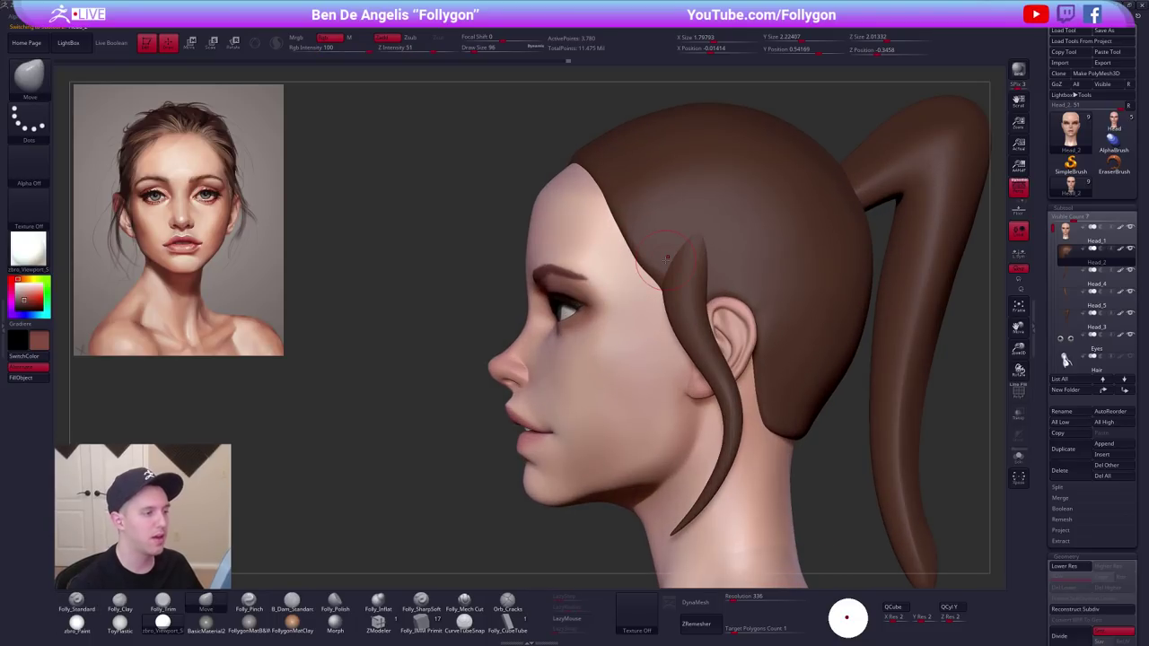
key(space)
drag(630, 235, 639, 232)
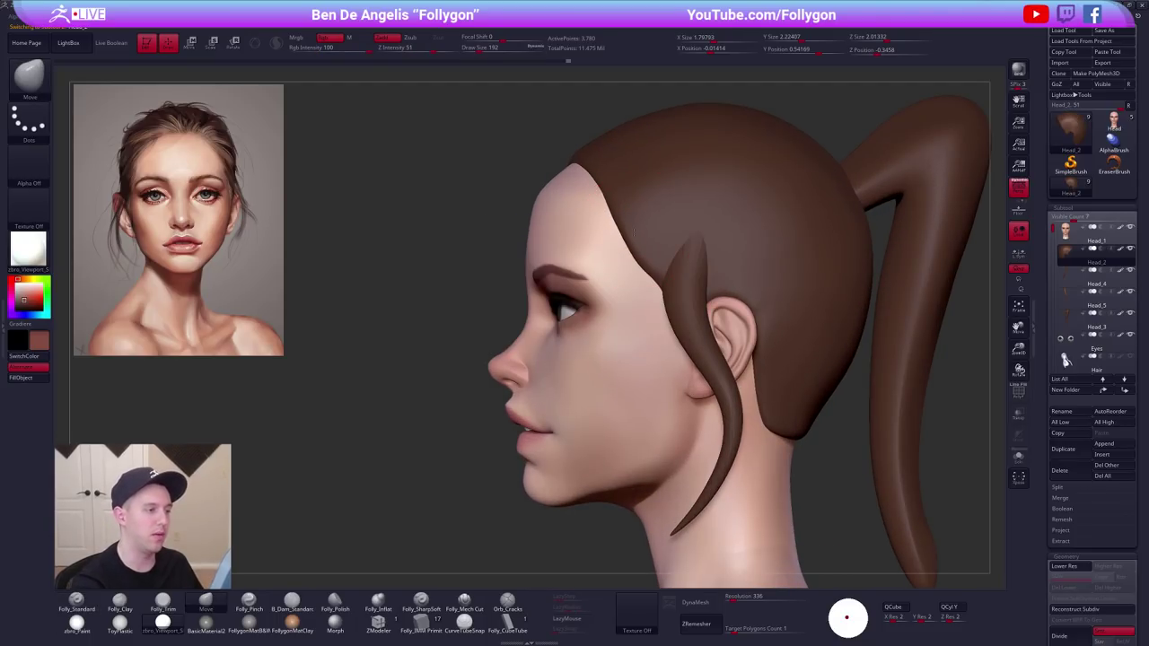
scroll(628, 251, down, 4)
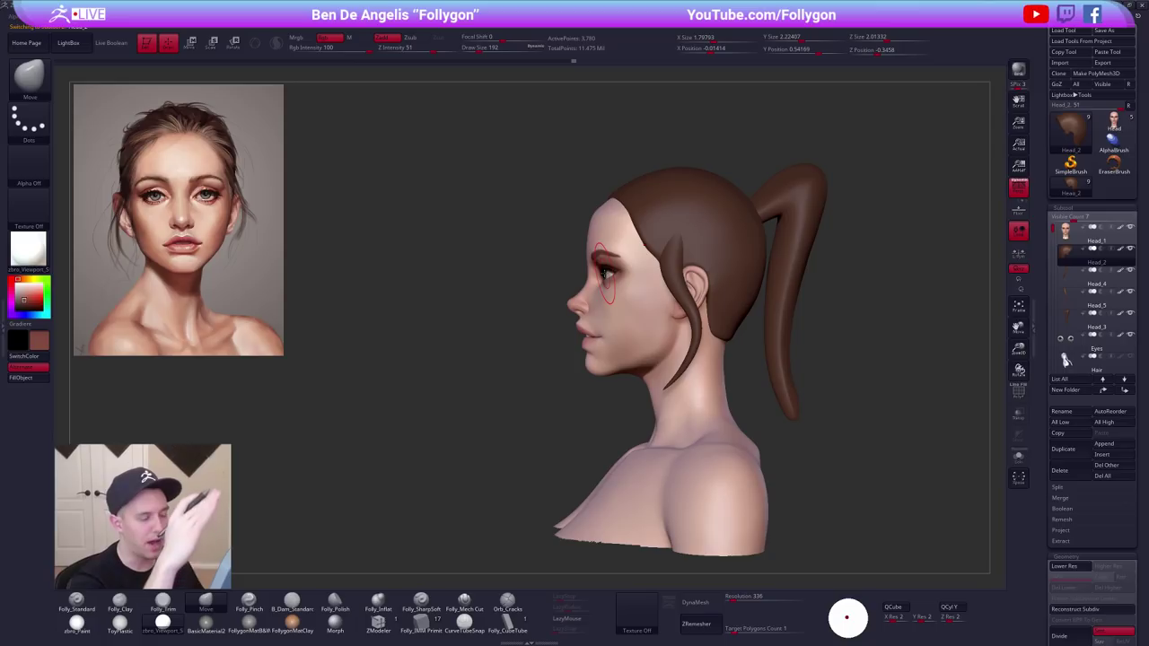
key(space)
drag(631, 235, 636, 234)
ctrl+right_drag(633, 235, 643, 251)
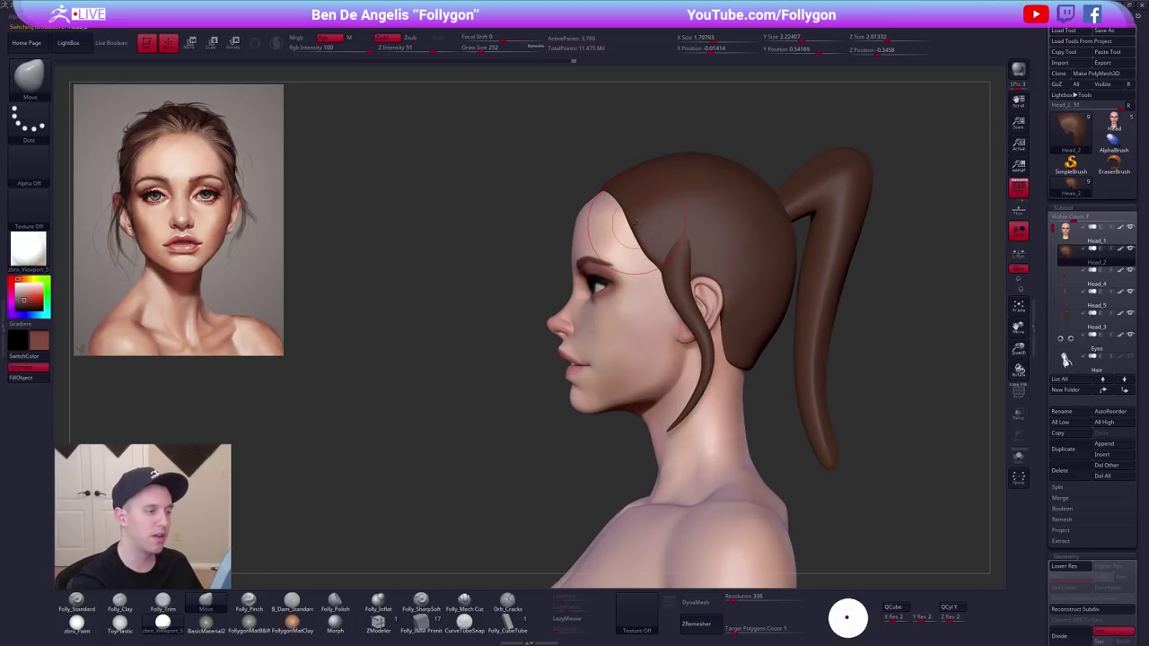
key(space)
drag(641, 233, 645, 233)
key(space)
key(space)
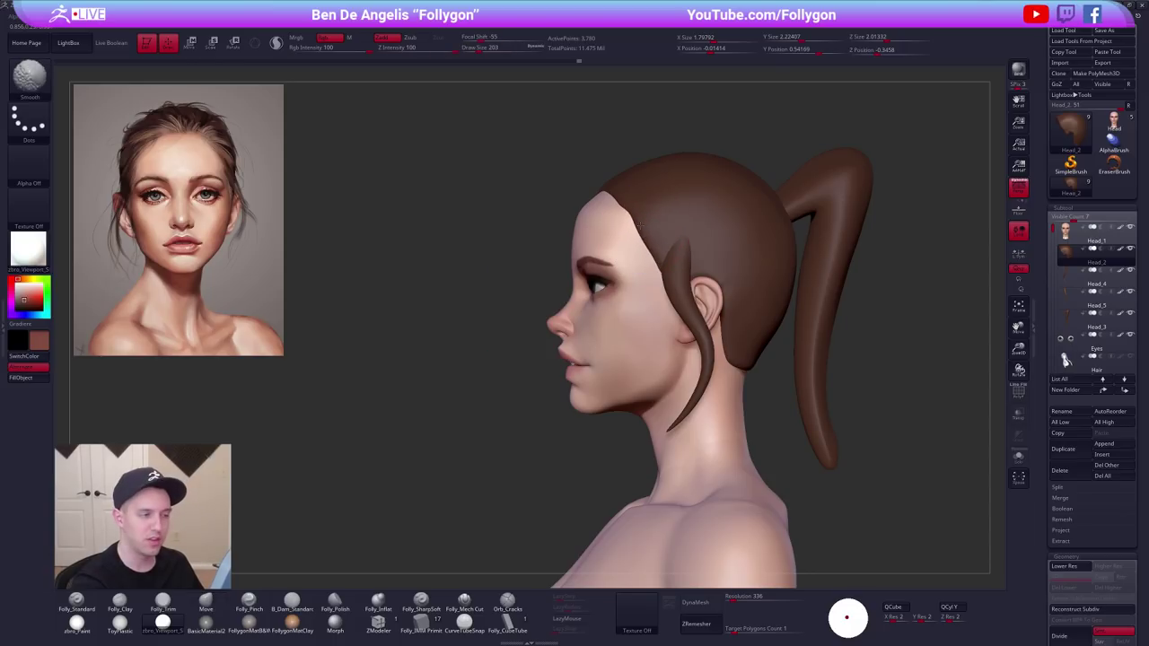
Shorten the face-framing strand beside the character's left ear and nudge its lower end with the Move brush at draw size 265.
drag(673, 332, 741, 332)
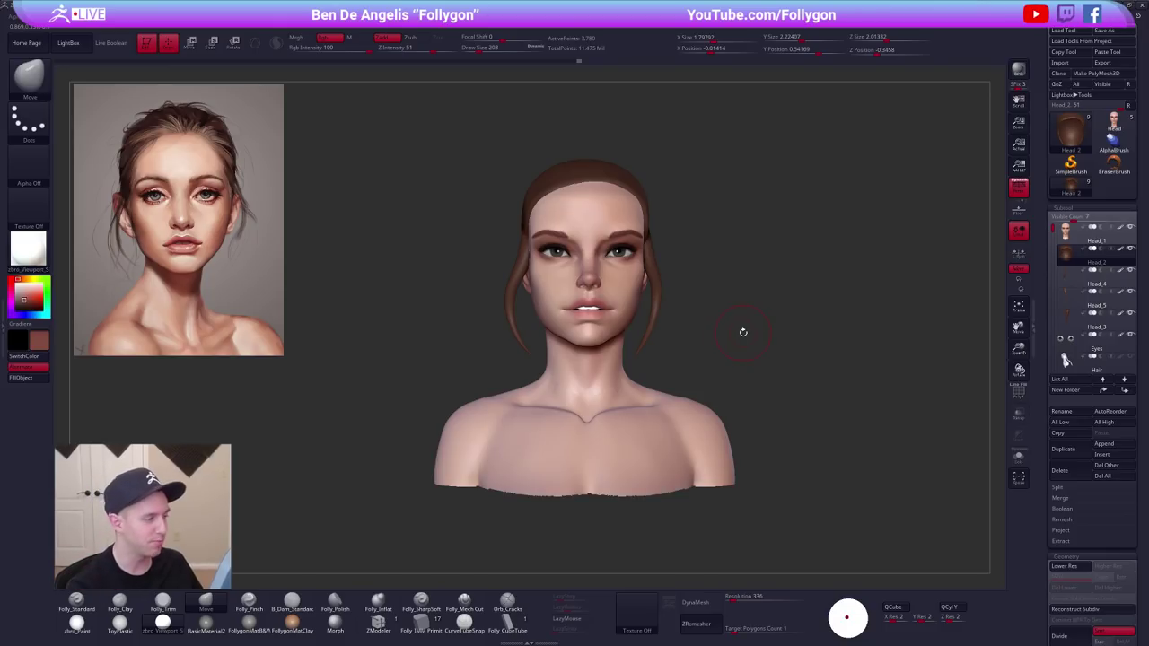
alt+drag(743, 332, 724, 377)
key(space)
drag(633, 272, 637, 273)
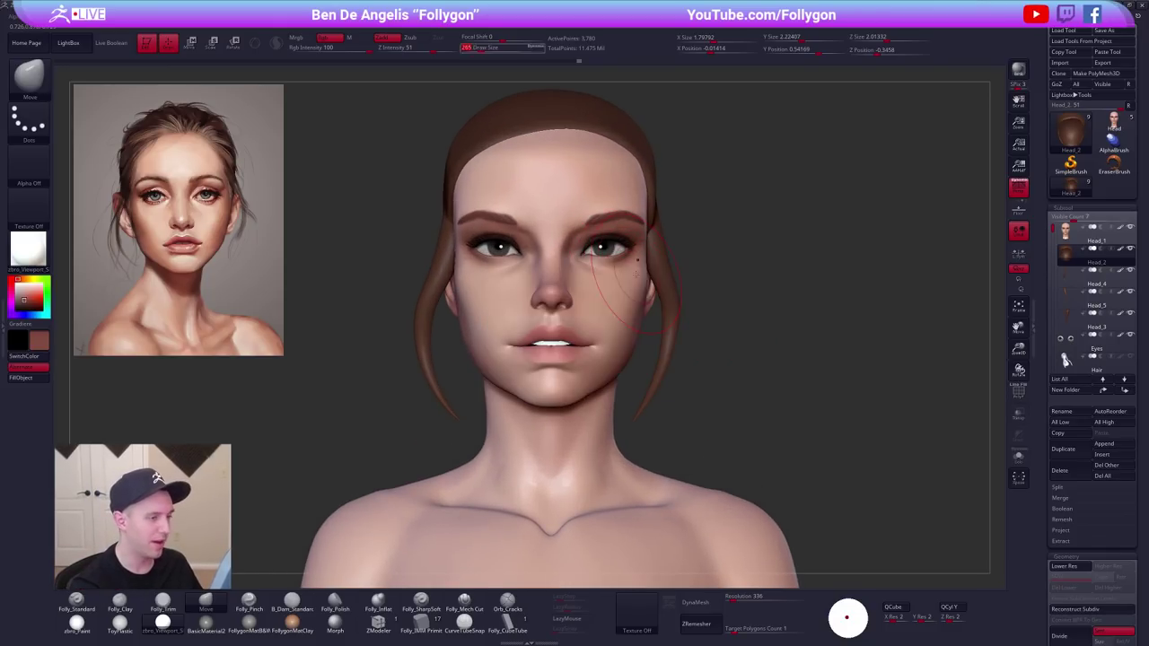
alt+click(666, 290)
key(w)
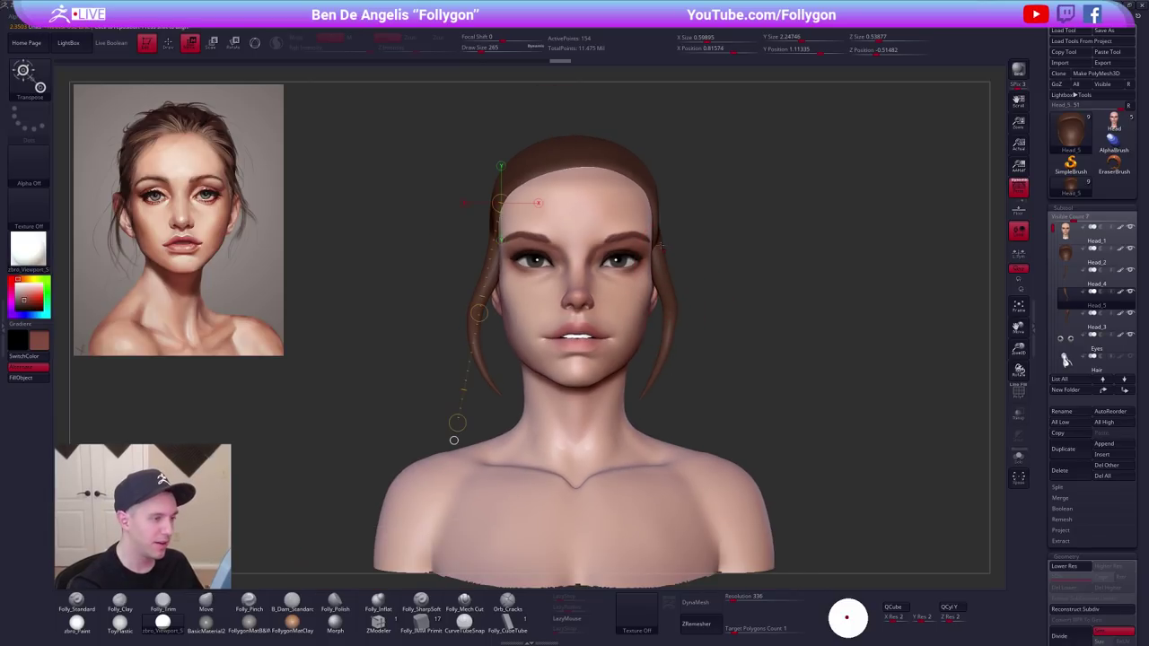
key(alt+s)
drag(642, 190, 692, 376)
key(alt+s)
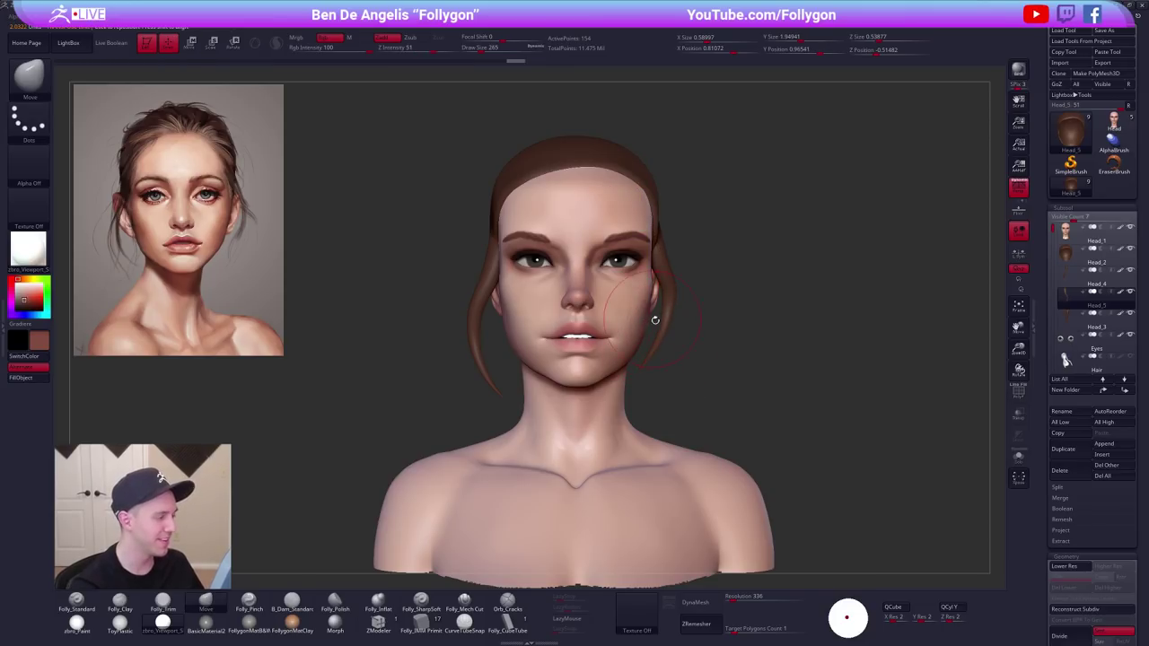
ctrl+right_drag(654, 318, 661, 374)
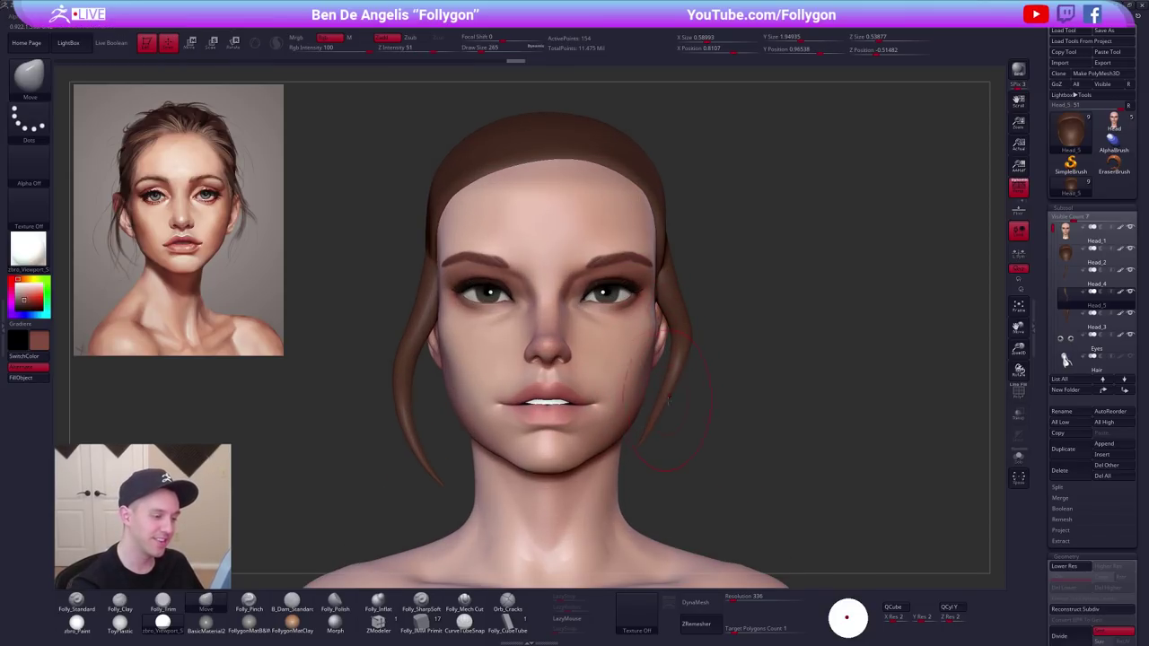
drag(667, 400, 663, 393)
alt+right_drag(660, 450, 665, 378)
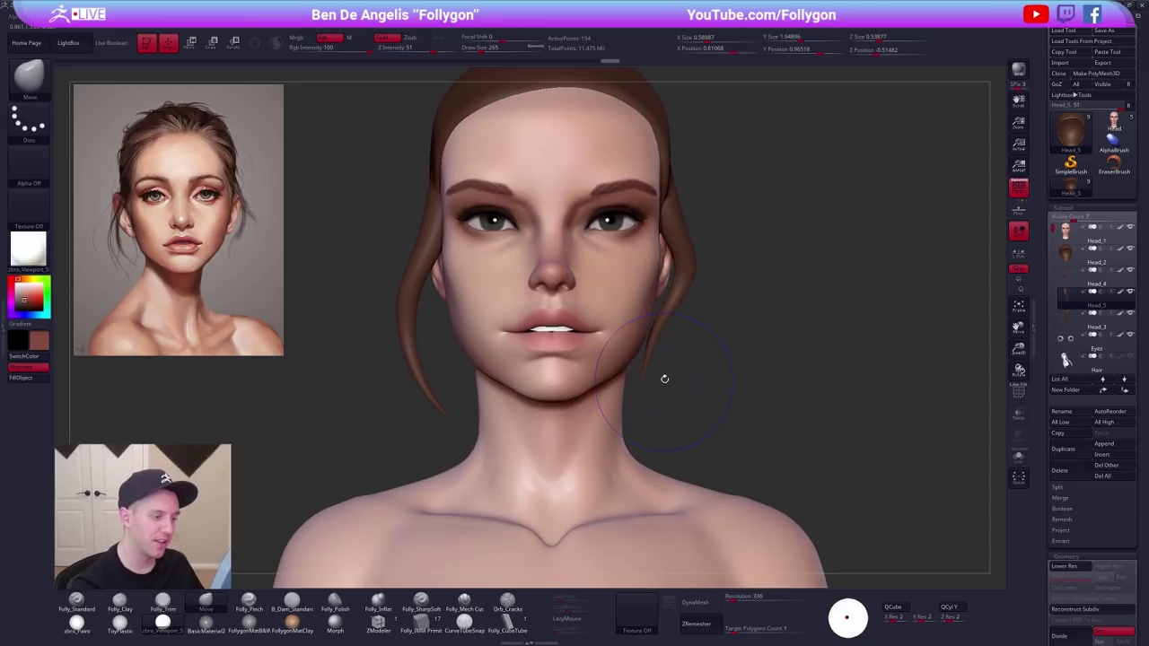
Isolate the shortened strand at its lowest subdivision level, mask all but its tip, and rotate the tip outward.
ctrl+shift+click(666, 373)
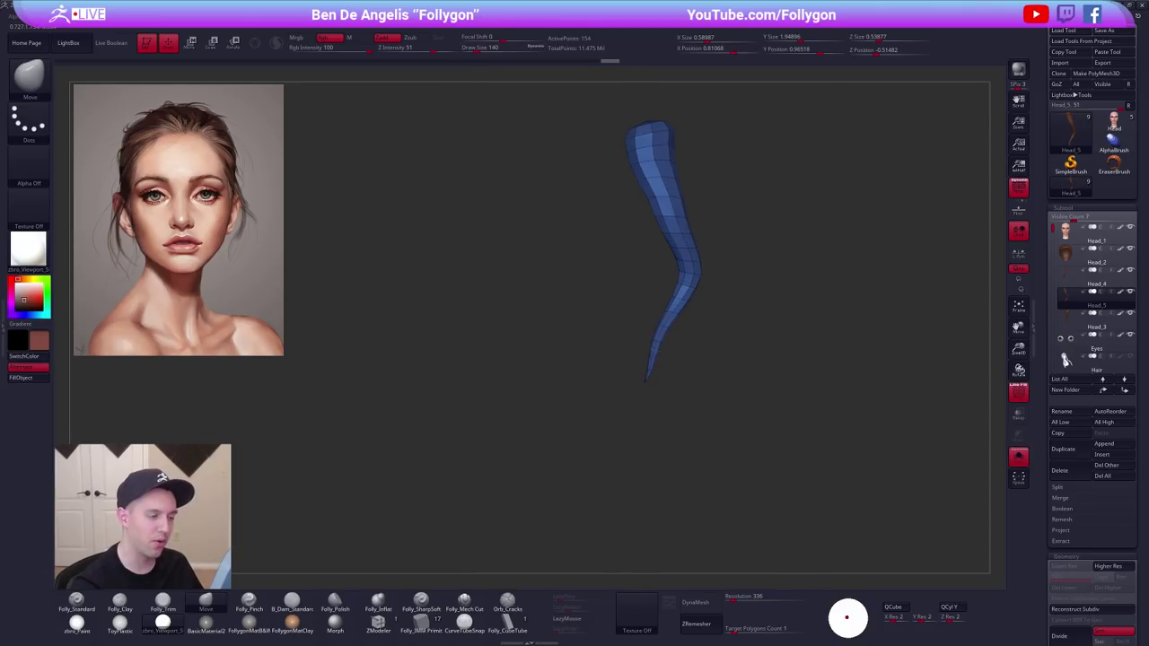
mouse_move(667, 363)
ctrl+mouse_down()
mouse_move(627, 366)
mouse_move(662, 400)
ctrl+mouse_up()
ctrl+click(673, 368)
ctrl+click(647, 369)
key(r)
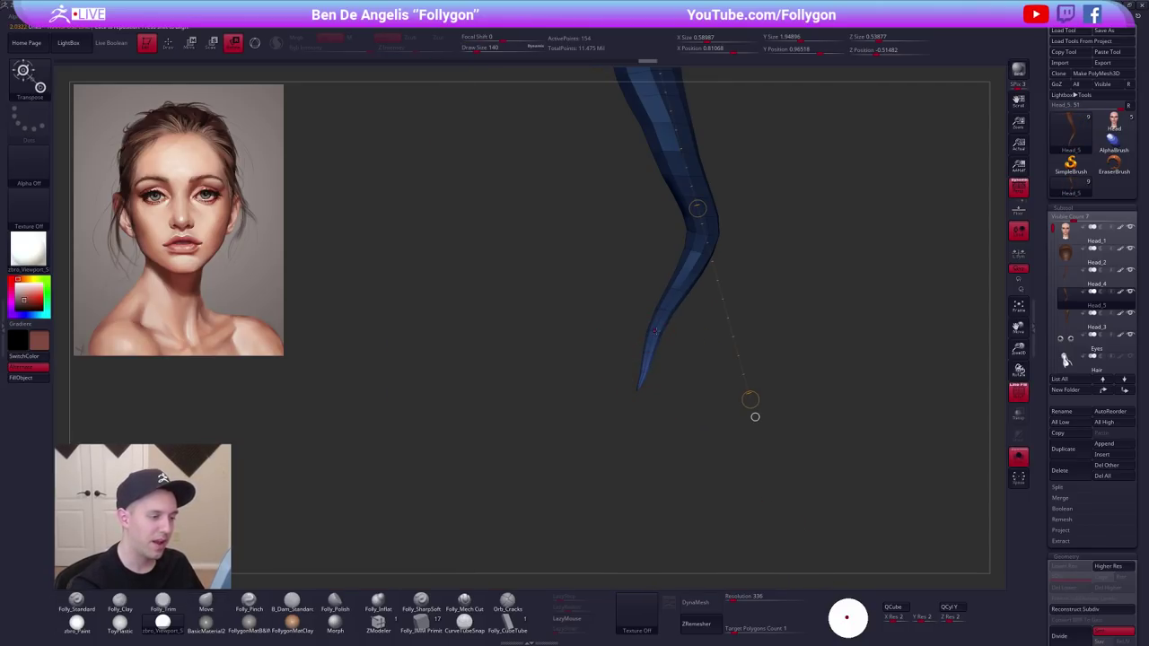
mouse_move(661, 332)
mouse_down()
mouse_move(644, 425)
mouse_move(646, 440)
mouse_move(665, 441)
mouse_up()
key(q)
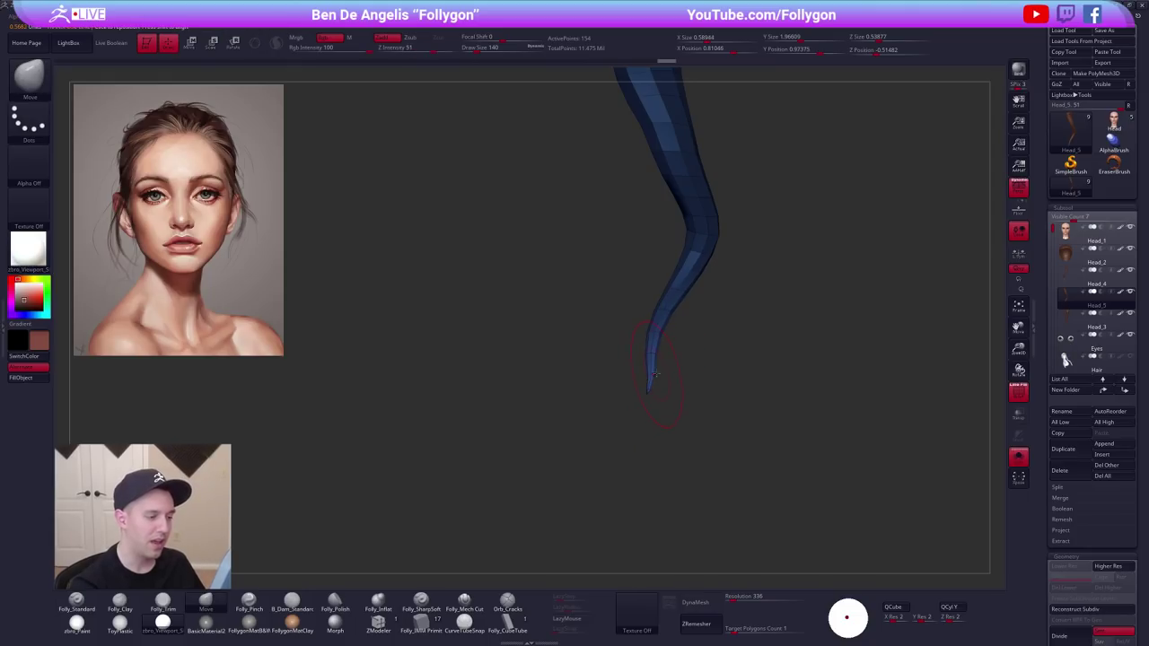
Refine the bend of the strand's tip with the Move brush at draw size 88, then remask and rotate the tip again.
key(s)
mouse_move(655, 374)
mouse_down()
mouse_move(643, 375)
mouse_move(687, 412)
mouse_up()
mouse_move(672, 392)
ctrl+mouse_down()
mouse_move(619, 393)
mouse_move(680, 415)
ctrl+mouse_up()
ctrl+click(673, 385)
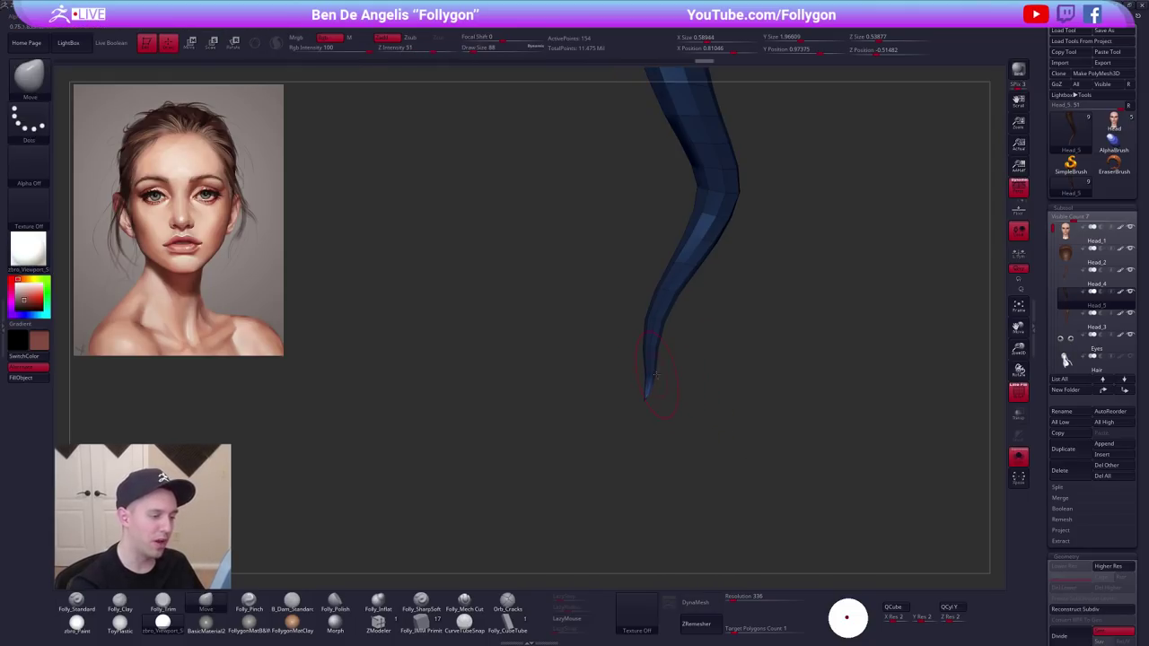
key(r)
mouse_move(650, 371)
mouse_down()
mouse_move(646, 479)
mouse_move(701, 449)
mouse_move(634, 448)
mouse_up()
key(q)
key(r)
drag(634, 448, 625, 447)
Restore the full bust and the strand's higher subdivision level, adjusting the strand's side profile with the Move brush and hiding the wireframe.
mouse_move(712, 397)
alt+mouse_down()
mouse_move(685, 372)
mouse_move(679, 340)
alt+mouse_up()
key(q)
key(s)
drag(673, 334, 677, 336)
key(alt+s)
key(d)
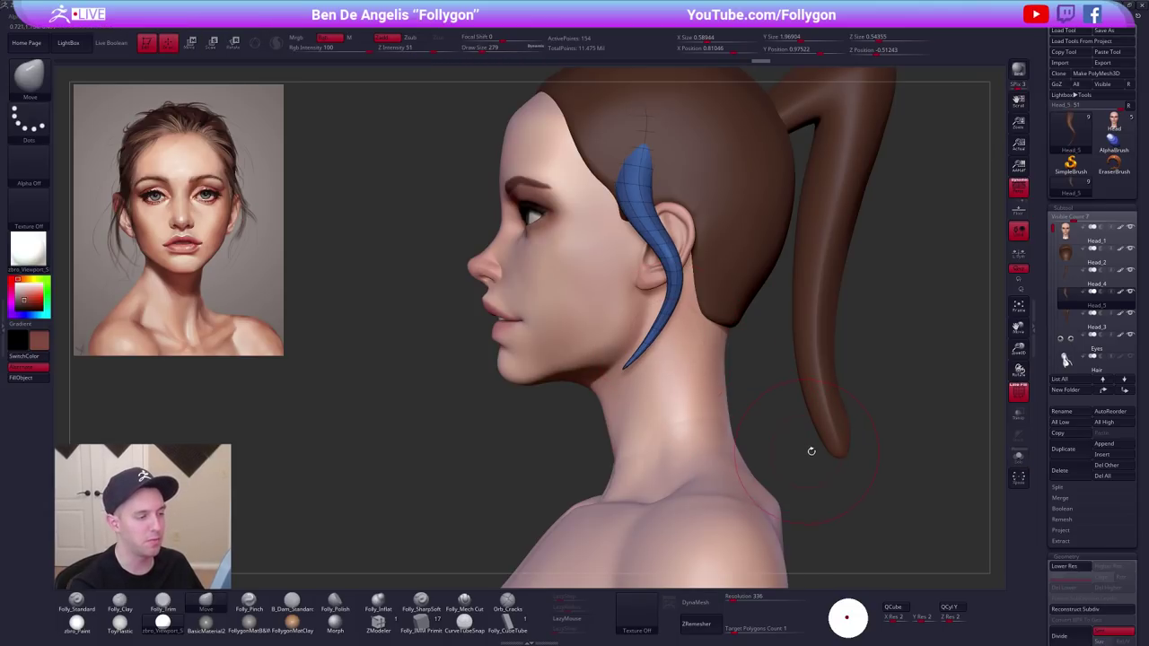
alt+drag(812, 451, 814, 420)
key(shift+f)
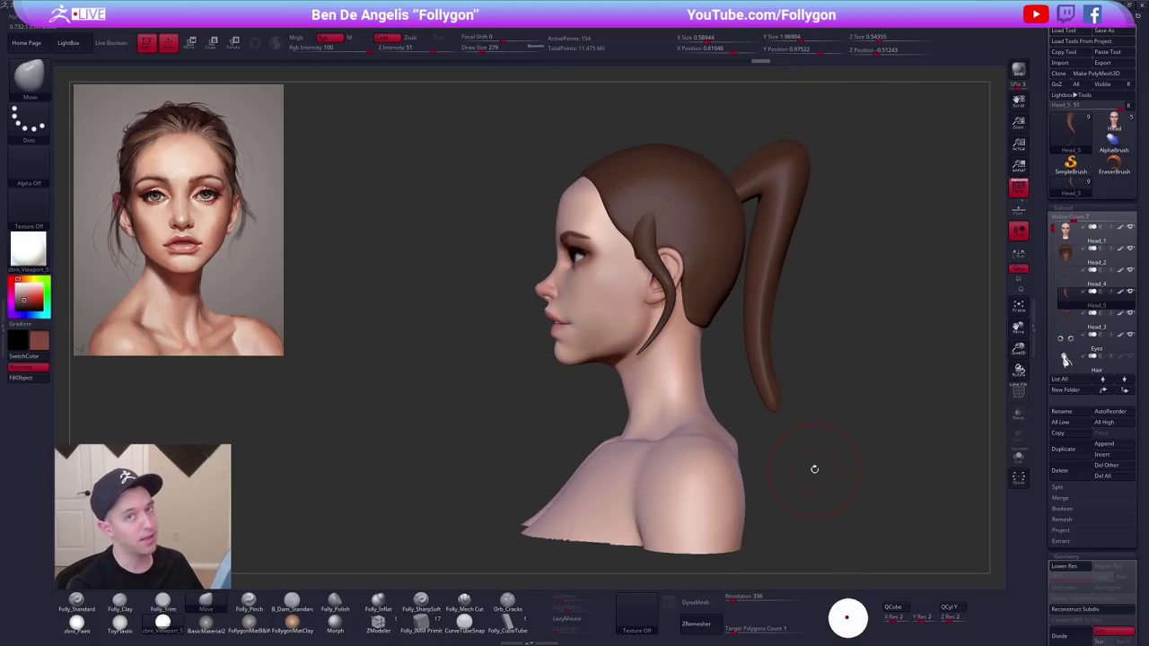
drag(814, 469, 841, 456)
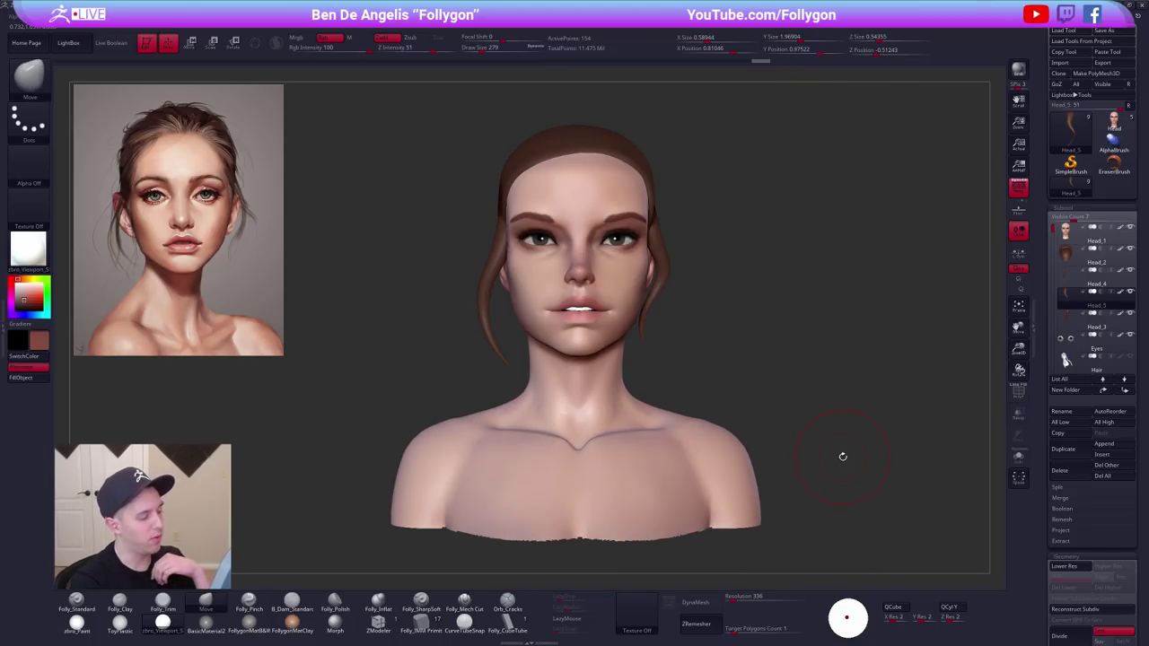
Switch to the Windows Calculator and clear its initial entry of 8.
key(super)
text(calc)
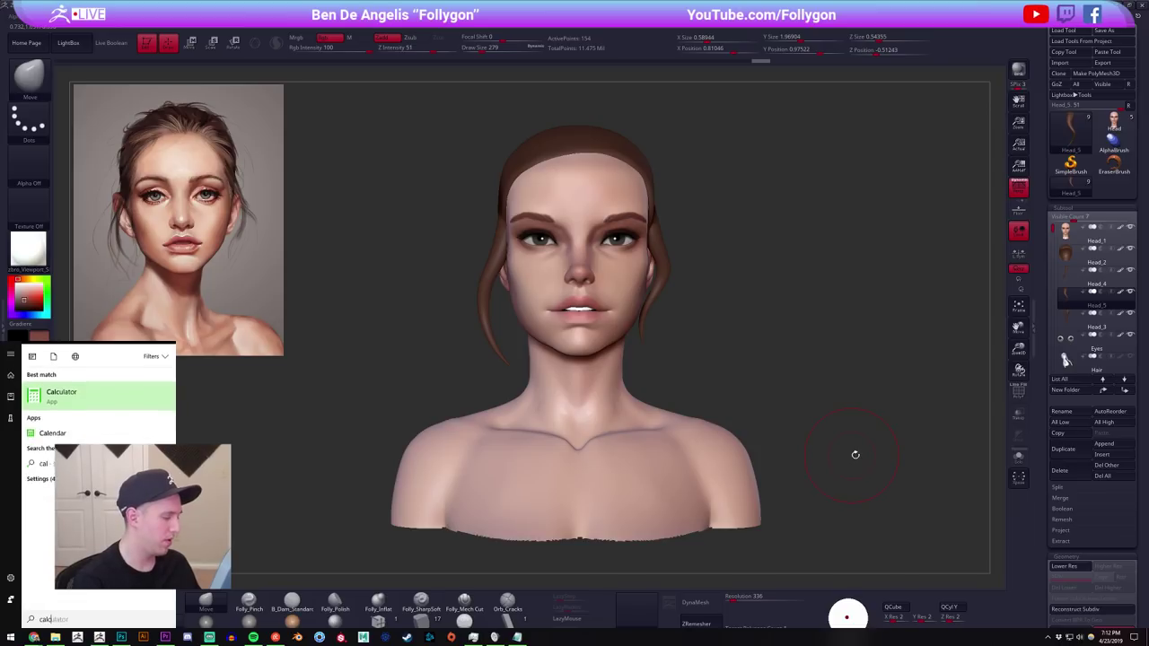
key(Return)
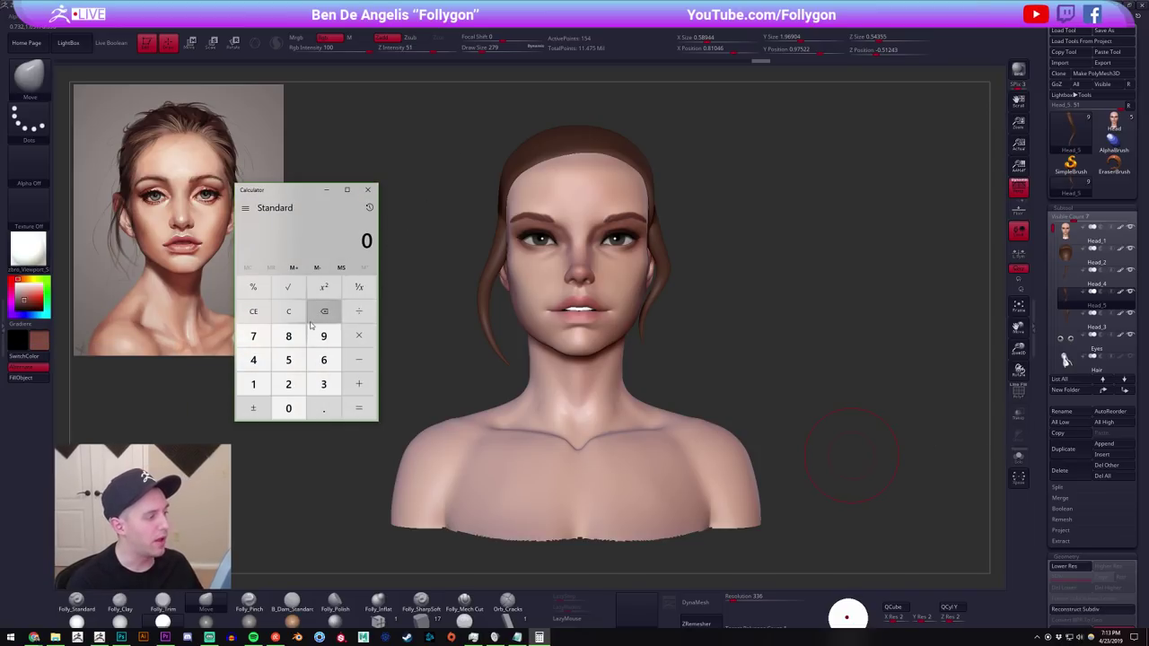
click(288, 335)
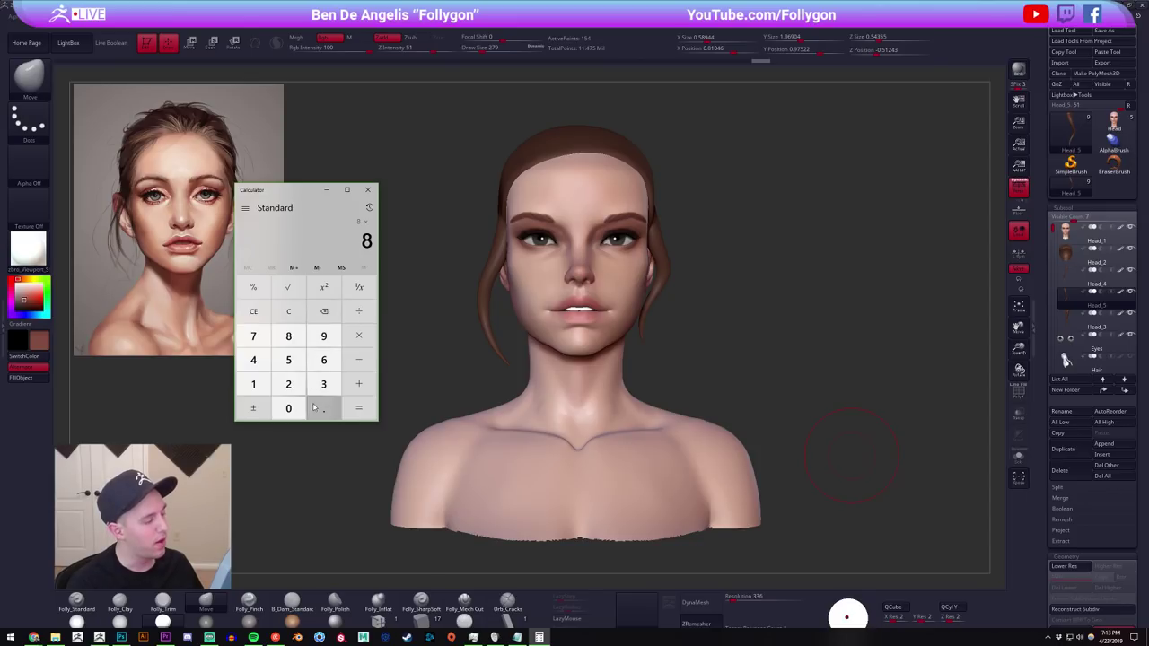
click(288, 311)
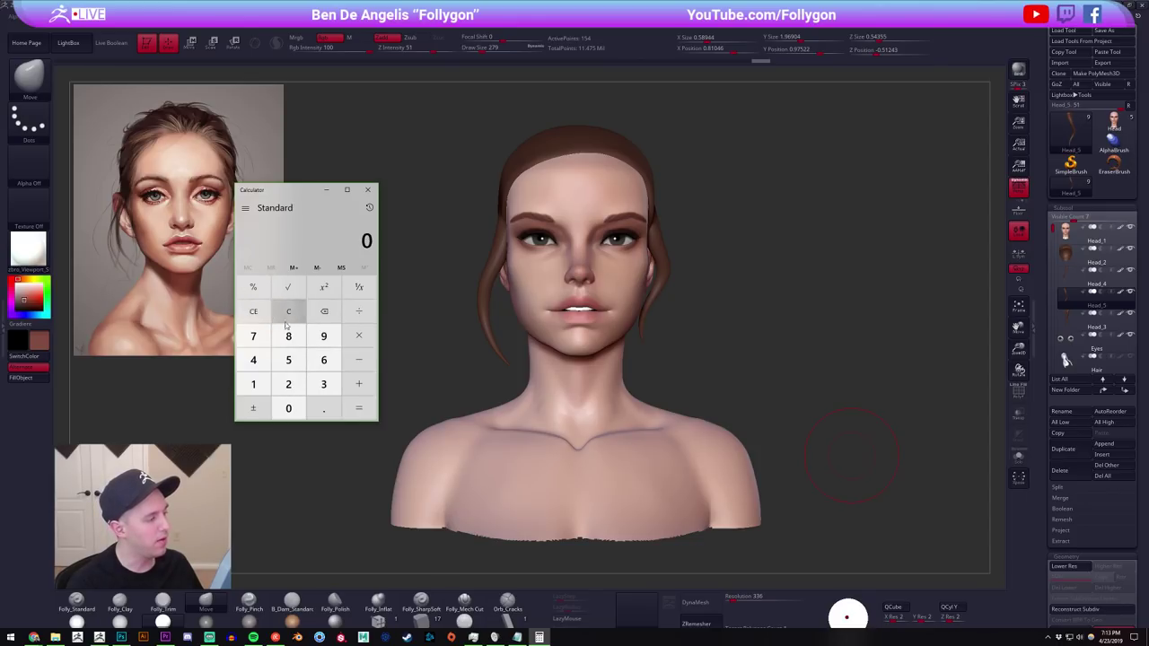
Calculate 365 minus 104, multiply the result by 8, and close the calculator.
click(323, 384)
click(324, 360)
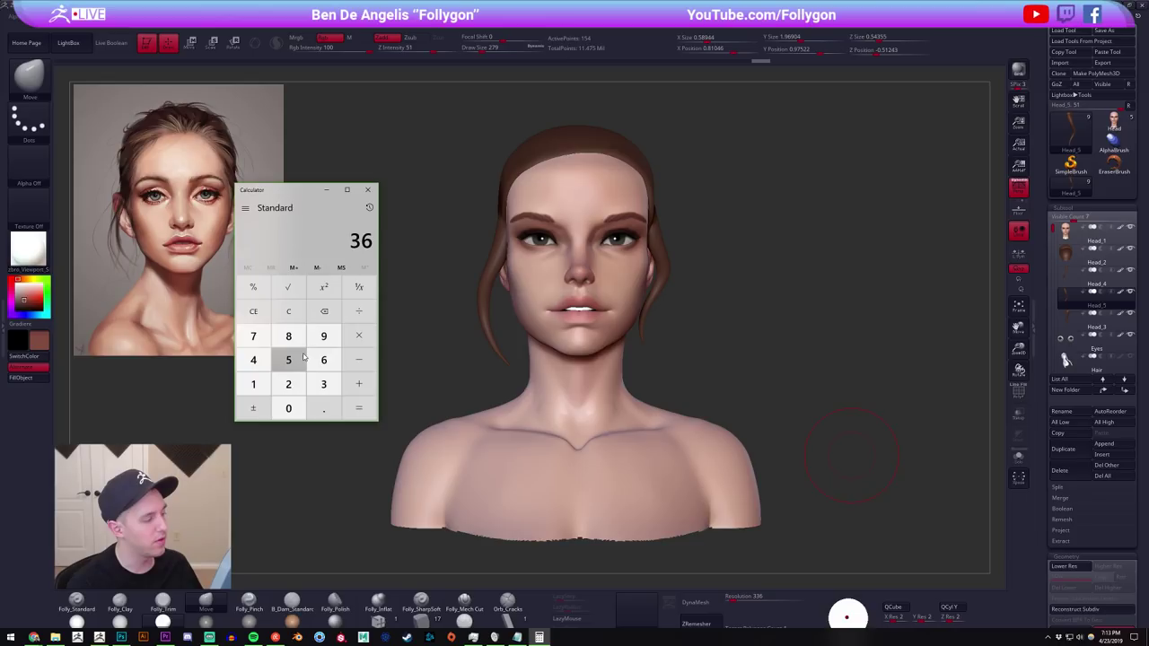
click(288, 360)
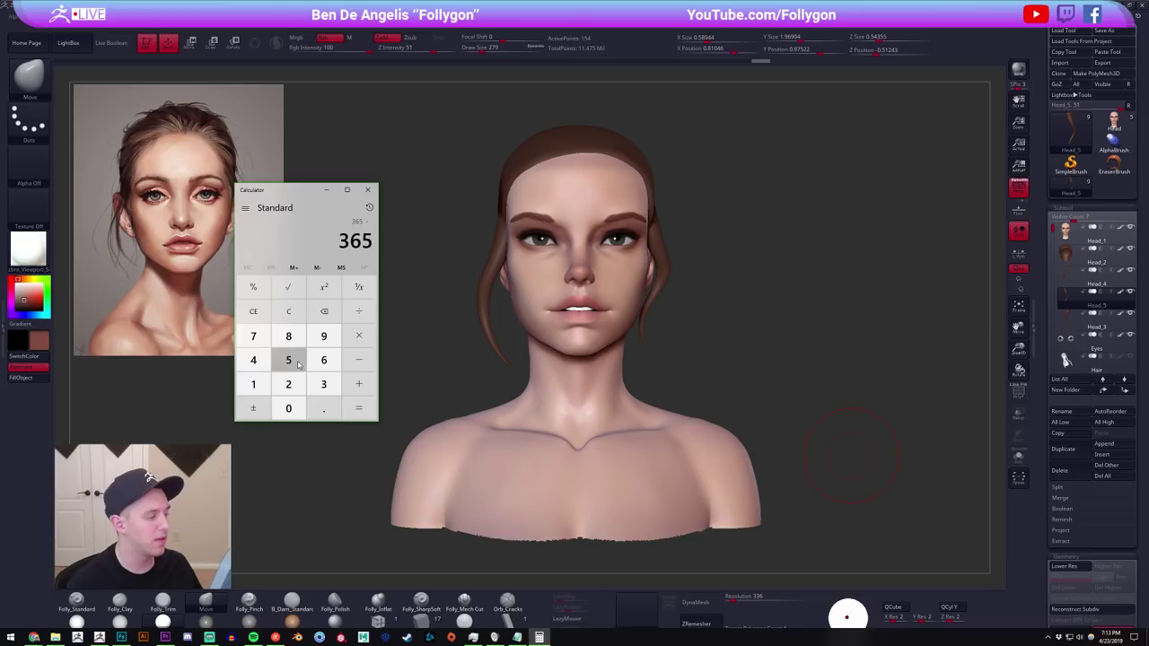
click(253, 384)
click(288, 409)
click(253, 359)
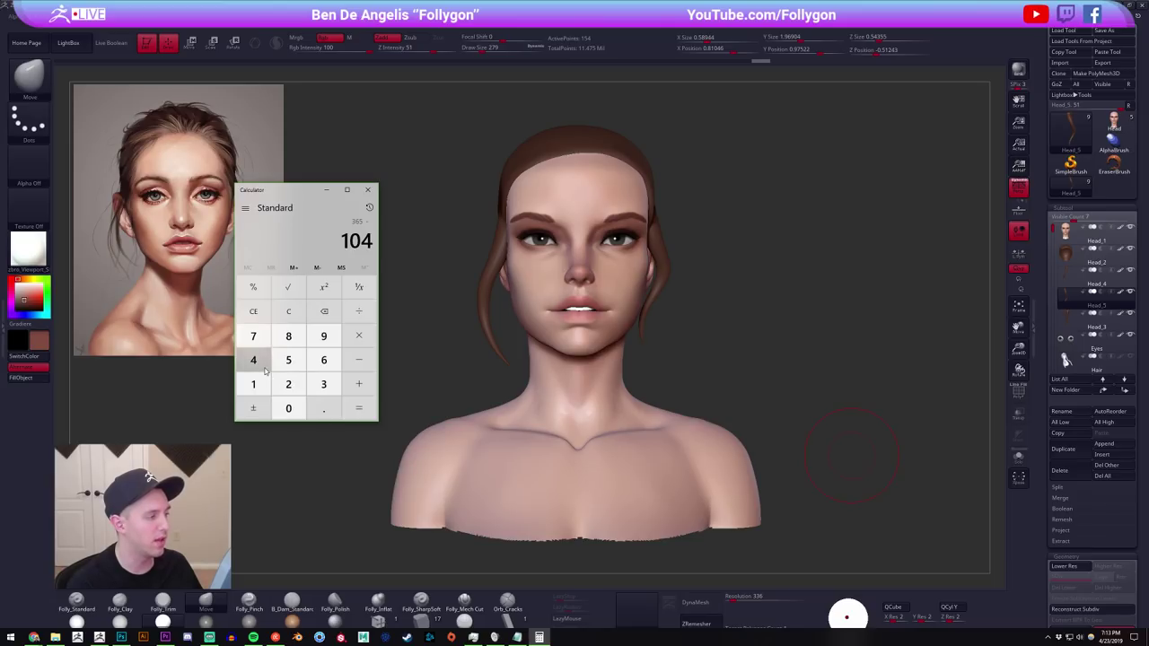
click(351, 411)
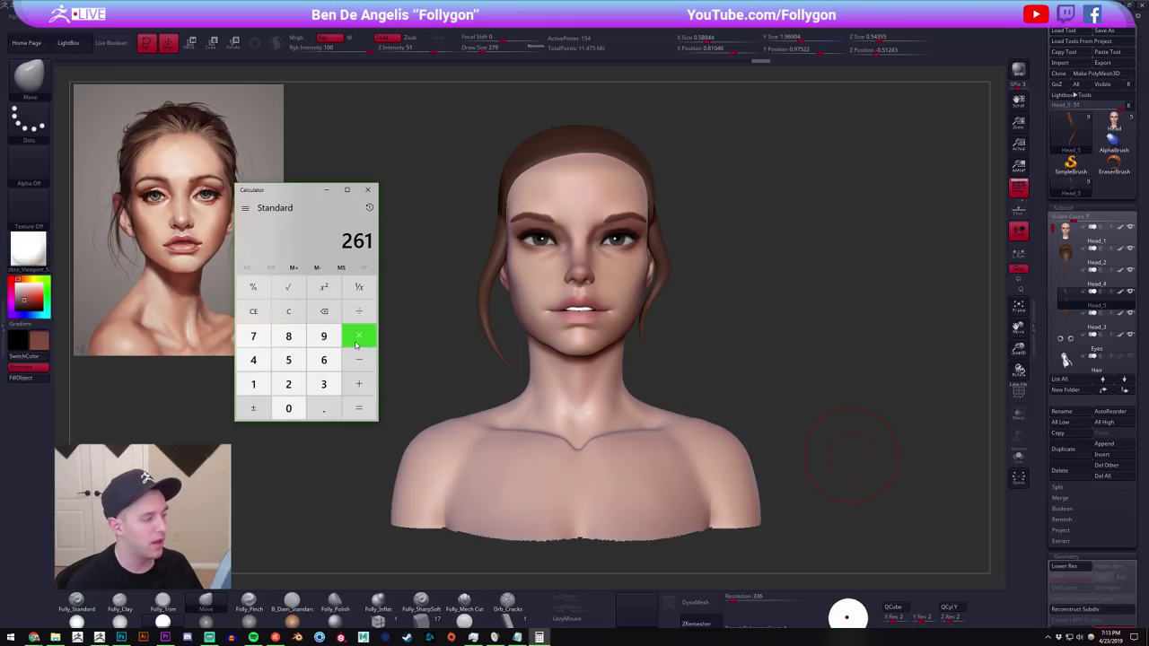
click(288, 336)
click(358, 409)
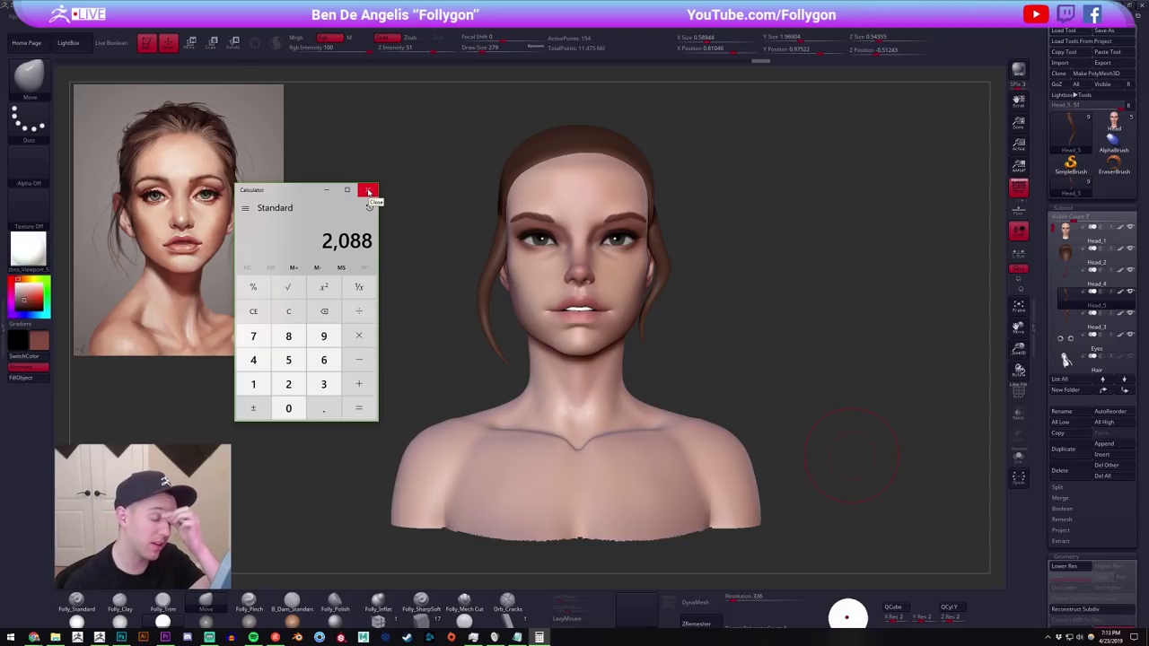
click(368, 192)
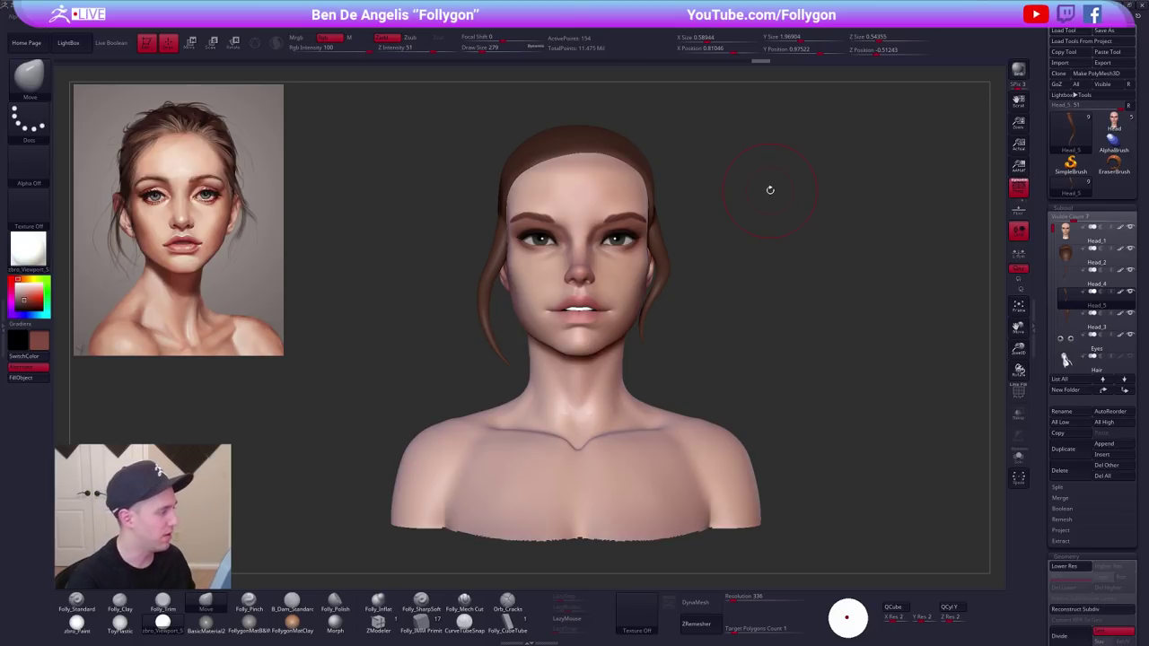
Select the face-framing strand beside the character's right ear, hide the wireframe, and duplicate the strand.
alt+right_drag(549, 330, 619, 356)
key(space)
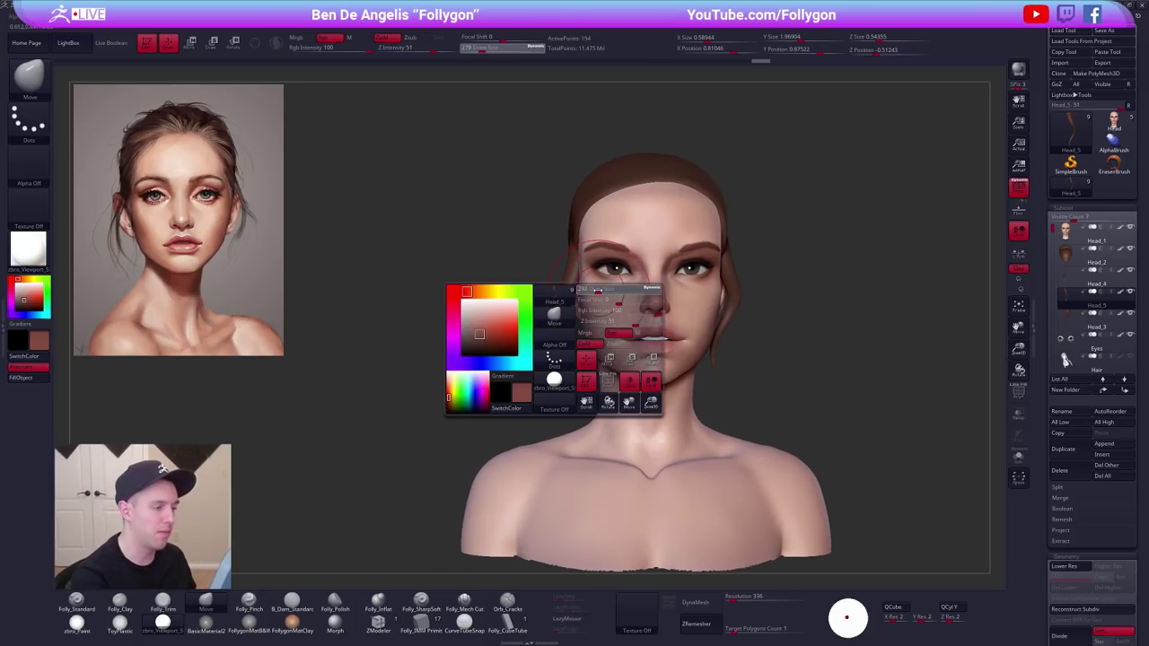
alt+click(589, 291)
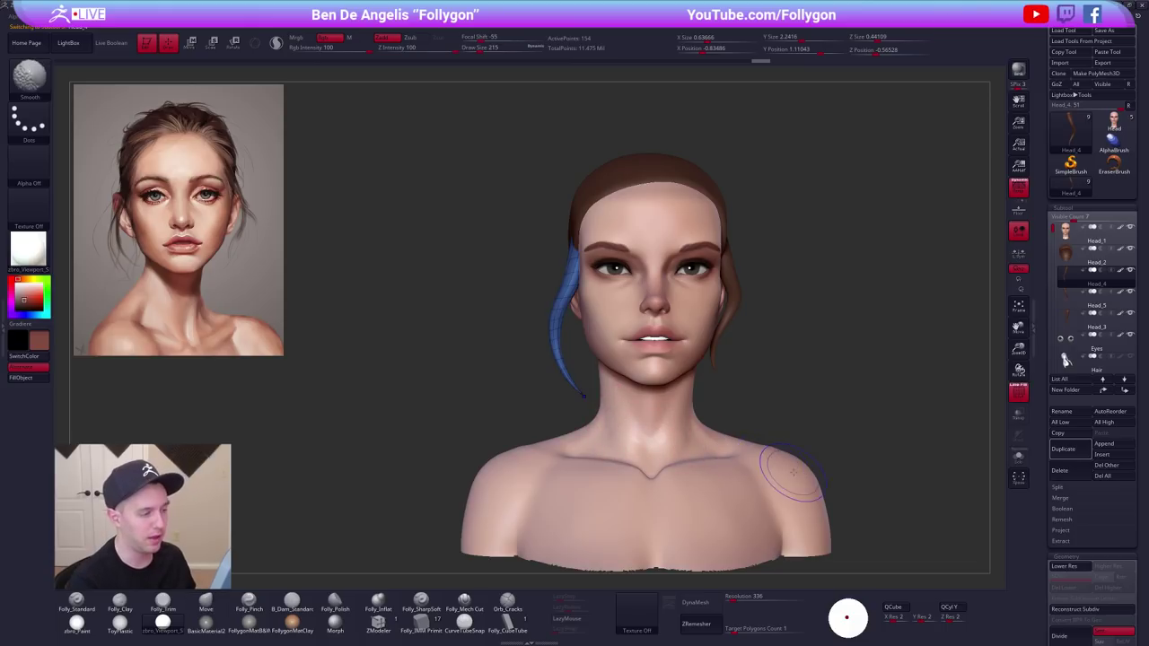
key(shift+f)
alt+right_drag(826, 479, 792, 455)
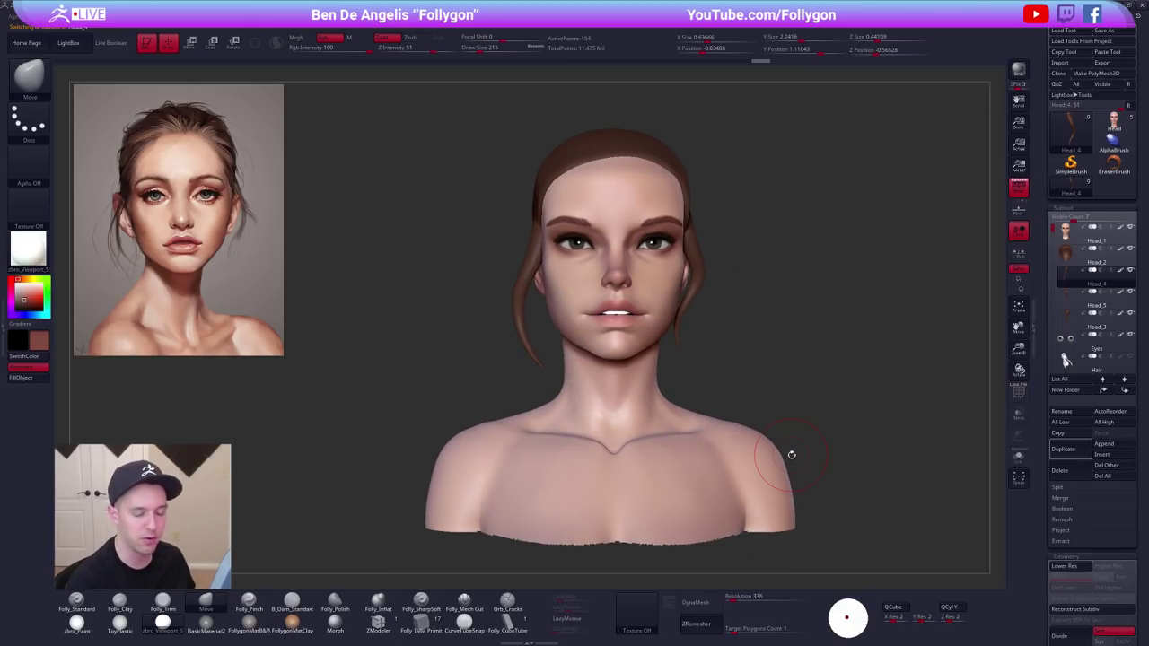
click(1066, 448)
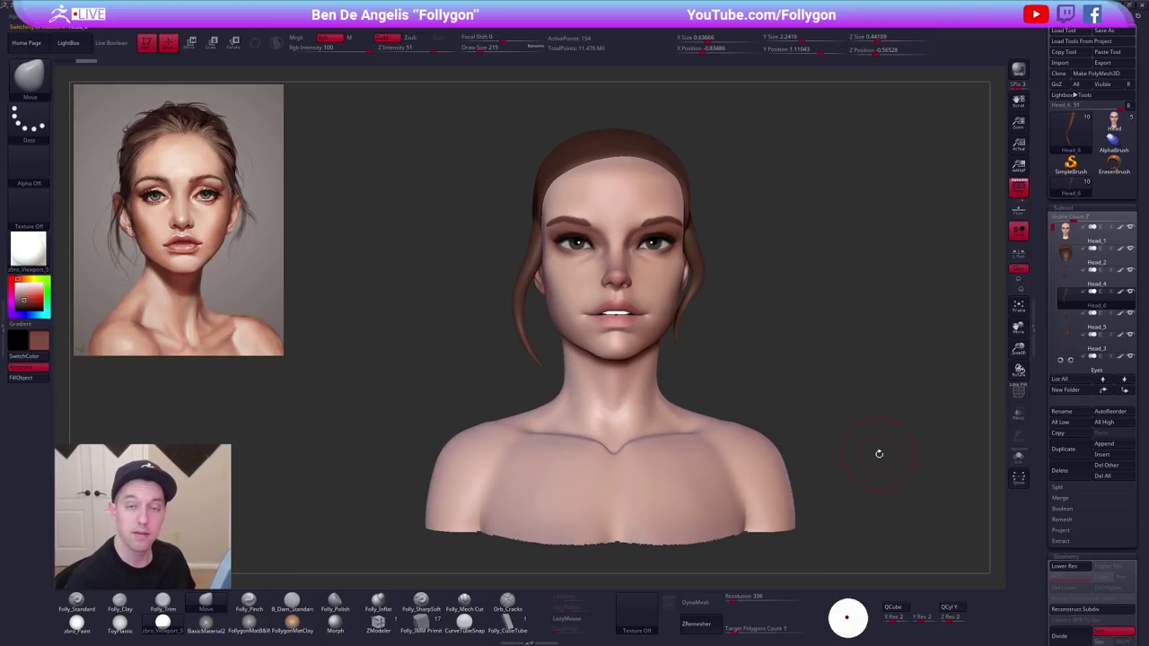
Rotate the duplicated strand inward toward the jaw and adjust its lower end with the Move brush at draw size 279.
key(r)
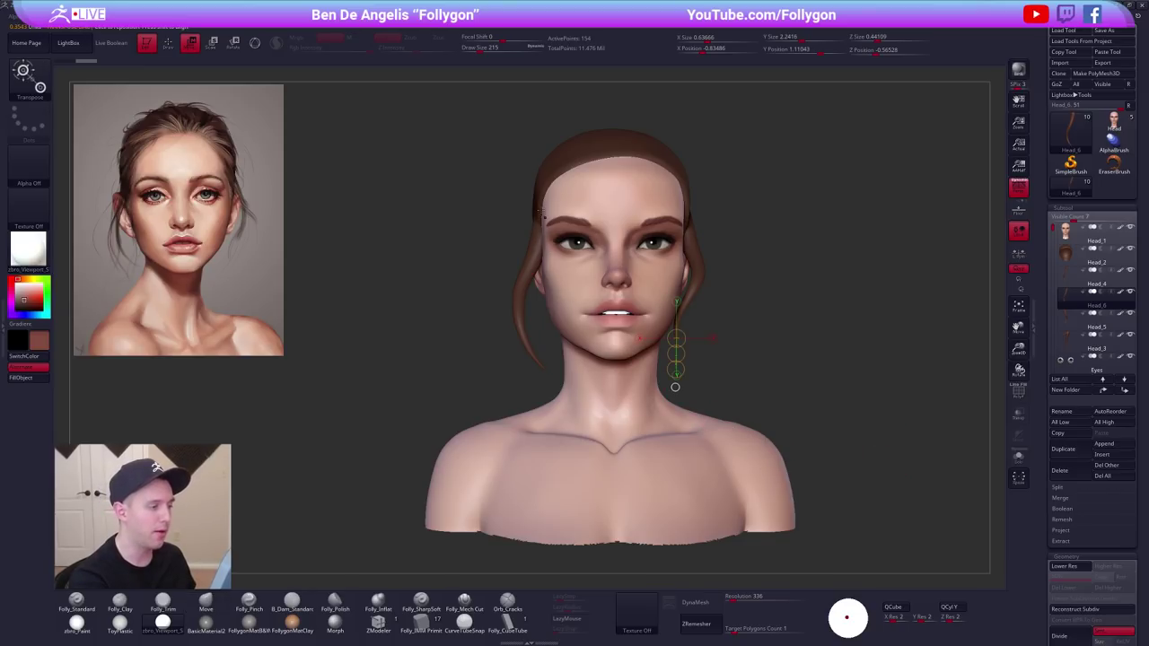
mouse_move(544, 217)
mouse_down()
mouse_move(512, 392)
mouse_move(555, 371)
mouse_up()
ctrl+right_drag(542, 341, 549, 404)
key(q)
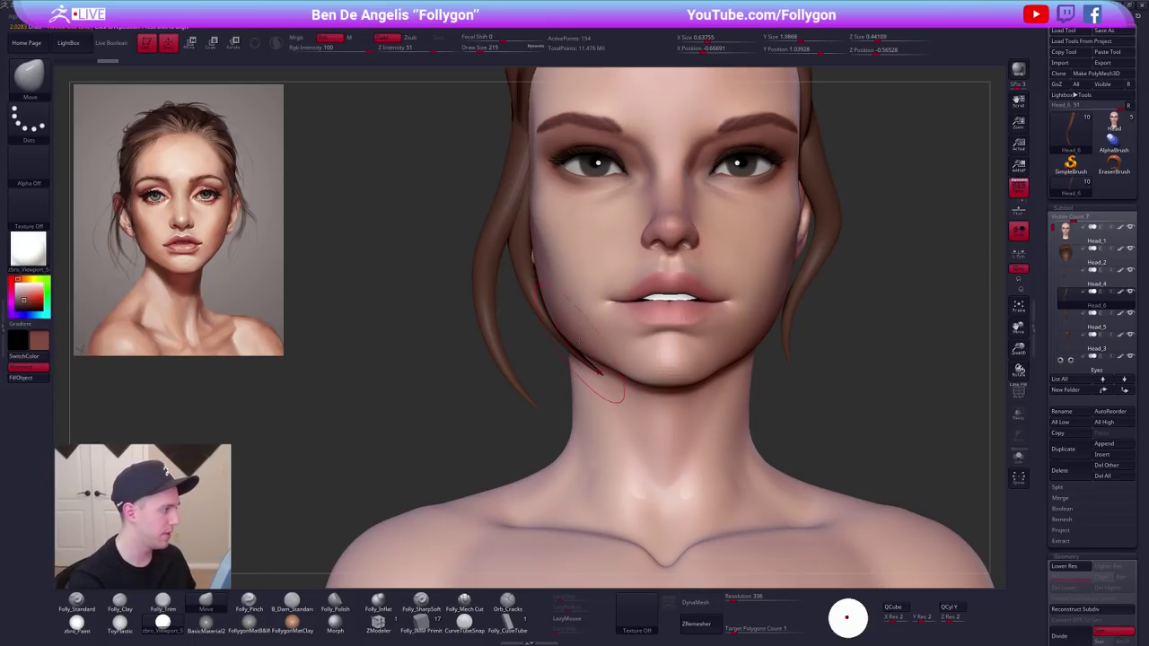
key(space)
drag(609, 339, 564, 349)
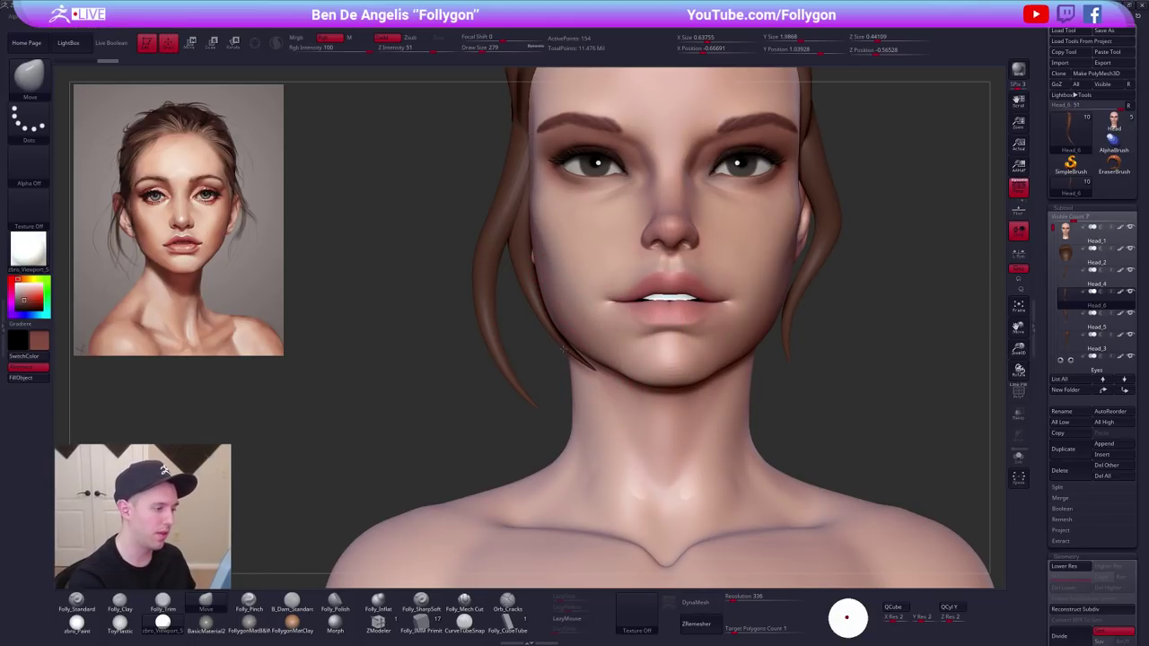
Rotate the duplicated strand forward in side view so it fans away from the original toward the cheek.
right_drag(592, 390, 544, 117)
key(r)
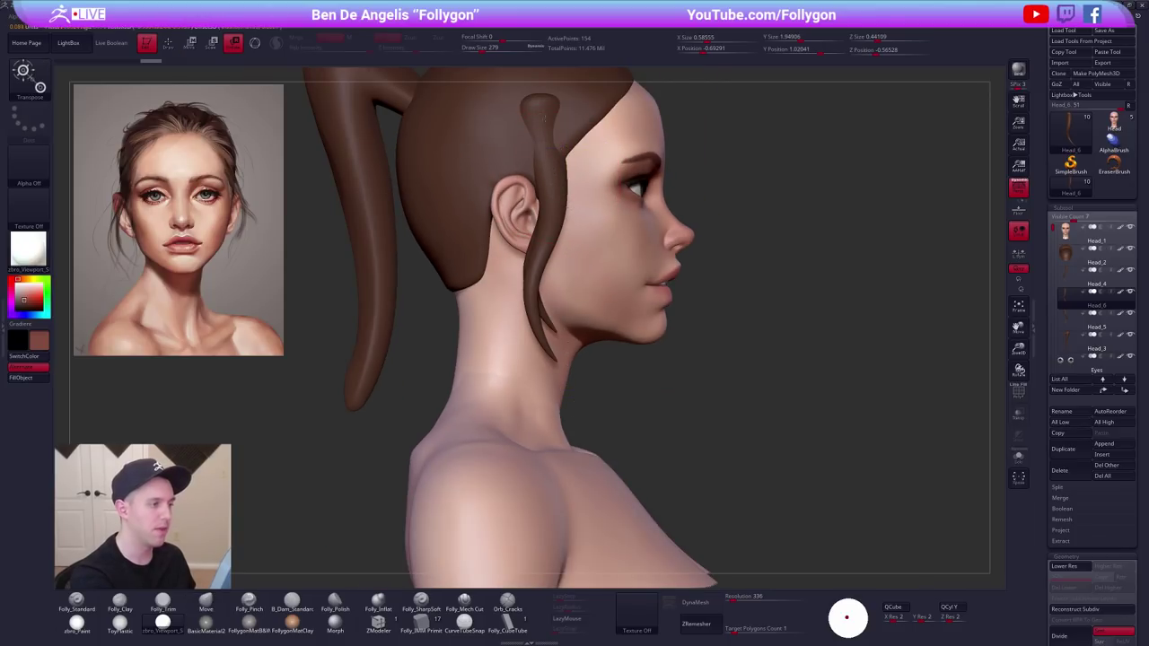
drag(535, 116, 528, 333)
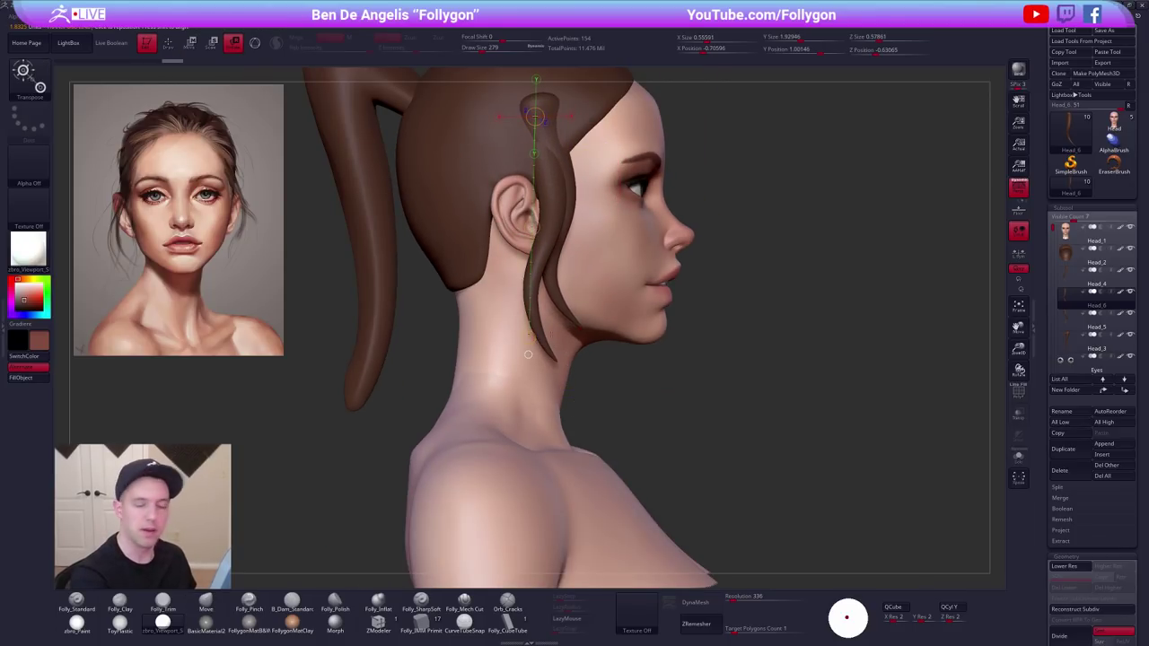
Reshape the duplicated strand's root and its length along the cheek with the Move brush at draw size 350.
key(q)
key(space)
mouse_move(573, 305)
mouse_down()
mouse_move(584, 306)
mouse_move(570, 327)
mouse_up()
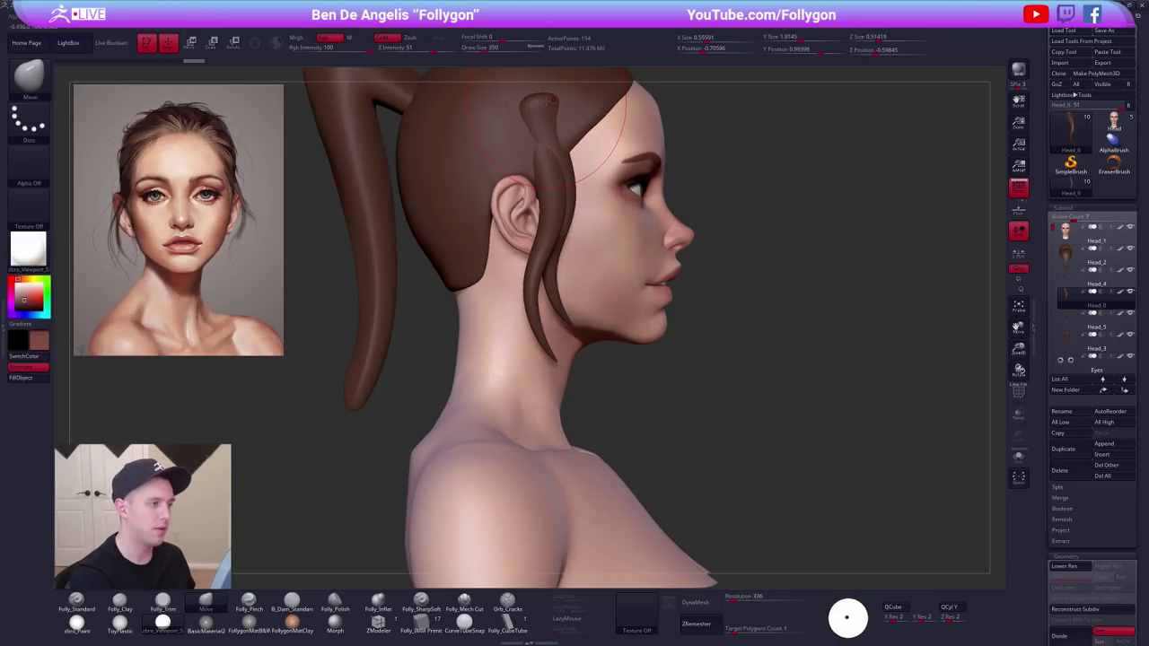
drag(544, 106, 558, 146)
right_drag(558, 145, 377, 170)
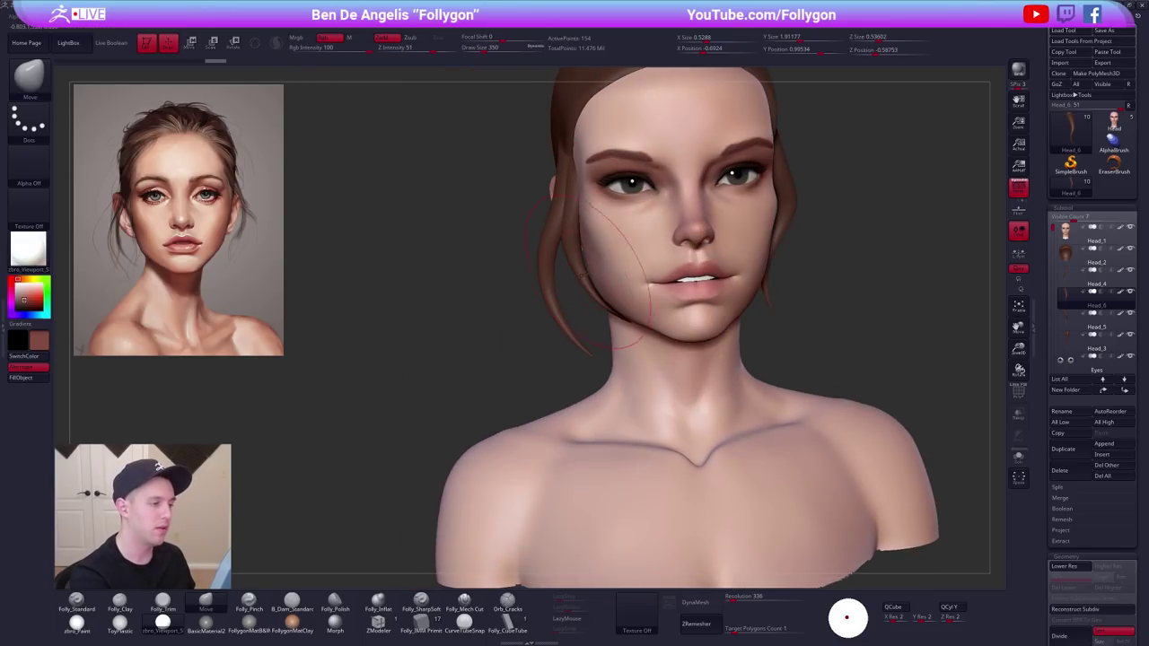
drag(571, 267, 580, 269)
drag(588, 216, 568, 399)
right_drag(567, 399, 614, 418)
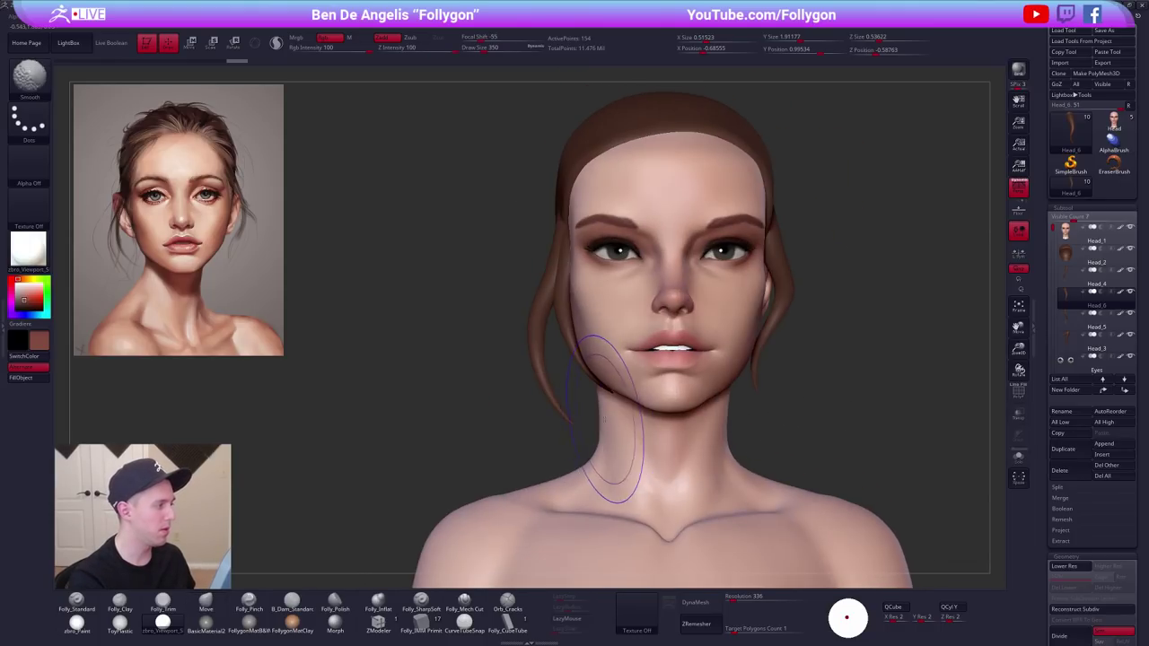
Isolate the duplicated strand at its lowest subdivision level and mask all but its tip, softening the mask edge.
key(alt+s)
key(shift+f)
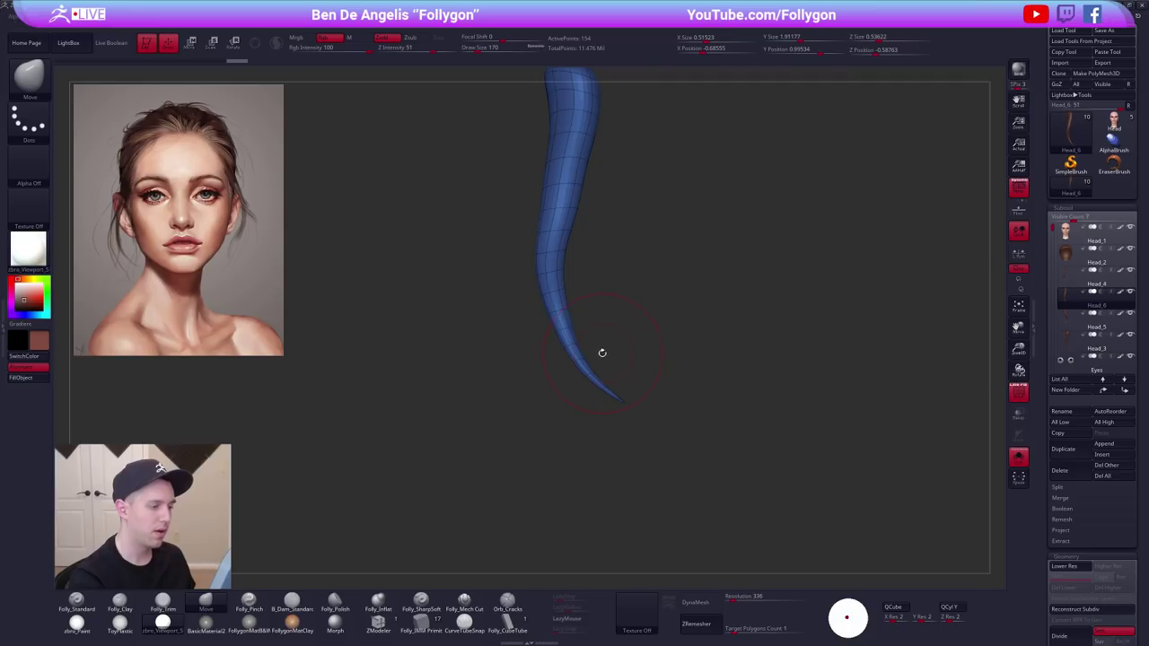
ctrl+drag(581, 315, 689, 420)
ctrl+click(688, 418)
ctrl+right_drag(671, 408, 600, 346)
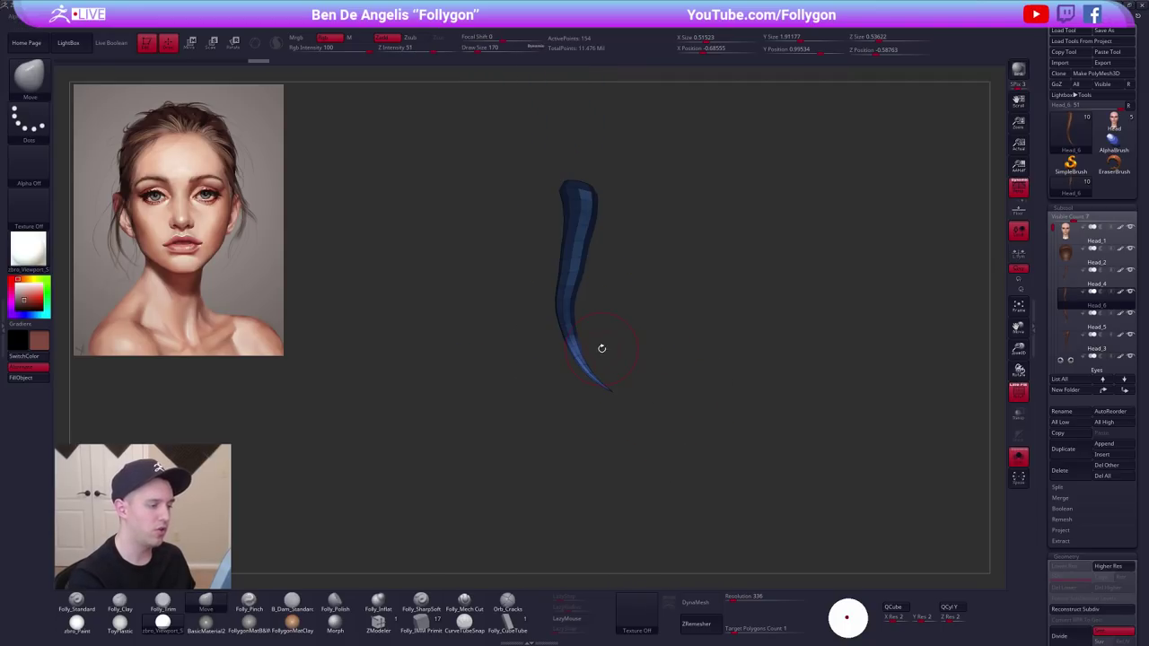
ctrl+click(586, 359)
ctrl+click(587, 367)
ctrl+click(590, 364)
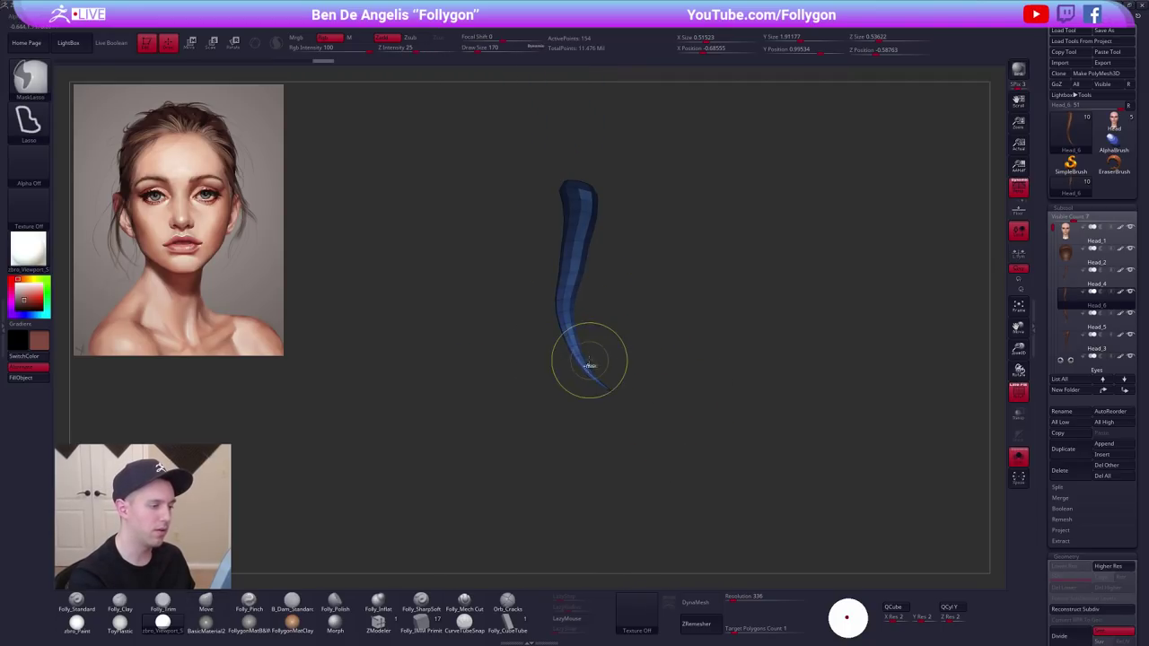
ctrl+click(590, 364)
Move the strand's unmasked tip up and outward to shorten it, with the full bust shown again.
key(w)
shift+drag(571, 257, 578, 413)
key(alt+s)
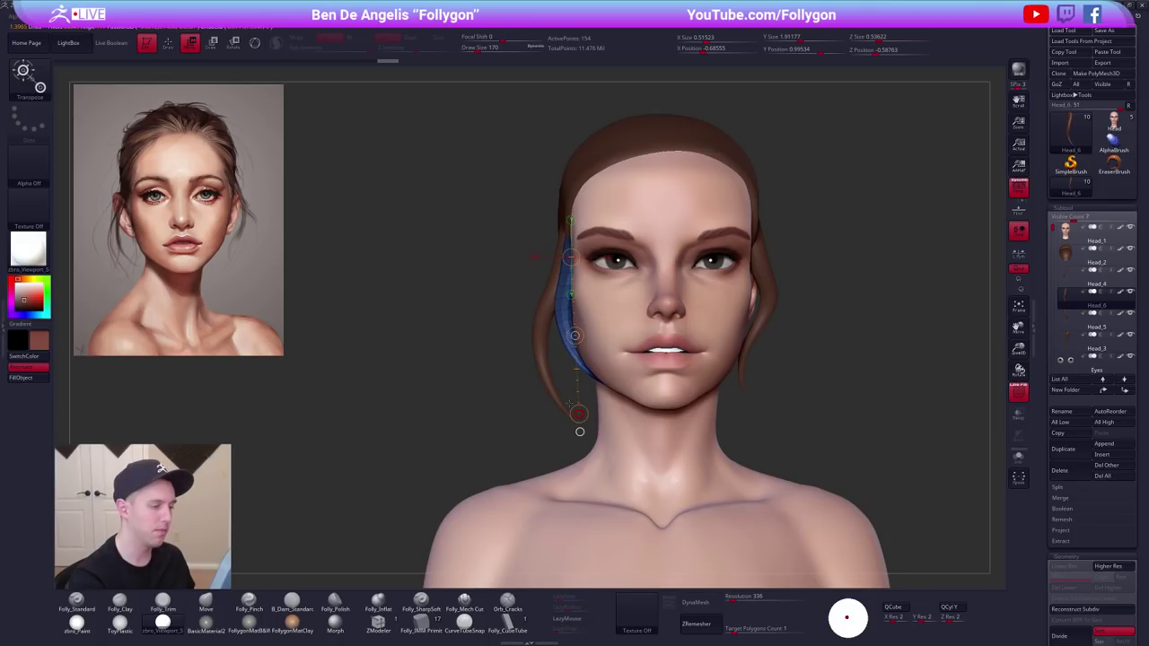
key(q)
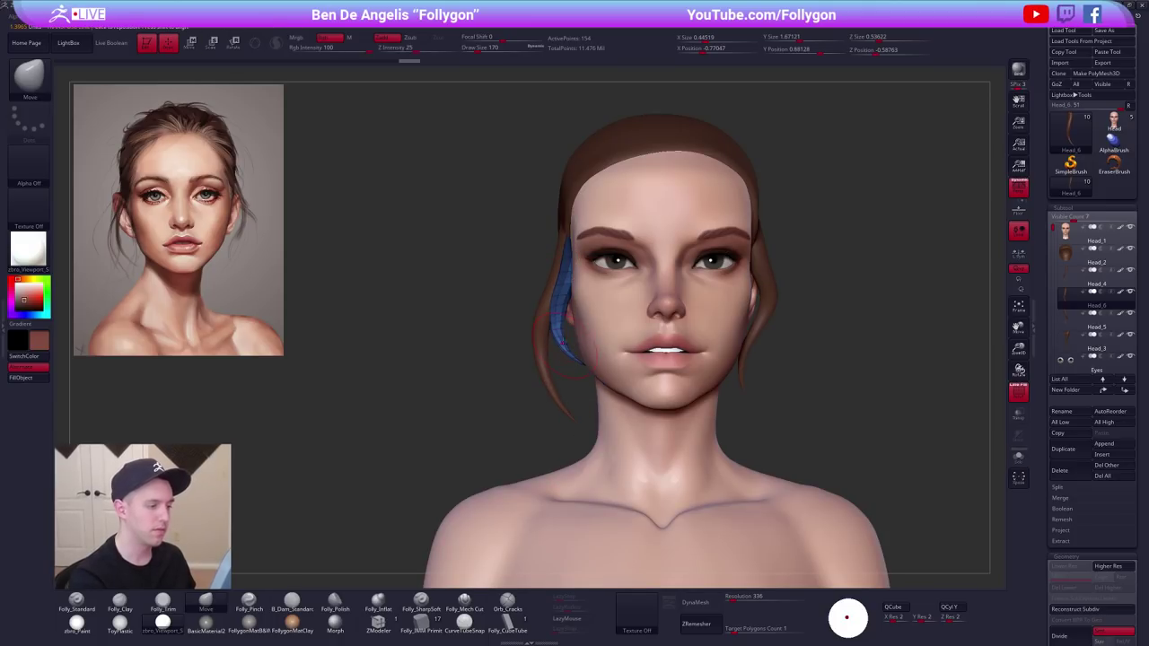
Refine the shortened strand's curve with the Move brush at draw size 321, restore its higher subdivision level, and hide the wireframe.
key(space)
mouse_move(569, 341)
mouse_down()
mouse_move(566, 310)
mouse_move(580, 351)
mouse_up()
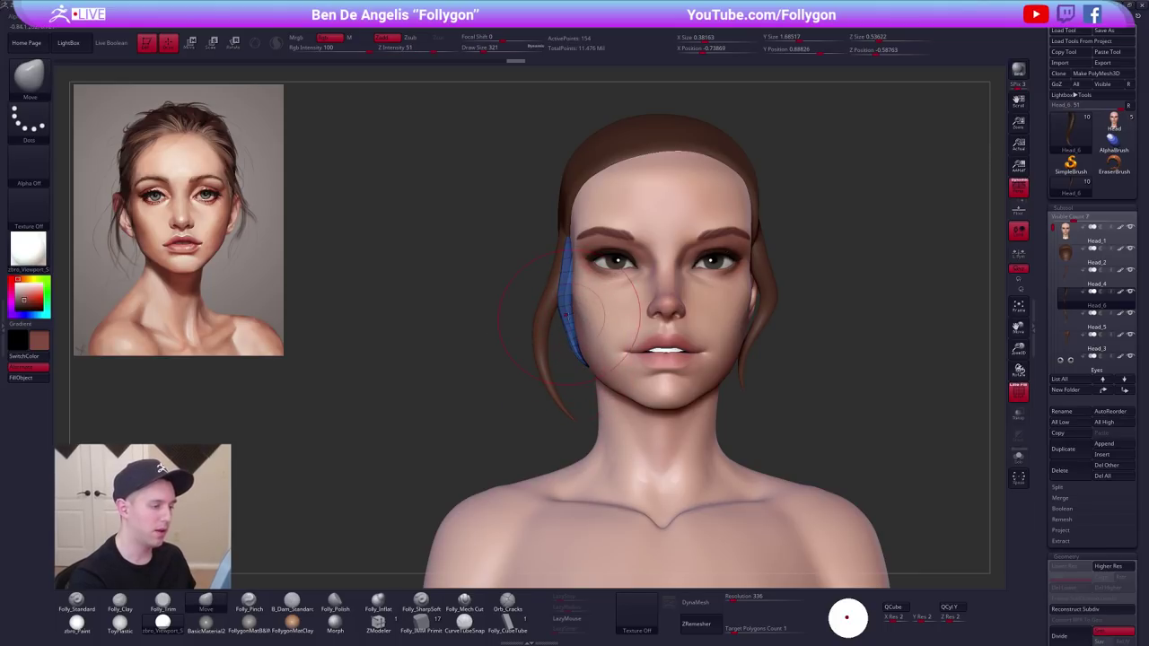
drag(572, 293, 565, 306)
key(d)
key(shift+f)
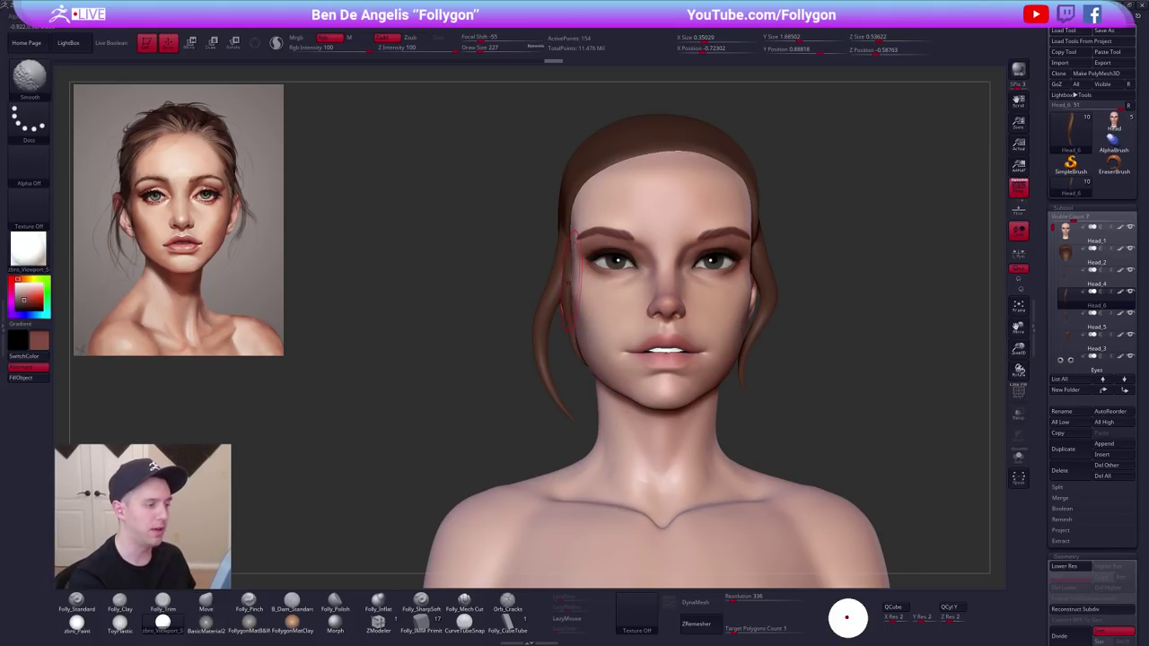
Adjust the shortened strand's upper end in side view with the Move brush at draw size 366.
right_drag(547, 288, 668, 283)
key(space)
drag(574, 289, 584, 289)
drag(569, 244, 562, 241)
Select the original strand beside the character's right ear and nudge it with the Move brush at draw size 279.
alt+click(575, 260)
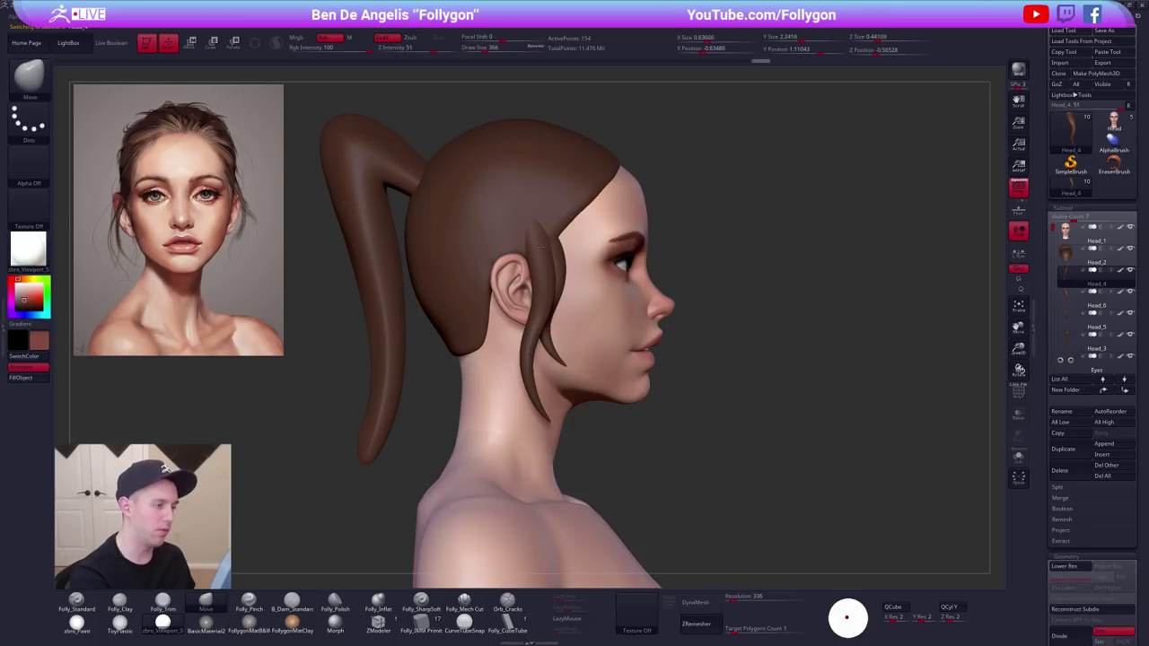
right_drag(638, 305, 536, 307)
ctrl+right_drag(714, 370, 705, 320)
alt+right_drag(705, 319, 629, 312)
key(space)
drag(633, 305, 625, 305)
mouse_move(704, 307)
right_down()
mouse_move(626, 304)
mouse_move(664, 297)
mouse_move(687, 338)
mouse_move(738, 351)
right_up()
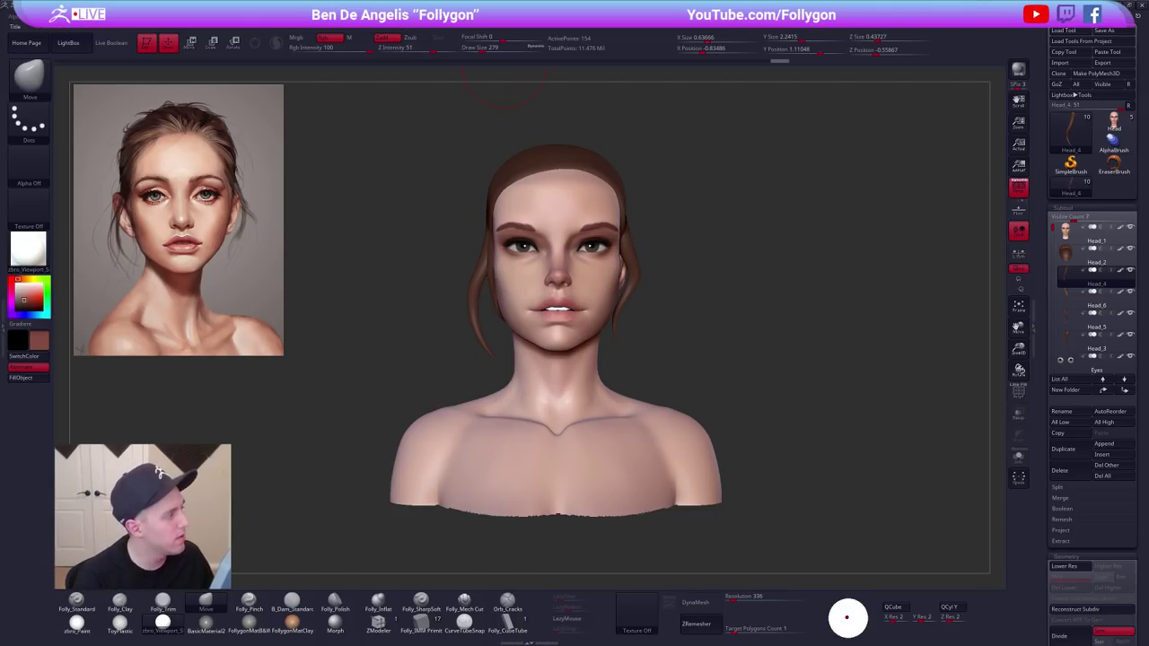
Check the QuickSave projects in LightBox and close the browser.
click(68, 42)
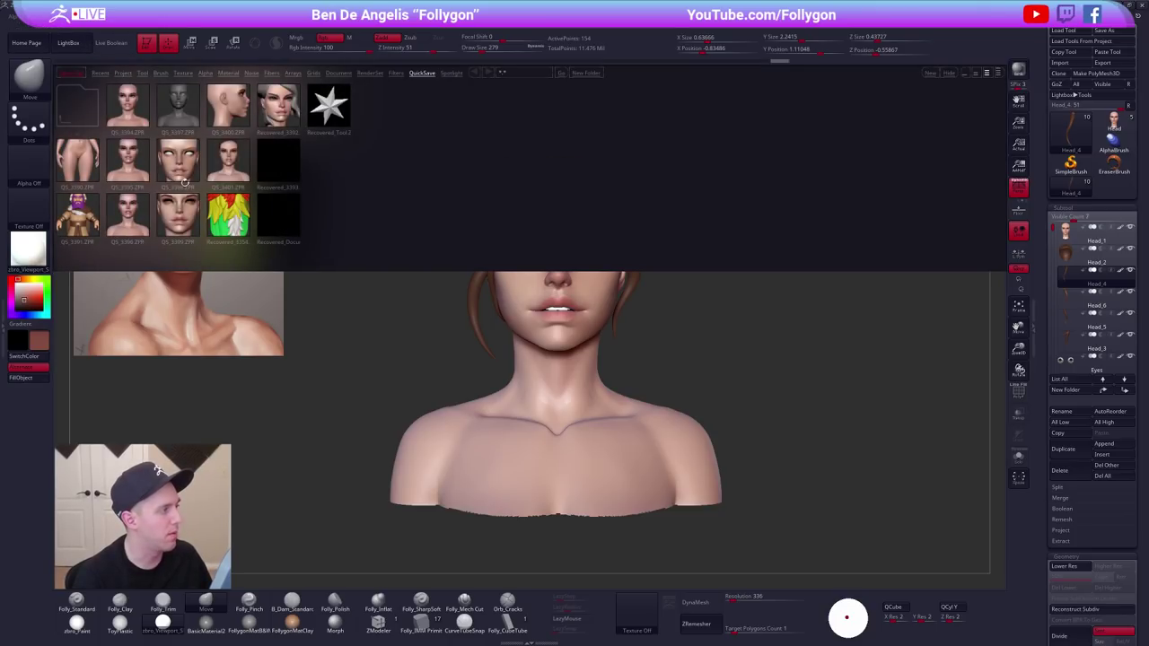
click(70, 45)
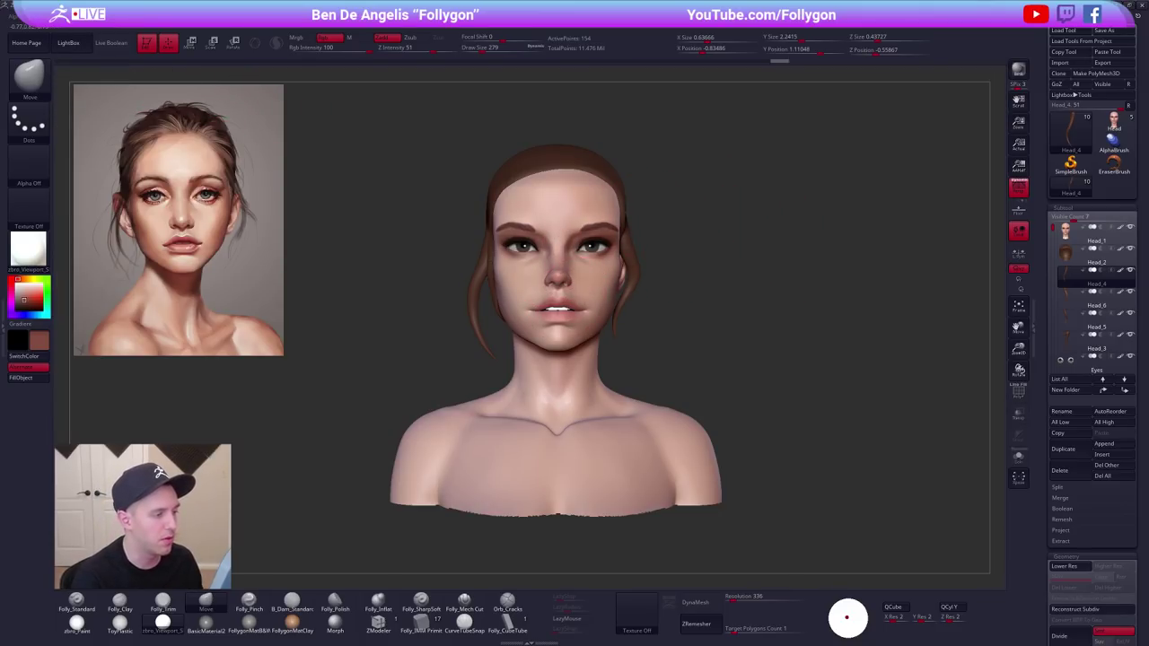
Select the strand beside the character's left ear and nudge its outer curve inward with the Move brush at draw size 414.
mouse_move(449, 287)
alt+mouse_down()
mouse_move(449, 341)
mouse_move(438, 341)
alt+mouse_up()
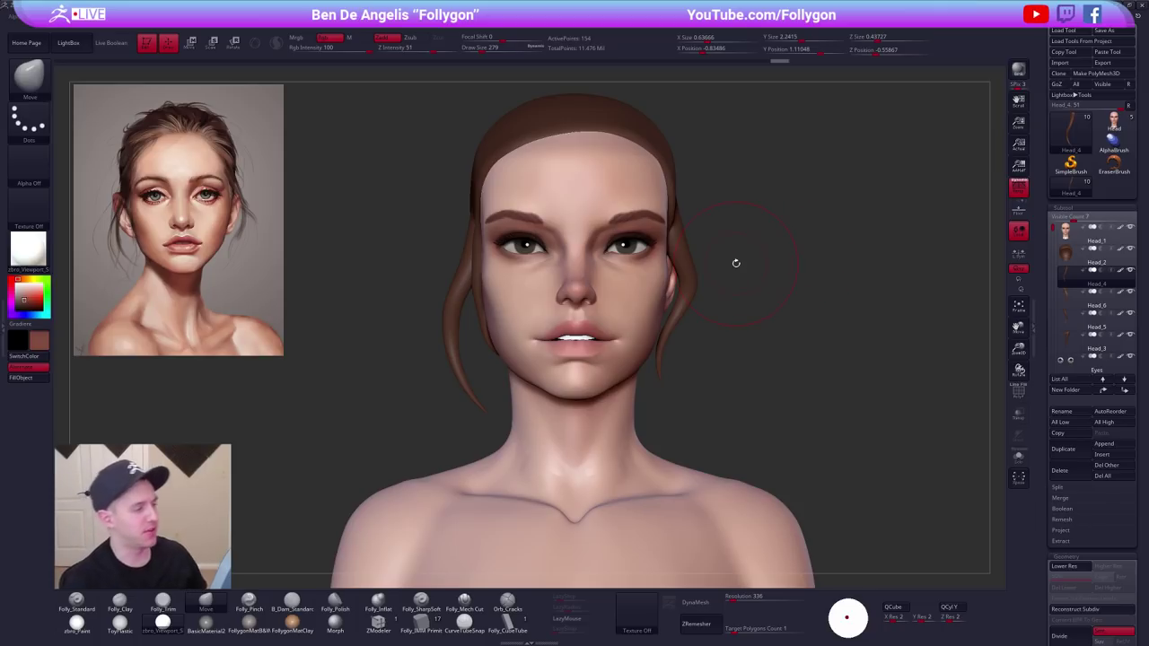
key(space)
click(744, 237)
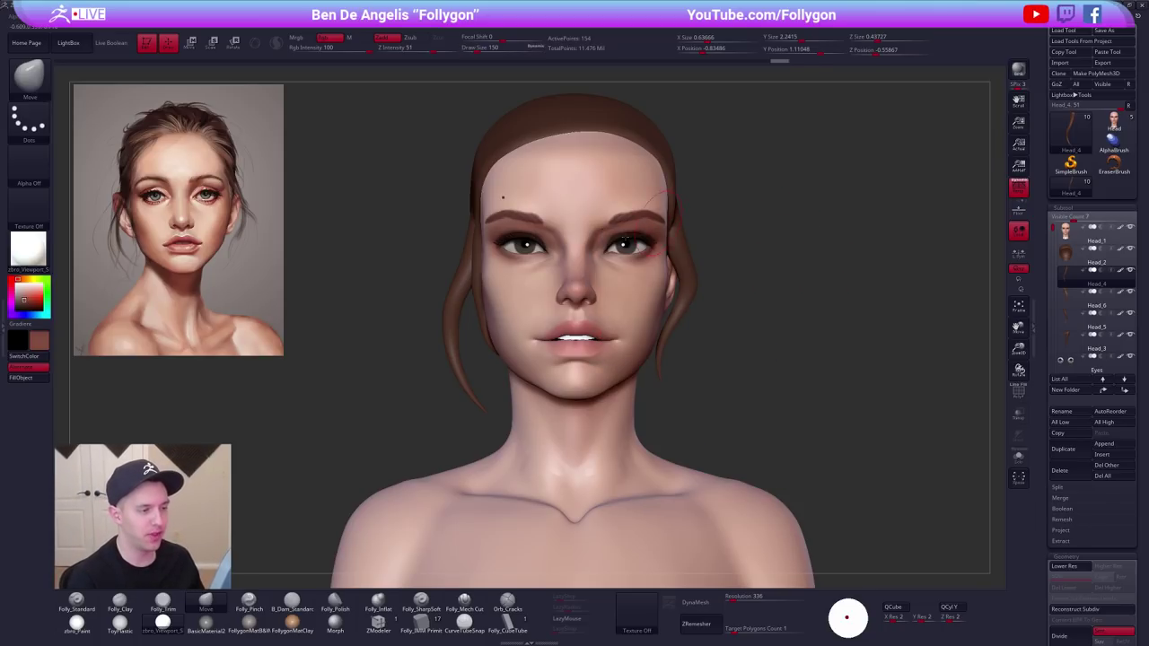
alt+click(673, 280)
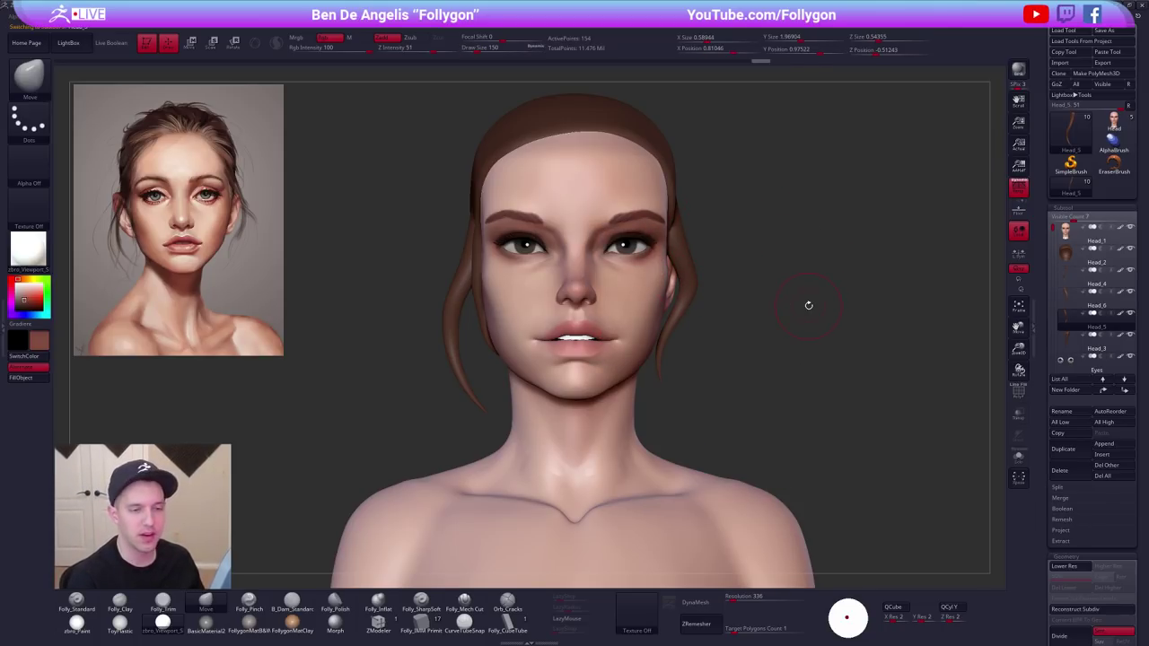
key(space)
click(702, 271)
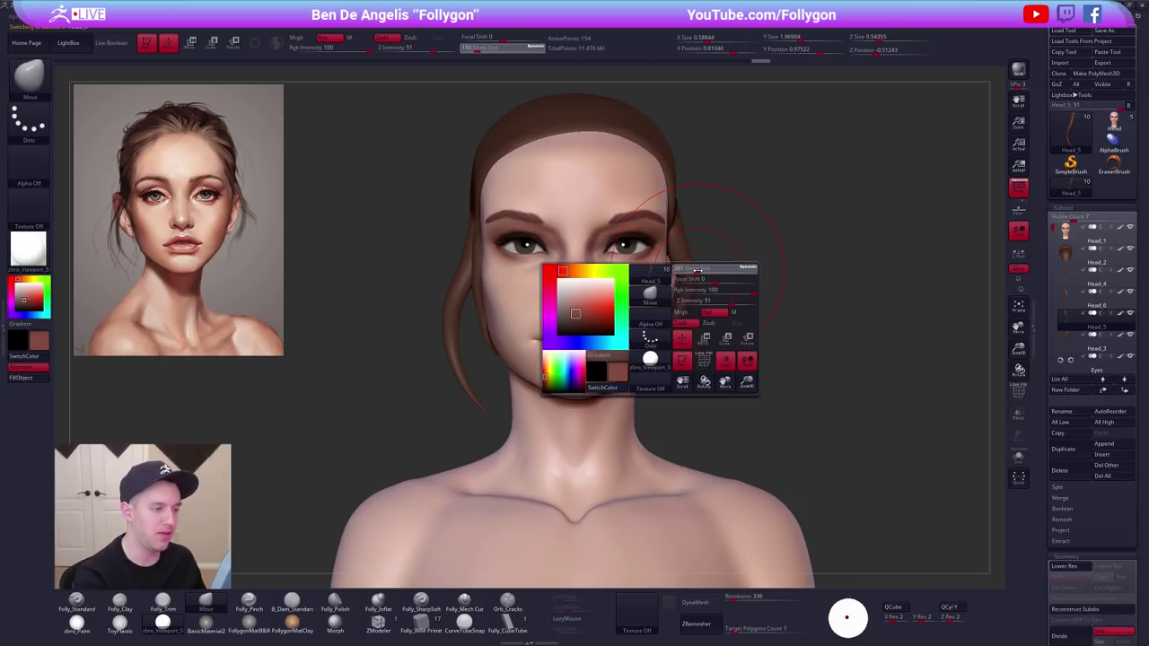
drag(697, 300, 680, 297)
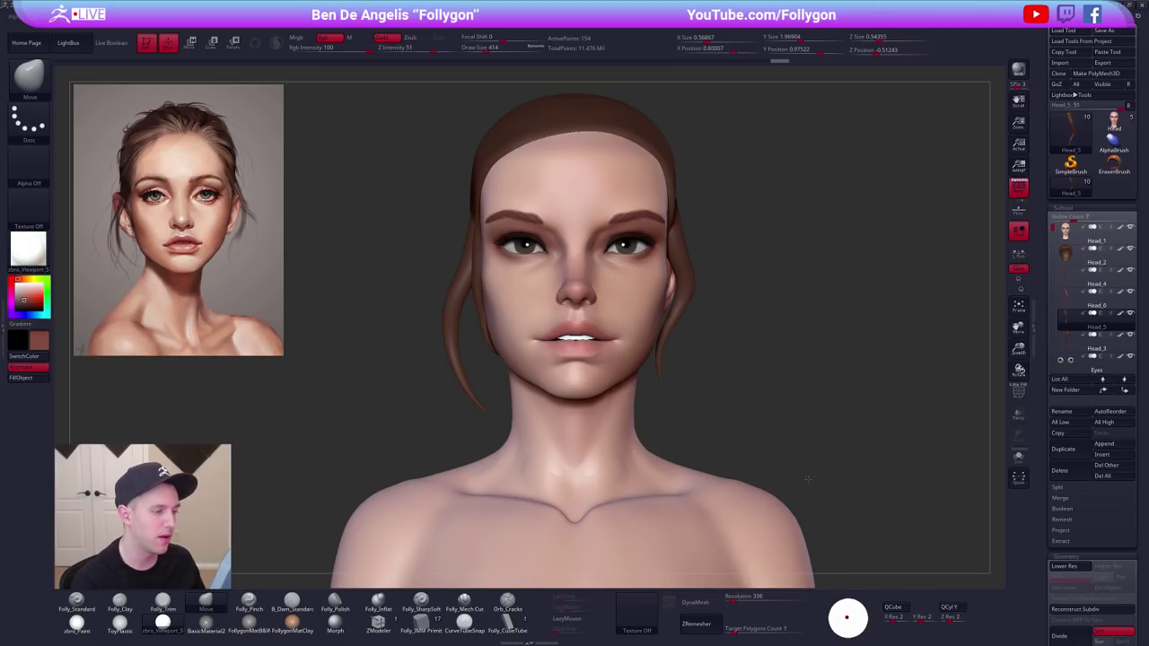
Adjust the left-ear strand's upper section in side view with the Move brush at draw size 215.
mouse_move(807, 480)
mouse_down()
mouse_move(808, 457)
mouse_move(790, 497)
mouse_move(798, 480)
mouse_up()
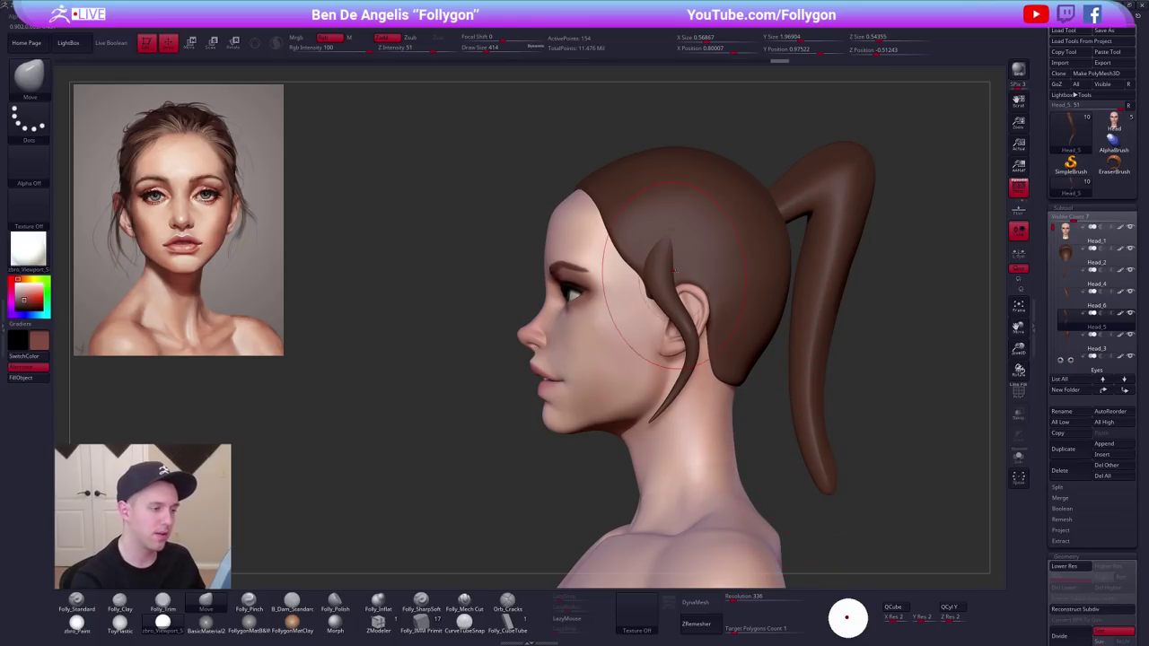
key(space)
drag(681, 268, 674, 269)
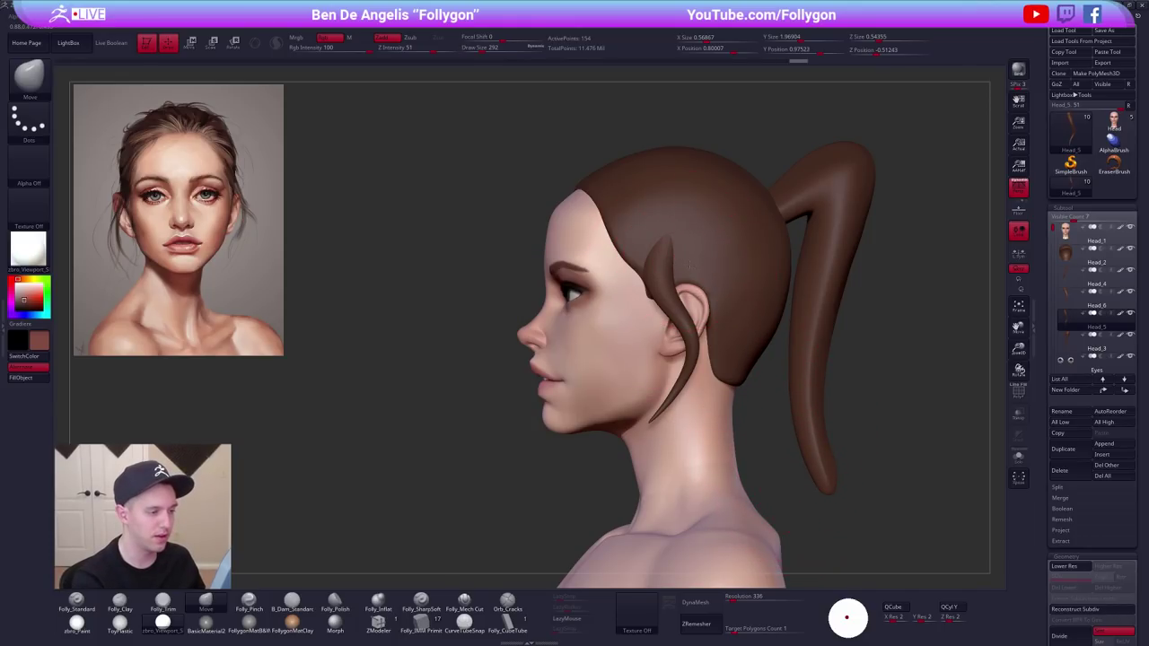
alt+click(656, 289)
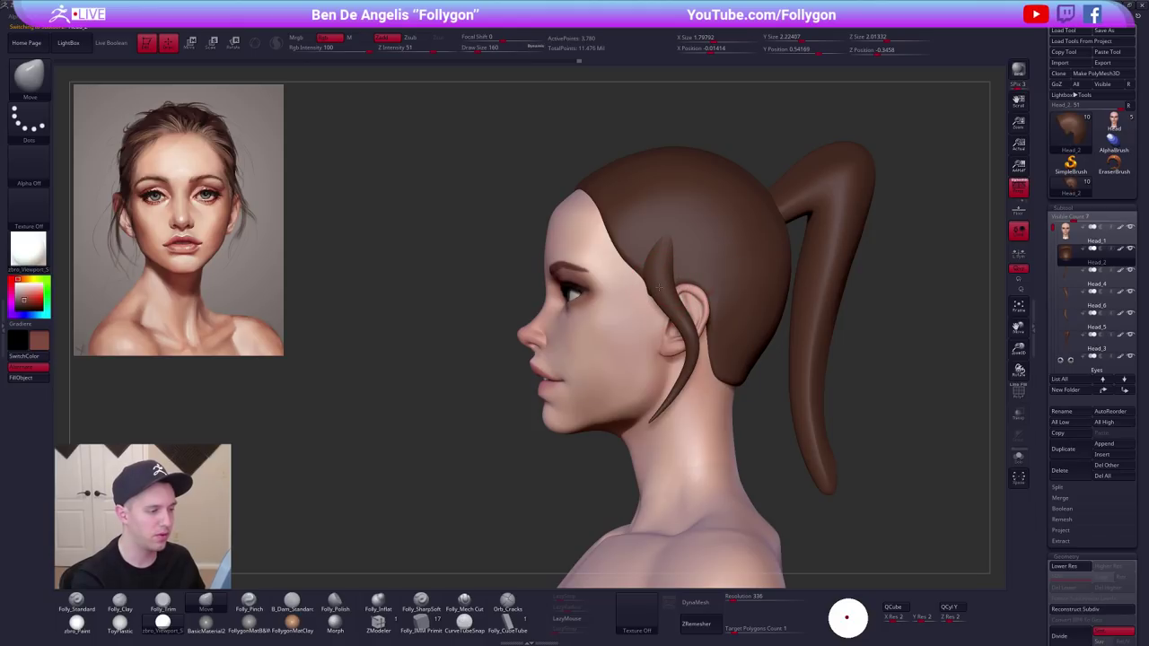
alt+click(662, 291)
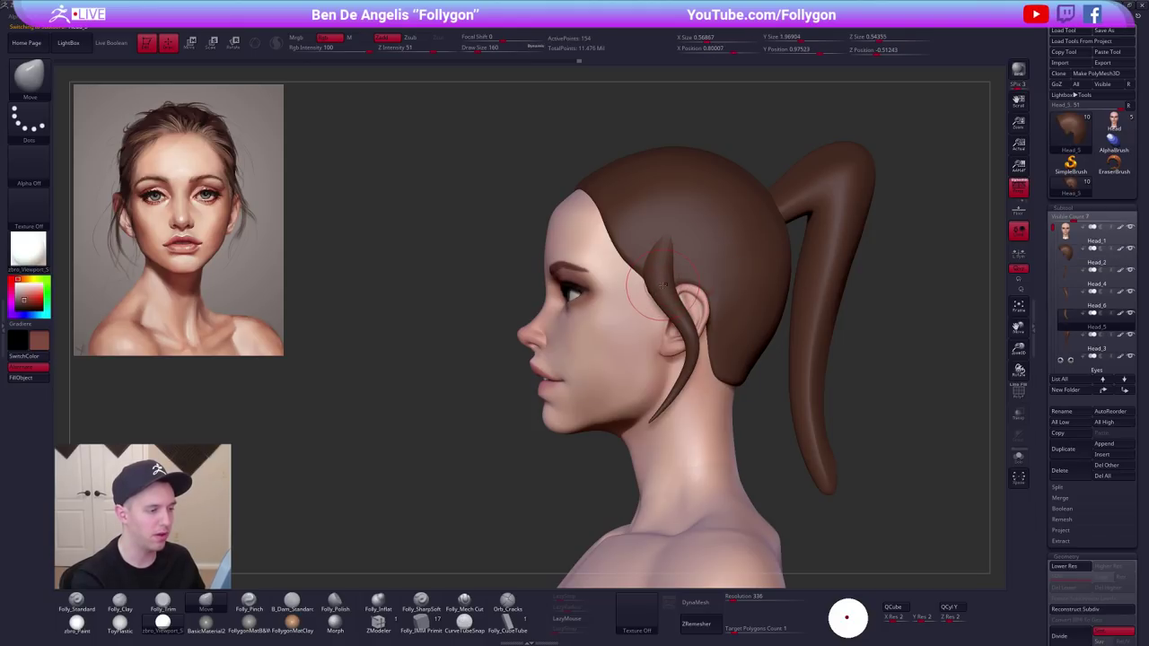
key(space)
drag(664, 297, 652, 304)
right_drag(652, 306, 826, 308)
key(space)
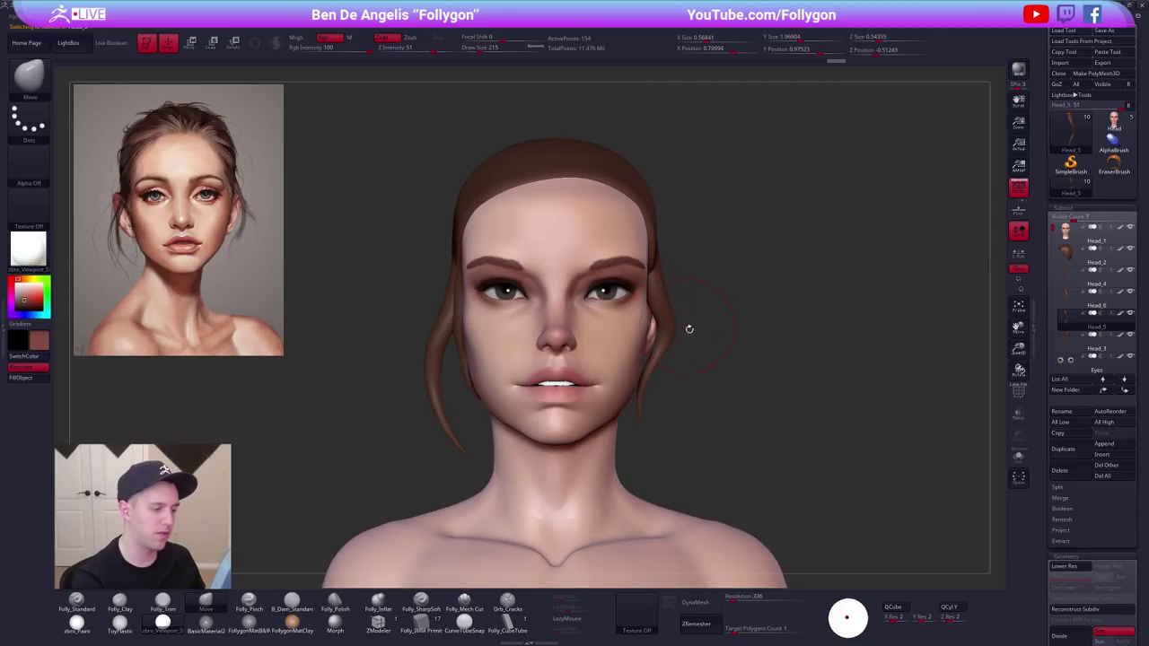
Smooth the left-ear strand and reshape its upper end with the Move brush at draw size 279.
key(shift)
key(shift+f)
key(shift+f)
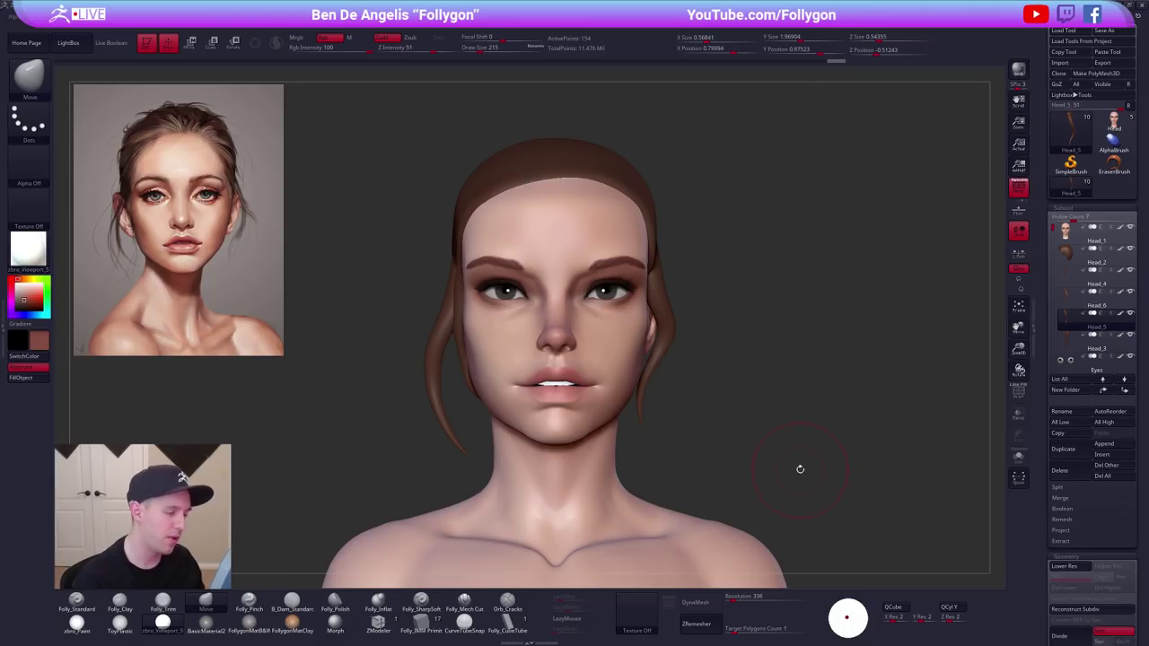
drag(777, 472, 769, 478)
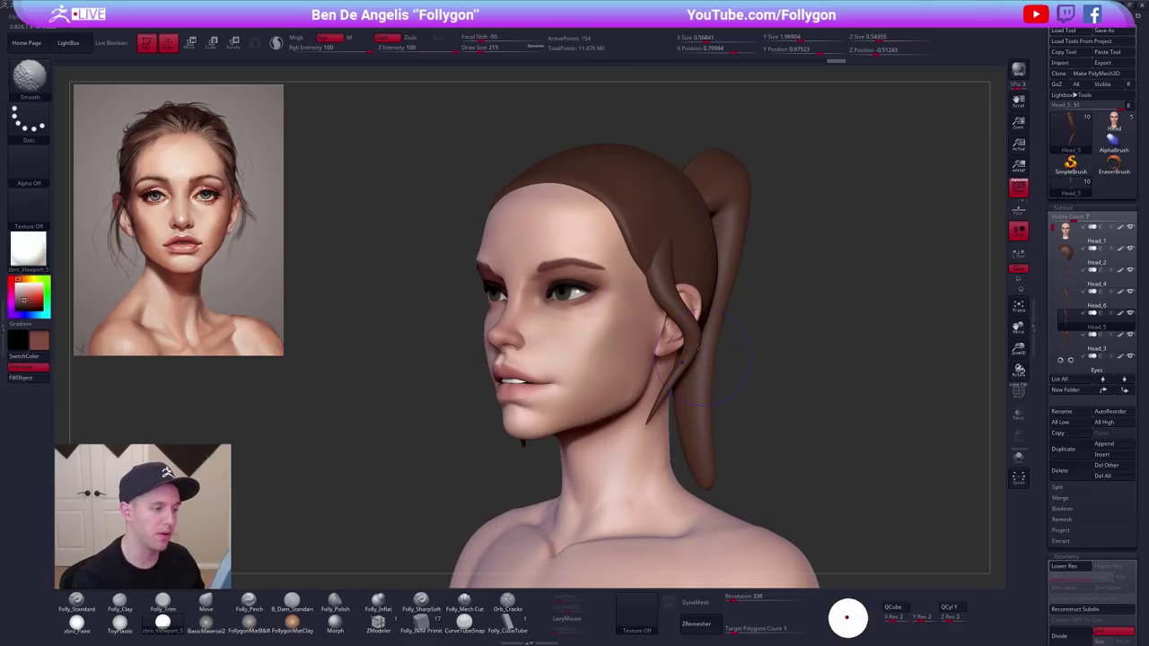
mouse_move(751, 476)
shift+mouse_down()
mouse_move(672, 300)
mouse_move(699, 329)
mouse_move(689, 361)
shift+mouse_up()
key(b)
key(m)
key(v)
key(space)
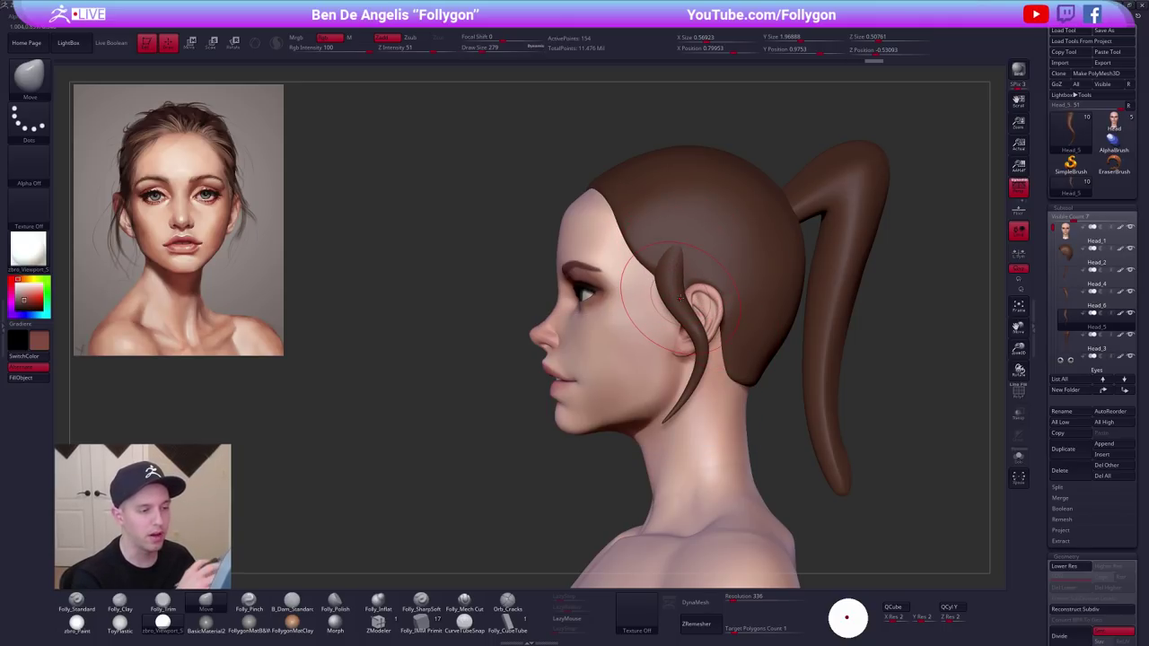
Select the ponytail and pull its upper bend up and back with the Move brush at draw size 321.
alt+click(802, 333)
alt+right_drag(838, 329, 632, 359)
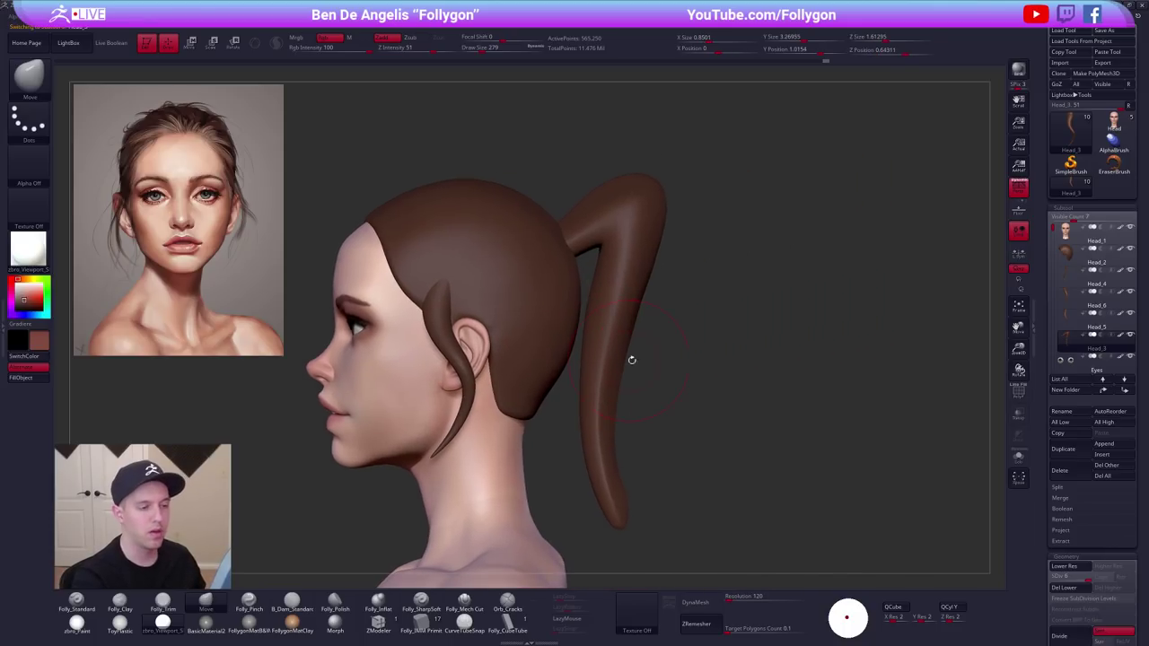
right_drag(705, 352, 629, 340)
shift+drag(628, 340, 644, 197)
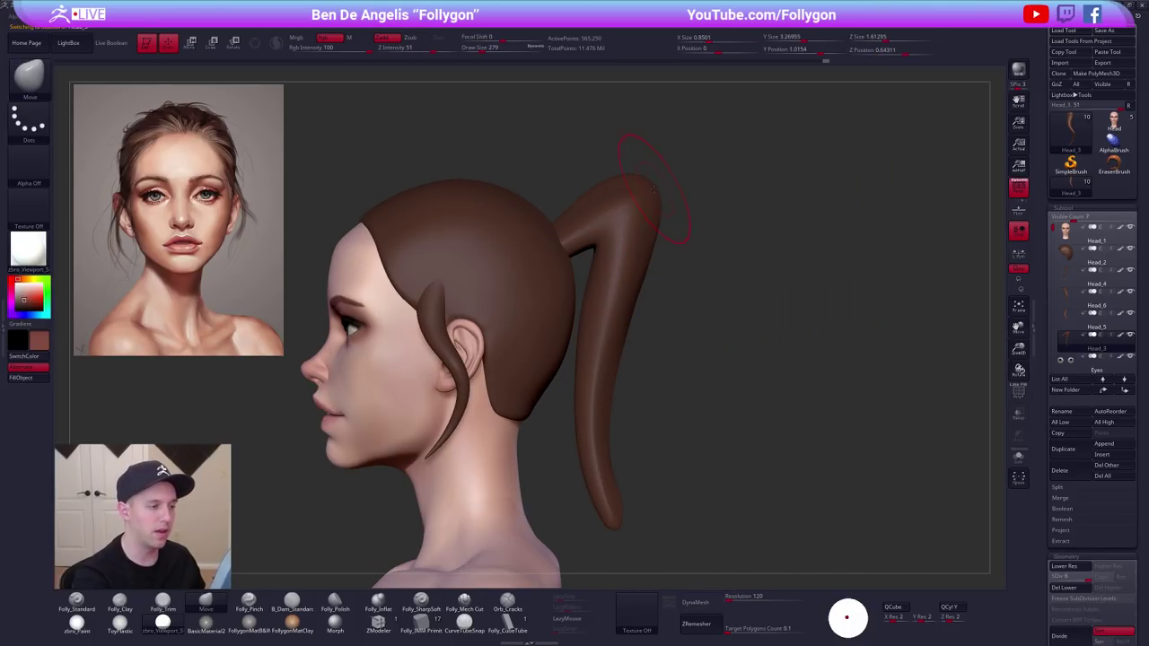
key(space)
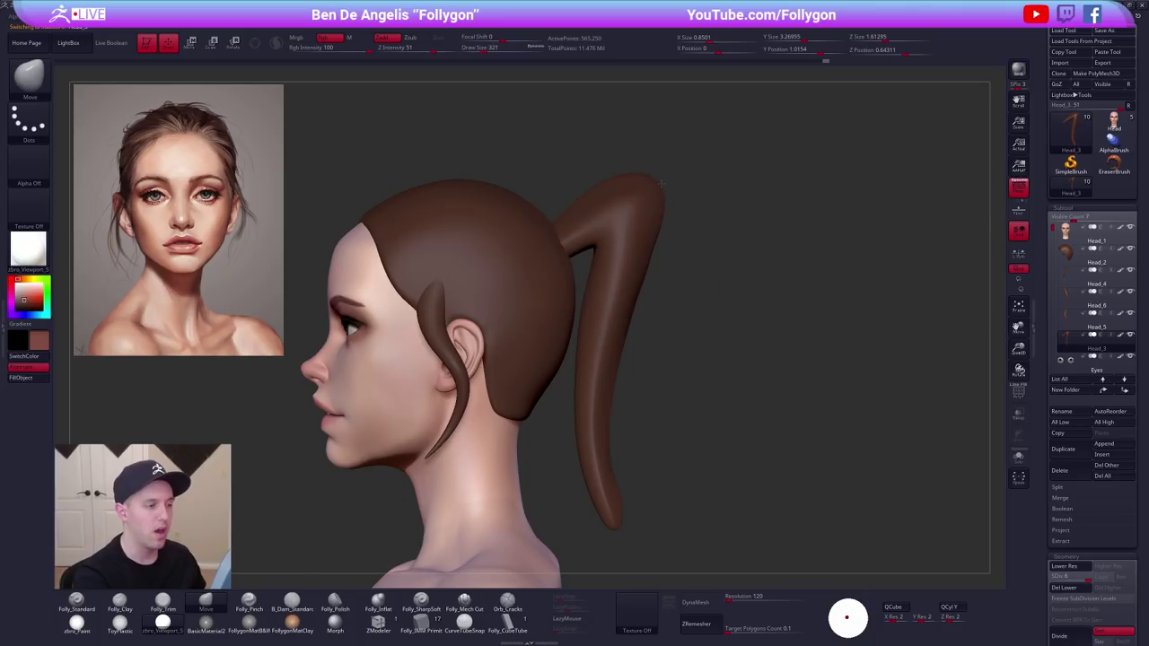
drag(632, 179, 637, 174)
drag(662, 251, 654, 255)
Isolate the ponytail and pinch a ridge down the centre of its back with Folly_Pinch at draw size 227.
key(space)
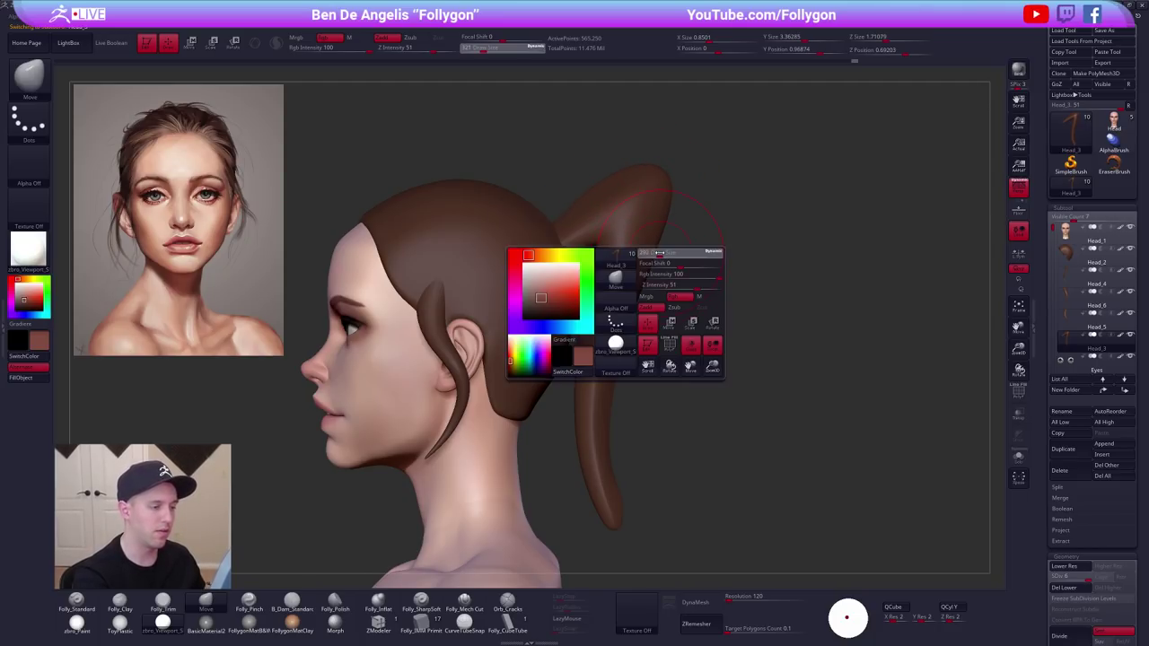
shift+drag(745, 296, 655, 278)
key(alt+s)
key(5)
drag(660, 190, 659, 254)
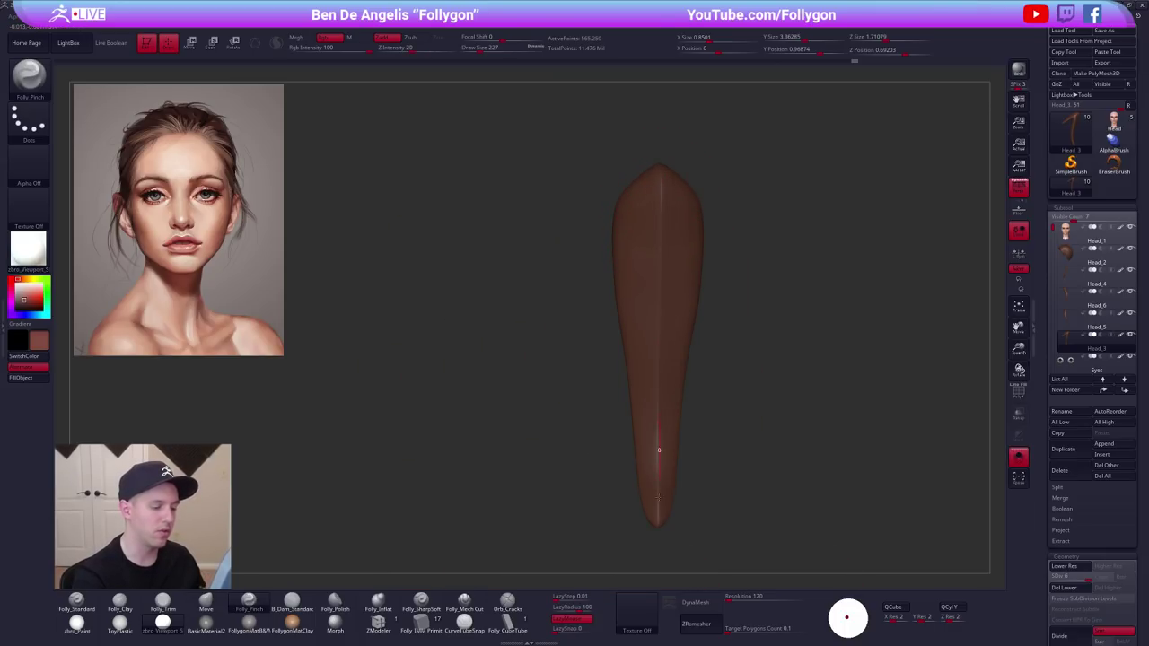
drag(659, 538, 663, 459)
Pinch the inner side and lower end of the ponytail with Folly_Pinch at draw size 192.
key(space)
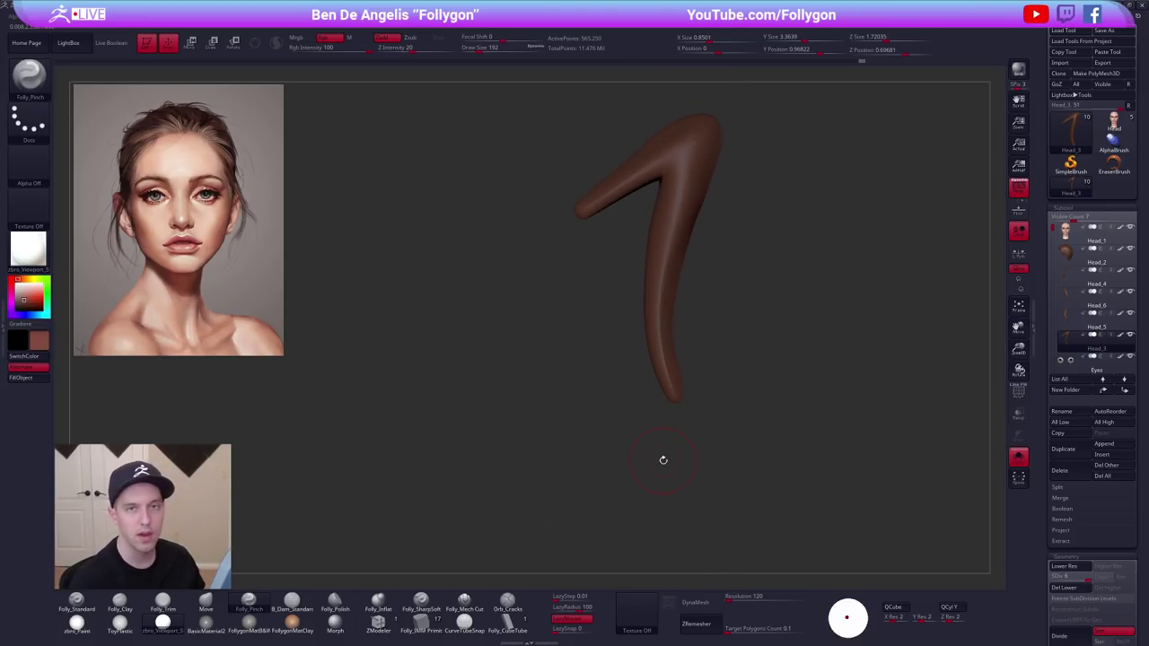
alt+drag(690, 385, 681, 421)
key(alt+s)
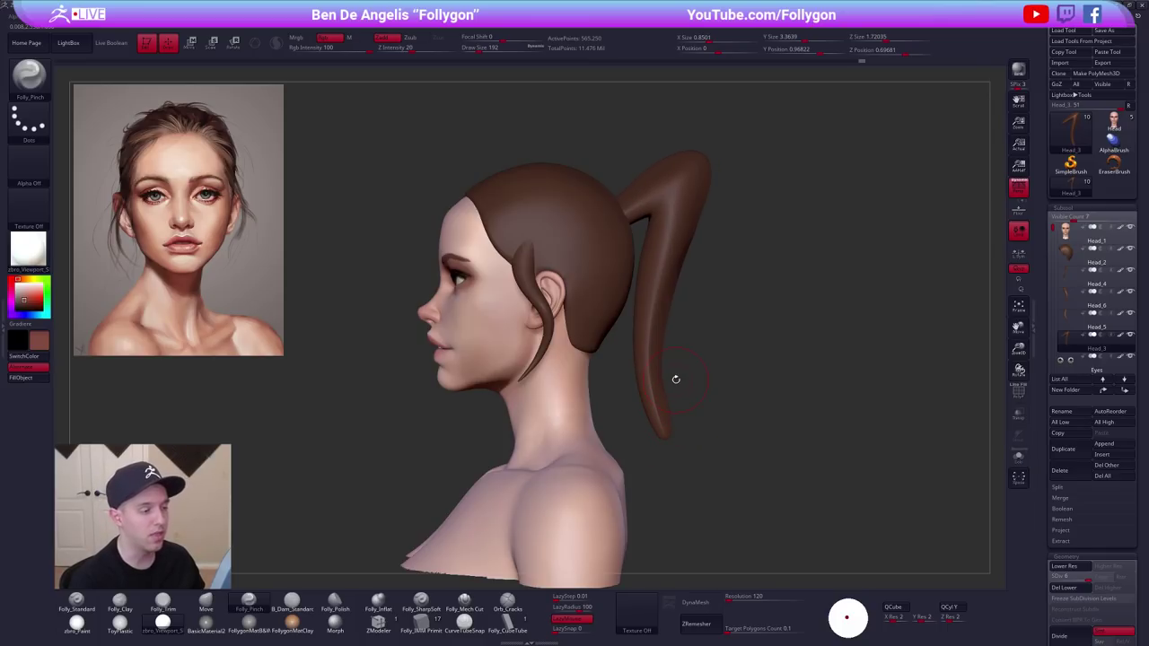
key(alt+s)
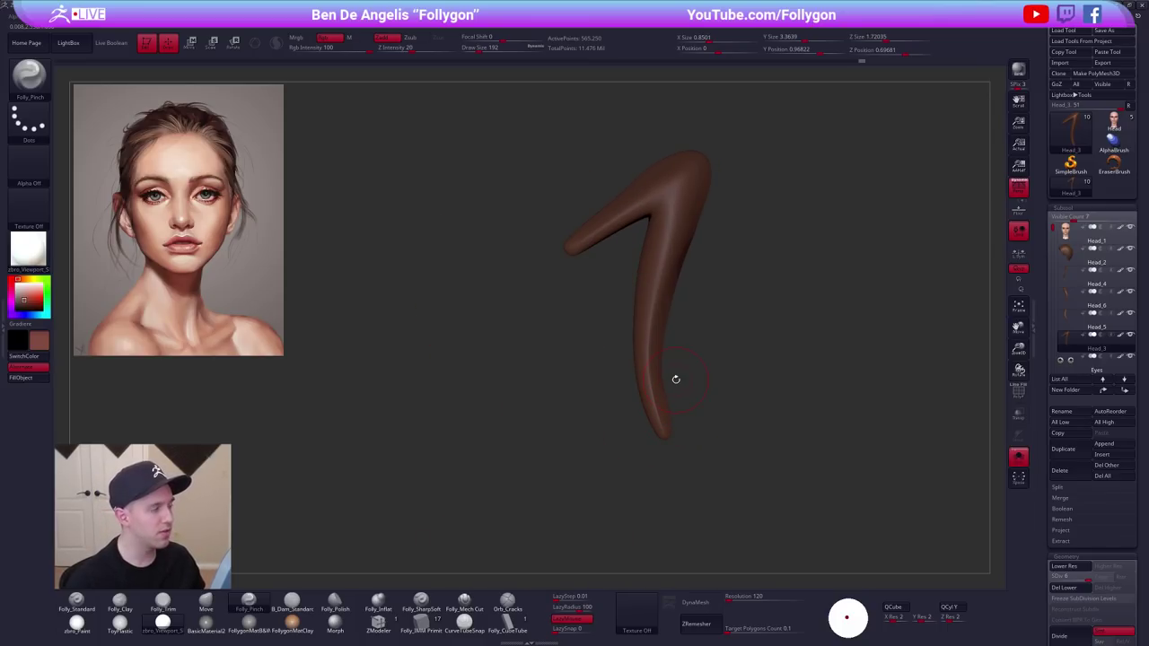
drag(676, 379, 633, 251)
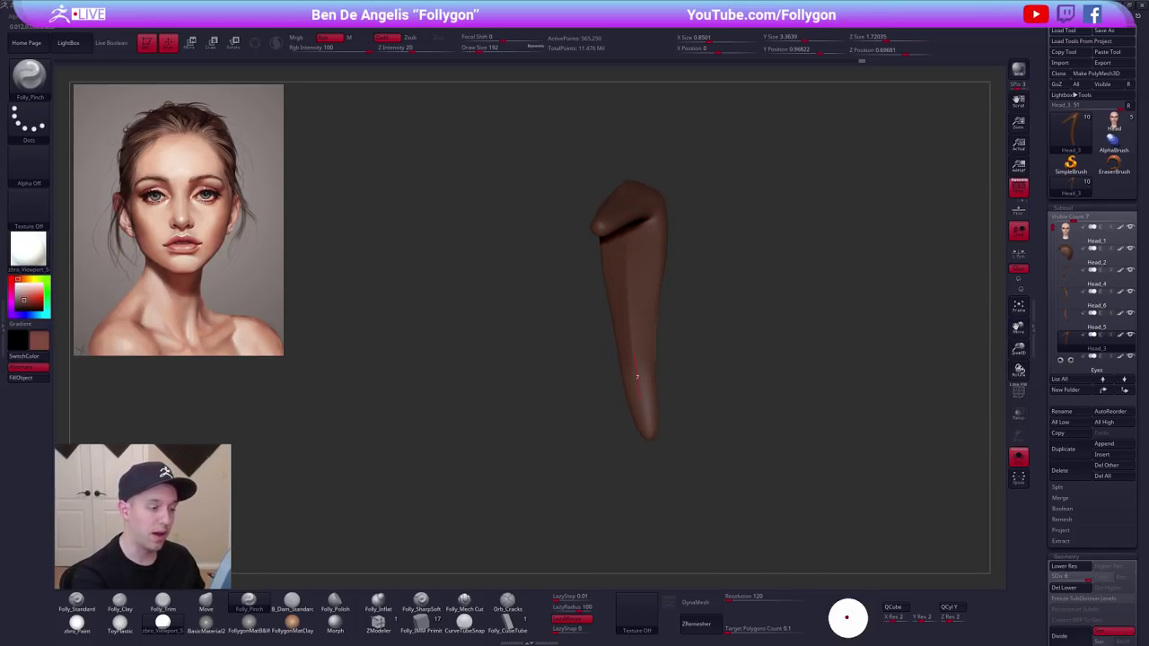
drag(664, 490, 618, 387)
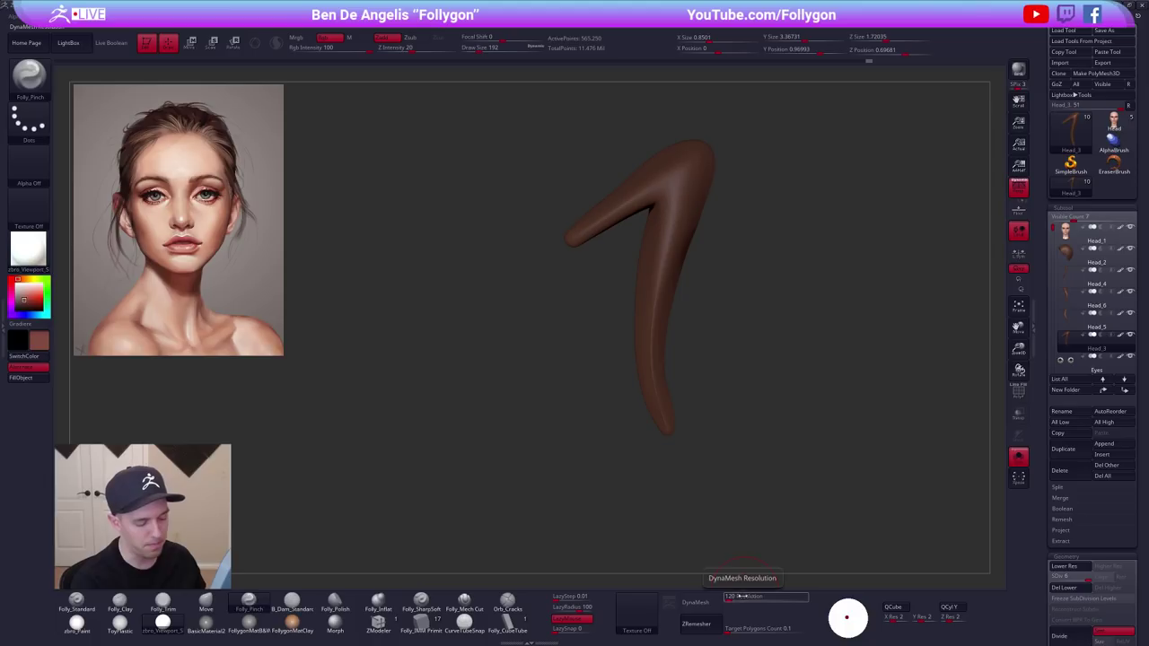
Remesh the ponytail with DynaMesh at resolution 448 and check its wireframe.
click(743, 596)
text(444)
key(Return)
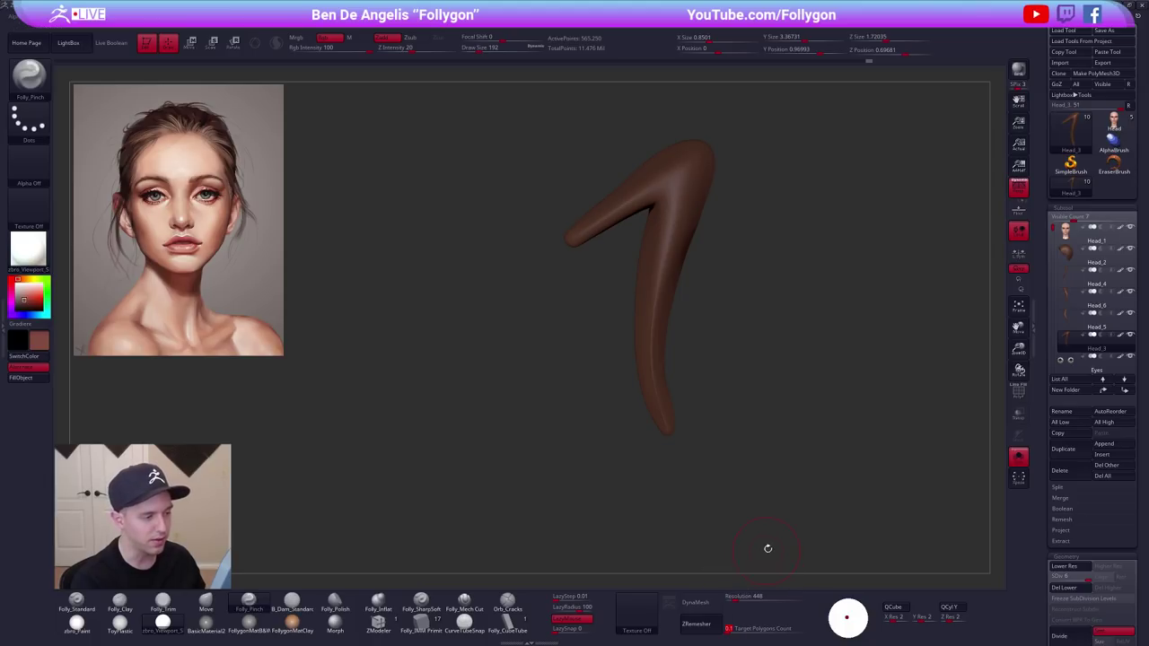
click(695, 602)
click(672, 621)
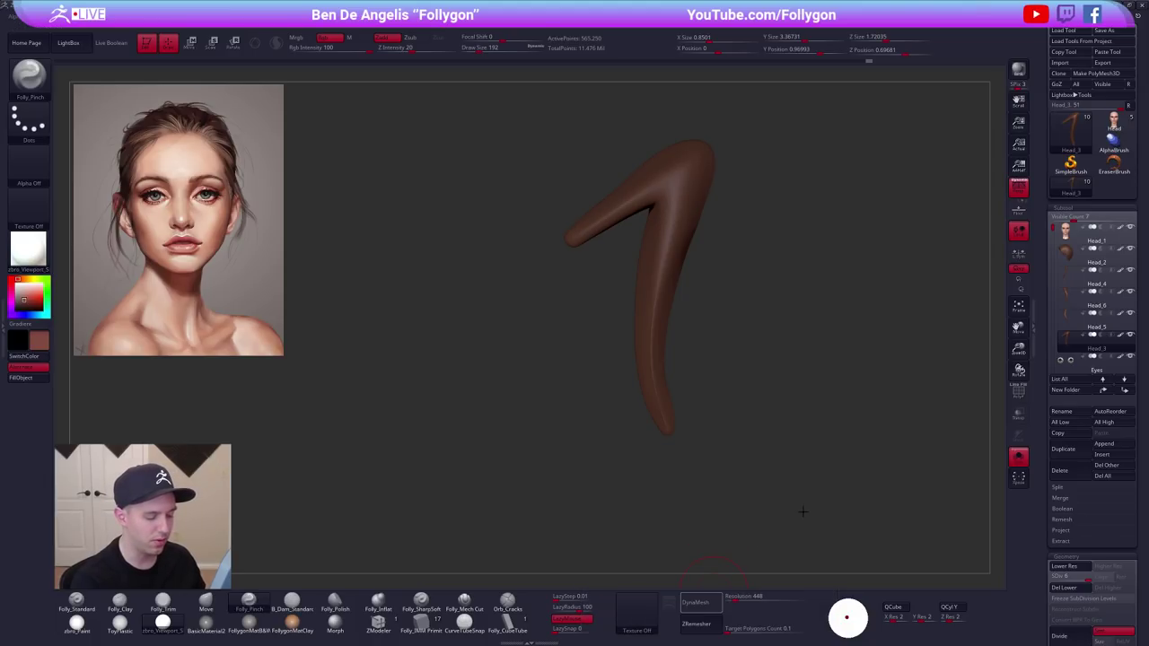
ctrl+click(776, 515)
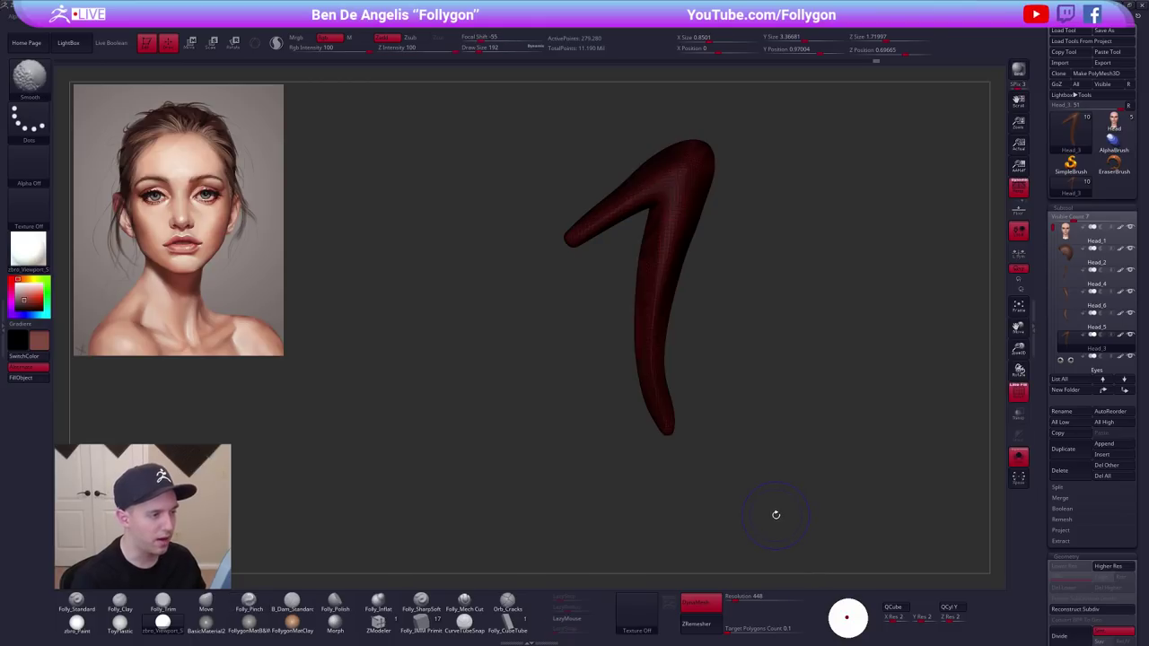
ctrl+click(776, 515)
Show the whole bust, sample the hair's brown for Folly_Standard, and switch the material to zbro_Paint.
key(alt+s)
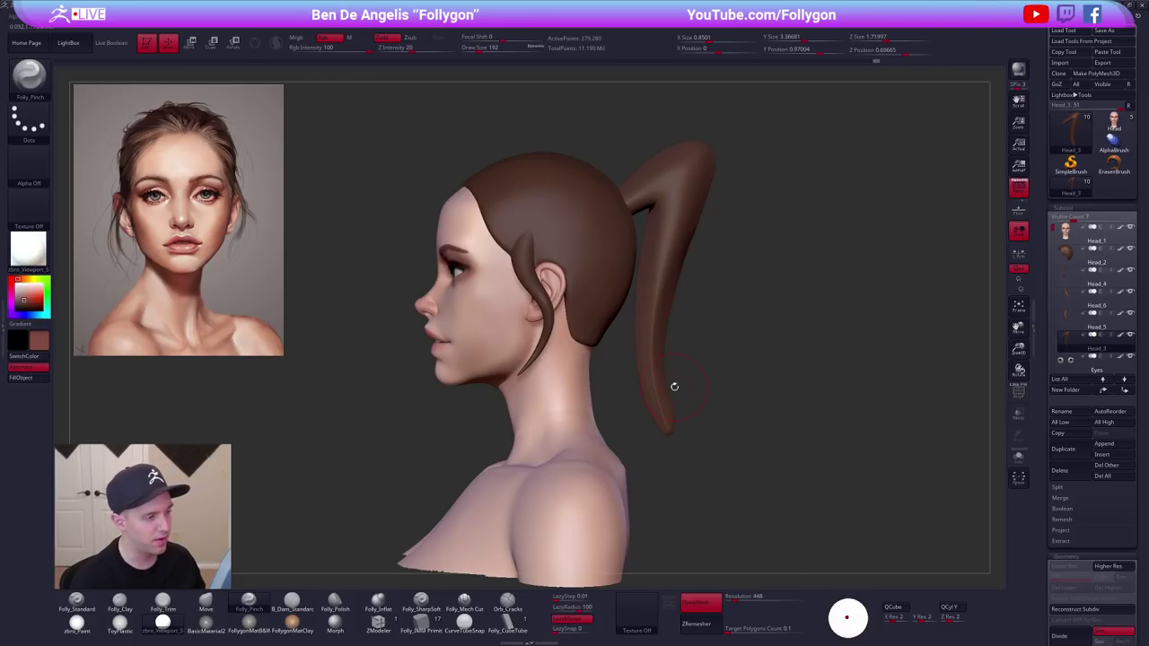
key(c)
key(1)
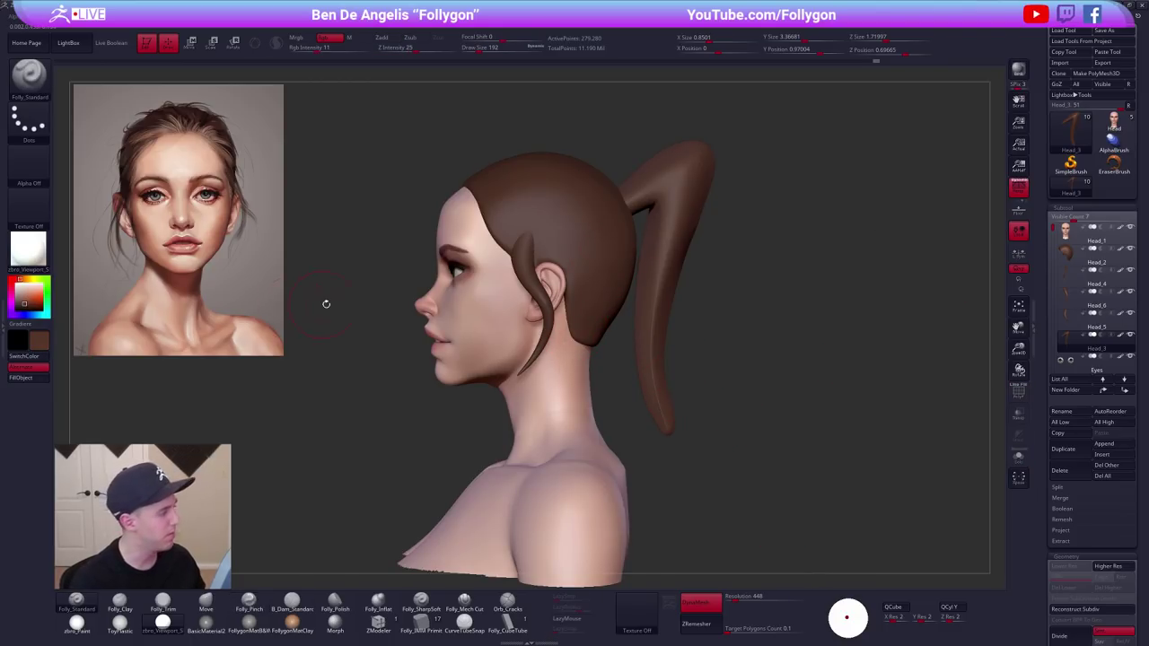
click(77, 623)
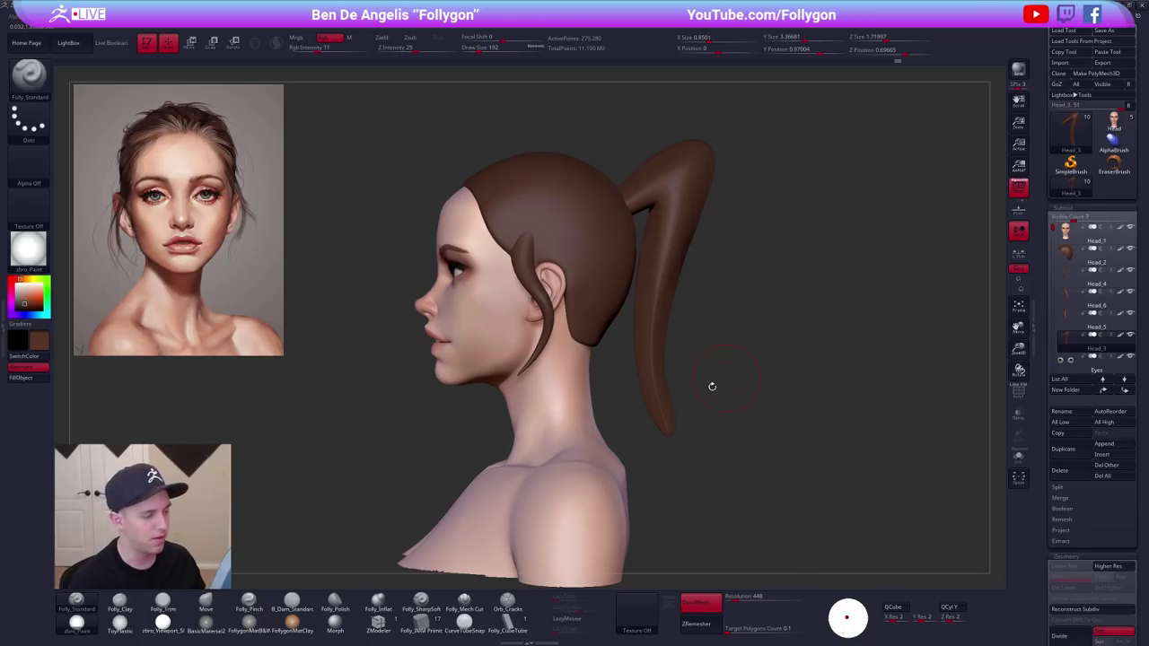
Isolate the ponytail and smooth the curve near its lower end.
key(alt+s)
ctrl+right_drag(661, 393, 654, 278)
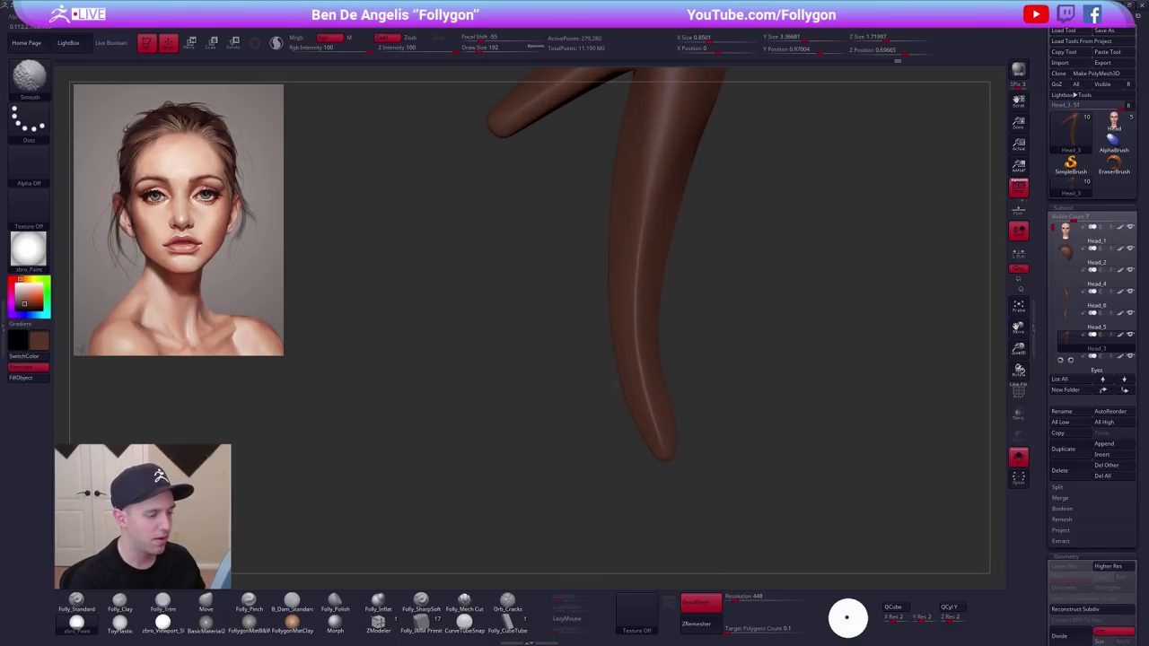
shift+drag(652, 383, 640, 390)
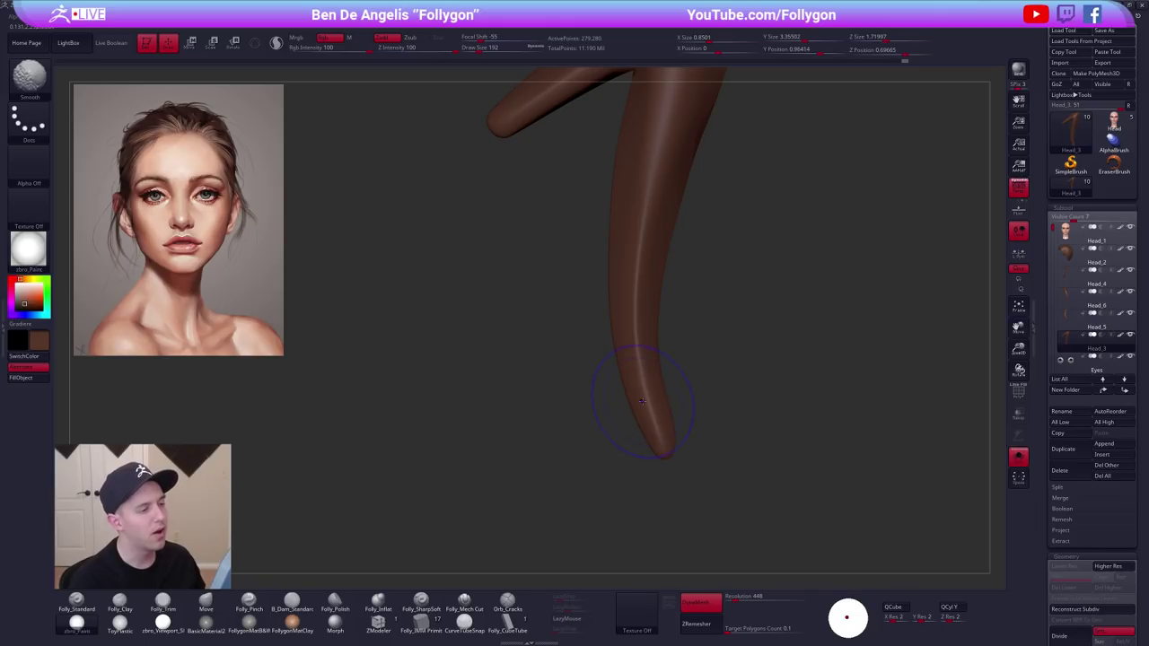
mouse_move(641, 389)
ctrl+right_down()
mouse_move(668, 381)
mouse_move(673, 355)
mouse_move(695, 357)
mouse_move(631, 362)
ctrl+right_up()
key(shift+f)
key(shift+f)
mouse_move(669, 235)
right_down()
mouse_move(705, 226)
mouse_move(694, 184)
mouse_move(712, 293)
mouse_move(675, 280)
mouse_move(662, 254)
mouse_move(675, 290)
right_up()
Sharpen the ridge over the ponytail's upper section with Folly_Pinch at draw size 215.
key(5)
key(s)
click(666, 256)
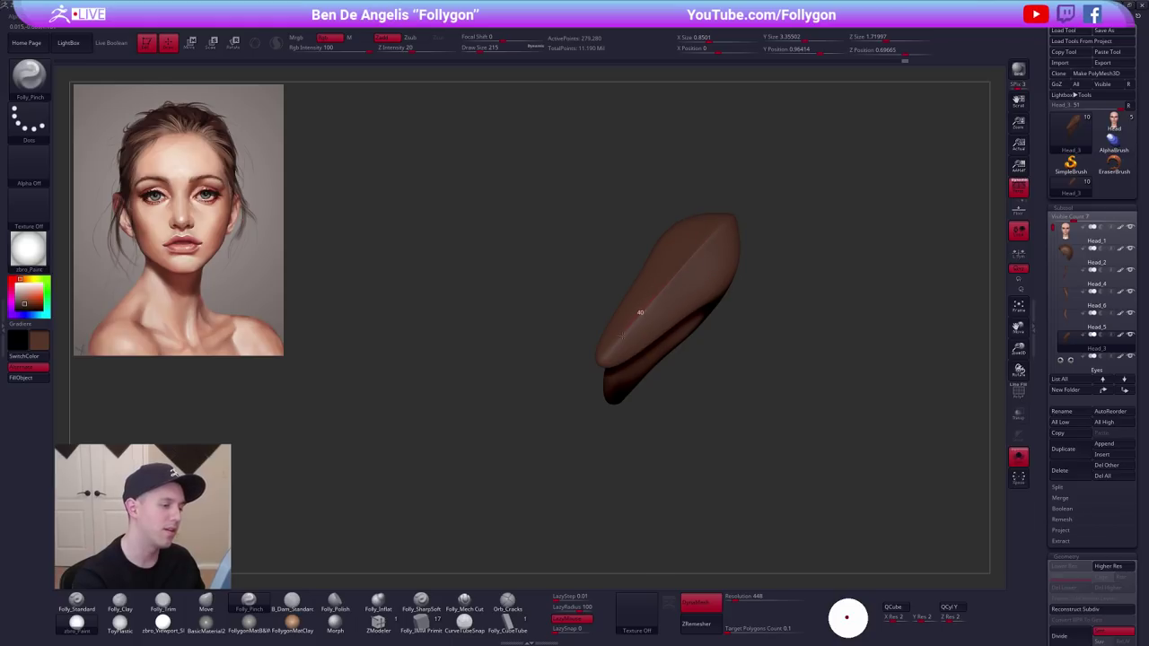
mouse_move(621, 336)
right_down()
mouse_move(646, 281)
mouse_move(619, 314)
right_up()
Remesh the ponytail with DynaMesh and pinch its ridge and tip with Folly_Pinch at draw size 130.
key(space)
key(space)
key(shift)
mouse_move(619, 316)
mouse_down()
mouse_move(609, 314)
mouse_move(660, 326)
mouse_up()
ctrl+drag(710, 361, 715, 293)
right_drag(648, 363, 635, 318)
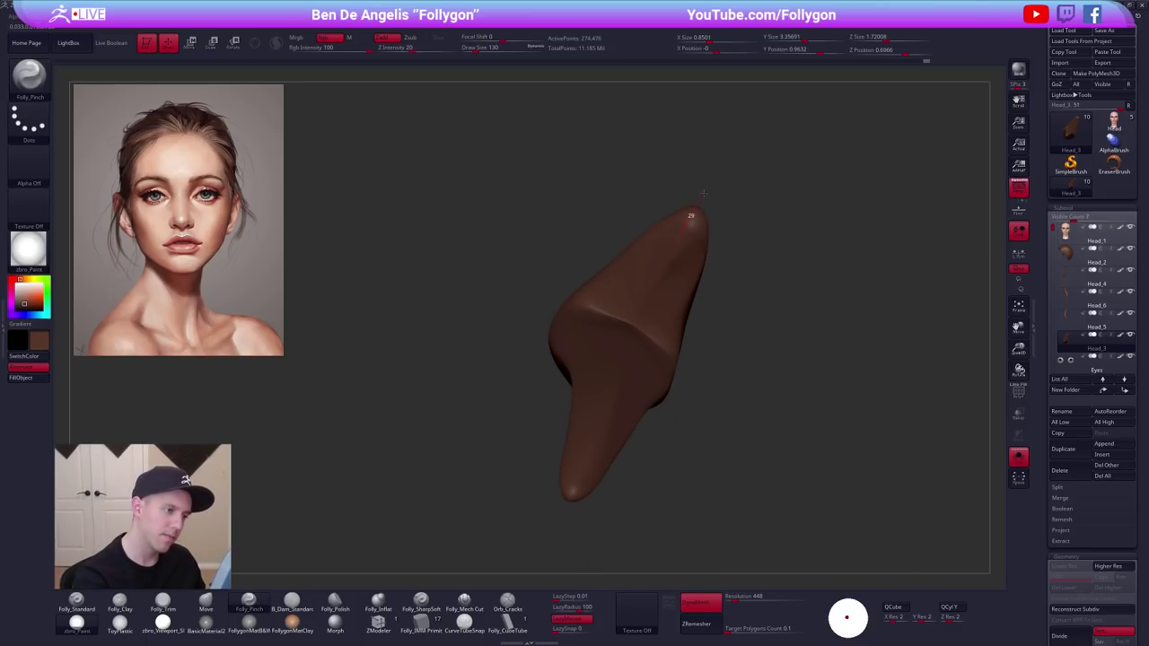
Reshape the ponytail's attachment end with the Move brush at Draw Size 150 and smooth it.
right_drag(680, 238, 731, 270)
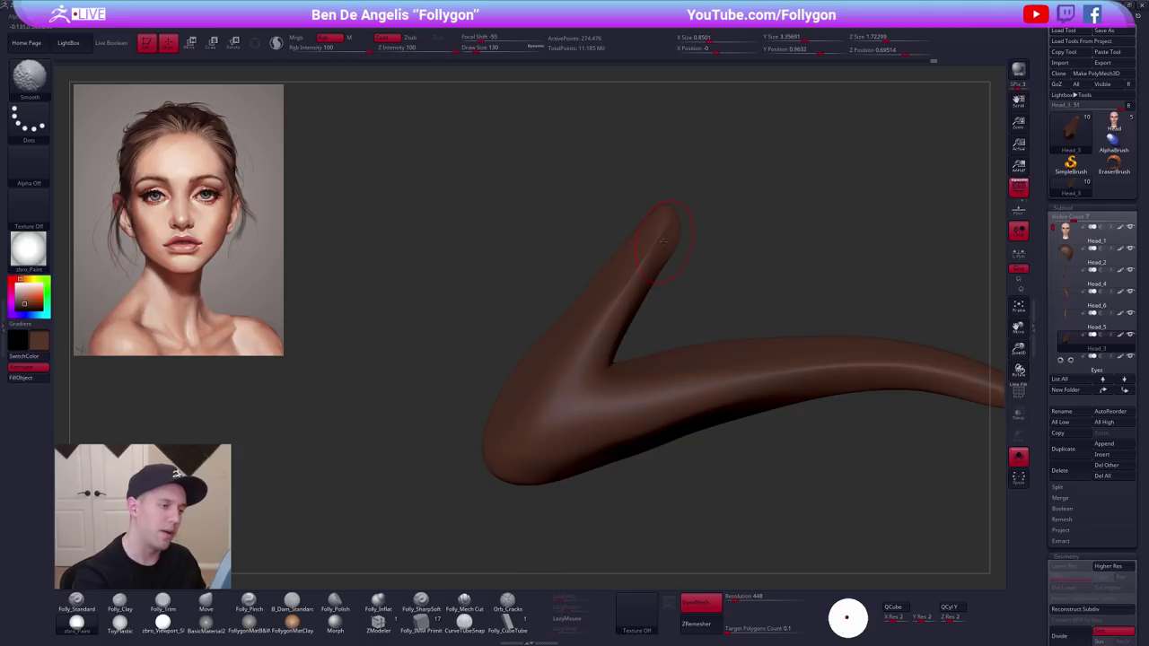
key(space)
key(b)
key(m)
key(v)
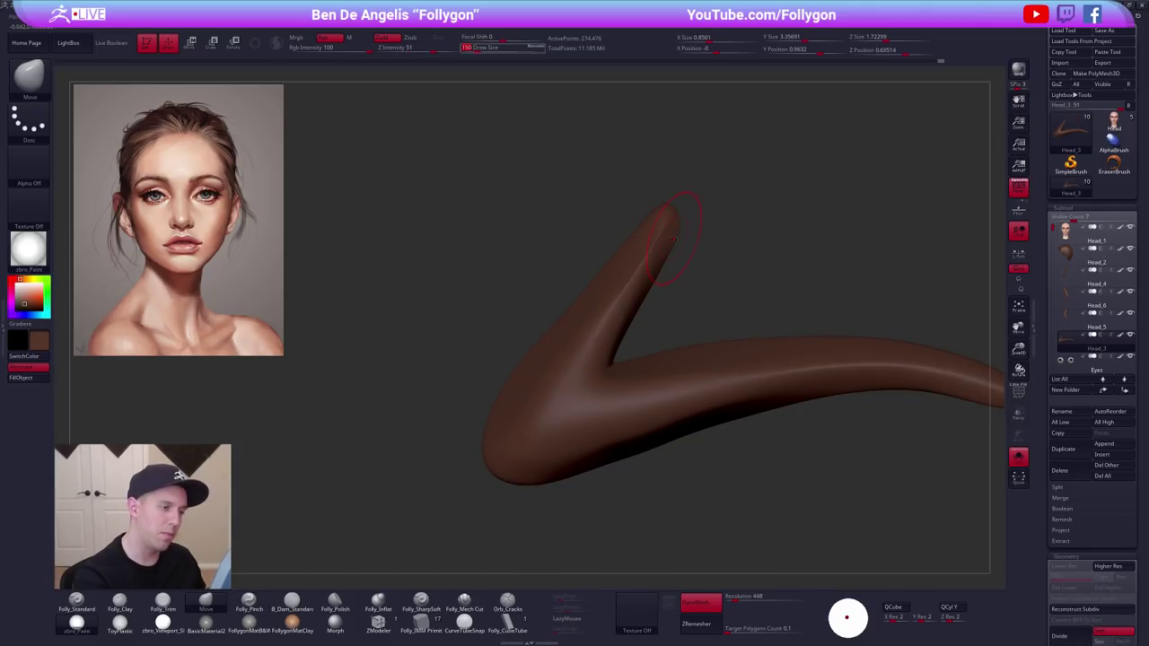
mouse_move(679, 198)
right_down()
mouse_move(607, 182)
mouse_move(756, 388)
mouse_move(763, 467)
mouse_move(835, 471)
mouse_move(839, 493)
right_up()
mouse_move(645, 297)
shift+mouse_down()
mouse_move(629, 305)
mouse_move(646, 295)
shift+mouse_up()
mouse_move(759, 440)
ctrl+right_down()
mouse_move(753, 382)
mouse_move(718, 365)
mouse_move(770, 456)
mouse_move(766, 492)
mouse_move(667, 341)
ctrl+right_up()
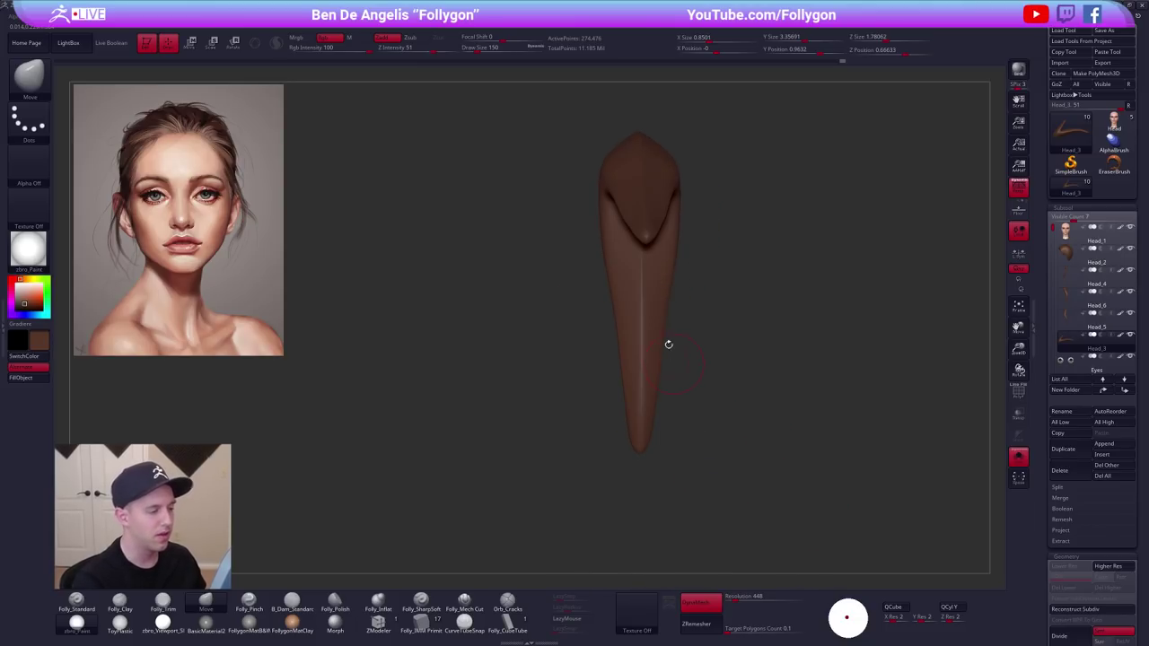
Adjust the ponytail's shape from behind with the Move brush, and leave solo mode to show the full bust.
right_click(667, 341)
drag(660, 355, 761, 298)
alt+right_drag(770, 356, 728, 364)
right_drag(767, 423, 775, 434)
key(alt+s)
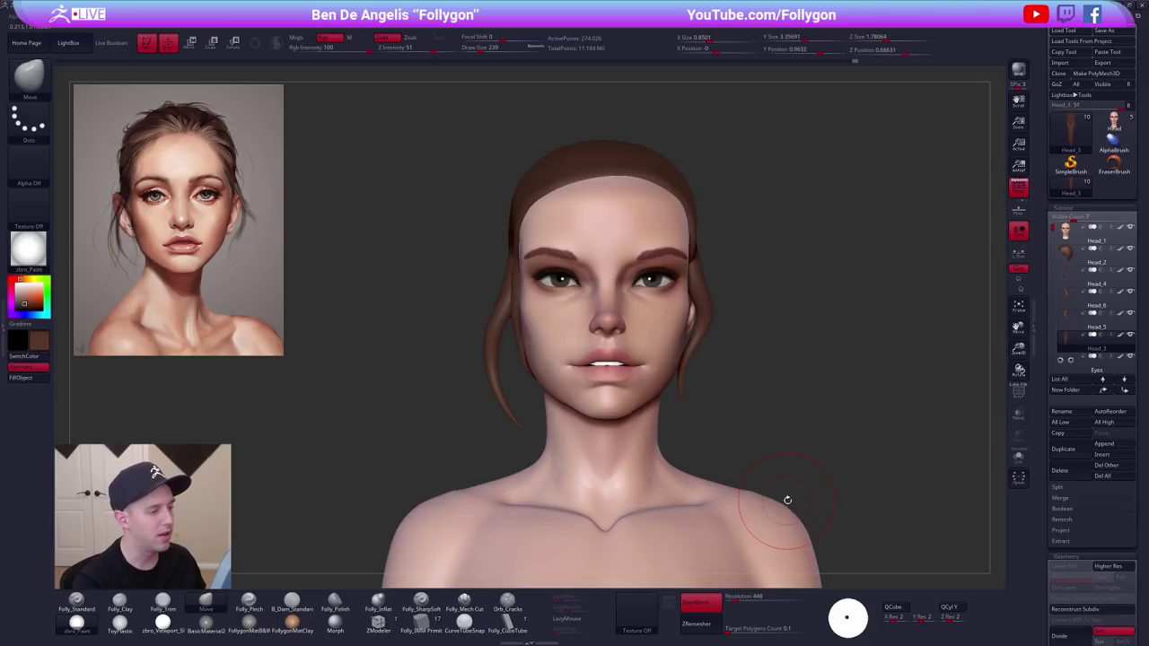
Examine the whole bust and its loose side strands from front and three-quarter angles.
mouse_move(812, 512)
ctrl+right_down()
mouse_move(813, 451)
mouse_move(822, 517)
ctrl+right_up()
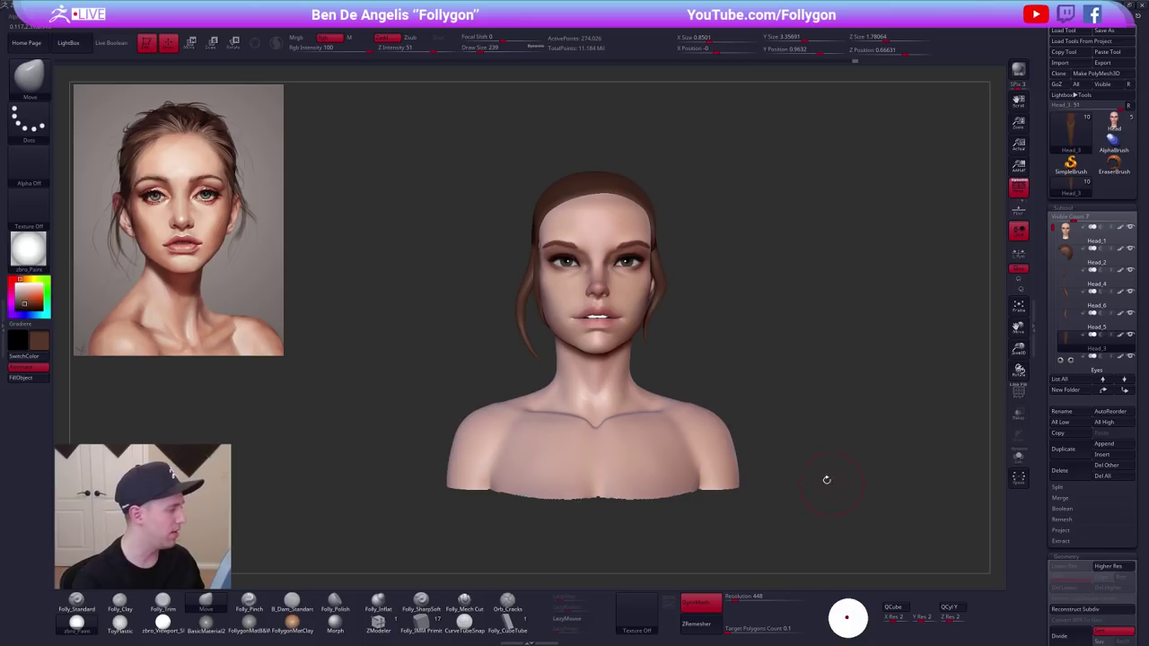
right_drag(525, 305, 574, 292)
alt+click(562, 287)
alt+click(579, 269)
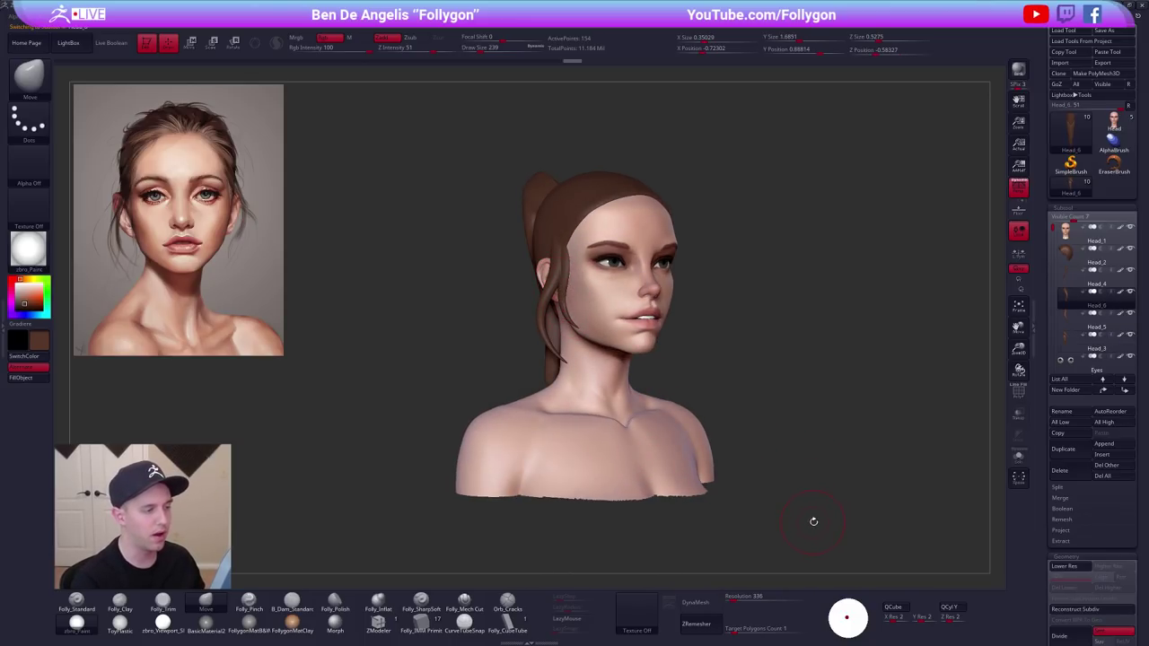
drag(869, 521, 831, 525)
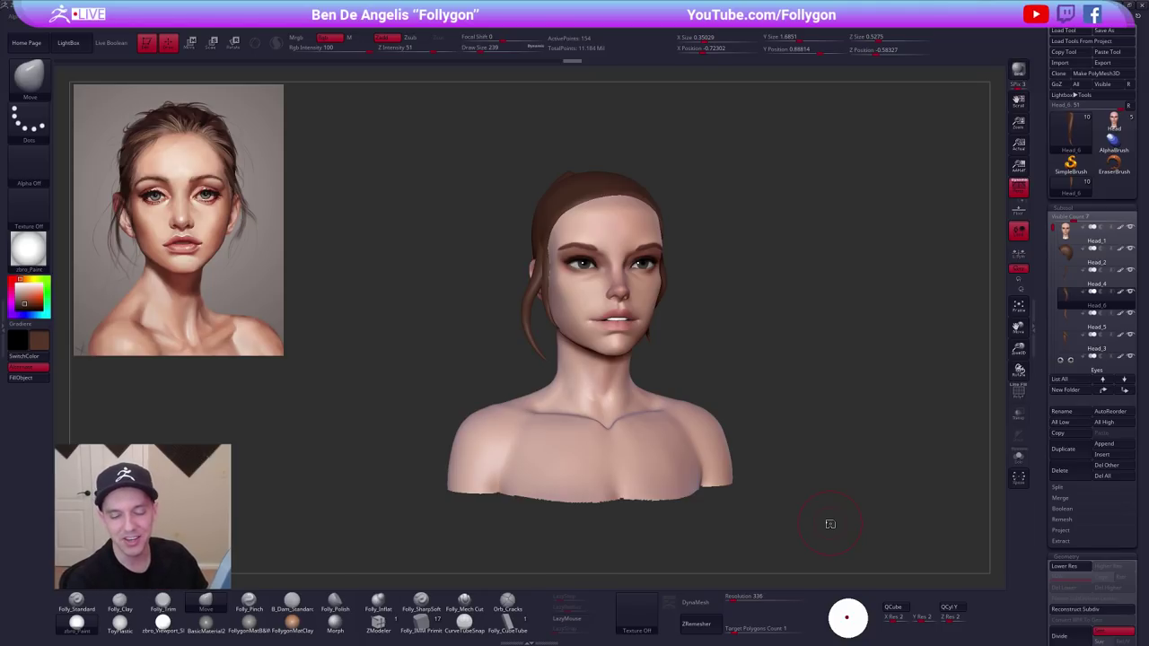
drag(673, 370, 704, 373)
alt+drag(705, 373, 757, 409)
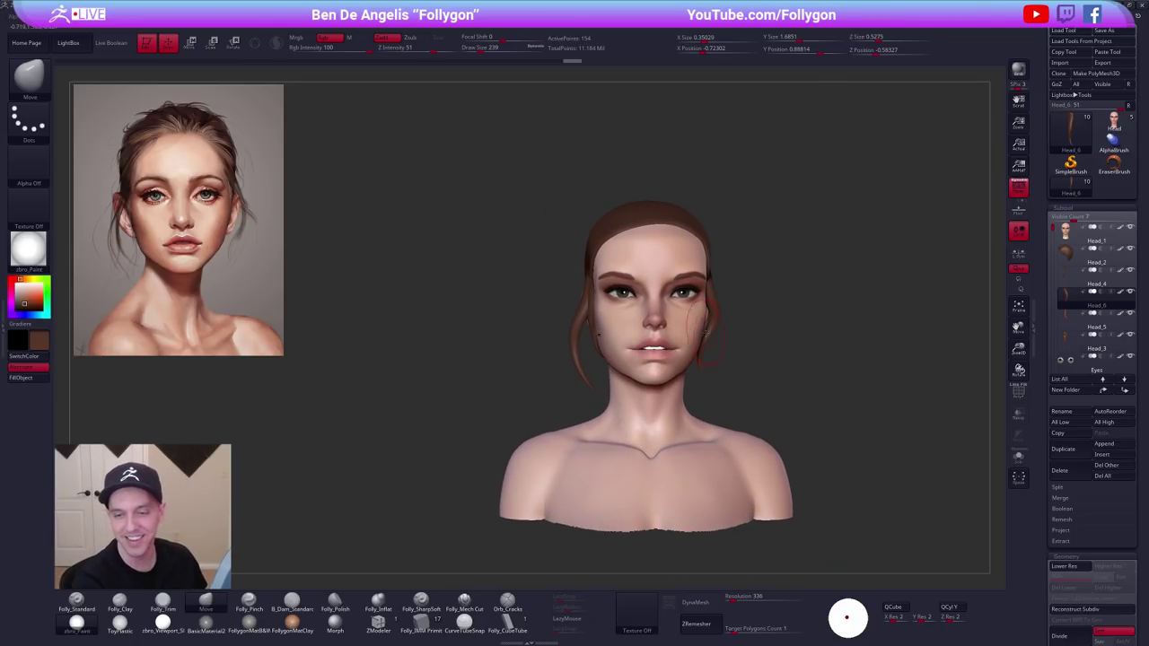
mouse_move(831, 431)
alt+mouse_down()
mouse_move(832, 395)
mouse_move(842, 432)
mouse_move(815, 440)
alt+mouse_up()
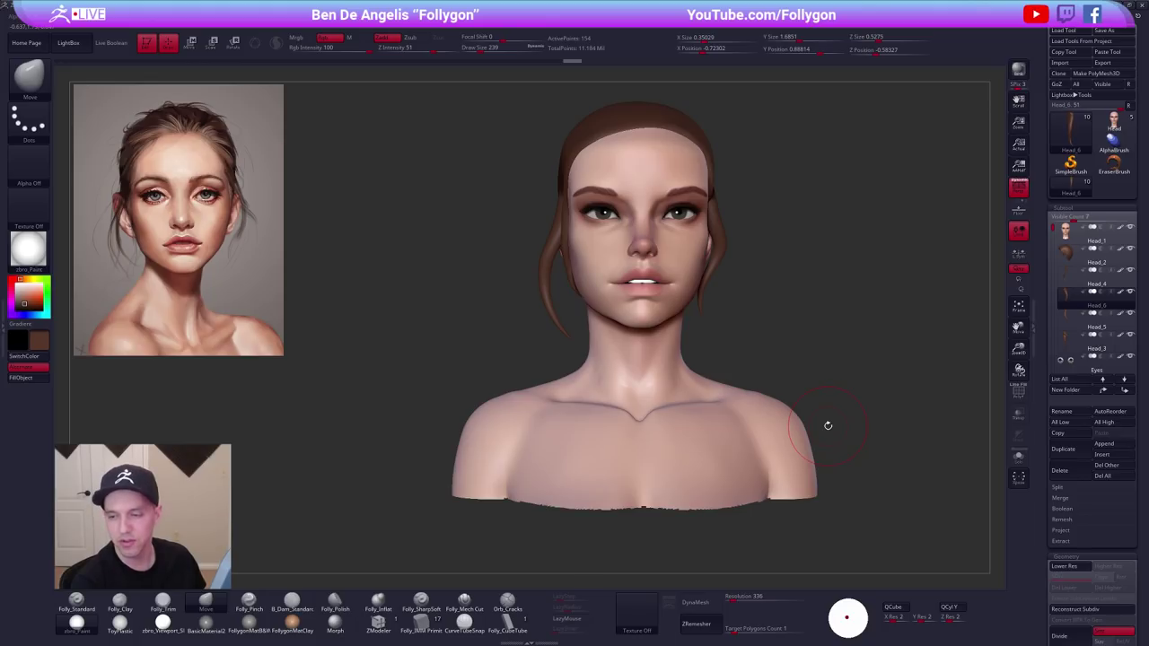
Reshape the longer hair strand beside the character's right ear with the Move brush at Draw Size 306.
alt+click(720, 254)
alt+drag(716, 258, 710, 297)
right_drag(699, 313, 794, 315)
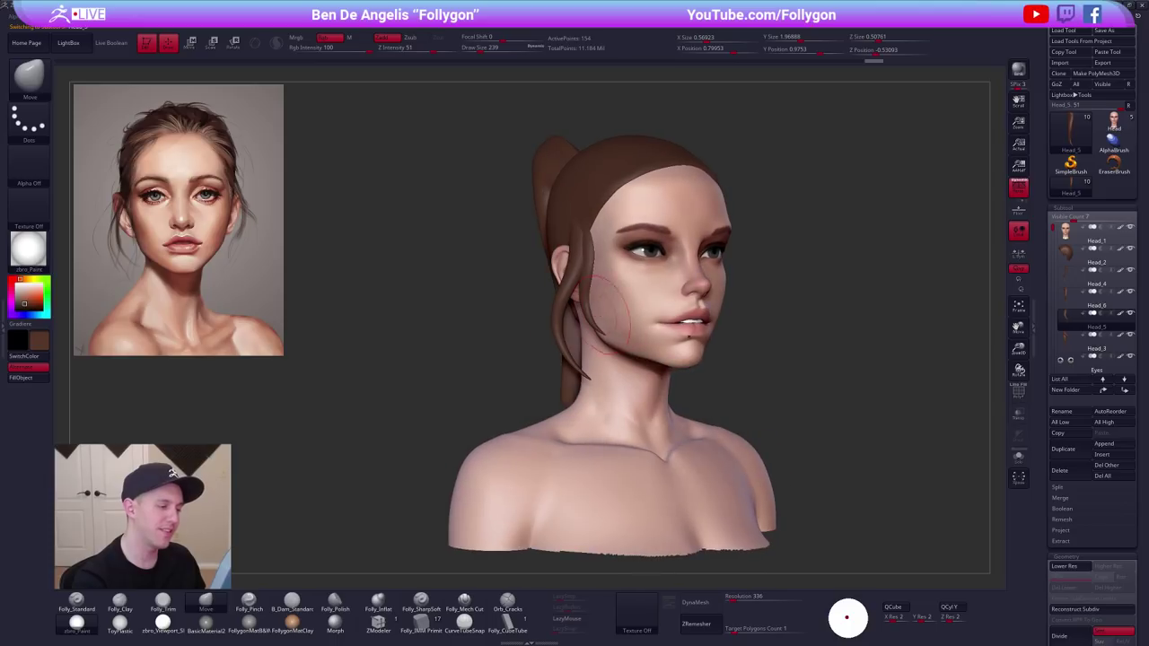
alt+click(582, 324)
mouse_move(583, 323)
right_down()
mouse_move(668, 322)
mouse_move(617, 322)
mouse_move(621, 340)
right_up()
drag(605, 347, 613, 337)
key(space)
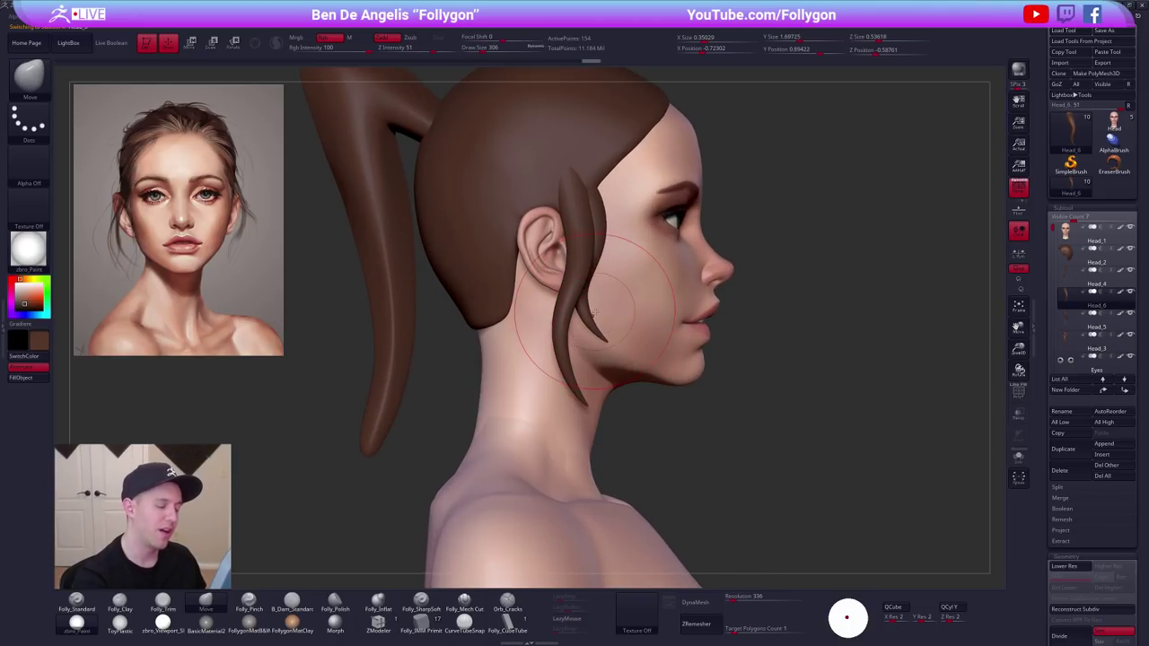
right_drag(600, 314, 693, 312)
drag(596, 306, 589, 305)
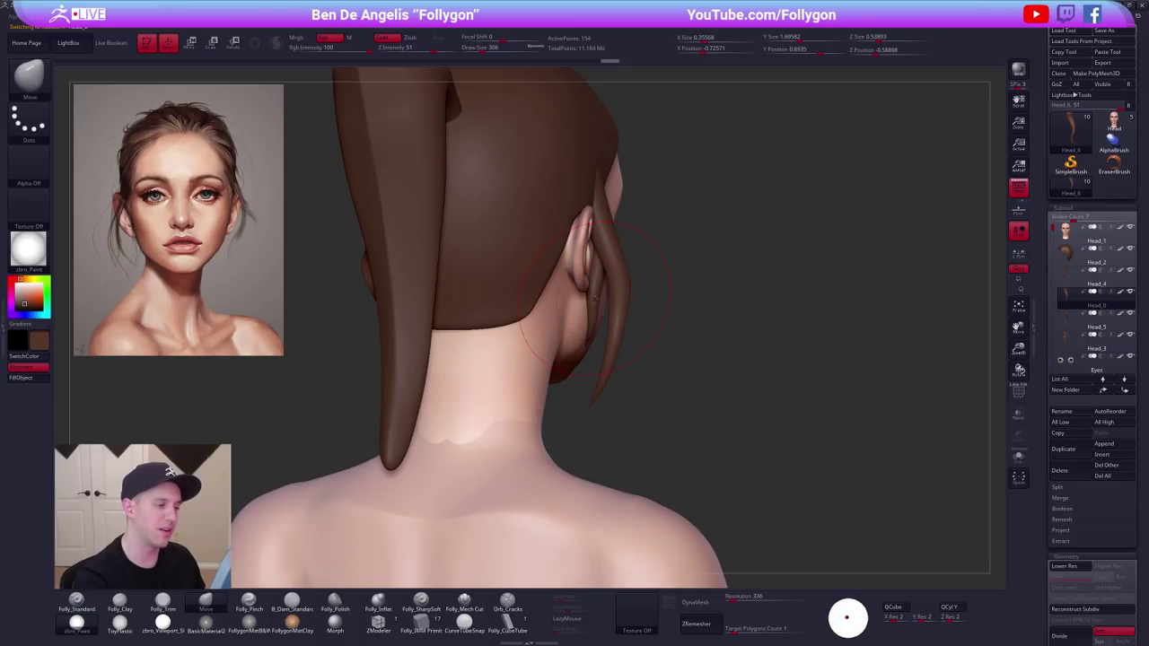
right_drag(588, 305, 498, 302)
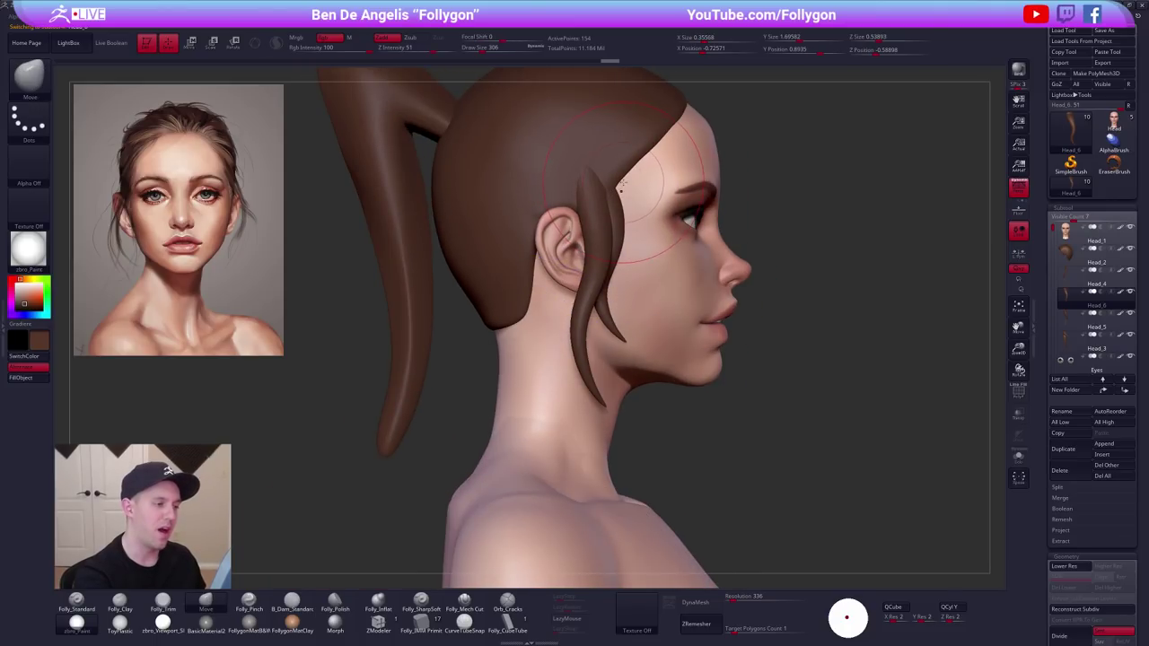
Select the hair cap and set the Move brush's Draw Size to 192.
key(space)
alt+click(627, 165)
key(space)
drag(629, 169, 638, 170)
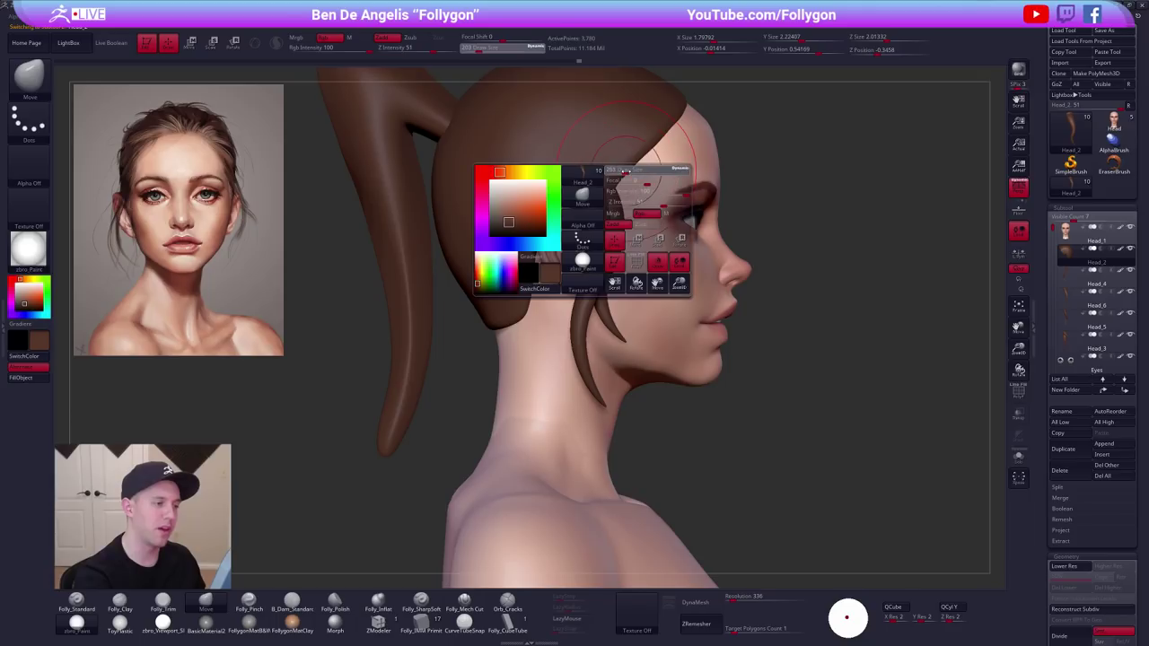
right_drag(647, 177, 549, 190)
mouse_move(646, 211)
alt+right_down()
mouse_move(574, 303)
mouse_move(556, 272)
alt+right_up()
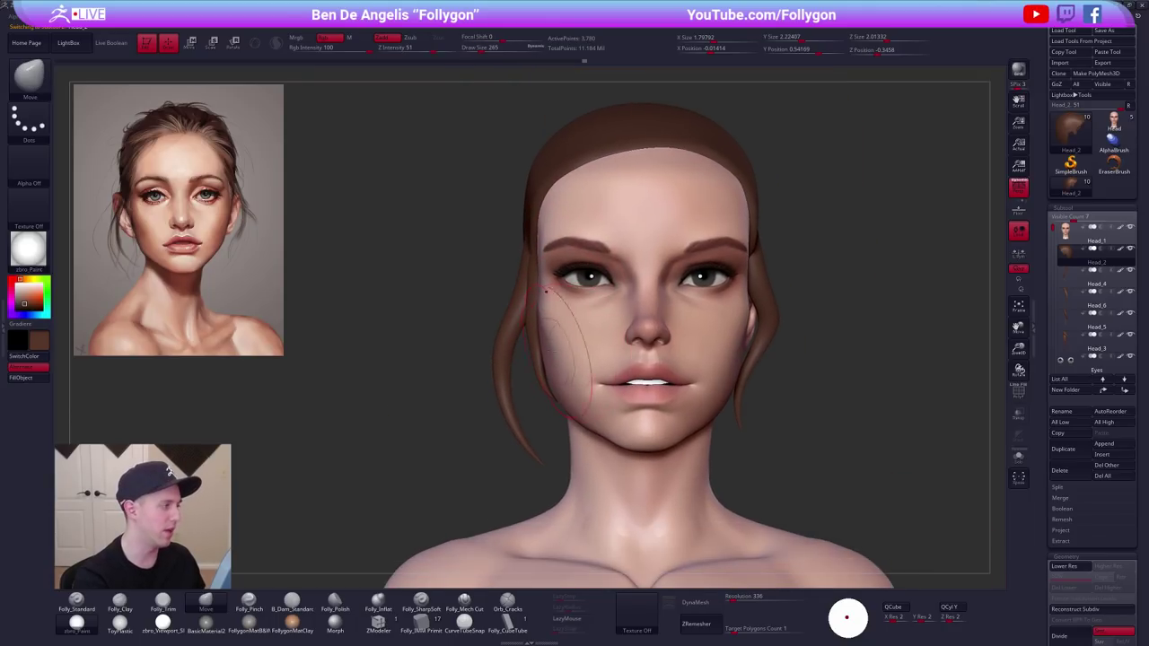
key(space)
drag(540, 381, 530, 380)
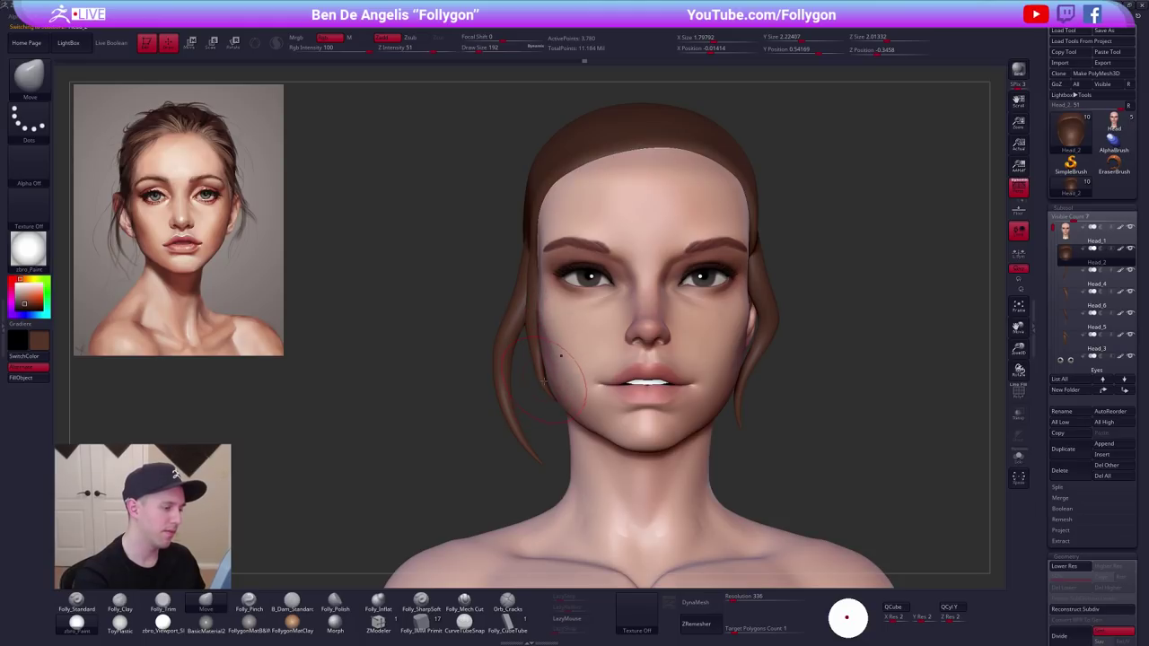
Check the hair cap's wireframe, switch it to its lowest subdivision level, and quick-save the project.
key(shift+f)
key(shift+f)
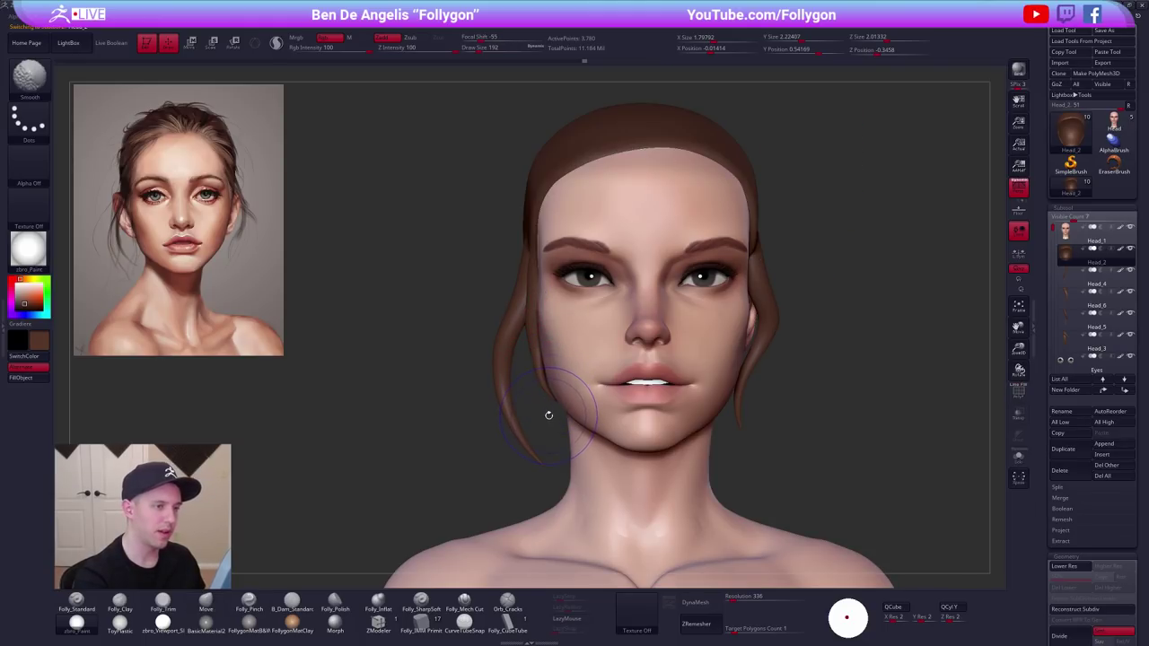
click(787, 460)
key(shift+d)
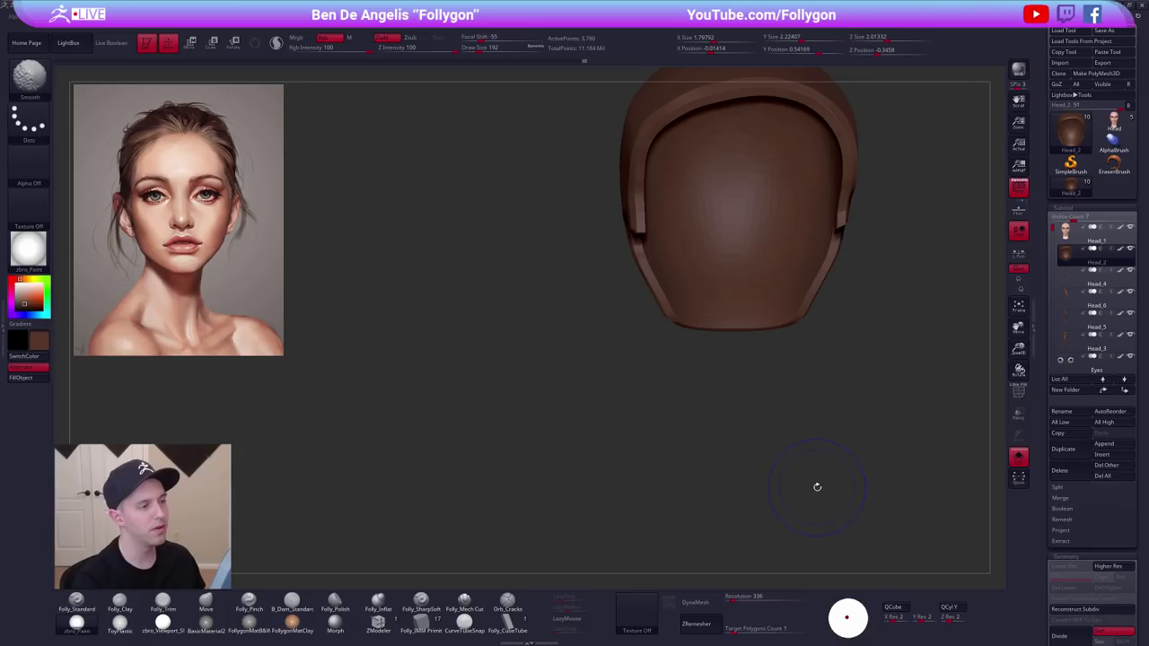
click(818, 486)
alt+drag(820, 479, 818, 474)
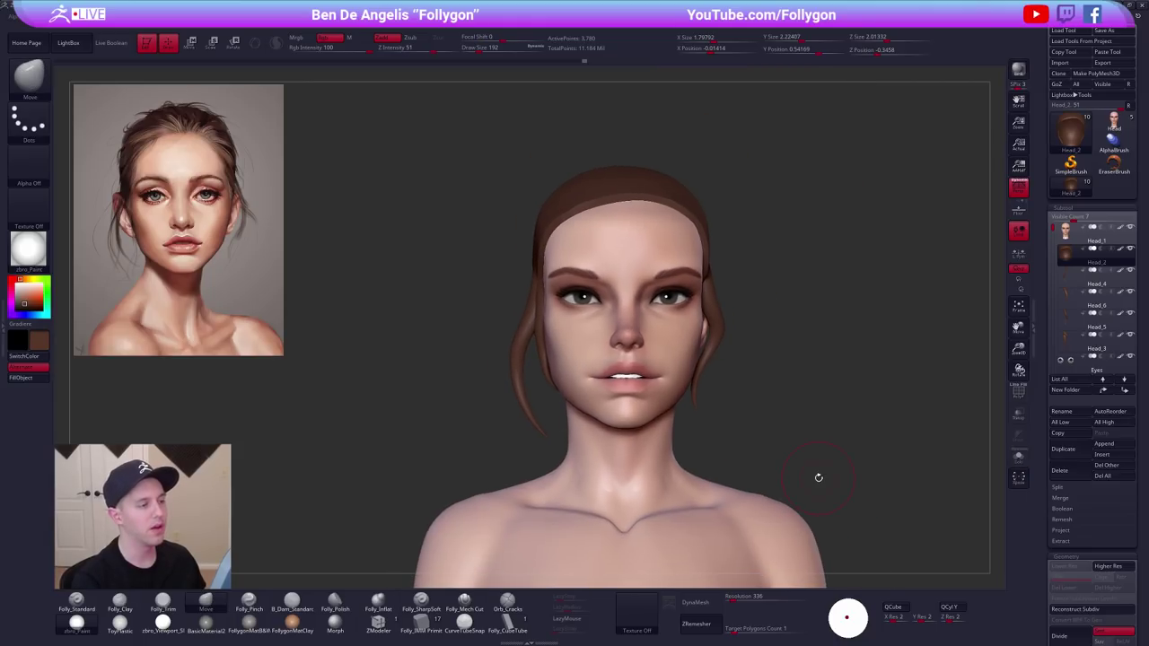
key(ctrl+s)
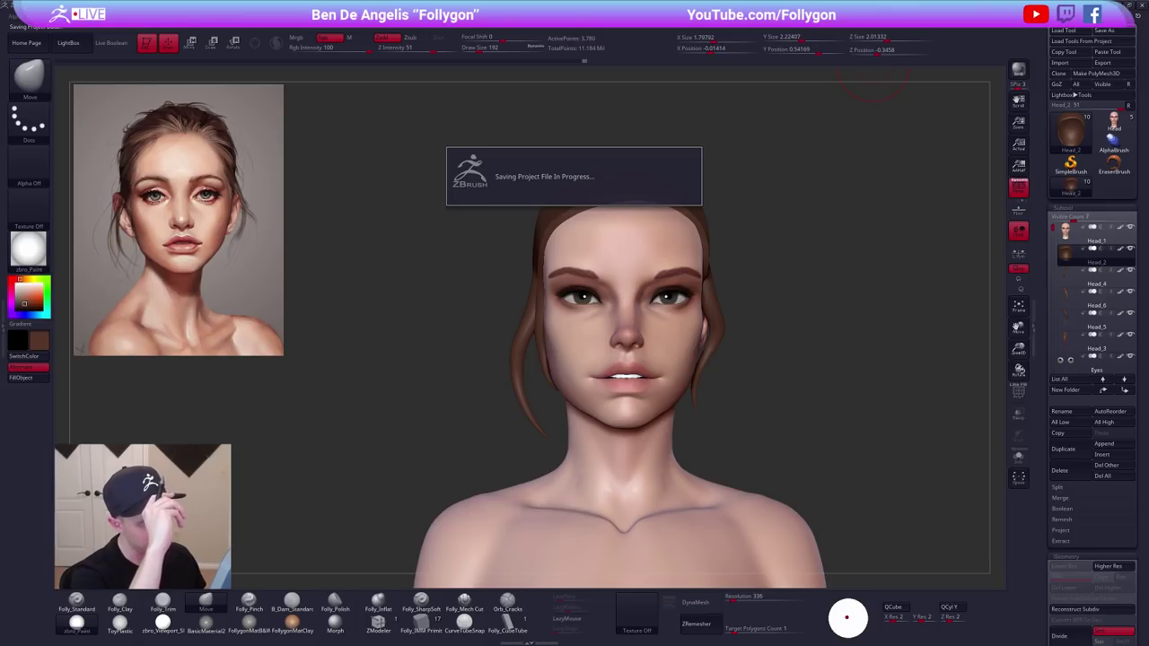
Inspect the hair cap's wireframe at its lower and higher subdivision levels.
key(d)
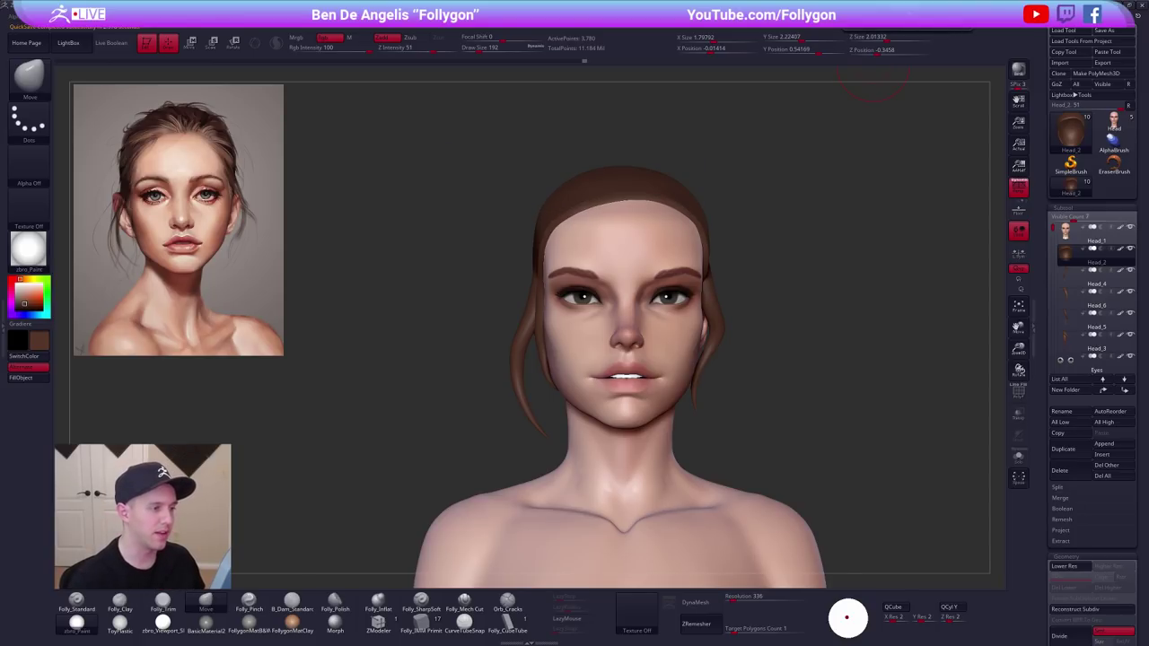
key(shift+f)
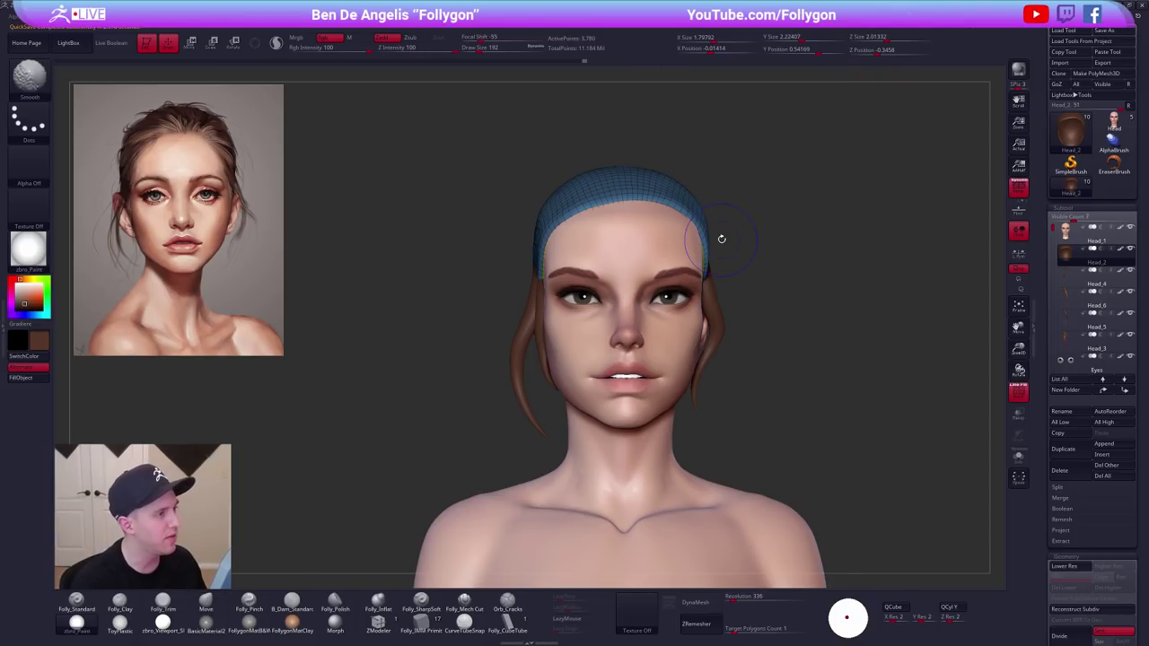
key(shift+d)
key(alt+s)
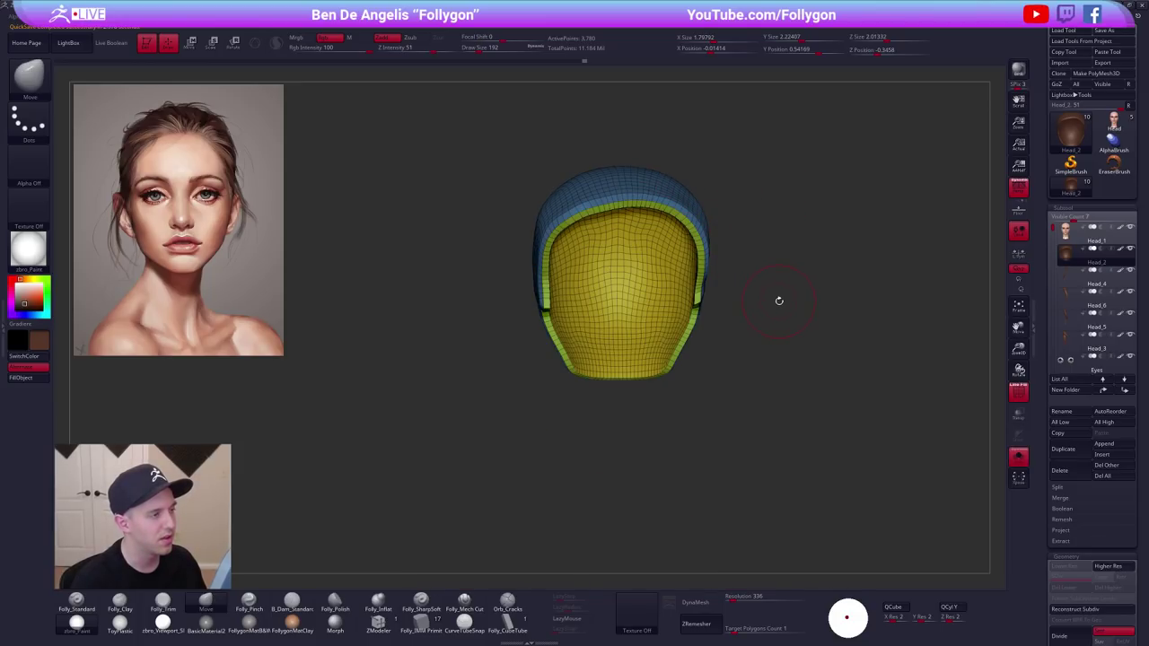
key(ctrl+d)
key(alt+s)
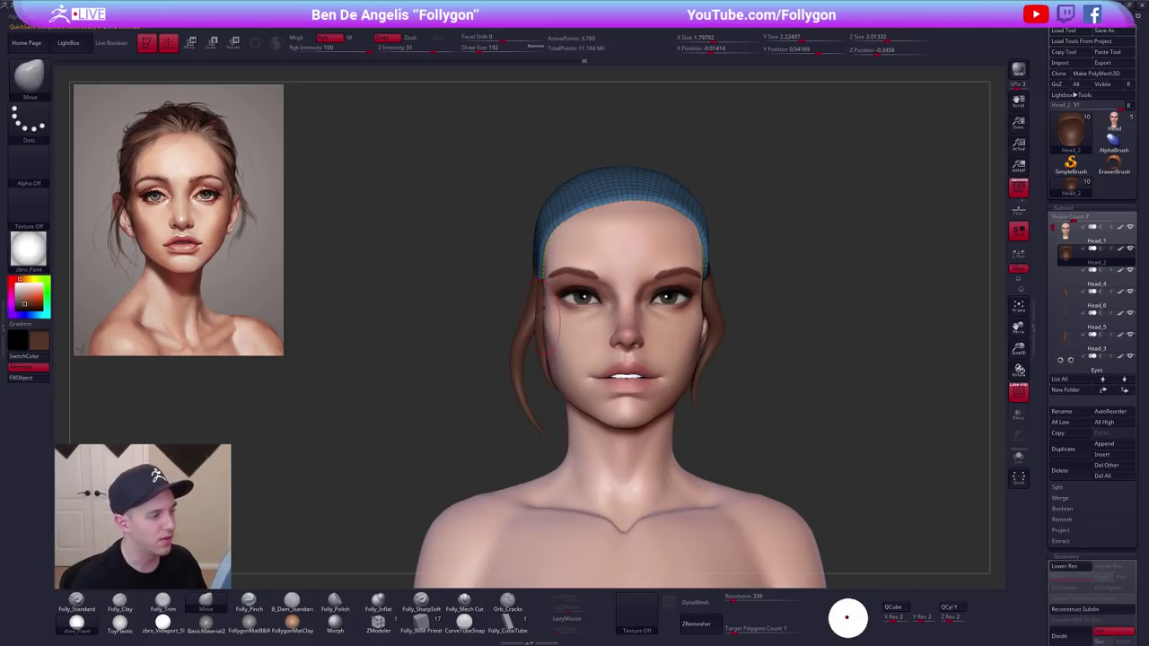
key(shift+f)
Examine the head and ponytail silhouette in profile and from the front.
right_drag(644, 323, 790, 316)
alt+right_drag(693, 257, 647, 265)
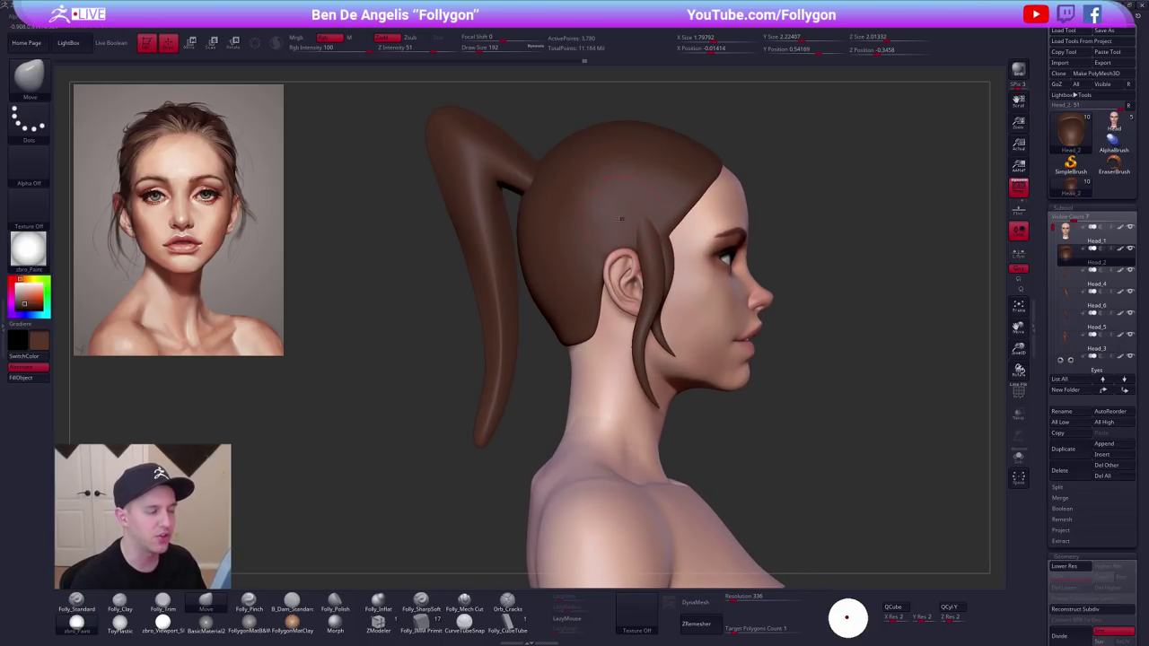
alt+click(529, 159)
ctrl+right_drag(585, 219, 640, 253)
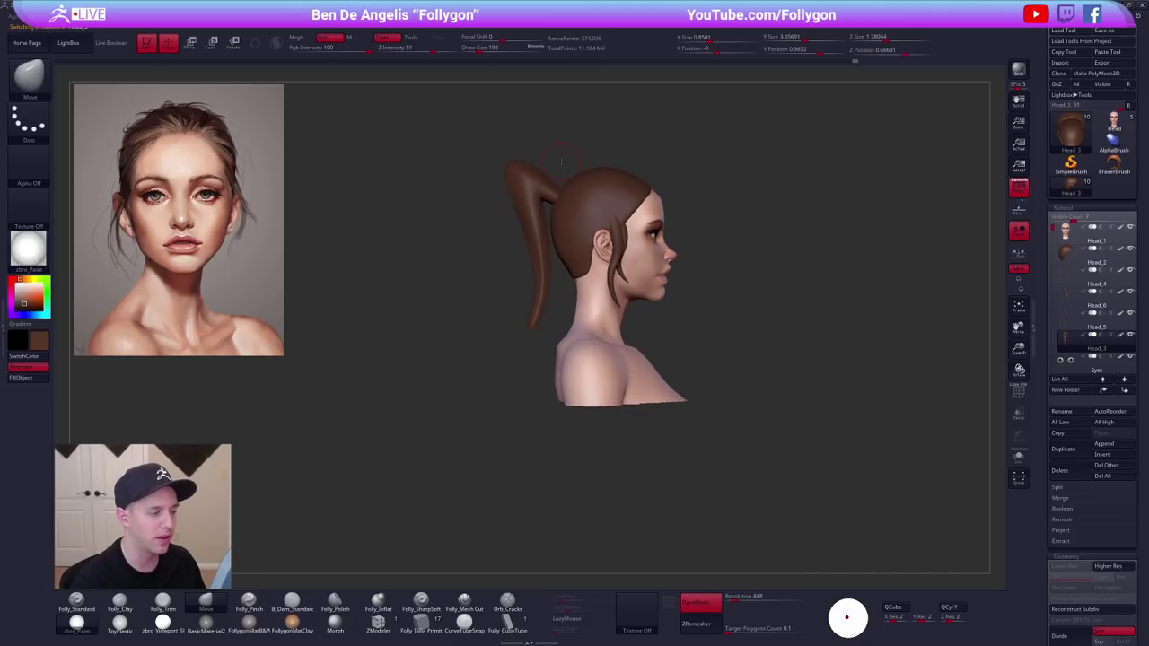
right_drag(640, 209, 585, 237)
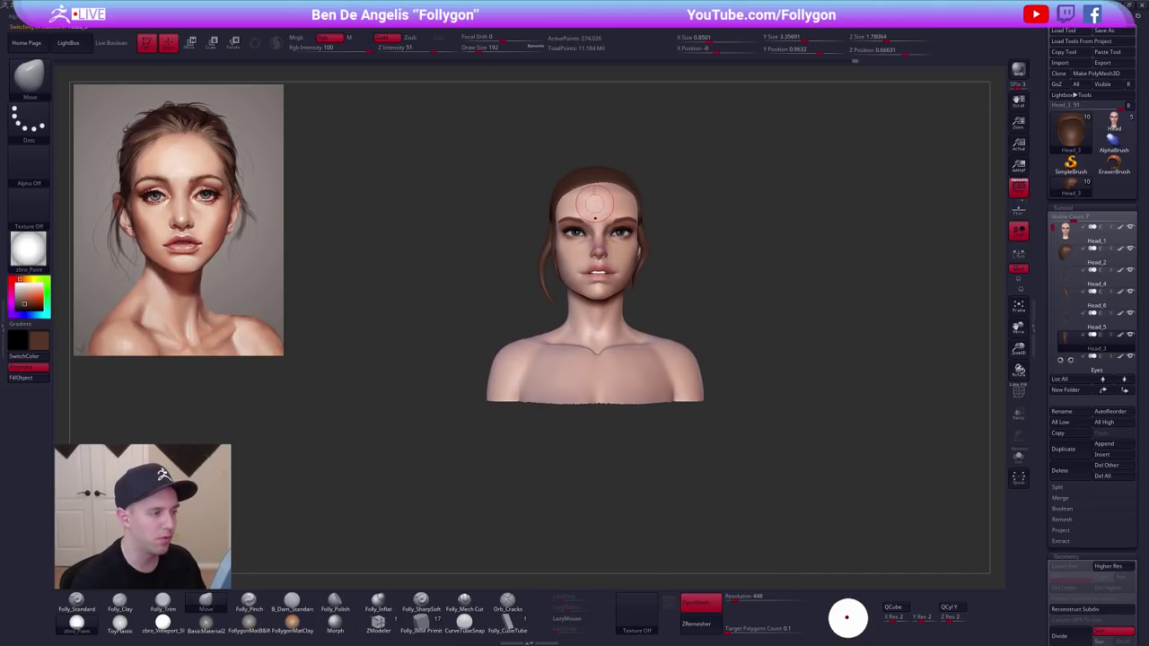
shift+right_drag(654, 222, 692, 242)
shift+right_drag(619, 221, 689, 222)
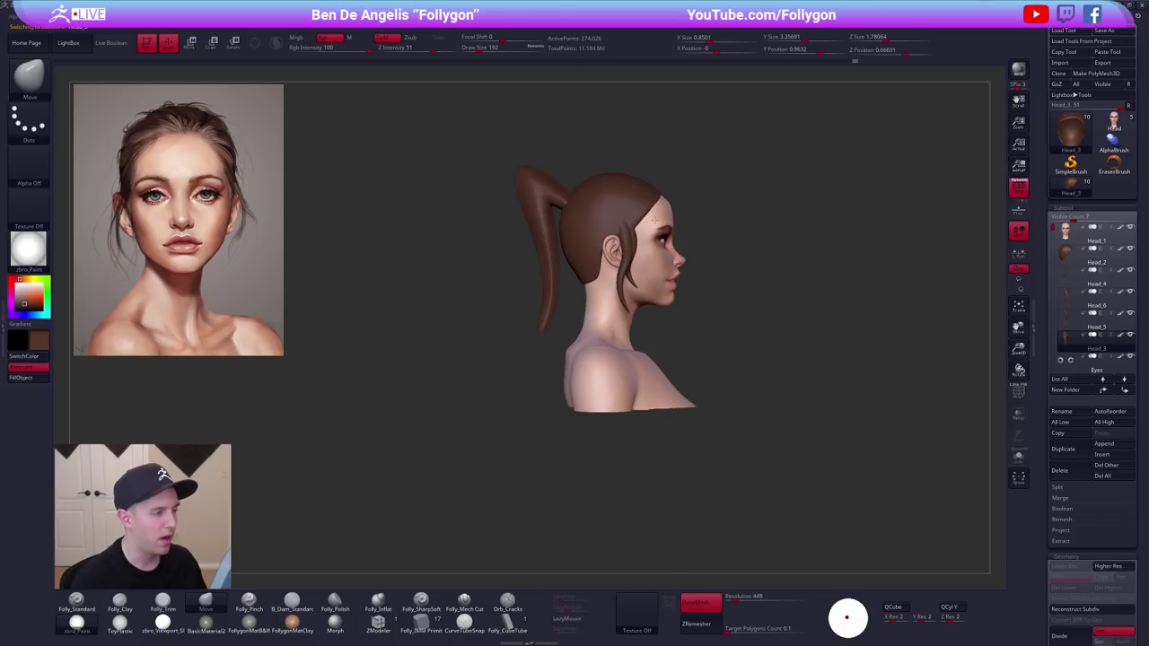
Pull the back of the hair cap outward in profile with the Move brush at Draw Size 500.
alt+click(617, 181)
key(space)
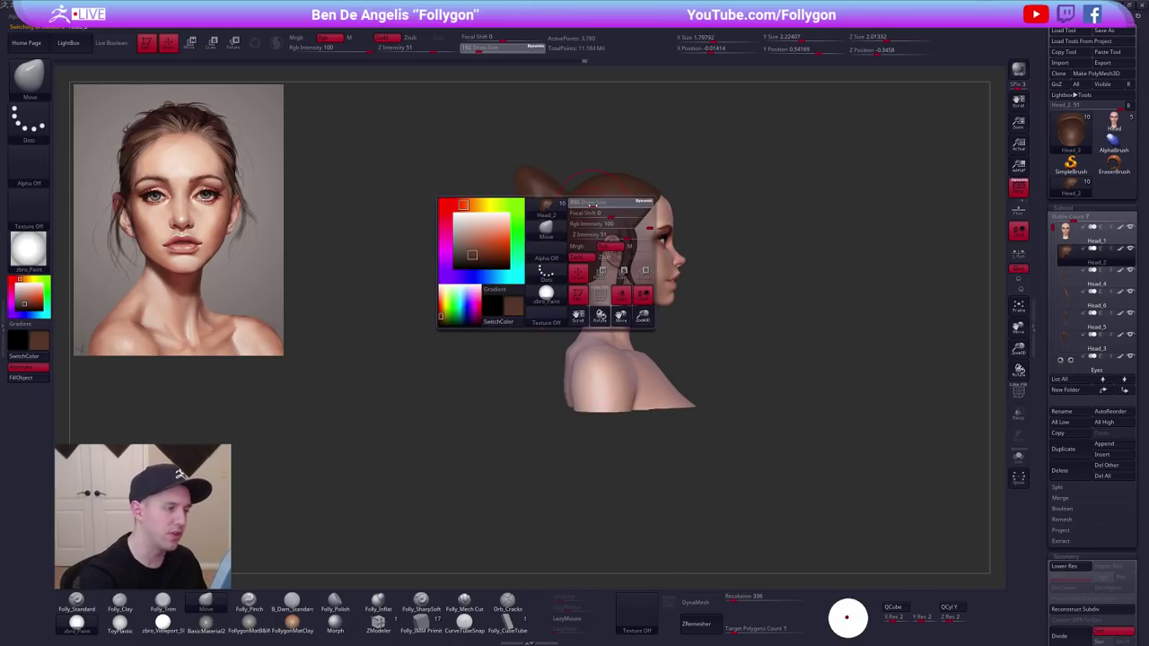
click(595, 205)
key(s)
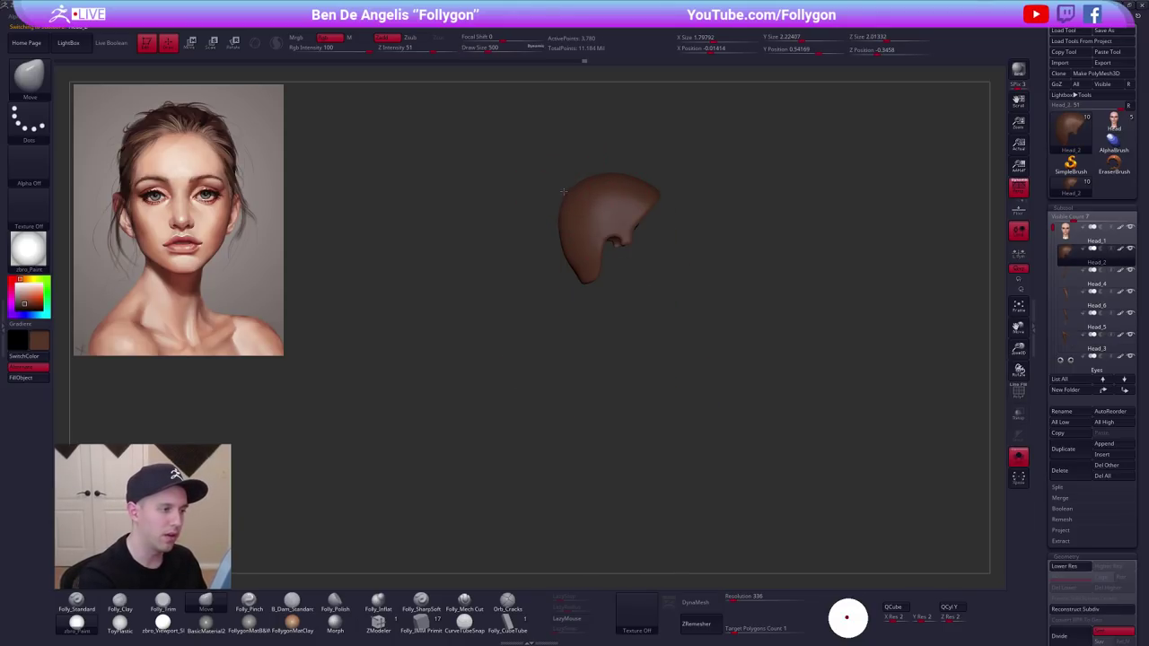
key(ctrl+shift+s)
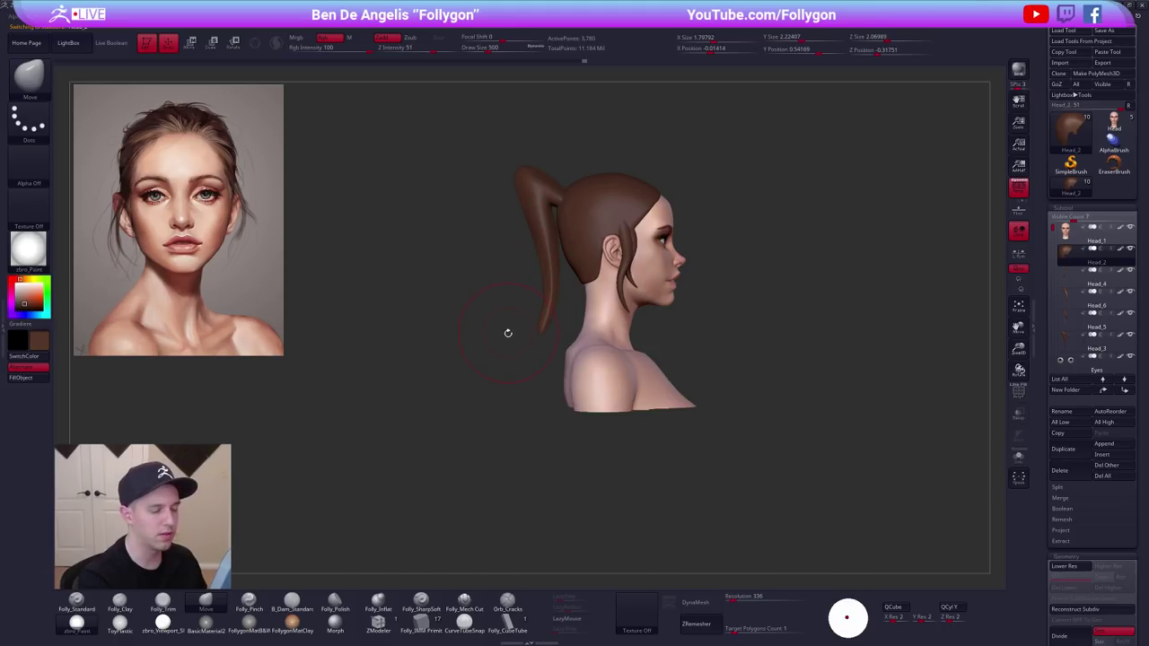
drag(553, 269, 558, 267)
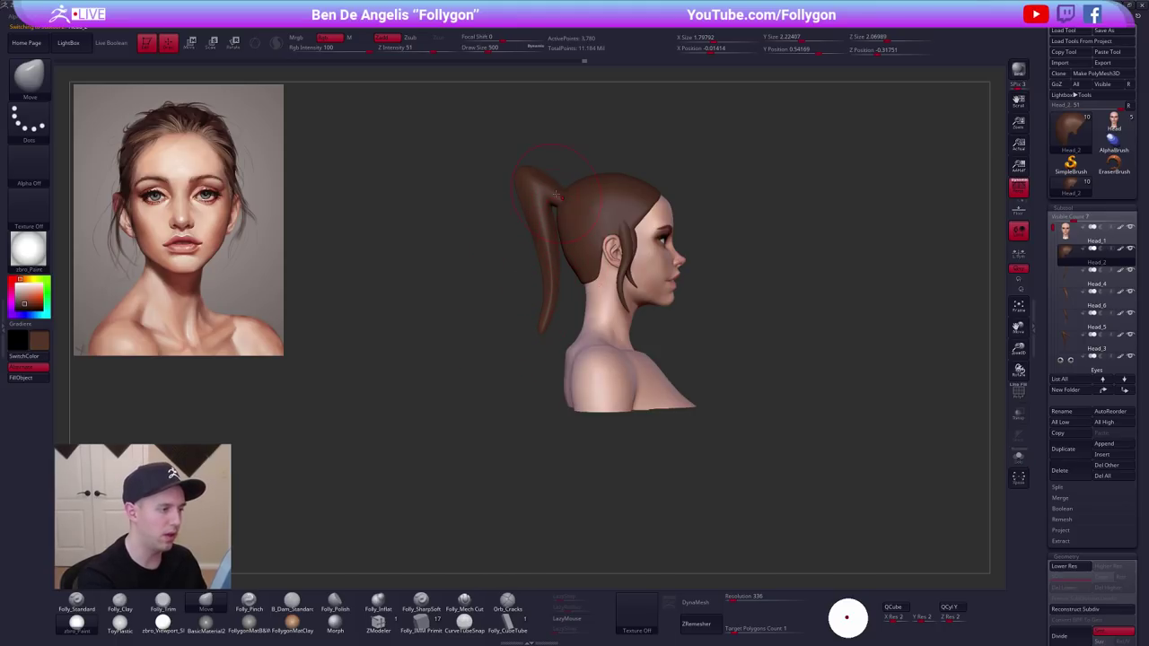
Select the ponytail and move it up and away from the back of the head with the Move transpose line.
alt+click(556, 205)
key(w)
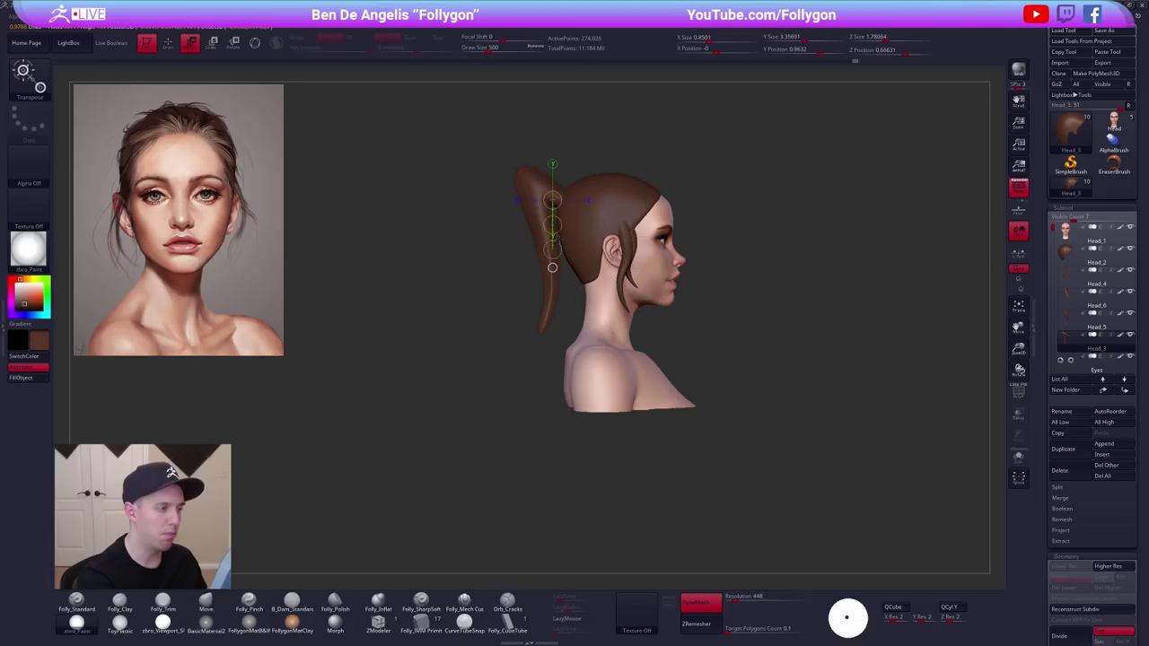
drag(552, 227, 542, 218)
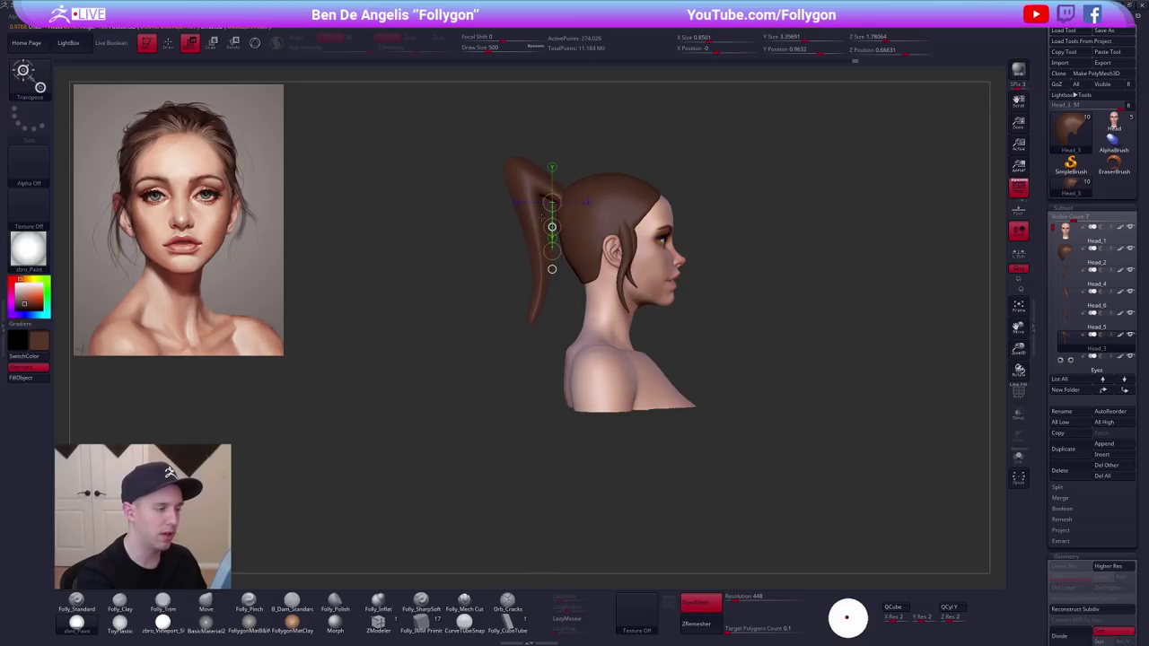
key(q)
mouse_move(710, 400)
mouse_down()
mouse_move(661, 415)
mouse_move(631, 388)
mouse_move(594, 386)
mouse_move(644, 411)
mouse_up()
Reposition the ponytail in profile and rotate it about its attachment point at the back of the hair cap.
key(w)
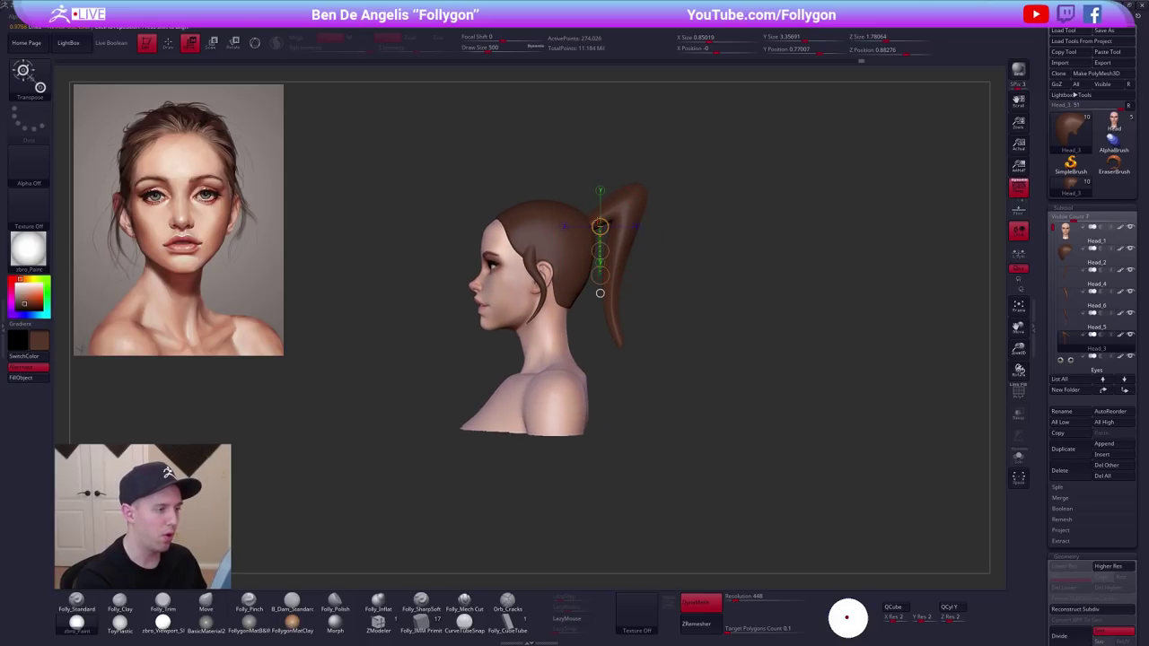
drag(609, 217, 610, 285)
key(r)
drag(580, 220, 683, 138)
drag(666, 205, 628, 220)
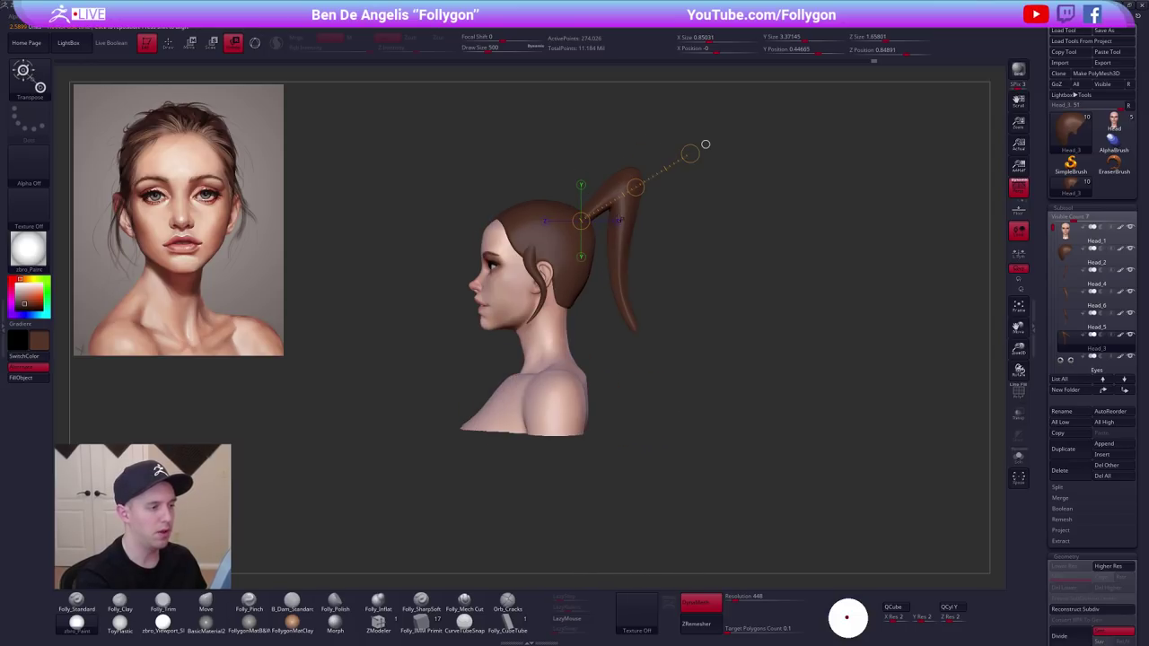
Scale the ponytail up from its base and shift it slightly toward the hair cap in profile.
key(e)
drag(688, 155, 778, 144)
key(w)
drag(592, 204, 683, 143)
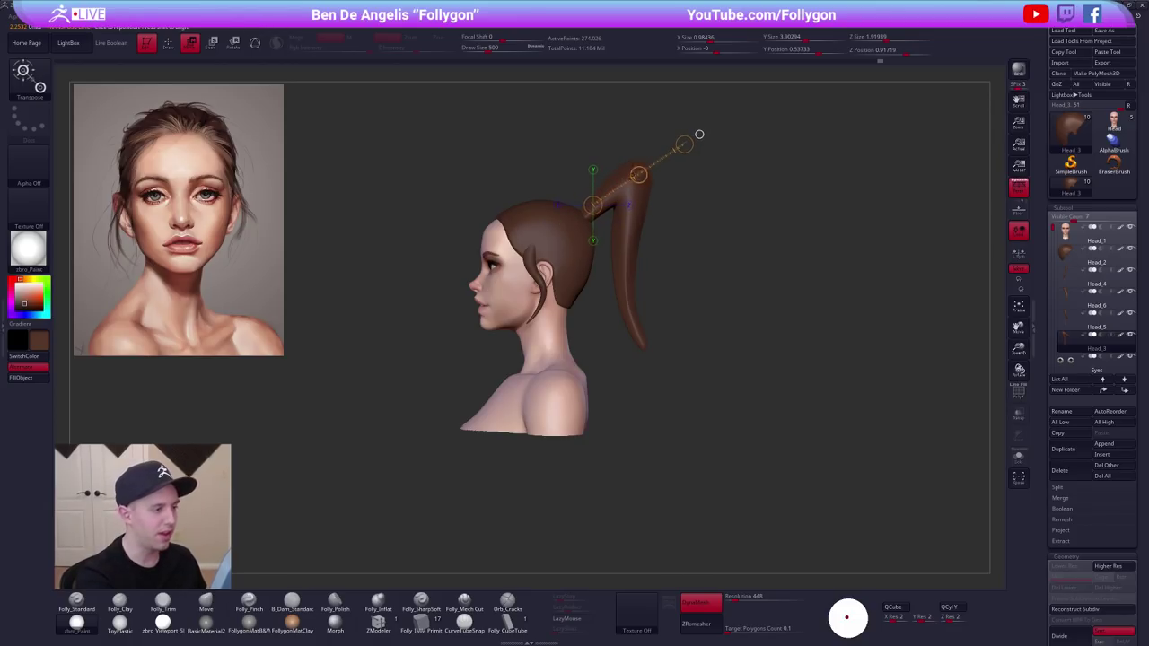
drag(638, 175, 633, 175)
Select the hair cap, check its wireframe, and pull its lower back contour in profile with the Move brush at Draw Size 636.
key(q)
key(space)
drag(588, 240, 593, 237)
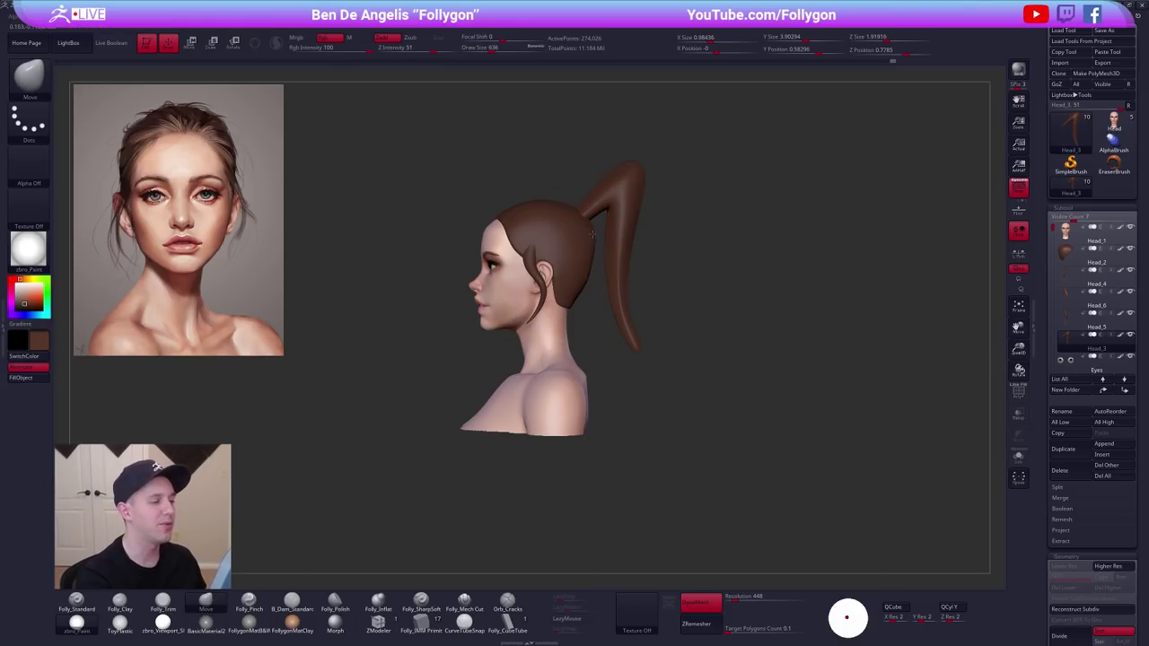
alt+click(590, 247)
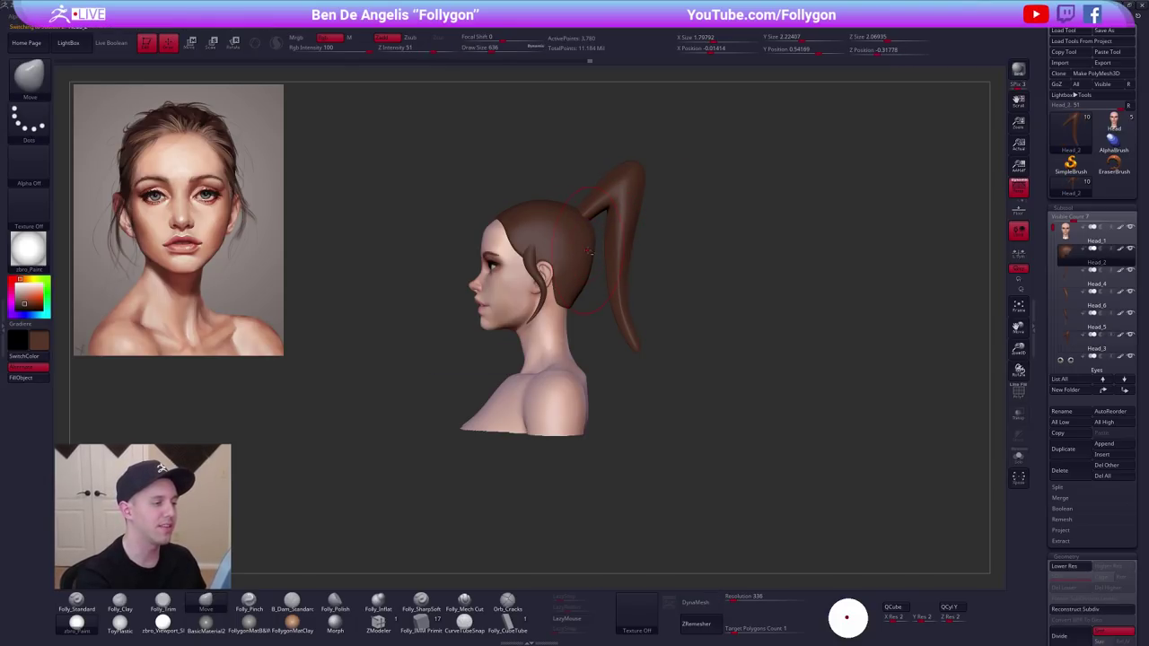
key(shift+f)
key(shift+f)
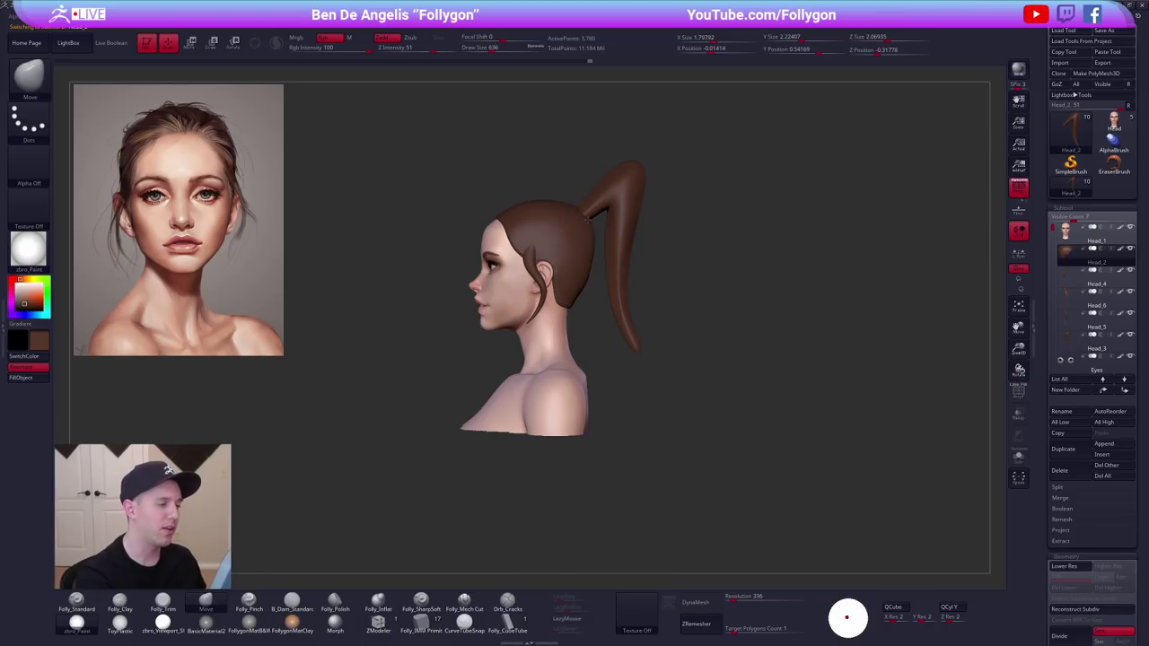
drag(585, 270, 586, 277)
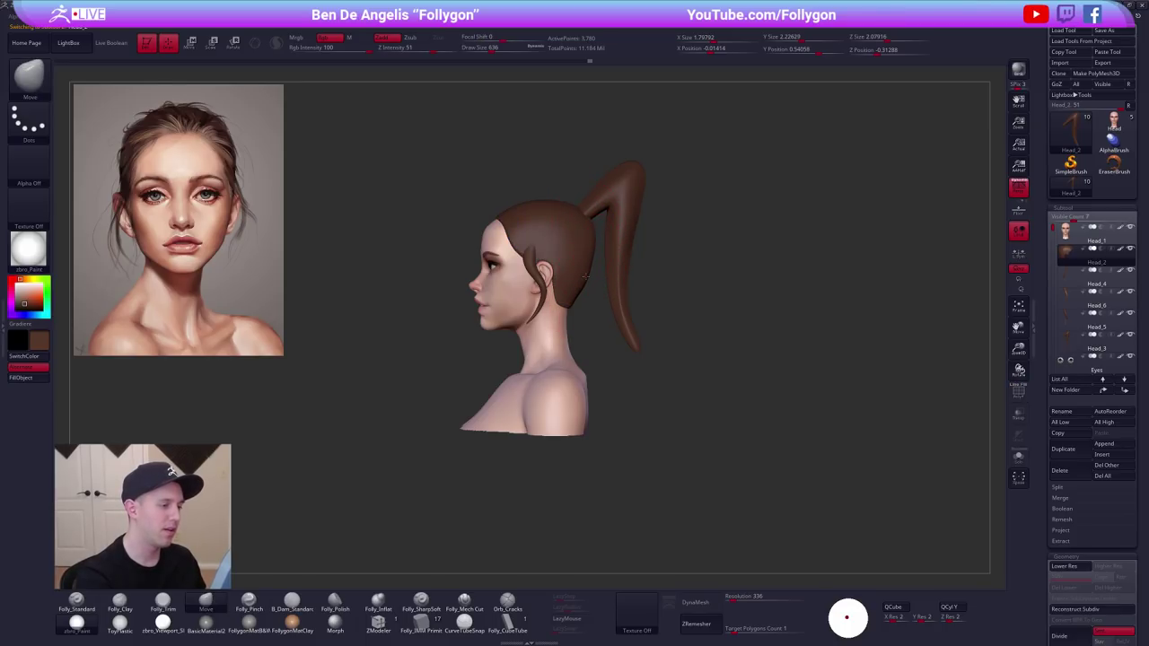
Examine the hair cap and side strands from the front and in three-quarter view, including the cap's wireframe.
mouse_move(586, 275)
alt+right_down()
mouse_move(649, 289)
mouse_move(597, 339)
alt+right_up()
right_click(597, 342)
mouse_move(547, 305)
right_down()
mouse_move(670, 296)
mouse_move(658, 268)
right_up()
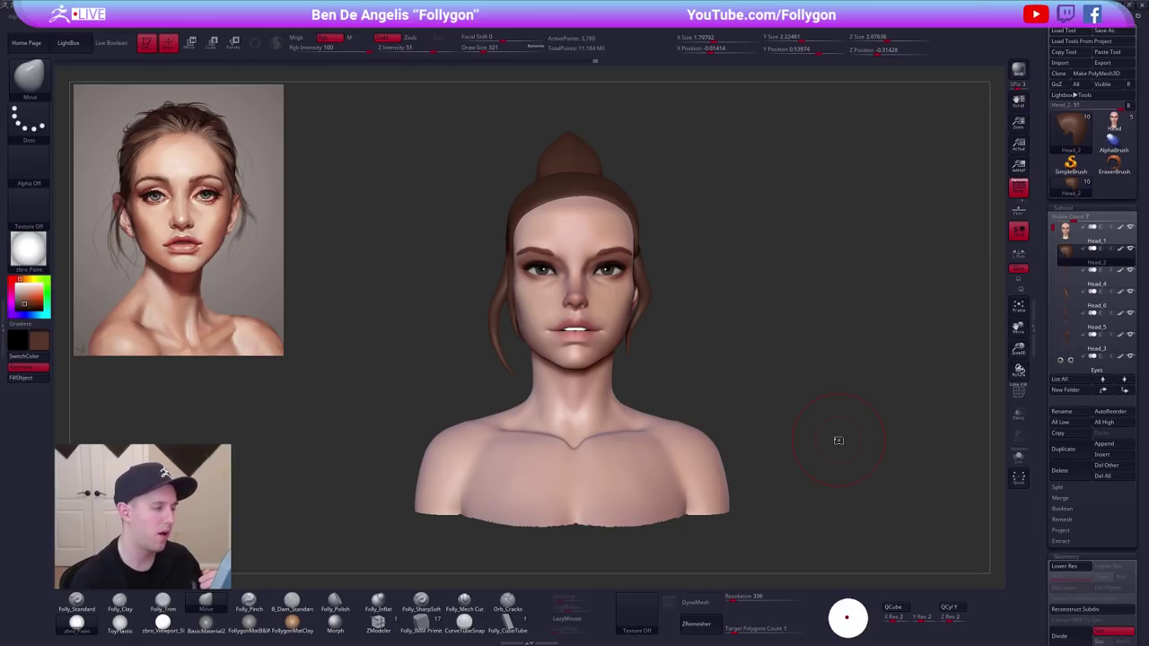
mouse_move(754, 346)
alt+mouse_down()
mouse_move(784, 364)
mouse_move(773, 341)
alt+mouse_up()
key(space)
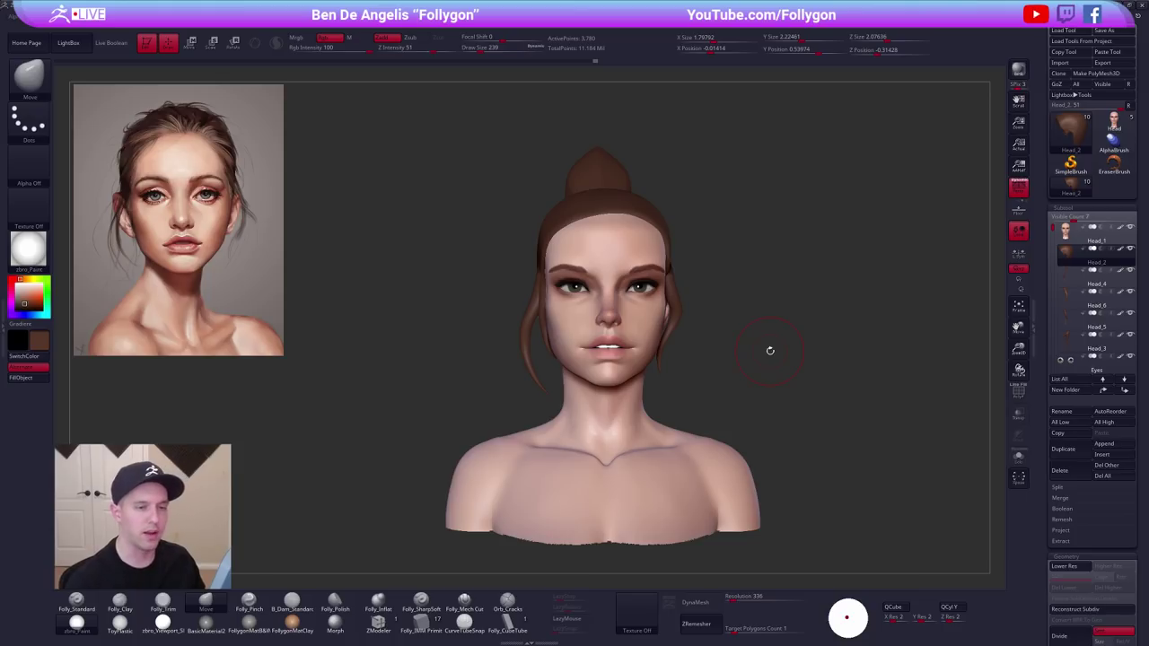
key(shift+f)
key(shift+f)
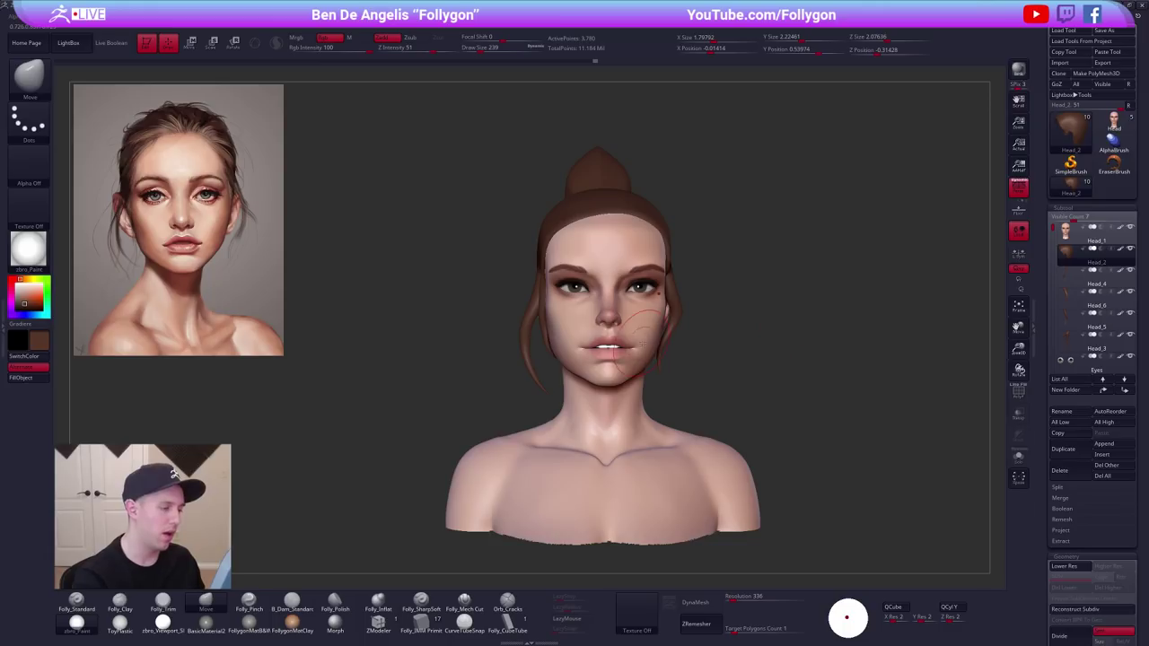
drag(796, 327, 949, 332)
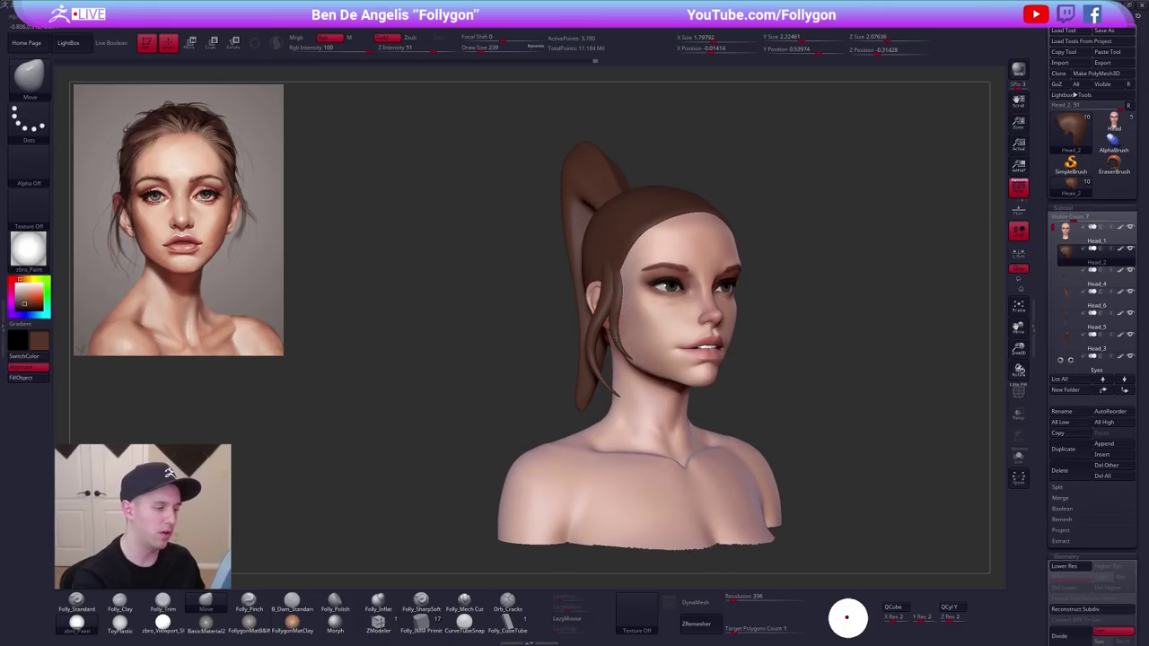
Select the shorter strand in front of the character's right ear and reshape it with the Move brush at Draw Size 285.
alt+click(619, 346)
alt+right_drag(618, 345, 621, 376)
key(space)
right_drag(704, 348, 629, 348)
key(space)
drag(629, 348, 630, 347)
key(space)
right_drag(569, 345, 650, 357)
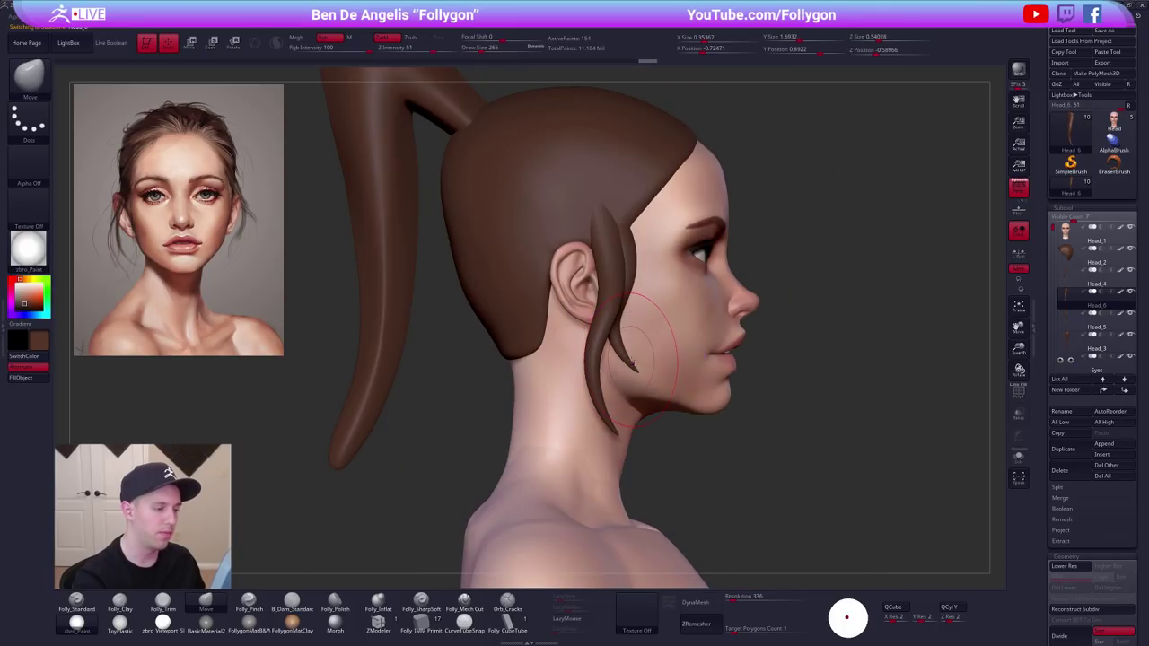
Pull the shorter strand's lower tip down along the jaw in profile with the Move brush at Draw Size 306.
key(space)
drag(646, 357, 637, 375)
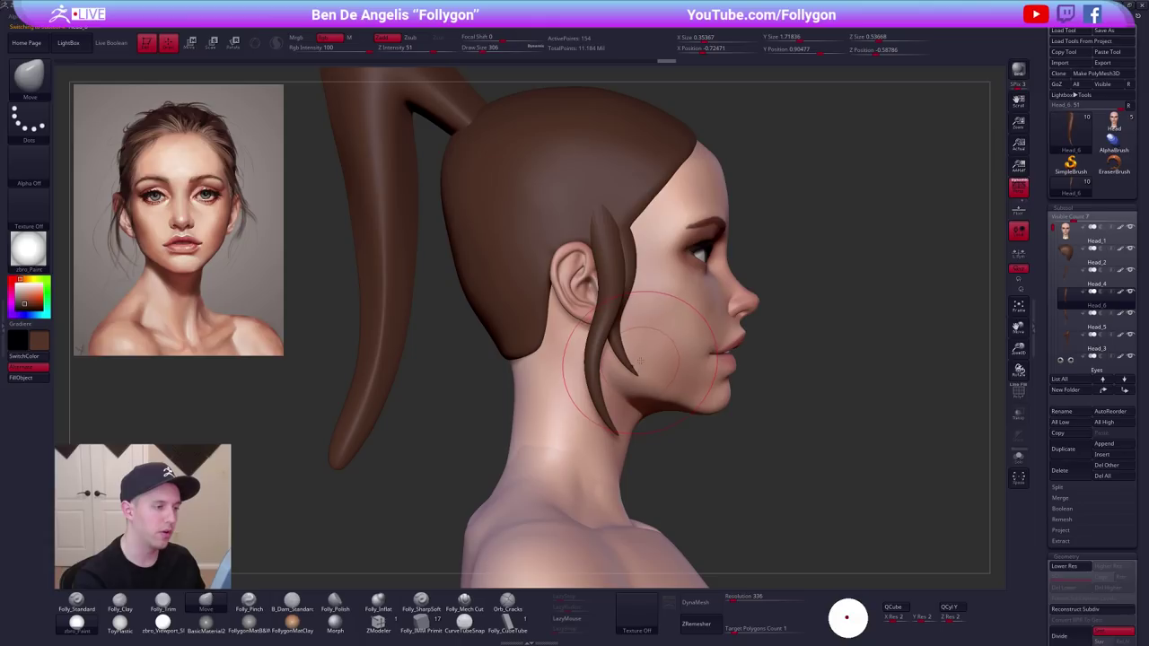
alt+right_drag(663, 293, 629, 338)
key(space)
drag(628, 339, 621, 339)
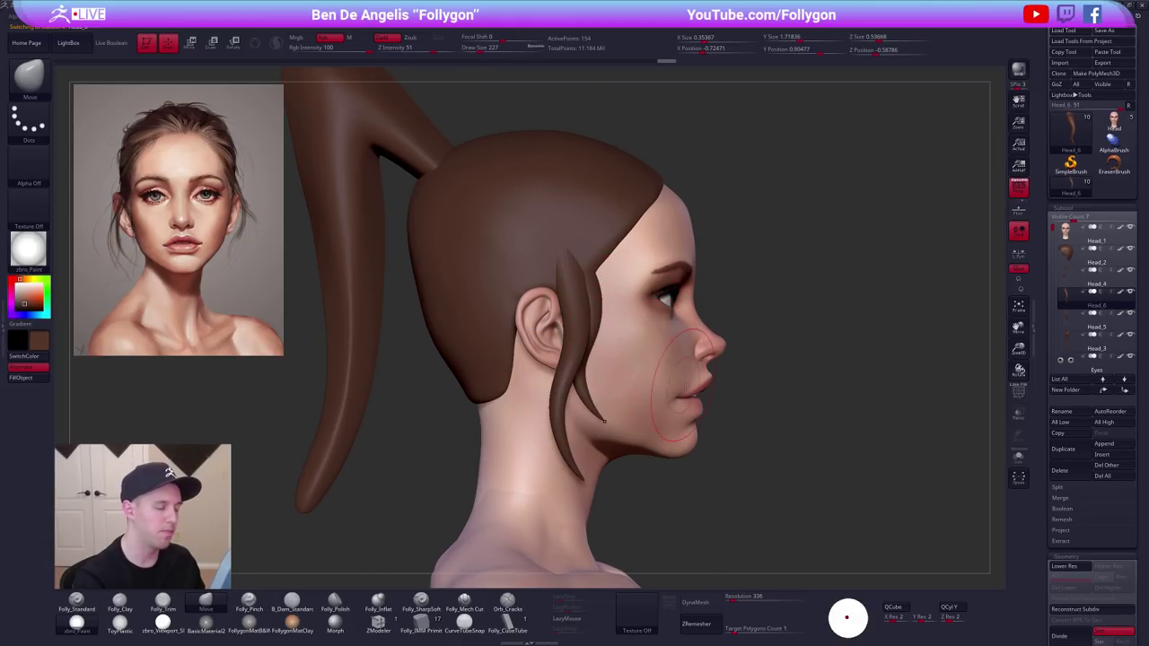
Select the hair cap in front view and reduce the Move brush's Draw Size to 192.
mouse_move(823, 467)
ctrl+right_down()
mouse_move(745, 482)
mouse_move(708, 476)
ctrl+right_up()
alt+click(652, 261)
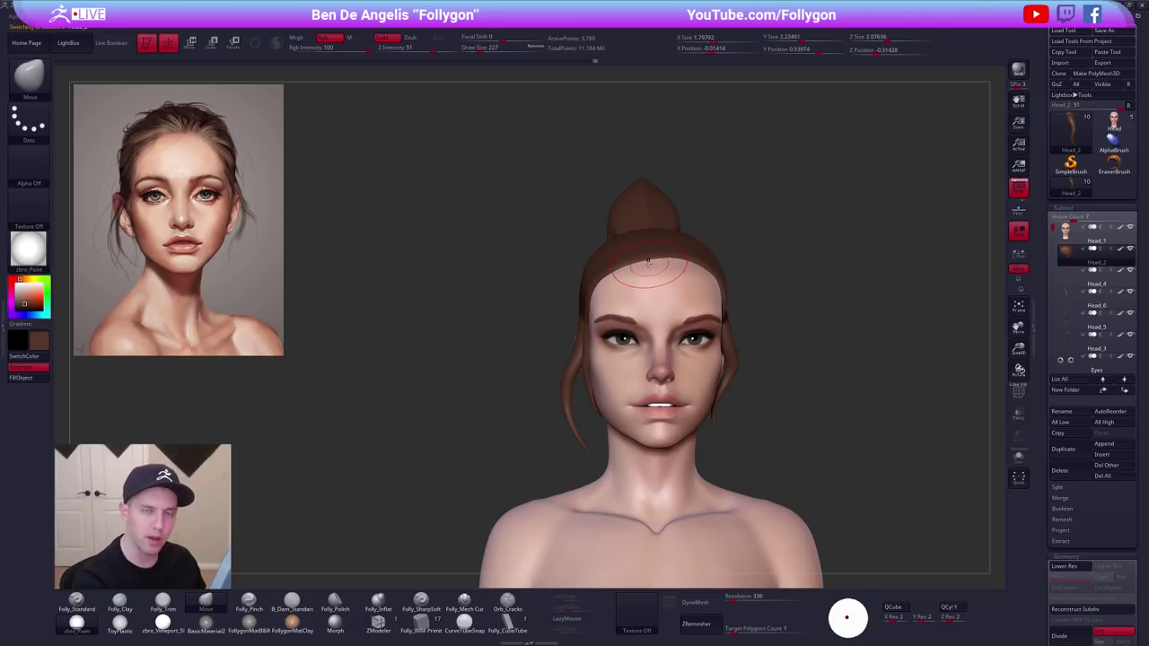
key(space)
drag(644, 265, 640, 265)
ctrl+right_drag(635, 266, 611, 282)
key(space)
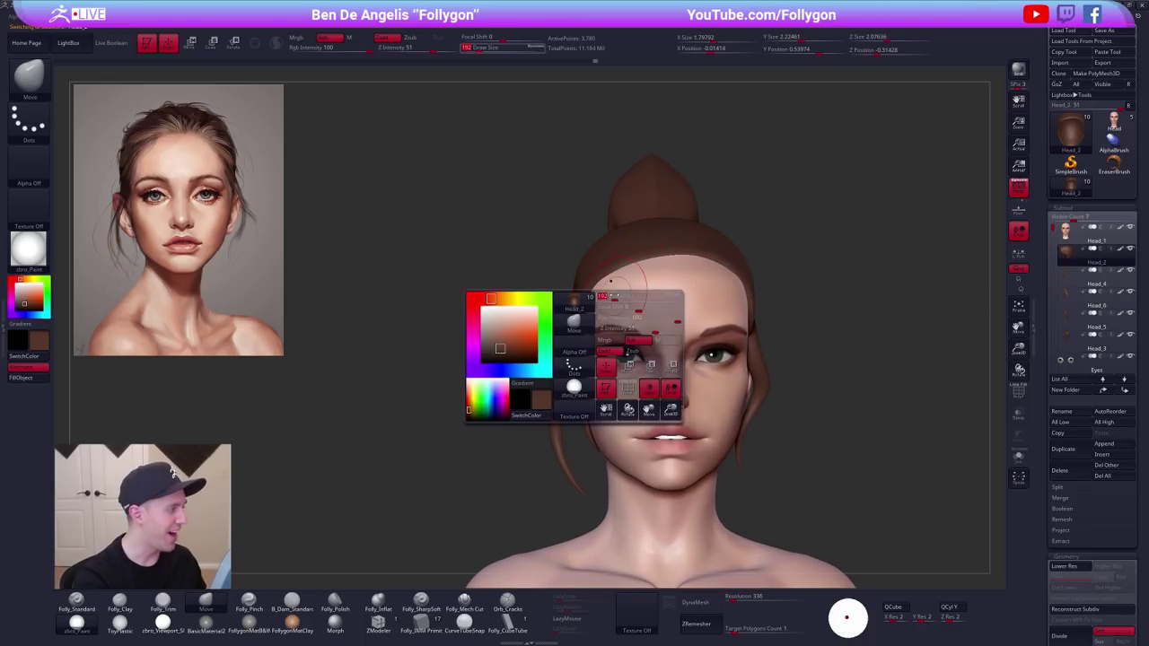
Reselect the shorter right-side strand and nudge it along the cheek from the front with the Move brush at Draw Size 160.
alt+right_drag(588, 418, 587, 392)
alt+click(584, 378)
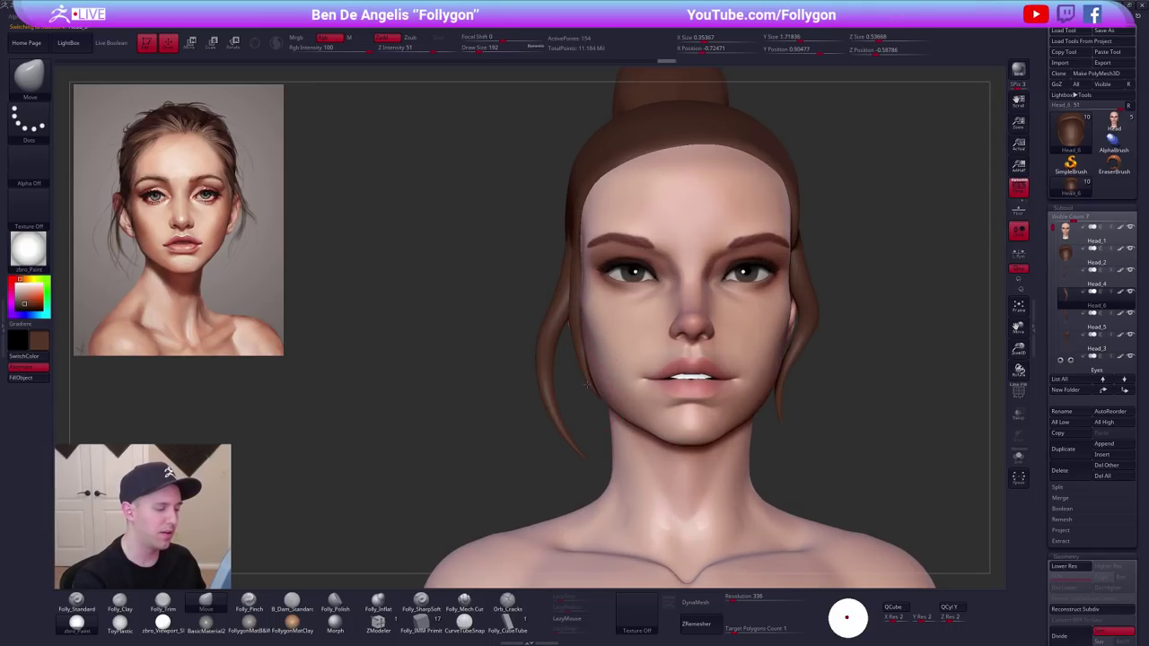
key(bracketleft)
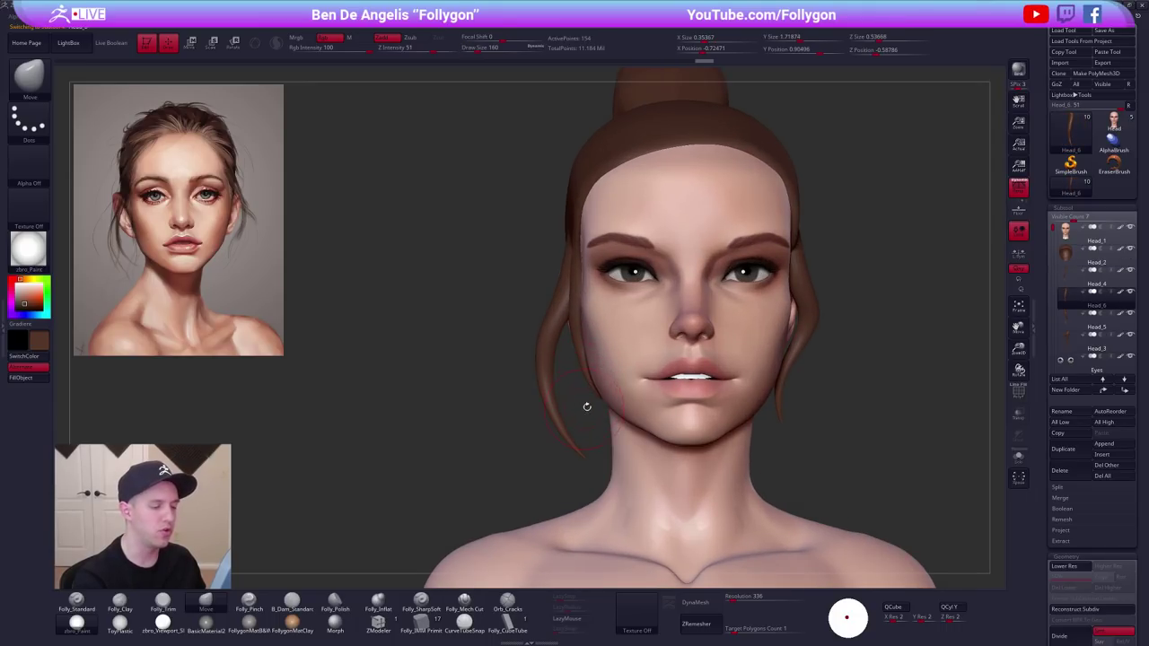
alt+drag(587, 407, 605, 433)
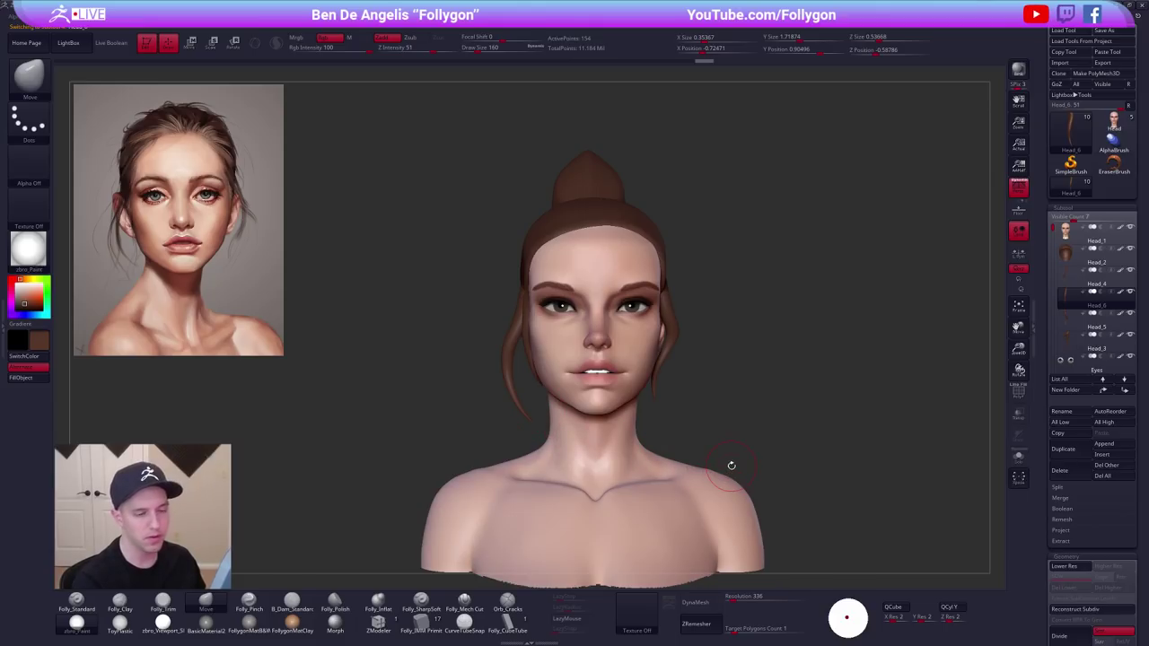
alt+right_drag(769, 499, 785, 474)
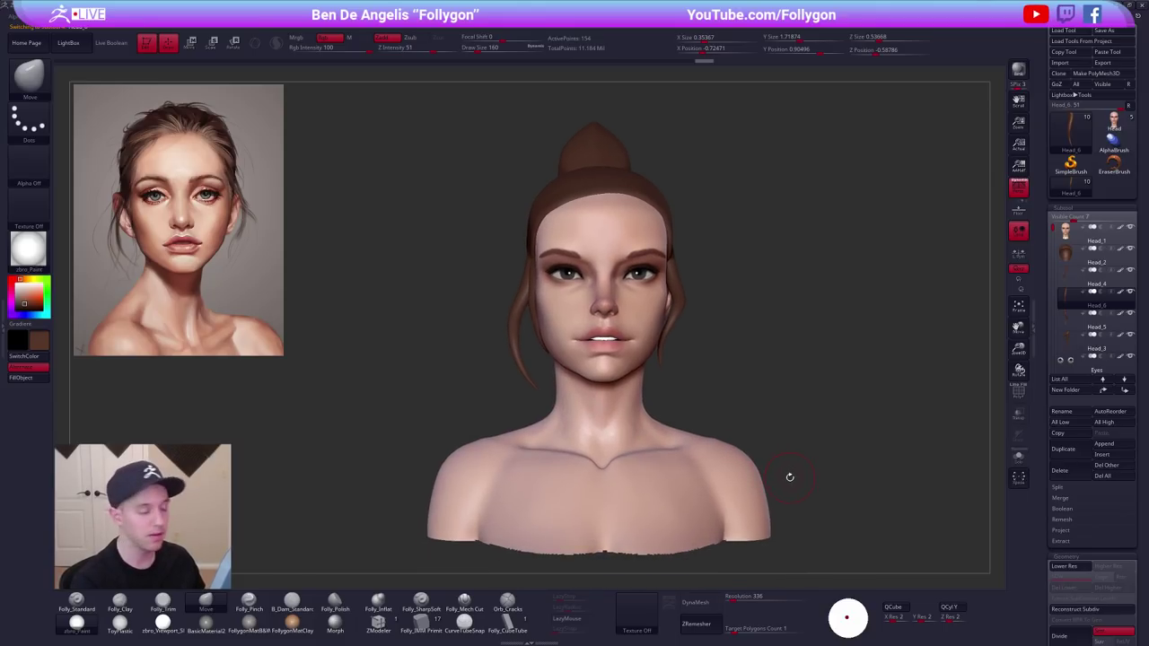
Select the longer strand beside the character's right ear and refine its curve with the Move brush at Draw Sizes 252 and 192.
ctrl+right_drag(601, 487, 603, 530)
alt+click(508, 341)
key(space)
drag(507, 347, 514, 347)
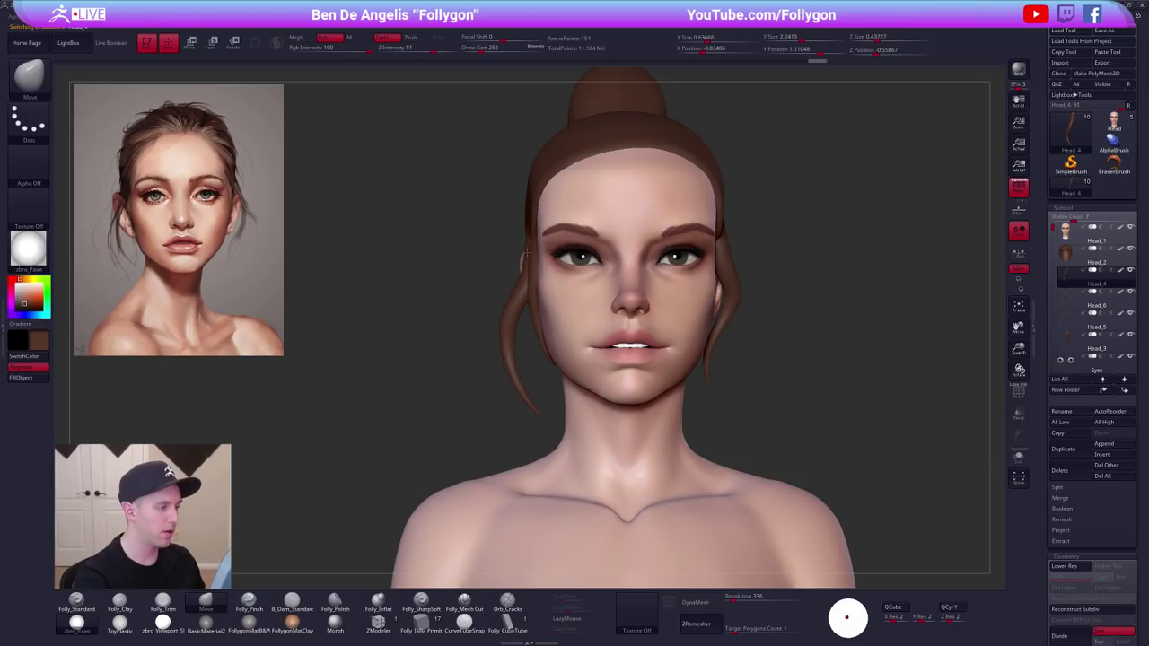
right_drag(526, 268, 574, 303)
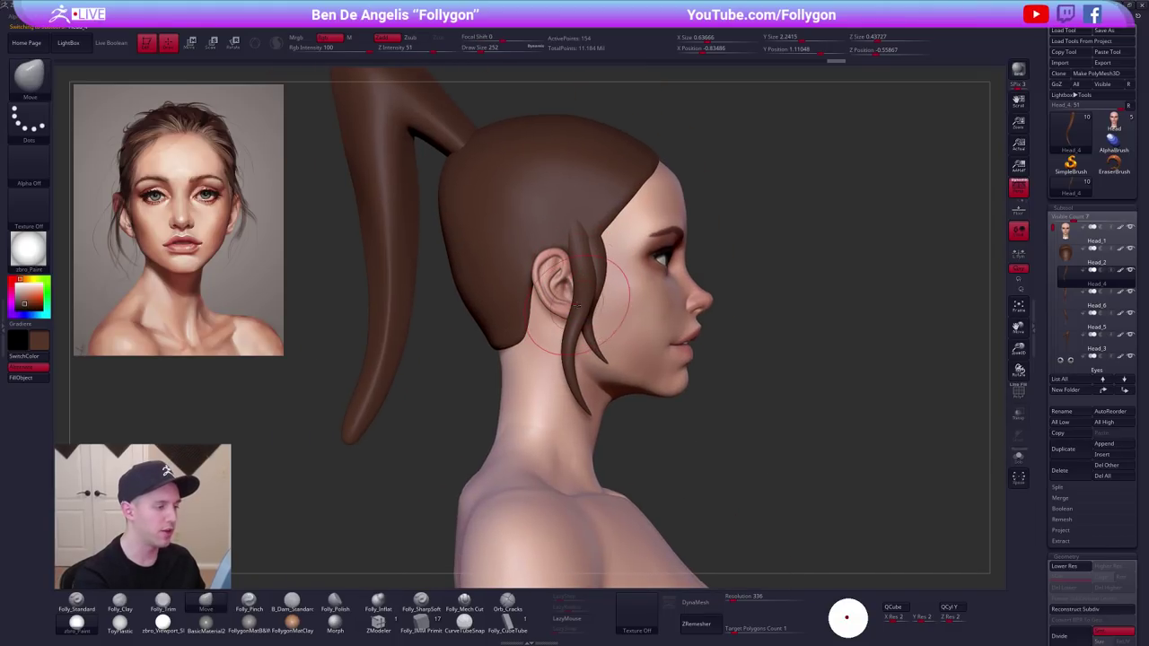
key(space)
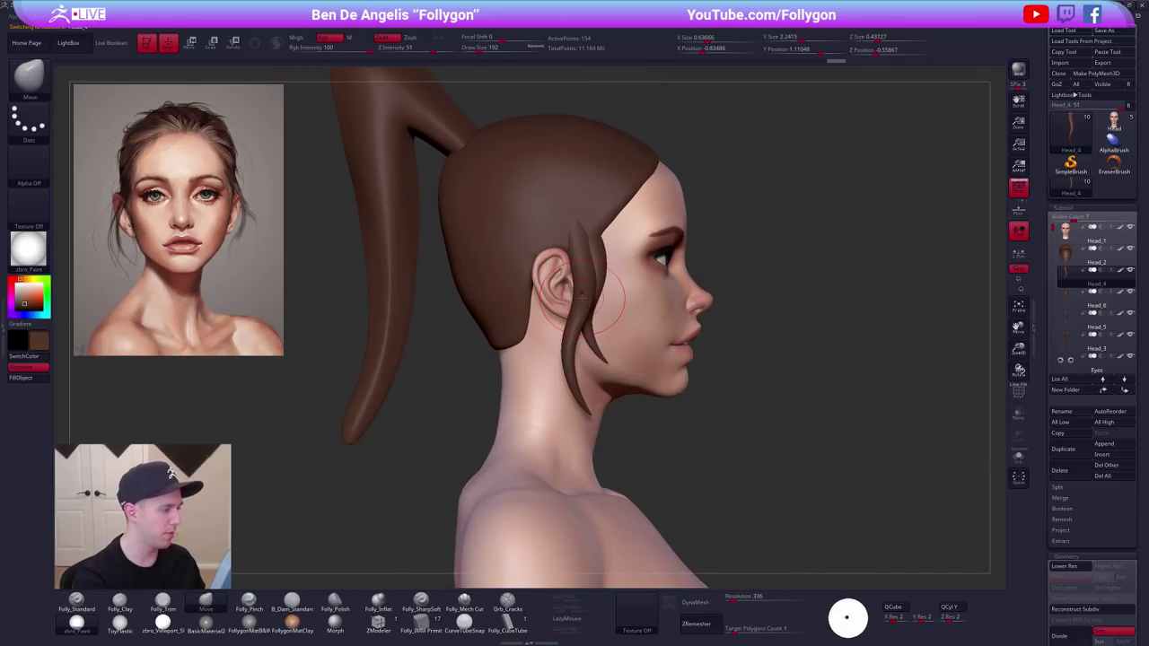
right_drag(581, 296, 563, 330)
alt+right_drag(848, 448, 739, 458)
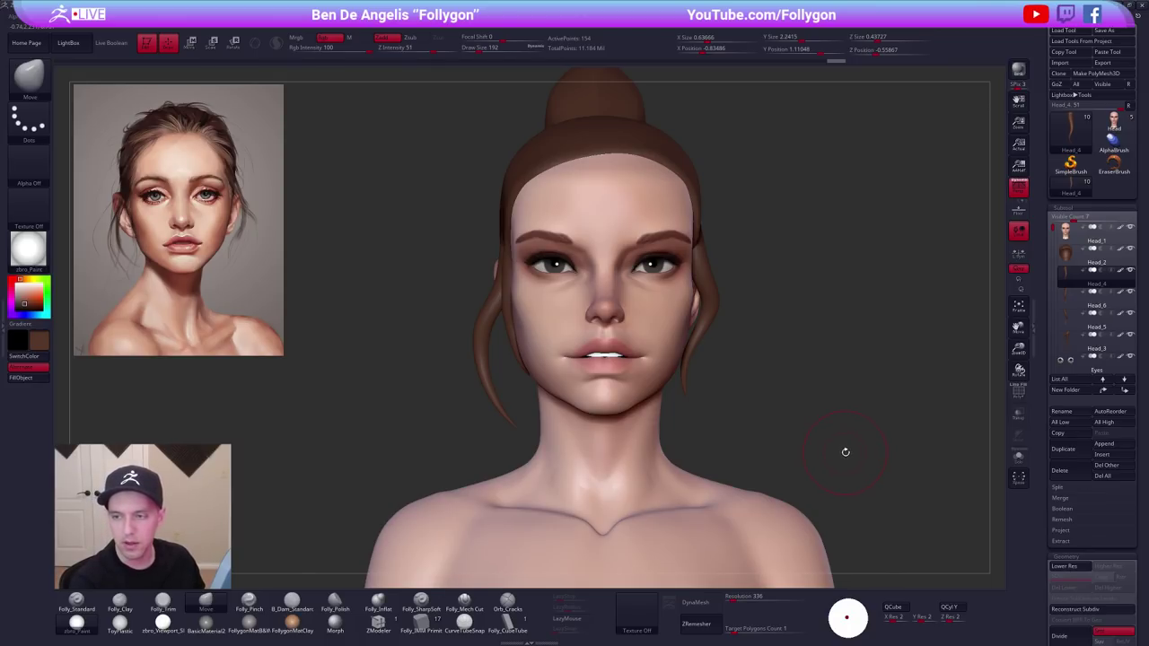
Select the strand beside the character's left ear and adjust its curve from the front with the Move brush at Draw Size 335.
ctrl+right_drag(858, 465, 773, 480)
alt+click(634, 303)
shift+right_drag(567, 341, 586, 342)
key(space)
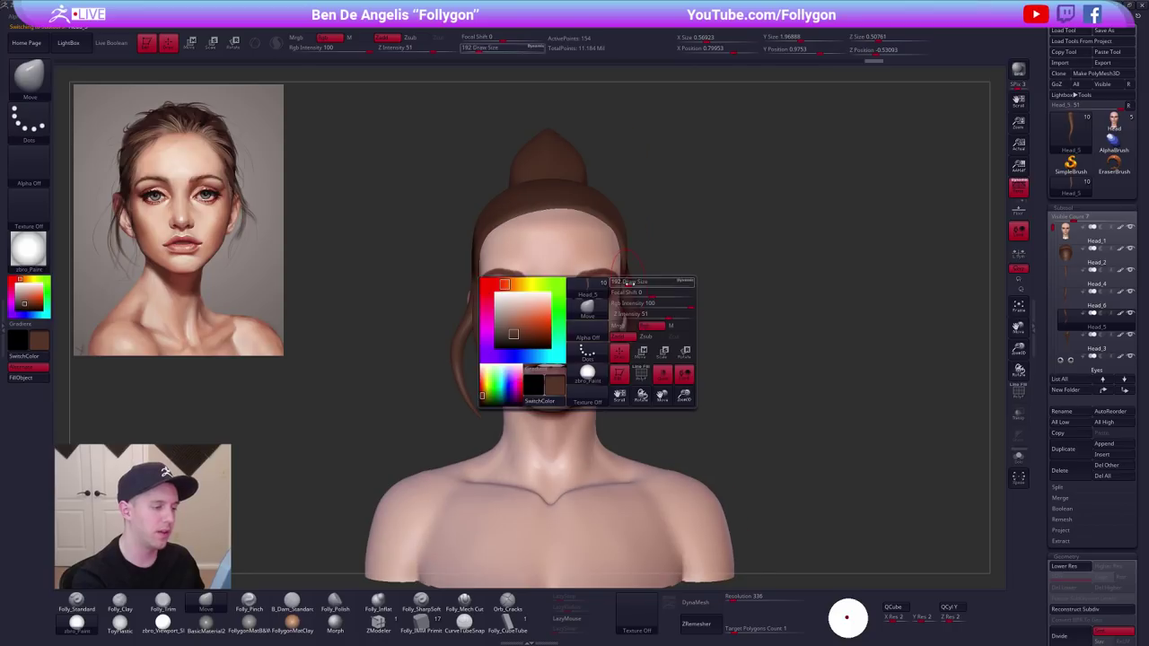
drag(622, 286, 629, 287)
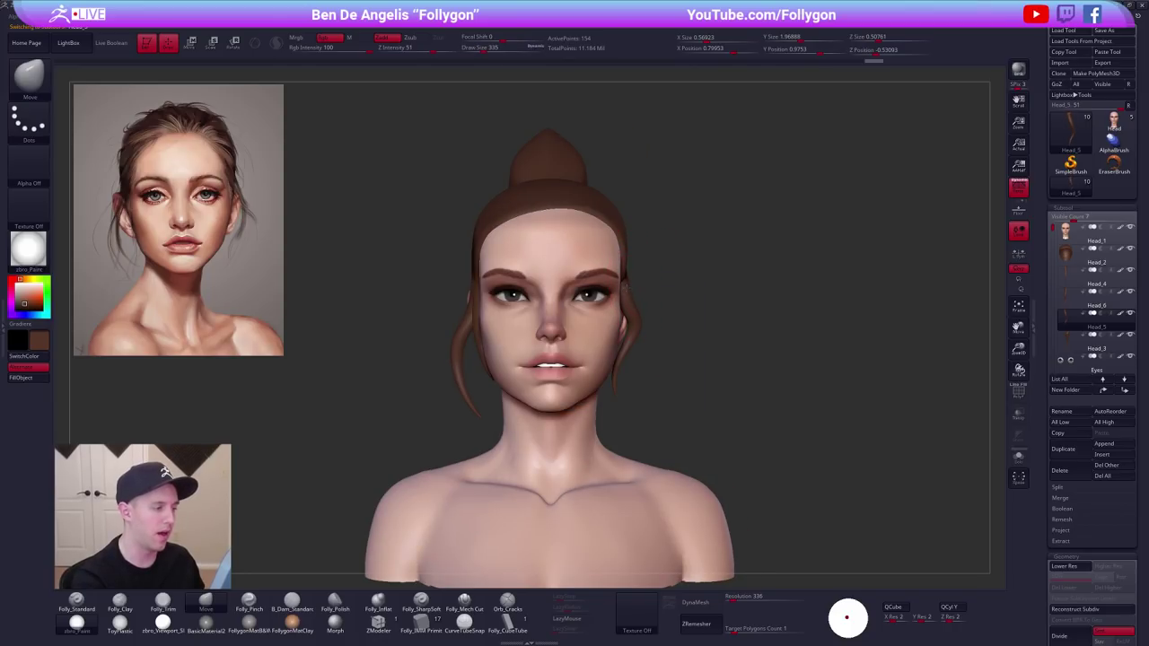
drag(631, 339, 615, 390)
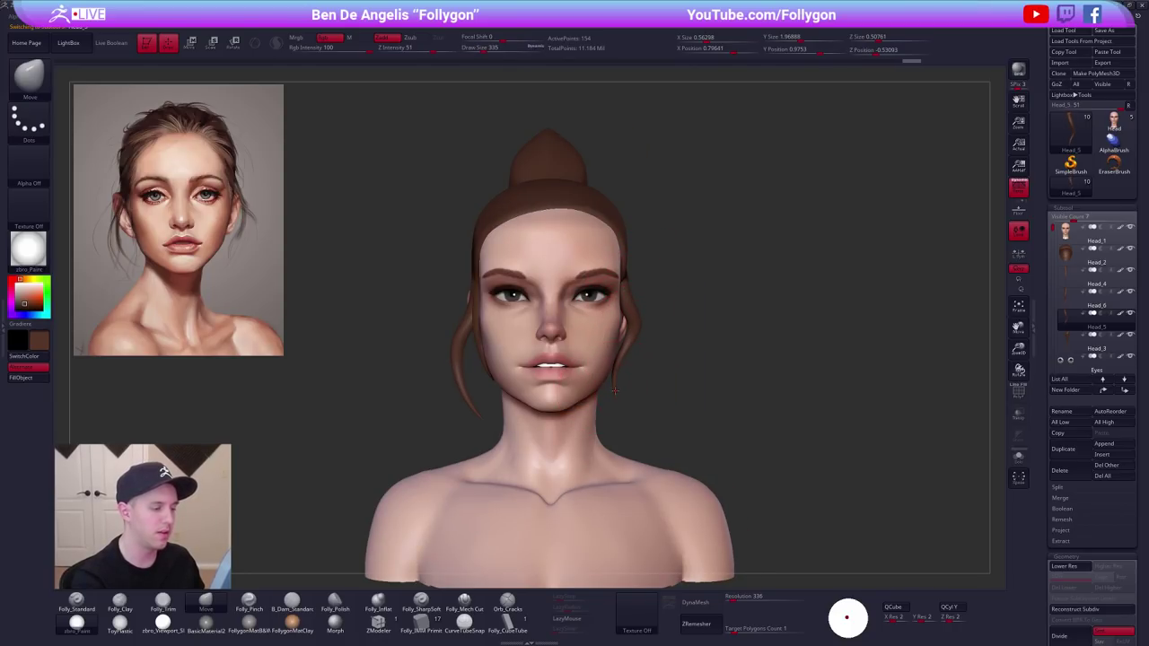
Reshape the left-side strand's upper section near the hairline in profile with the Move brush at Draw Size 265.
right_drag(659, 352, 585, 348)
key(space)
drag(618, 291, 615, 291)
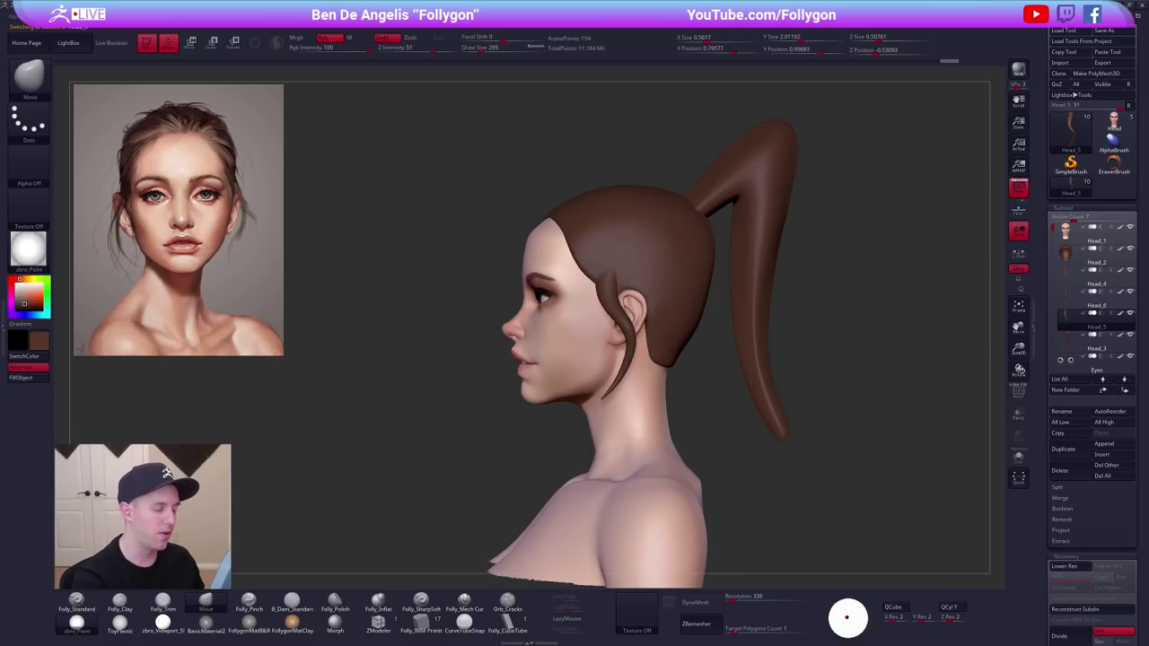
mouse_move(608, 266)
ctrl+right_down()
mouse_move(611, 252)
mouse_move(684, 302)
mouse_move(804, 459)
ctrl+right_up()
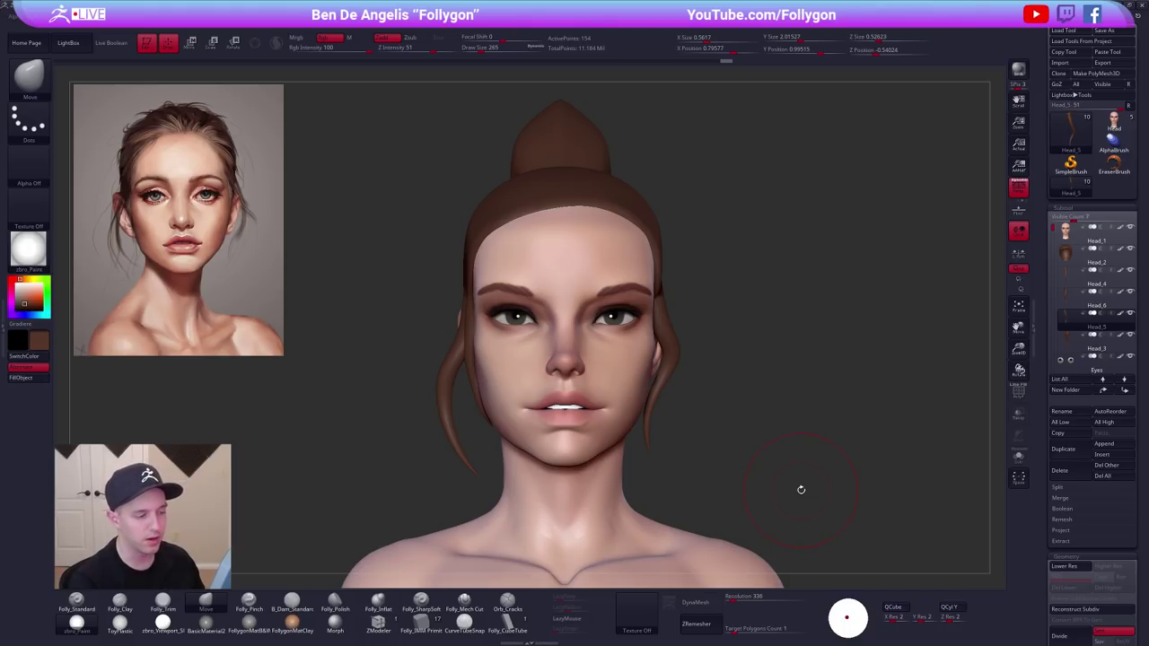
Refine the left-side strand's upper curve beside the ear from the front with the Move brush at Draw Sizes 113 and 192.
key(space)
drag(896, 366, 872, 377)
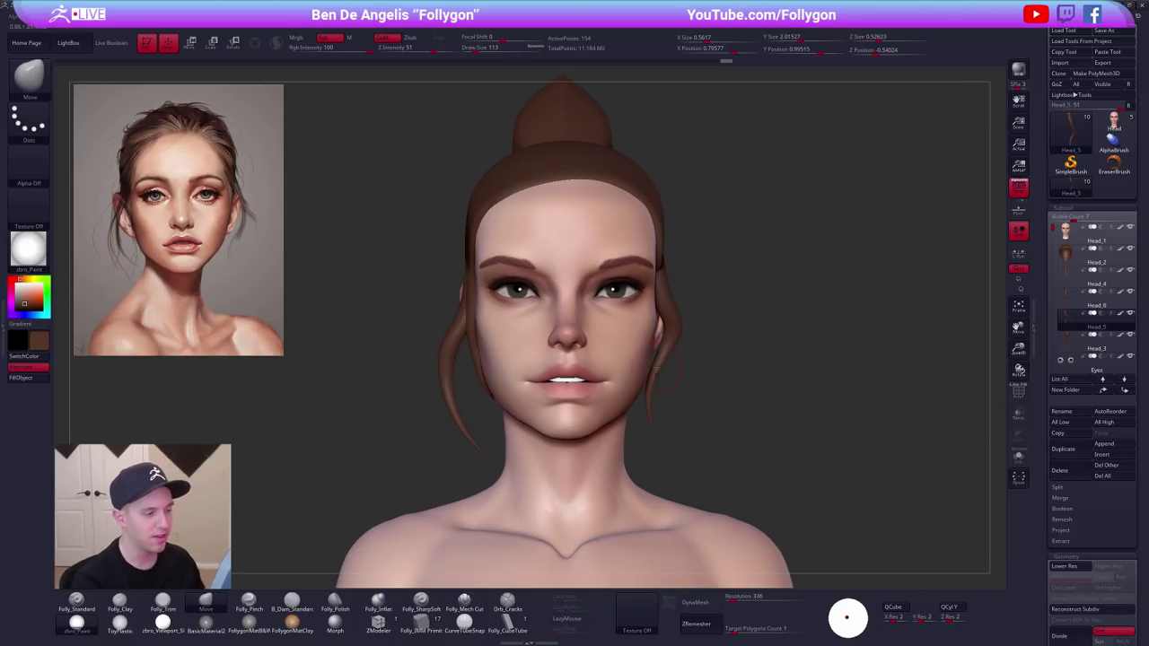
alt+drag(689, 361, 701, 346)
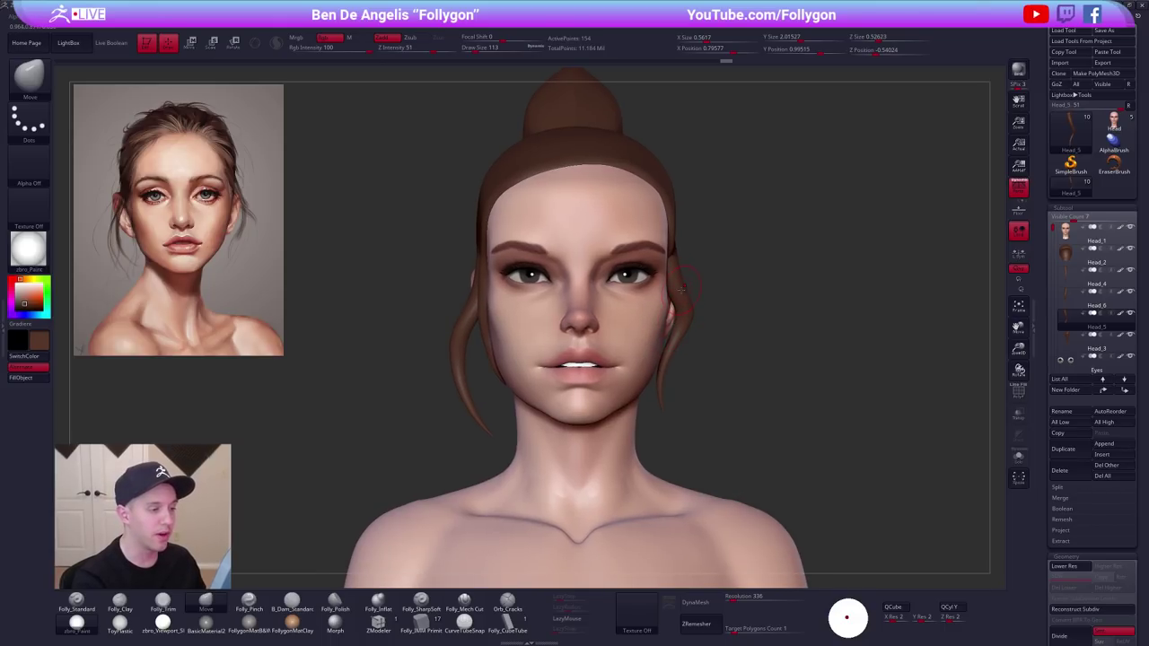
key(space)
mouse_move(681, 290)
mouse_down()
mouse_move(677, 251)
mouse_move(682, 259)
mouse_up()
key(space)
alt+drag(757, 398, 765, 361)
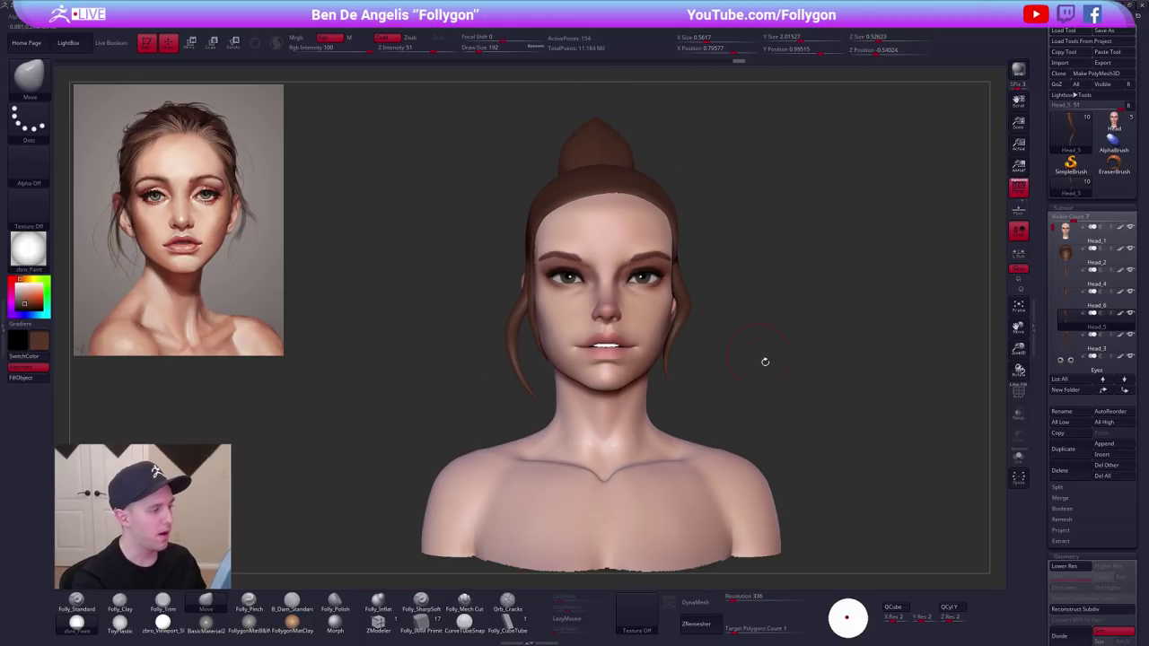
alt+drag(863, 511, 825, 514)
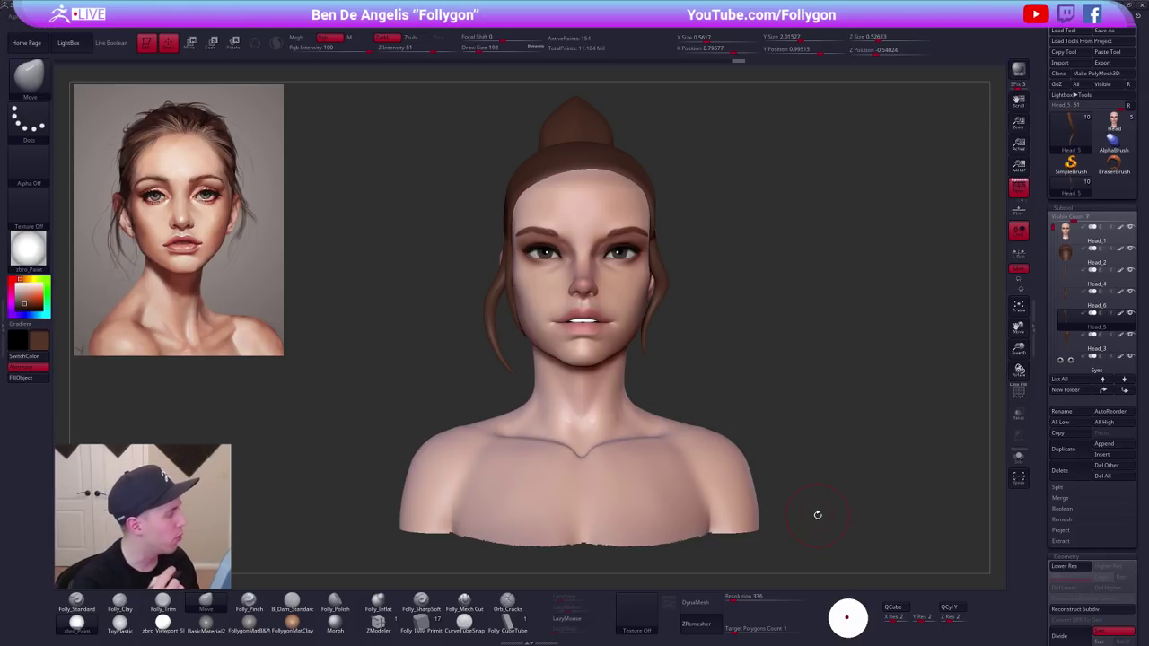
Select the paired strands beside the character's right ear, reposition them with Transpose, and shape their upper section with the Move brush.
alt+click(498, 314)
key(w)
mouse_move(509, 321)
alt+mouse_down()
mouse_move(413, 315)
mouse_move(472, 316)
mouse_move(441, 316)
alt+mouse_up()
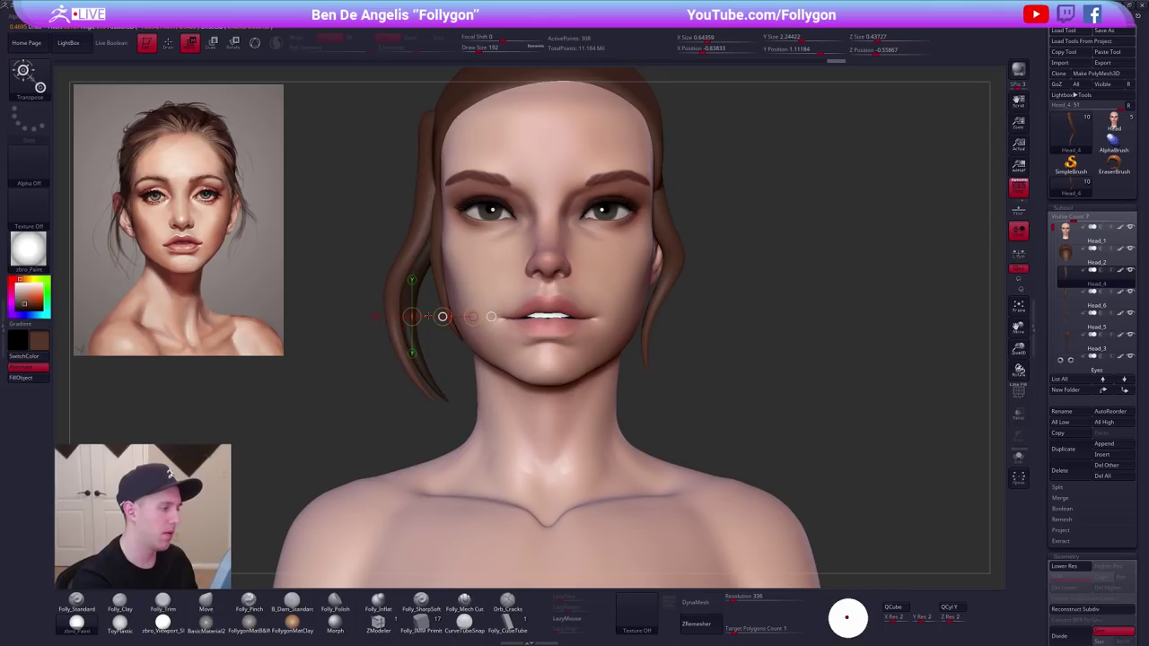
key(q)
key(space)
drag(434, 151, 369, 148)
alt+drag(457, 180, 502, 171)
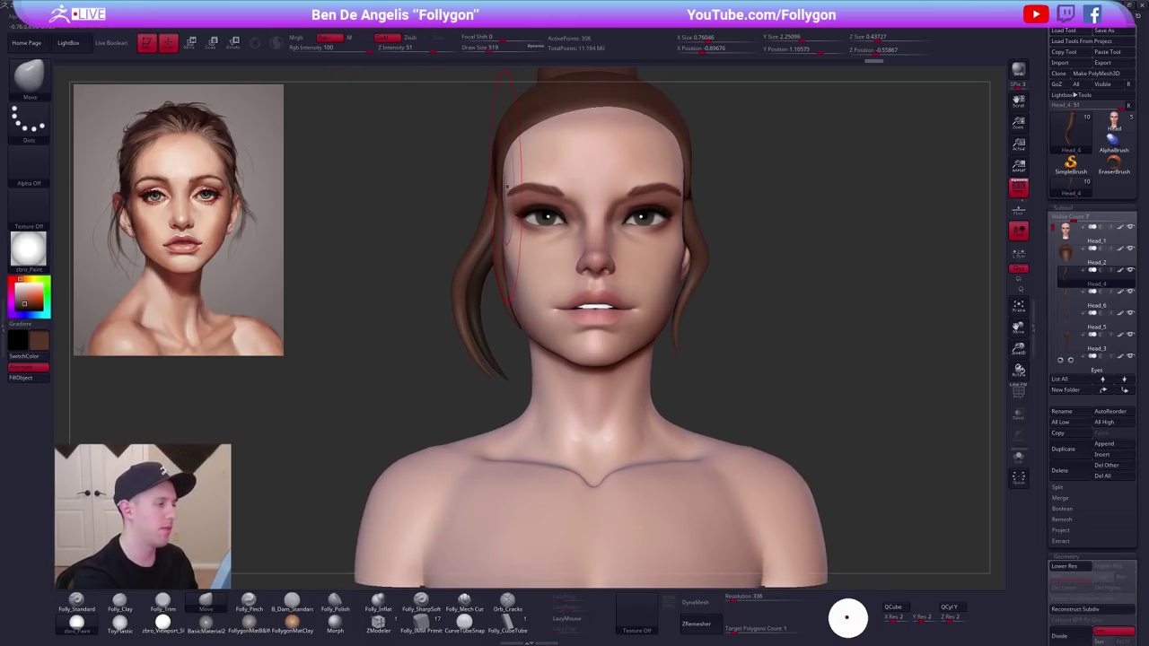
Adjust the paired strands' angle with a Transpose line and pull their lower ends outward with the Move brush at Draw Size 482.
key(w)
key(shift+s)
drag(511, 106, 428, 353)
key(alt+s)
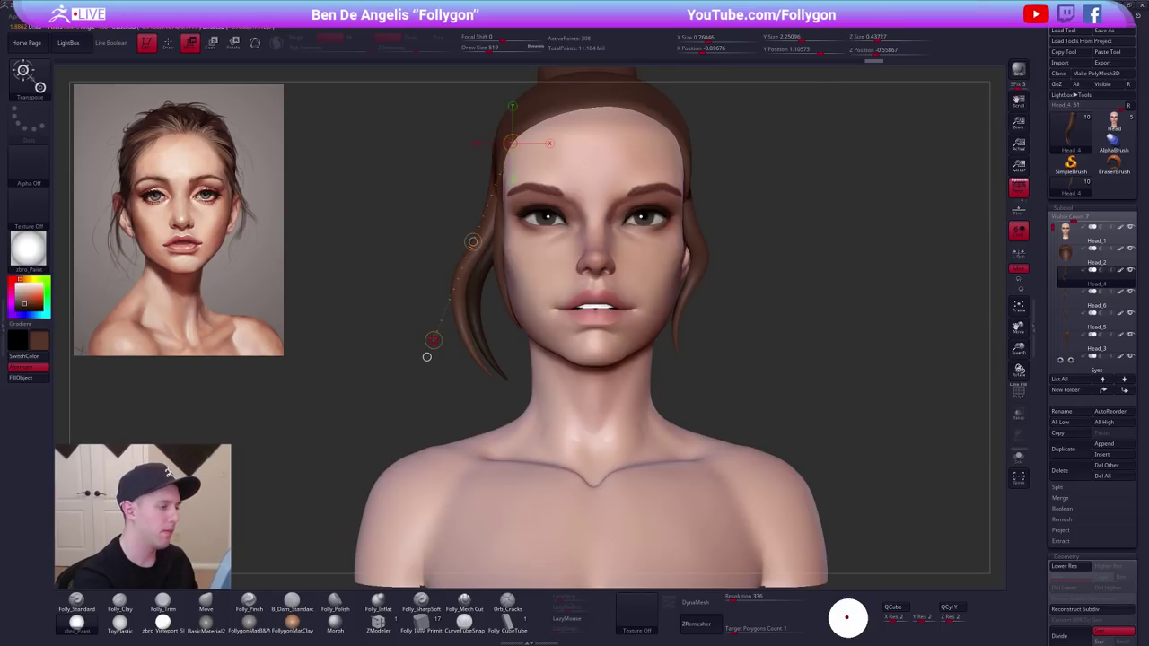
key(q)
key(space)
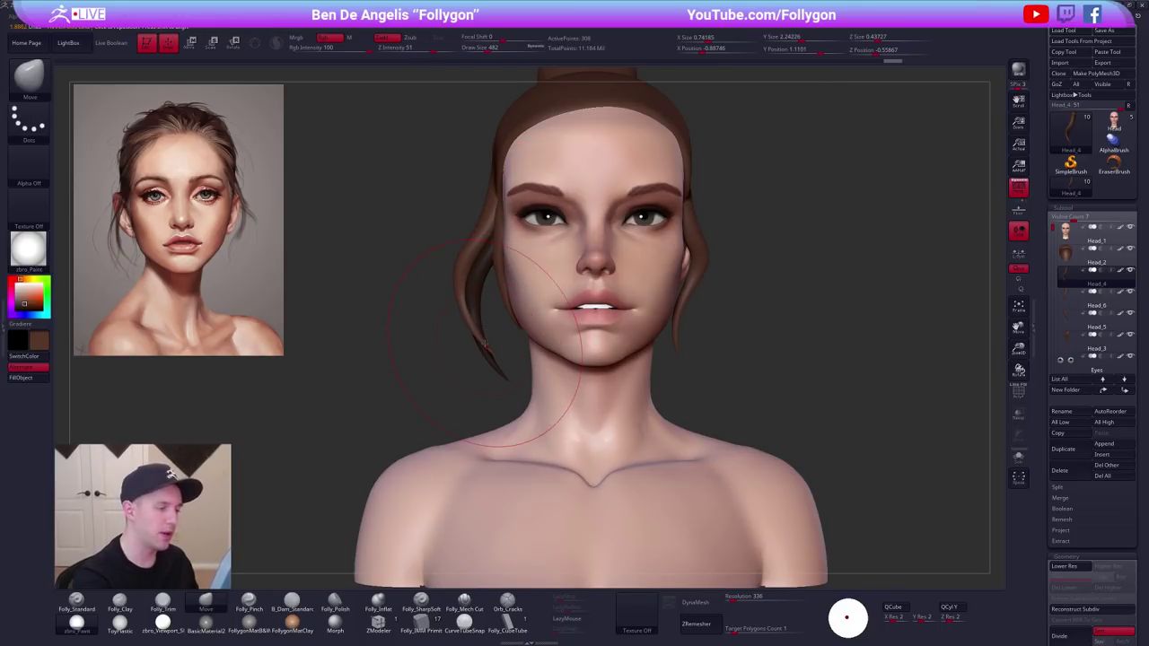
mouse_move(494, 355)
mouse_down()
mouse_move(480, 355)
mouse_move(485, 331)
mouse_move(483, 342)
mouse_up()
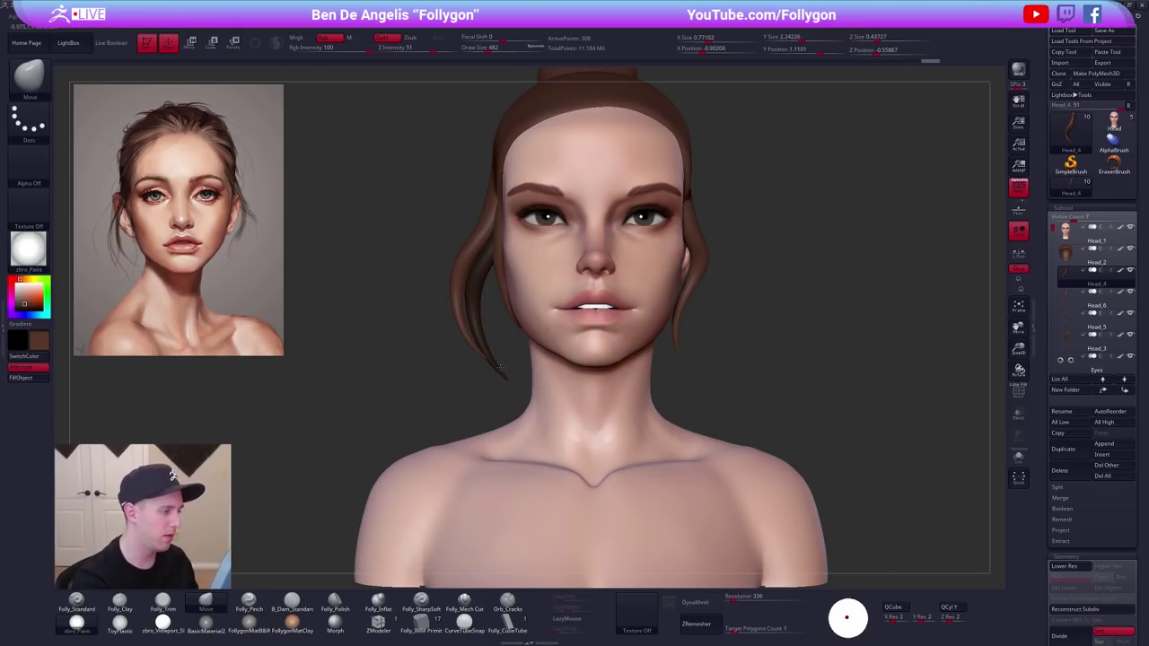
Isolate the paired strands at their lowest subdivision level and split them into two separate subtools.
alt+right_drag(505, 193, 542, 228)
key(bracketleft)
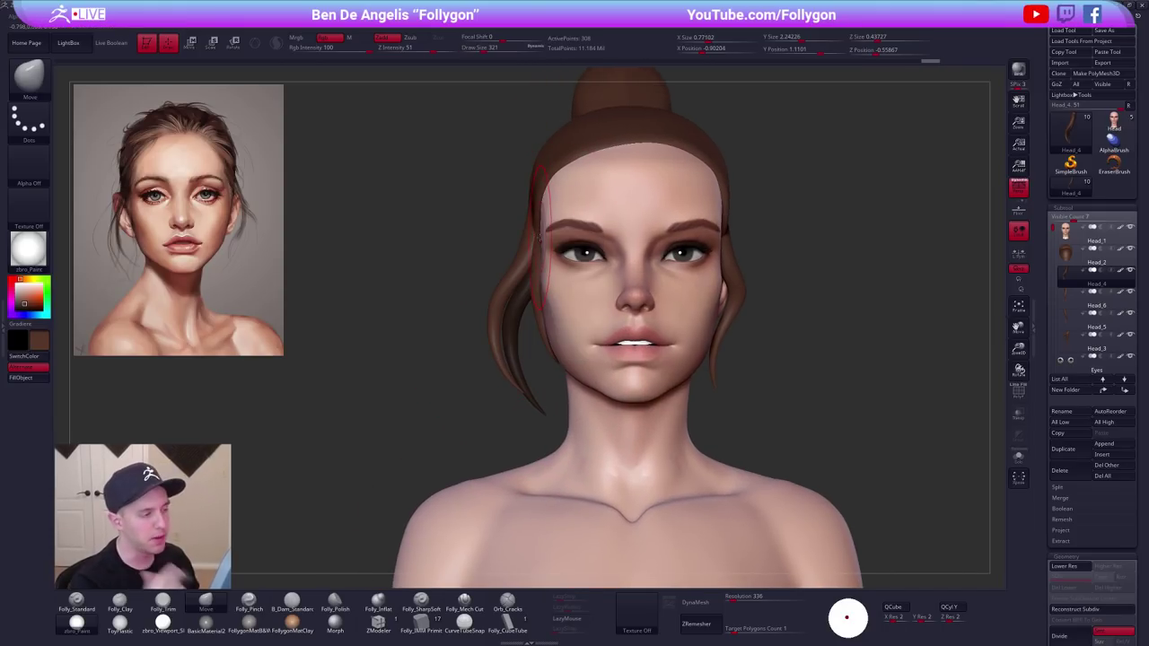
key(shift+f)
key(shift+s)
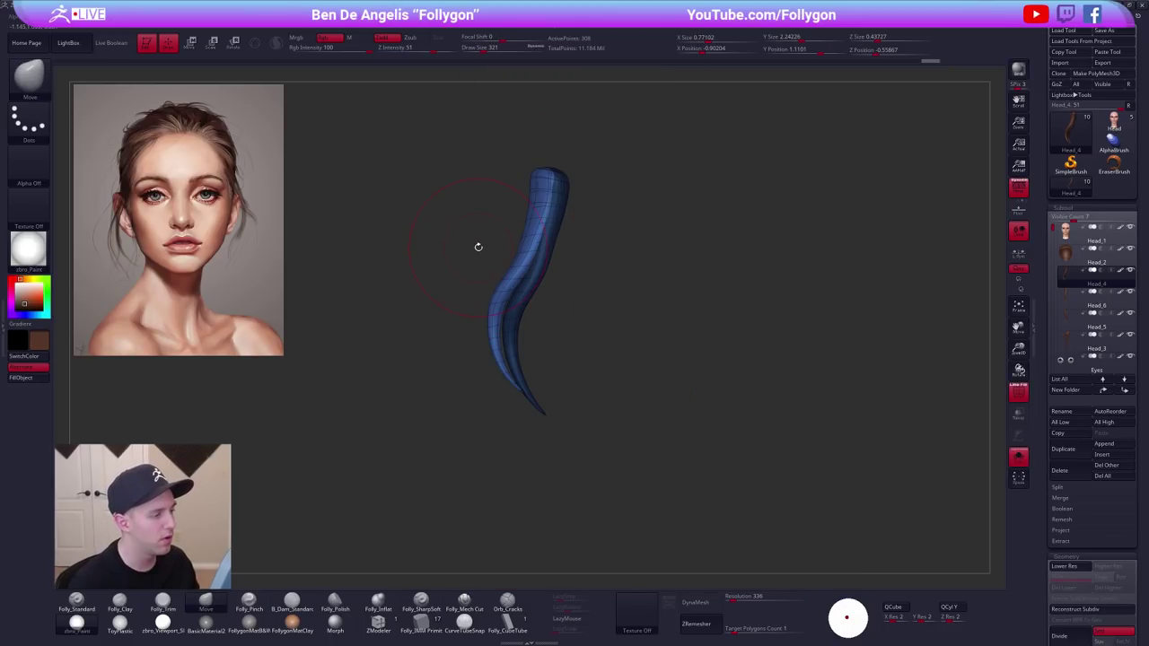
key(ctrl+w)
key(shift+d)
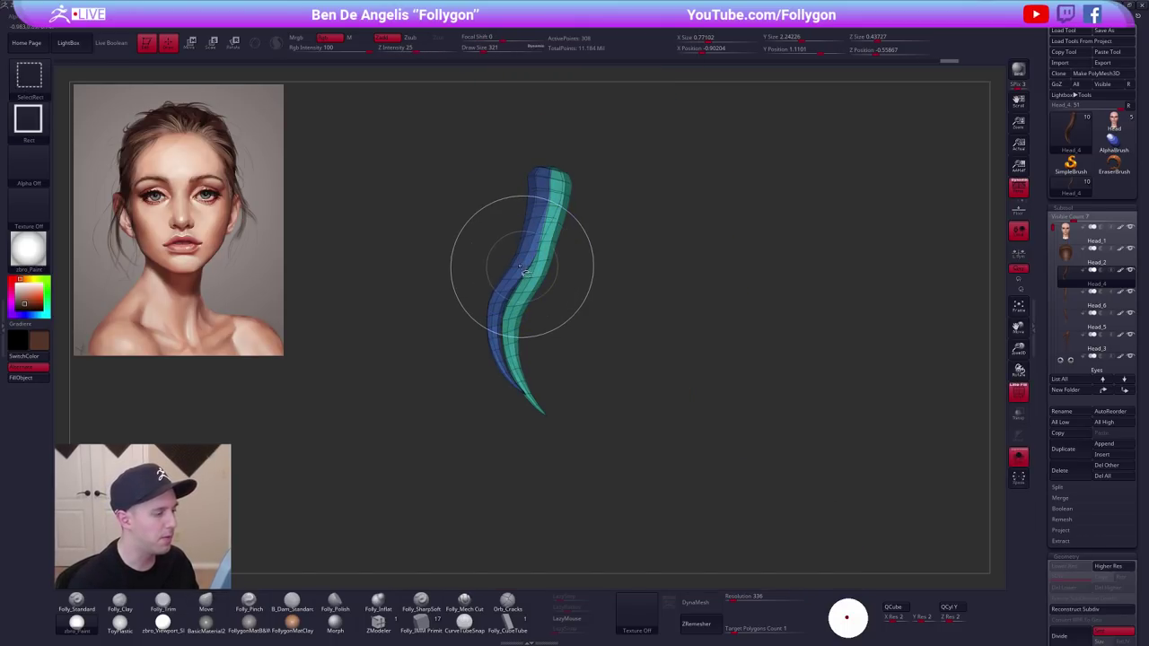
ctrl+shift+click(520, 267)
key(space)
click(579, 291)
alt+drag(885, 289, 847, 249)
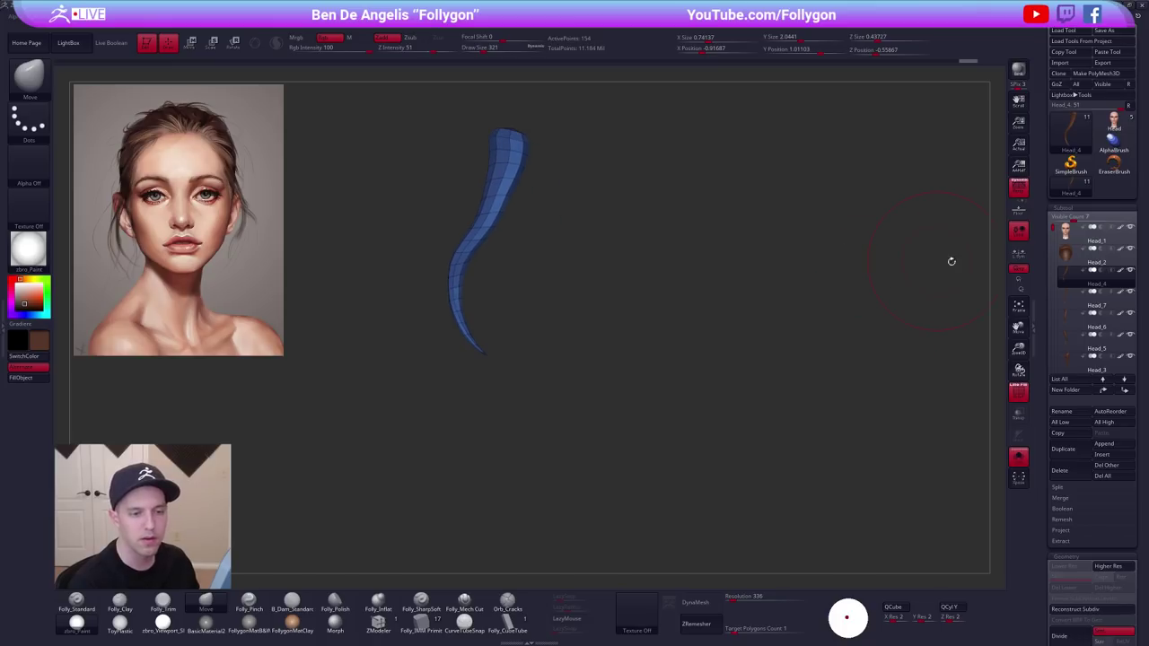
click(1075, 306)
mouse_move(617, 285)
alt+mouse_down()
mouse_move(658, 323)
mouse_move(646, 289)
alt+mouse_up()
key(shift+f)
key(alt+s)
Select the separated inner strand beside the right ear and adjust its lower curve with the Move brush at Draw Sizes 556 and 430.
click(1094, 283)
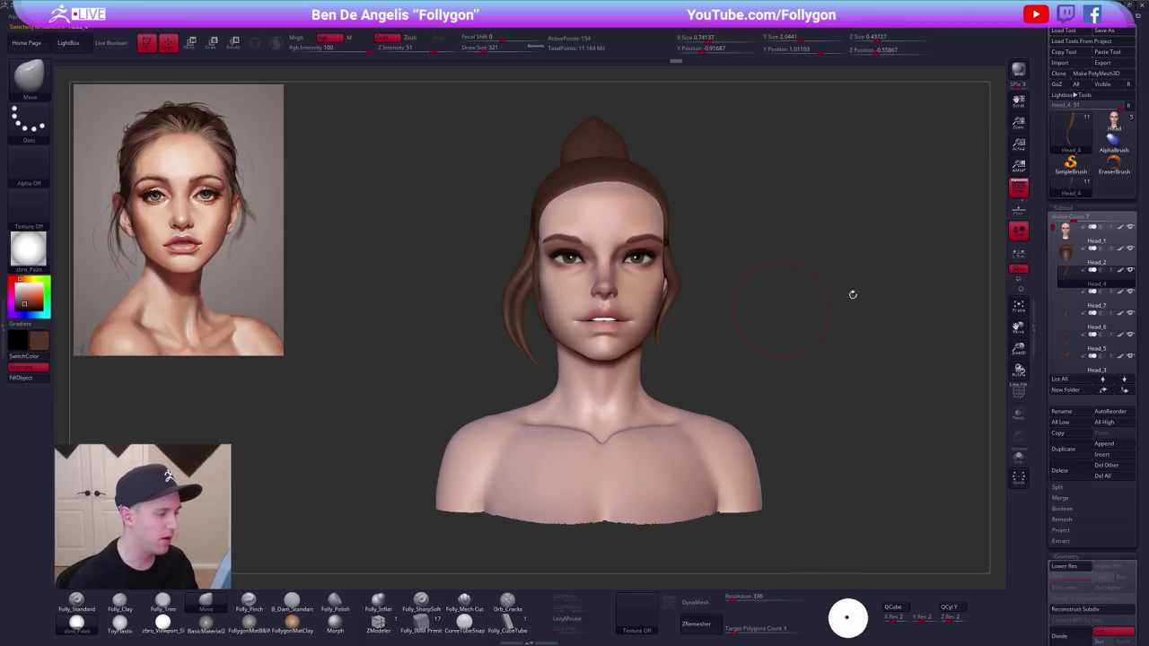
click(1068, 301)
alt+drag(719, 293, 738, 318)
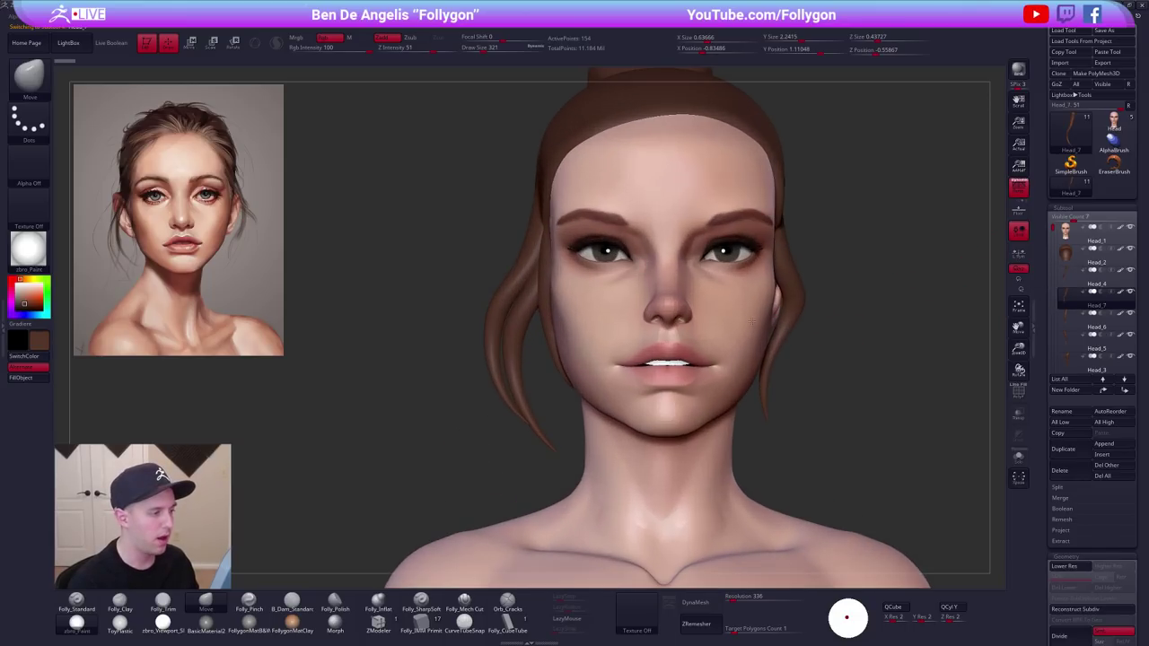
key(shift+f)
key(shift+f)
alt+drag(542, 418, 528, 364)
key(space)
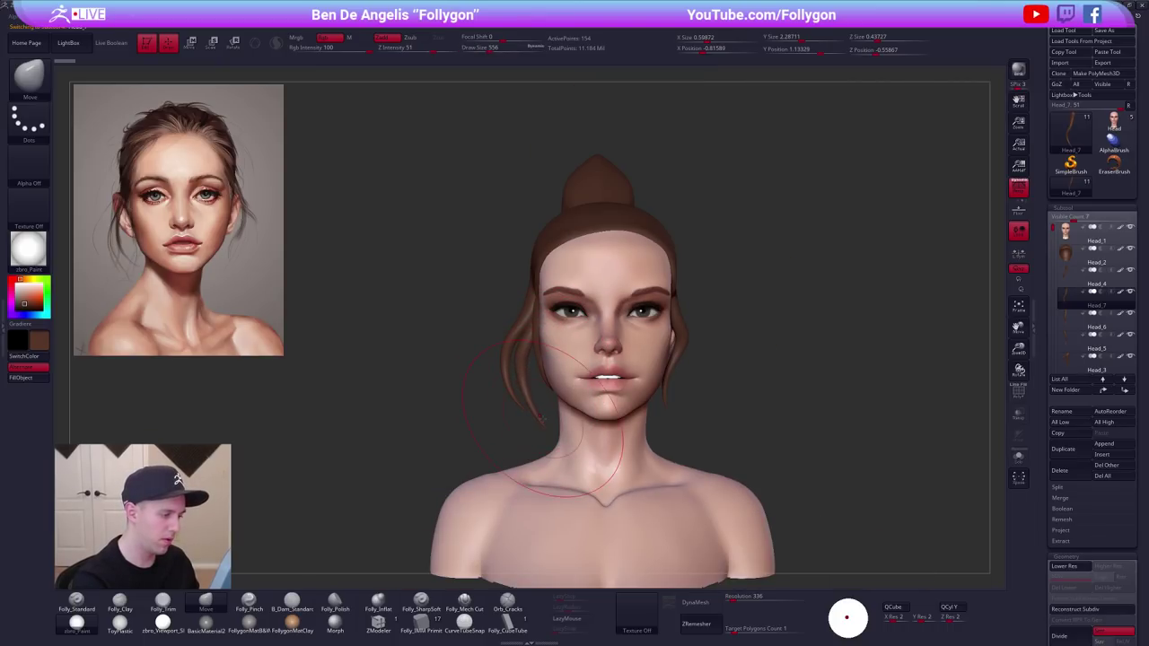
key(bracketleft)
drag(541, 400, 544, 404)
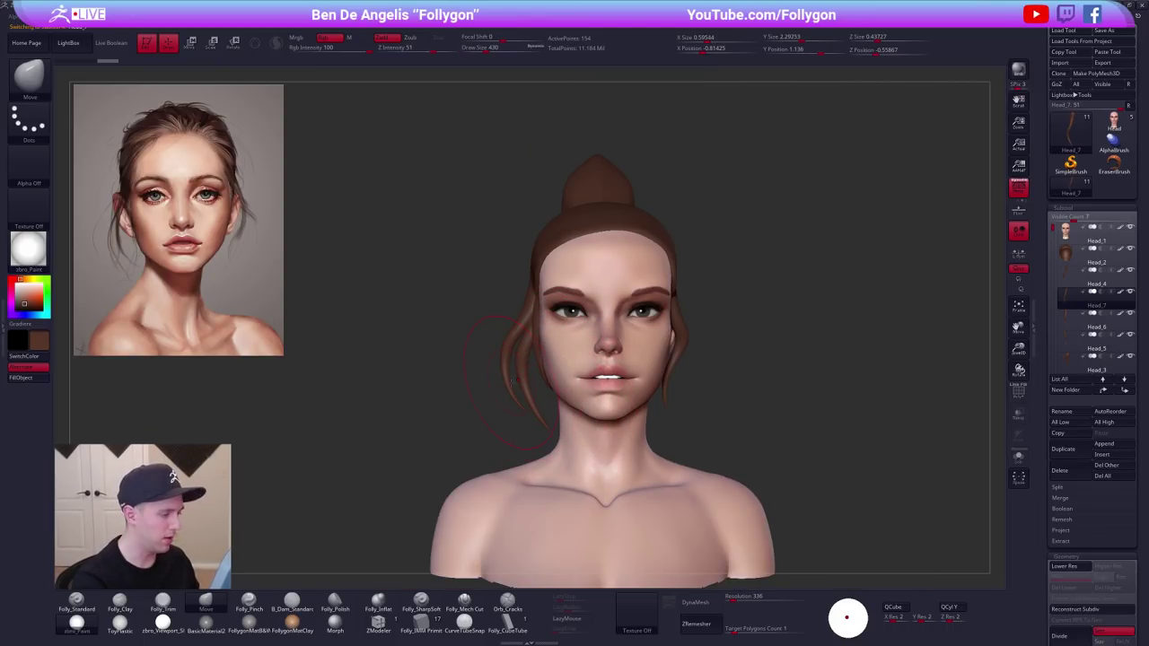
Select the outer strand beside the right ear and reshape its tip and upper end in profile with the Move brush at Draw Sizes 430 and 335.
alt+click(508, 386)
right_drag(502, 386, 534, 385)
key(shift+f)
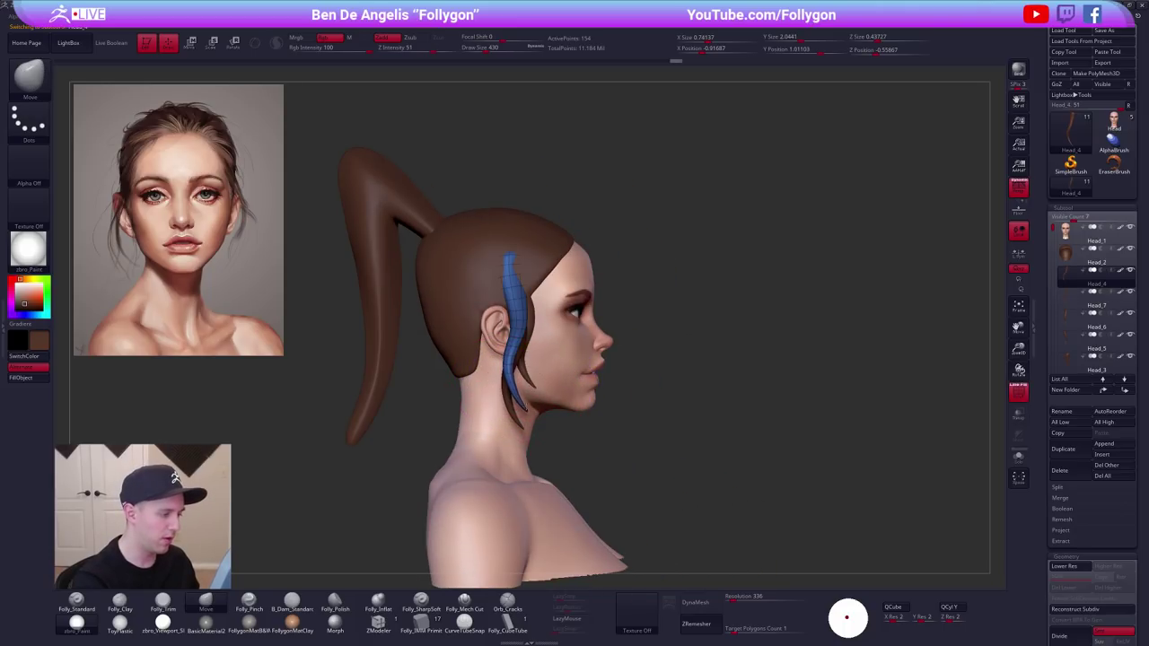
drag(529, 406, 536, 412)
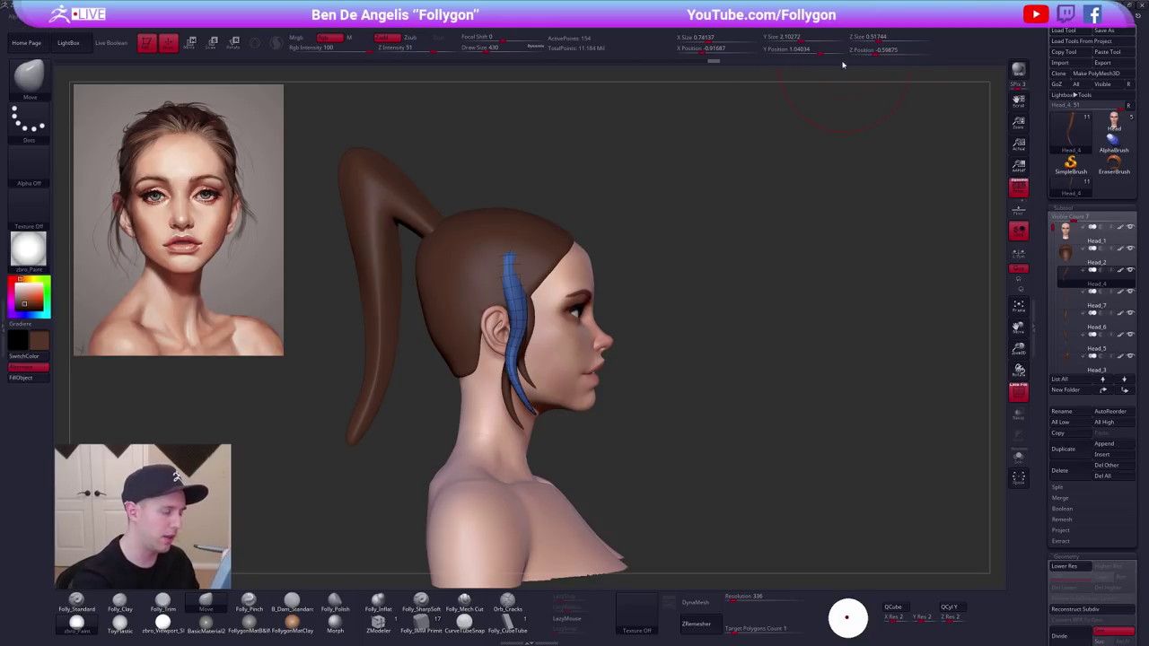
key(space)
drag(521, 261, 529, 295)
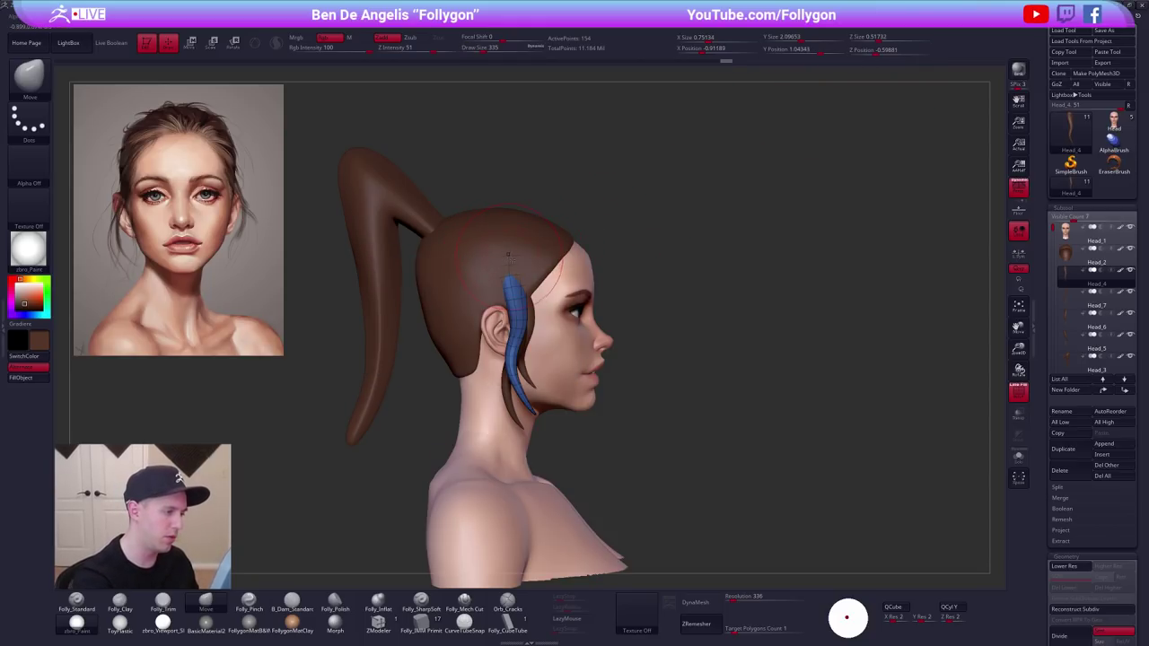
Extend the outer strand's lower section in profile and refine its tip from the front with the Move brush at Draw Sizes 447 and 397.
key(space)
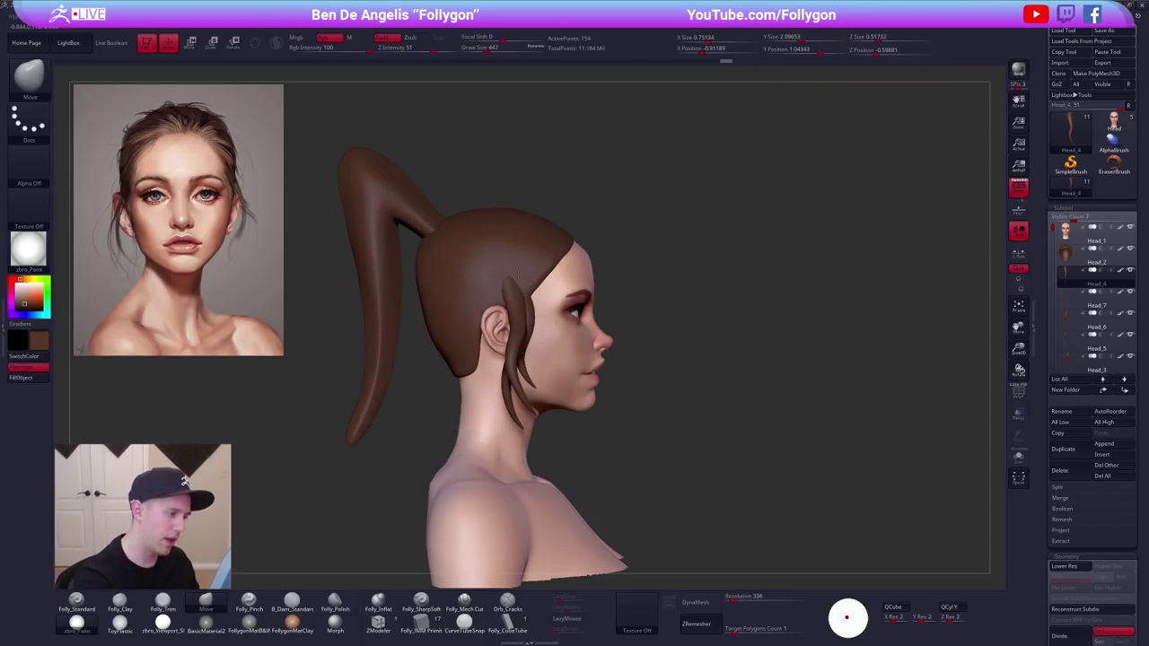
drag(518, 274, 515, 280)
mouse_move(510, 367)
mouse_down()
mouse_move(551, 437)
mouse_move(529, 432)
mouse_move(521, 405)
mouse_move(525, 439)
mouse_move(497, 446)
mouse_up()
key(space)
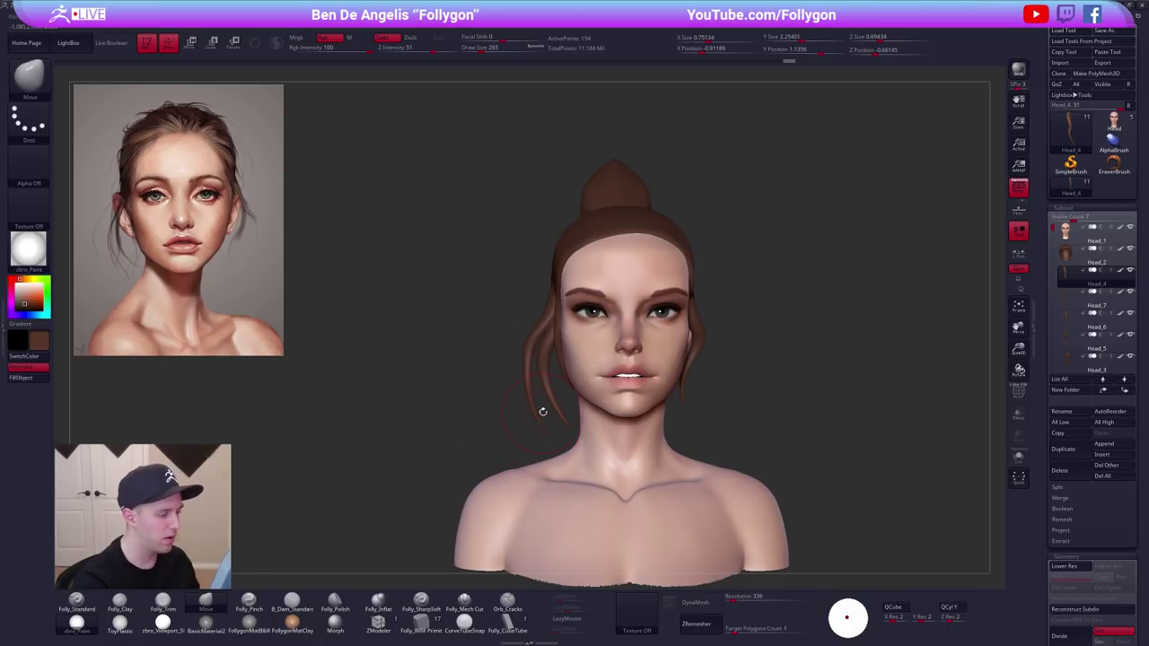
key(space)
drag(536, 414, 547, 425)
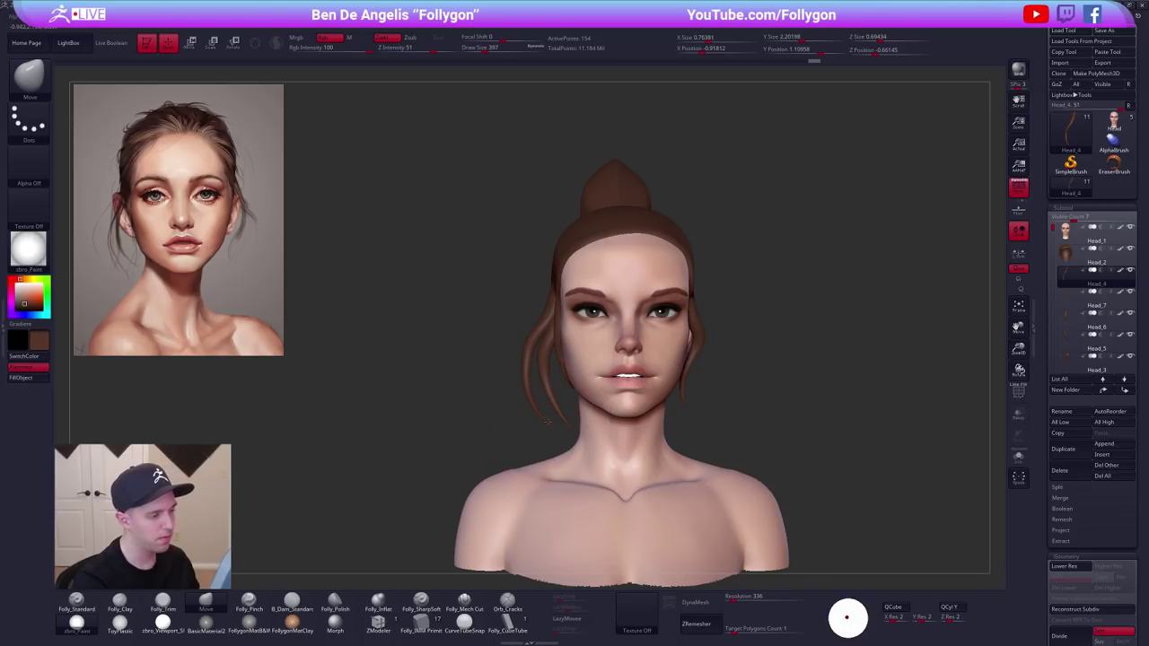
Adjust the outer strand from behind, mask its upper part, and rotate the unmasked lower length before clearing the mask.
mouse_move(551, 412)
shift+mouse_down()
mouse_move(574, 382)
mouse_move(534, 402)
mouse_move(588, 415)
mouse_move(619, 404)
shift+mouse_up()
key(space)
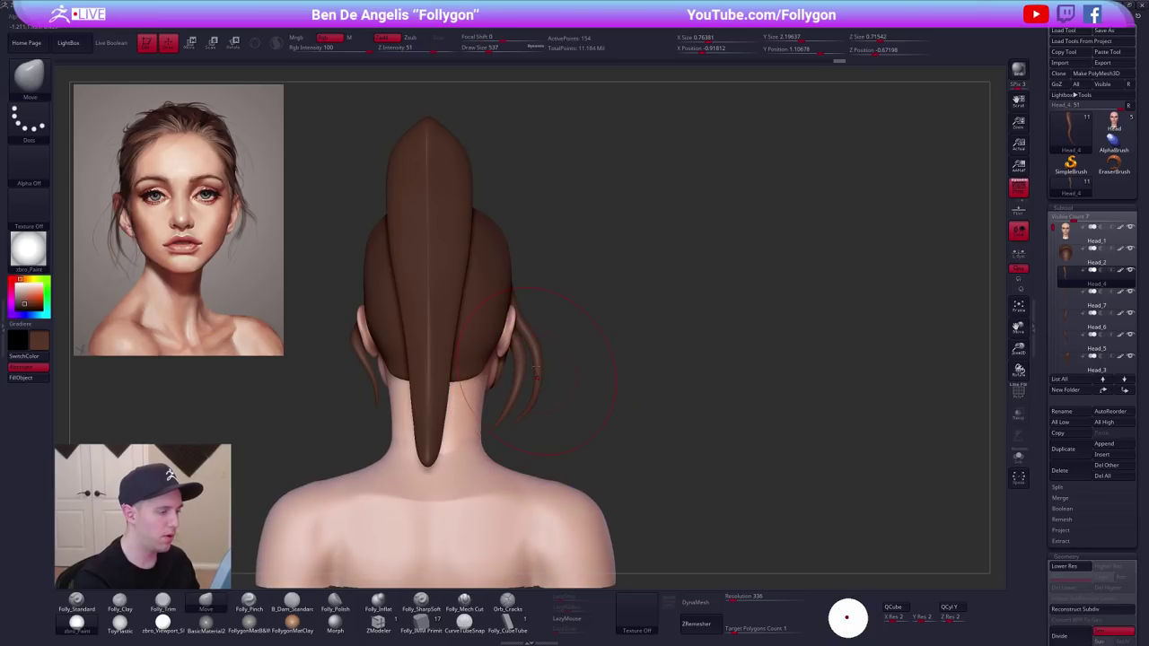
key(shift+d)
key(shift+f)
key(s)
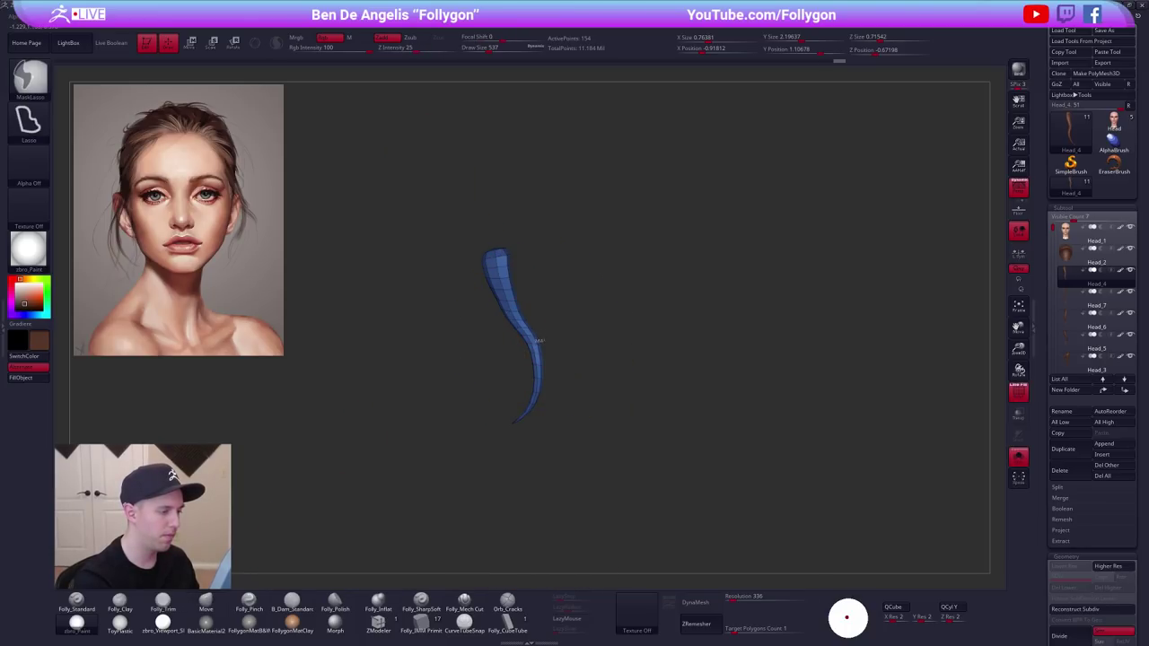
mouse_move(540, 339)
ctrl+mouse_down()
mouse_move(549, 463)
mouse_move(560, 402)
mouse_move(584, 451)
mouse_move(545, 466)
ctrl+mouse_up()
ctrl+click(569, 398)
key(r)
key(ctrl+shift+s)
key(q)
mouse_move(574, 425)
ctrl+mouse_down()
mouse_move(607, 400)
mouse_move(526, 429)
mouse_move(518, 398)
ctrl+mouse_up()
Refine the outer strand's lower curve beside the jaw from the front with the Move brush.
key(w)
key(q)
key(space)
shift+drag(508, 350, 512, 389)
key(d)
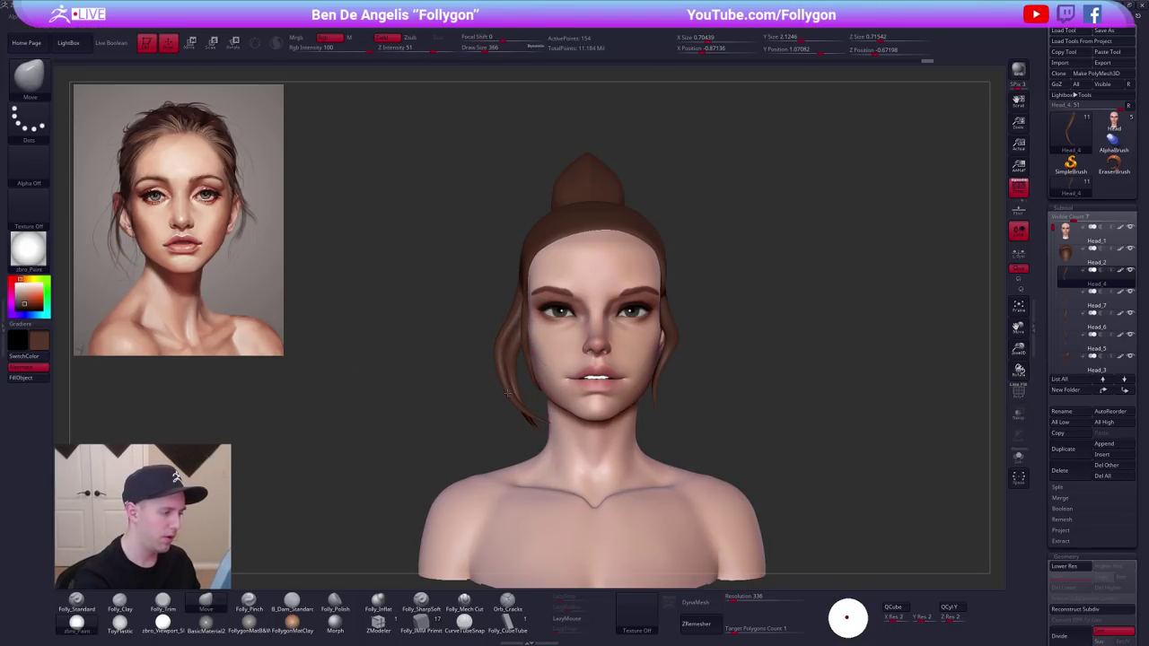
alt+drag(678, 443, 646, 455)
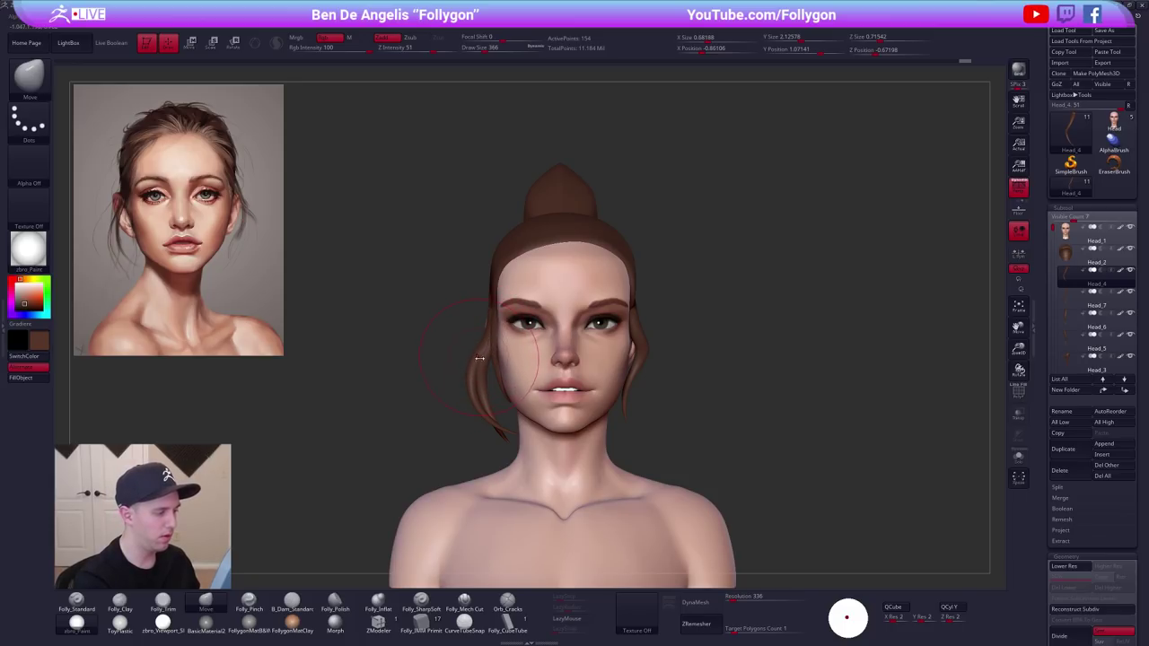
Shift the outer strand's section beside the ear in profile with the Move brush at Draw Size 556.
right_drag(475, 341, 583, 368)
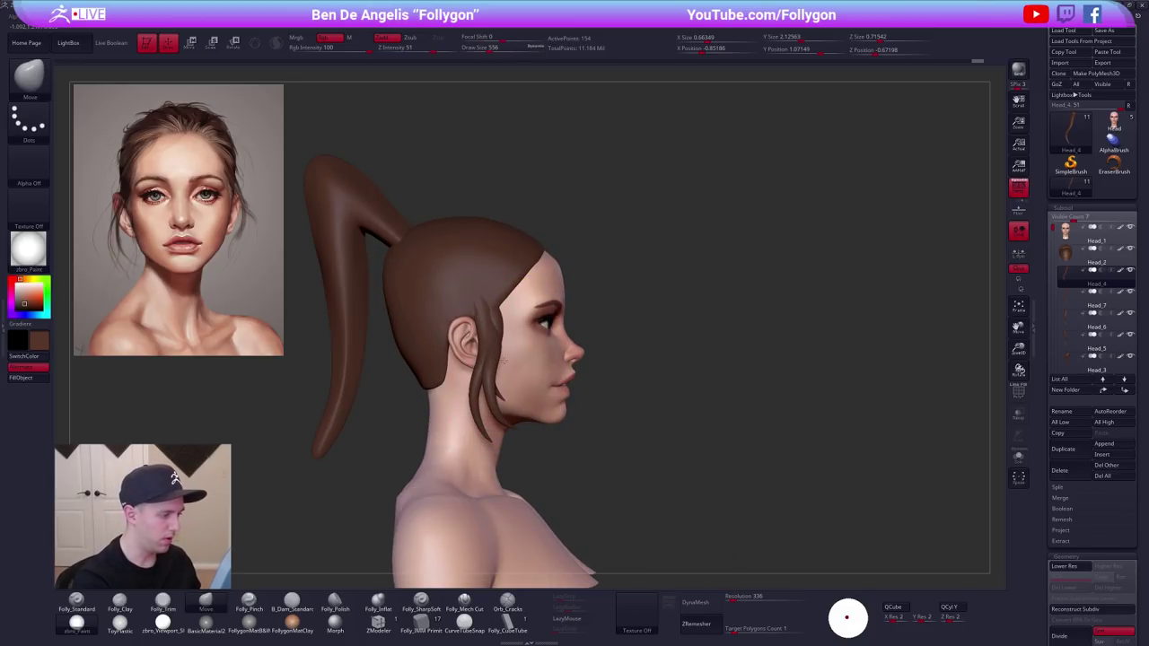
drag(494, 324, 505, 330)
key(space)
drag(526, 378, 515, 378)
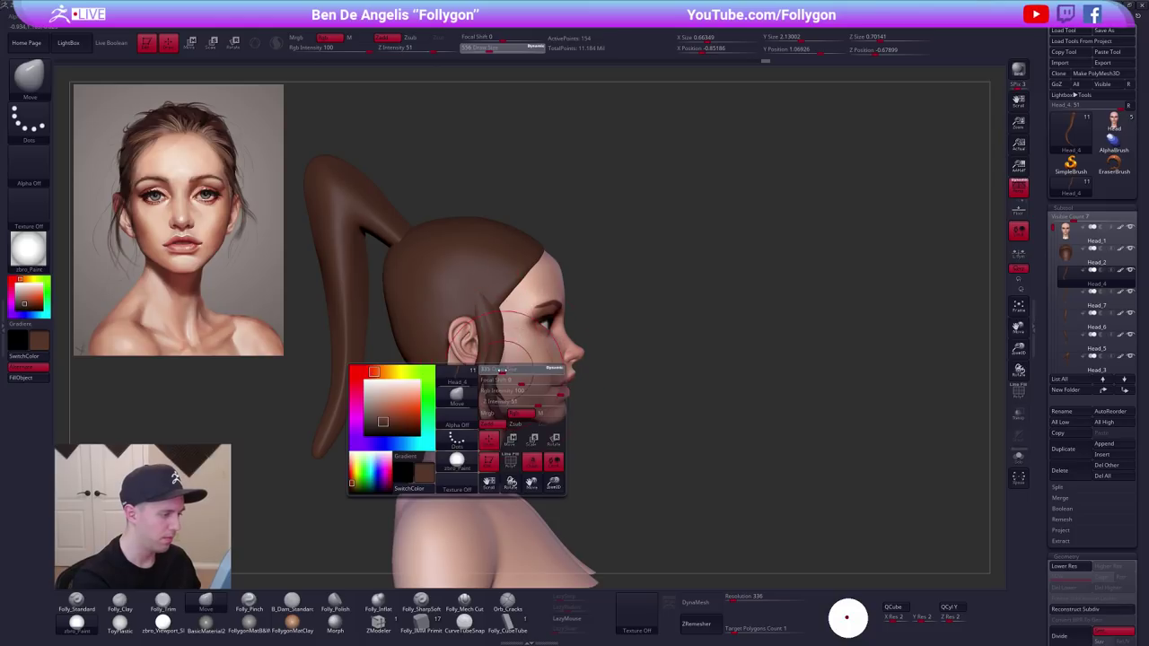
Pull the outer strand's tip down and inward toward the neck from the front with the Move brush at Draw Size 430.
shift+right_drag(740, 475, 660, 489)
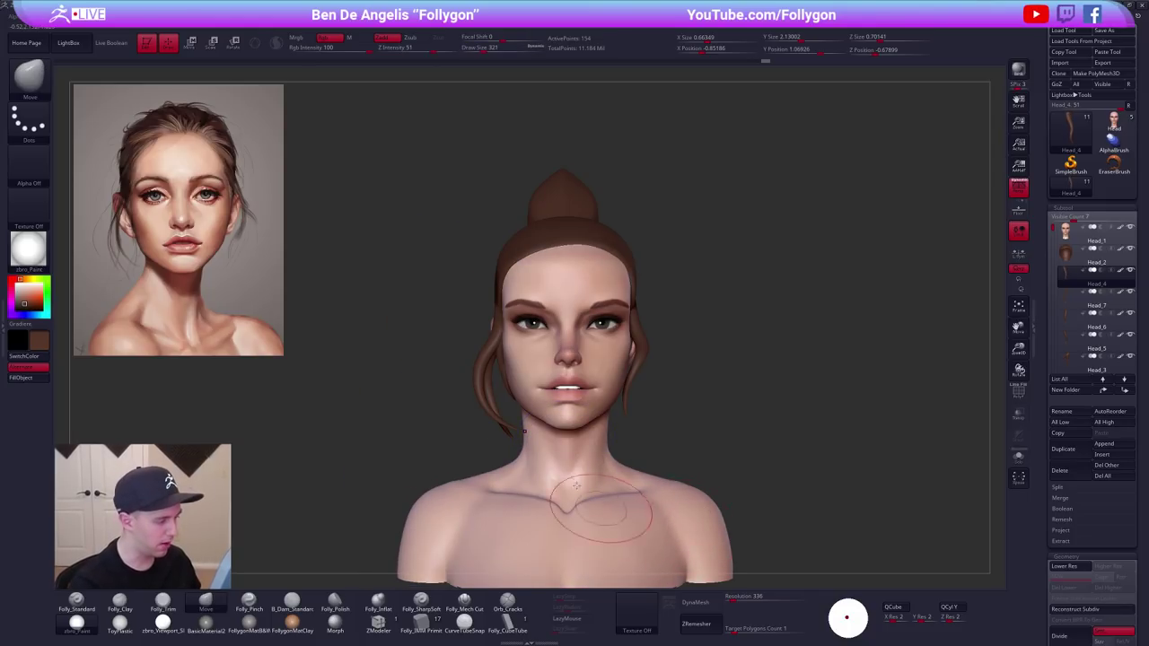
key(space)
drag(498, 420, 508, 436)
key(alt+s)
Subdivide the isolated outer strand three times and convert it to a DynaMesh at resolution 152.
ctrl+right_drag(508, 438, 569, 446)
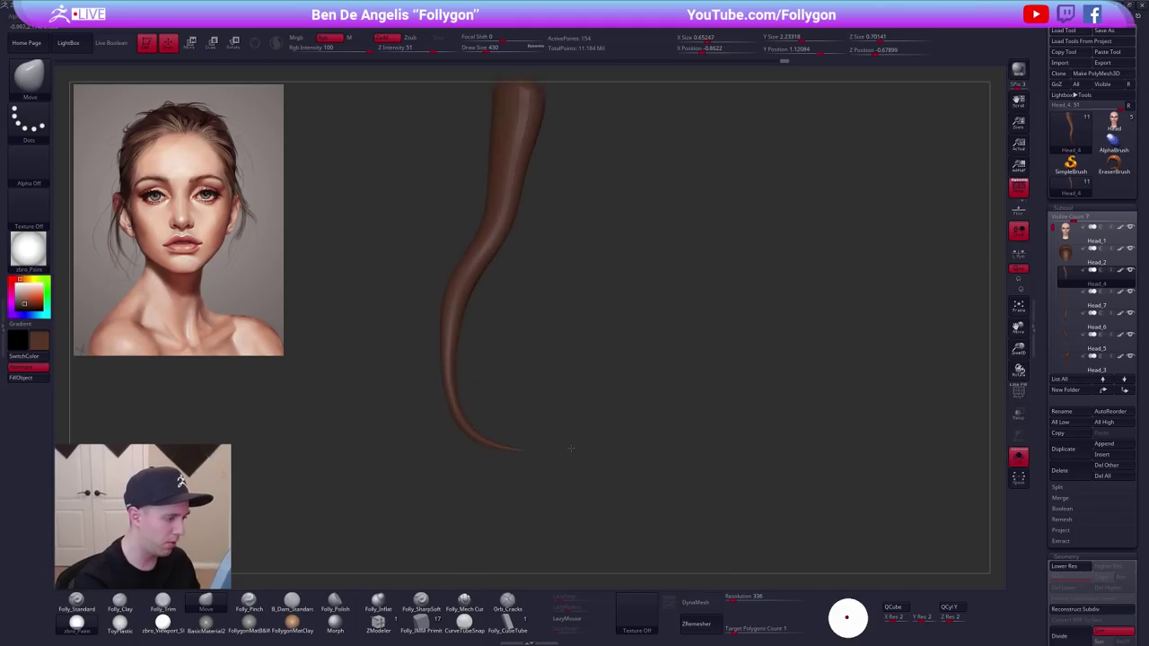
key(shift+f)
key(shift+f)
key(shift+d)
key(ctrl+d)
key(ctrl+d)
key(ctrl+d)
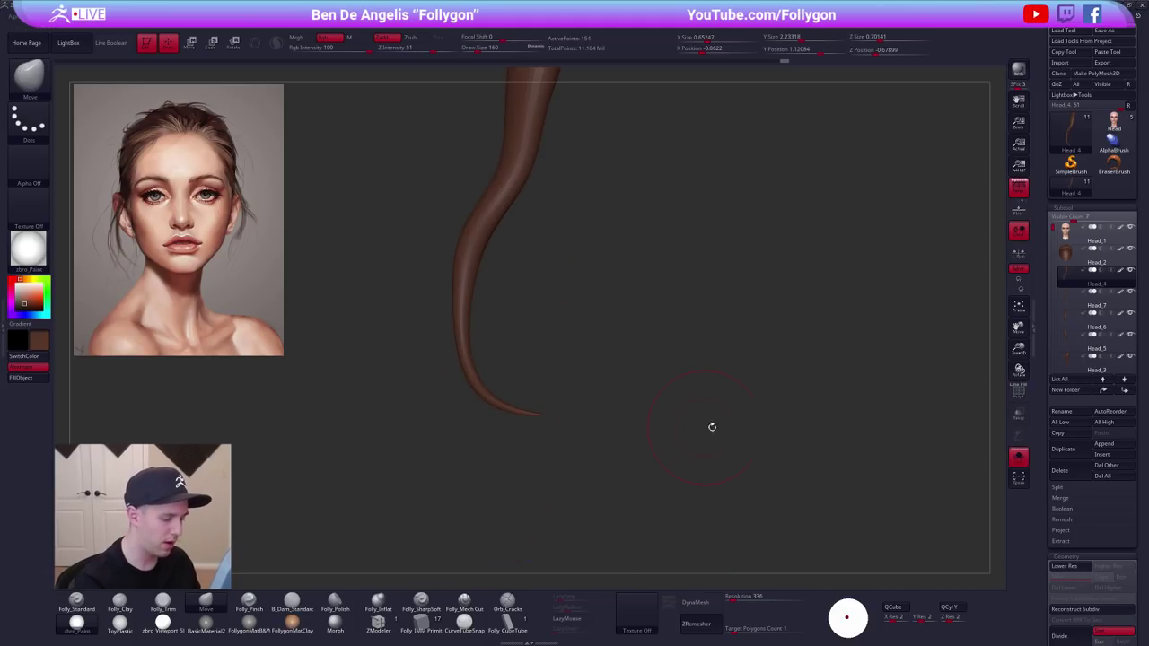
drag(733, 599, 728, 599)
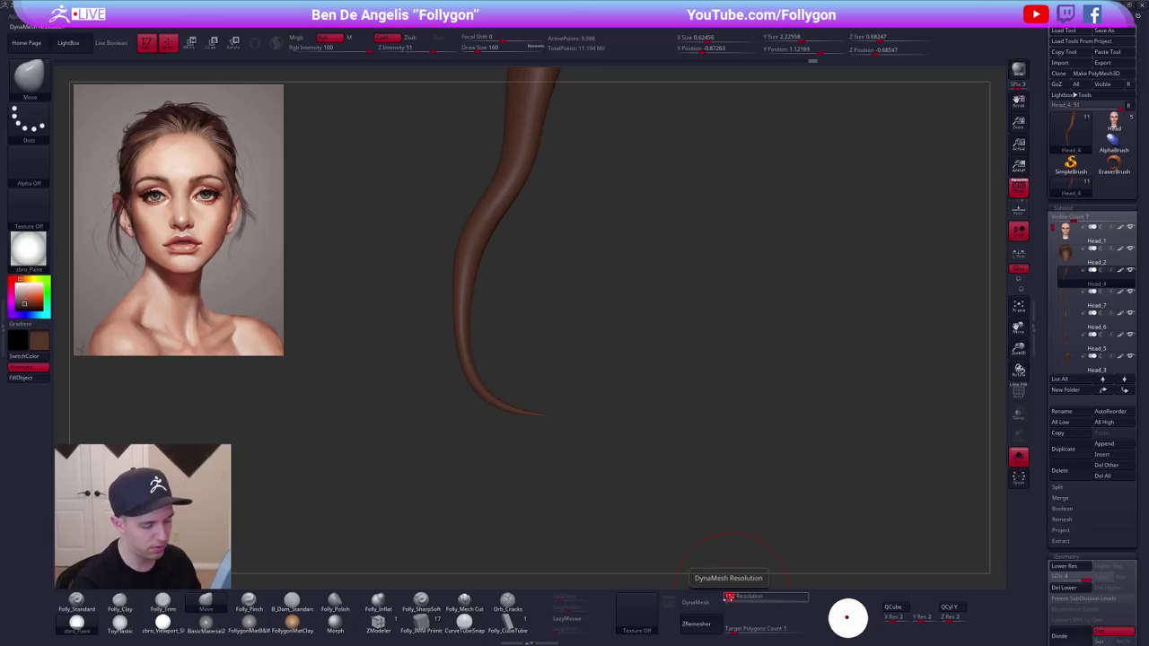
click(700, 603)
click(677, 620)
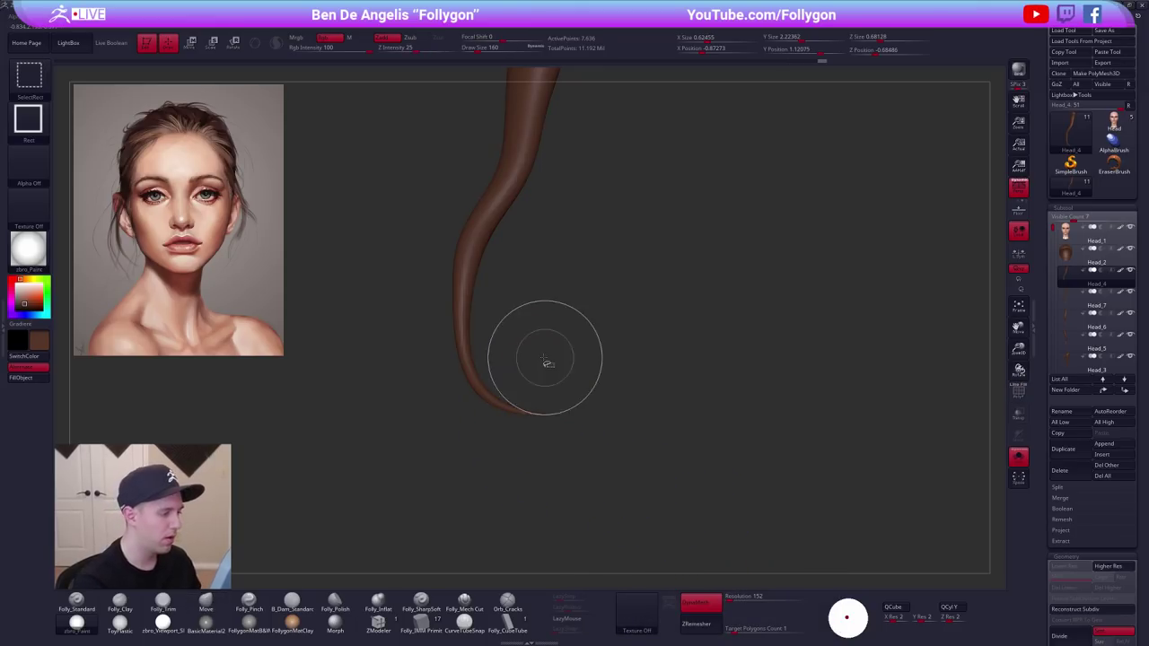
Remove the strand's curled lower tip, rebuild the DynaMesh, and smooth the cut end into a tapered point.
mouse_move(539, 355)
ctrl+shift+mouse_down()
mouse_move(436, 471)
mouse_move(487, 472)
mouse_move(413, 491)
ctrl+shift+mouse_up()
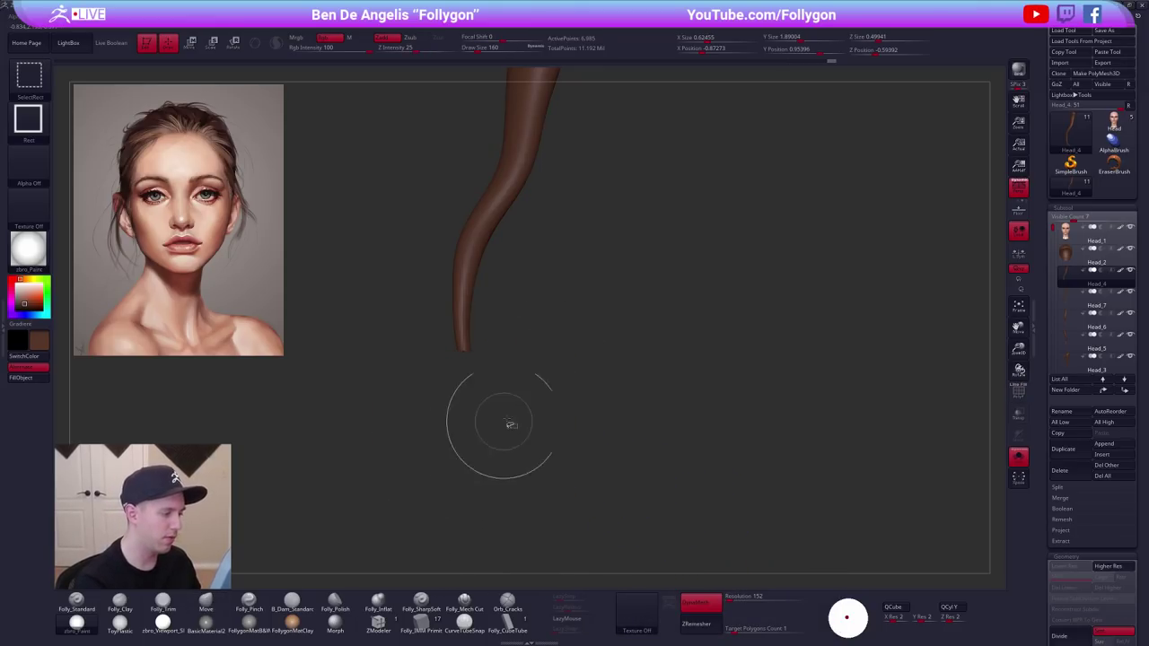
key(space)
click(567, 393)
ctrl+drag(591, 374, 674, 326)
mouse_move(465, 334)
shift+mouse_down()
mouse_move(464, 349)
mouse_move(489, 291)
shift+mouse_up()
shift+drag(486, 366, 477, 440)
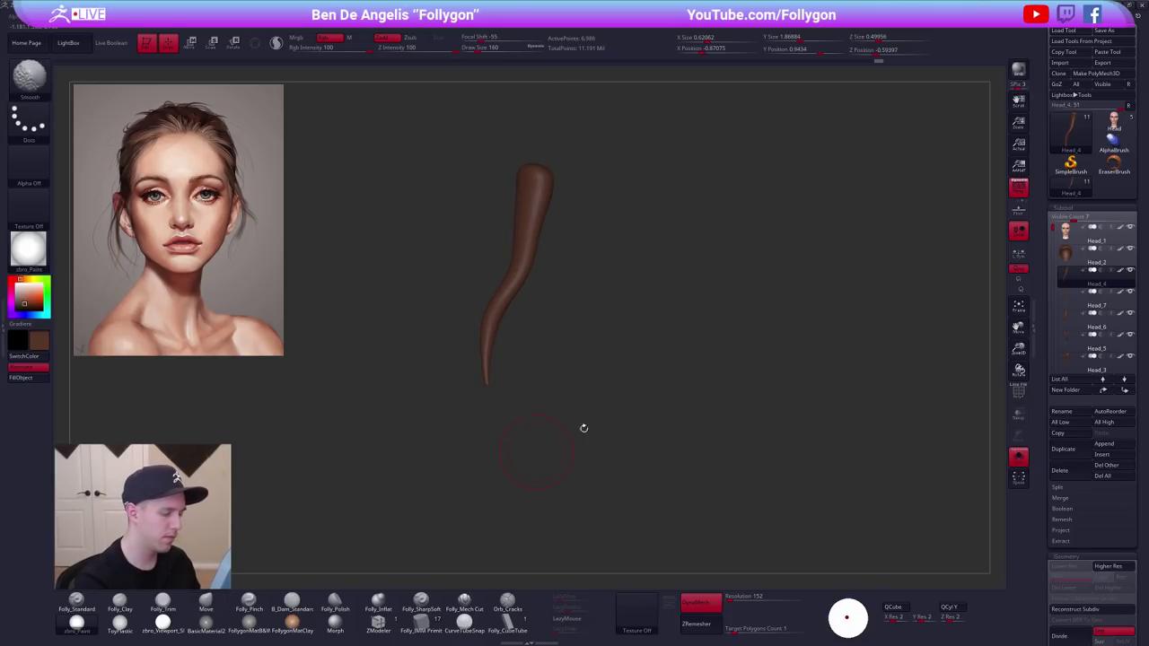
Turn off DynaMesh and ZRemesh the shortened strand with a target polygon count of 0.1.
click(709, 602)
click(728, 628)
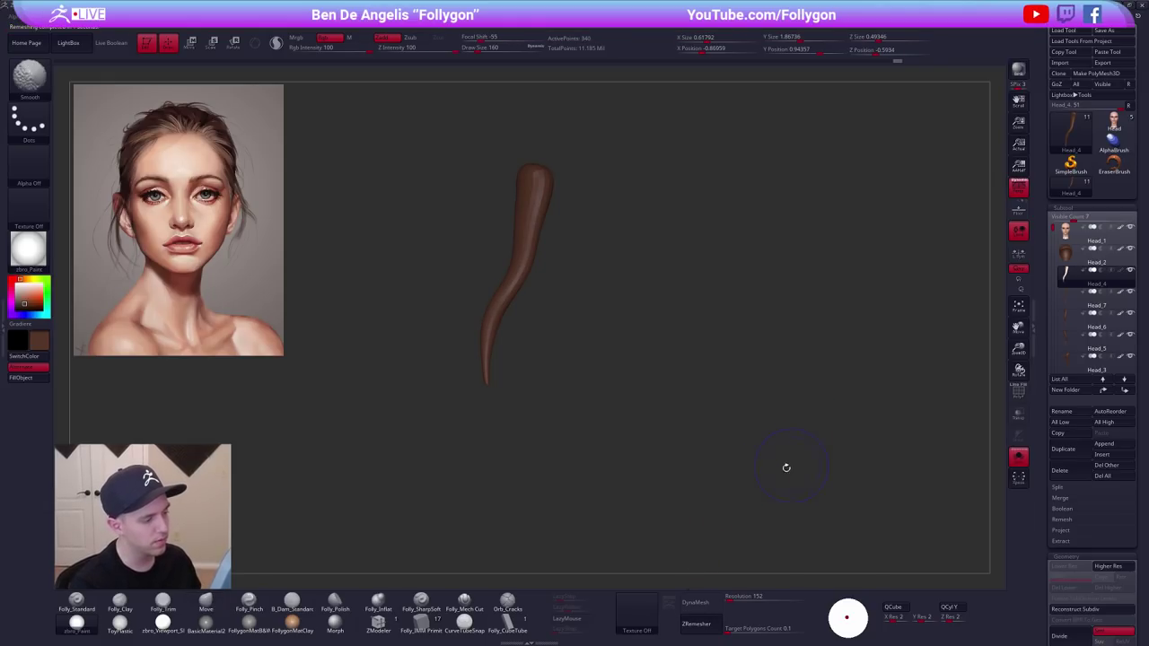
key(shift+f)
key(shift+f)
key(shift+s)
Refine the shortened strand's tip and lower curve from the front with the Move brush.
key(space)
drag(487, 371, 490, 371)
drag(499, 359, 495, 356)
key(space)
mouse_move(493, 352)
mouse_down()
mouse_move(483, 354)
mouse_move(484, 410)
mouse_move(499, 375)
mouse_move(490, 330)
mouse_up()
key(space)
Reposition the shortened strand beside the right ear with a Transpose line and restore its higher subdivision display for the Move brush.
key(space)
key(w)
key(alt+s)
drag(537, 215, 467, 440)
key(ctrl+shift+s)
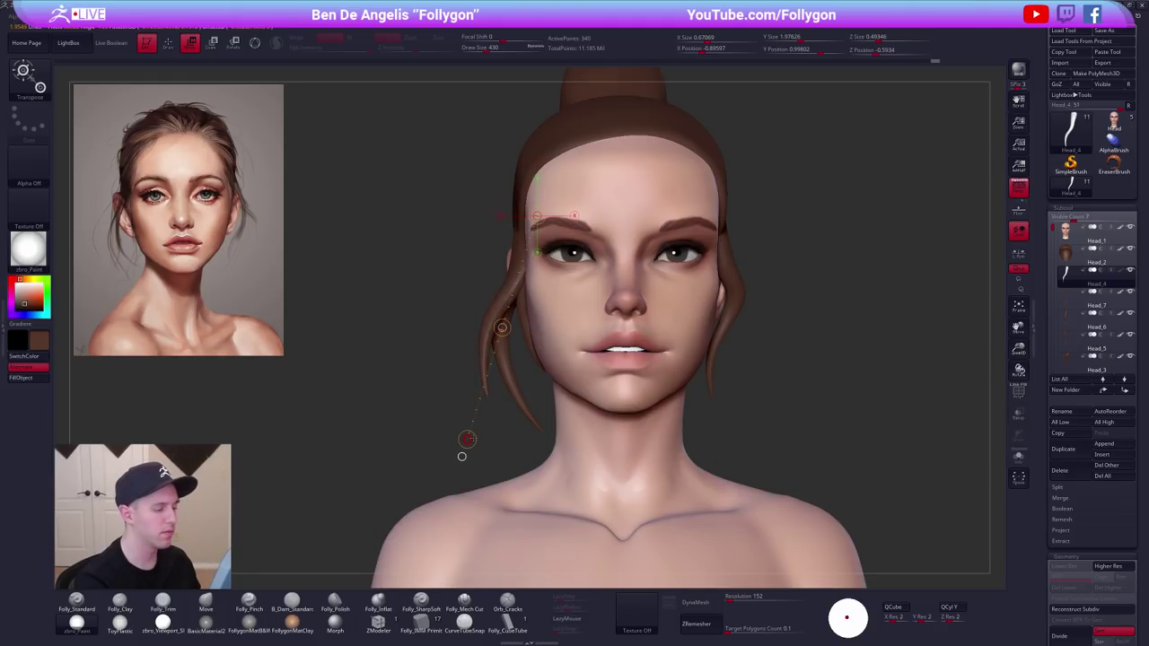
key(q)
alt+drag(763, 422, 669, 414)
key(d)
key(space)
click(708, 366)
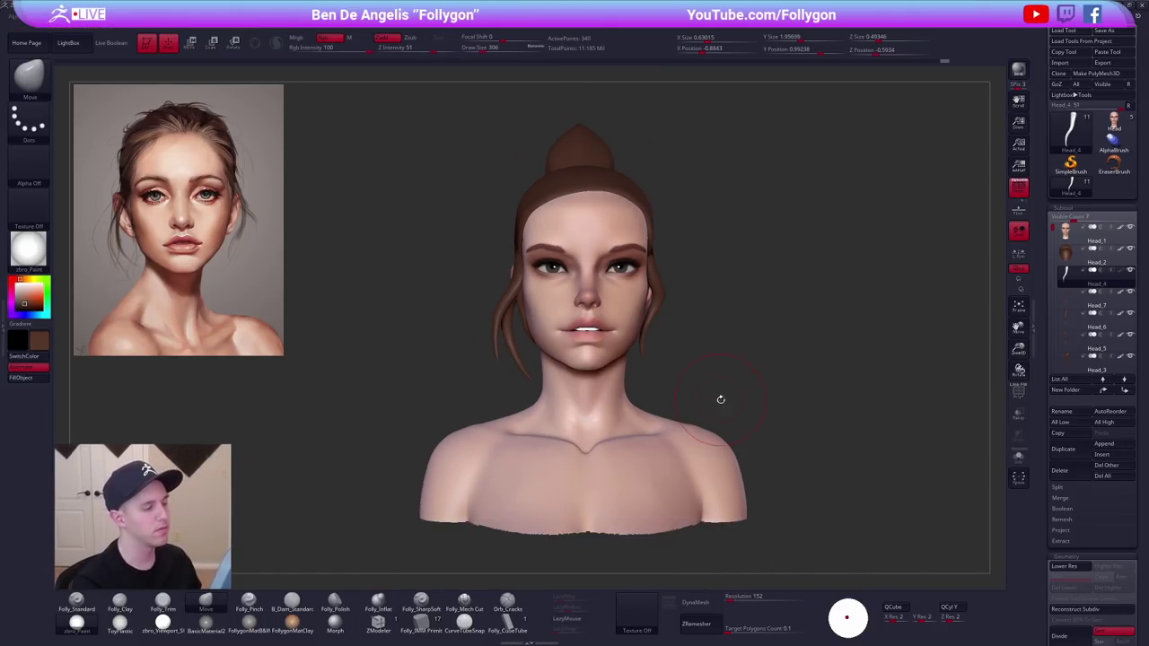
Set the Folly_Standard brush's Rgb Intensity to 100 and Draw Size to 140, and fill the shortened strand with brown.
drag(779, 464, 759, 467)
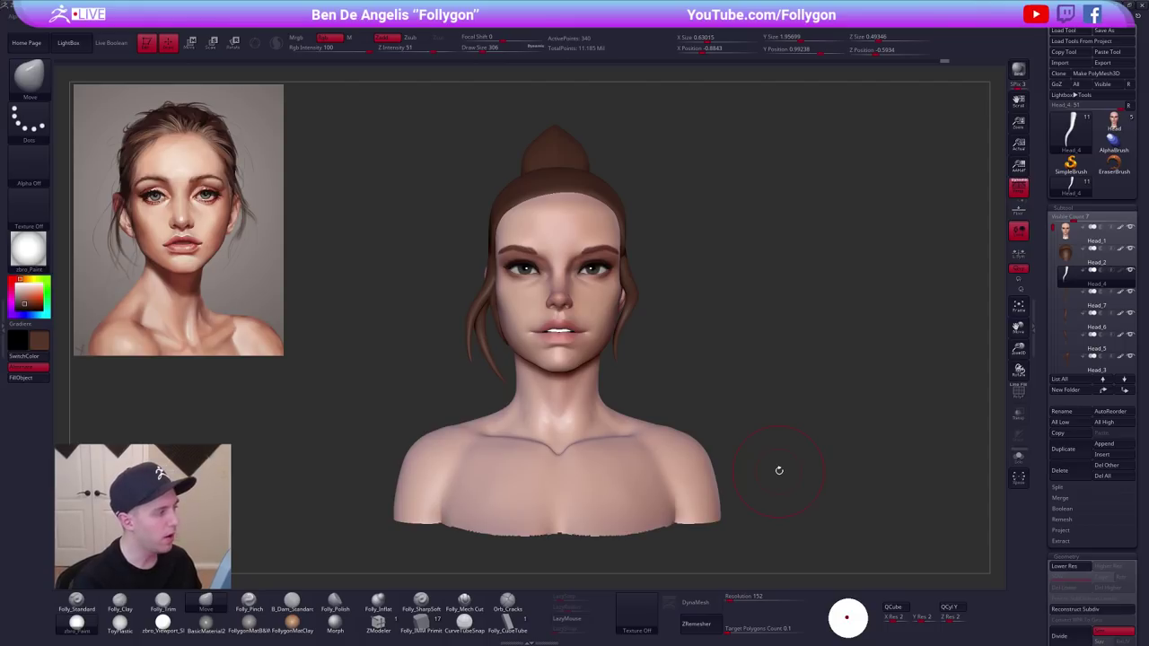
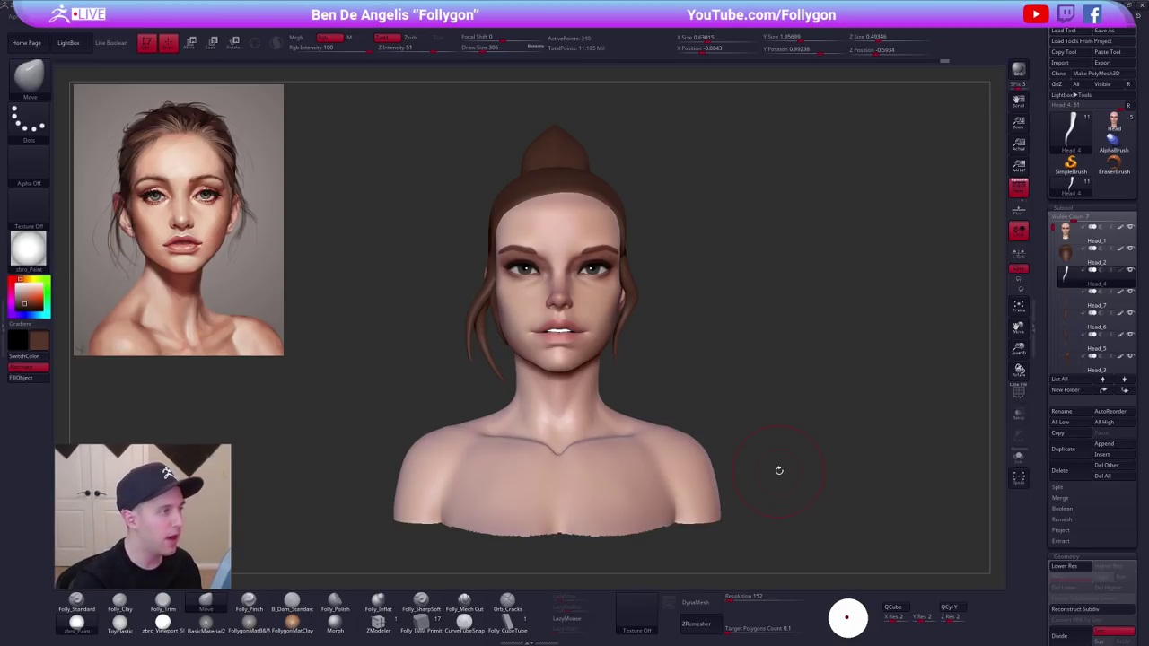
key(1)
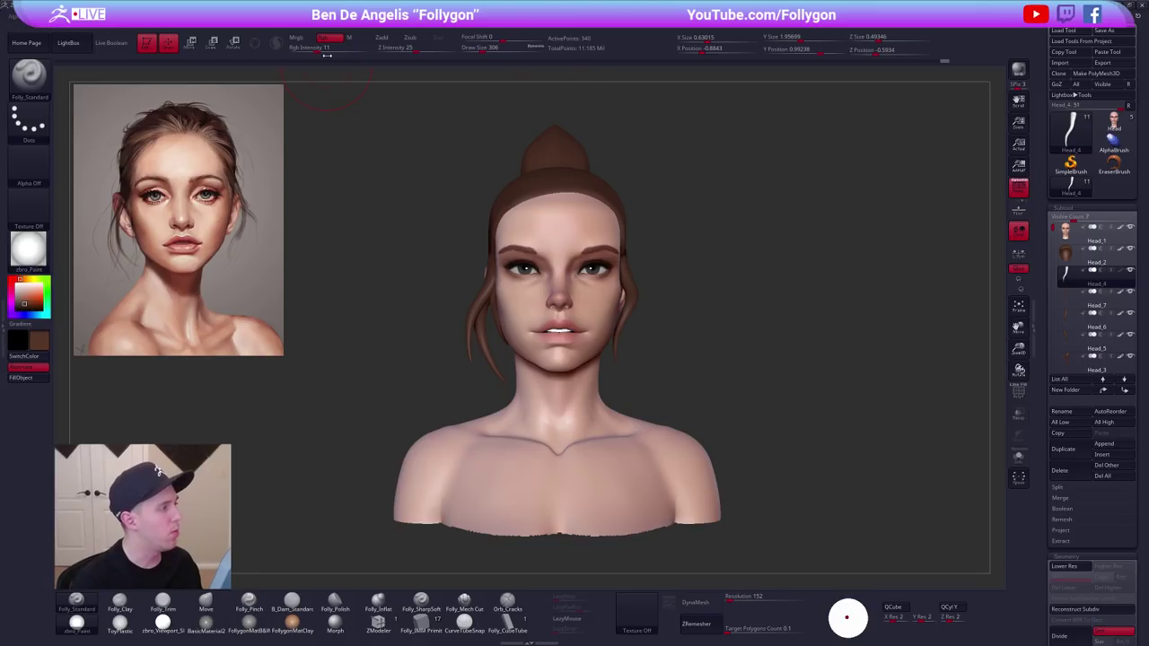
drag(362, 49, 372, 50)
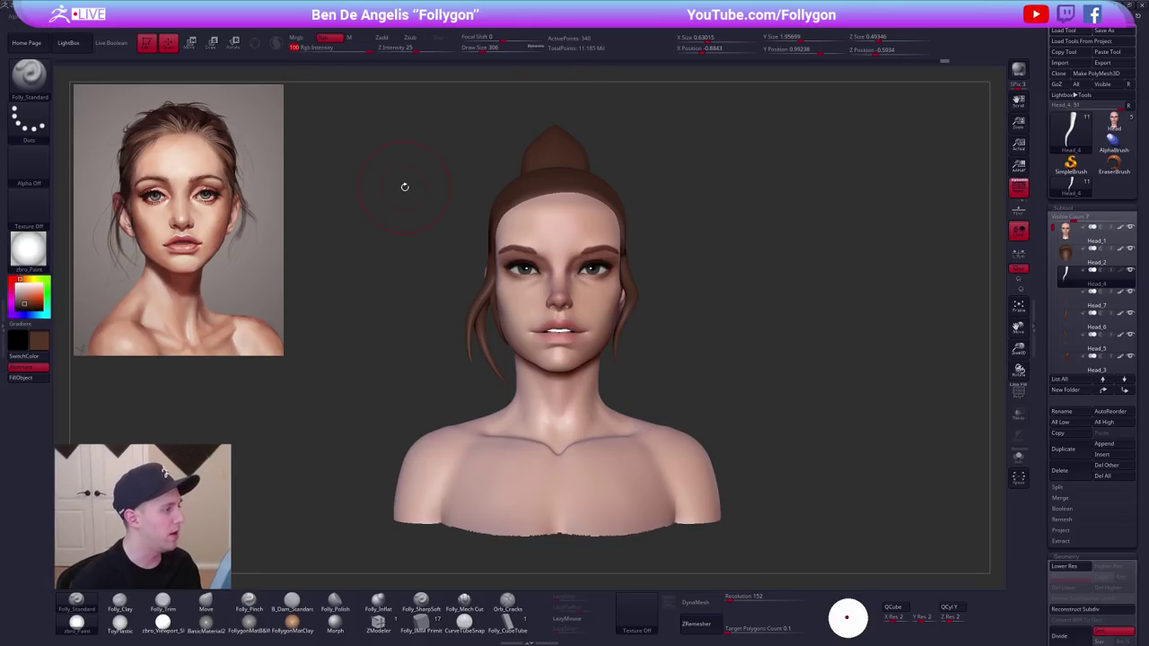
key(space)
drag(405, 187, 400, 187)
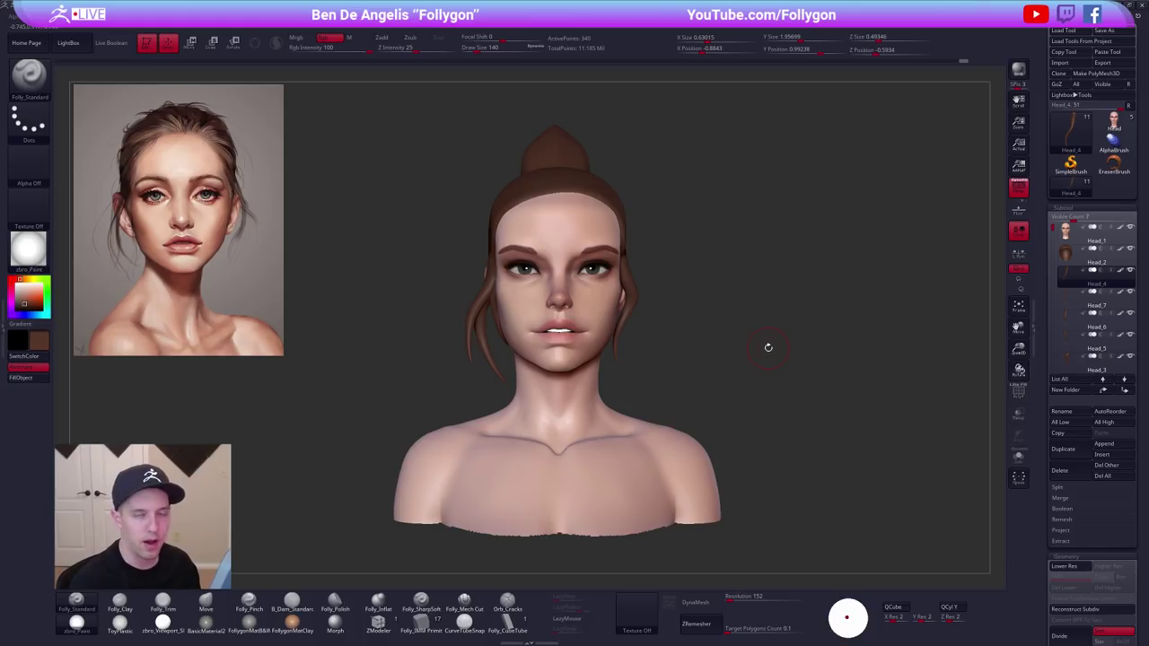
Select the loose hair strand in front of the left ear and duplicate it.
drag(741, 369, 719, 367)
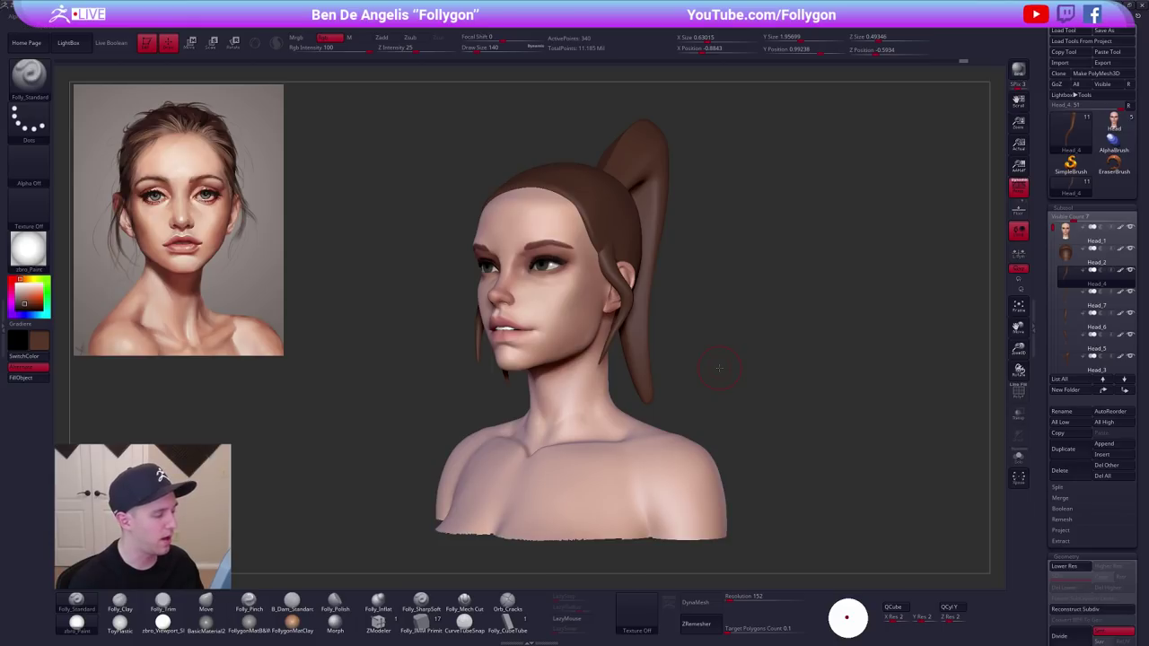
drag(689, 341, 670, 363)
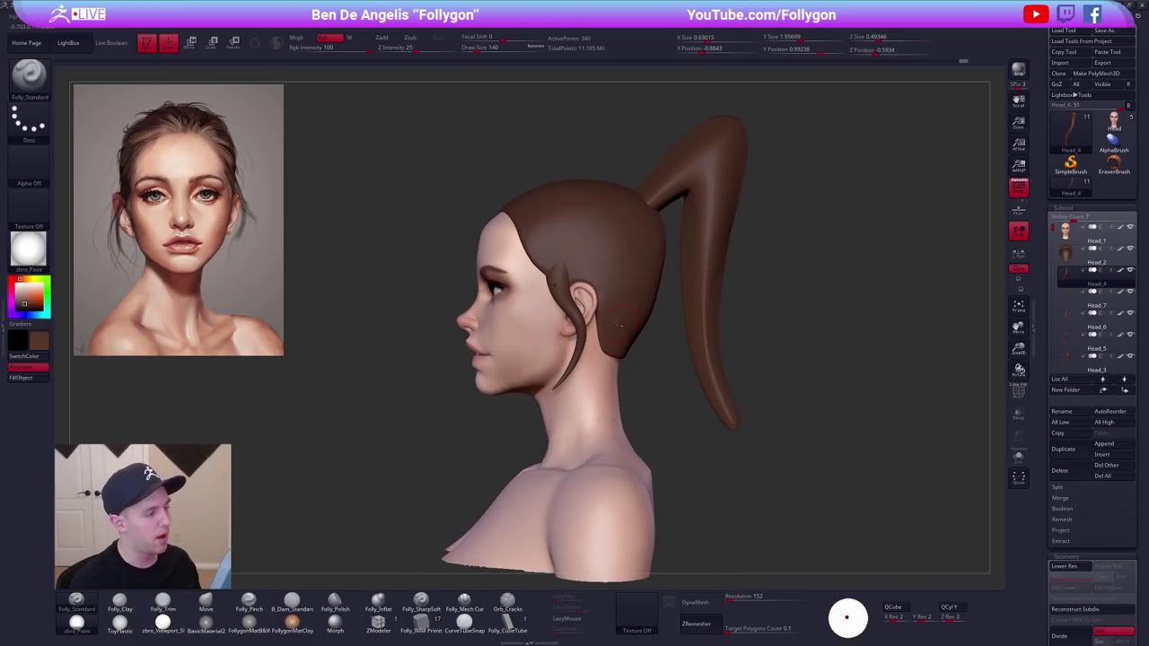
alt+click(571, 305)
drag(553, 303, 738, 318)
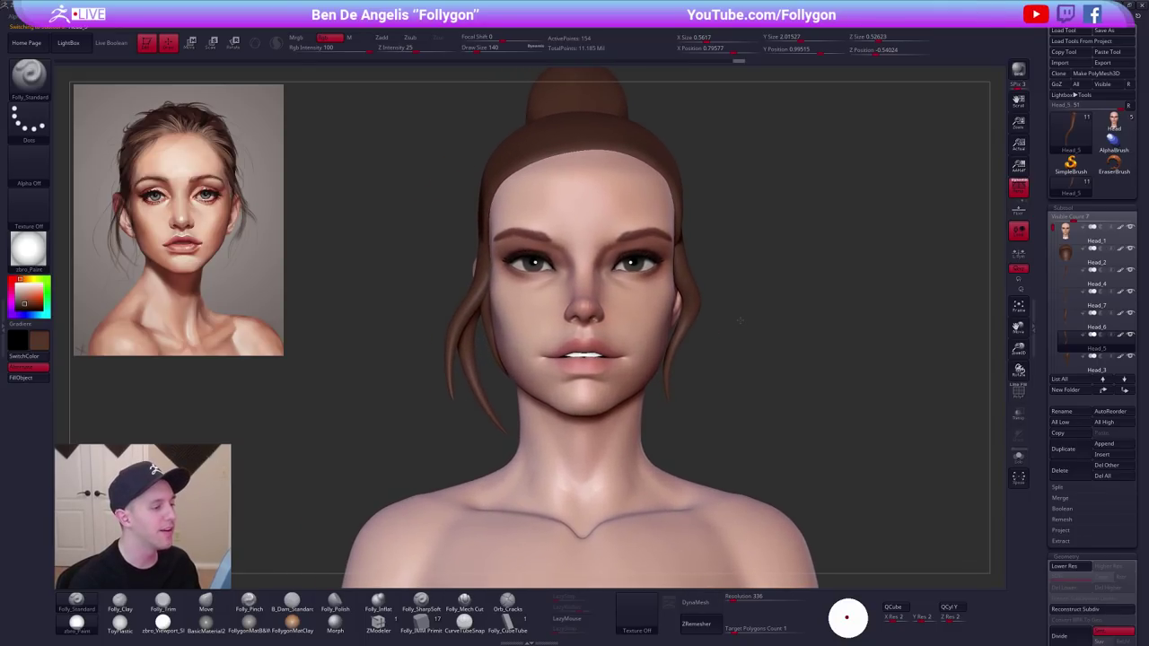
key(space)
click(739, 274)
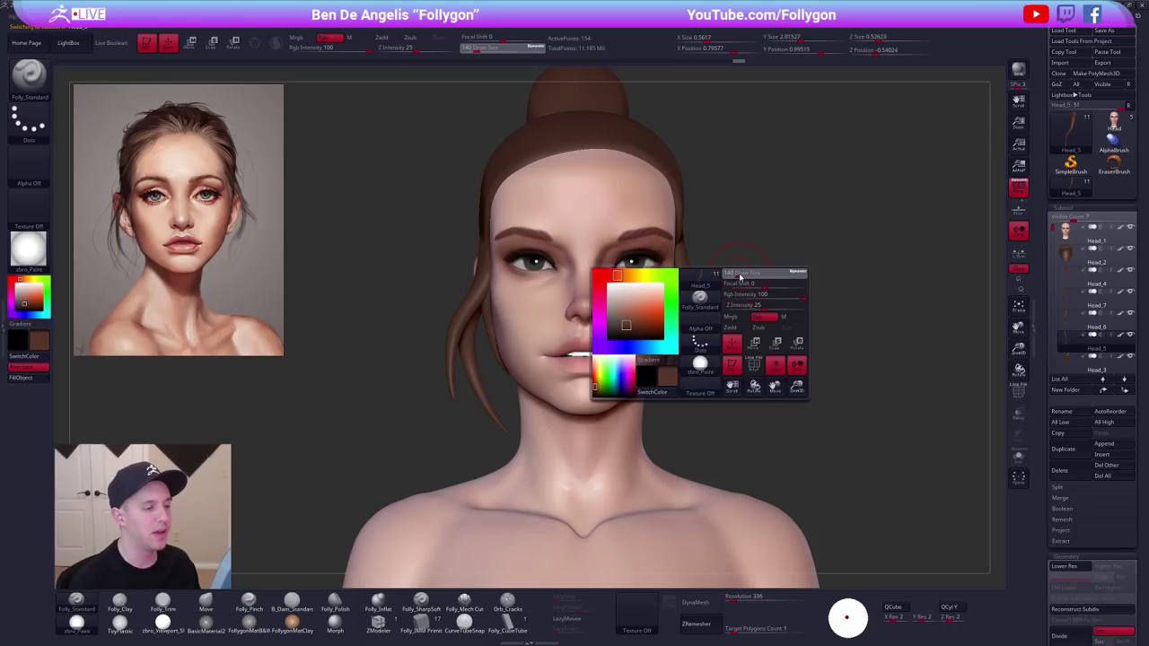
key(ctrl+shift+space)
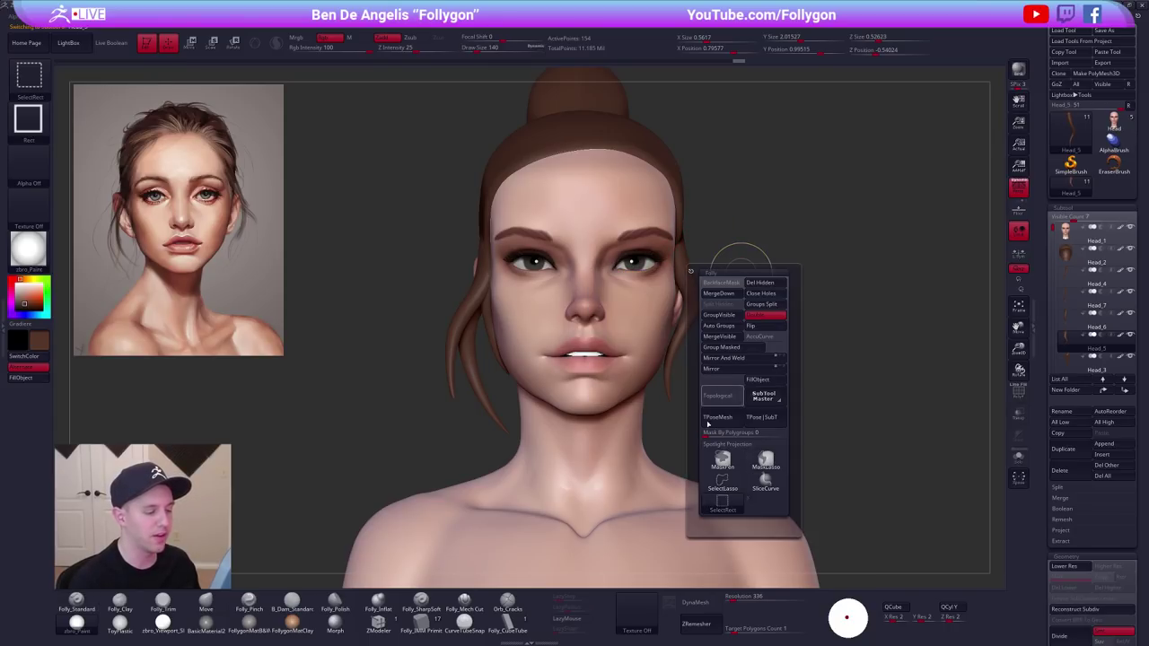
click(730, 479)
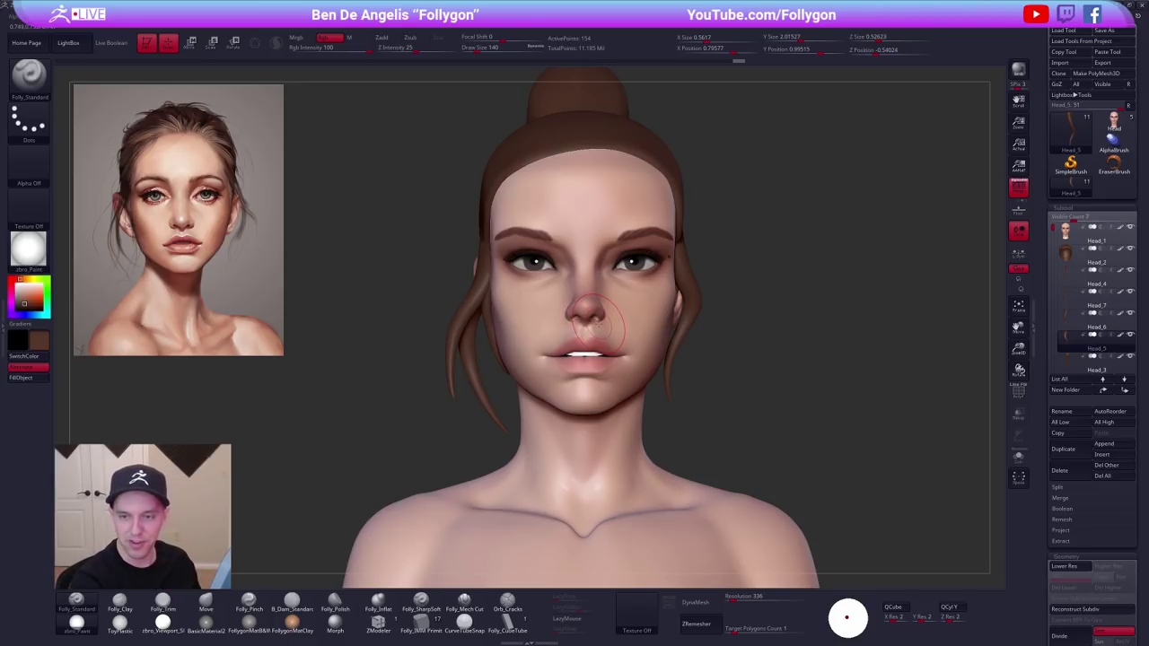
drag(685, 348, 654, 389)
click(1062, 448)
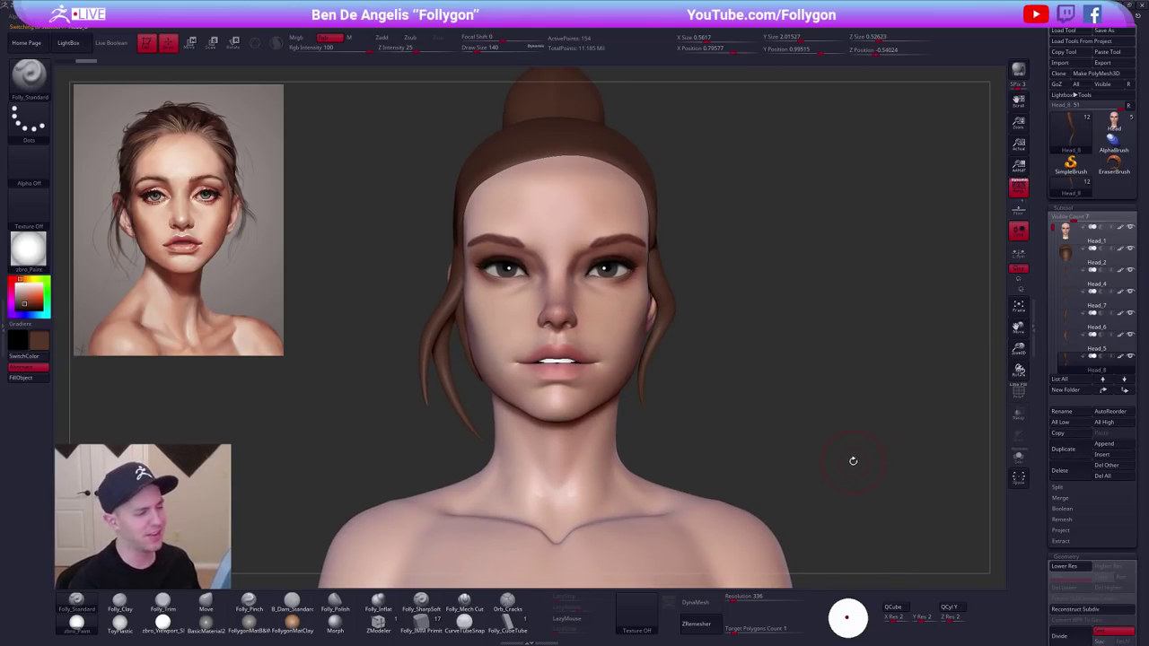
Rotate the duplicated strand outward with a Transpose line and offset it from the original beside the left ear.
key(r)
key(alt+s)
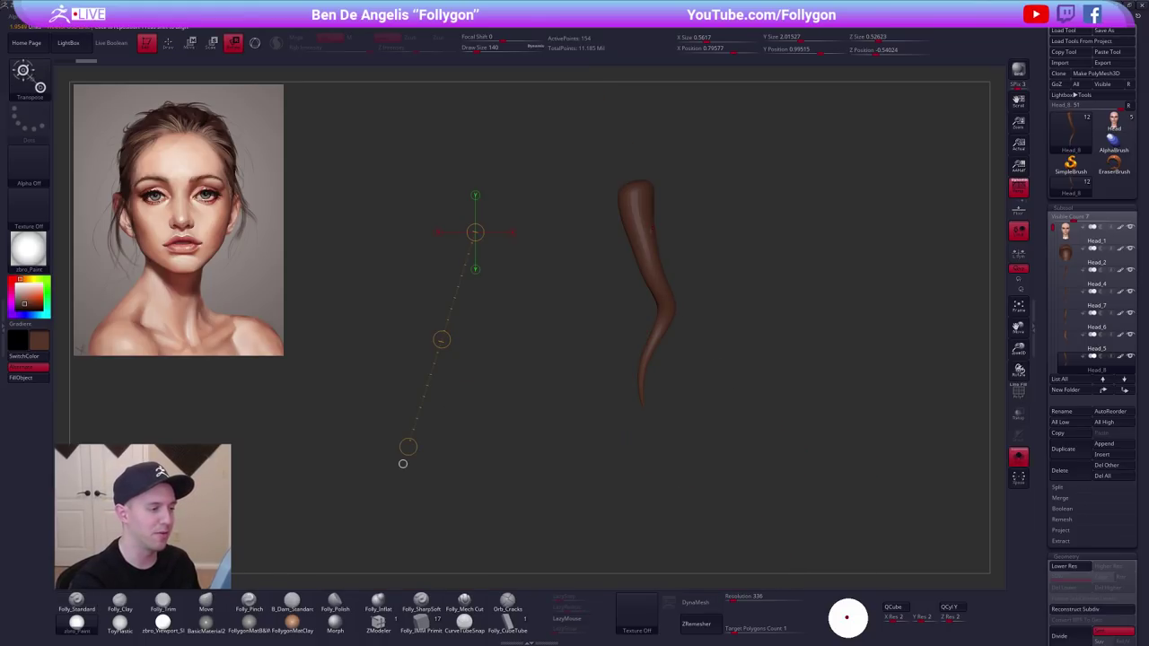
drag(637, 199, 700, 437)
key(alt+s)
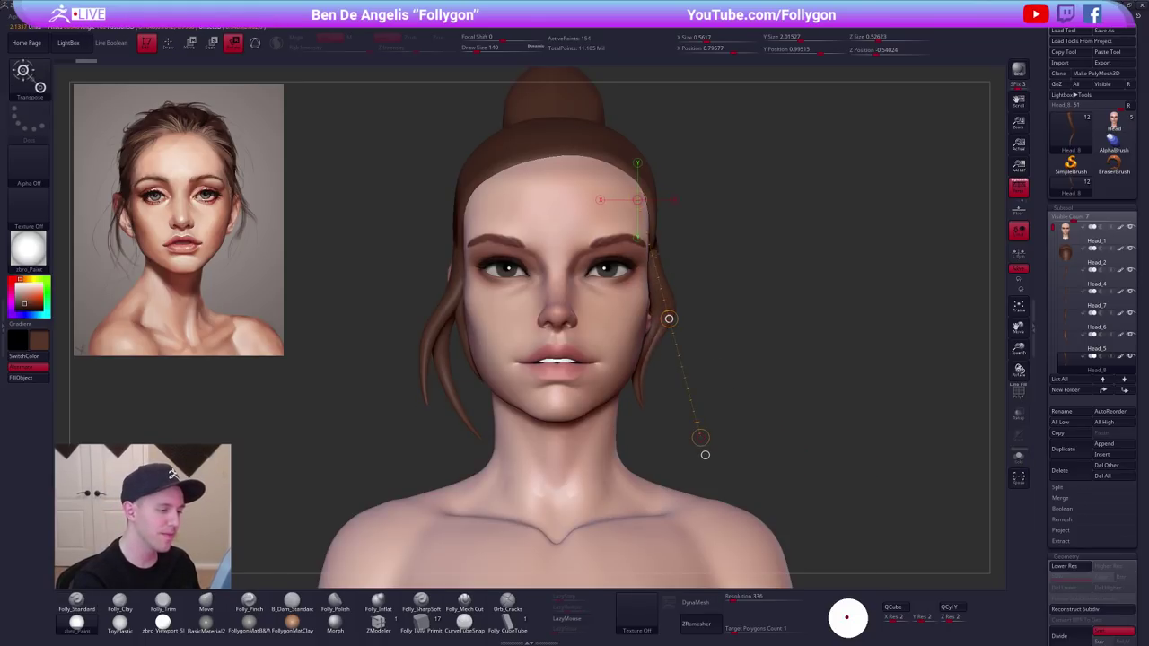
drag(700, 436, 742, 435)
drag(668, 319, 664, 275)
key(w)
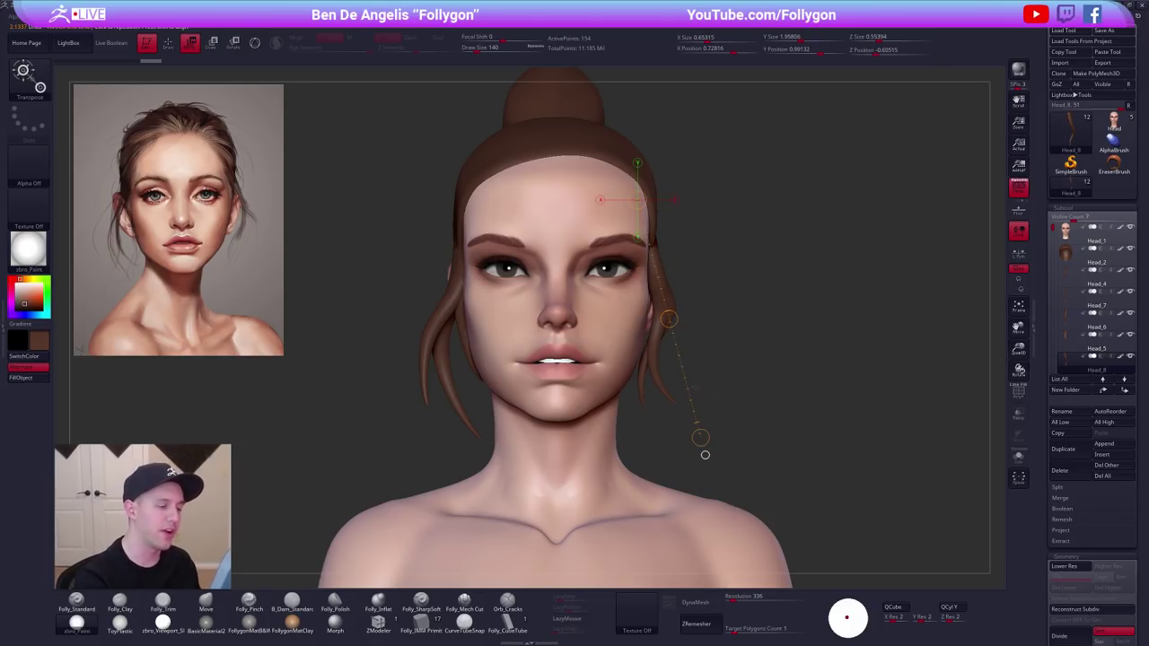
drag(700, 436, 712, 405)
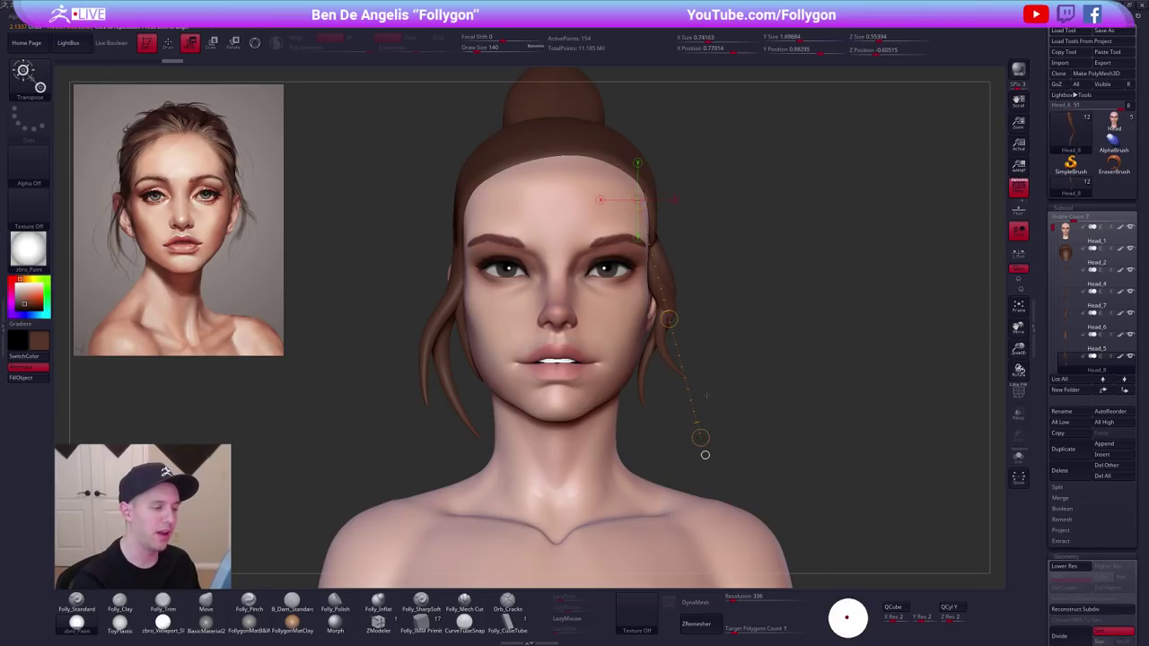
key(q)
Reshape the duplicated strand's root and lower curve from the side with the Move brush, using the polyframe display.
drag(781, 381, 610, 363)
key(space)
drag(679, 300, 684, 299)
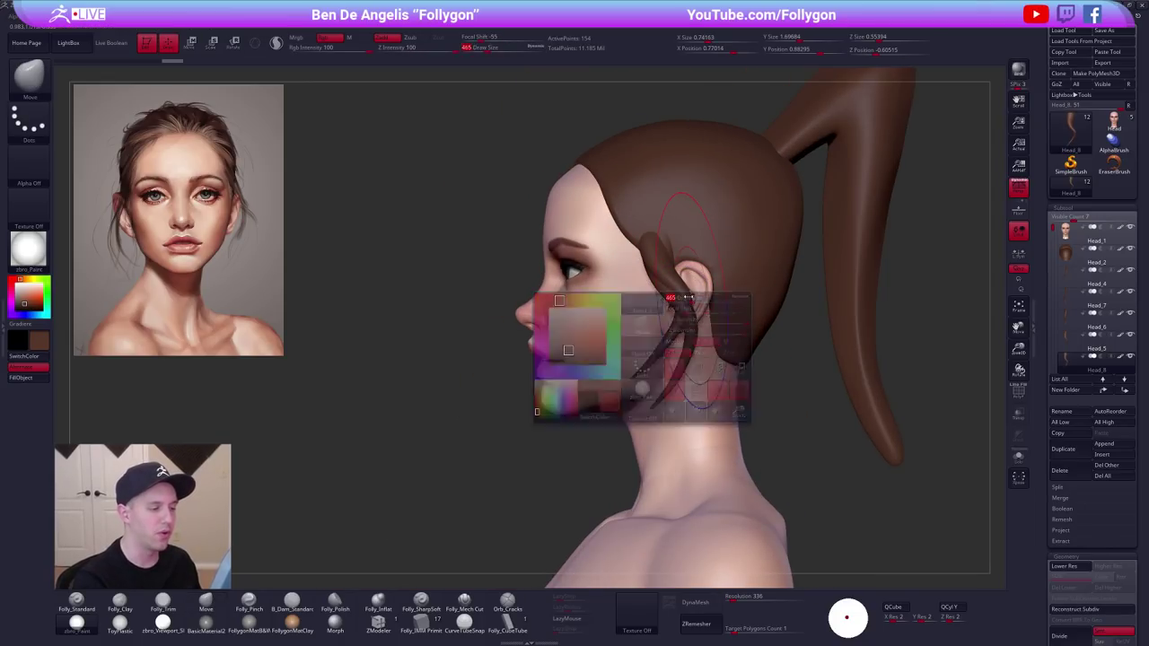
key(shift+f)
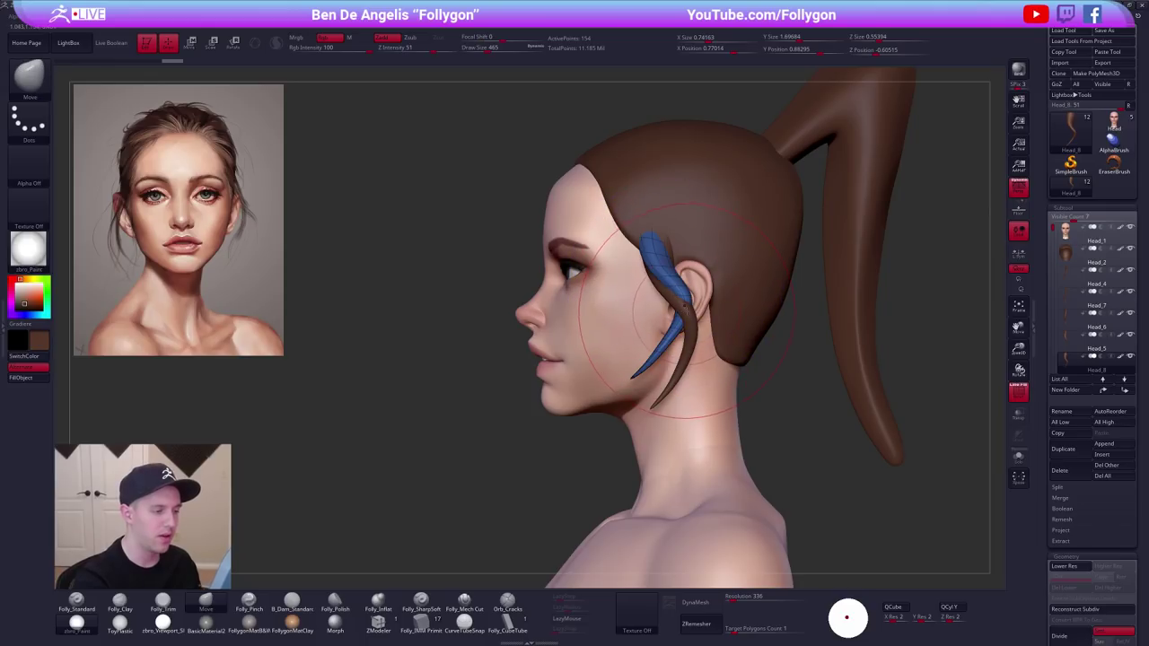
drag(679, 314, 656, 314)
key(space)
drag(679, 276, 669, 274)
key(space)
mouse_move(648, 234)
mouse_down()
mouse_move(660, 234)
mouse_move(654, 253)
mouse_up()
drag(664, 296, 638, 364)
key(space)
right_drag(649, 348, 679, 300)
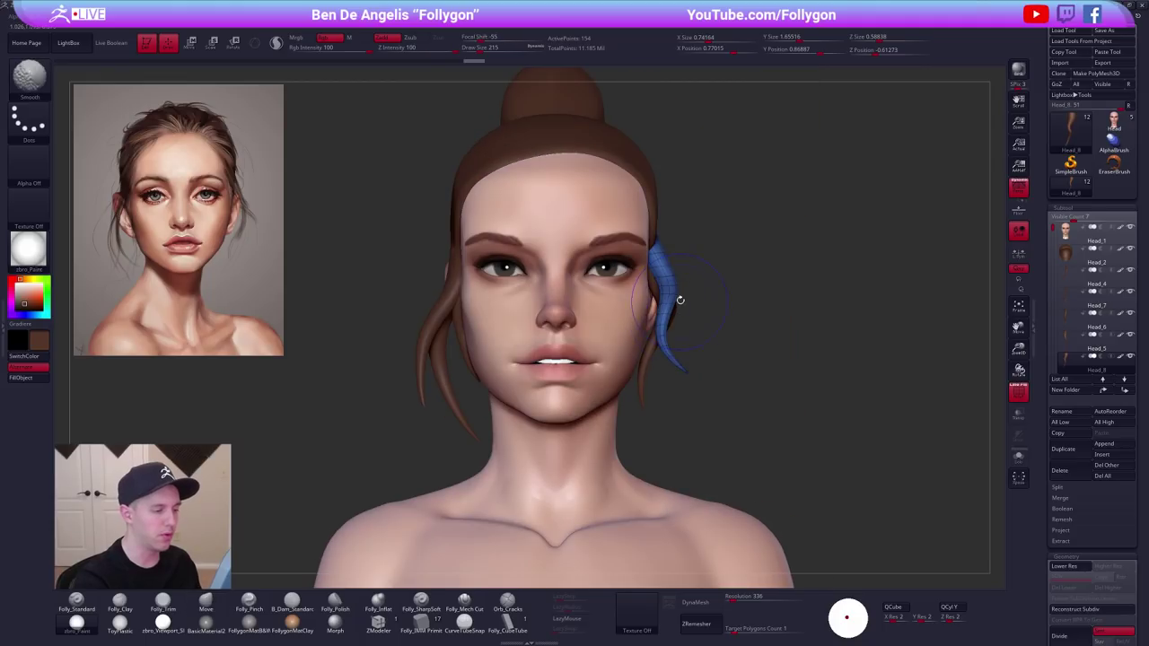
key(shift+f)
Lower the duplicated strand beside the left cheek with a Transpose line and adjust its shape from the front with the Move brush.
alt+drag(741, 328, 771, 428)
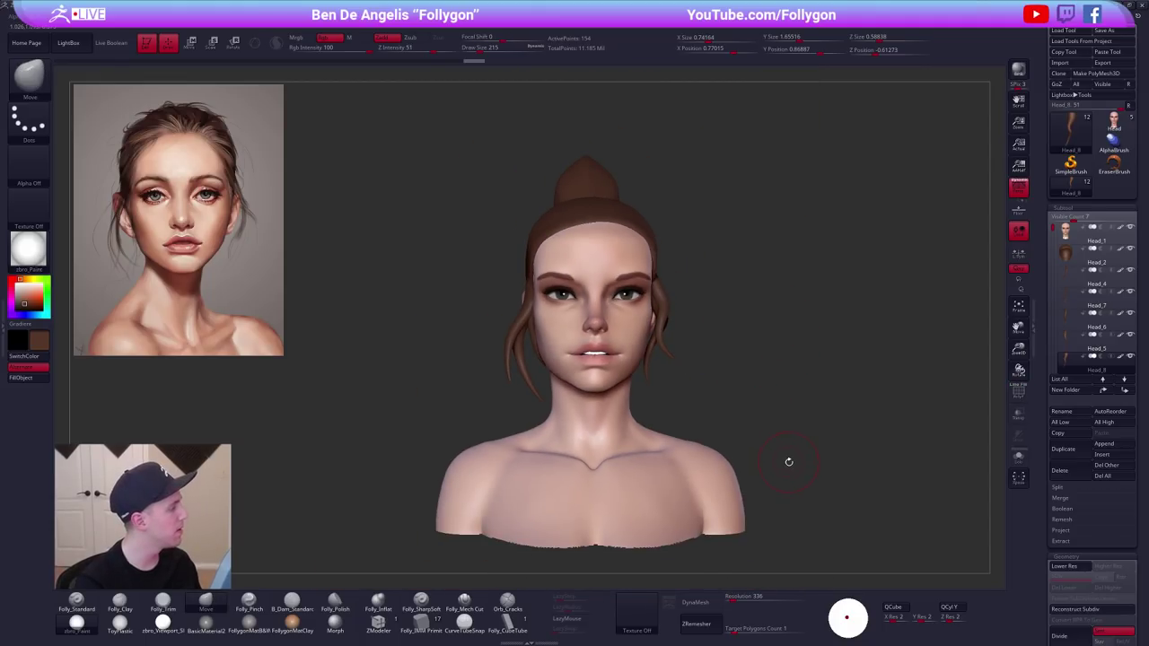
key(space)
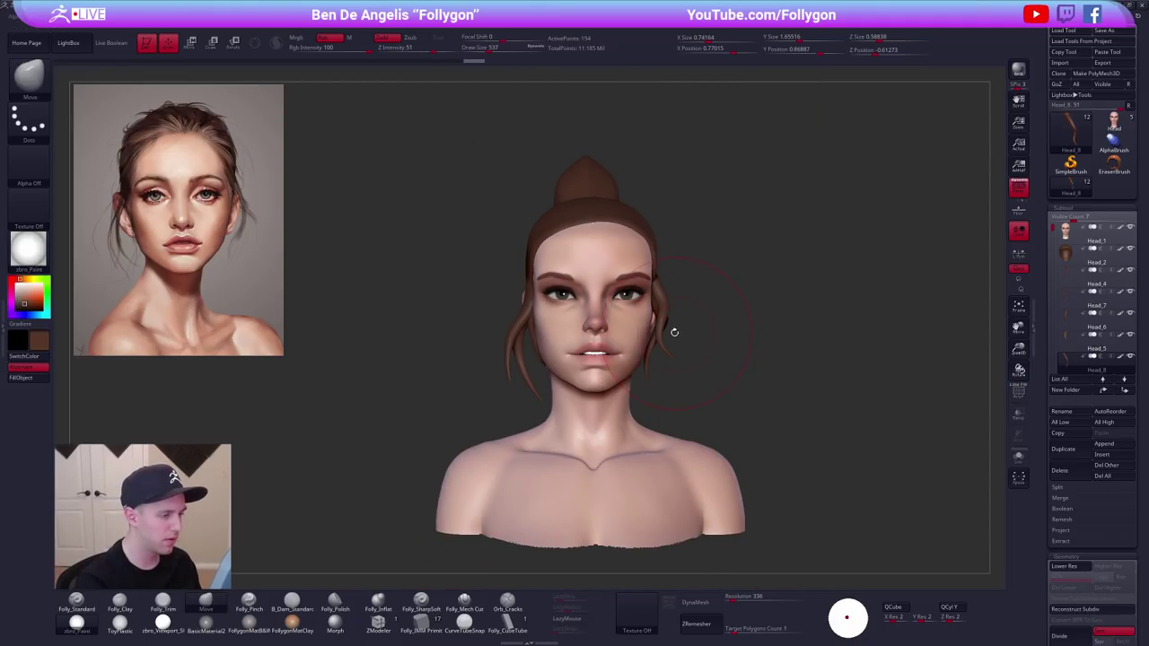
key(w)
drag(693, 387, 697, 412)
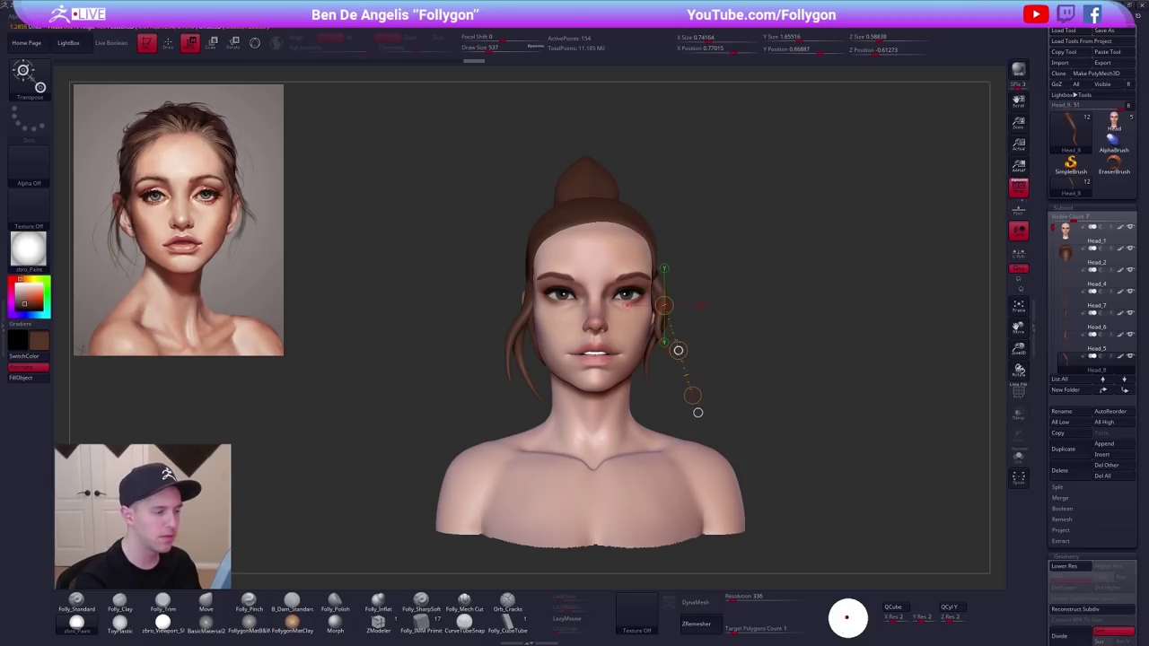
key(q)
drag(674, 338, 674, 339)
mouse_move(676, 314)
ctrl+right_down()
mouse_move(688, 349)
mouse_move(754, 405)
ctrl+right_up()
ctrl+right_drag(809, 449, 759, 418)
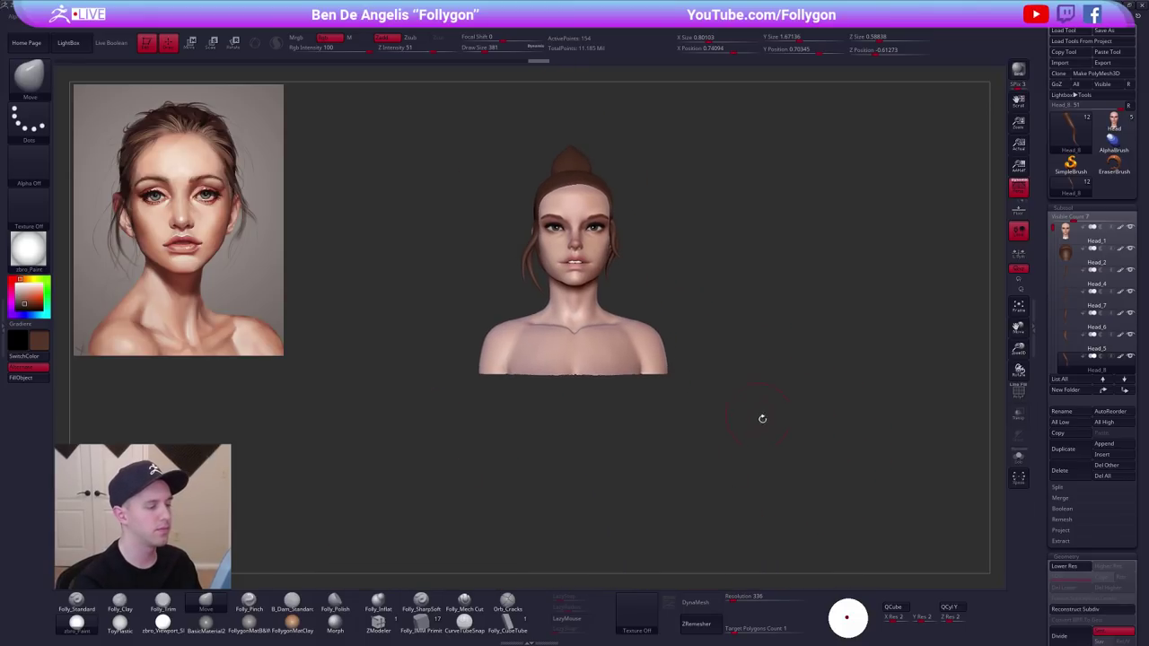
ctrl+right_drag(840, 473, 817, 519)
Select the scalp hair, divide its mesh up to subdivision level 5, and set the brush's Draw Size to 203.
alt+click(593, 178)
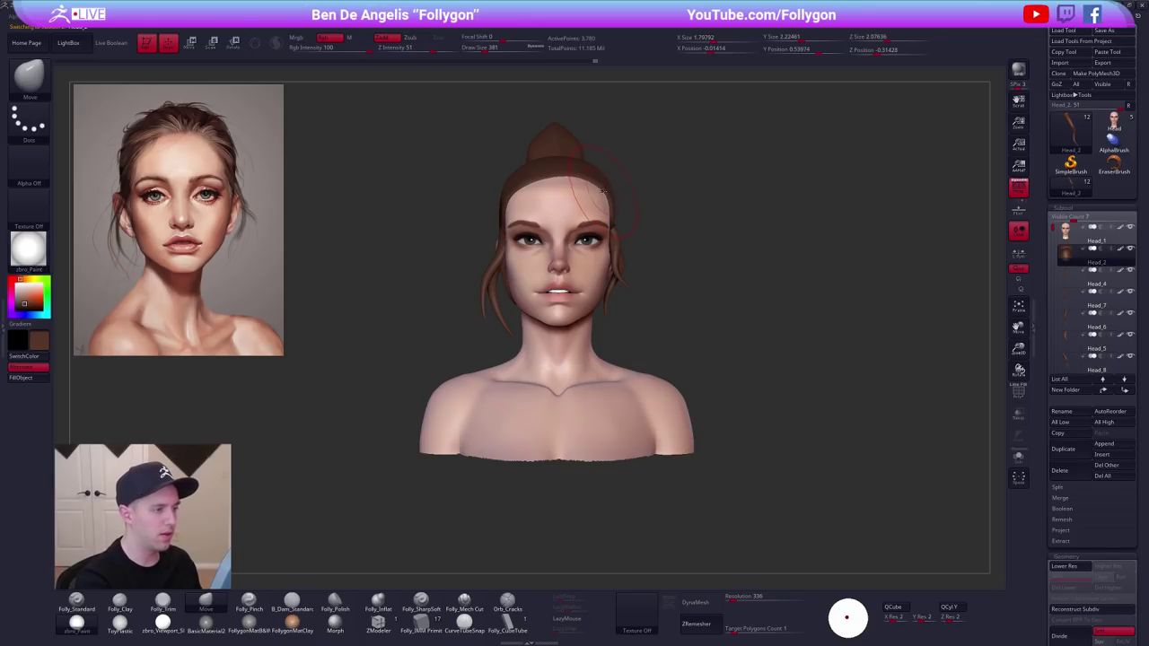
right_drag(588, 199, 635, 217)
alt+right_drag(635, 217, 662, 260)
key(shift+d)
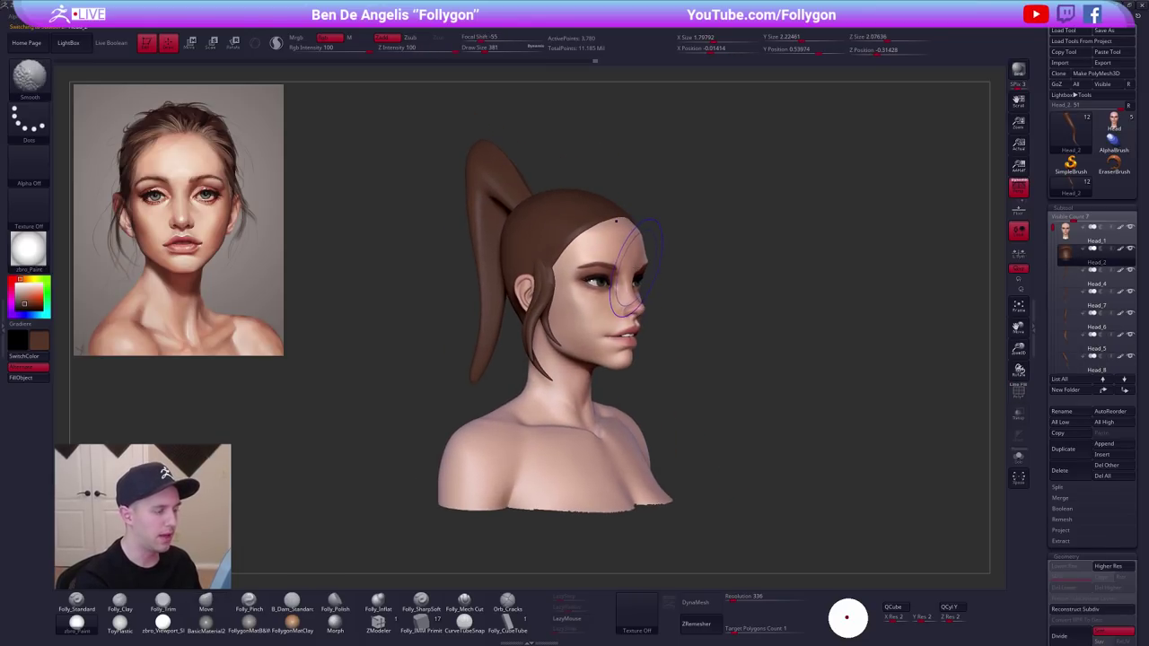
key(ctrl+d)
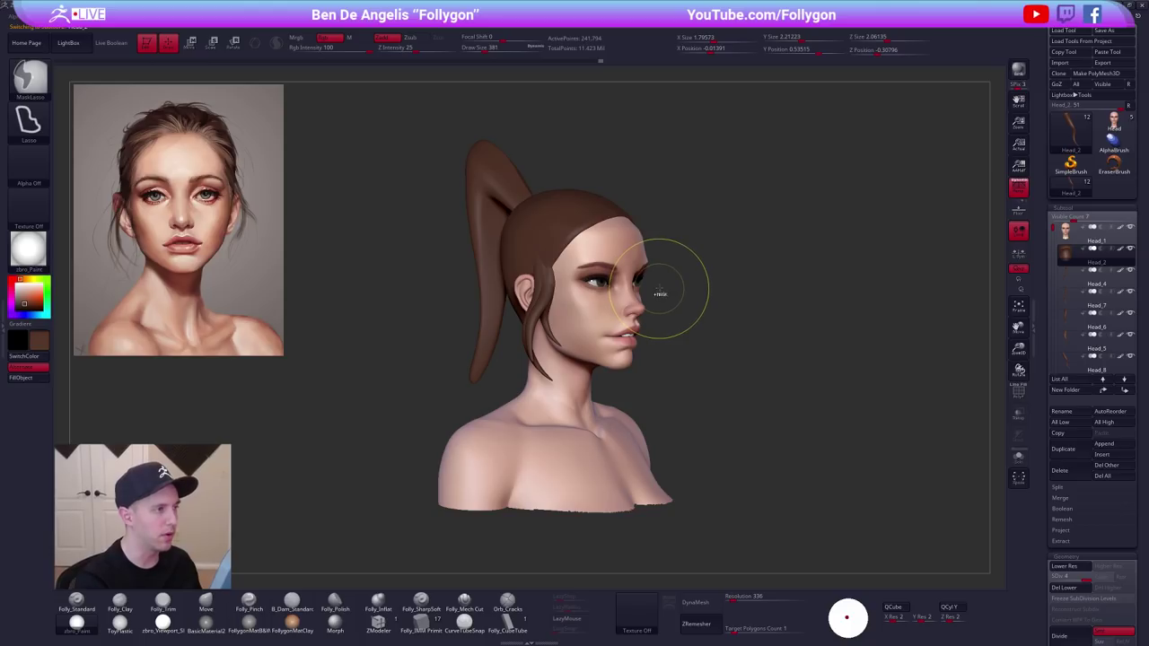
key(space)
drag(656, 295, 698, 260)
alt+right_drag(699, 260, 768, 301)
Isolate the scalp hair and sculpt swept-back strand strokes above the right ear with the Folly_Clay brush at Z Intensity 20.
key(alt+s)
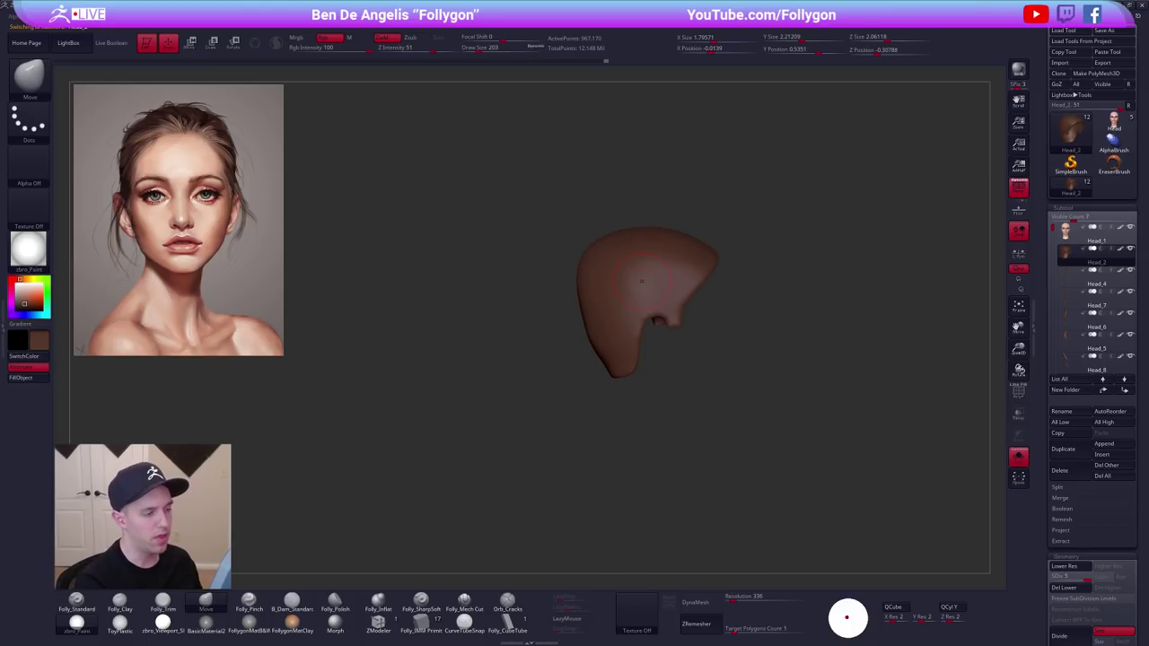
mouse_move(619, 310)
right_down()
mouse_move(672, 302)
mouse_move(619, 333)
mouse_move(630, 324)
right_up()
ctrl+right_drag(630, 325, 639, 366)
key(2)
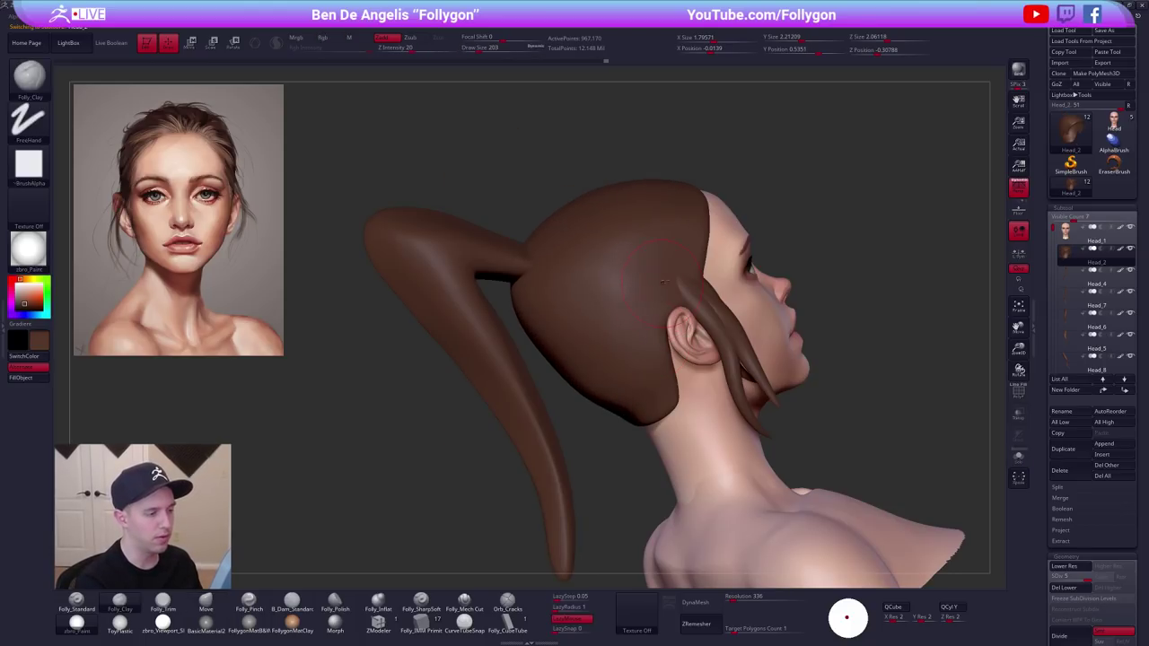
right_drag(687, 277, 689, 276)
drag(638, 288, 613, 307)
drag(585, 267, 678, 258)
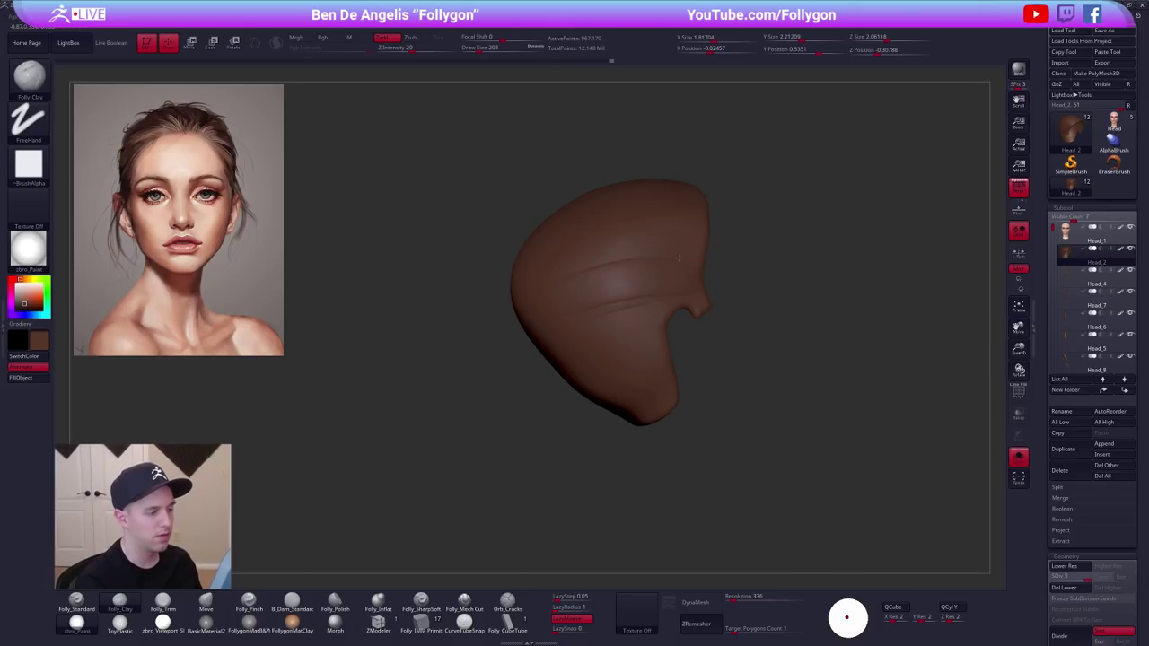
drag(572, 267, 648, 286)
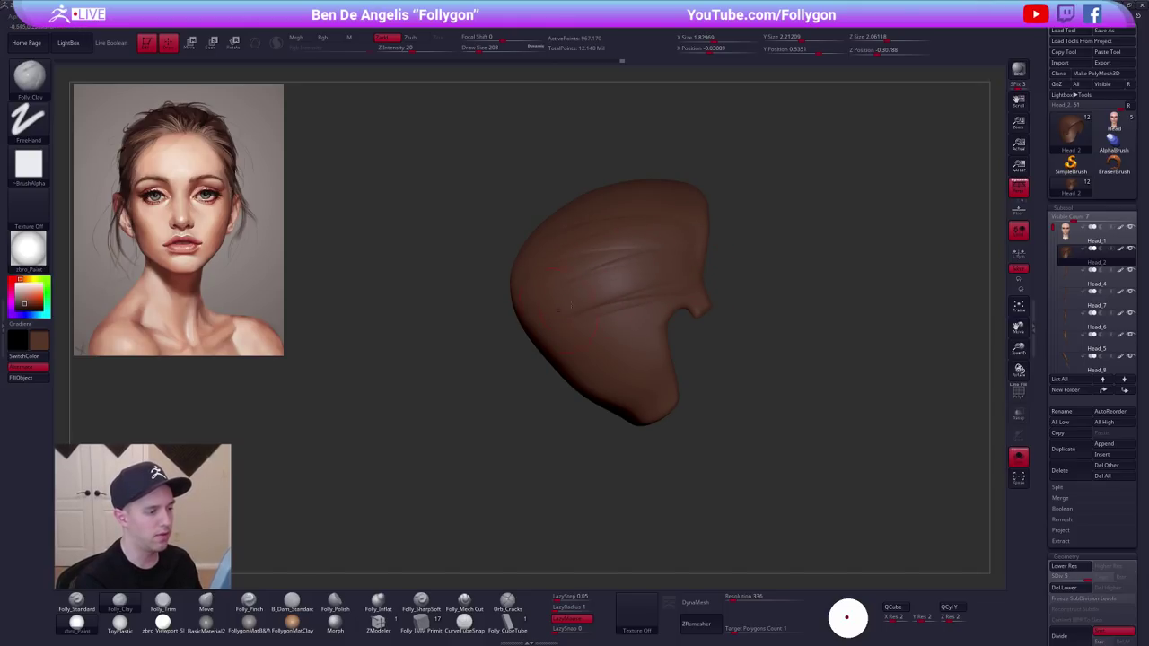
drag(583, 325, 655, 306)
key(alt+s)
Sculpt swept-back clay strokes on the isolated scalp hair above and behind the left ear, following the flow toward the ponytail.
shift+right_drag(574, 316, 672, 321)
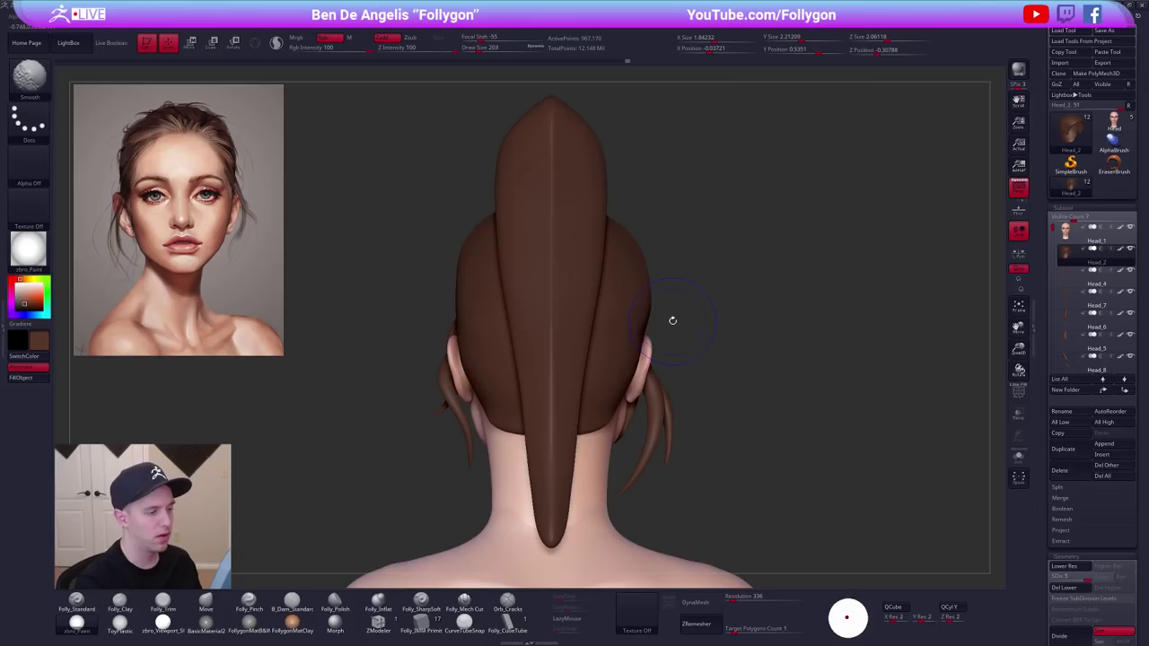
right_drag(539, 314, 641, 324)
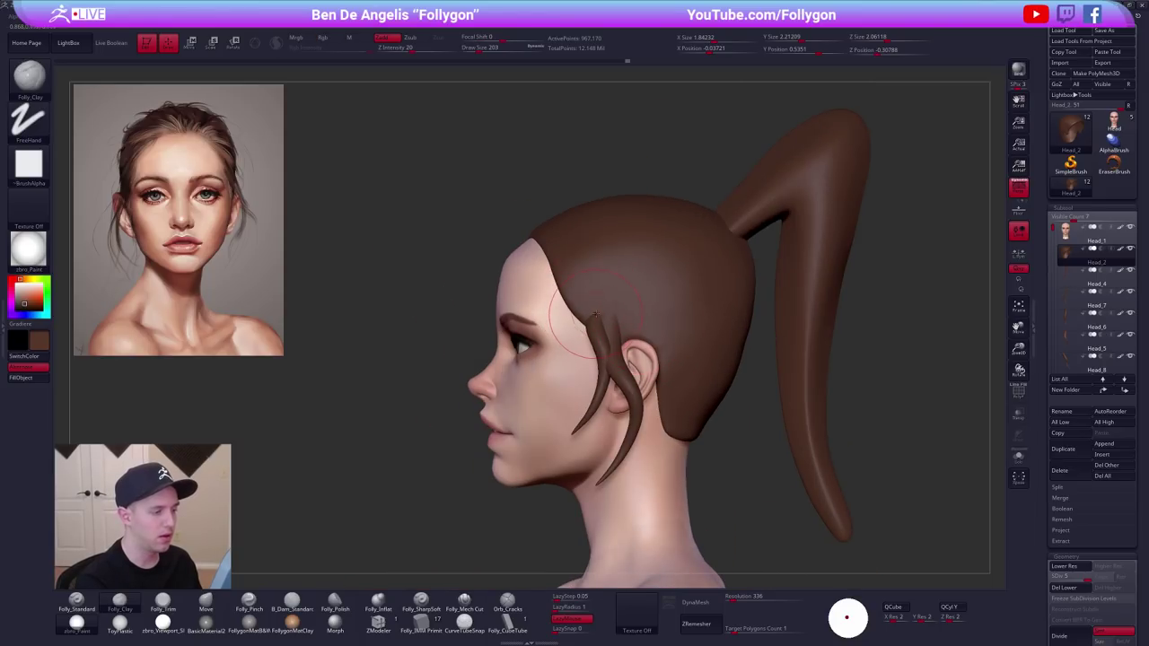
key(alt+s)
mouse_move(660, 262)
mouse_down()
mouse_move(612, 300)
mouse_move(642, 302)
mouse_move(649, 321)
mouse_up()
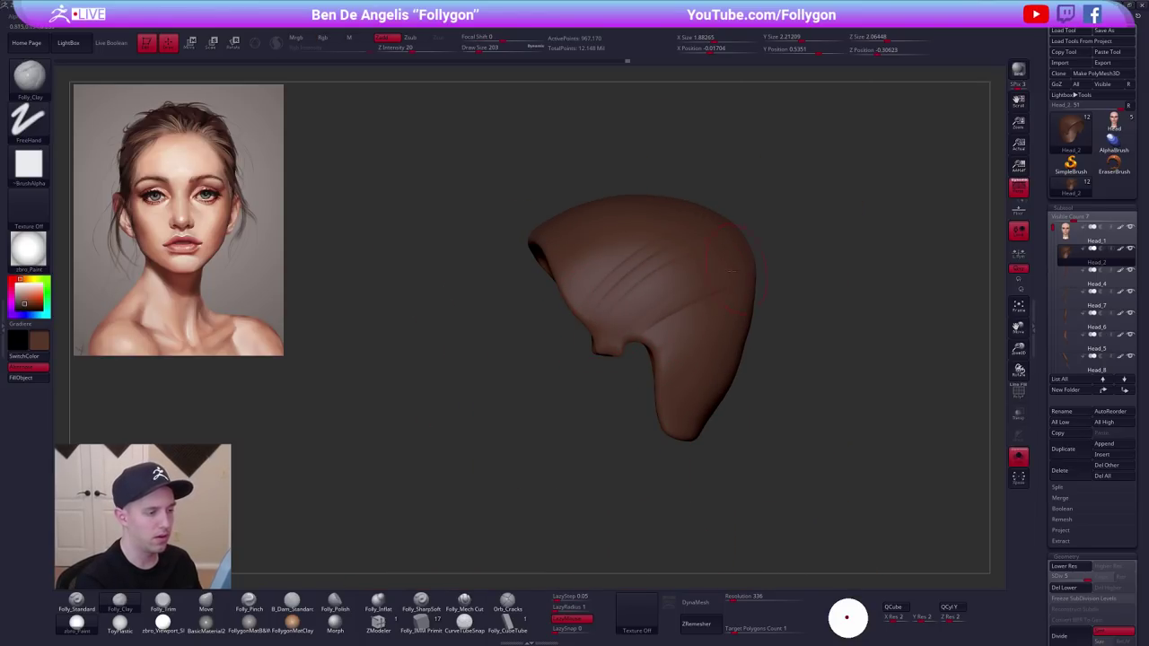
drag(713, 295, 660, 331)
alt+right_drag(650, 323, 598, 359)
mouse_move(551, 507)
right_down()
mouse_move(578, 481)
mouse_move(554, 410)
mouse_move(514, 372)
right_up()
key(alt+s)
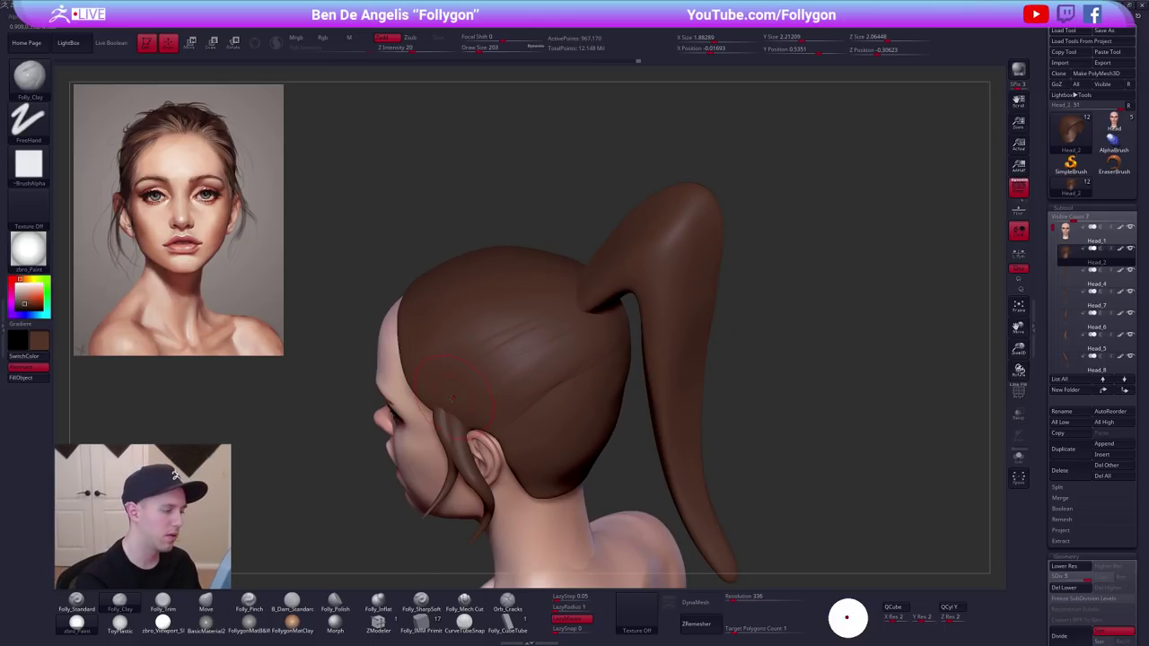
Isolate the scalp hair, sculpt diagonal swept-back clay strokes above the left ear, and check the full bust from the front.
key(alt+s)
drag(487, 356, 544, 314)
drag(468, 410, 535, 350)
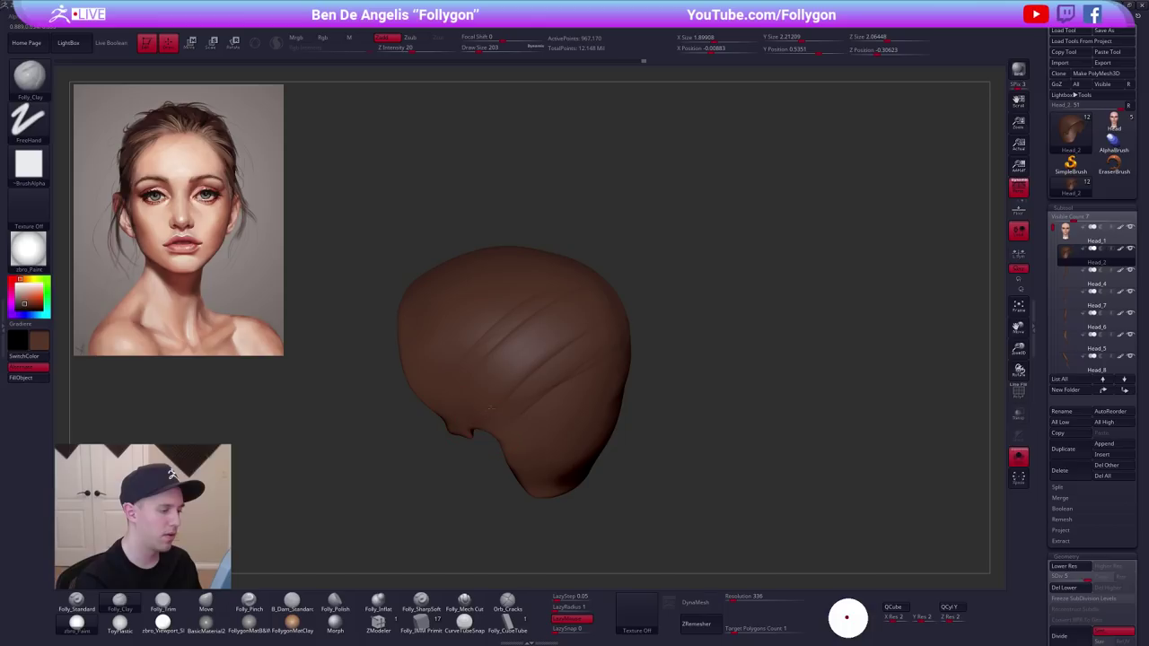
drag(492, 402, 564, 334)
mouse_move(560, 377)
shift+right_down()
mouse_move(638, 390)
mouse_move(679, 328)
shift+right_up()
key(alt+s)
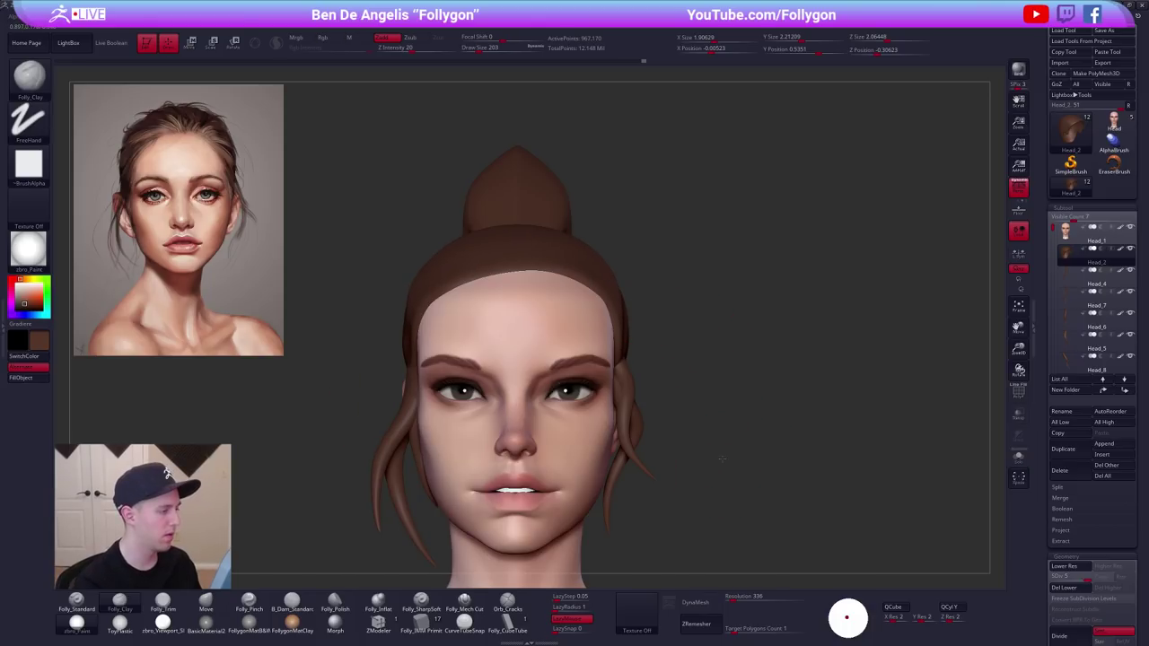
drag(723, 459, 803, 482)
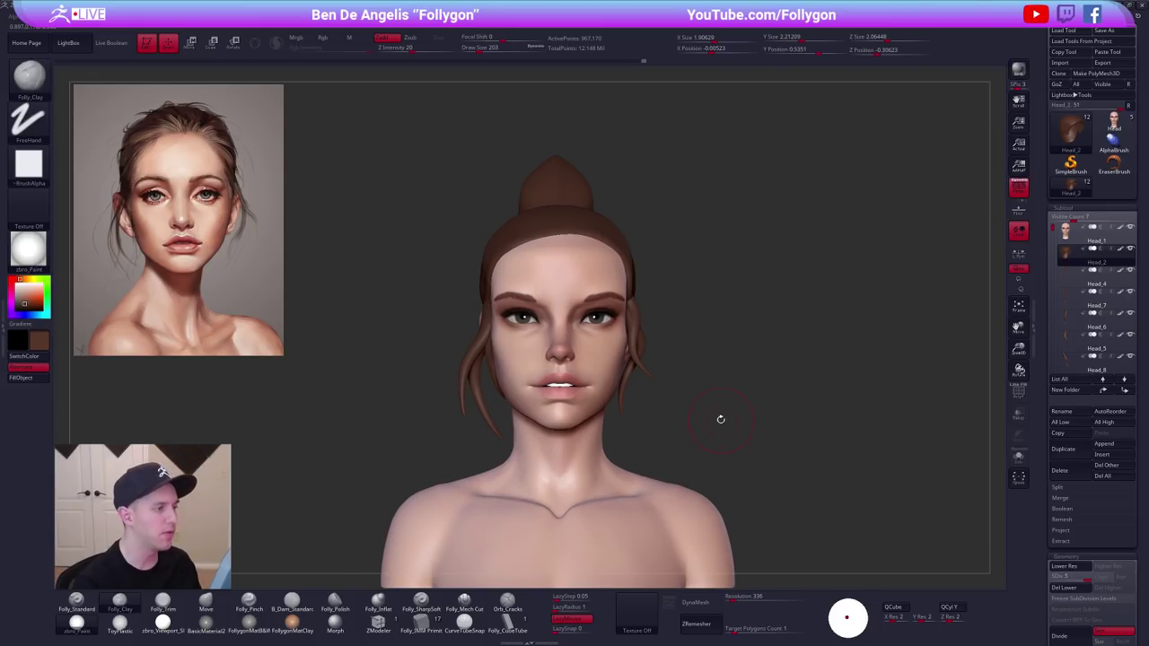
drag(721, 419, 664, 414)
Isolate the scalp hair again and sculpt strands from the left temple up toward the crown at Draw Size 215.
key(alt+s)
alt+right_drag(603, 253, 558, 392)
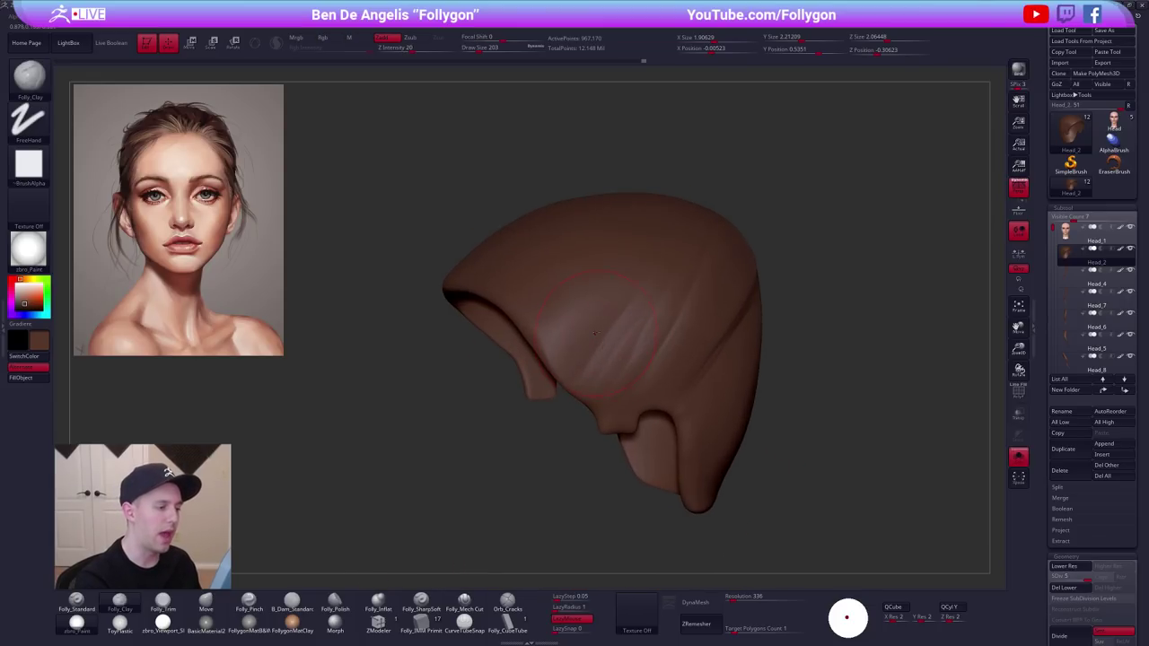
key(s)
drag(558, 392, 562, 392)
right_drag(561, 392, 572, 408)
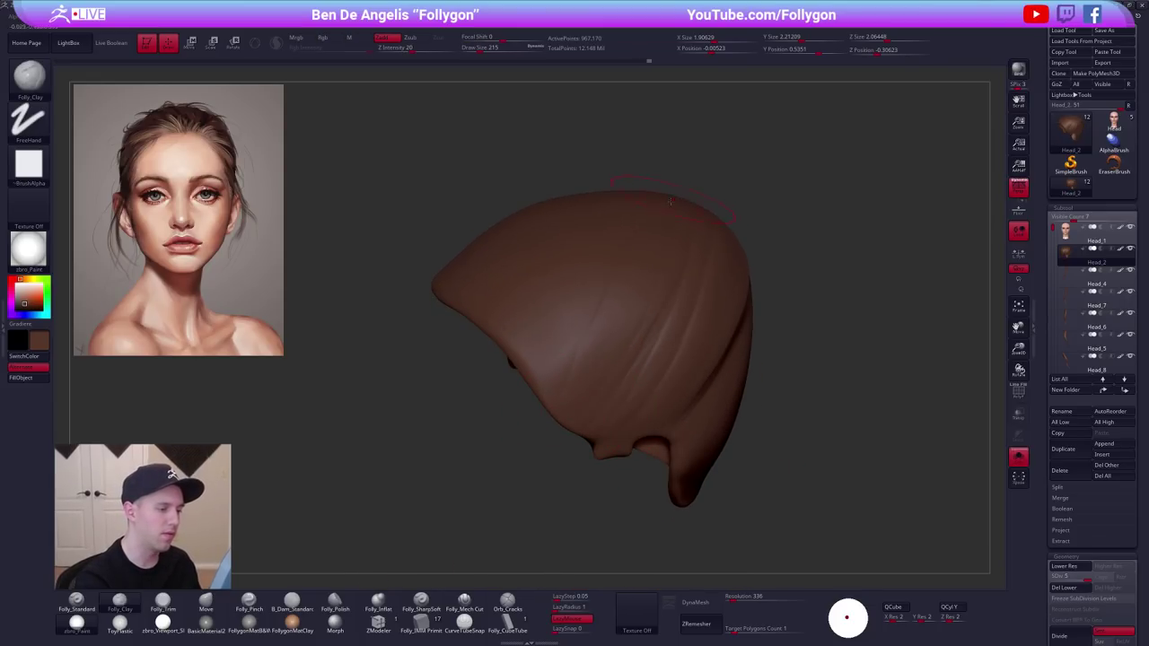
drag(596, 412, 598, 377)
drag(589, 416, 715, 226)
drag(673, 398, 581, 387)
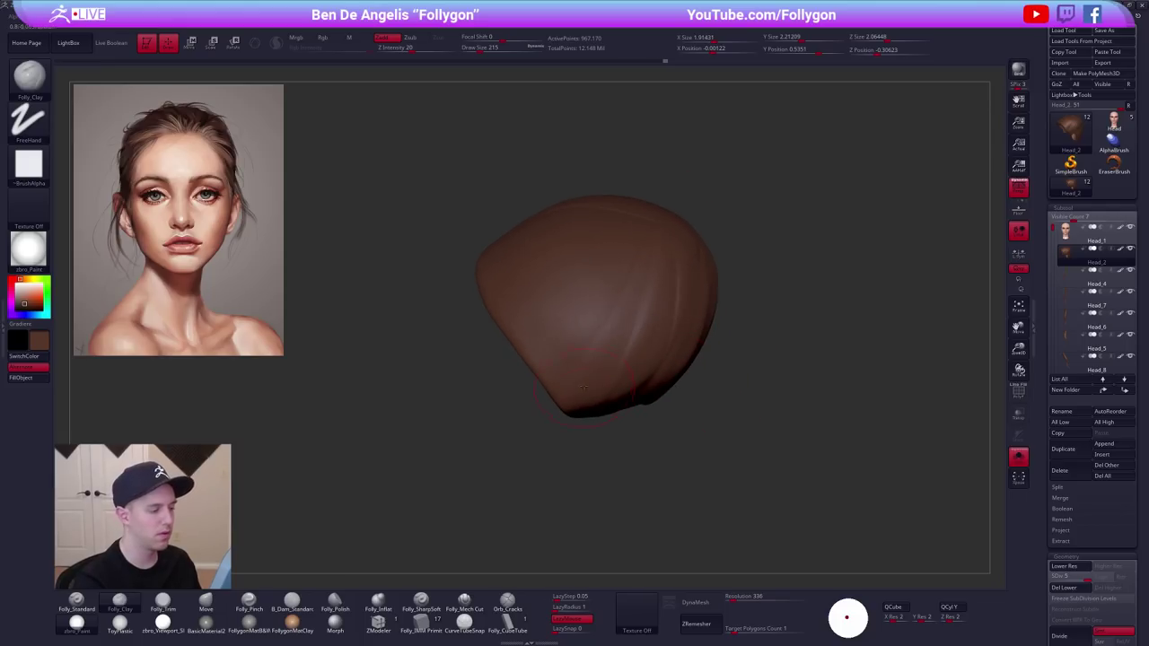
Add clay strokes across the upper left side of the scalp hair, running from the hairline toward the ponytail base.
drag(588, 336, 688, 211)
mouse_move(600, 400)
mouse_down()
mouse_move(707, 218)
mouse_move(750, 278)
mouse_up()
right_drag(749, 278, 744, 269)
drag(632, 378, 726, 274)
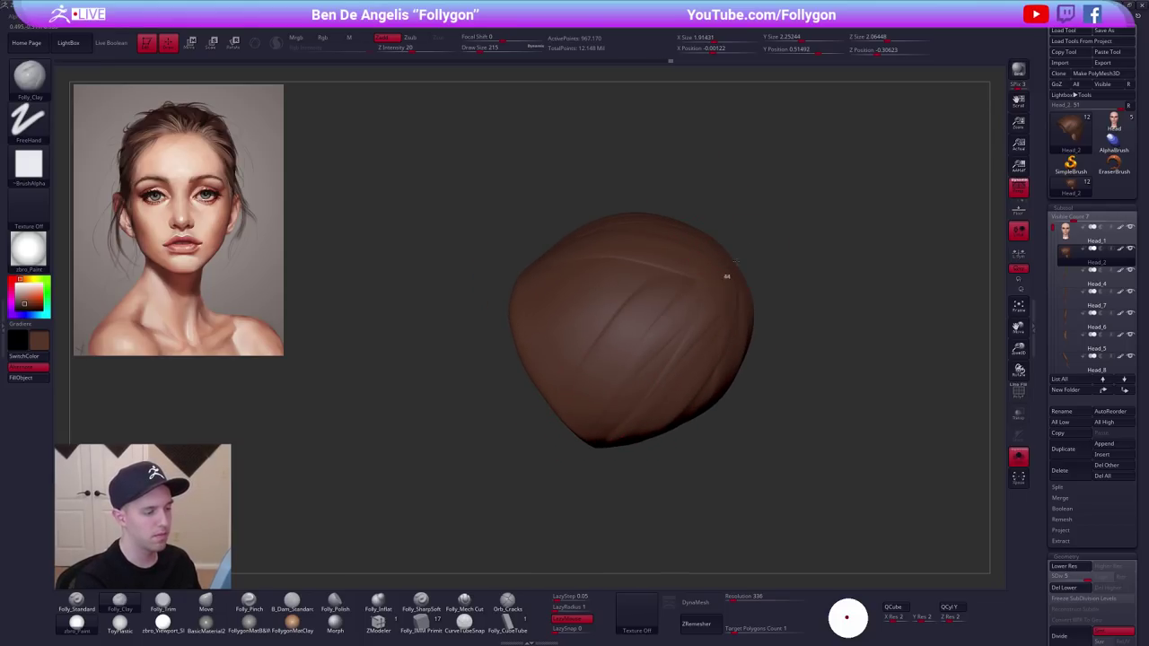
right_drag(726, 275, 634, 328)
drag(632, 329, 677, 316)
Sculpt long strand grooves over the crown of the scalp hair so they converge on the ponytail base.
drag(608, 408, 565, 384)
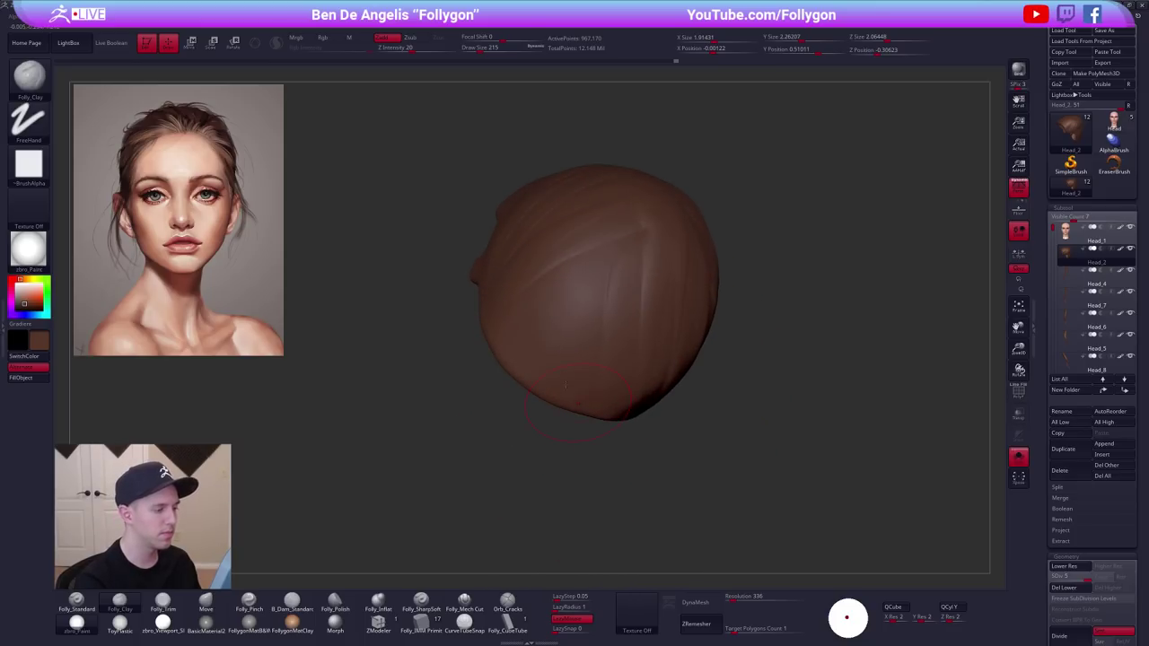
drag(537, 310, 645, 208)
drag(558, 345, 677, 200)
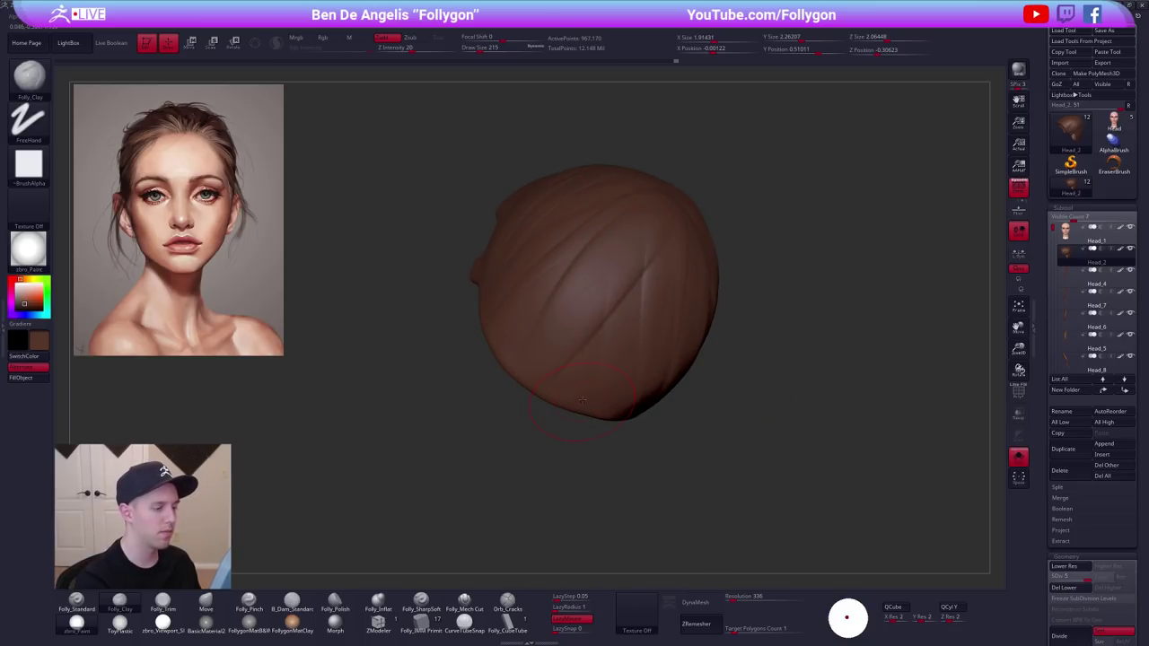
drag(582, 400, 641, 256)
mouse_move(786, 414)
mouse_down()
mouse_move(833, 468)
mouse_move(830, 489)
mouse_move(759, 431)
mouse_move(861, 456)
mouse_move(830, 422)
mouse_up()
key(shift+s)
key(shift+s)
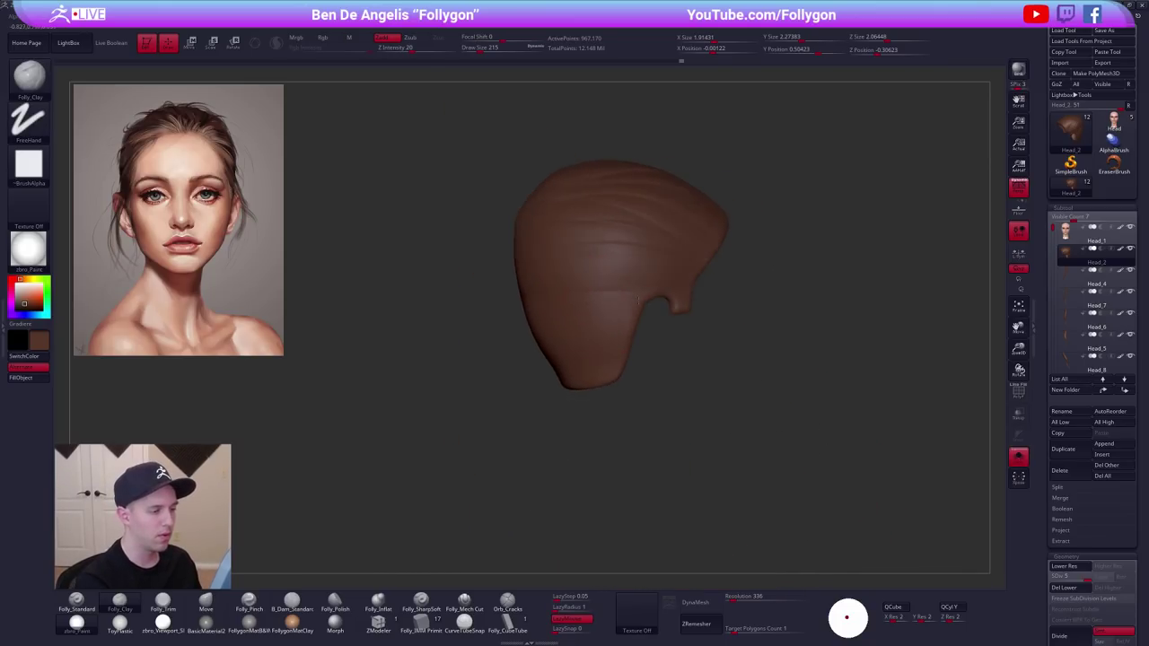
Sculpt diagonal clay strands on the scalp hair behind the left ear, sweeping up toward the back of the crown.
drag(638, 300, 651, 302)
mouse_move(495, 325)
mouse_down()
mouse_move(575, 329)
mouse_move(476, 310)
mouse_up()
mouse_move(478, 288)
mouse_down()
mouse_move(519, 235)
mouse_move(583, 221)
mouse_up()
drag(490, 310, 537, 255)
drag(579, 206, 628, 221)
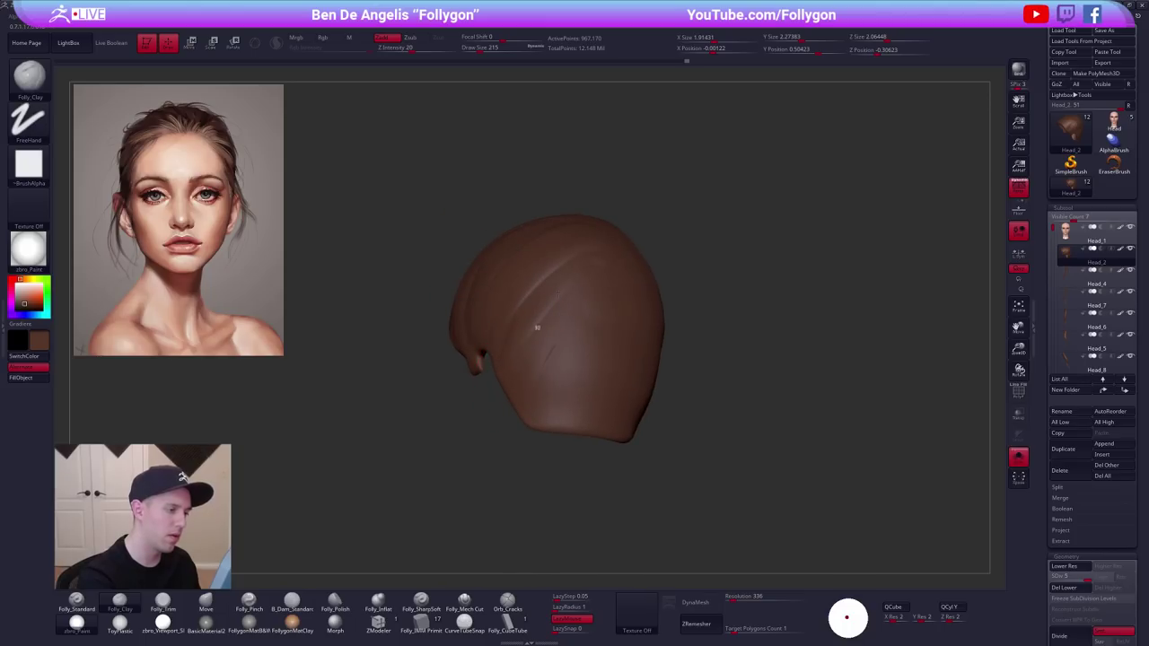
drag(532, 266, 585, 344)
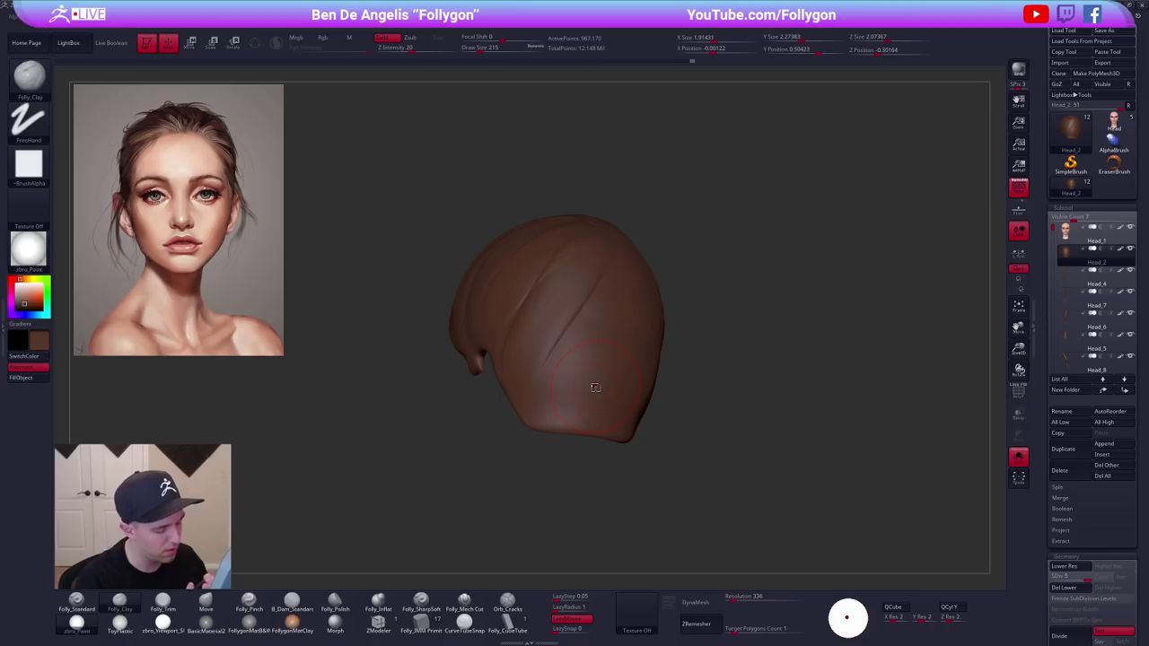
Sculpt upward clay strokes from the nape over the back and right side of the scalp hair toward the ponytail.
right_drag(595, 387, 507, 385)
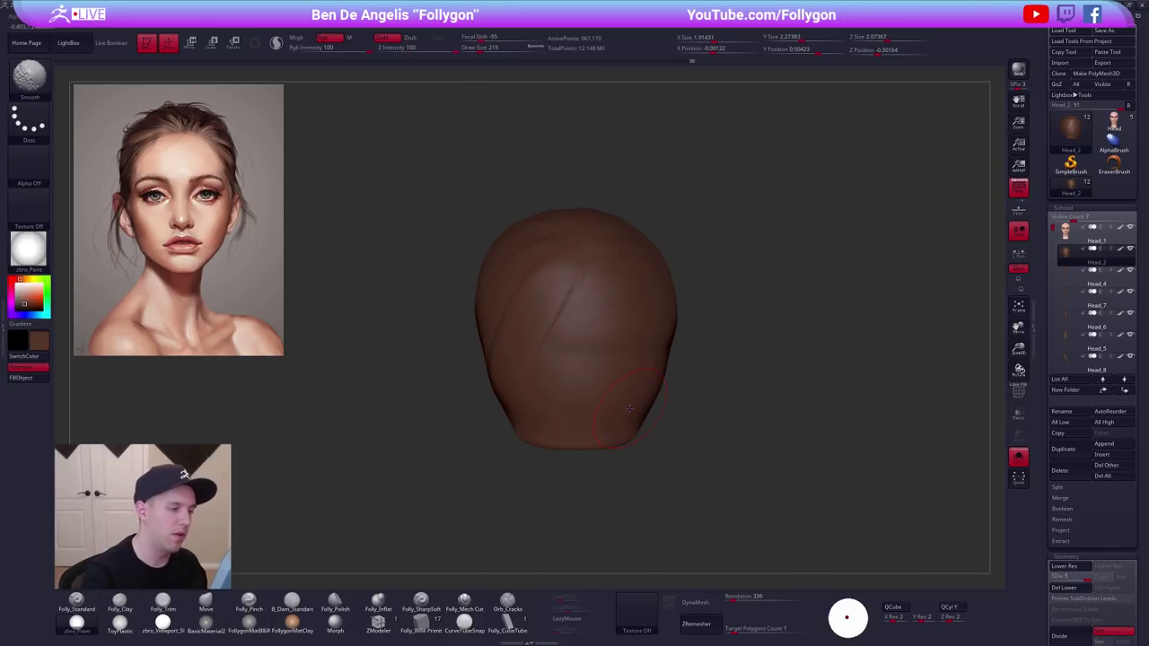
mouse_move(630, 448)
alt+right_down()
mouse_move(602, 374)
mouse_move(592, 428)
alt+right_up()
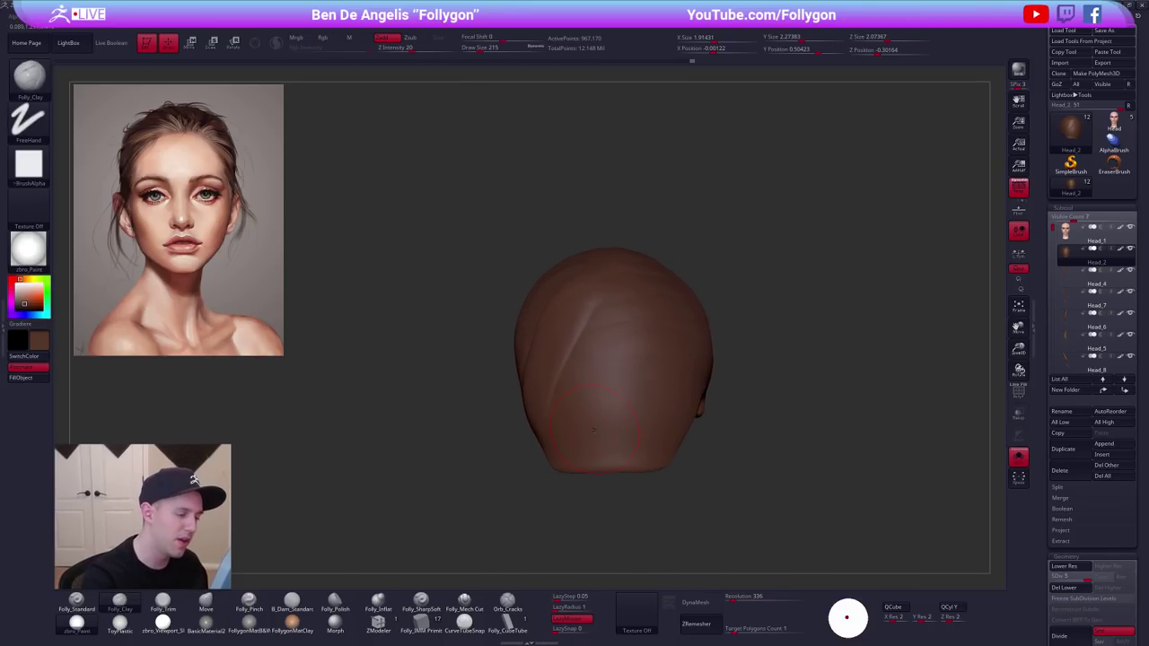
drag(637, 430, 630, 309)
right_drag(628, 310, 543, 323)
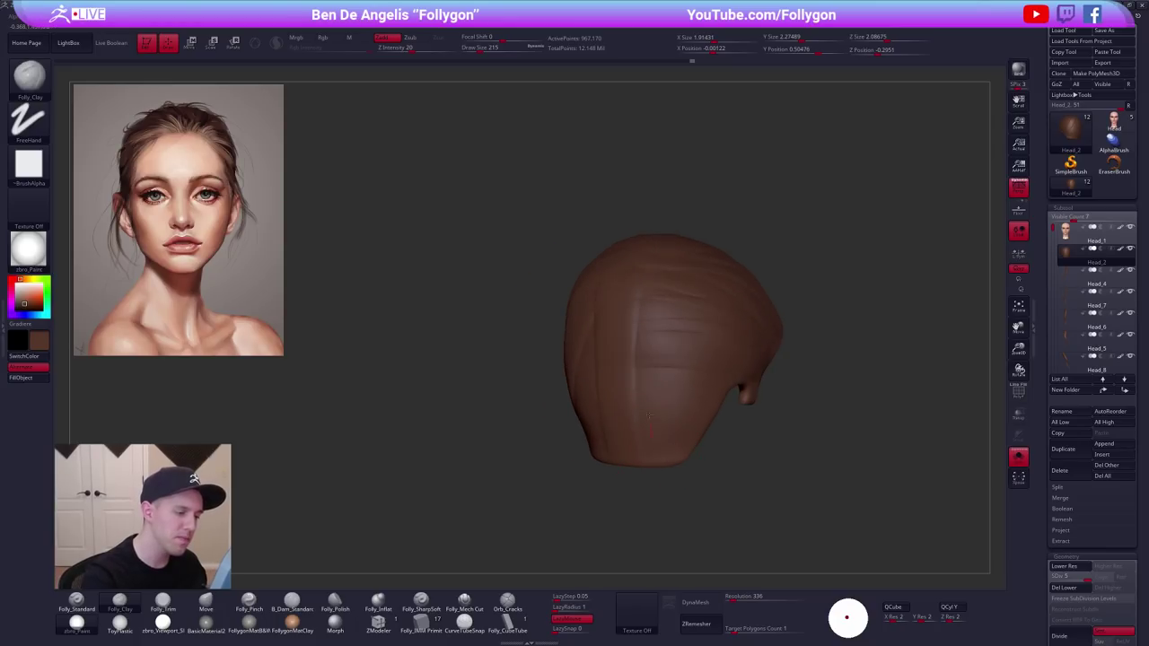
mouse_move(674, 416)
mouse_down()
mouse_move(648, 219)
mouse_move(672, 371)
mouse_move(669, 292)
mouse_up()
right_drag(669, 291, 631, 312)
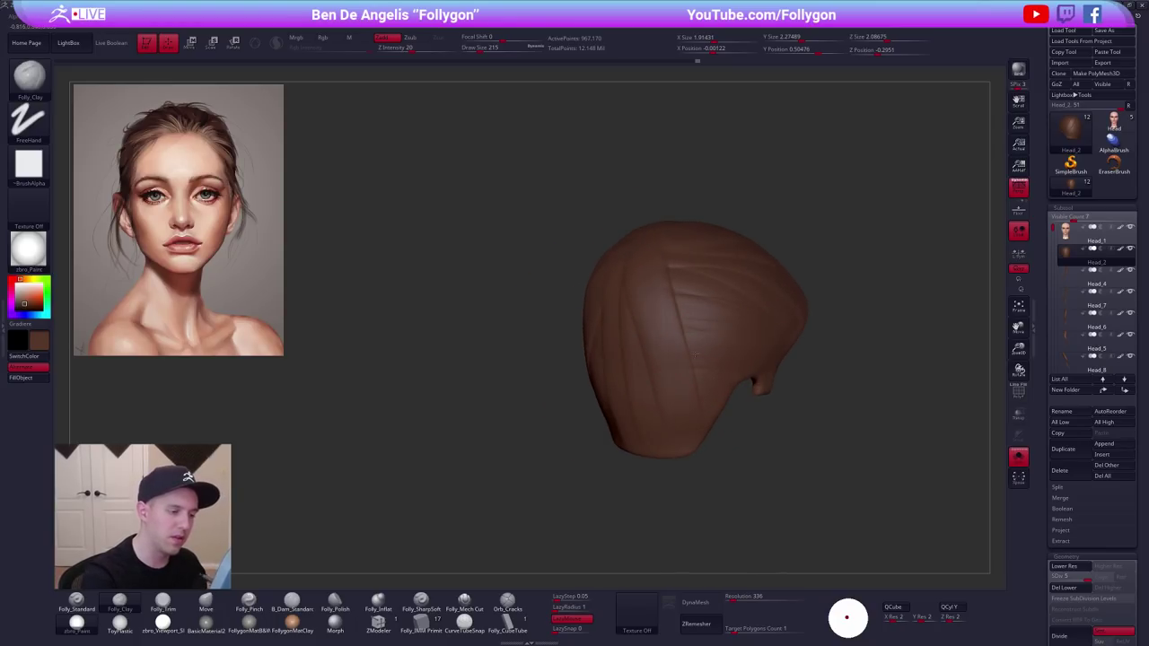
drag(717, 357, 689, 294)
right_drag(634, 222, 636, 337)
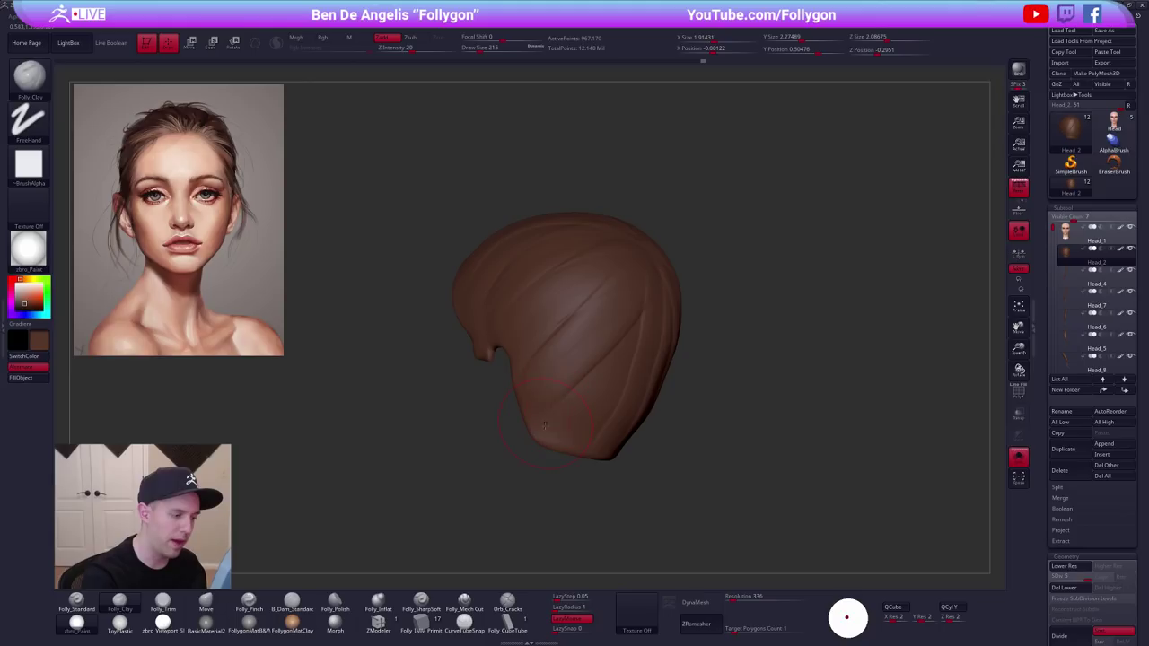
Build up denser strands from the nape and behind the left ear, fanning up to the ponytail base.
drag(549, 422, 630, 330)
right_drag(639, 314, 579, 315)
drag(596, 411, 653, 253)
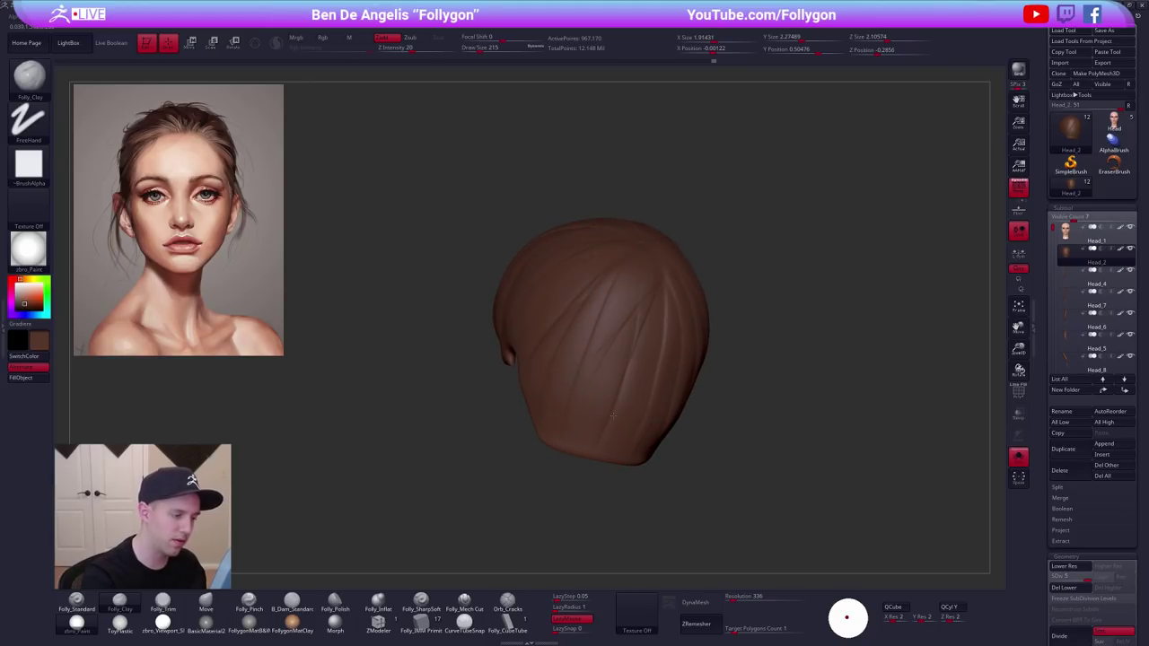
drag(614, 416, 662, 294)
right_drag(662, 295, 592, 305)
drag(549, 415, 597, 312)
right_drag(583, 332, 617, 334)
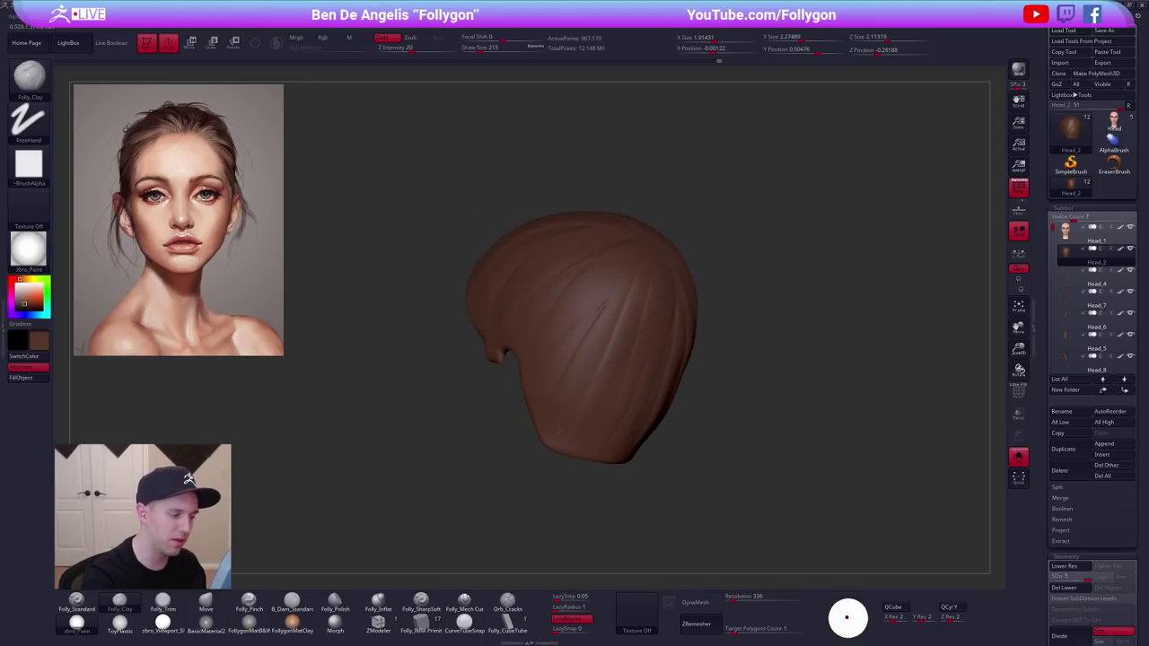
drag(562, 420, 616, 284)
mouse_move(616, 296)
right_down()
mouse_move(578, 302)
mouse_move(576, 323)
right_up()
drag(639, 430, 651, 321)
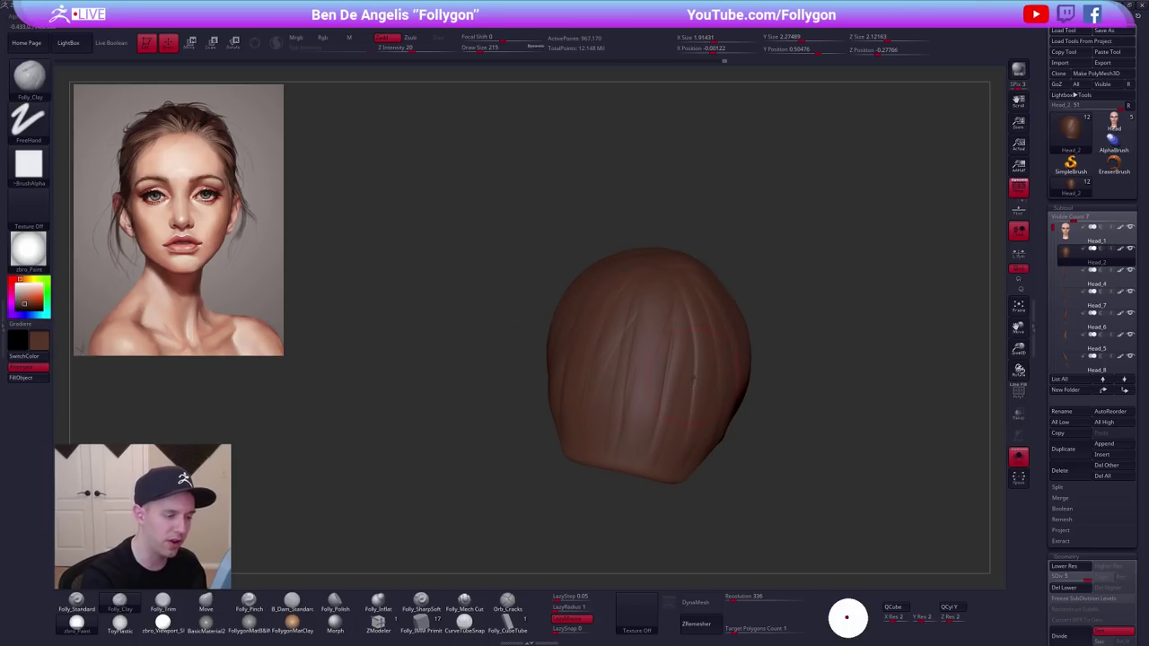
Finish the strand strokes behind the right ear, then show all subtools and view the bust from the front.
right_drag(692, 380, 688, 311)
right_drag(721, 423, 675, 413)
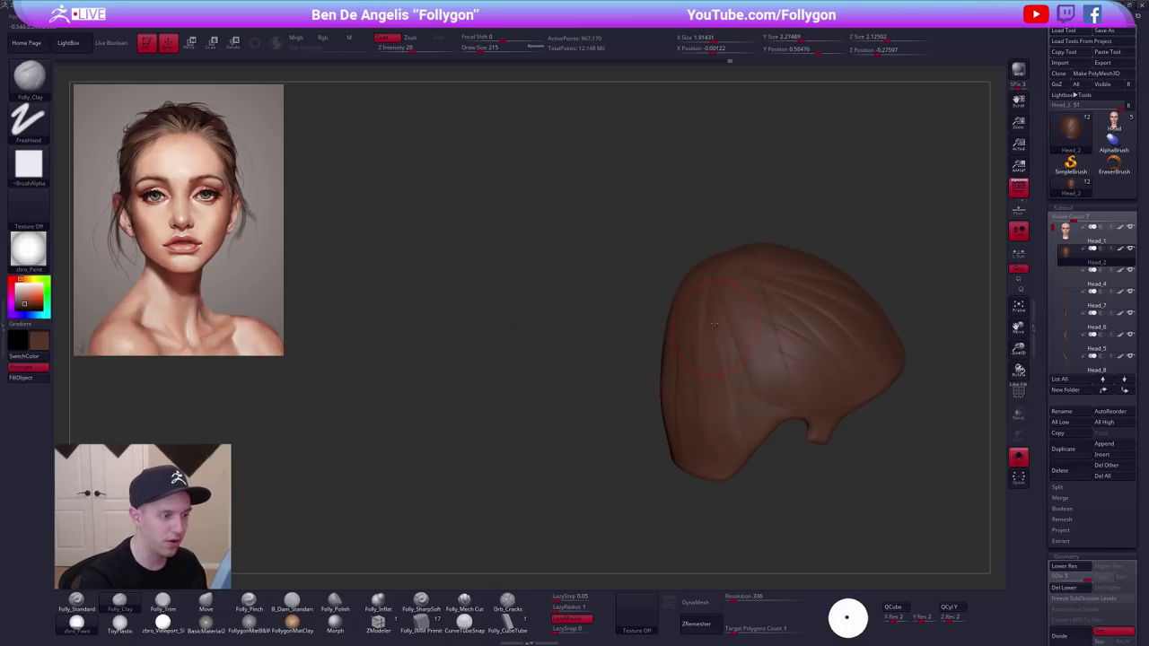
drag(723, 432, 743, 347)
right_drag(742, 395, 795, 400)
right_drag(513, 325, 734, 319)
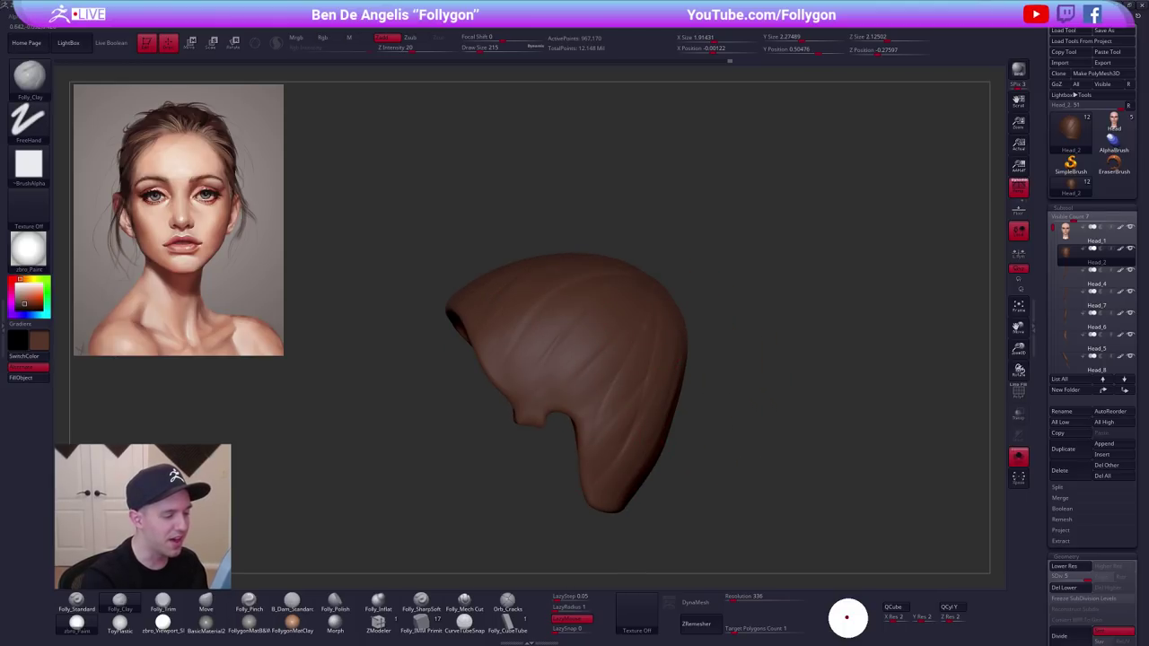
key(alt+s)
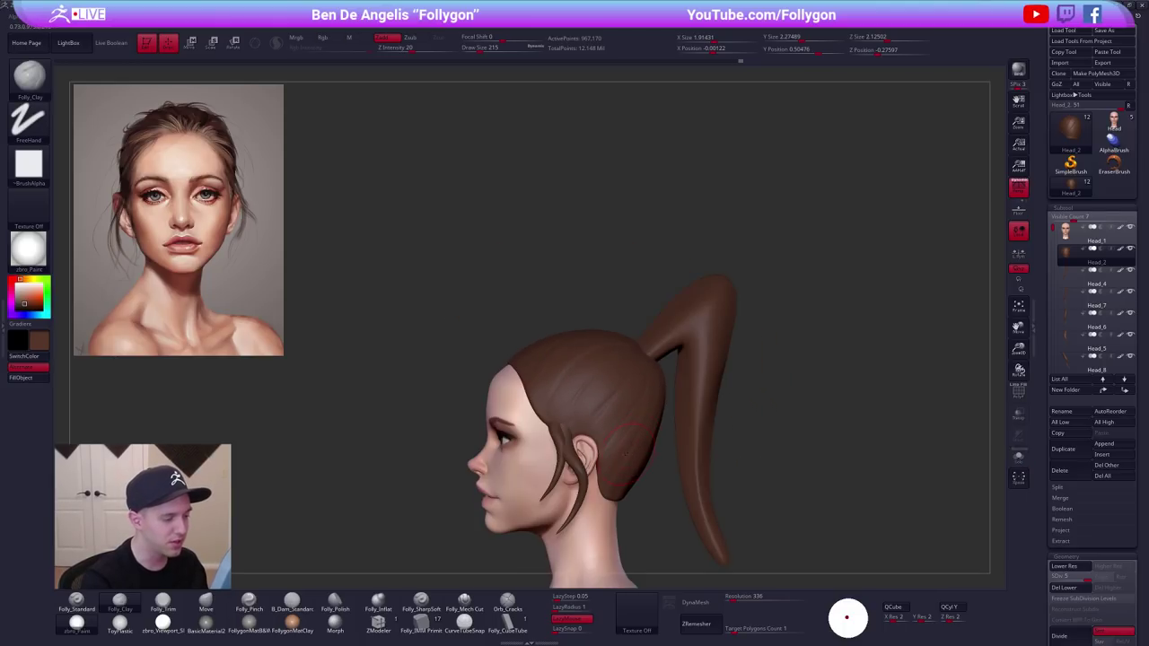
right_drag(623, 485, 750, 525)
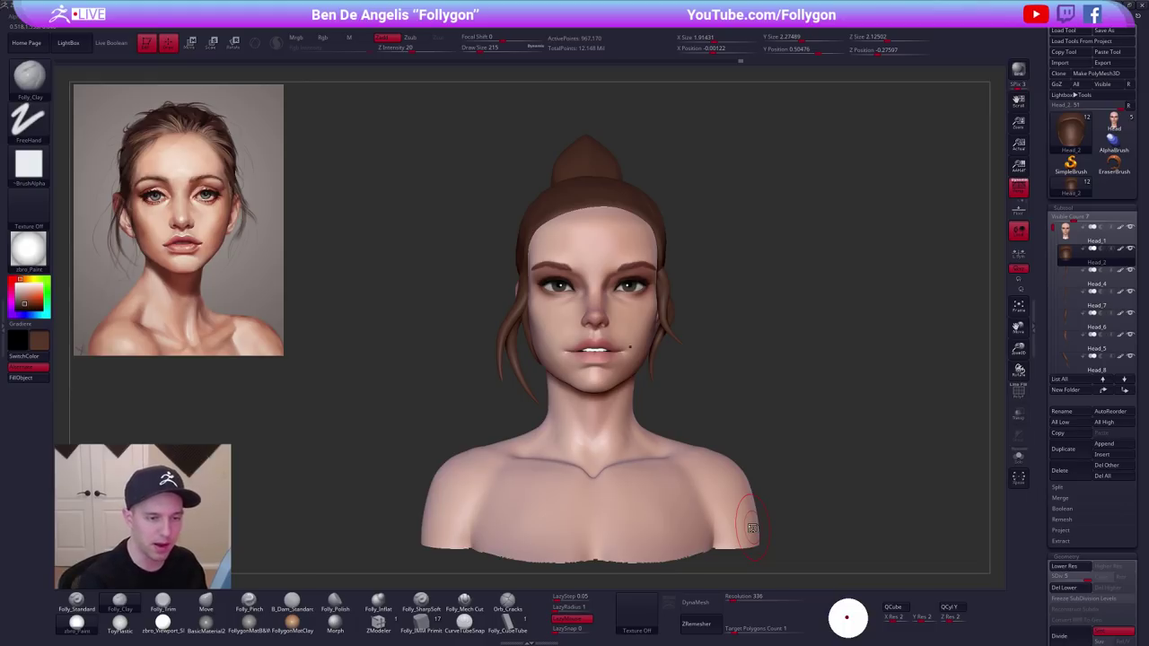
Select the head, isolate it, and stroke from beside the nose bridge up to the inner brow with Folly_Pinch at Draw Size 38.
alt+click(752, 527)
mouse_move(746, 413)
mouse_down()
mouse_move(632, 371)
mouse_move(646, 383)
mouse_move(583, 346)
mouse_up()
key(space)
drag(621, 291, 604, 287)
key(5)
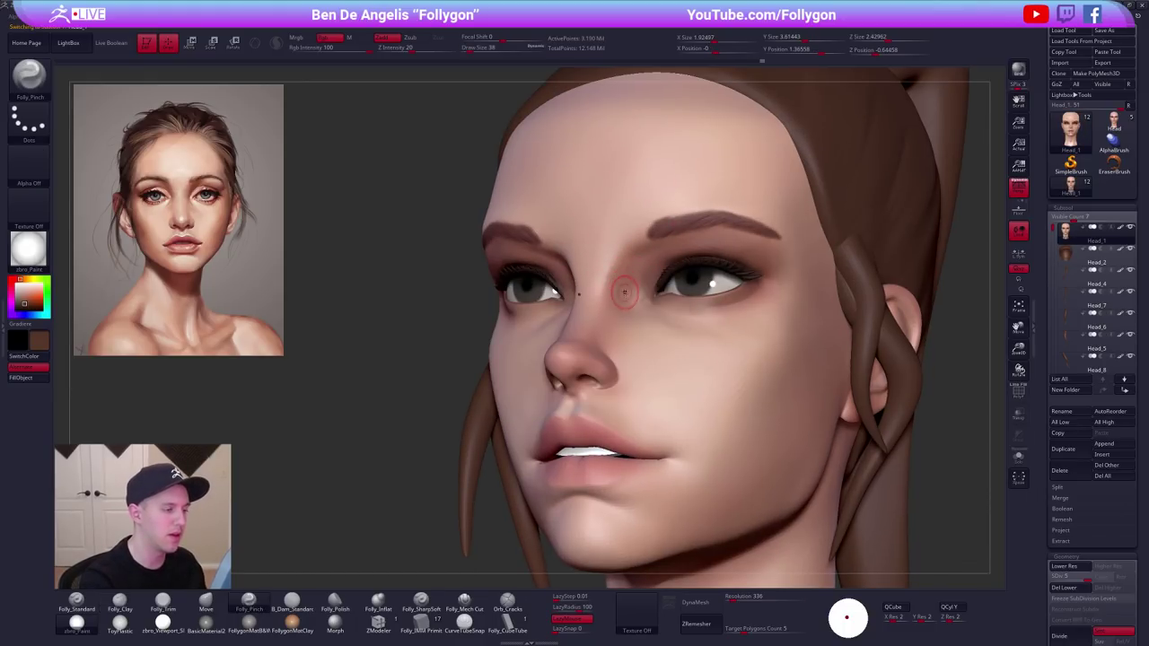
ctrl+right_drag(614, 264, 623, 297)
key(alt+s)
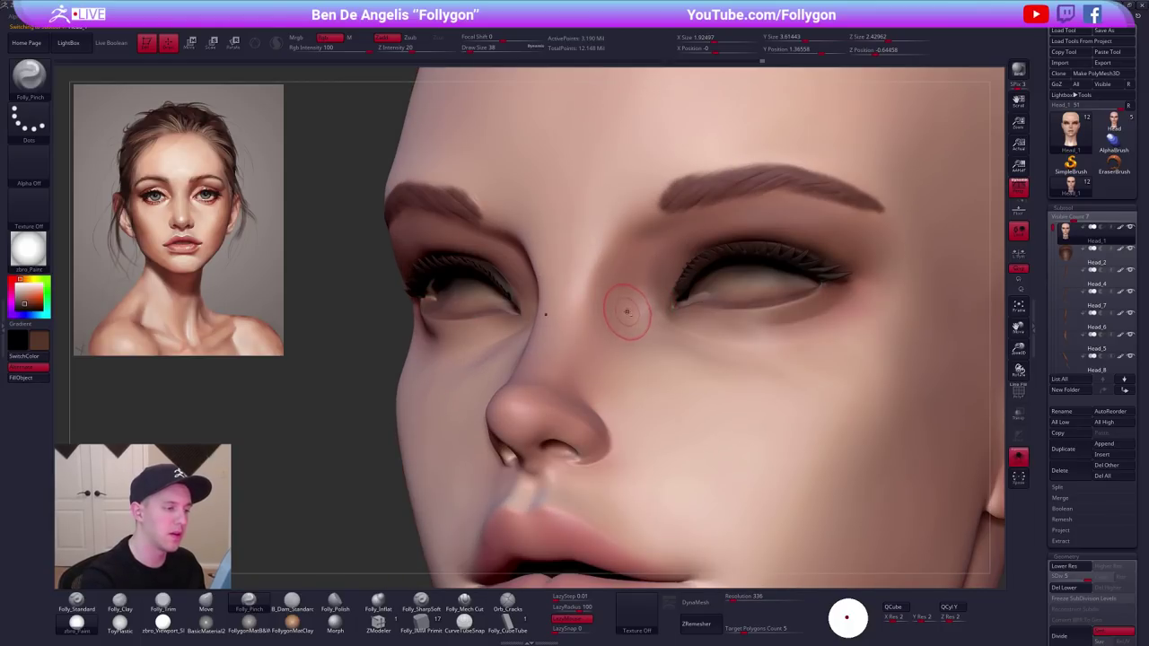
mouse_move(626, 311)
mouse_down()
mouse_move(661, 204)
mouse_move(660, 238)
mouse_up()
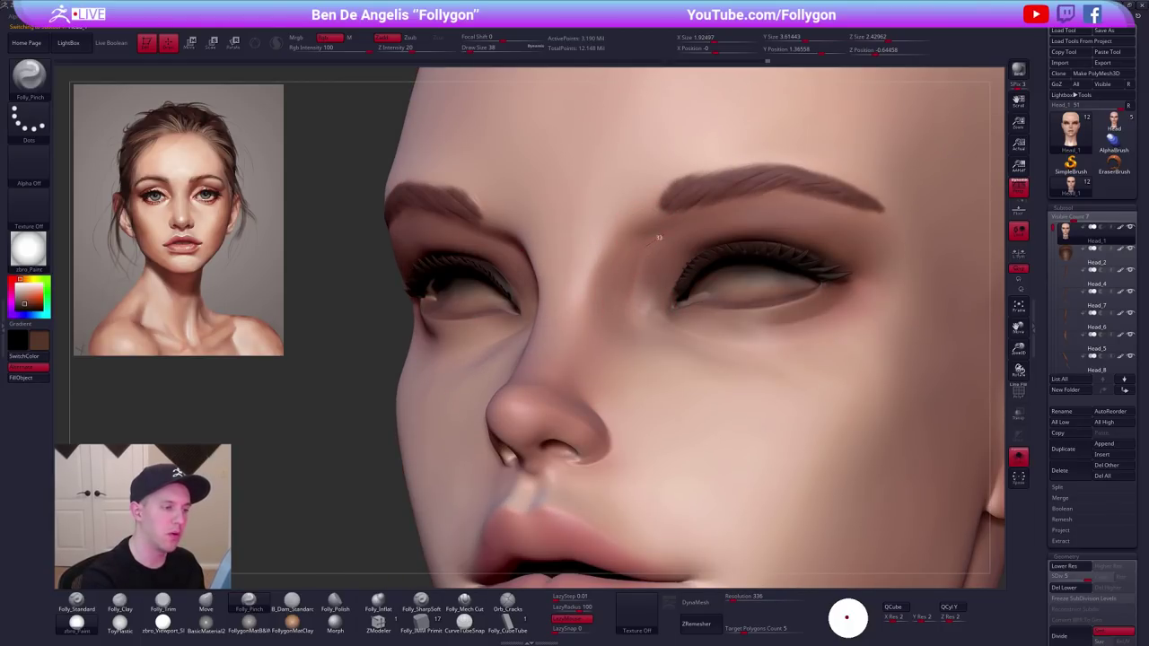
Smooth the area beside the nose bridge at subdivision levels 3 and 4, returning the head to level 5.
key(shift+d)
key(shift+d)
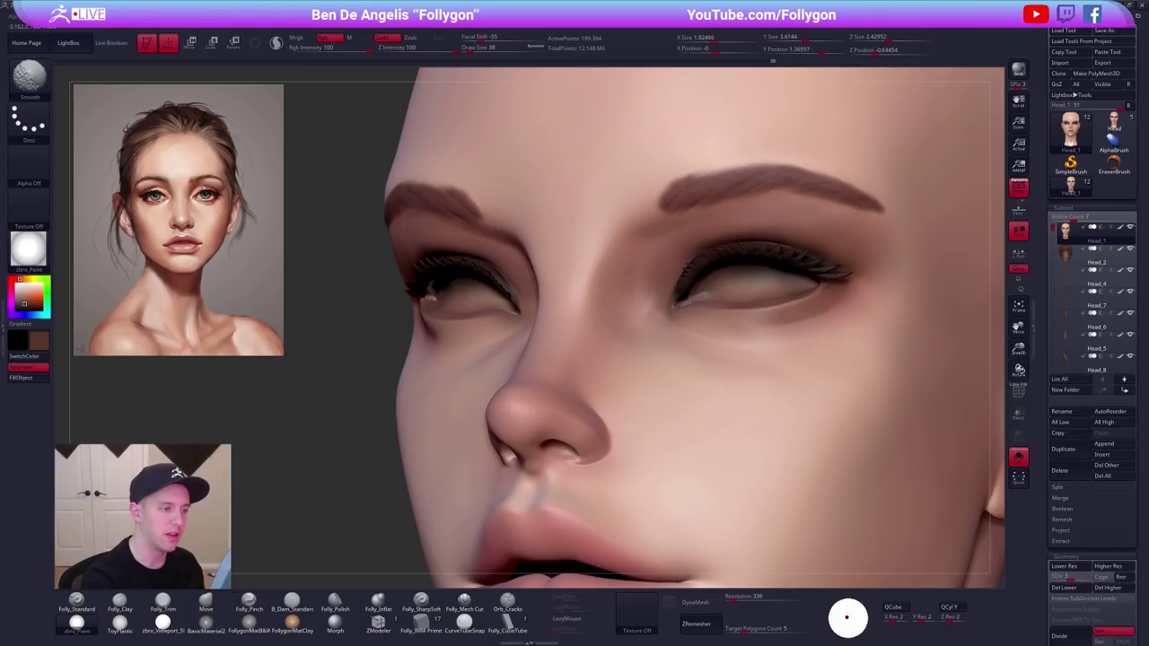
key(d)
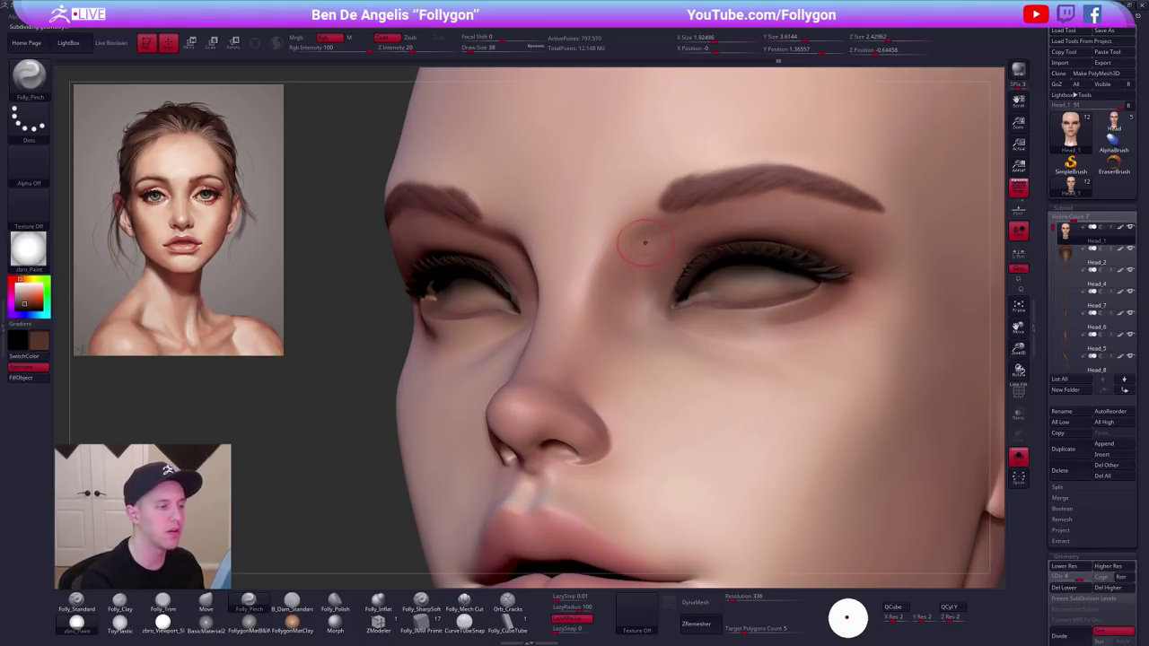
key(shift)
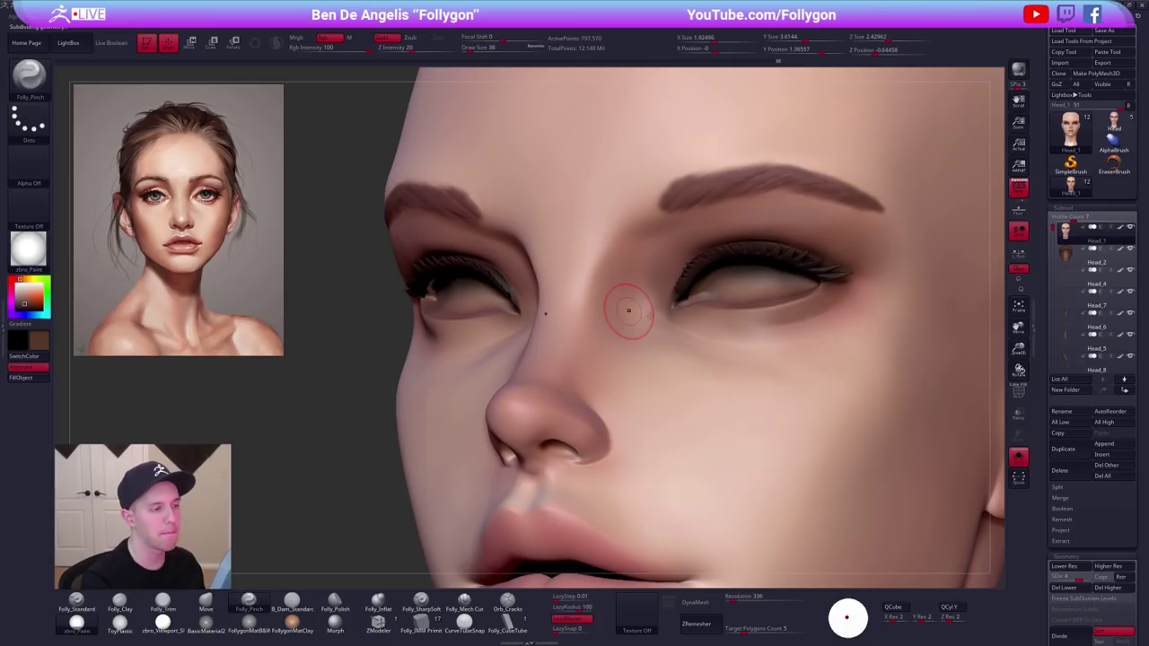
key(d)
Fill the isolated head with the zbro_Viewport_S material in material-only mode using Folly_Standard, and frame it from the front.
key(1)
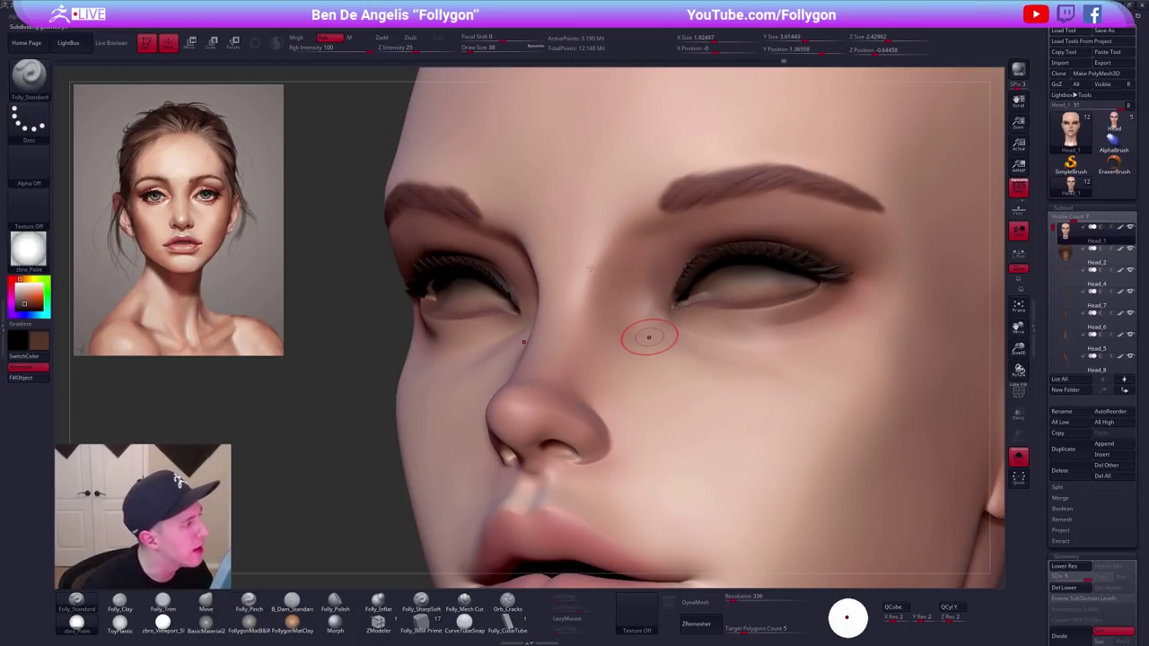
click(360, 36)
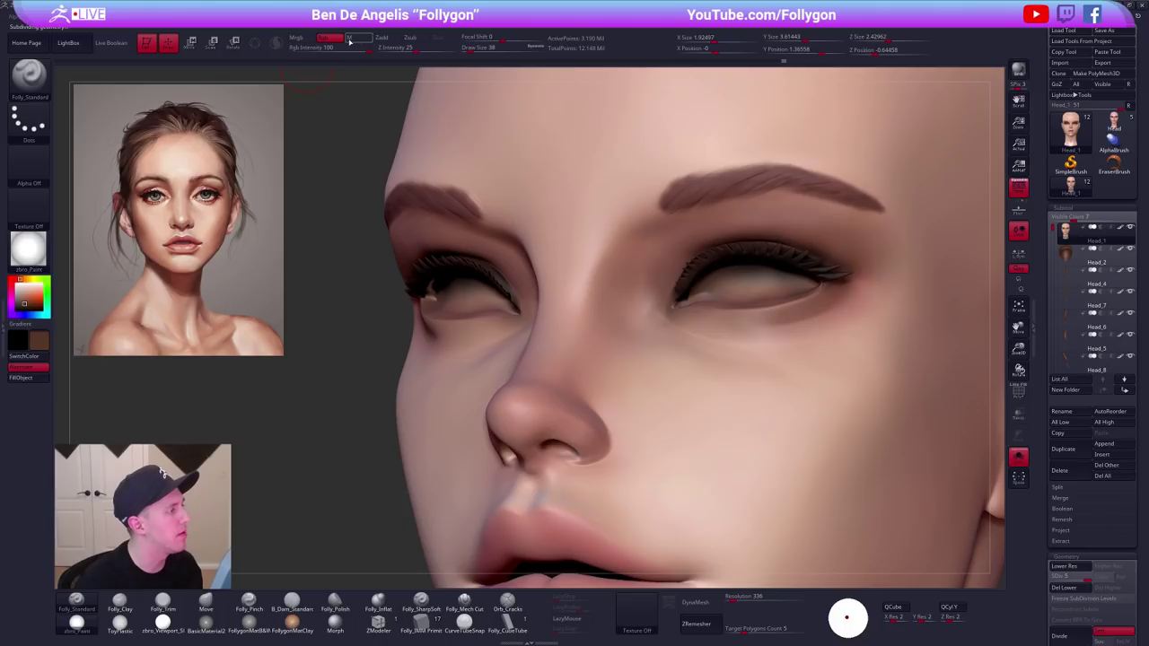
click(162, 621)
key(shift+f)
key(shift+f)
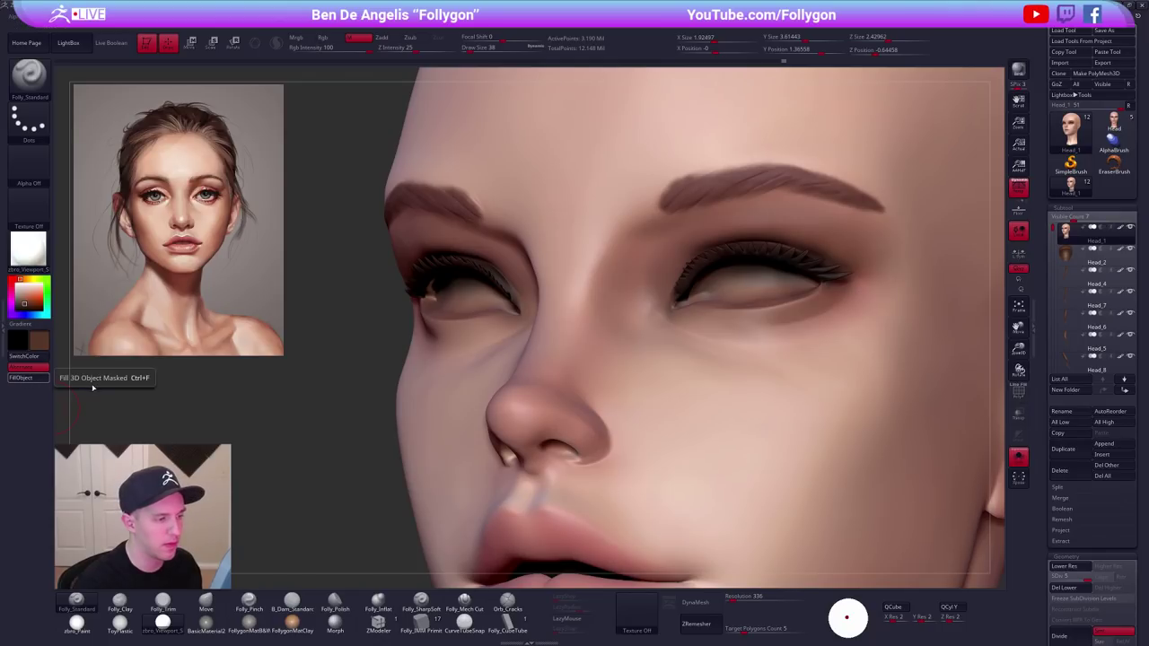
key(alt+s)
key(alt+s)
drag(205, 385, 194, 383)
key(f)
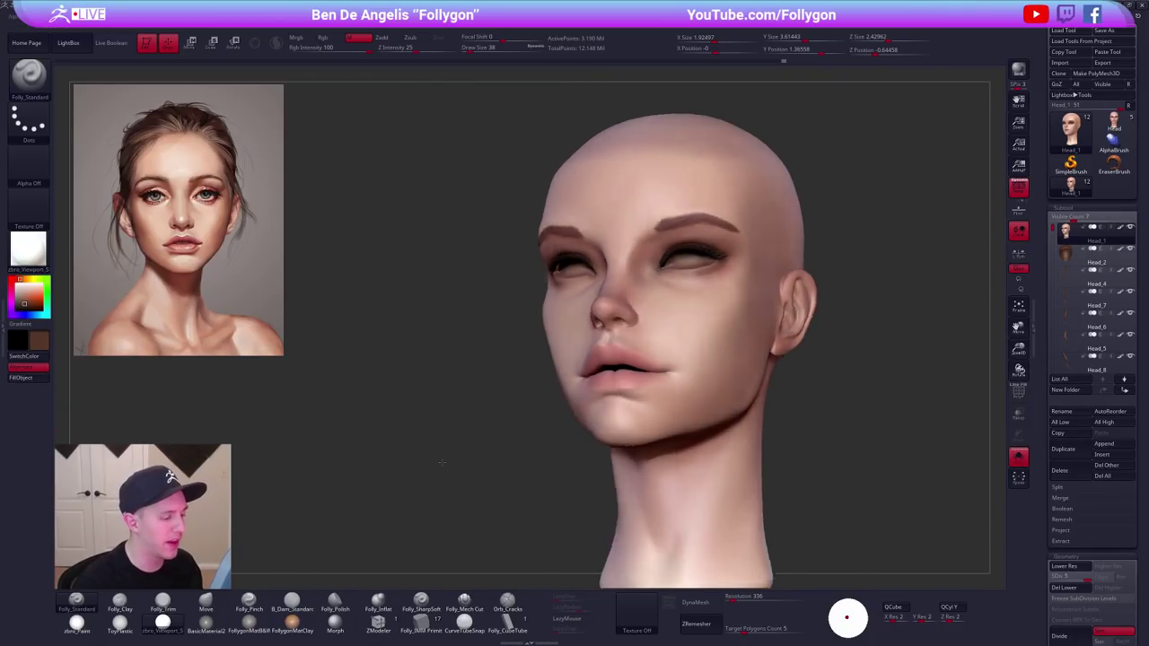
shift+drag(438, 461, 548, 458)
alt+drag(755, 395, 709, 285)
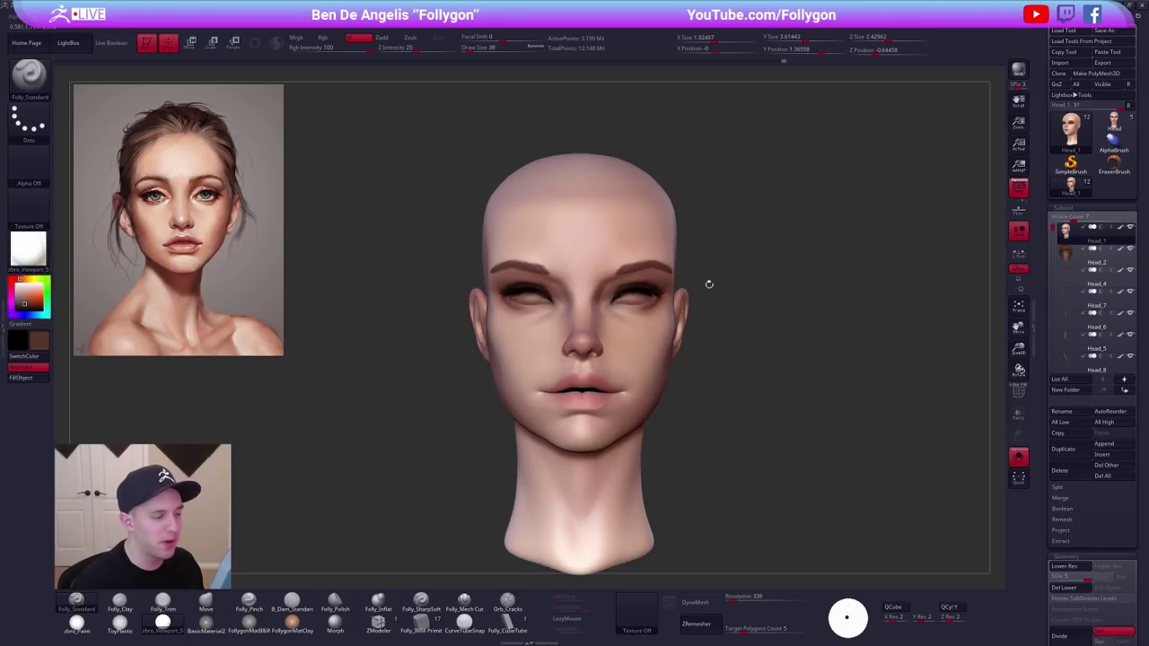
Compare the isolated head with the full bust by examining both from the front and in three-quarter view.
mouse_move(687, 361)
mouse_down()
mouse_move(783, 366)
mouse_move(696, 372)
mouse_move(713, 366)
mouse_up()
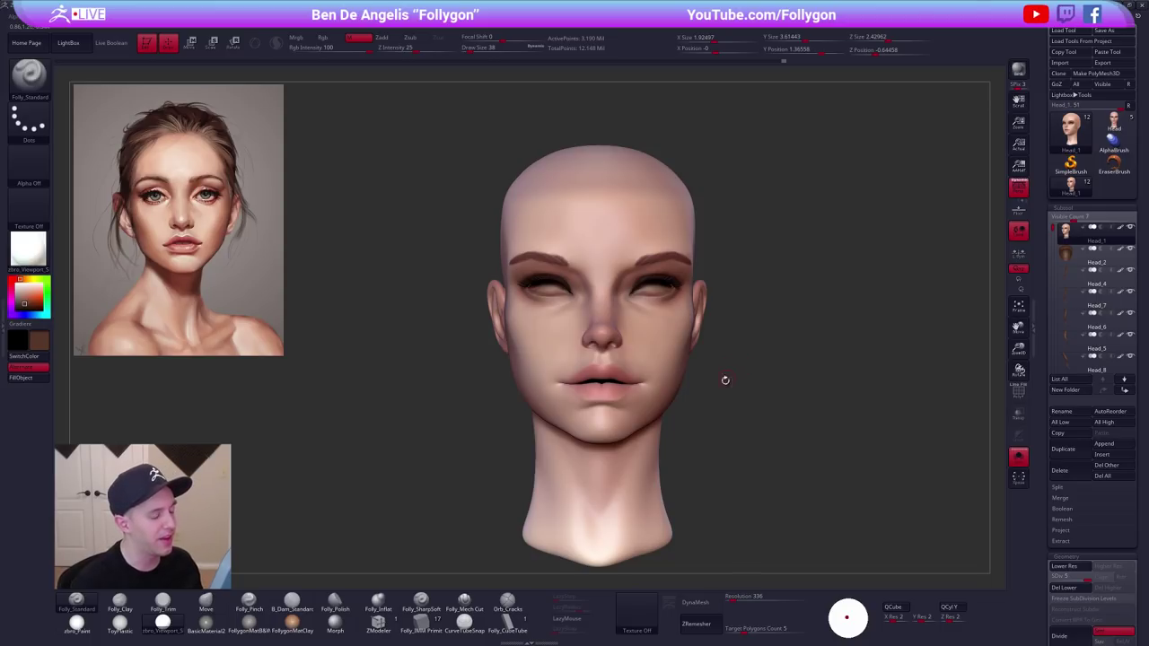
drag(732, 437, 647, 417)
right_drag(647, 417, 538, 539)
ctrl+right_drag(687, 416, 671, 368)
drag(671, 368, 696, 479)
mouse_move(709, 423)
alt+mouse_down()
mouse_move(708, 349)
mouse_move(693, 417)
alt+mouse_up()
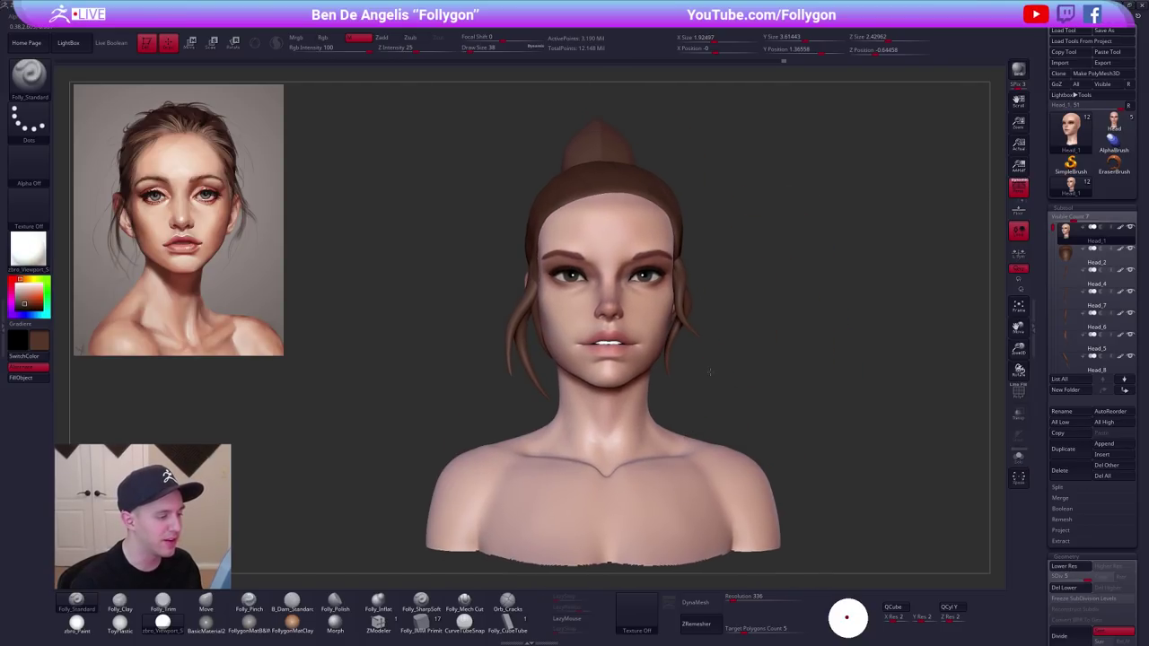
mouse_move(709, 371)
mouse_down()
mouse_move(639, 373)
mouse_move(711, 375)
mouse_up()
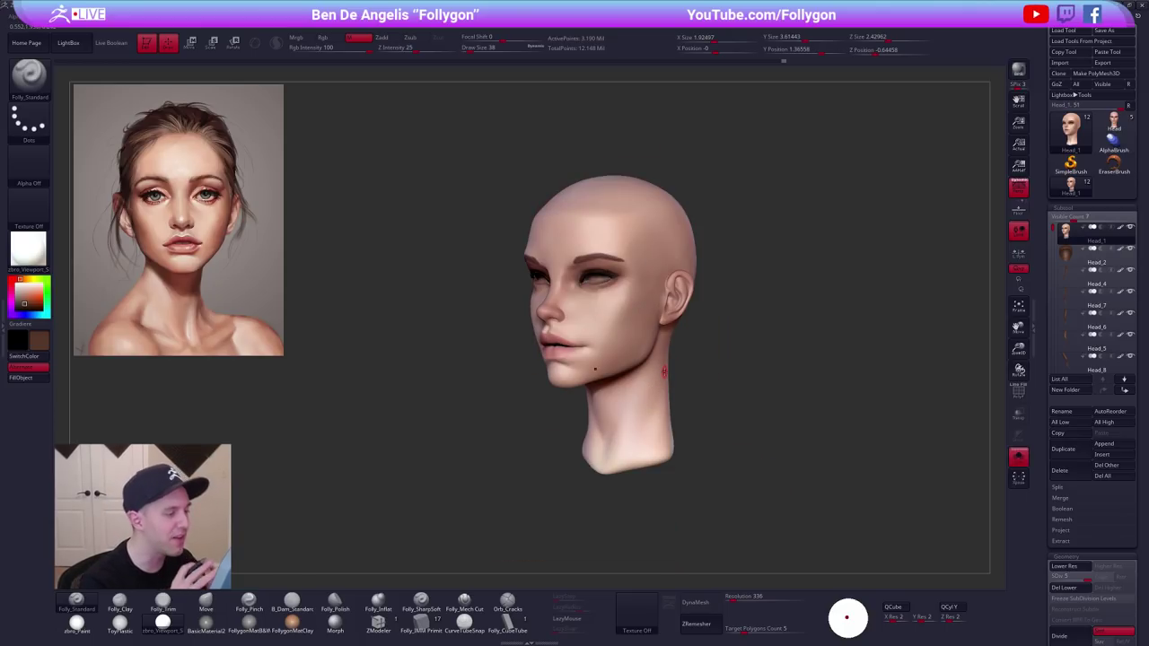
Sample a brown skin tone near the eye and set Folly_Standard to Rgb painting at Rgb Intensity 12 and Draw Size 29.
right_drag(619, 355, 562, 315)
key(c)
key(space)
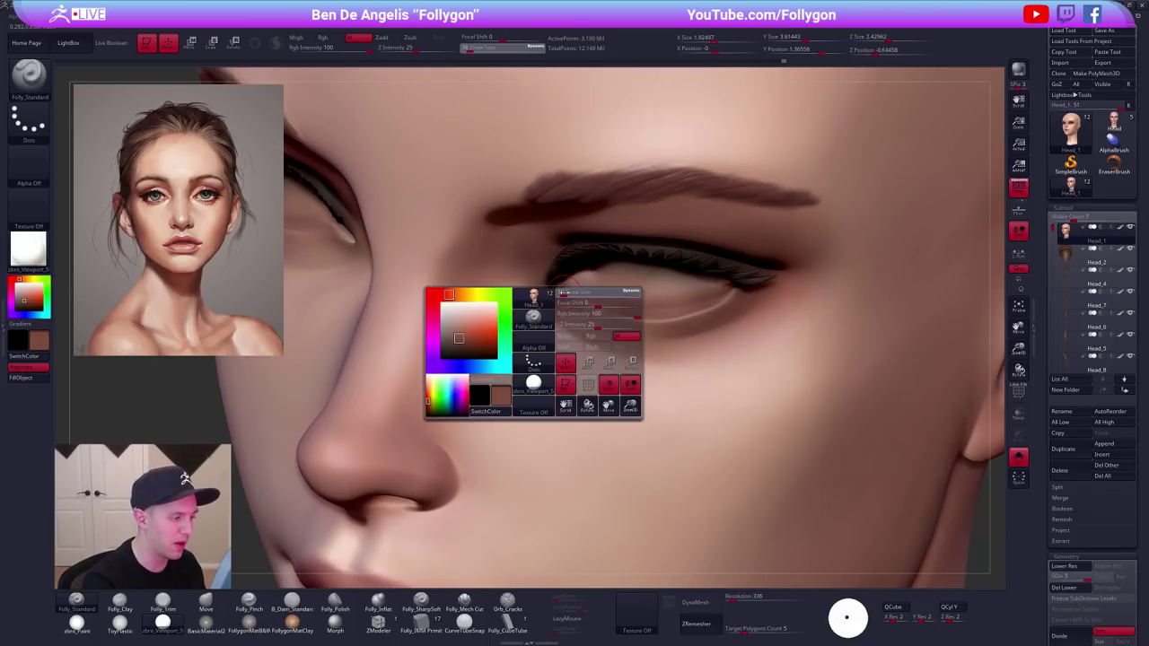
drag(575, 310, 567, 309)
right_drag(571, 303, 585, 353)
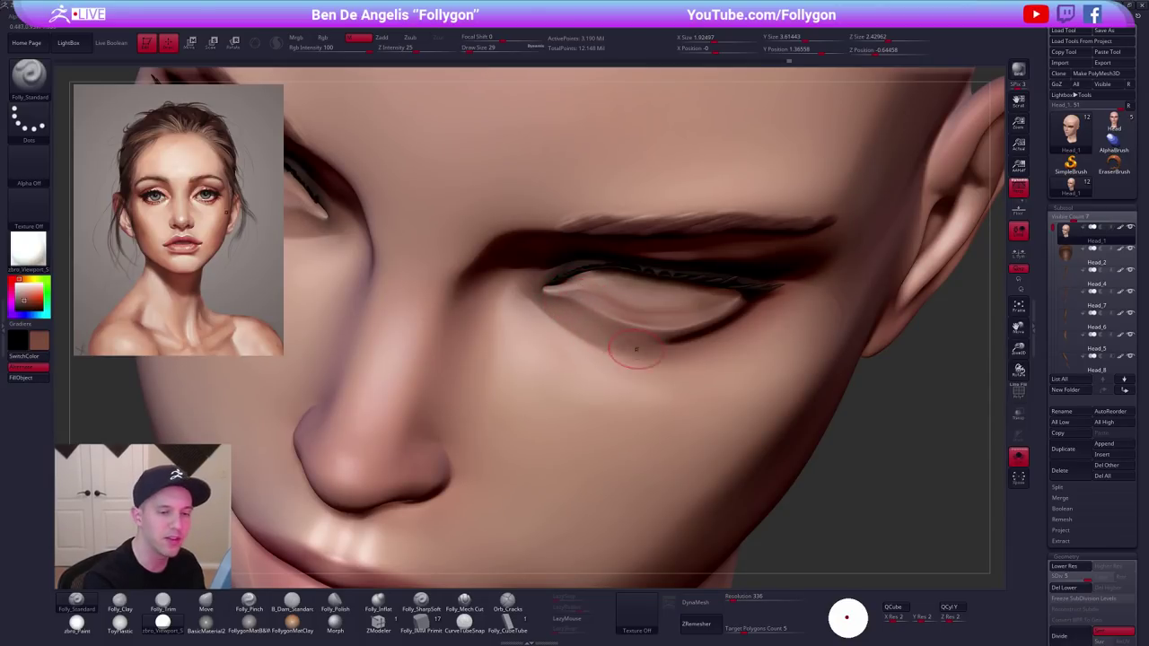
key(shift+f)
key(shift+f)
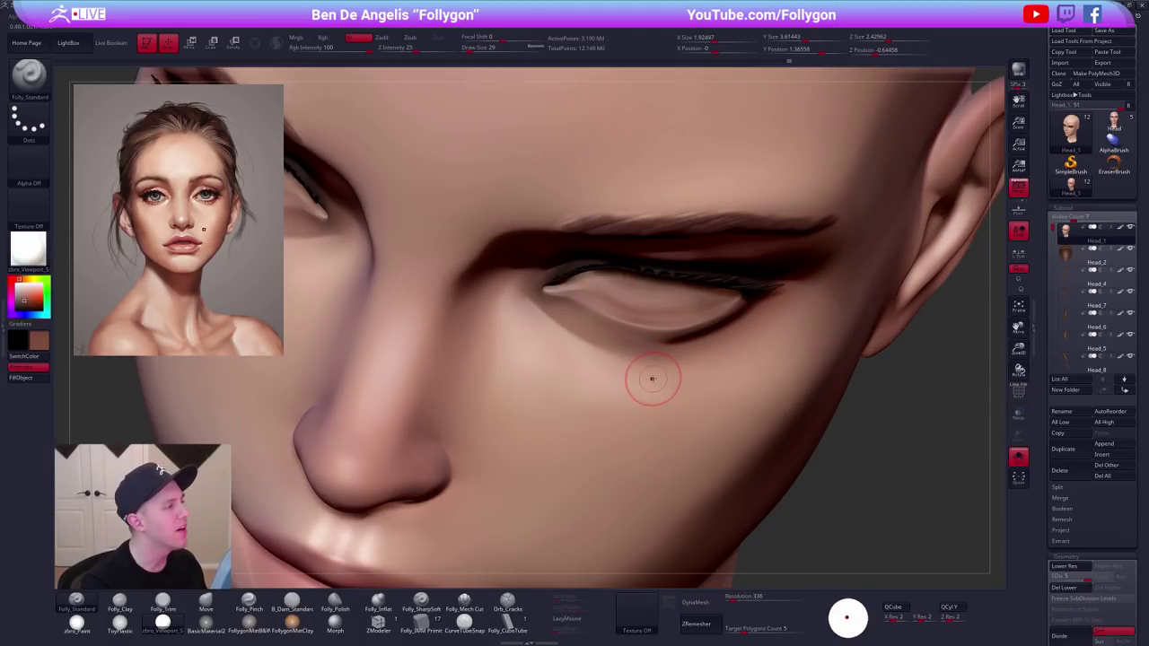
click(331, 38)
drag(343, 51, 318, 51)
key(Return)
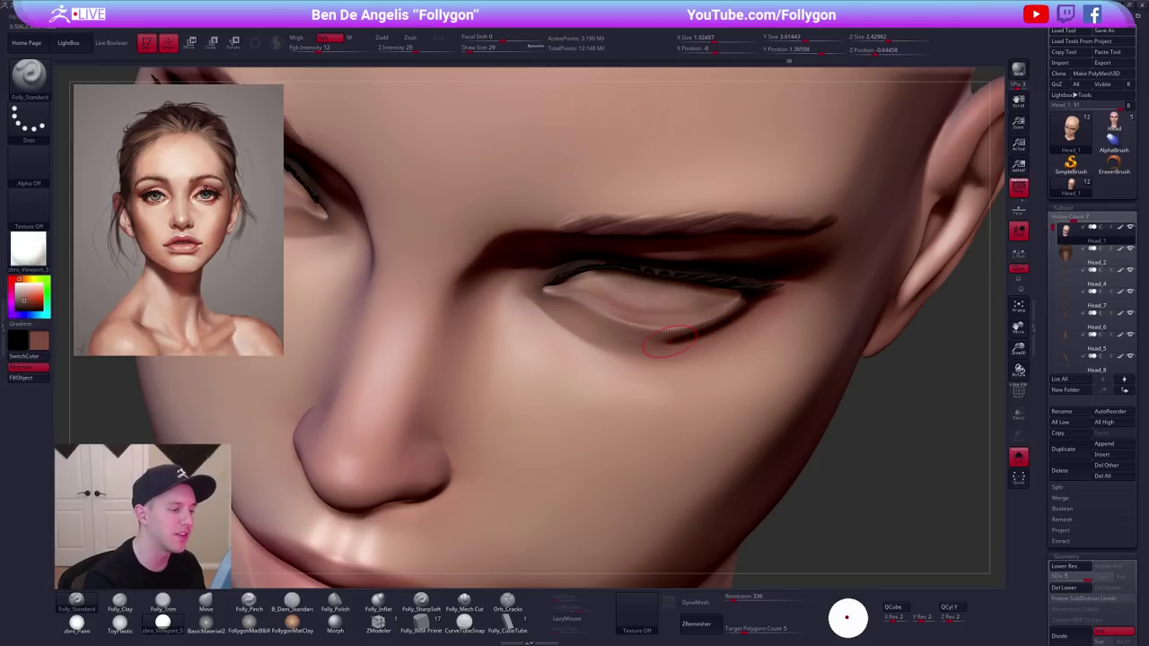
right_drag(666, 314, 565, 316)
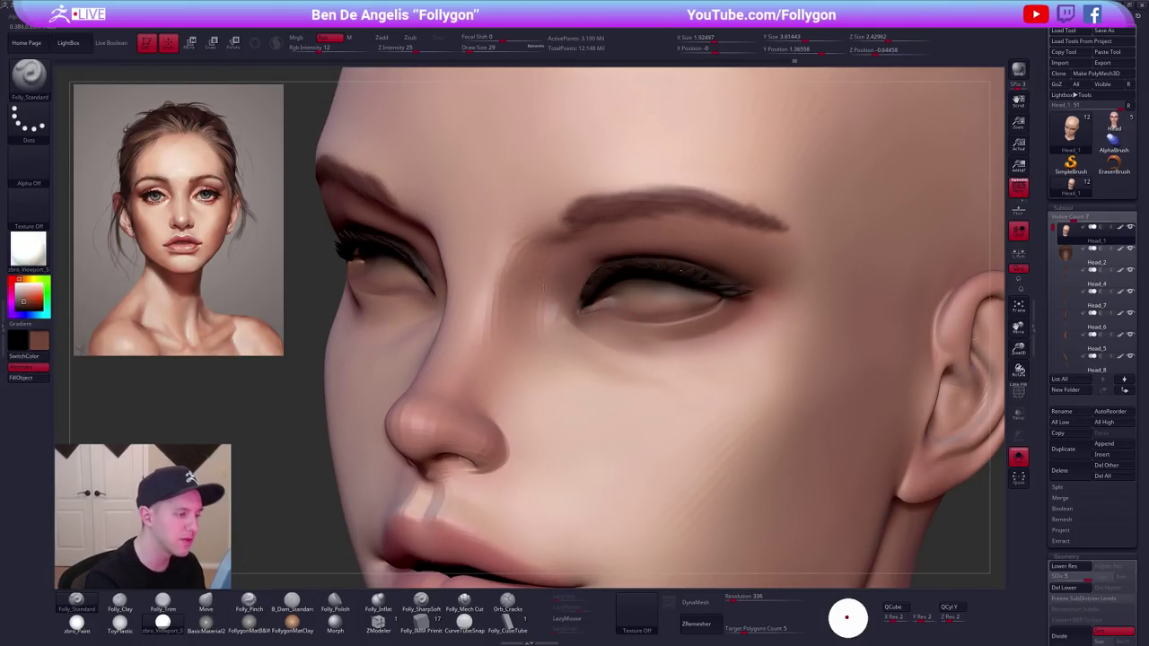
ctrl+right_drag(625, 336, 701, 420)
key(alt+s)
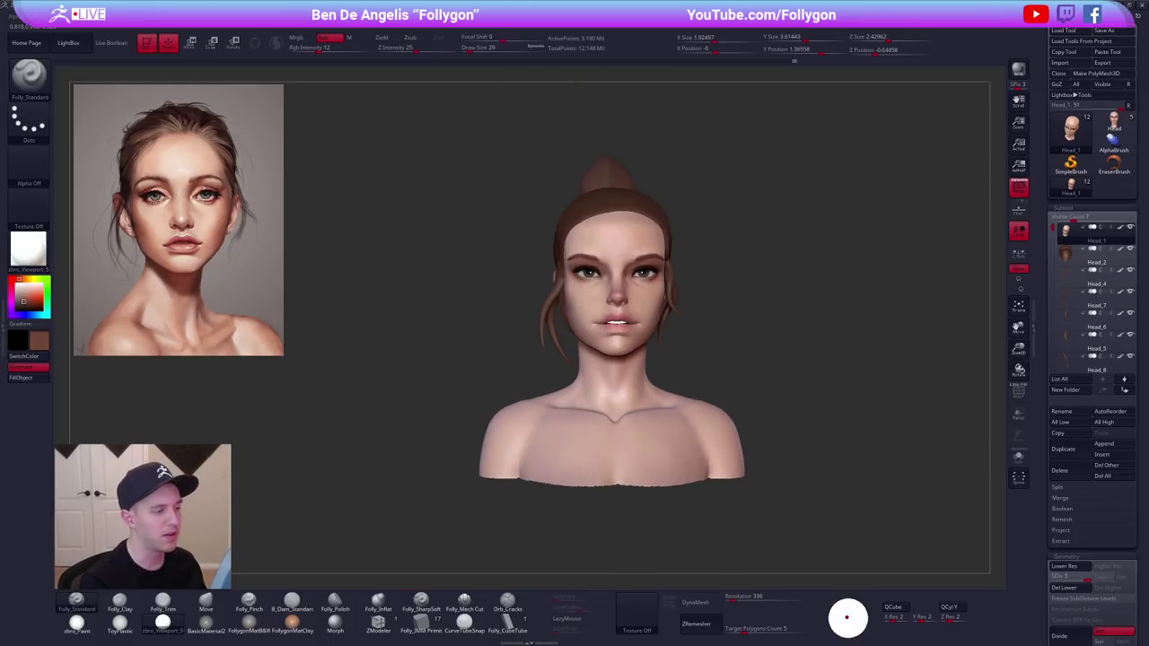
Sample a dark brown from the face, enlarge the brush to Draw Size 192, and check the eye area from near and far.
alt+right_drag(680, 339, 657, 337)
key(c)
key(space)
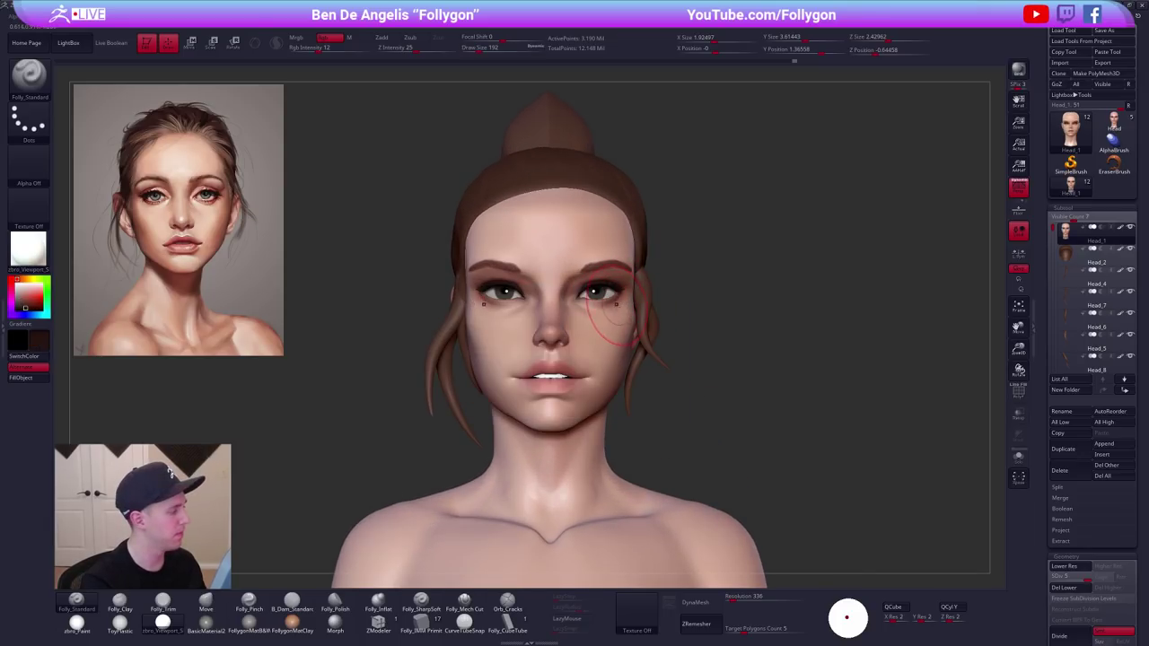
right_drag(615, 303, 551, 248)
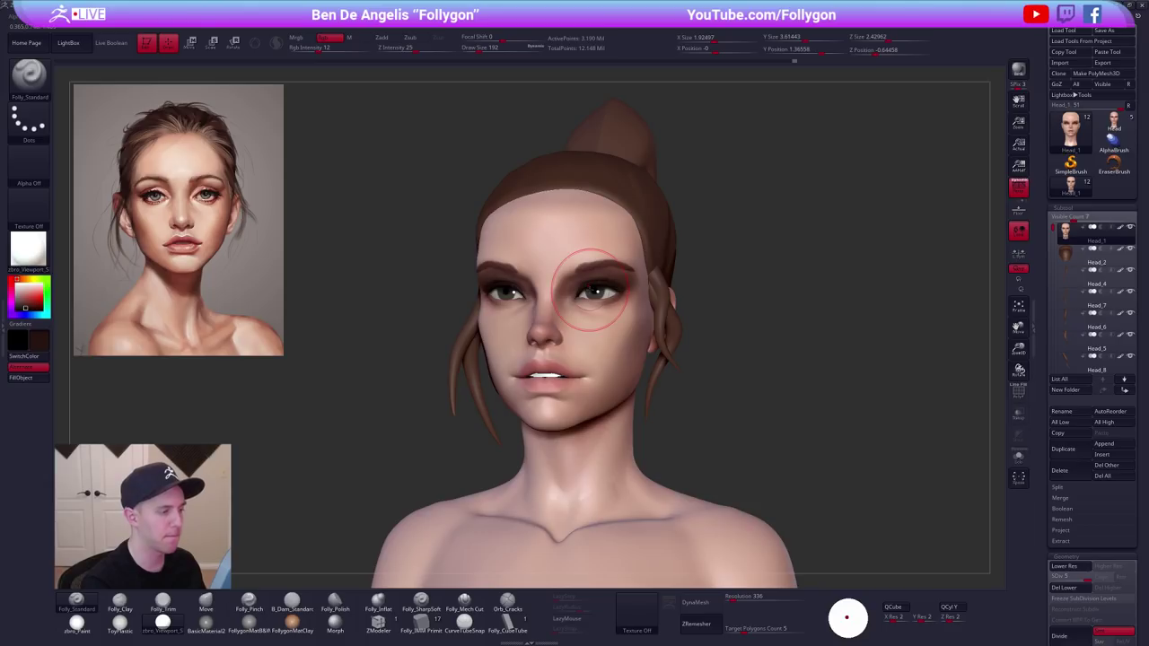
shift+right_drag(653, 359, 749, 411)
alt+drag(779, 473, 753, 436)
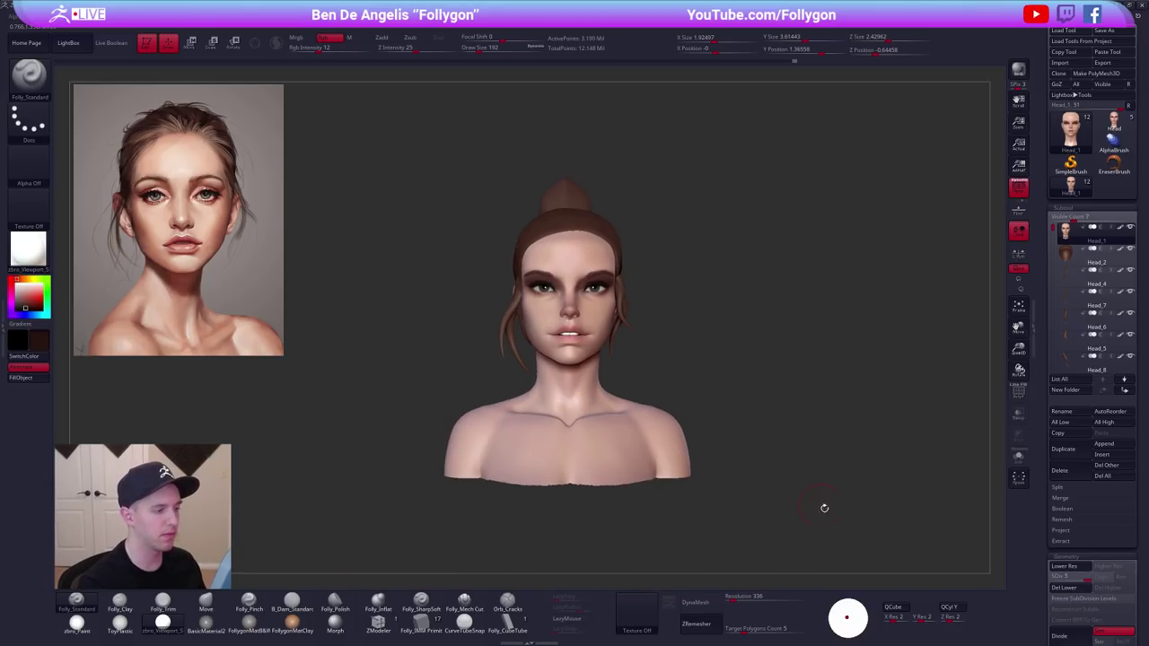
drag(823, 508, 769, 464)
right_drag(796, 491, 796, 526)
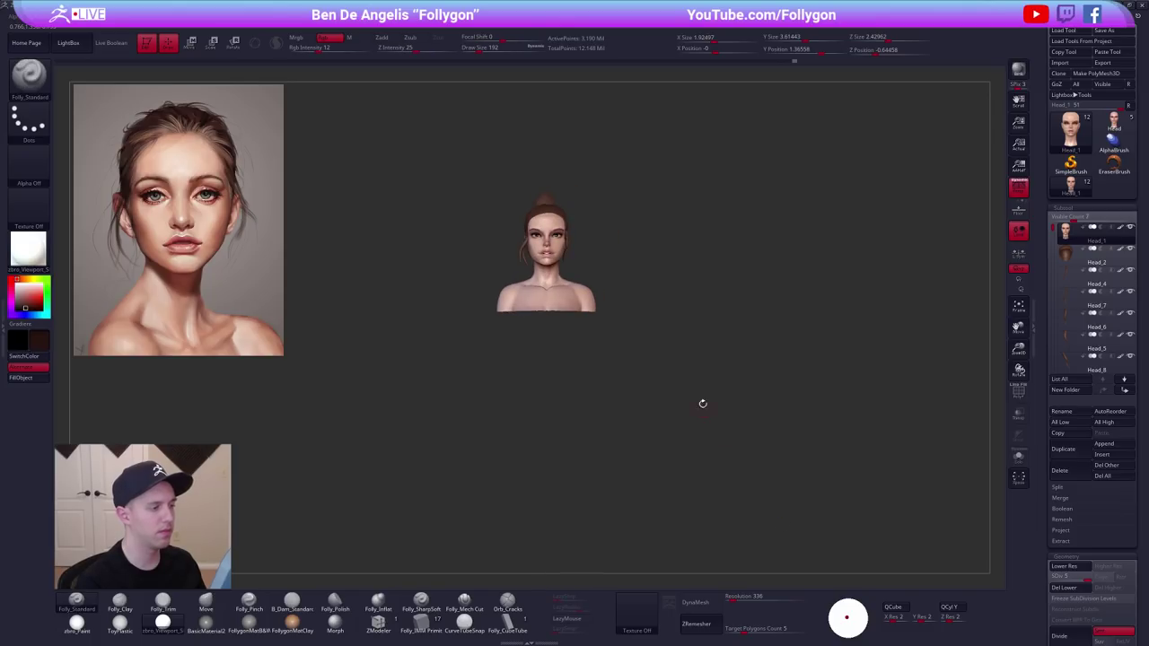
ctrl+right_drag(703, 403, 667, 341)
Select the scalp hair subtool, choose the zbro_Paint material, and set the active colour to white.
alt+click(588, 218)
right_drag(588, 219, 529, 365)
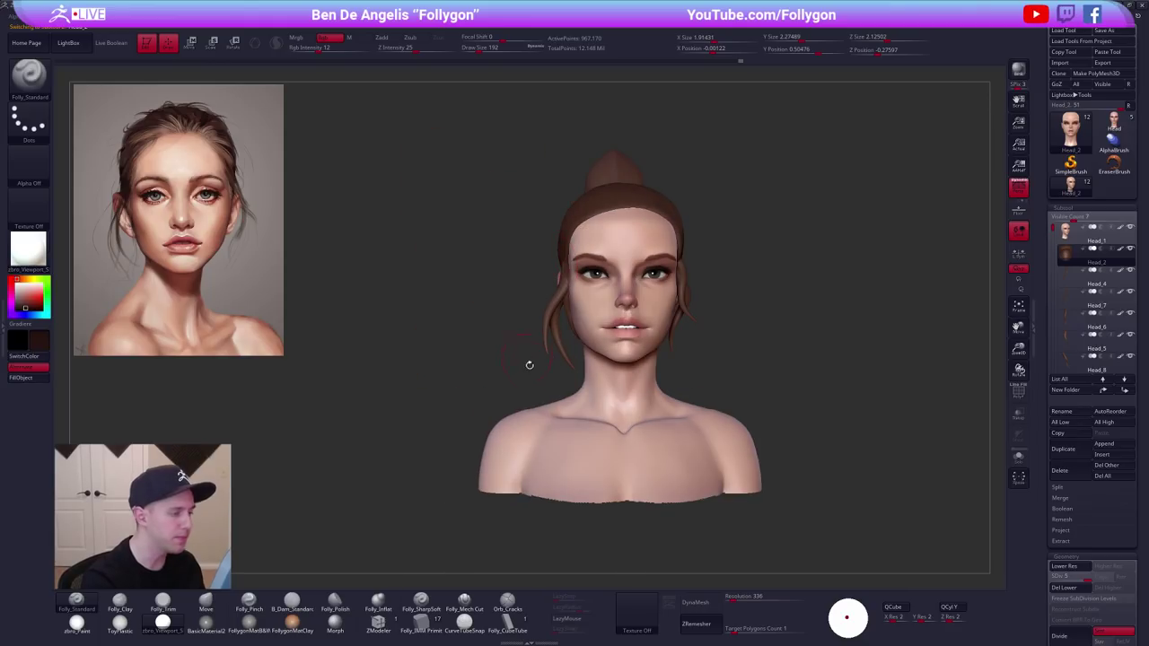
click(81, 617)
alt+right_drag(725, 280, 685, 329)
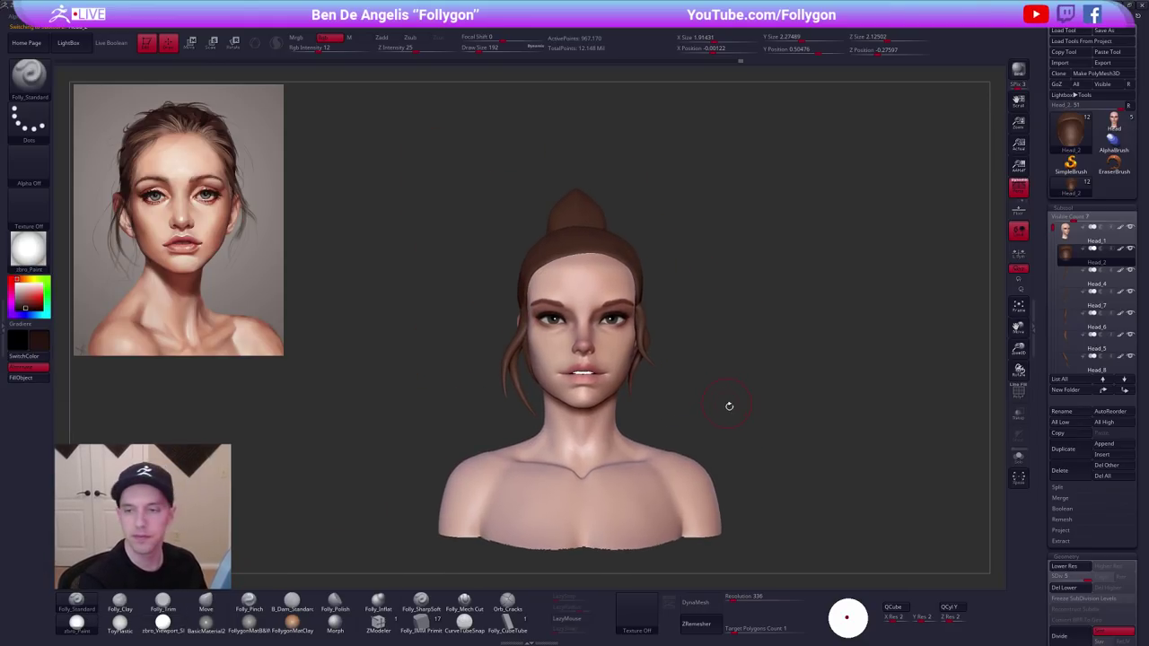
alt+right_drag(736, 424, 731, 391)
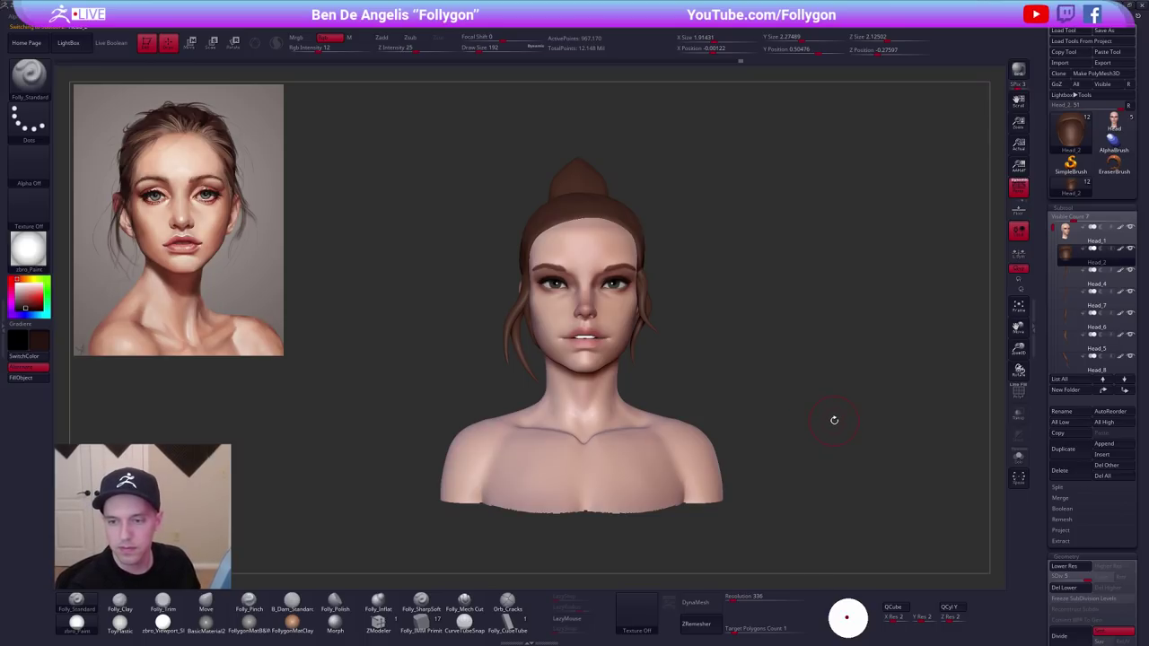
right_drag(833, 420, 814, 439)
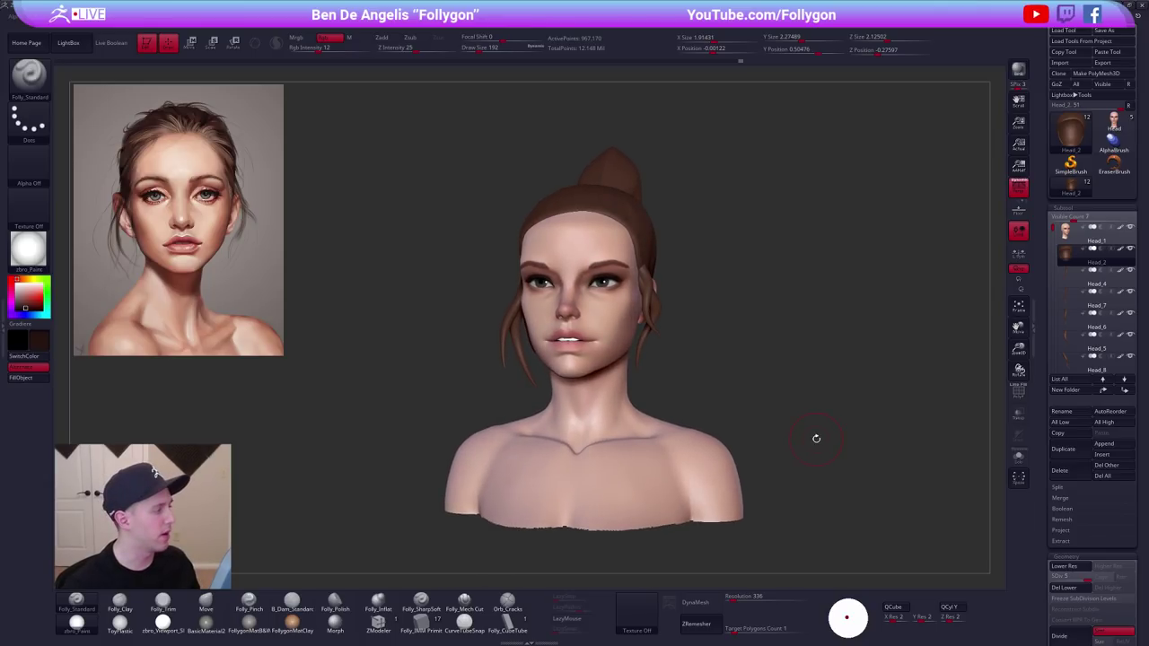
drag(29, 289, 15, 270)
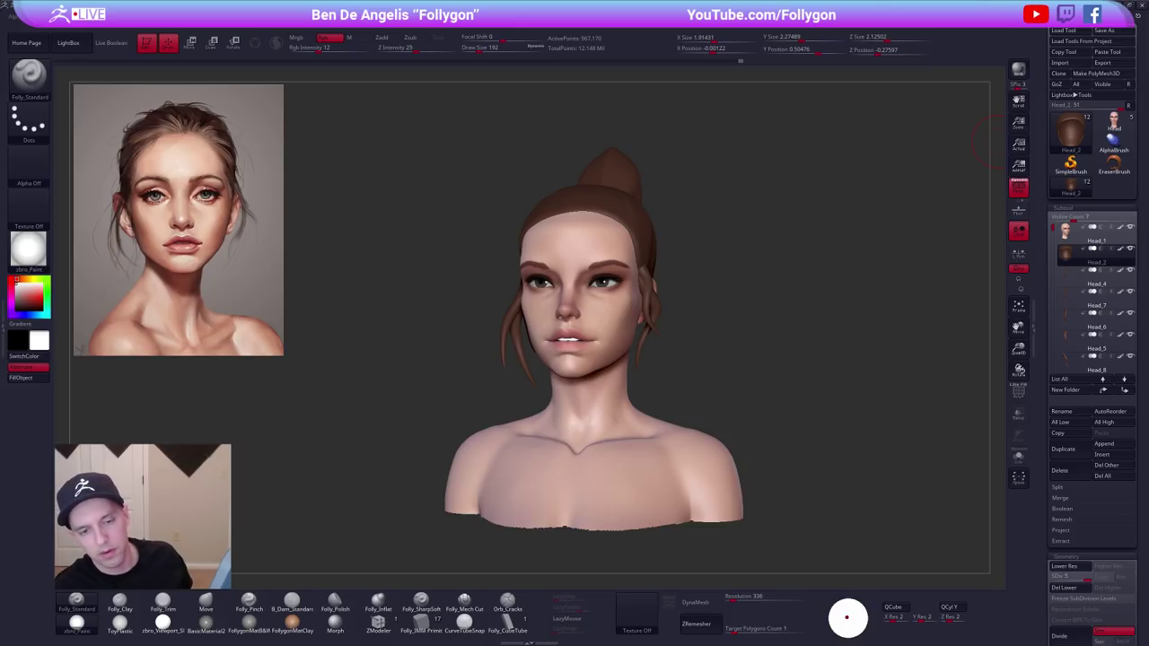
Switch to Chrome to look over the Follygon channel's uploads, then return to ZBrush and turn the bust to the front.
key(alt+Tab)
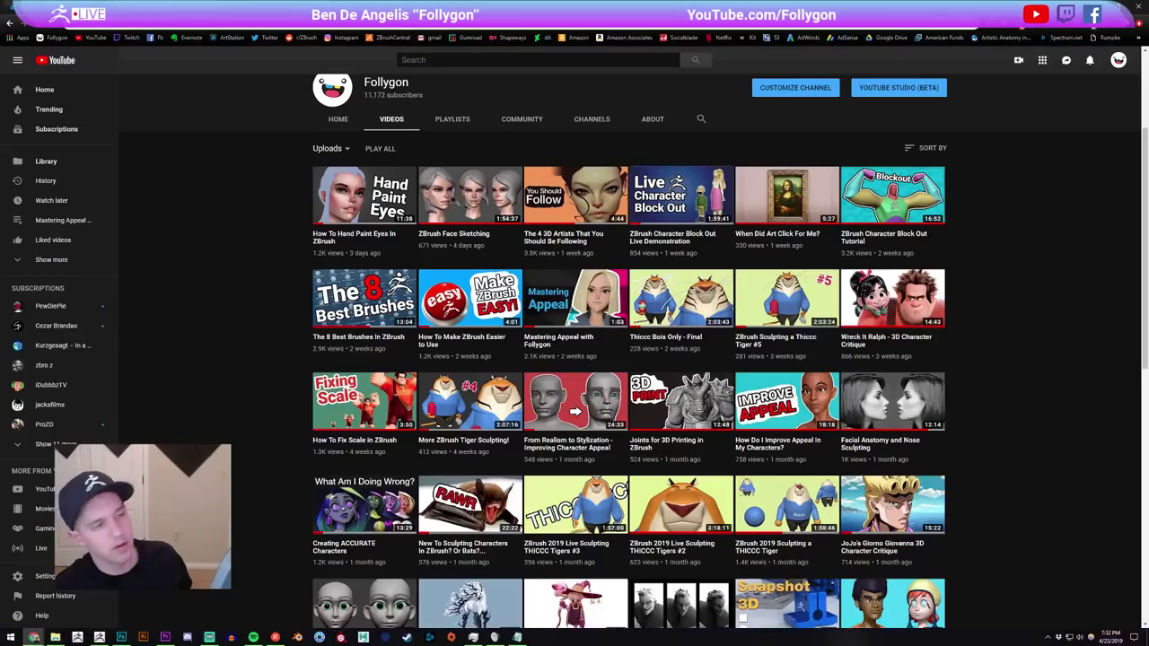
scroll(282, 130, up, 1)
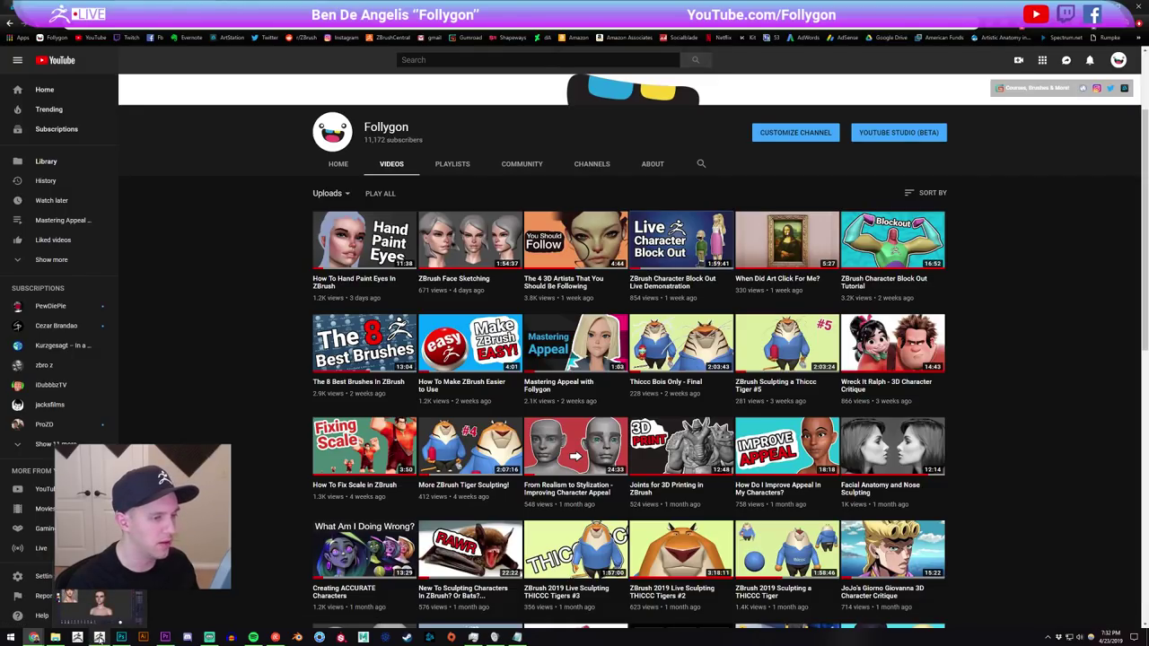
click(98, 638)
drag(709, 422, 733, 408)
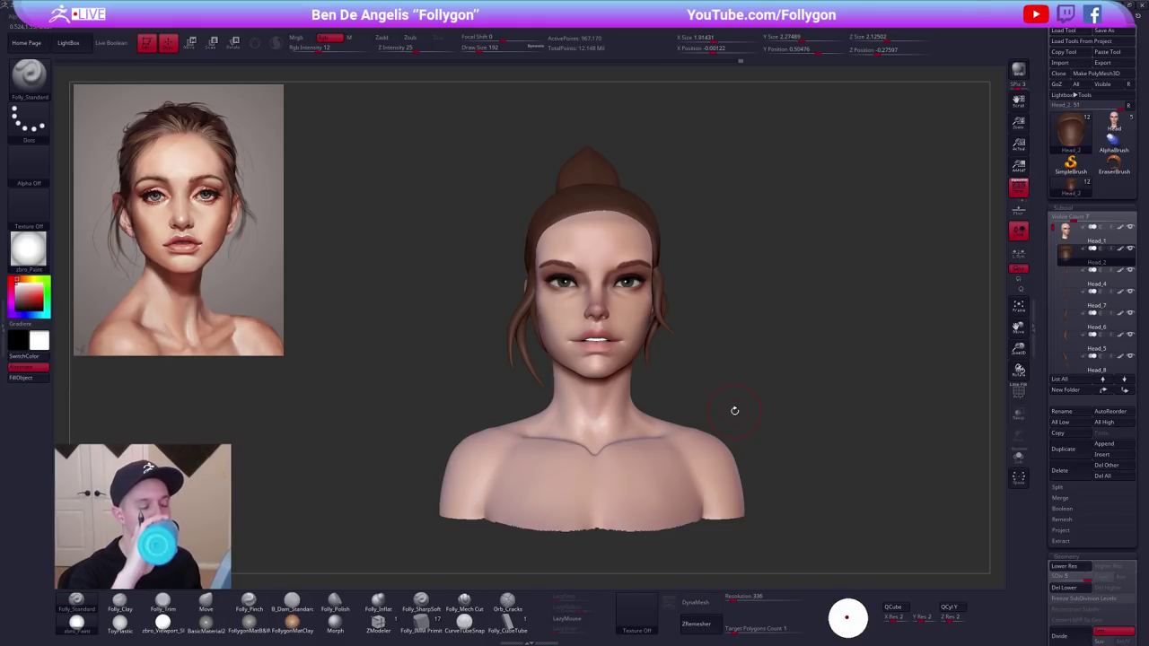
View the flat logo face and its rendered cube version in Photos, then return to the bust in ZBrush.
key(alt+Tab)
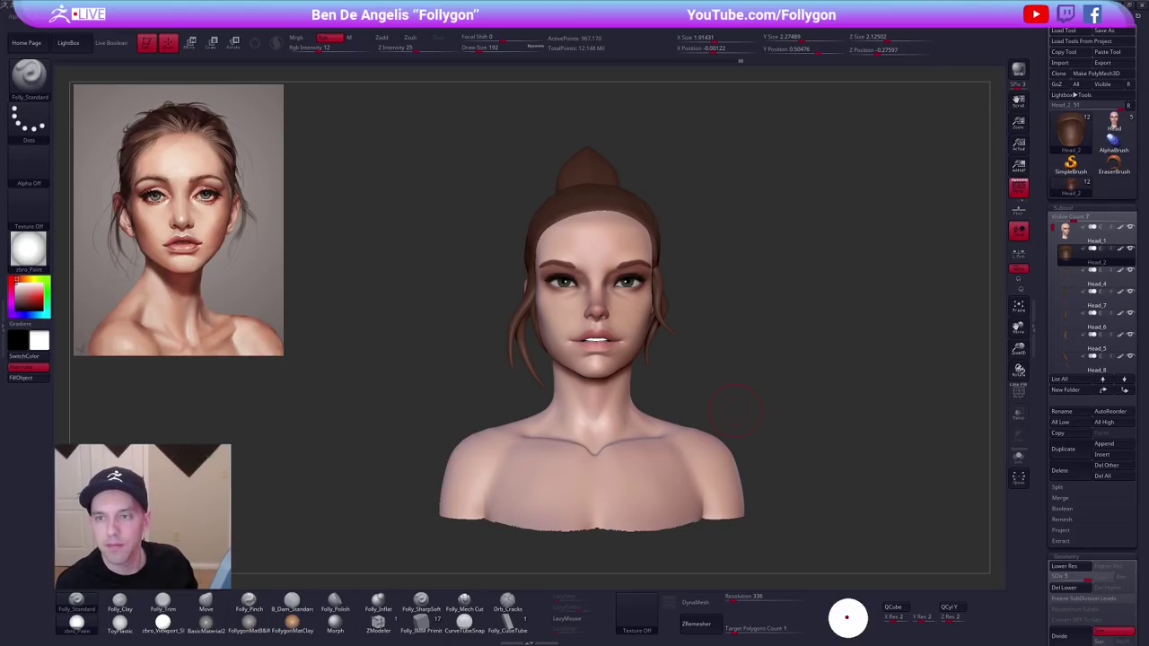
key(alt+Tab)
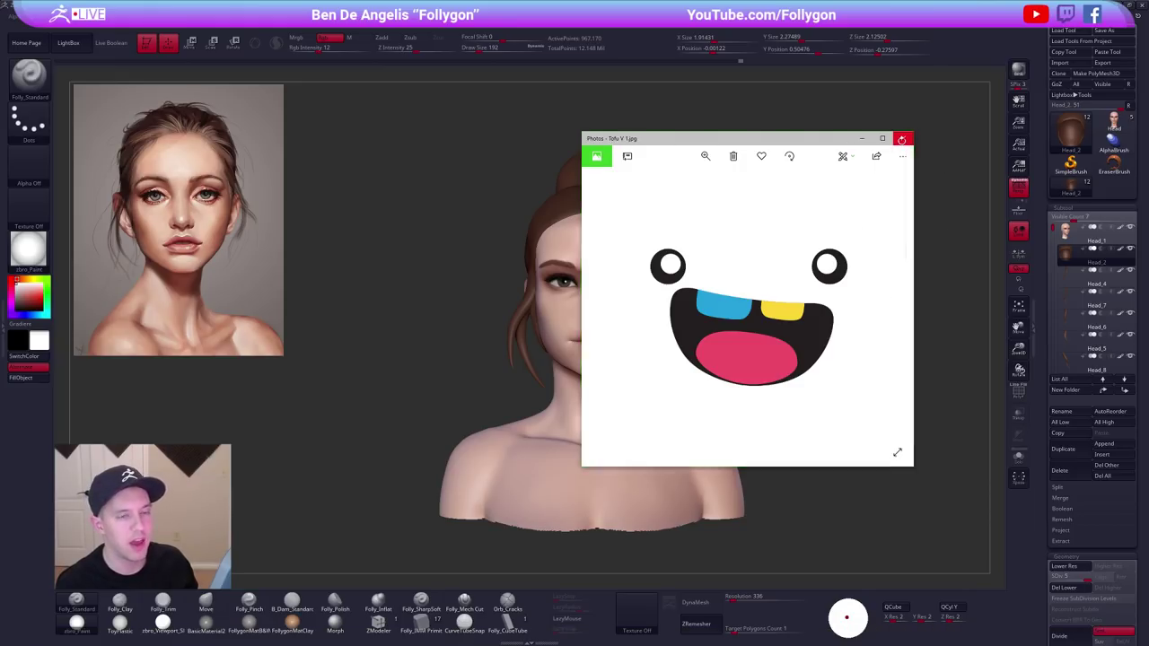
click(902, 138)
key(alt+Tab)
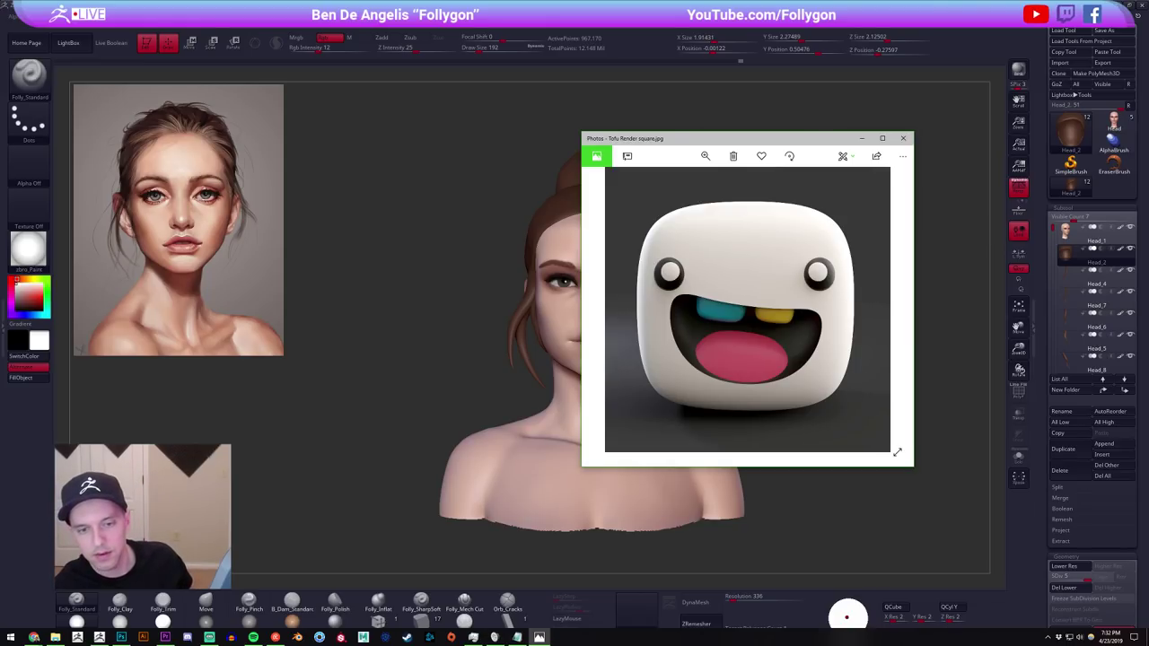
key(alt+Tab)
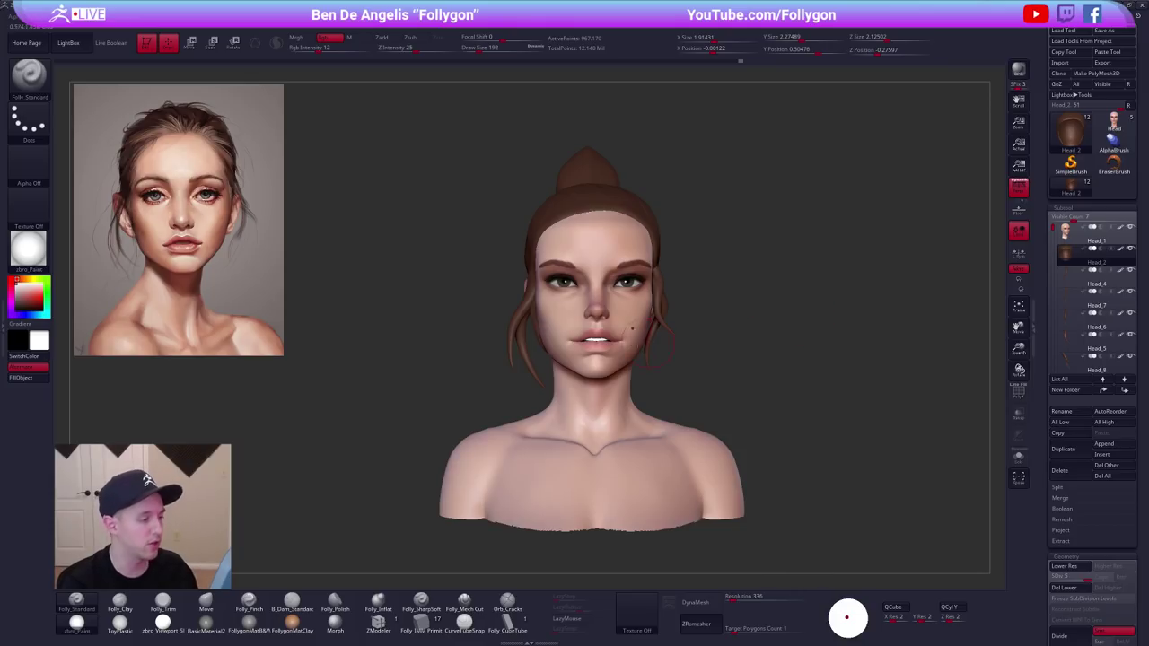
Turn the bust to a three-quarter view, then switch to Chrome and show the Follygon channel's videos page.
drag(691, 354, 719, 339)
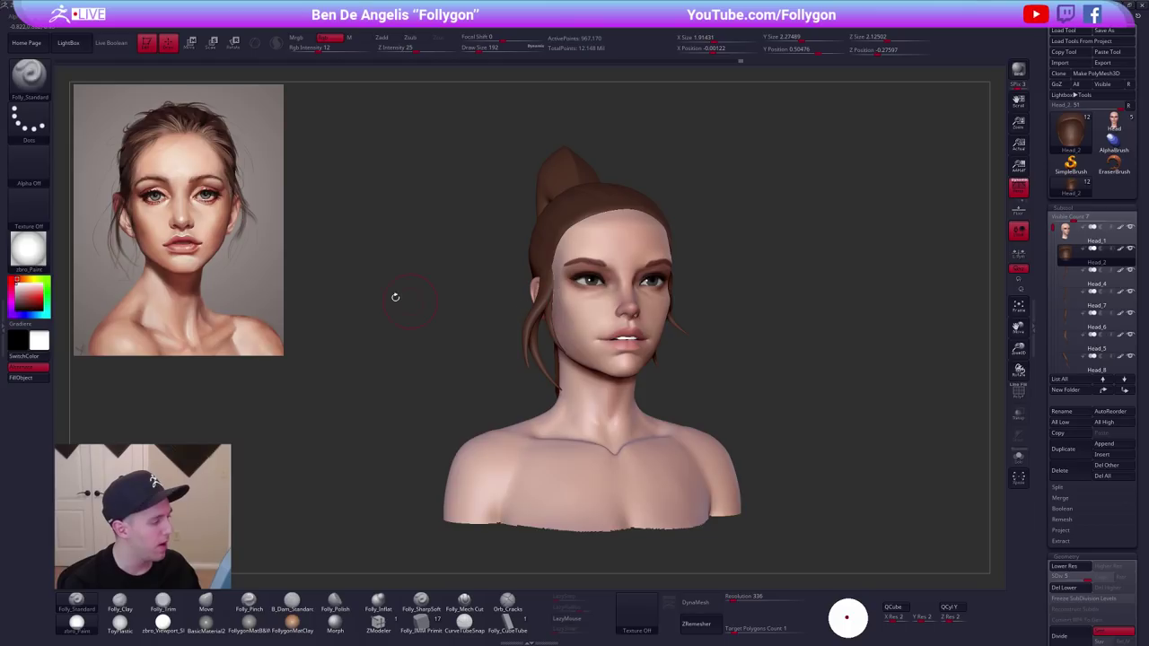
key(alt+Tab)
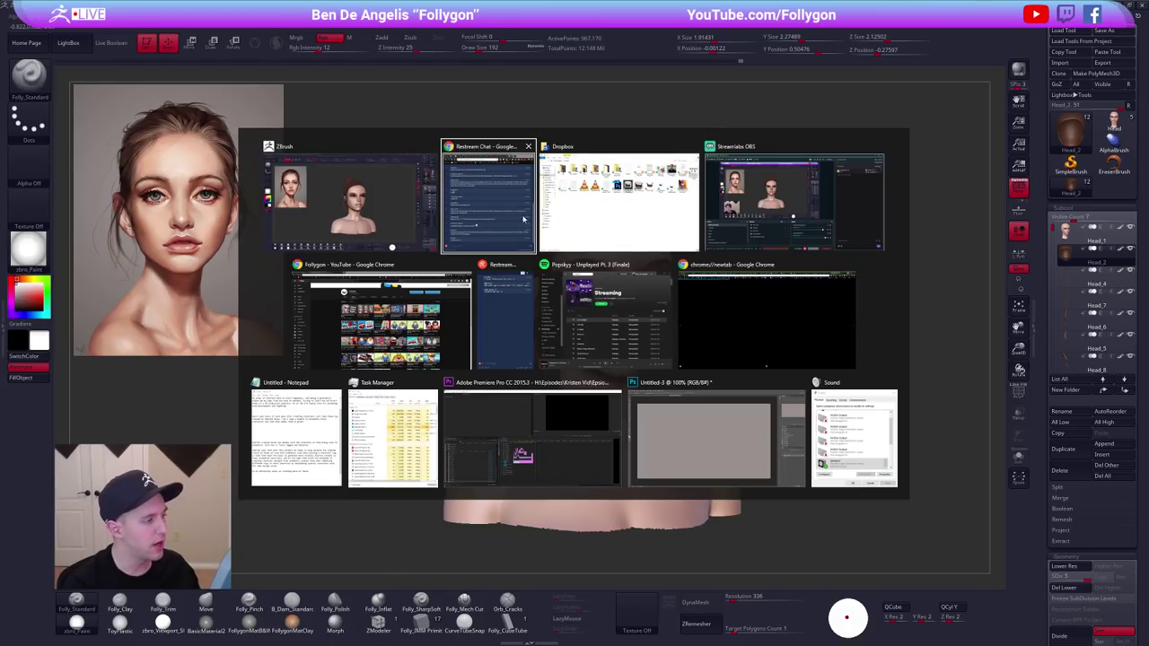
click(382, 314)
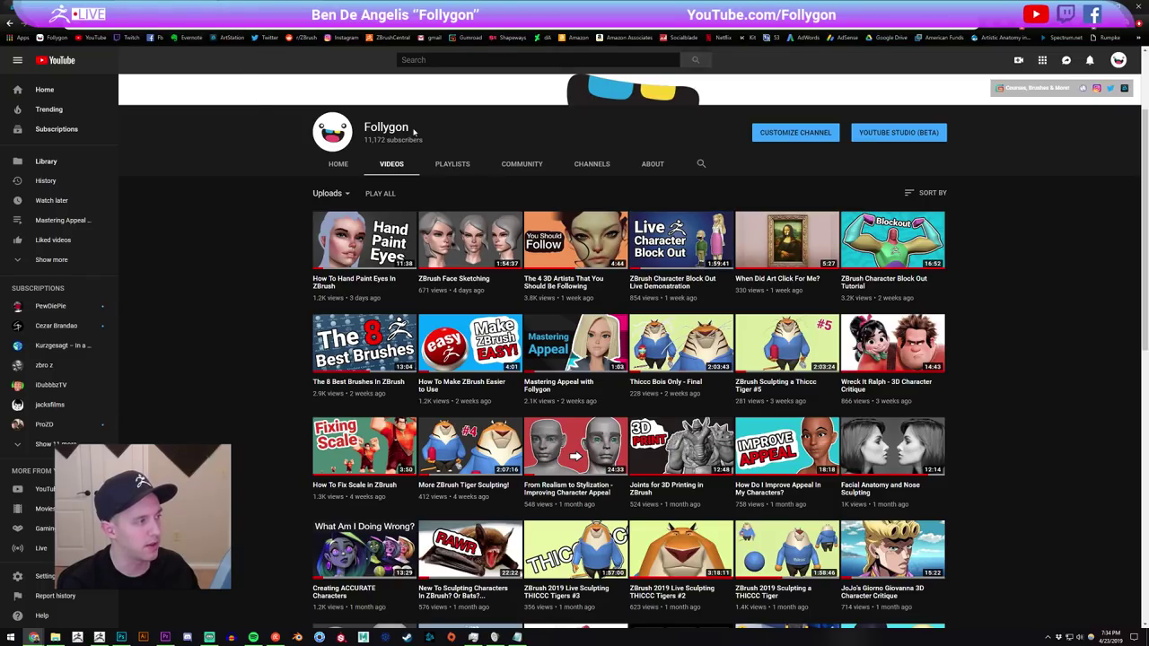
drag(413, 128, 339, 132)
click(451, 130)
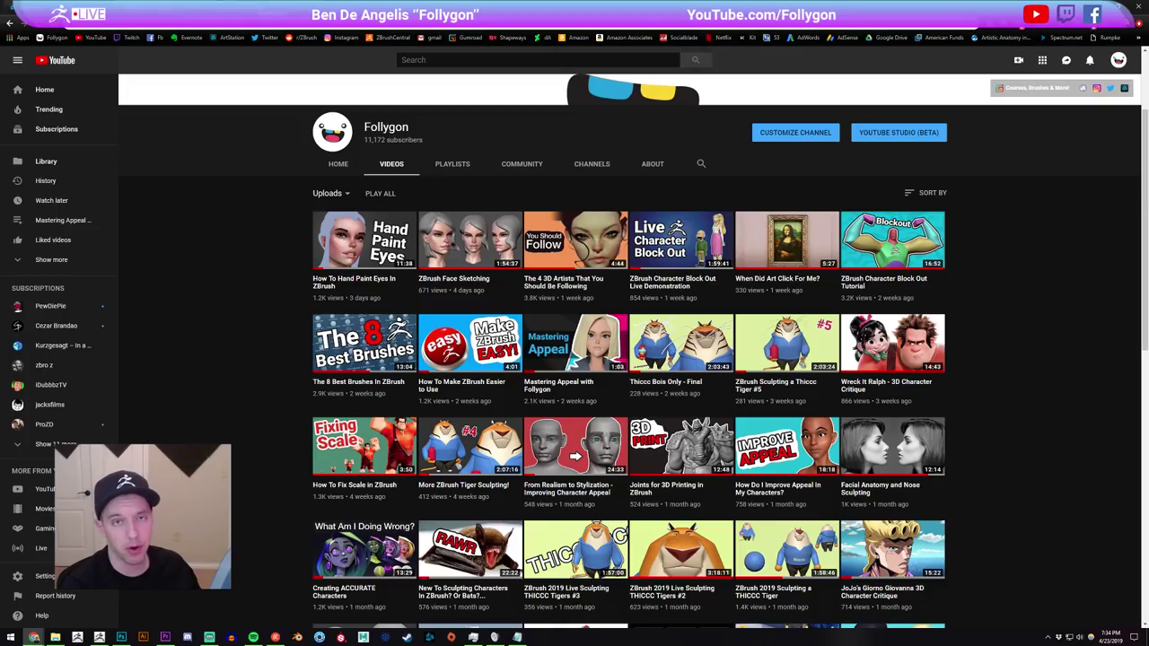
Browse the Follygon store's products down to the last listings and back up, then compare with the channel page and return to the store.
key(ctrl+Tab)
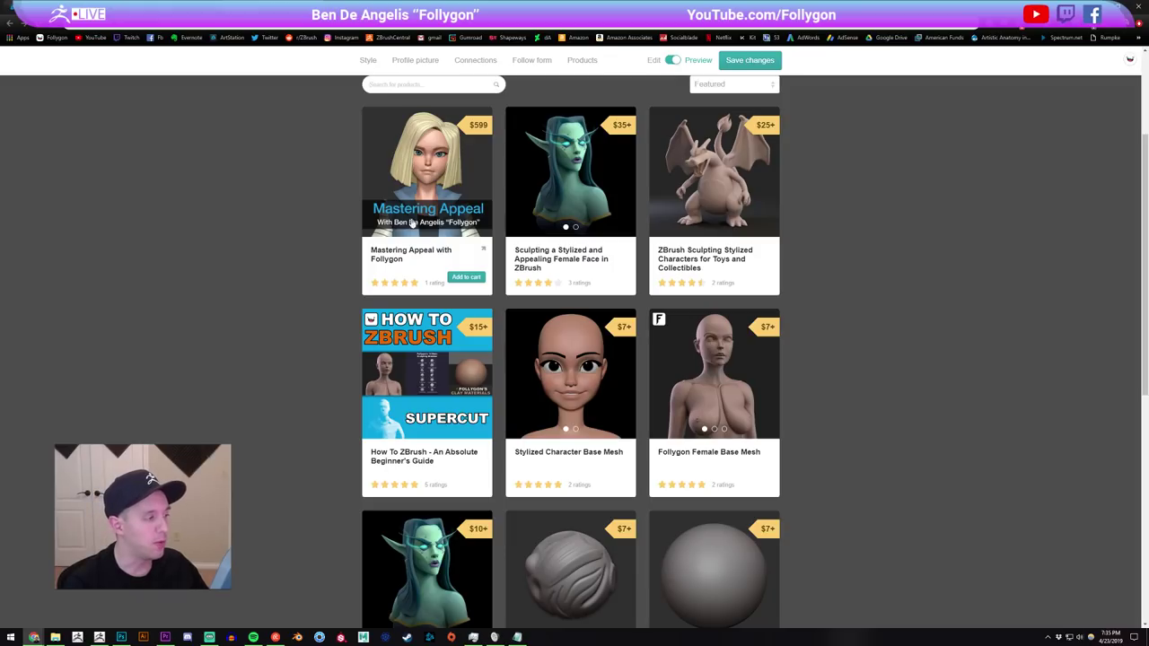
scroll(323, 256, down, 2)
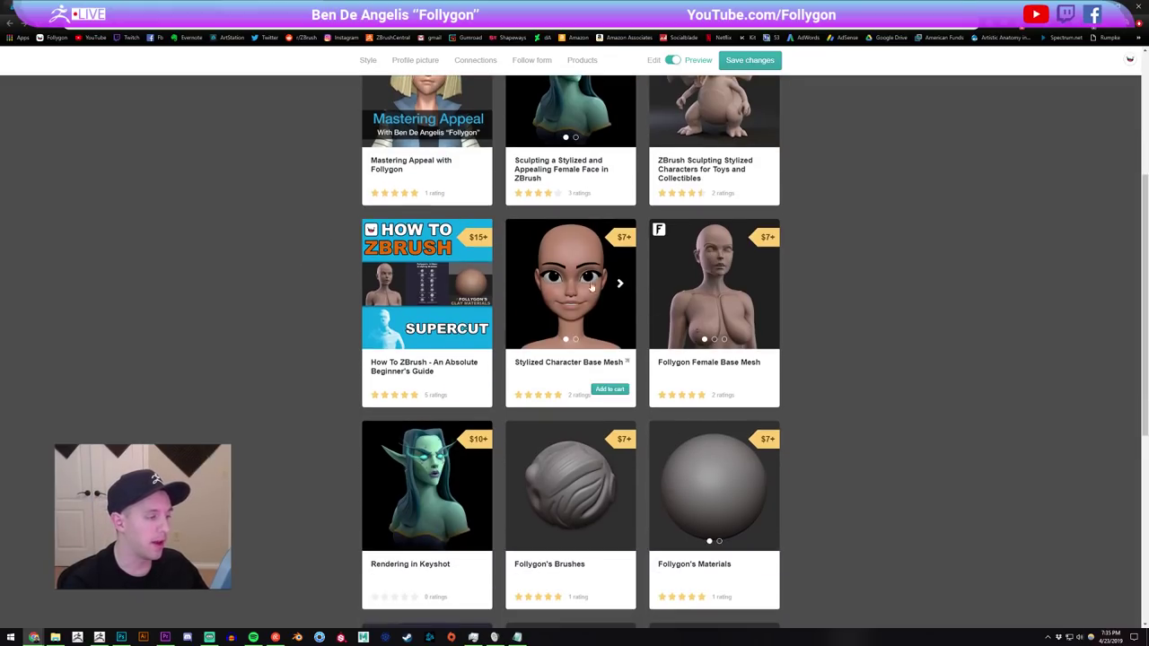
scroll(628, 296, down, 3)
scroll(736, 301, down, 3)
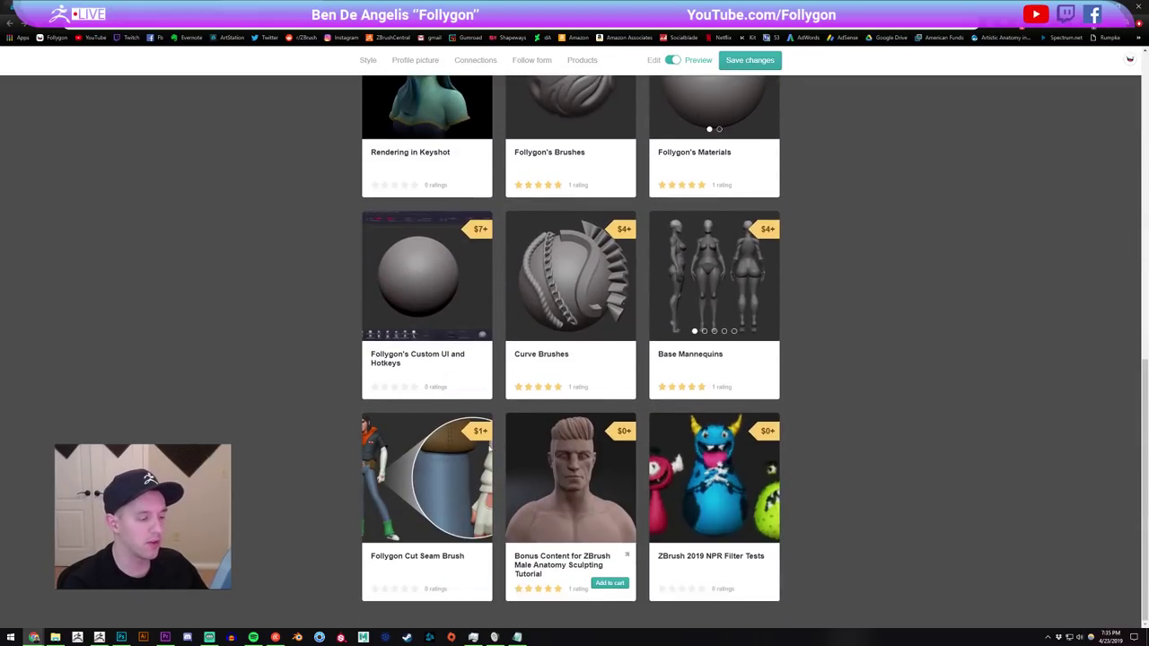
scroll(343, 384, up, 5)
scroll(335, 384, up, 1)
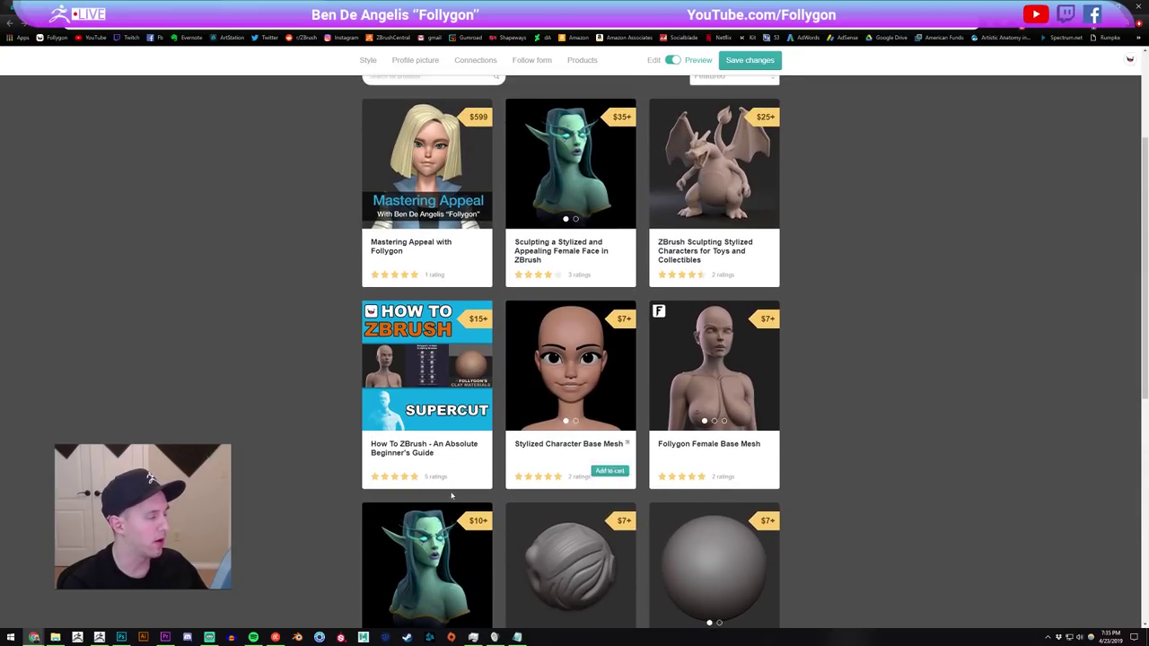
click(194, 6)
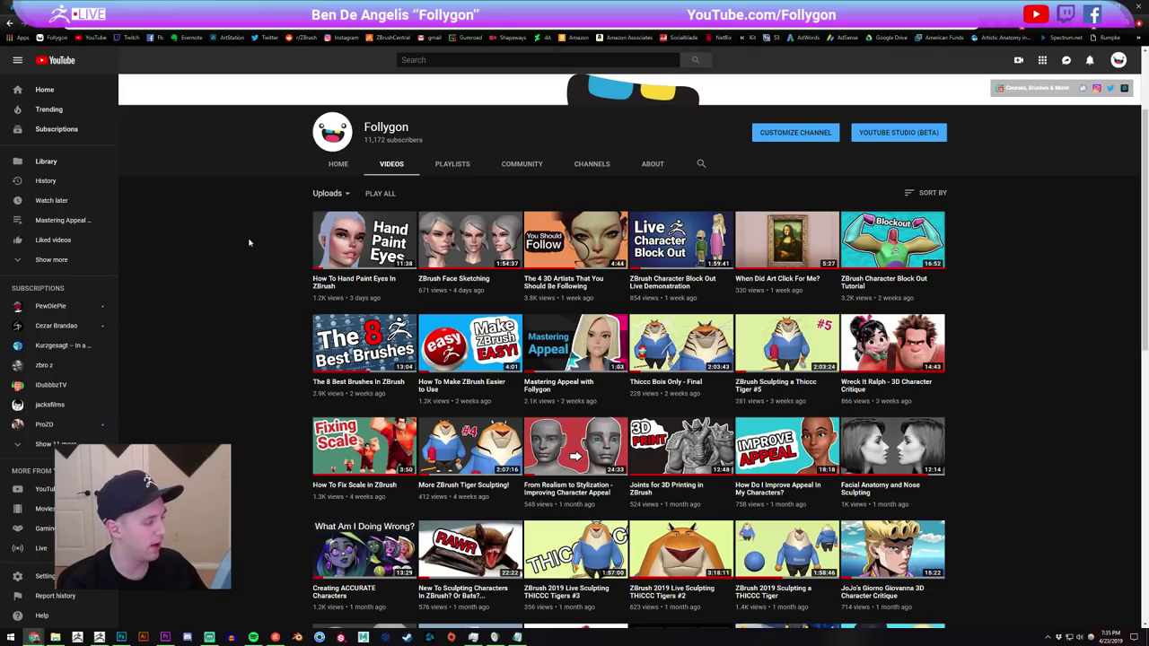
click(280, 8)
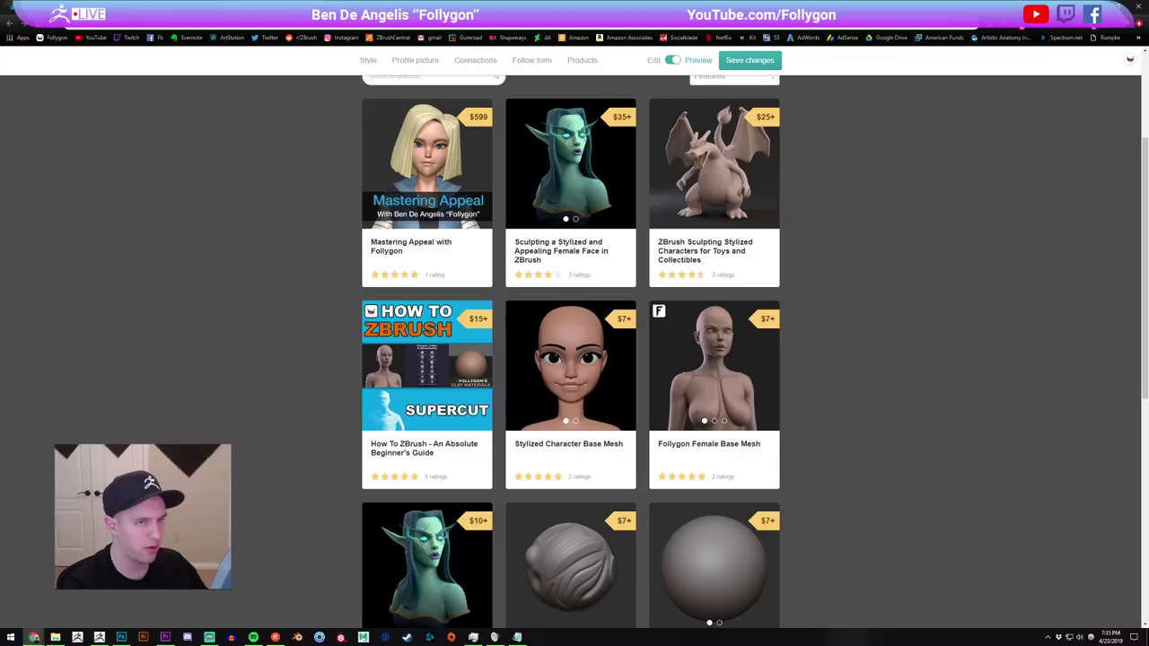
Return to ZBrush, sample the hair cap's brown as the paint colour at RGB intensity 100, and select the Head_4 side strand.
click(100, 635)
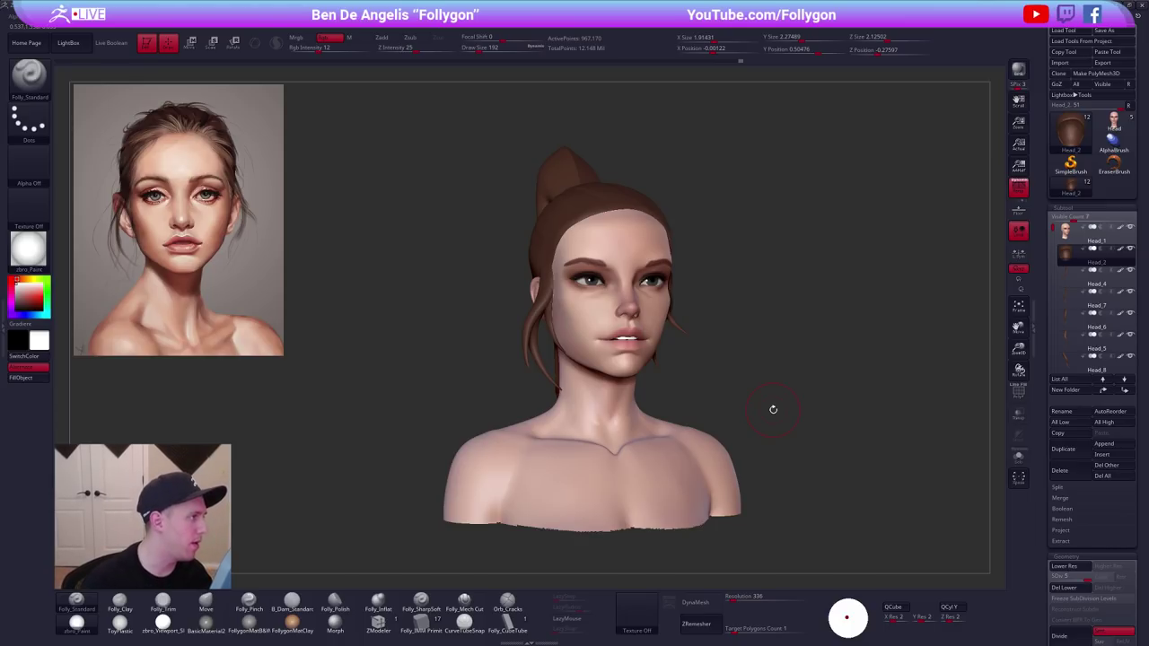
key(c)
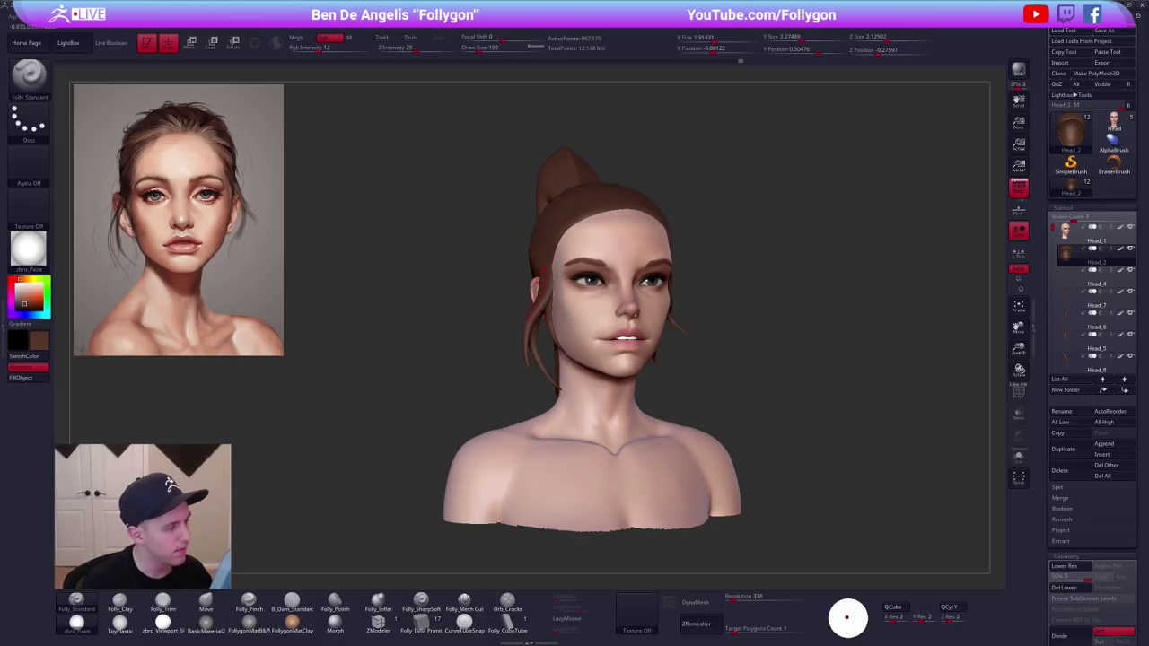
drag(334, 50, 375, 47)
drag(735, 333, 882, 333)
click(1071, 284)
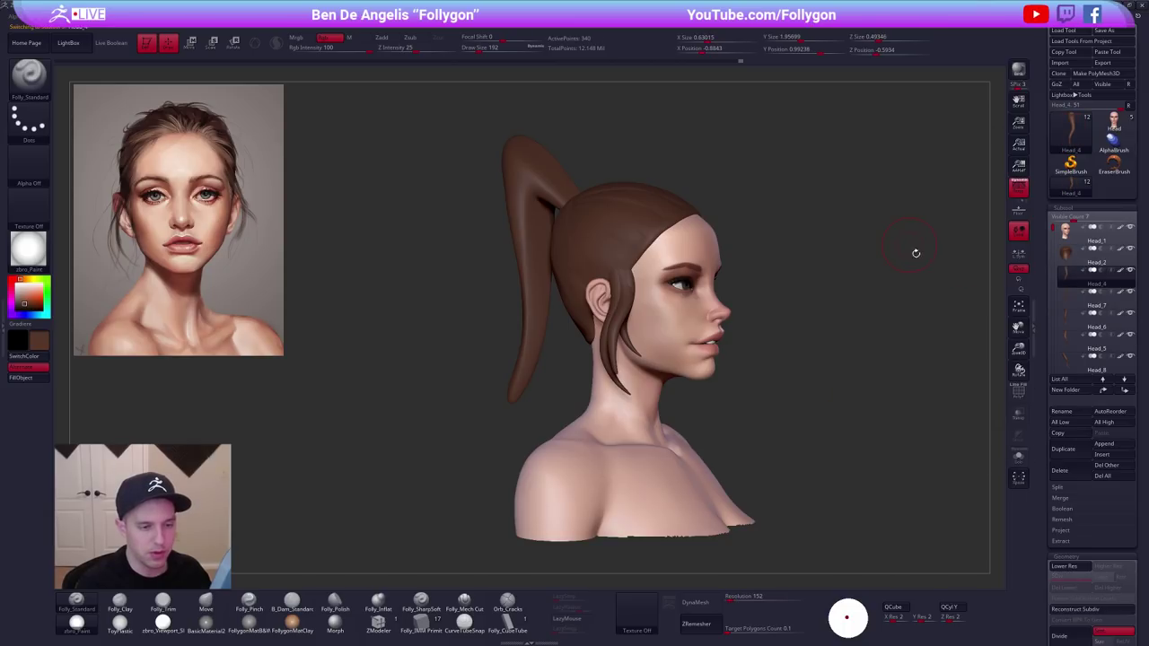
Try merging all visible subtools into one tool, then discard the merged tool and return to the original bust.
click(1062, 497)
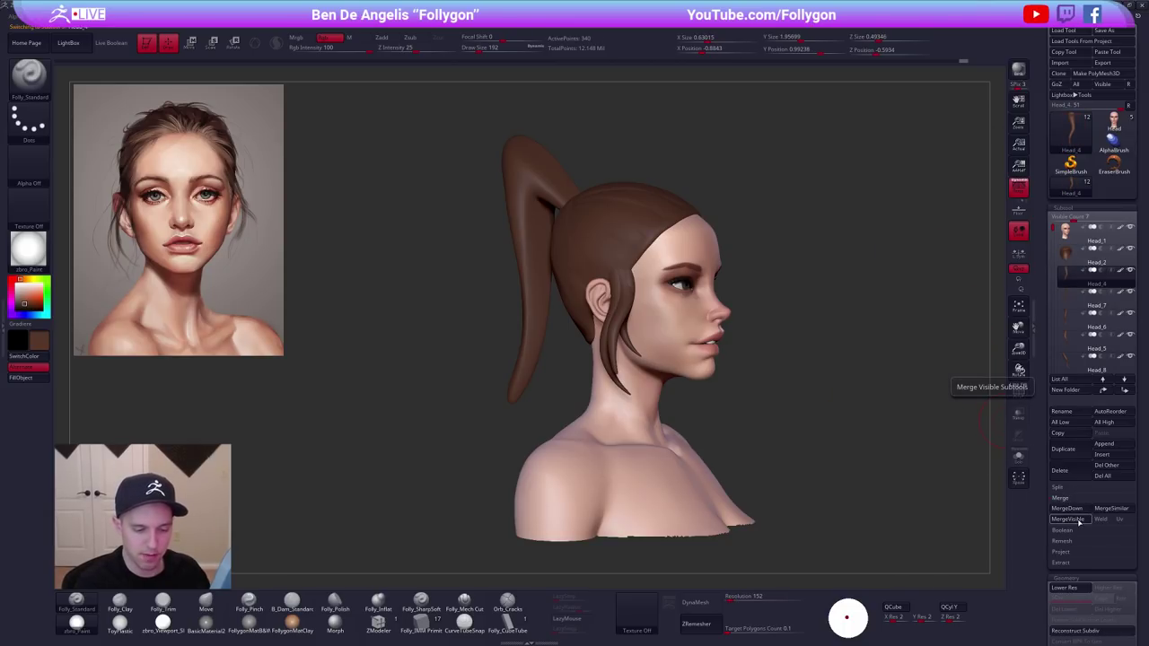
click(1078, 520)
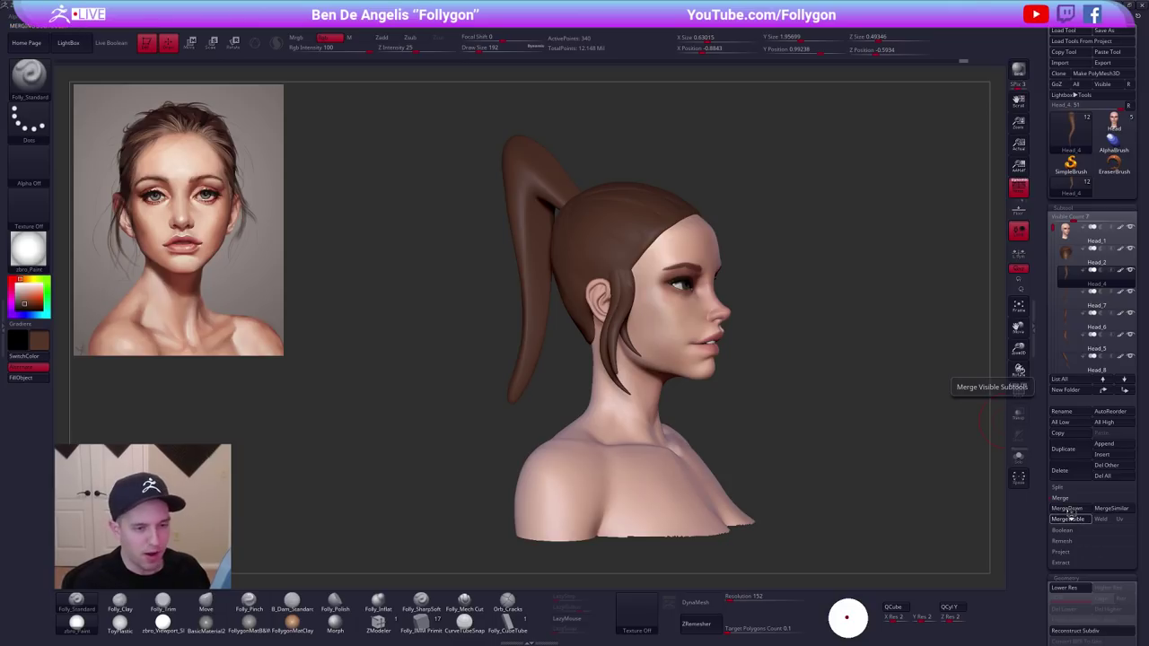
click(1077, 194)
key(shift+f)
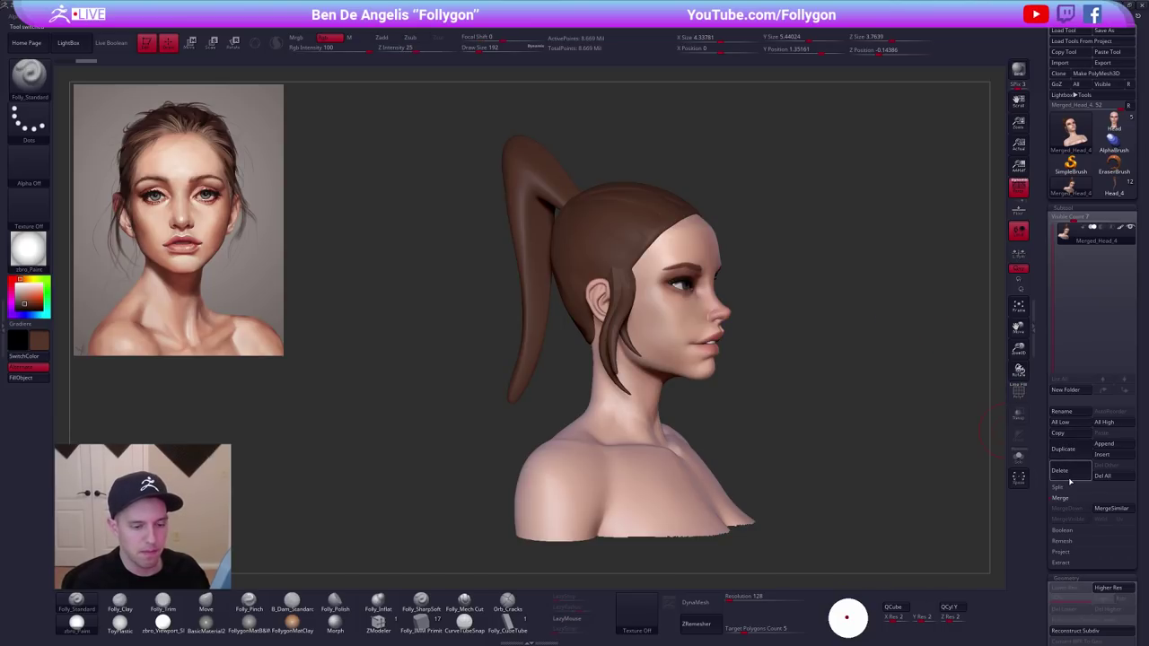
click(1019, 391)
click(986, 498)
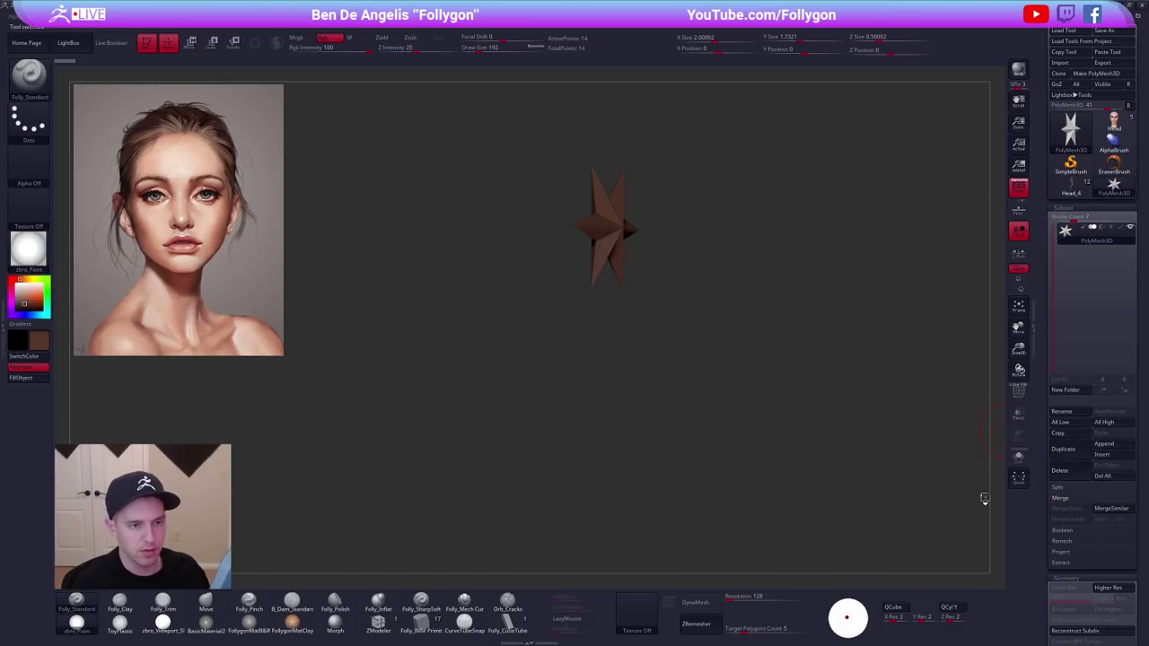
click(1069, 183)
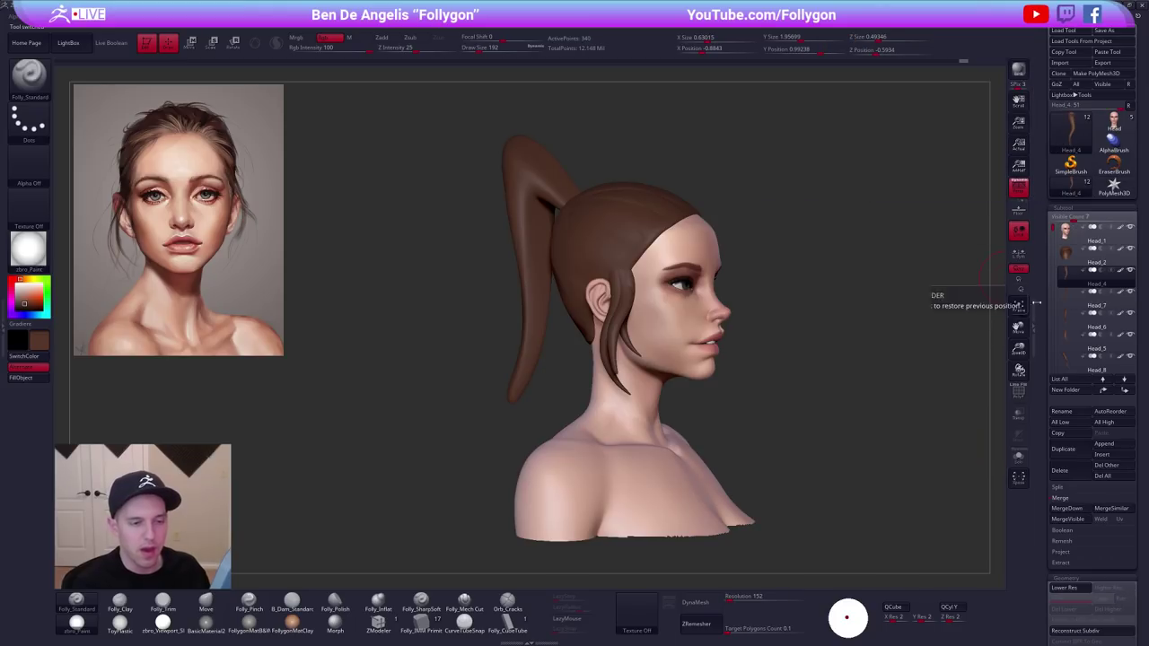
Merge the loose side strands Head_7, Head_6, Head_5 and Head_8 down into the Head_4 subtool, accepting each merge.
click(1068, 508)
click(987, 528)
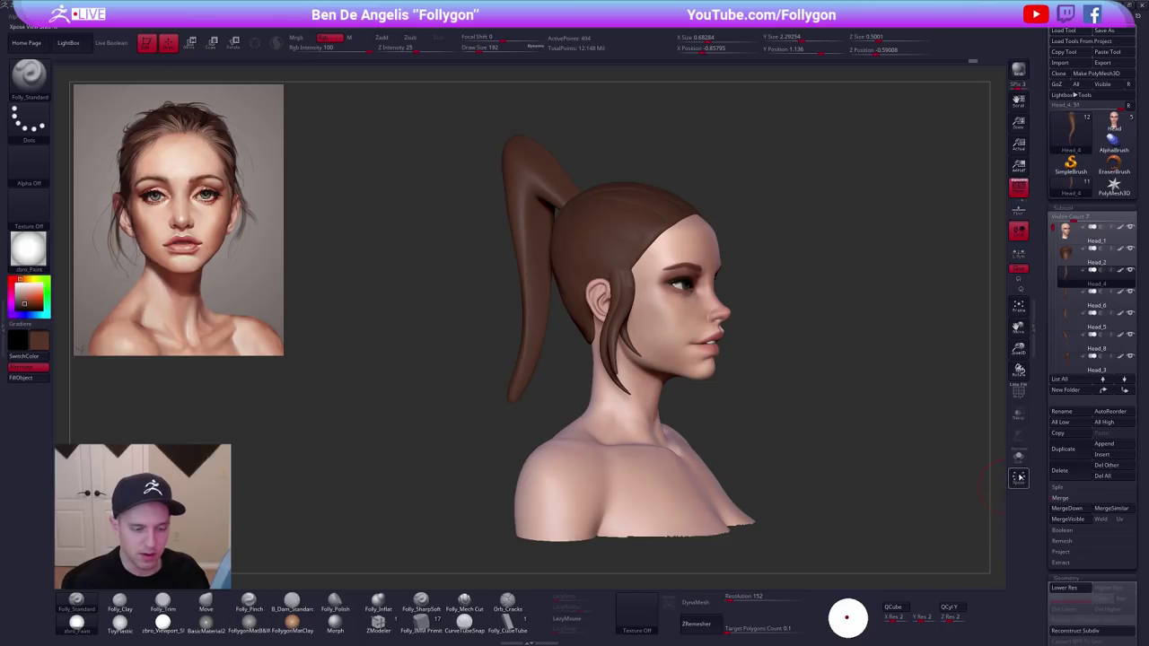
click(1070, 508)
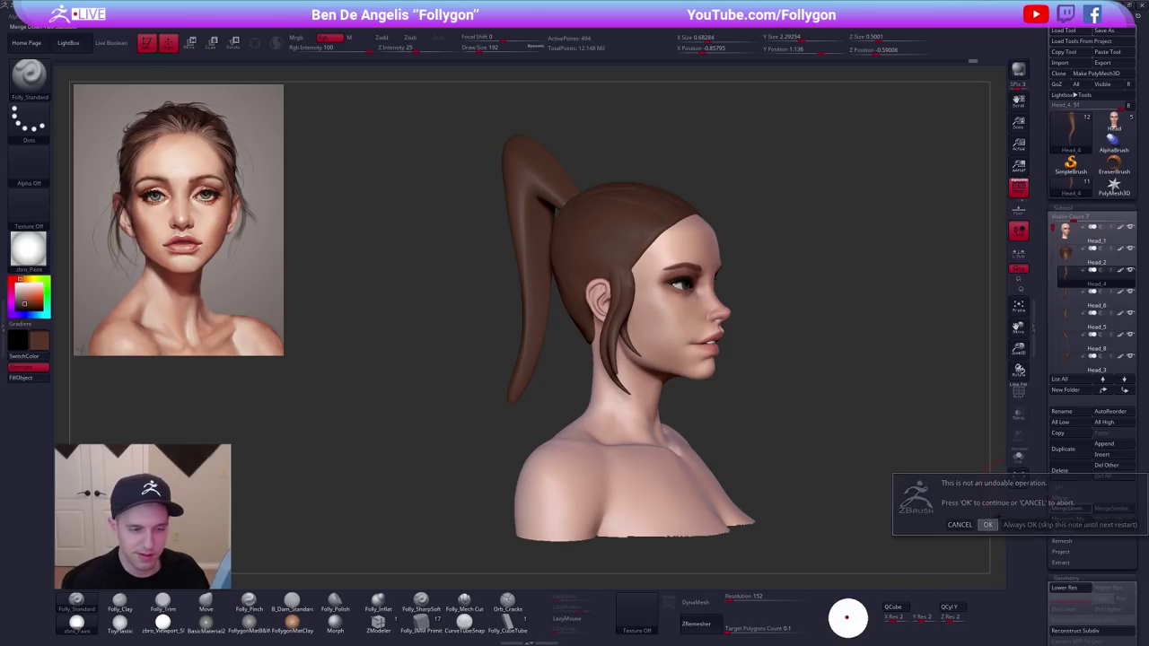
click(987, 528)
key(shift+f)
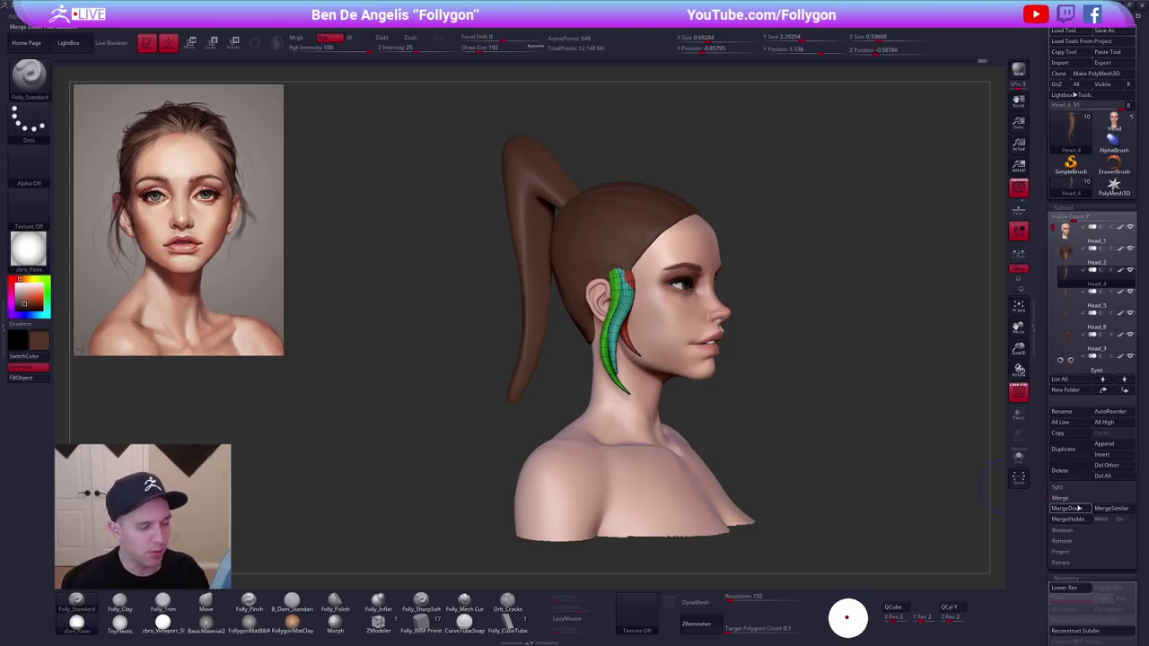
click(1077, 508)
click(994, 523)
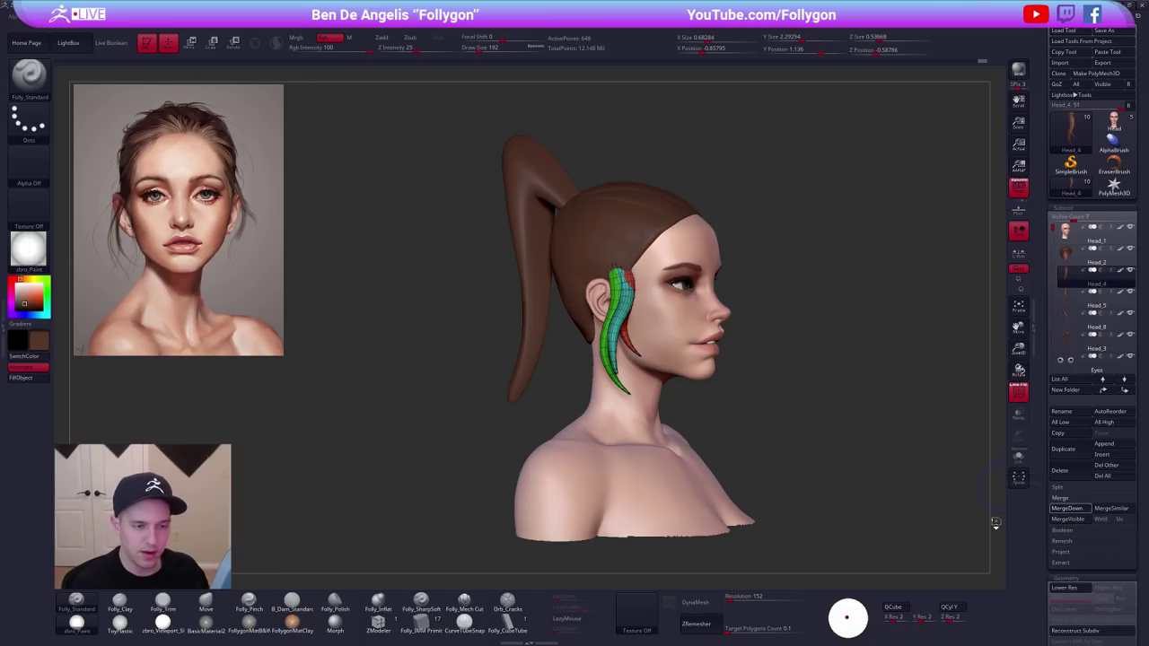
click(1066, 508)
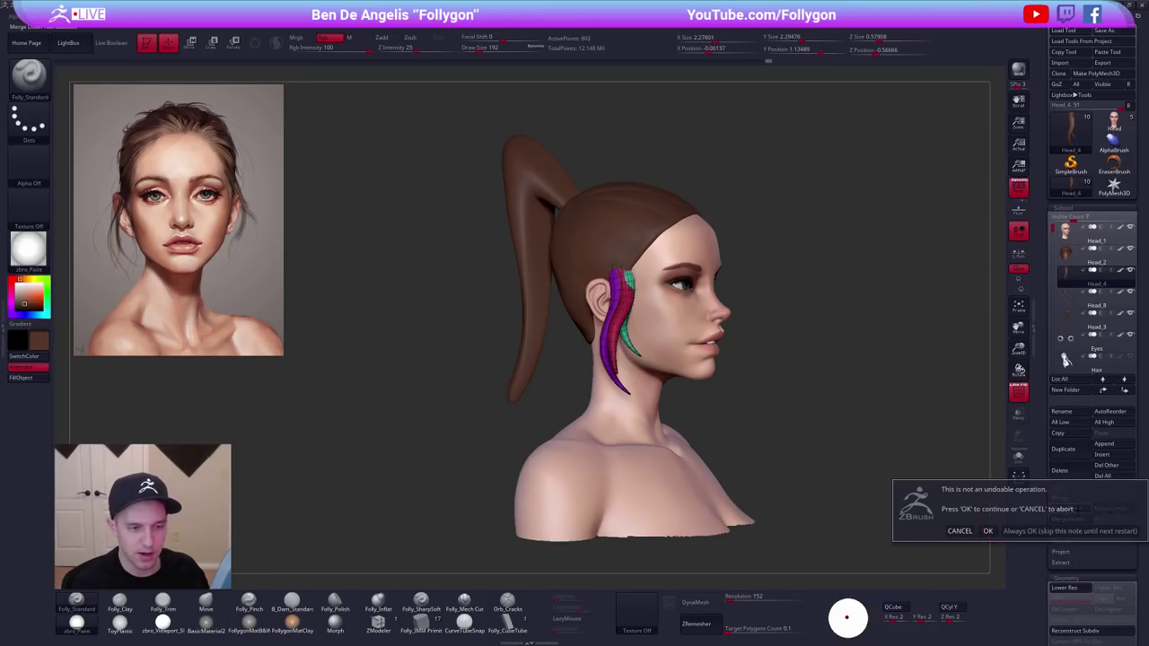
click(988, 529)
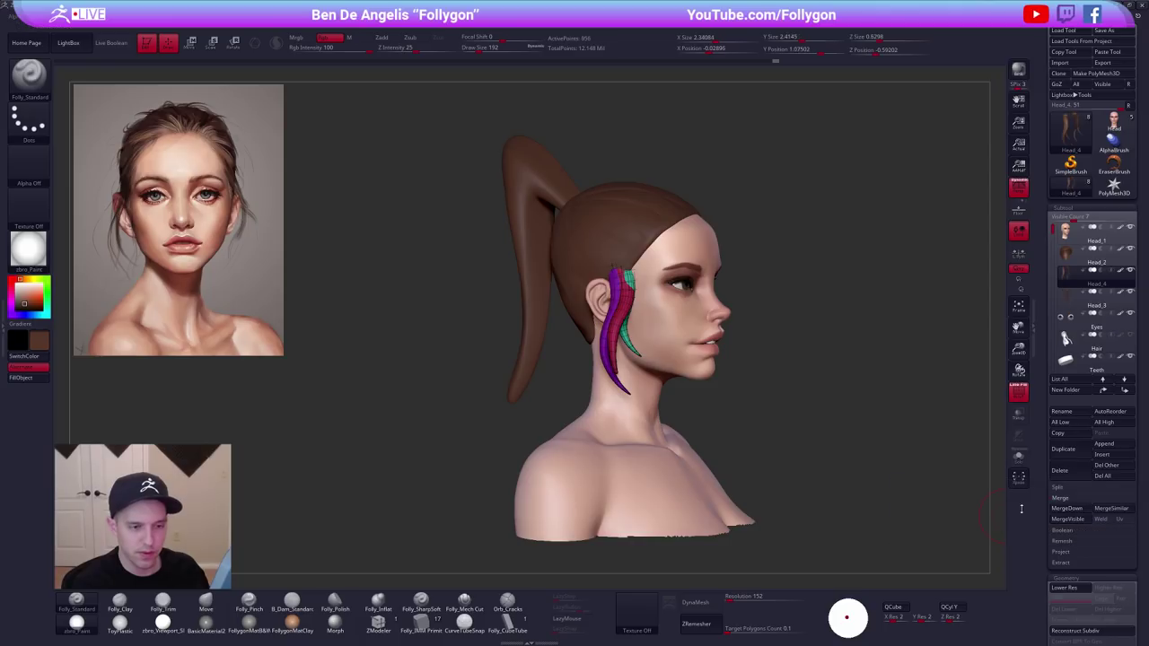
Fill the merged side strands, the hair cap and the ponytail with the sampled brown.
click(1078, 299)
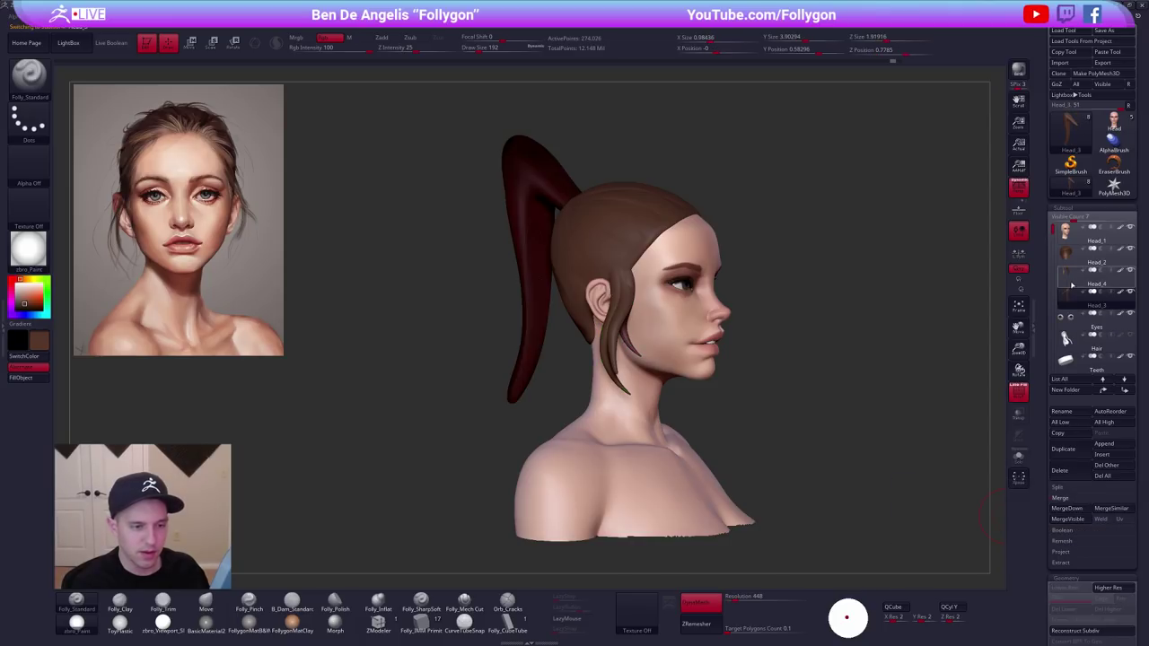
click(1075, 279)
drag(938, 353, 499, 264)
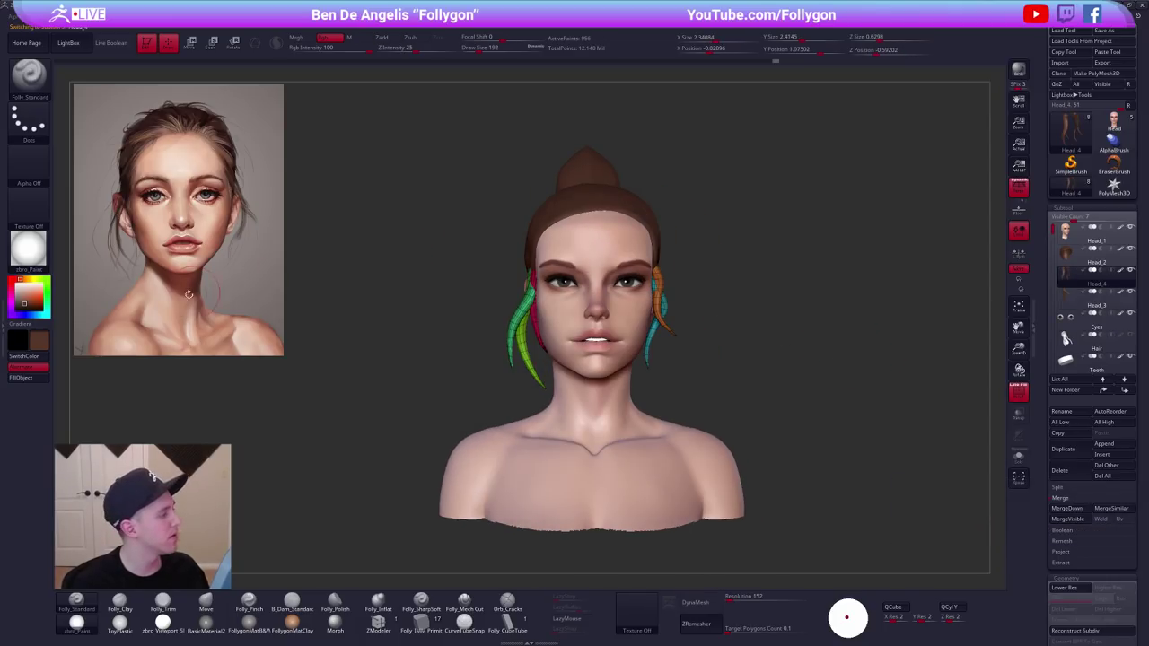
key(shift+f)
click(33, 379)
drag(476, 348, 375, 344)
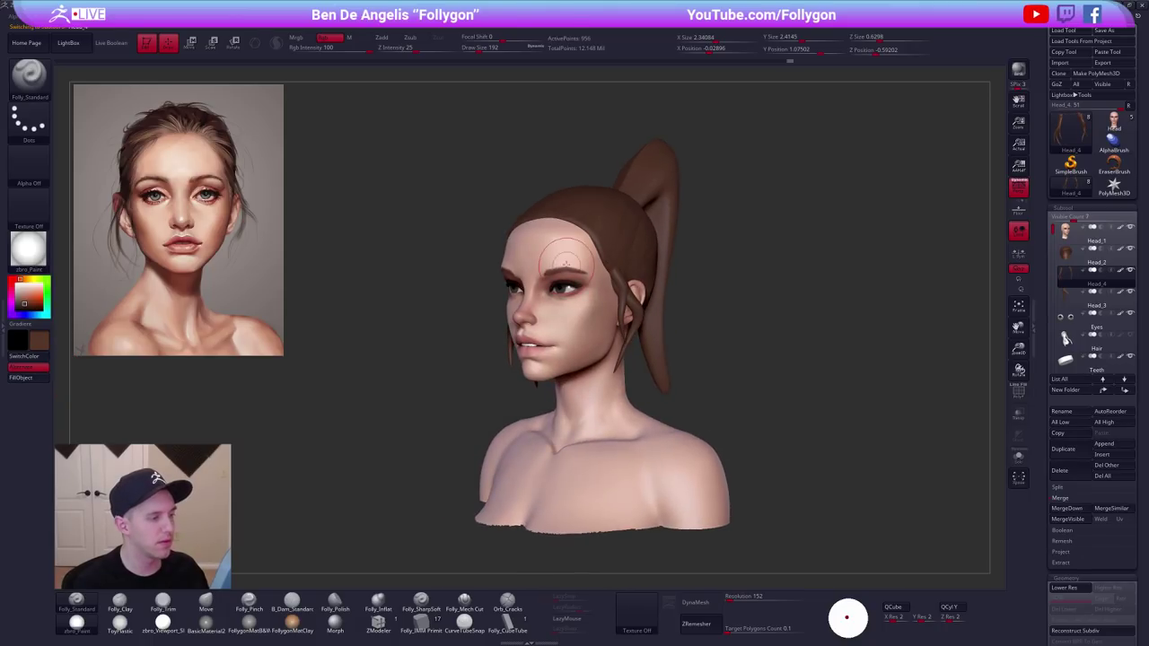
alt+click(588, 236)
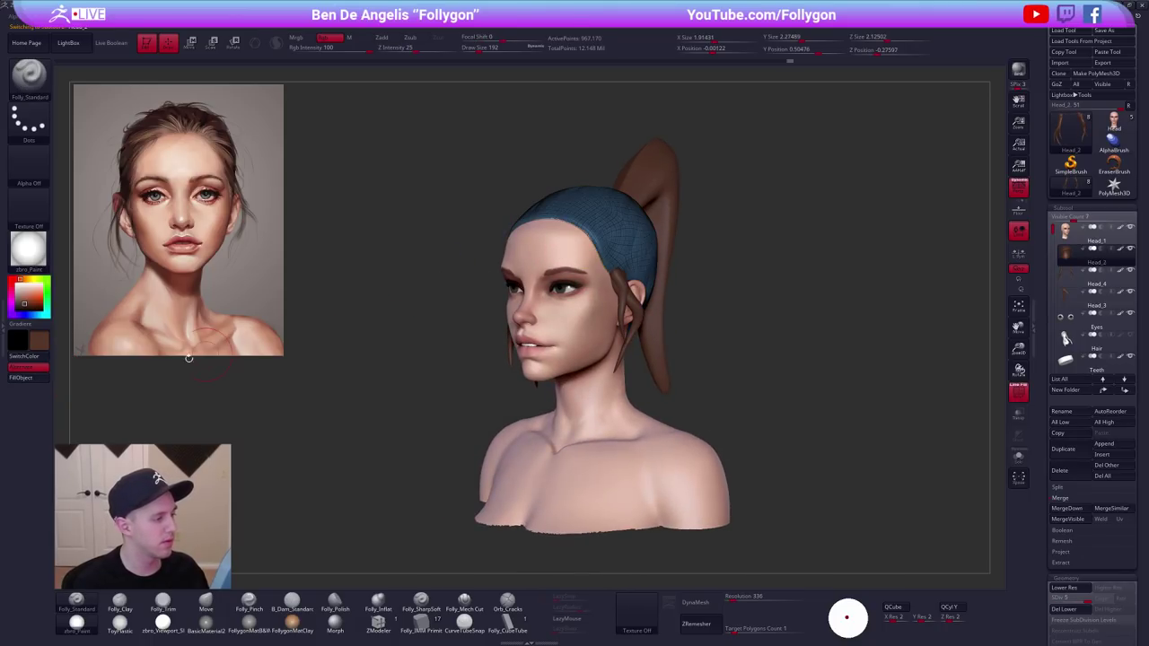
click(21, 379)
drag(395, 269, 405, 359)
alt+click(679, 119)
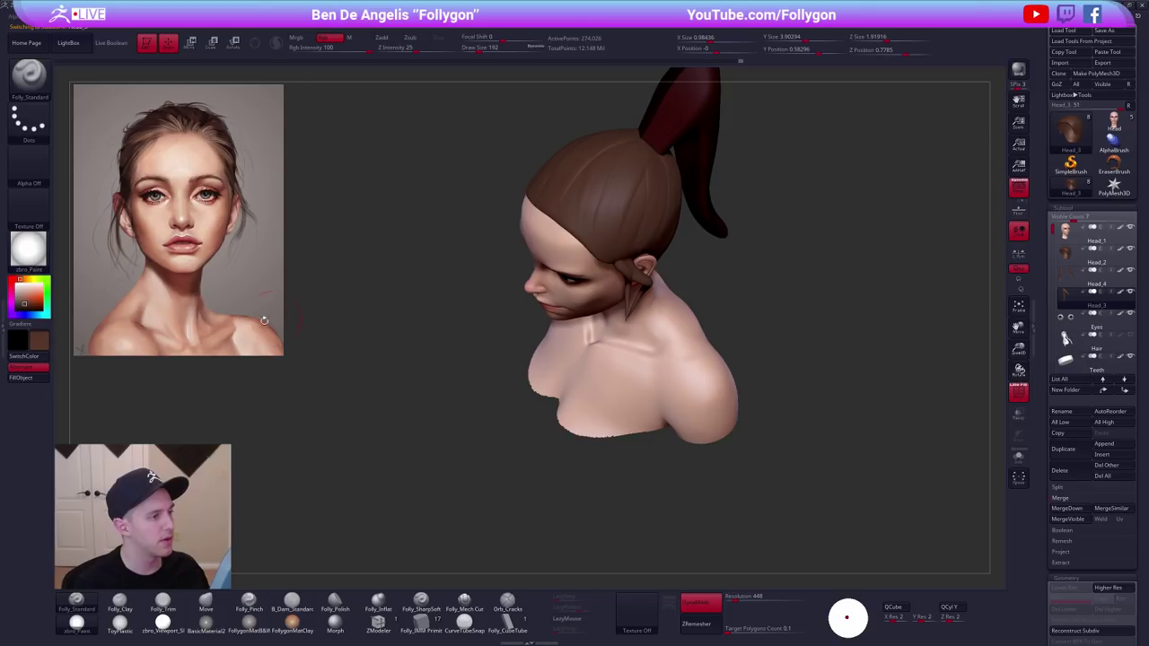
click(21, 378)
Isolate the ponytail subtool Head_3 with its wireframe hidden and turn off its DynaMesh.
alt+drag(471, 243, 440, 366)
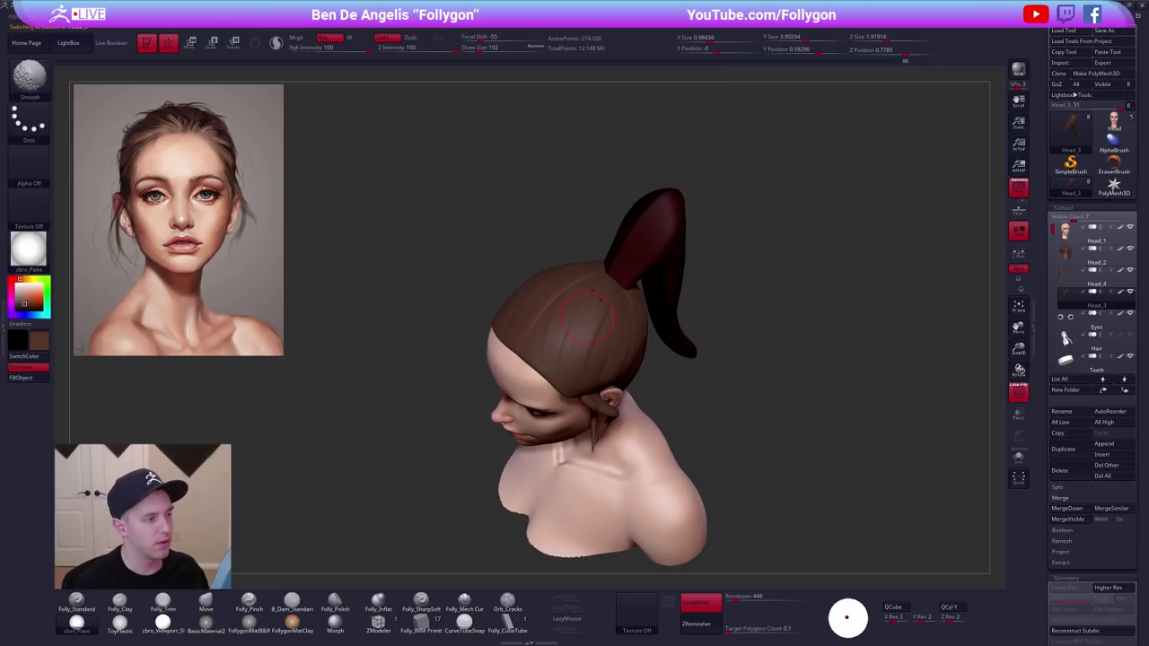
key(s)
drag(549, 538, 562, 470)
key(shift+f)
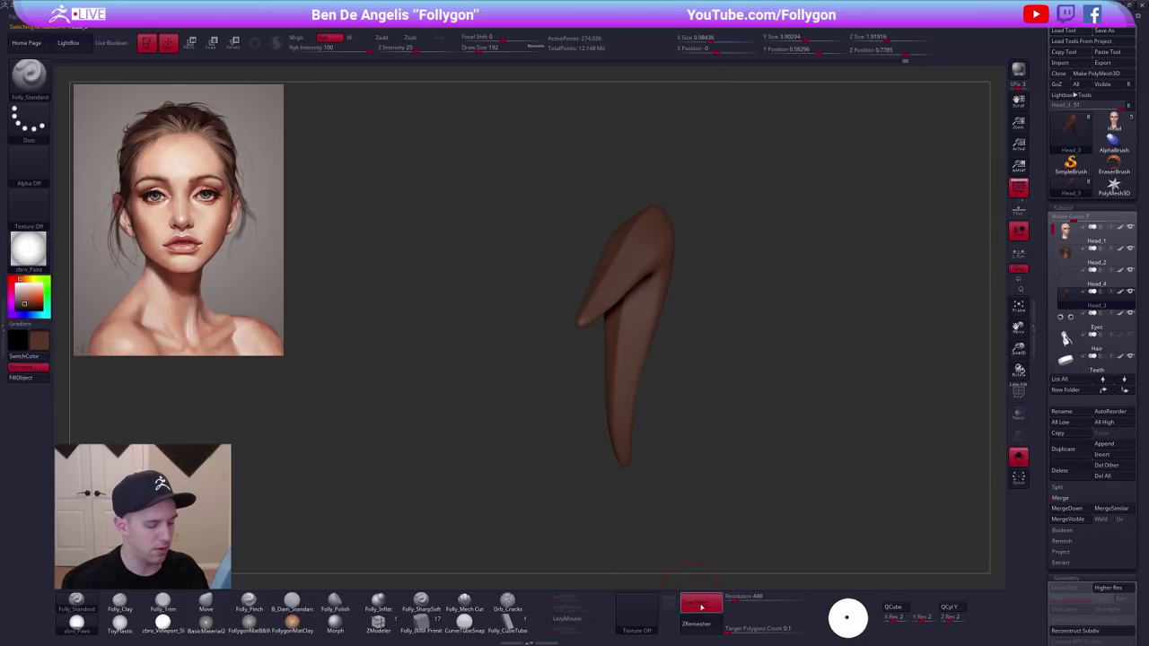
click(701, 607)
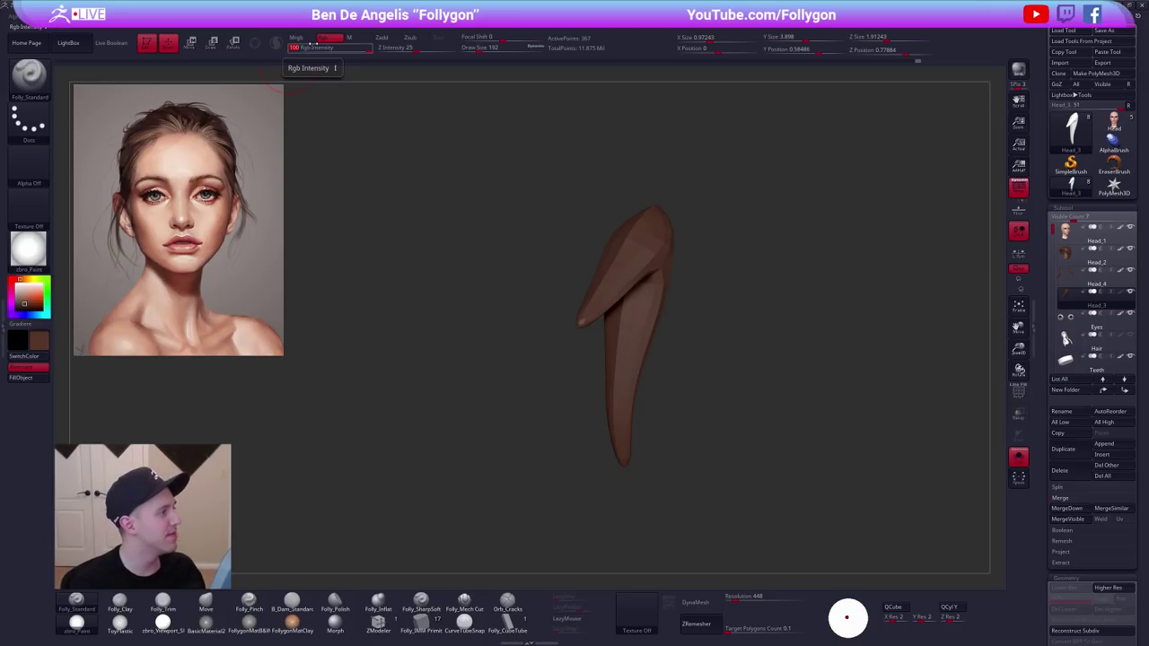
Fill the simplified ponytail with both brown colour and material using Mrgb, and turn on dynamic subdivision for it.
click(307, 40)
click(21, 377)
key(d)
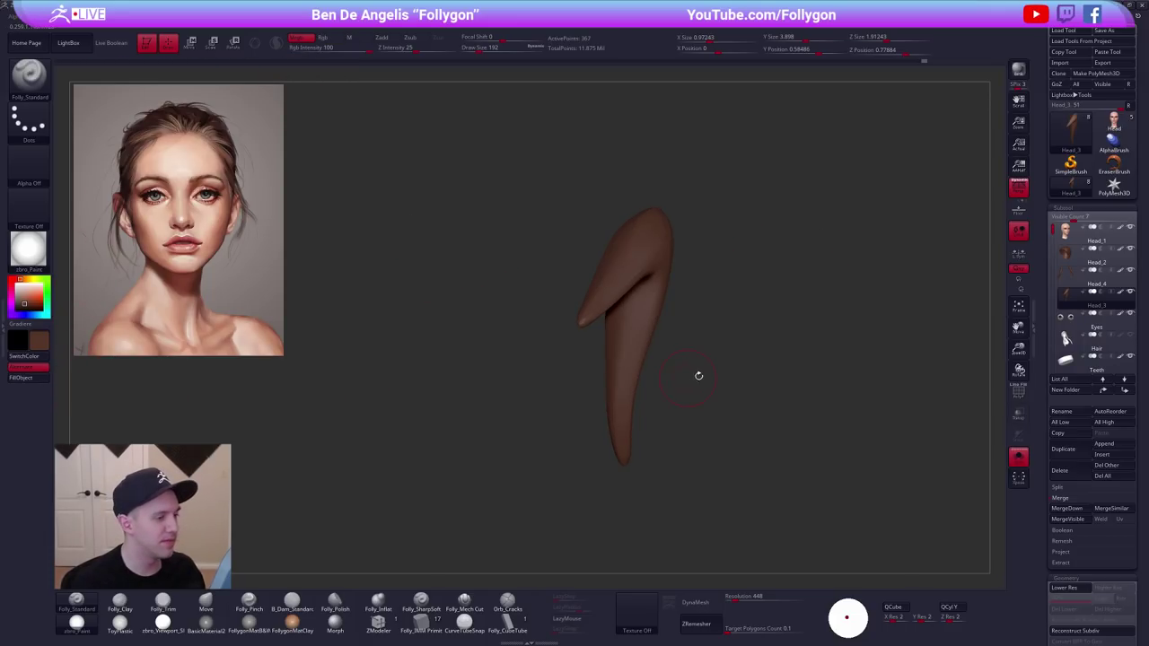
key(alt+s)
Select the Head_2 hair cap and examine its shape on the bust and in isolation, from the side and front.
shift+drag(738, 337, 608, 270)
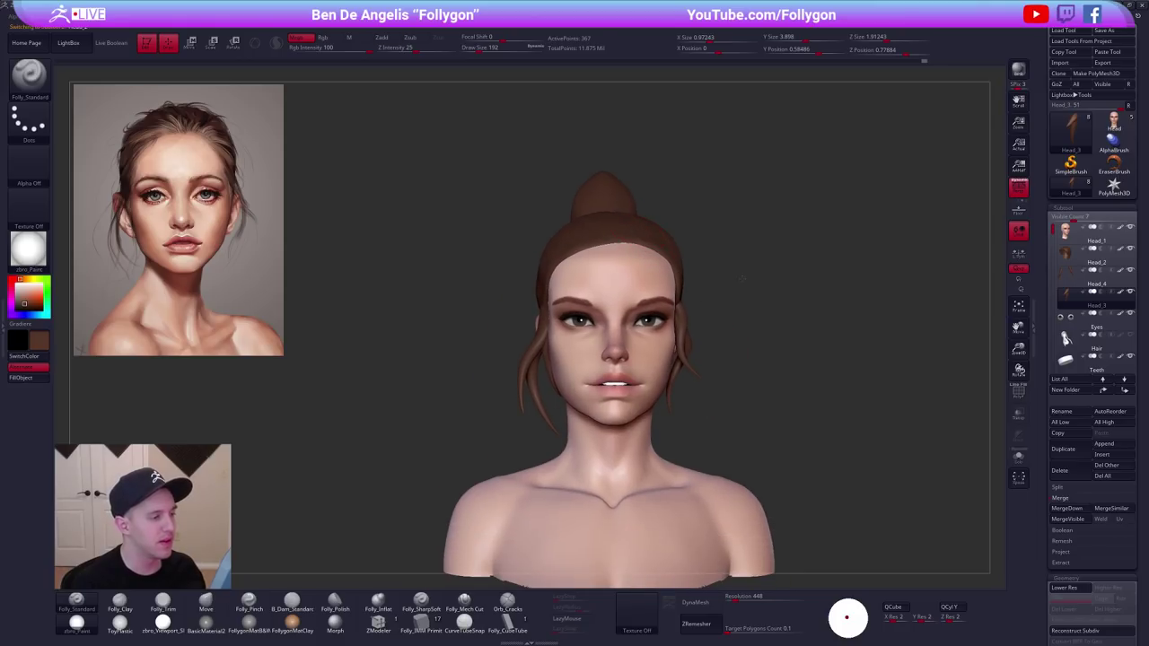
key(Up)
drag(715, 346, 859, 377)
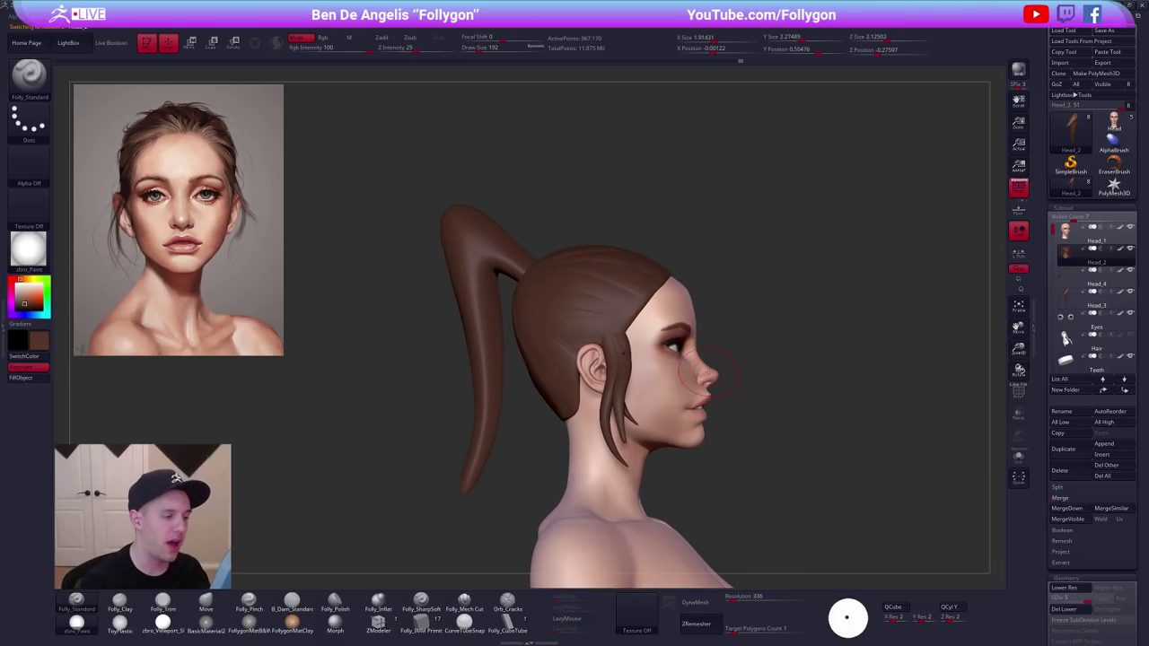
key(2)
key(alt+shift+s)
mouse_move(718, 314)
mouse_down()
mouse_move(763, 310)
mouse_move(738, 315)
mouse_up()
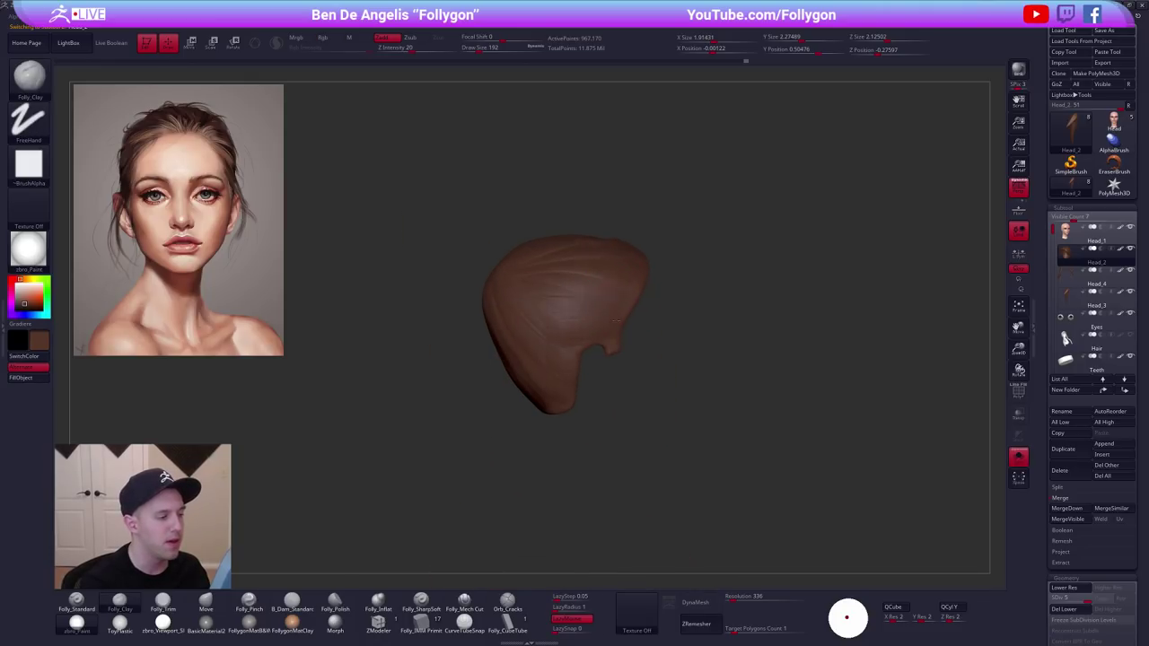
mouse_move(613, 305)
ctrl+right_down()
mouse_move(668, 355)
mouse_move(678, 325)
mouse_move(733, 279)
mouse_move(731, 339)
mouse_move(695, 355)
mouse_move(773, 341)
mouse_move(662, 343)
ctrl+right_up()
key(alt+shift+s)
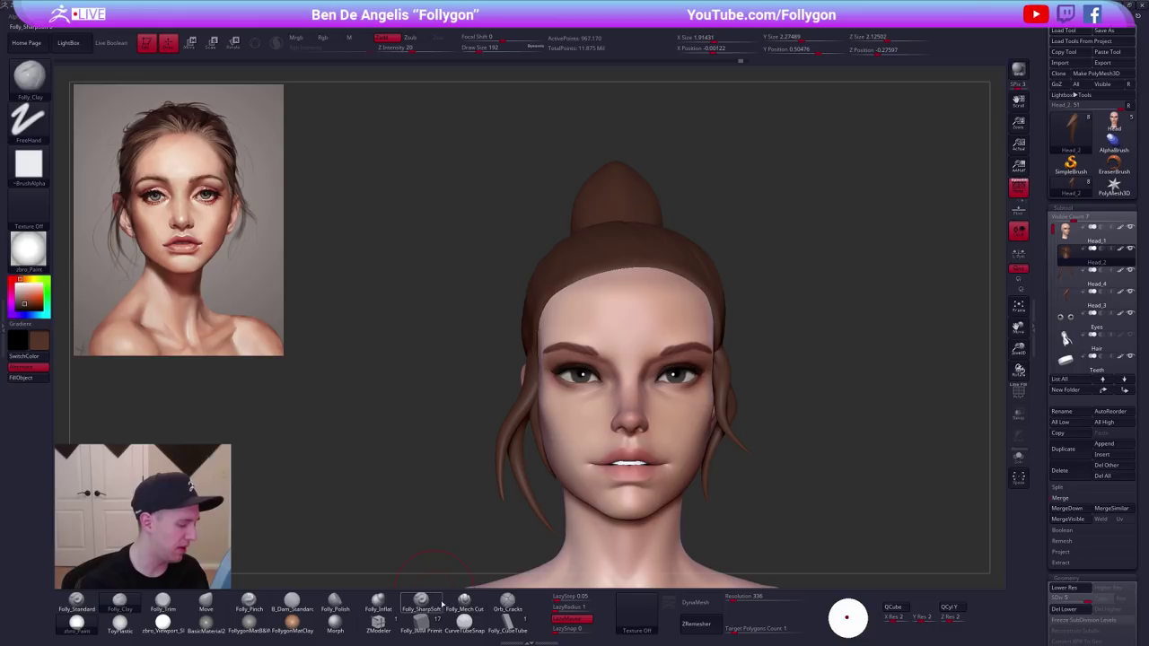
Sculpt strand grooves running from the hairline to the crown of the isolated hair cap with the Folly_SharpSoft brush.
click(439, 603)
key(alt+s)
right_drag(704, 309, 628, 314)
mouse_move(628, 314)
alt+right_down()
mouse_move(562, 404)
mouse_move(576, 420)
alt+right_up()
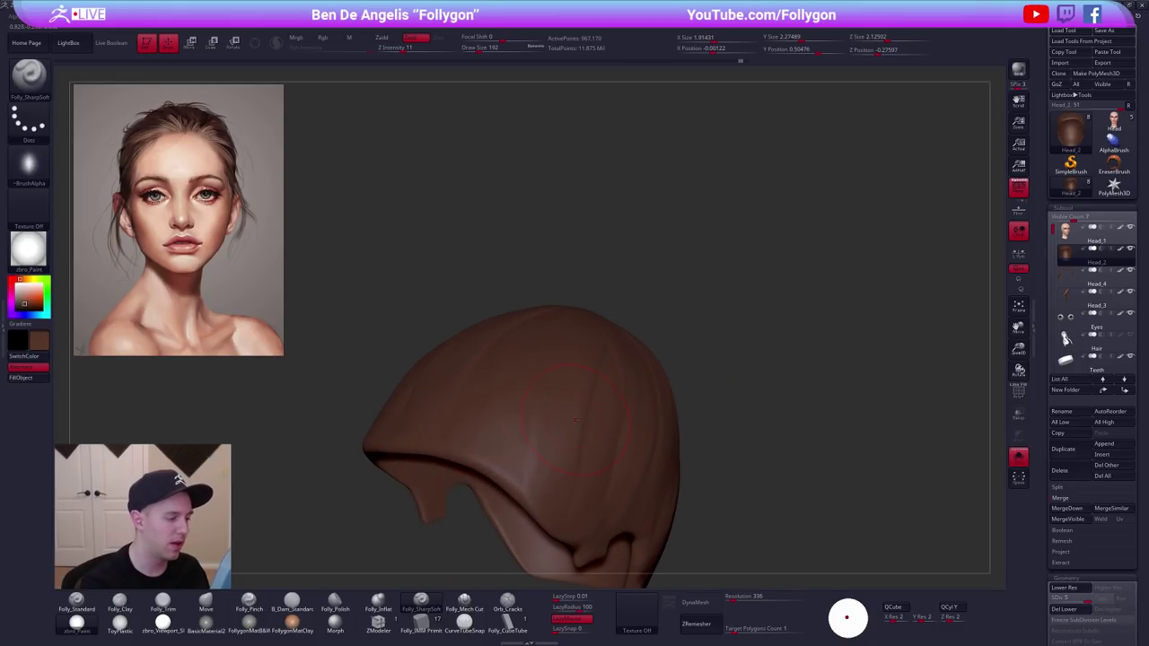
drag(576, 419, 593, 393)
mouse_move(560, 451)
mouse_down()
mouse_move(579, 378)
mouse_move(546, 402)
mouse_up()
key(s)
right_drag(581, 346, 584, 402)
drag(585, 404, 526, 418)
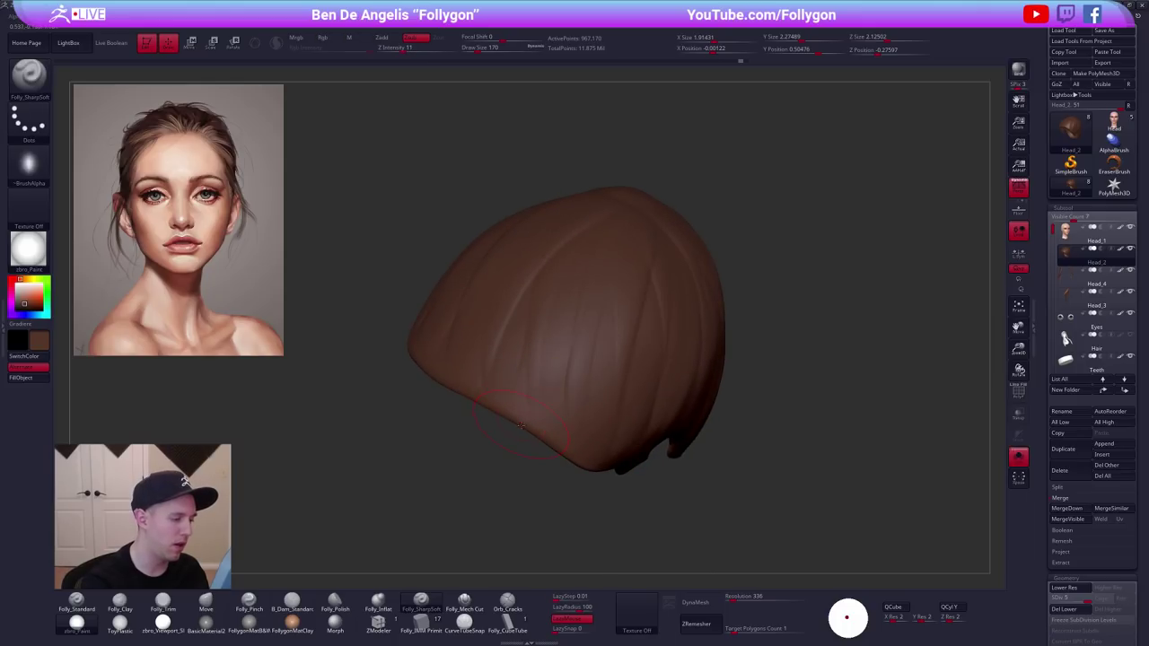
drag(694, 136, 556, 449)
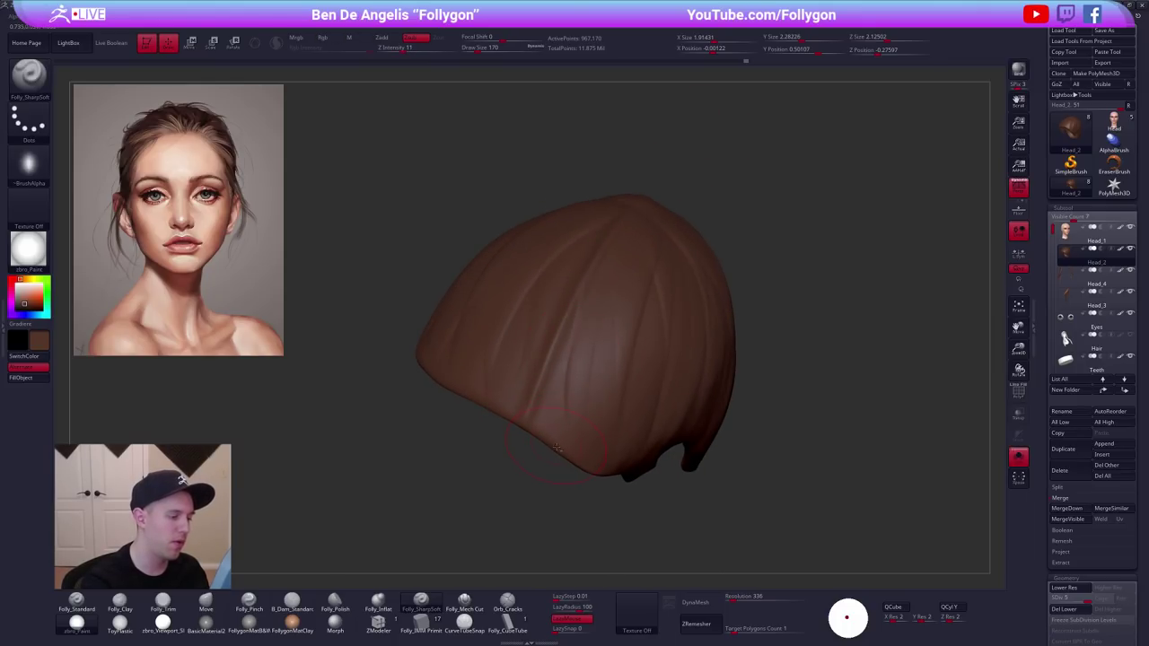
drag(599, 316, 607, 298)
mouse_move(603, 358)
ctrl+right_down()
mouse_move(603, 310)
mouse_move(599, 352)
ctrl+right_up()
key(alt+s)
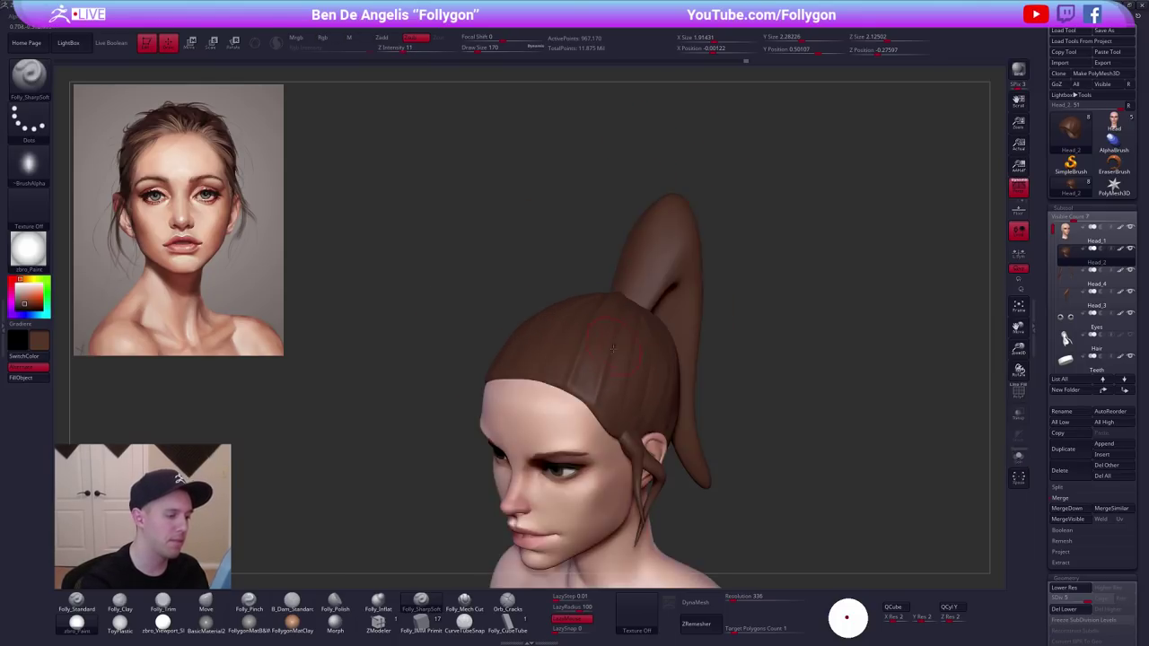
Try another groove with a larger brush near the hair cap's front edge, and undo the recent groove strokes.
key(s)
drag(565, 413, 580, 413)
key(ctrl+z)
key(ctrl+z)
alt+right_drag(574, 388, 624, 348)
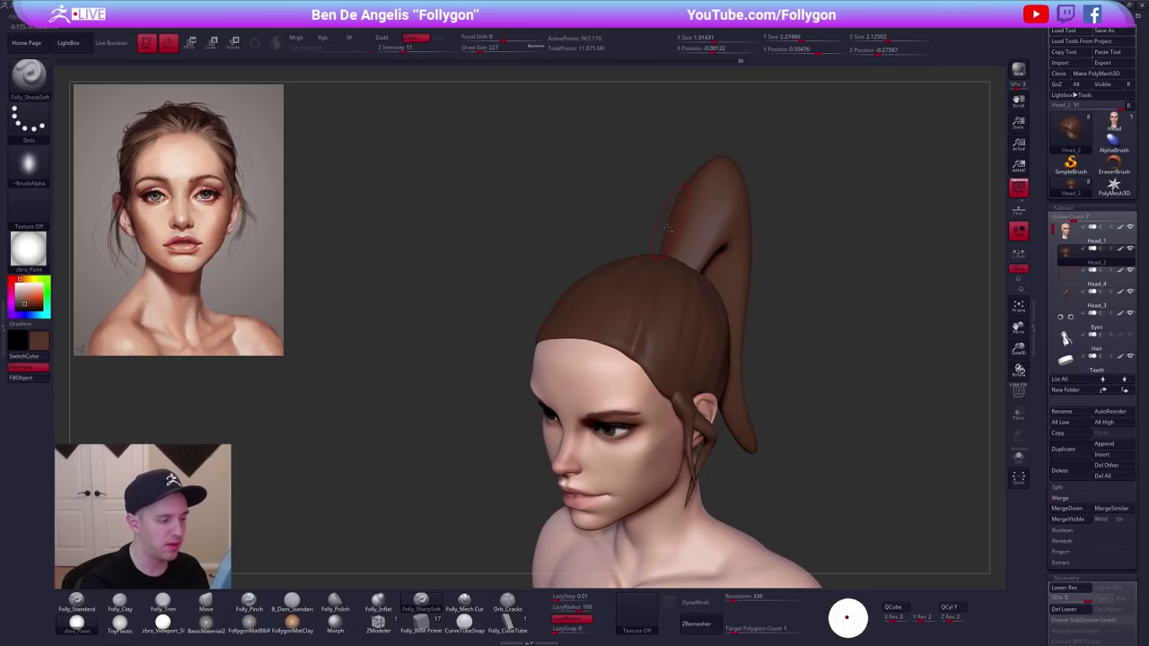
key(ctrl+z)
Reshape the front edge of the isolated hair cap with the Move brush at draw size 292.
key(alt+s)
key(b)
key(m)
key(v)
mouse_move(603, 357)
right_down()
mouse_move(649, 320)
mouse_move(636, 326)
right_up()
key(s)
drag(632, 328, 639, 328)
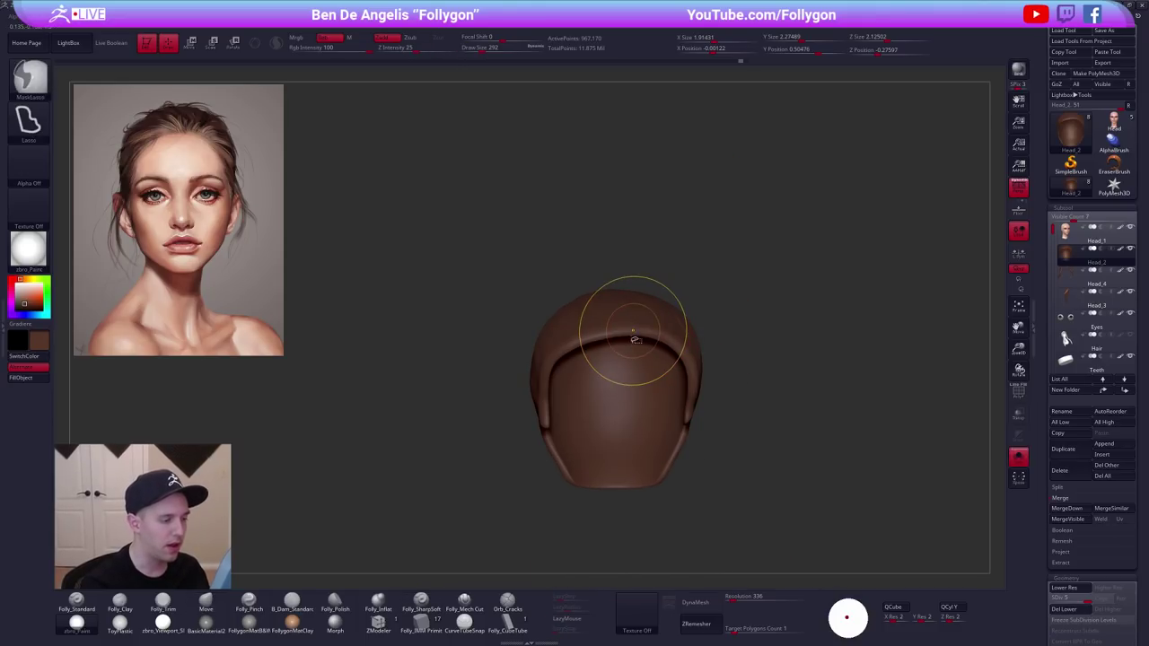
key(ctrl+f)
right_drag(625, 333, 628, 346)
drag(626, 343, 627, 337)
right_drag(633, 345, 648, 370)
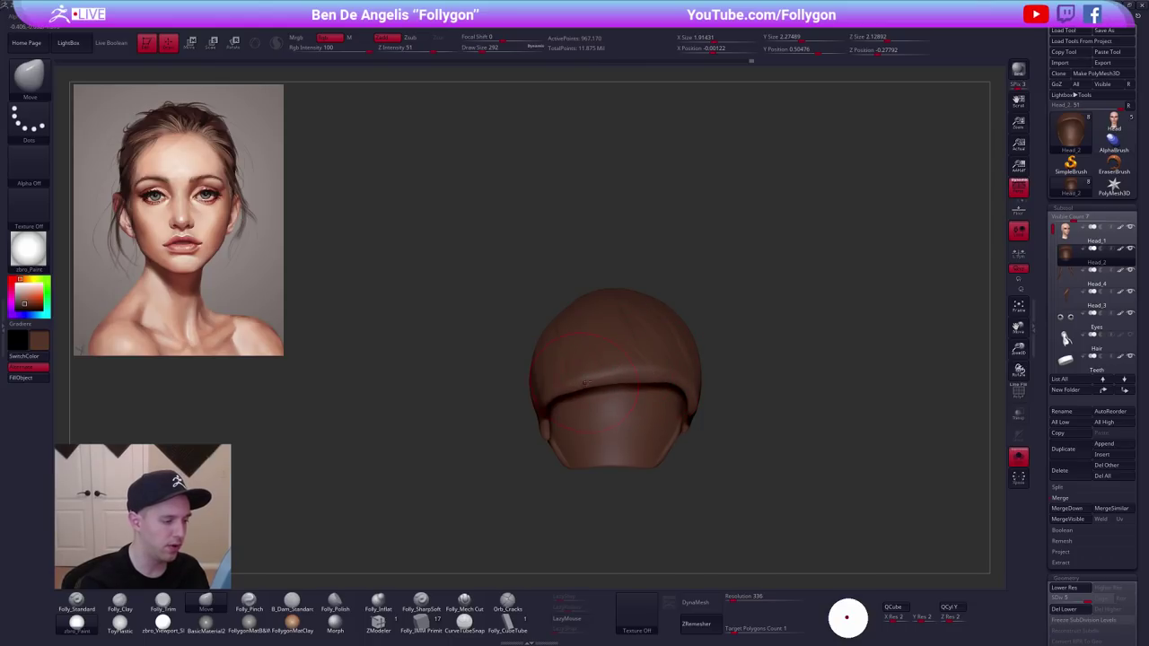
drag(591, 369, 528, 411)
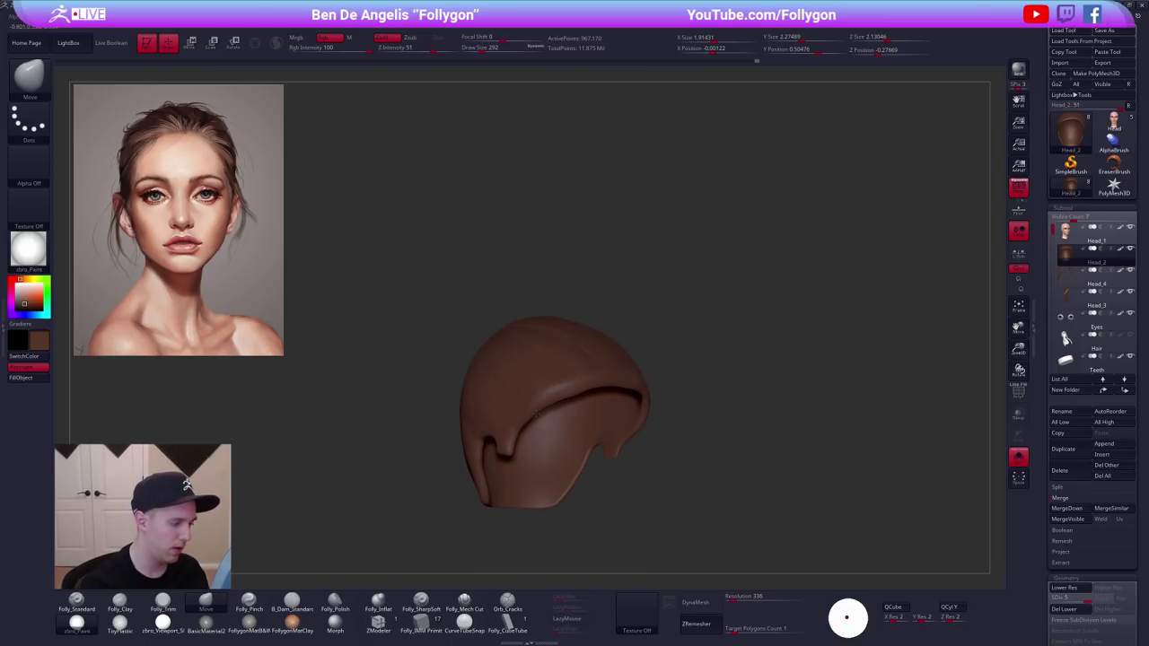
key(shift)
shift+right_drag(528, 411, 548, 410)
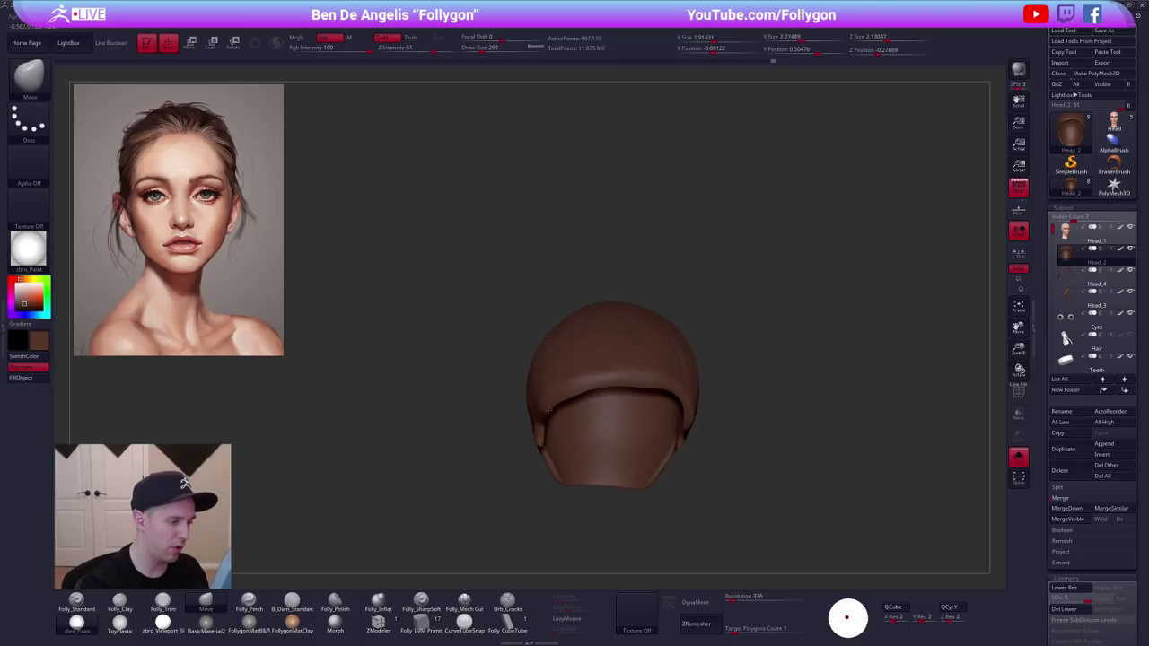
Lower the hair cap to subdivision level 3 and reshape its hairline with the Move brush from the front and both sides.
drag(599, 384, 601, 390)
key(shift+d)
key(shift+d)
right_drag(603, 391, 633, 386)
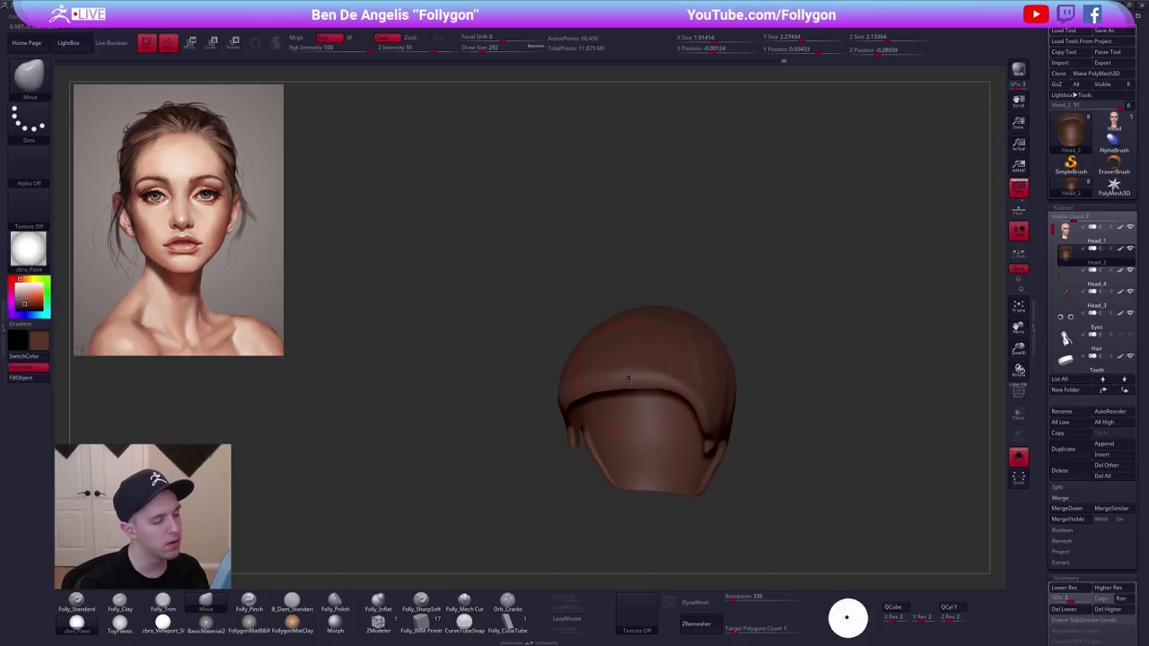
drag(634, 386, 633, 392)
right_drag(709, 401, 675, 402)
drag(674, 402, 678, 409)
key(shift+s)
right_drag(671, 409, 692, 411)
key(shift+s)
drag(691, 411, 687, 416)
right_drag(686, 416, 709, 426)
drag(709, 426, 715, 435)
right_drag(718, 436, 745, 436)
drag(668, 406, 669, 412)
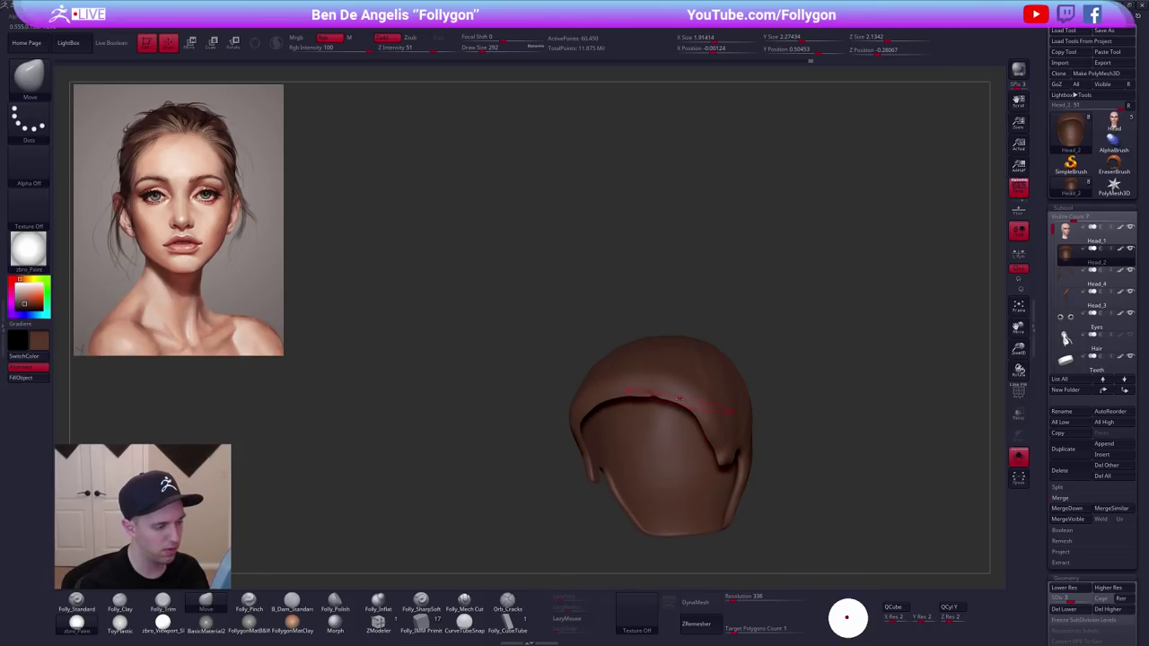
Adjust the cap's front rim from underneath, raise it to subdivision level 4 and smooth the rim.
right_drag(671, 411, 642, 392)
ctrl+right_drag(641, 392, 644, 449)
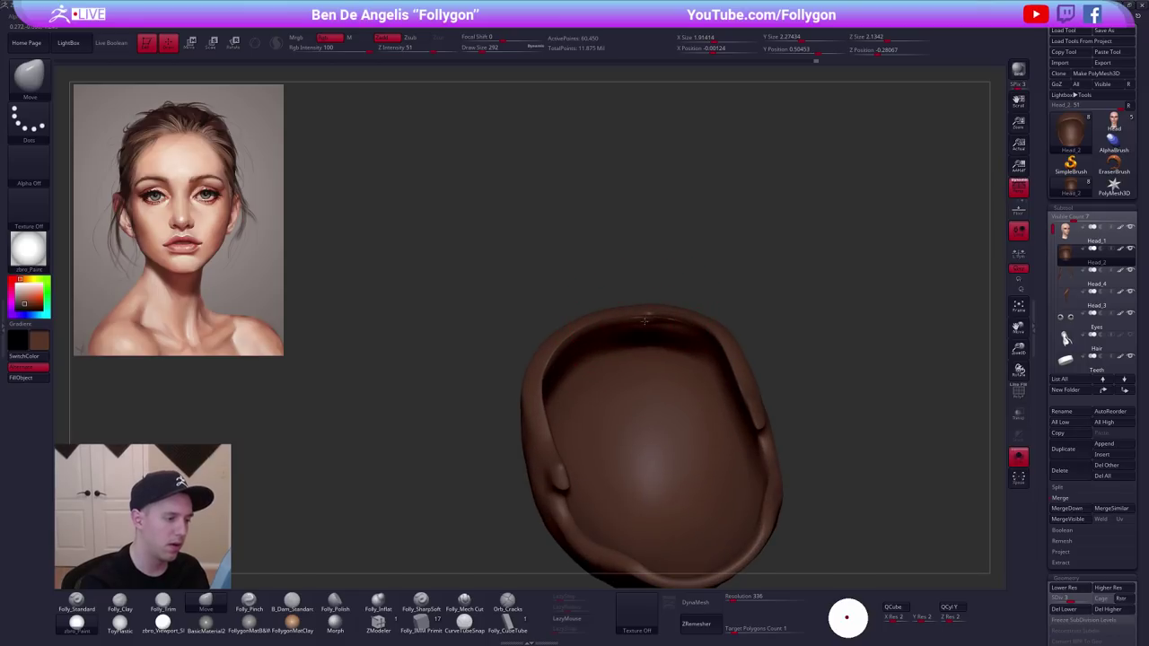
mouse_move(645, 322)
mouse_down()
mouse_move(731, 341)
mouse_move(592, 341)
mouse_up()
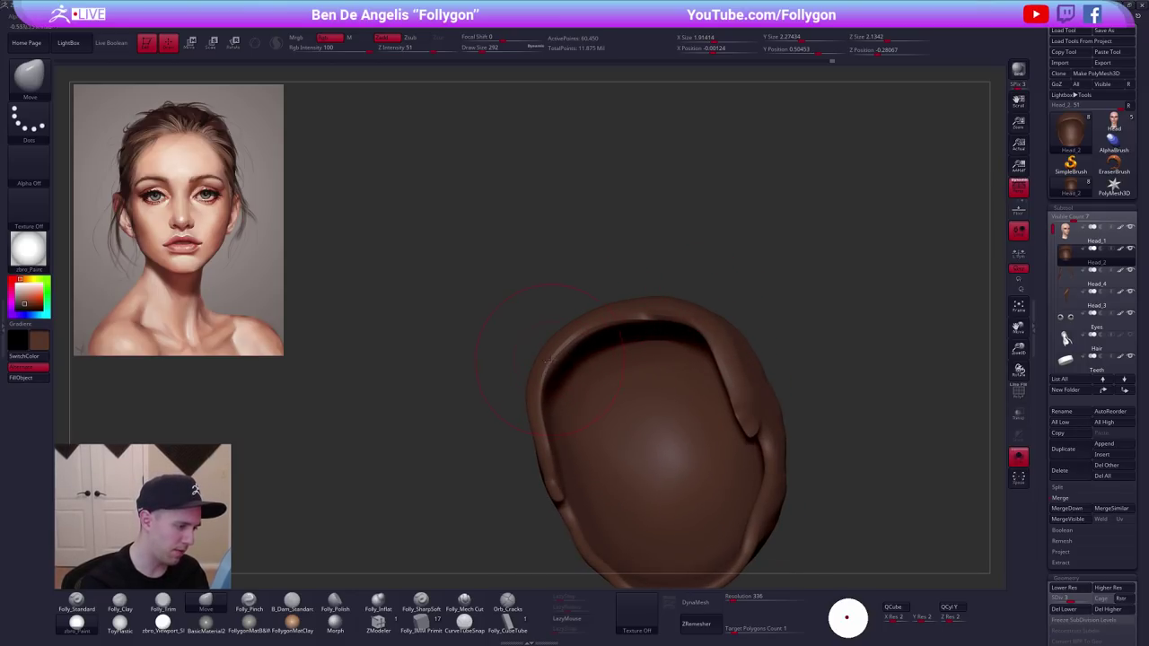
drag(542, 392, 550, 420)
key(d)
shift+drag(603, 325, 554, 363)
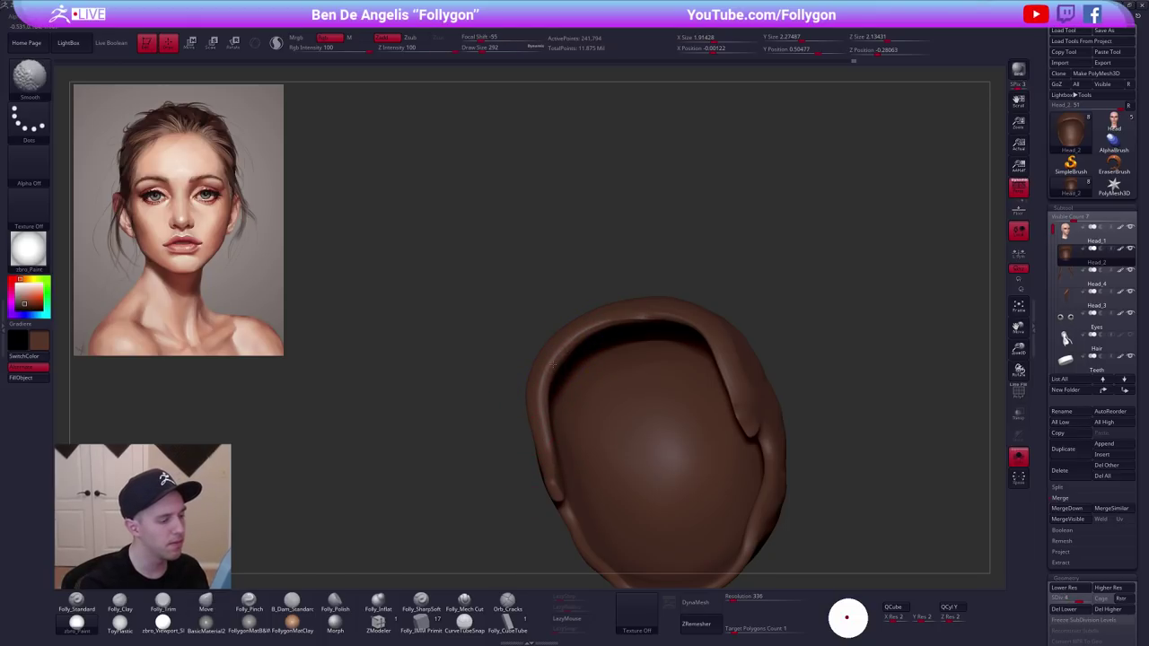
Set the draw size to 215, smooth the inside of the cap's front edge and even out the rim with the Move brush.
mouse_move(603, 366)
right_down()
mouse_move(659, 345)
mouse_move(673, 323)
right_up()
key(space)
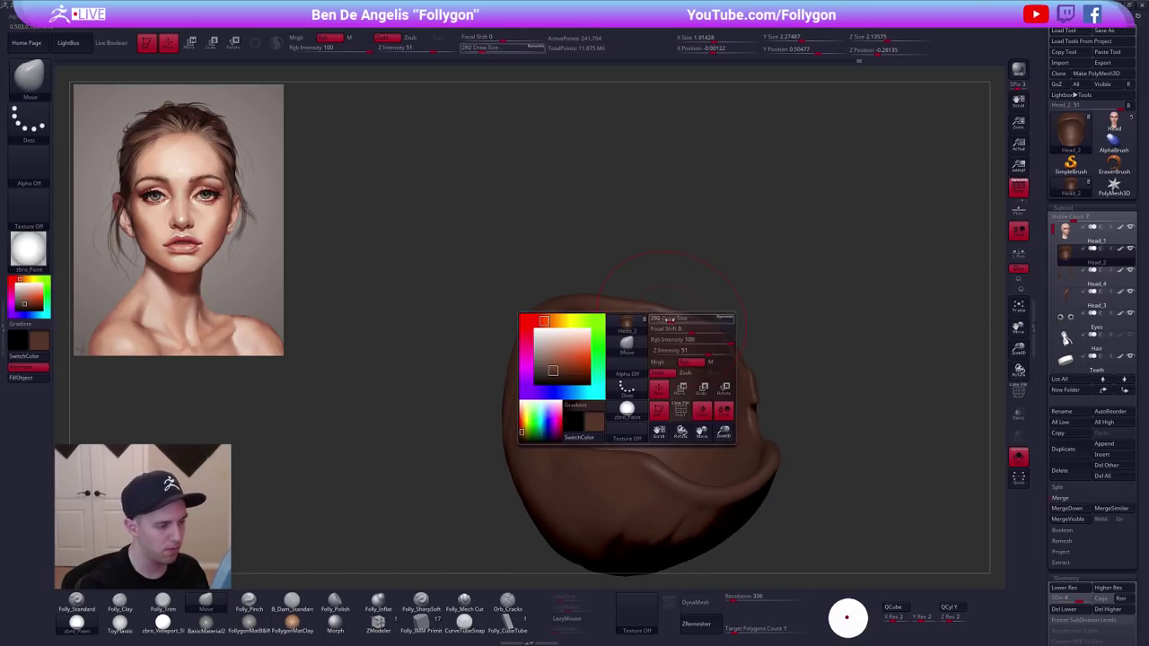
drag(668, 320, 662, 320)
key(2)
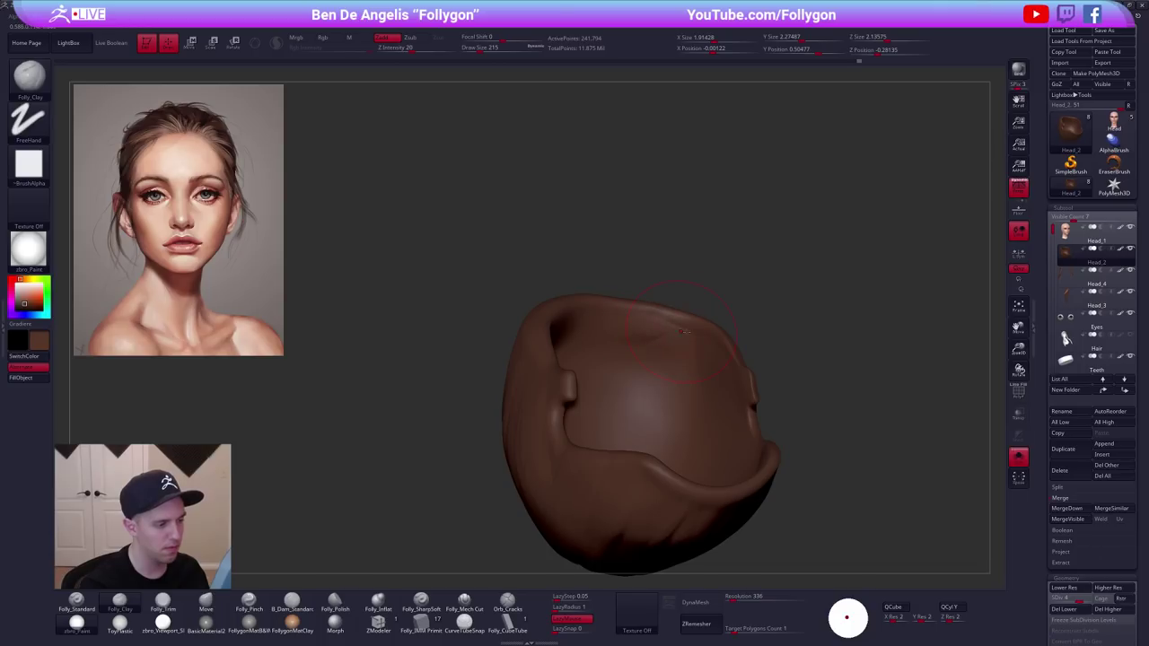
key(shift)
shift+drag(631, 342, 674, 377)
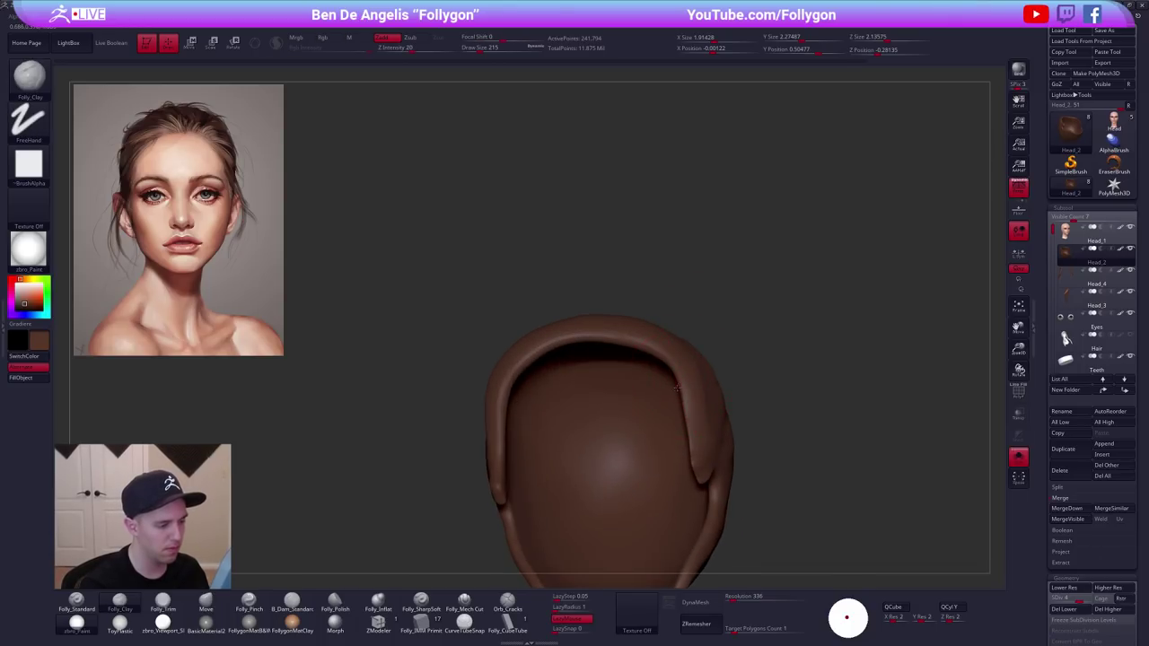
key(4)
right_drag(678, 387, 648, 388)
drag(666, 388, 674, 396)
key(shift)
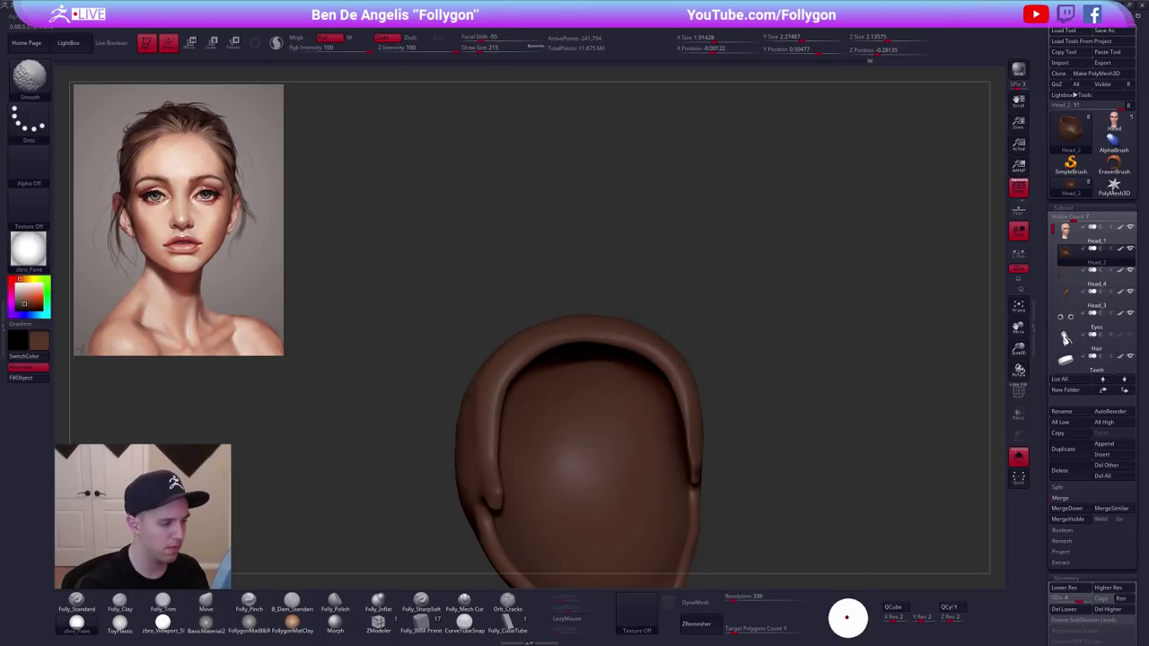
Raise the hair cap to subdivision level 5 and show it on the whole bust again.
key(d)
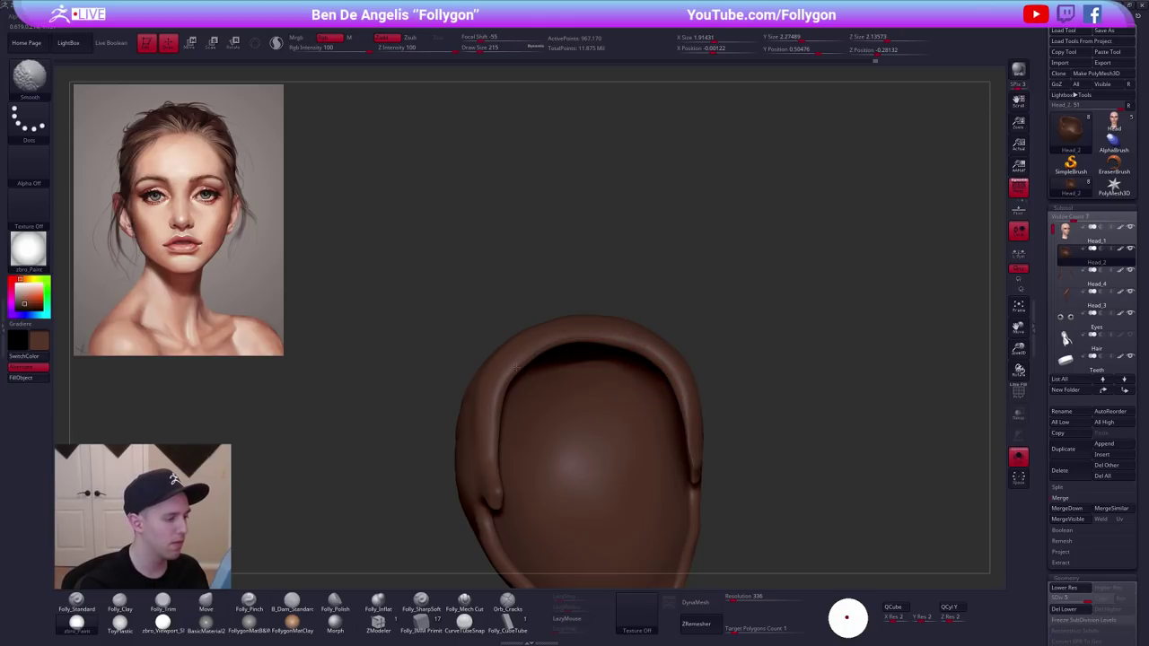
right_drag(516, 368, 499, 405)
key(alt+s)
right_drag(607, 446, 632, 409)
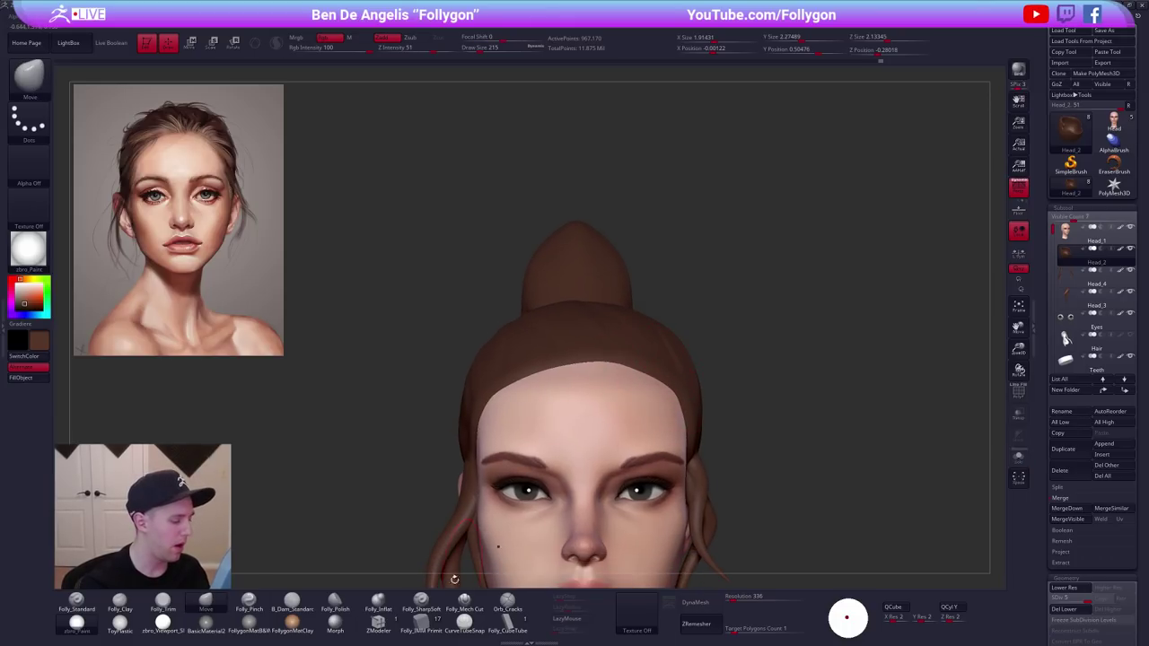
Switch to the Folly_SharpSoft brush and set its draw size to 140.
key(ctrl+space)
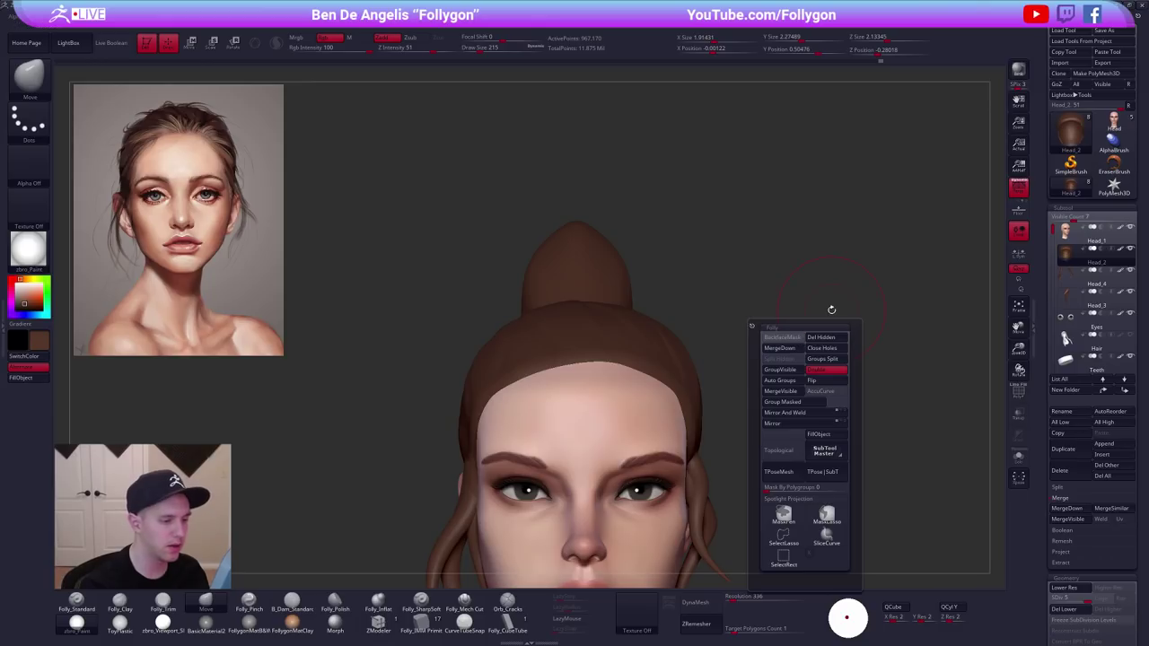
click(420, 603)
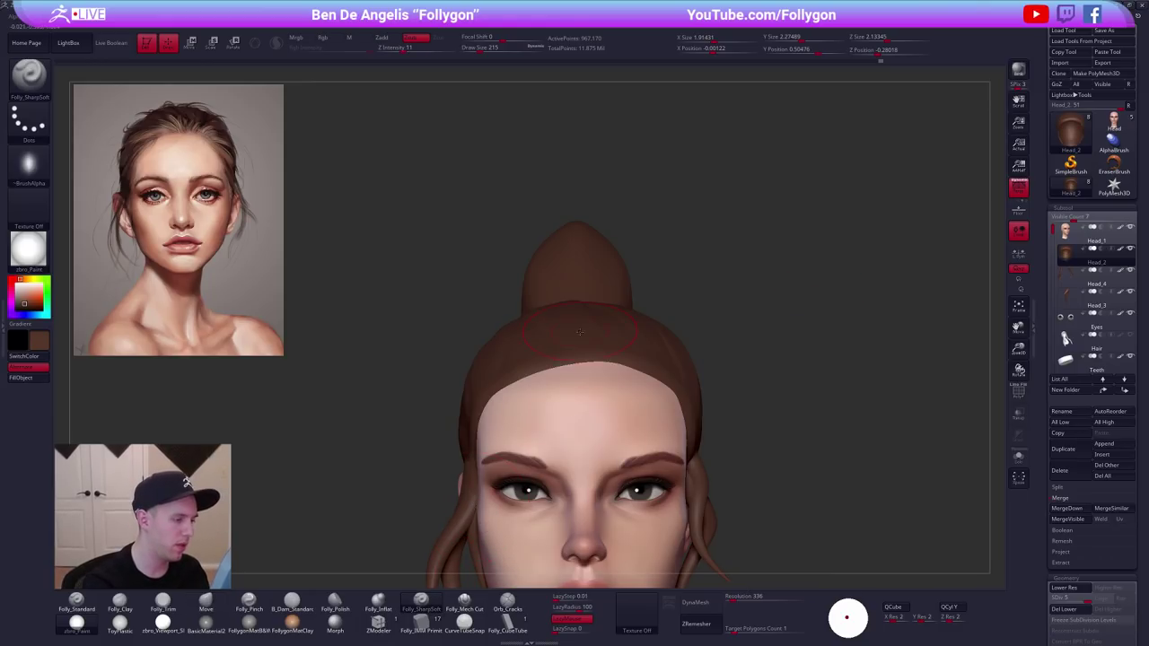
key(space)
drag(549, 395, 538, 394)
Try a strand groove from the middle of the isolated cap's hairline toward the crown, and check it on the bust.
right_drag(558, 336, 584, 380)
key(alt+s)
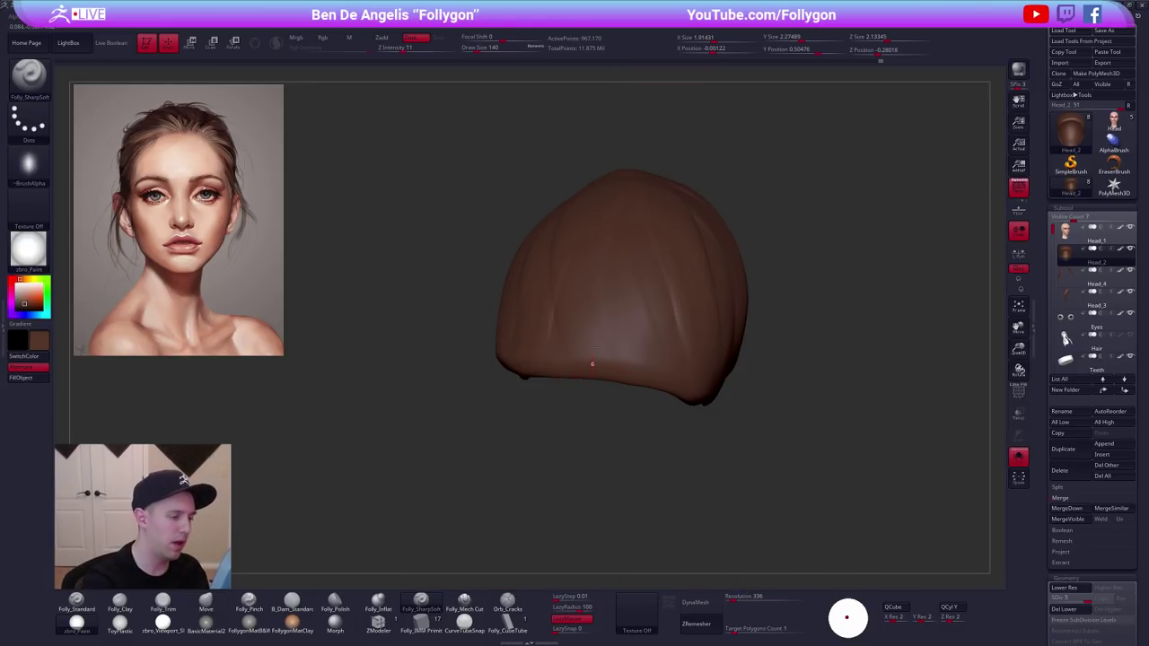
drag(592, 363, 605, 261)
key(alt+s)
mouse_move(773, 457)
right_down()
mouse_move(785, 393)
mouse_move(820, 436)
mouse_move(804, 436)
mouse_move(731, 507)
right_up()
alt+right_drag(731, 507, 722, 564)
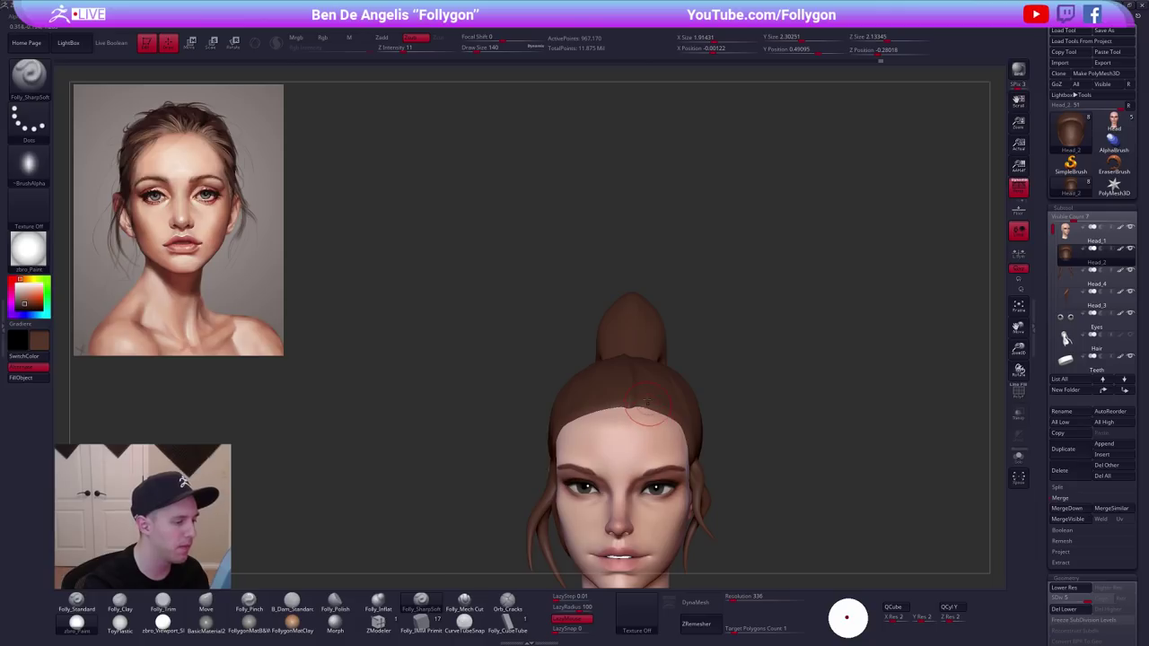
ctrl+right_drag(647, 402, 656, 439)
shift+drag(635, 414, 656, 425)
right_drag(655, 425, 654, 453)
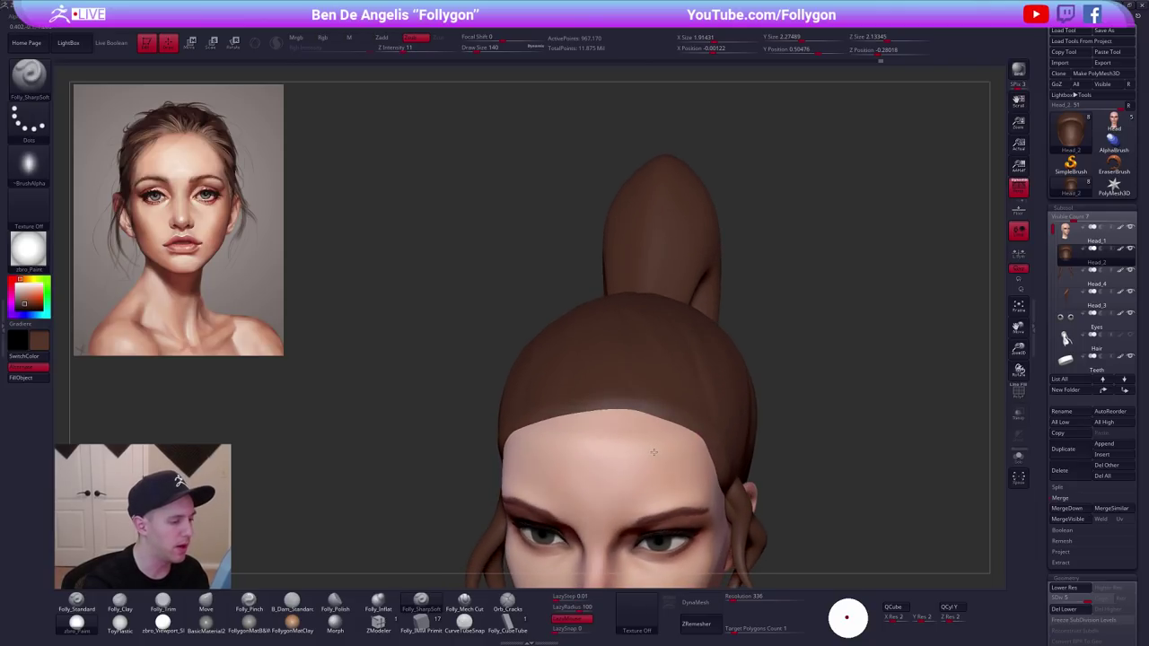
Sculpt strand grooves on the isolated cap, one sweeping back from the front hairline along the side and one running up to the crown.
drag(653, 453, 531, 371)
mouse_move(491, 298)
shift+right_down()
mouse_move(621, 406)
mouse_move(666, 376)
mouse_move(527, 377)
shift+right_up()
shift+drag(683, 384, 619, 388)
right_drag(628, 386, 669, 389)
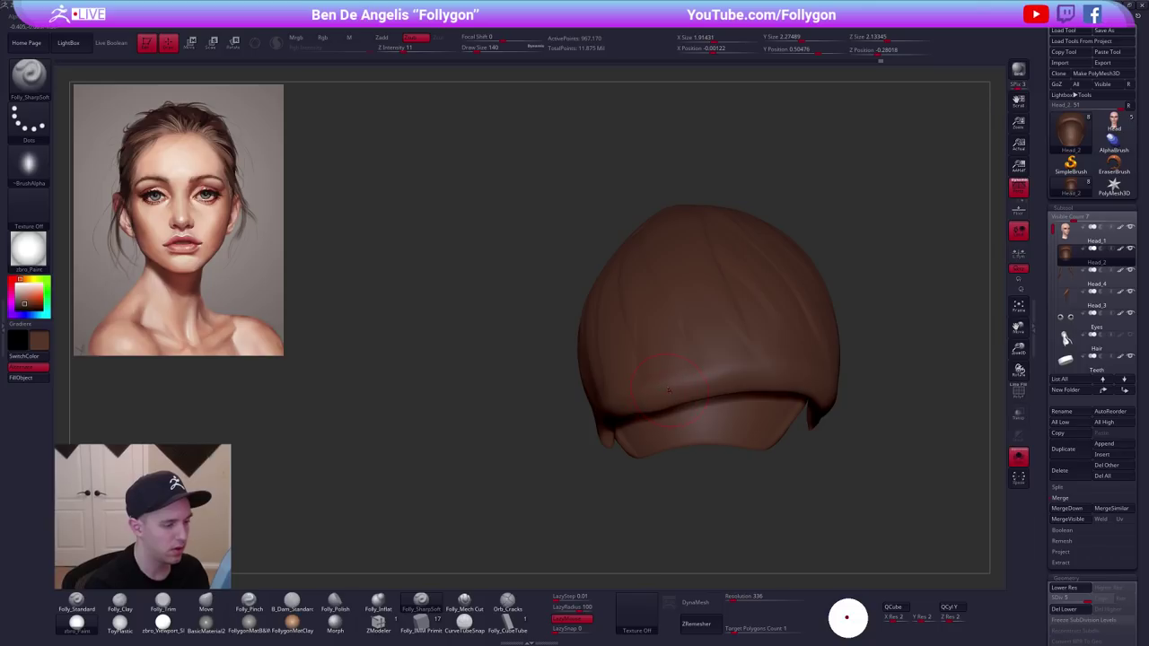
drag(740, 387, 648, 332)
right_drag(575, 334, 644, 340)
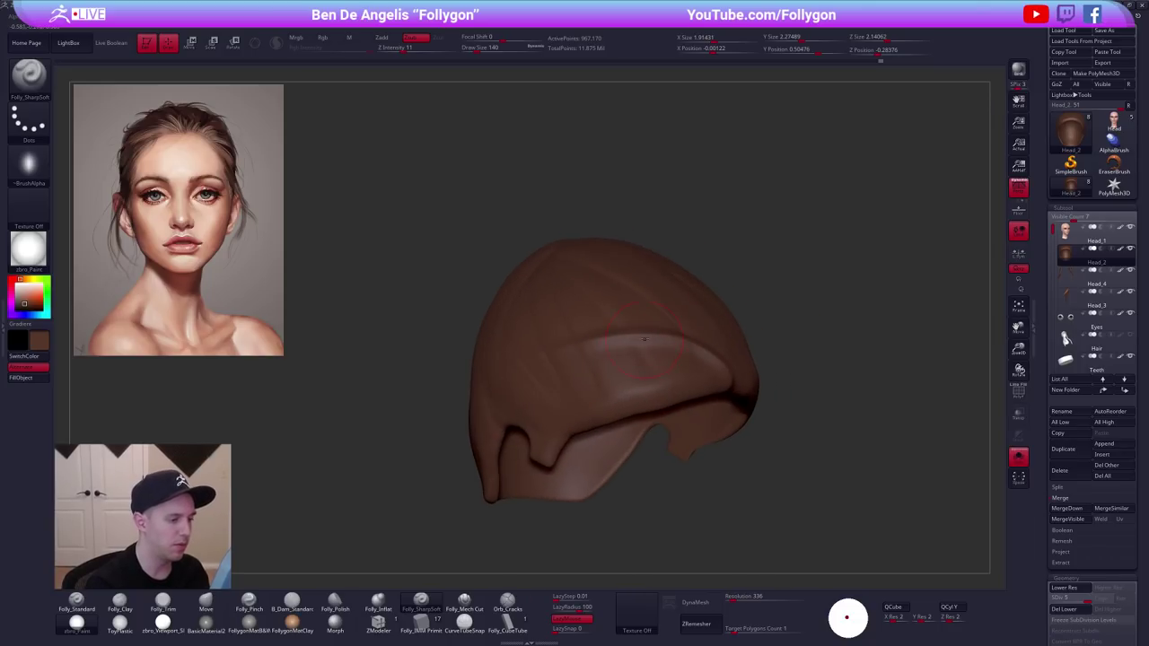
shift+right_drag(482, 476, 619, 400)
key(alt+s)
right_drag(656, 323, 578, 503)
key(alt+s)
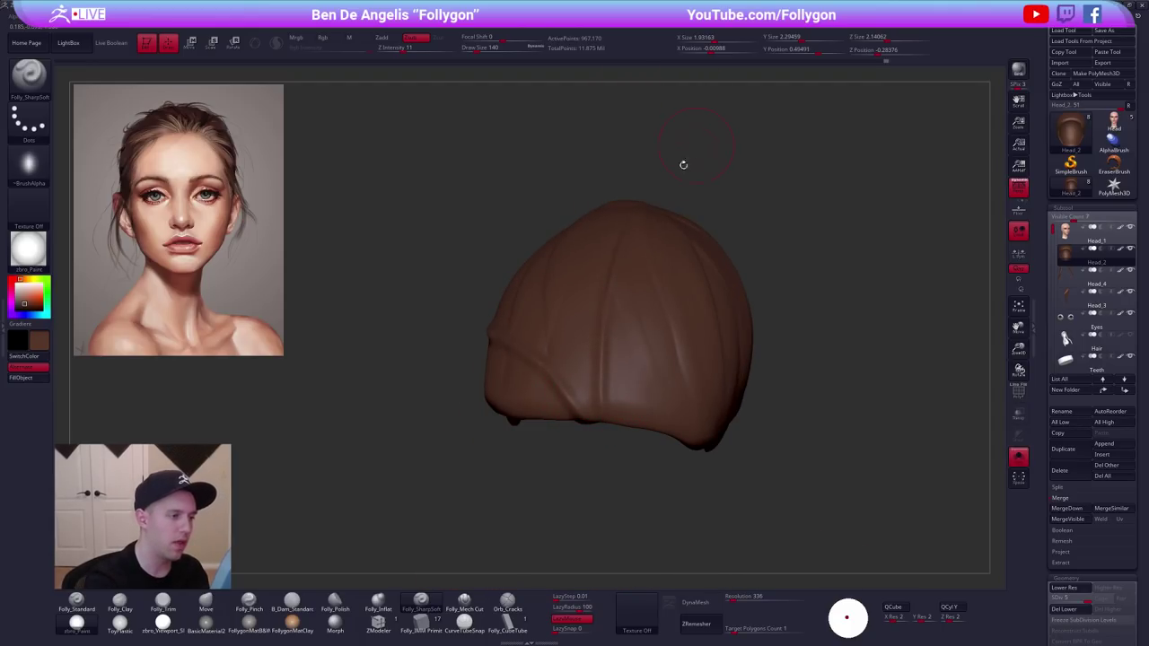
Examine the hairline grooves on the full bust and on the isolated hair cap, from the side and front.
drag(682, 165, 649, 260)
shift+right_drag(650, 261, 713, 318)
key(alt+s)
alt+right_drag(752, 415, 737, 368)
drag(754, 473, 548, 415)
key(ctrl+shift+s)
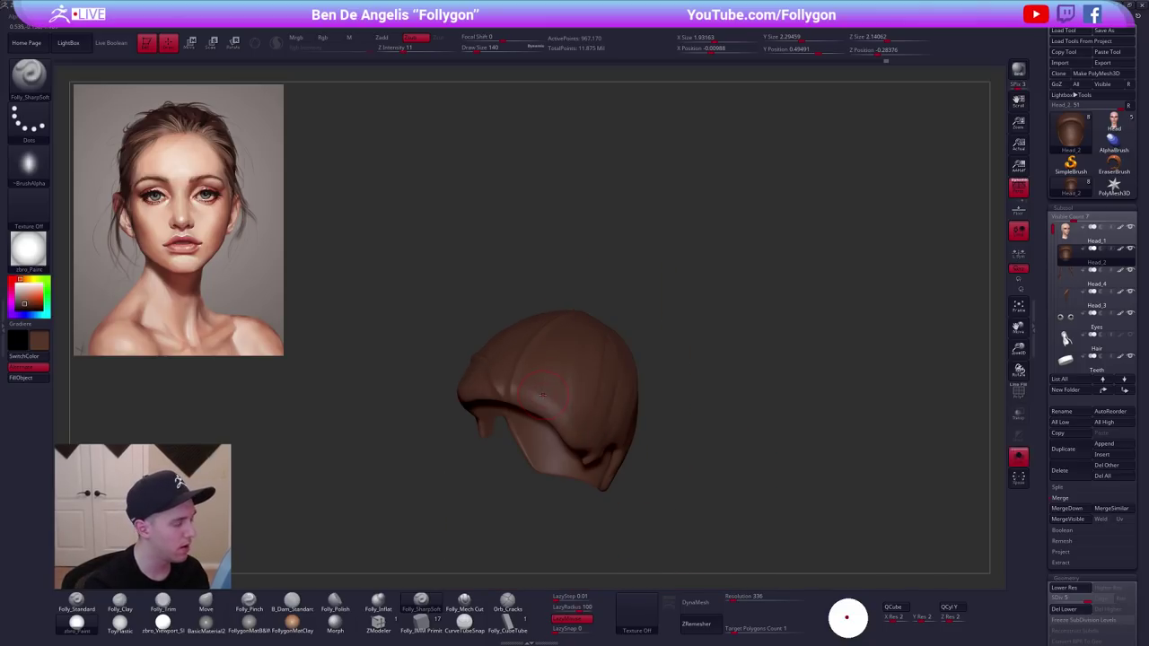
right_drag(542, 395, 549, 420)
shift+drag(717, 386, 689, 412)
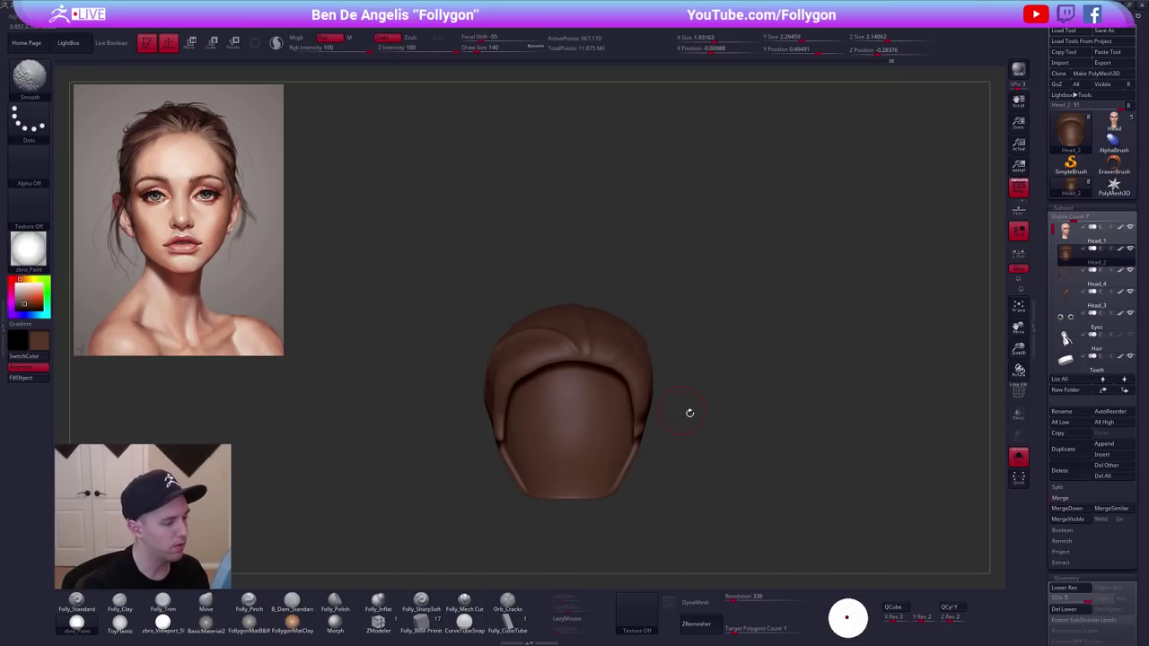
Try another groove on the side of the isolated cap near the ear, undo it and view the full bust.
key(ctrl+shift+s)
drag(681, 460, 539, 417)
key(alt+s)
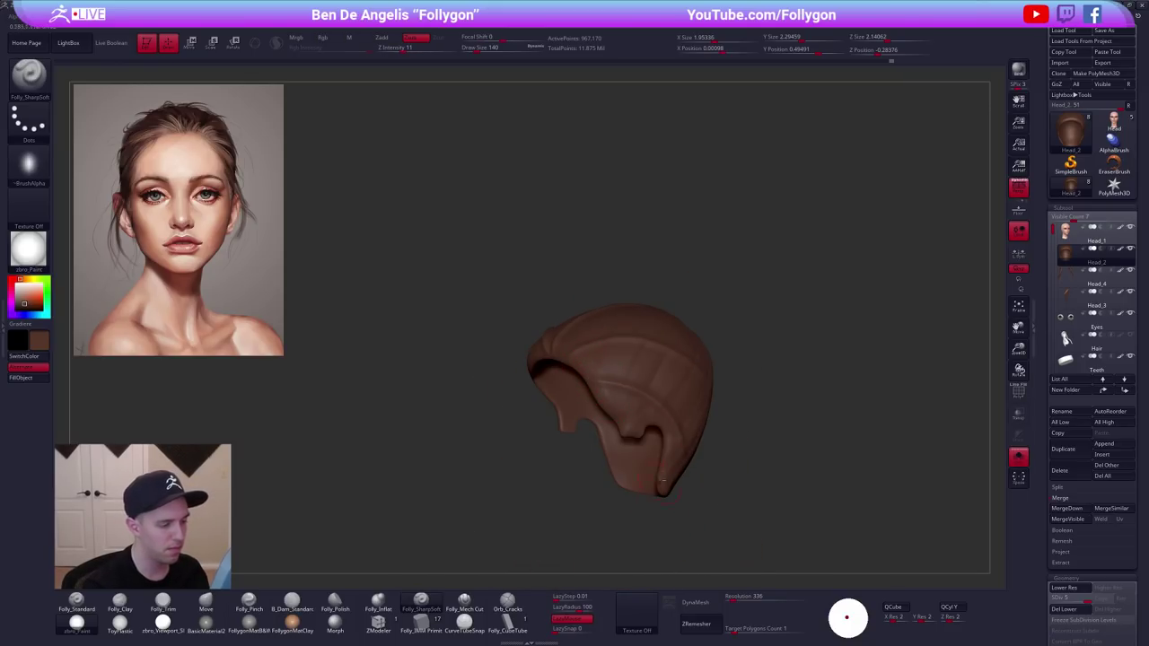
mouse_move(630, 408)
shift+mouse_down()
mouse_move(621, 393)
mouse_move(632, 395)
shift+mouse_up()
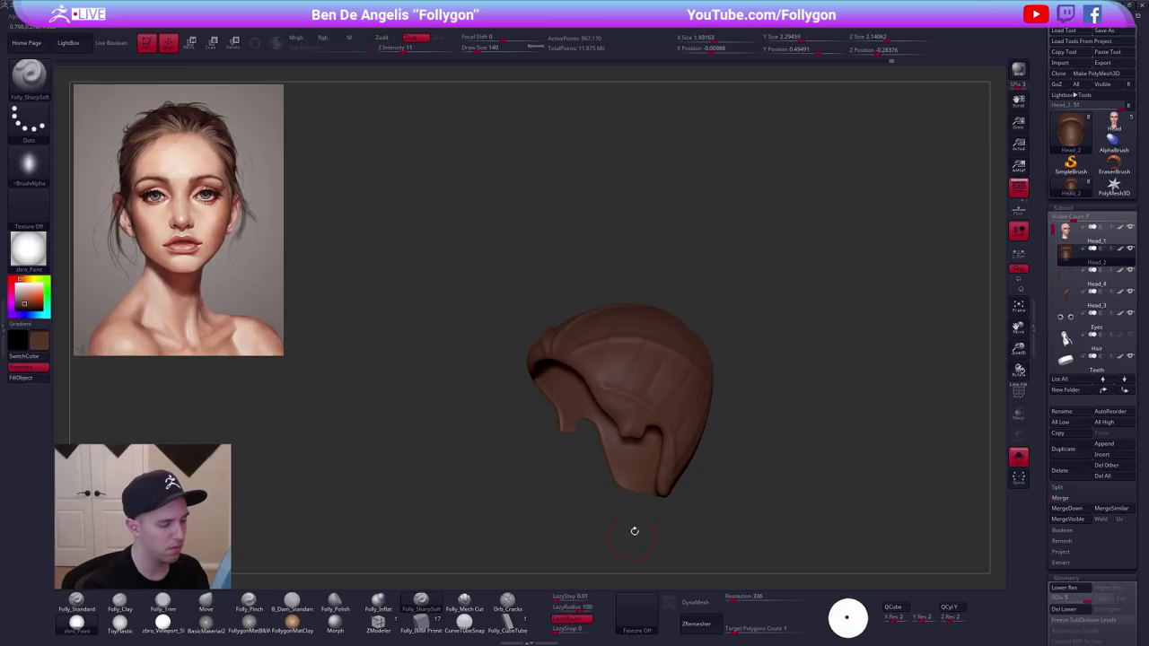
drag(634, 532, 691, 476)
key(alt+s)
alt+right_drag(697, 367, 627, 394)
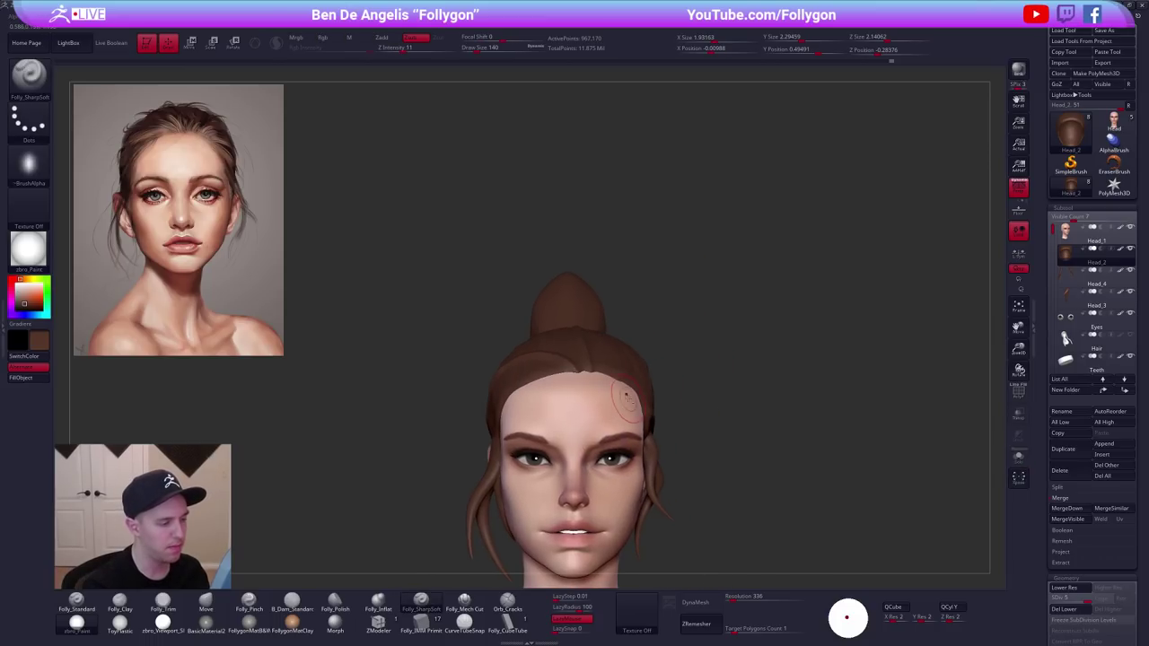
Isolate the hair cap and sculpt broad strand grooves across its top toward the crown at draw size 170.
mouse_move(709, 429)
mouse_down()
mouse_move(603, 413)
mouse_move(620, 449)
mouse_move(581, 466)
mouse_move(584, 406)
mouse_move(640, 370)
mouse_up()
key(alt+s)
drag(599, 412, 665, 368)
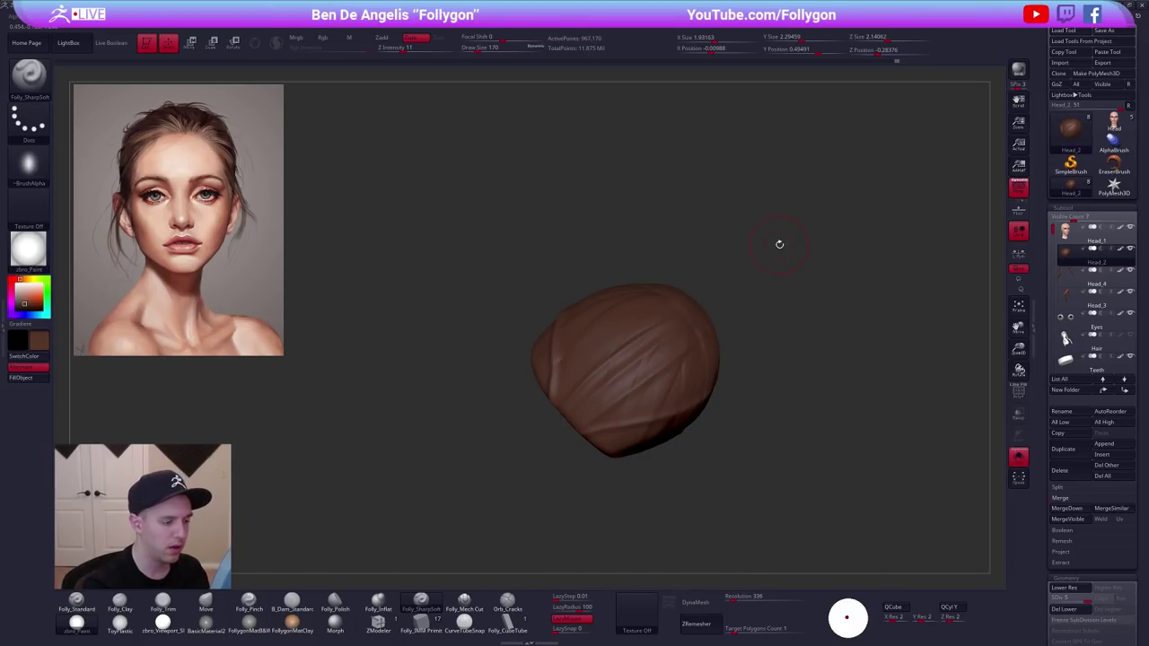
mouse_move(779, 245)
mouse_down()
mouse_move(777, 208)
mouse_move(753, 214)
mouse_move(732, 247)
mouse_up()
drag(625, 445, 601, 395)
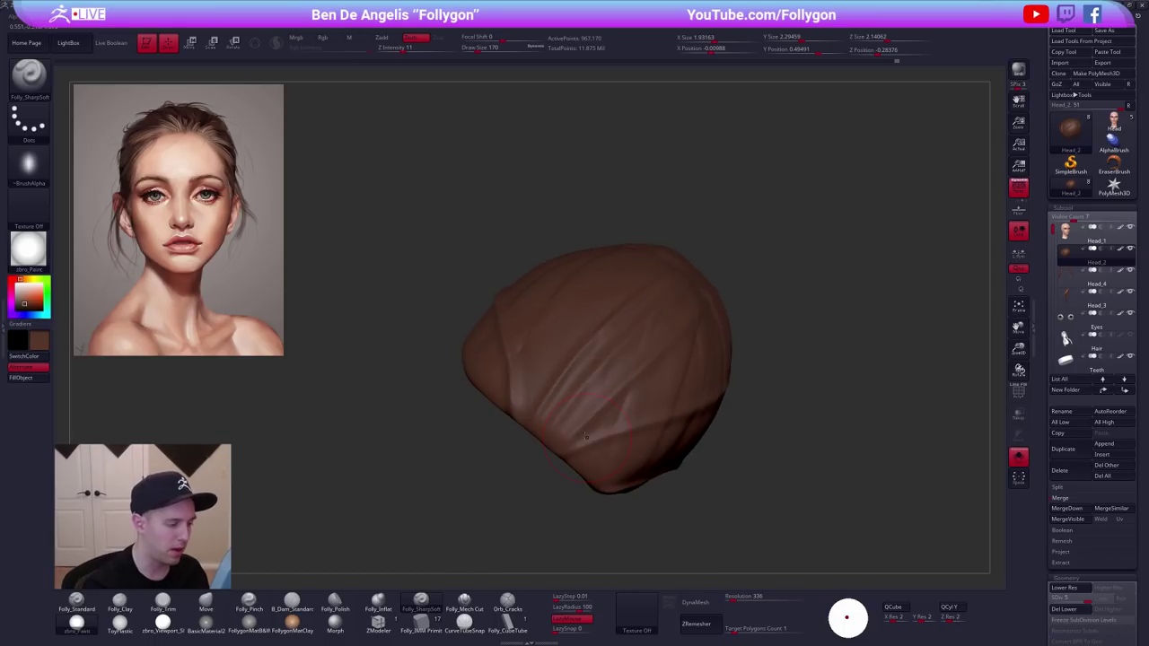
Add finer strand grooves fanning out over the top and side of the hair cap at draw size 96.
key(space)
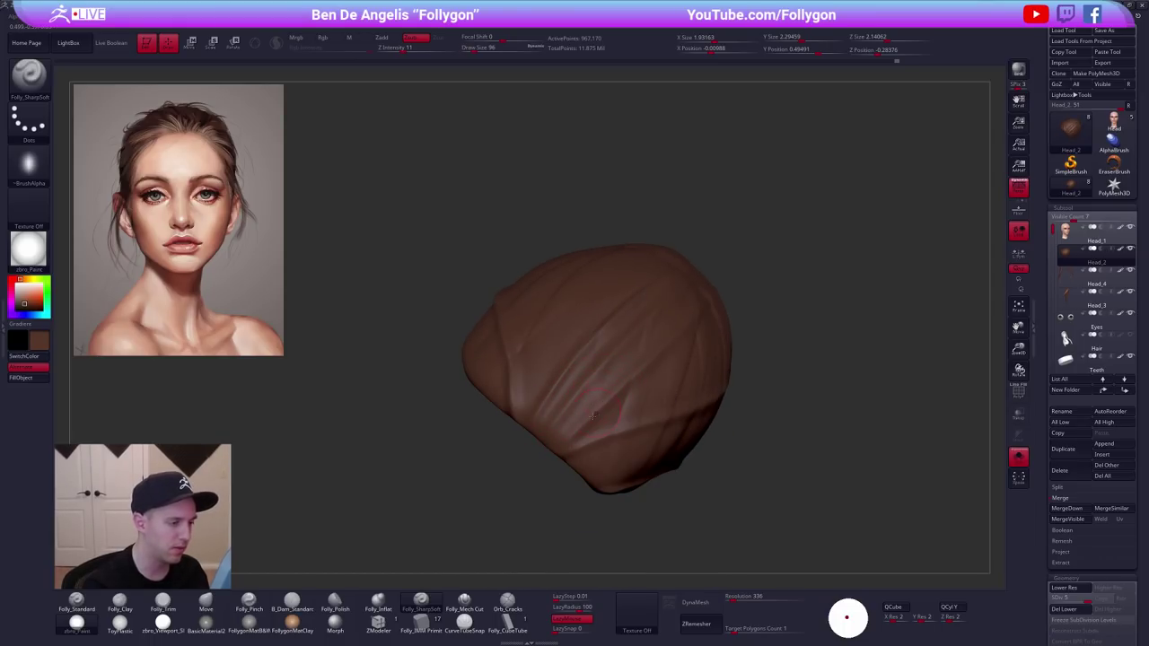
mouse_move(528, 449)
mouse_down()
mouse_move(571, 445)
mouse_move(769, 341)
mouse_up()
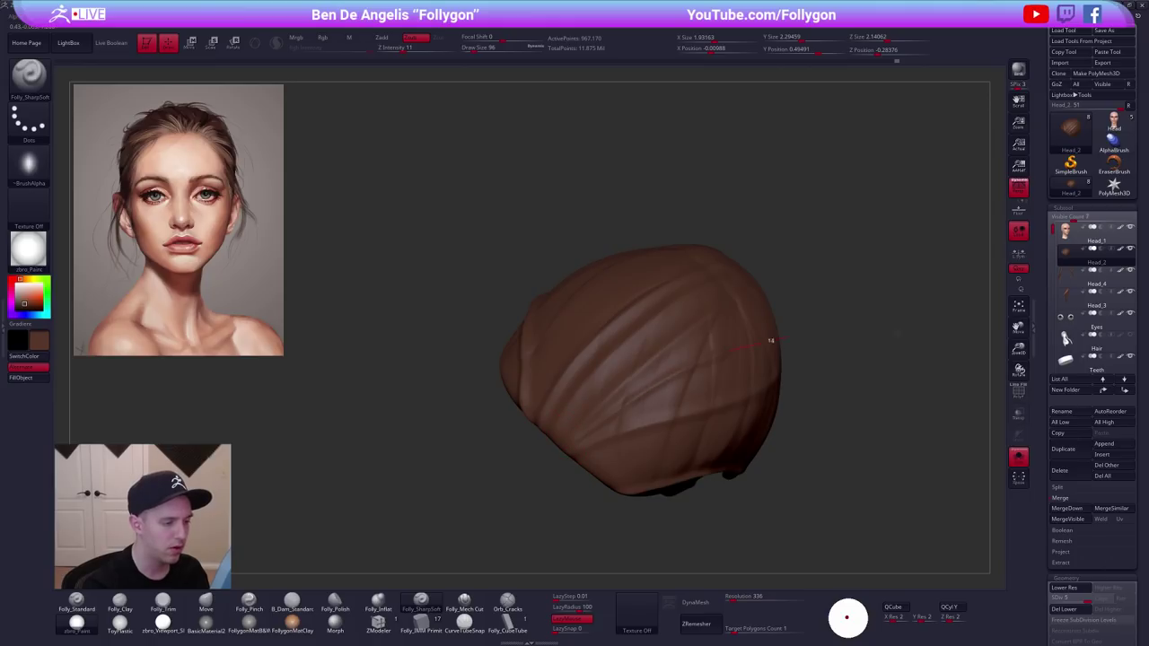
drag(685, 425, 603, 425)
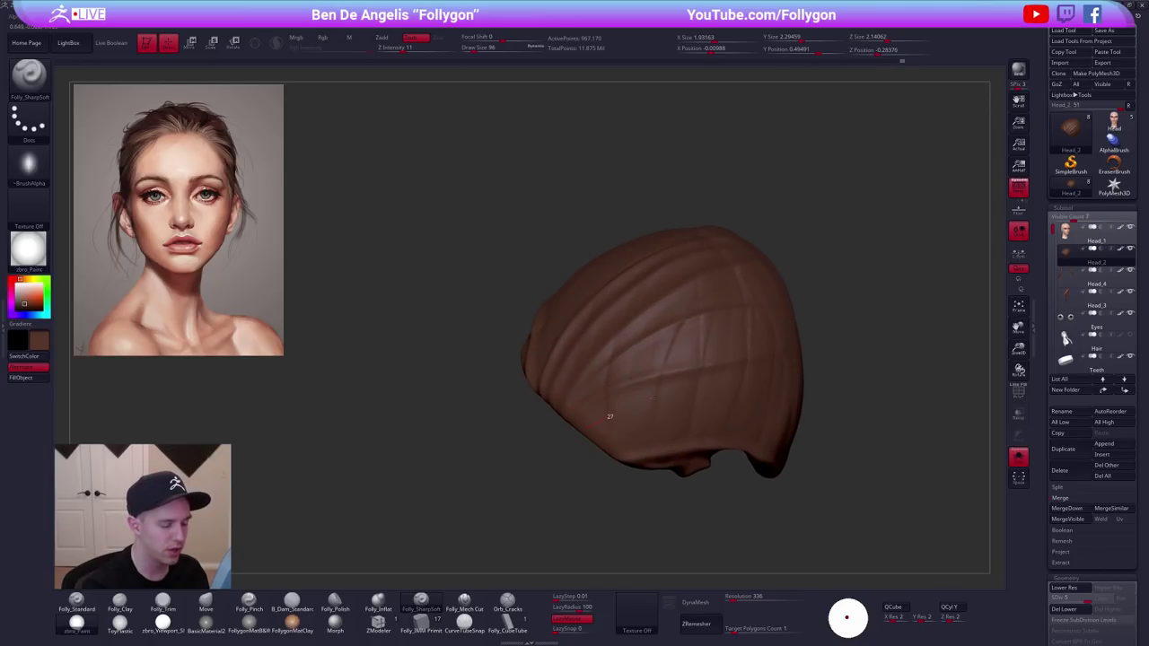
Set the draw size to 130 and sculpt grooves along the cap's lower side and the other side toward the gathering point.
key(space)
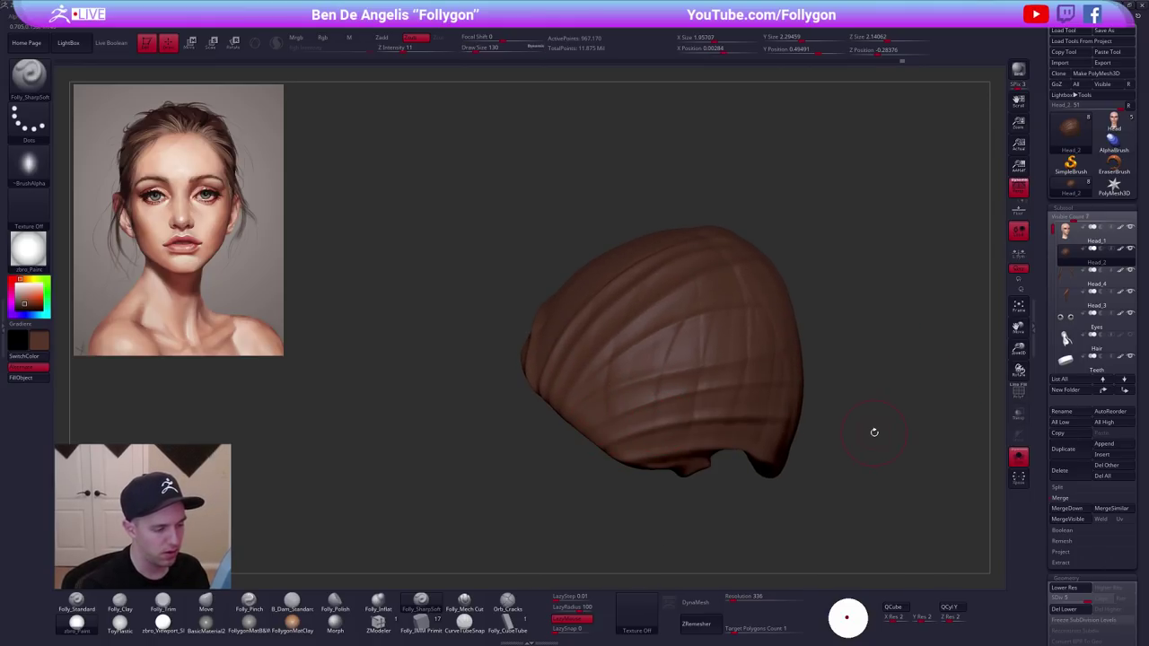
drag(874, 432, 464, 393)
alt+right_drag(586, 449, 660, 400)
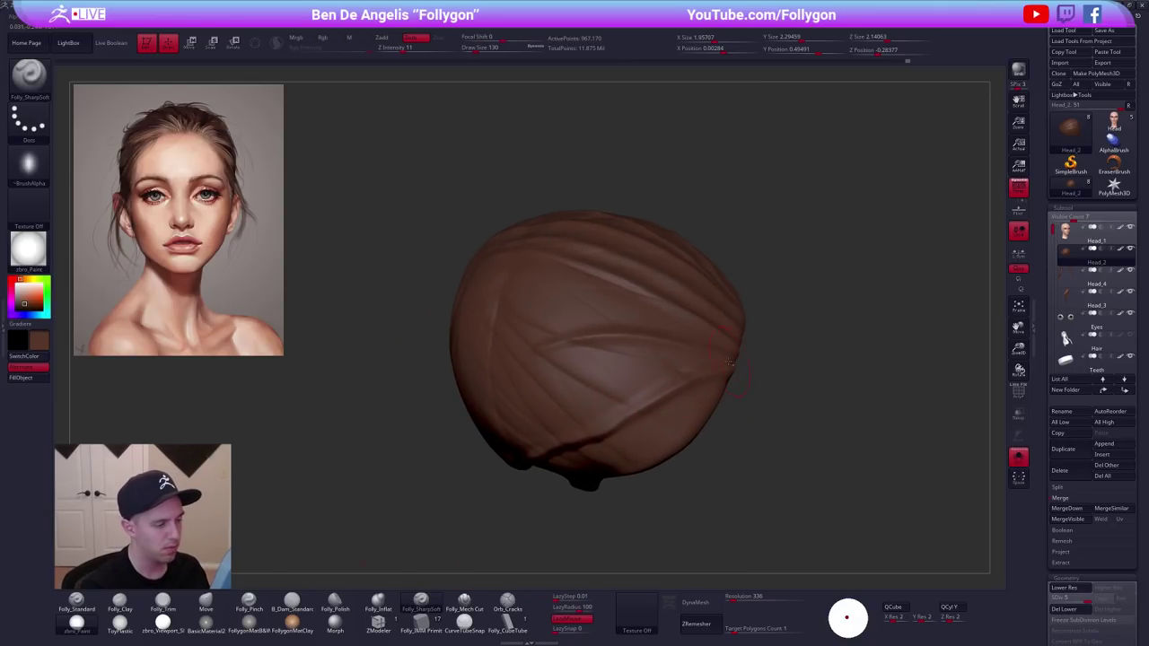
Sculpt more strand grooves around the hair cap's side and front edge at draw size 130, keeping the cap isolated.
drag(443, 500, 621, 402)
drag(732, 383, 582, 441)
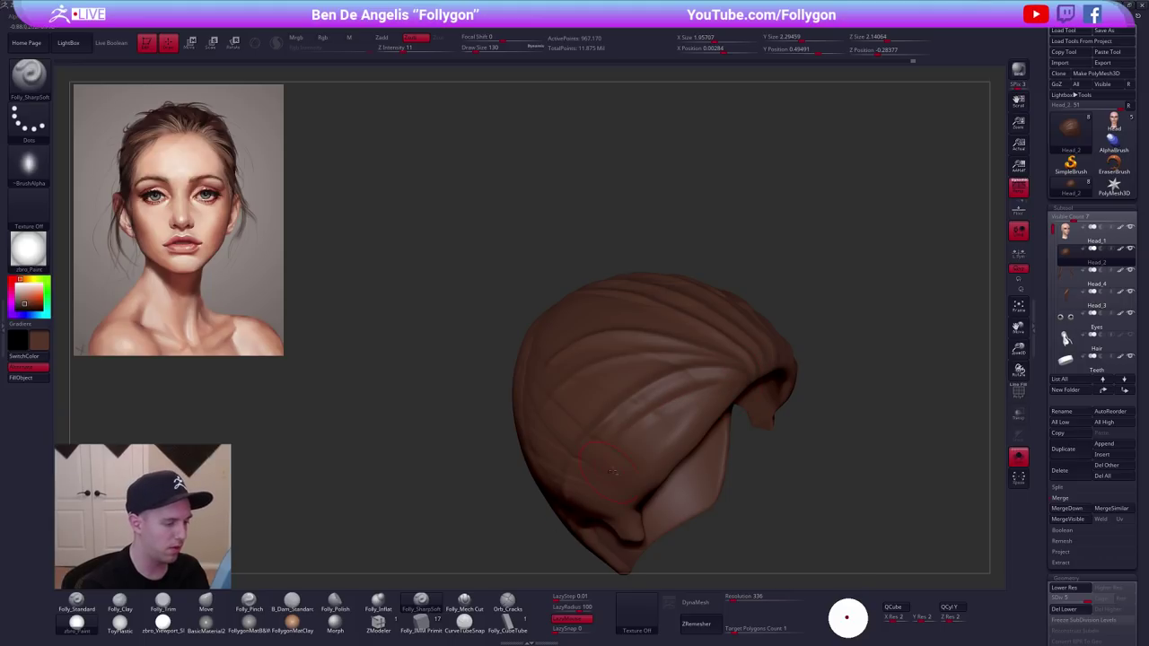
drag(496, 503, 476, 549)
drag(674, 433, 603, 523)
mouse_move(581, 586)
mouse_down()
mouse_move(626, 504)
mouse_move(583, 458)
mouse_move(491, 411)
mouse_up()
alt+drag(787, 493, 707, 497)
key(shift+s)
right_drag(660, 396, 660, 341)
drag(659, 340, 675, 327)
mouse_move(674, 326)
alt+right_down()
mouse_move(654, 372)
mouse_move(583, 408)
alt+right_up()
key(shift+s)
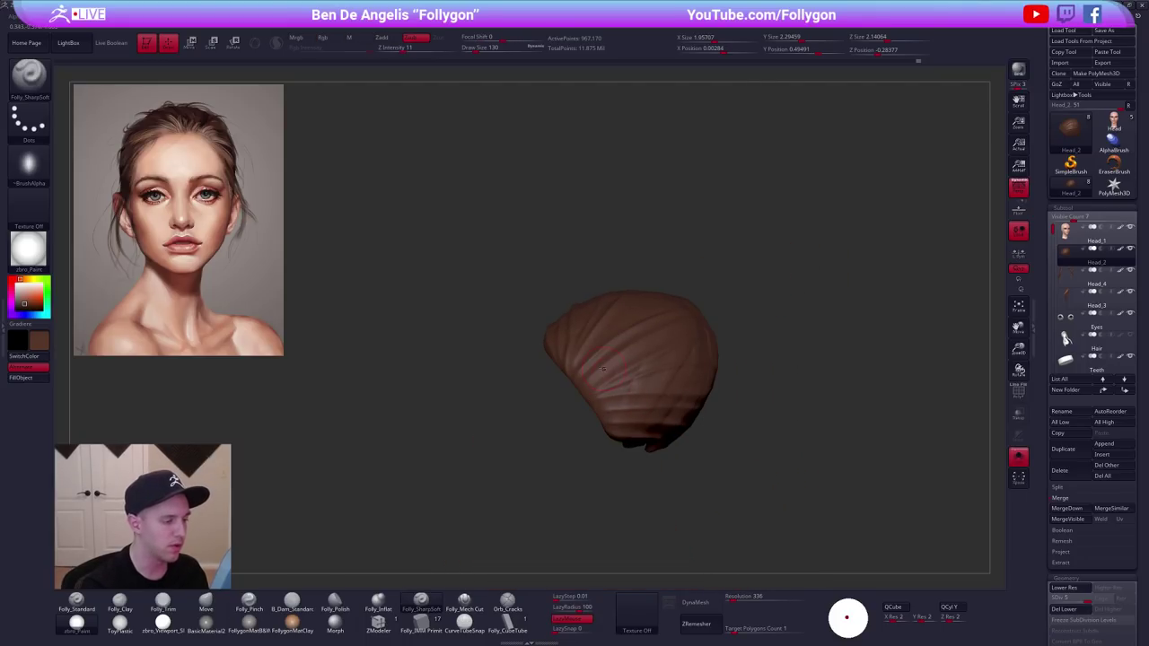
Set the draw size to 74, add finer grooves over the front side of the hair cap and quick-save the project.
key(space)
drag(619, 357, 610, 357)
ctrl+right_drag(610, 359, 626, 406)
drag(623, 405, 570, 401)
right_drag(571, 401, 574, 402)
drag(663, 356, 765, 298)
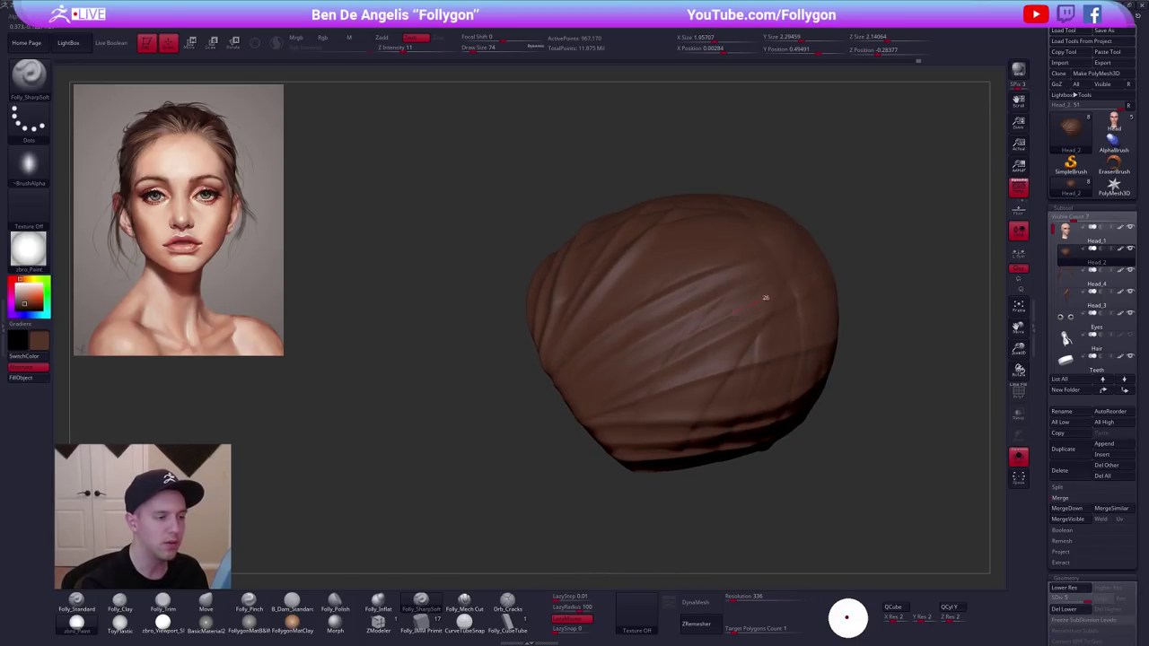
drag(626, 379, 551, 392)
key(ctrl+s)
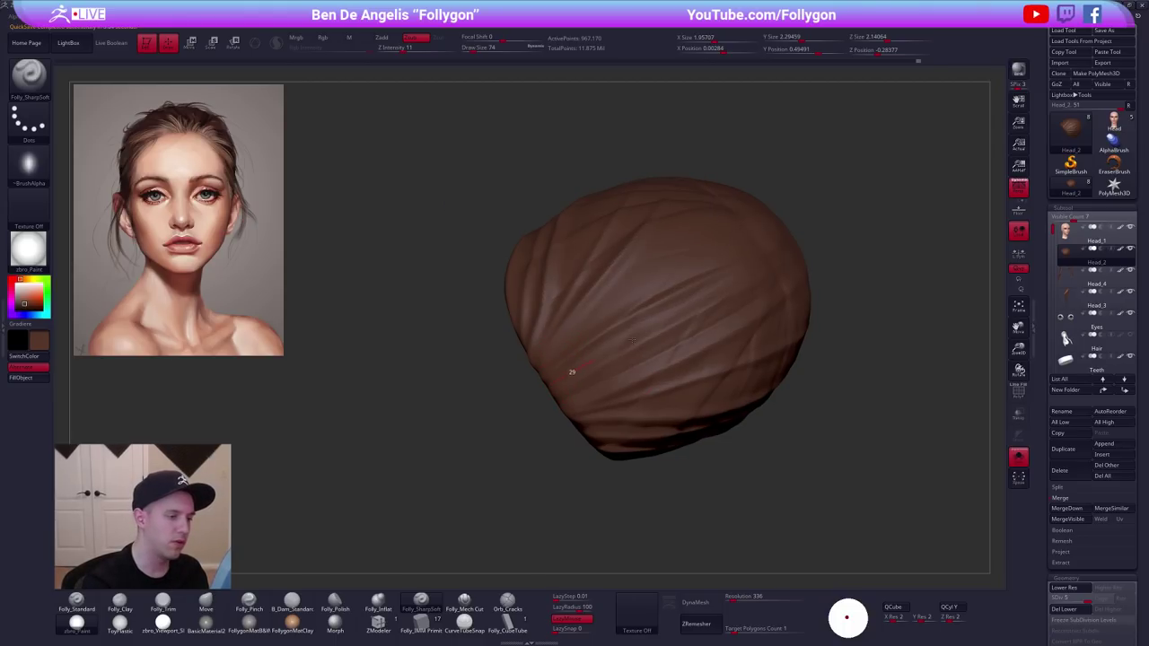
Sculpt fine strand grooves fanning from the front hairline up over the top of the cap.
drag(669, 271, 592, 364)
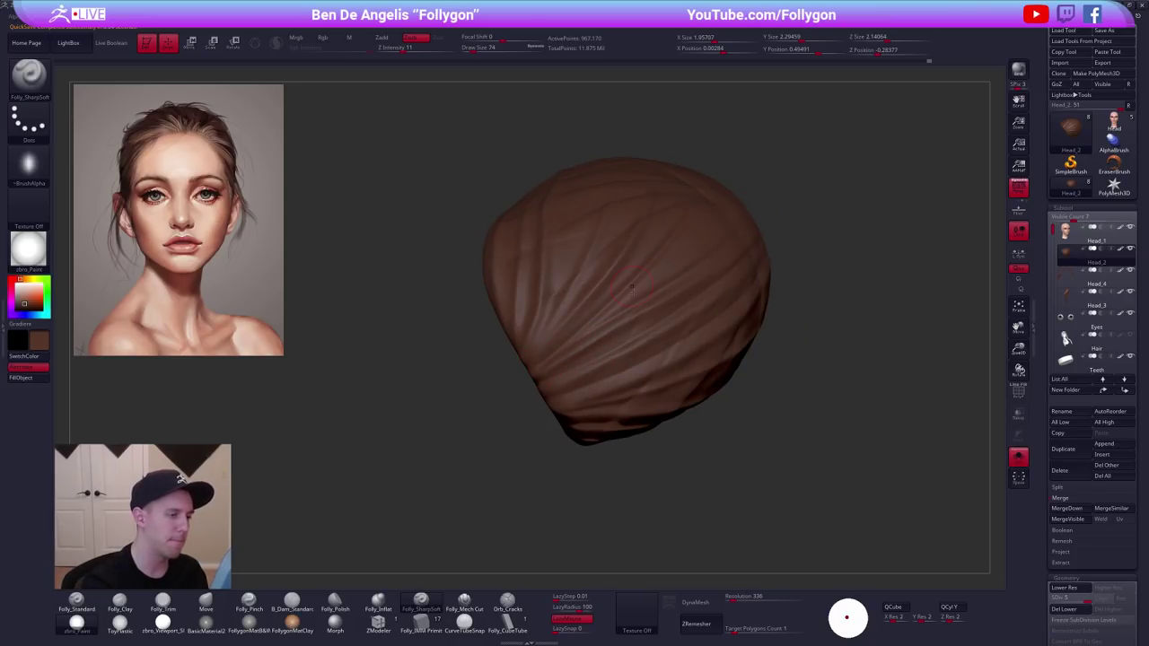
drag(667, 244, 595, 335)
drag(525, 352, 623, 198)
alt+drag(643, 102, 641, 160)
drag(551, 128, 709, 430)
key(alt+s)
mouse_move(795, 476)
mouse_down()
mouse_move(769, 487)
mouse_move(815, 482)
mouse_up()
key(alt+s)
Extend the fine grooves from the temple hairline back along the side of the cap above the ear at draw size 74.
alt+drag(709, 448, 577, 357)
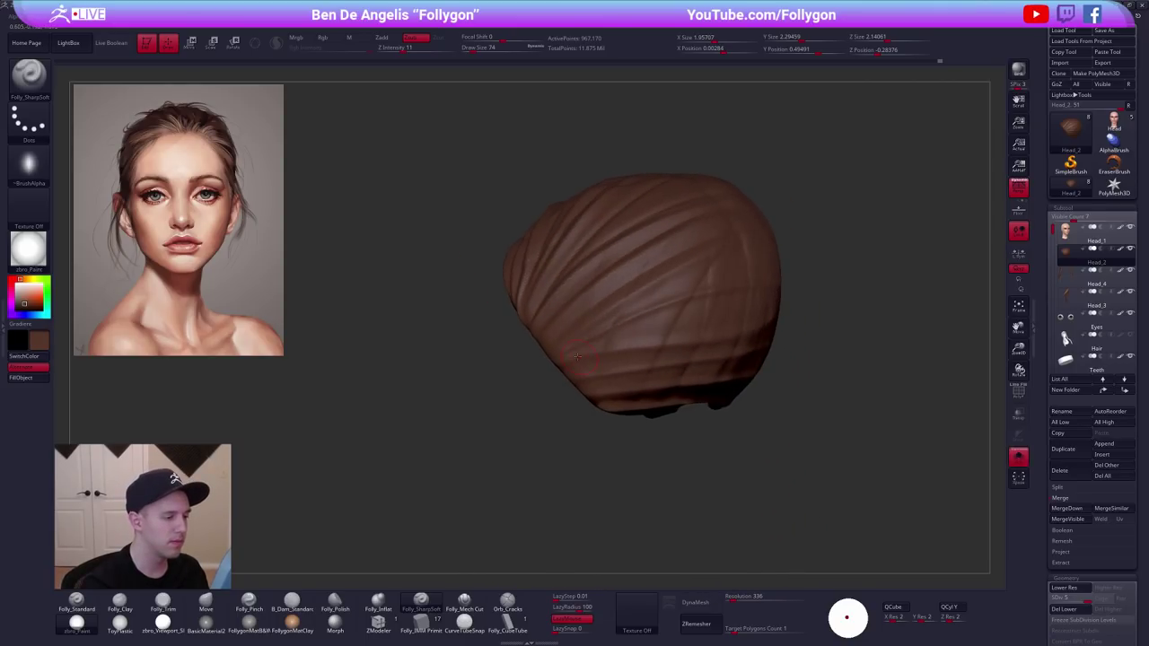
drag(816, 260, 662, 314)
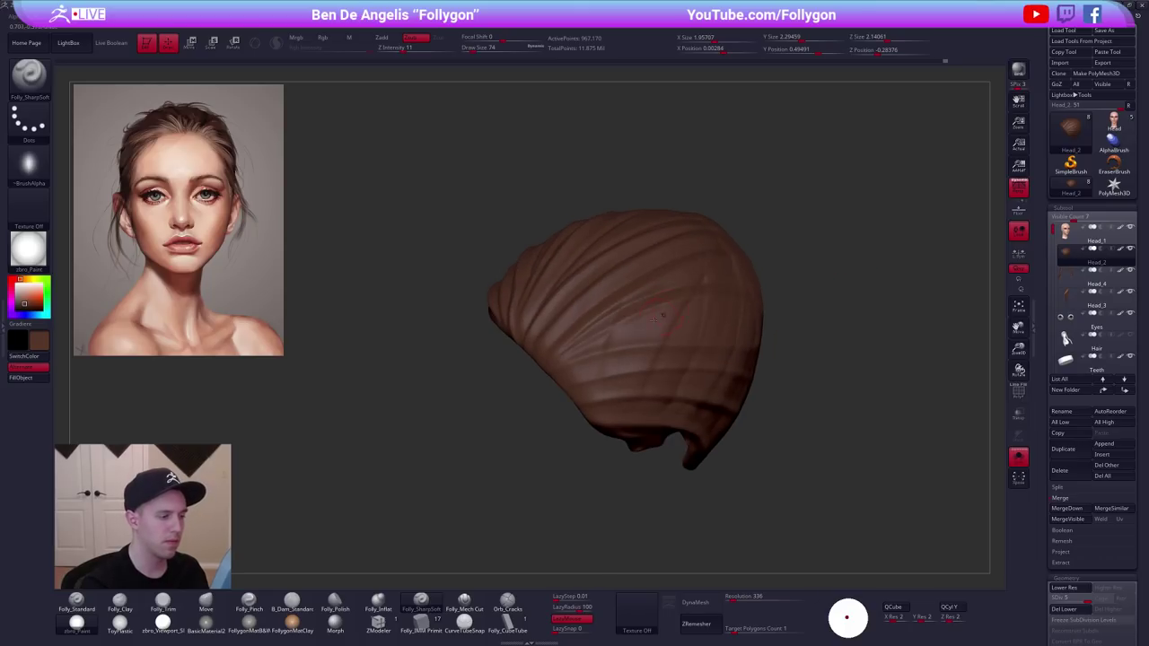
drag(565, 356, 692, 317)
drag(856, 338, 890, 364)
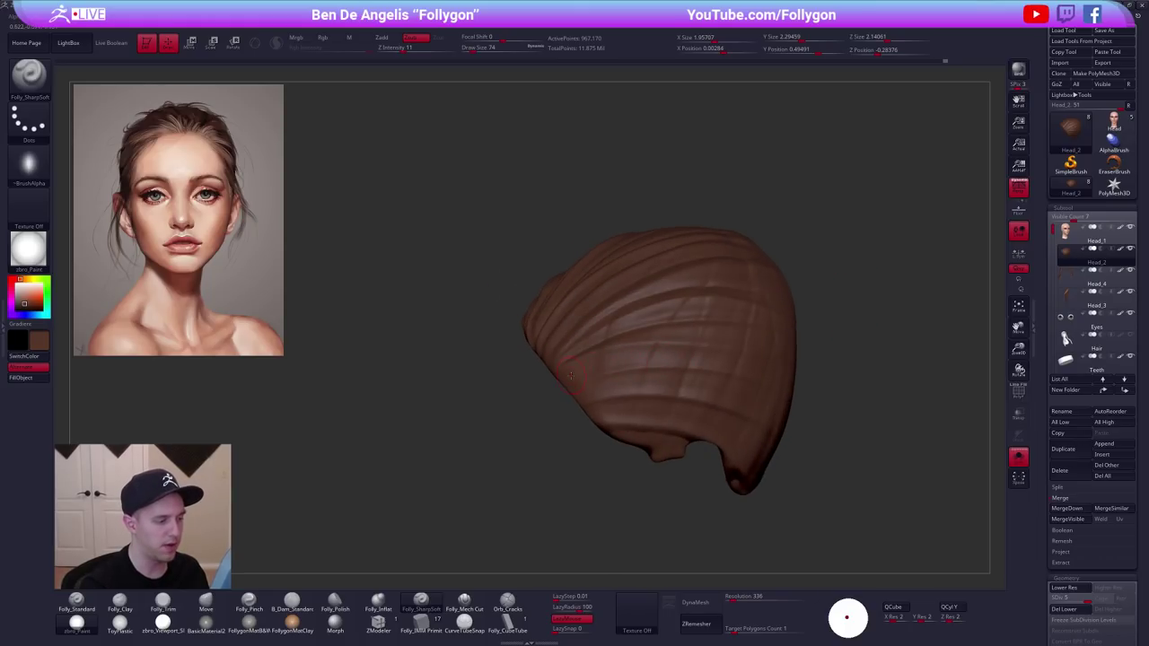
drag(579, 364, 718, 358)
alt+drag(881, 415, 841, 376)
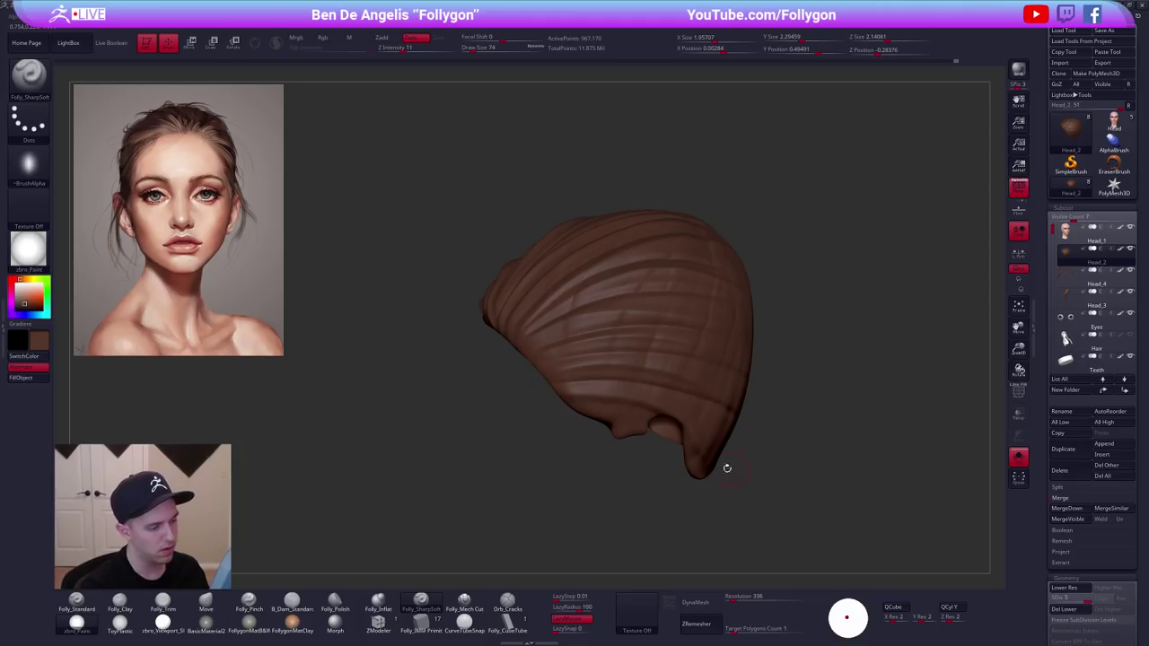
mouse_move(726, 467)
mouse_down()
mouse_move(623, 352)
mouse_move(728, 386)
mouse_up()
alt+drag(915, 398, 759, 387)
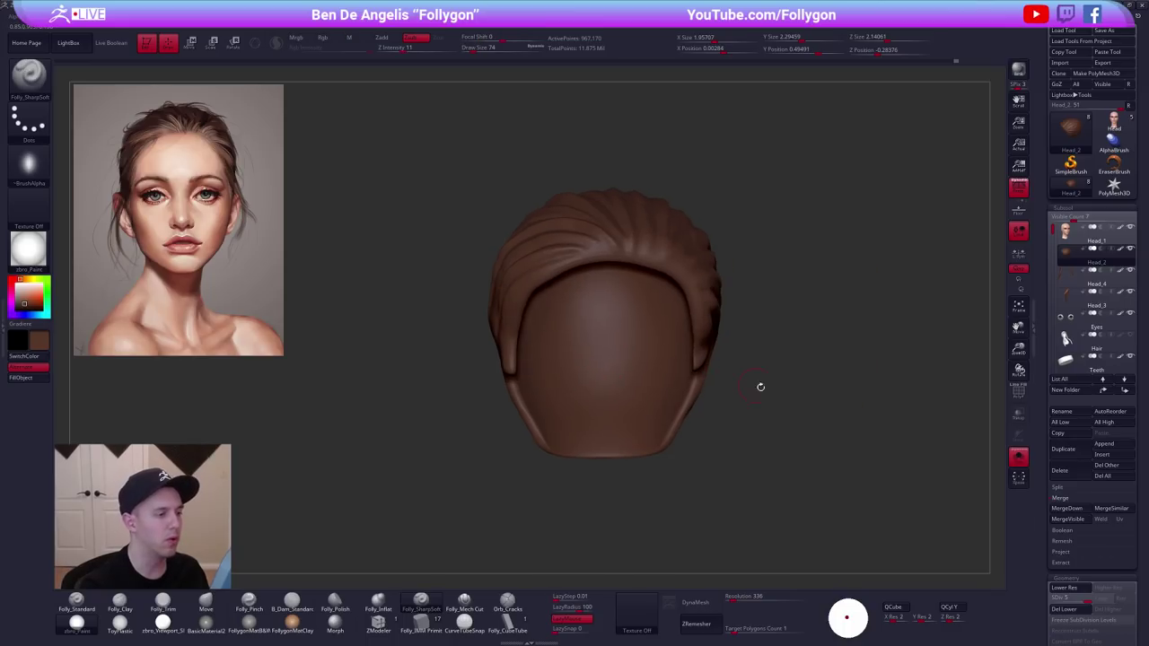
Show the full bust and reshape the front top contour of the hair cap with the Move brush at draw size 447.
key(alt+shift+s)
alt+drag(867, 426, 776, 413)
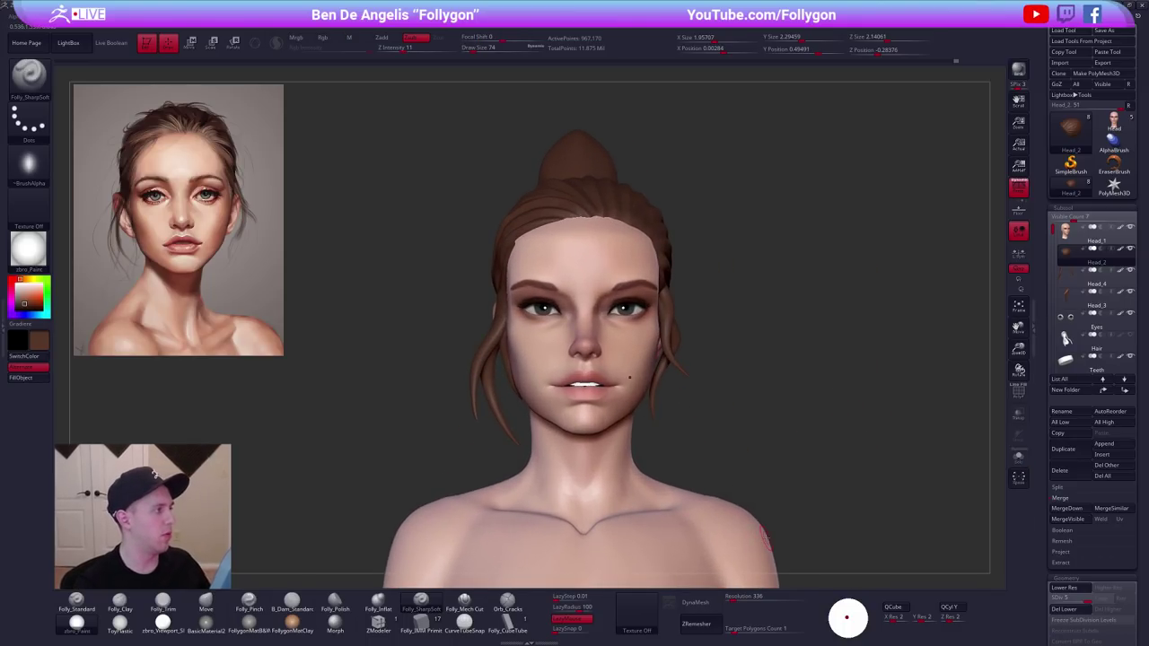
drag(812, 470, 755, 466)
alt+drag(851, 479, 967, 497)
key(b)
key(m)
key(v)
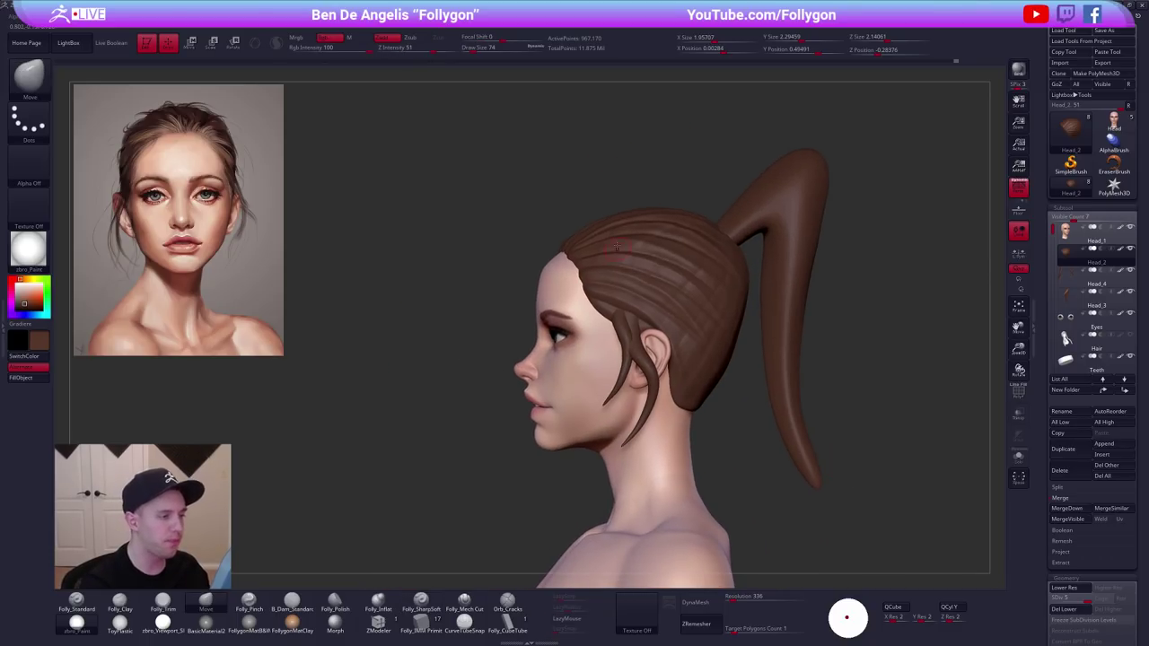
key(space)
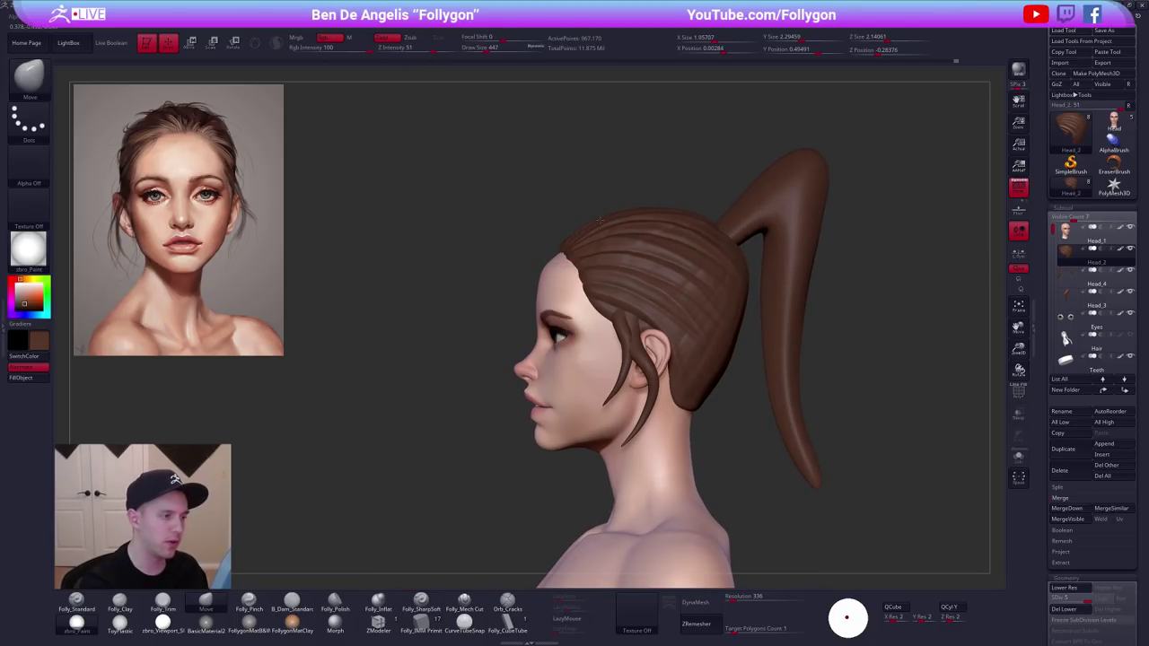
drag(601, 219, 604, 216)
drag(531, 208, 607, 215)
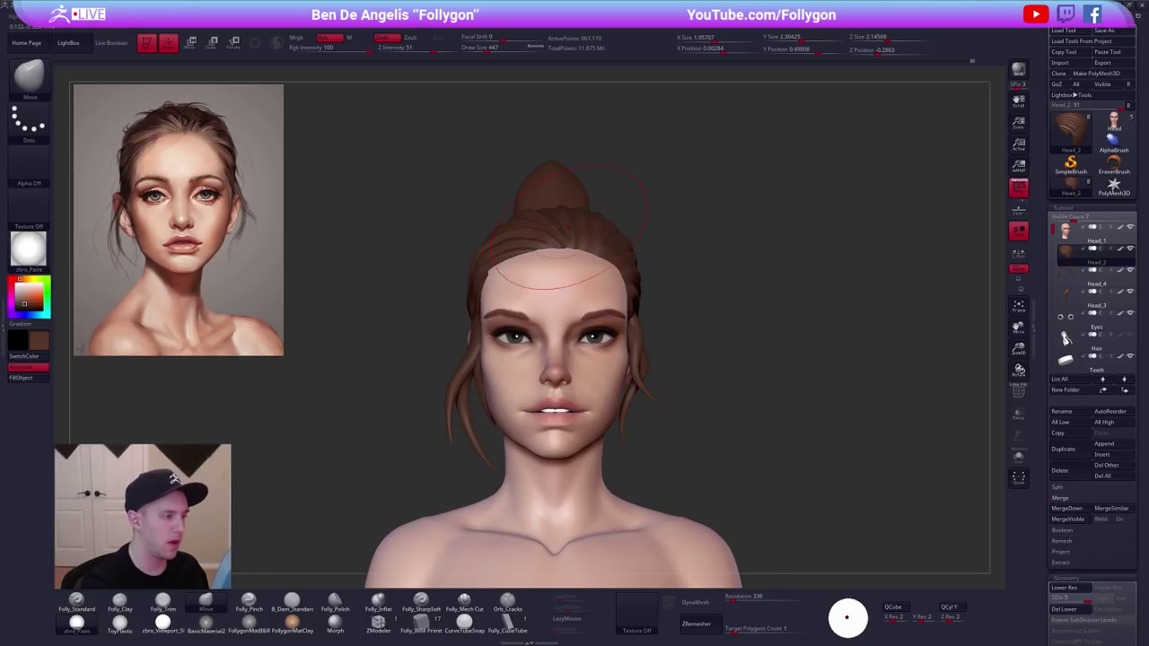
shift+drag(615, 236, 521, 218)
drag(514, 280, 520, 283)
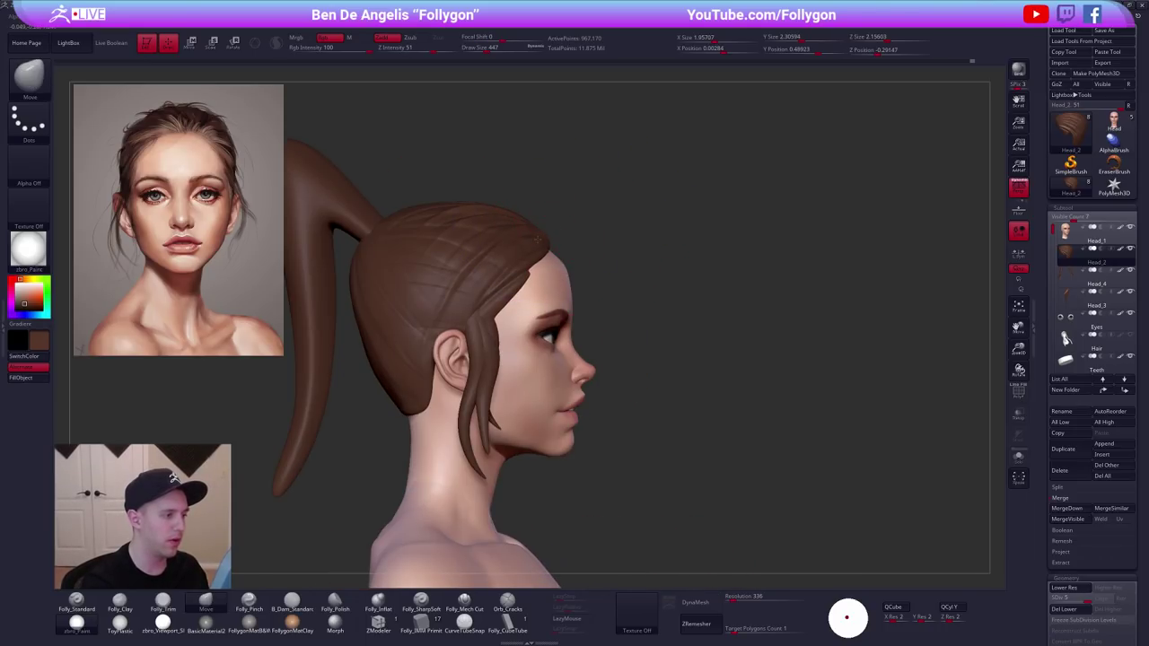
mouse_move(614, 292)
shift+mouse_down()
mouse_move(545, 308)
mouse_move(584, 297)
mouse_move(631, 321)
mouse_move(561, 336)
shift+mouse_up()
Refine the cap's outline above the forehead with smaller Move strokes, leaving the draw size at 181.
key(space)
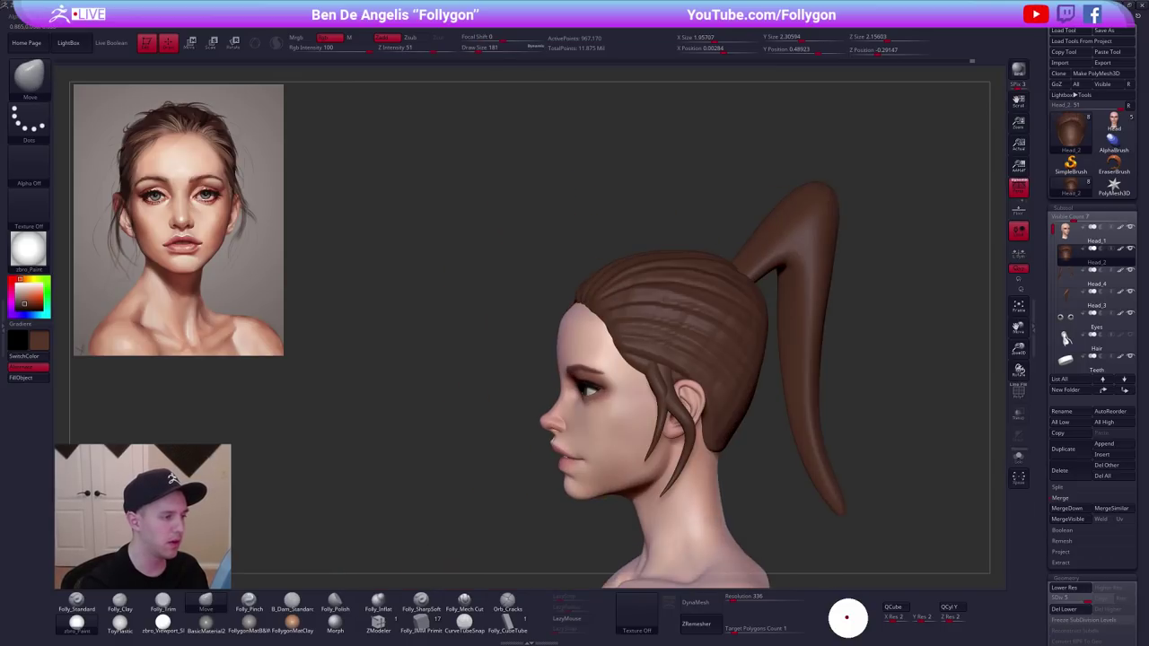
key(space)
mouse_move(614, 293)
mouse_down()
mouse_move(624, 292)
mouse_move(598, 307)
mouse_move(606, 340)
mouse_move(703, 313)
mouse_up()
key(space)
mouse_move(793, 485)
mouse_down()
mouse_move(807, 489)
mouse_move(783, 488)
mouse_up()
key(space)
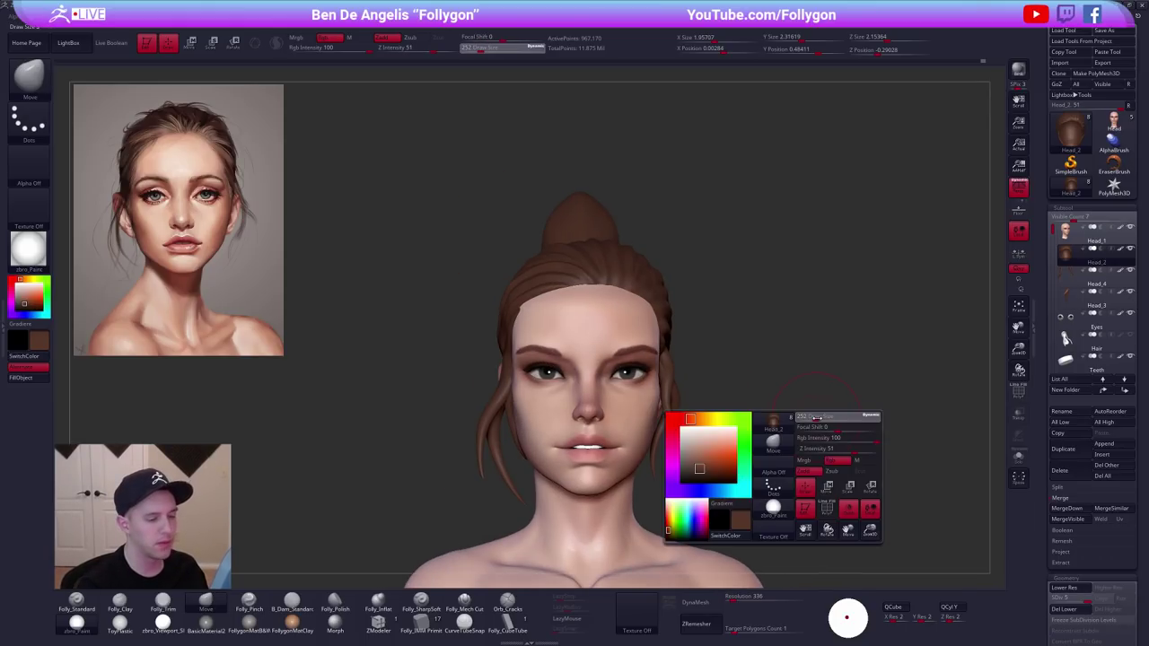
drag(804, 419, 799, 420)
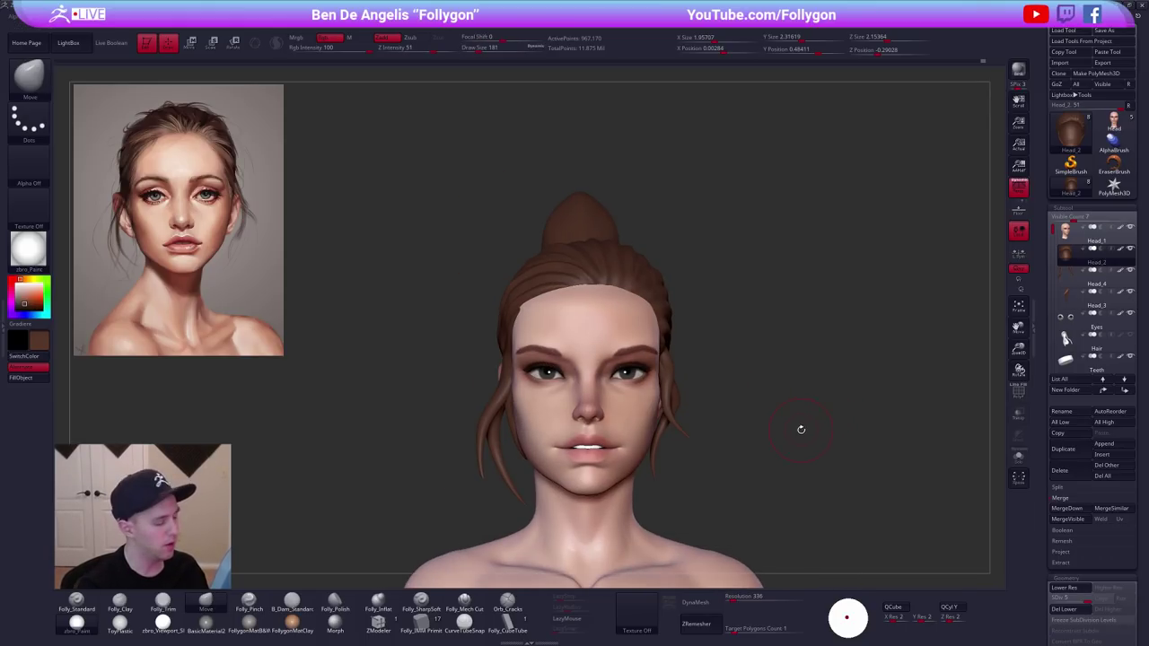
Isolate the hair cap and cut deeper strand grooves above the front hairline with Folly_Mech Cut, raising the draw size to 121.
click(706, 482)
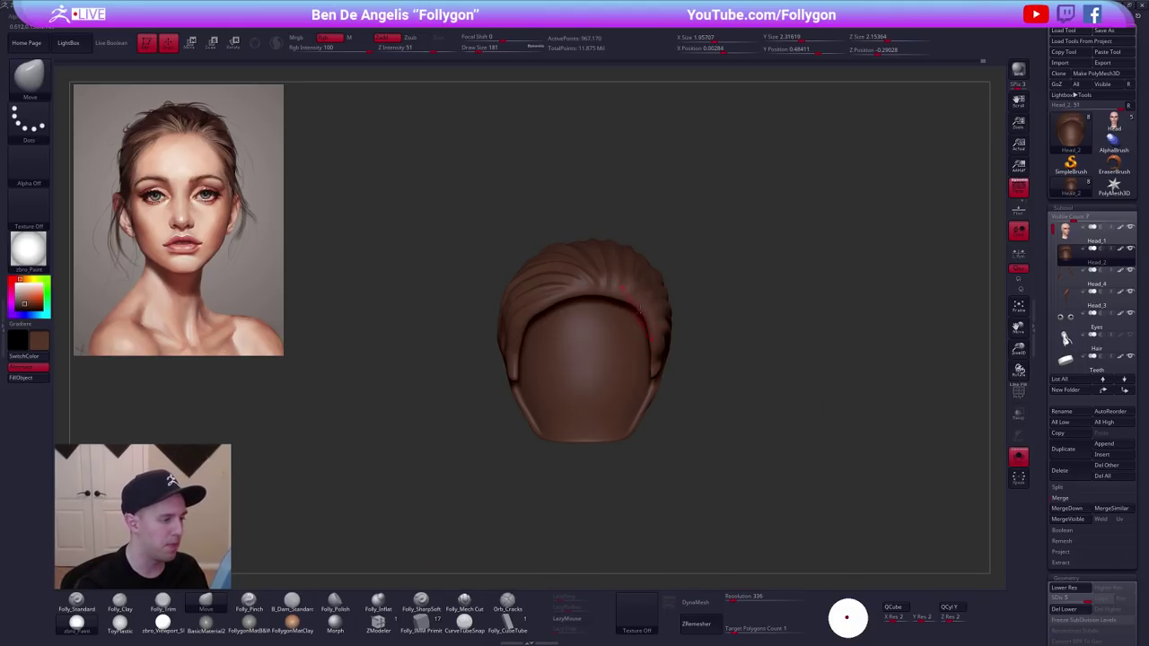
click(464, 603)
mouse_move(718, 395)
alt+mouse_down()
mouse_move(686, 505)
mouse_move(718, 530)
mouse_move(718, 556)
alt+mouse_up()
key(space)
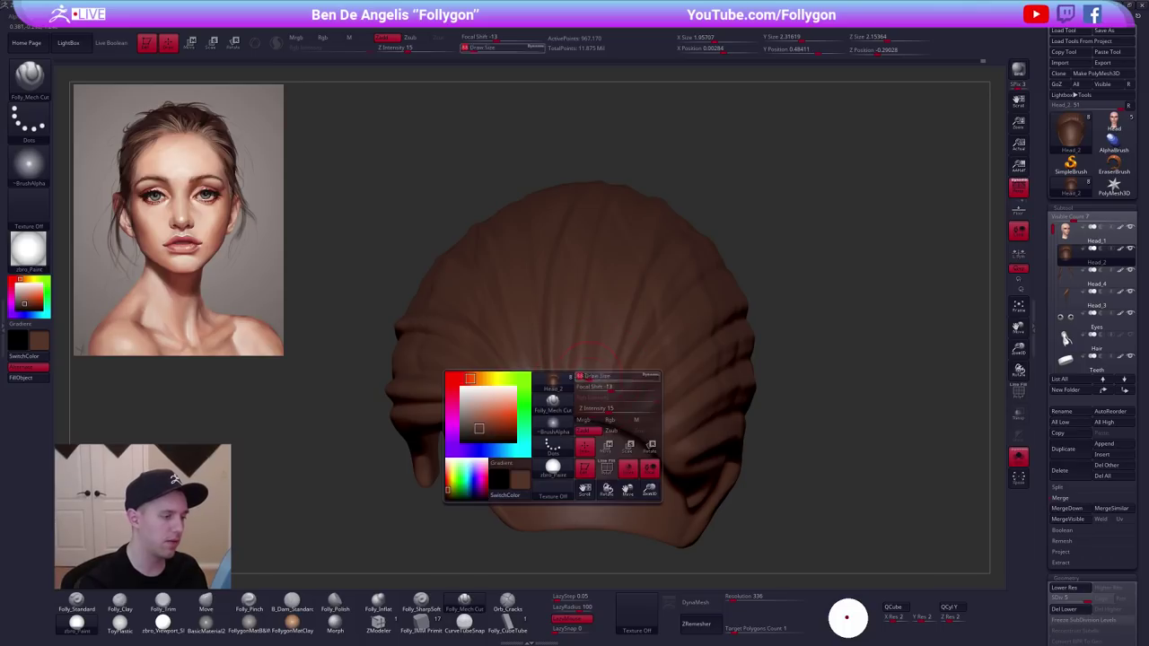
drag(605, 411, 595, 411)
mouse_move(807, 502)
alt+mouse_down()
mouse_move(830, 472)
mouse_move(833, 514)
alt+mouse_up()
key(space)
drag(593, 401, 618, 329)
key(space)
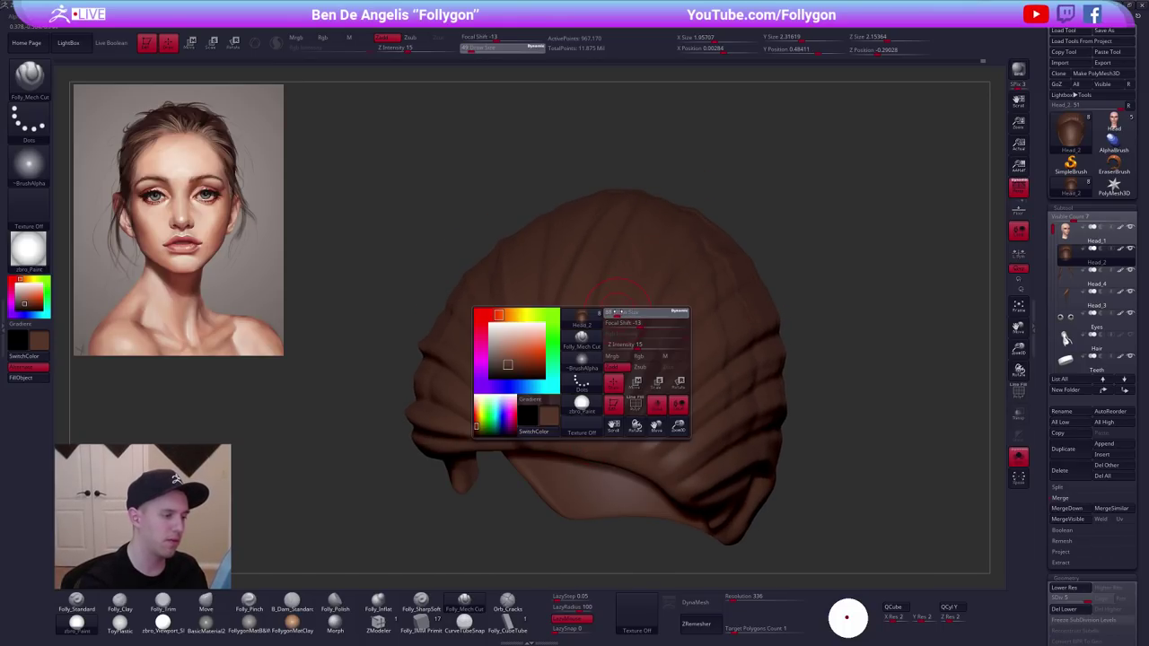
drag(586, 392, 599, 392)
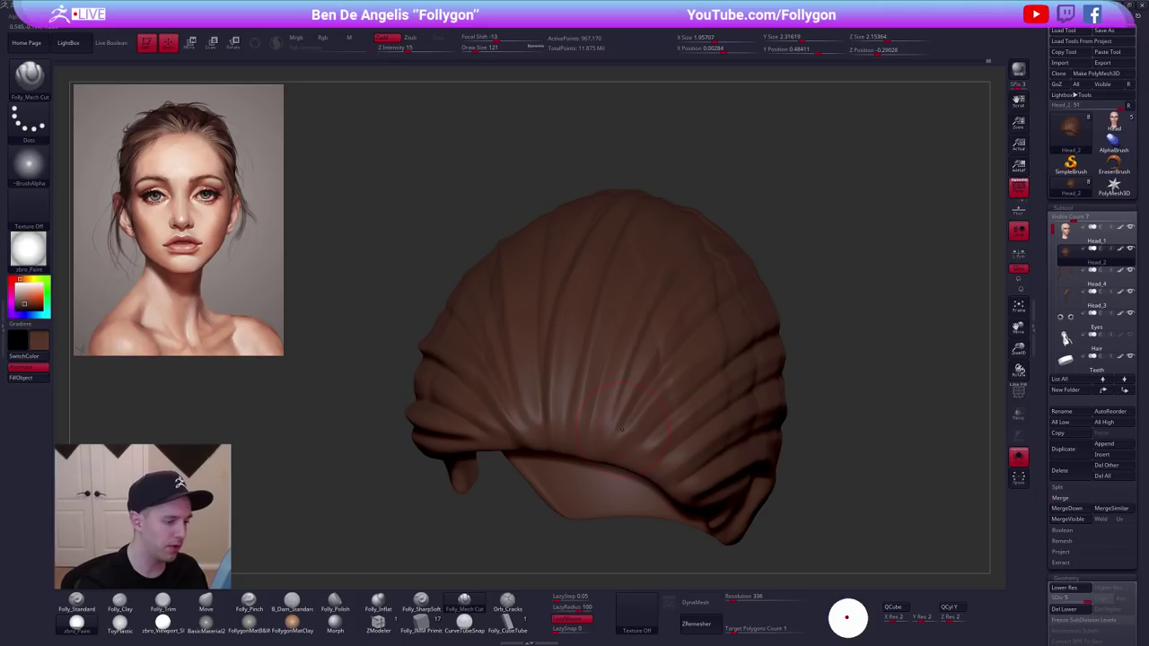
Continue the cuts over the front of the cap toward the crown and check its wireframe and the full bust.
drag(830, 485, 847, 543)
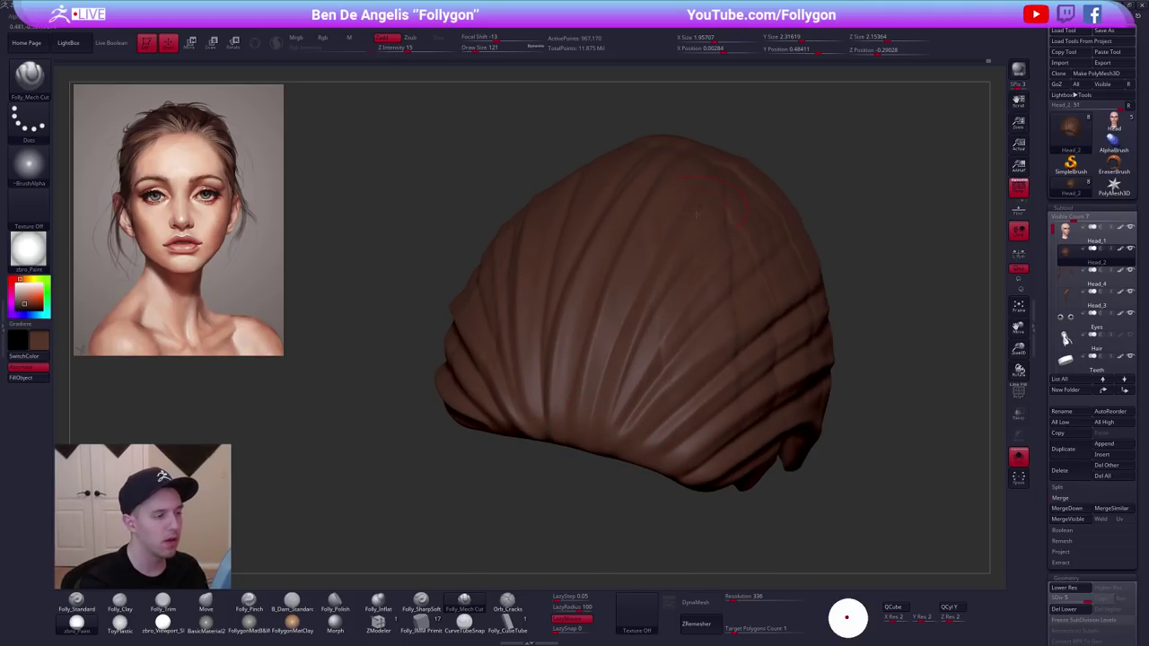
right_drag(632, 337, 674, 269)
right_drag(639, 311, 785, 447)
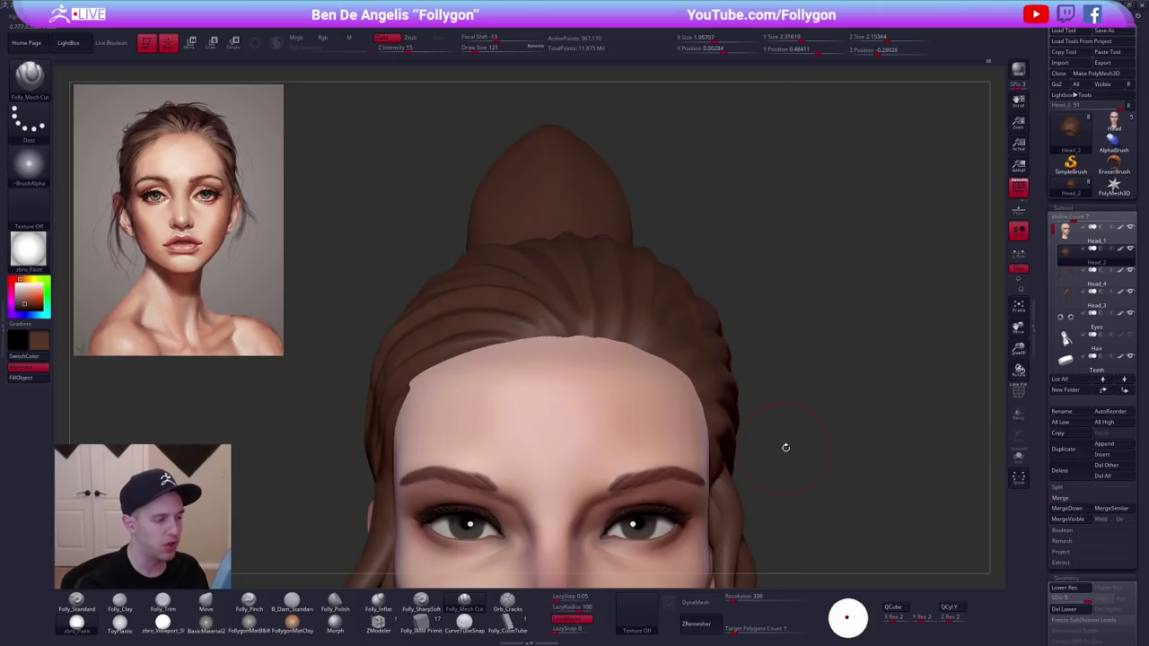
key(alt+s)
alt+right_drag(865, 444, 764, 464)
key(shift+f)
key(shift+f)
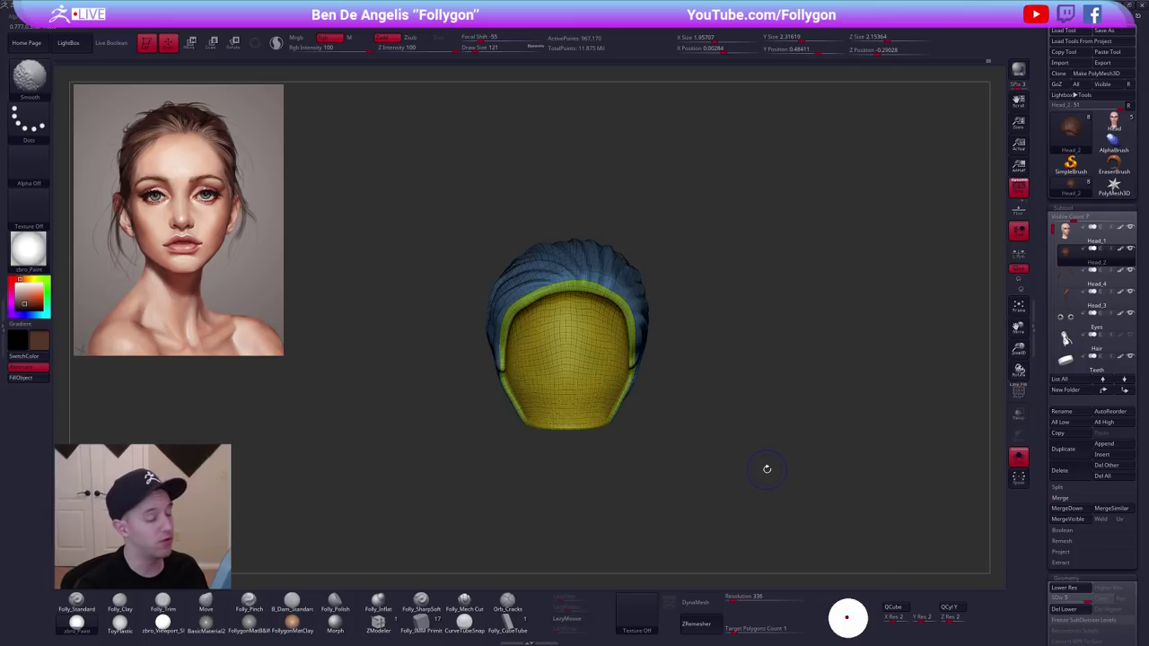
key(ctrl+shift+s)
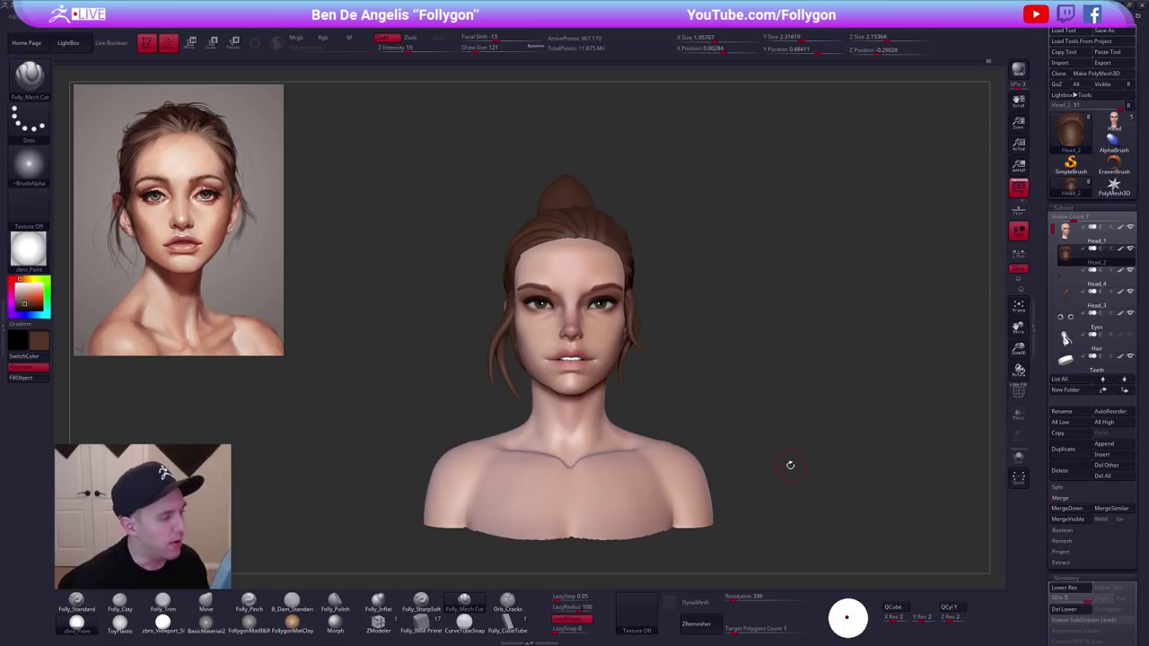
Adjust the top front profile of the hair cap in side view with the Move brush at draw size 482.
right_drag(589, 276, 714, 277)
key(b)
key(m)
key(v)
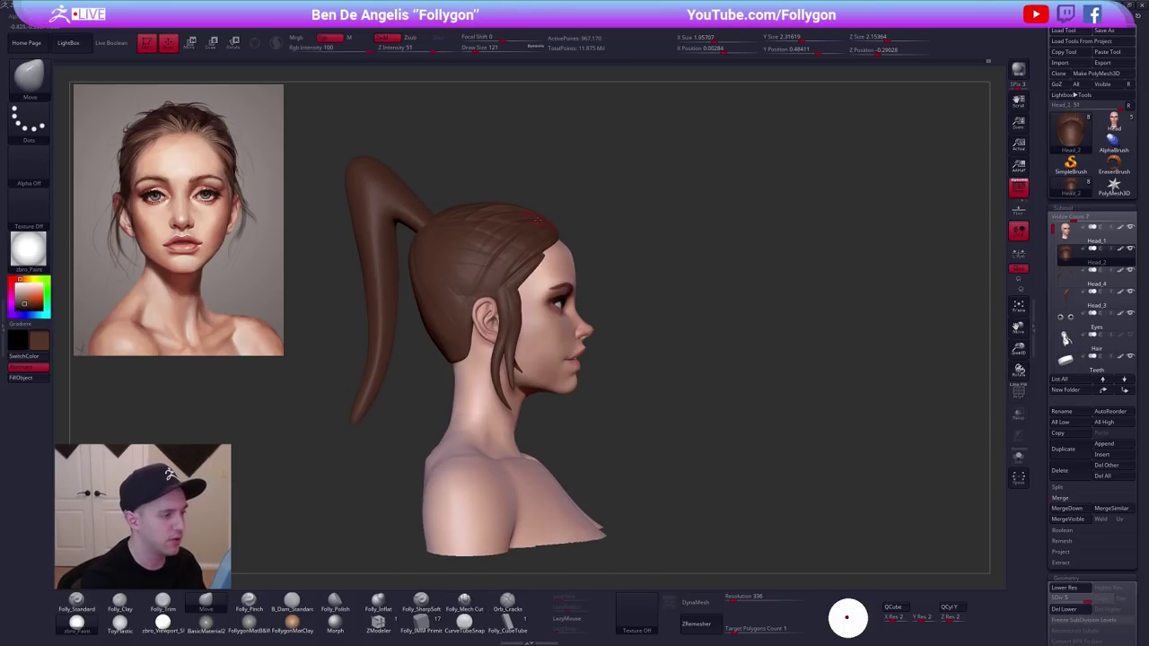
key(space)
drag(533, 212, 549, 212)
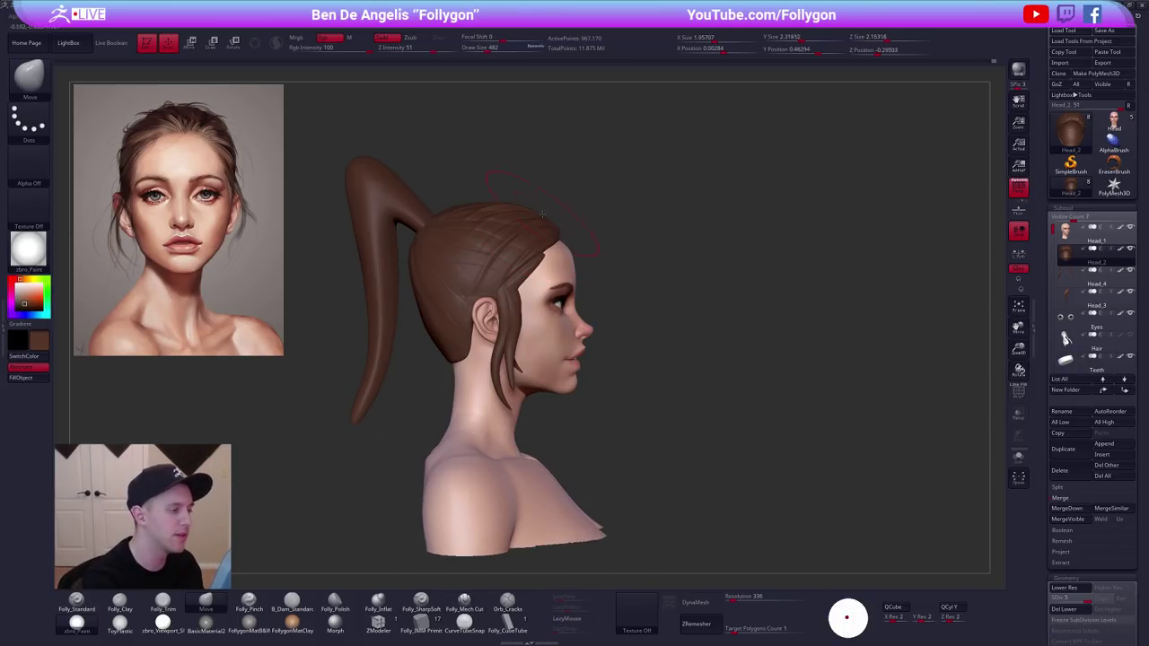
mouse_move(783, 414)
alt+mouse_down()
mouse_move(845, 412)
mouse_move(853, 423)
alt+mouse_up()
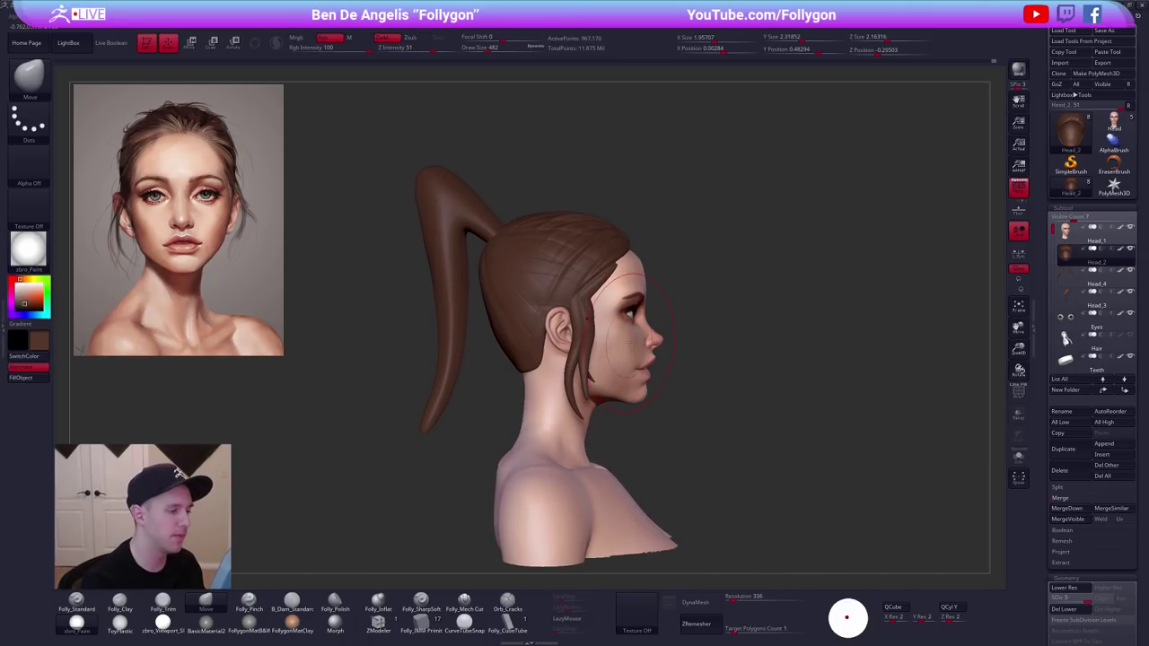
Adjust the hairline near the temple with the Move brush at draw size 265, and reduce the draw size to 130.
key(space)
drag(579, 253, 573, 254)
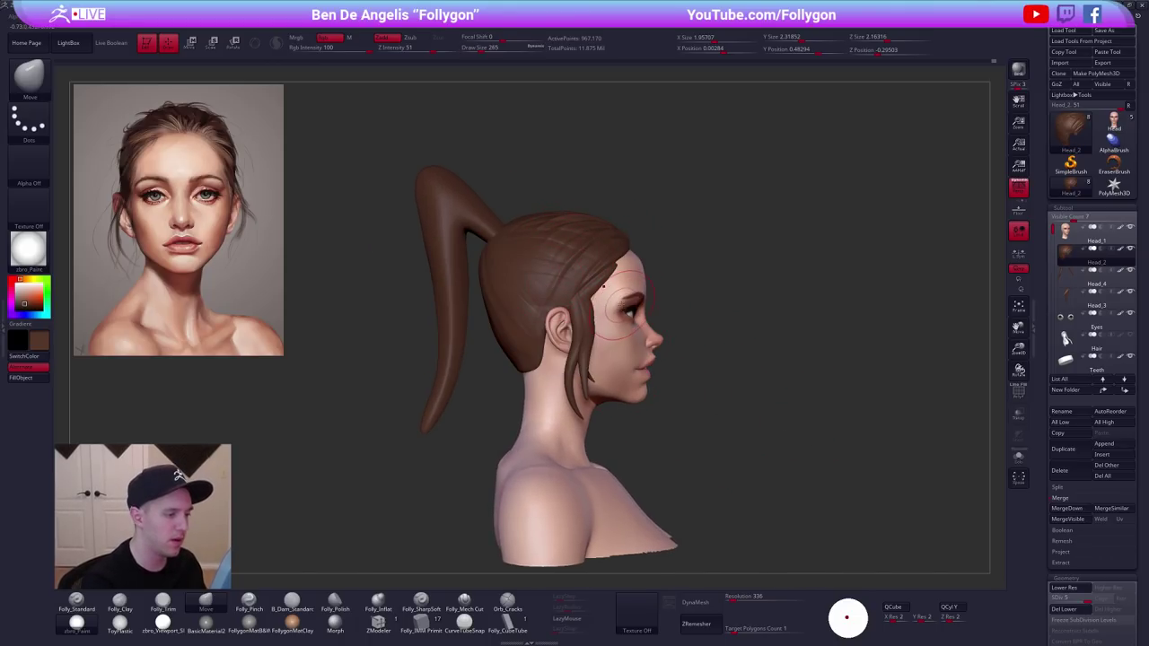
alt+drag(754, 325, 827, 414)
key(bracketleft)
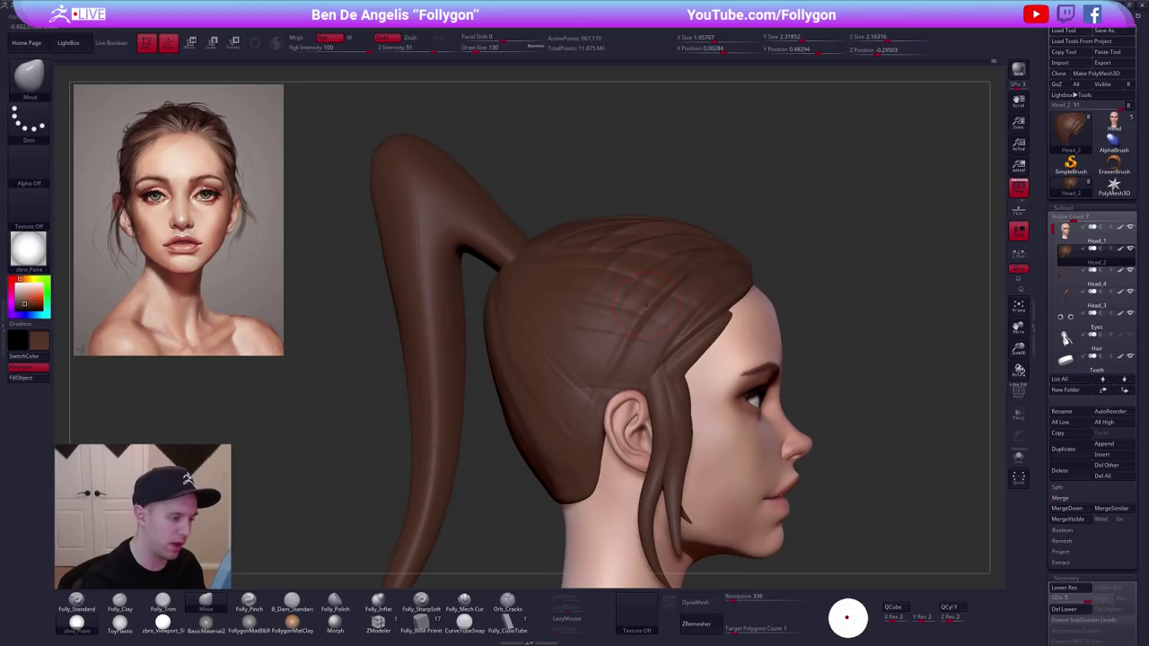
Isolate the hair cap and carve diagonal strand grooves down the side behind the ear opening with the Folly_SharpSoft brush.
click(423, 604)
mouse_move(472, 390)
alt+mouse_down()
mouse_move(525, 363)
mouse_move(619, 361)
mouse_move(540, 361)
alt+mouse_up()
key(alt+s)
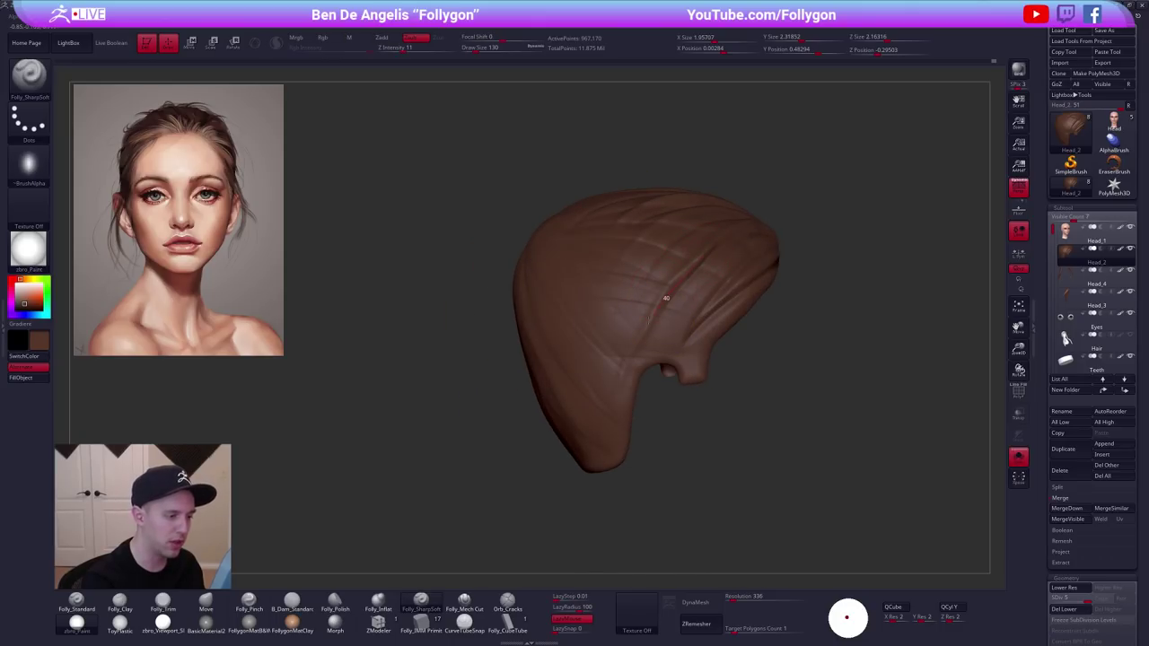
mouse_move(598, 514)
right_down()
mouse_move(618, 387)
mouse_move(679, 231)
right_up()
drag(689, 223, 605, 353)
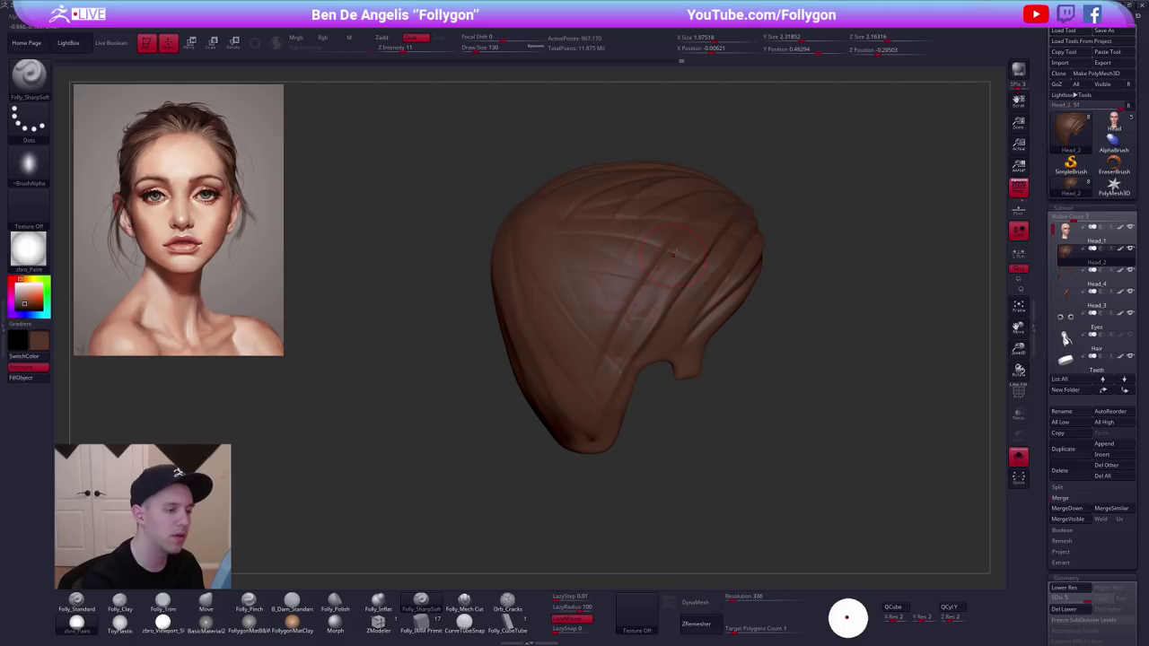
drag(700, 235, 592, 392)
right_drag(559, 414, 681, 230)
drag(630, 287, 588, 354)
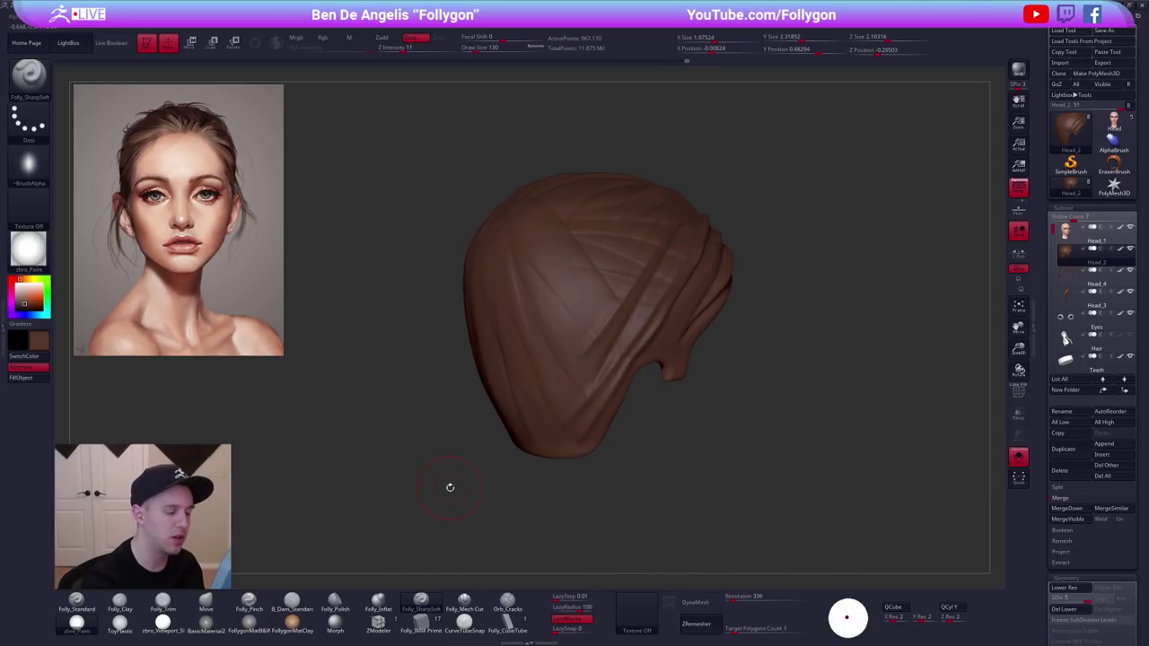
mouse_move(626, 262)
mouse_down()
mouse_move(570, 365)
mouse_move(584, 388)
mouse_up()
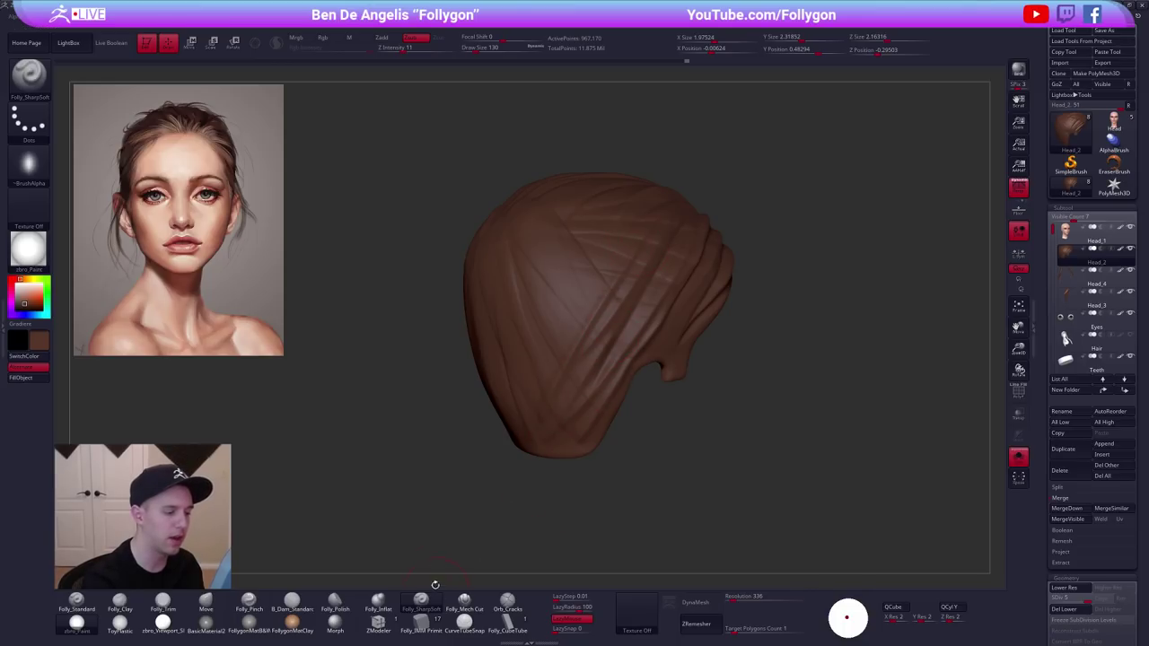
Reduce the draw size to 121 and extend the strand grooves from the cap's side toward its lower back.
mouse_move(436, 585)
mouse_down()
mouse_move(593, 570)
mouse_move(449, 556)
mouse_up()
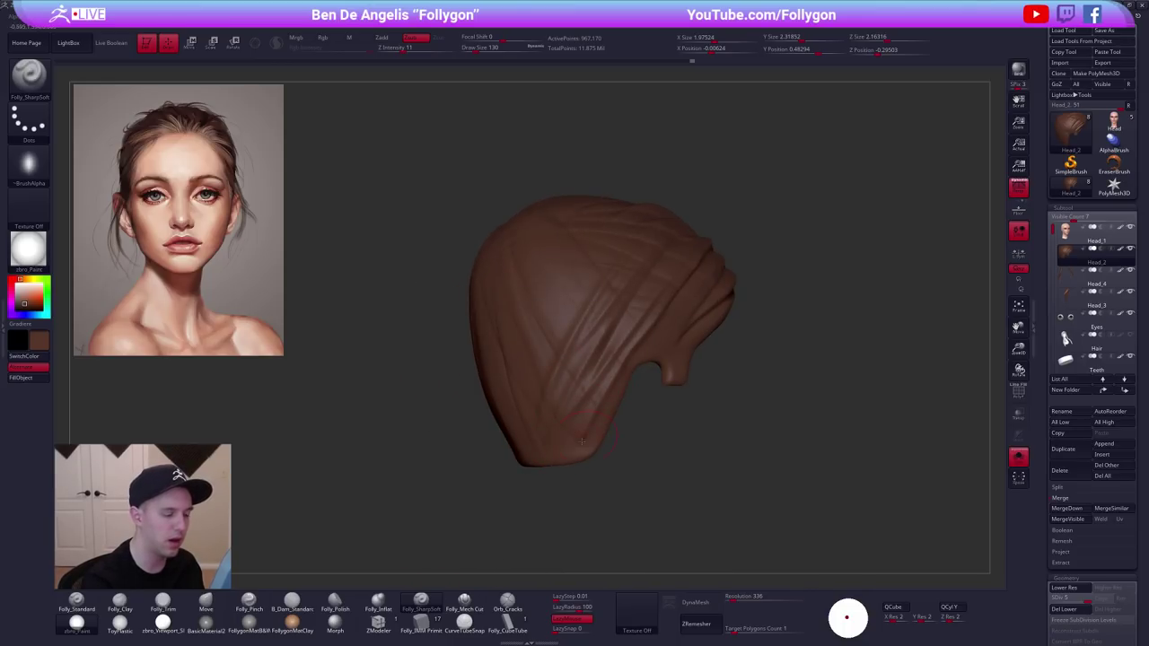
key(space)
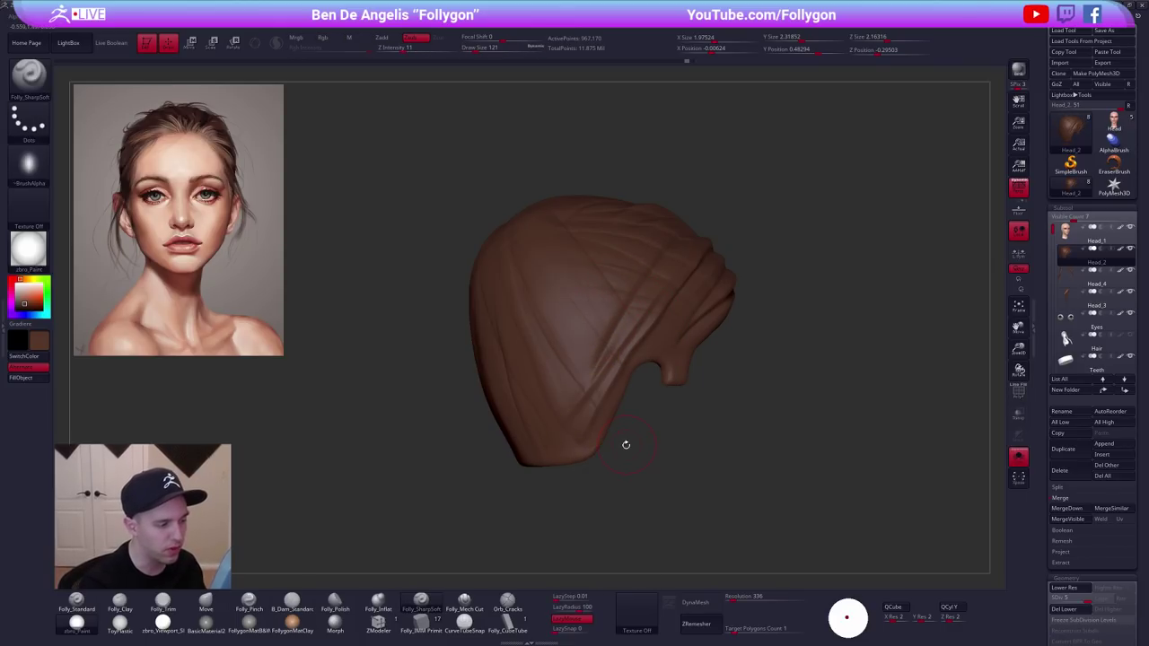
right_drag(619, 390, 644, 240)
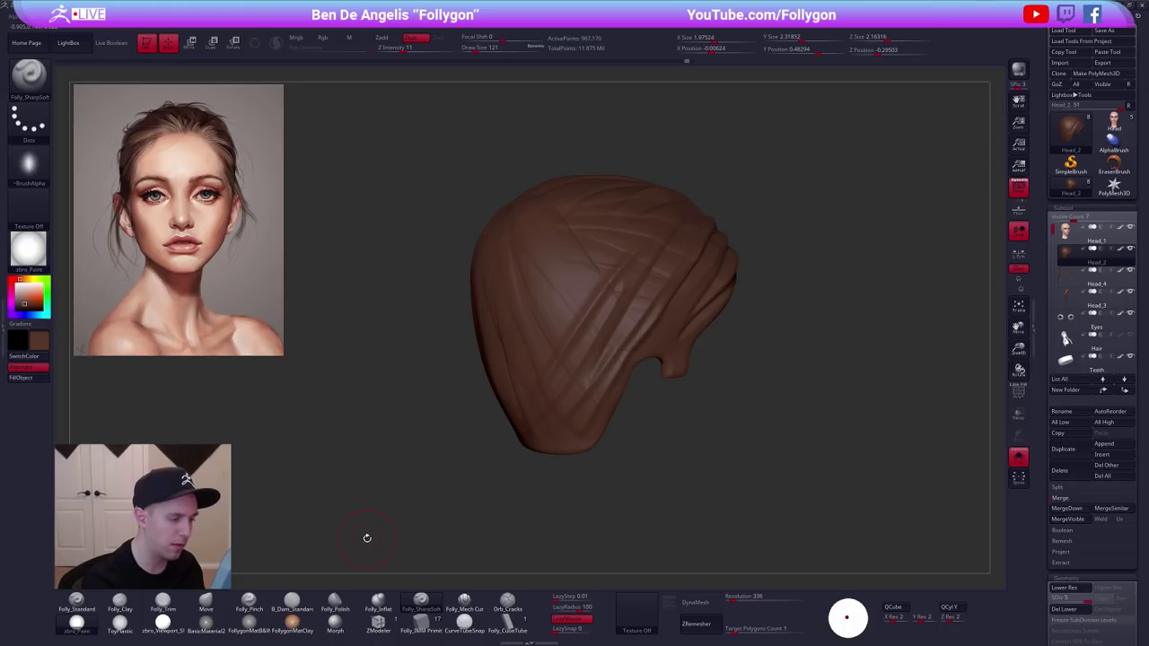
right_drag(514, 384, 593, 312)
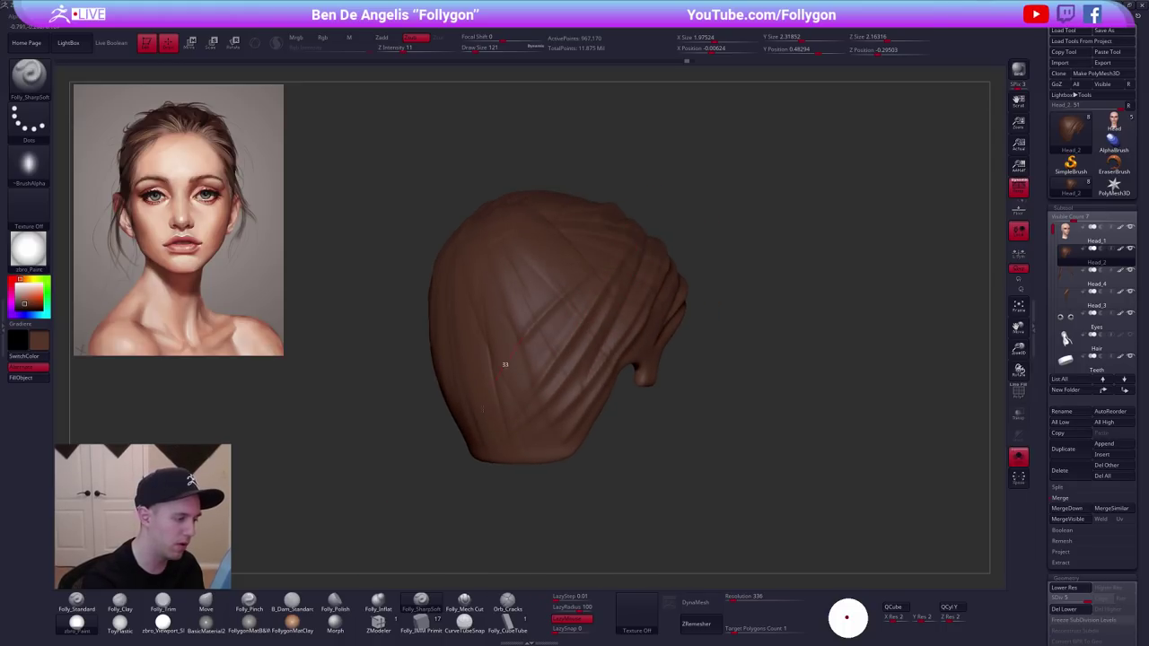
drag(592, 283, 479, 425)
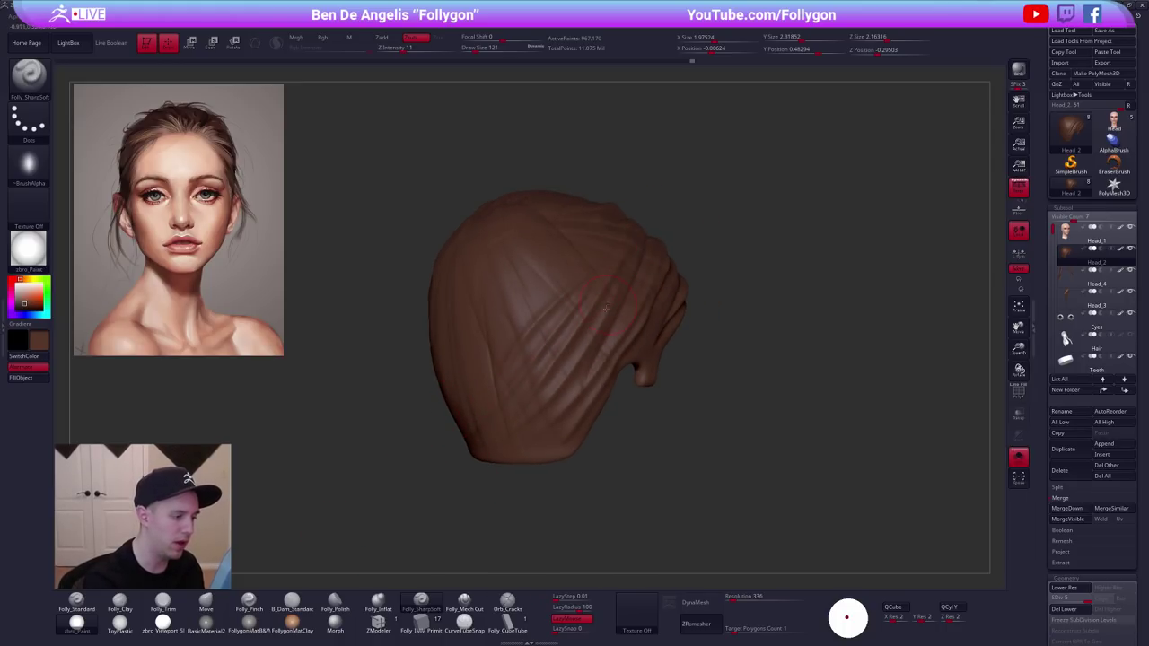
mouse_move(606, 309)
right_down()
mouse_move(704, 315)
mouse_move(660, 332)
right_up()
key(ctrl)
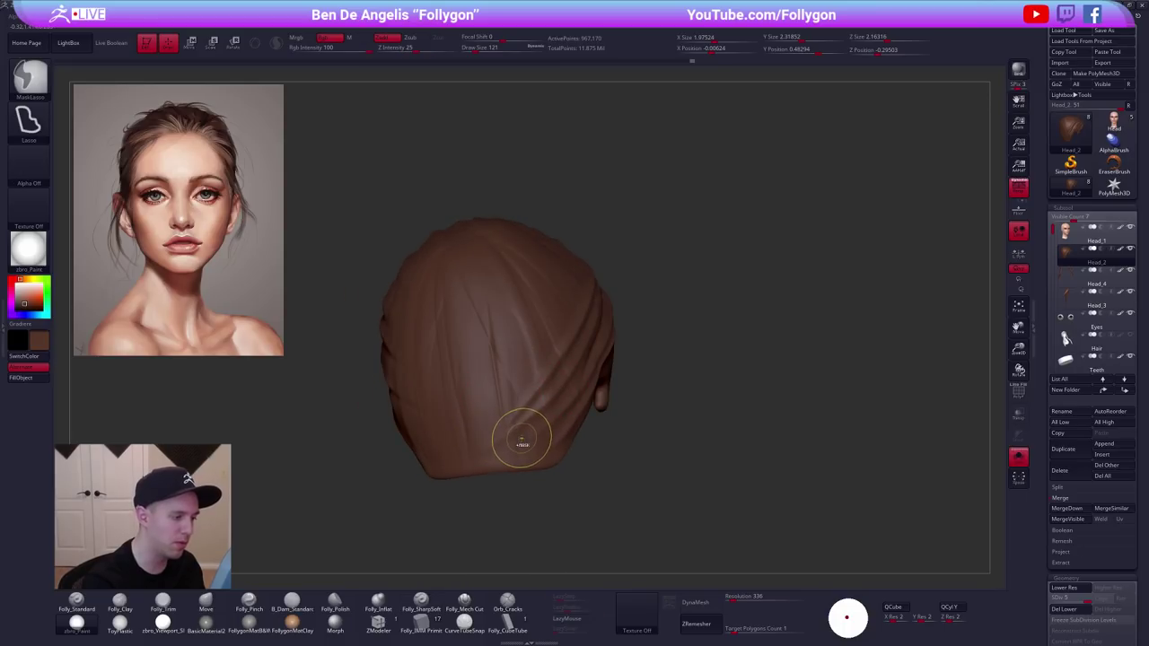
right_drag(537, 441, 498, 441)
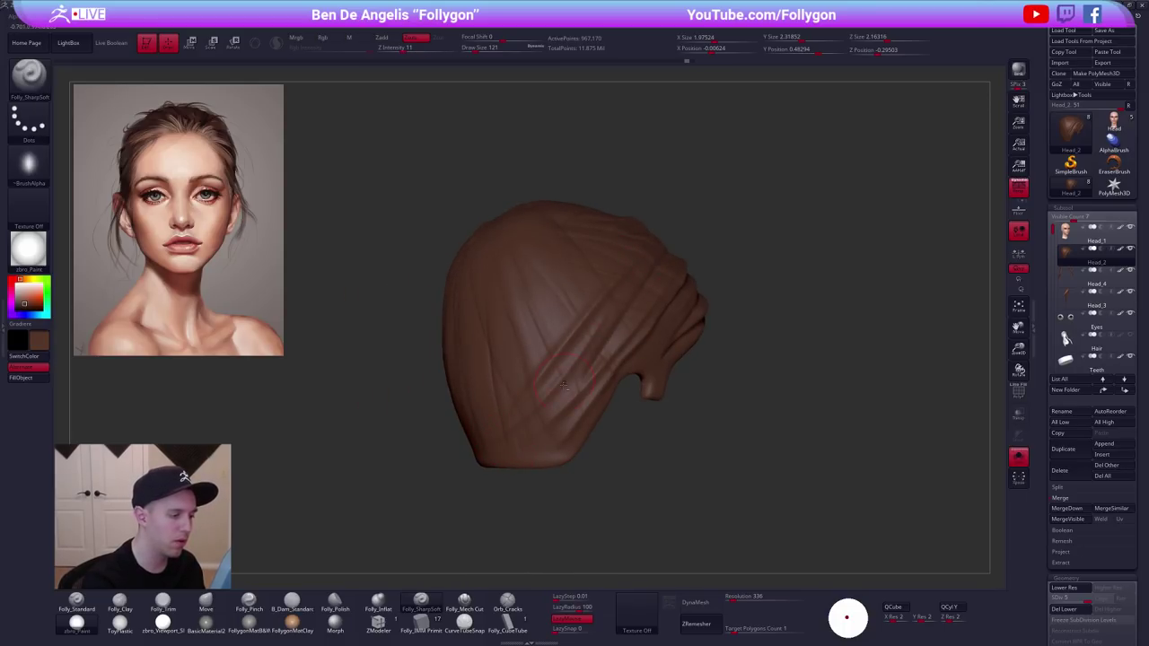
Refine the side grooves at draw size 160, then show the full bust and check the hair from the front.
right_drag(617, 343, 591, 359)
key(space)
drag(627, 302, 631, 301)
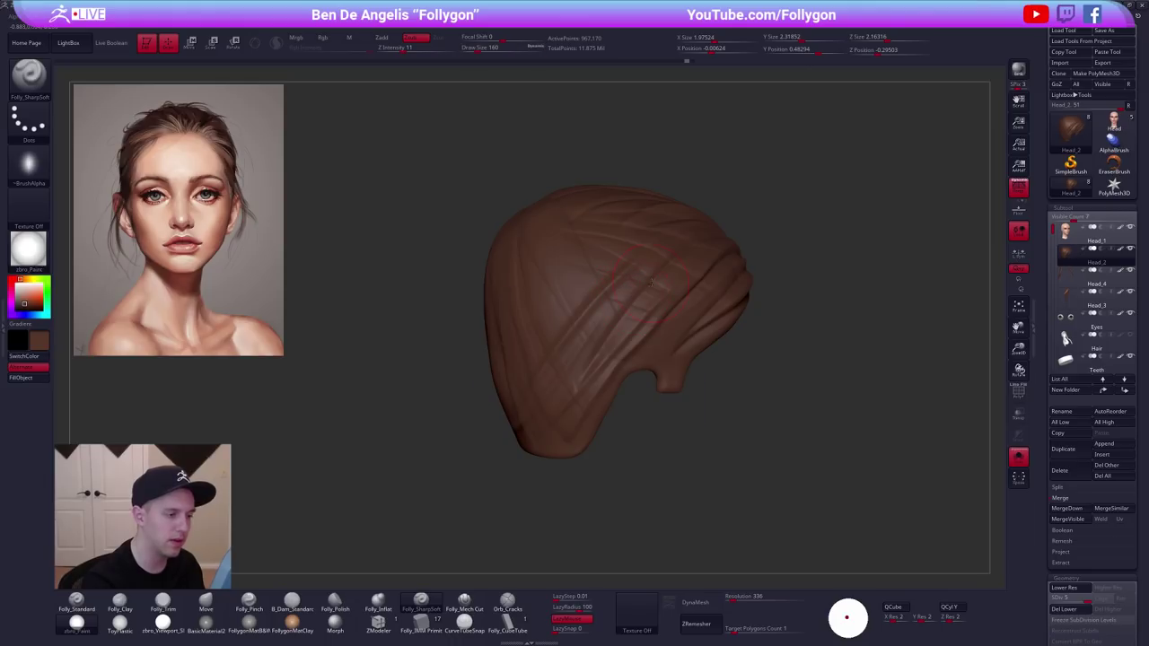
mouse_move(673, 260)
right_down()
mouse_move(733, 439)
mouse_move(760, 480)
mouse_move(715, 479)
mouse_move(781, 481)
mouse_move(751, 493)
mouse_move(766, 491)
right_up()
key(alt+shift+s)
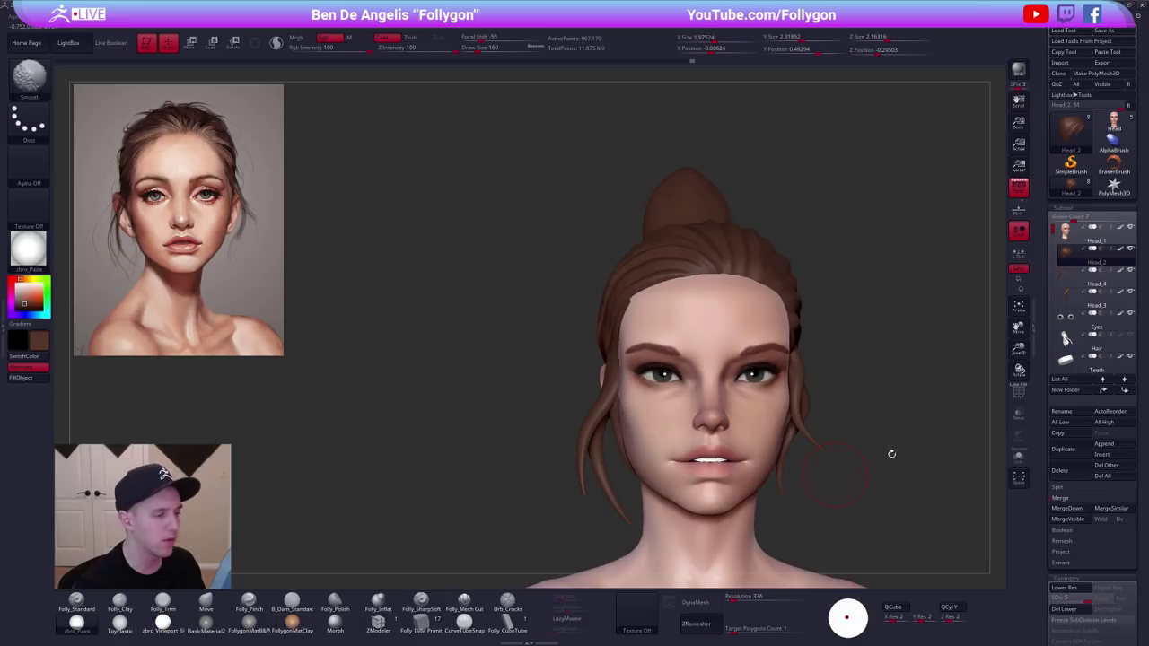
drag(889, 454, 809, 445)
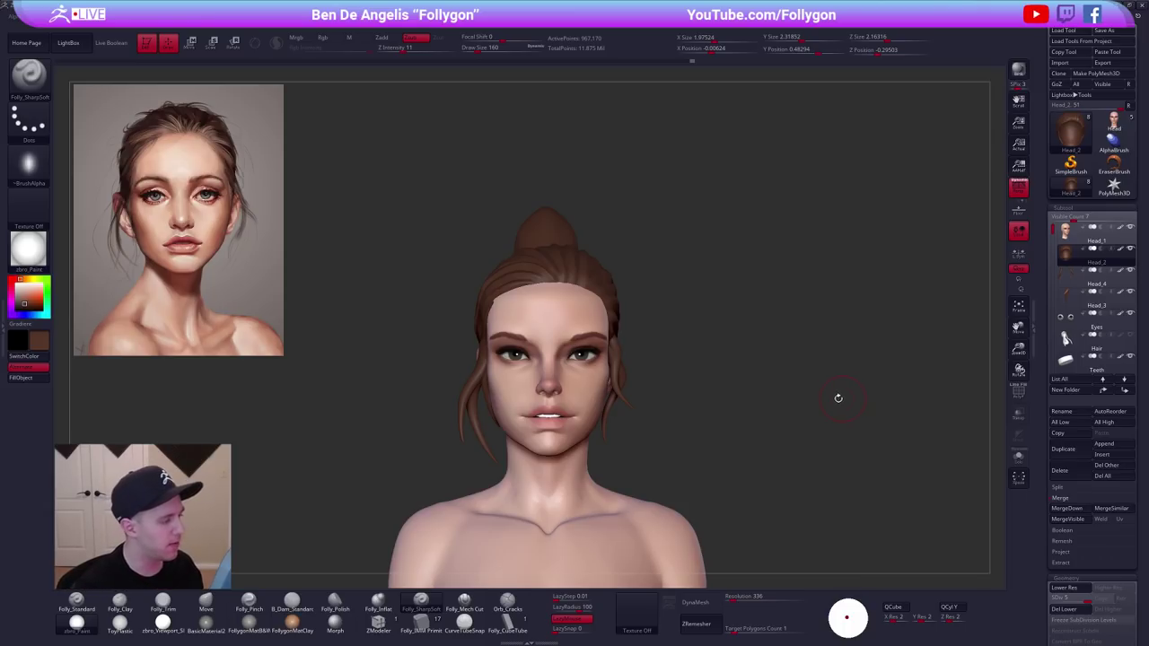
drag(832, 399, 739, 461)
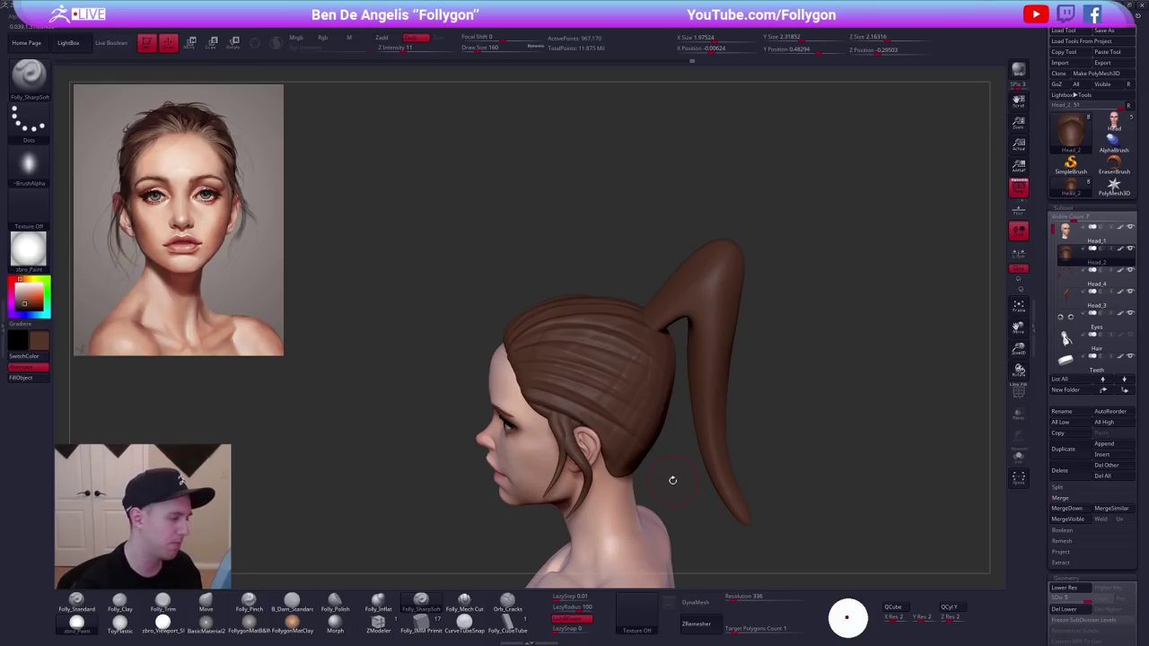
Raise the Folly_SharpSoft draw size to 227 and carve broad strand grooves over the back of the hair around the ponytail base.
key(shift+s)
mouse_move(675, 479)
mouse_down()
mouse_move(679, 514)
mouse_move(667, 477)
mouse_up()
drag(606, 413, 649, 420)
mouse_move(648, 421)
right_down()
mouse_move(648, 439)
mouse_move(607, 377)
right_up()
key(space)
drag(642, 315, 648, 316)
right_drag(648, 336, 654, 382)
key(alt+s)
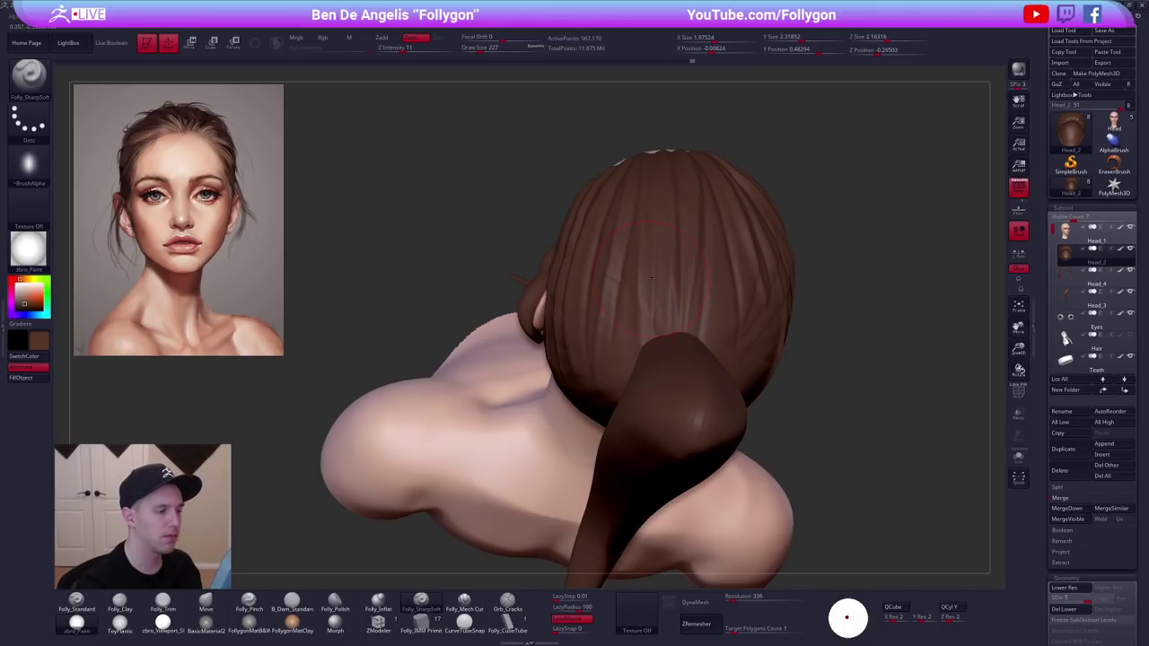
drag(653, 205, 586, 416)
alt+right_drag(588, 417, 598, 364)
right_drag(489, 496, 538, 496)
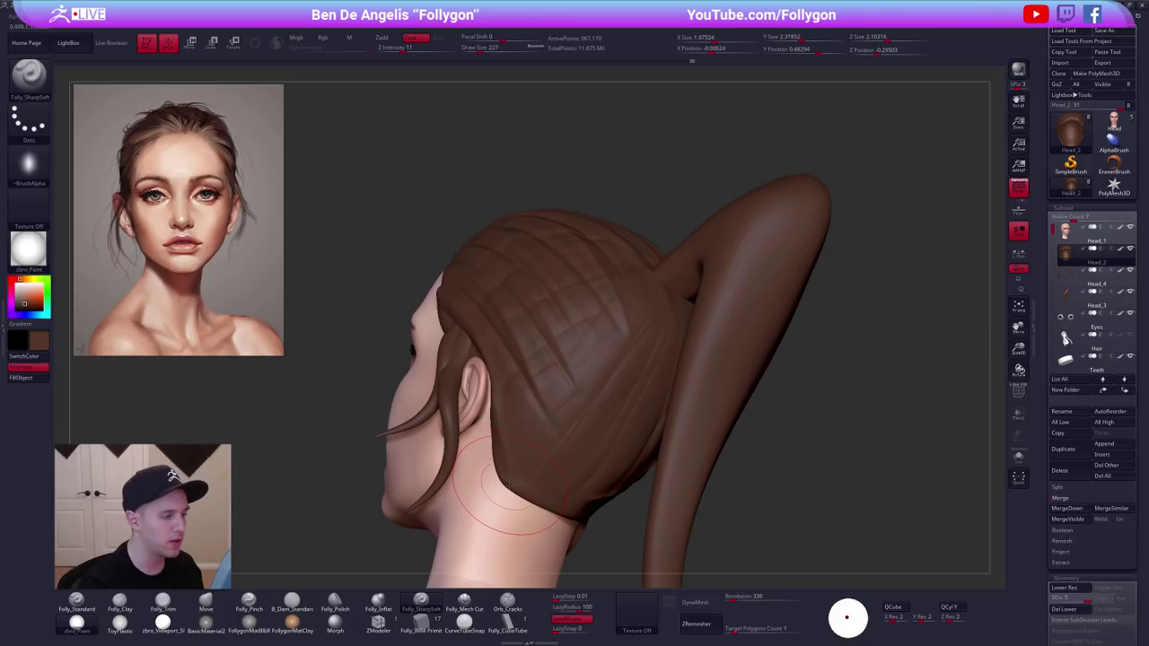
Isolate the hair cap and build up the spot where the ponytail attaches with Folly_Clay at draw size 121.
mouse_move(503, 493)
right_down()
mouse_move(521, 499)
mouse_move(502, 512)
mouse_move(468, 499)
right_up()
key(alt+shift+s)
right_drag(592, 462, 606, 436)
key(alt+shift+s)
key(alt+shift+s)
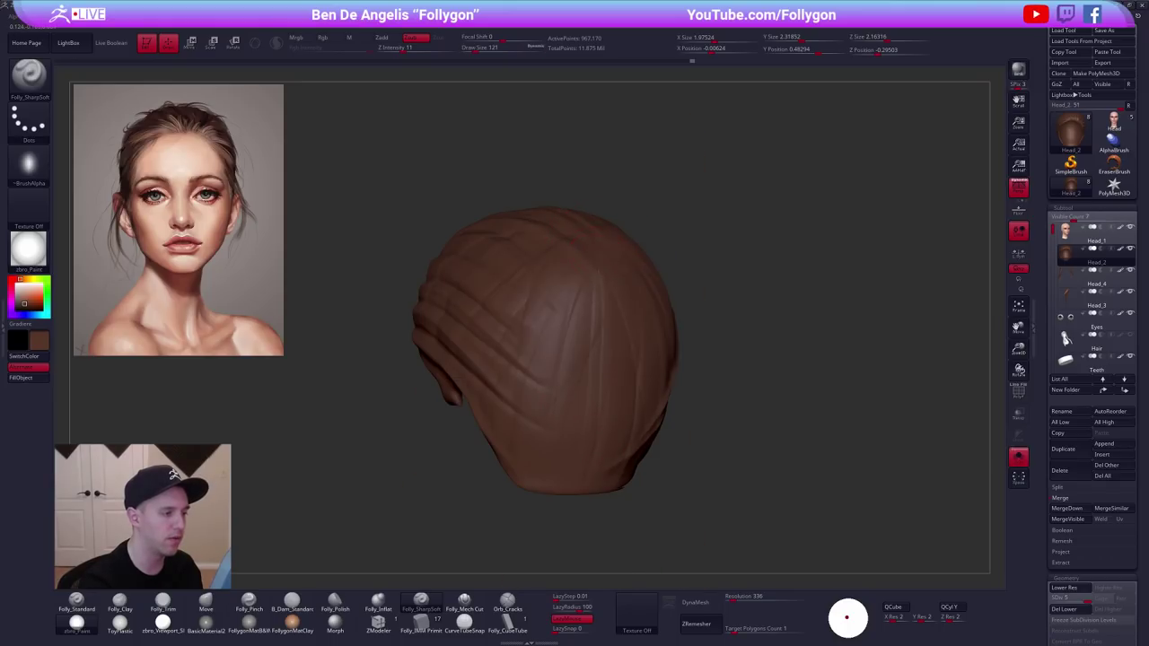
right_drag(603, 252, 596, 244)
key(2)
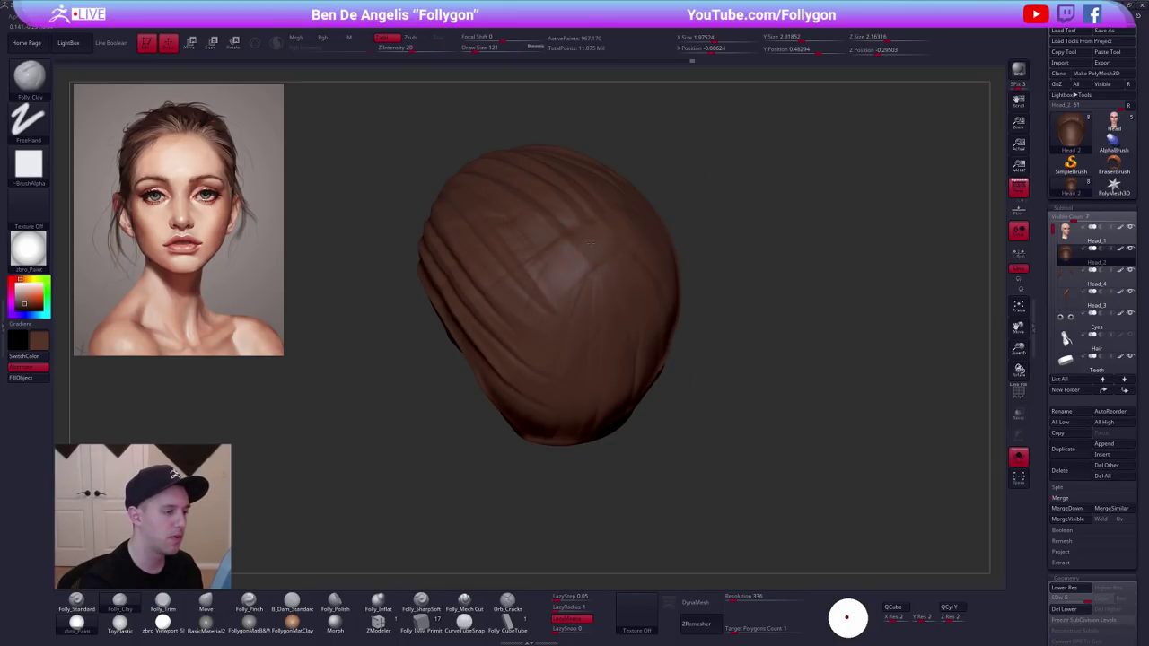
drag(584, 241, 588, 255)
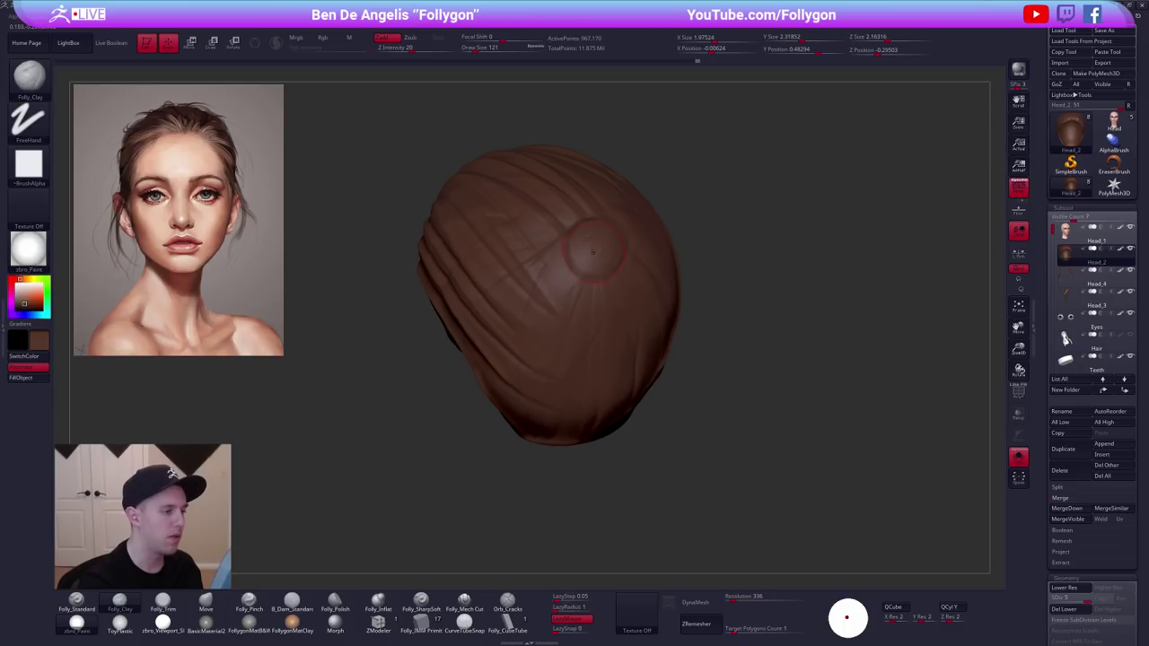
right_drag(592, 253, 696, 354)
key(alt+s)
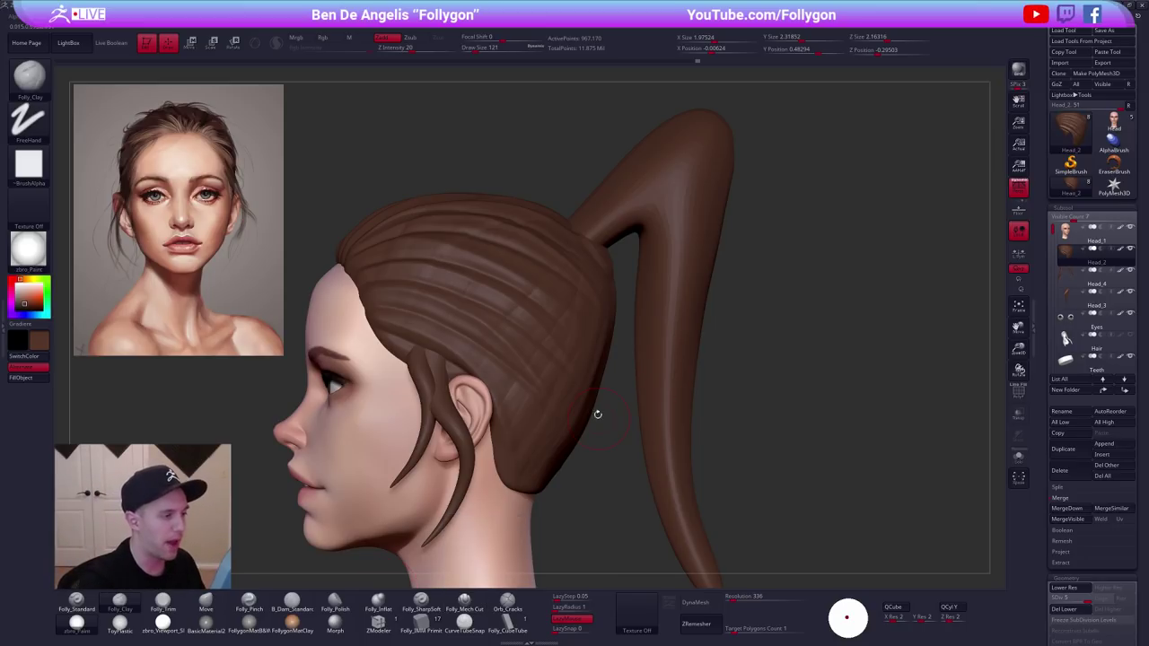
Carve long grooves from the nape up to the ponytail base on the isolated cap with Folly_SharpSoft at draw size 170.
right_drag(628, 448, 543, 455)
key(alt+s)
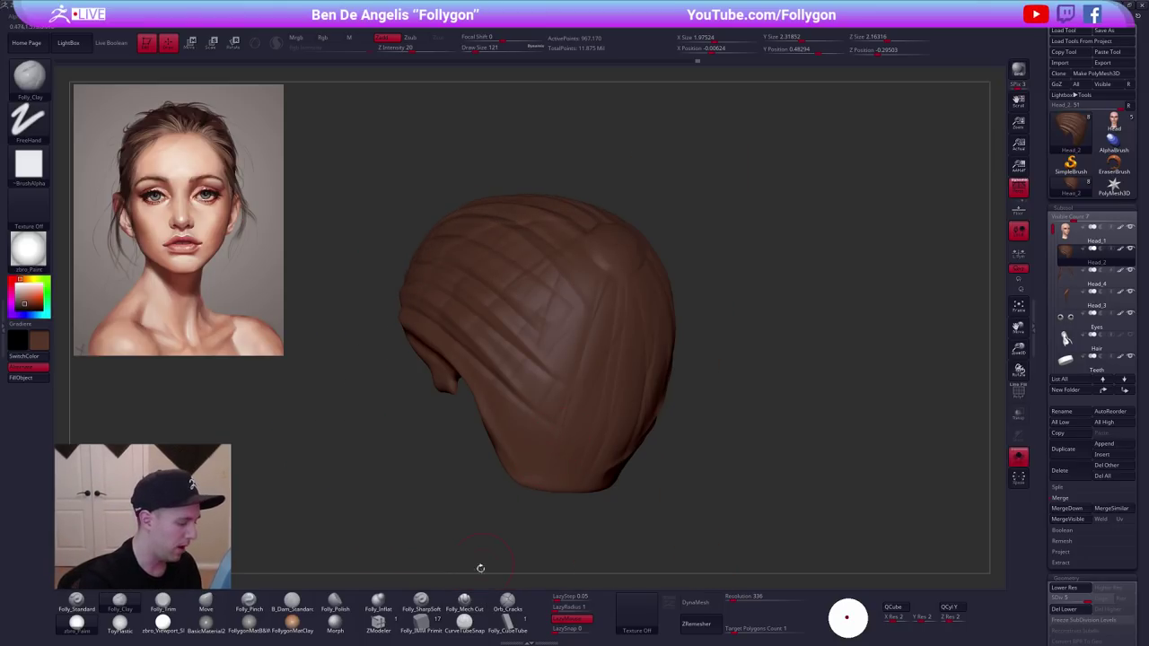
click(420, 599)
key(space)
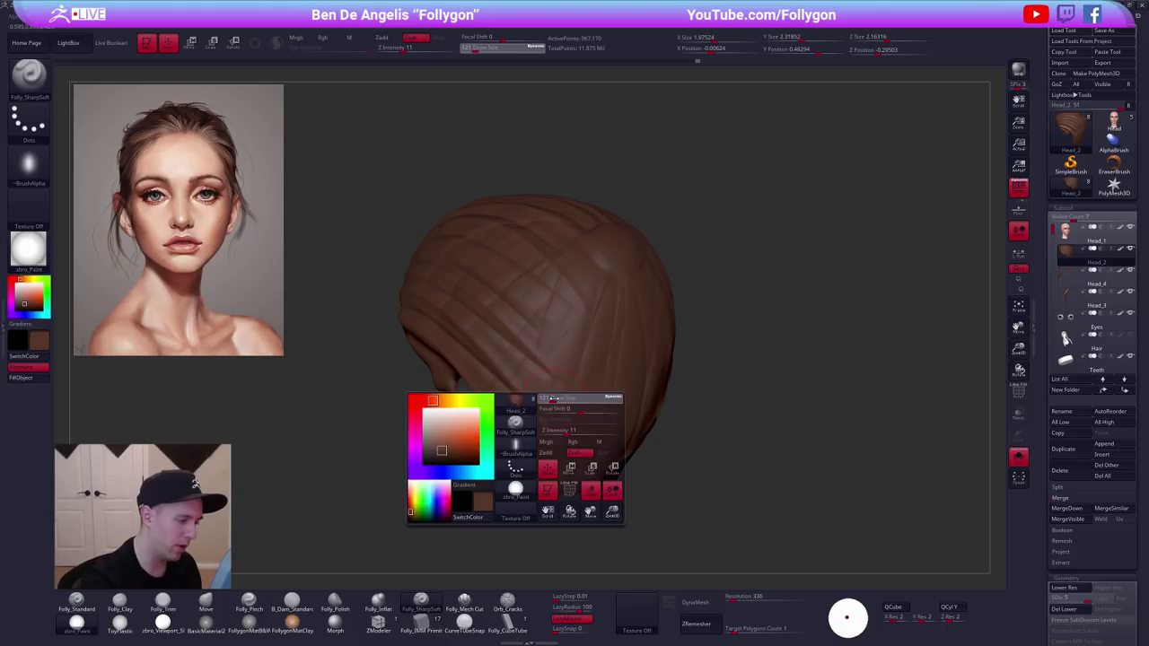
drag(553, 398, 558, 399)
drag(532, 479, 608, 280)
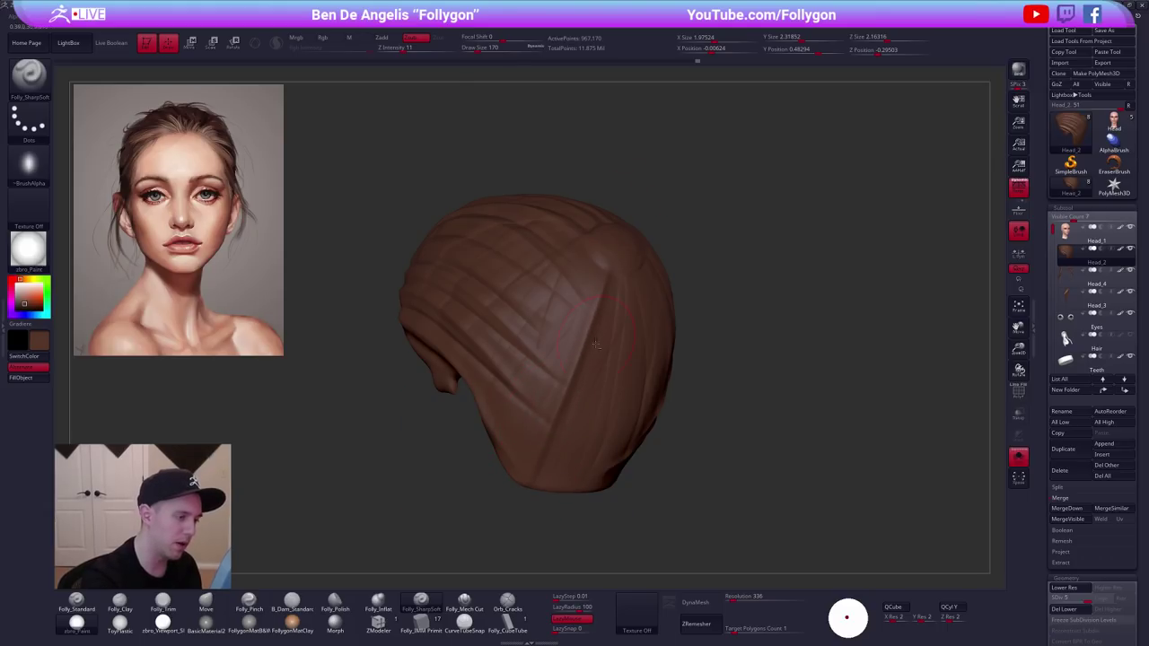
right_drag(664, 440, 602, 442)
mouse_move(602, 441)
mouse_down()
mouse_move(677, 442)
mouse_move(604, 204)
mouse_up()
drag(589, 479, 623, 273)
mouse_move(628, 466)
right_down()
mouse_move(718, 464)
mouse_move(630, 456)
right_up()
drag(636, 467, 617, 282)
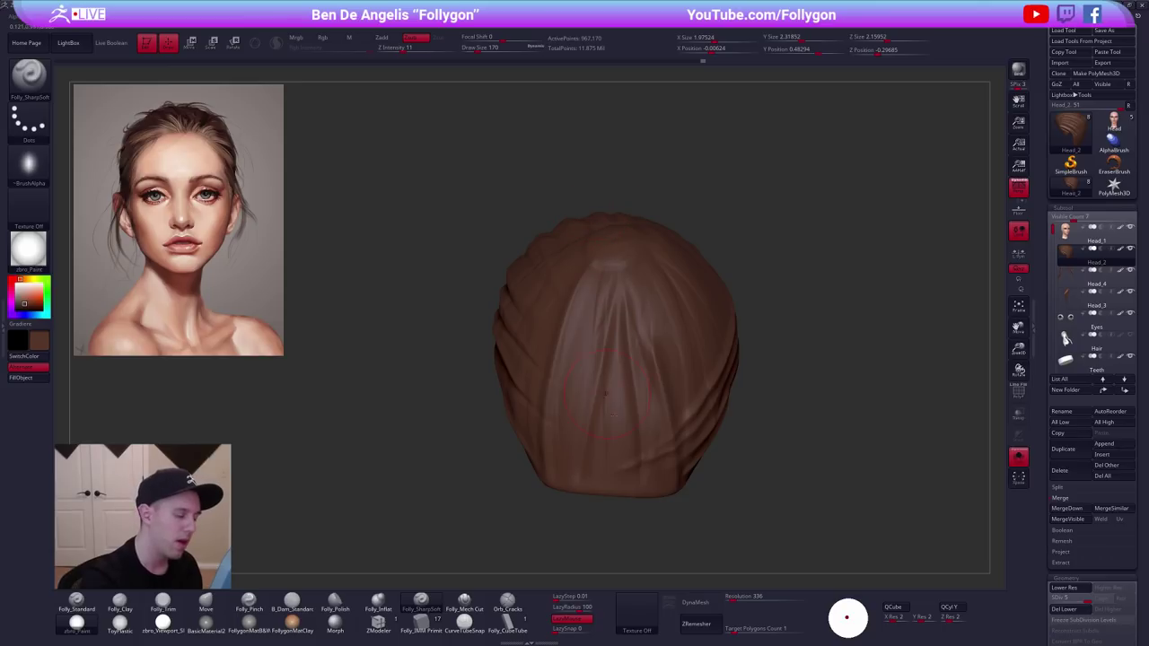
Add a groove from behind the ear up toward the ponytail base and check the result on the full bust.
right_drag(540, 413, 621, 409)
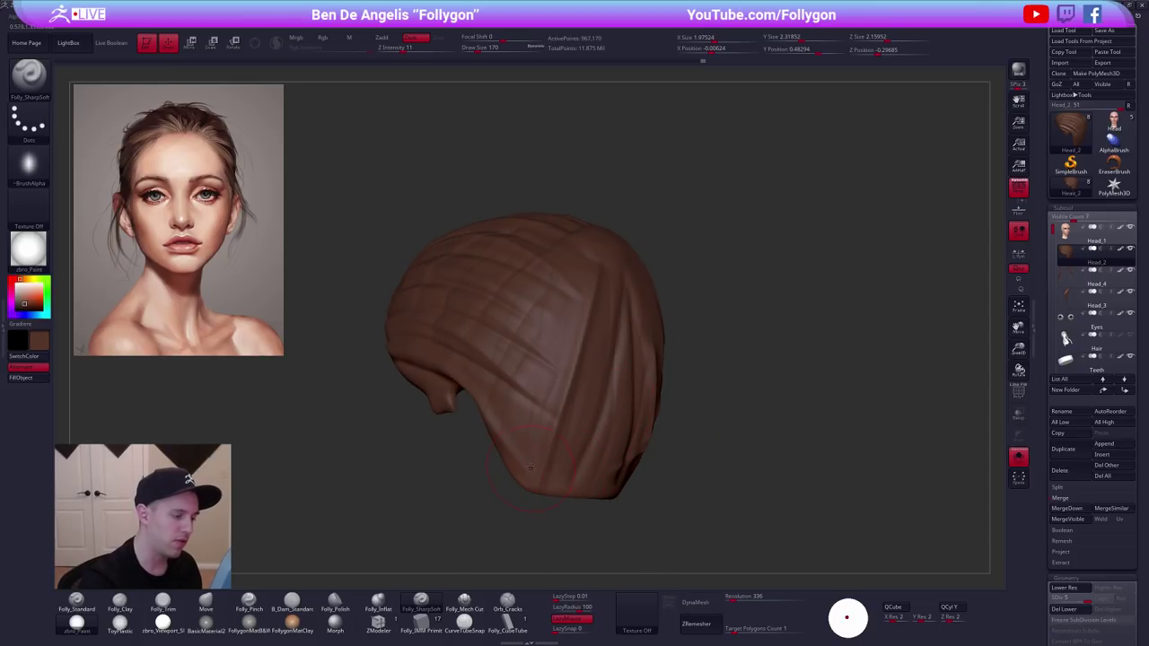
drag(524, 464, 575, 285)
right_drag(538, 415, 622, 410)
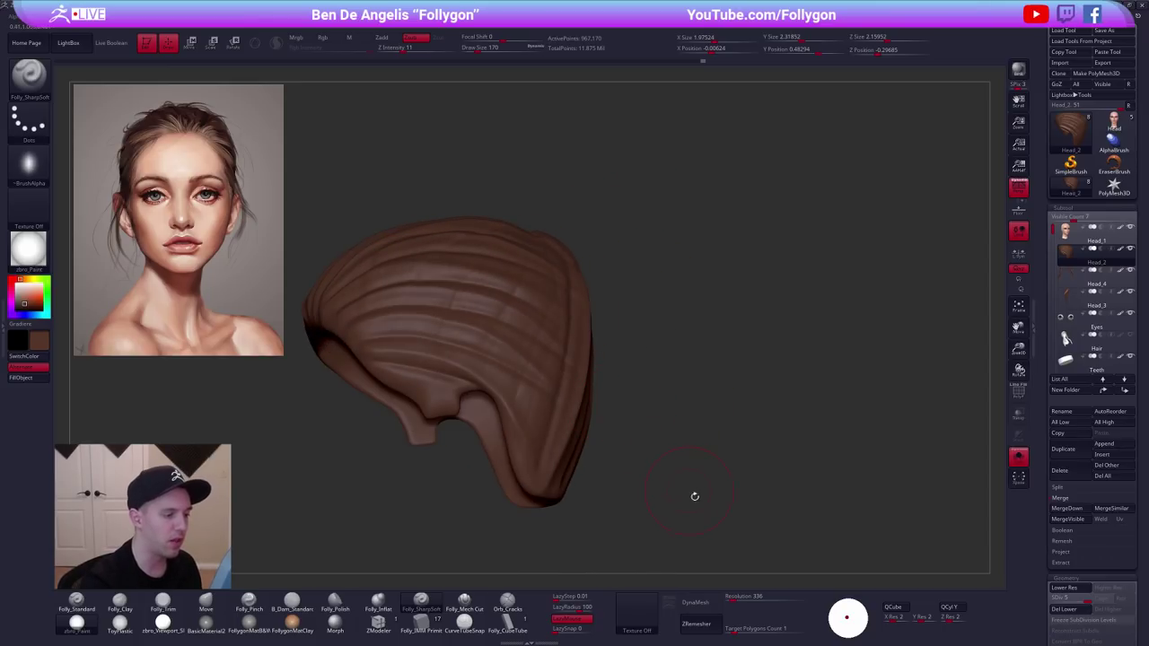
mouse_move(754, 496)
right_down()
mouse_move(659, 500)
mouse_move(725, 495)
right_up()
key(shift+s)
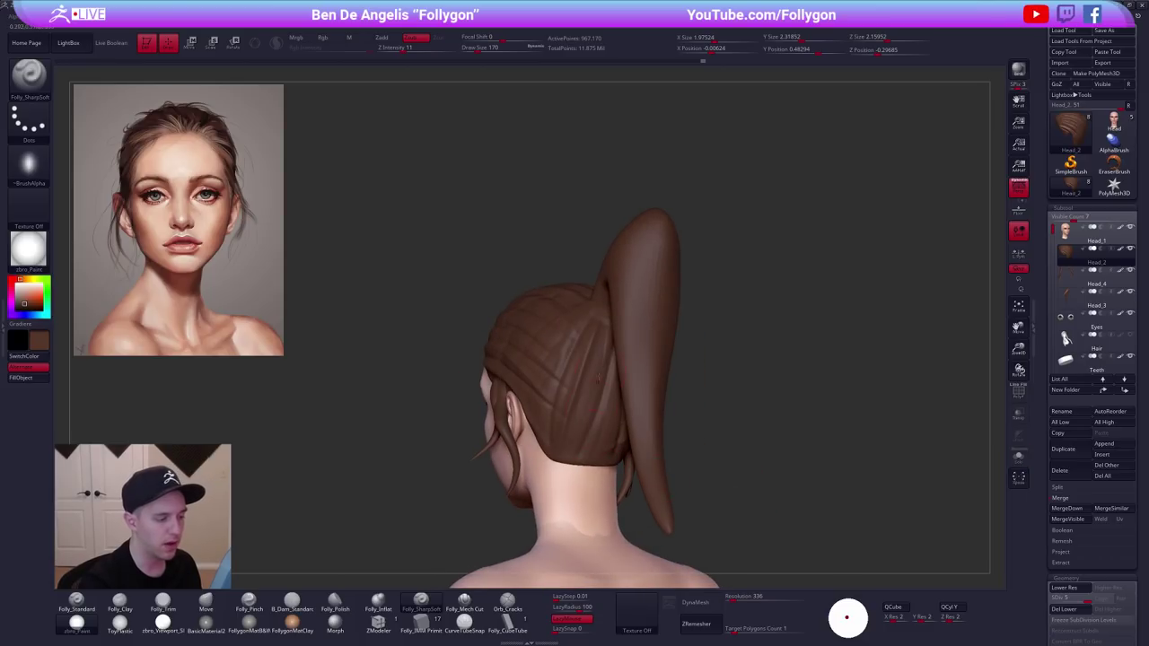
right_drag(661, 479, 643, 496)
key(shift+s)
Carve grooves from the lower side toward the ponytail base and flatten the crossing ridges behind the ear with Folly_Trim.
drag(630, 360, 579, 233)
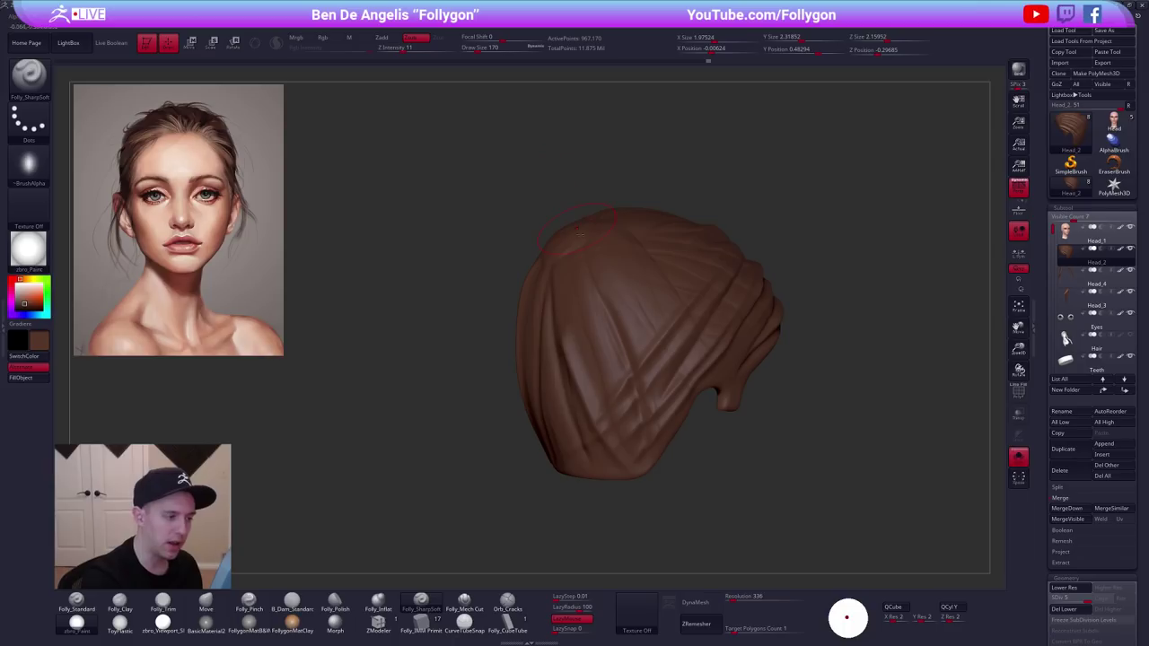
drag(676, 399, 608, 265)
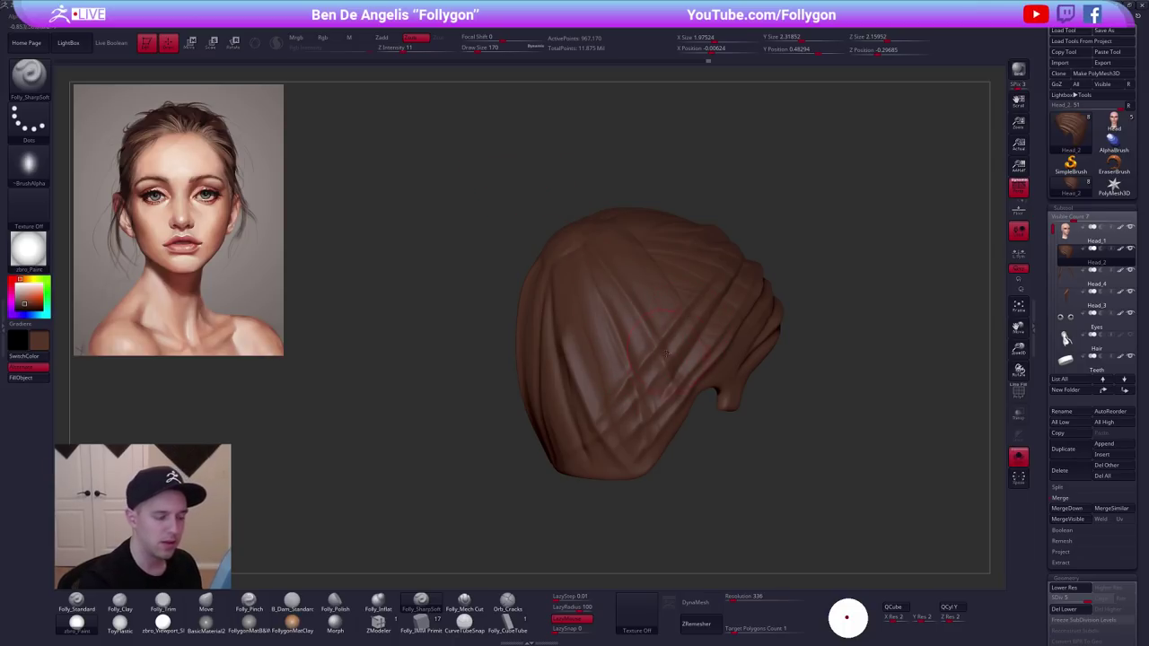
key(3)
drag(646, 357, 656, 412)
drag(677, 320, 694, 369)
mouse_move(736, 359)
right_down()
mouse_move(678, 351)
mouse_move(710, 339)
right_up()
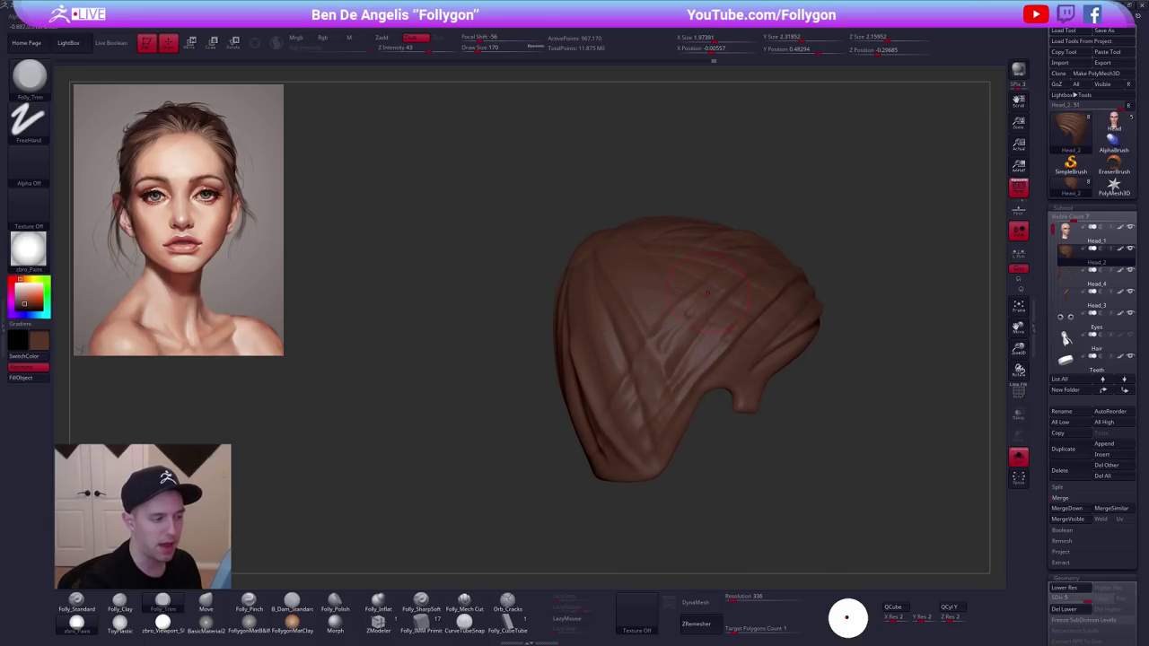
Sharpen the side strands with Folly_Pinch and Folly_SharpSoft at draw size 140, check the bust from the front, and set draw size 121.
key(5)
right_drag(752, 237, 756, 258)
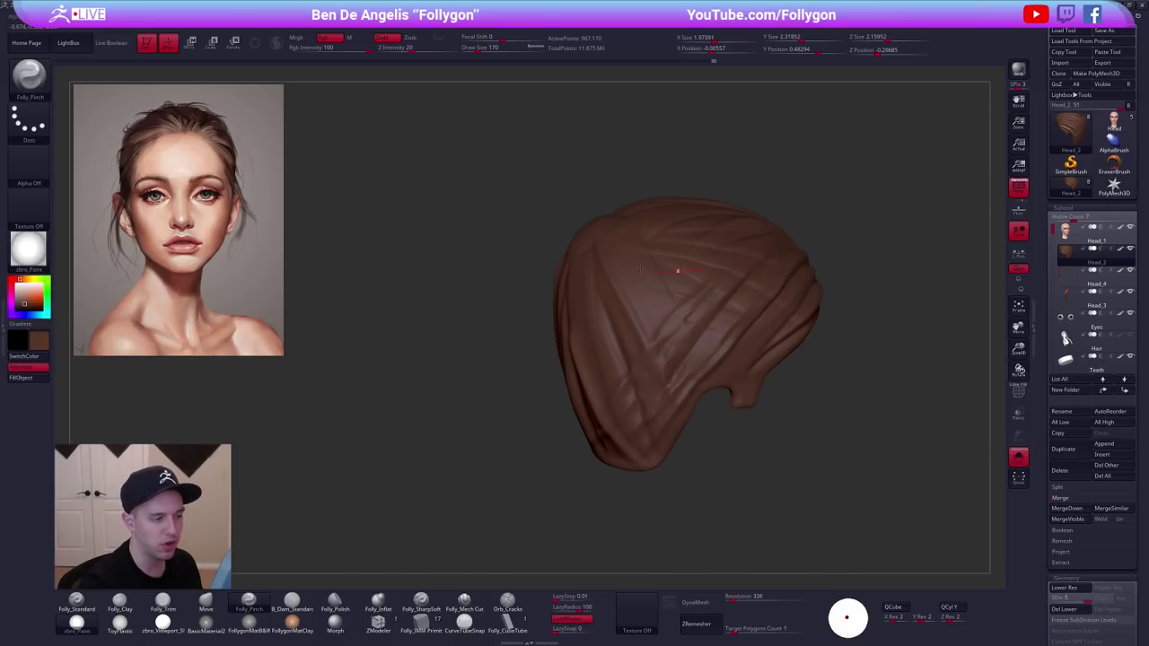
click(423, 606)
key(space)
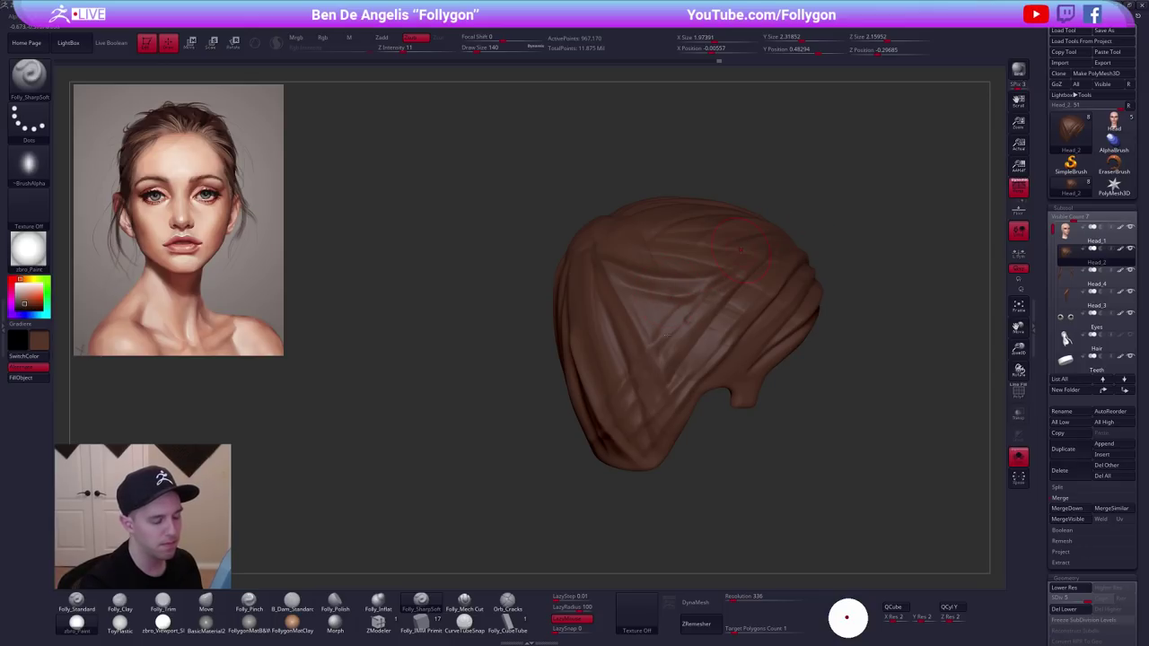
right_drag(664, 314, 623, 359)
drag(624, 357, 679, 329)
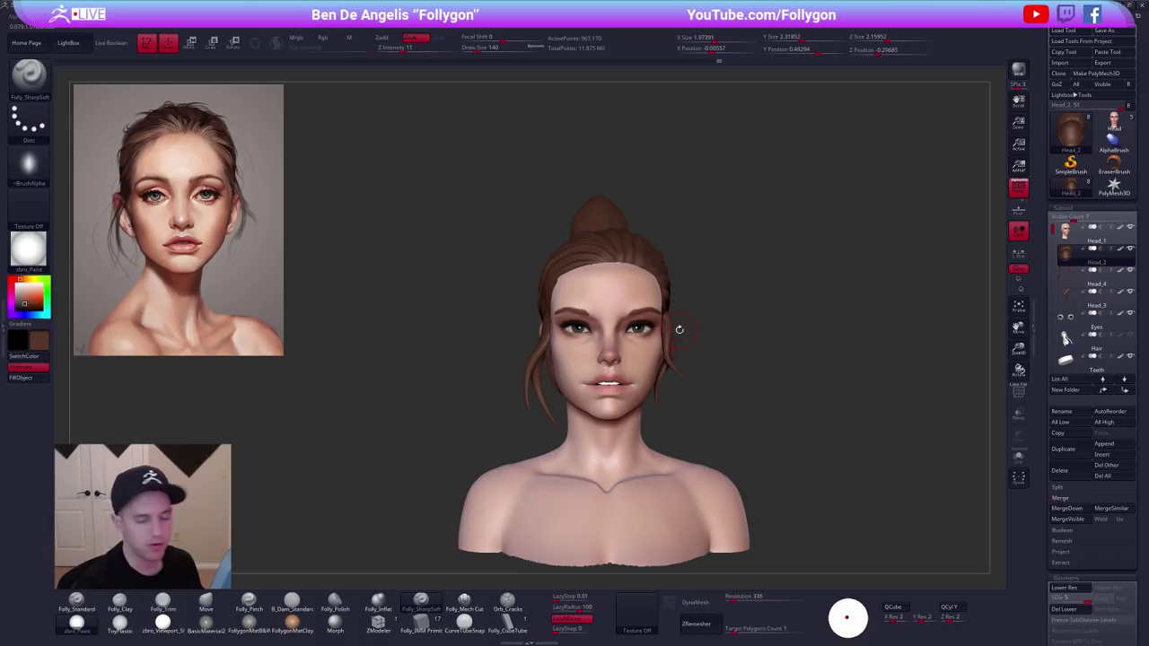
mouse_move(718, 345)
alt+mouse_down()
mouse_move(729, 424)
mouse_move(688, 354)
alt+mouse_up()
key(space)
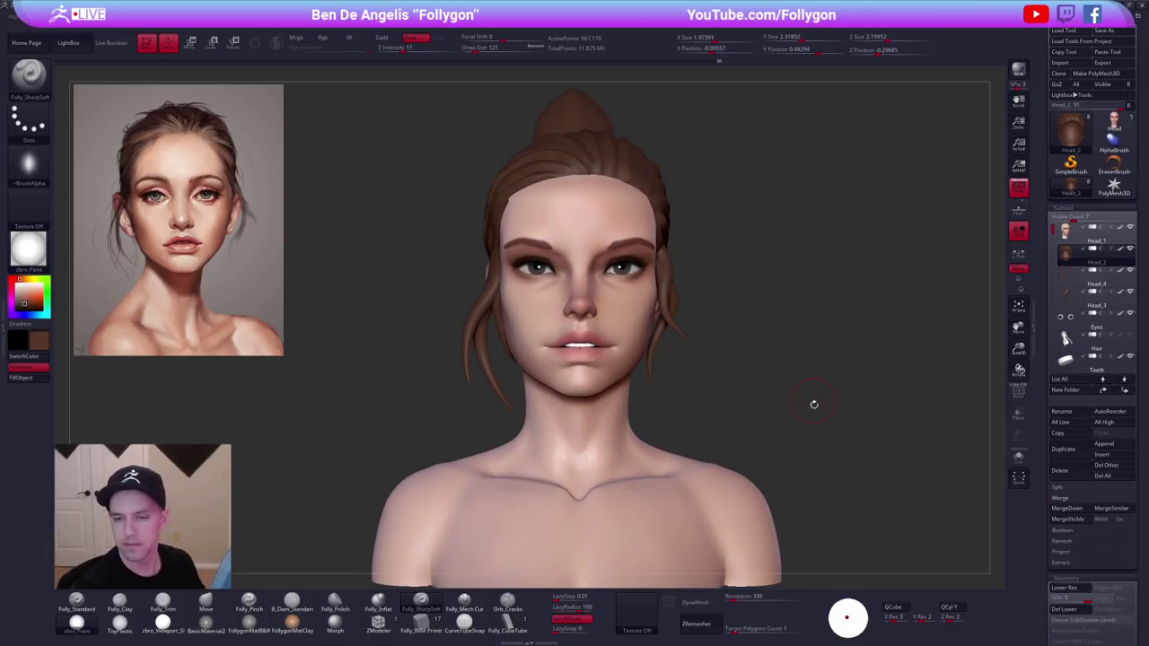
Reshape the hair cap's front hairline above the forehead with the Move brush at draw size 321.
key(b)
key(m)
key(v)
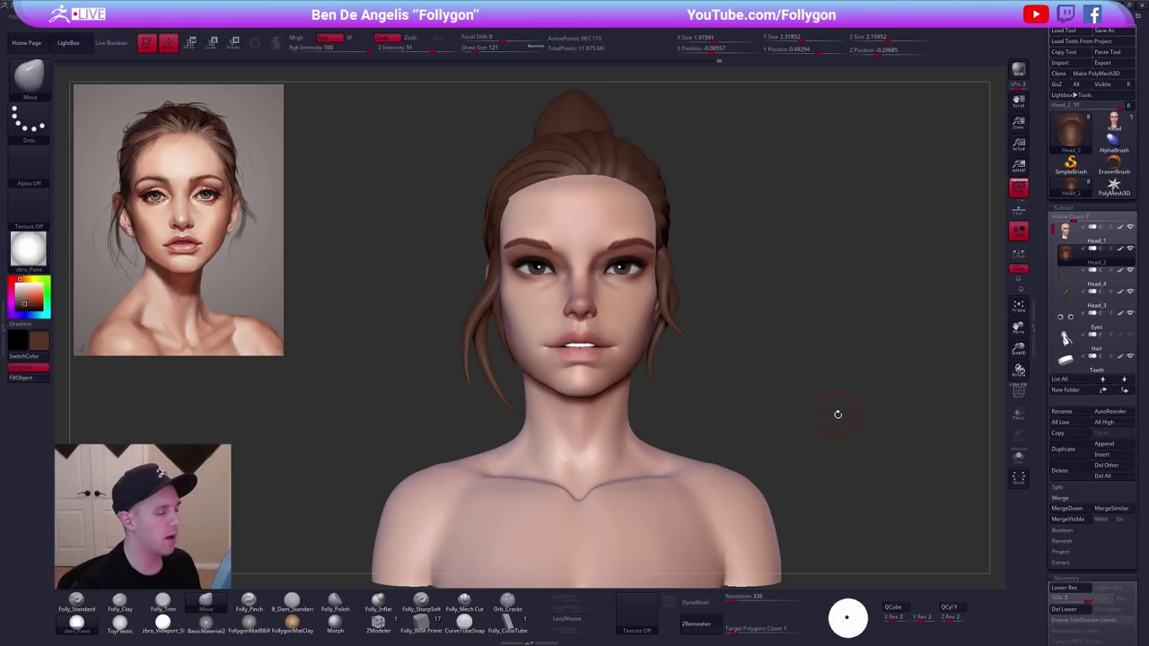
drag(836, 414, 738, 407)
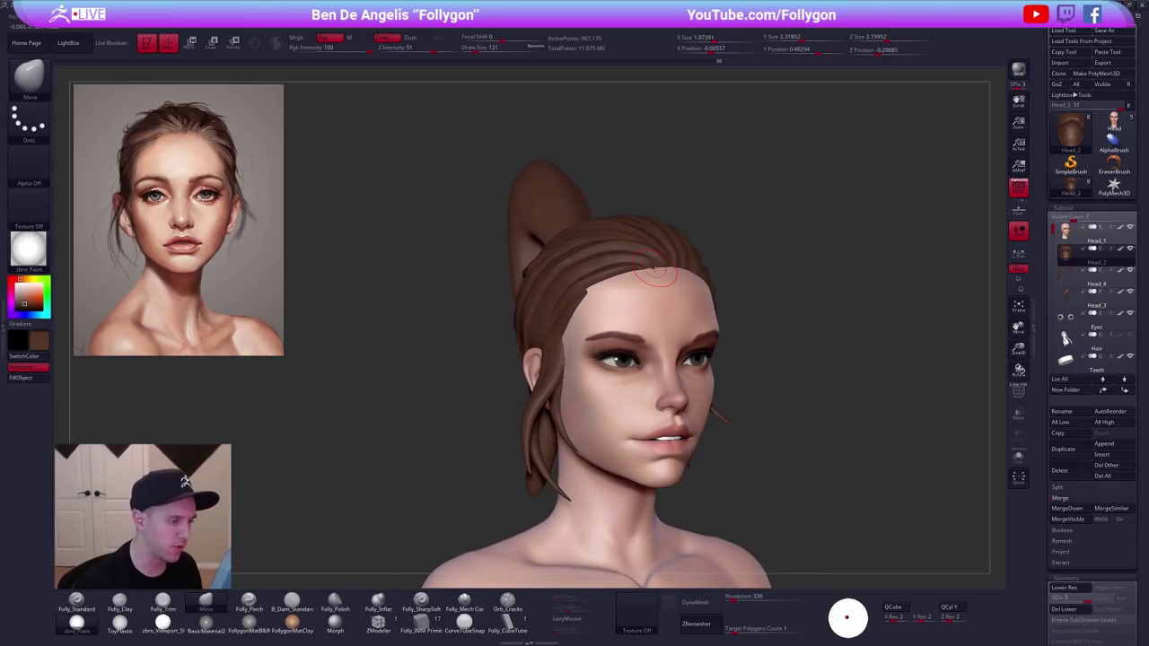
shift+right_drag(695, 241, 653, 257)
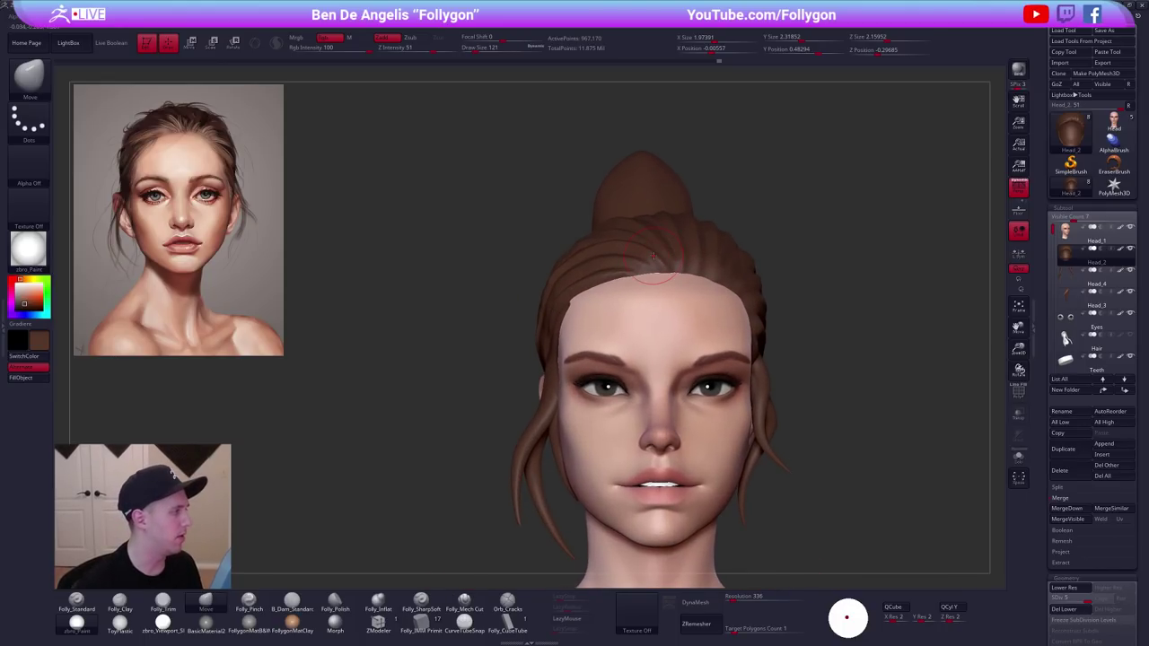
key(space)
drag(663, 308, 679, 308)
right_drag(671, 262, 668, 321)
drag(671, 307, 672, 298)
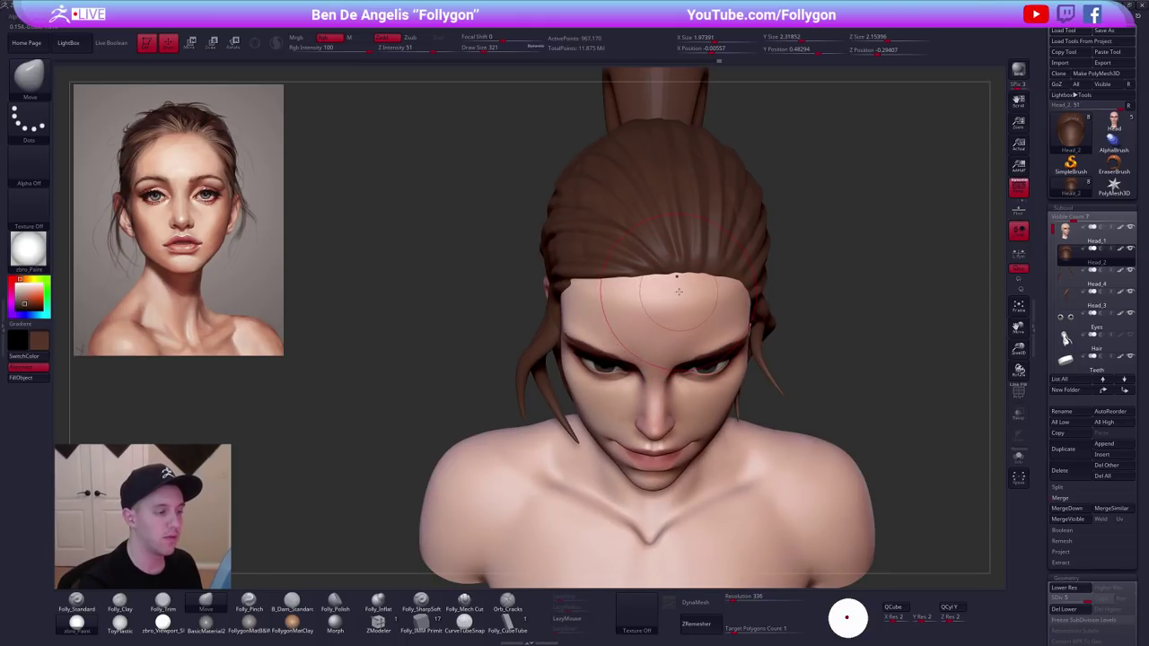
Refine the hairline from the three-quarter and side views with the Move brush at draw sizes 265 and 239.
right_click(679, 291)
right_drag(678, 291, 635, 310)
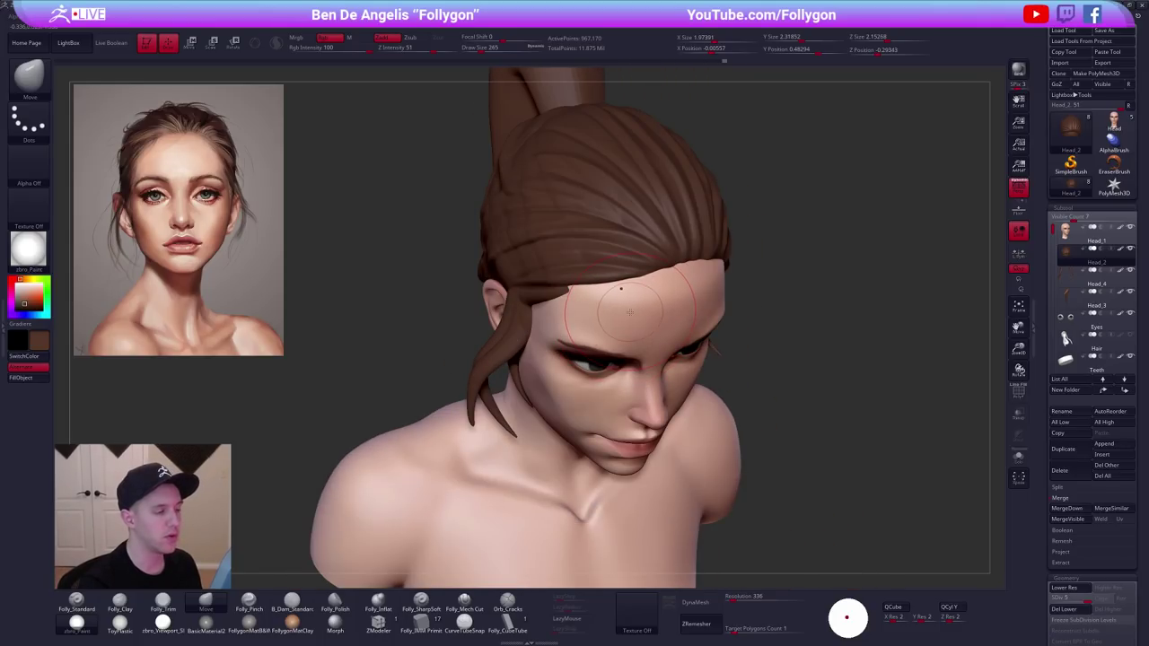
right_drag(635, 284, 617, 291)
key(space)
drag(616, 302, 614, 300)
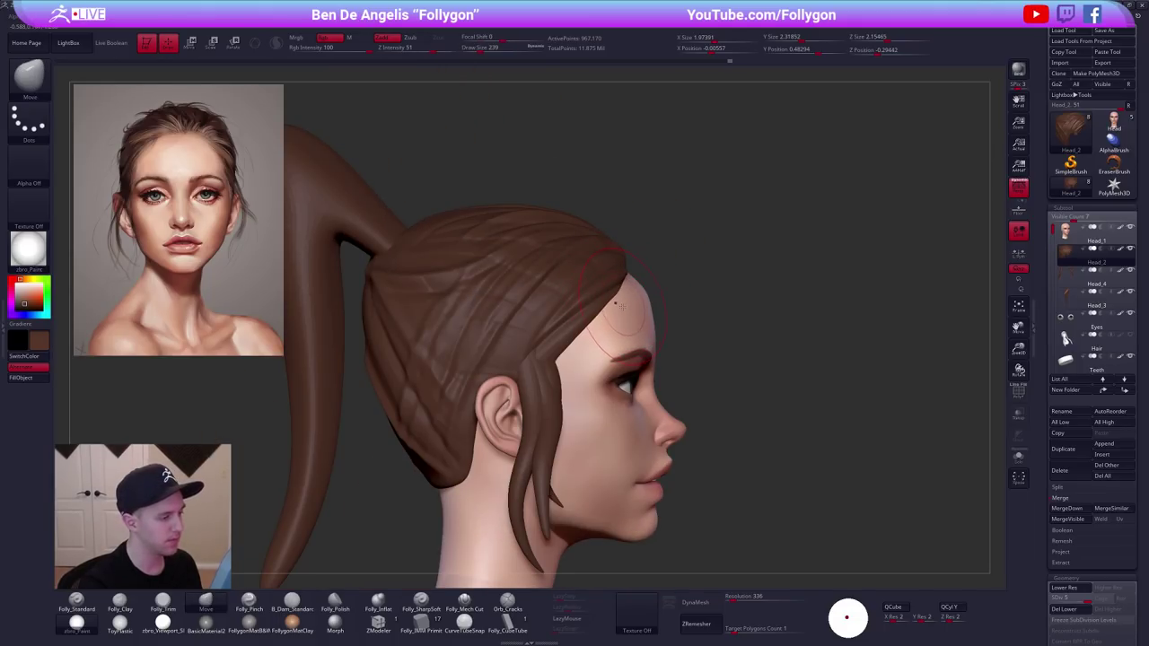
Adjust the hairline's contour with the Move brush at draw sizes 414 and 279, checking the front and opposite profile.
right_drag(619, 323, 741, 347)
key(space)
drag(762, 367, 771, 366)
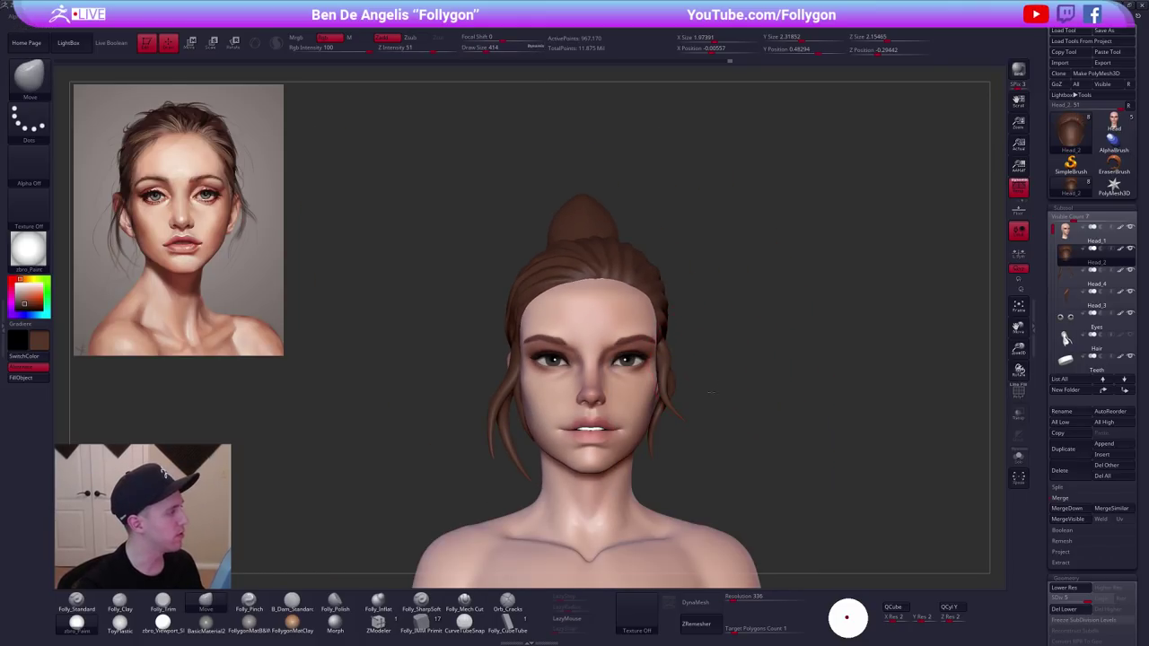
right_drag(709, 392, 682, 359)
right_drag(624, 306, 679, 342)
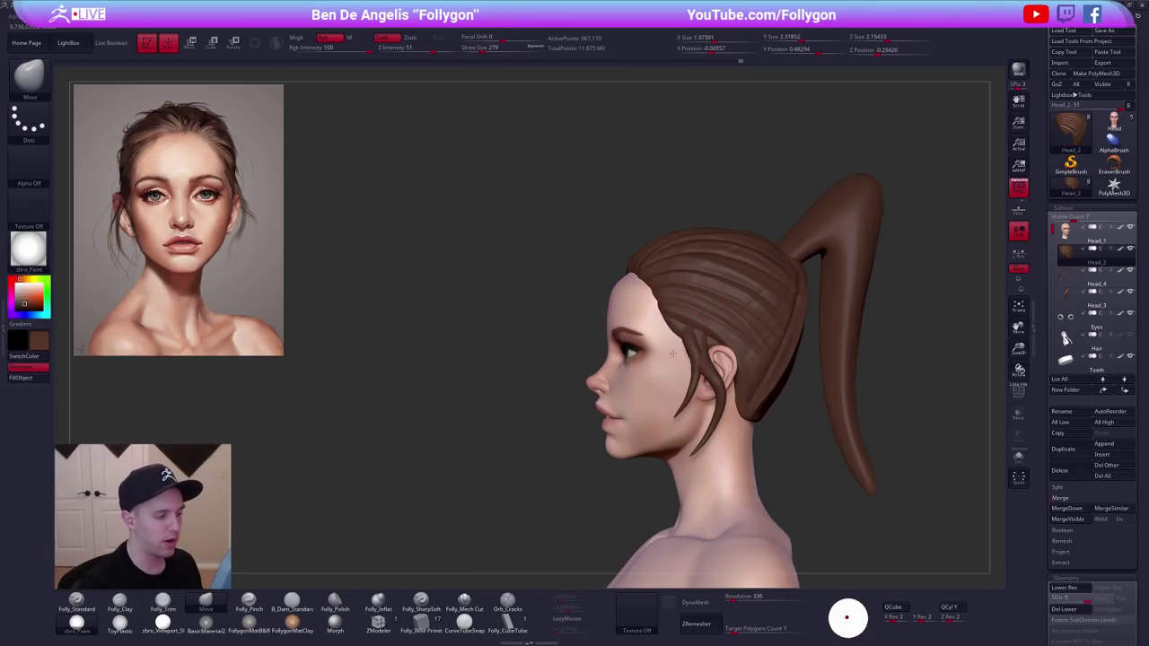
right_drag(672, 354, 764, 425)
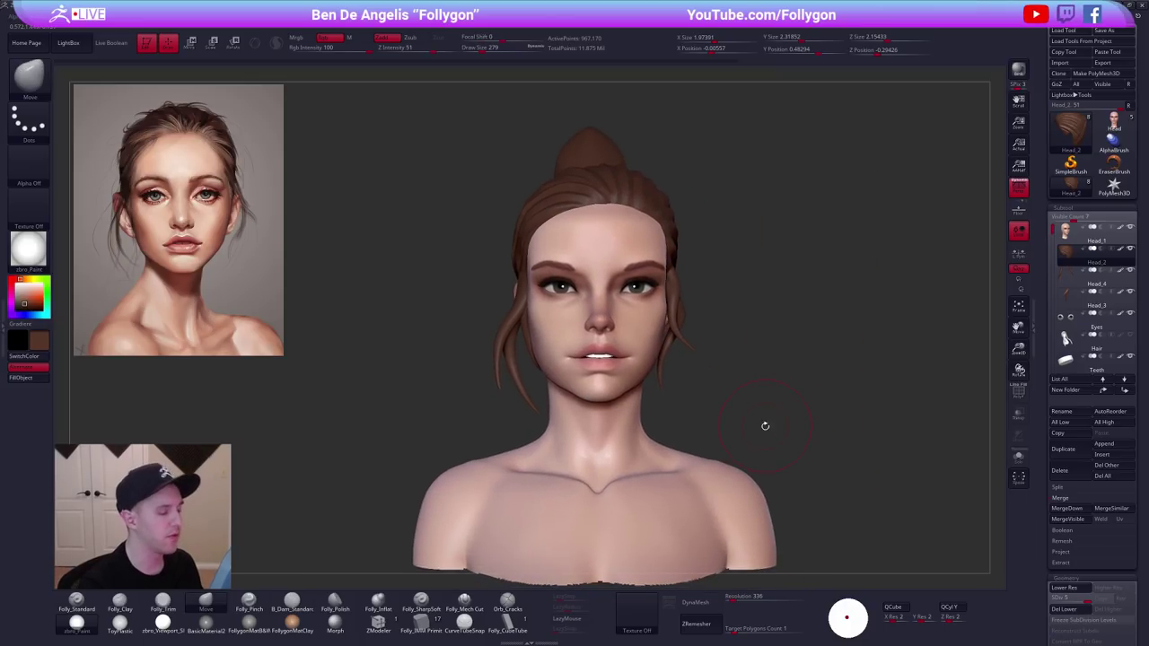
Check the full bust from the front, set the draw size to 181, and save the bust as Rei 1.
mouse_move(828, 464)
right_down()
mouse_move(820, 410)
mouse_move(873, 445)
mouse_move(832, 445)
mouse_move(863, 440)
right_up()
key(space)
drag(791, 329, 798, 330)
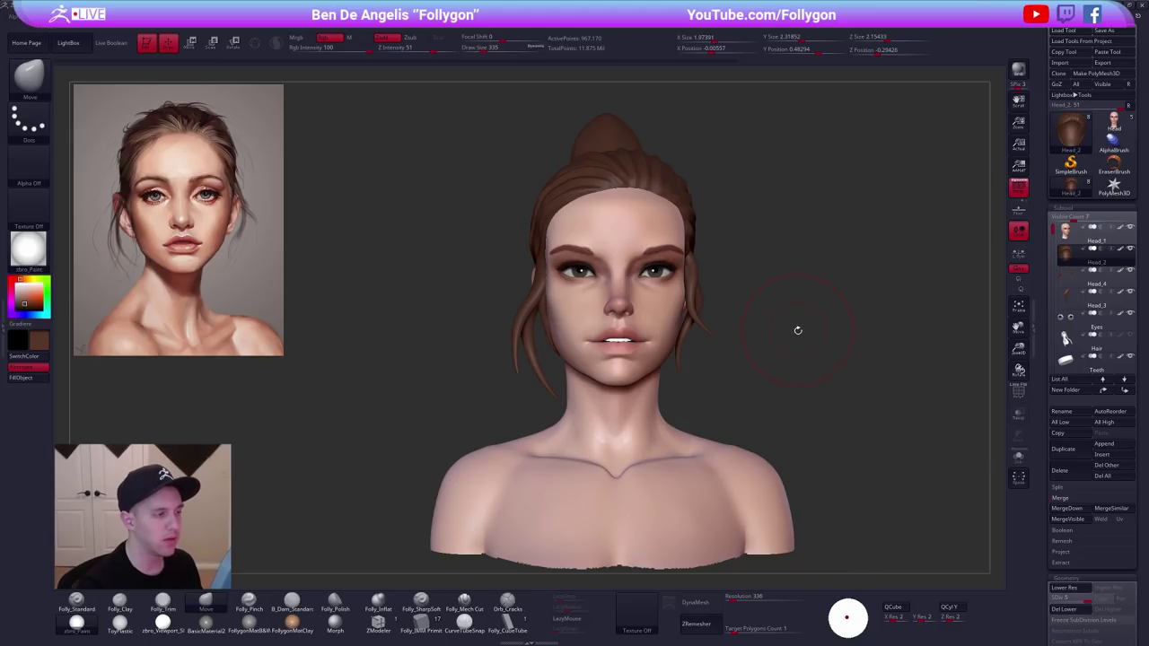
alt+right_drag(778, 287, 787, 321)
key(s)
drag(798, 319, 791, 319)
alt+right_drag(781, 417, 777, 401)
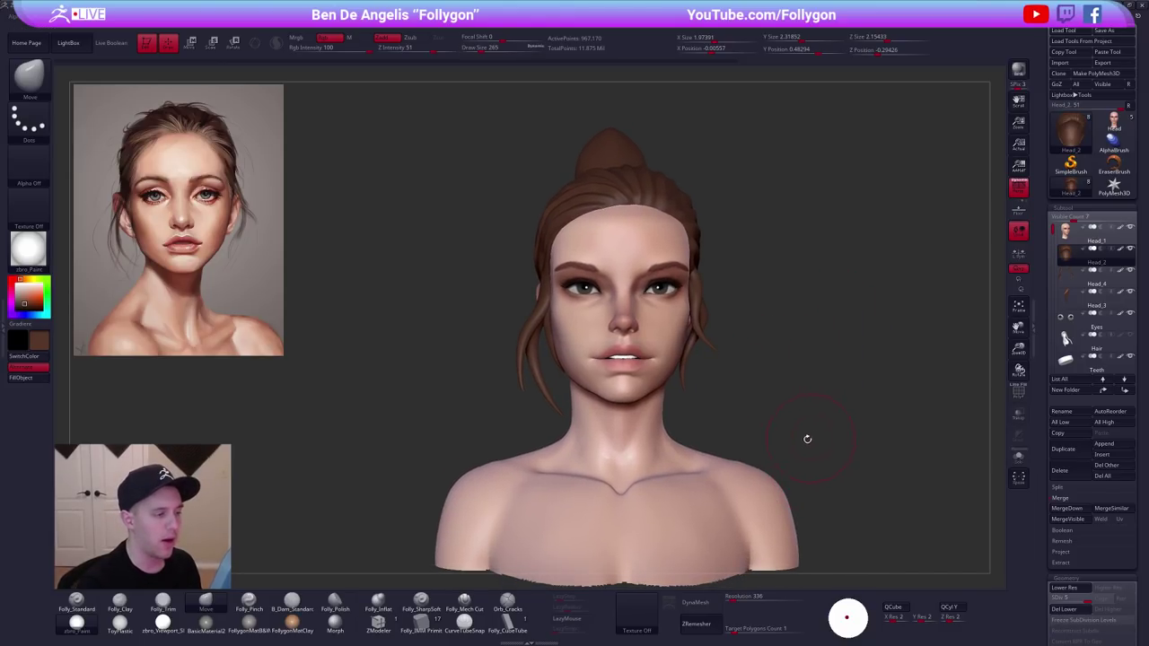
key(ctrl+space)
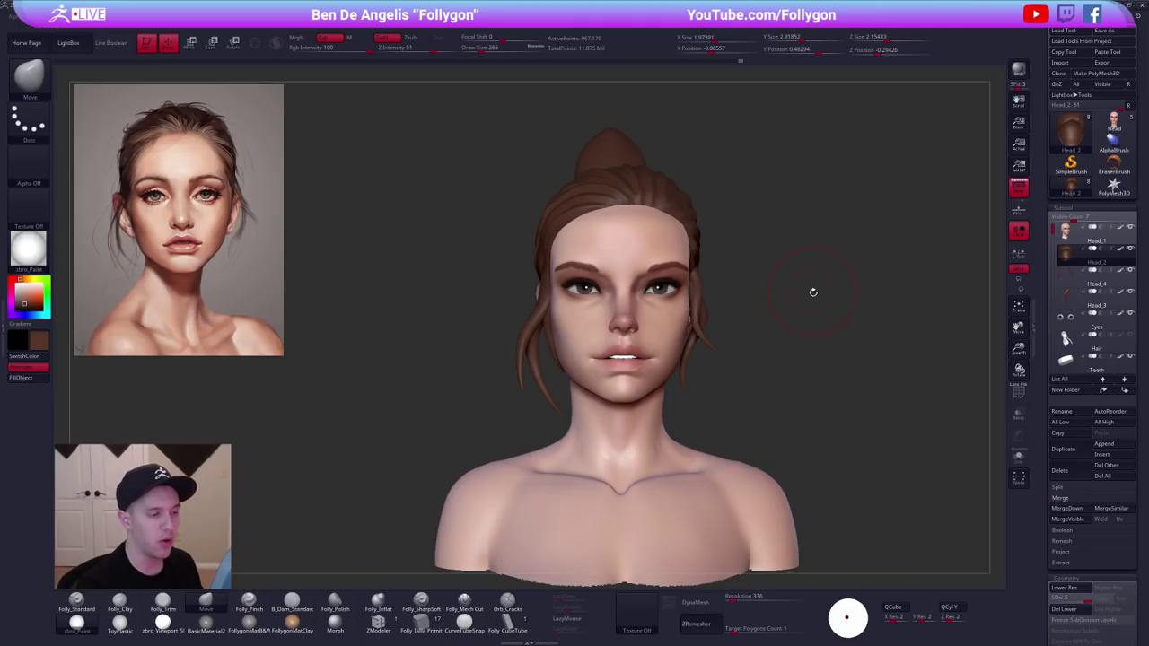
right_drag(798, 303, 759, 257)
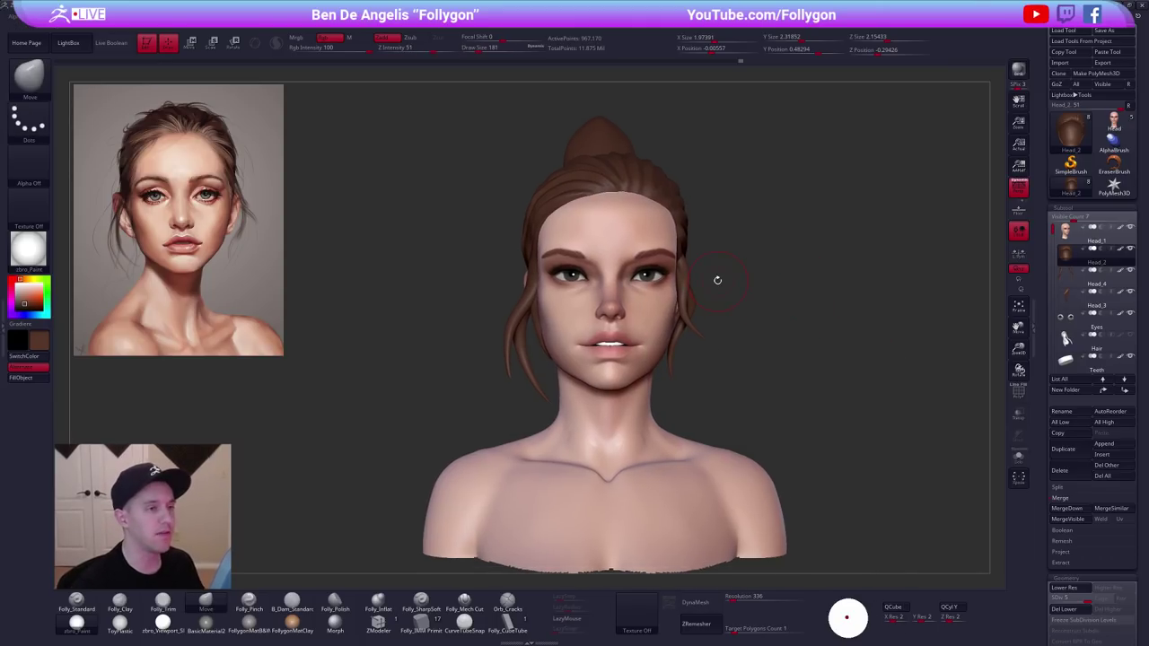
key(ctrl+s)
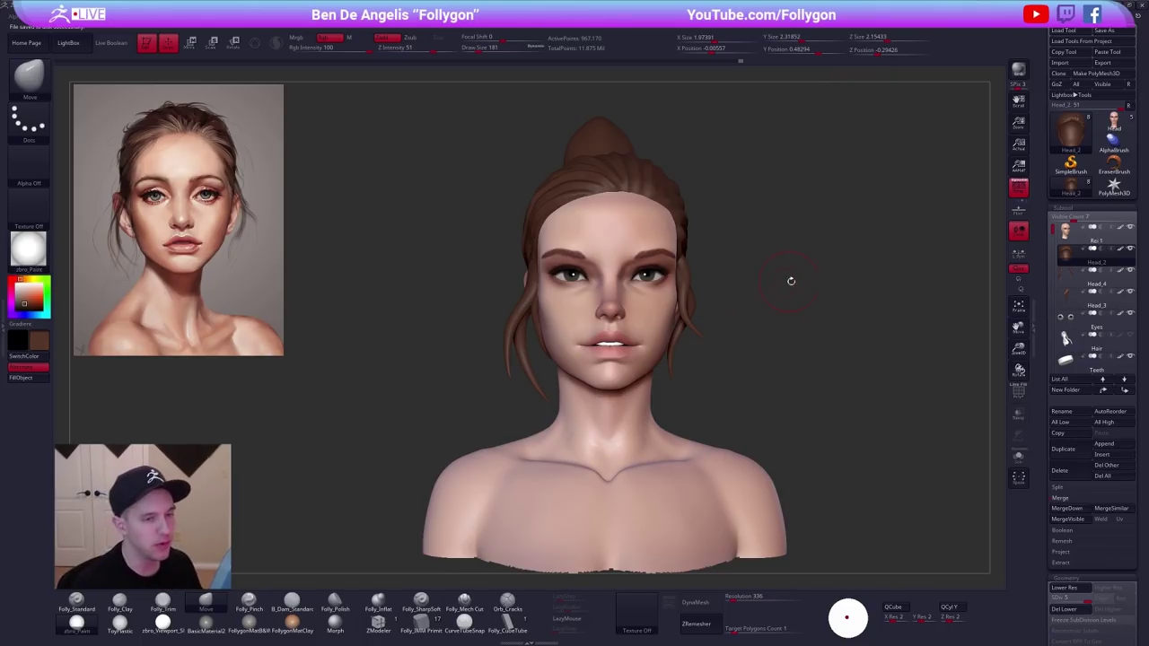
Set the main color to white and review the bust from three-quarter and front views.
mouse_move(1066, 231)
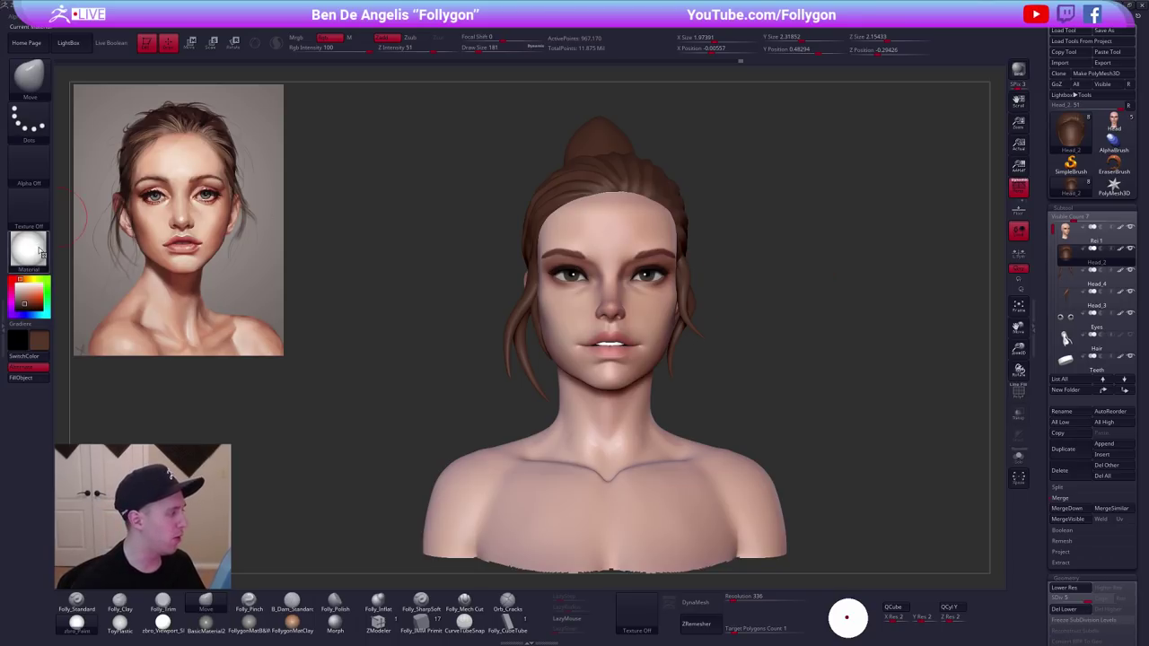
drag(21, 294, 6, 283)
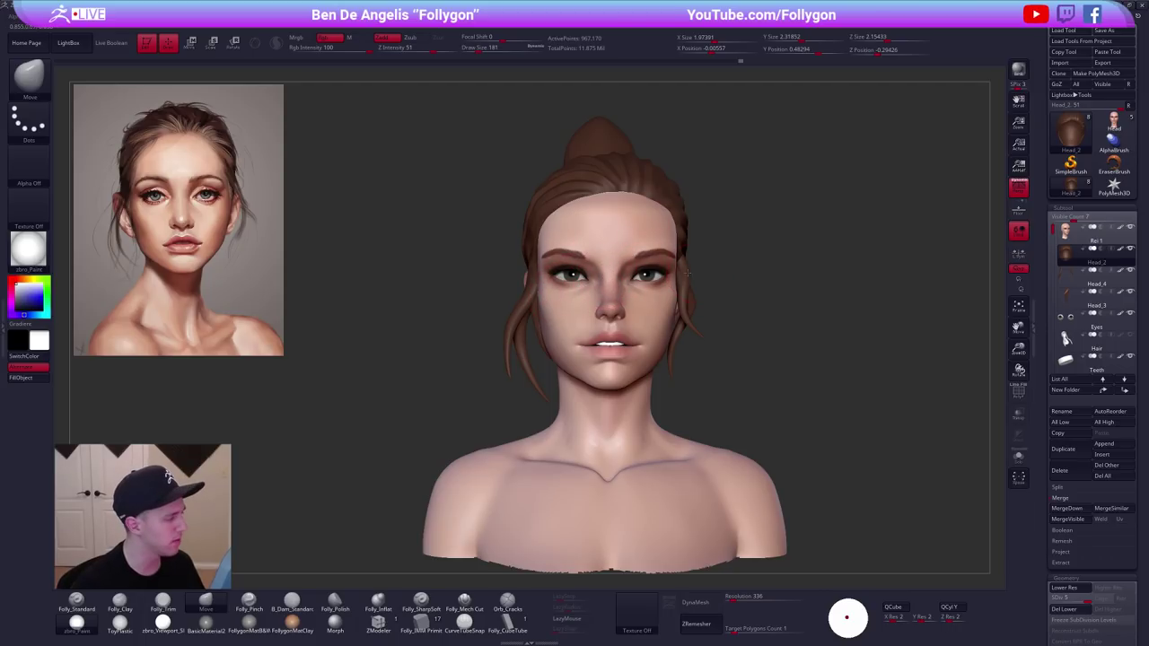
drag(687, 274, 677, 270)
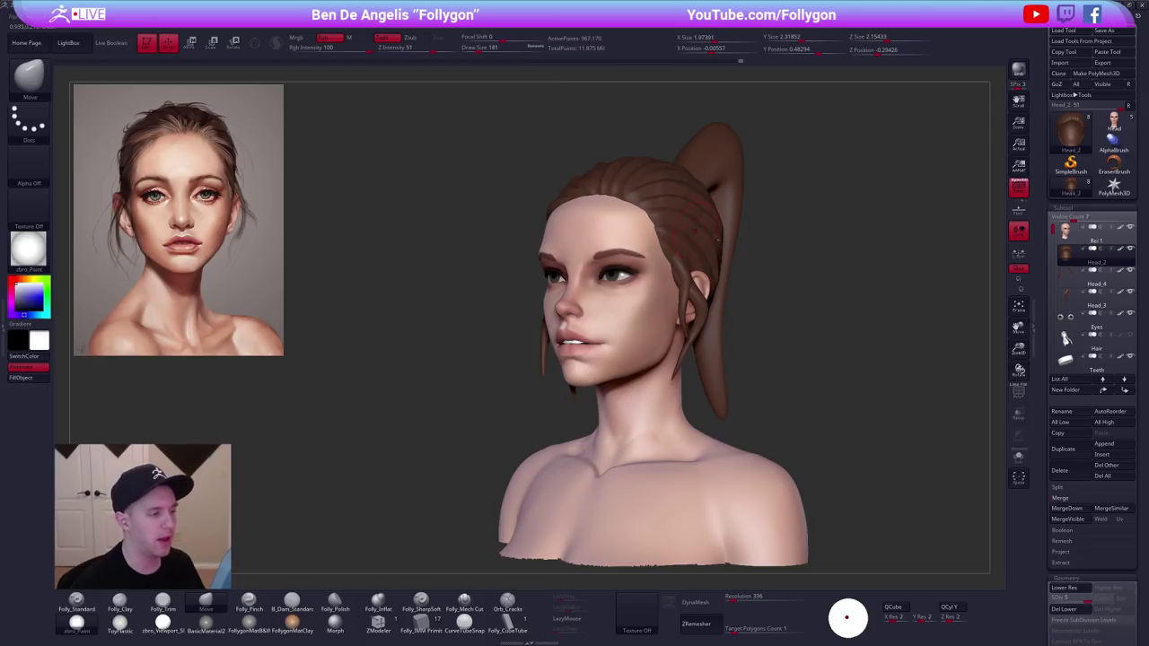
key(ctrl+shift+space)
mouse_move(781, 234)
shift+mouse_down()
mouse_move(801, 249)
mouse_move(754, 246)
shift+mouse_up()
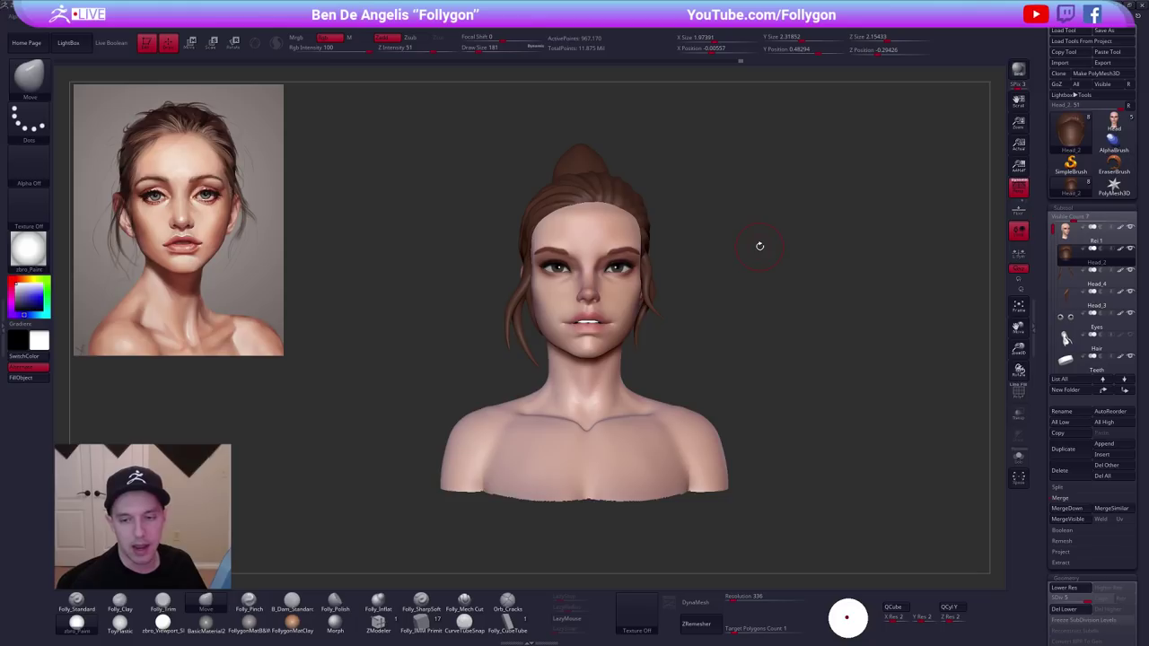
Switch to the browser to show the store's products page, then return to the bust in ZBrush.
key(alt+Tab)
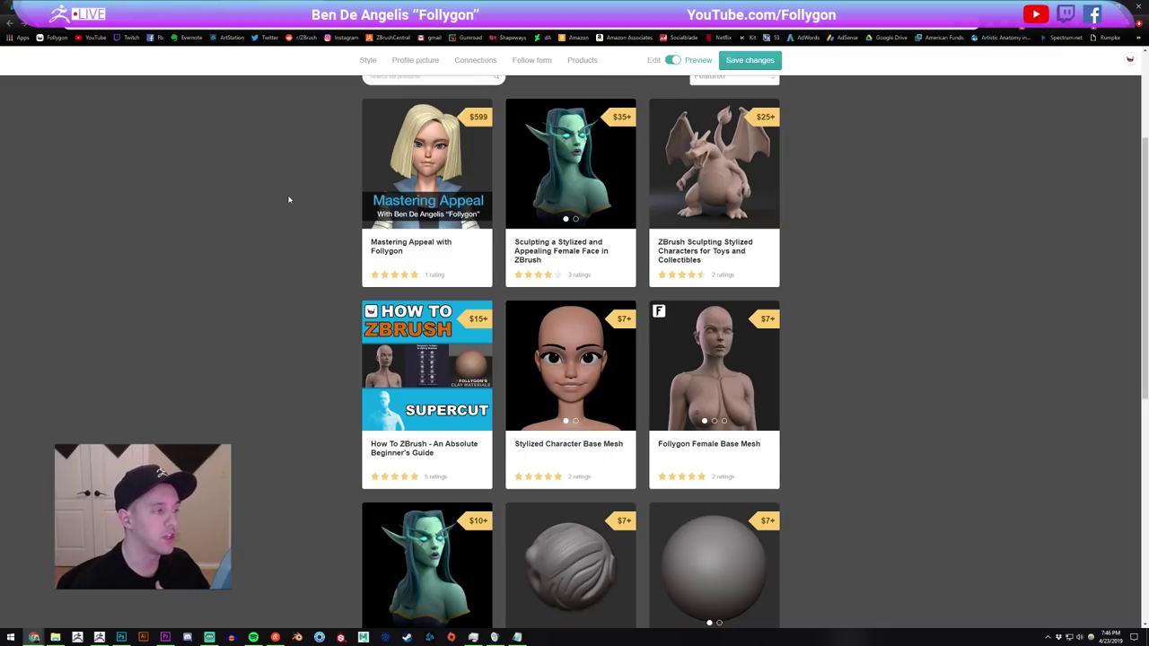
mouse_move(364, 185)
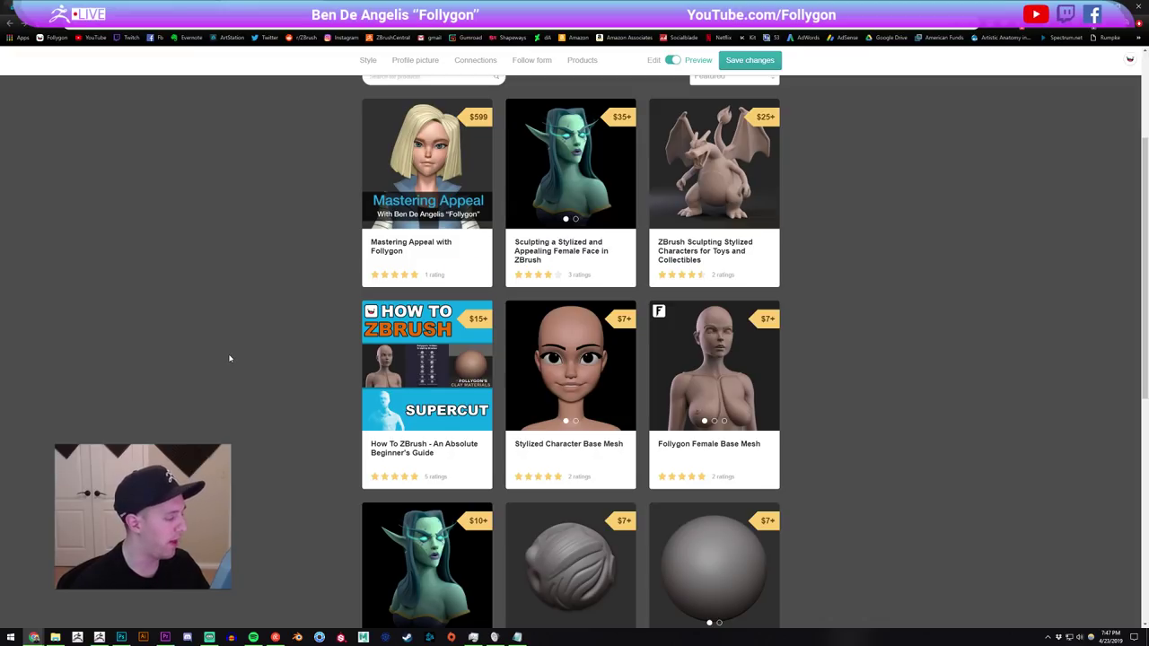
click(100, 636)
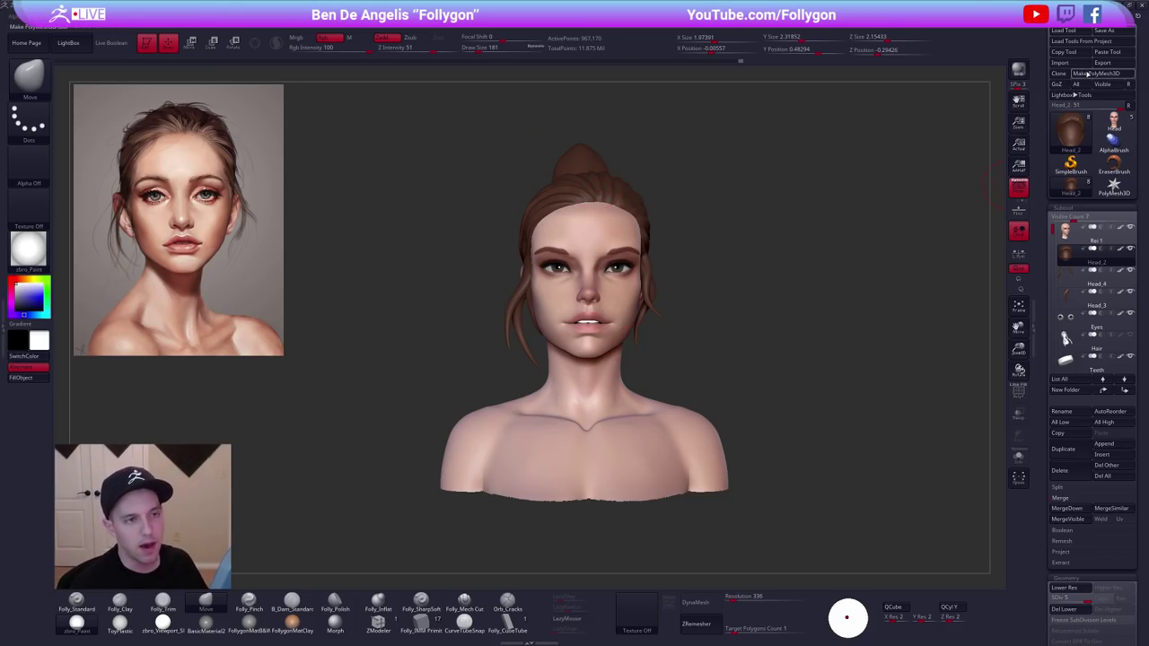
View the Head tool for comparison, hide the portrait reference, and return to the bust with hair.
click(1112, 130)
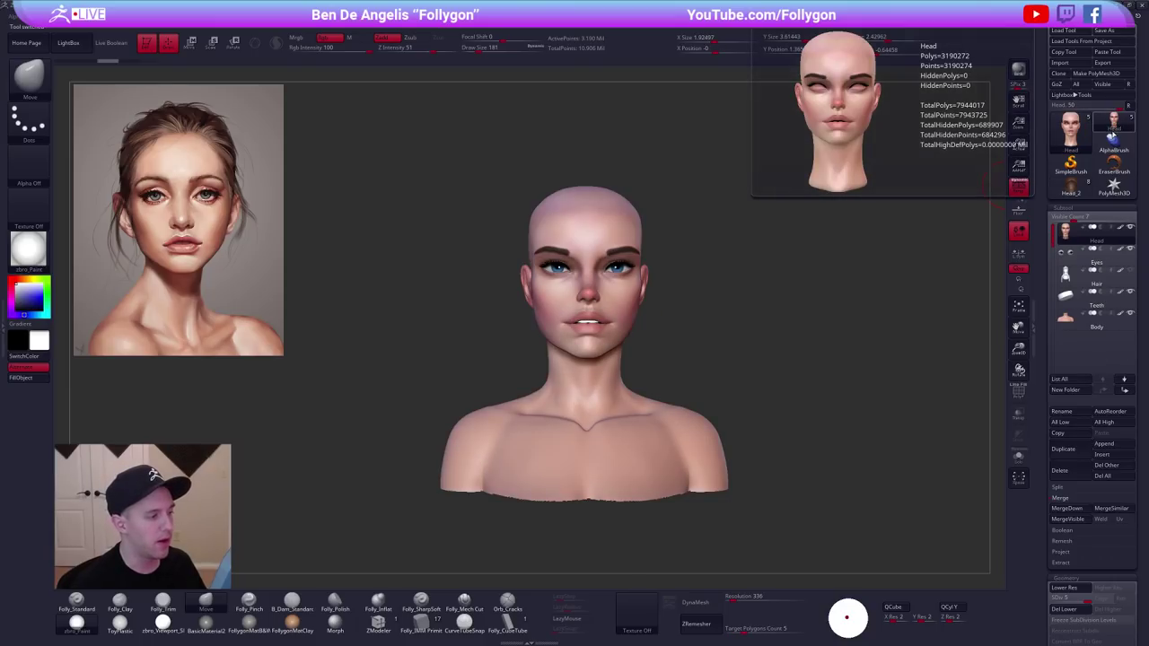
key(f)
drag(758, 300, 756, 299)
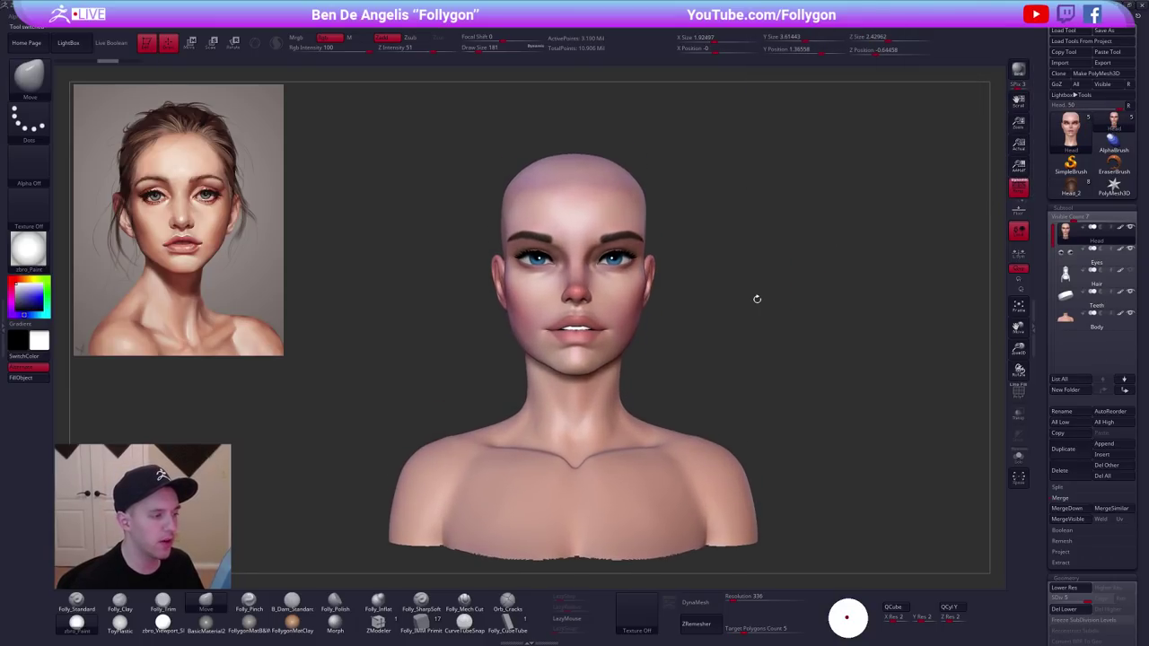
mouse_move(1113, 186)
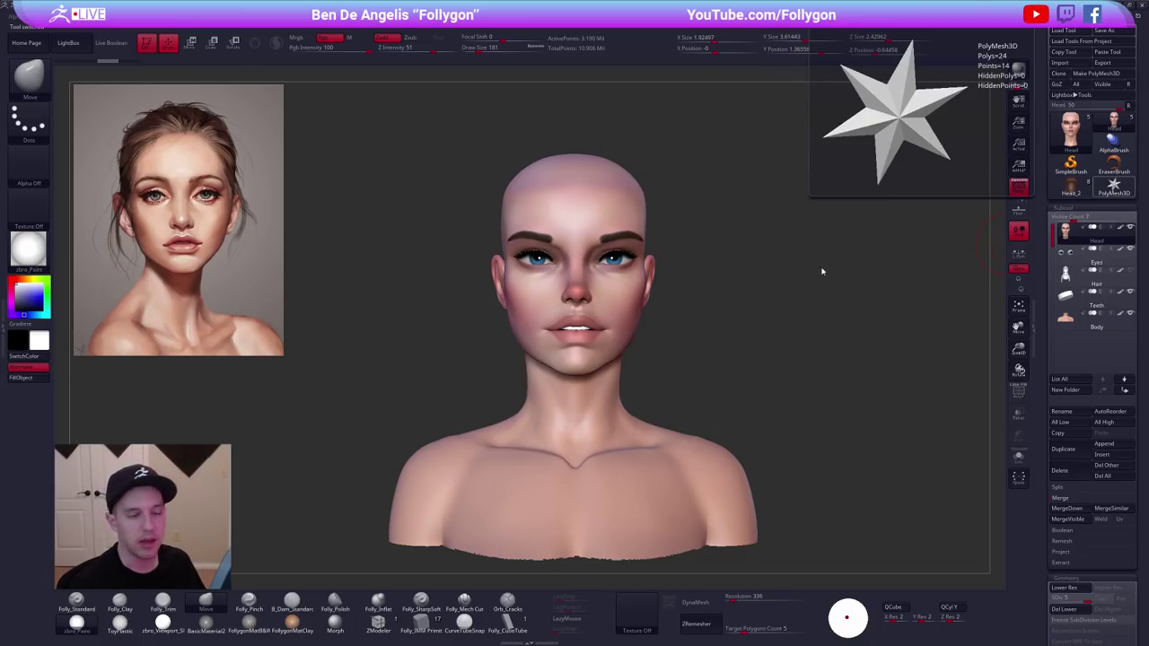
key(shift+z)
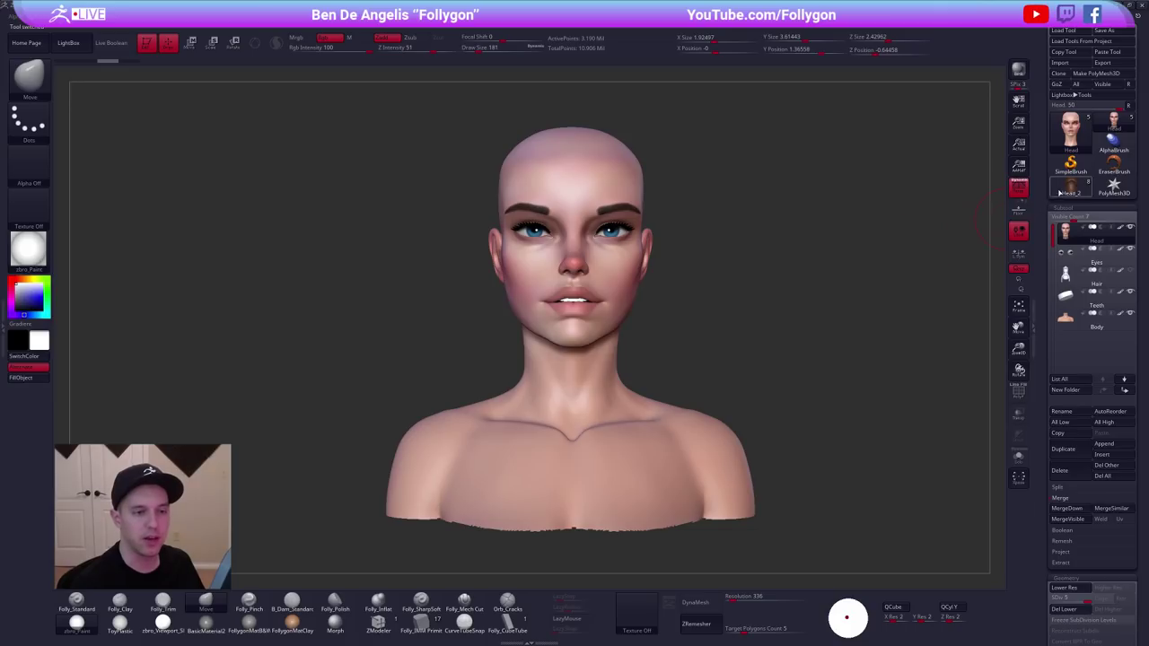
mouse_move(1061, 190)
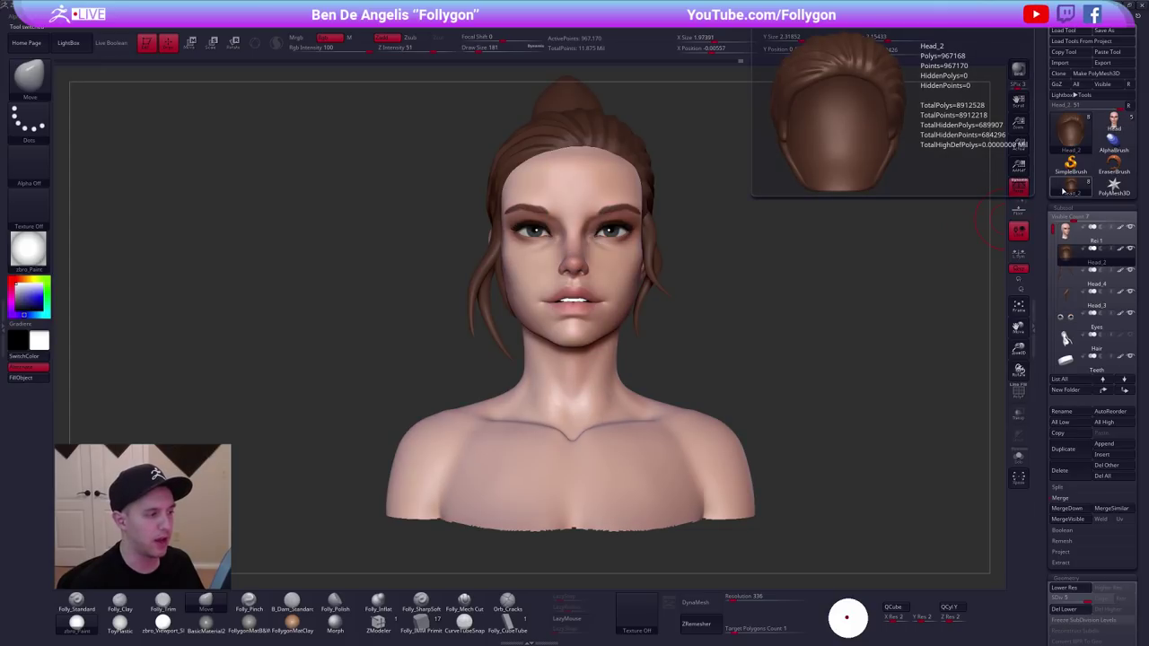
Hide the hair cap, side strands and ponytail, and make the Eyes subtool active.
click(1064, 287)
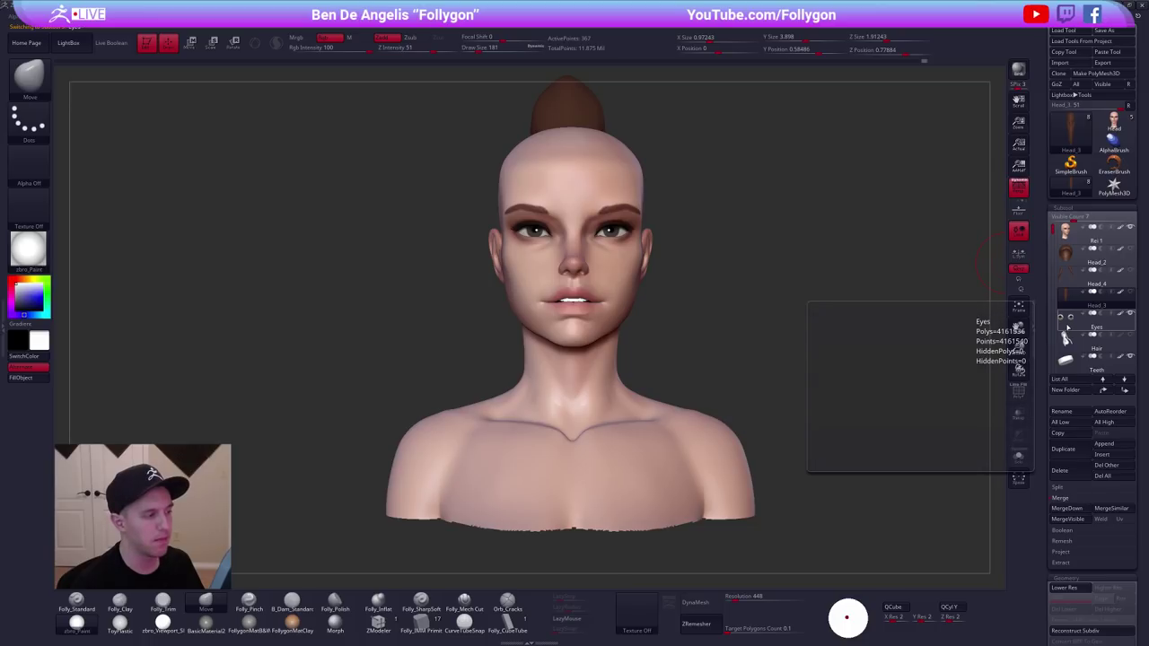
click(1065, 321)
alt+drag(789, 257, 783, 268)
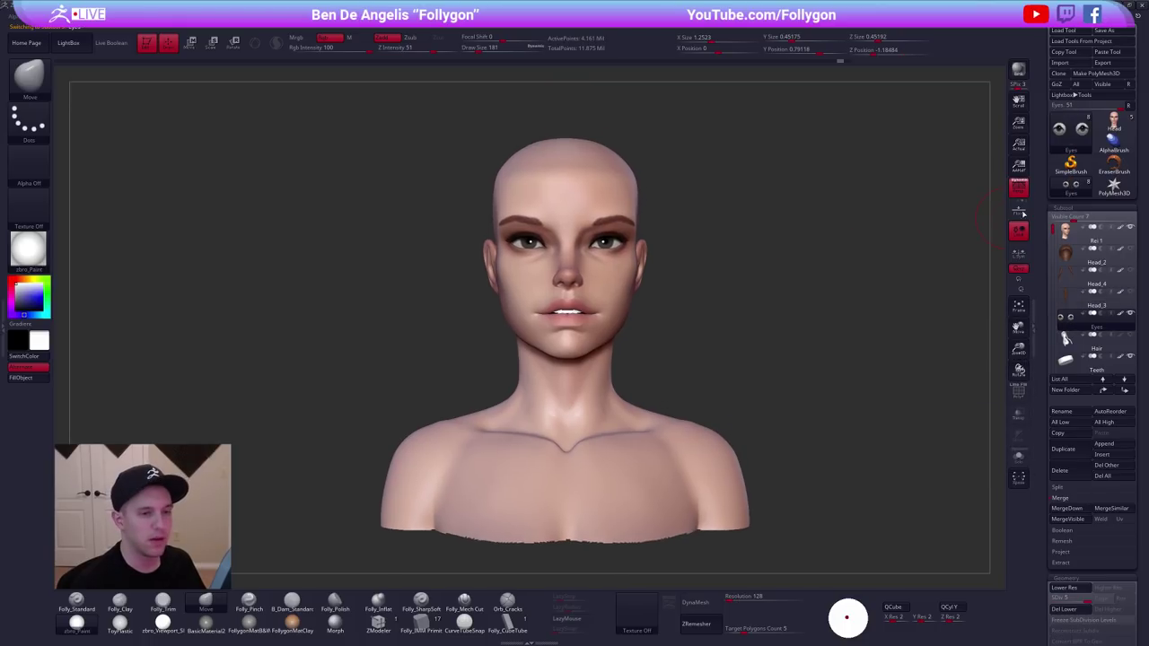
Compare the bald bust with the Head tool, then examine it from three-quarter and front views.
click(1118, 130)
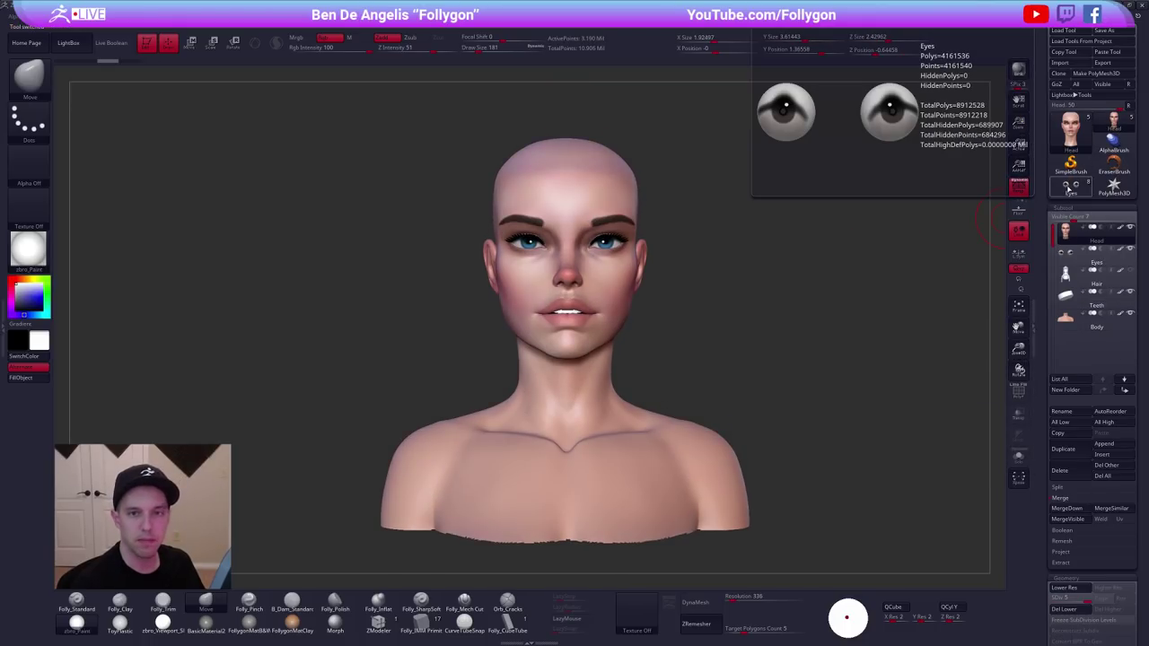
click(1068, 188)
drag(748, 242, 763, 245)
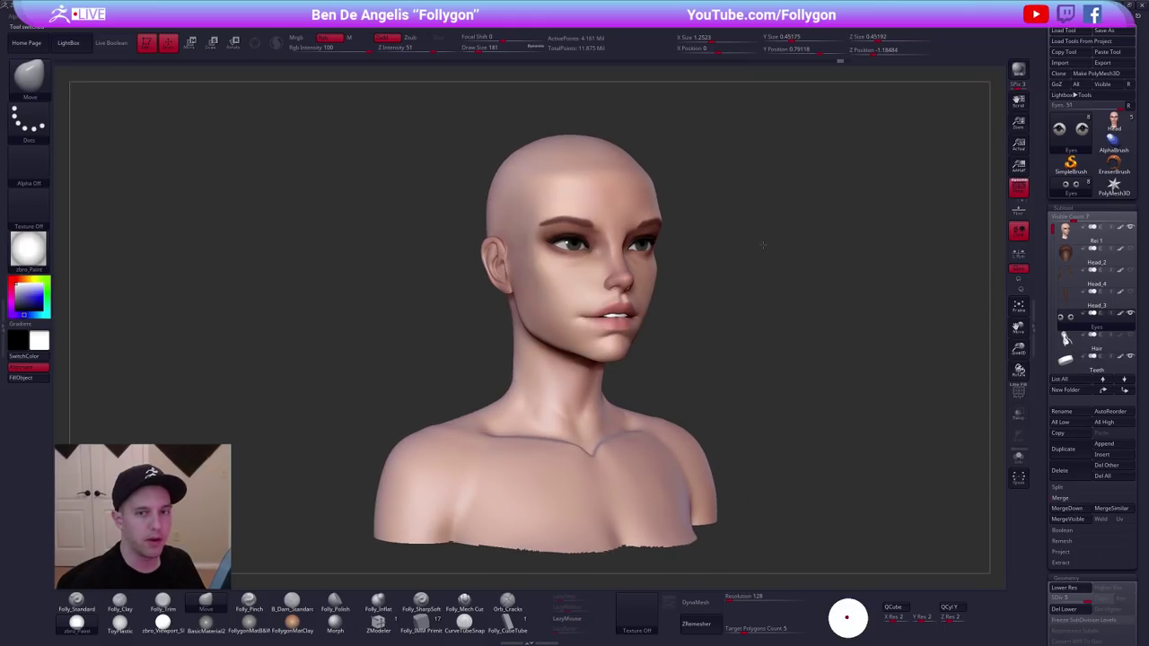
shift+drag(731, 295, 725, 293)
alt+drag(673, 328, 681, 335)
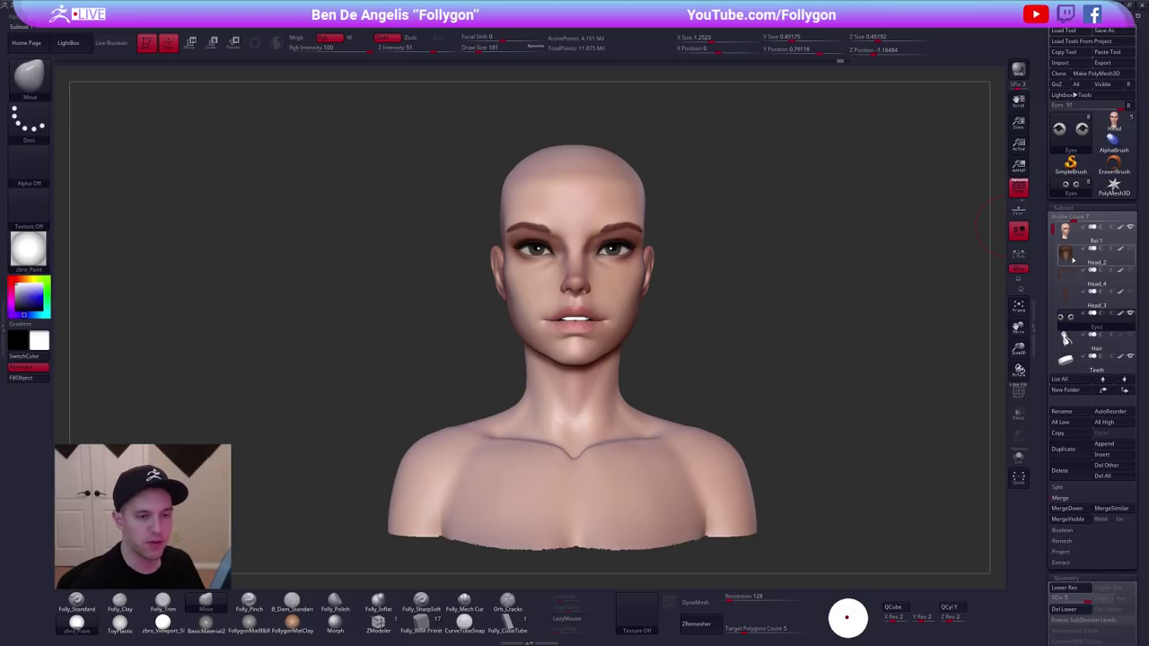
Turn off polypaint on the eyes, head and body and show the bust in a dark gray Follygon material.
click(1118, 317)
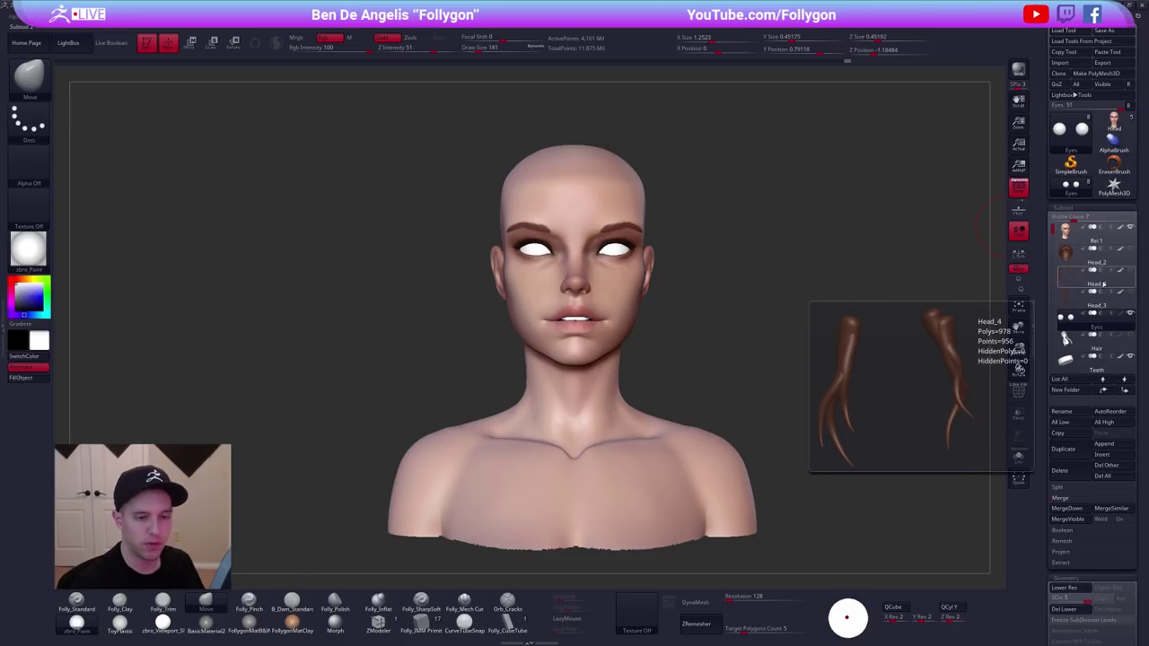
click(1120, 231)
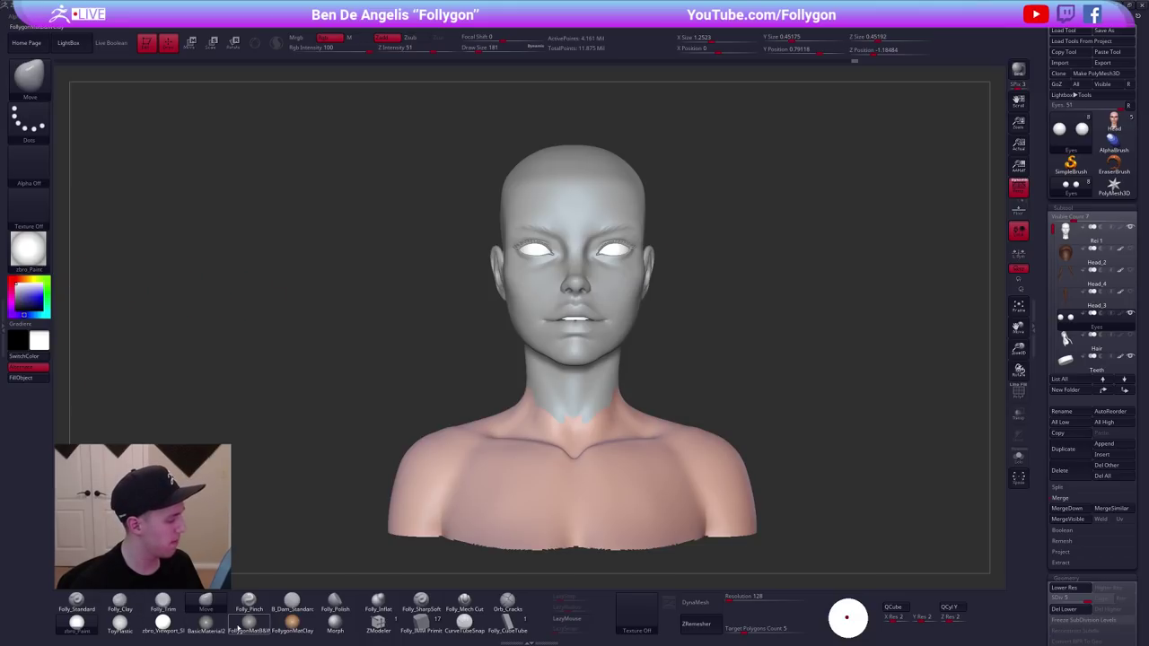
click(291, 621)
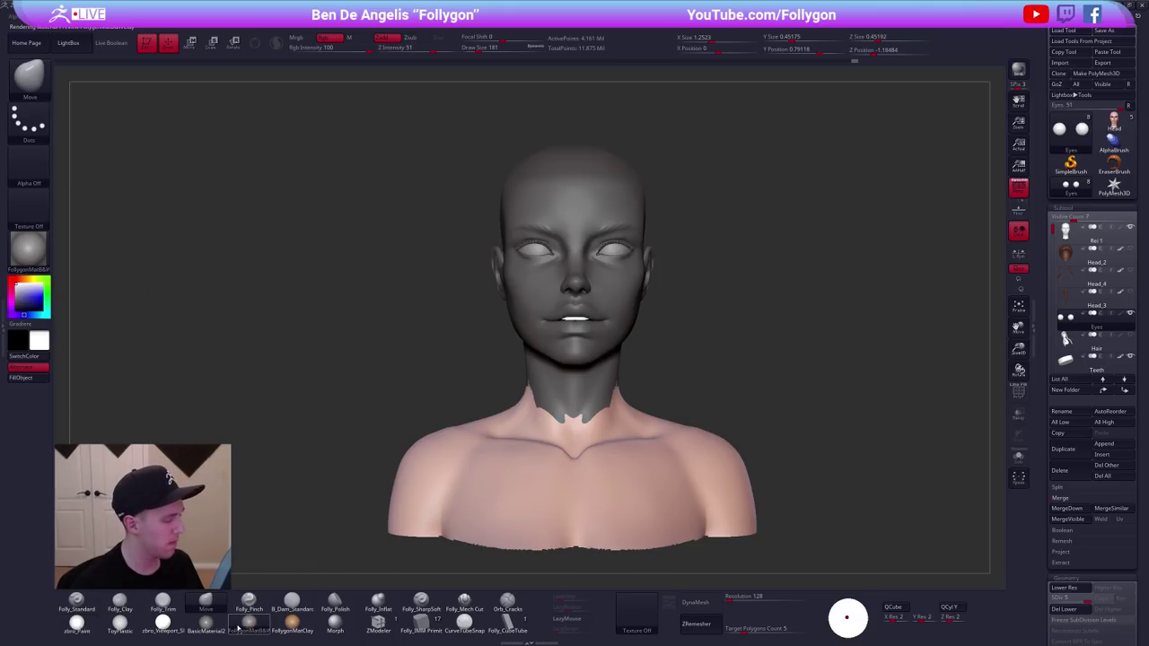
alt+click(674, 447)
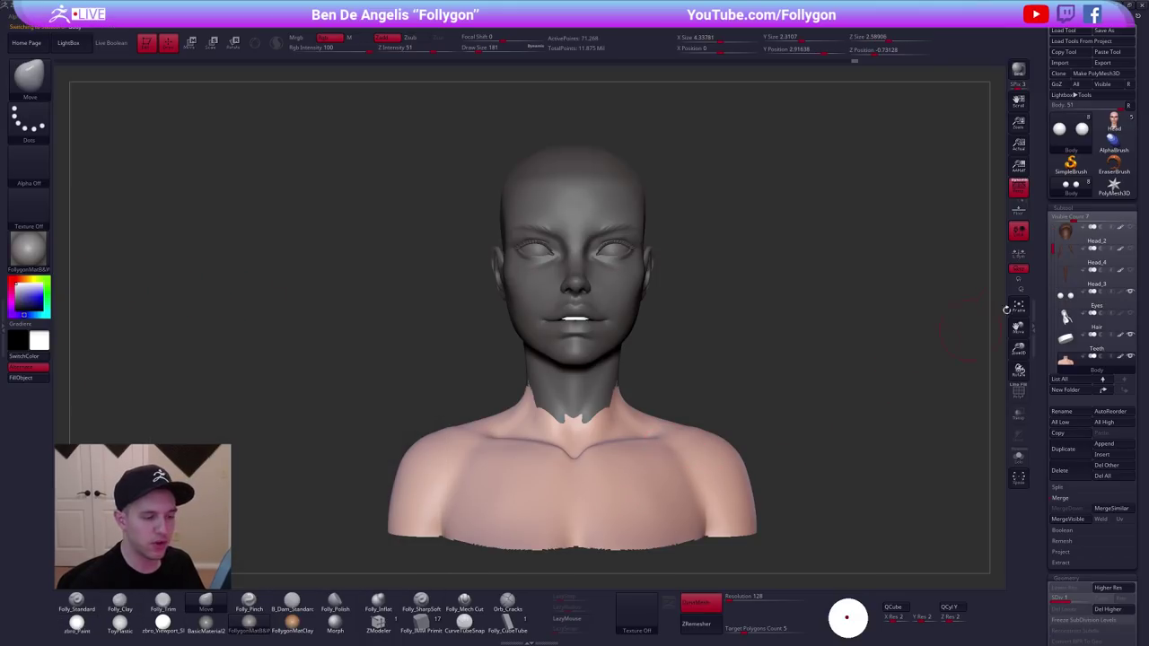
click(1120, 357)
mouse_move(622, 329)
right_down()
mouse_move(544, 278)
mouse_move(573, 274)
mouse_move(594, 290)
mouse_move(588, 271)
right_up()
alt+click(545, 259)
alt+right_drag(588, 271, 625, 285)
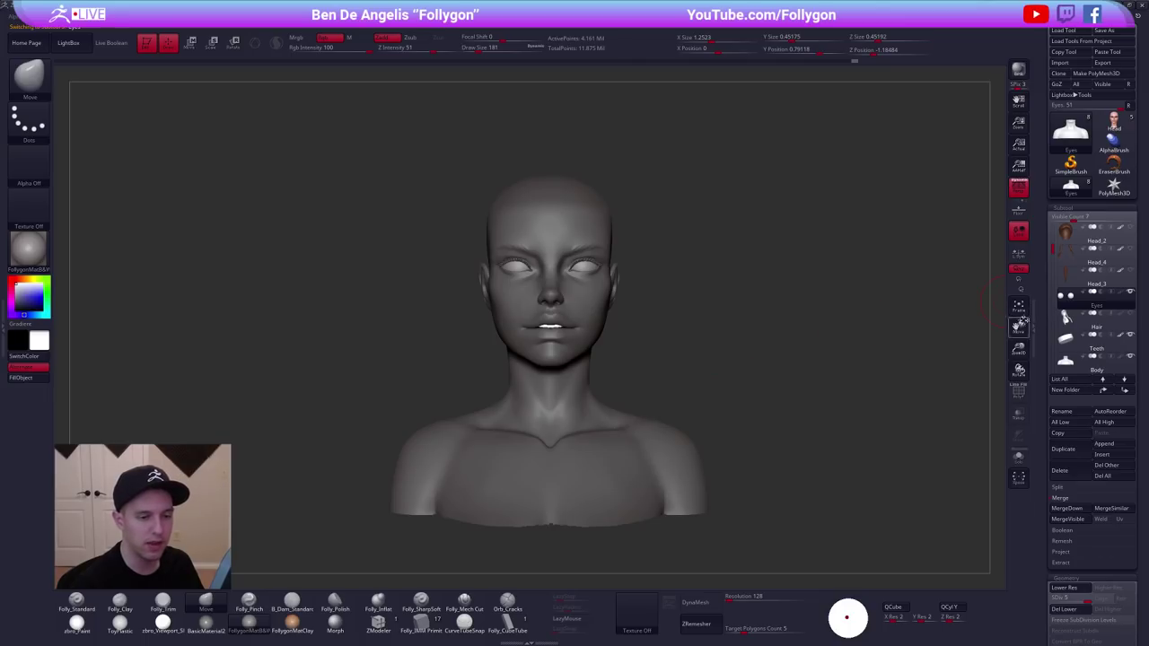
Turn polypaint back on for the eyes, head and body, and make the head subtool active.
click(1121, 293)
drag(1052, 248, 1050, 226)
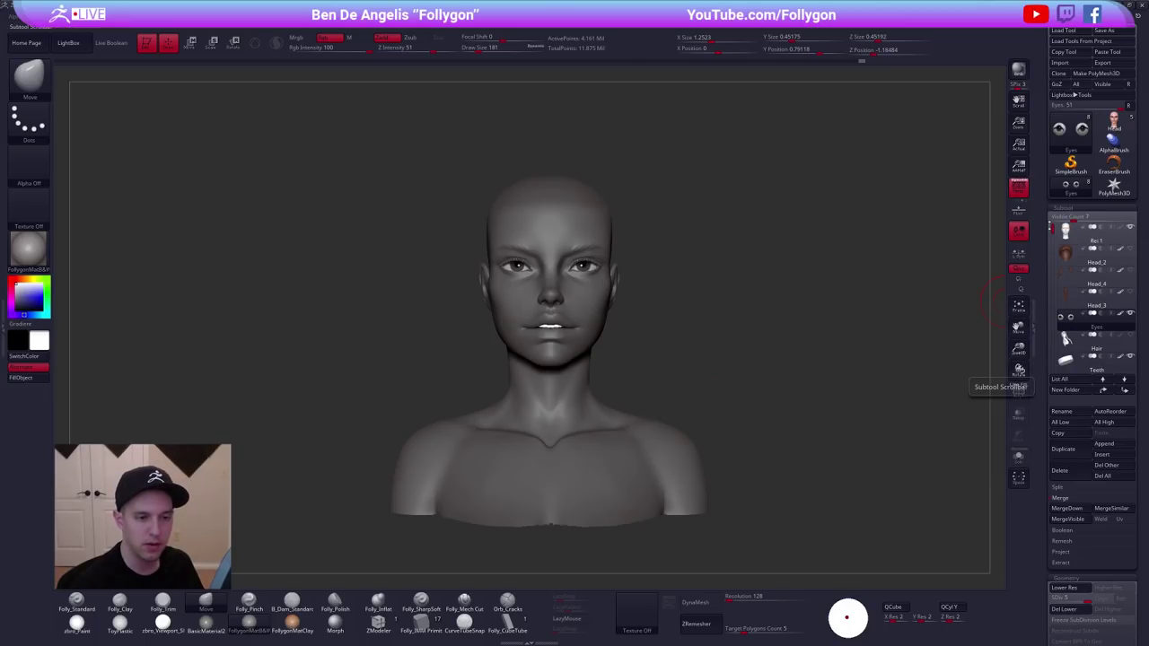
click(1119, 228)
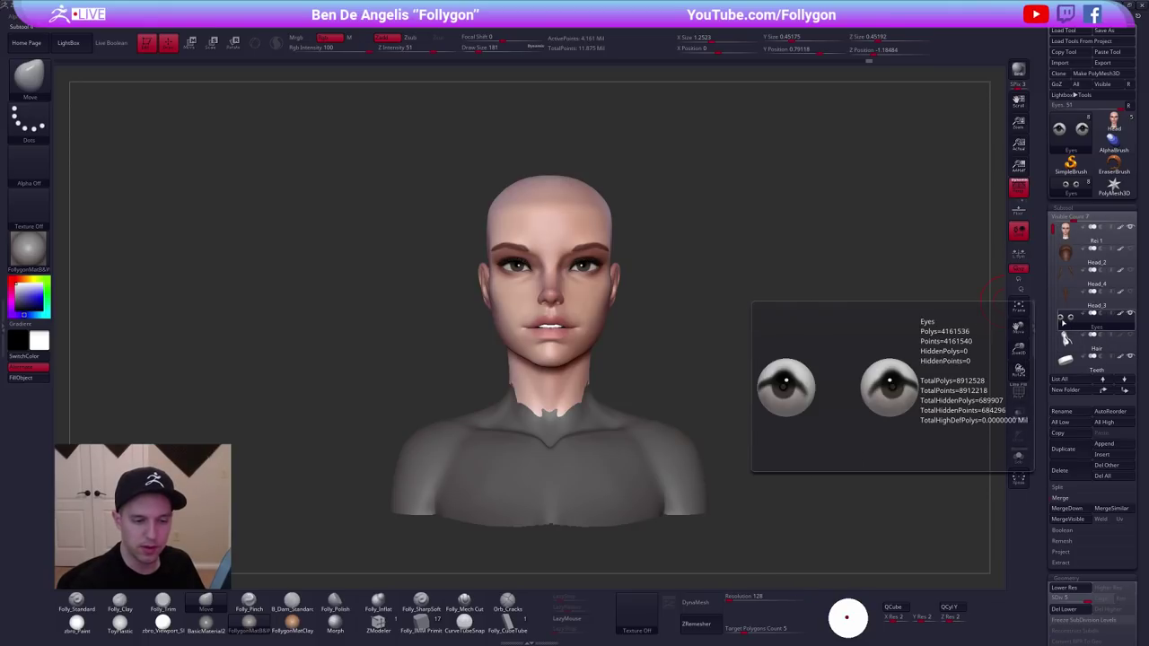
drag(1052, 229, 1053, 241)
scroll(1095, 287, down, 1)
click(1119, 333)
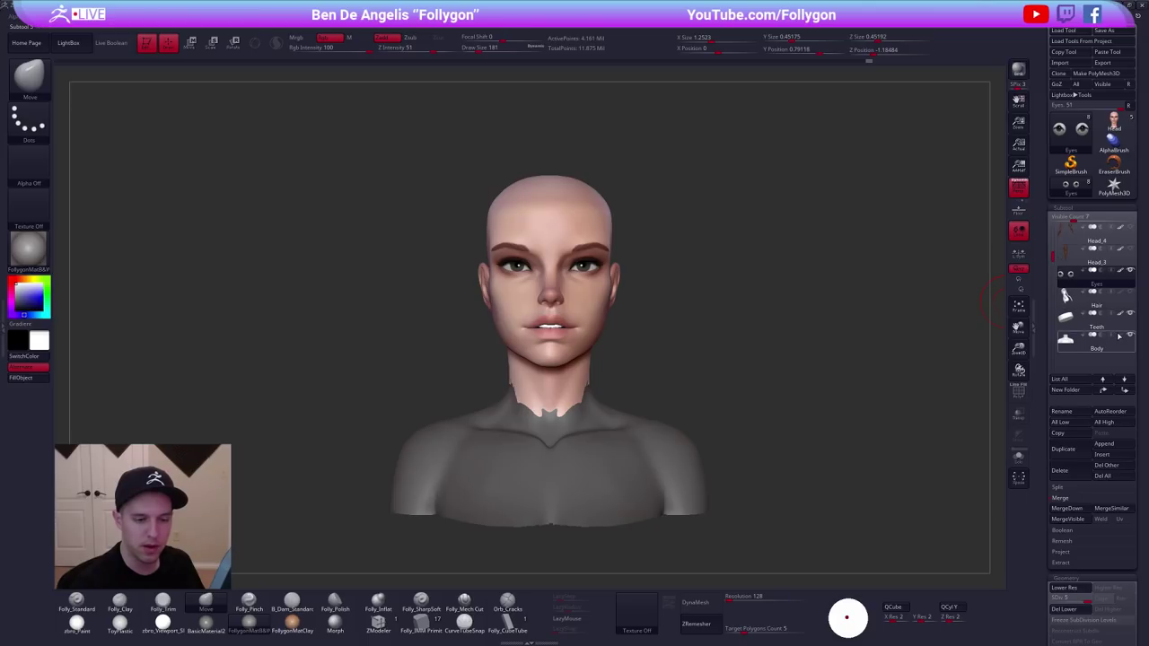
scroll(1054, 244, up, 2)
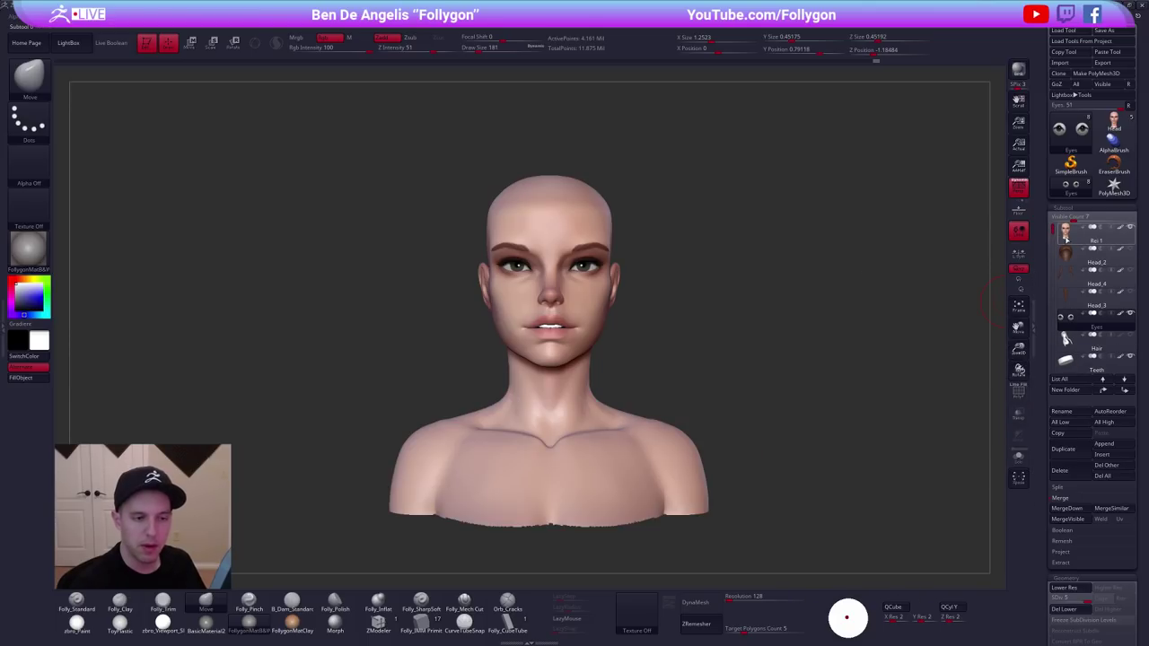
click(1068, 231)
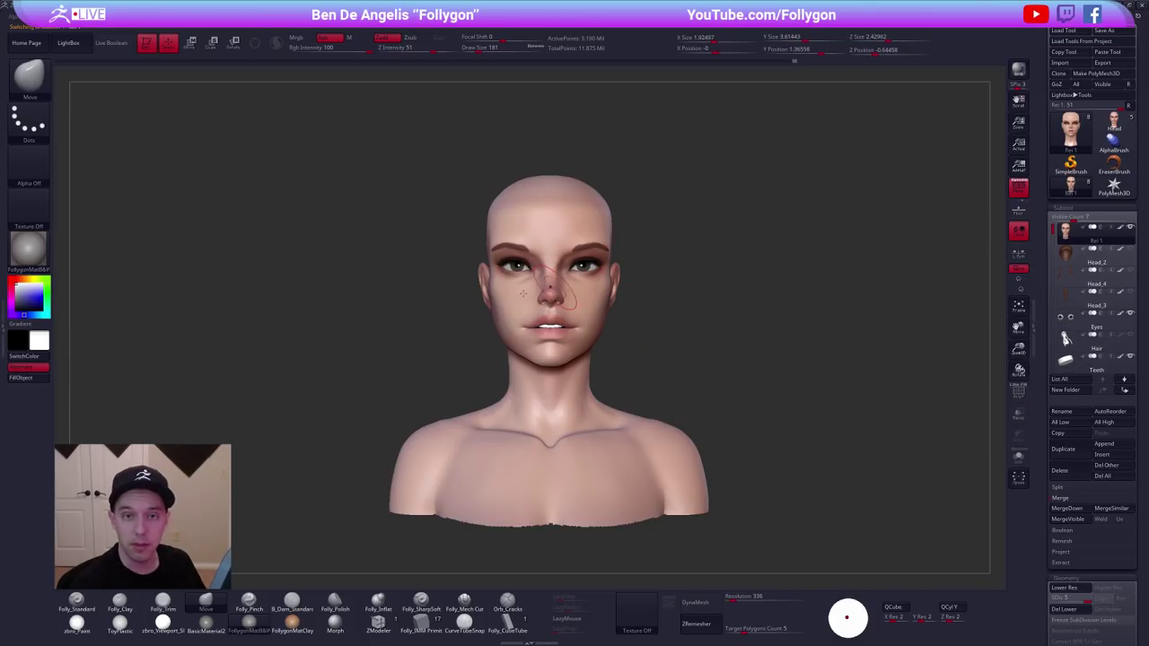
Switch to the browser to show the Follygon YouTube channel's videos, then return to the bust in ZBrush.
ctrl+right_drag(596, 294, 599, 345)
alt+right_drag(619, 306, 642, 284)
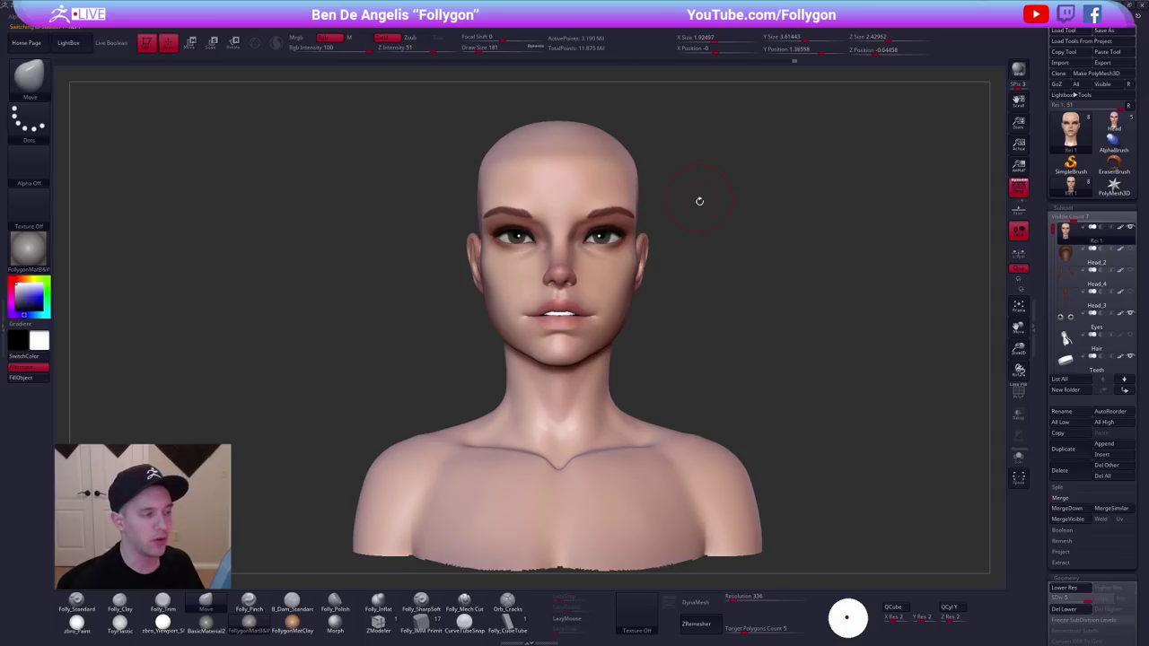
key(alt+Tab)
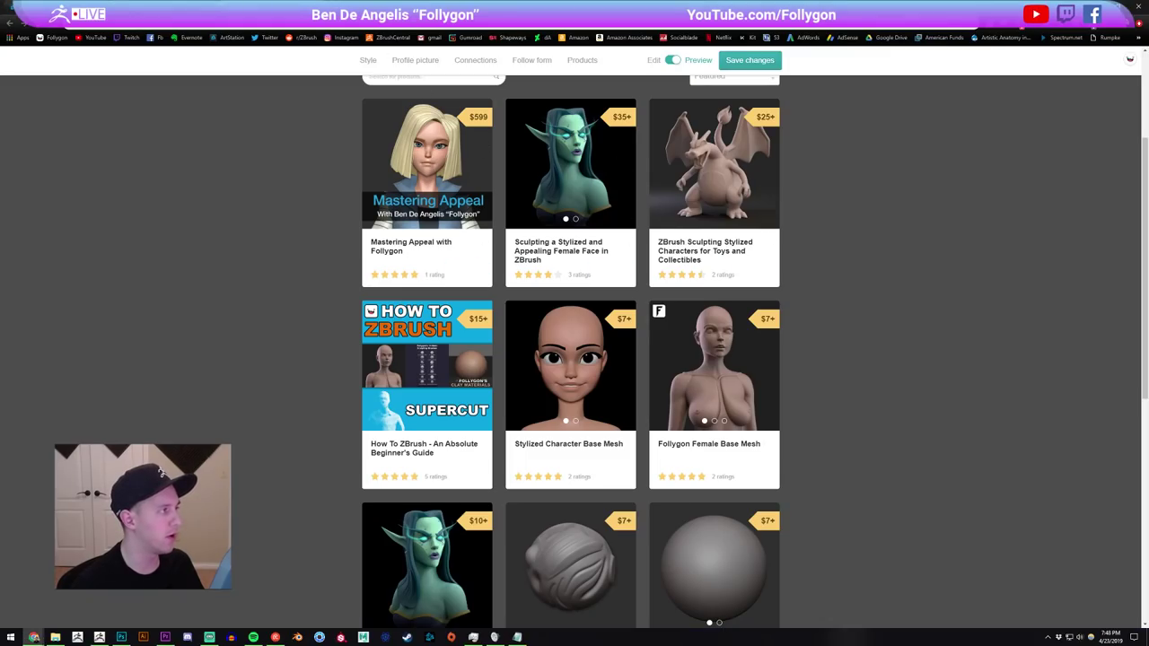
click(224, 7)
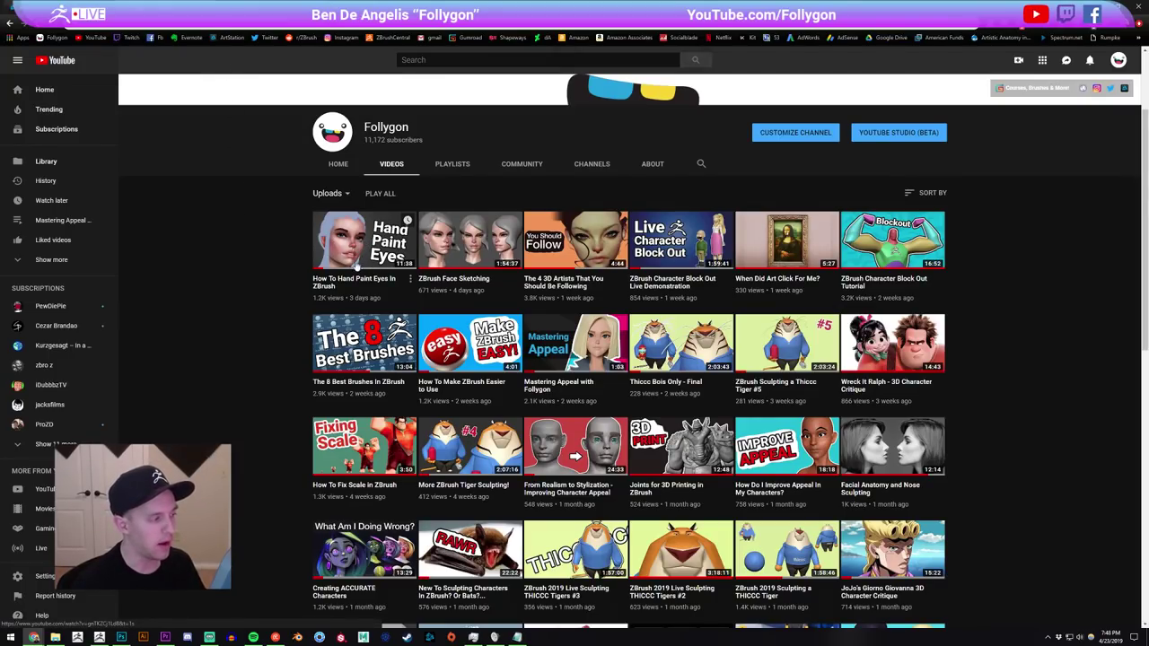
key(alt+Tab)
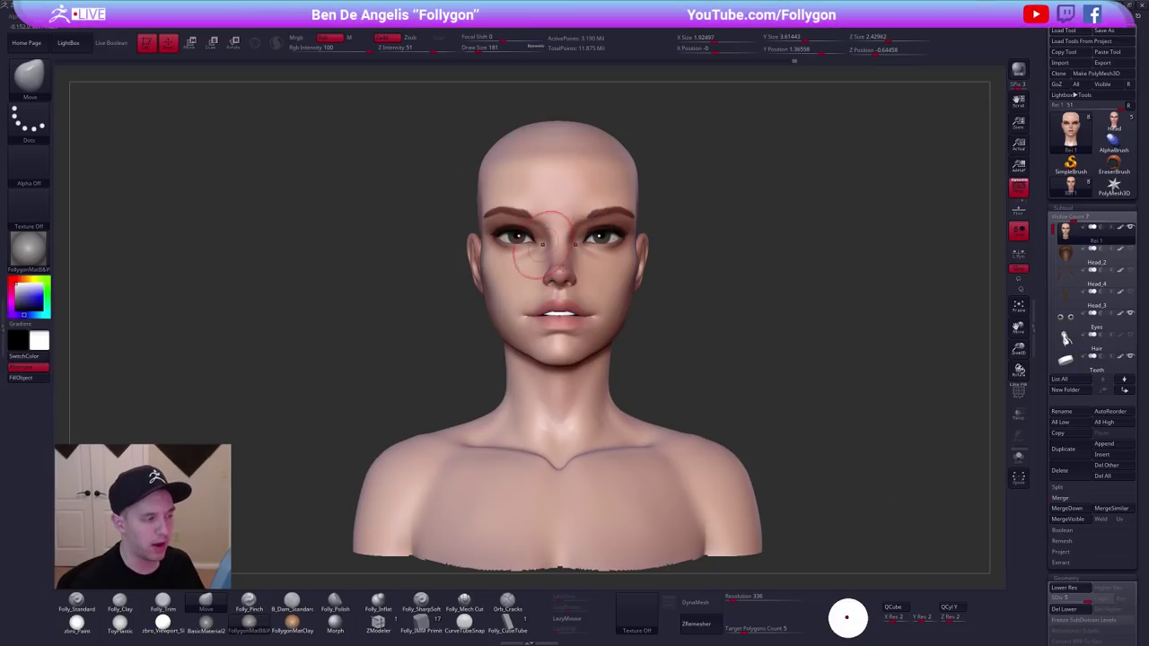
Compare the bald bust with the Head tool in three-quarter view, then examine the bust closer from the front.
right_drag(580, 265, 511, 269)
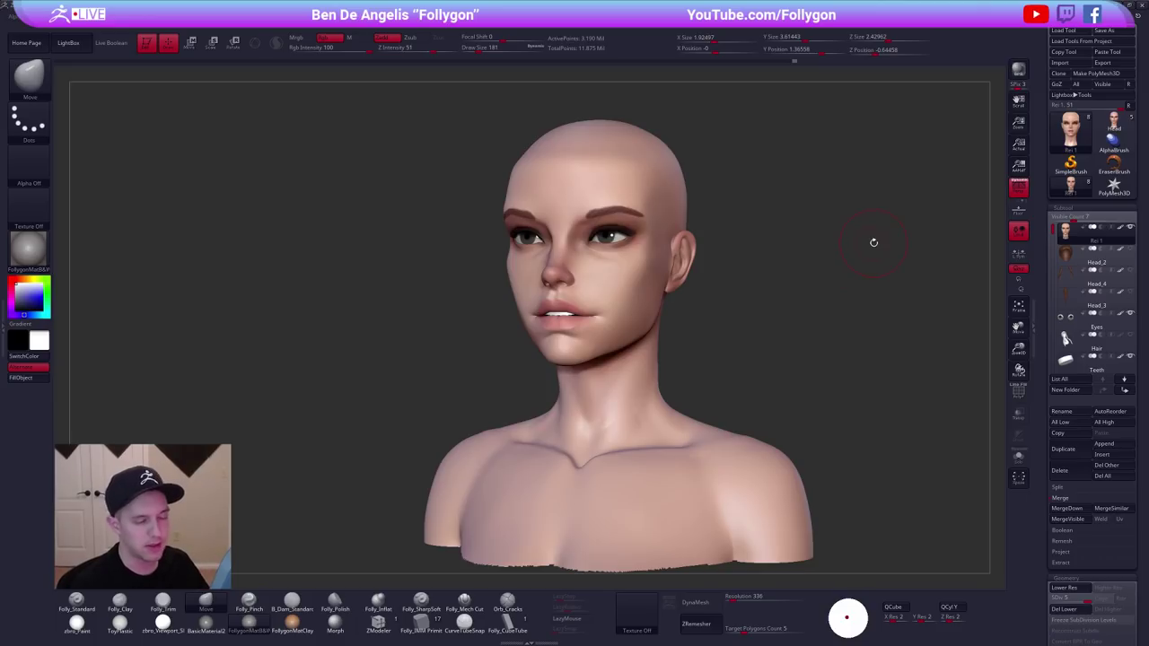
mouse_move(1124, 129)
click(1070, 186)
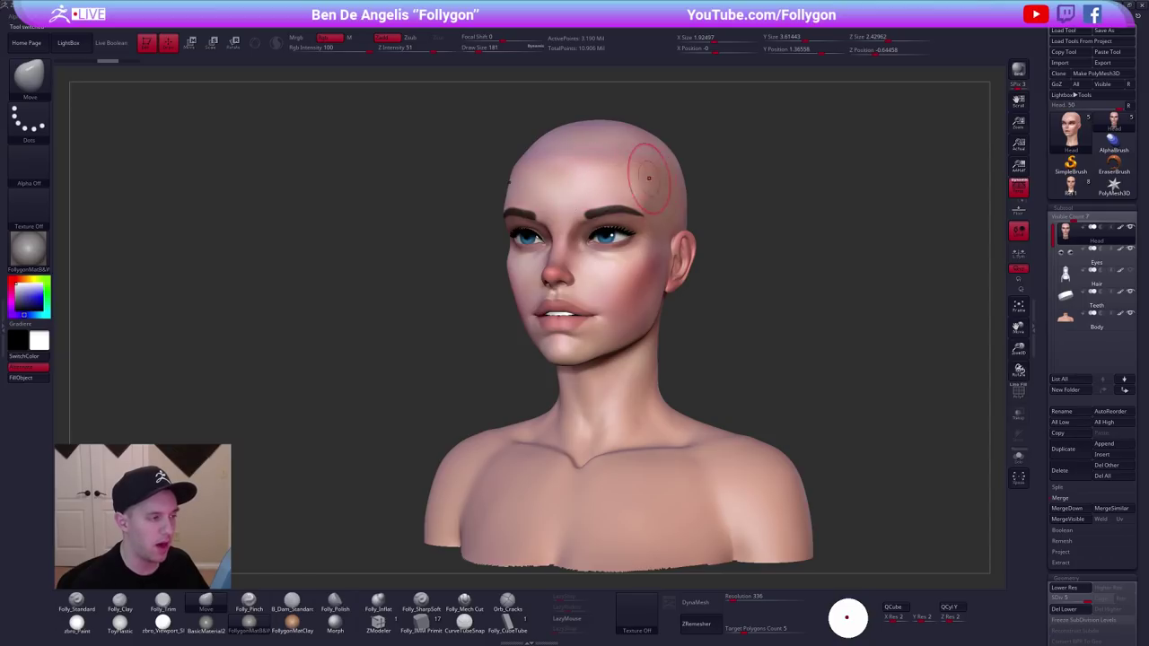
click(1070, 188)
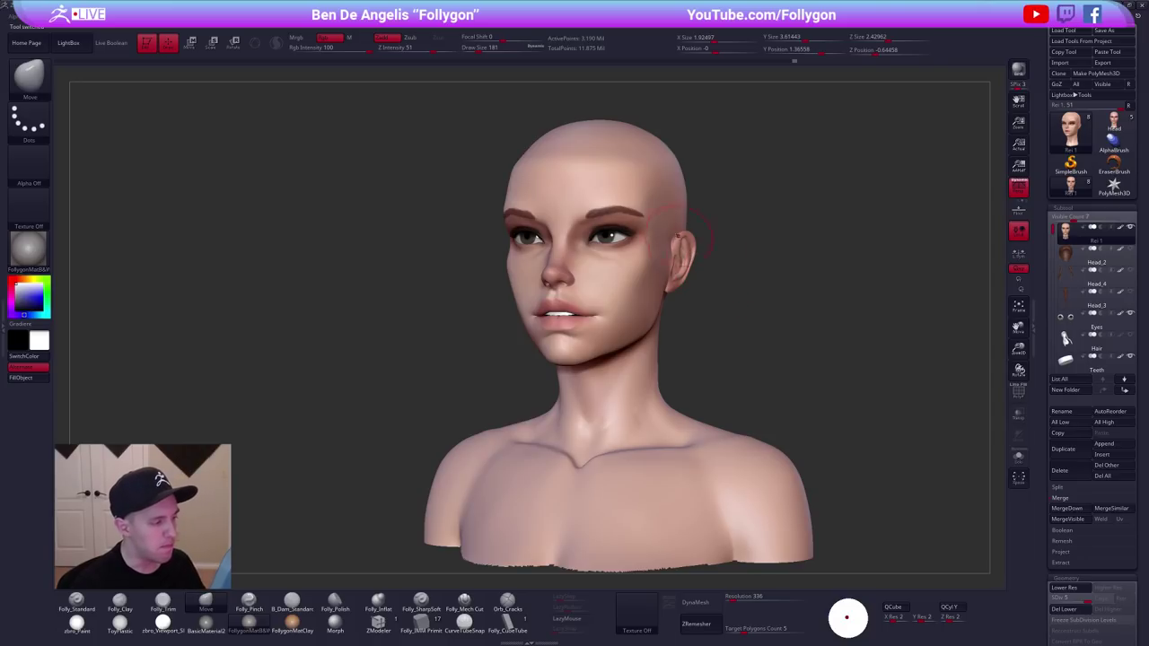
shift+right_drag(606, 288, 619, 287)
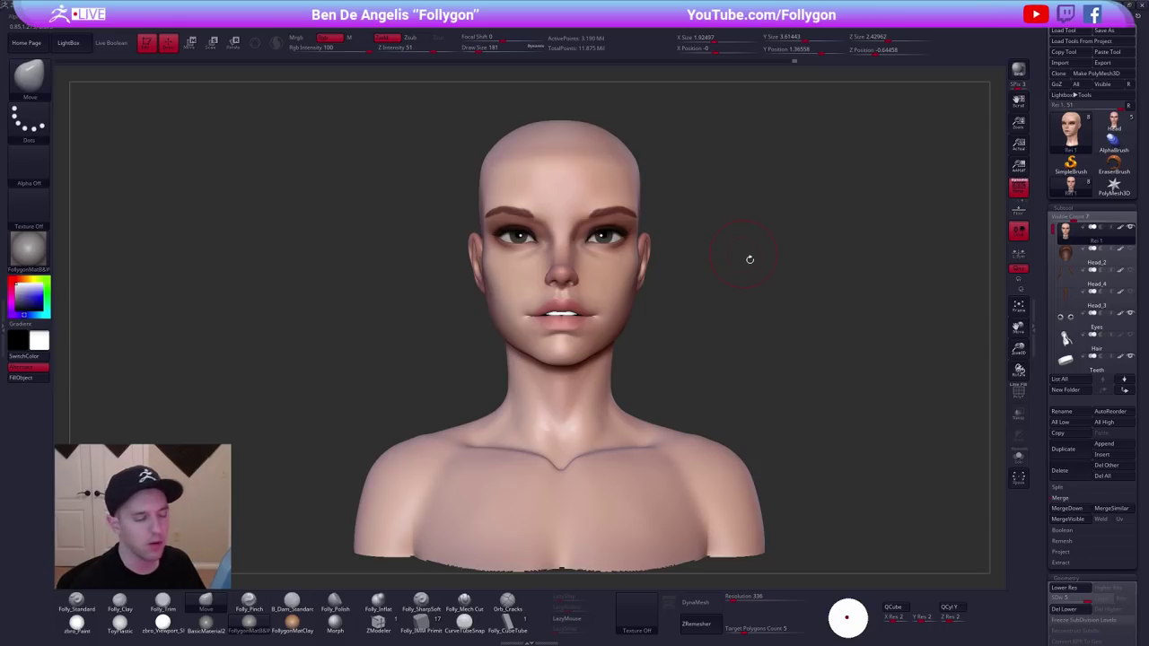
ctrl+right_drag(721, 209, 734, 218)
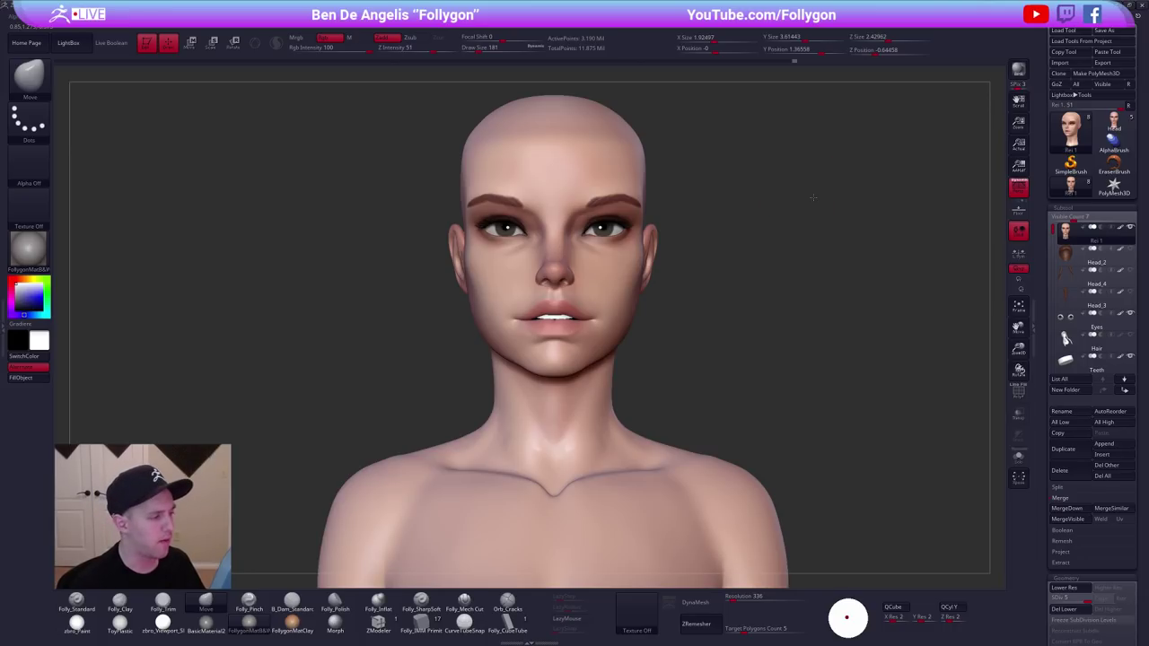
alt+drag(812, 197, 822, 205)
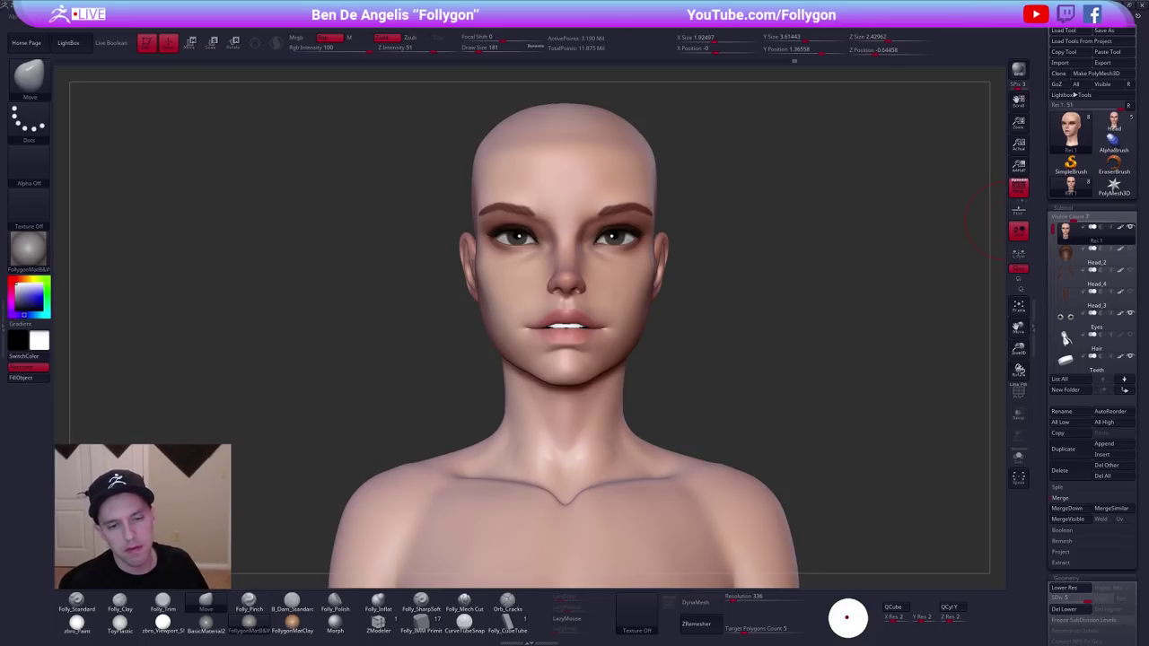
key(alt+Tab)
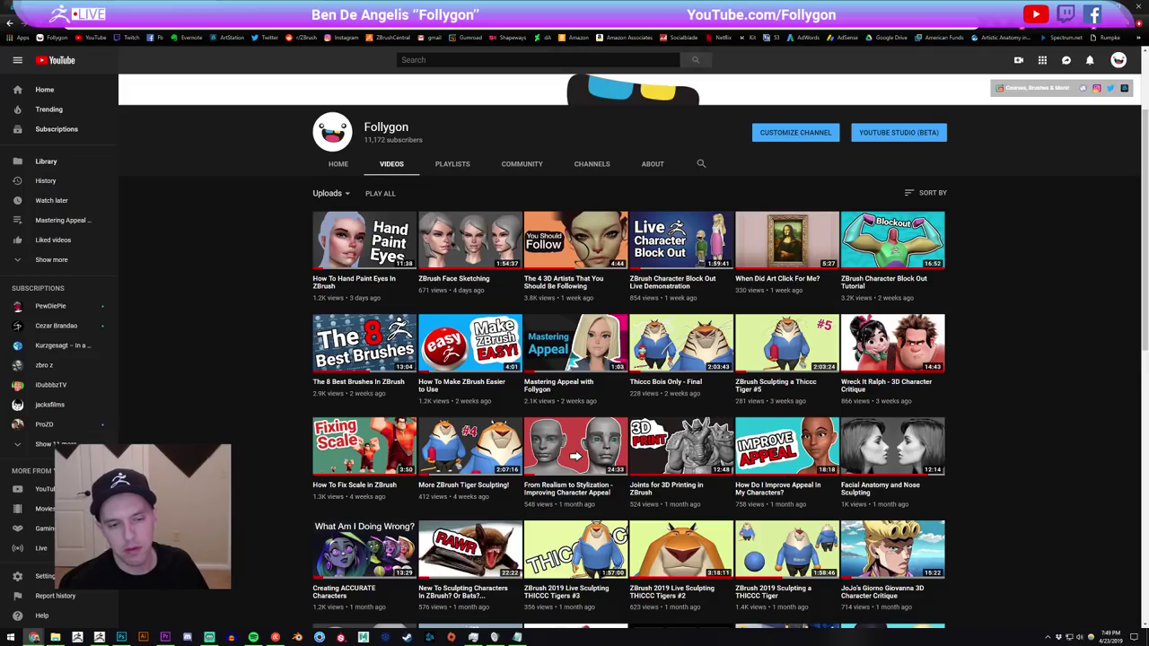
click(98, 637)
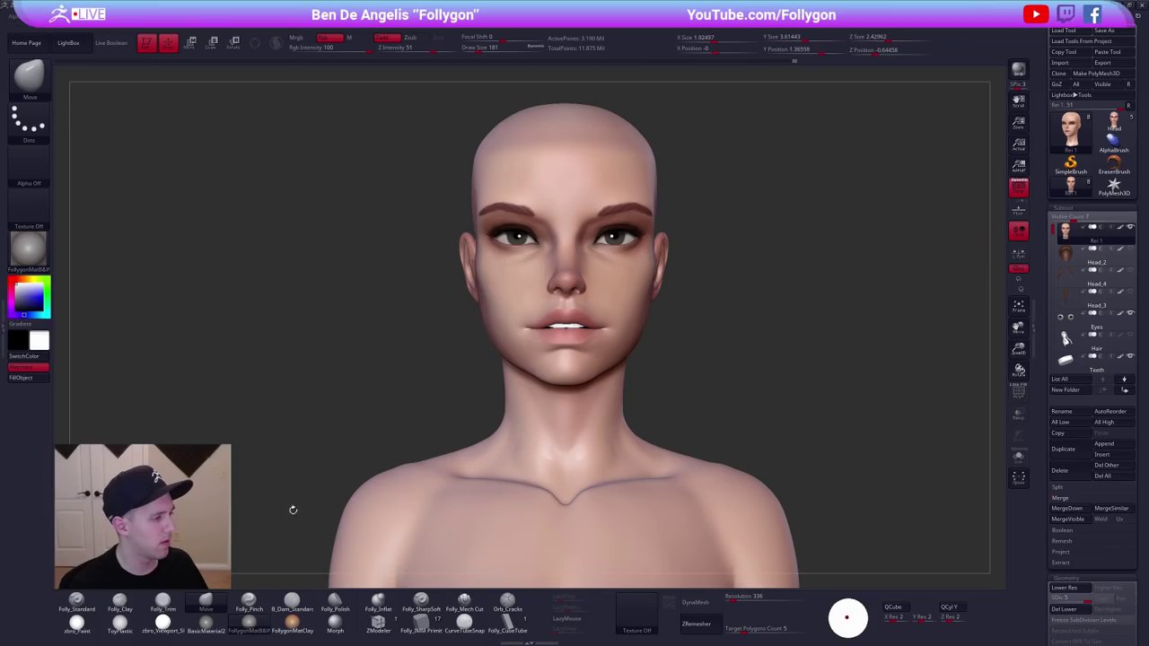
mouse_move(752, 418)
mouse_down()
mouse_move(668, 417)
mouse_move(738, 414)
mouse_up()
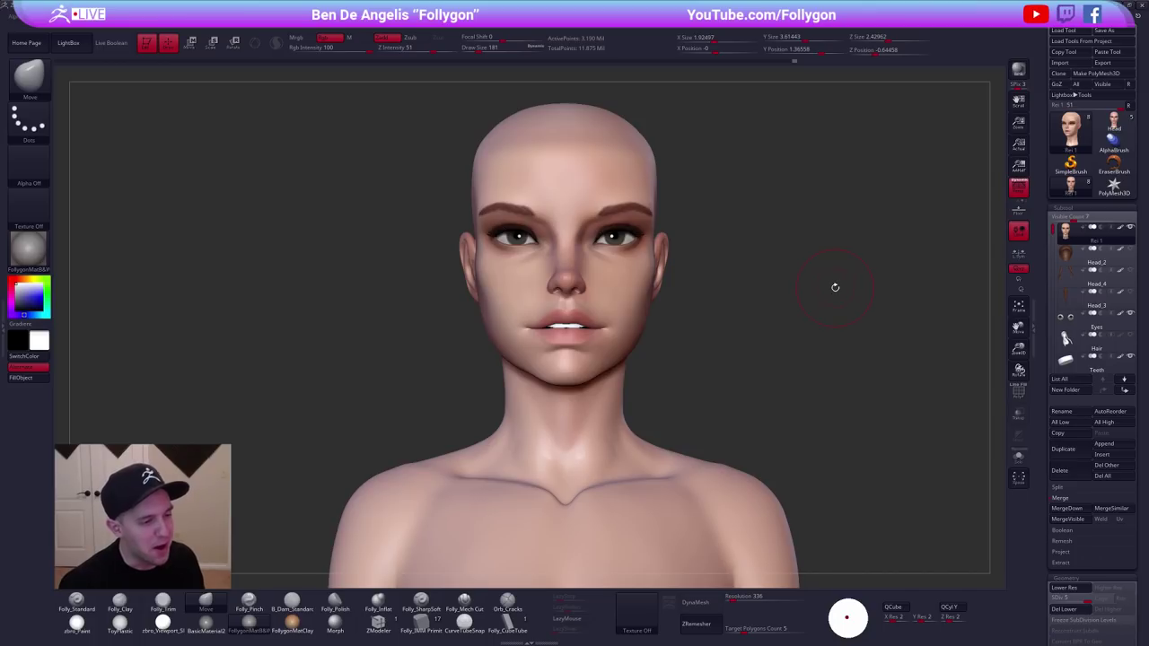
alt+drag(834, 287, 829, 293)
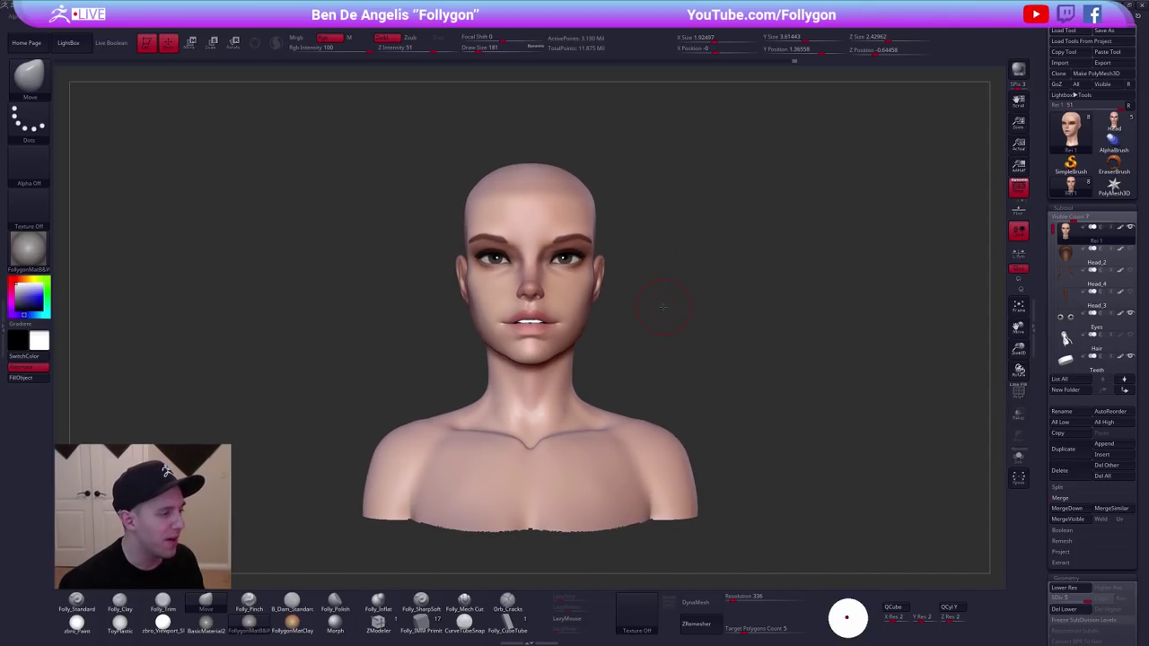
drag(733, 269, 709, 283)
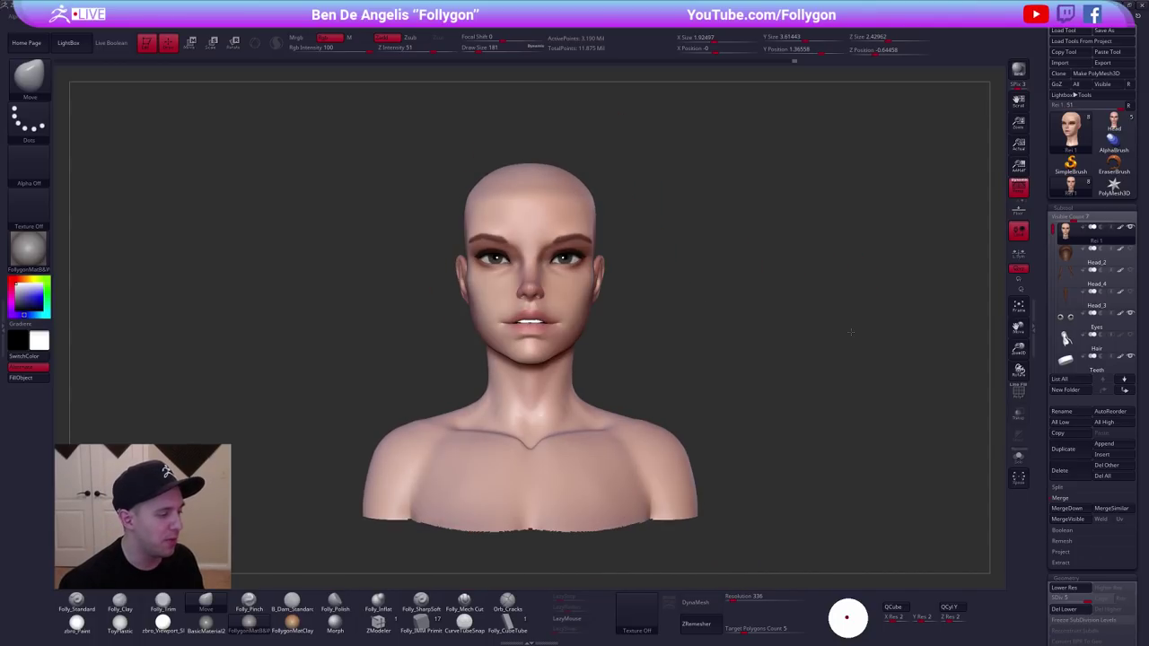
key(f)
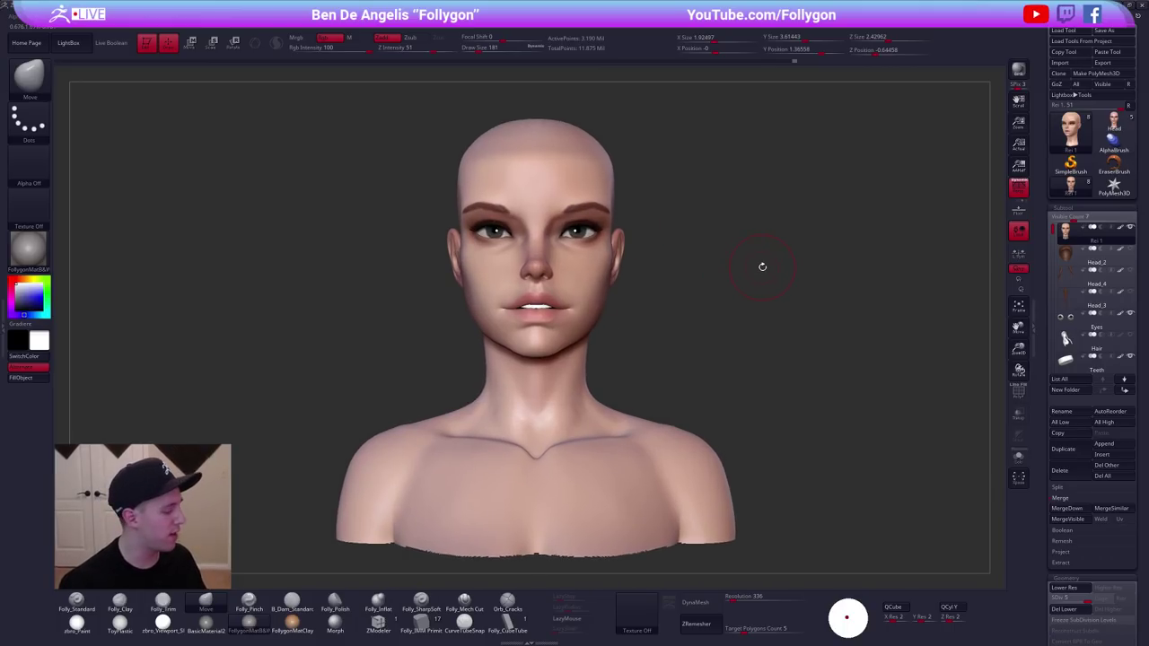
key(alt+Tab)
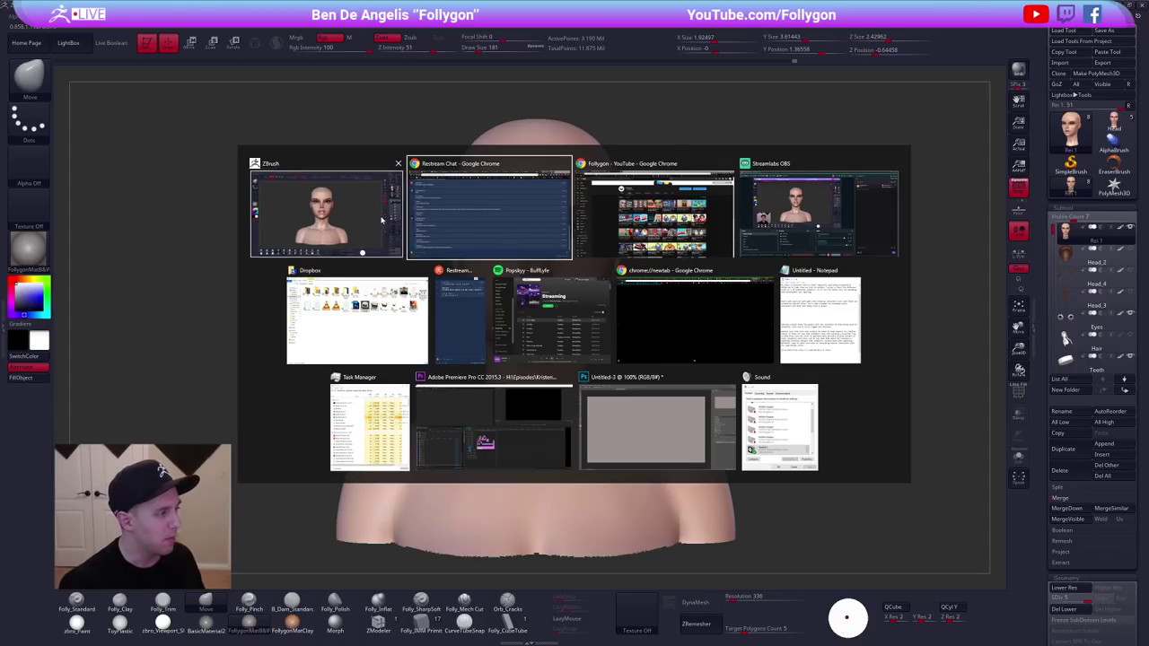
click(323, 215)
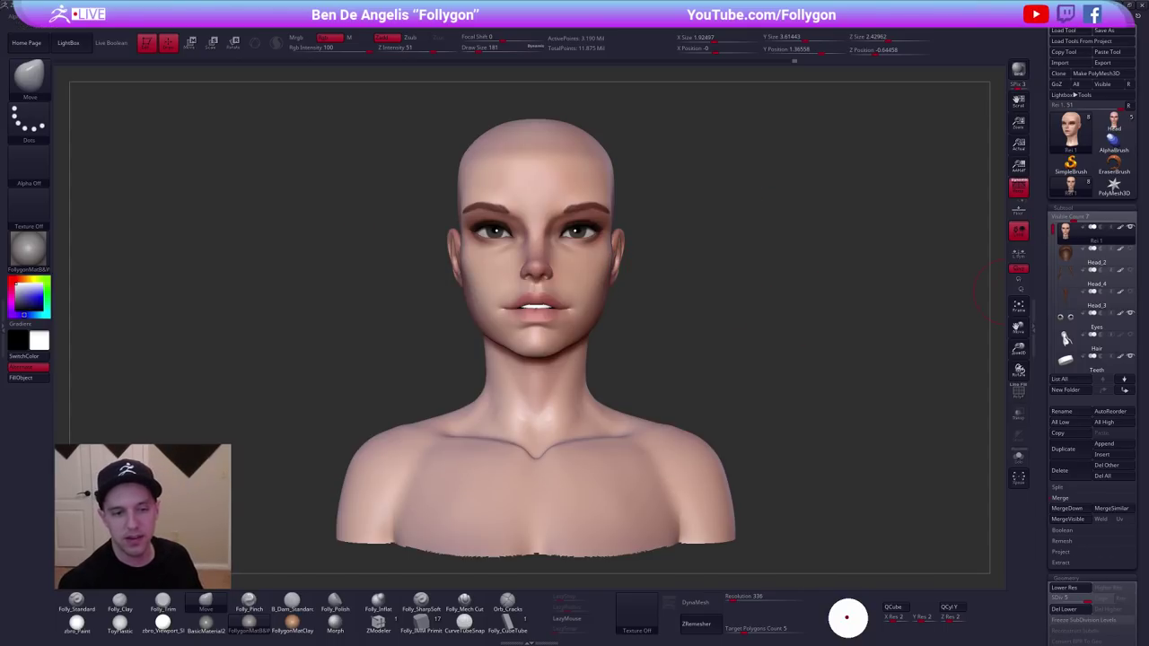